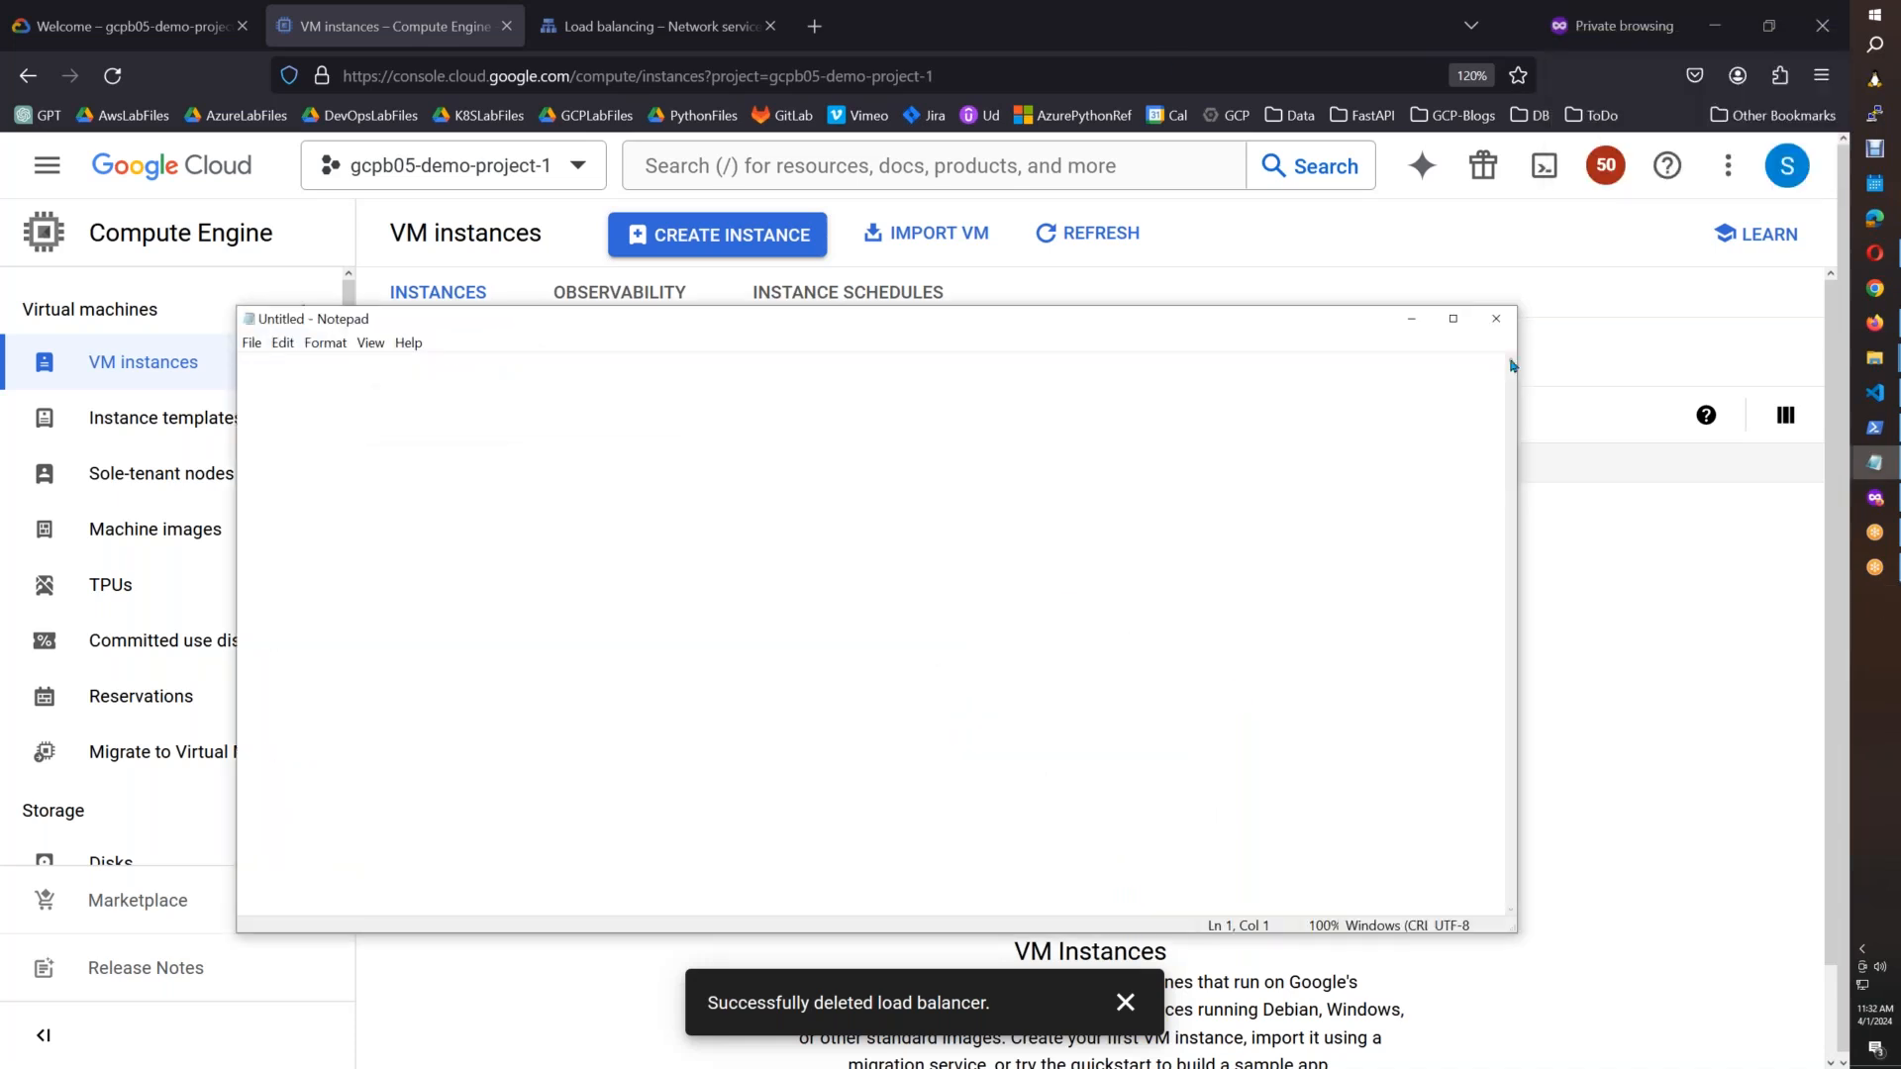
Step: Maximize the blank Notepad window and enter the heading "Google Load Balancers:" on the first line
{"action": "left_click", "coordinate": [1448, 319]}
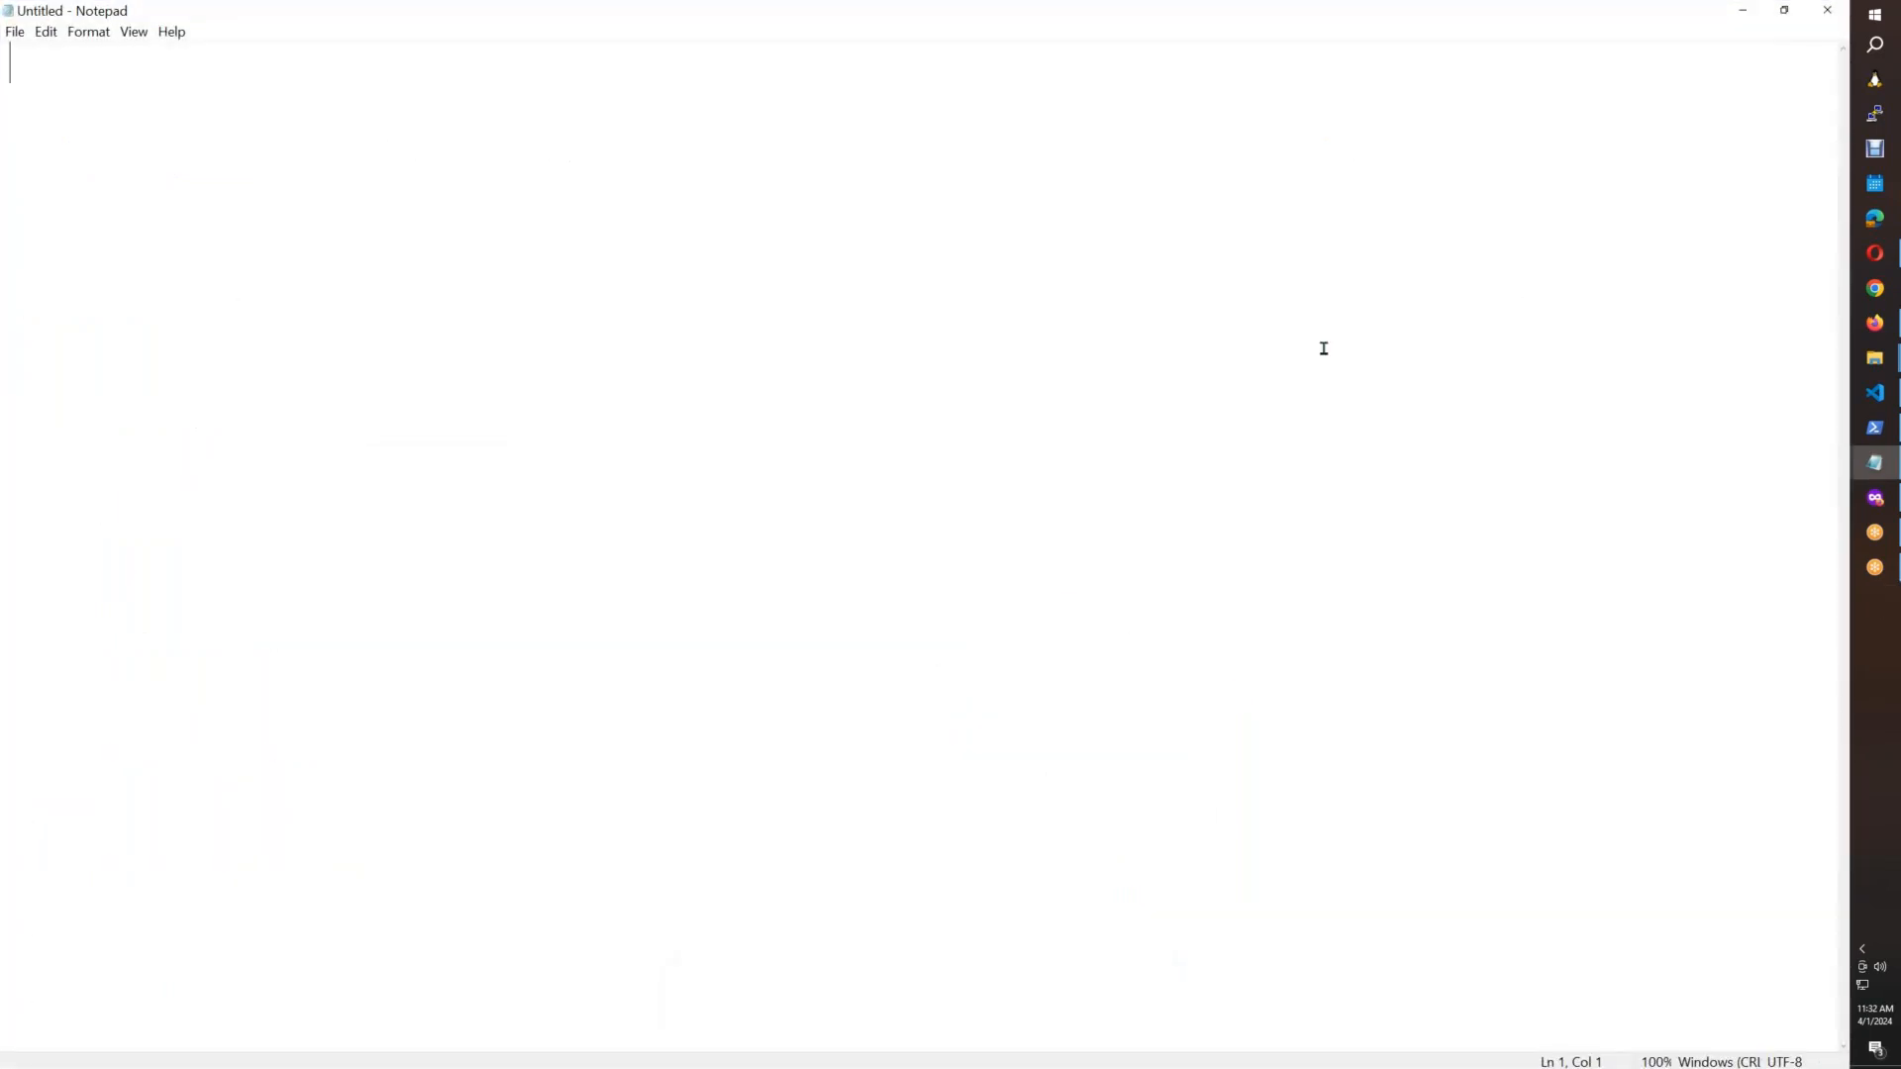
{"action": "type", "text": "Google "}
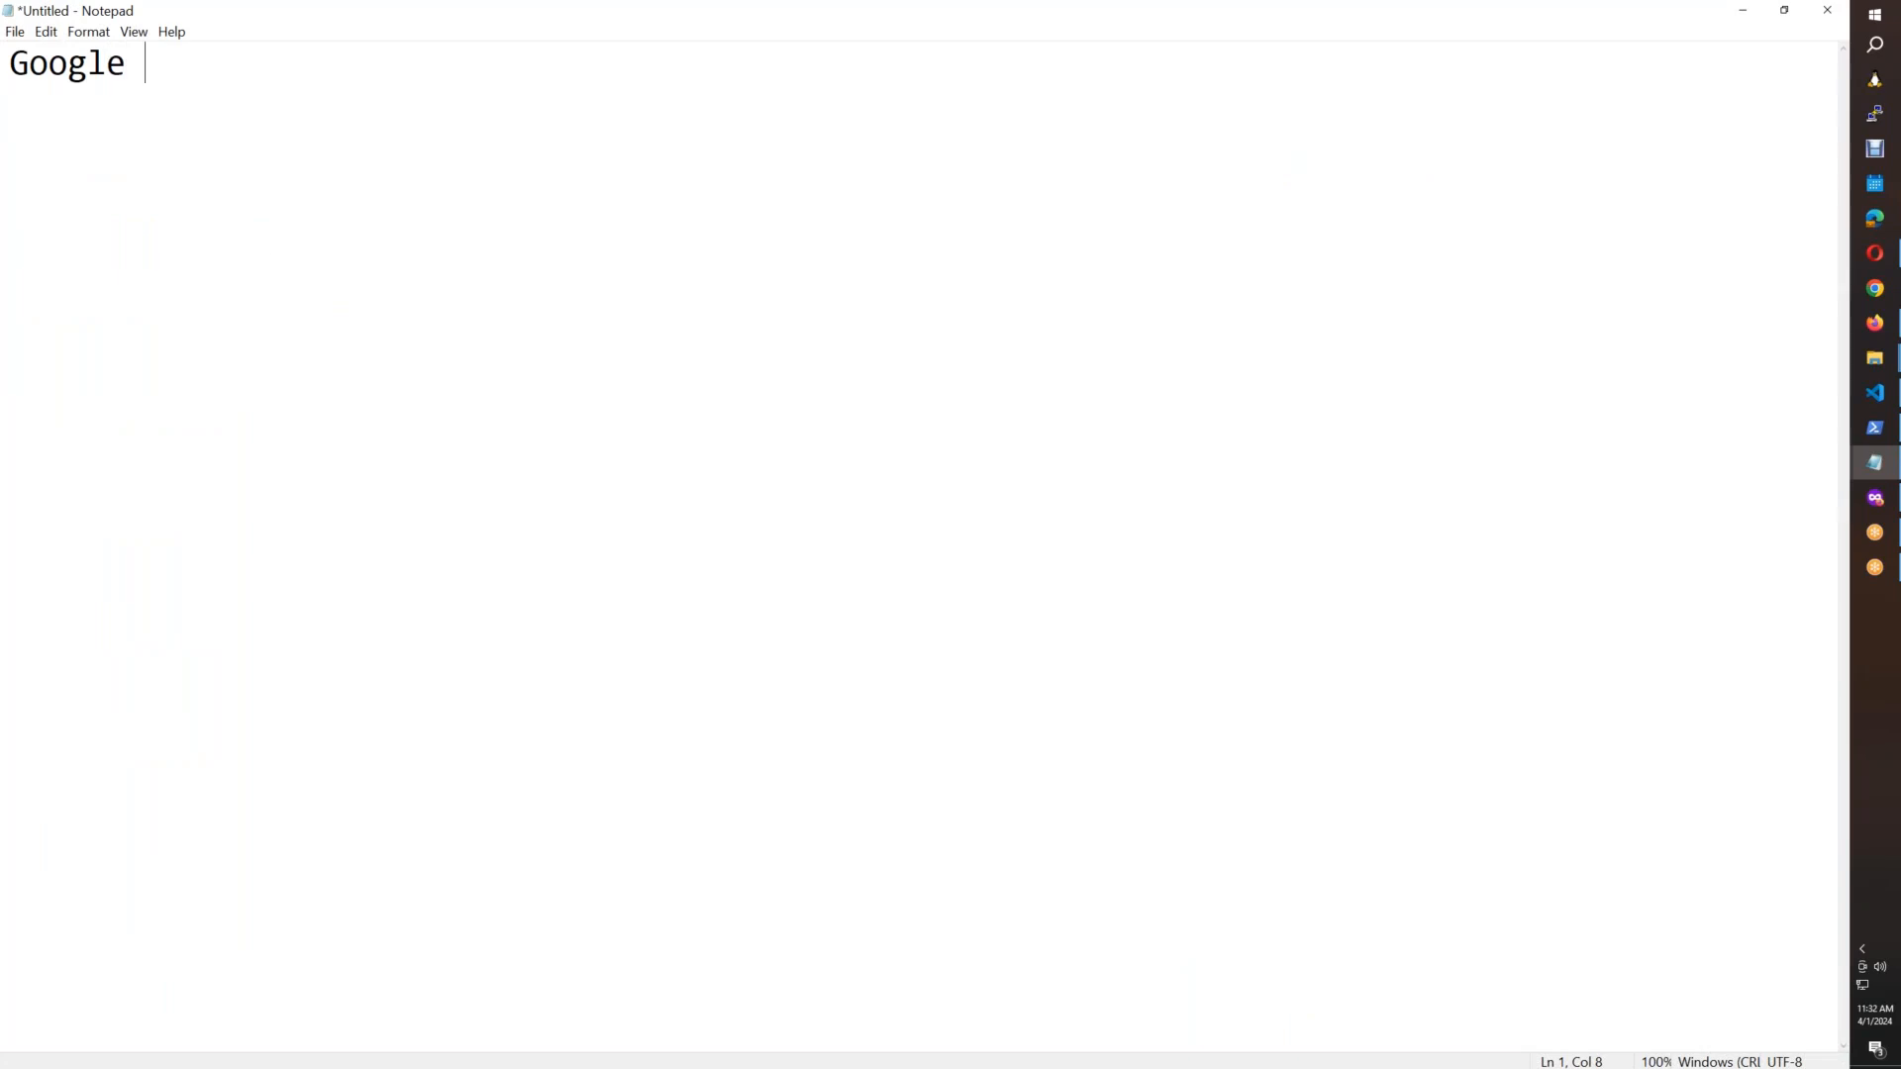
{"action": "type", "text": "Load Balan"}
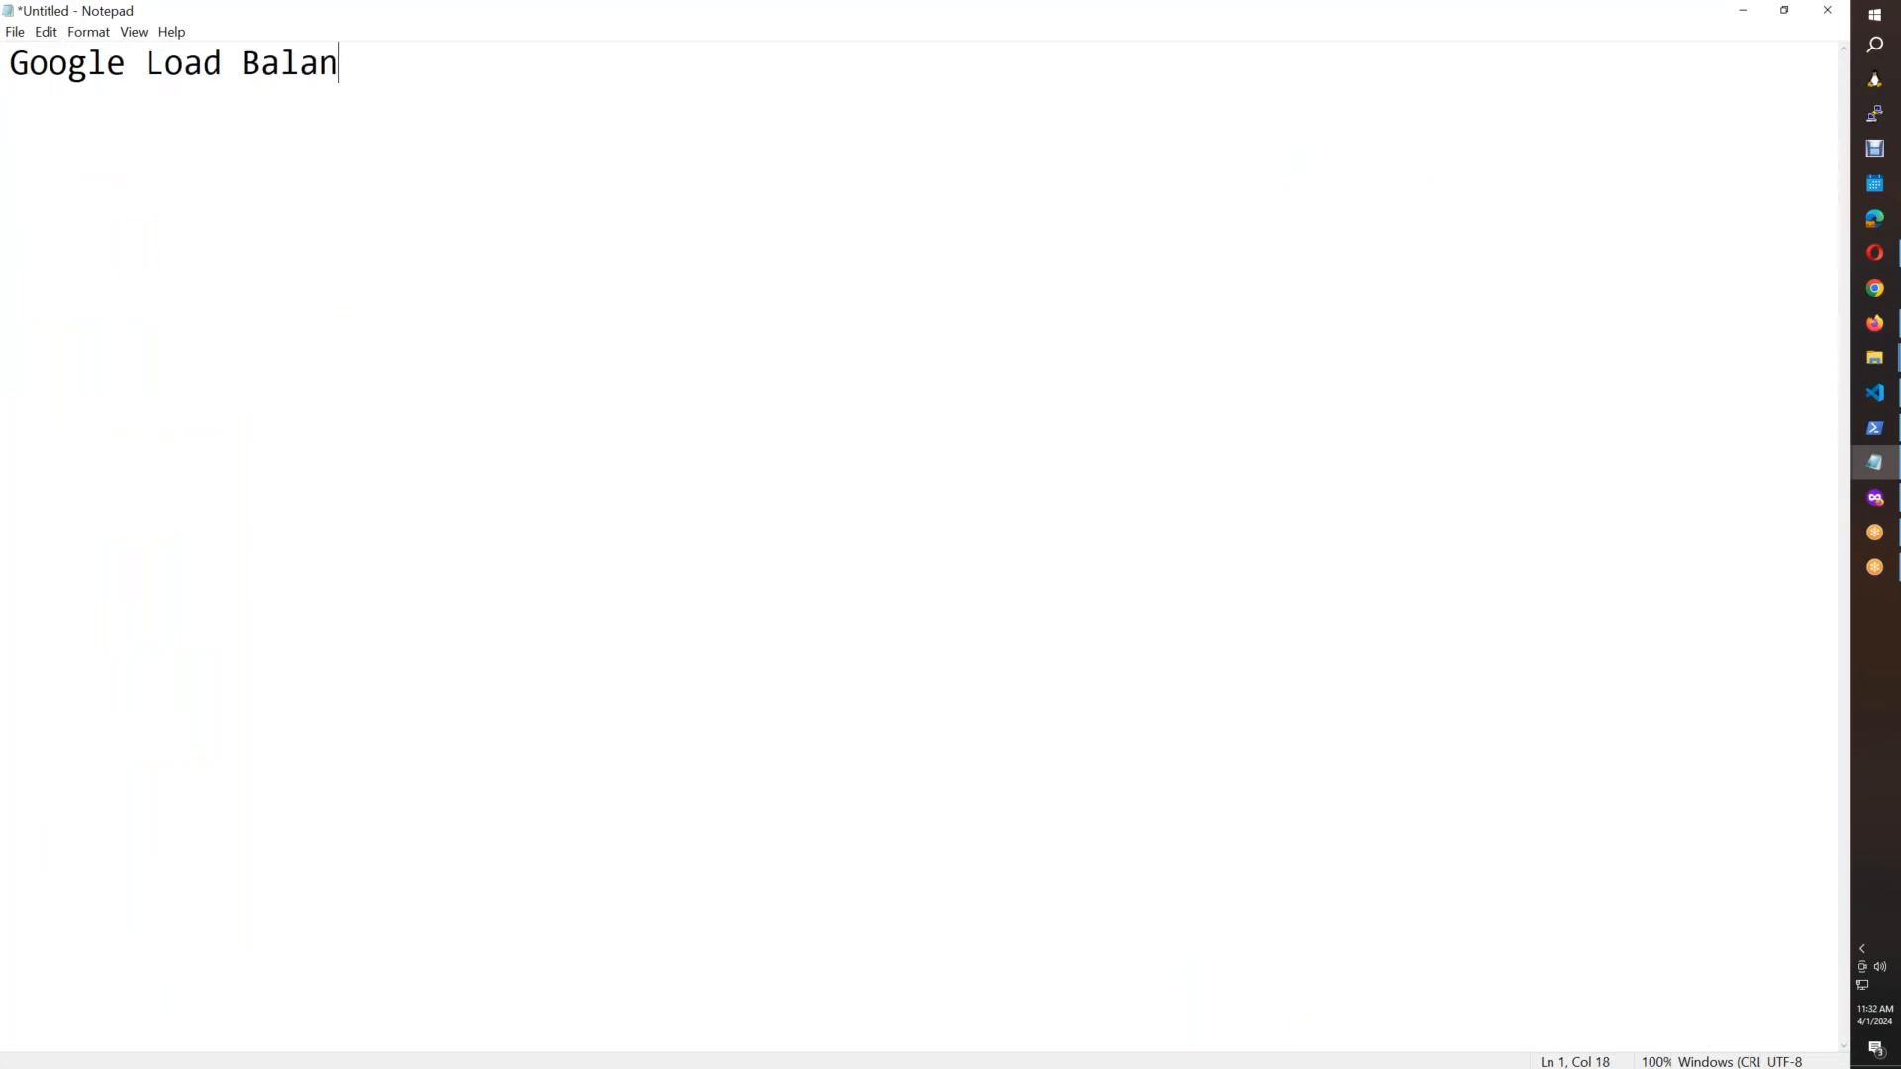
{"action": "type", "text": "cers:"}
Step: Add the heading "AWS Load Balancets:" five lines below the Google heading
{"action": "key", "text": "Return"}
{"action": "key", "text": "Return"}
{"action": "key", "text": "Return"}
{"action": "key", "text": "Return"}
{"action": "key", "text": "Return"}
{"action": "type", "text": "AWS Load Ba"}
{"action": "key", "text": "BackSpace"}
{"action": "type", "text": "Ba"}
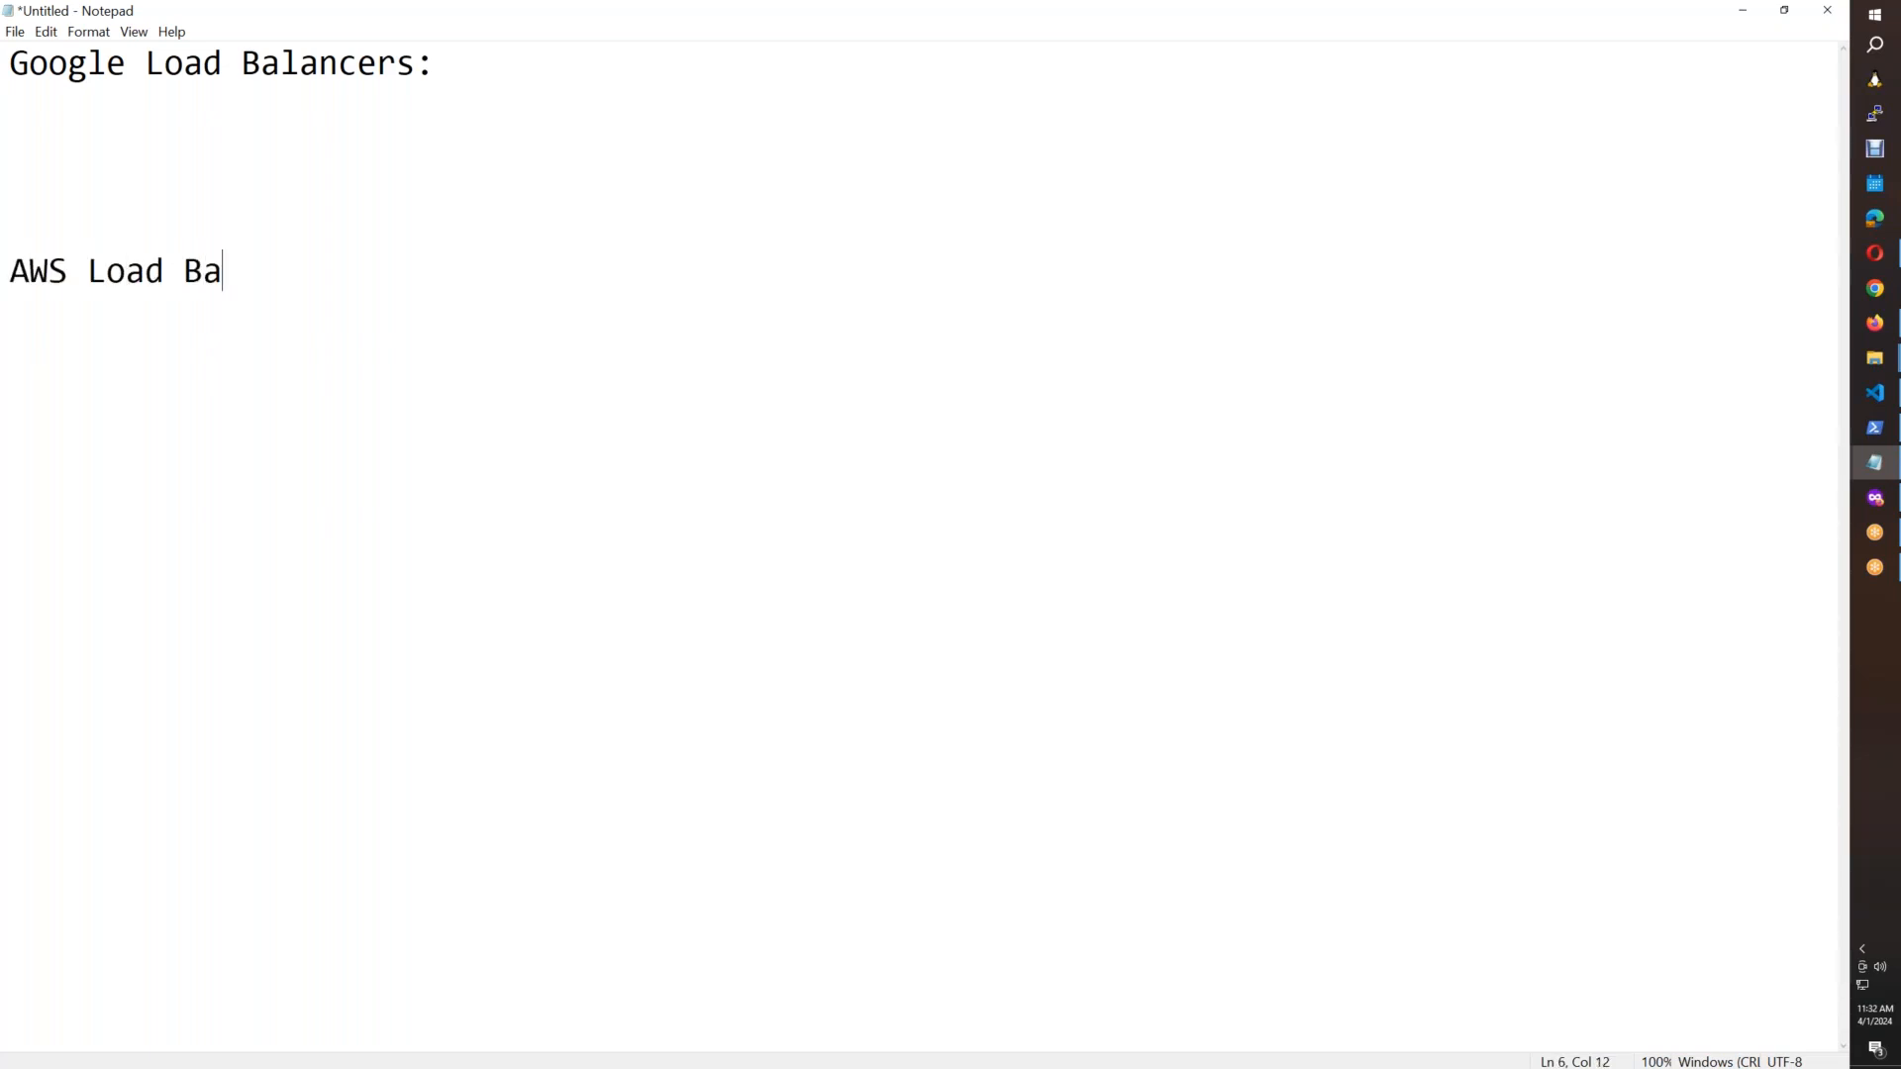
{"action": "type", "text": "lancers"}
{"action": "key", "text": "BackSpace"}
{"action": "key", "text": "BackSpace"}
{"action": "key", "text": "BackSpace"}
{"action": "type", "text": "cets:"}
Step: Under the AWS heading, add the entries "ALB:" and "NLB:" with a blank line between them
{"action": "key", "text": "Return"}
{"action": "key", "text": "Return"}
{"action": "type", "text": "ALB"}
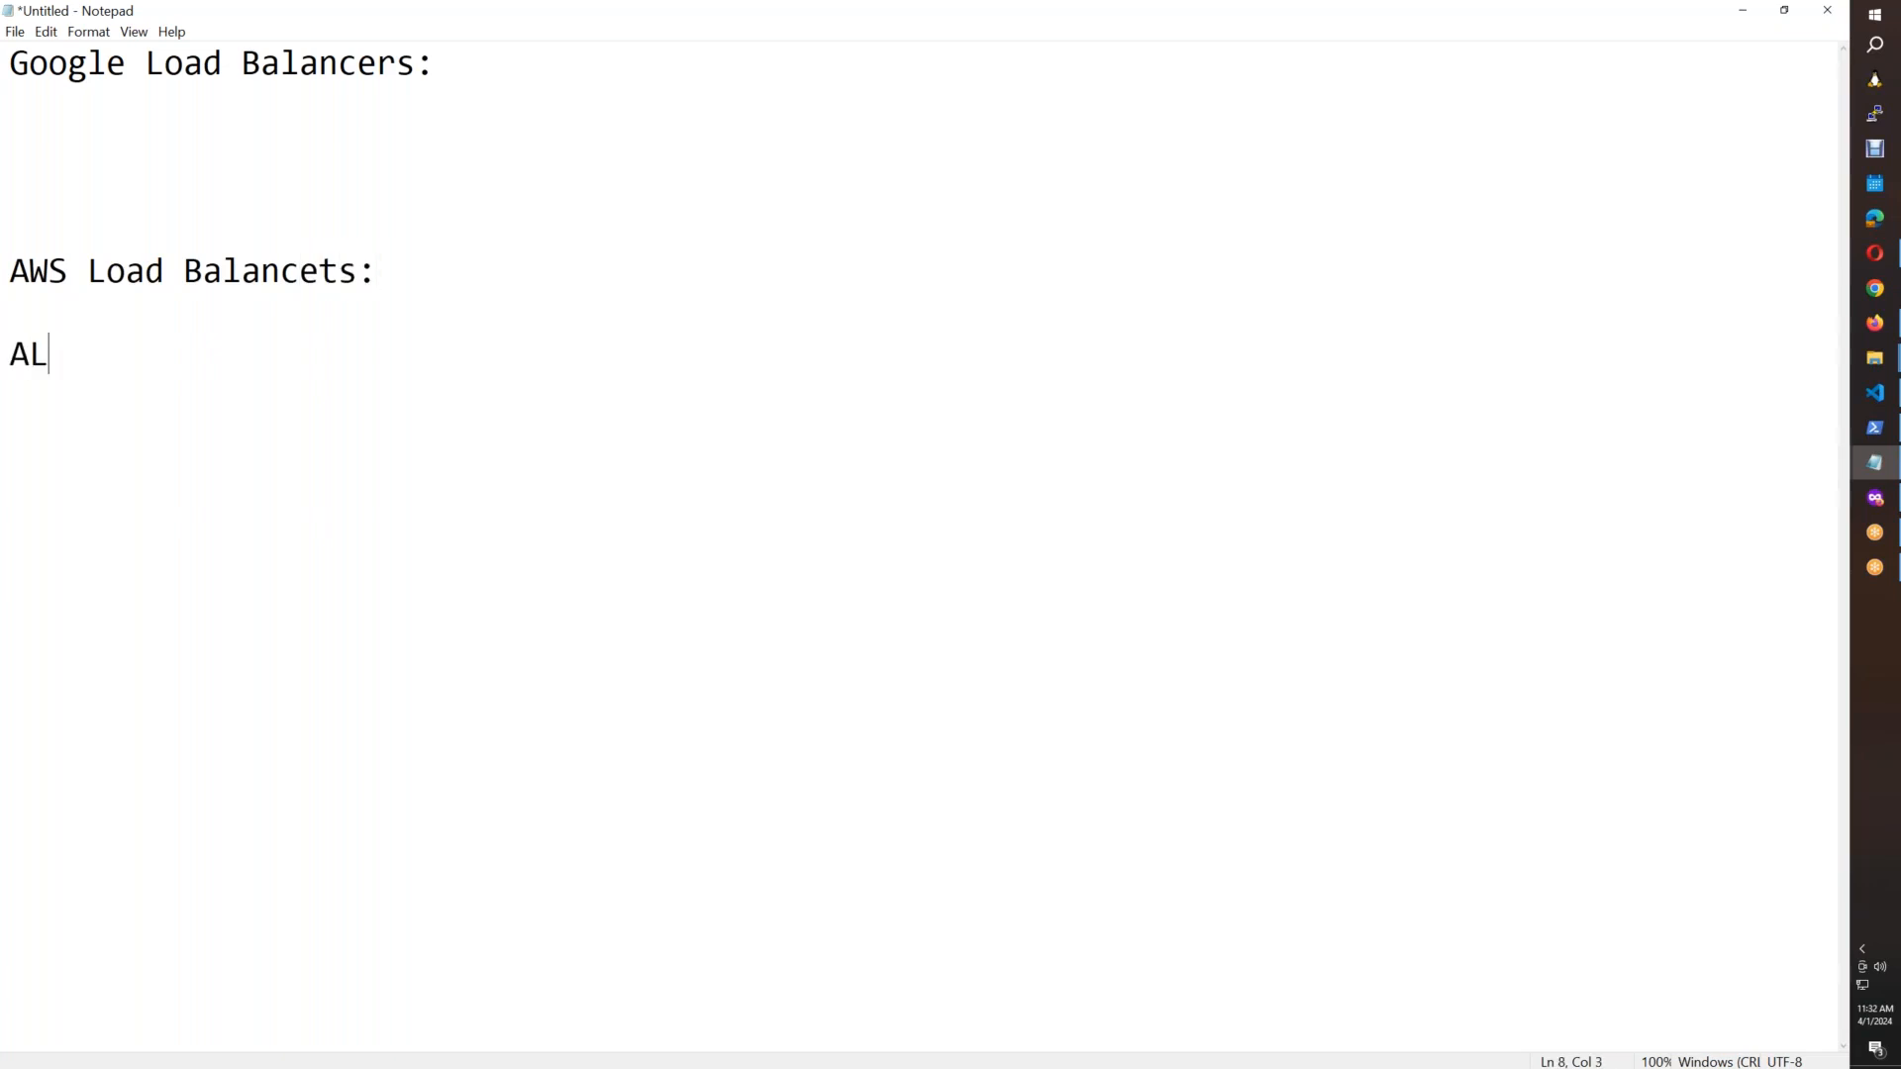
{"action": "key", "text": "Return"}
{"action": "key", "text": "Return"}
{"action": "type", "text": "NLB:"}
{"action": "key", "text": "Up"}
{"action": "key", "text": "Up"}
{"action": "key", "text": "Right"}
{"action": "key", "text": "Right"}
{"action": "key", "text": "Right"}
{"action": "type", "text": ":"}
Step: Insert the line "Region Based:" directly above the ALB entry
{"action": "key", "text": "Home"}
{"action": "key", "text": "Return"}
{"action": "key", "text": "Up"}
{"action": "type", "text": "Reg"}
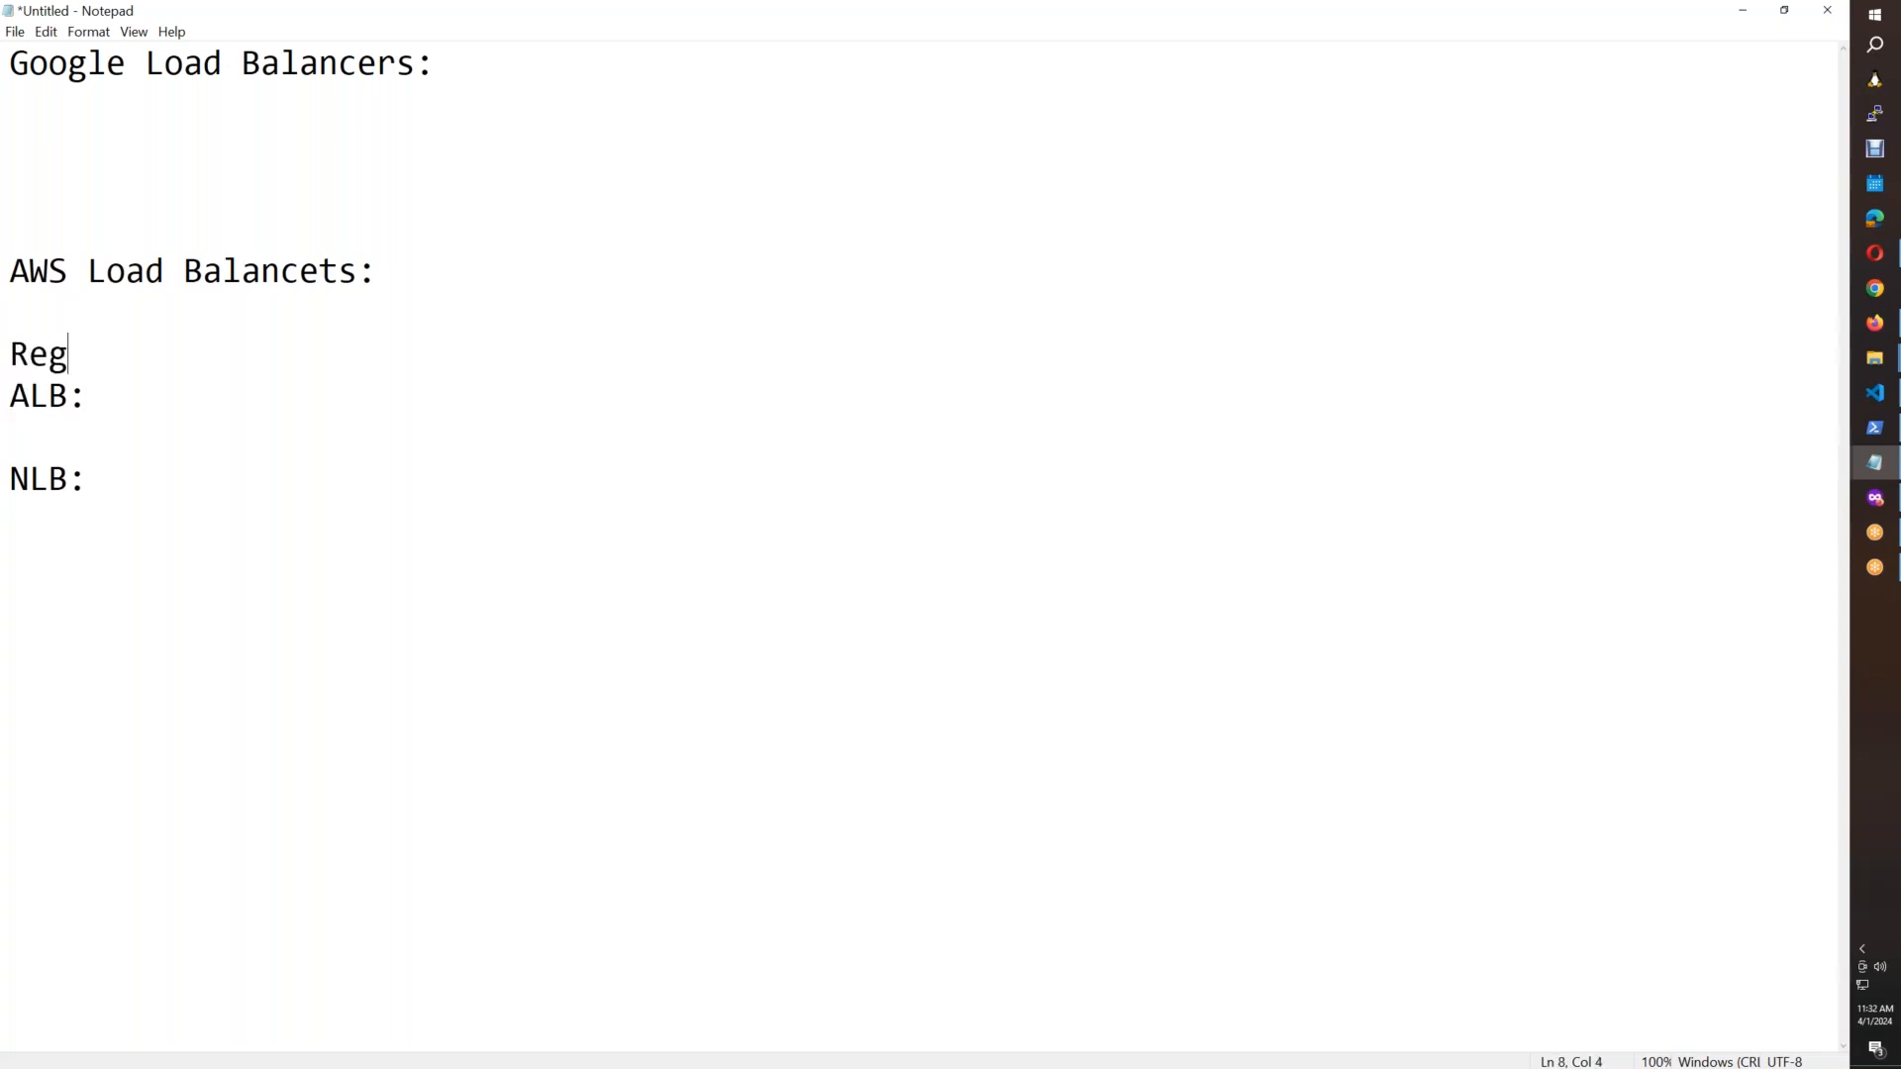
{"action": "type", "text": "ion vbase"}
{"action": "key", "text": "BackSpace"}
{"action": "key", "text": "BackSpace"}
{"action": "key", "text": "BackSpace"}
{"action": "key", "text": "BackSpace"}
{"action": "key", "text": "BackSpace"}
{"action": "type", "text": "Based:"}
Step: List "- Internal" and "- External" on separate lines under the ALB entry
{"action": "key", "text": "Down"}
{"action": "key", "text": "Return"}
{"action": "type", "text": "- Interna"}
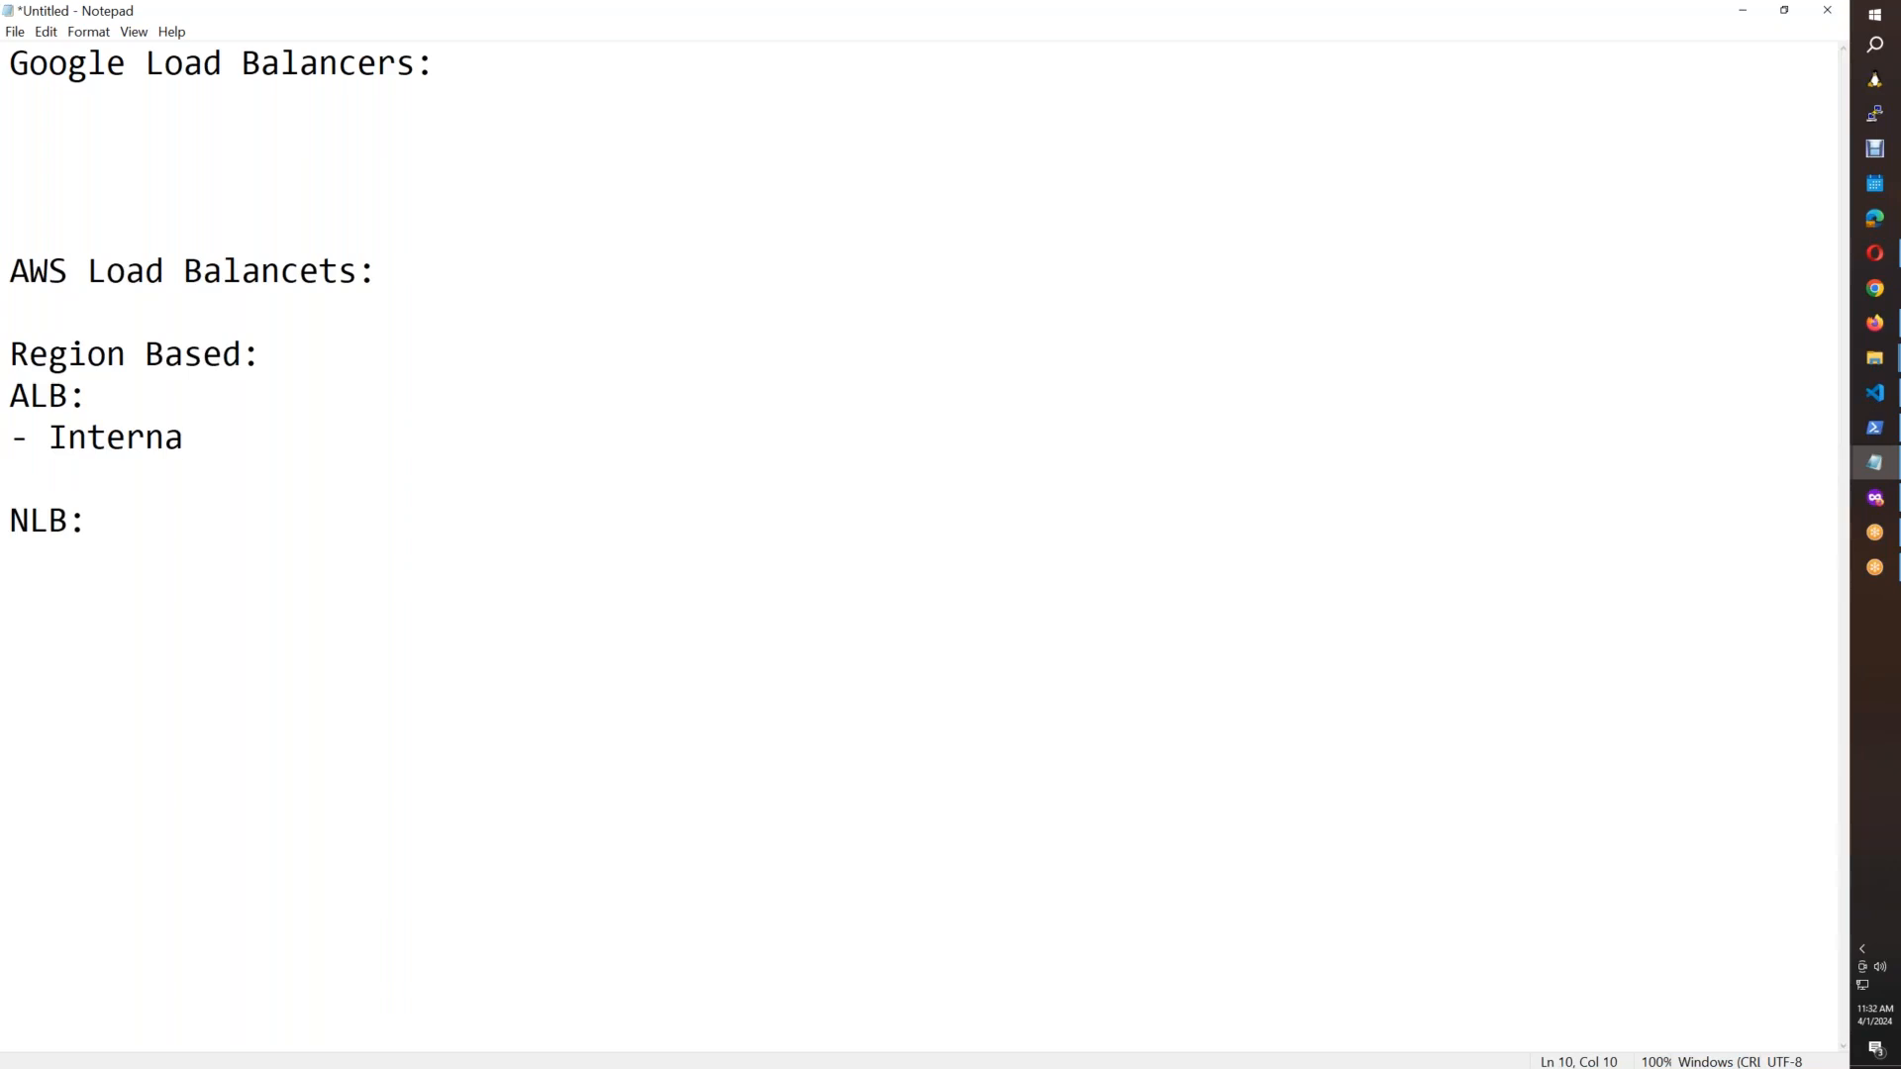
{"action": "type", "text": "l"}
{"action": "key", "text": "Return"}
{"action": "type", "text": "- External"}
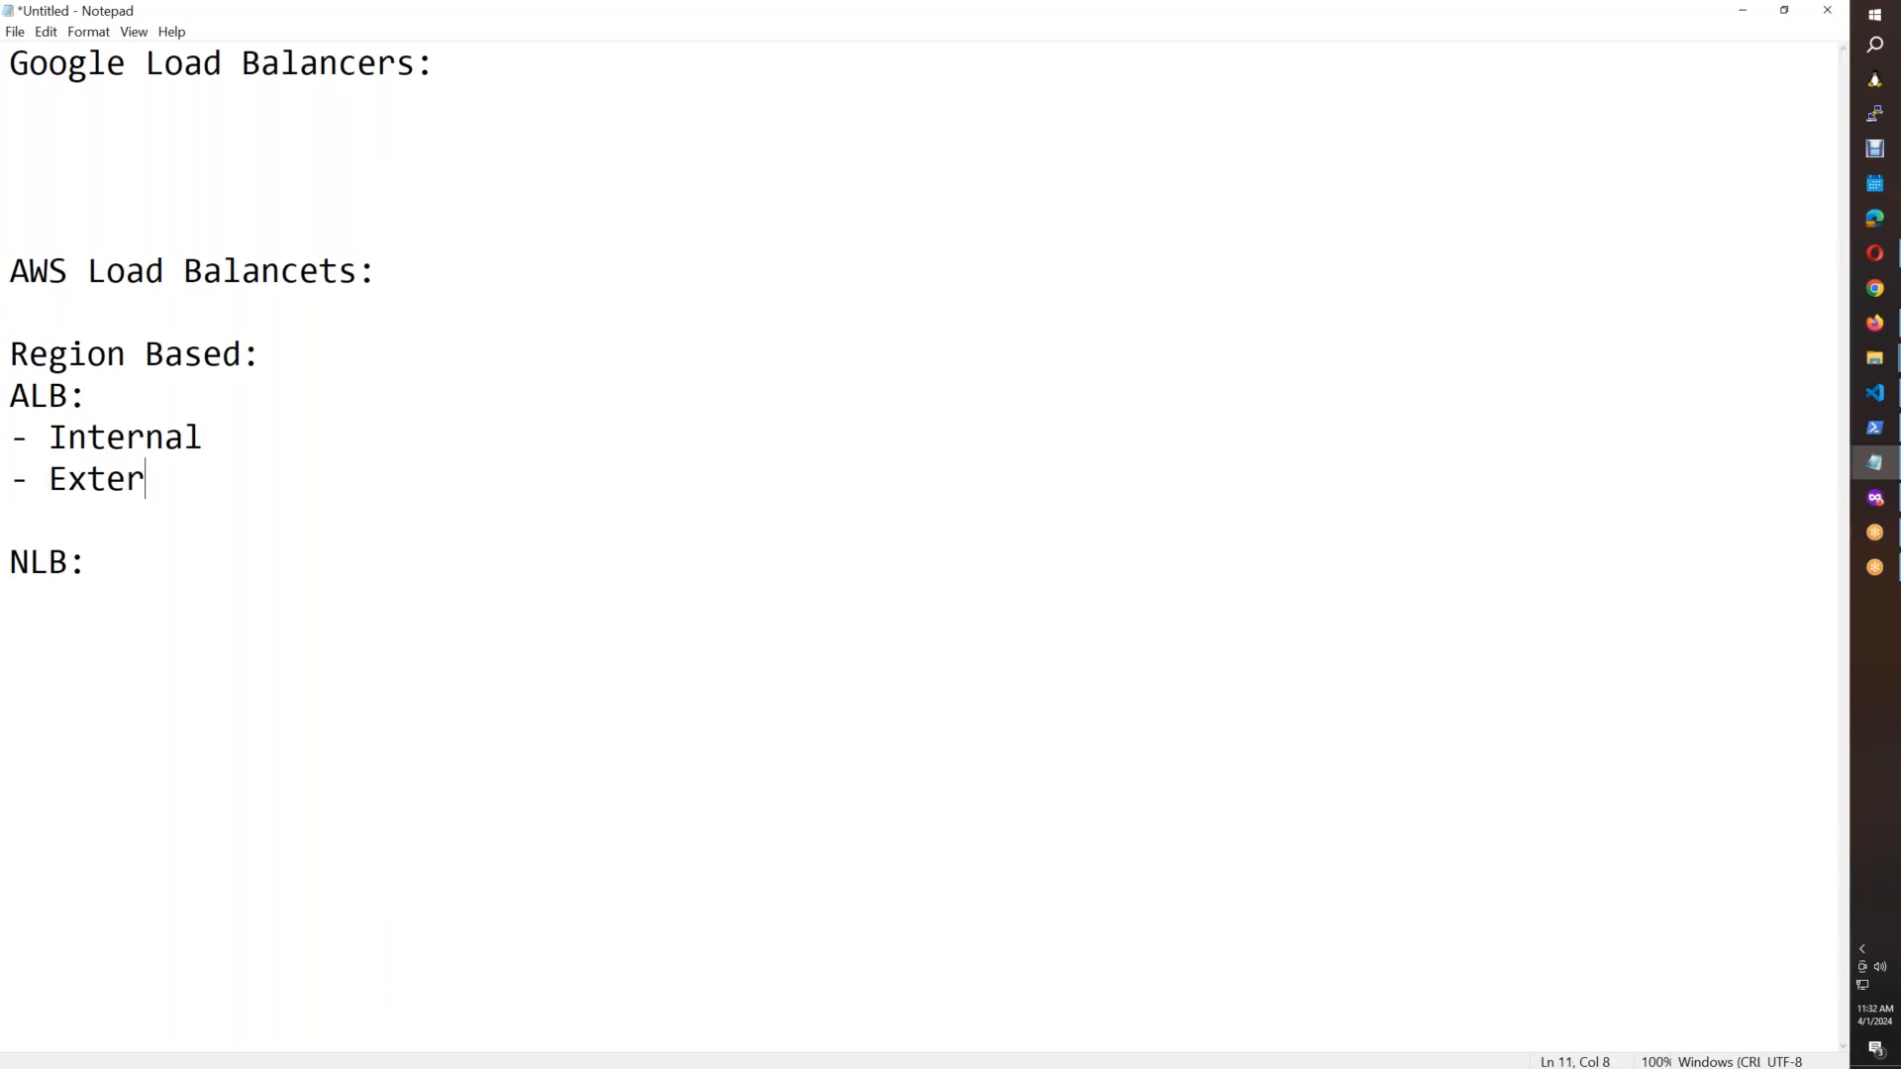
Step: List "-Internal" and "- External" on separate lines under the NLB entry
{"action": "key", "text": "Down"}
{"action": "key", "text": "Down"}
{"action": "key", "text": "Return"}
{"action": "type", "text": "-Internal"}
{"action": "key", "text": "Return"}
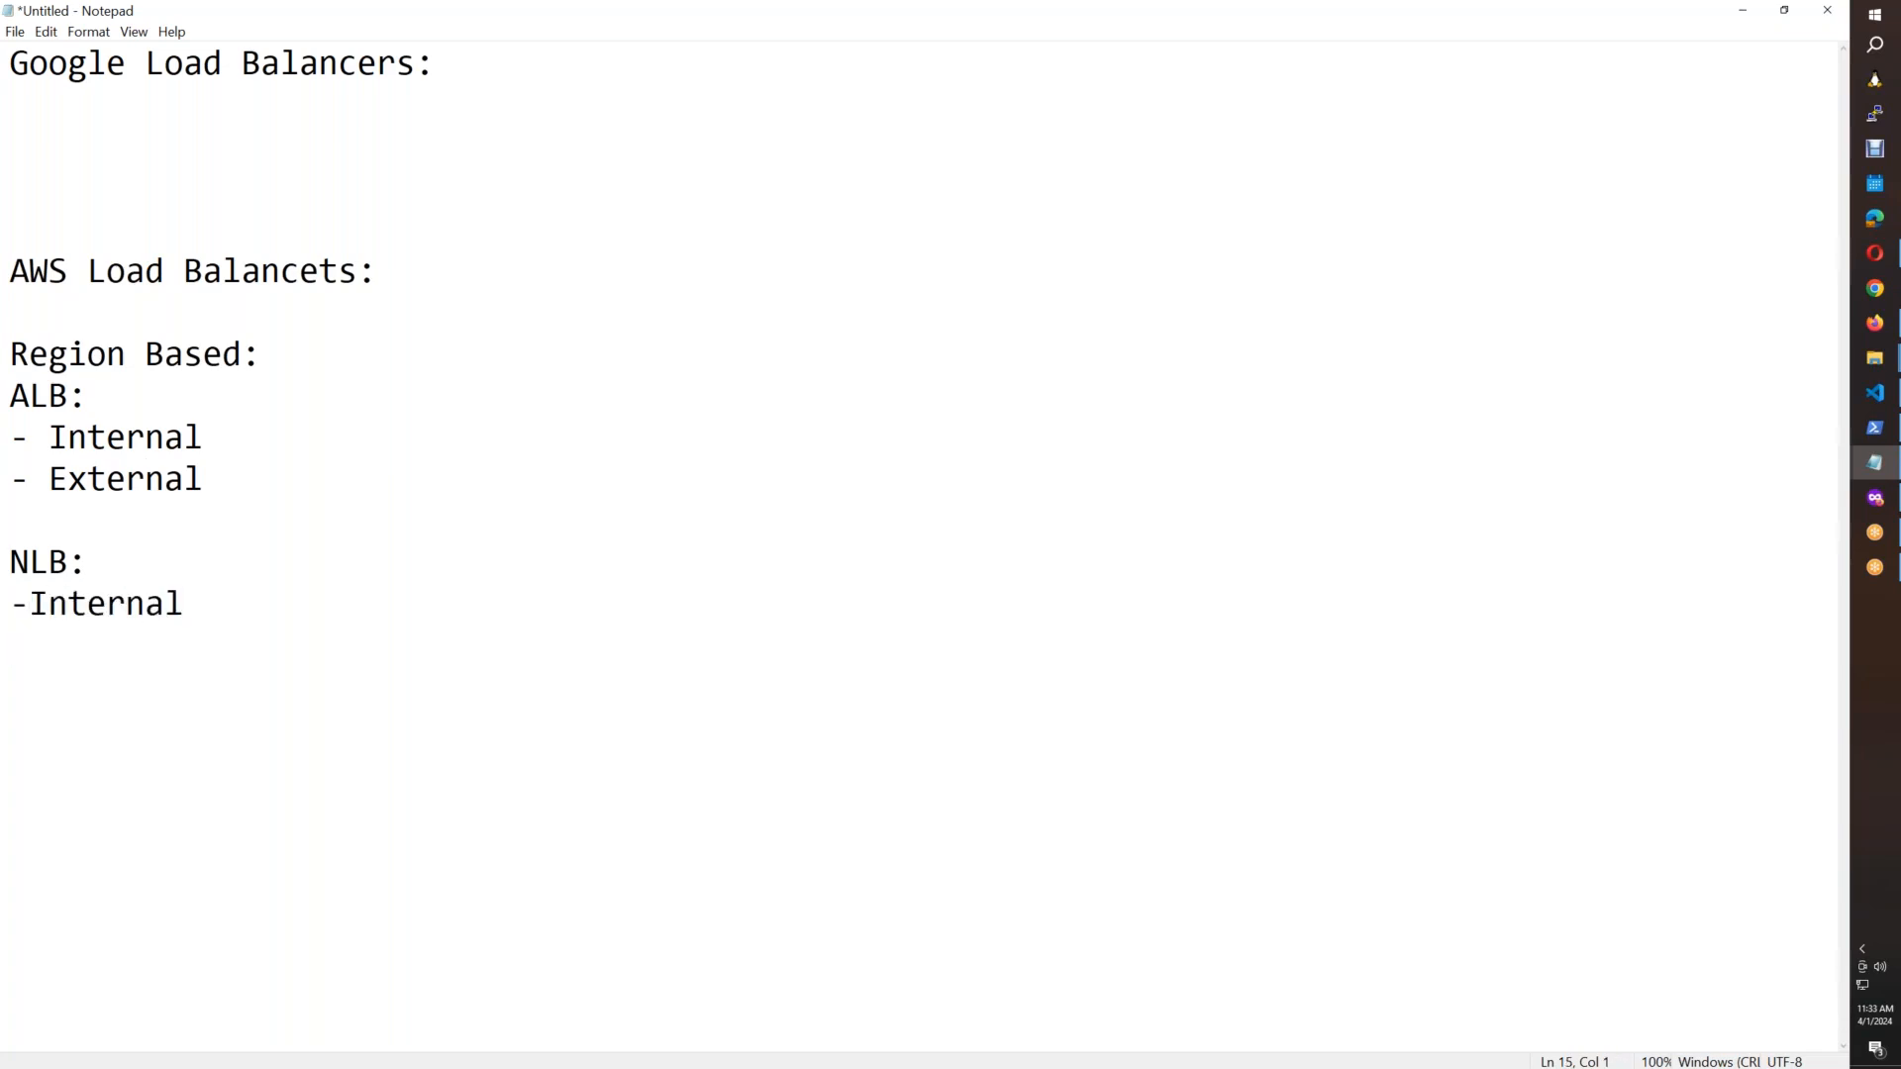
{"action": "type", "text": "- External"}
Step: Append the description "Layer 4 for TCP & UDP" to the NLB line
{"action": "left_click", "coordinate": [253, 558]}
{"action": "type", "text": "Layer"}
{"action": "key", "text": "BackSpace"}
{"action": "key", "text": "BackSpace"}
{"action": "type", "text": "er 4 for TC"}
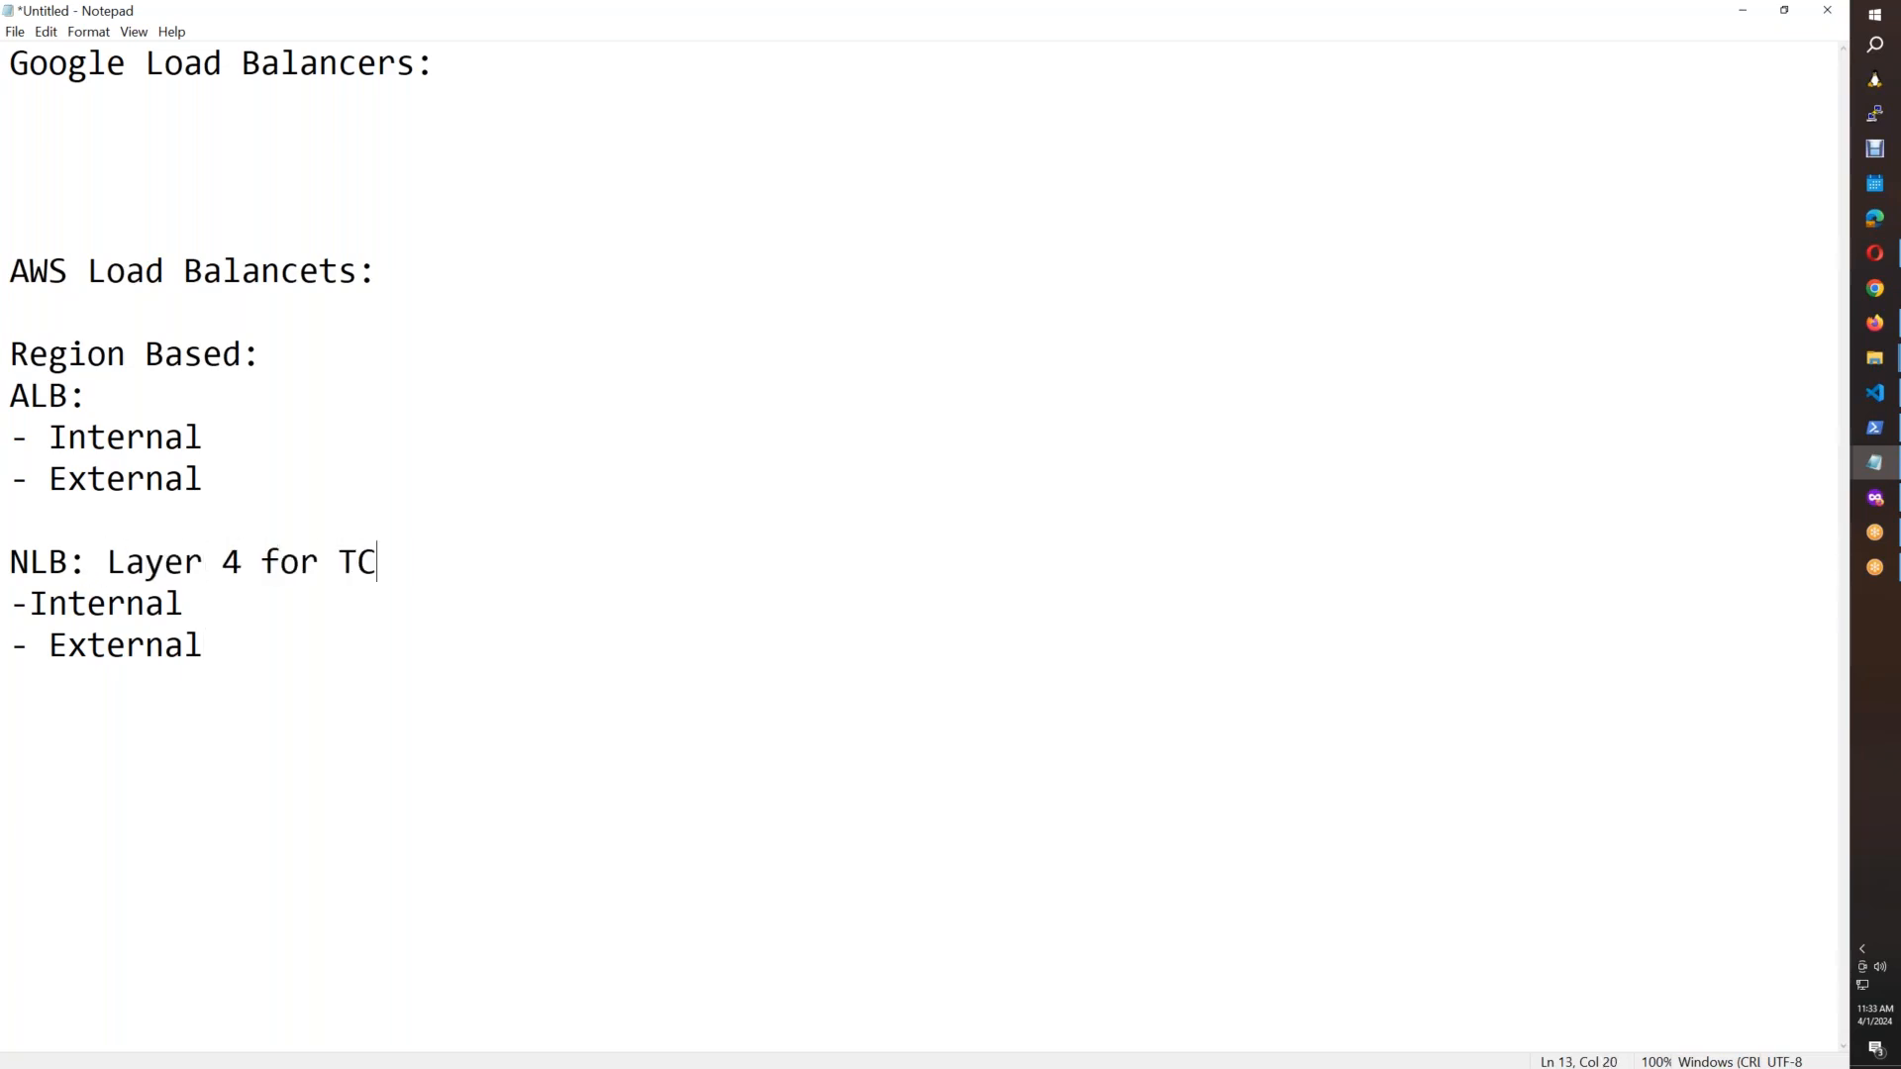
{"action": "type", "text": "P & UDP"}
Step: Append the description "Http & Https" to the ALB line
{"action": "left_click", "coordinate": [169, 392]}
{"action": "type", "text": "Http &"}
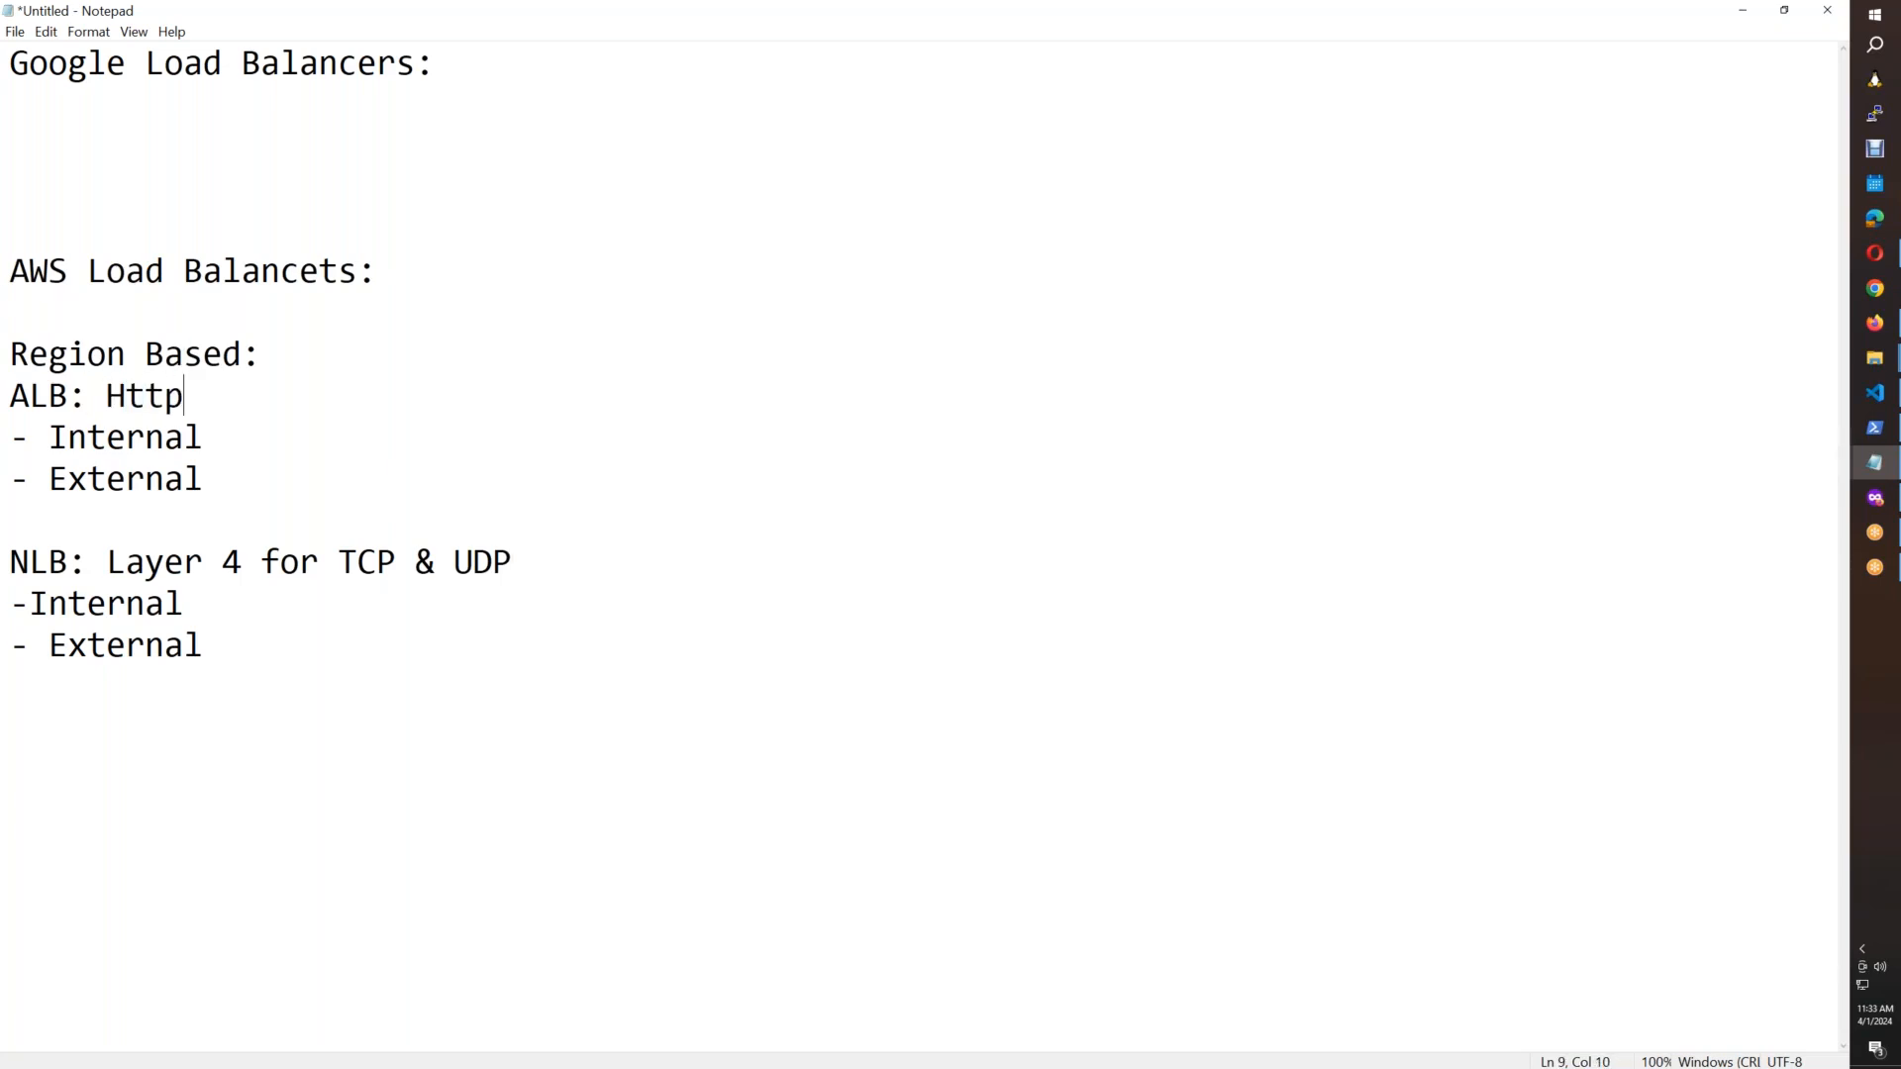
{"action": "key", "text": "BackSpace"}
{"action": "type", "text": "& Https"}
Step: Add the subheading "Global:" directly under the Google Load Balancers heading and start a new line below it
{"action": "type", "text": "Global "}
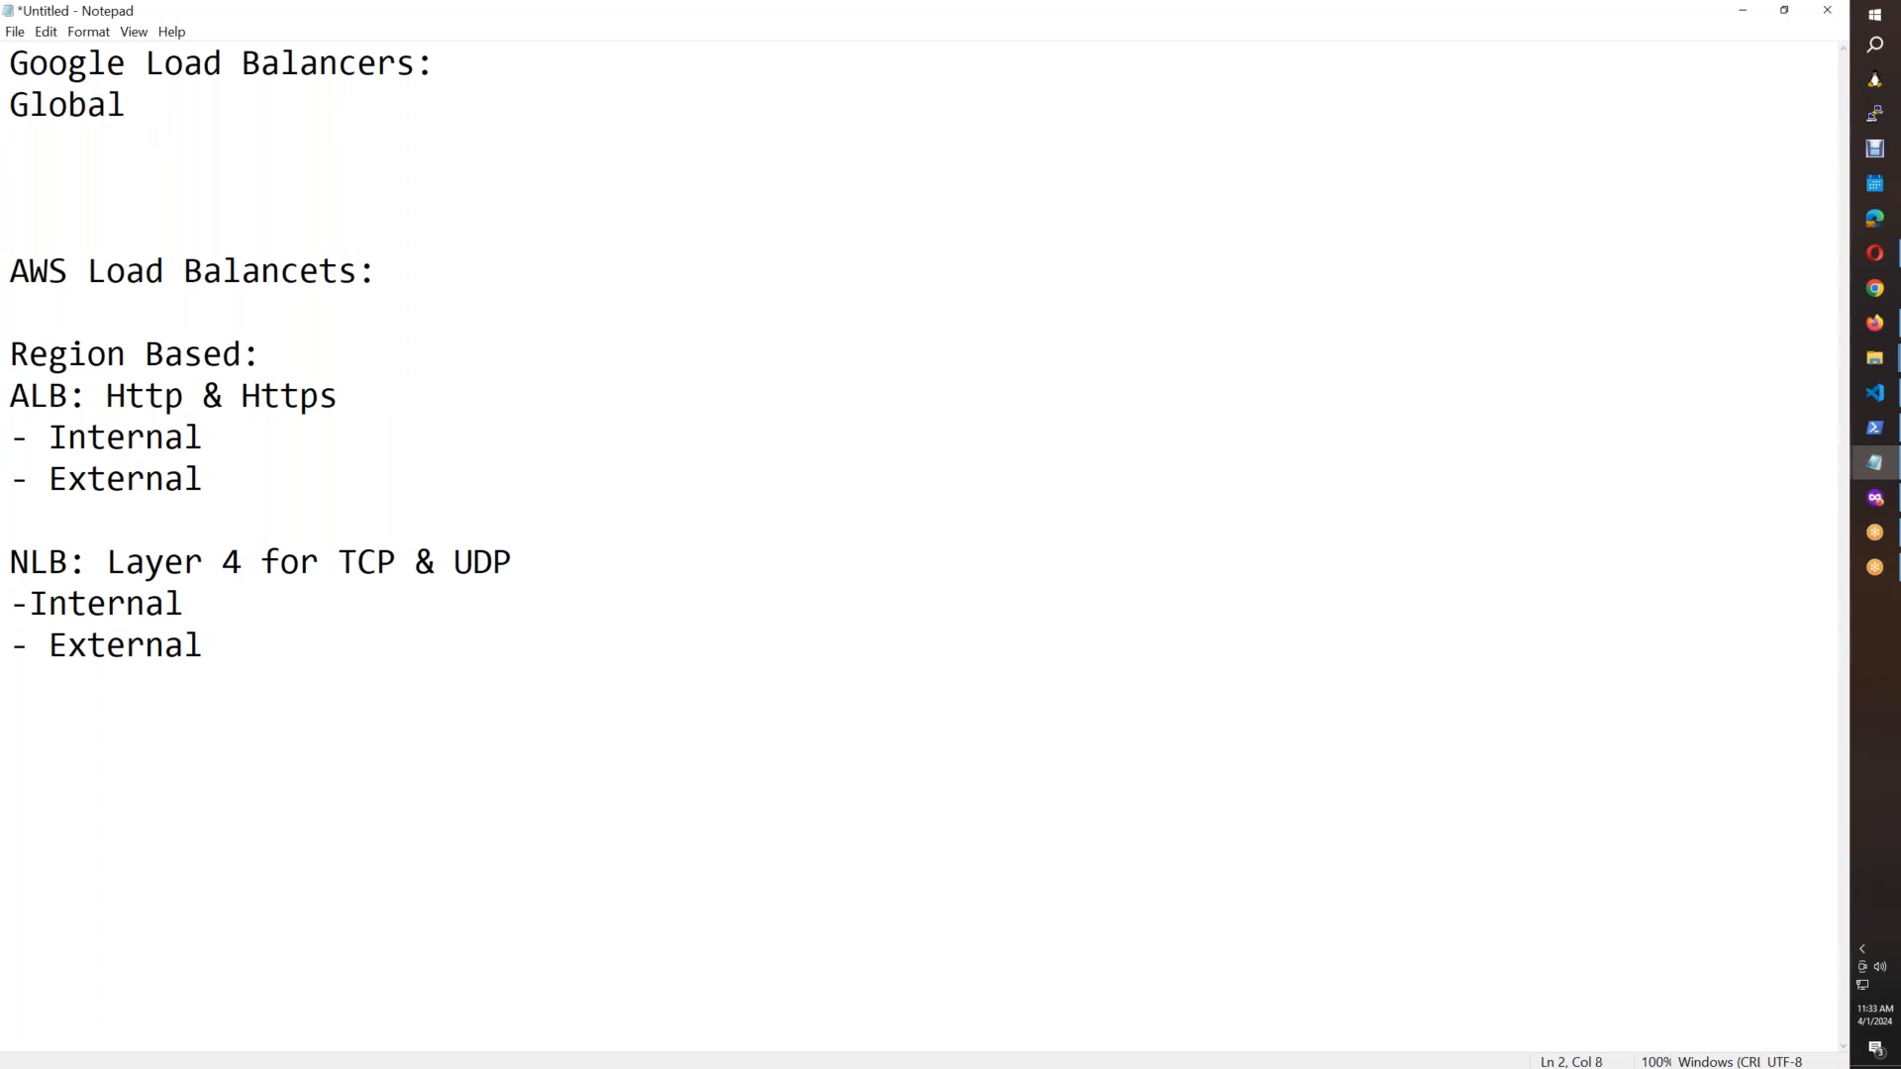
{"action": "type", "text": ":"}
{"action": "key", "text": "Return"}
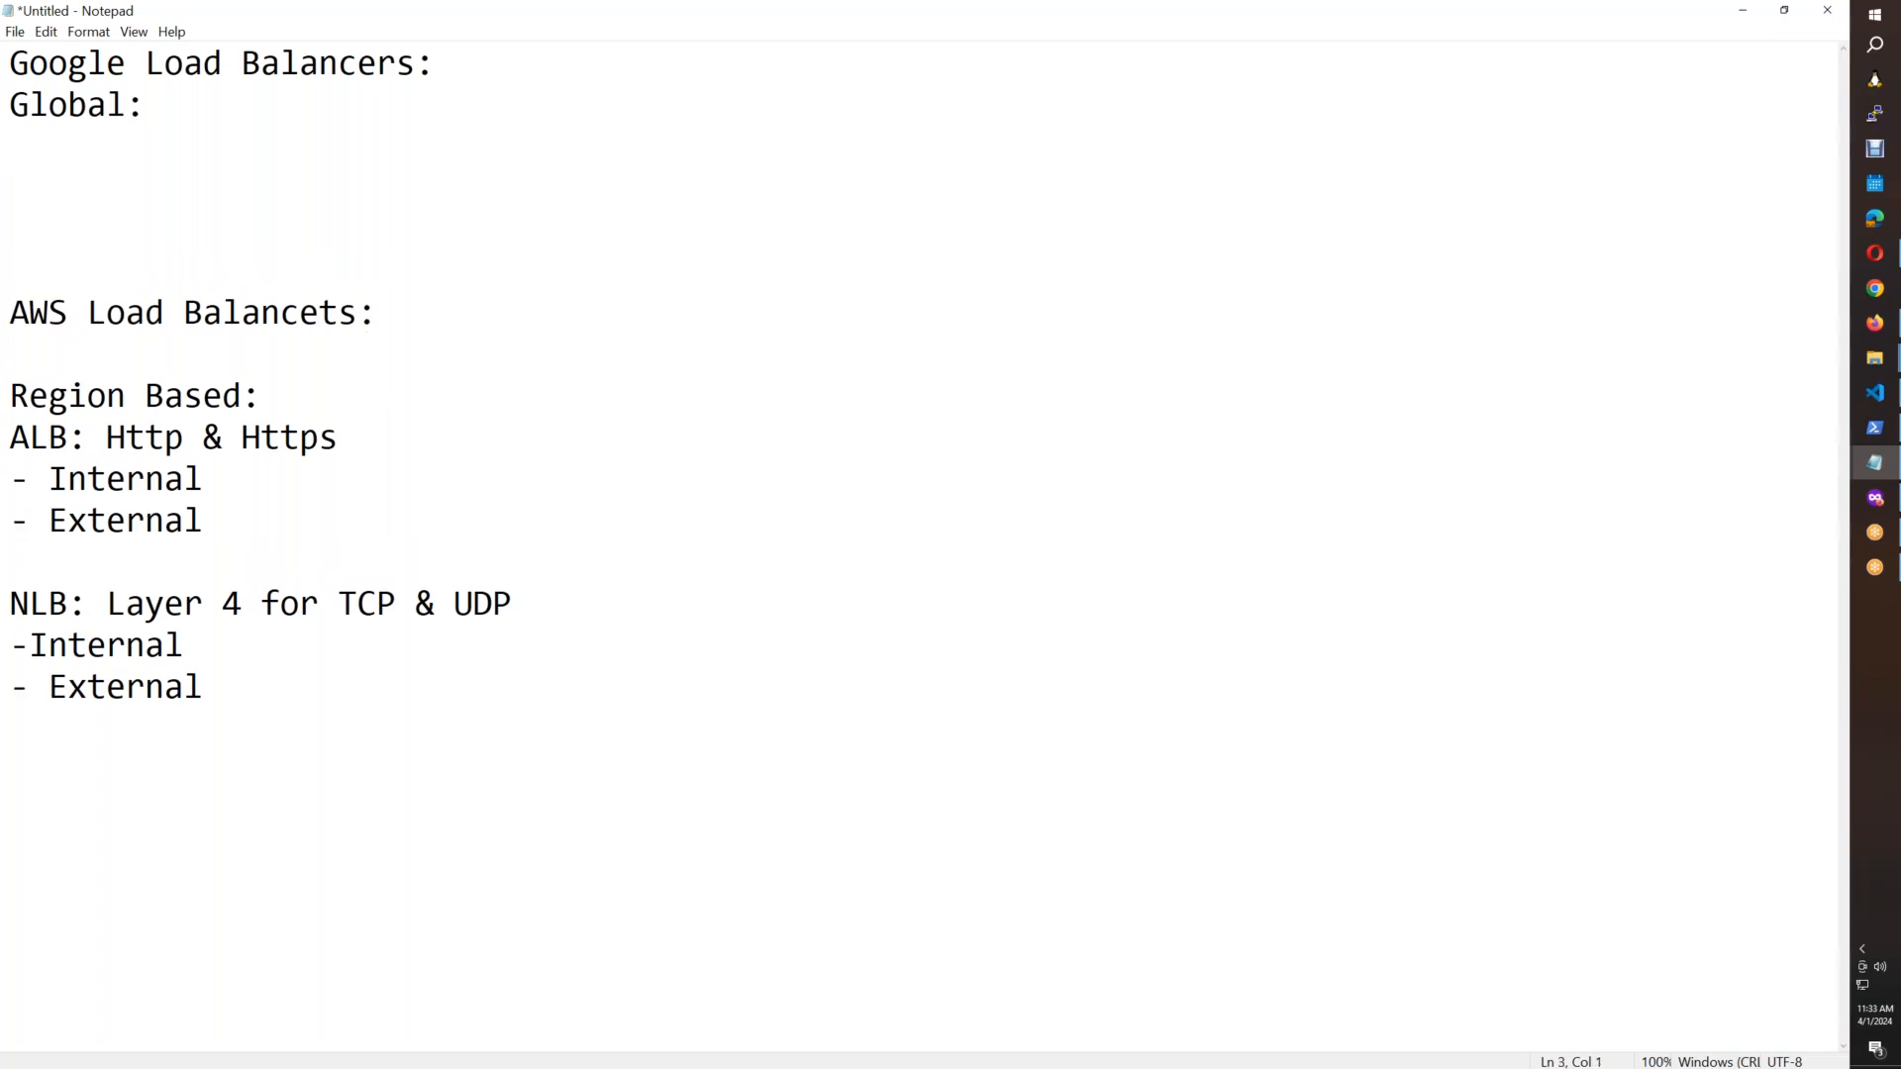
Step: Add the item "- Http/Https or Layer 7 Load Balancer" under the Global subheading
{"action": "type", "text": "- Http("}
{"action": "key", "text": "BackSpace"}
{"action": "type", "text": "(s)"}
{"action": "key", "text": "BackSpace"}
{"action": "key", "text": "BackSpace"}
{"action": "key", "text": "BackSpace"}
{"action": "key", "text": "BackSpace"}
{"action": "type", "text": "/Htto"}
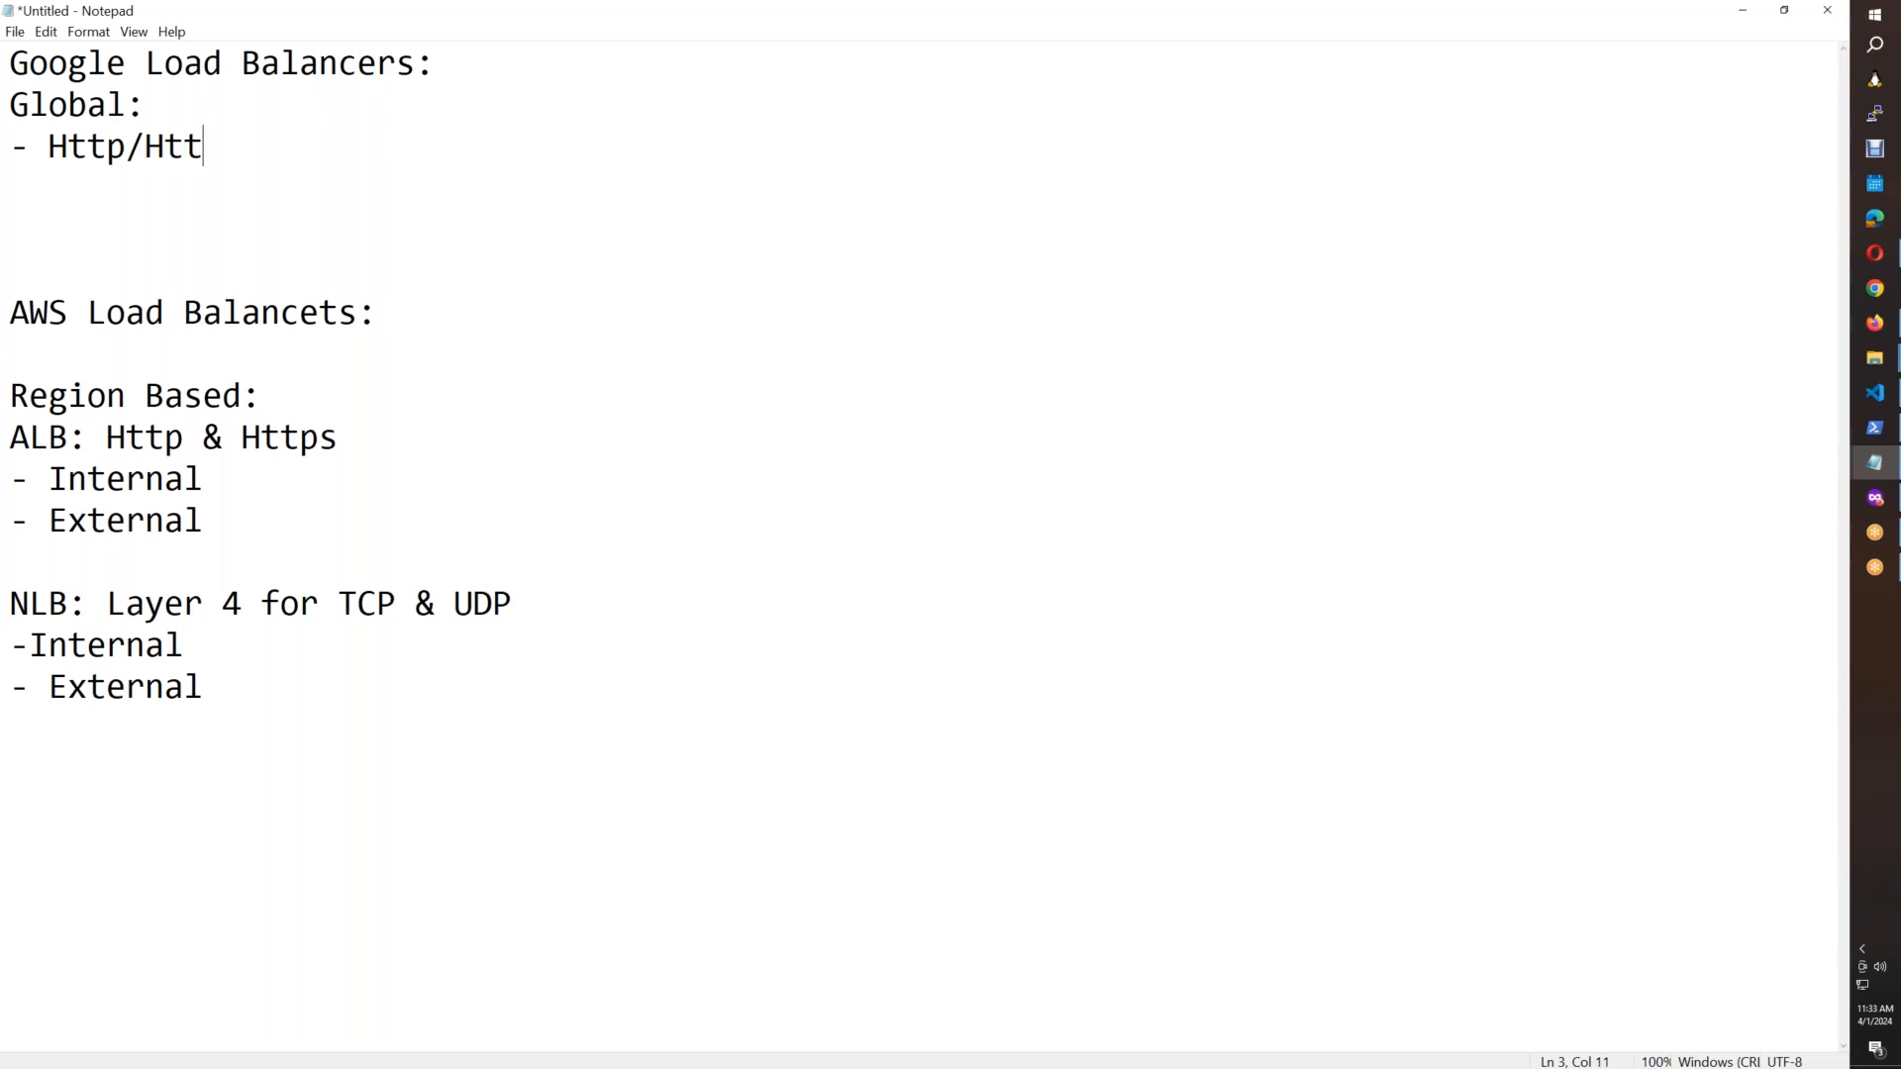
{"action": "key", "text": "BackSpace"}
{"action": "type", "text": "ps or Latyer"}
{"action": "key", "text": "BackSpace"}
{"action": "key", "text": "BackSpace"}
{"action": "key", "text": "BackSpace"}
{"action": "key", "text": "BackSpace"}
{"action": "type", "text": "yer 7 Load Balancer"}
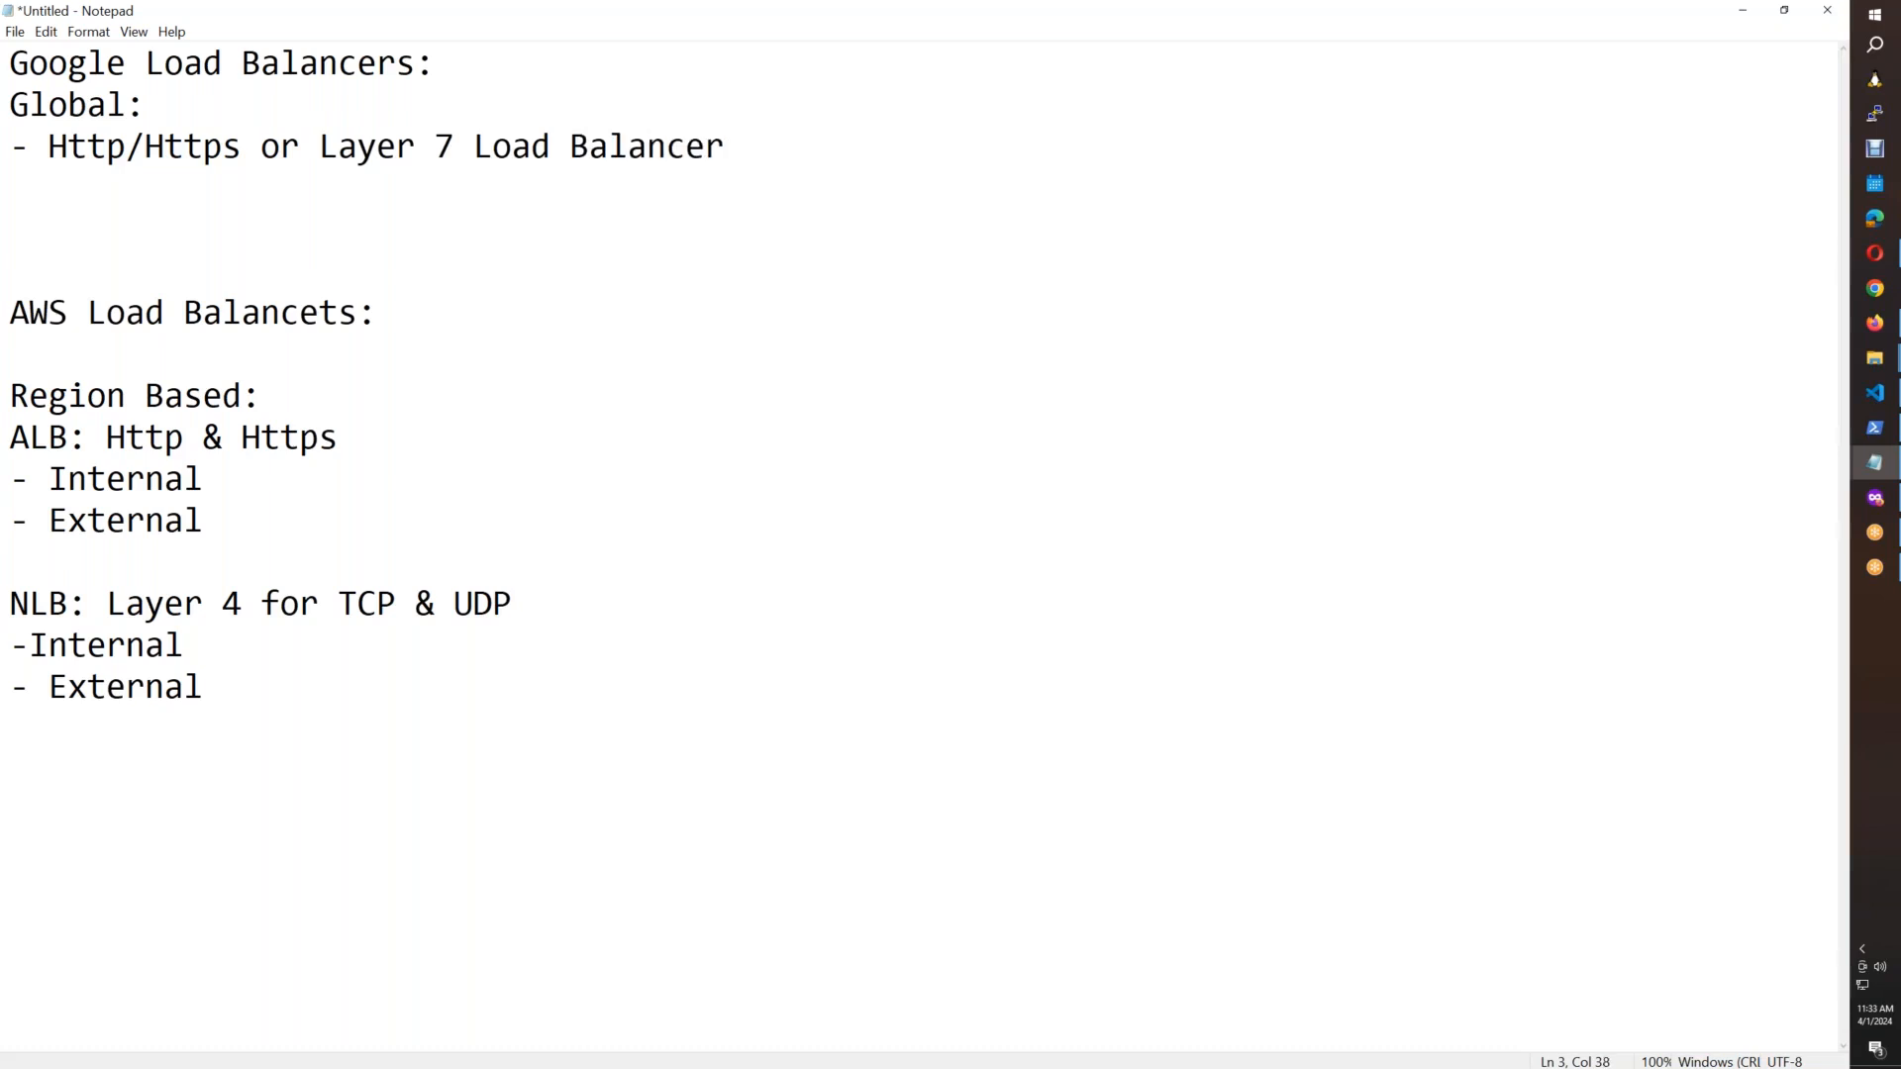
Step: Extend the Layer 7 load balancer item with the words "for web applications"
{"action": "key", "text": "Return"}
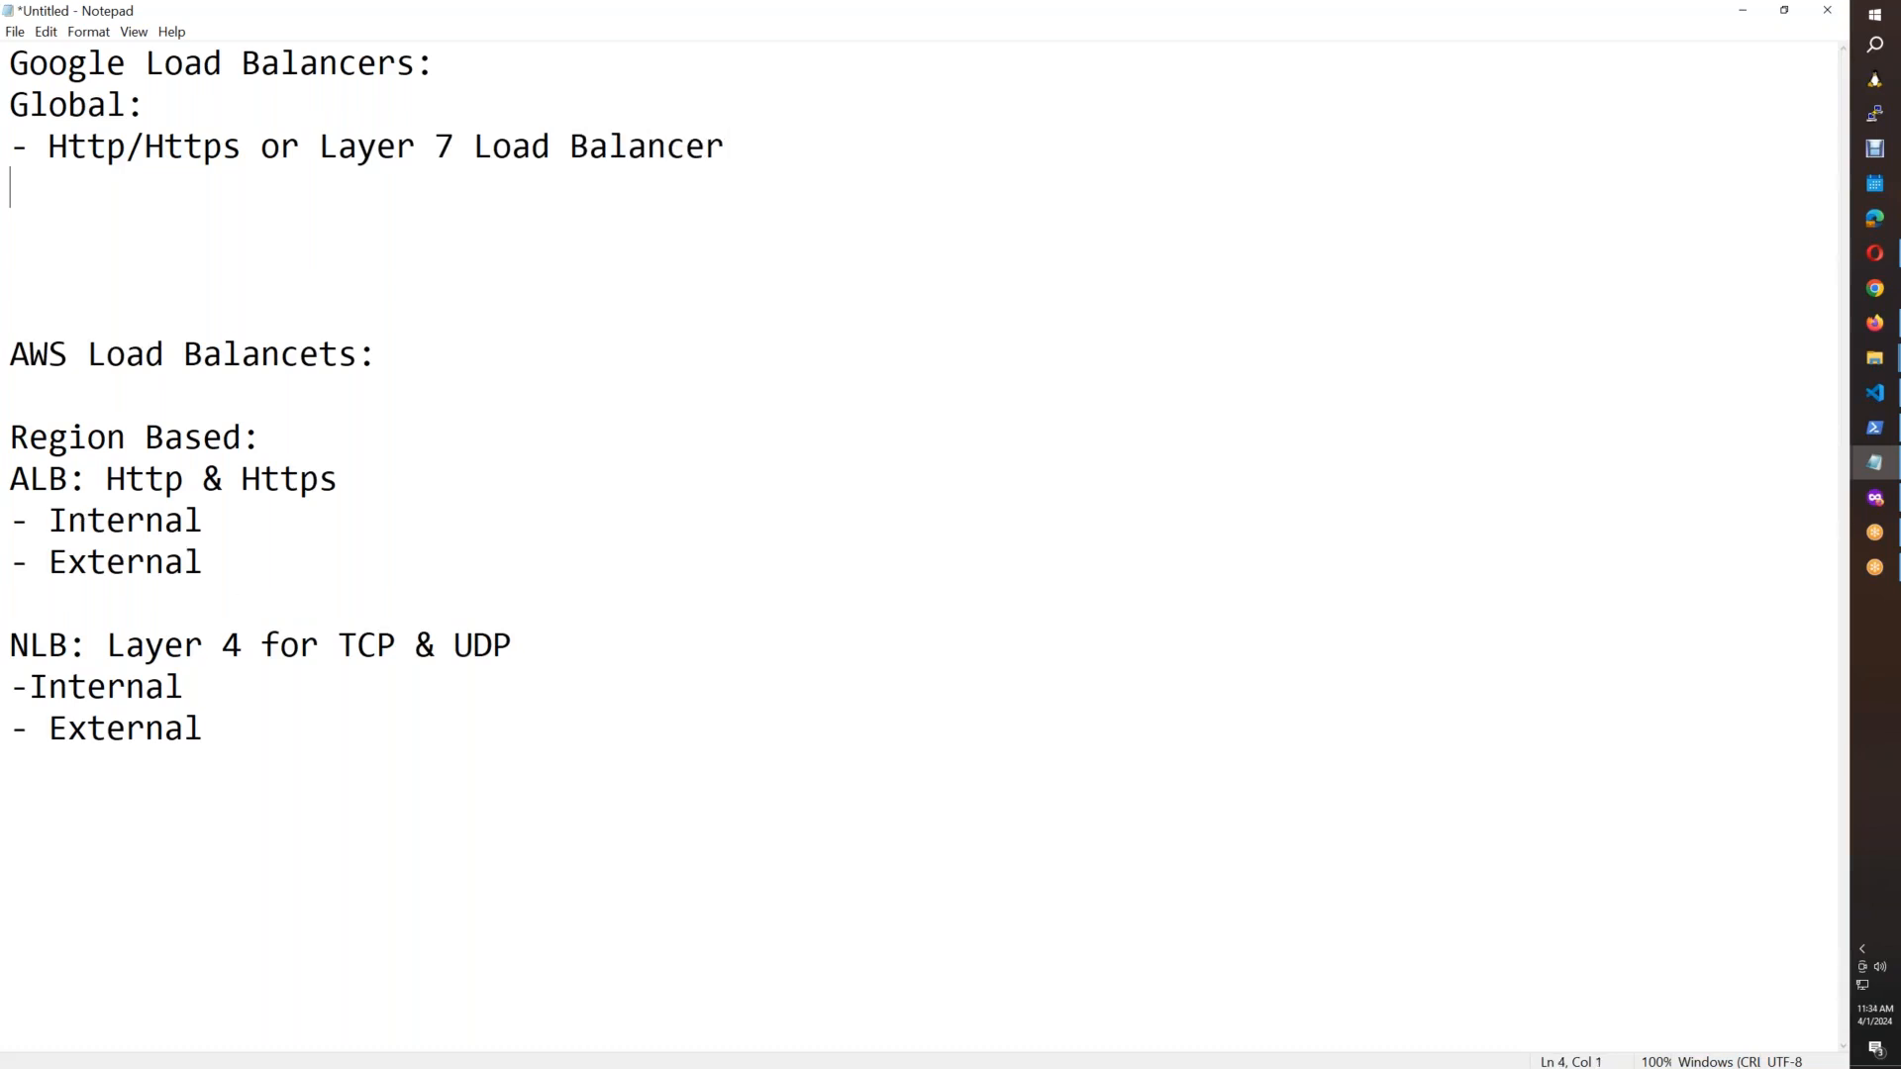
{"action": "type", "text": "-"}
{"action": "key", "text": "BackSpace"}
{"action": "key", "text": "BackSpace"}
{"action": "key", "text": "BackSpace"}
{"action": "type", "text": "for"}
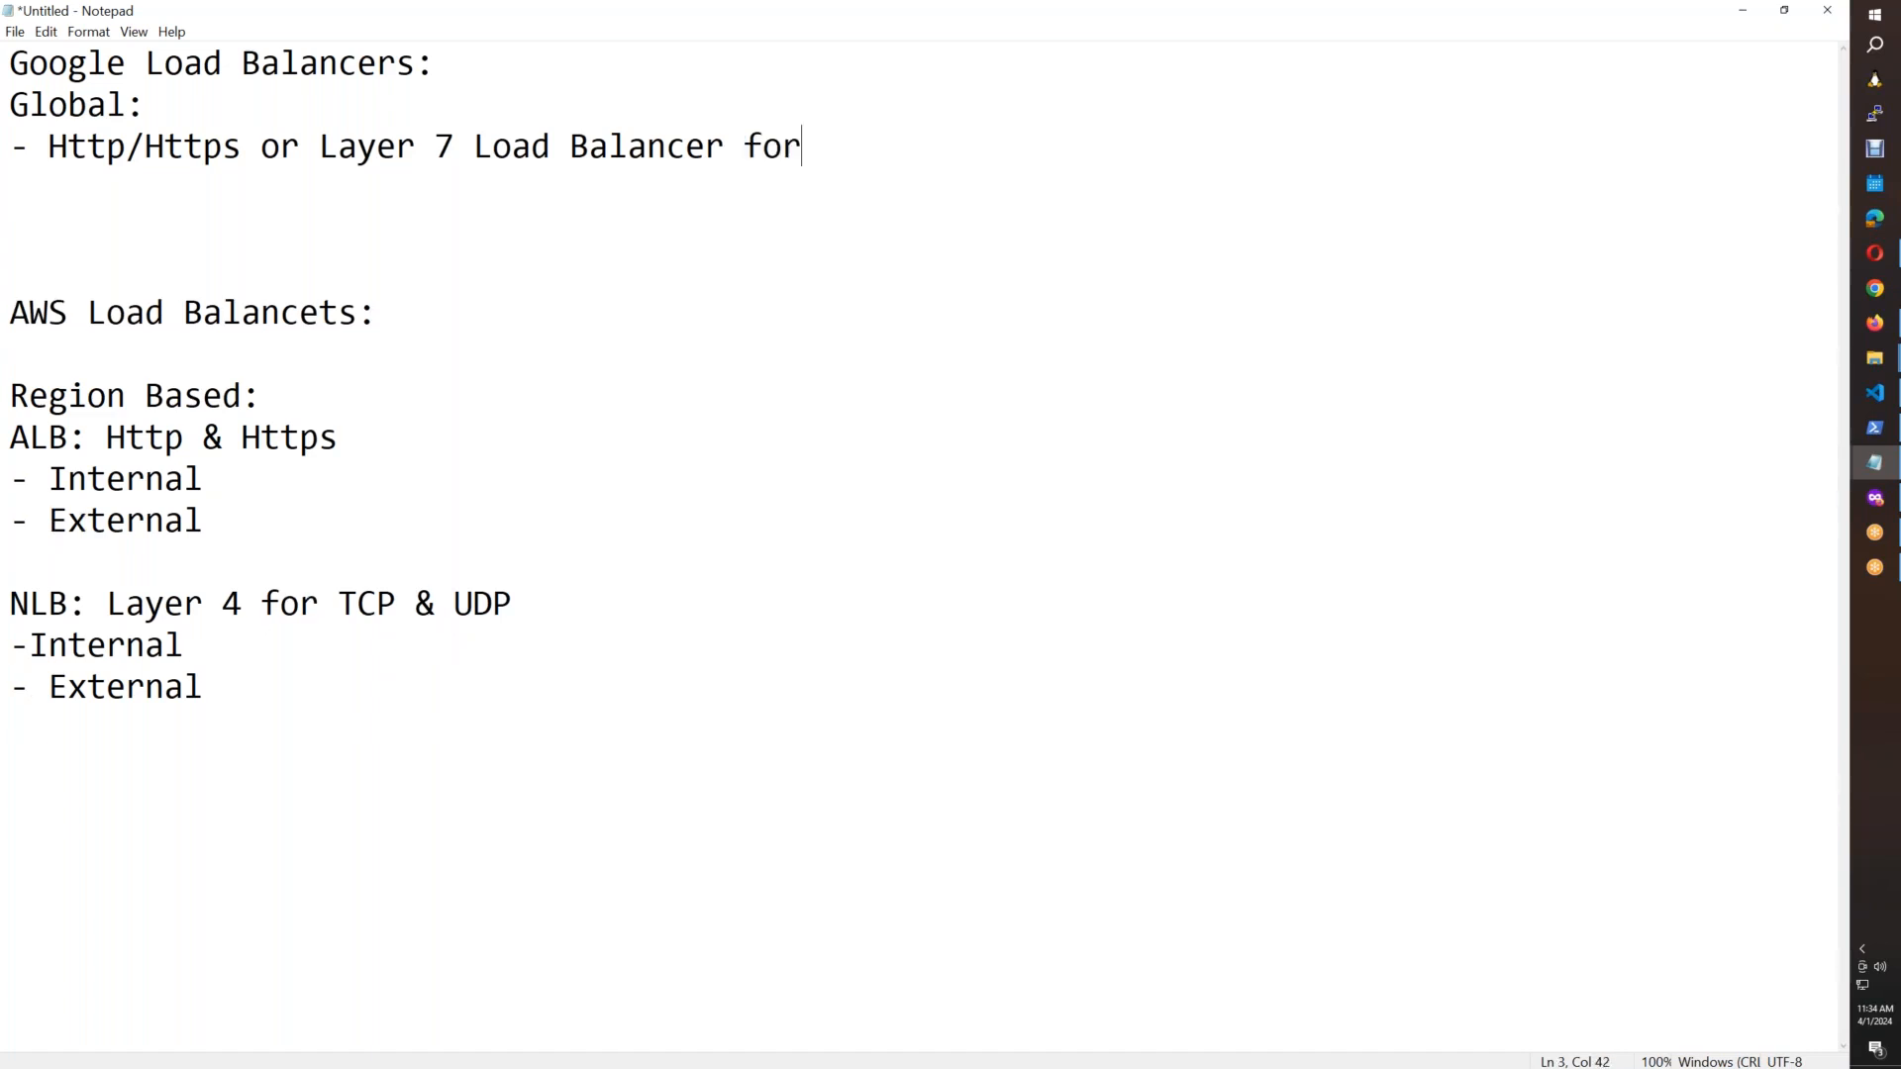
{"action": "type", "text": " web applica"}
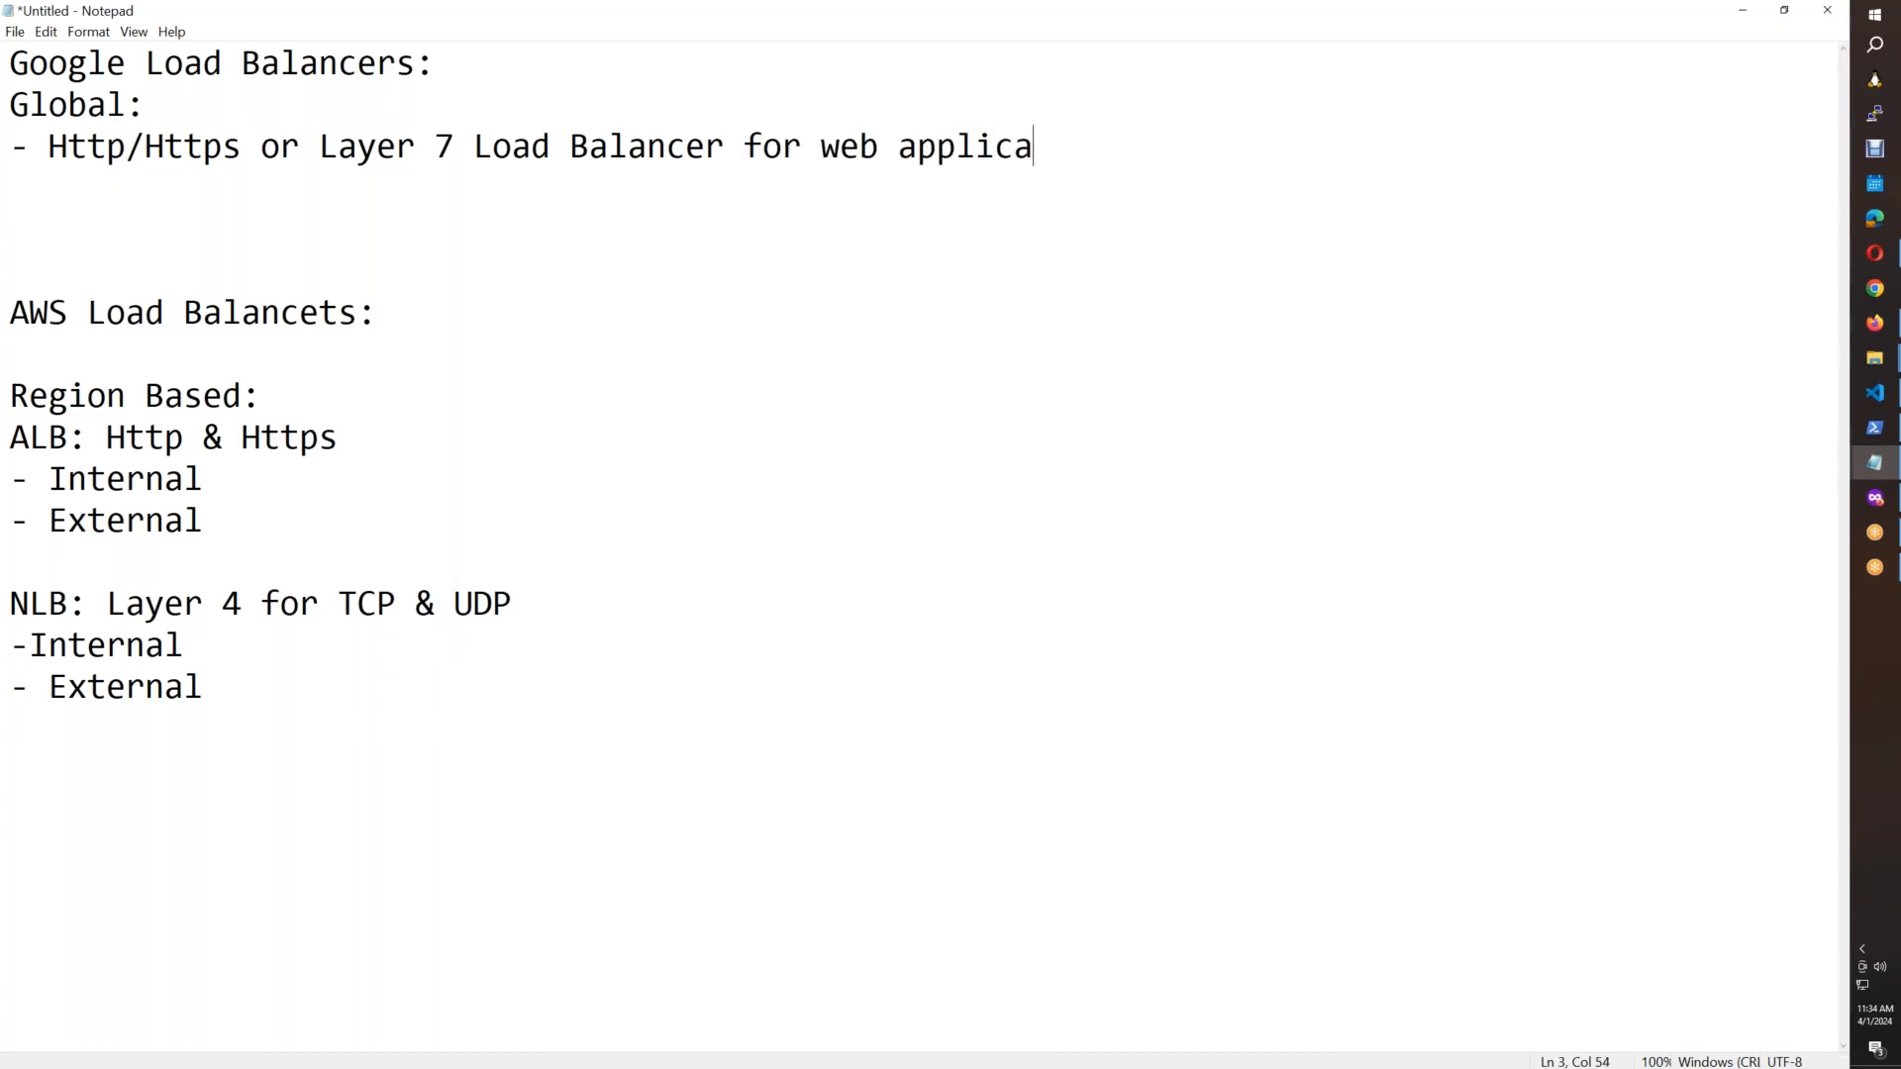
{"action": "type", "text": "tions"}
Step: Add the Global item "- TCP Load Balancer for no TLS, canniot be used for 80,8080" below the Layer 7 item
{"action": "key", "text": "Return"}
{"action": "type", "text": "- TCP"}
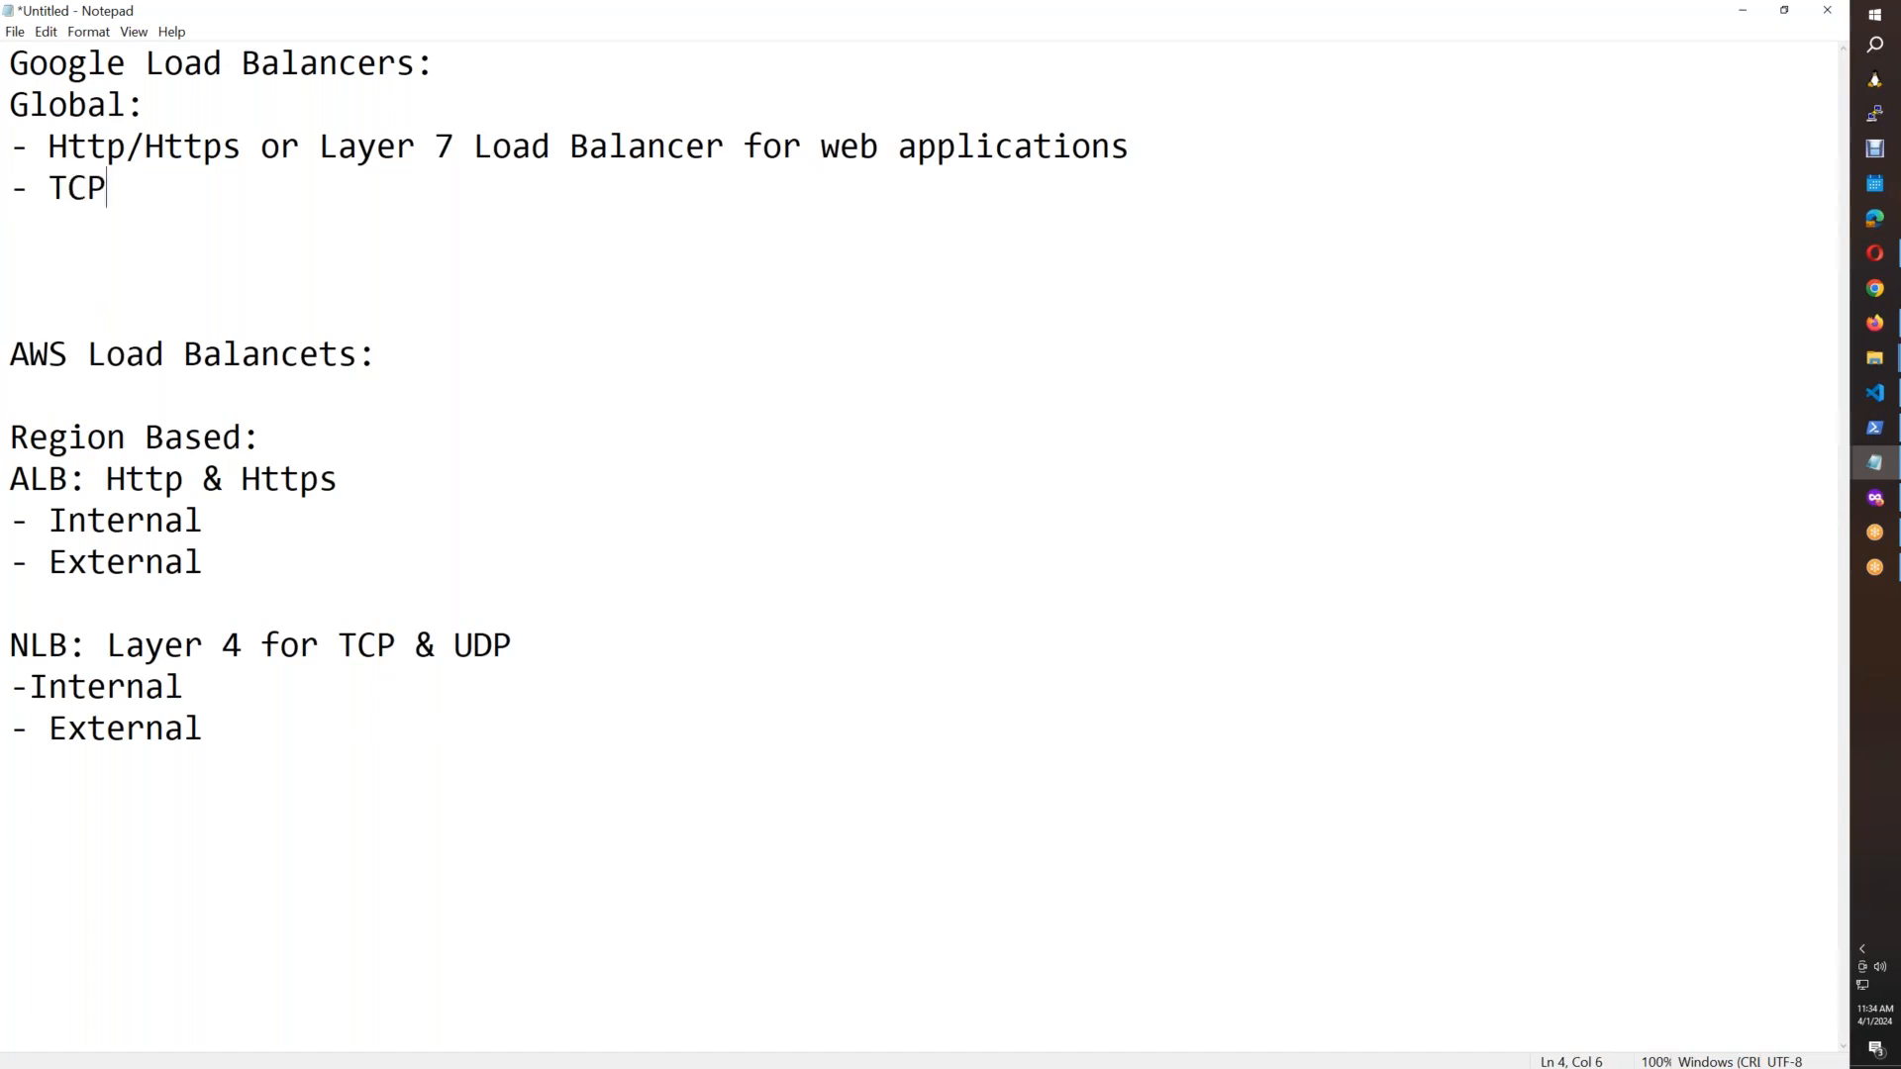
{"action": "type", "text": " Or"}
{"action": "key", "text": "BackSpace"}
{"action": "key", "text": "BackSpace"}
{"action": "type", "text": "Load Balancer for "}
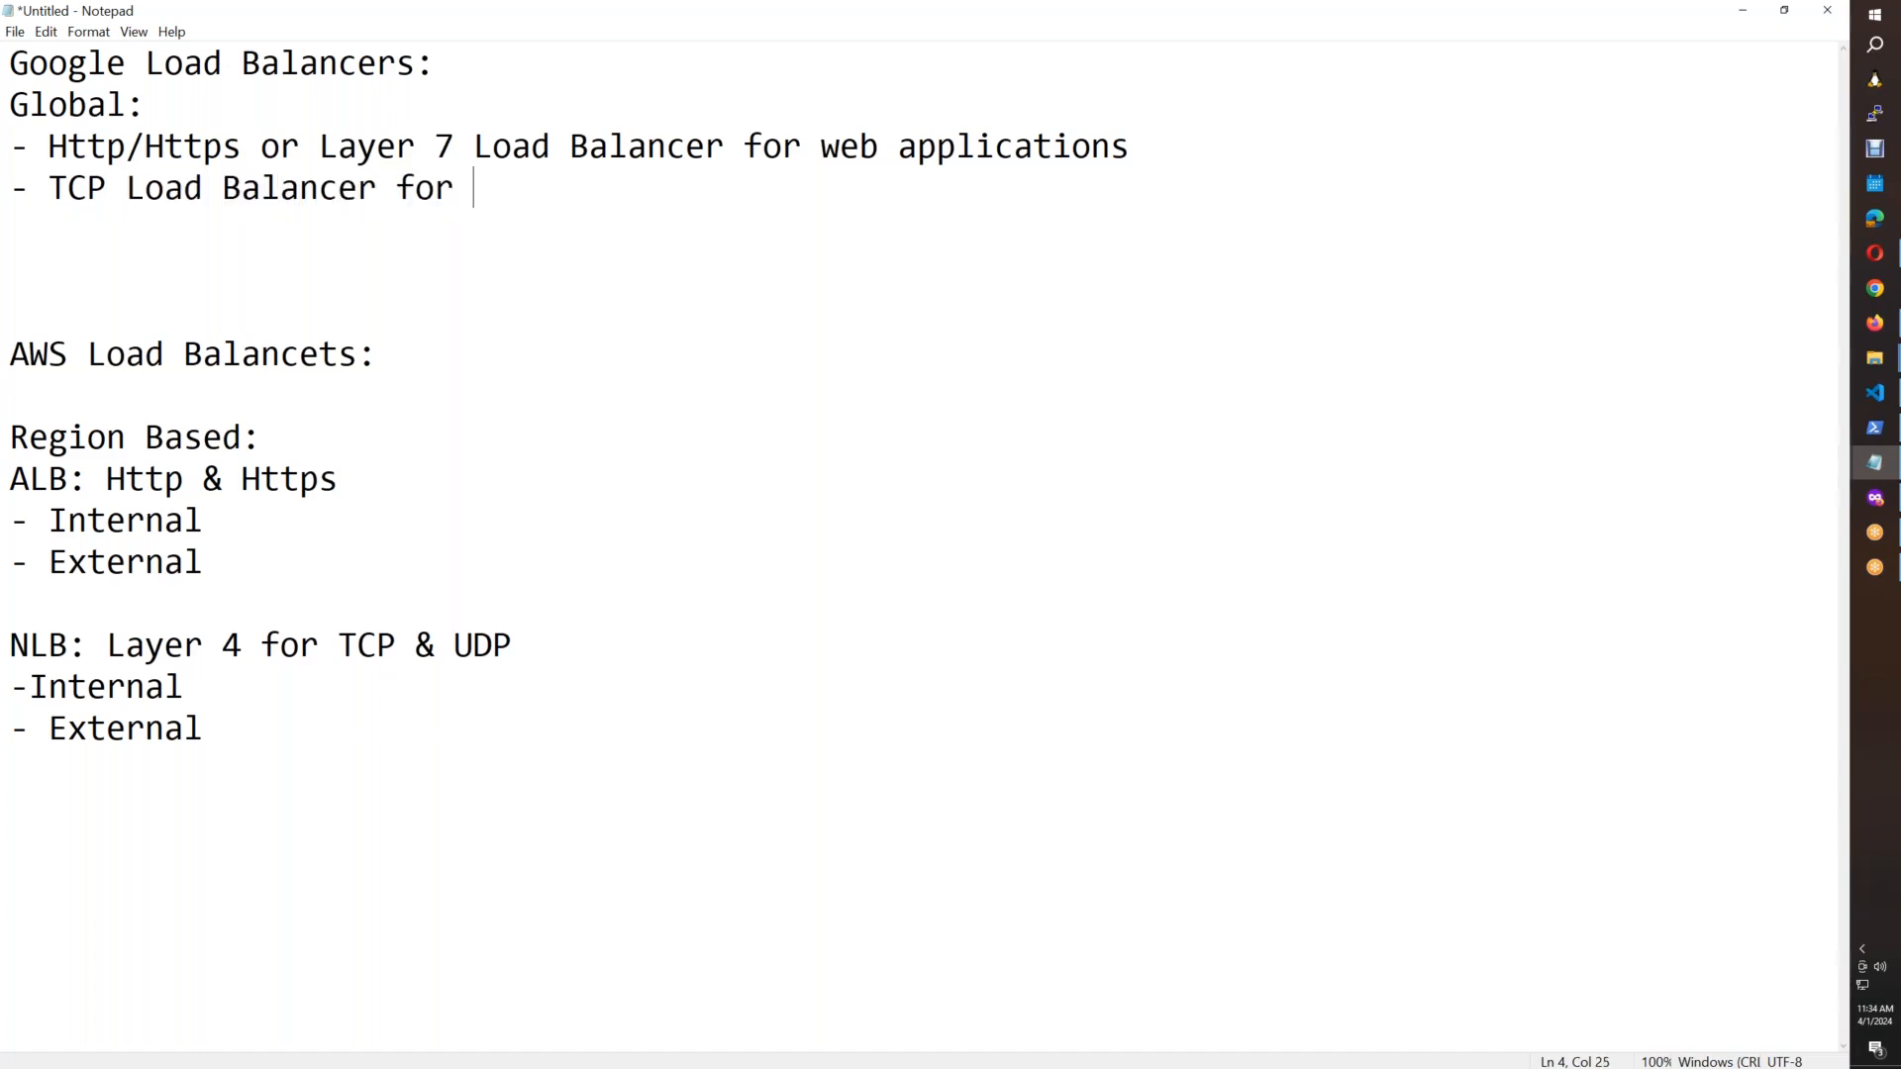
{"action": "type", "text": "no TLS for"}
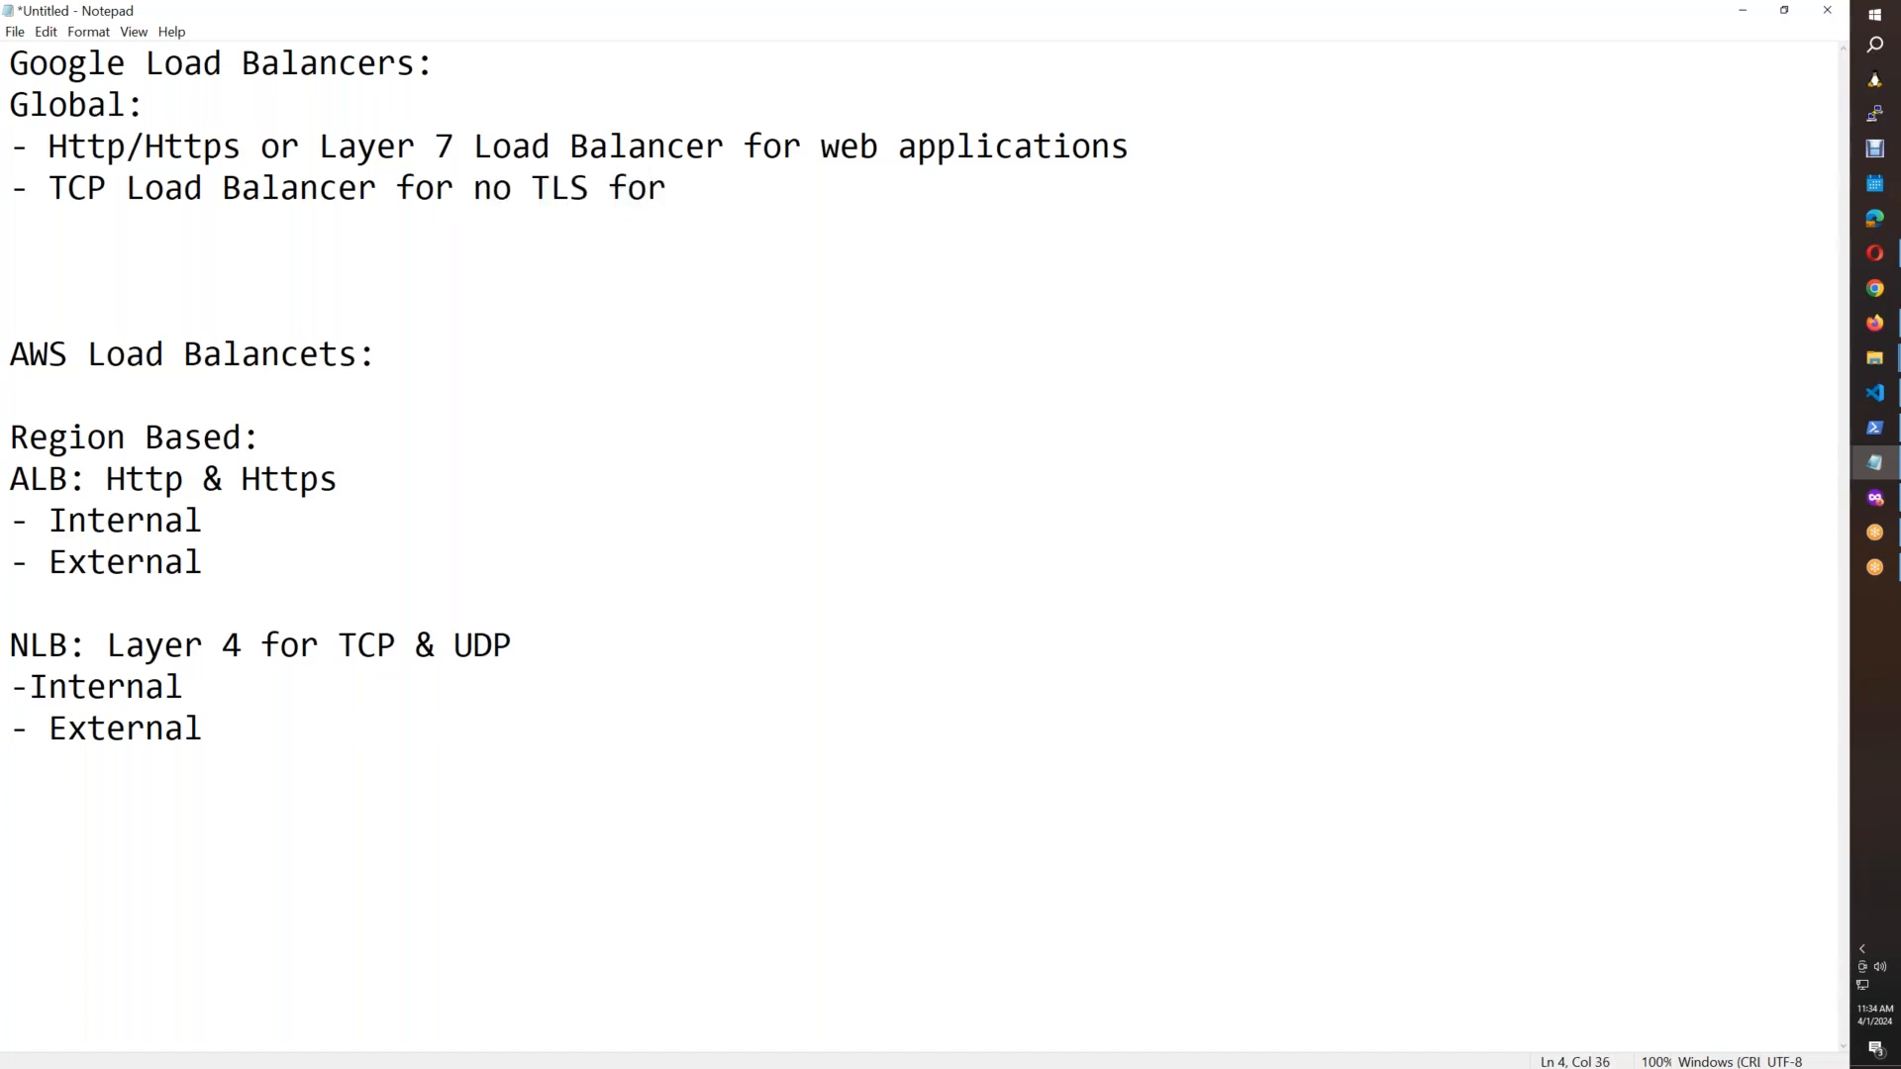
{"action": "key", "text": "BackSpace"}
{"action": "key", "text": "BackSpace"}
{"action": "key", "text": "BackSpace"}
{"action": "key", "text": "BackSpace"}
{"action": "key", "text": "BackSpace"}
{"action": "type", "text": ", canniot be used fo"}
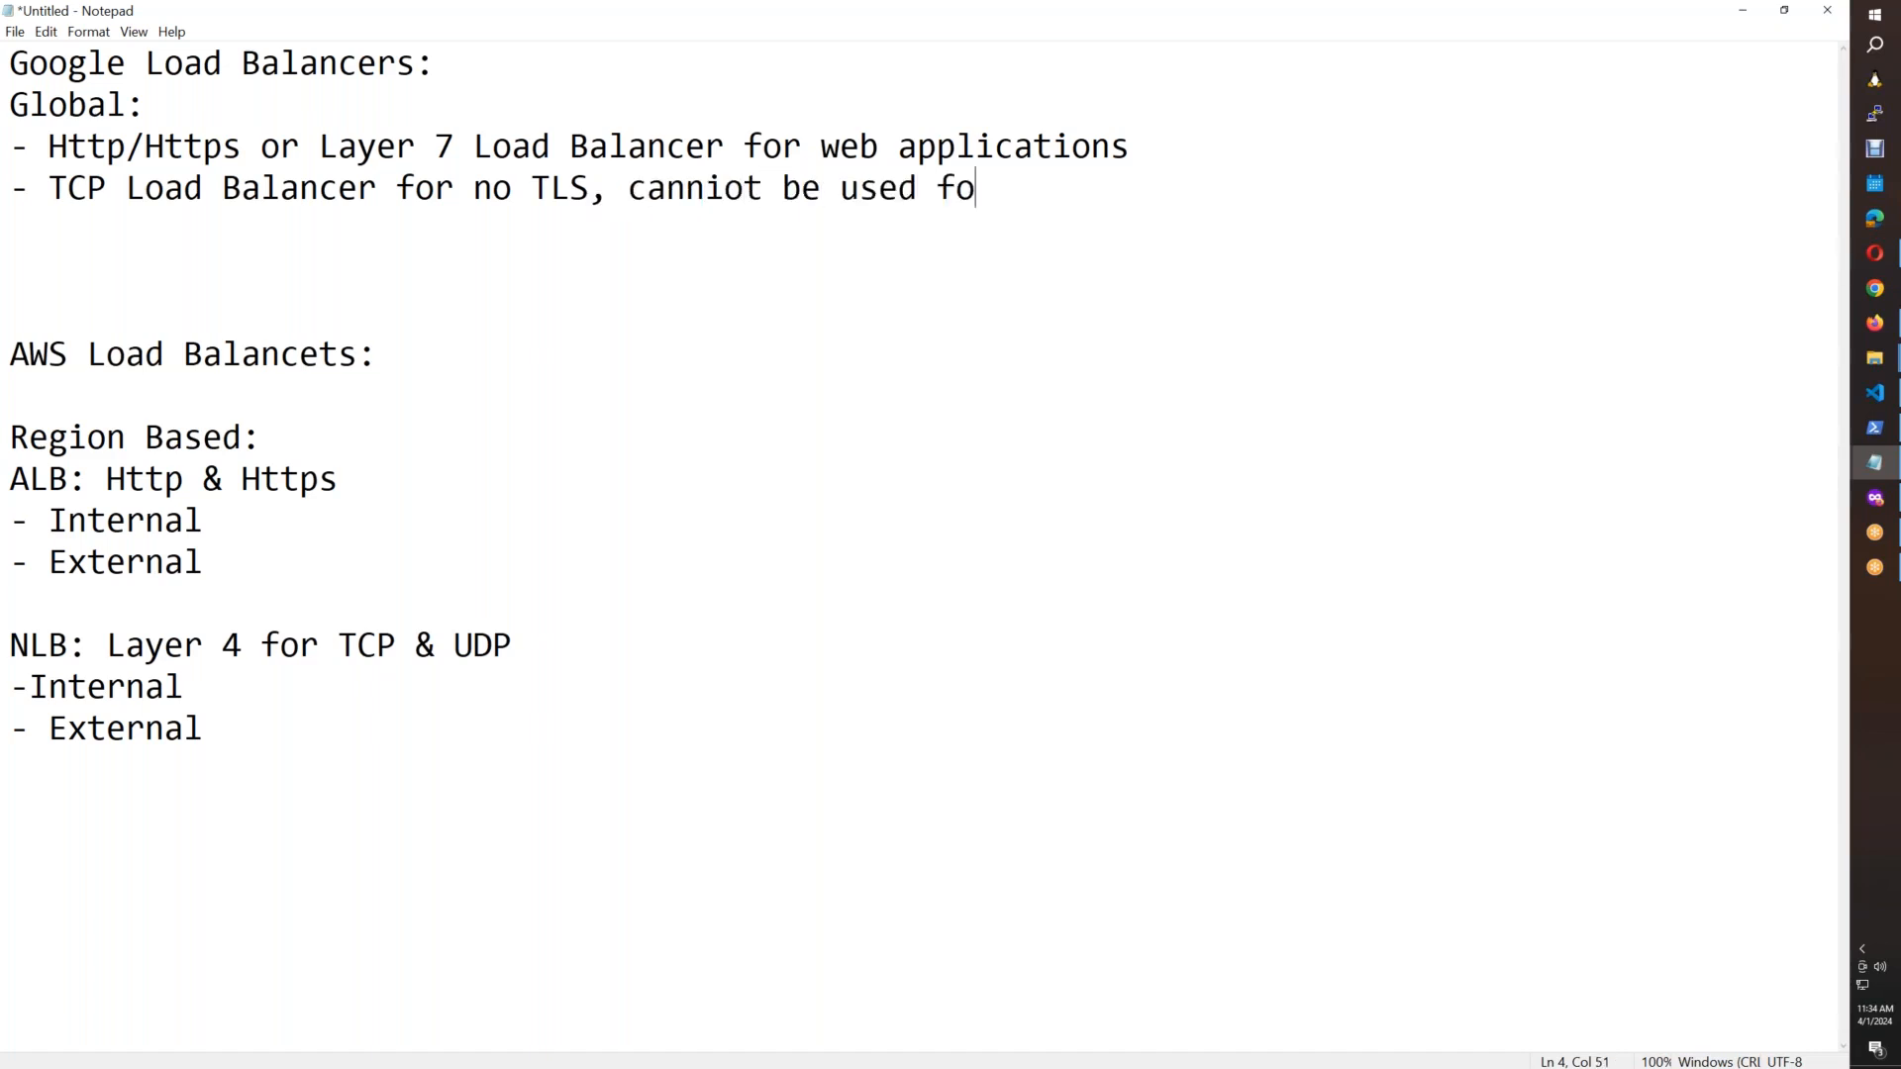
{"action": "type", "text": "r 80,8080"}
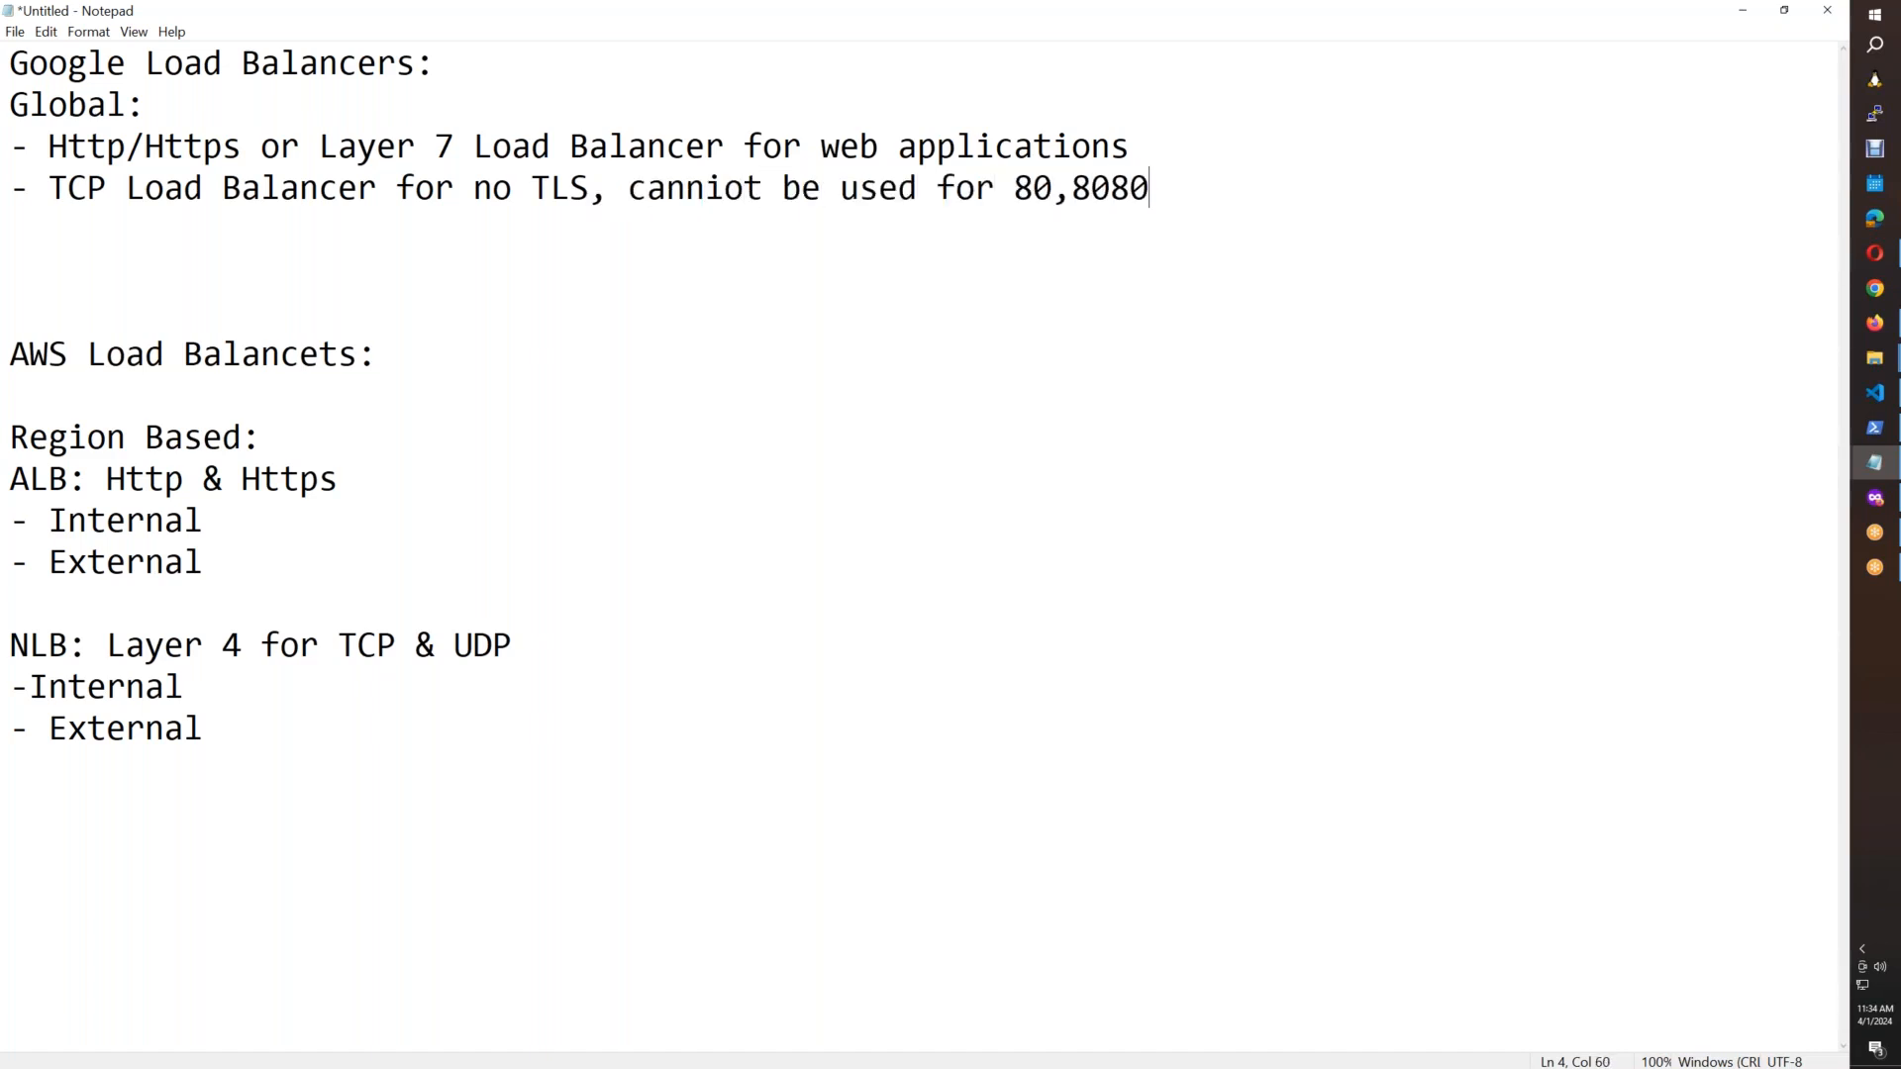
{"action": "key", "text": "Return"}
Step: Switch to Google Drive in Firefox, open TCP-SSL-Proxy-LoadBalancers.docx from the LoadBalancers folder, and review its global, regional and proxy load balancer notes
{"action": "left_click", "coordinate": [1874, 323]}
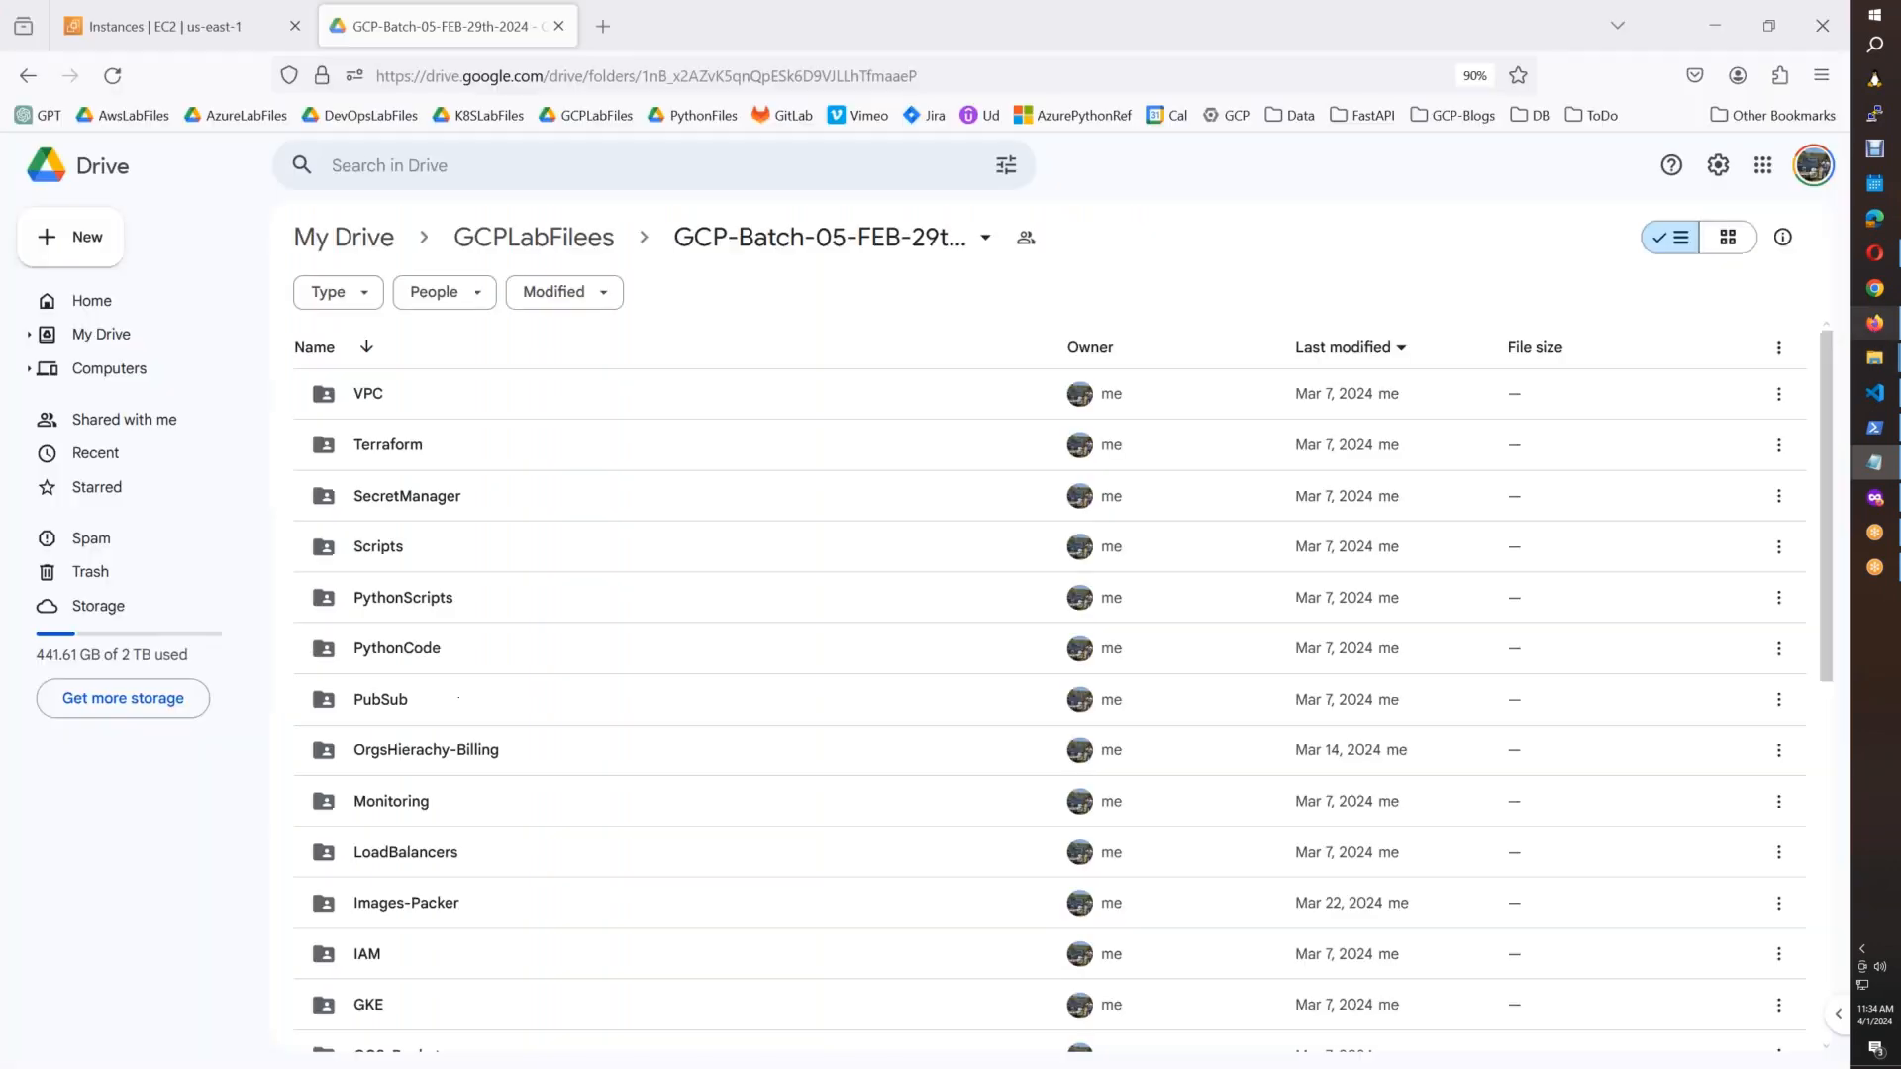
{"action": "left_click", "coordinate": [462, 849]}
{"action": "left_click", "coordinate": [462, 849]}
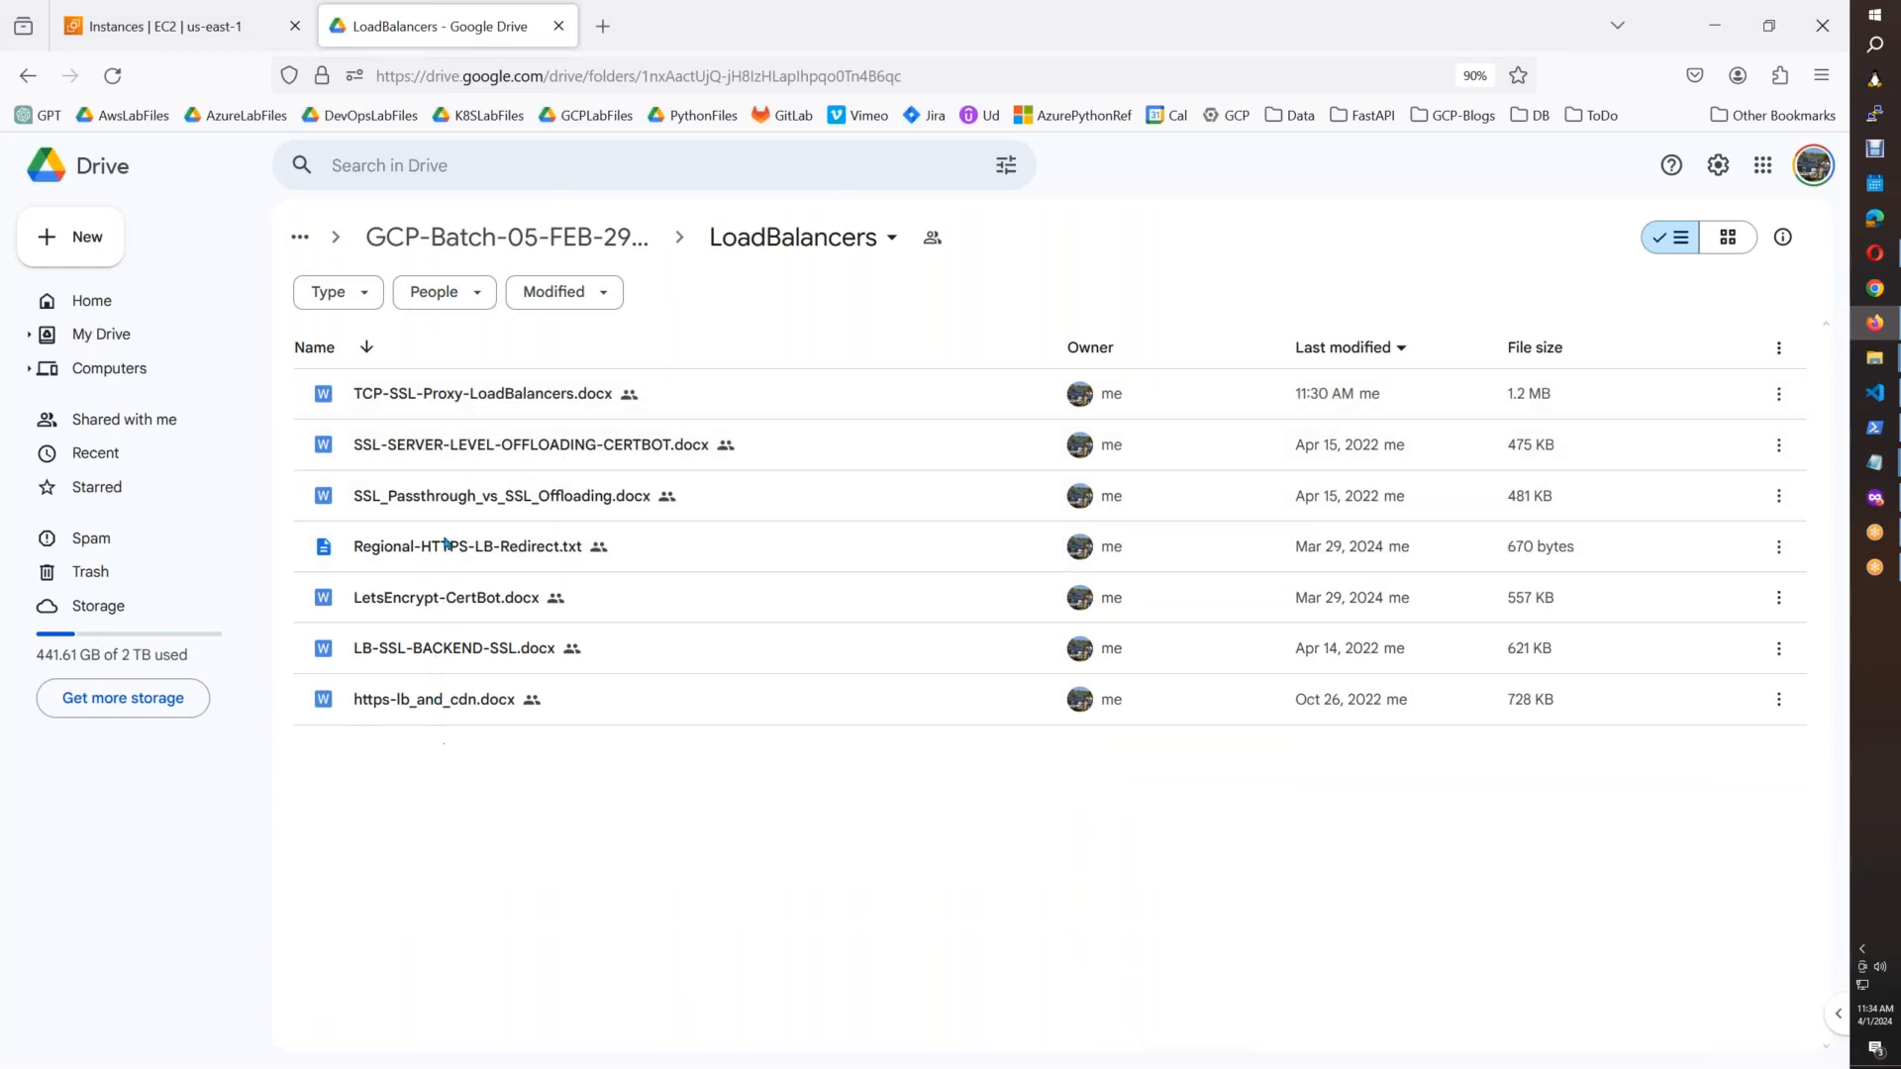
{"action": "double_click", "coordinate": [447, 410]}
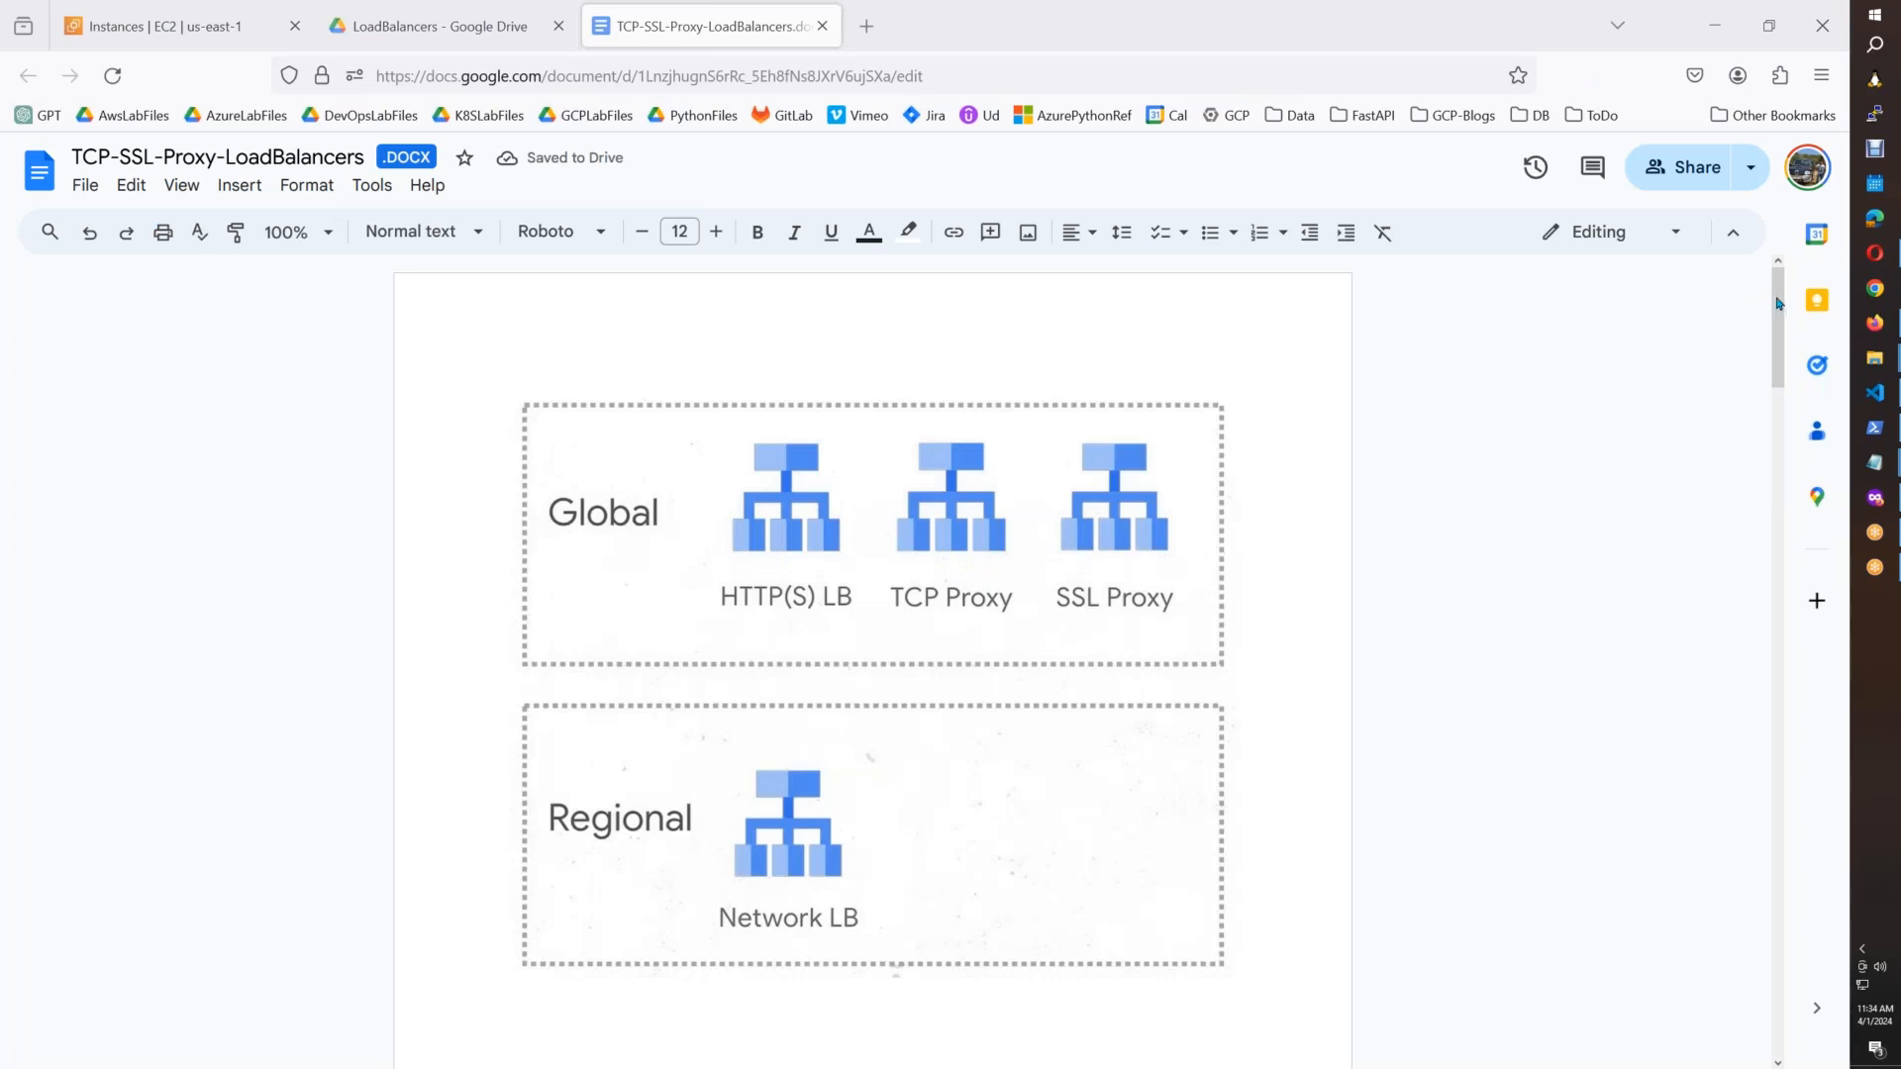
{"action": "scroll", "coordinate": [1777, 315], "scroll_direction": "down", "scroll_amount": 1}
{"action": "scroll", "coordinate": [1777, 315], "scroll_direction": "up", "scroll_amount": 1}
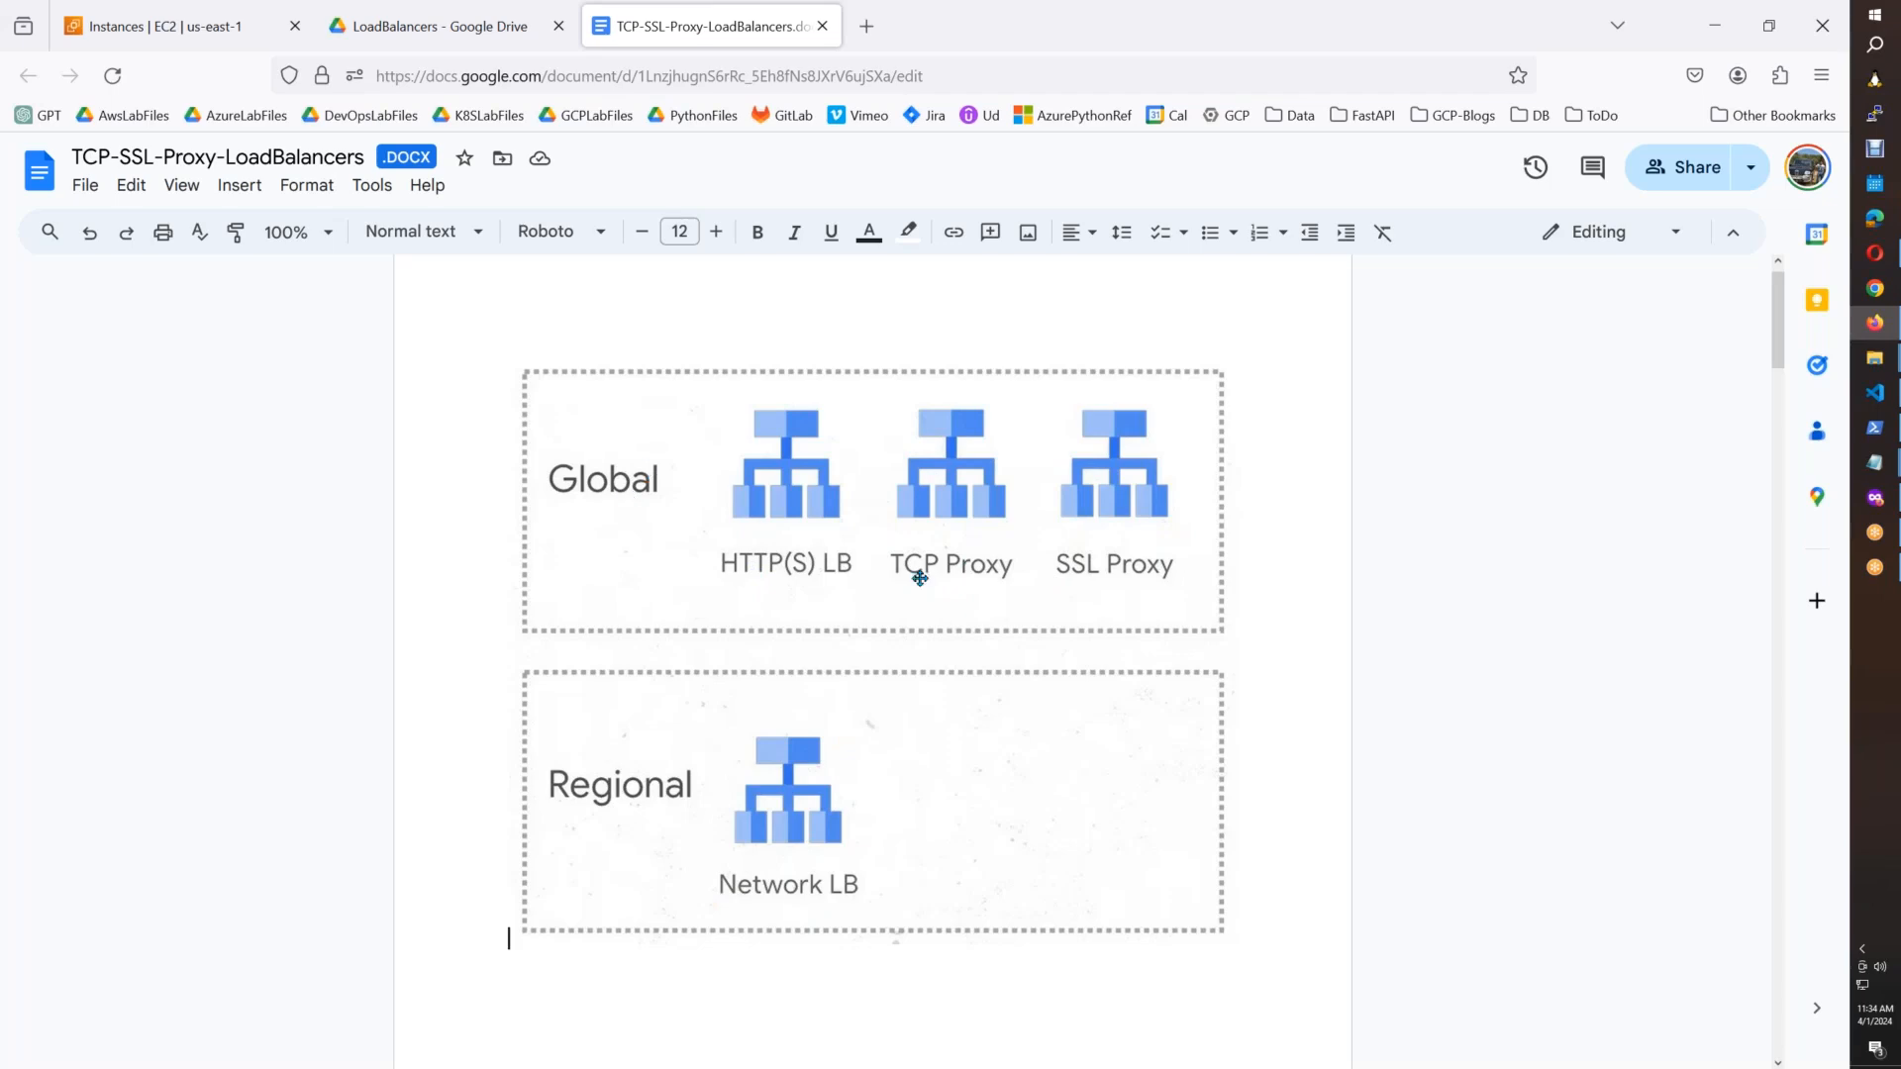
{"action": "left_click_drag", "start_coordinate": [1782, 385], "coordinate": [1772, 597]}
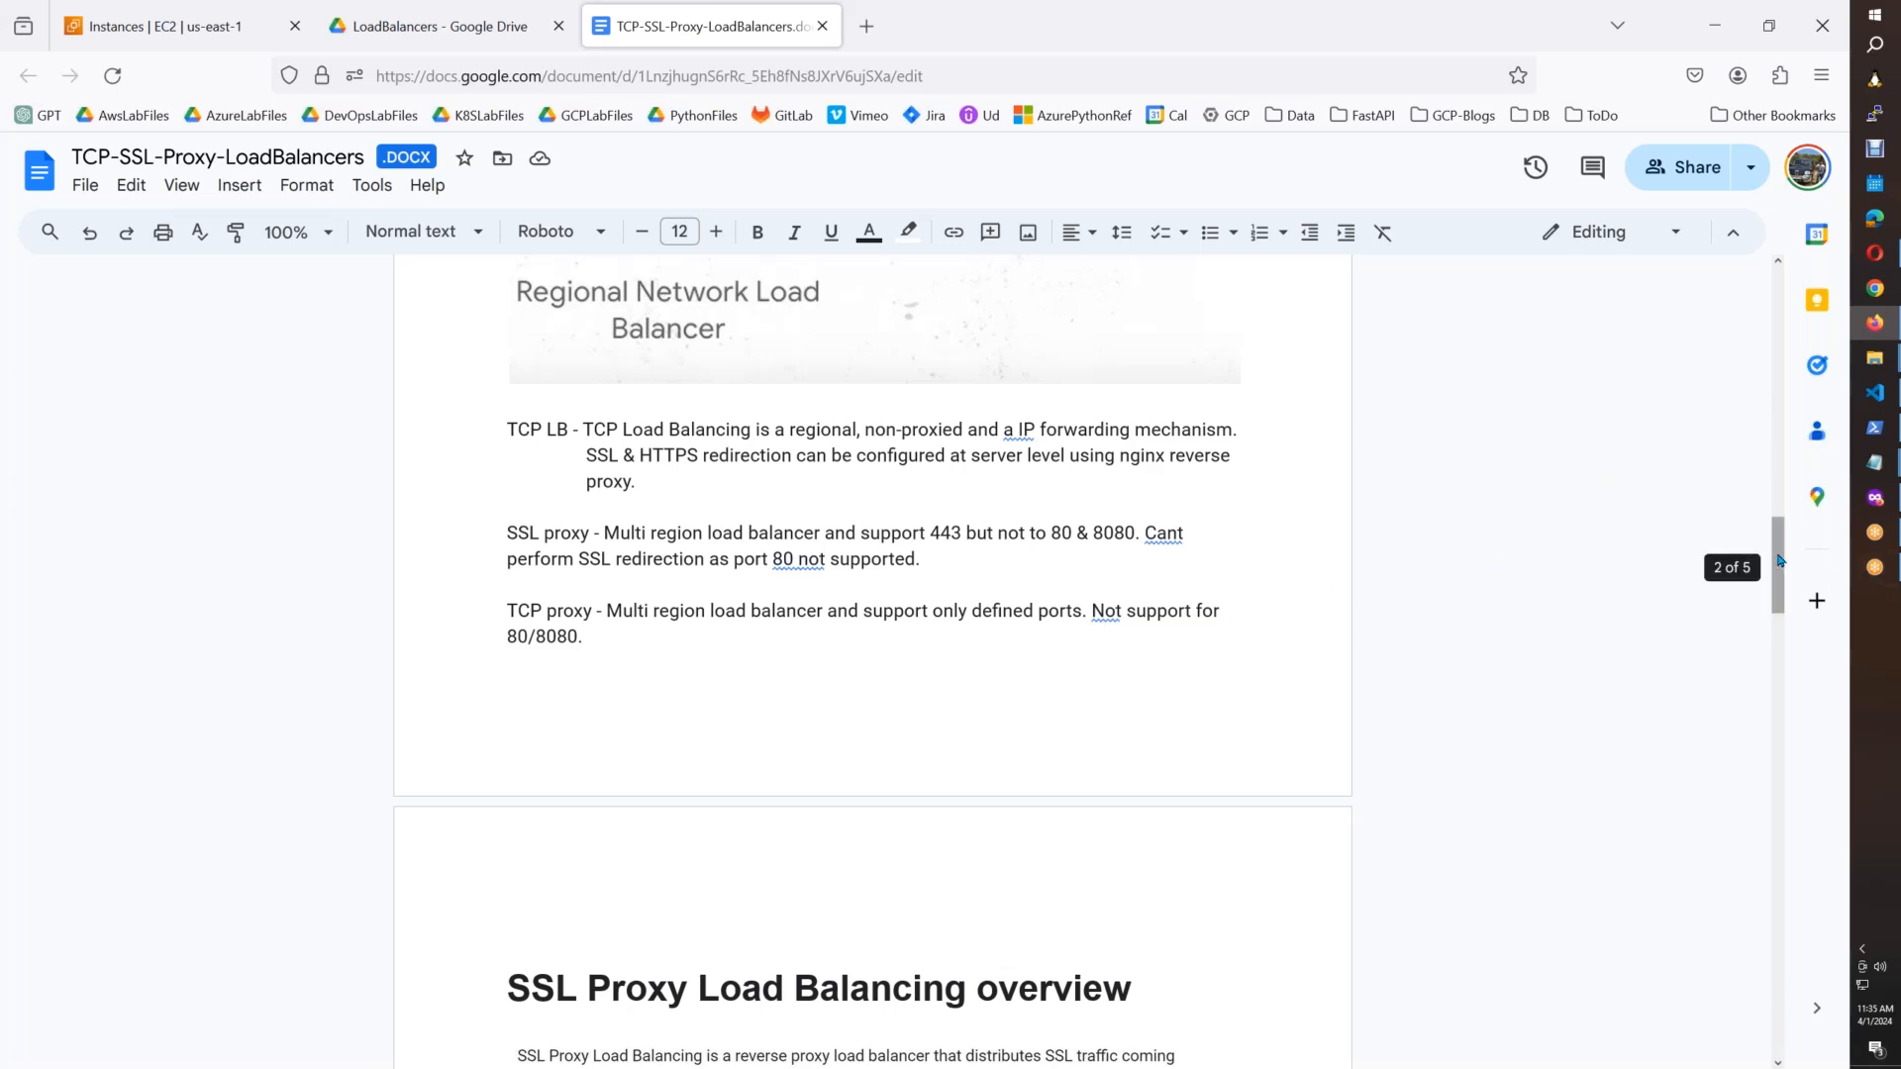
{"action": "left_click_drag", "start_coordinate": [1778, 584], "coordinate": [1765, 722]}
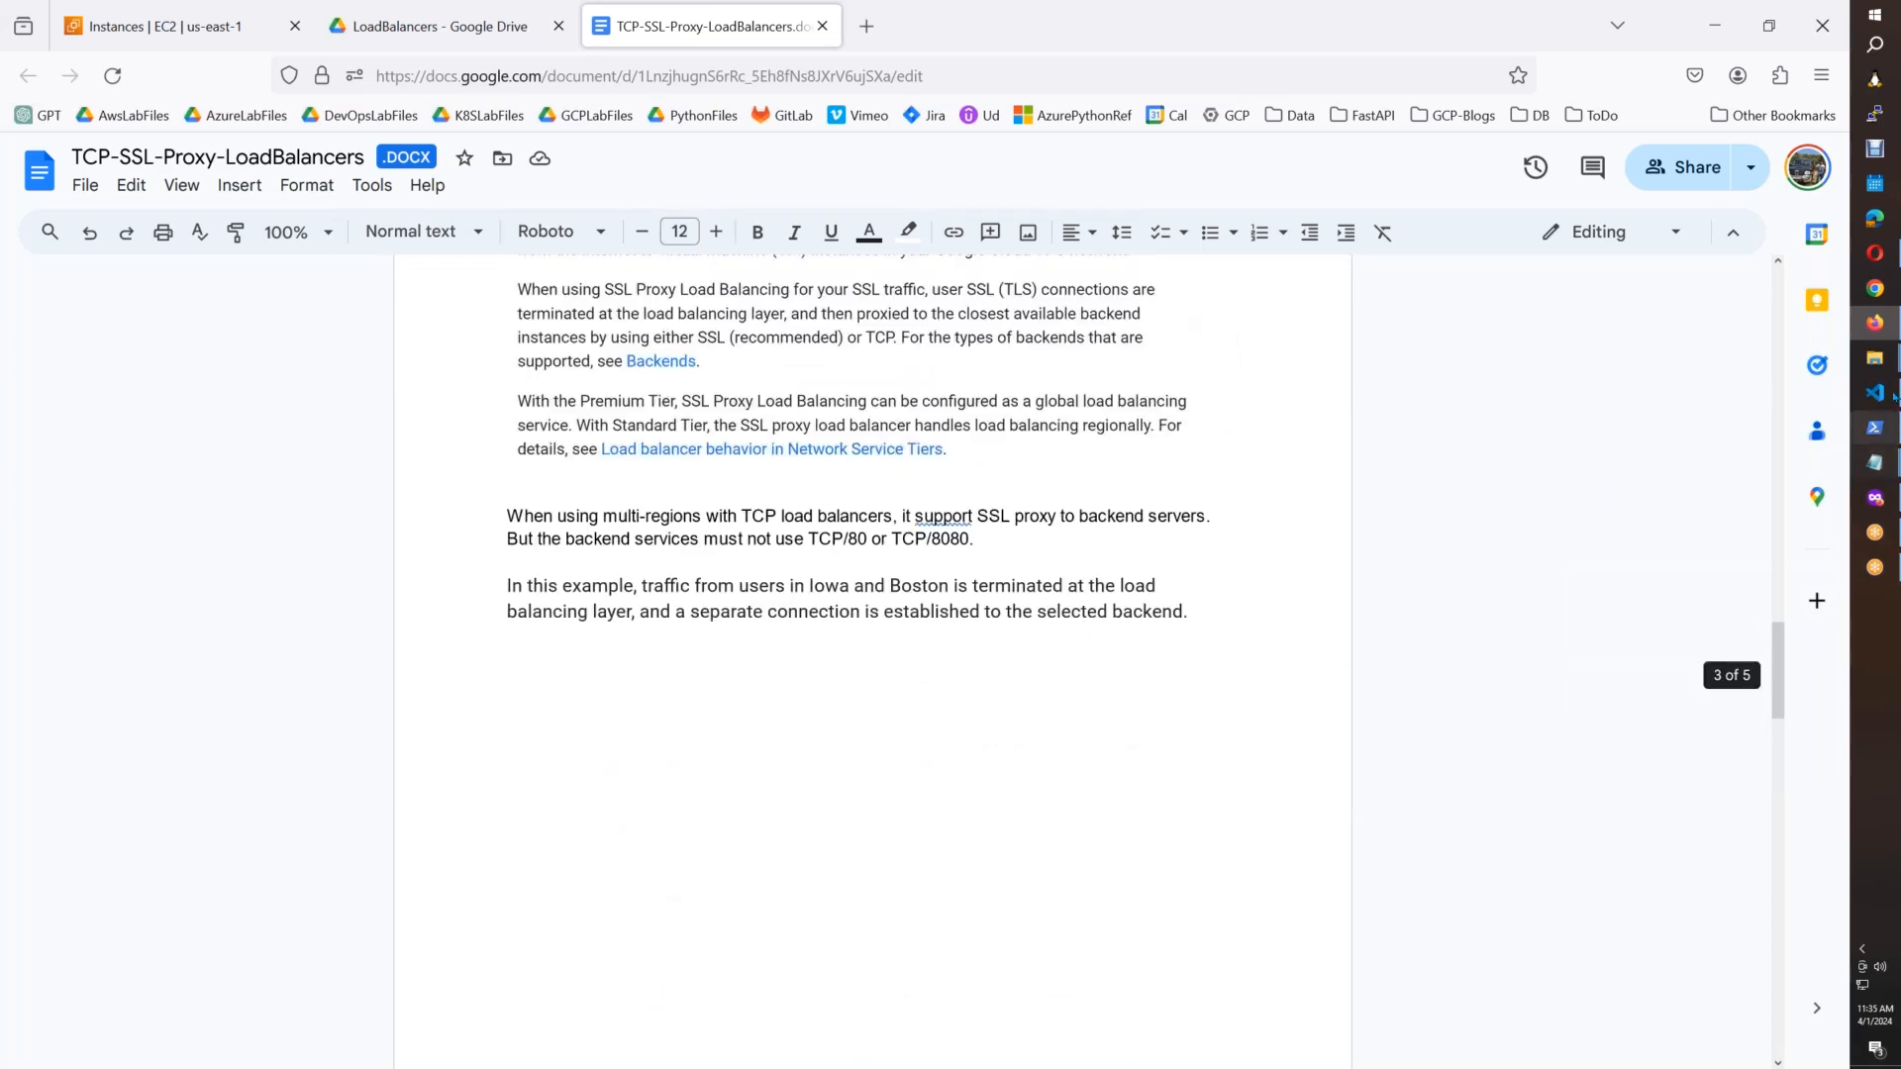
Step: Switch back to Notepad and add "- SS Proxy for using TLS cannot be e used for 80,8080." below the TCP Load Balancer item
{"action": "mouse_move", "coordinate": [1874, 462]}
{"action": "left_click", "coordinate": [1758, 545]}
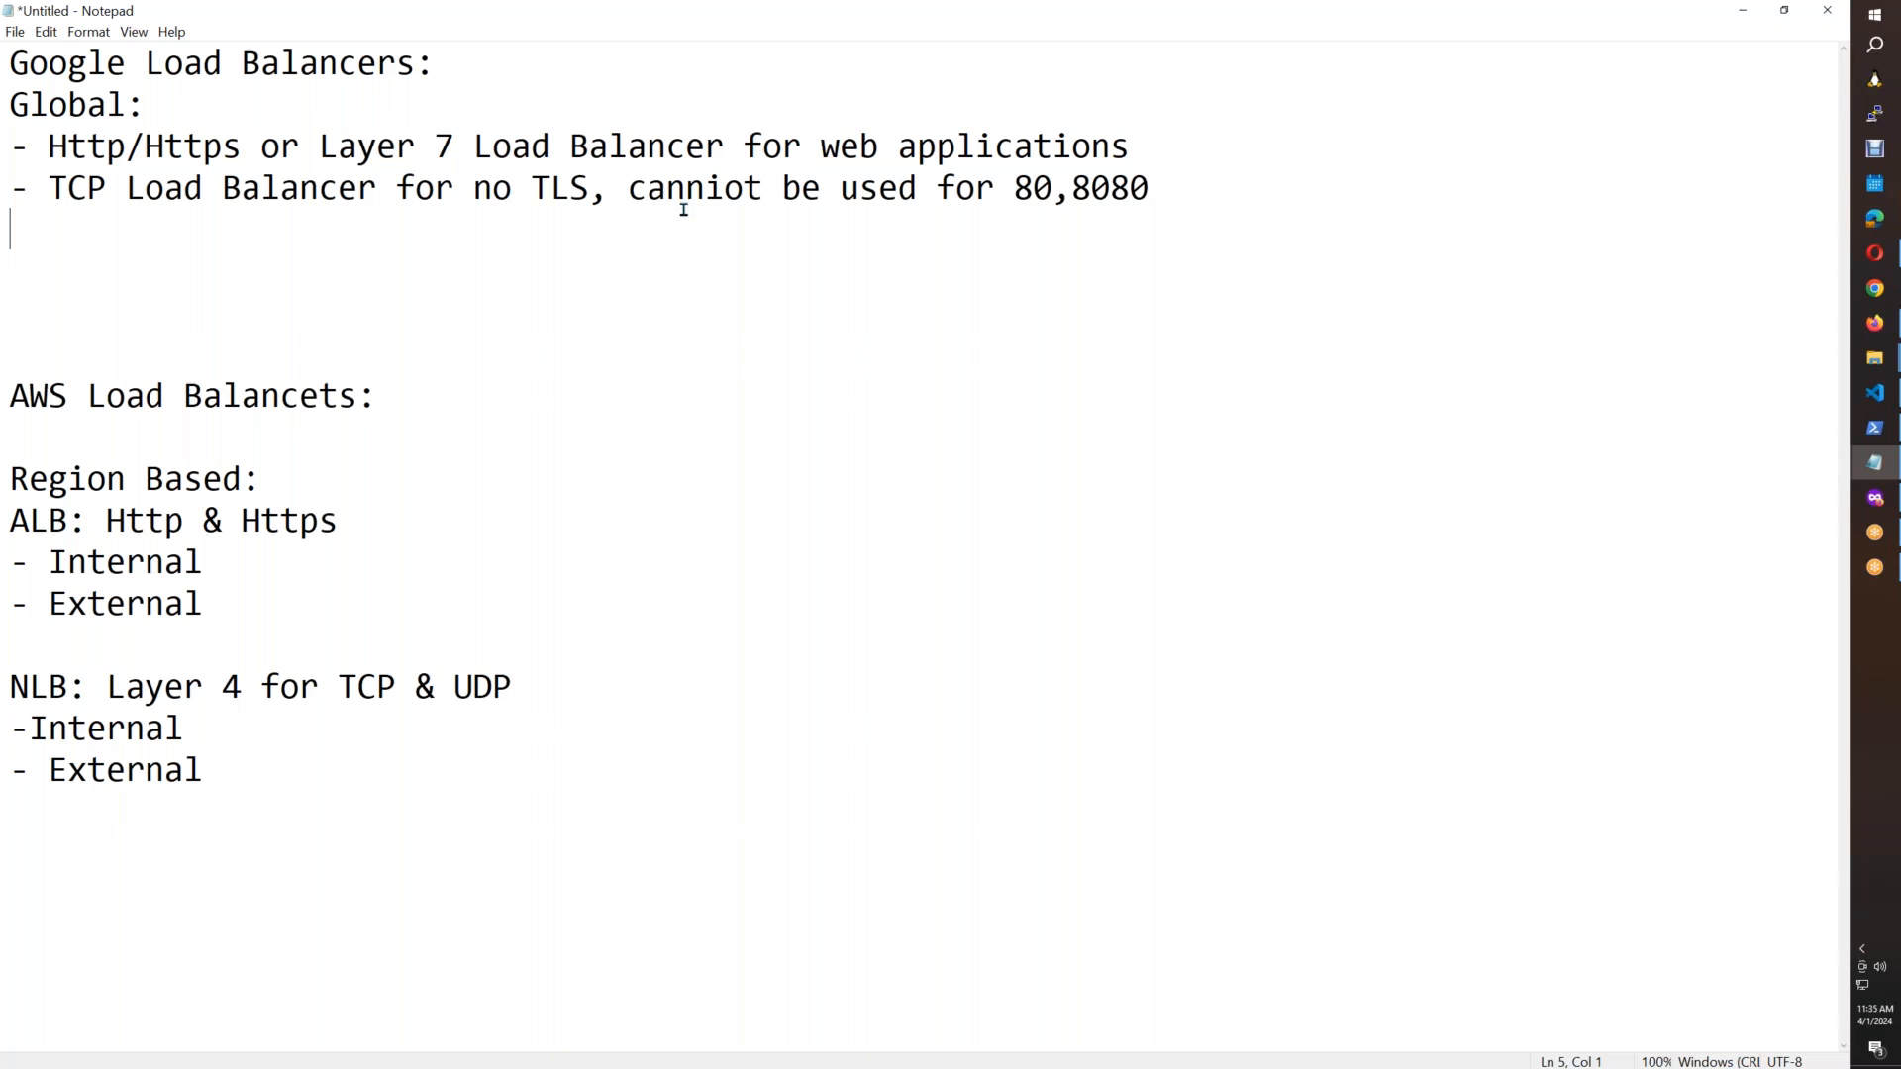
{"action": "left_click", "coordinate": [1162, 187]}
{"action": "key", "text": "Return"}
{"action": "type", "text": "- "}
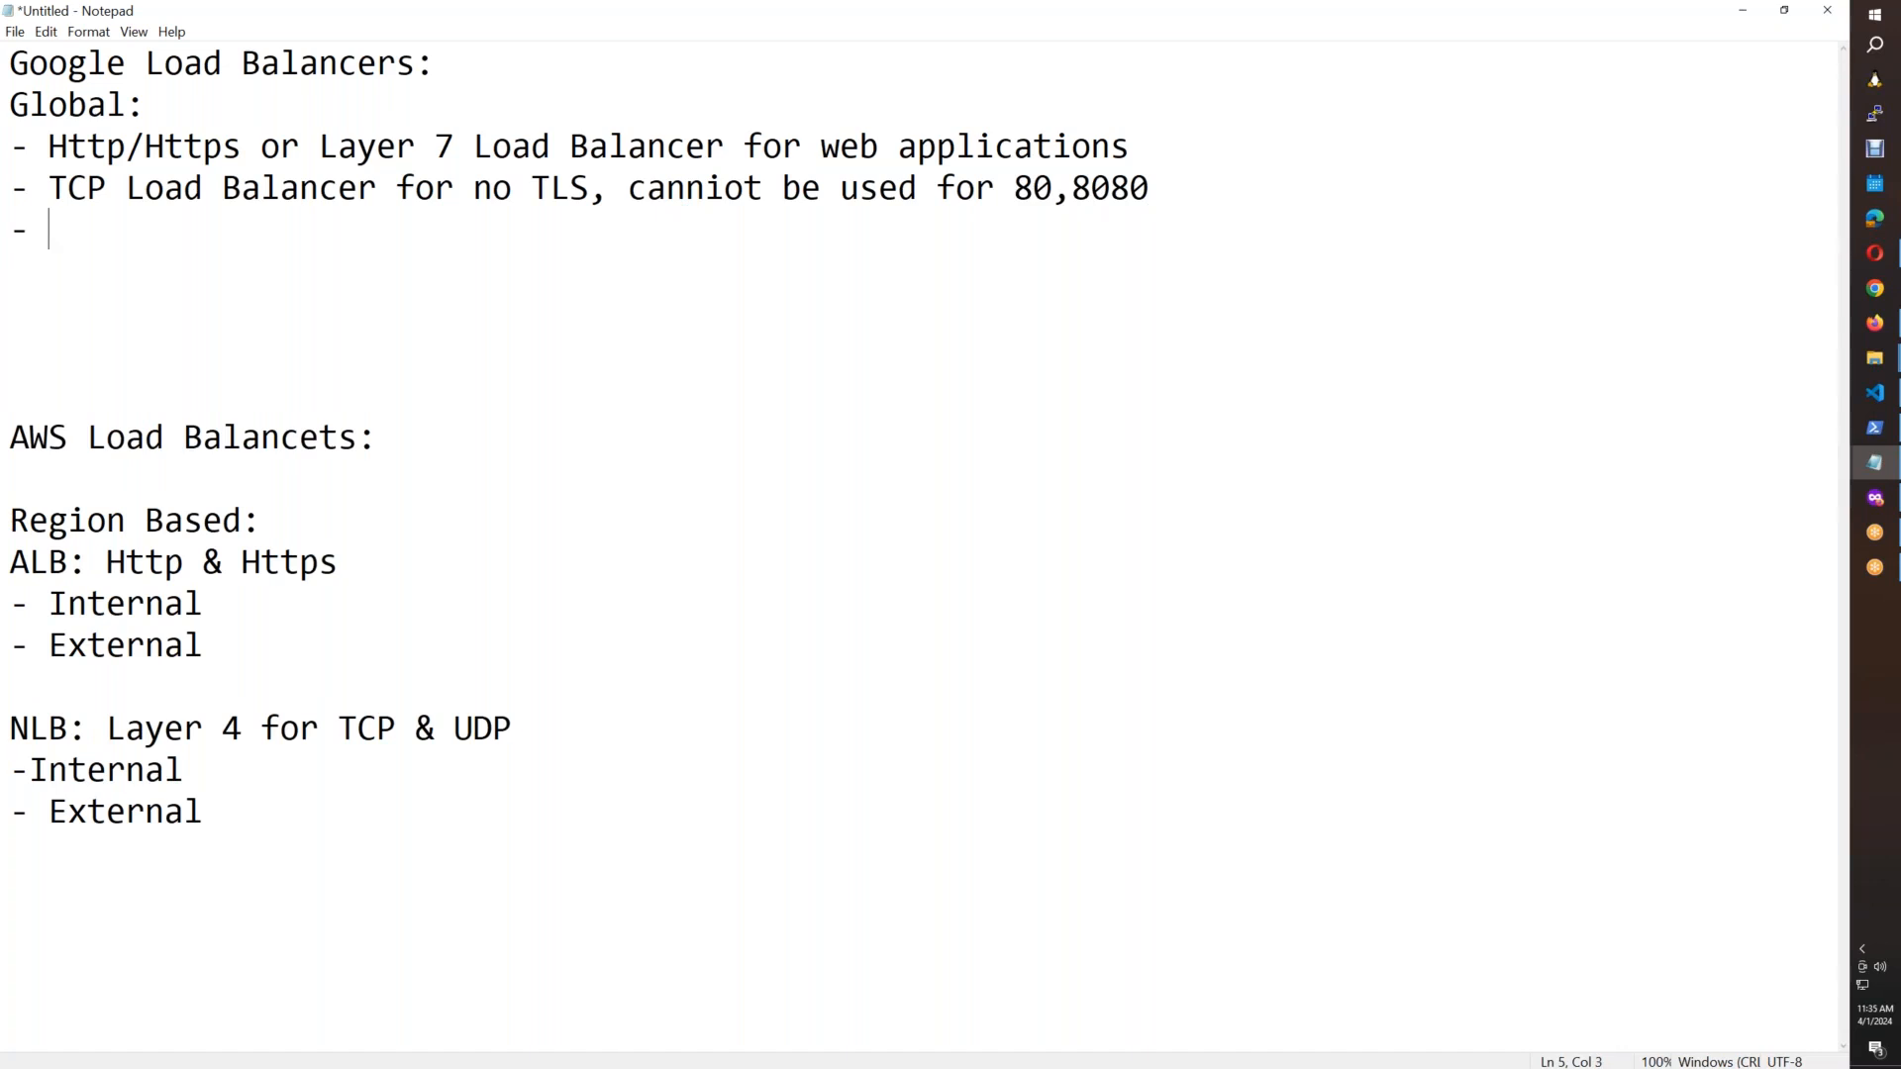
{"action": "type", "text": "SS Proxy for "}
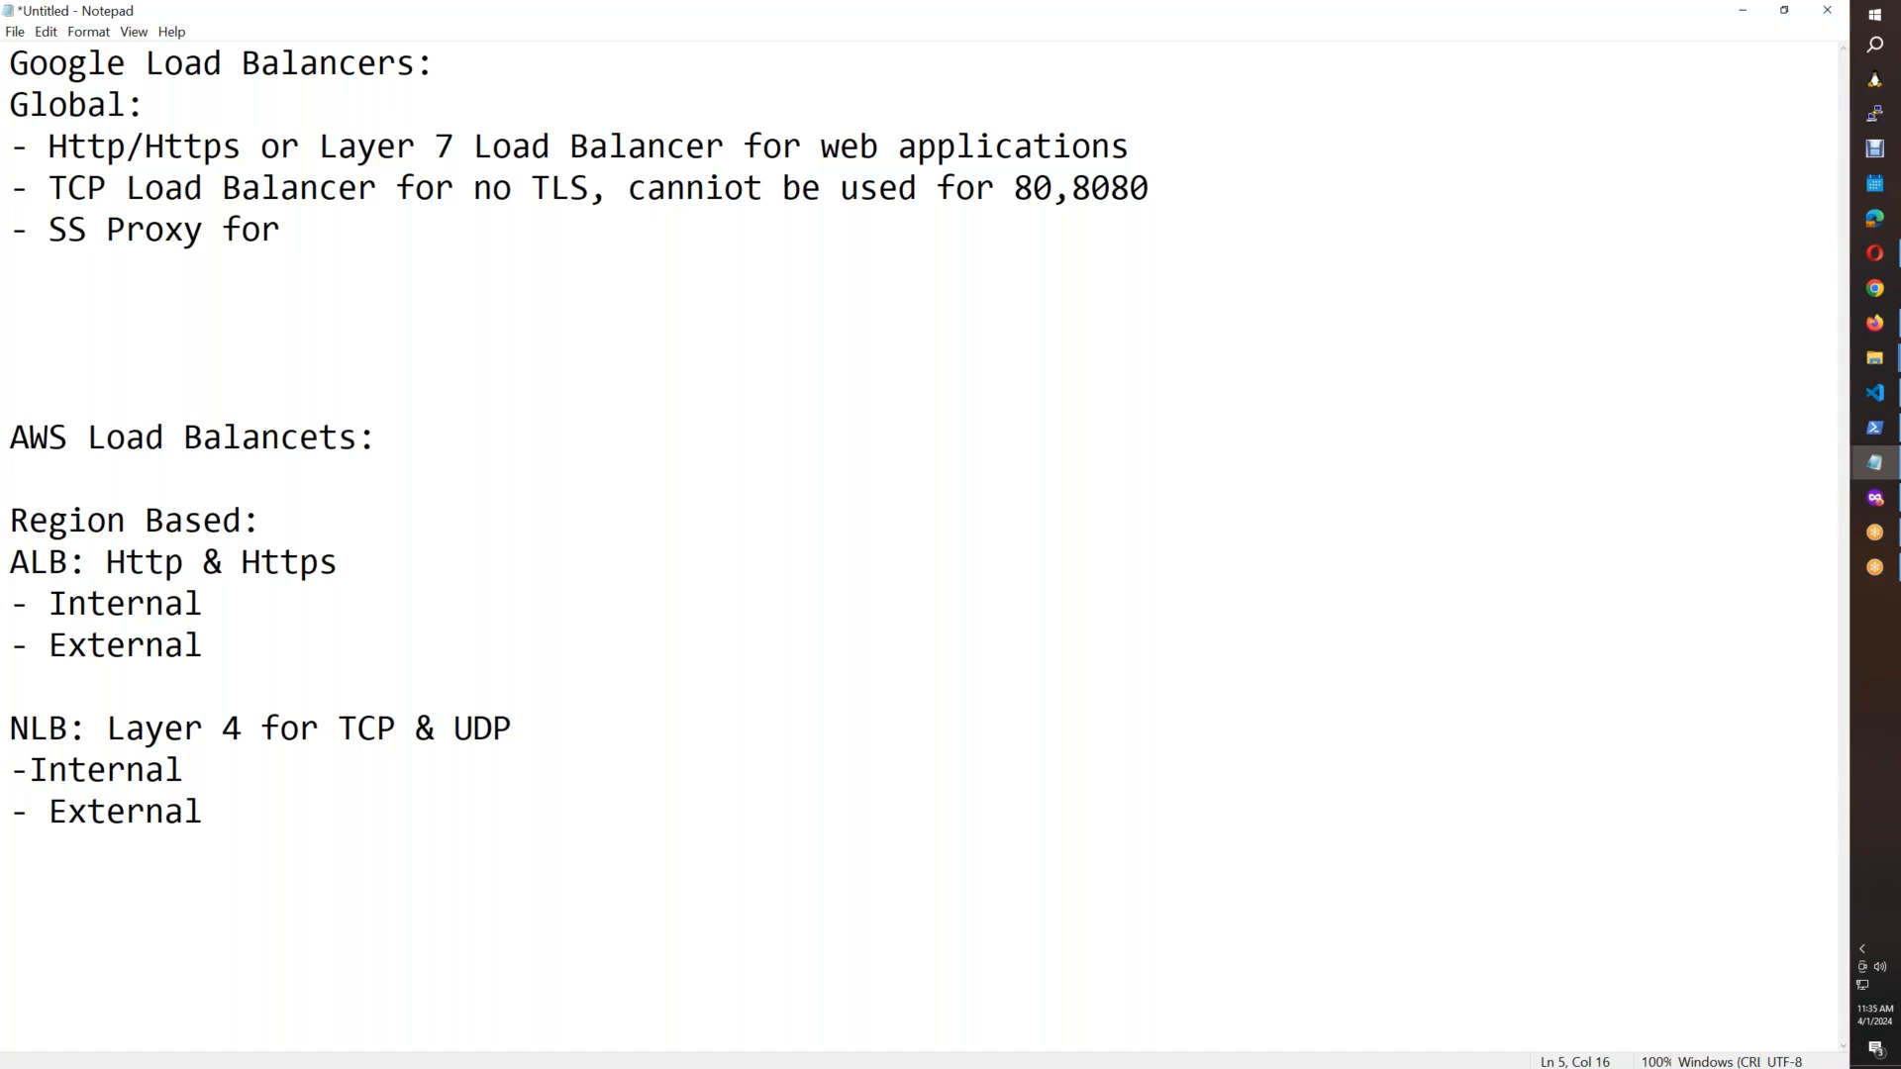
{"action": "type", "text": "using TLS cannot be e used for 80,"}
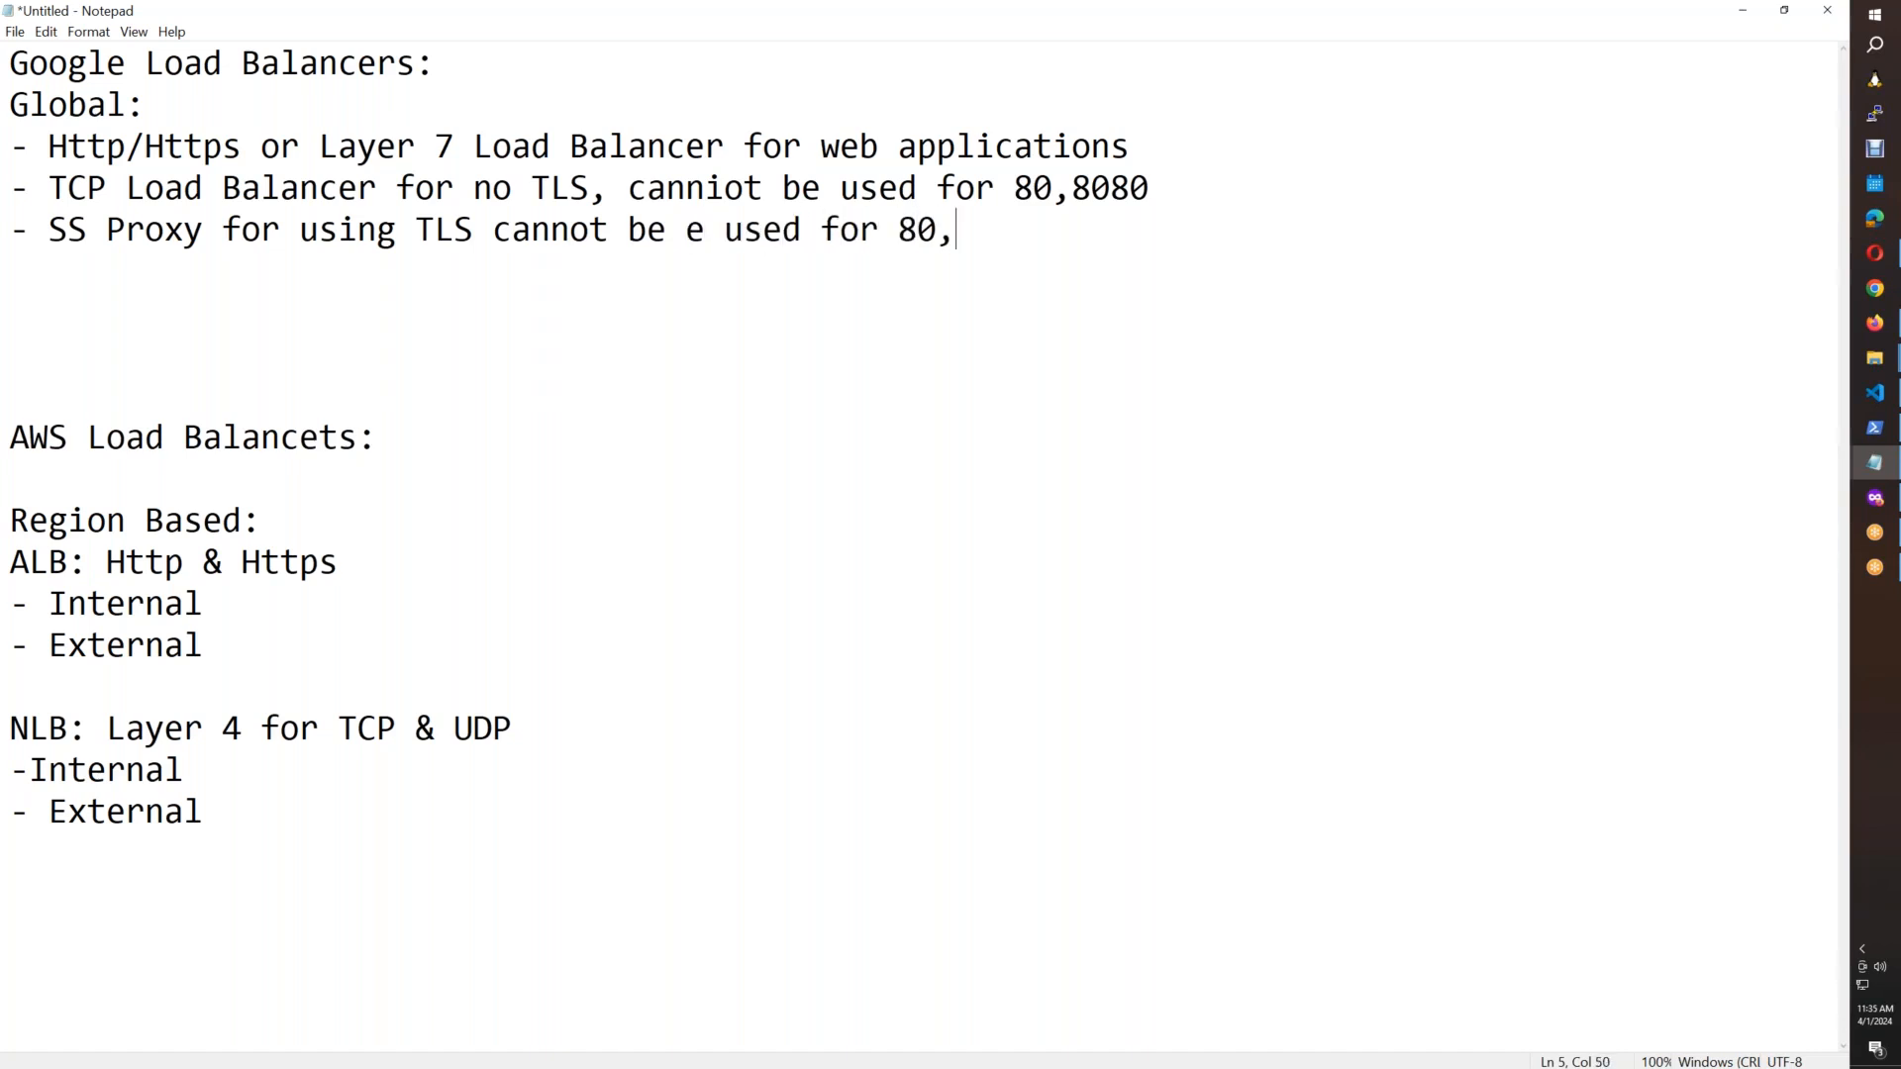
{"action": "type", "text": "8080."}
Step: Correct "SS Proxy" to "SSL Proxy" in the last item of the Global list
{"action": "left_click_drag", "start_coordinate": [1130, 146], "coordinate": [3, 148]}
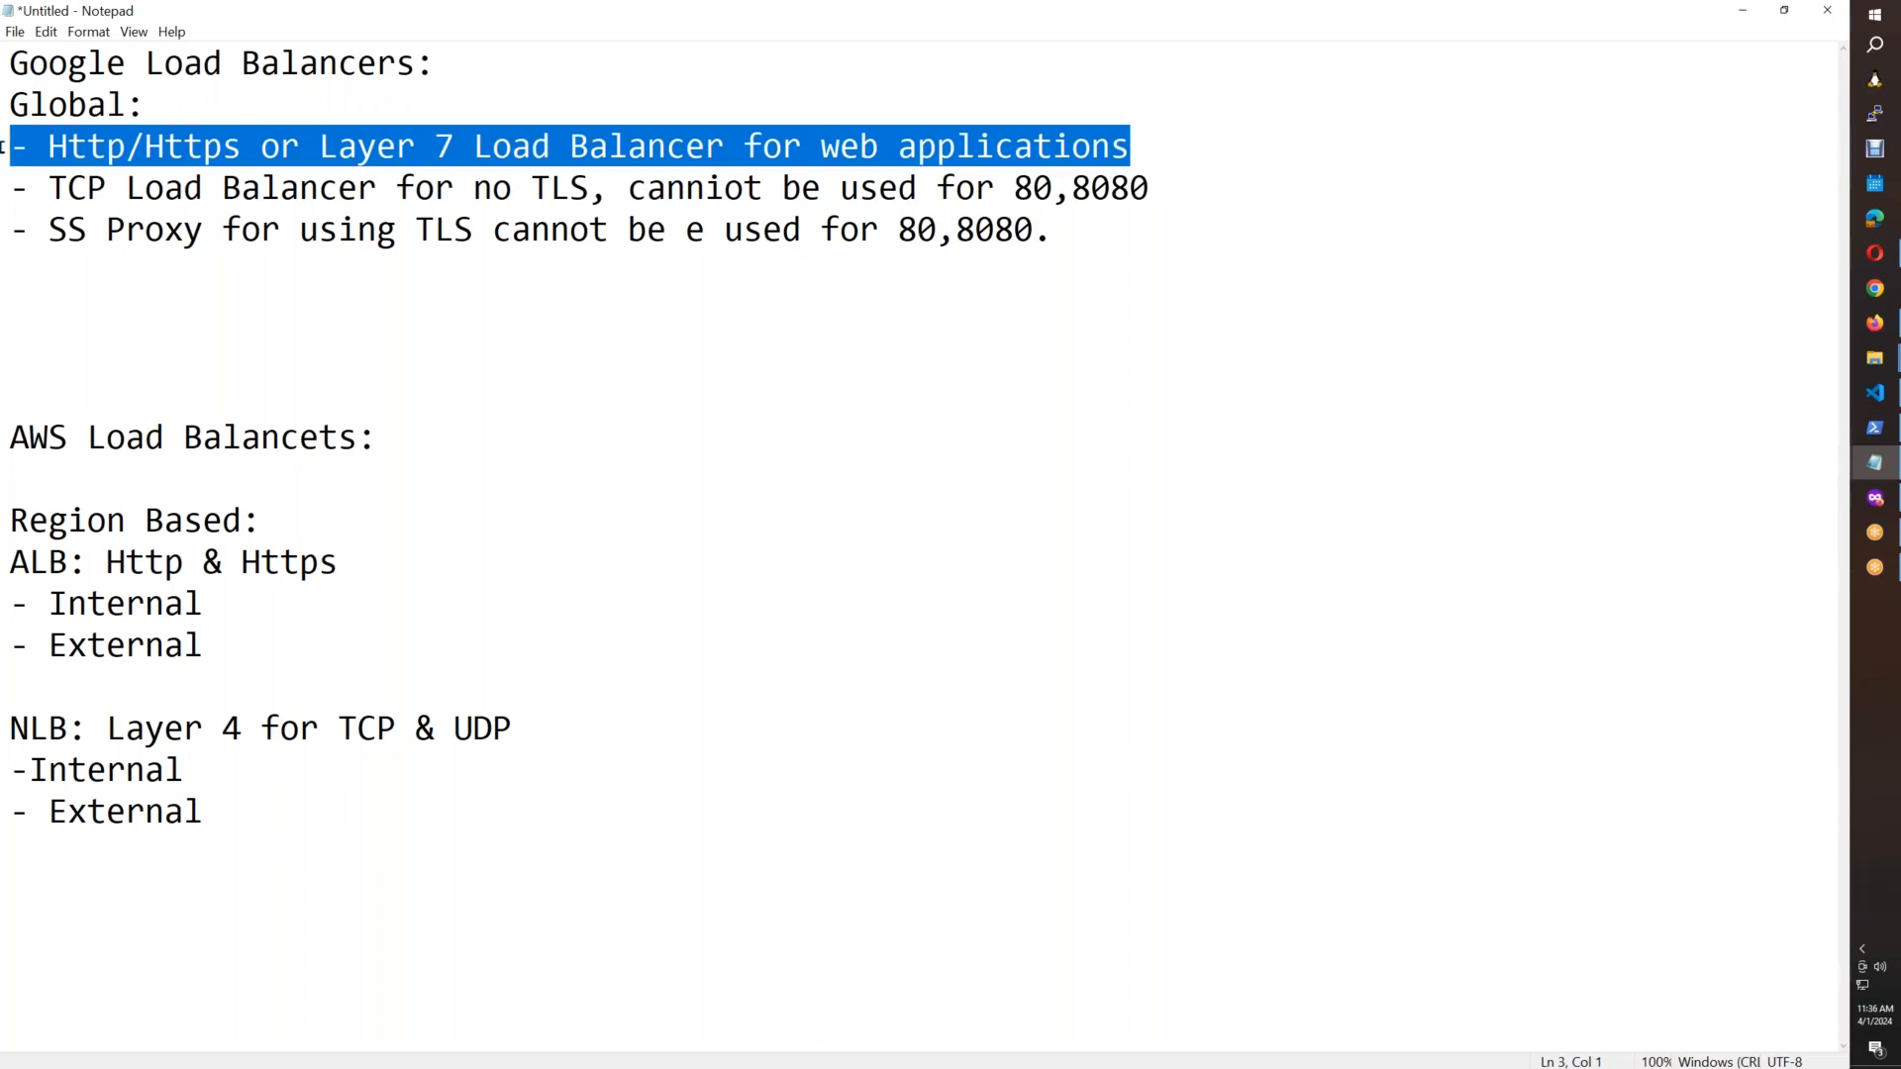
{"action": "left_click_drag", "start_coordinate": [111, 191], "coordinate": [16, 194]}
{"action": "left_click", "coordinate": [79, 230]}
{"action": "type", "text": "L"}
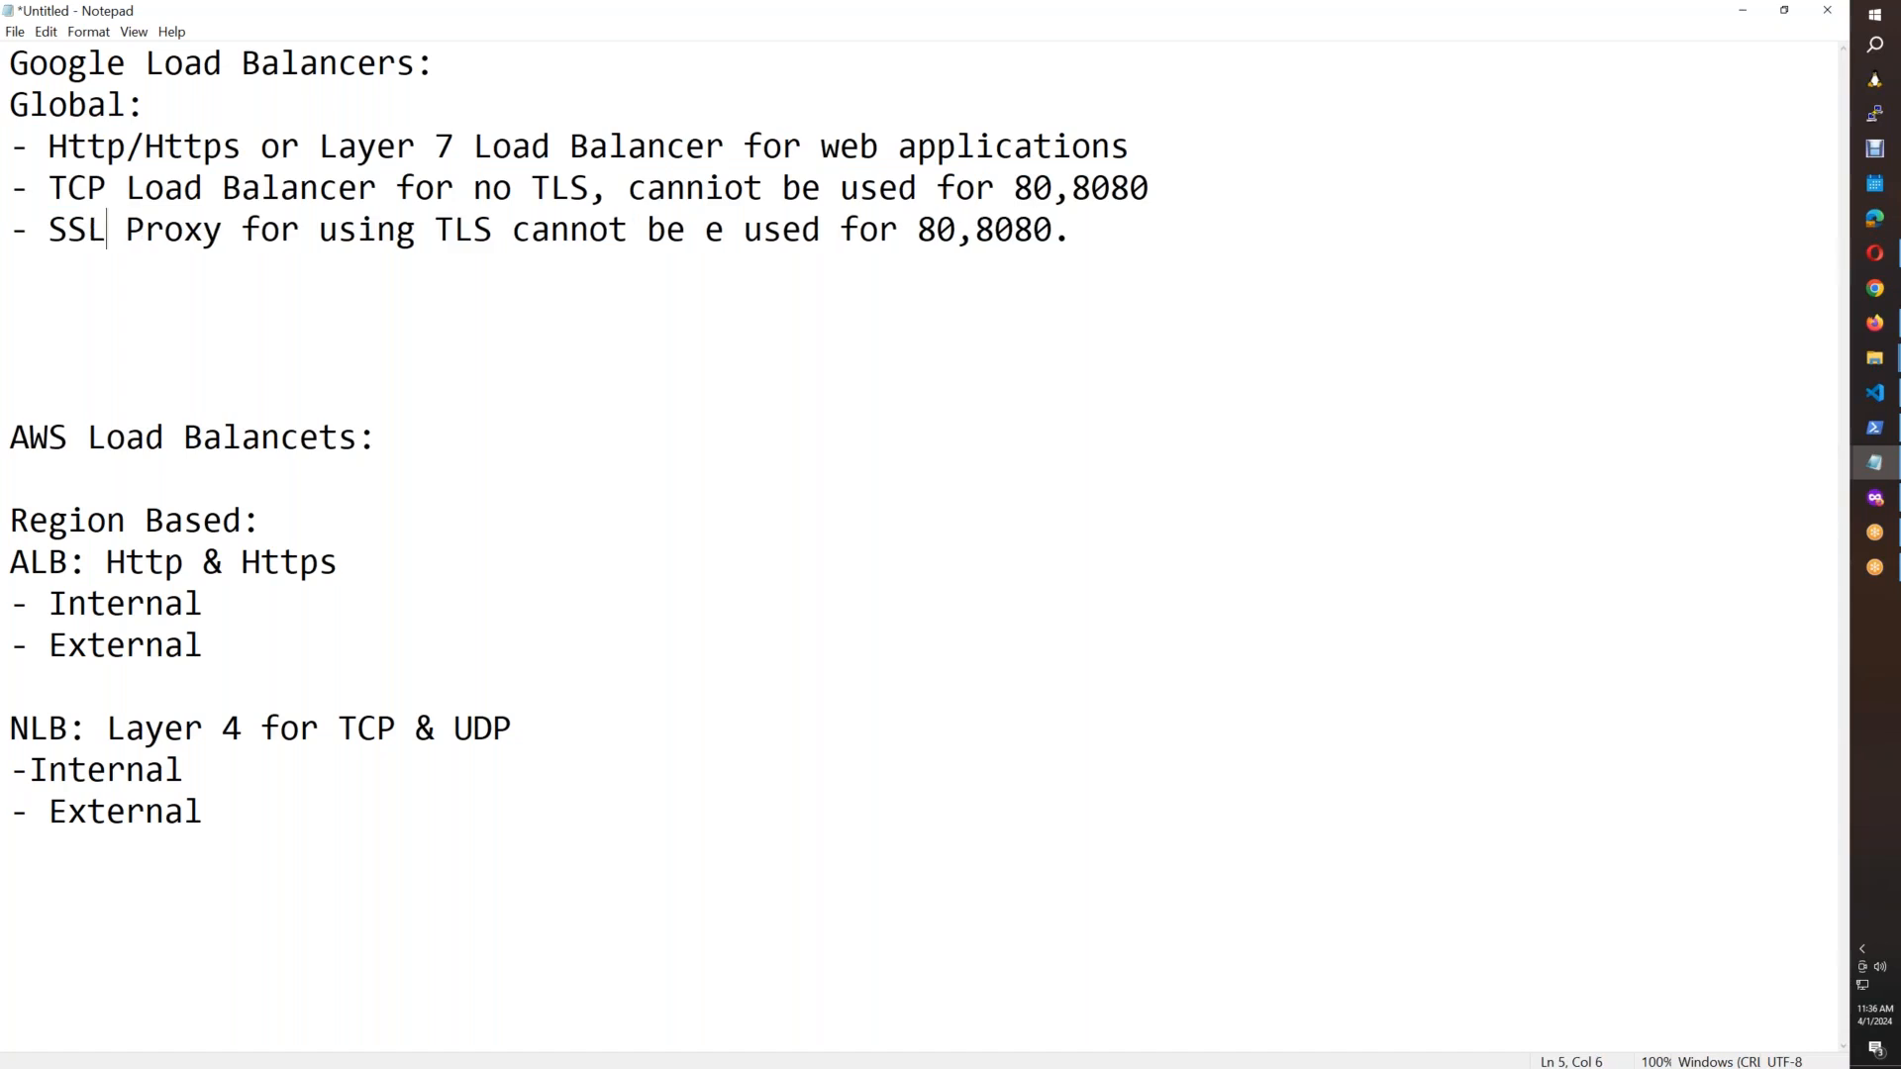
Step: Review the SSL Proxy and TCP Load Balancer items in the Global list for their TLS use and port limits
{"action": "left_click_drag", "start_coordinate": [32, 232], "coordinate": [1102, 224]}
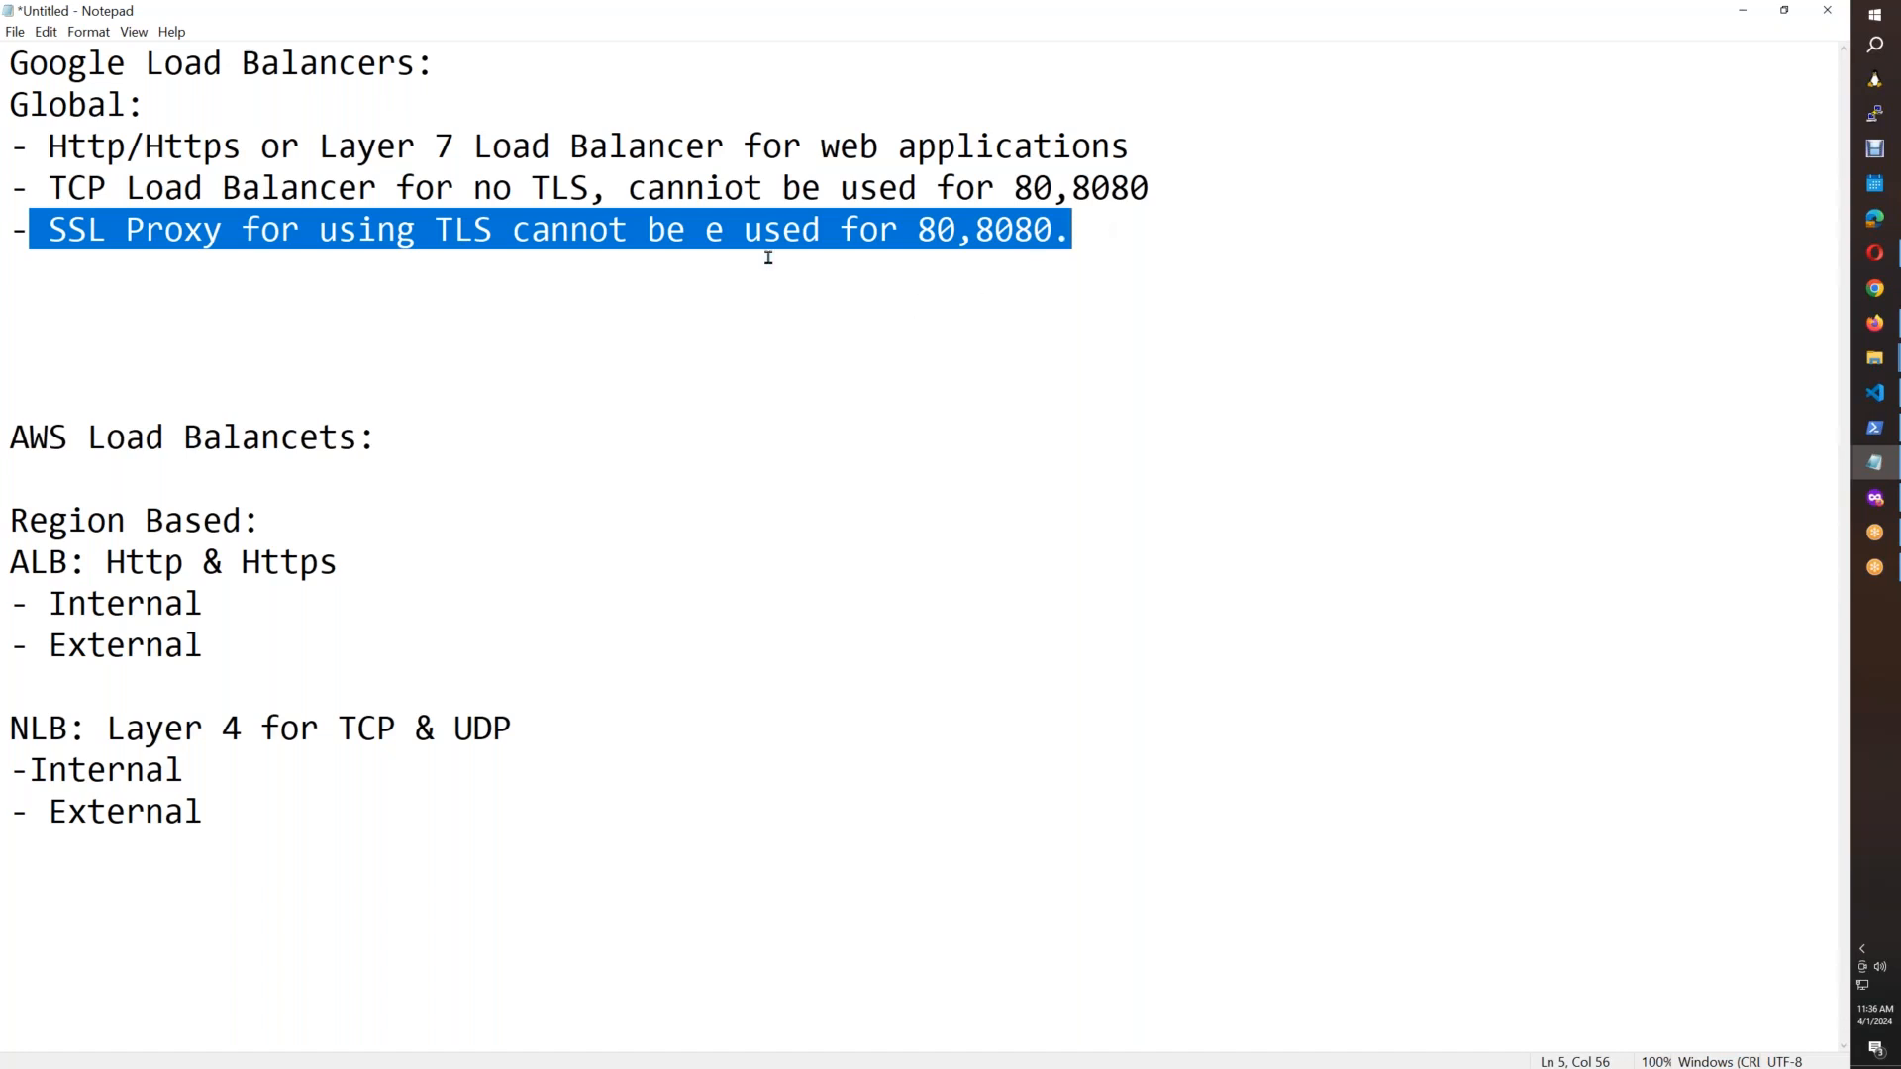
{"action": "left_click", "coordinate": [49, 232]}
{"action": "left_click_drag", "start_coordinate": [52, 233], "coordinate": [359, 259]}
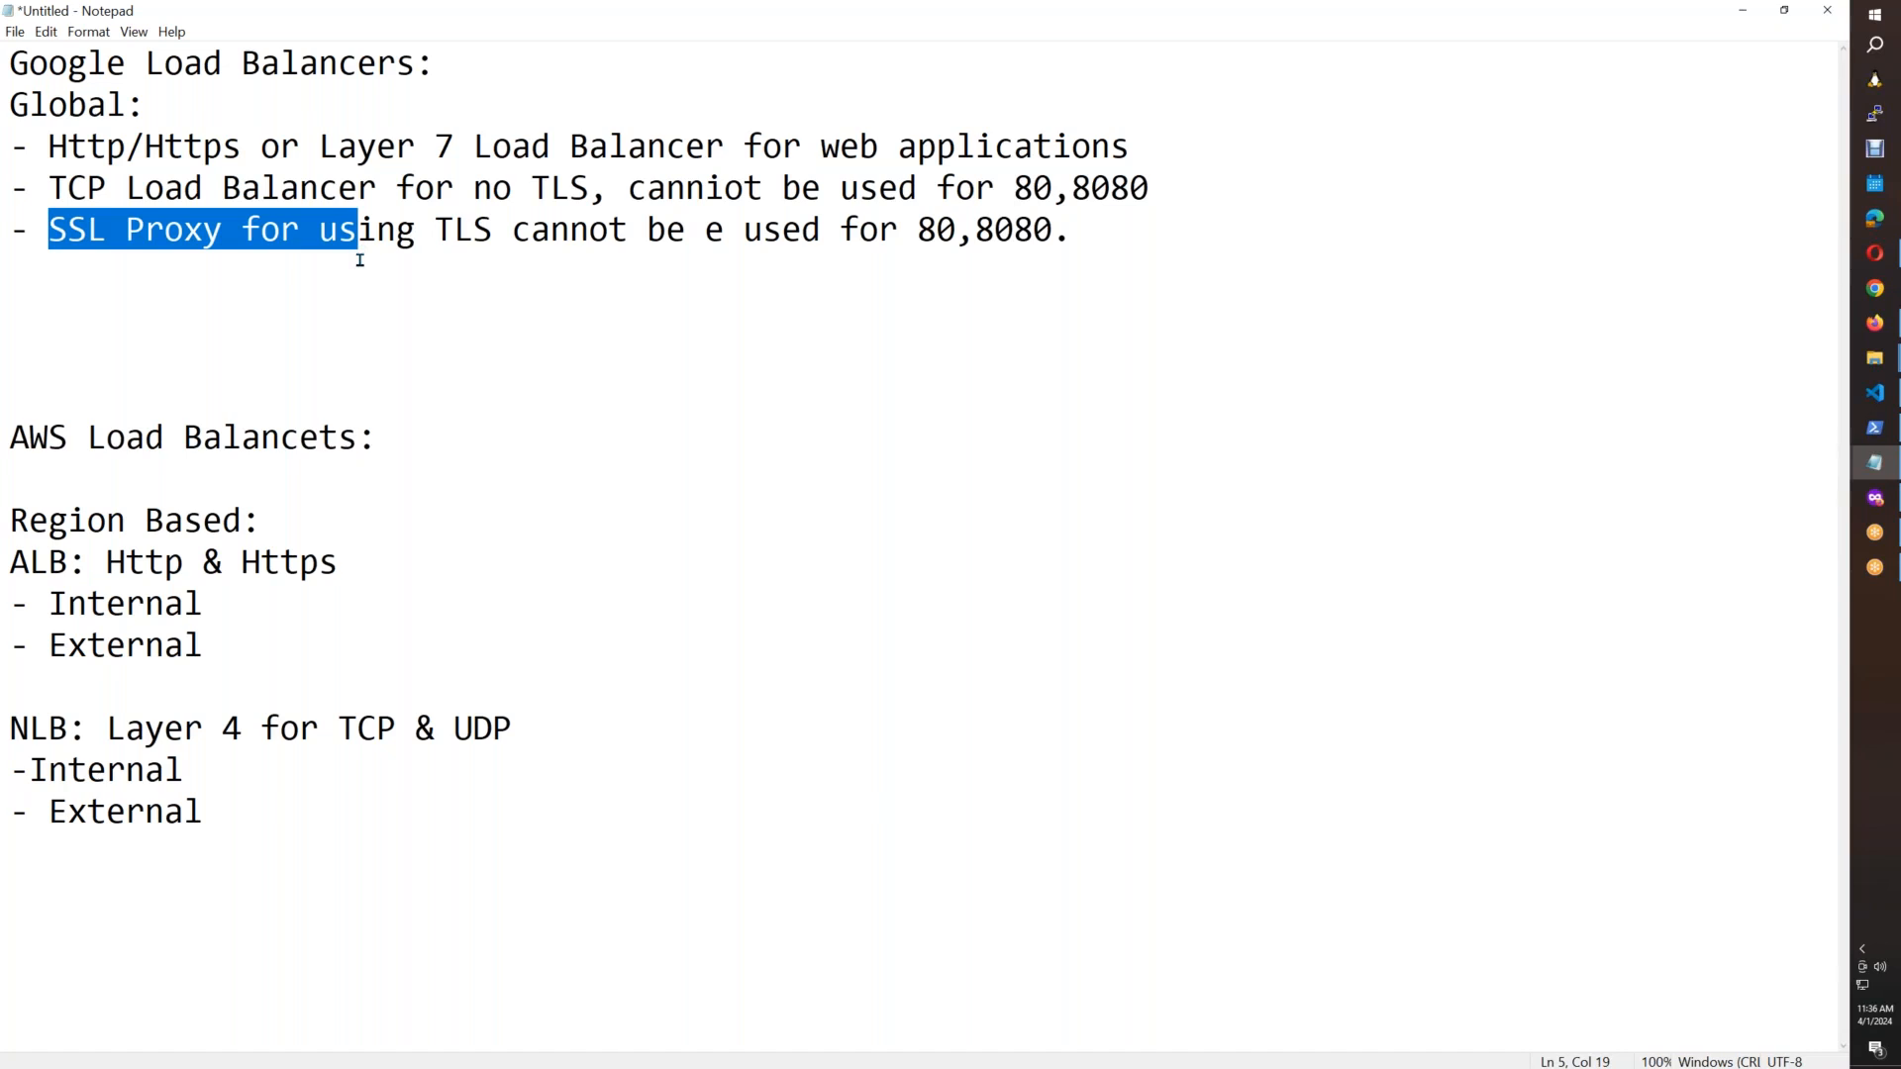
{"action": "left_click", "coordinate": [362, 263]}
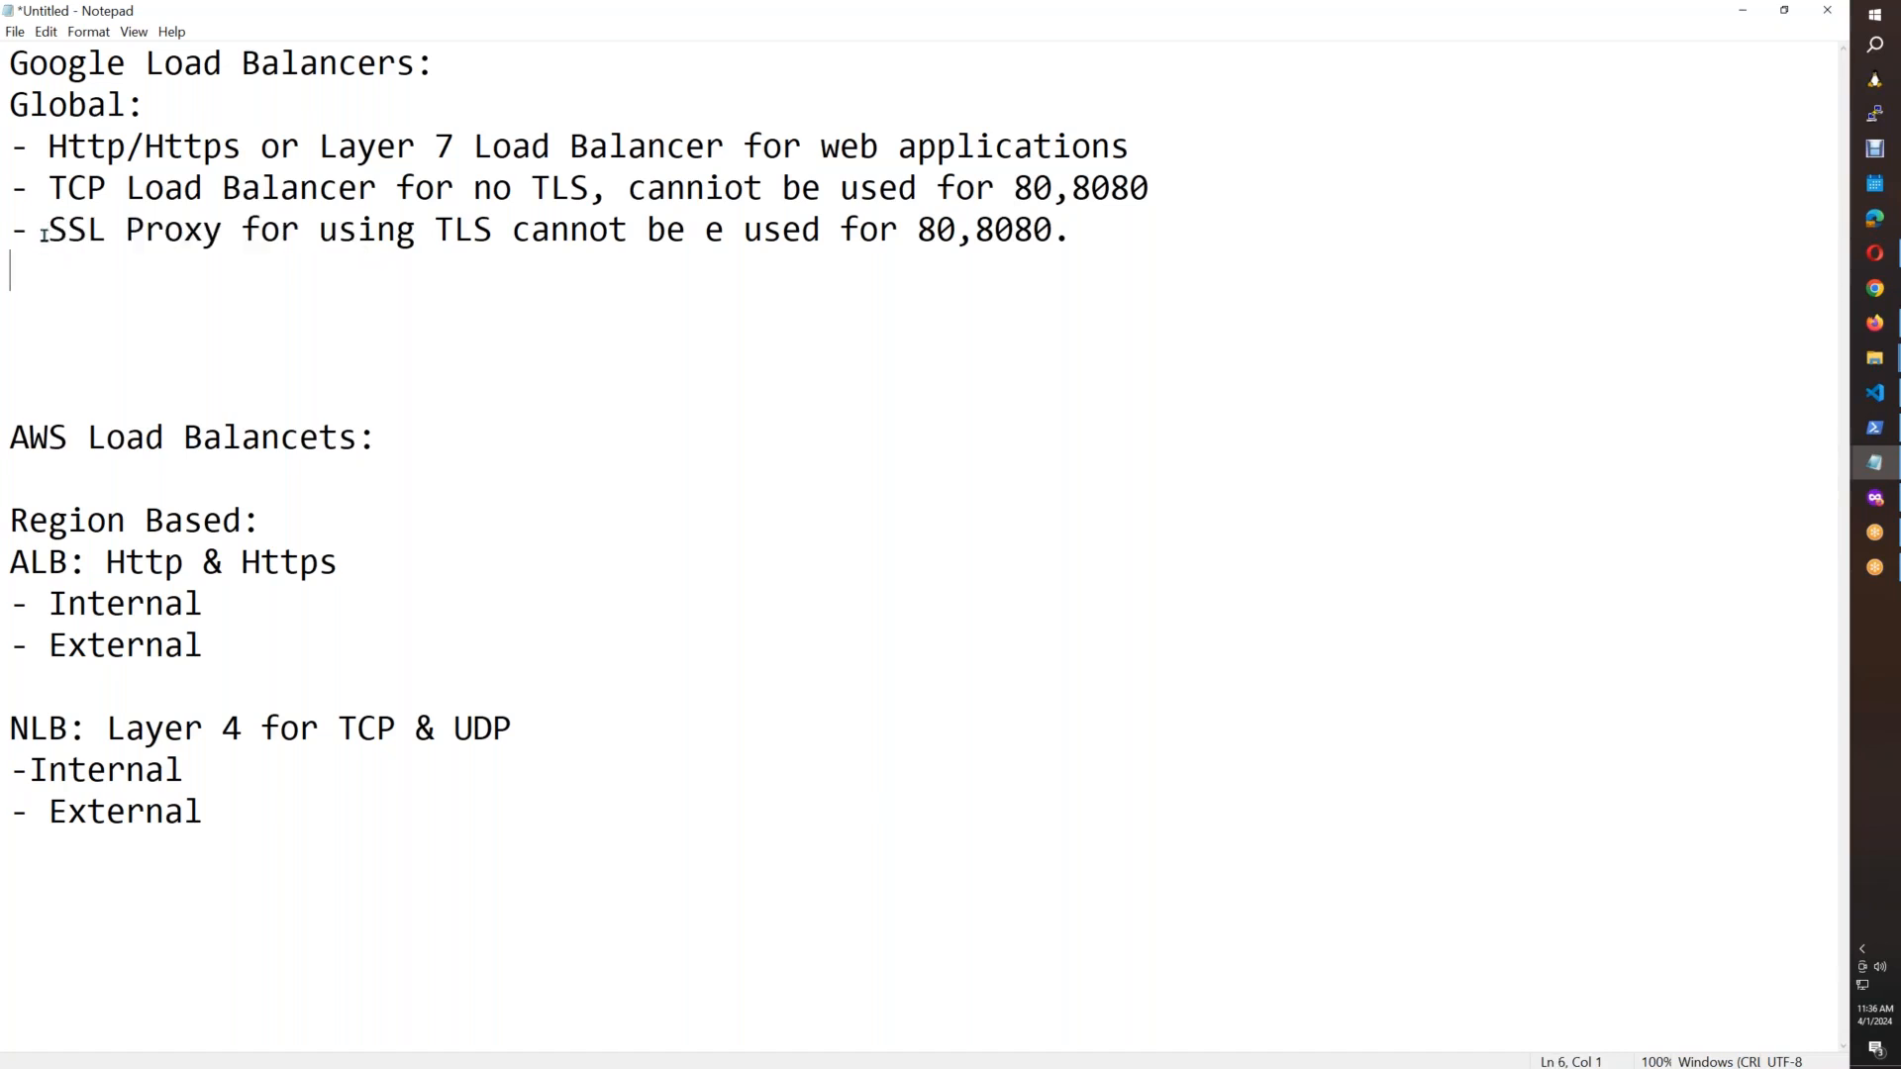
{"action": "left_click_drag", "start_coordinate": [45, 235], "coordinate": [496, 241]}
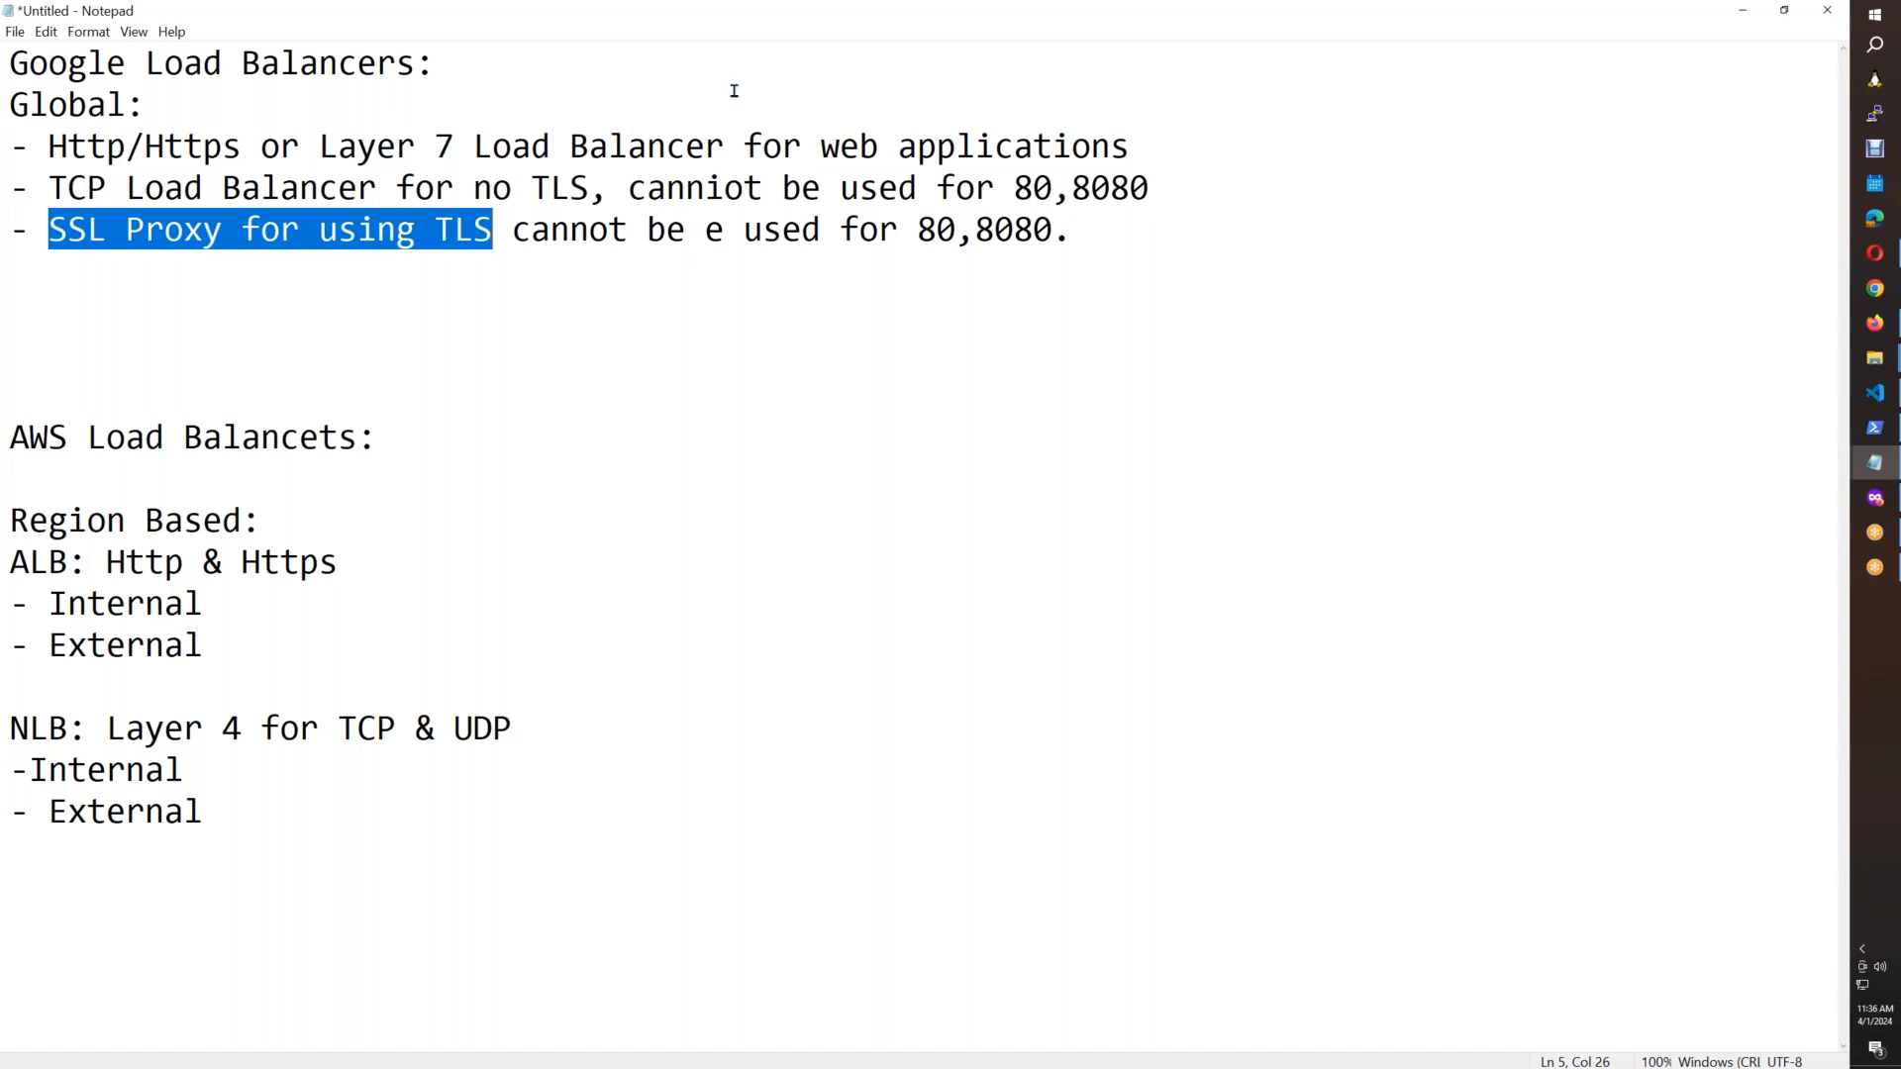
{"action": "left_click_drag", "start_coordinate": [1072, 229], "coordinate": [898, 233]}
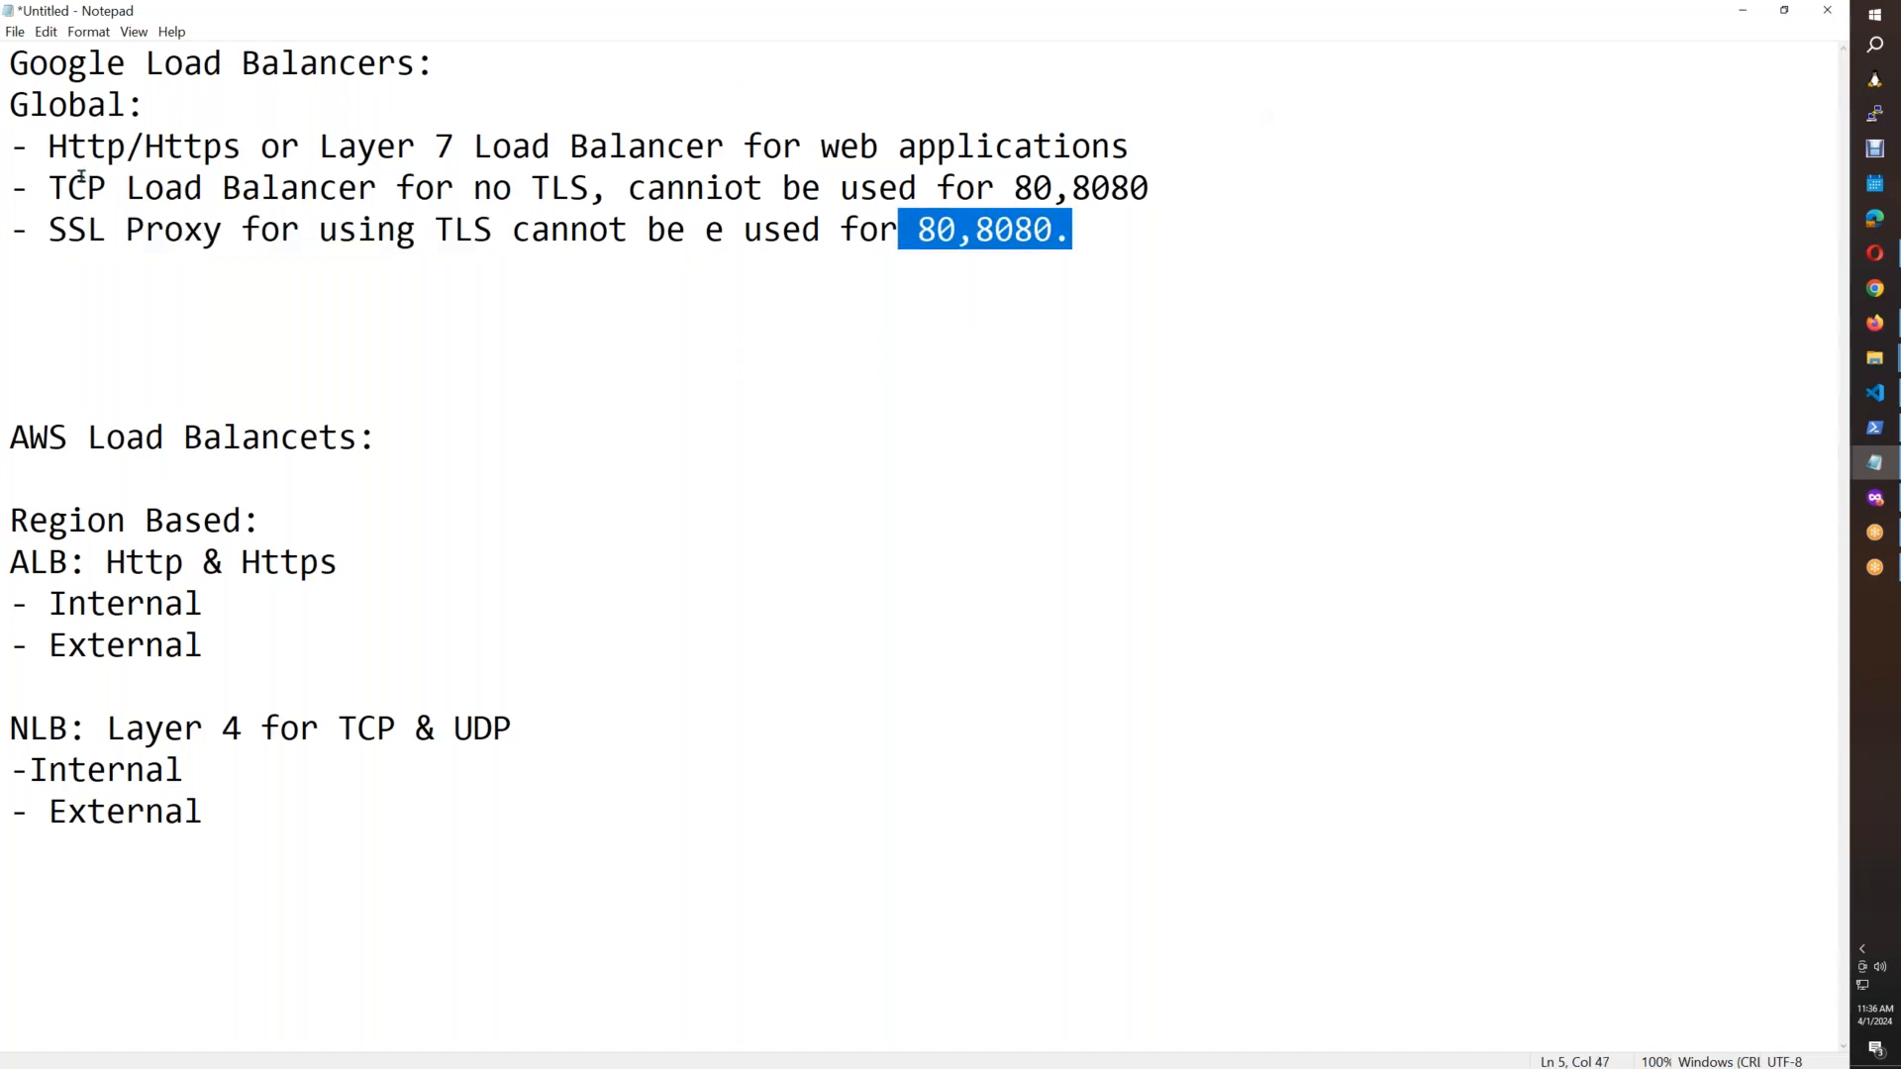
{"action": "left_click_drag", "start_coordinate": [47, 189], "coordinate": [531, 190]}
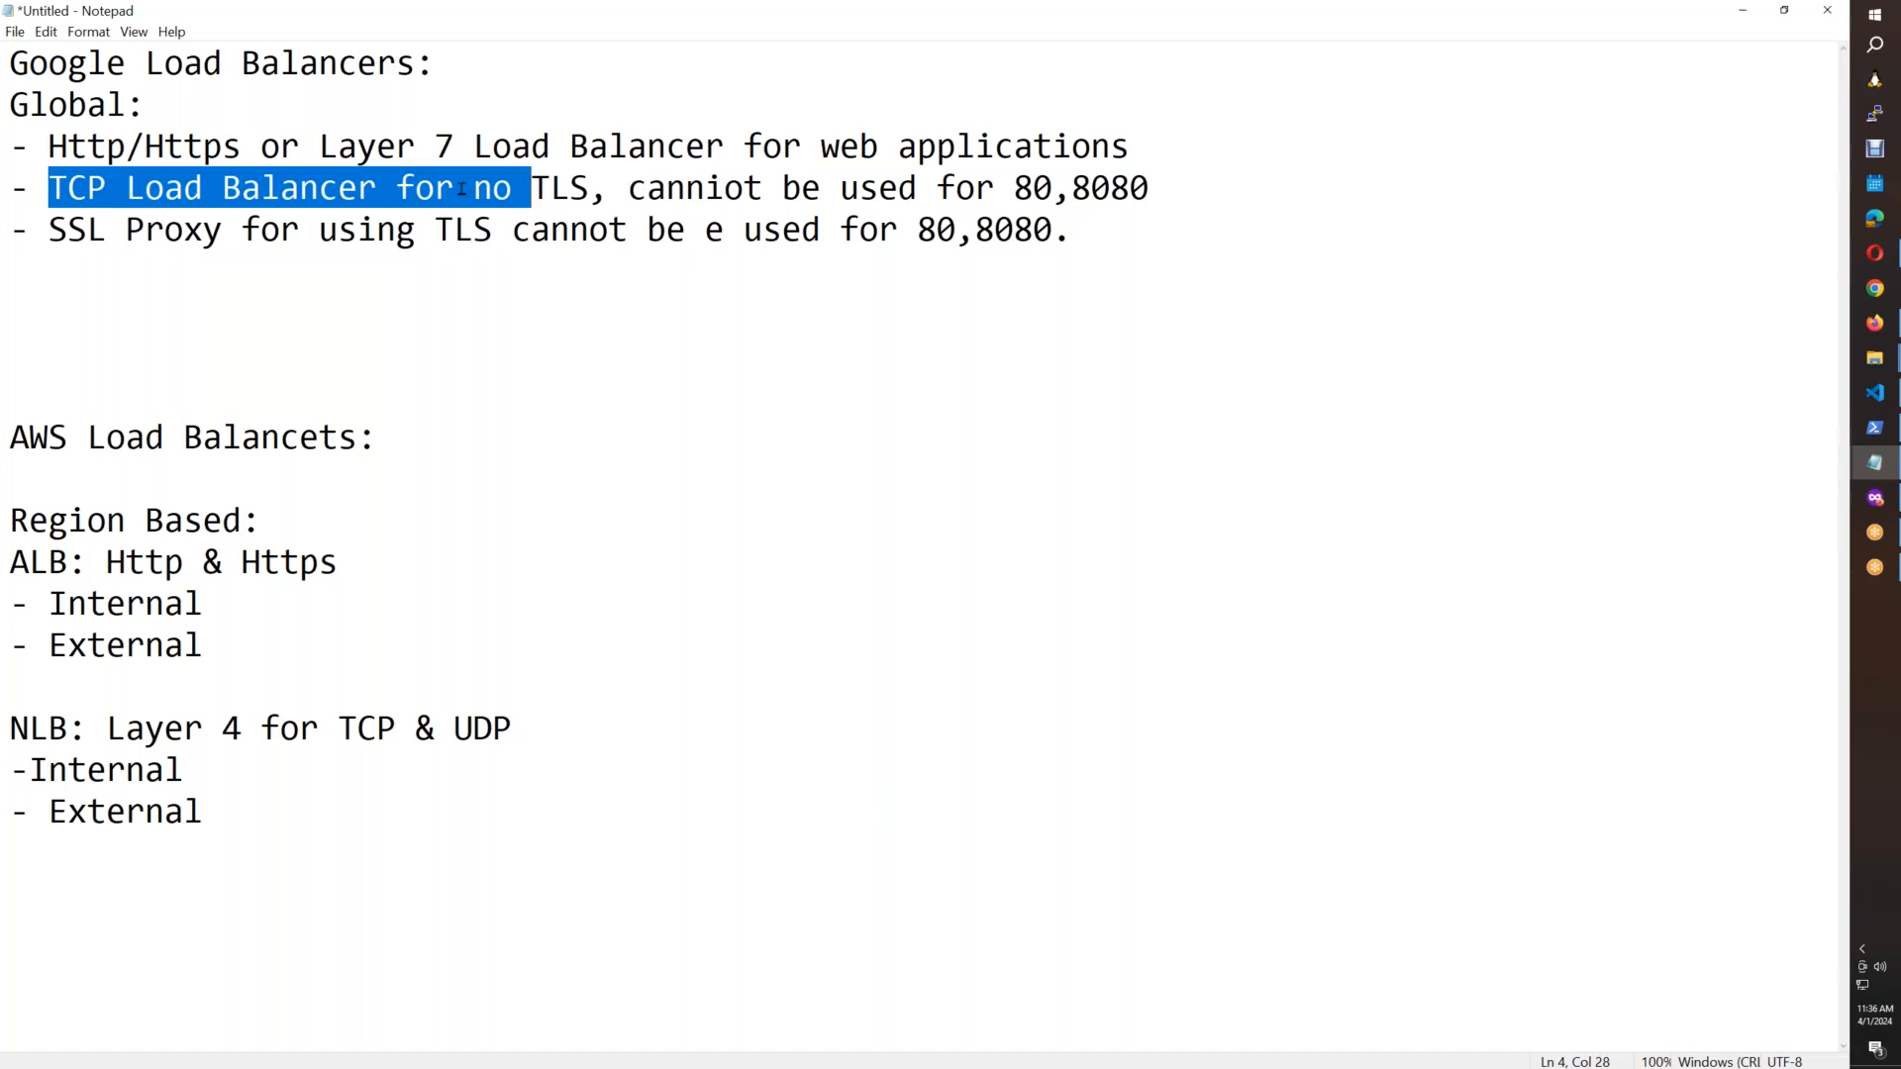
{"action": "left_click_drag", "start_coordinate": [182, 214], "coordinate": [52, 186]}
{"action": "left_click", "coordinate": [43, 186]}
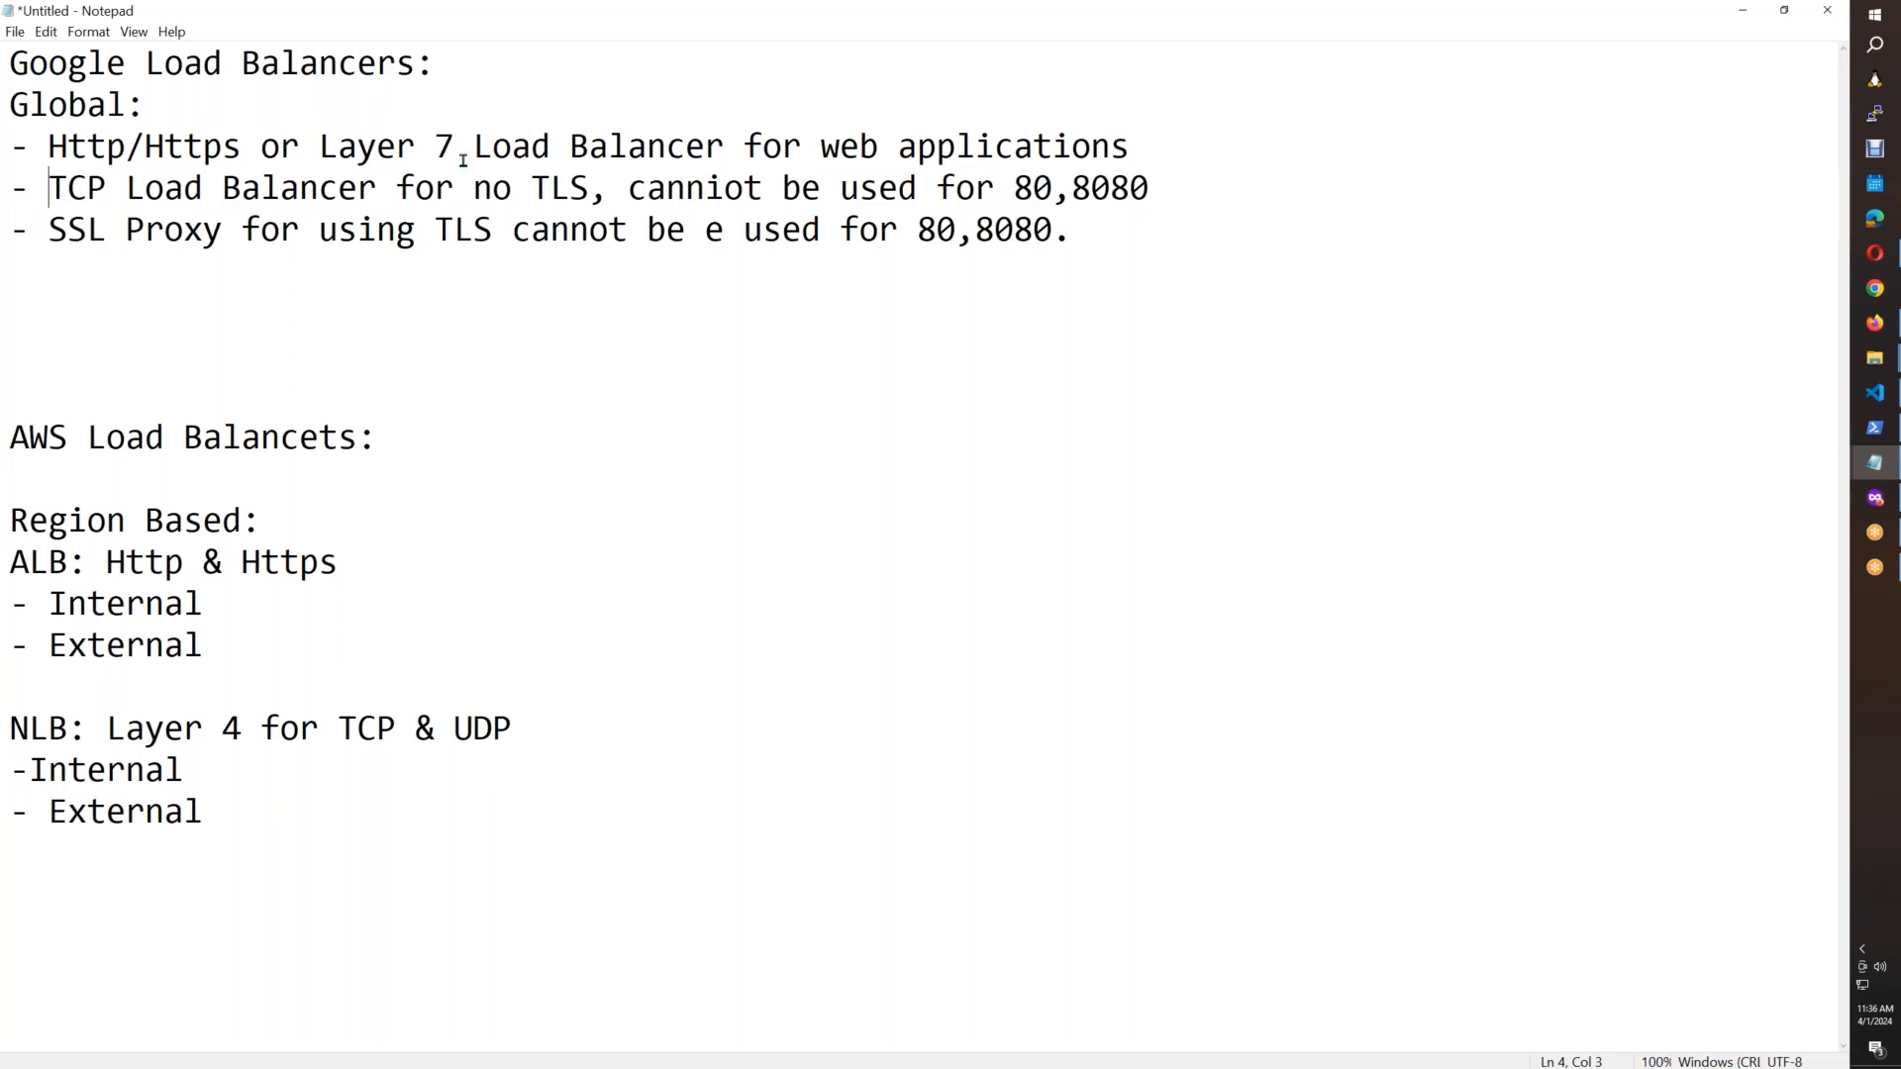
Step: Add a "Regional:" heading below the Global list with the item "- Http/Https or Layer 7 Load Balancer for web applications"
{"action": "left_click", "coordinate": [1122, 240]}
{"action": "key", "text": "Return"}
{"action": "key", "text": "Return"}
{"action": "type", "text": "Regional:"}
{"action": "key", "text": "Return"}
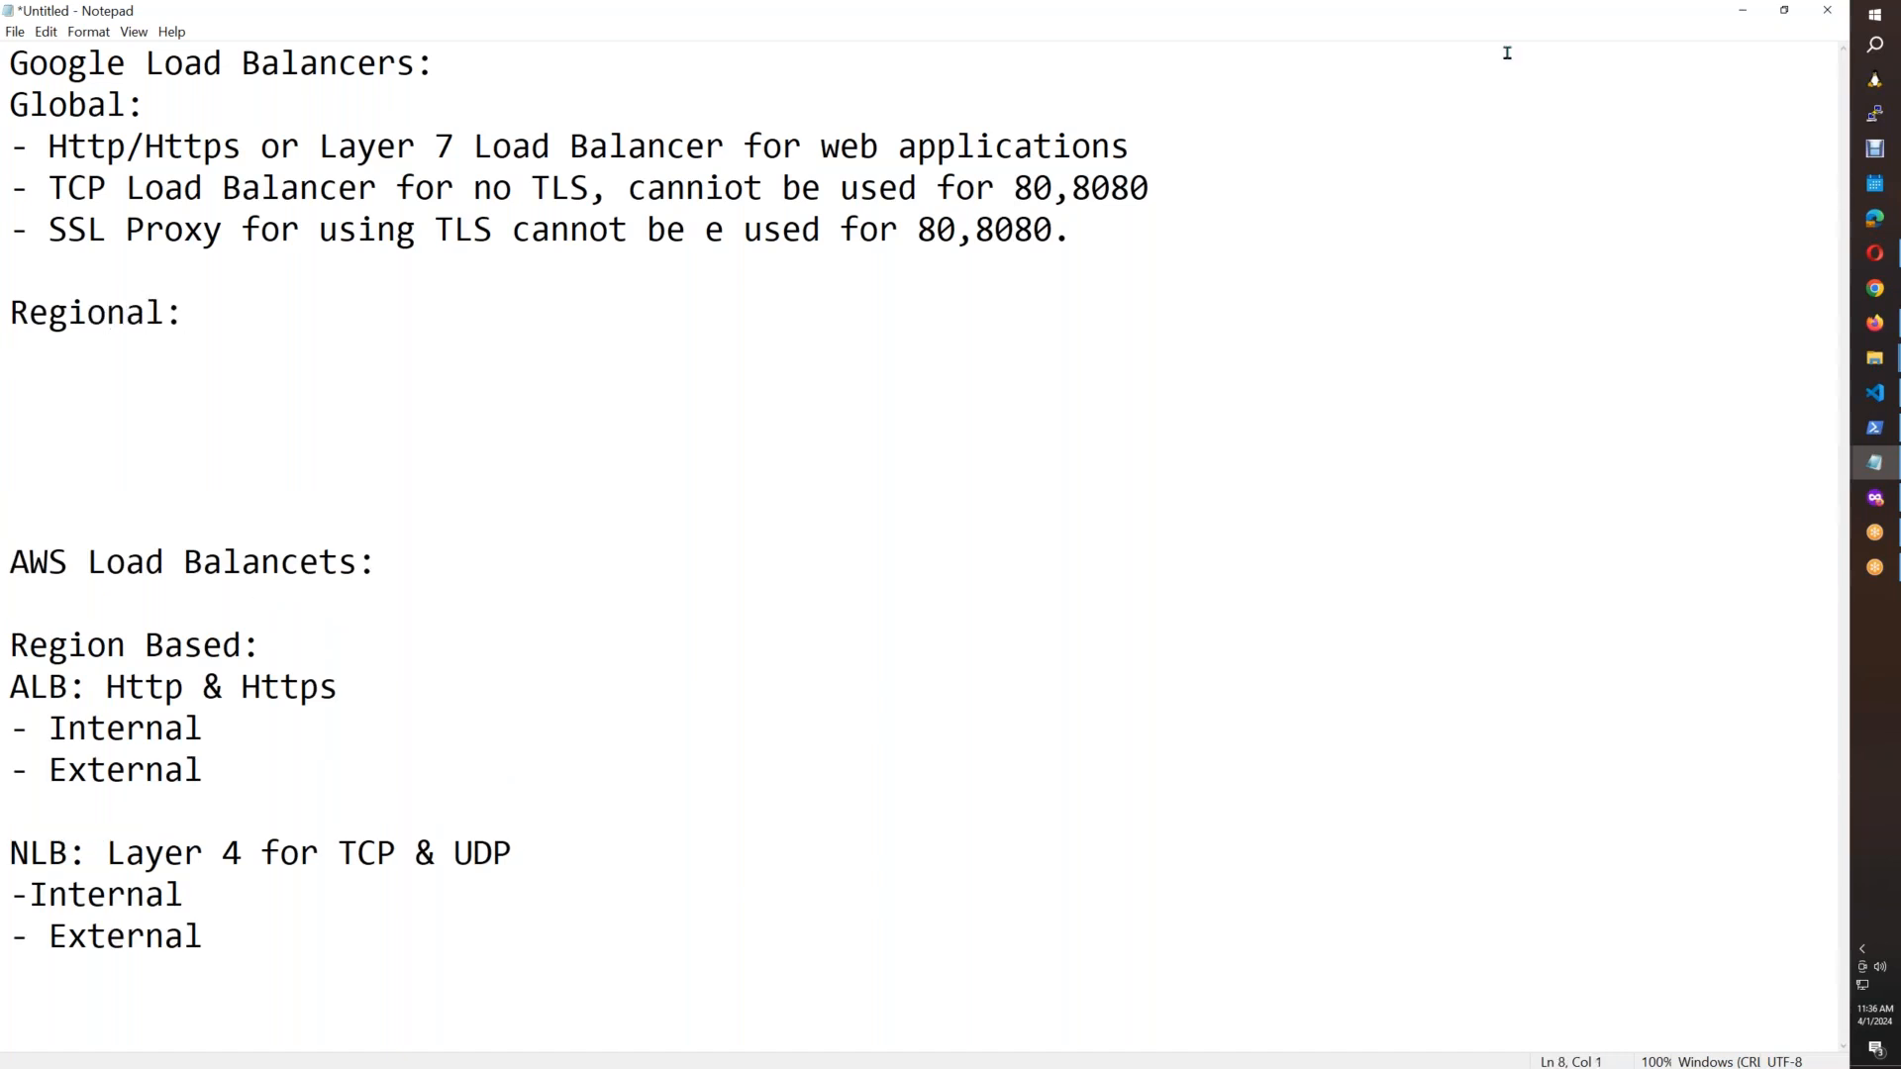
{"action": "left_click_drag", "start_coordinate": [1132, 145], "coordinate": [1175, 224]}
{"action": "left_click", "coordinate": [91, 365]}
{"action": "type", "text": "- Http/Https or Layer 7 Load Balancer for web applications"}
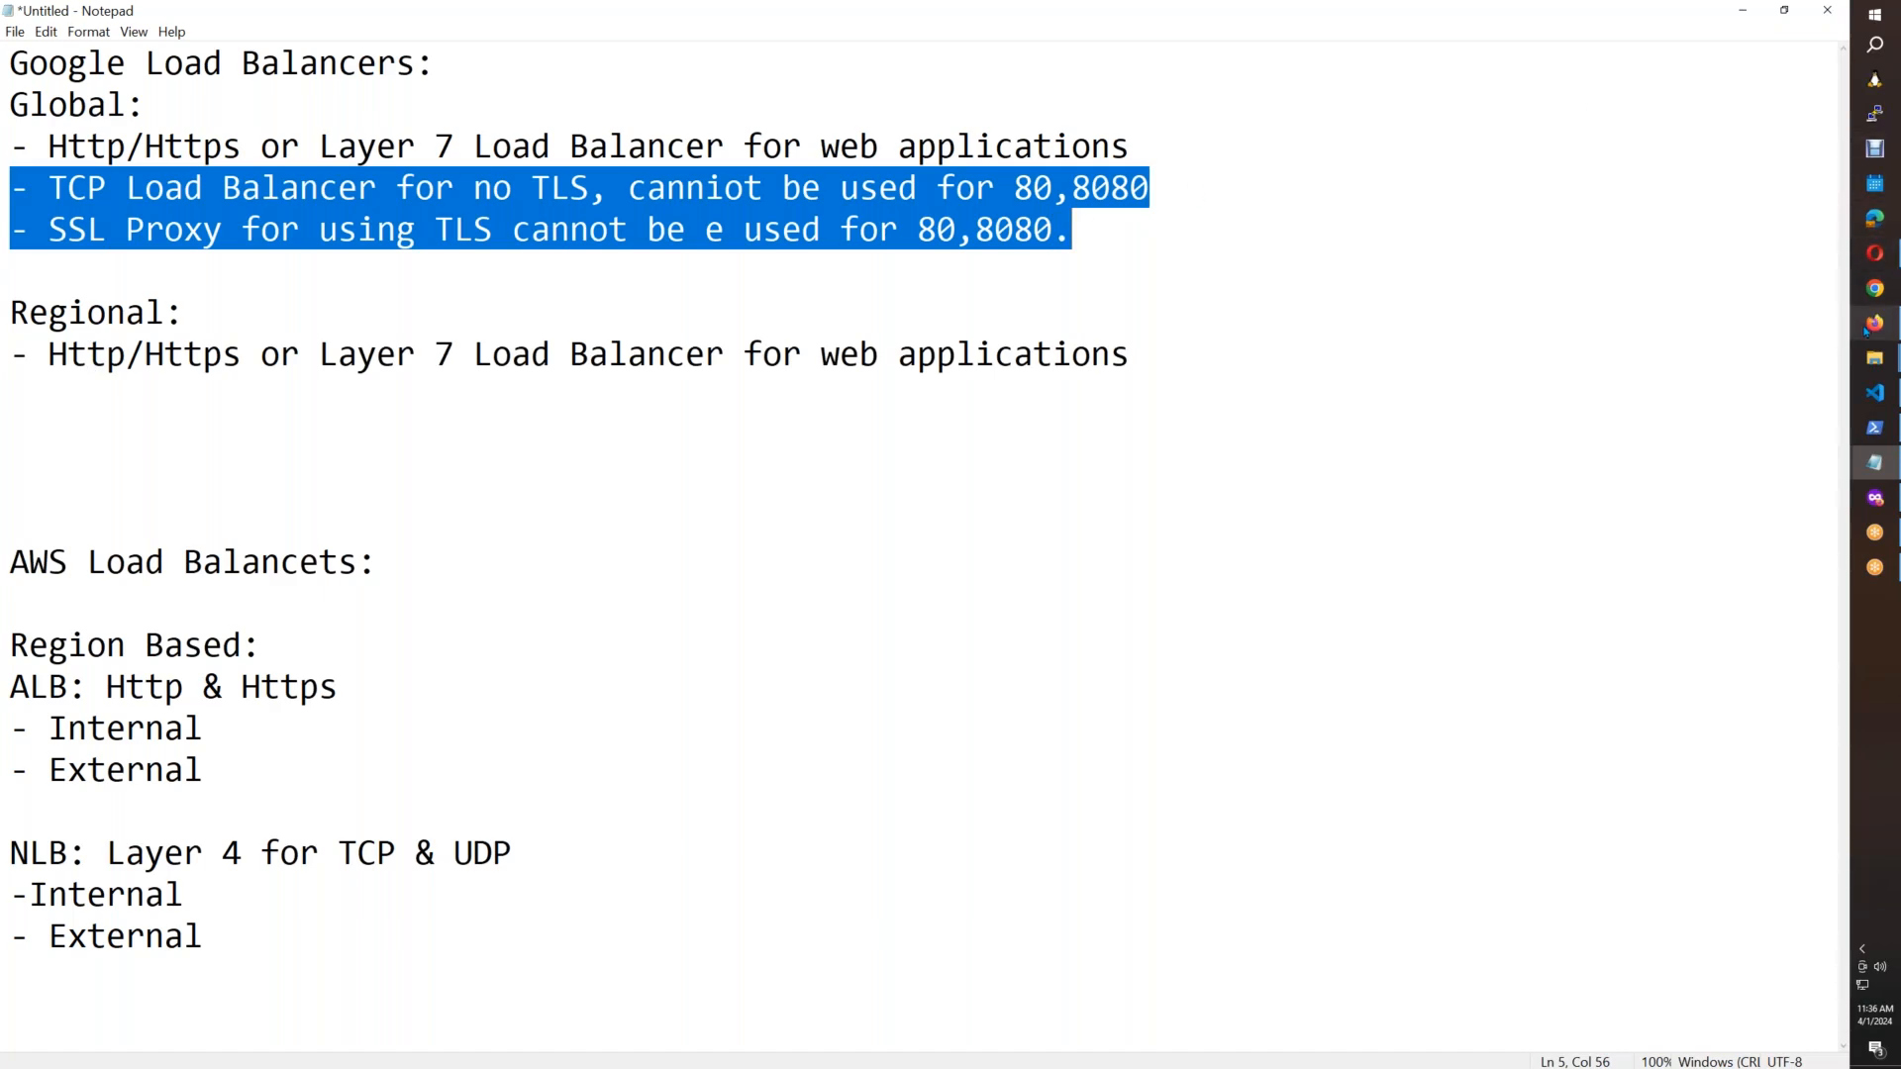
Step: Switch to the Google Cloud console in the private Firefox window and start creating an instance group in Compute Engine
{"action": "mouse_move", "coordinate": [1866, 329]}
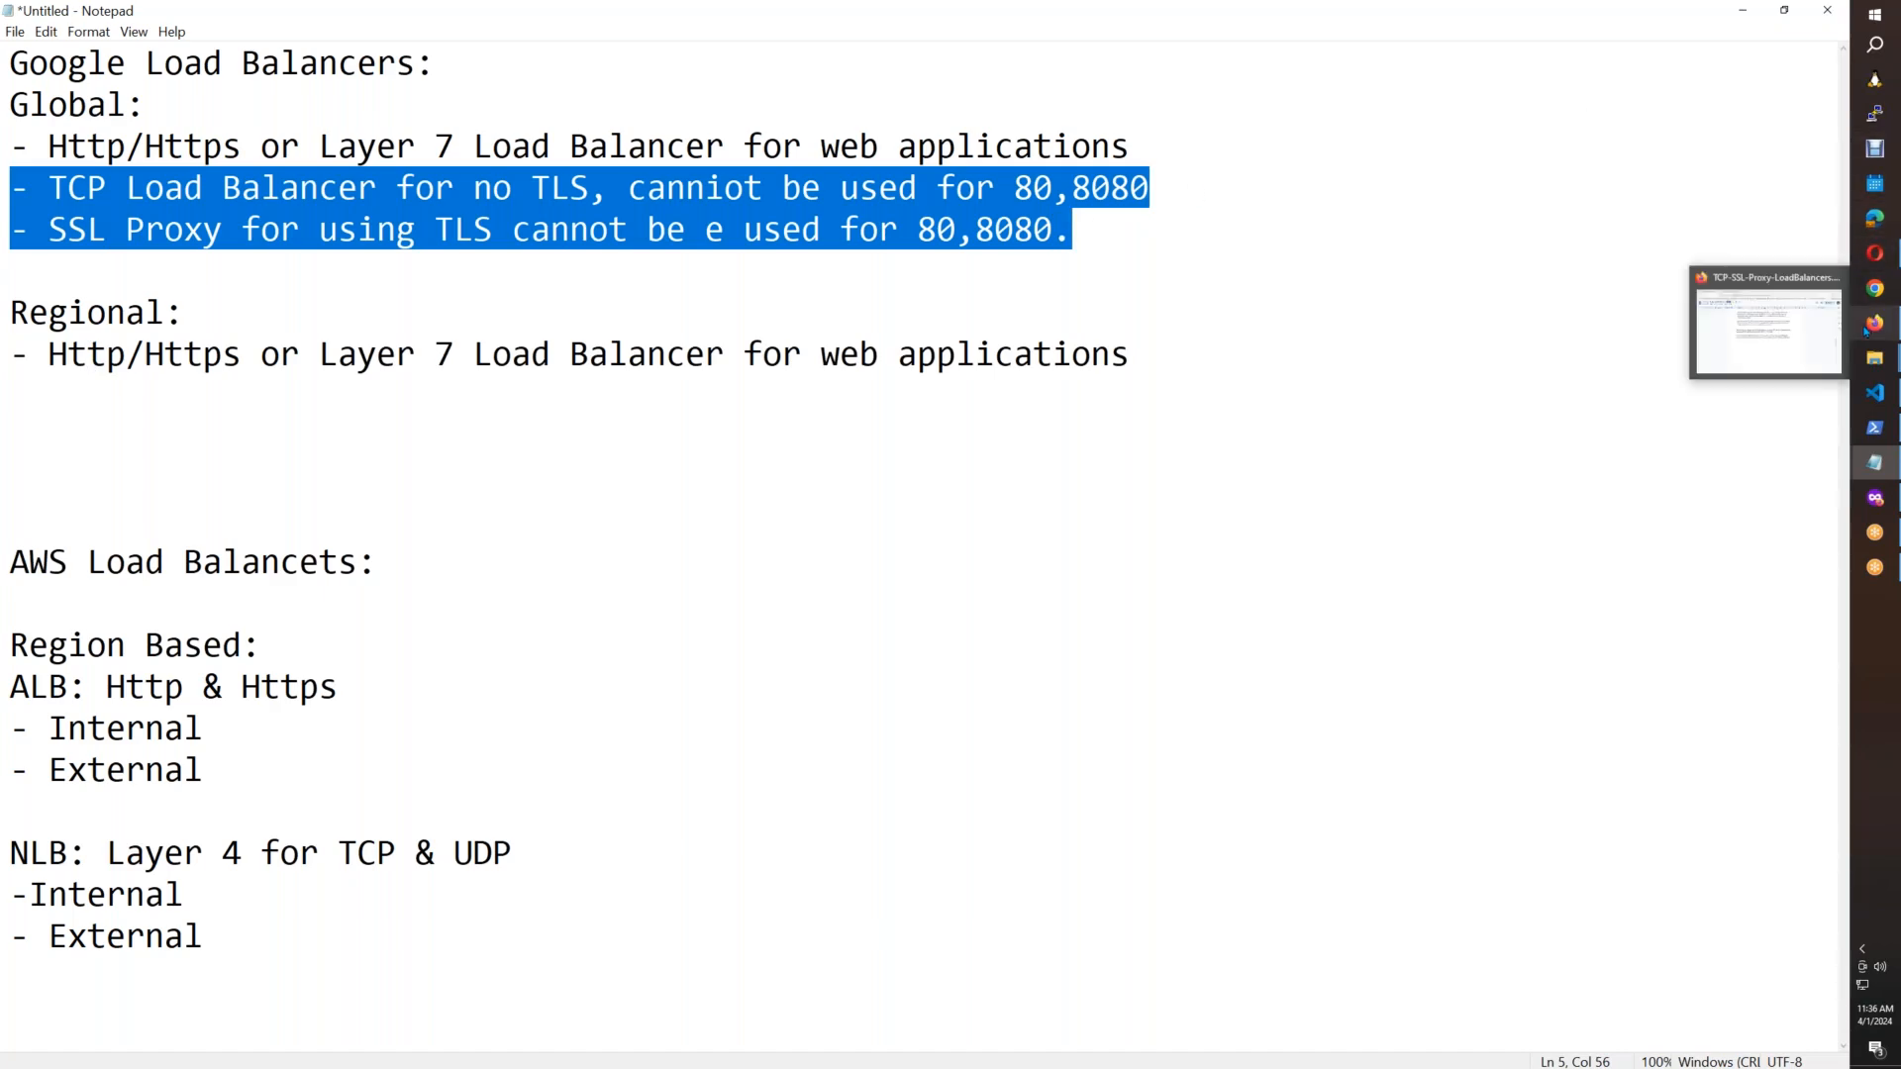
{"action": "left_click", "coordinate": [1810, 359]}
{"action": "left_click", "coordinate": [1874, 497]}
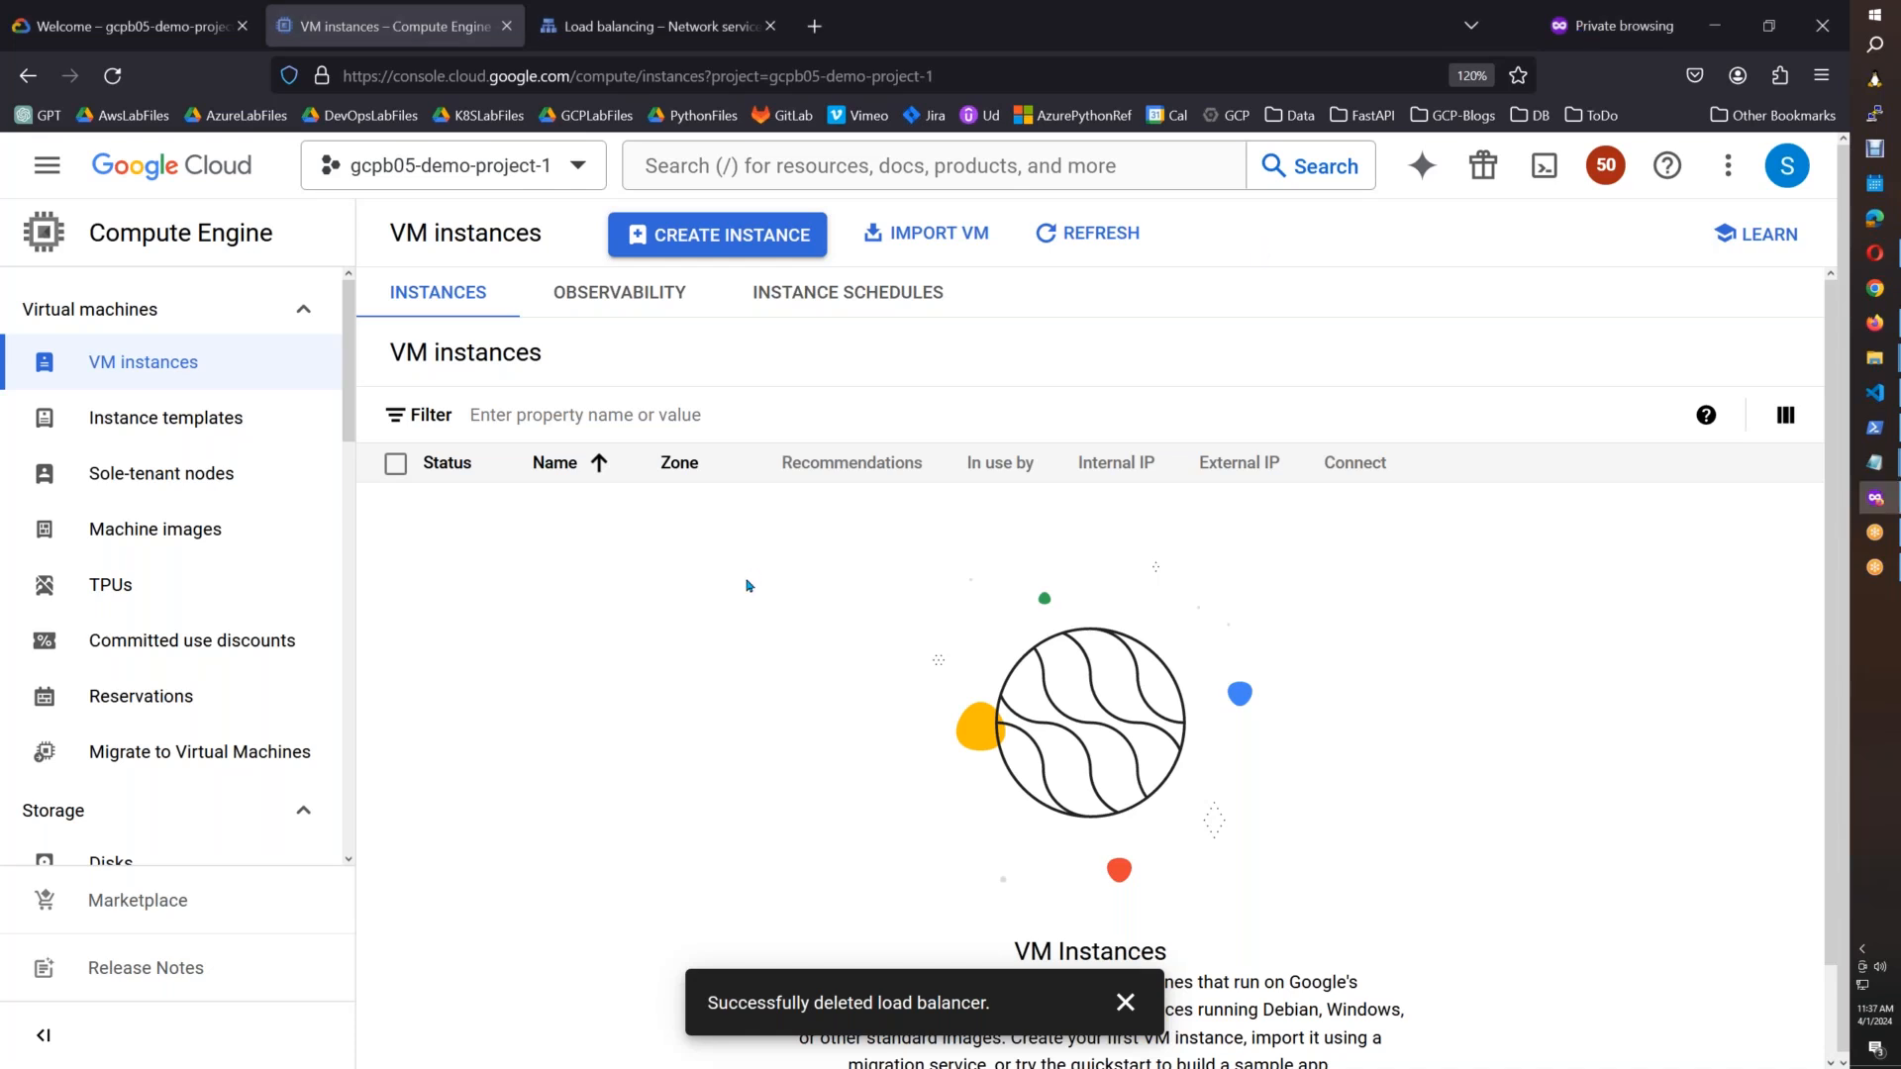
{"action": "scroll", "coordinate": [332, 574], "scroll_direction": "down", "scroll_amount": 5}
{"action": "left_click", "coordinate": [211, 573]}
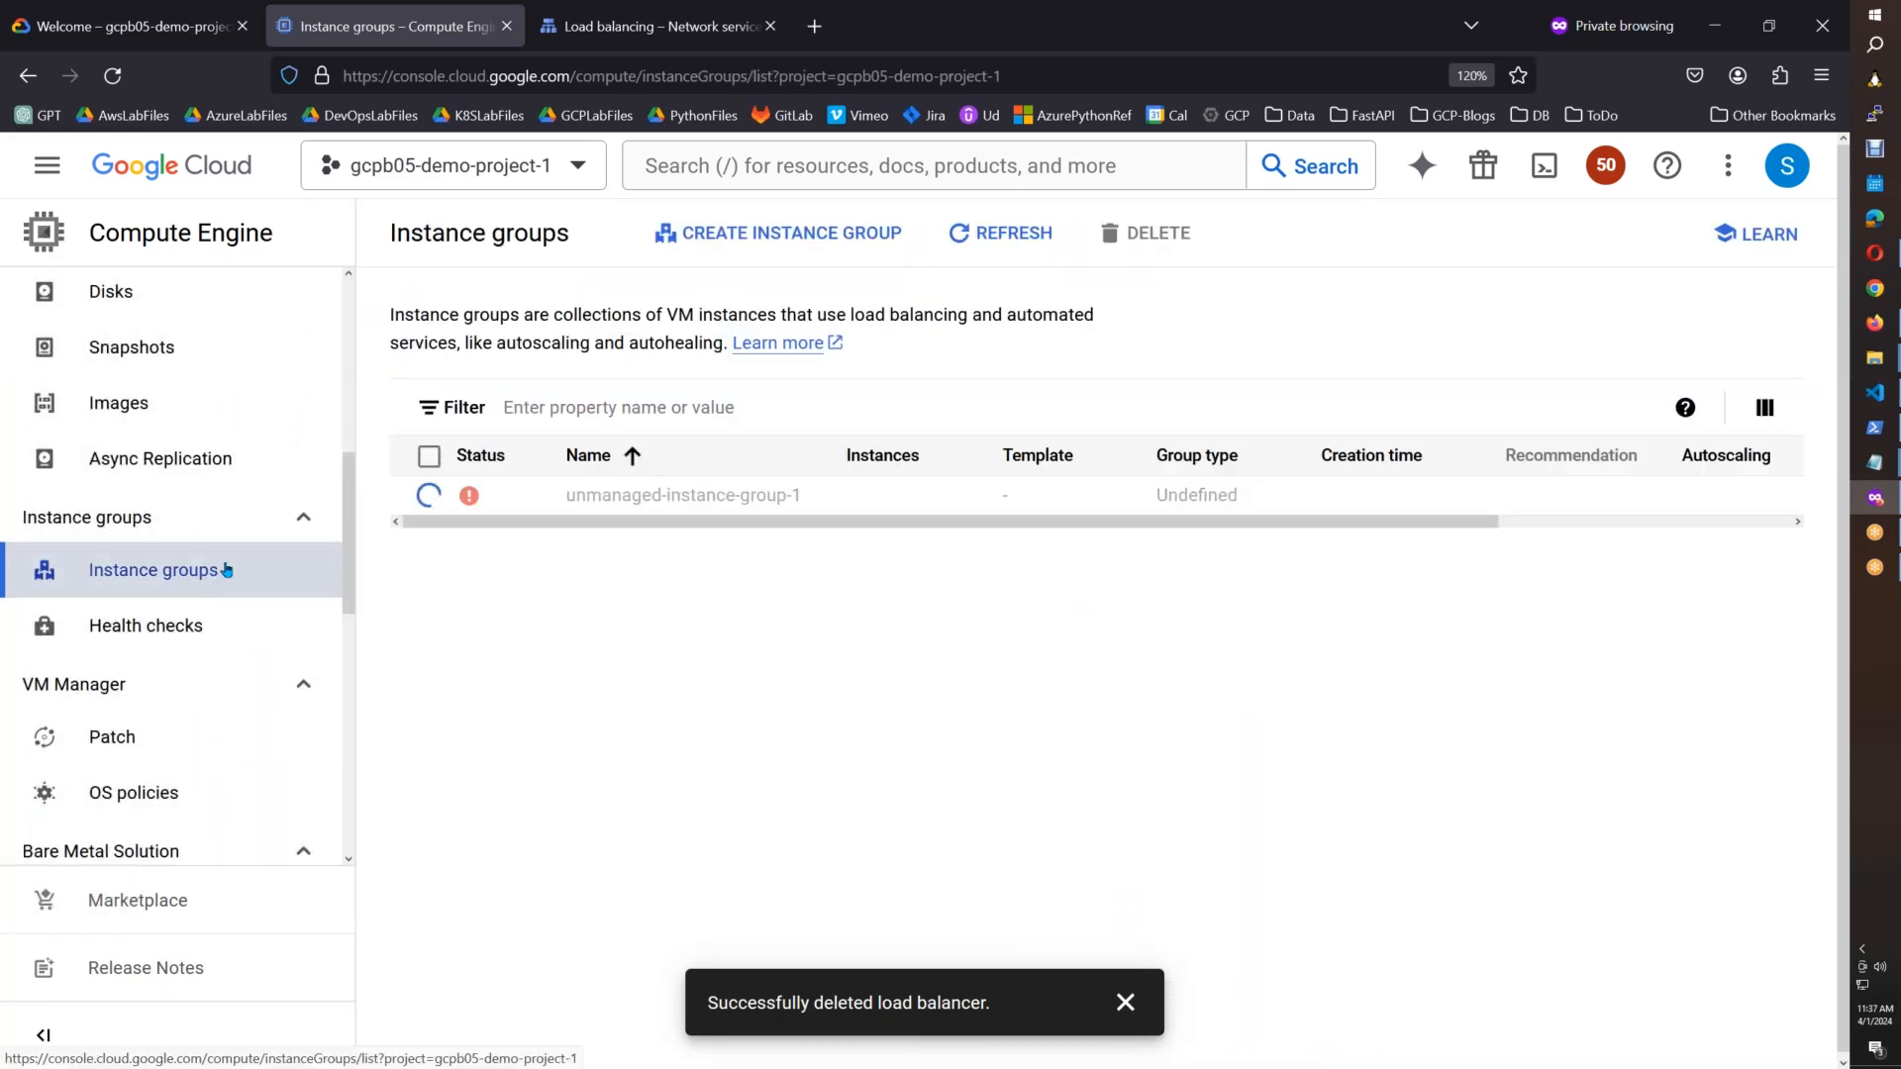
{"action": "left_click", "coordinate": [763, 233]}
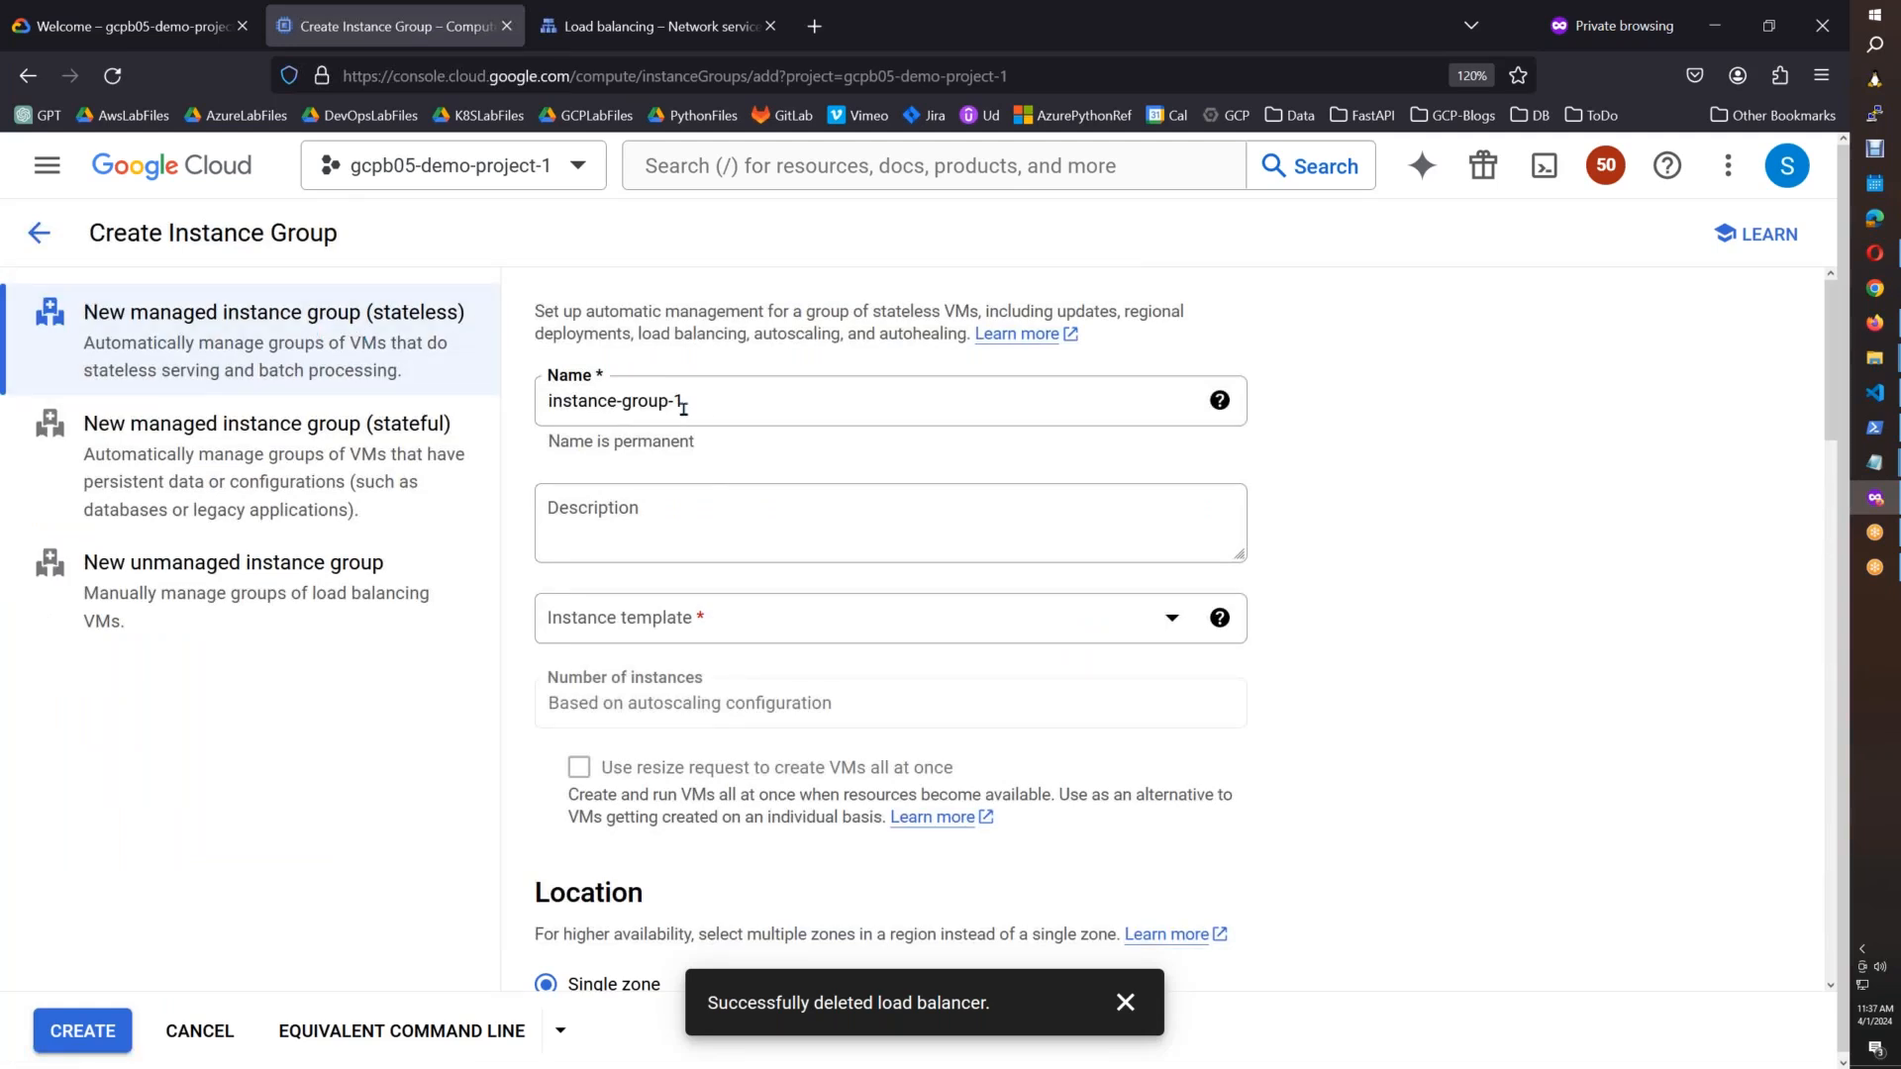
Step: Name the managed instance group mywebapp and choose the instance template ubuntu-2004-version-custom-ver-3-march-22nd
{"action": "left_click_drag", "start_coordinate": [683, 408], "coordinate": [544, 408]}
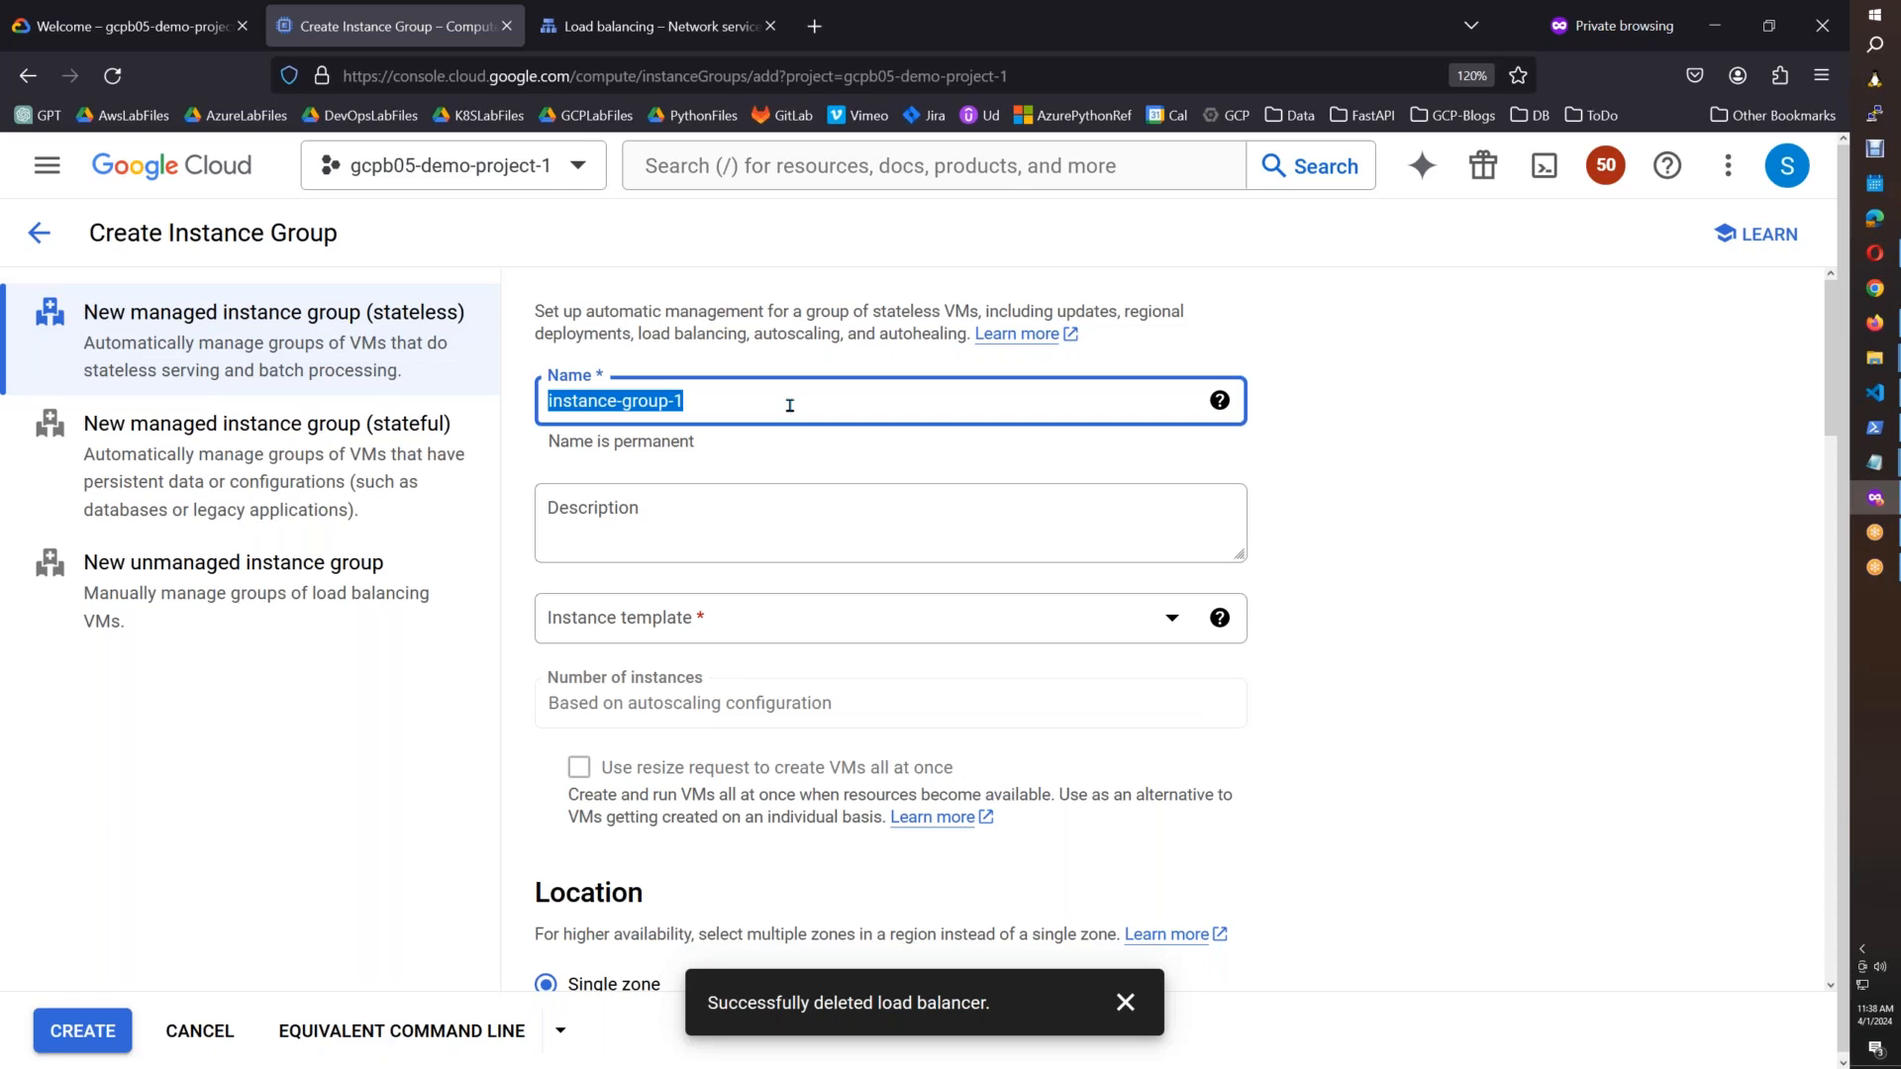
{"action": "type", "text": "mywebapp"}
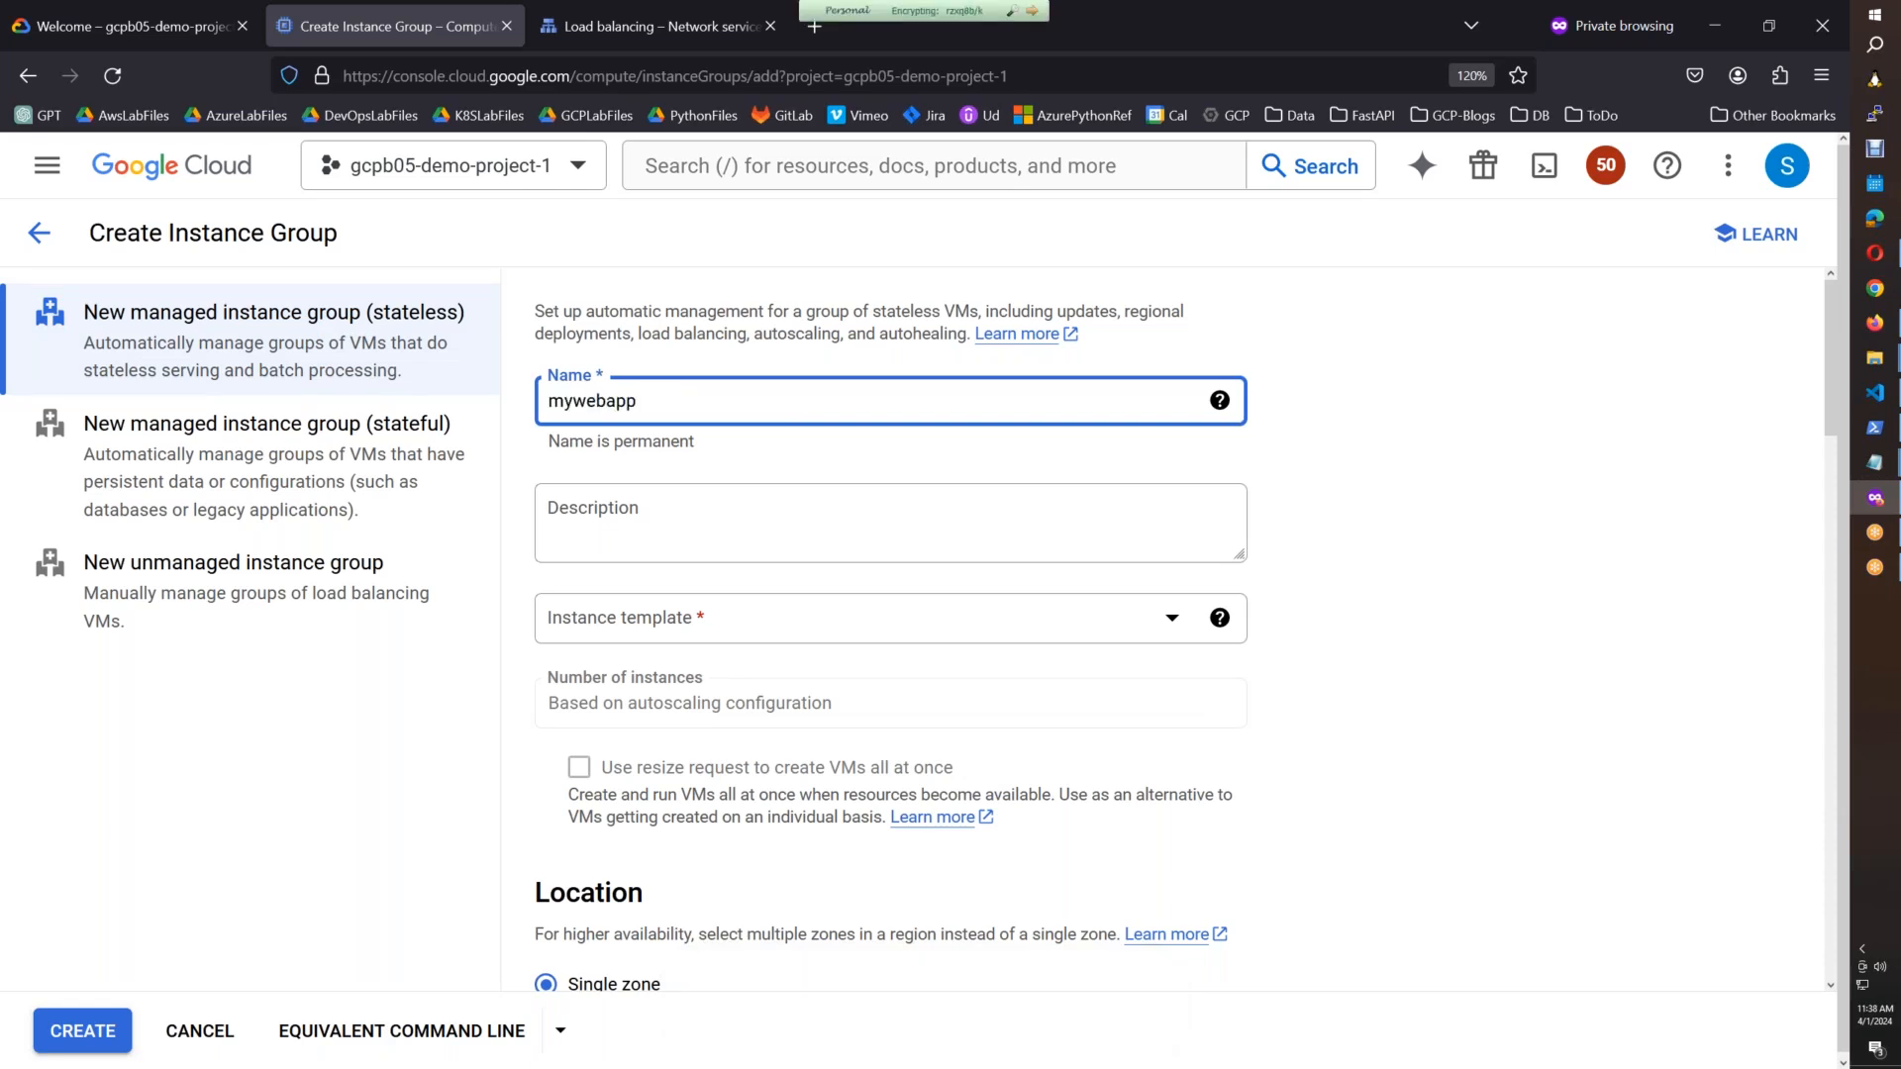
{"action": "left_click", "coordinate": [812, 626]}
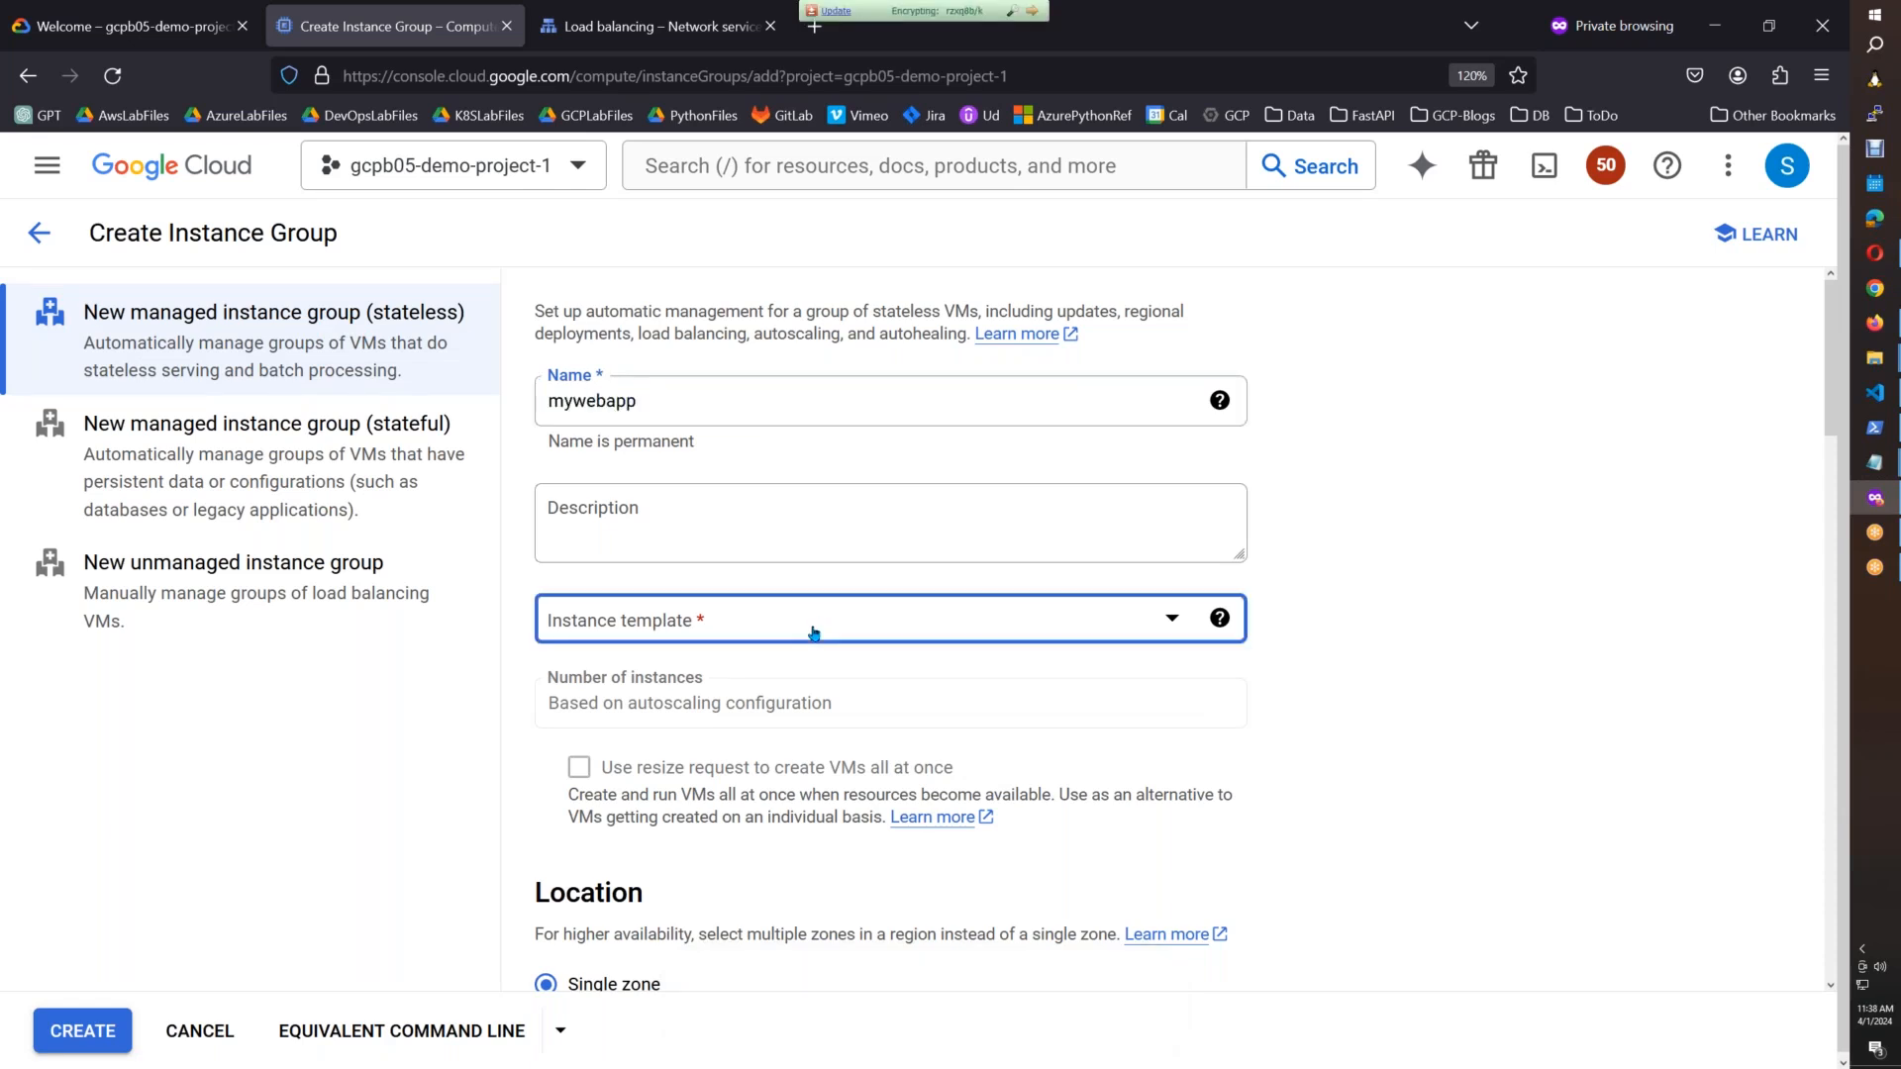
{"action": "left_click", "coordinate": [675, 735]}
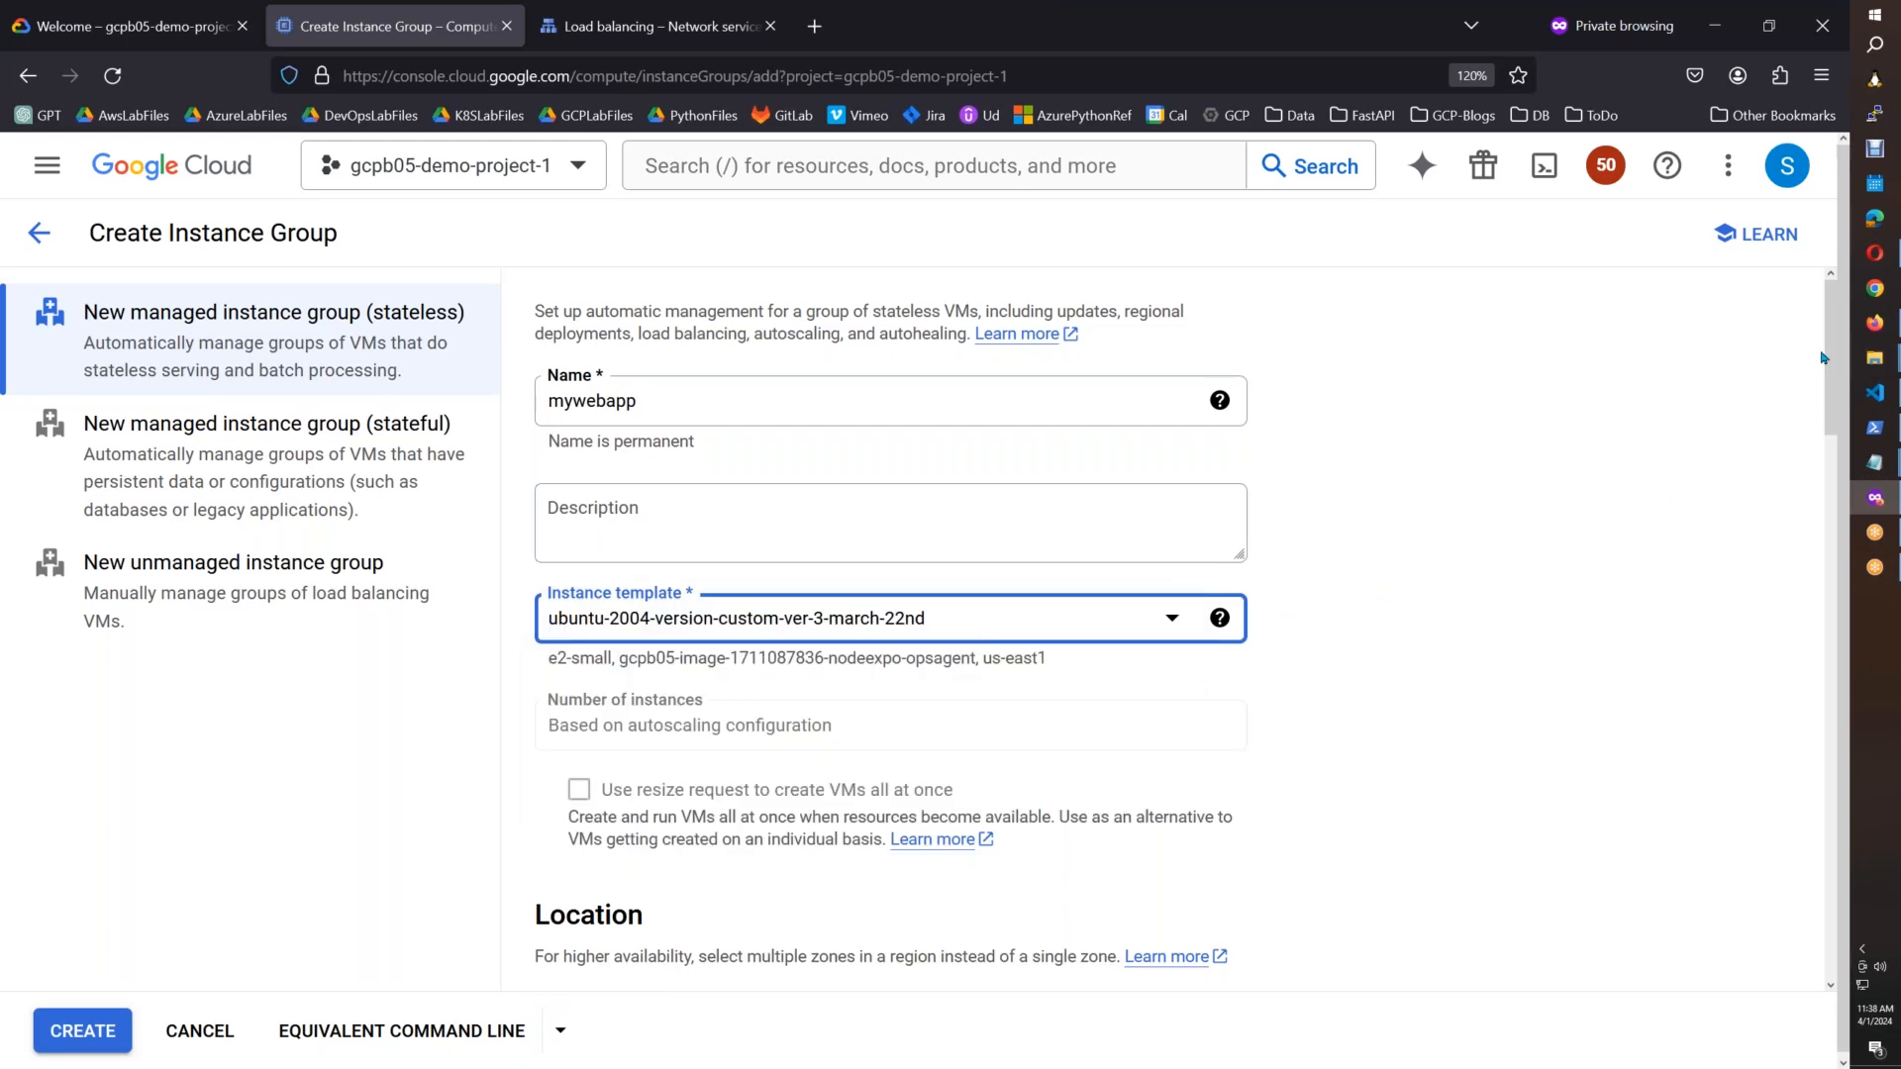
Step: Set the instance group's location to multiple zones
{"action": "scroll", "coordinate": [1829, 412], "scroll_direction": "down", "scroll_amount": 2}
{"action": "scroll", "coordinate": [1830, 412], "scroll_direction": "down", "scroll_amount": 5}
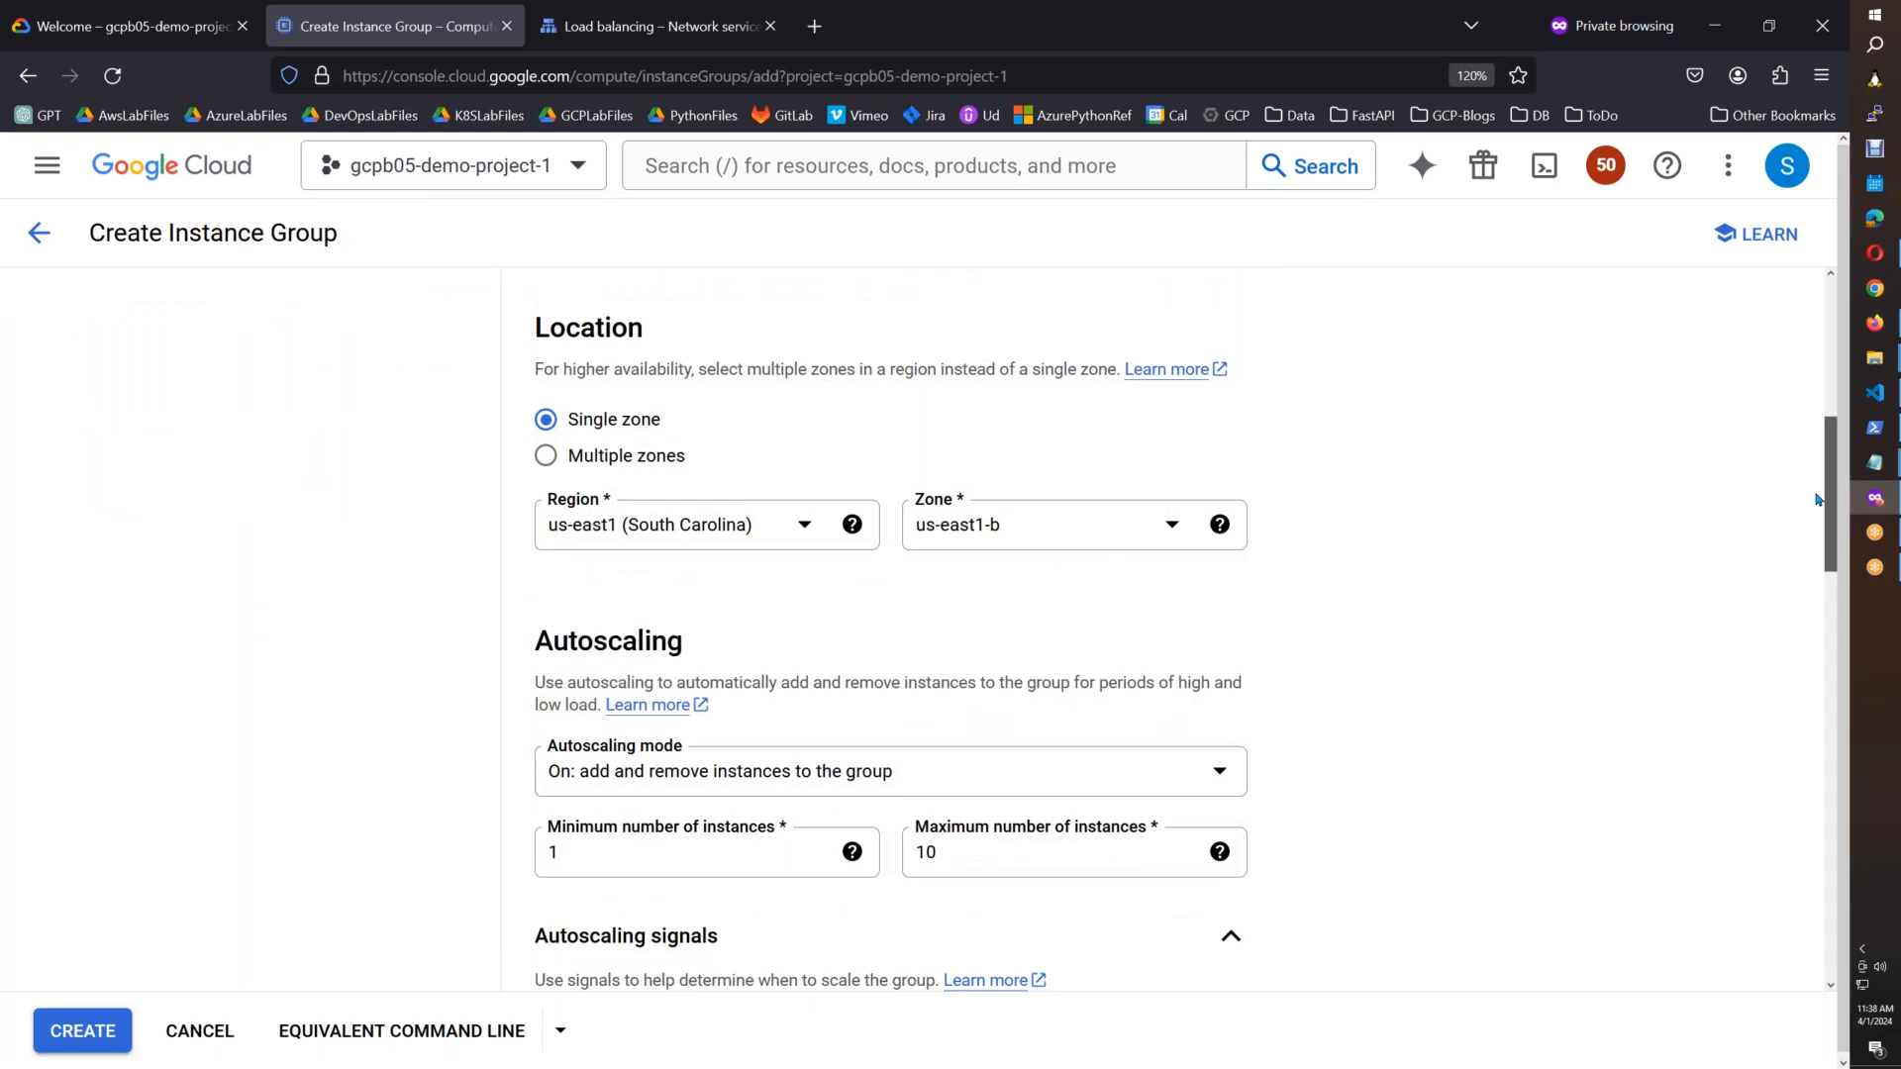
{"action": "scroll", "coordinate": [1817, 515], "scroll_direction": "down", "scroll_amount": 1}
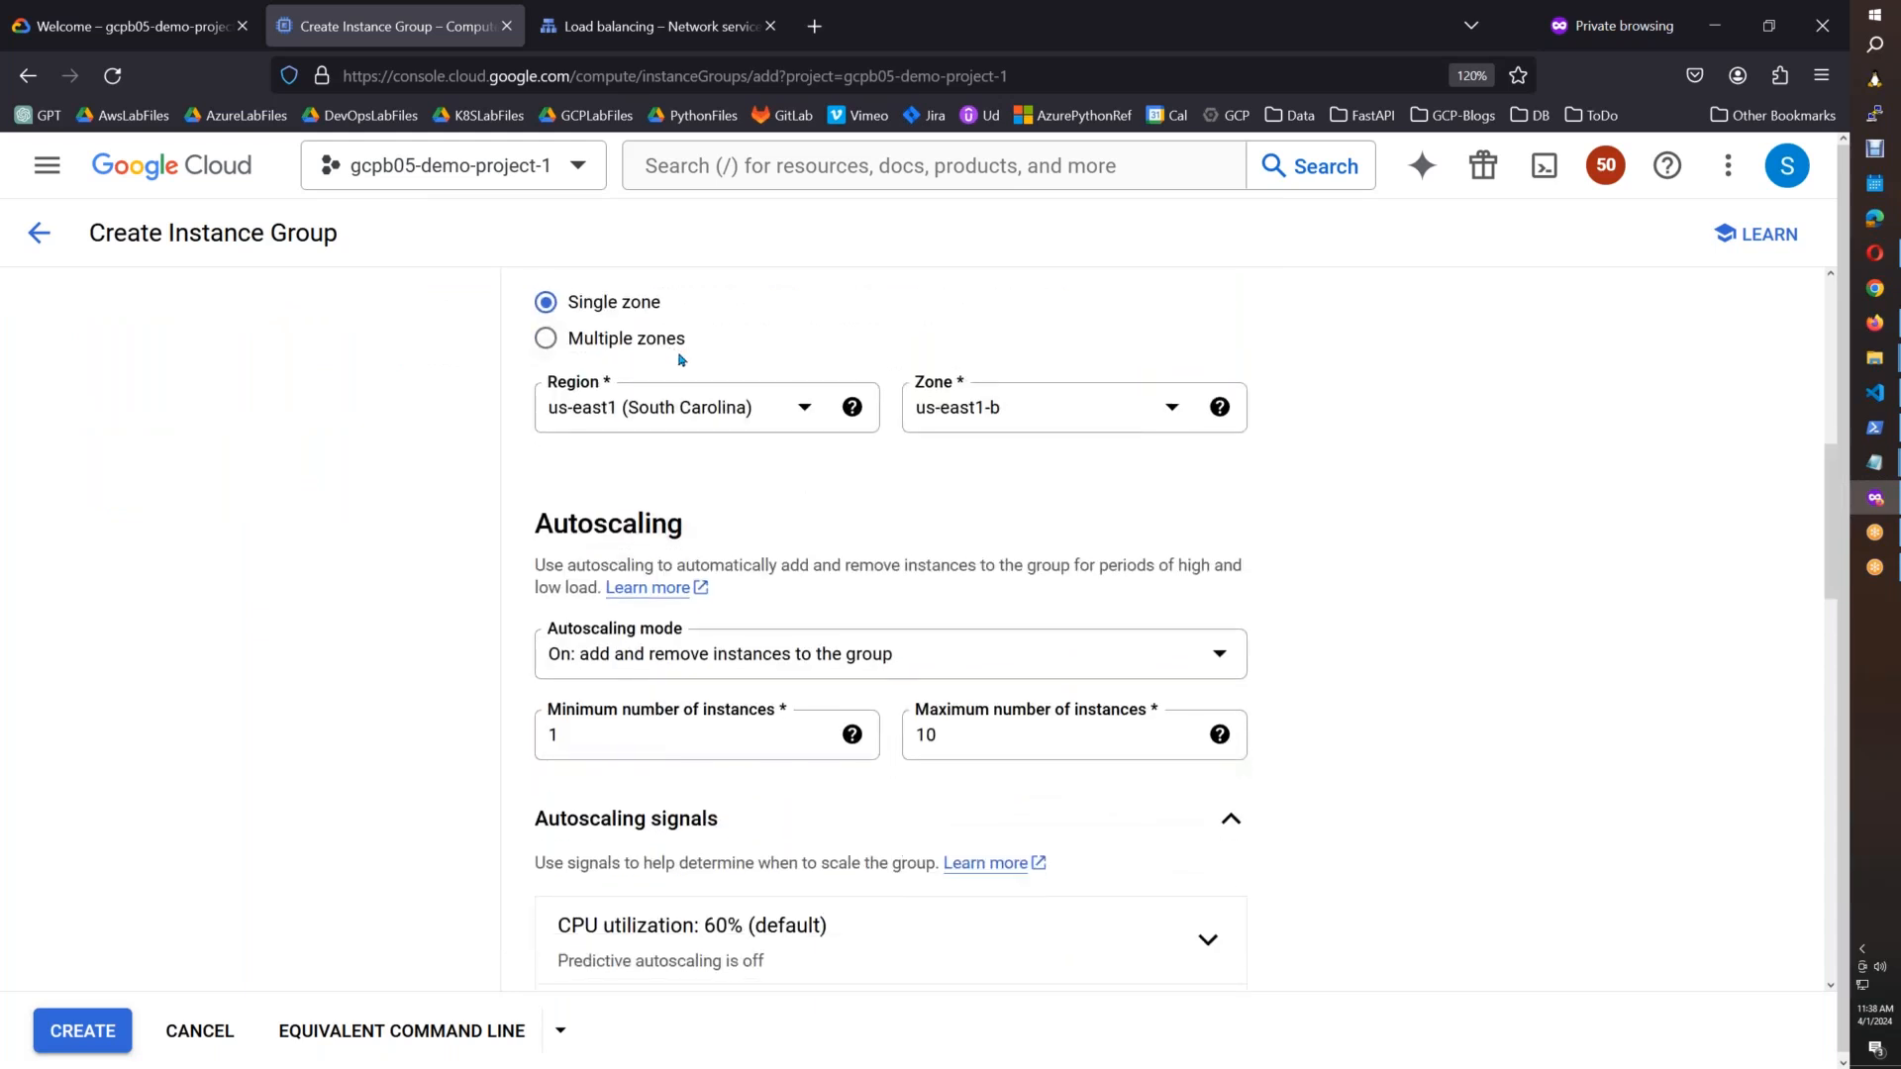
{"action": "left_click", "coordinate": [646, 345]}
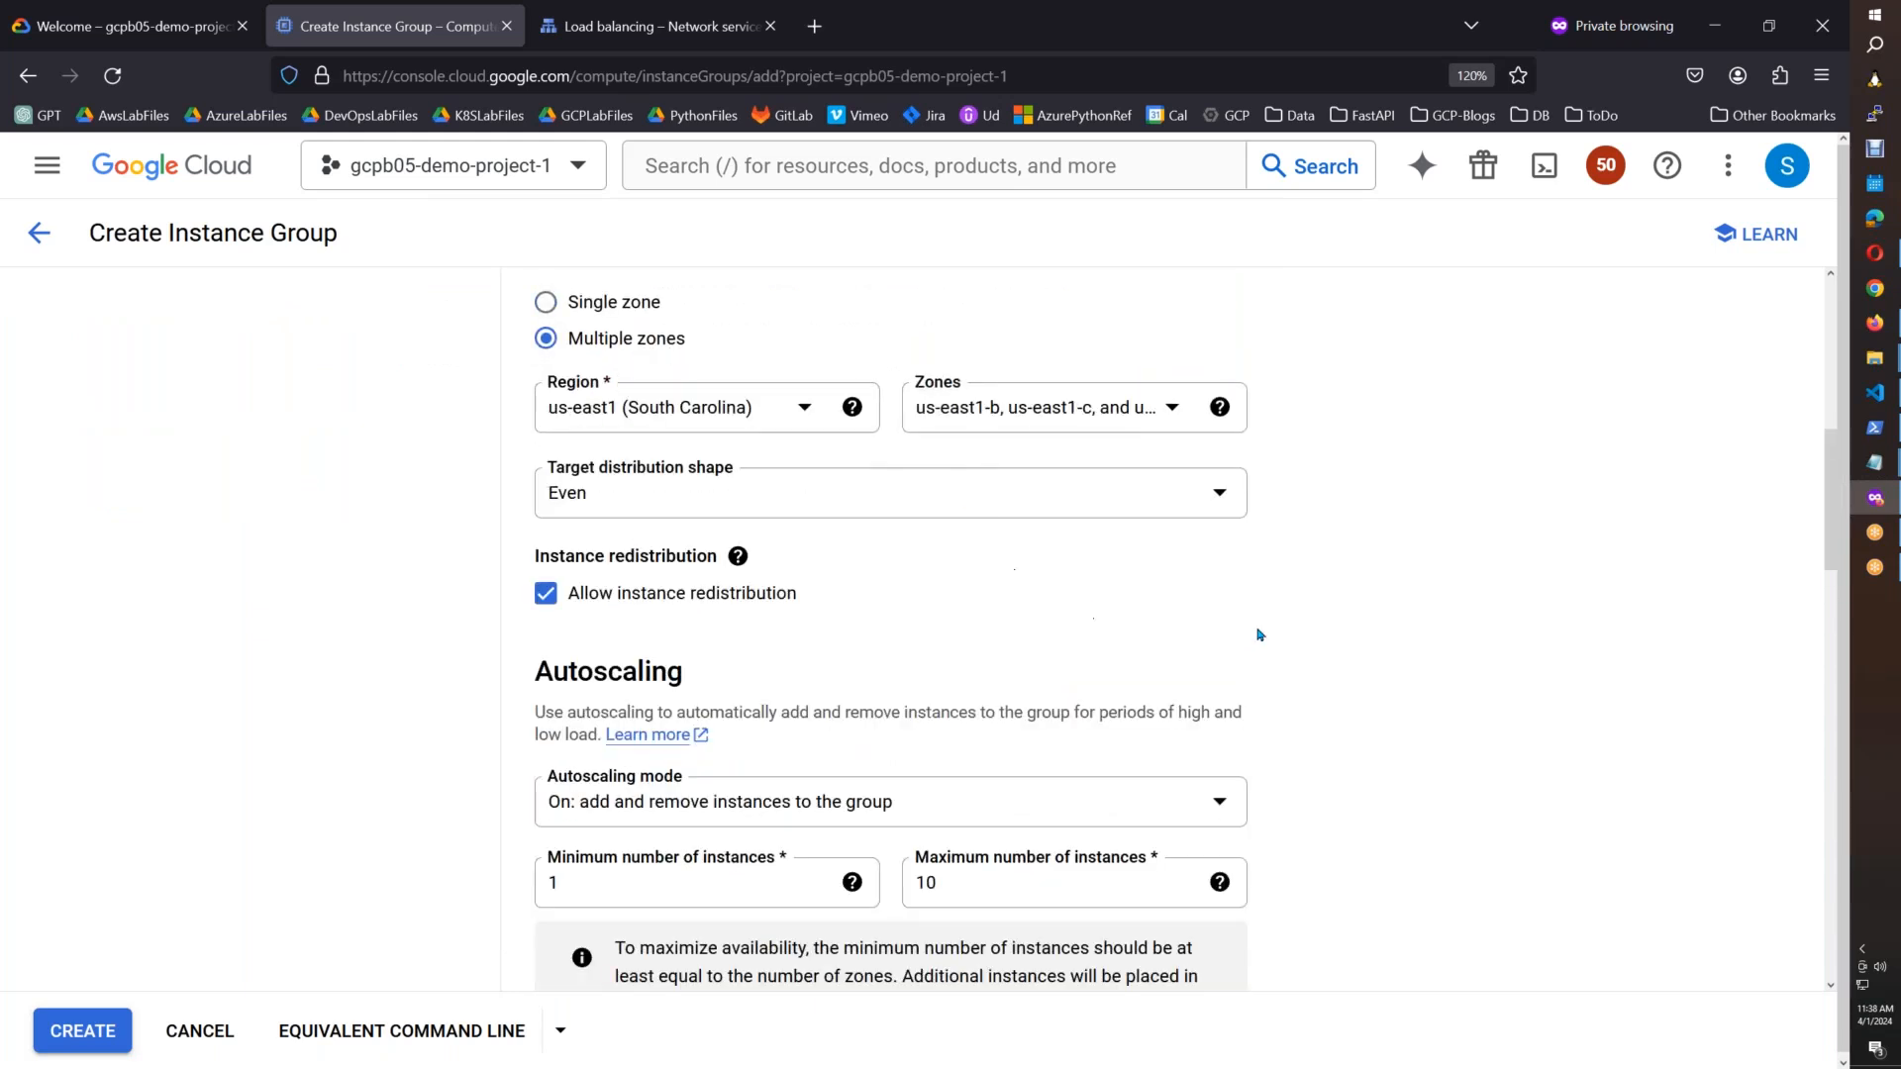
Step: Set both the minimum and maximum number of autoscaling instances to 3
{"action": "left_click_drag", "start_coordinate": [579, 890], "coordinate": [534, 891]}
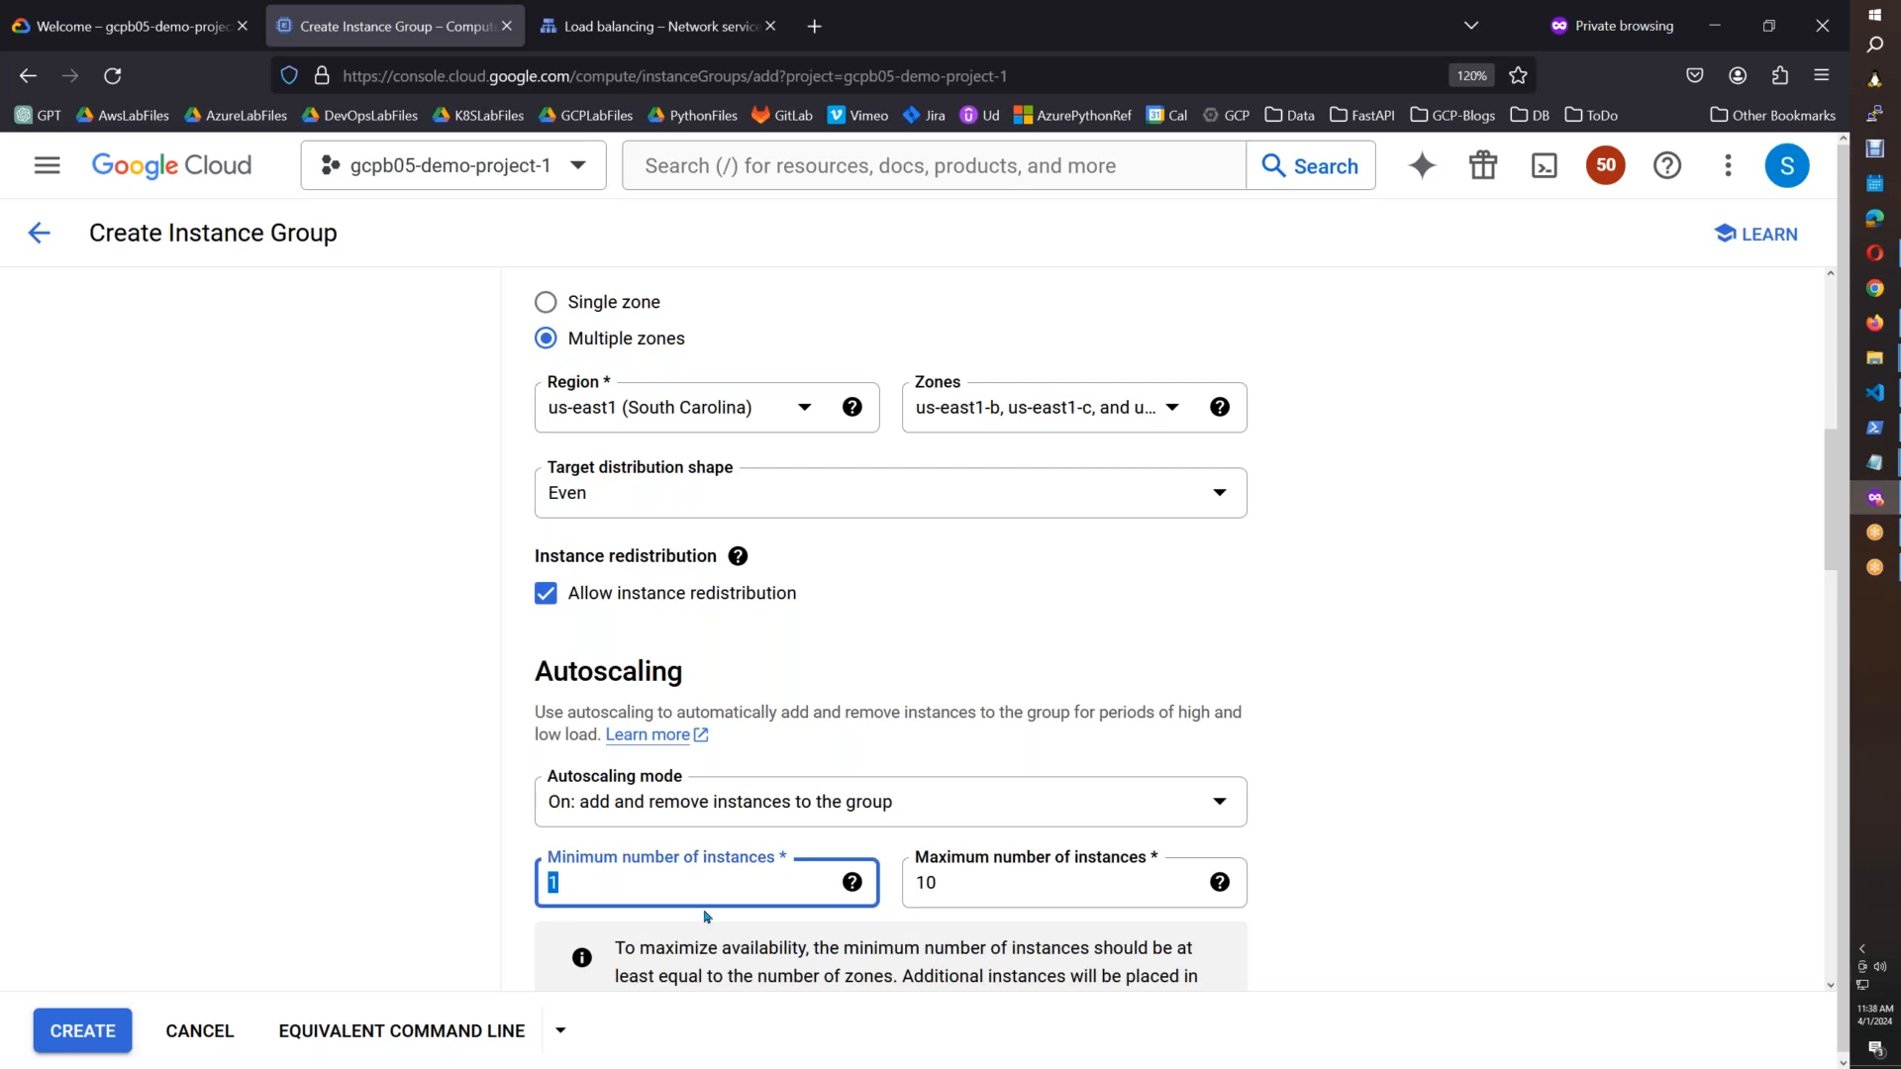
{"action": "type", "text": "3"}
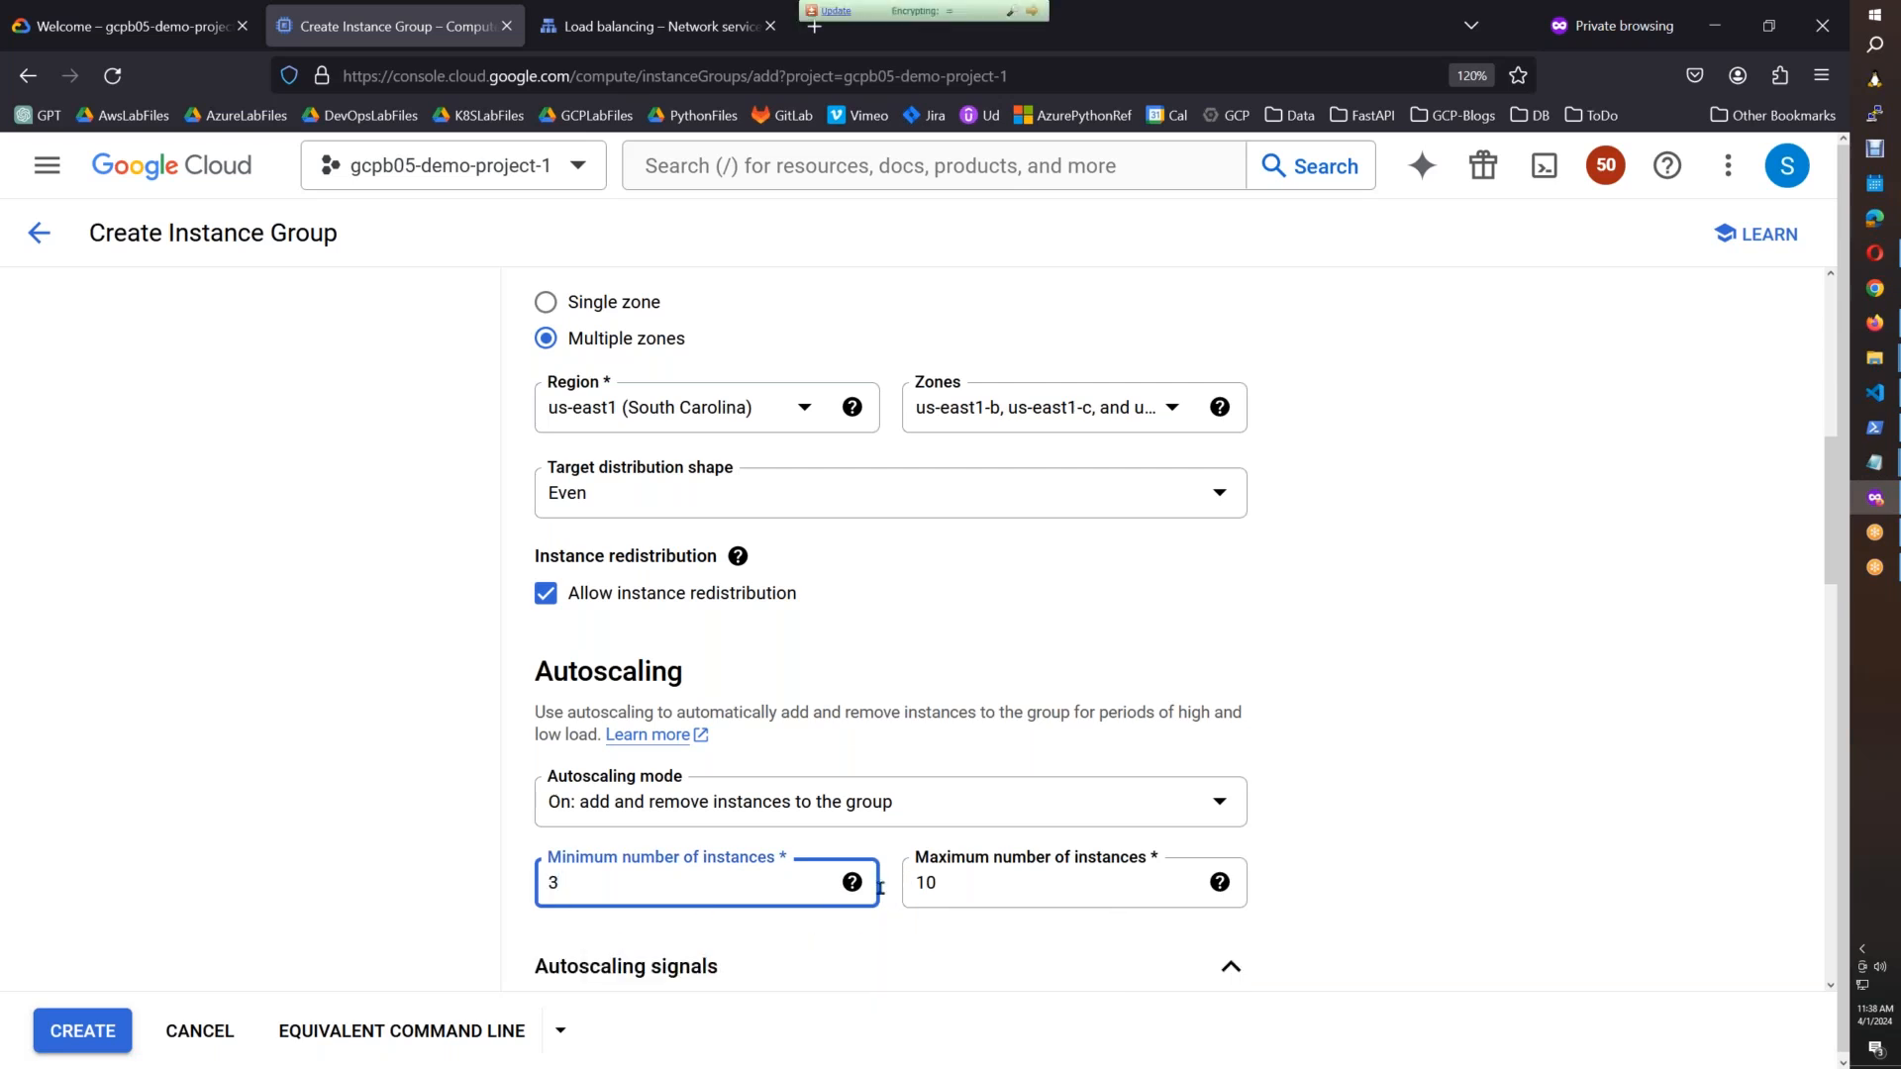
{"action": "double_click", "coordinate": [924, 884]}
{"action": "type", "text": "3"}
{"action": "left_click", "coordinate": [1460, 837]}
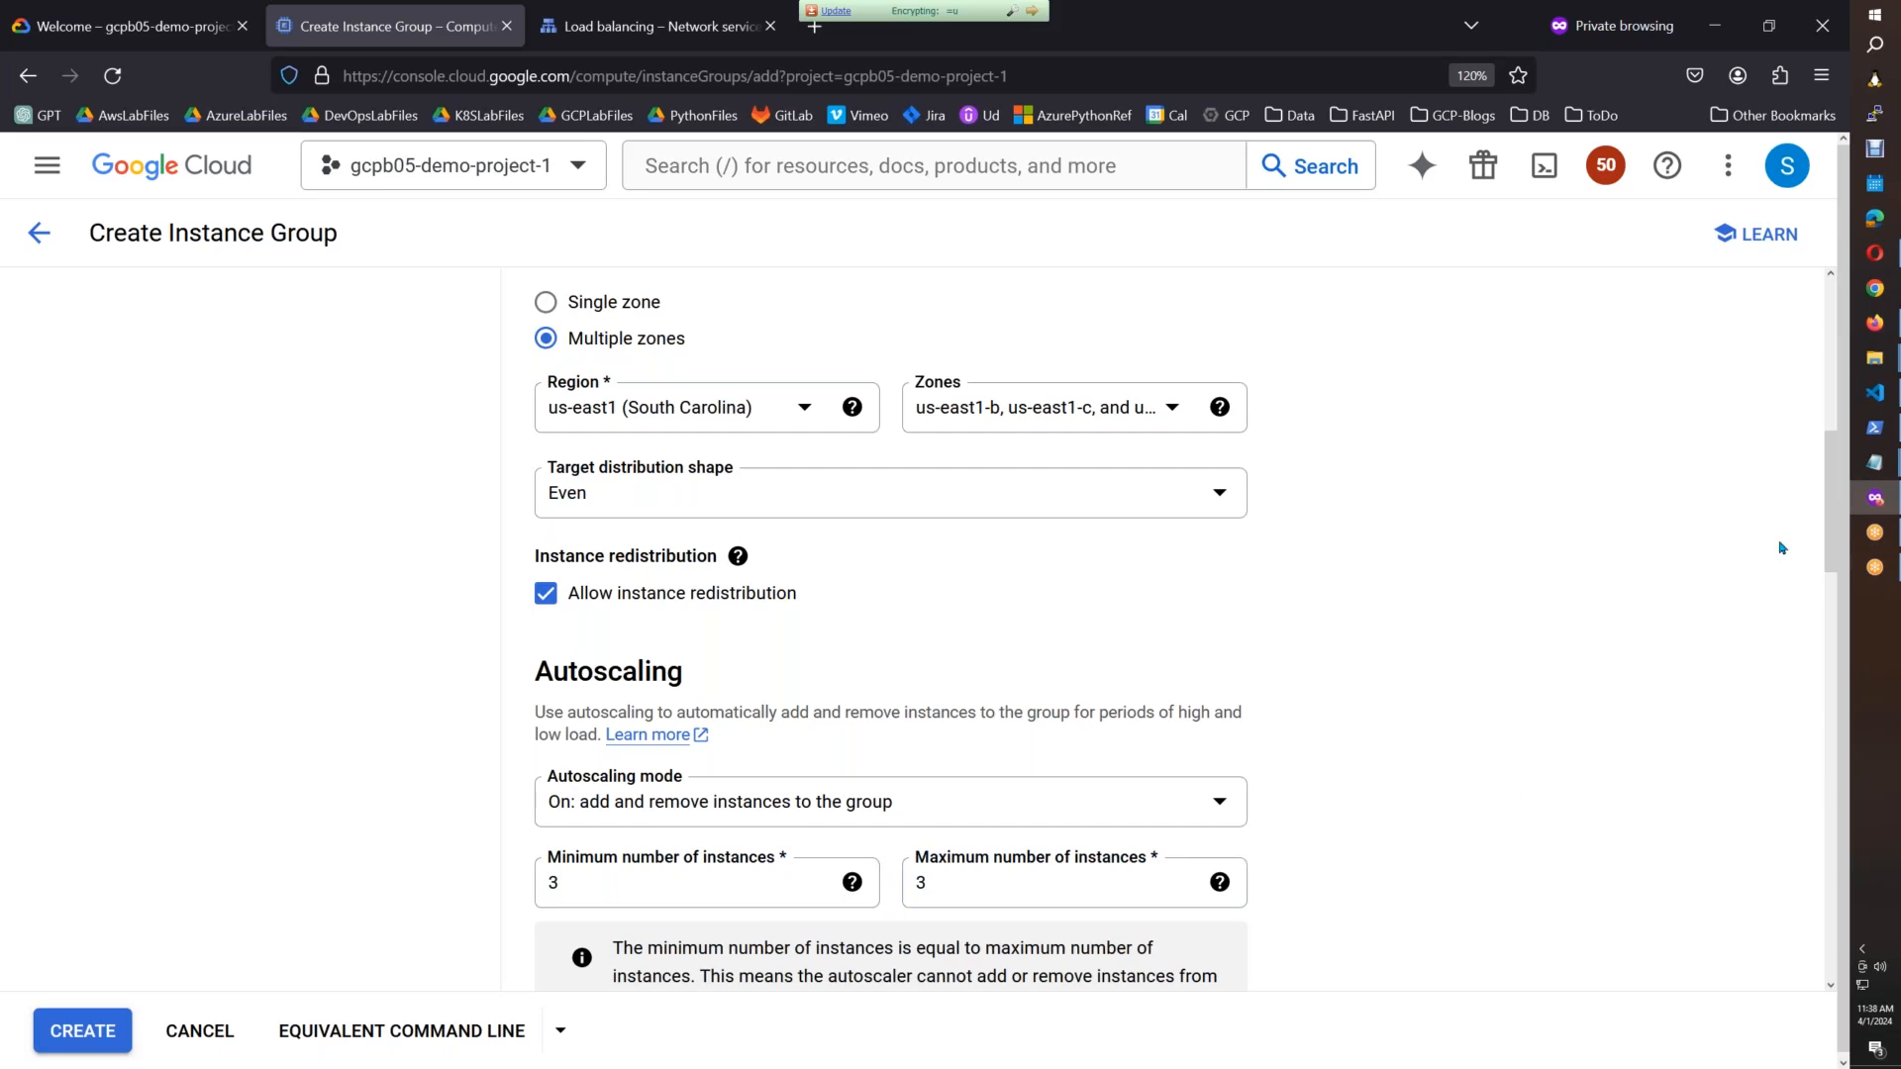
Step: Assign the mig-tcp-80 (TCP) health check for autohealing and set its initial delay to 60 seconds
{"action": "left_click_drag", "start_coordinate": [1832, 550], "coordinate": [1833, 865]}
{"action": "left_click", "coordinate": [706, 653]}
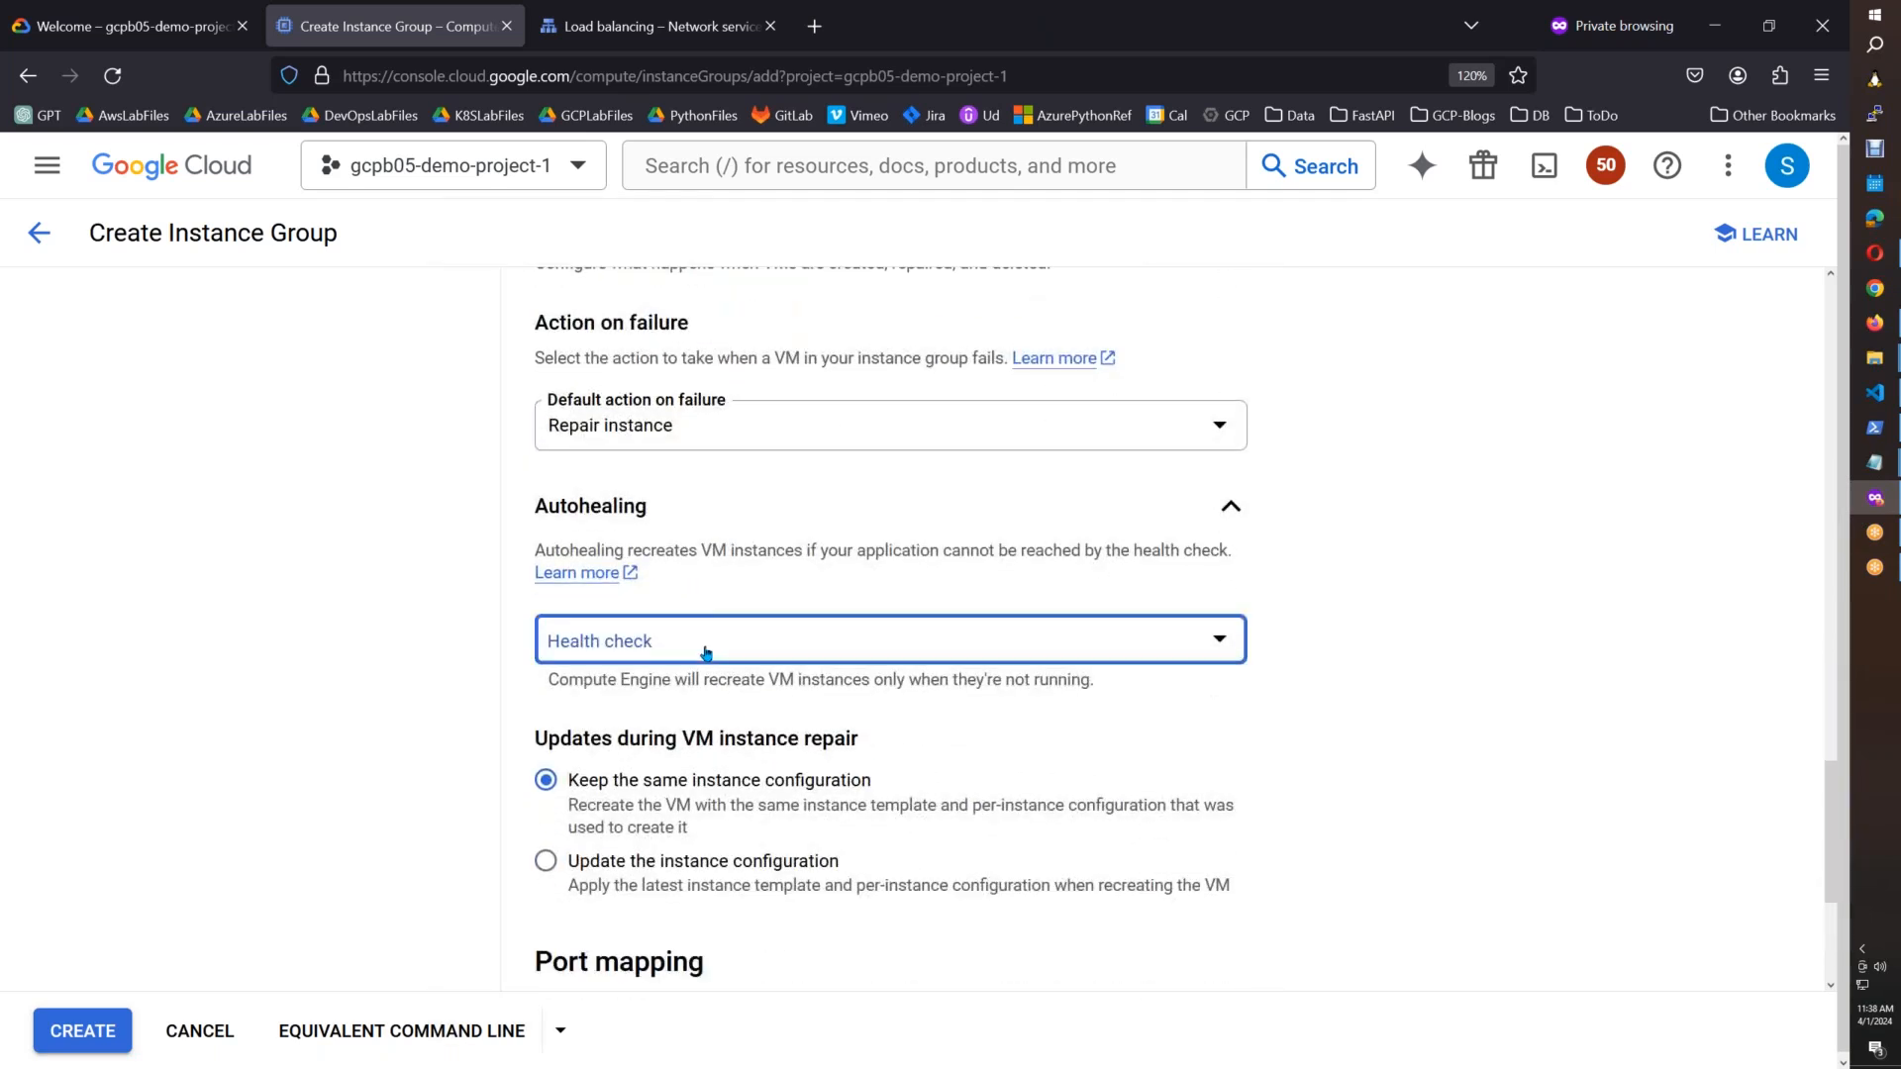
{"action": "left_click", "coordinate": [684, 779]}
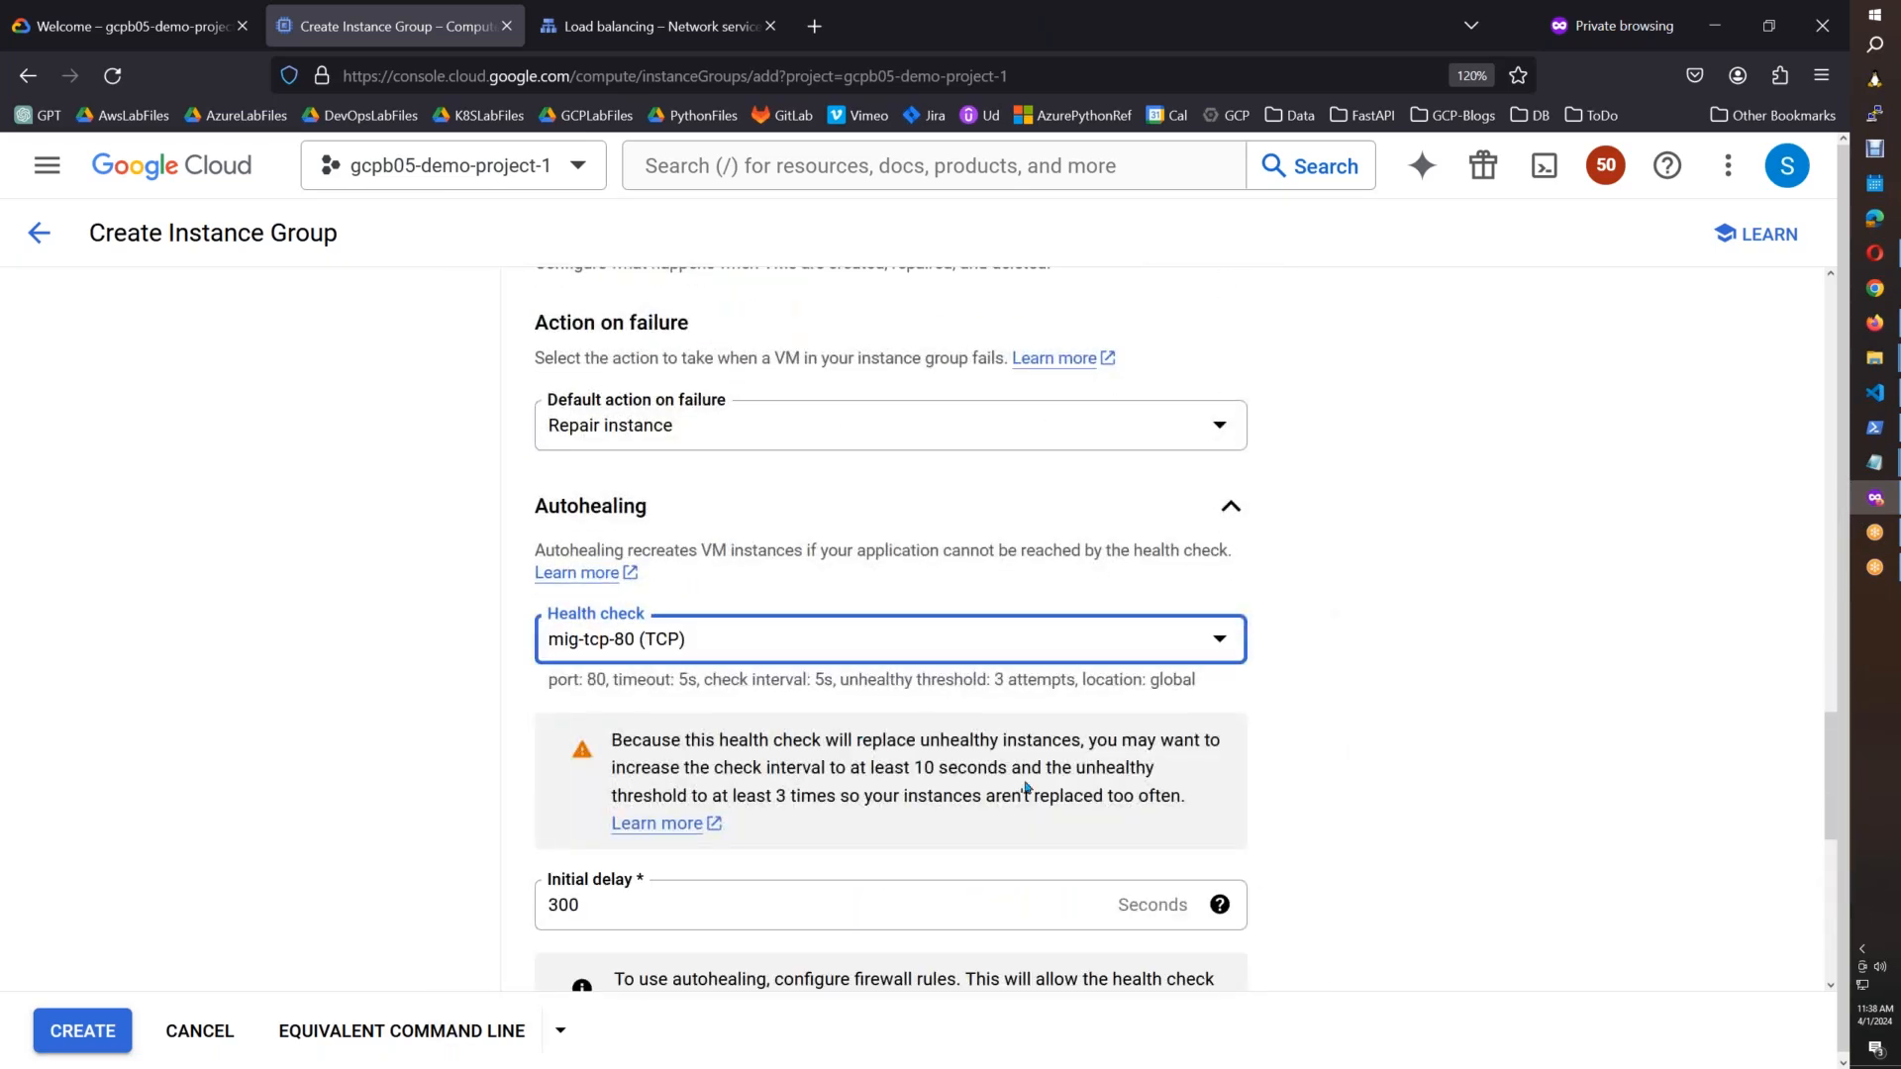
{"action": "double_click", "coordinate": [609, 907]}
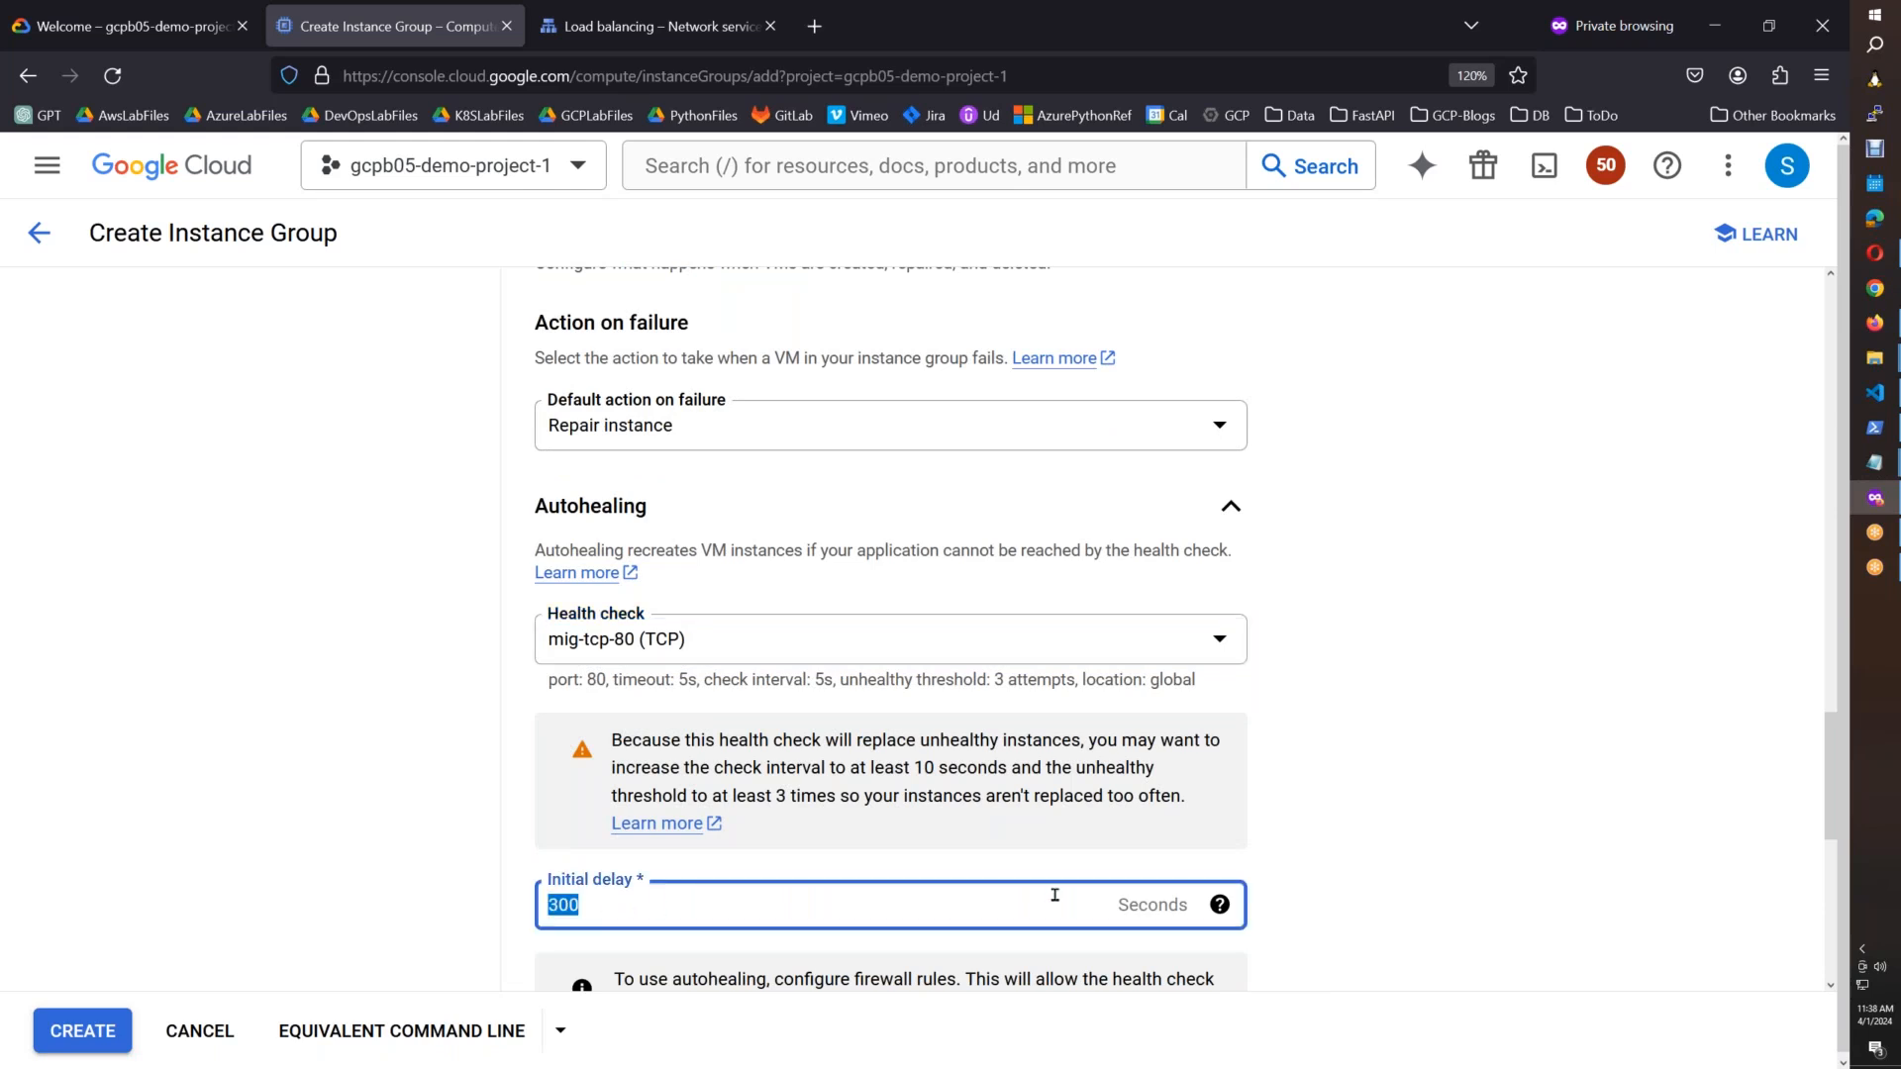
{"action": "type", "text": "60"}
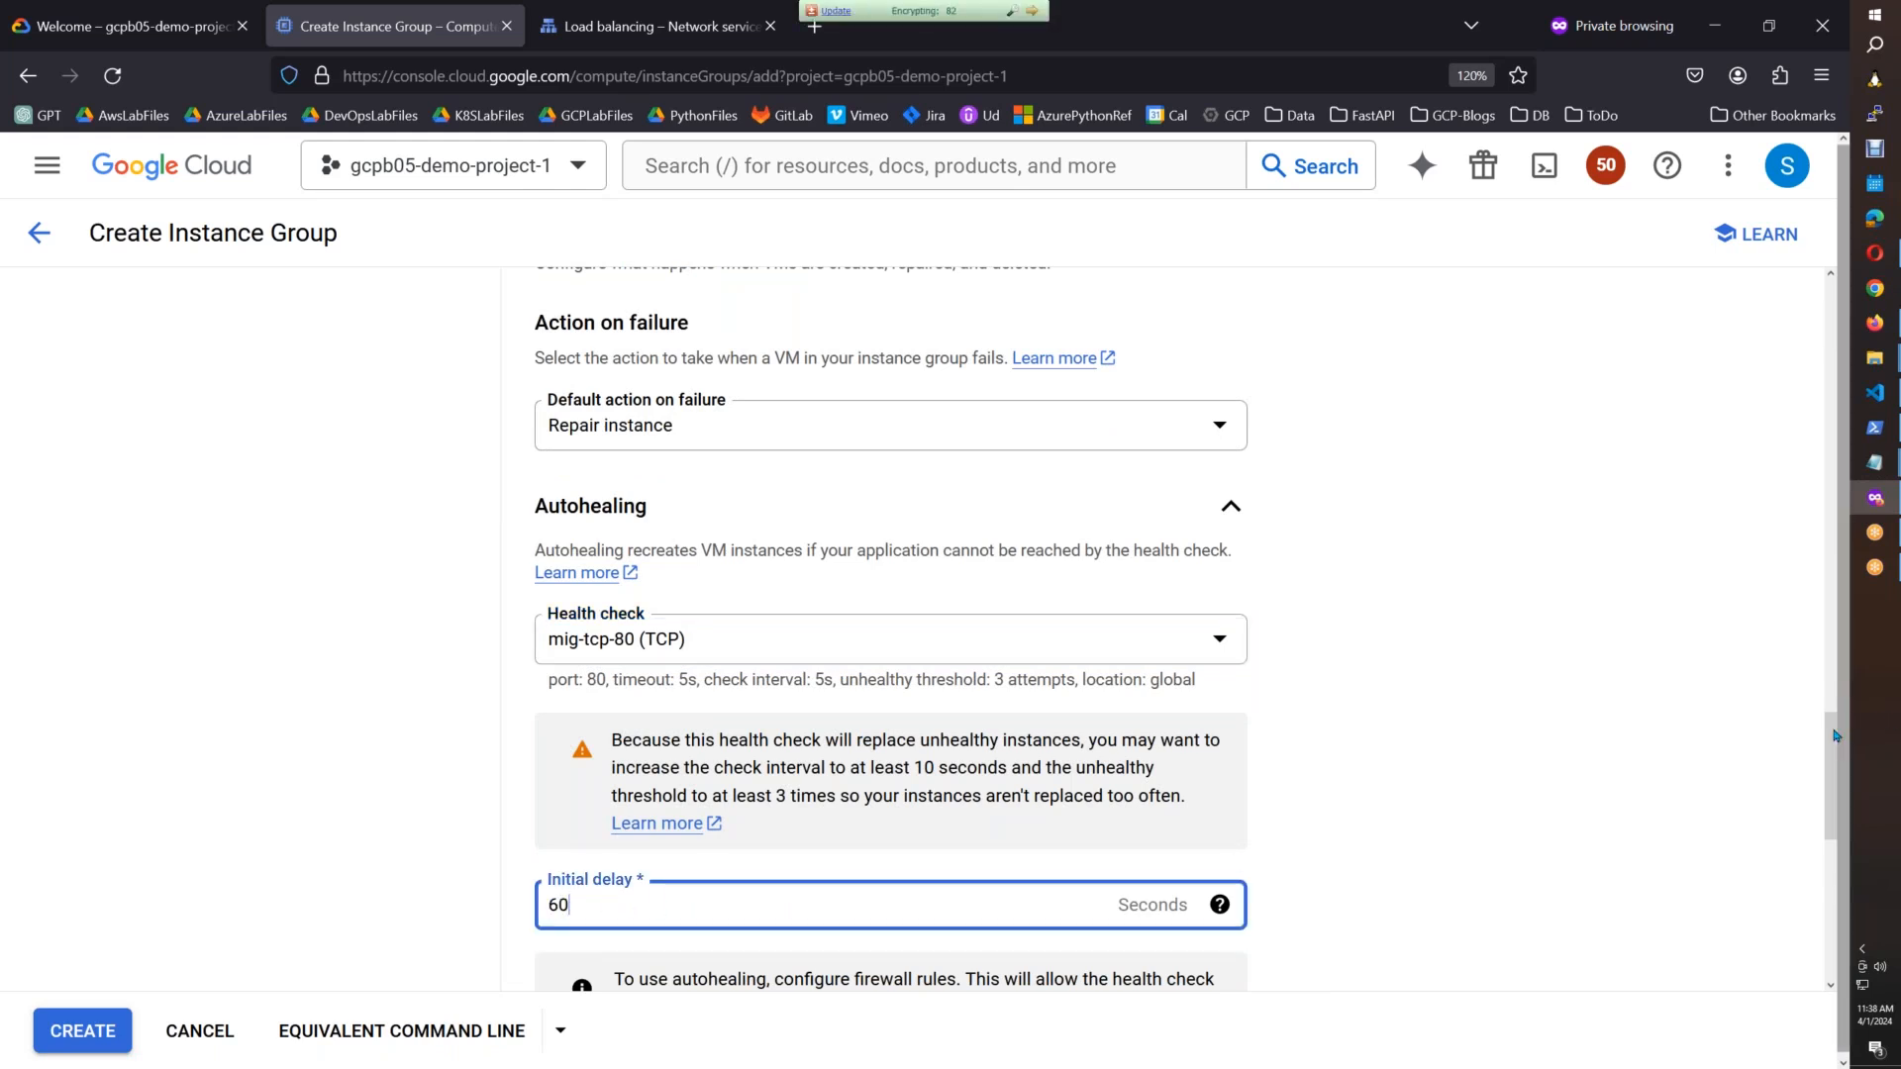
Step: Set the autoscaling initialization period to 5 seconds
{"action": "left_click_drag", "start_coordinate": [1830, 745], "coordinate": [1825, 606]}
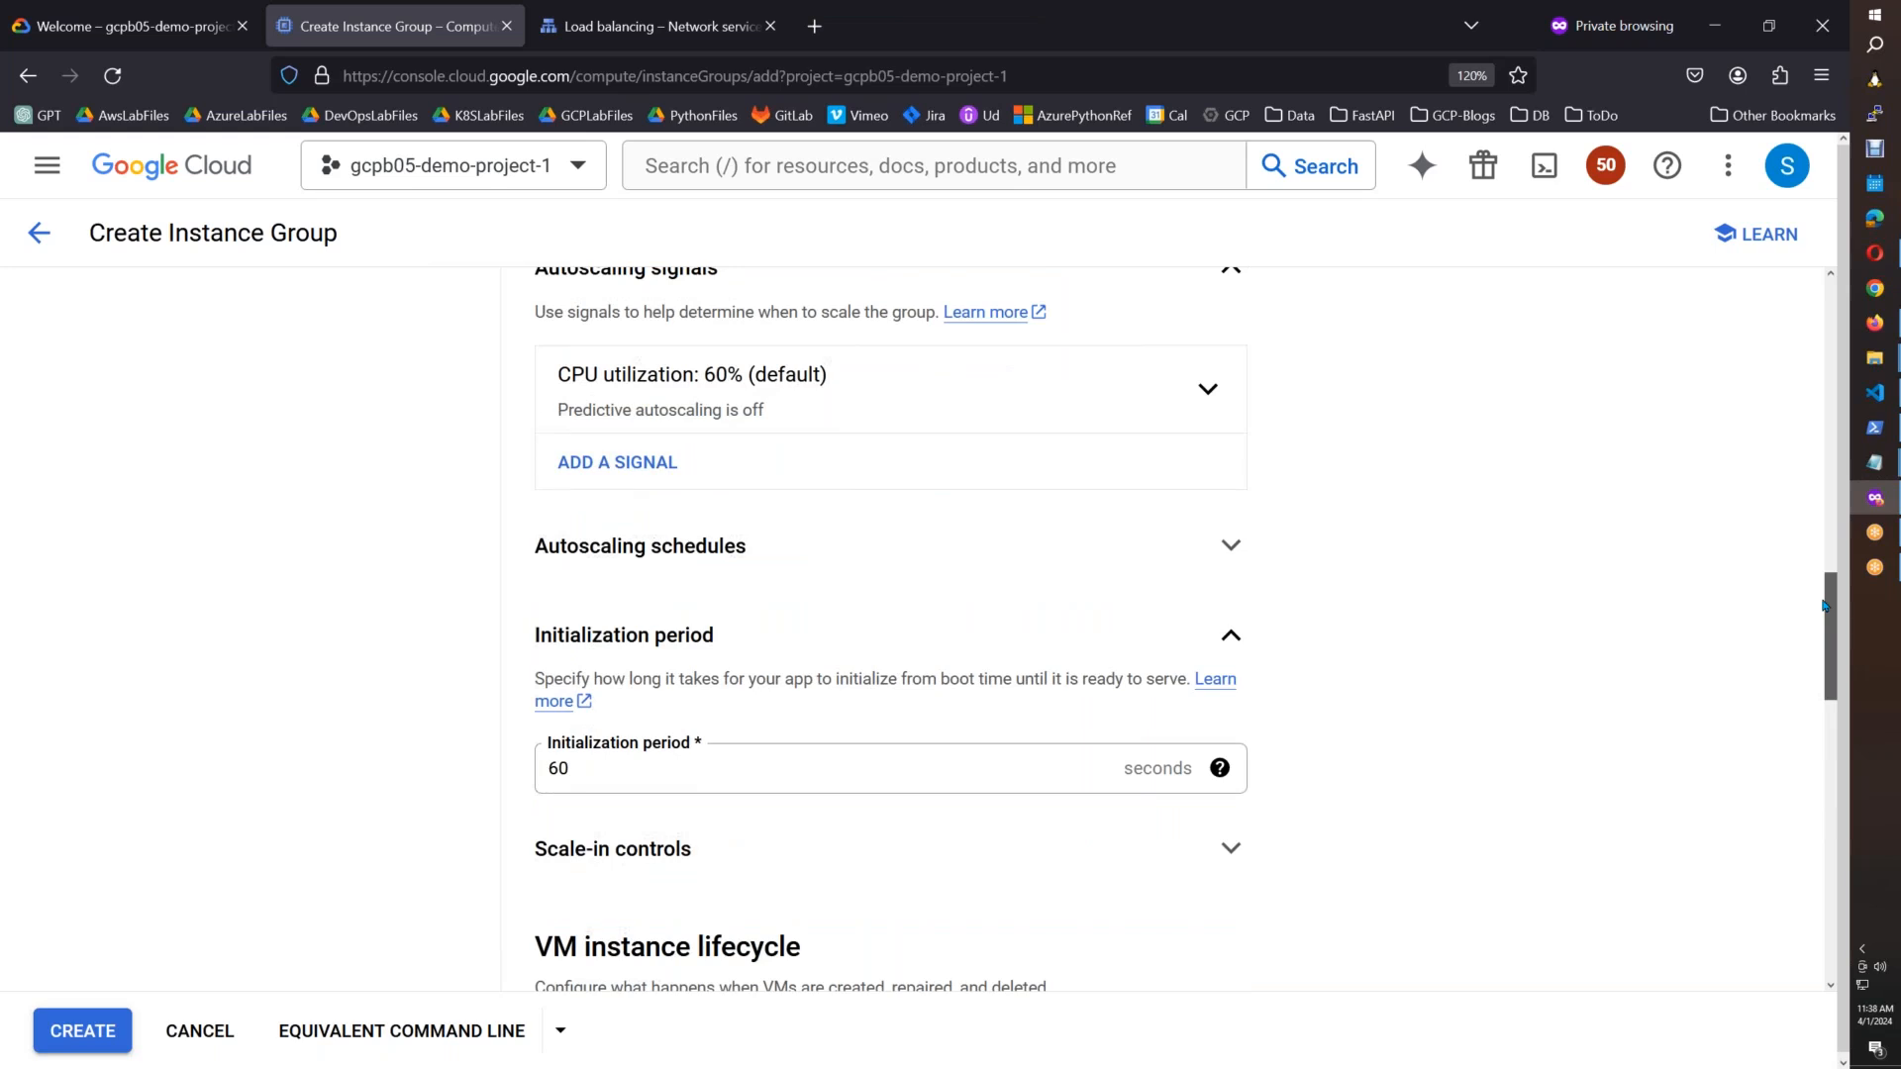
{"action": "double_click", "coordinate": [548, 772]}
{"action": "type", "text": "5"}
{"action": "left_click", "coordinate": [1542, 799]}
Step: Add a port mapping named http with port number 80 to the instance group
{"action": "scroll", "coordinate": [1828, 725], "scroll_direction": "down", "scroll_amount": 10}
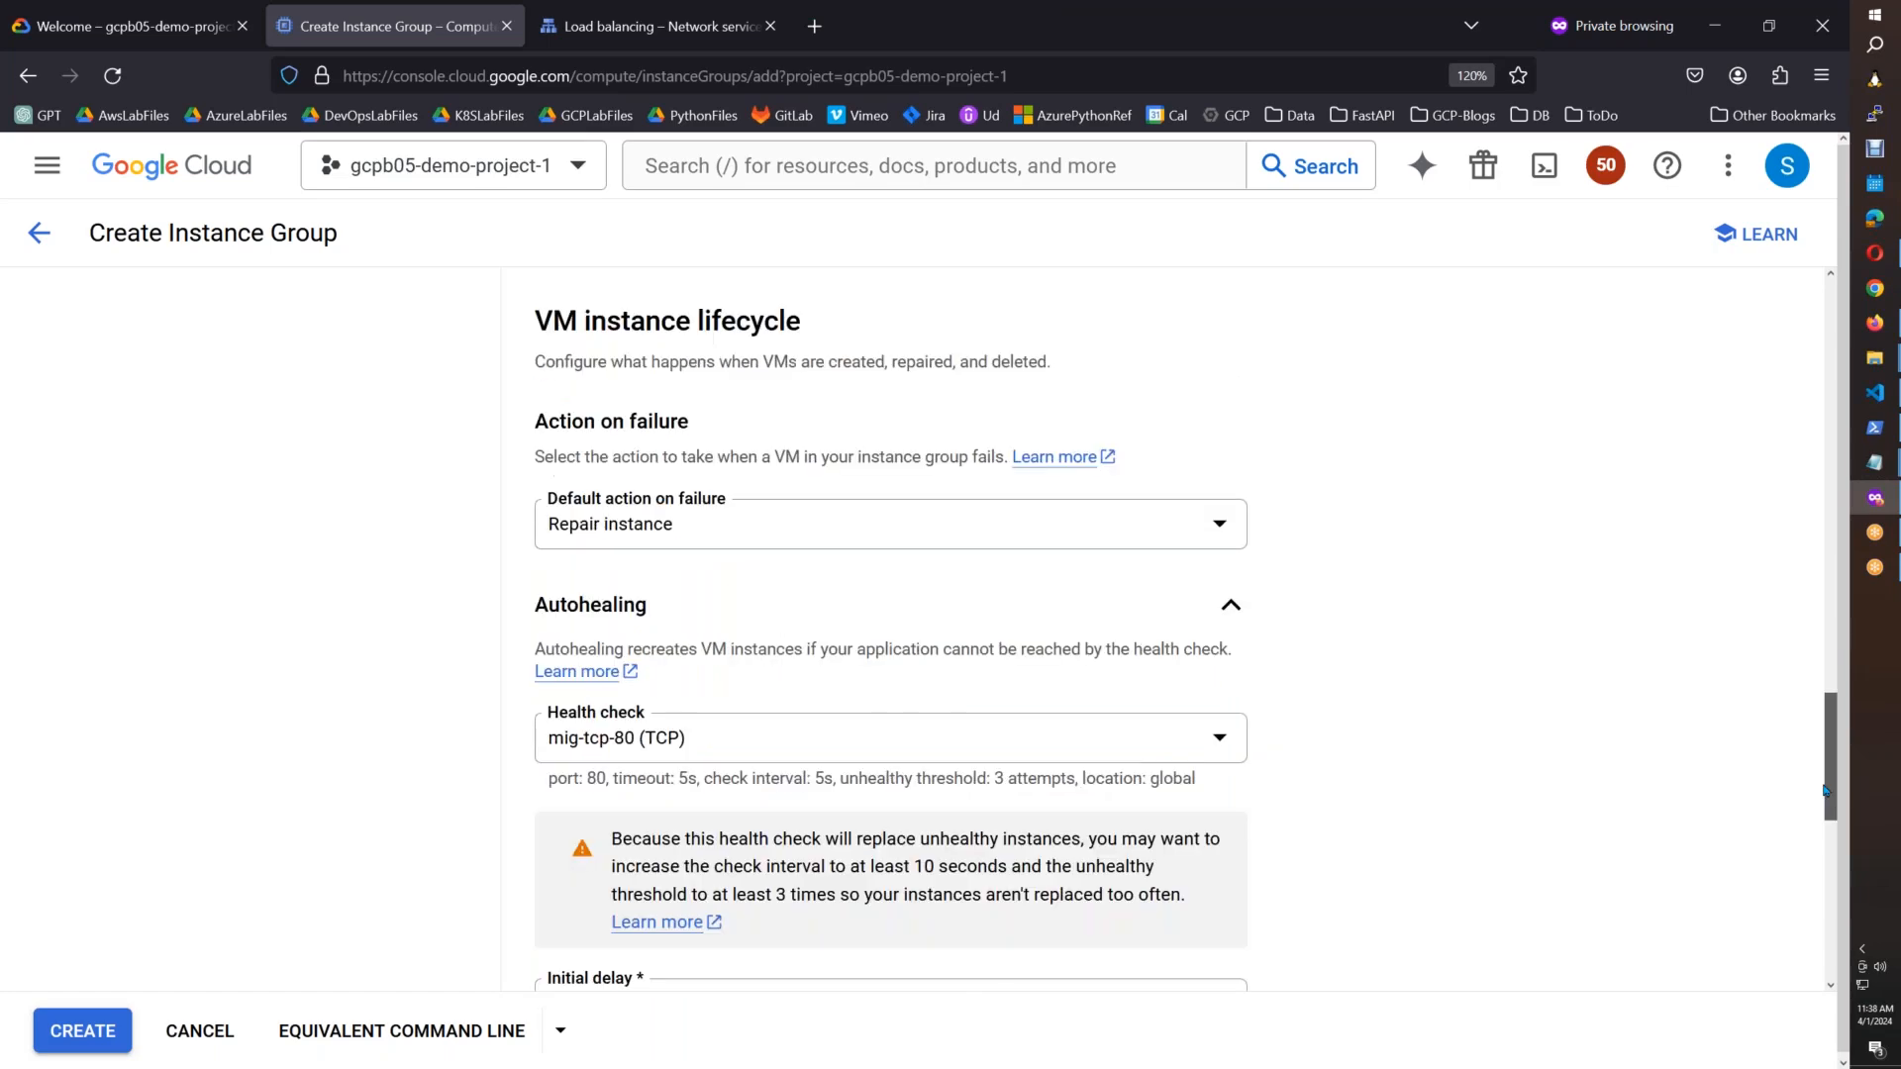
{"action": "left_click_drag", "start_coordinate": [1826, 906], "coordinate": [1827, 981]}
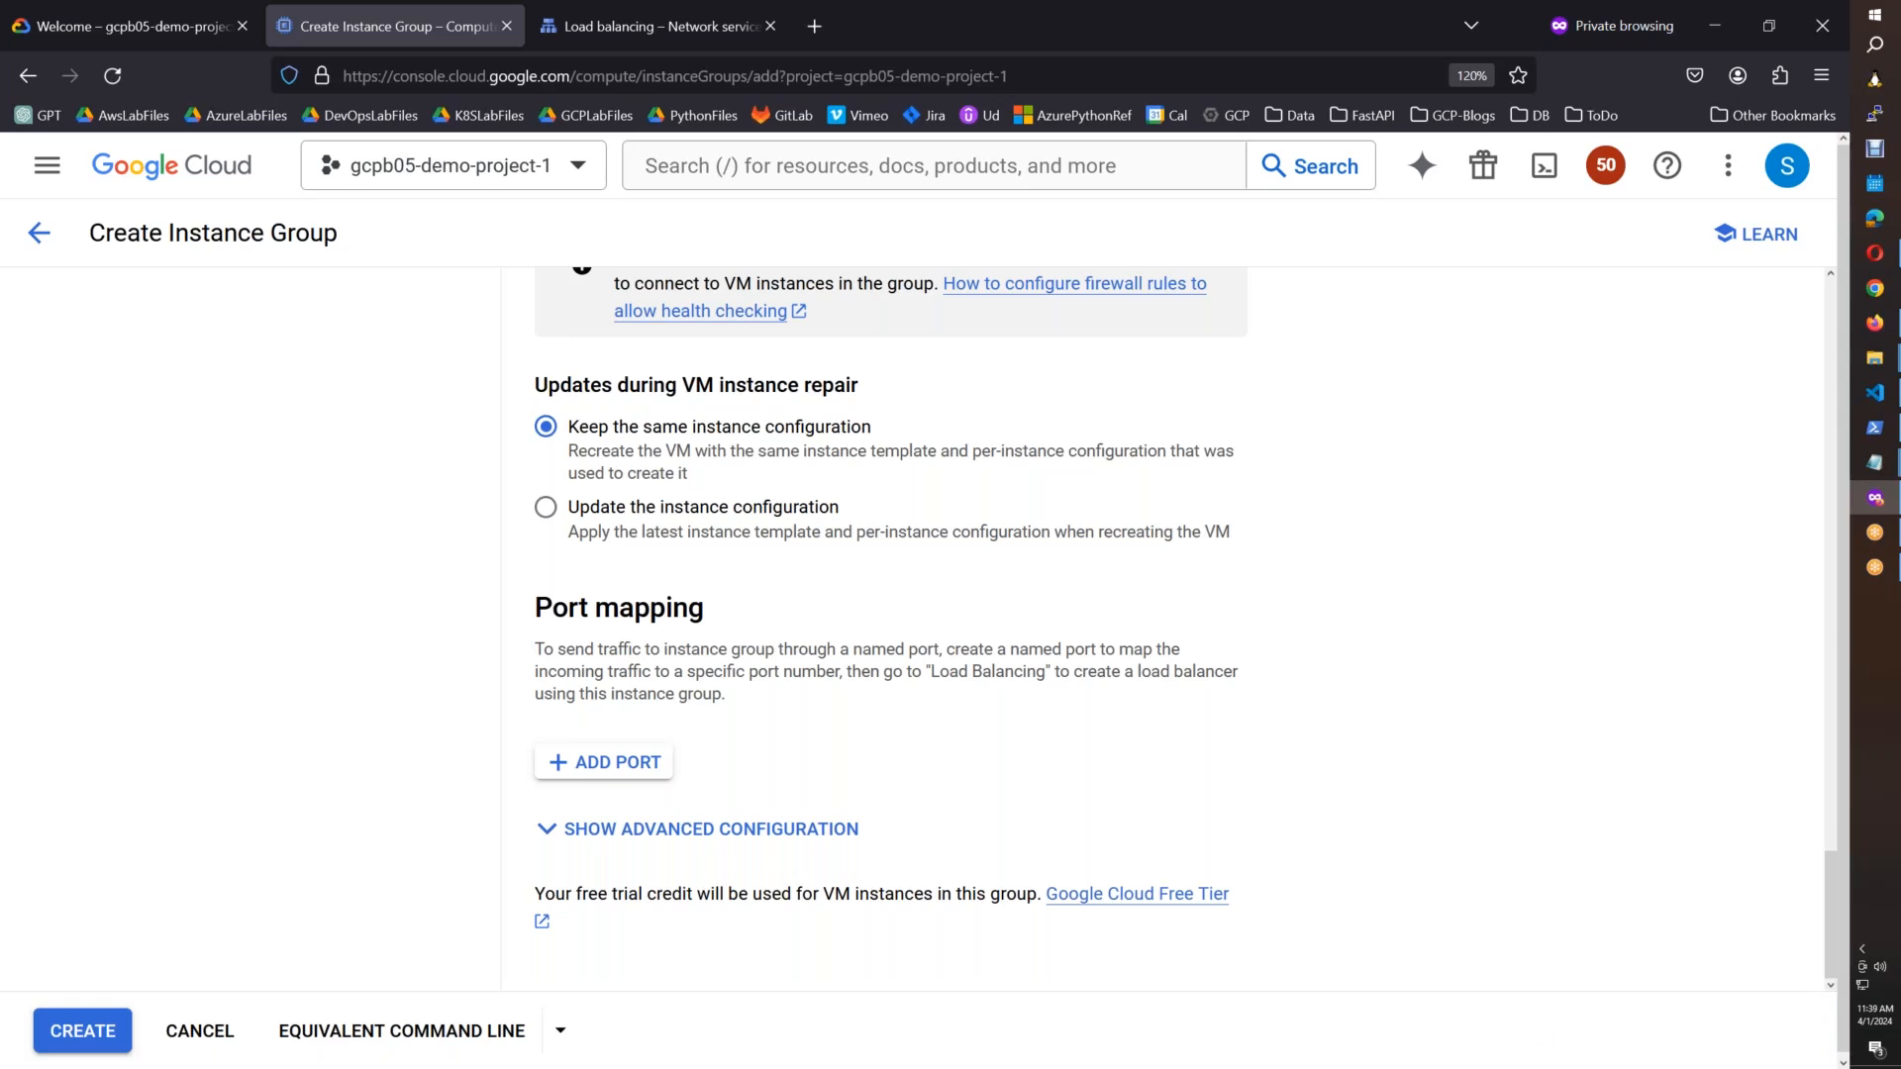
{"action": "left_click", "coordinate": [668, 767]}
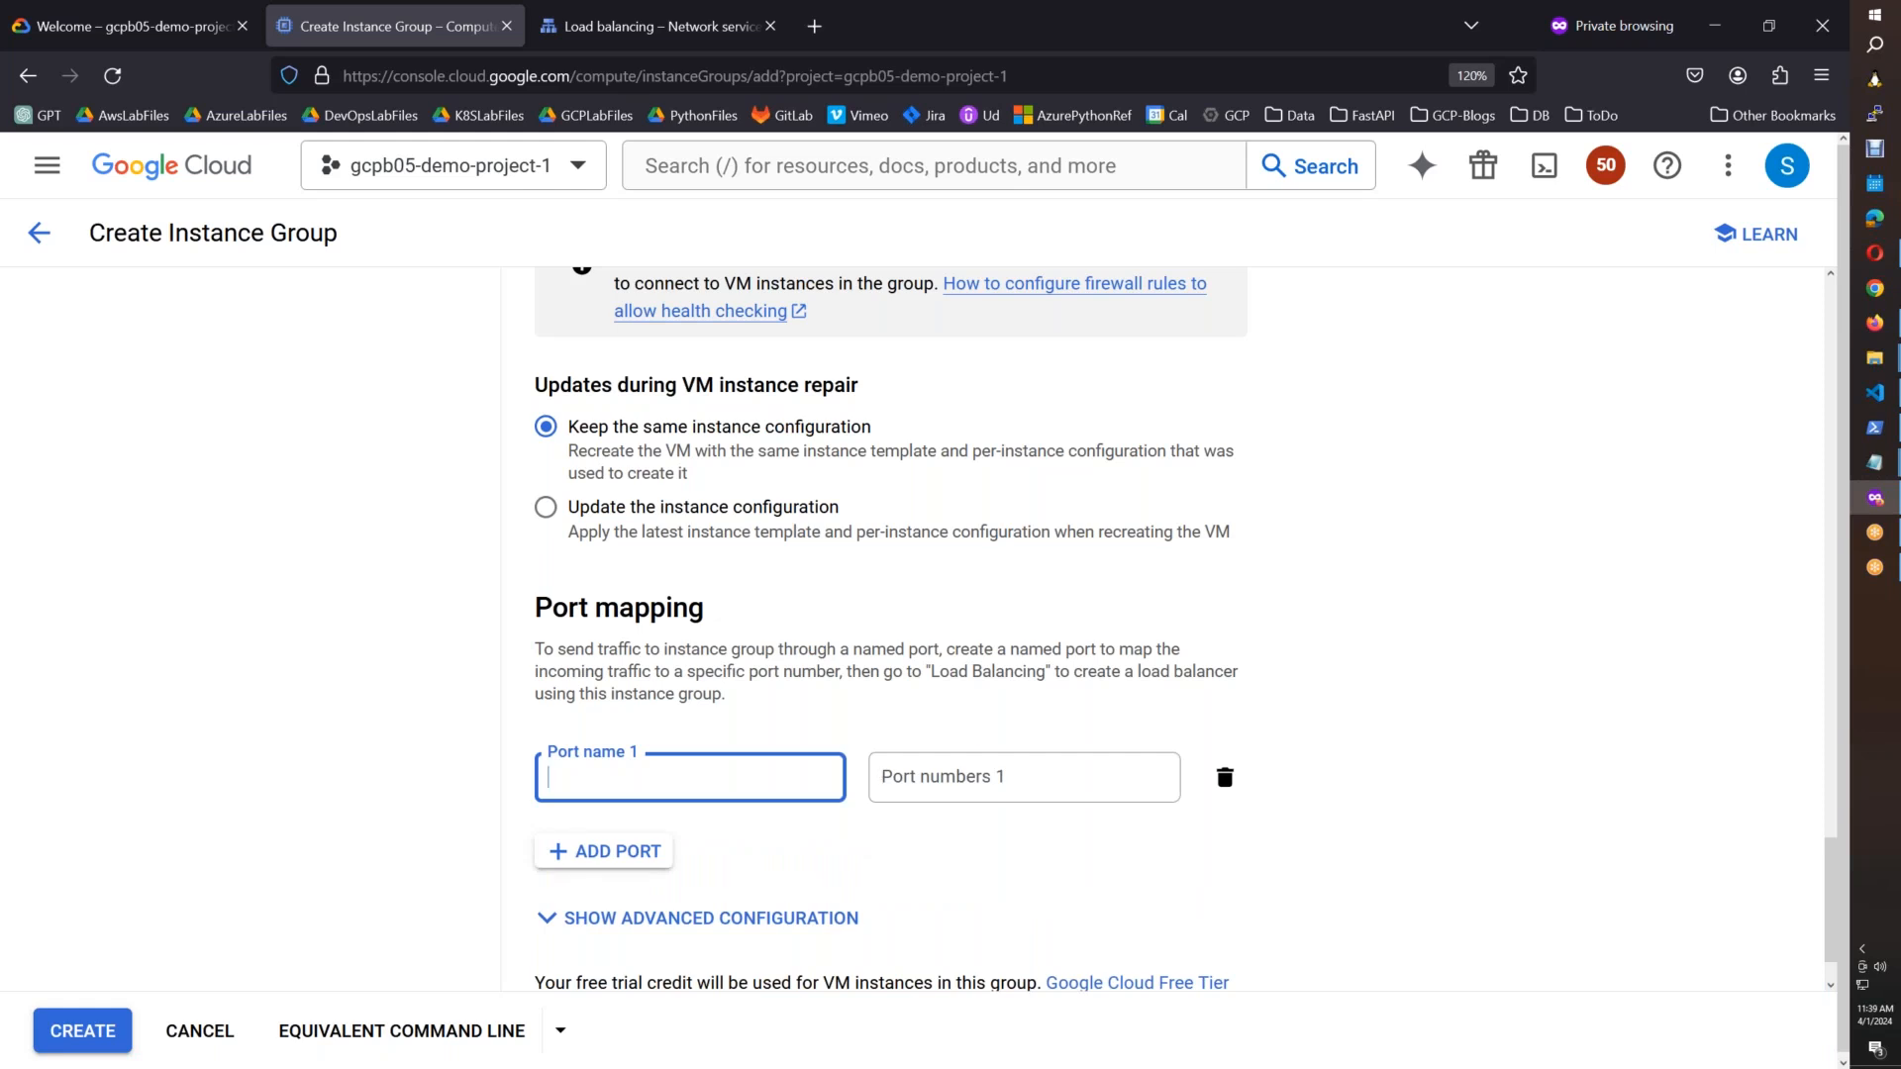
{"action": "type", "text": "https"}
{"action": "key", "text": "BackSpace"}
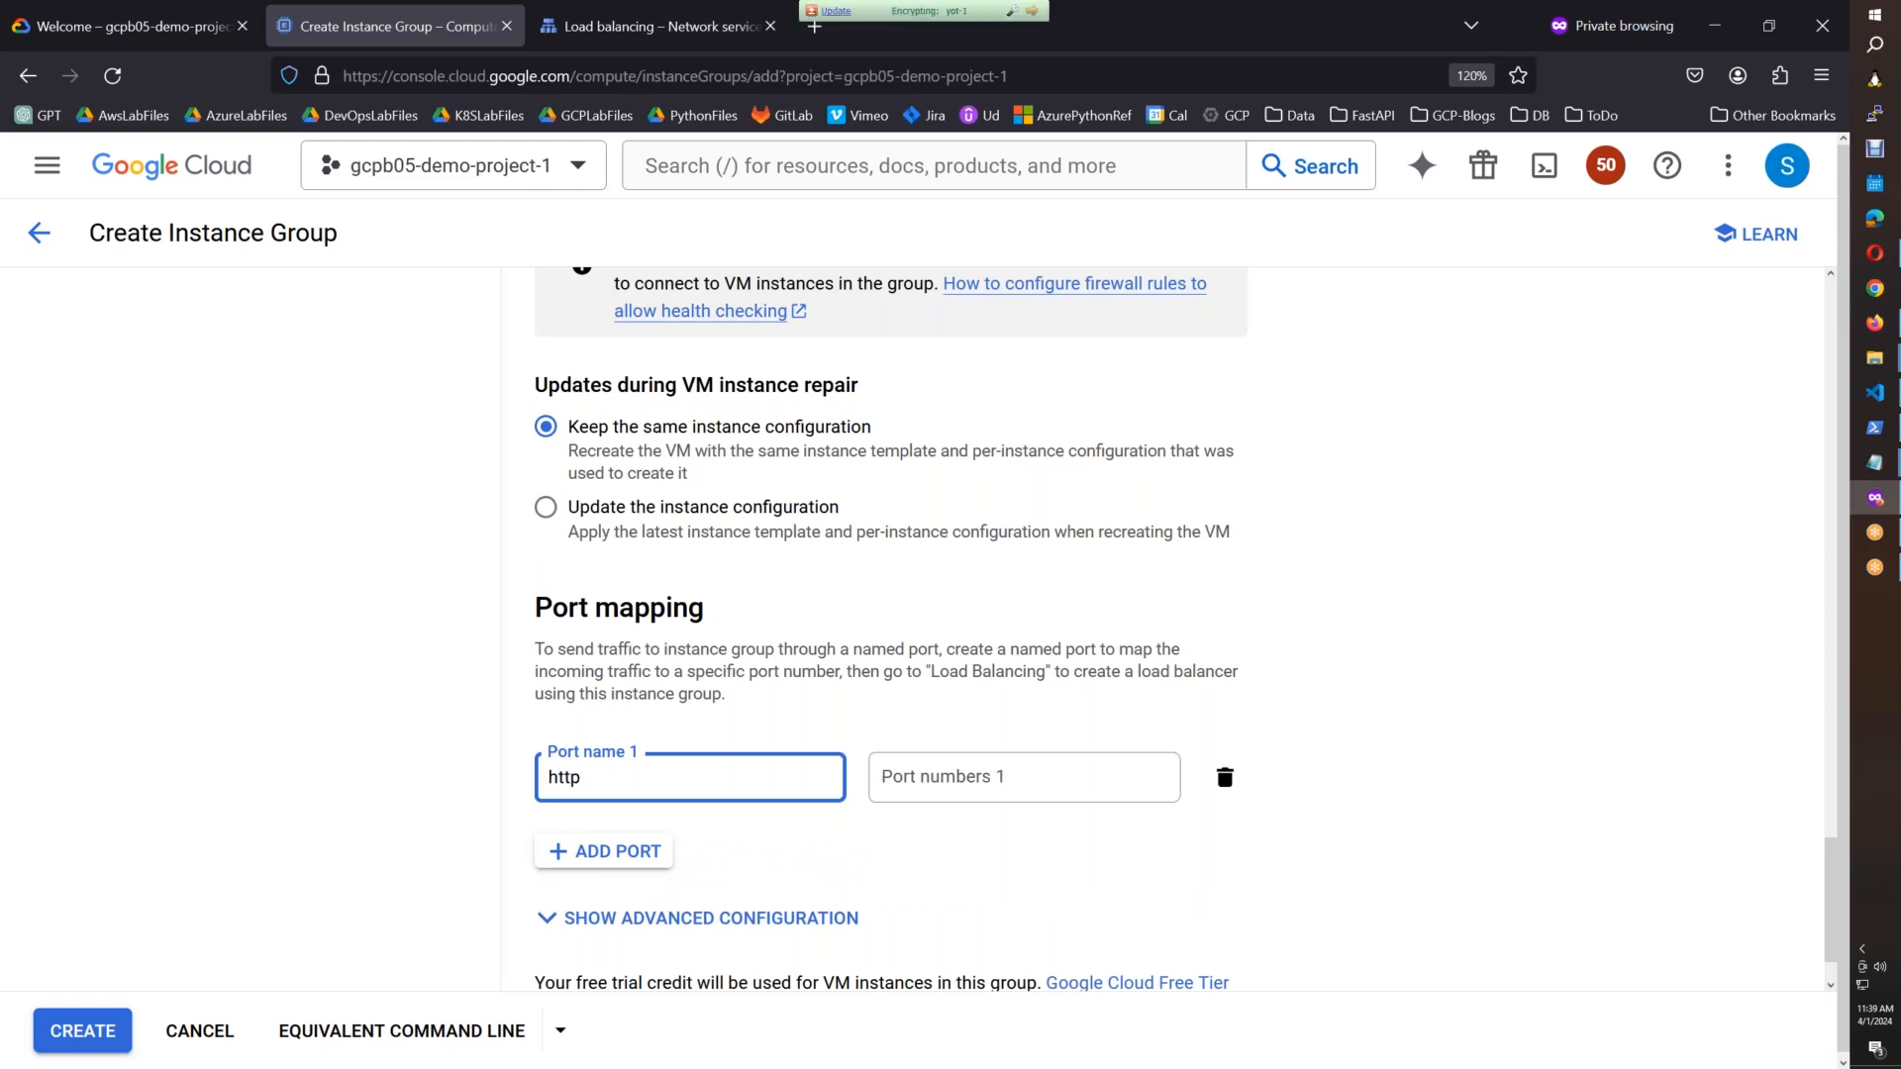
{"action": "key", "text": "Tab"}
{"action": "type", "text": "8"}
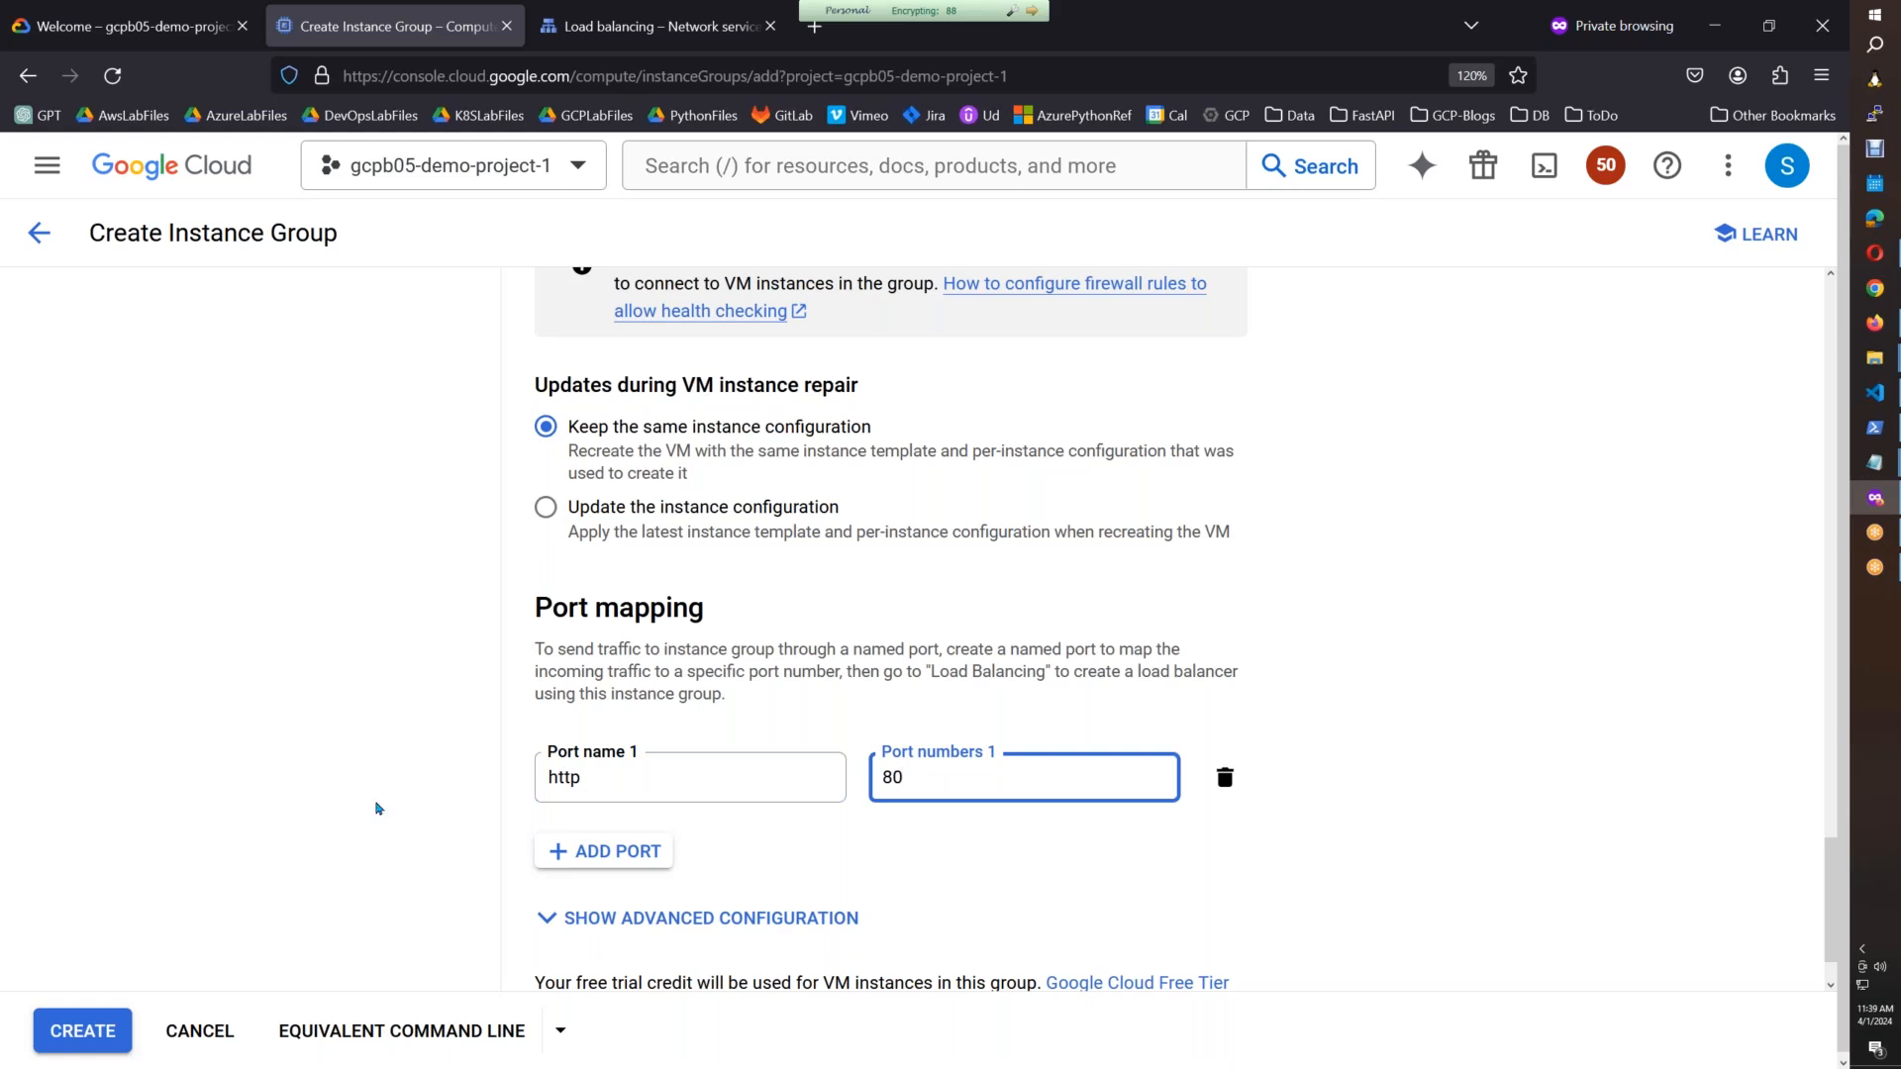
Step: Add a second port mapping named ssh with port number 22 to the instance group
{"action": "left_click", "coordinate": [554, 851]}
{"action": "type", "text": "ht"}
{"action": "key", "text": "BackSpace"}
{"action": "key", "text": "BackSpace"}
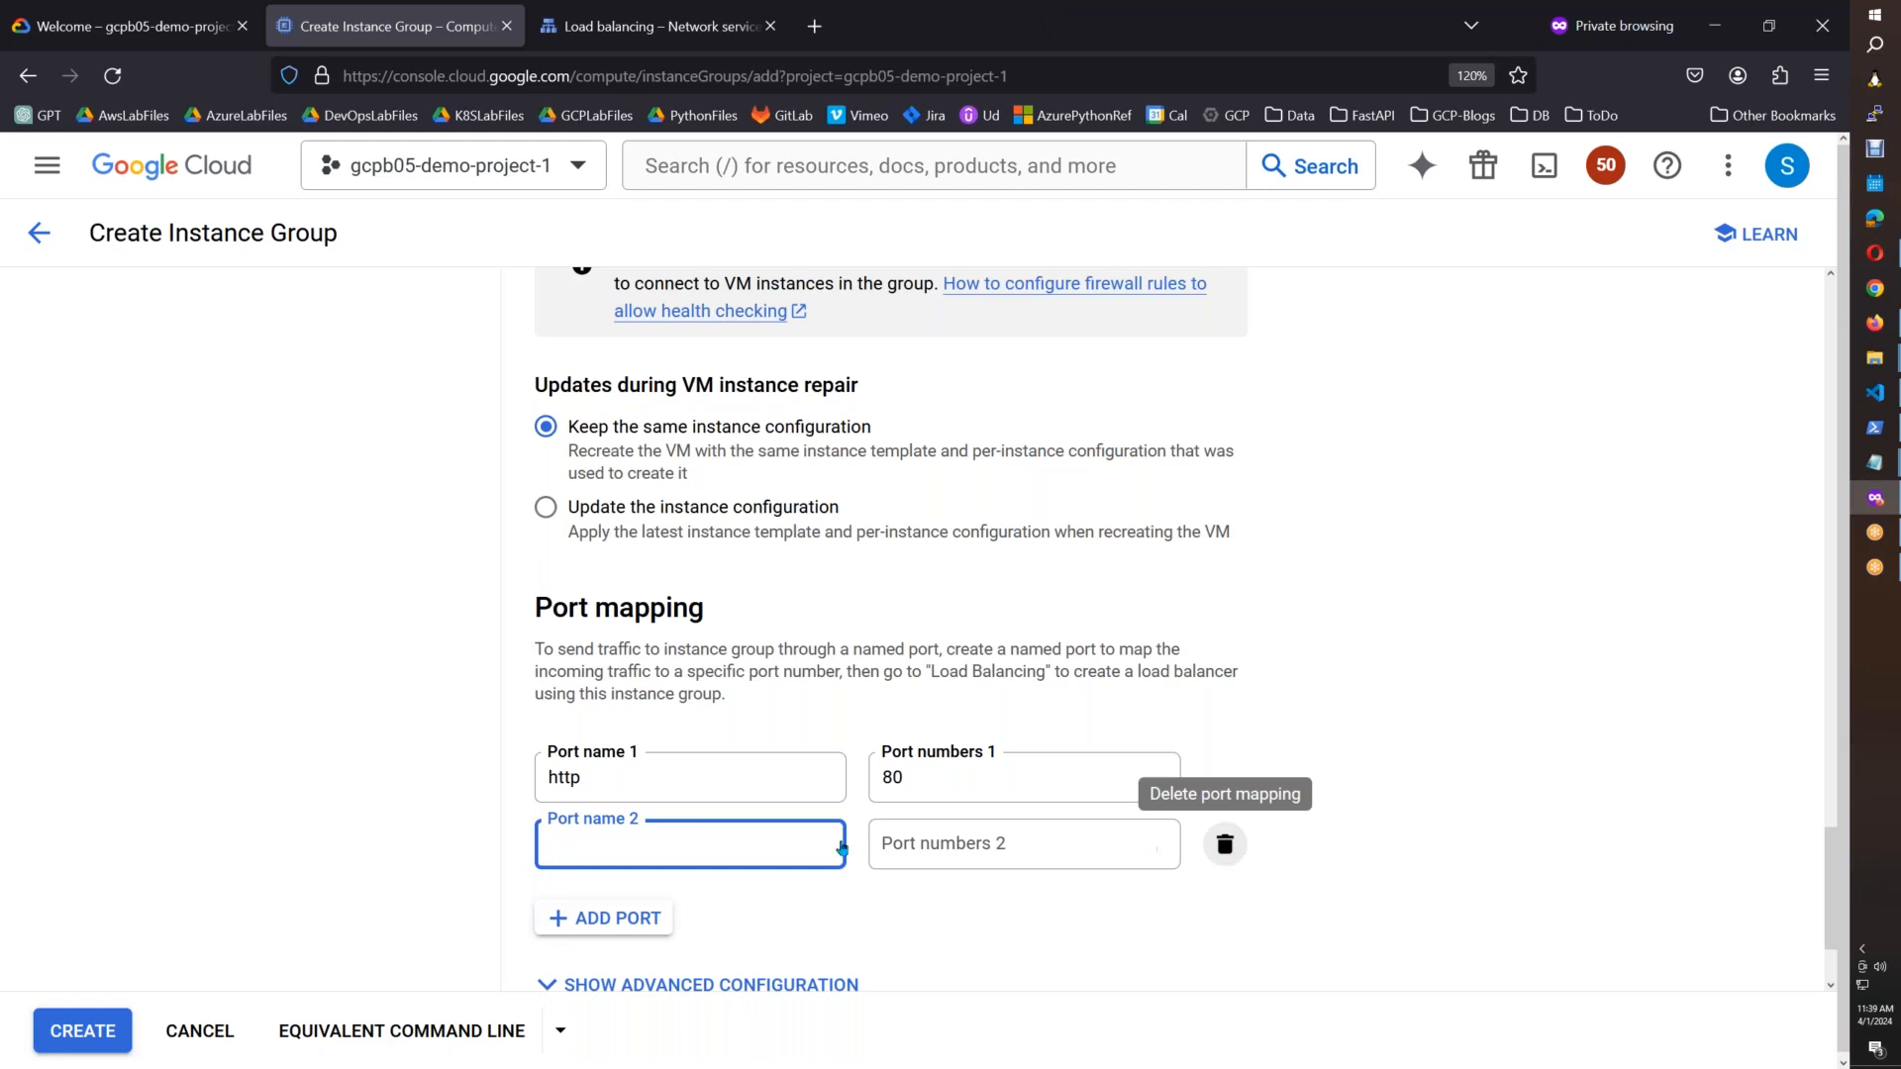
{"action": "left_click", "coordinate": [614, 856]}
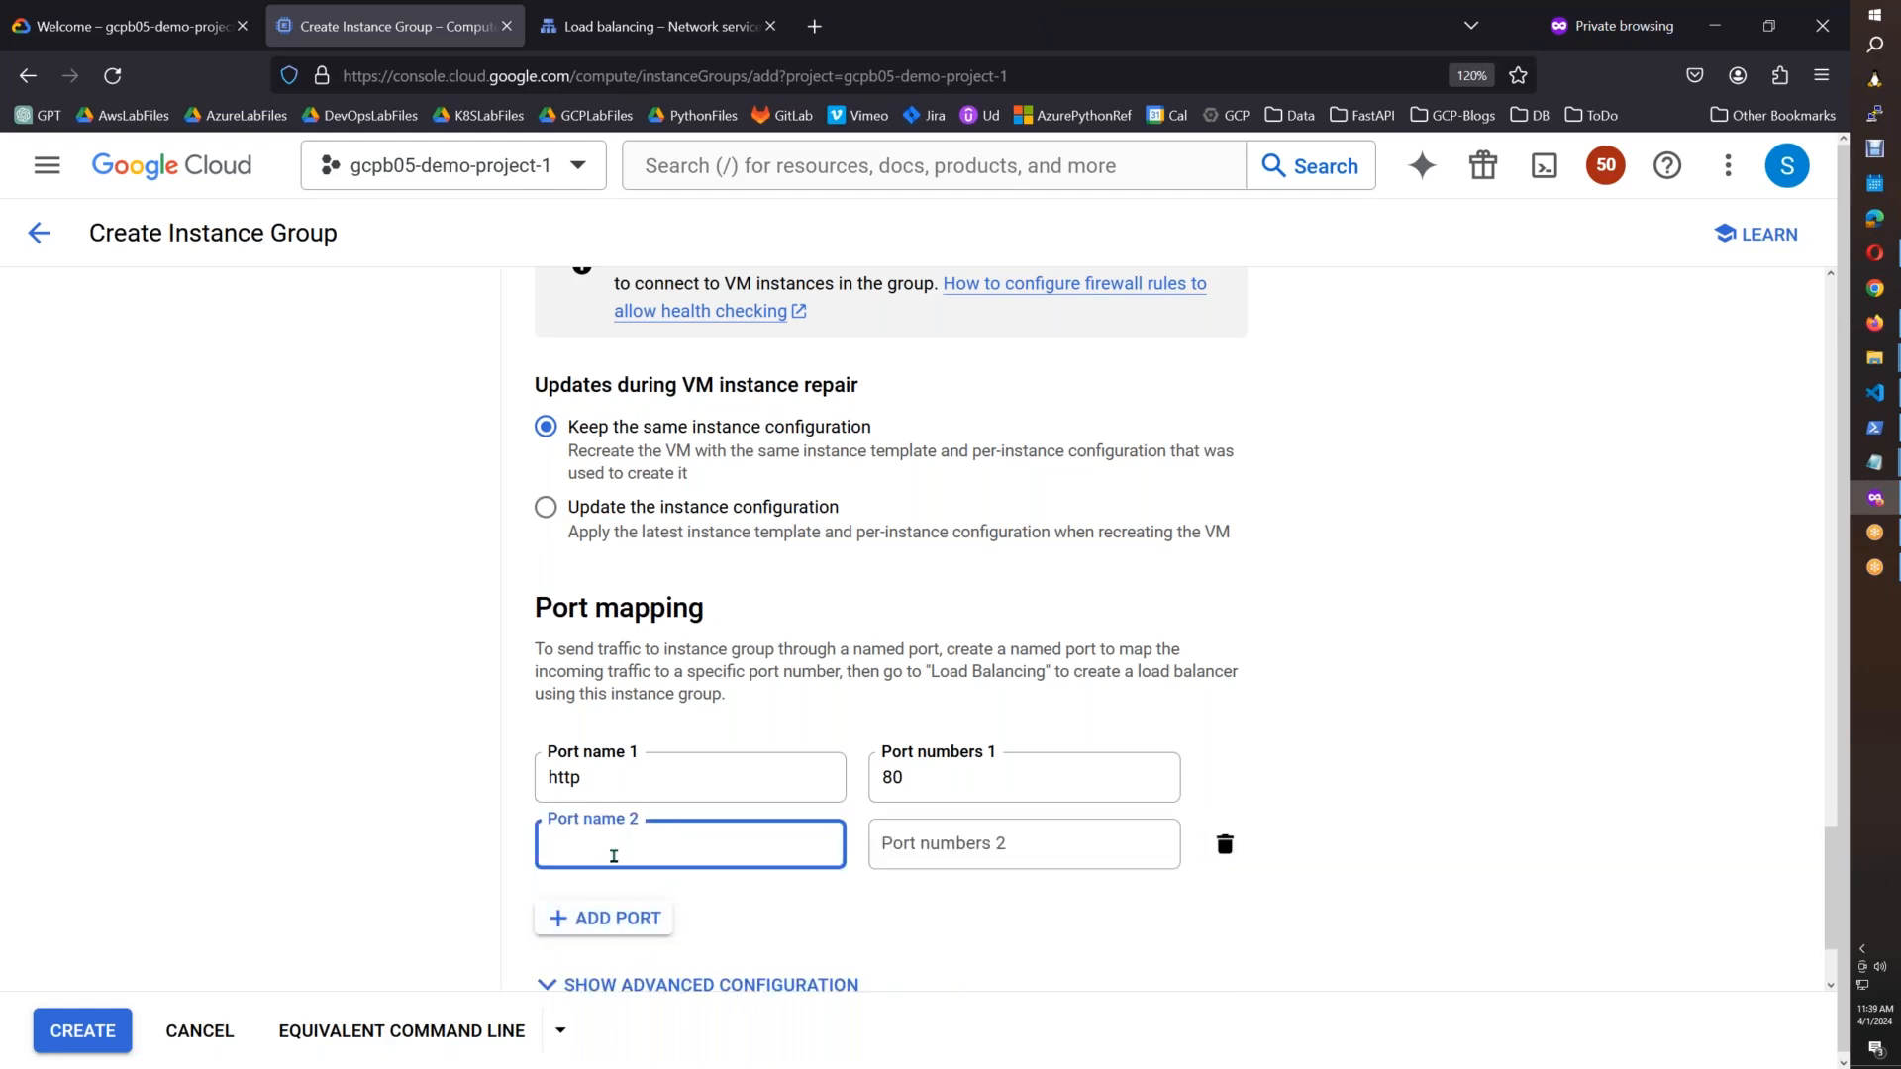
{"action": "type", "text": "ssh"}
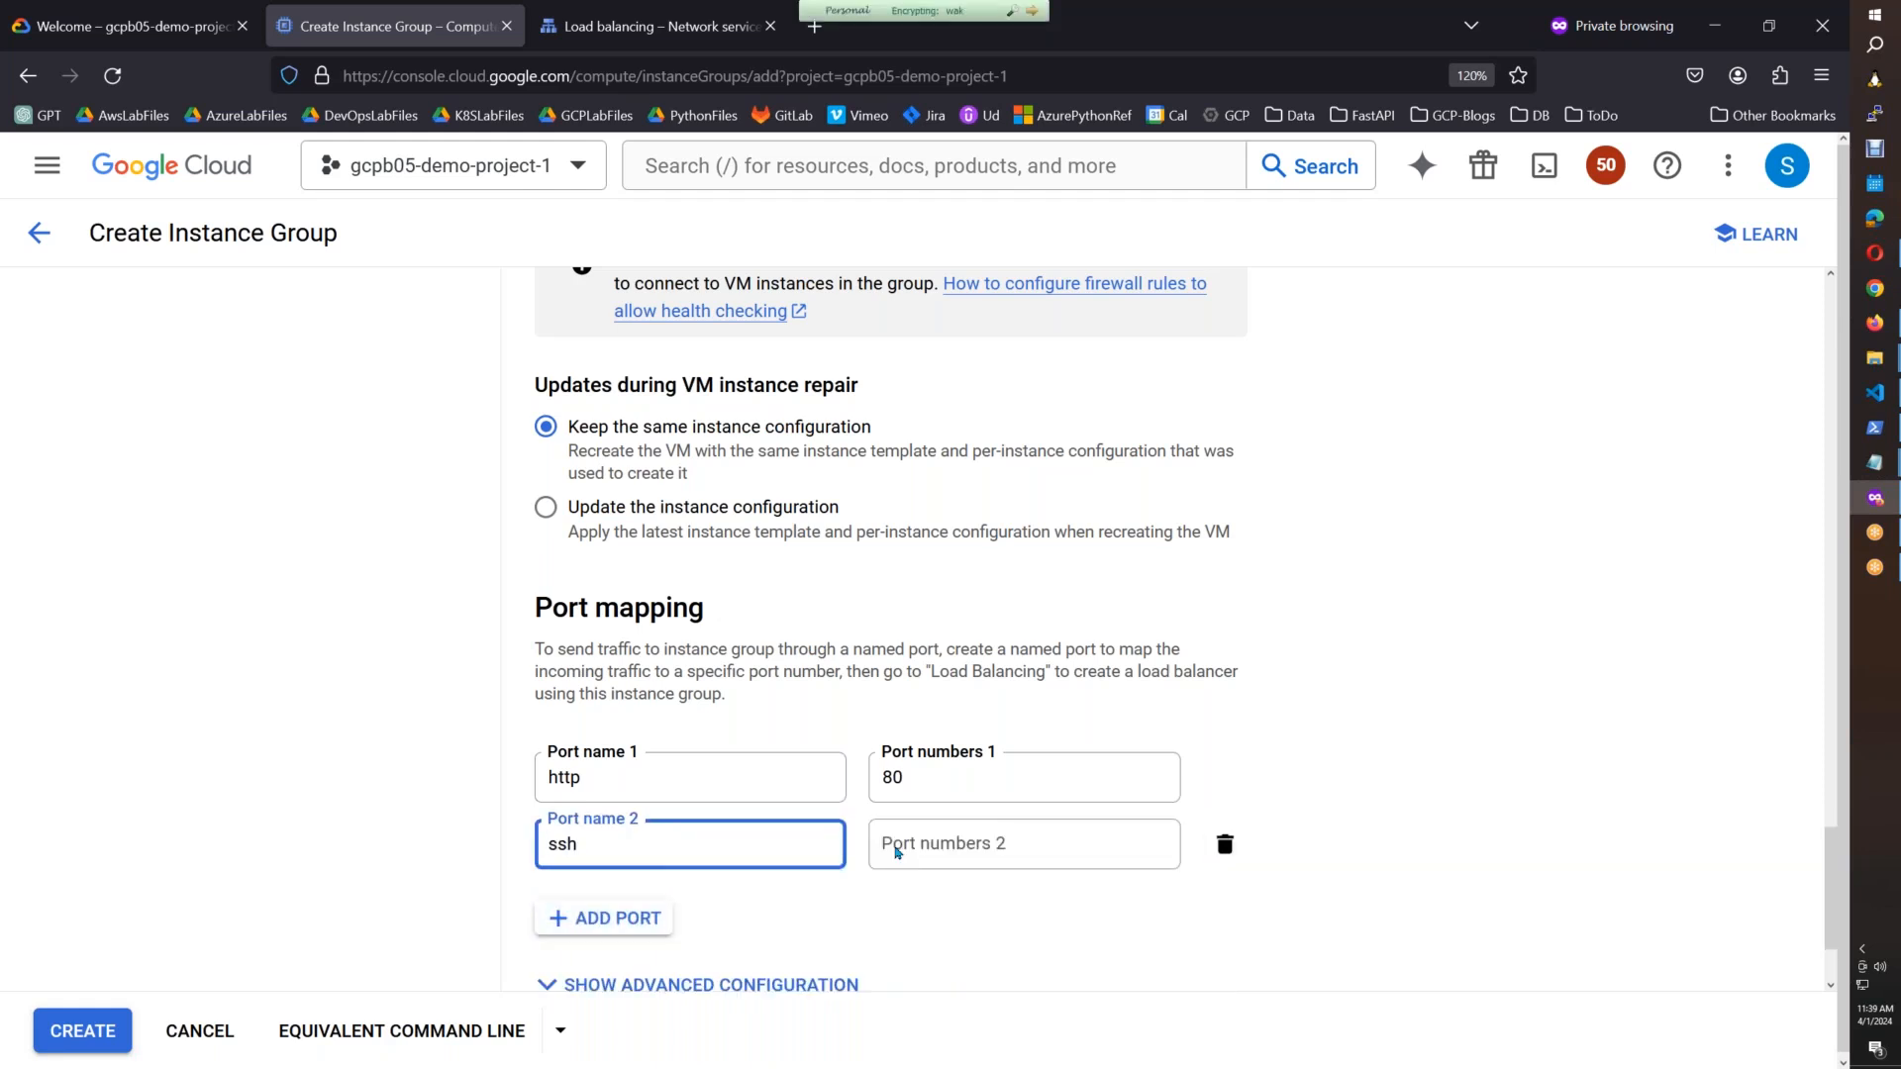
{"action": "left_click", "coordinate": [930, 854]}
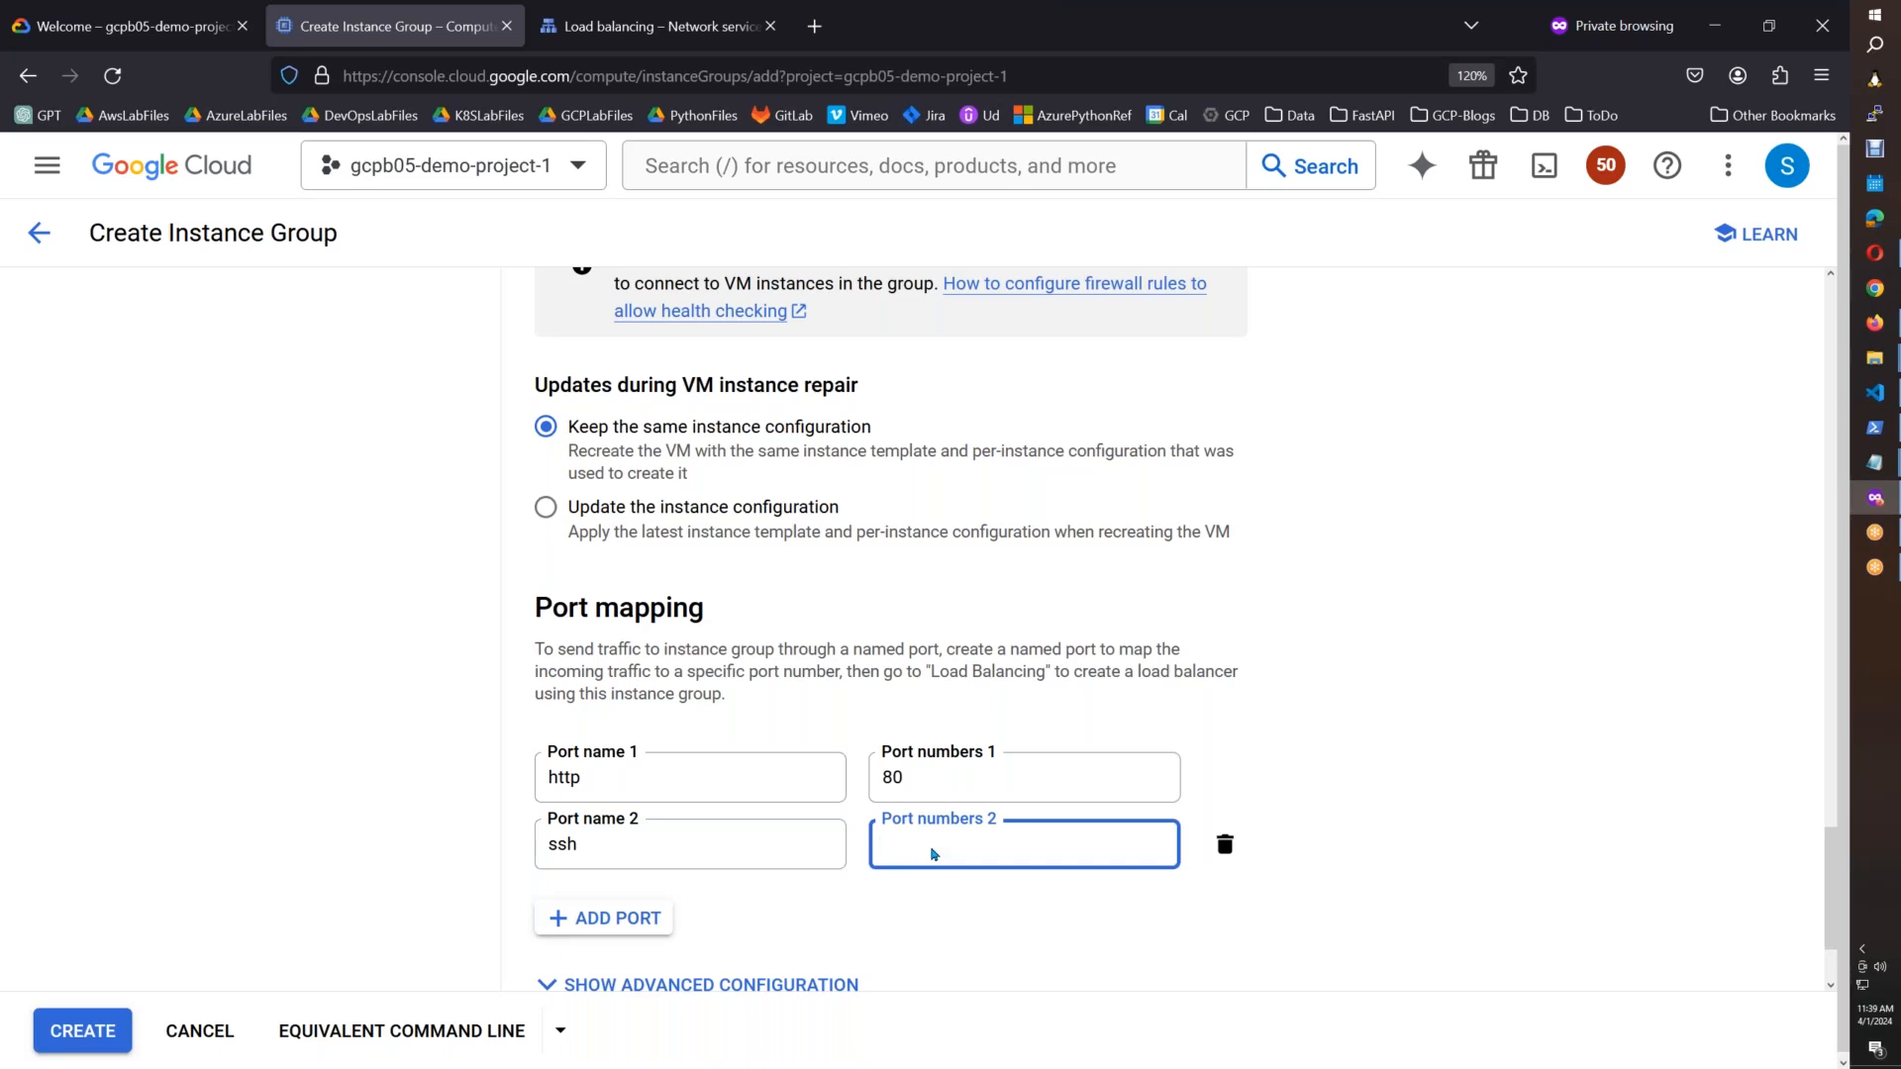
{"action": "type", "text": "22"}
{"action": "left_click", "coordinate": [1672, 755]}
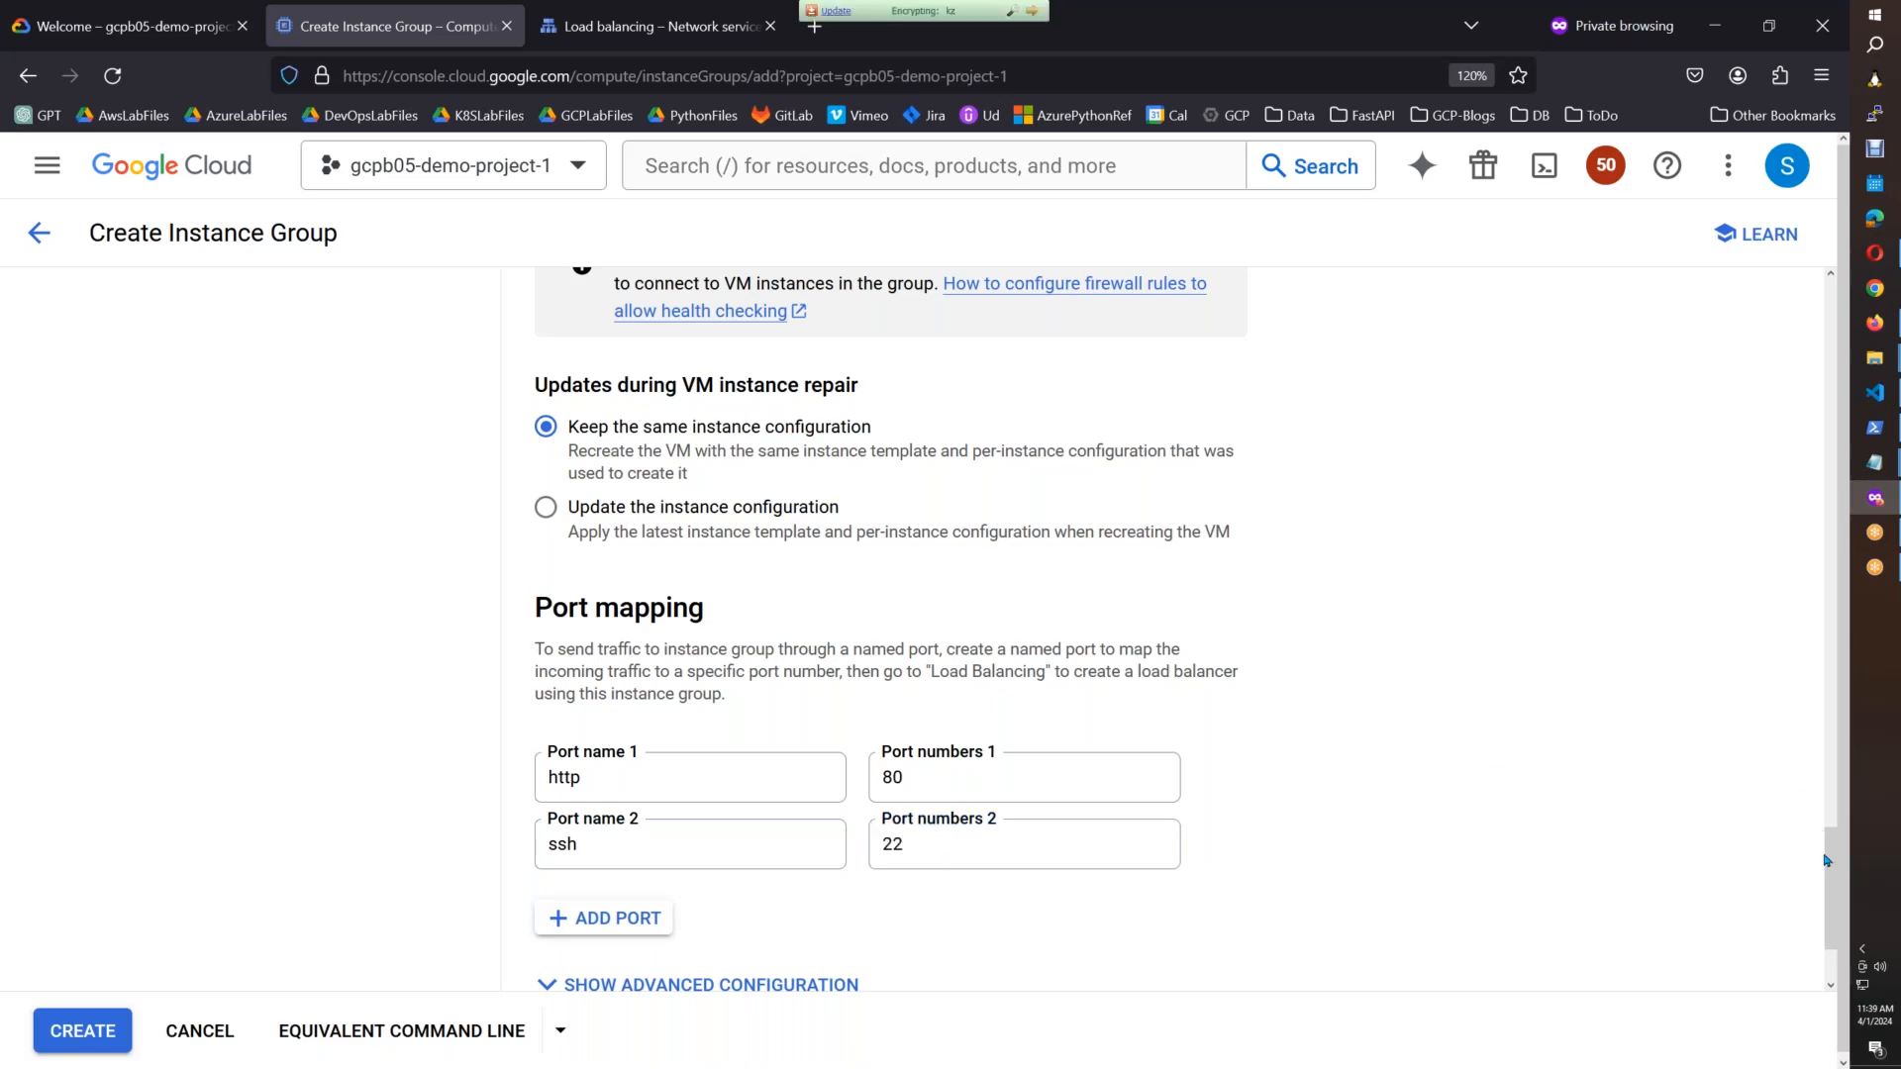
Step: Reveal the advanced configuration, keep its default settings, and create the instance group
{"action": "scroll", "coordinate": [1824, 856], "scroll_direction": "down", "scroll_amount": 2}
{"action": "left_click", "coordinate": [711, 828]}
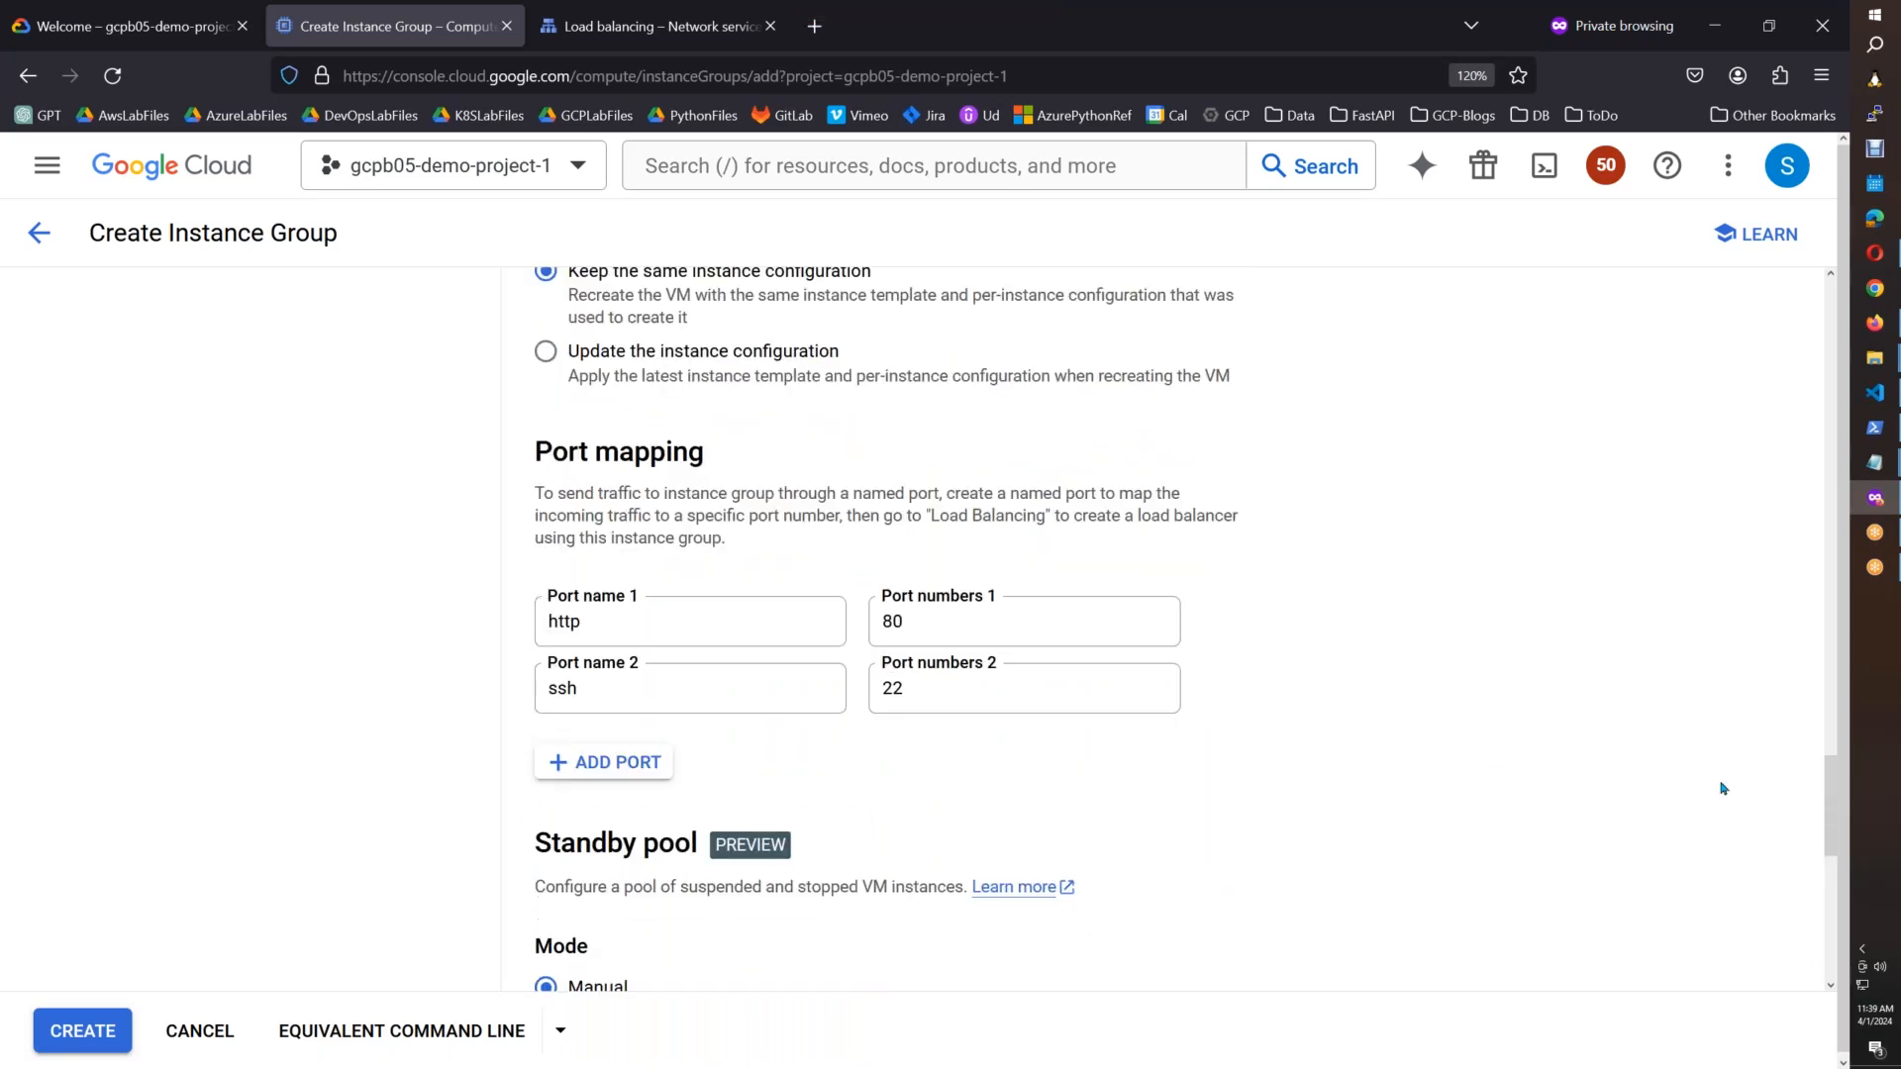
{"action": "left_click_drag", "start_coordinate": [1830, 840], "coordinate": [1831, 978]}
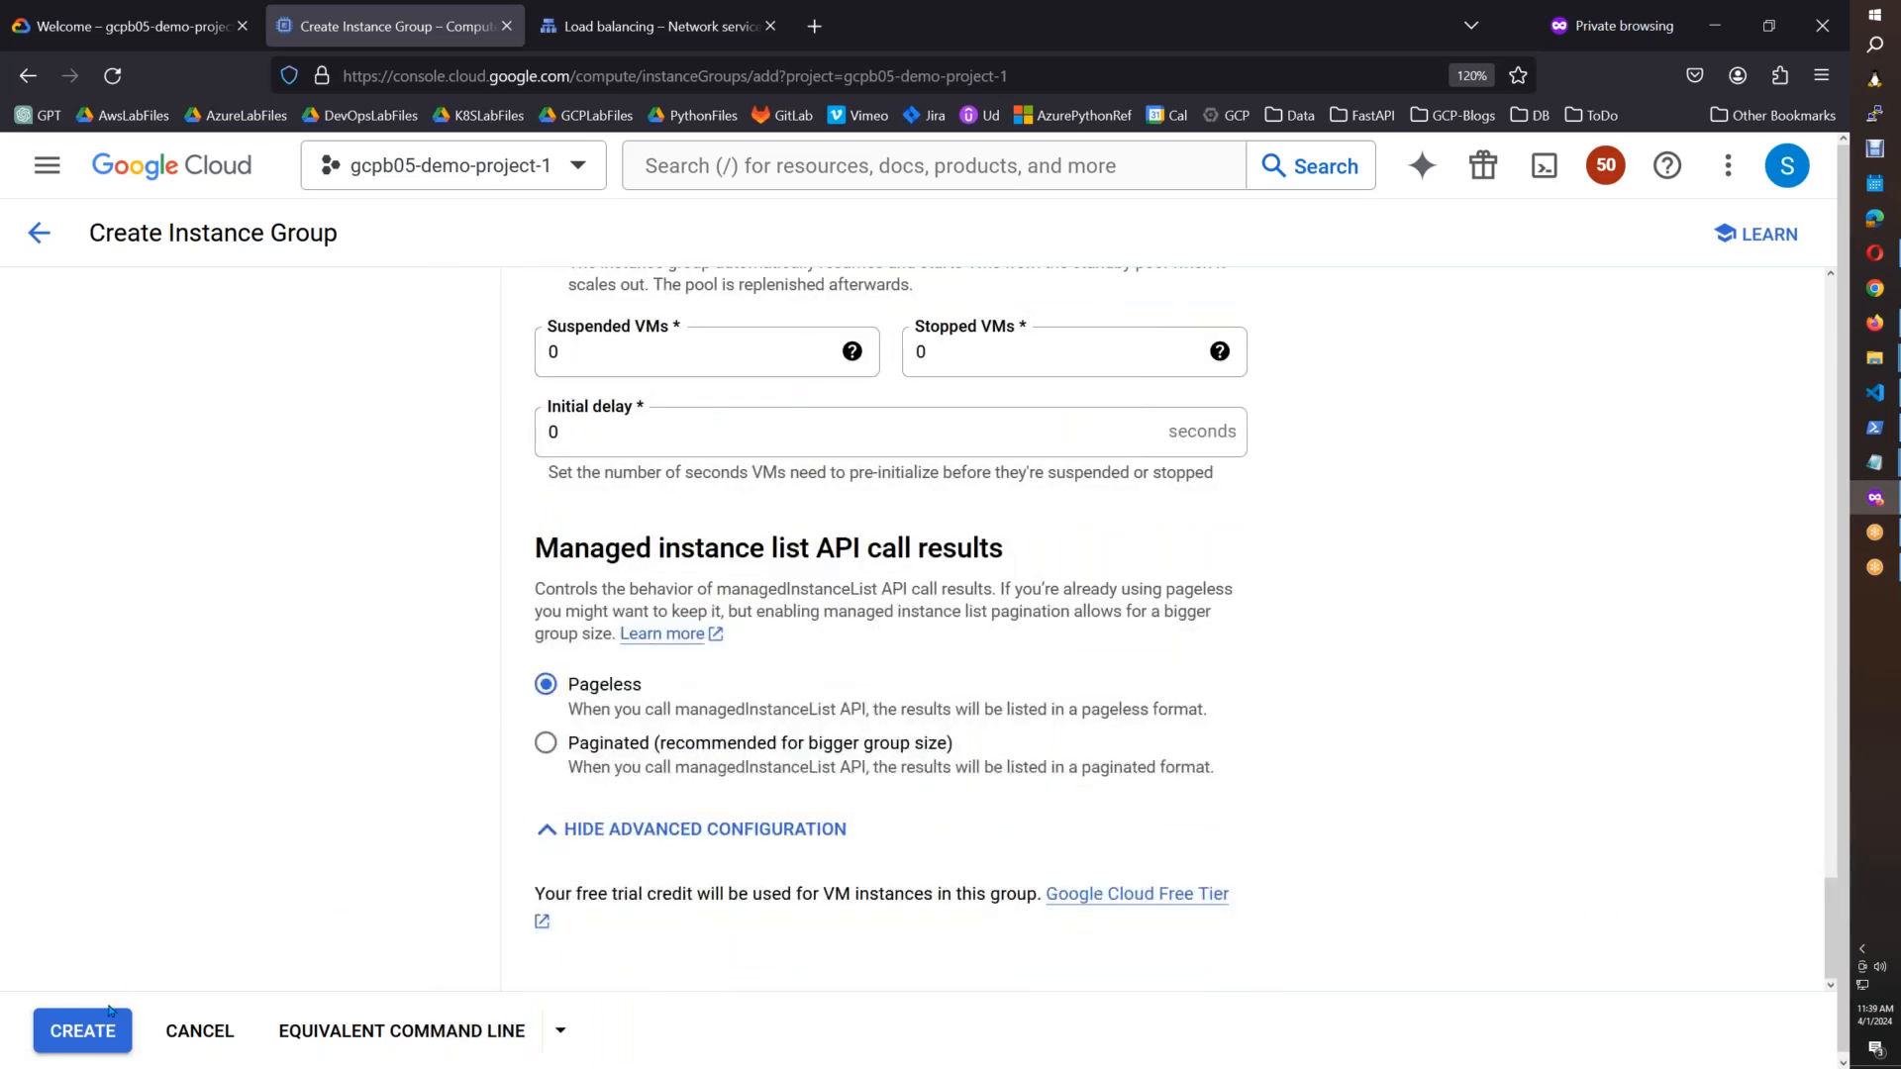
{"action": "left_click", "coordinate": [83, 1031]}
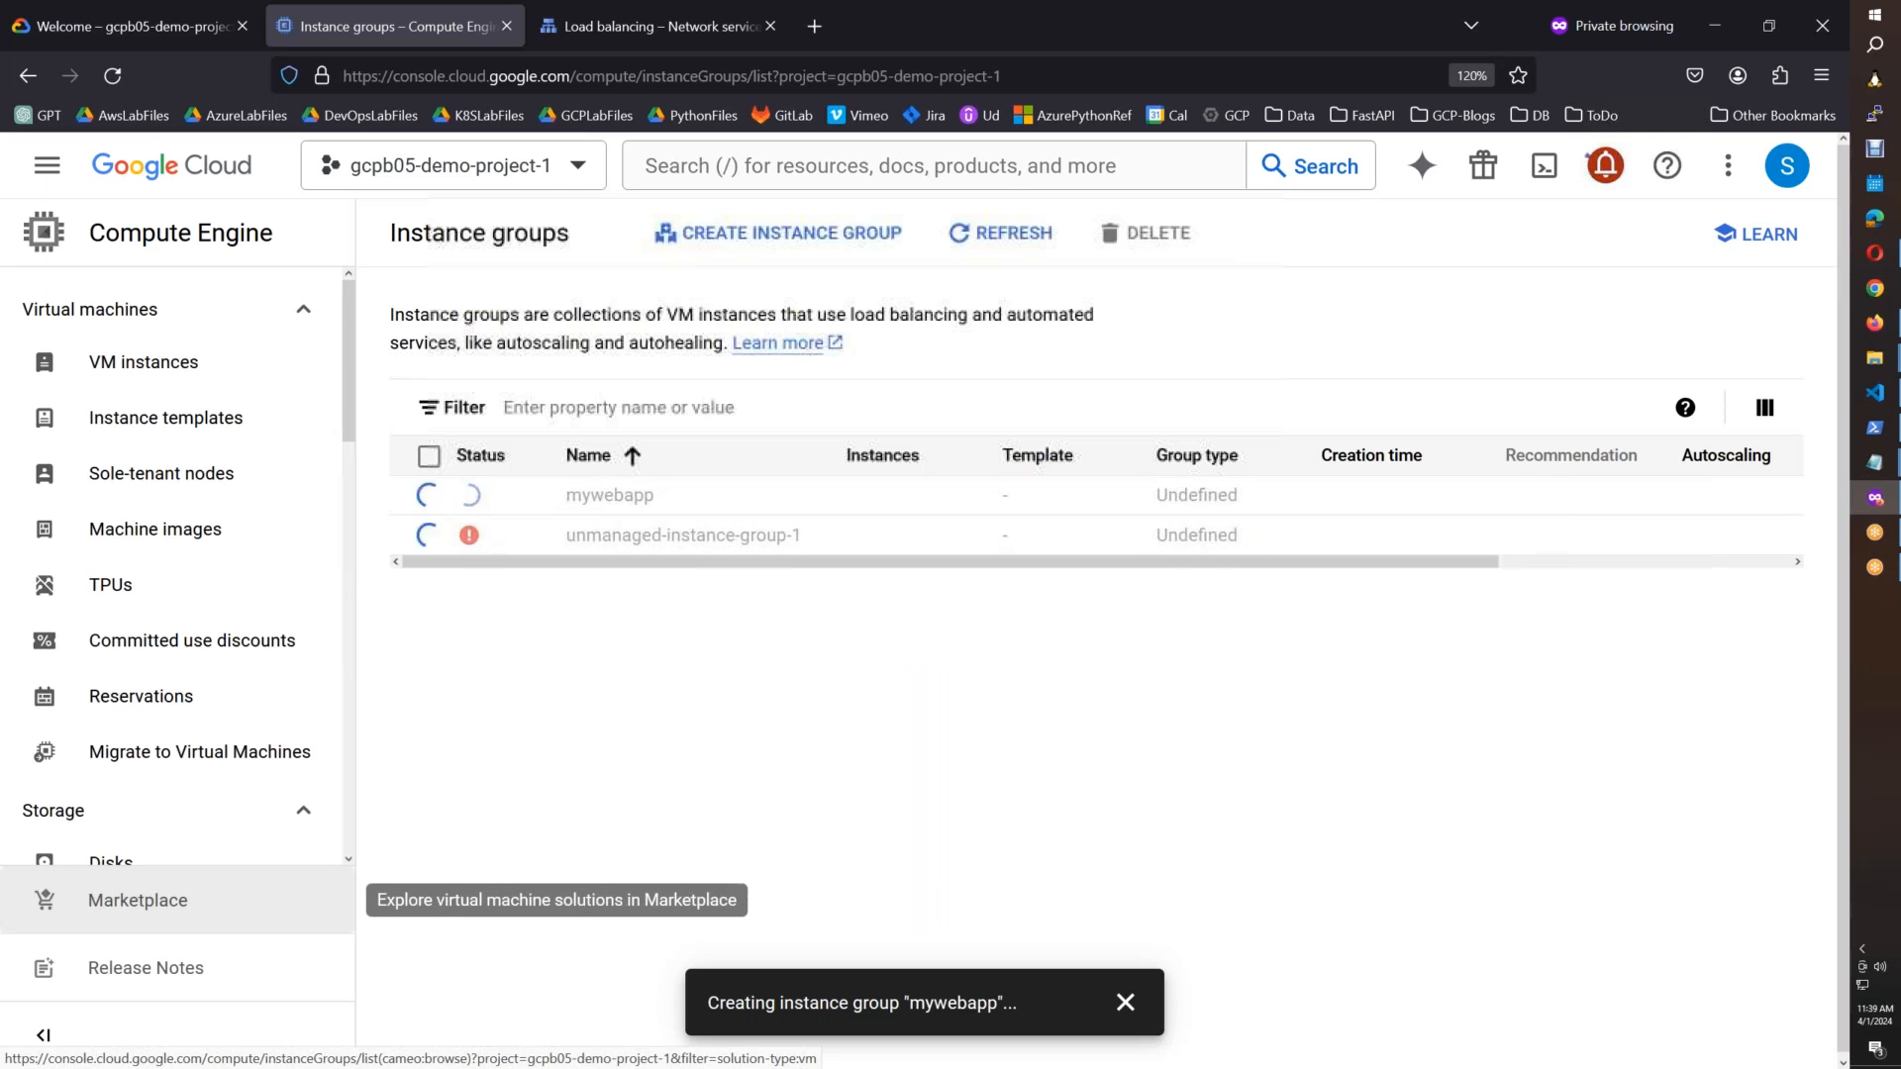
Step: Open the Load balancing page under Network services and look through its backend, frontend and load balancer lists
{"action": "left_click", "coordinate": [678, 39]}
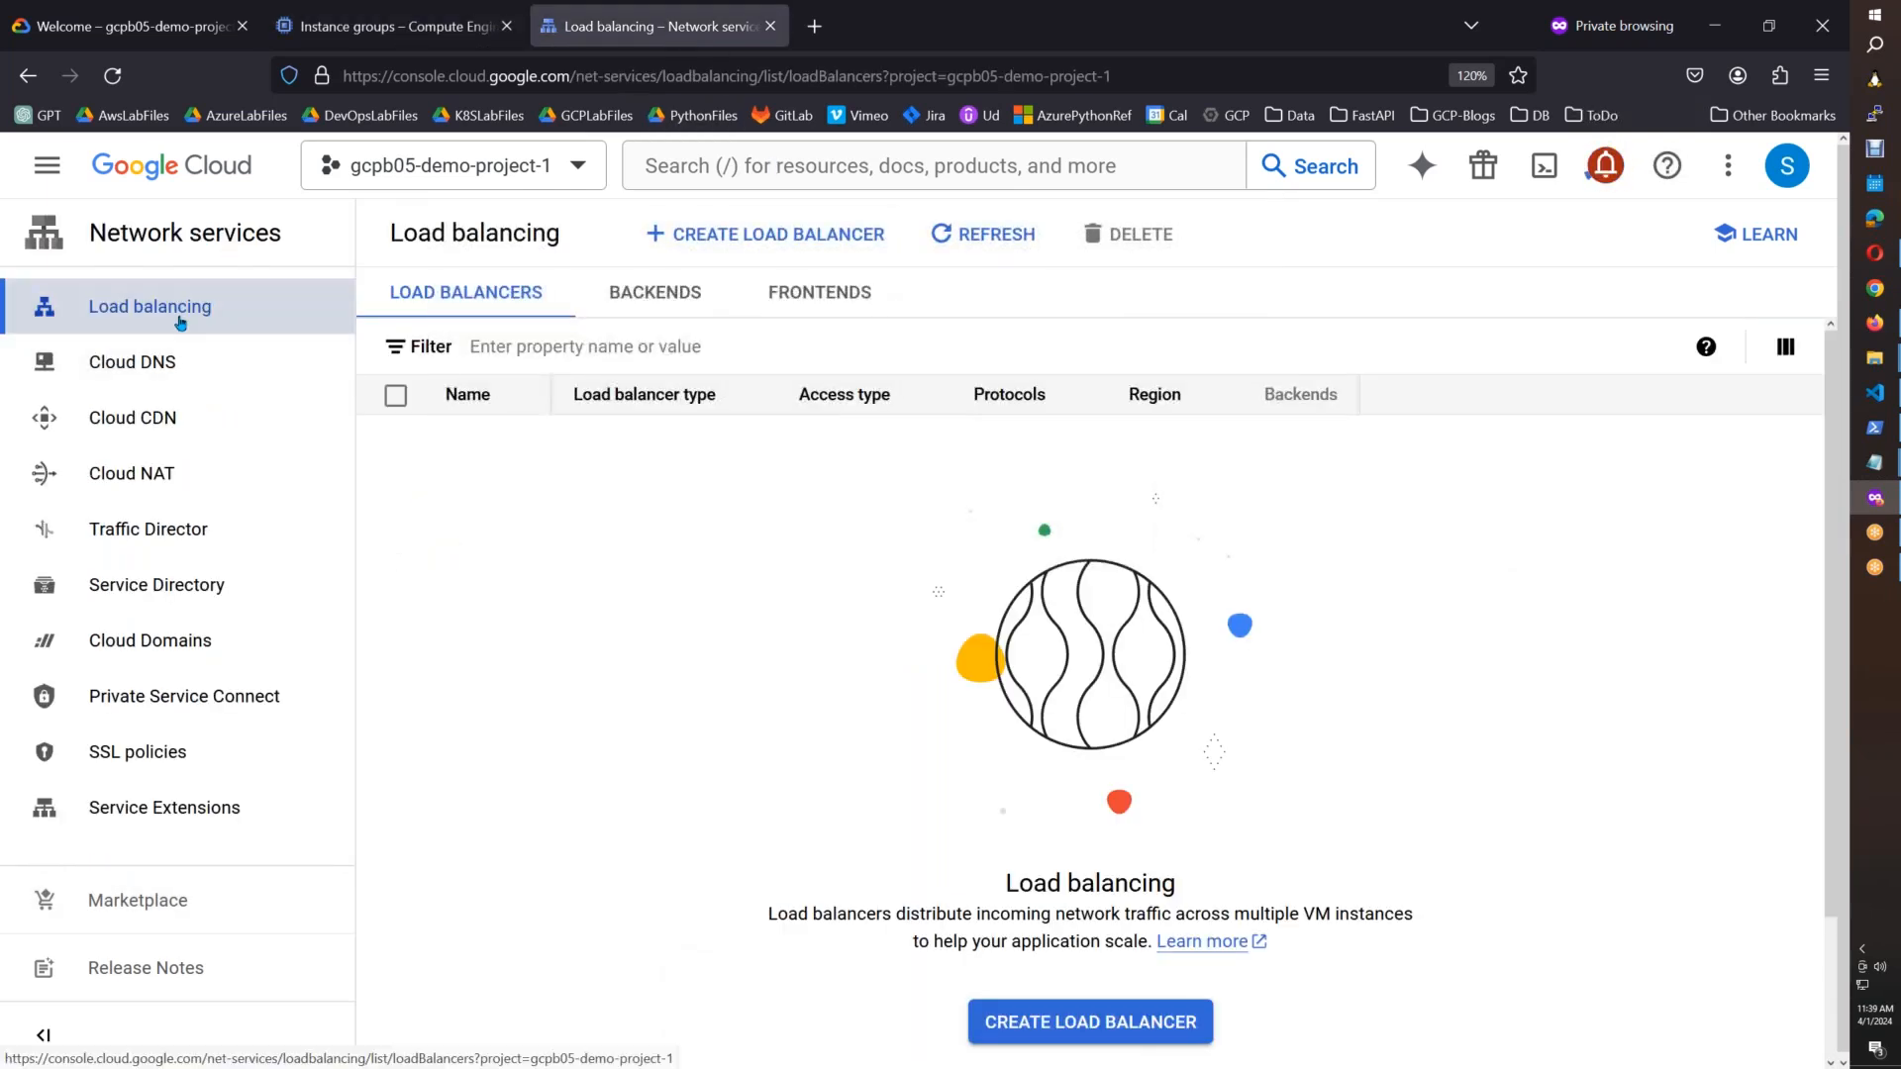
{"action": "left_click", "coordinate": [47, 166]}
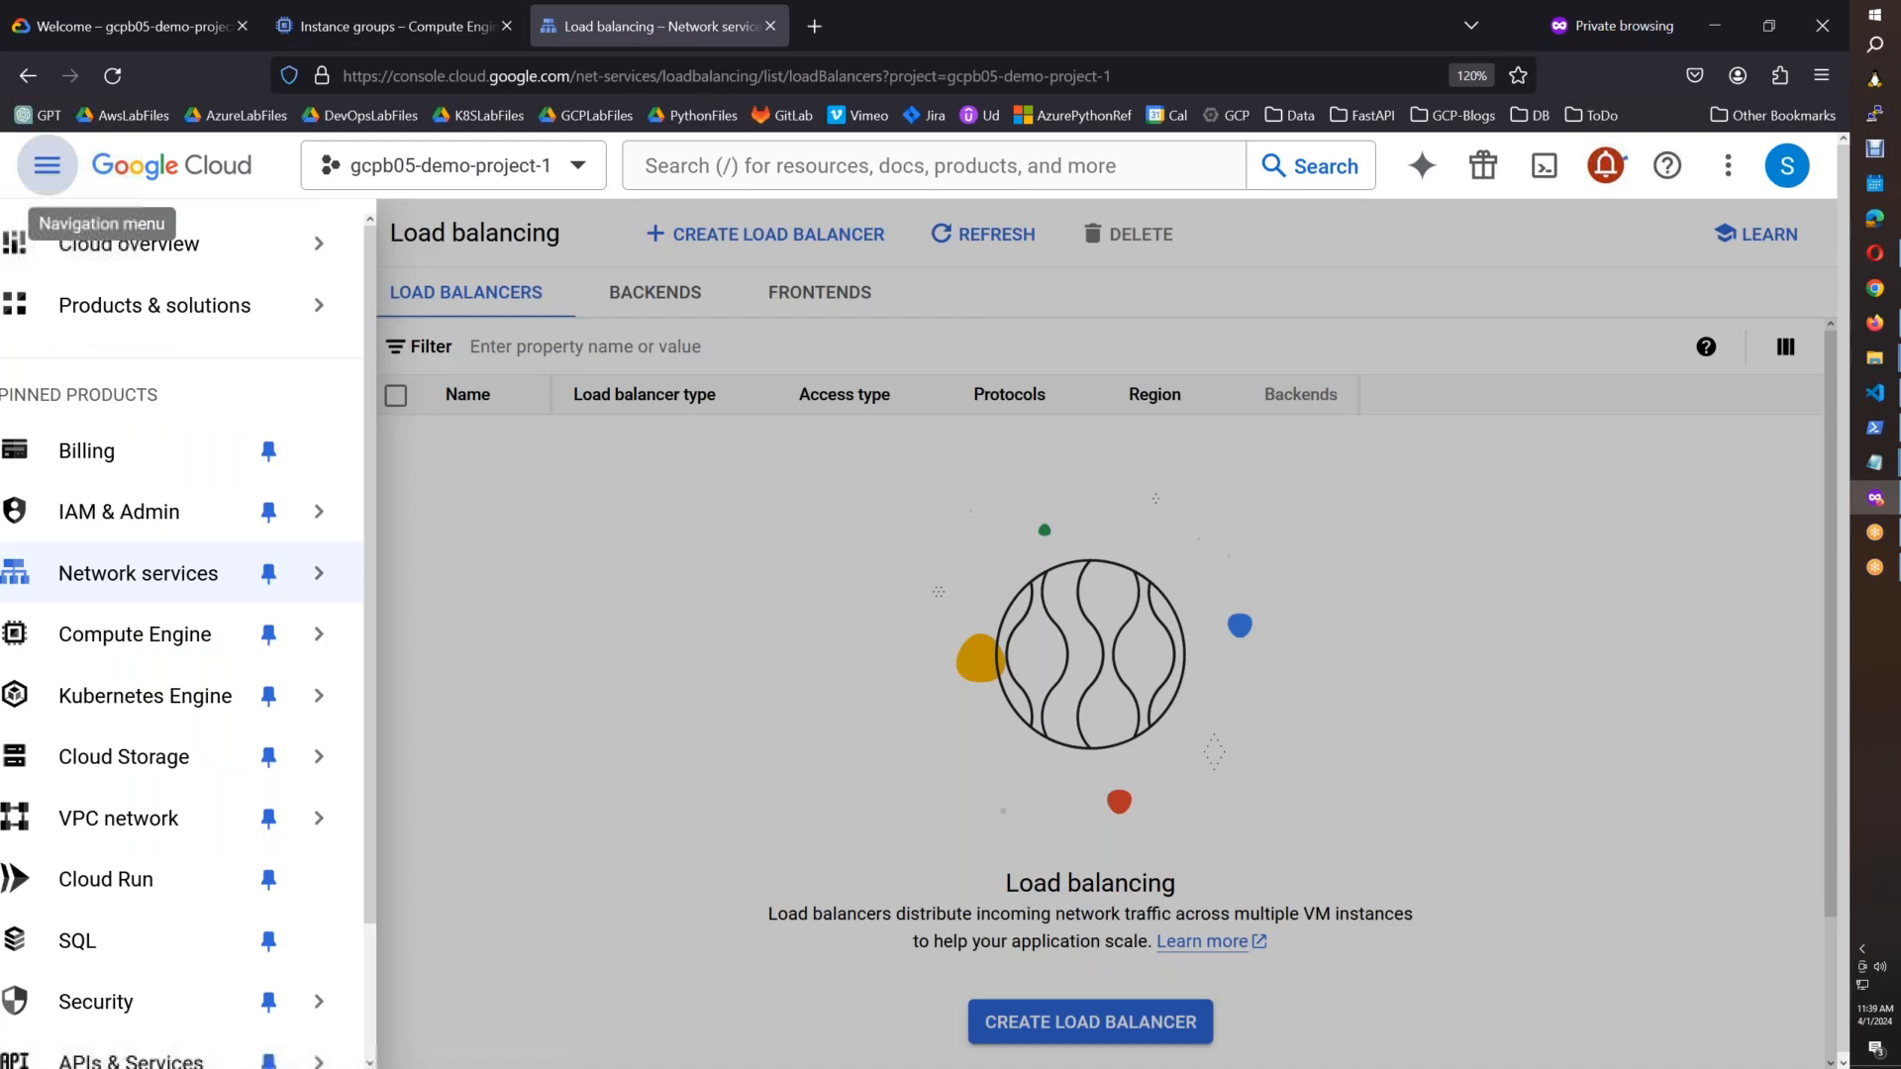
{"action": "mouse_move", "coordinate": [246, 582]}
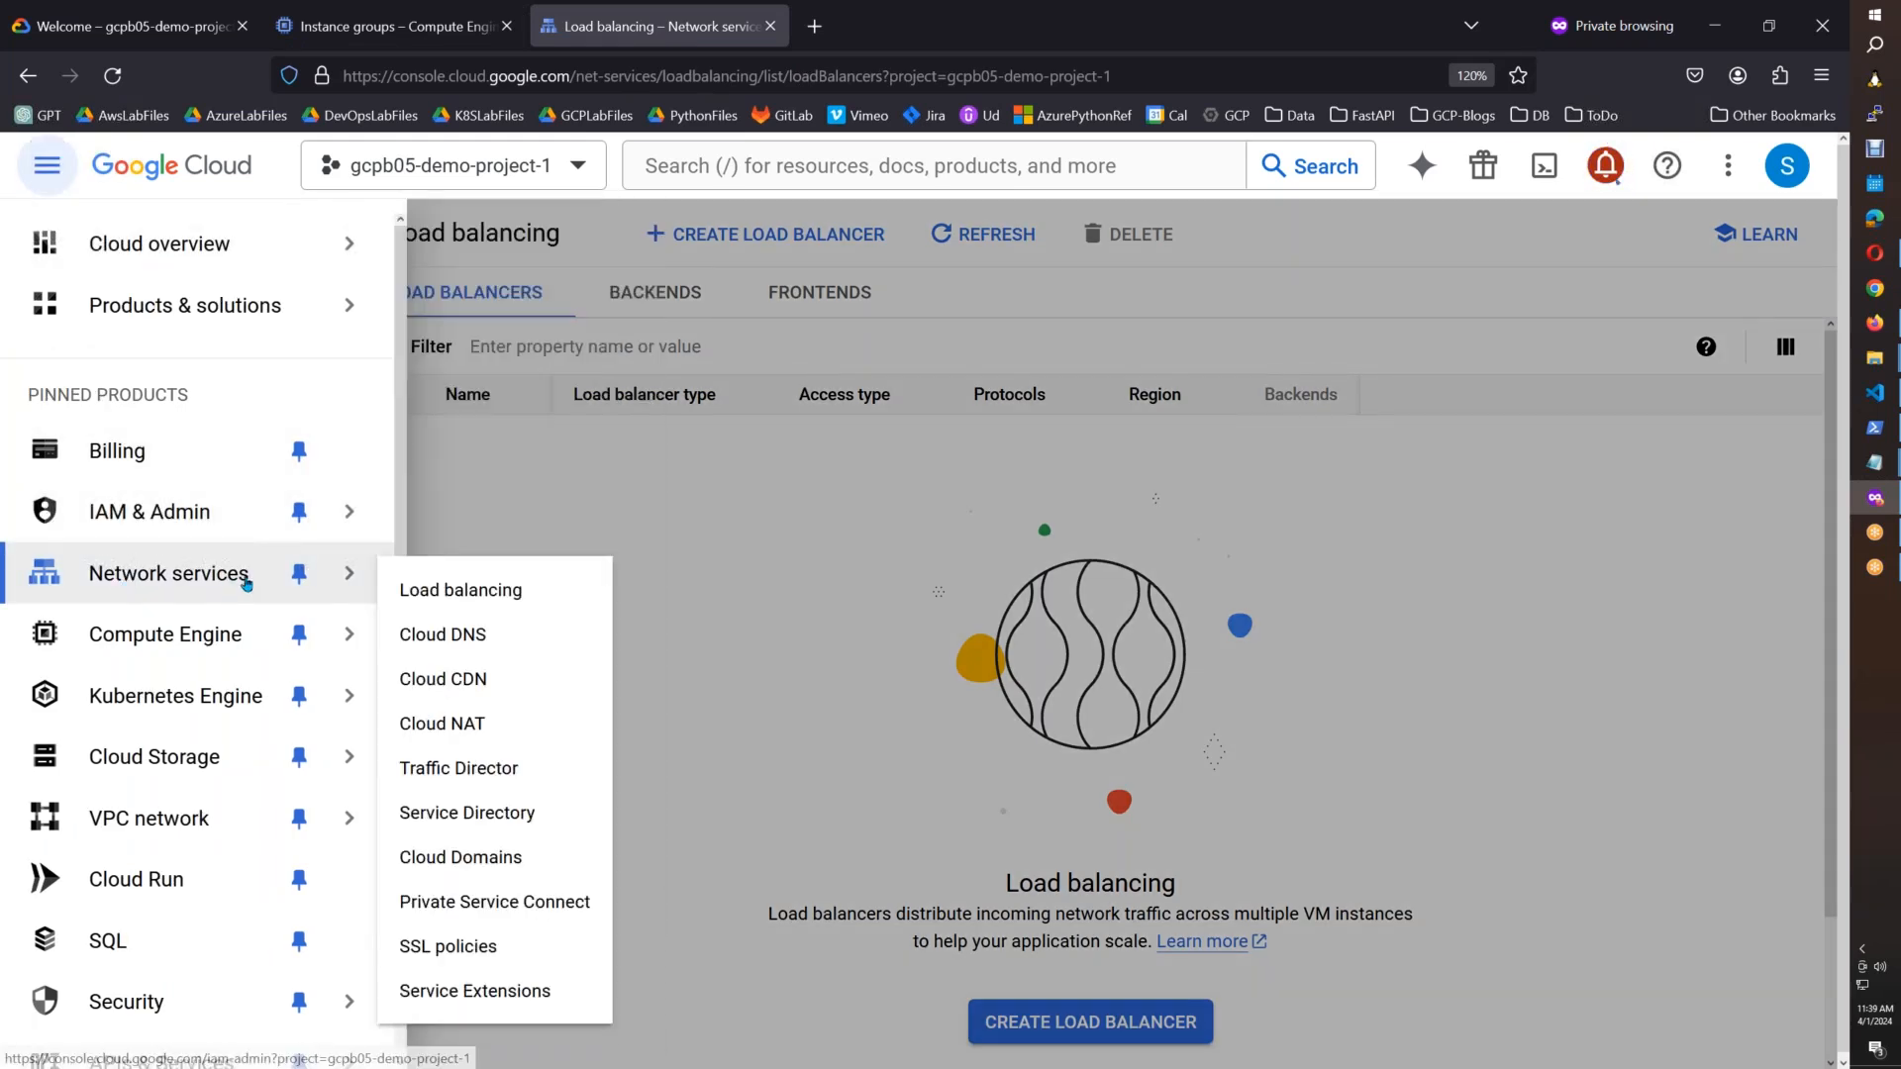
{"action": "left_click", "coordinate": [482, 597]}
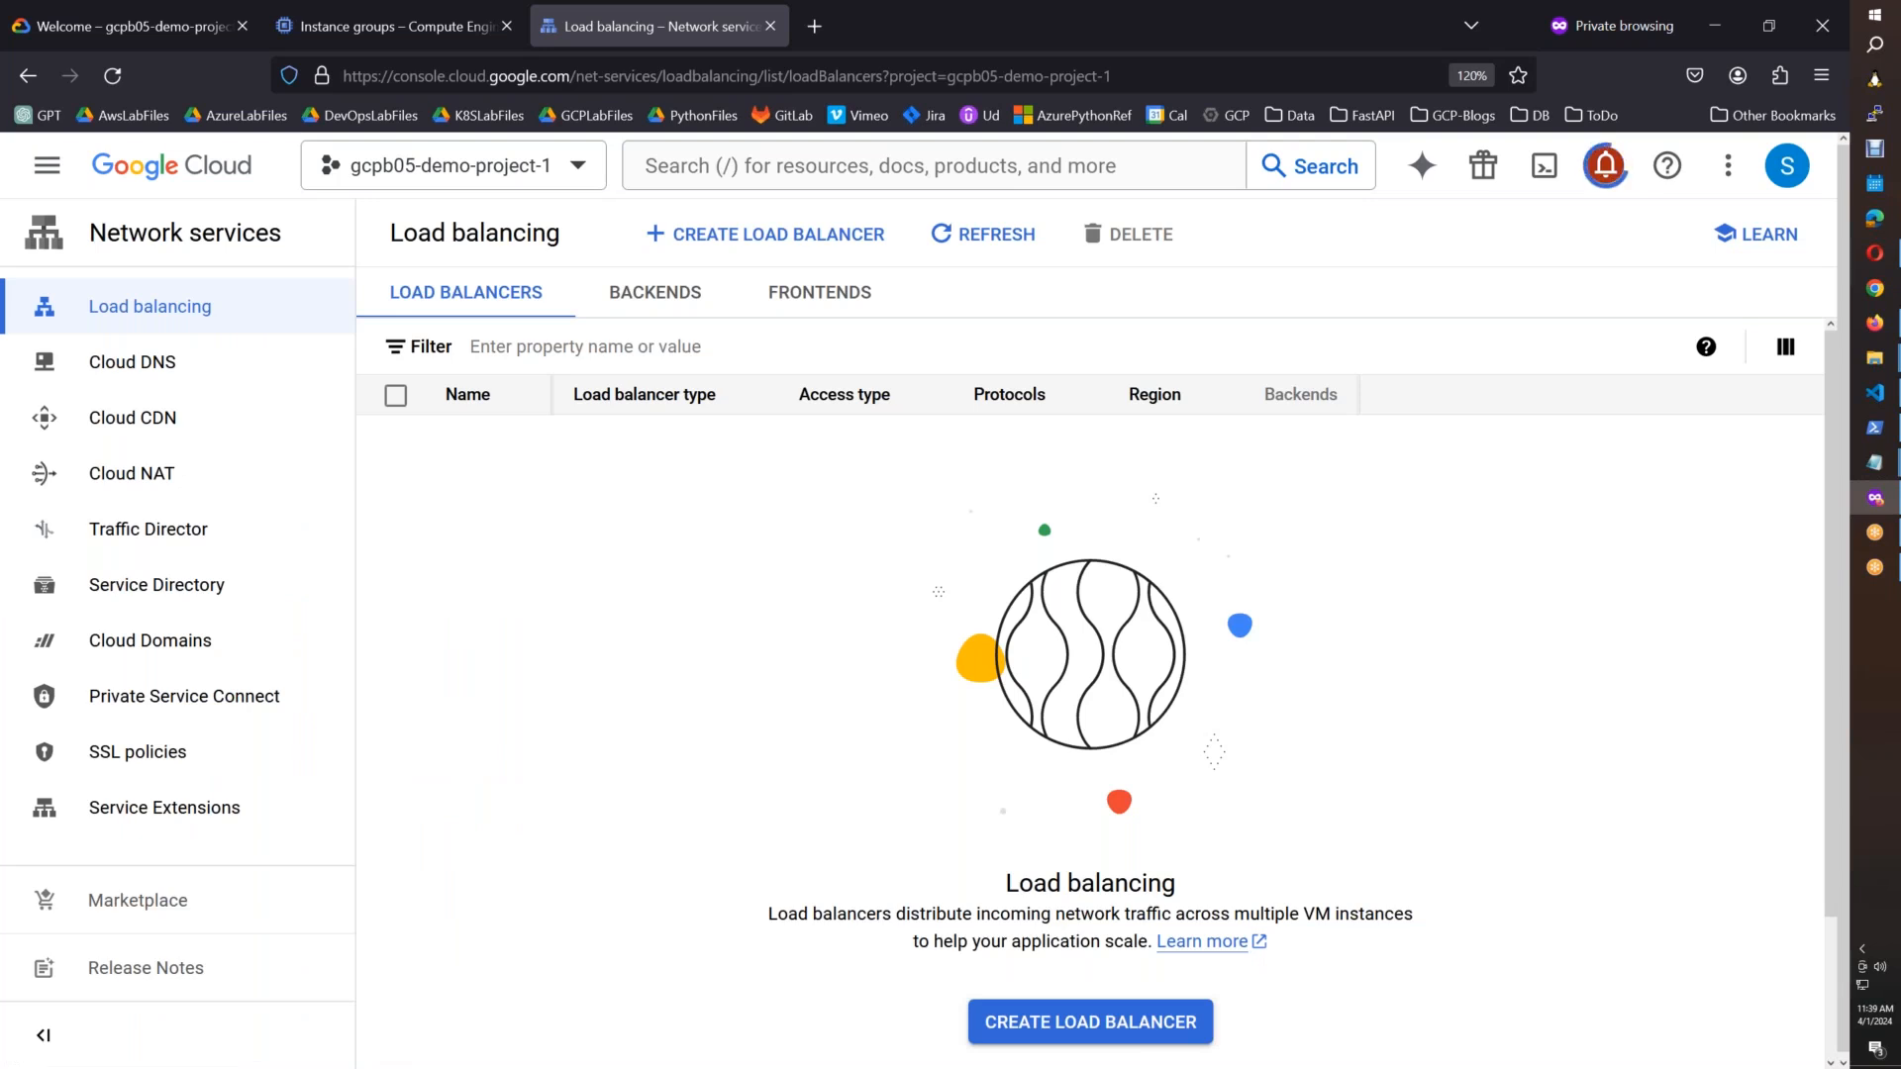
{"action": "left_click", "coordinate": [626, 306]}
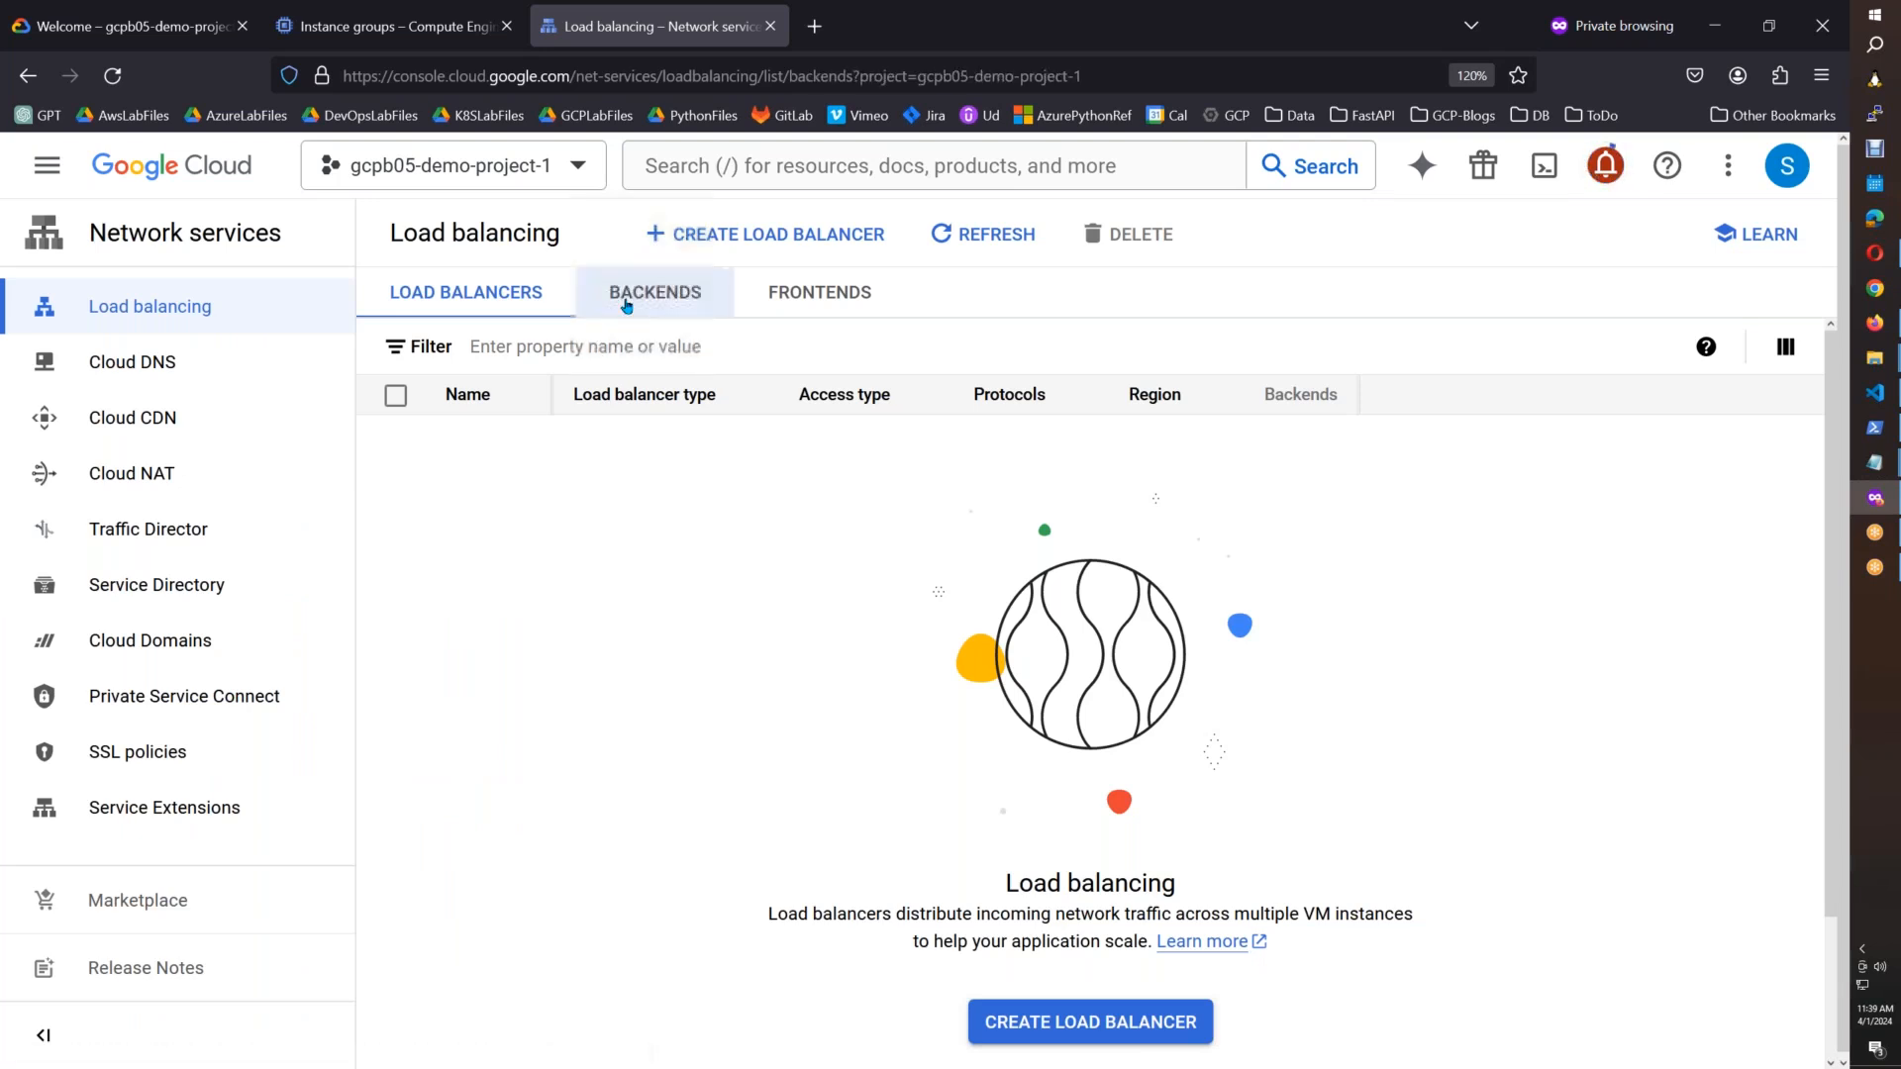
{"action": "left_click", "coordinate": [789, 295]}
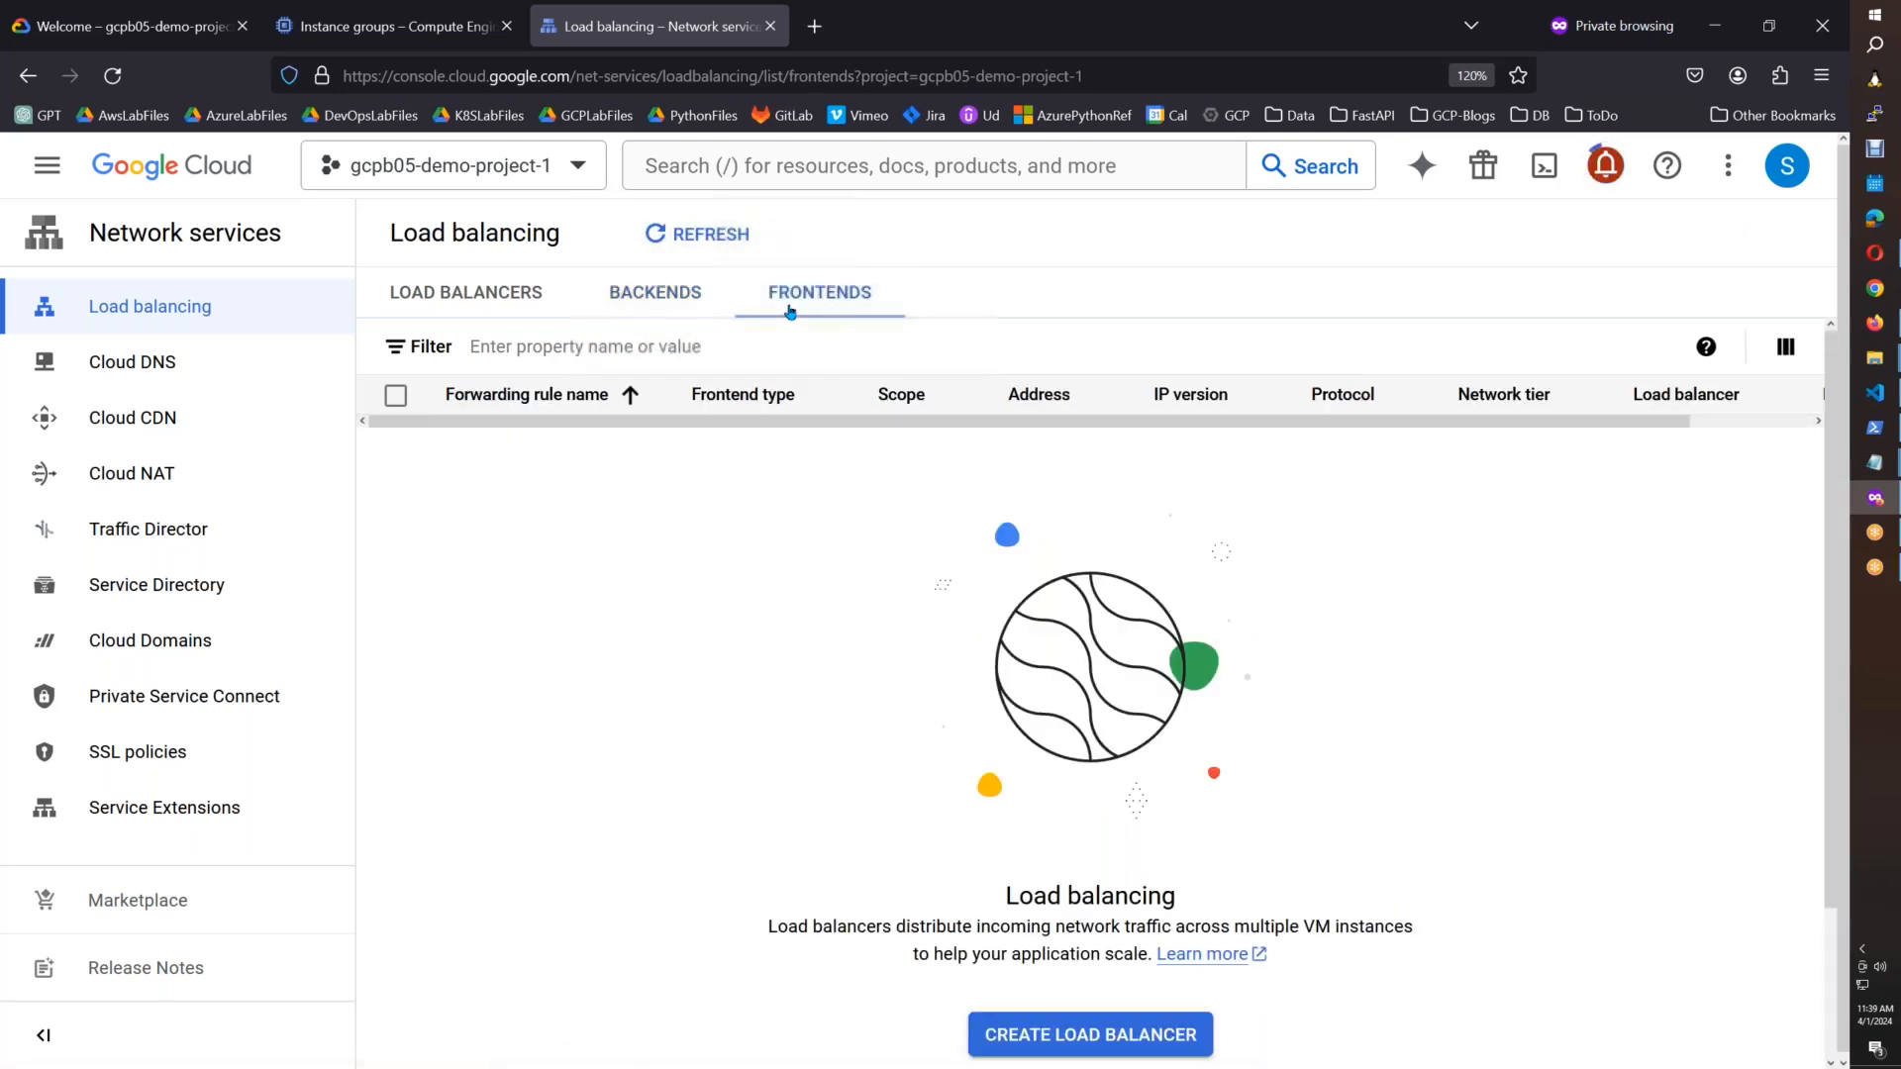
{"action": "left_click", "coordinate": [448, 305]}
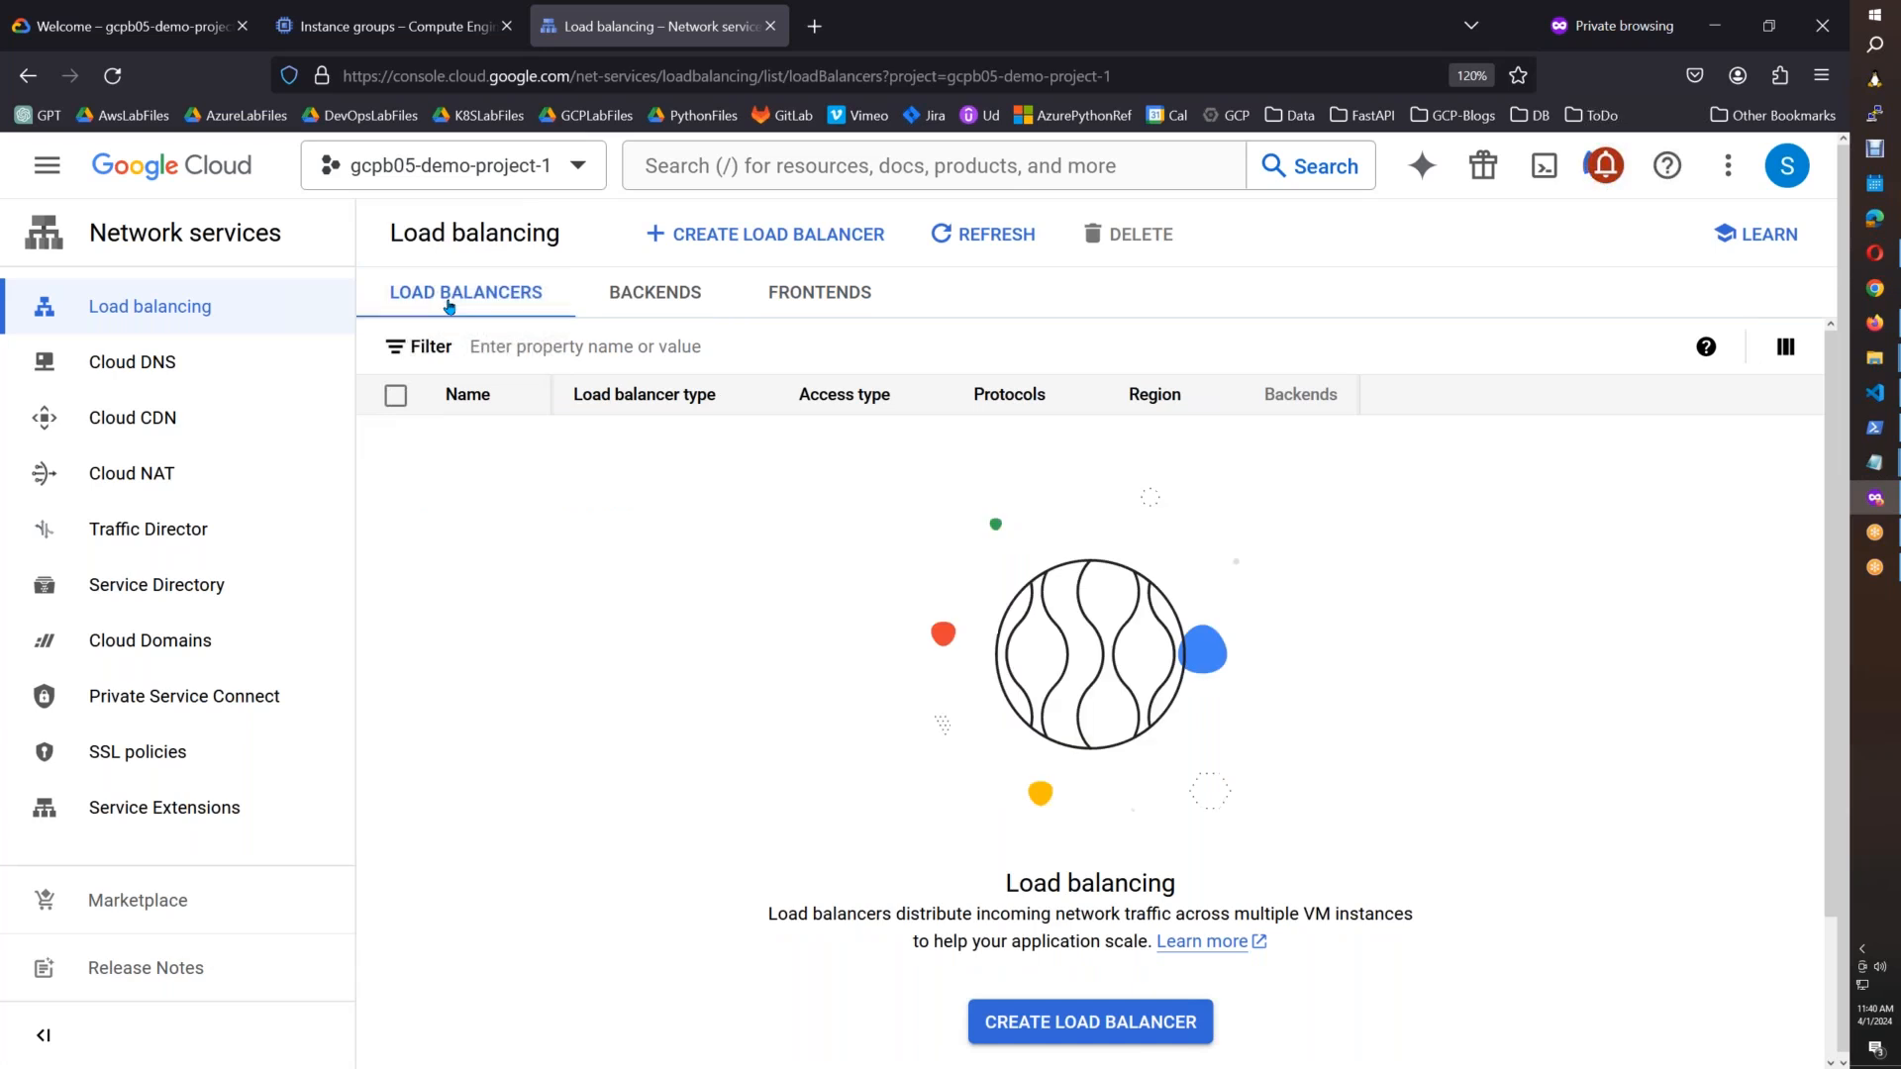
Step: Start creating a global external Application Load Balancer and name it gcpb05-global-alb
{"action": "left_click", "coordinate": [818, 247]}
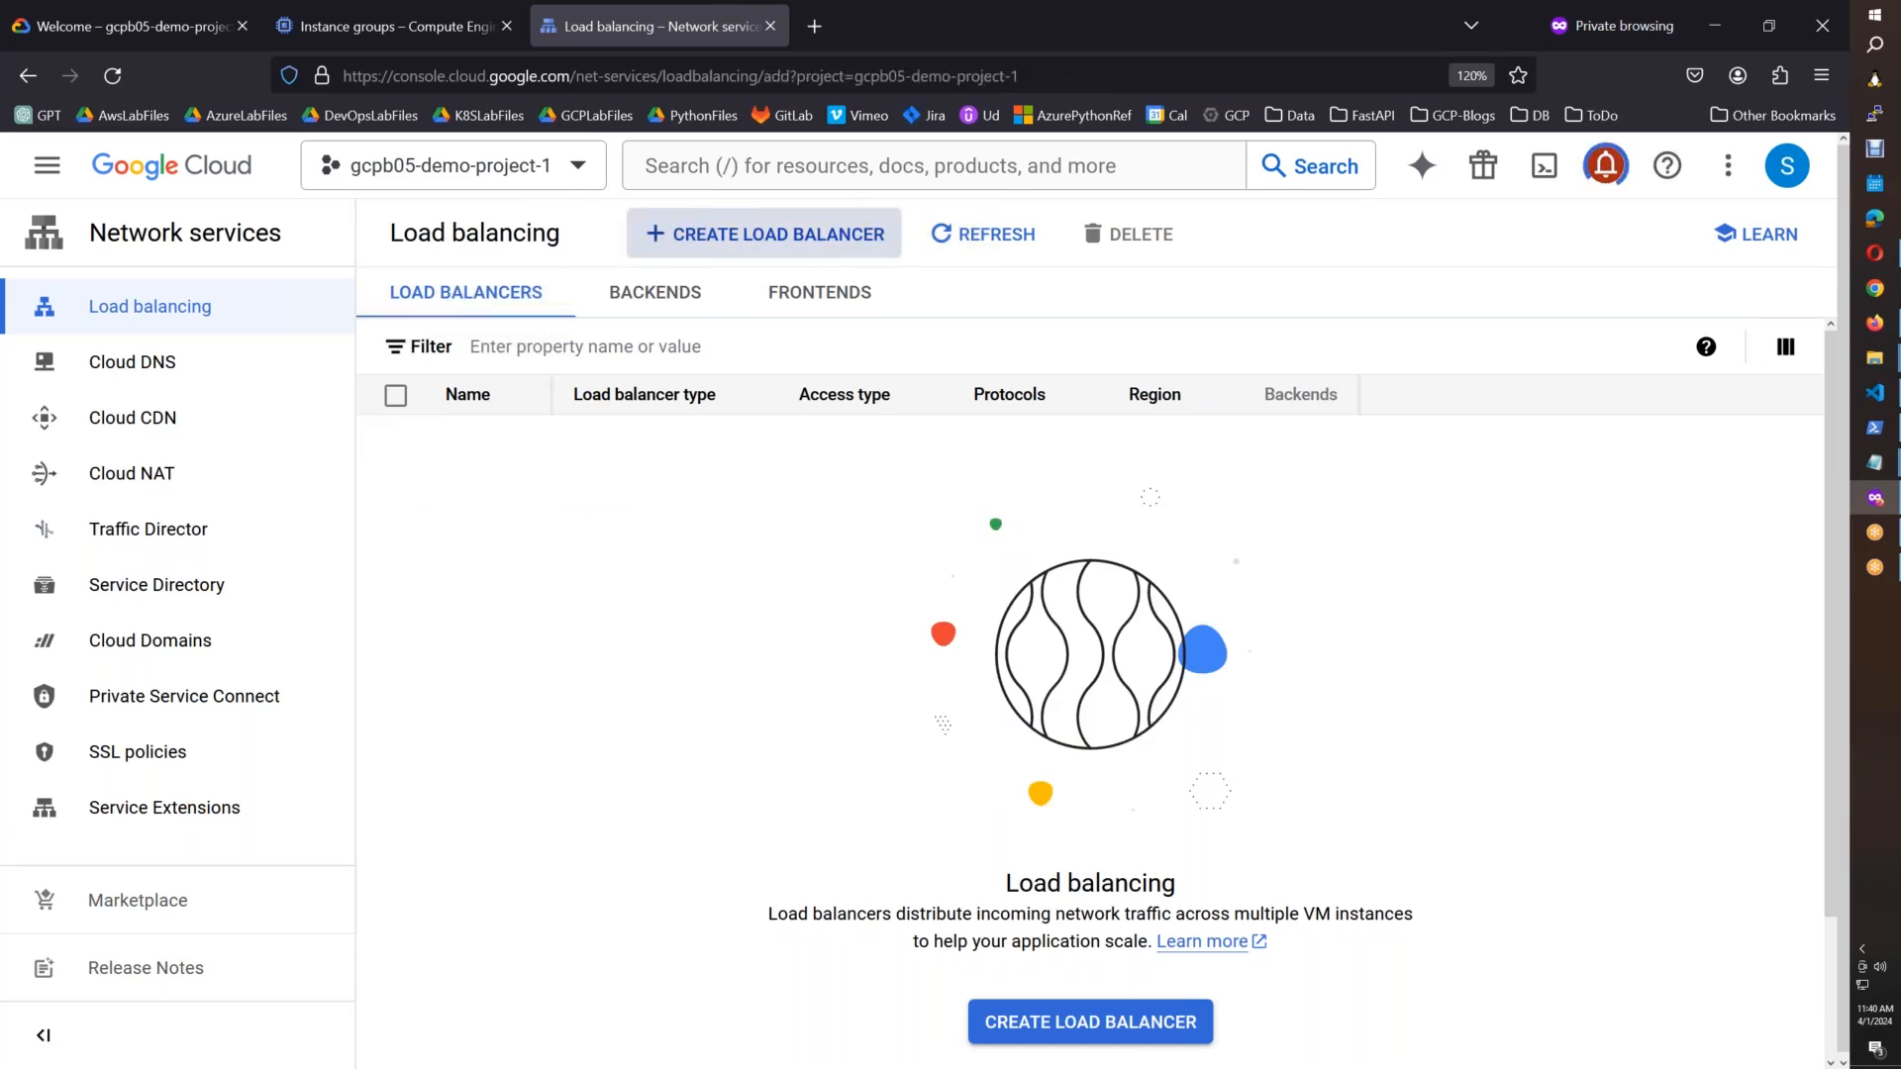
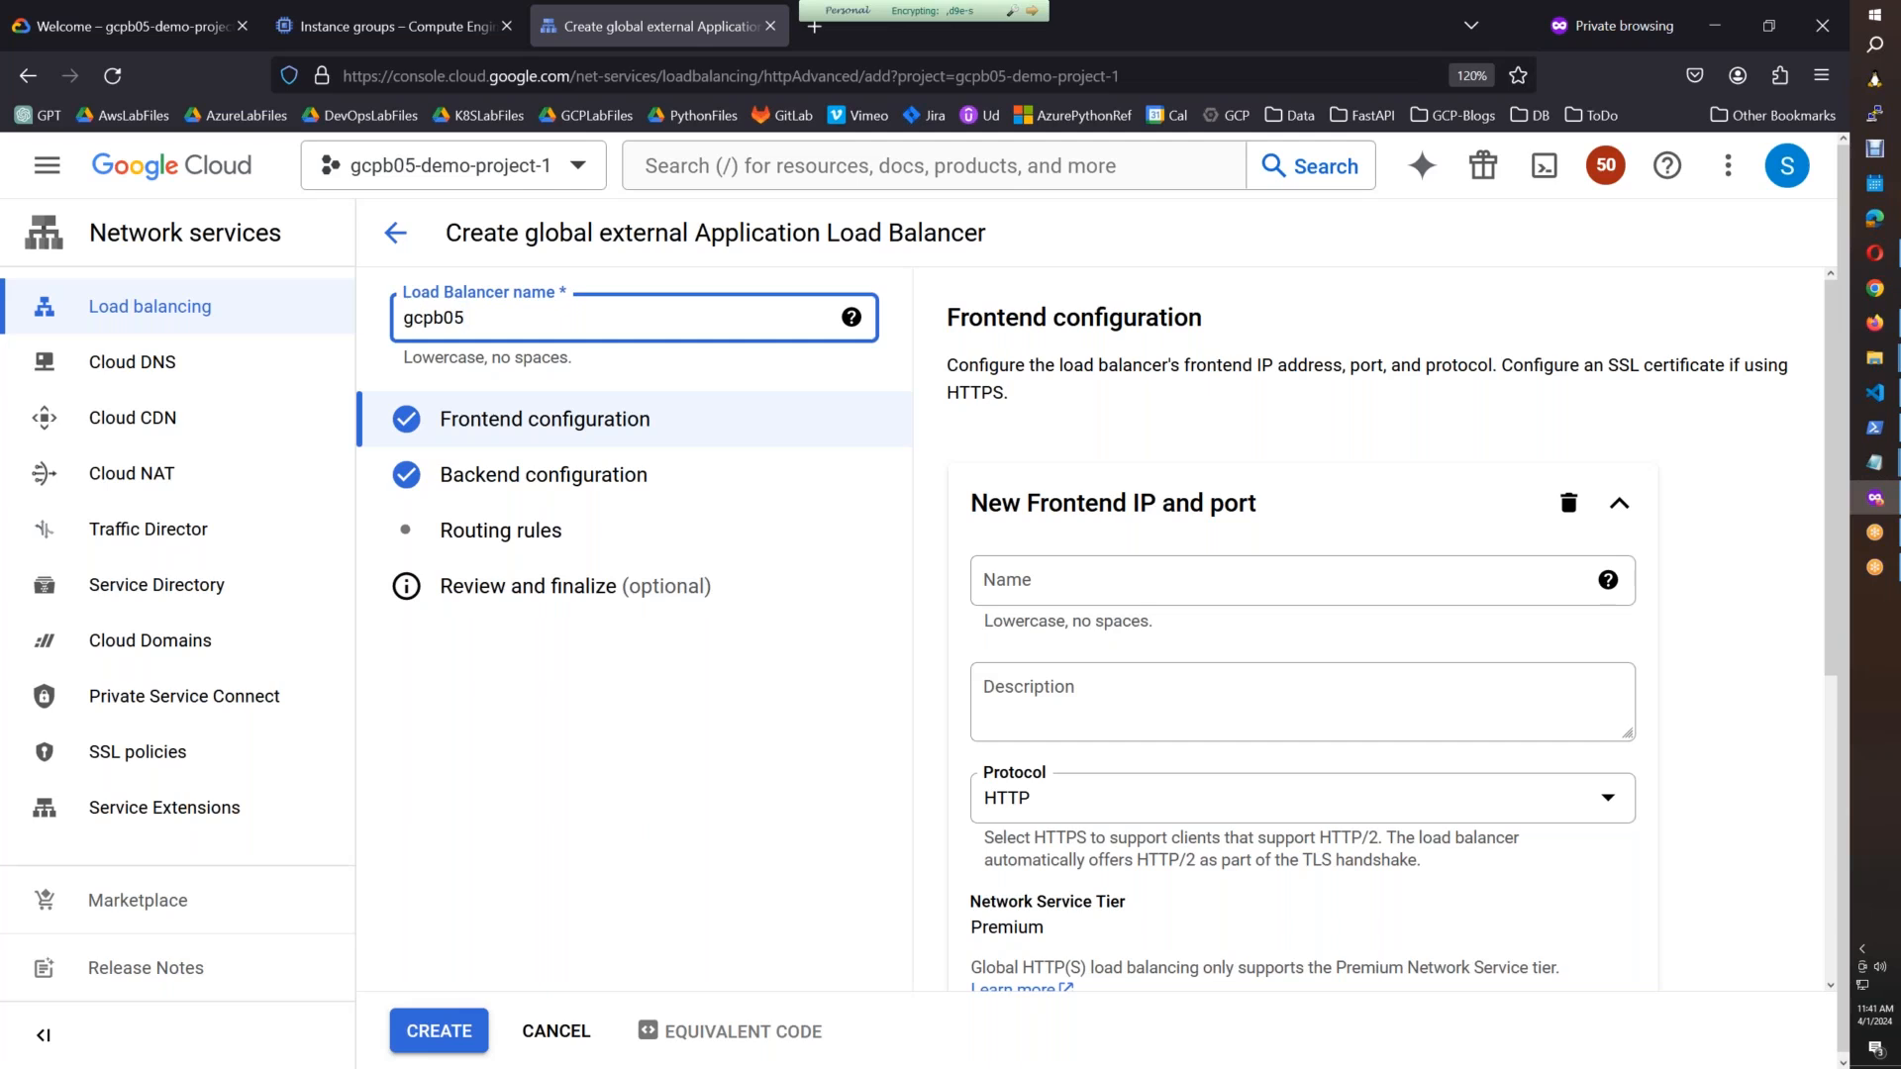
{"action": "type", "text": "app"}
{"action": "type", "text": "lb"}
Step: Name the new frontend gcpb05-global-alb-https, reusing the load balancer's name as the prefix
{"action": "left_click", "coordinate": [1089, 584]}
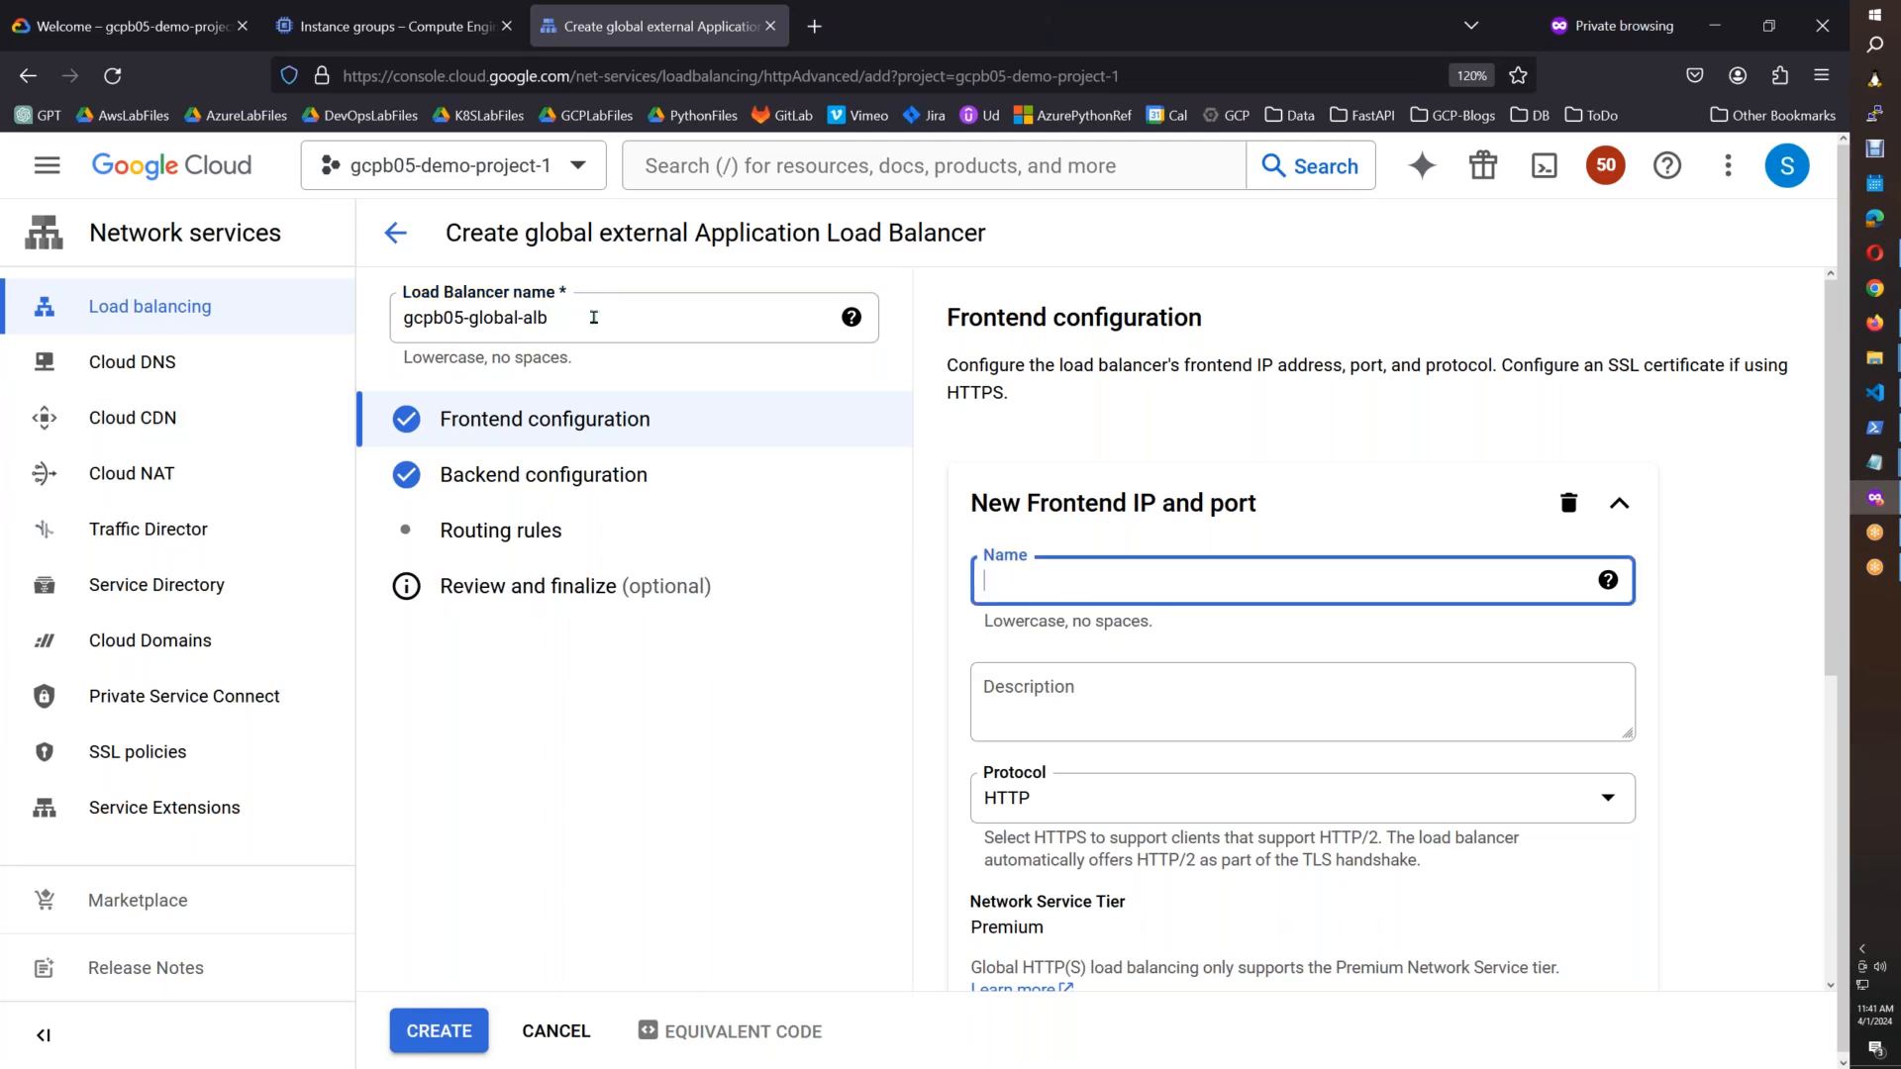
{"action": "left_click_drag", "start_coordinate": [594, 318], "coordinate": [398, 322]}
{"action": "key", "text": "ctrl+c"}
{"action": "left_click", "coordinate": [1058, 572]}
{"action": "key", "text": "ctrl+v"}
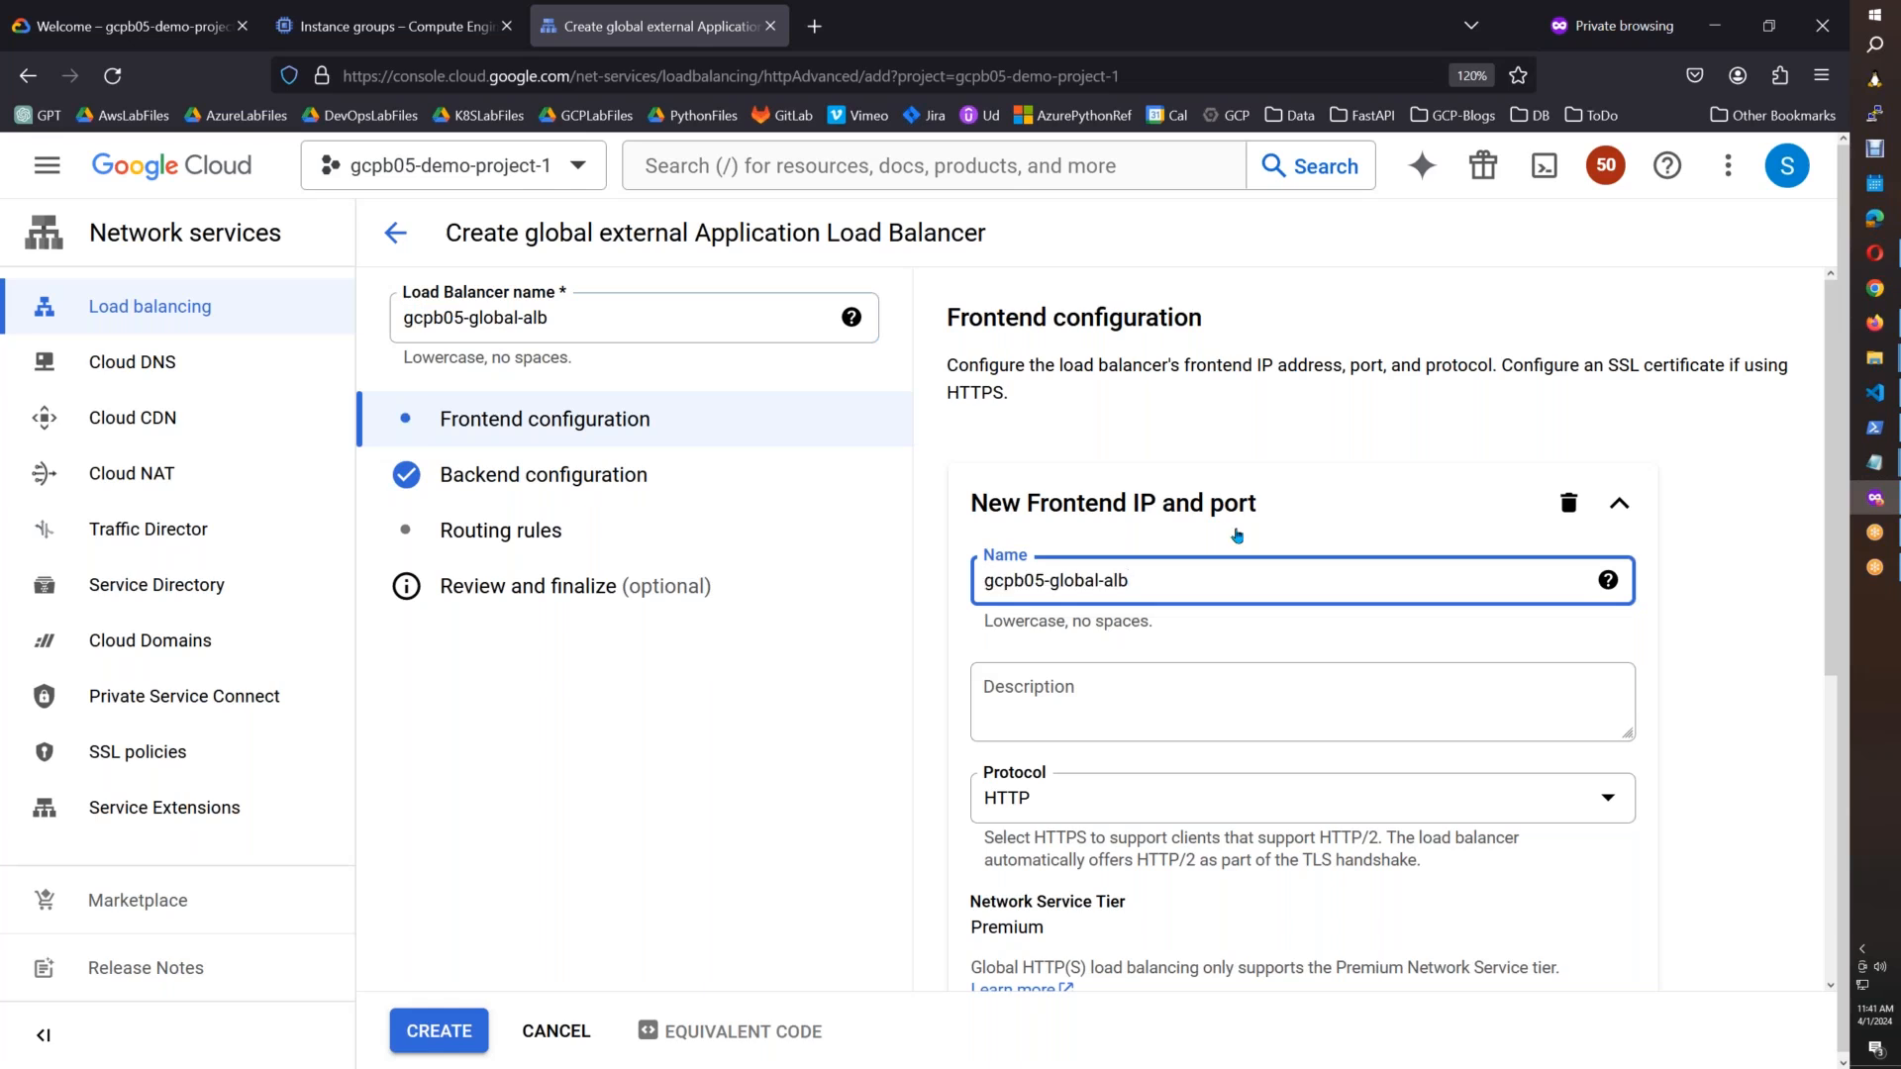
{"action": "type", "text": "-https"}
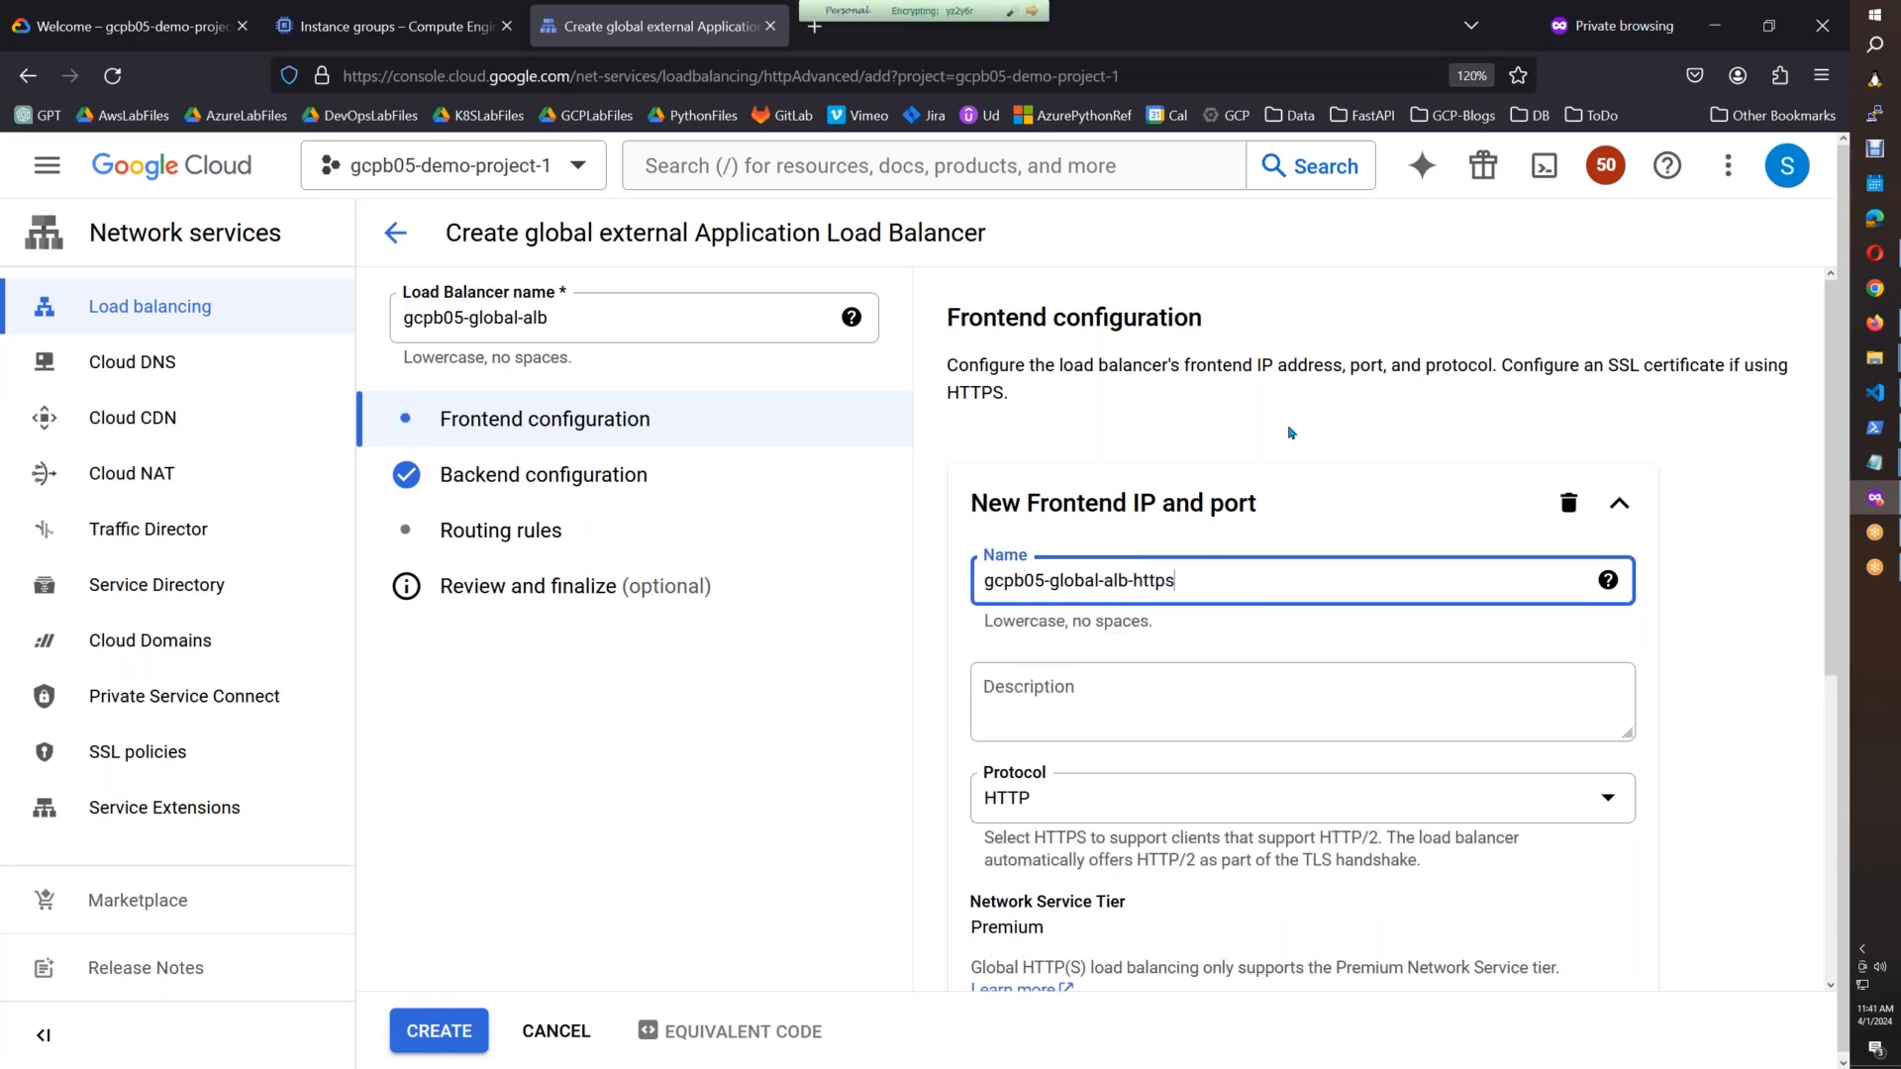
Step: Set the frontend protocol to HTTPS (includes HTTP/2 and HTTP/3), assign the wc-gcpb05-xyz certificate, and finish the frontend
{"action": "left_click", "coordinate": [1148, 808]}
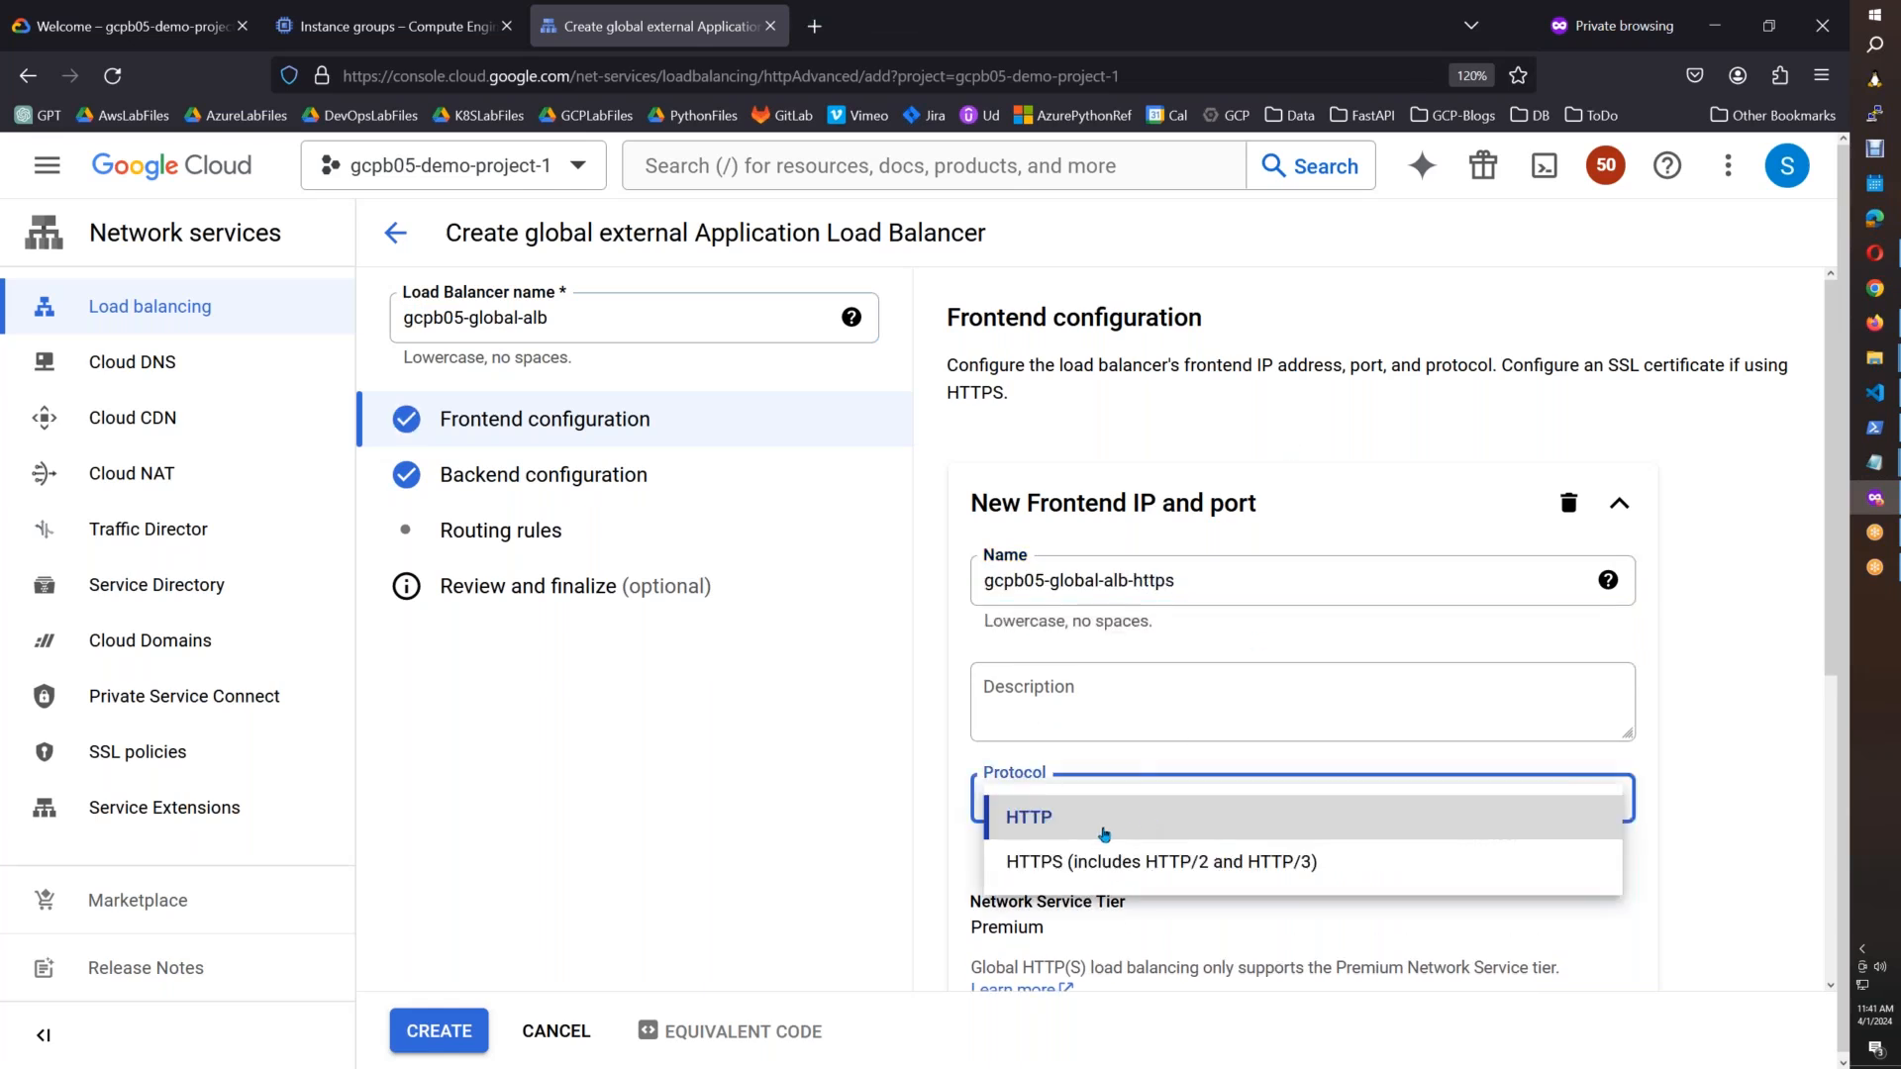
{"action": "left_click", "coordinate": [1076, 860]}
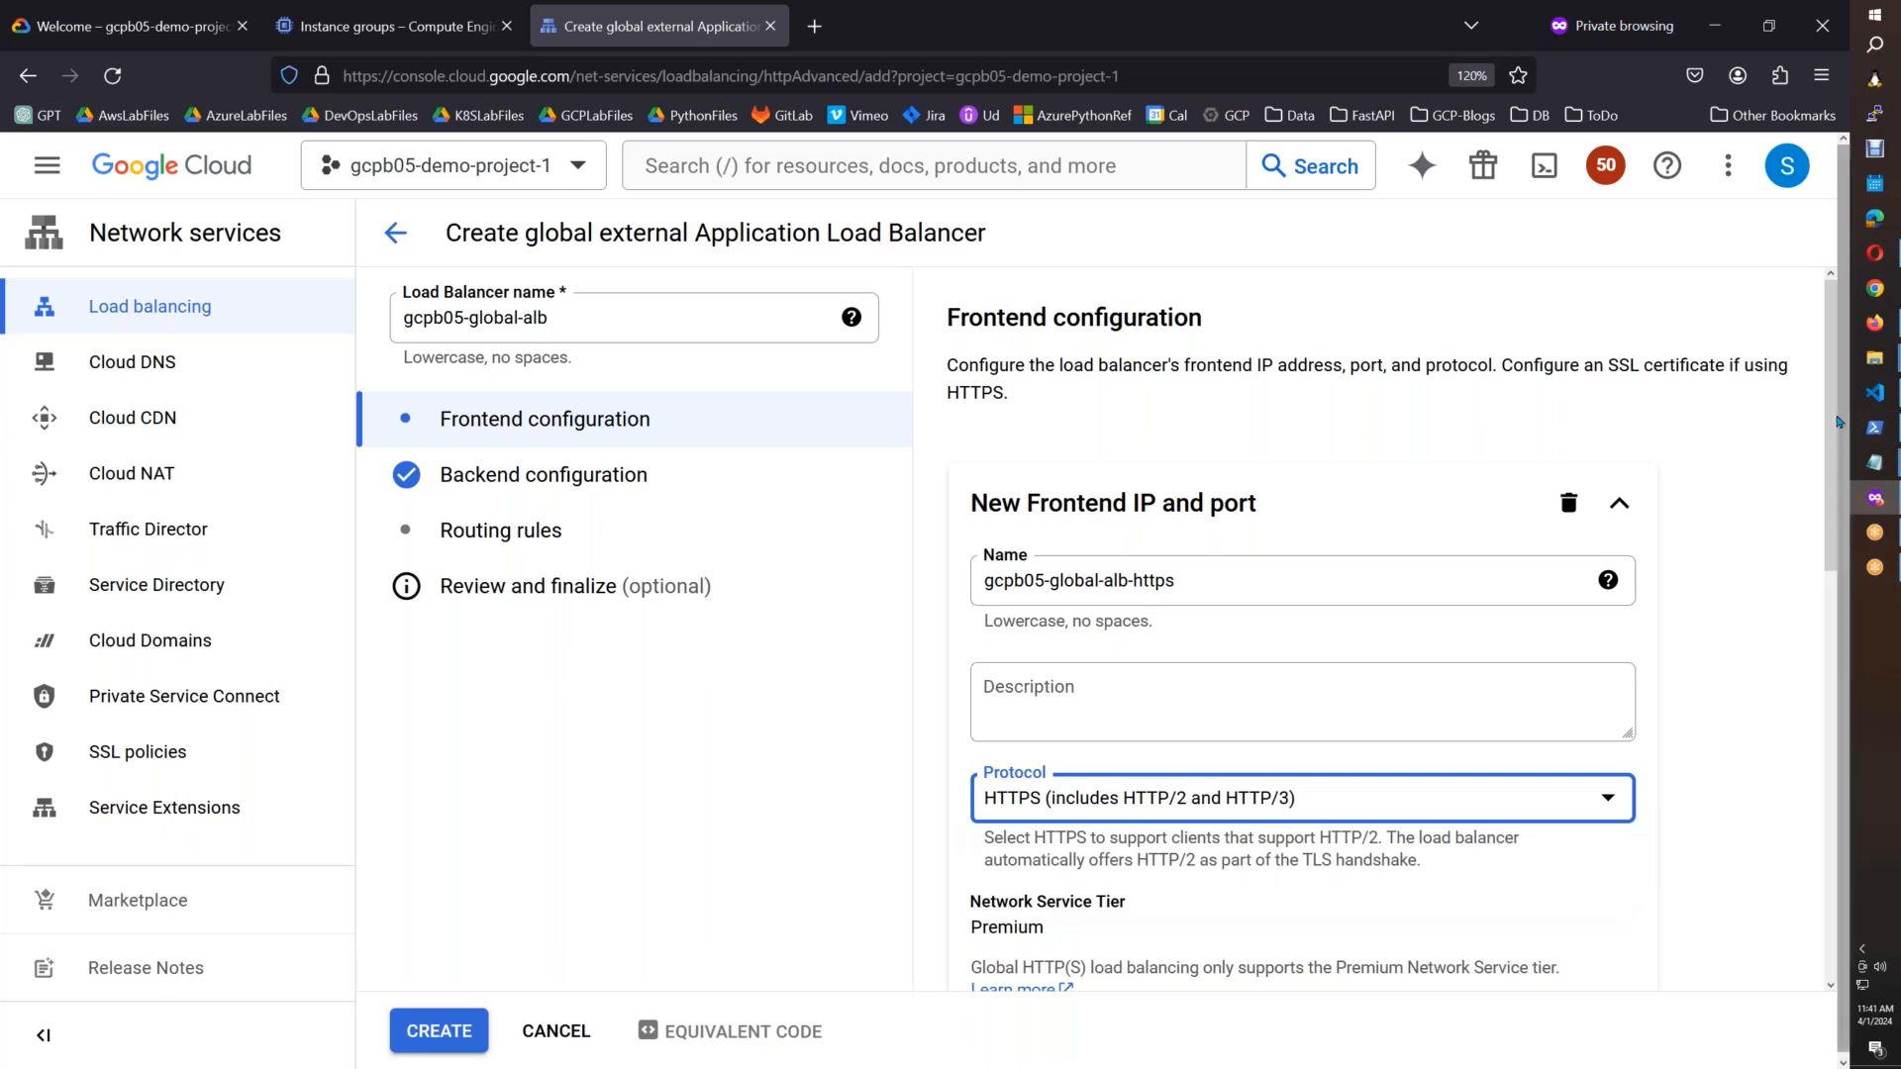
{"action": "left_click_drag", "start_coordinate": [1834, 453], "coordinate": [1835, 674]}
{"action": "left_click", "coordinate": [1166, 755]}
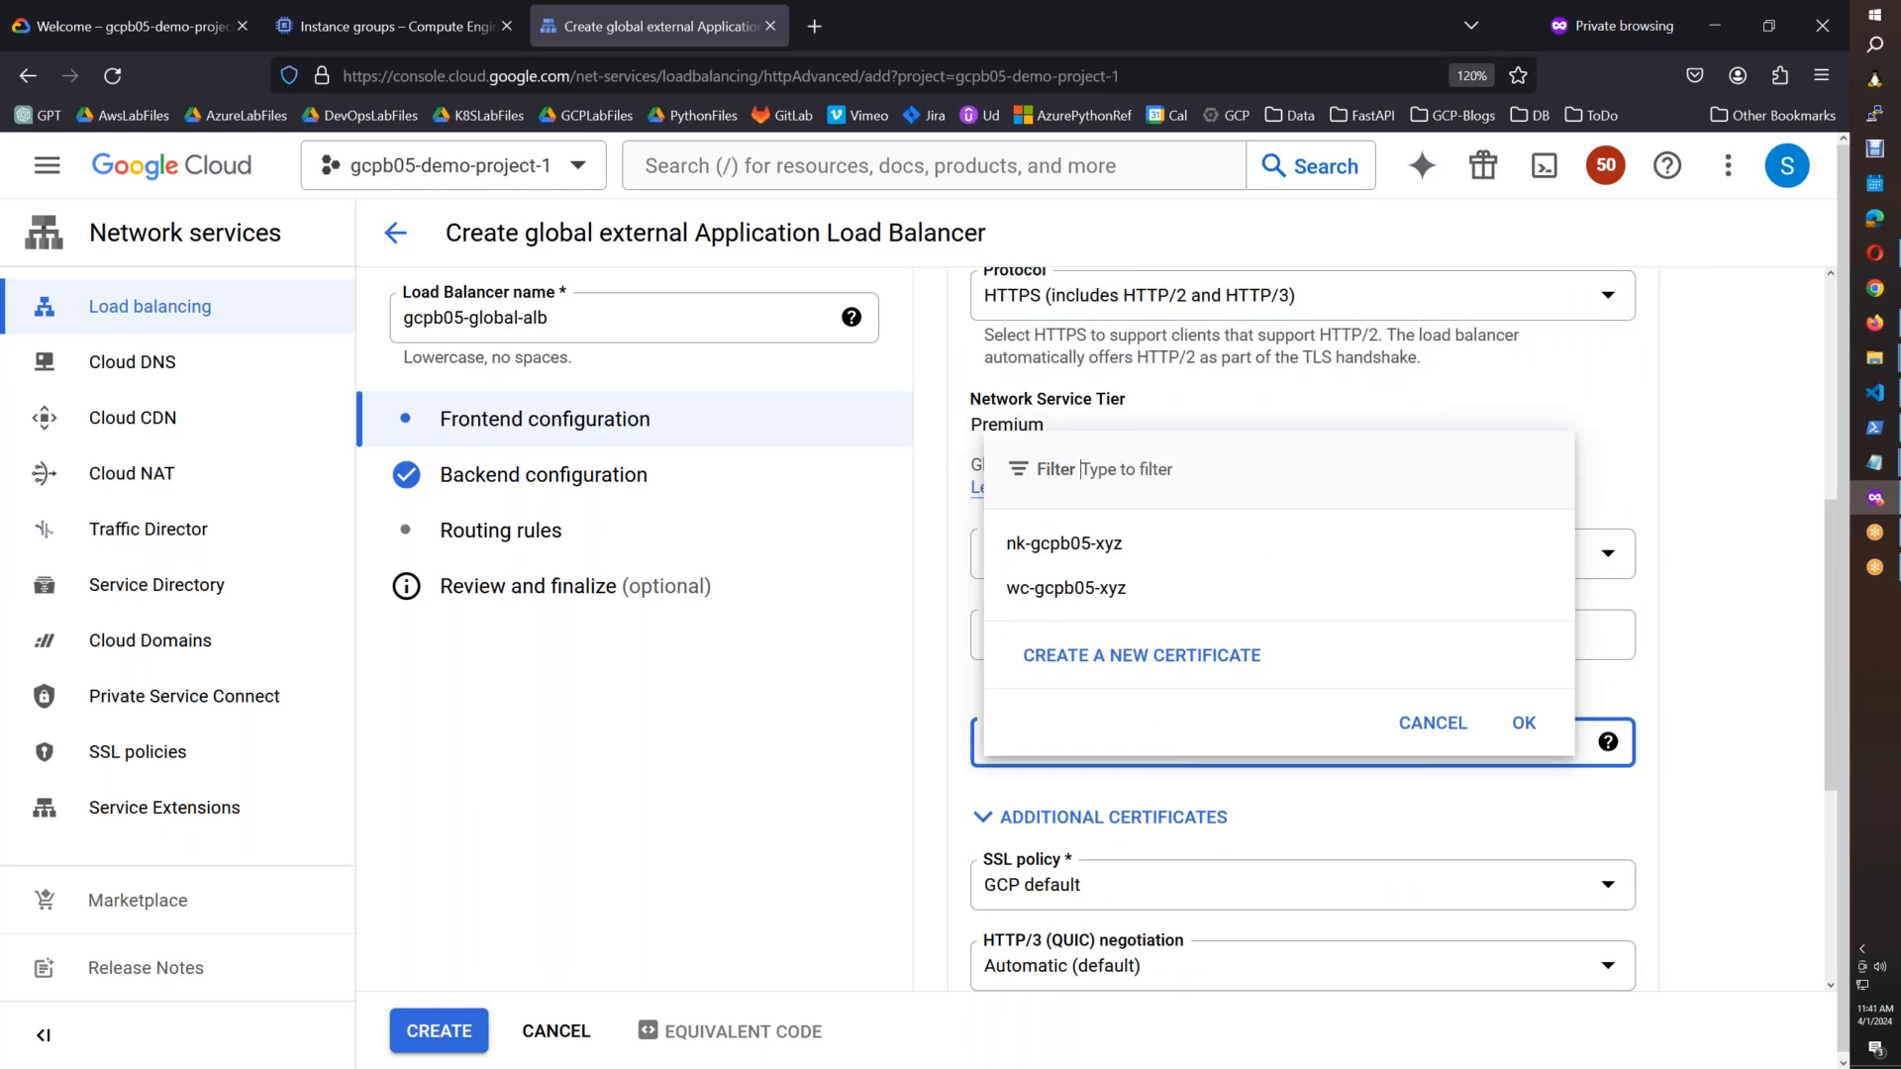
{"action": "left_click", "coordinate": [1120, 591]}
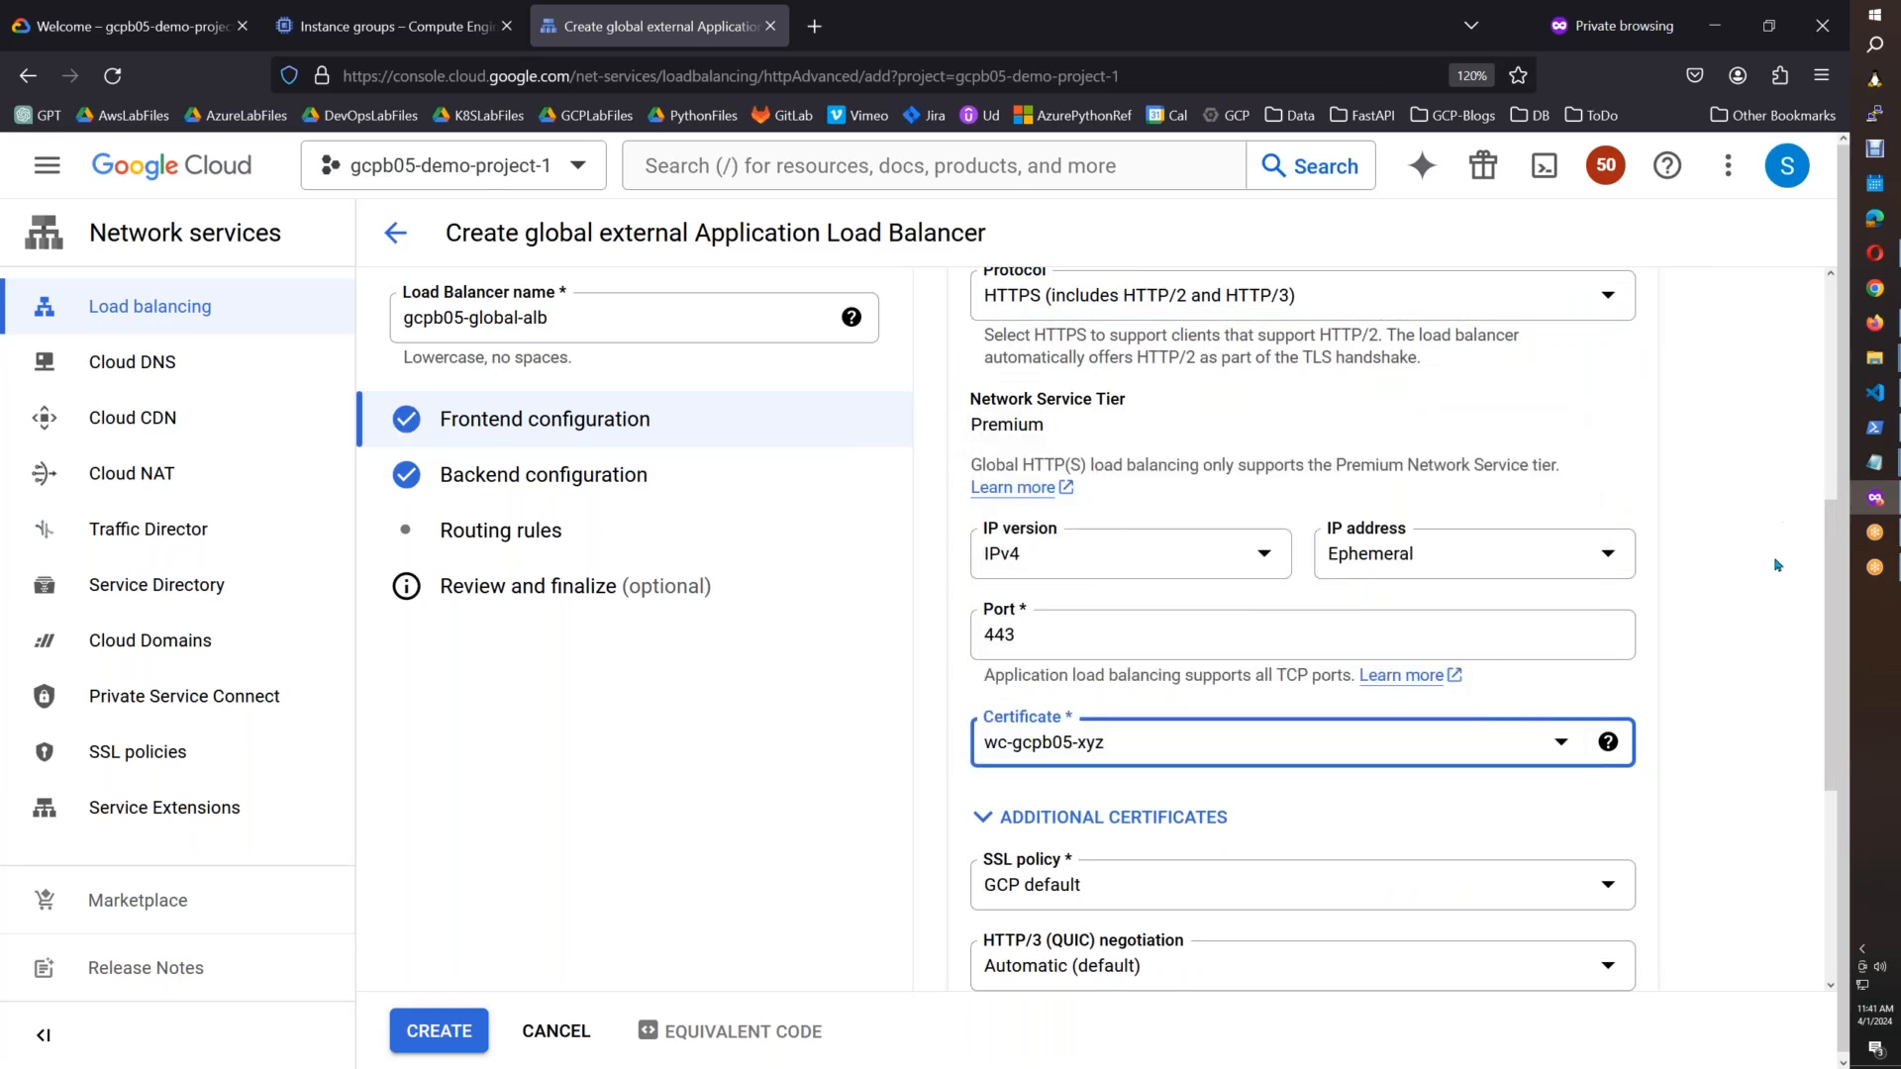
{"action": "left_click_drag", "start_coordinate": [1829, 564], "coordinate": [1820, 790]}
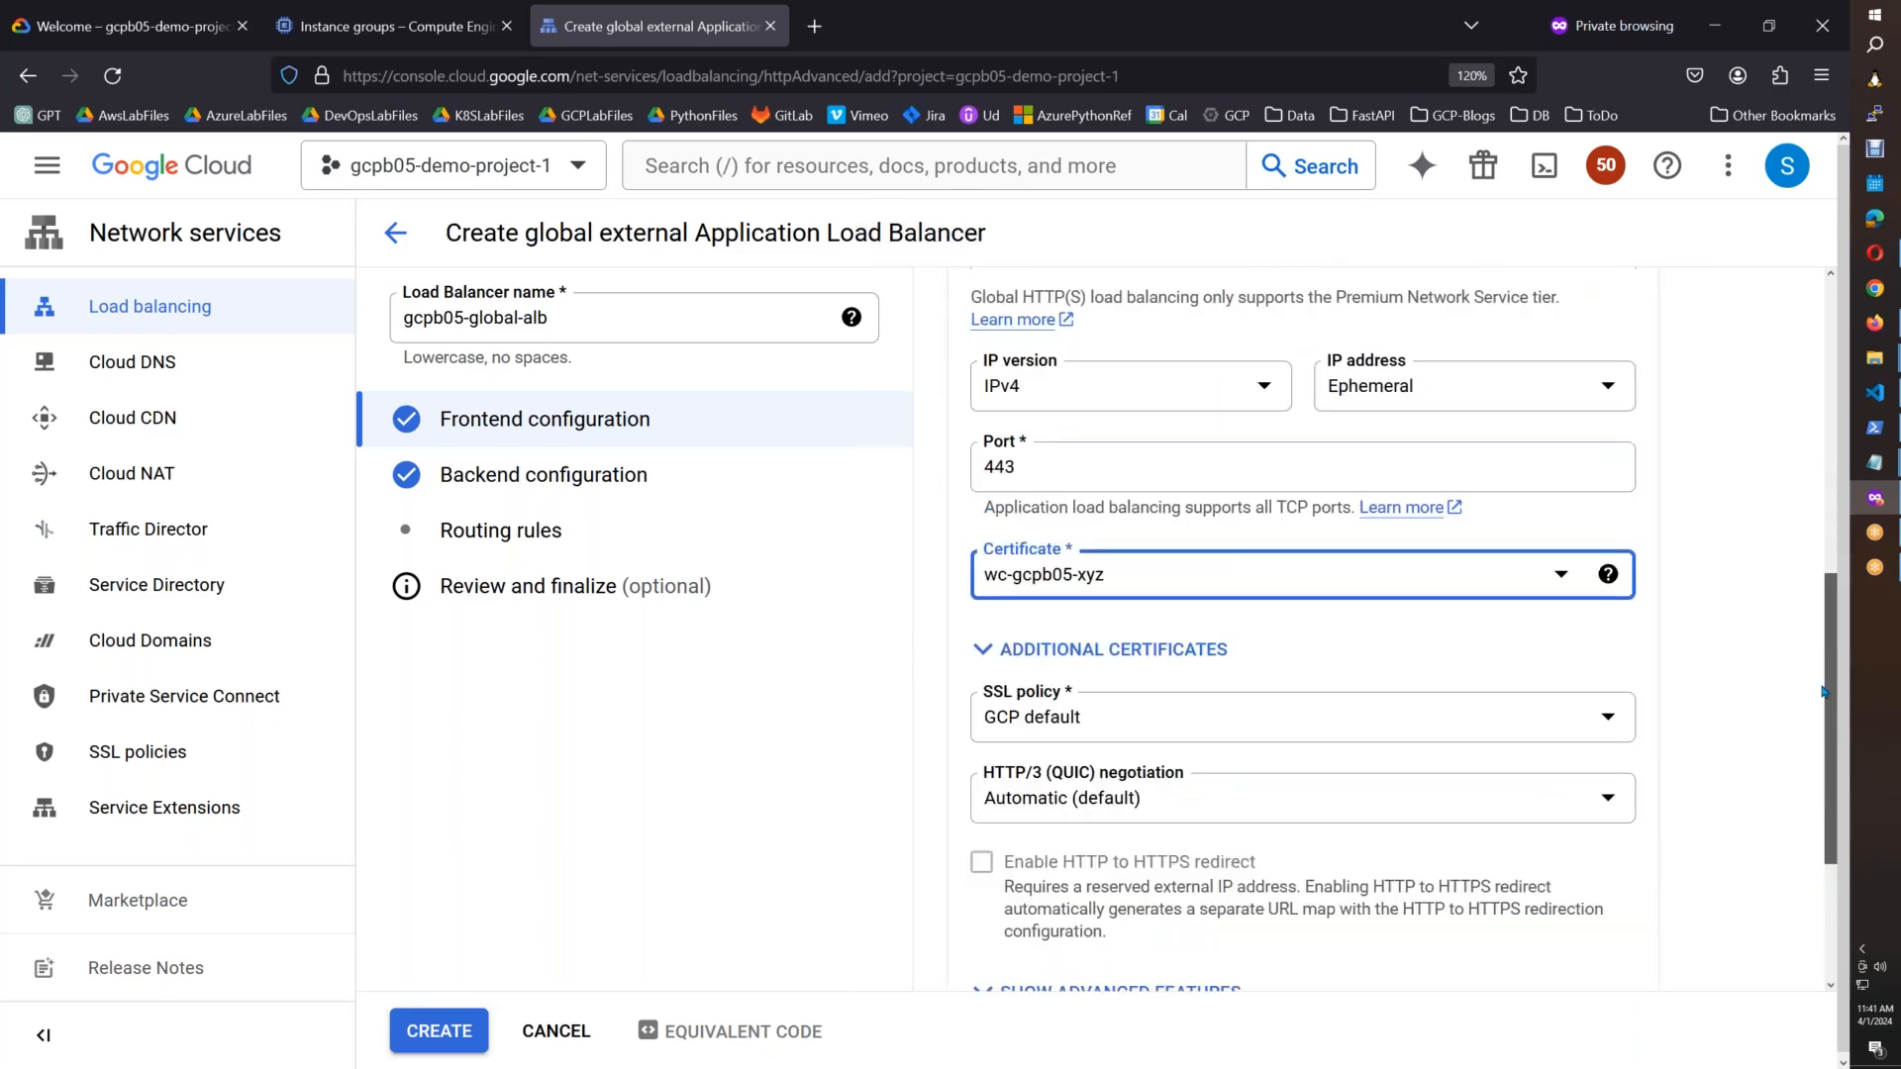
{"action": "left_click", "coordinate": [1594, 822]}
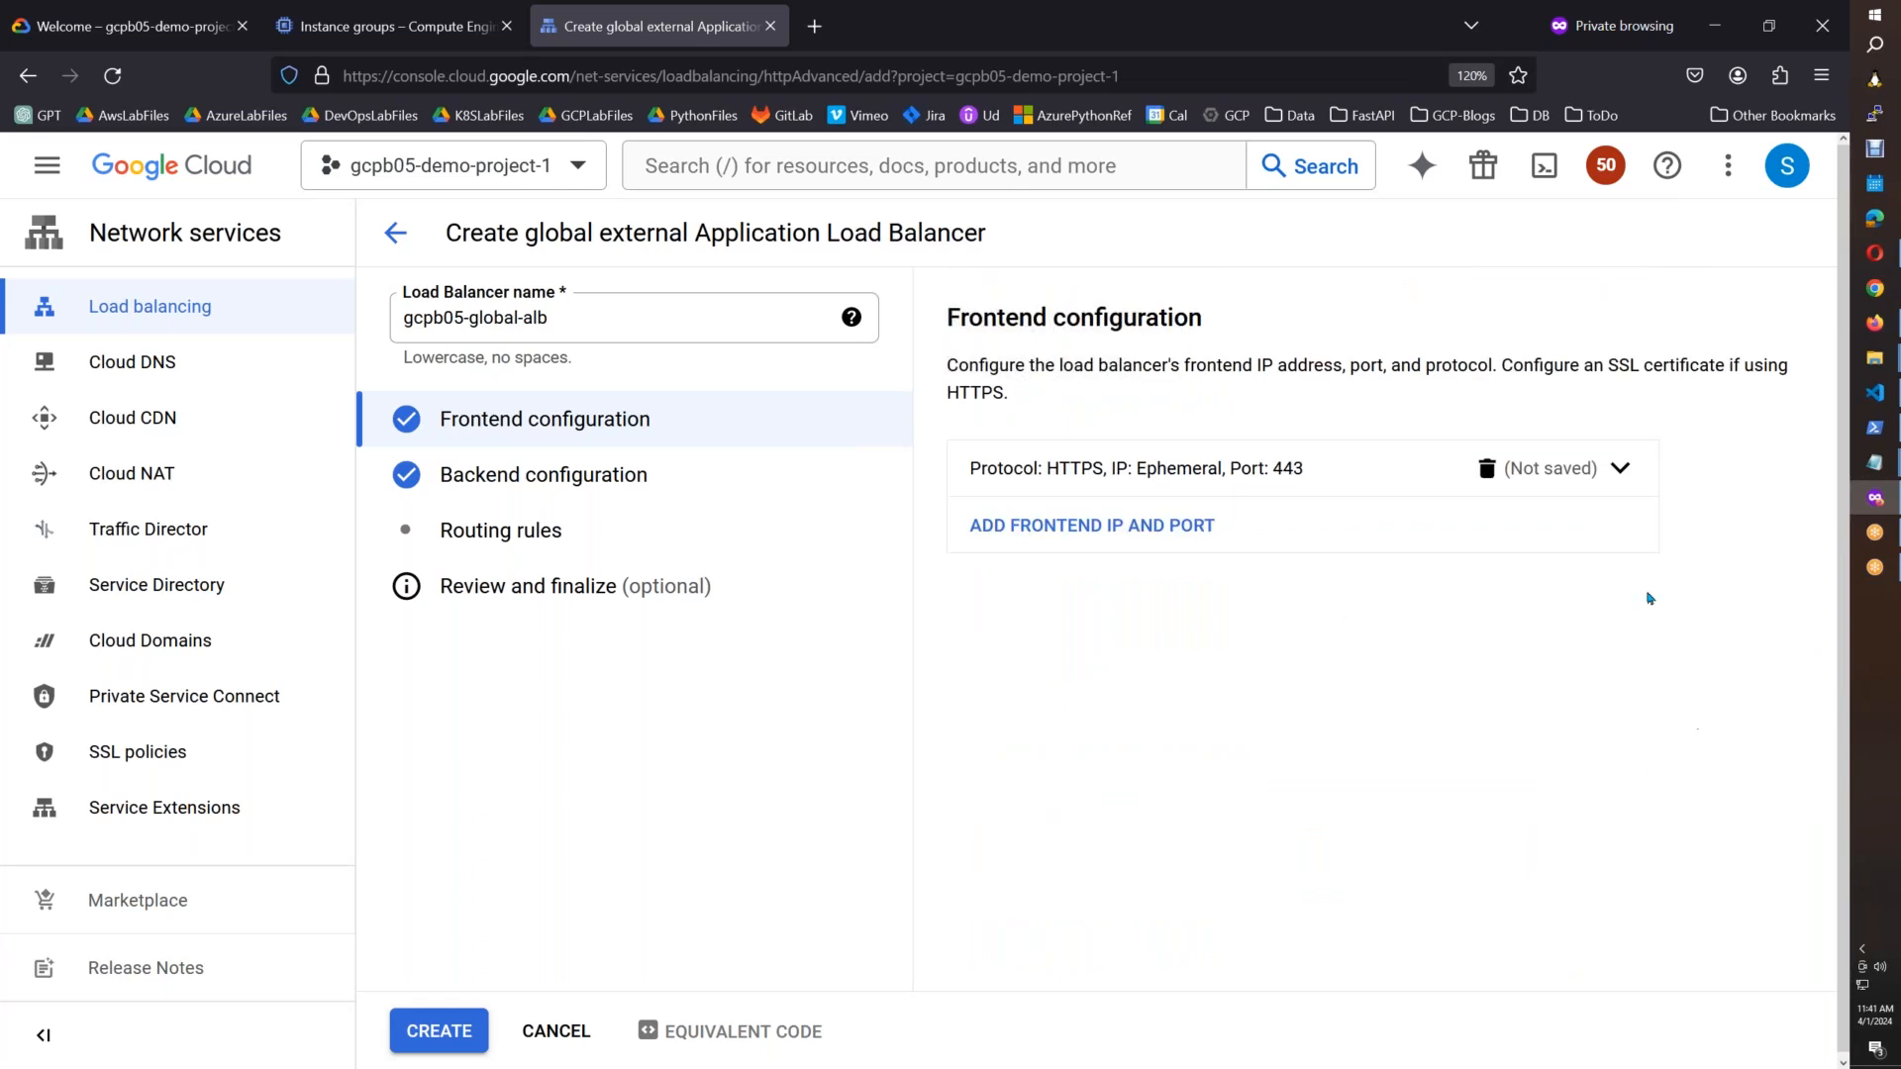
Step: Start a second frontend IP and port entry and discard it
{"action": "left_click", "coordinate": [1088, 528]}
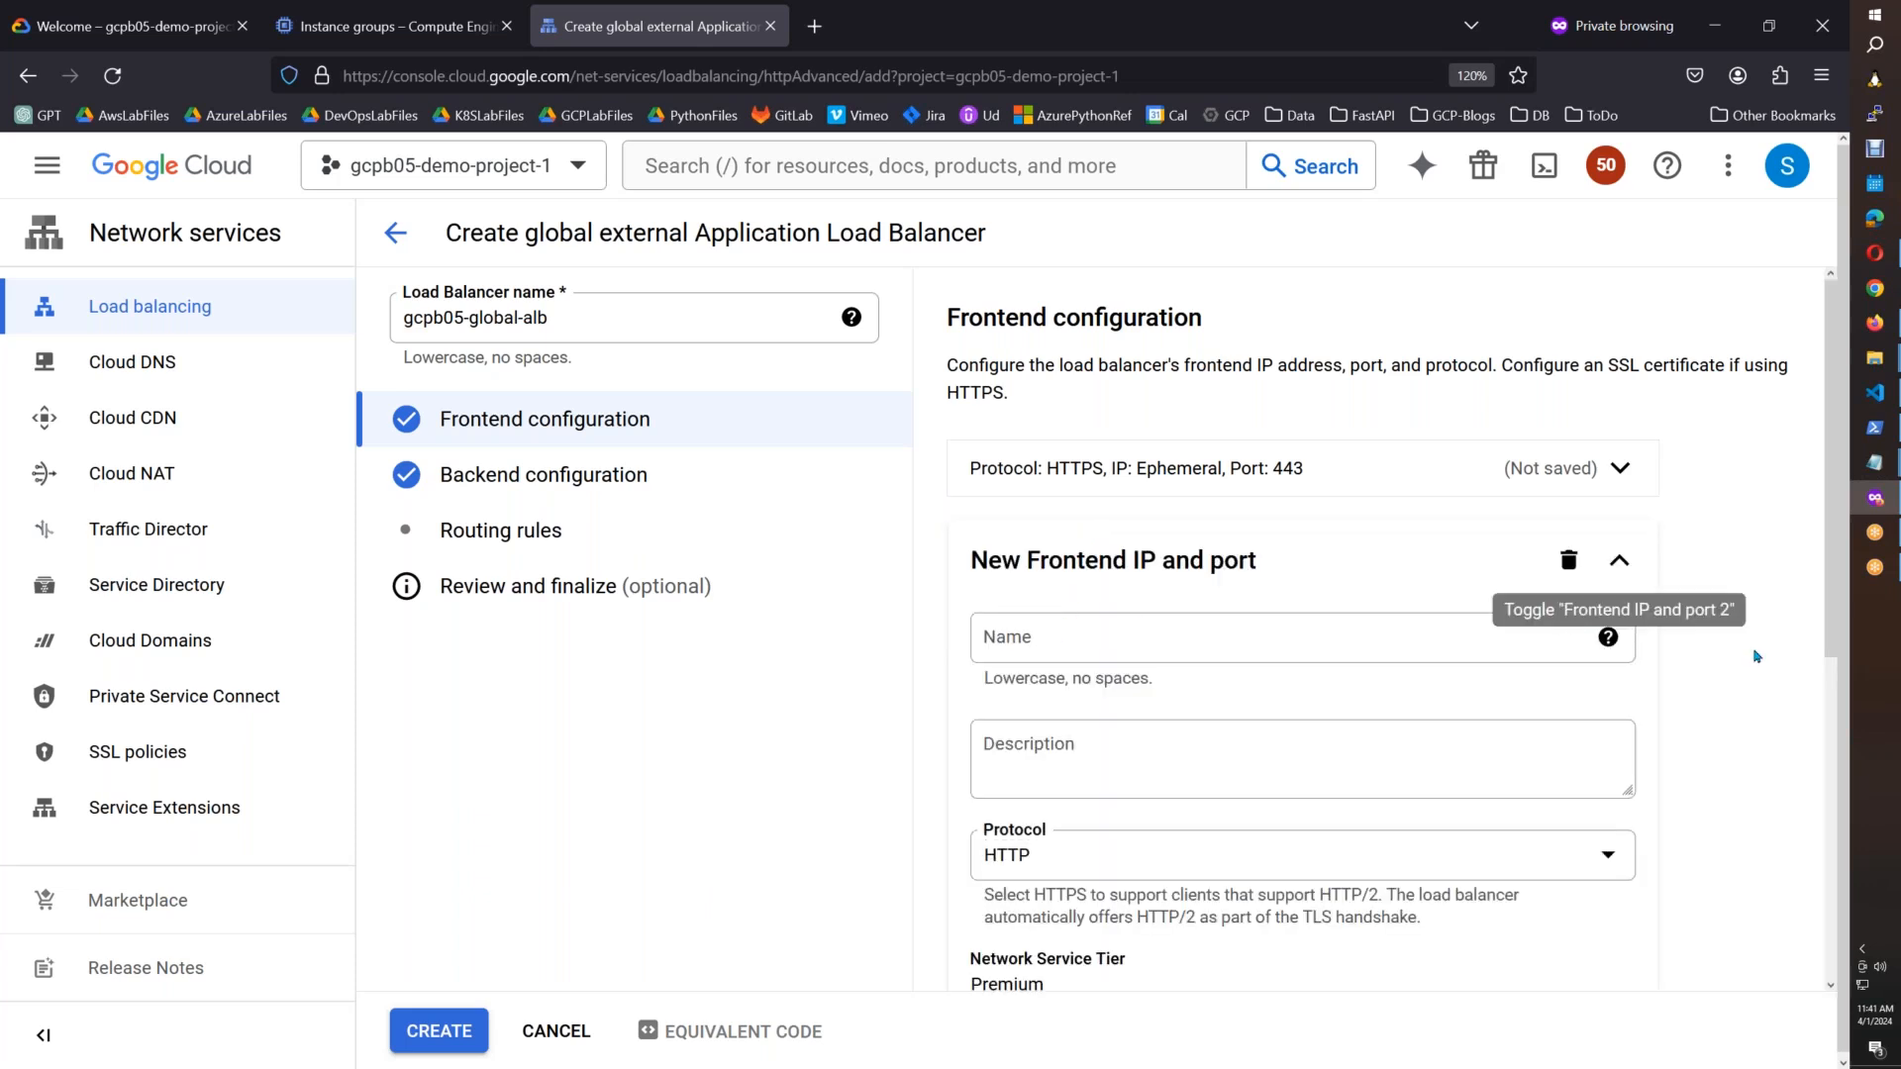
{"action": "left_click", "coordinate": [1568, 561]}
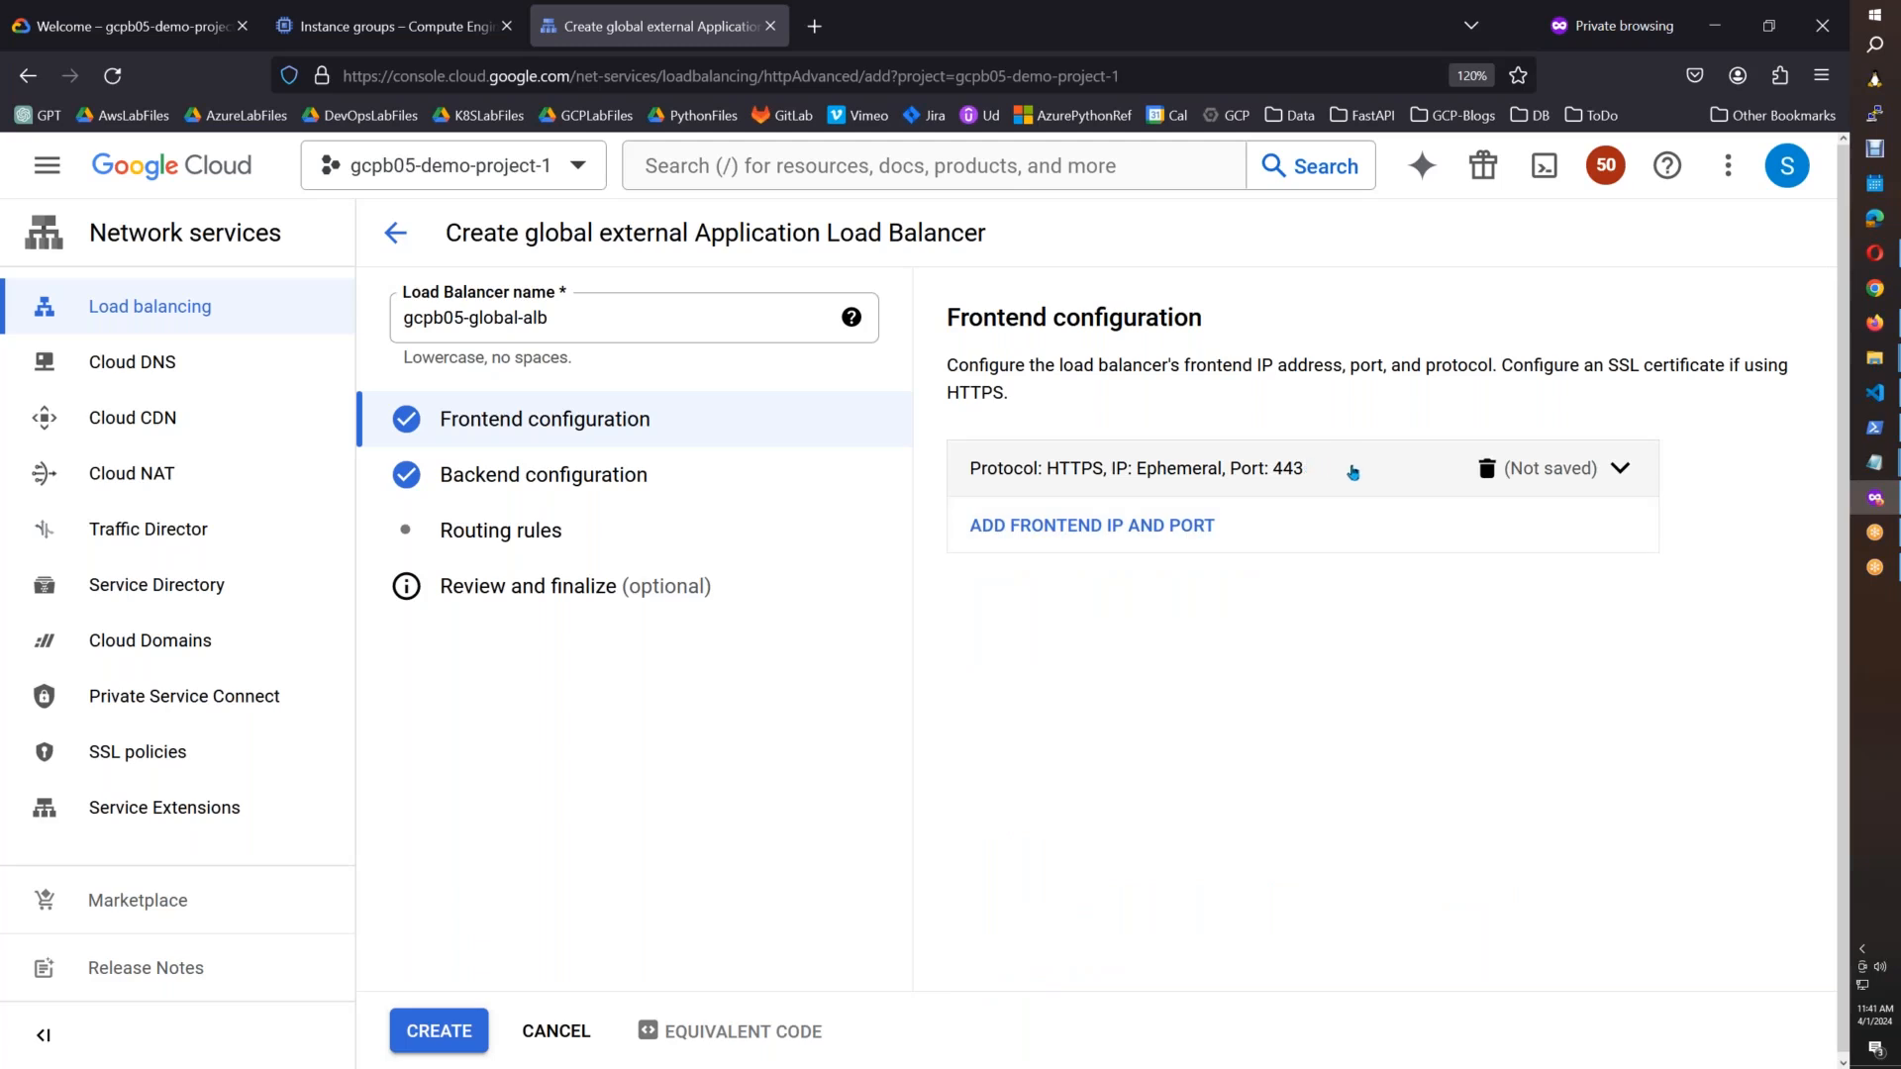
Step: Rename the HTTPS frontend as gcpb05-global-alb-wc-https
{"action": "left_click", "coordinate": [1337, 474]}
{"action": "left_click", "coordinate": [1200, 585]}
{"action": "key", "text": "Left"}
{"action": "key", "text": "Left"}
{"action": "key", "text": "Left"}
{"action": "key", "text": "Left"}
{"action": "key", "text": "Left"}
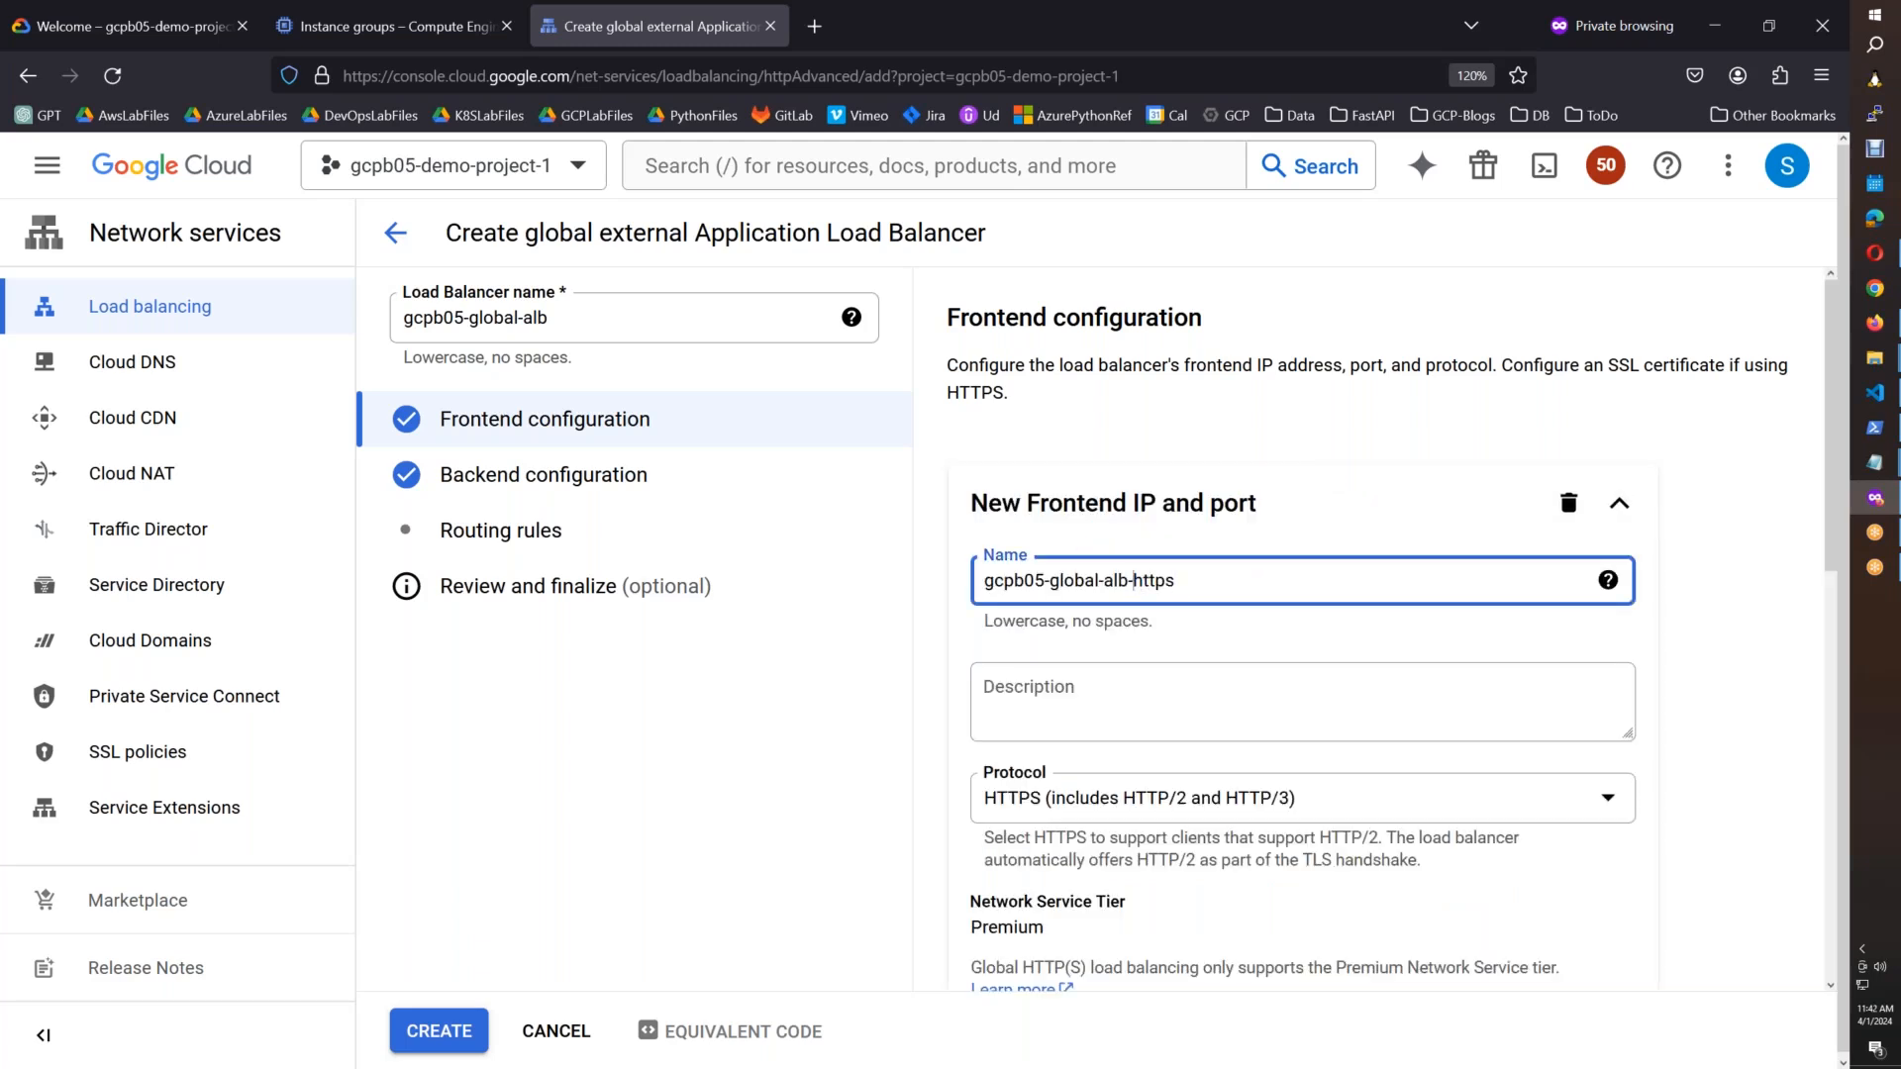
{"action": "type", "text": "wc-"}
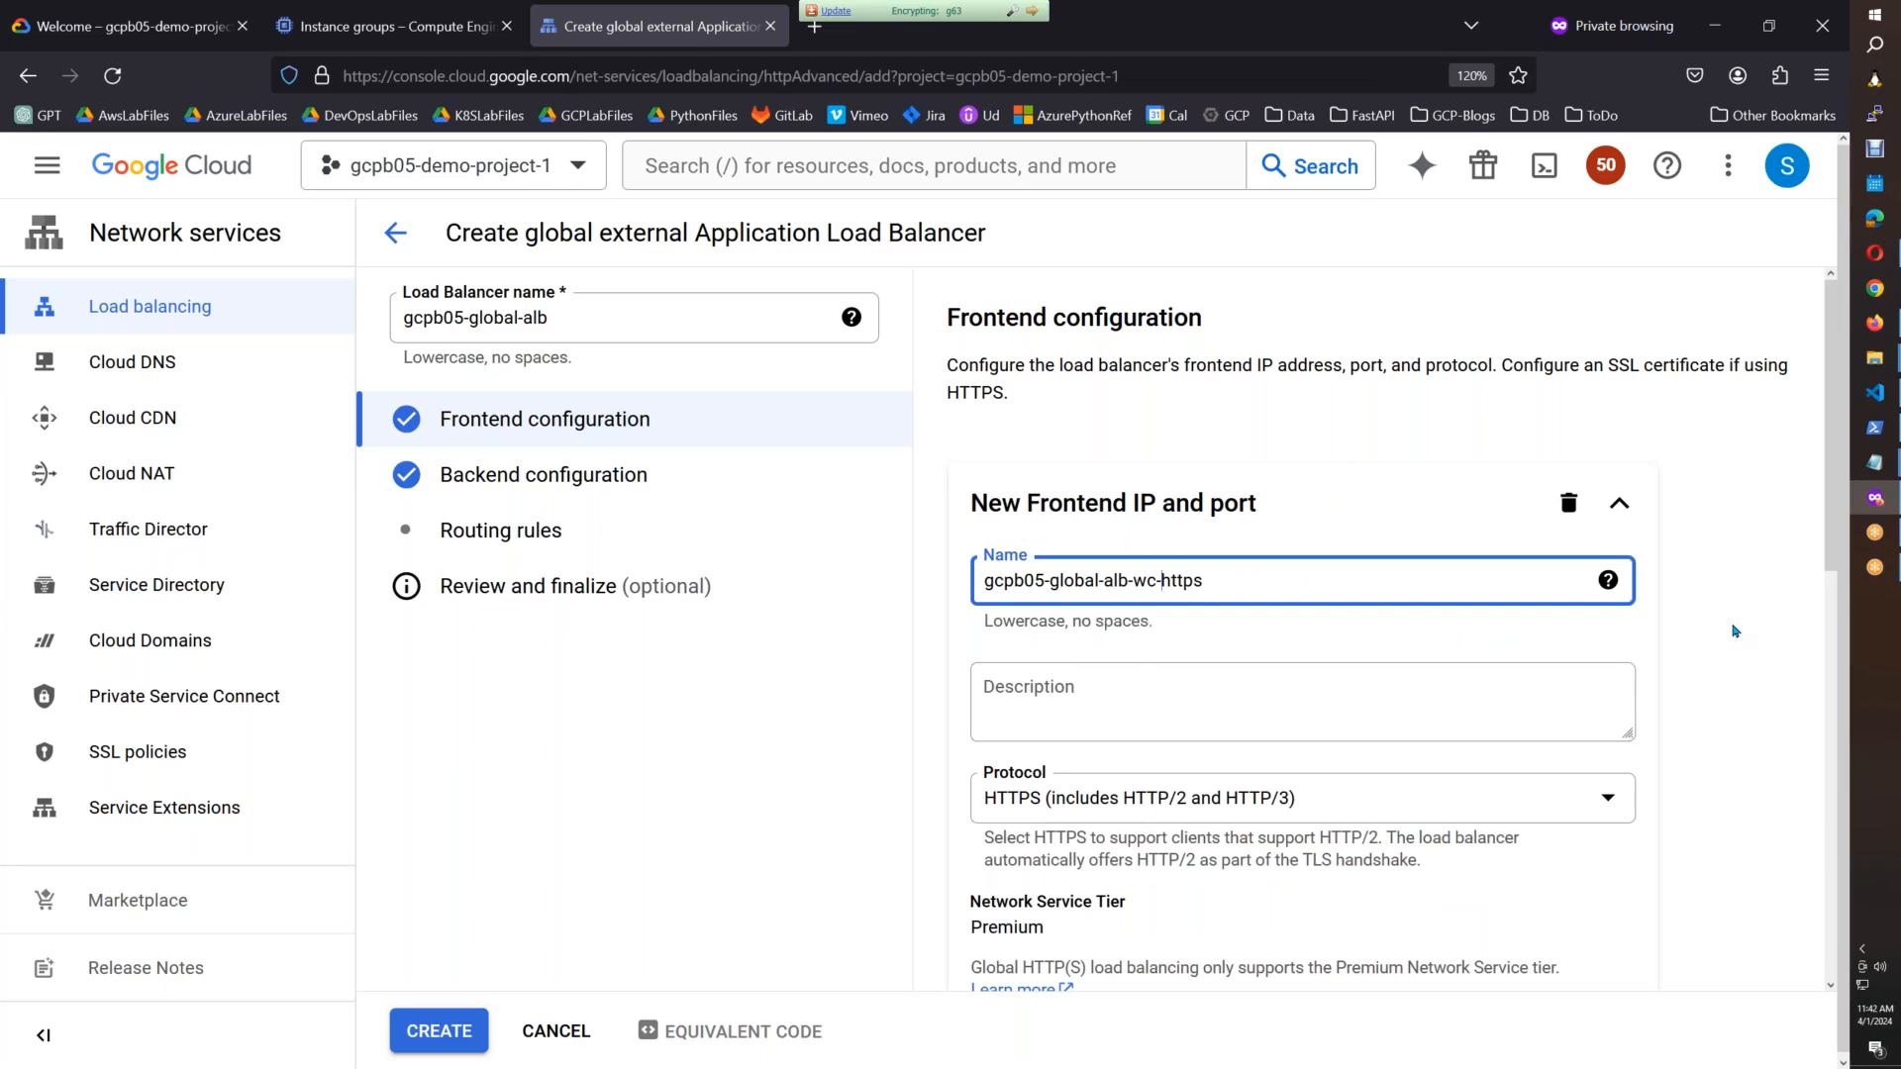
{"action": "left_click", "coordinate": [1735, 631]}
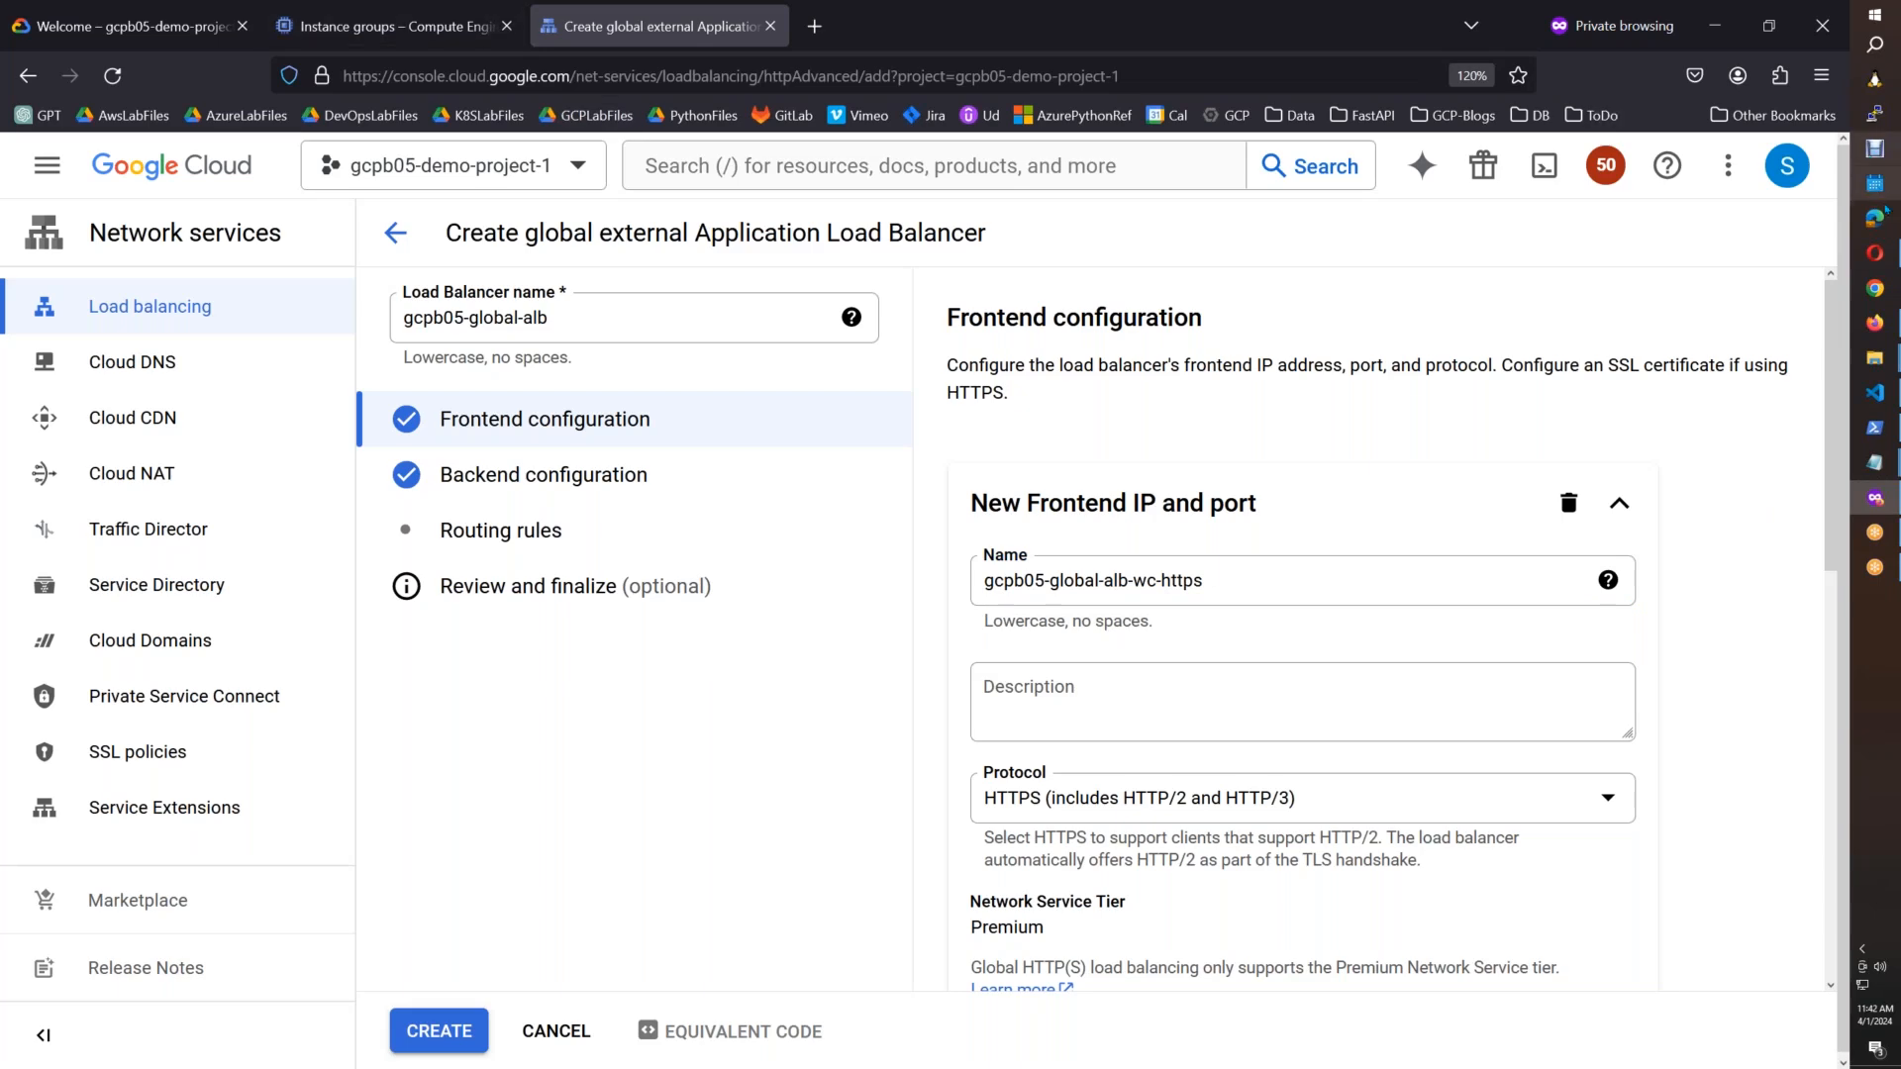
Step: Switch to the LoadBalancers folder in Google Drive and create a blank shared Google Docs document there
{"action": "left_click", "coordinate": [1874, 323]}
{"action": "left_click", "coordinate": [396, 27]}
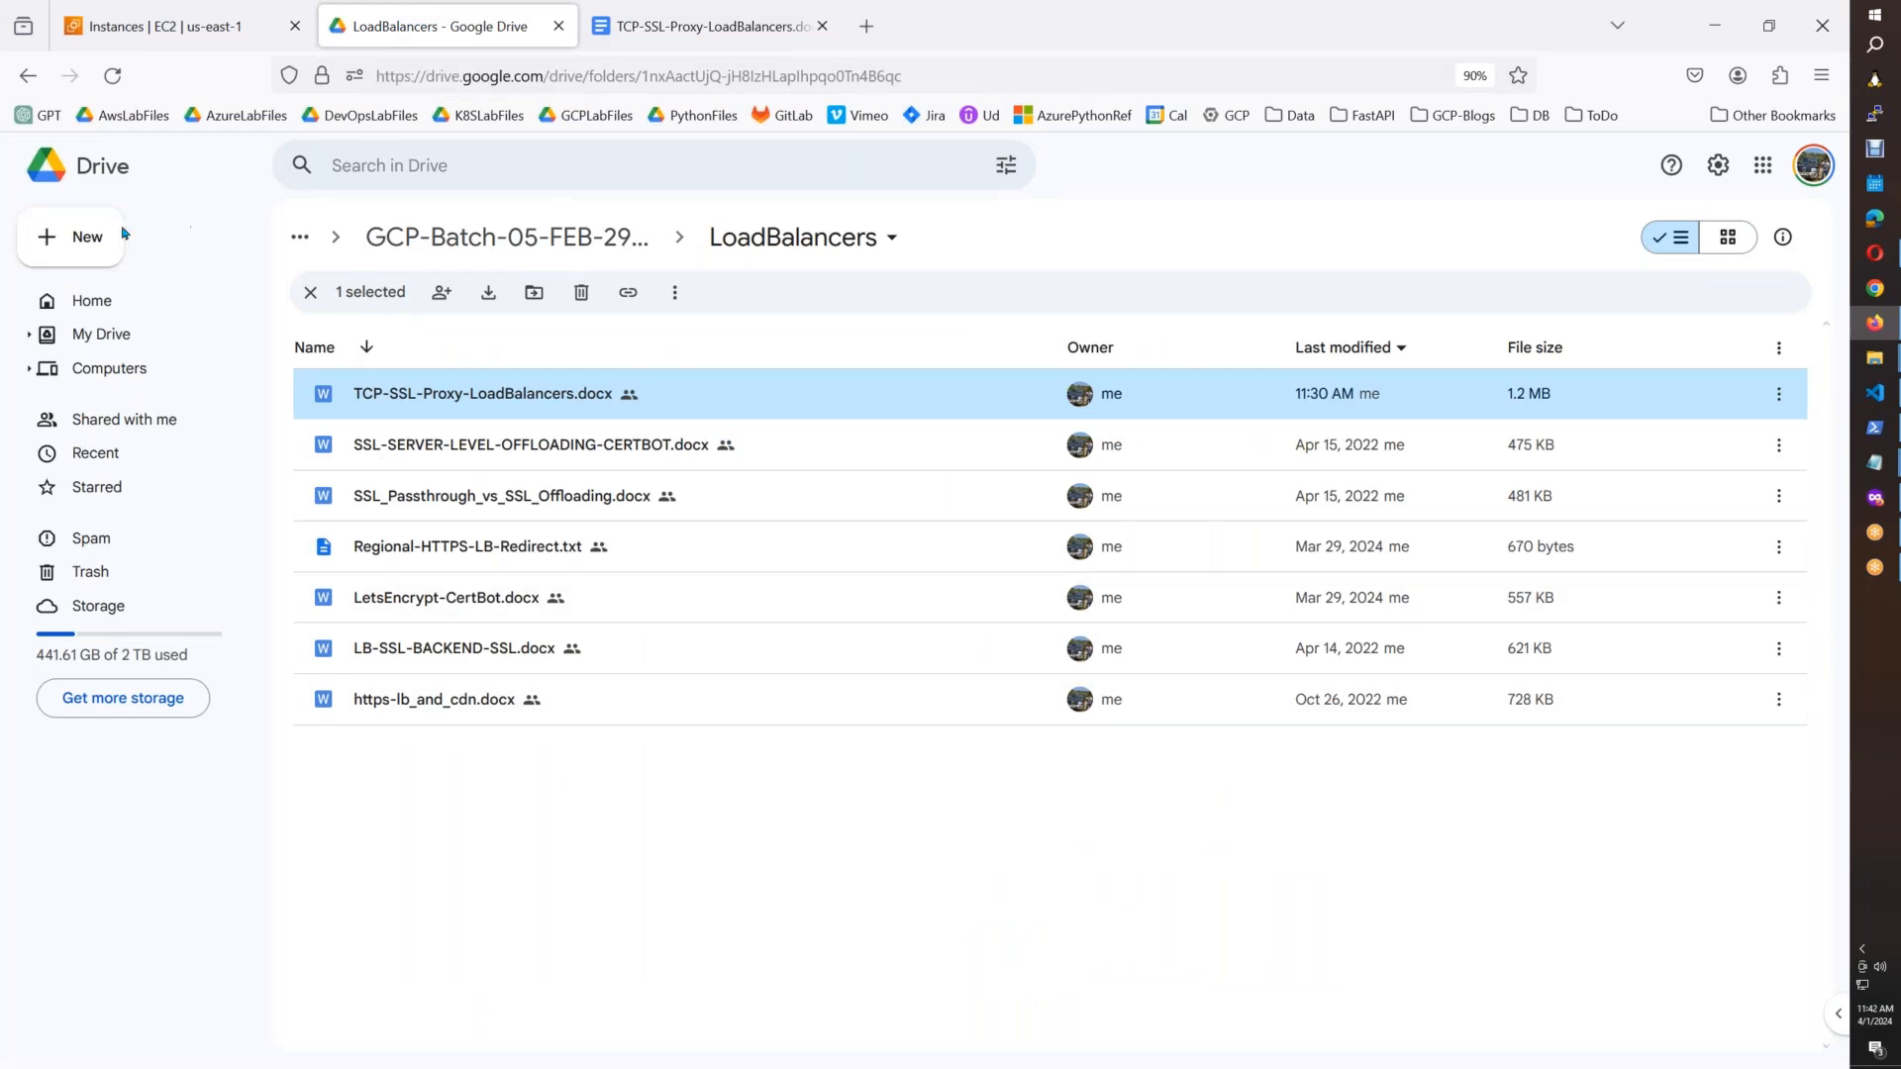
{"action": "left_click", "coordinate": [89, 243]}
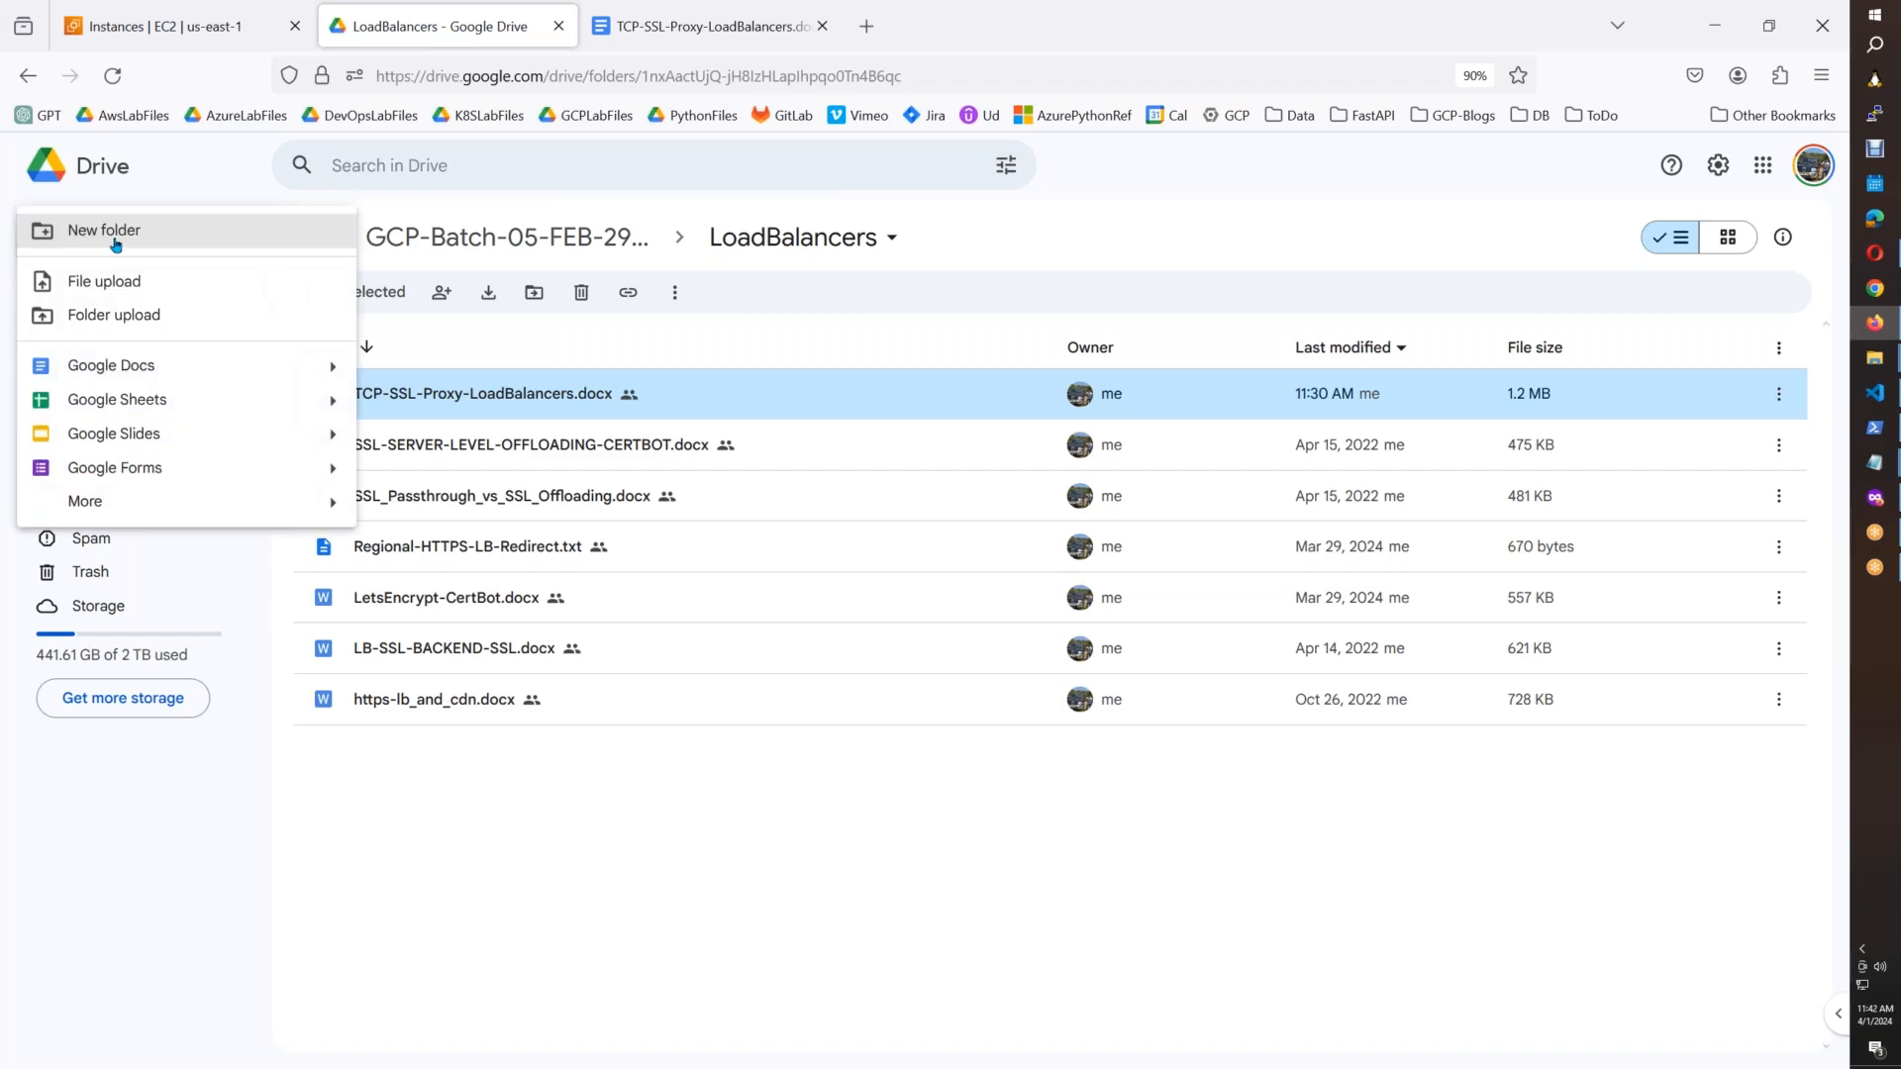
{"action": "left_click", "coordinate": [128, 379]}
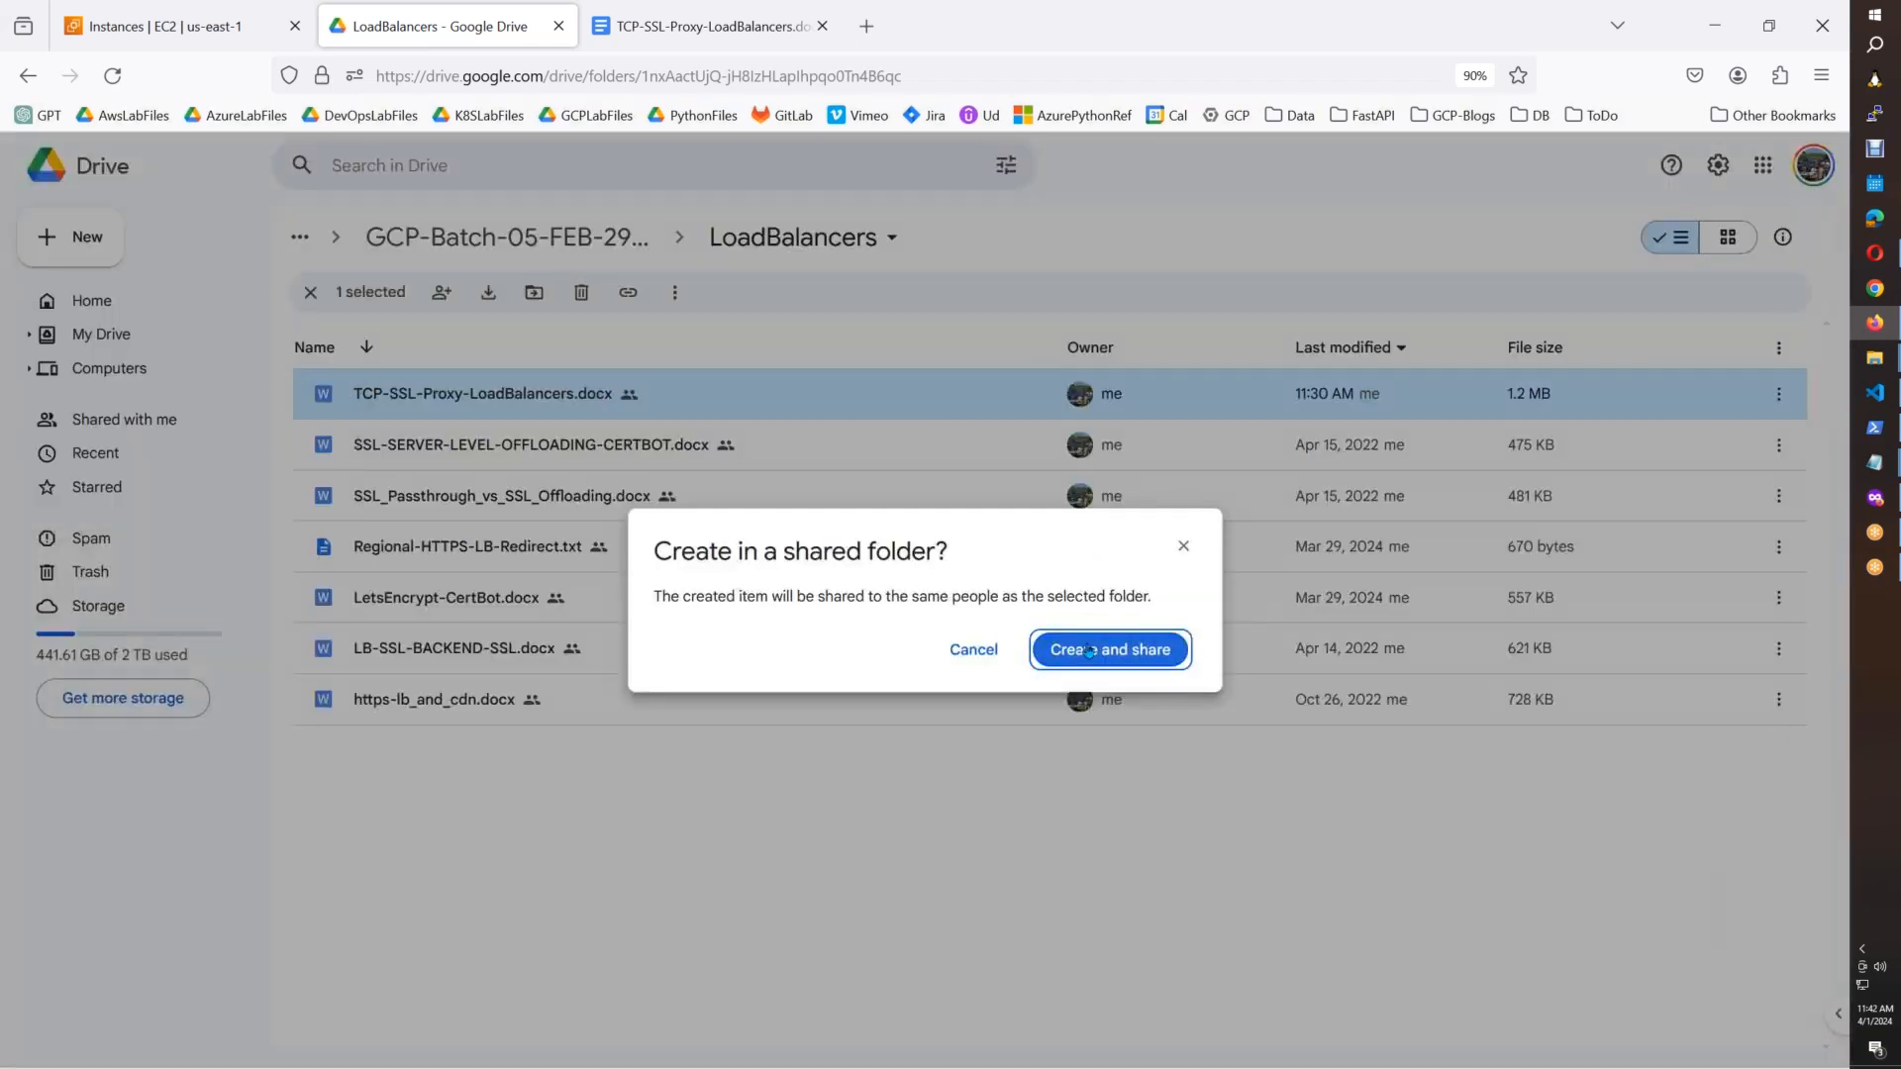
{"action": "left_click", "coordinate": [1108, 650]}
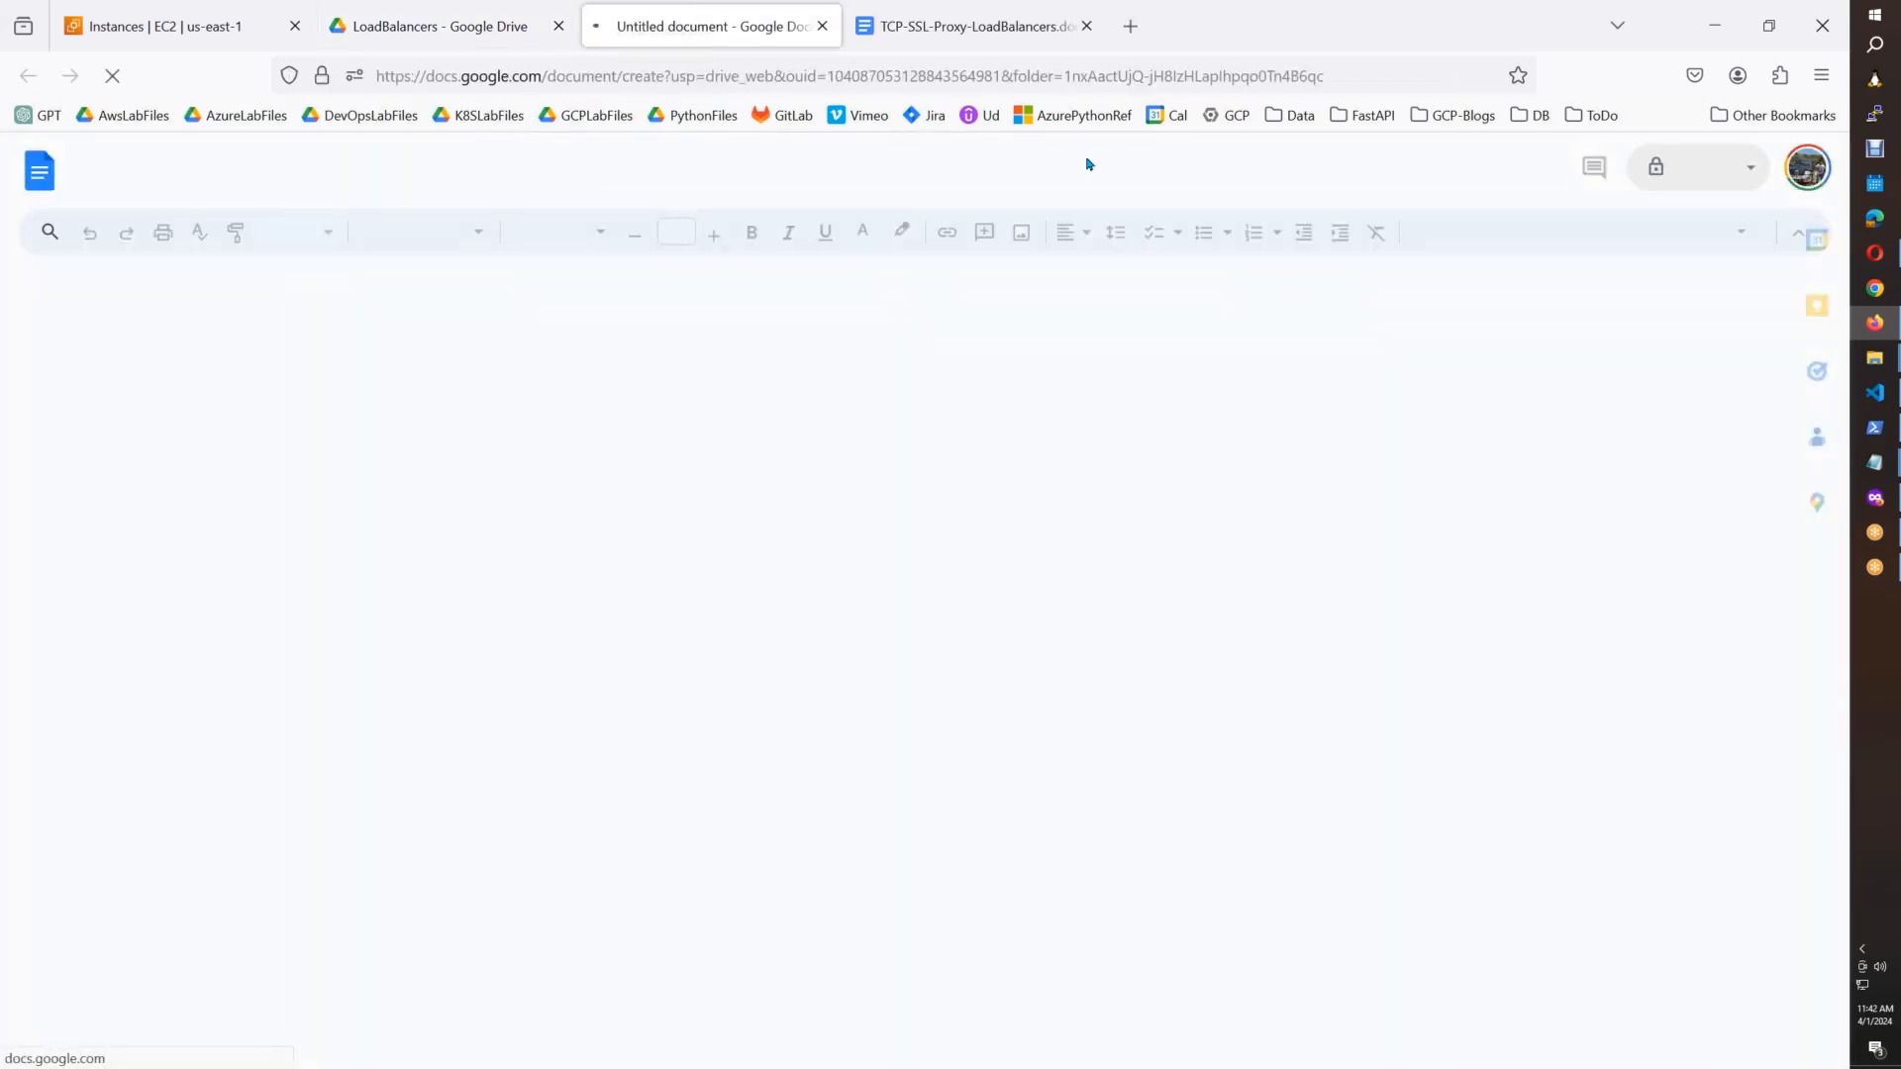
Step: Close the TCP-SSL-Proxy-LoadBalancers document and write the heading "Global HTTPS LB with Naked and WC" in the untitled document
{"action": "left_click", "coordinate": [1049, 28]}
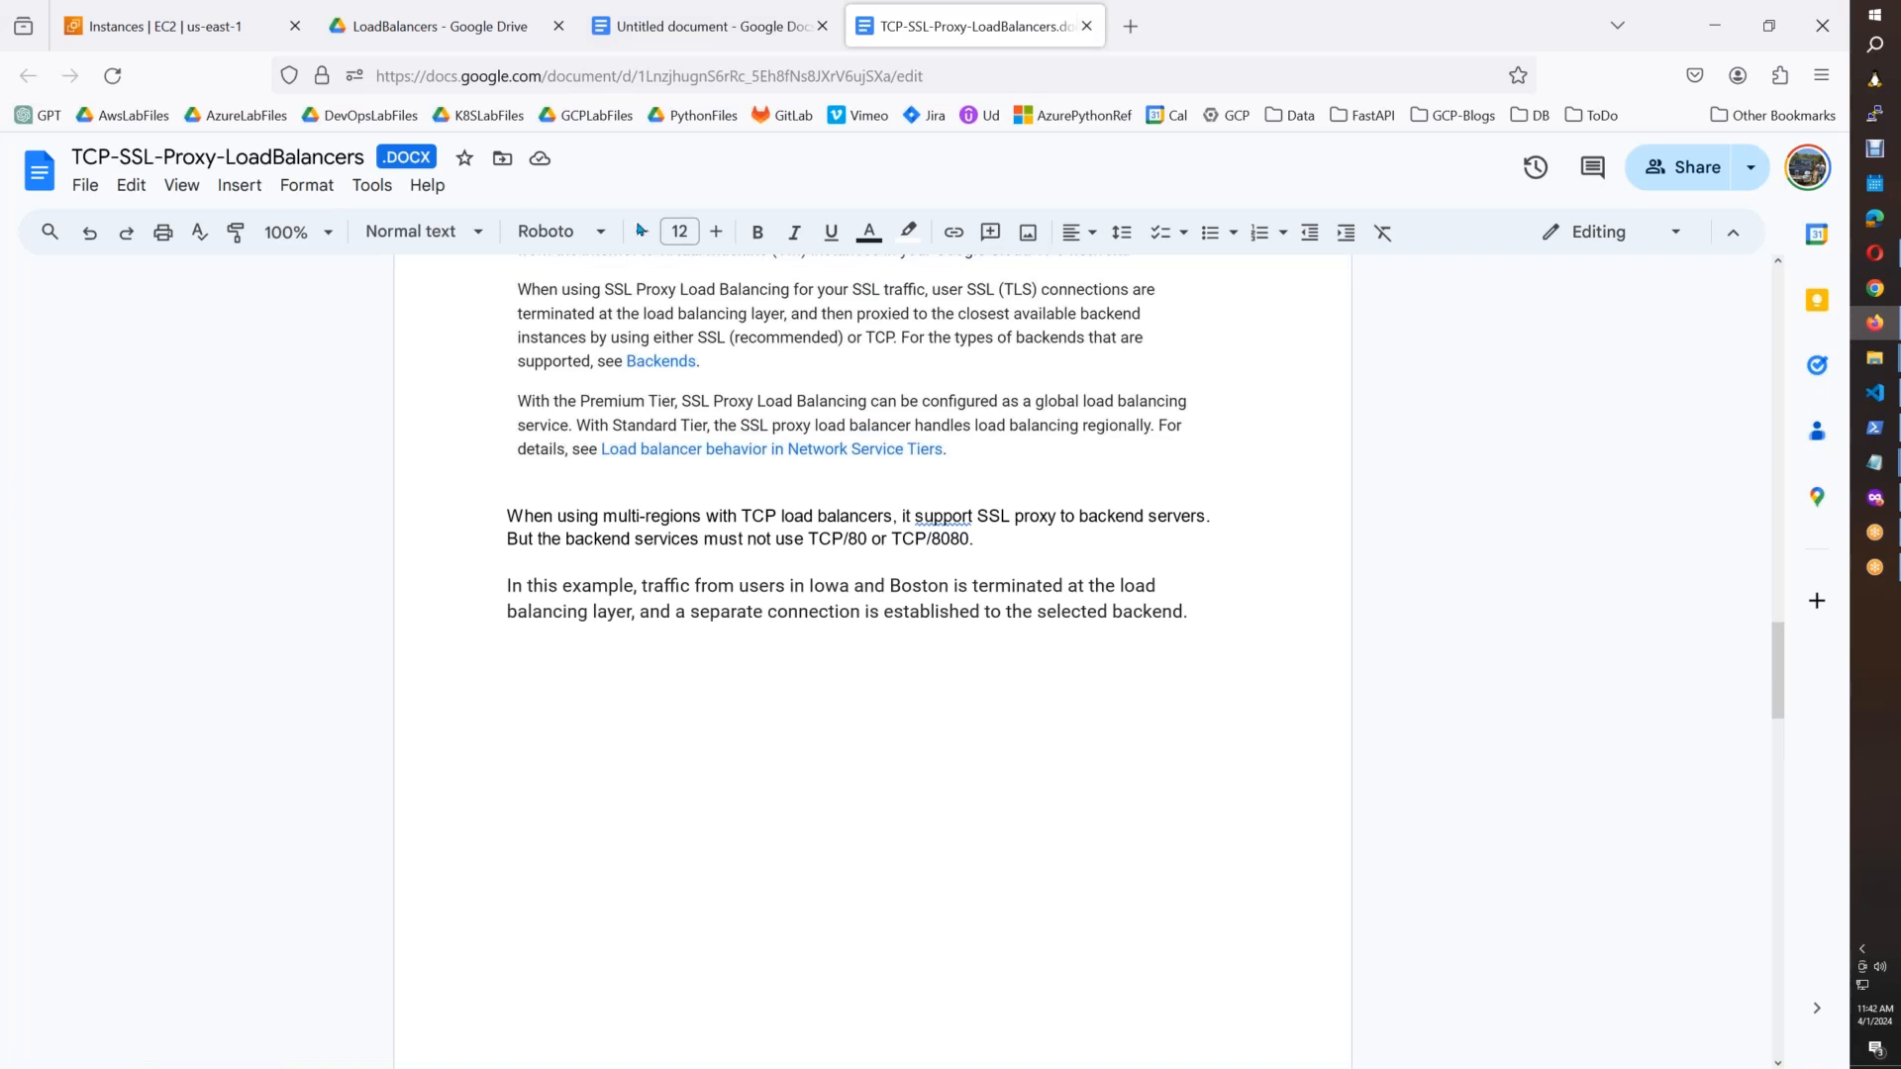
{"action": "left_click", "coordinate": [1087, 26]}
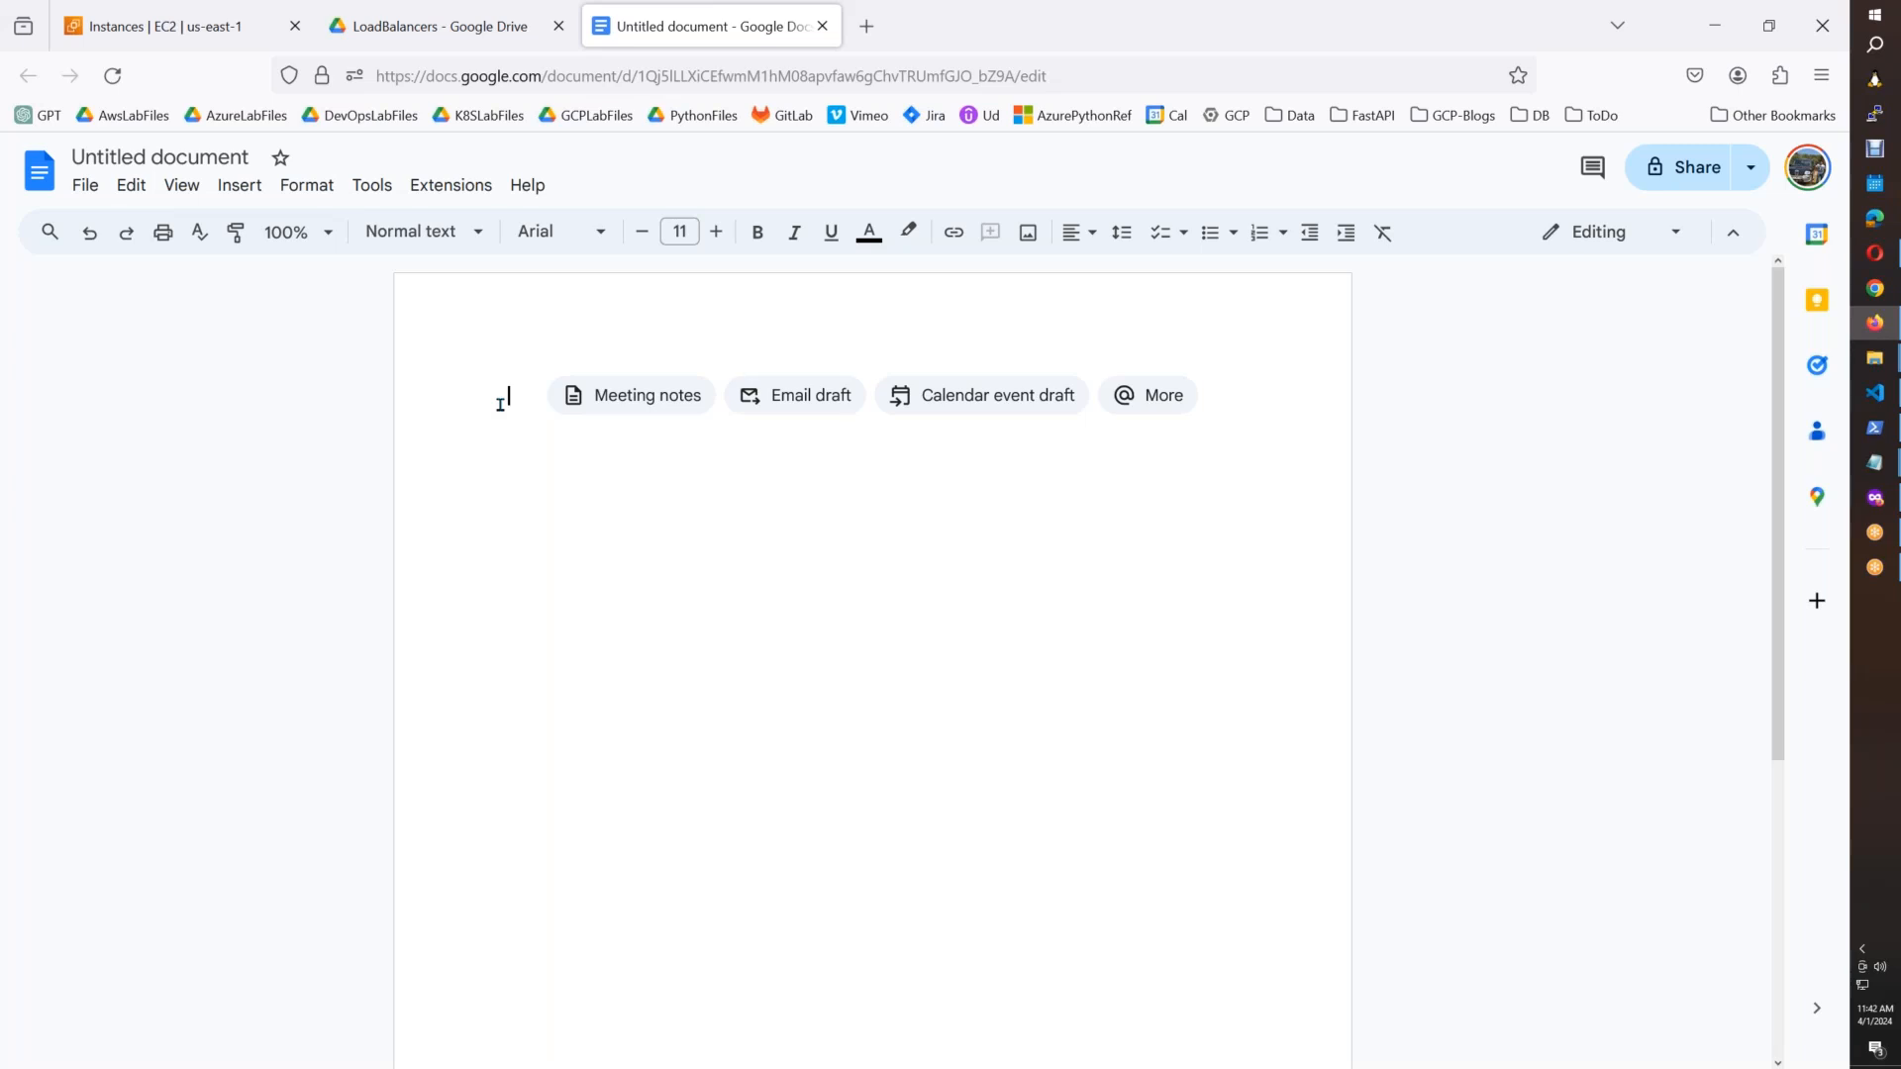
{"action": "type", "text": "Global HTTP"}
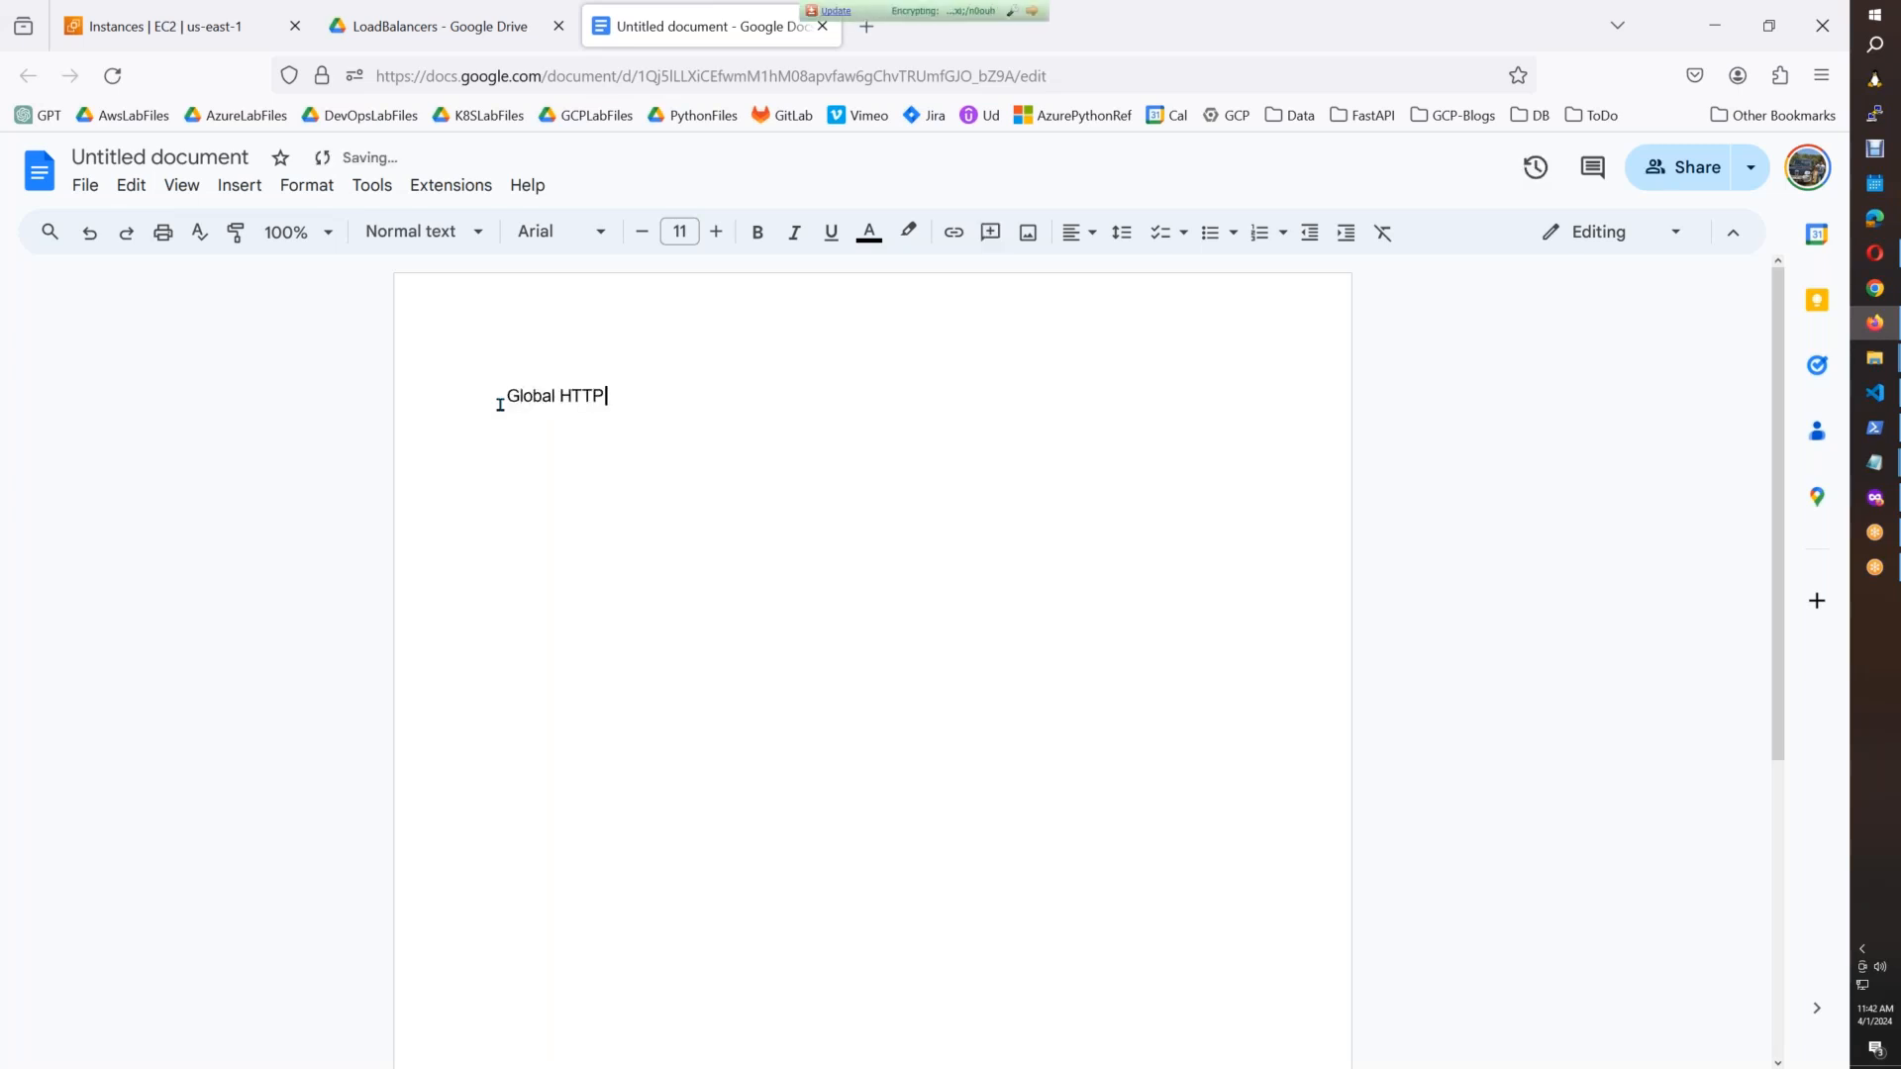
{"action": "type", "text": "S LB with Naked and WC"}
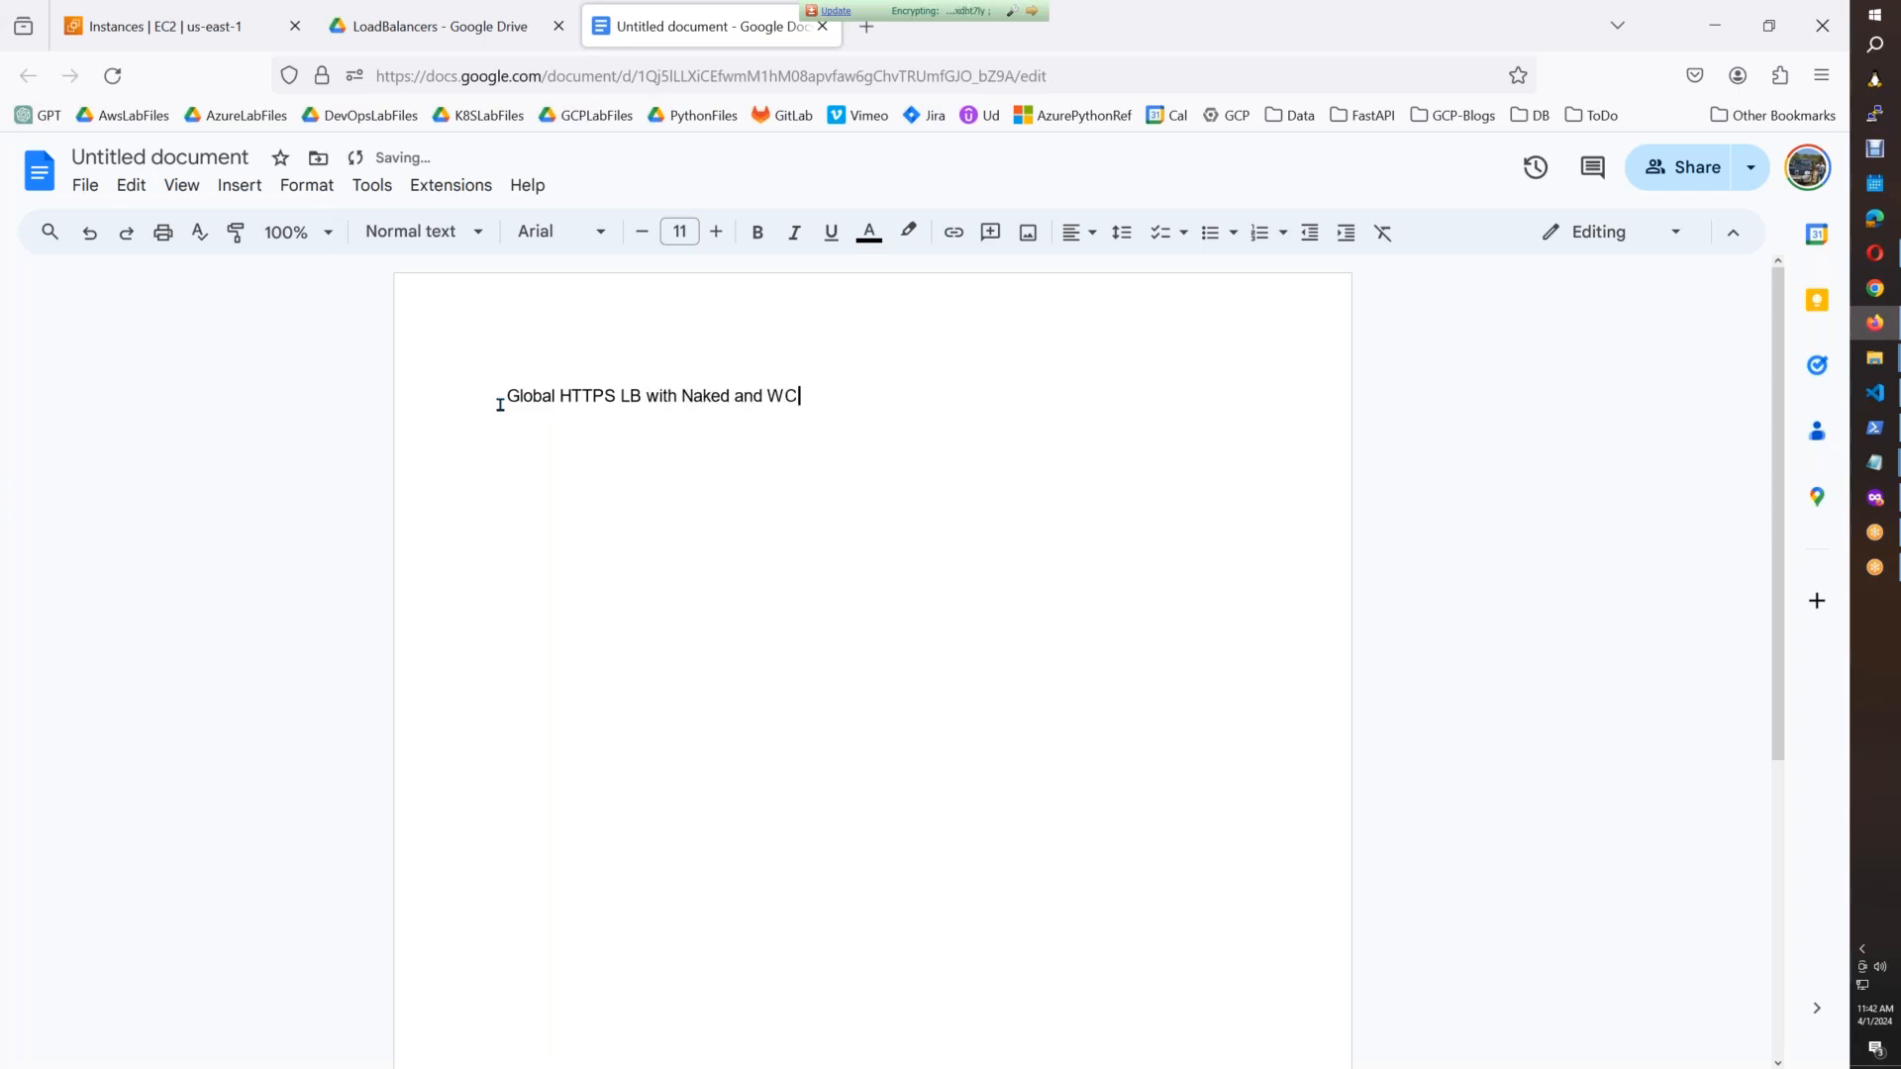
{"action": "key", "text": "Return"}
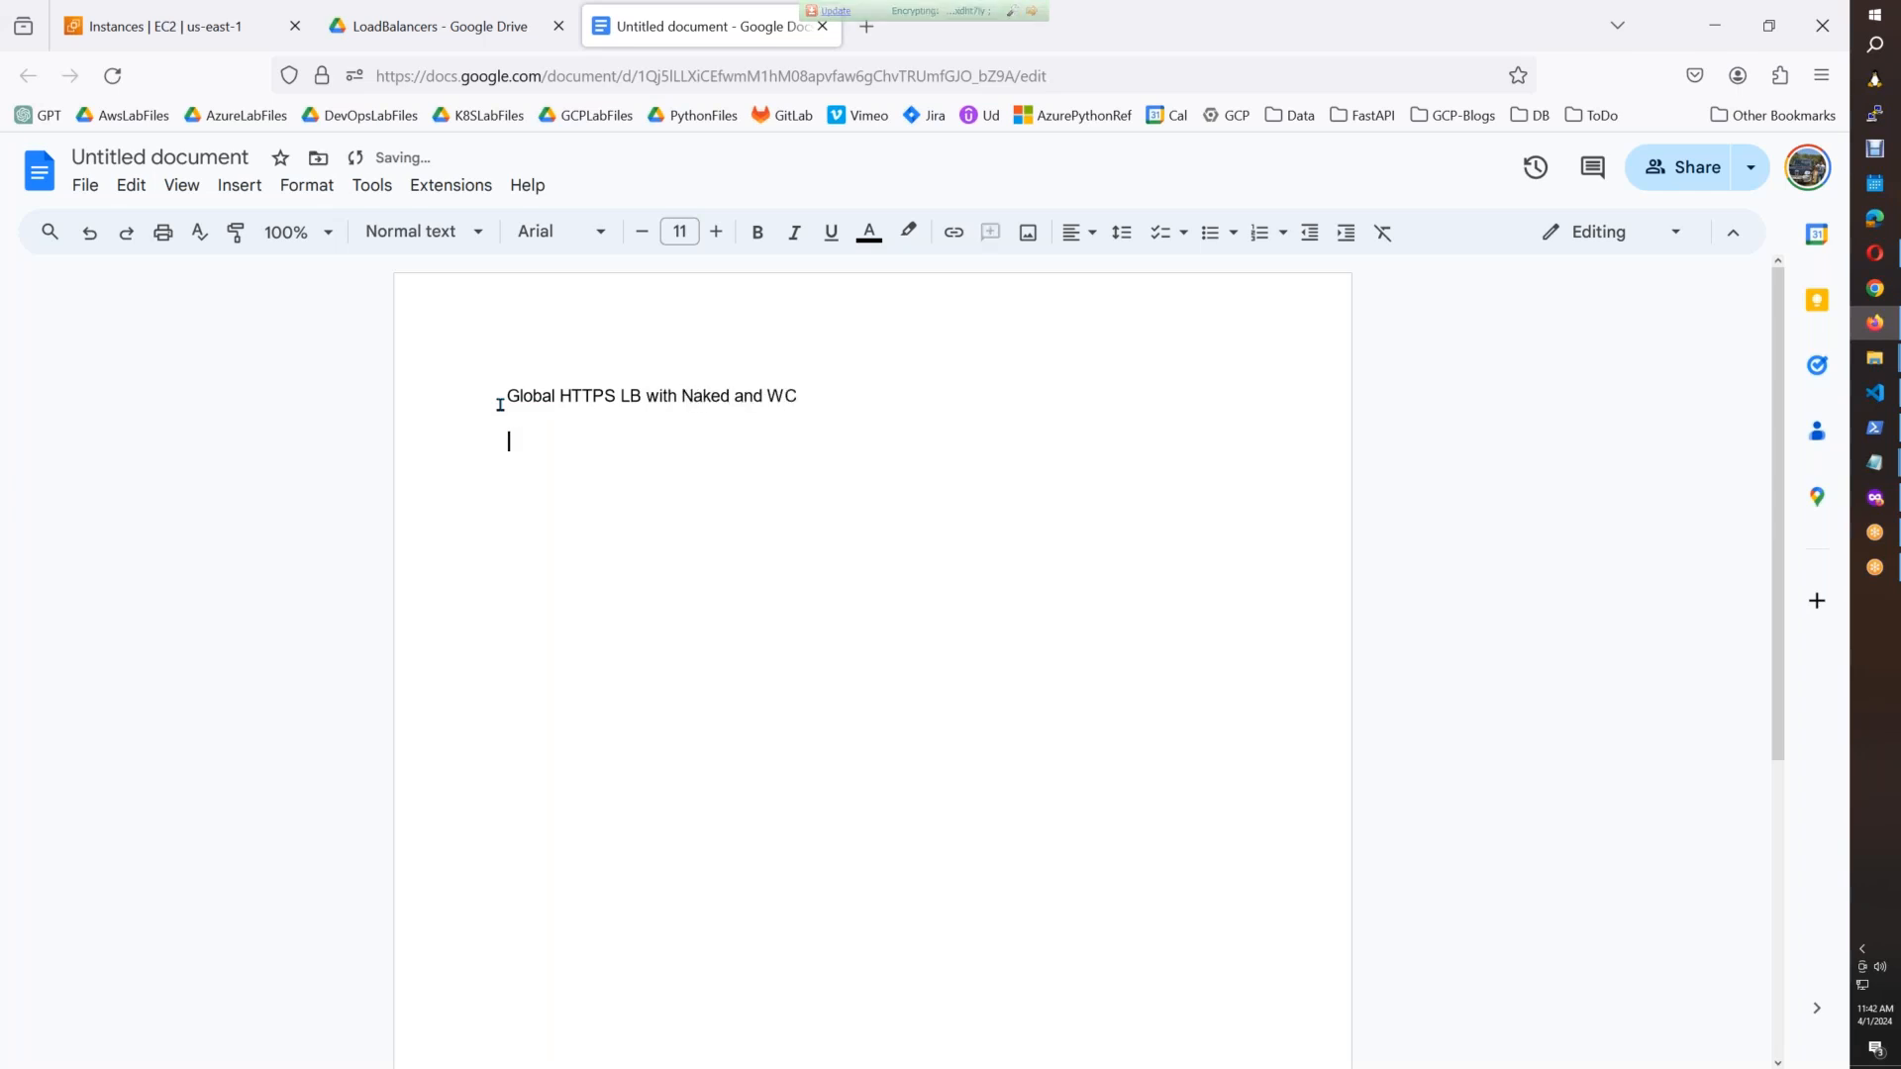
Step: Give the untitled document its heading as a name, and replace WC with Wildcard in the heading text
{"action": "left_click", "coordinate": [155, 156]}
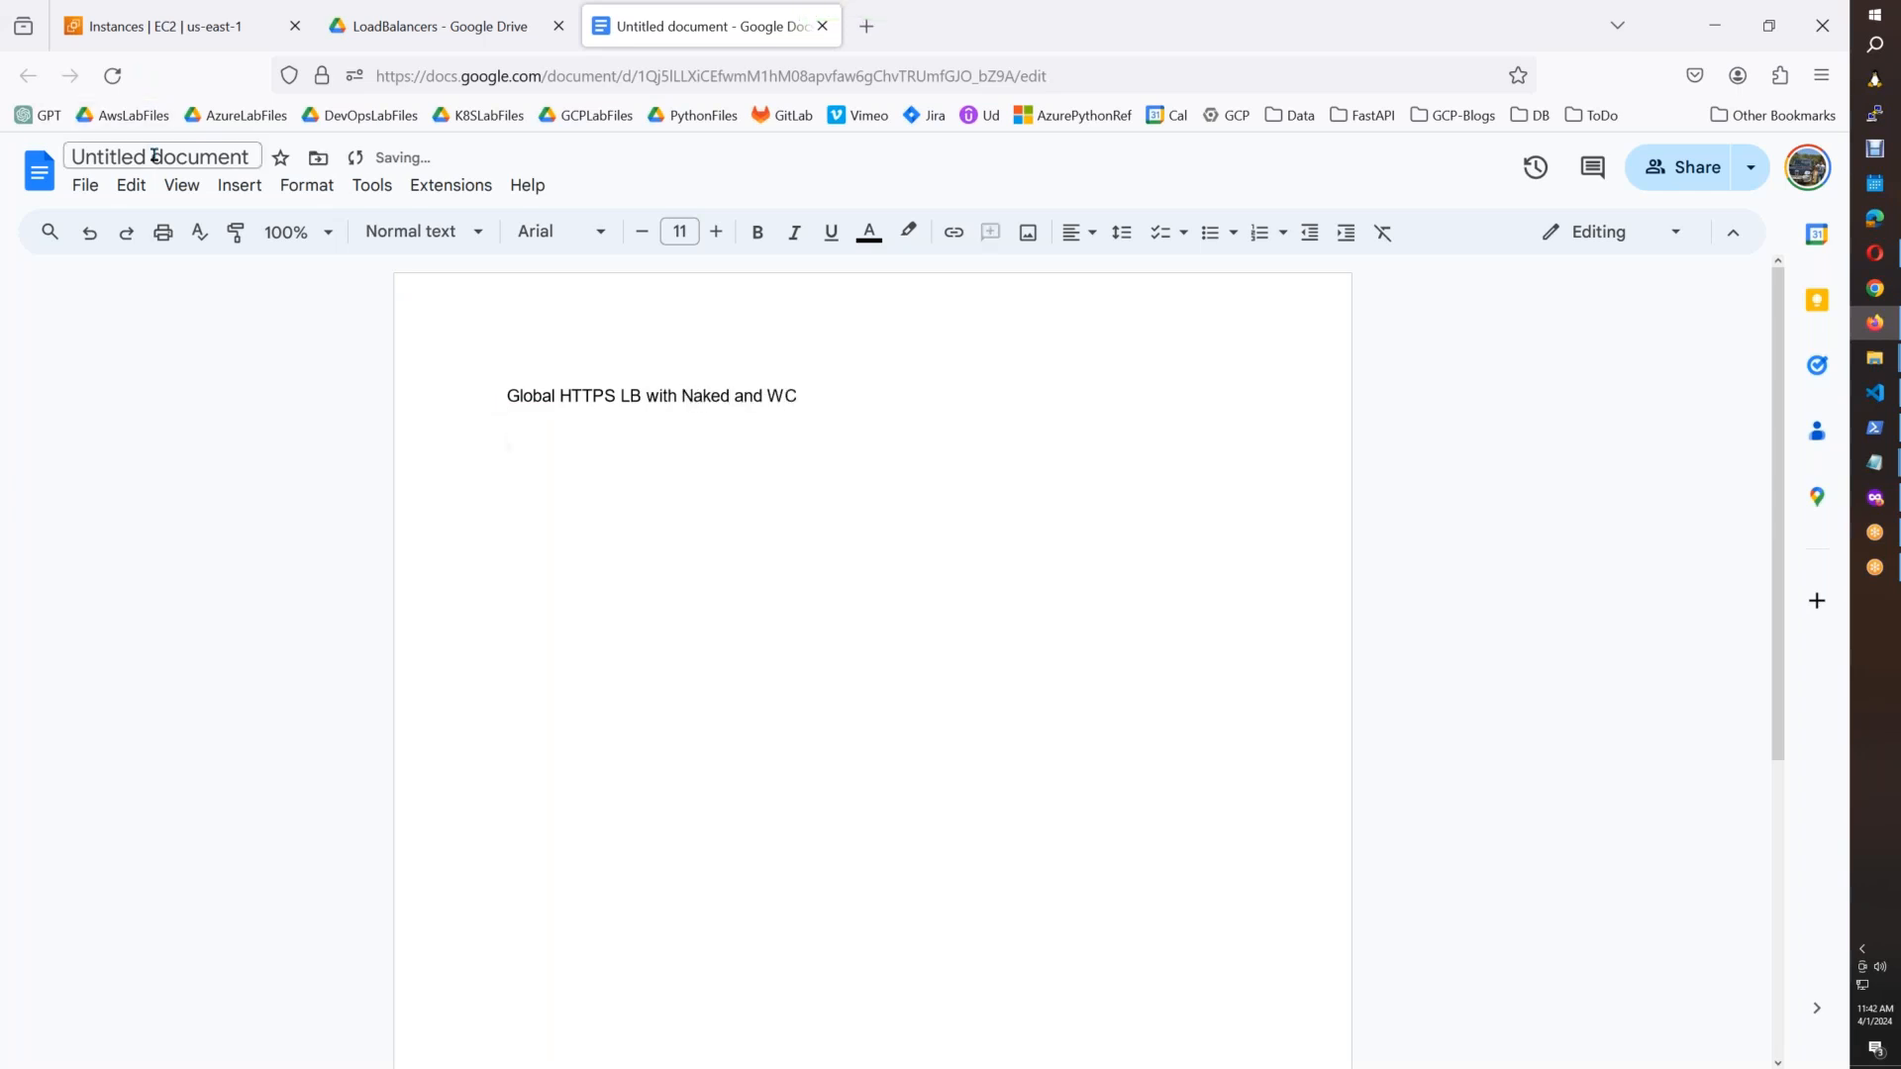
{"action": "left_click", "coordinate": [823, 397]}
{"action": "key", "text": "BackSpace"}
{"action": "type", "text": "ildcatdf"}
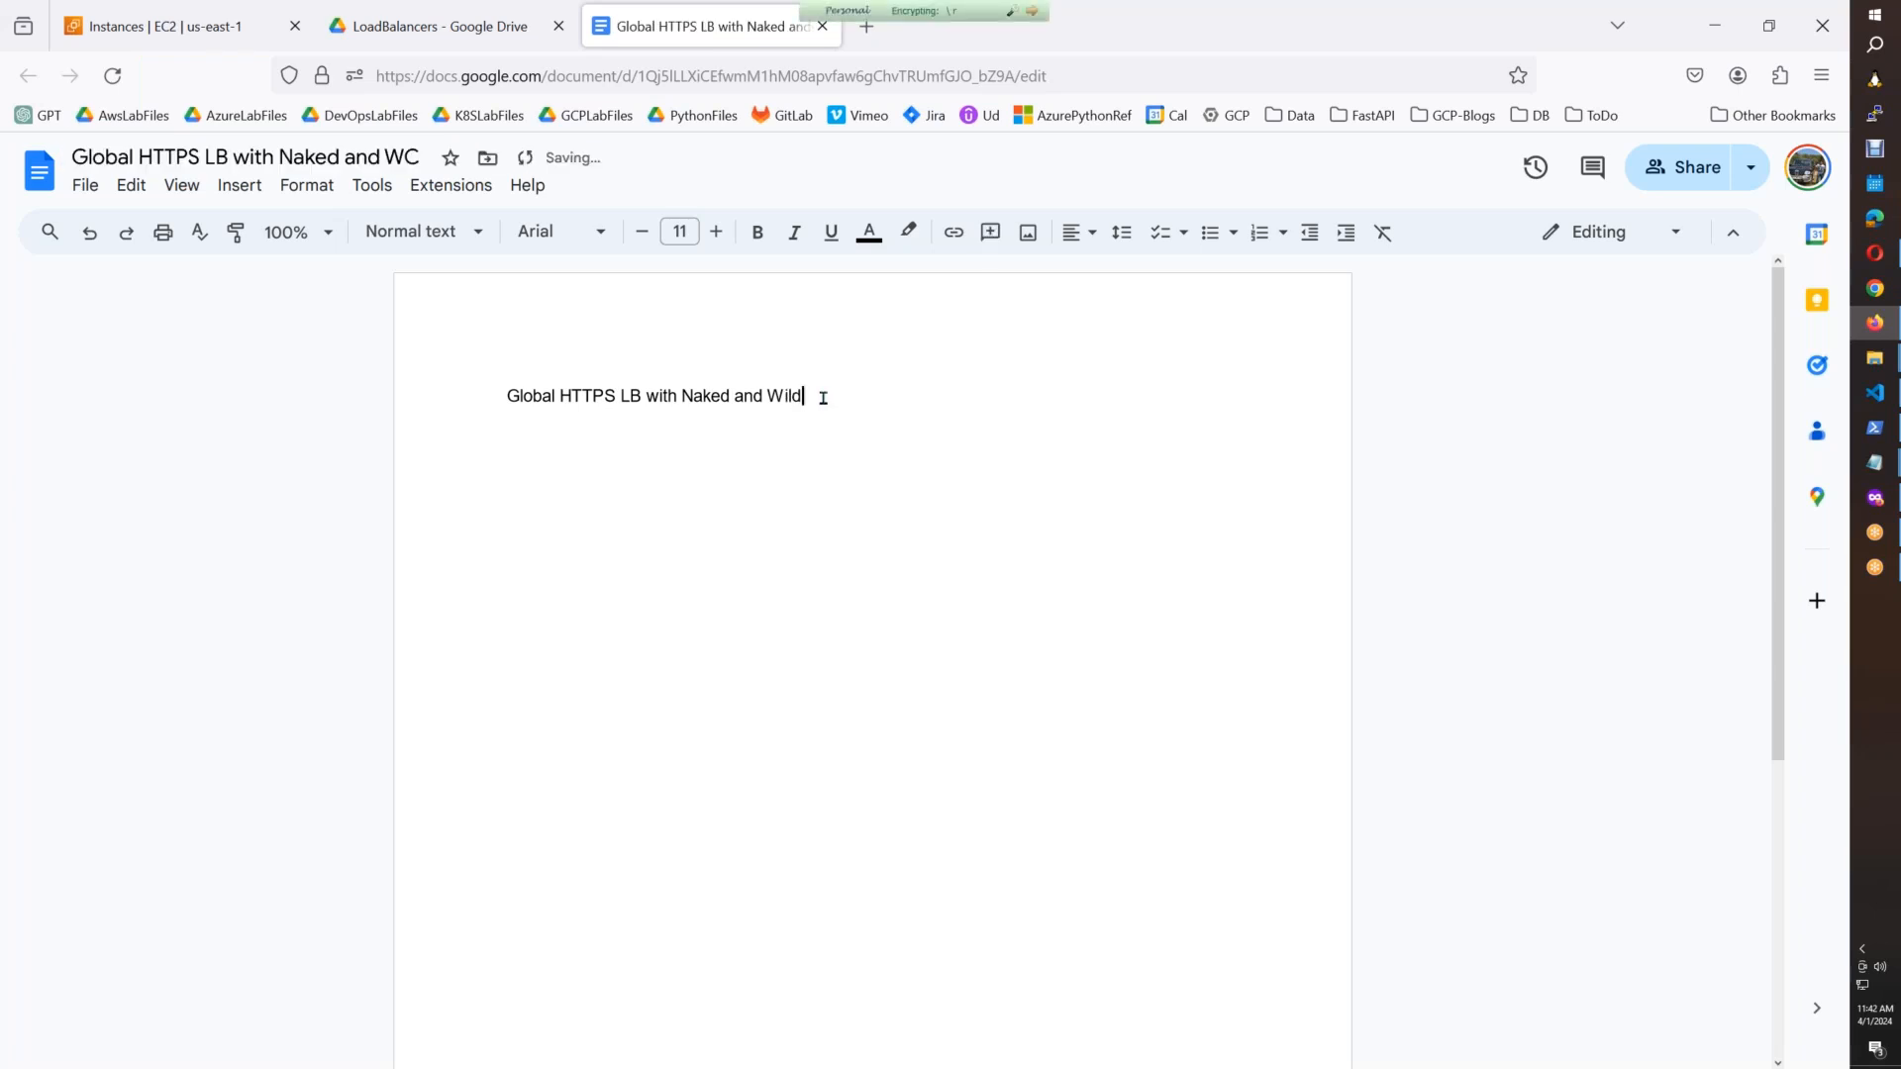
{"action": "key", "text": "BackSpace"}
{"action": "key", "text": "BackSpace"}
{"action": "type", "text": "rd"}
{"action": "key", "text": "Return"}
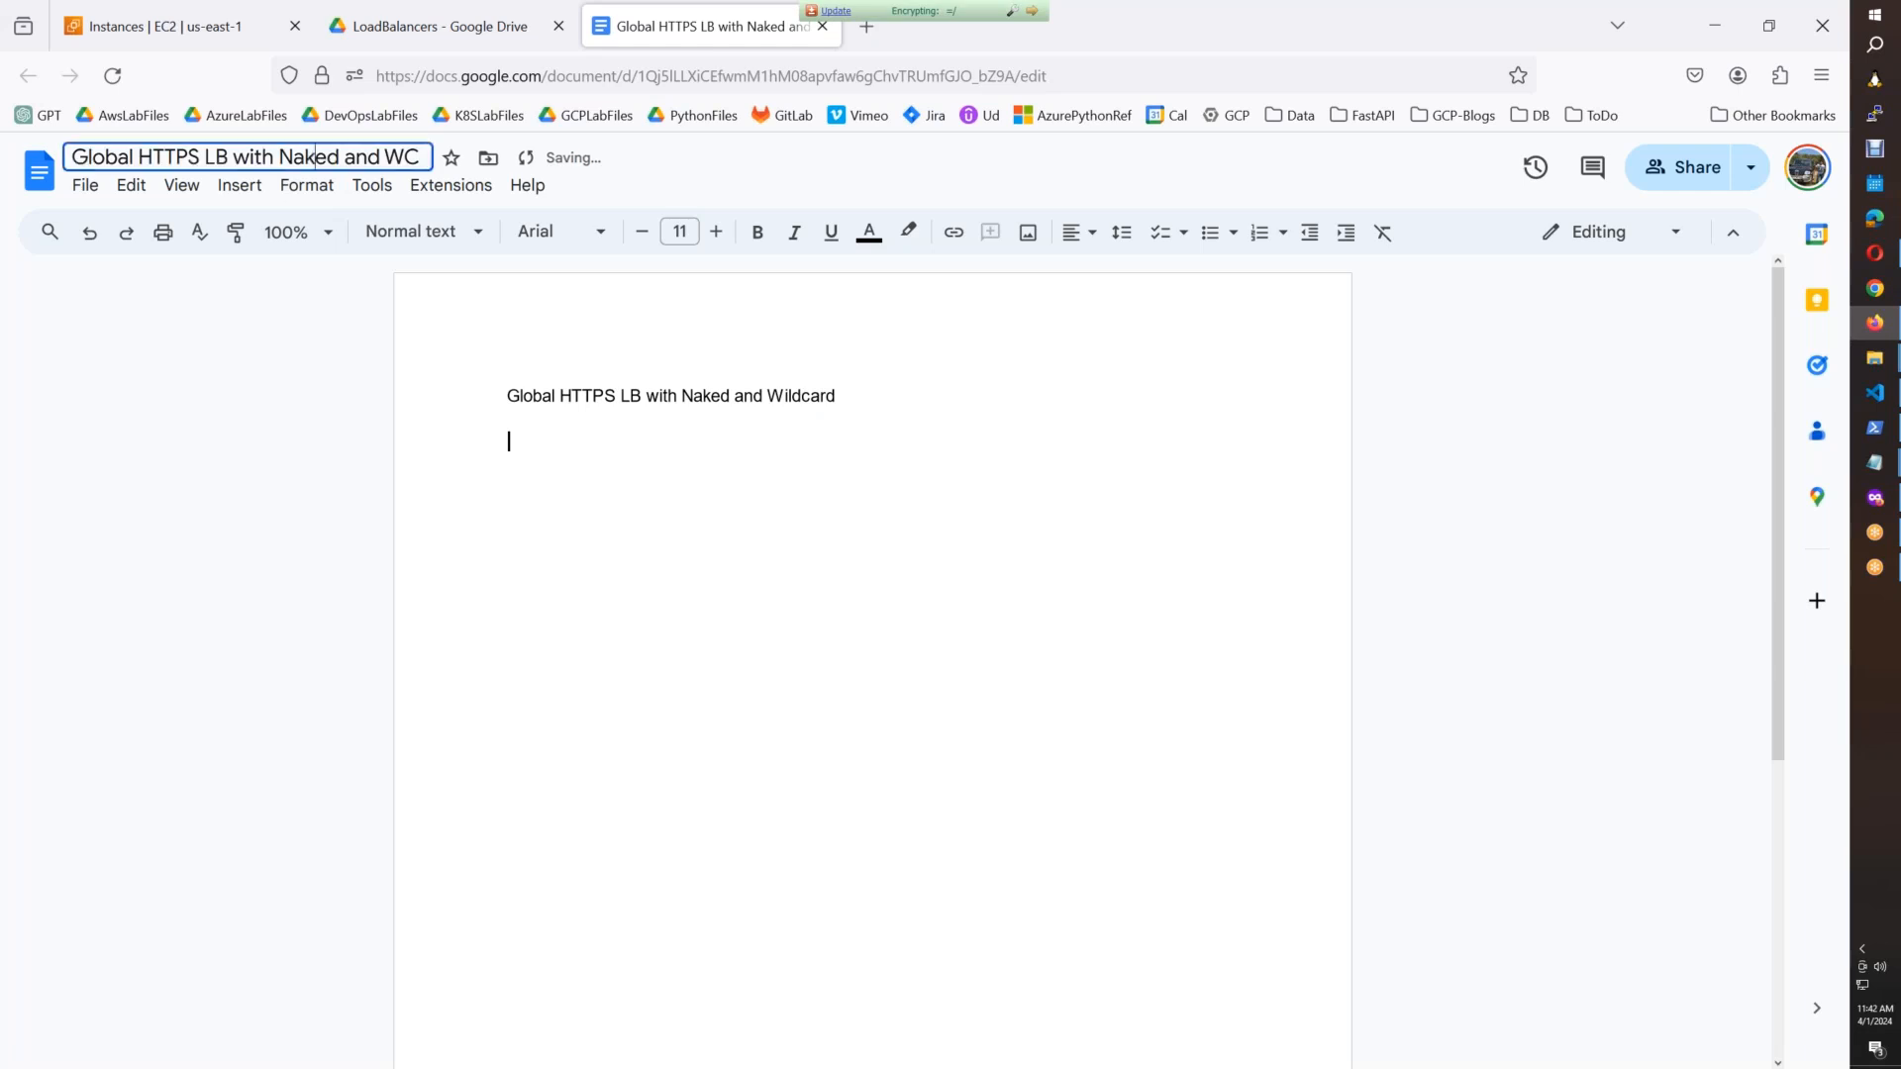
Step: Copy the corrected heading and rename the document as "Global HTTPS LB with Naked and Wildcard"
{"action": "key", "text": "BackSpace"}
{"action": "key", "text": "ctrl+a"}
{"action": "key", "text": "ctrl+c"}
{"action": "left_click", "coordinate": [248, 156]}
{"action": "key", "text": "ctrl+v"}
{"action": "left_click", "coordinate": [752, 614]}
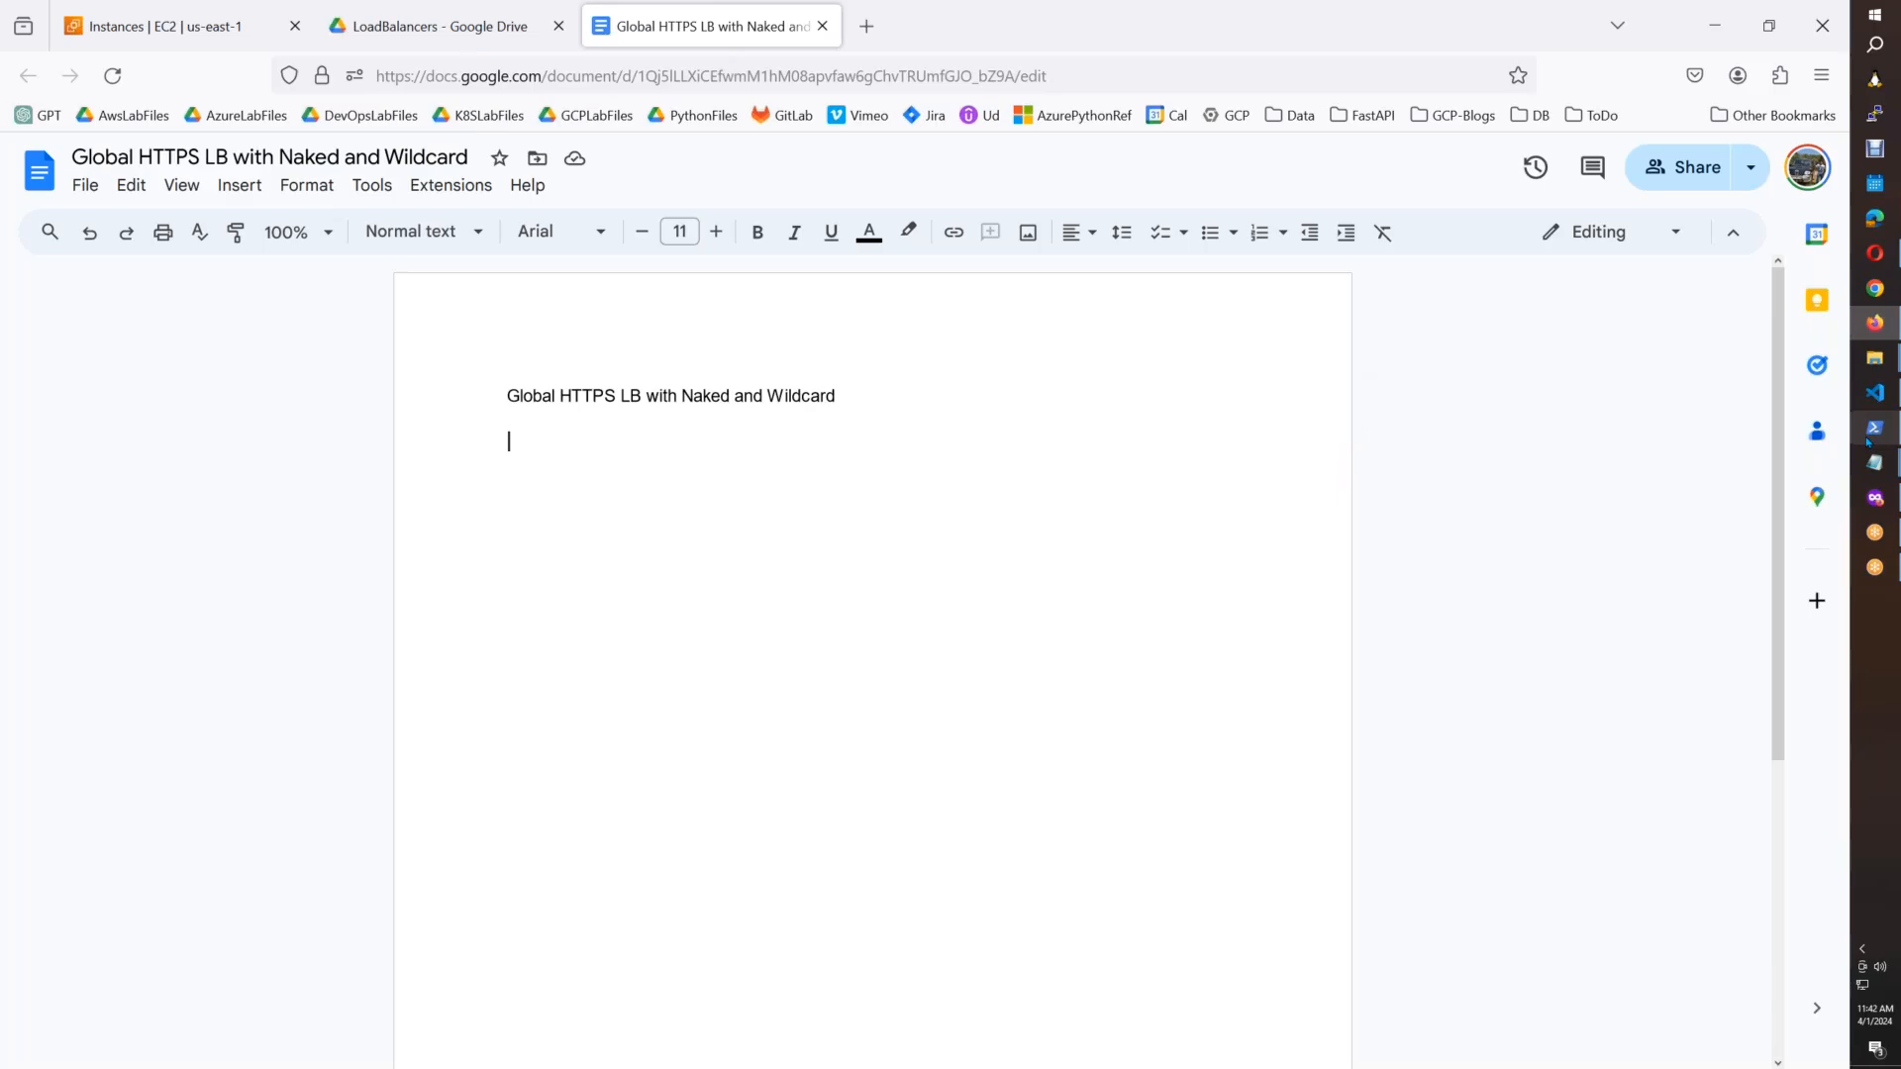
Step: Switch back to the Google Cloud load balancer form and finish the gcpb05-global-alb-wc-https frontend
{"action": "key", "text": "alt+Tab"}
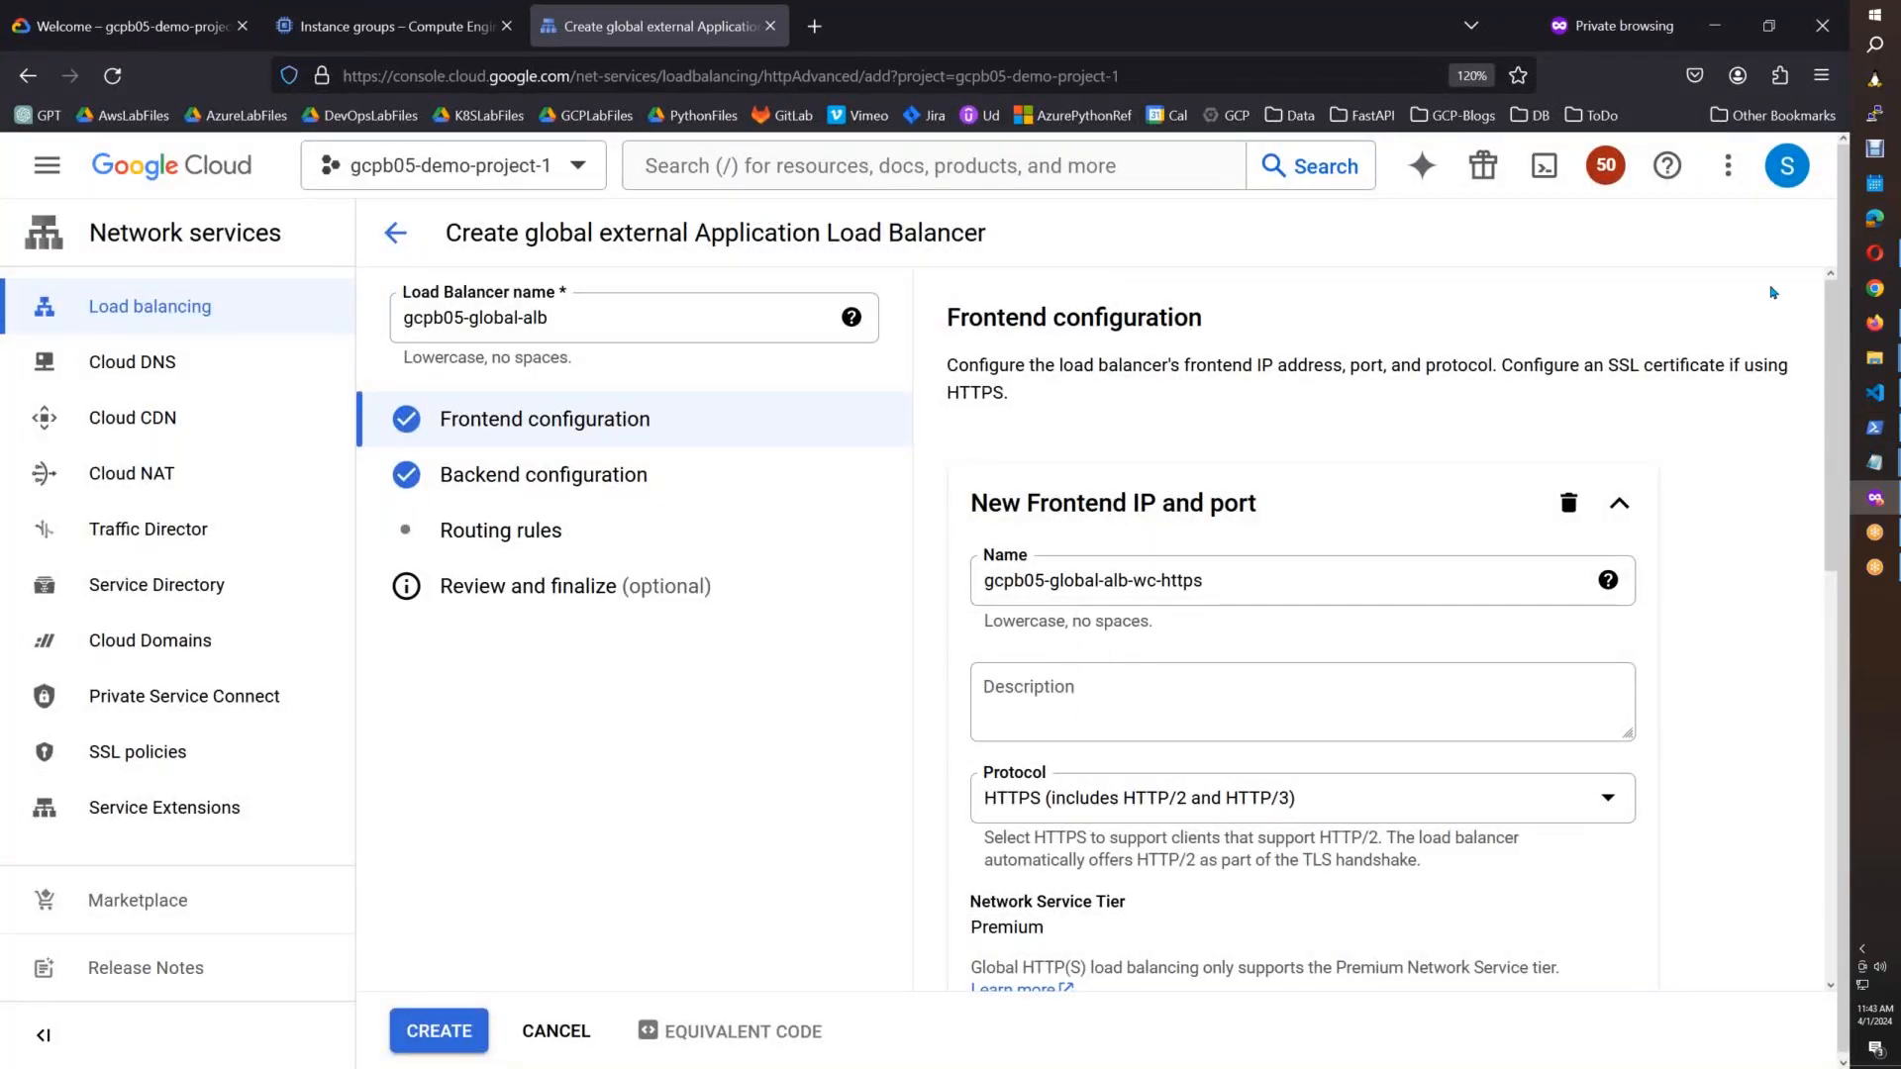
{"action": "left_click_drag", "start_coordinate": [1837, 337], "coordinate": [1782, 729]}
{"action": "left_click", "coordinate": [1587, 876]}
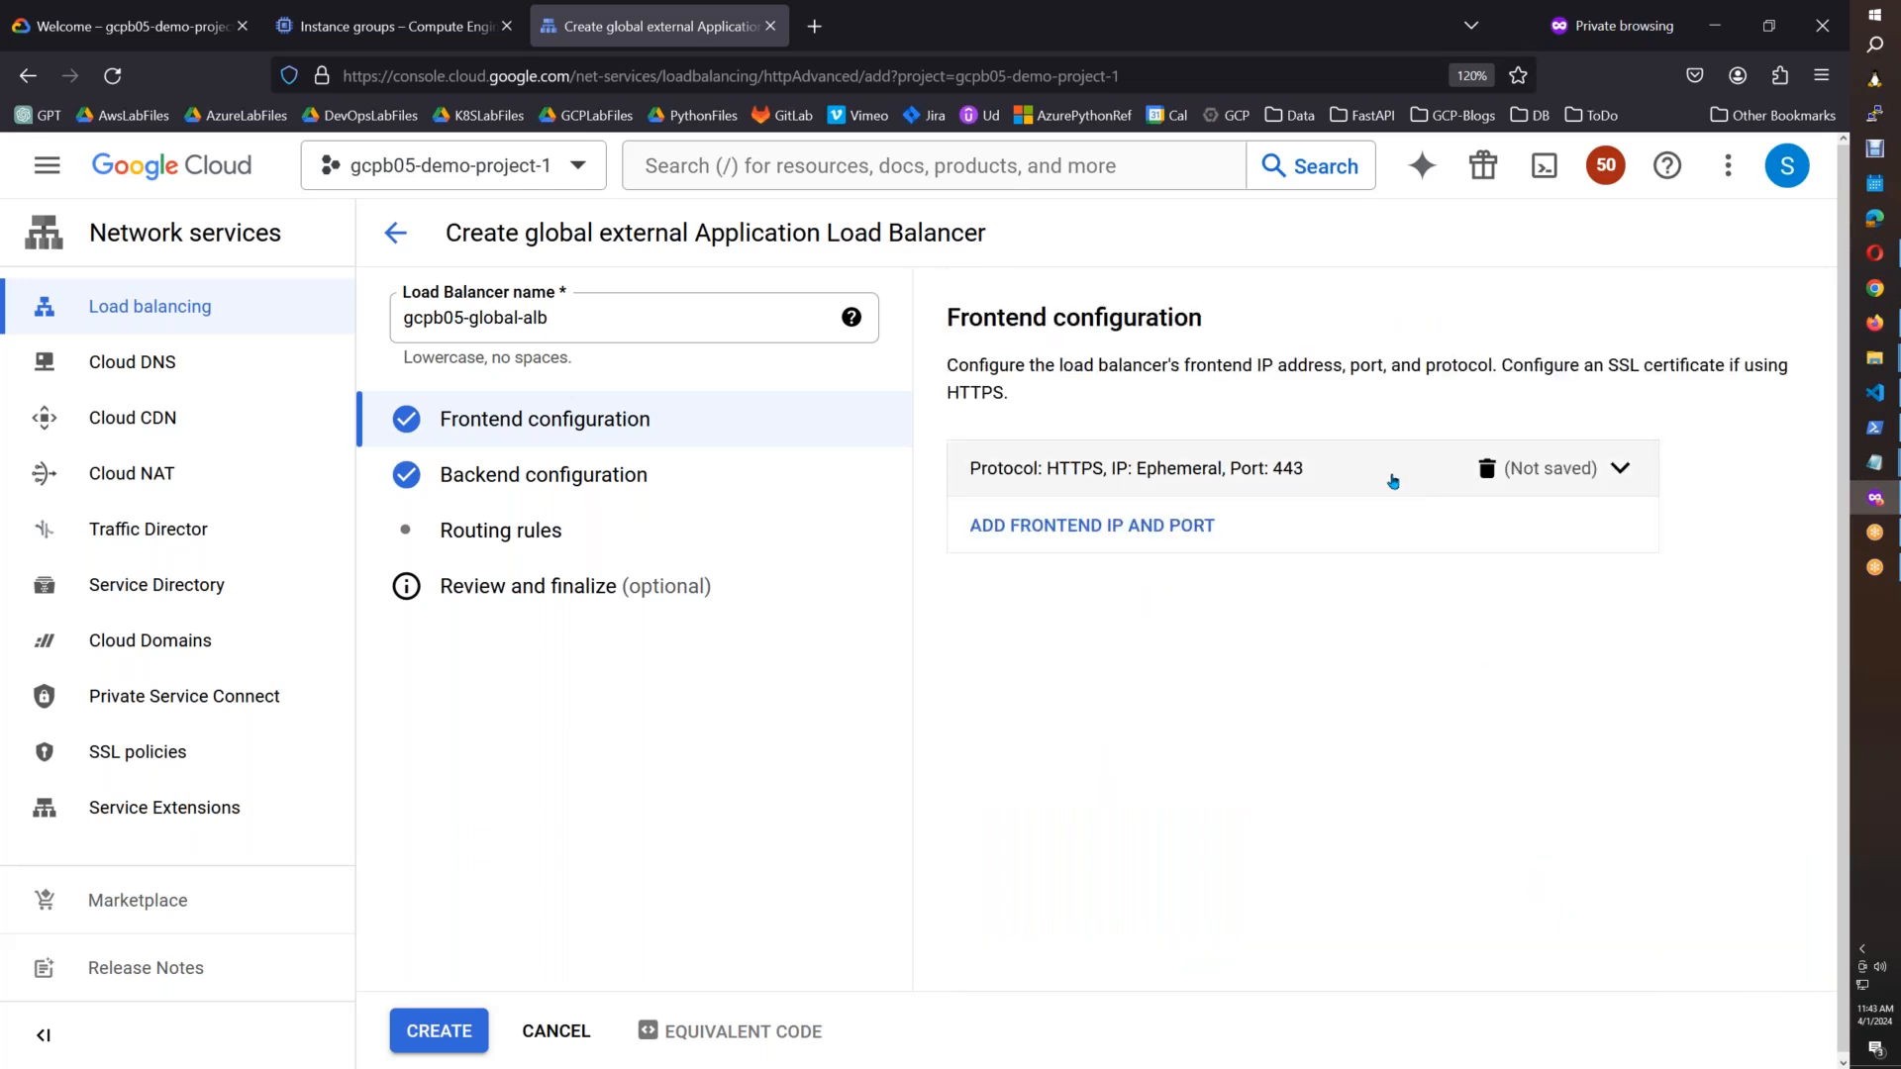
Step: Add a second frontend IP and port named gcpb05-global-alb-nk-https, reusing the first frontend's name with wc changed to nk
{"action": "left_click", "coordinate": [1357, 484]}
{"action": "left_click_drag", "start_coordinate": [1232, 582], "coordinate": [887, 580]}
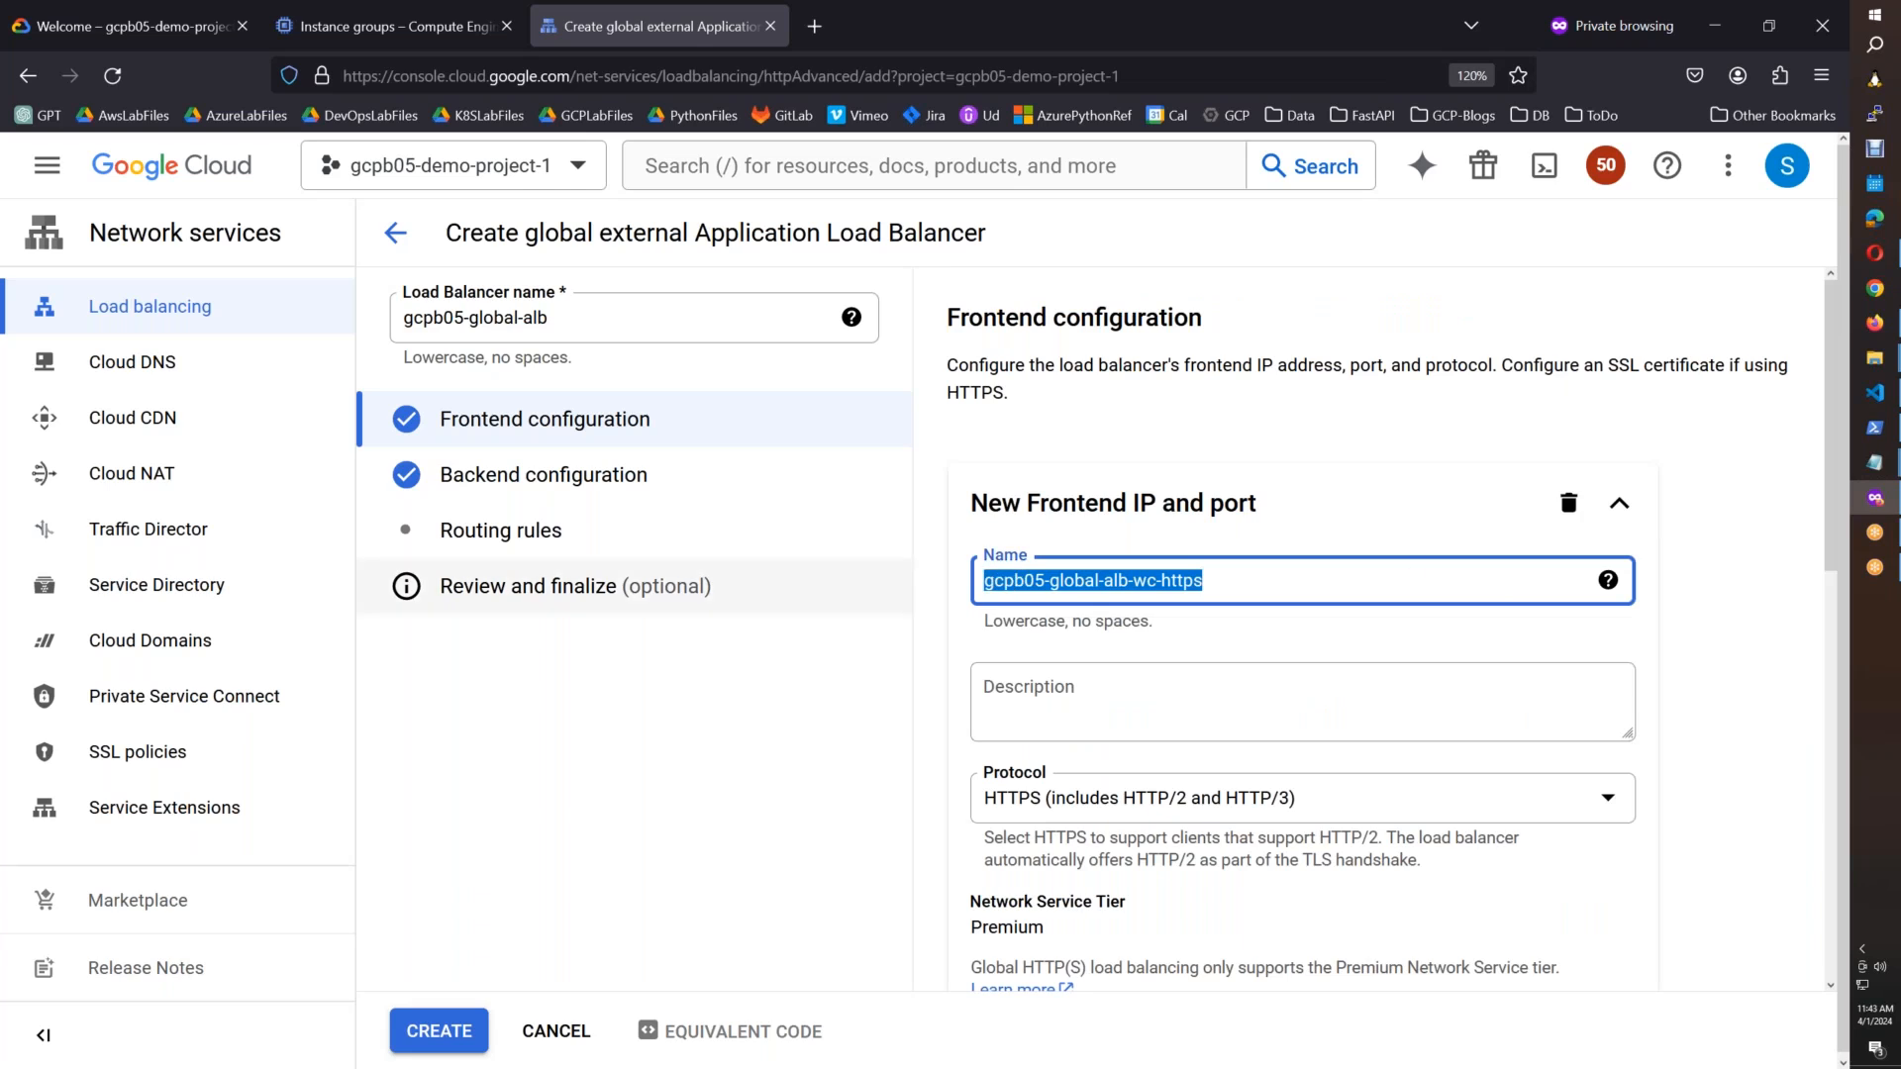
{"action": "left_click", "coordinate": [1620, 503]}
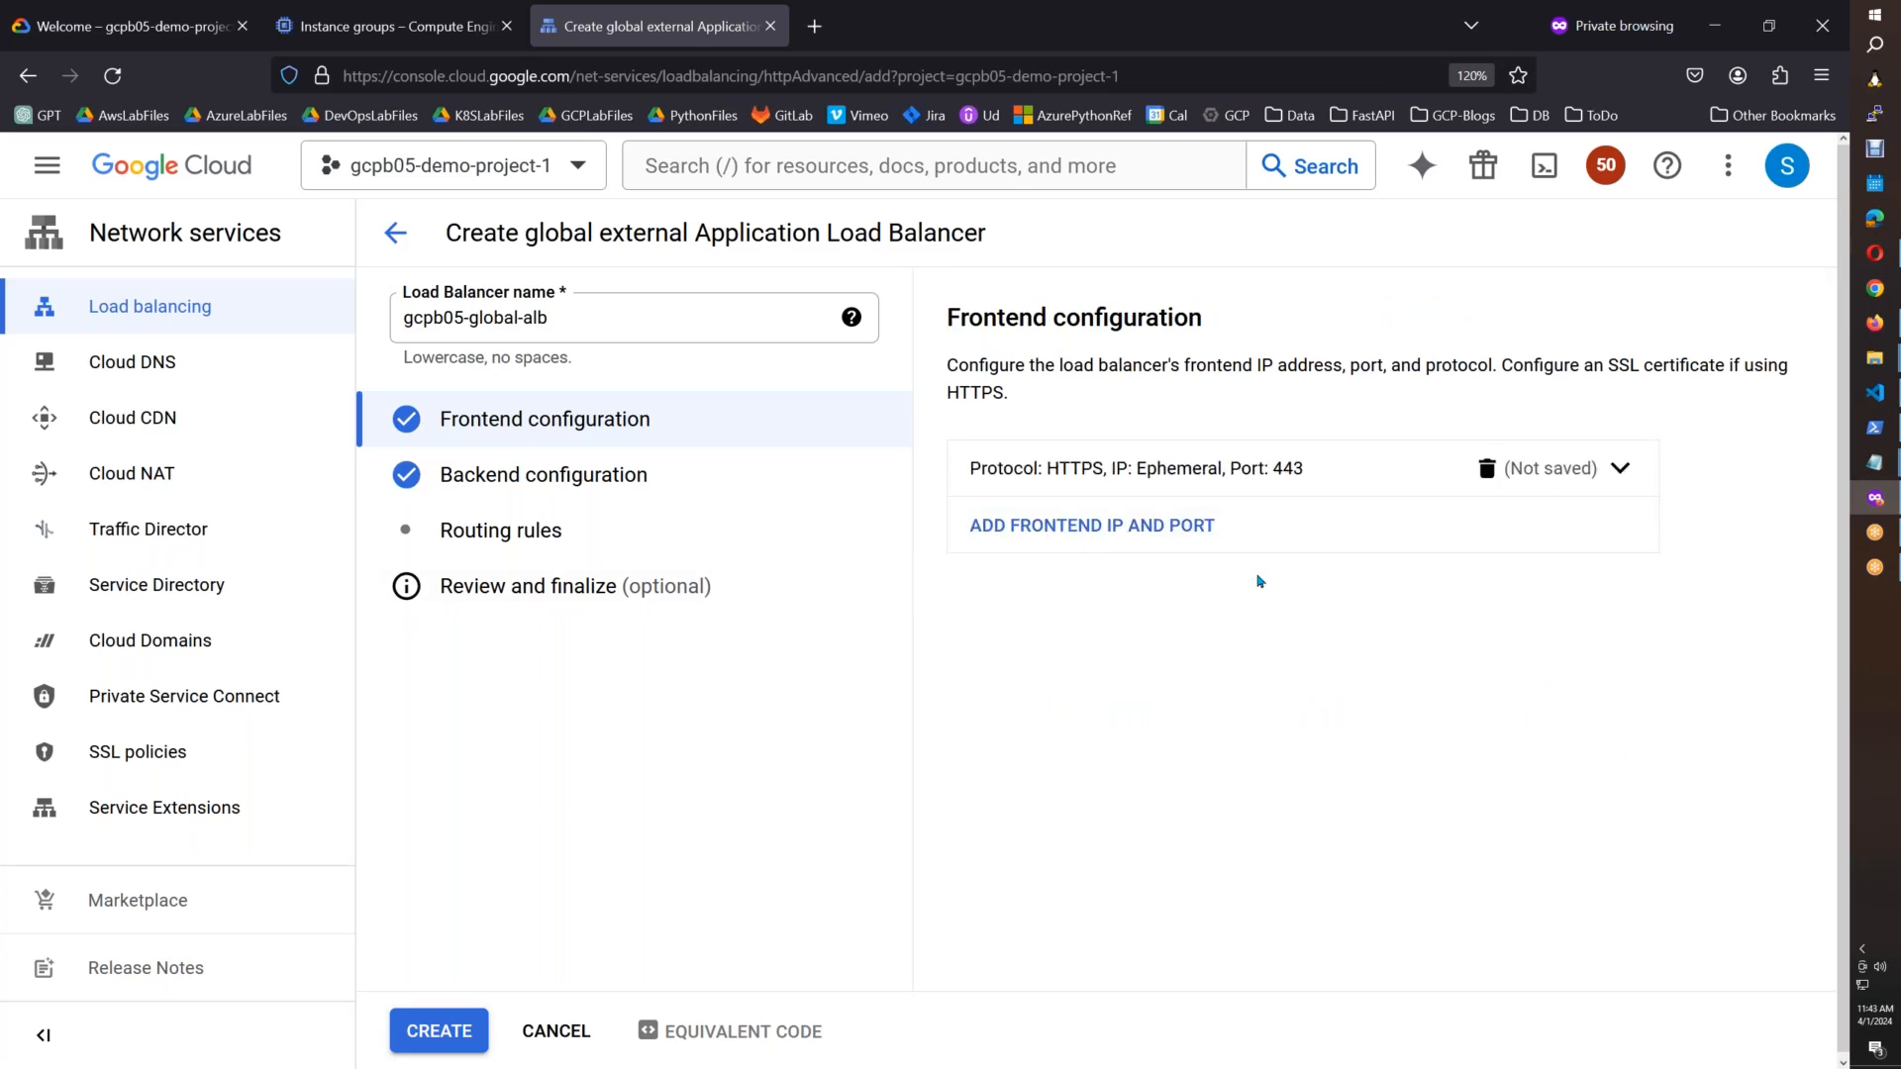
{"action": "left_click", "coordinate": [1203, 535]}
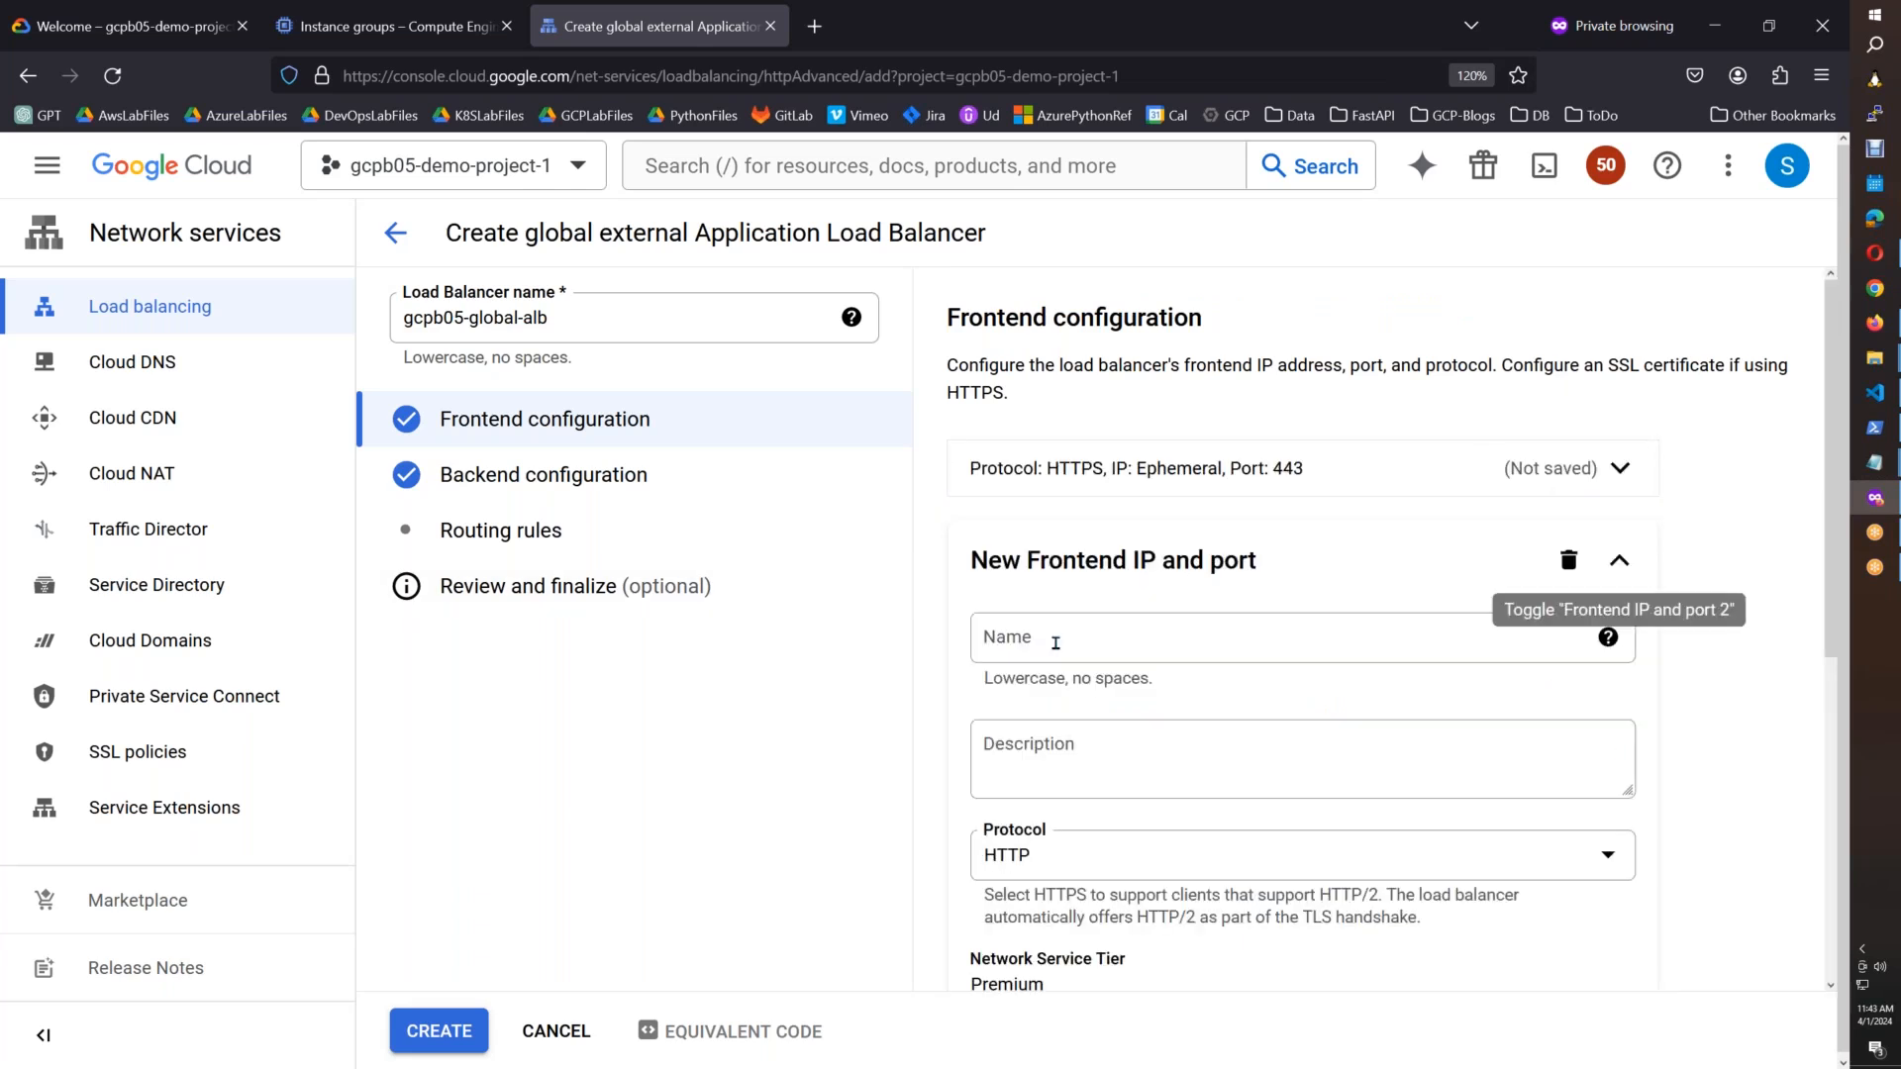
{"action": "left_click", "coordinate": [1055, 644]}
{"action": "key", "text": "ctrl+v"}
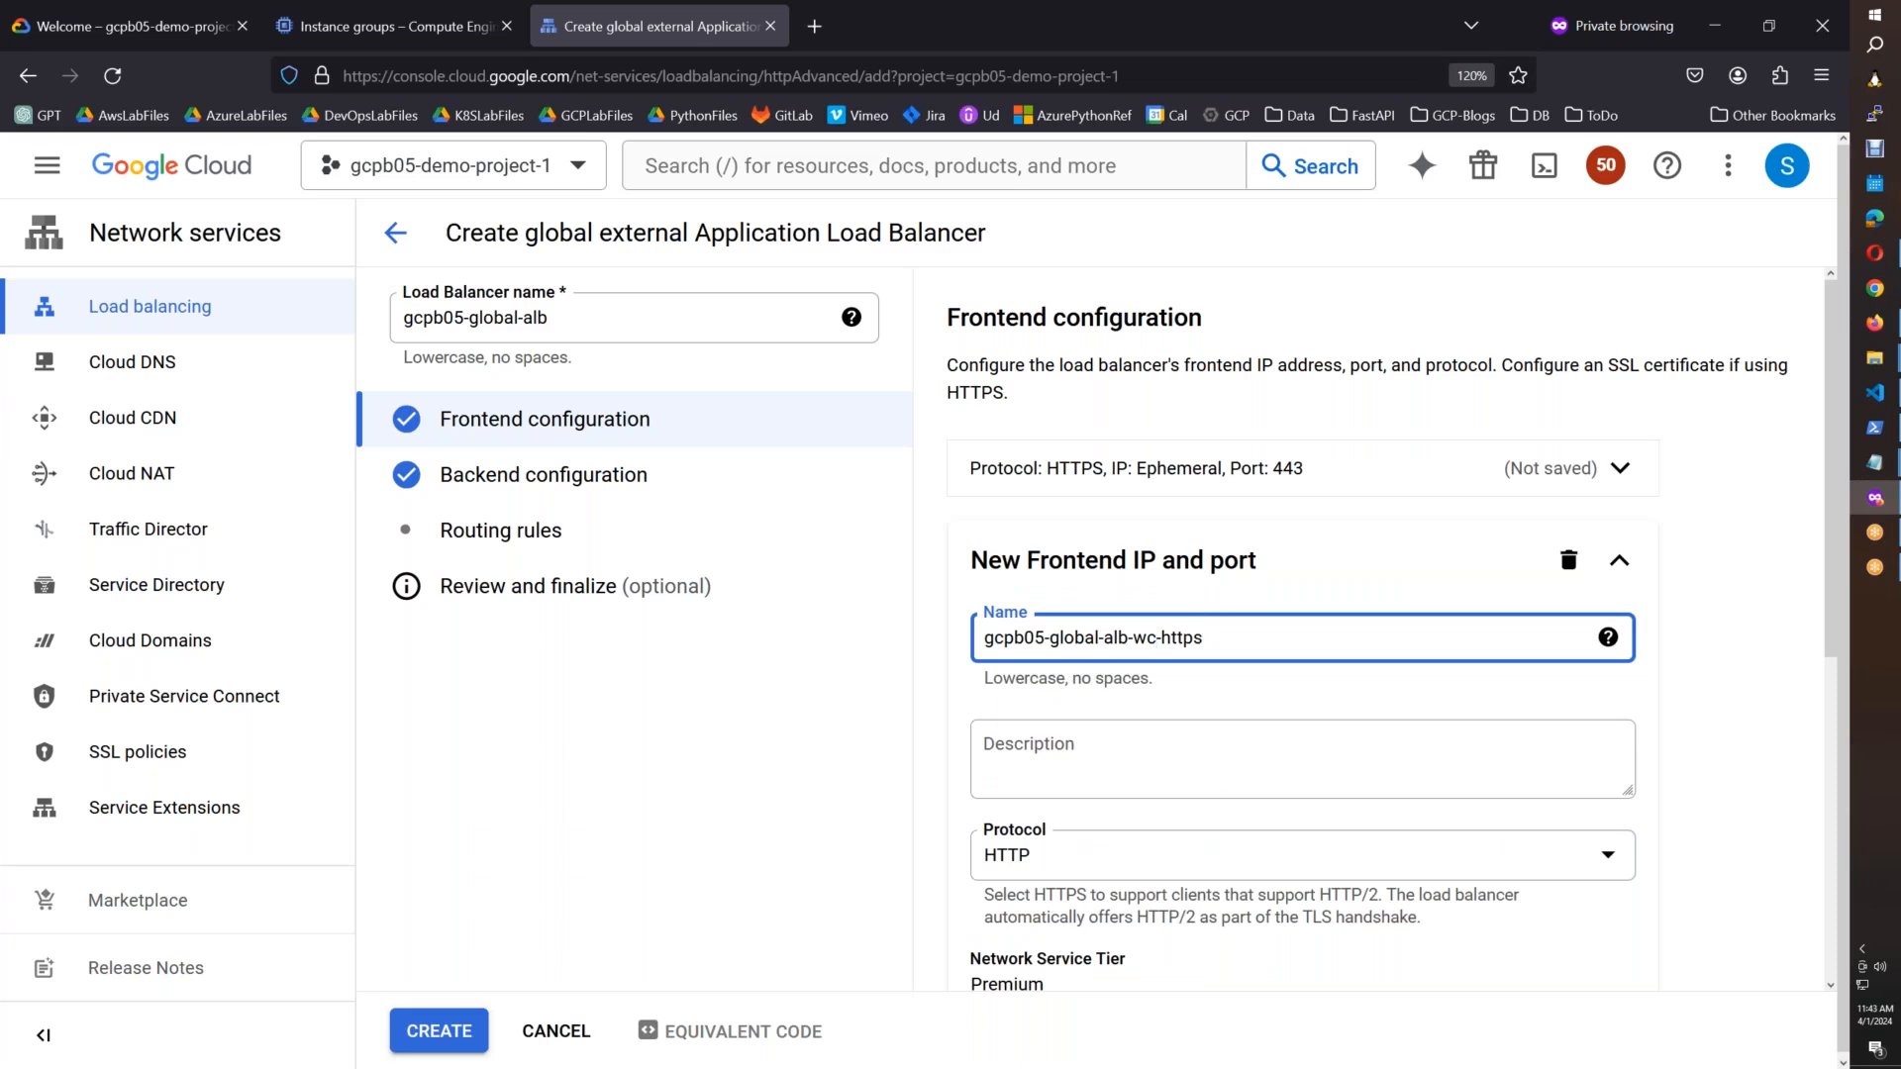
{"action": "key", "text": "BackSpace"}
{"action": "key", "text": "BackSpace"}
{"action": "type", "text": "nk"}
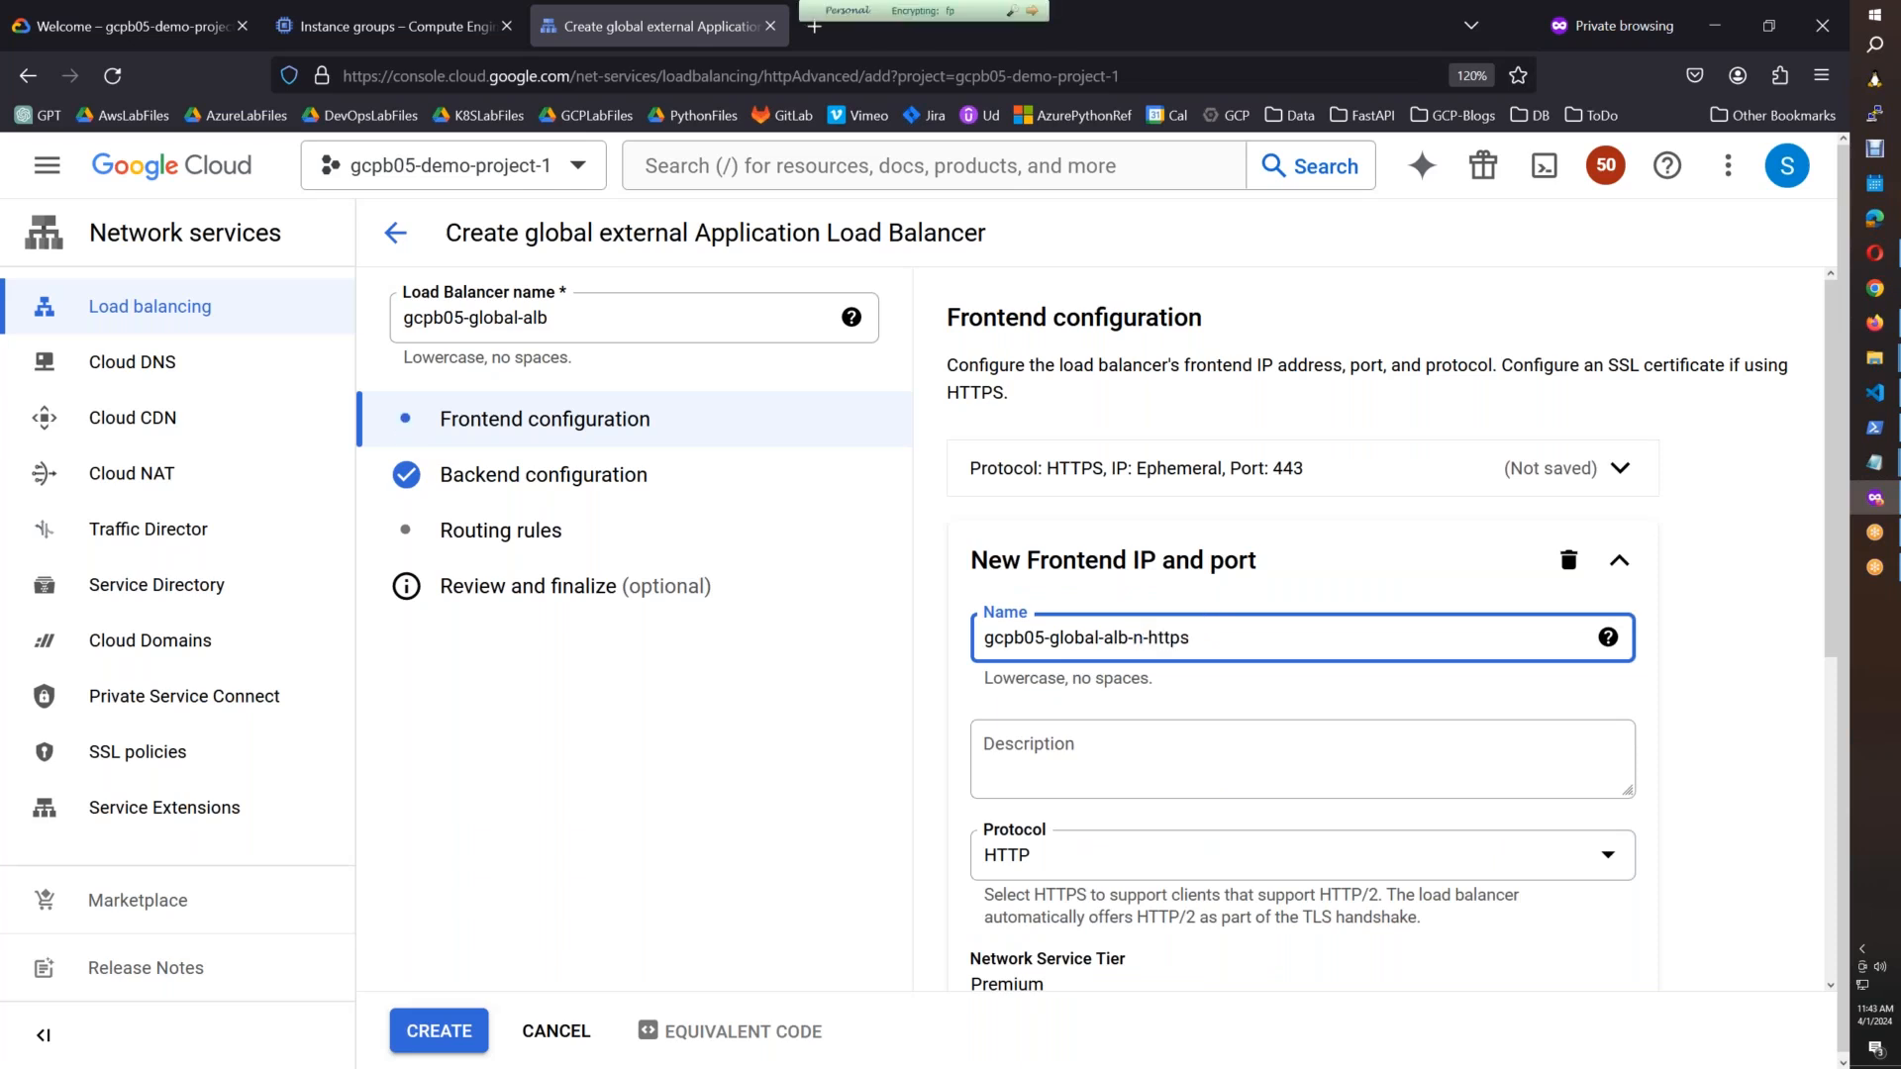
Step: Set the second frontend's protocol to HTTPS (includes HTTP/2 and HTTP/3) and assign the nk-gcpb05-xyz certificate
{"action": "left_click", "coordinate": [1302, 857]}
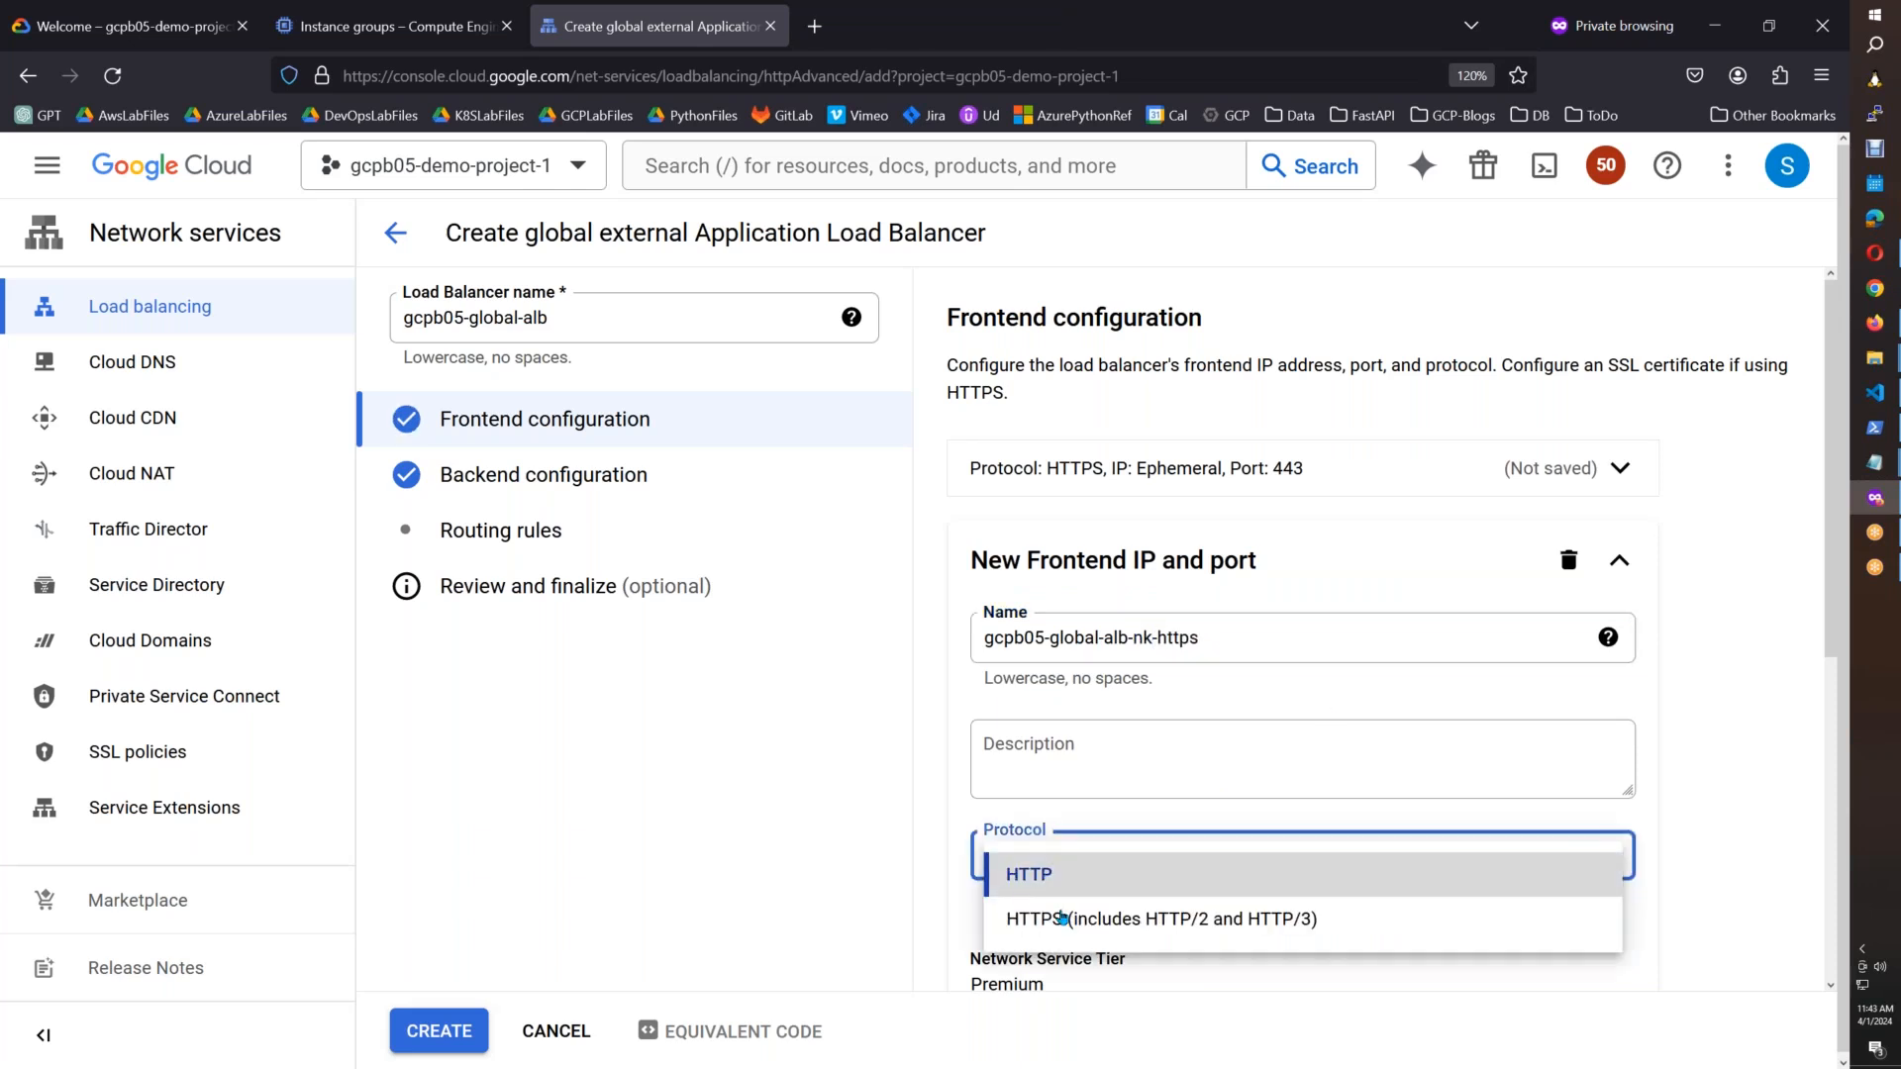
{"action": "left_click", "coordinate": [1063, 920]}
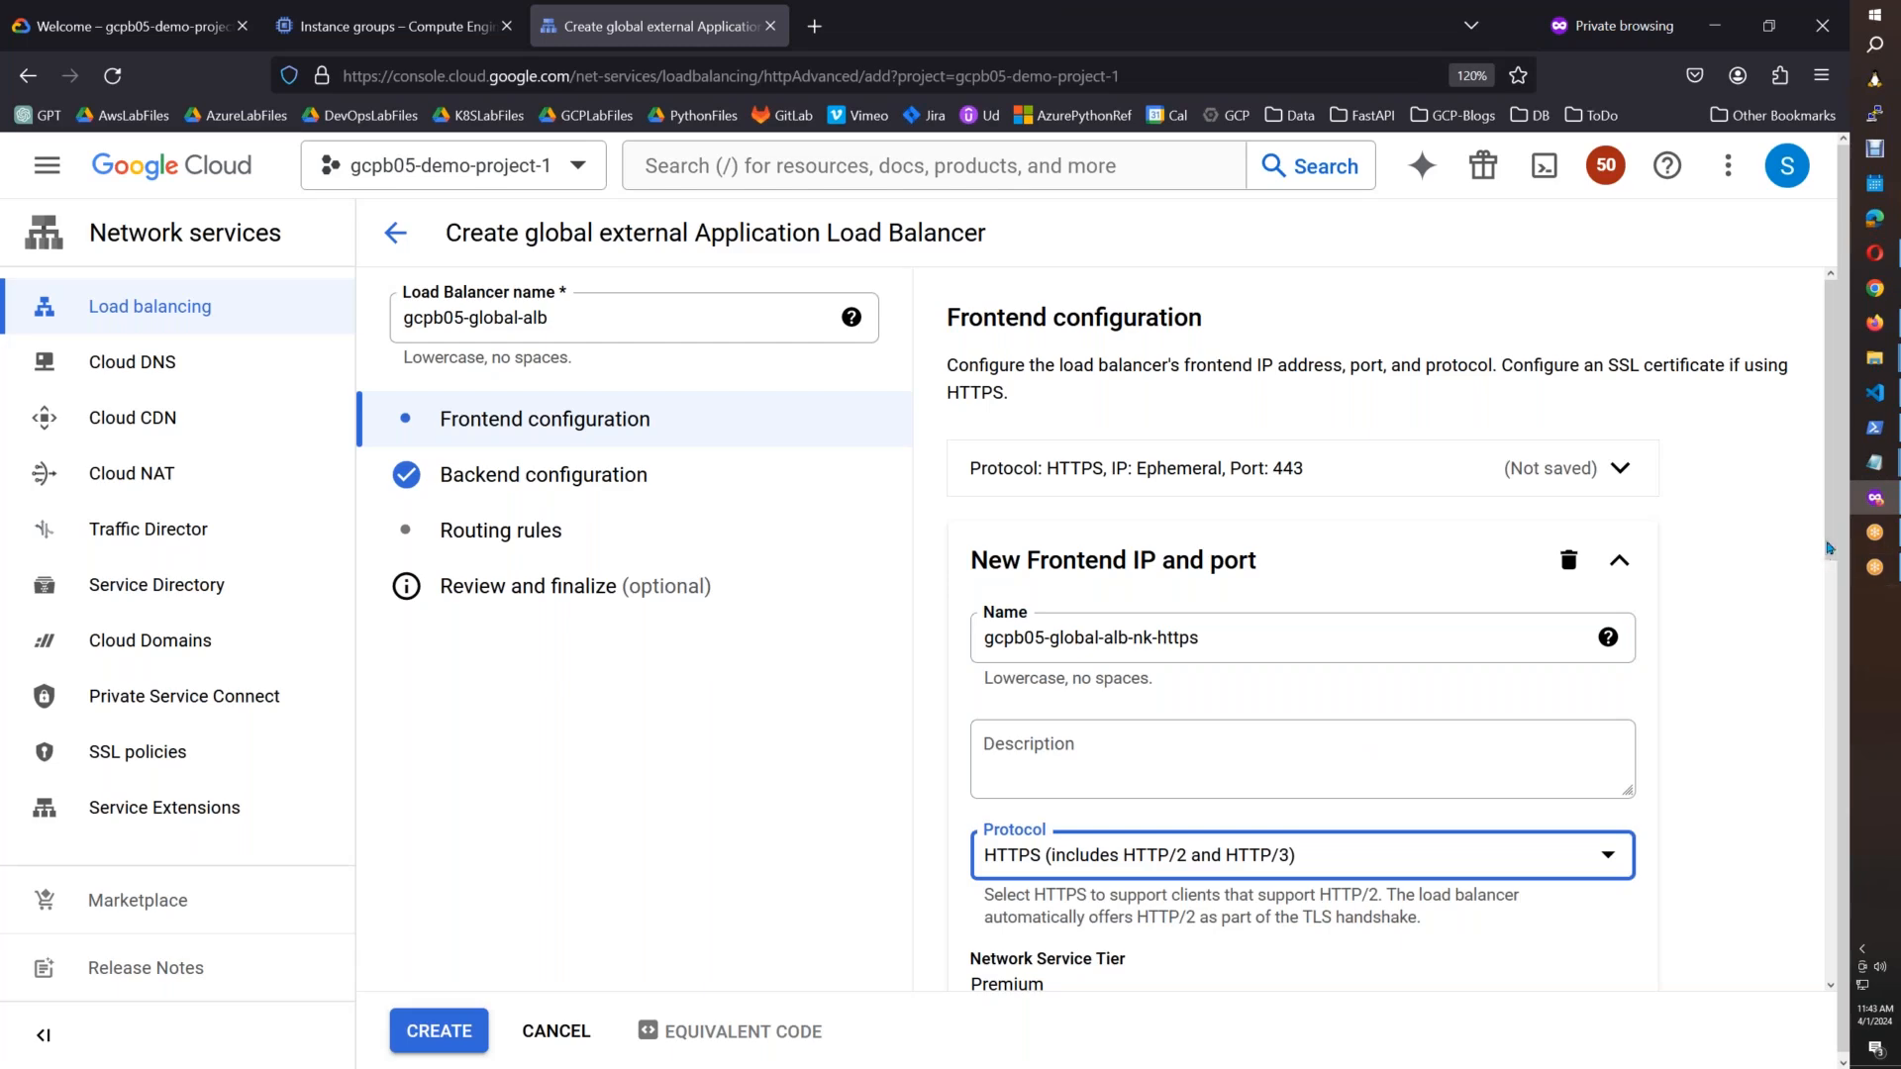
{"action": "scroll", "coordinate": [1830, 568], "scroll_direction": "down", "scroll_amount": 3}
{"action": "left_click", "coordinate": [1369, 679]}
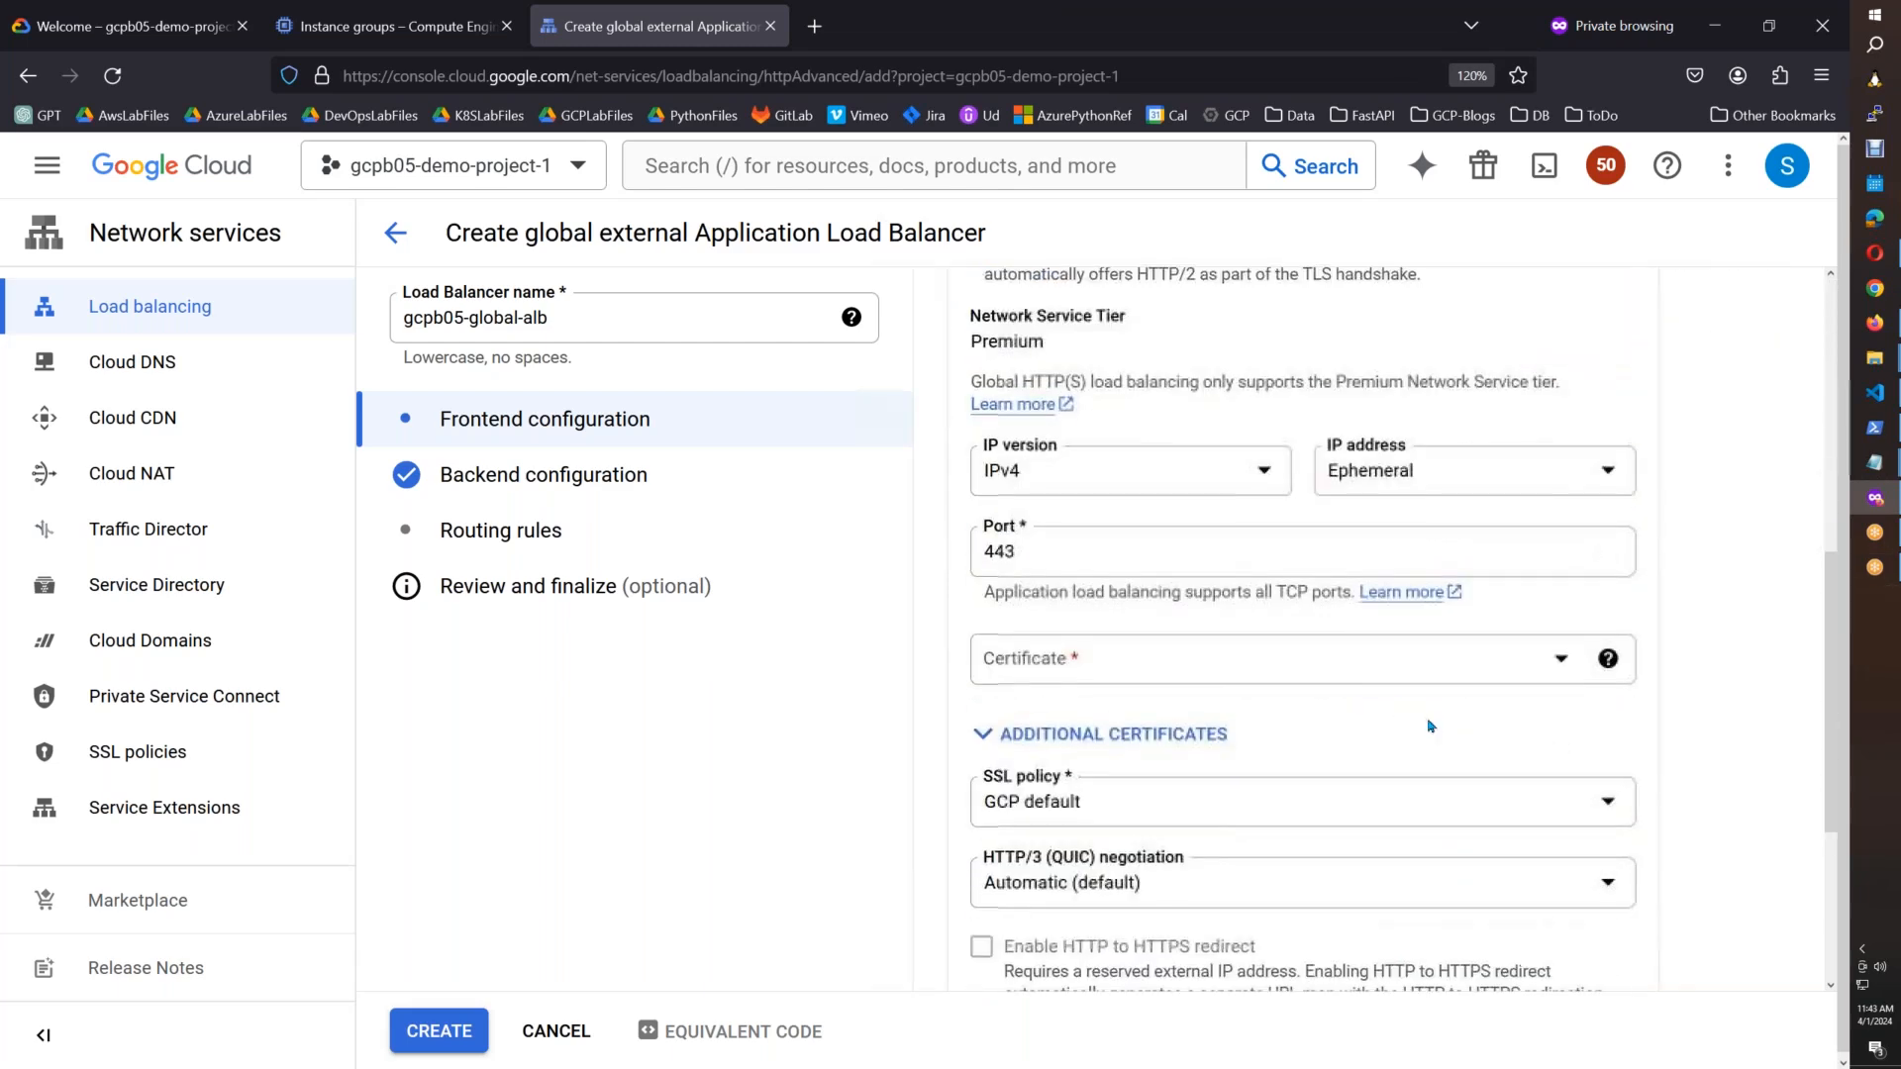
{"action": "left_click", "coordinate": [1020, 755]}
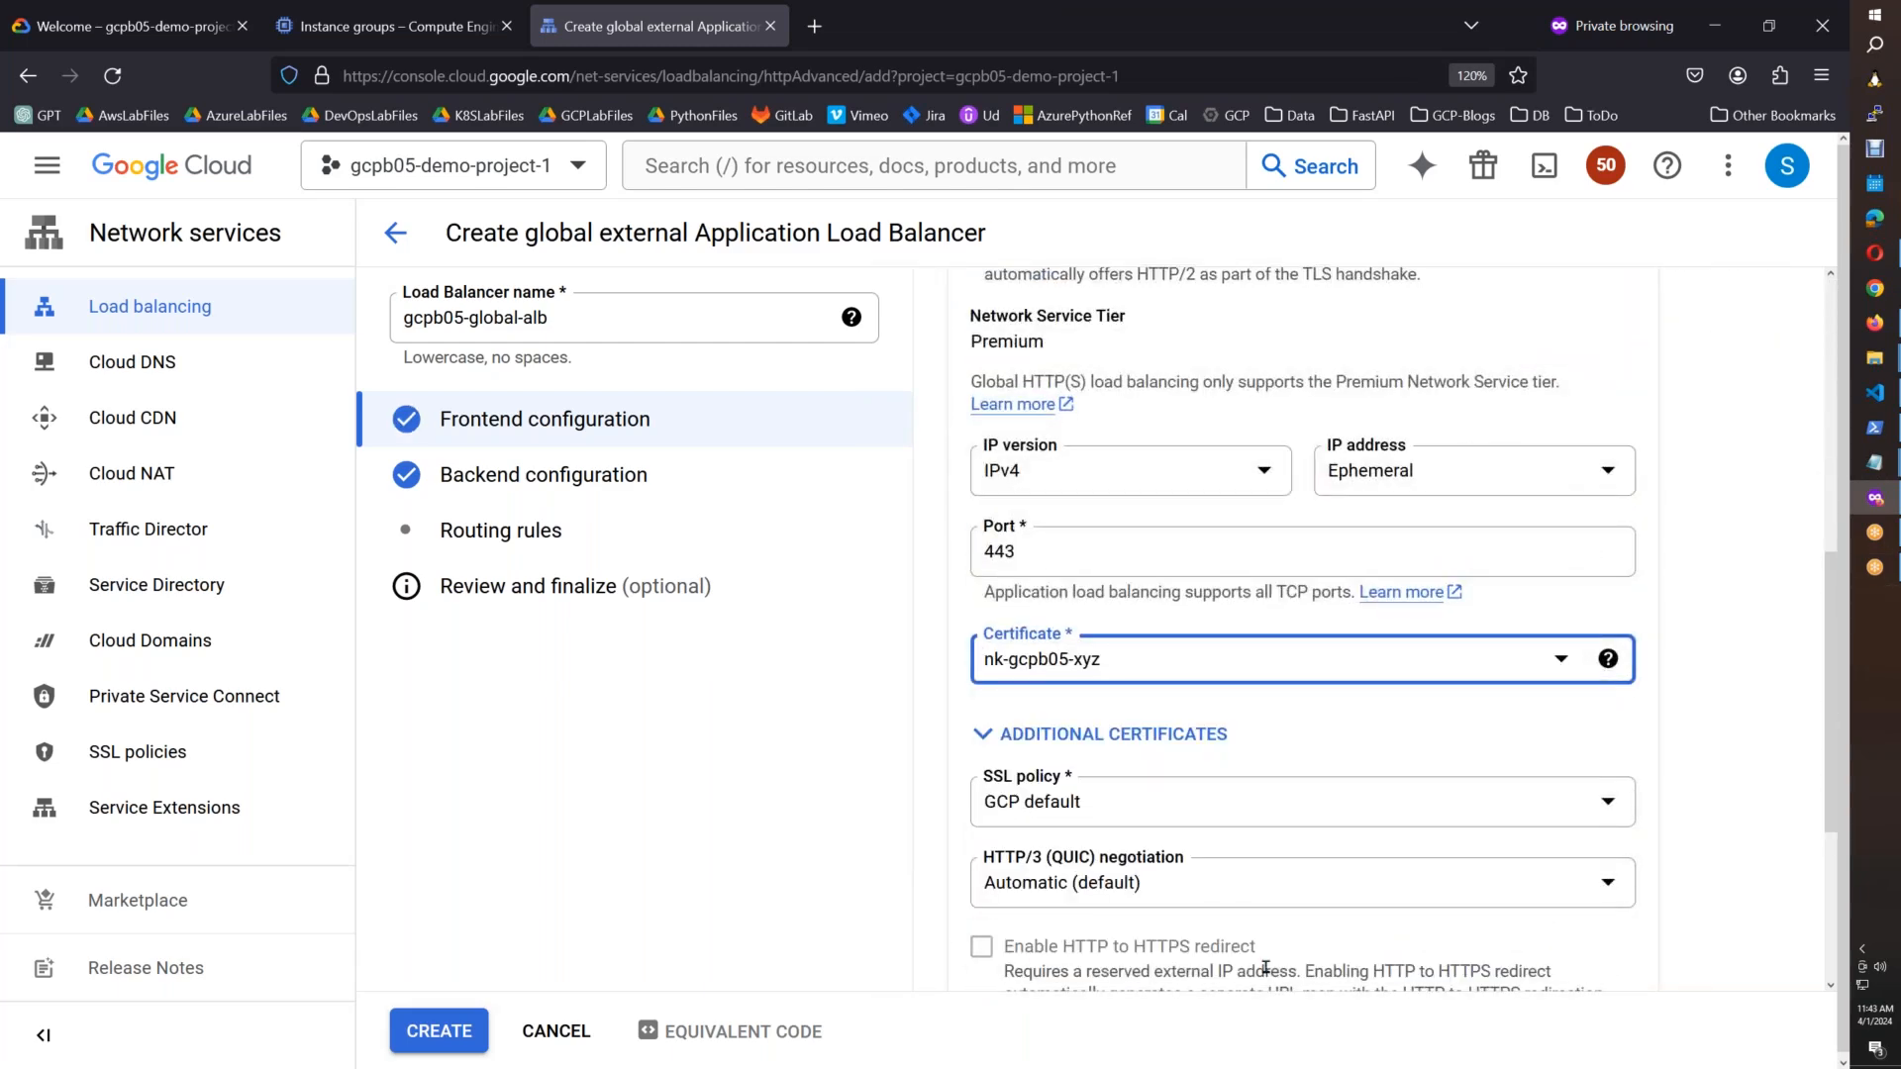
Step: Try to enable the HTTP to HTTPS redirect on the second frontend and read the option's requirement
{"action": "left_click_drag", "start_coordinate": [1835, 582], "coordinate": [1835, 685]}
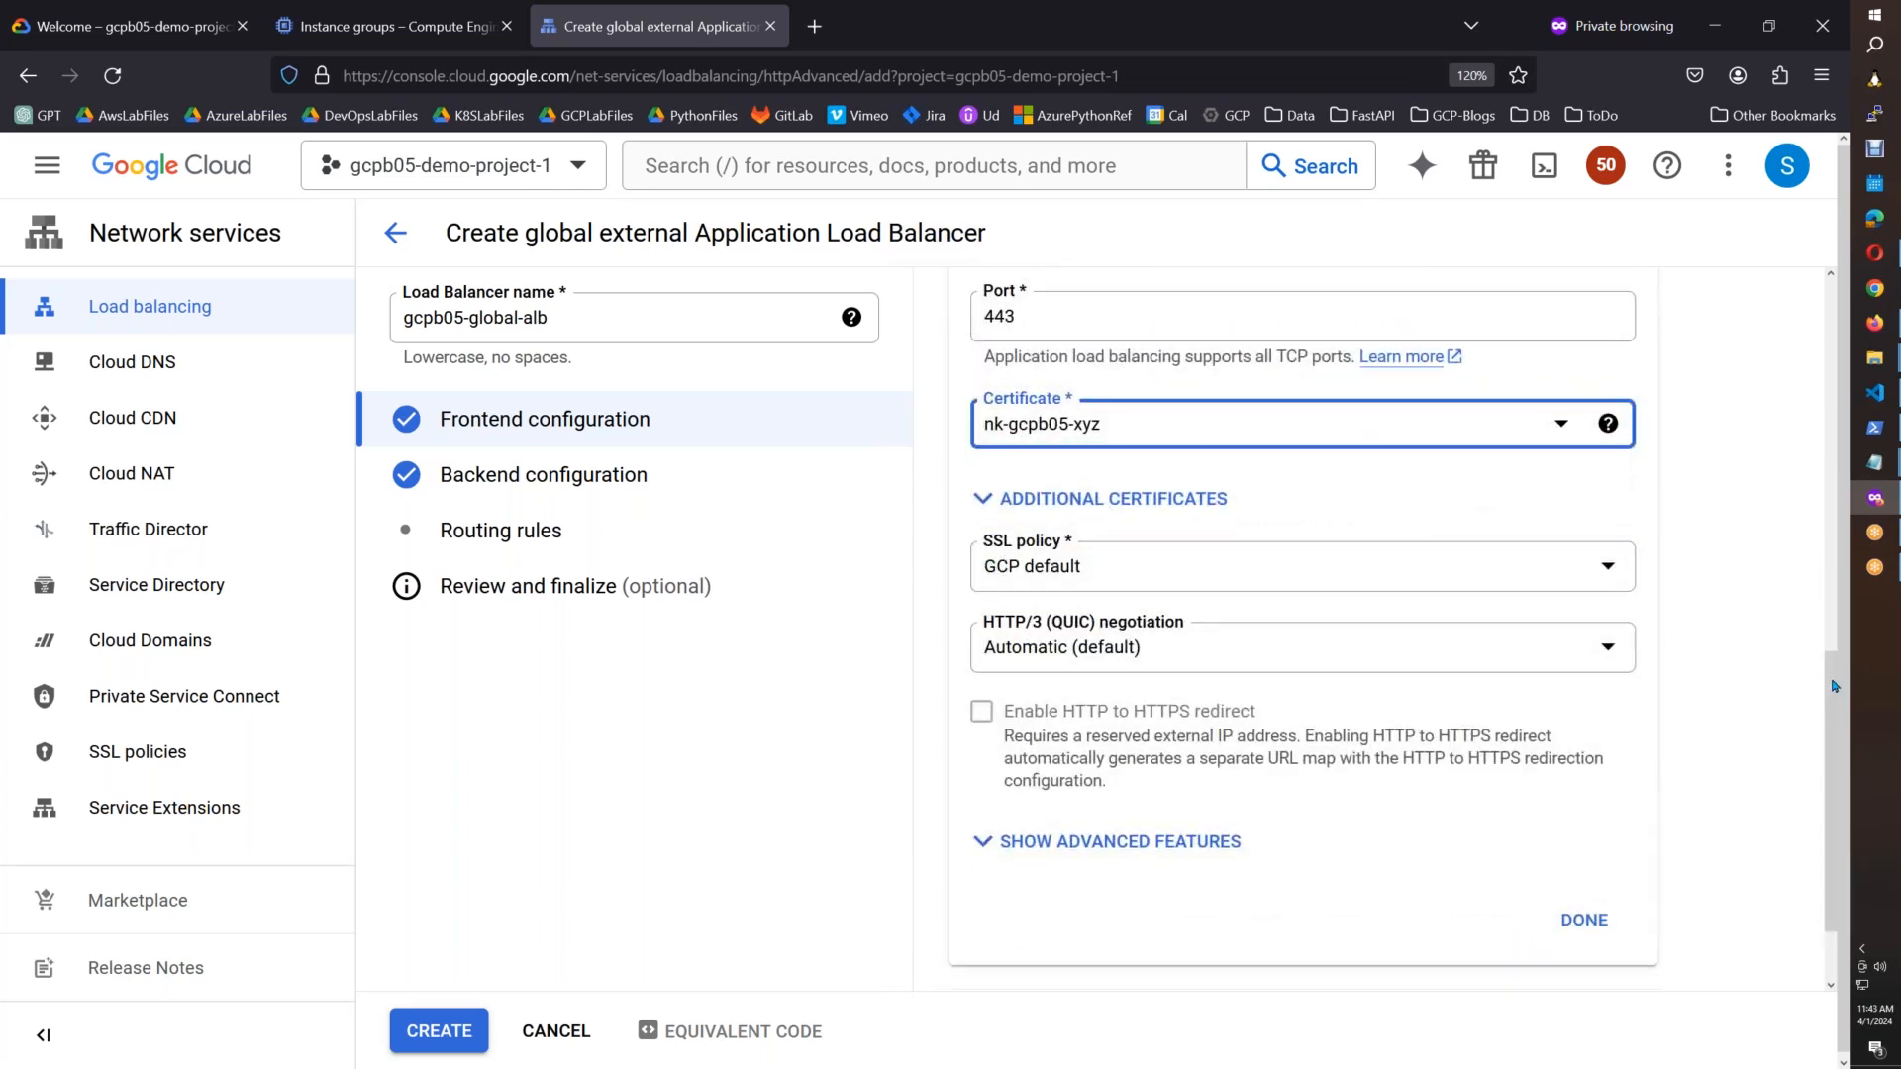
{"action": "left_click", "coordinate": [983, 713]}
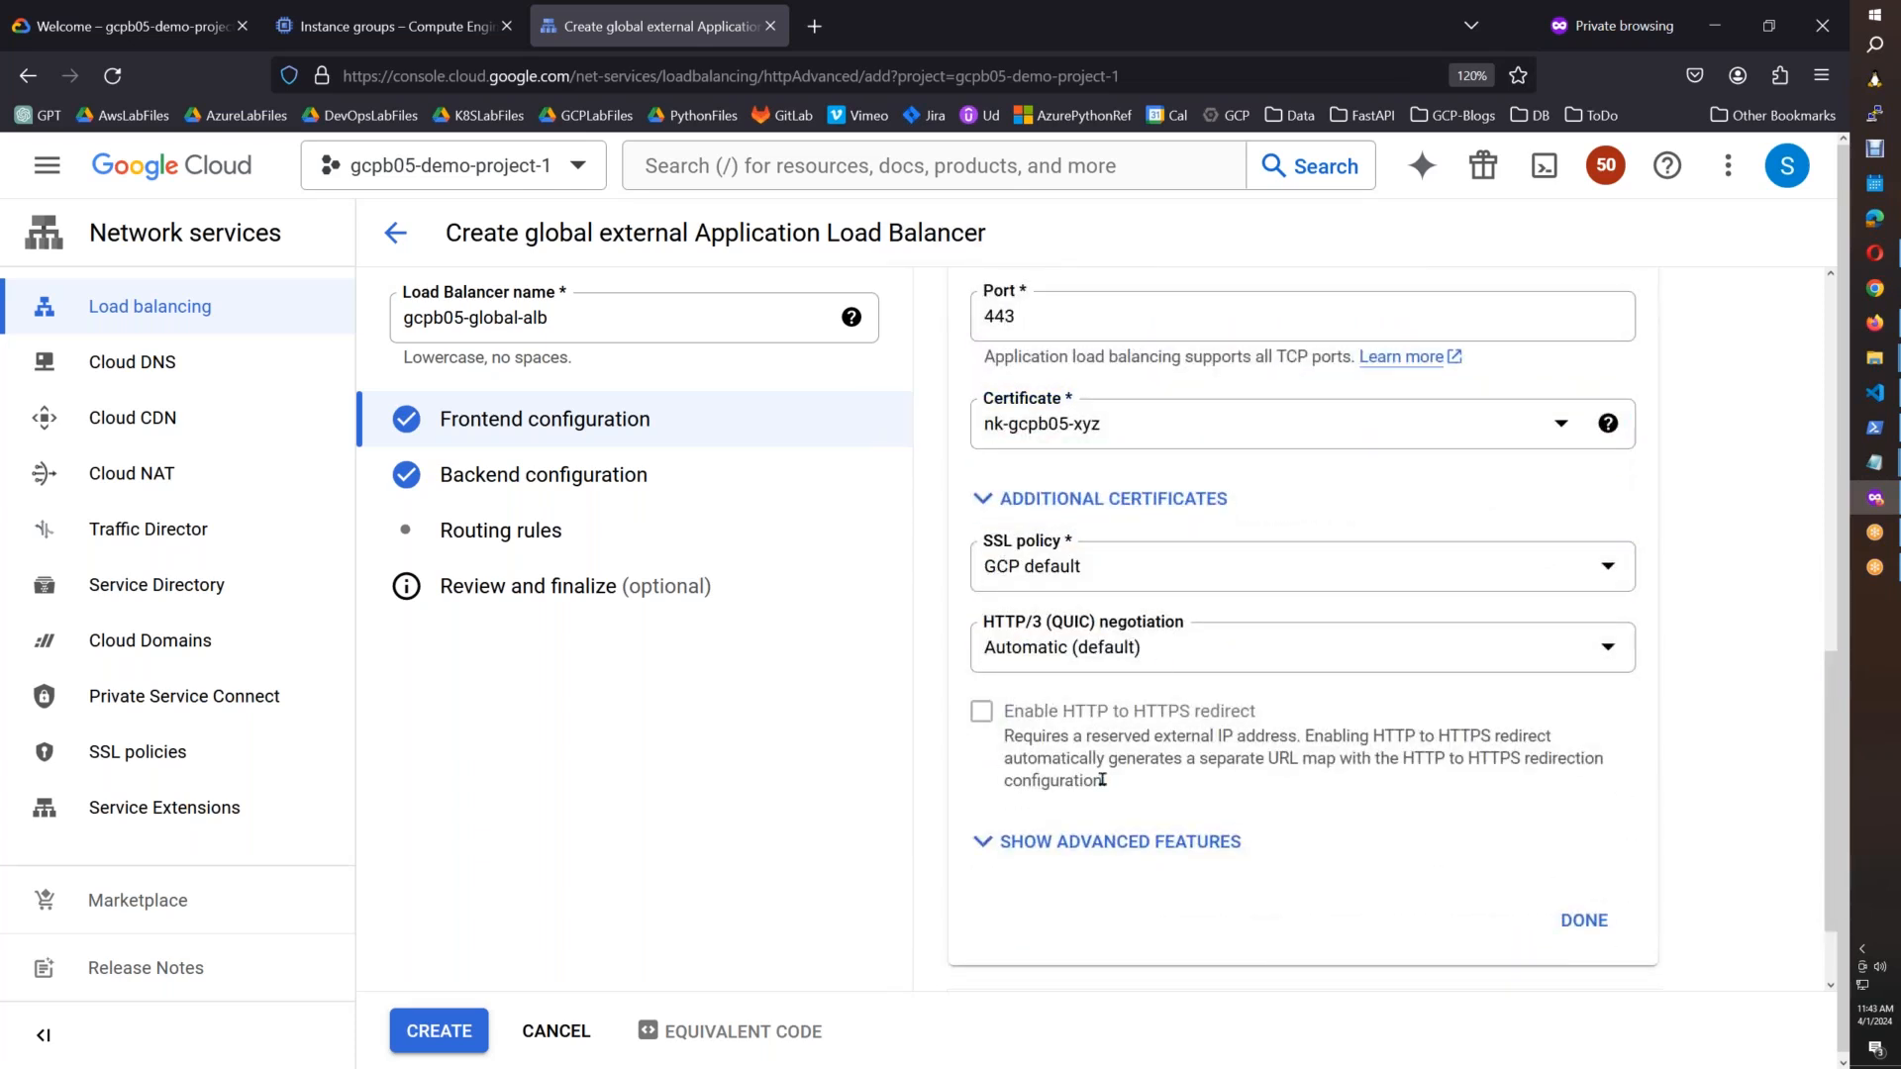
{"action": "left_click_drag", "start_coordinate": [1004, 736], "coordinate": [1471, 738]}
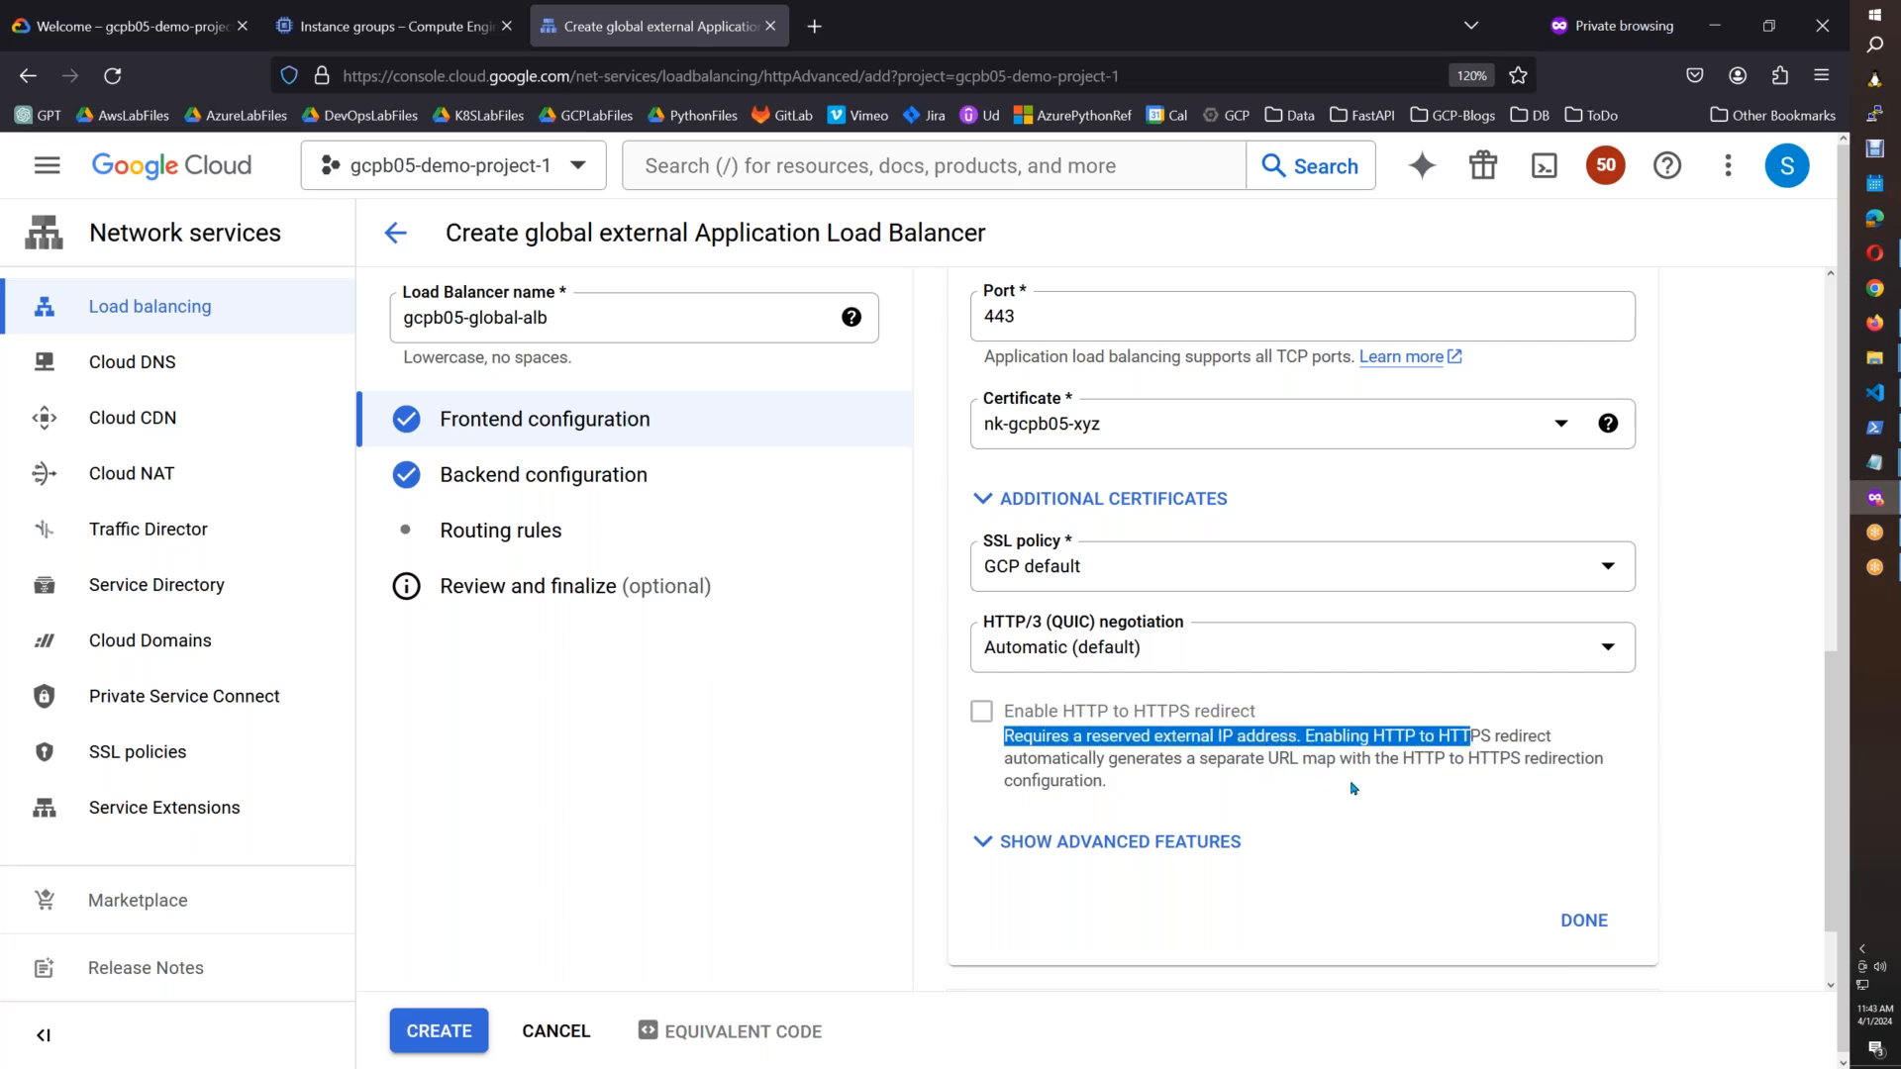
{"action": "left_click", "coordinate": [1826, 826]}
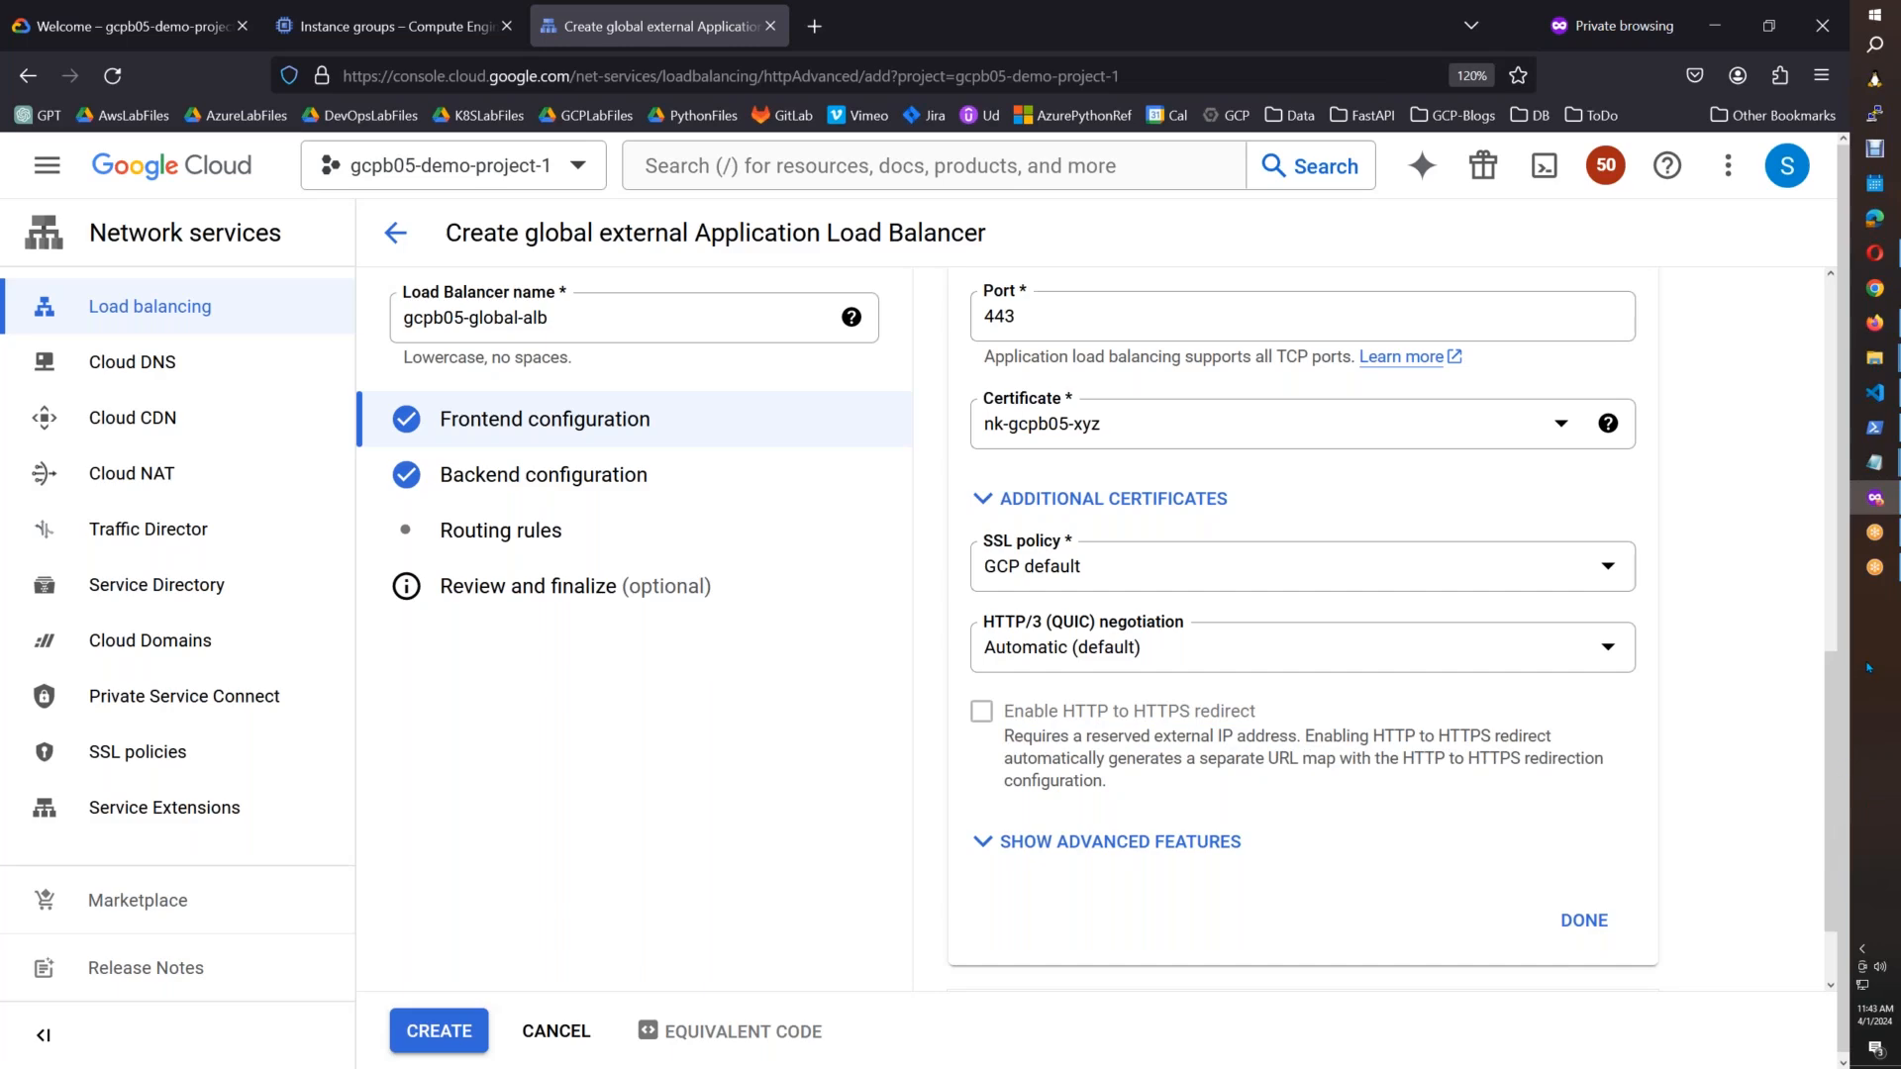
Step: Check the redirect option of the gcpb05-global-alb-wc-https frontend and finish editing both HTTPS frontends
{"action": "scroll", "coordinate": [1827, 827], "scroll_direction": "up", "scroll_amount": 10}
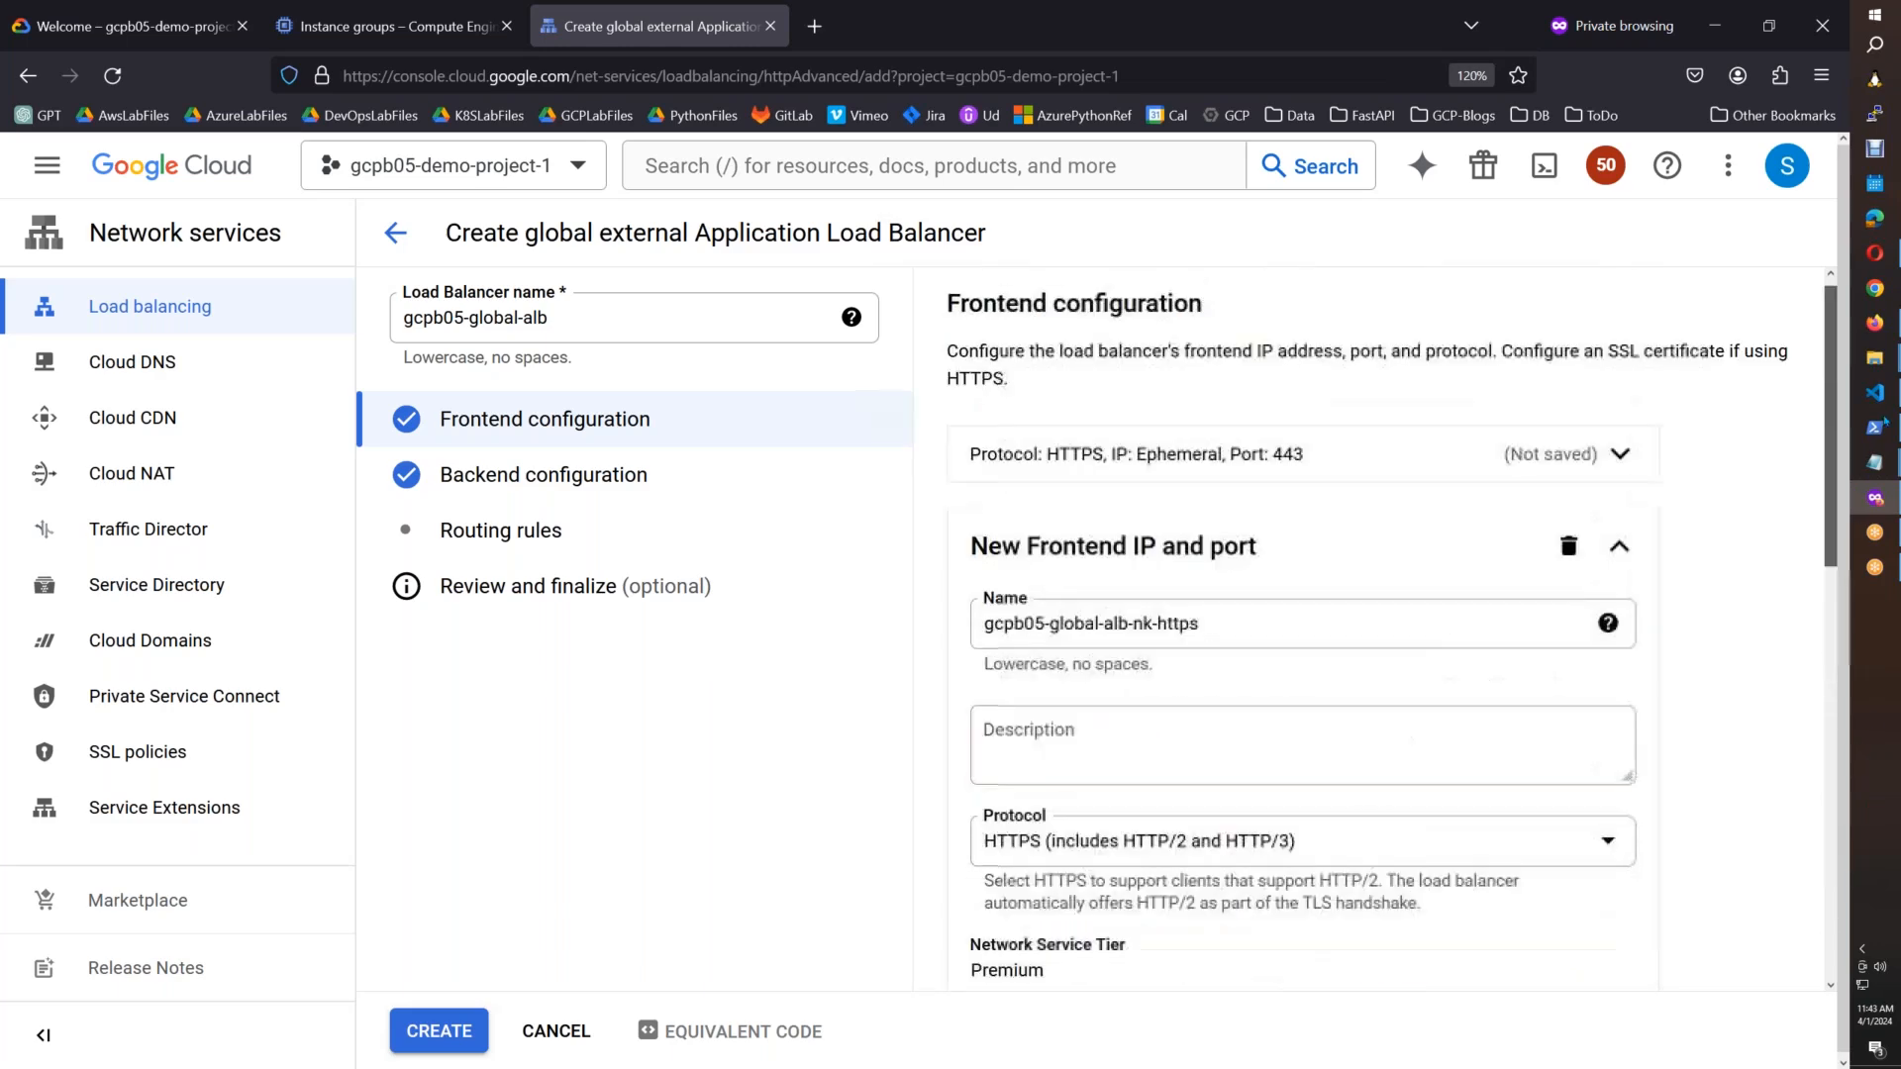
{"action": "left_click", "coordinate": [1619, 467]}
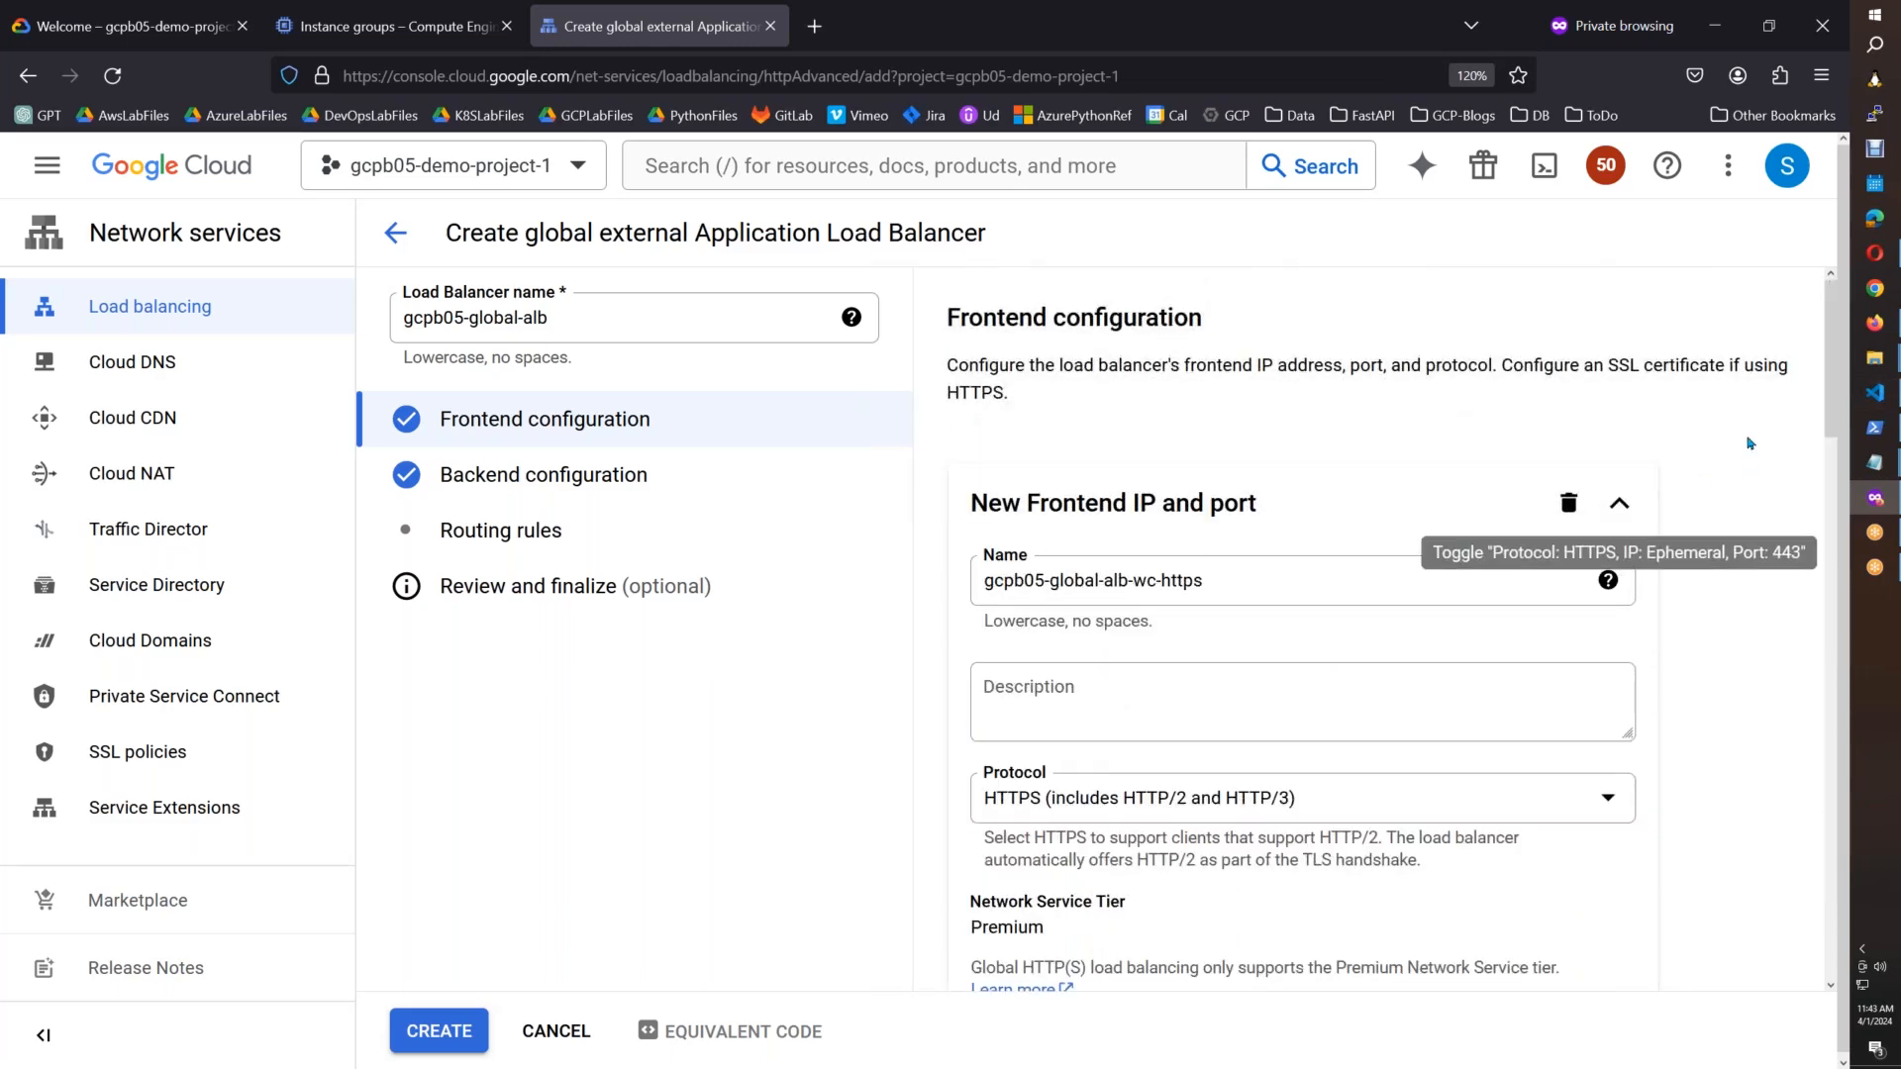
{"action": "scroll", "coordinate": [1828, 426], "scroll_direction": "down", "scroll_amount": 8}
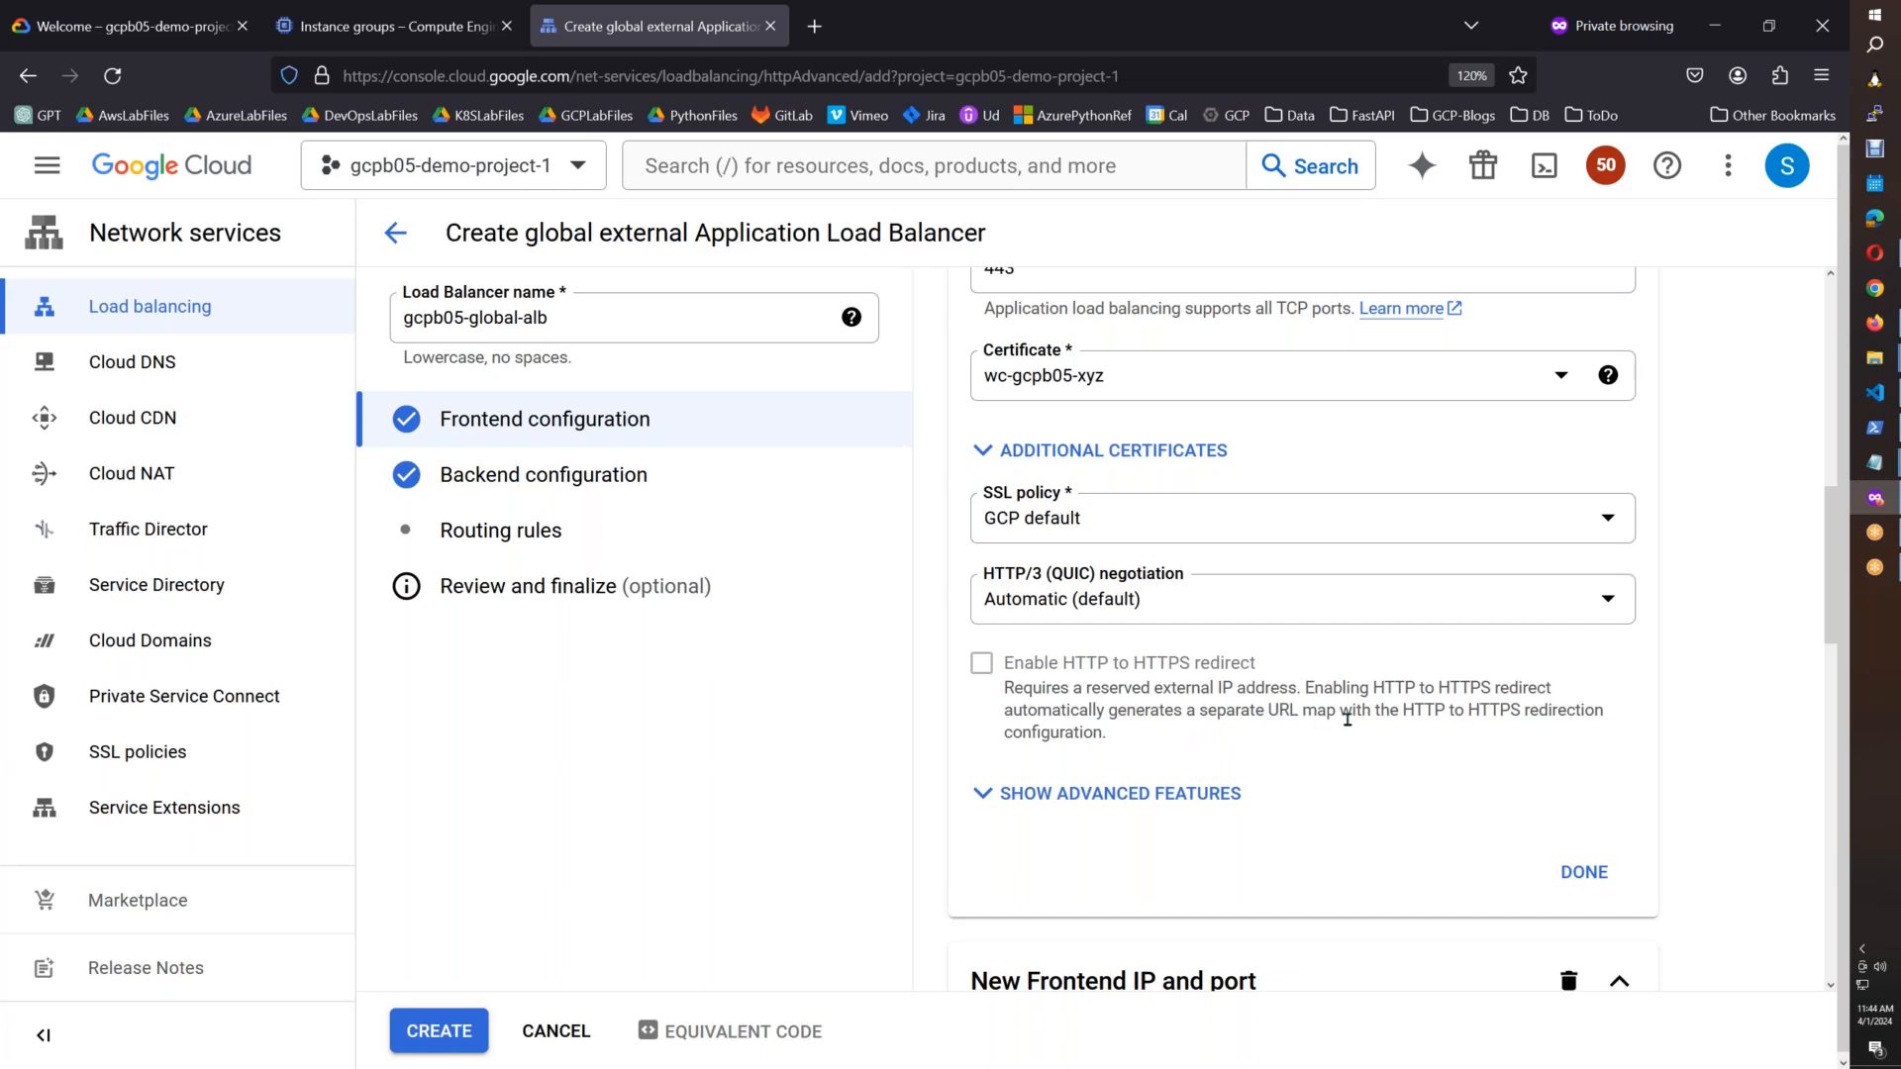
{"action": "left_click", "coordinate": [1574, 871]}
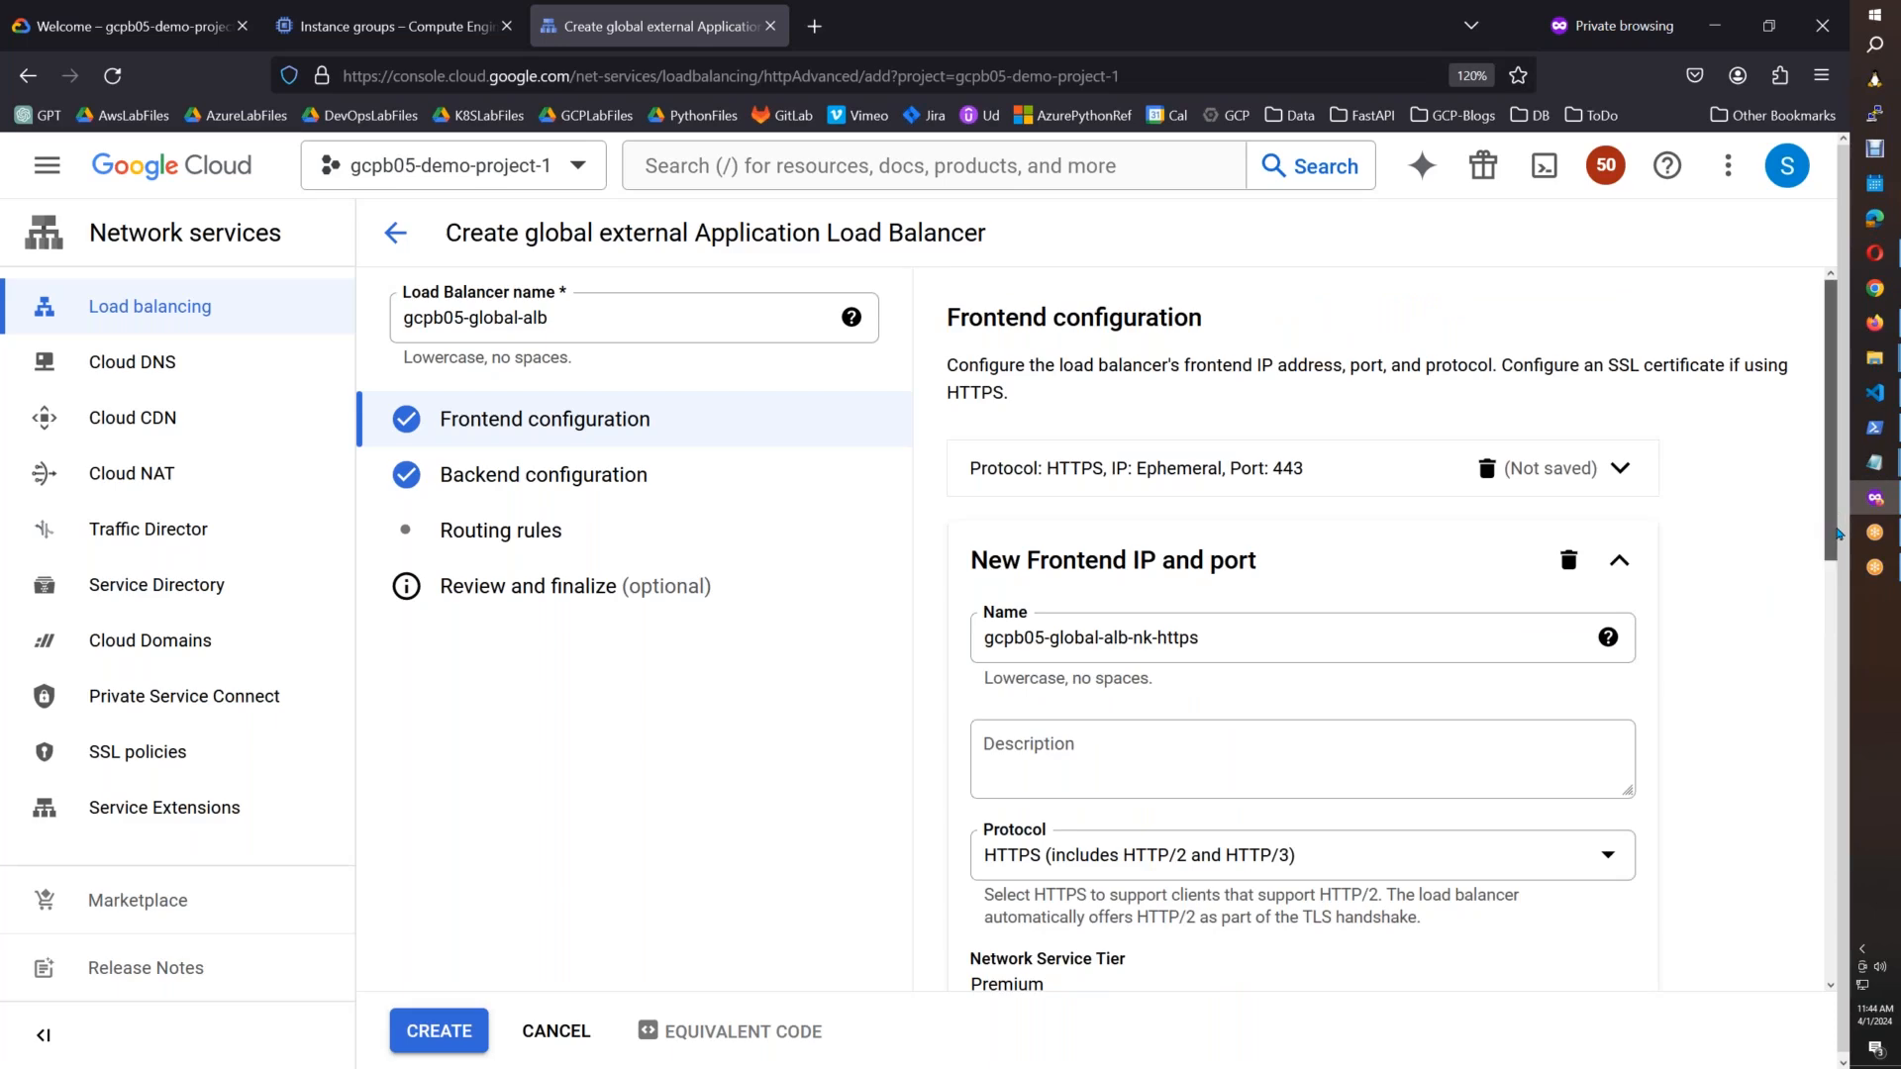
{"action": "scroll", "coordinate": [1732, 693], "scroll_direction": "down", "scroll_amount": 10}
{"action": "left_click", "coordinate": [1589, 901]}
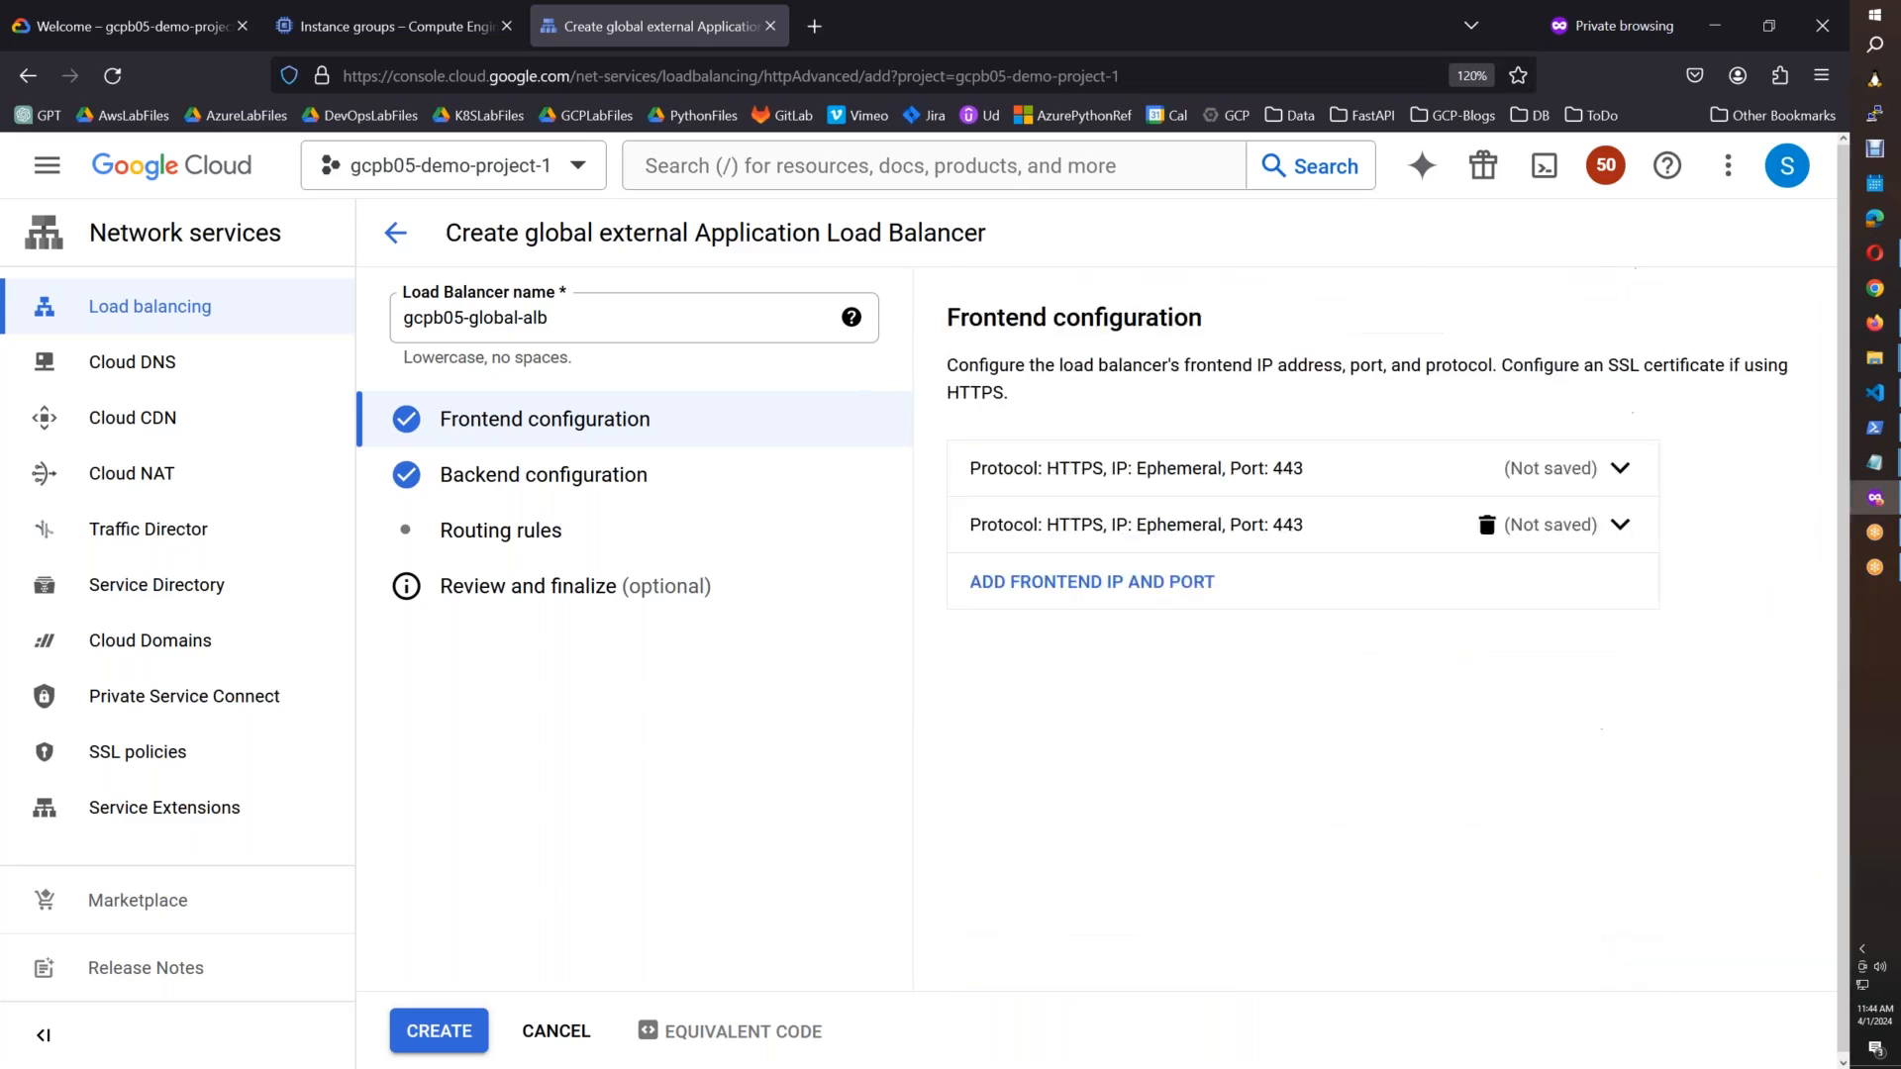
Step: Add a third frontend IP and port entry and expand its advanced features
{"action": "left_click", "coordinate": [1159, 584]}
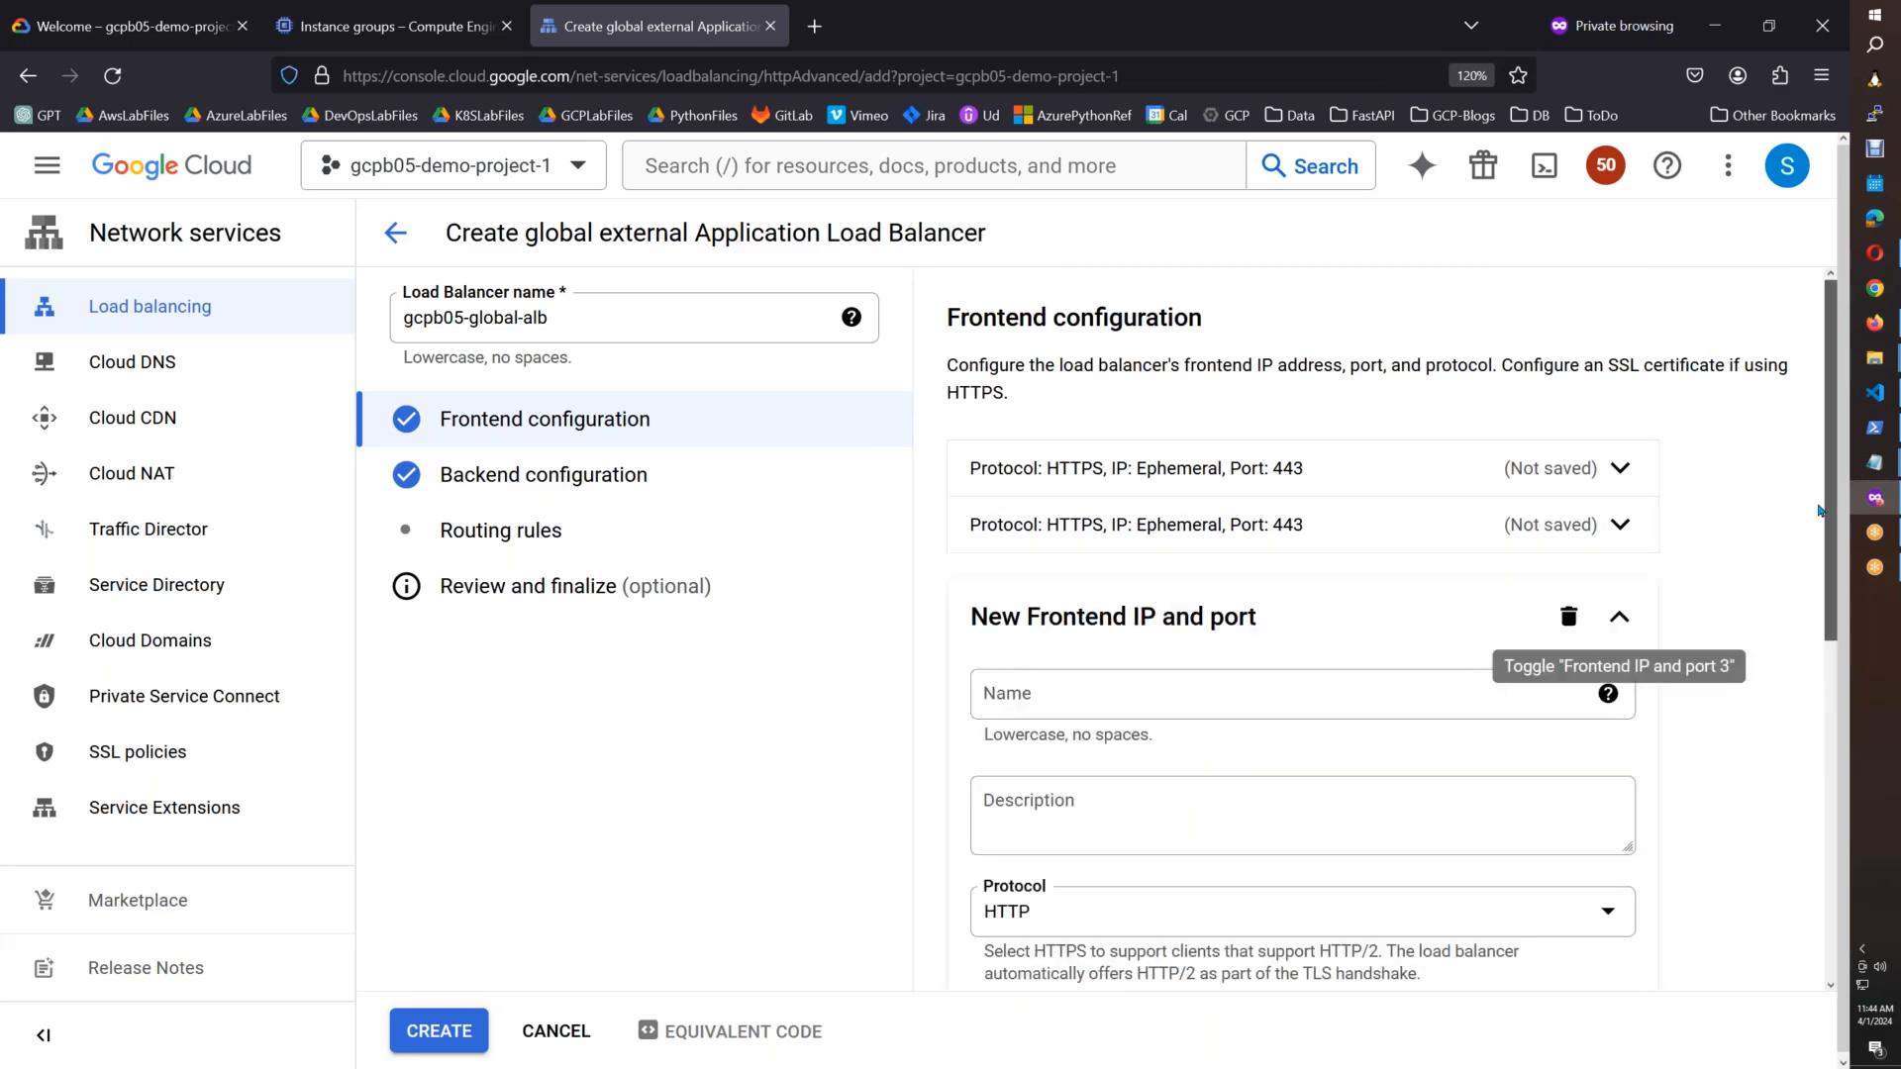
{"action": "scroll", "coordinate": [1818, 567], "scroll_direction": "down", "scroll_amount": 3}
{"action": "left_click_drag", "start_coordinate": [1843, 473], "coordinate": [1839, 679]}
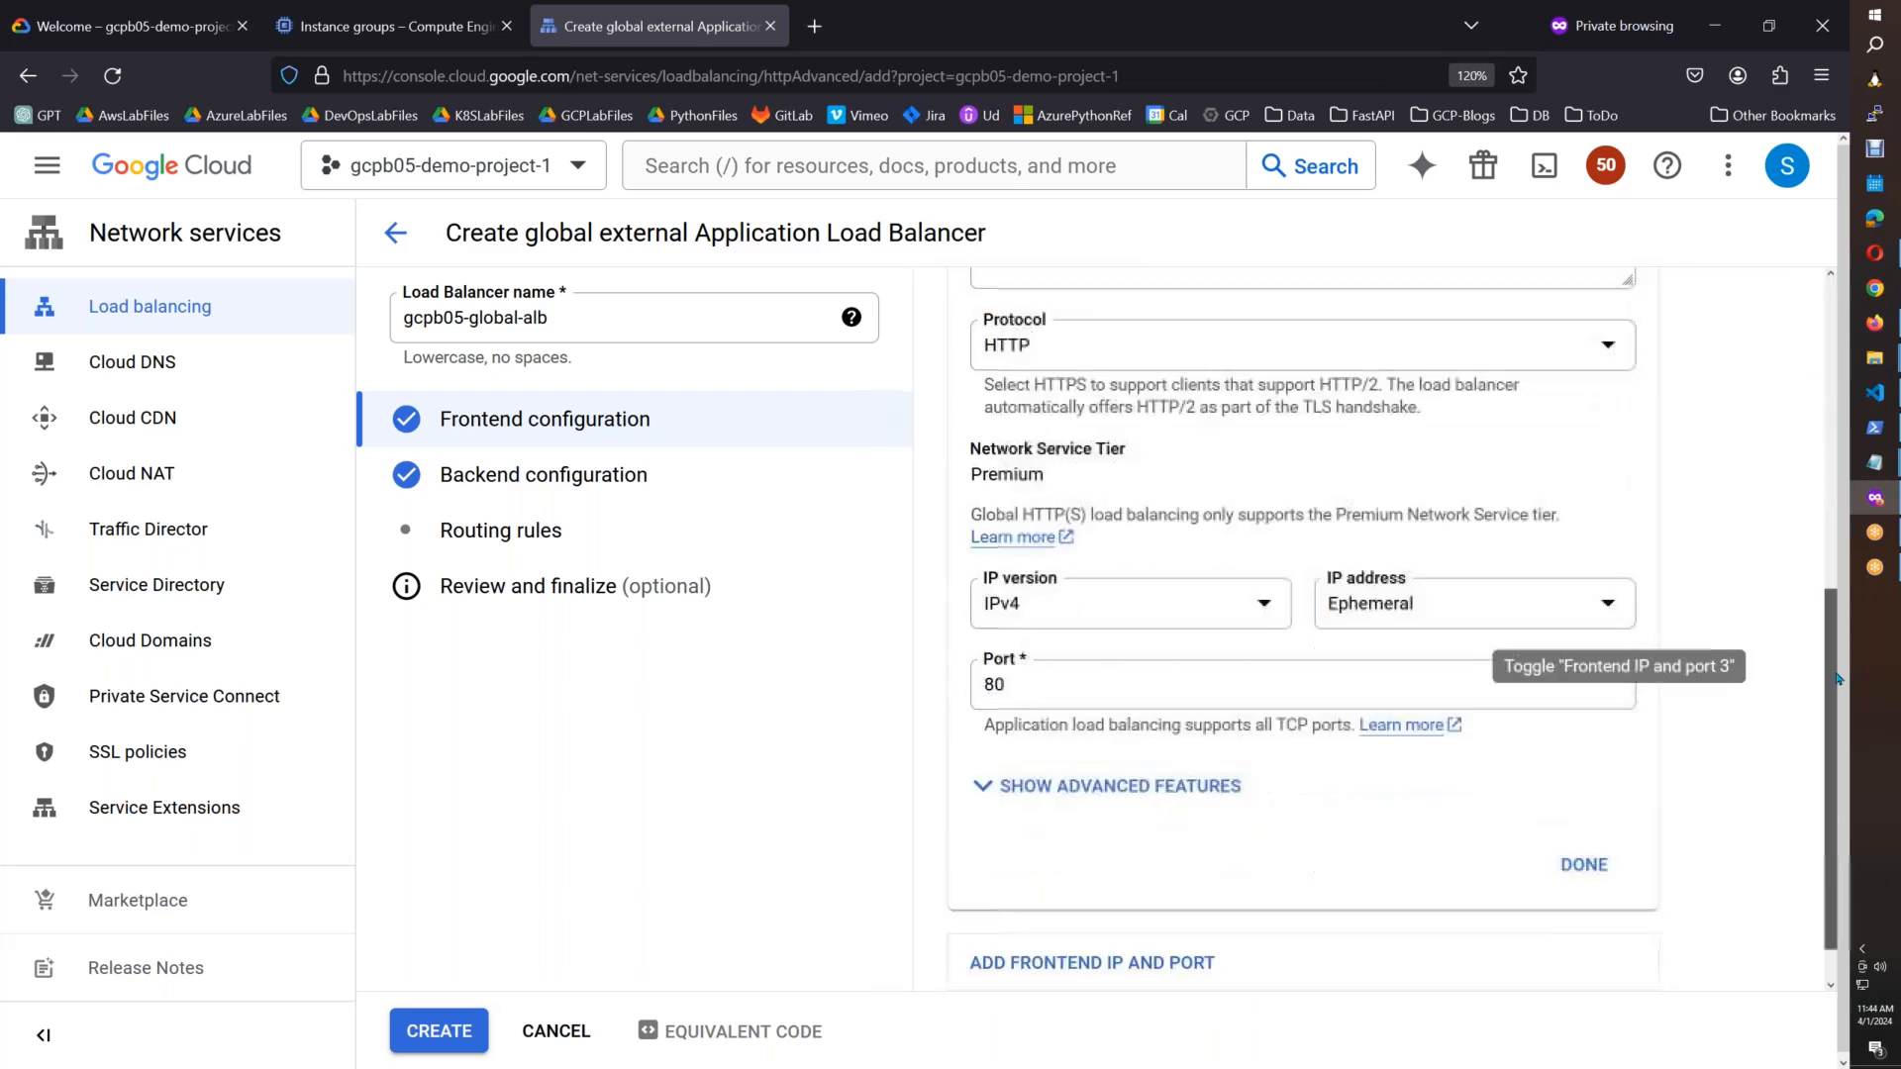
{"action": "left_click", "coordinate": [1138, 785]}
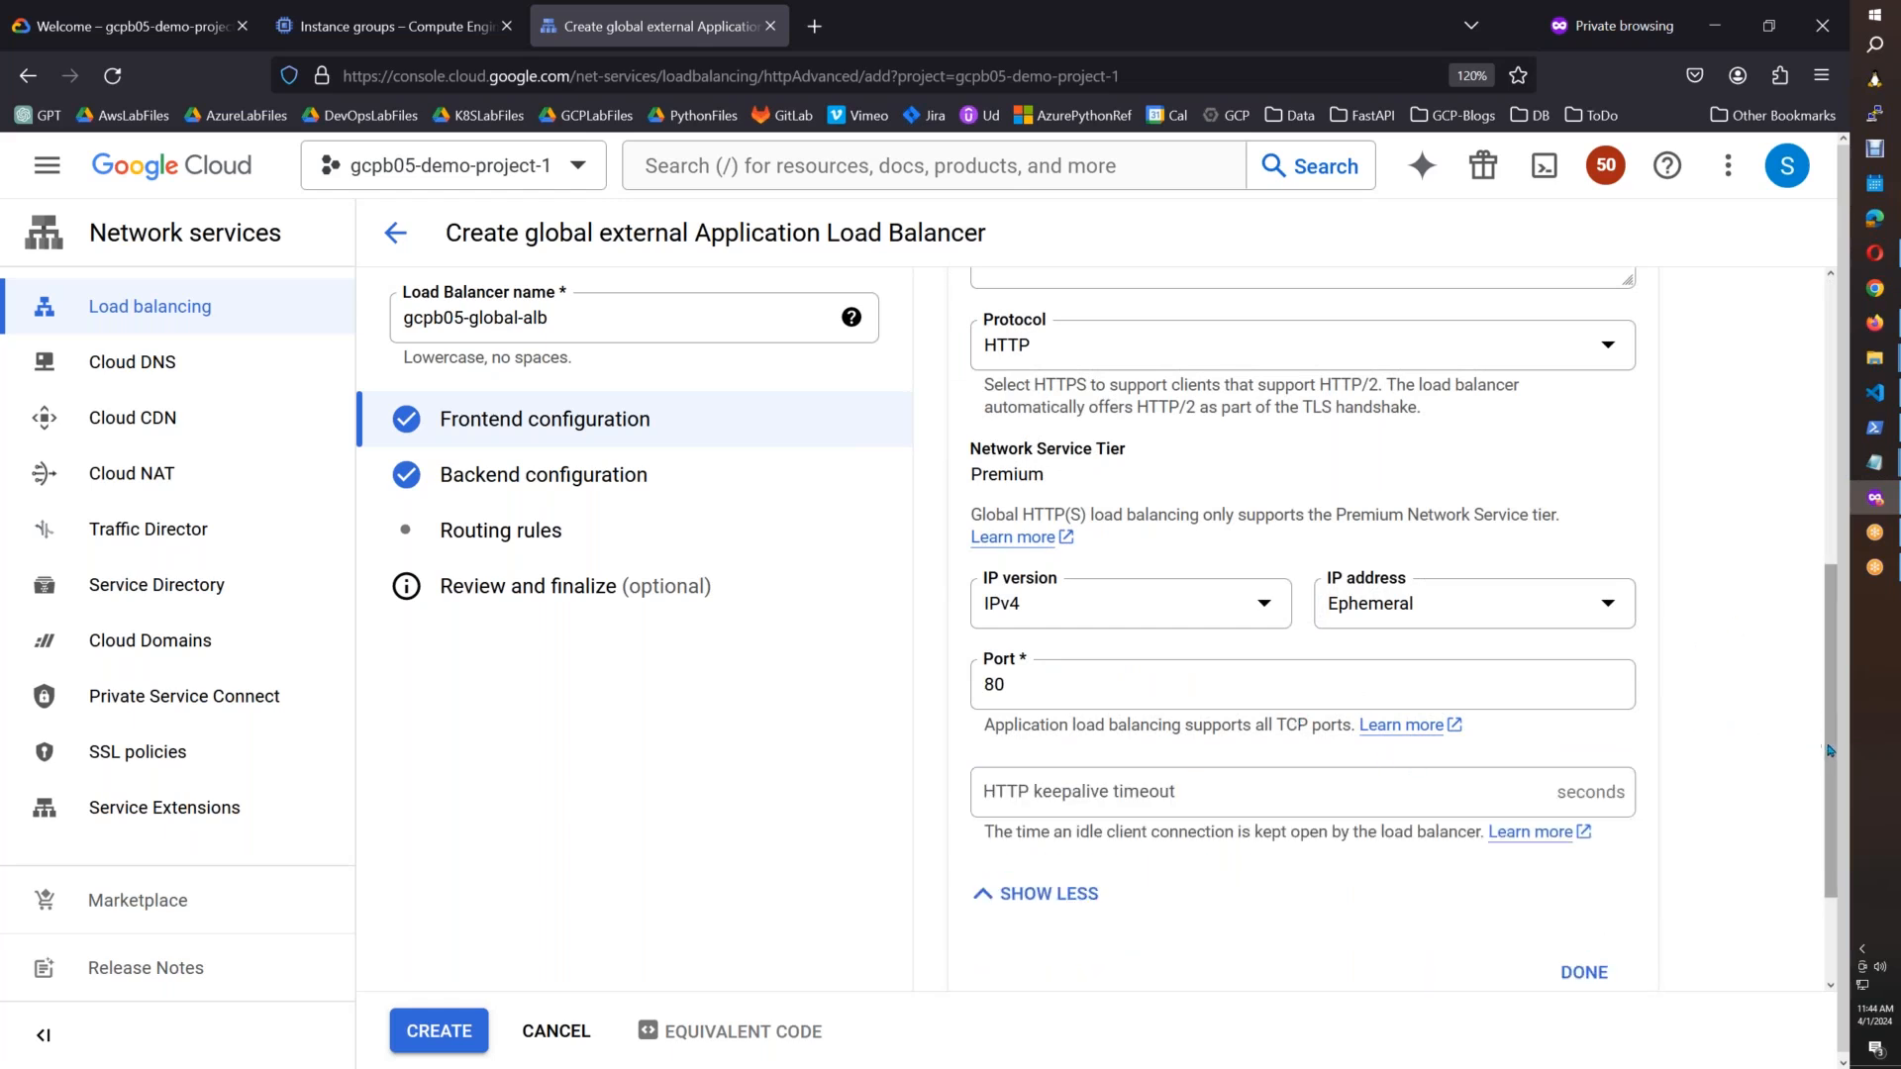
Step: Name the third frontend gcpb05-global-alb-http
{"action": "left_click_drag", "start_coordinate": [1833, 751], "coordinate": [1832, 564]}
{"action": "left_click", "coordinate": [1073, 502]}
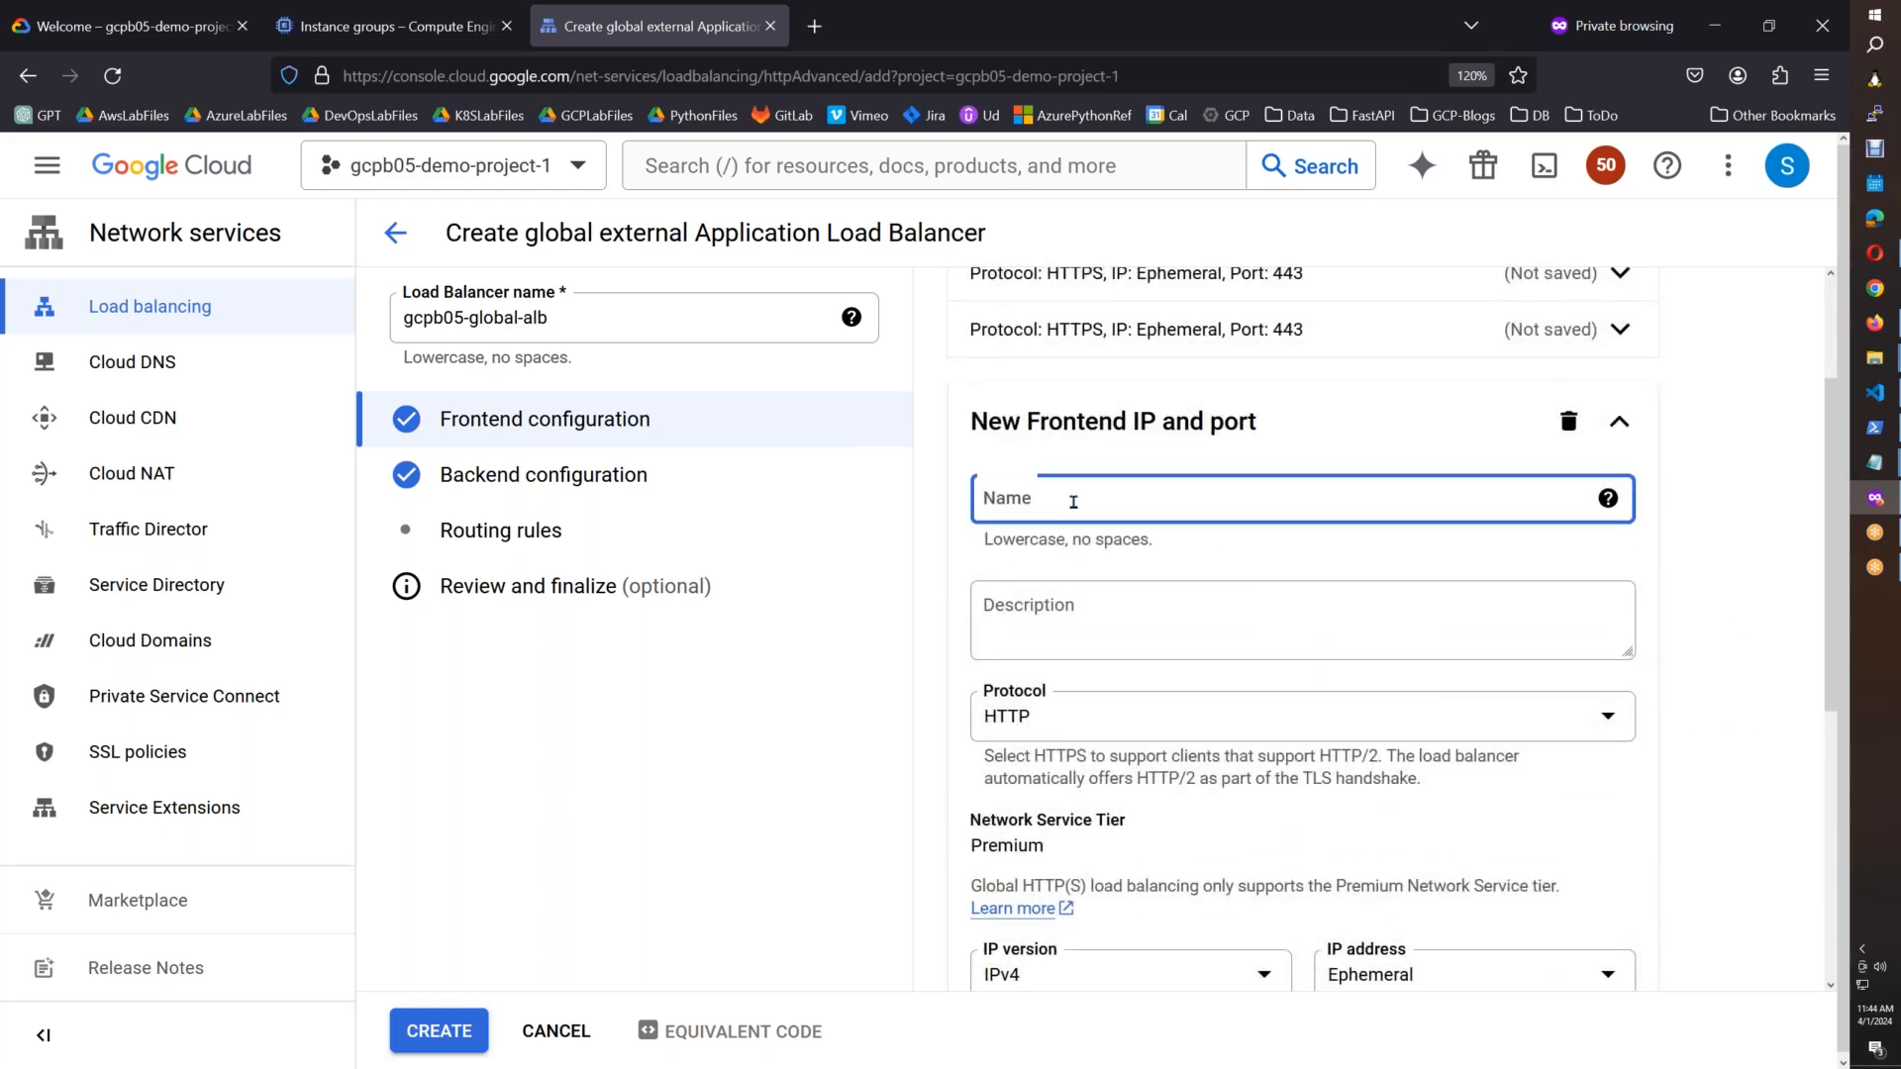
{"action": "type", "text": "gcpb05-global-alb-wc-https"}
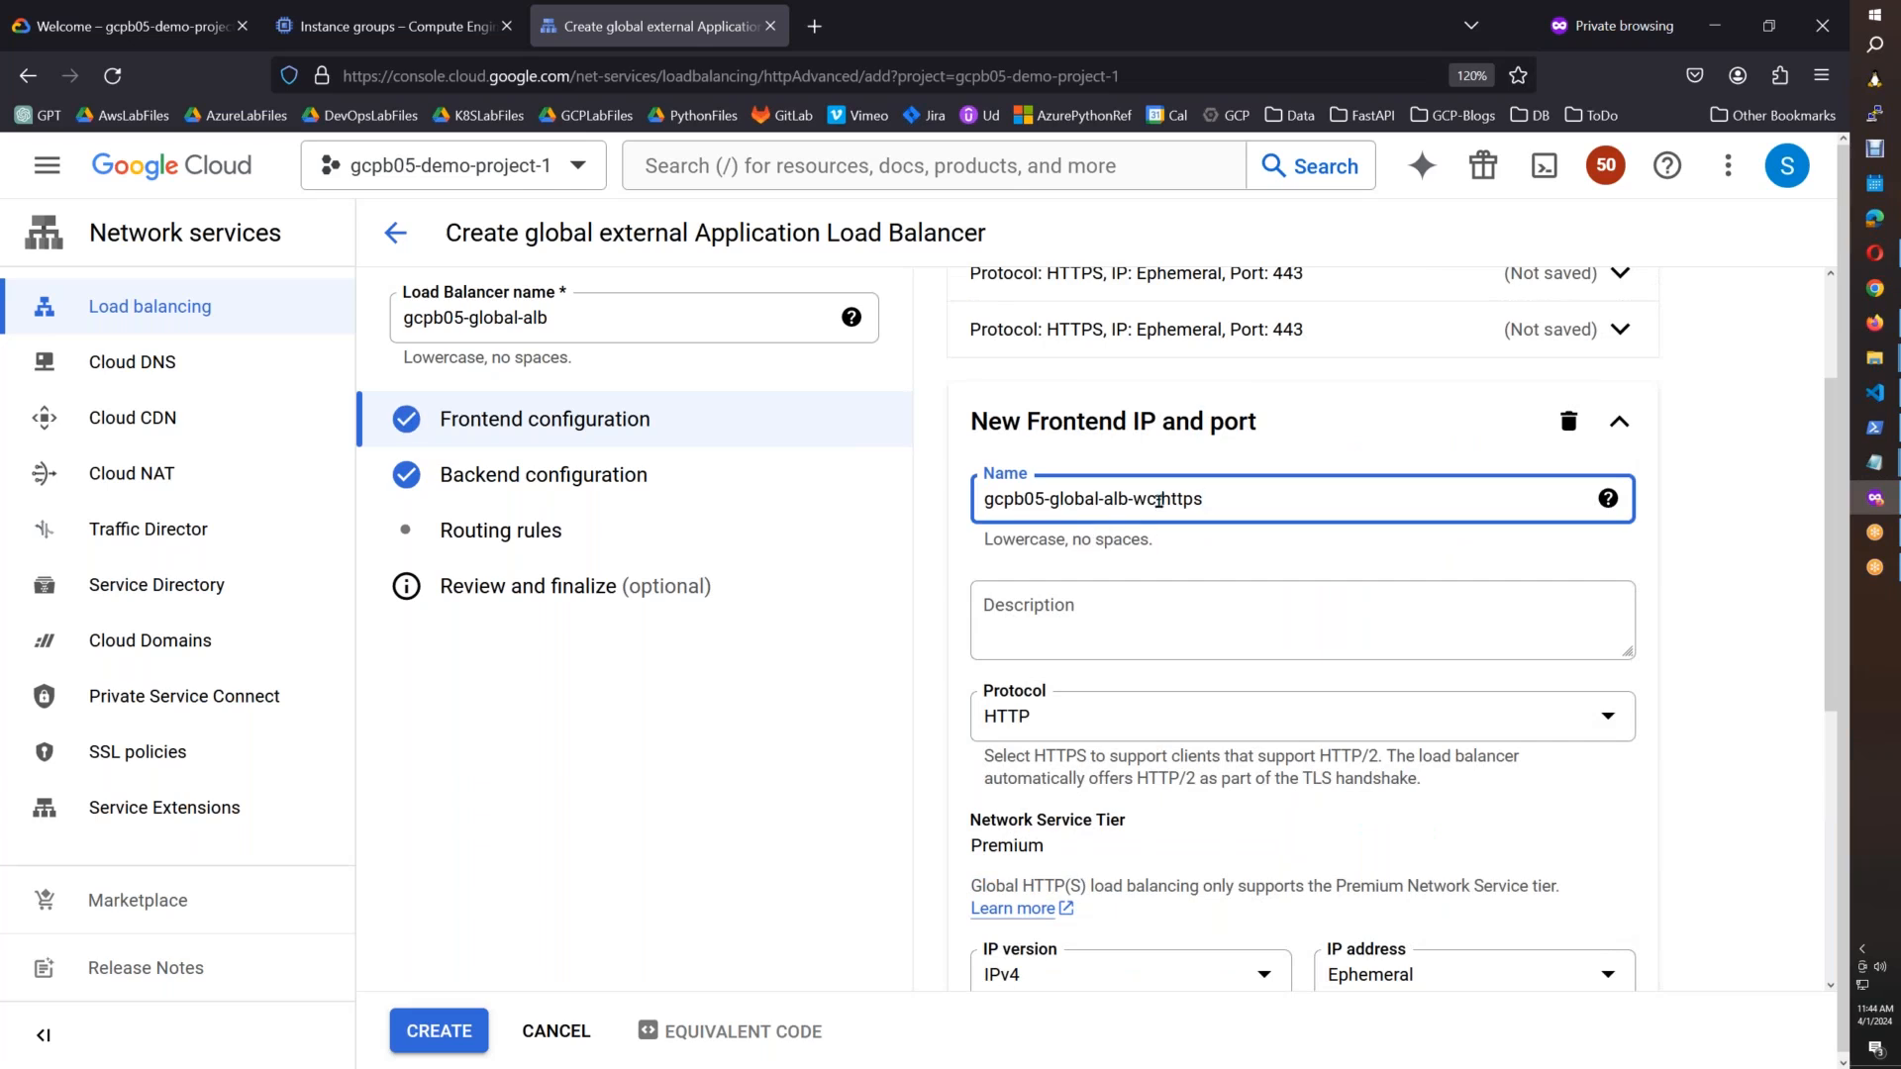
{"action": "left_click_drag", "start_coordinate": [1206, 499], "coordinate": [1324, 499]}
{"action": "type", "text": "http["}
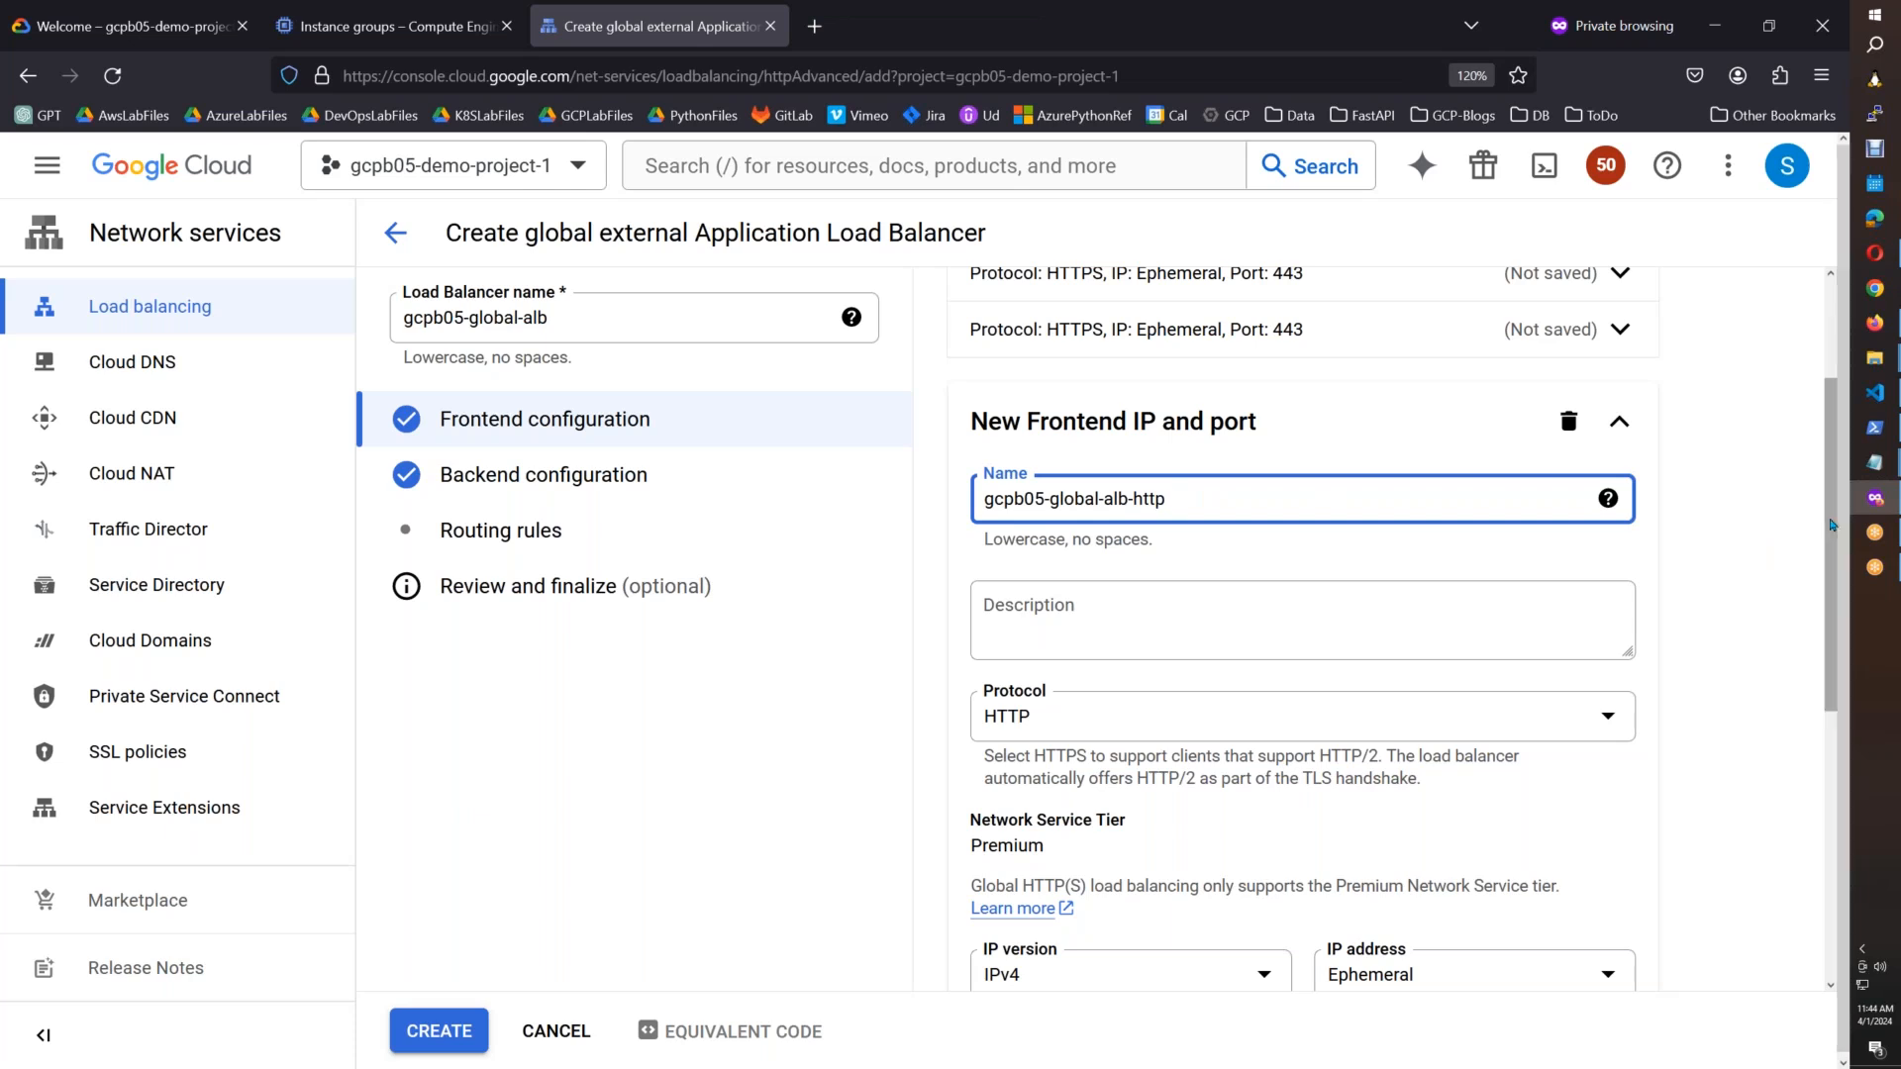
Step: Finish the gcpb05-global-alb-http frontend entry and start creating a backend service in the backend configuration
{"action": "scroll", "coordinate": [1832, 537], "scroll_direction": "down", "scroll_amount": 5}
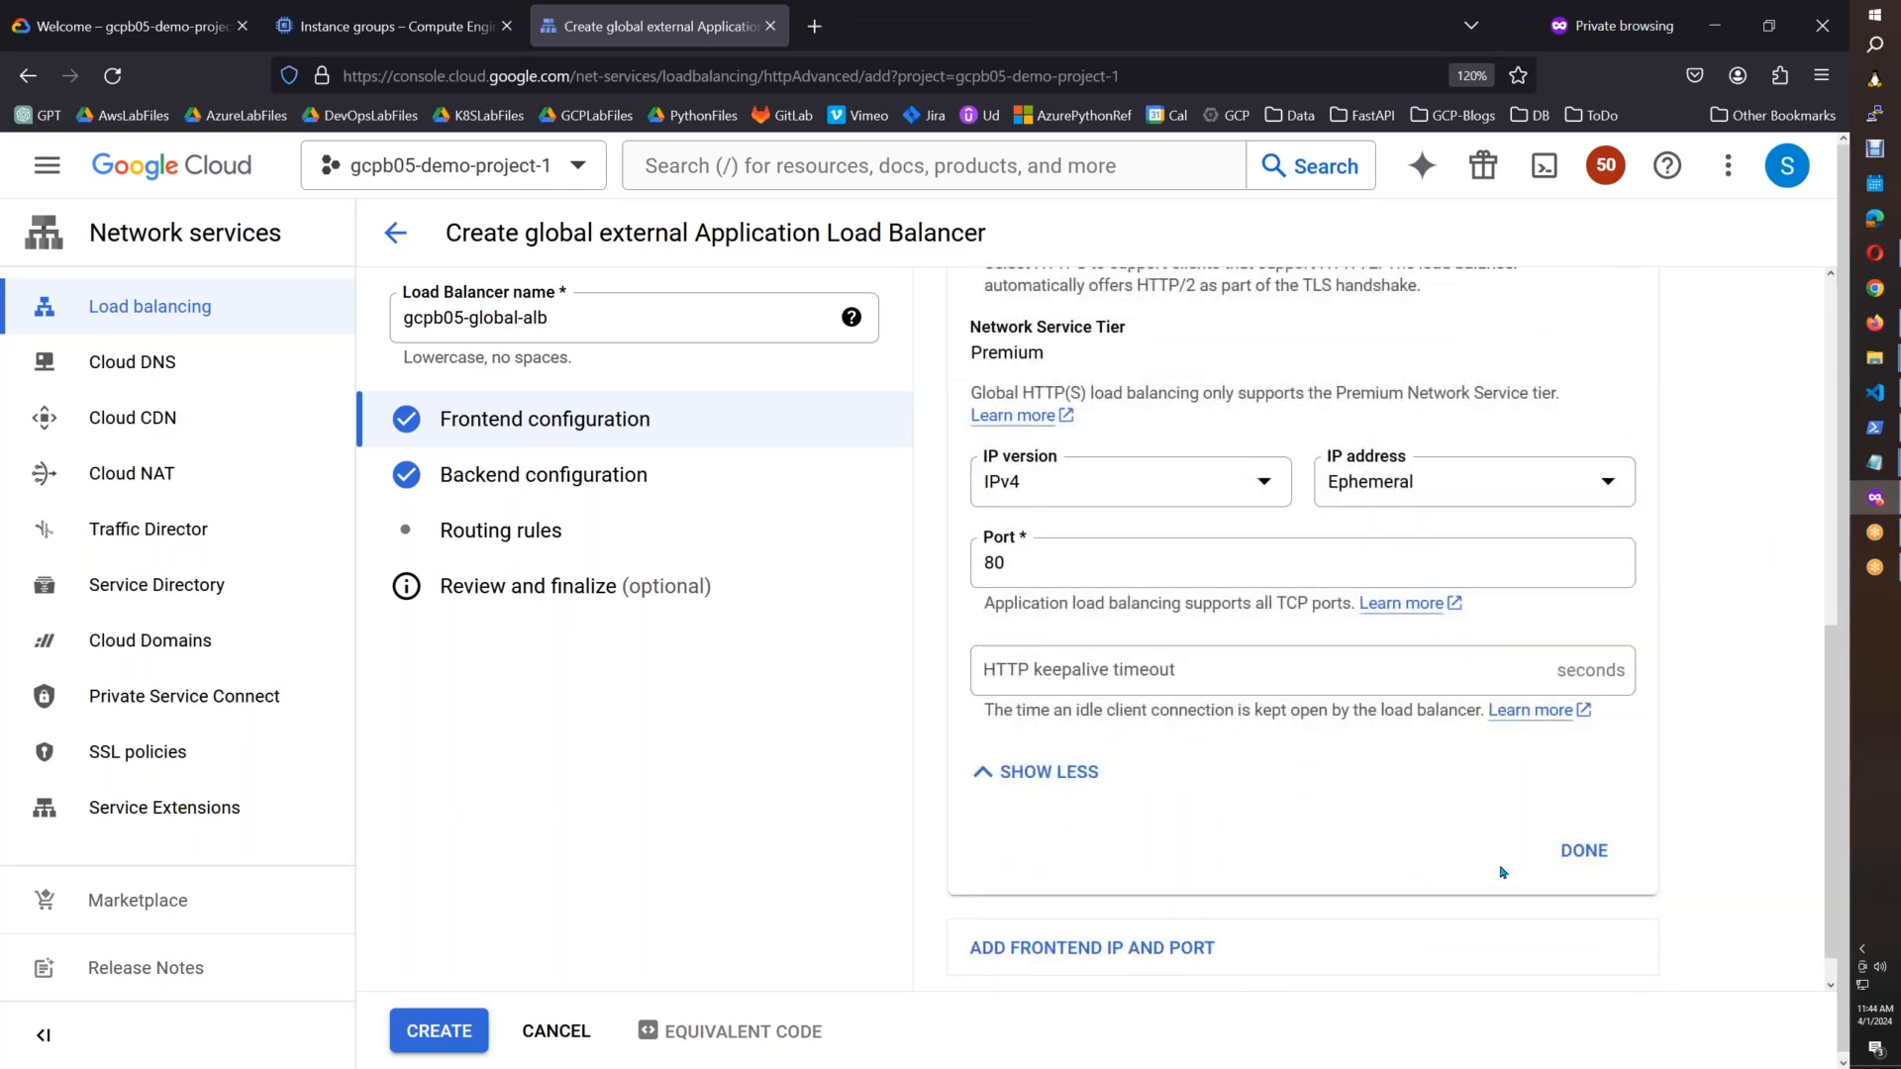
{"action": "left_click", "coordinate": [1584, 851]}
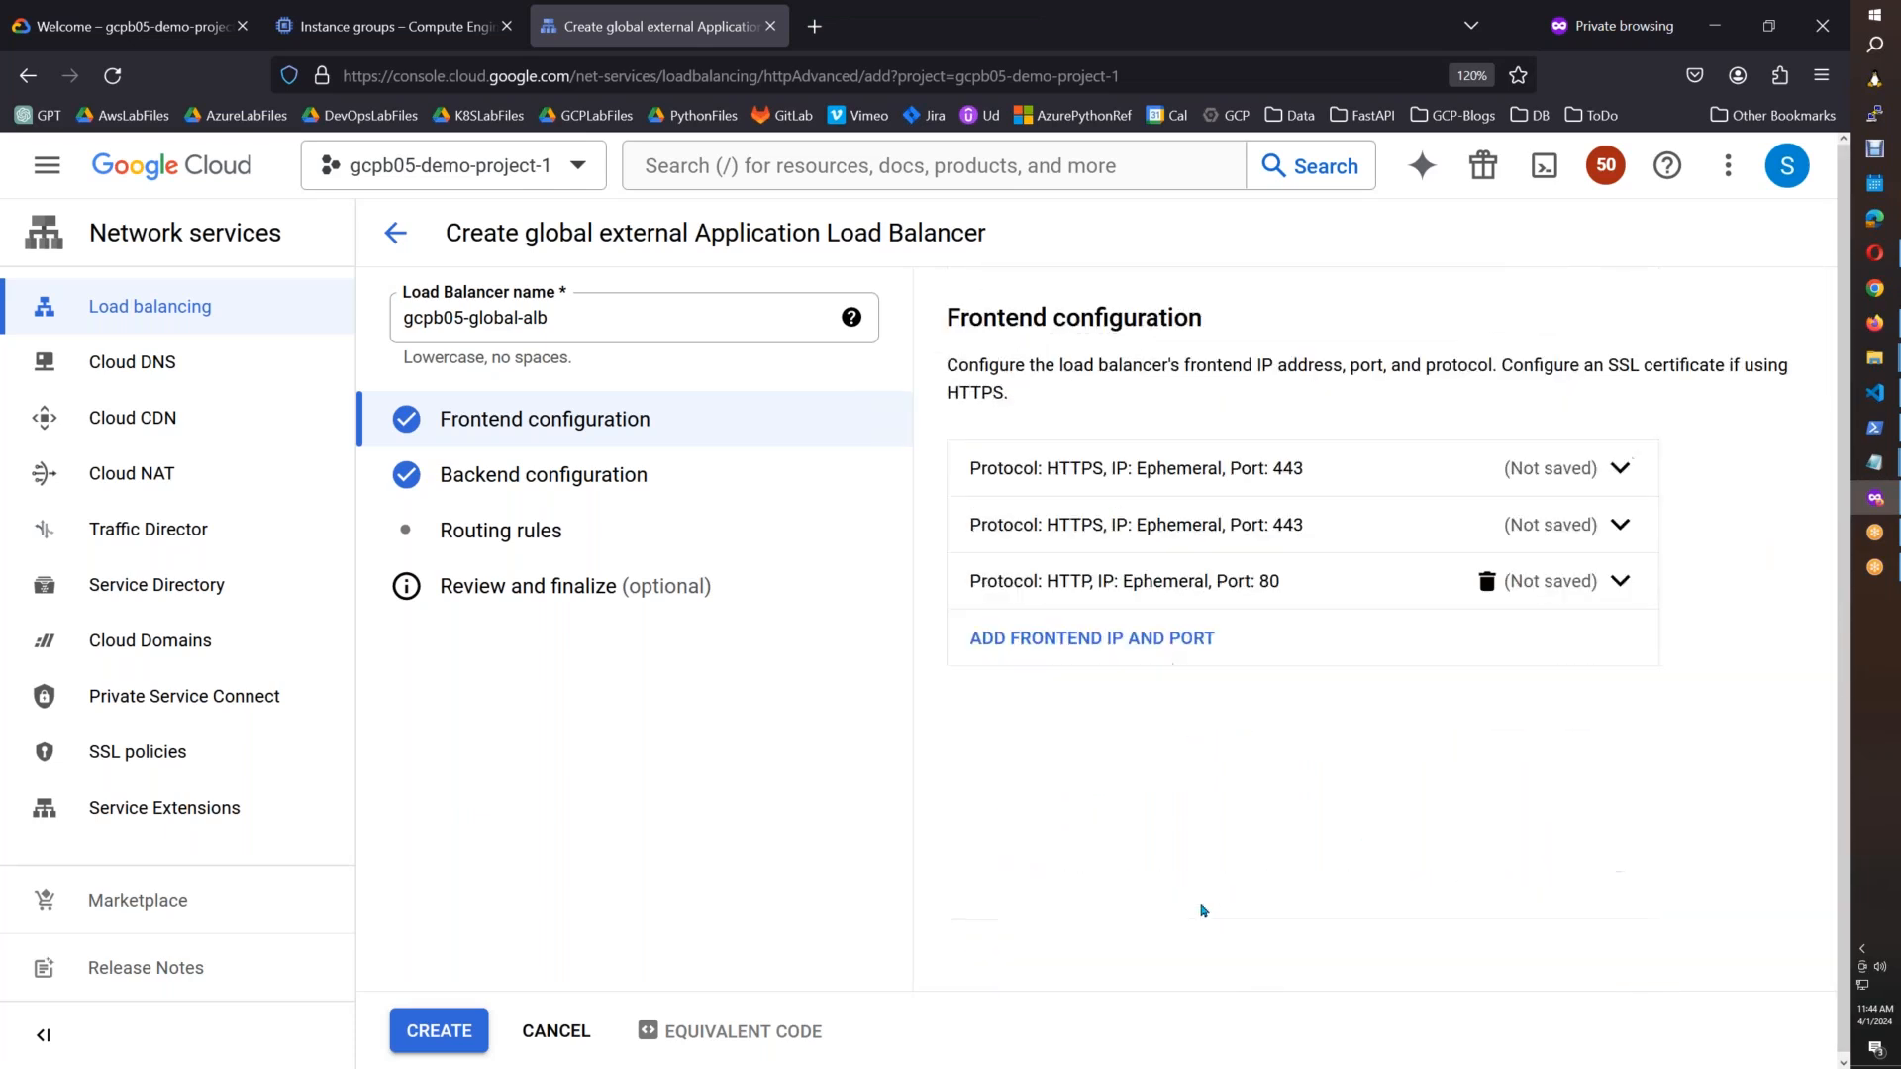
{"action": "left_click", "coordinate": [623, 477]}
{"action": "left_click", "coordinate": [1103, 658]}
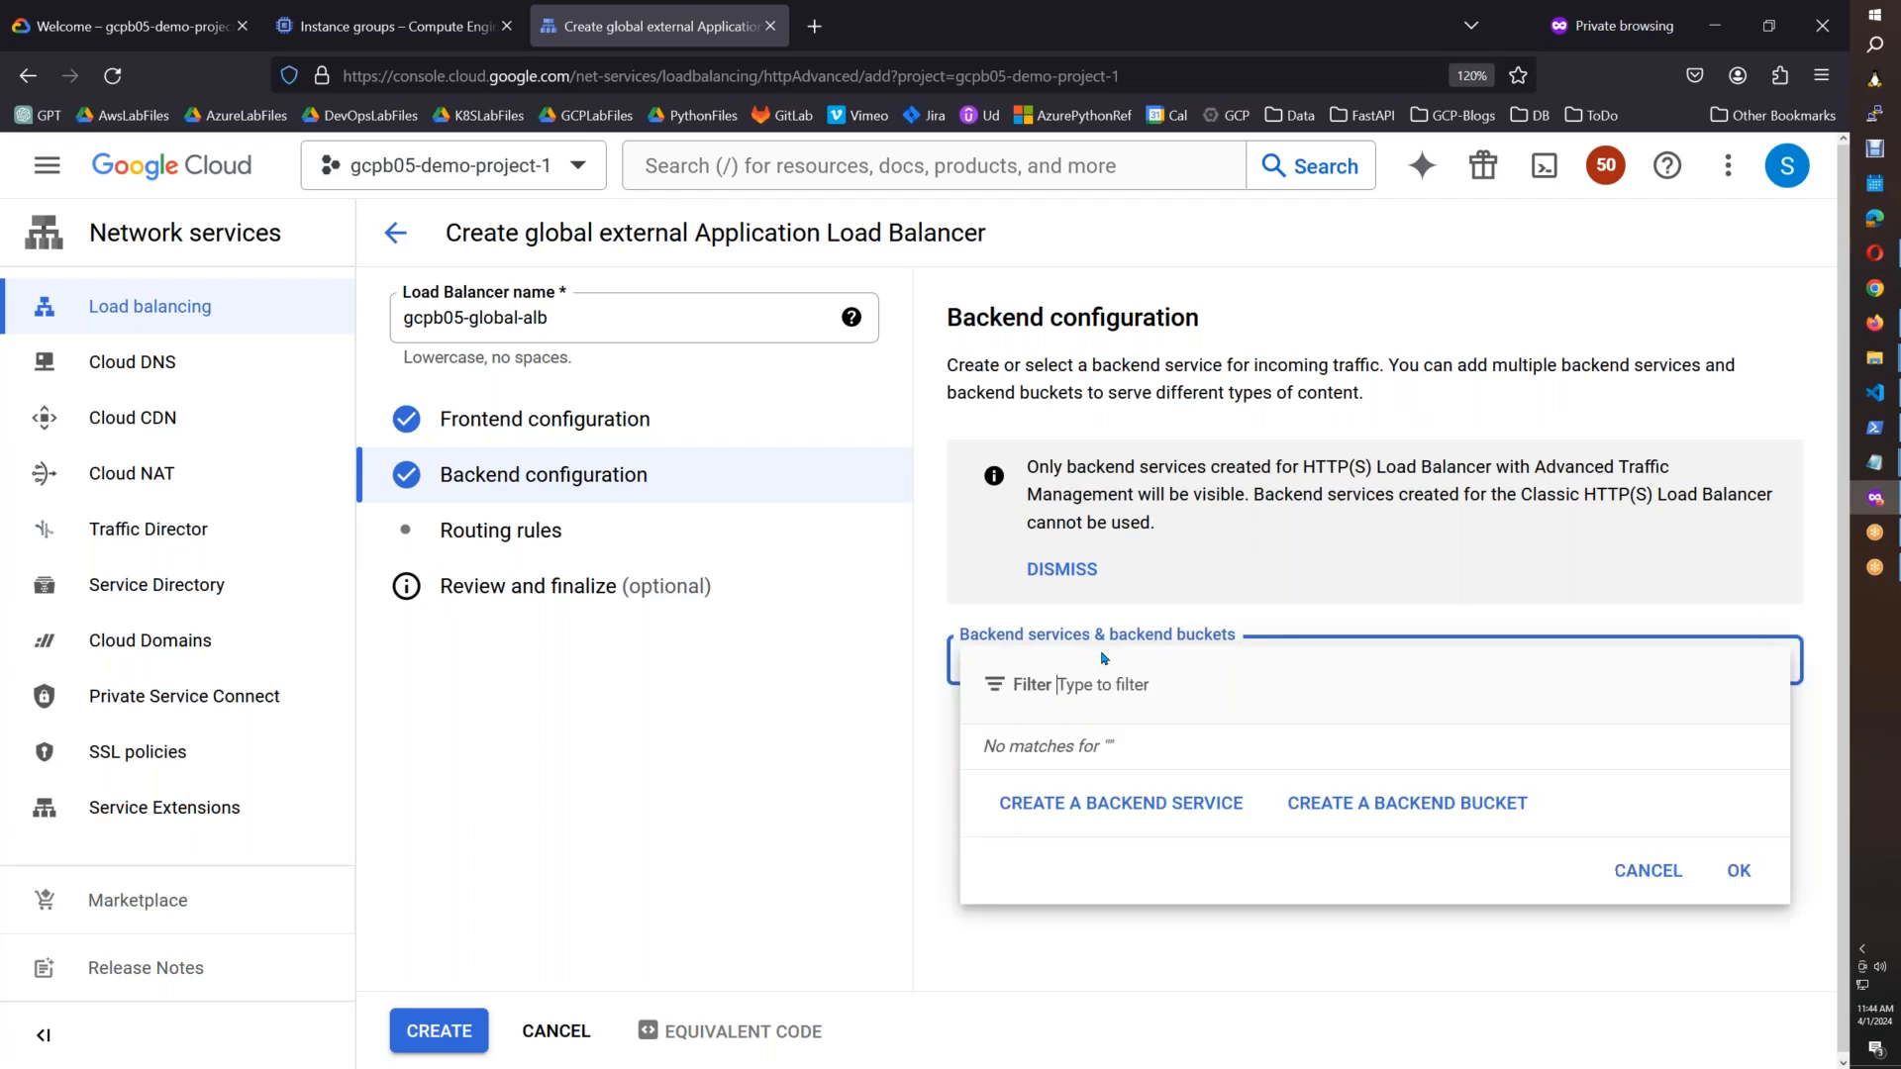
{"action": "left_click", "coordinate": [1117, 815]}
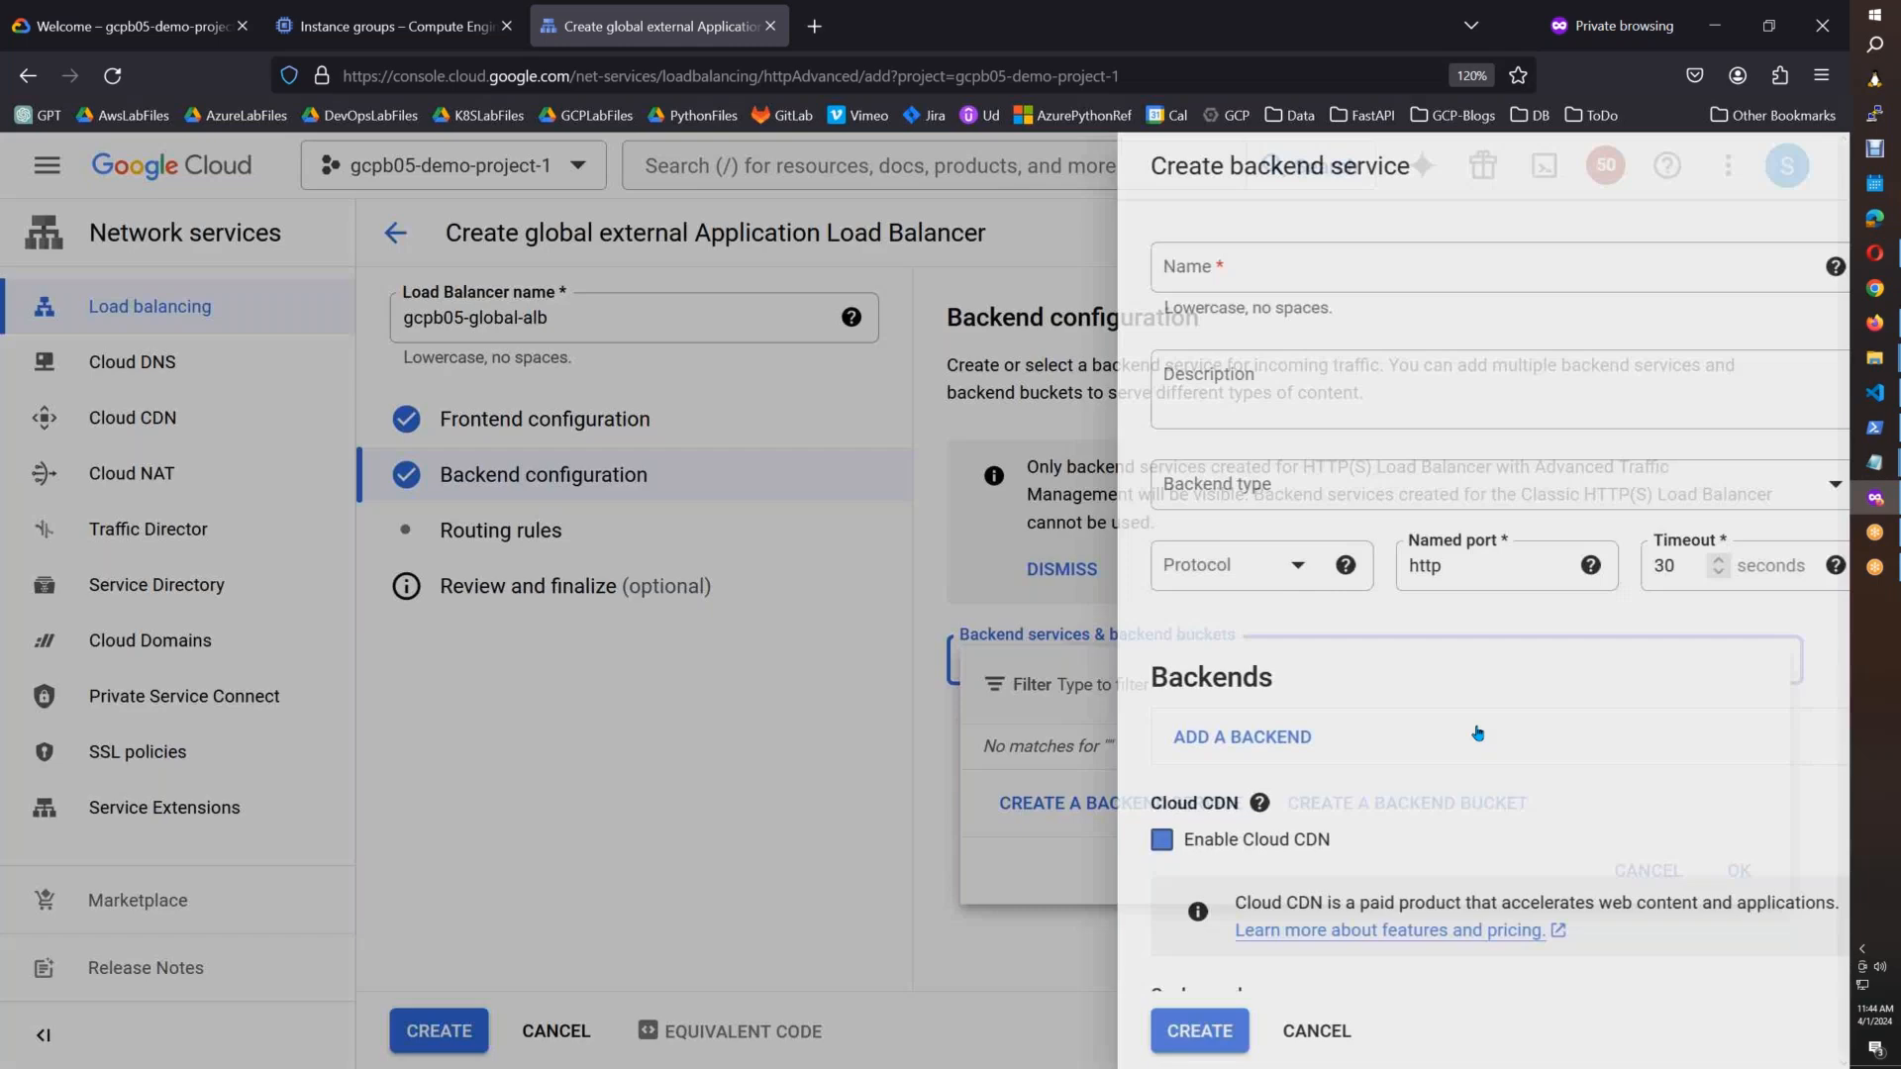
Step: Choose the mywebapp instance group as the new backend and use its existing named port http (port 80)
{"action": "left_click", "coordinate": [1297, 844]}
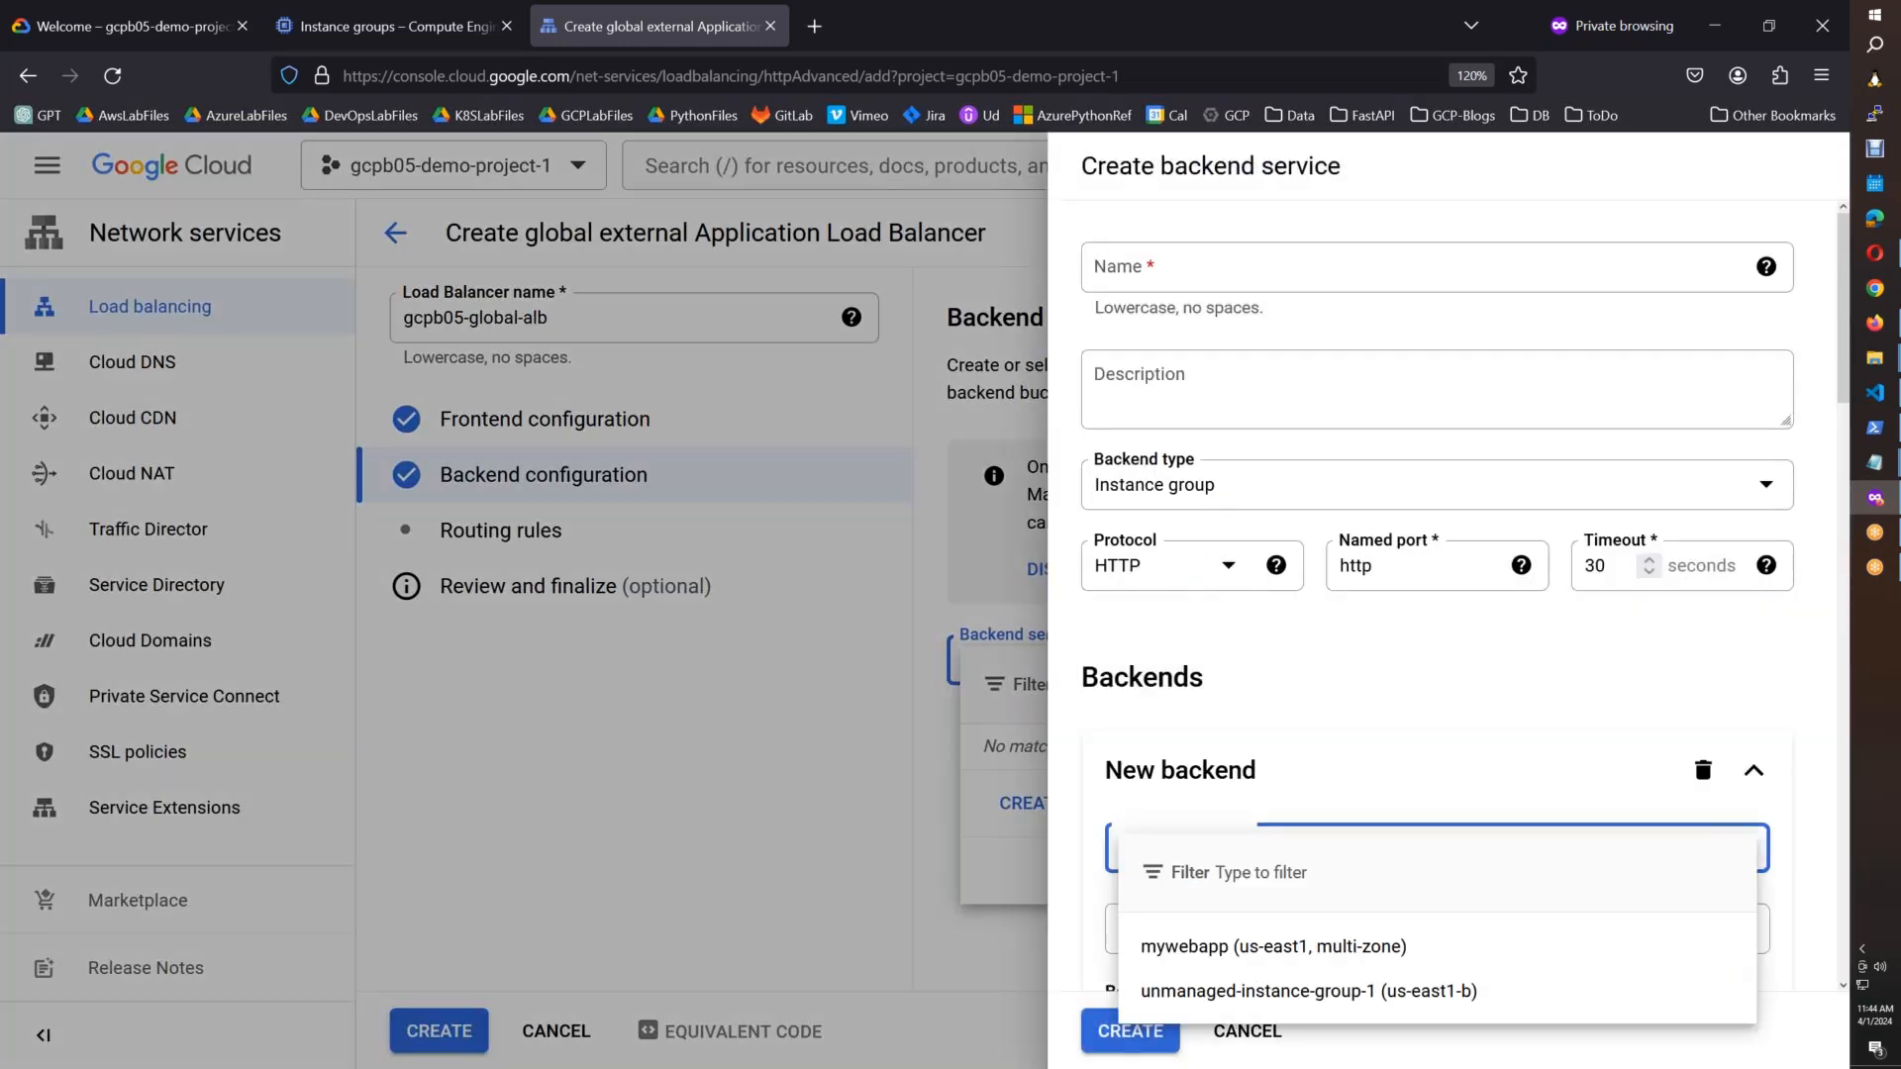
{"action": "left_click", "coordinate": [1290, 962]}
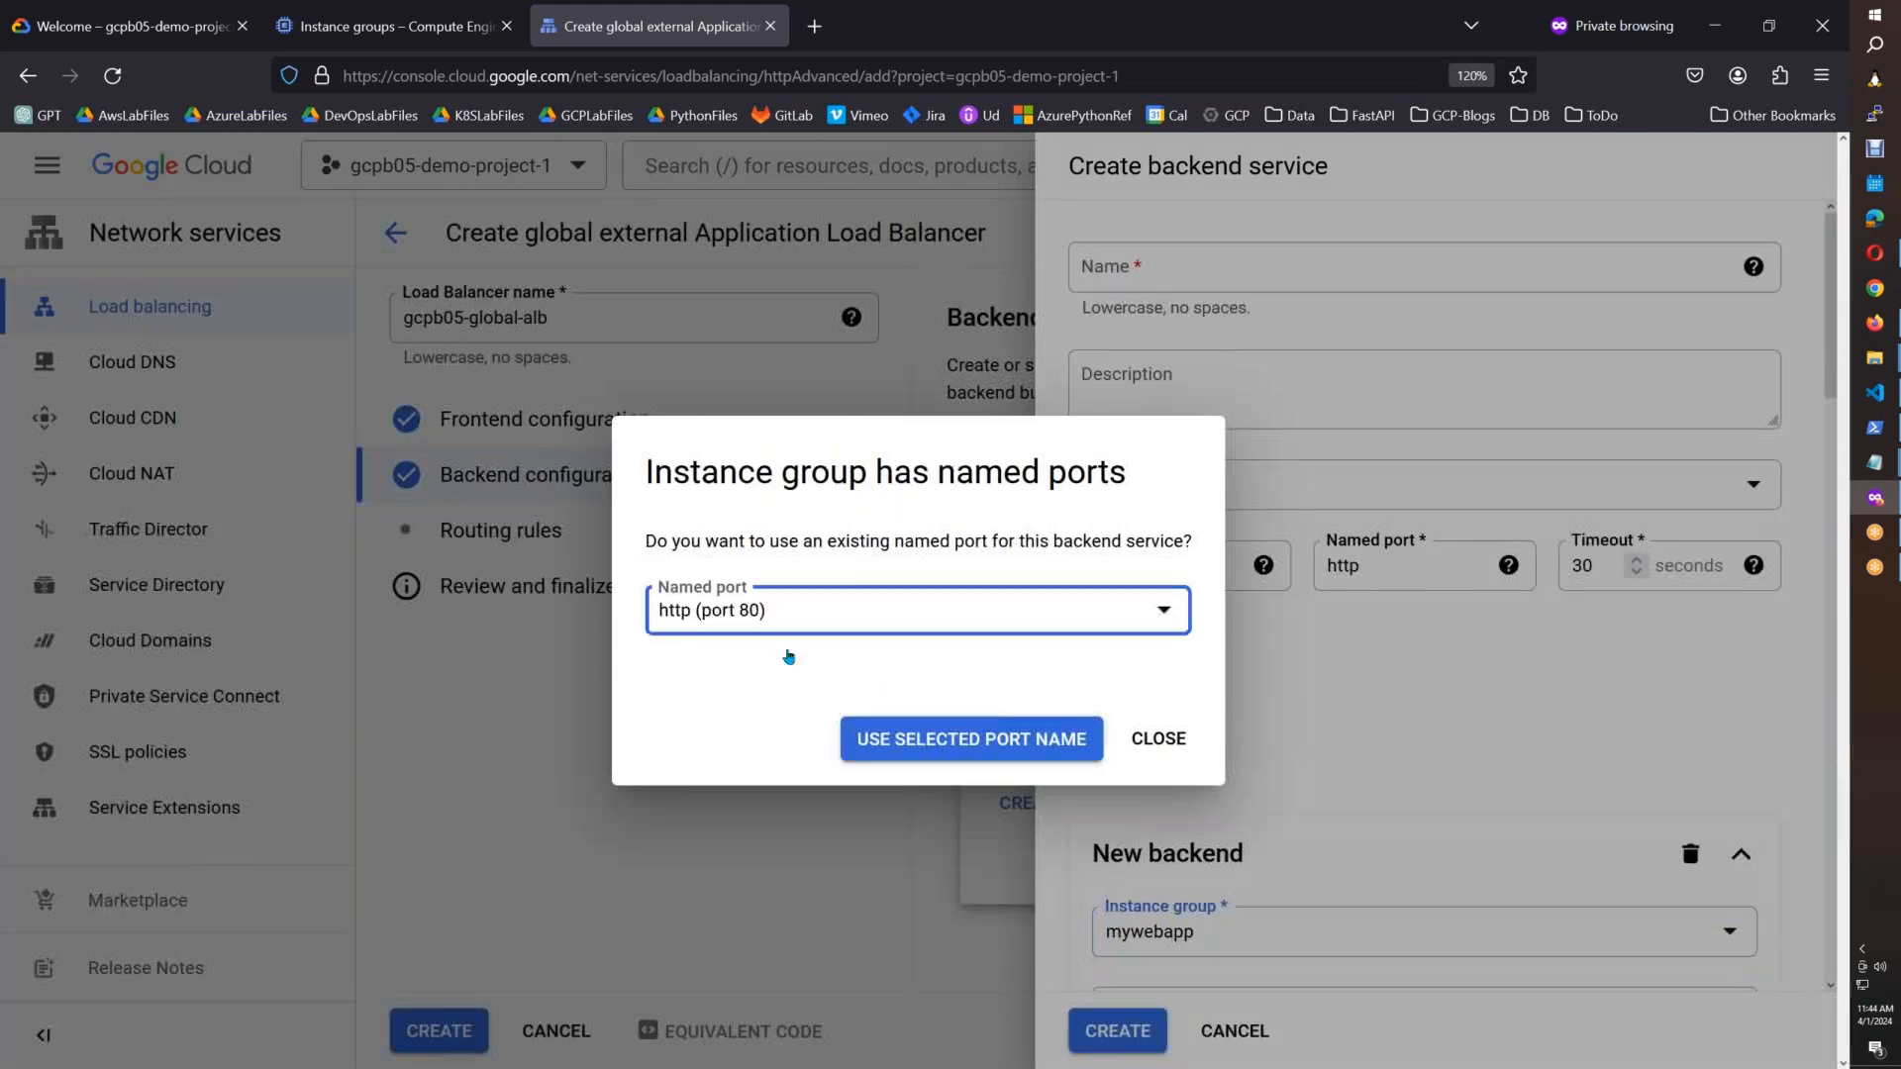
{"action": "left_click", "coordinate": [787, 634]}
{"action": "left_click", "coordinate": [787, 629]}
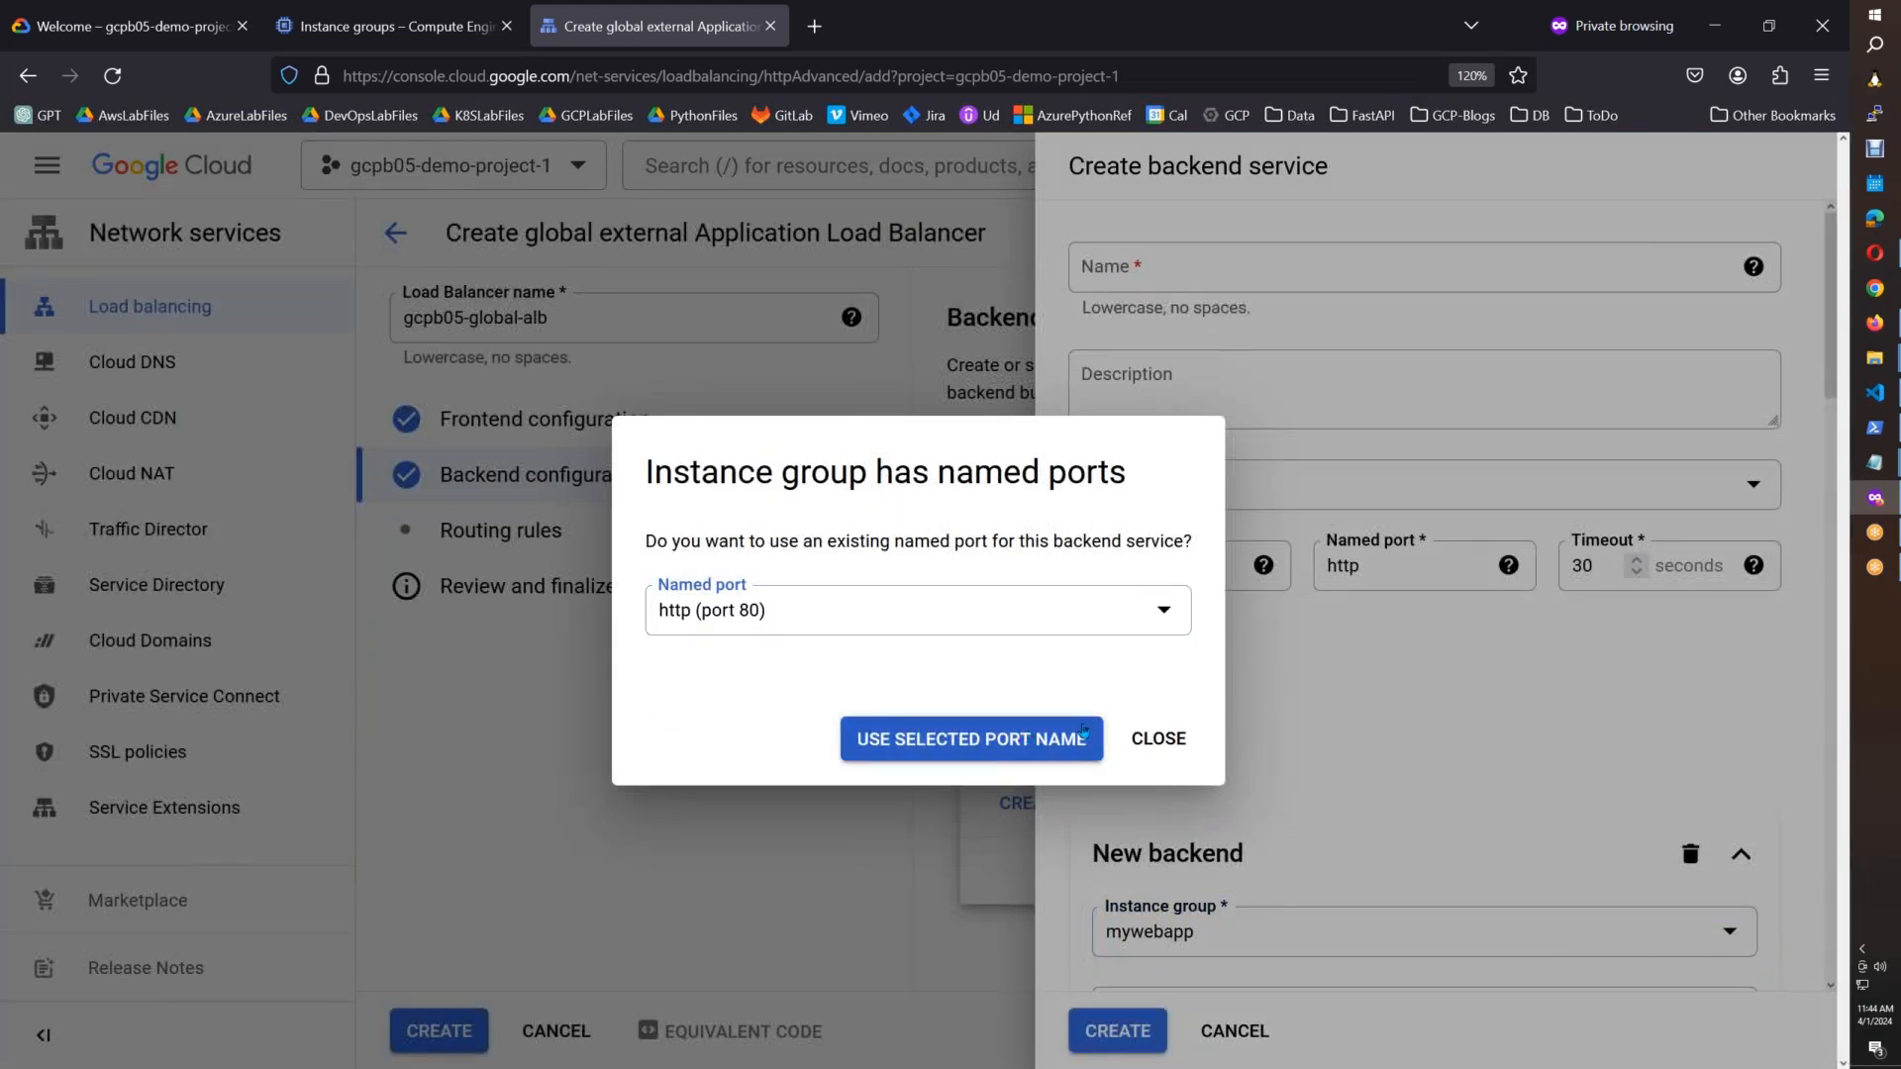
{"action": "left_click", "coordinate": [1084, 734]}
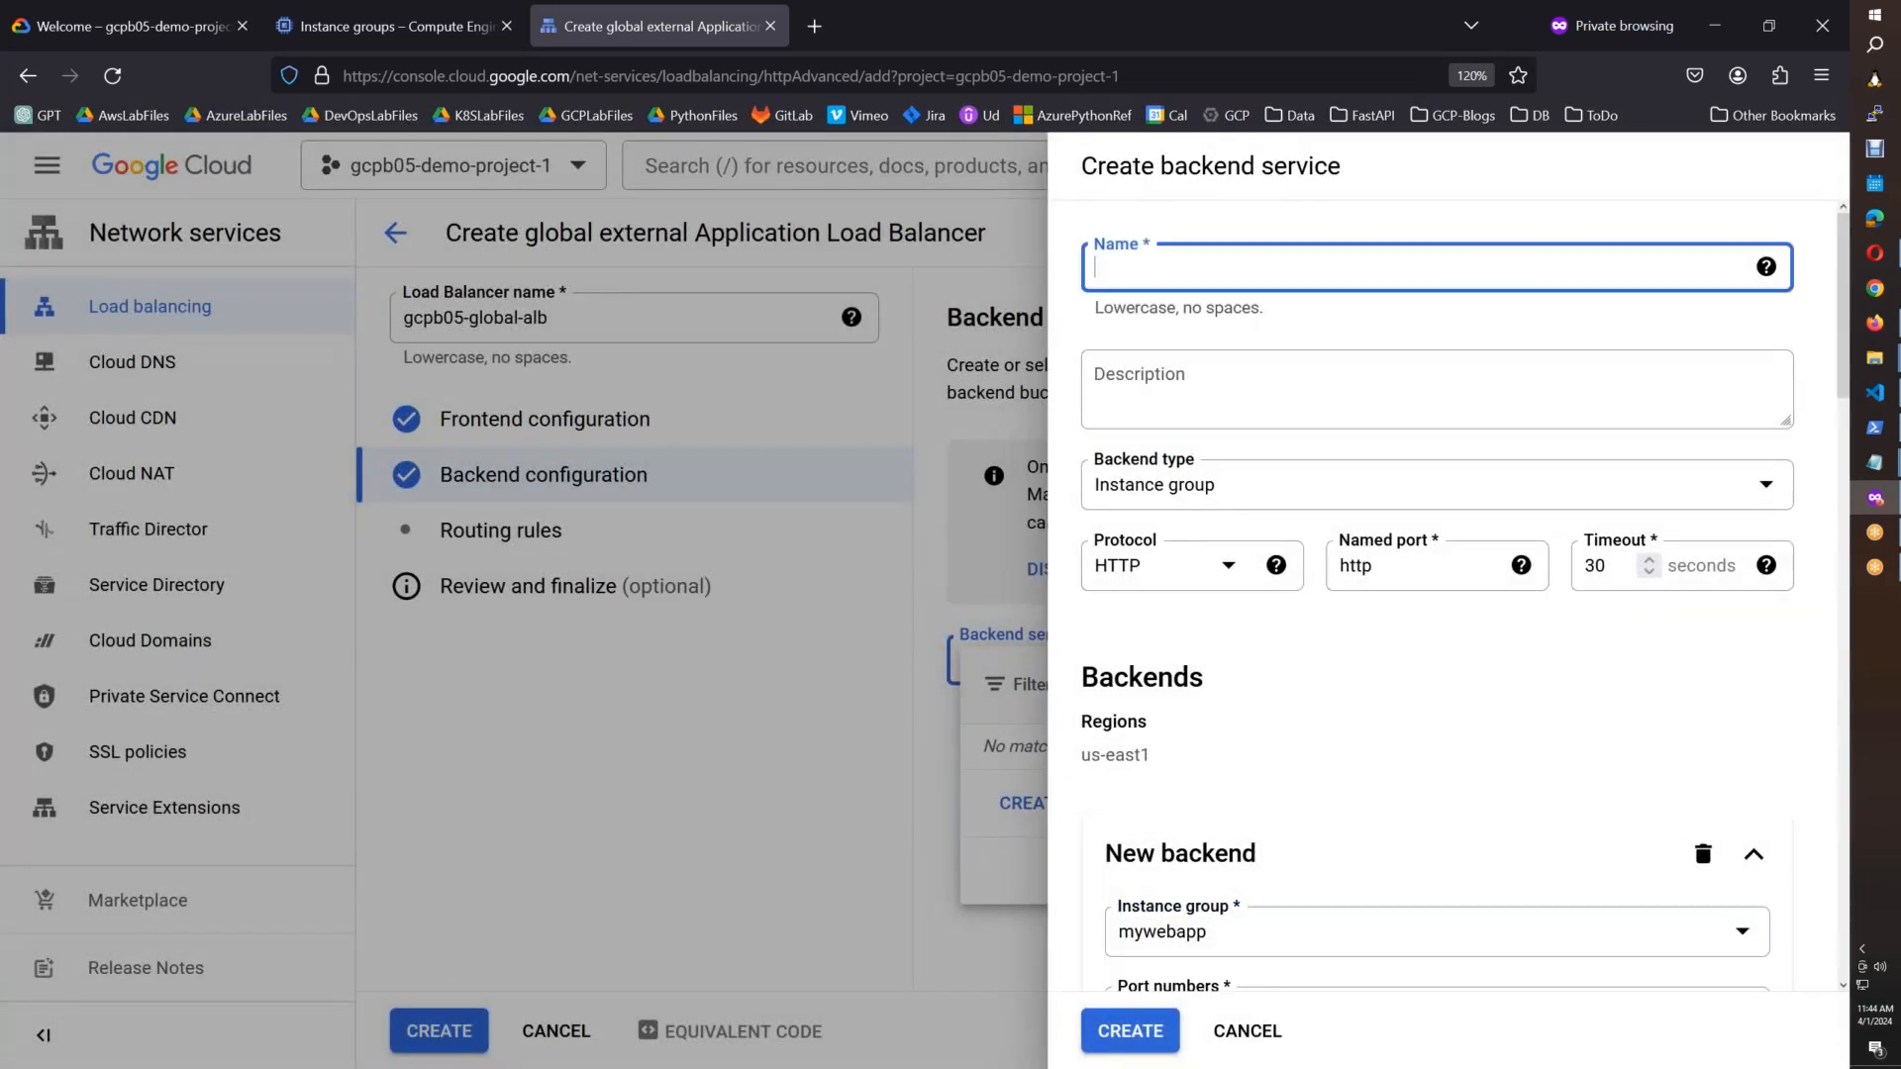
Step: Name the backend service mywebapp-be and try to create it
{"action": "type", "text": "mywebapp-be"}
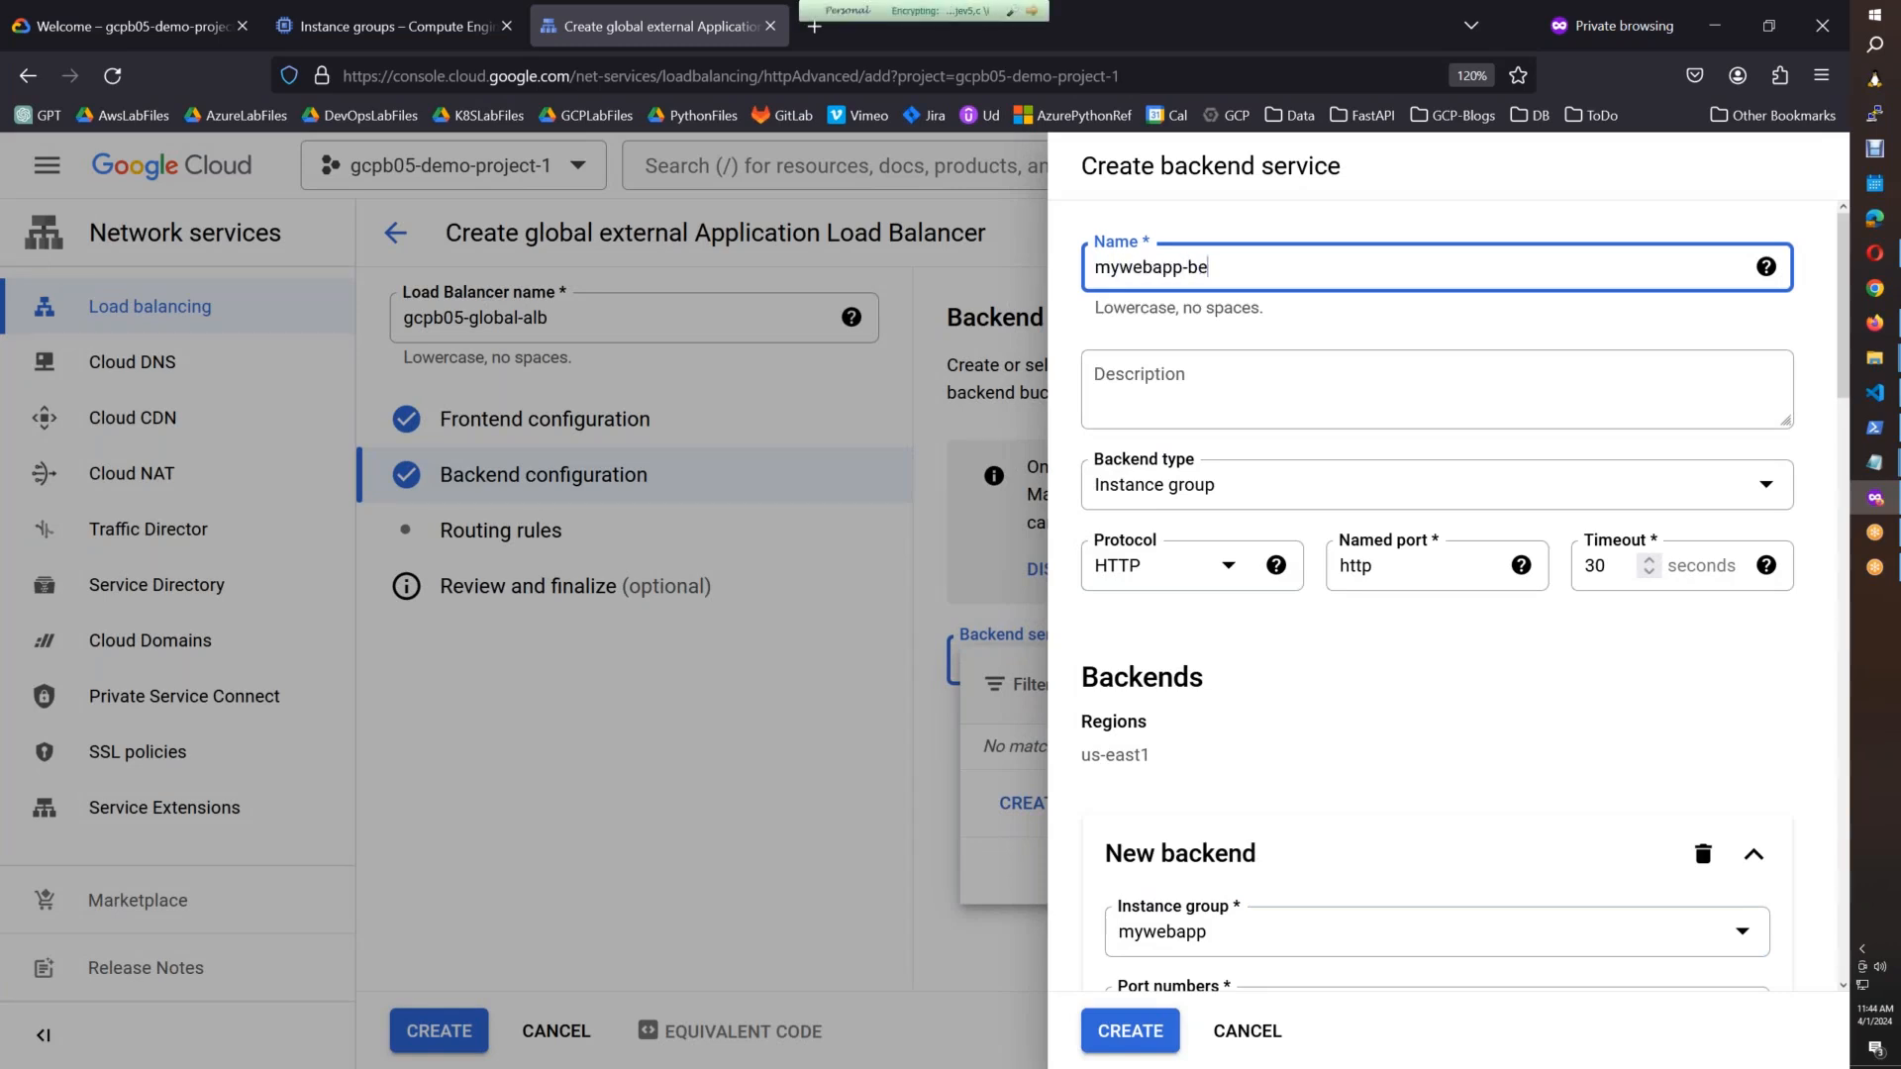
{"action": "left_click_drag", "start_coordinate": [1838, 386], "coordinate": [1828, 935]}
{"action": "scroll", "coordinate": [1828, 935], "scroll_direction": "down", "scroll_amount": 2}
{"action": "left_click", "coordinate": [1130, 1031]}
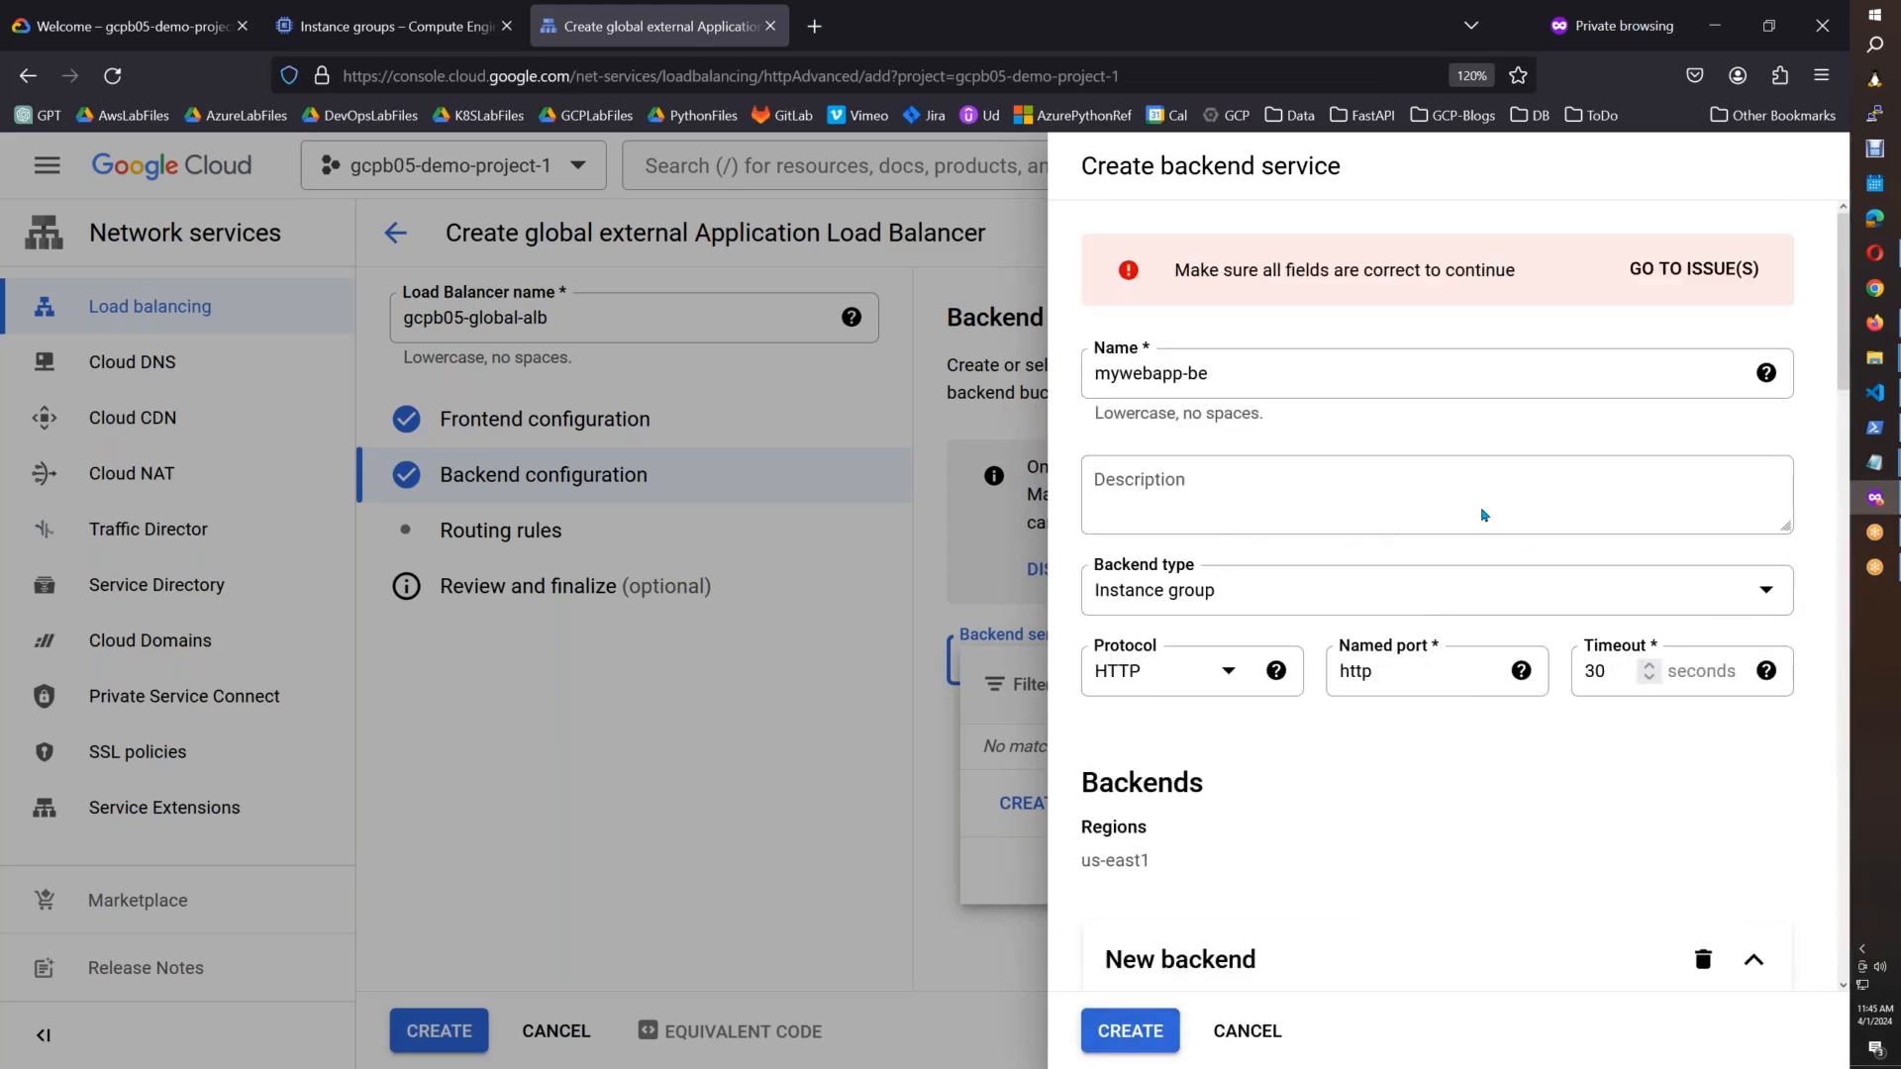
Step: Disable Cloud CDN for the backend service and finish the mywebapp backend entry
{"action": "left_click_drag", "start_coordinate": [1841, 377], "coordinate": [1857, 620]}
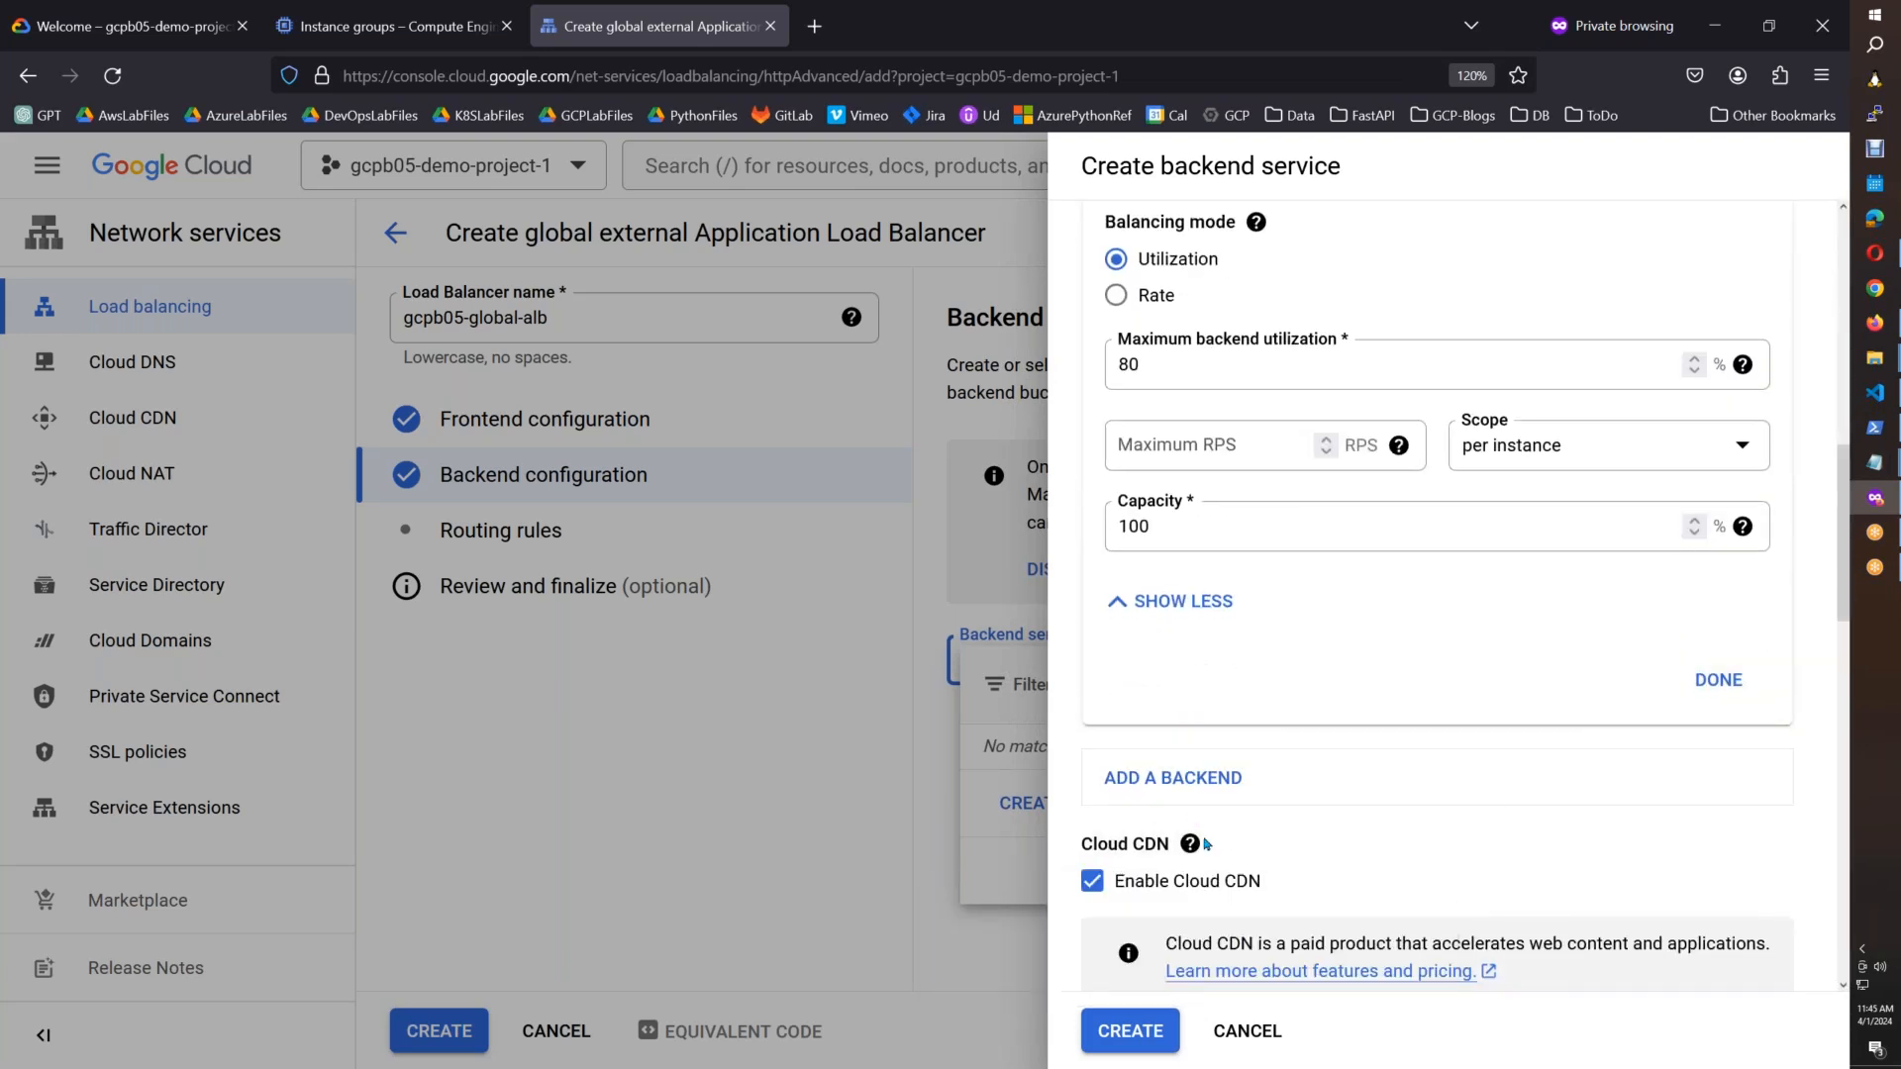
{"action": "left_click", "coordinate": [1093, 880]}
{"action": "scroll", "coordinate": [1772, 634], "scroll_direction": "down", "scroll_amount": 1}
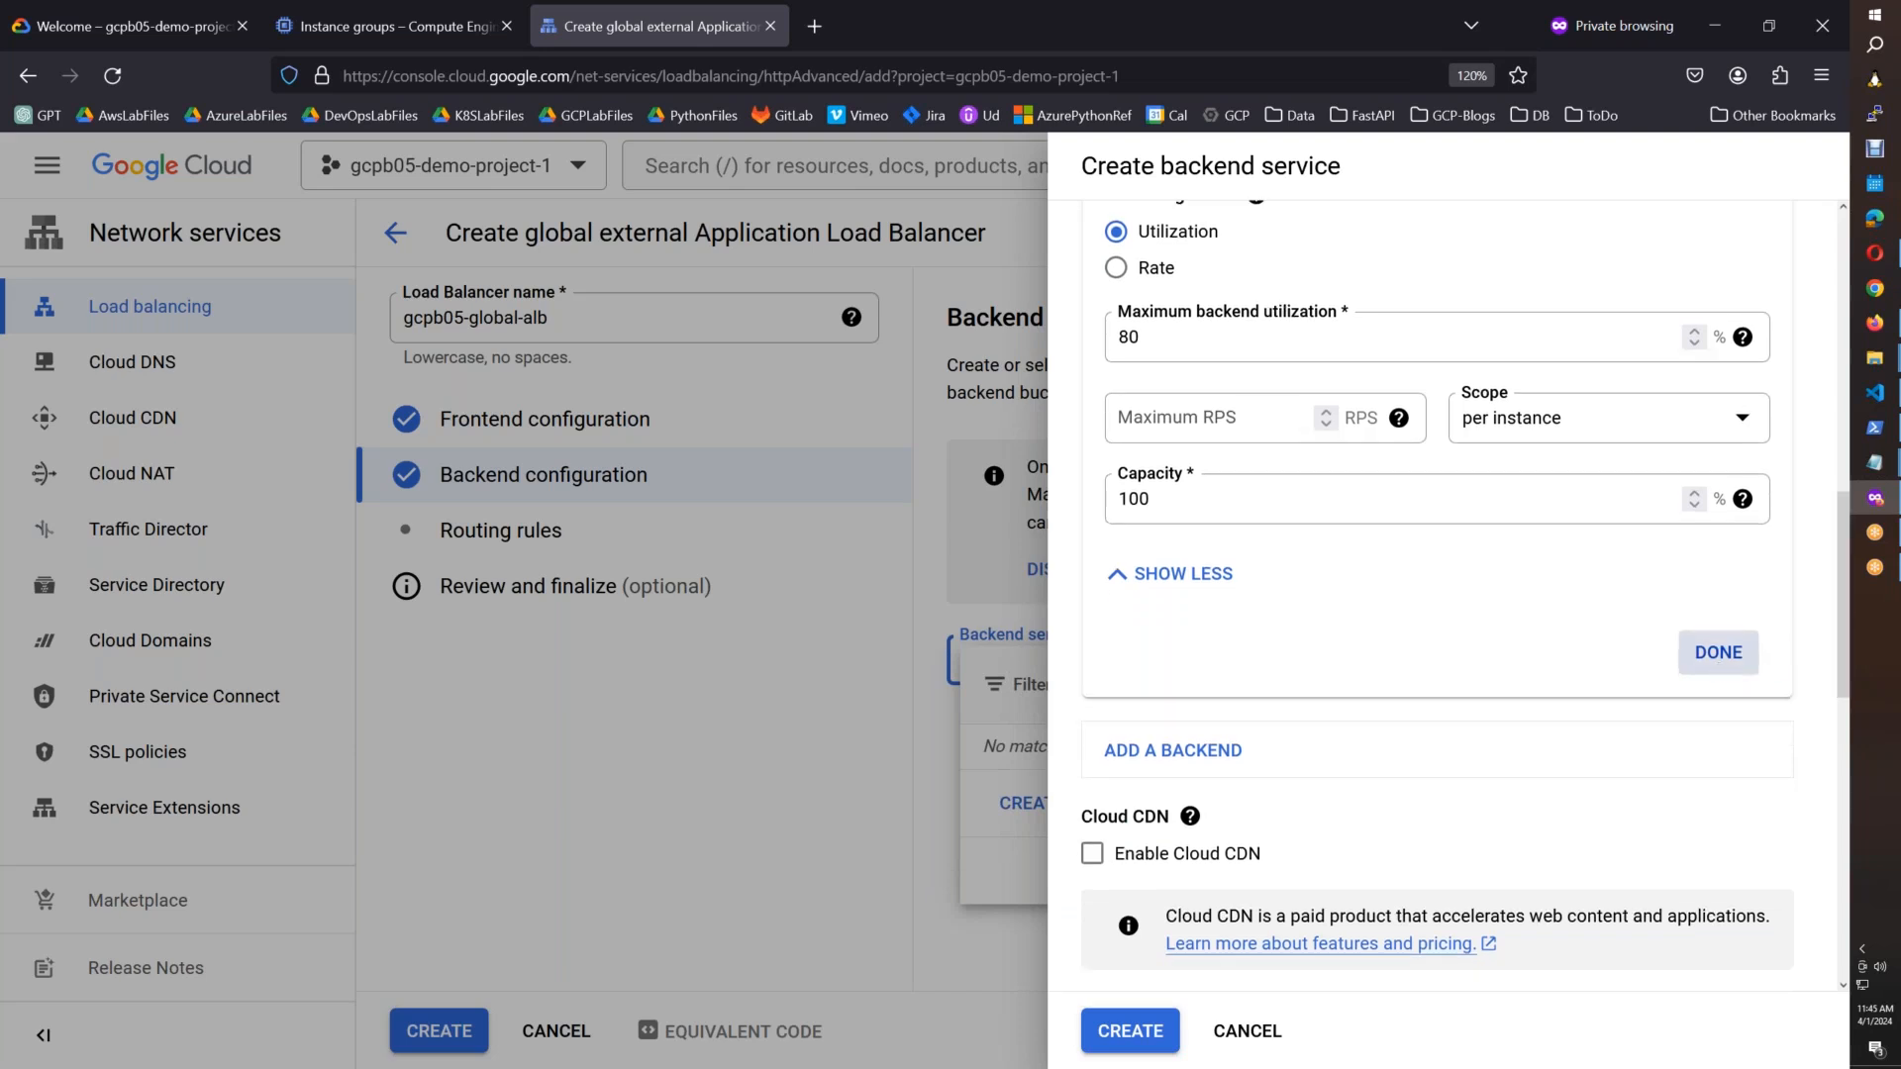
{"action": "left_click", "coordinate": [1723, 655]}
Step: Assign the mig-tcp-80 health check, check the available Cloud Armor edge security policies, and create the backend service
{"action": "left_click", "coordinate": [1495, 936]}
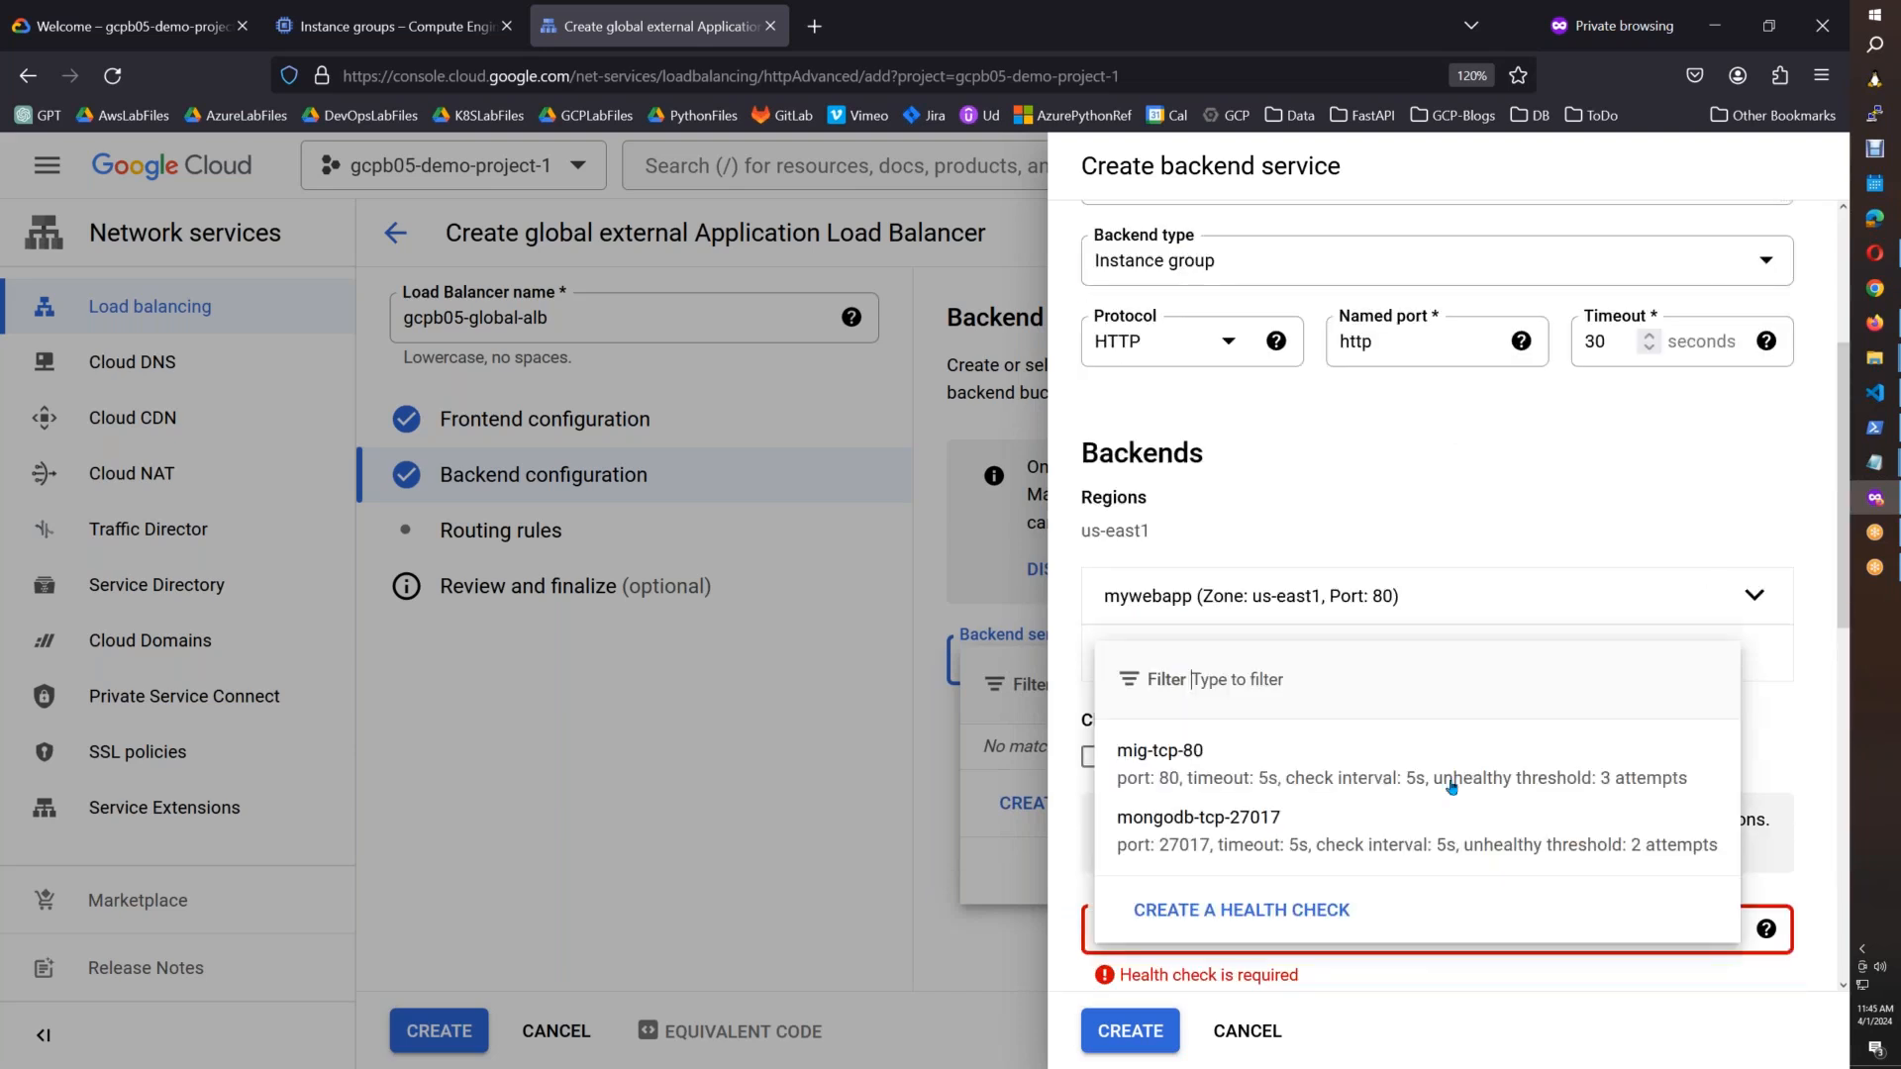
{"action": "left_click", "coordinate": [1451, 767]}
{"action": "left_click_drag", "start_coordinate": [1843, 607], "coordinate": [1860, 965]}
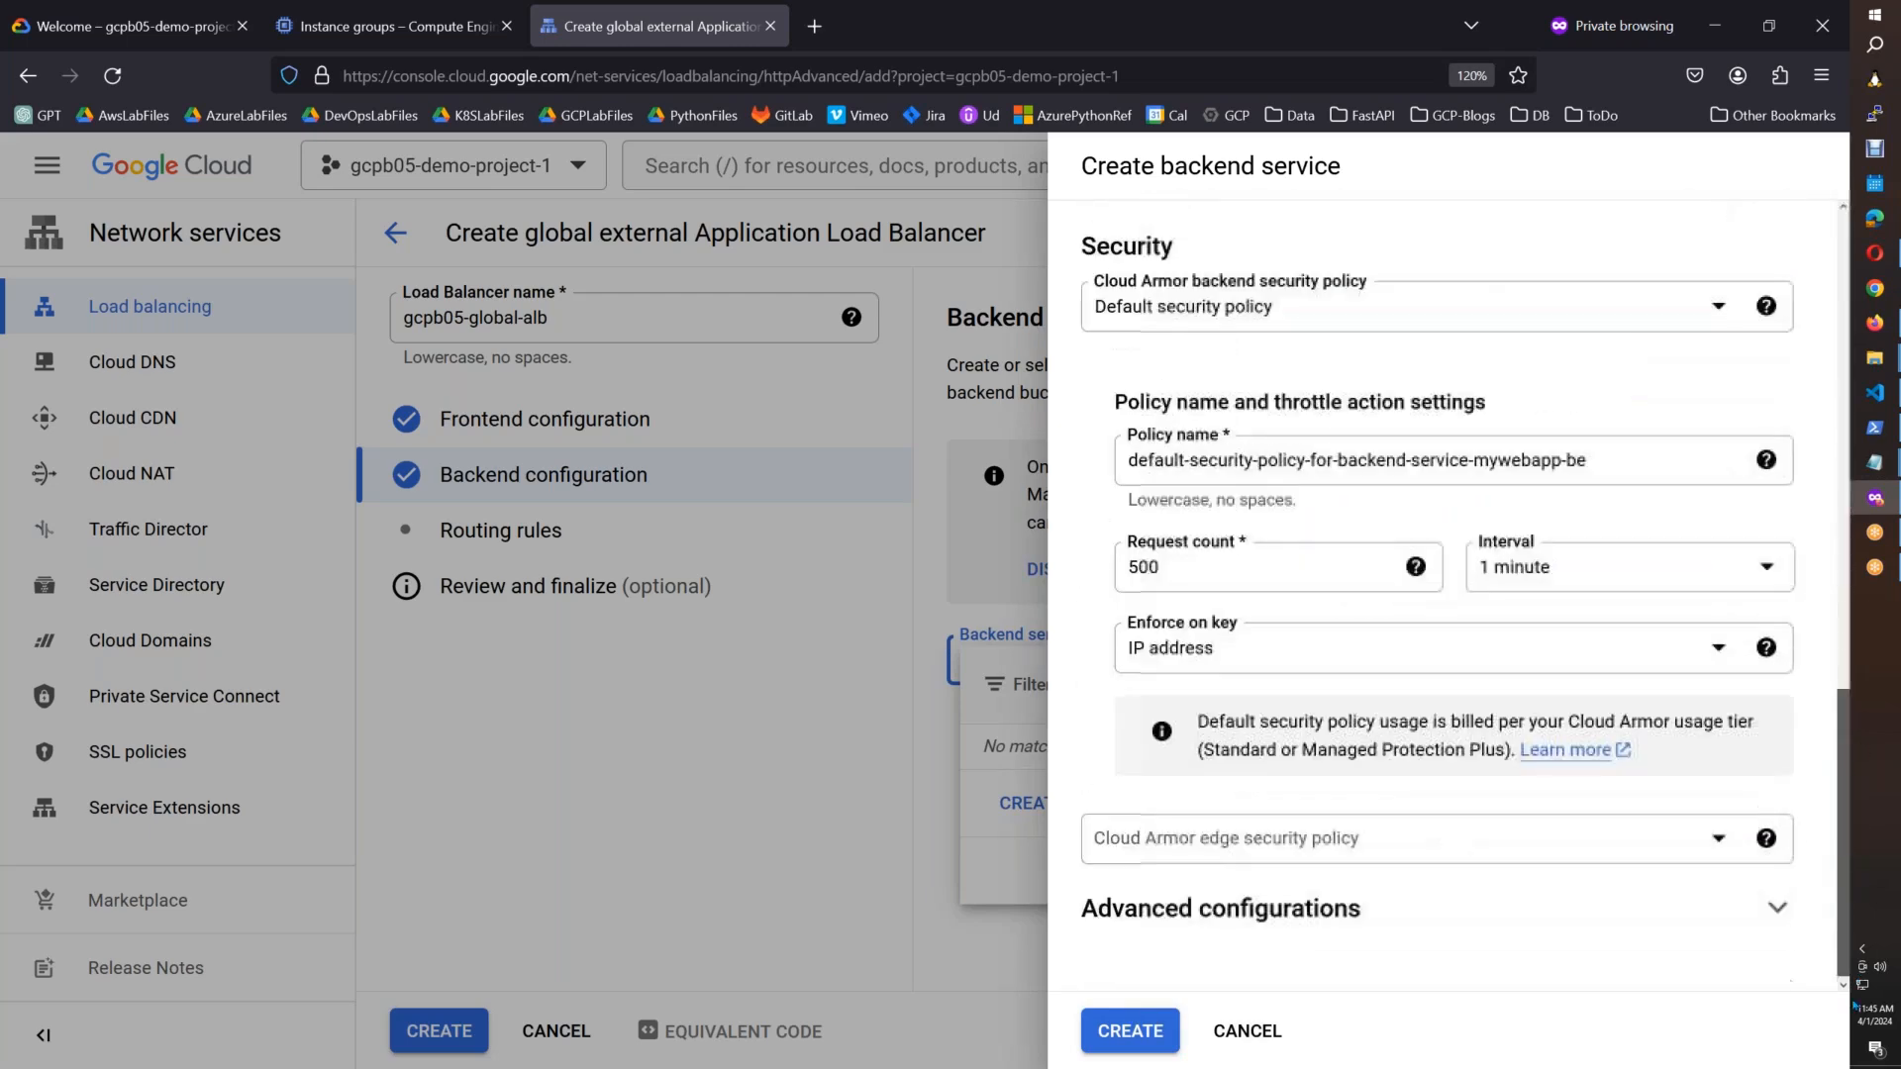
{"action": "left_click", "coordinate": [1287, 842]}
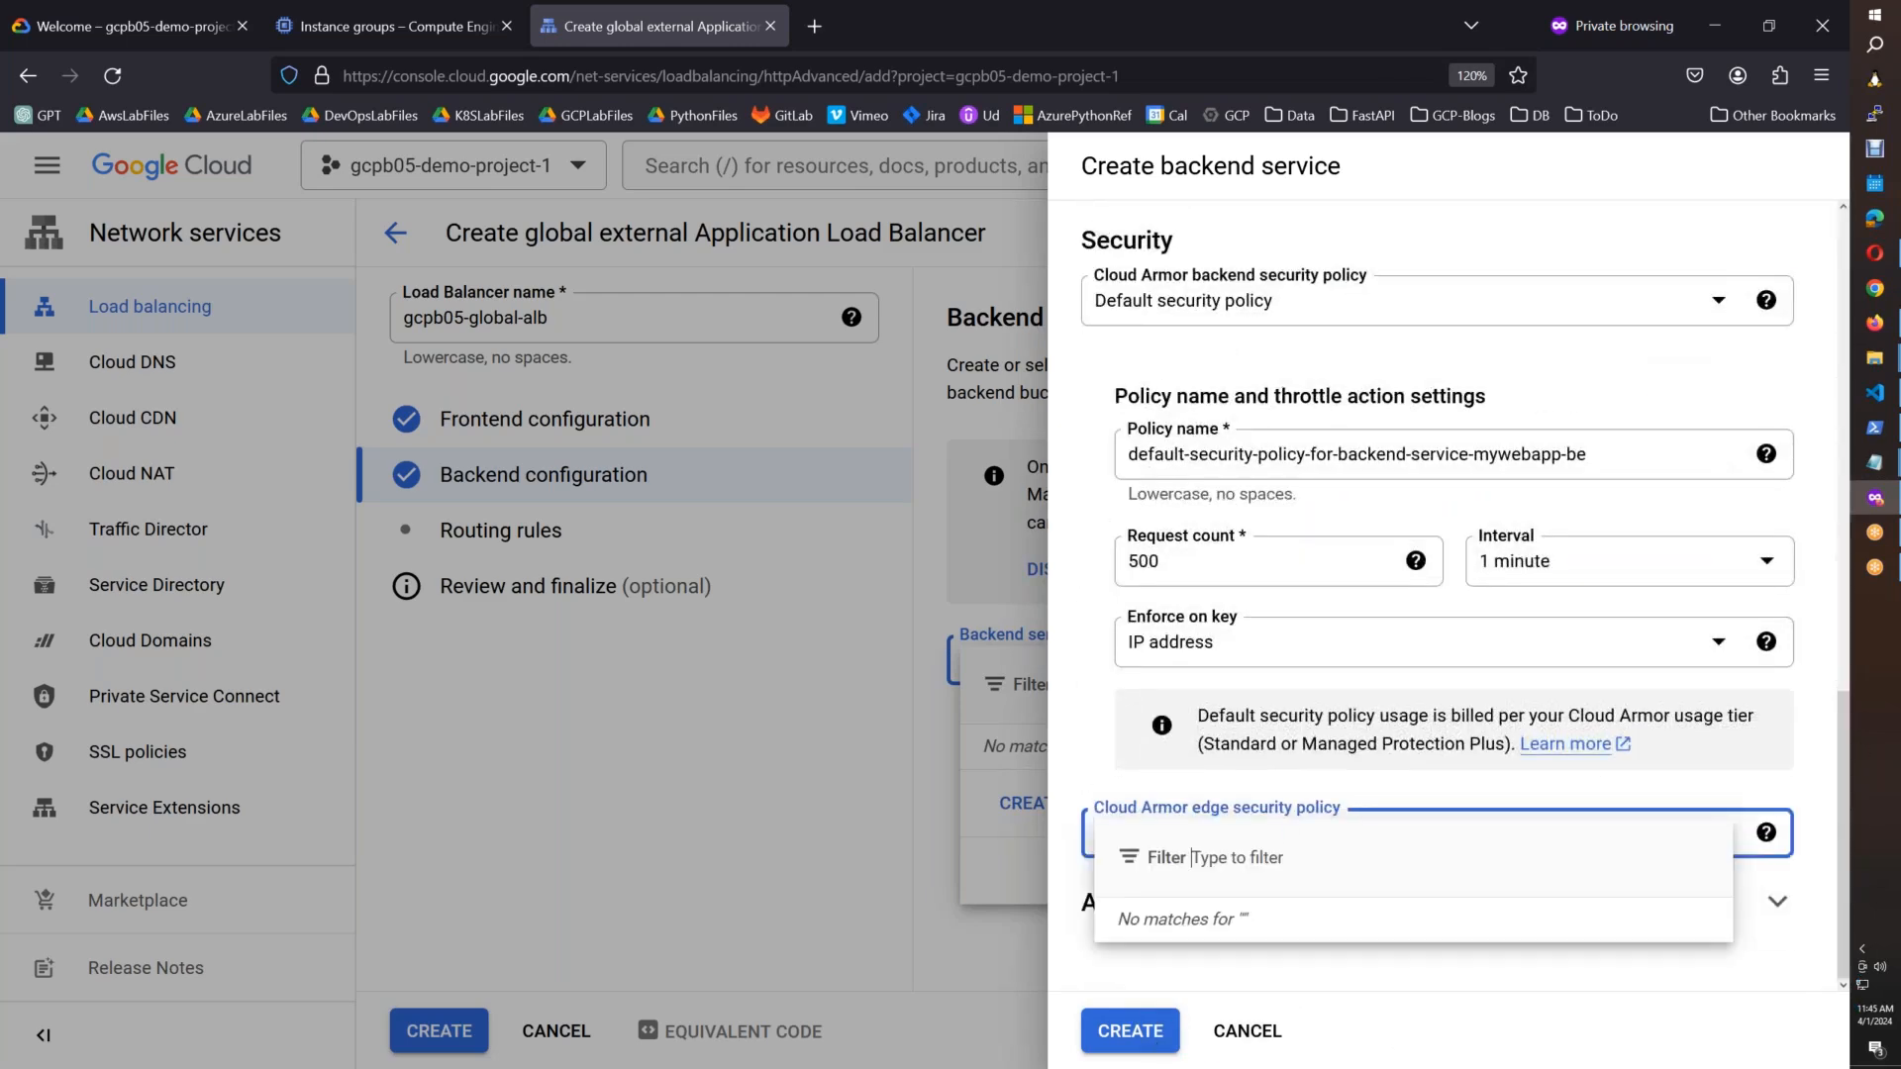
{"action": "left_click", "coordinate": [1156, 1032]}
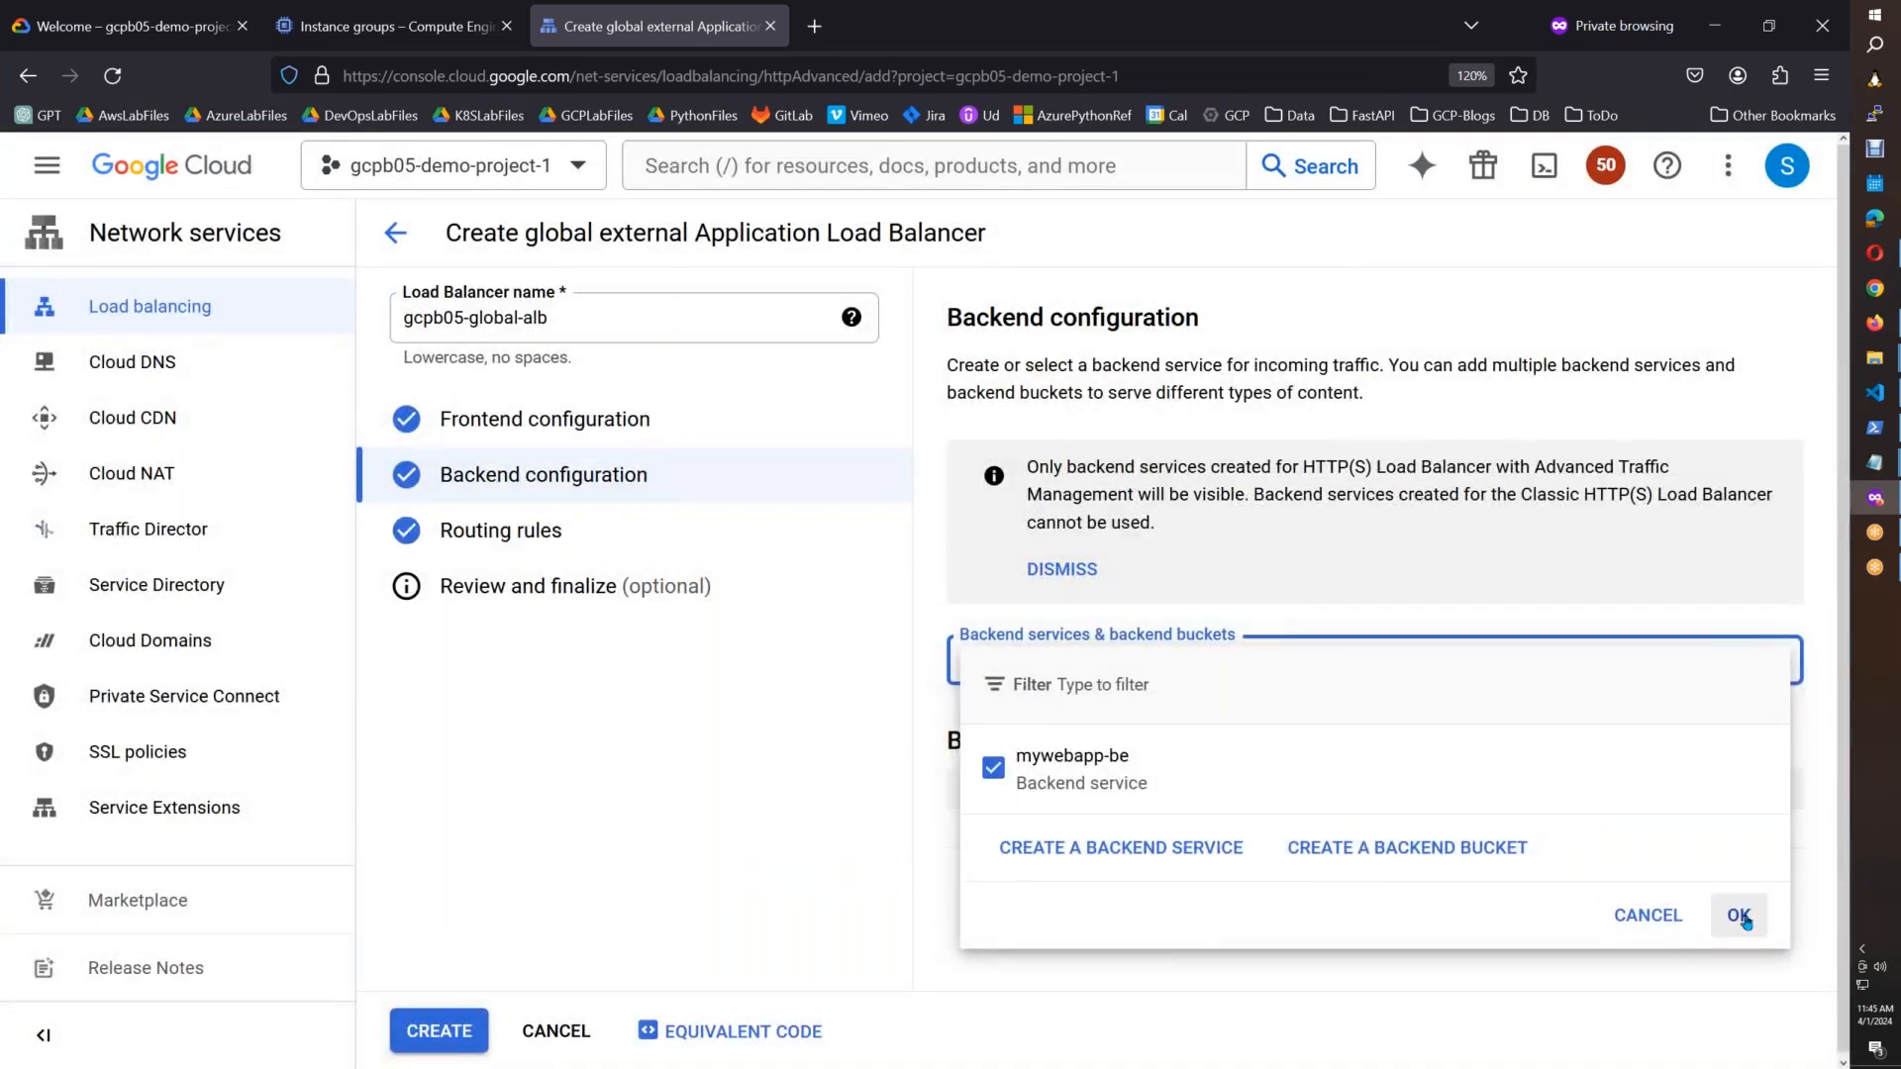
Step: Confirm mywebapp-be as the load balancer's backend service, review the routing rules, and create the load balancer
{"action": "left_click", "coordinate": [1740, 913]}
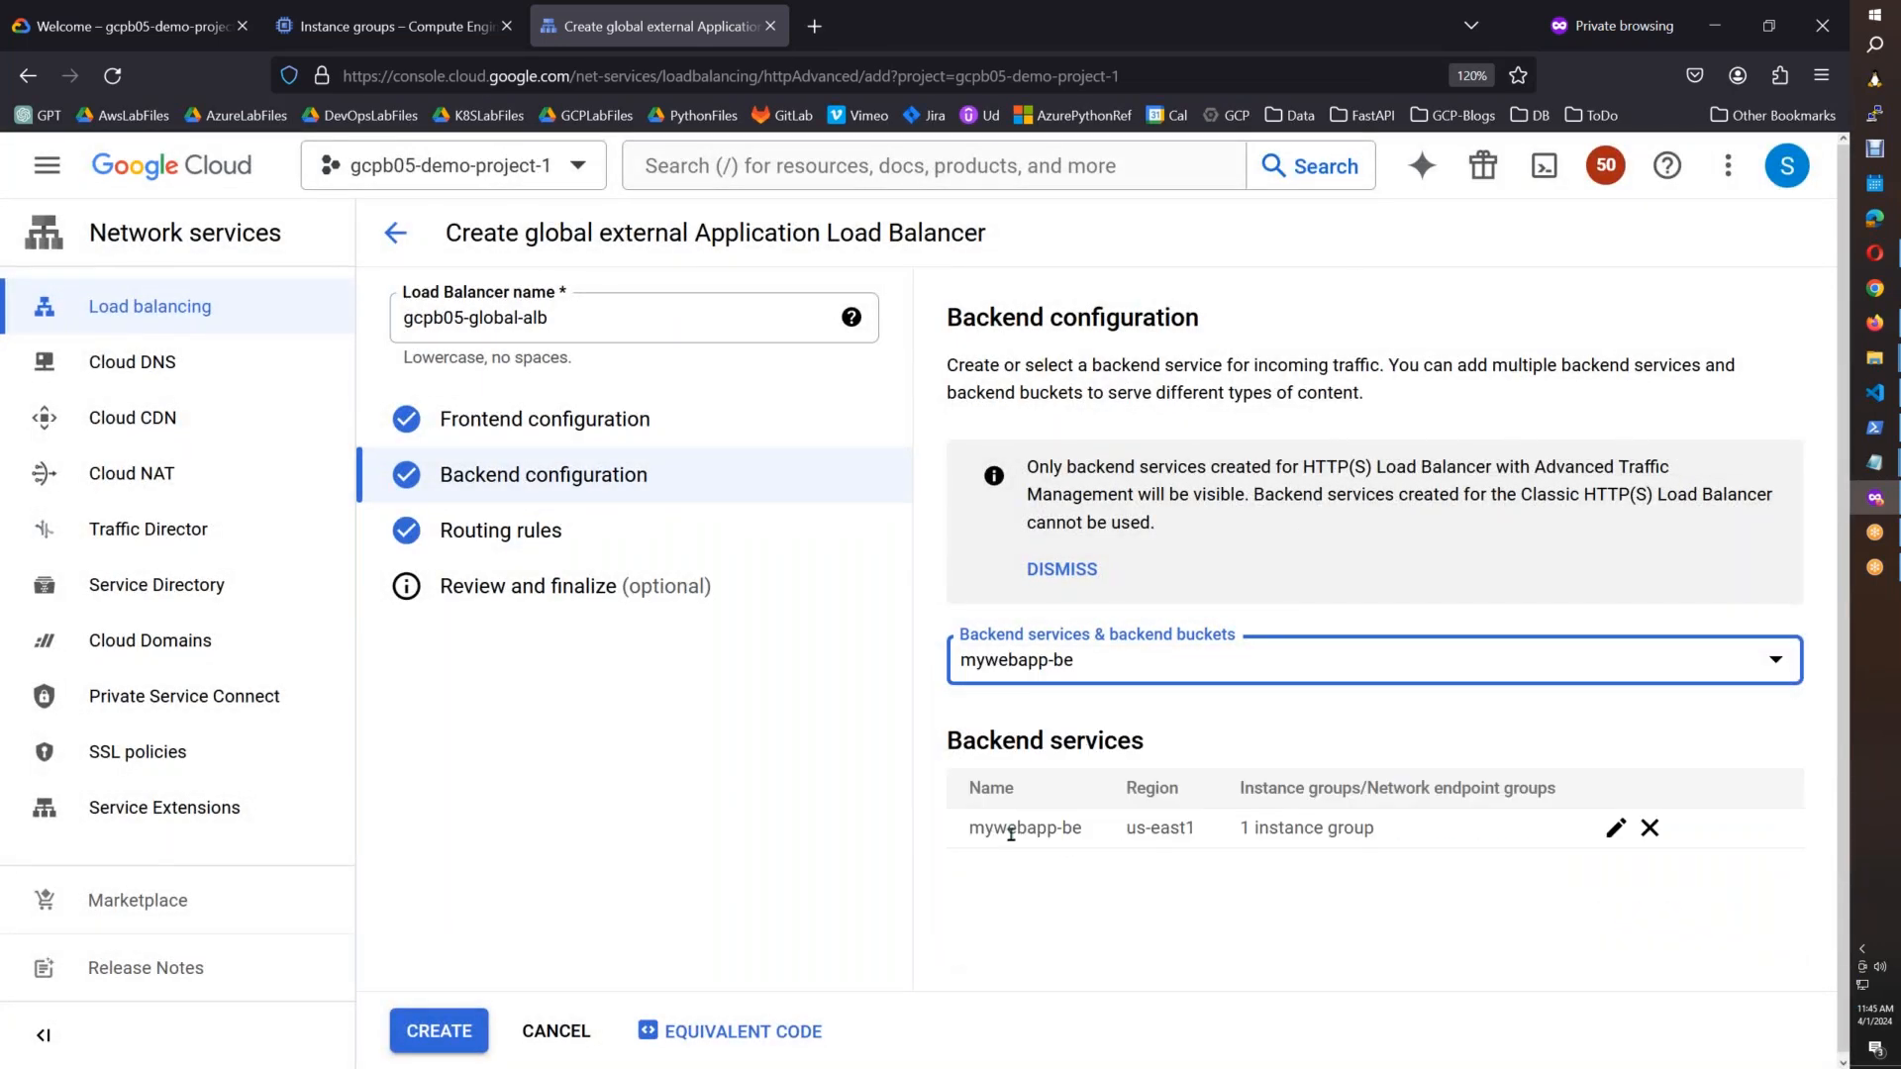
{"action": "left_click", "coordinate": [592, 537]}
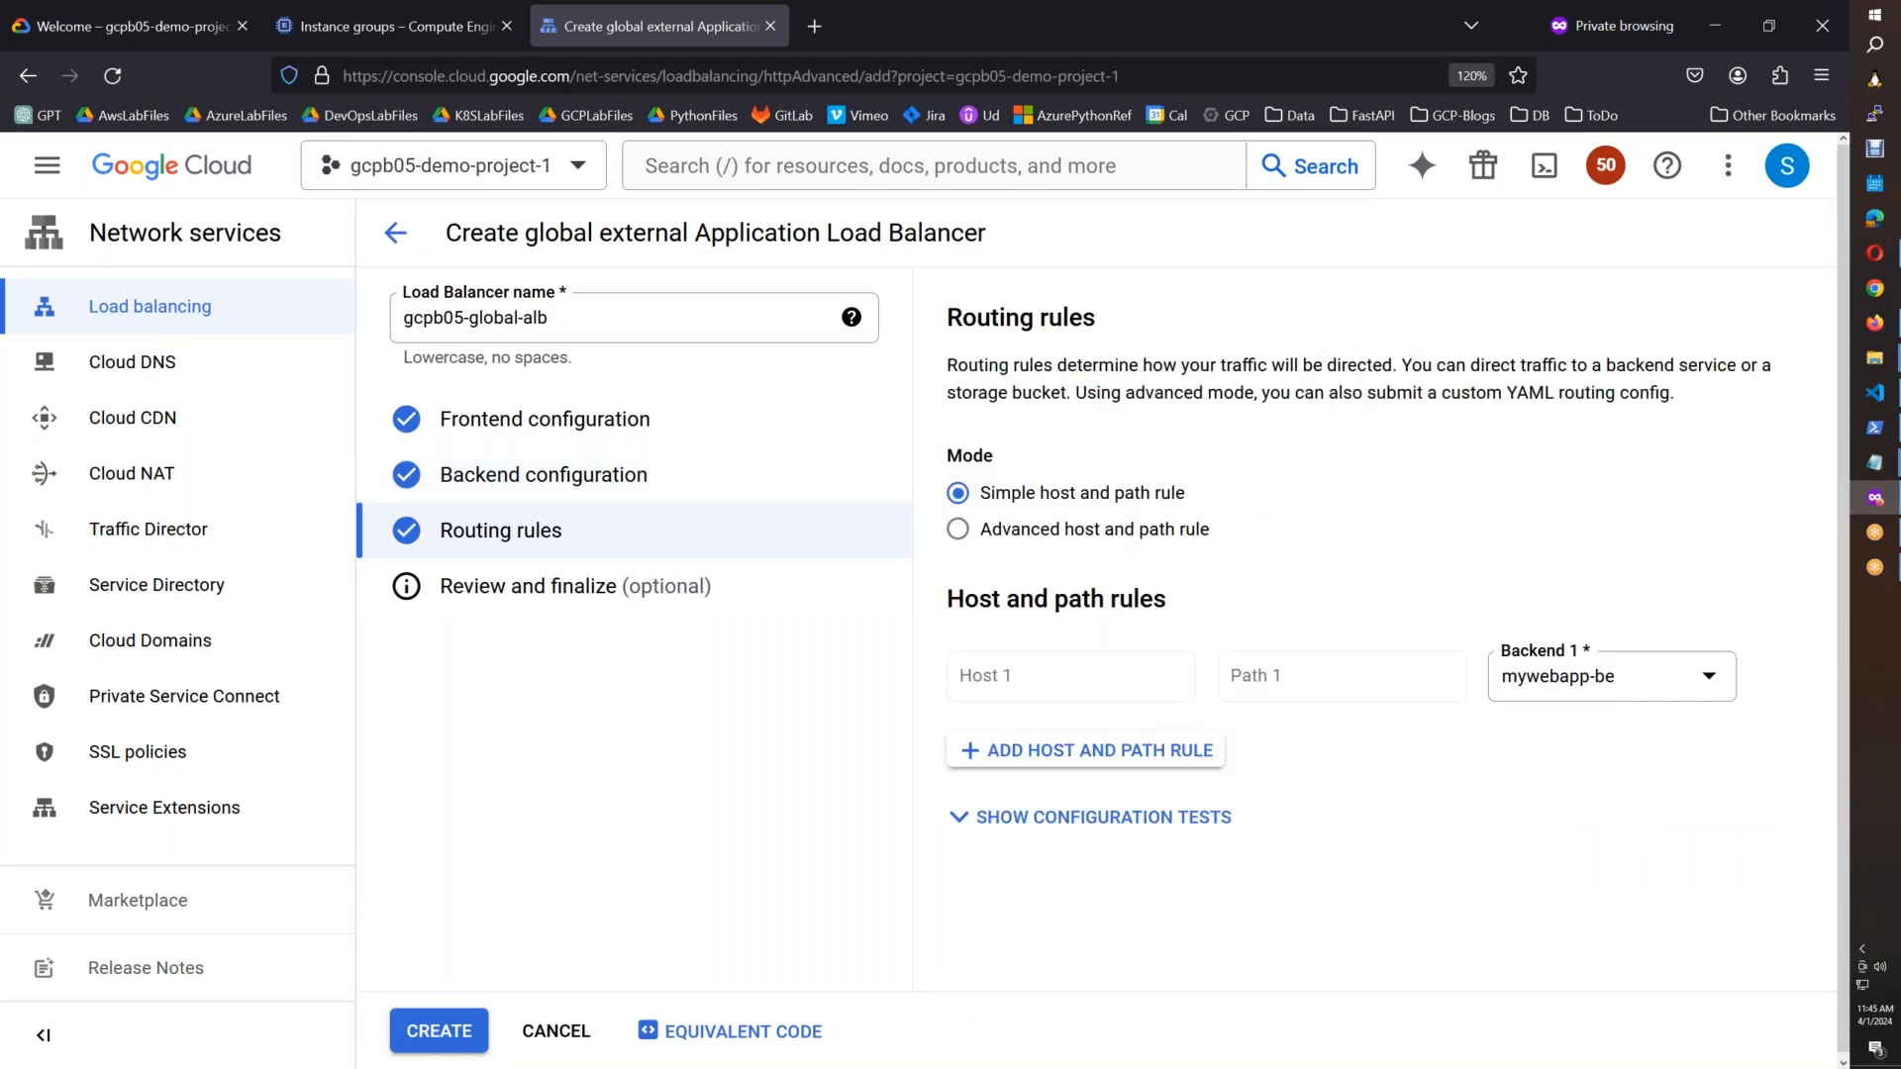
{"action": "left_click", "coordinate": [450, 1038]}
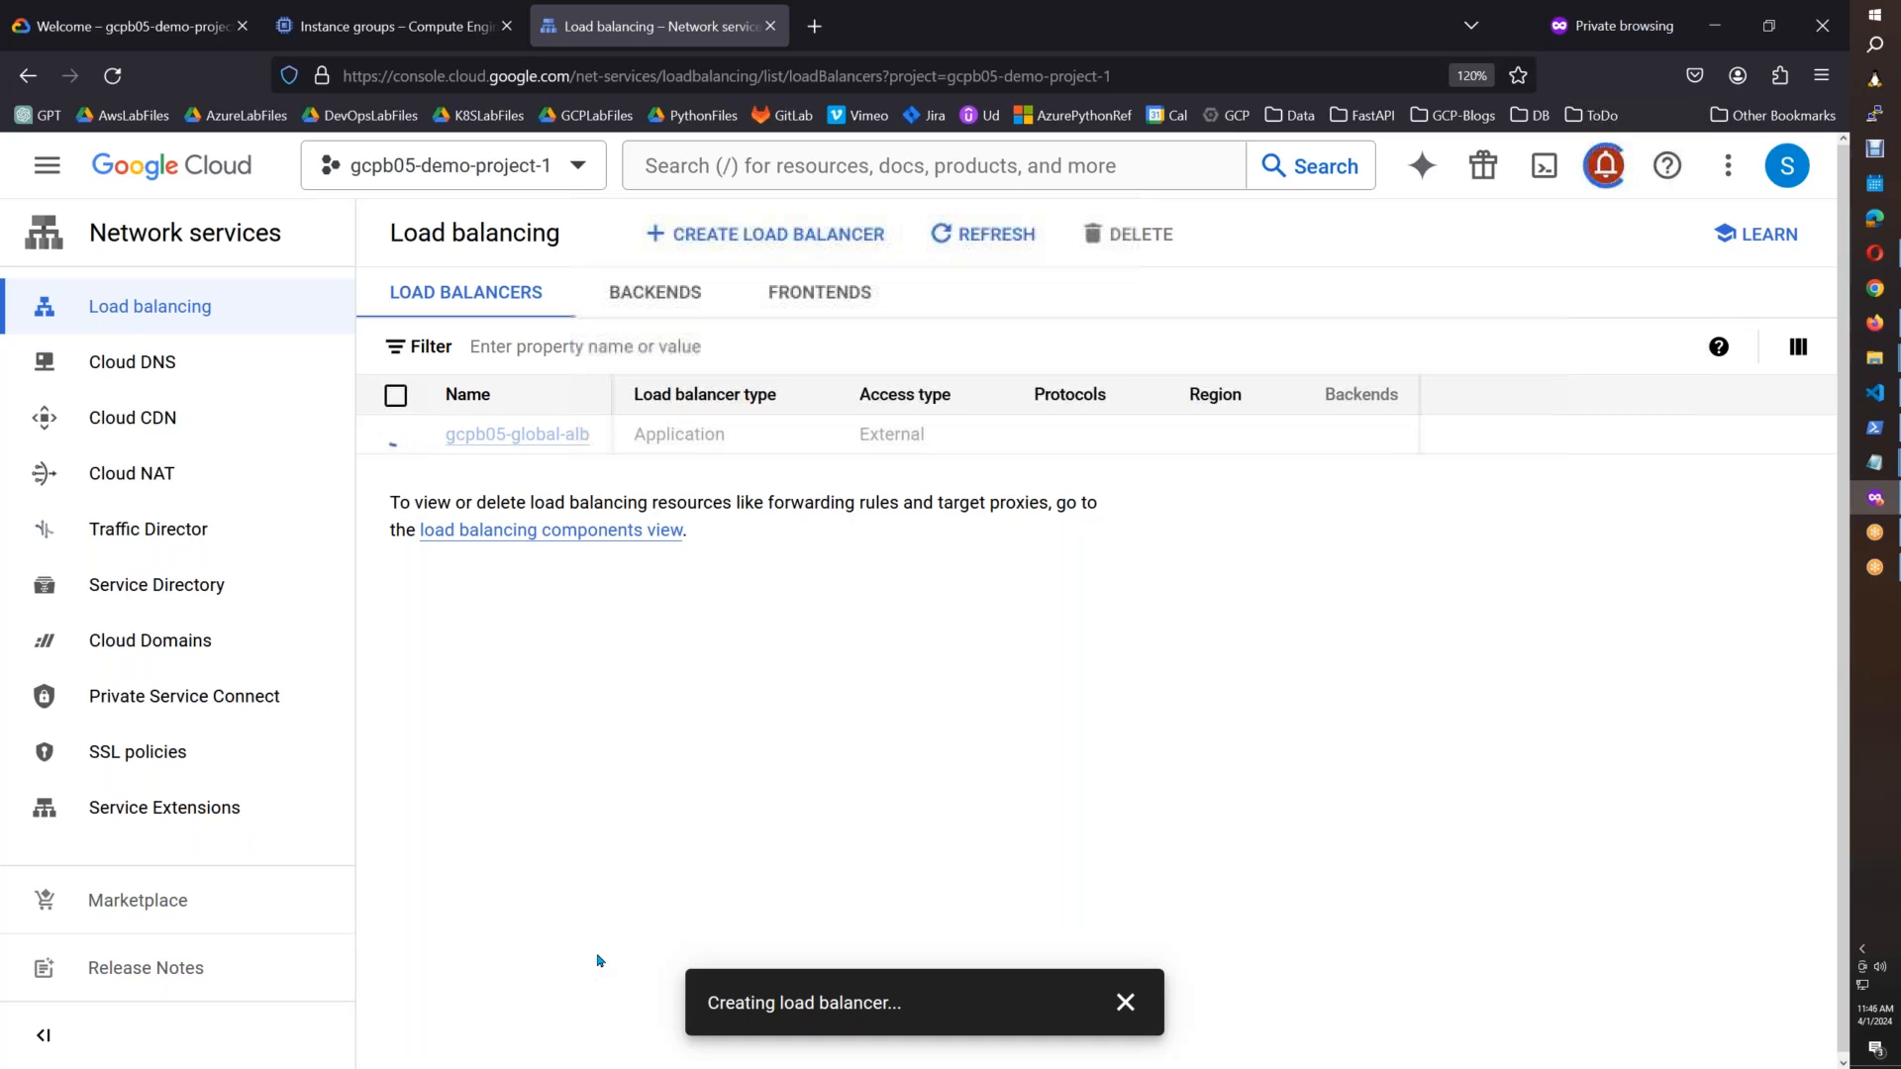
Step: Go to the Compute Engine VM instances list and open the external IP of mywebapp-0v41
{"action": "key", "text": "ctrl+Tab"}
{"action": "key", "text": "ctrl+Tab"}
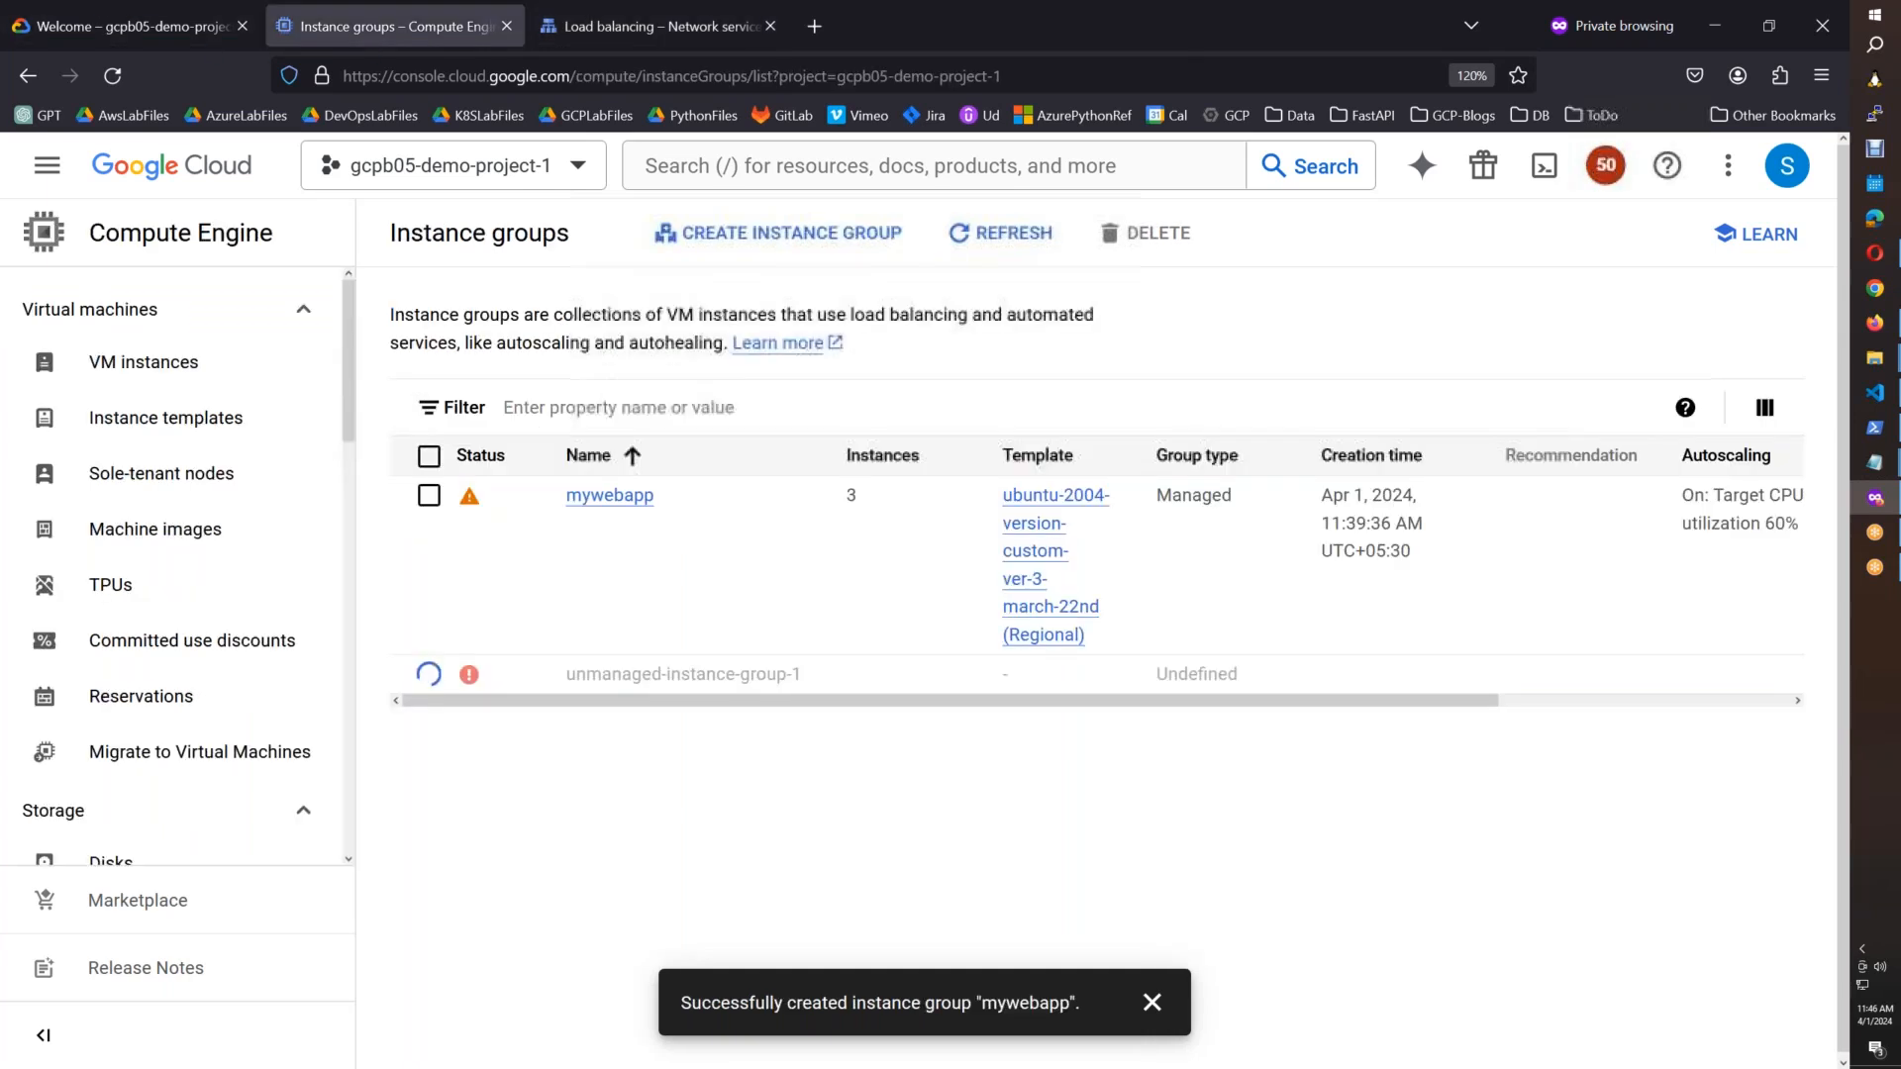
{"action": "left_click", "coordinate": [183, 364]}
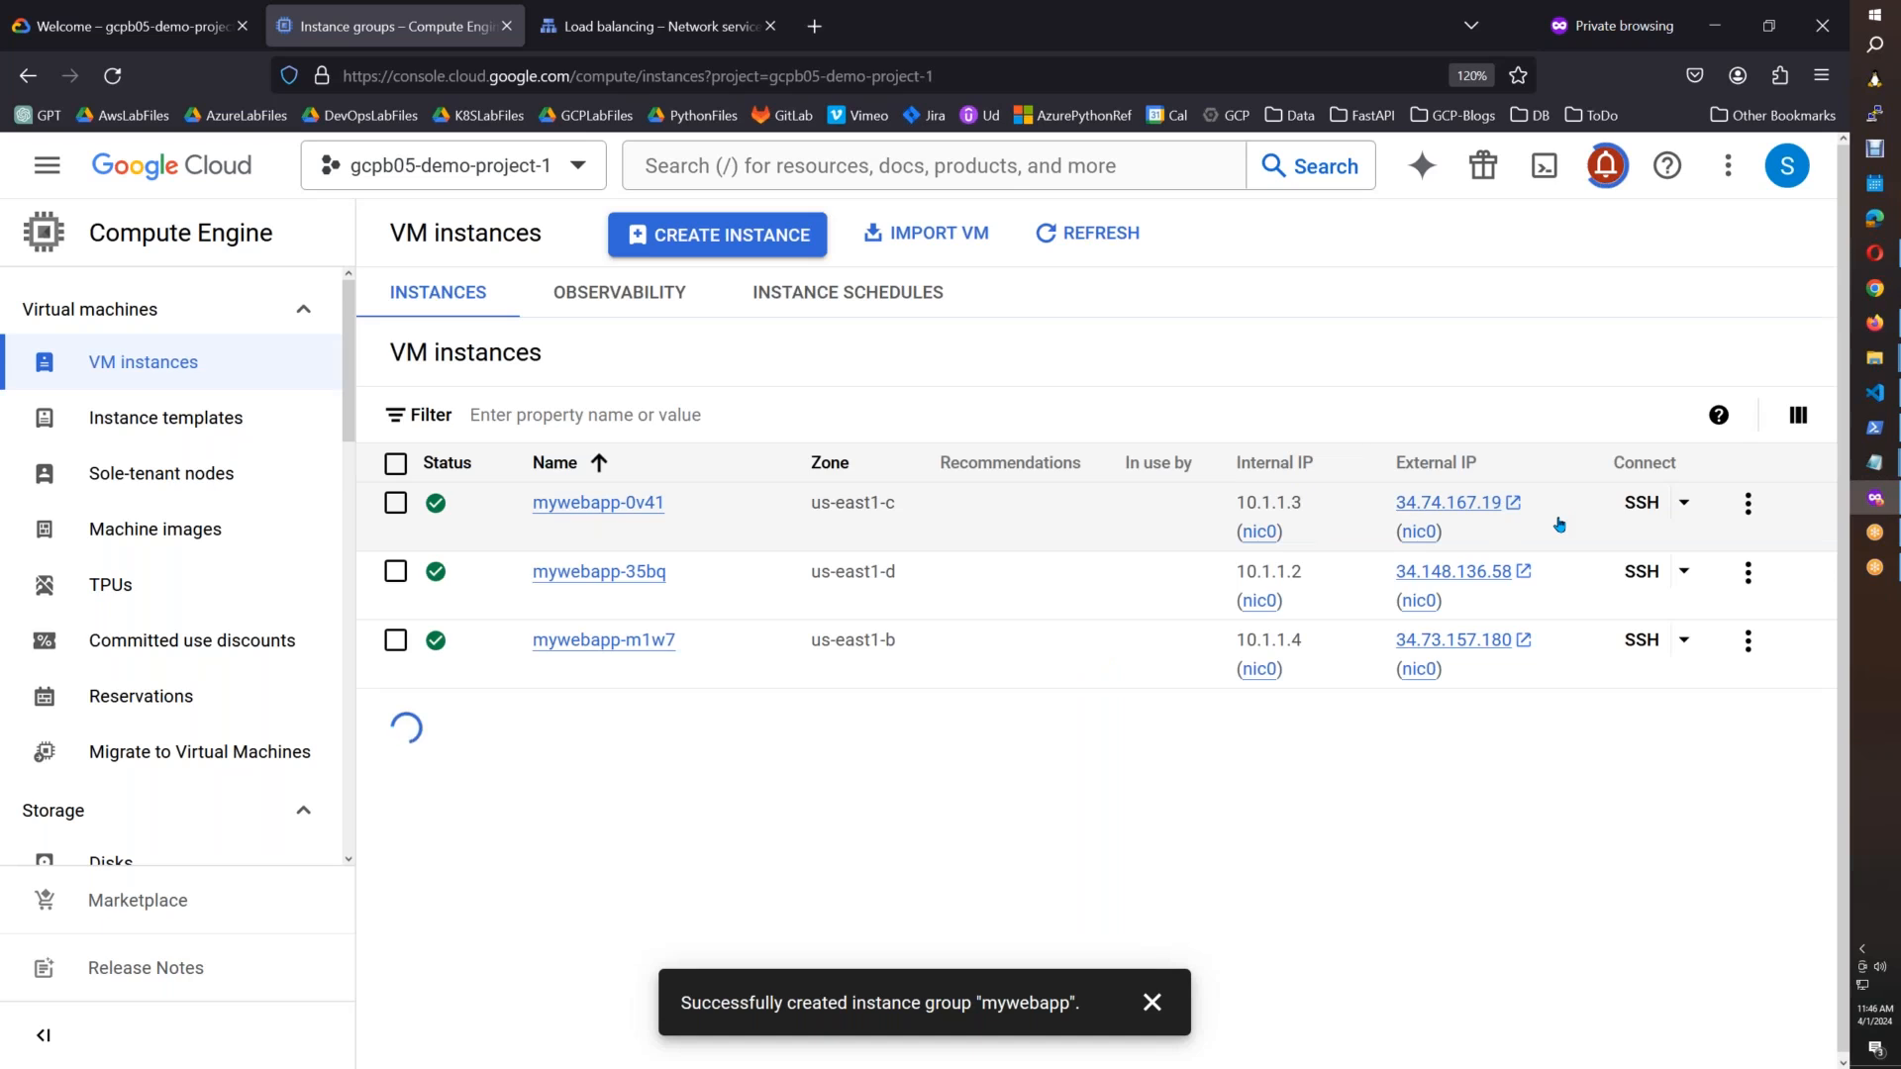
{"action": "left_click", "coordinate": [1559, 524]}
{"action": "left_click", "coordinate": [1448, 503]}
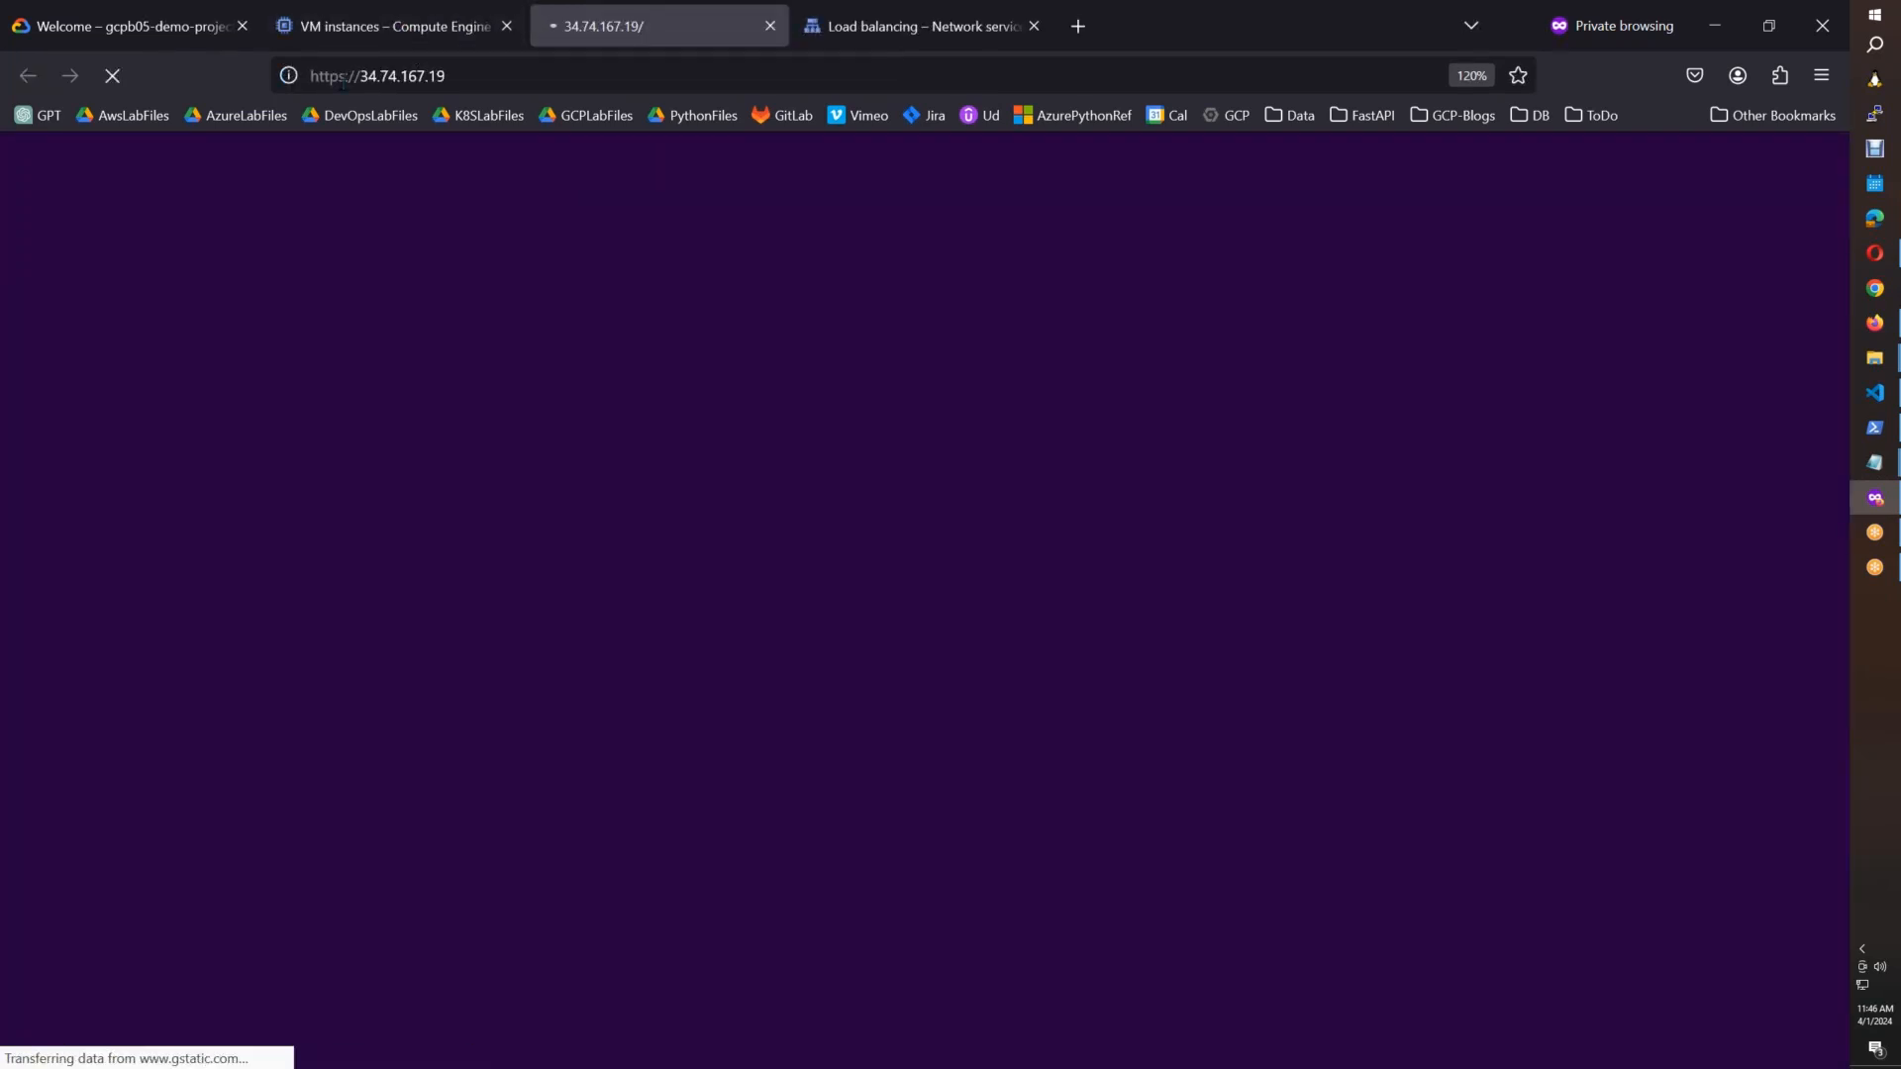
Step: Load 34.74.167.19 over HTTP instead of HTTPS and check the server hostname on its page
{"action": "left_click", "coordinate": [423, 76]}
{"action": "type", "text": ":"}
{"action": "key", "text": "Return"}
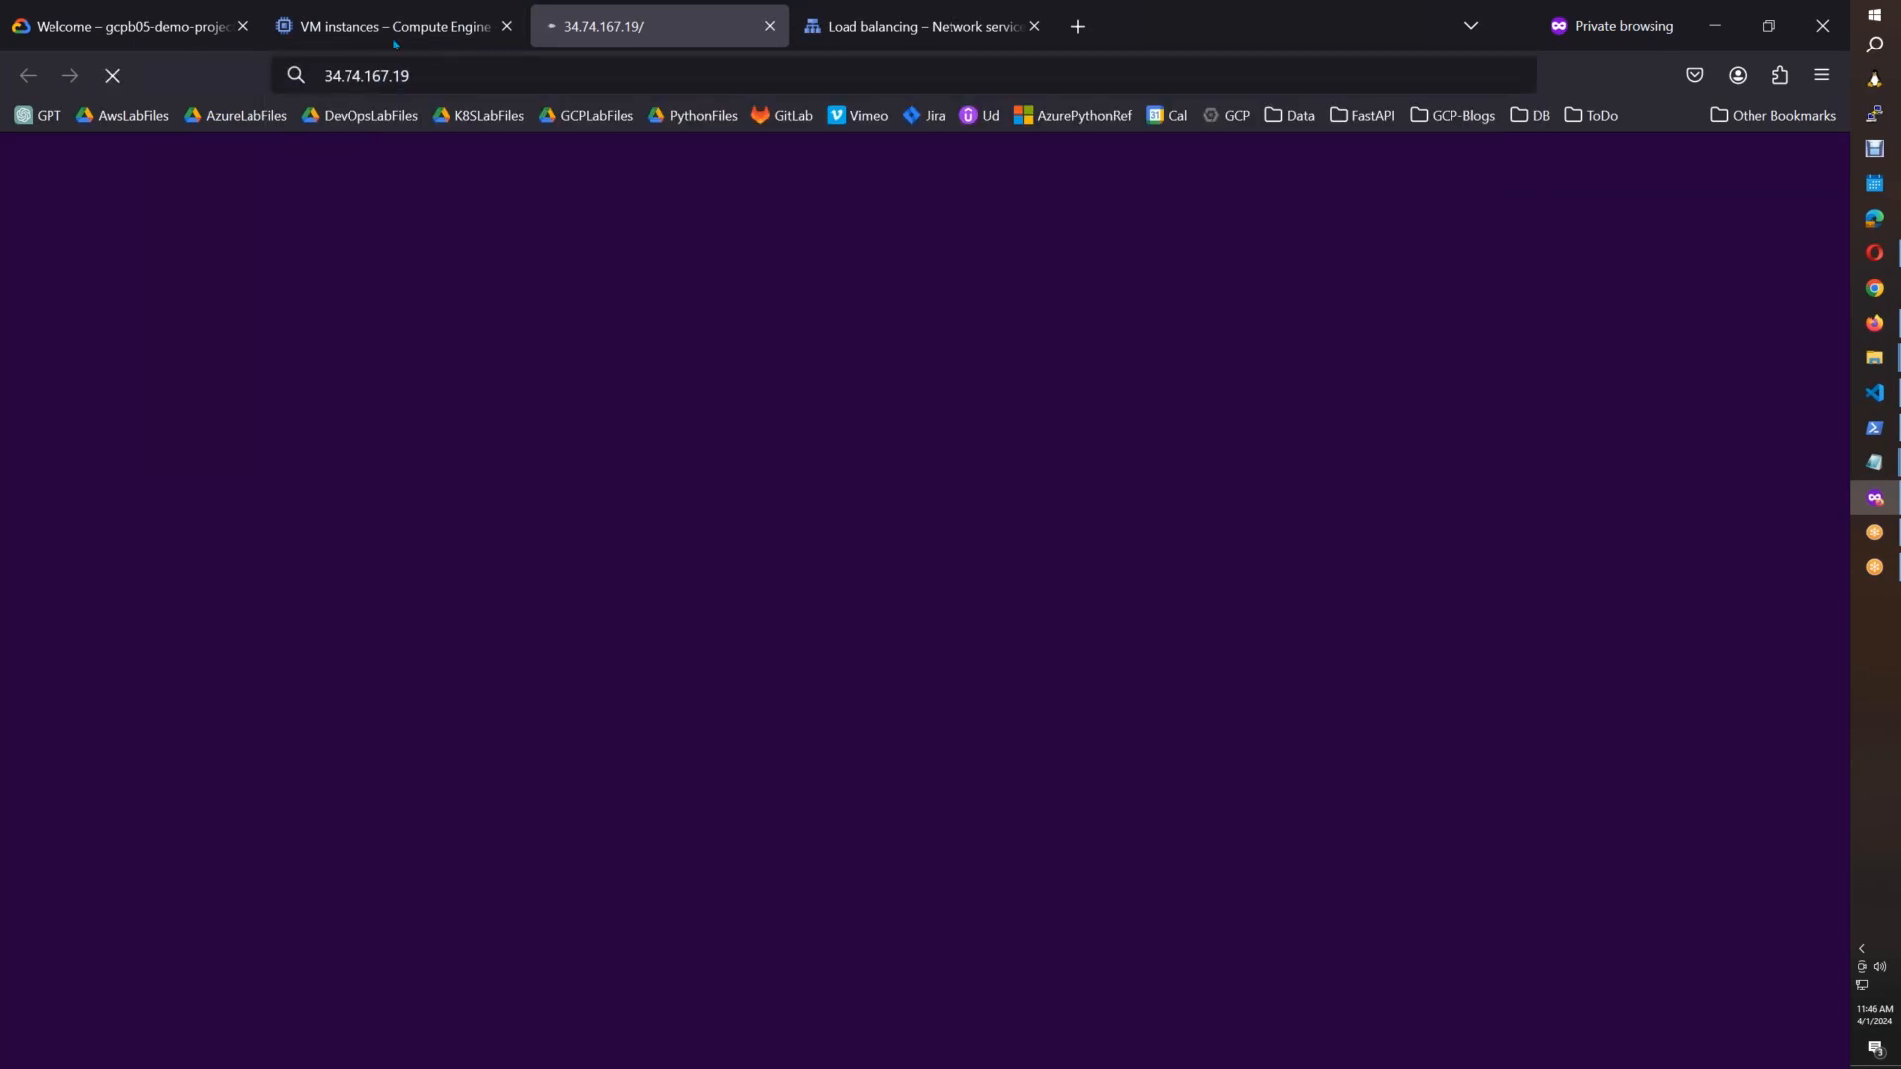
{"action": "left_click", "coordinate": [445, 30]}
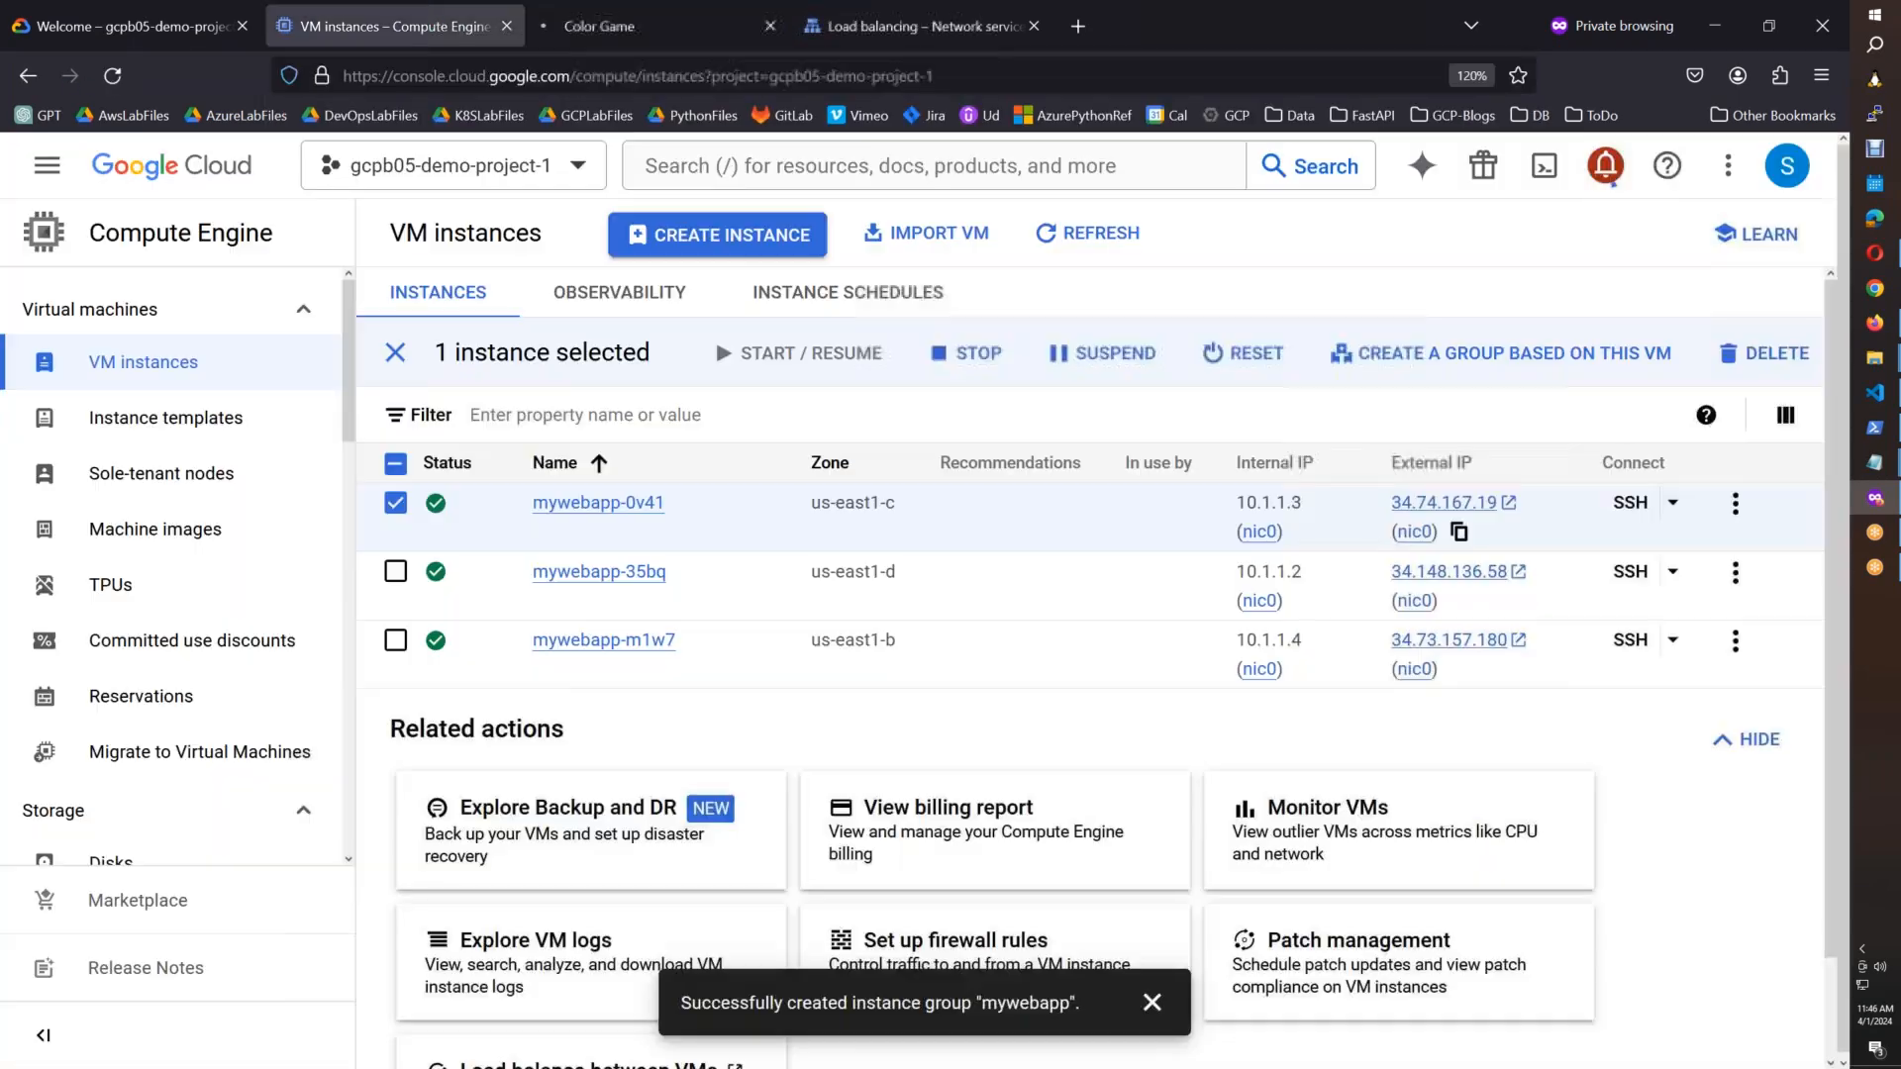
{"action": "left_click", "coordinate": [649, 20]}
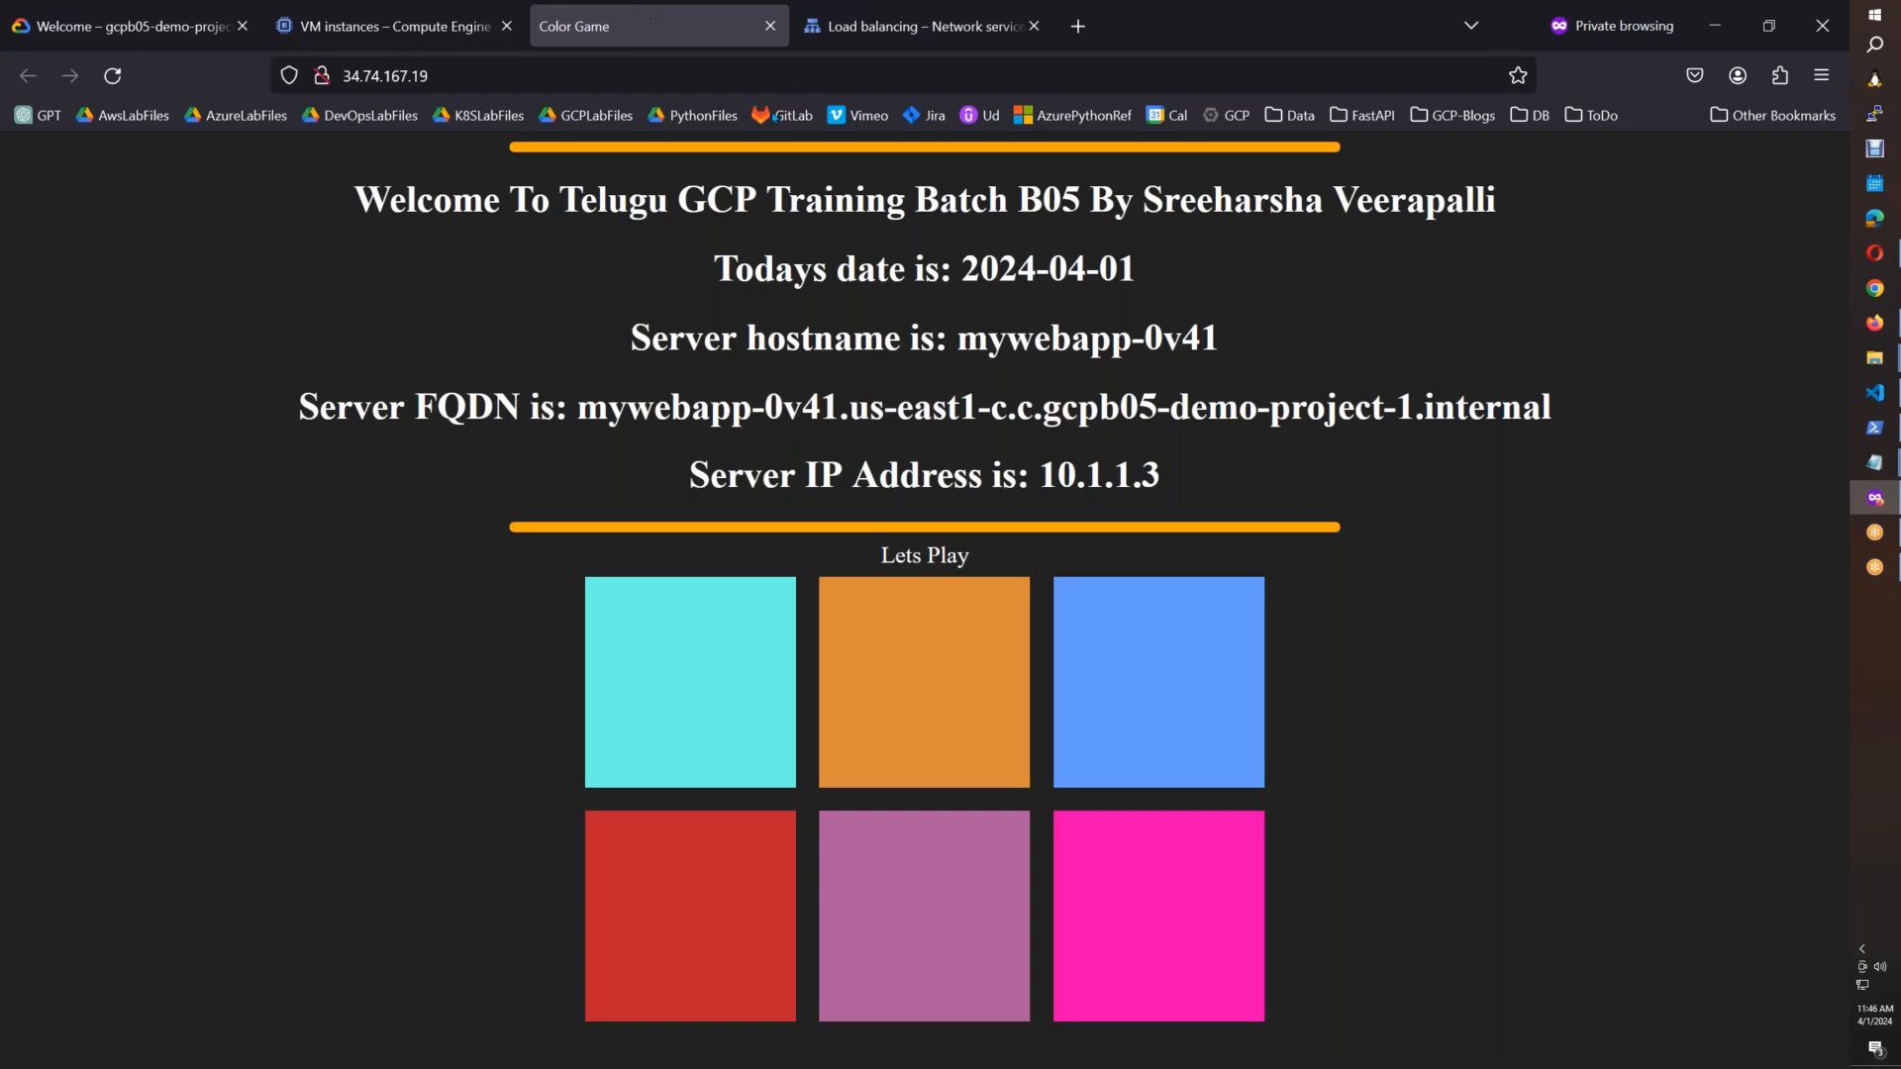
{"action": "left_click_drag", "start_coordinate": [1034, 337], "coordinate": [1220, 338]}
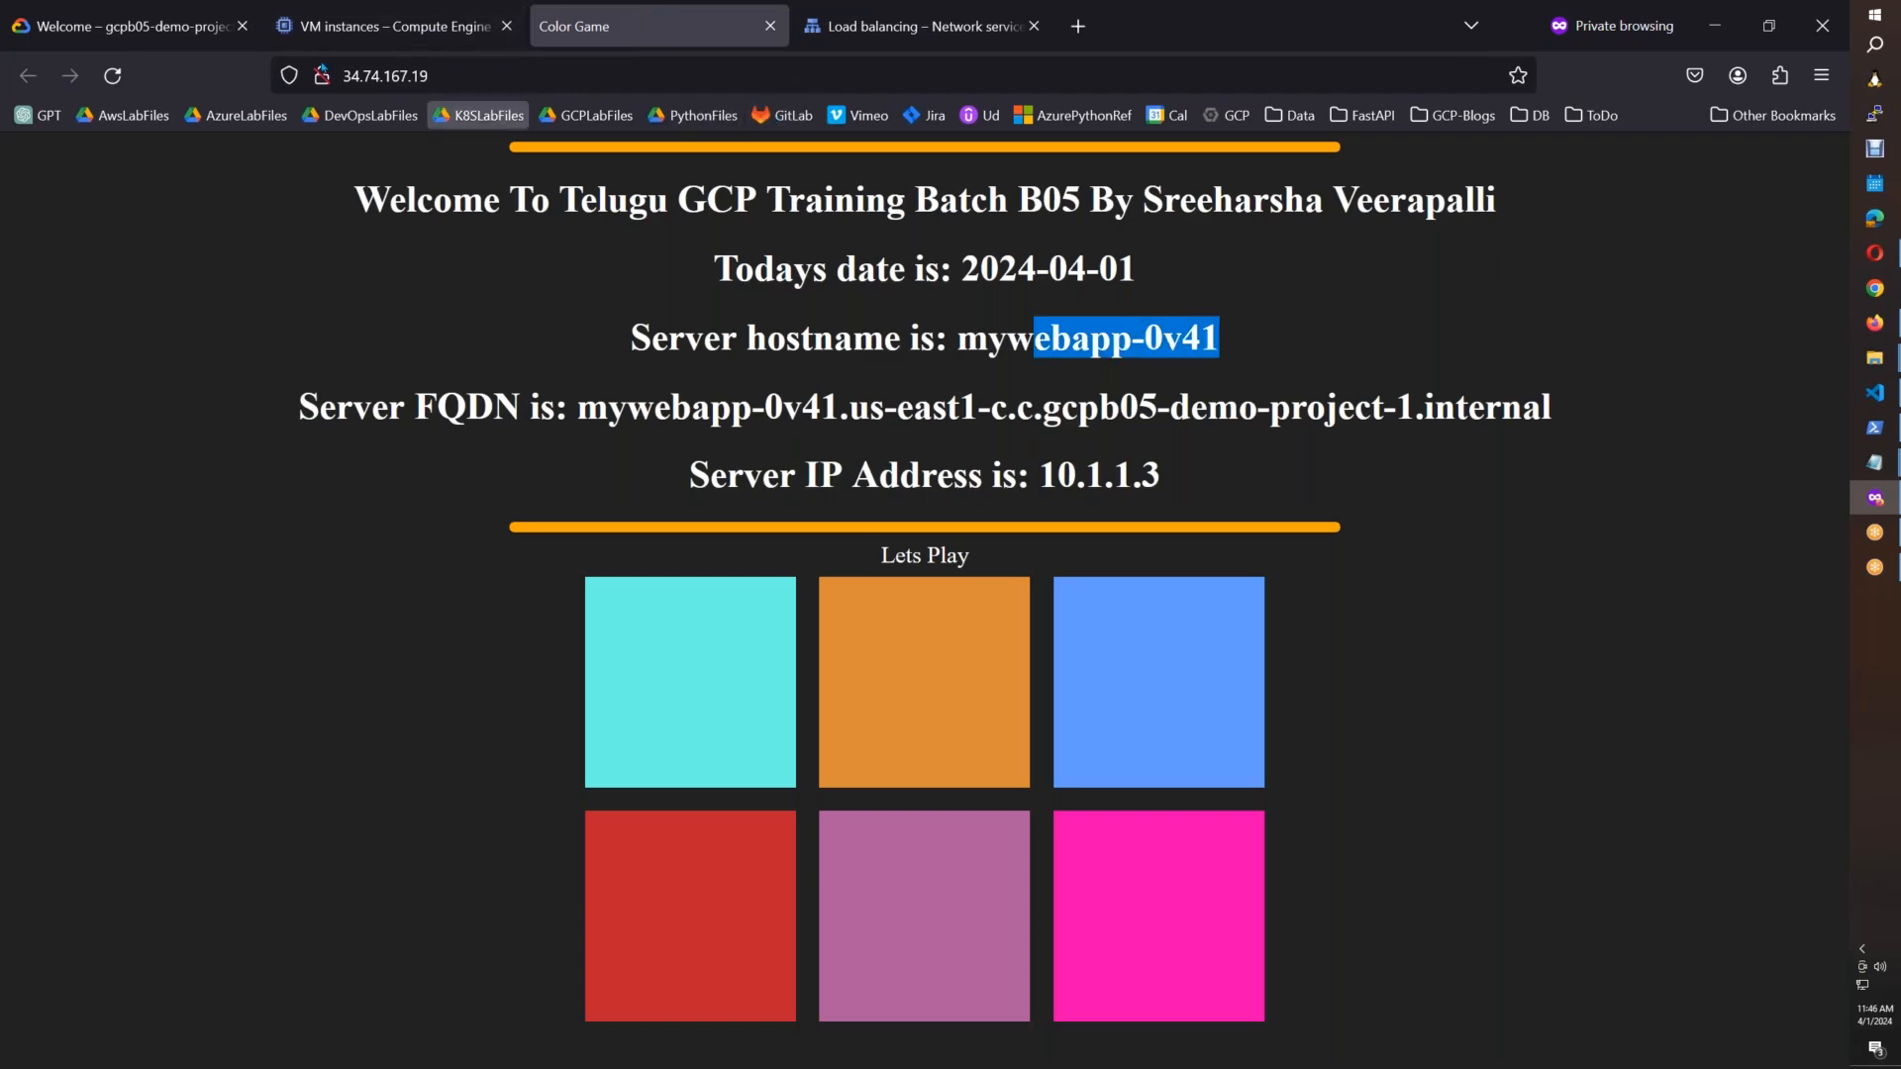
Step: Open the external IPs of mywebapp-35bq and mywebapp-m1w7 from the VM instances list
{"action": "left_click", "coordinate": [396, 26]}
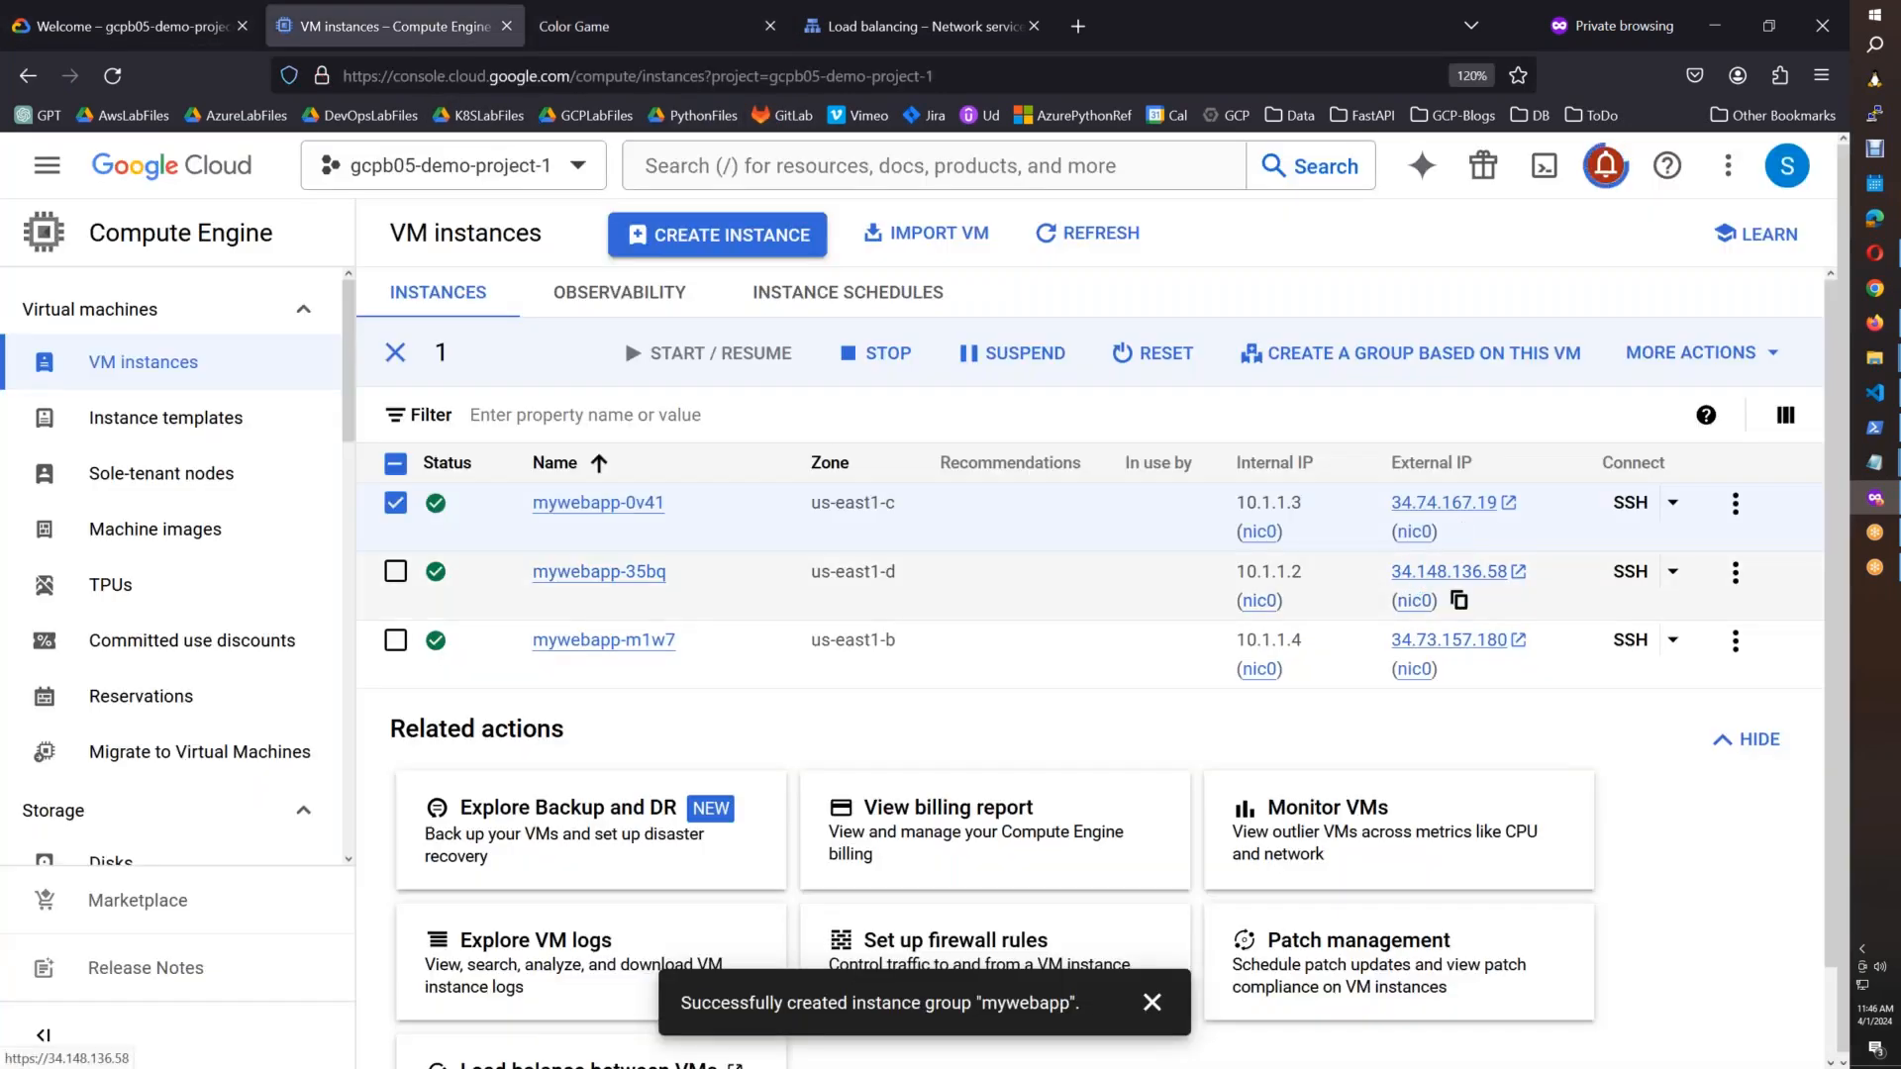
{"action": "left_click", "coordinate": [1449, 573]}
{"action": "left_click", "coordinate": [354, 22]}
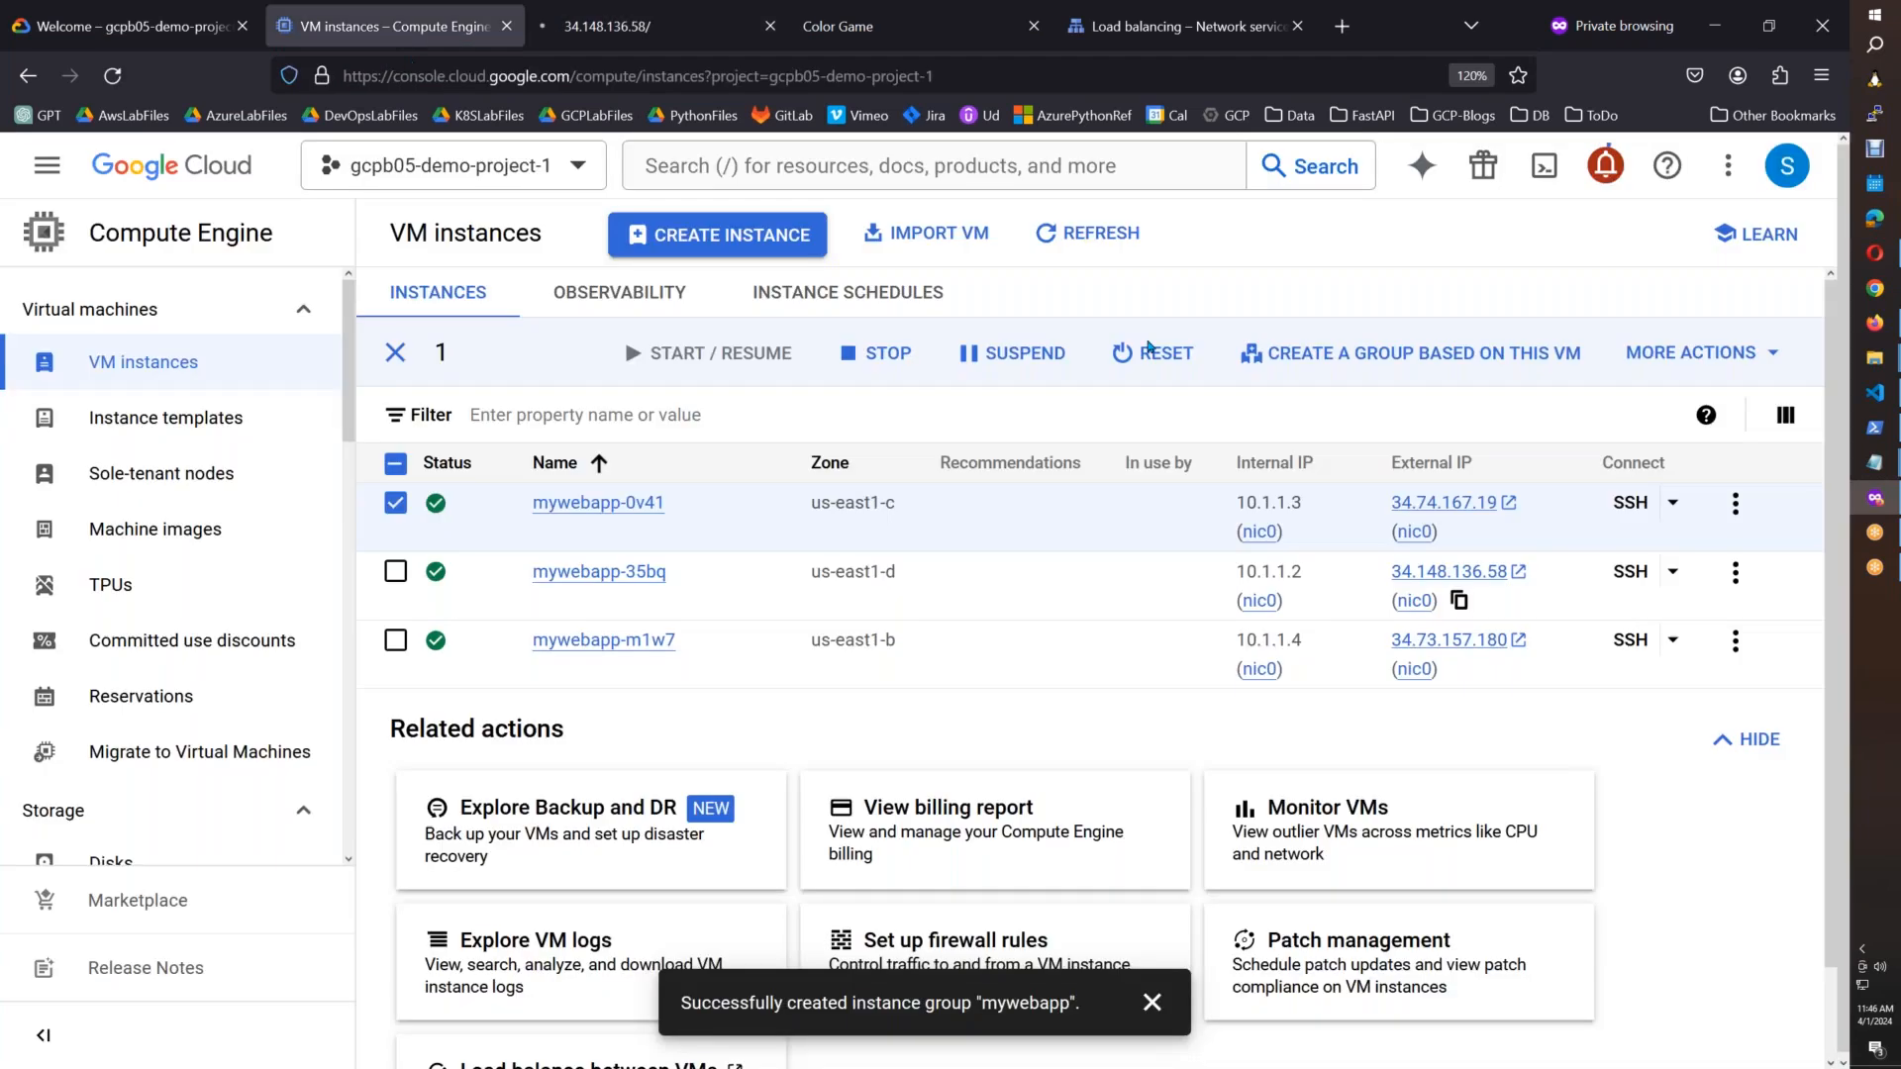
{"action": "left_click", "coordinate": [1449, 641]}
{"action": "left_click", "coordinate": [753, 26]}
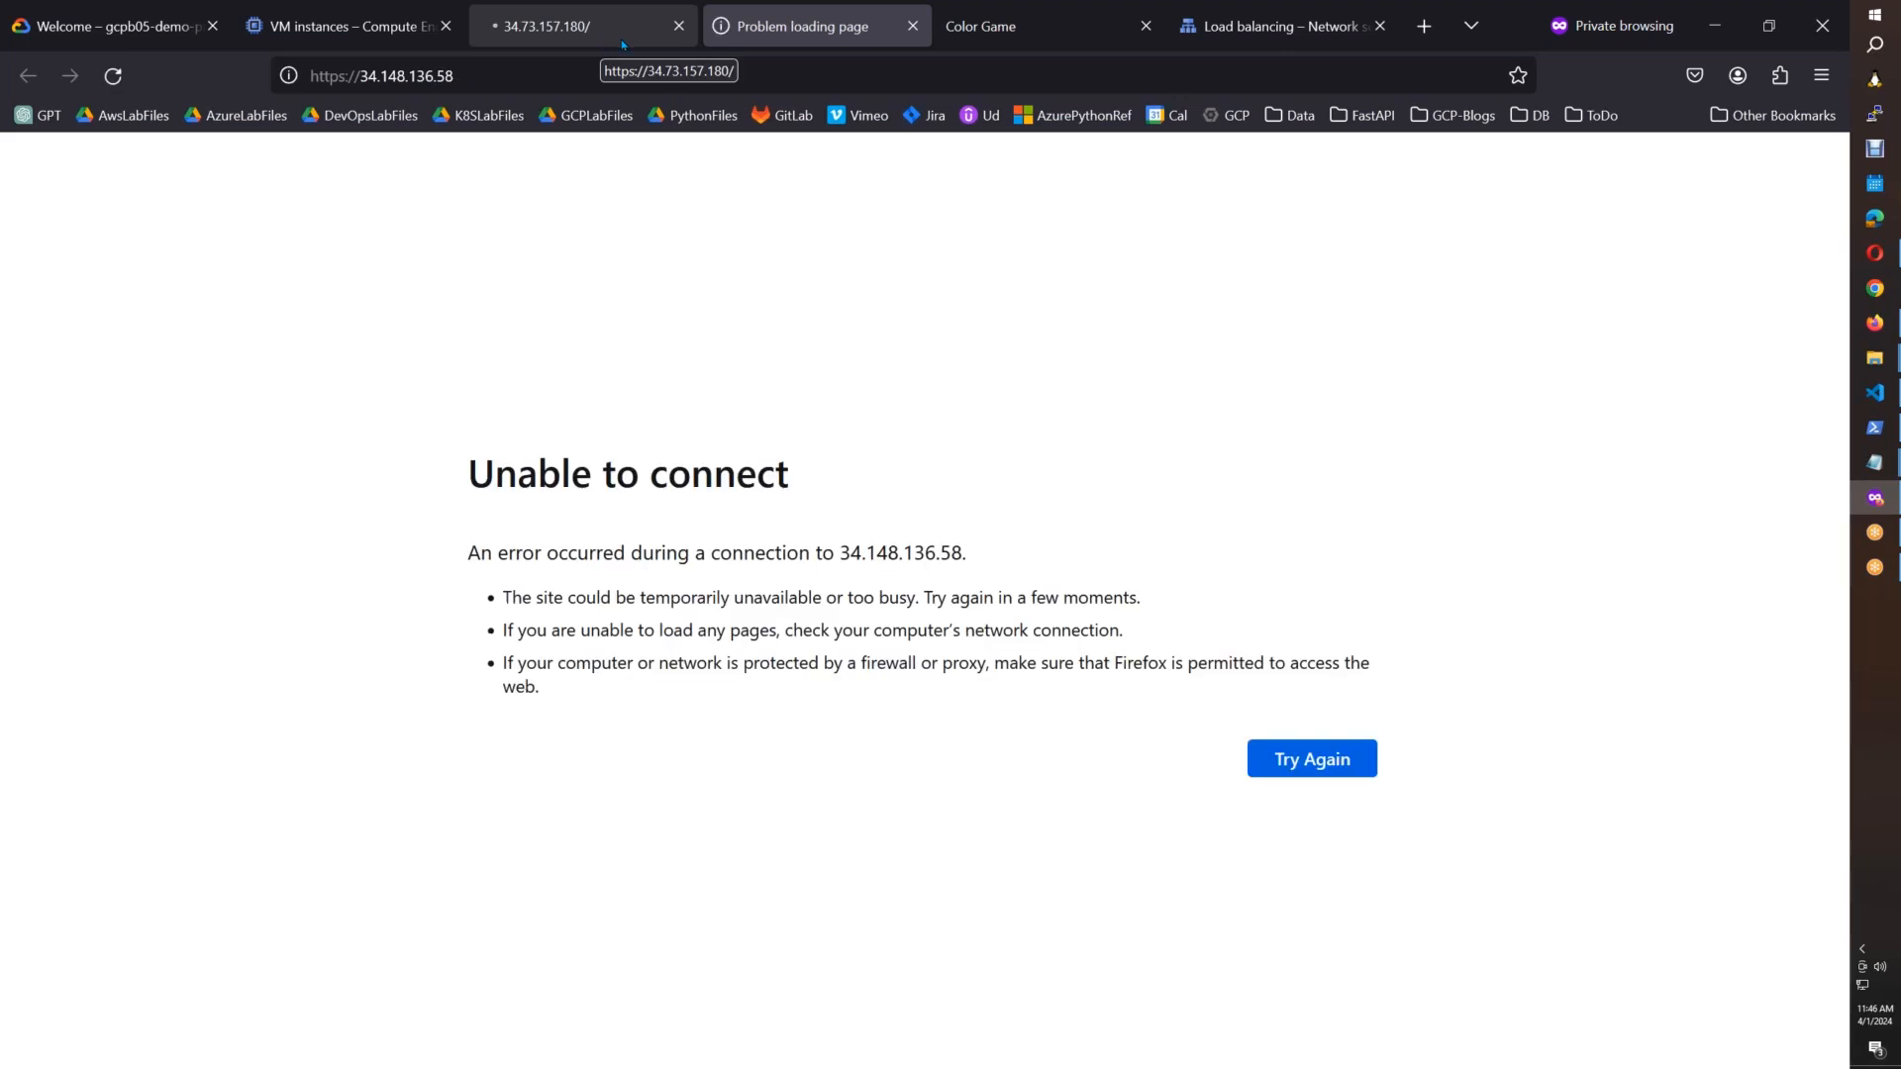
Step: Load 34.148.136.58 over HTTP instead of HTTPS
{"action": "left_click", "coordinate": [343, 79]}
{"action": "left_click", "coordinate": [343, 79]}
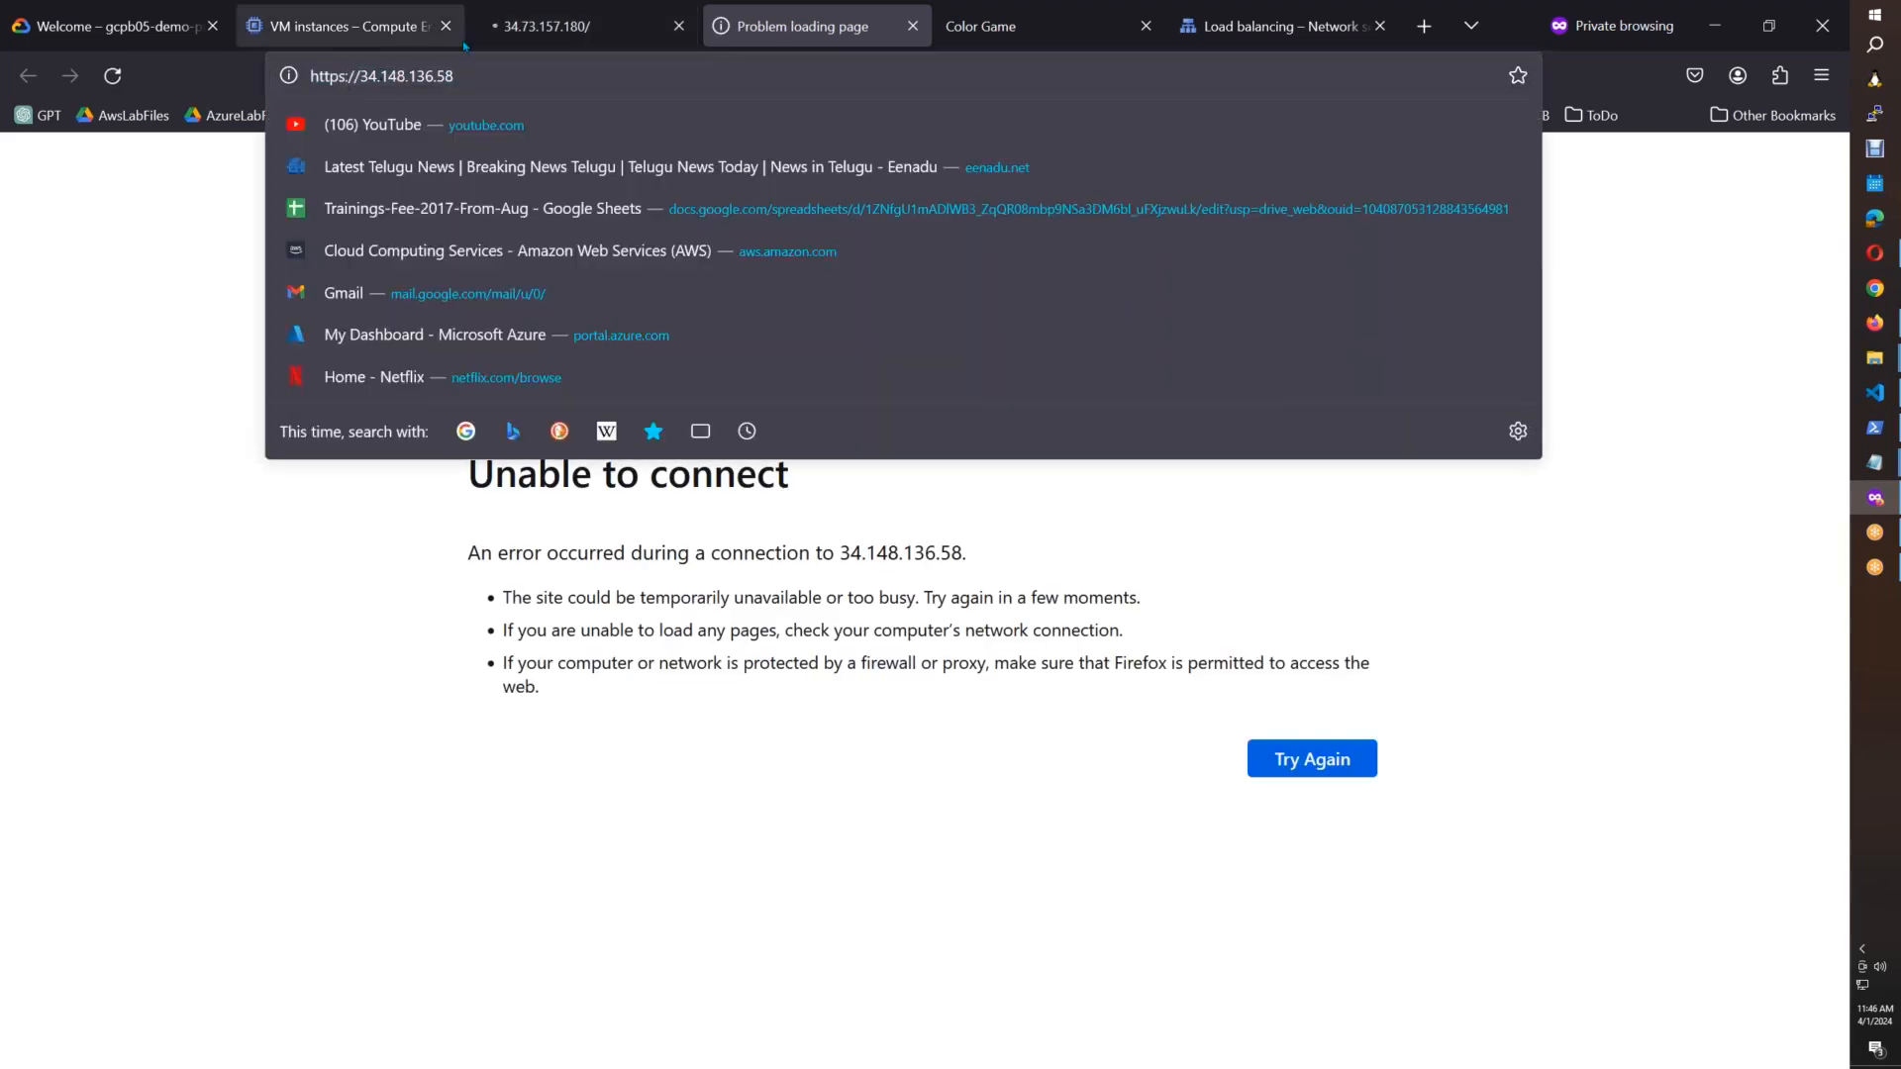
{"action": "key", "text": "BackSpace"}
{"action": "key", "text": "Return"}
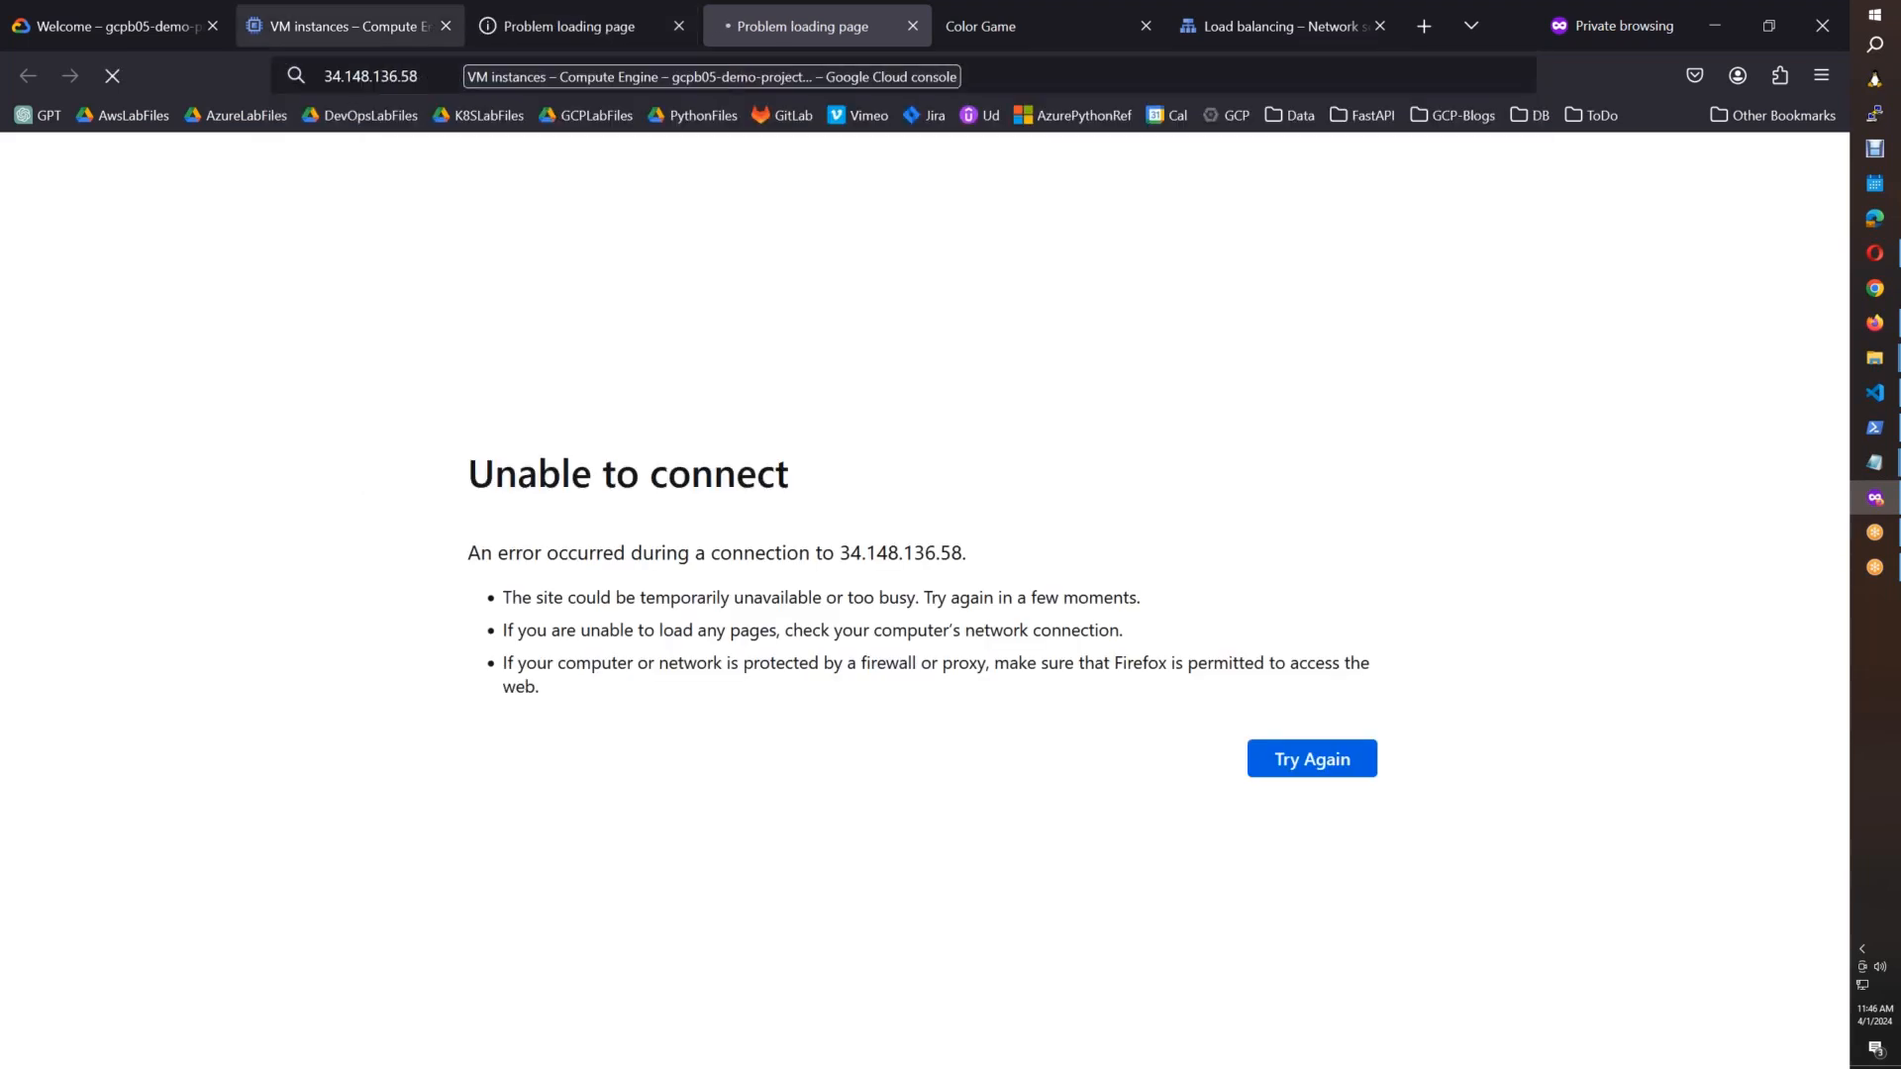
Step: Load 34.73.157.180 over HTTP instead of HTTPS
{"action": "left_click", "coordinate": [590, 17]}
{"action": "left_click", "coordinate": [346, 75]}
{"action": "left_click", "coordinate": [345, 76]}
{"action": "type", "text": "s"}
{"action": "key", "text": "BackSpace"}
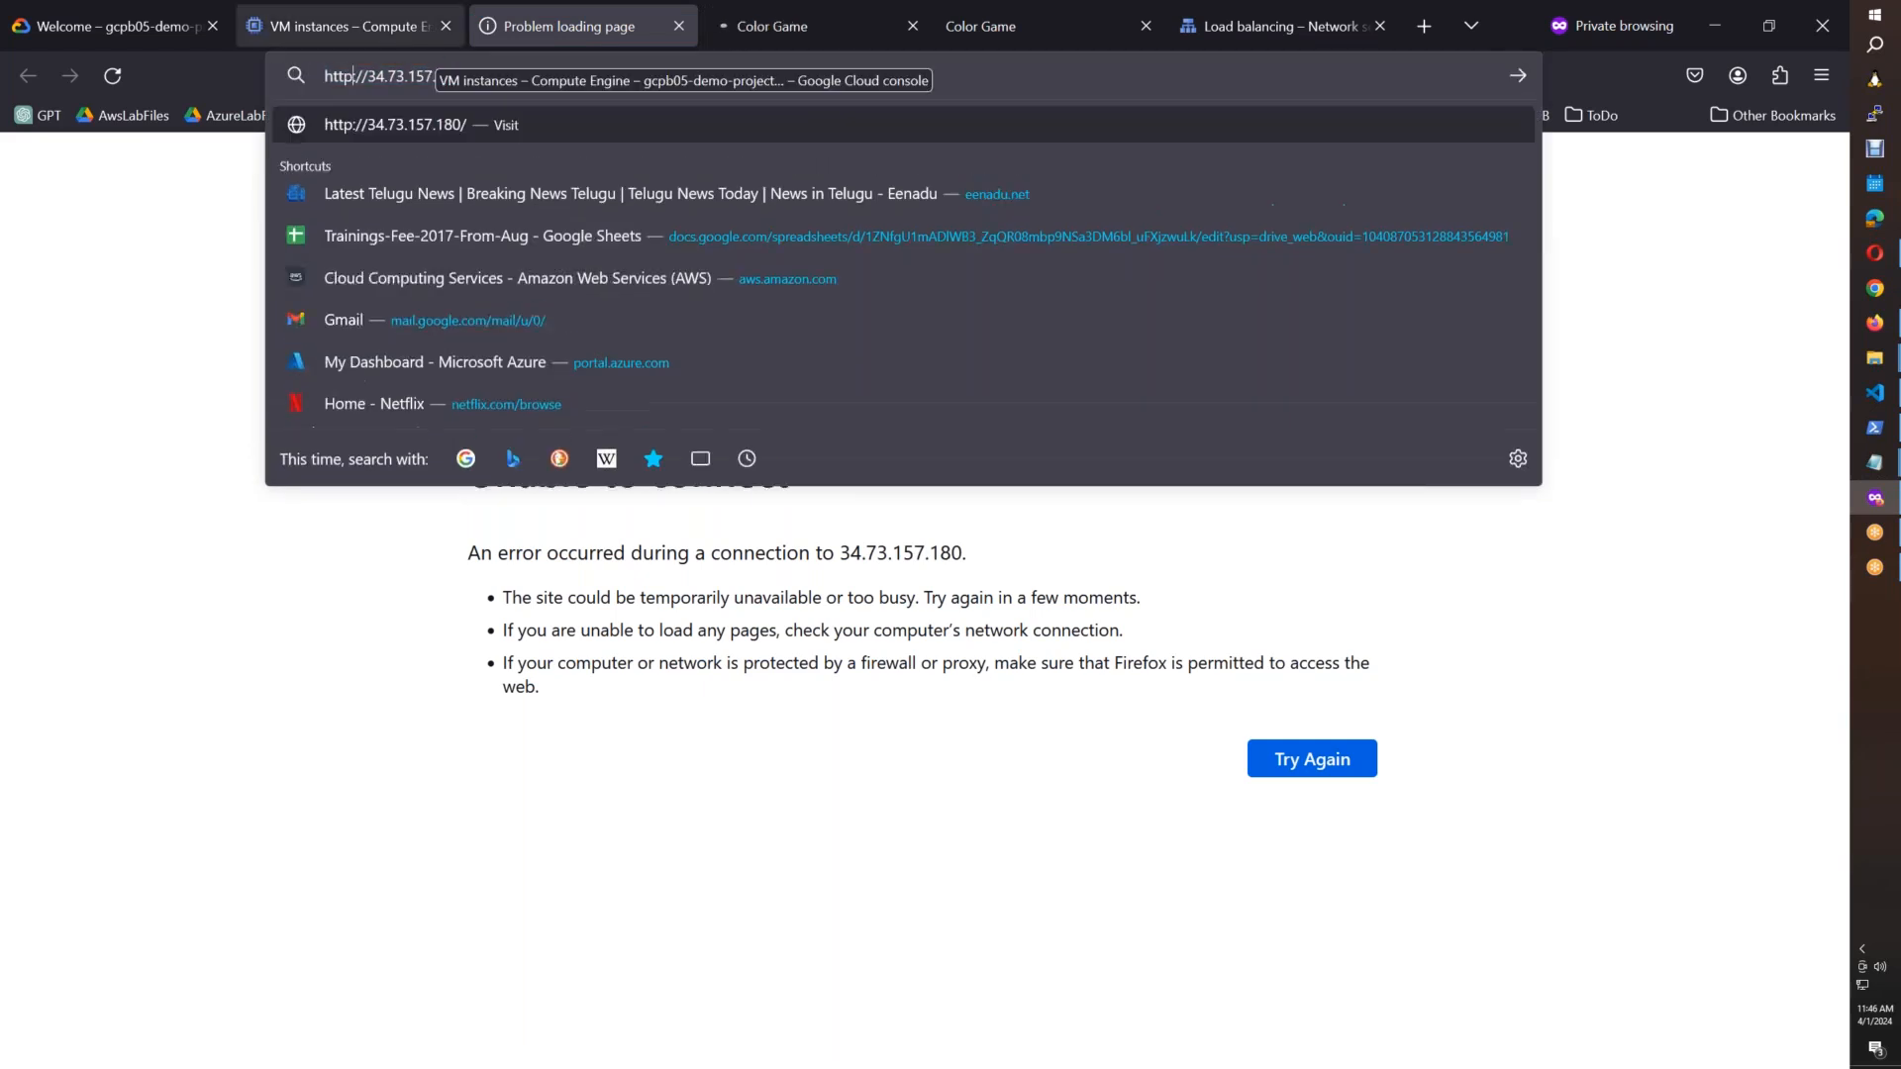
{"action": "key", "text": "Return"}
Step: Compare the web pages served by the three instances and return to the load balancers list
{"action": "left_click", "coordinate": [830, 38]}
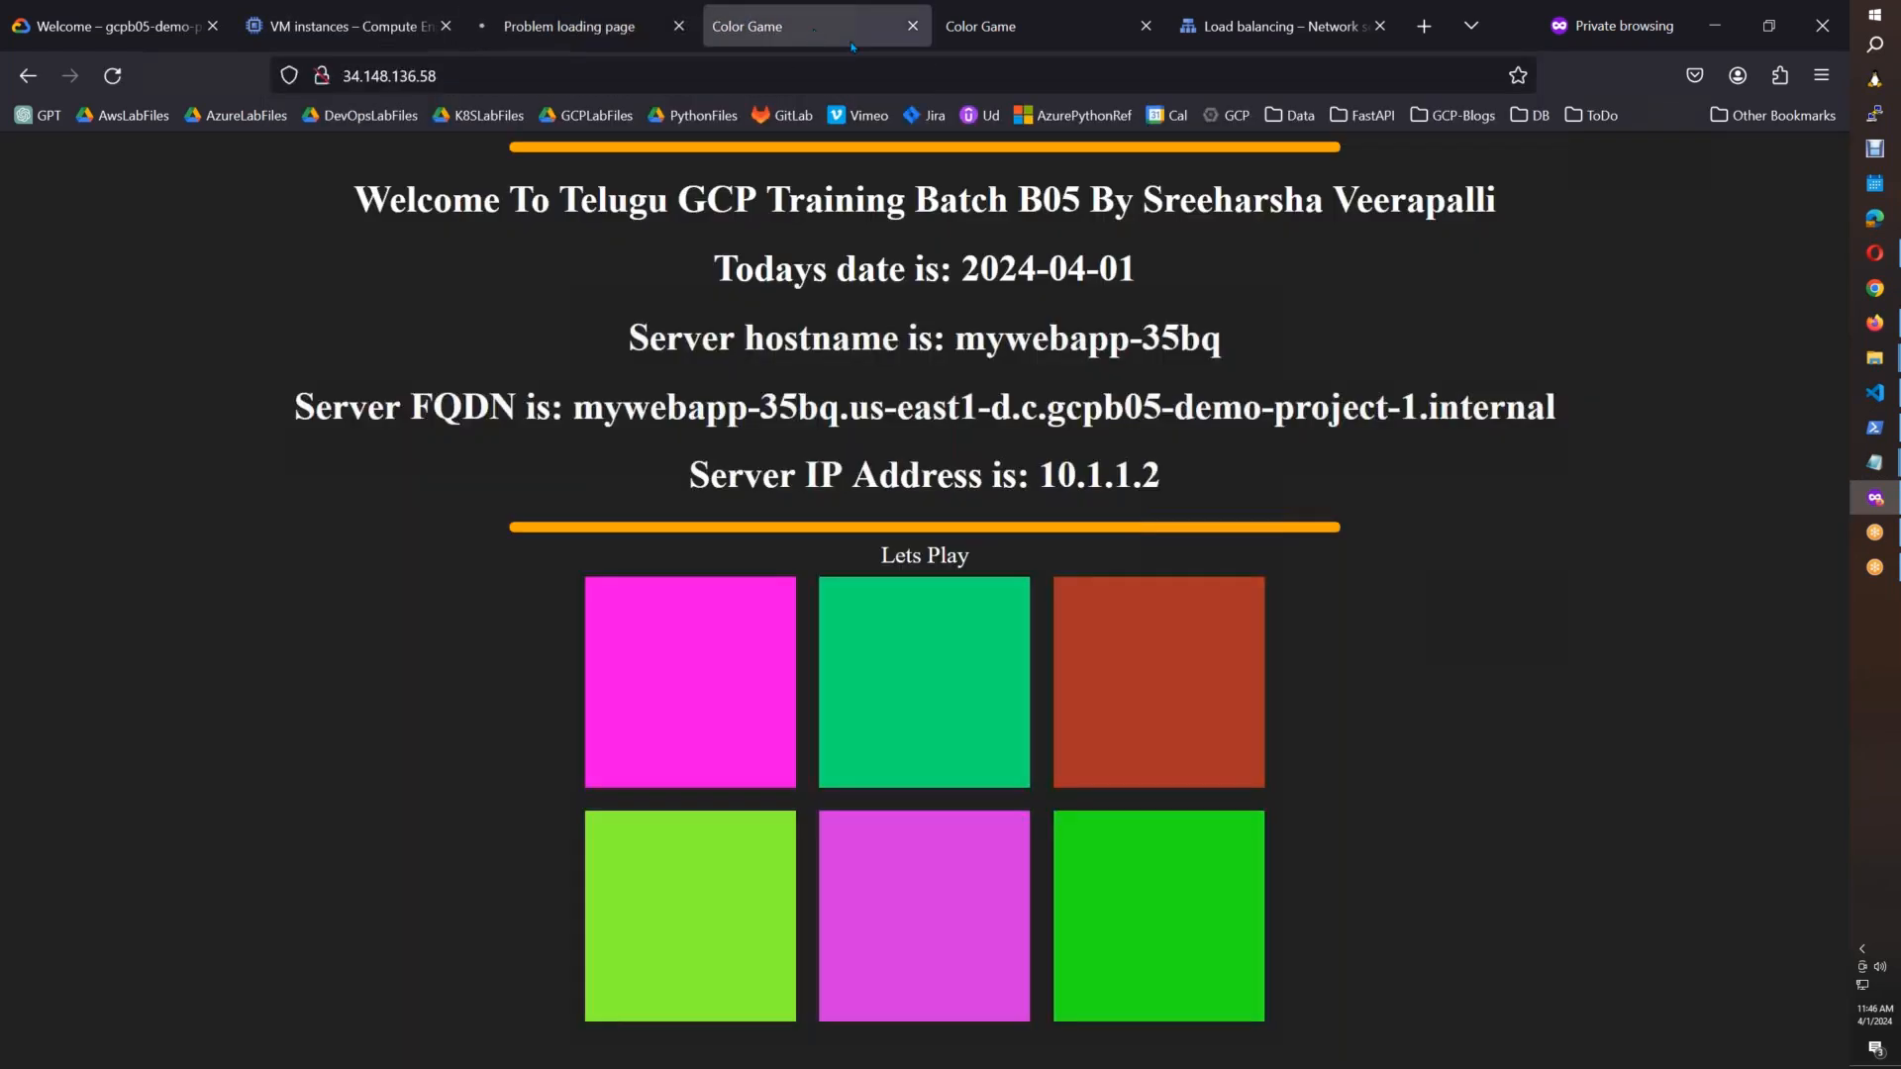
{"action": "left_click", "coordinate": [1018, 35]}
{"action": "left_click", "coordinate": [792, 39]}
{"action": "left_click", "coordinate": [535, 27]}
{"action": "key", "text": "F5"}
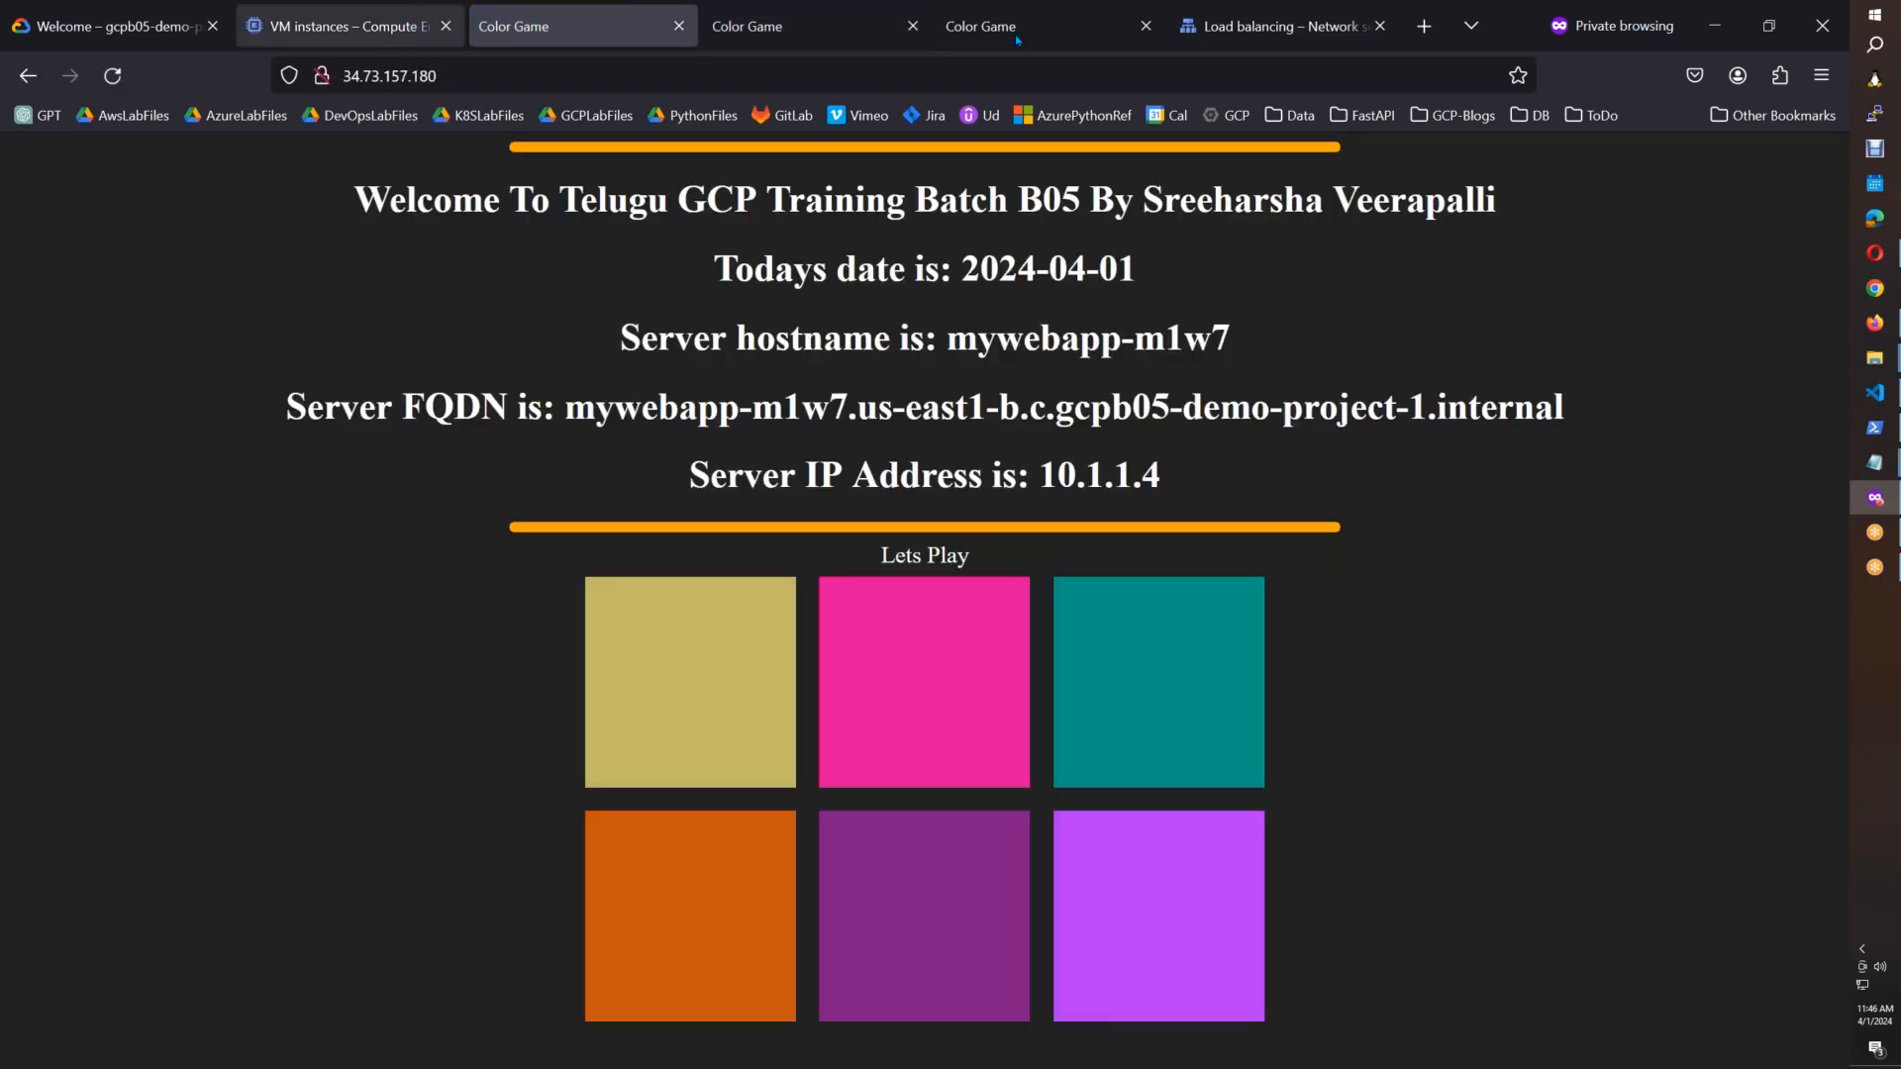
{"action": "left_click", "coordinate": [1277, 26]}
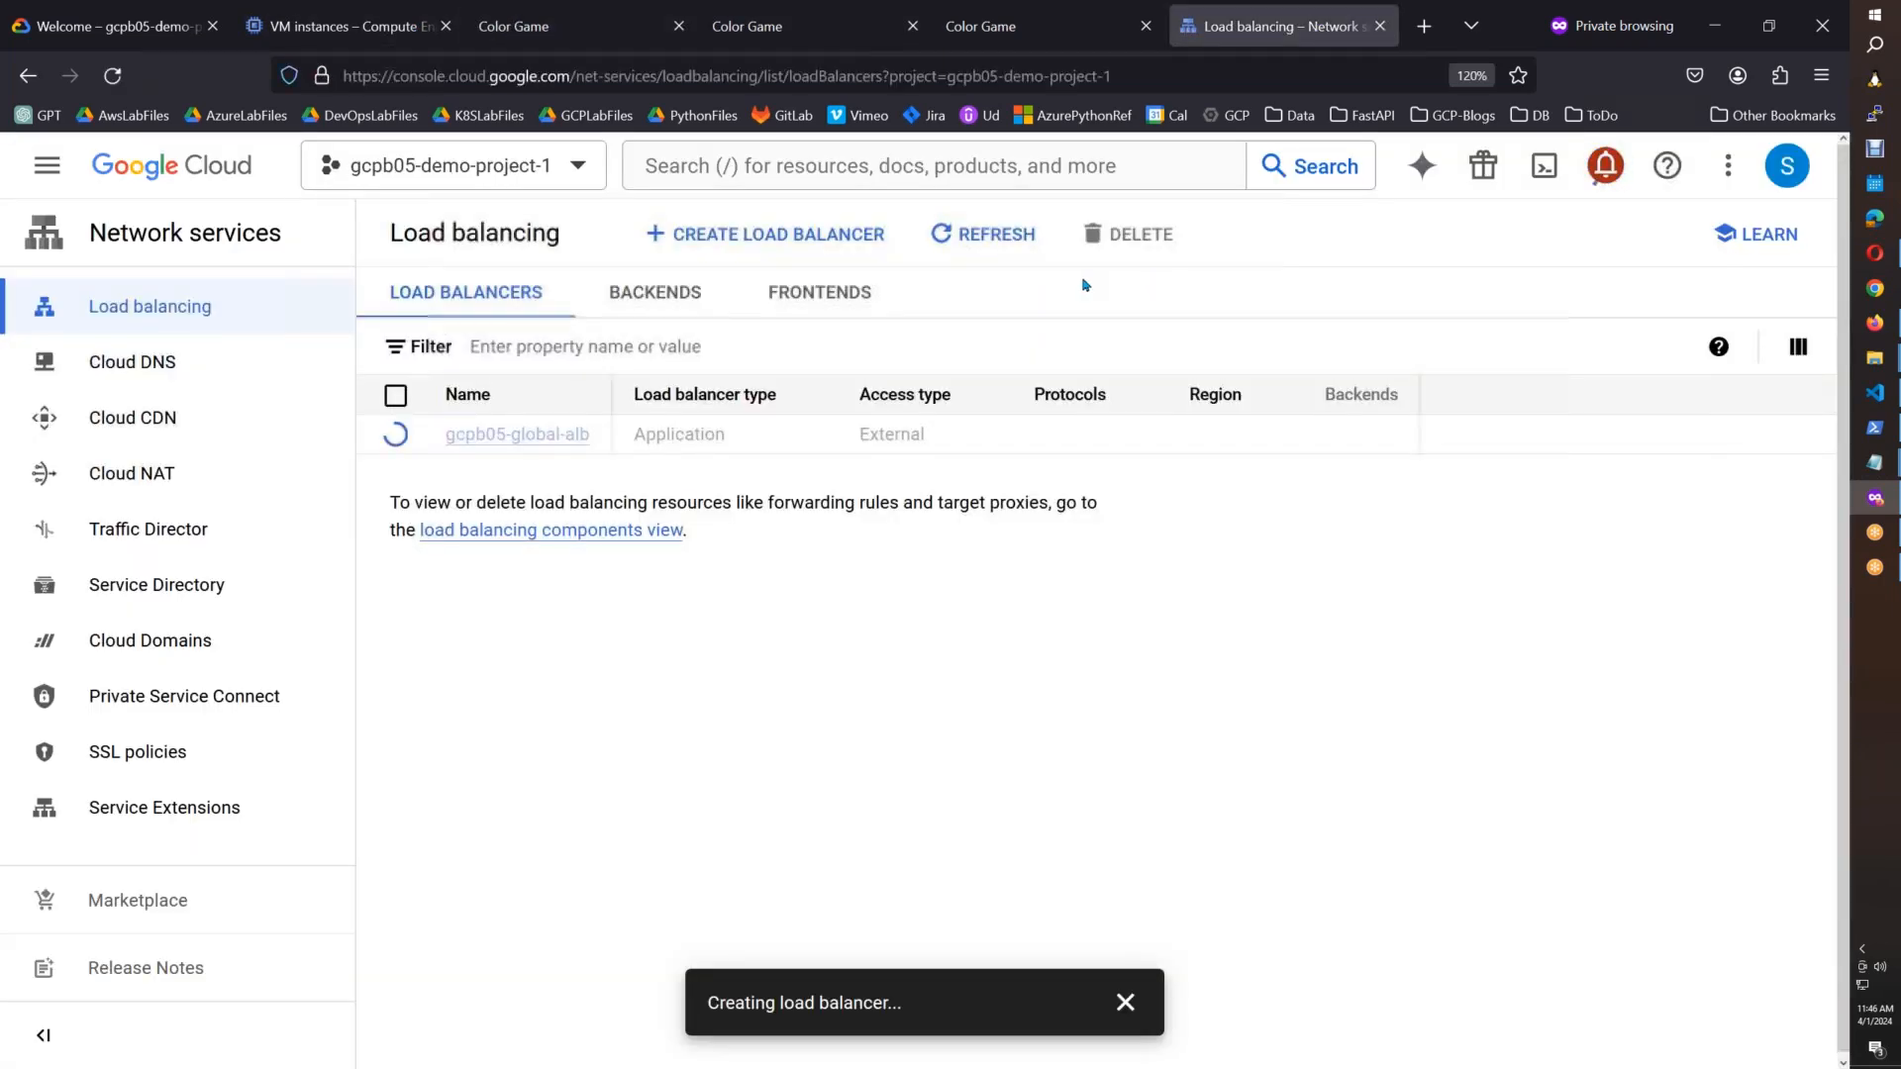
Step: Refresh the load balancers list and check the load balancing backends and frontends
{"action": "left_click", "coordinate": [1000, 248]}
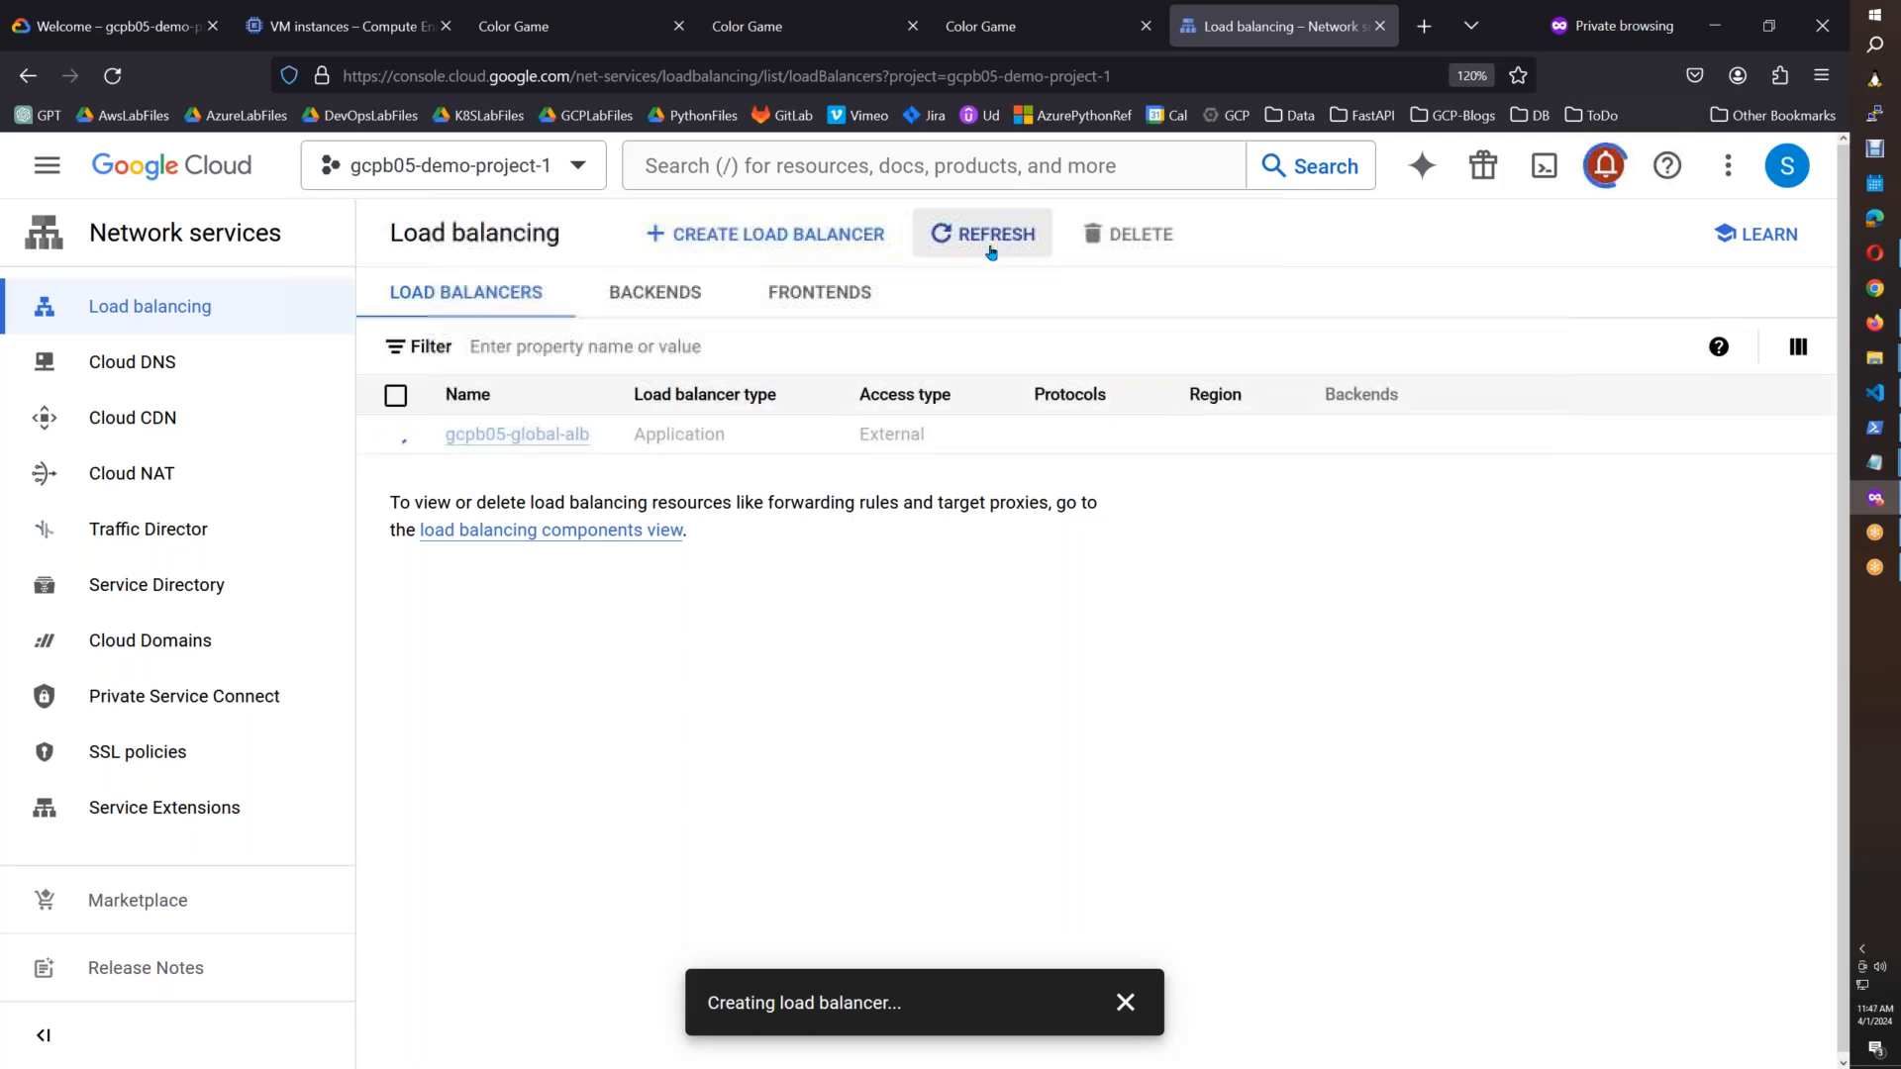
{"action": "left_click", "coordinate": [641, 297]}
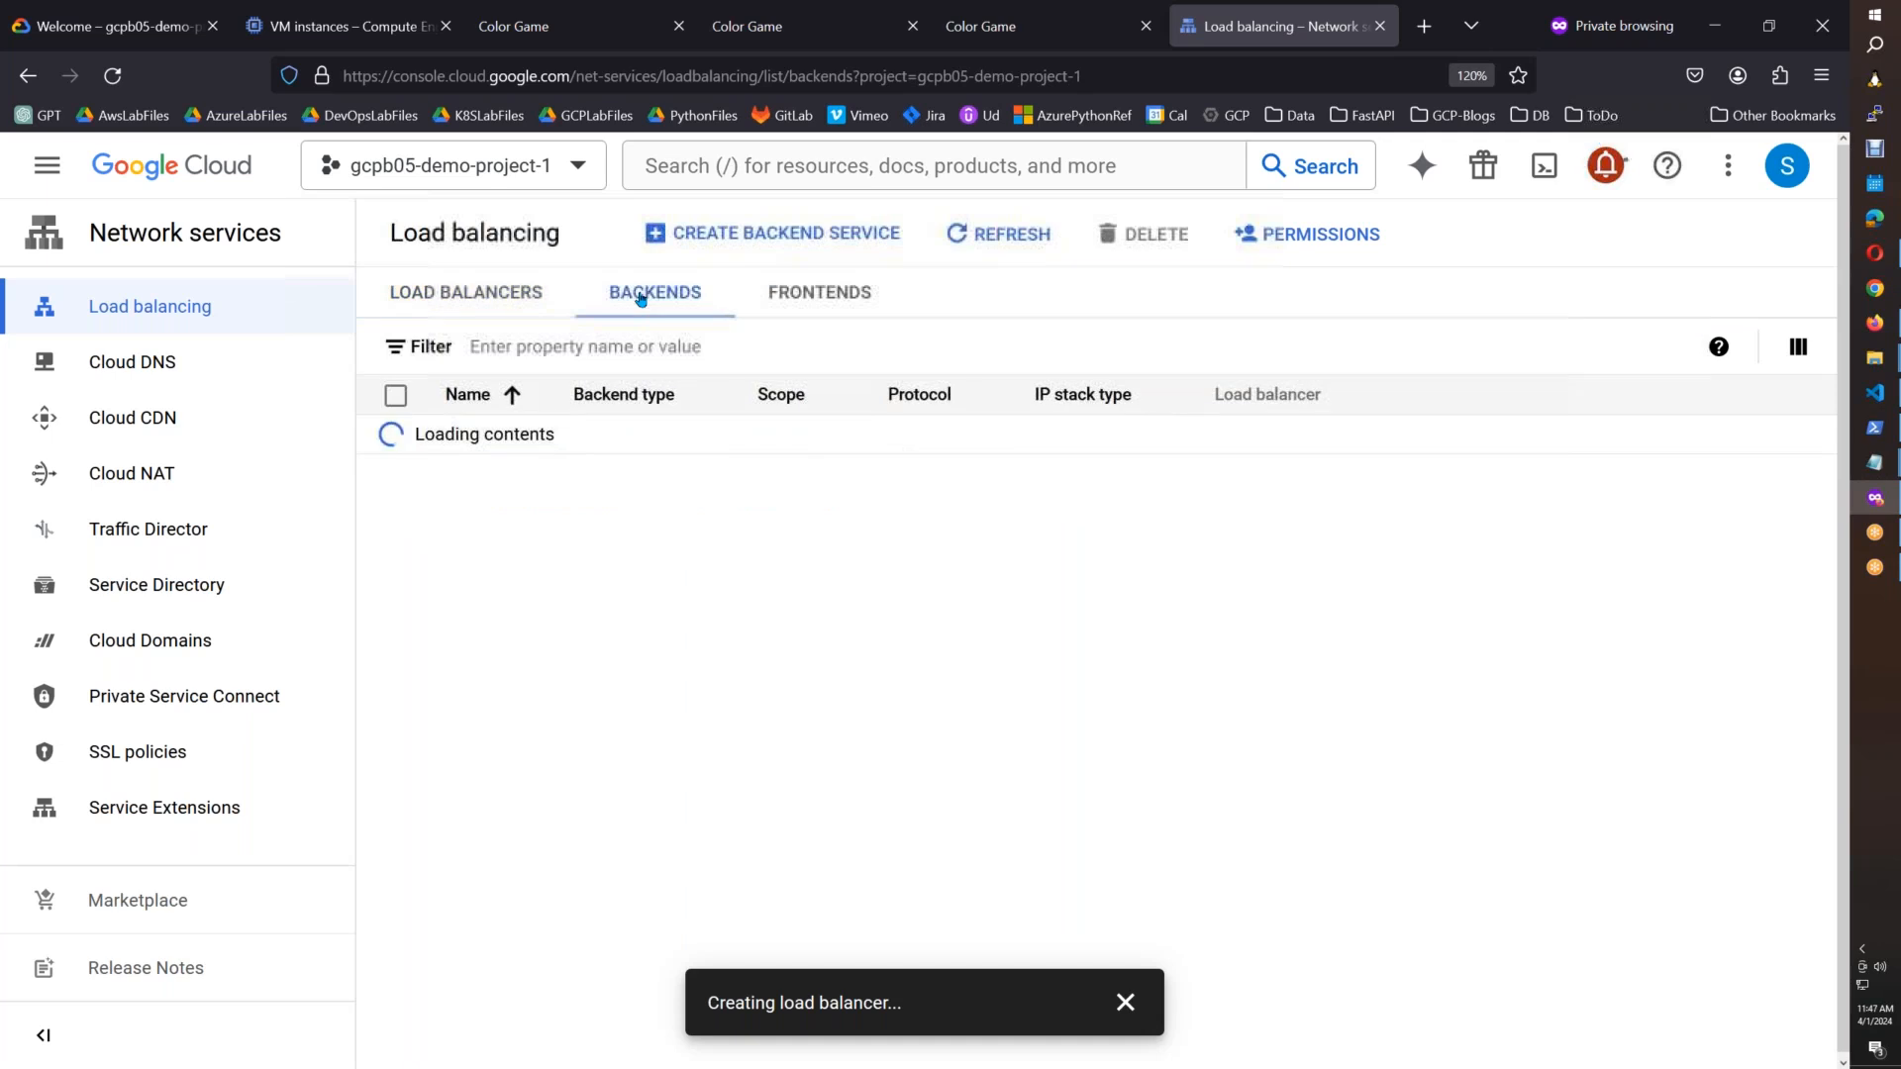
{"action": "left_click", "coordinate": [838, 303]}
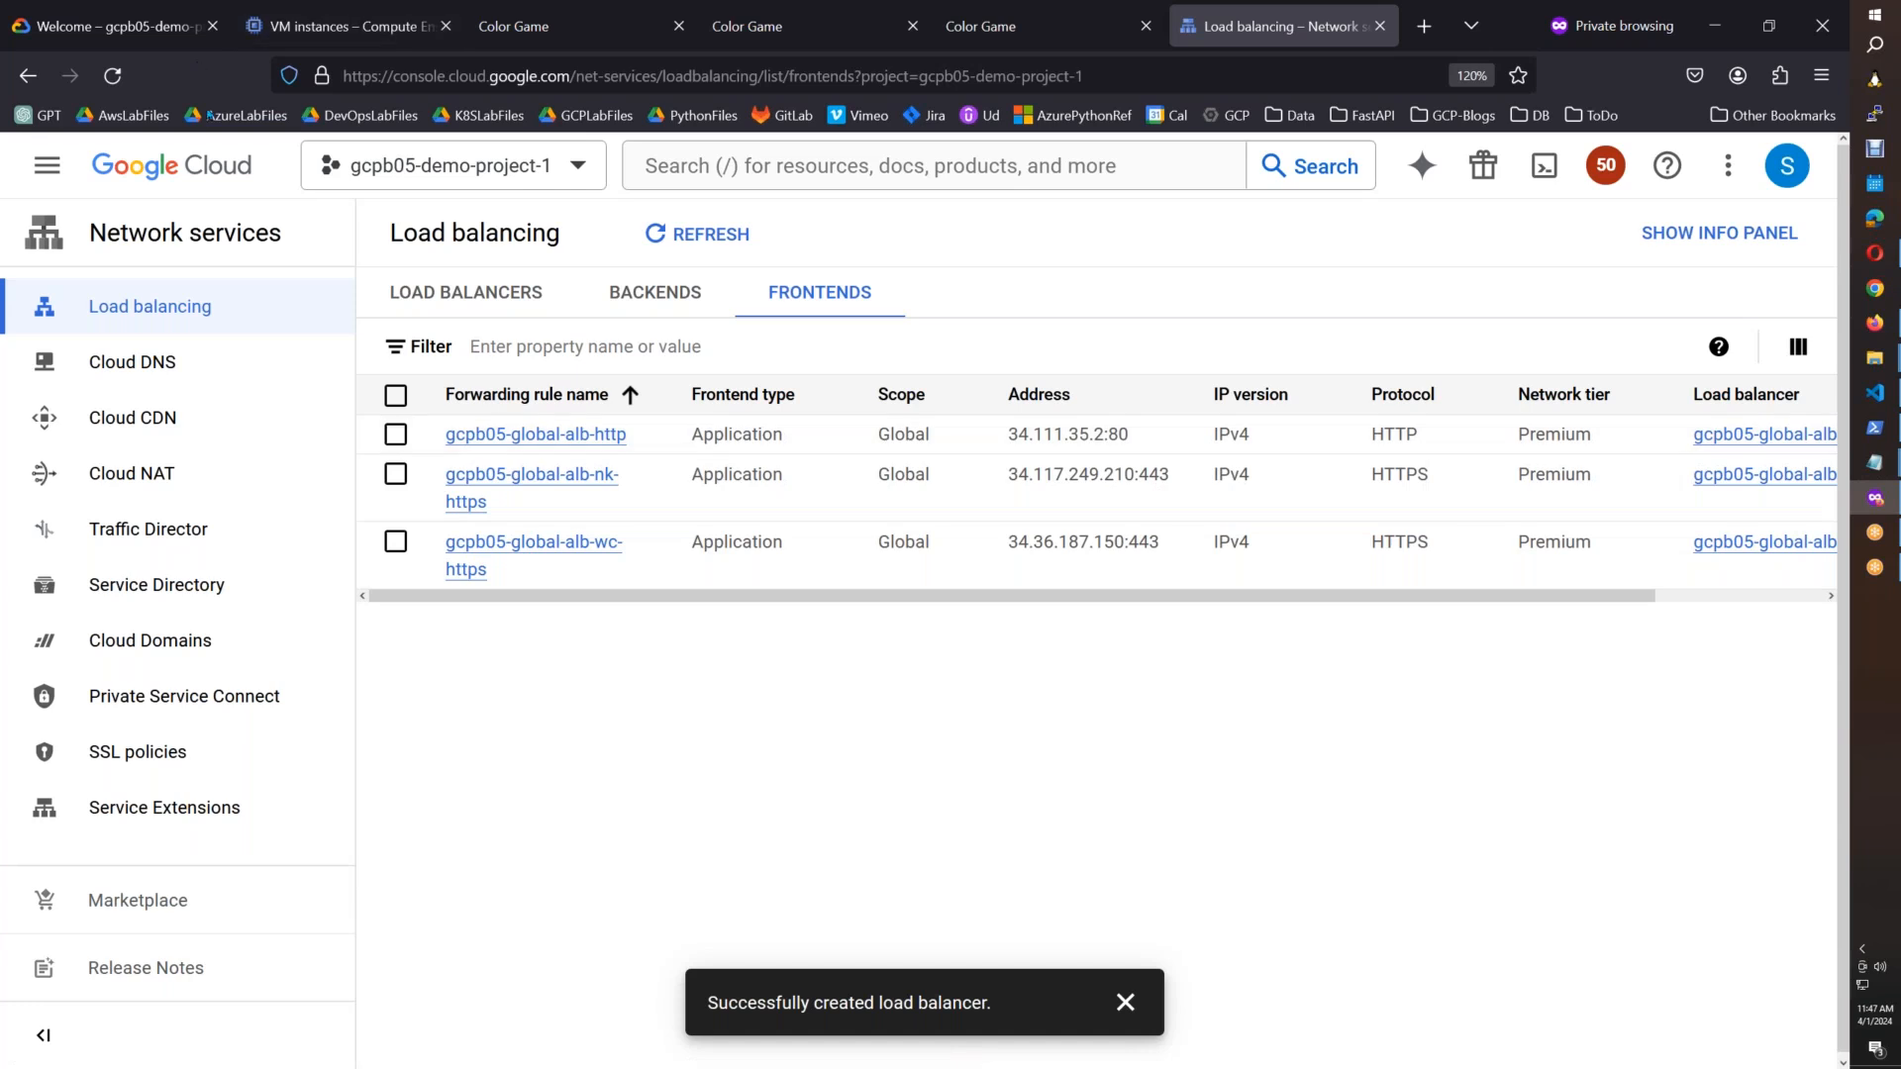
Step: Open Cloud DNS in a separate tab, copy the gcpb05-global-alb-wc-https frontend's IP address, and open the gcpb05 zone
{"action": "right_click", "coordinate": [117, 363]}
{"action": "left_click", "coordinate": [168, 381]}
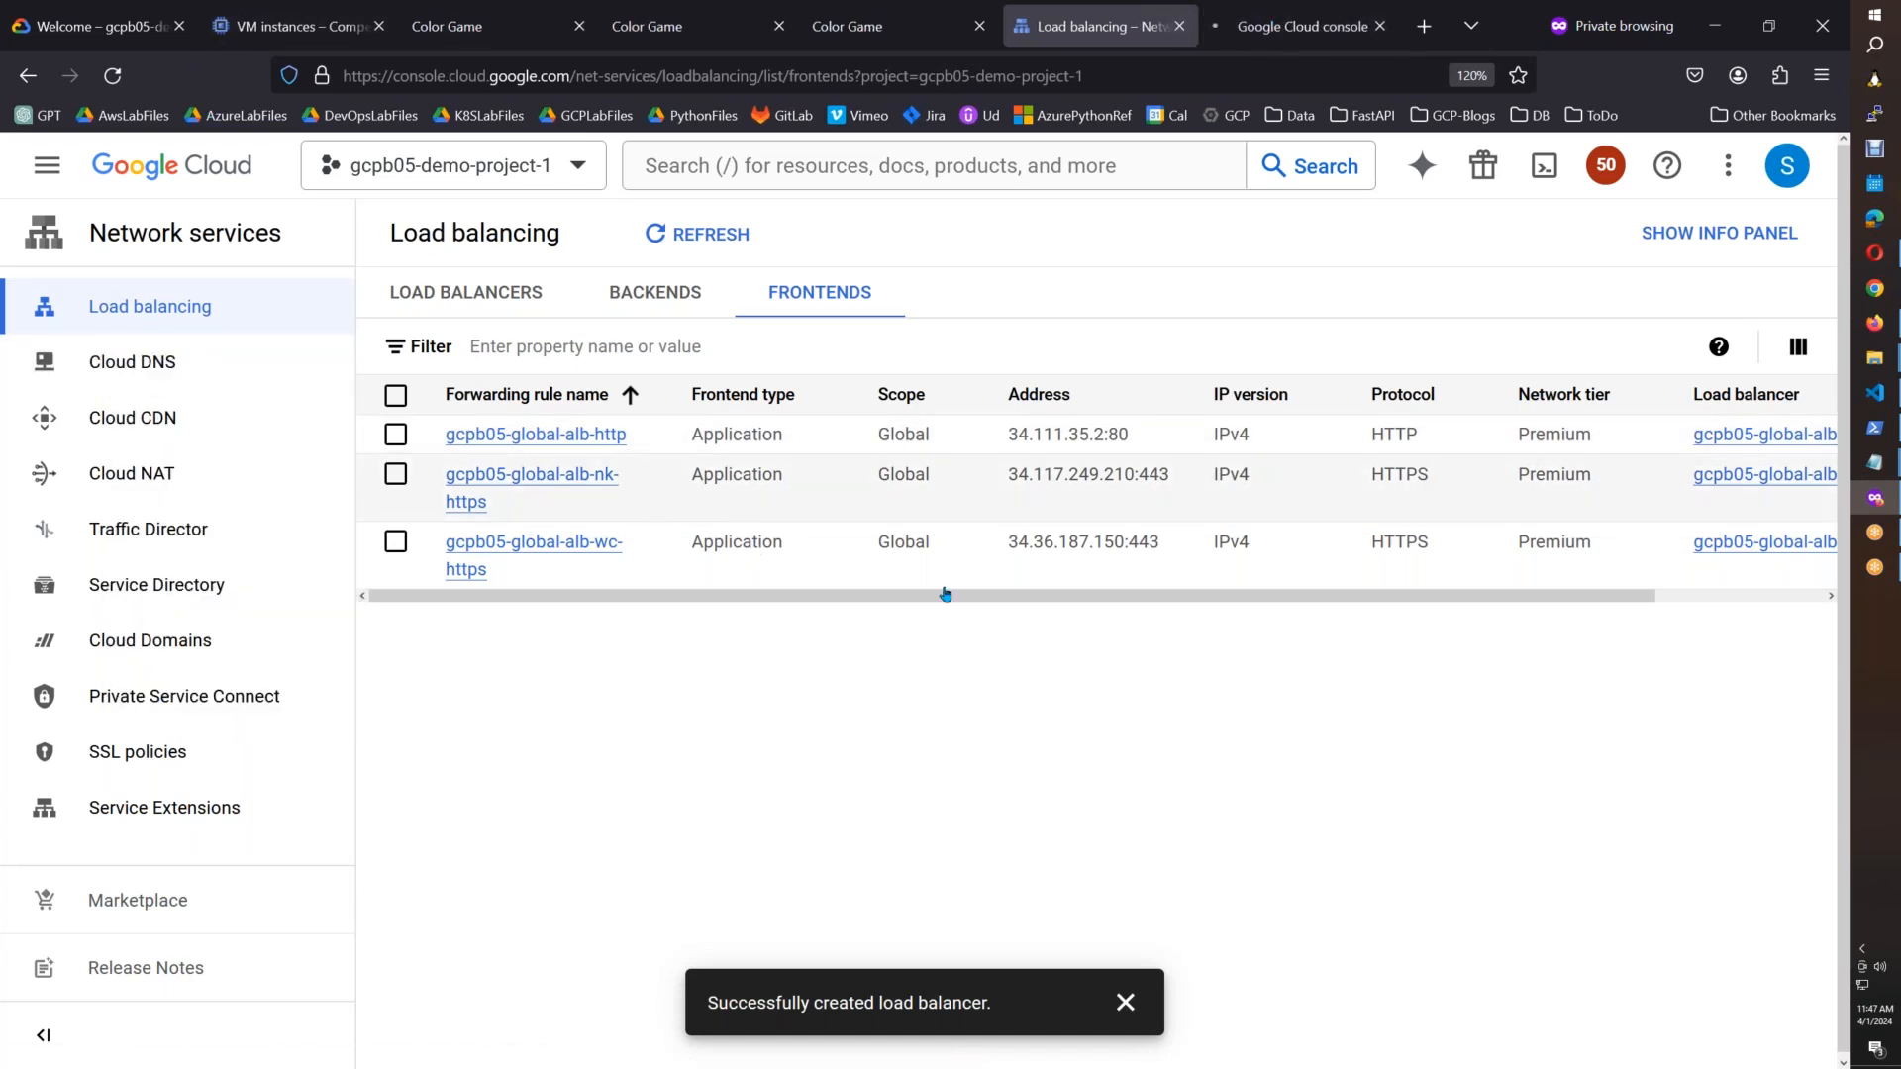
{"action": "left_click_drag", "start_coordinate": [1125, 553], "coordinate": [1006, 545]}
{"action": "key", "text": "ctrl+c"}
{"action": "left_click", "coordinate": [1302, 26]}
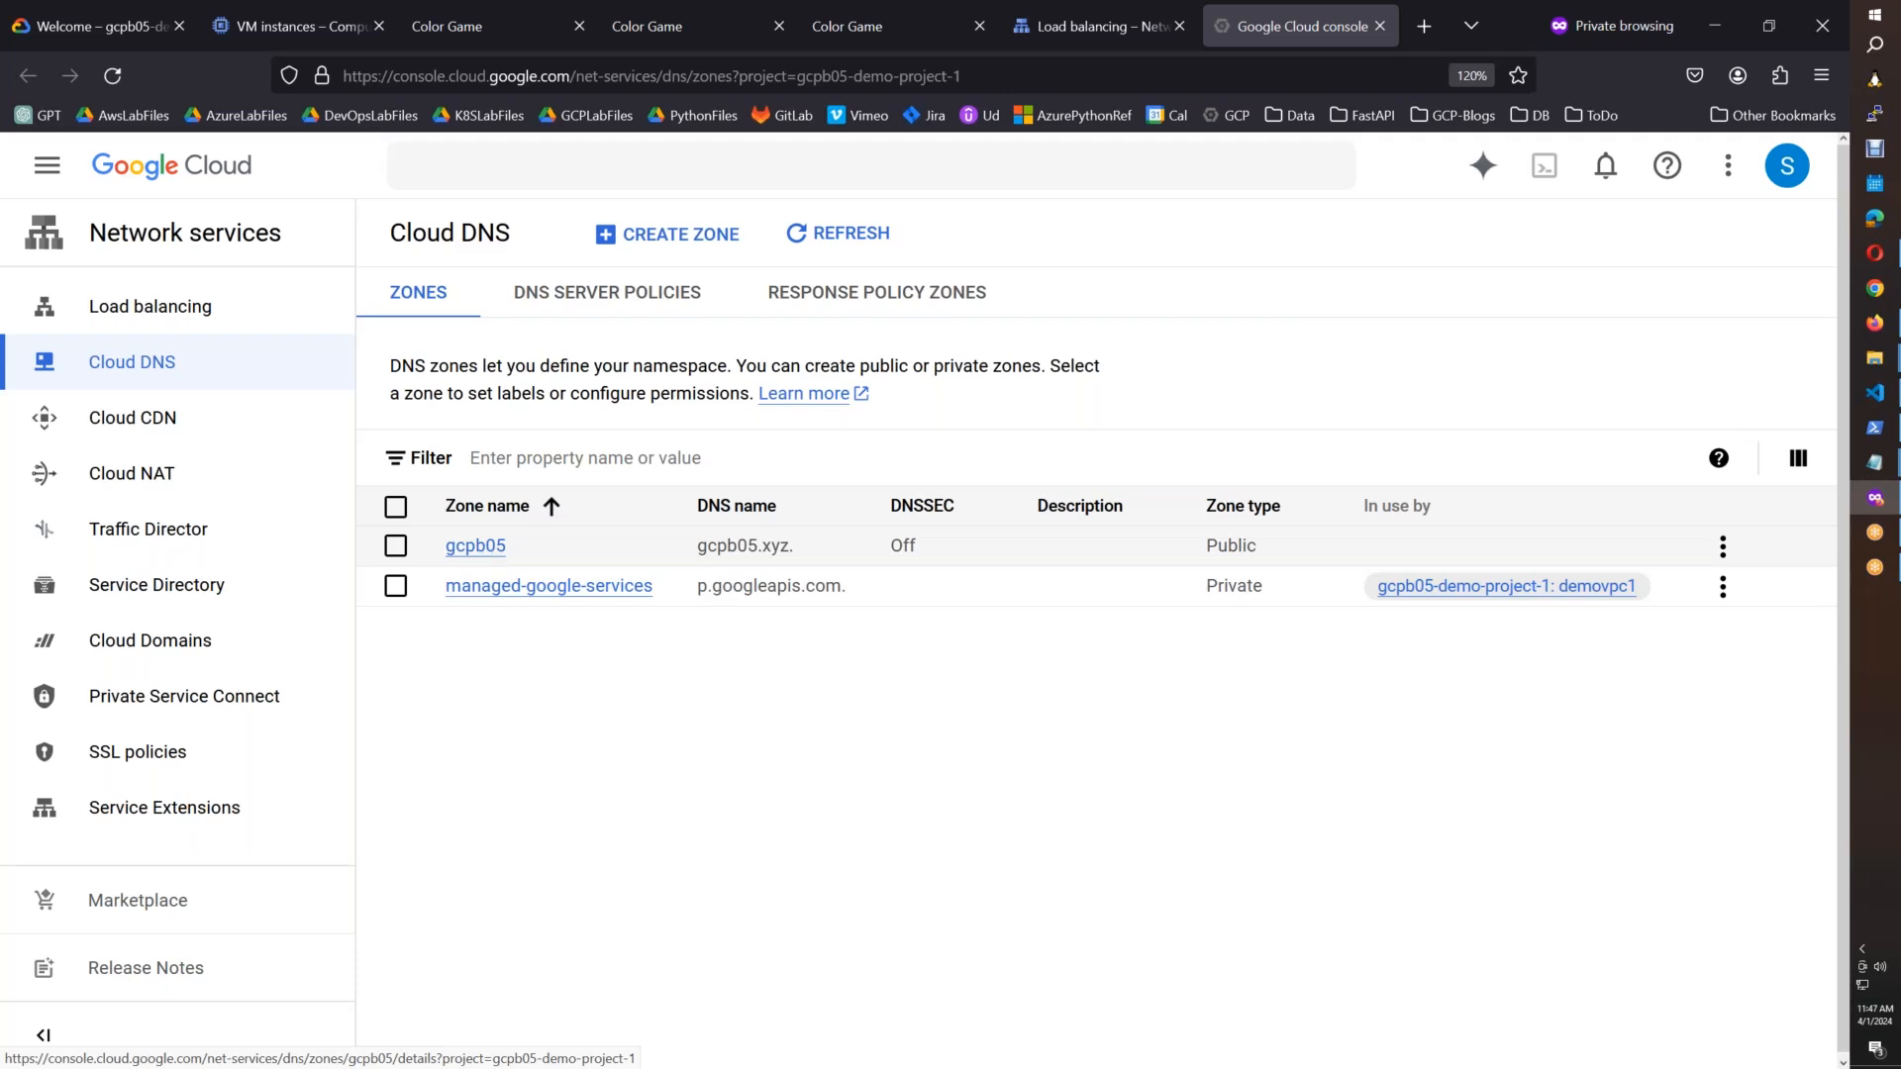
{"action": "left_click", "coordinate": [475, 546]}
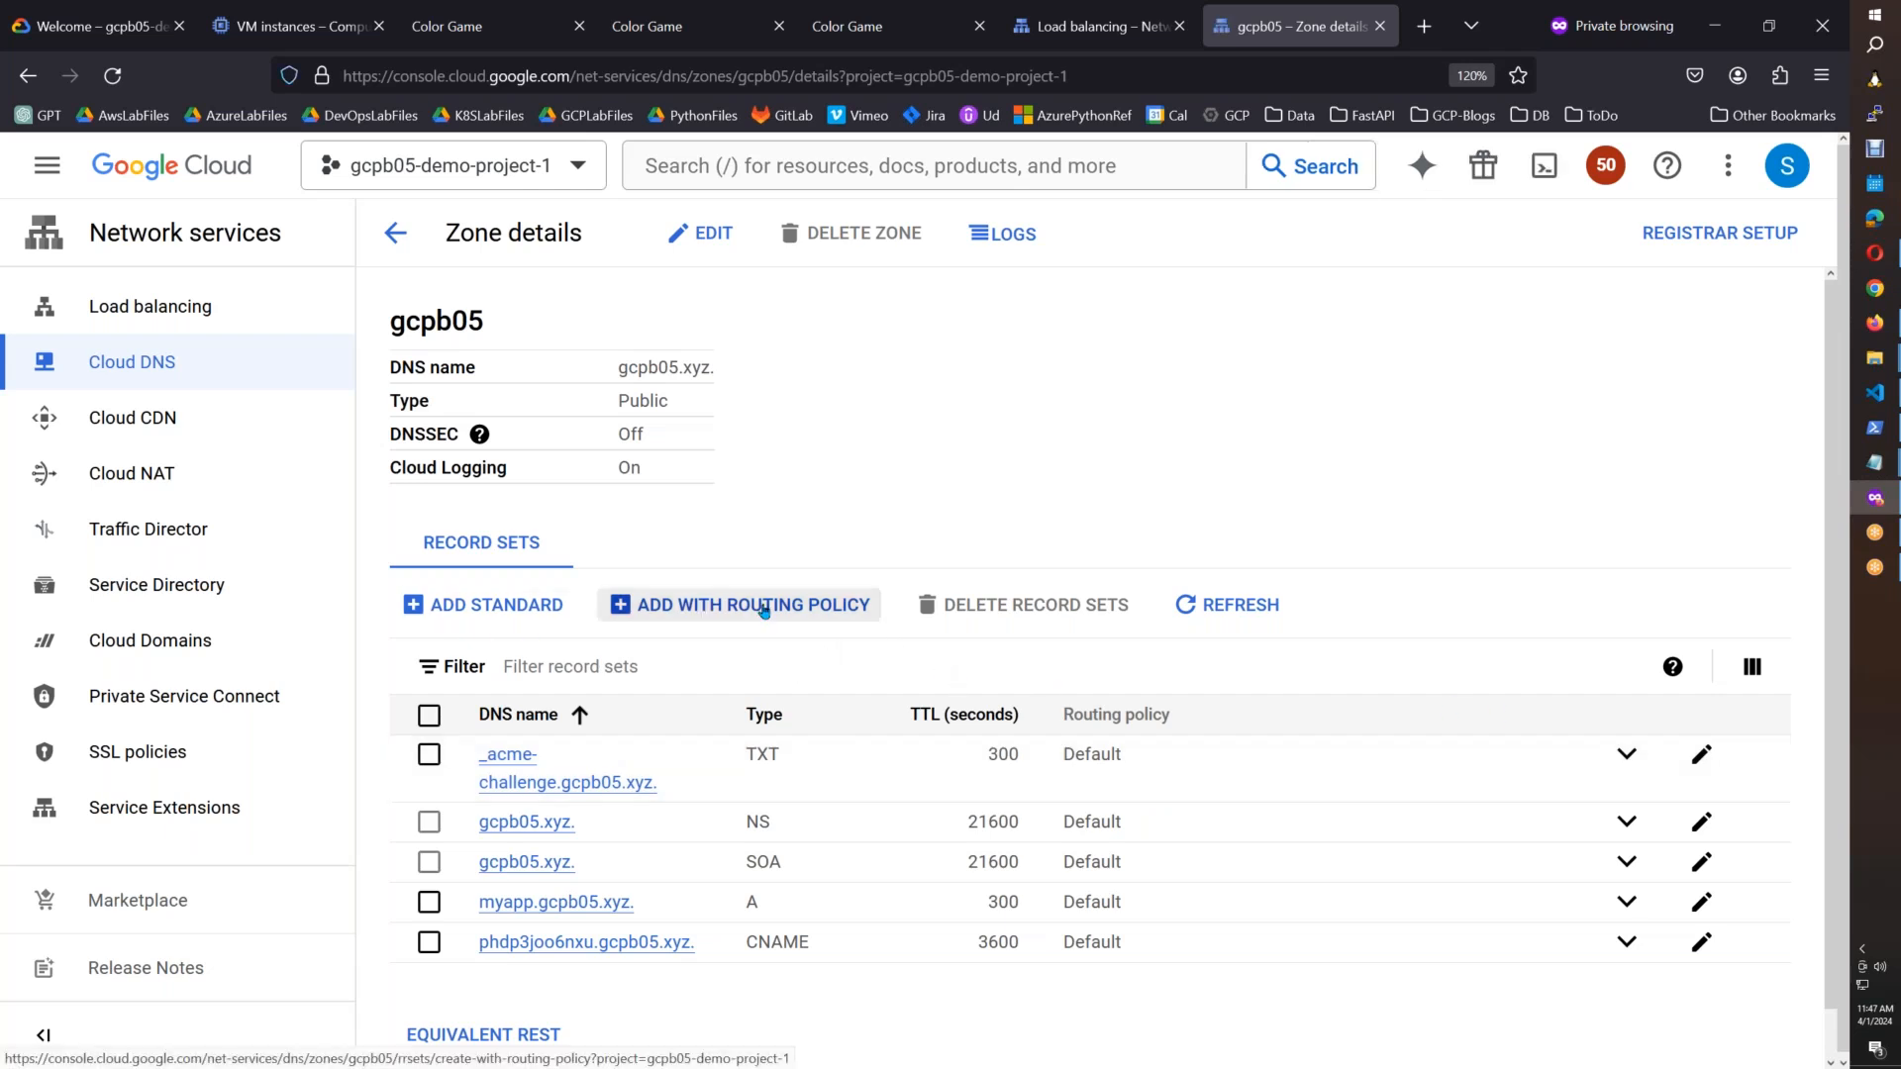
{"action": "left_click", "coordinate": [485, 605]}
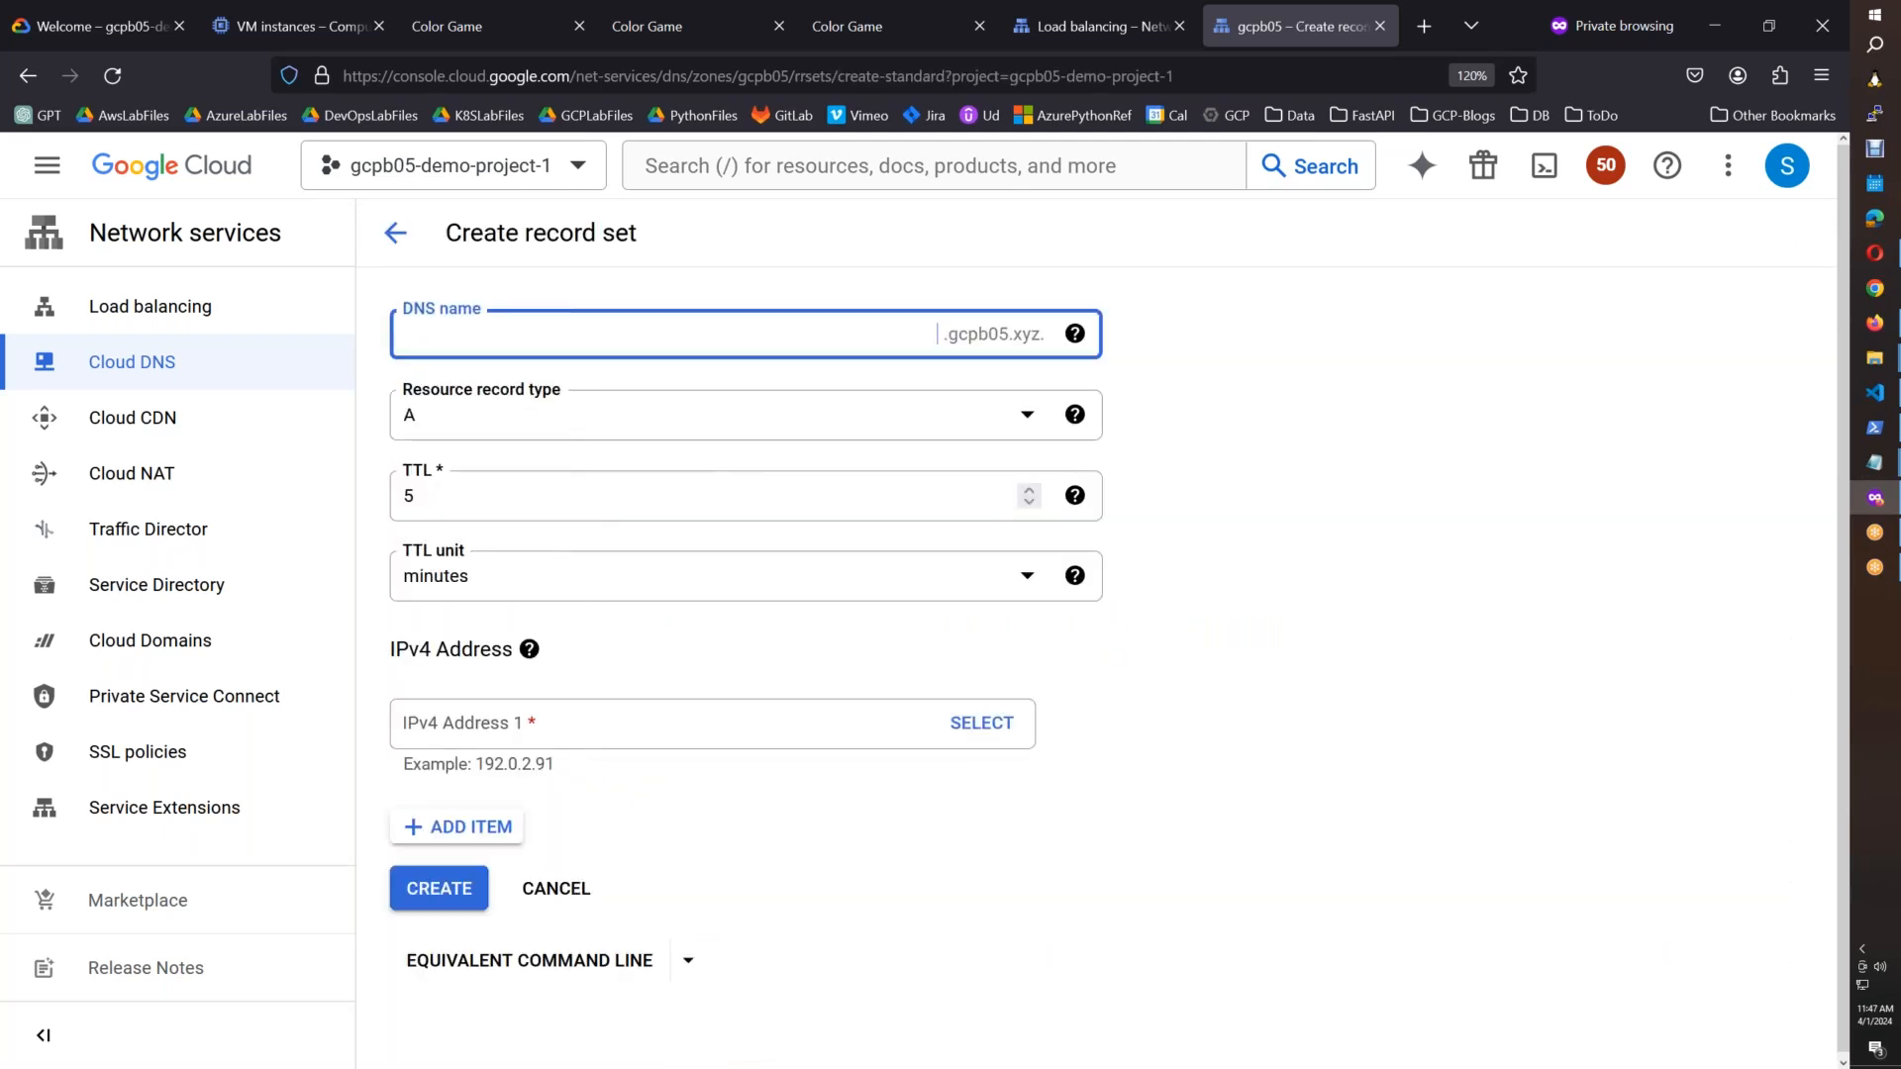
{"action": "type", "text": "www"}
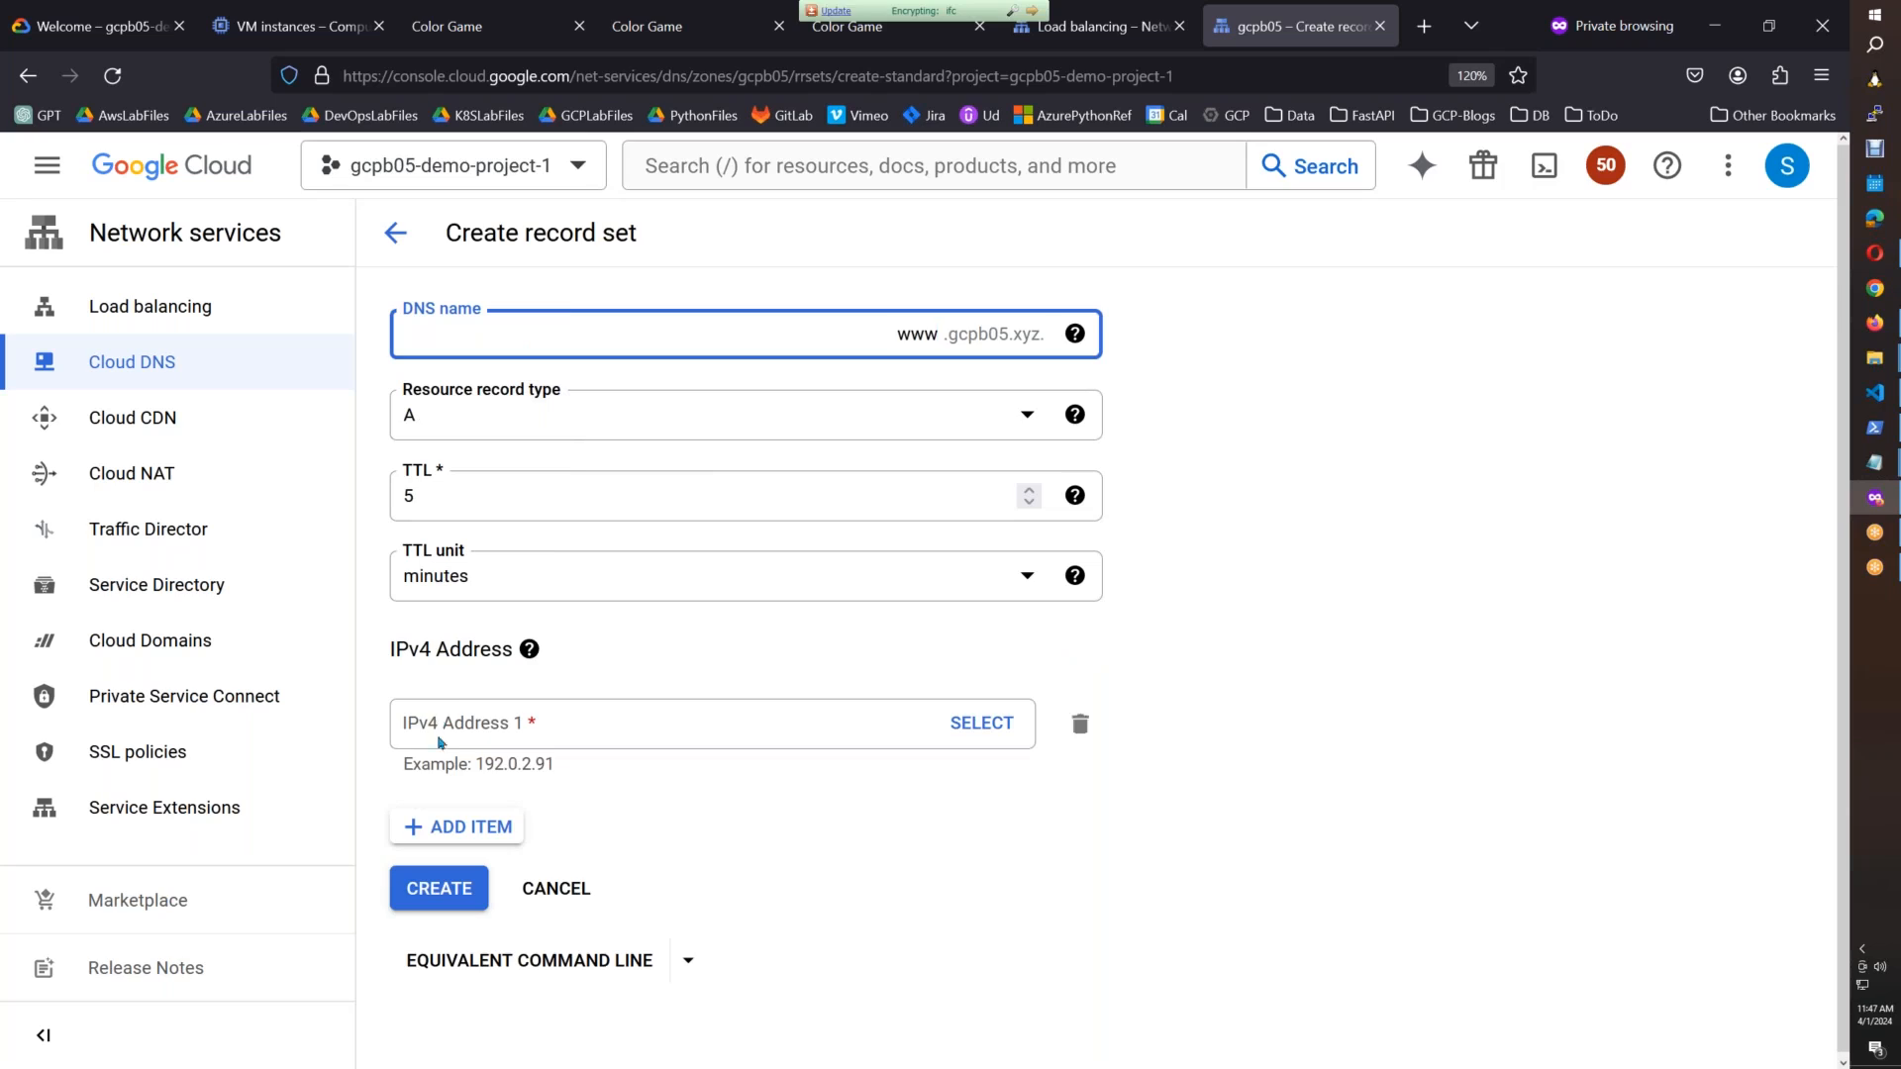
{"action": "left_click", "coordinate": [457, 735]}
{"action": "key", "text": "ctrl+v"}
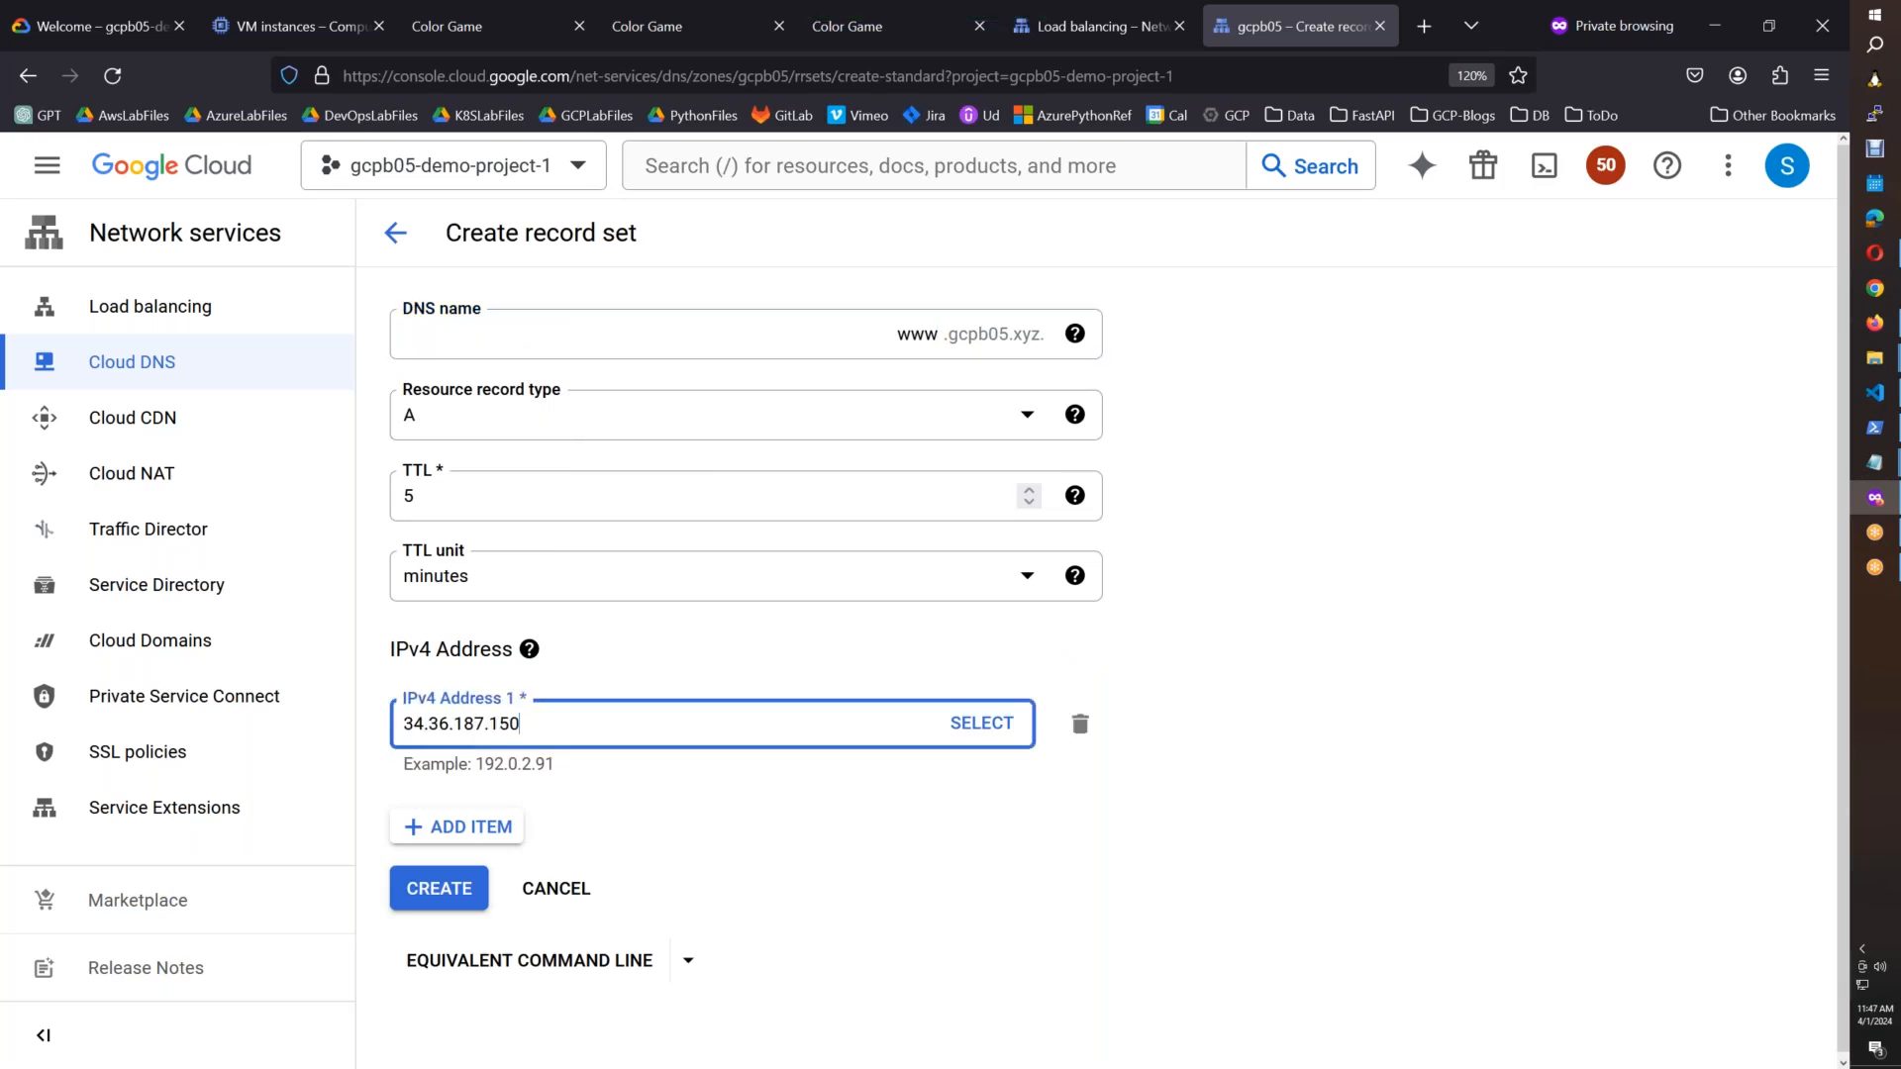
{"action": "left_click", "coordinate": [452, 888]}
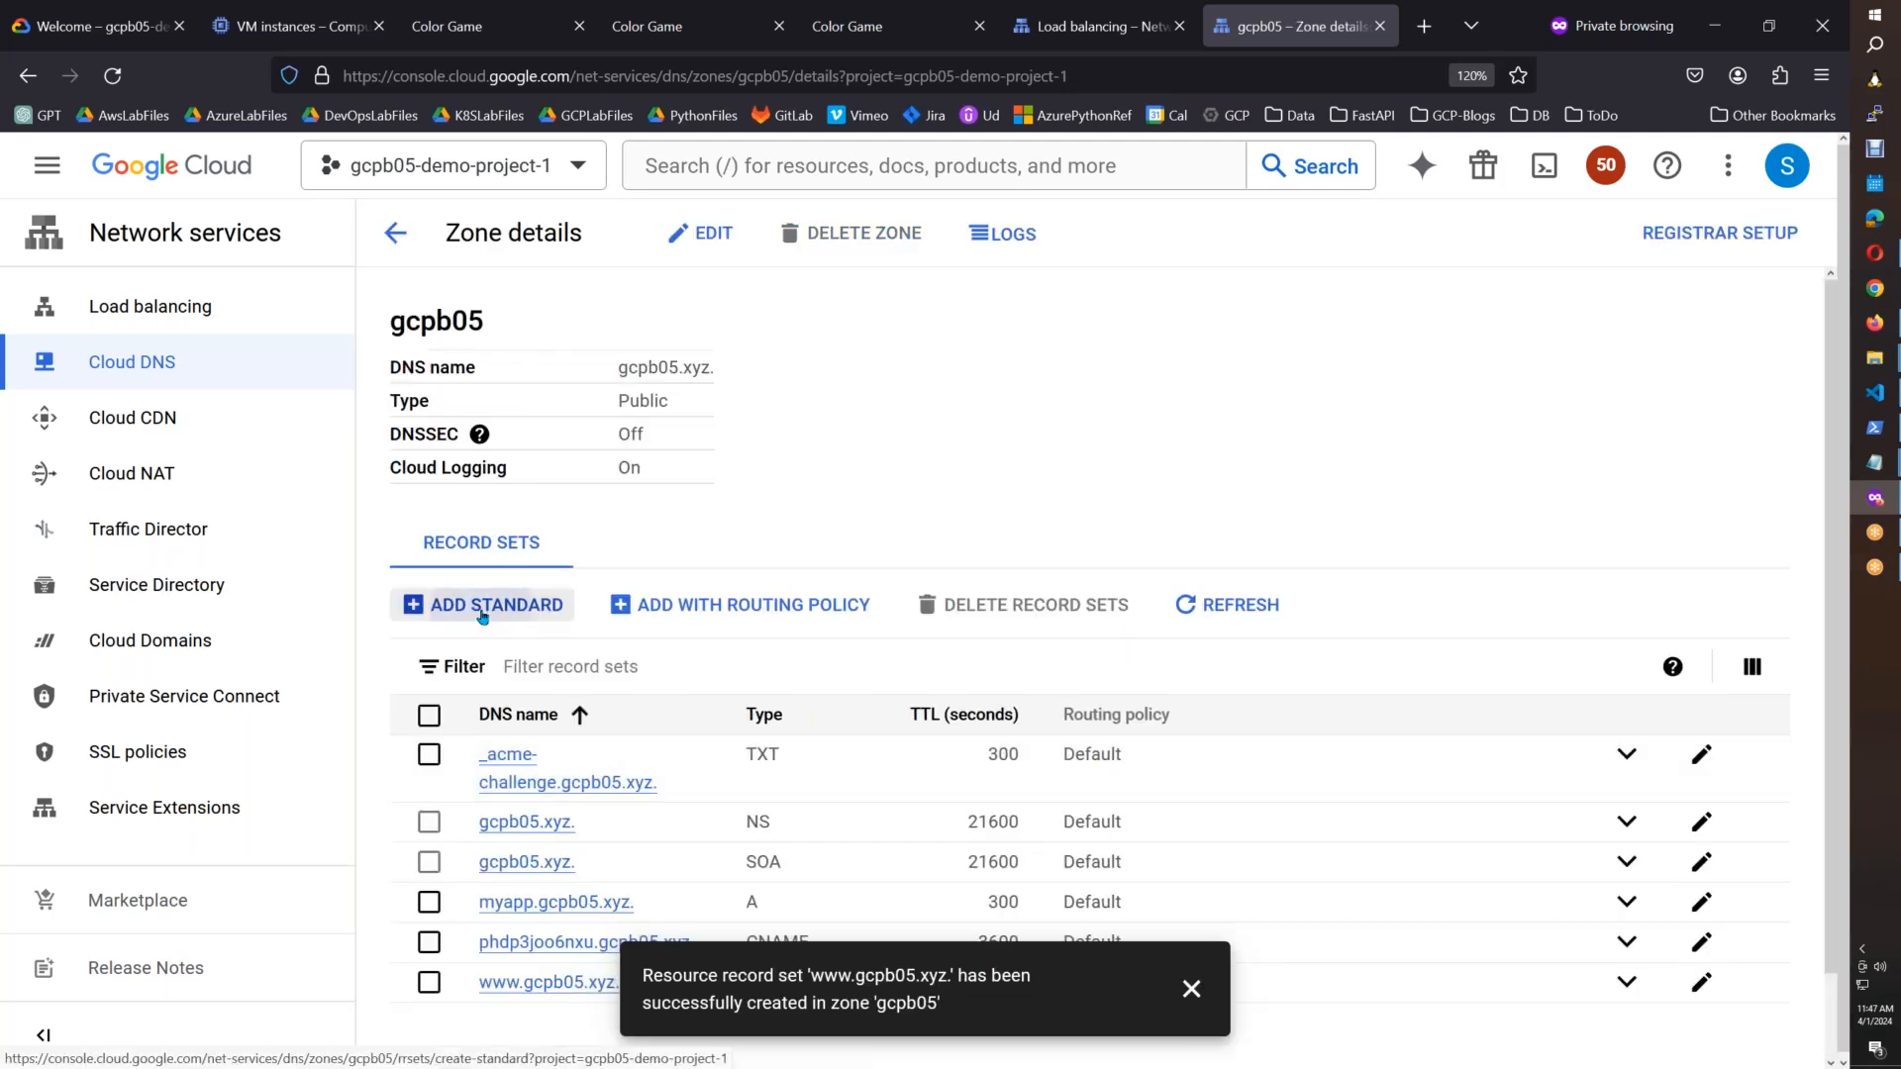
Step: Create a standard A record for the bare domain gcpb05.xyz using the gcpb05-global-alb-nk-https frontend's IP address, 34.117.249.210
{"action": "left_click", "coordinate": [485, 604]}
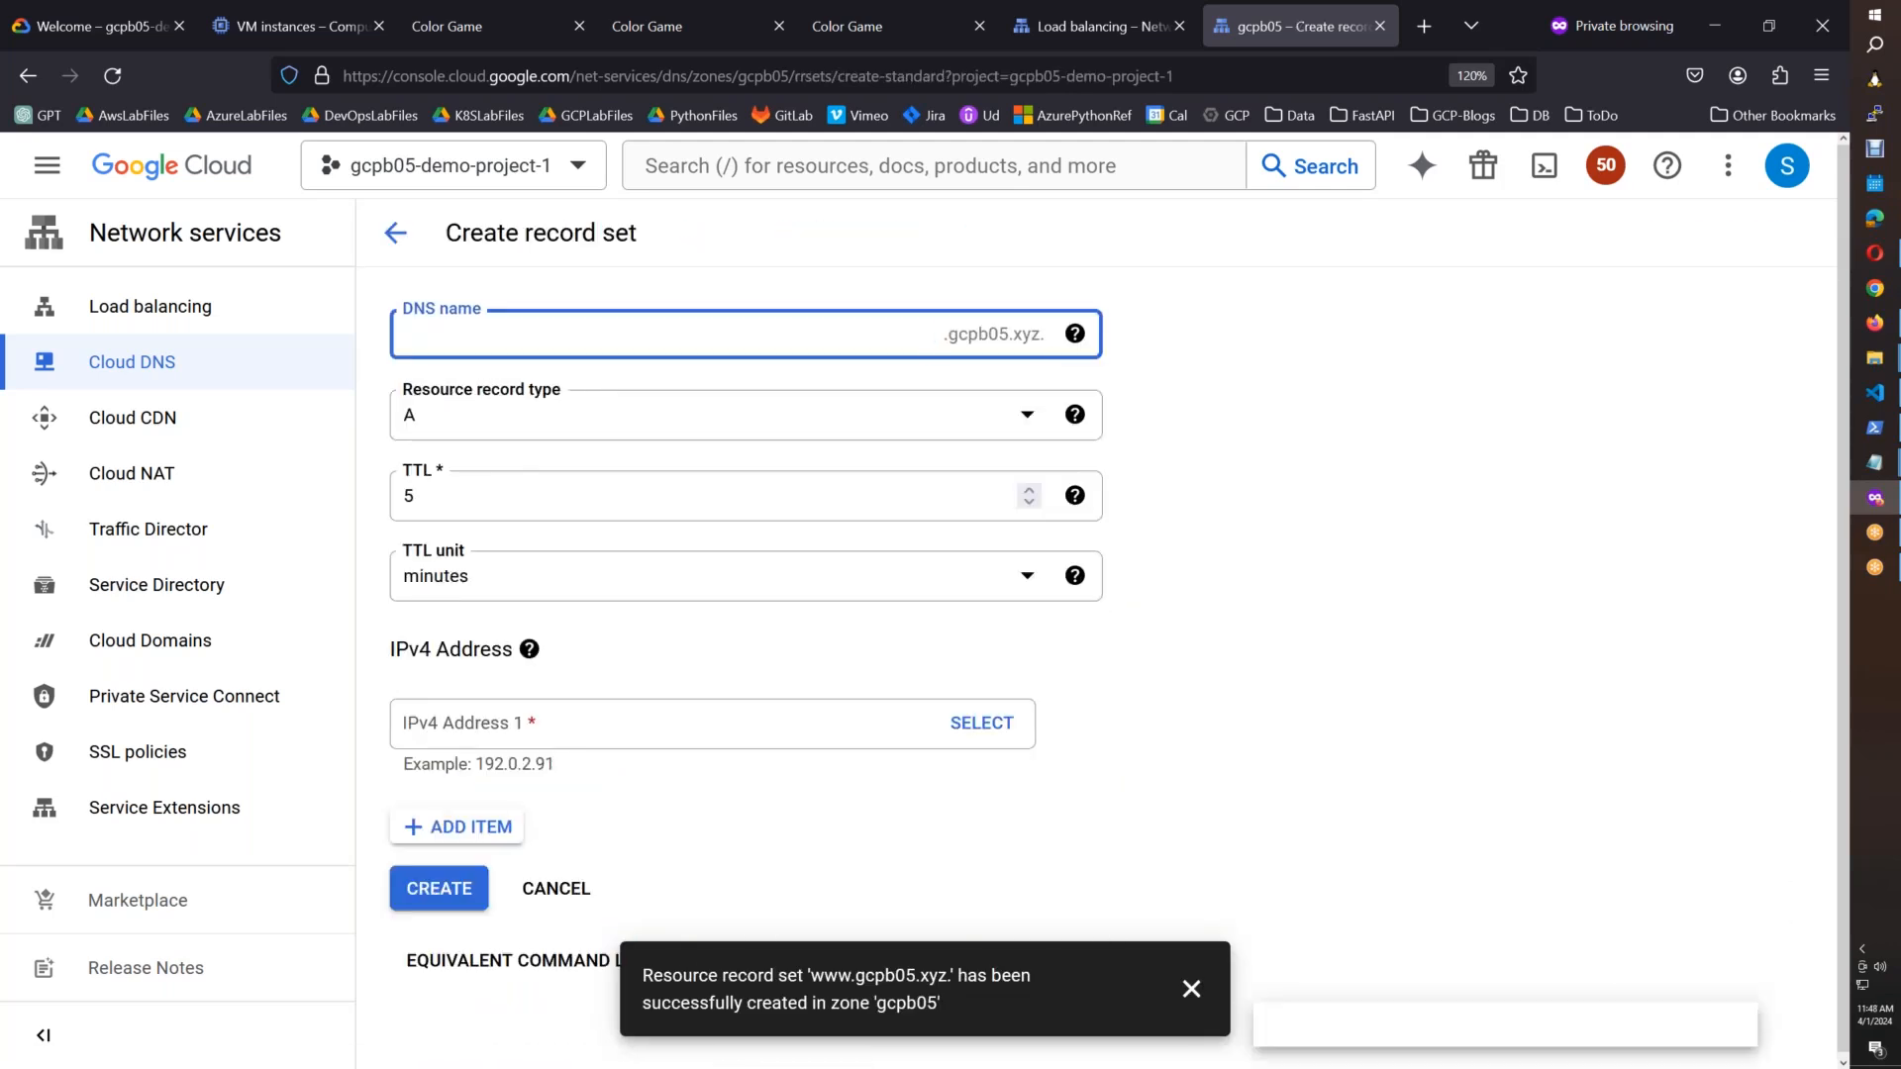
{"action": "left_click", "coordinate": [1099, 26]}
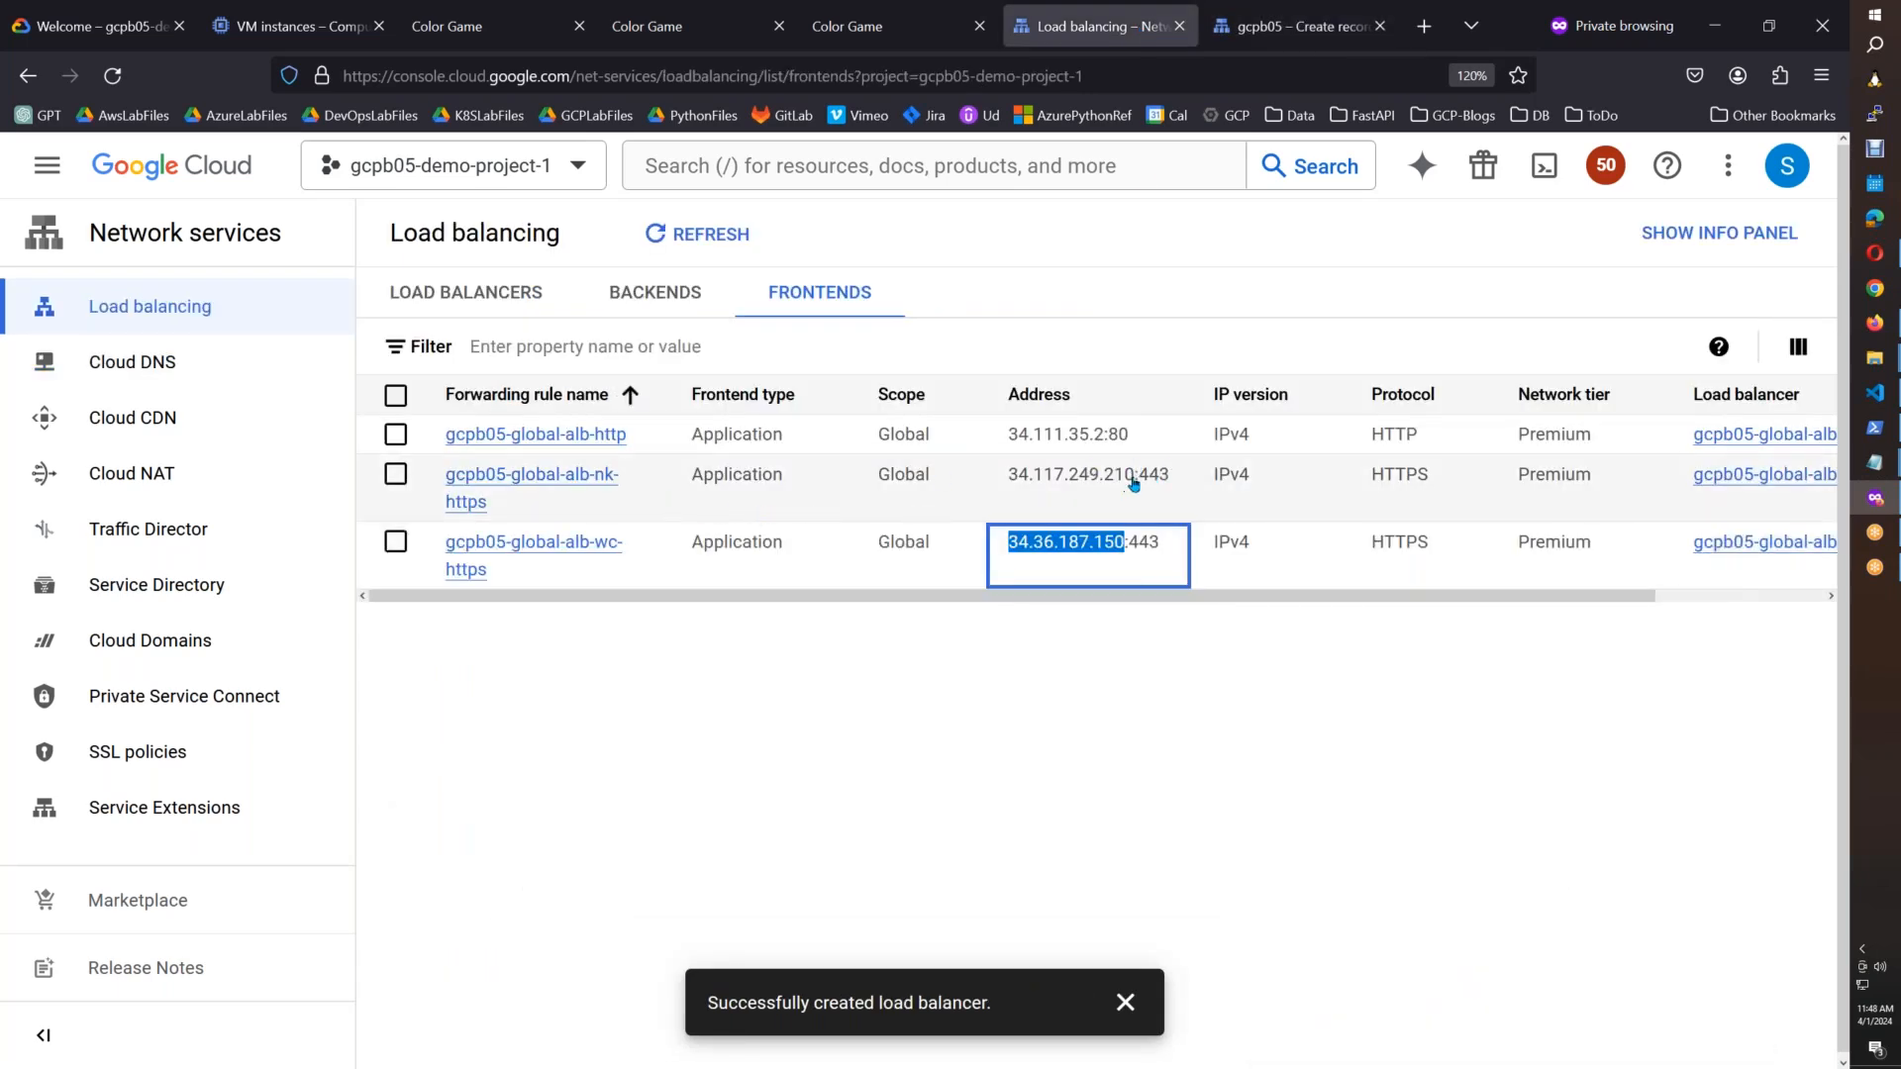
{"action": "left_click", "coordinate": [1068, 483]}
{"action": "double_click", "coordinate": [1069, 483]}
{"action": "key", "text": "ctrl+c"}
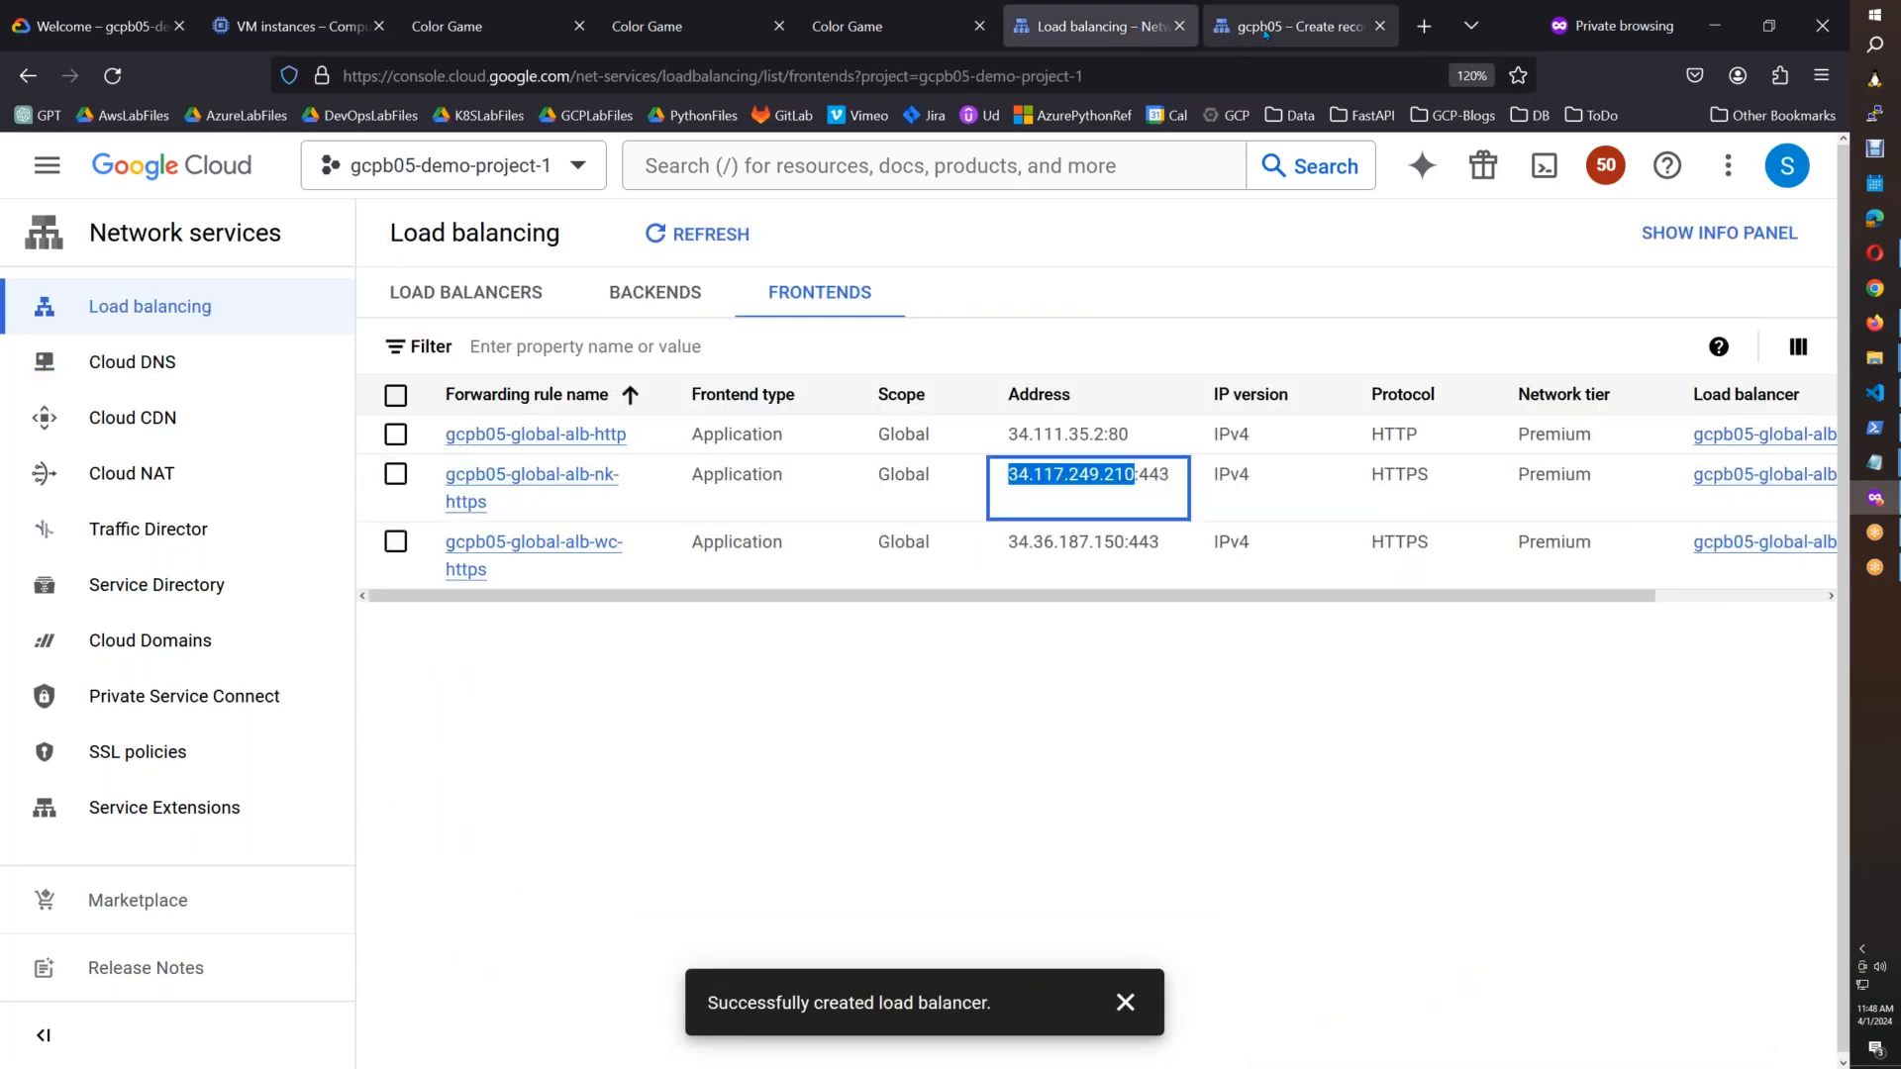
{"action": "key", "text": "ctrl+Tab"}
{"action": "left_click", "coordinate": [463, 724]}
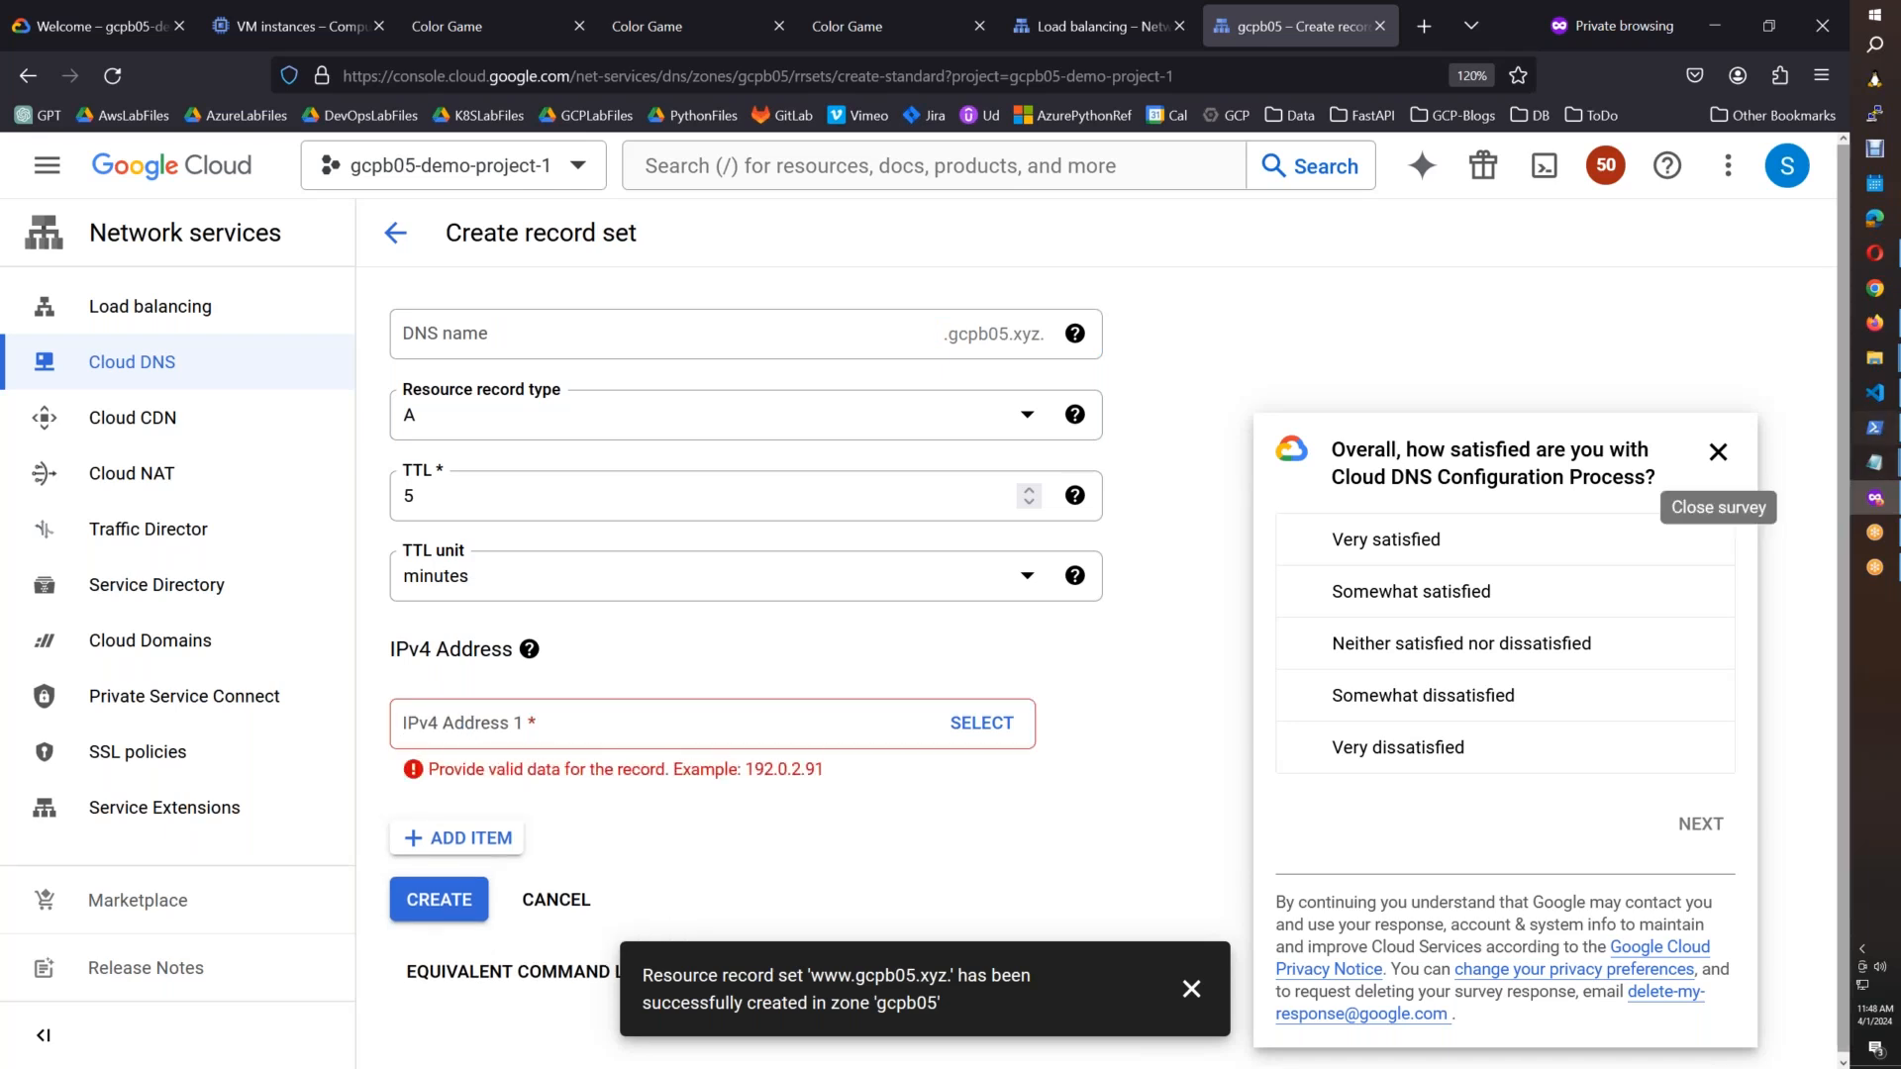
{"action": "left_click", "coordinate": [1717, 452]}
{"action": "left_click", "coordinate": [500, 729]}
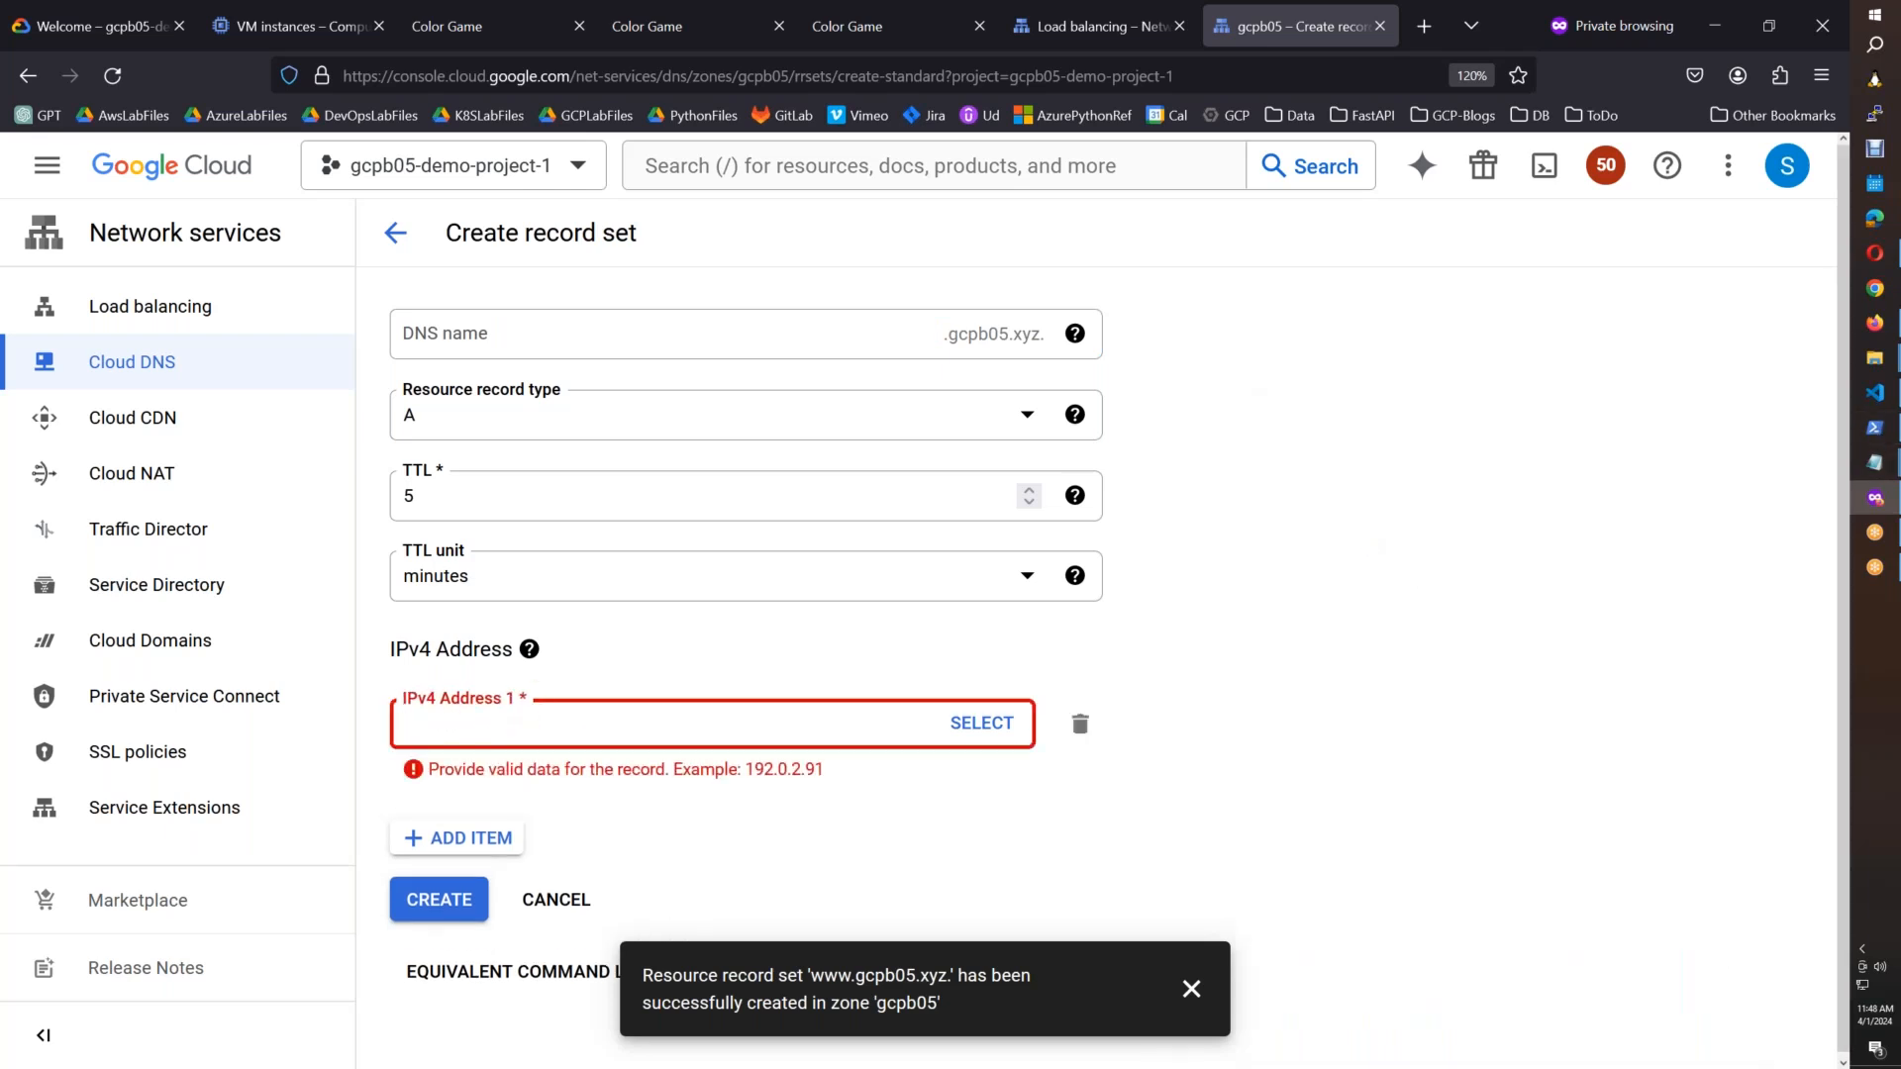
{"action": "key", "text": "ctrl+v"}
{"action": "left_click", "coordinate": [440, 893]}
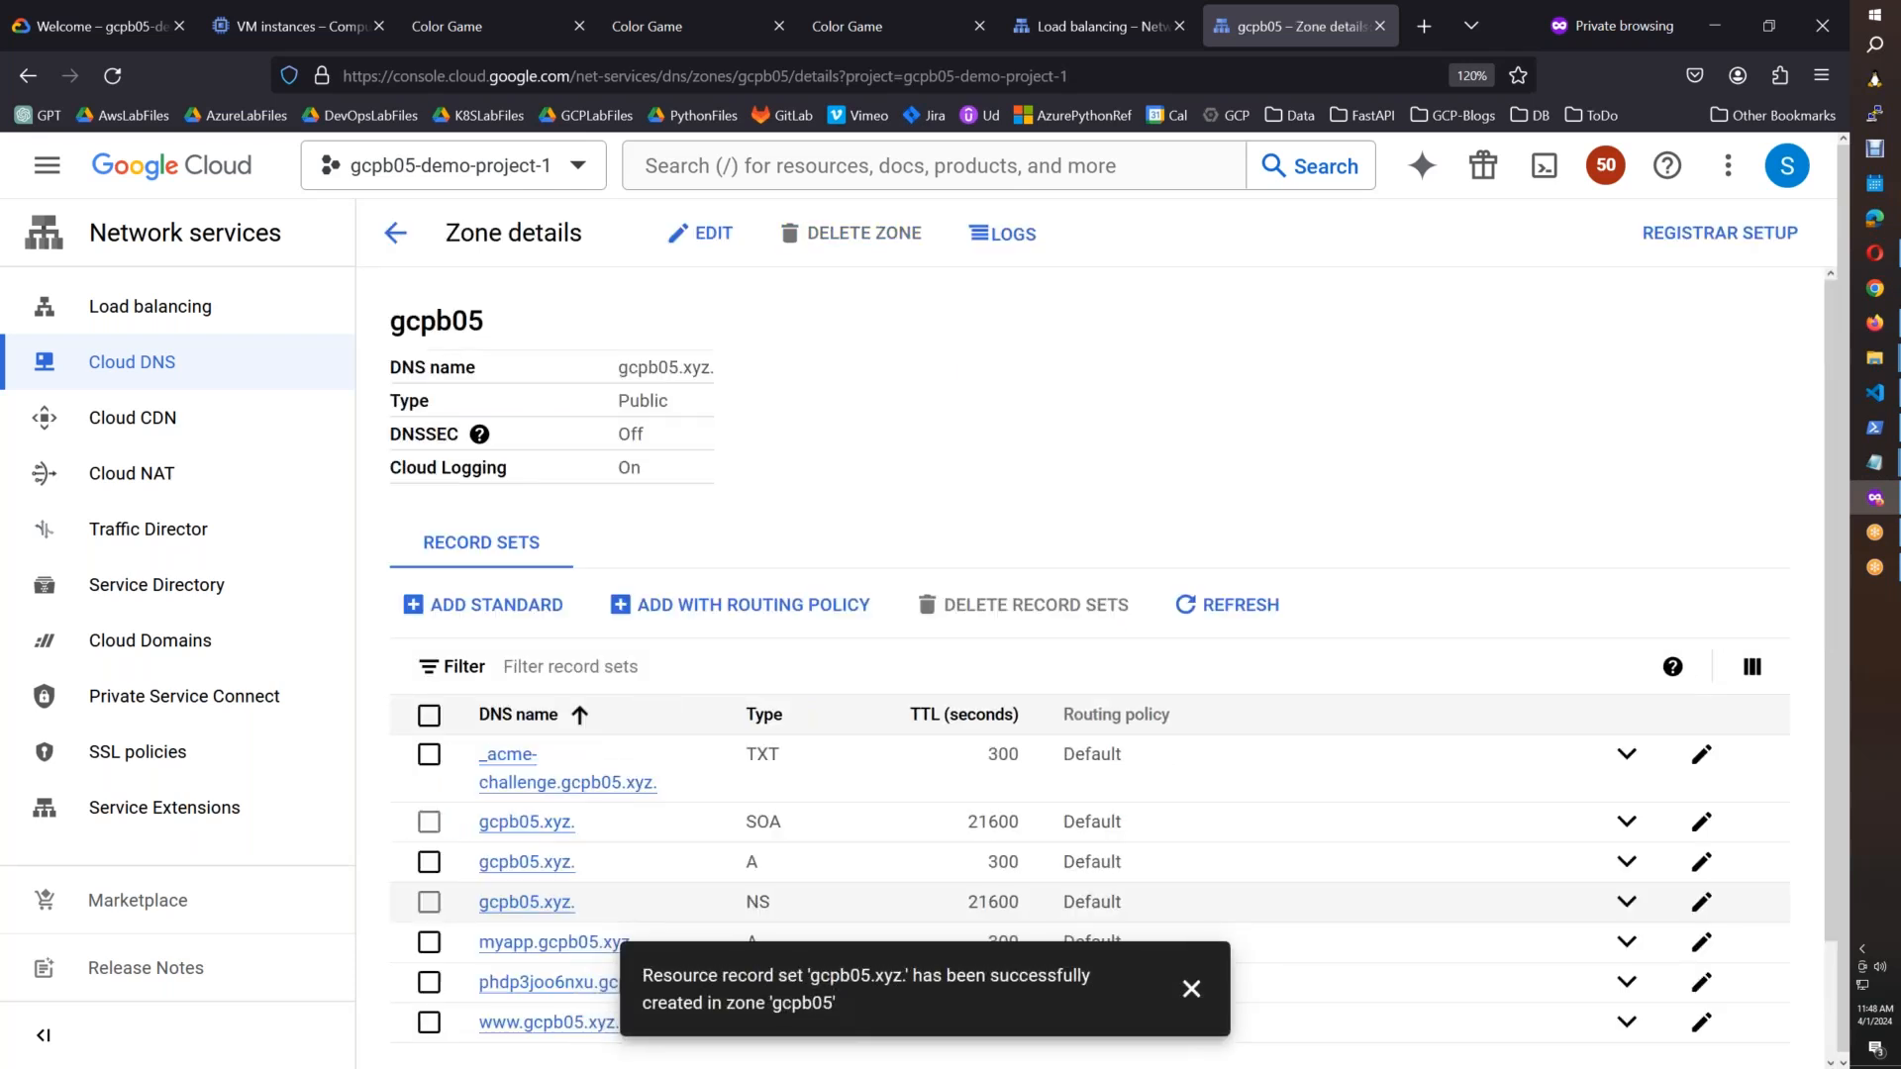
Step: Switch to Windows PowerShell, clear the console, and run nslookup gcpb05.xyz
{"action": "left_click", "coordinate": [1887, 436]}
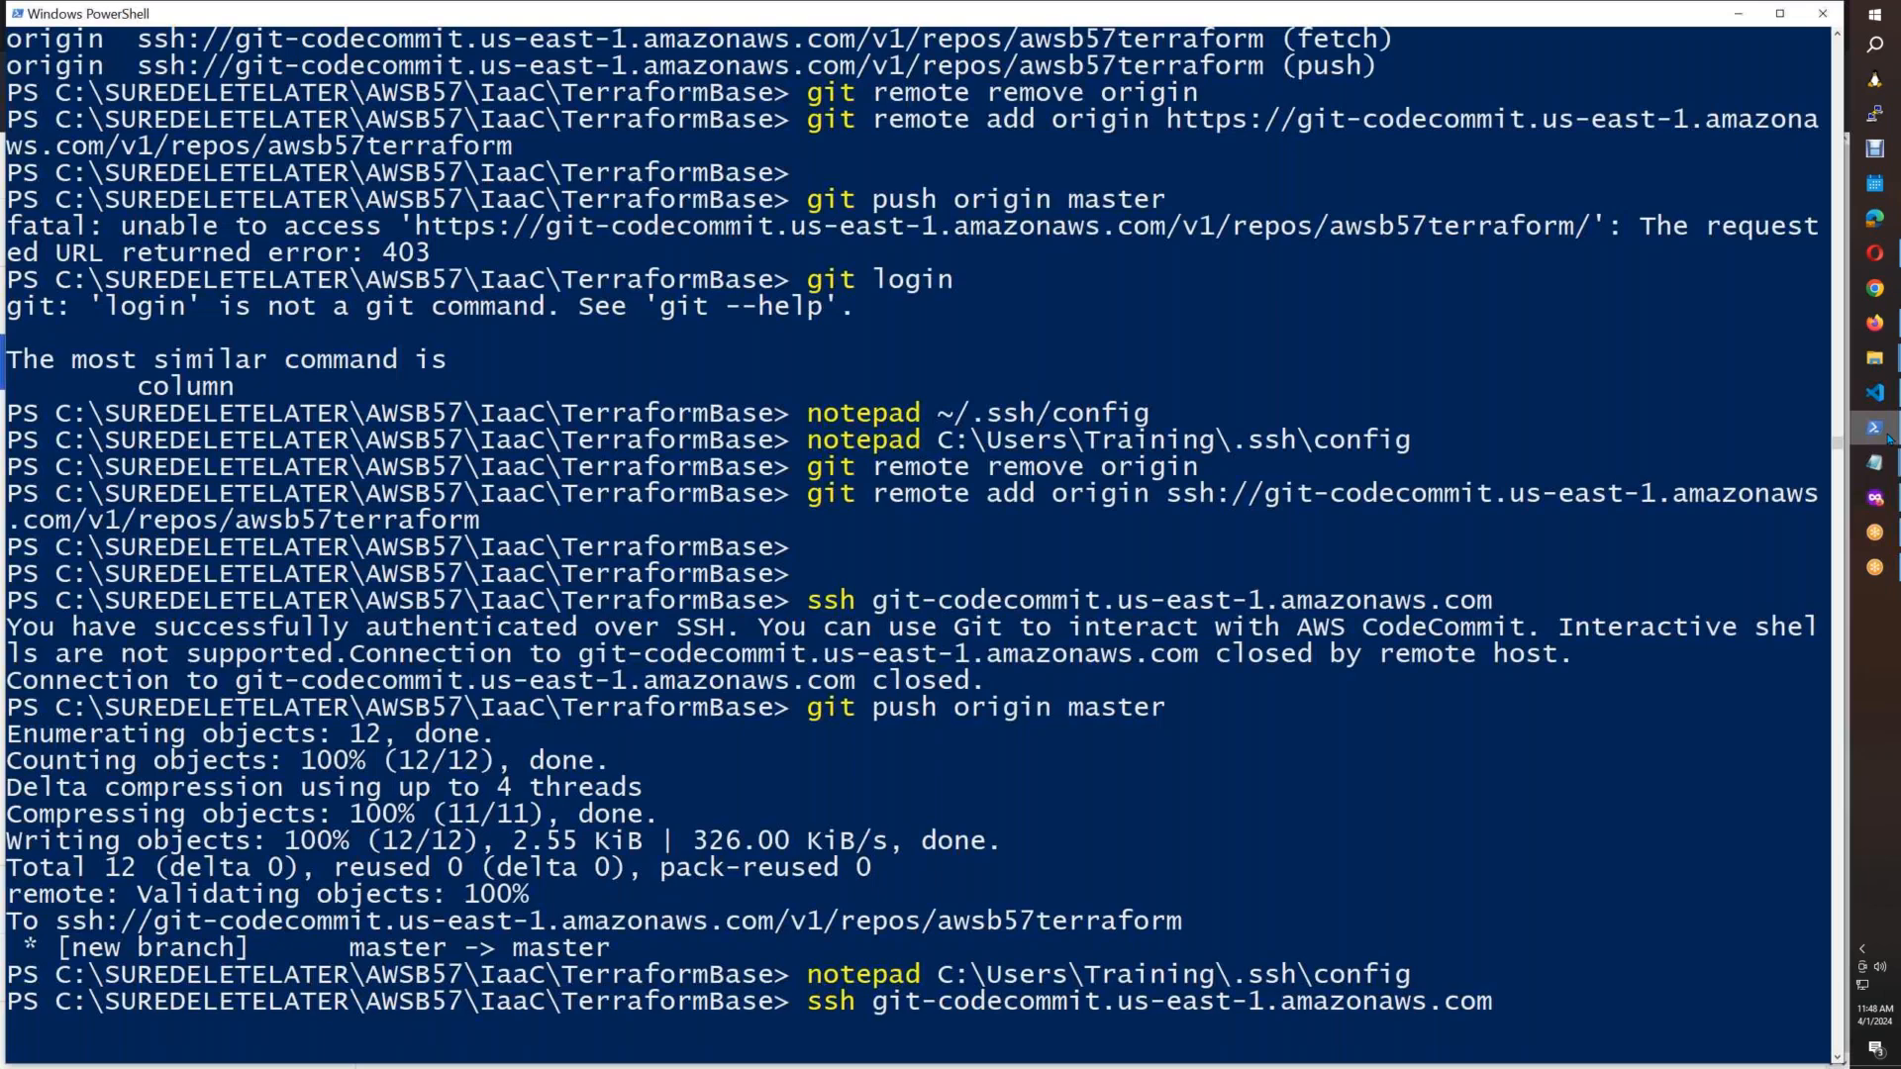
{"action": "type", "text": "cls"}
{"action": "key", "text": "Return"}
{"action": "type", "text": "cls"}
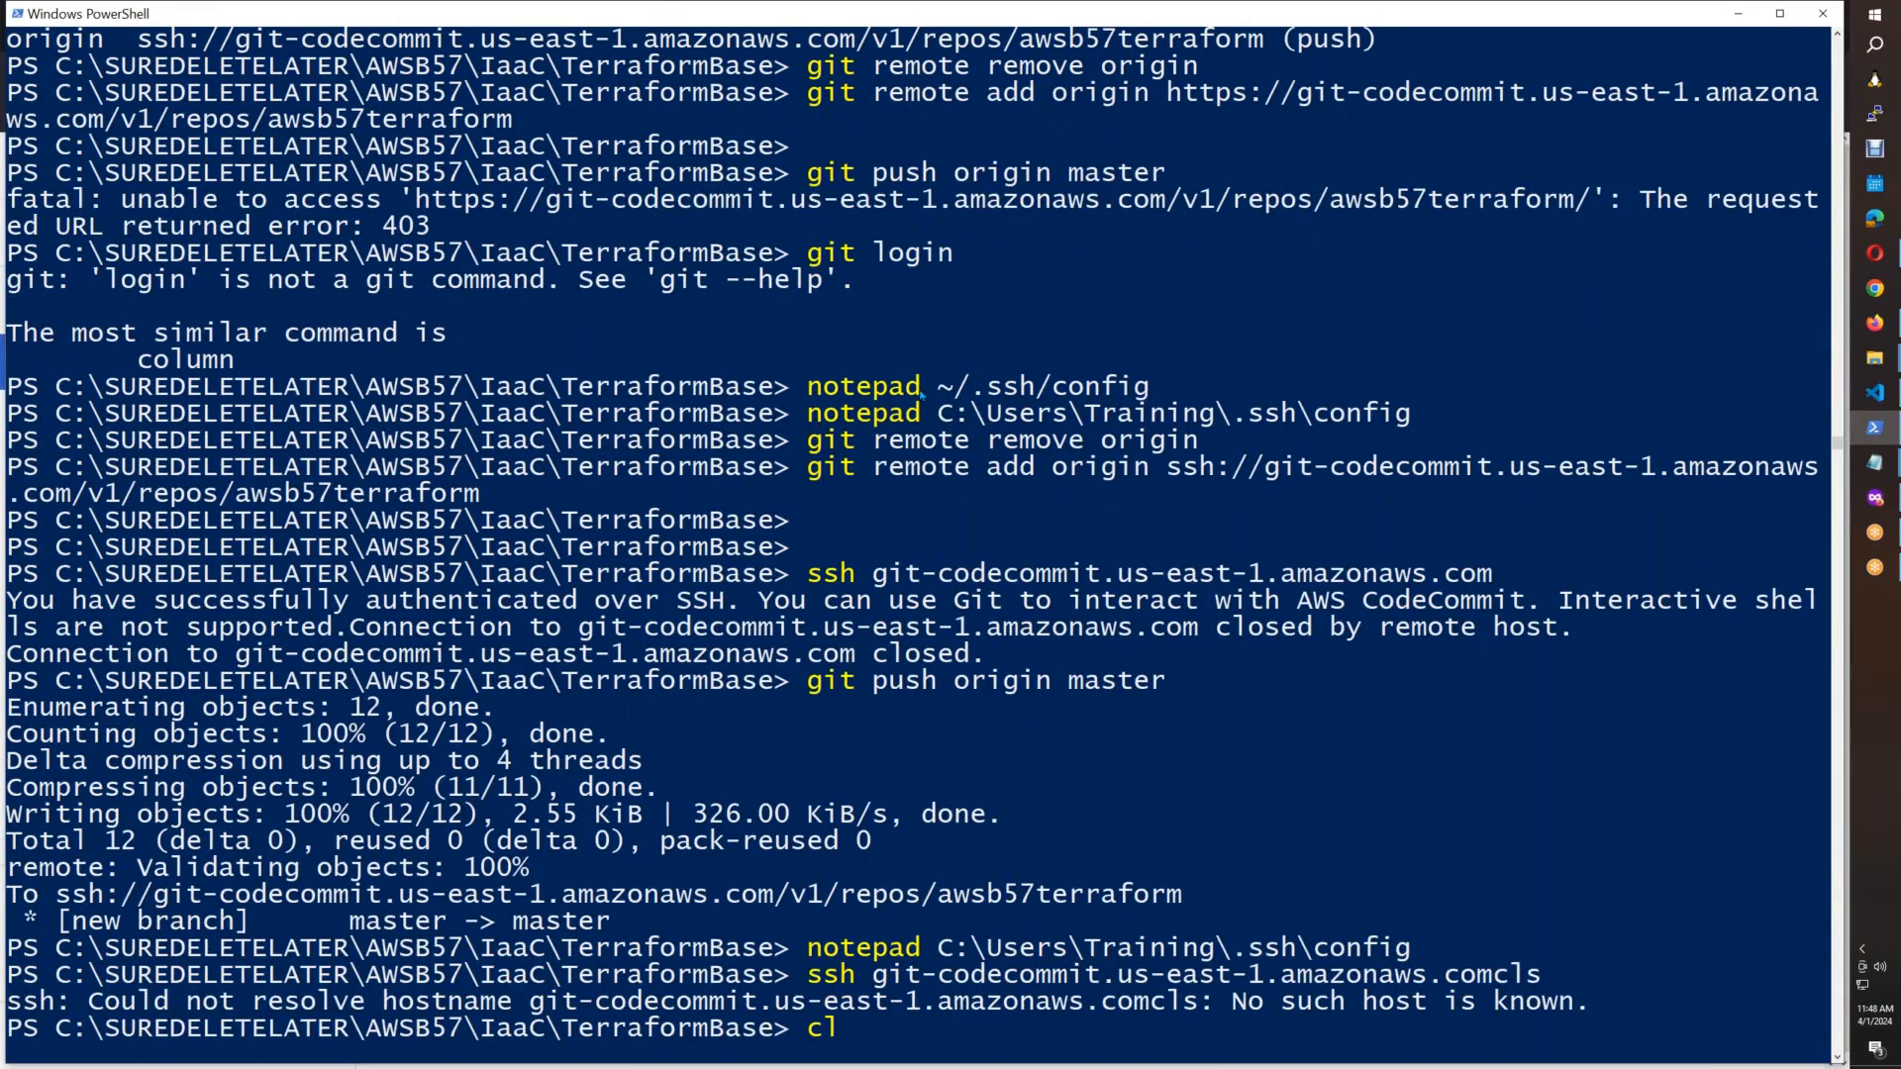
{"action": "key", "text": "Return"}
{"action": "type", "text": "nslookup"}
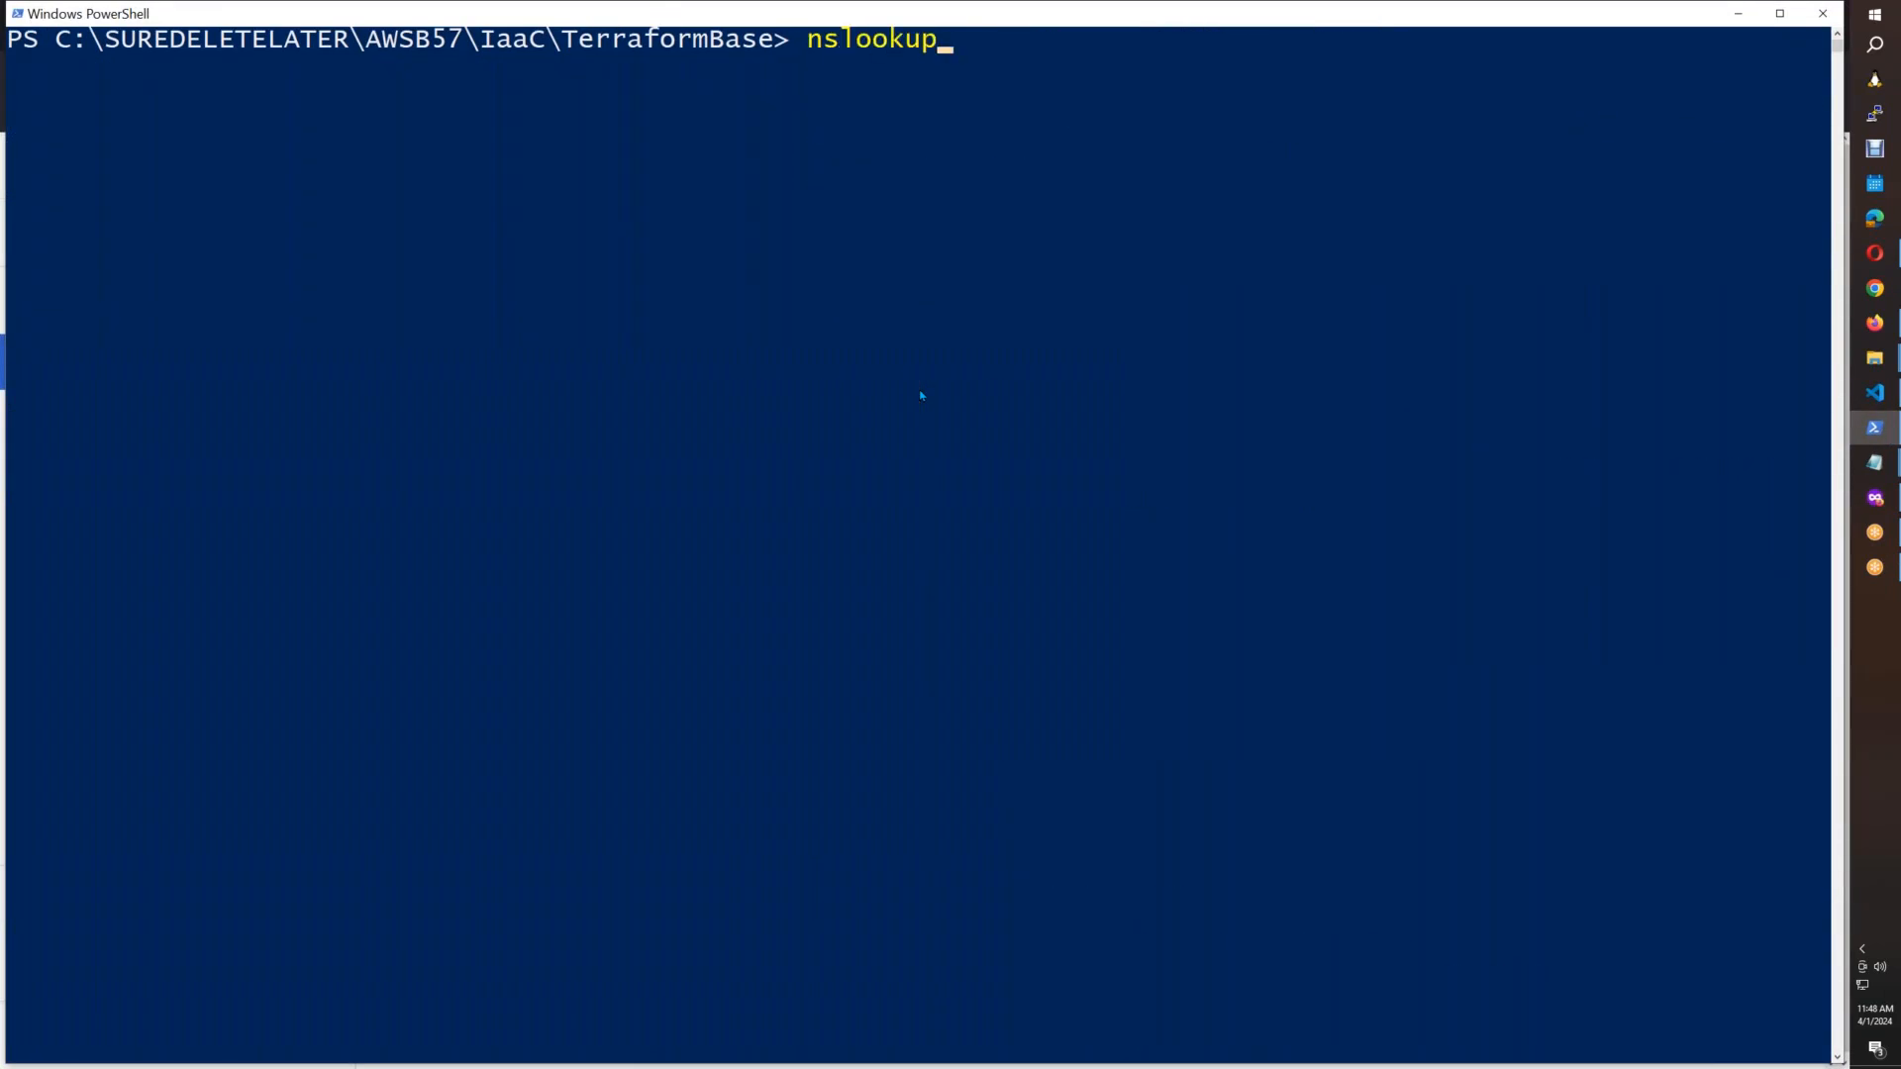
{"action": "type", "text": " gcpb05.xyz"}
{"action": "key", "text": "Return"}
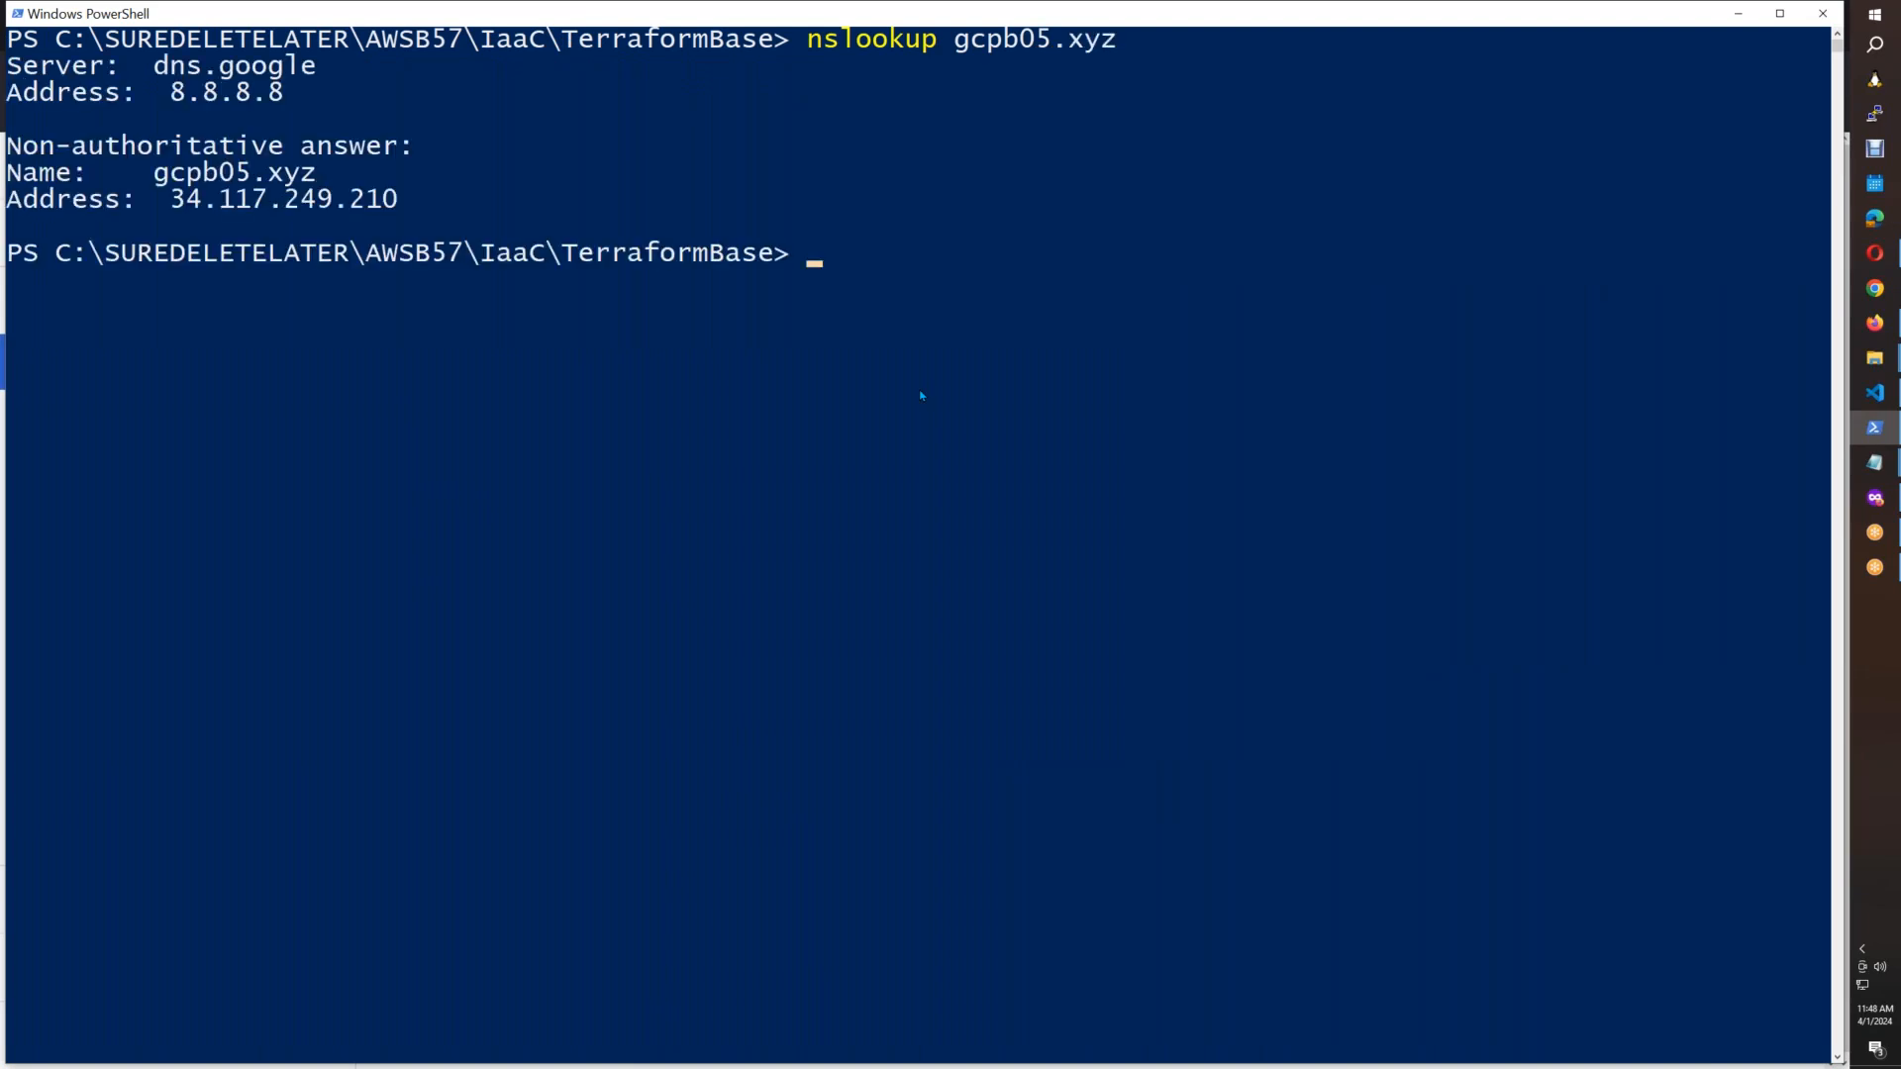
{"action": "key", "text": "Up"}
{"action": "key", "text": "Left"}
{"action": "key", "text": "Left"}
{"action": "key", "text": "Left"}
{"action": "key", "text": "Left"}
{"action": "key", "text": "Left"}
{"action": "key", "text": "Left"}
{"action": "key", "text": "Left"}
{"action": "key", "text": "Left"}
{"action": "key", "text": "Left"}
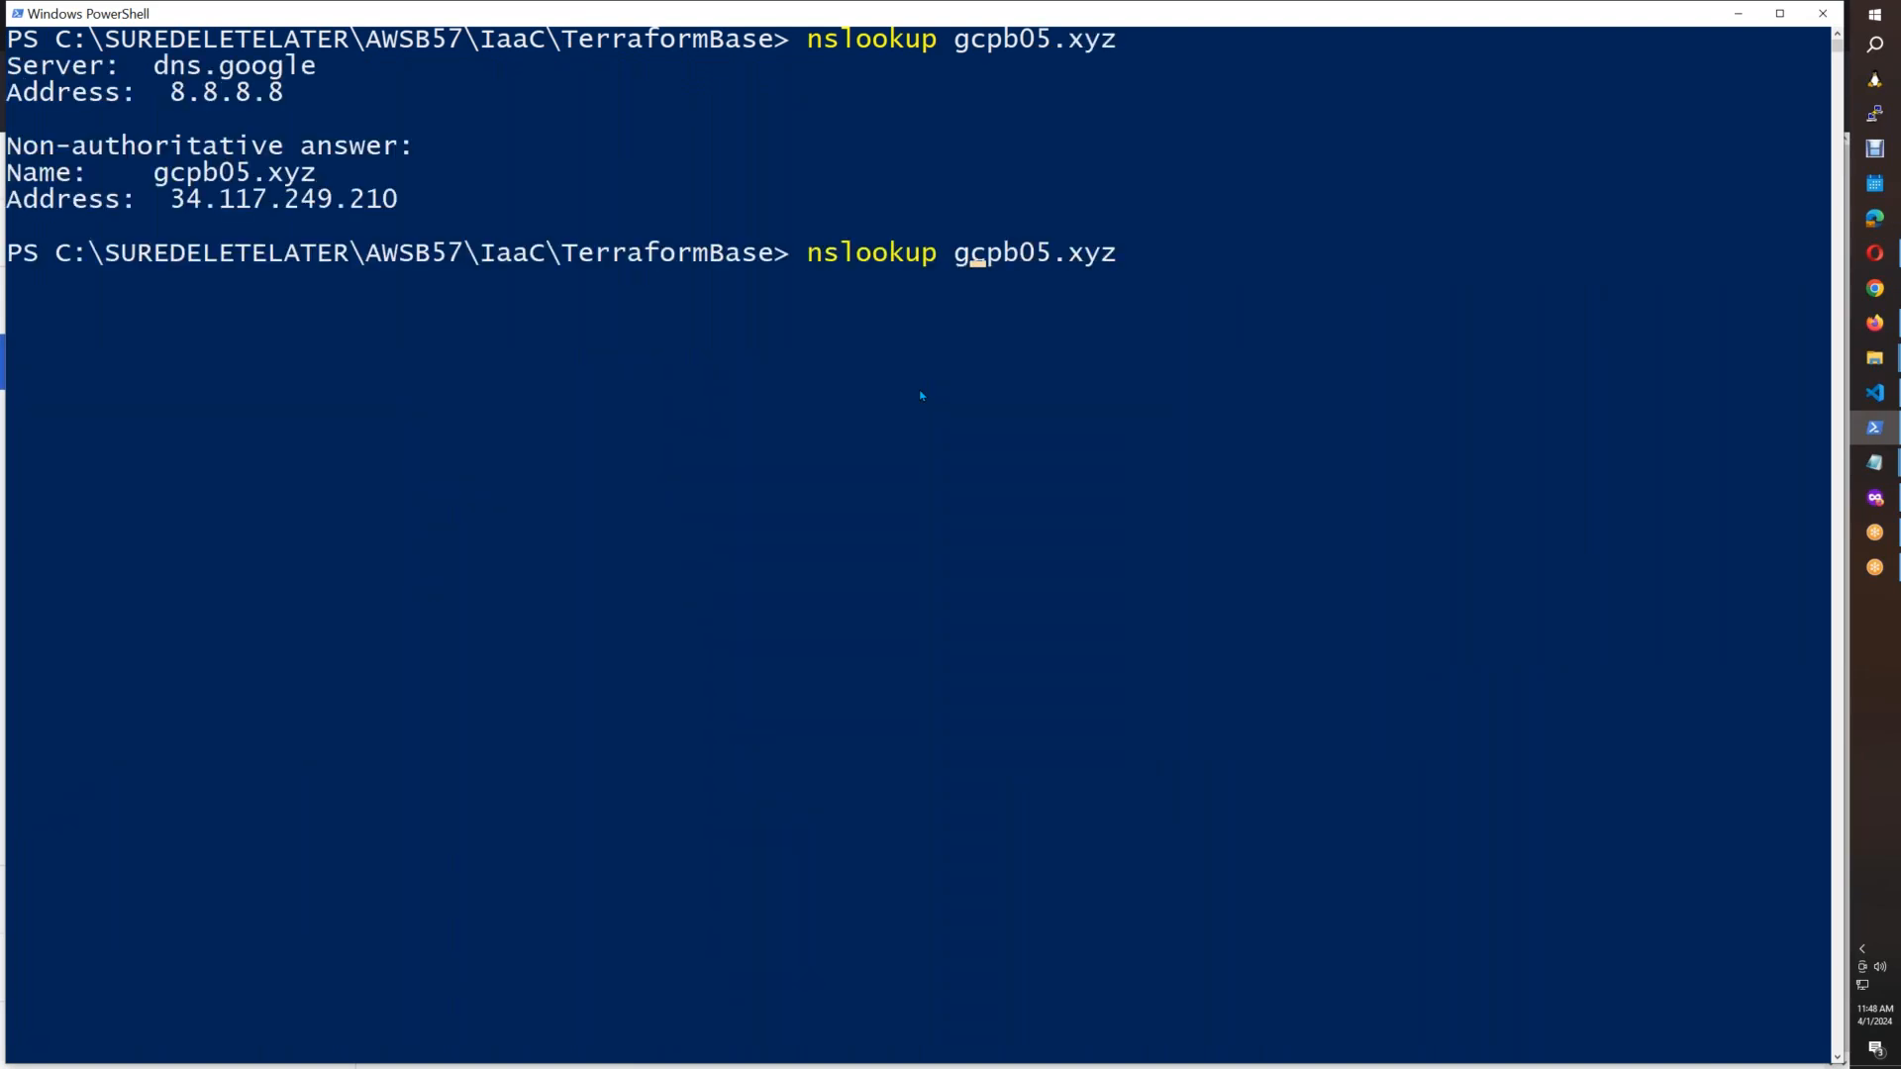
{"action": "type", "text": "www."}
{"action": "key", "text": "Return"}
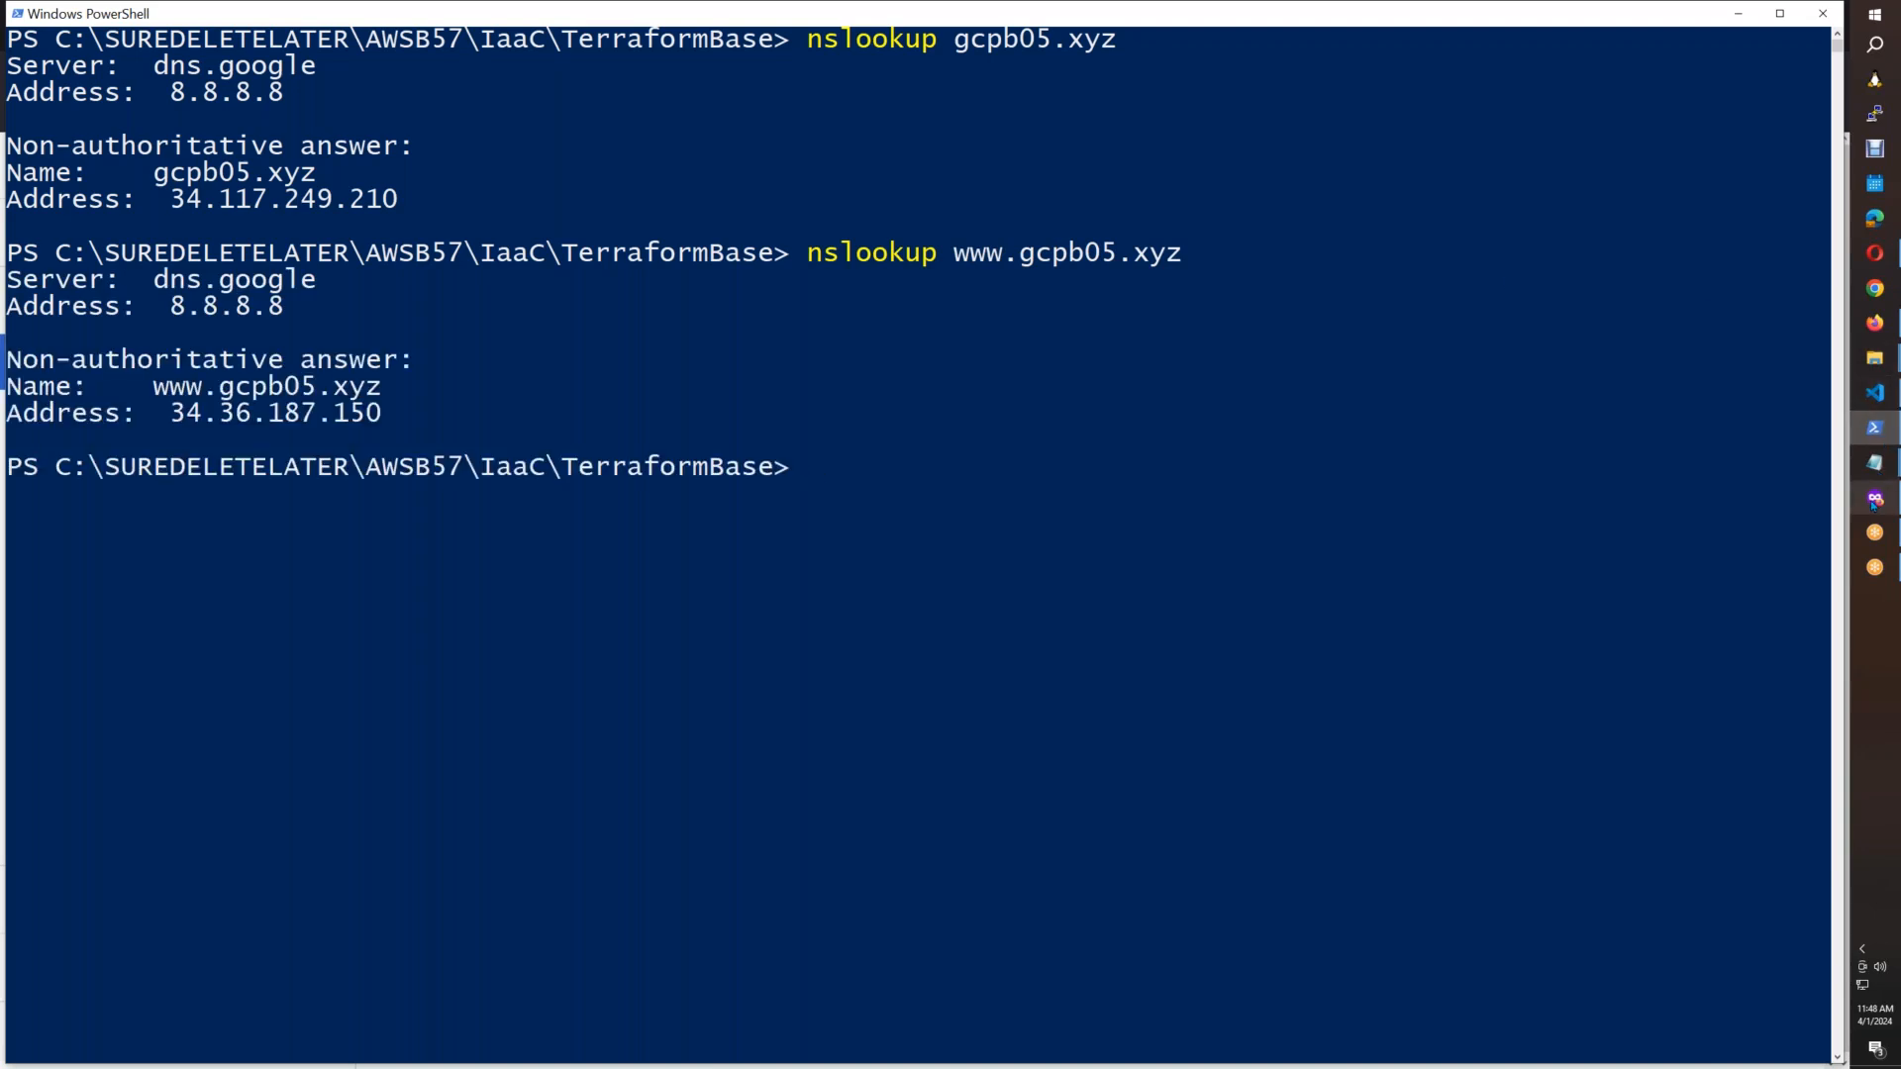
{"action": "mouse_move", "coordinate": [1872, 501]}
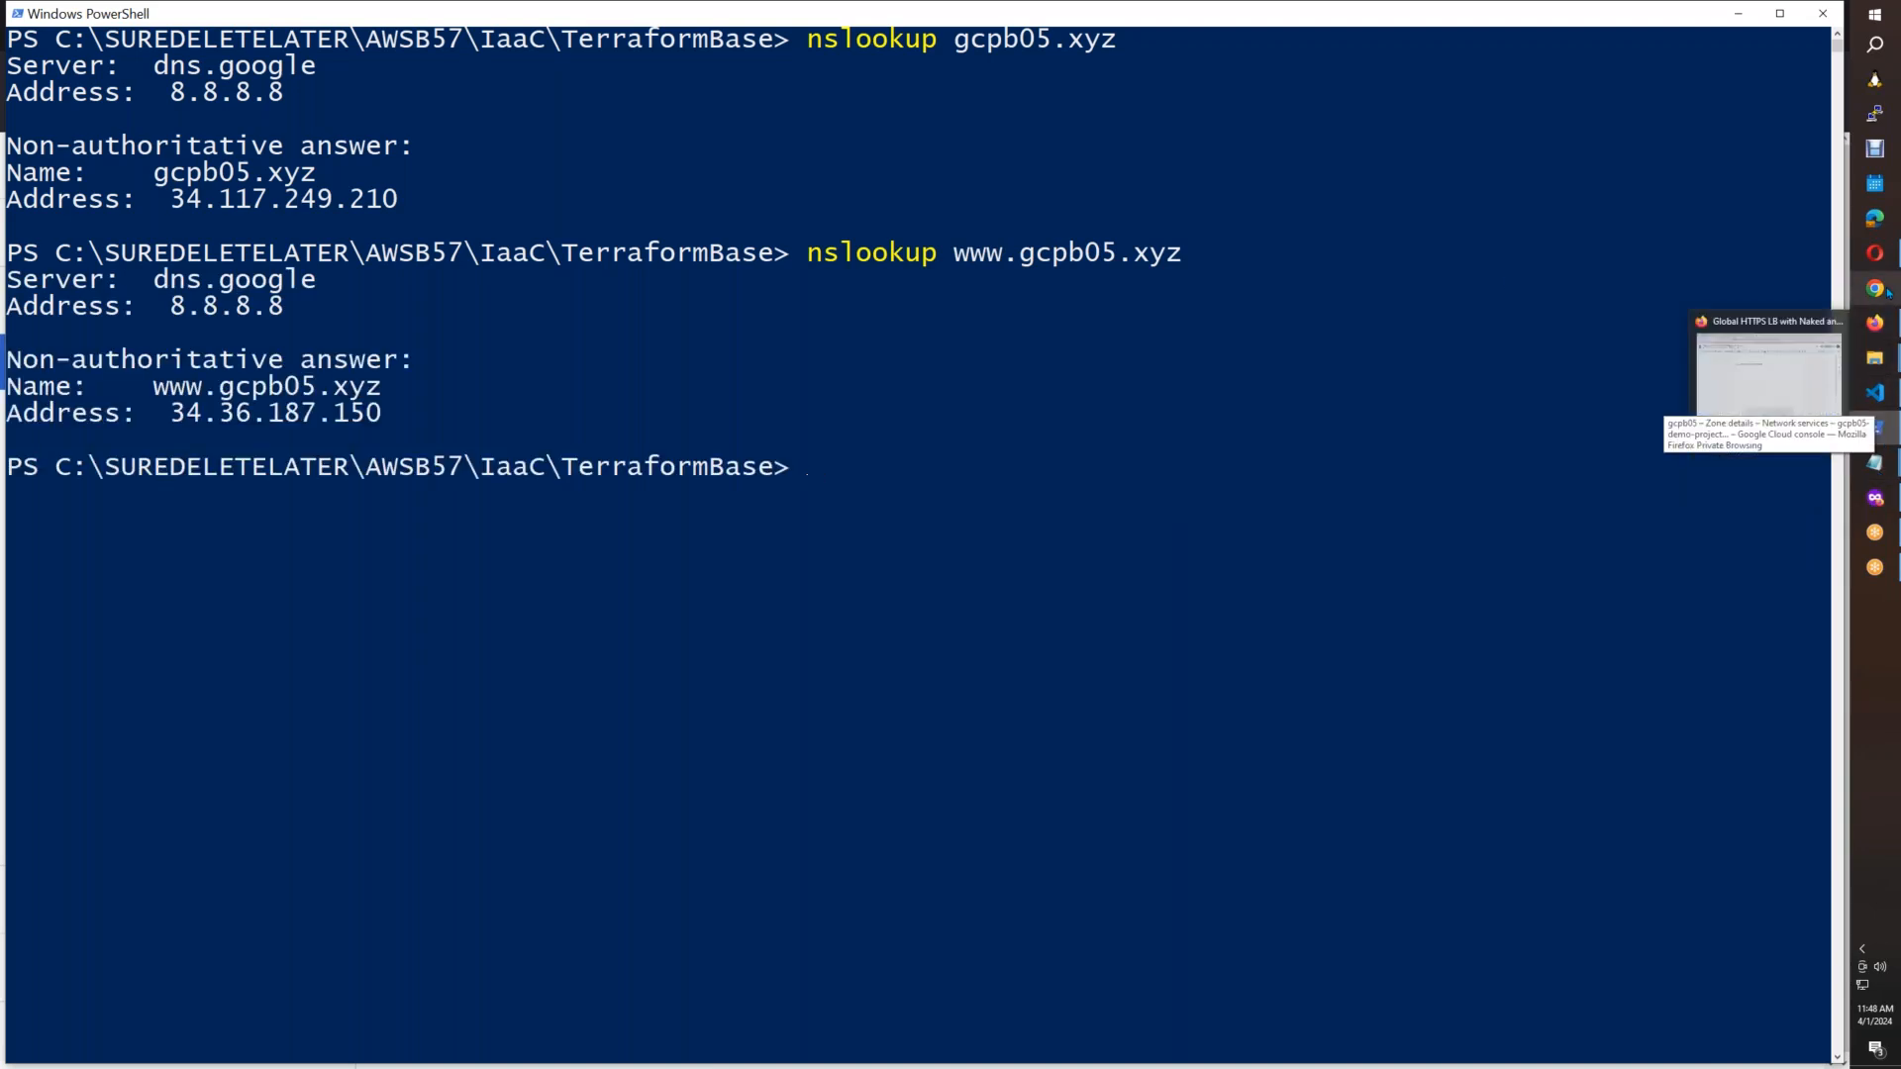
{"action": "left_click", "coordinate": [1879, 220]}
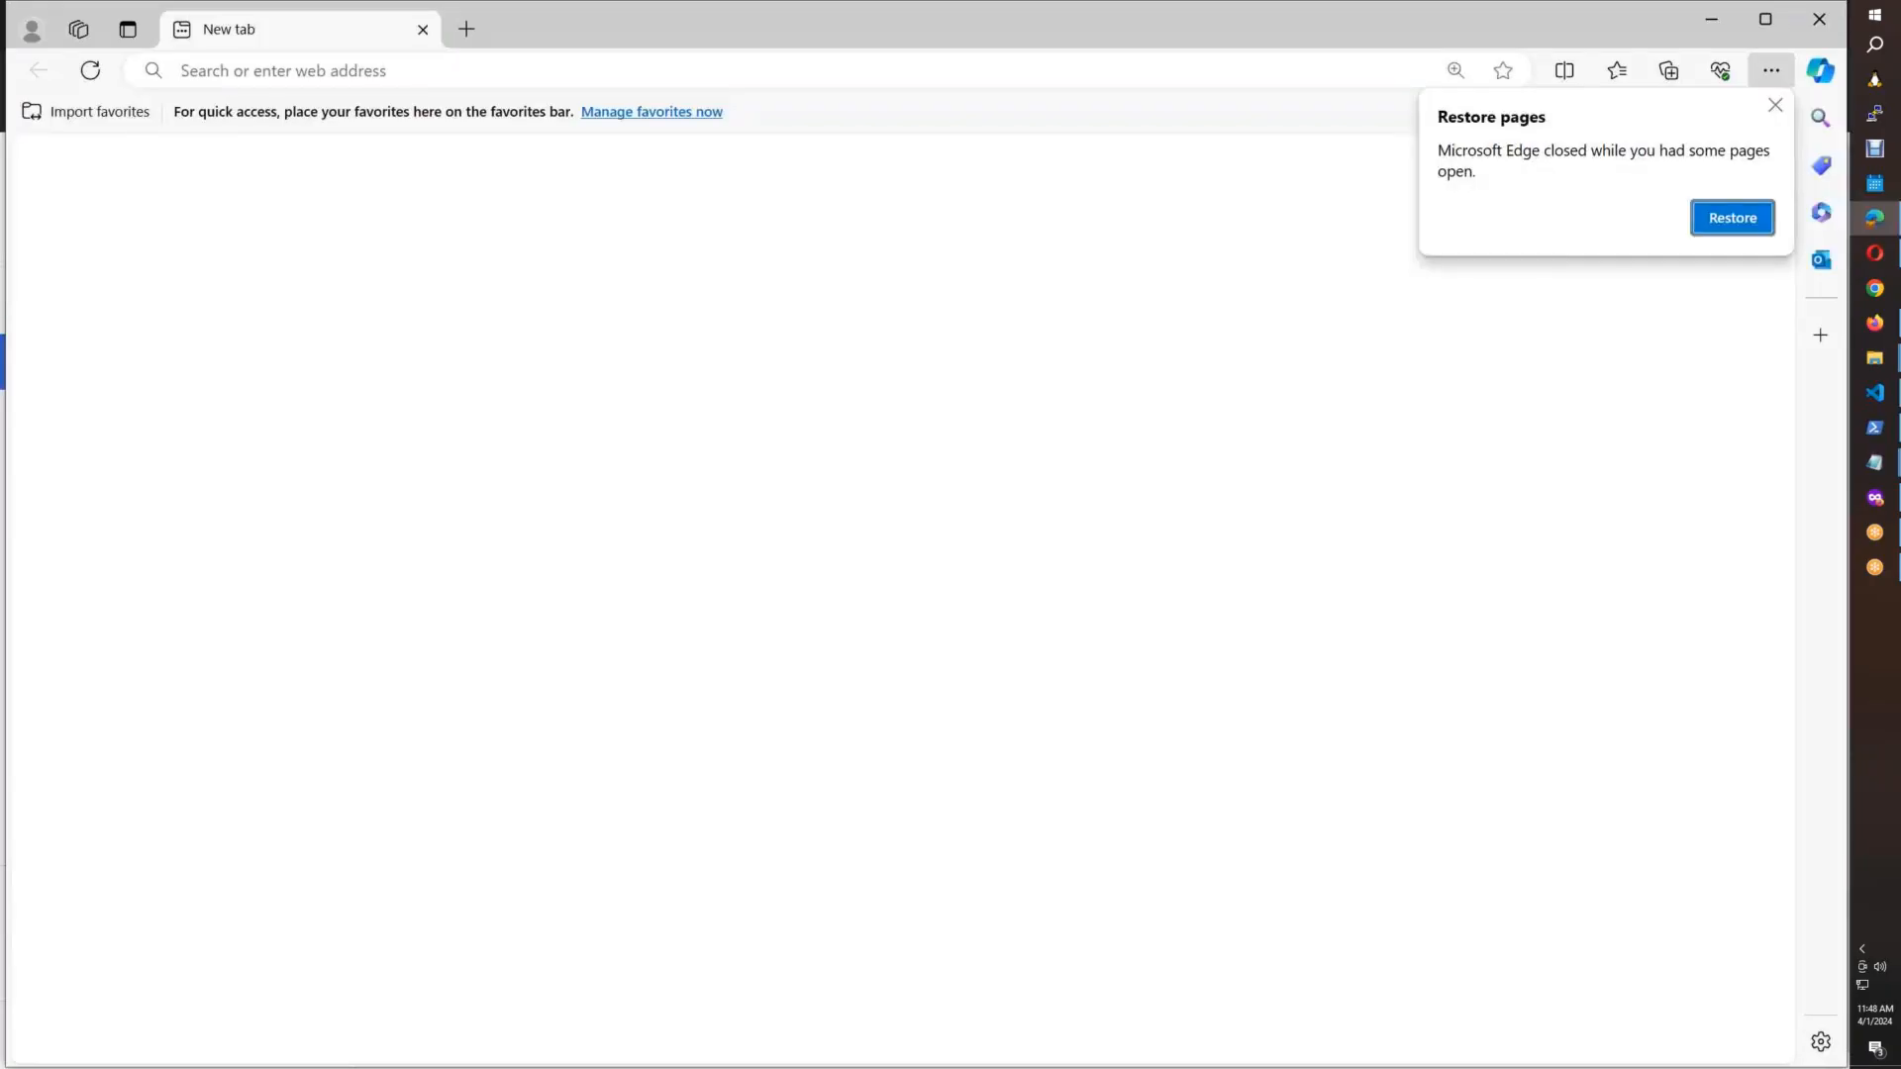
{"action": "left_click", "coordinate": [181, 70]}
{"action": "type", "text": "https:/"}
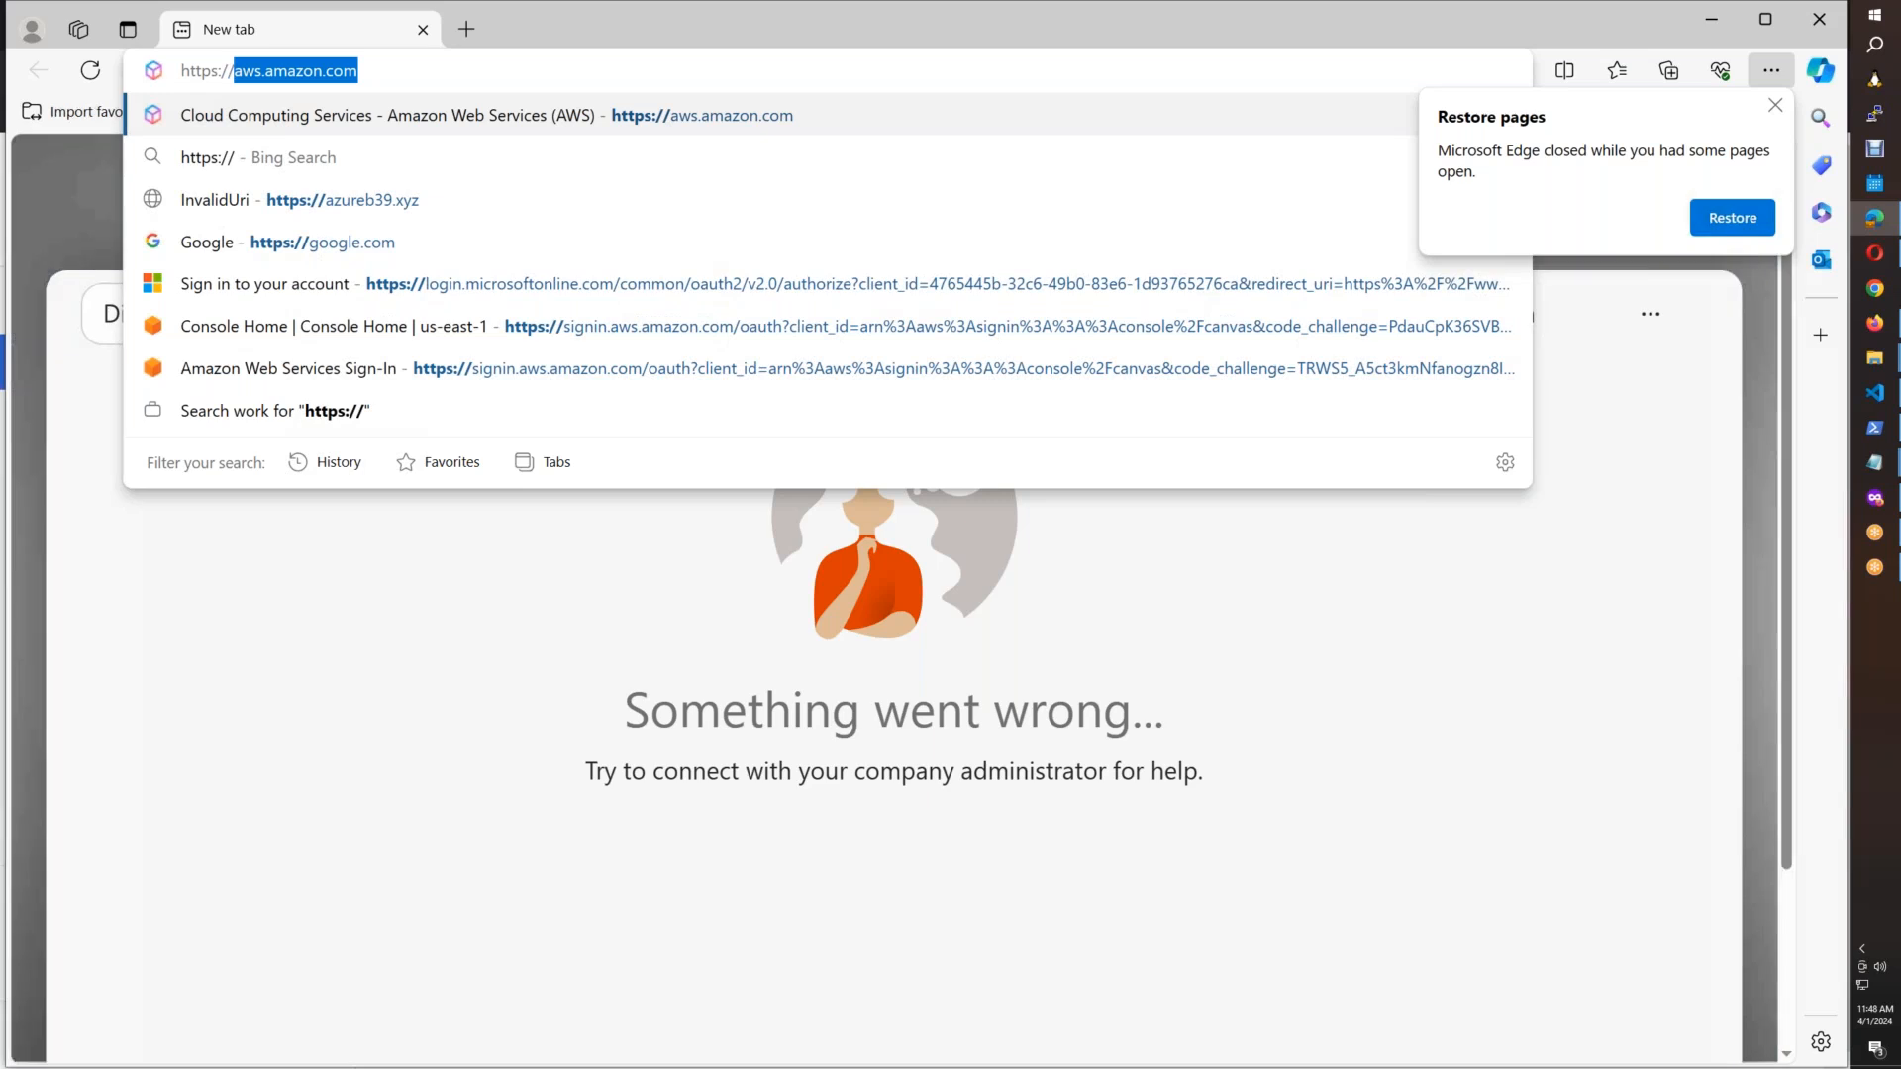
{"action": "type", "text": "/gcpb05.xt"}
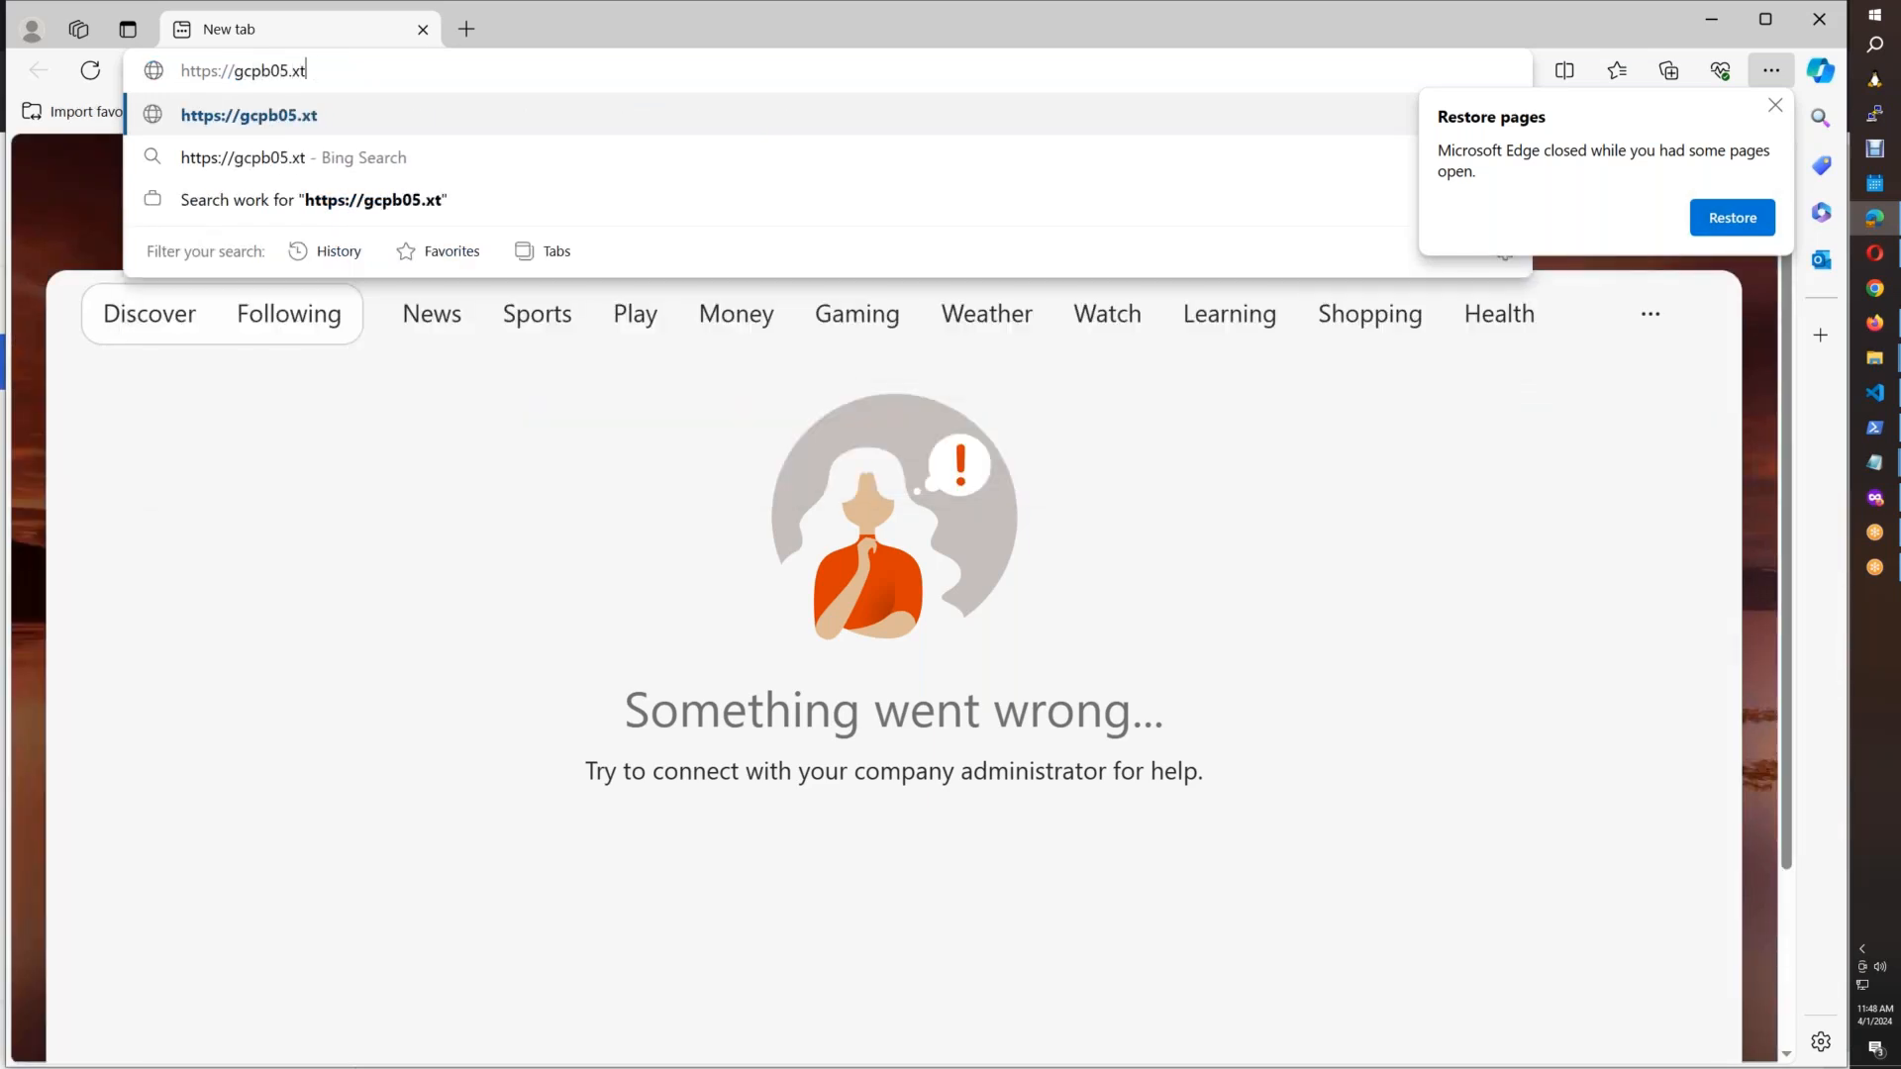
{"action": "key", "text": "BackSpace"}
{"action": "type", "text": "yz"}
{"action": "key", "text": "Return"}
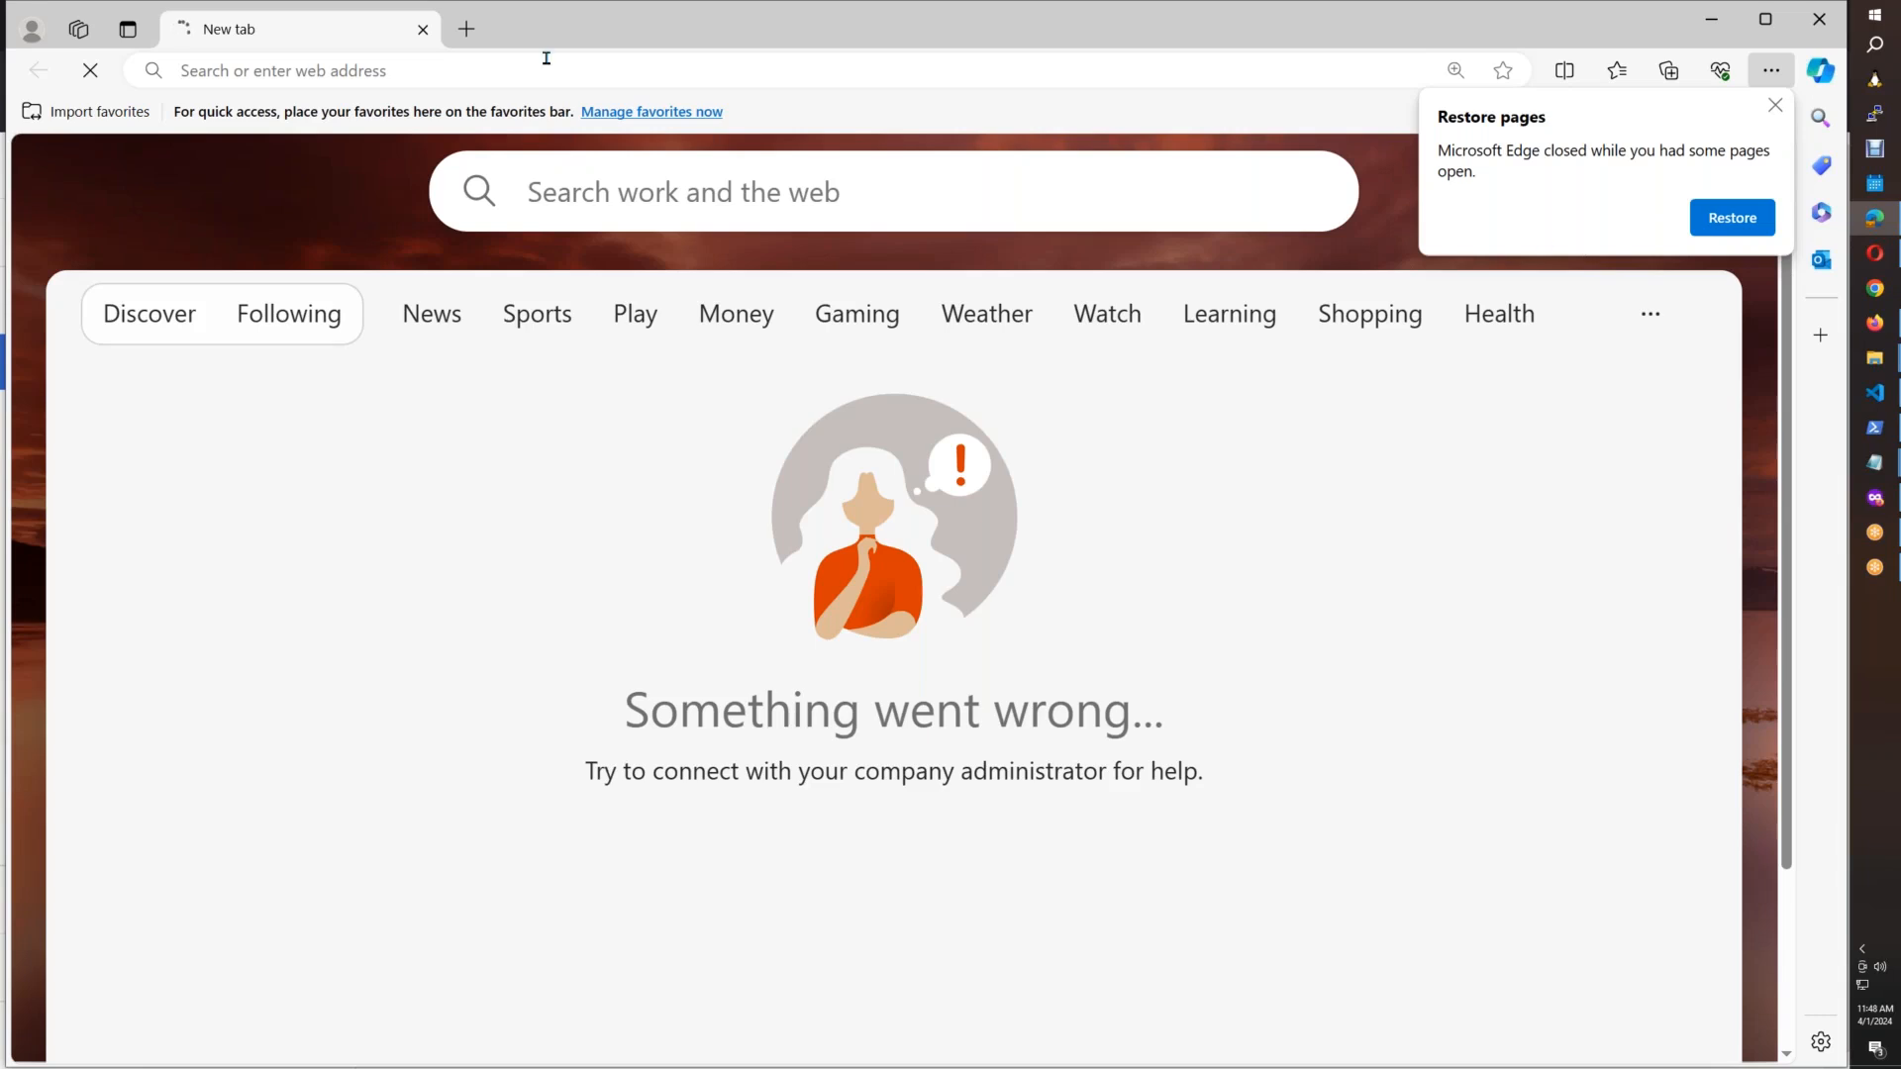
{"action": "left_click", "coordinate": [466, 29]}
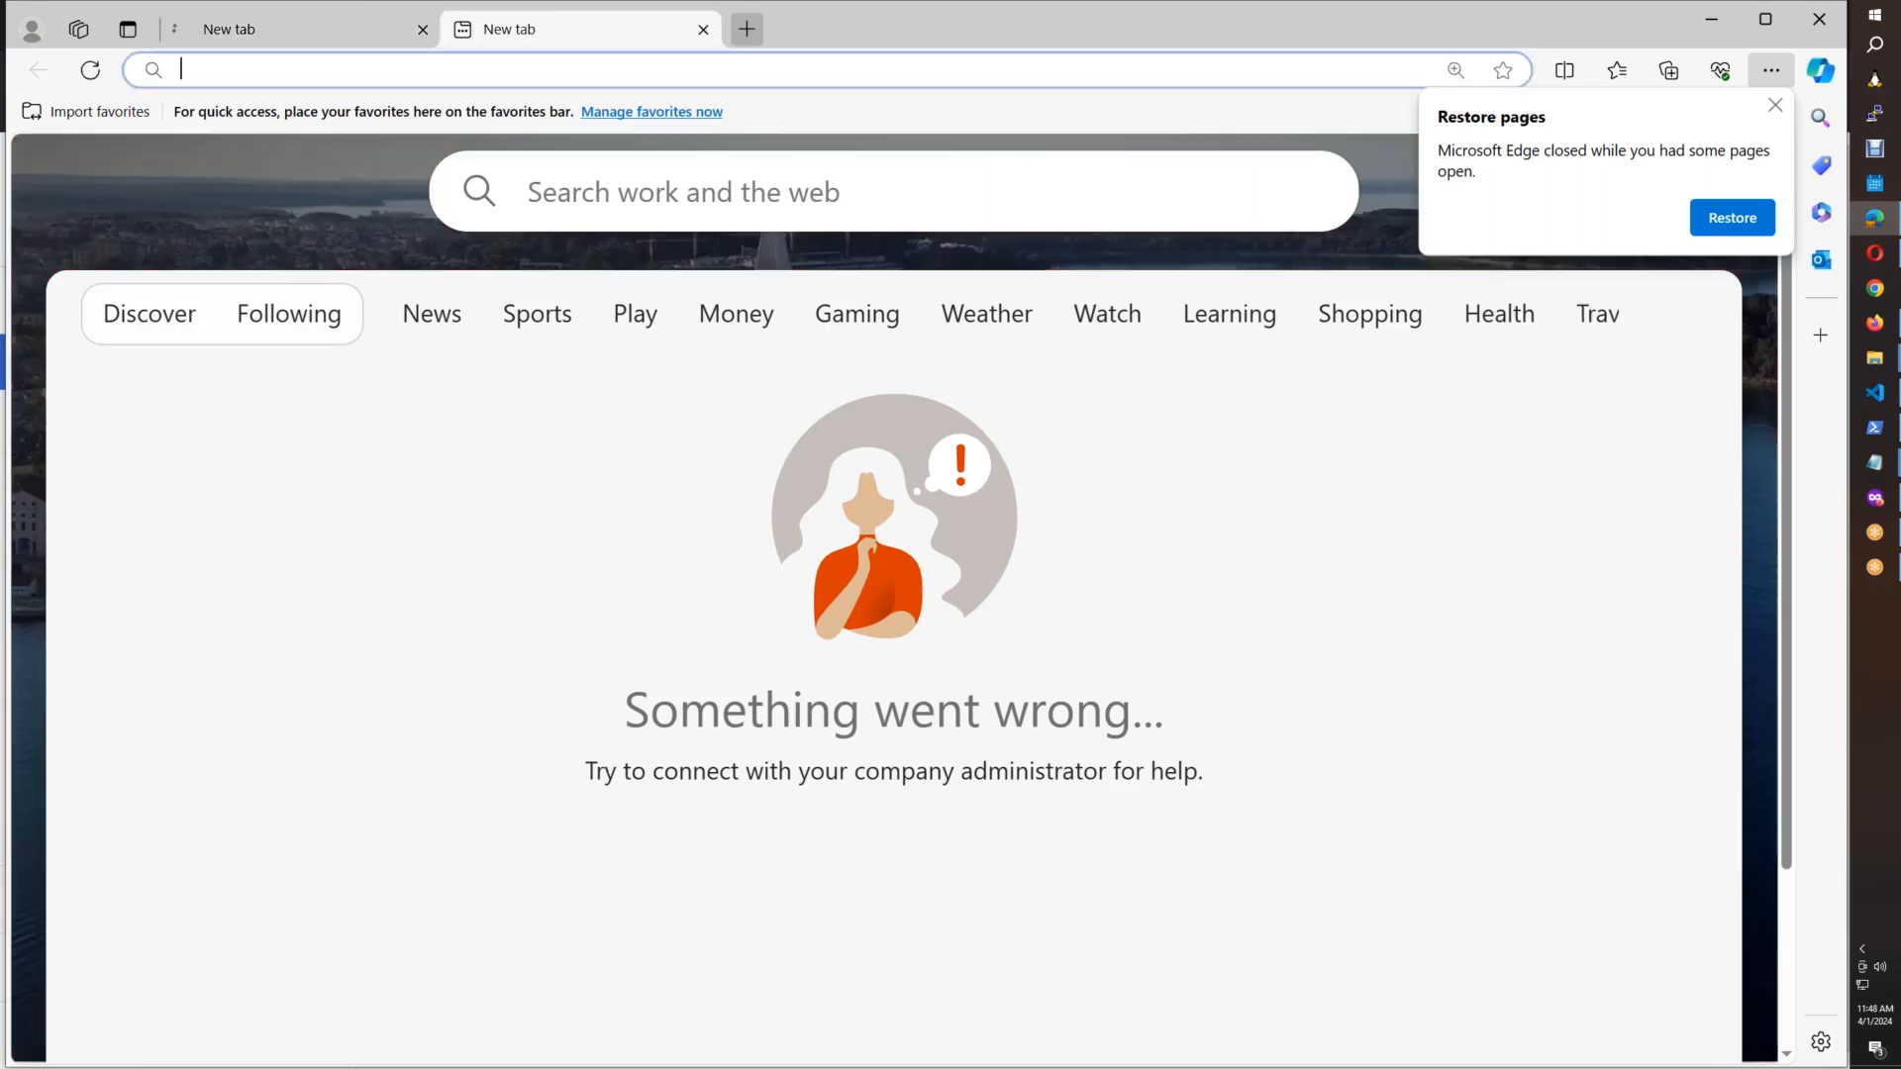
{"action": "type", "text": "https://"}
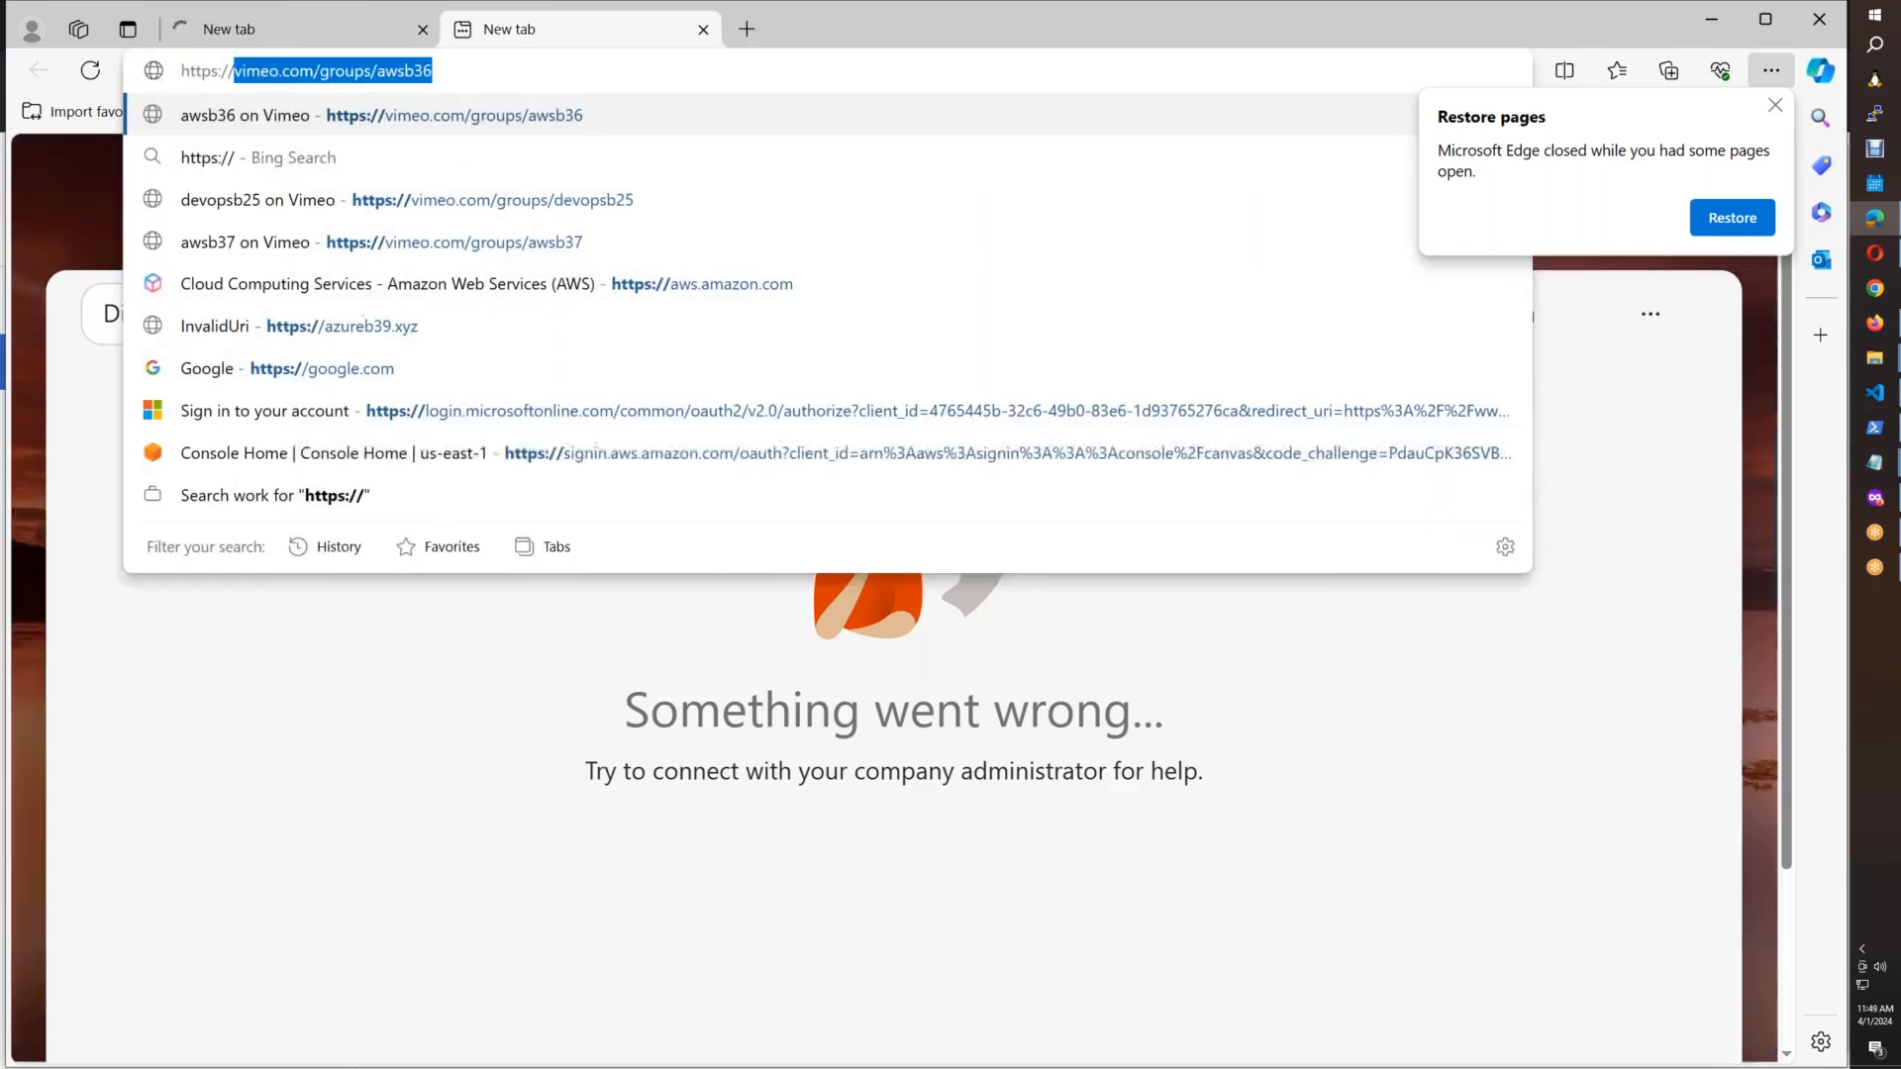
{"action": "type", "text": "www.gcpb05"}
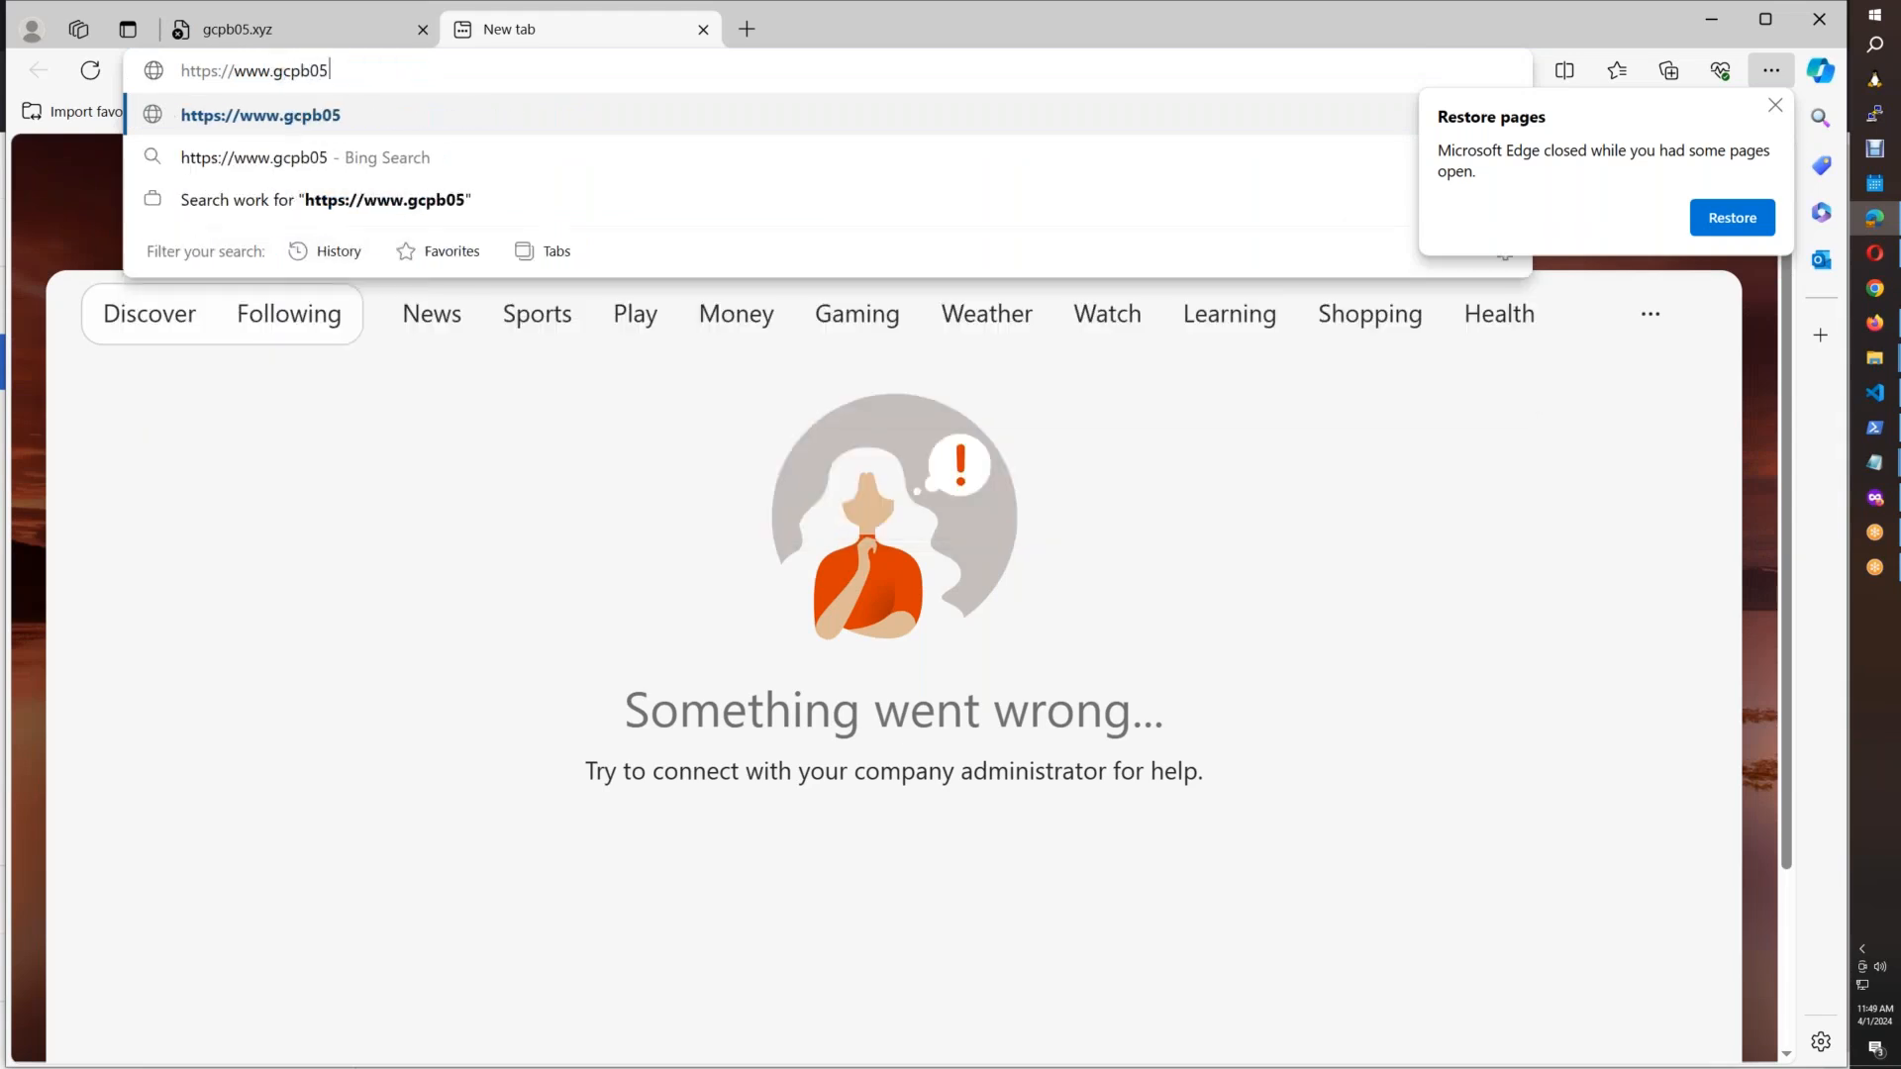
{"action": "type", "text": ".xyz"}
{"action": "key", "text": "Return"}
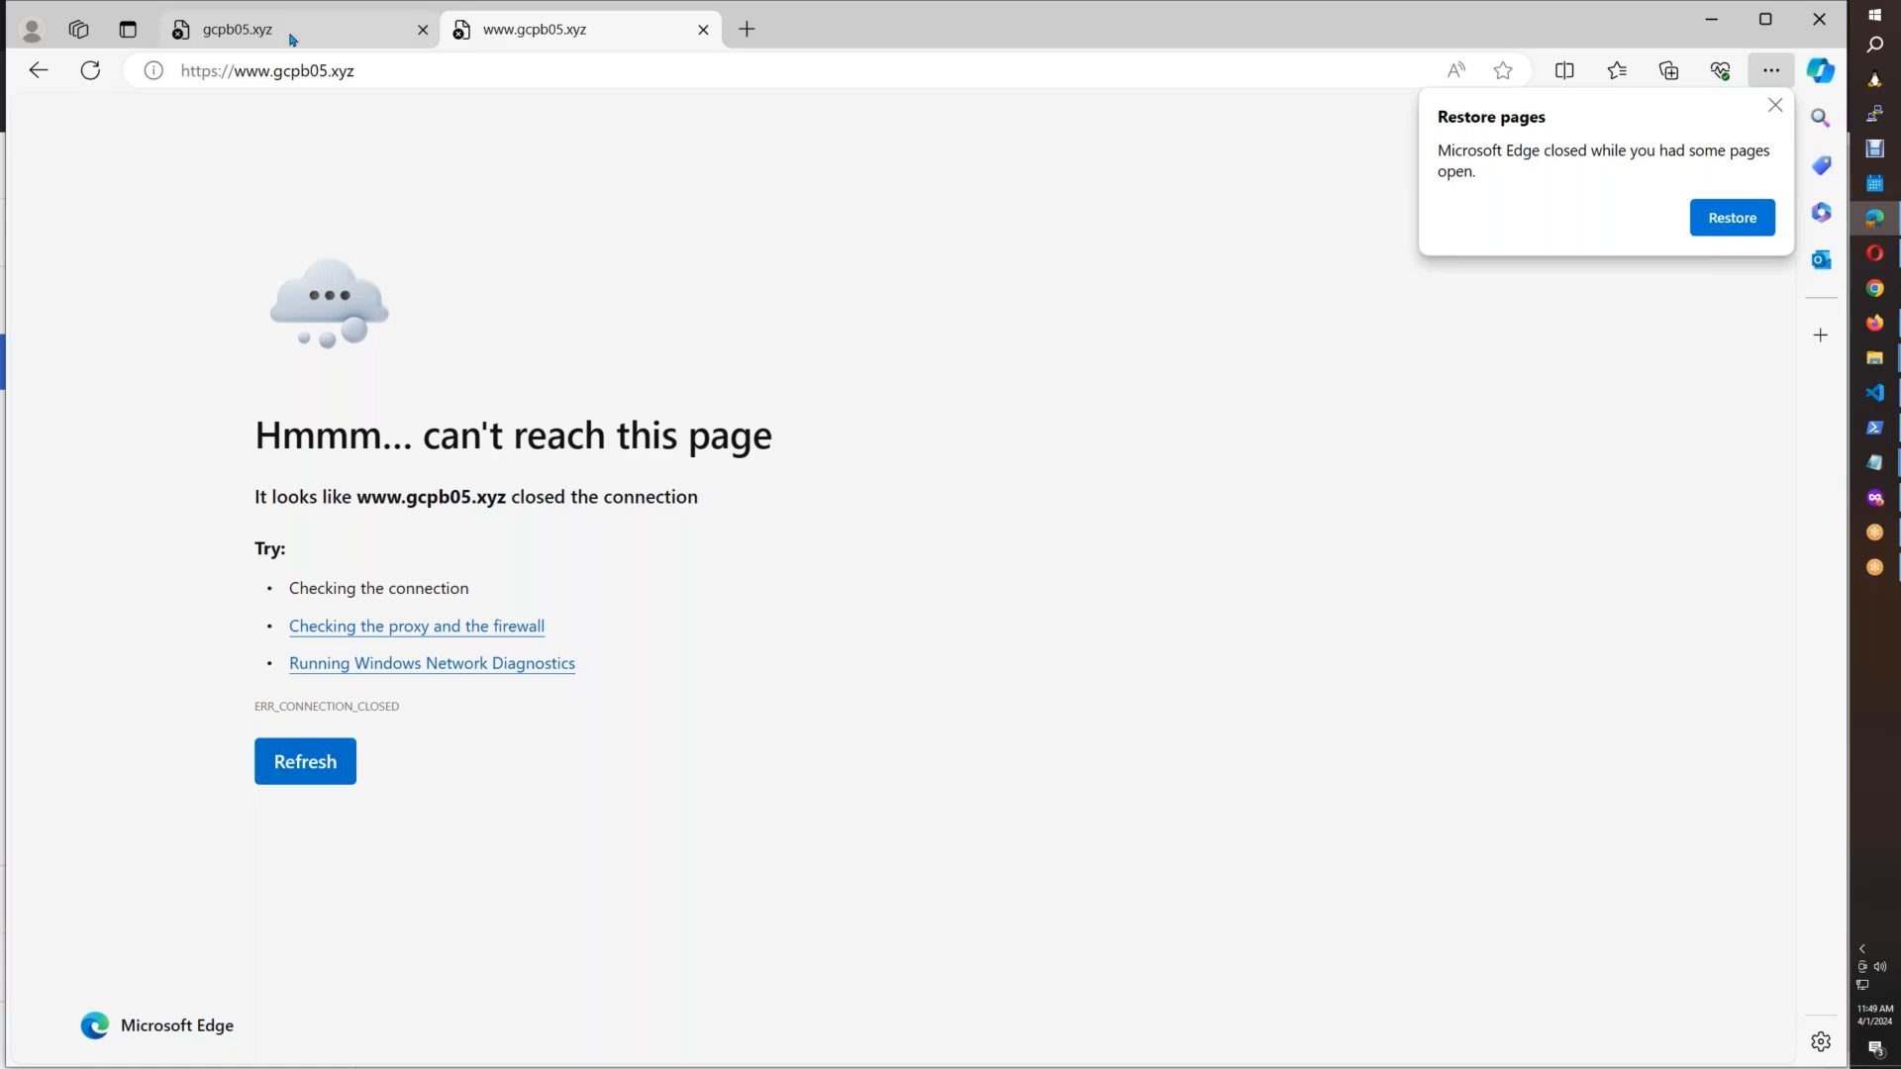
{"action": "left_click", "coordinate": [288, 30]}
{"action": "left_click", "coordinate": [99, 74]}
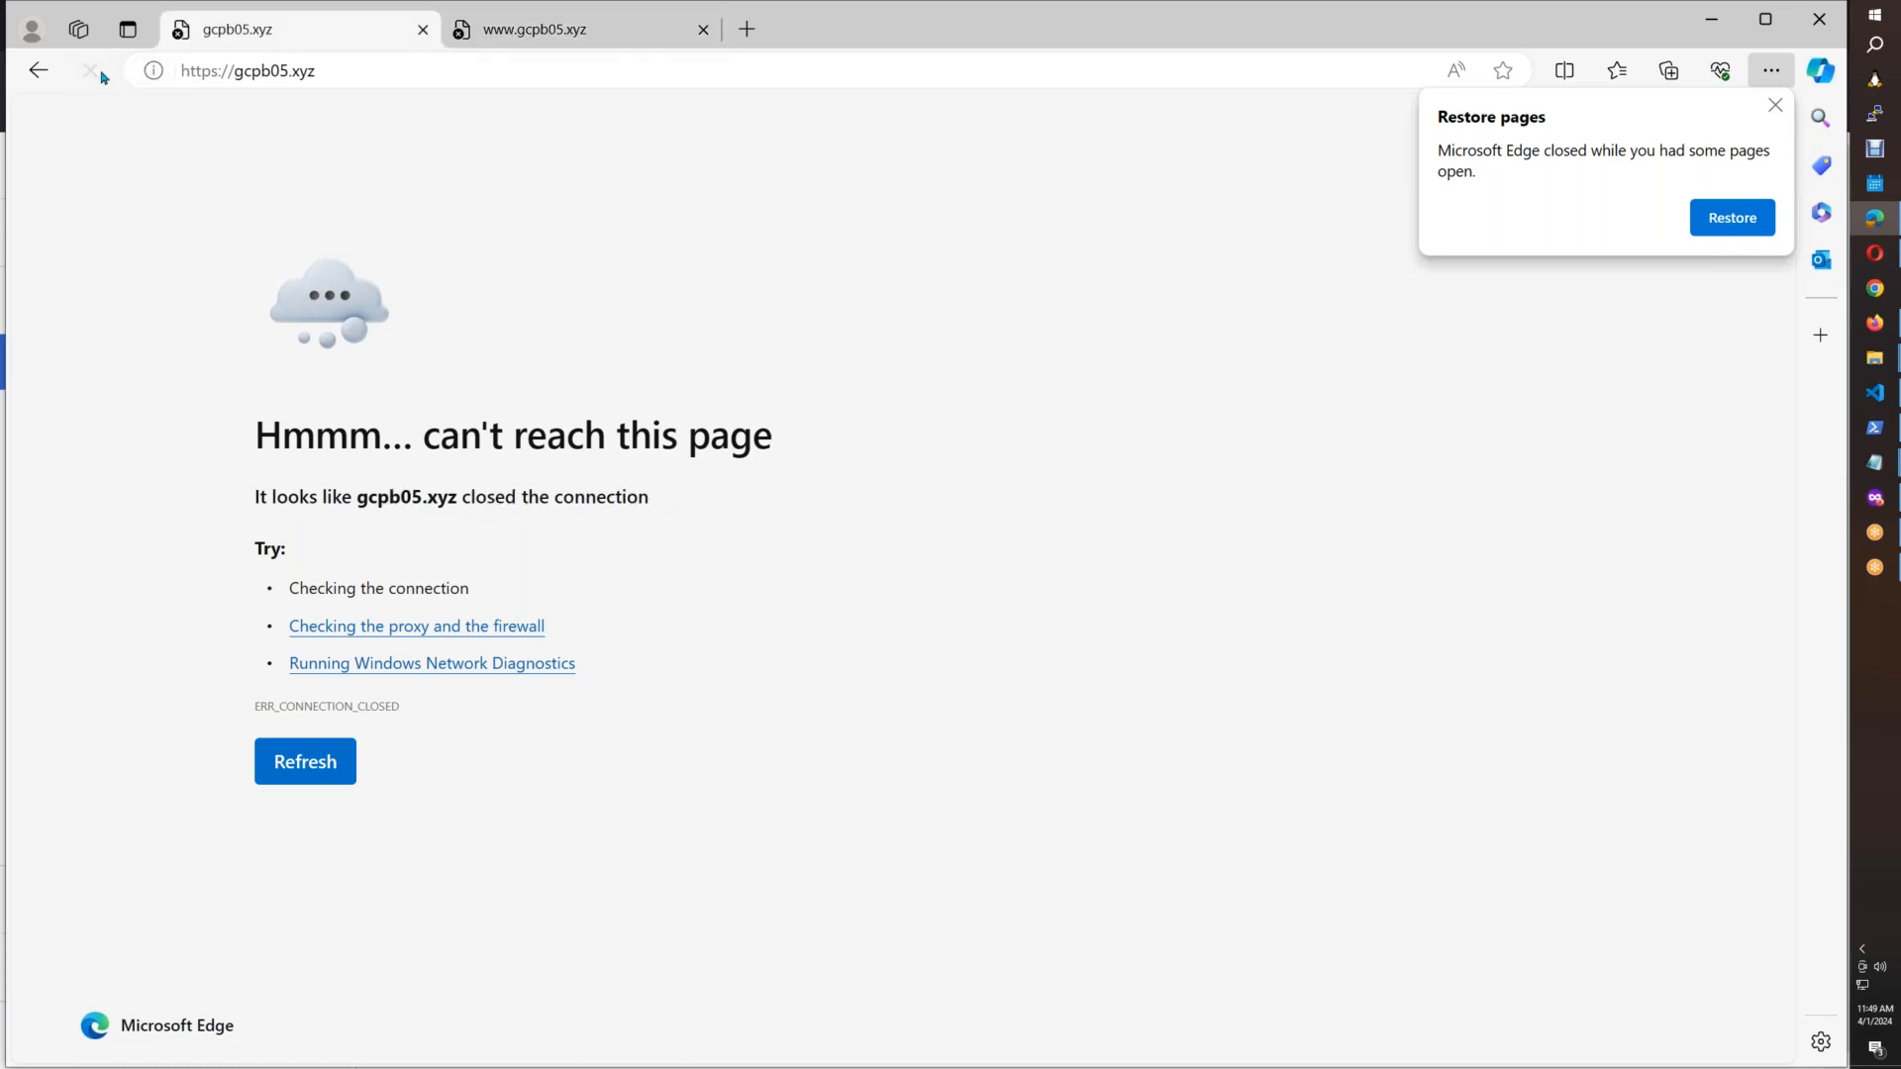
{"action": "left_click", "coordinate": [539, 43]}
{"action": "left_click", "coordinate": [334, 37]}
Step: Switch to the private Firefox window, copy the www record's DNS name from the zone, and load it in a new tab
{"action": "left_click", "coordinate": [1874, 500]}
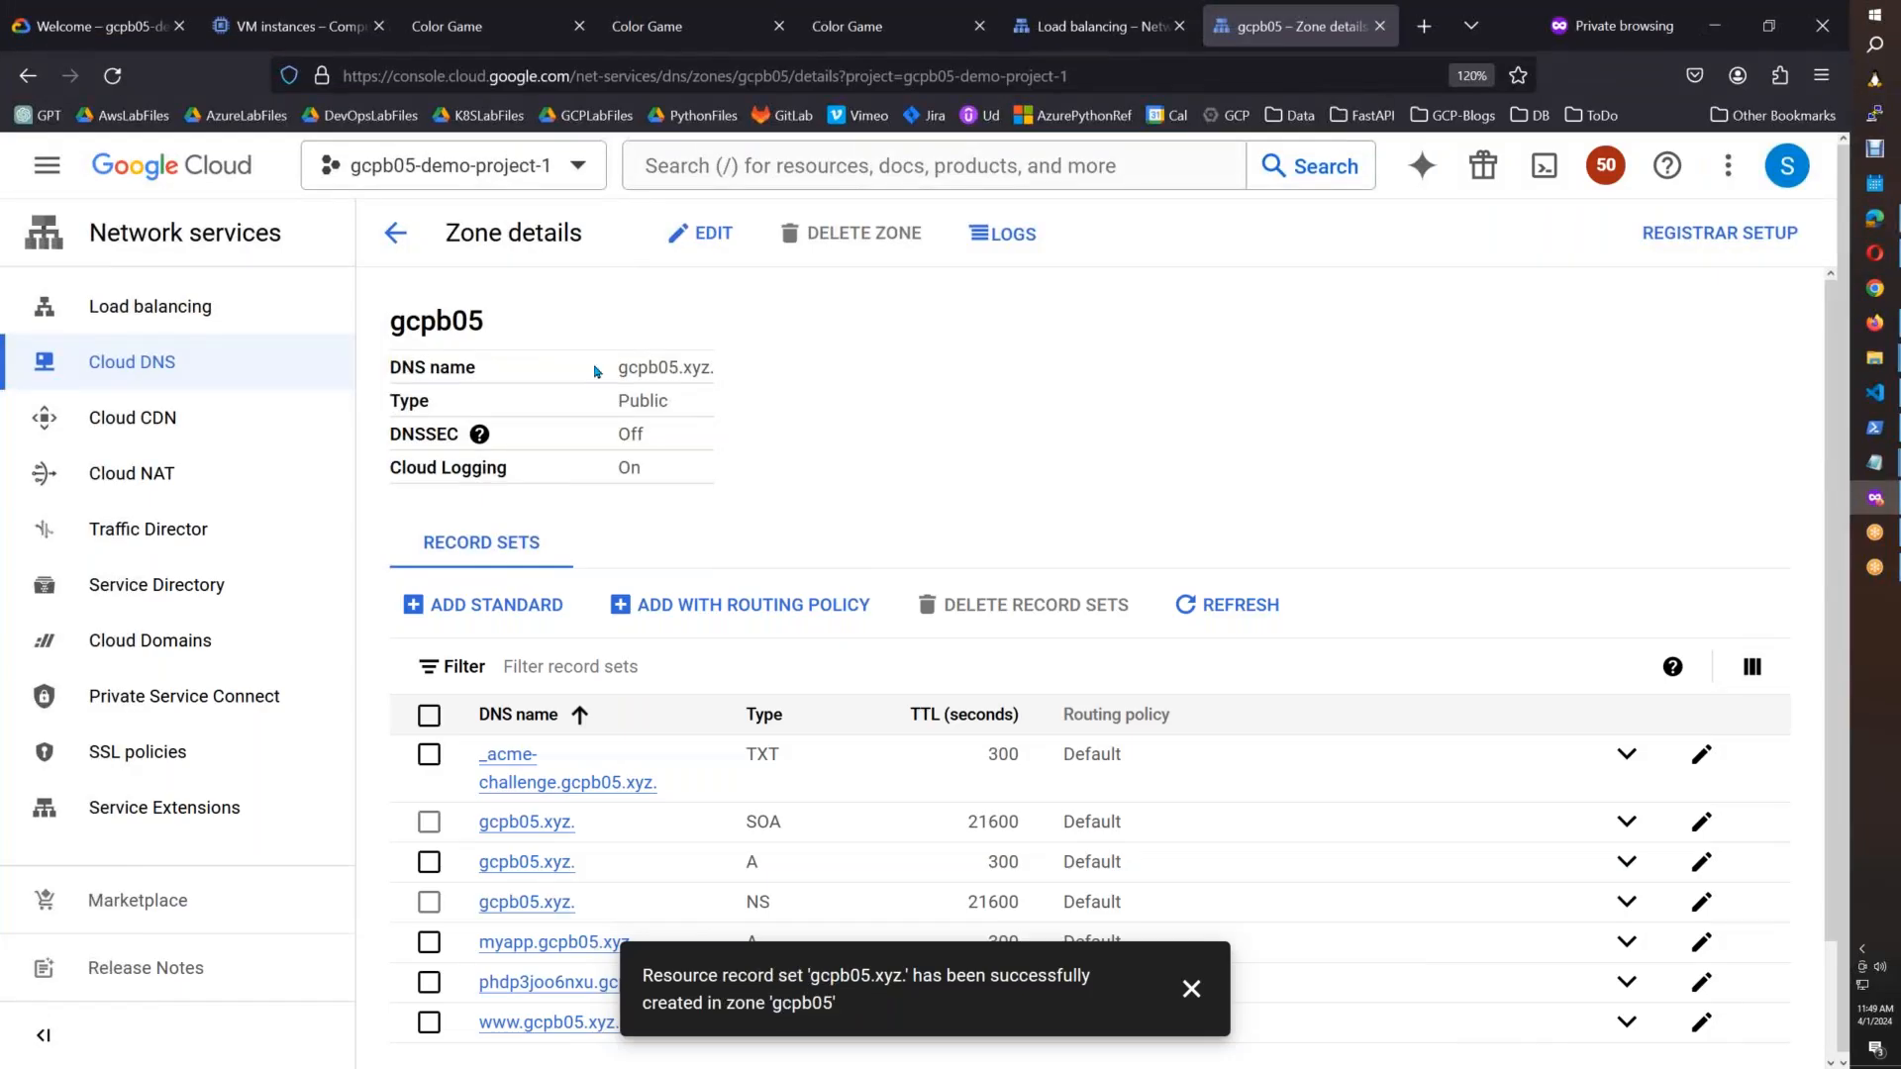
{"action": "left_click", "coordinate": [1191, 988]}
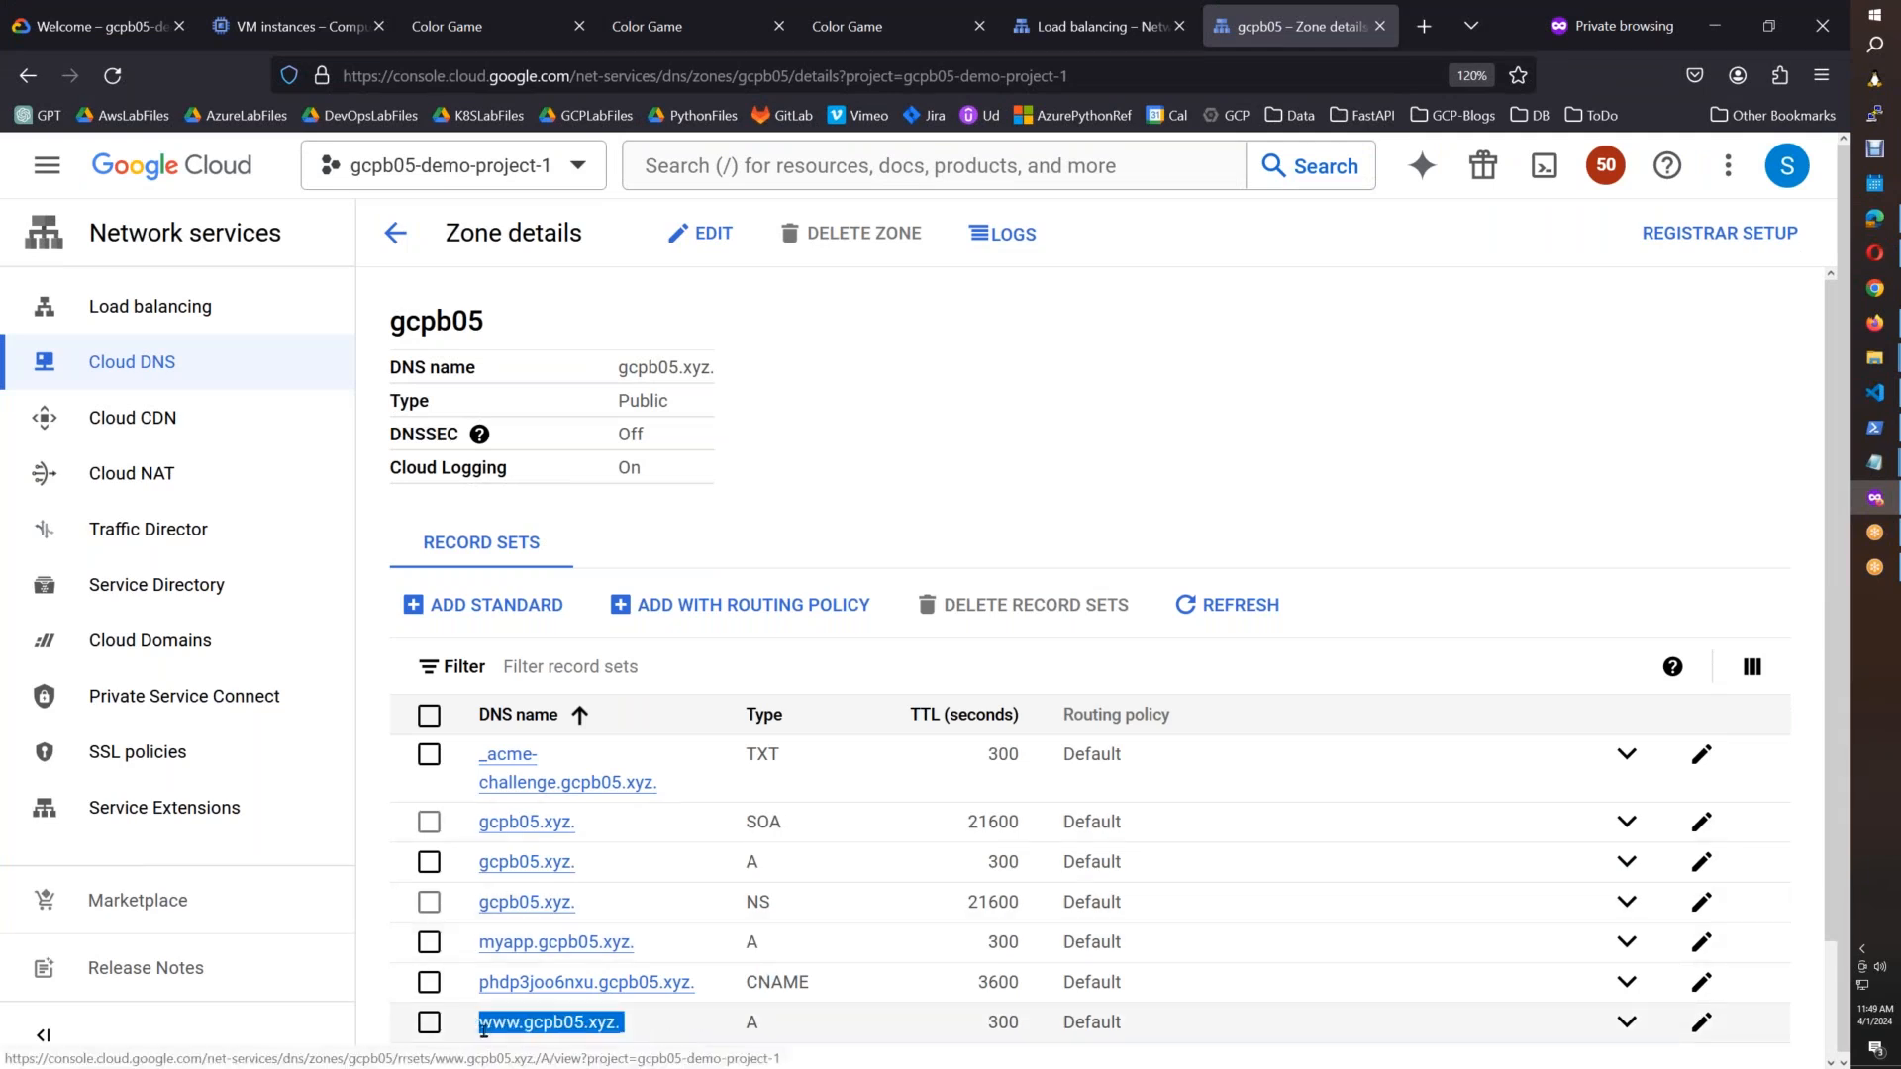
{"action": "left_click_drag", "start_coordinate": [627, 1036], "coordinate": [479, 1023]}
{"action": "key", "text": "ctrl+c"}
{"action": "left_click", "coordinate": [1412, 33]}
{"action": "key", "text": "ctrl+v"}
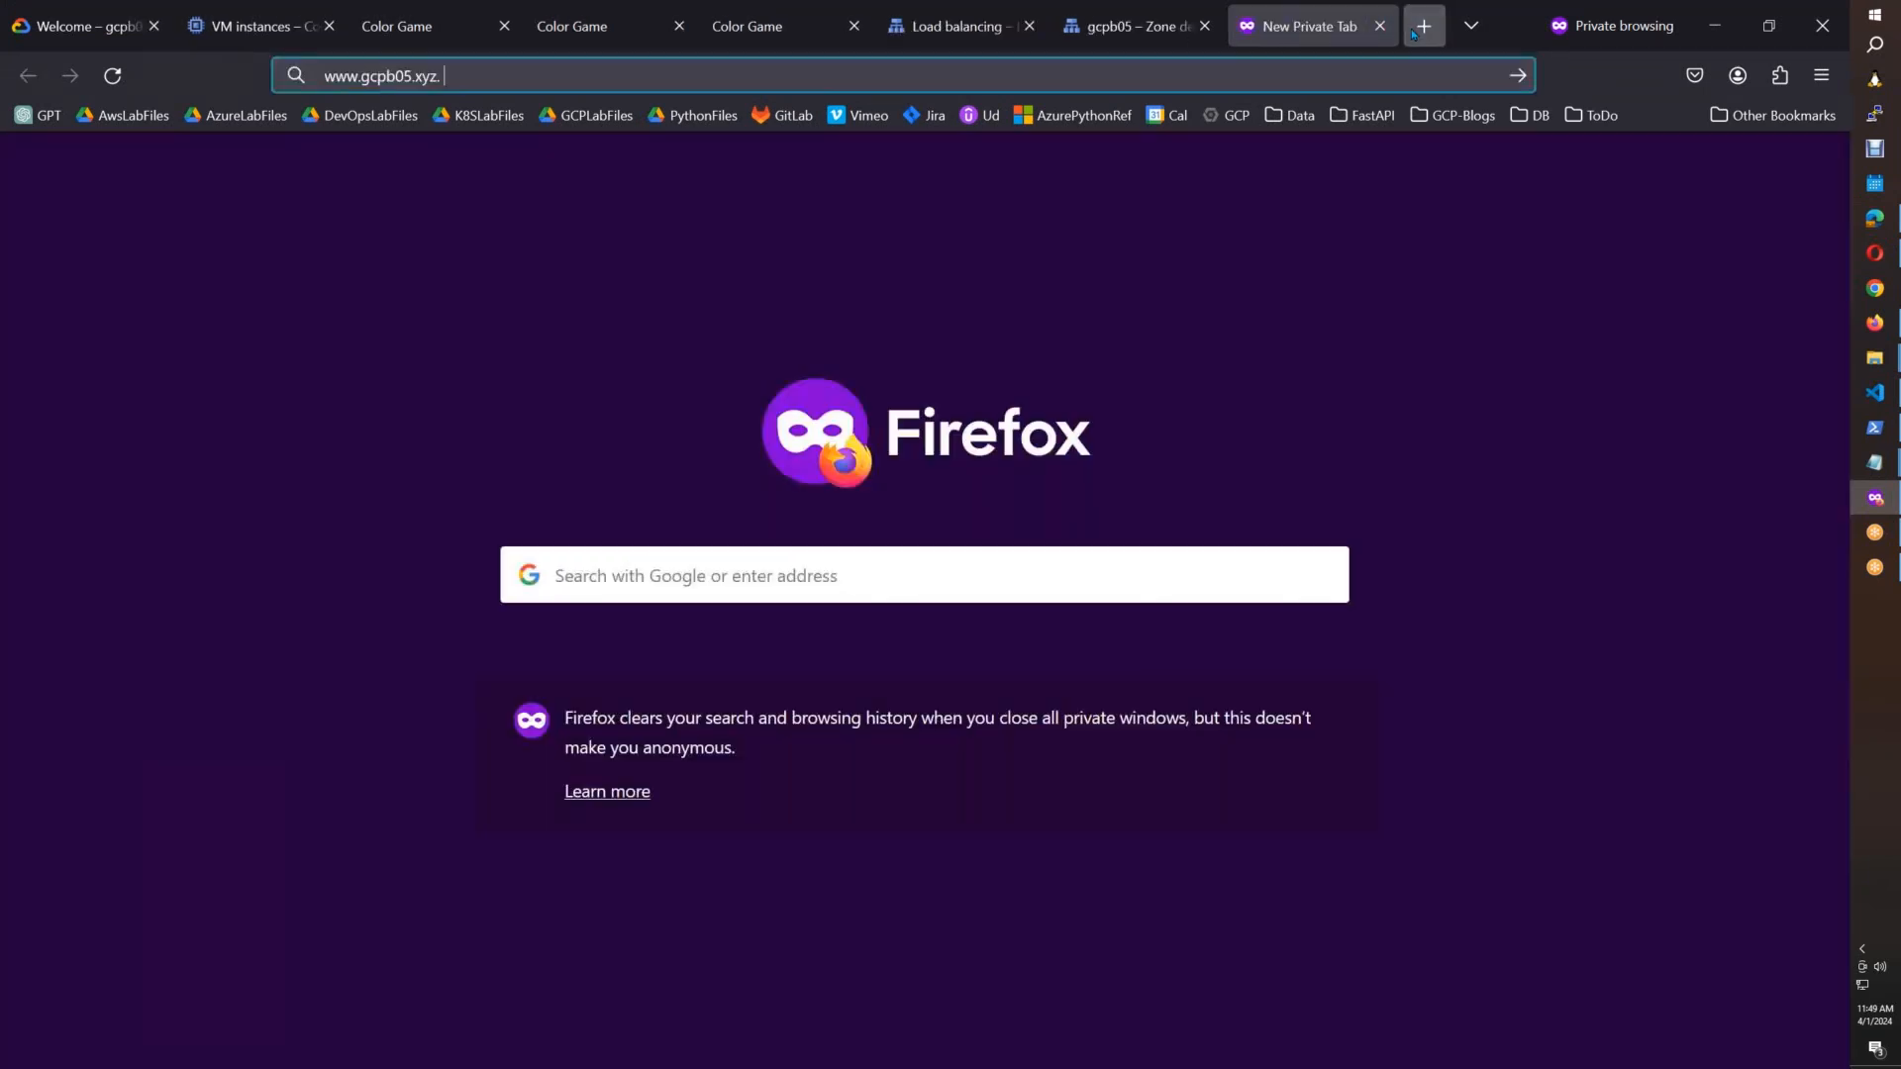
{"action": "key", "text": "Return"}
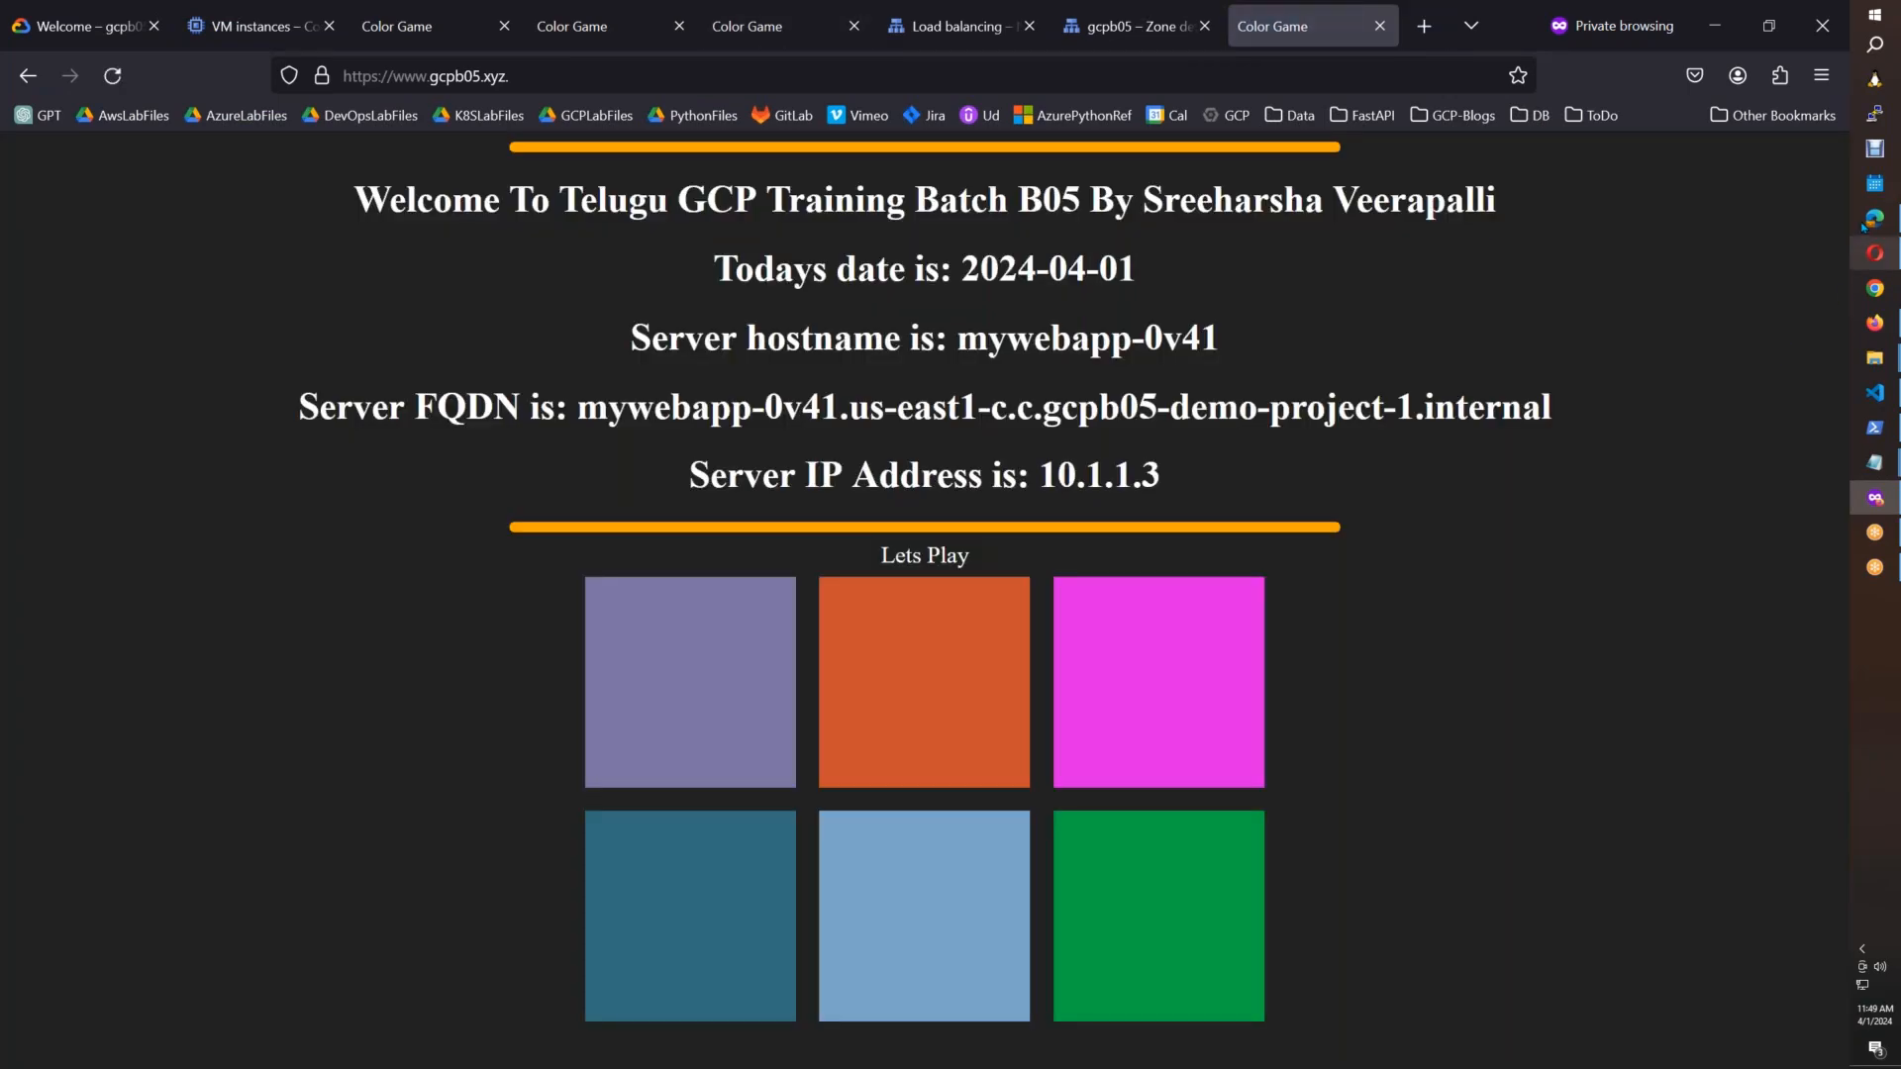
{"action": "key", "text": "alt+Tab"}
{"action": "left_click", "coordinate": [416, 74]}
{"action": "key", "text": "ctrl+v"}
{"action": "key", "text": "Return"}
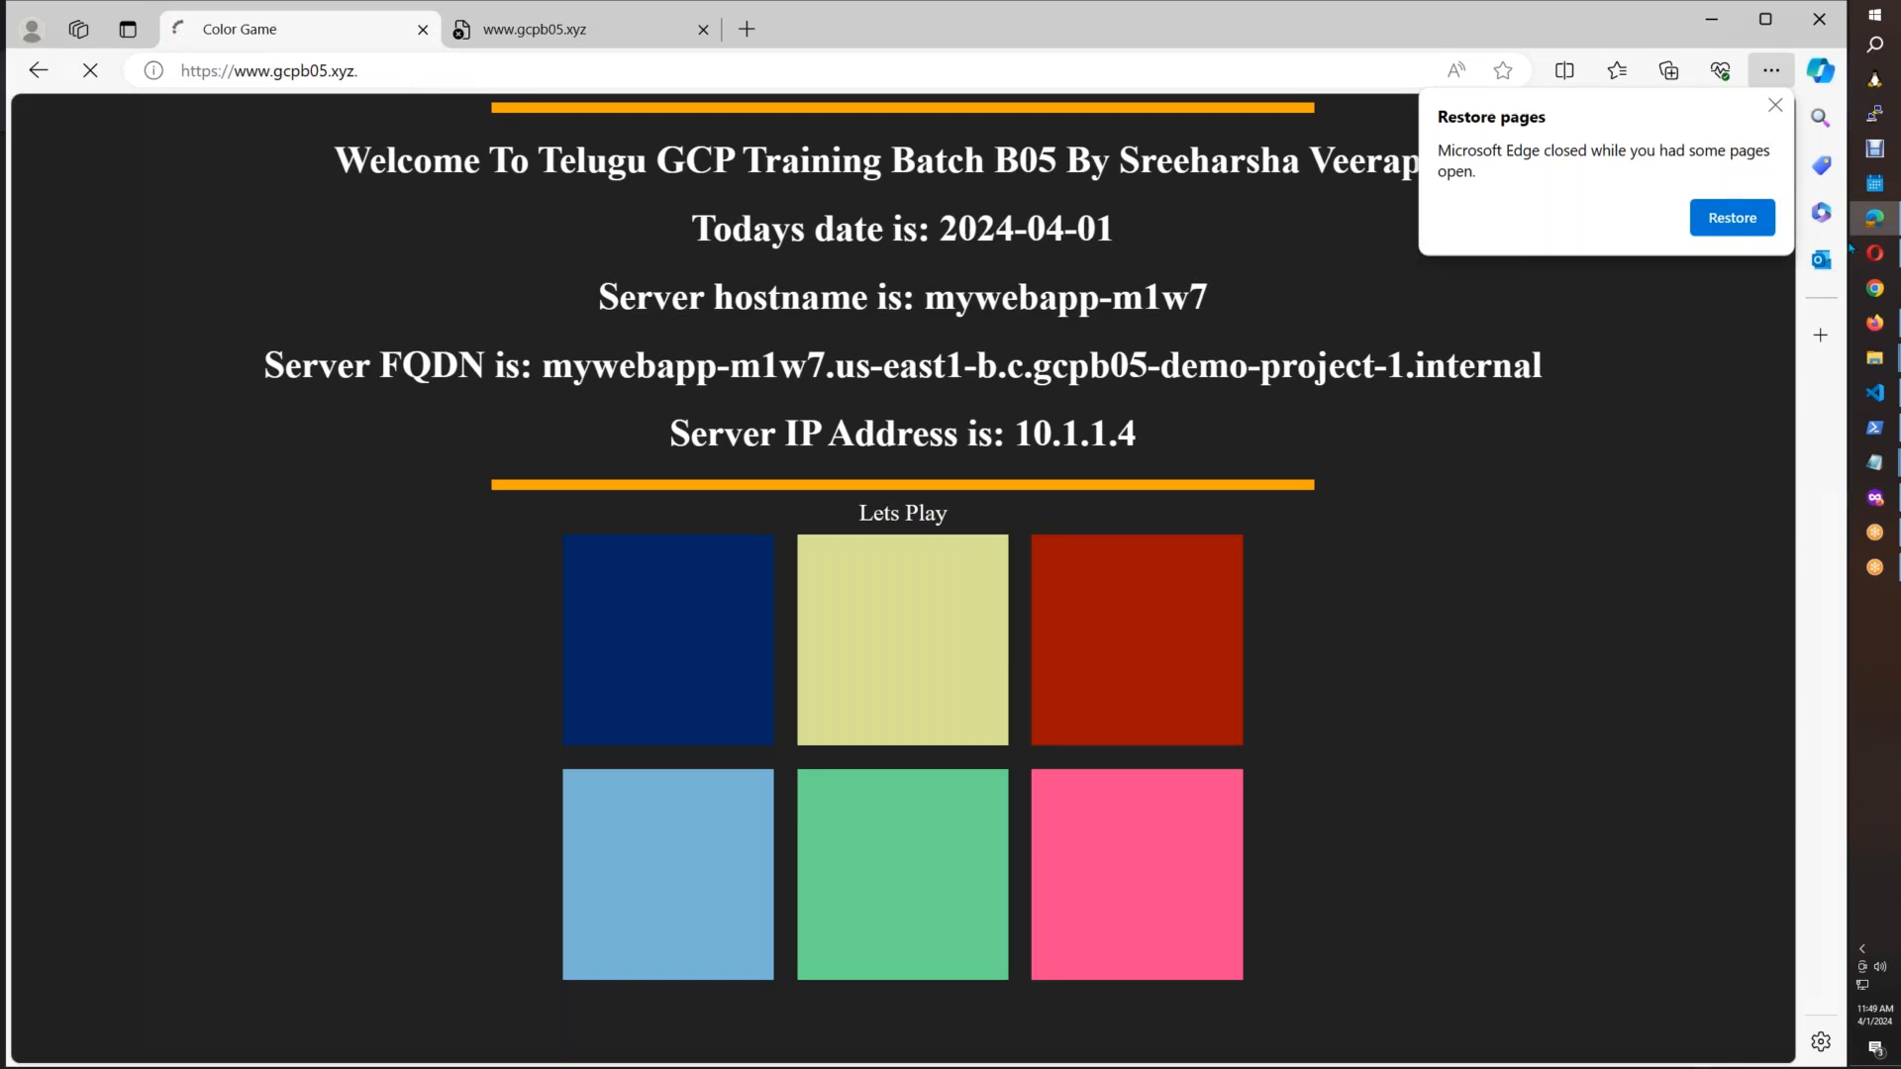
{"action": "left_click", "coordinate": [1874, 222]}
{"action": "left_click", "coordinate": [1876, 324]}
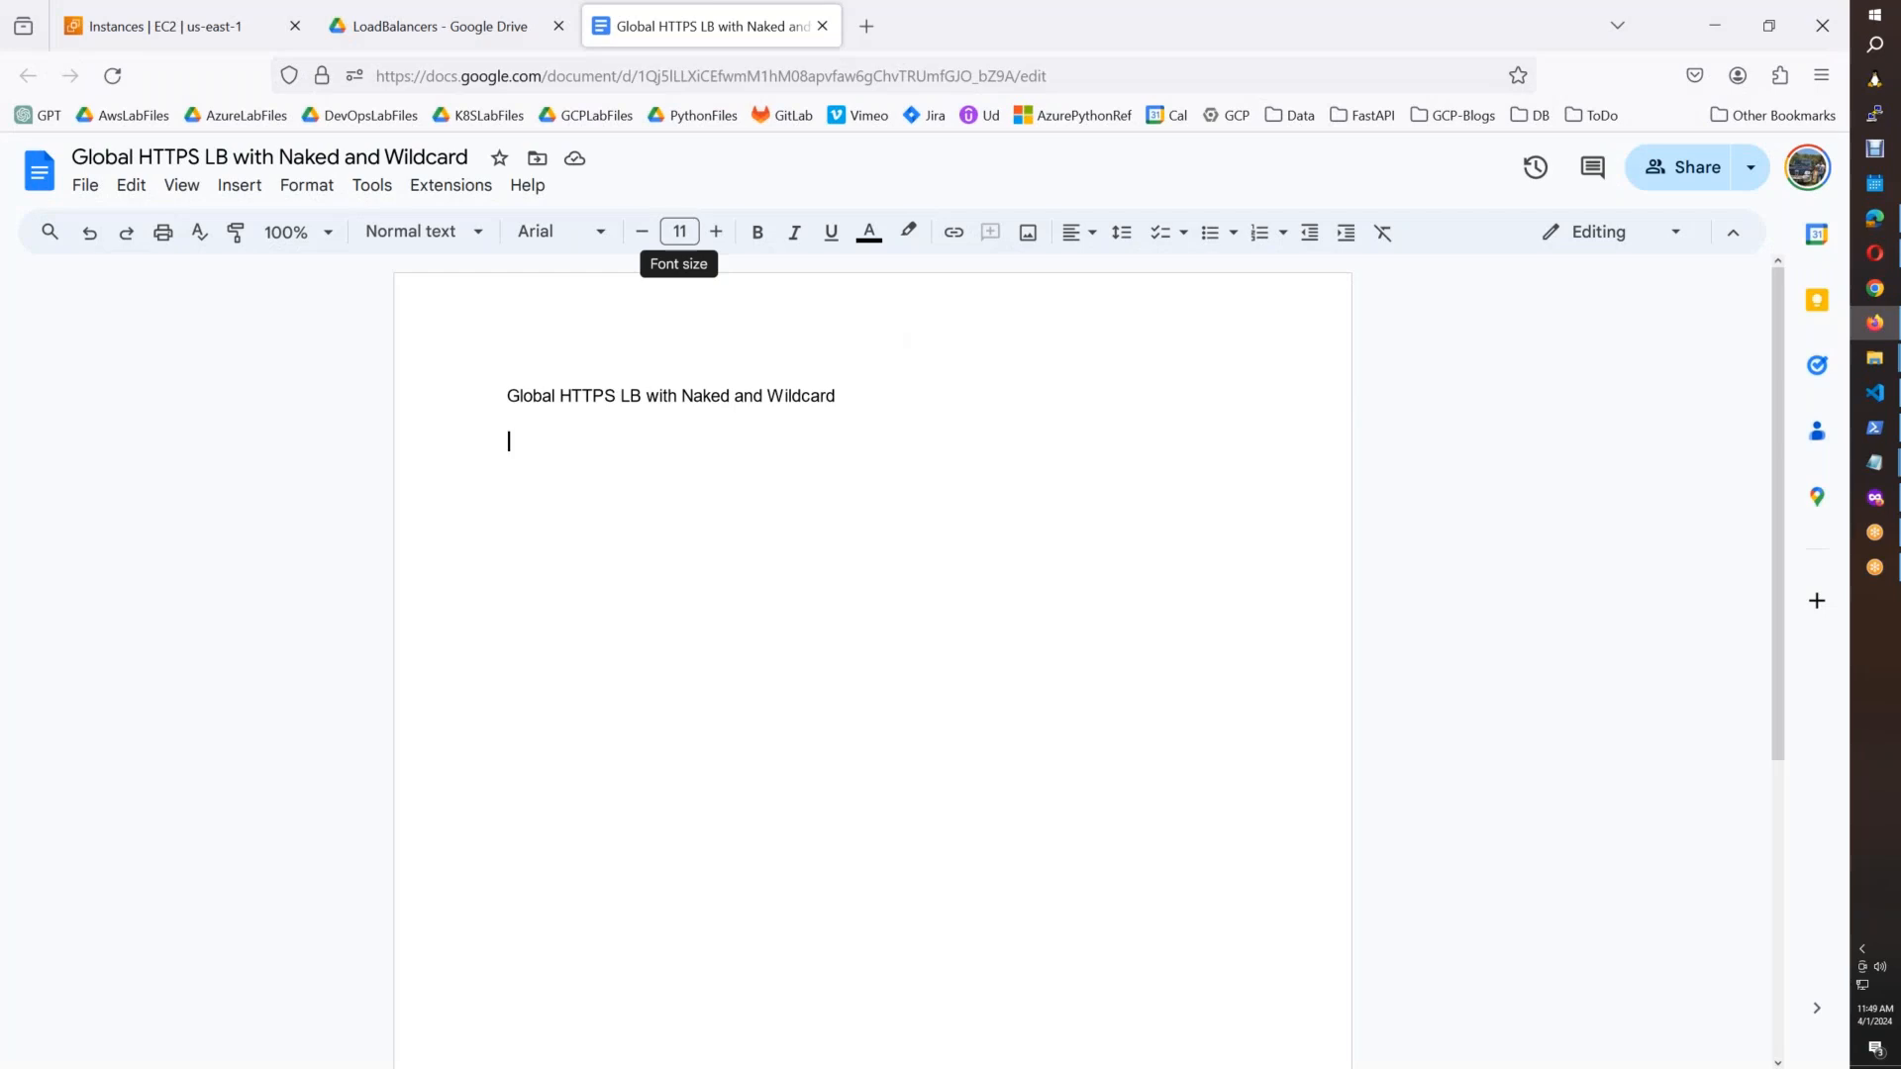
{"action": "key", "text": "ctrl+t"}
{"action": "key", "text": "ctrl+v"}
{"action": "key", "text": "Return"}
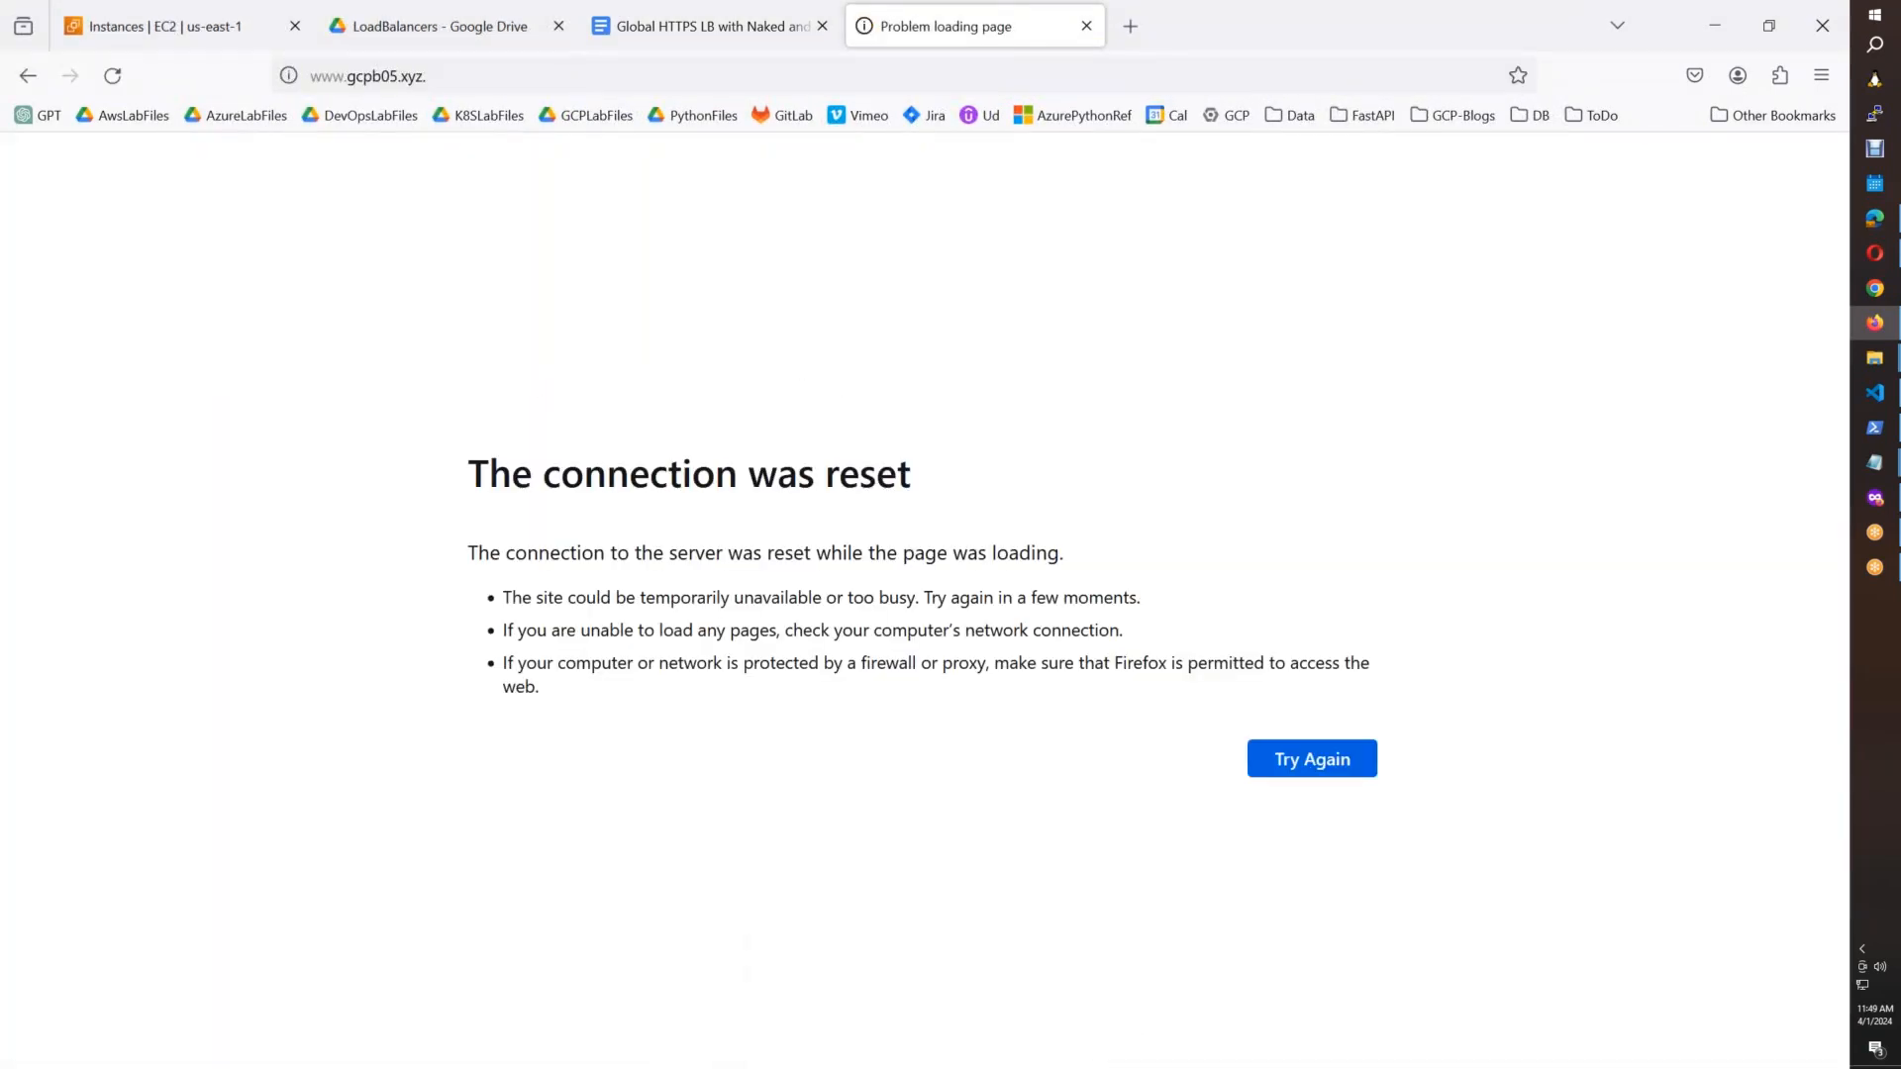
{"action": "left_click", "coordinate": [544, 76]}
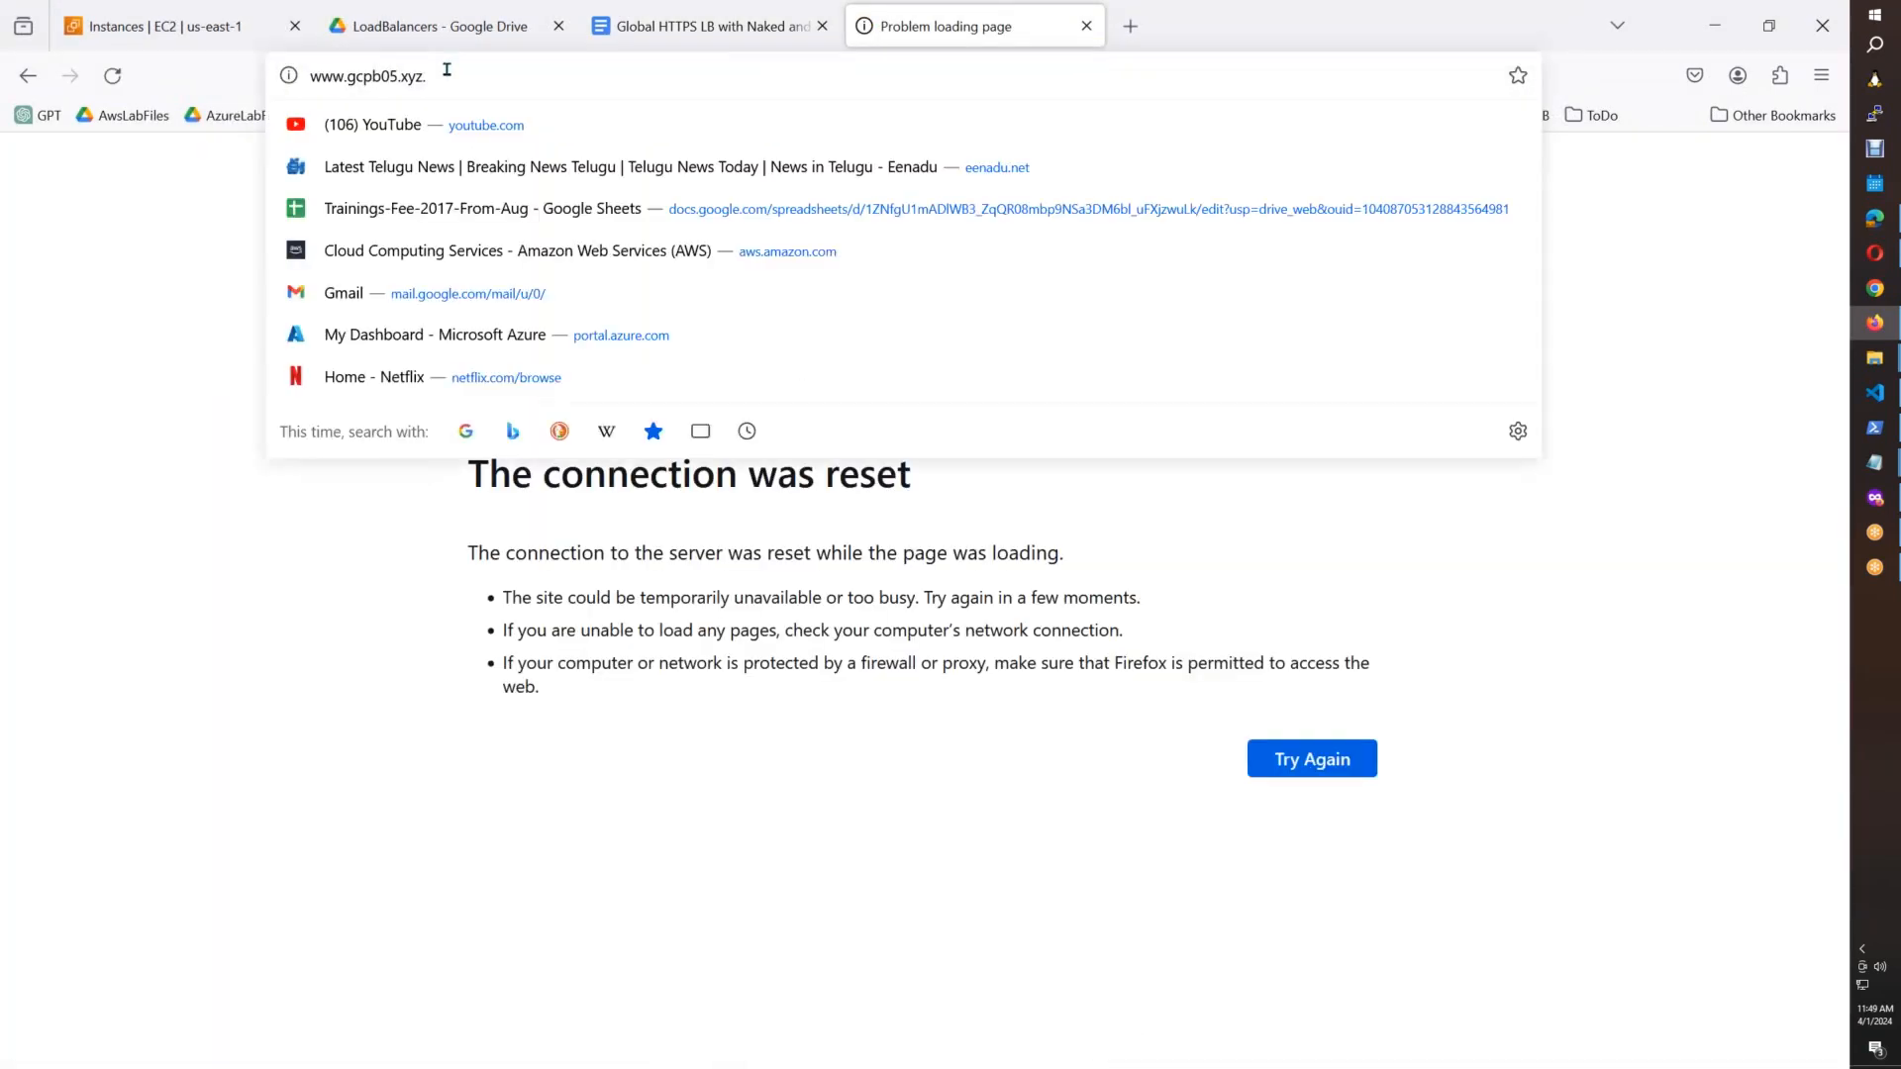
{"action": "key", "text": "BackSpace"}
{"action": "key", "text": "Return"}
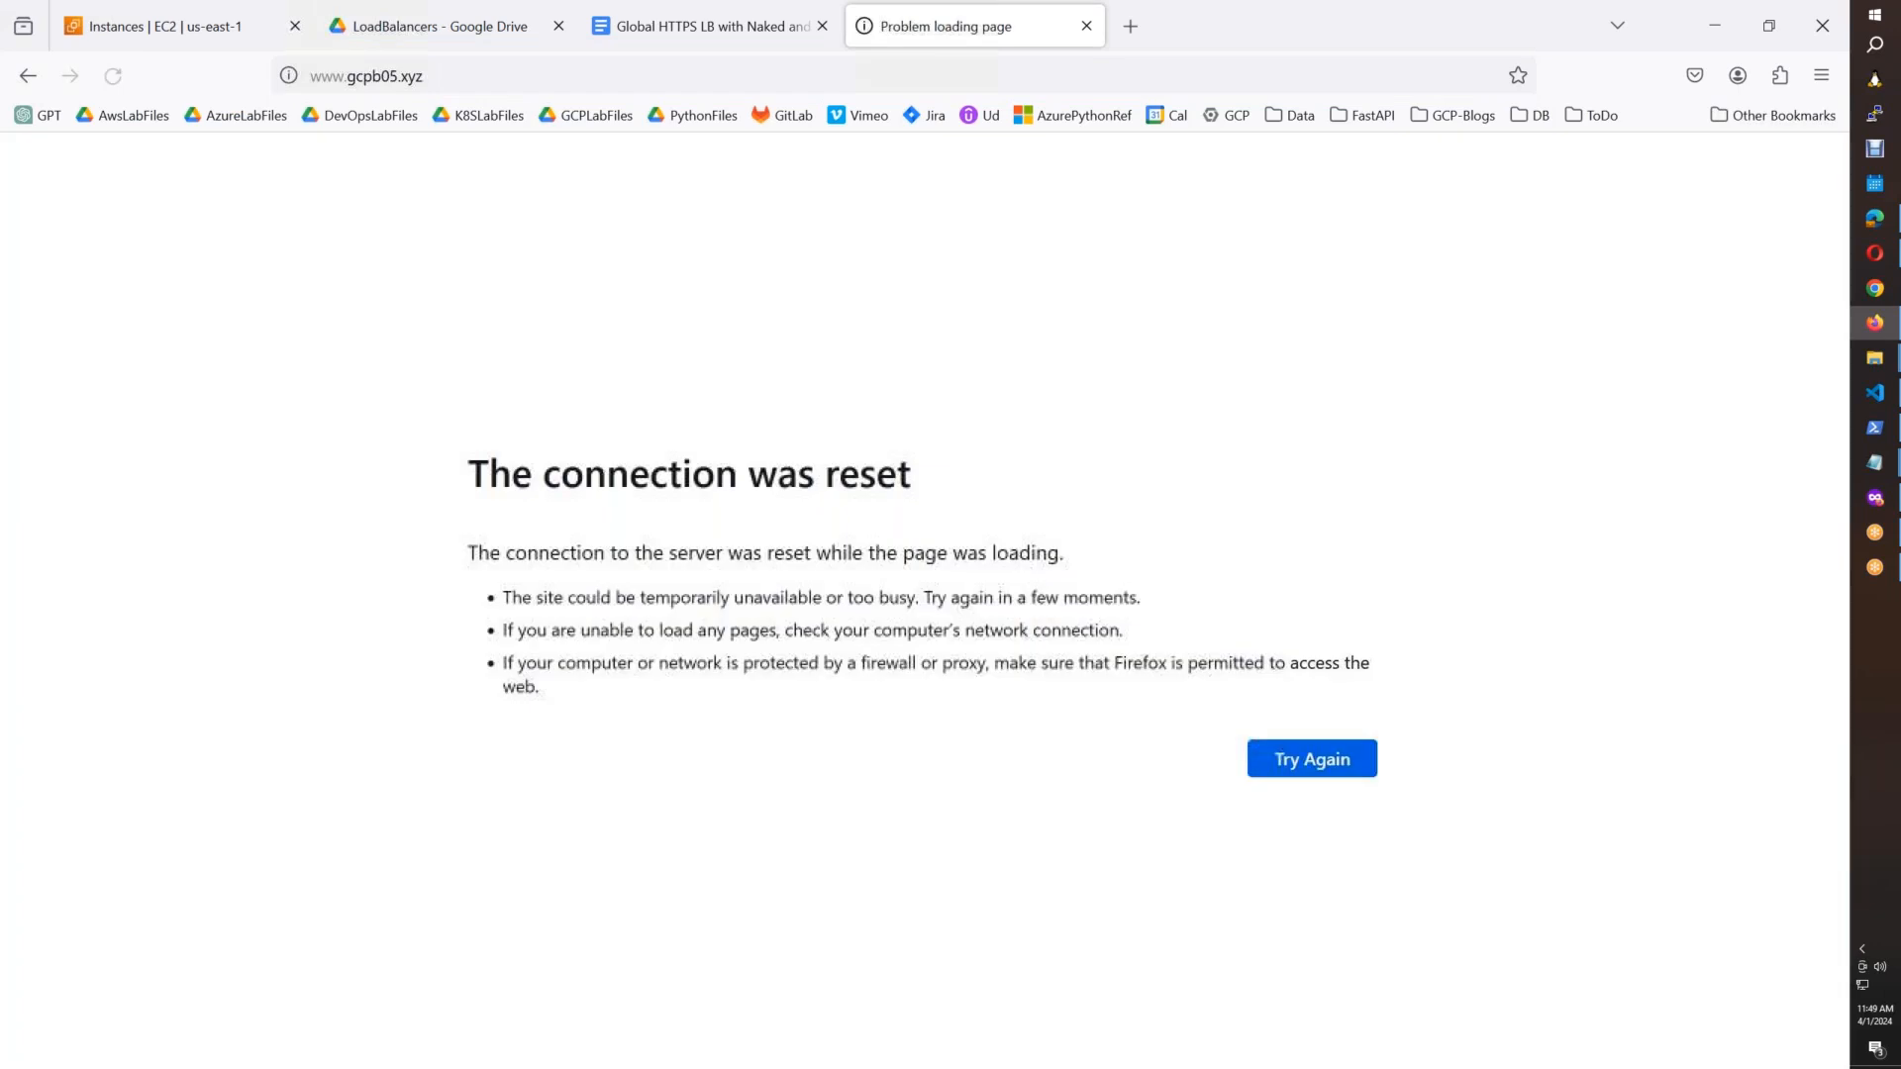
{"action": "left_click", "coordinate": [311, 76]}
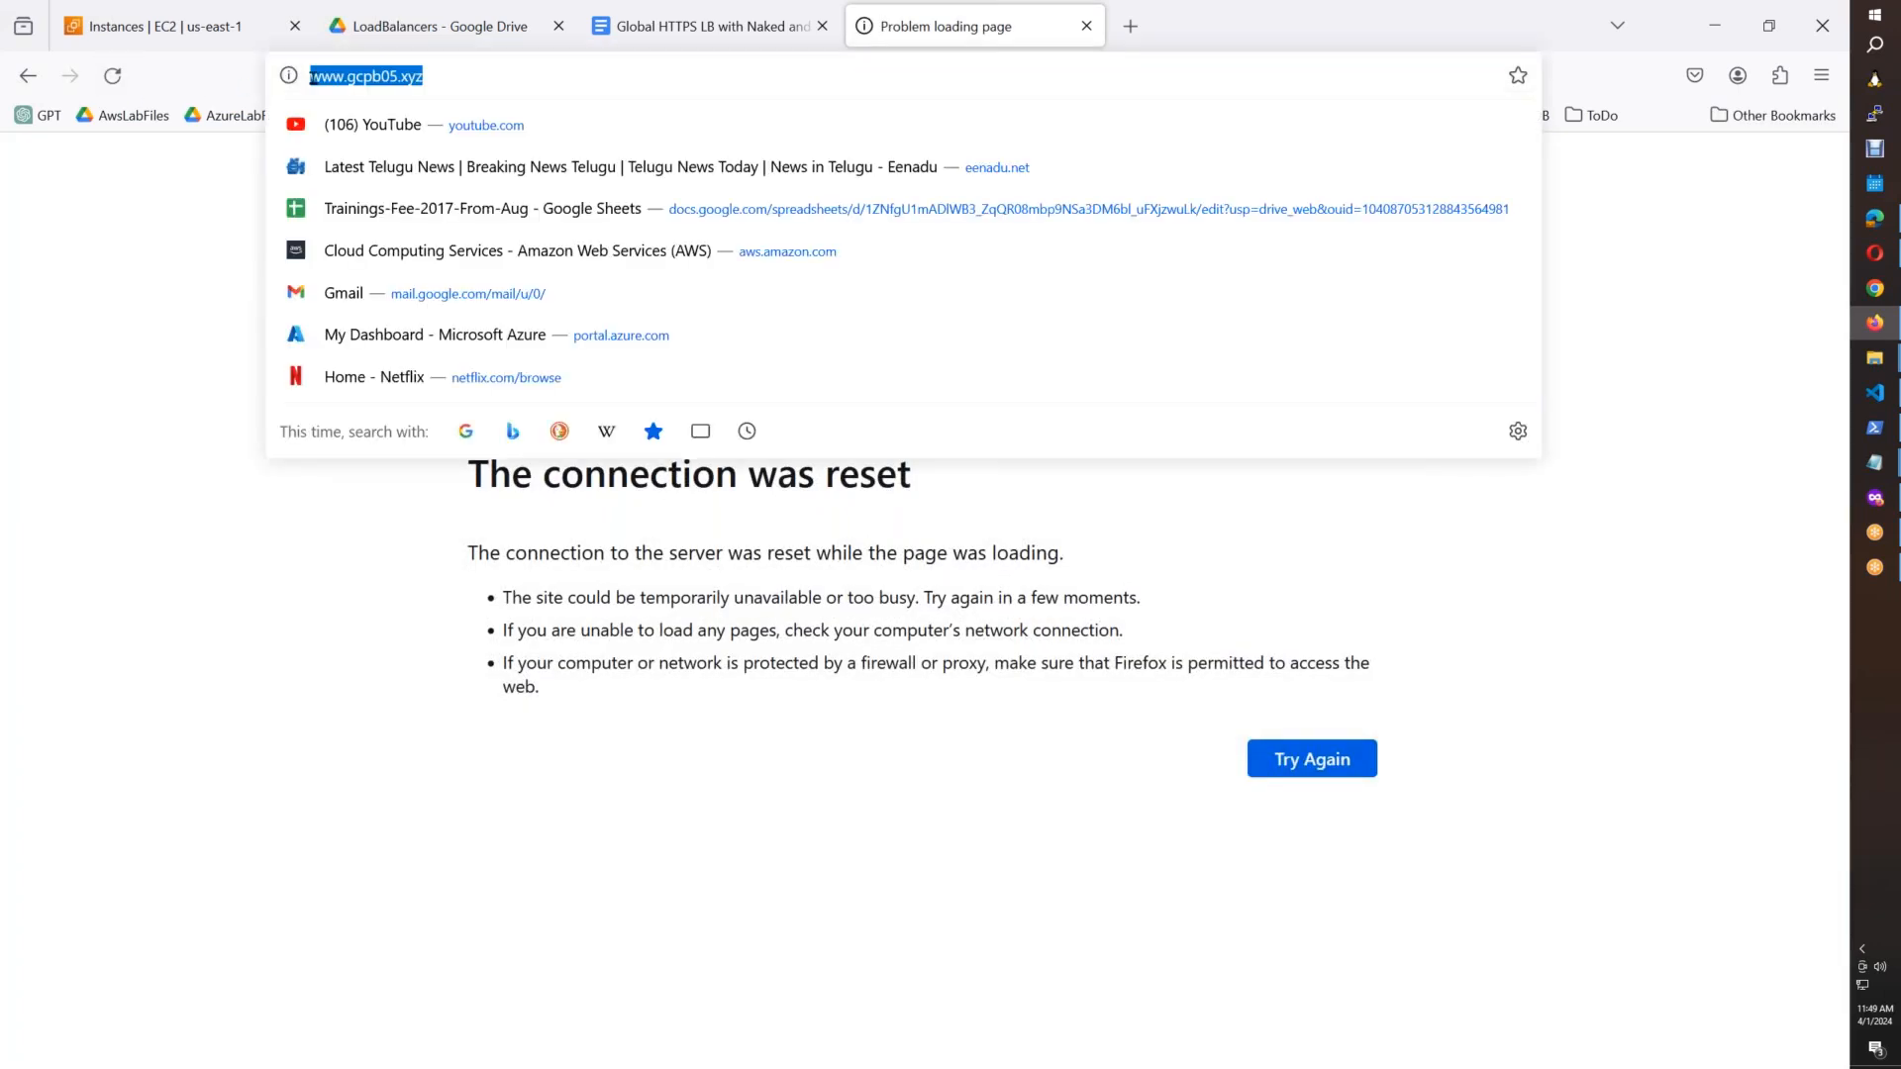
{"action": "left_click", "coordinate": [311, 77]}
{"action": "type", "text": "https://"}
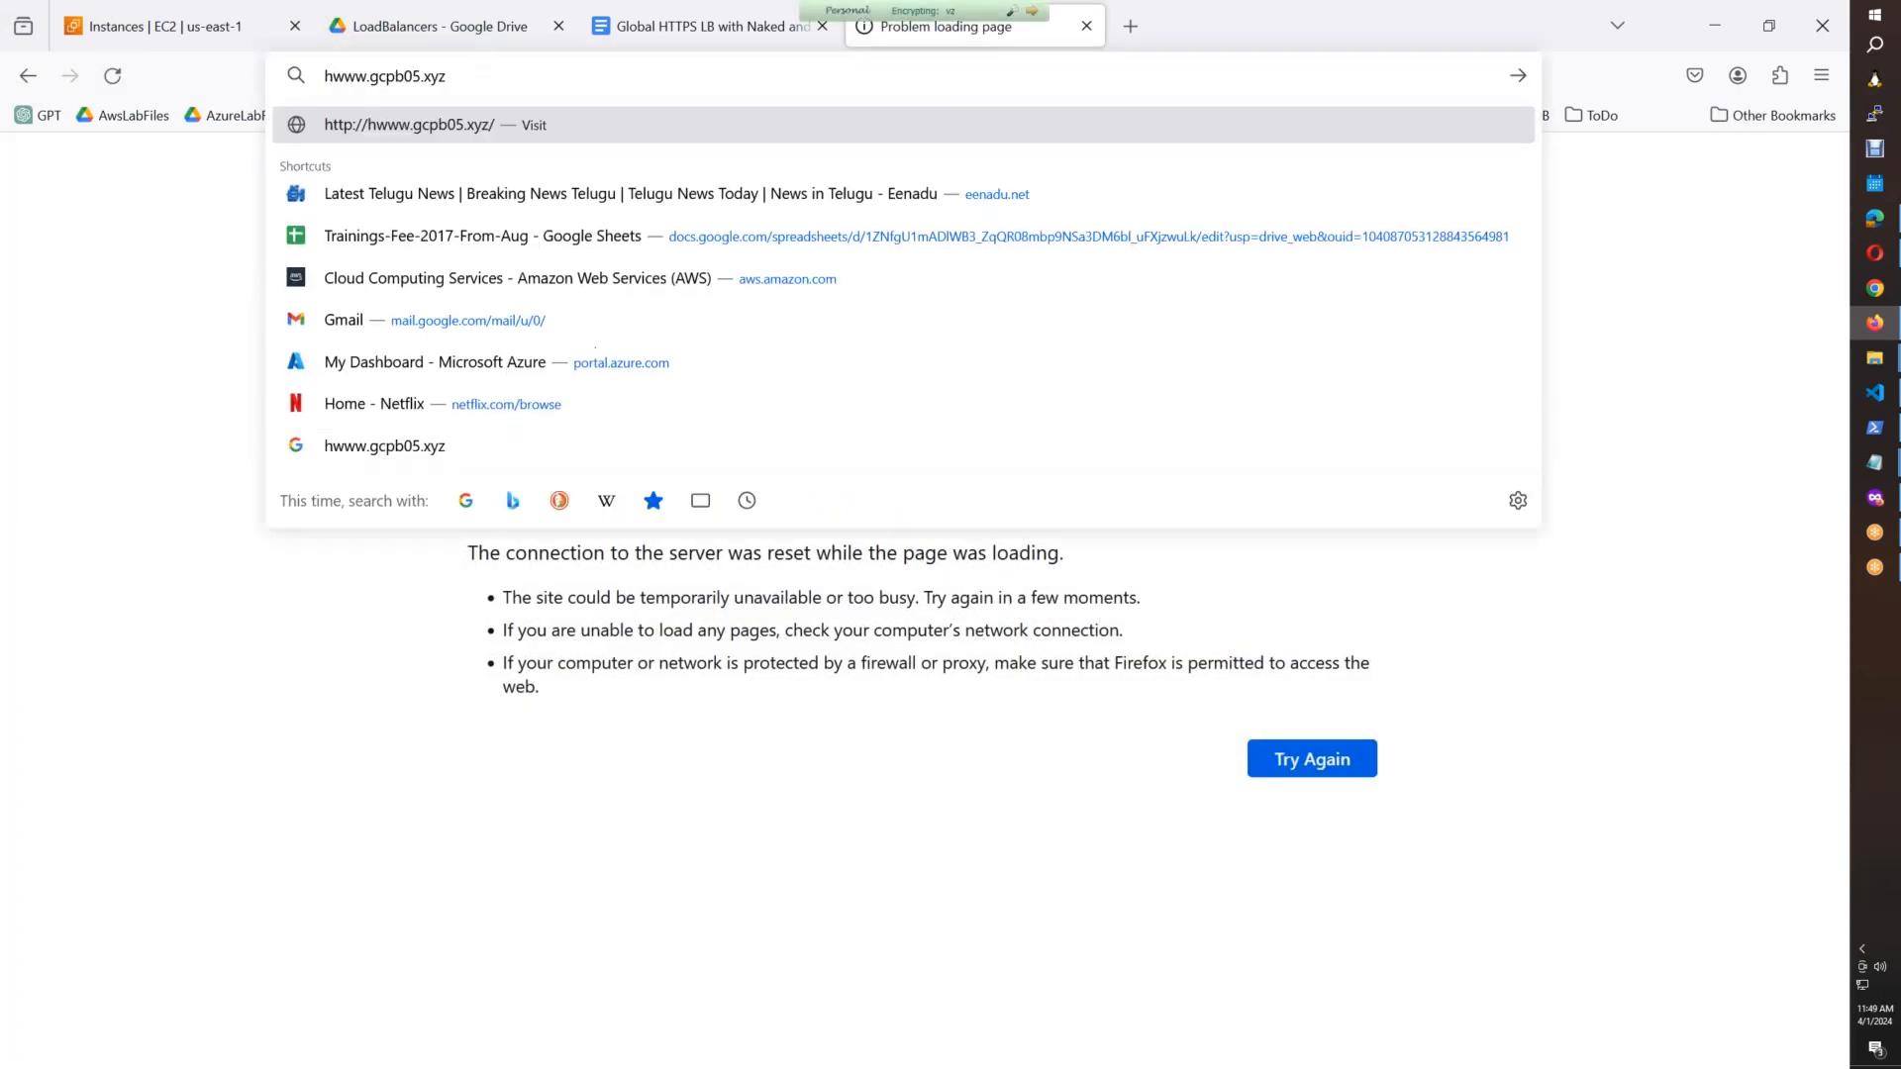
{"action": "key", "text": "Return"}
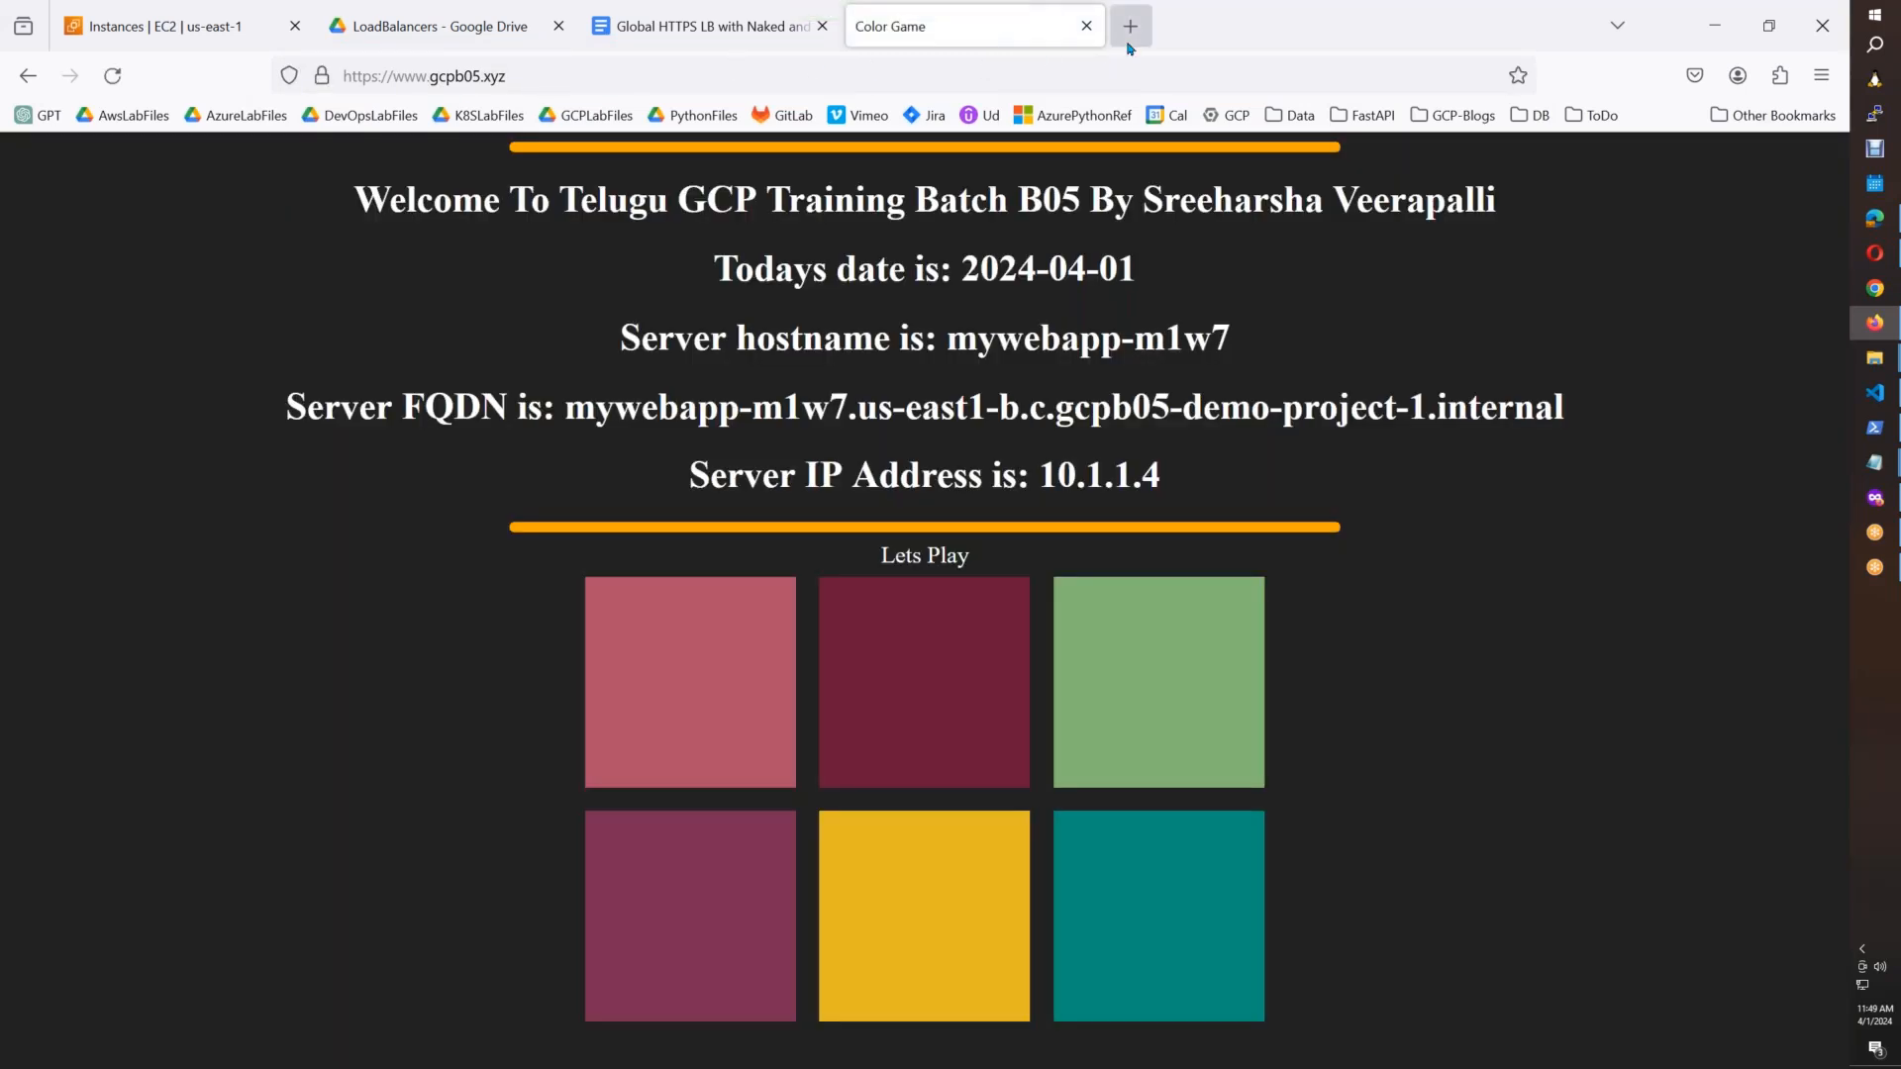
{"action": "left_click", "coordinate": [1130, 27]}
{"action": "key", "text": "ctrl+v"}
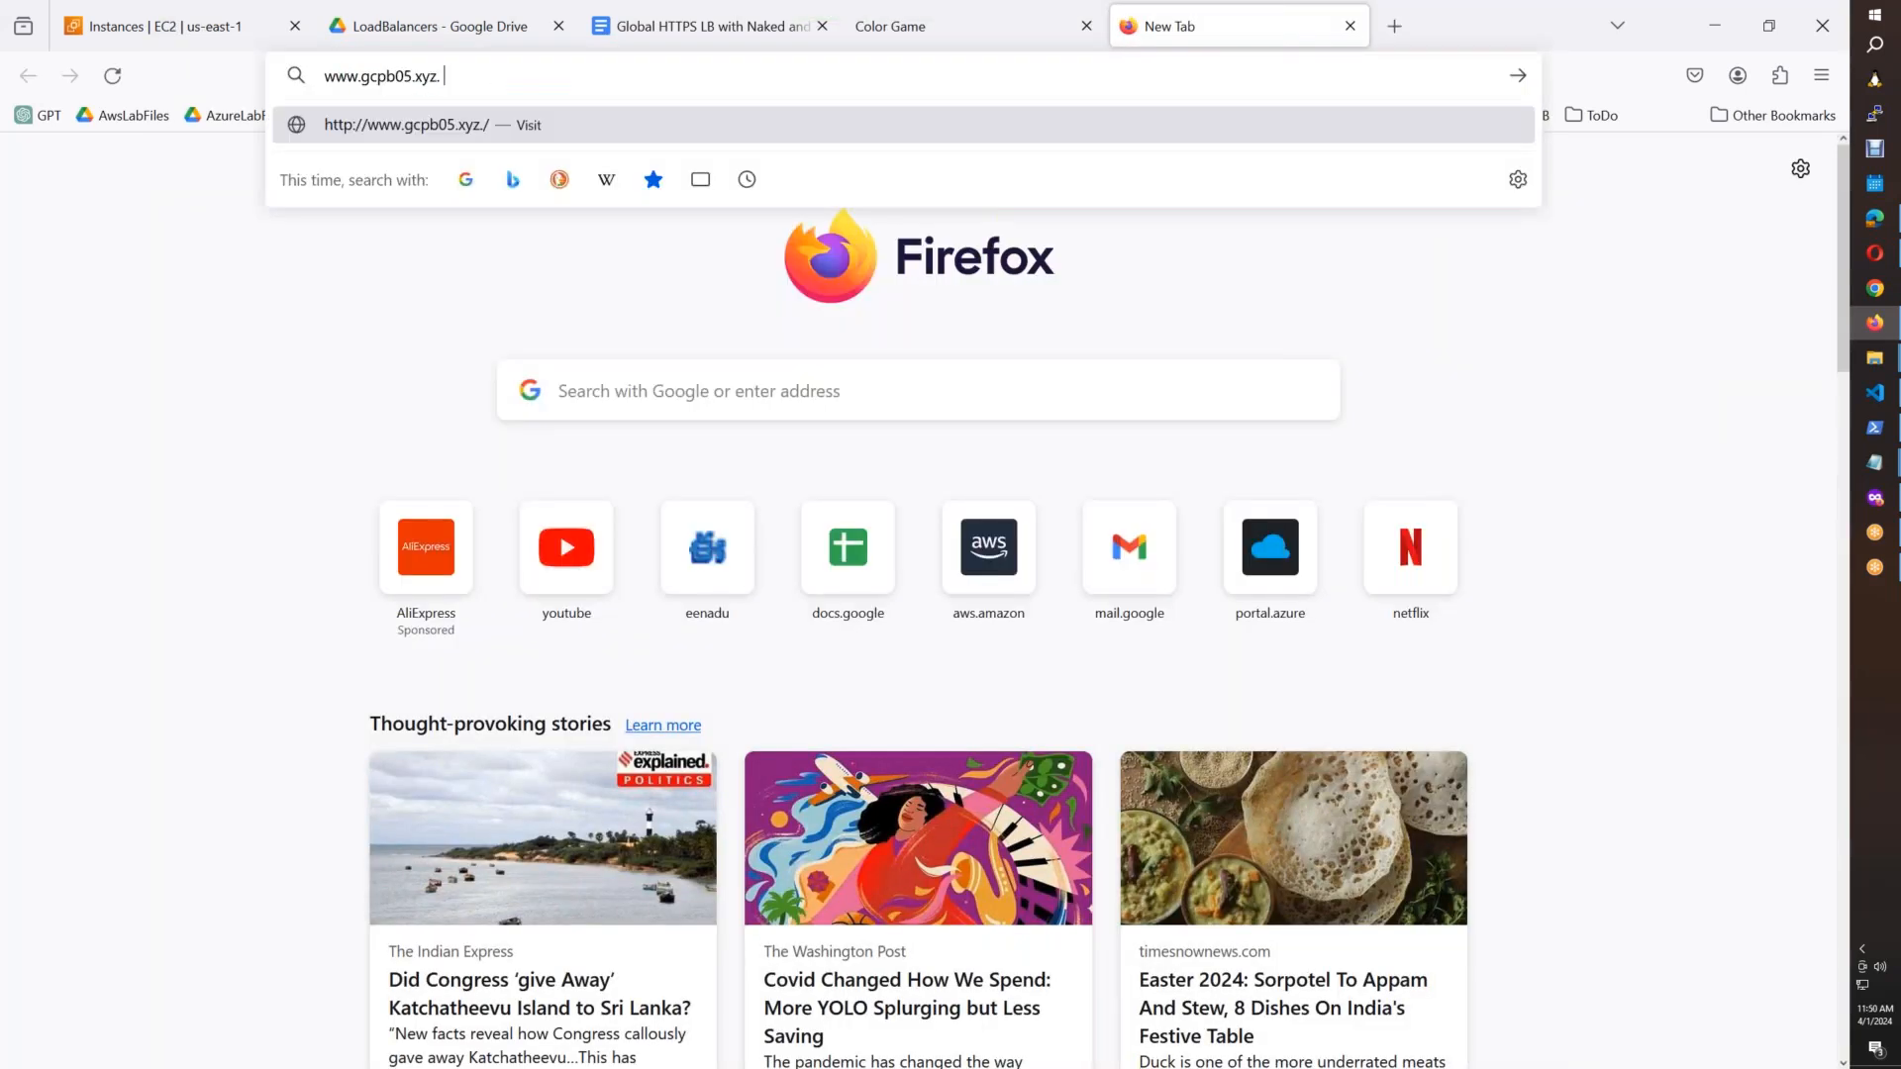
{"action": "key", "text": "BackSpace"}
{"action": "key", "text": "BackSpace"}
{"action": "key", "text": "BackSpace"}
{"action": "key", "text": "BackSpace"}
{"action": "key", "text": "BackSpace"}
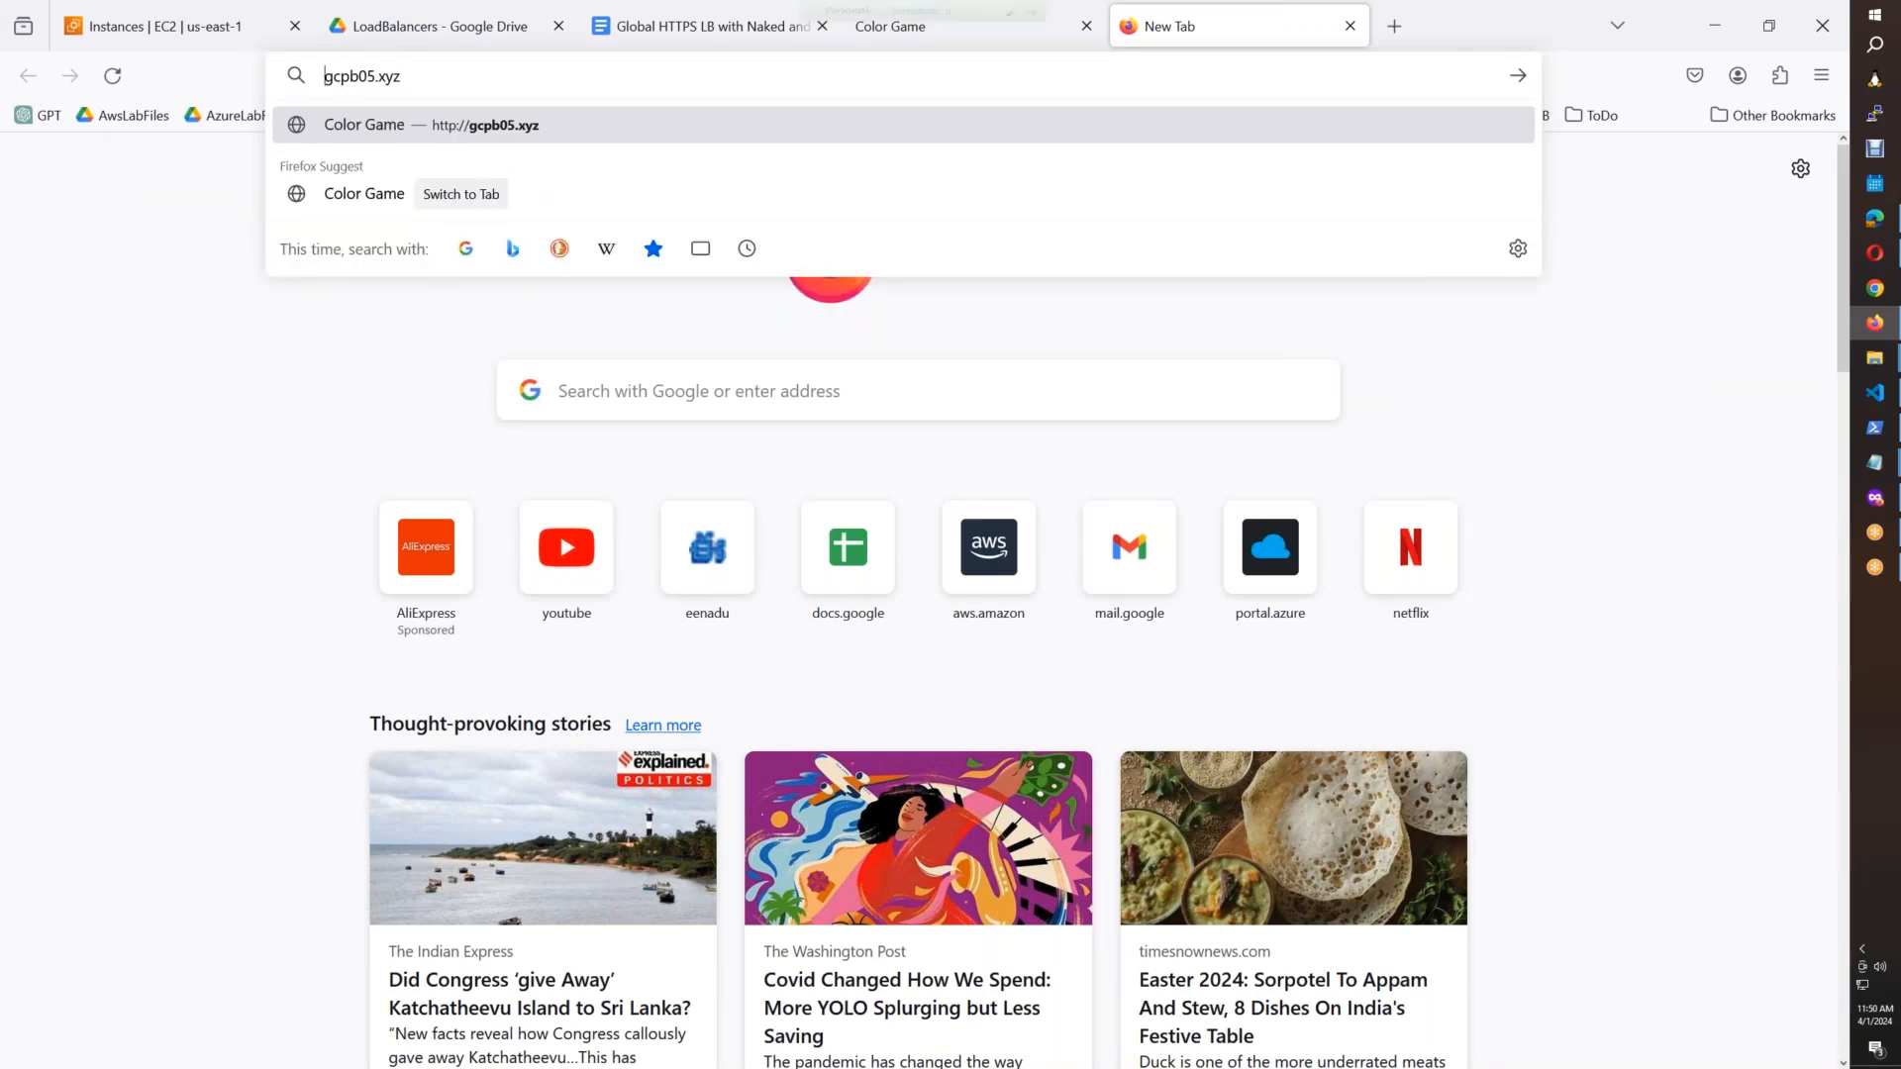
{"action": "type", "text": "https://"}
{"action": "key", "text": "Return"}
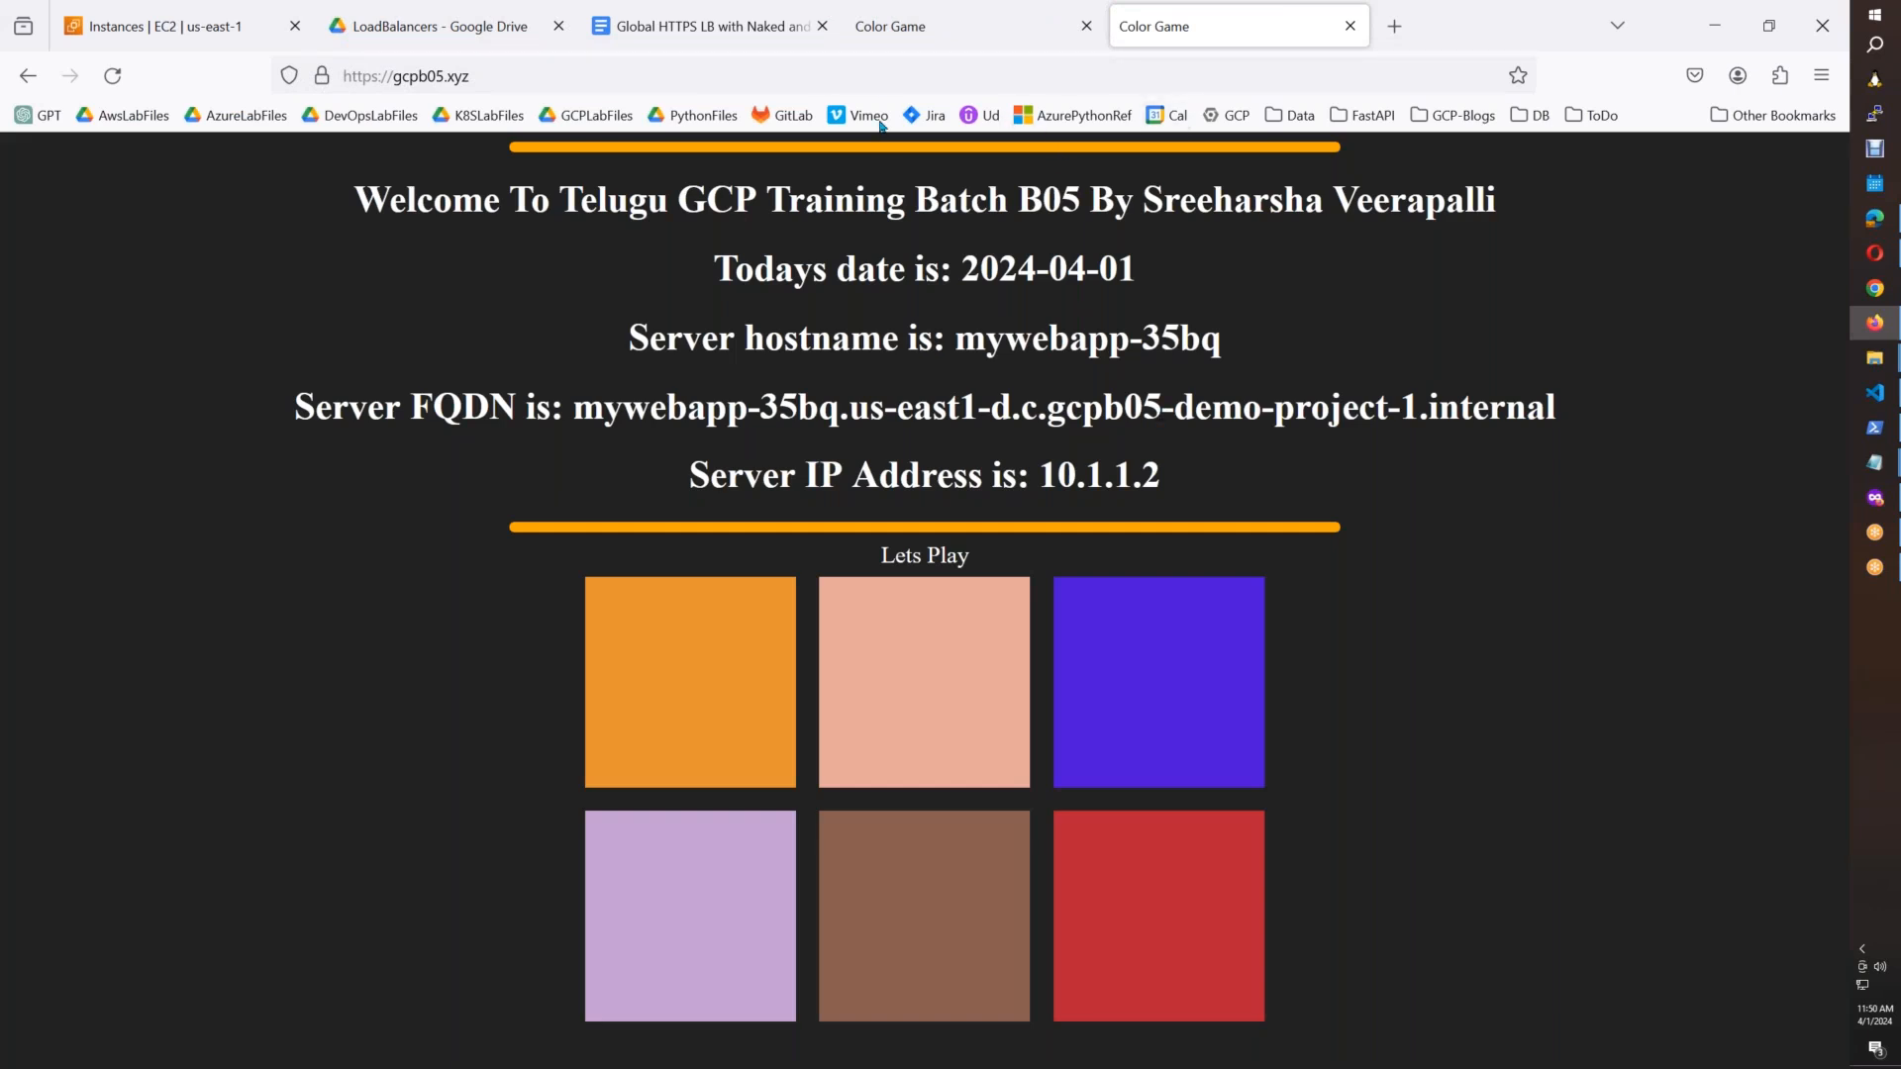
{"action": "left_click", "coordinate": [119, 79]}
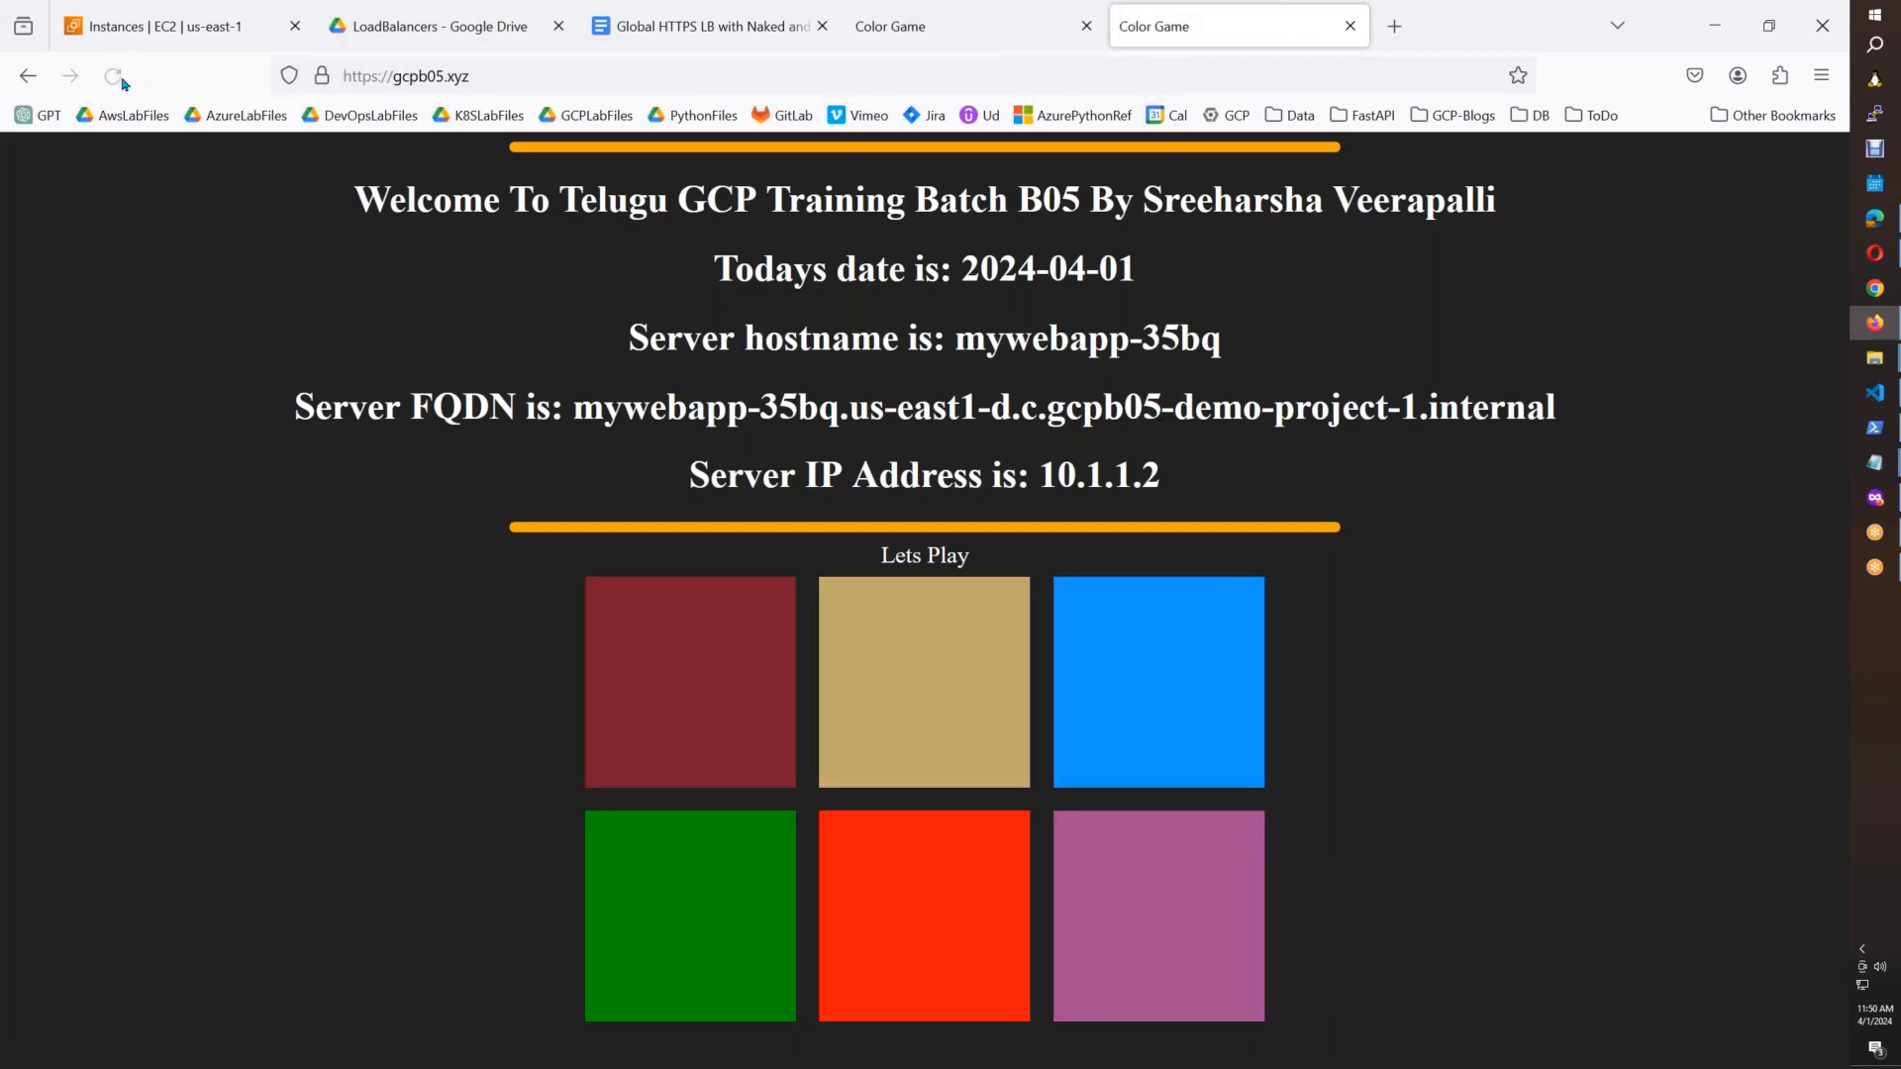
{"action": "left_click", "coordinate": [115, 77]}
{"action": "left_click_drag", "start_coordinate": [1231, 490], "coordinate": [1018, 477]}
{"action": "left_click", "coordinate": [108, 79]}
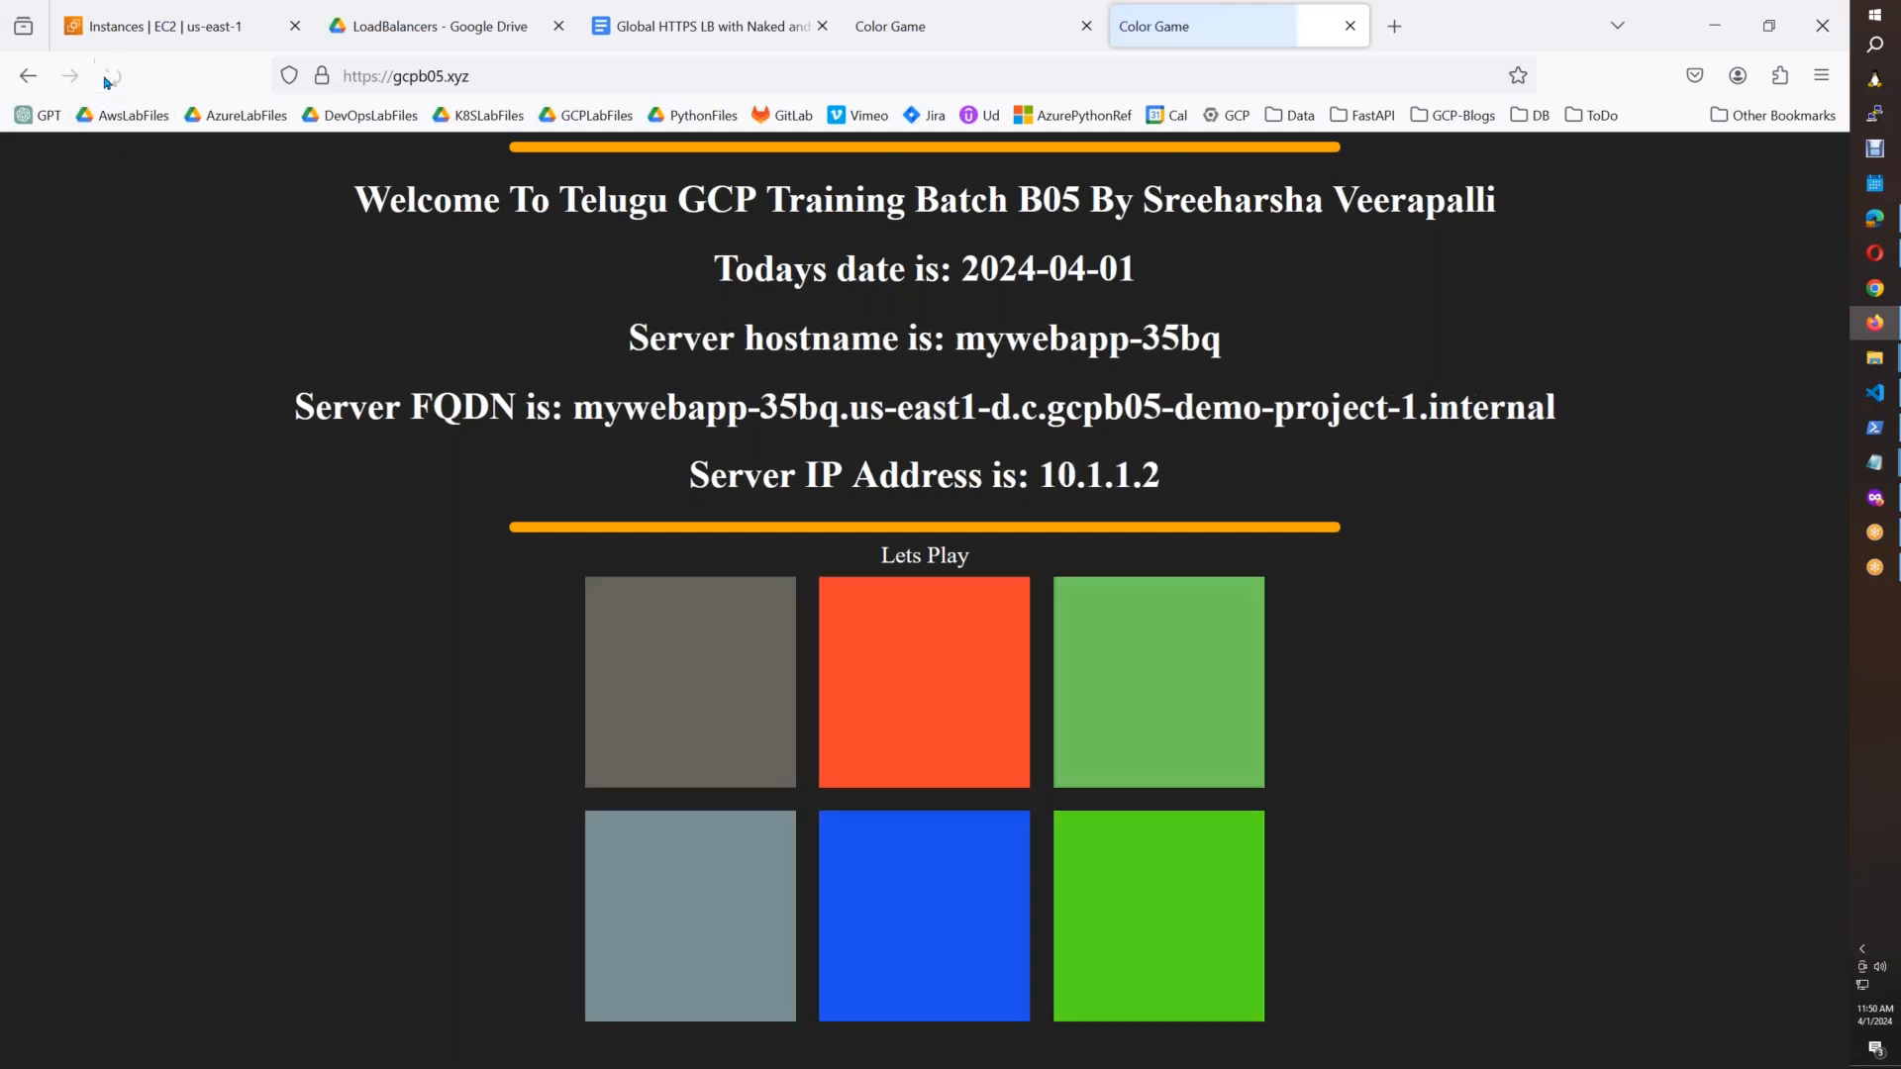
{"action": "left_click", "coordinate": [114, 79]}
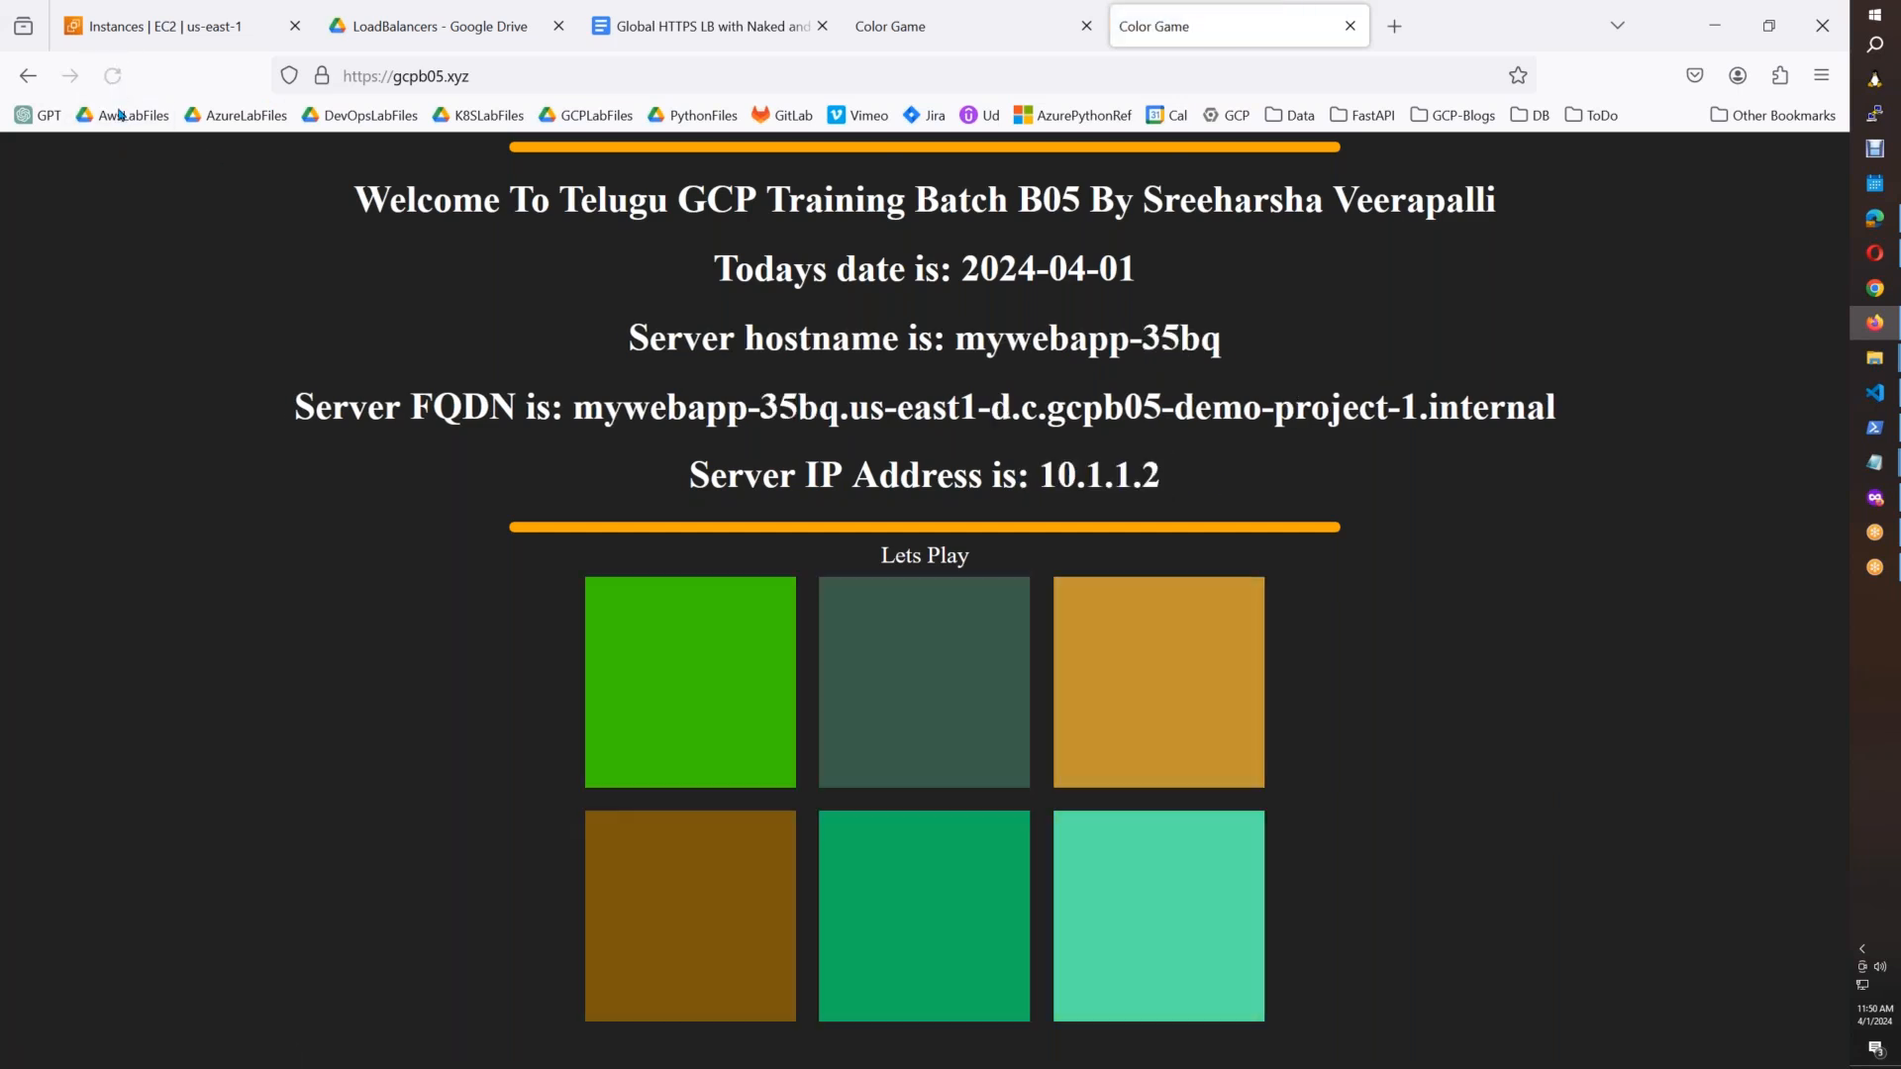
{"action": "left_click", "coordinate": [112, 77]}
{"action": "left_click_drag", "start_coordinate": [1252, 483], "coordinate": [1003, 477]}
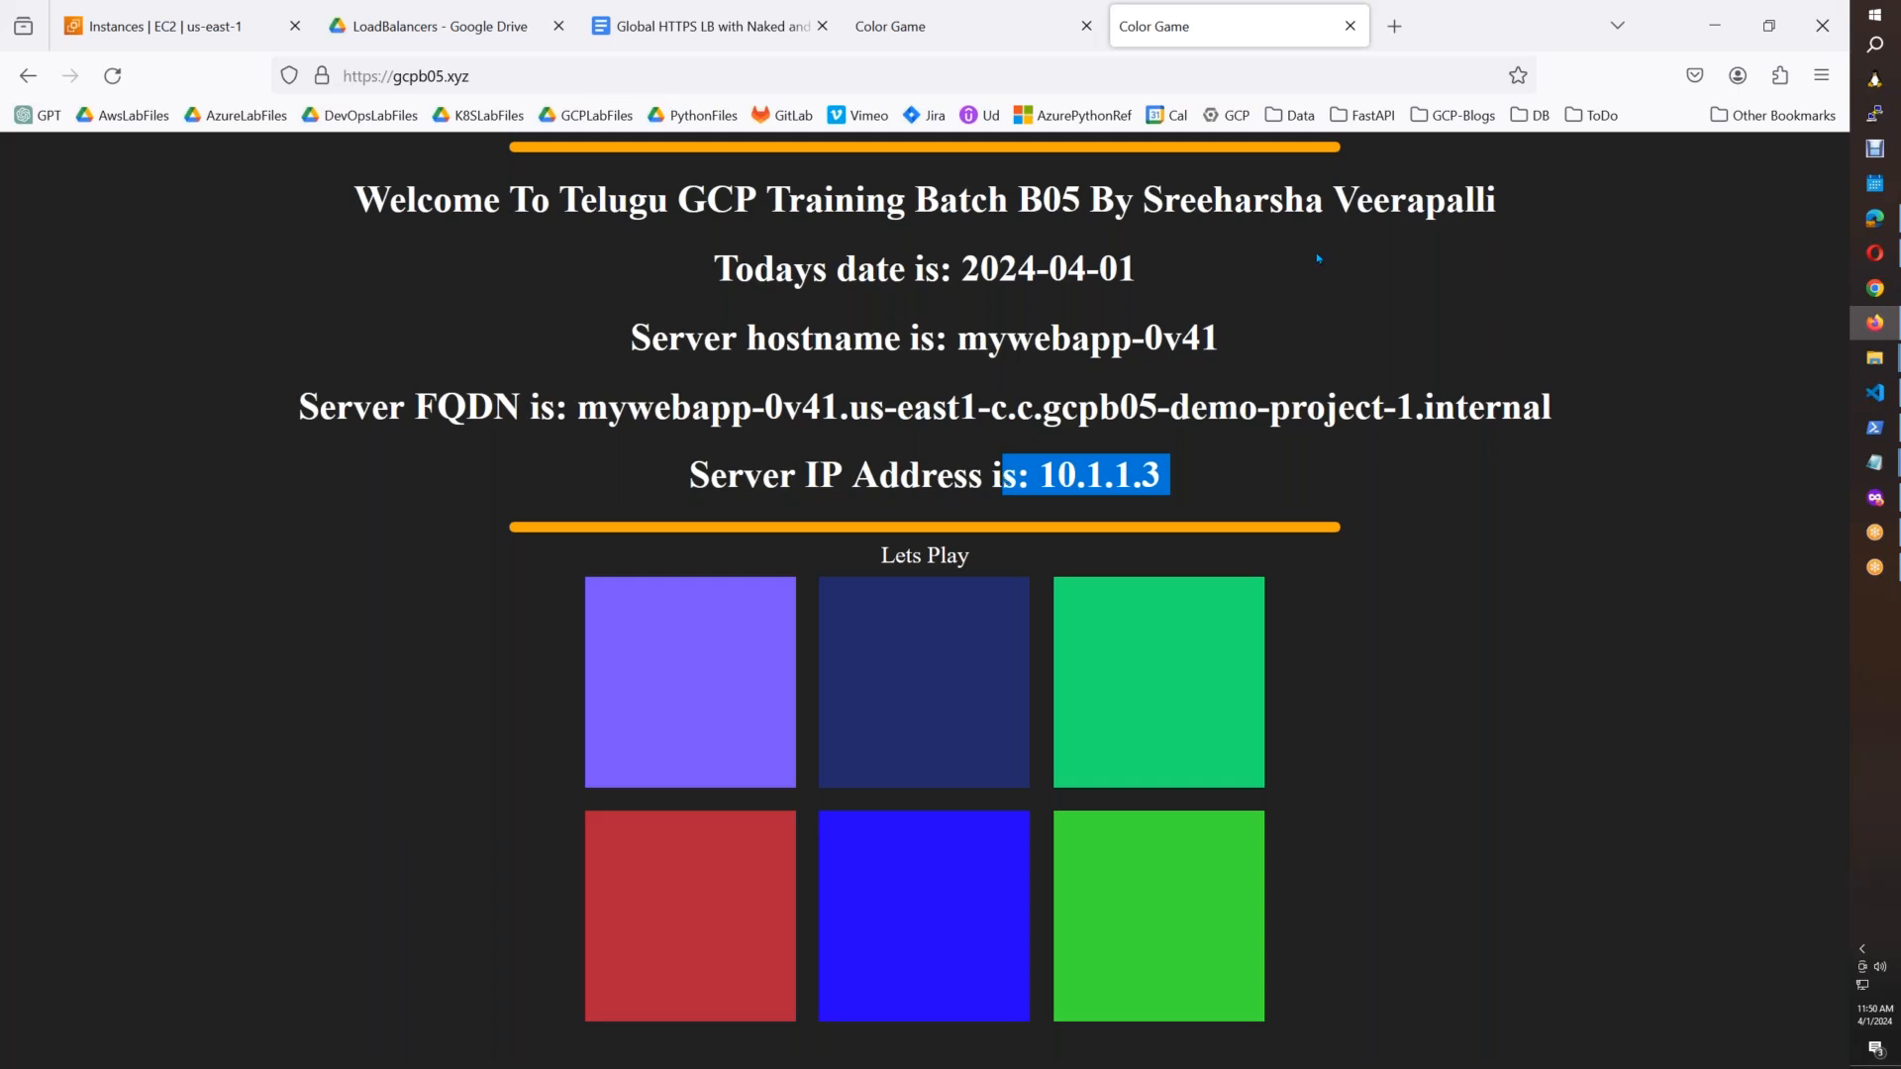
{"action": "left_click", "coordinate": [1004, 42]}
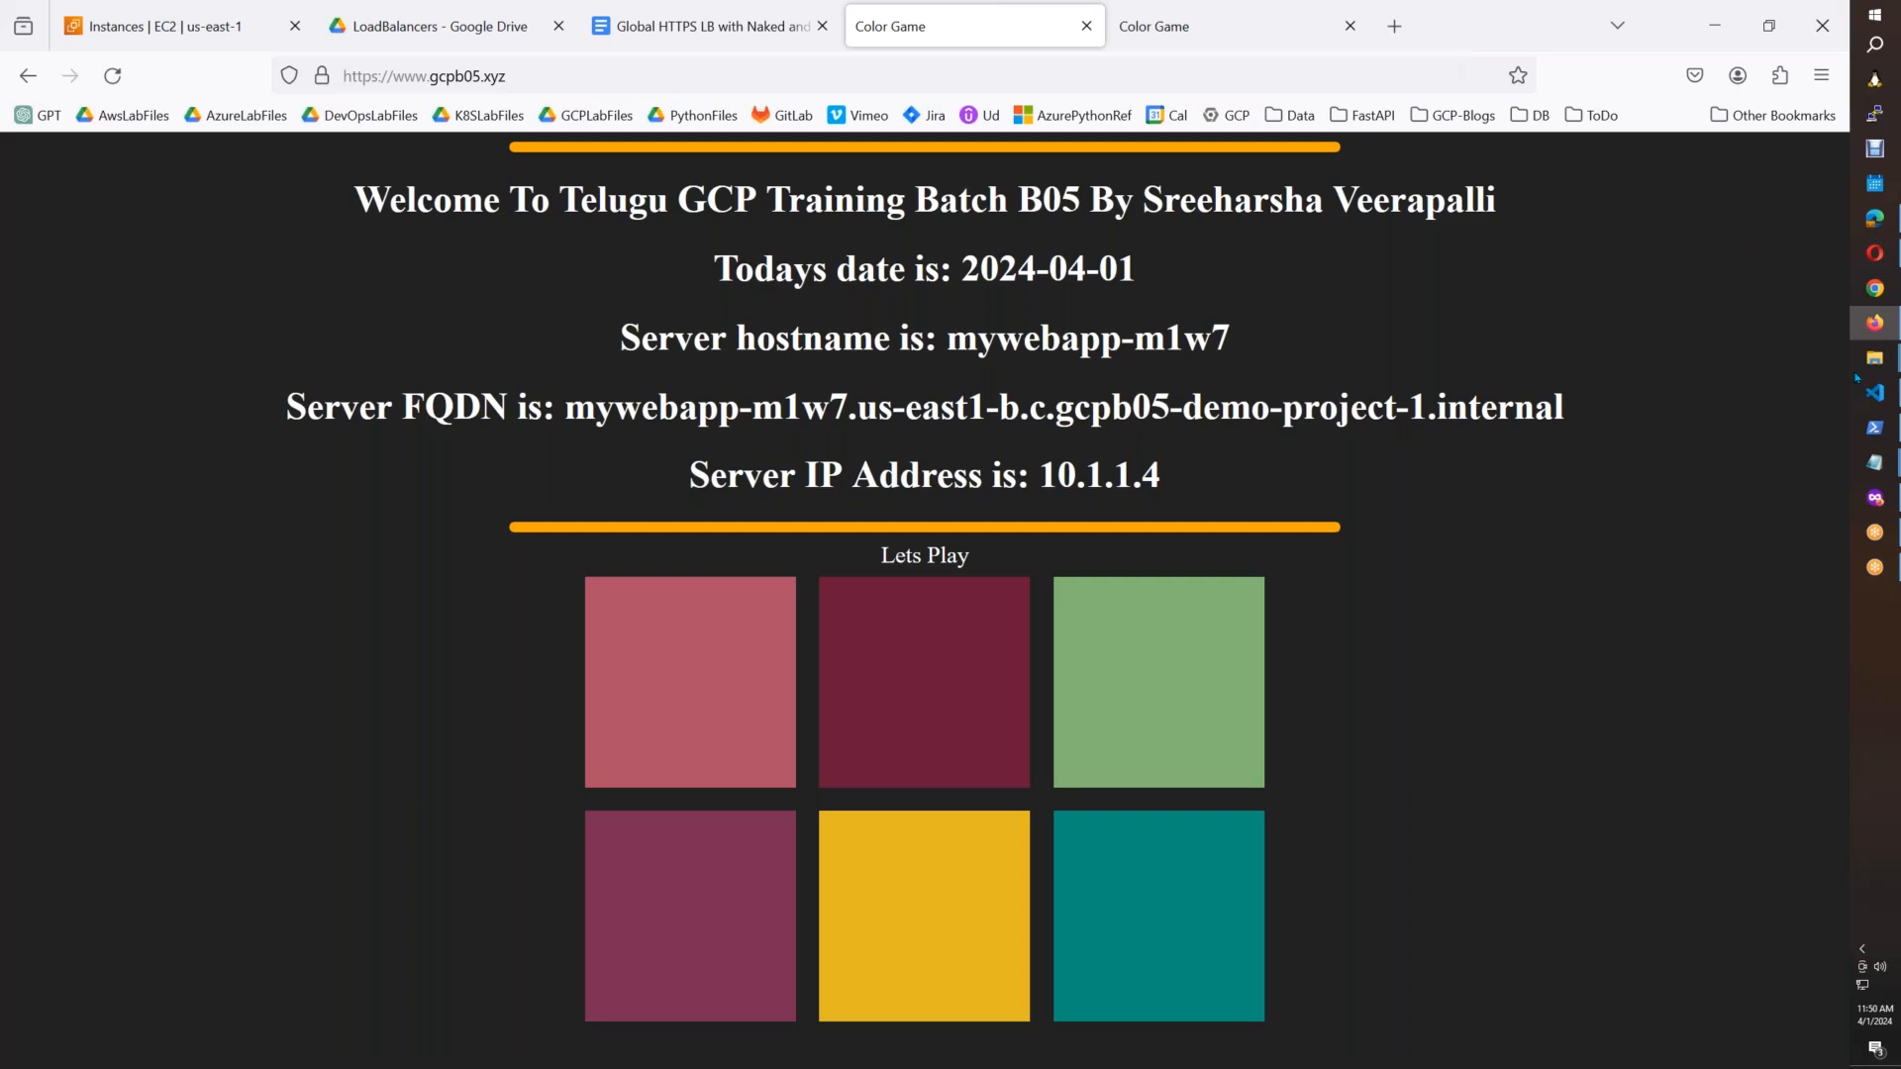
Step: Switch to the private Firefox window and inspect the forwarding rules gcpb05-global-alb-wc-https and gcpb05-global-alb-http from the load balancing frontends
{"action": "left_click", "coordinate": [1874, 498]}
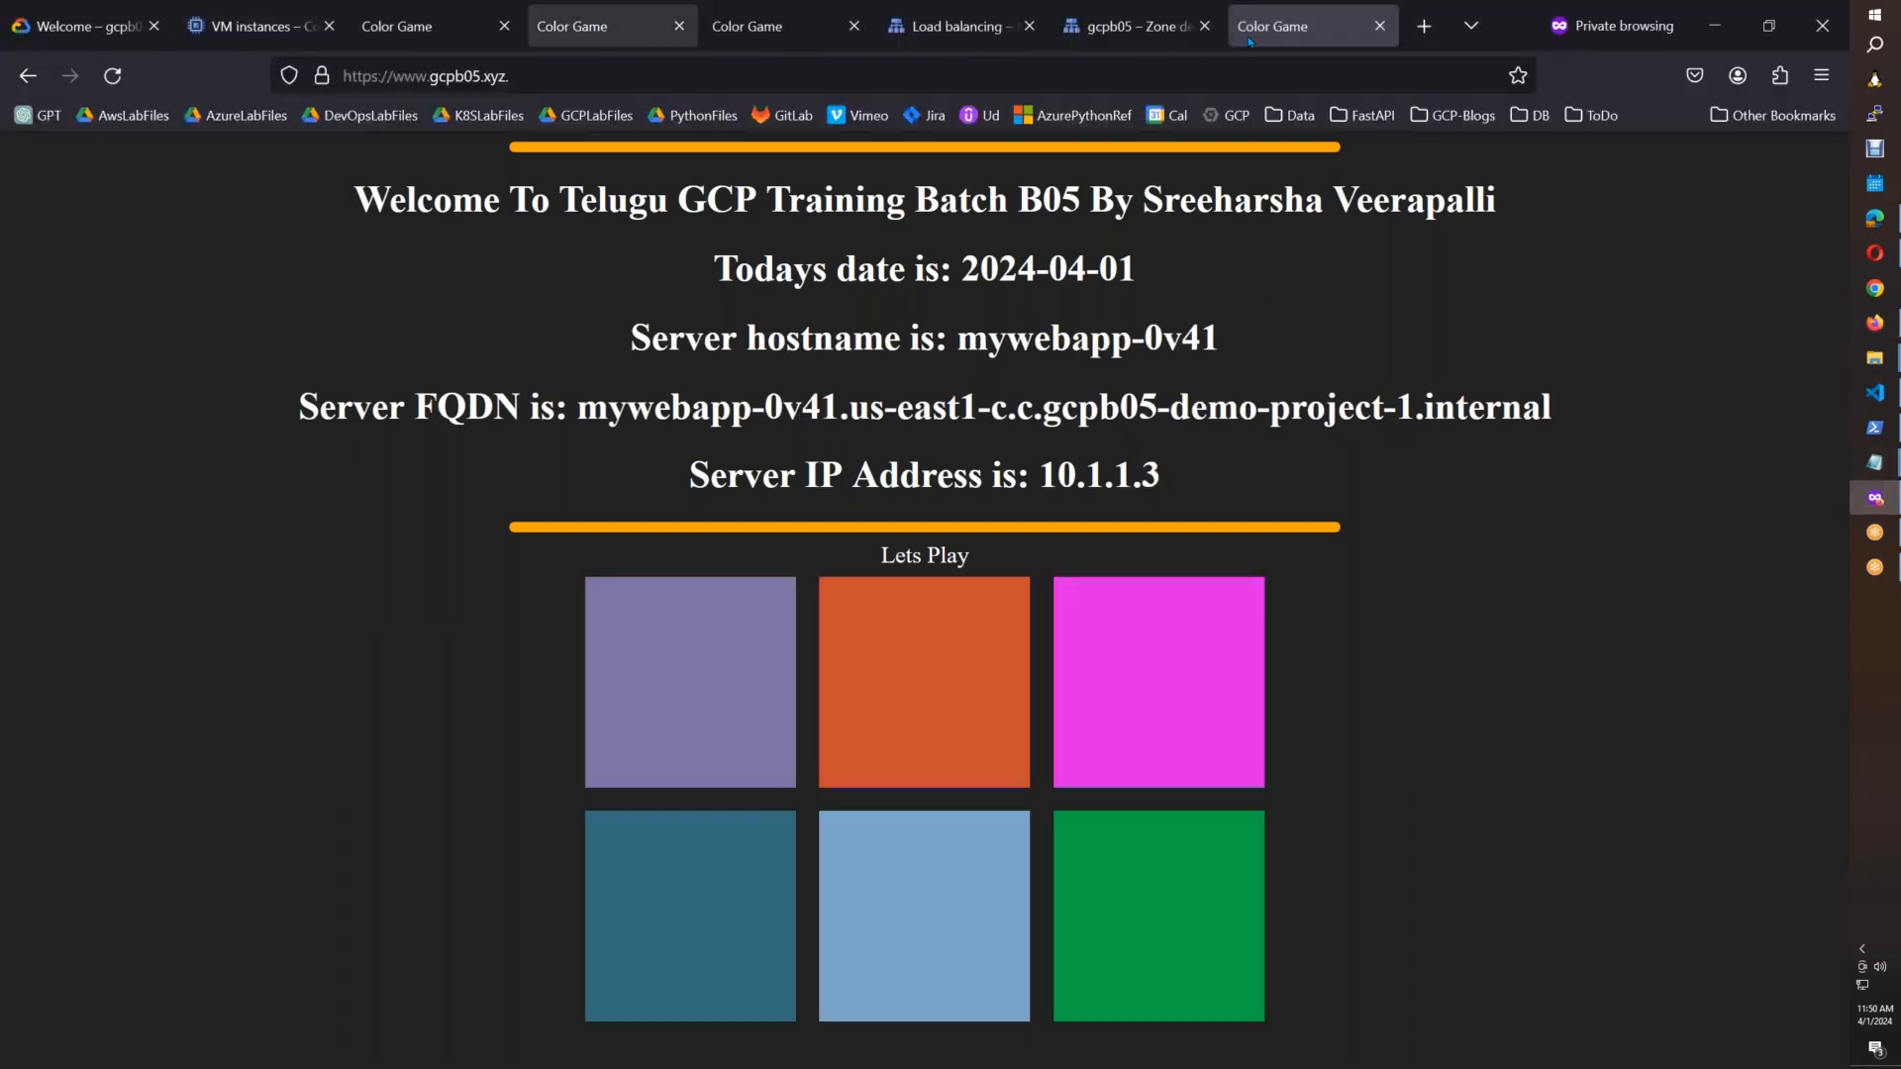
{"action": "left_click", "coordinate": [980, 41]}
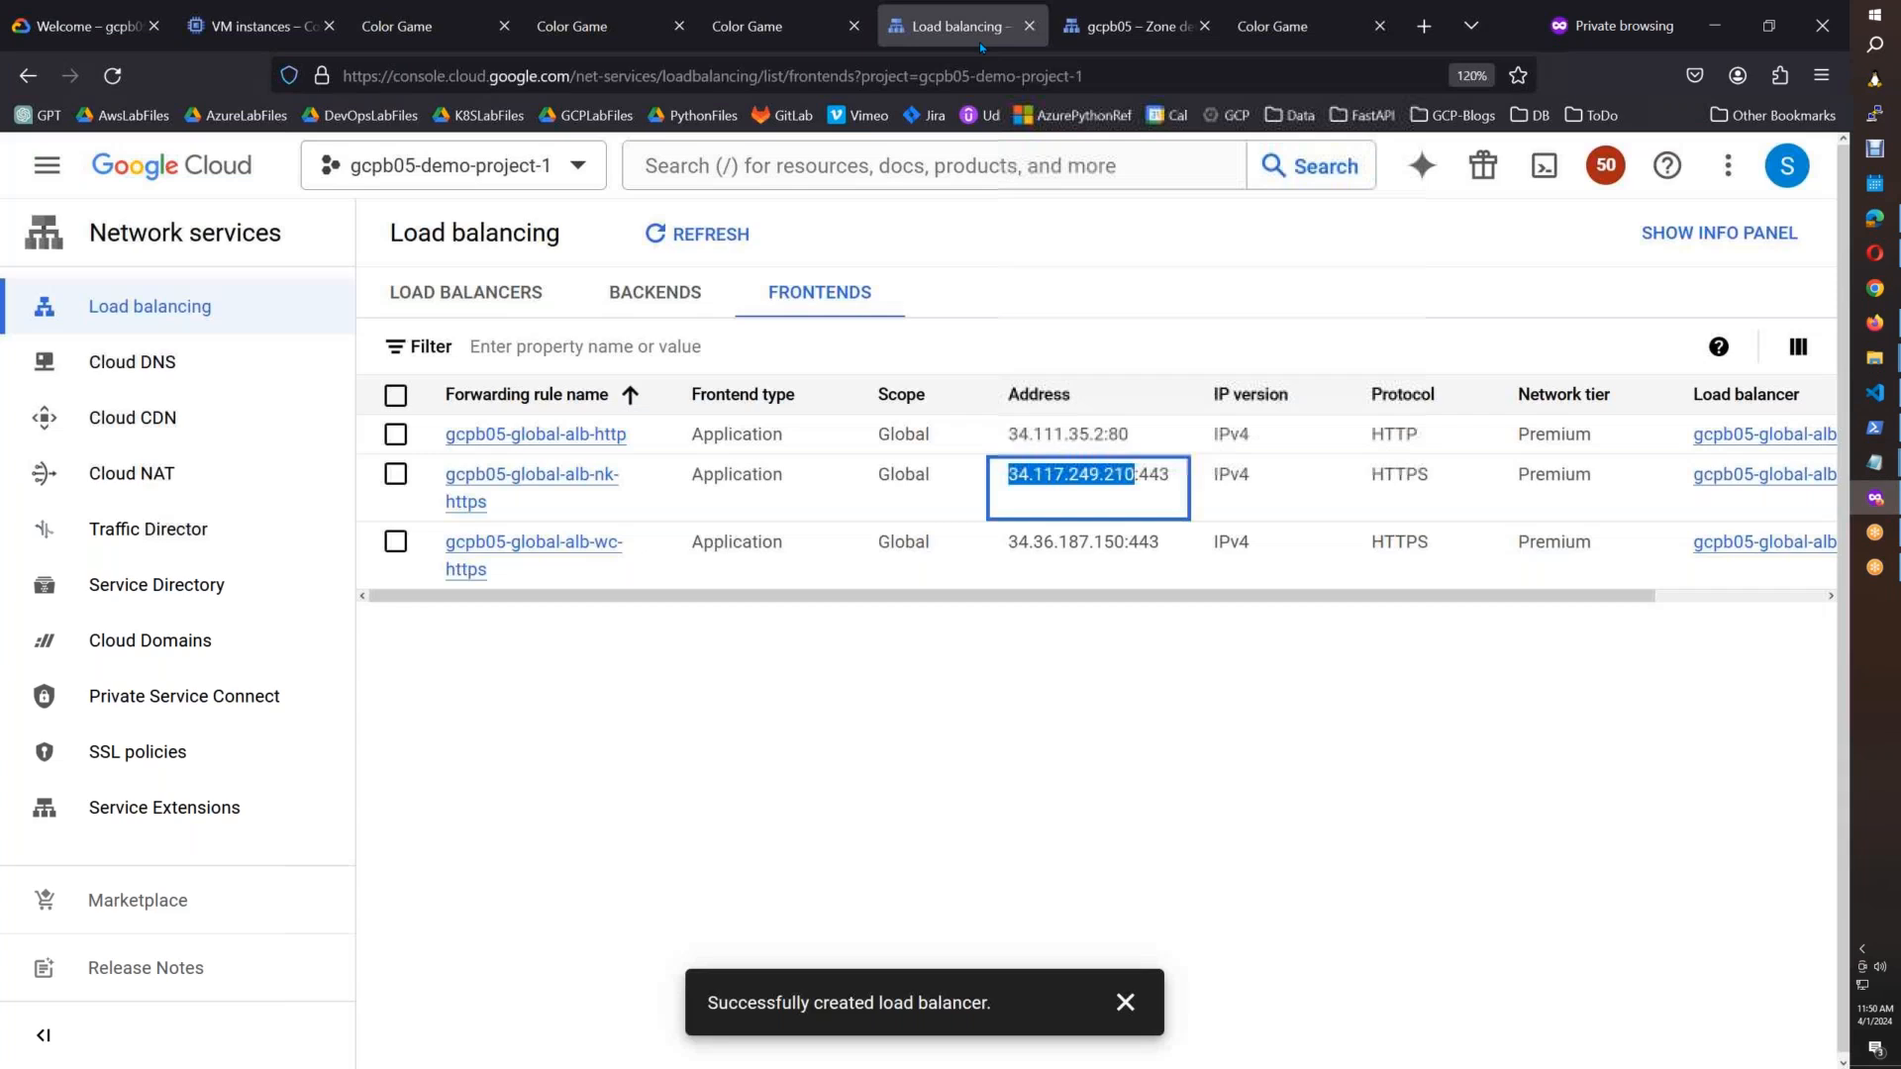
{"action": "left_click", "coordinate": [480, 543]}
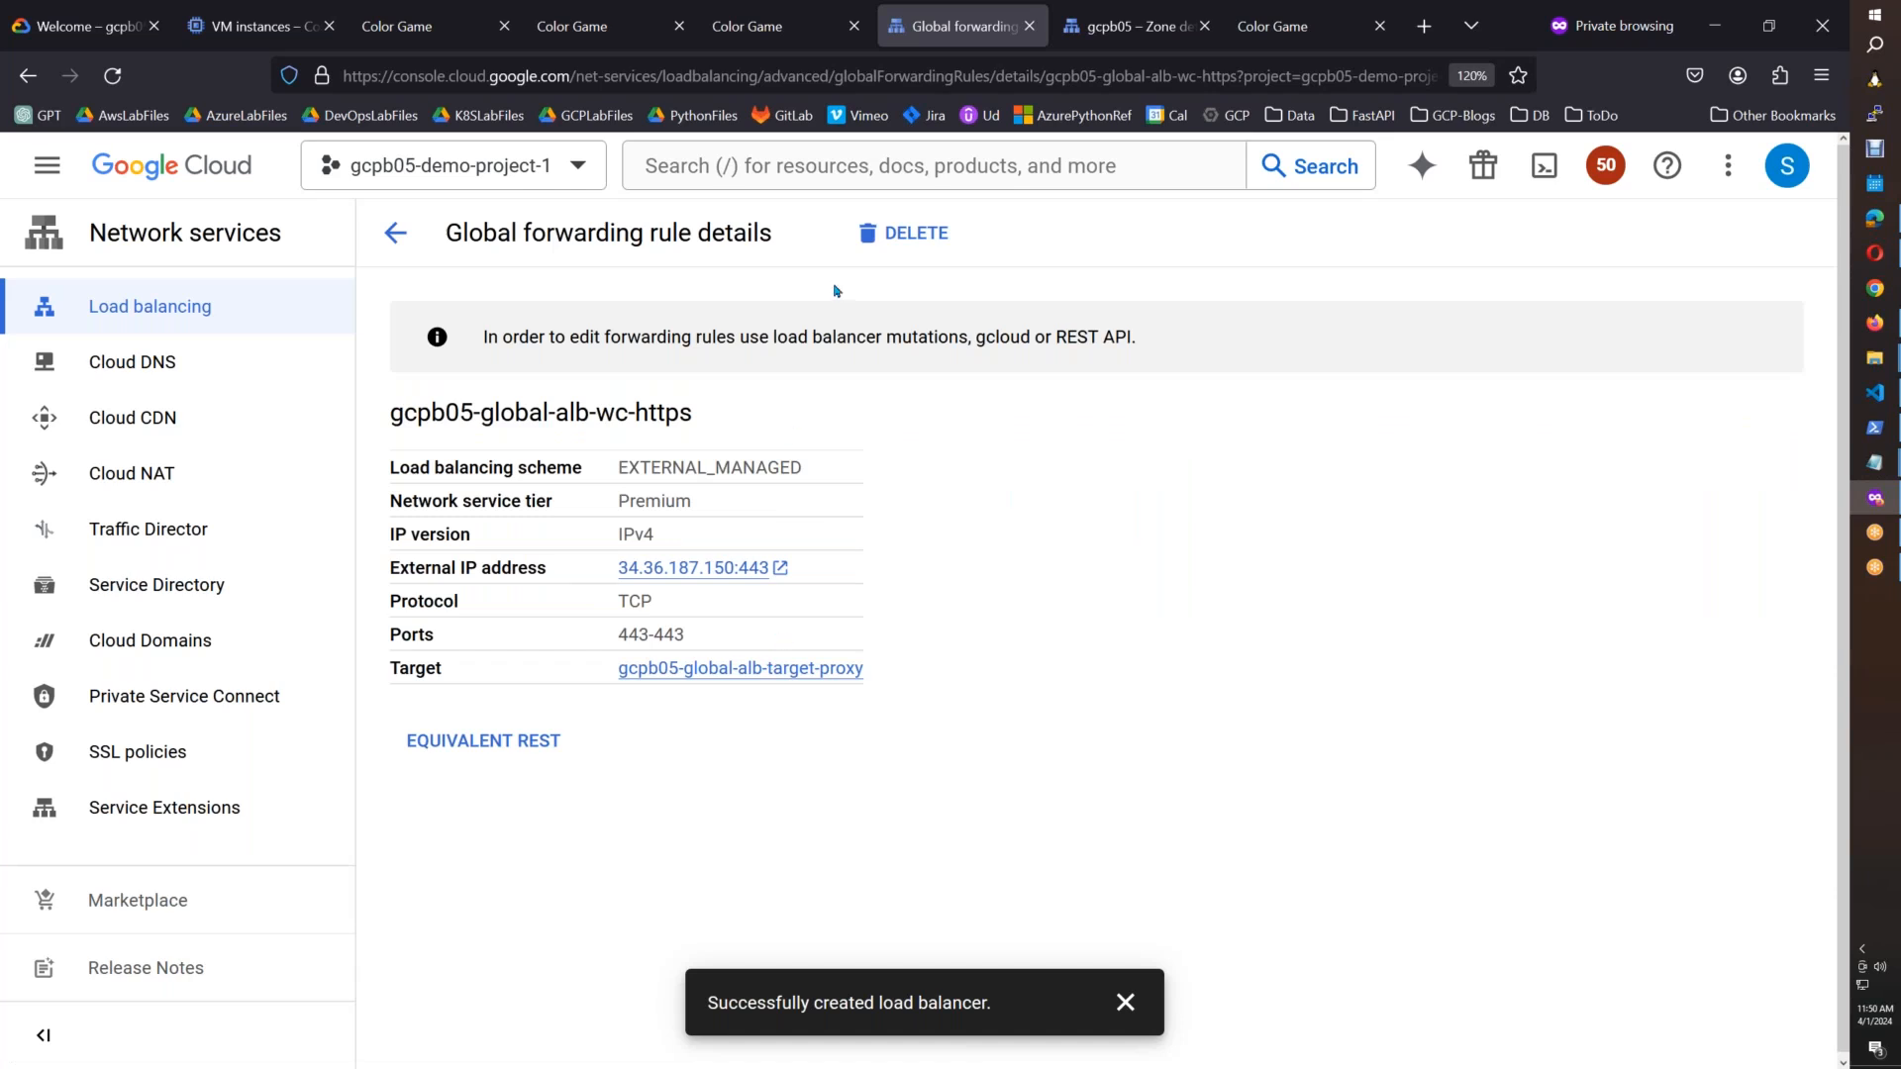
{"action": "left_click", "coordinate": [396, 238]}
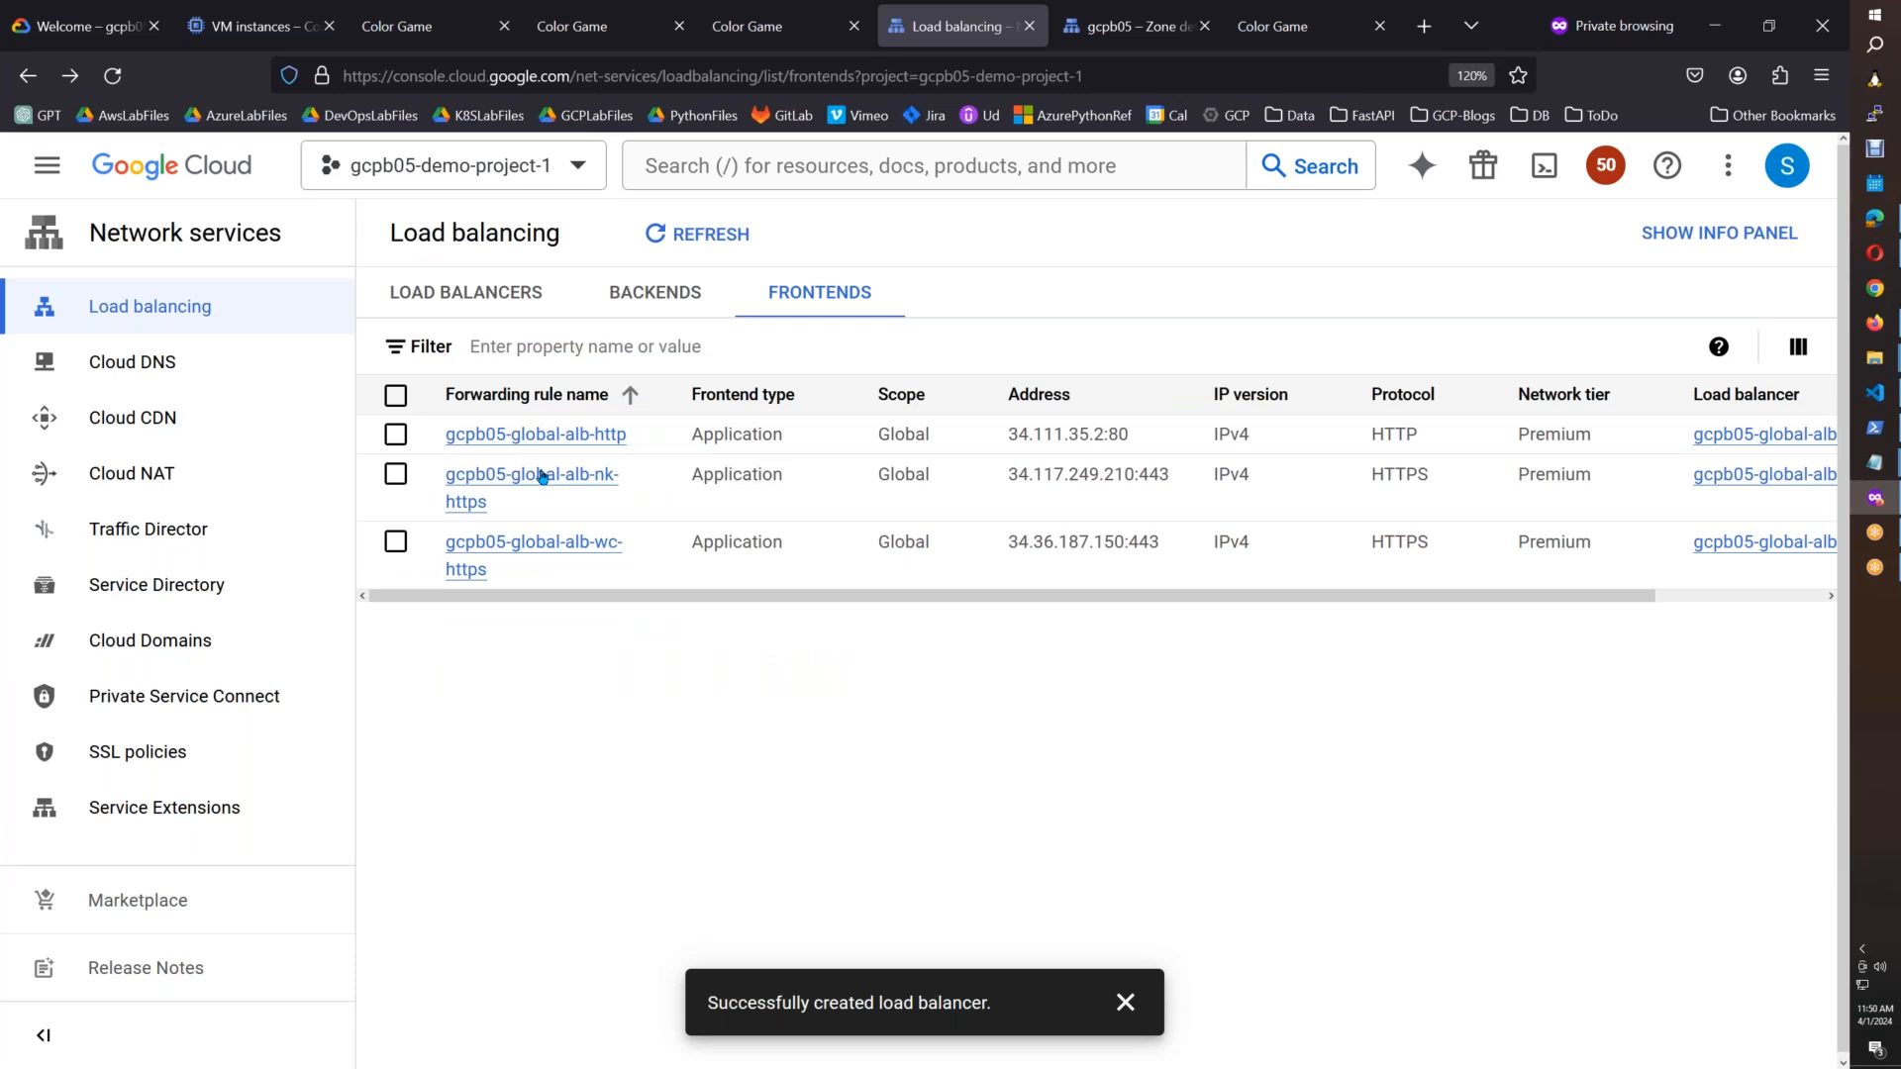
{"action": "left_click", "coordinate": [516, 436]}
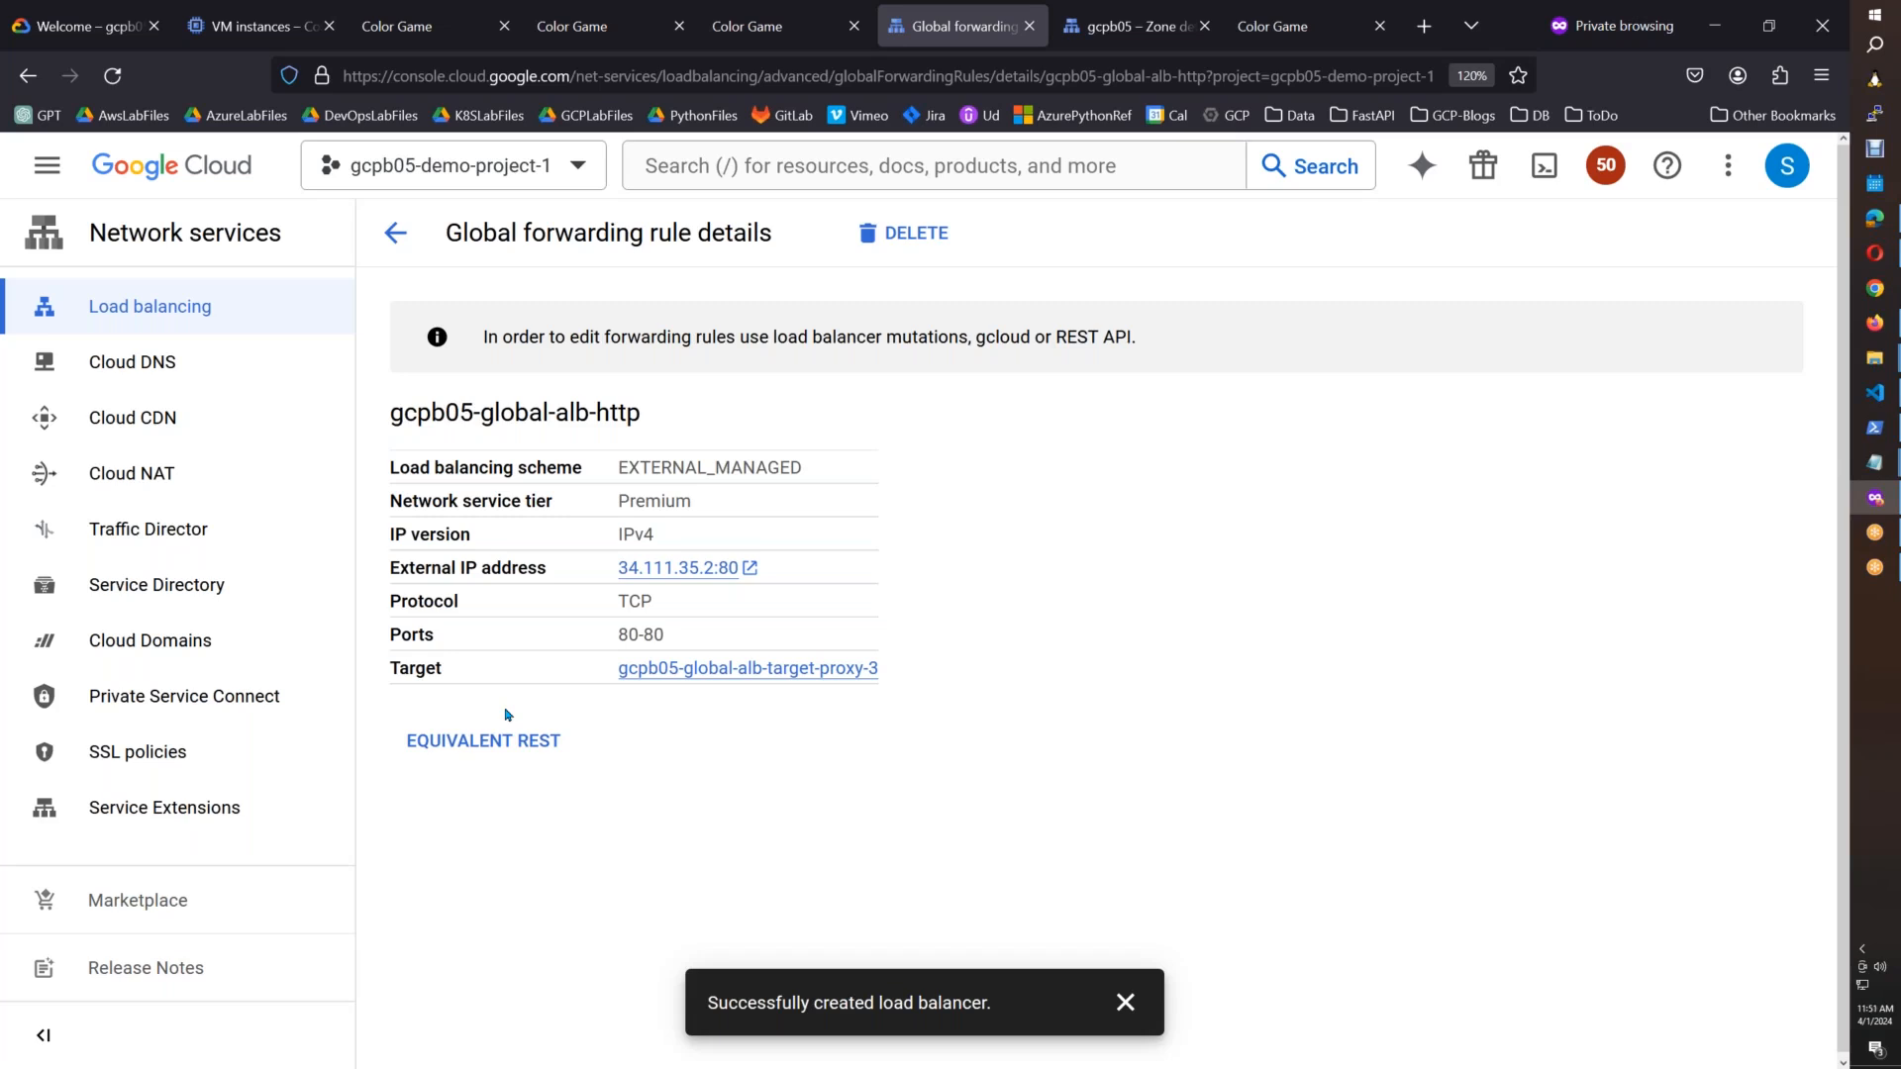
{"action": "left_click", "coordinate": [397, 241]}
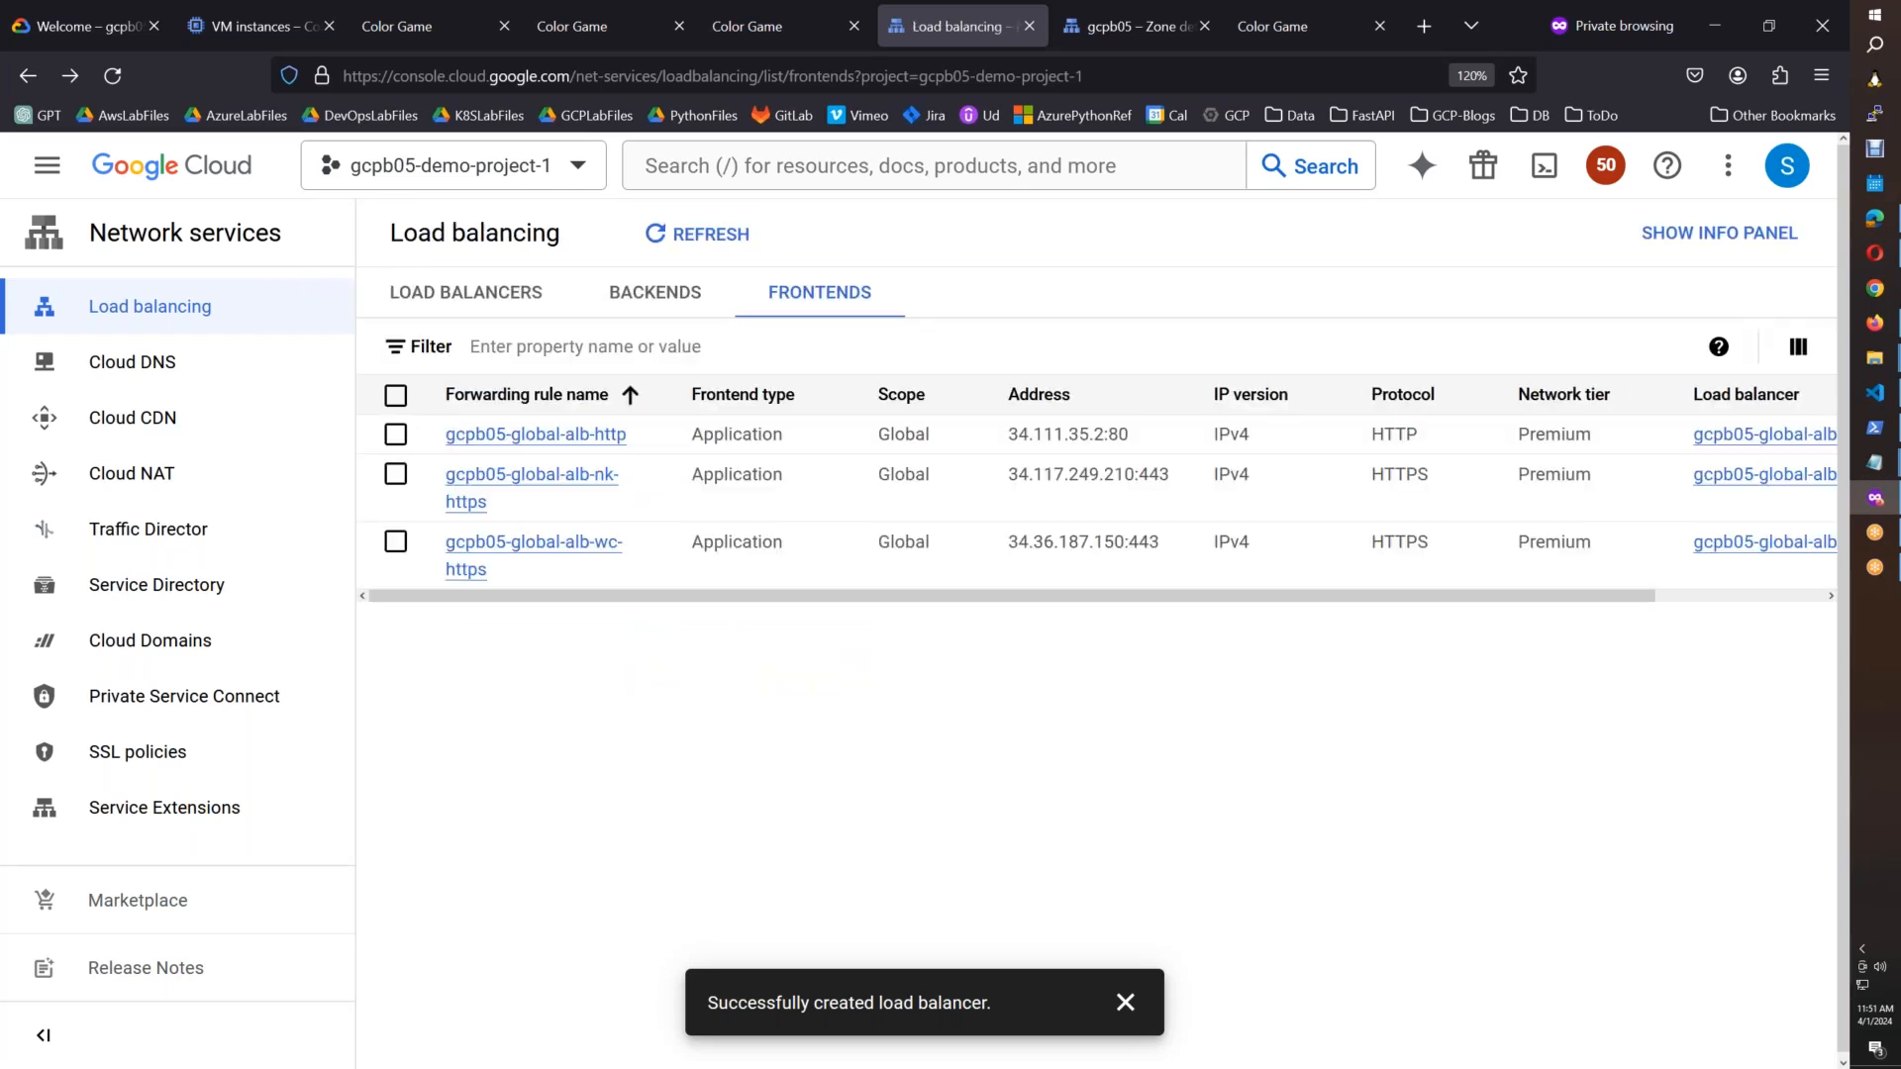
Step: Open the load balancer gcpb05-global-alb from the frontends list and start editing its configuration
{"action": "left_click_drag", "start_coordinate": [765, 593], "coordinate": [1463, 594]}
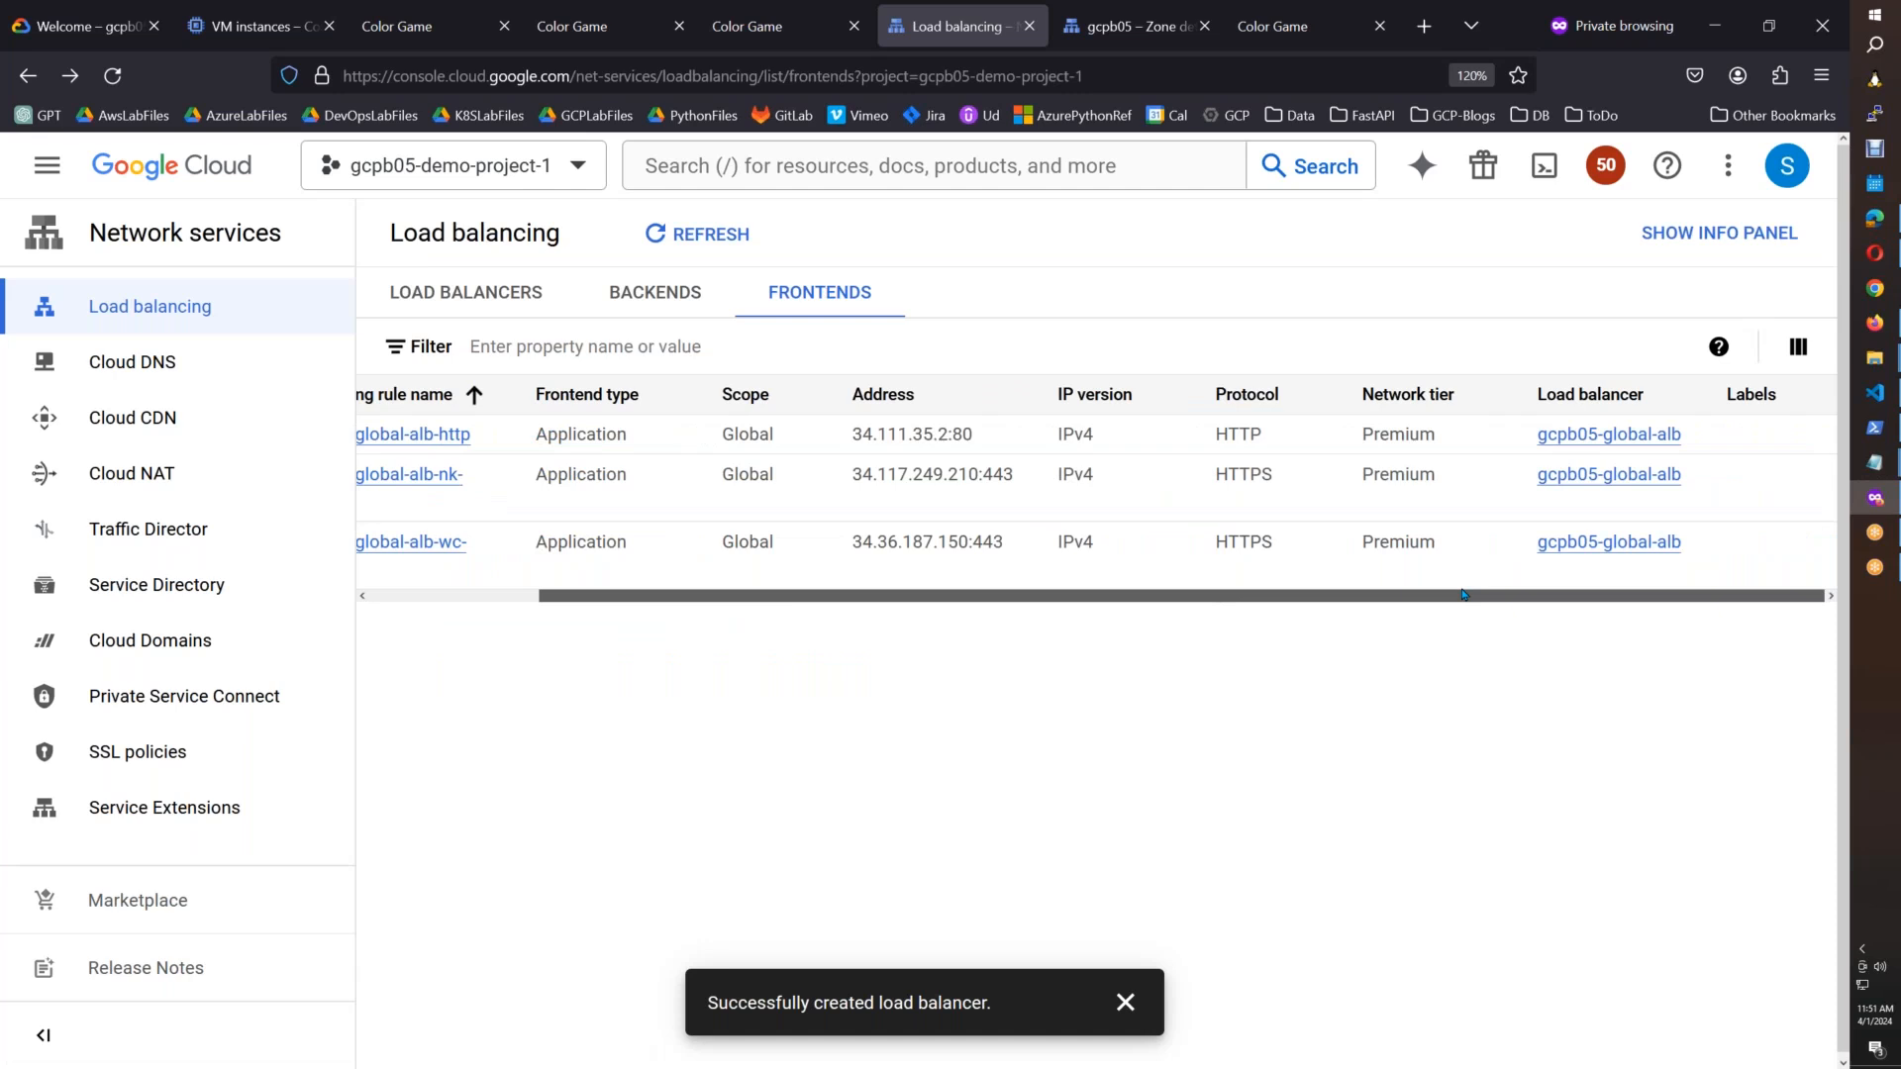
{"action": "left_click_drag", "start_coordinate": [719, 599], "coordinate": [672, 602]}
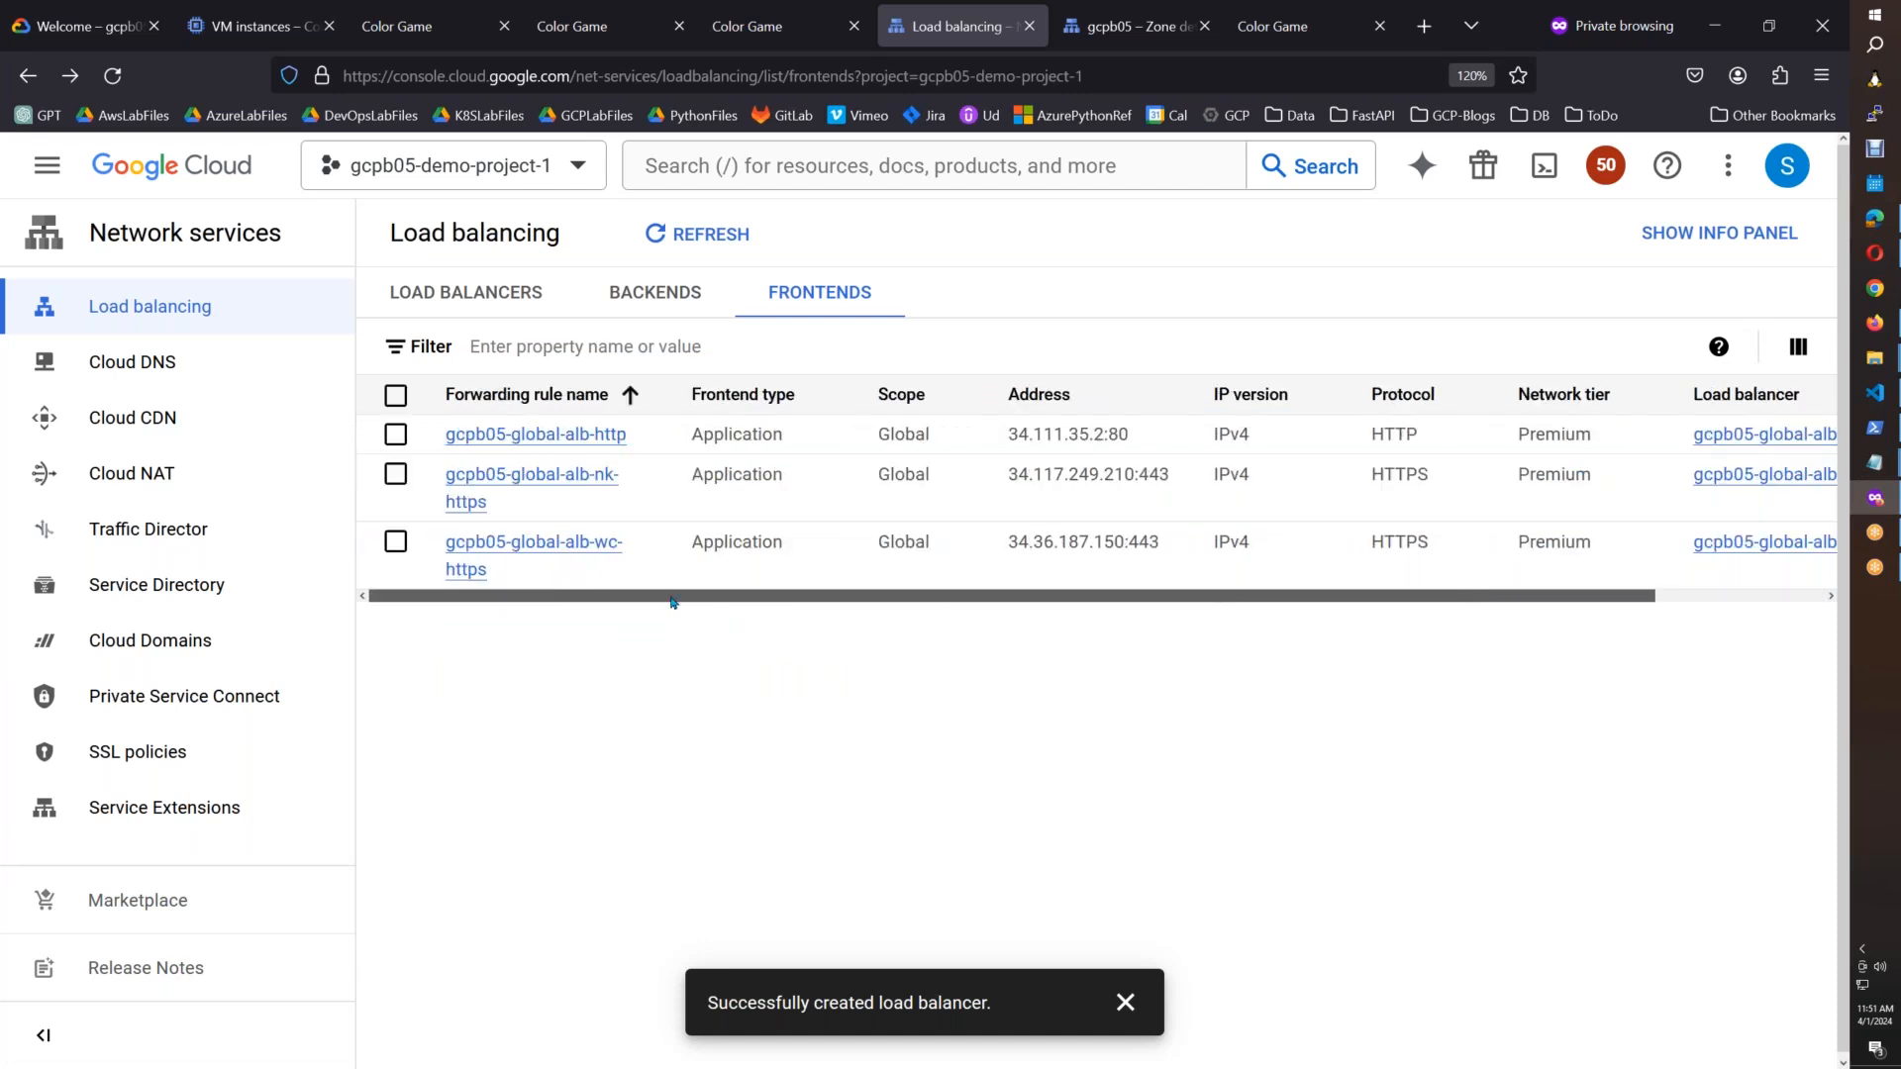
{"action": "left_click", "coordinate": [1740, 542]}
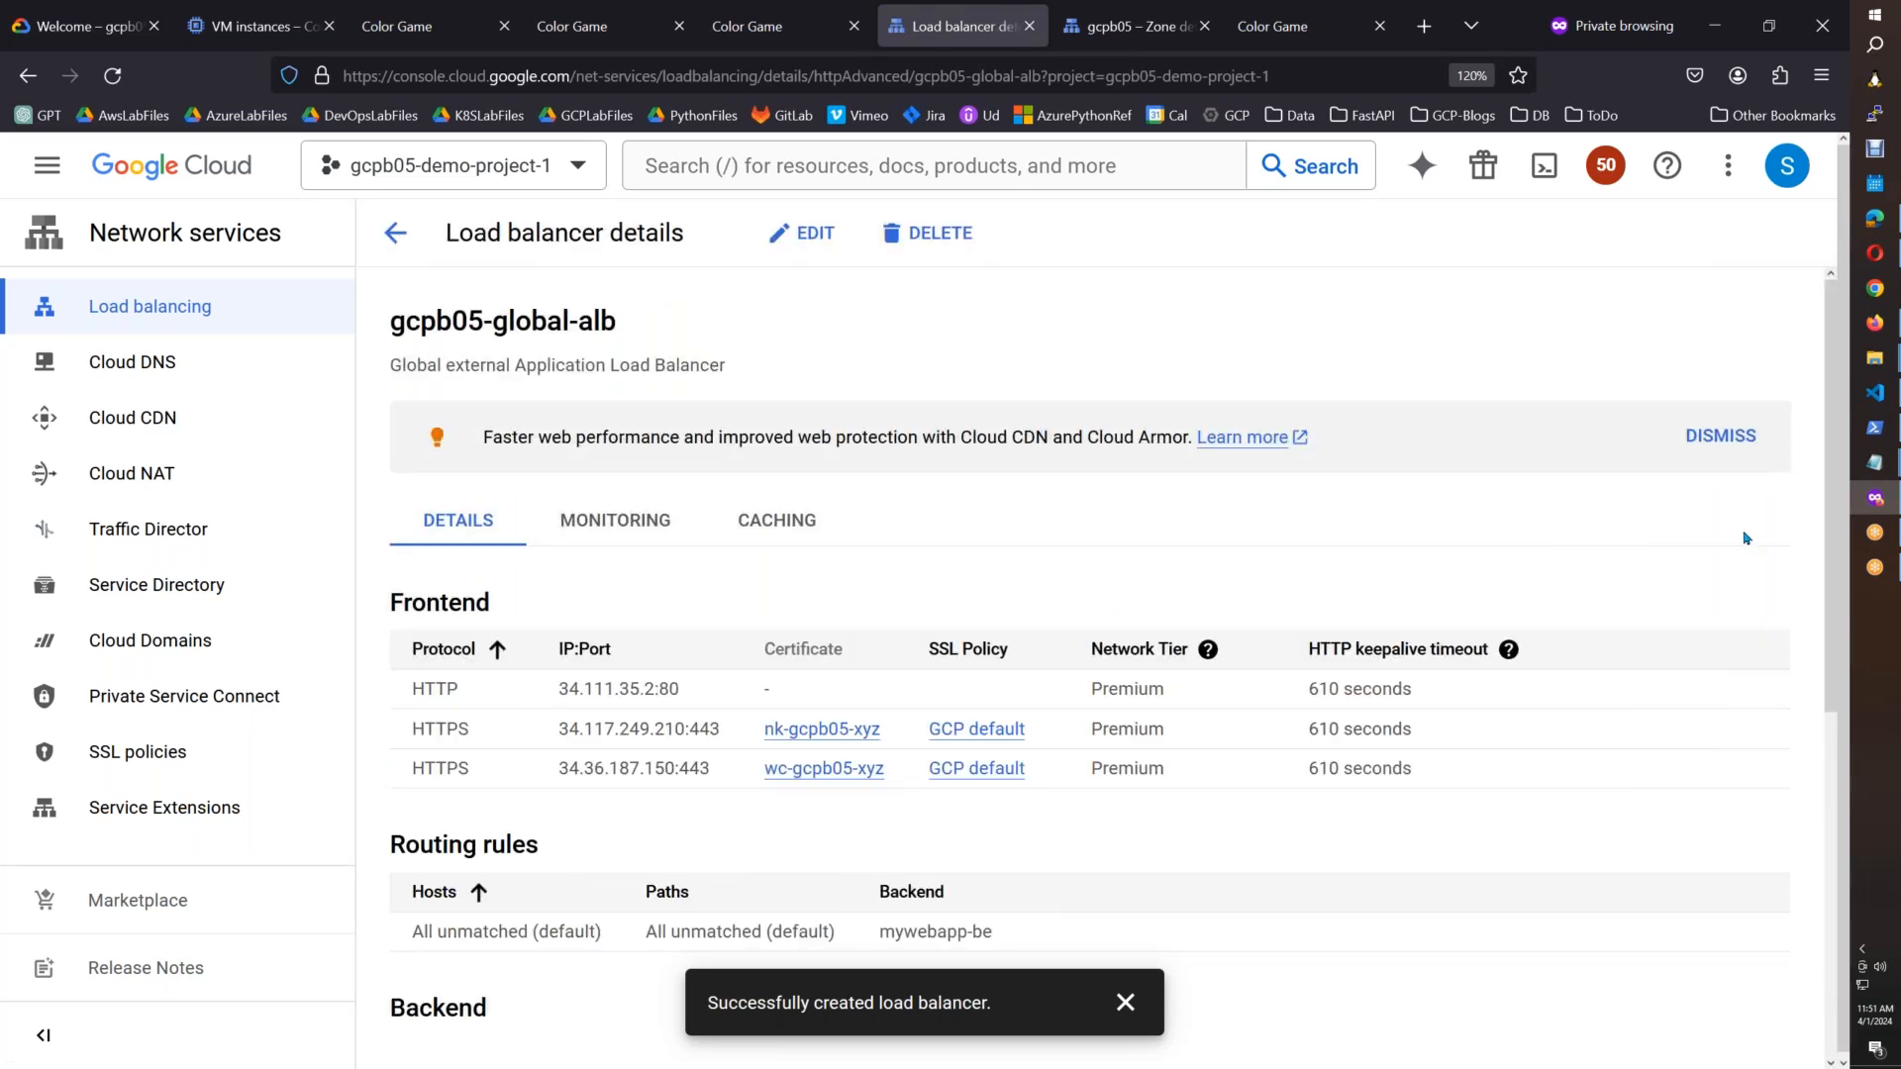
{"action": "left_click", "coordinate": [804, 234]}
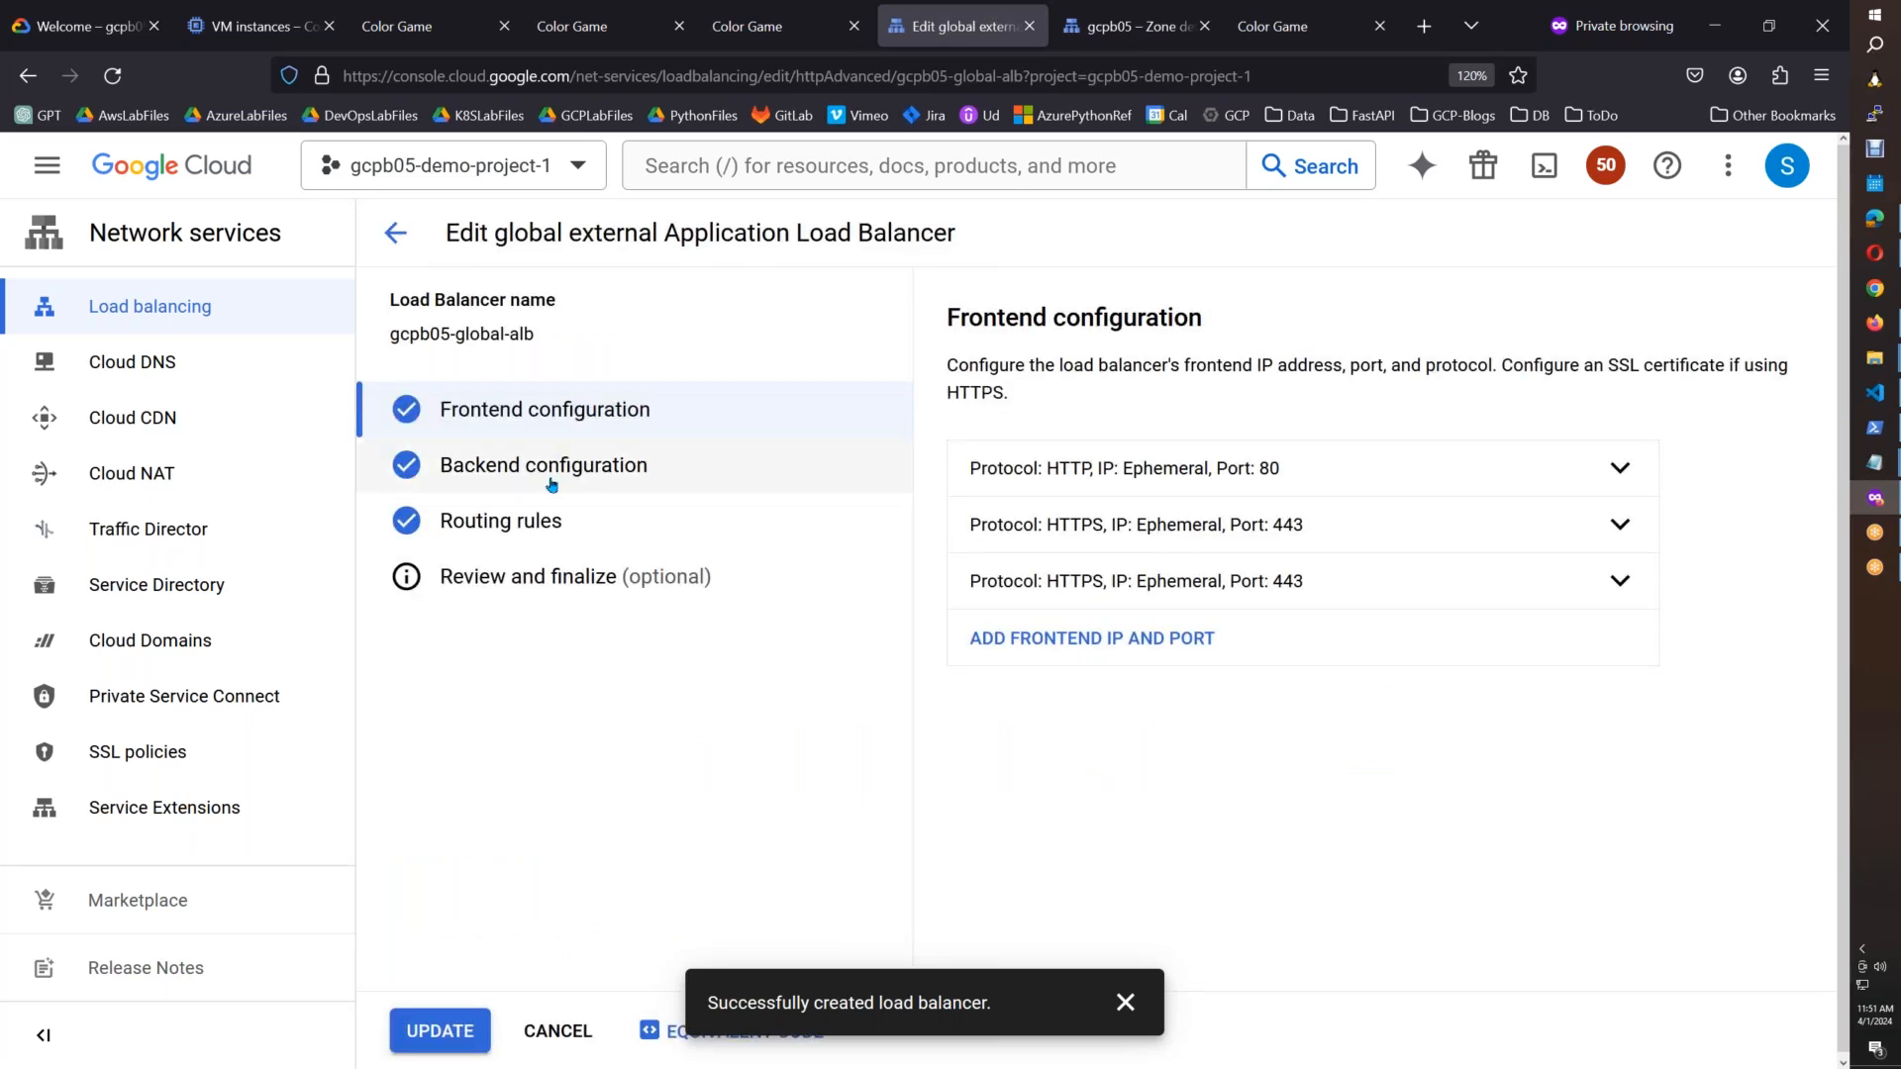
Step: Examine the settings and advanced features of the HTTPS frontend gcpb05-global-alb-nk-https
{"action": "left_click", "coordinate": [1622, 586]}
{"action": "left_click_drag", "start_coordinate": [1833, 313], "coordinate": [1761, 756]}
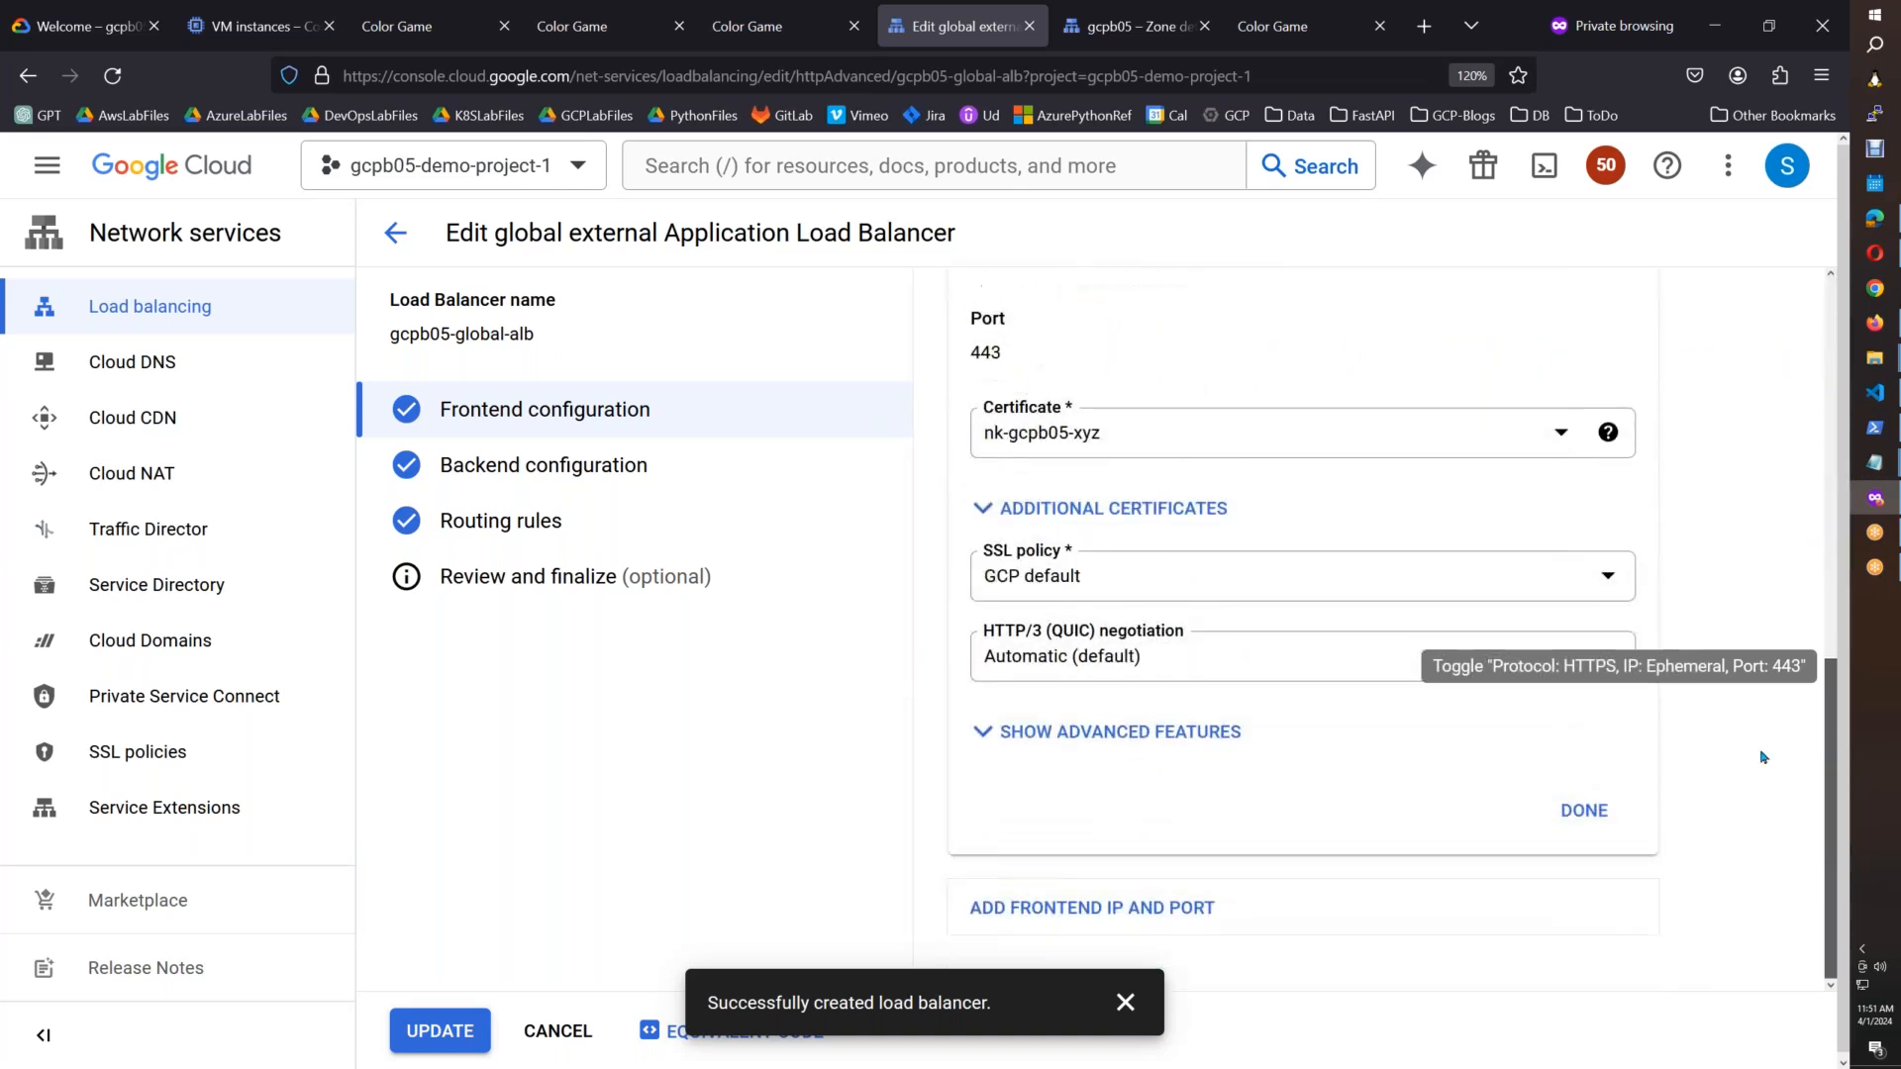
{"action": "left_click", "coordinate": [1120, 734]}
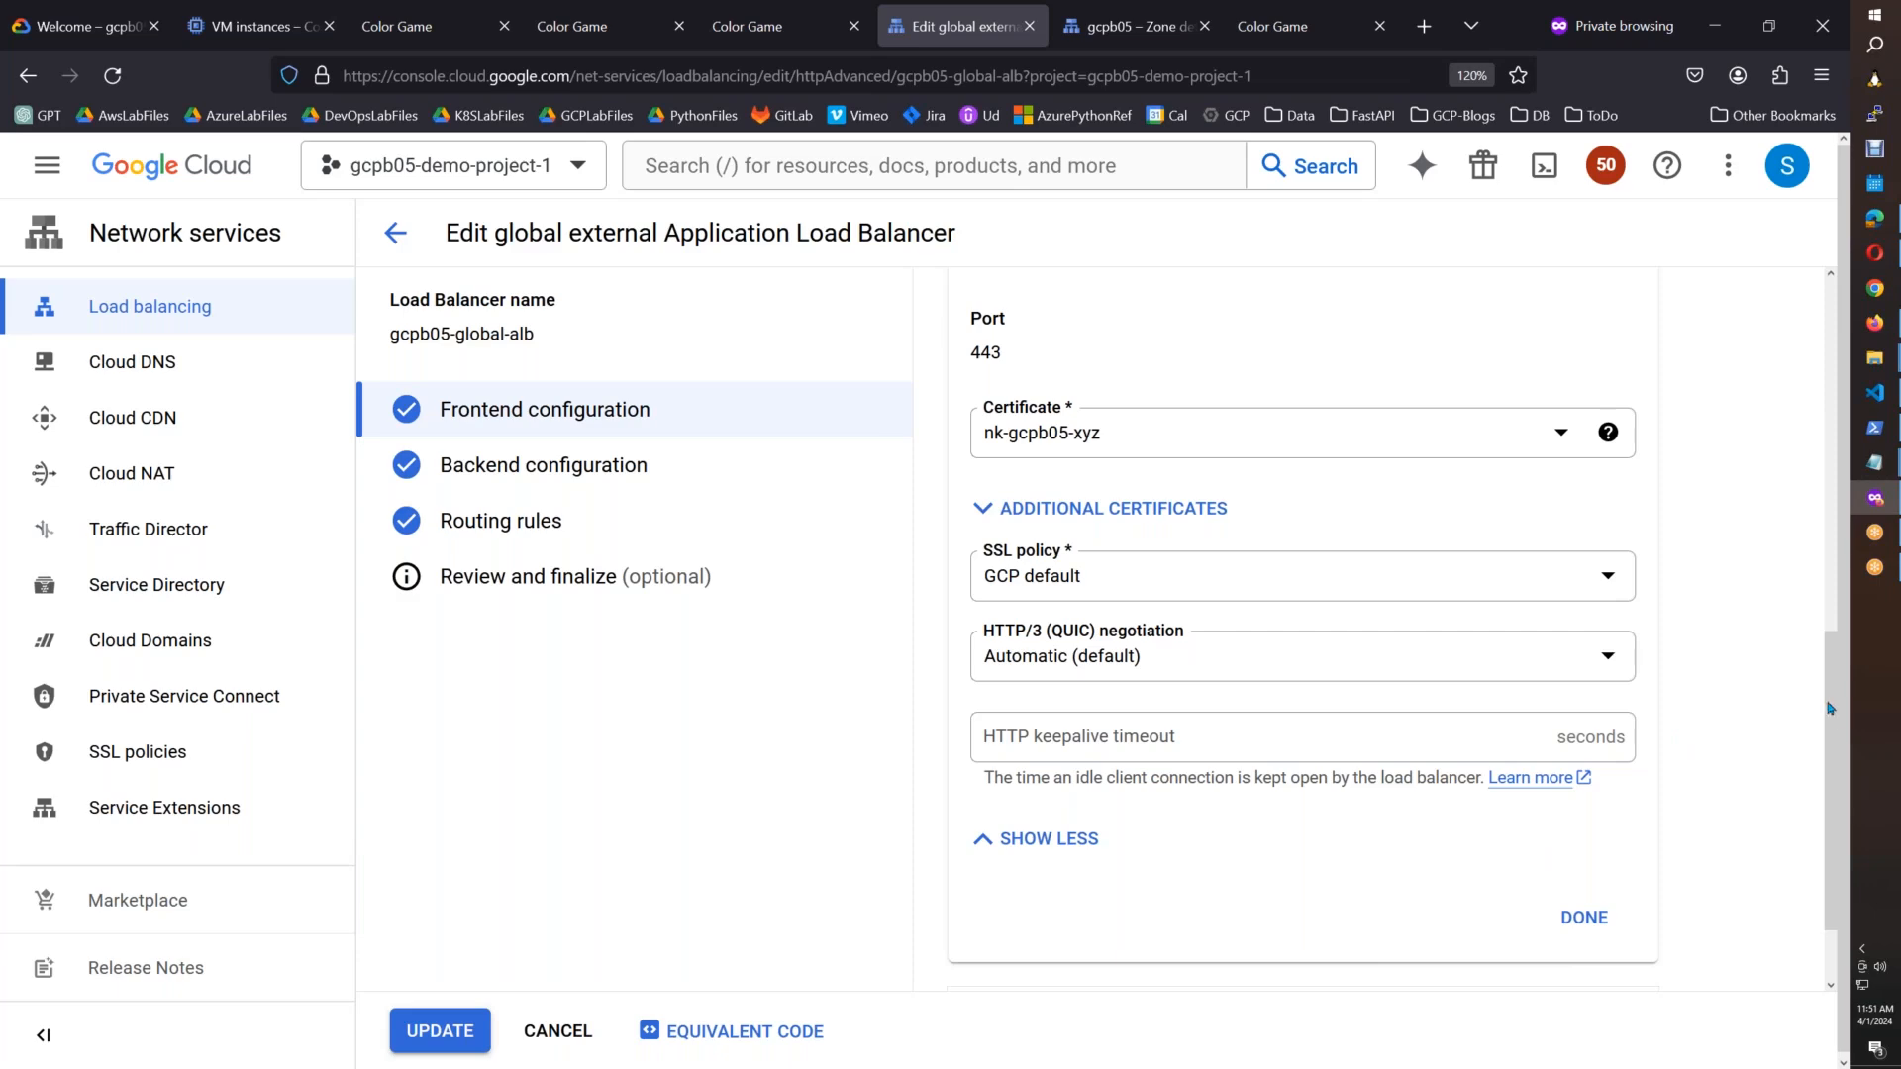
{"action": "left_click_drag", "start_coordinate": [1829, 732], "coordinate": [1862, 986]}
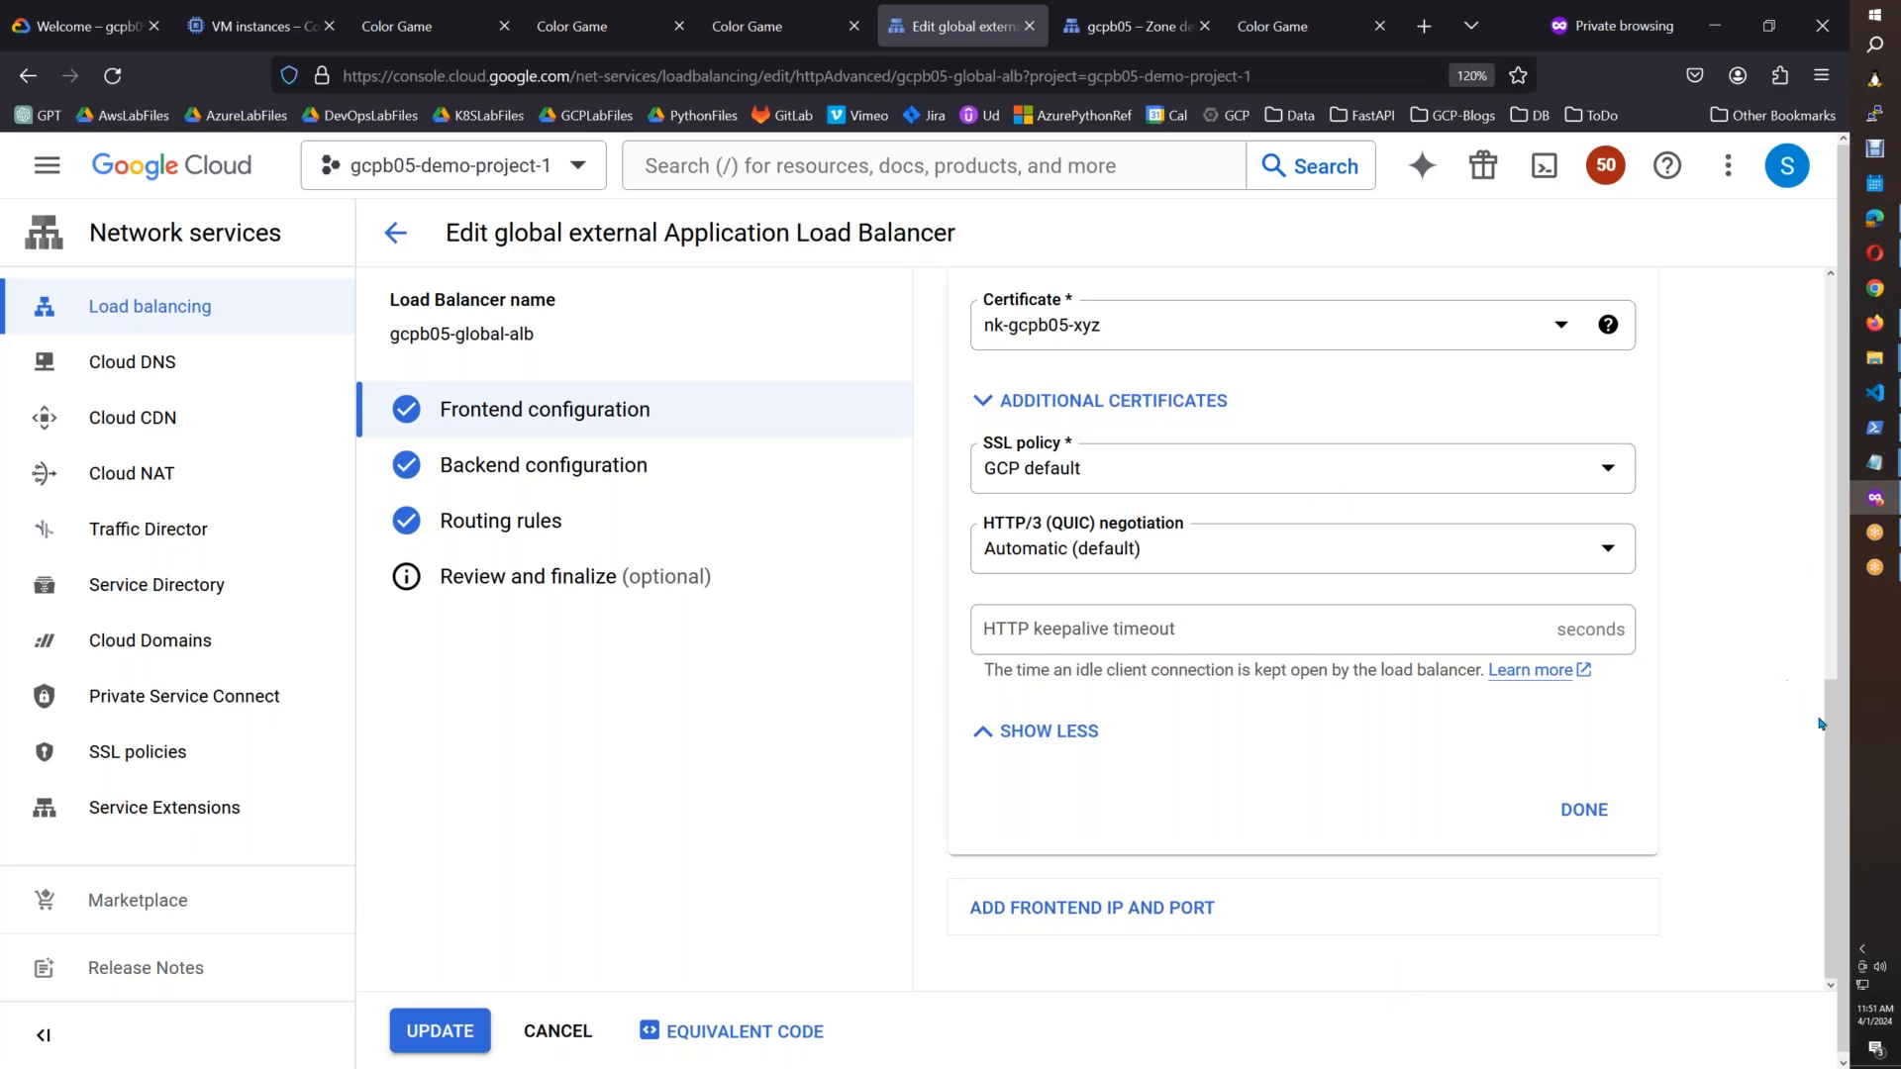
{"action": "left_click_drag", "start_coordinate": [1831, 724], "coordinate": [1861, 348]}
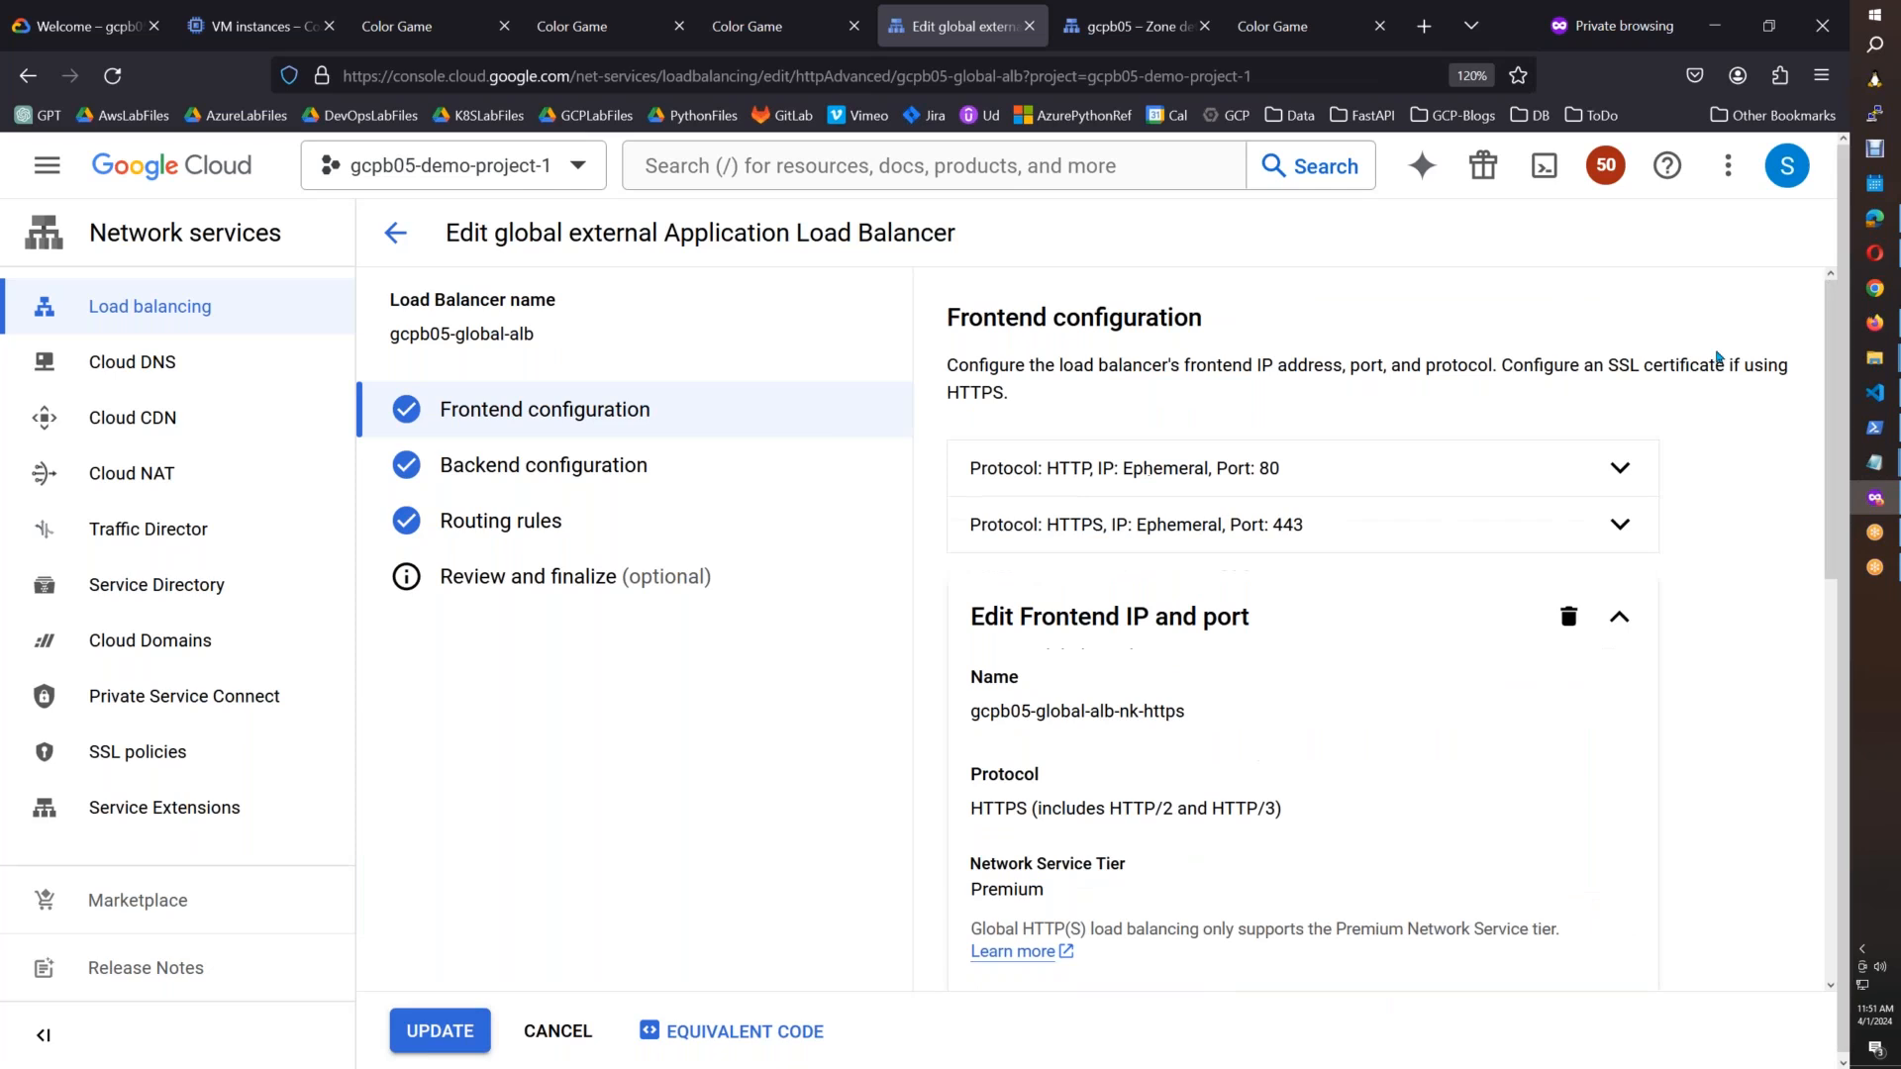
Step: Expand the HTTP port 80 frontend gcpb05-global-alb-http and show its advanced features
{"action": "left_click", "coordinate": [1641, 479]}
{"action": "left_click_drag", "start_coordinate": [1834, 394], "coordinate": [1227, 551]}
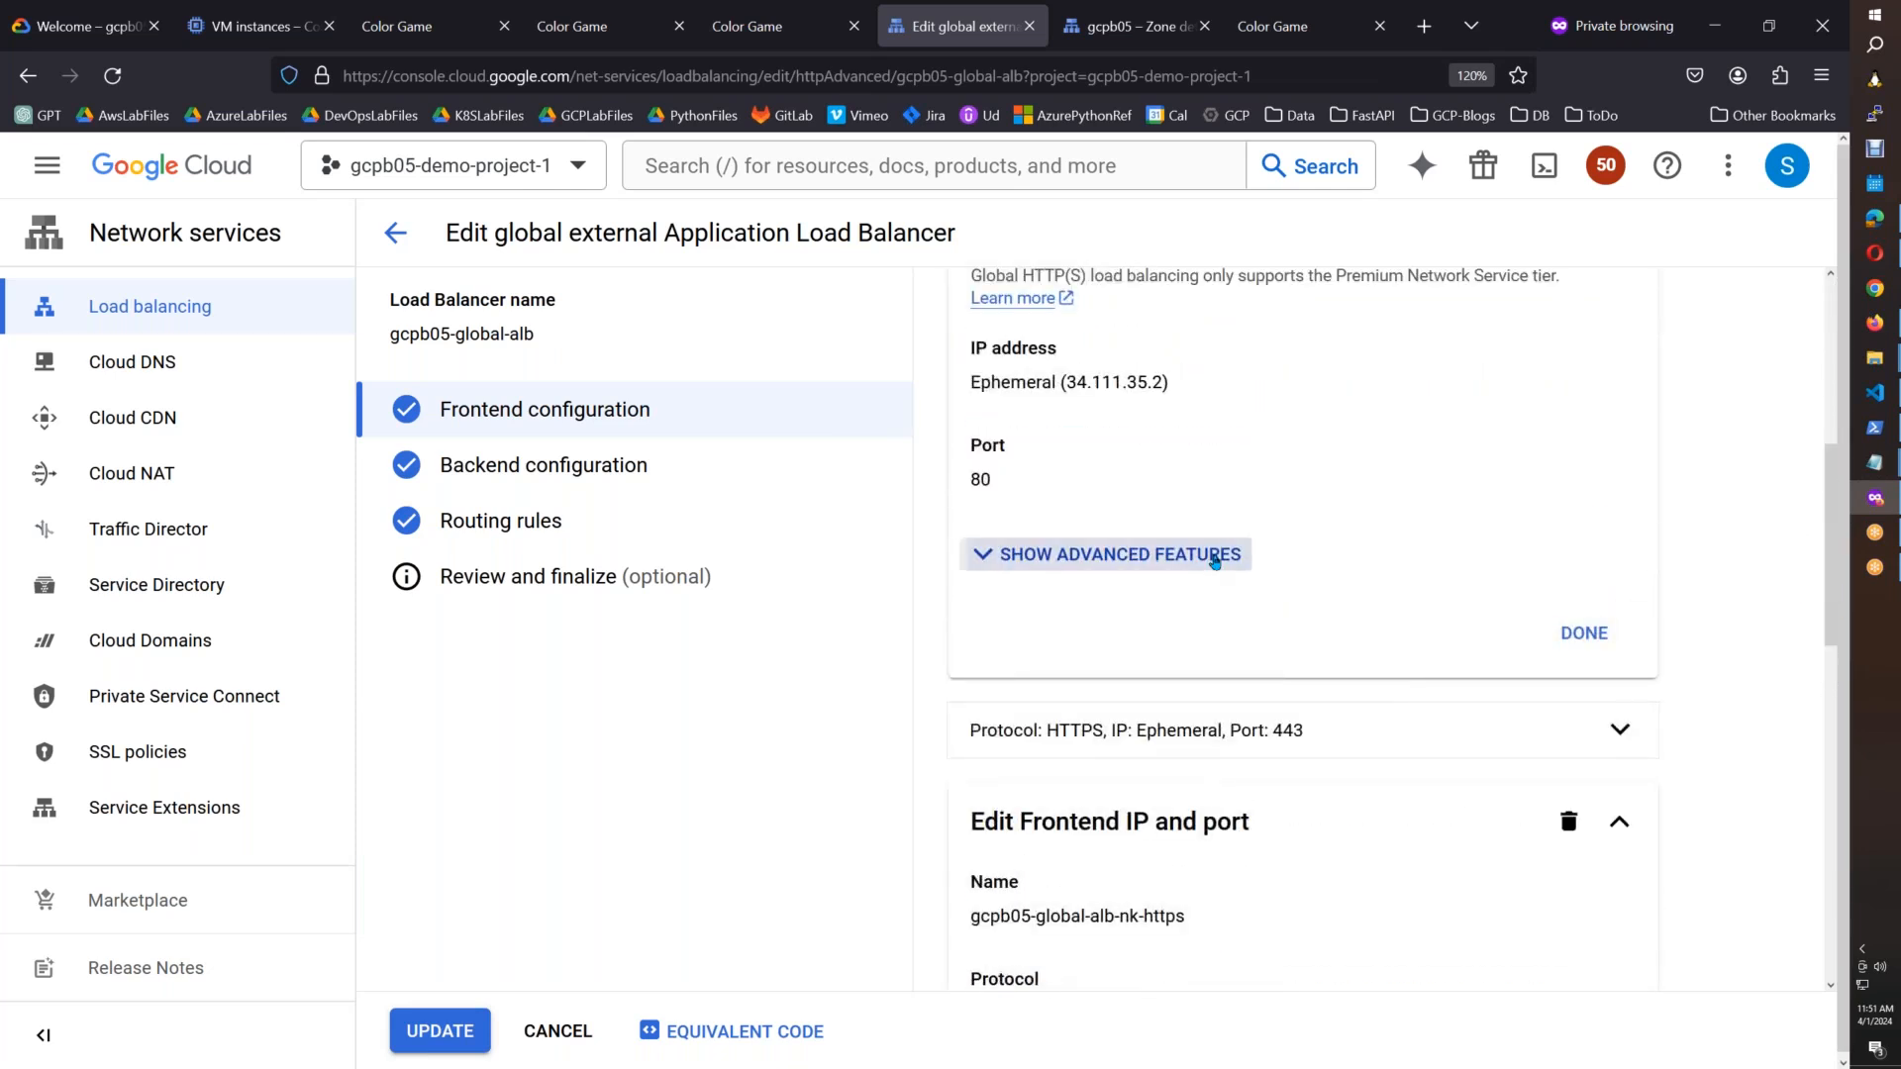
{"action": "left_click", "coordinate": [1228, 552]}
Step: Add a new frontend with protocol HTTPS, show its advanced features, and check the requirement for the HTTP to HTTPS redirect
{"action": "left_click_drag", "start_coordinate": [1832, 535], "coordinate": [1833, 887]}
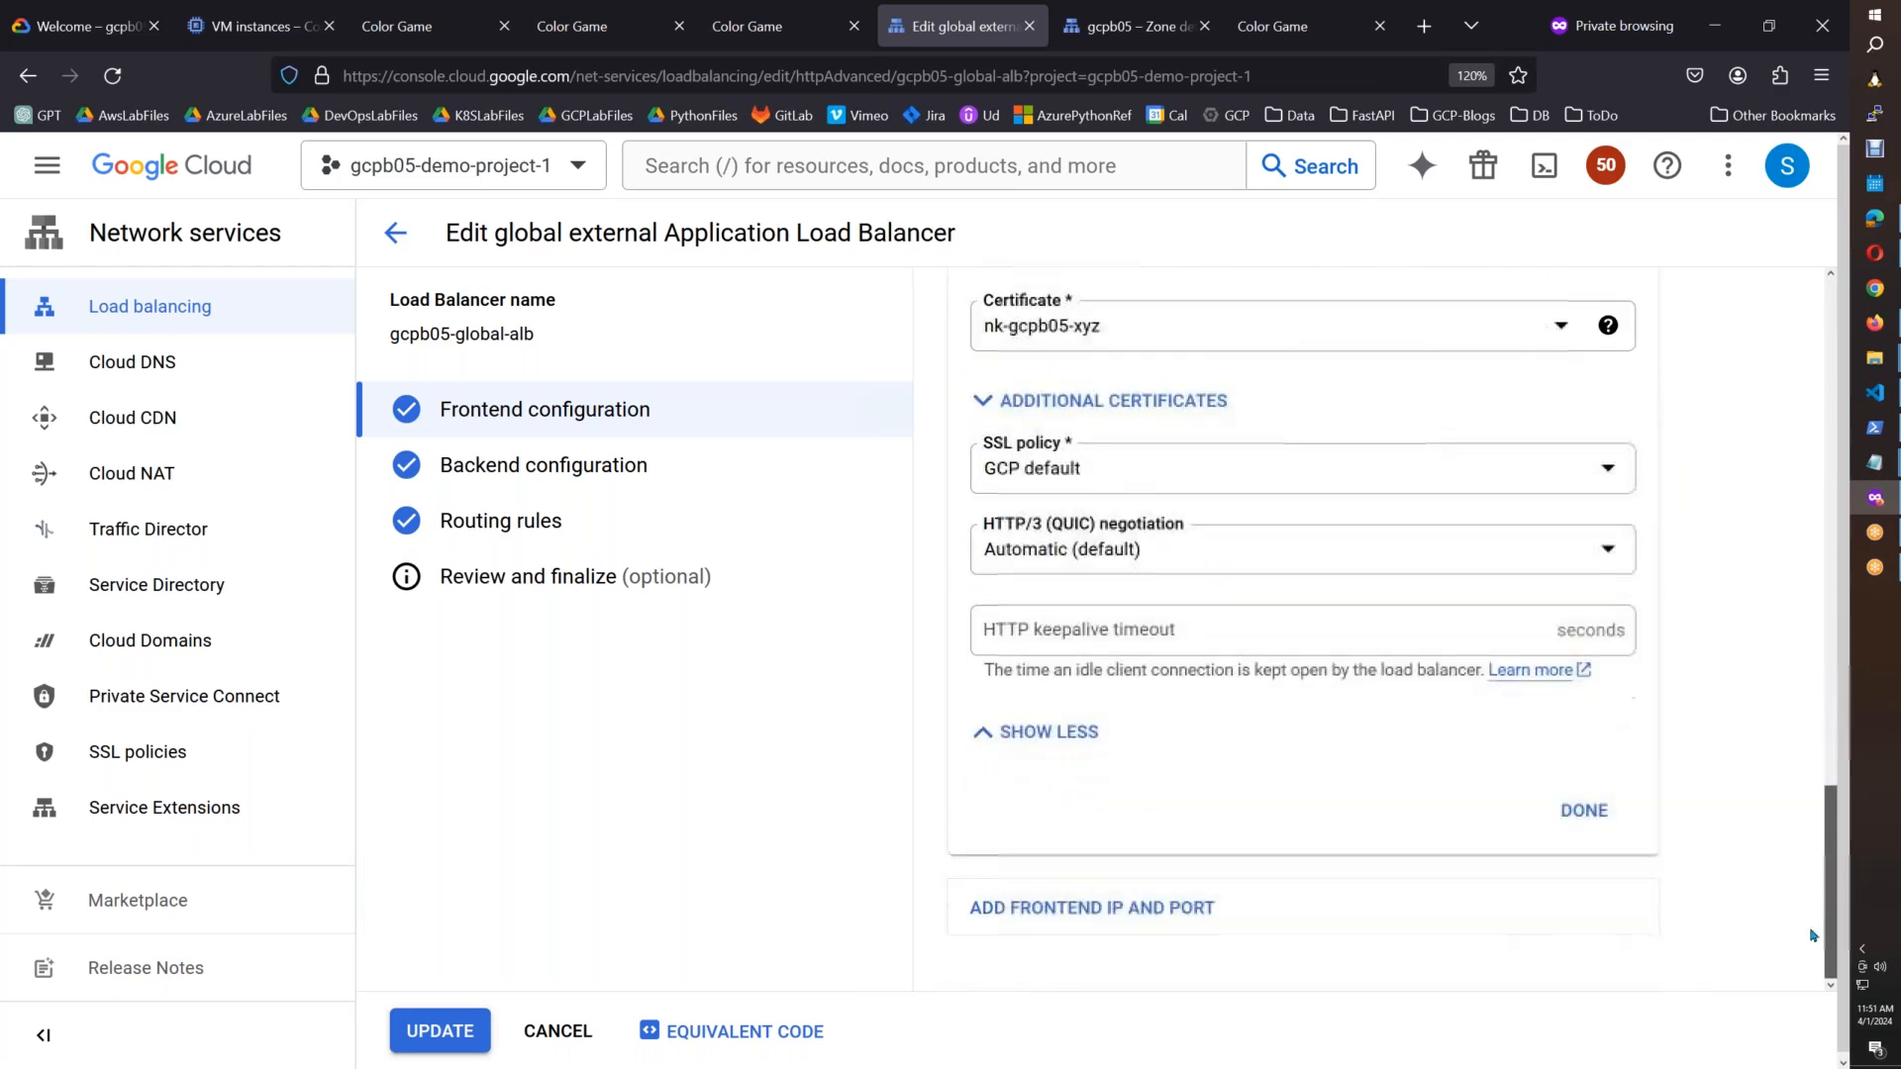
{"action": "left_click", "coordinate": [1158, 907]}
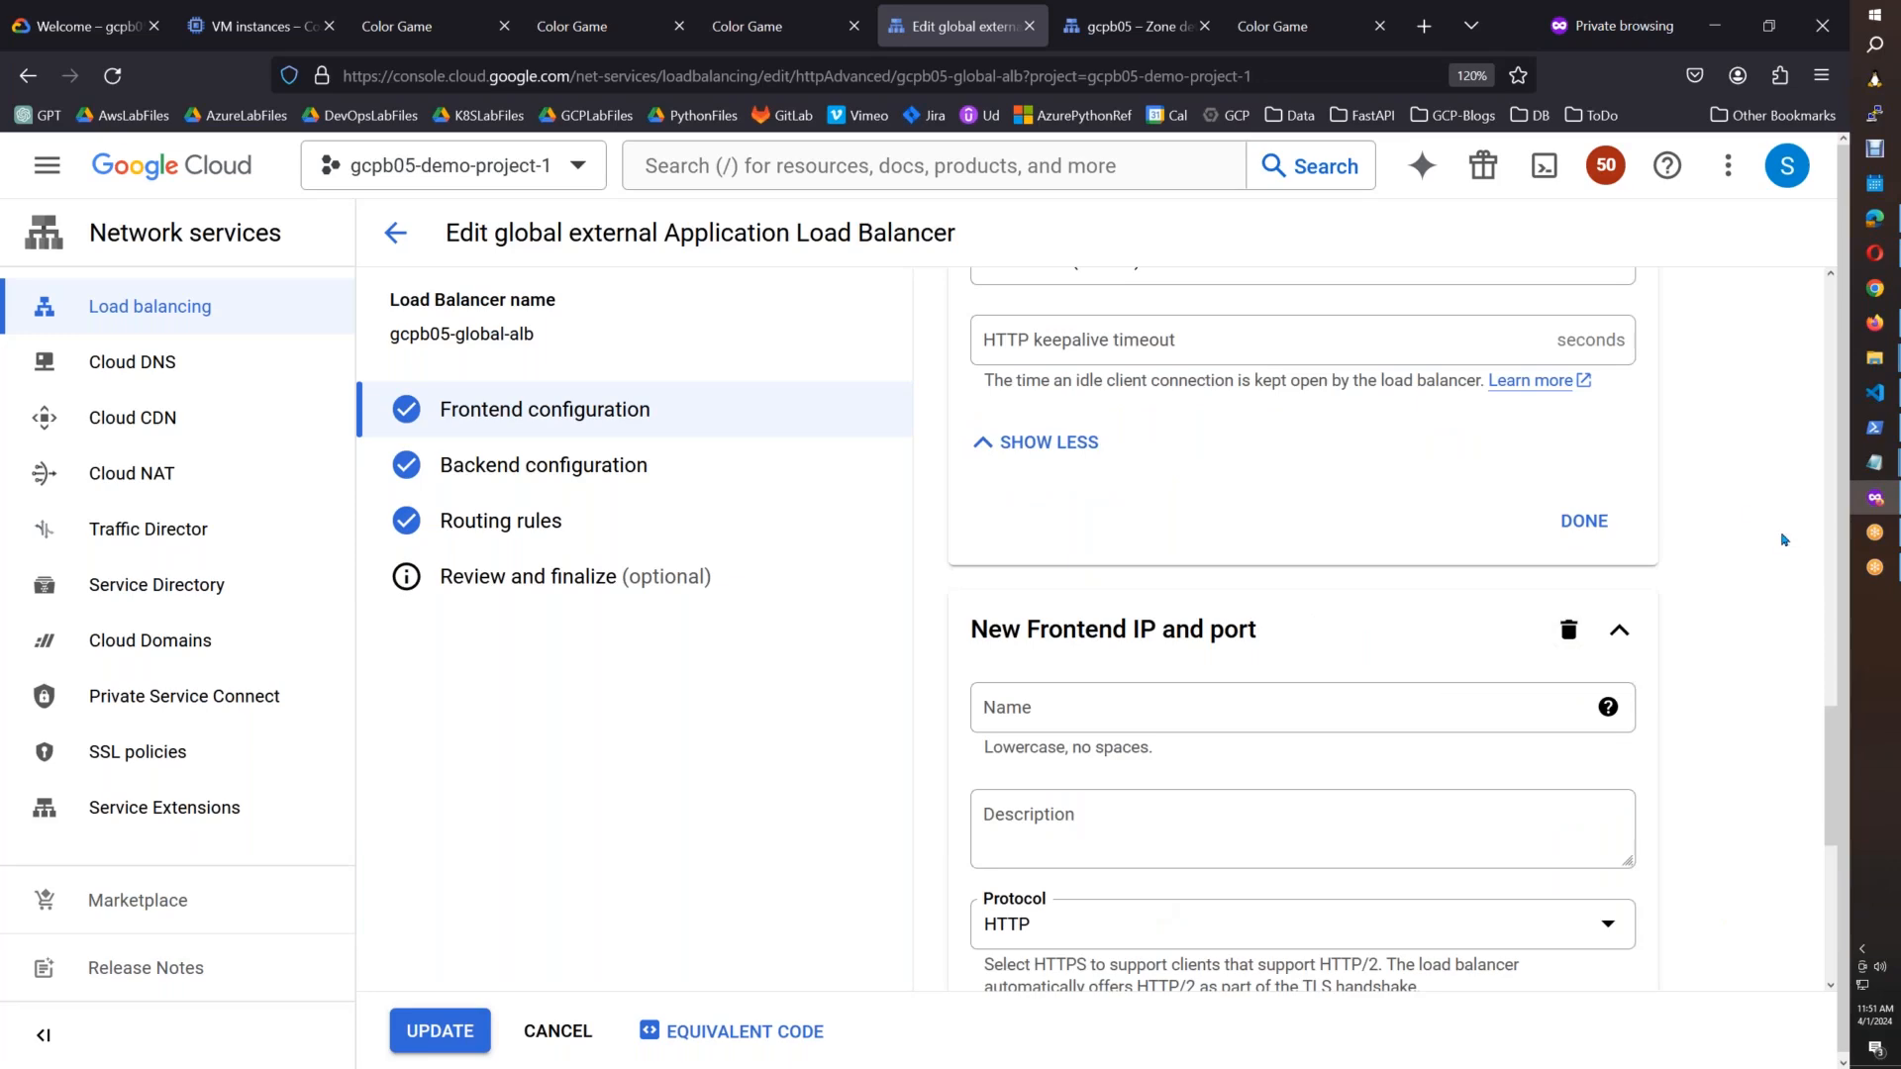
{"action": "left_click", "coordinate": [1269, 926]}
{"action": "left_click", "coordinate": [1111, 999]}
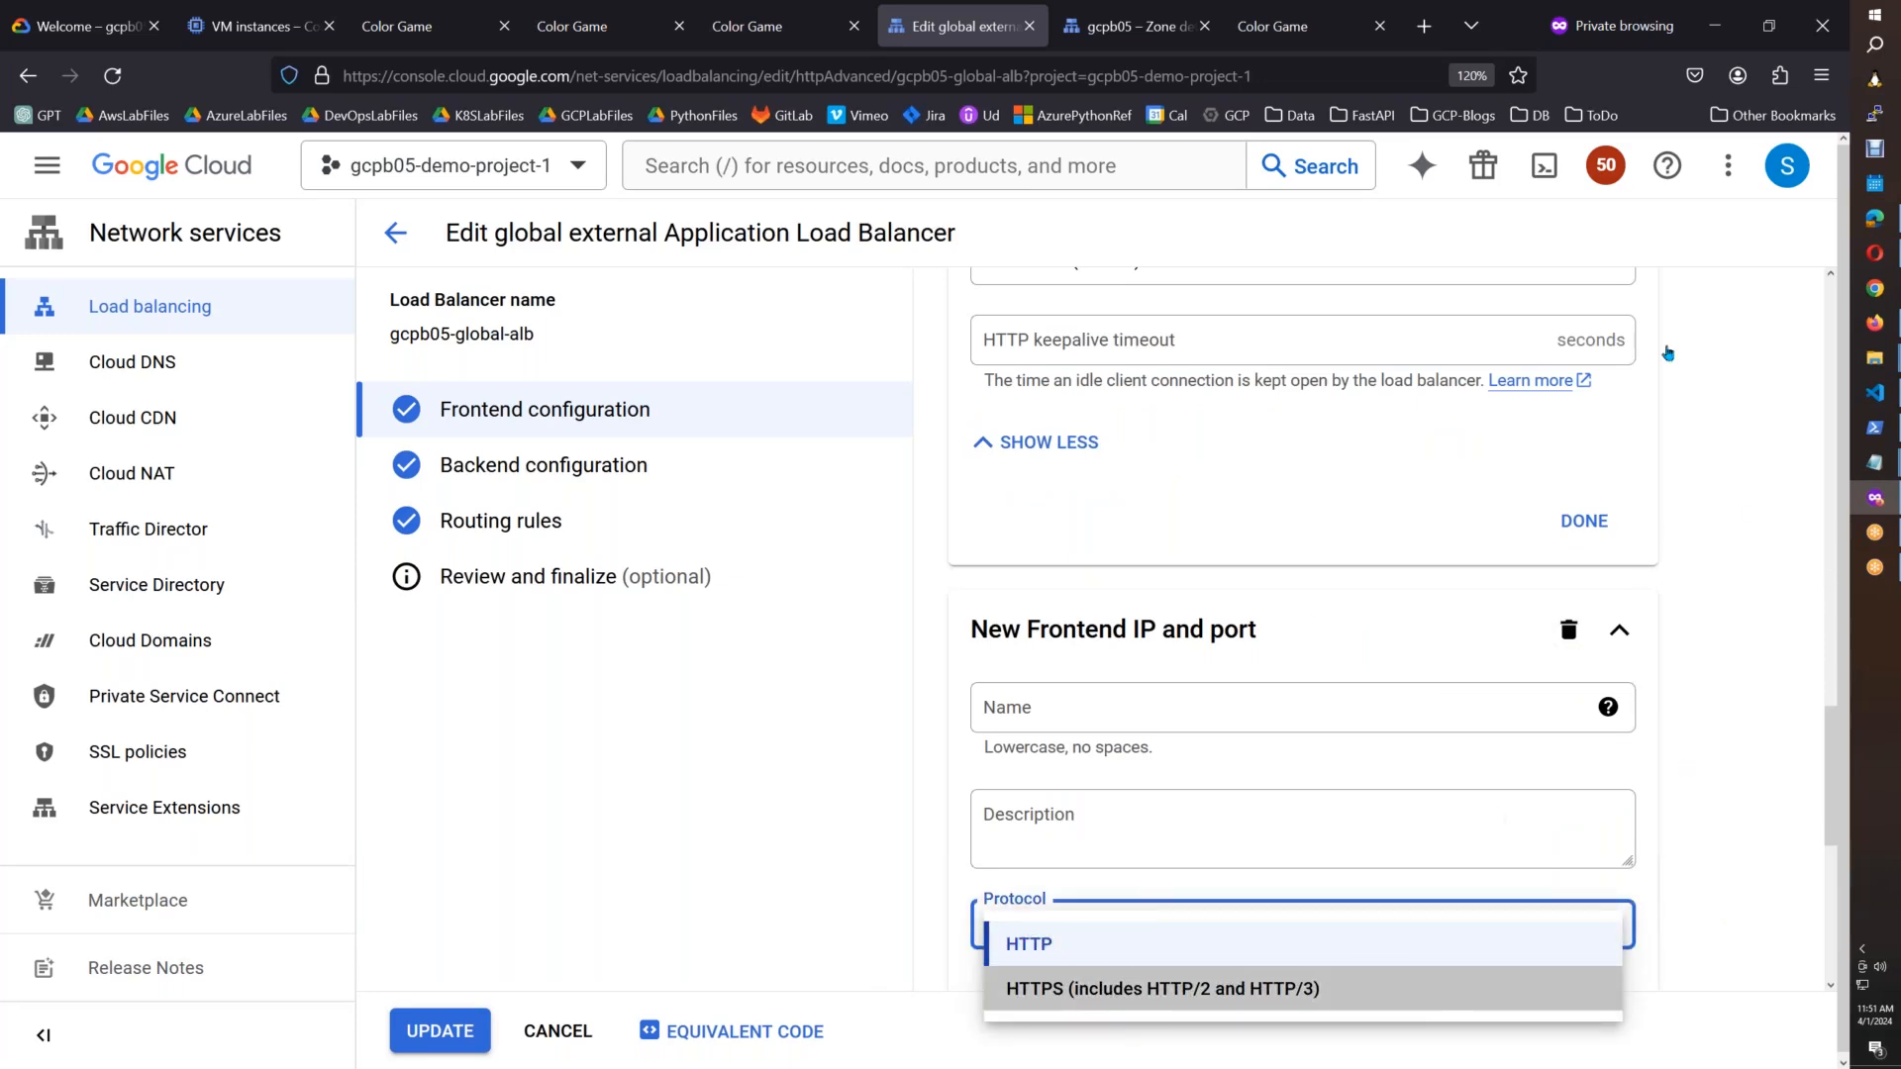
{"action": "left_click_drag", "start_coordinate": [1830, 696], "coordinate": [1802, 876]}
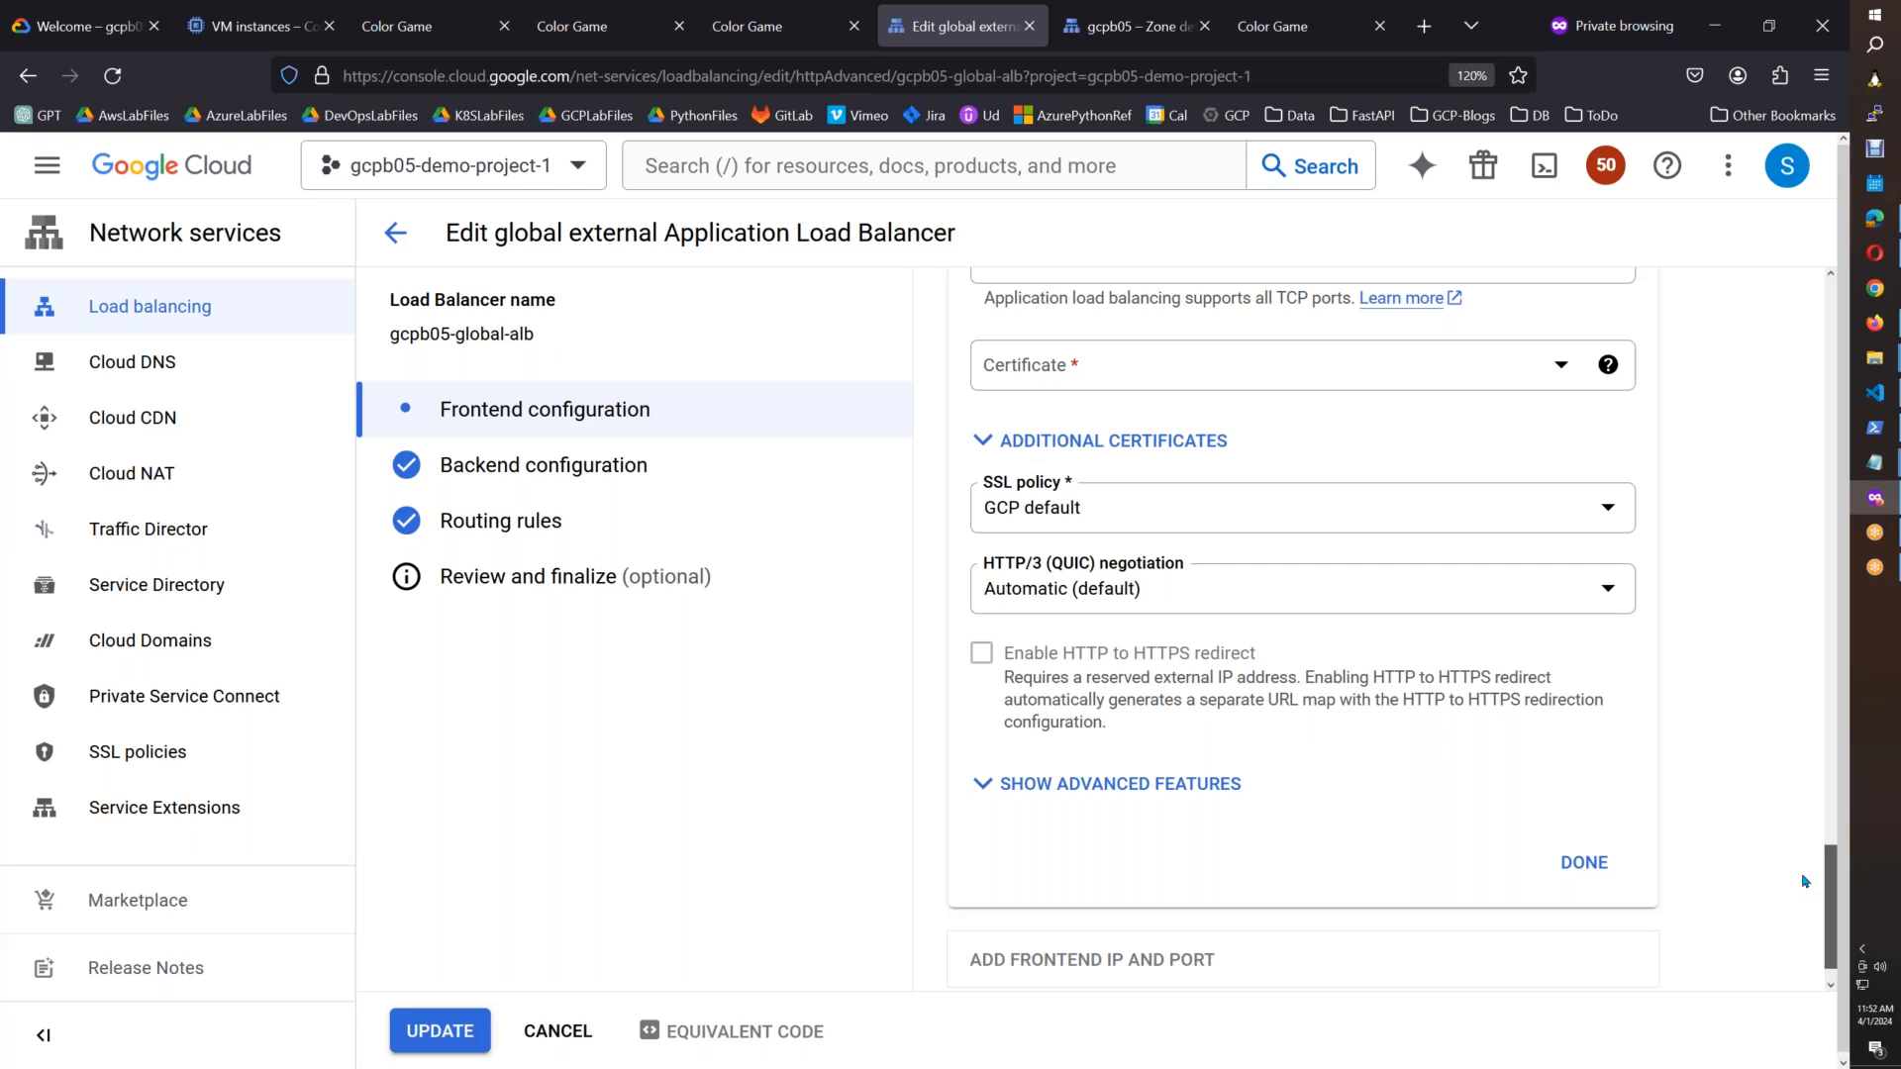
{"action": "left_click_drag", "start_coordinate": [1802, 881], "coordinate": [1802, 880]}
{"action": "left_click", "coordinate": [987, 783]}
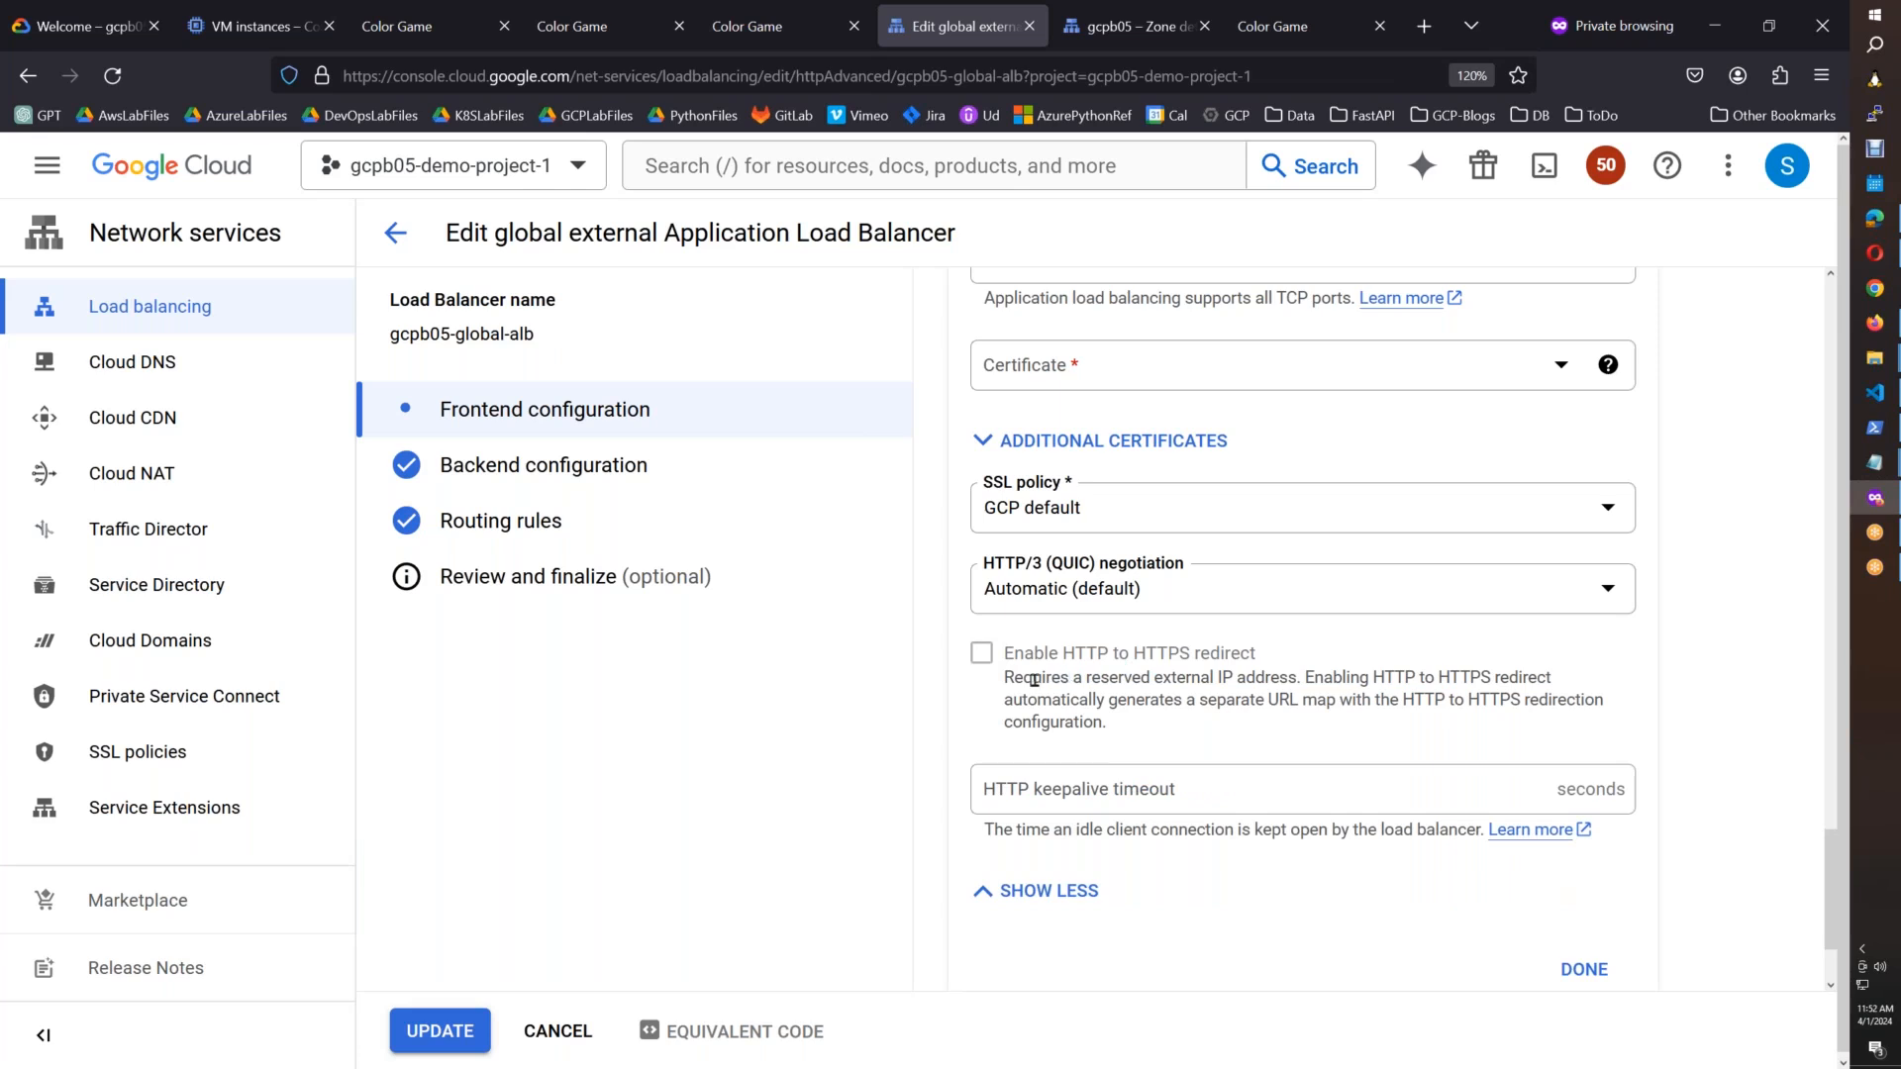
{"action": "left_click_drag", "start_coordinate": [1012, 680], "coordinate": [1253, 654]}
Step: Search the console for "ip ad" and open the VPC network's IP addresses page in a new tab
{"action": "left_click", "coordinate": [57, 178]}
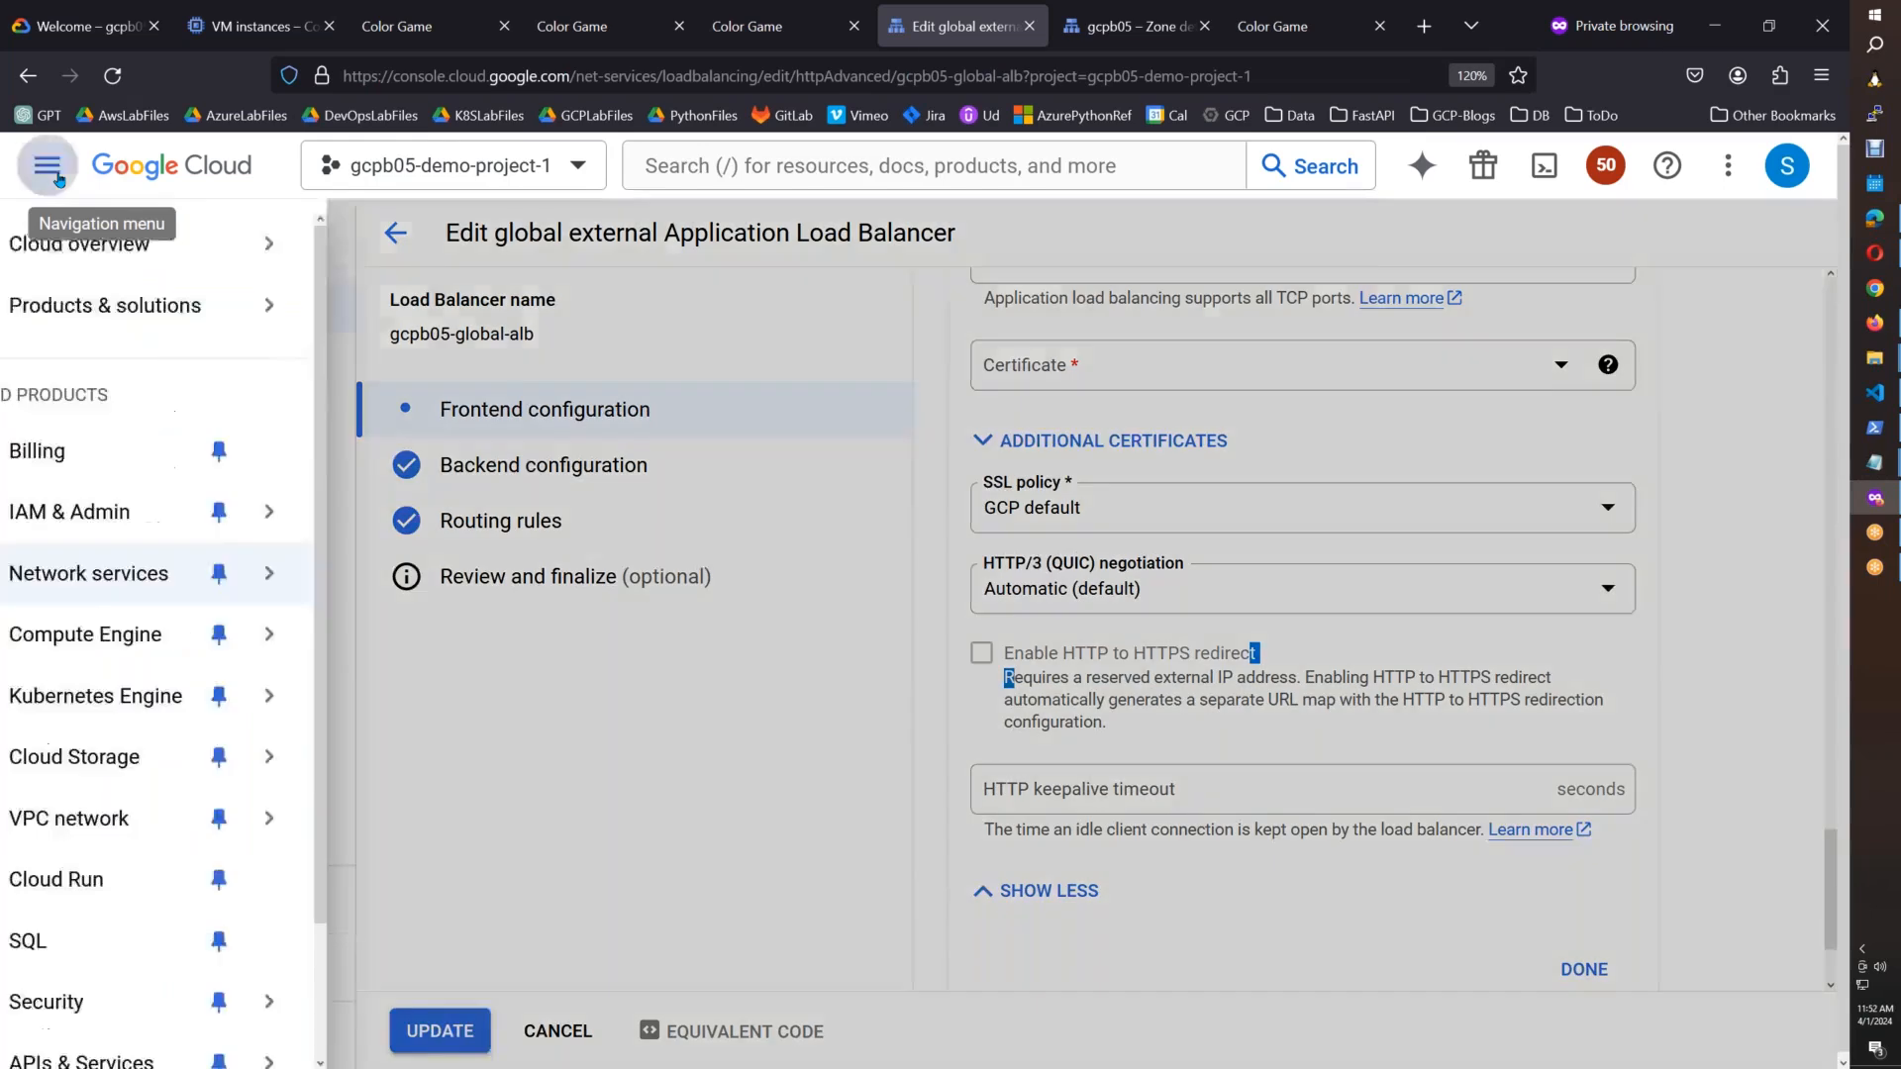
{"action": "mouse_move", "coordinate": [153, 656]}
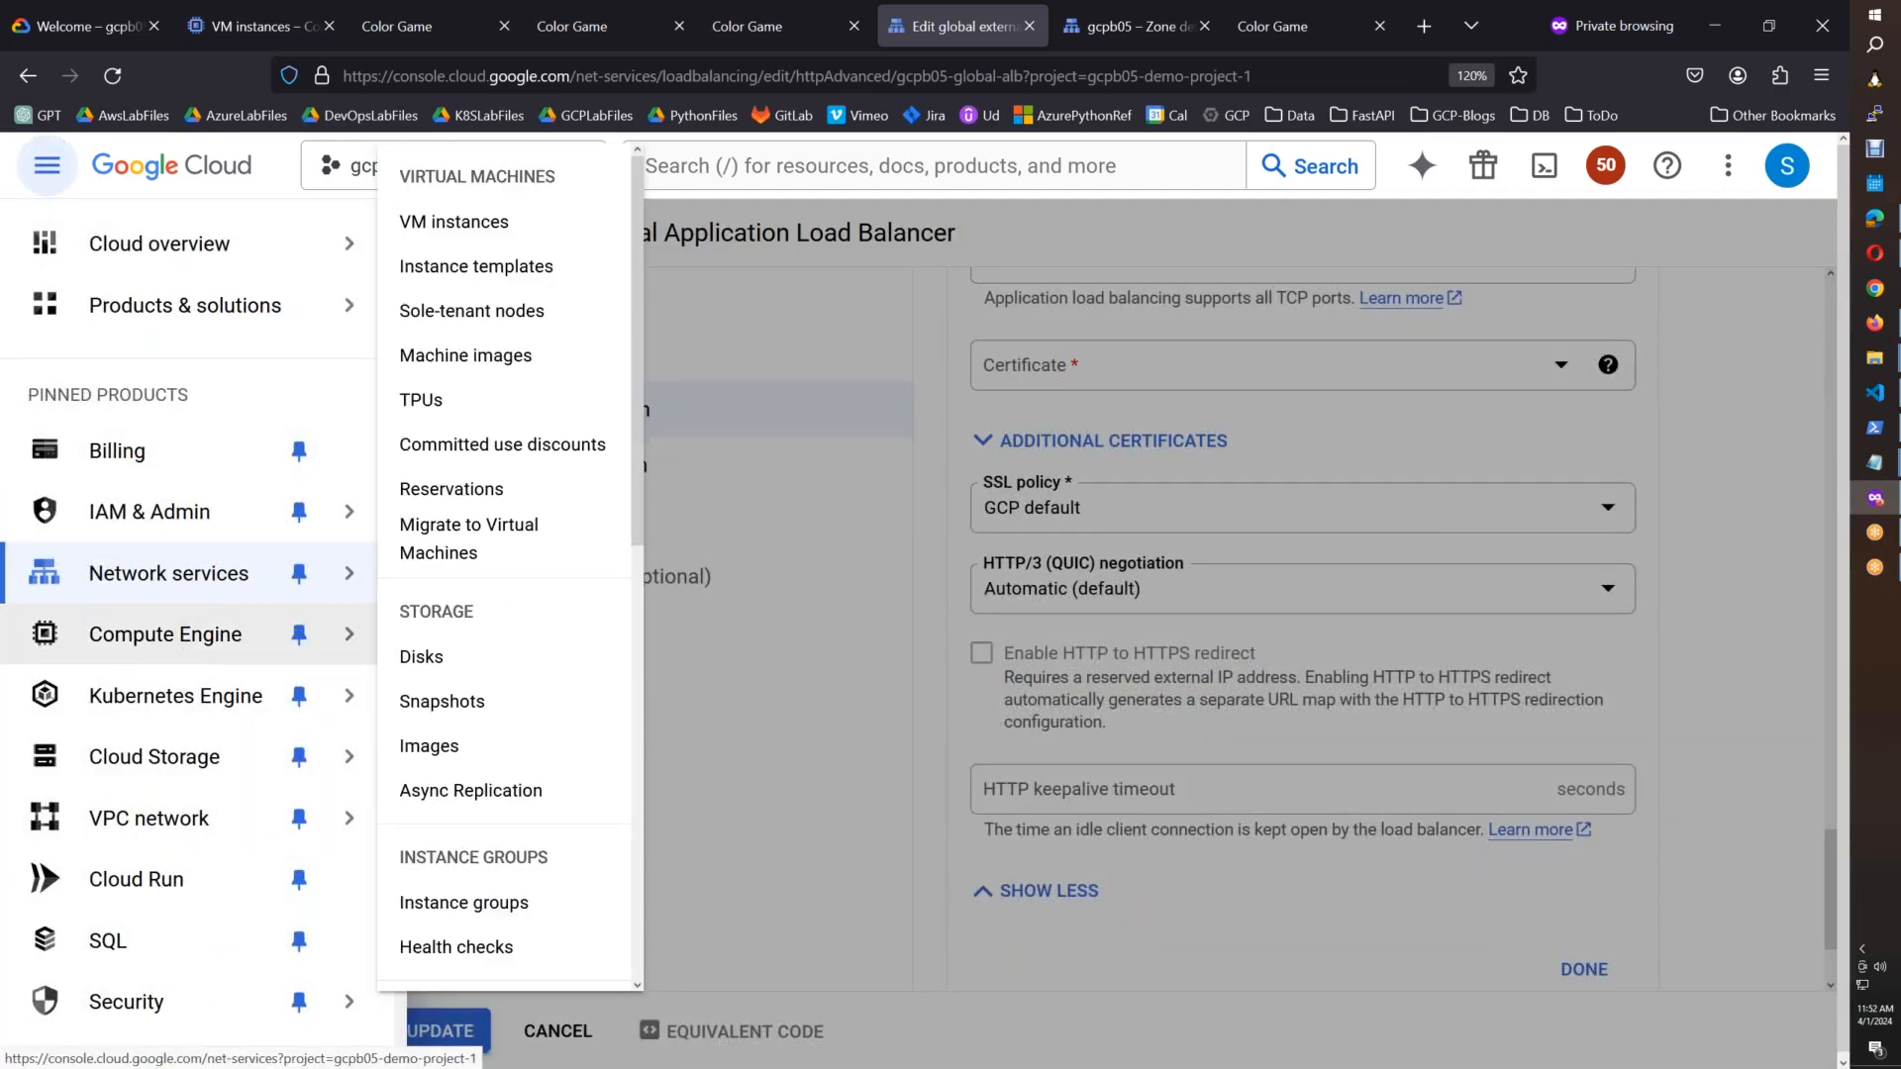
{"action": "left_click", "coordinate": [792, 213]}
{"action": "left_click", "coordinate": [752, 168]}
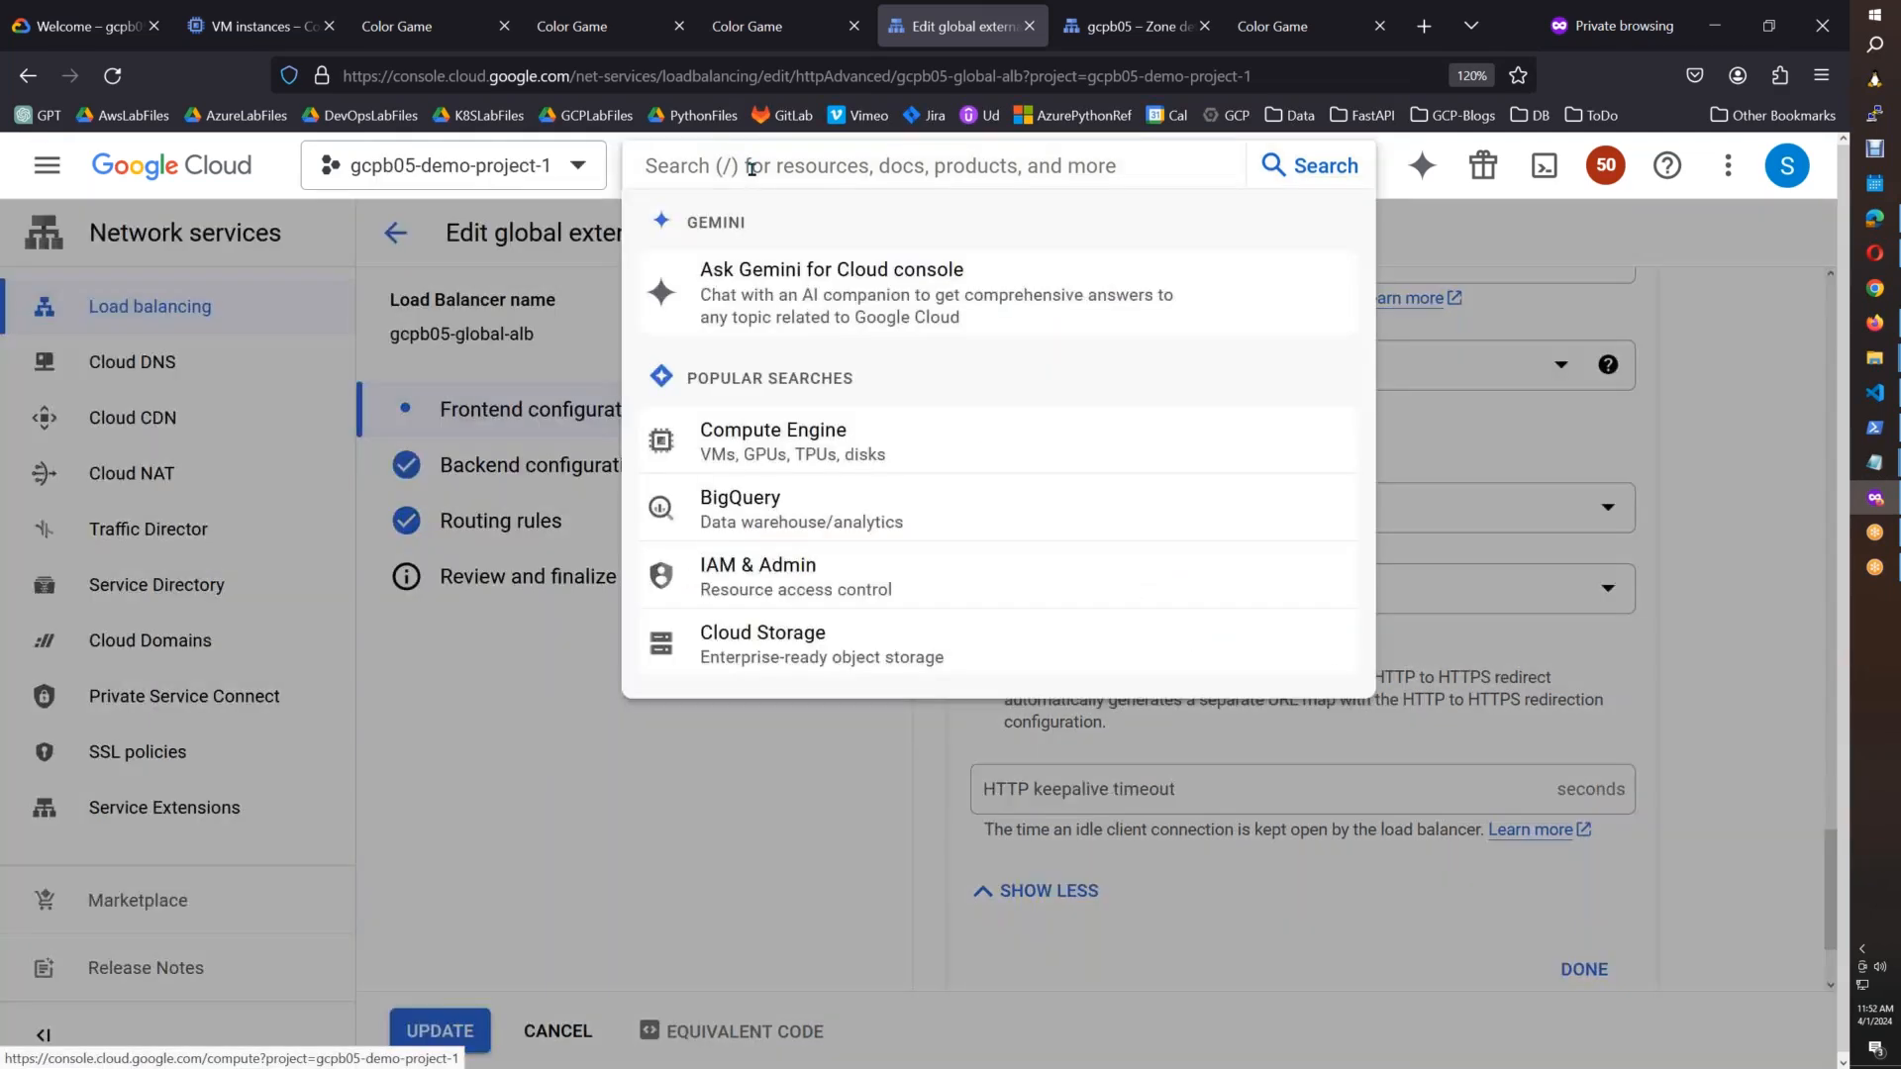
{"action": "type", "text": "ip ad"}
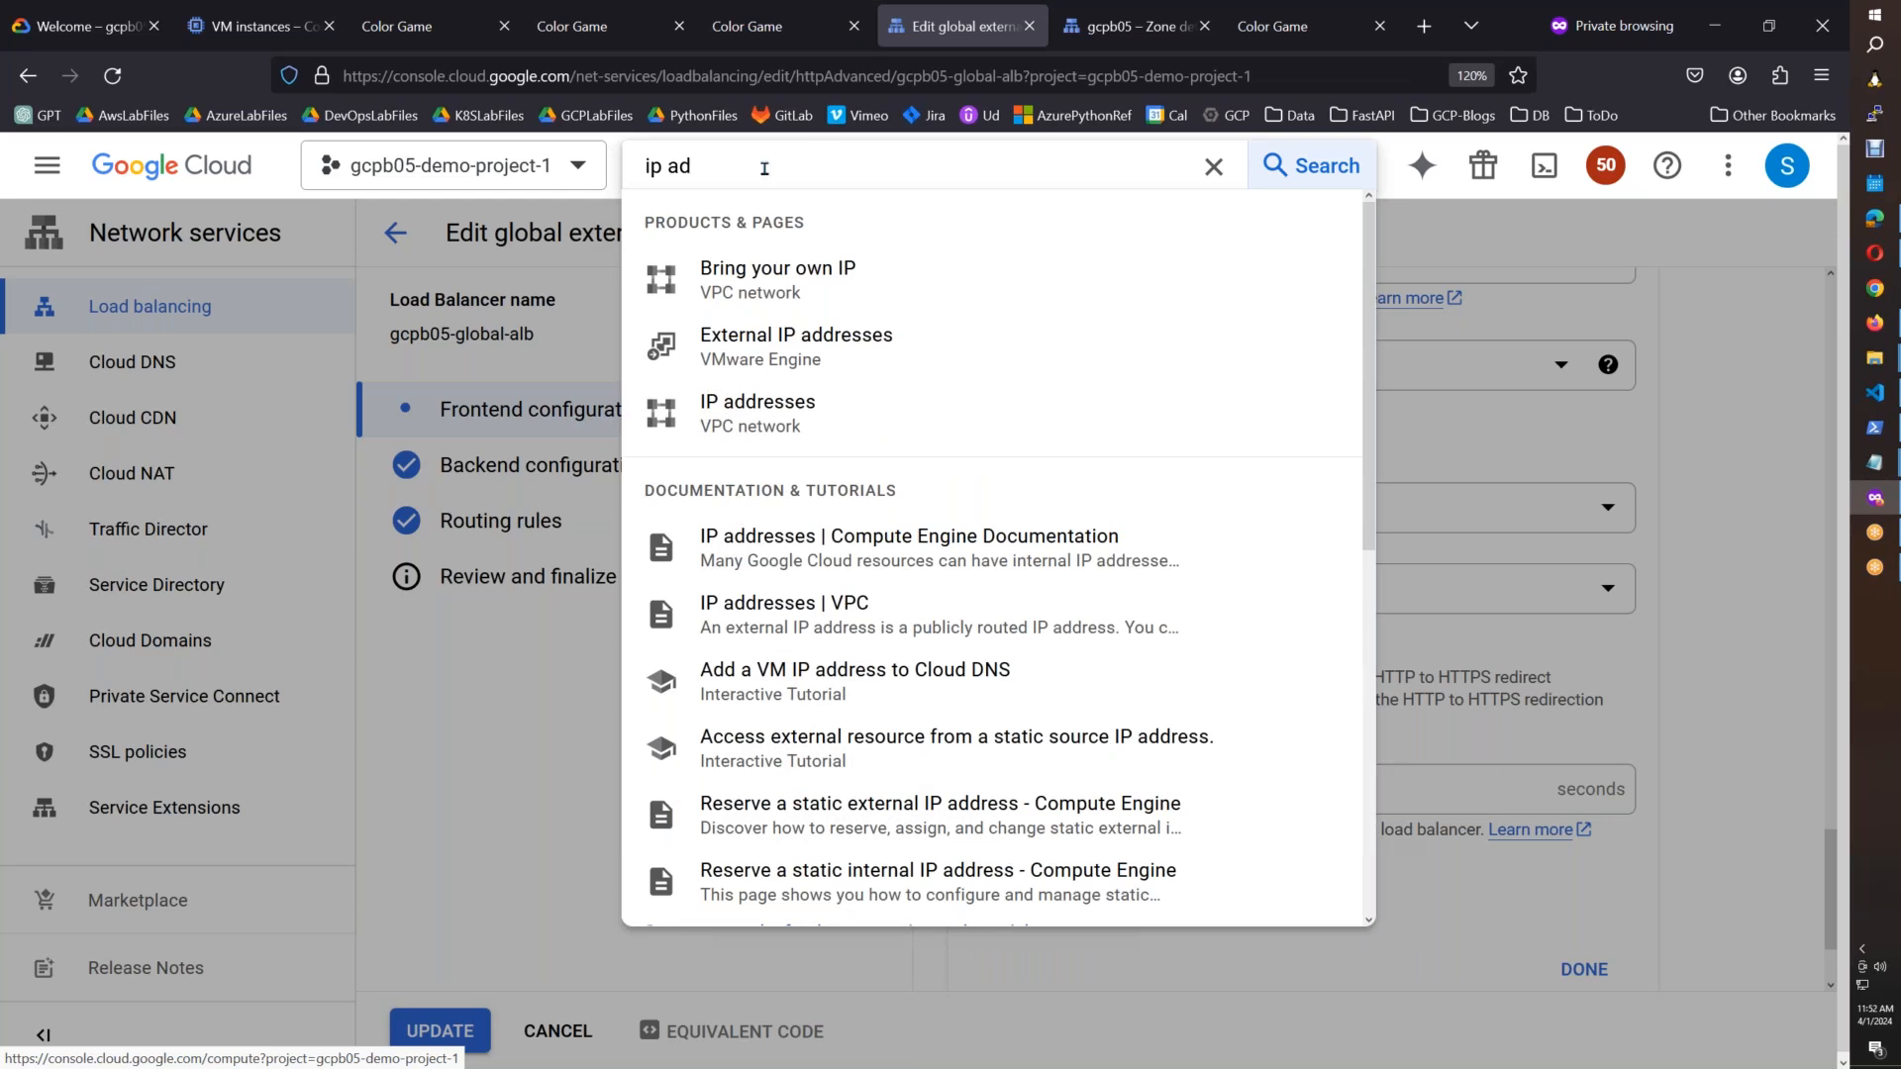
{"action": "right_click", "coordinate": [784, 404]}
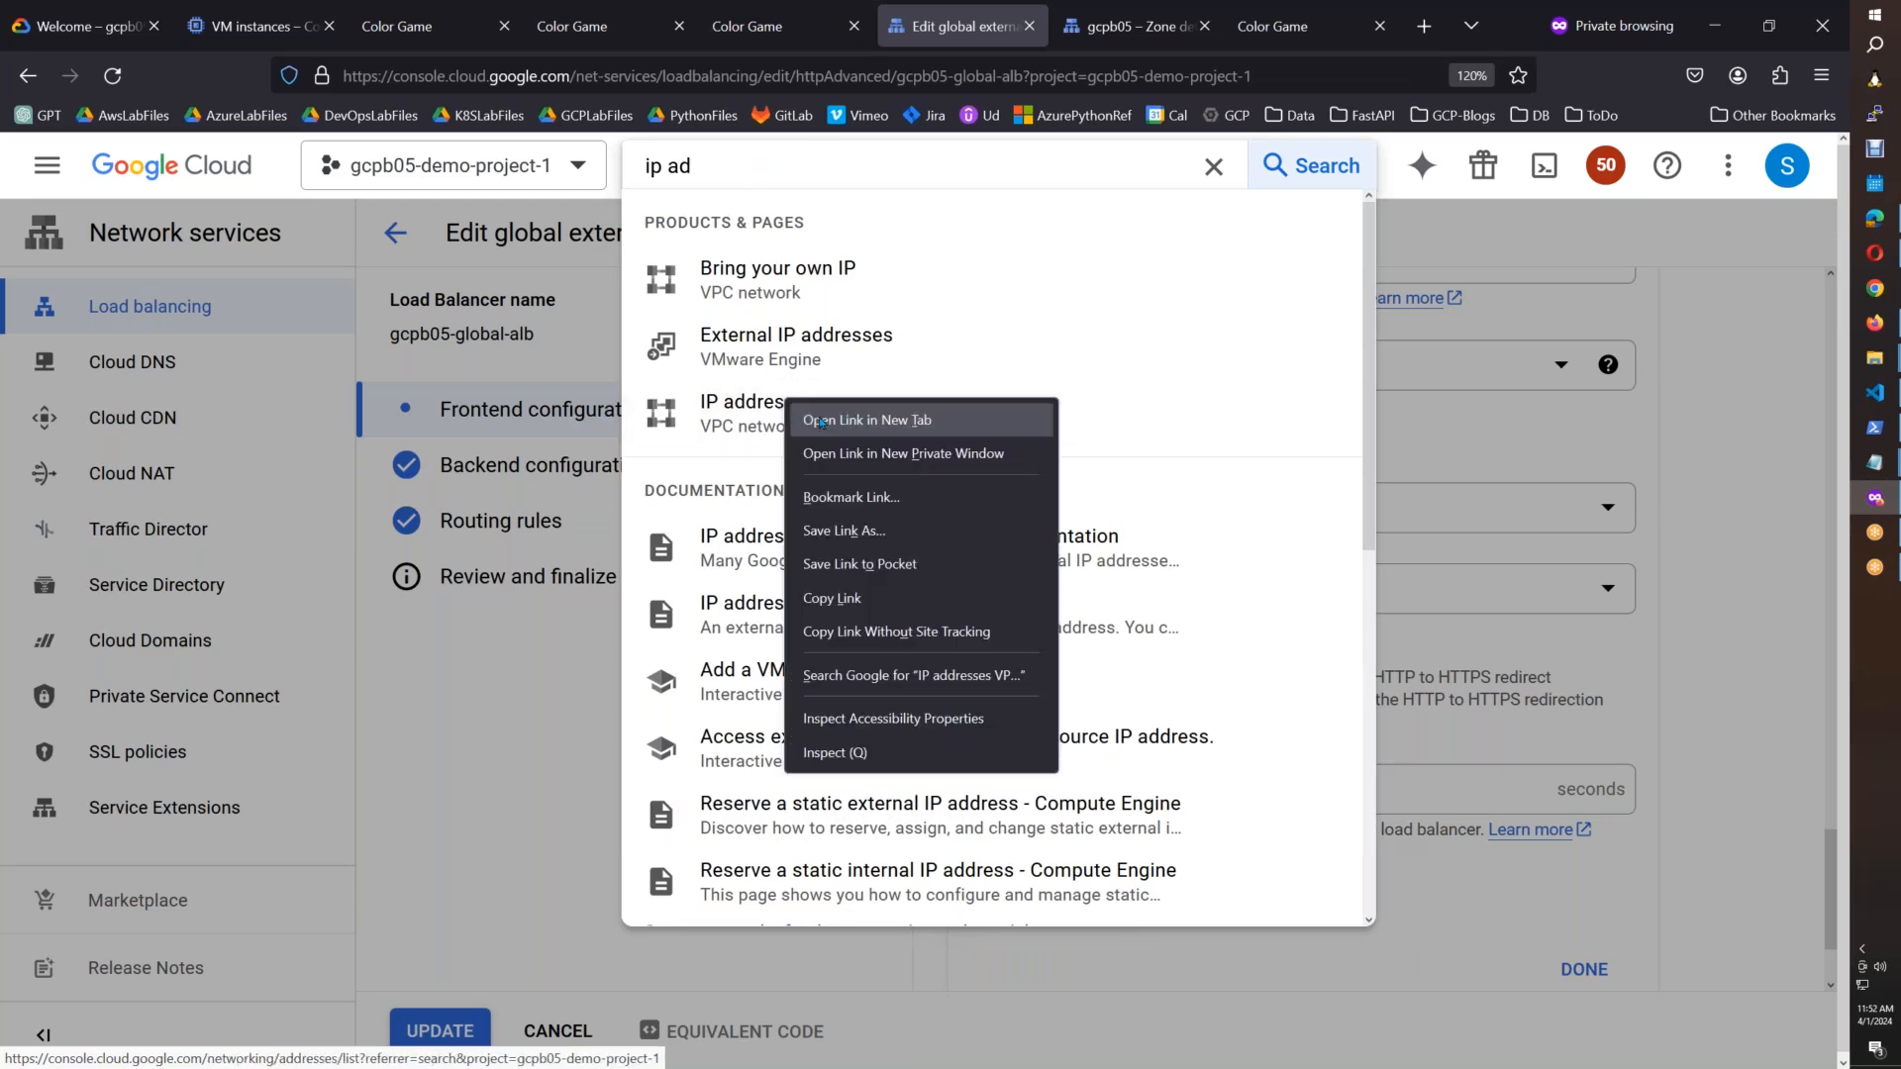
{"action": "left_click", "coordinate": [821, 411]}
{"action": "left_click", "coordinate": [1018, 39]}
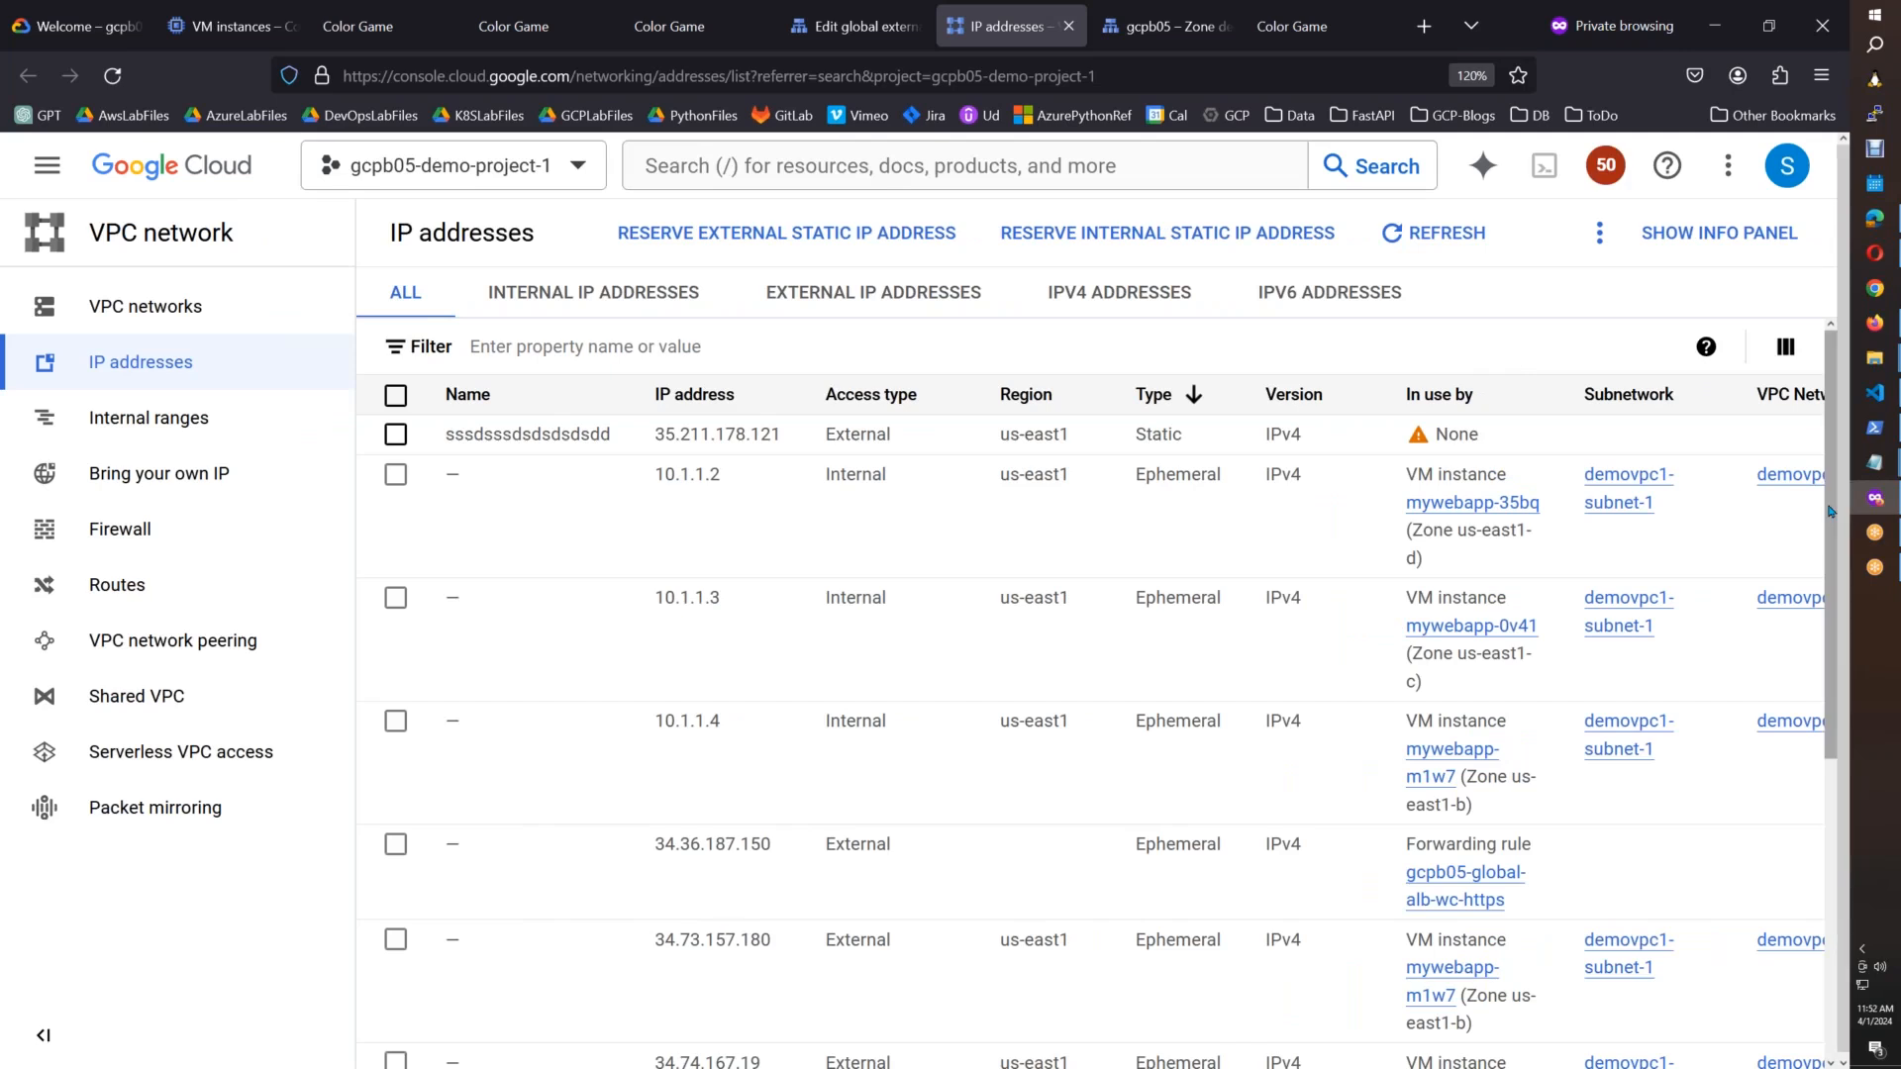
Step: Release the unused static external IP address 35.211.178.121
{"action": "scroll", "coordinate": [1830, 734], "scroll_direction": "down", "scroll_amount": 5}
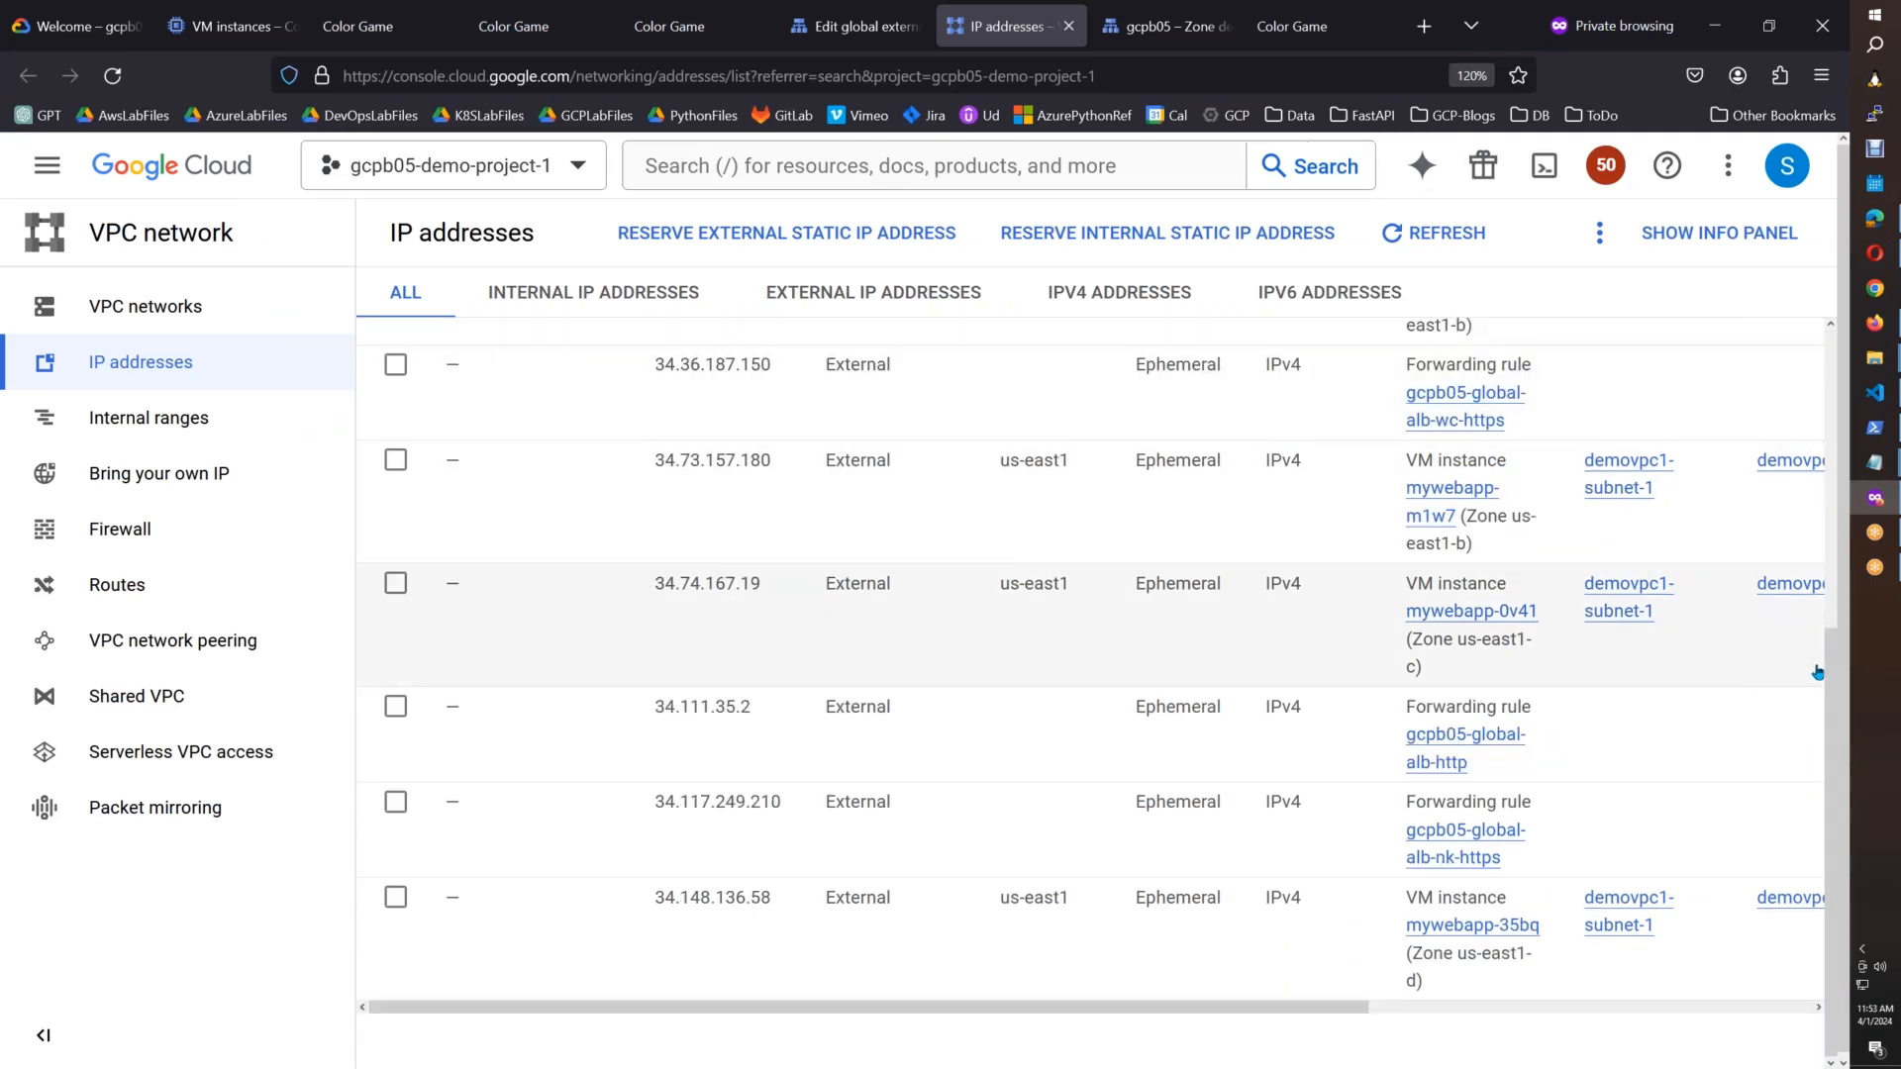
{"action": "scroll", "coordinate": [1158, 411], "scroll_direction": "up", "scroll_amount": 5}
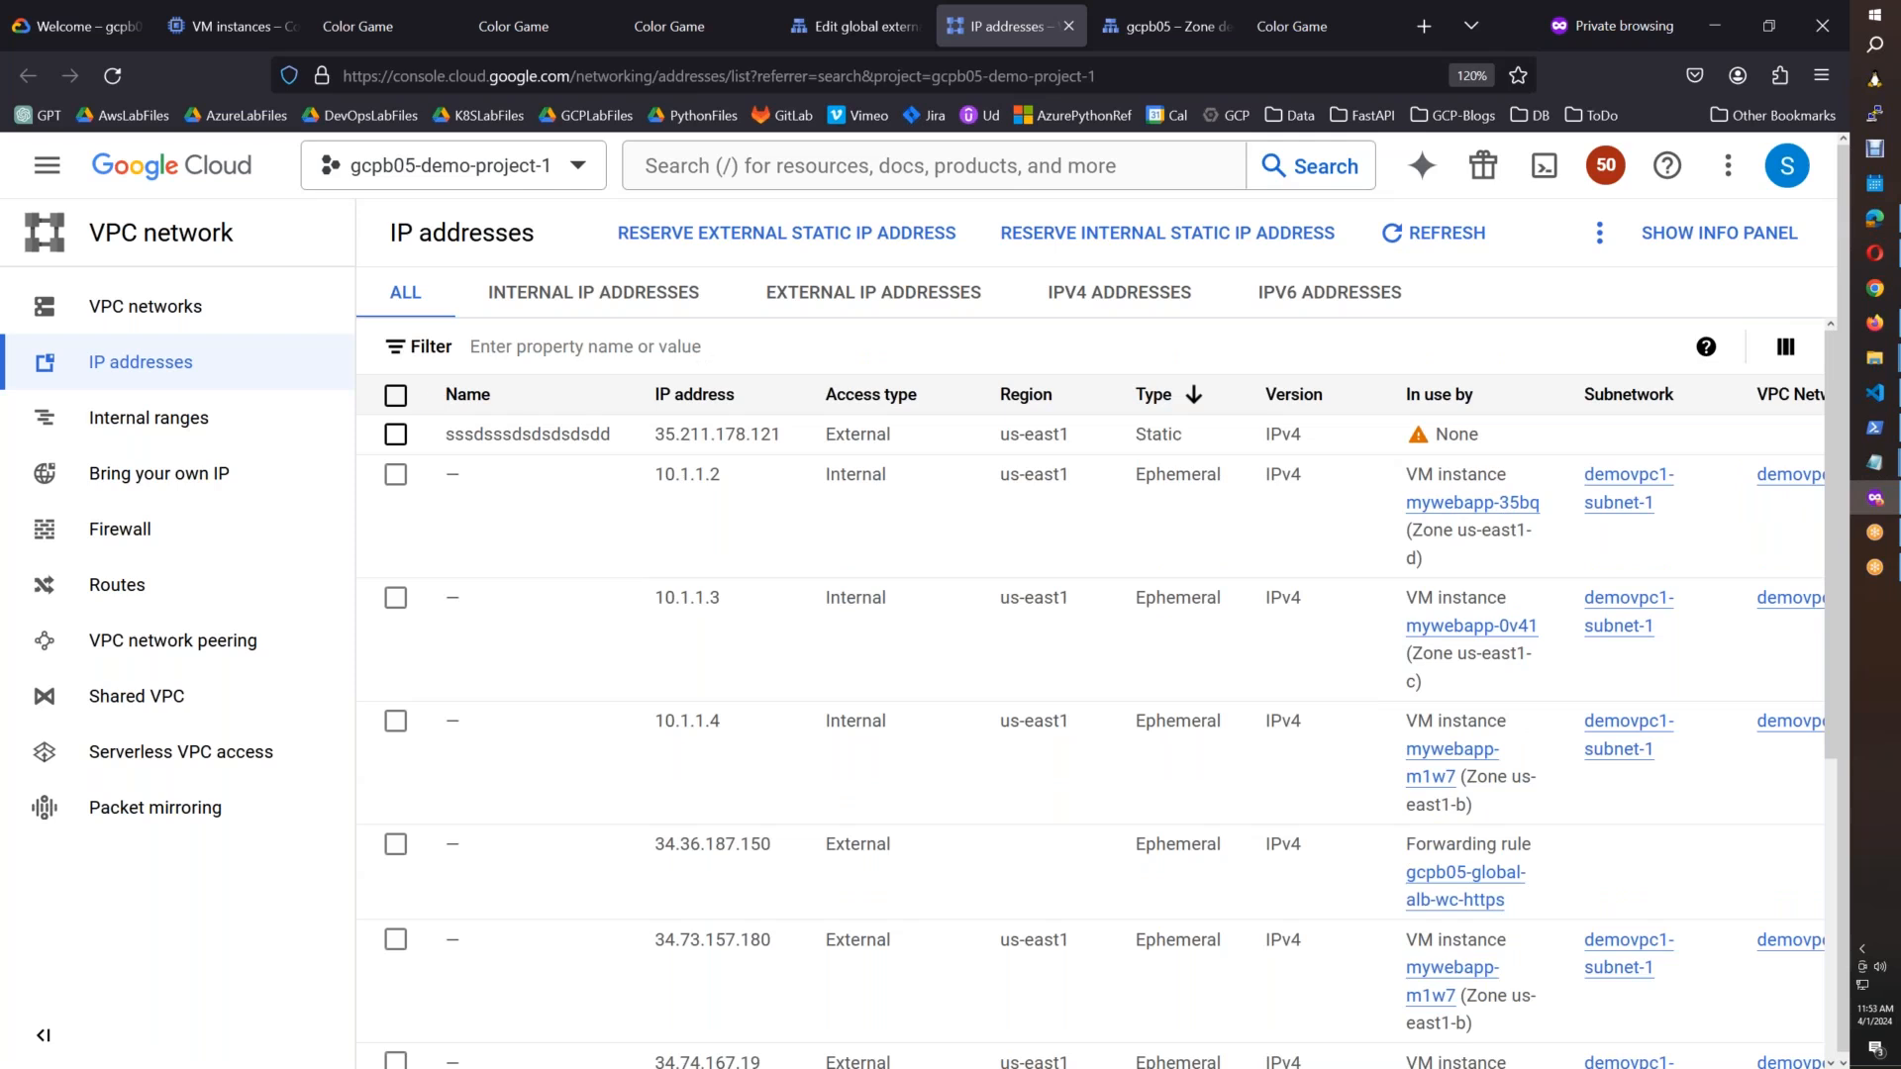
{"action": "left_click", "coordinate": [395, 433]}
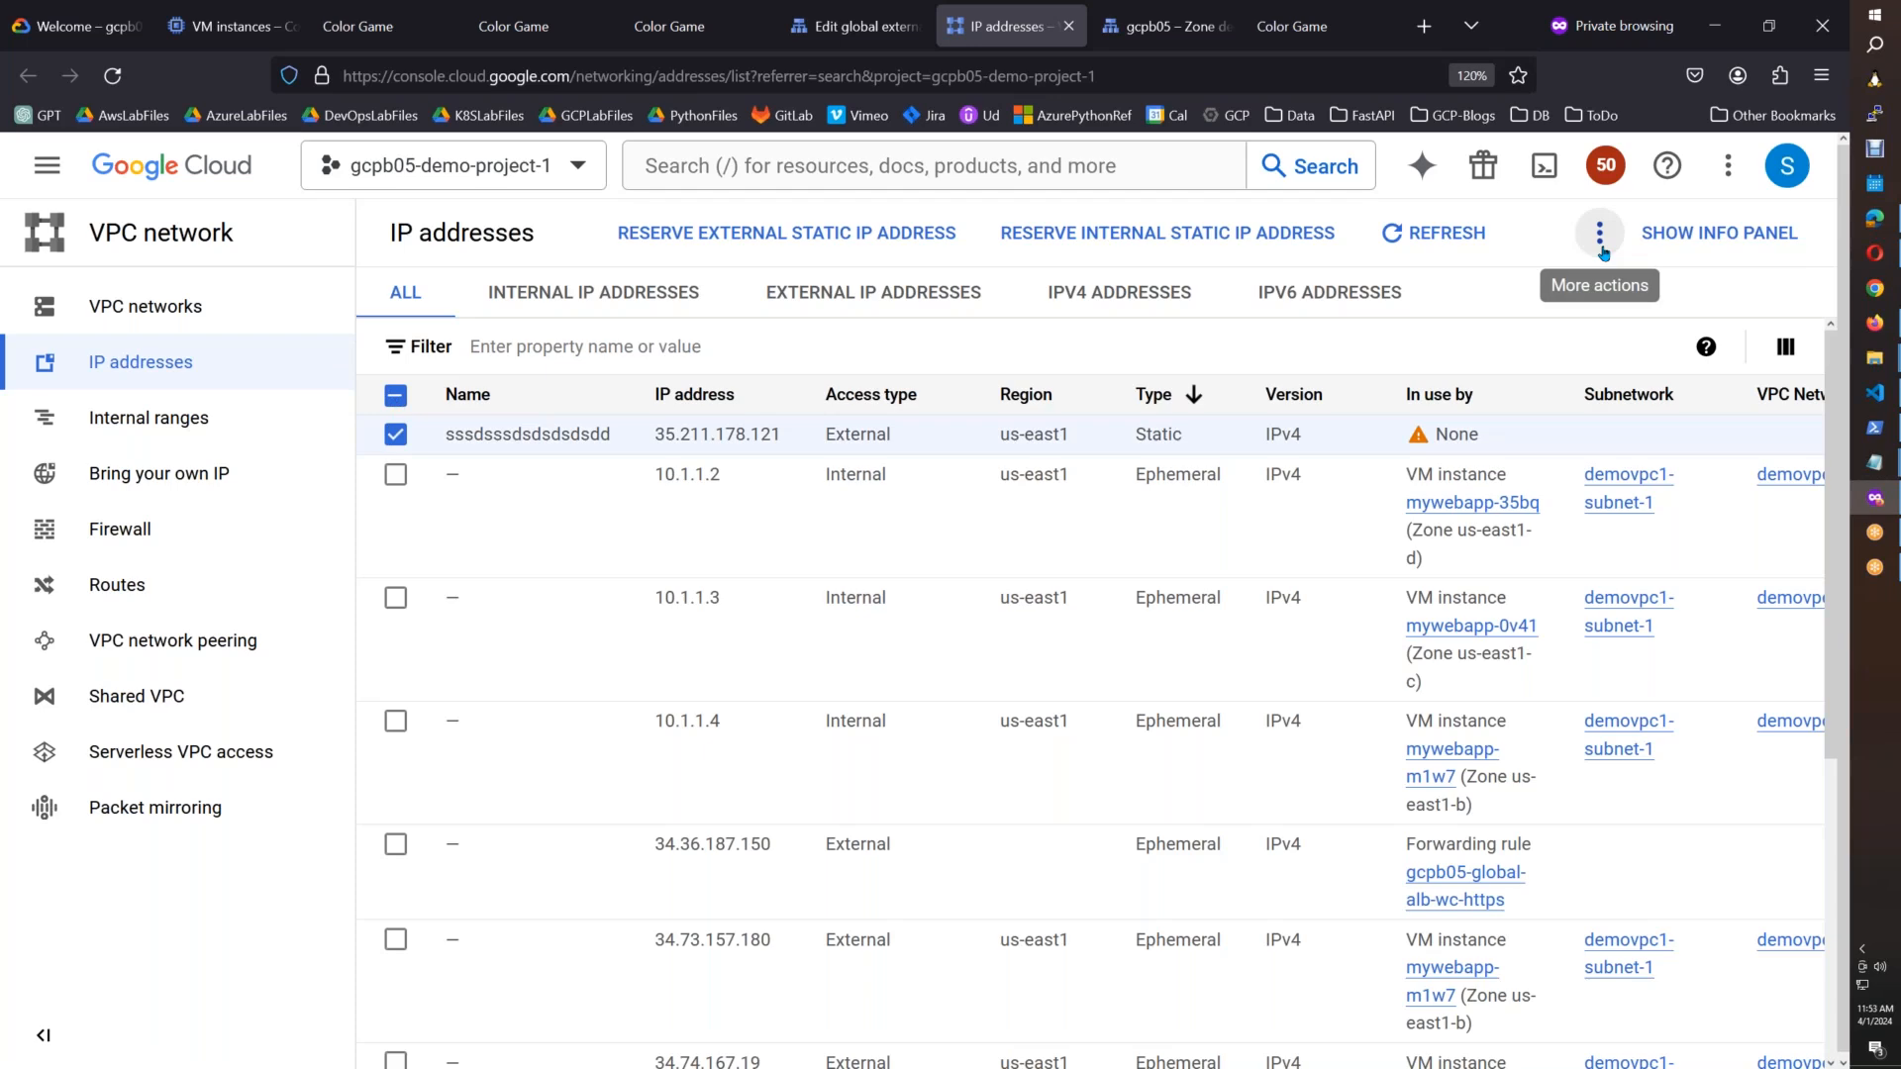
{"action": "left_click", "coordinate": [1599, 233]}
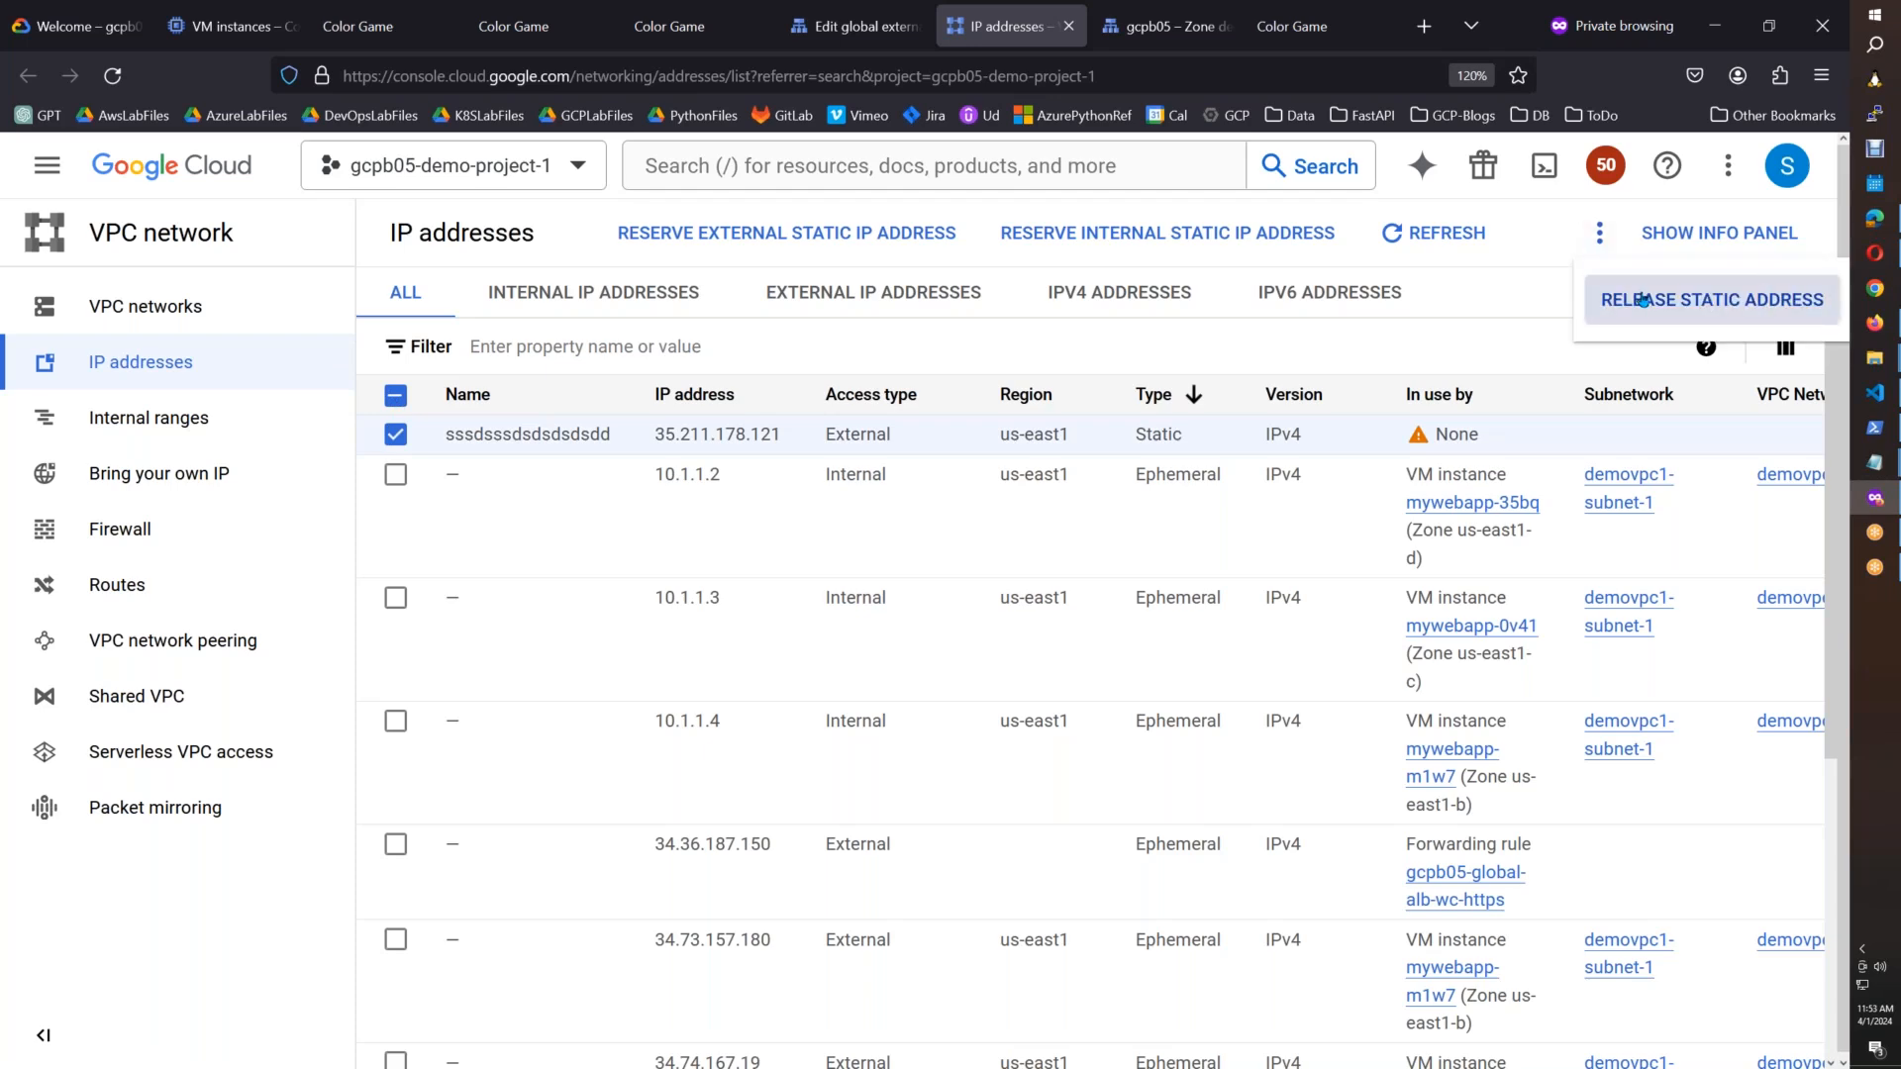
{"action": "left_click", "coordinate": [1712, 299]}
{"action": "left_click", "coordinate": [1124, 687]}
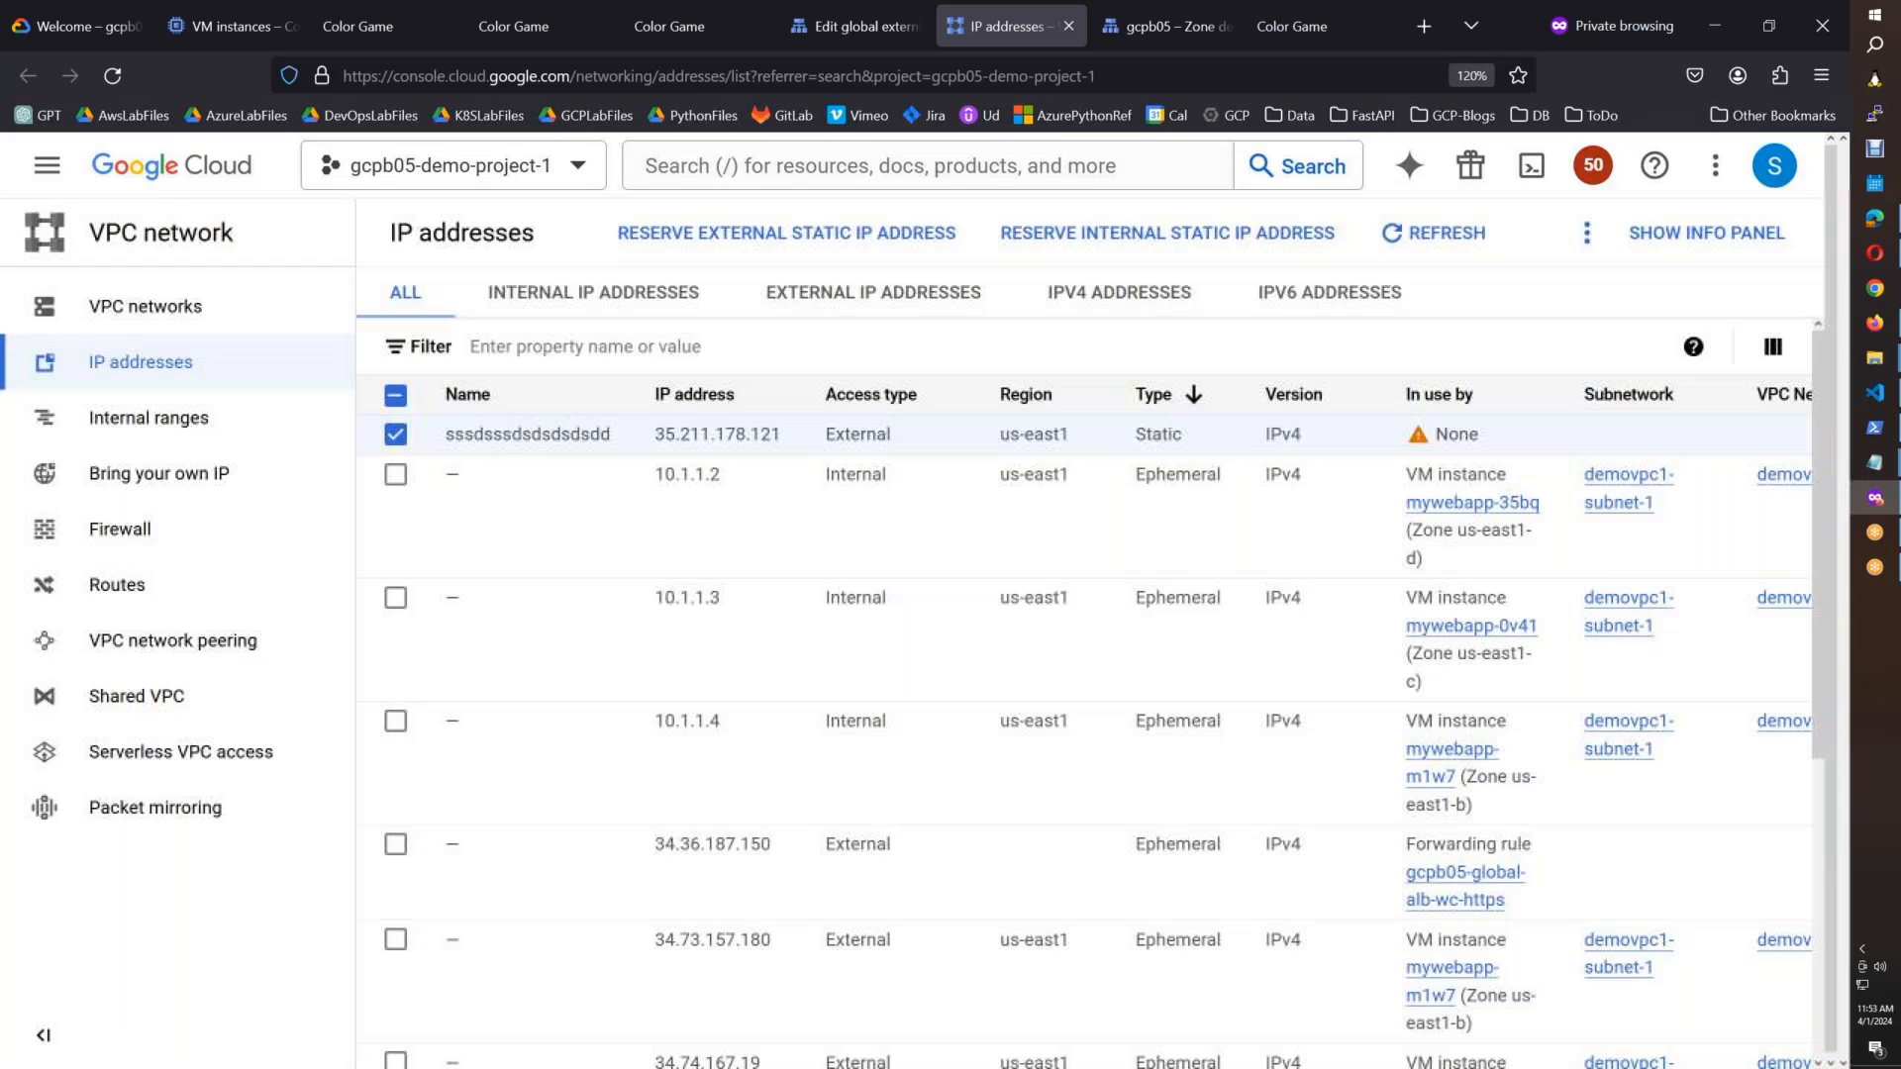
Step: Review the internal, external and IPv4 address lists for remaining static addresses
{"action": "left_click", "coordinate": [661, 297]}
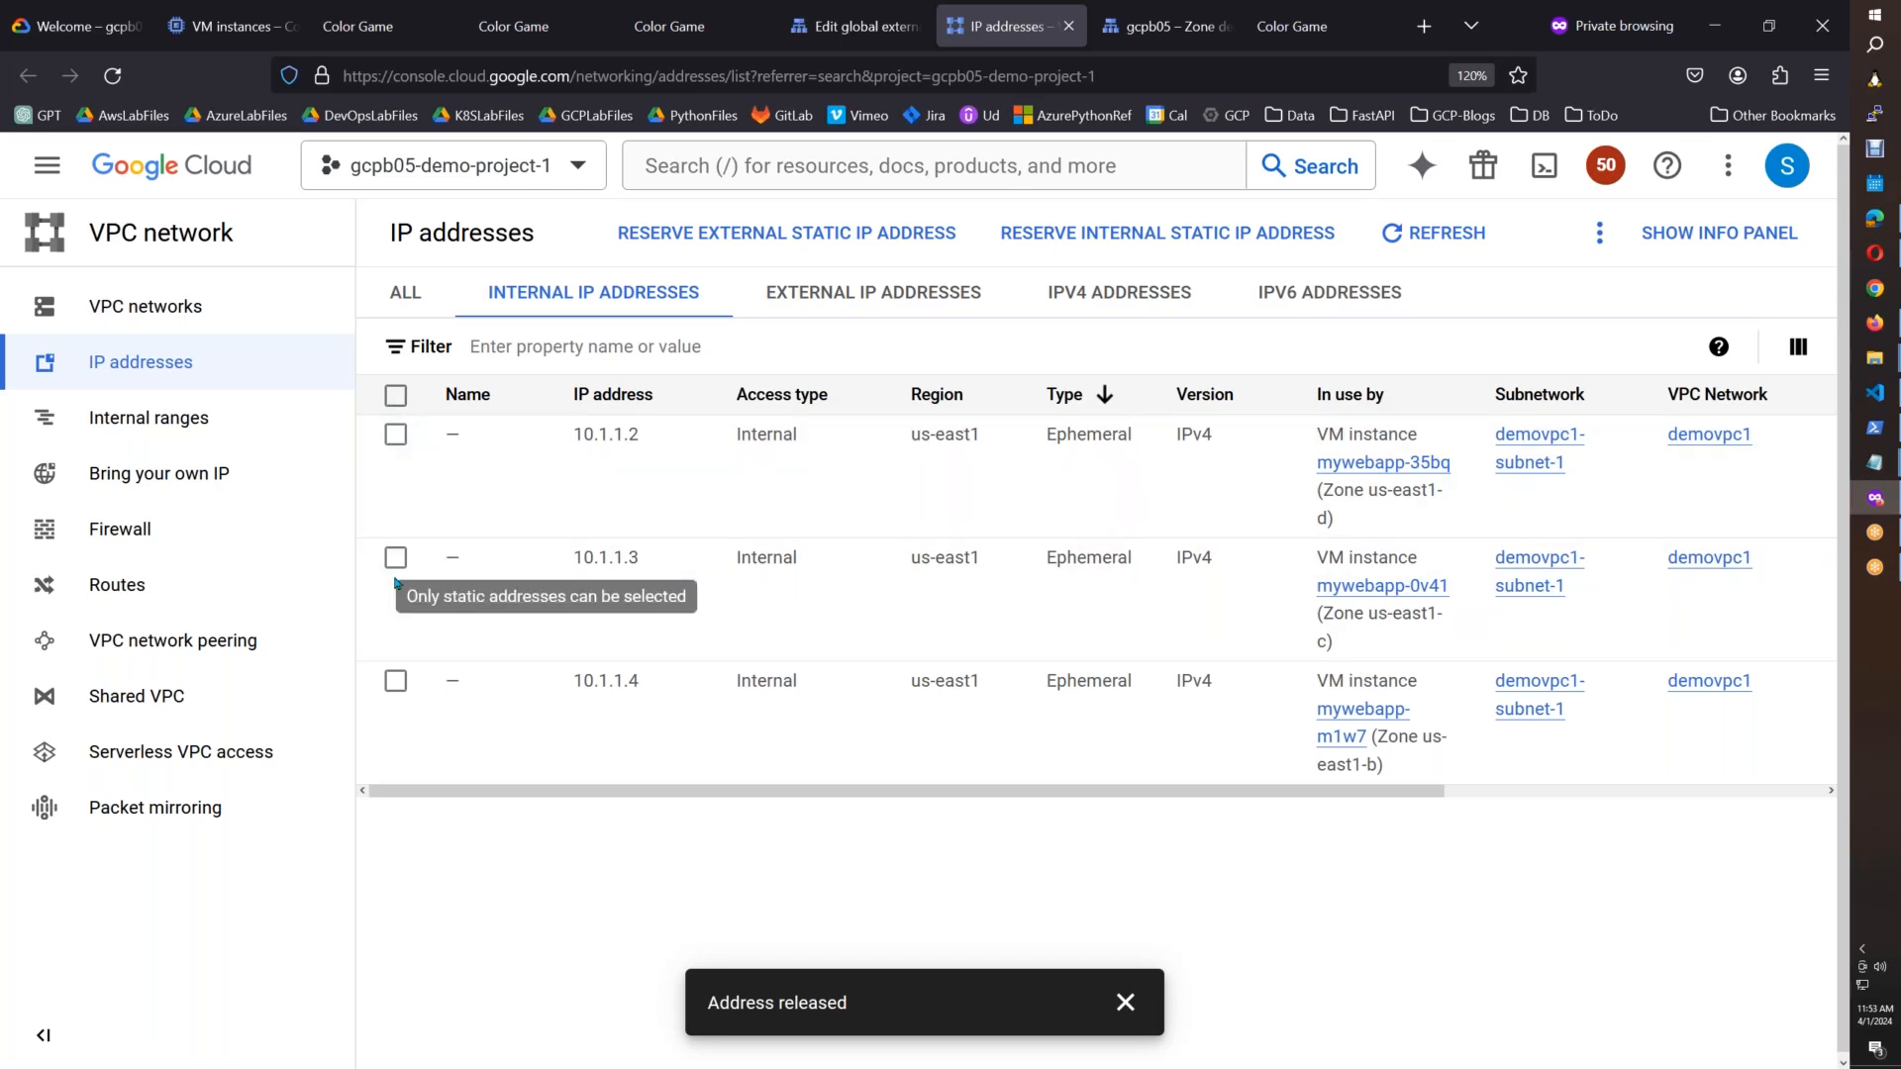
{"action": "left_click", "coordinate": [787, 297]}
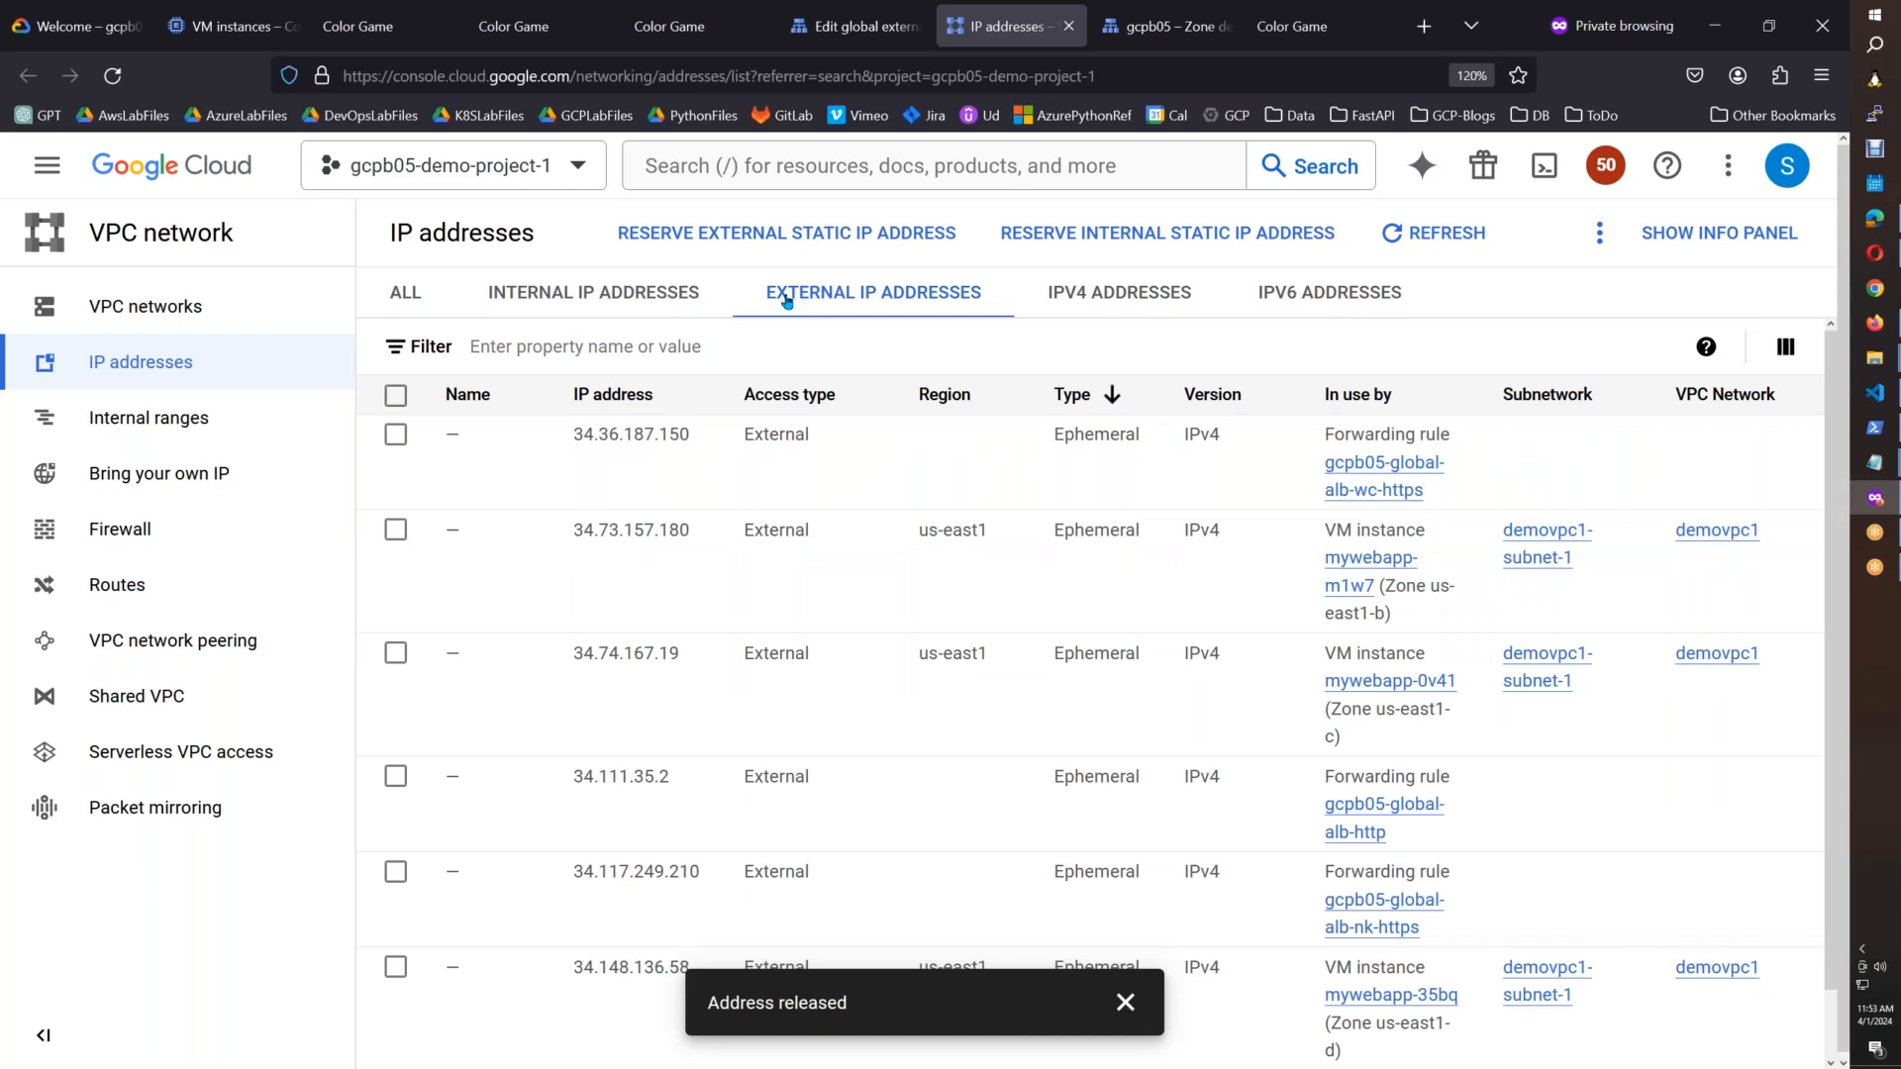
{"action": "left_click", "coordinate": [1117, 299]}
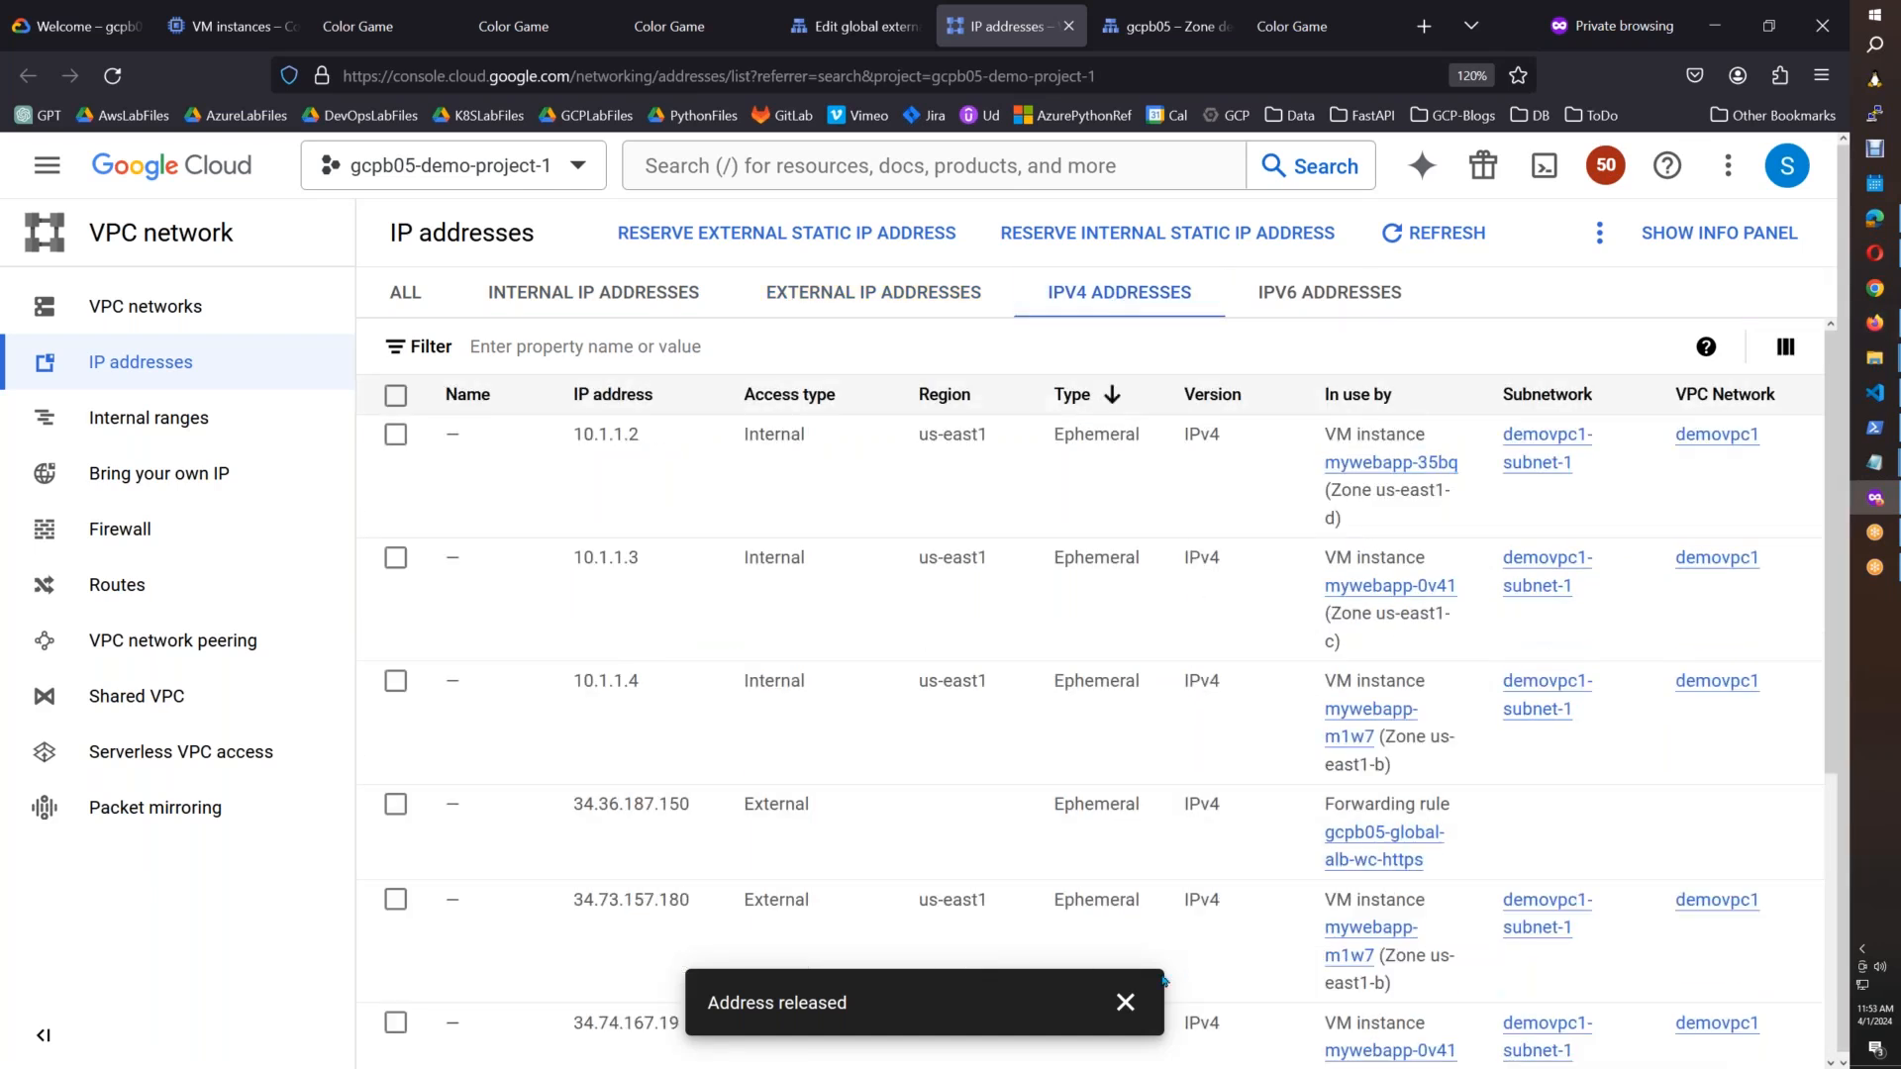
{"action": "left_click", "coordinate": [1124, 1002]}
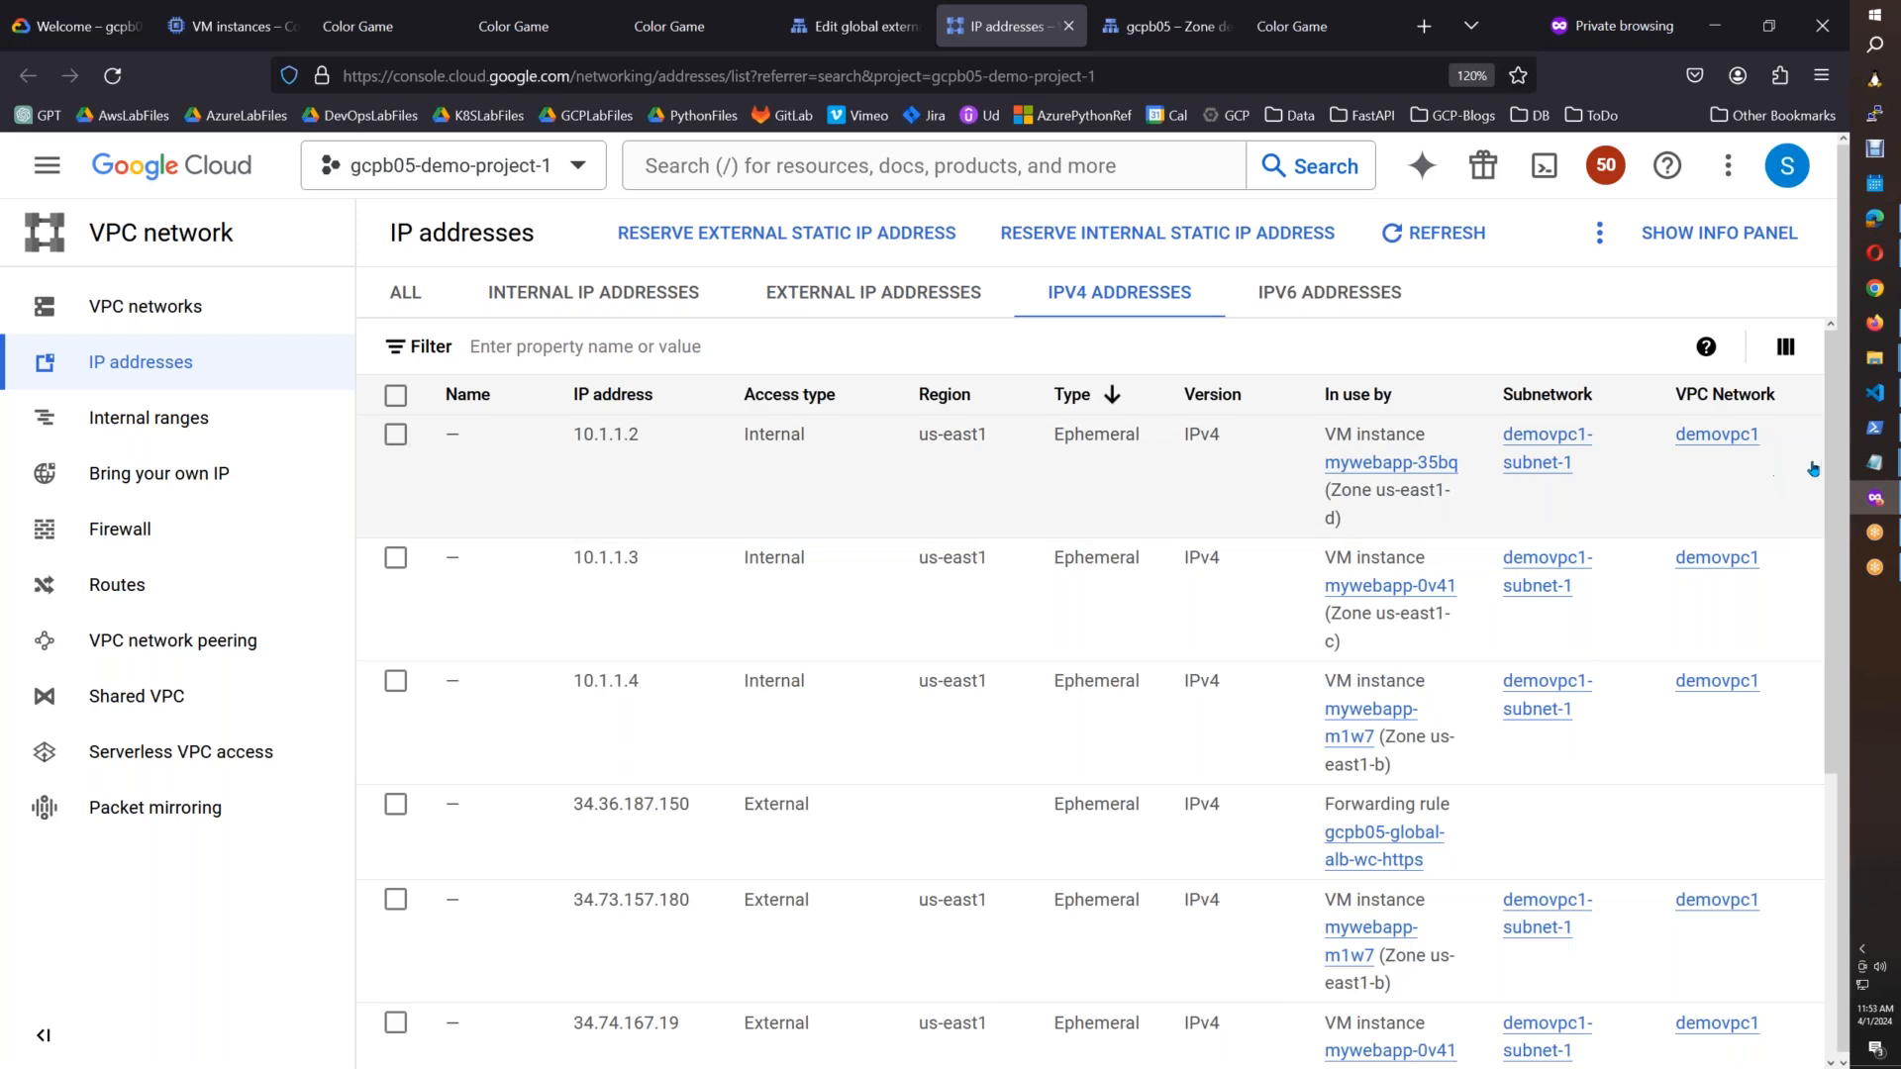
{"action": "left_click_drag", "start_coordinate": [1830, 505], "coordinate": [1825, 806]}
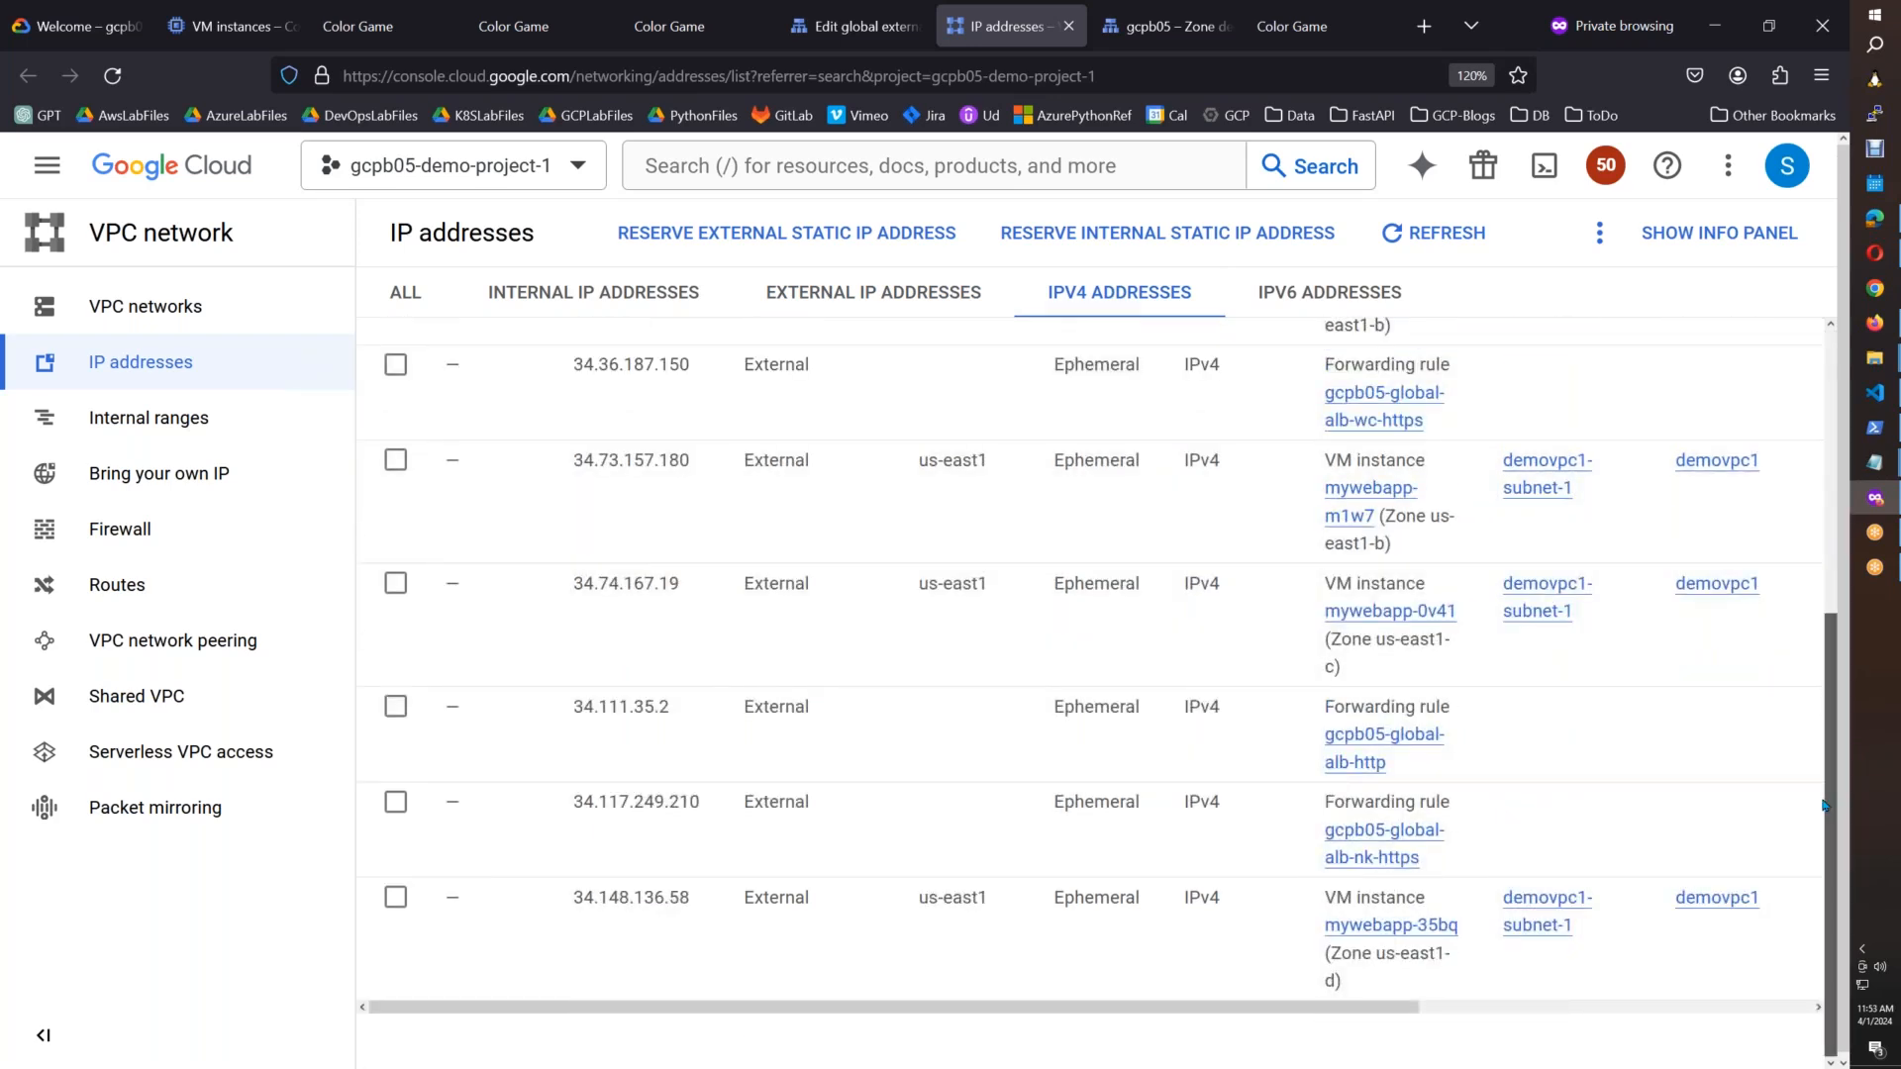
{"action": "left_click_drag", "start_coordinate": [1832, 573], "coordinate": [1830, 455]}
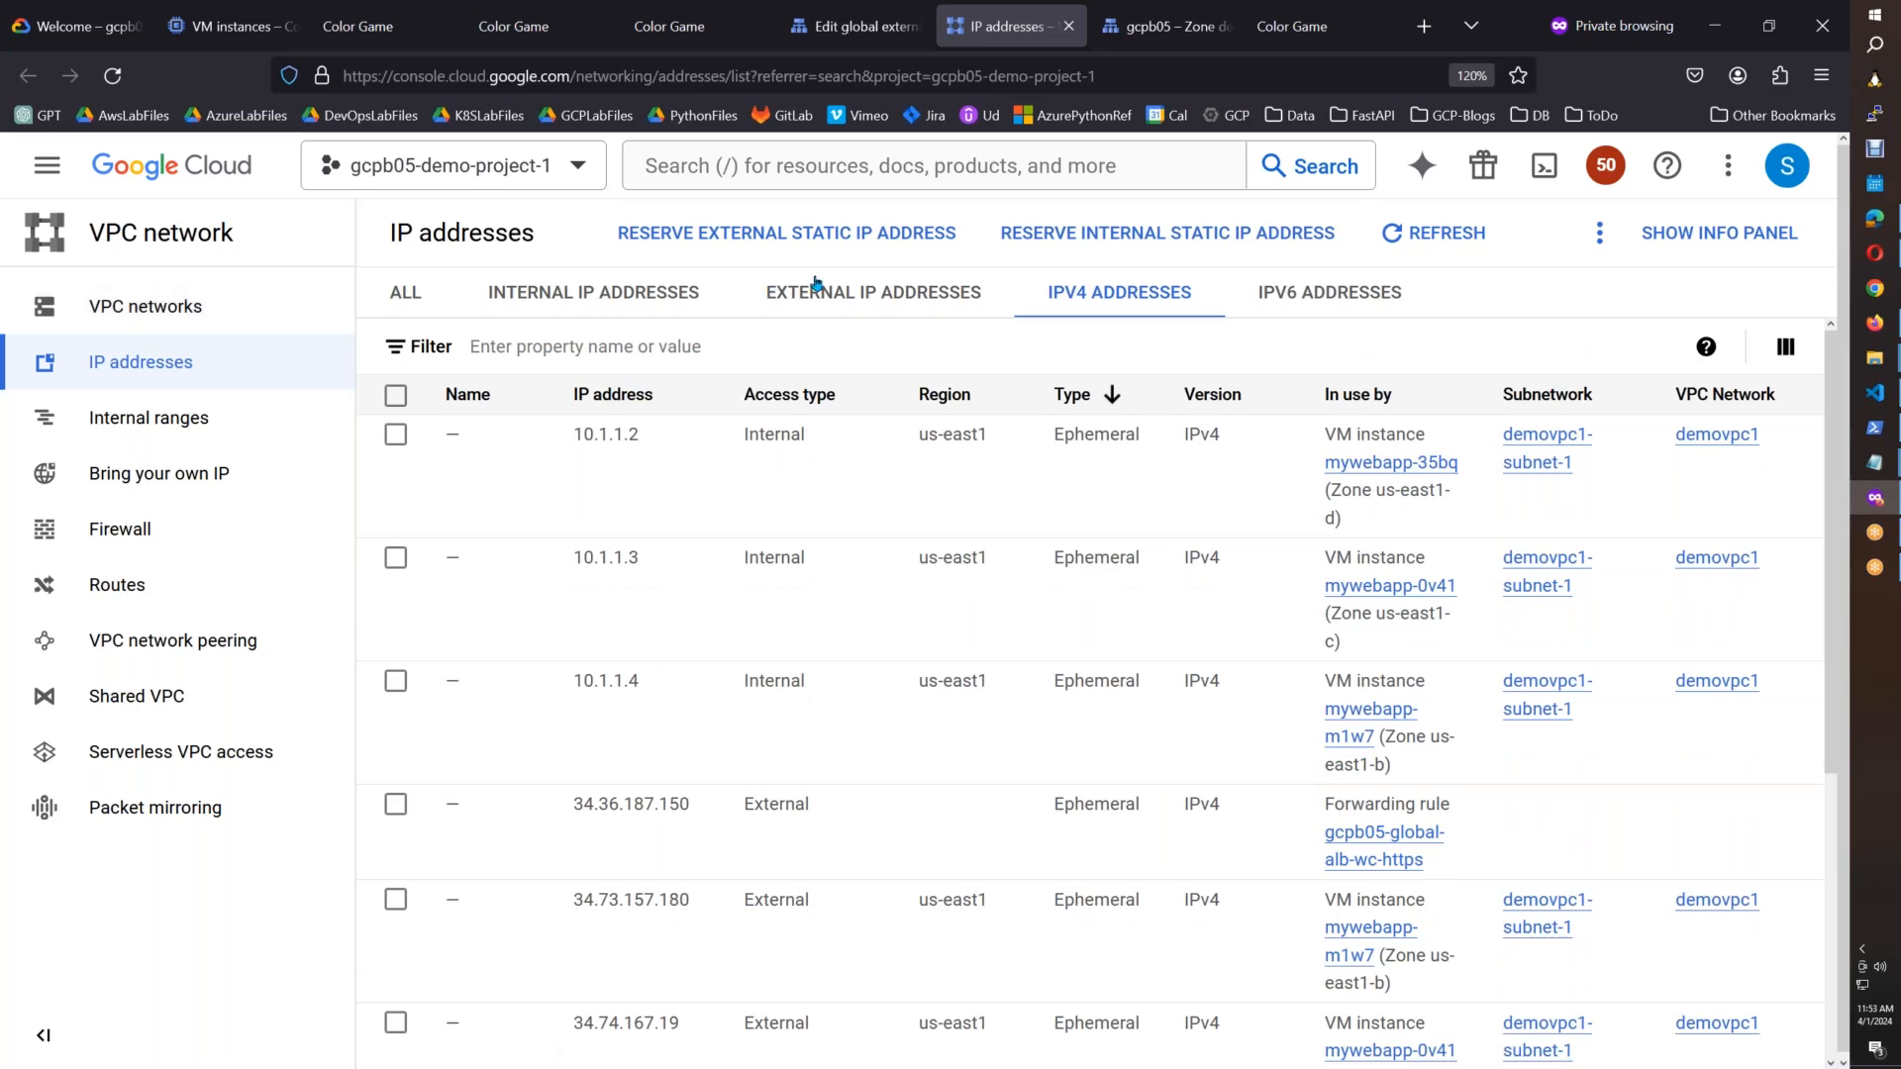
Step: Return to the load balancer edit page, delete the HTTP frontend, both HTTPS frontends and the unsaved new frontend, and try to update
{"action": "left_click", "coordinate": [1185, 33]}
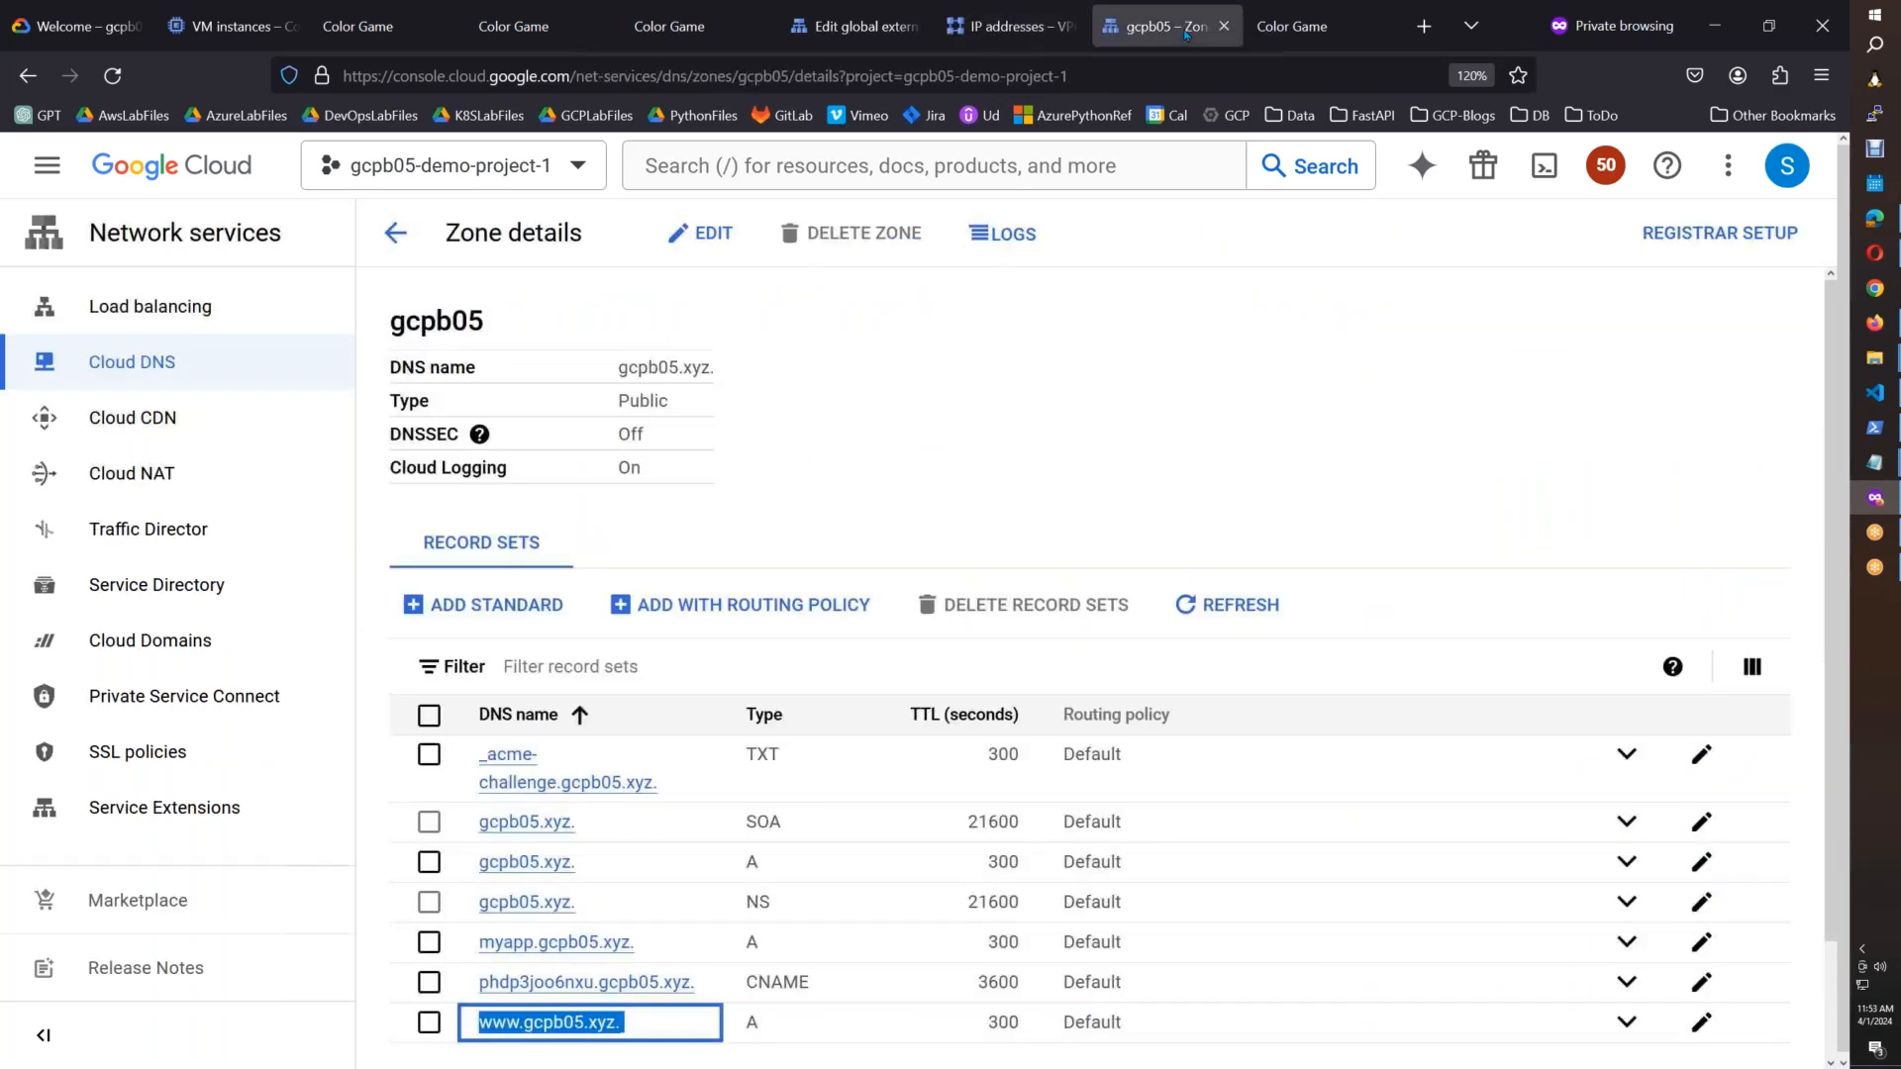
{"action": "left_click", "coordinate": [857, 26]}
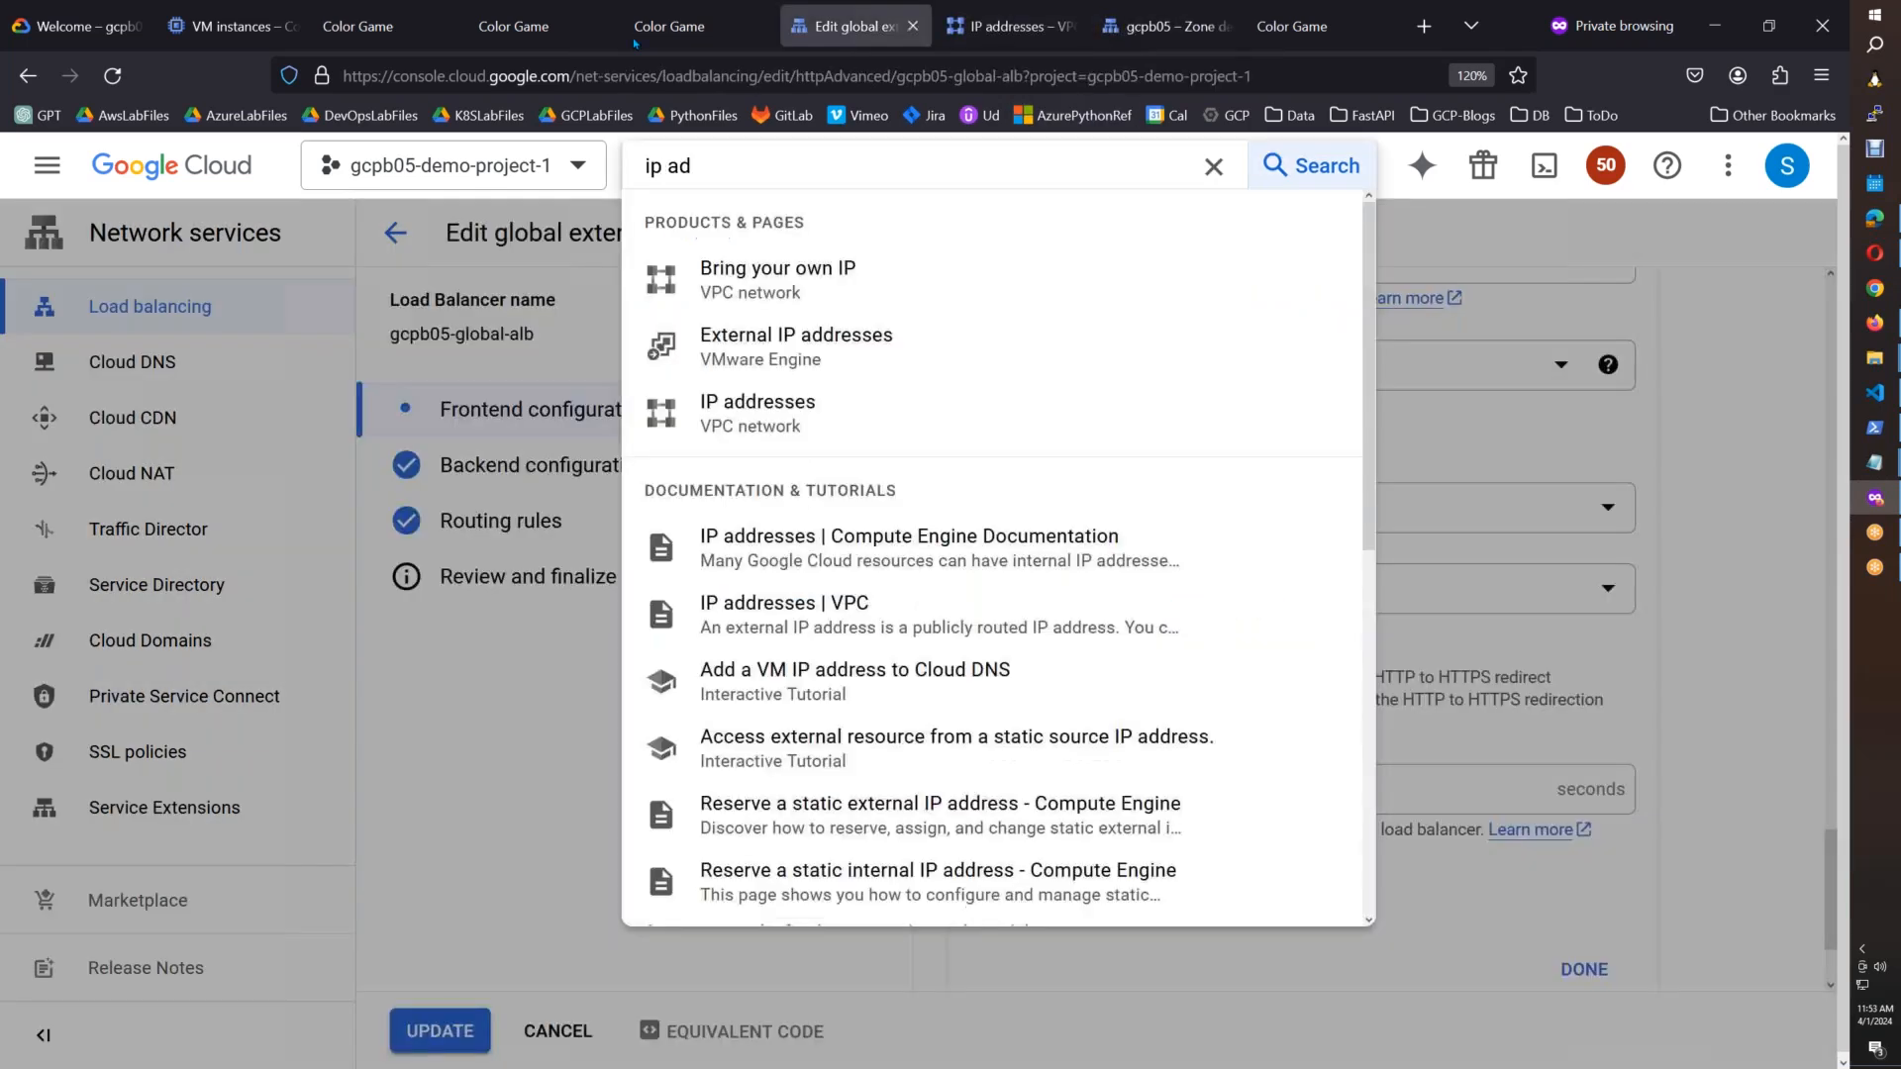
{"action": "left_click", "coordinate": [534, 873]}
{"action": "left_click_drag", "start_coordinate": [1831, 884], "coordinate": [1866, 322]}
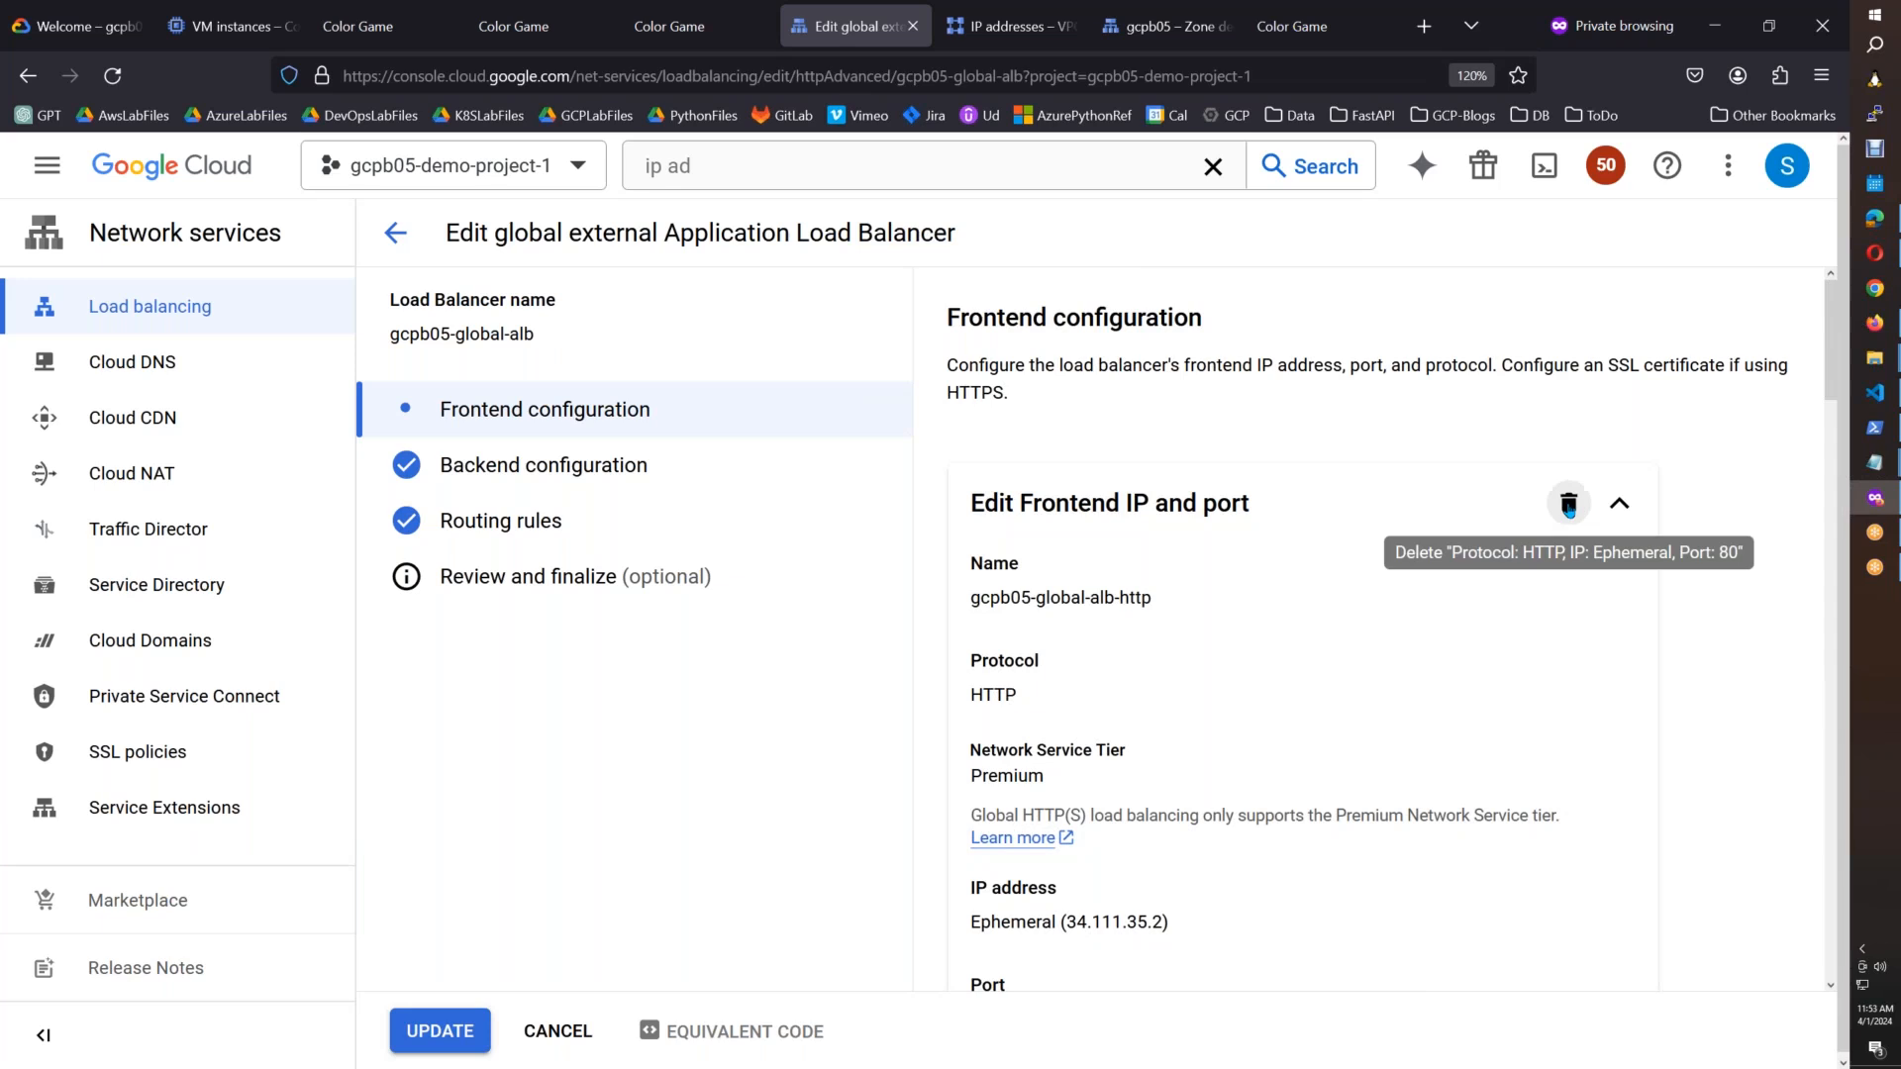
{"action": "left_click", "coordinate": [1568, 503]}
{"action": "left_click", "coordinate": [1578, 524]}
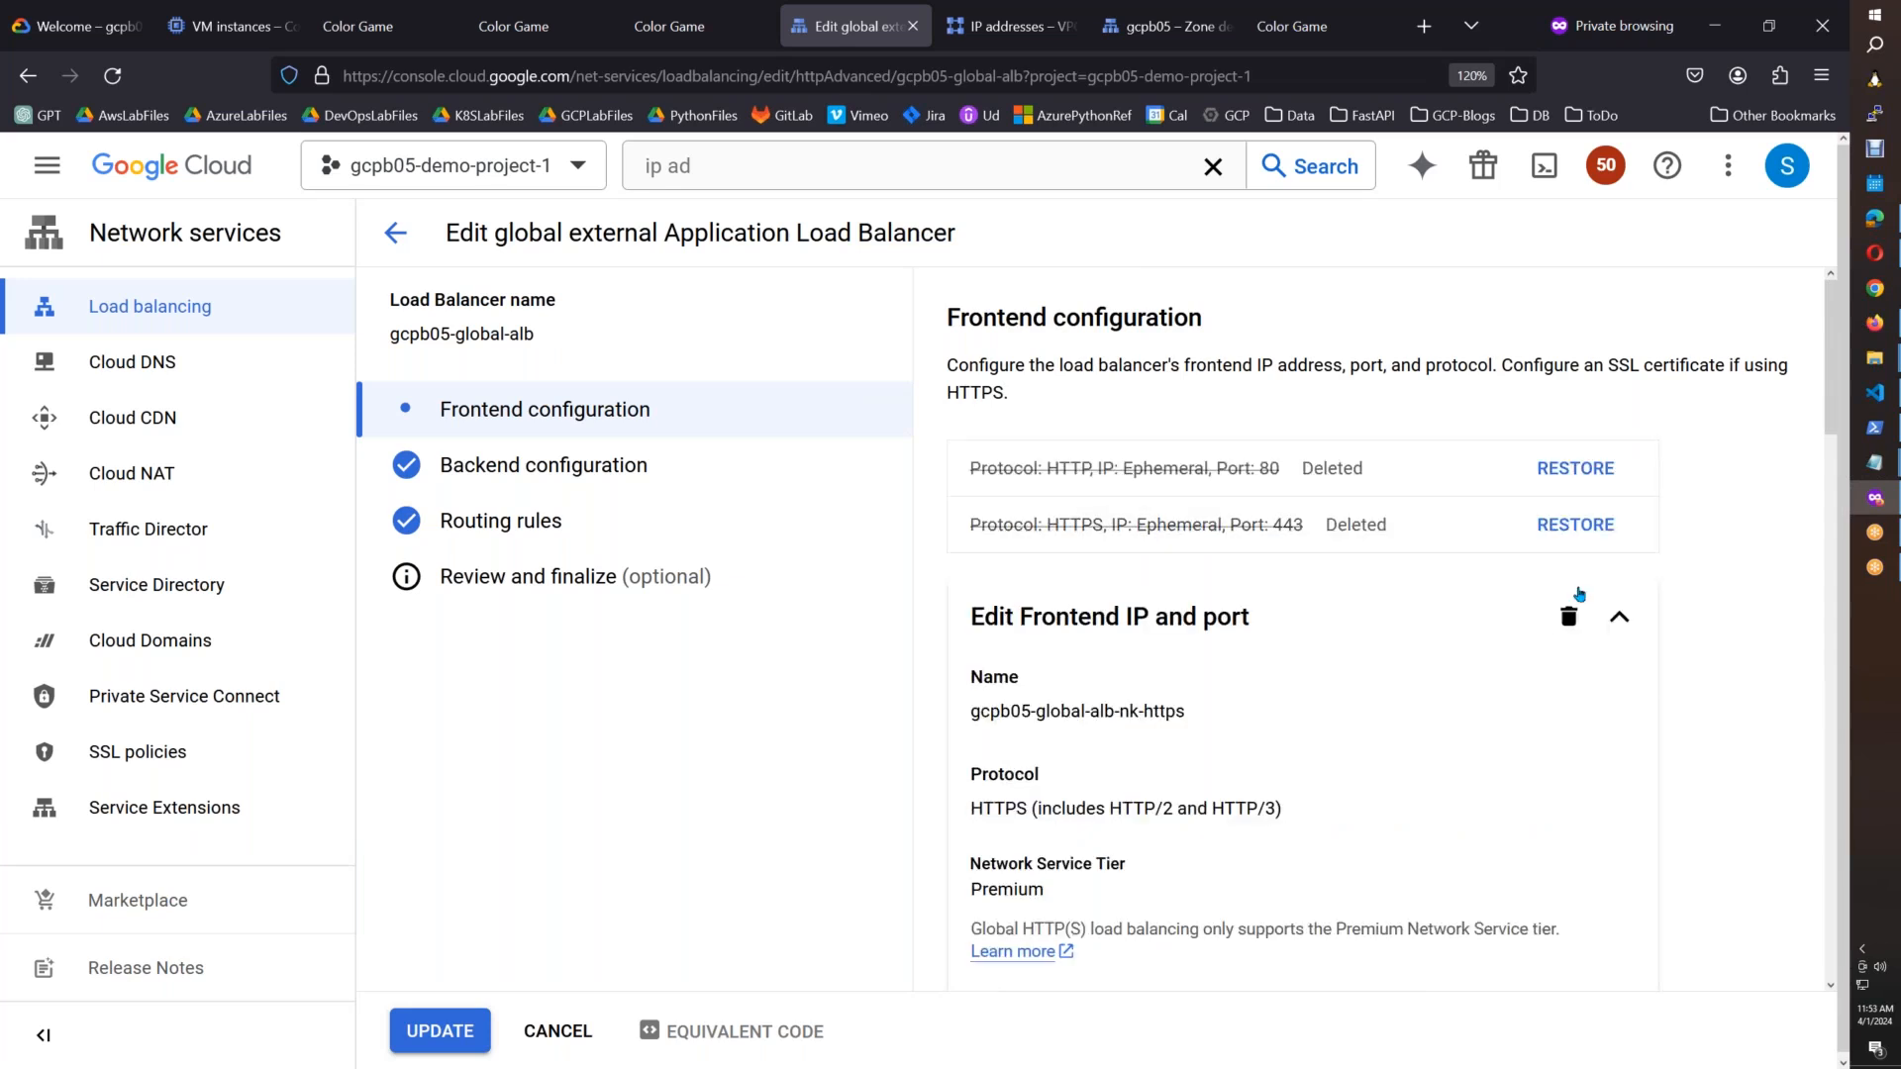
{"action": "left_click", "coordinate": [1568, 616]}
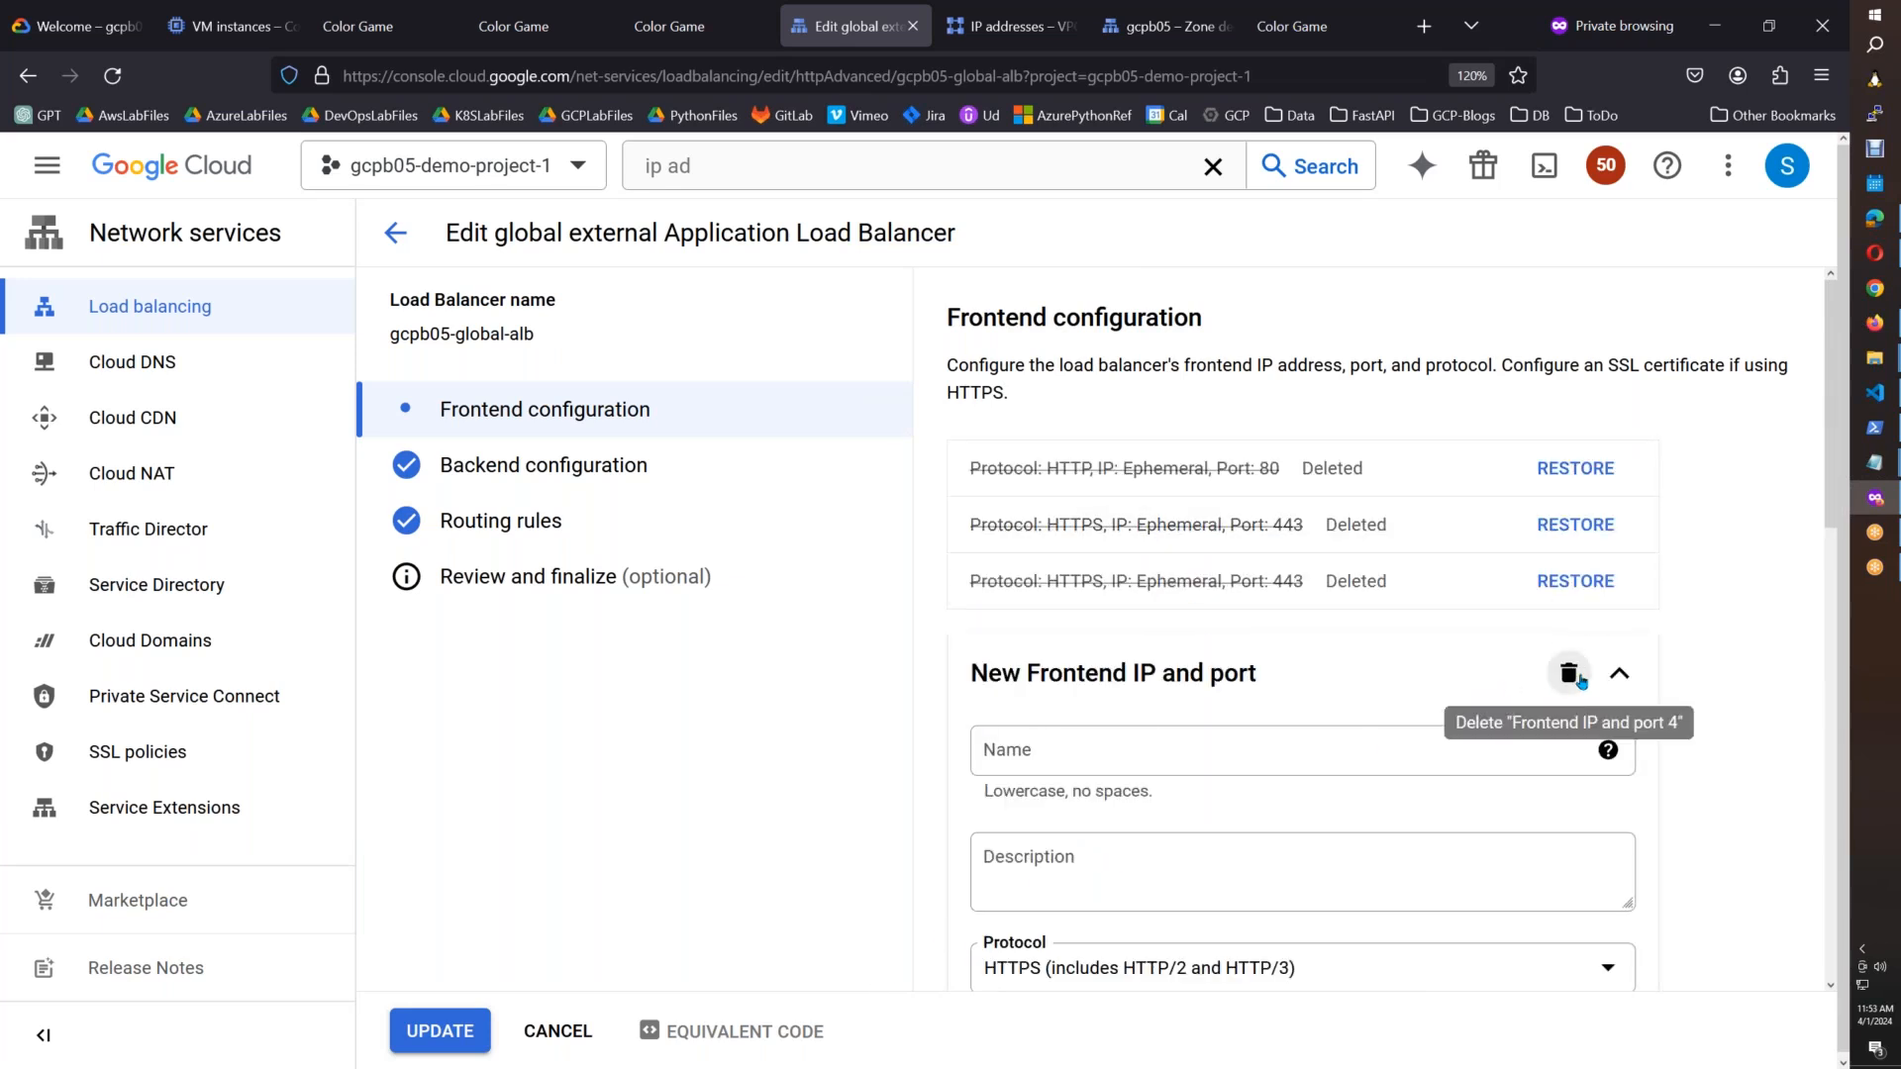
{"action": "left_click", "coordinate": [1568, 673]}
{"action": "left_click", "coordinate": [452, 1025]}
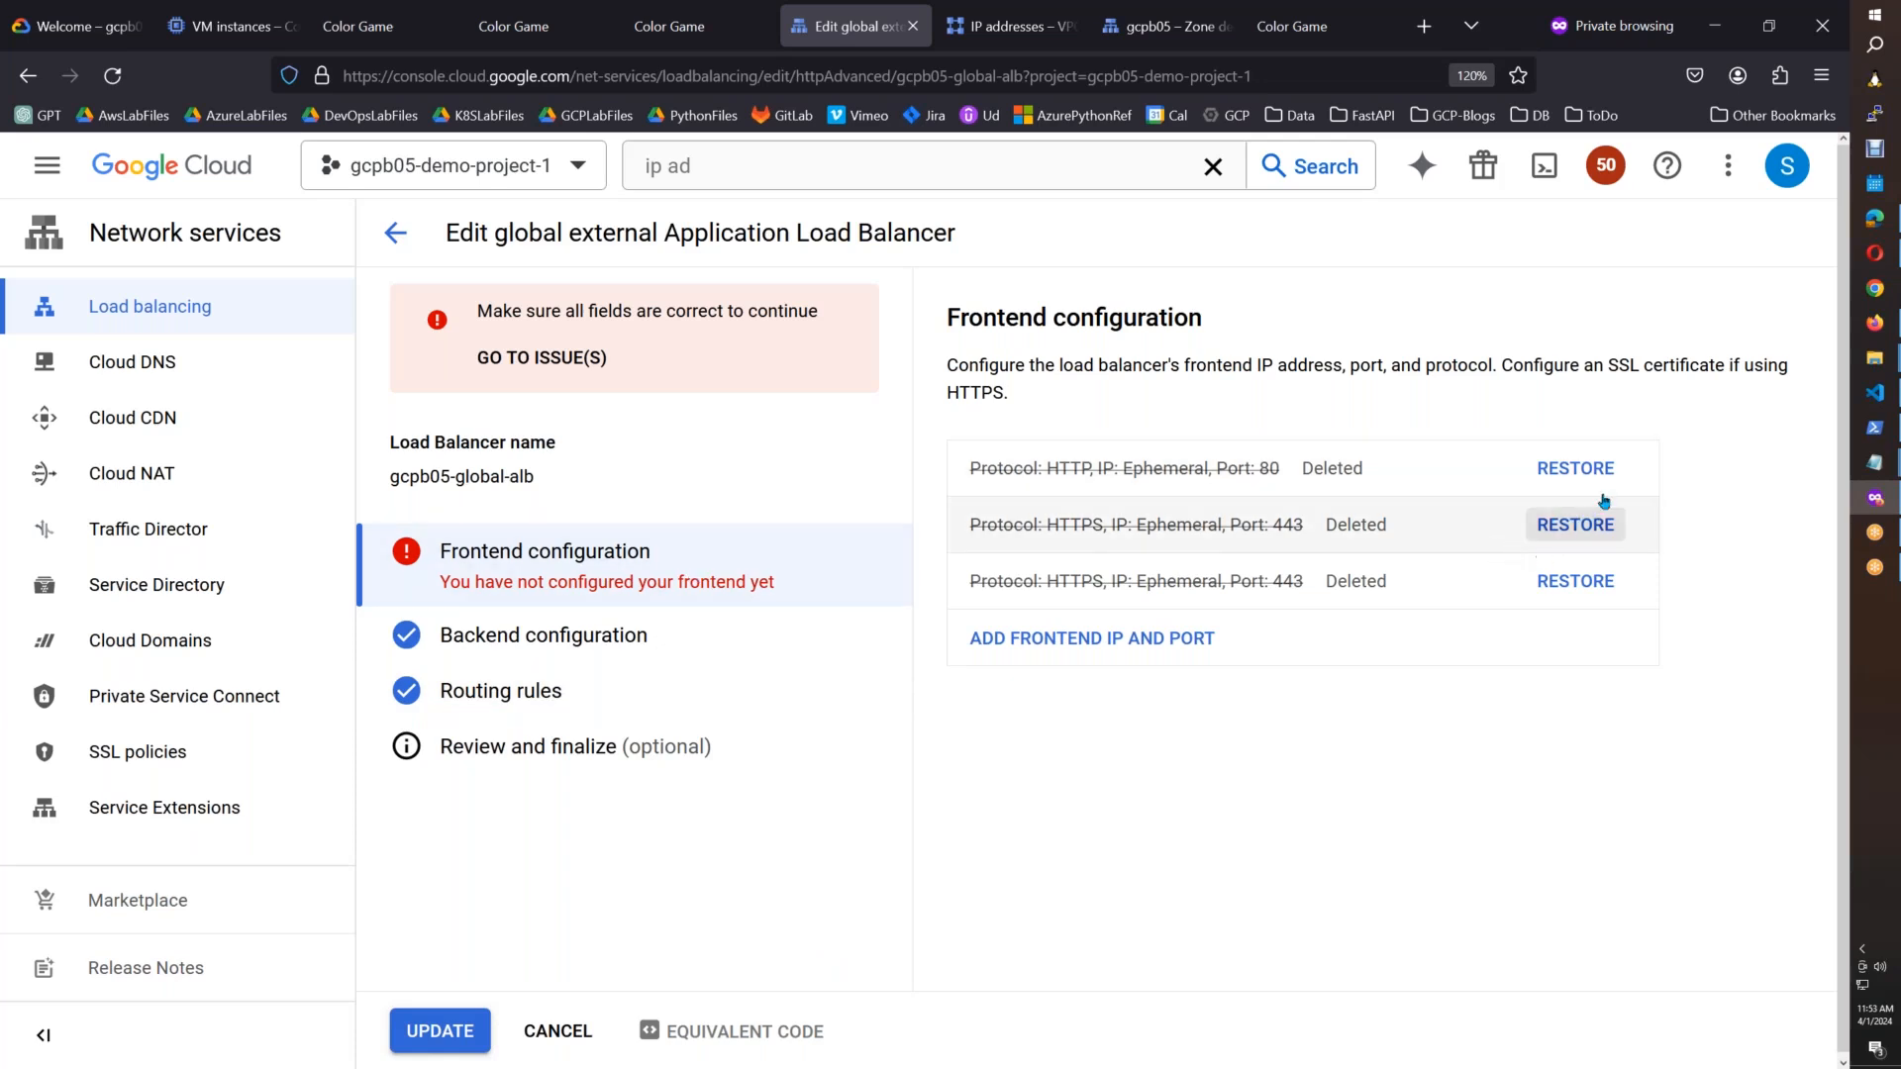
Step: Restore only the HTTP port 80 frontend and update the load balancer
{"action": "left_click", "coordinate": [1578, 527]}
{"action": "left_click", "coordinate": [1583, 527]}
{"action": "left_click", "coordinate": [1587, 479]}
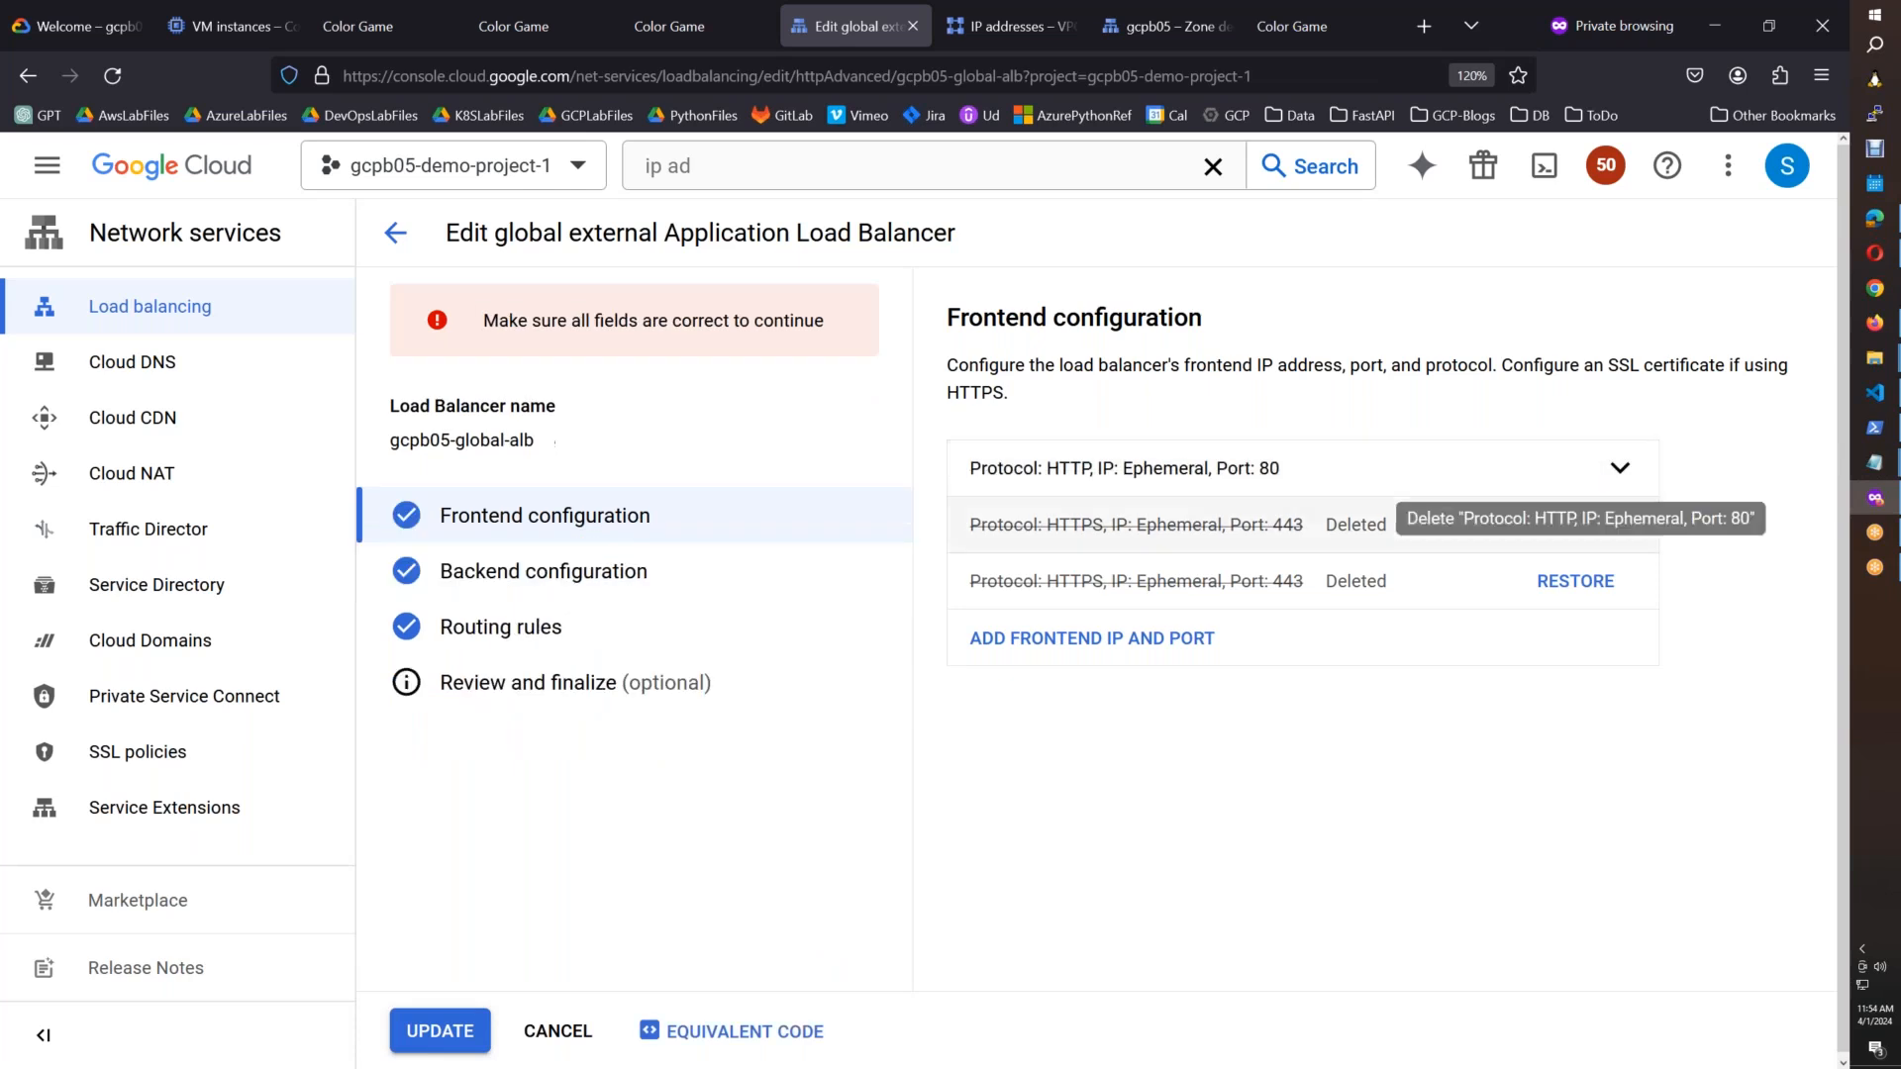
{"action": "left_click", "coordinate": [440, 1031]}
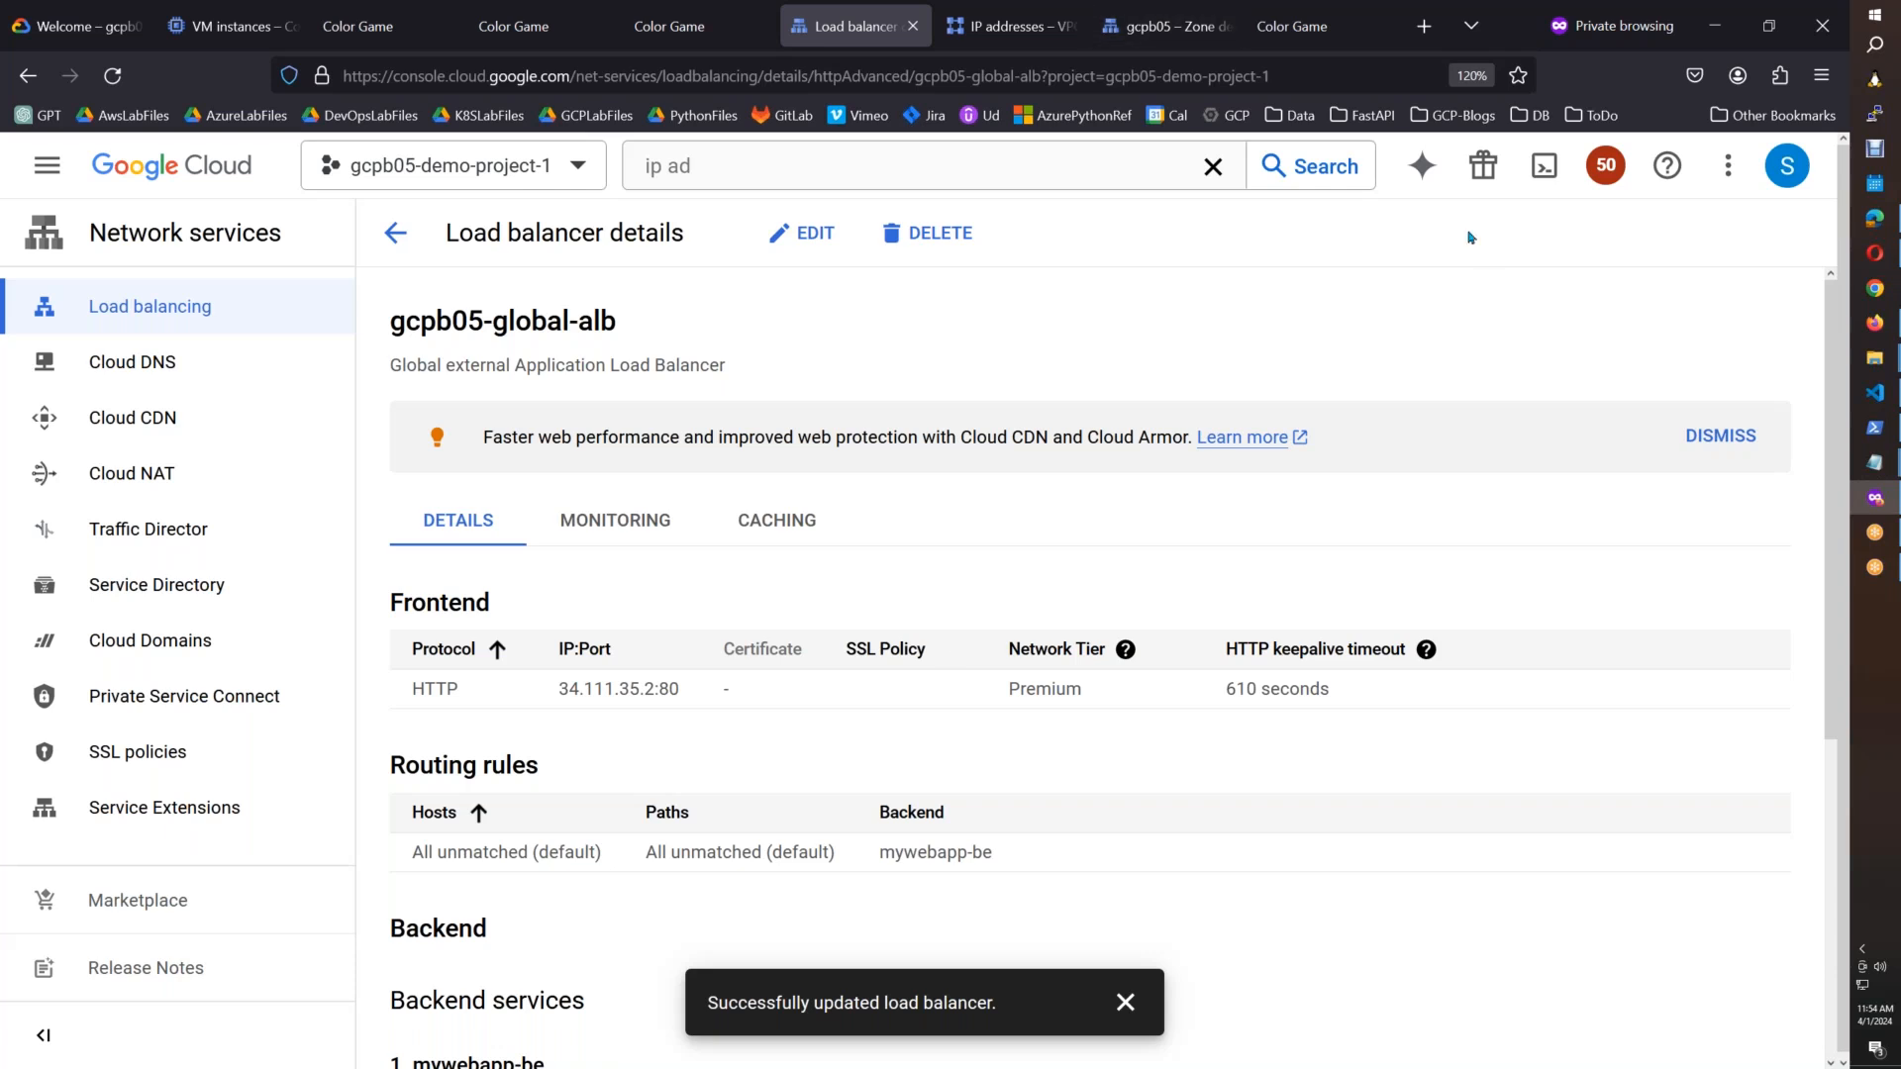
Step: Close the three Color Game tabs next to the VM instances tab and open gcpb05-global-alb for editing again
{"action": "left_click", "coordinate": [241, 33]}
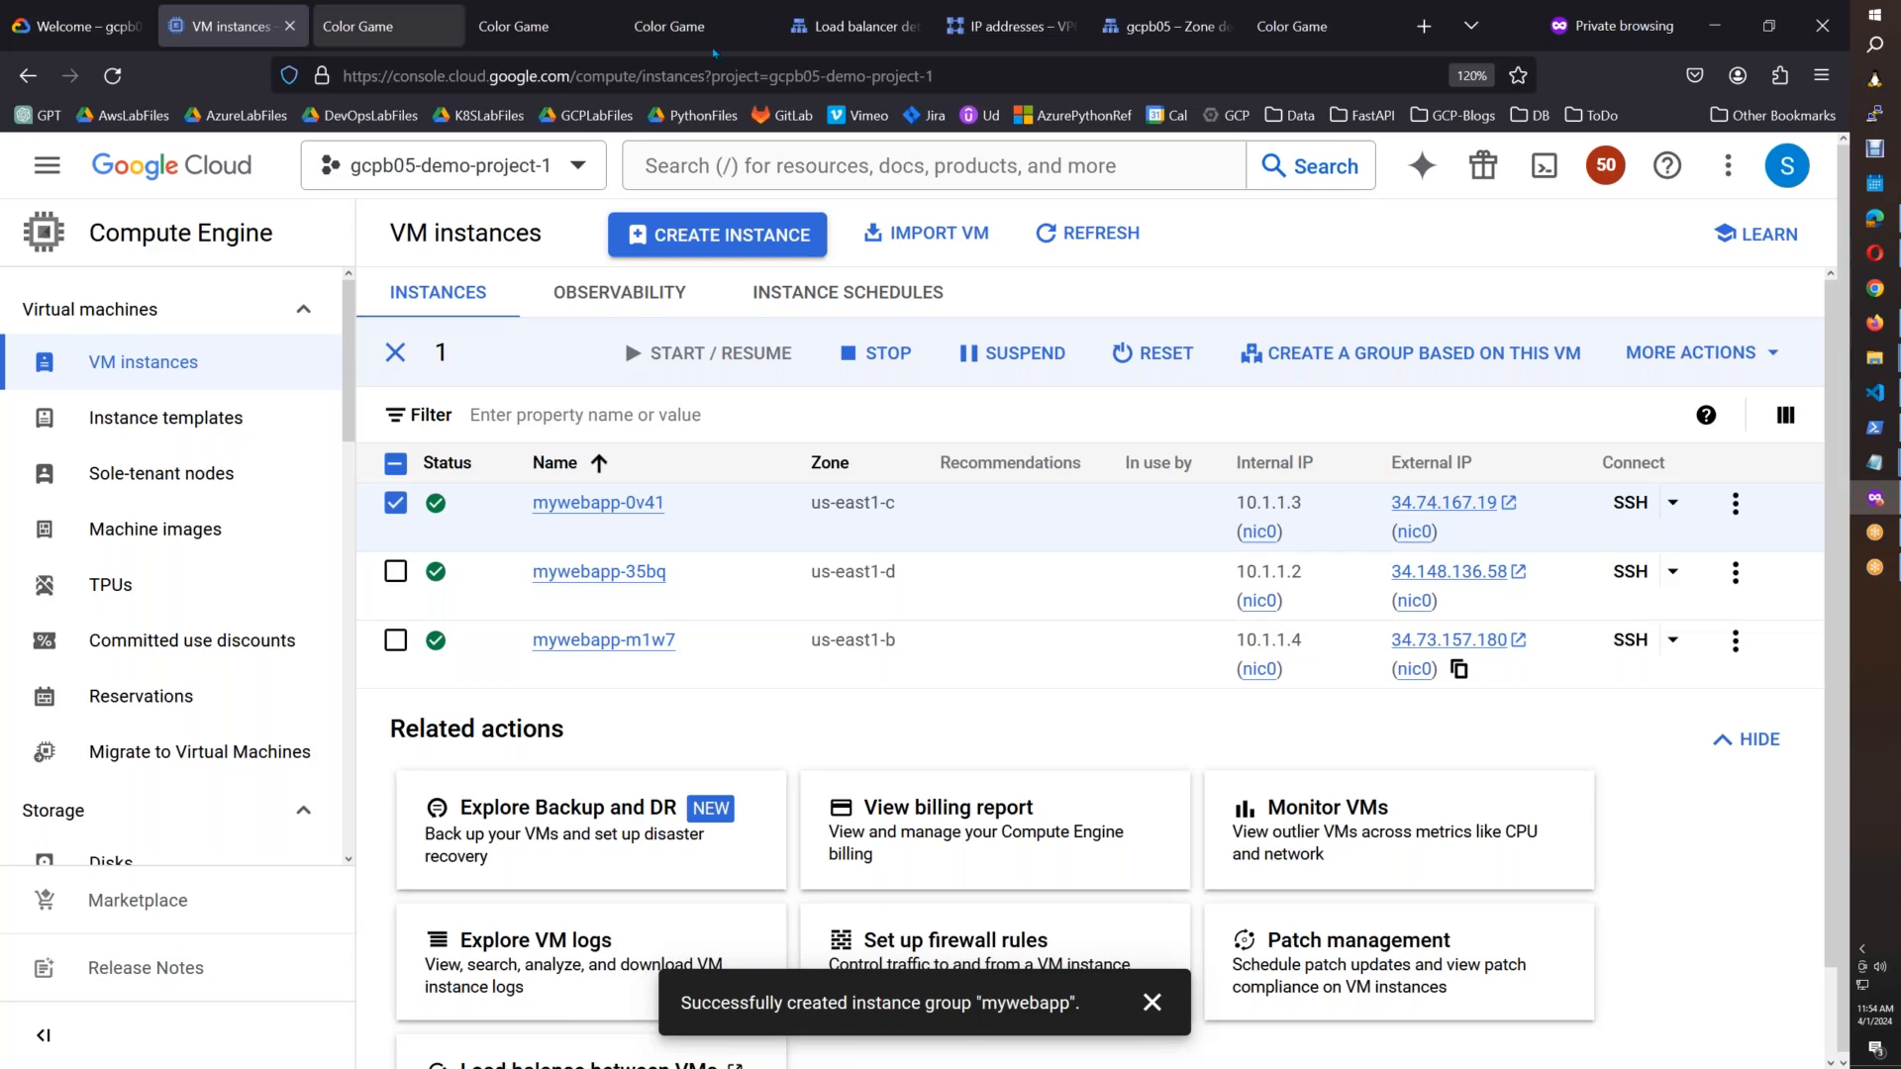
{"action": "left_click", "coordinate": [393, 41]}
{"action": "left_click", "coordinate": [445, 26]}
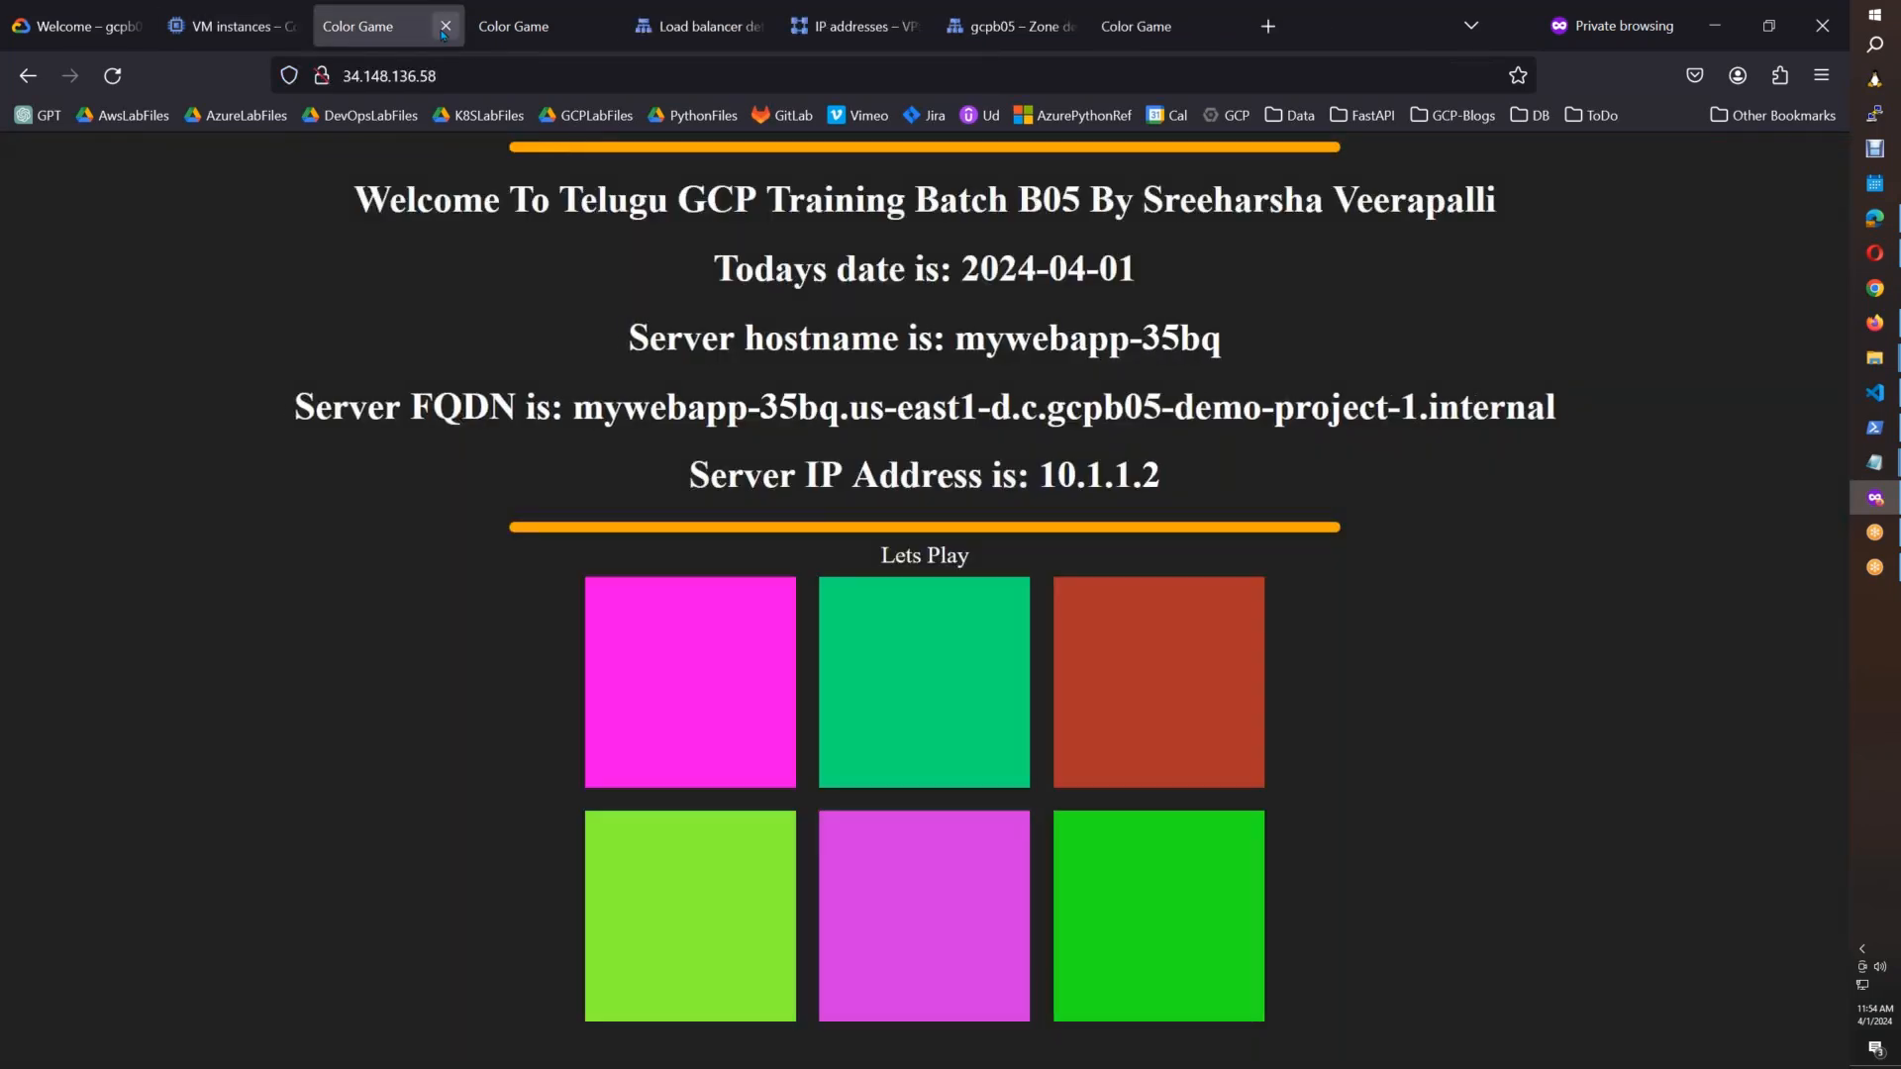
{"action": "left_click", "coordinate": [445, 27]}
{"action": "left_click", "coordinate": [446, 27]}
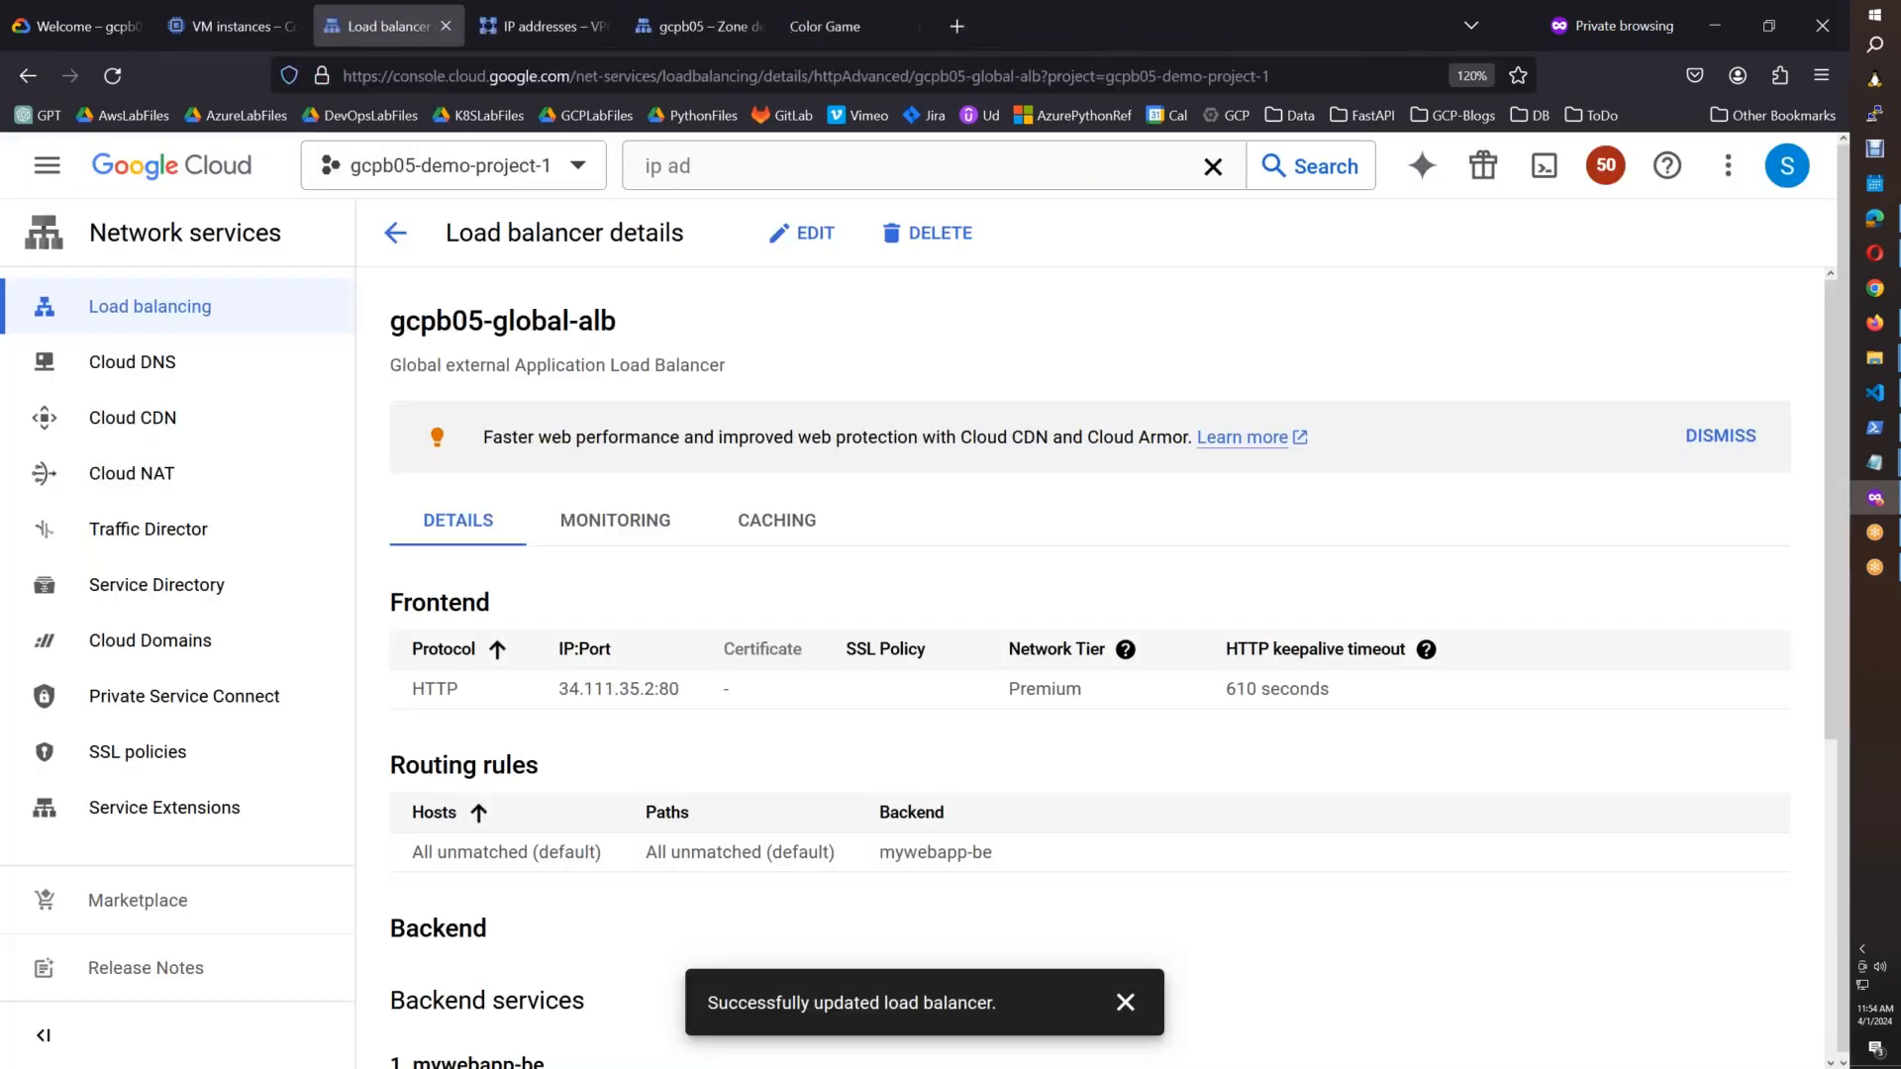
{"action": "left_click", "coordinate": [804, 233]}
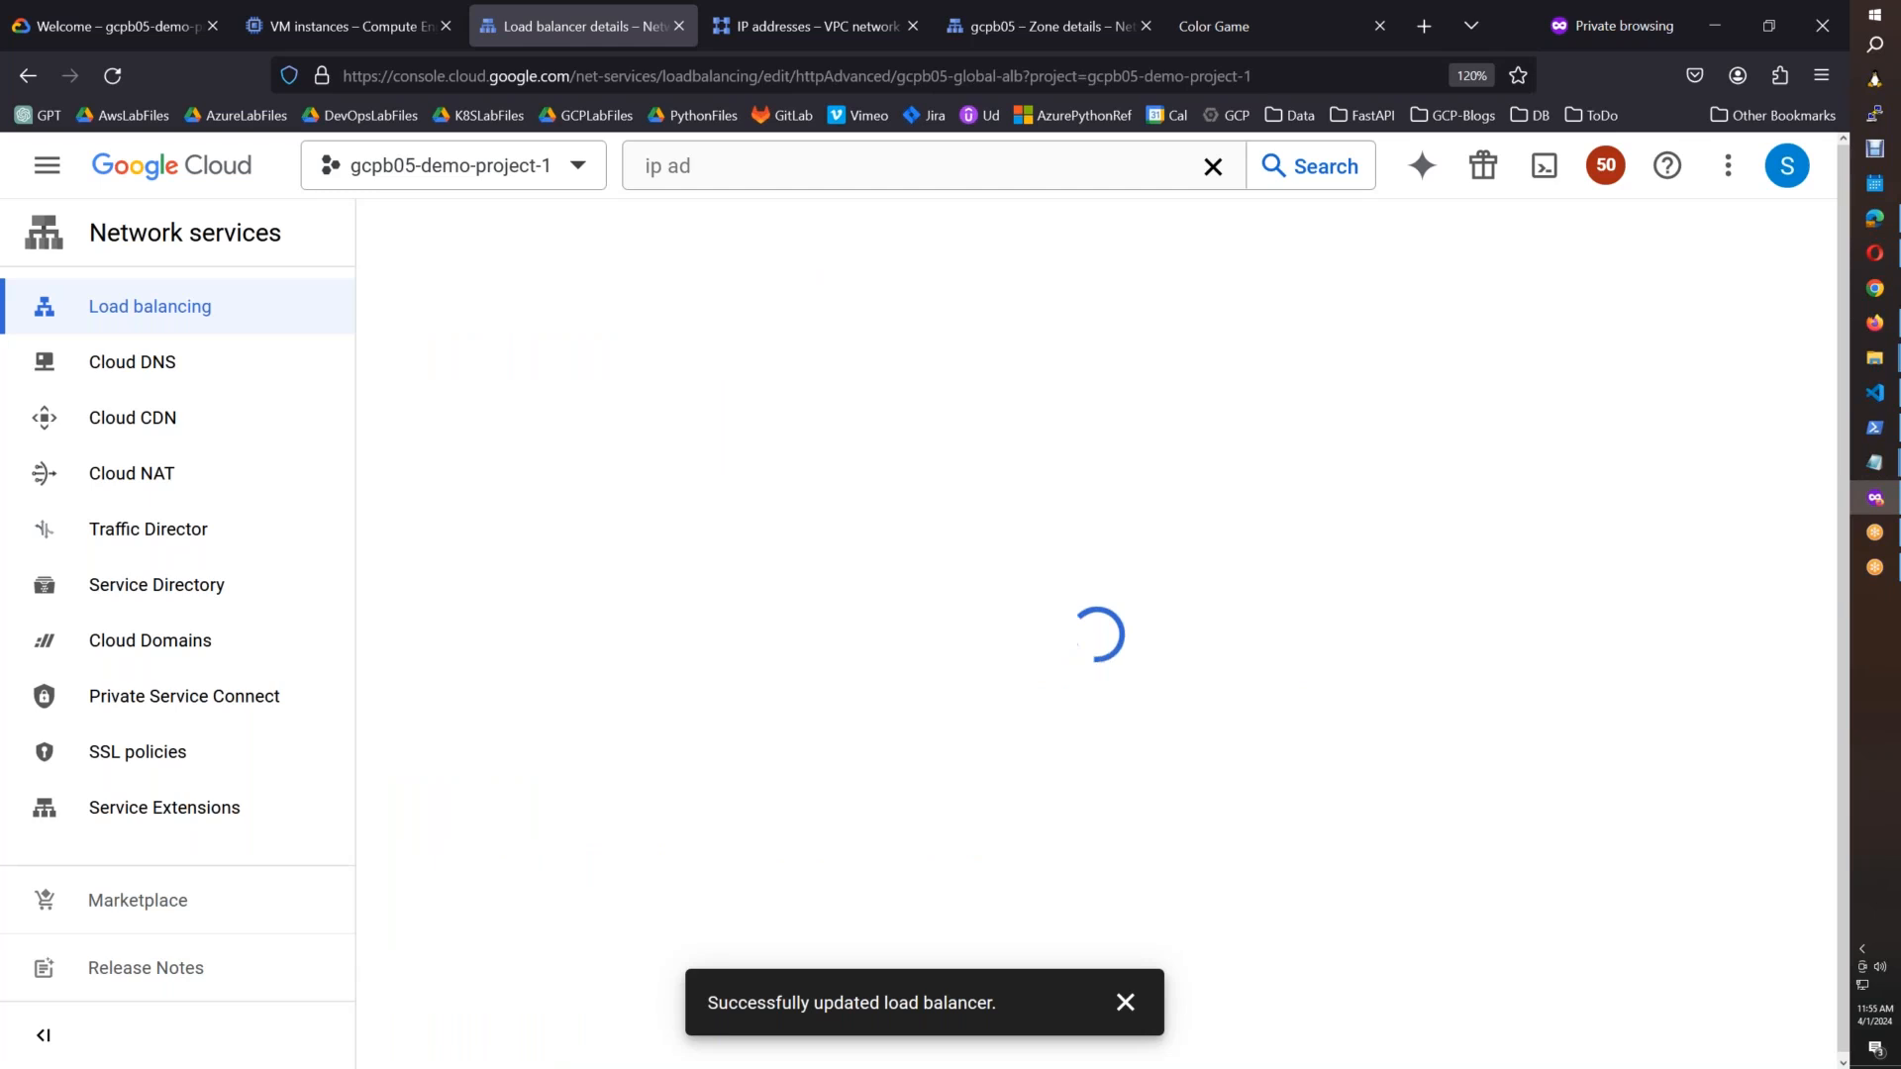
Step: Add a new frontend IP and port to the load balancer and set its protocol to HTTPS (includes HTTP/2 and HTTP/3)
{"action": "left_click", "coordinate": [1079, 523]}
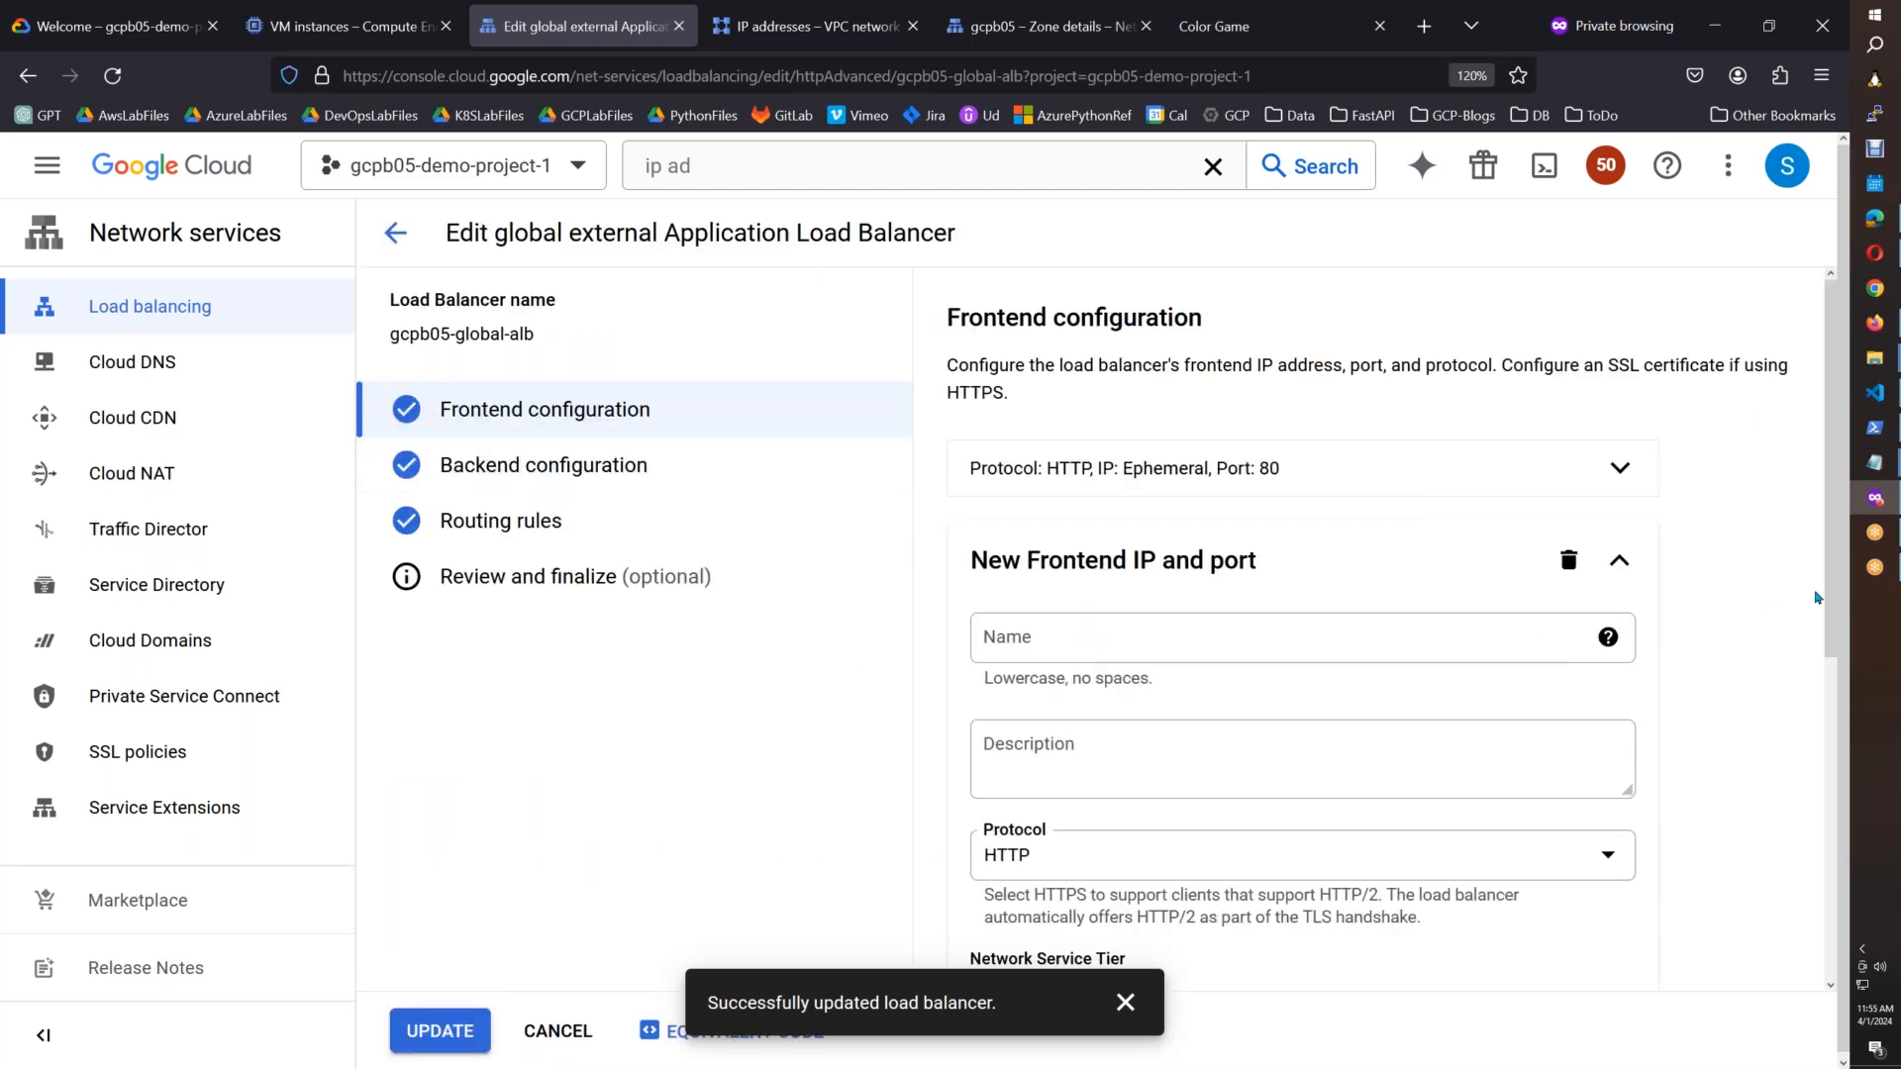
{"action": "scroll", "coordinate": [1824, 638], "scroll_direction": "down", "scroll_amount": 5}
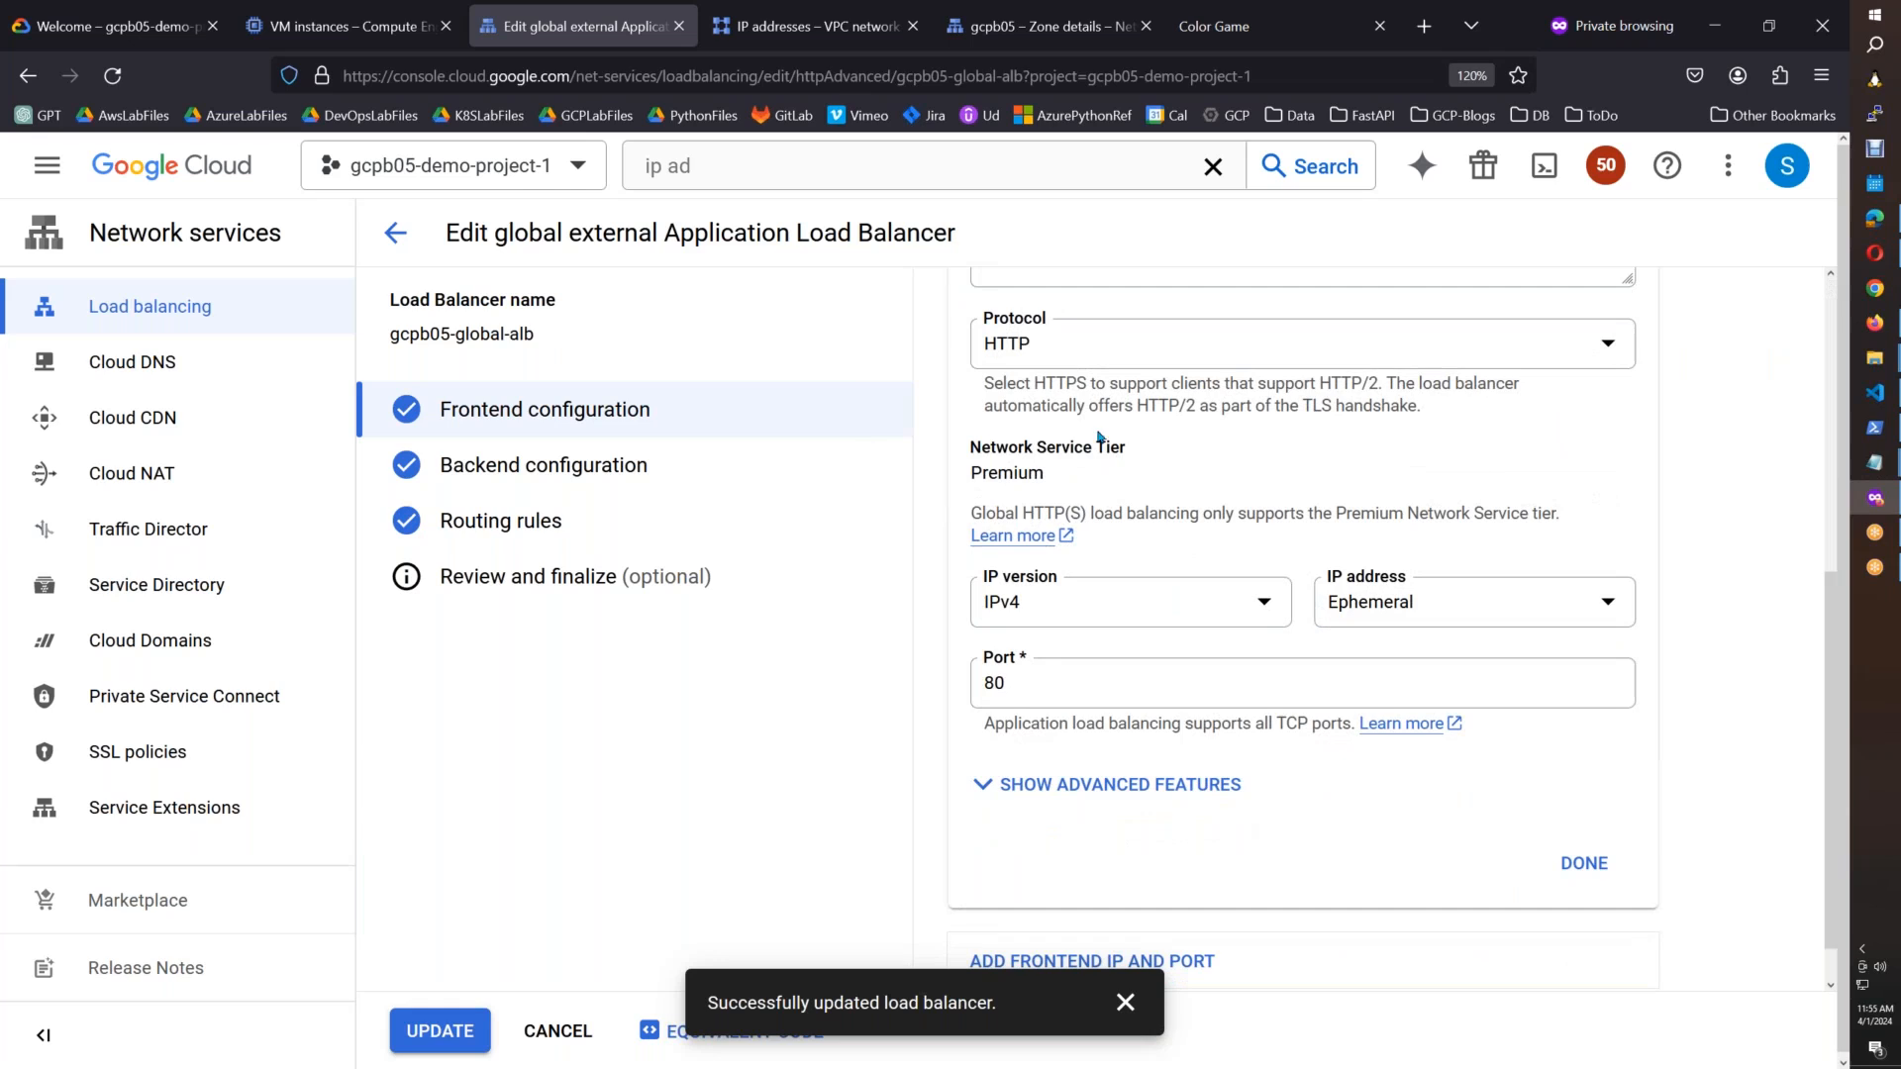
{"action": "left_click", "coordinate": [1094, 349]}
{"action": "left_click", "coordinate": [954, 413]}
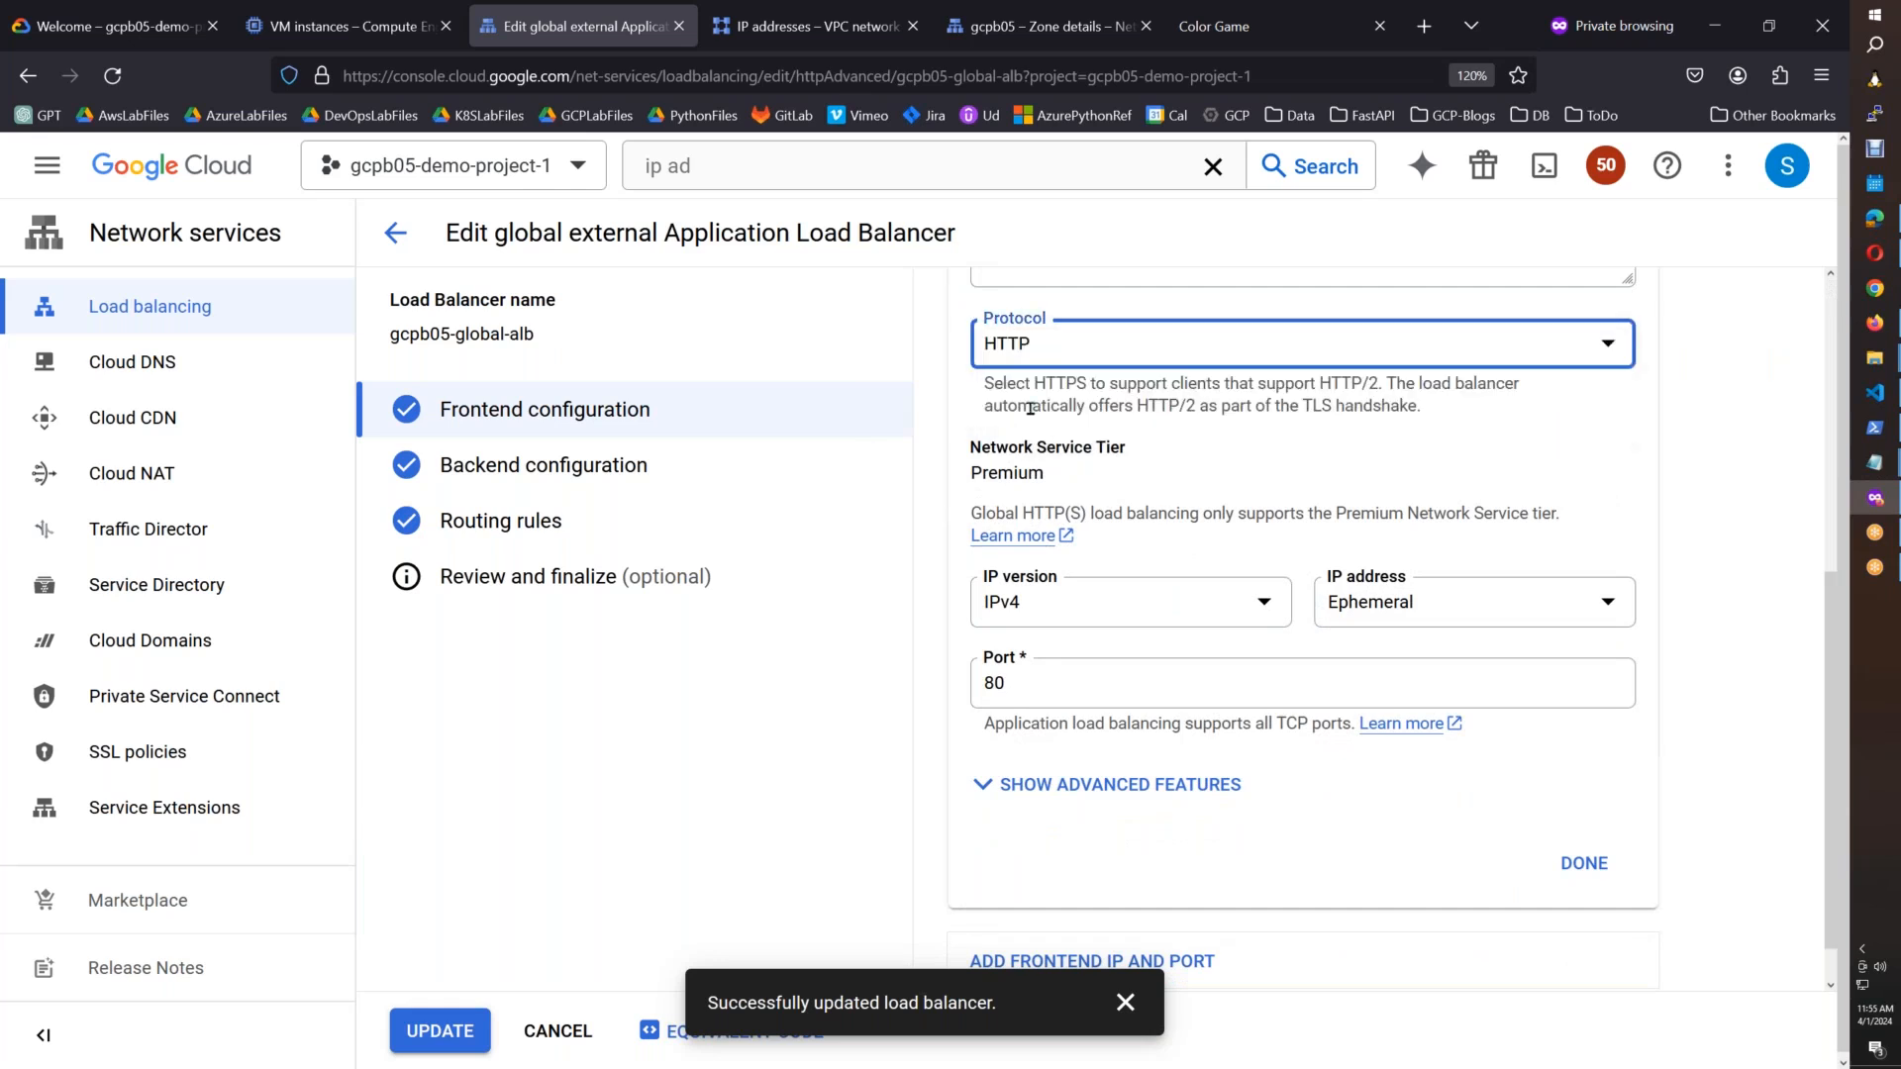
{"action": "left_click_drag", "start_coordinate": [1095, 386], "coordinate": [1349, 386]}
{"action": "left_click_drag", "start_coordinate": [1051, 406], "coordinate": [1255, 406]}
{"action": "left_click", "coordinate": [1067, 372]}
{"action": "left_click", "coordinate": [1067, 372]}
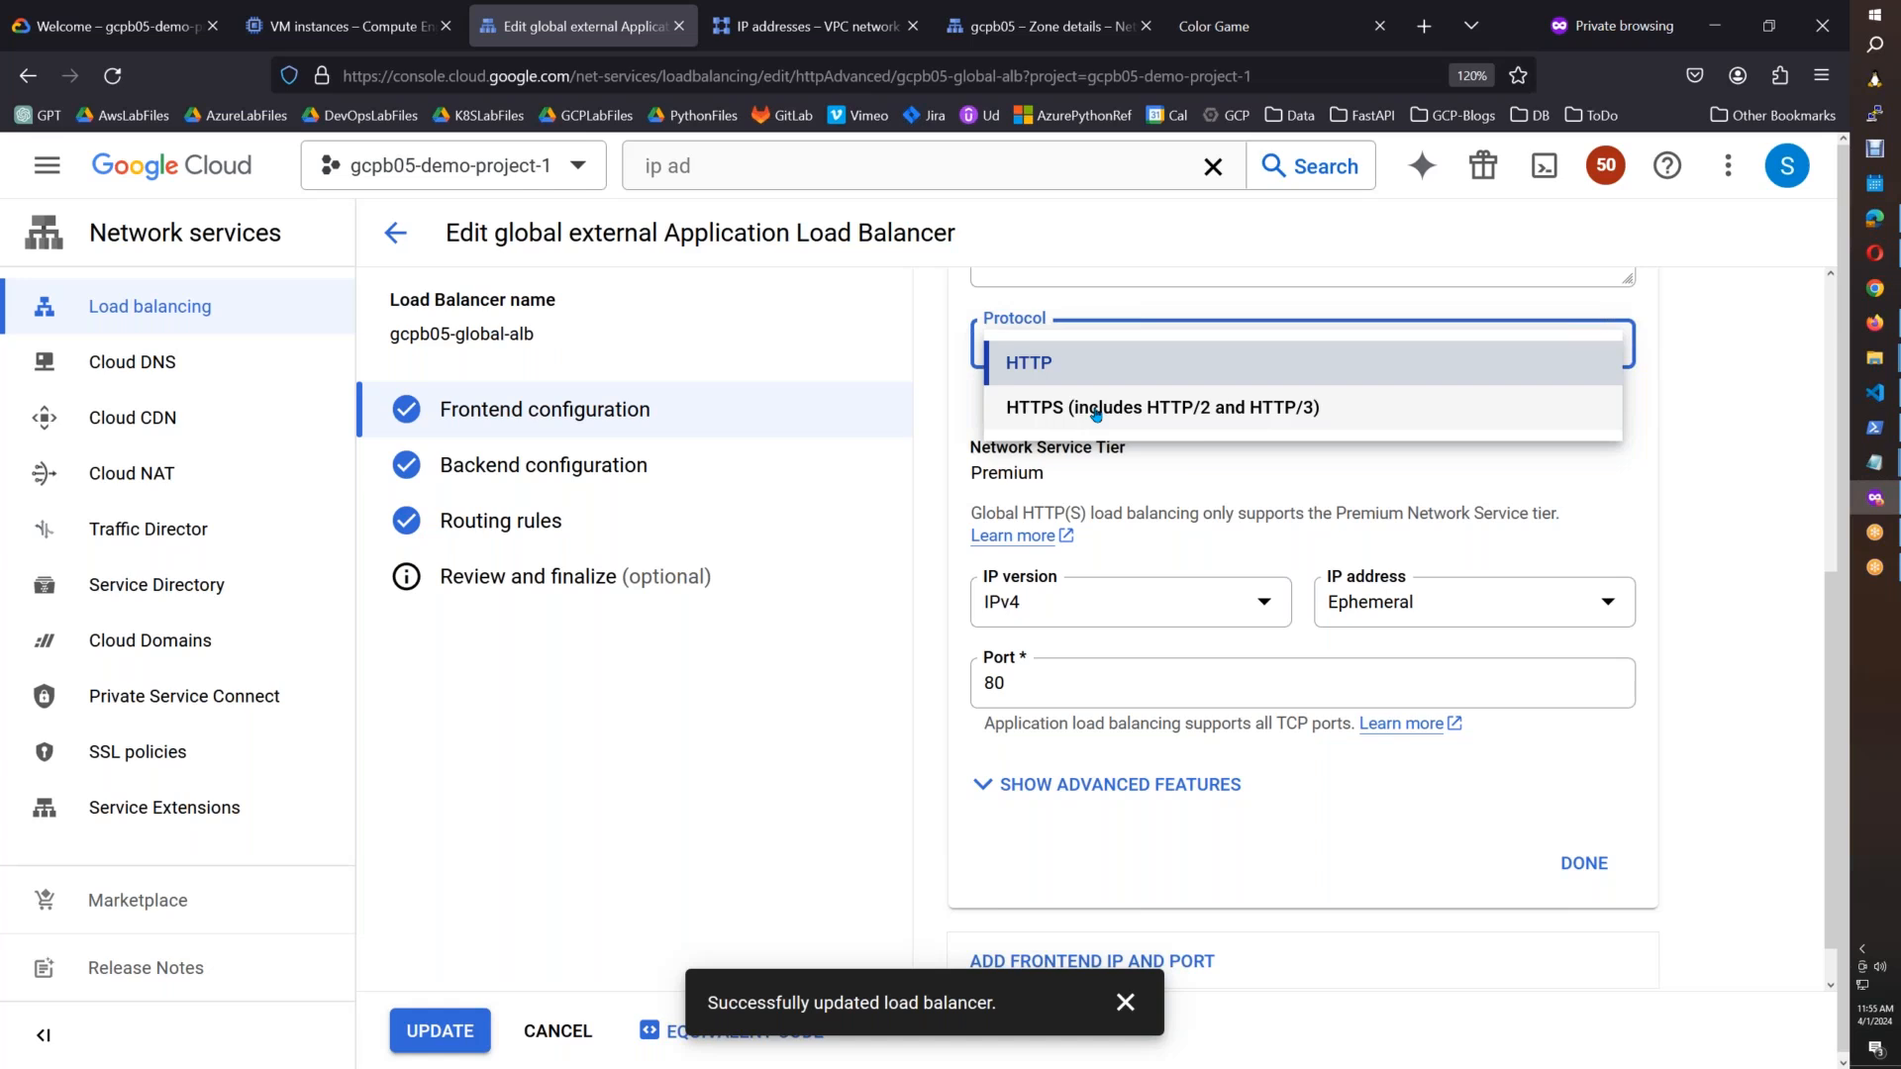
{"action": "left_click", "coordinate": [1089, 403]}
Step: Assign the wc-gcpb05-xyz certificate to the new HTTPS frontend and check the HTTP/3 (QUIC) negotiation options, keeping Automatic (default)
{"action": "left_click", "coordinate": [1156, 807]}
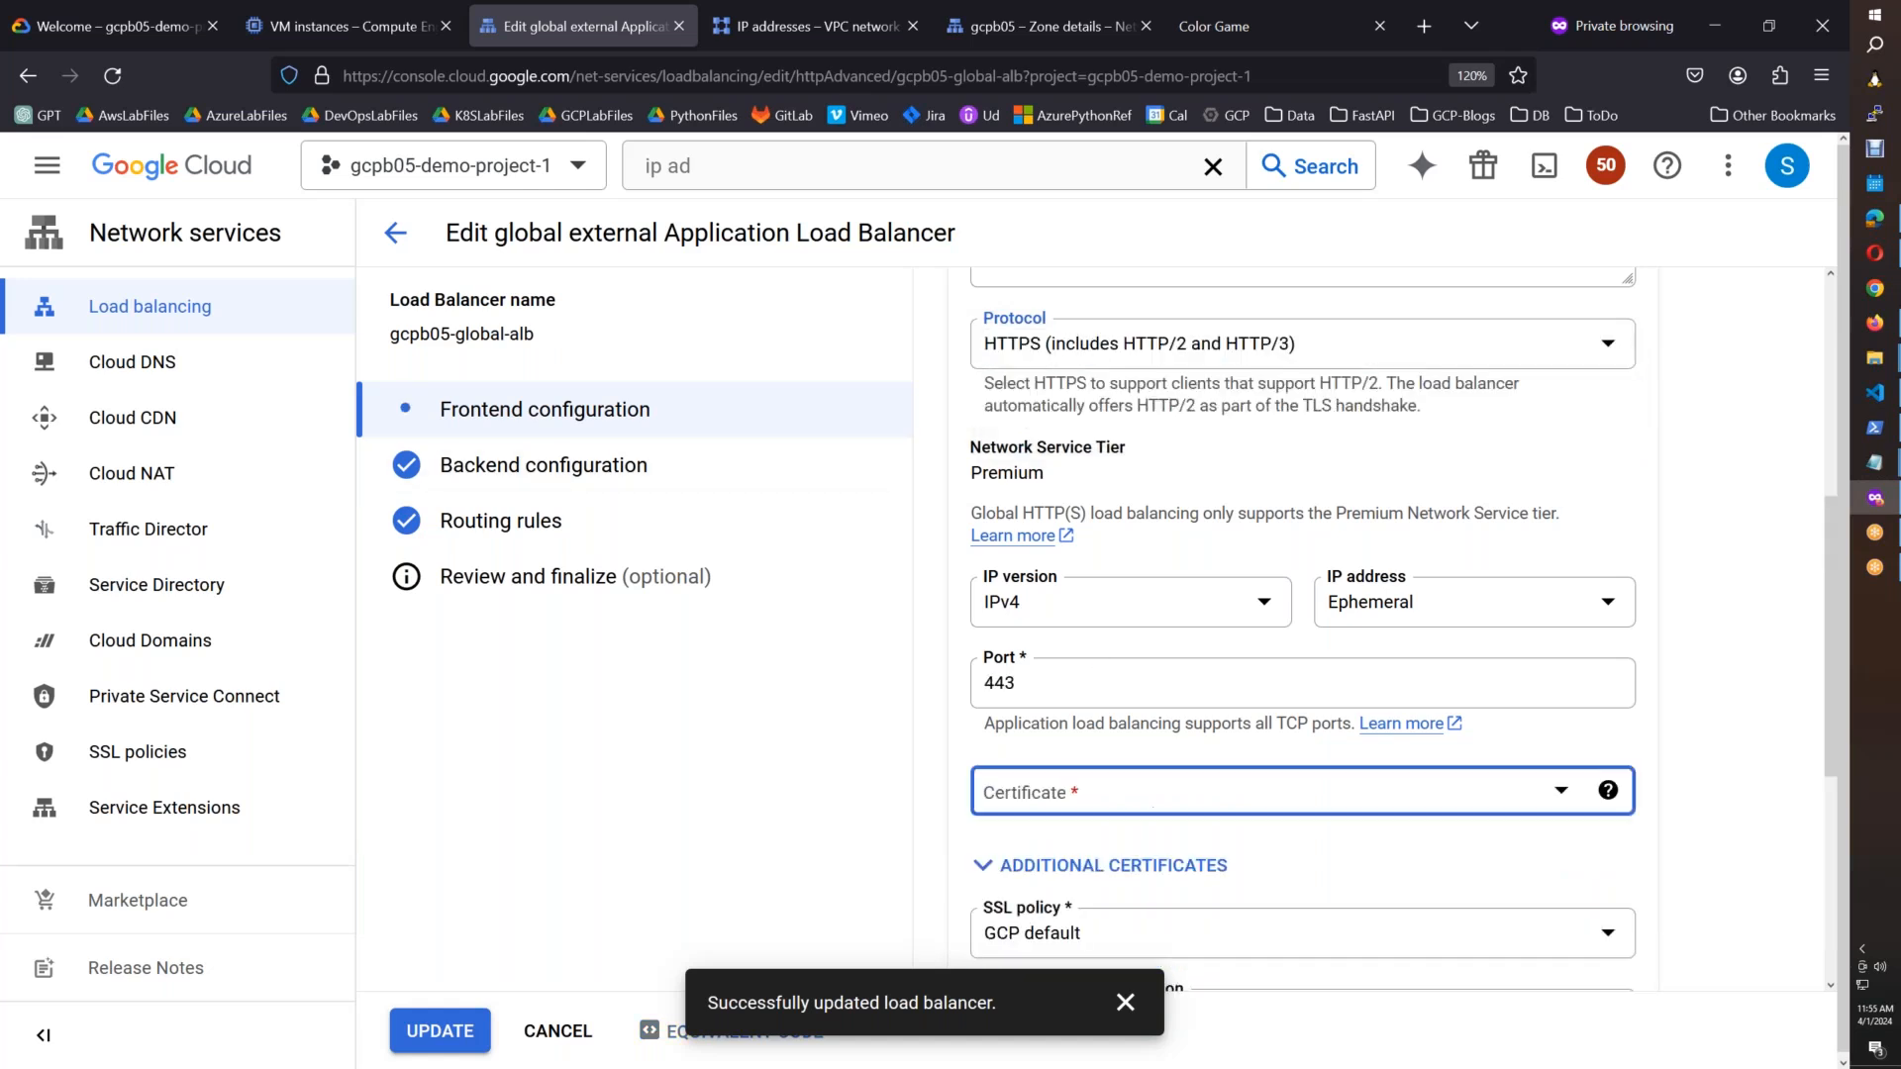
{"action": "left_click", "coordinate": [1116, 638]}
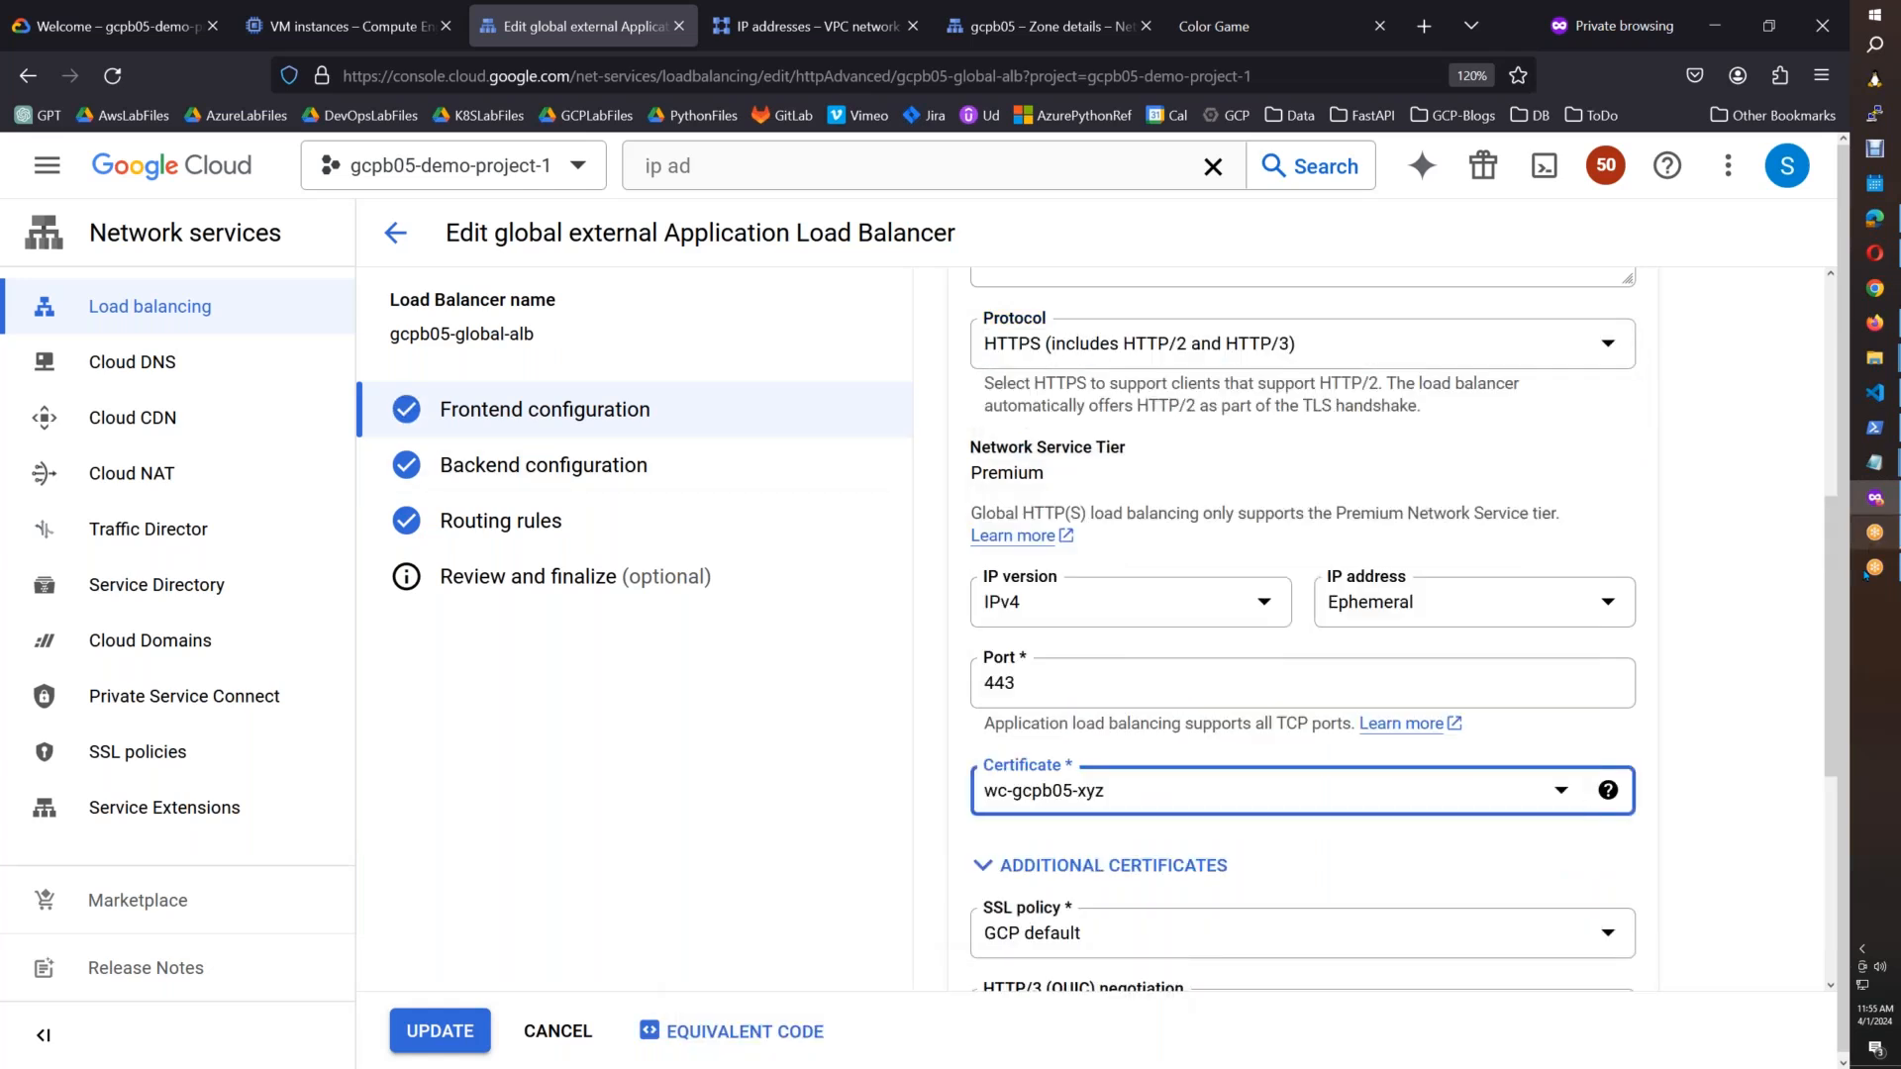
{"action": "left_click_drag", "start_coordinate": [1828, 625], "coordinate": [1833, 779]}
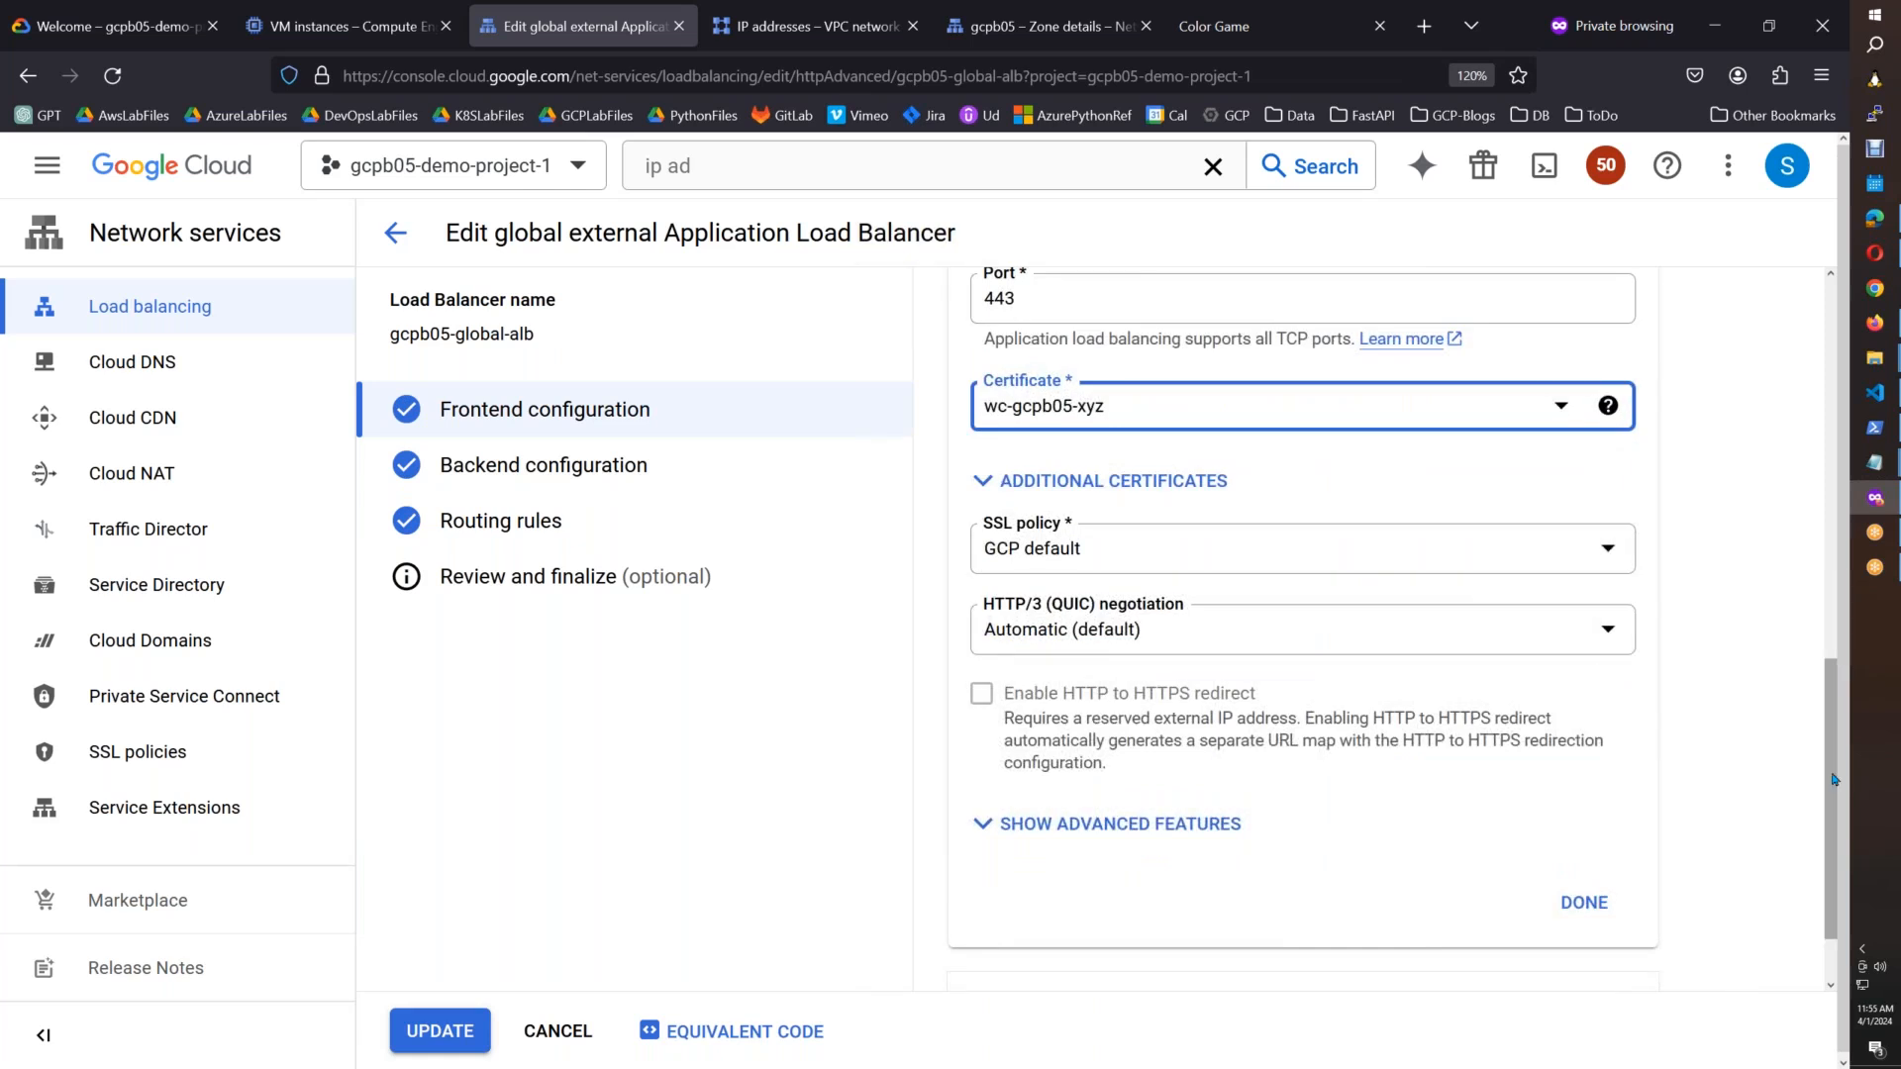
{"action": "left_click", "coordinate": [1099, 630]}
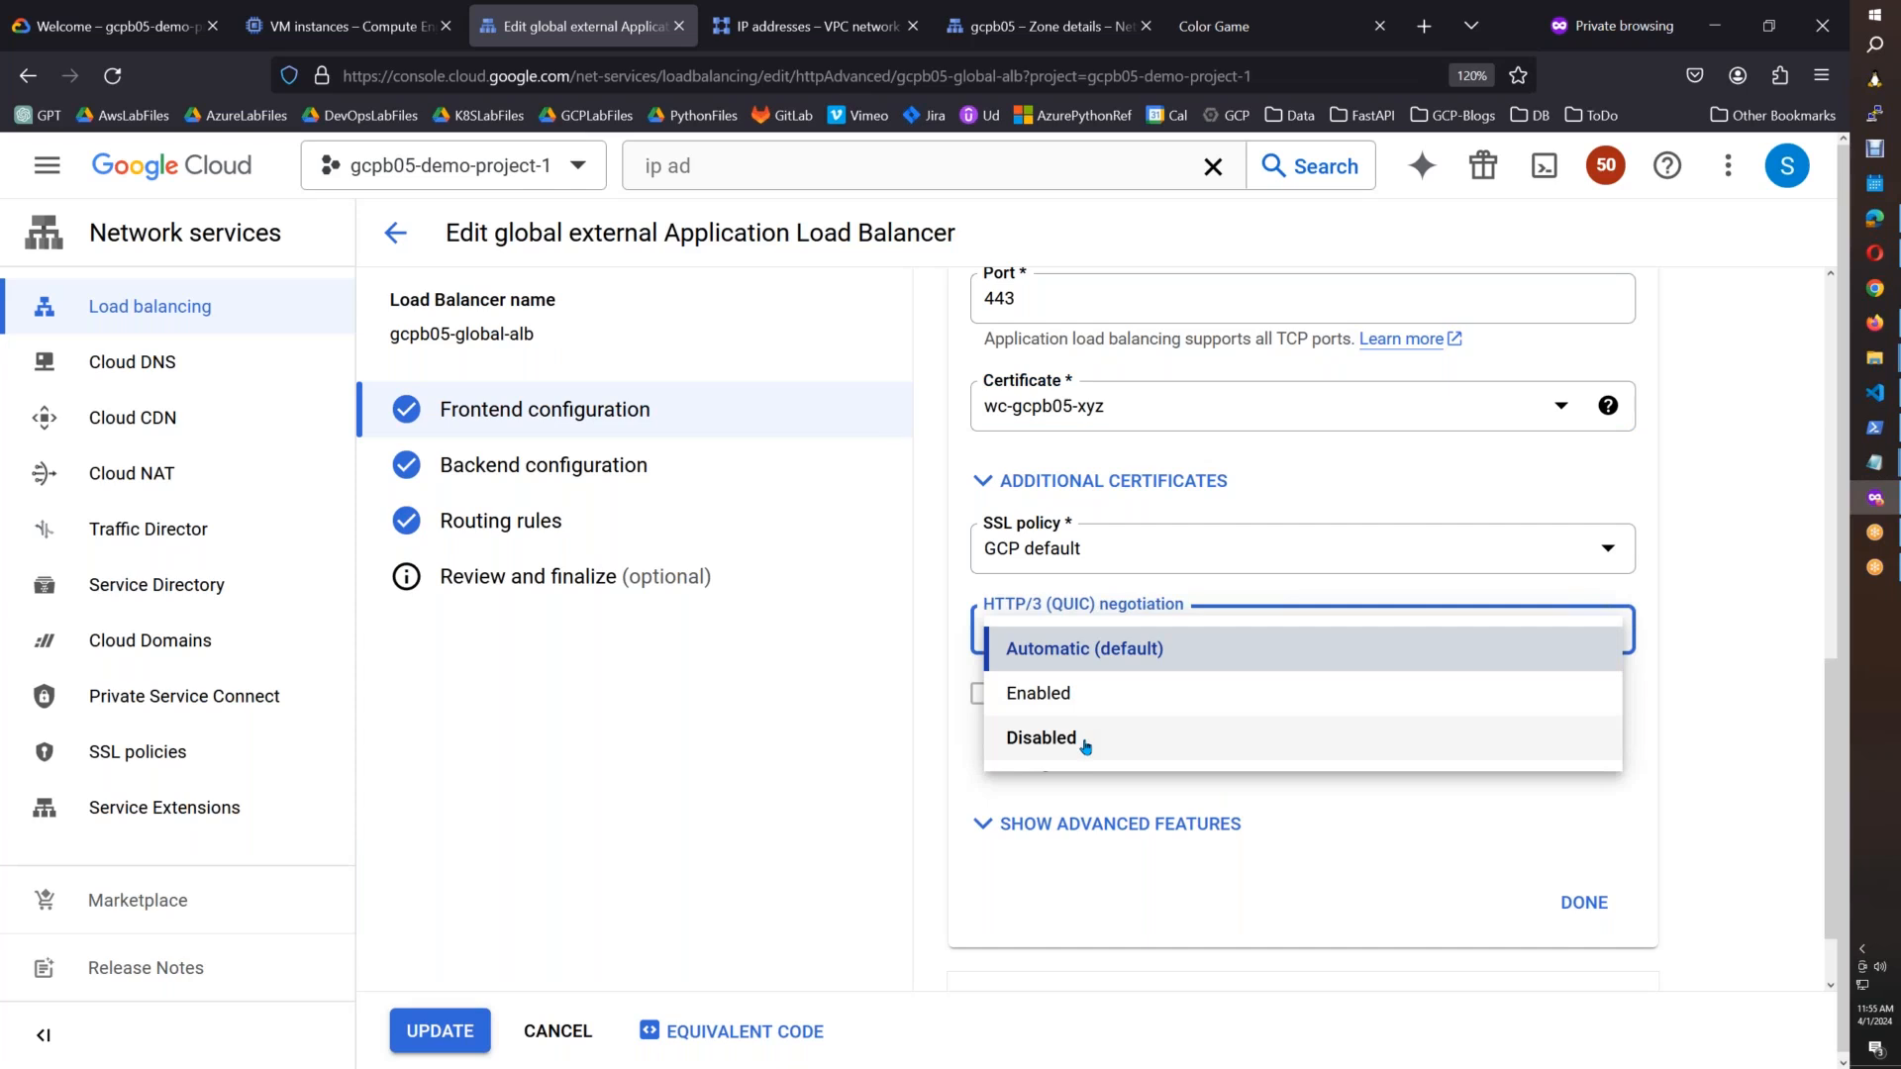
{"action": "left_click", "coordinate": [1104, 798]}
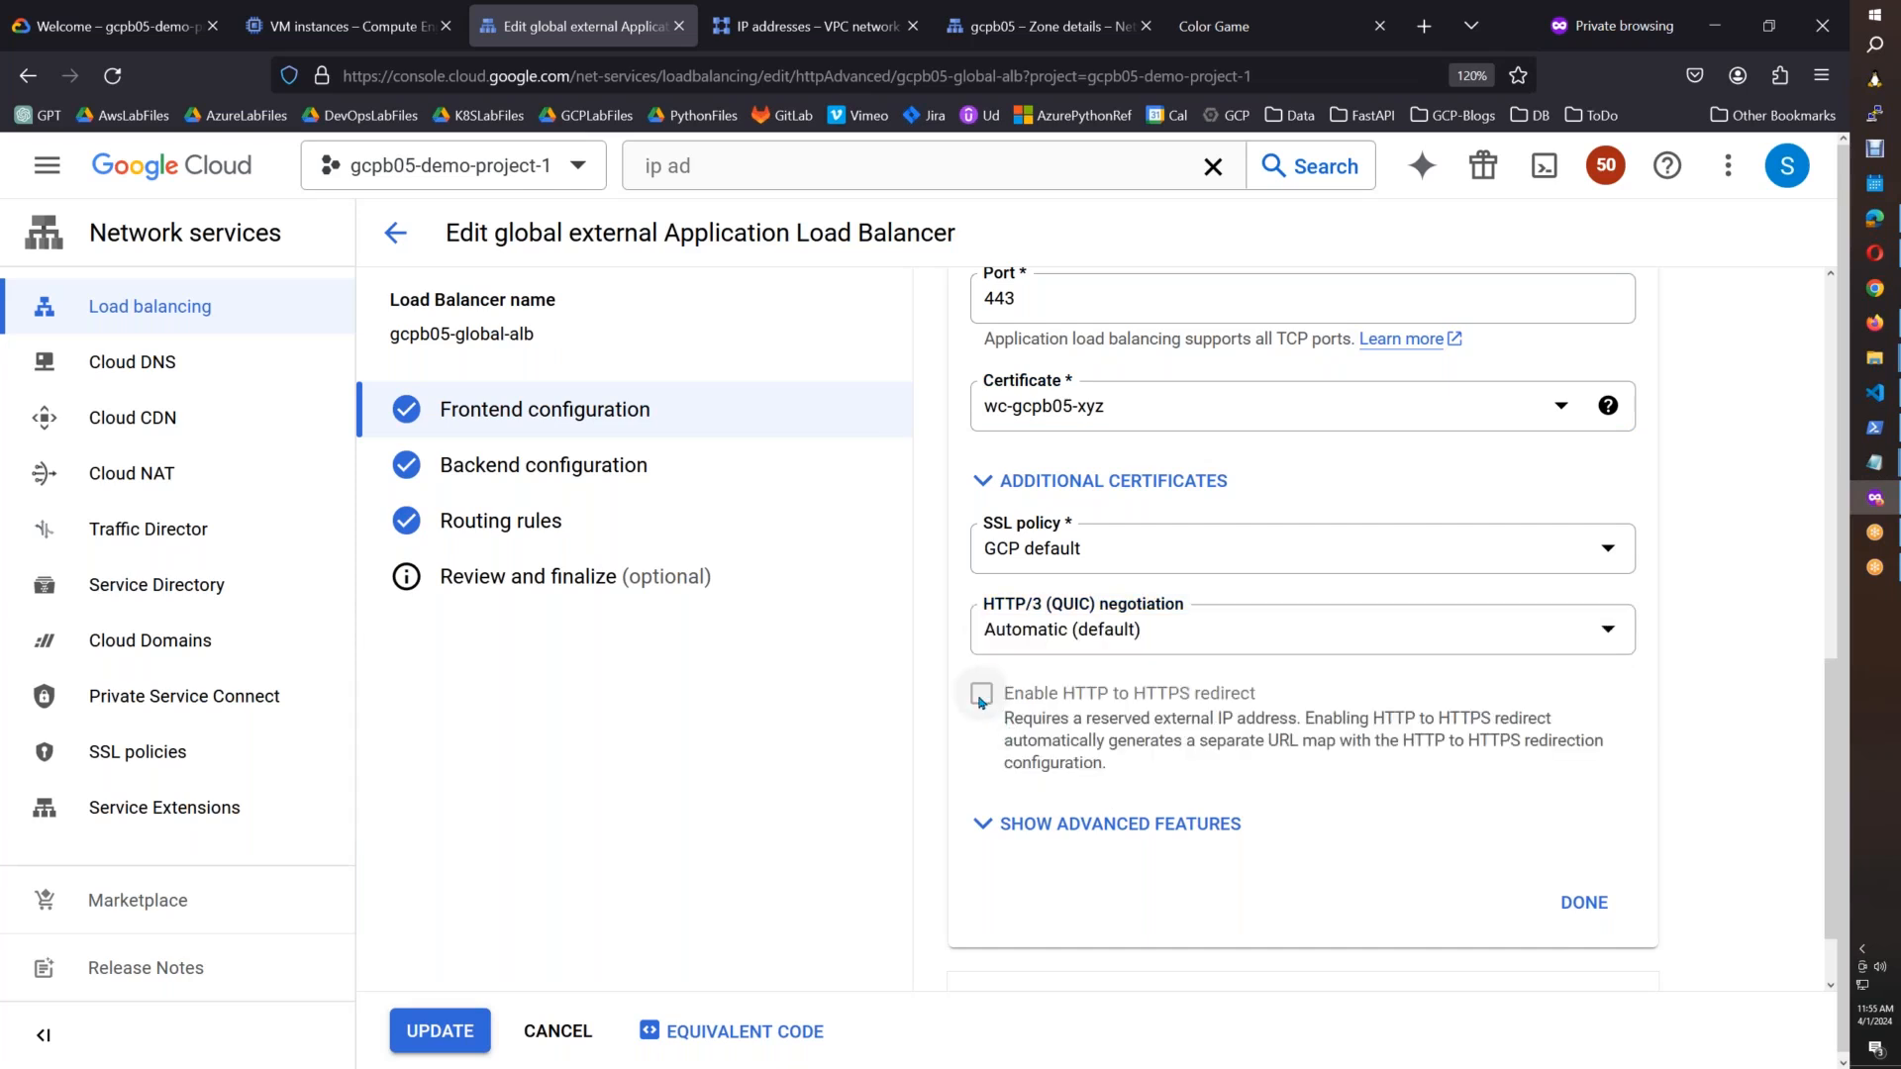
Step: Copy the label text "Enable HTTP to HTTPS redirect" from the new frontend's settings
{"action": "left_click_drag", "start_coordinate": [1262, 696], "coordinate": [1009, 706]}
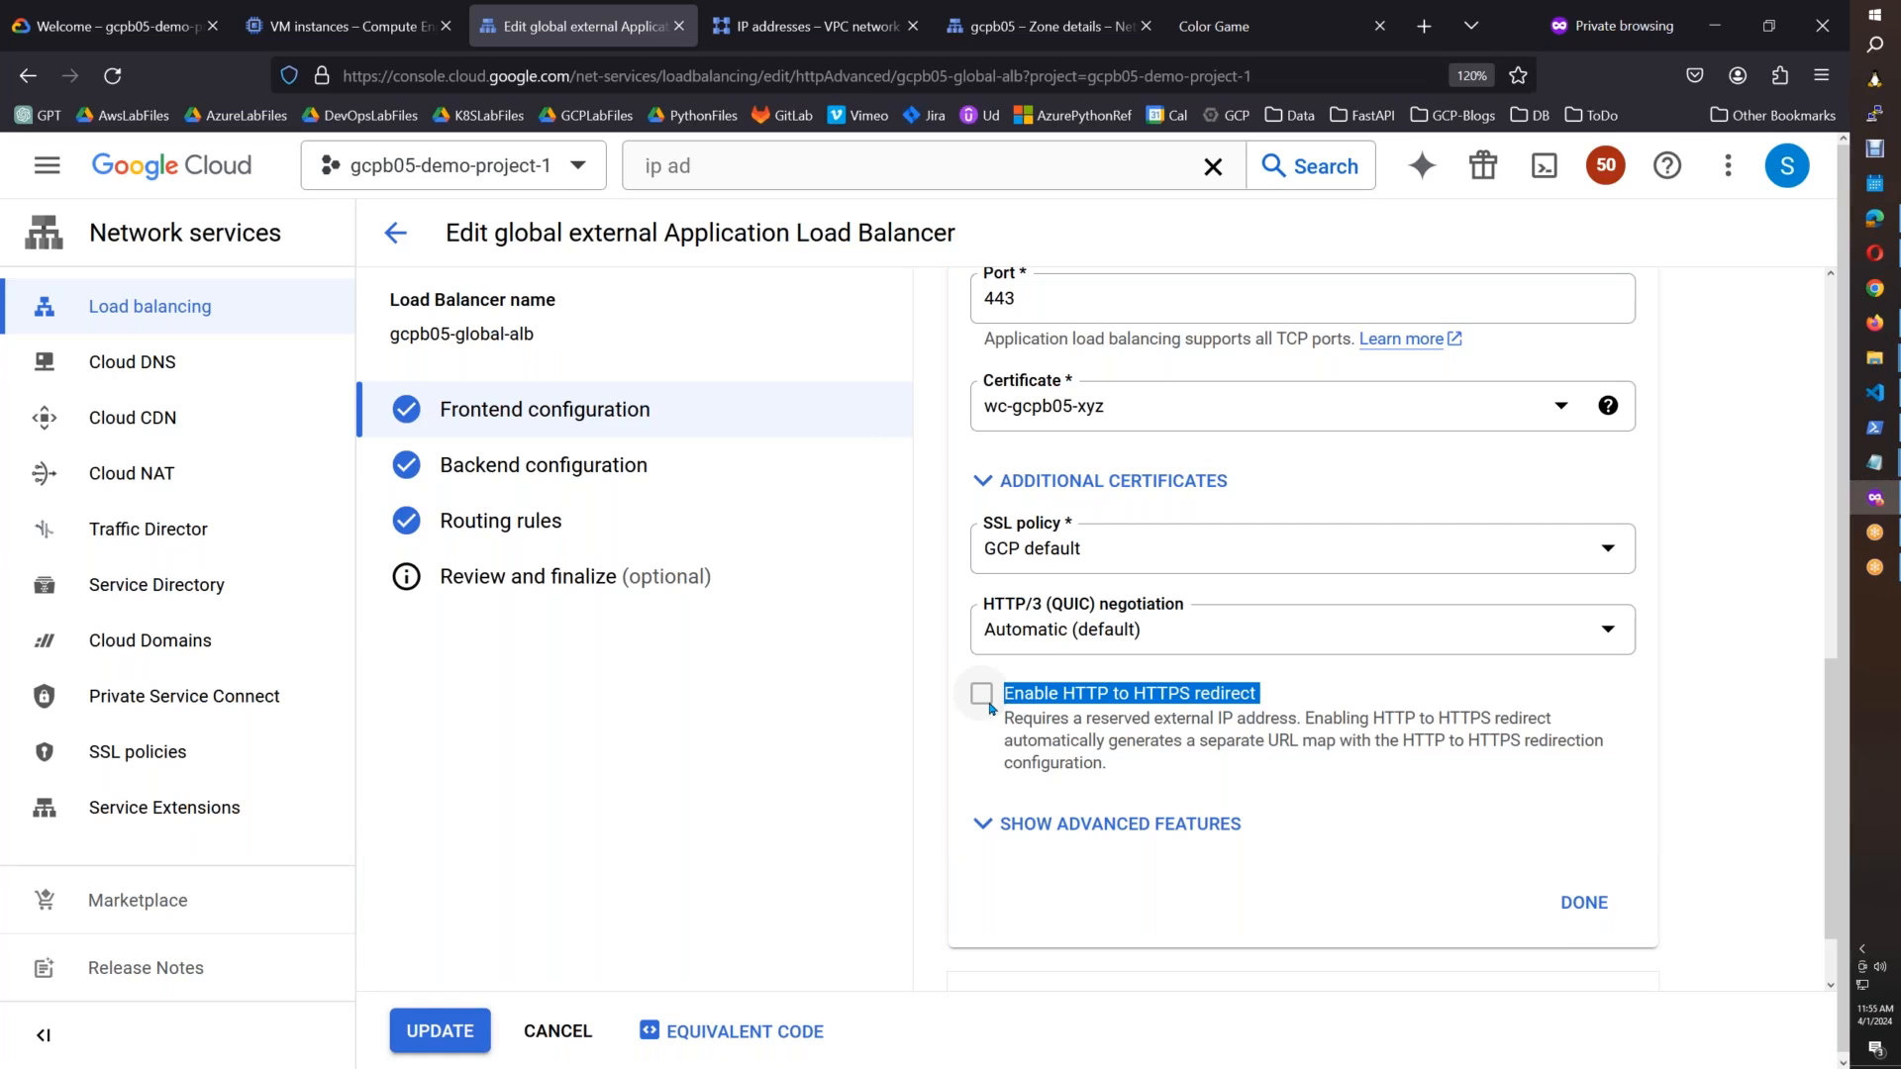
{"action": "mouse_move", "coordinate": [1004, 720]}
{"action": "left_mouse_down"}
{"action": "mouse_move", "coordinate": [1563, 728]}
{"action": "mouse_move", "coordinate": [1305, 756]}
{"action": "mouse_move", "coordinate": [1286, 699]}
{"action": "mouse_move", "coordinate": [1002, 699]}
{"action": "left_mouse_up"}
{"action": "key", "text": "ctrl+c"}
Step: Open Google in a new browser tab and search for "google Enable HTTP to HTTPS redirect disabled"
{"action": "left_click", "coordinate": [1420, 30]}
{"action": "type", "text": "g"}
{"action": "key", "text": "Return"}
{"action": "type", "text": "google"}
{"action": "key", "text": "ctrl+b"}
{"action": "key", "text": "ctrl+v"}
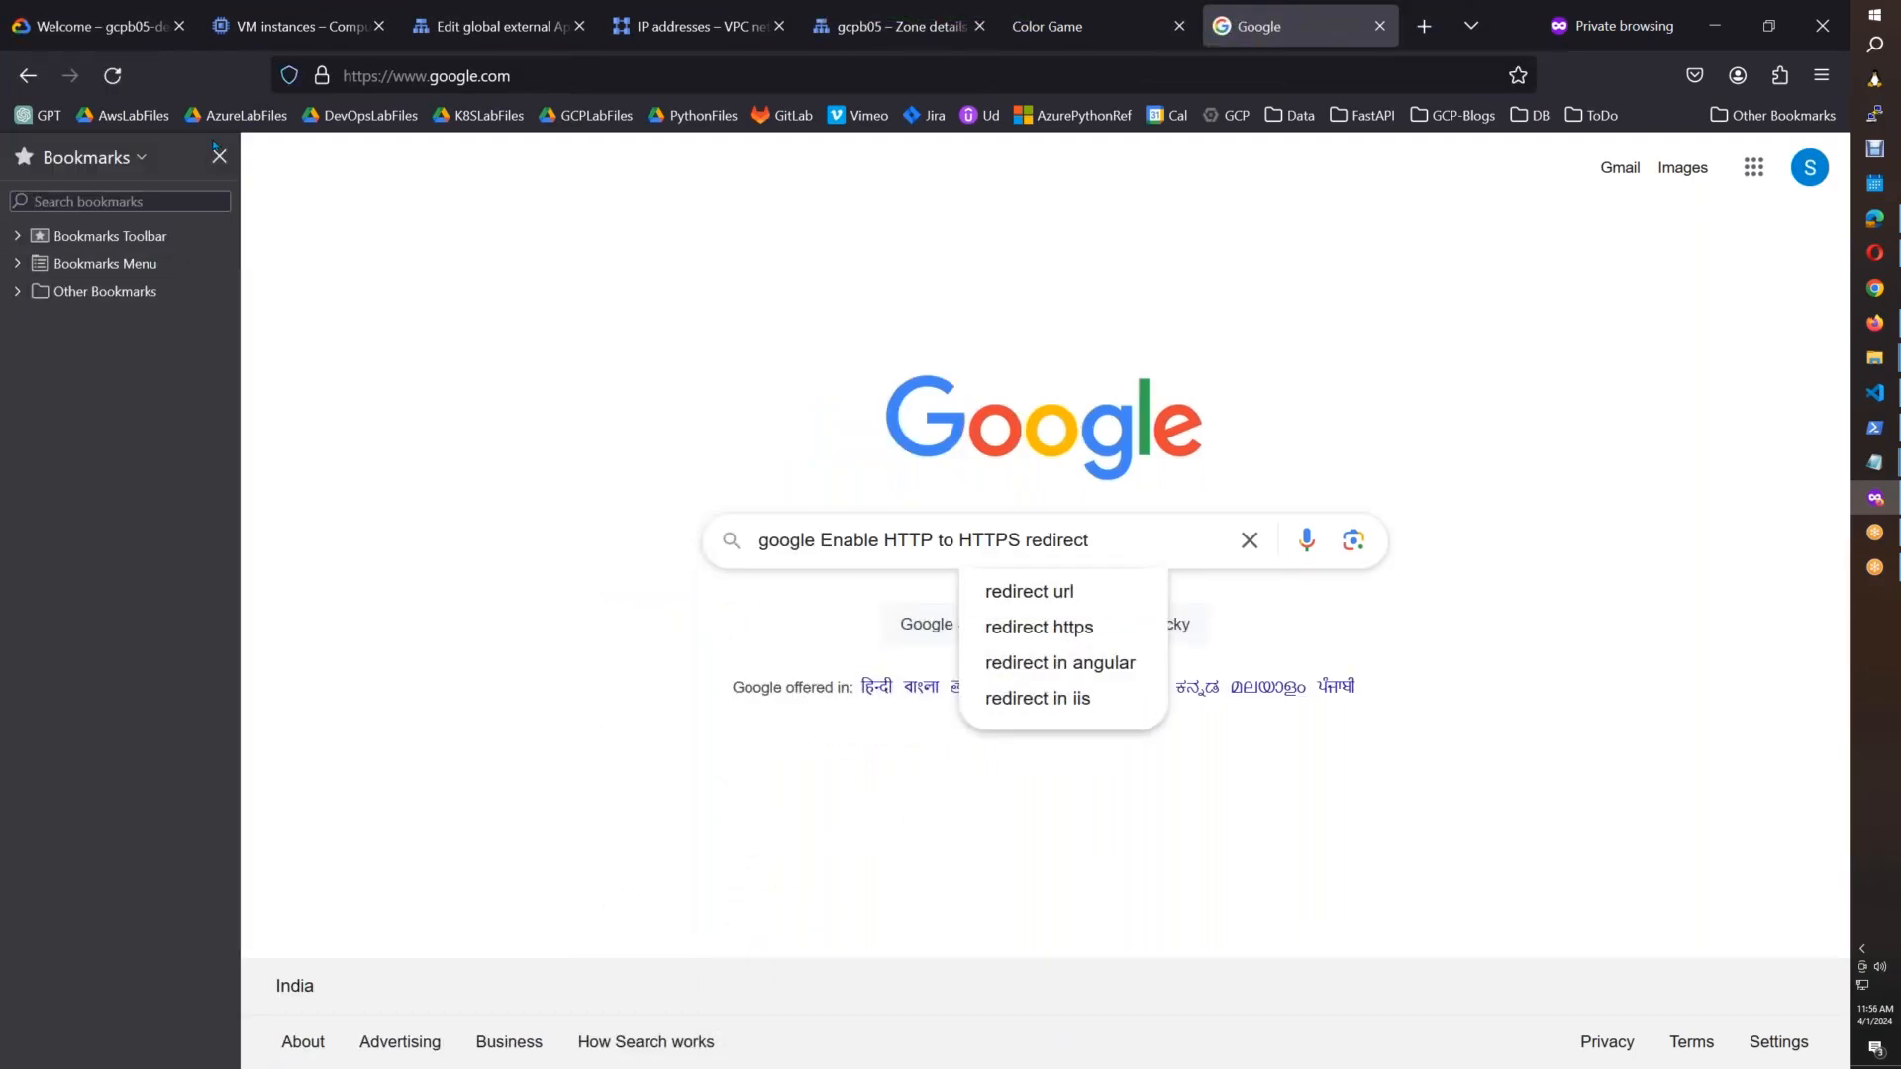
{"action": "key", "text": "ctrl+b"}
{"action": "type", "text": "disabled"}
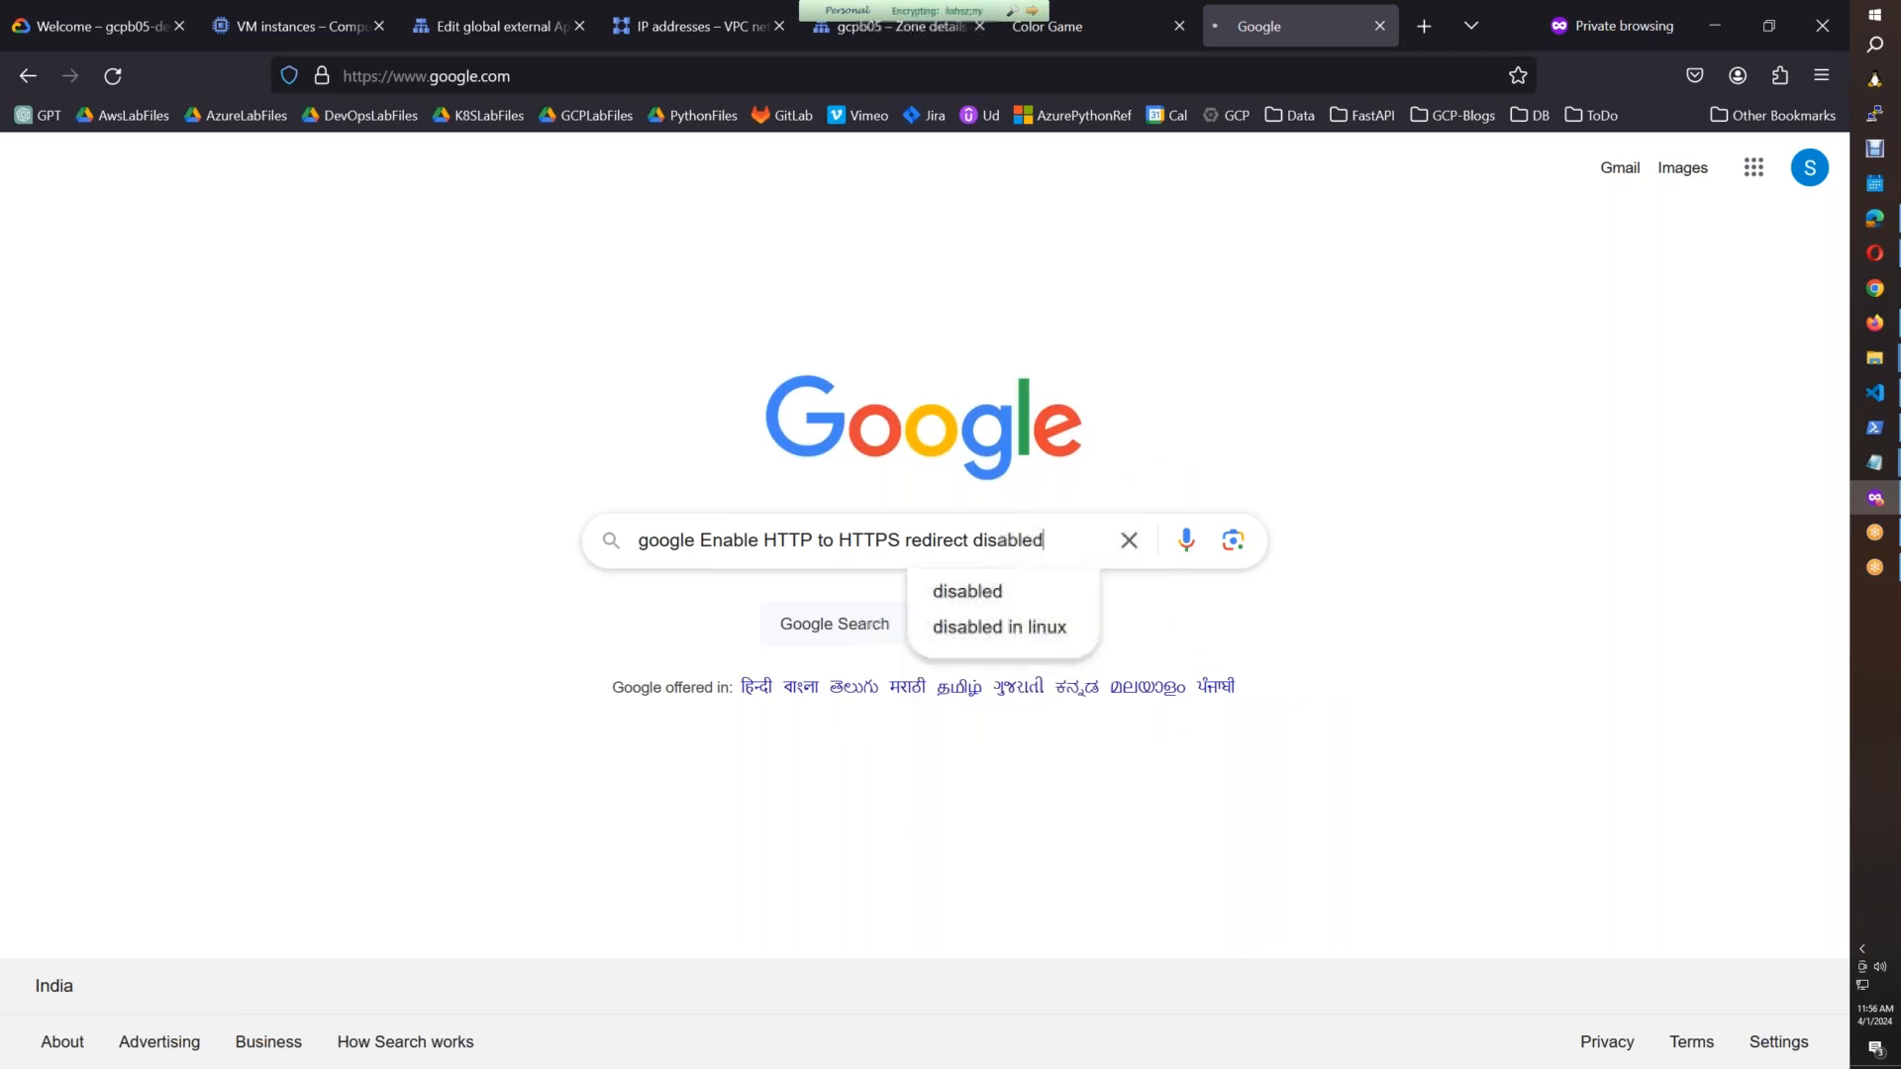
{"action": "key", "text": "Return"}
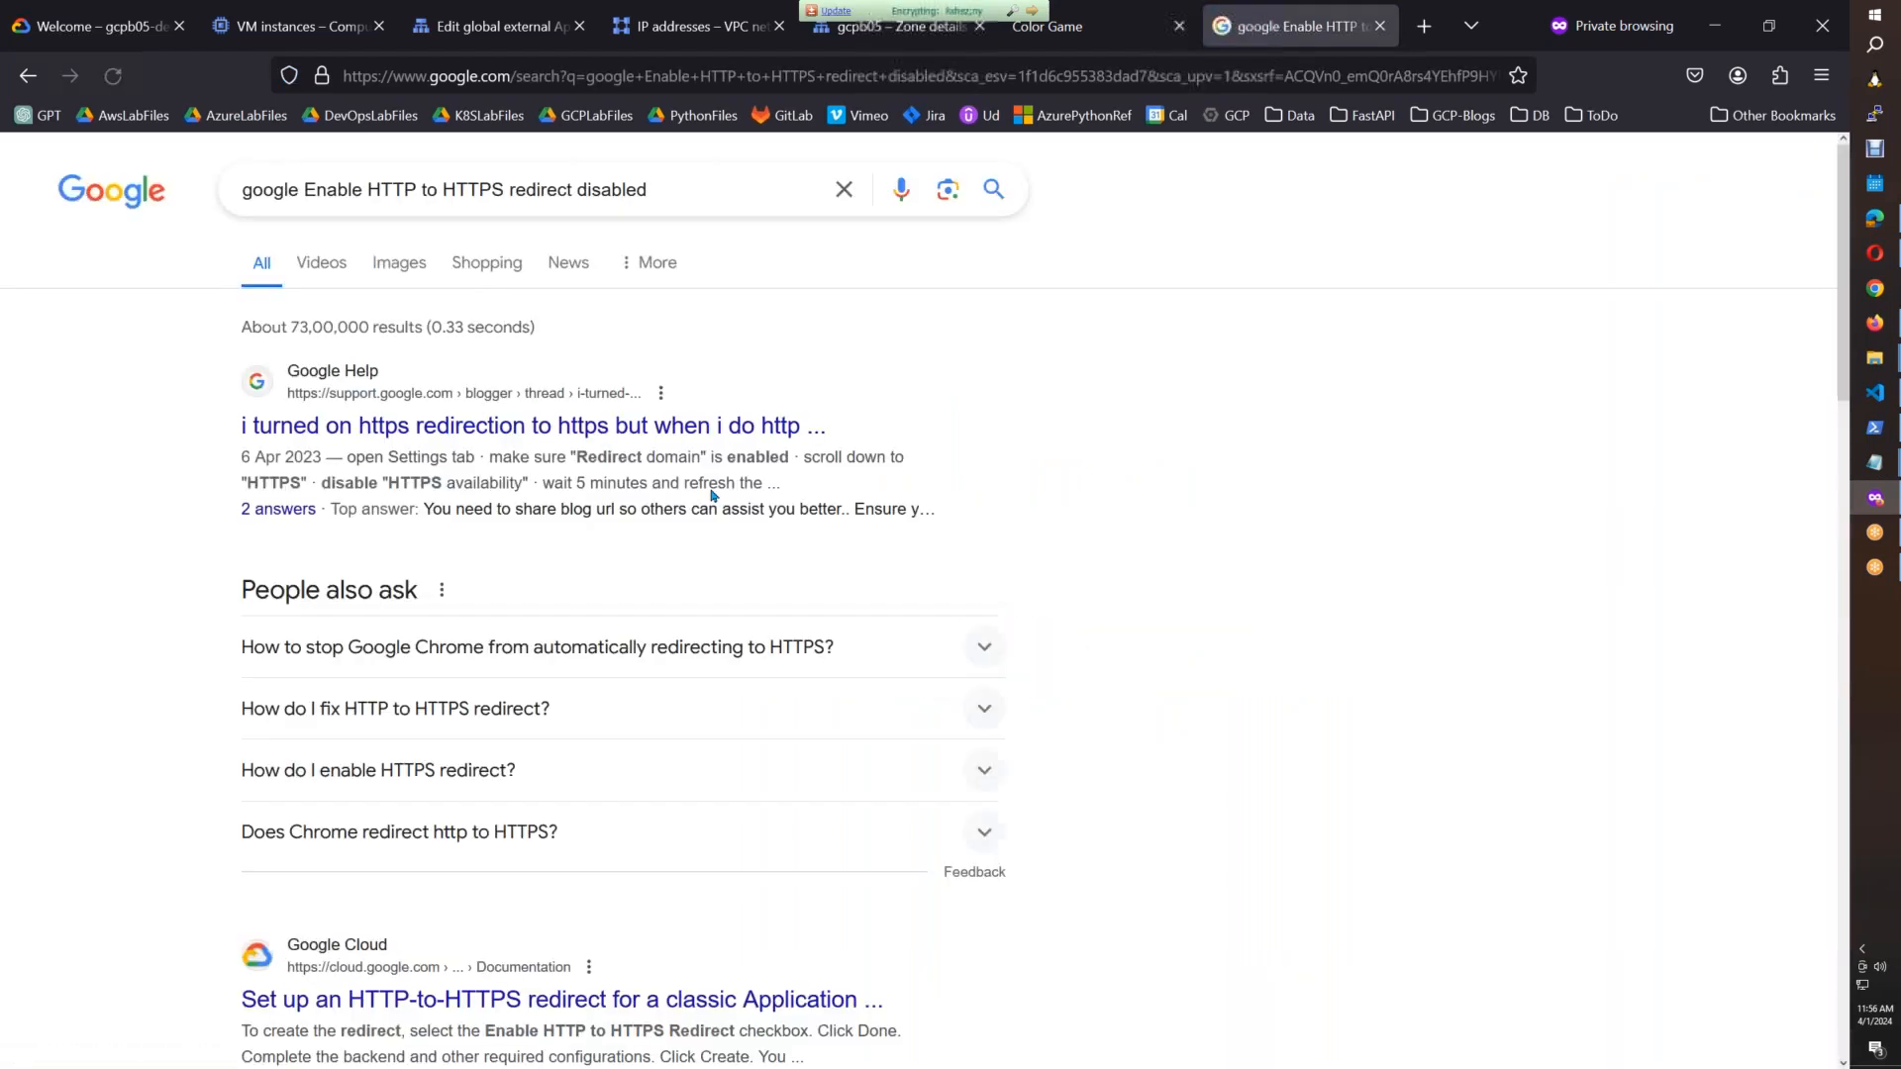
Step: Read the Google Help thread about turned-on HTTPS redirection in a separate tab, including its recommended answer, and close it
{"action": "middle_click", "coordinate": [539, 431]}
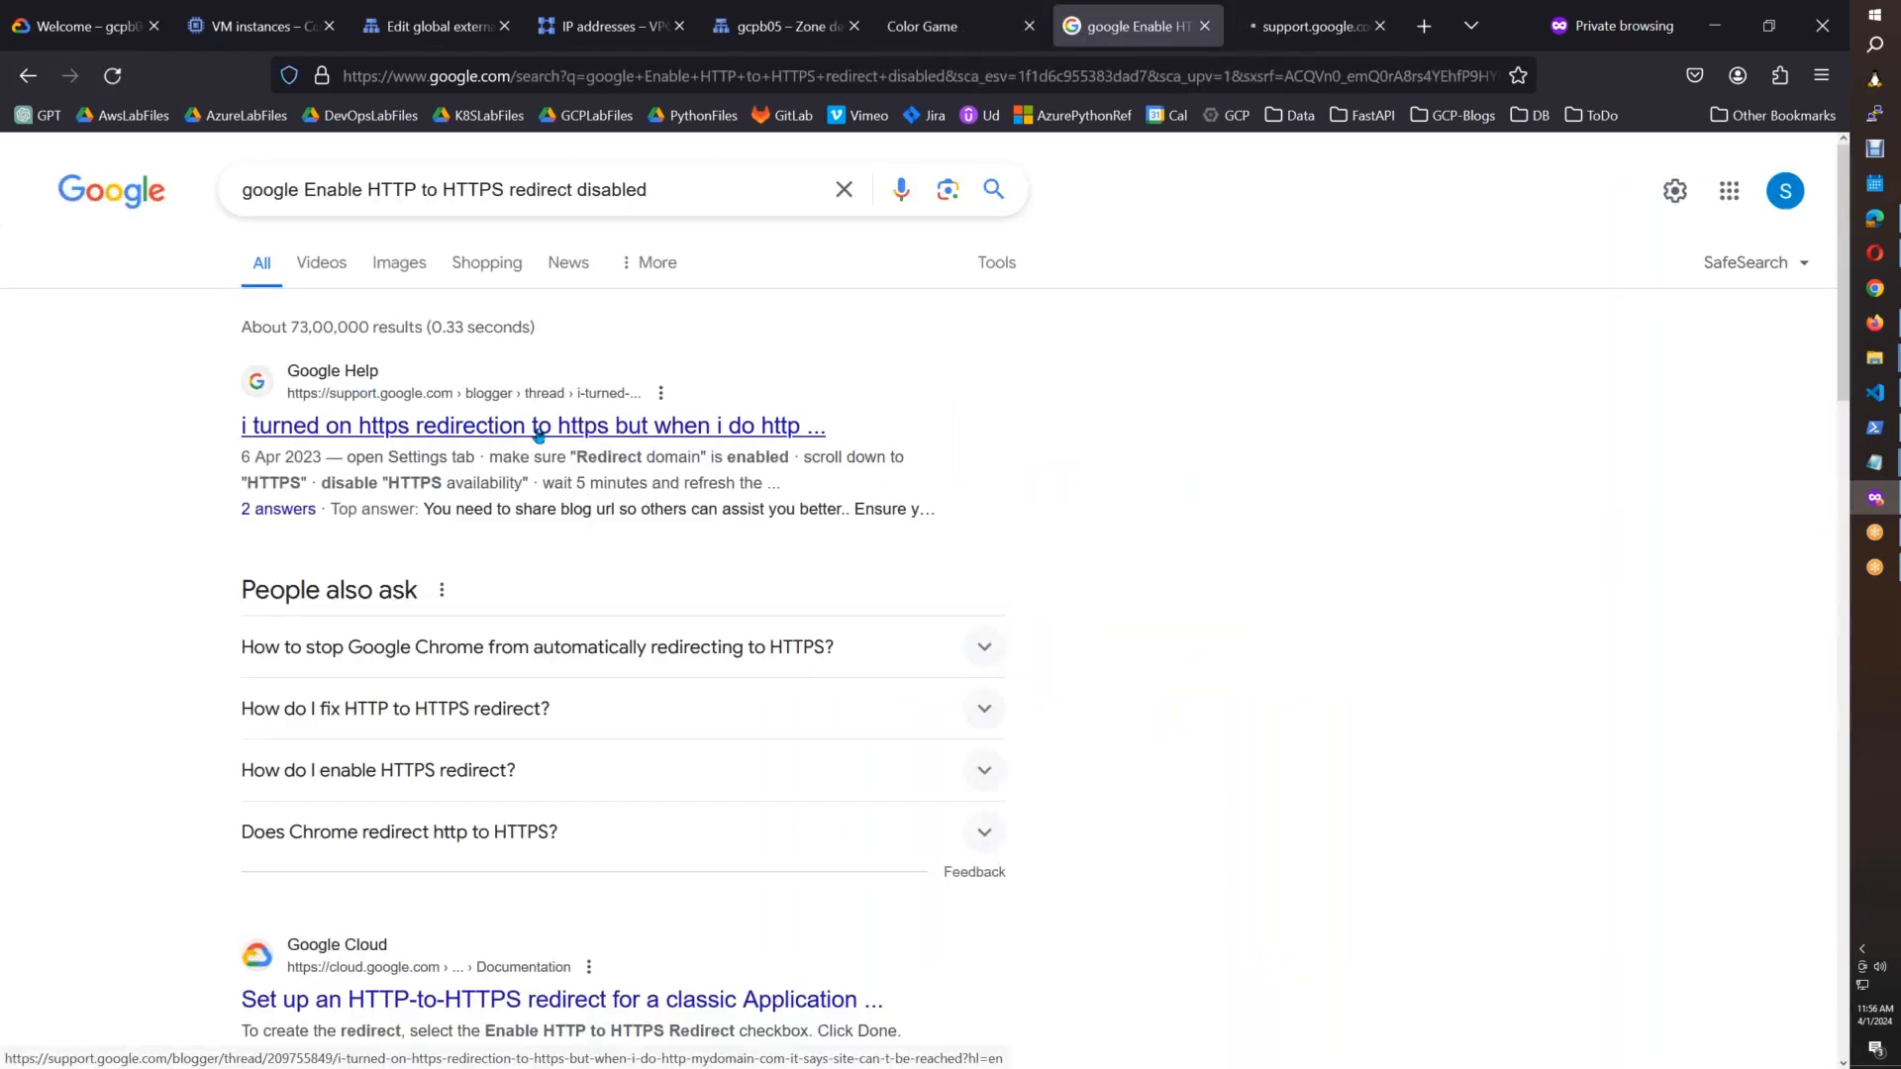
{"action": "left_click", "coordinate": [1306, 28]}
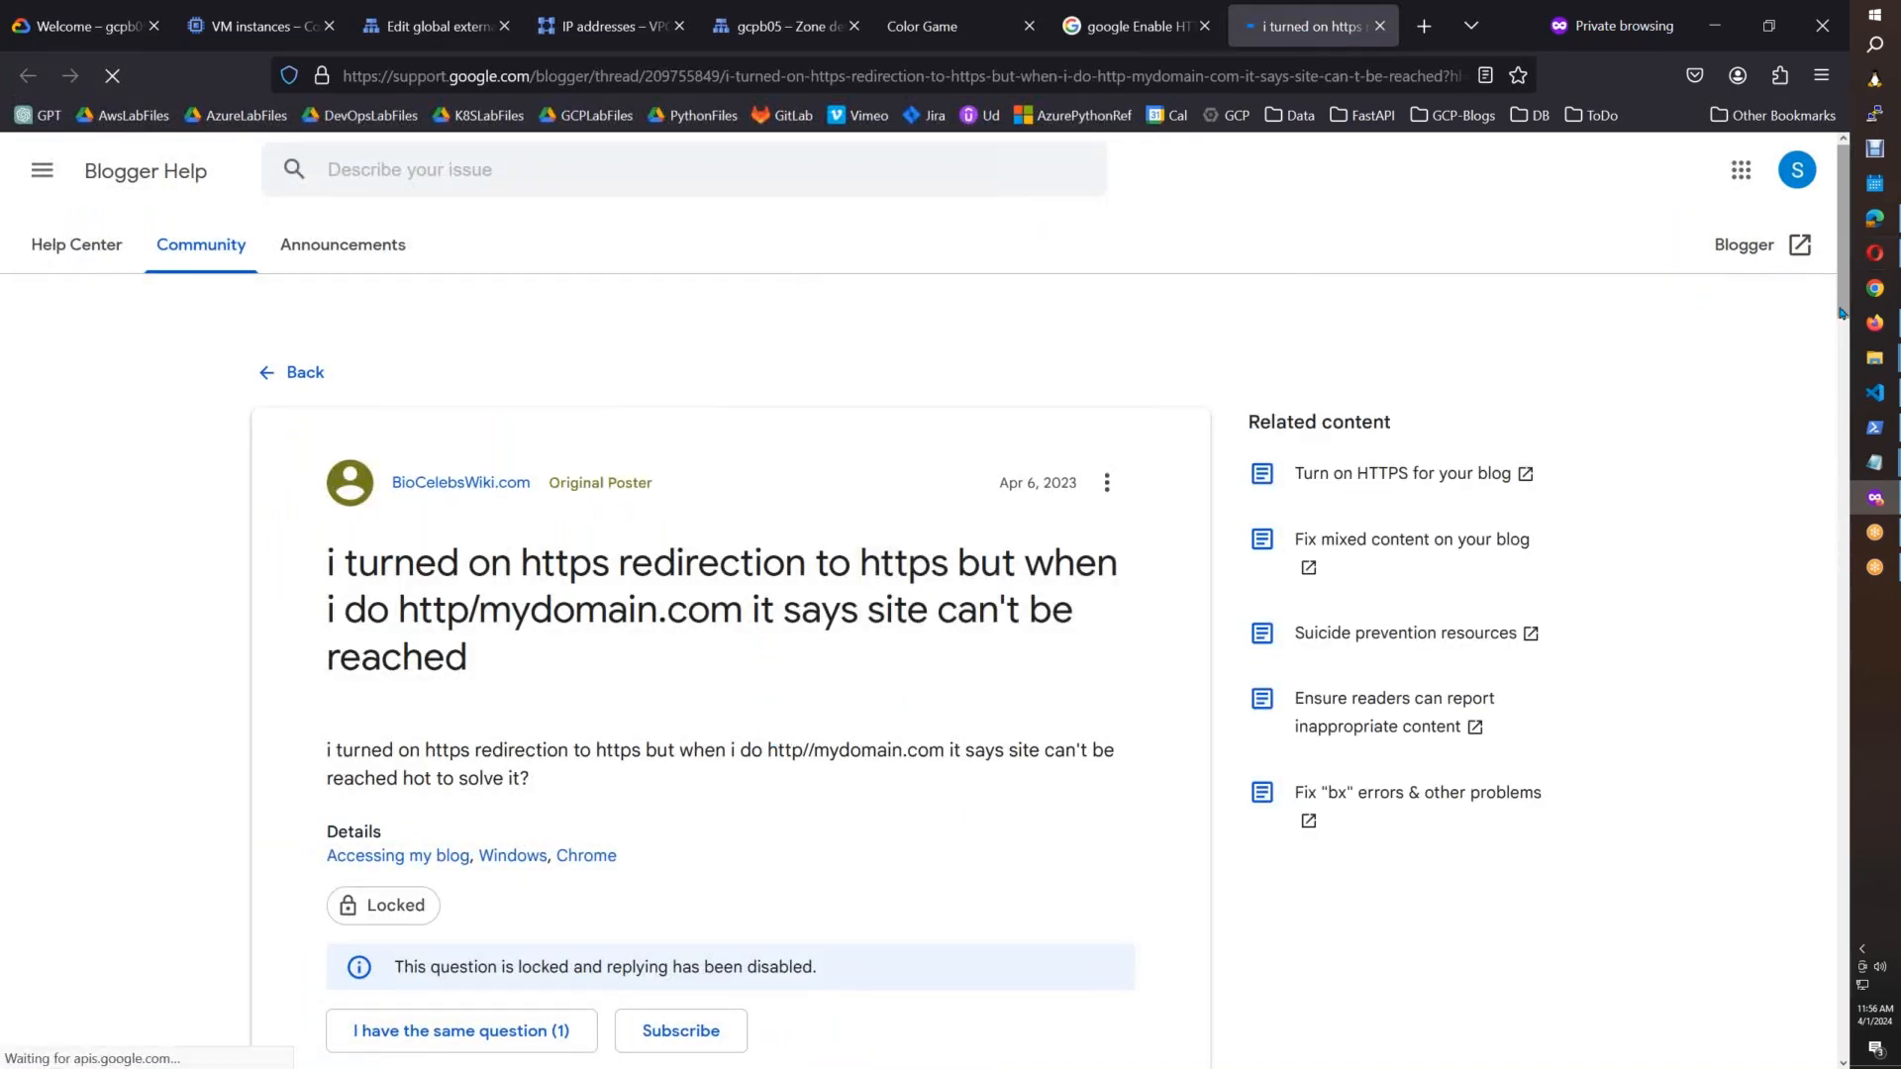
{"action": "scroll", "coordinate": [1837, 386], "scroll_direction": "down", "scroll_amount": 1}
{"action": "scroll", "coordinate": [1836, 386], "scroll_direction": "down", "scroll_amount": 10}
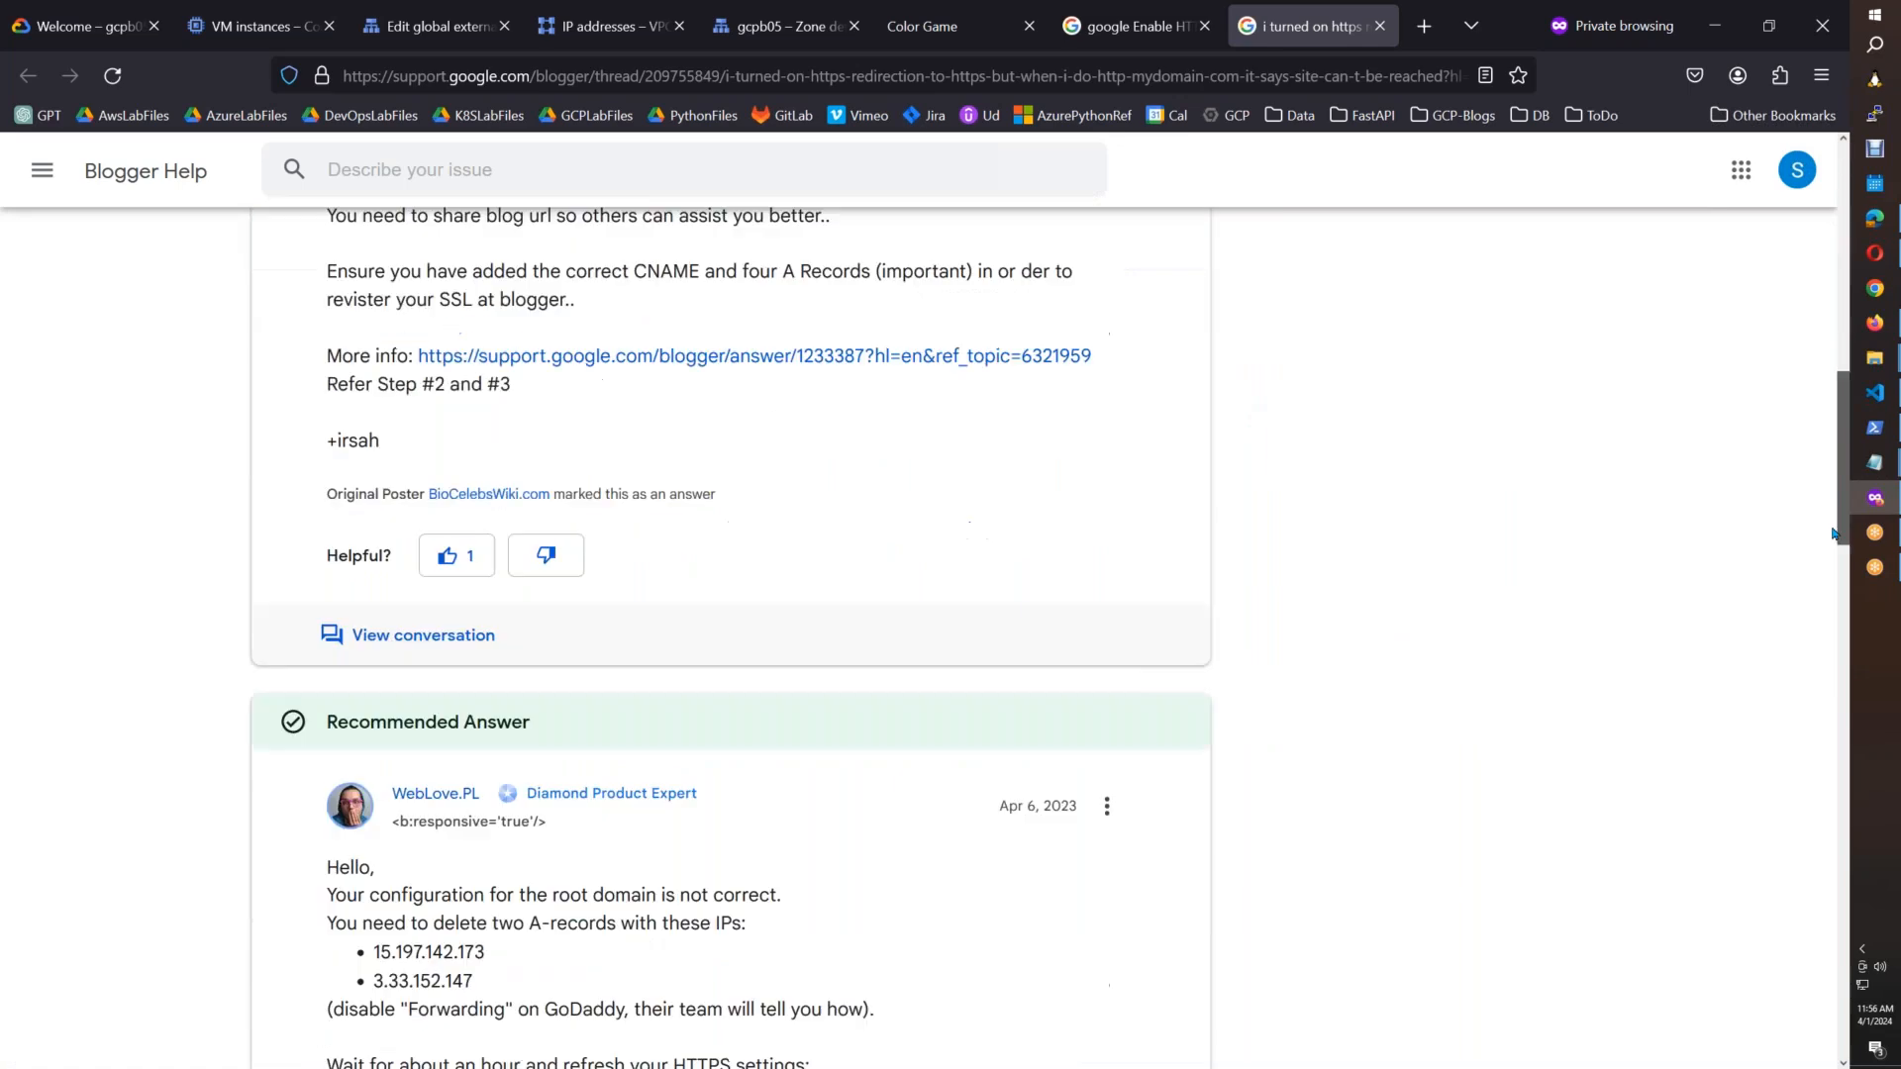
{"action": "left_click_drag", "start_coordinate": [1832, 535], "coordinate": [1833, 607]}
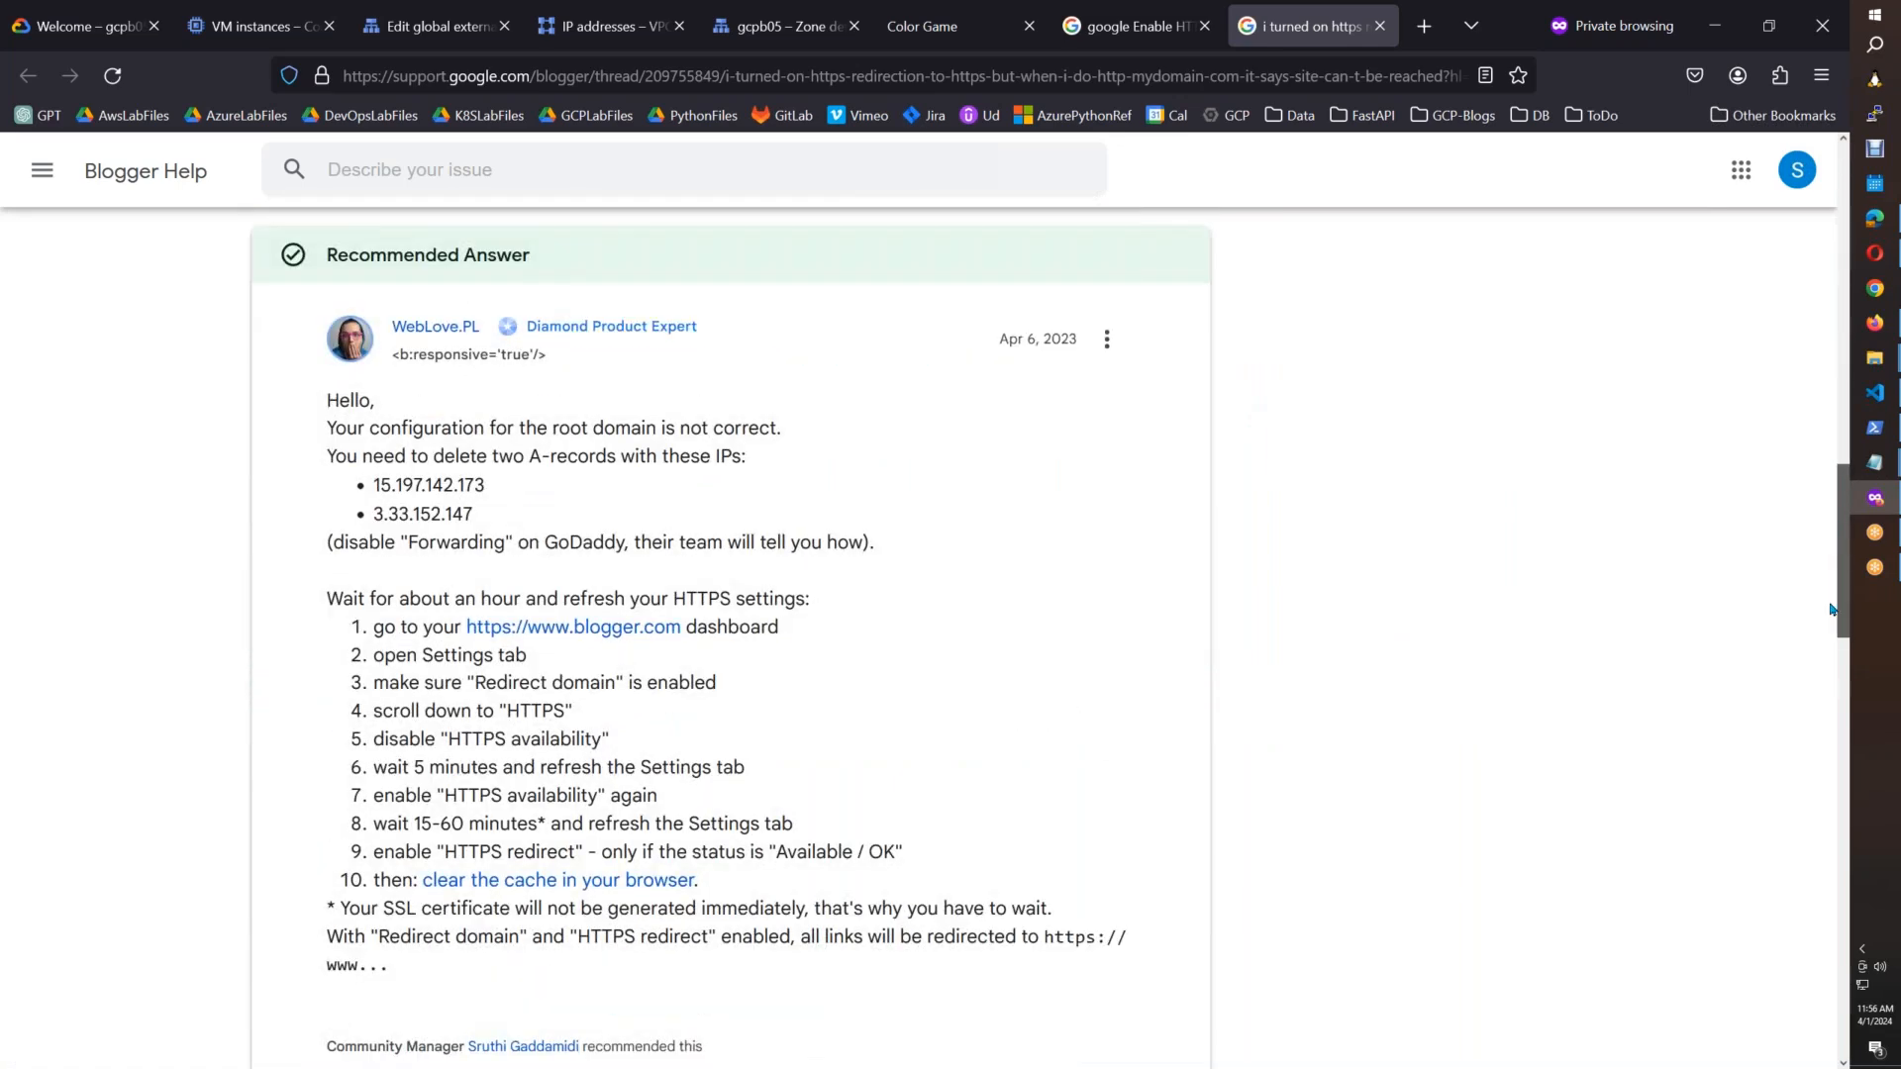
{"action": "scroll", "coordinate": [1831, 627], "scroll_direction": "down", "scroll_amount": 5}
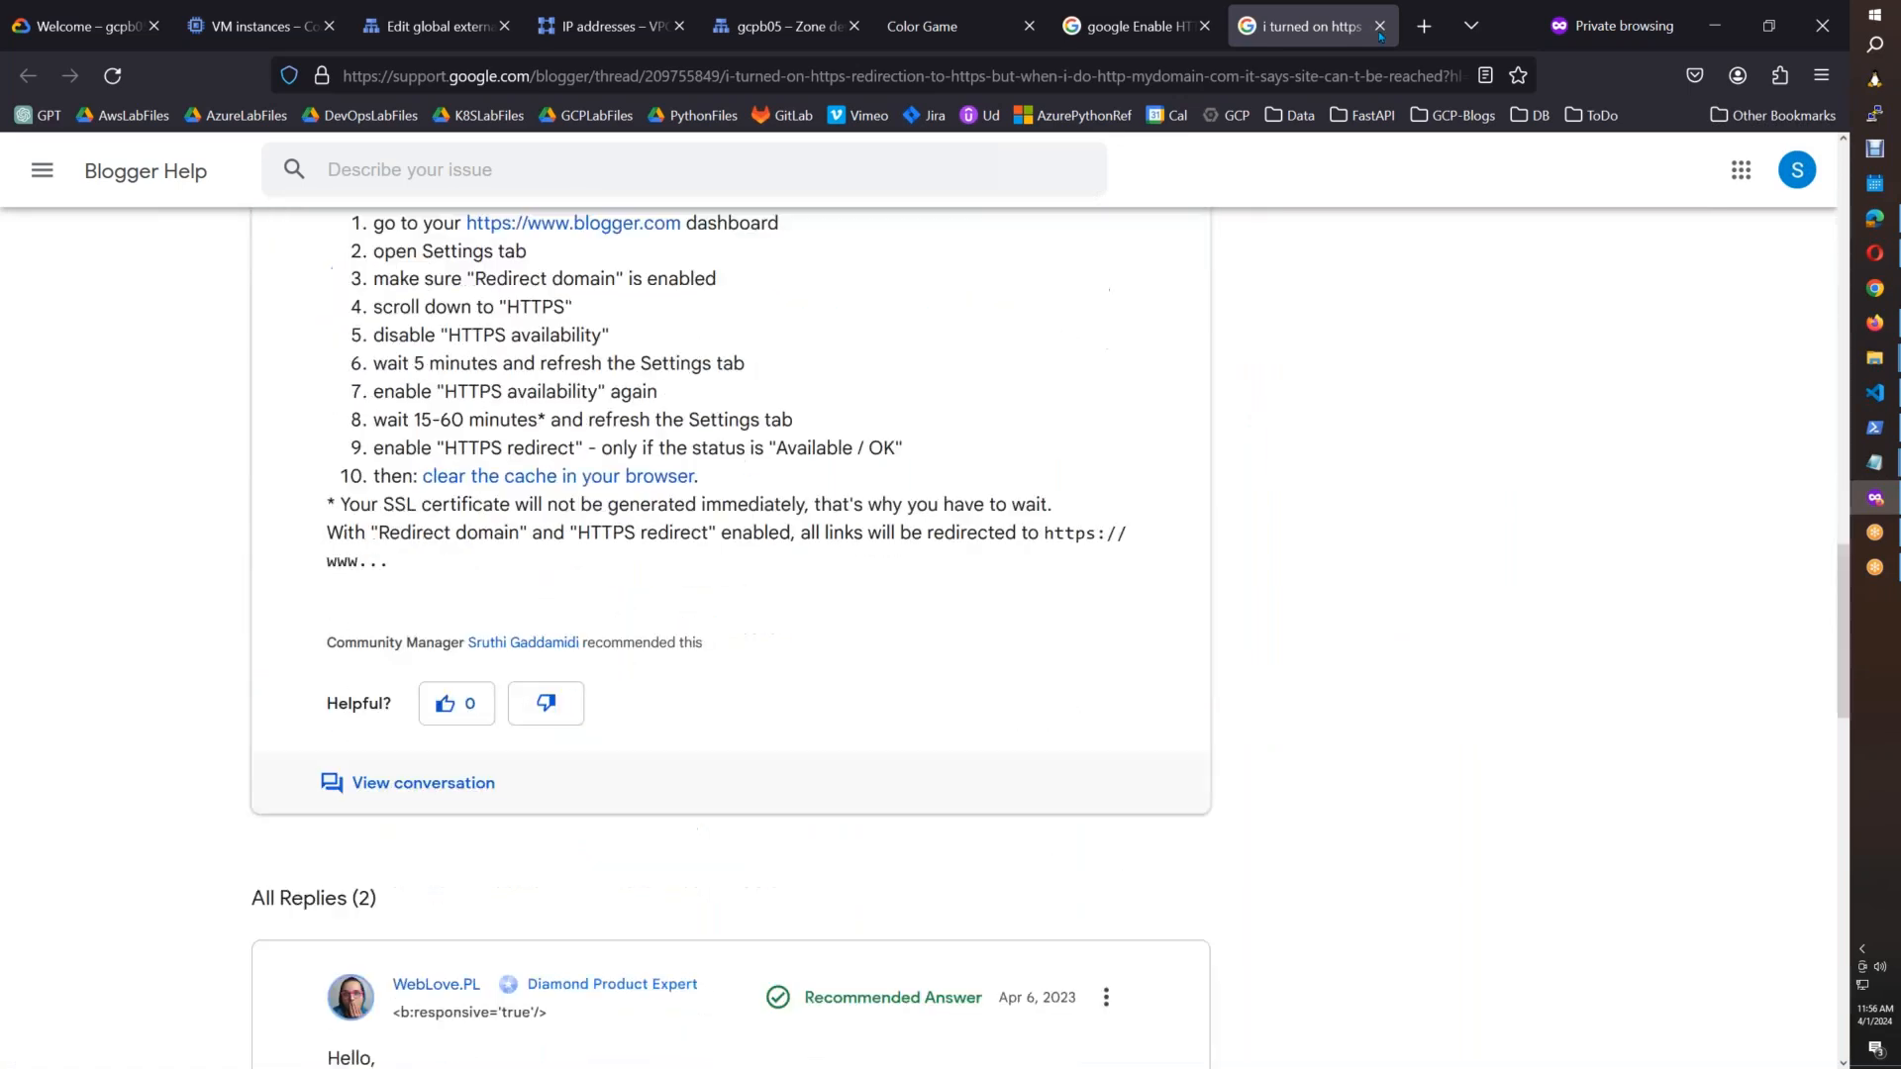
{"action": "left_click", "coordinate": [1379, 26]}
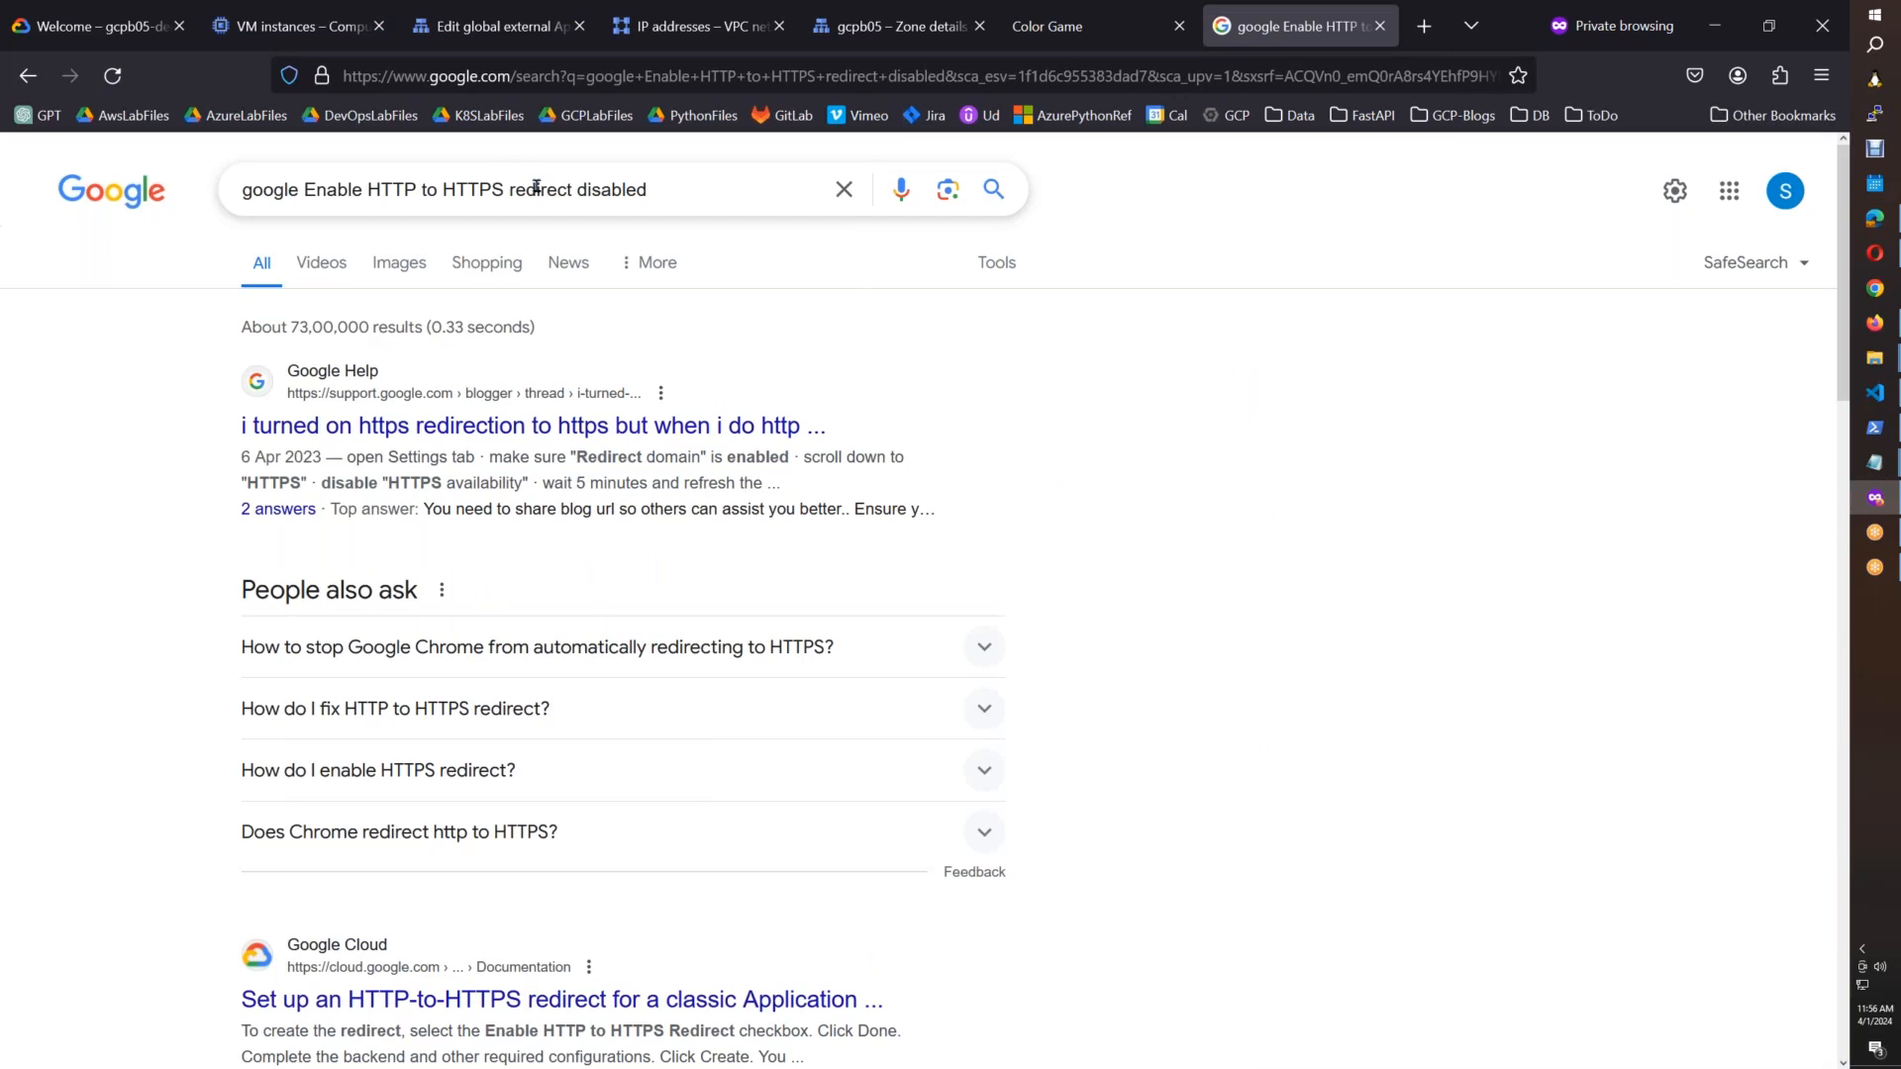
Step: Refine the Google search to "google enable http to https redirect grayed out"
{"action": "double_click", "coordinate": [582, 190]}
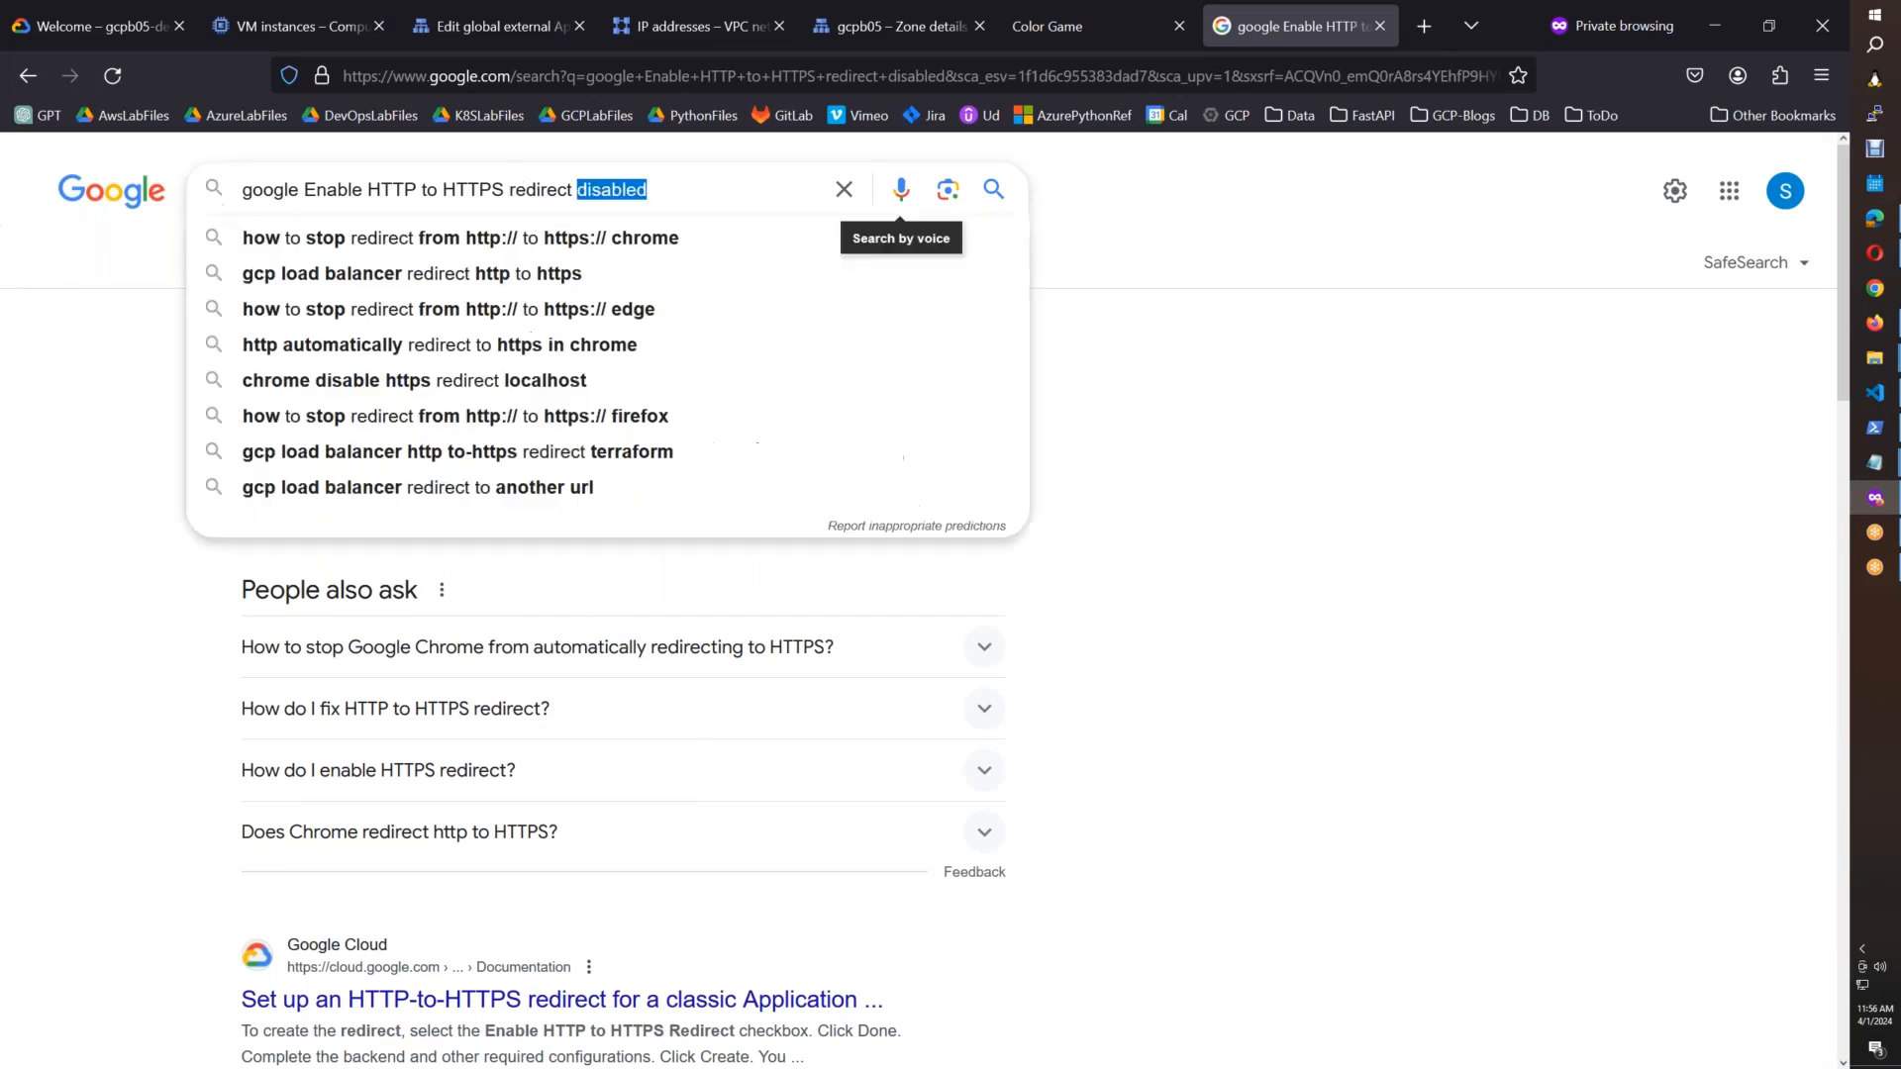
{"action": "type", "text": "gra"}
{"action": "key", "text": "Down"}
{"action": "key", "text": "Return"}
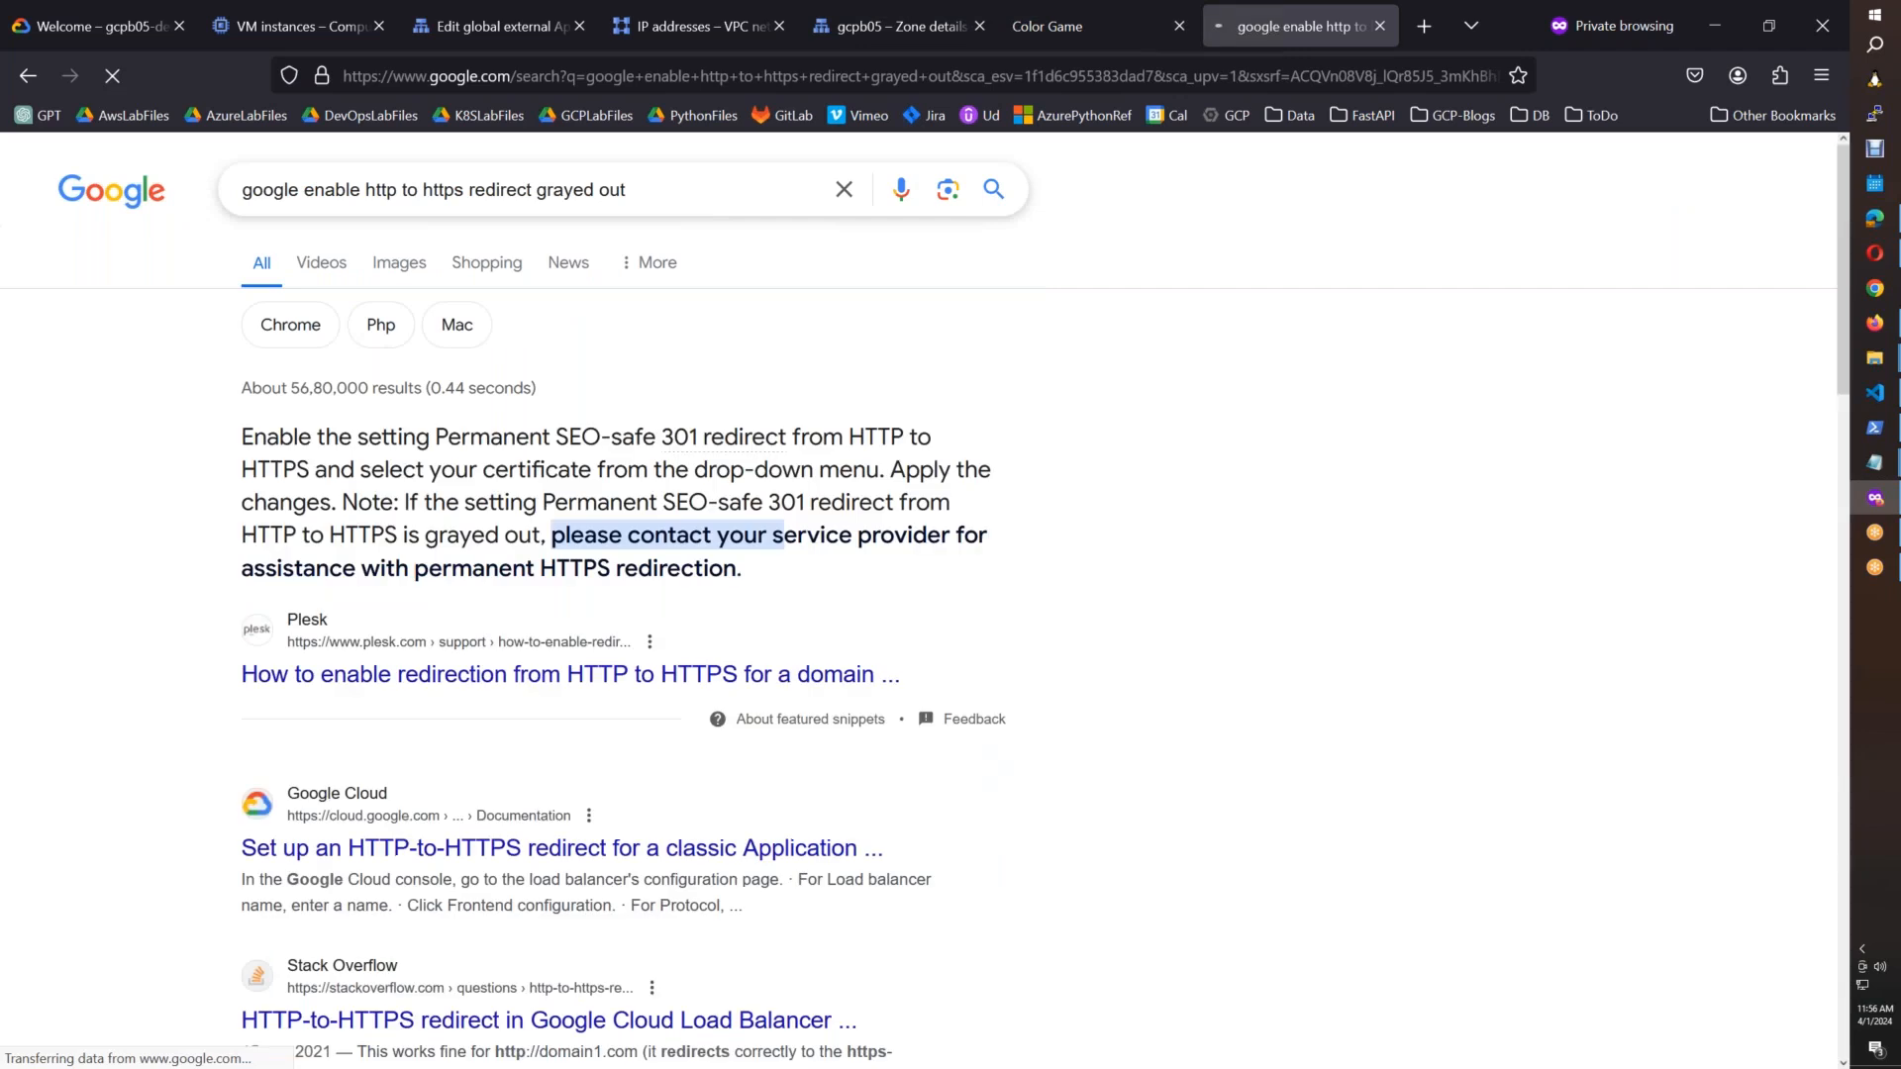
Step: Open the Plesk redirection article and the "Re-direct button is greyed out" Blogger thread in new tabs, and switch to the thread
{"action": "middle_click", "coordinate": [676, 686]}
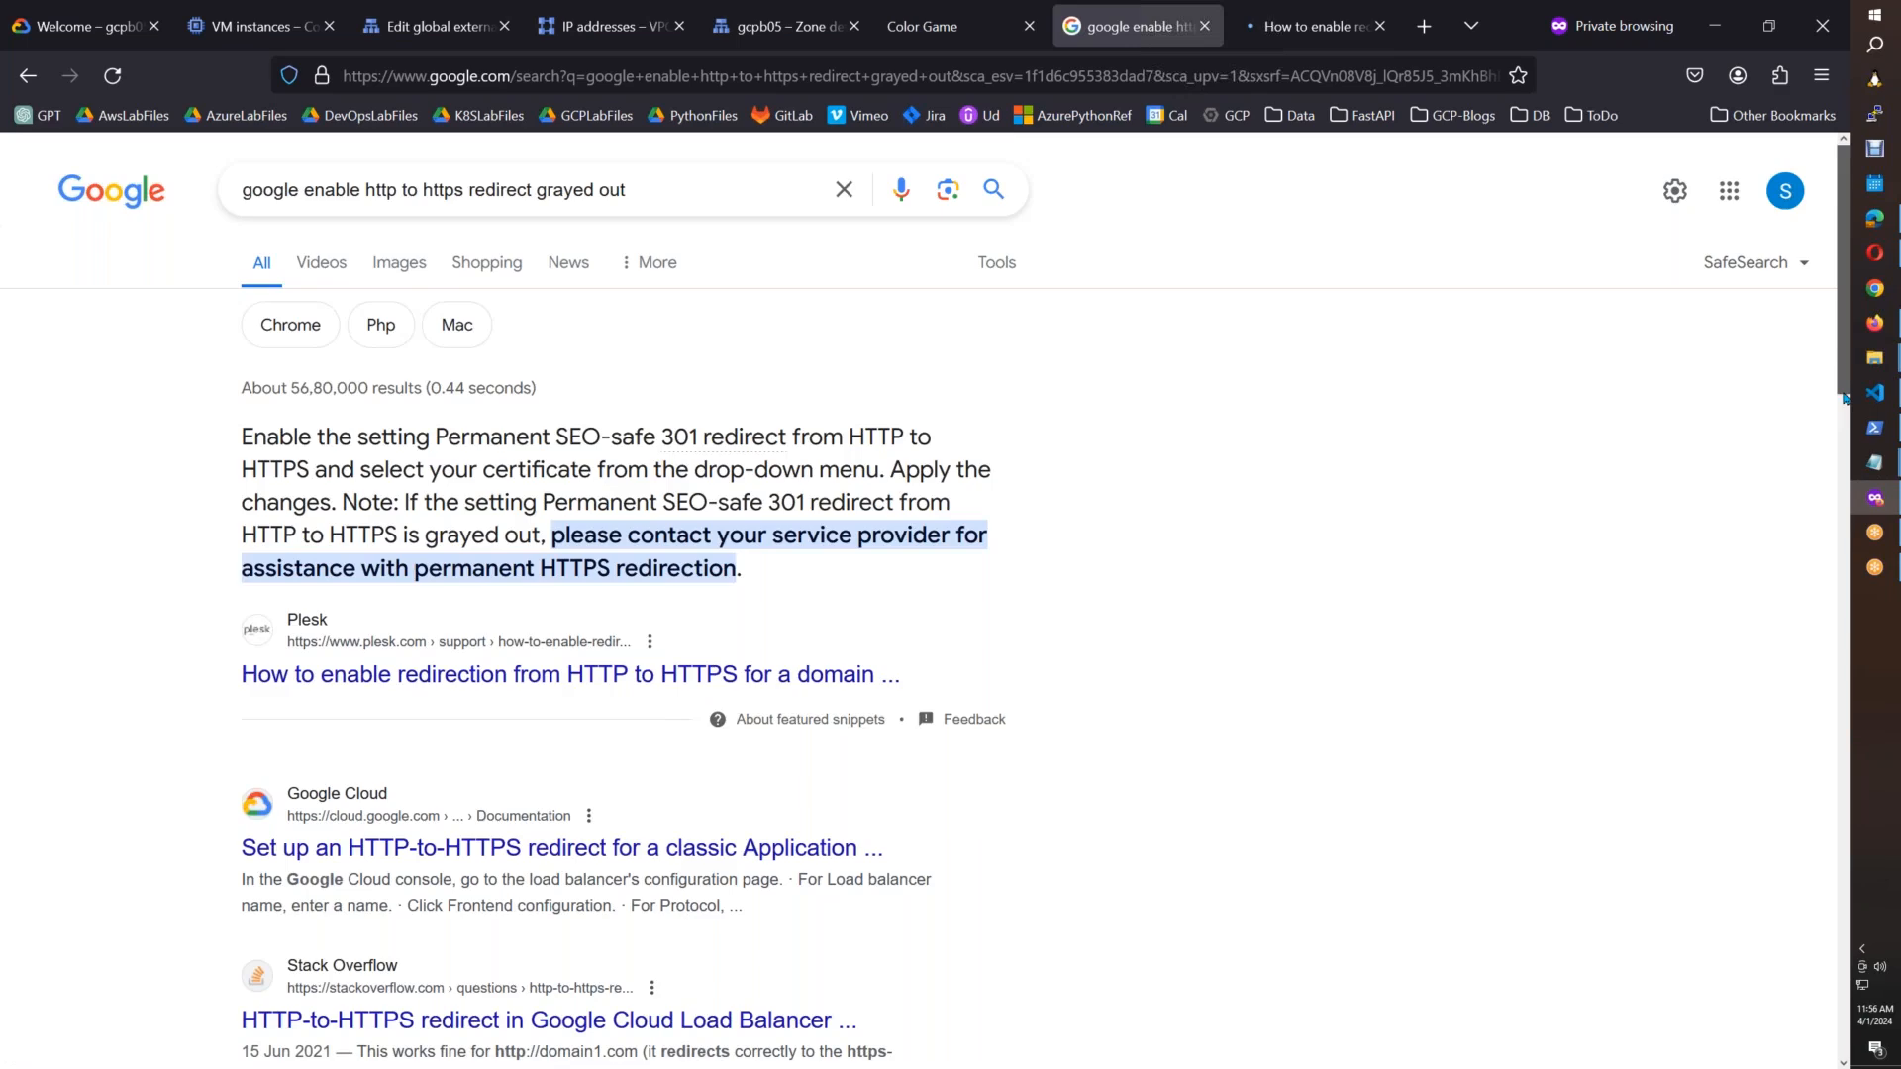
{"action": "scroll", "coordinate": [1843, 557], "scroll_direction": "down", "scroll_amount": 5}
{"action": "scroll", "coordinate": [1844, 556], "scroll_direction": "down", "scroll_amount": 7}
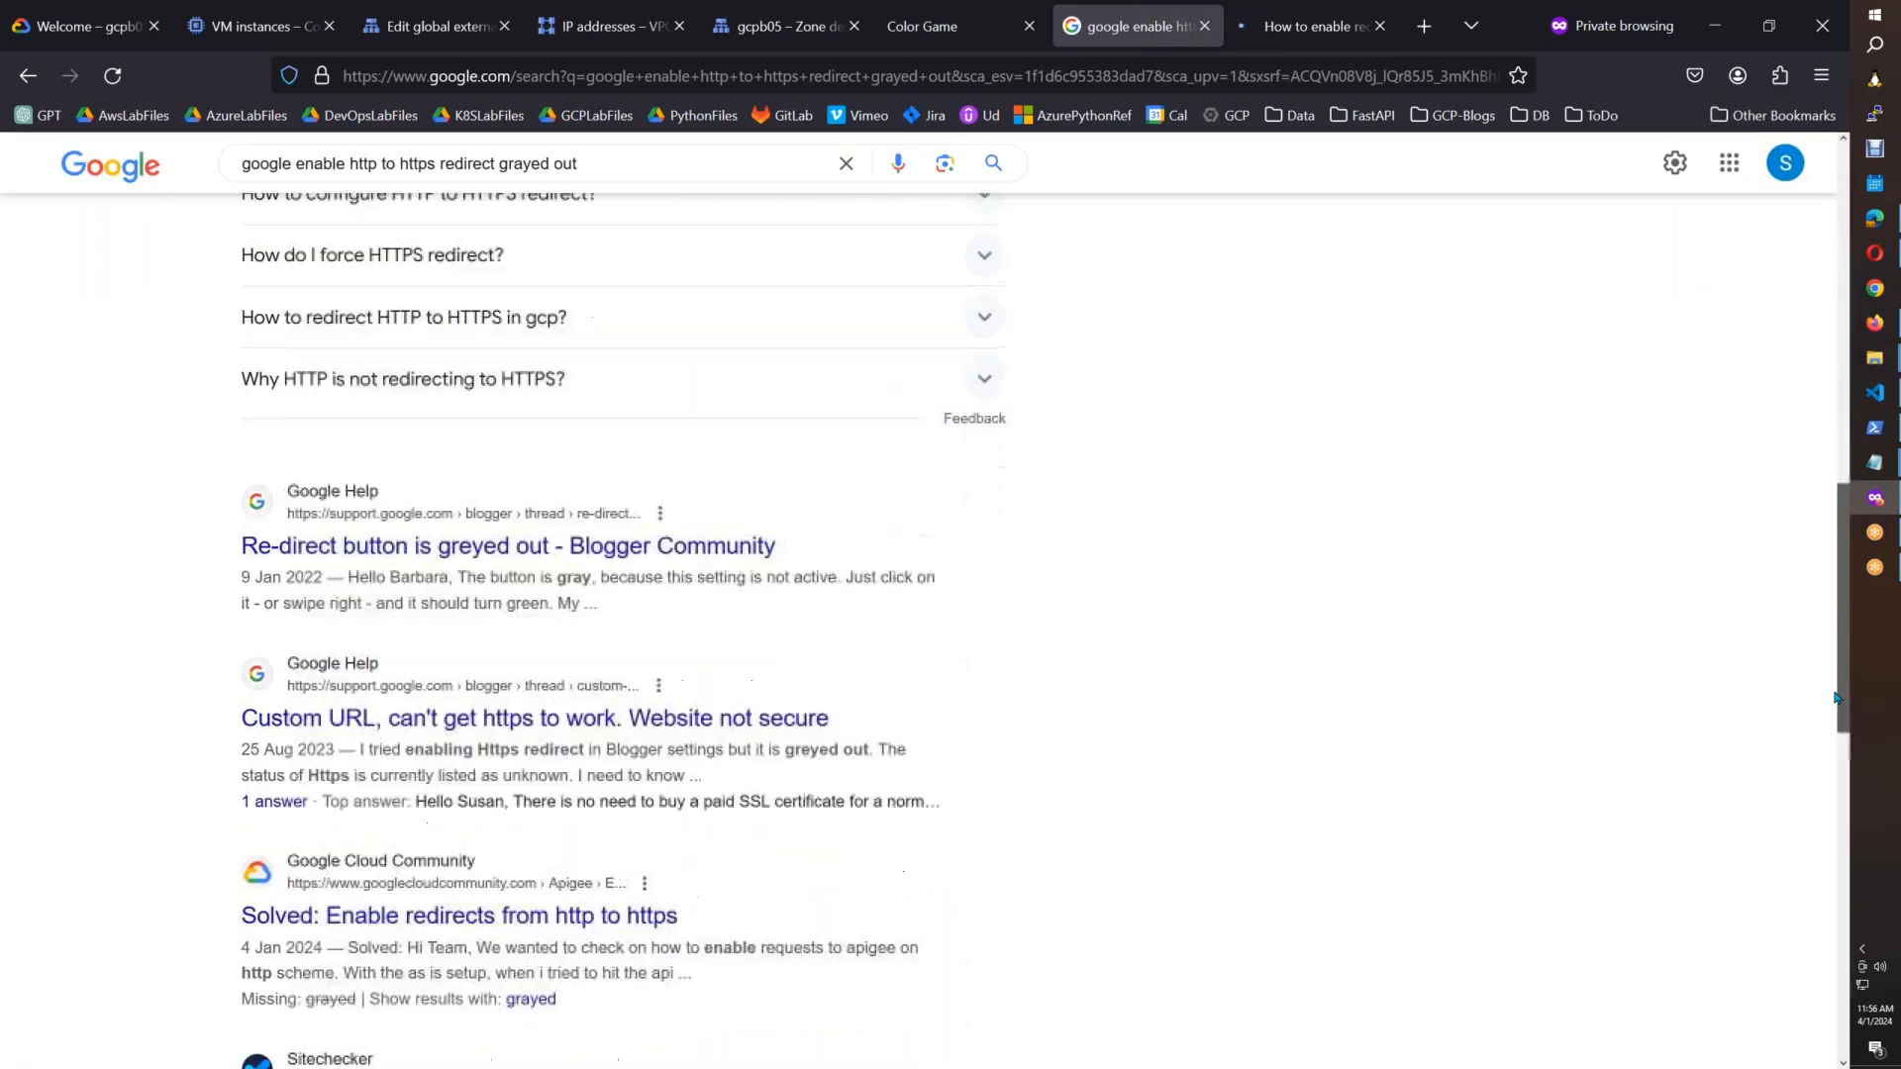
{"action": "middle_click", "coordinate": [692, 545]}
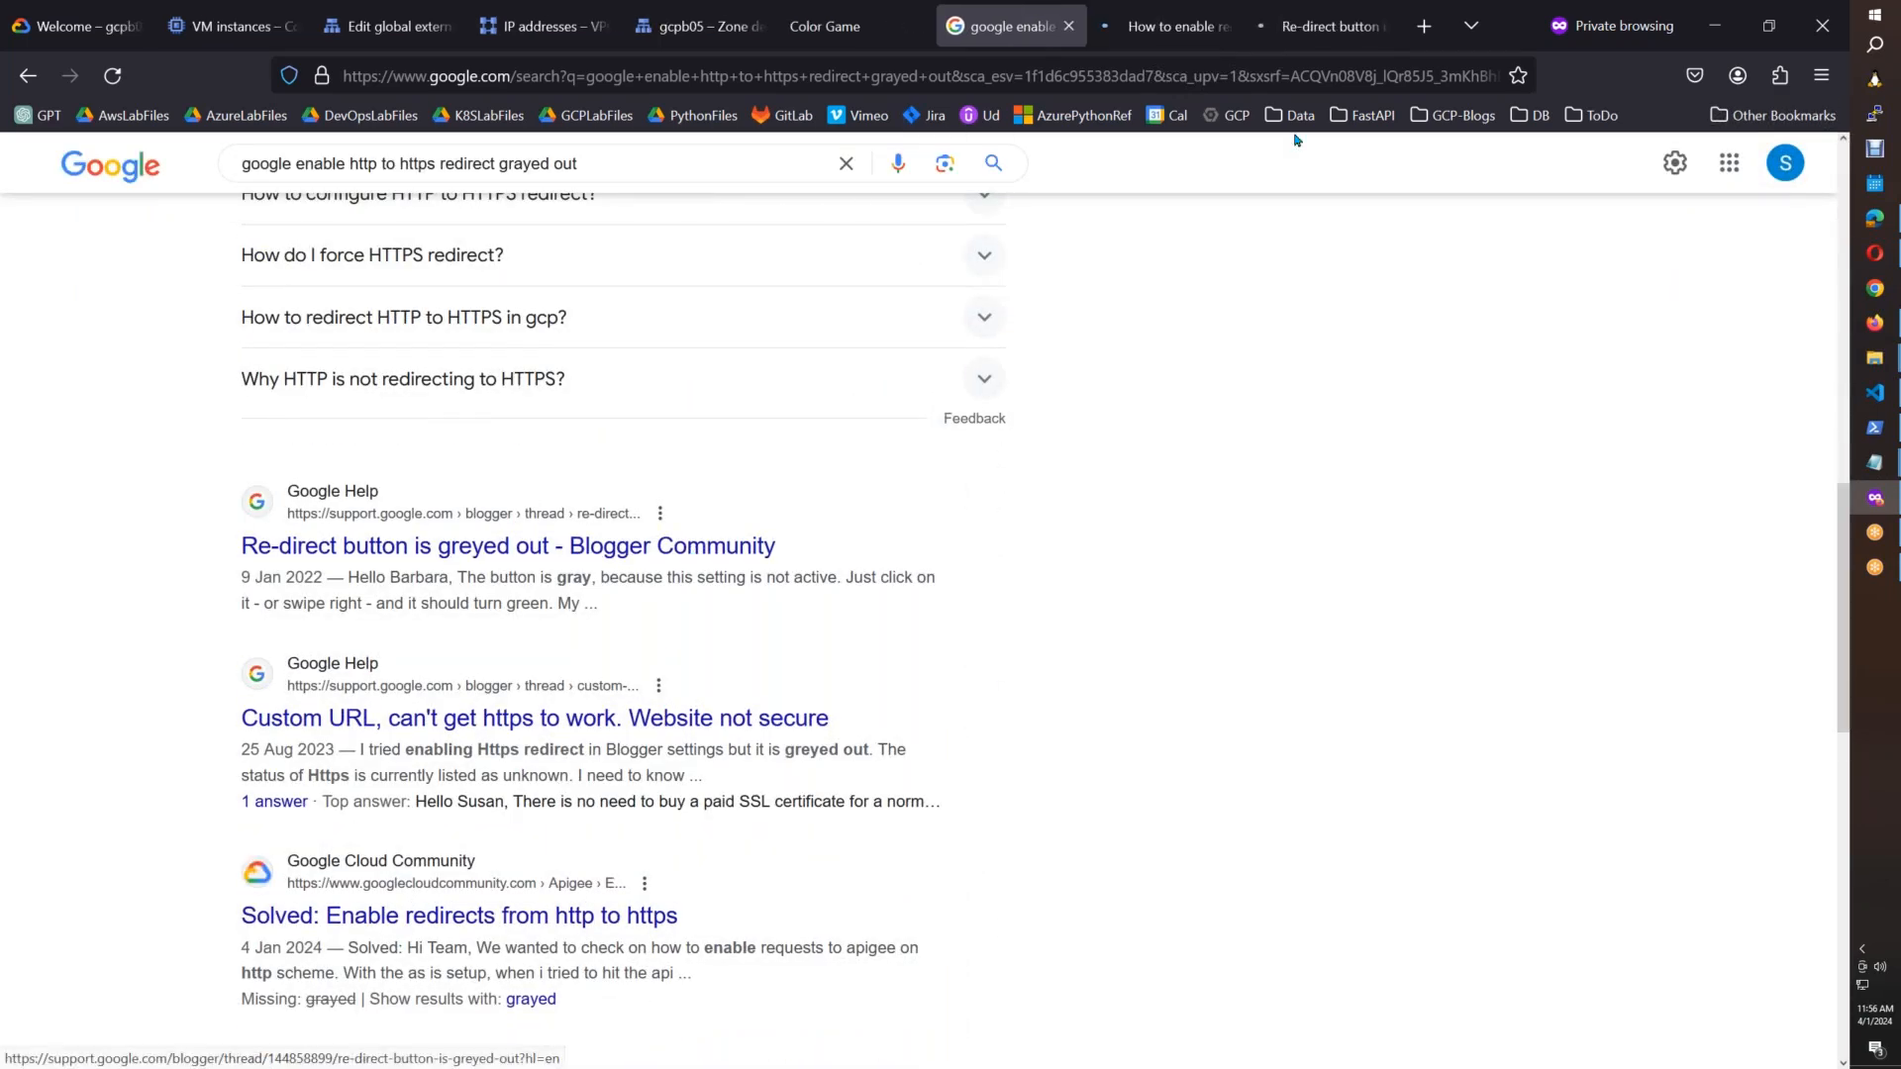
{"action": "left_click", "coordinate": [1269, 33]}
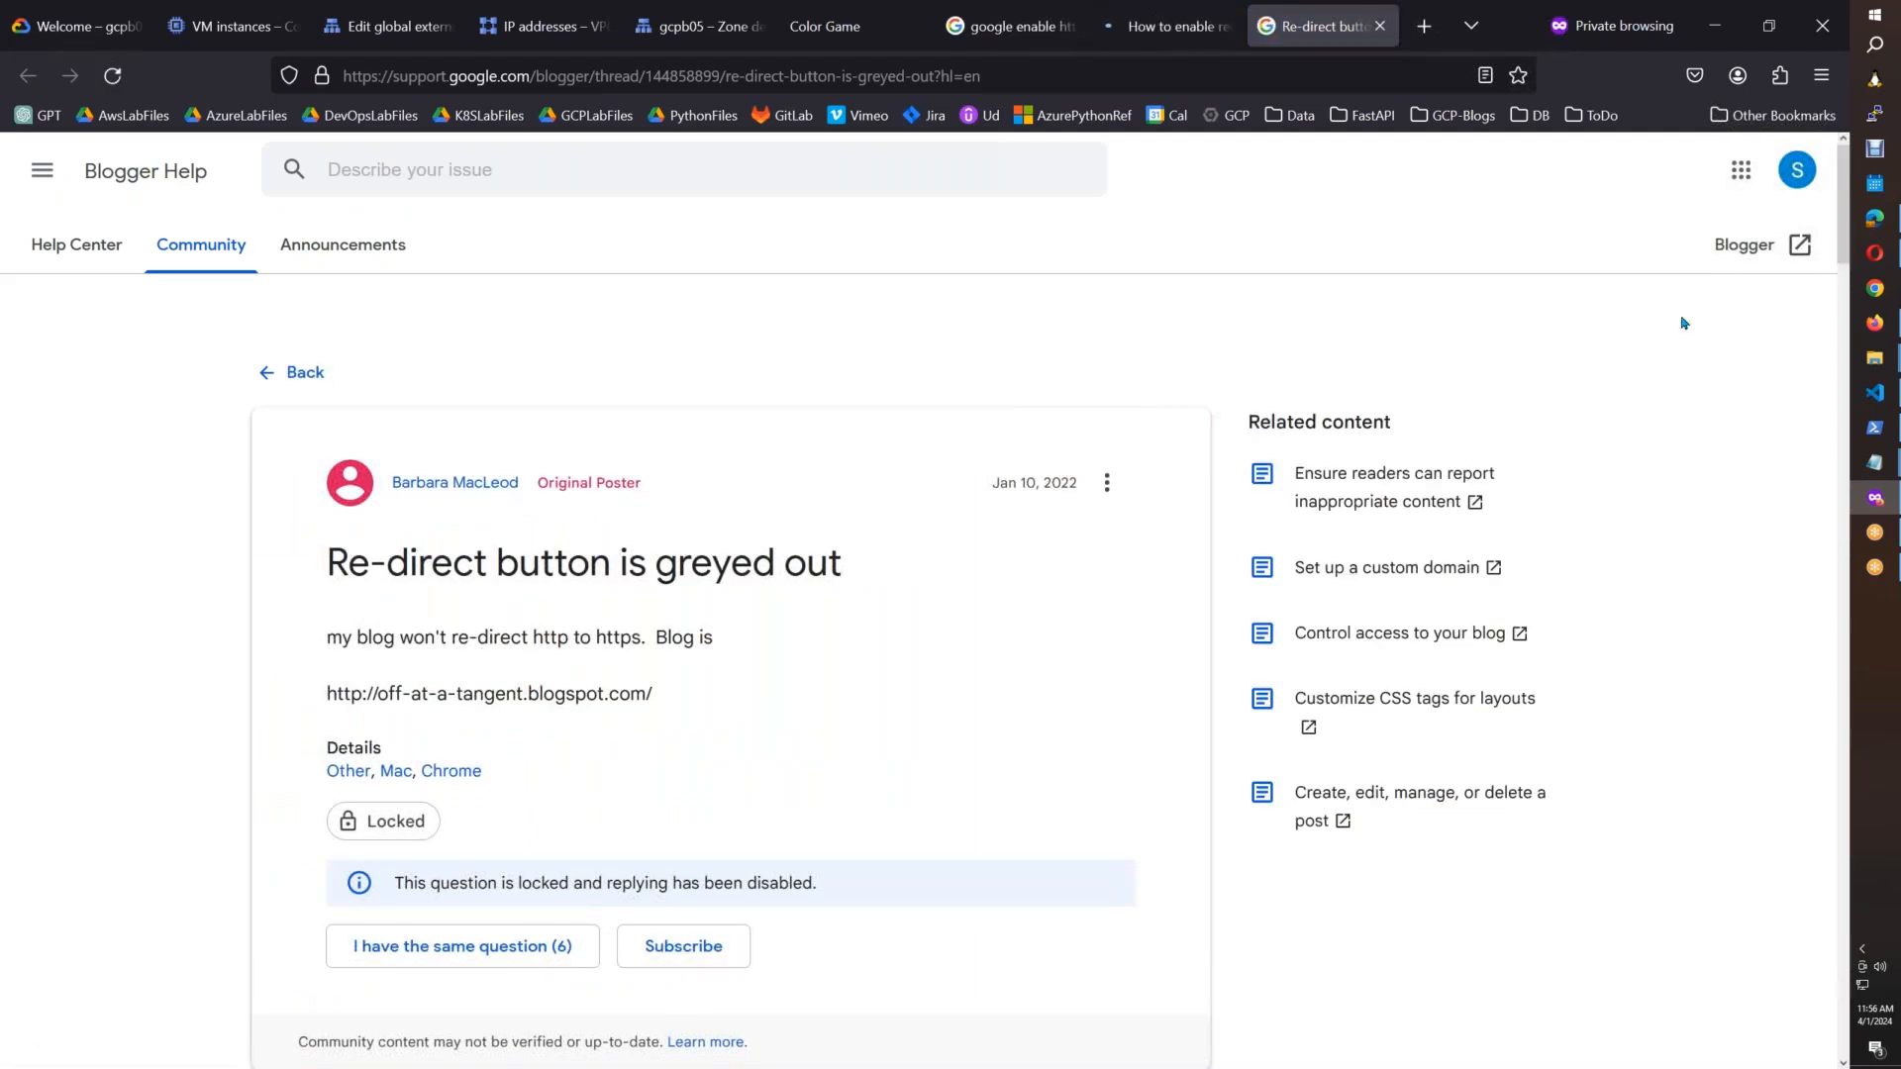
Step: Read through the recommended answer and replies in the greyed-out redirect button thread for a cause, and close it
{"action": "scroll", "coordinate": [1837, 325], "scroll_direction": "down", "scroll_amount": 5}
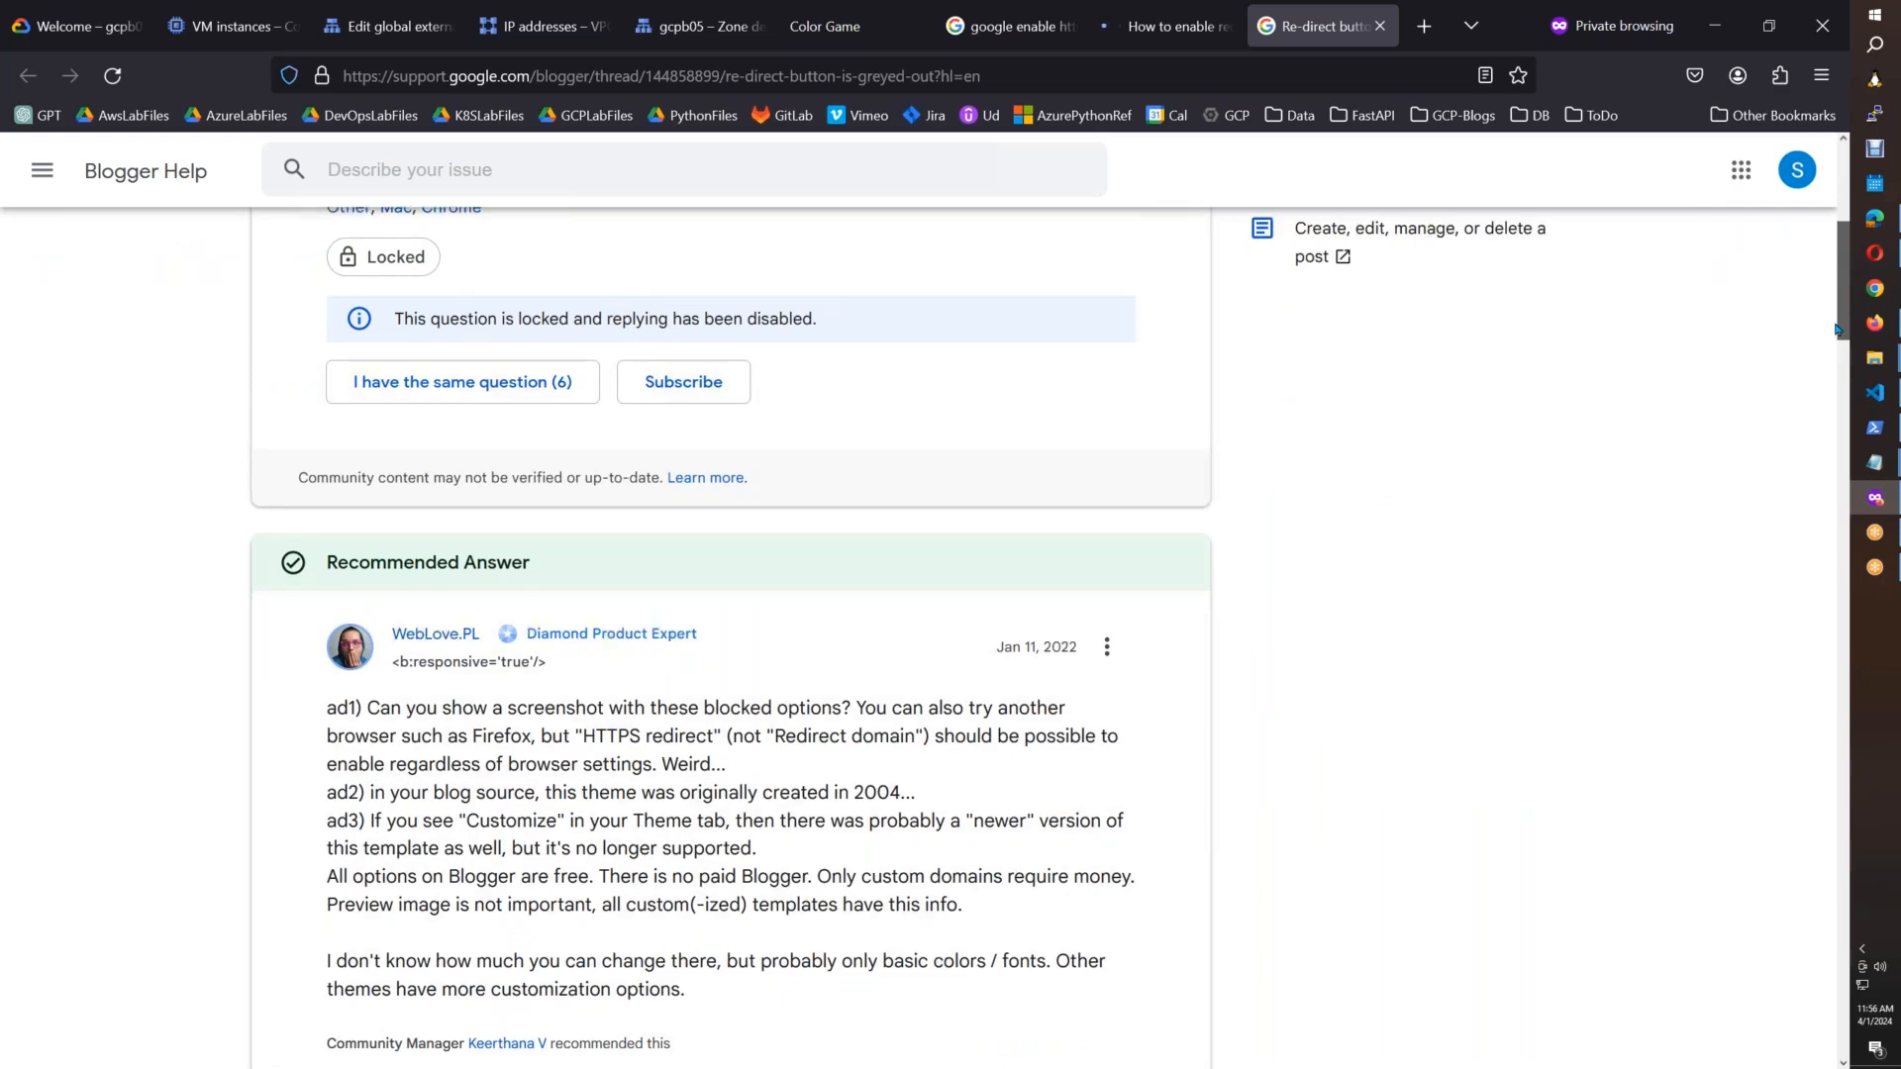
{"action": "scroll", "coordinate": [1837, 327], "scroll_direction": "down", "scroll_amount": 2}
{"action": "scroll", "coordinate": [1831, 355], "scroll_direction": "down", "scroll_amount": 6}
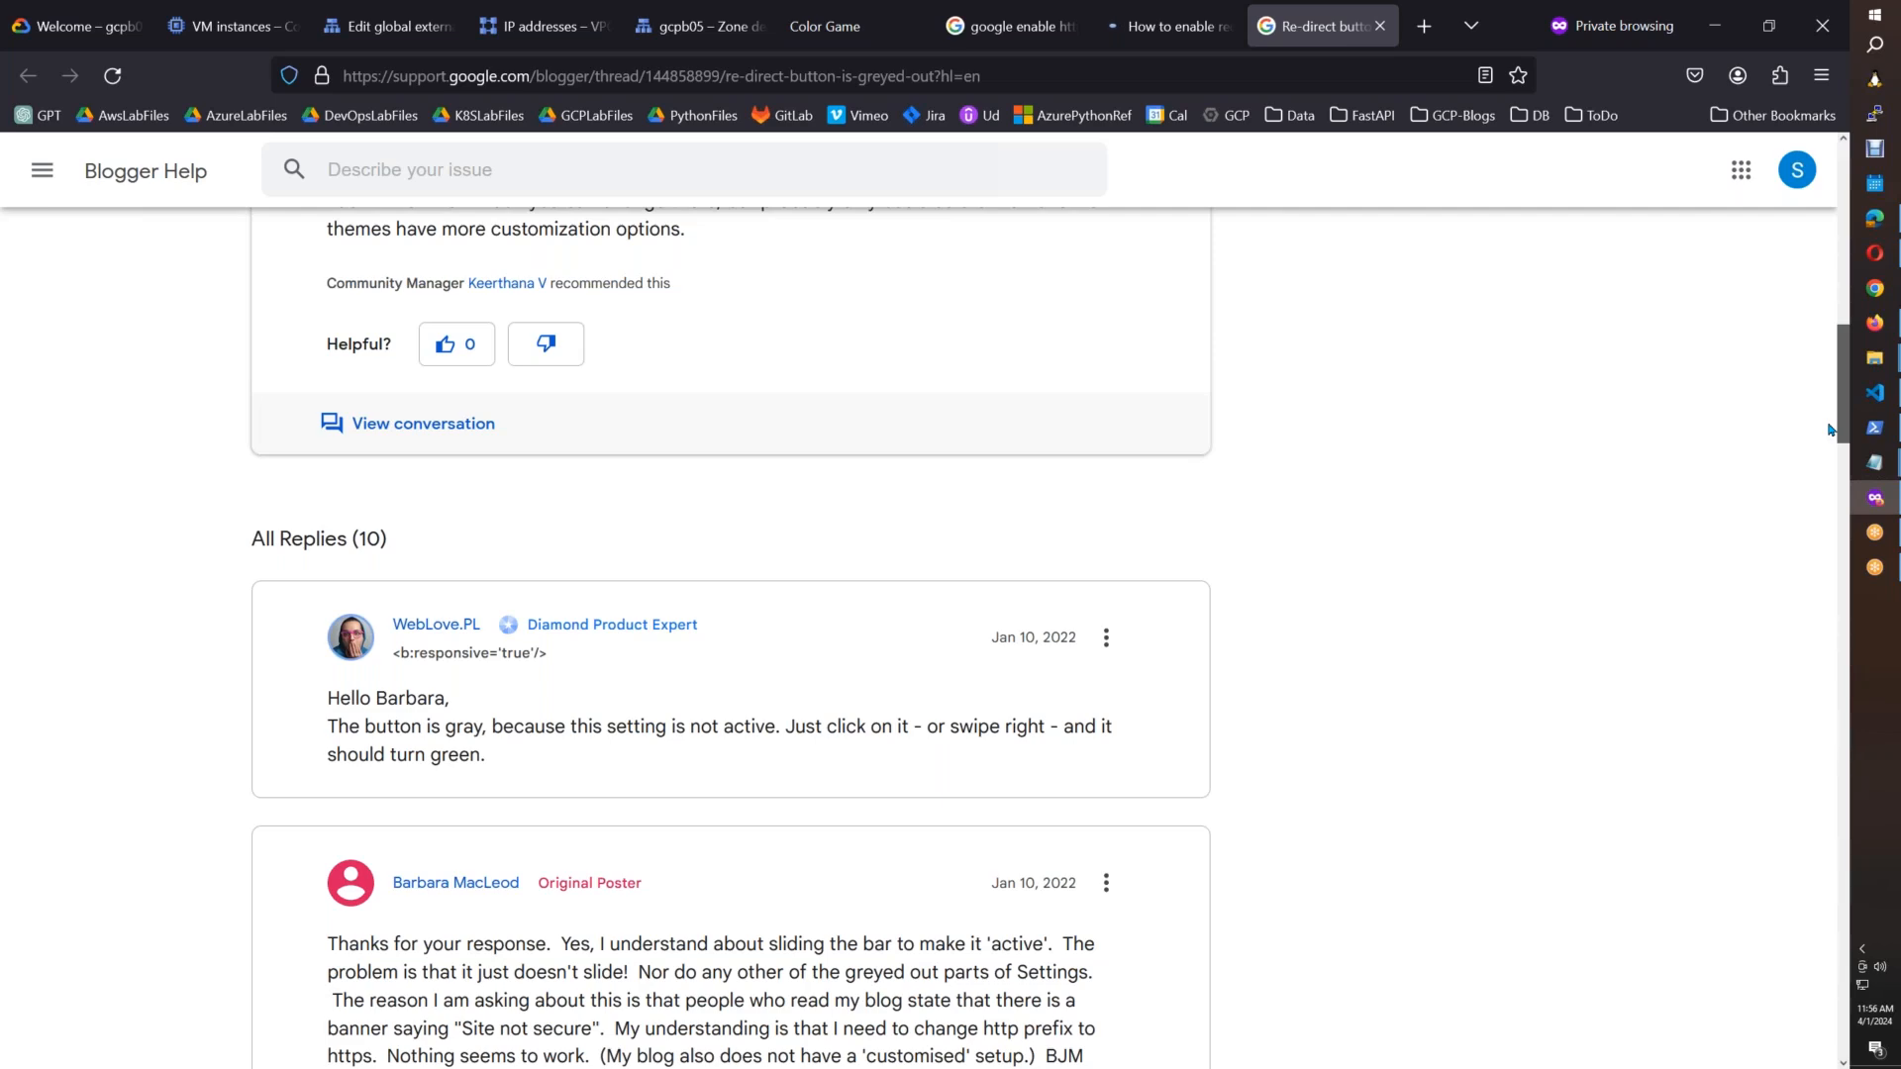
{"action": "left_click_drag", "start_coordinate": [1830, 430], "coordinate": [1829, 469]}
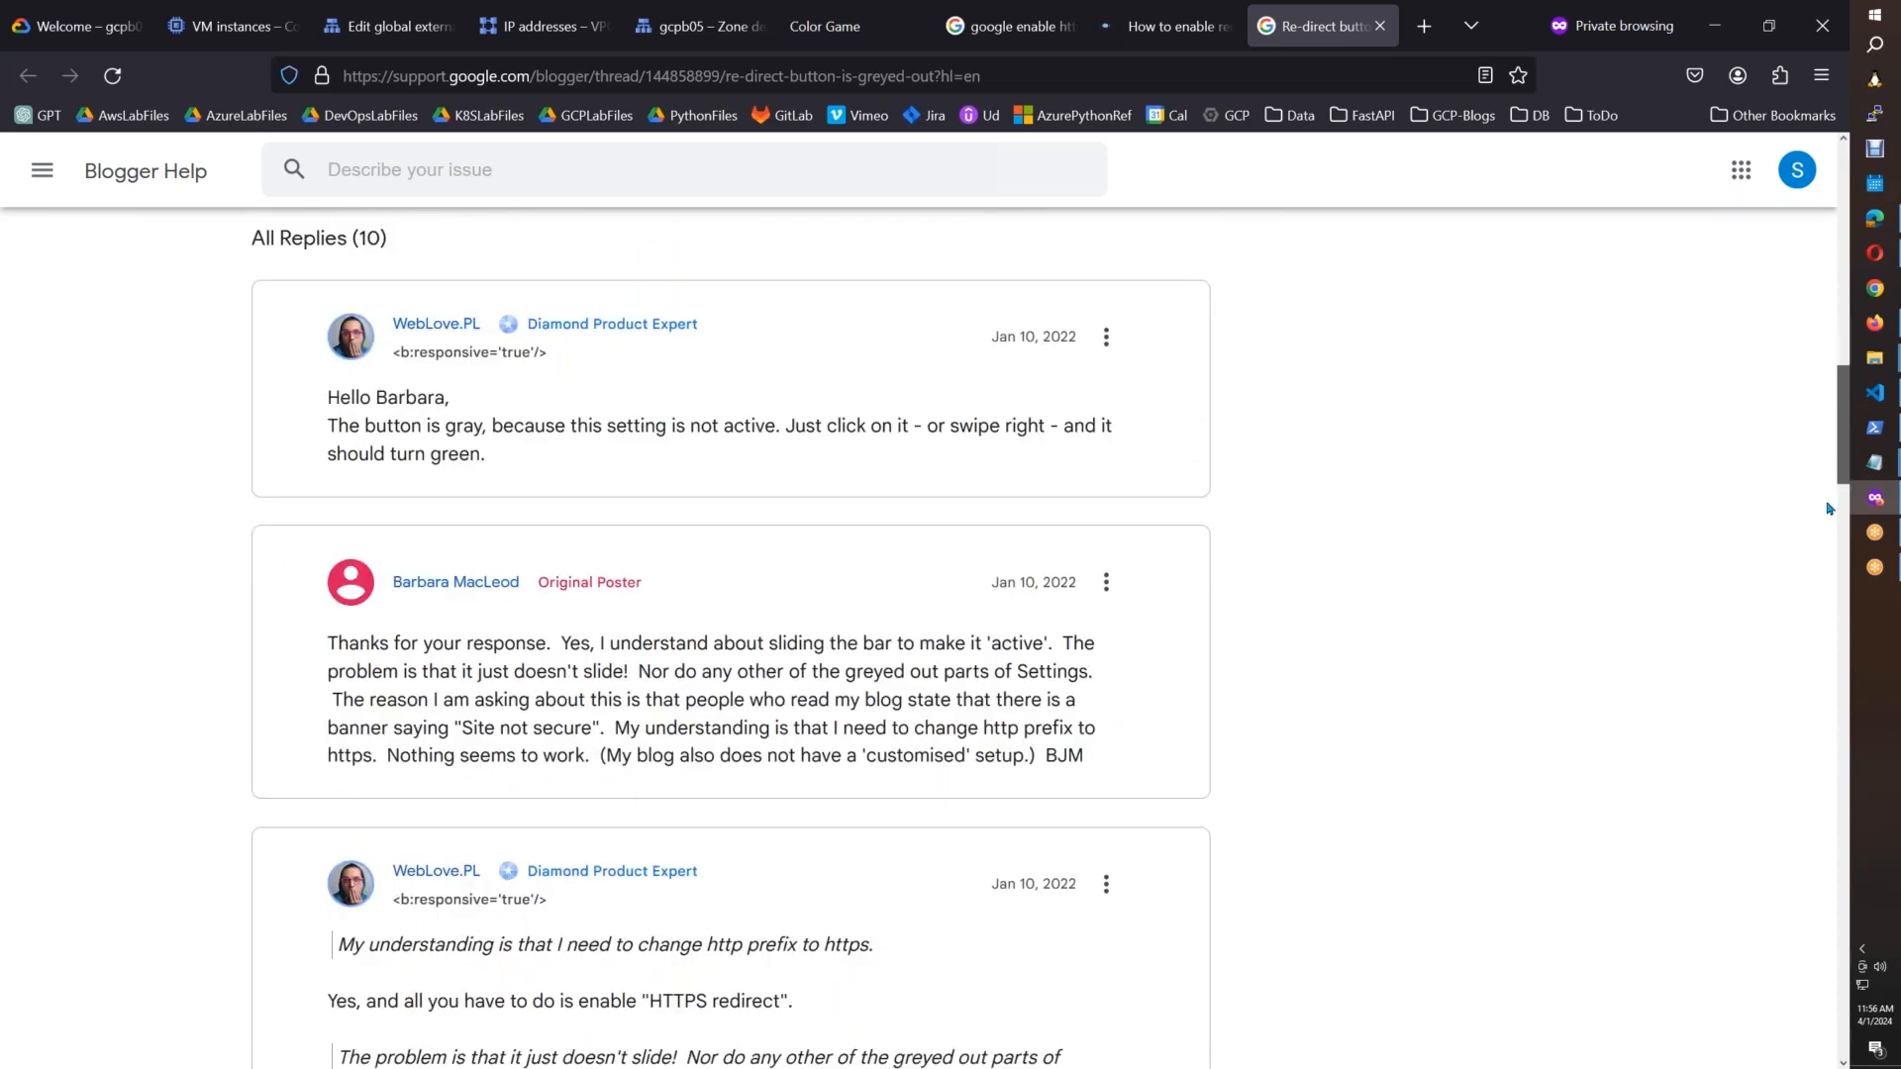
{"action": "scroll", "coordinate": [1830, 509], "scroll_direction": "down", "scroll_amount": 3}
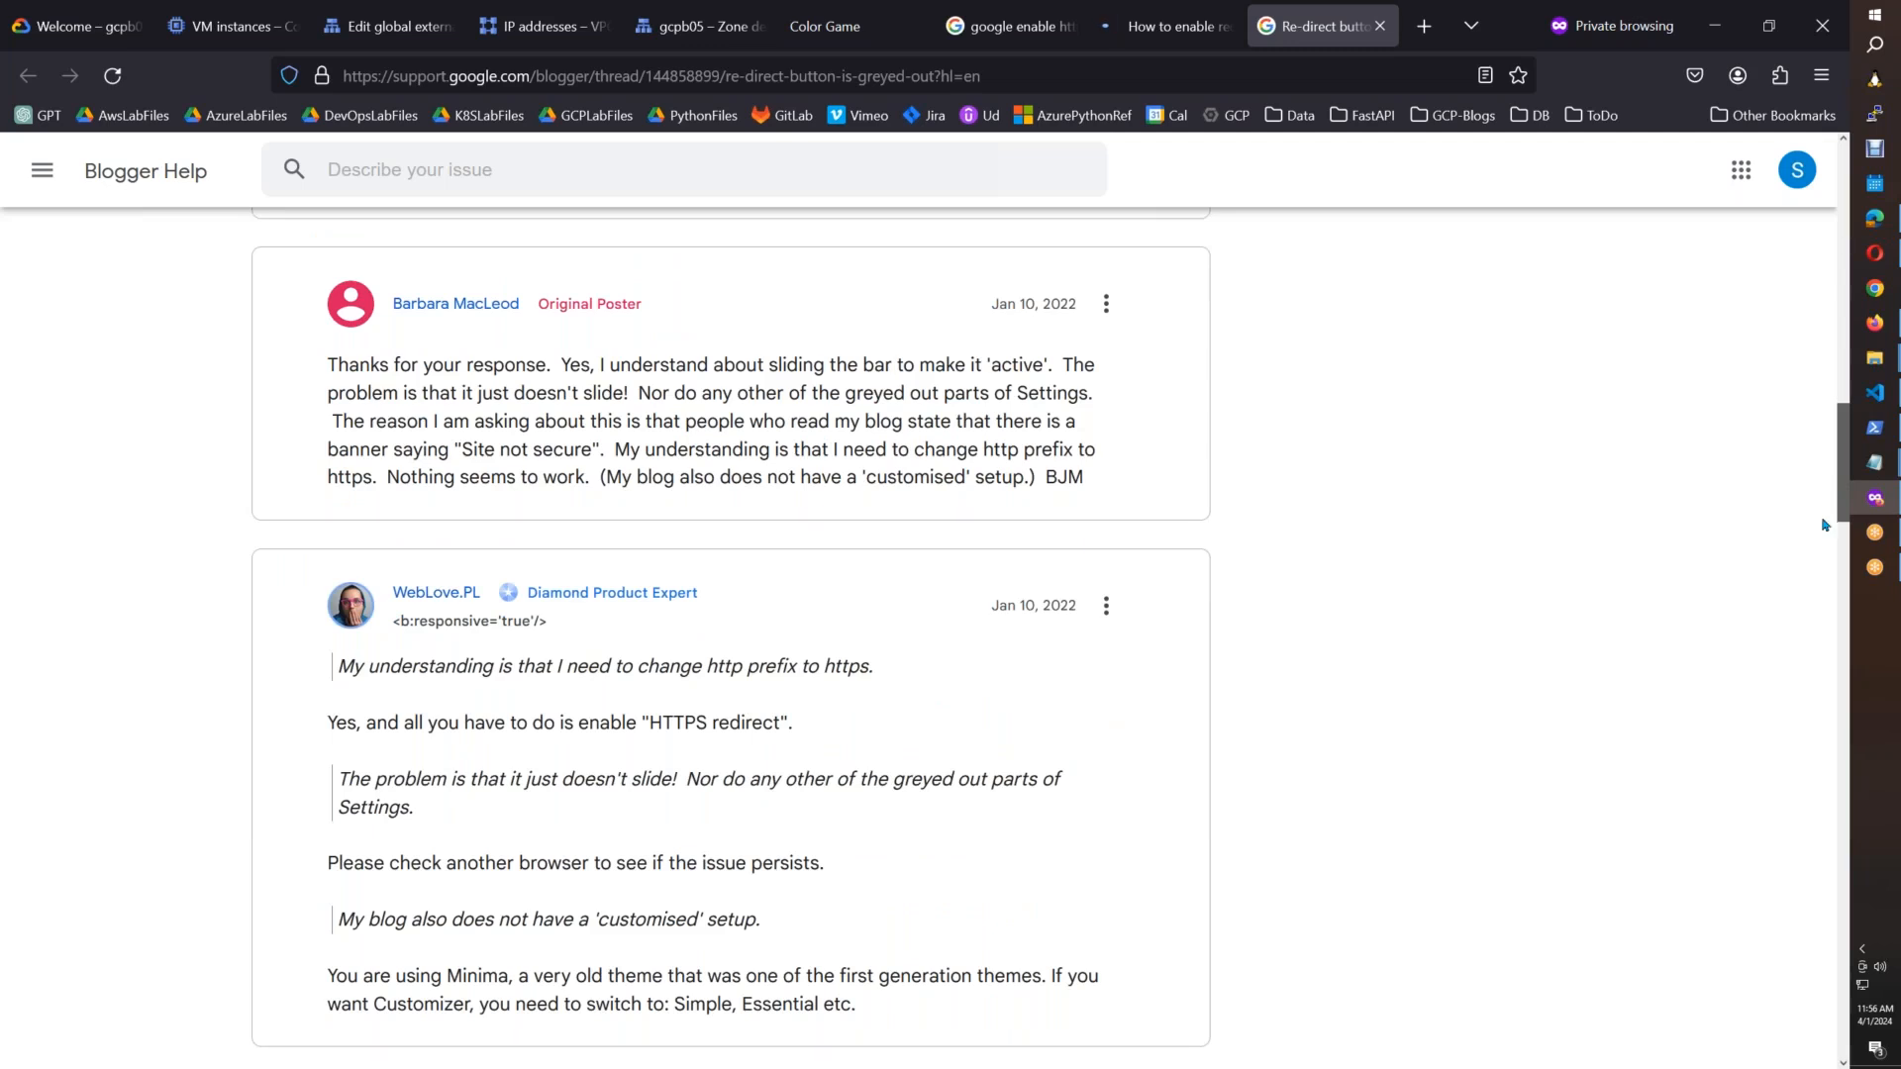
{"action": "scroll", "coordinate": [1824, 524], "scroll_direction": "down", "scroll_amount": 1}
{"action": "scroll", "coordinate": [1824, 527], "scroll_direction": "down", "scroll_amount": 1}
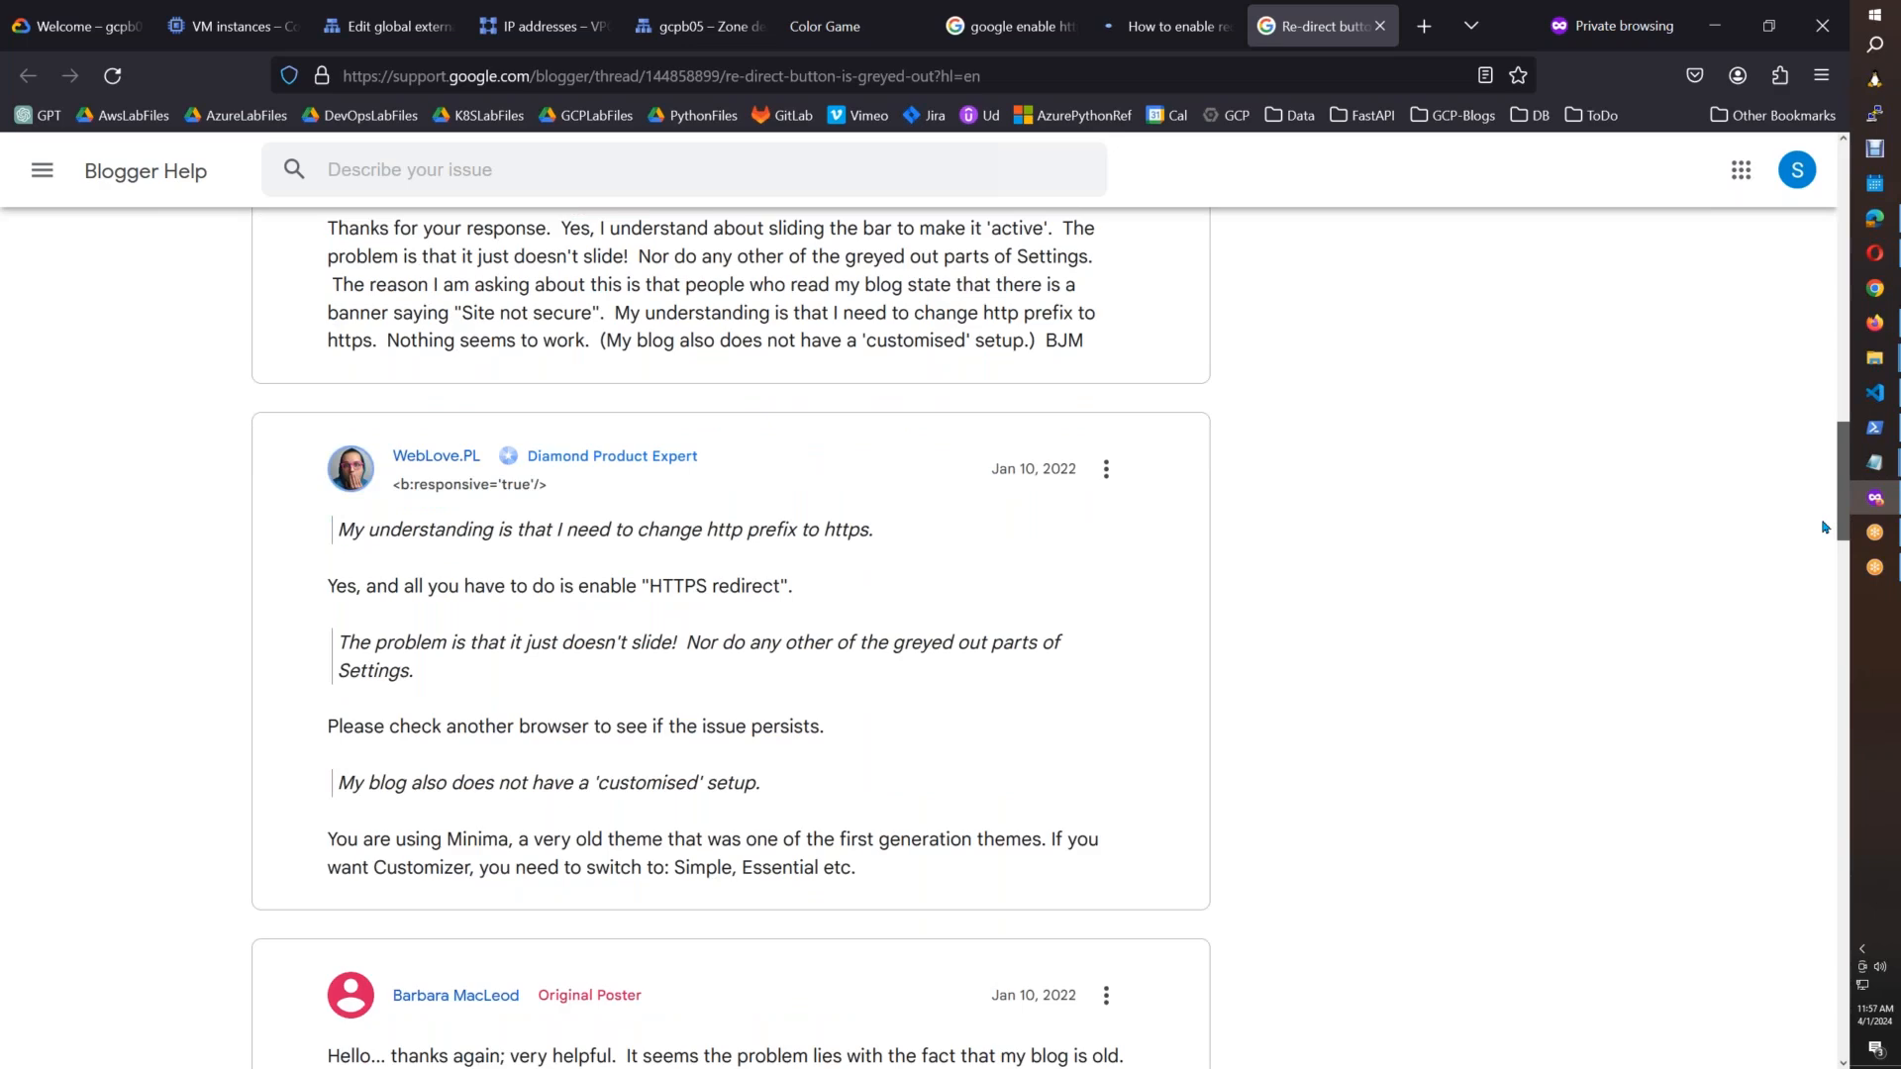
{"action": "scroll", "coordinate": [1825, 532], "scroll_direction": "down", "scroll_amount": 5}
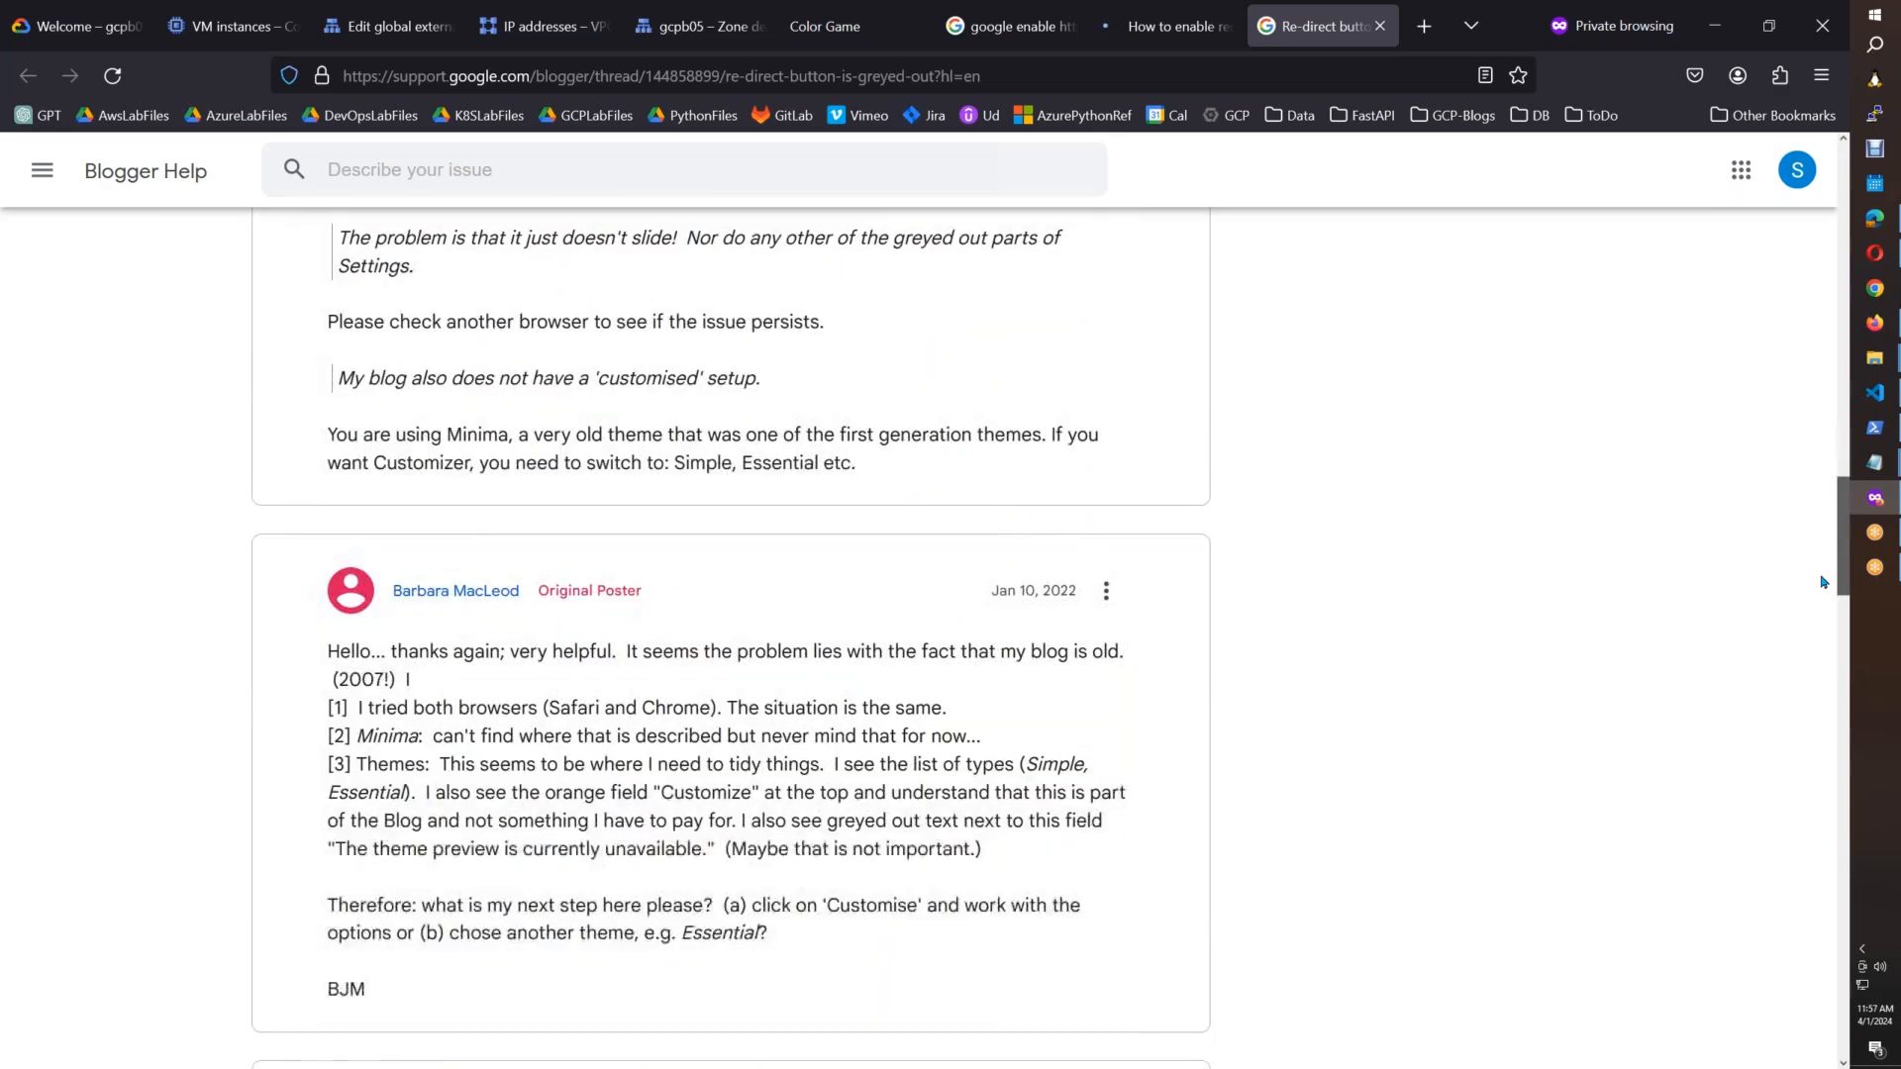
{"action": "scroll", "coordinate": [1825, 584], "scroll_direction": "down", "scroll_amount": 1}
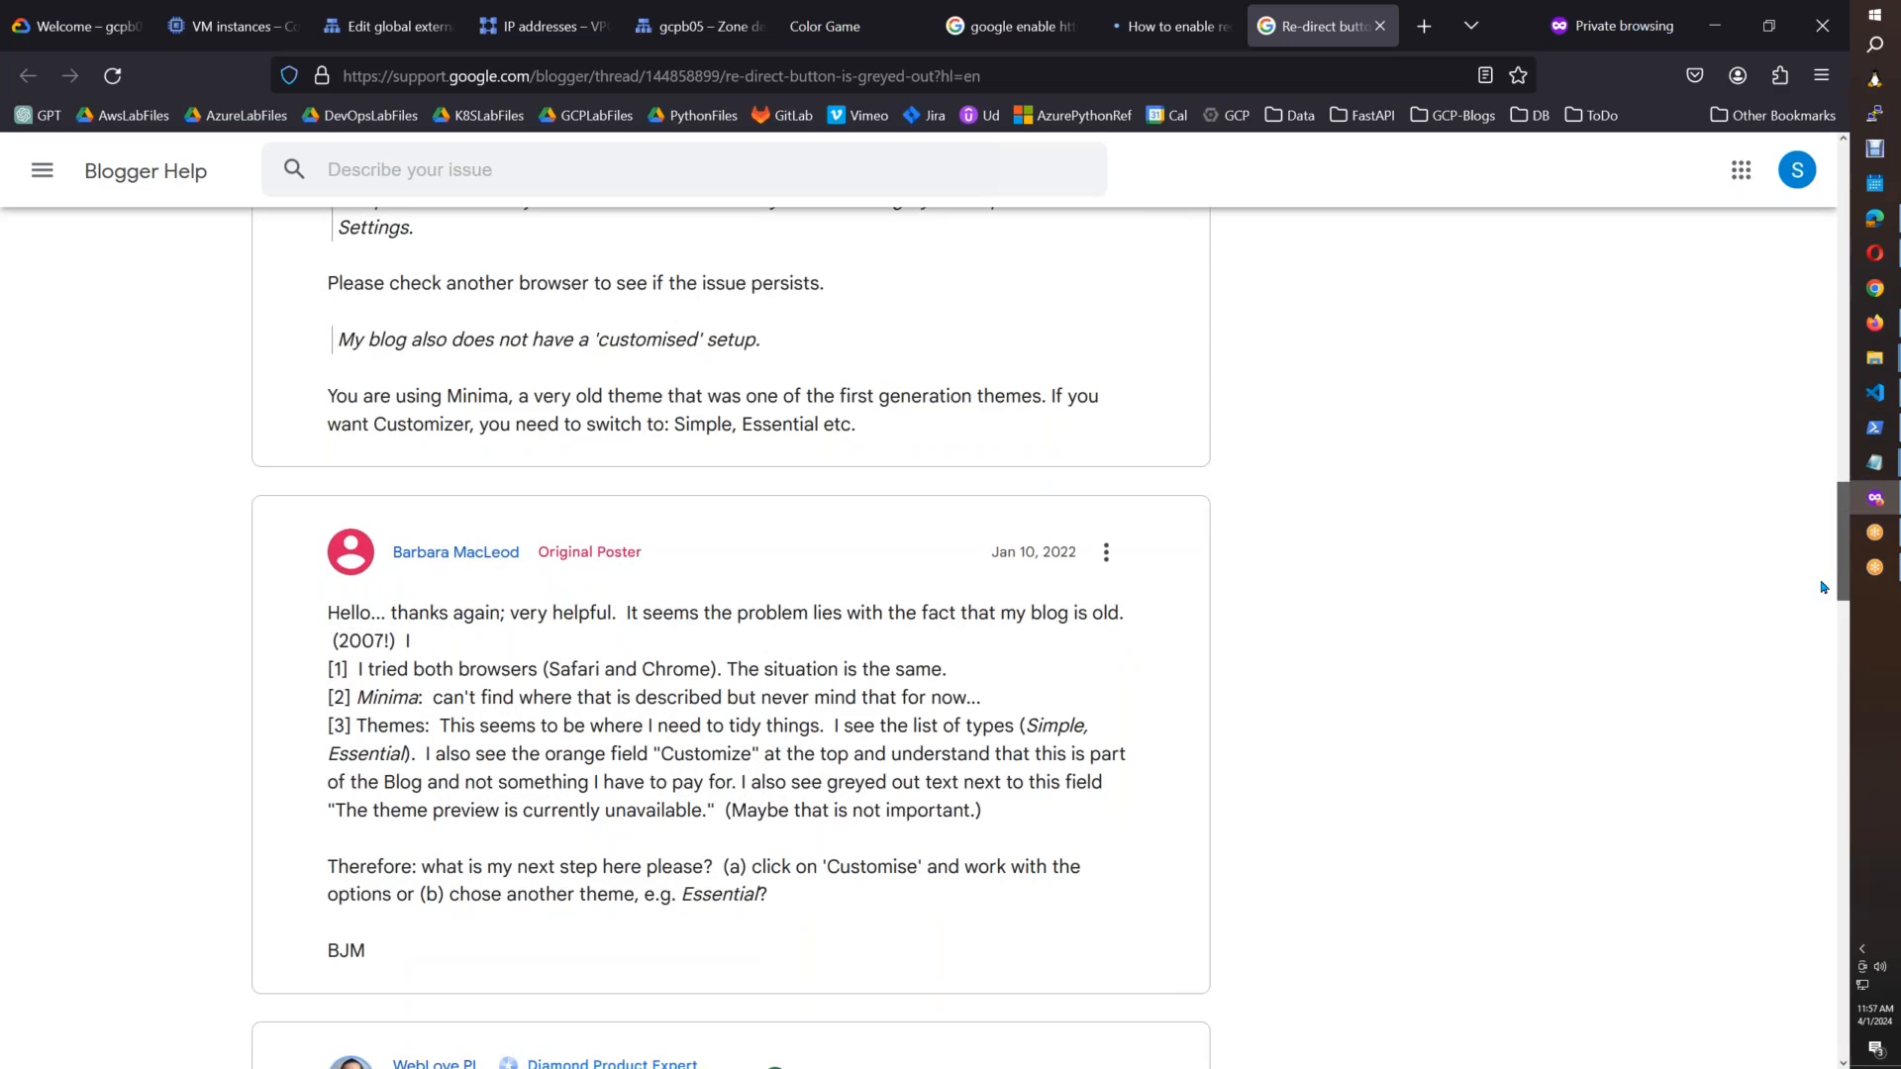
{"action": "scroll", "coordinate": [1820, 601], "scroll_direction": "down", "scroll_amount": 8}
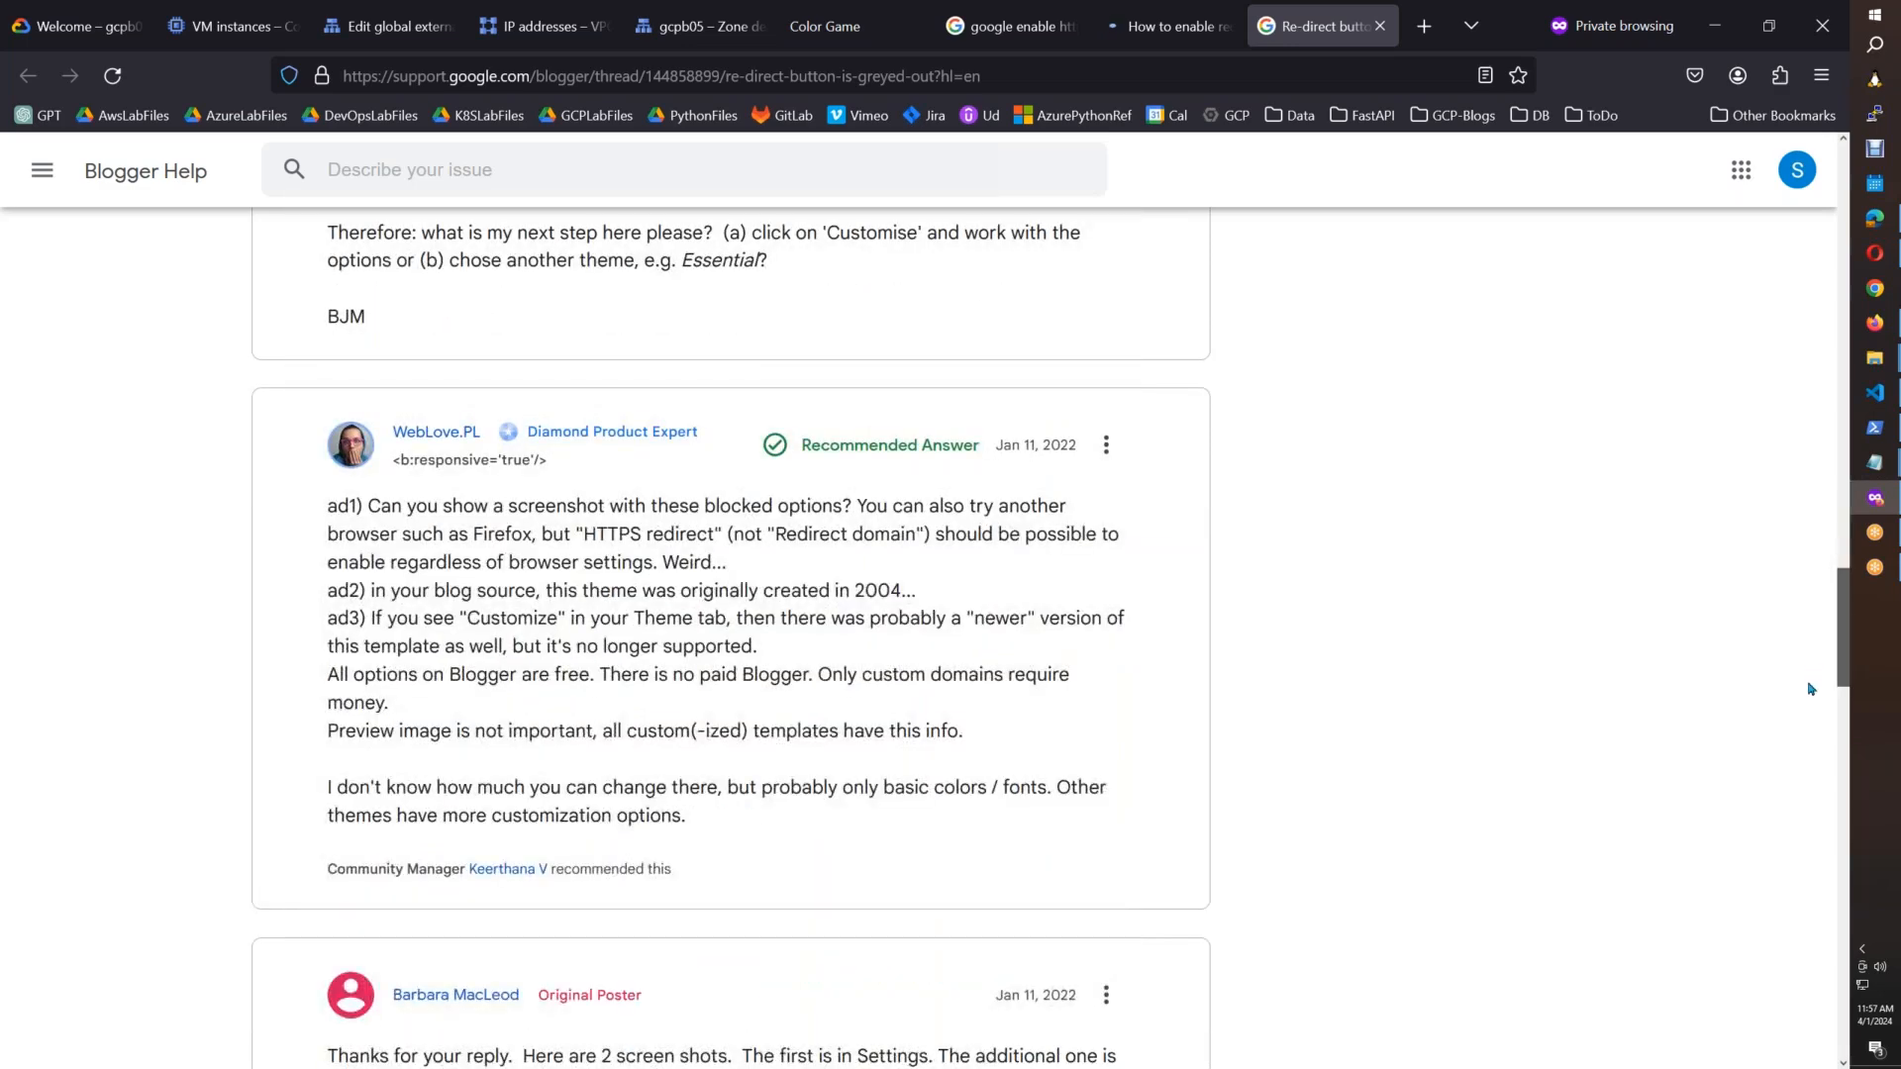
{"action": "scroll", "coordinate": [1809, 688], "scroll_direction": "down", "scroll_amount": 20}
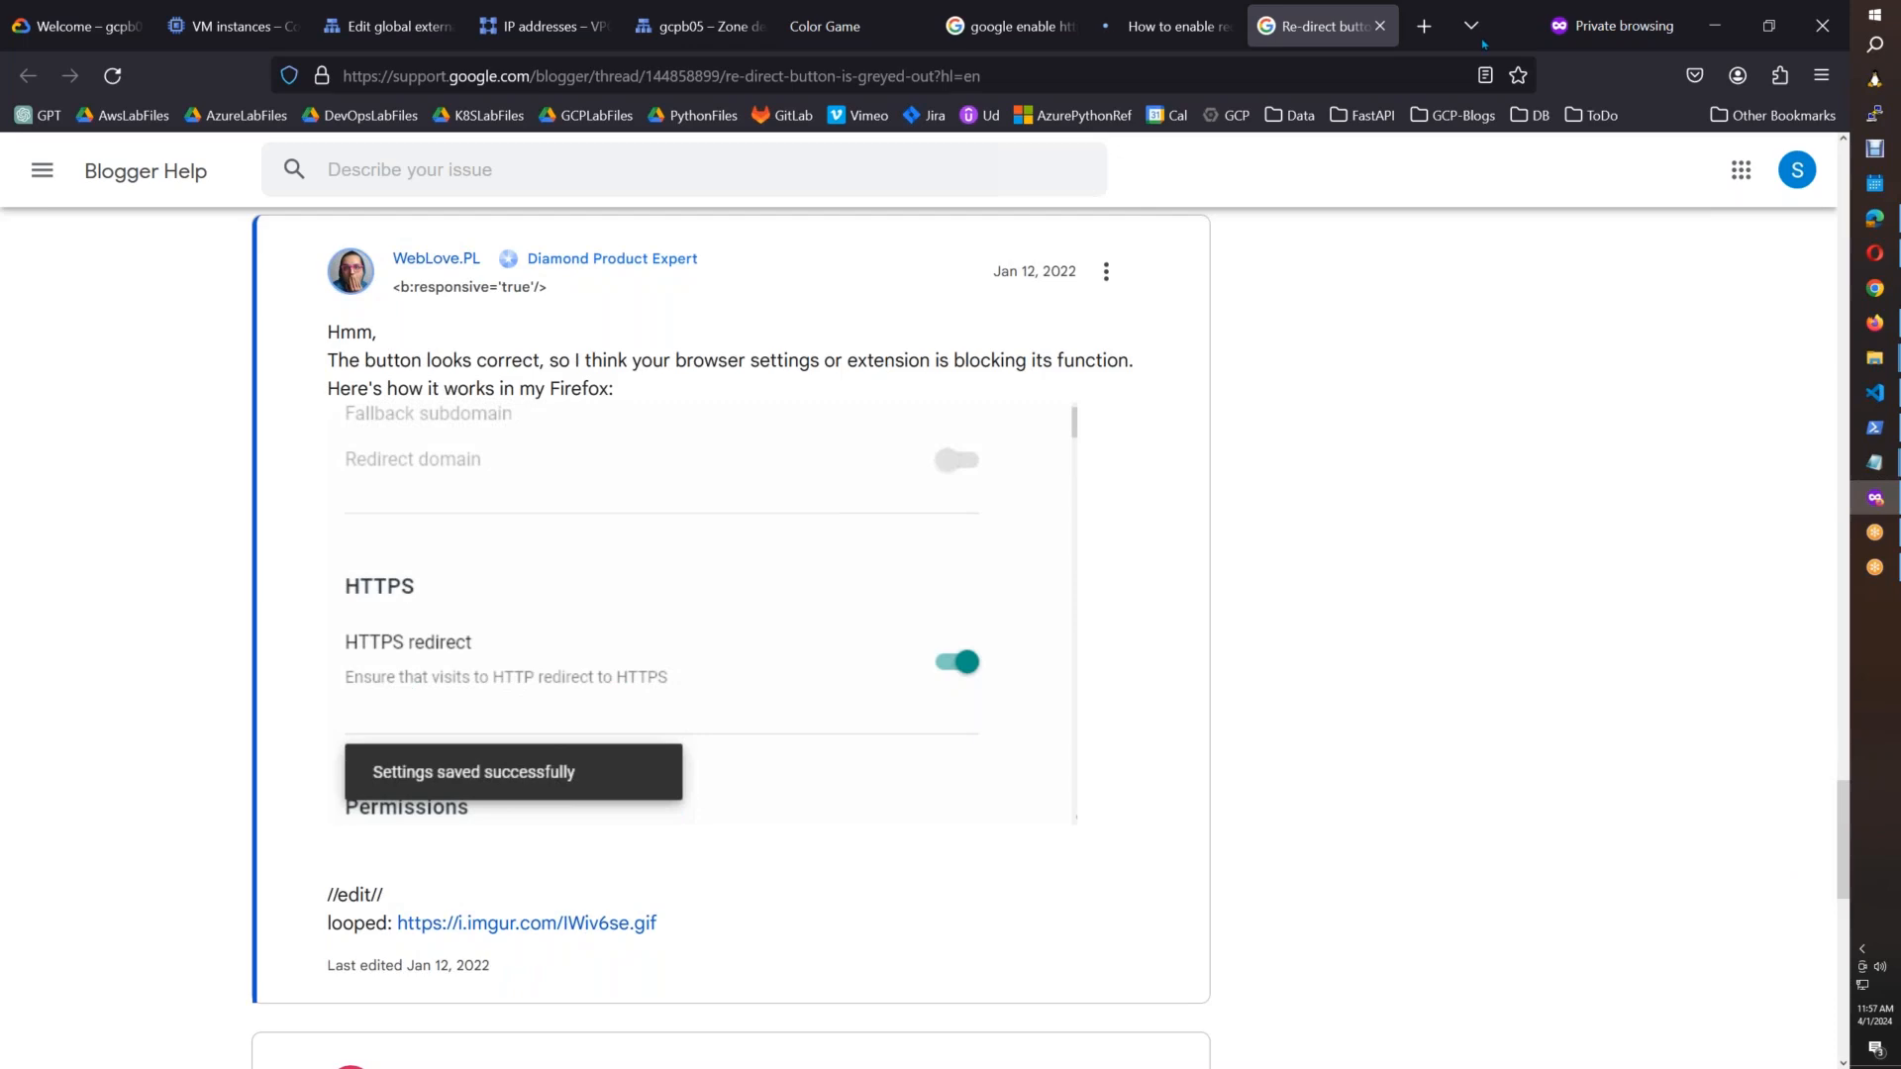
{"action": "left_click", "coordinate": [1384, 30]}
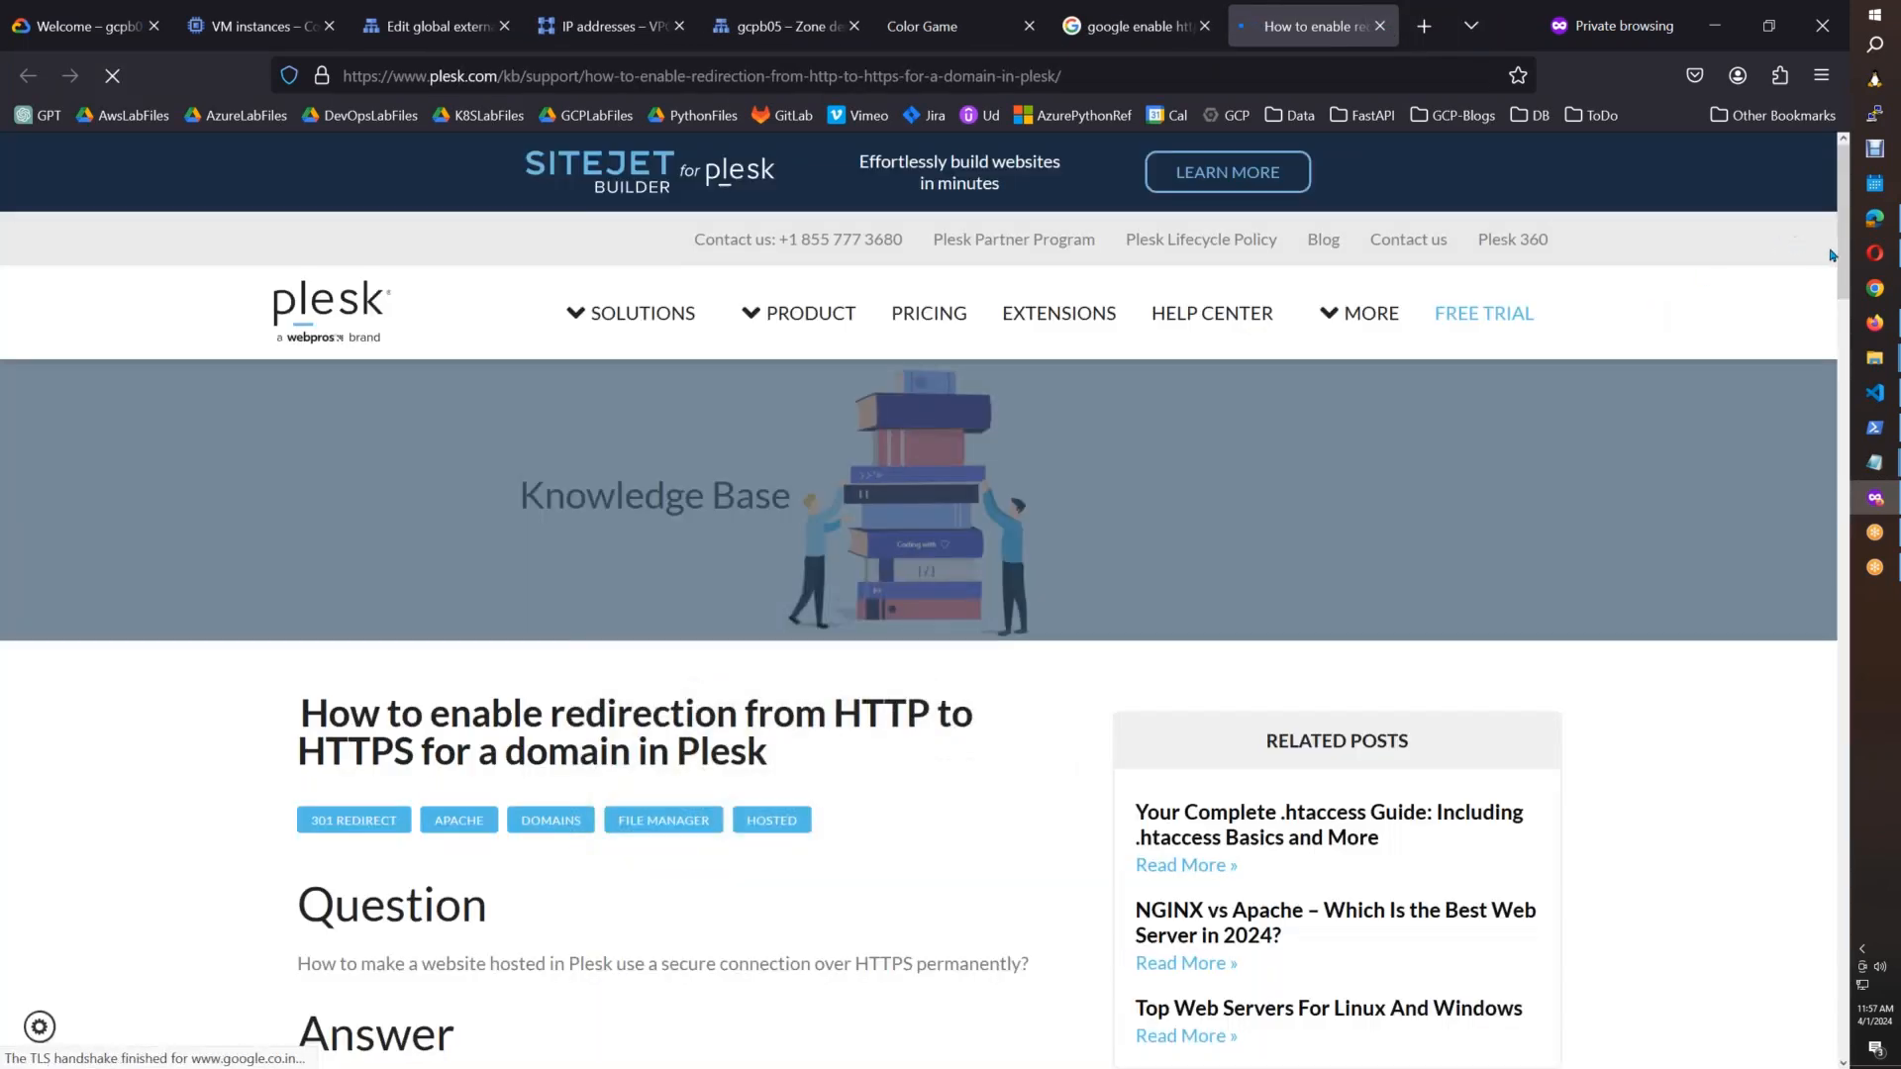
Step: Skim and close the Plesk redirection article, and refine the Google search to "google load balancer enable http to https redirect grayed out"
{"action": "scroll", "coordinate": [1843, 269], "scroll_direction": "down", "scroll_amount": 20}
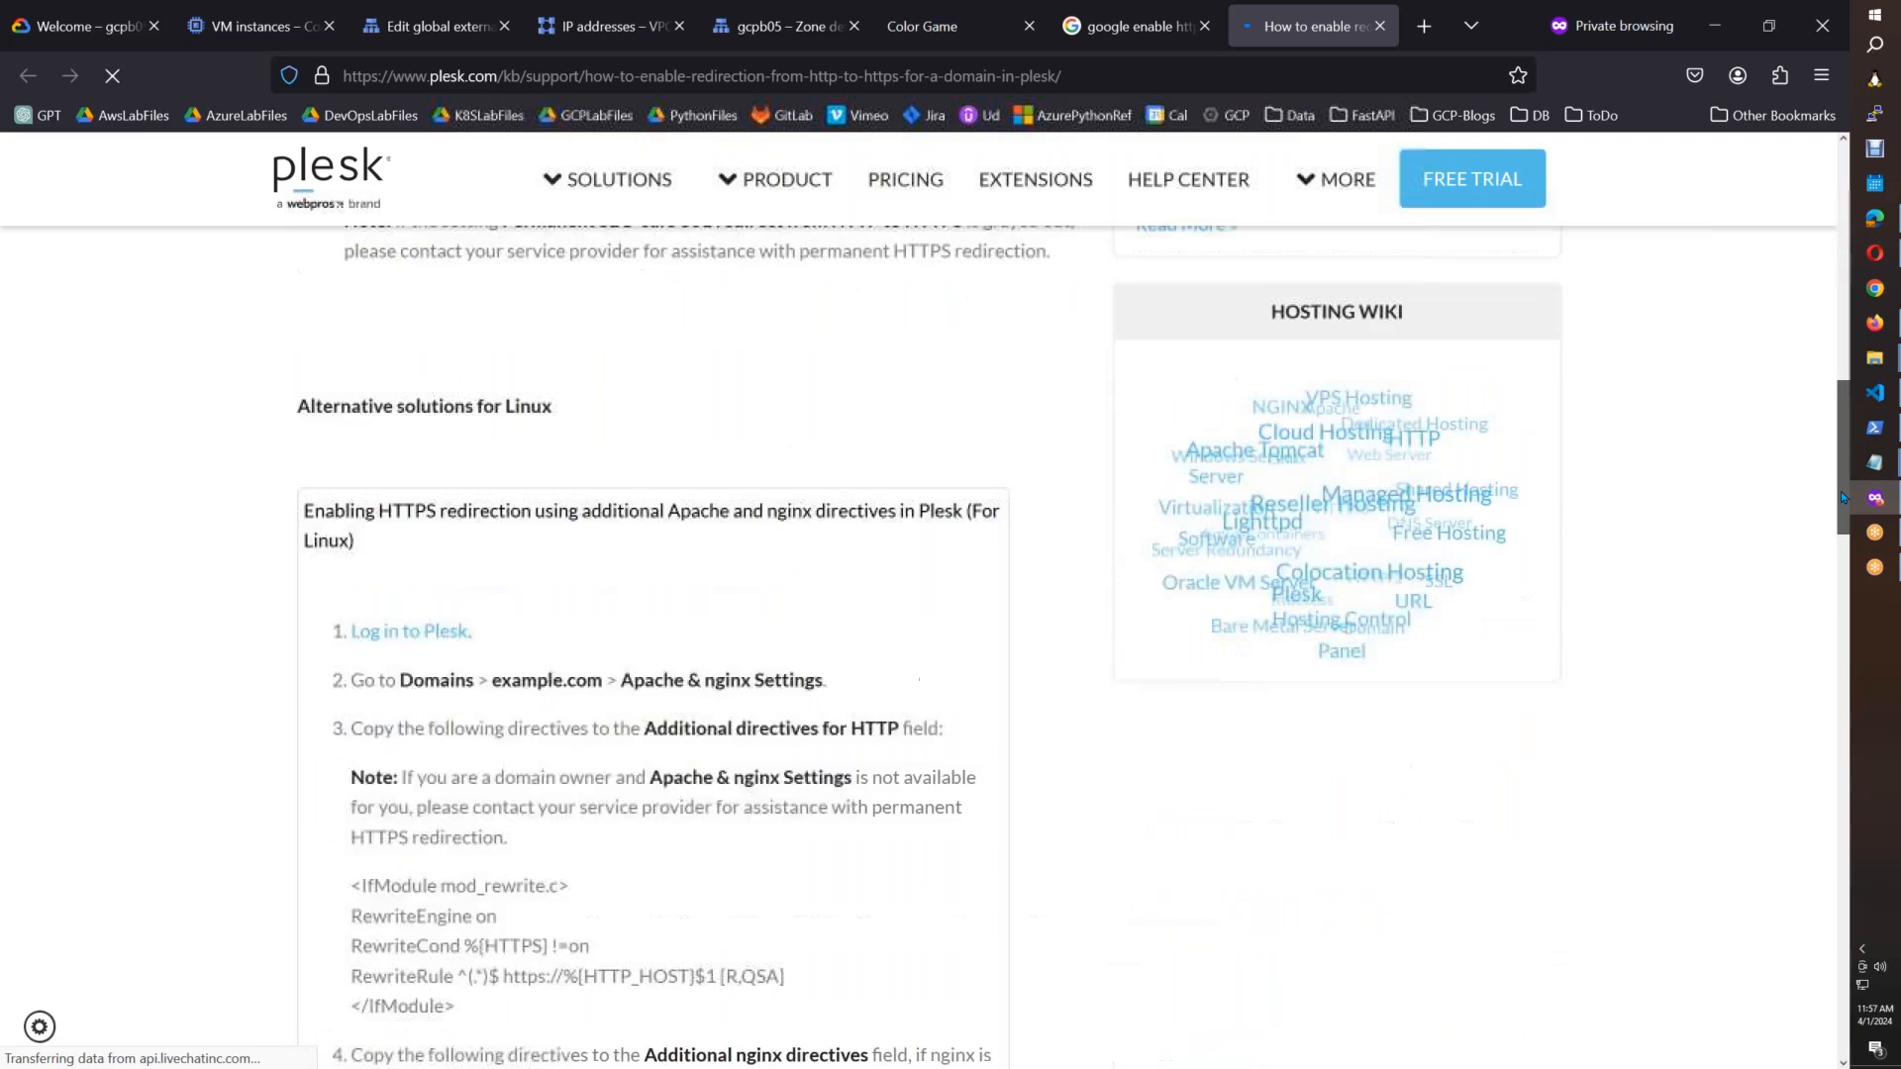
{"action": "left_click", "coordinate": [1379, 26]}
{"action": "left_click", "coordinate": [294, 161]}
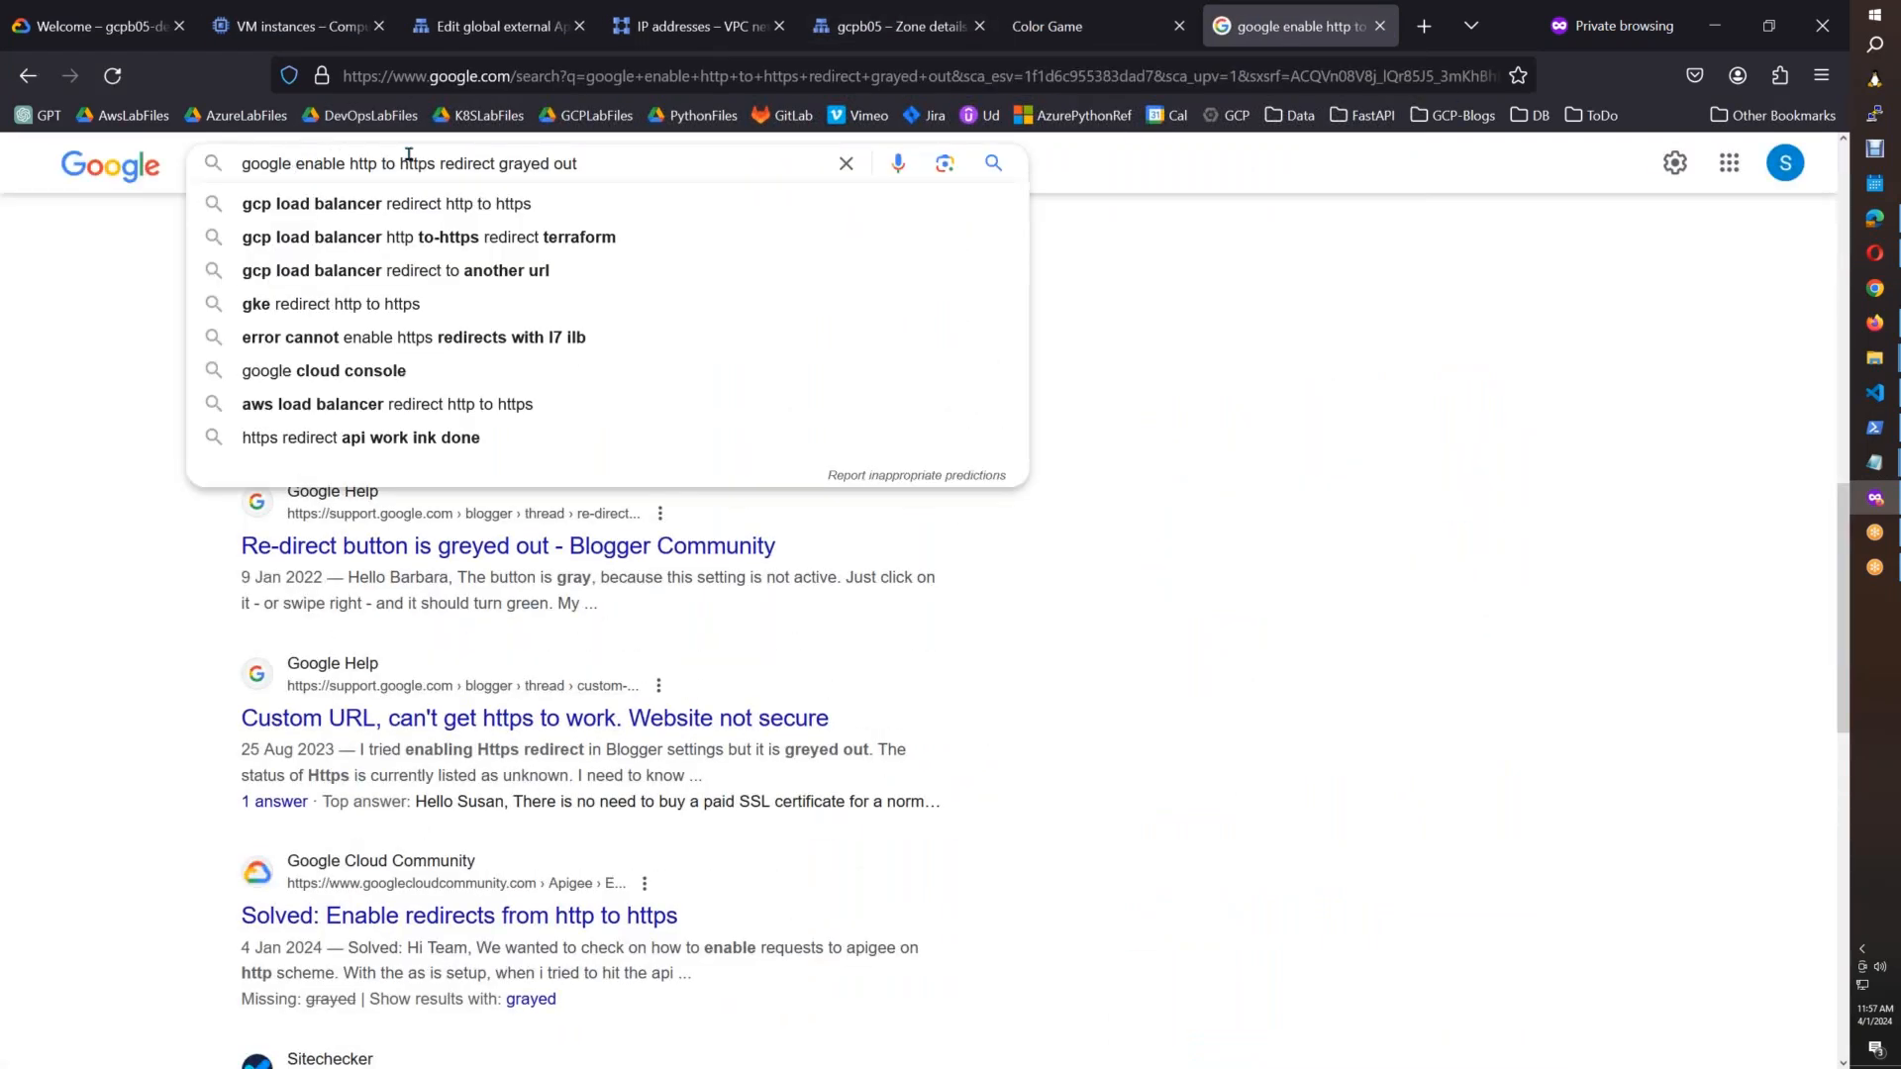
{"action": "type", "text": "load balancer"}
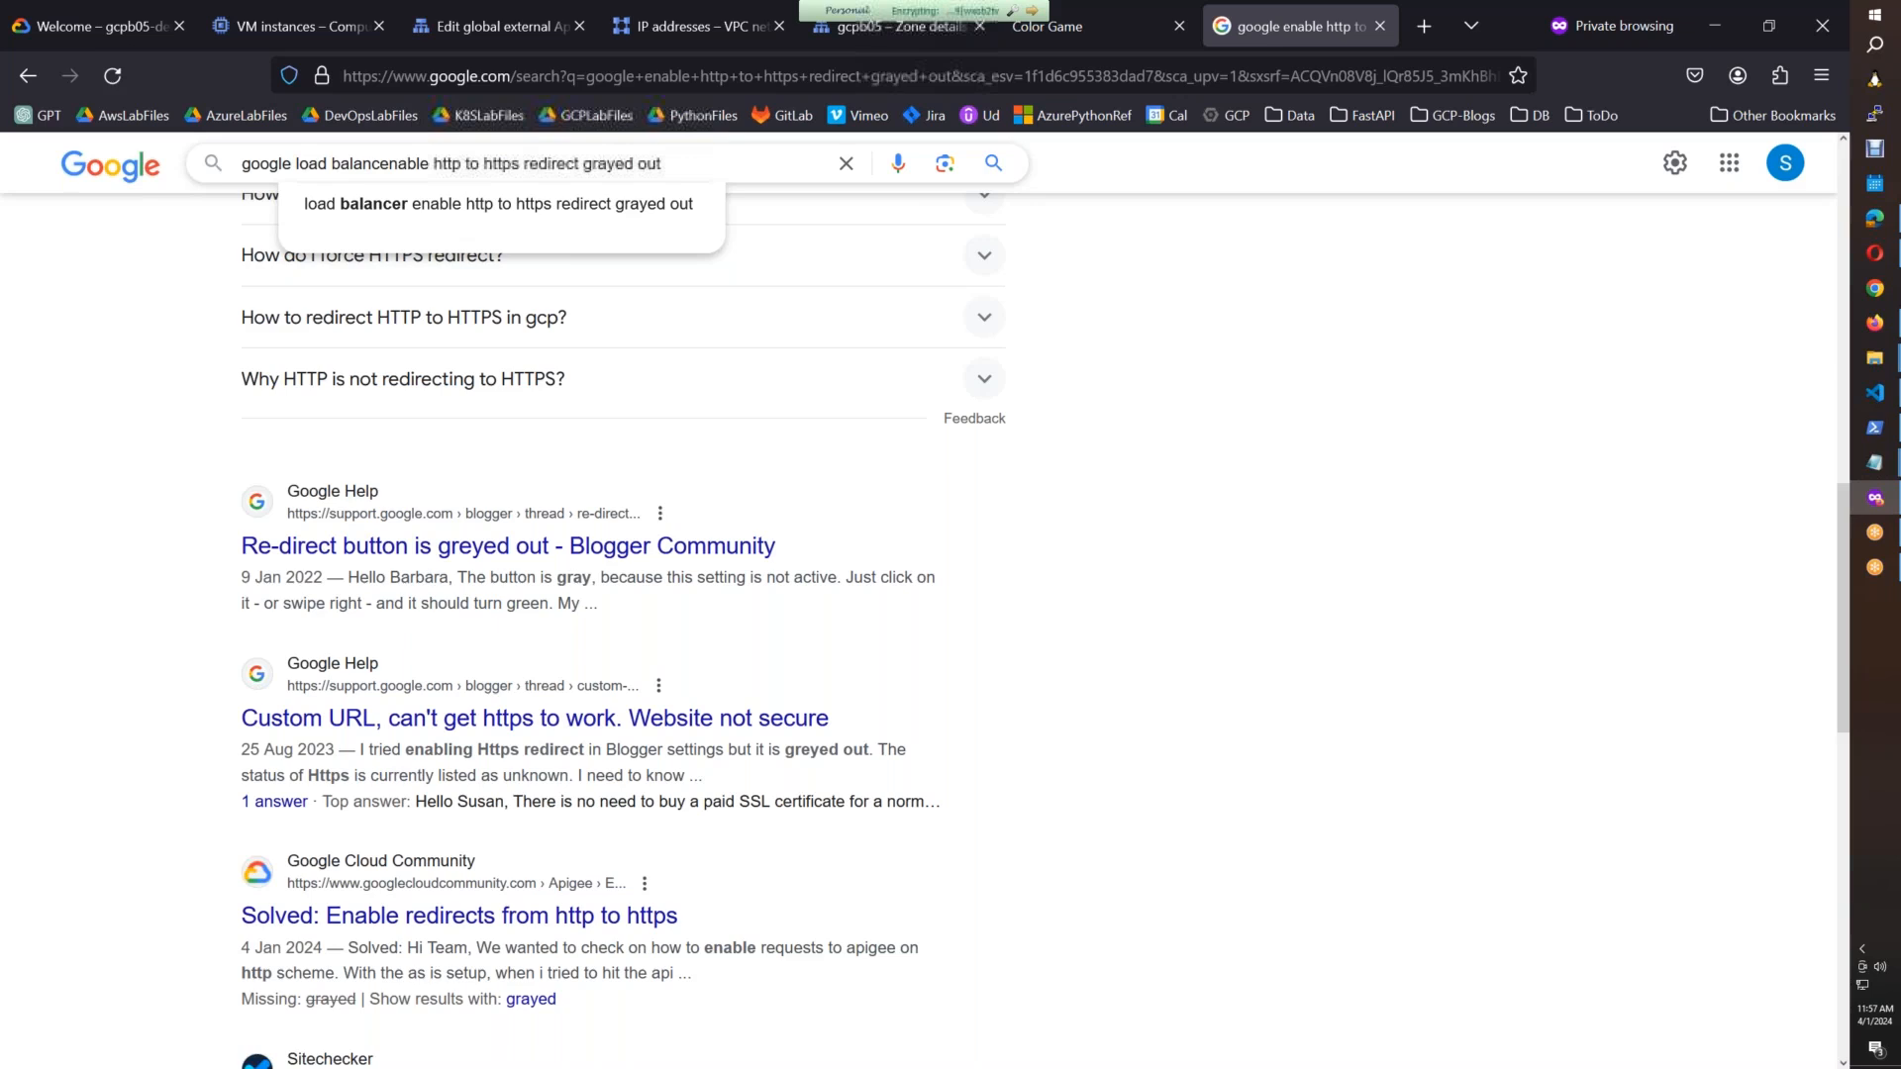
{"action": "key", "text": "Return"}
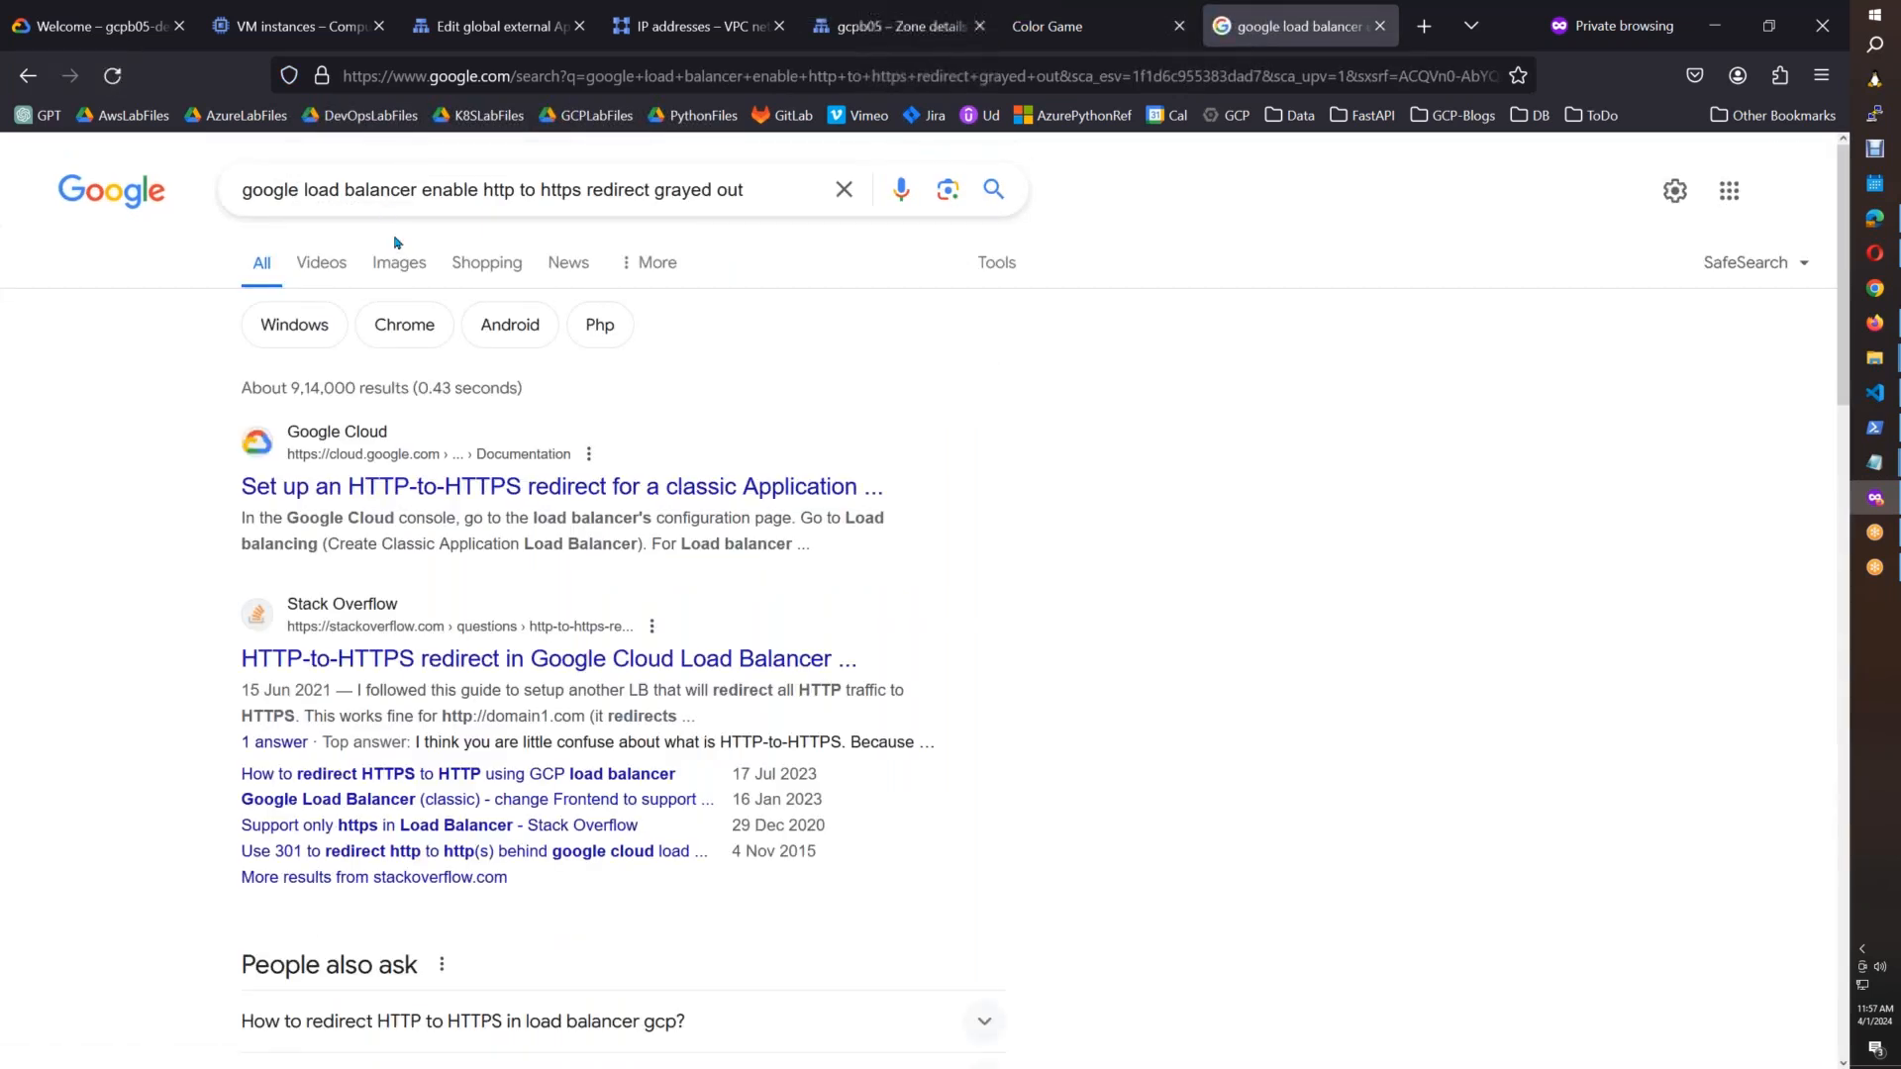
Step: Open the Stack Overflow result on HTTP-to-HTTPS redirect in Google Cloud Load Balancer in a new tab and accept all cookies
{"action": "middle_click", "coordinate": [560, 657]}
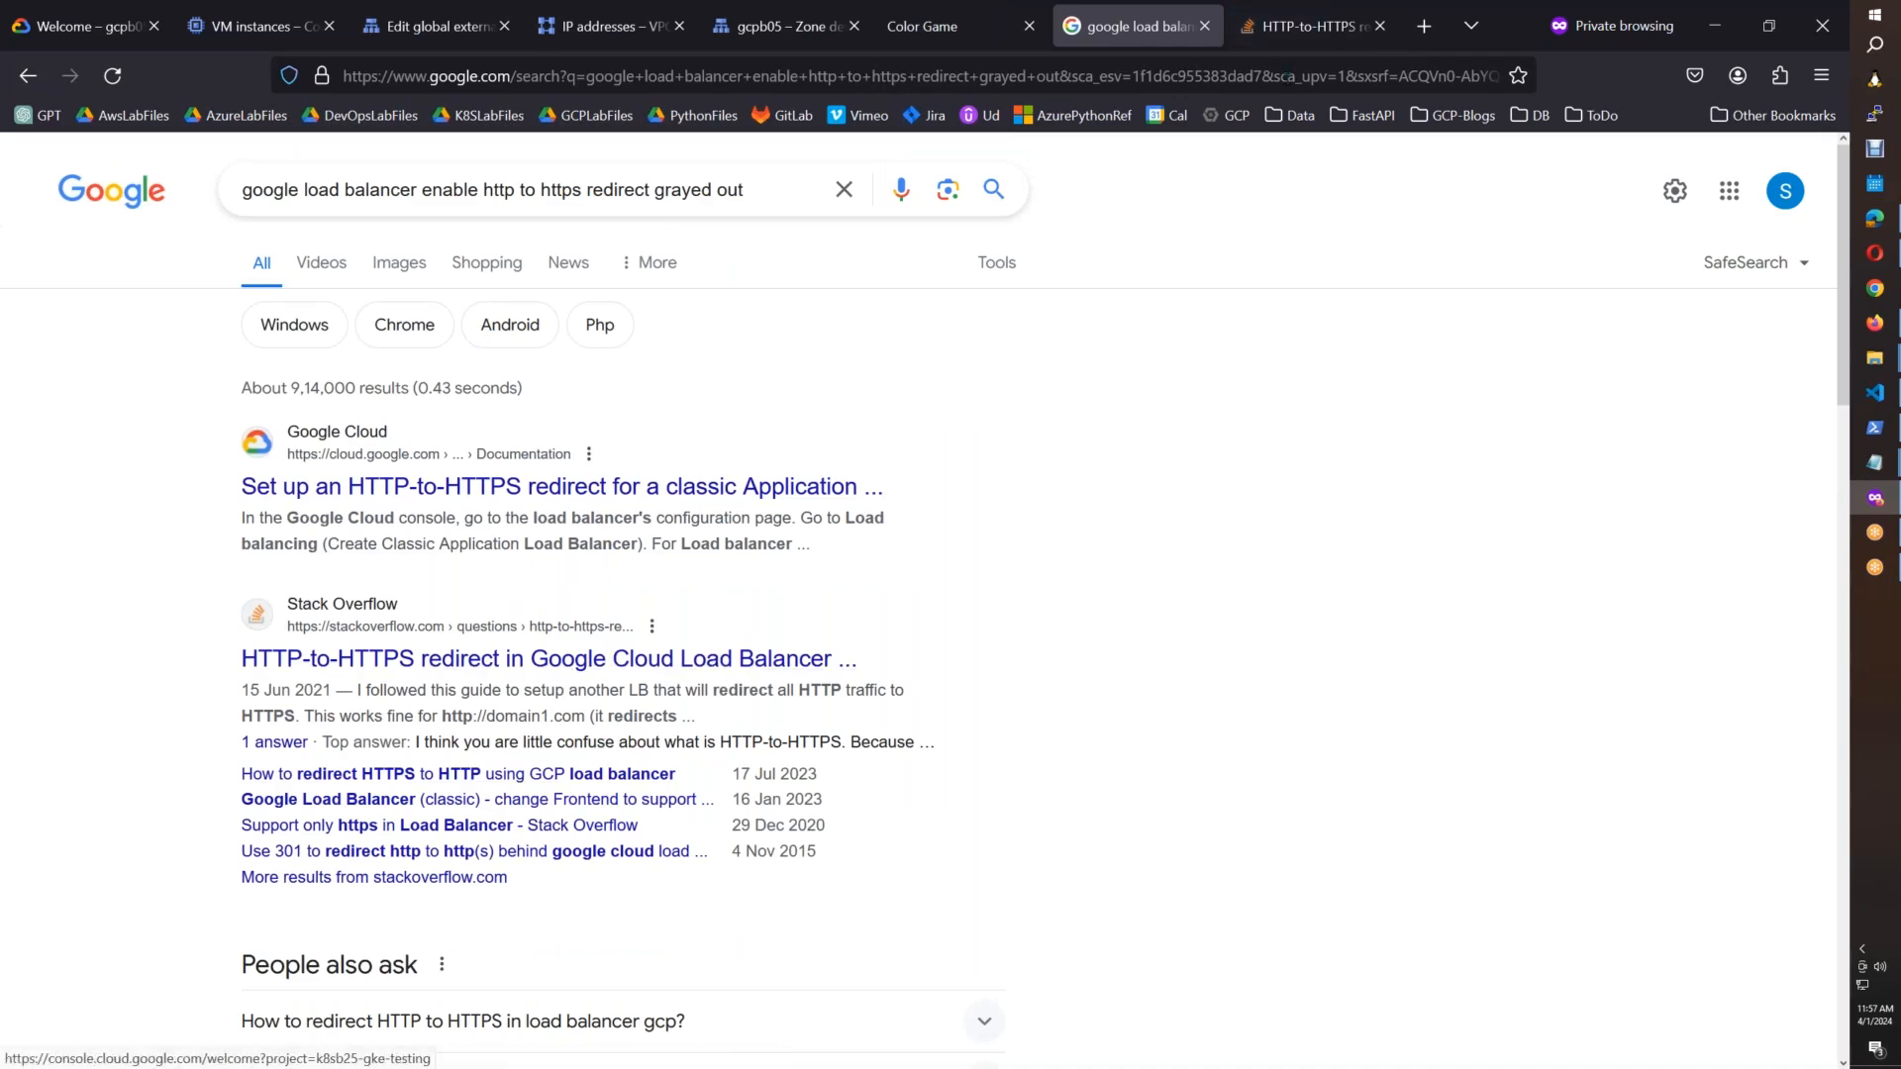
{"action": "left_click", "coordinate": [1305, 27]}
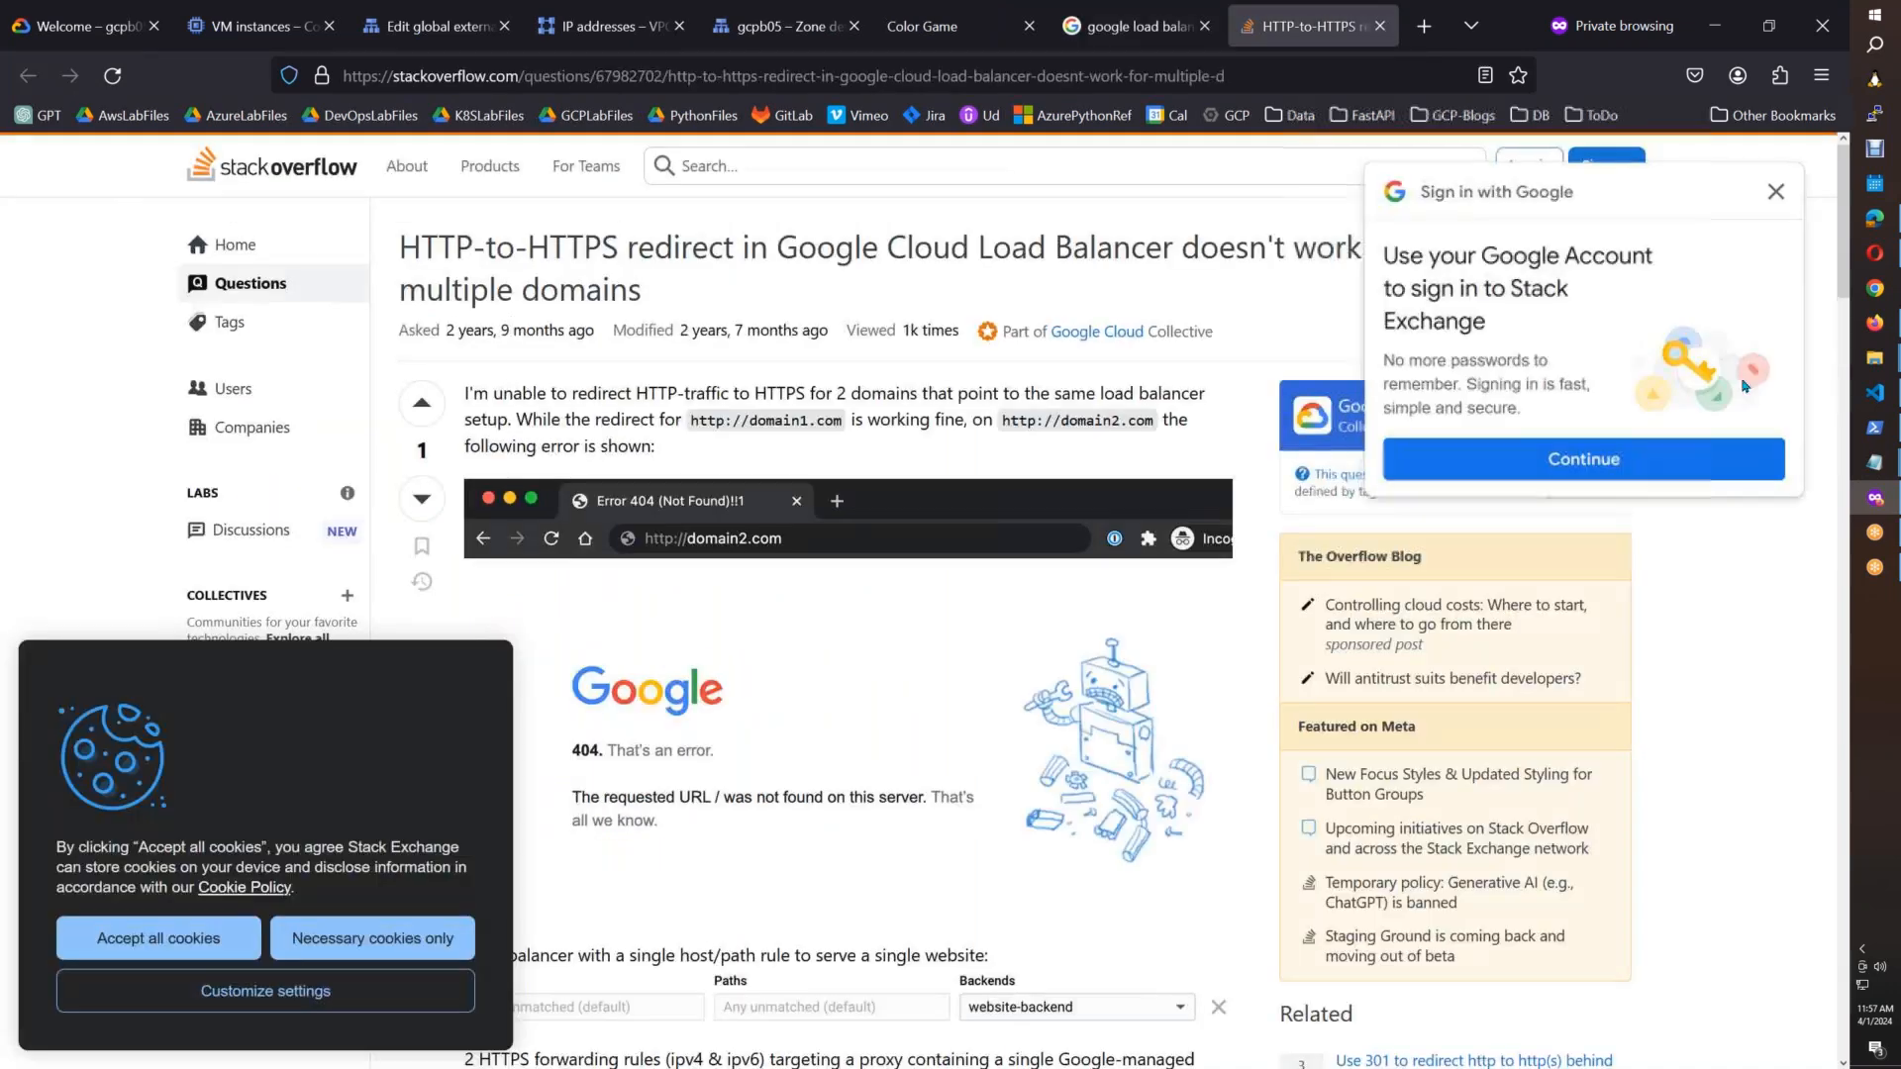
{"action": "left_click", "coordinate": [159, 939]}
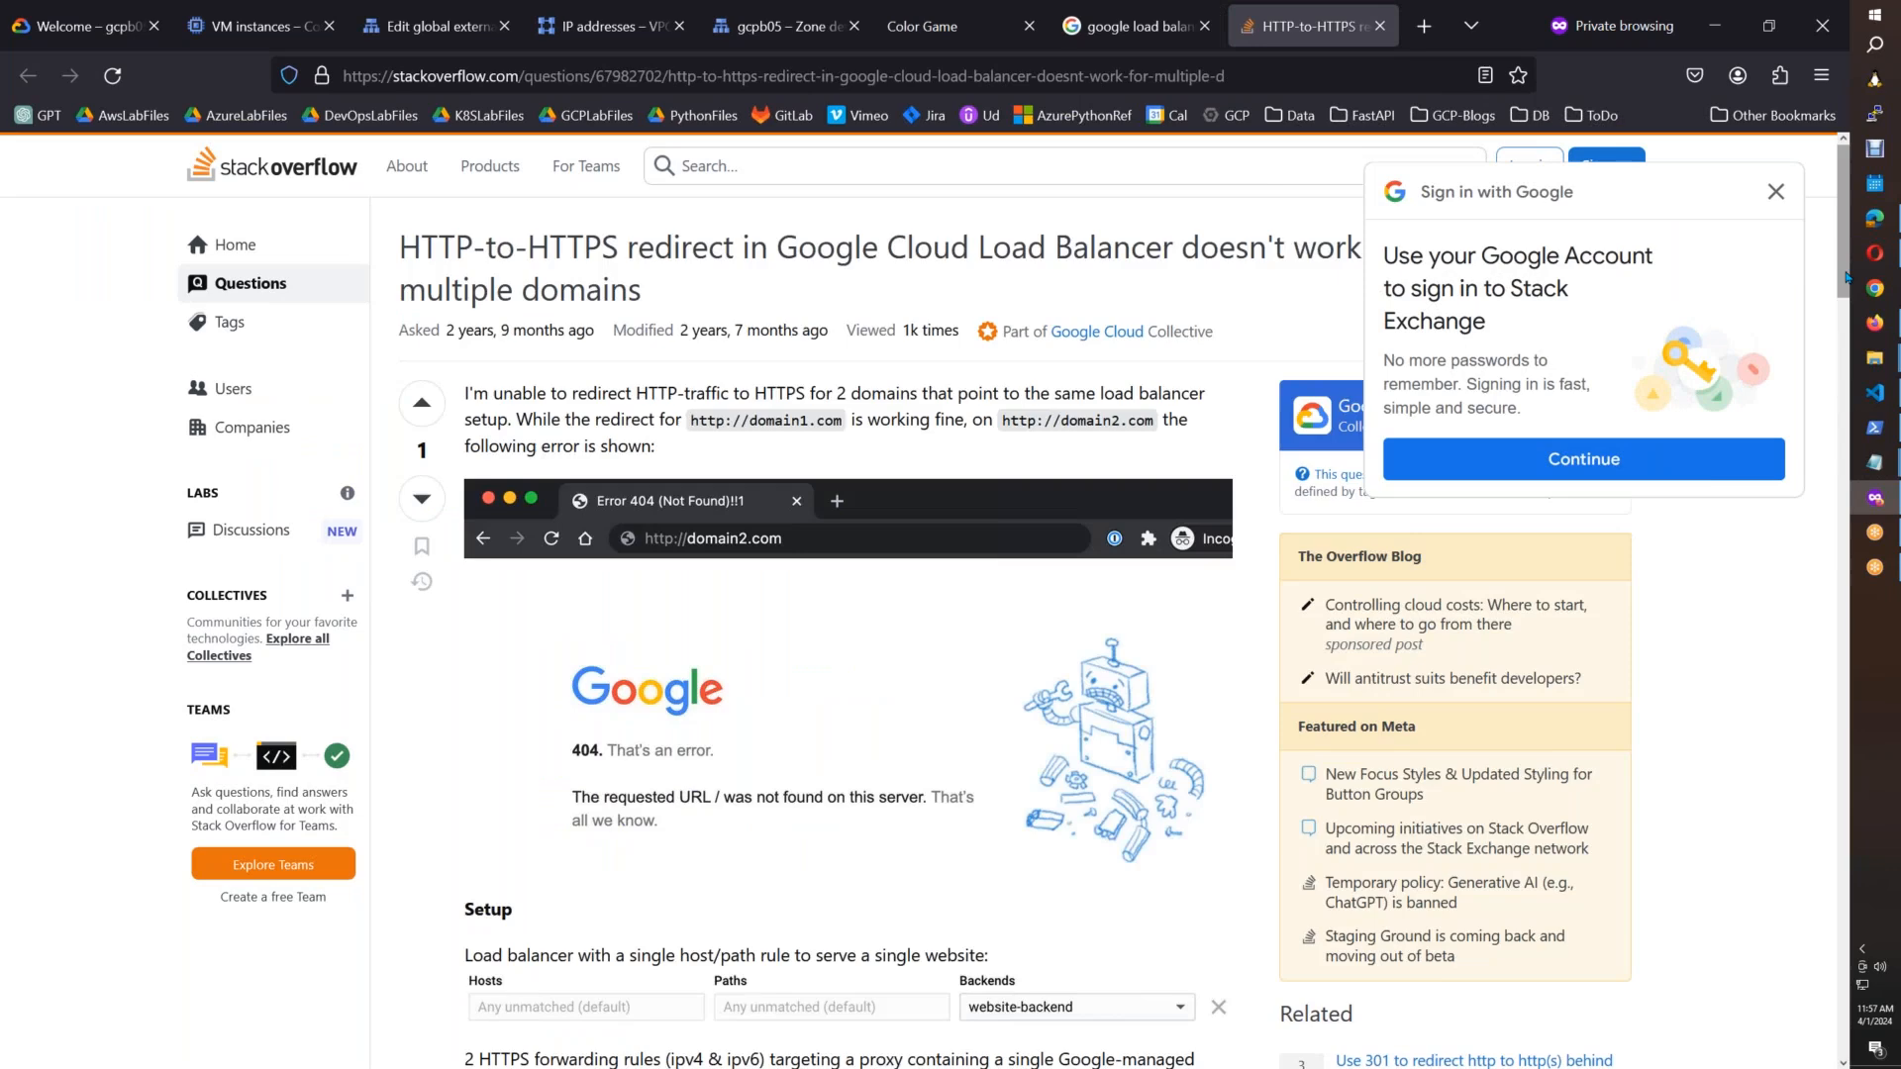
Step: Examine the Stack Overflow question's load balancer setup and its host and path rule redirect settings, down to the answer
{"action": "scroll", "coordinate": [1846, 277], "scroll_direction": "down", "scroll_amount": 5}
{"action": "left_click_drag", "start_coordinate": [1847, 368], "coordinate": [1847, 535]}
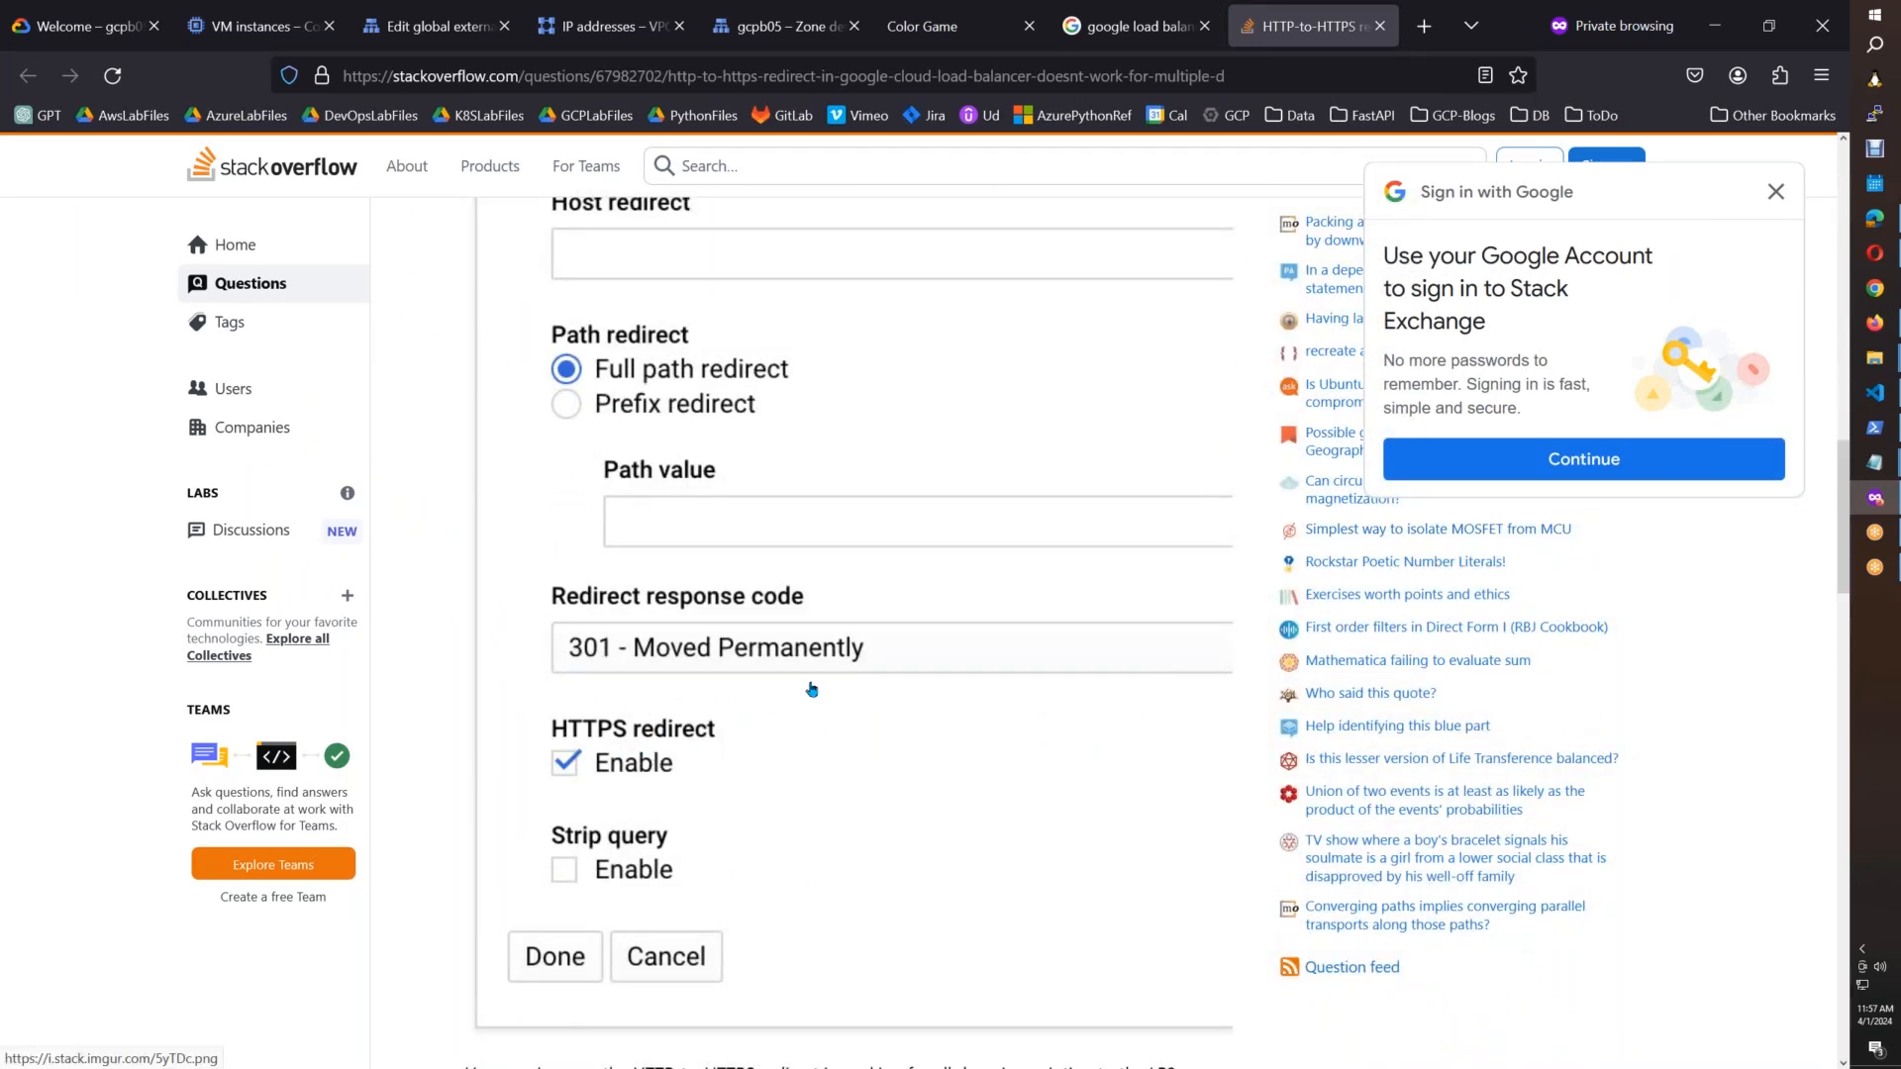
{"action": "left_click_drag", "start_coordinate": [1845, 523], "coordinate": [1833, 459]}
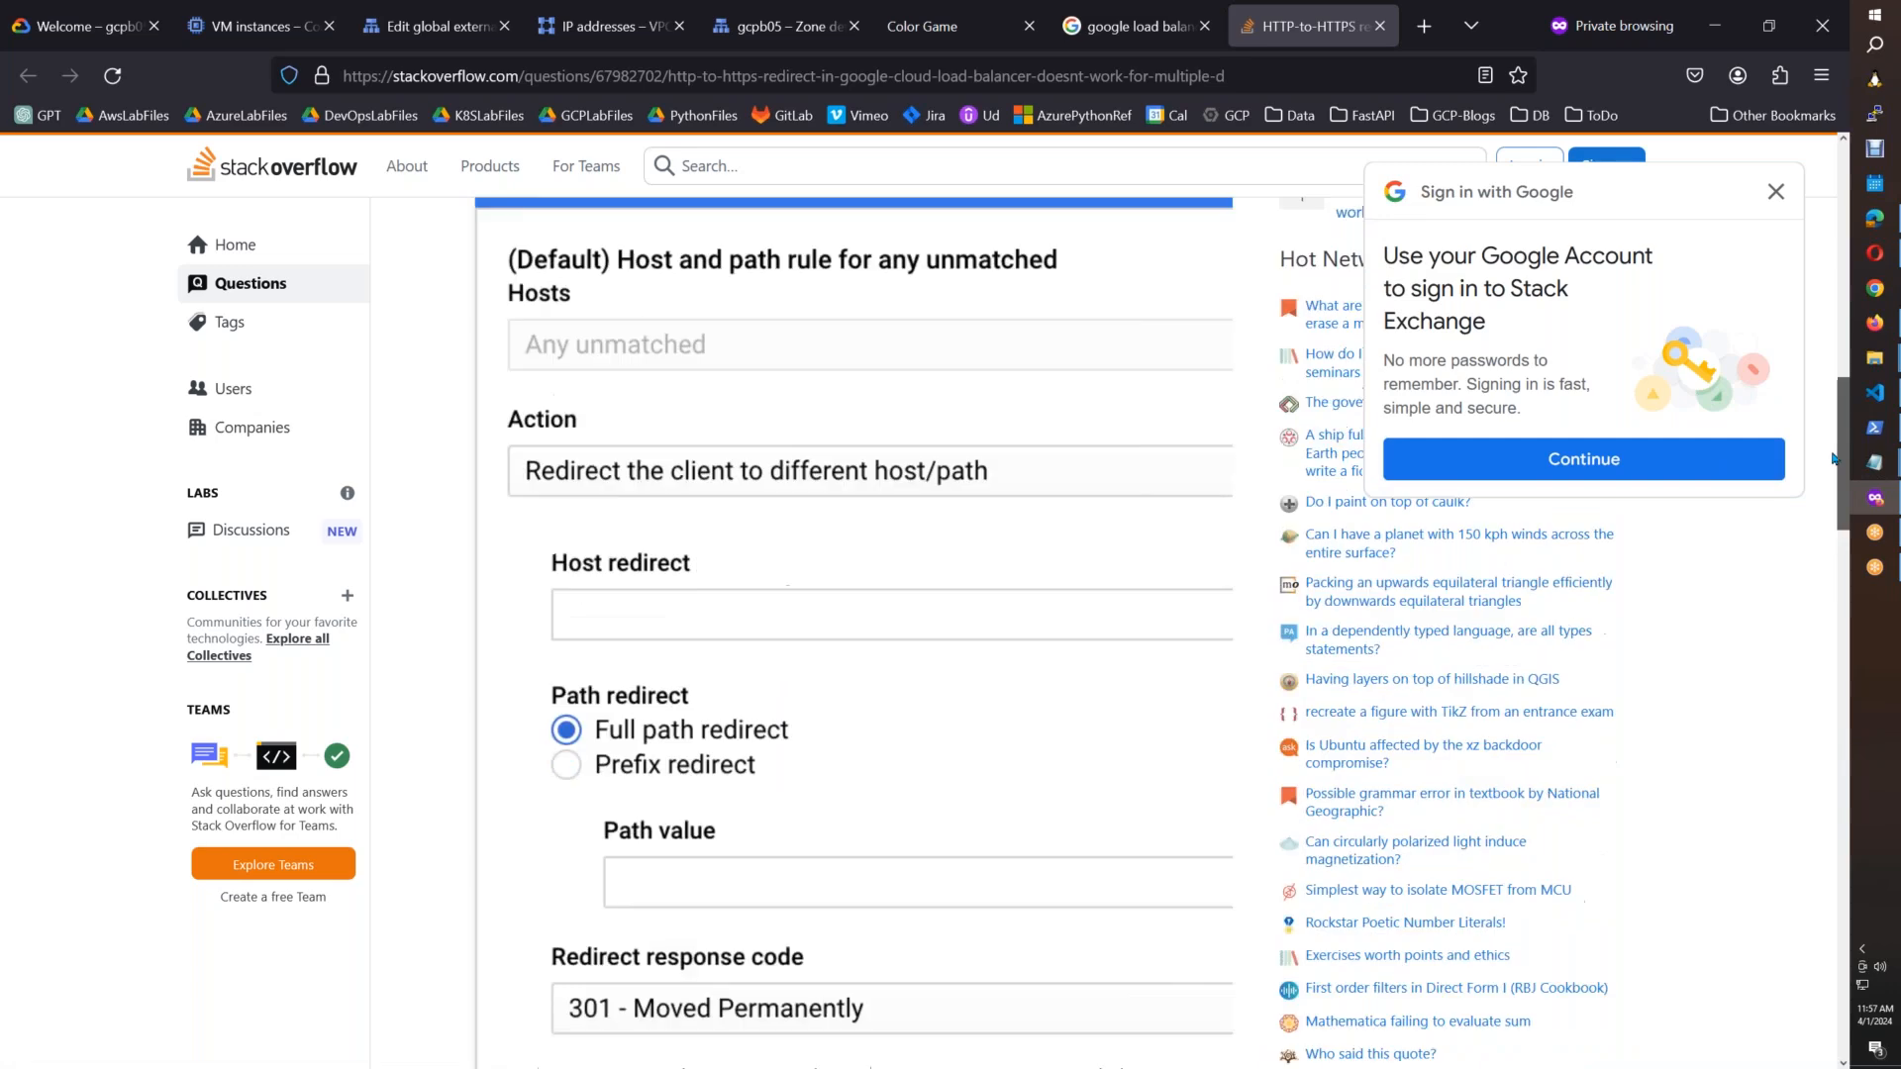
{"action": "scroll", "coordinate": [1833, 458], "scroll_direction": "up", "scroll_amount": 4}
{"action": "scroll", "coordinate": [1832, 423], "scroll_direction": "up", "scroll_amount": 4}
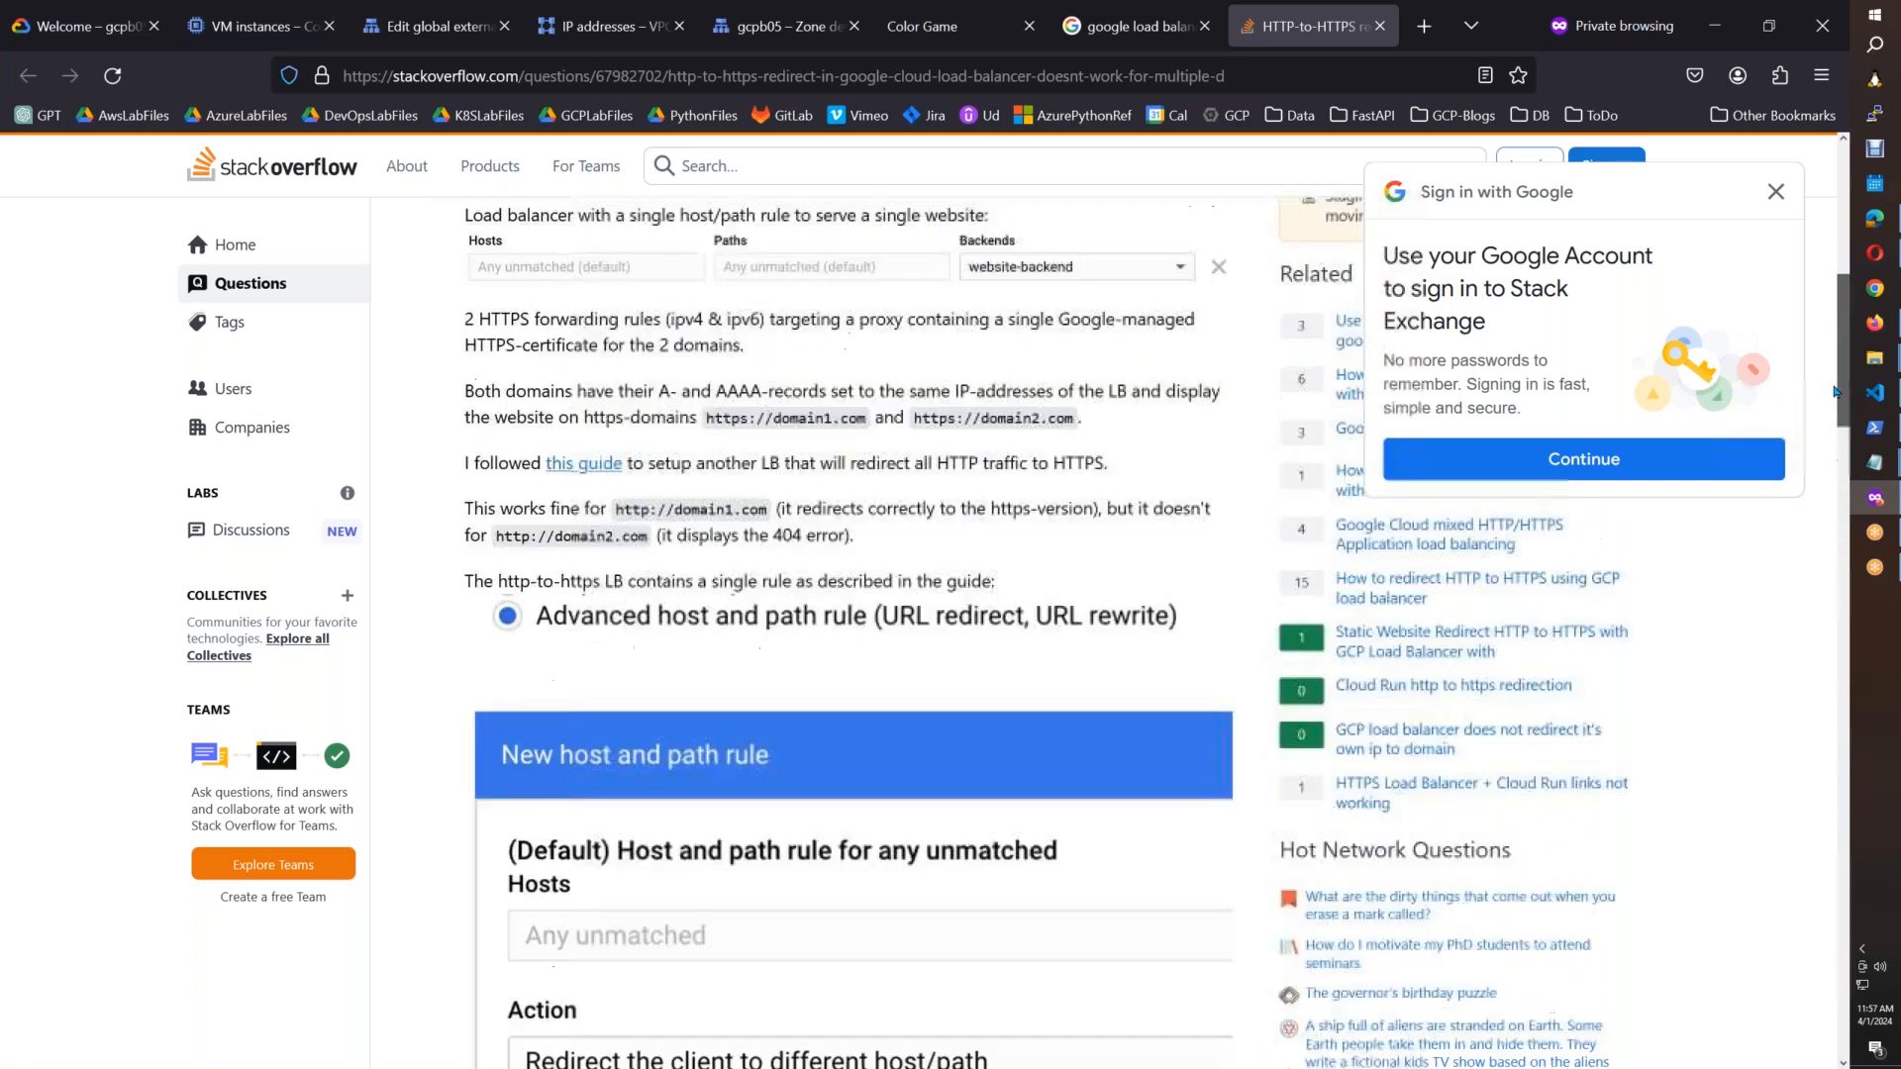
{"action": "scroll", "coordinate": [1837, 478], "scroll_direction": "down", "scroll_amount": 10}
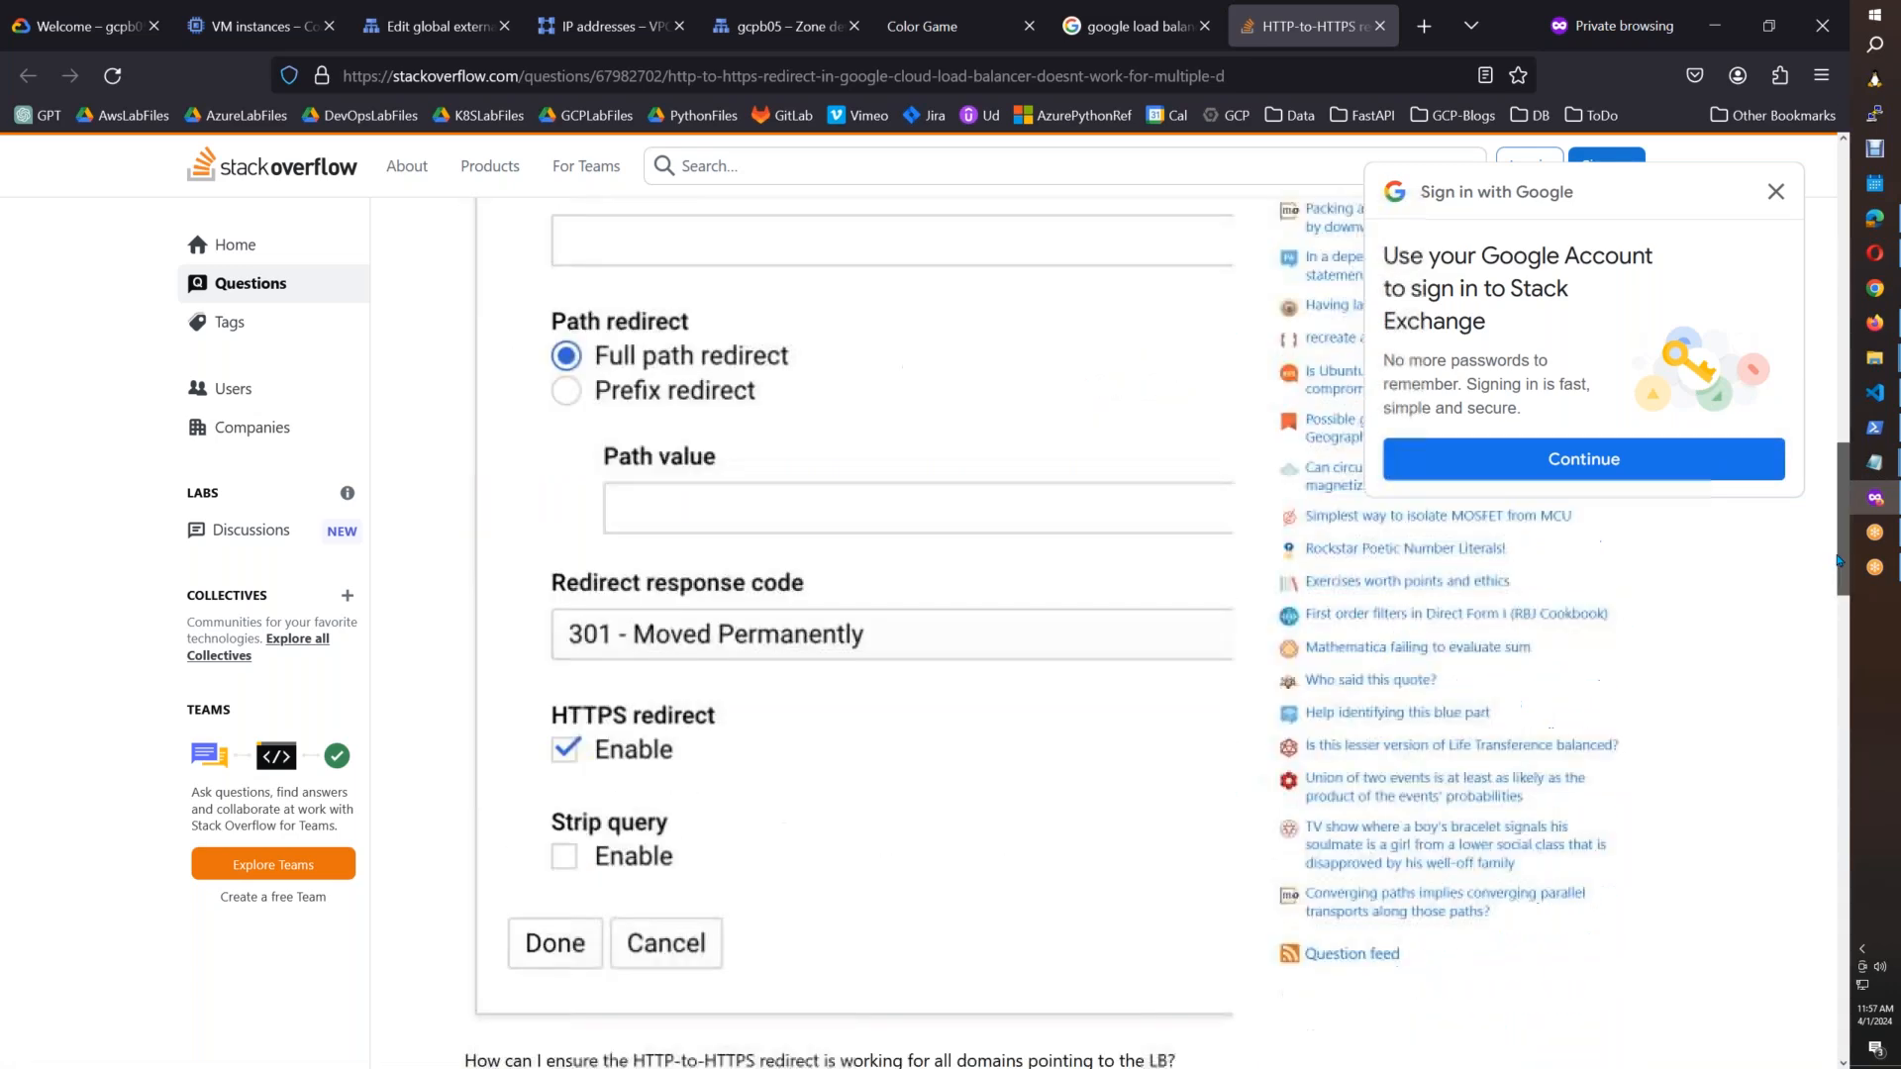
{"action": "left_click_drag", "start_coordinate": [1837, 560], "coordinate": [1843, 744]}
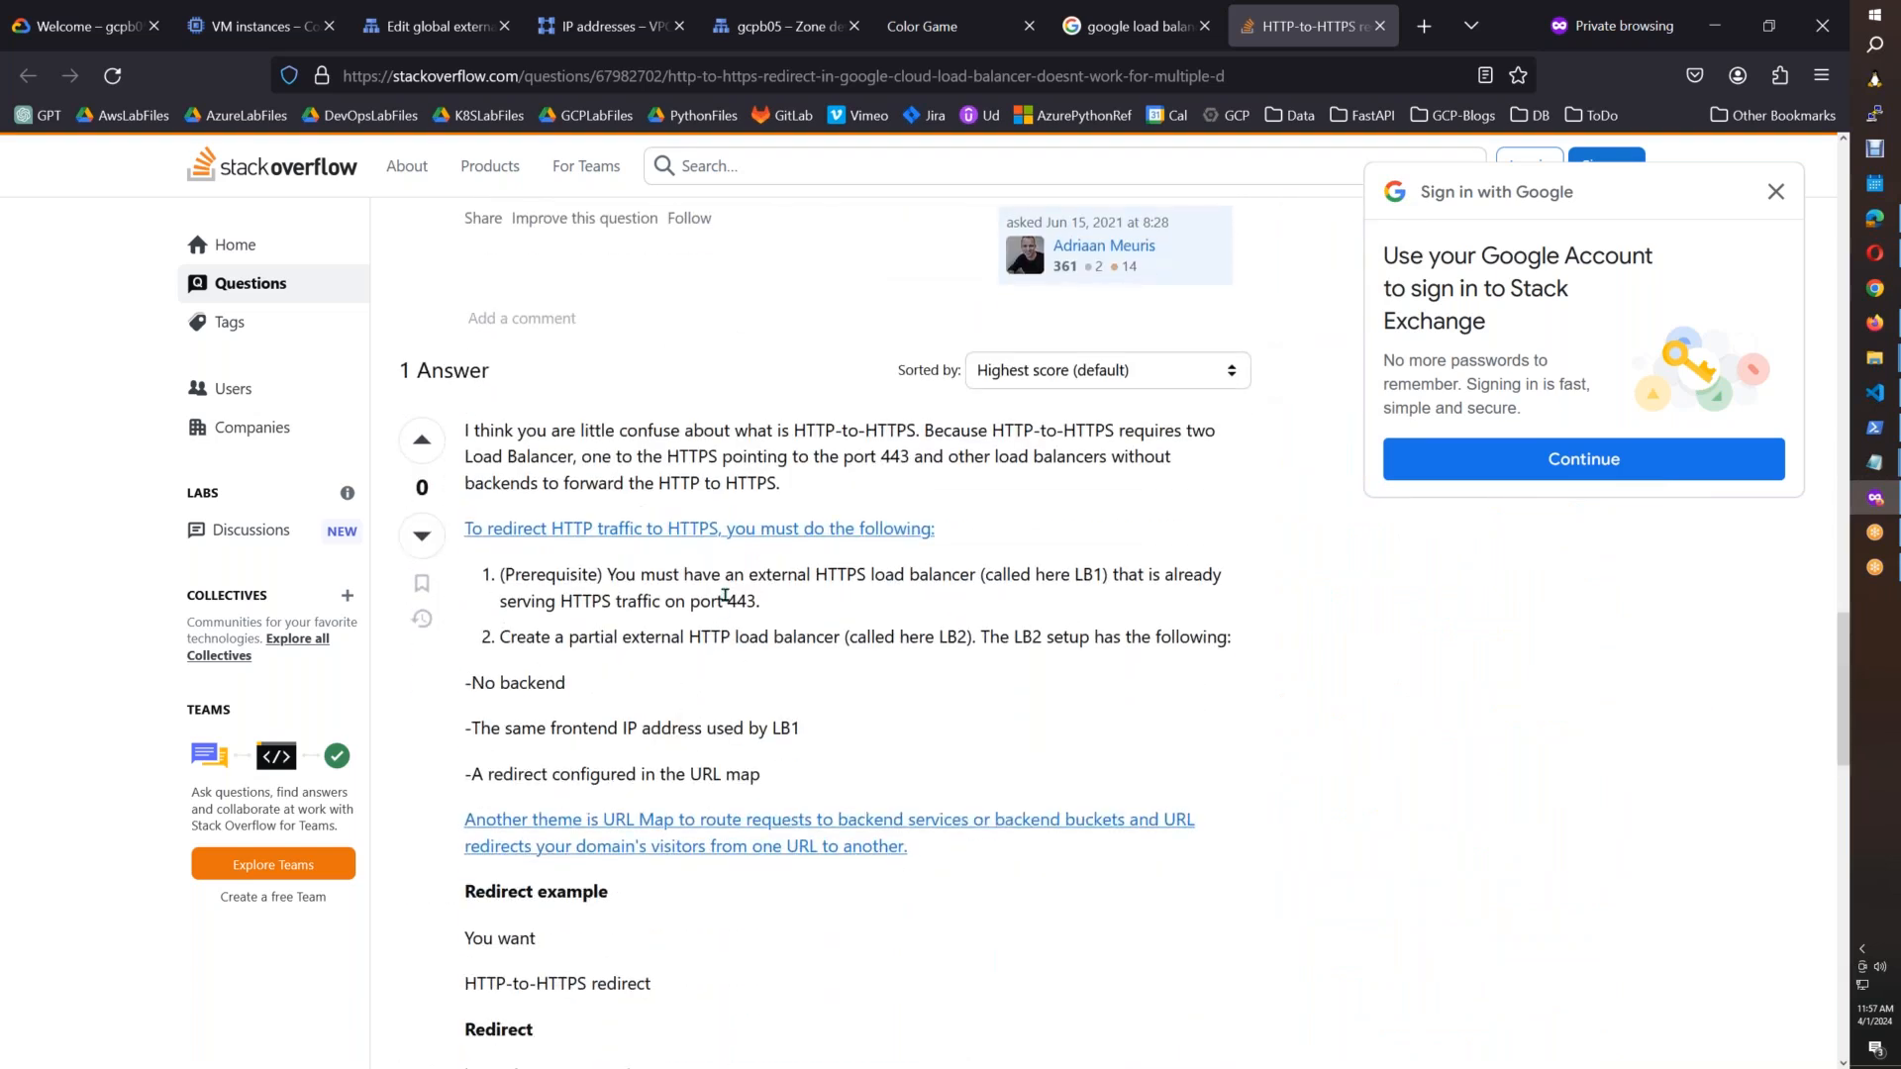
Step: Read the Stack Overflow answer's explanation and its prerequisites for redirecting HTTP traffic to HTTPS with two load balancers
{"action": "left_click_drag", "start_coordinate": [635, 574], "coordinate": [1109, 575]}
{"action": "left_click_drag", "start_coordinate": [500, 601], "coordinate": [718, 601]}
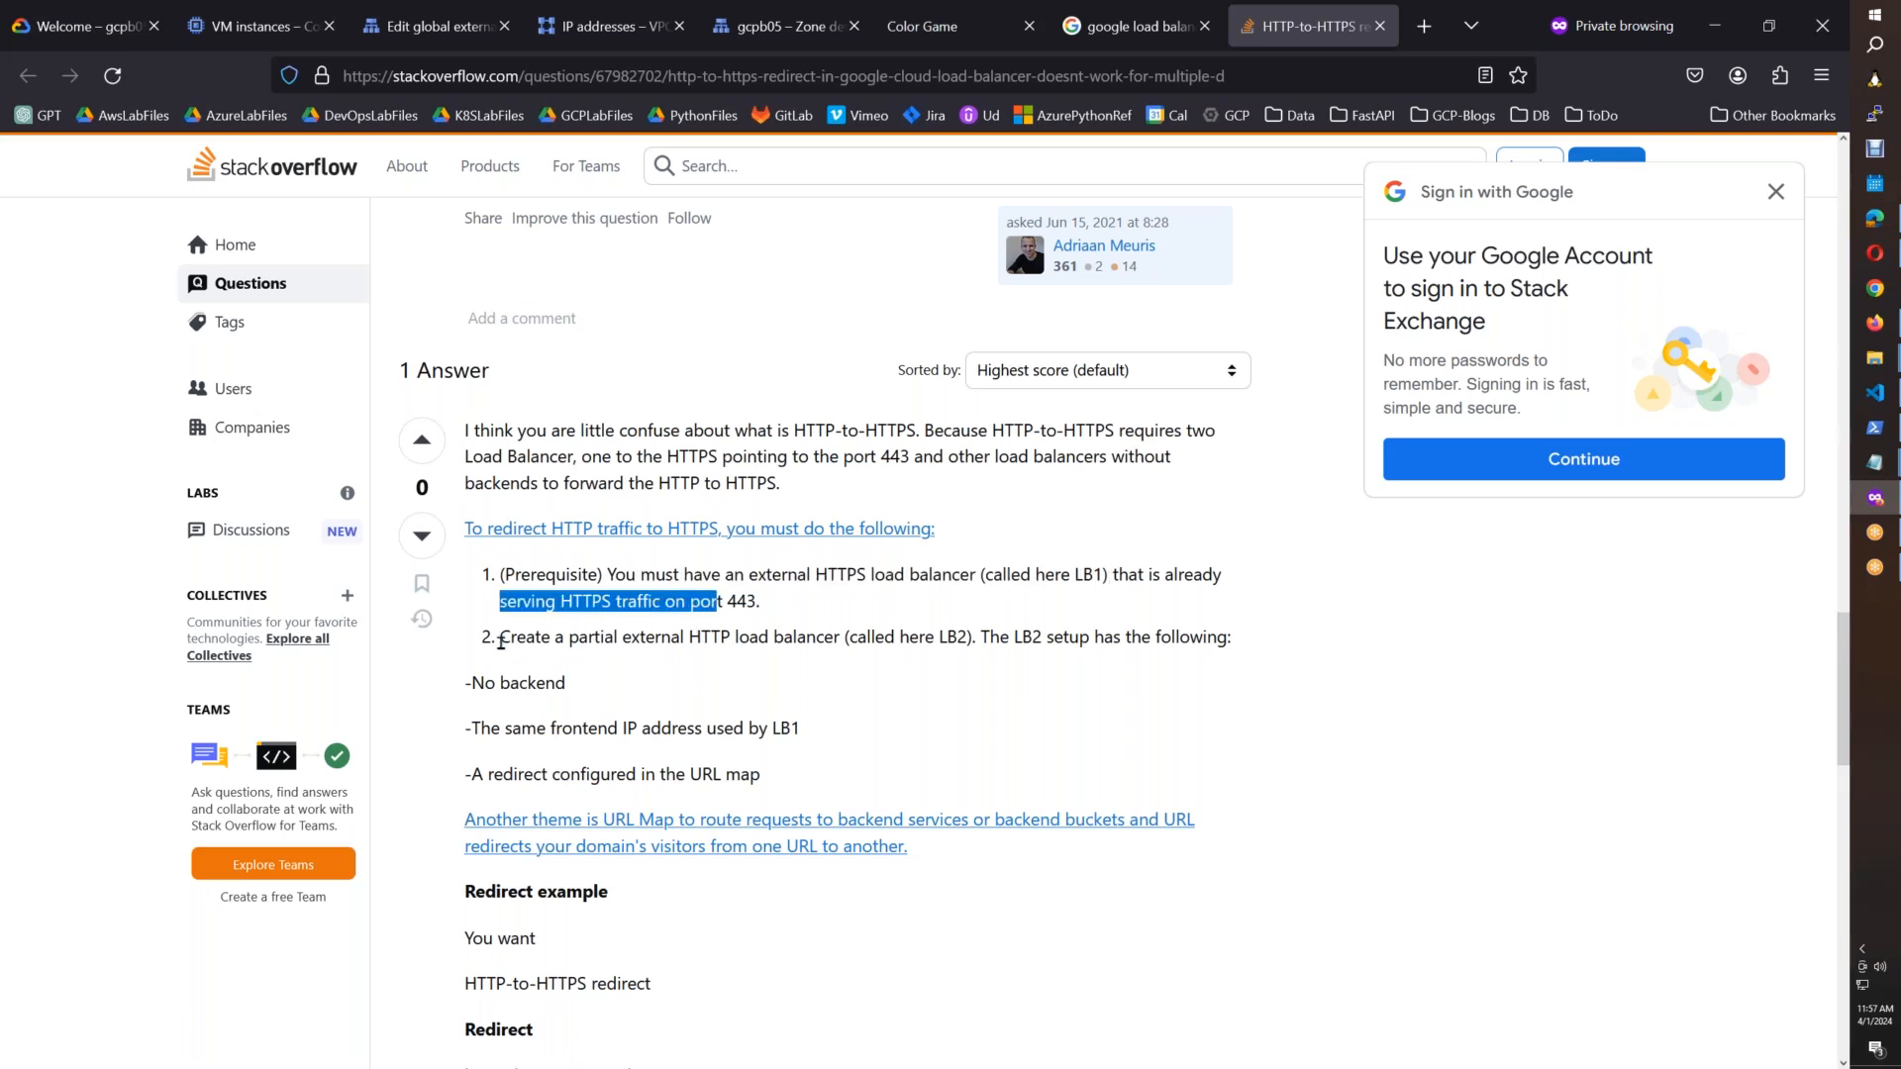
{"action": "left_click_drag", "start_coordinate": [500, 636], "coordinate": [846, 637]}
{"action": "left_click", "coordinate": [790, 646]}
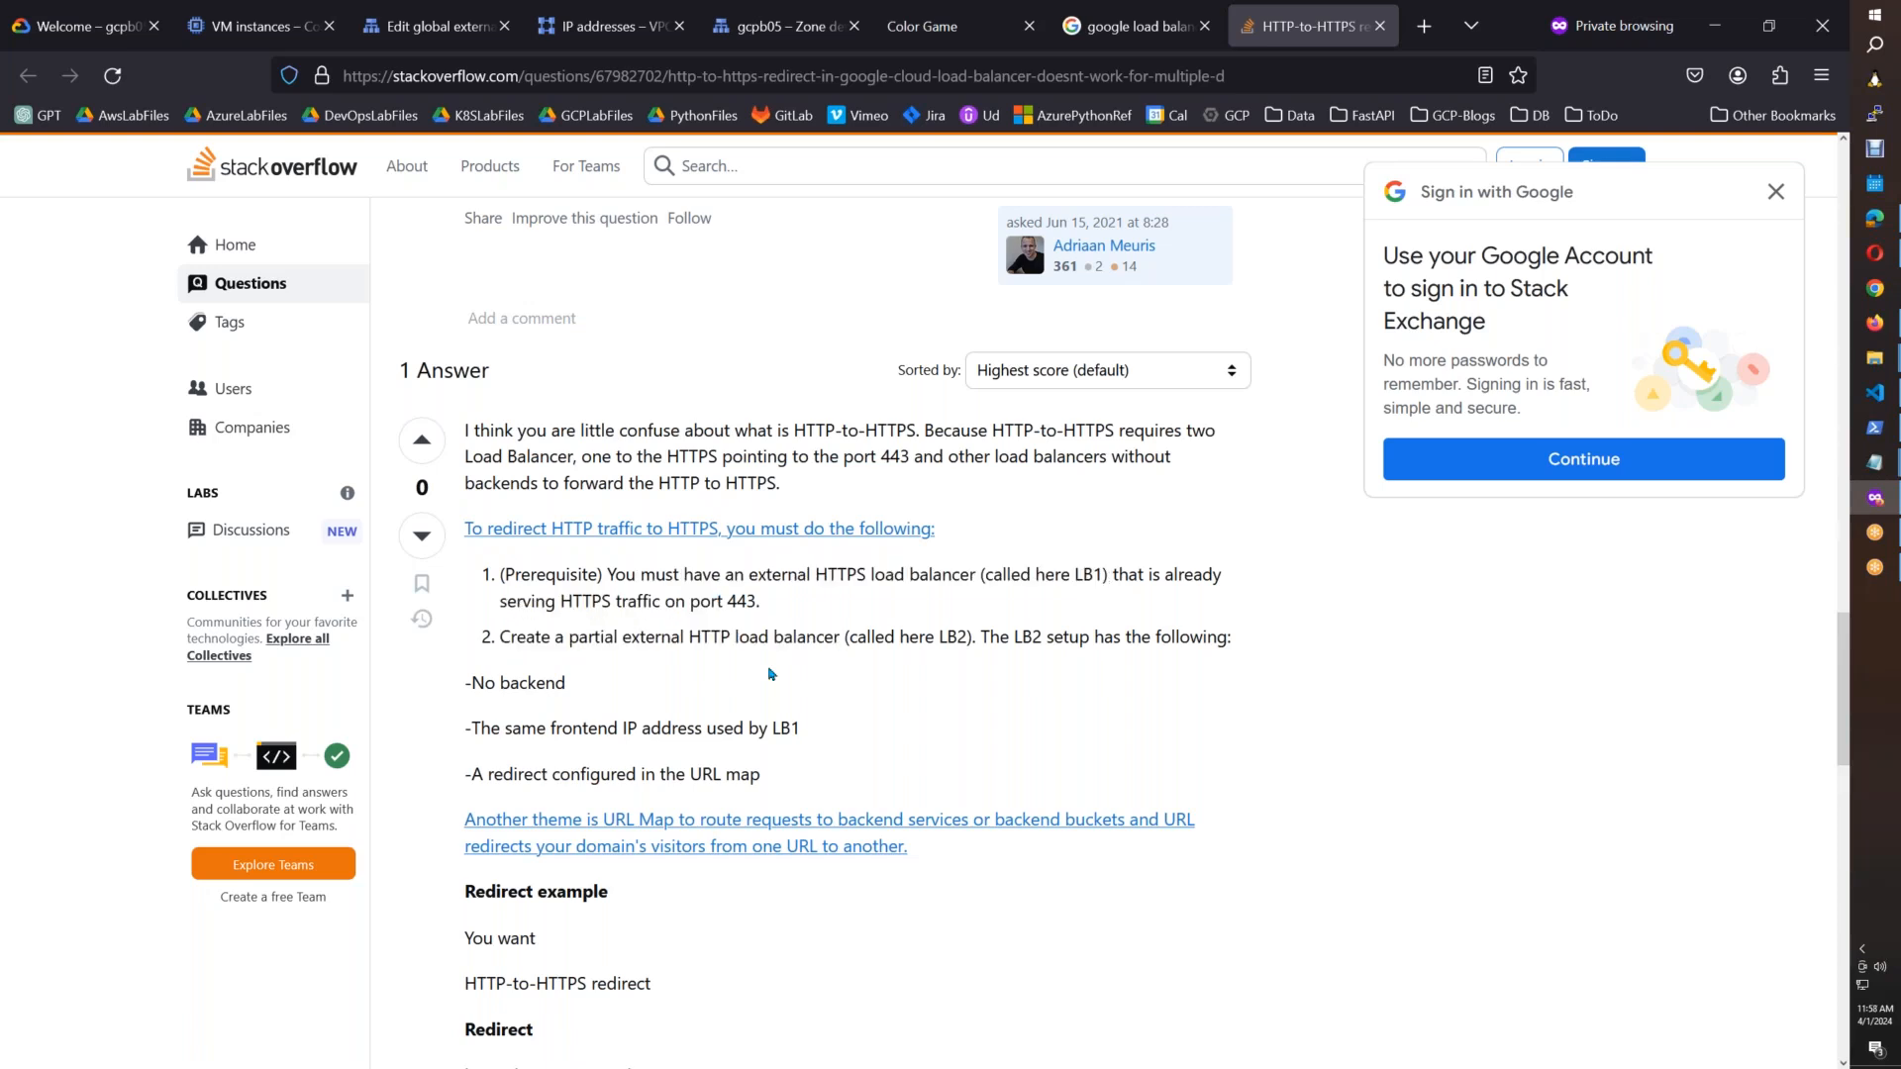
{"action": "left_click_drag", "start_coordinate": [989, 636], "coordinate": [1197, 637]}
{"action": "left_click", "coordinate": [1128, 614]}
{"action": "left_click_drag", "start_coordinate": [595, 431], "coordinate": [975, 431]}
{"action": "left_click", "coordinate": [980, 430]}
{"action": "left_click_drag", "start_coordinate": [578, 456], "coordinate": [938, 485]}
{"action": "left_click", "coordinate": [826, 489]}
{"action": "left_click_drag", "start_coordinate": [784, 485], "coordinate": [464, 430]}
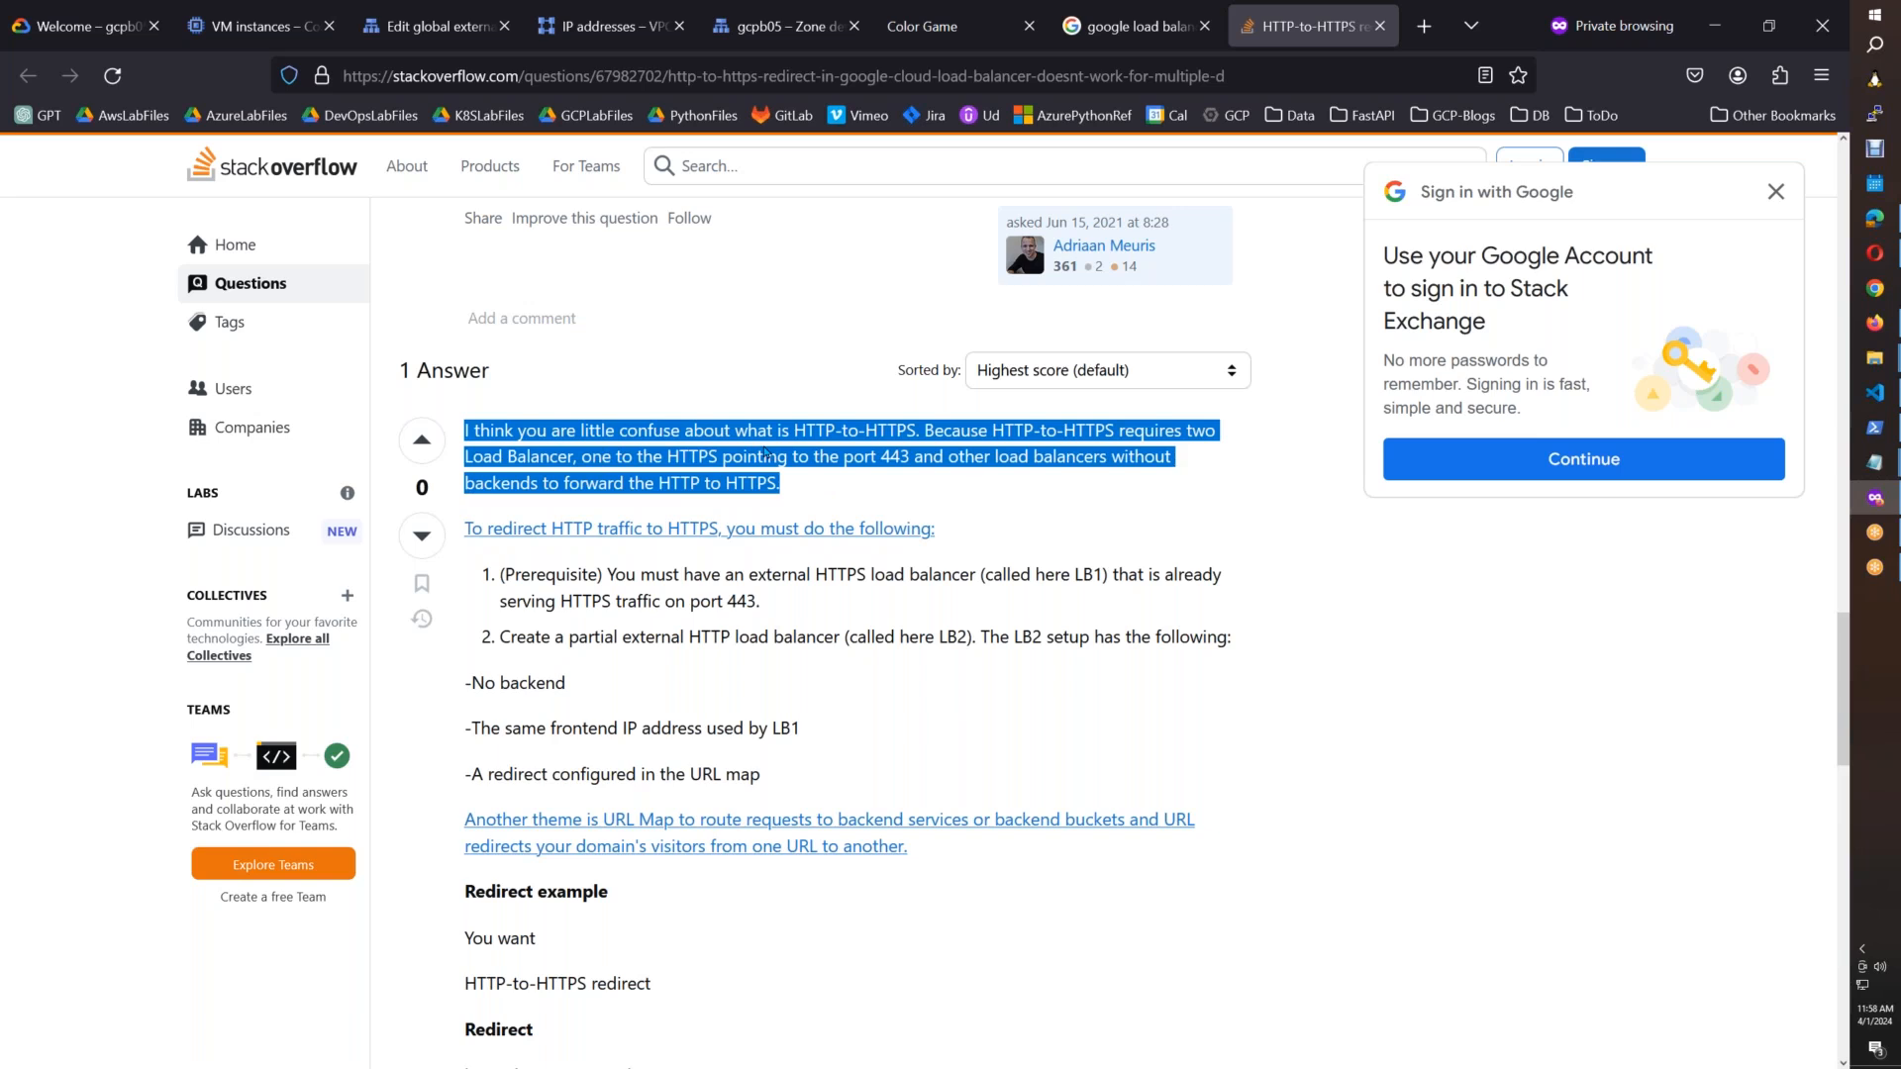
{"action": "left_click", "coordinate": [841, 485]}
{"action": "left_click_drag", "start_coordinate": [567, 457], "coordinate": [872, 511]}
{"action": "left_click", "coordinate": [871, 512]}
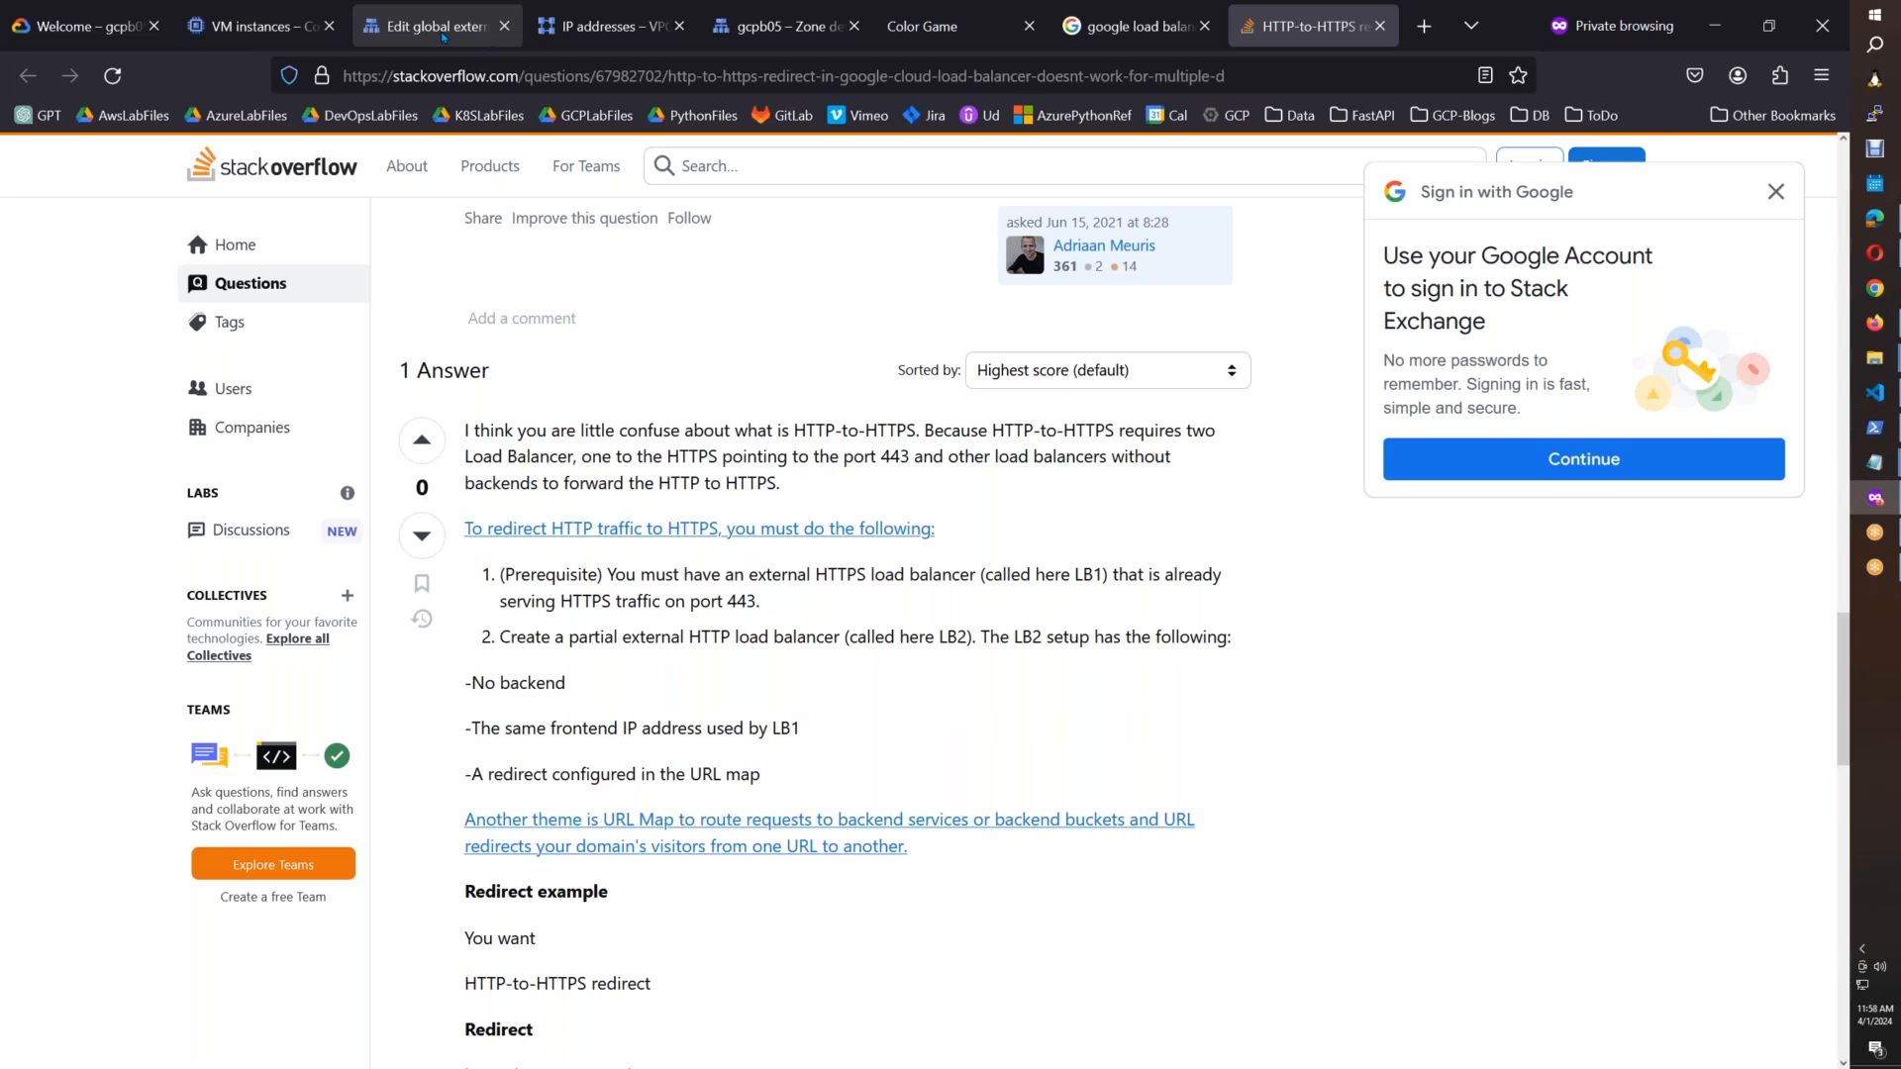
Step: Cancel the pending edit of the gcpb05-global-alb load balancer and delete it, keeping its backend service mywebapp-be
{"action": "left_click", "coordinate": [442, 30]}
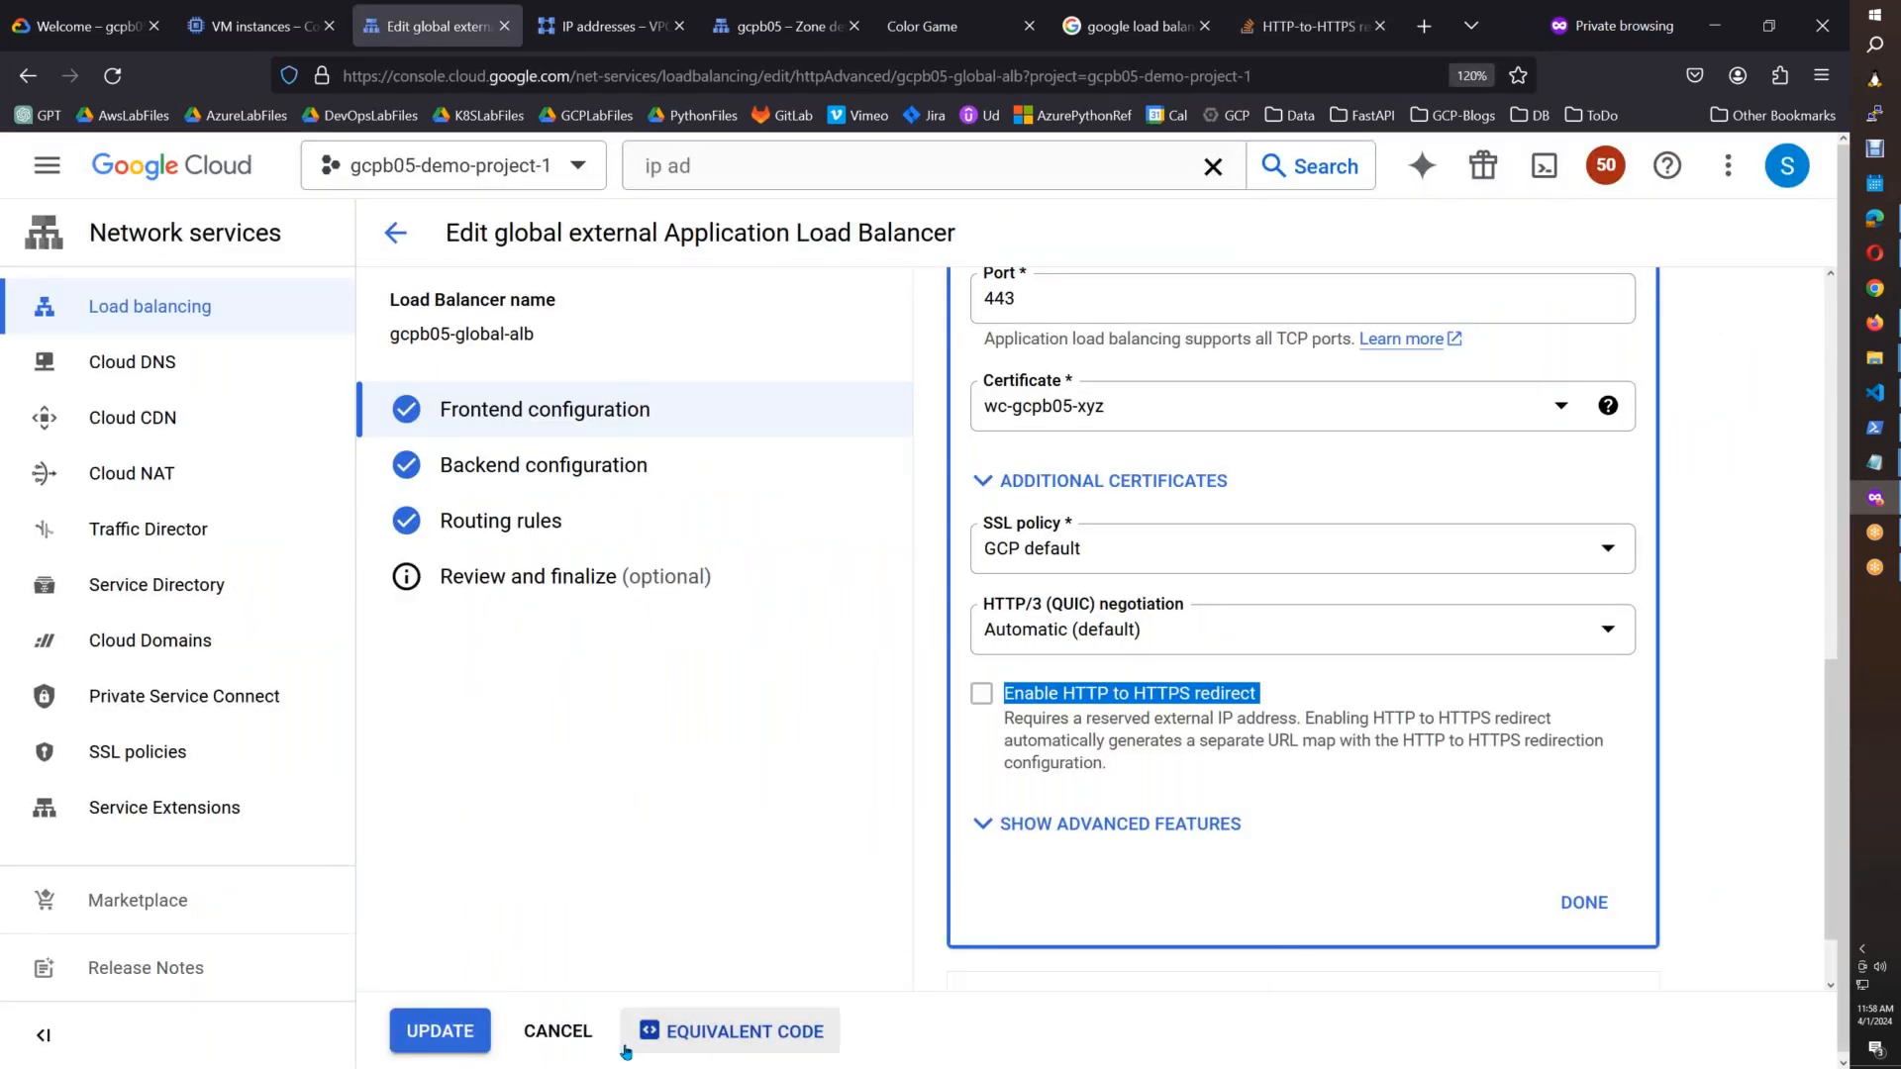
{"action": "left_click", "coordinate": [554, 1031]}
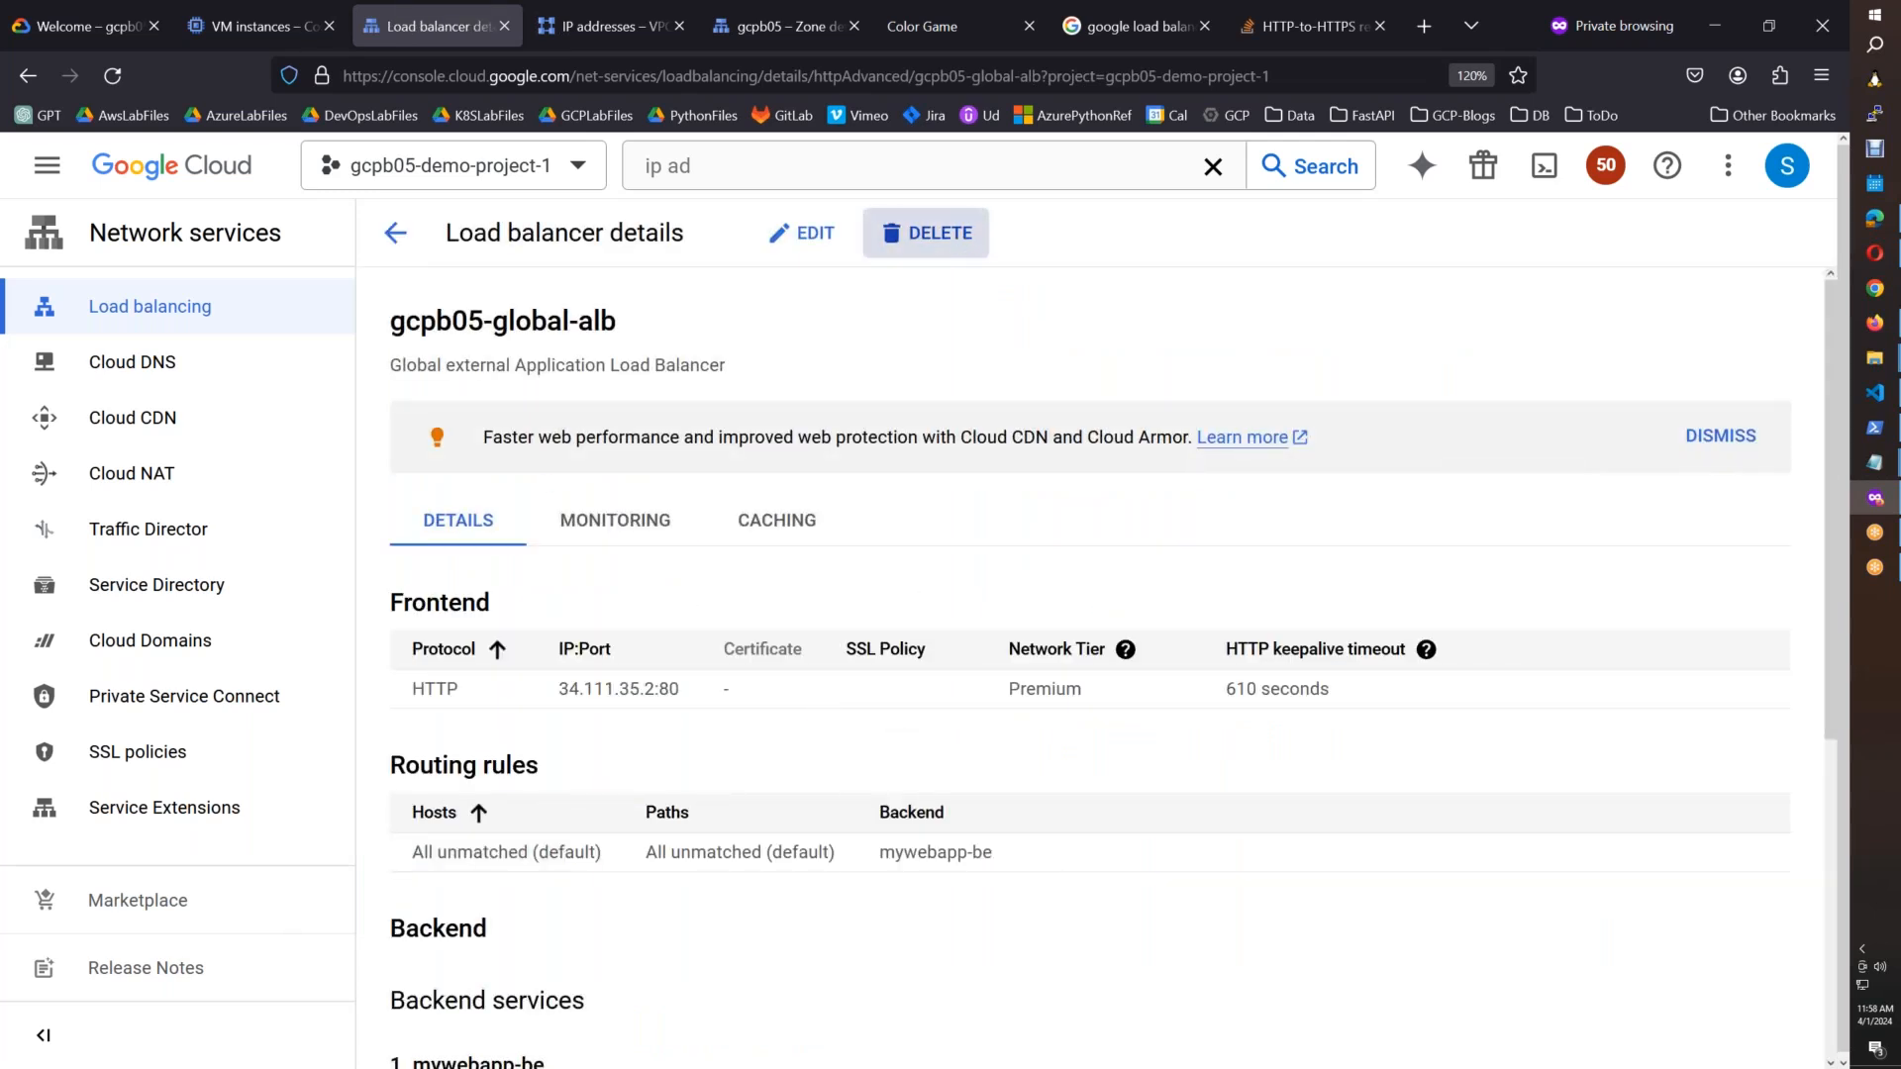
{"action": "left_click", "coordinate": [925, 232]}
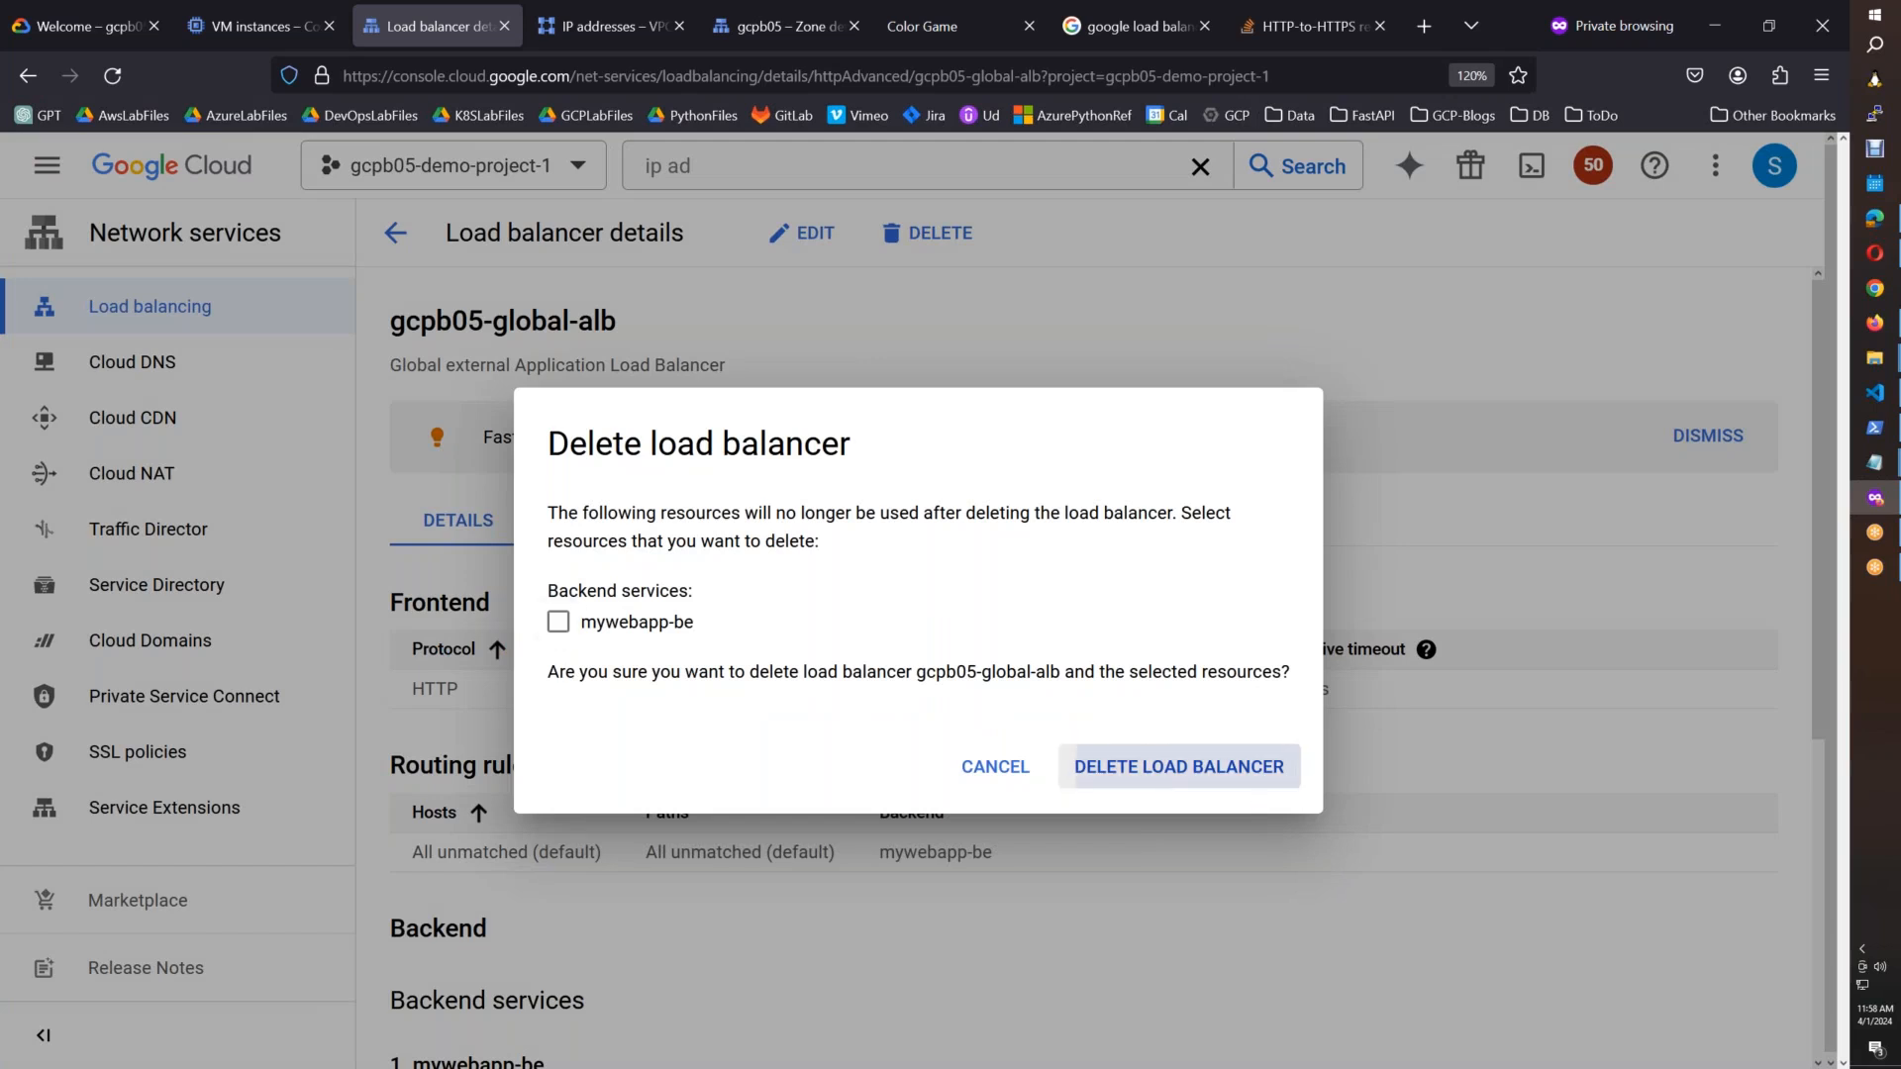
{"action": "left_click", "coordinate": [1178, 767]}
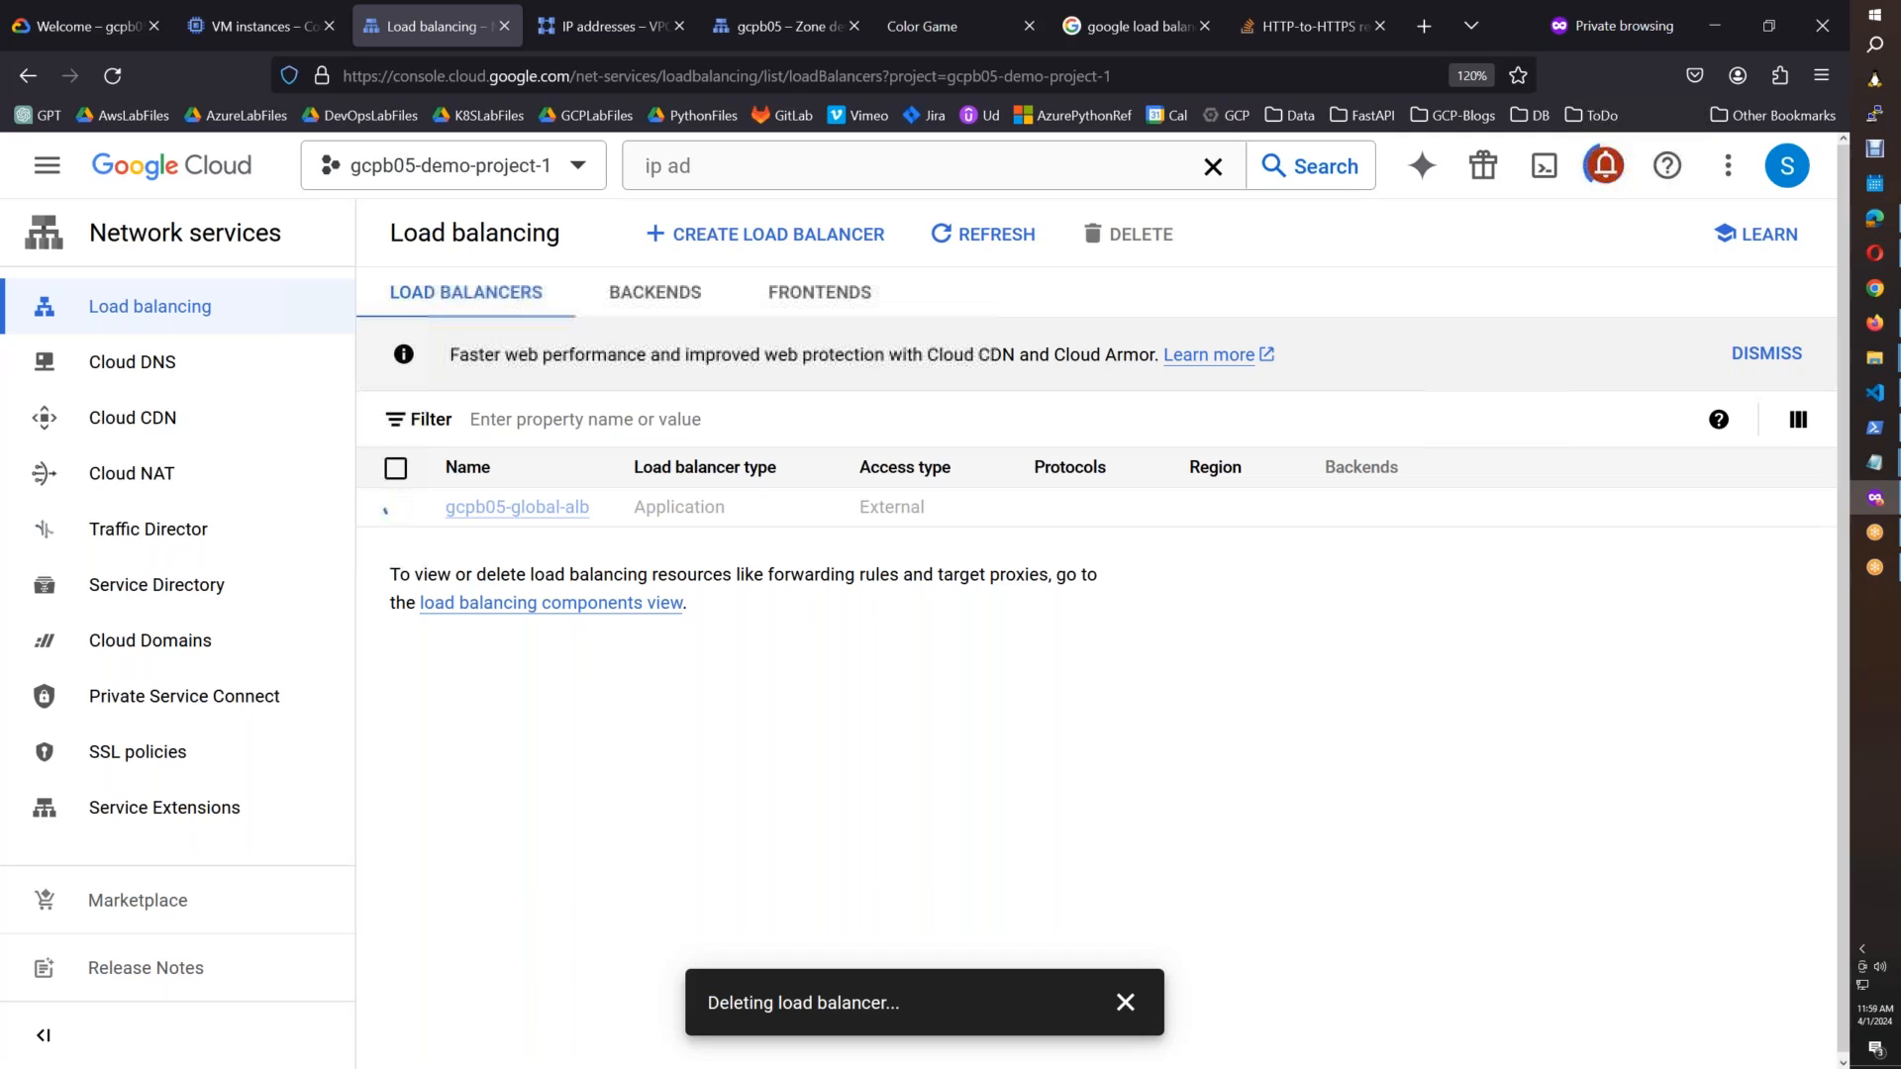
Step: Check the remaining load balancing backends and frontends, and return to the load balancer list
{"action": "left_click", "coordinate": [685, 305]}
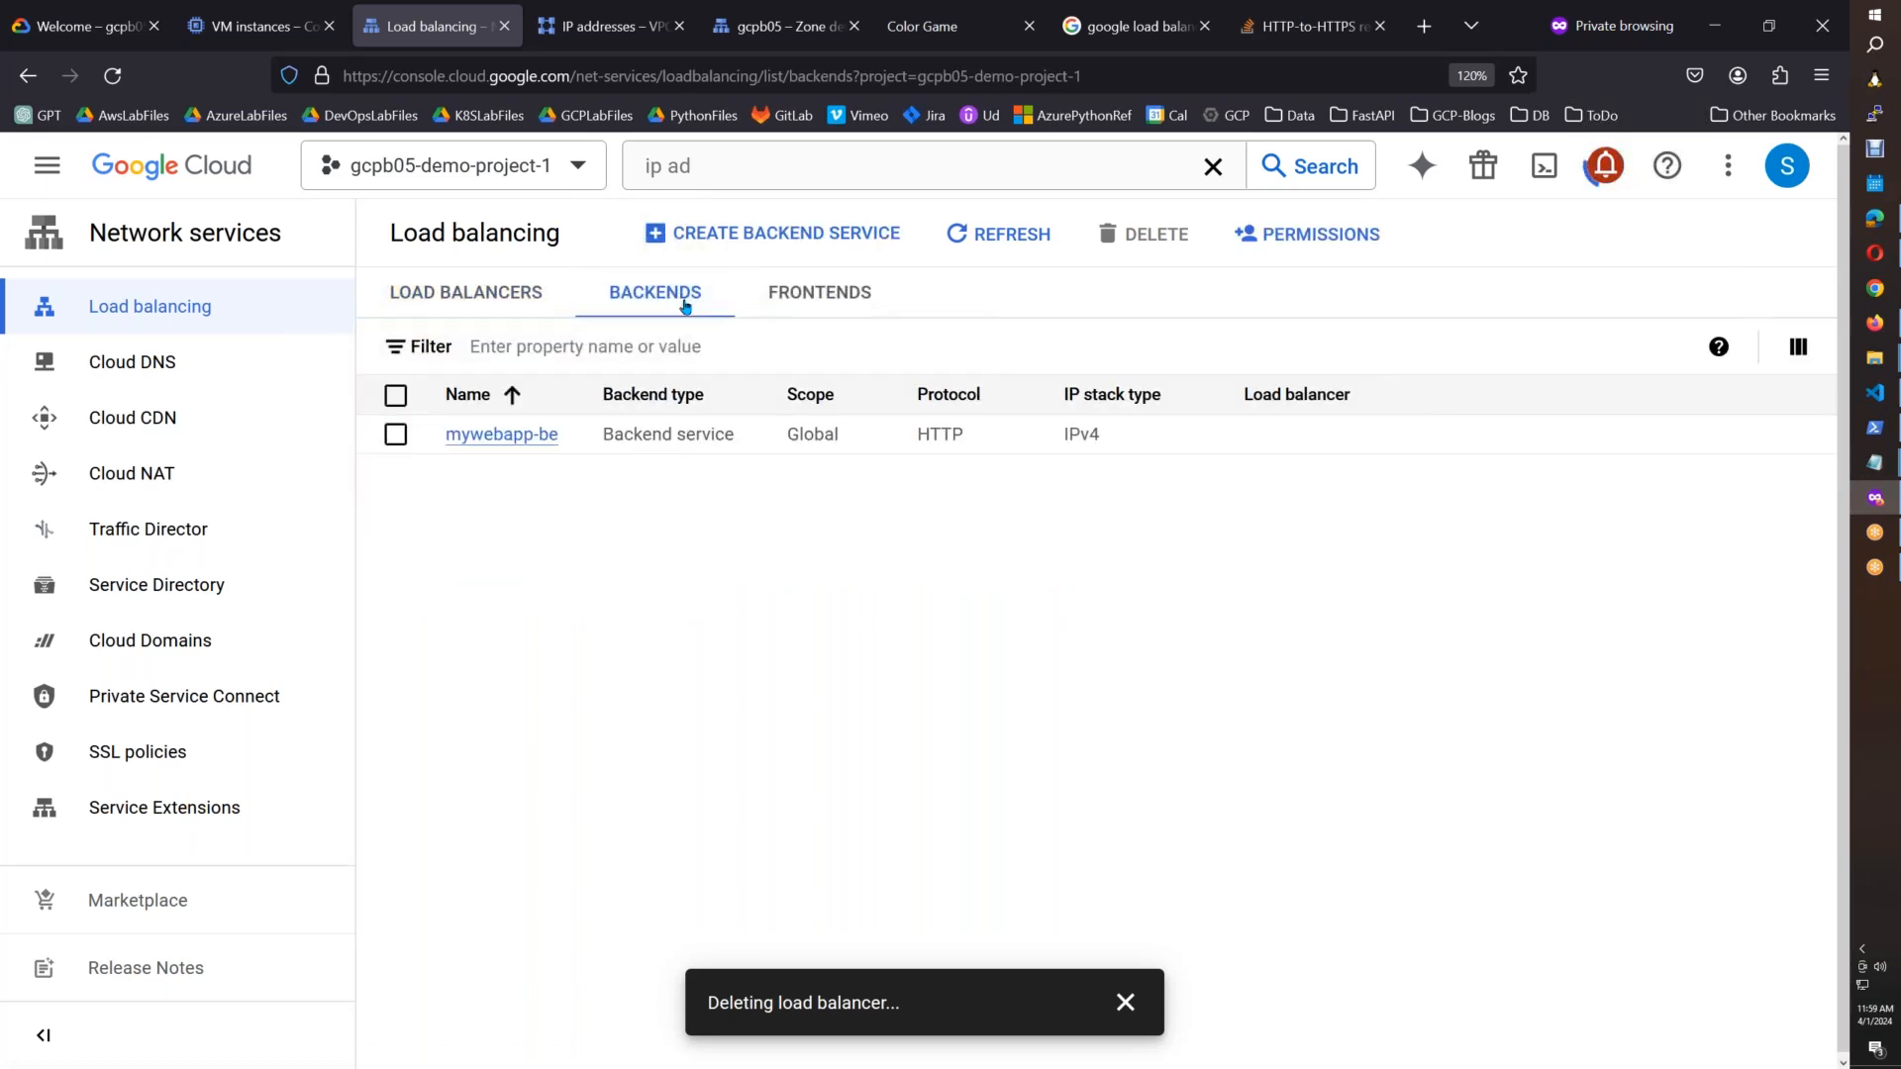
{"action": "left_click", "coordinate": [812, 298]}
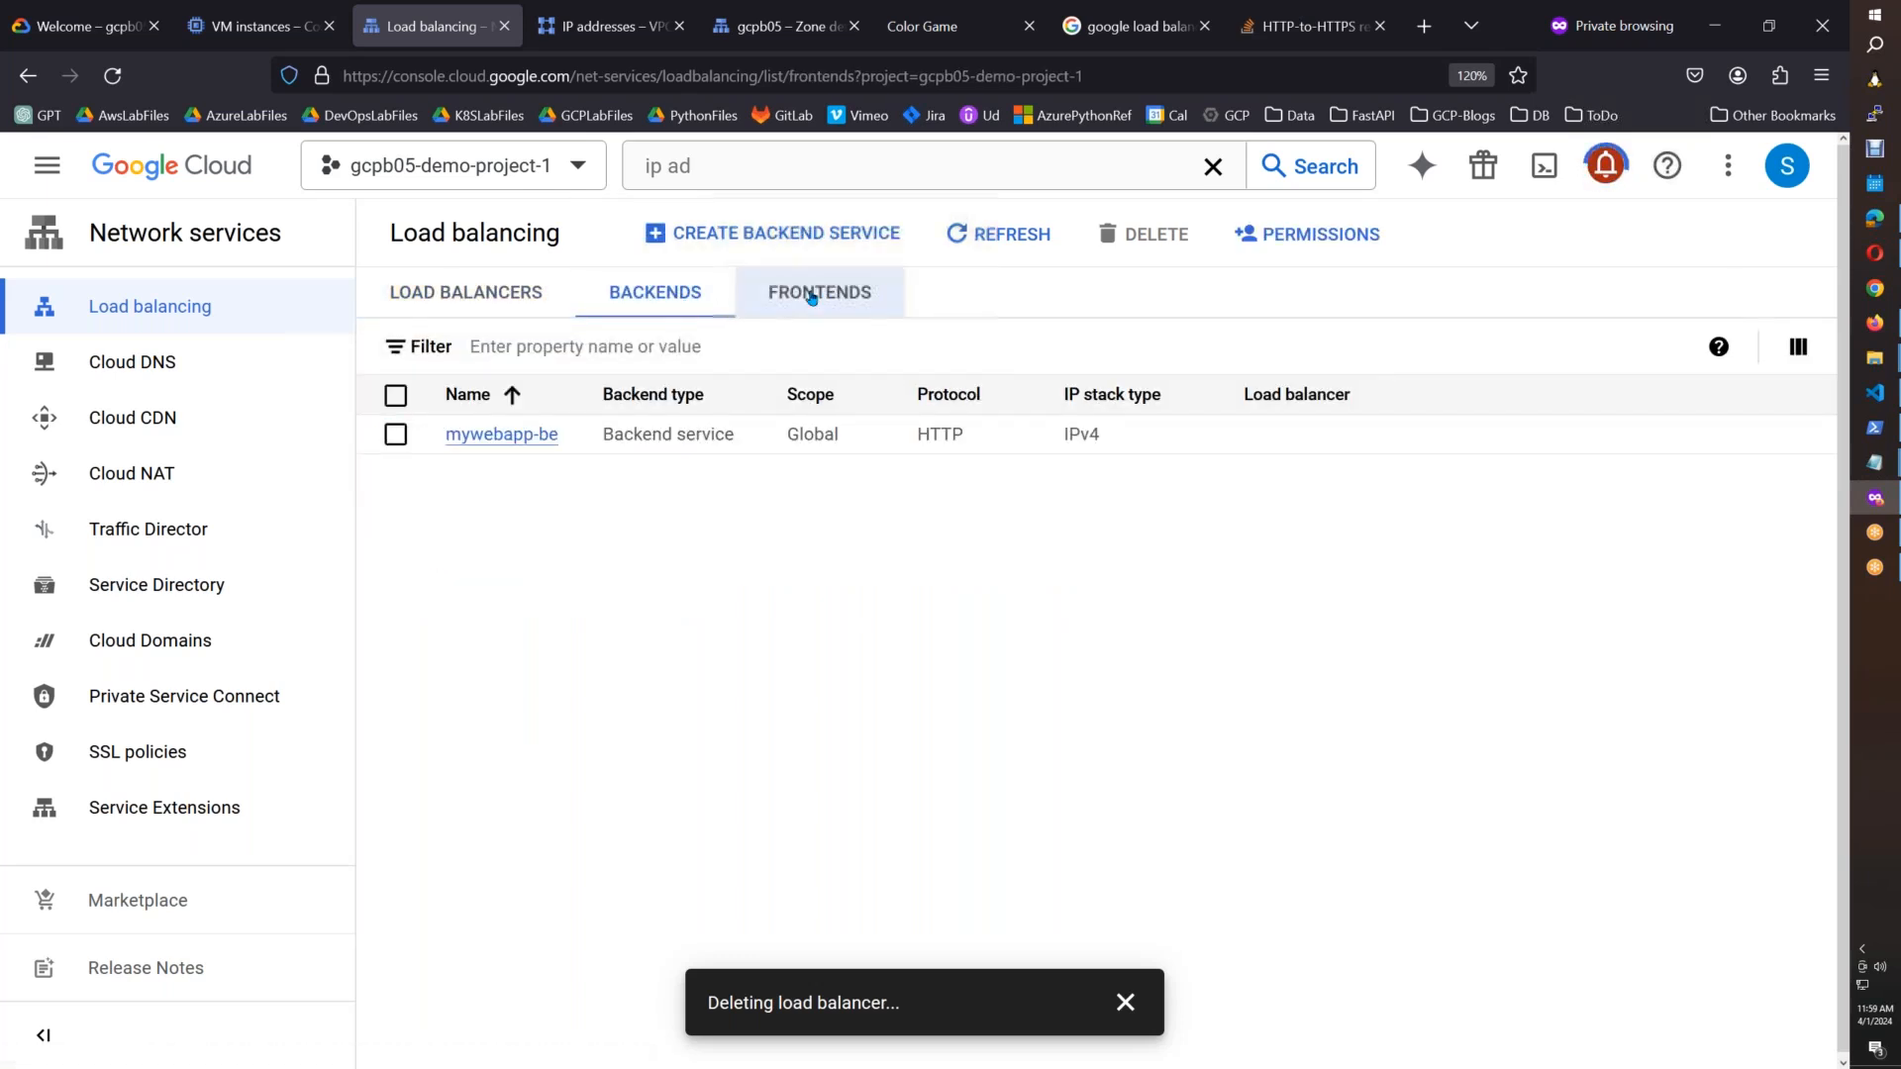
{"action": "left_click", "coordinate": [461, 297]}
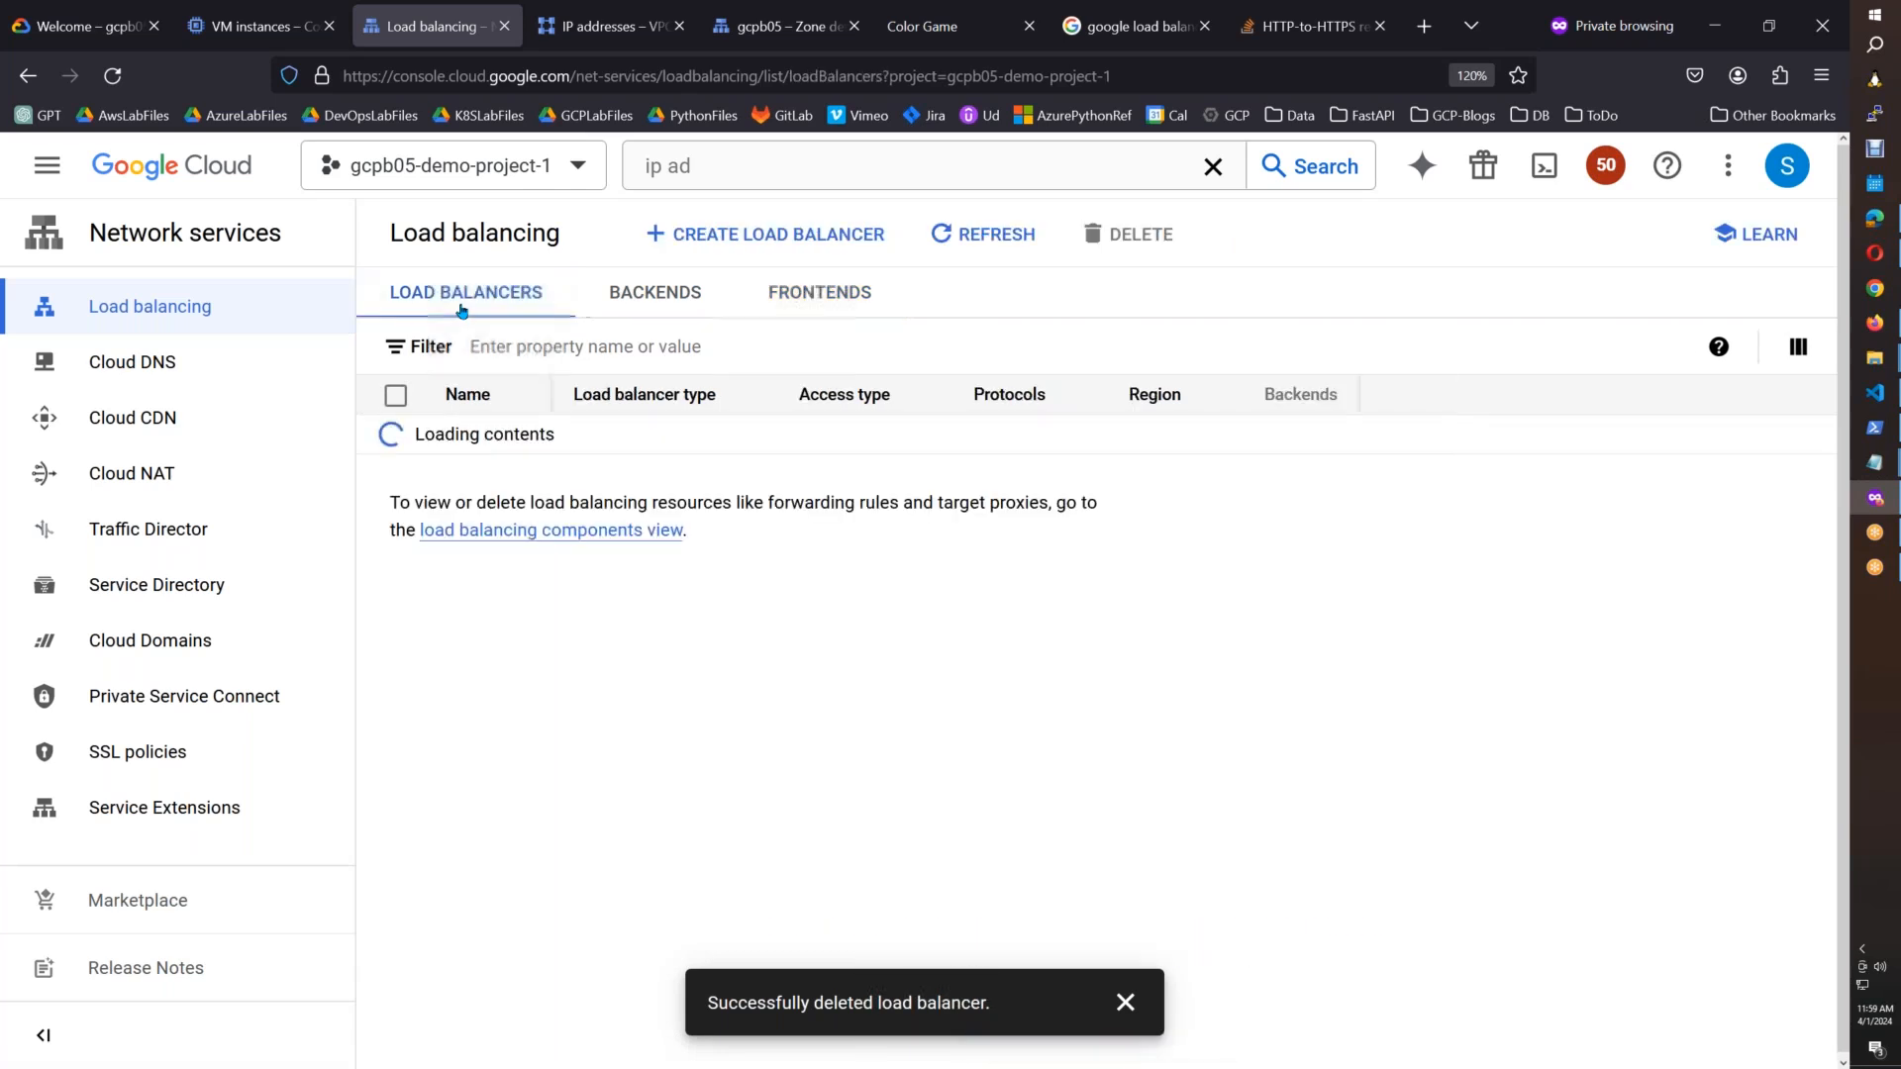
Step: Start configuring a new public-facing Application Load Balancer for global workloads, using the Global external Application Load Balancer generation
{"action": "left_click", "coordinate": [750, 231]}
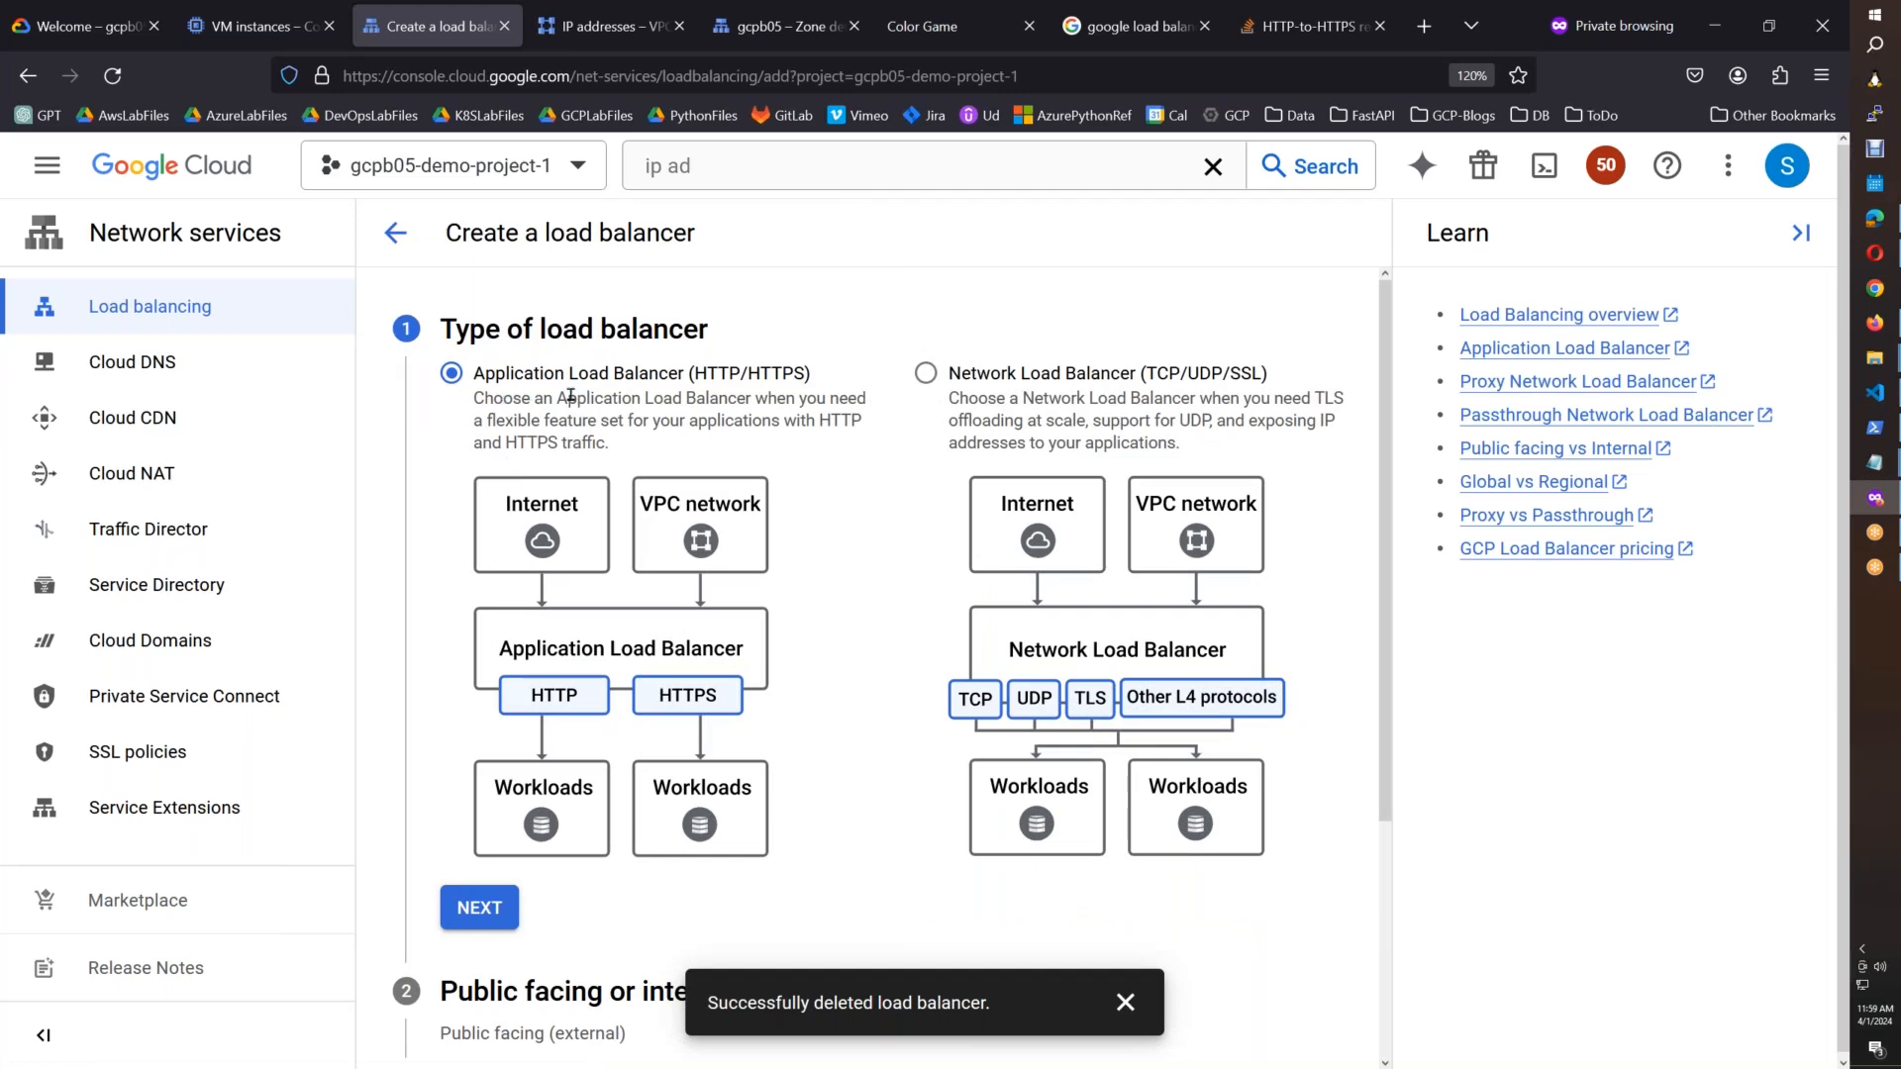
{"action": "left_click", "coordinate": [479, 908]}
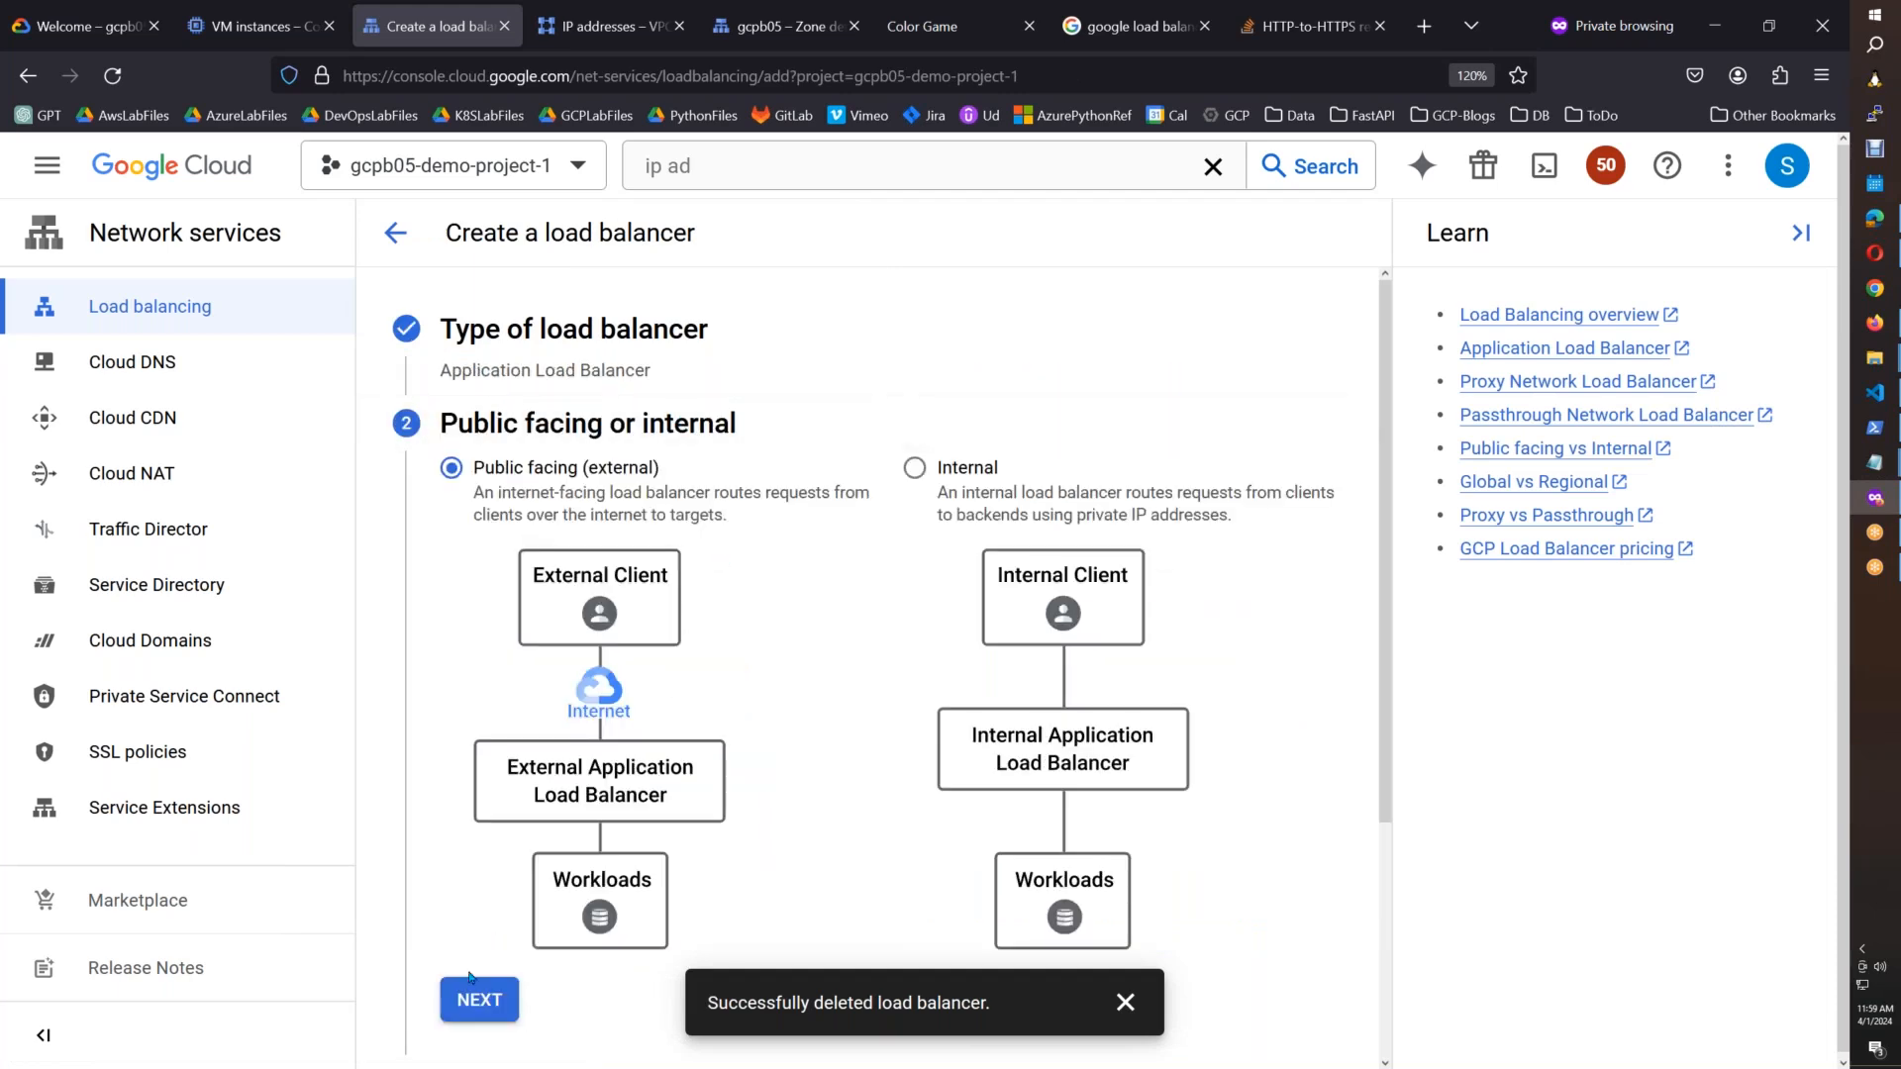
{"action": "left_click", "coordinate": [472, 1005]}
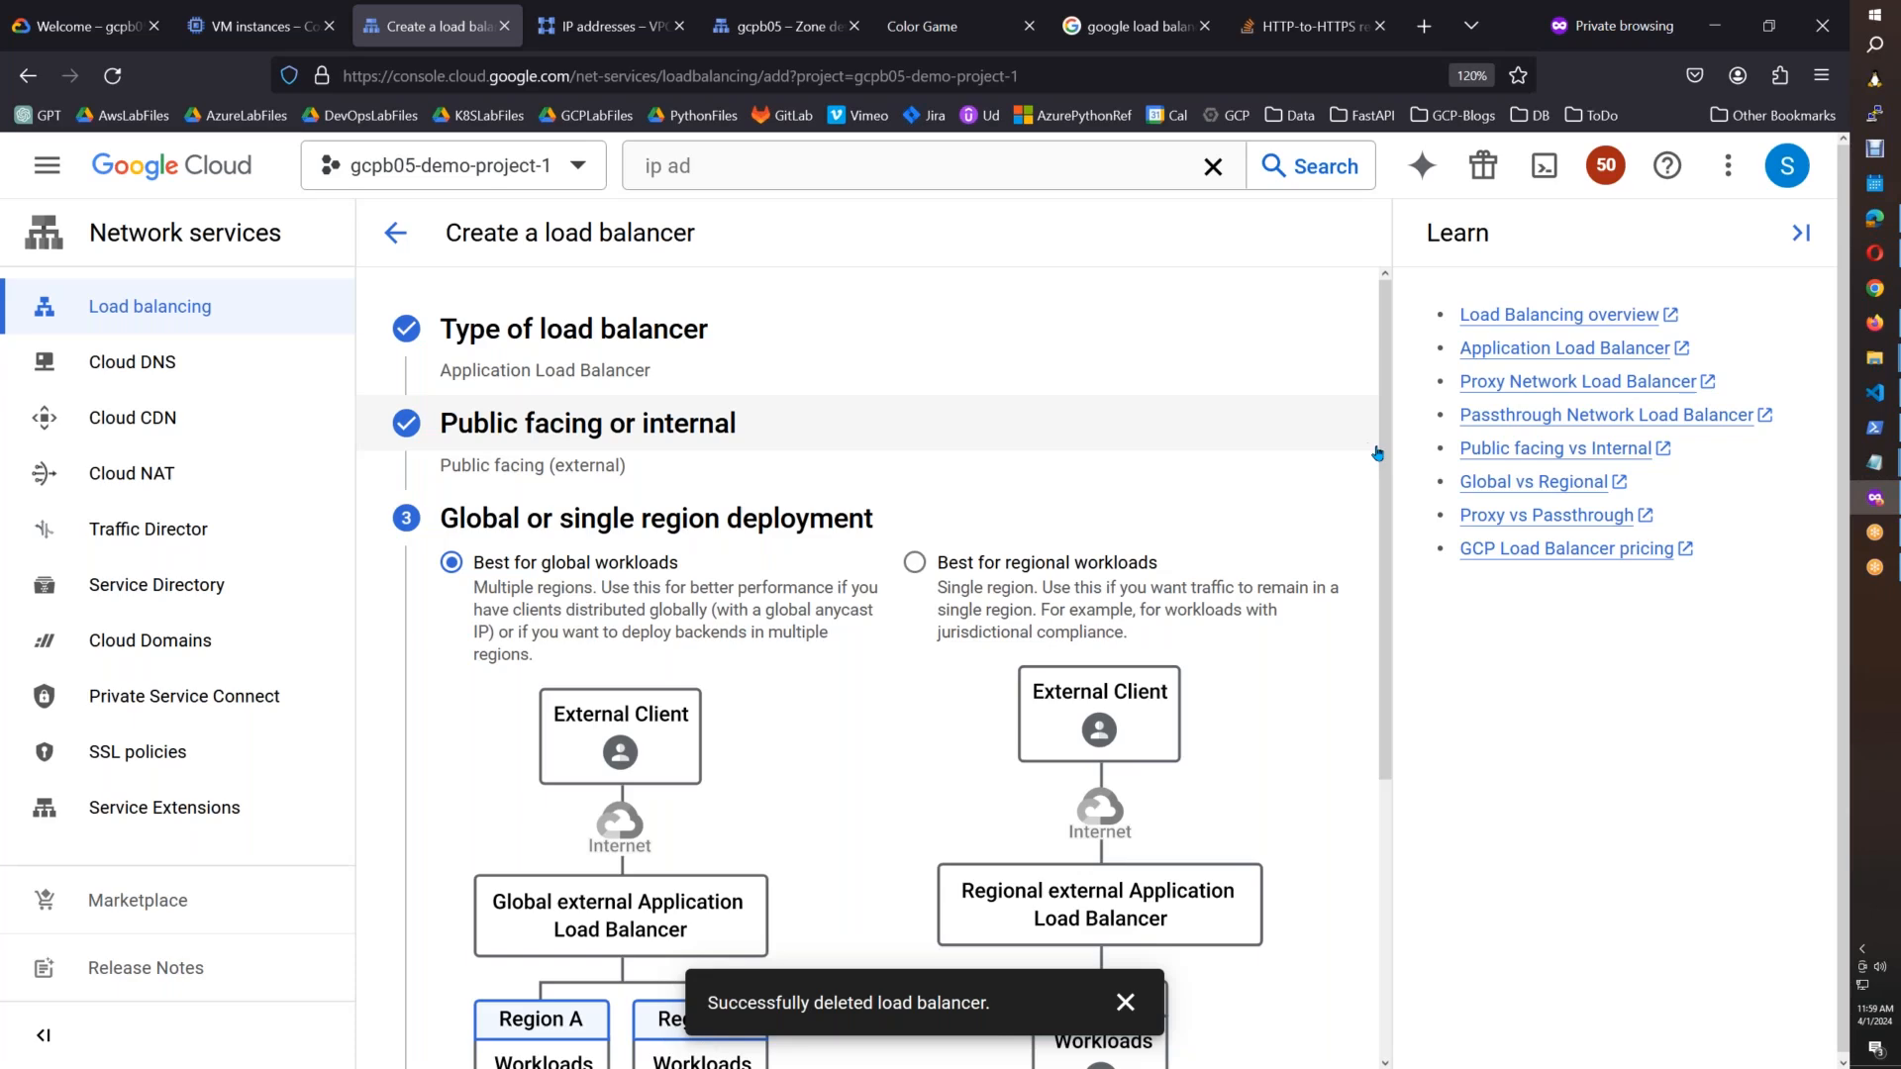
{"action": "scroll", "coordinate": [1259, 695], "scroll_direction": "down", "scroll_amount": 3}
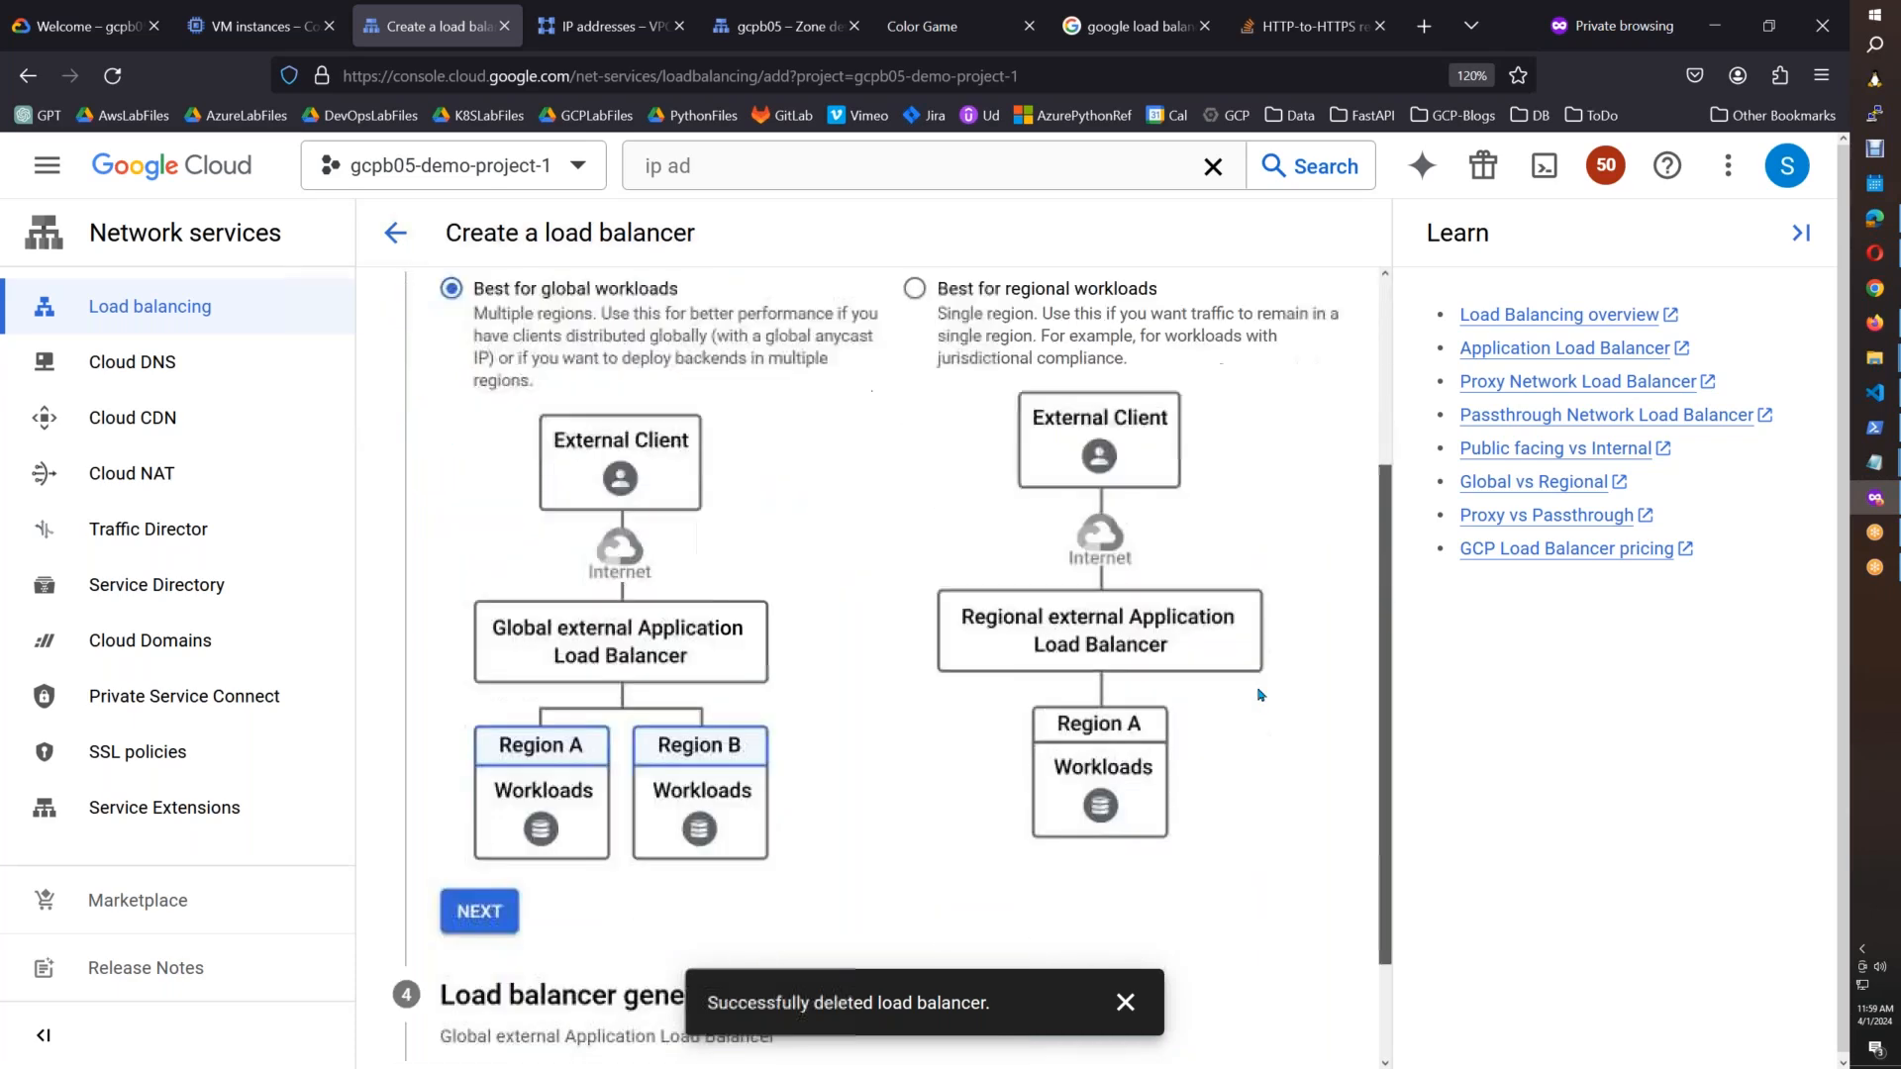
{"action": "left_click", "coordinate": [479, 911]}
{"action": "scroll", "coordinate": [1322, 497], "scroll_direction": "up", "scroll_amount": 3}
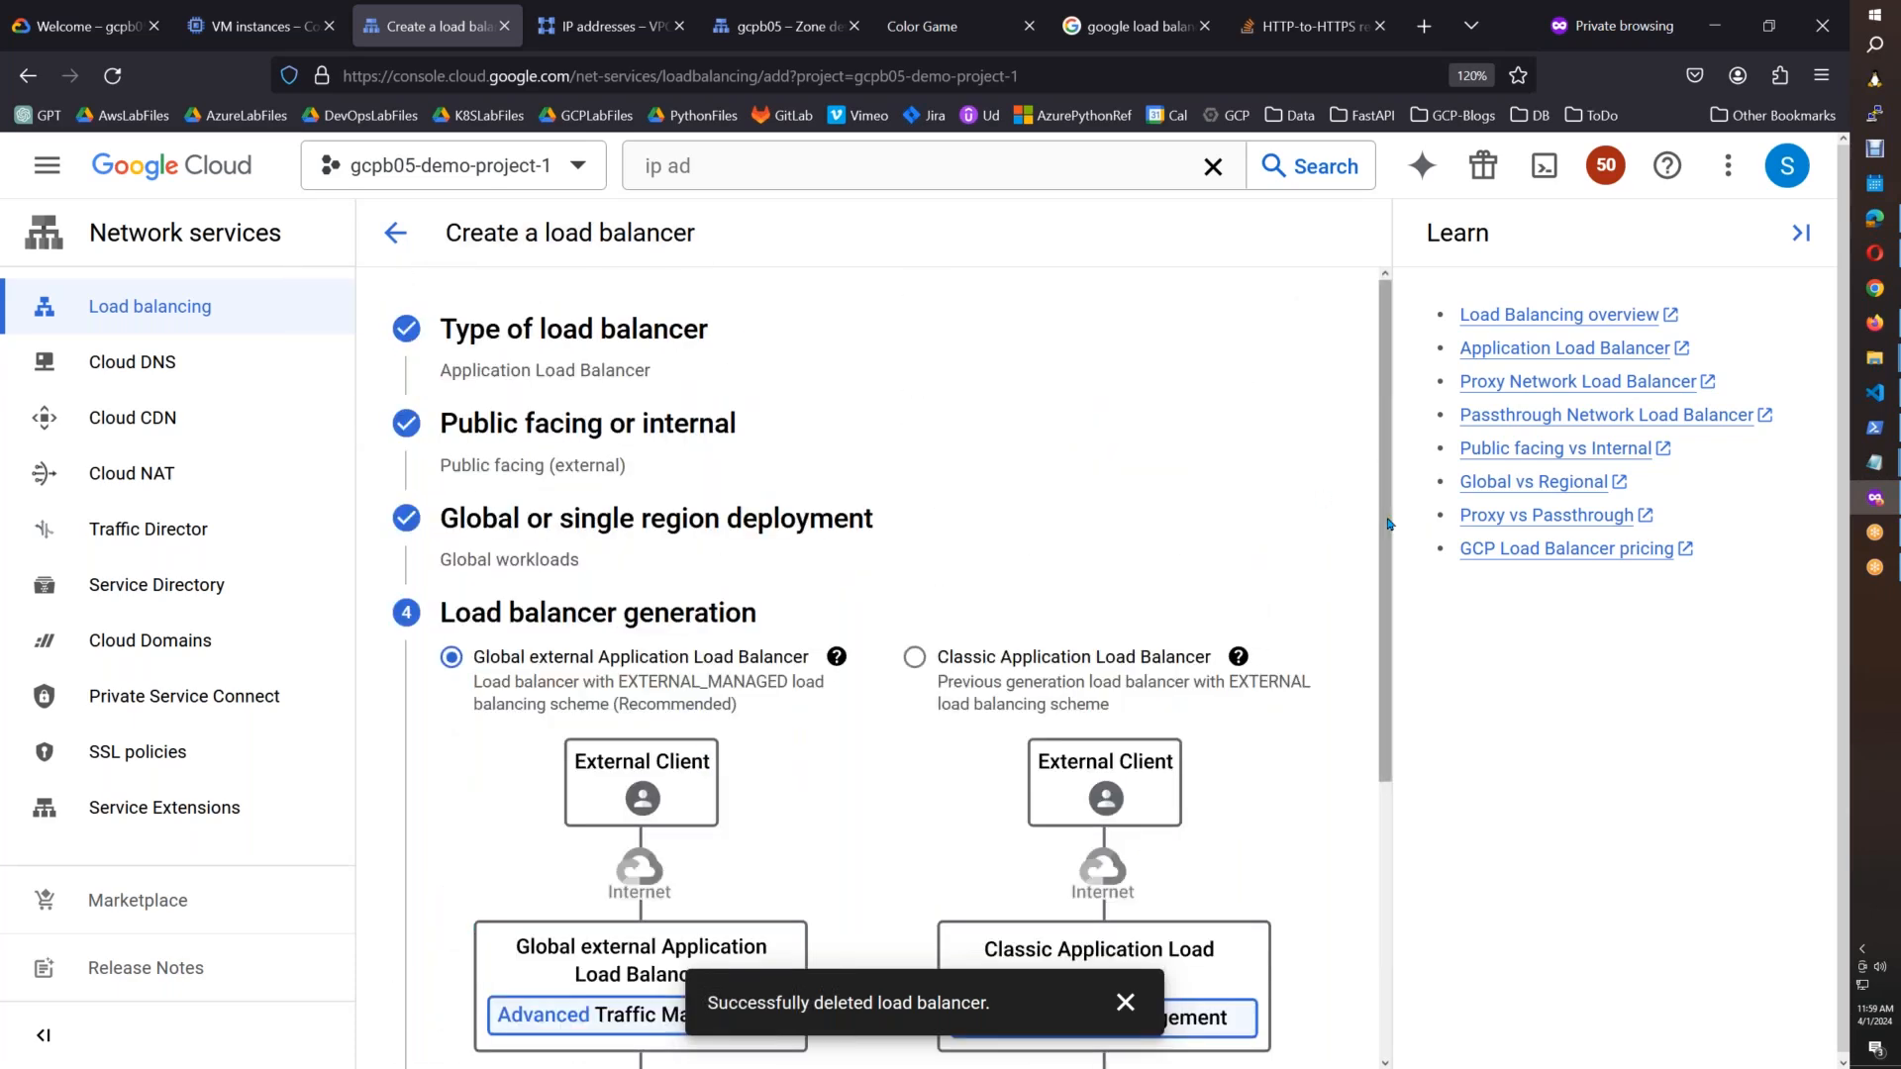
{"action": "scroll", "coordinate": [891, 693], "scroll_direction": "down", "scroll_amount": 4}
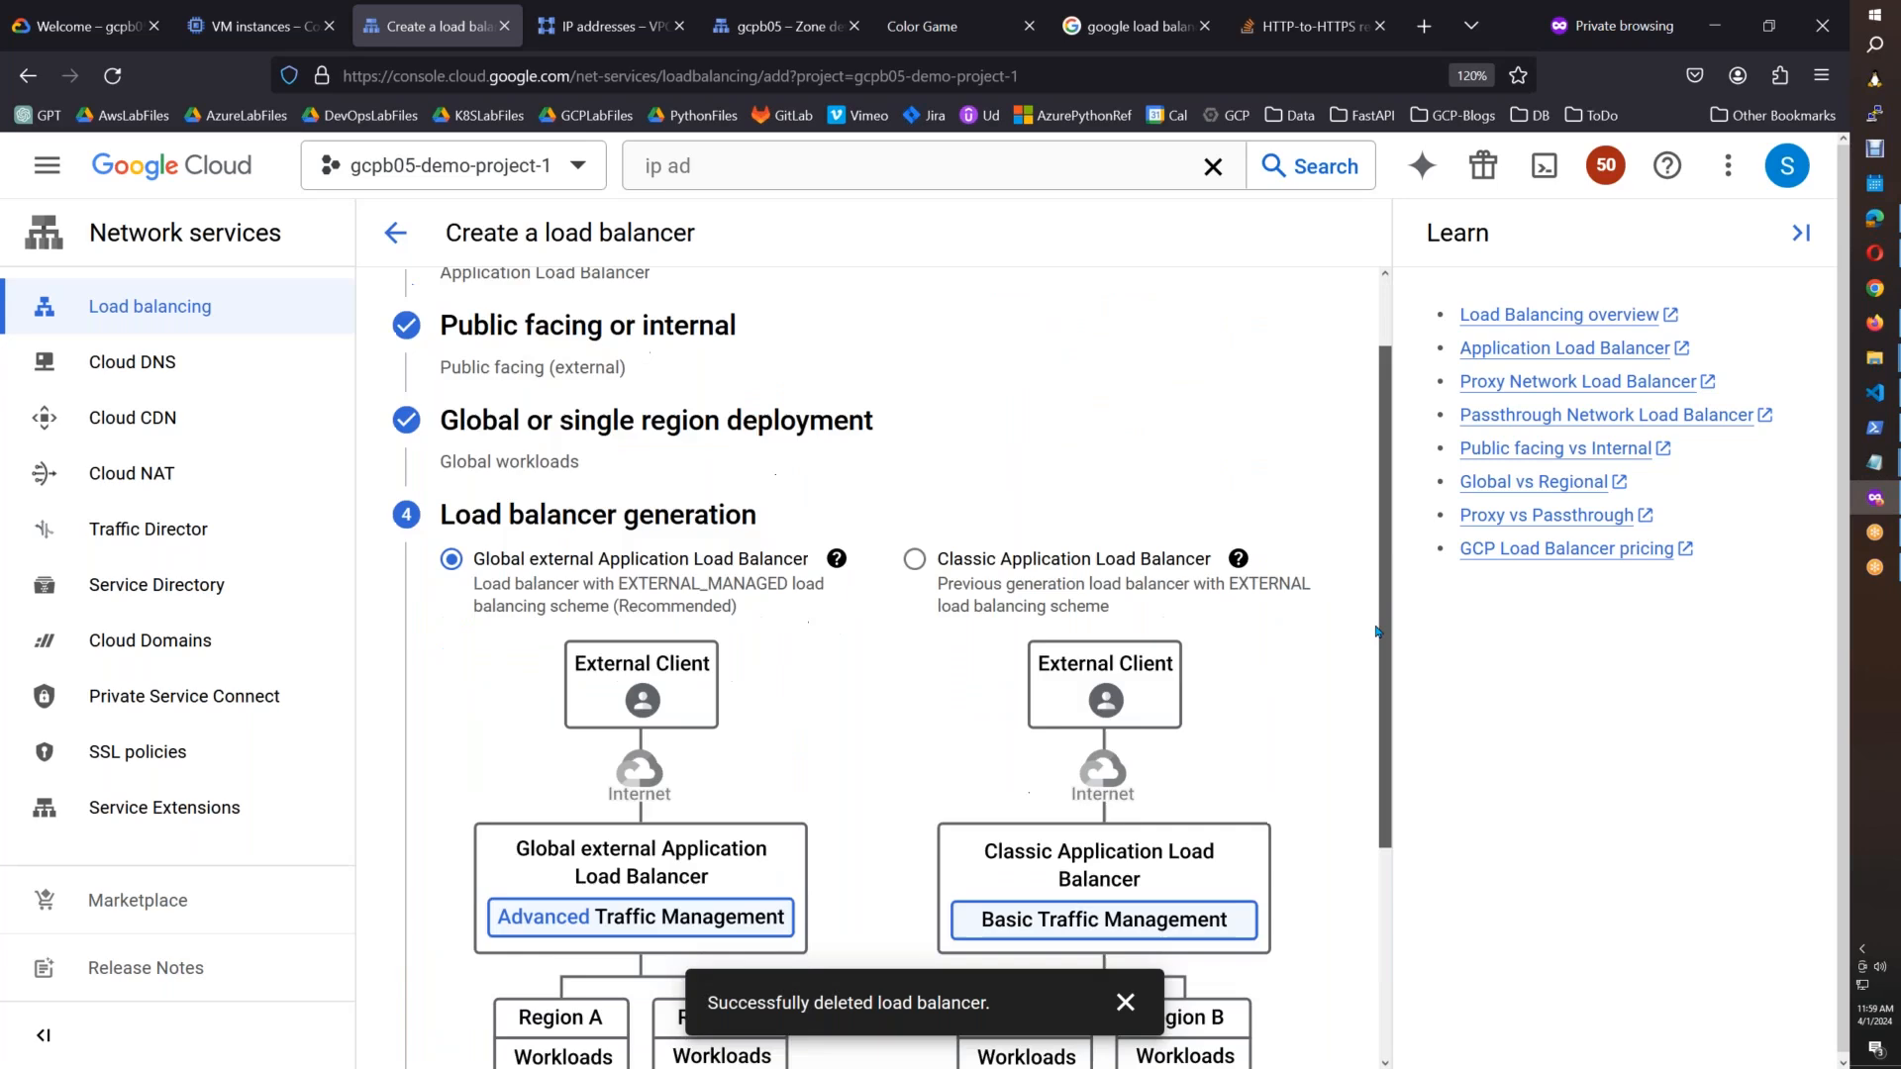
{"action": "left_click", "coordinate": [479, 868]}
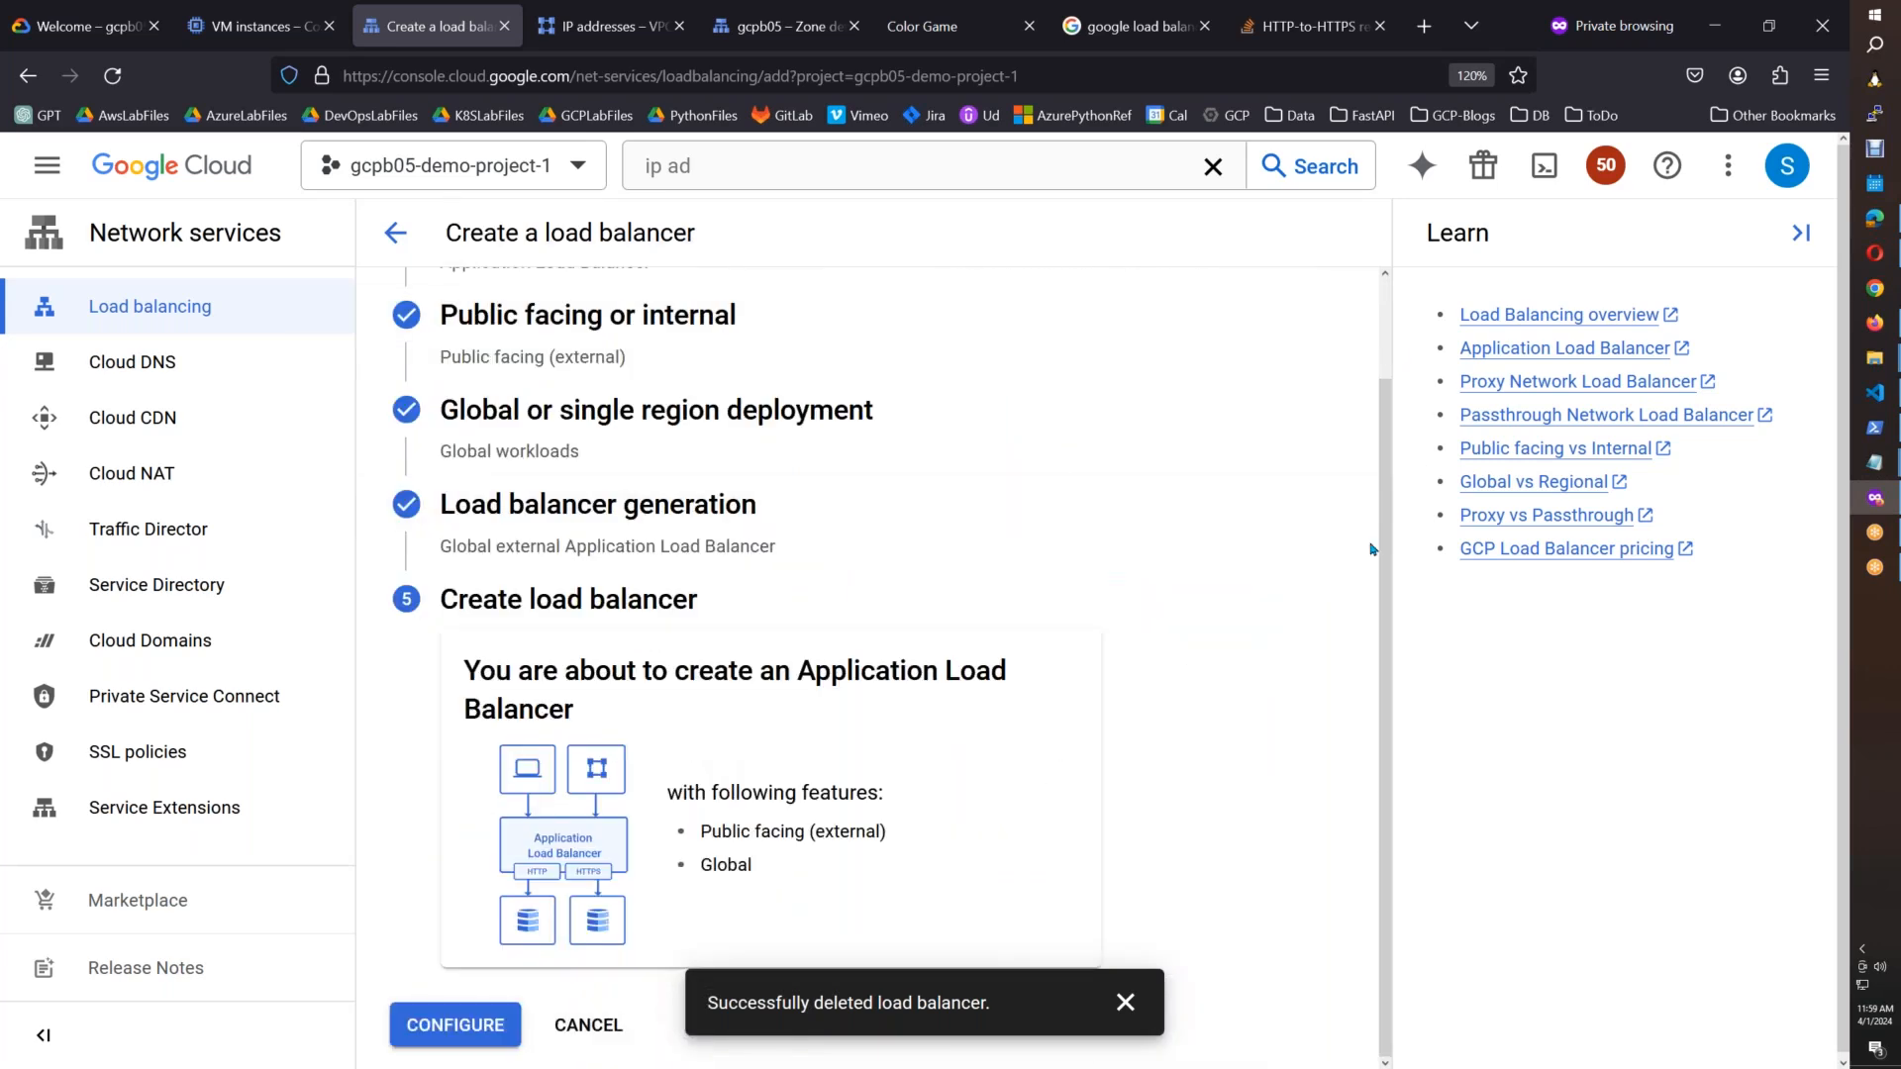
{"action": "left_click", "coordinate": [436, 1041]}
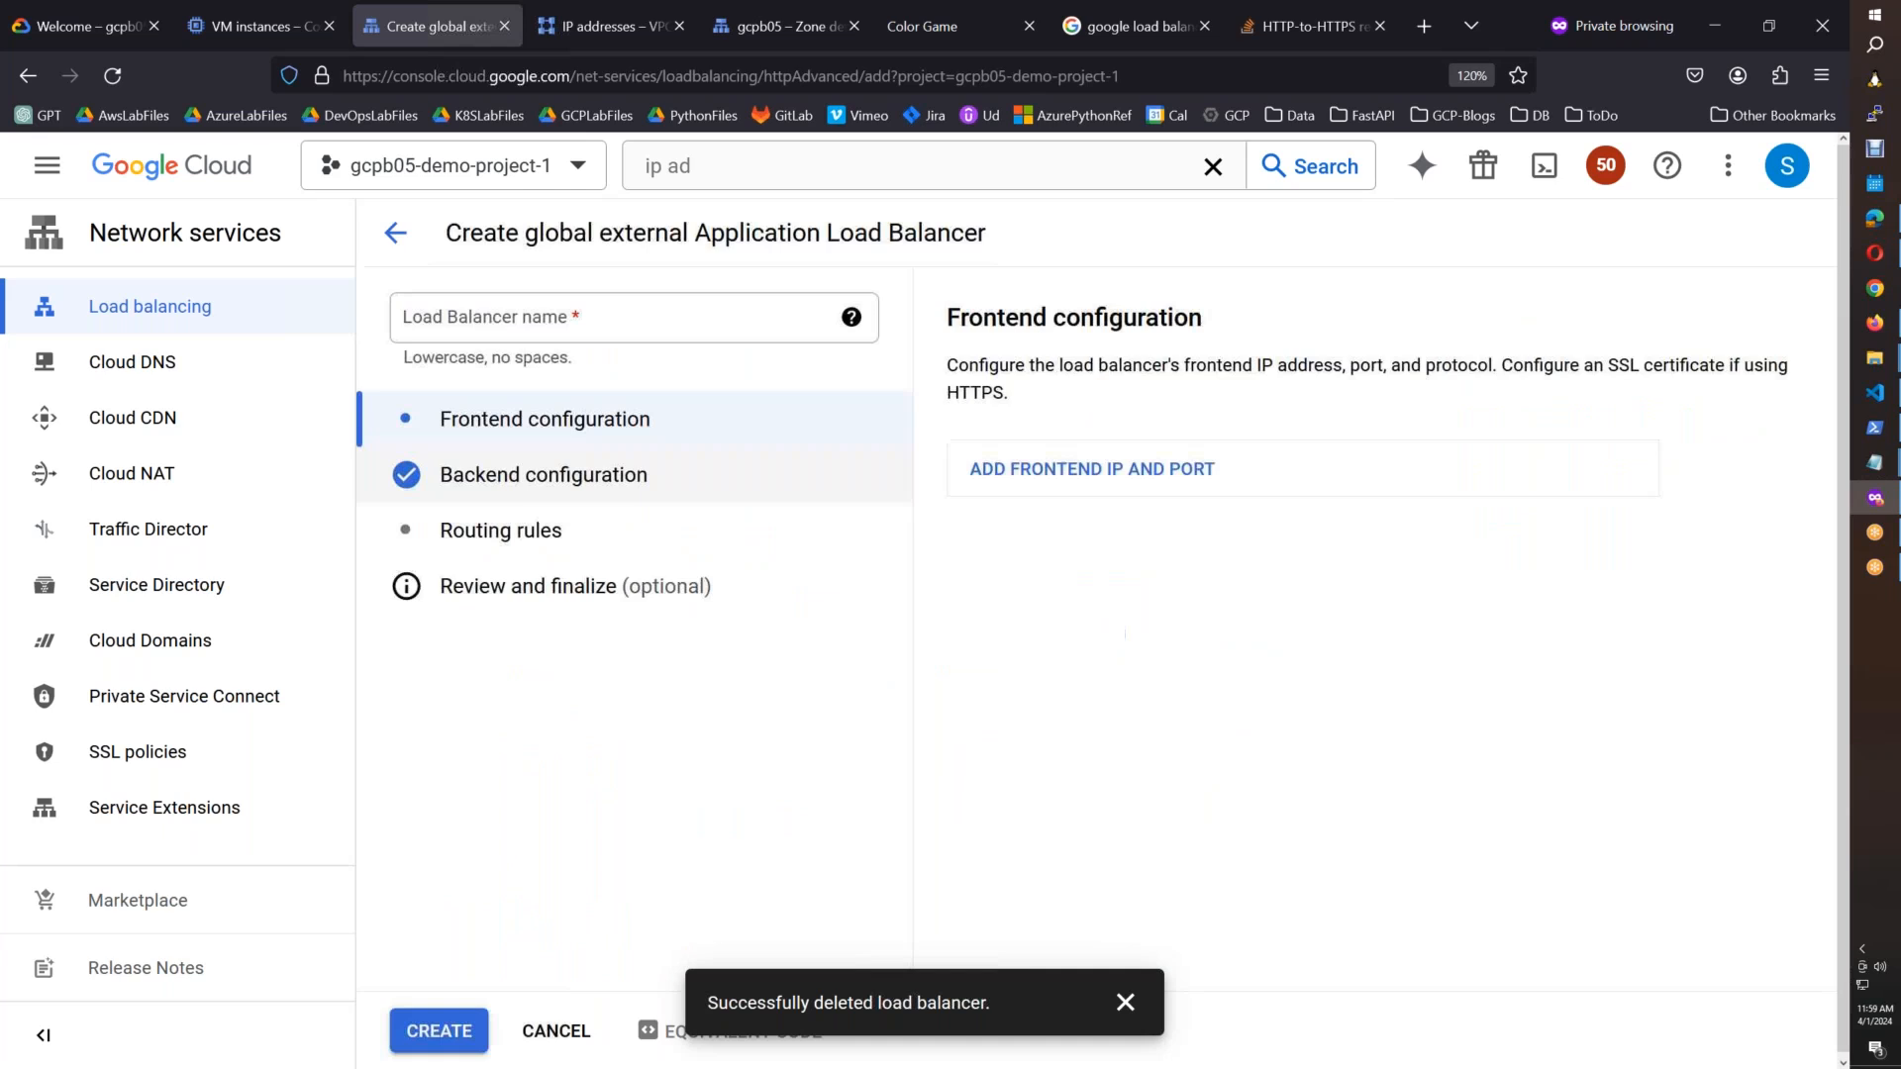
Step: Add a frontend using the HTTPS protocol on port 443 with the certificate wc-gcpb05-xyz
{"action": "left_click", "coordinate": [1003, 588]}
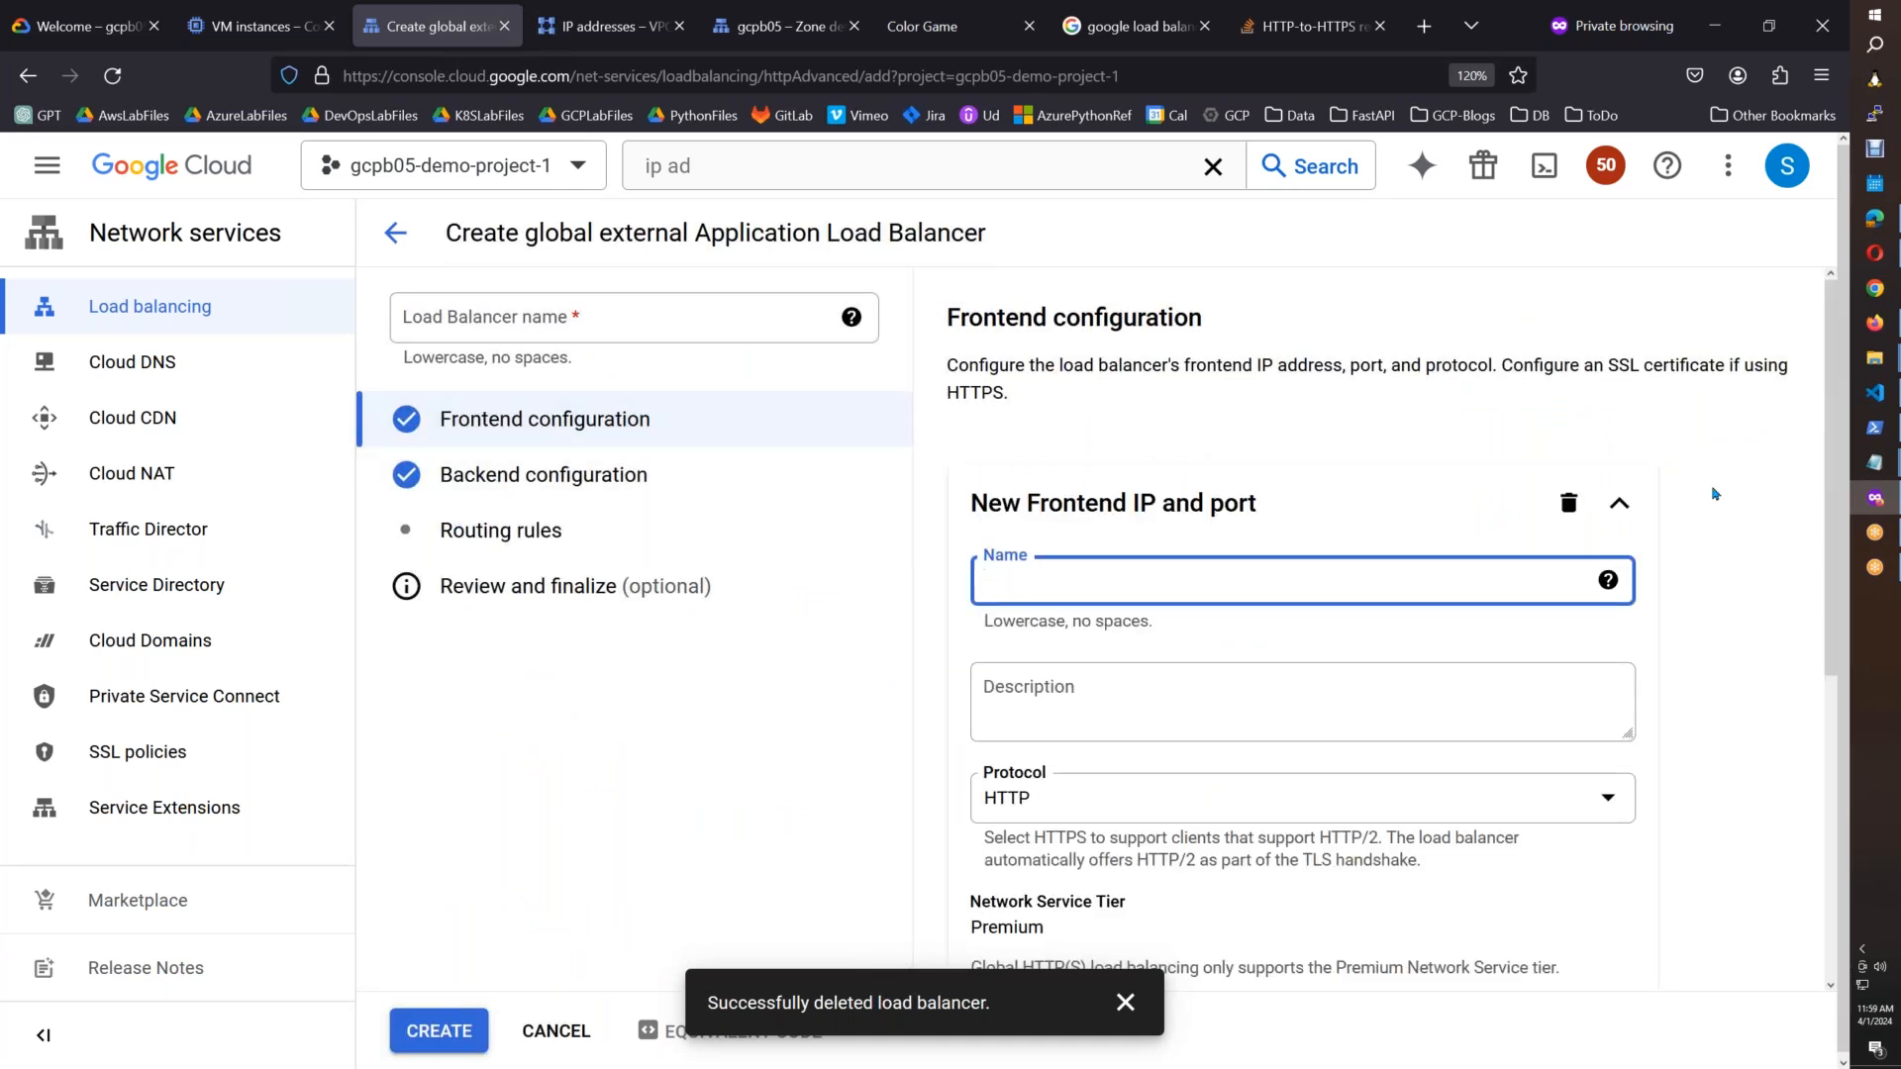
{"action": "left_click", "coordinate": [1609, 408]}
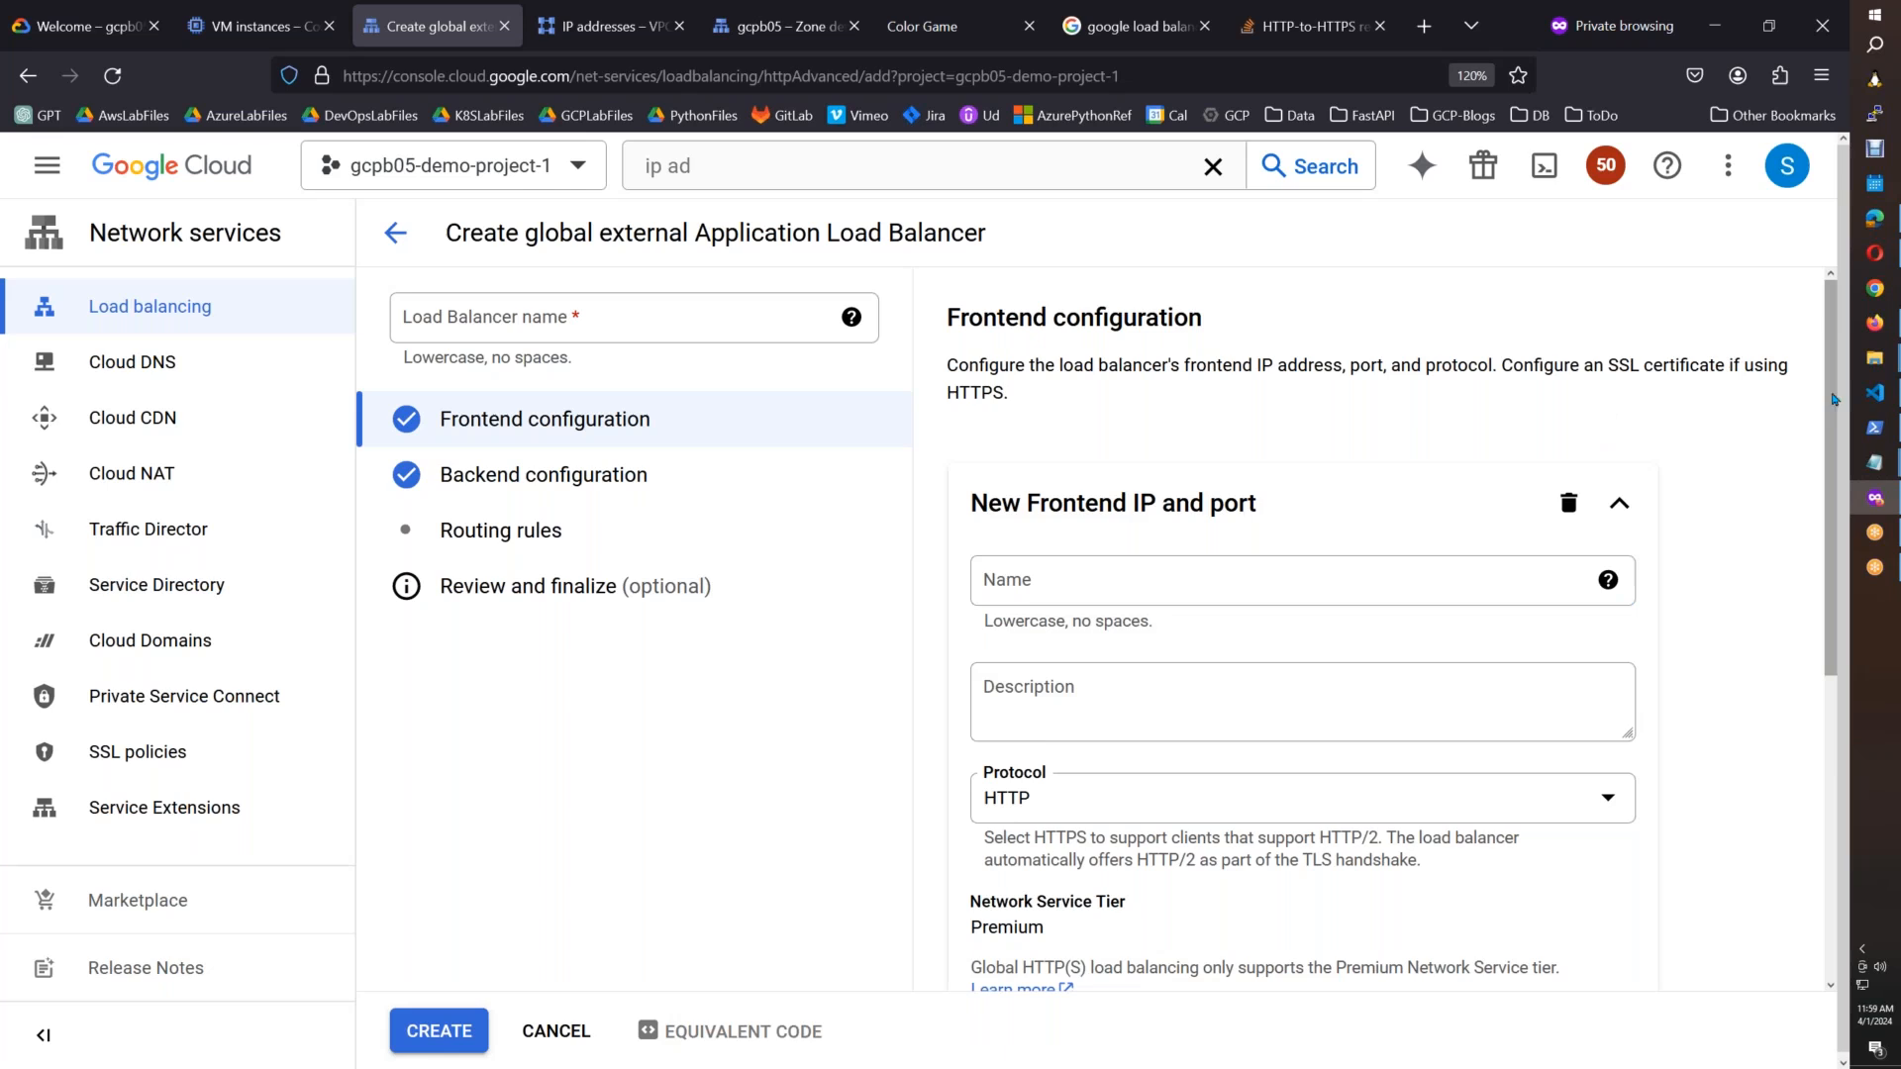
{"action": "scroll", "coordinate": [958, 487], "scroll_direction": "down", "scroll_amount": 3}
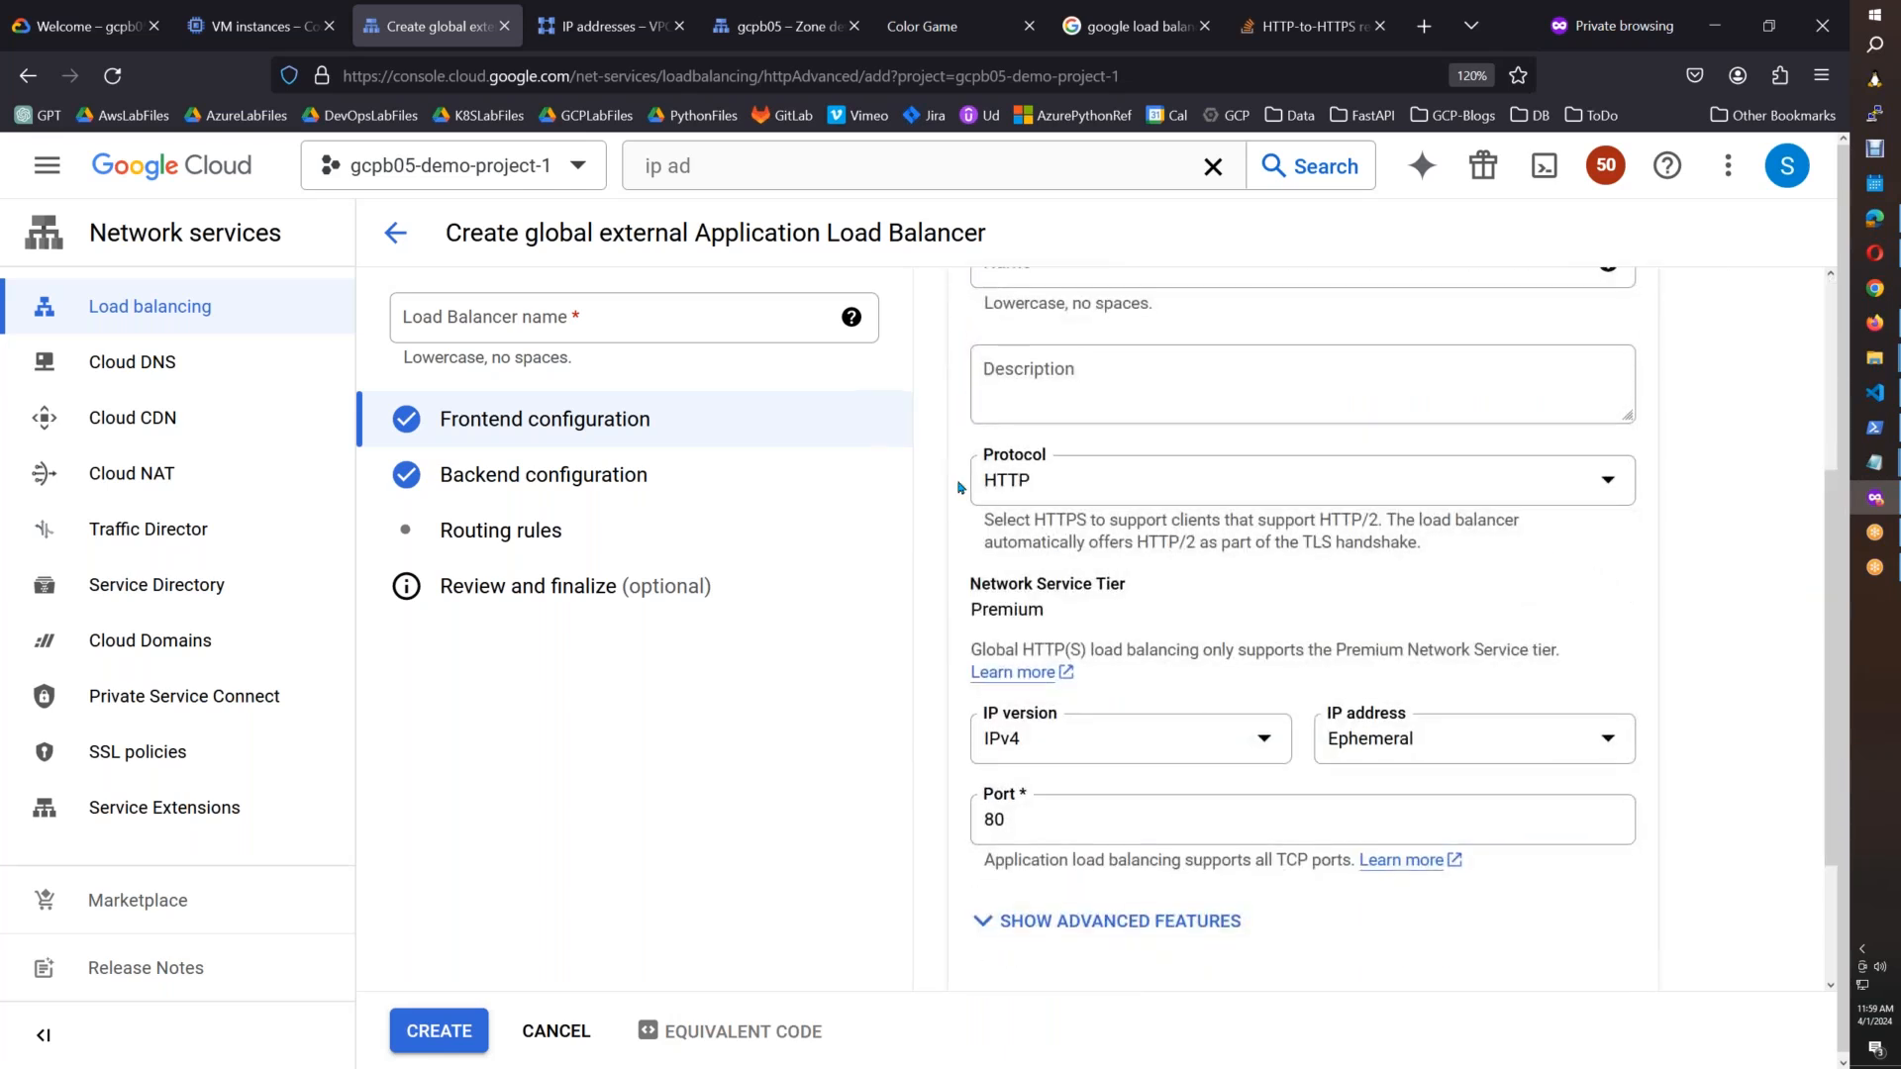
{"action": "left_click", "coordinate": [1139, 501]}
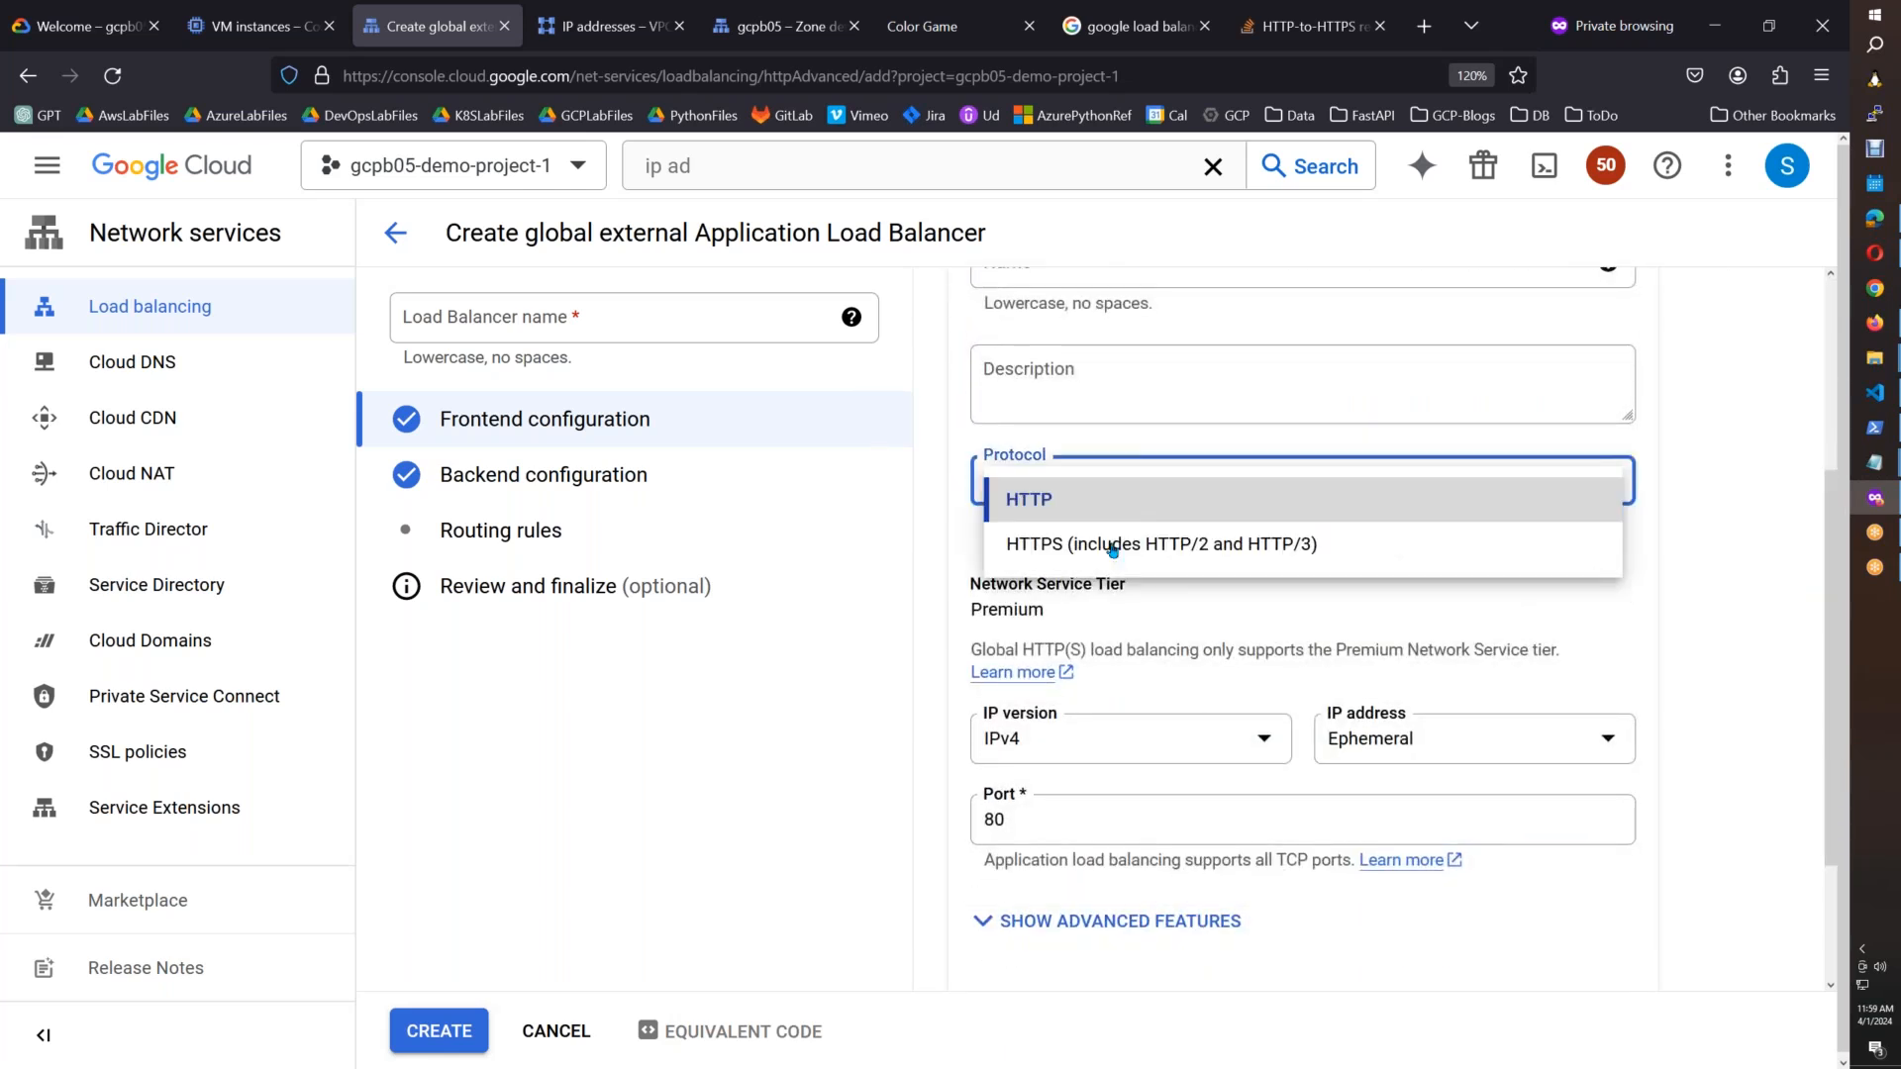
{"action": "left_click", "coordinate": [1105, 558]}
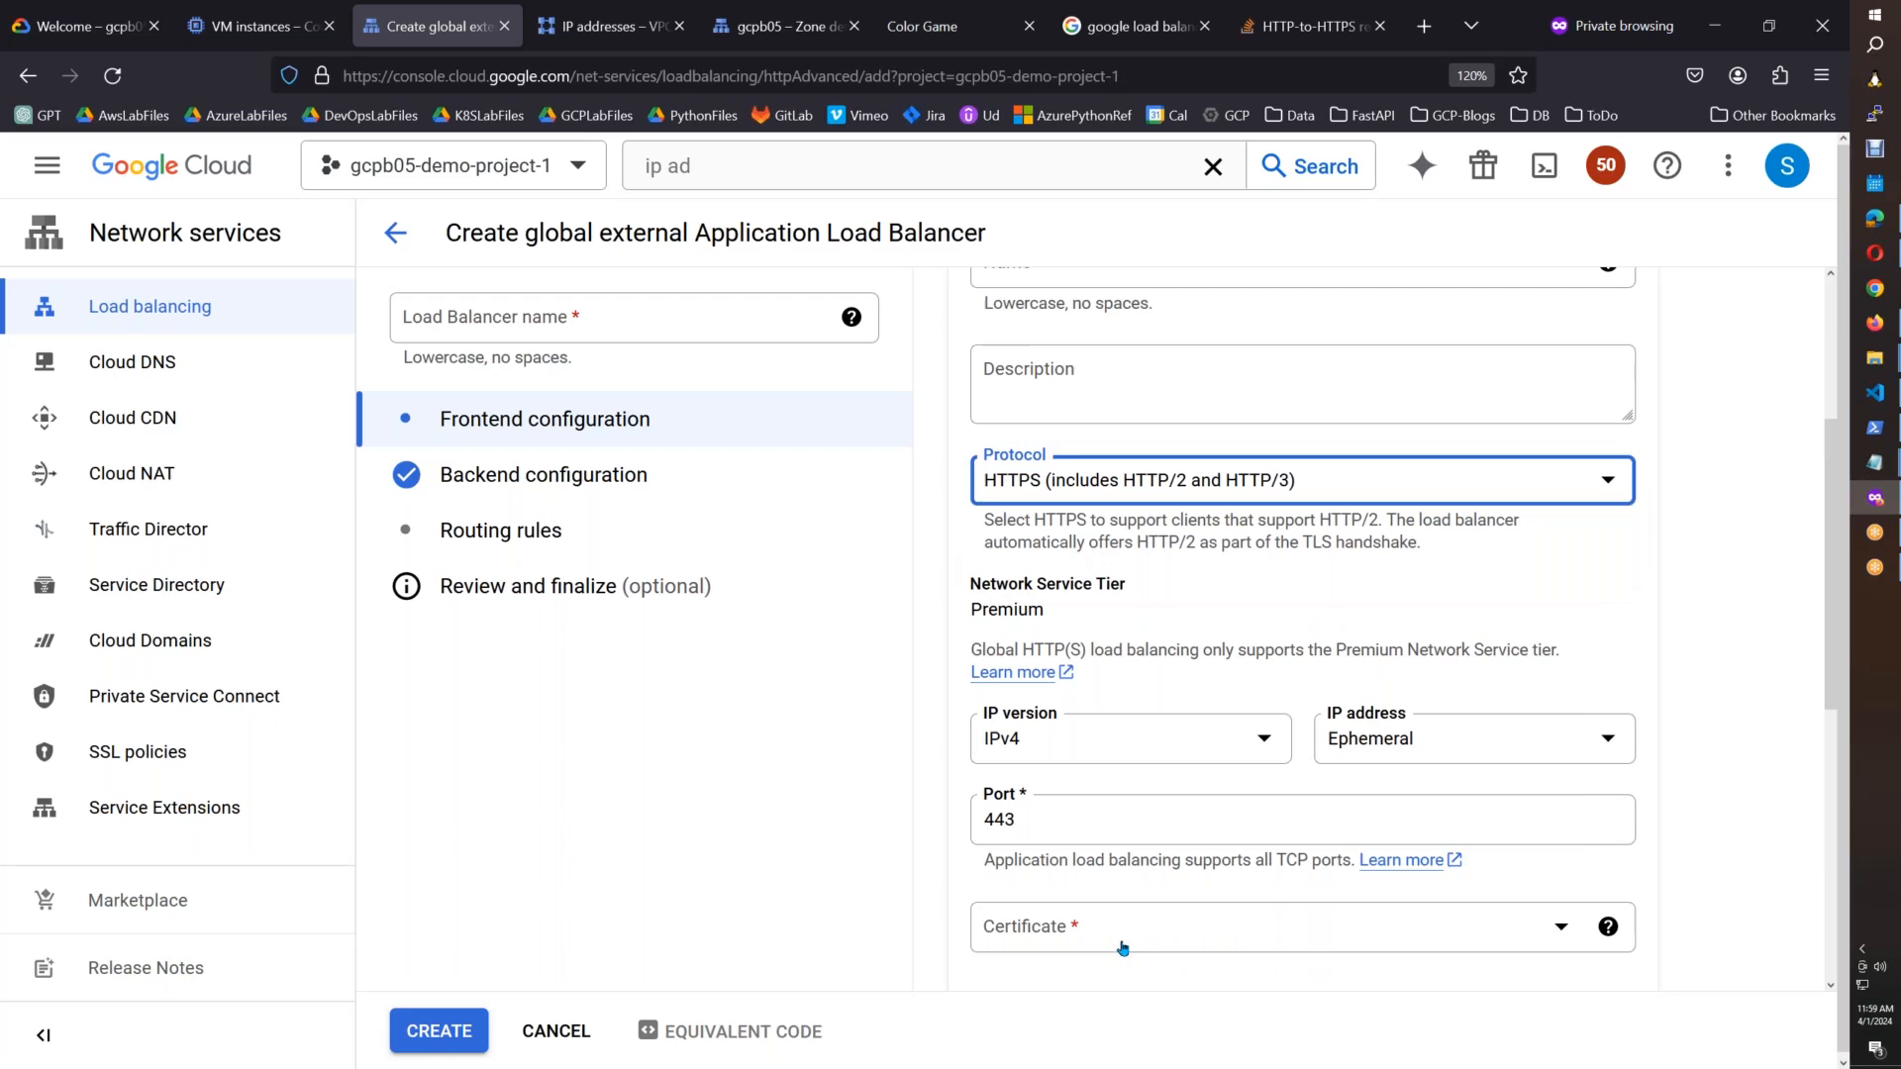
{"action": "left_click", "coordinate": [1122, 947]}
{"action": "left_click", "coordinate": [1083, 770]}
{"action": "left_click_drag", "start_coordinate": [1831, 561], "coordinate": [1834, 821]}
{"action": "left_click", "coordinate": [1601, 820]}
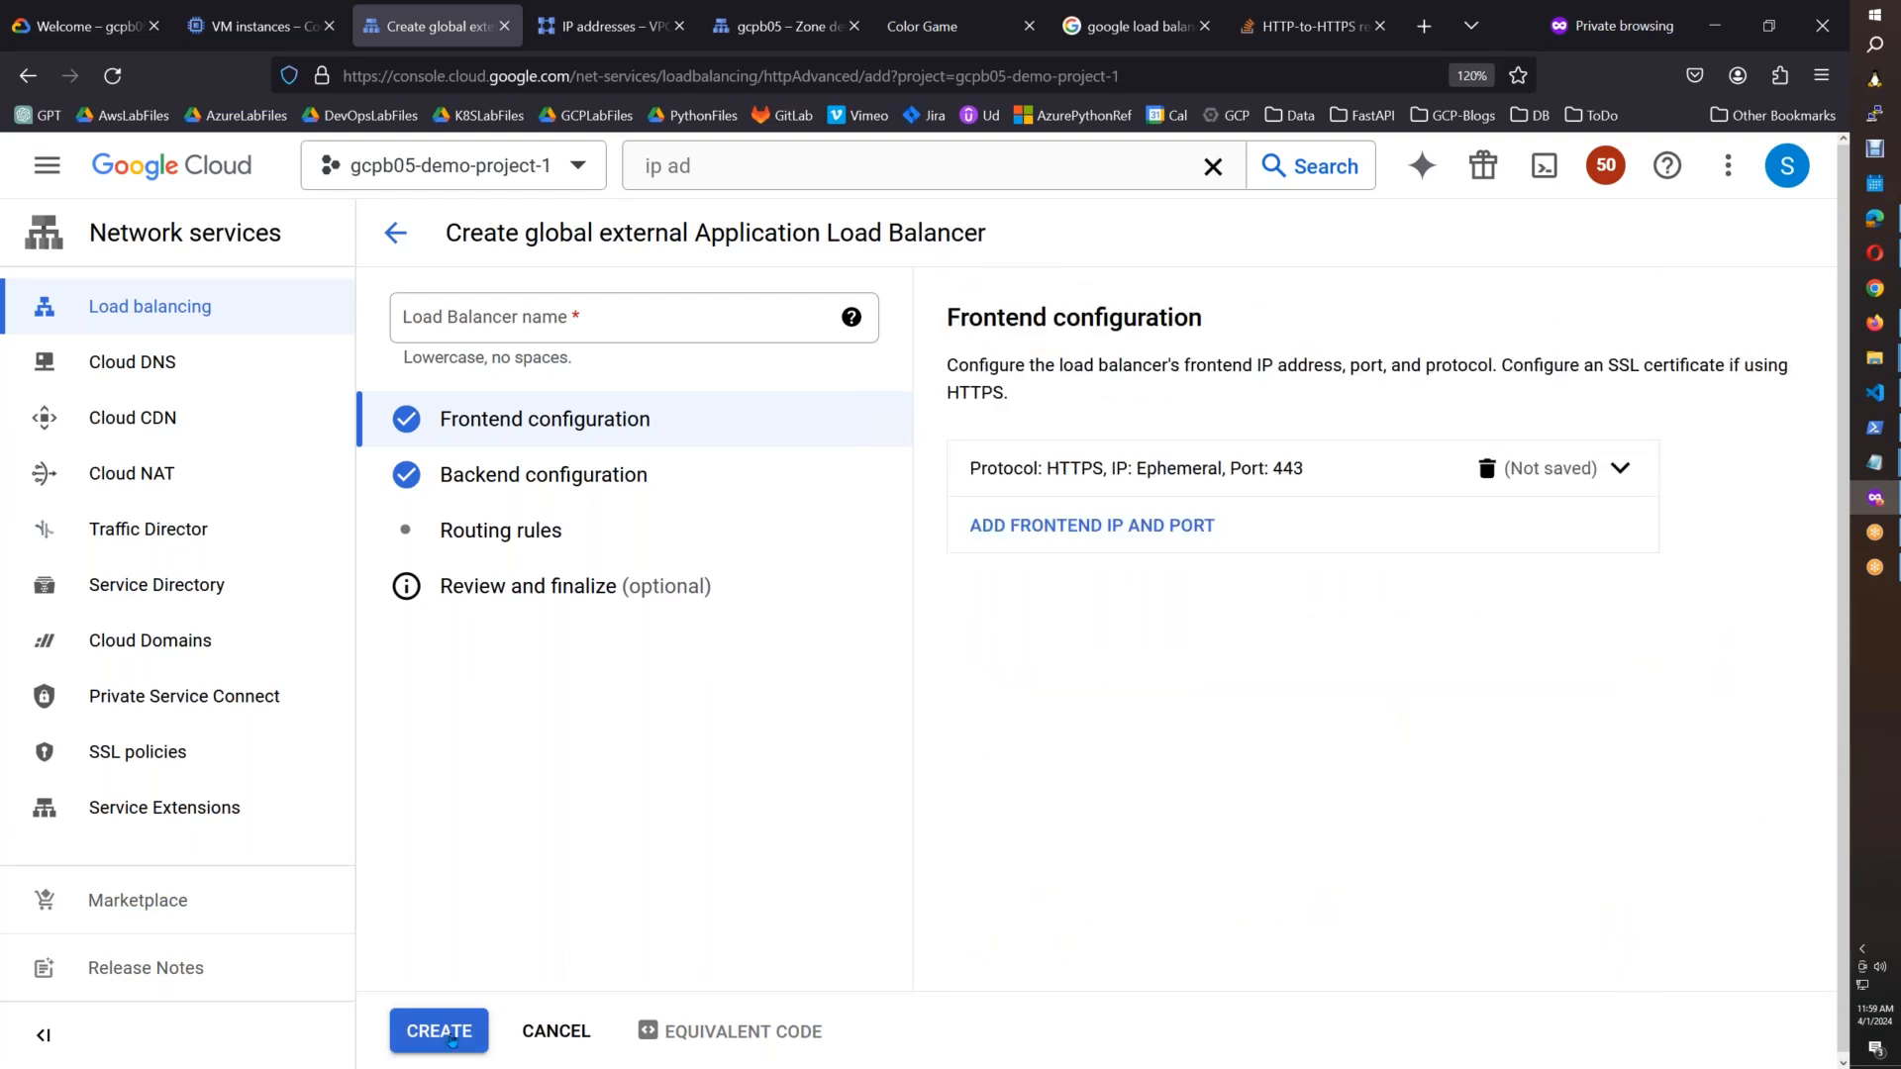
Step: Attach the existing backend service mywebapp-be to the load balancer's backend configuration
{"action": "left_click", "coordinate": [597, 488]}
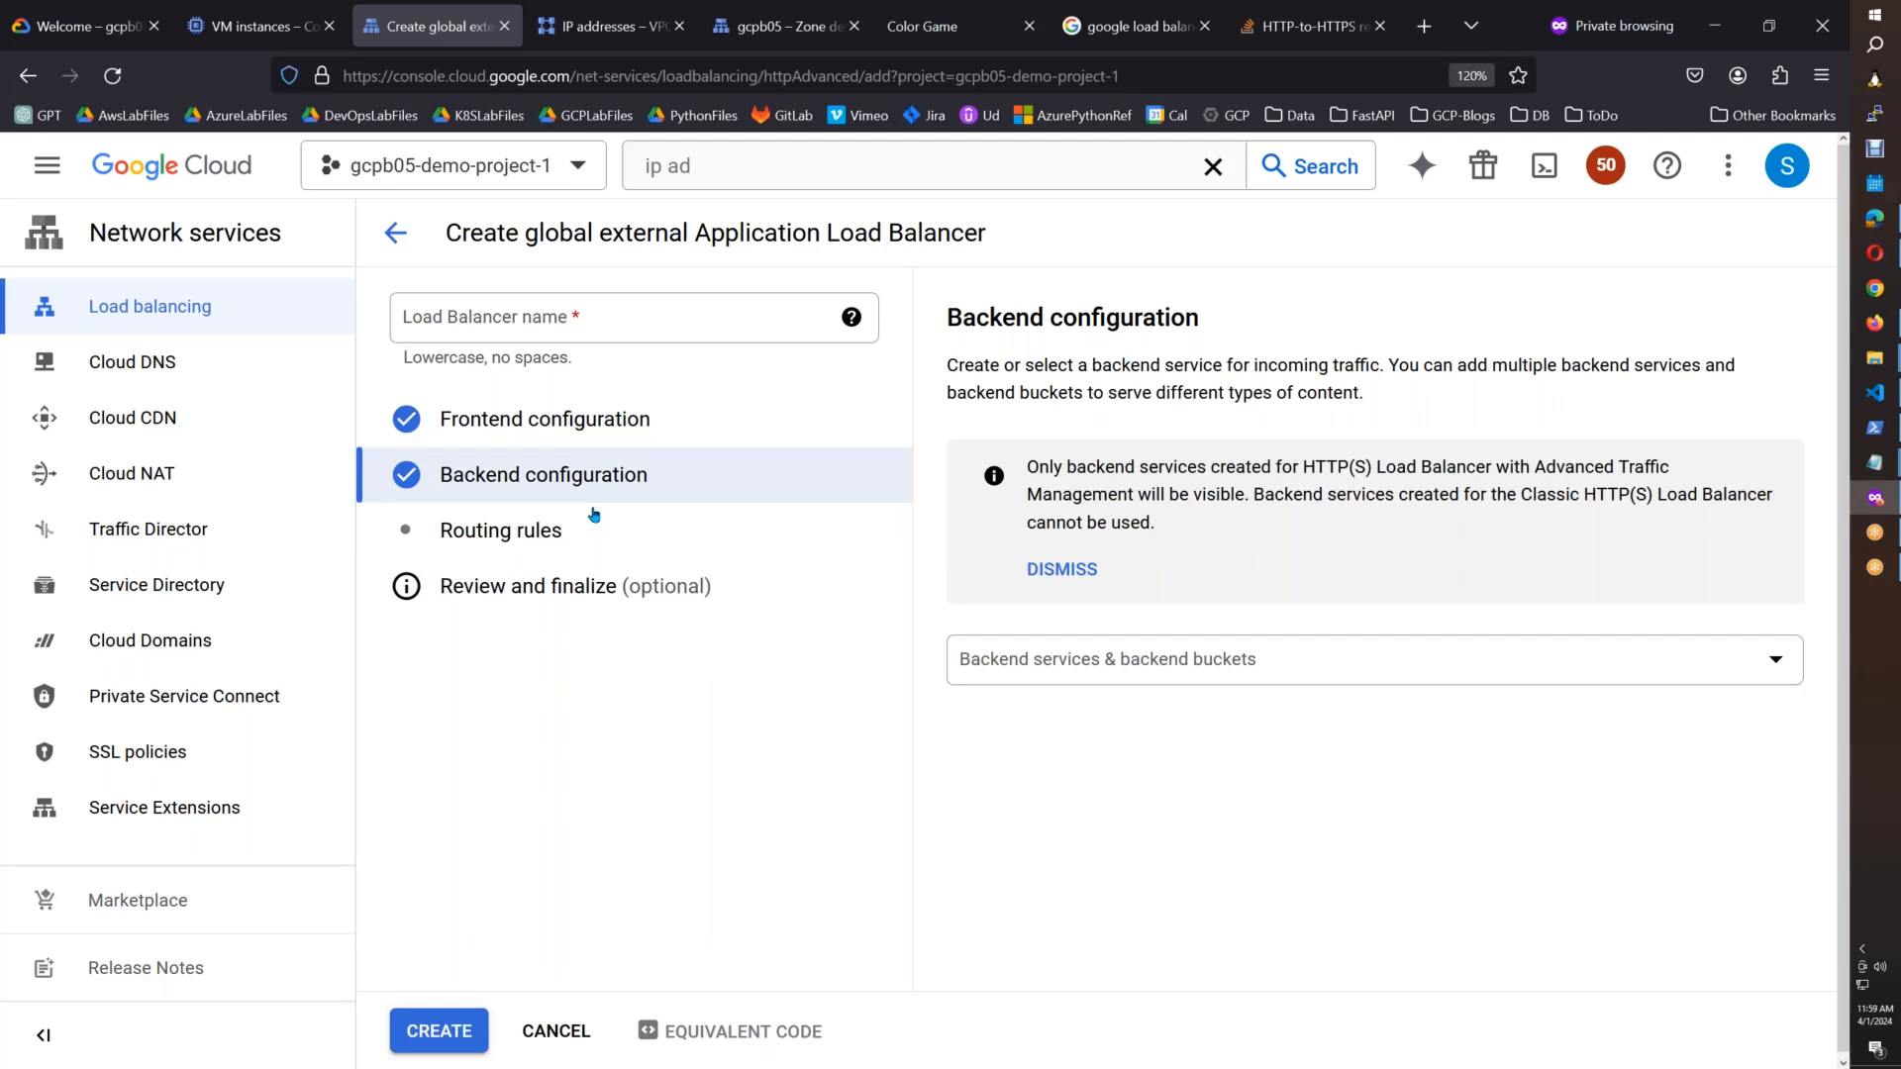
{"action": "left_click", "coordinate": [1287, 659]}
{"action": "left_click", "coordinate": [1079, 782]}
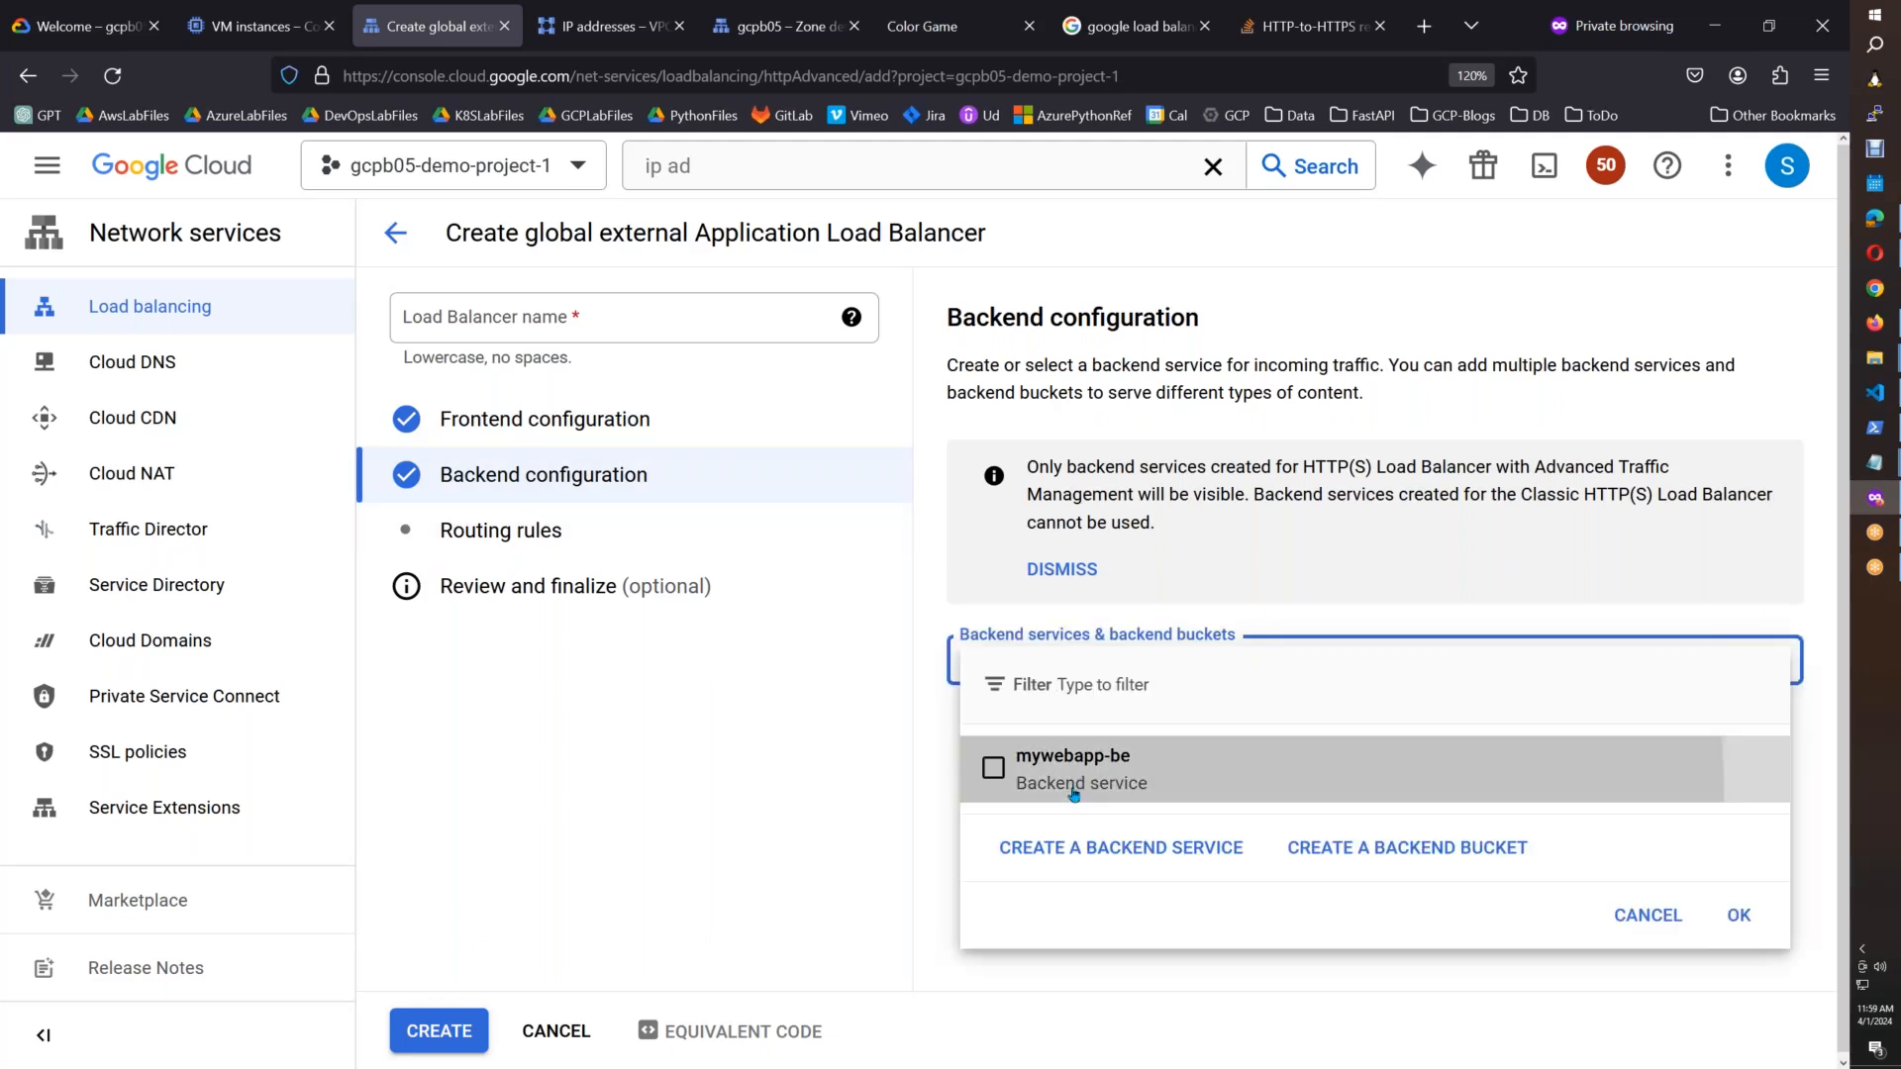
{"action": "left_click", "coordinate": [1739, 915]}
Step: Review the routing rules and final summary, name the load balancer gcpb05-alb, and create it
{"action": "left_click", "coordinate": [501, 530]}
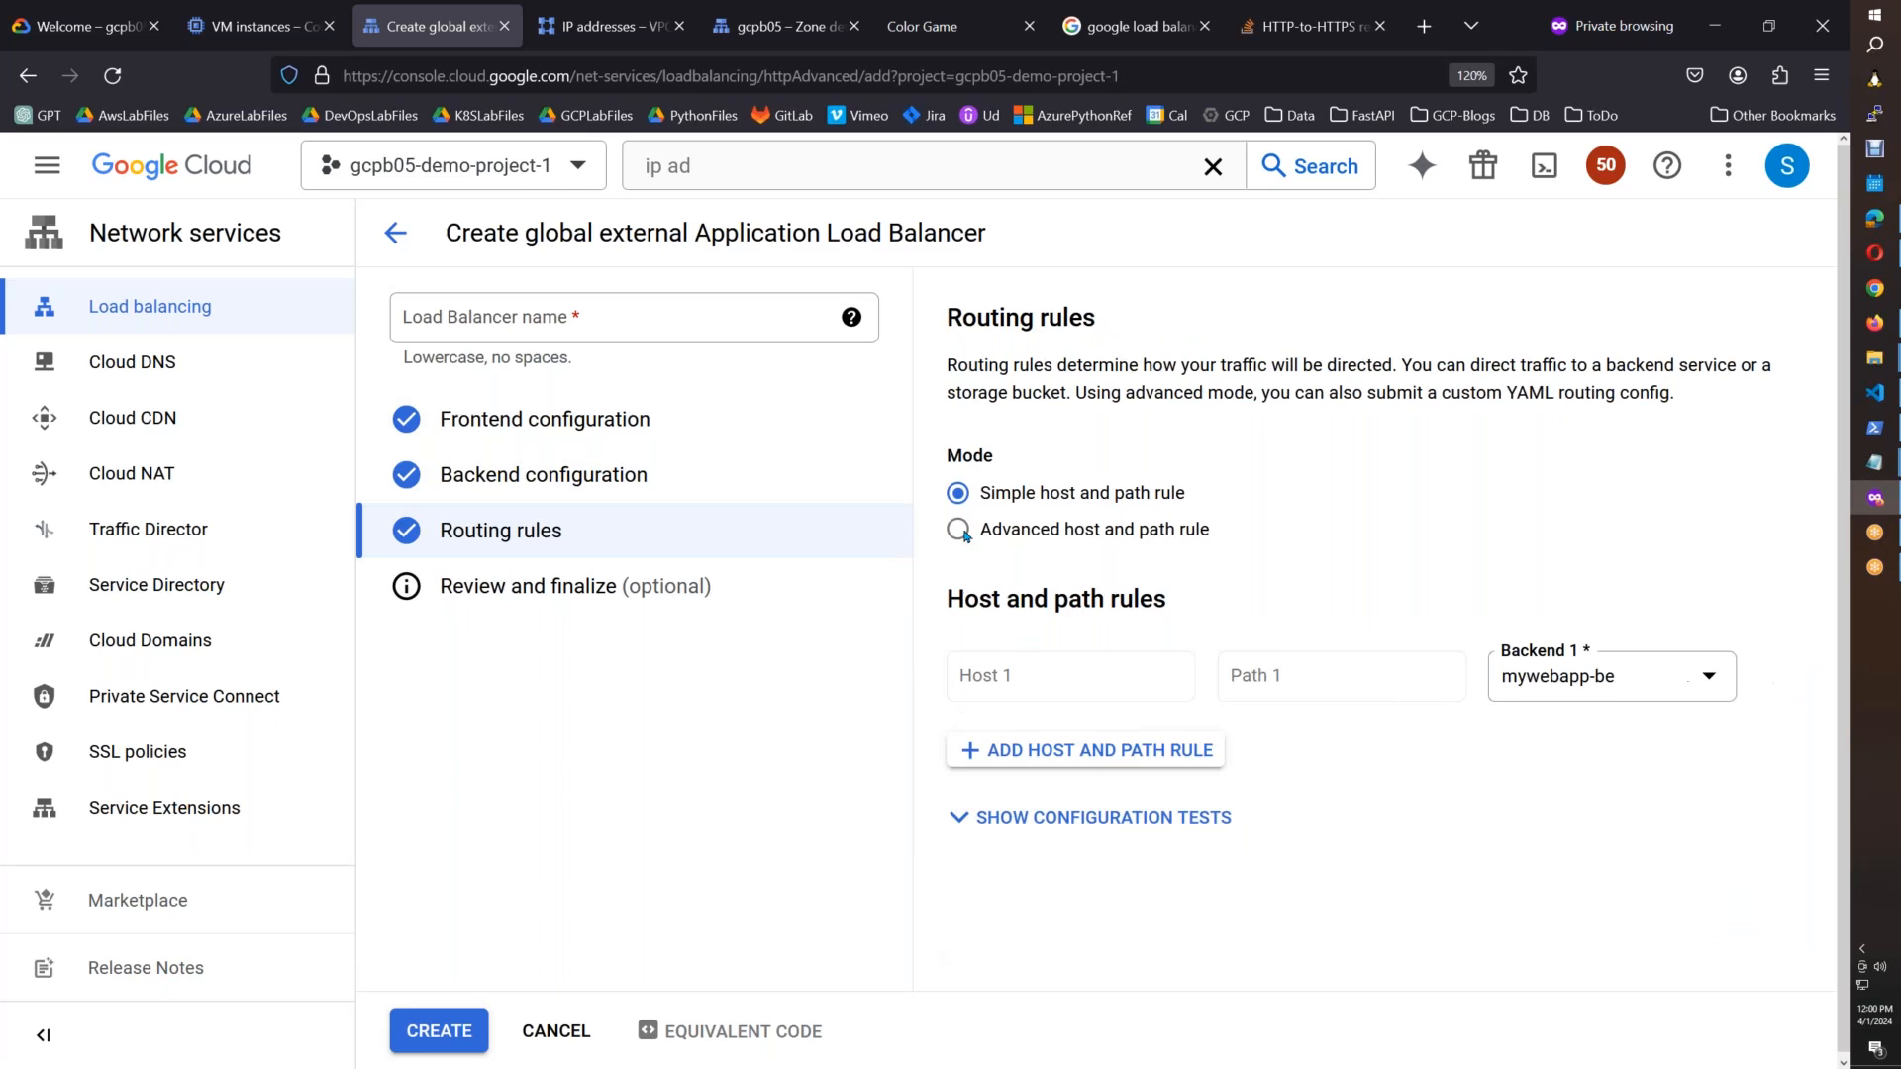
{"action": "left_click", "coordinate": [595, 608]}
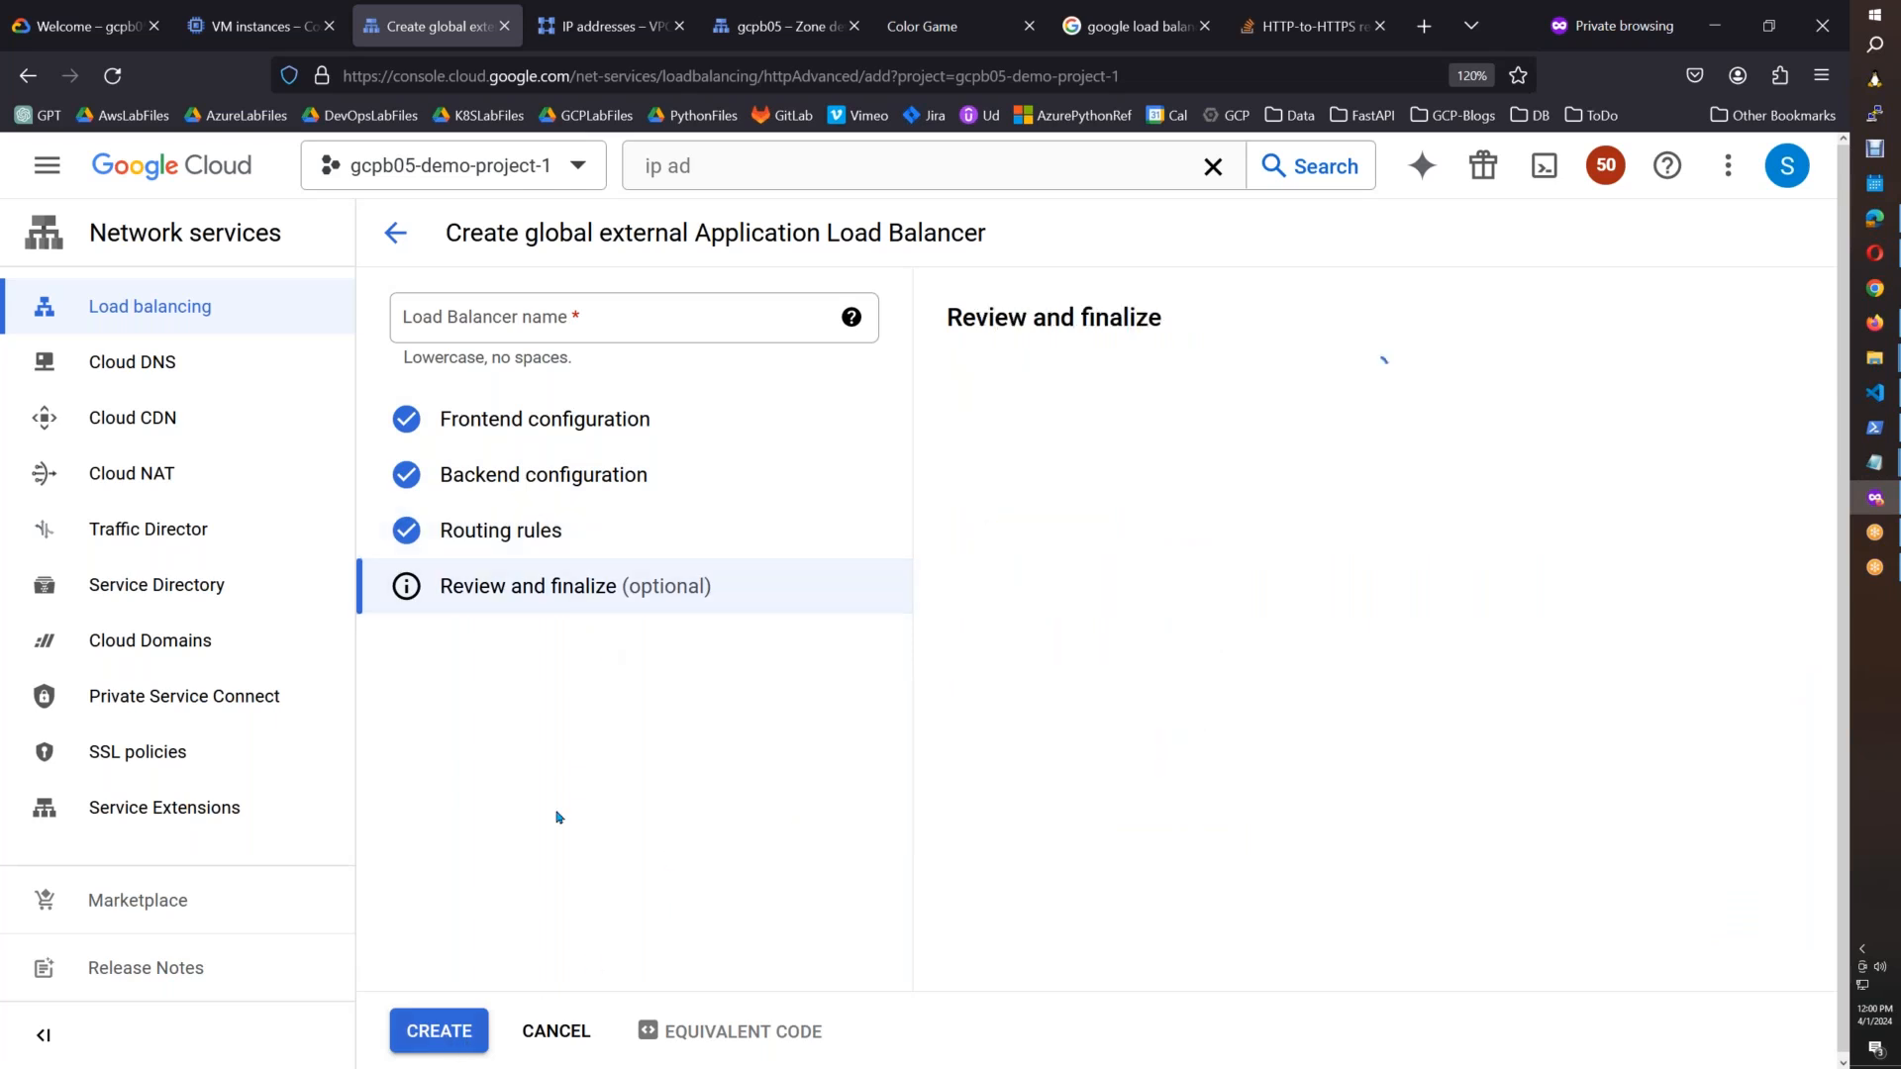
{"action": "left_click", "coordinate": [448, 1029]}
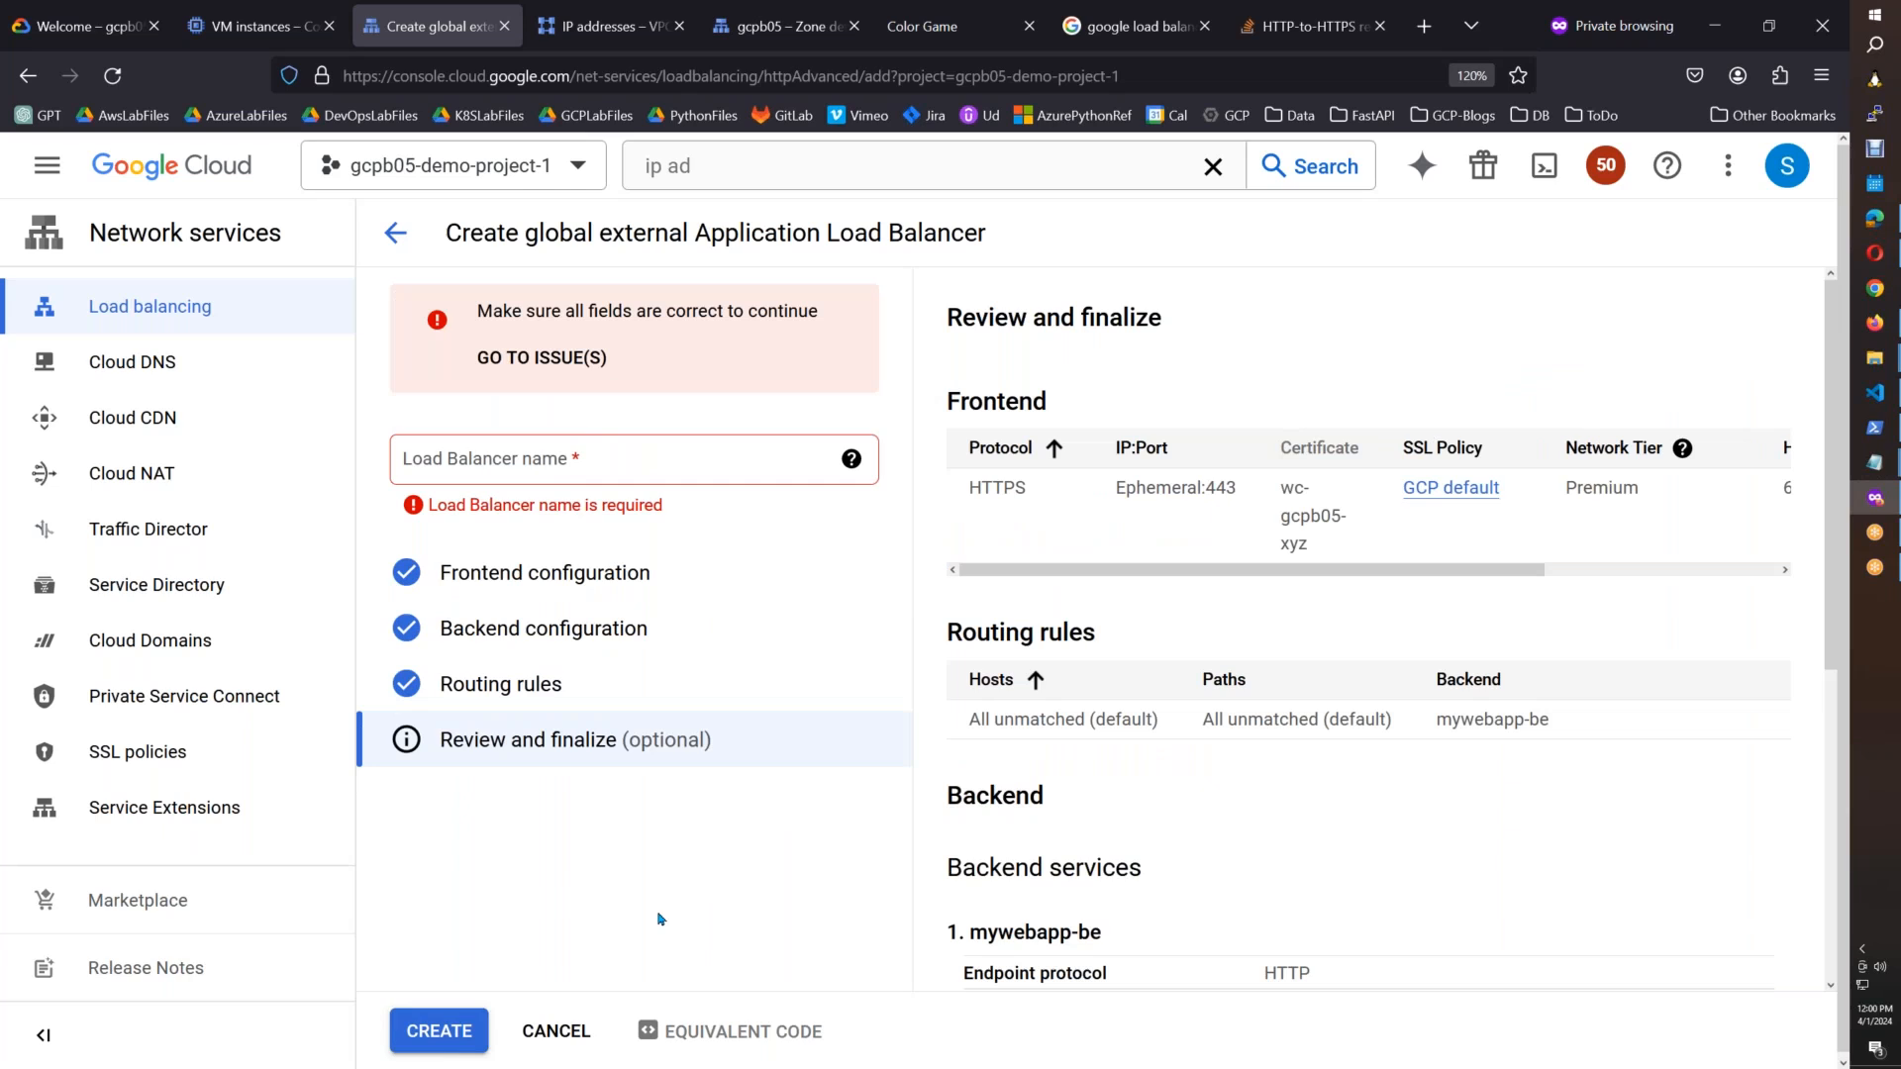
{"action": "left_click", "coordinate": [579, 471]}
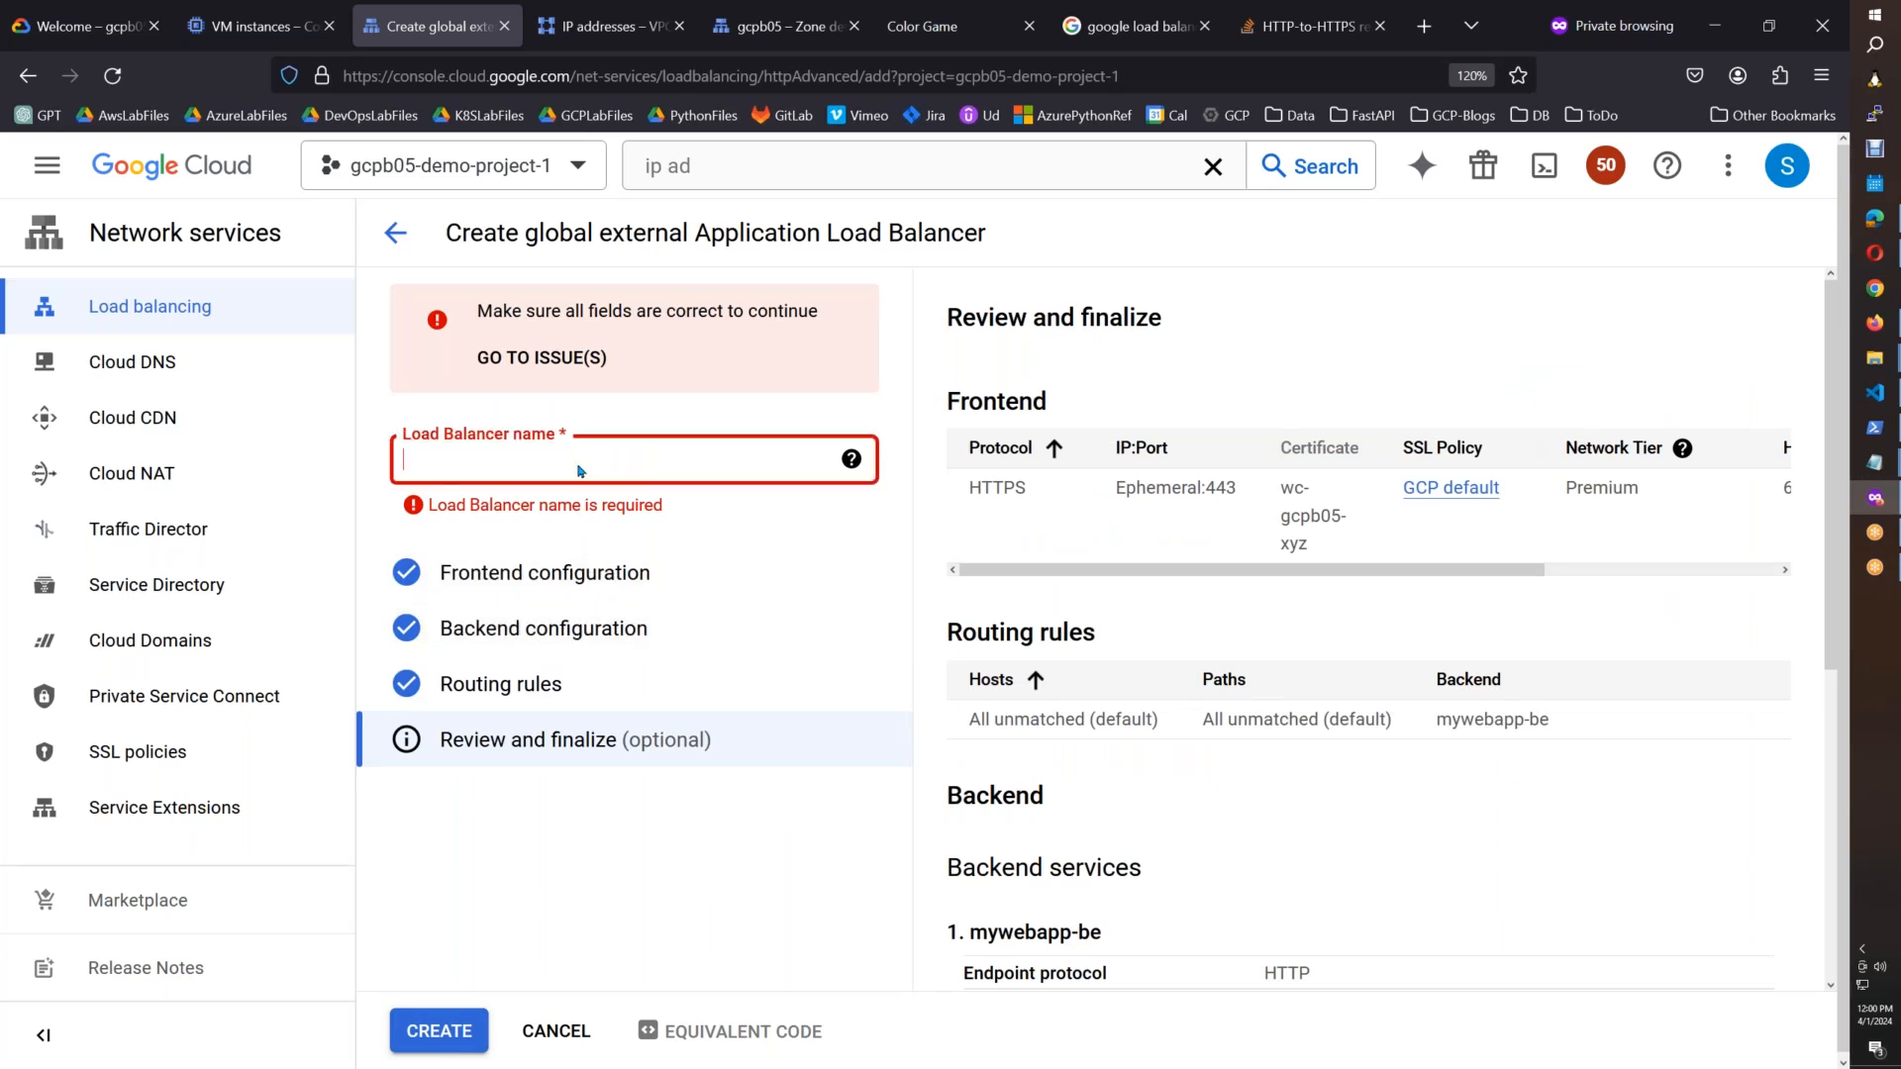
{"action": "type", "text": "gcpb05-alb"}
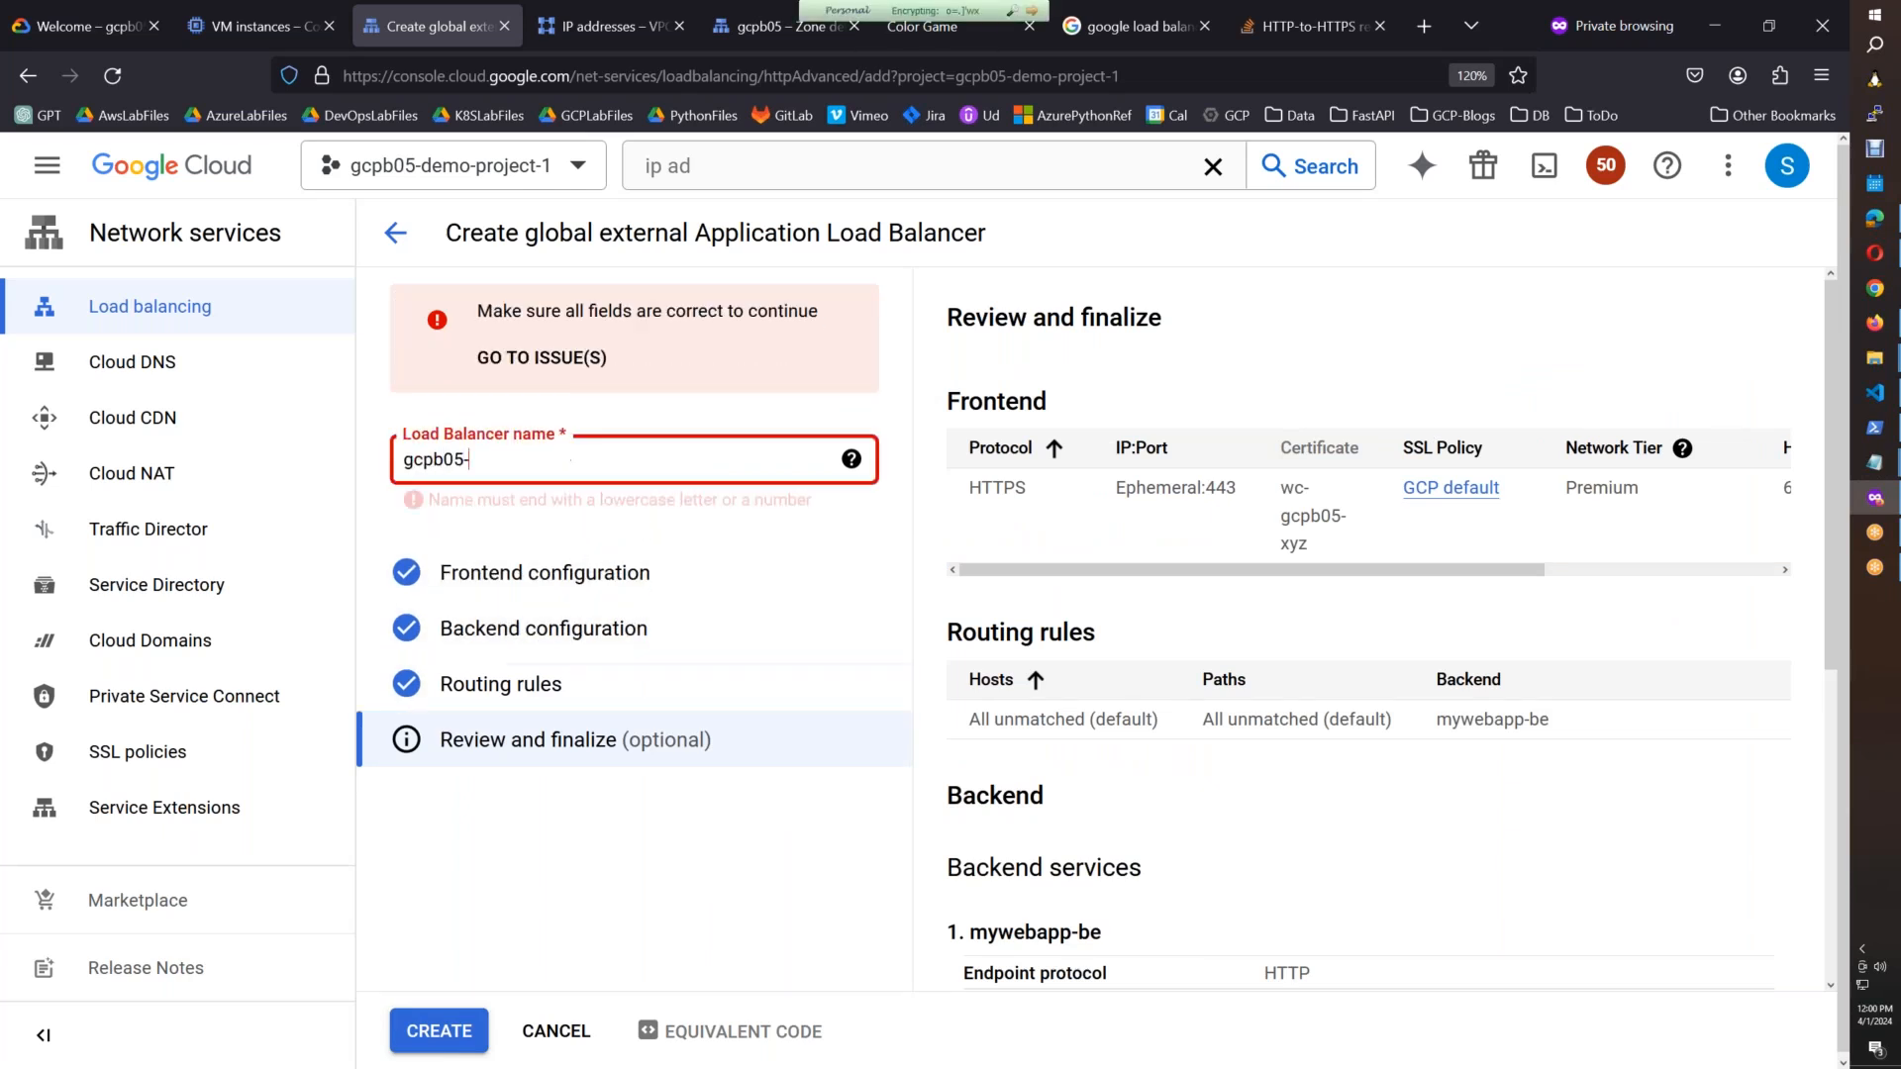
{"action": "left_click", "coordinate": [442, 1030]}
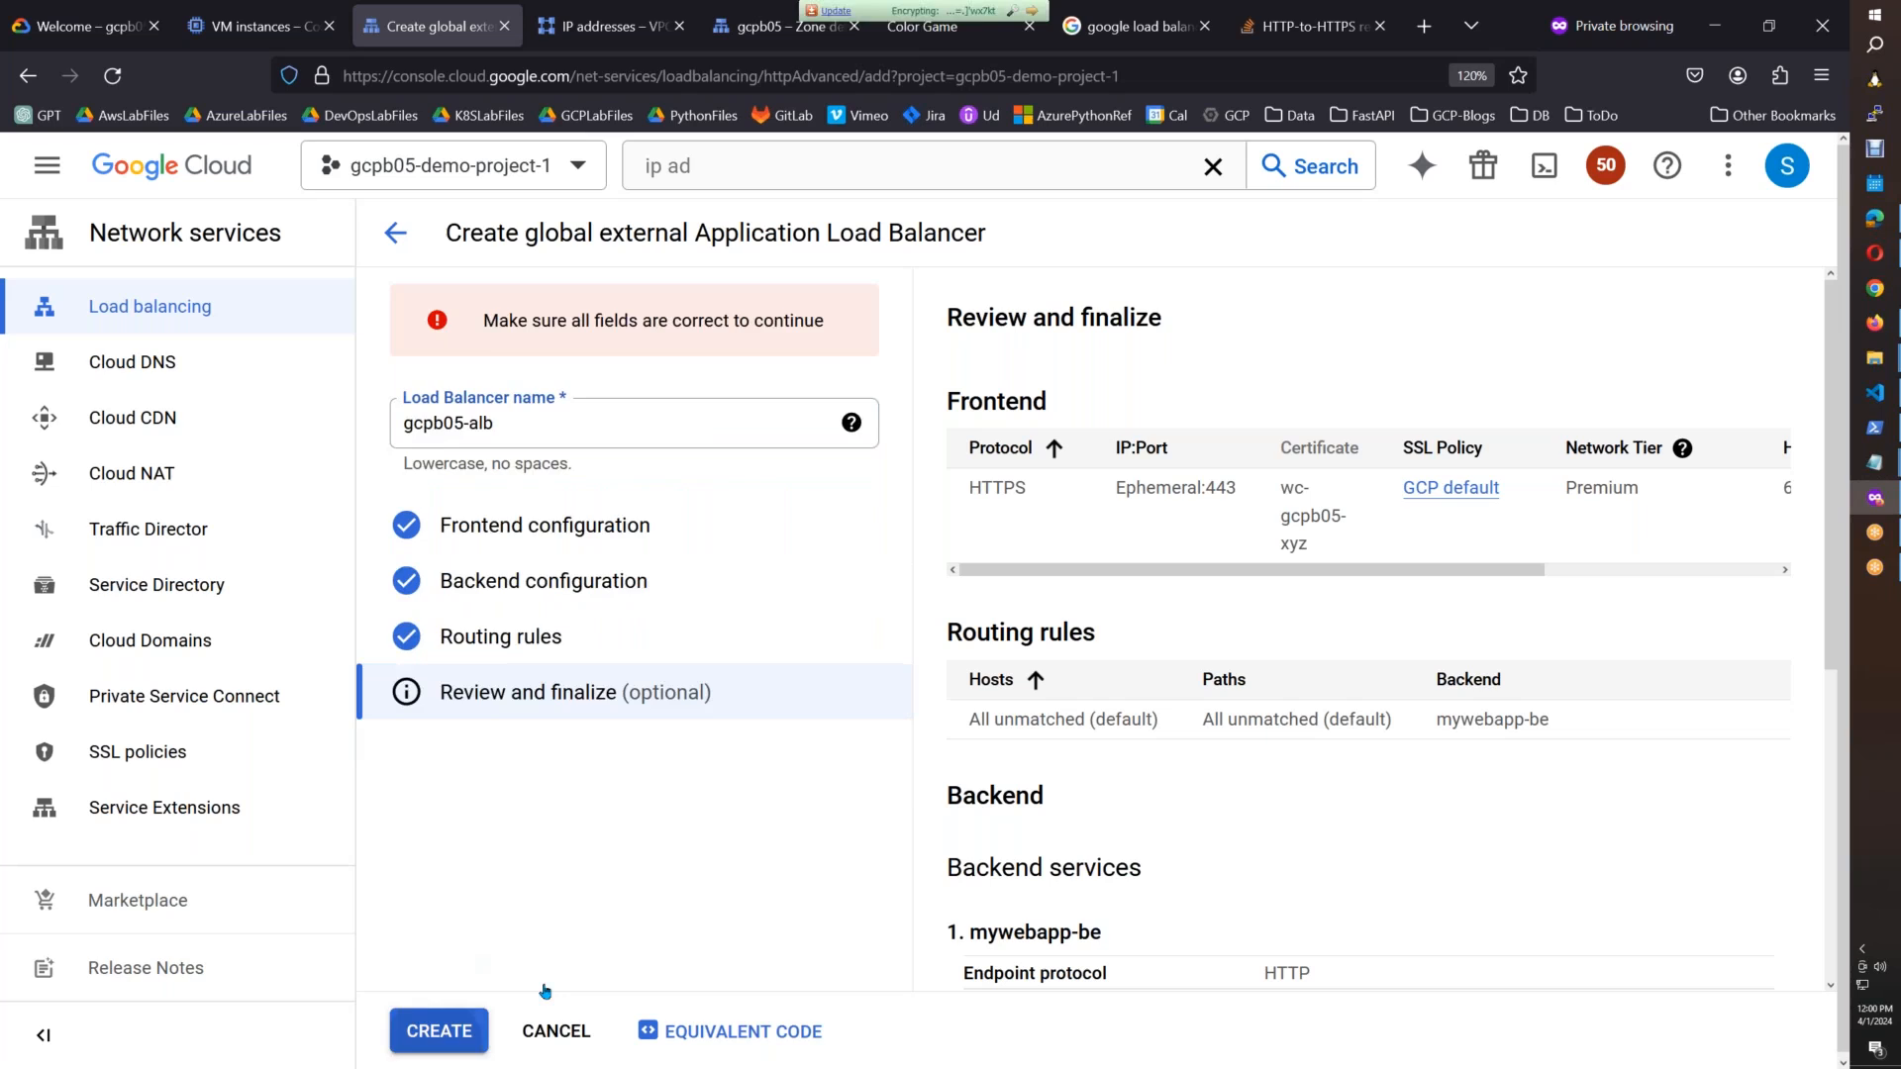
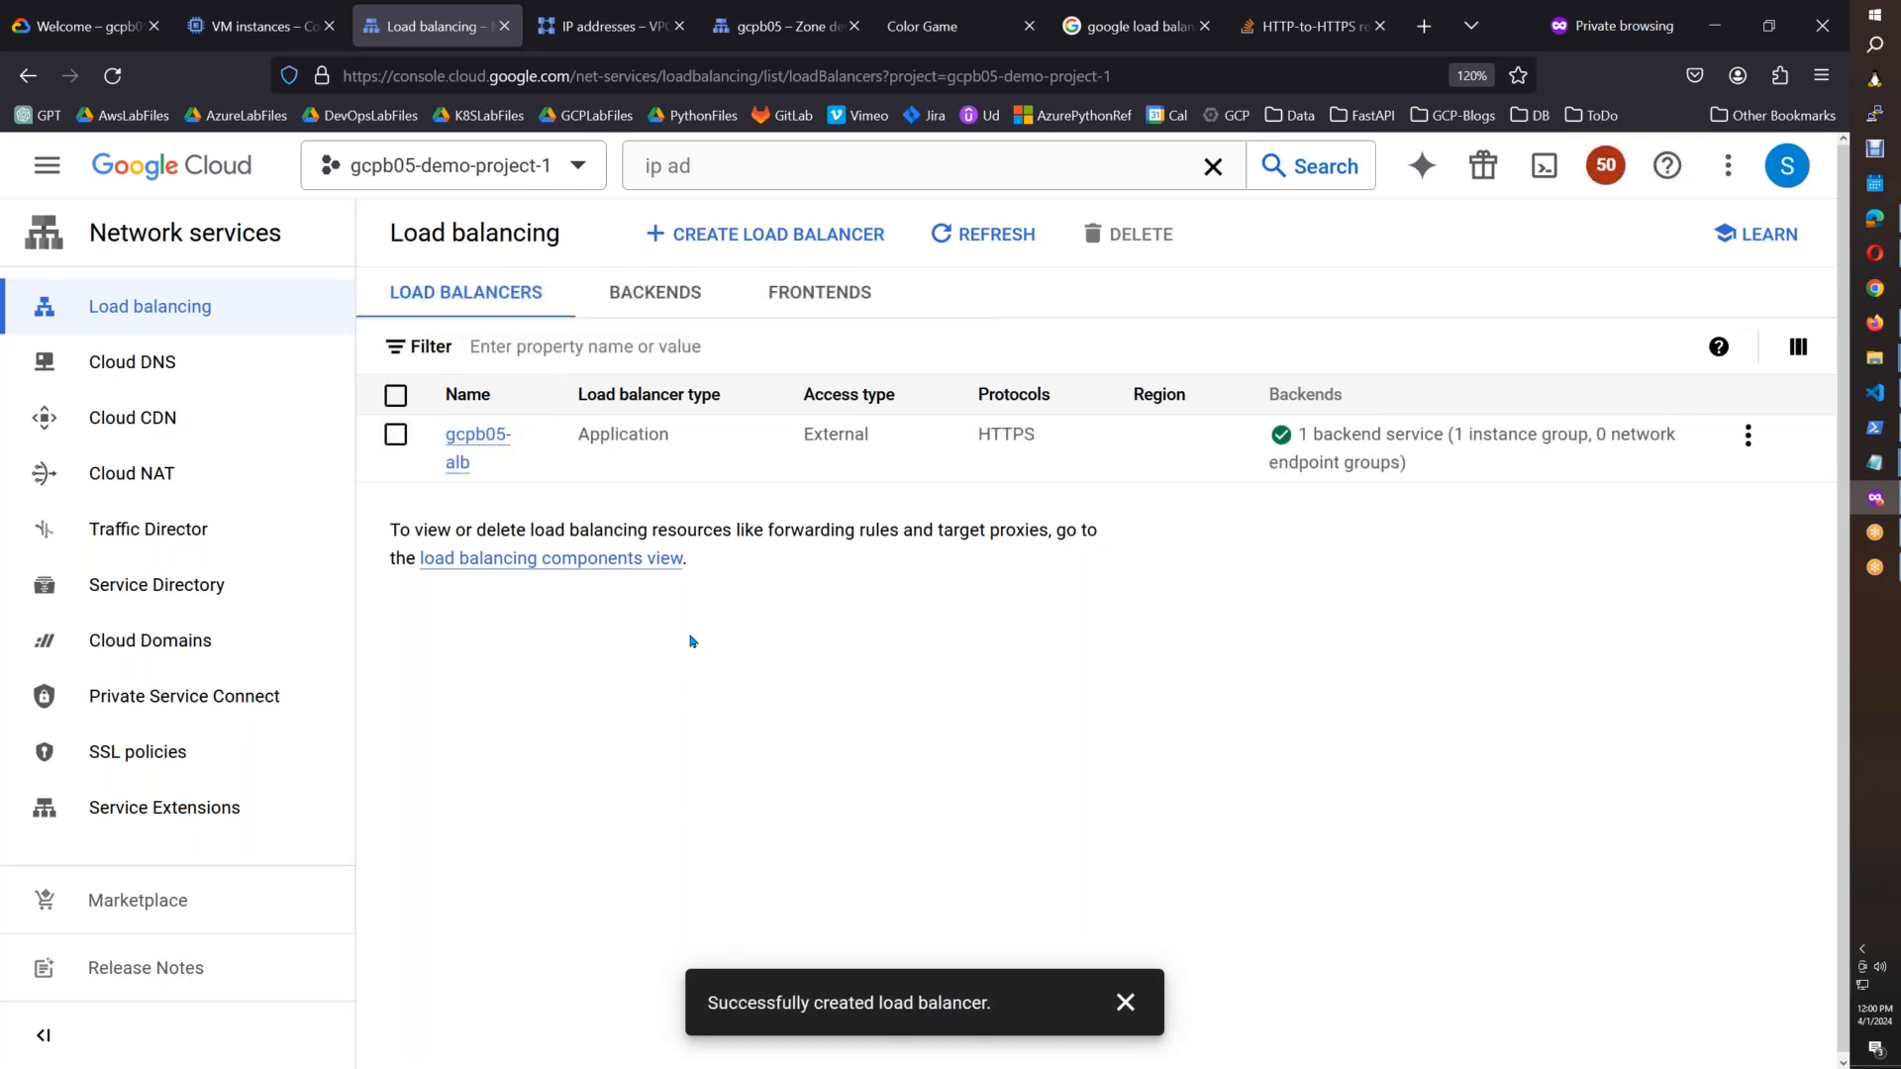
{"action": "left_click", "coordinate": [810, 303]}
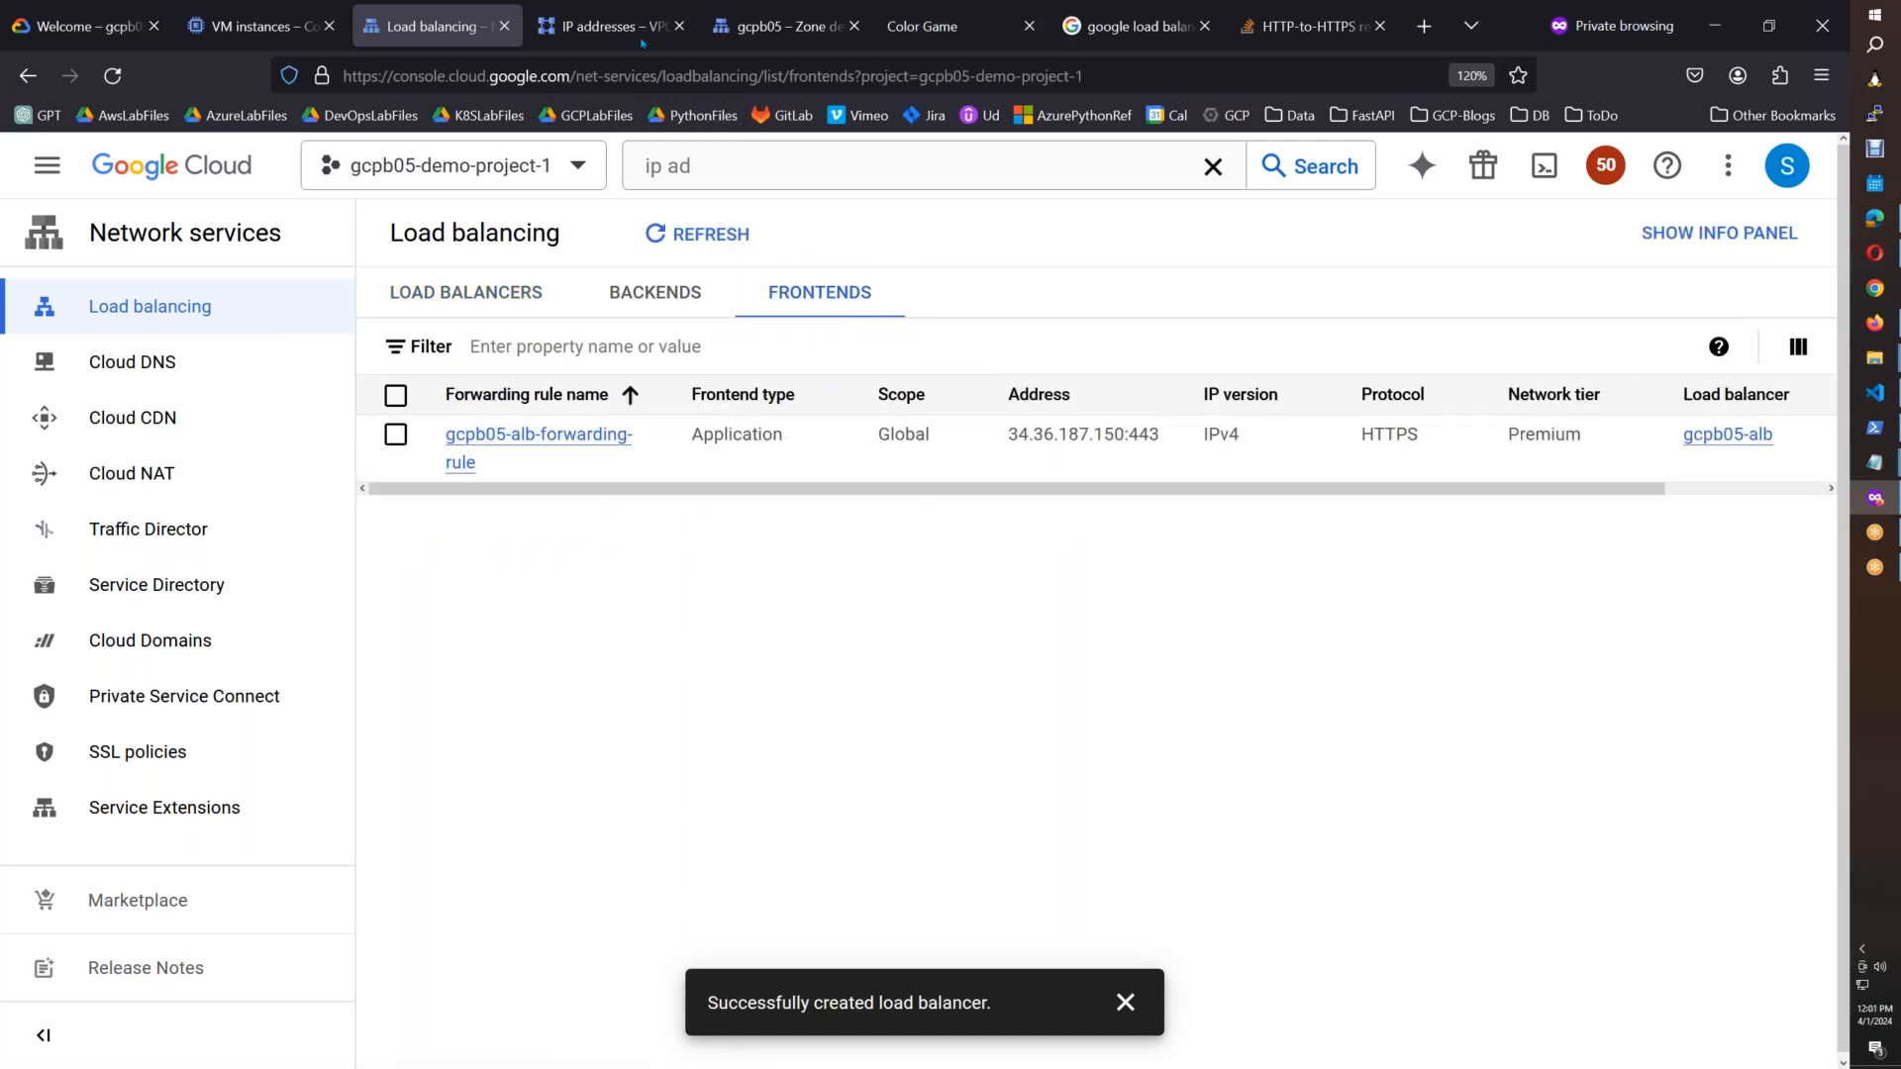
{"action": "left_click", "coordinate": [746, 30]}
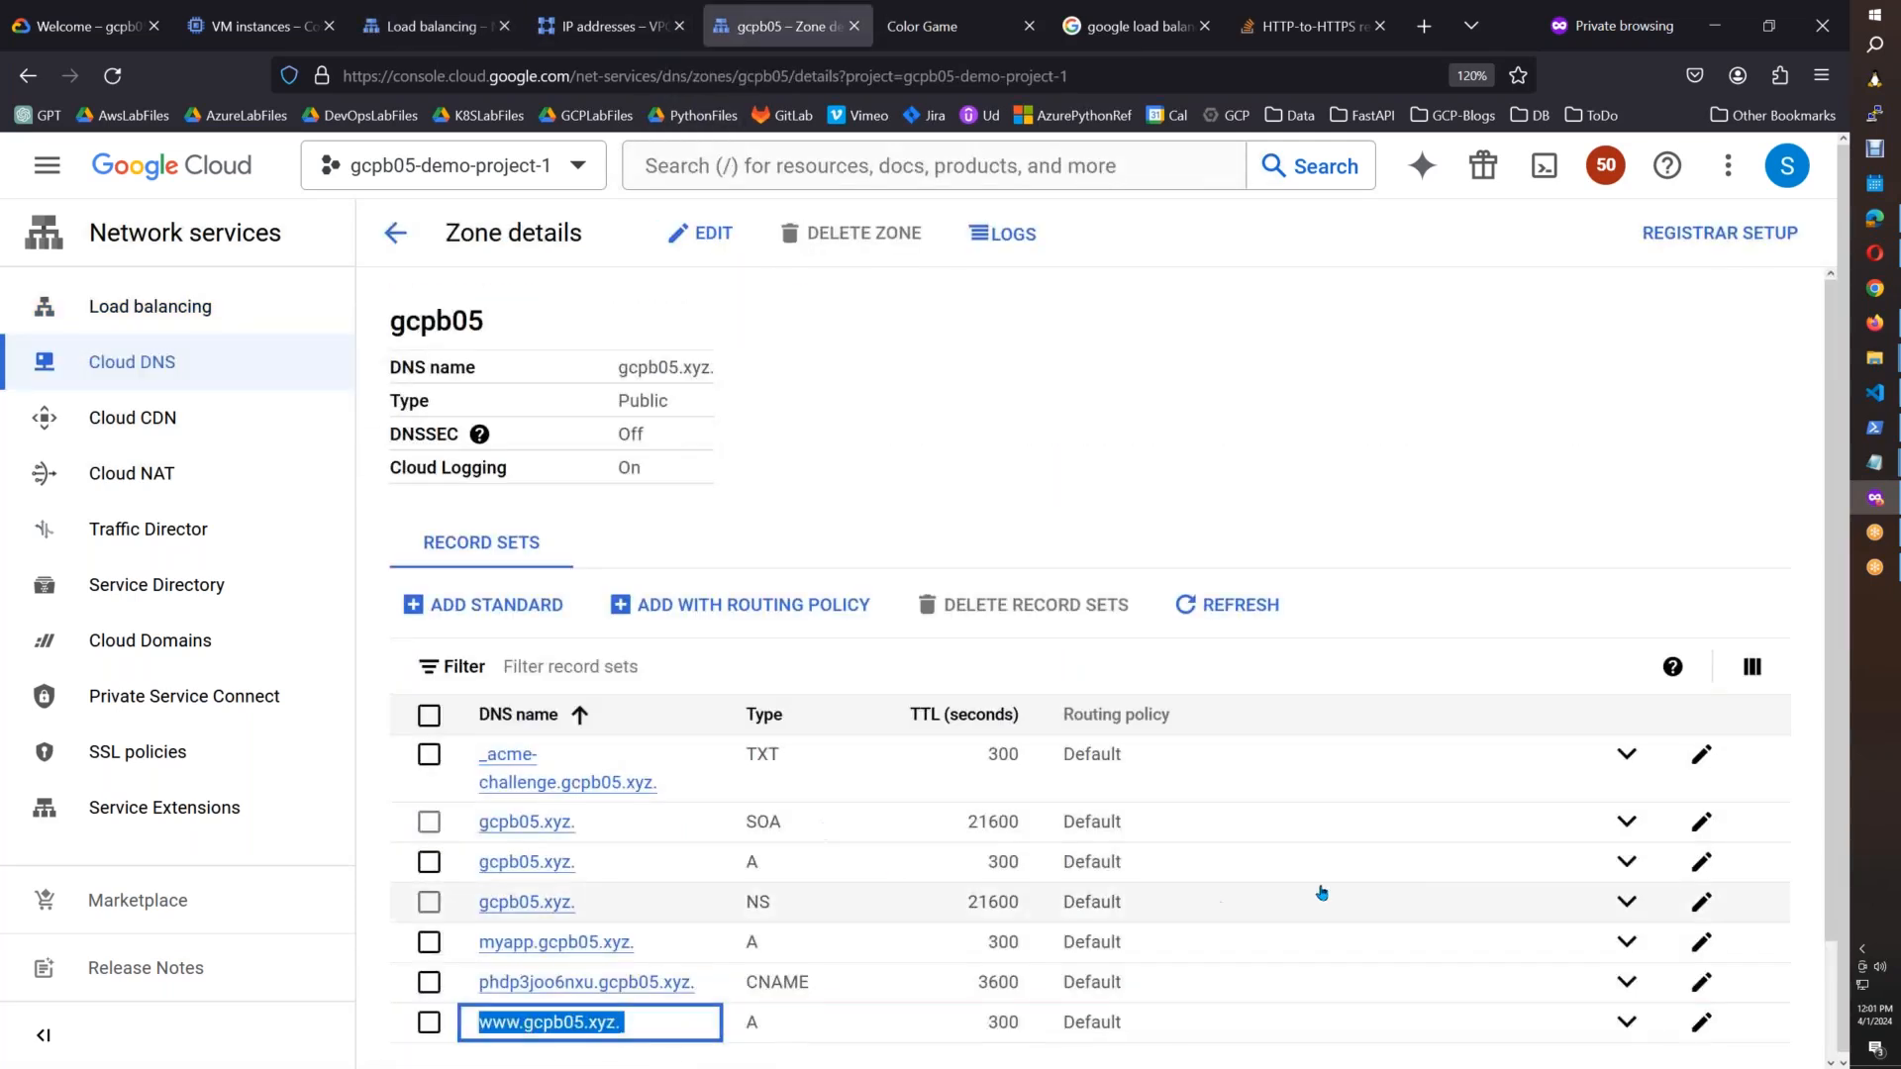
{"action": "left_click", "coordinate": [1631, 1026]}
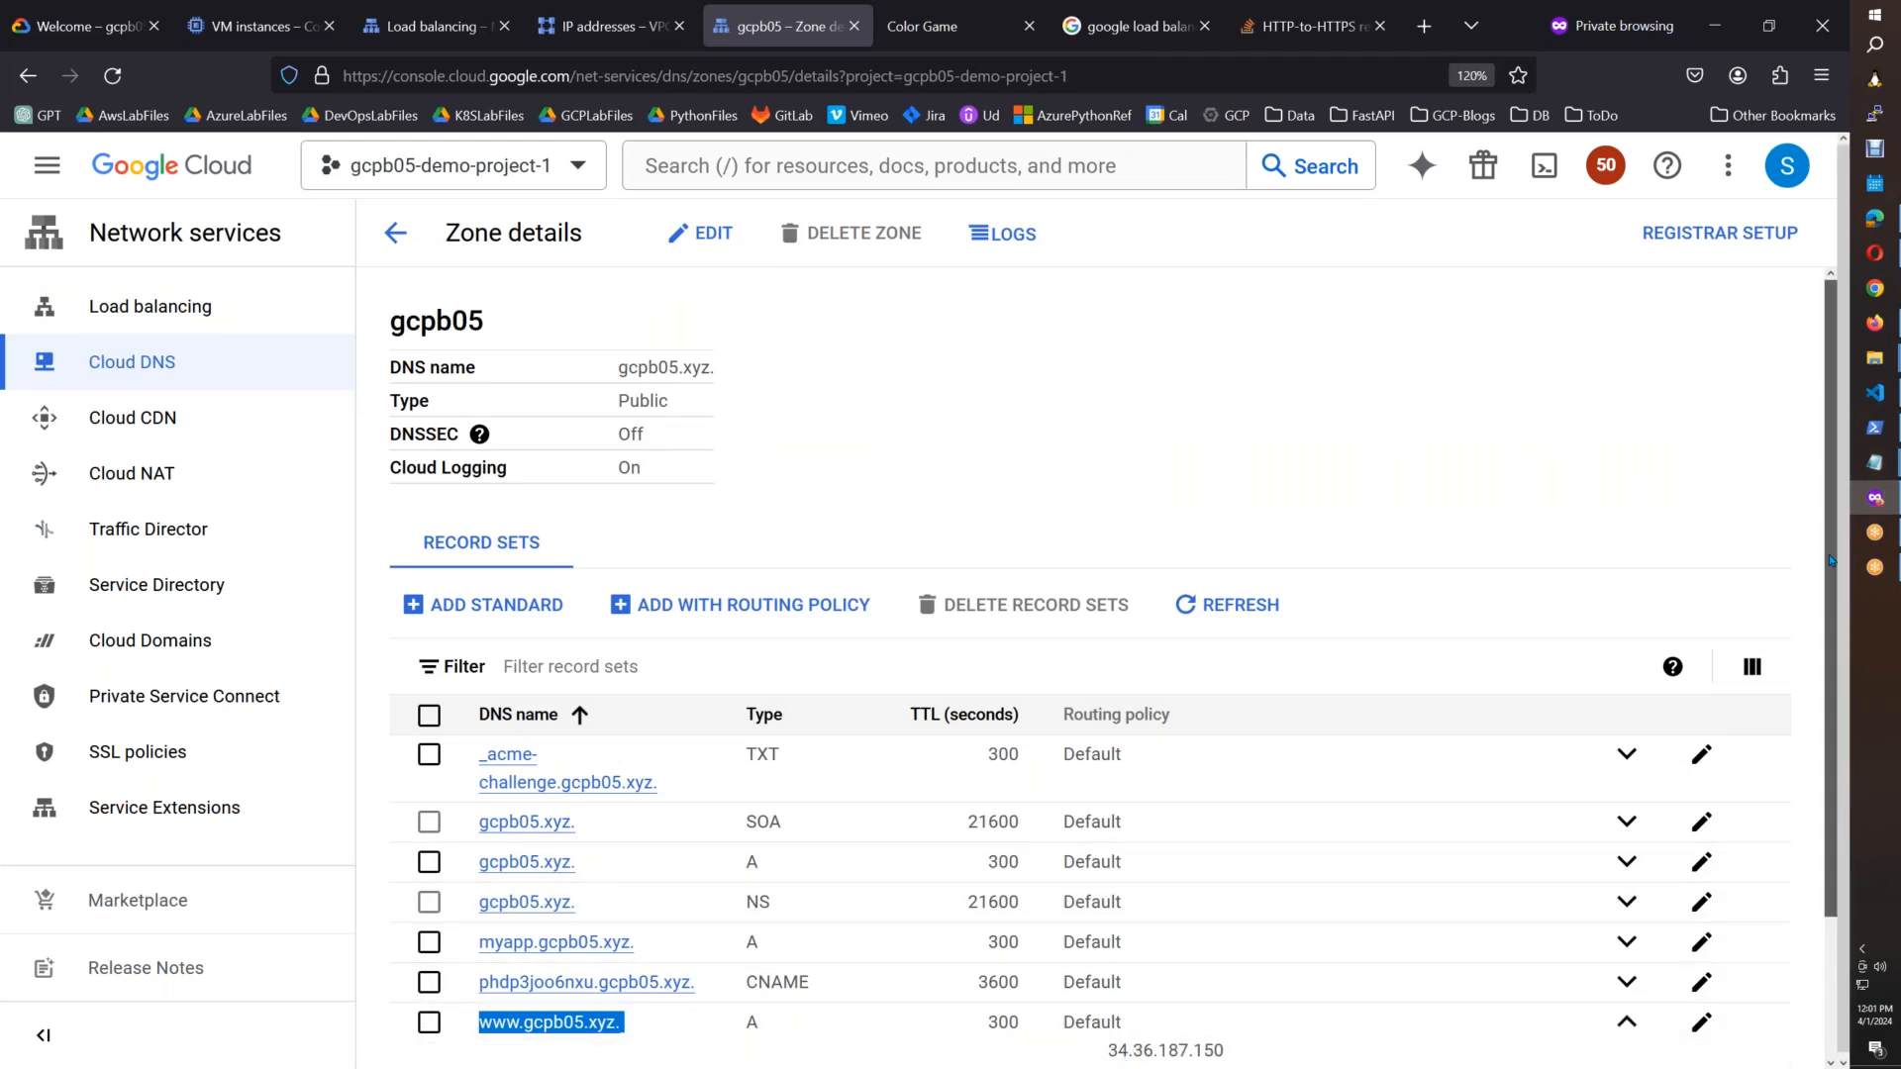
{"action": "scroll", "coordinate": [1830, 540], "scroll_direction": "down", "scroll_amount": 3}
{"action": "left_click", "coordinate": [399, 30]}
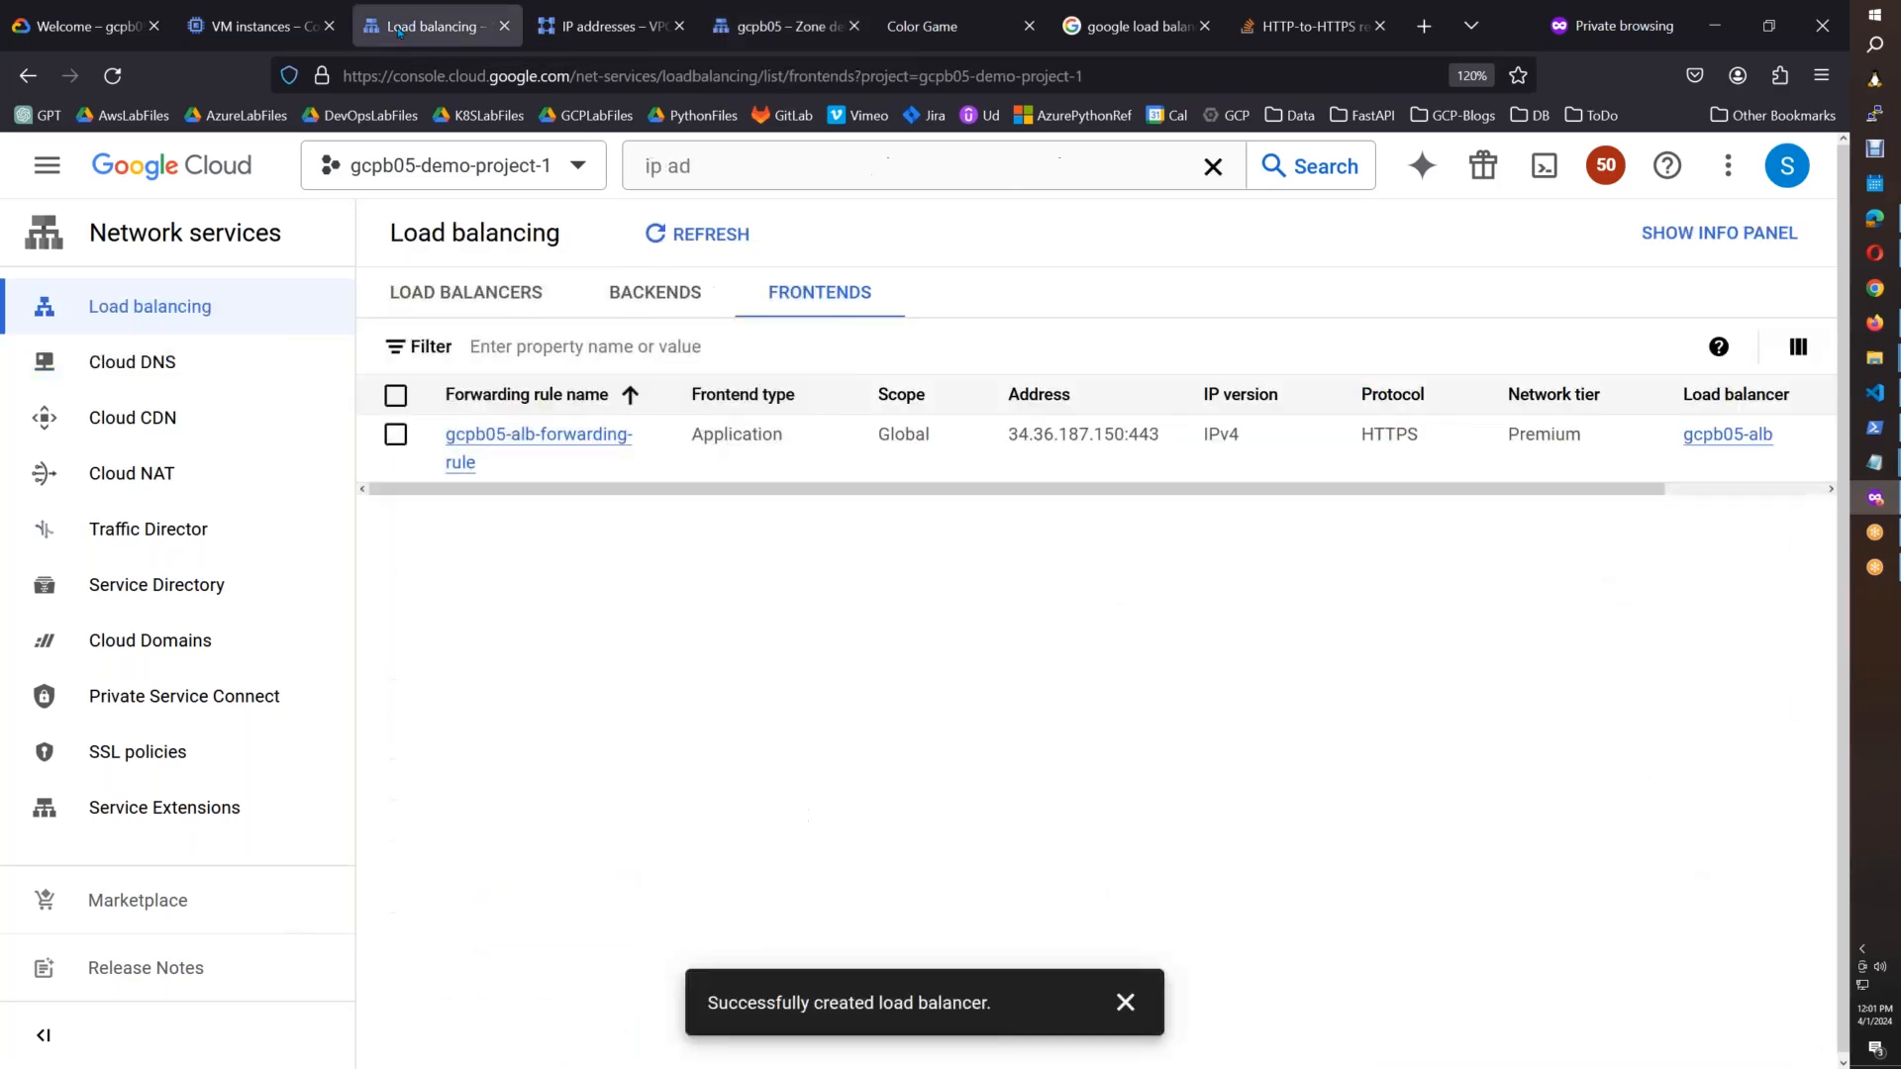
{"action": "left_click", "coordinate": [419, 303]}
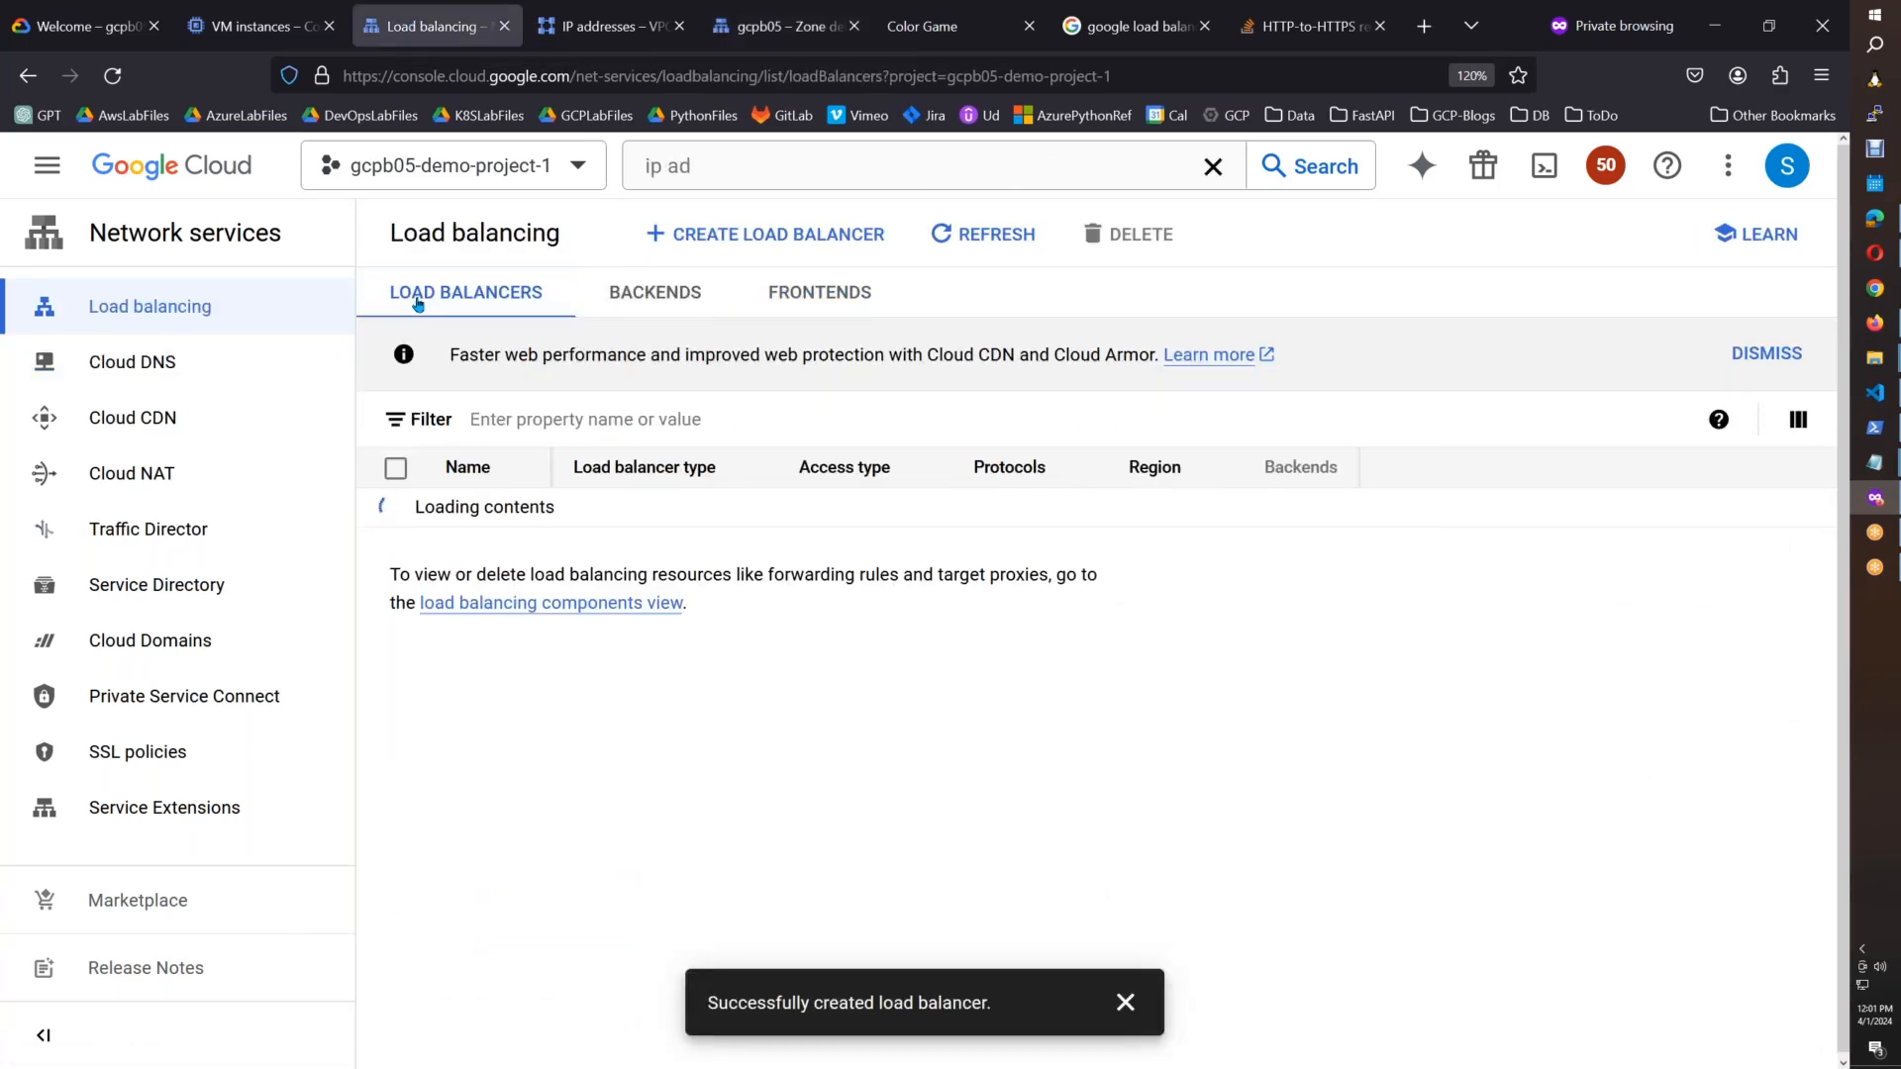
{"action": "left_click", "coordinate": [484, 513]}
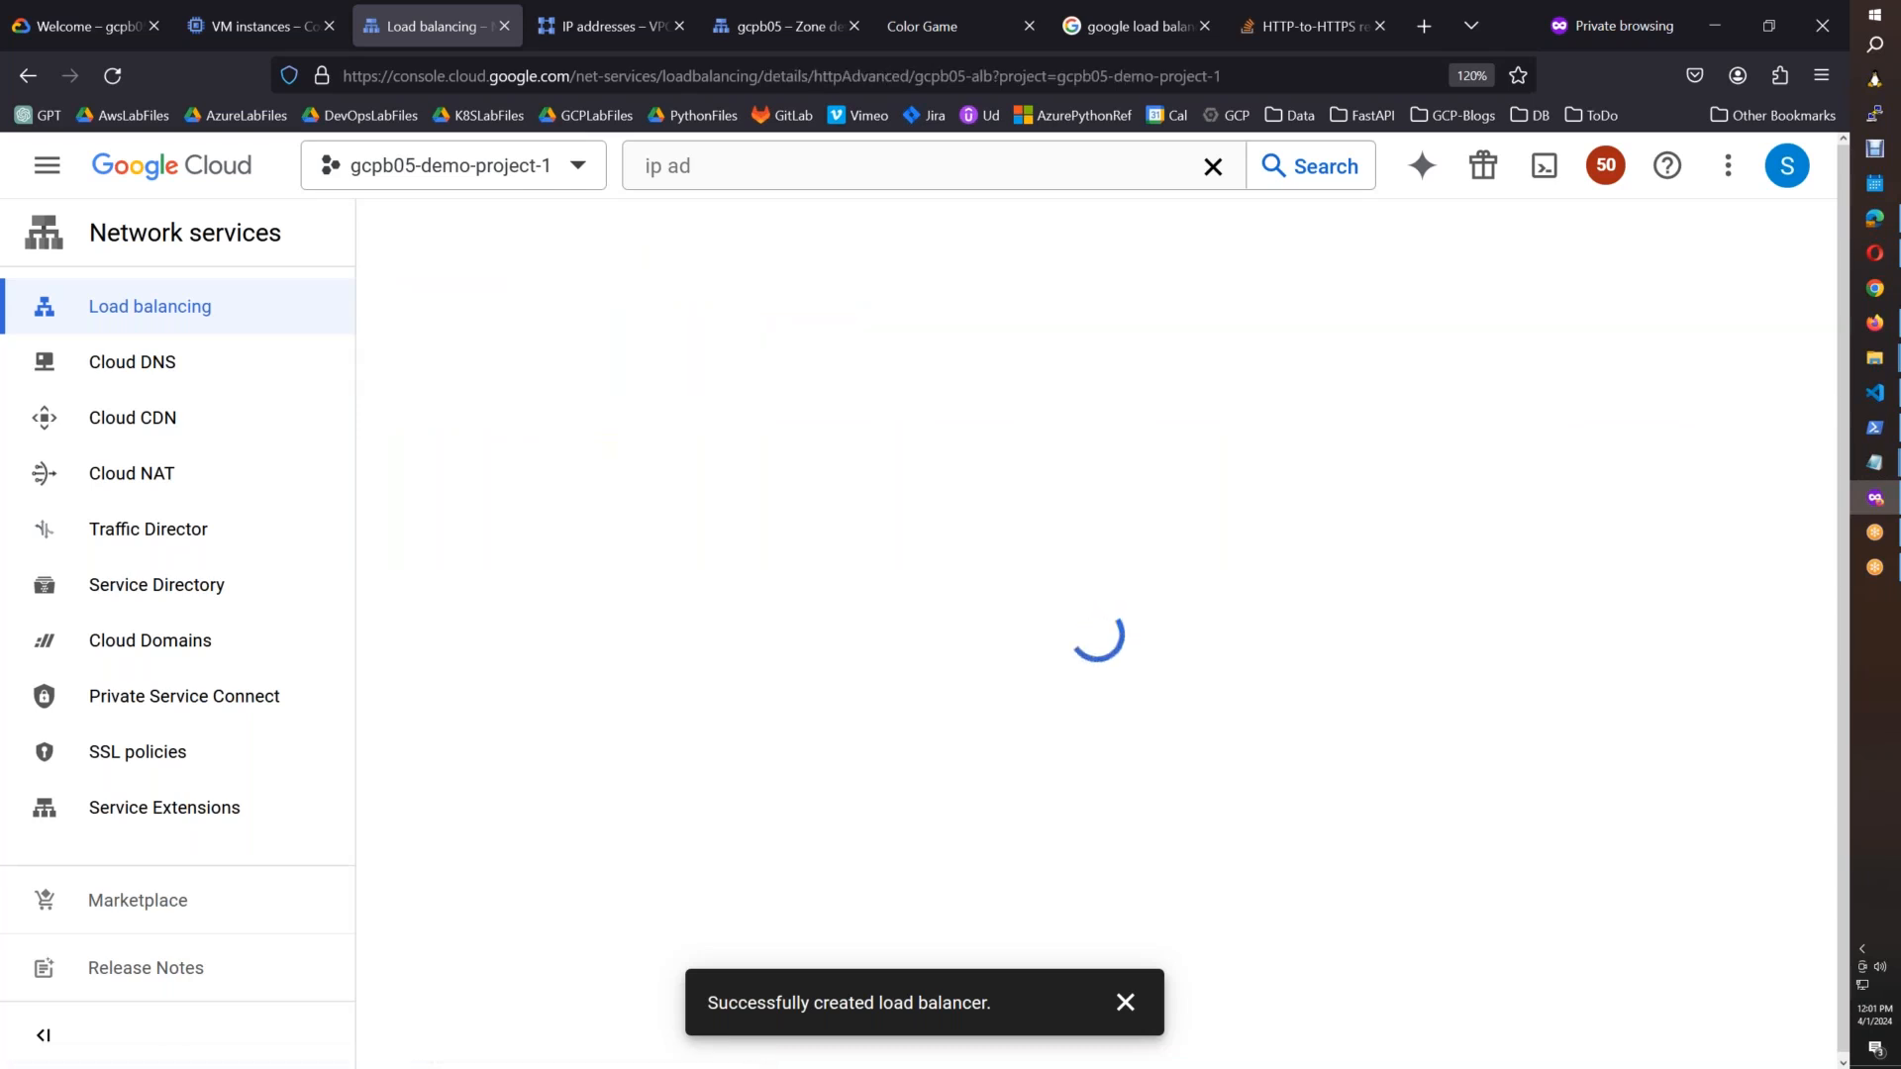
{"action": "left_click", "coordinate": [792, 233]}
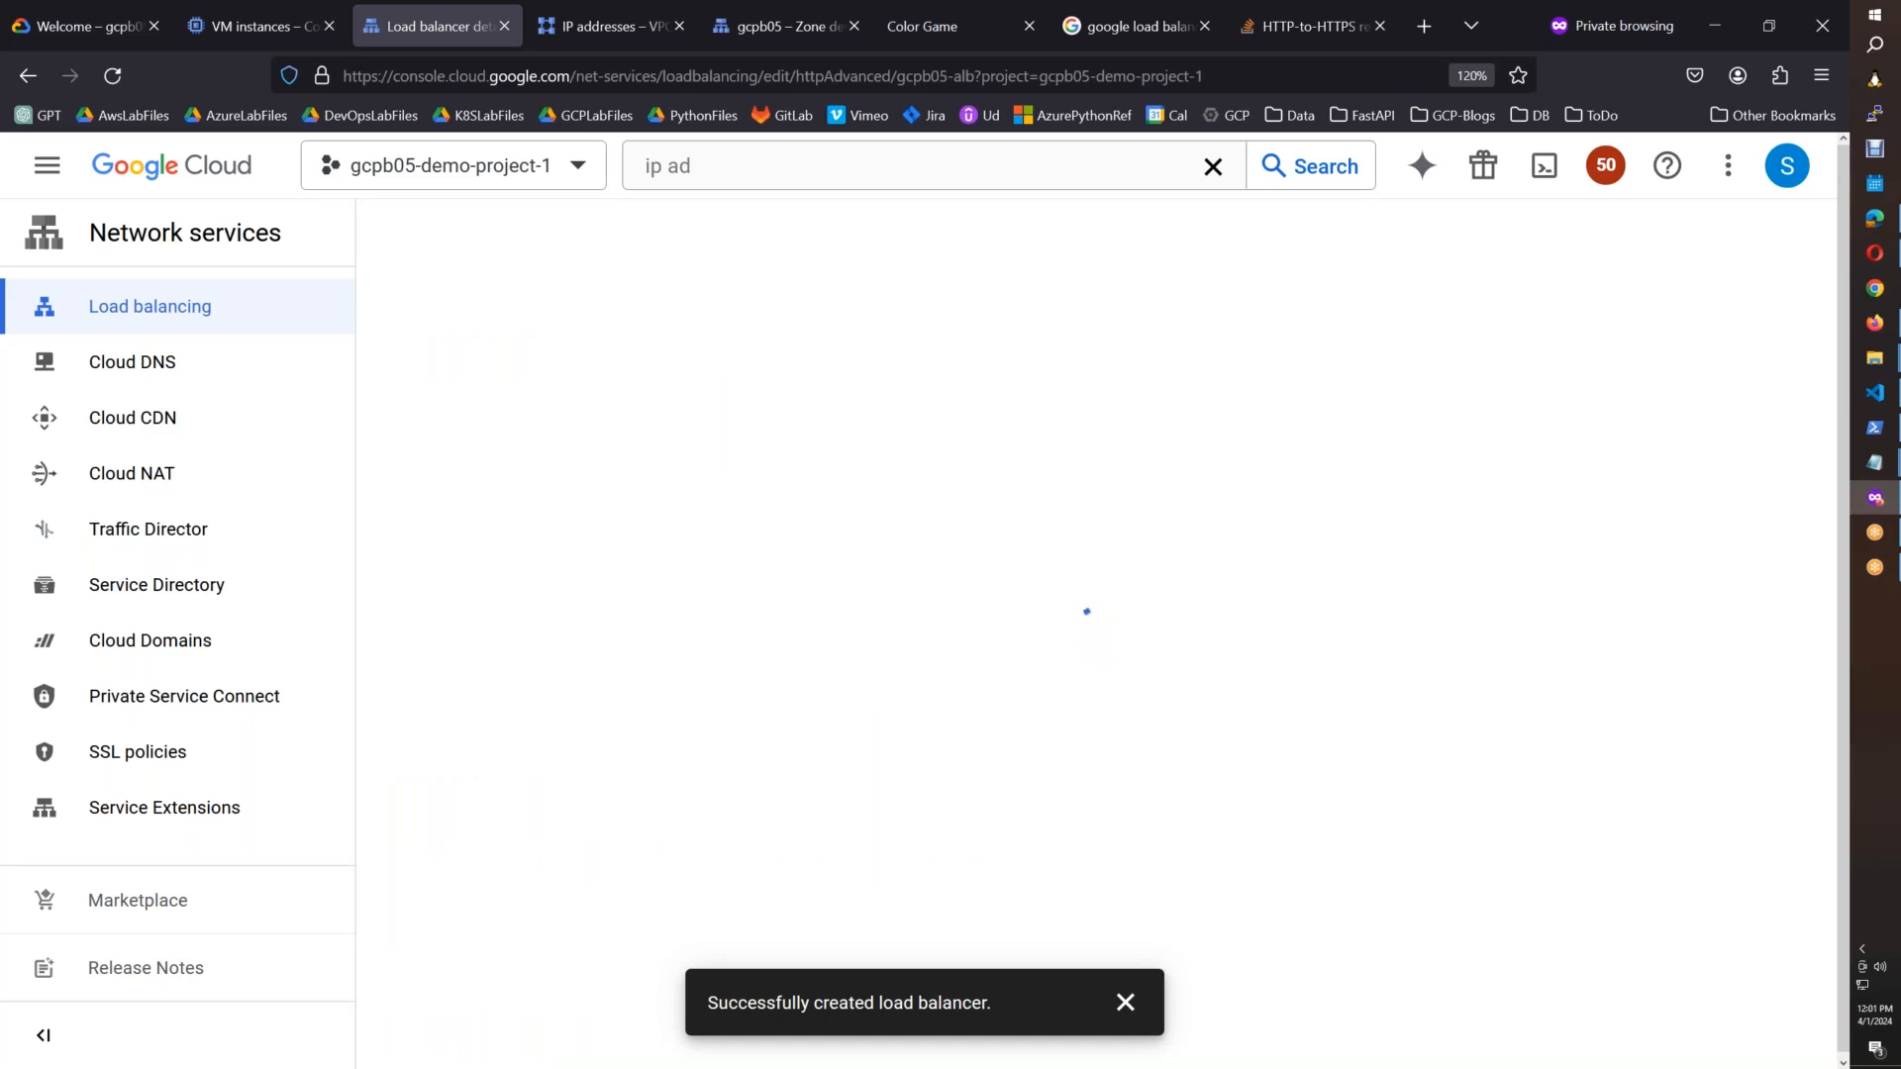
{"action": "left_click", "coordinate": [392, 237]}
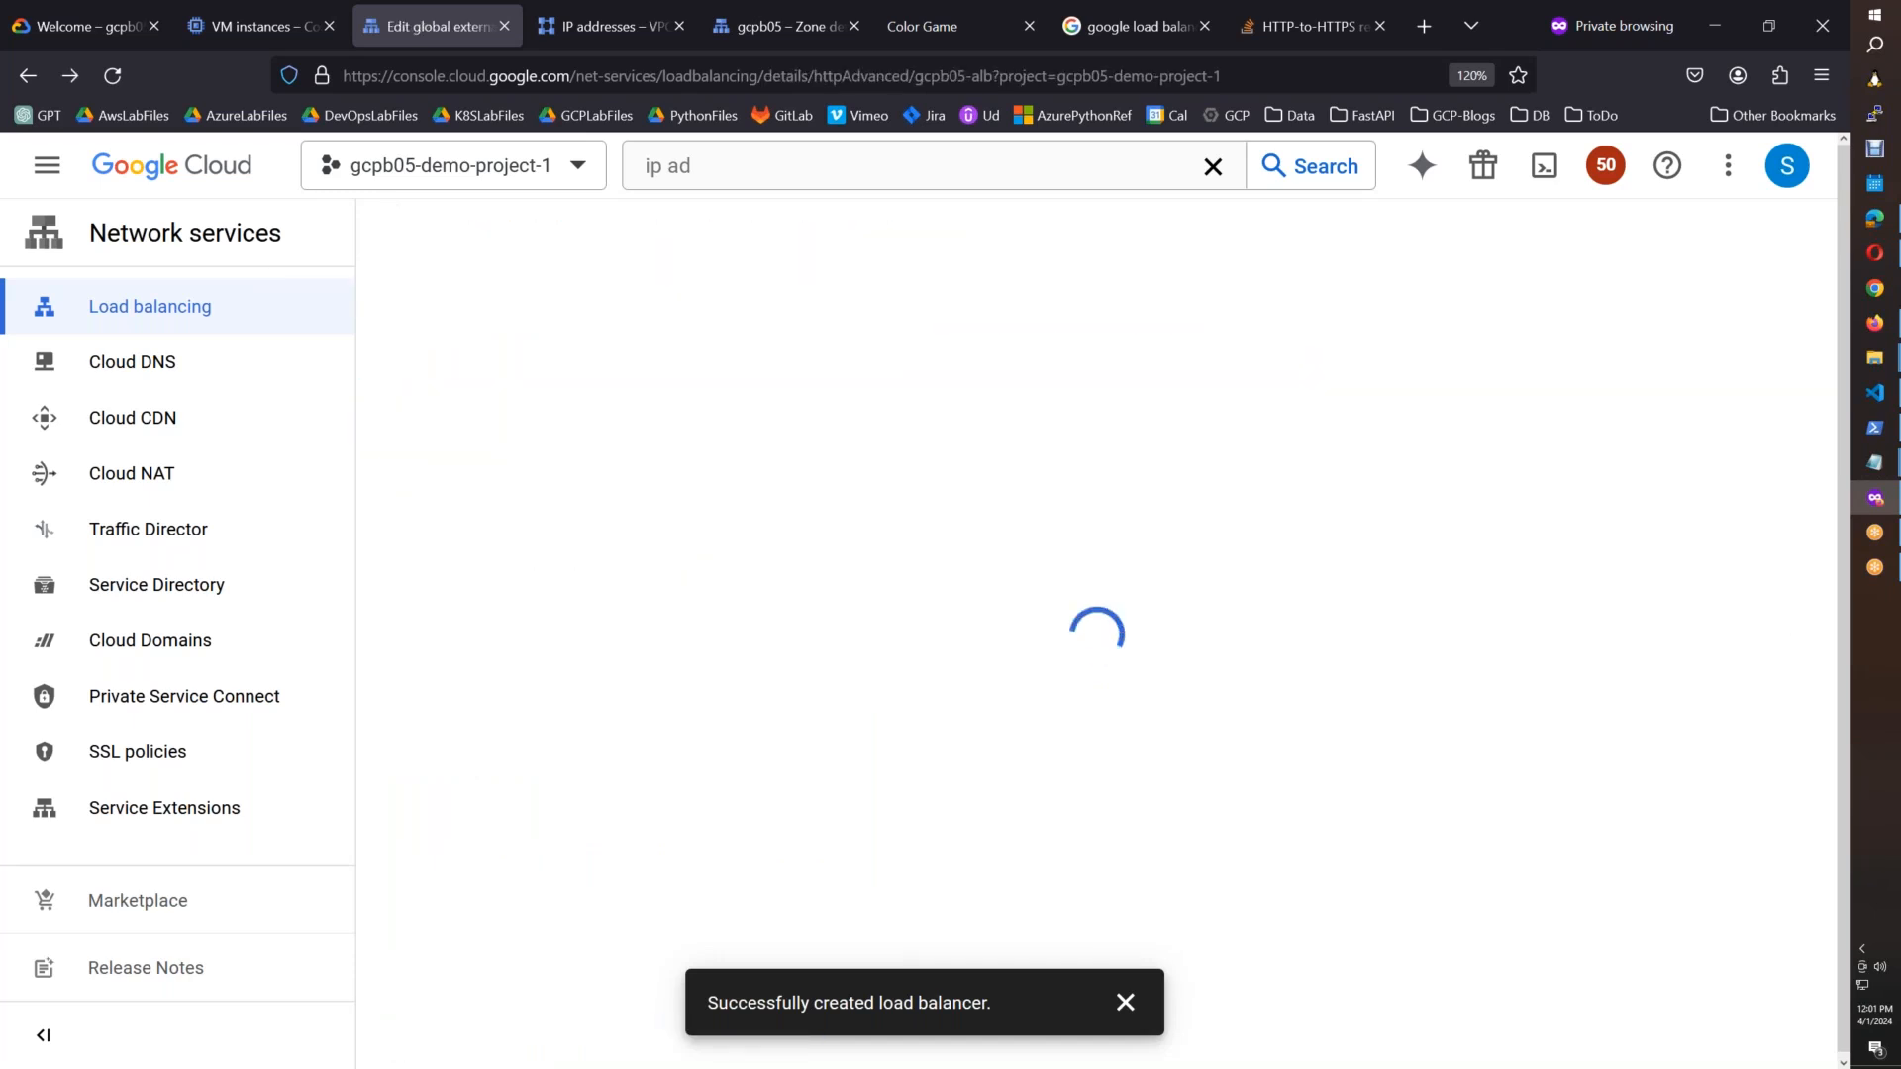
{"action": "left_click", "coordinate": [392, 236]}
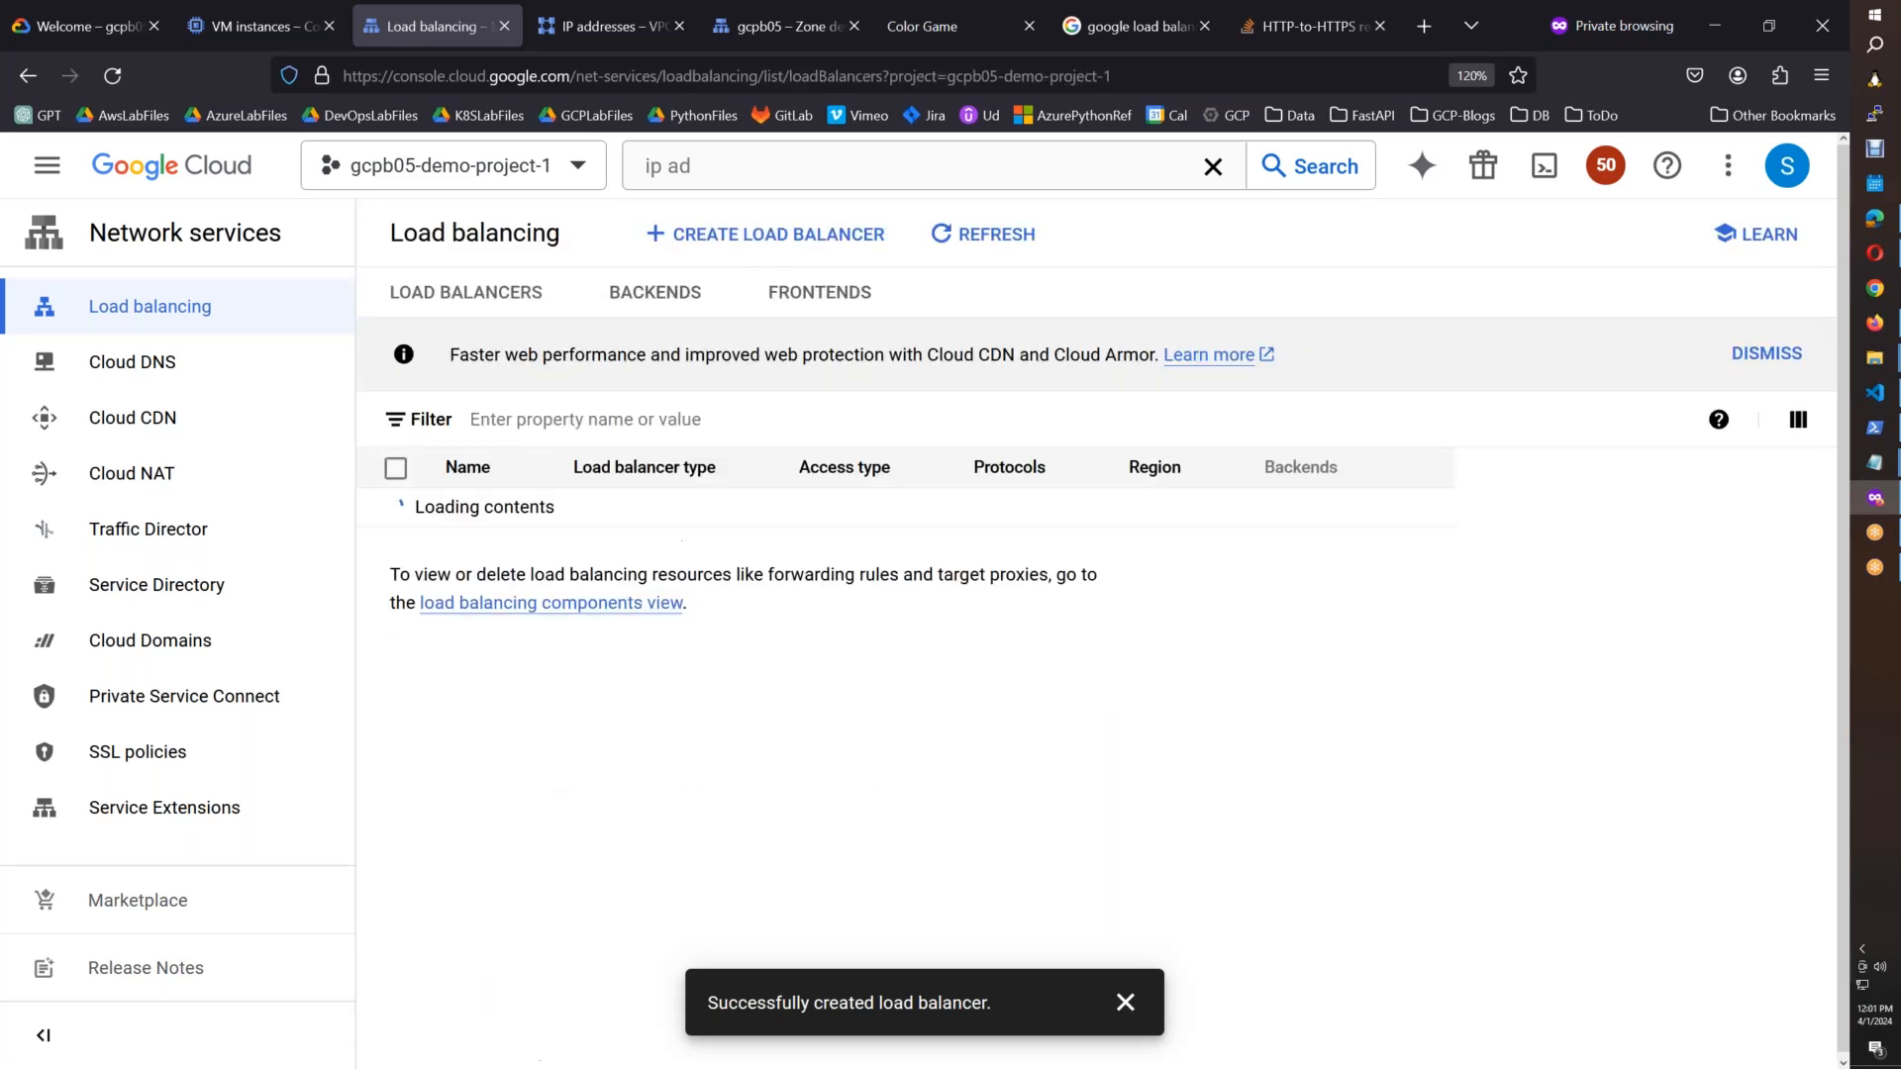
Step: Start configuring a second public-facing Application Load Balancer for global workloads with the Global external Application Load Balancer generation
{"action": "left_click", "coordinate": [819, 233]}
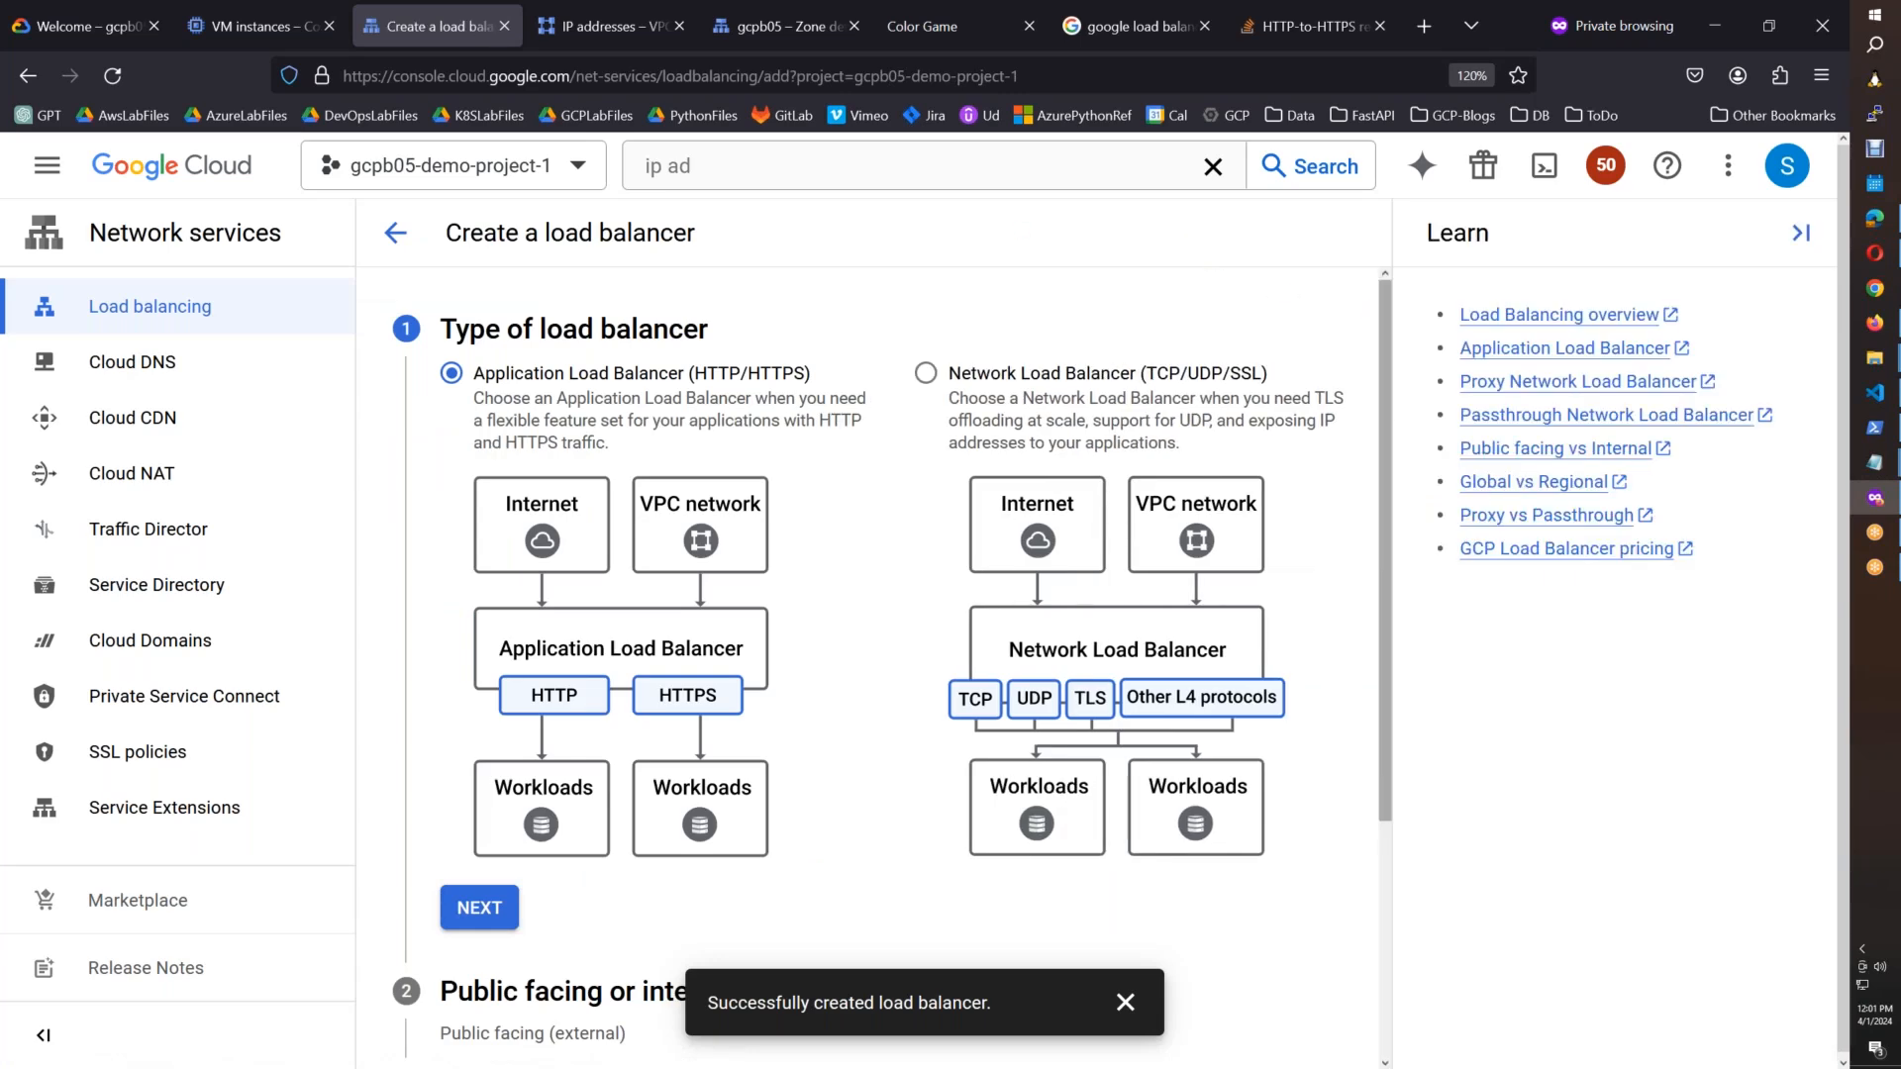
{"action": "left_click_drag", "start_coordinate": [1379, 317], "coordinate": [1409, 577]}
{"action": "left_click", "coordinate": [479, 584]}
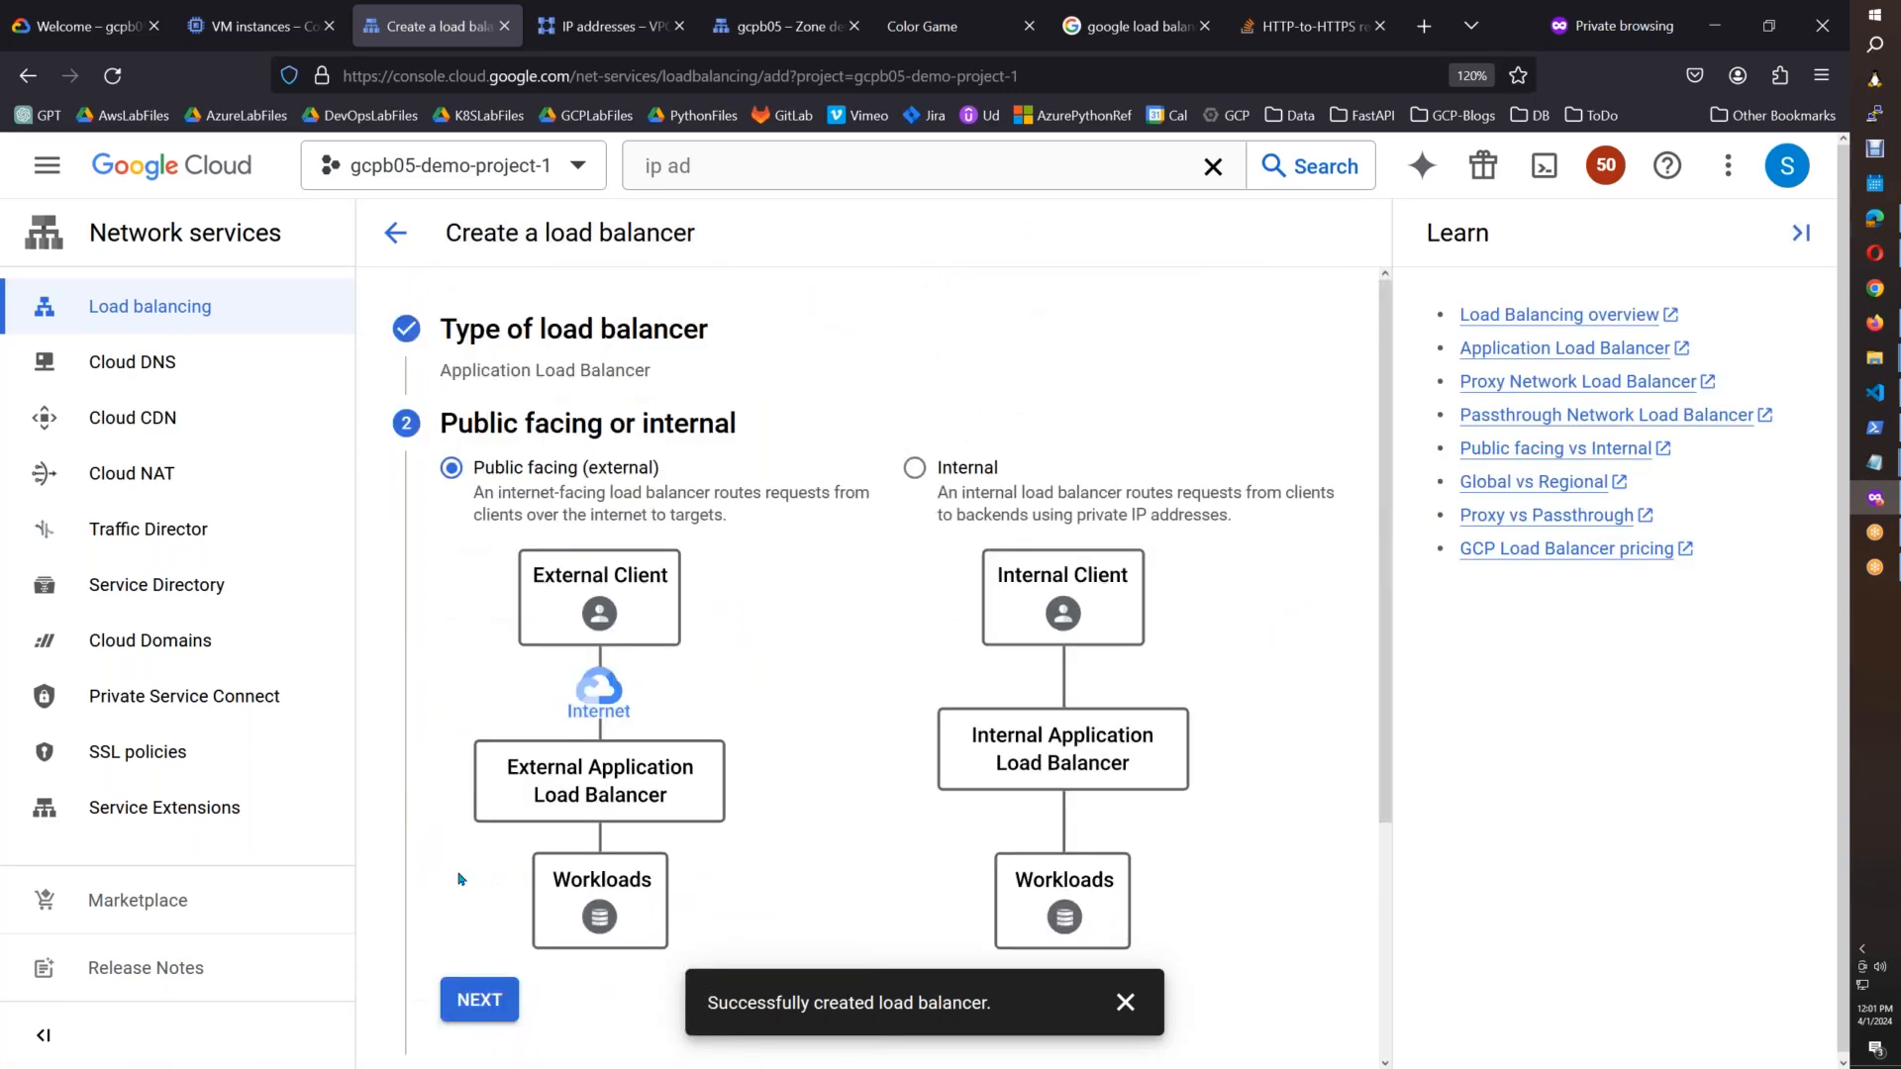
{"action": "left_click", "coordinate": [451, 998]}
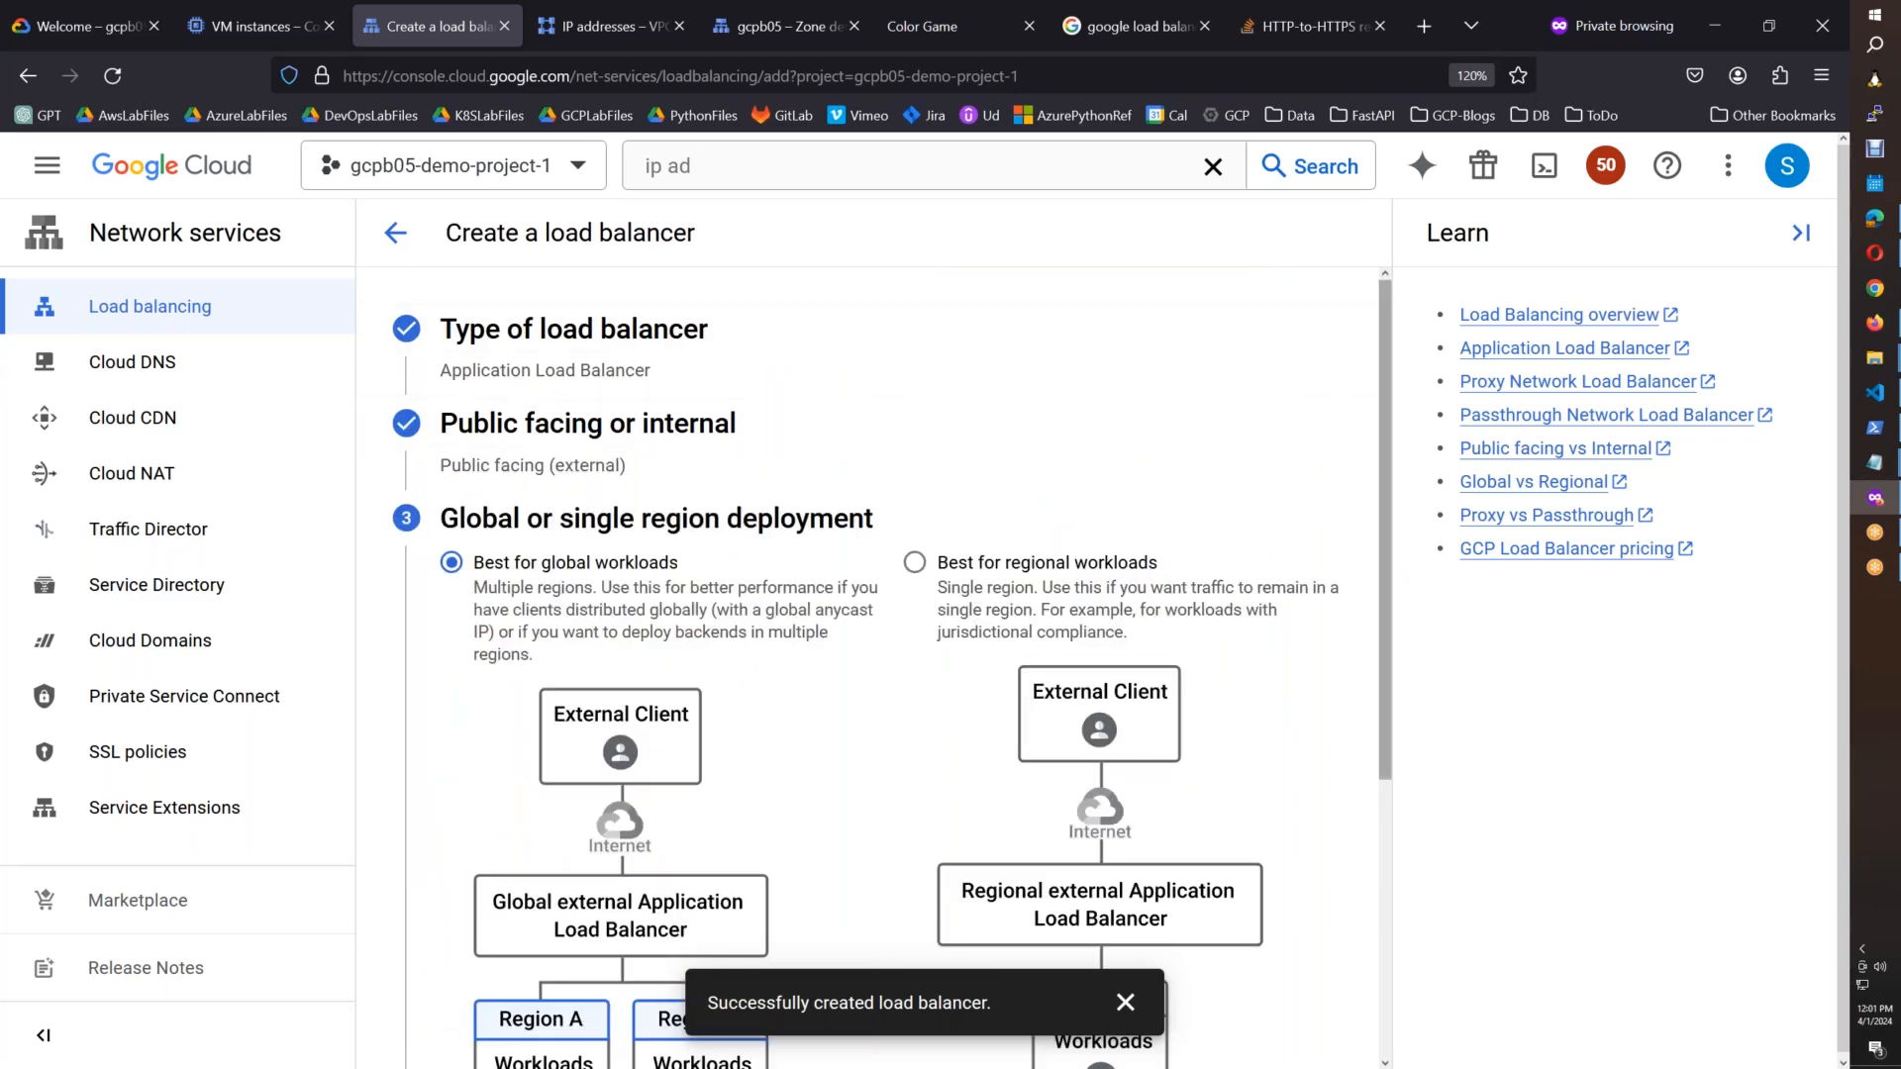
{"action": "scroll", "coordinate": [743, 716], "scroll_direction": "down", "scroll_amount": 4}
{"action": "left_click", "coordinate": [475, 775]}
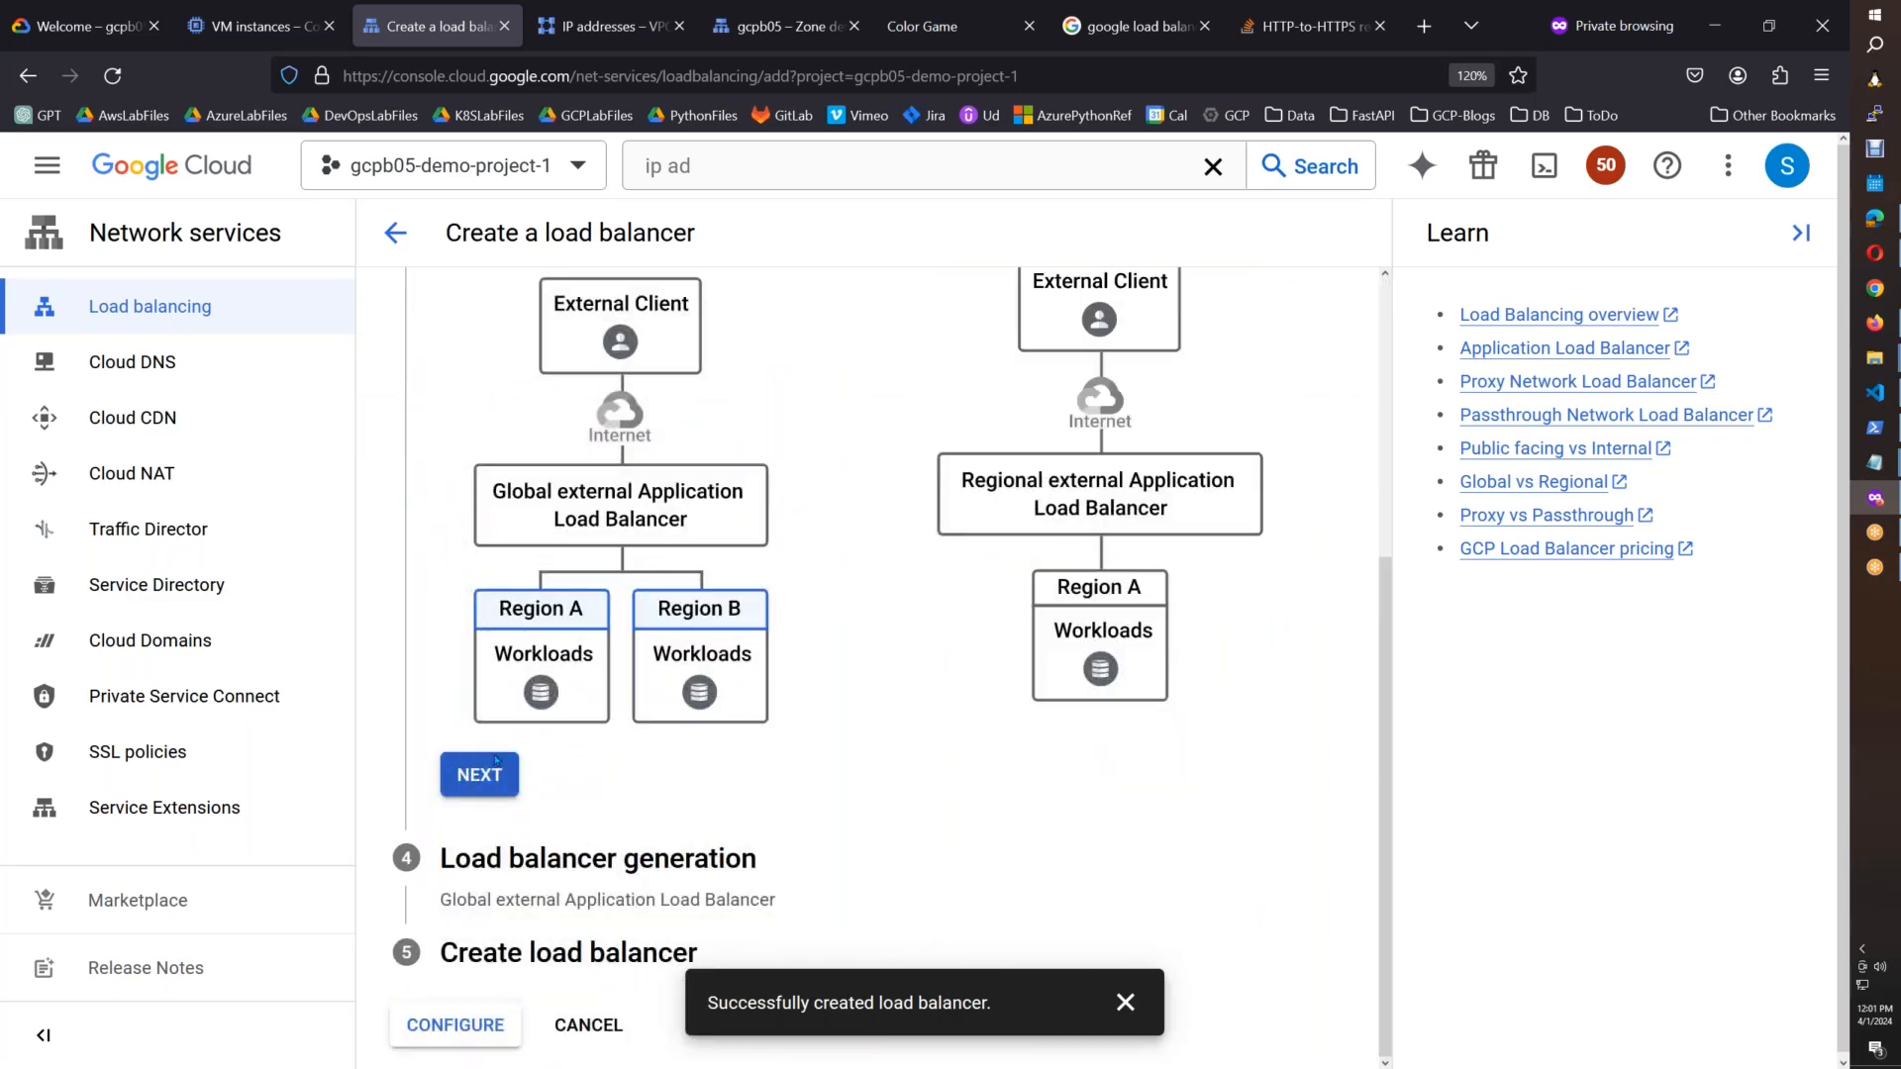
{"action": "scroll", "coordinate": [1376, 820], "scroll_direction": "down", "scroll_amount": 2}
{"action": "scroll", "coordinate": [1376, 821], "scroll_direction": "down", "scroll_amount": 3}
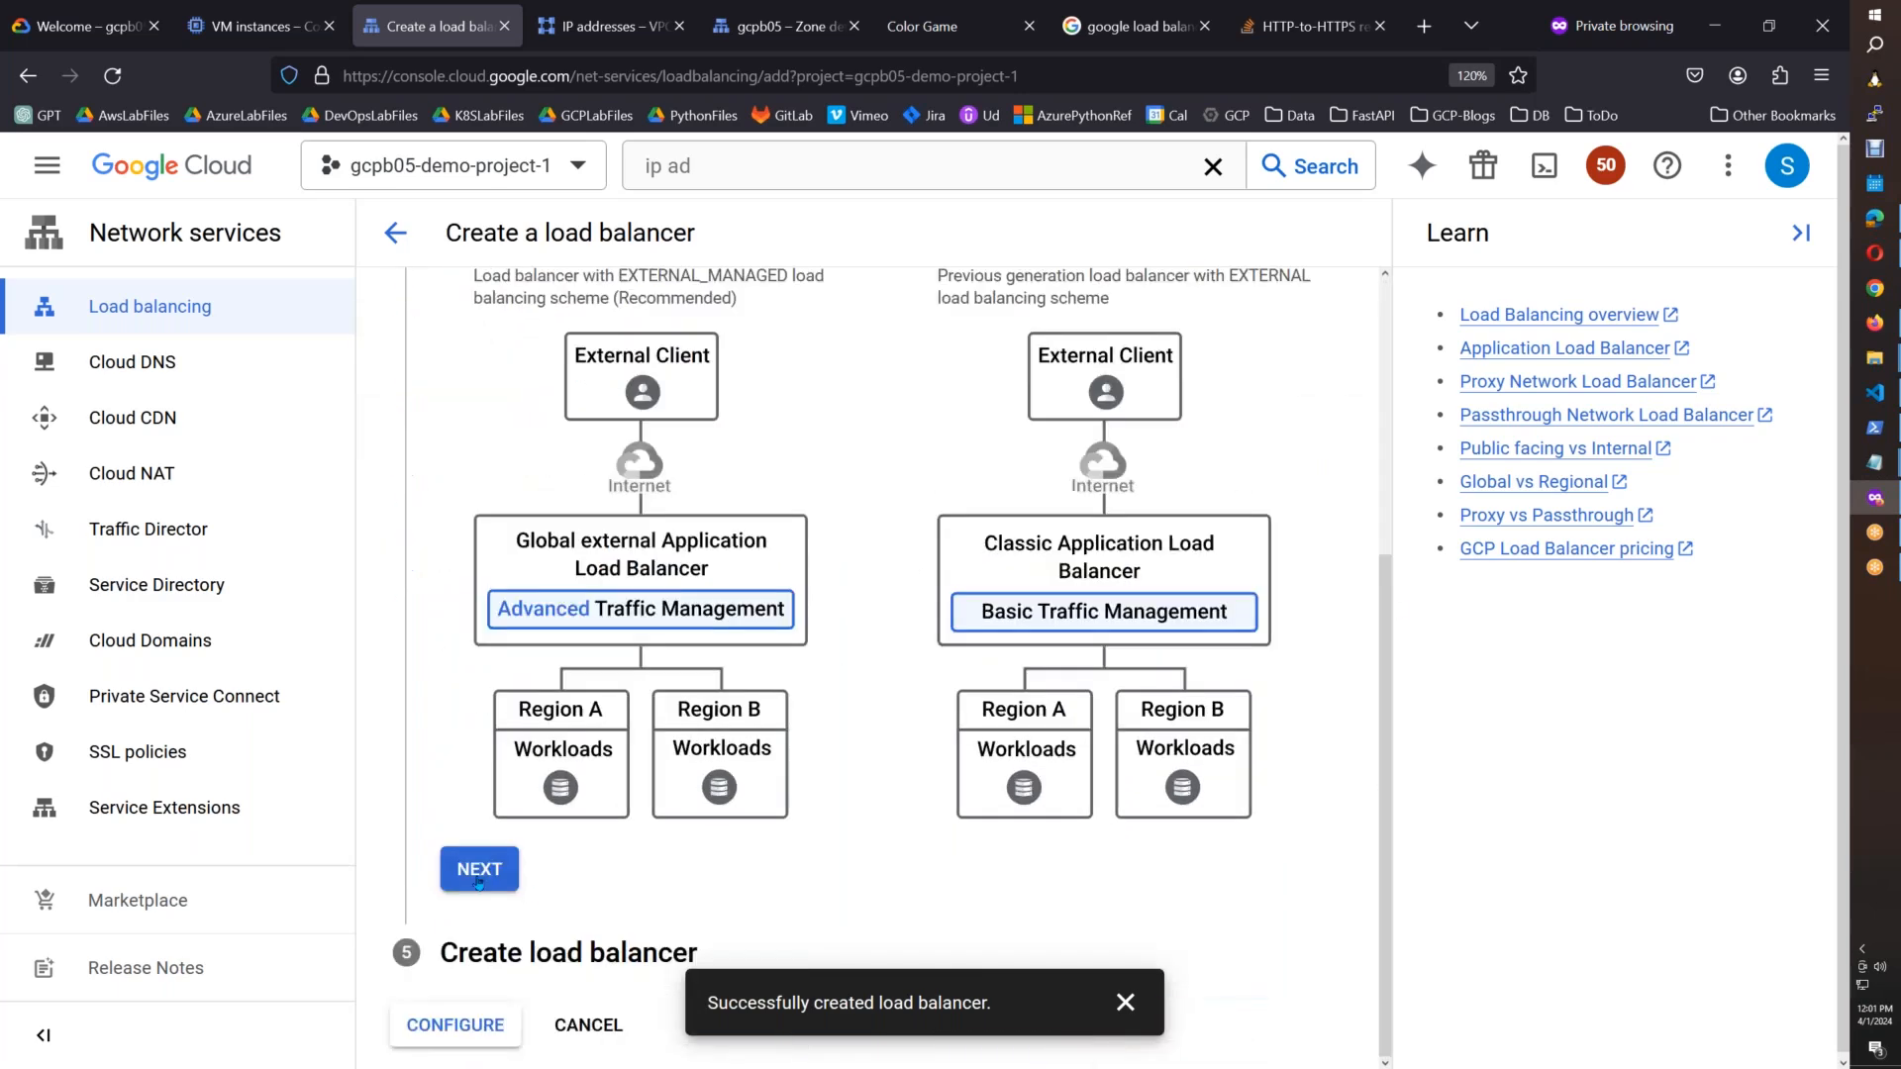
{"action": "left_click", "coordinate": [475, 985]}
{"action": "left_click", "coordinate": [460, 1024]}
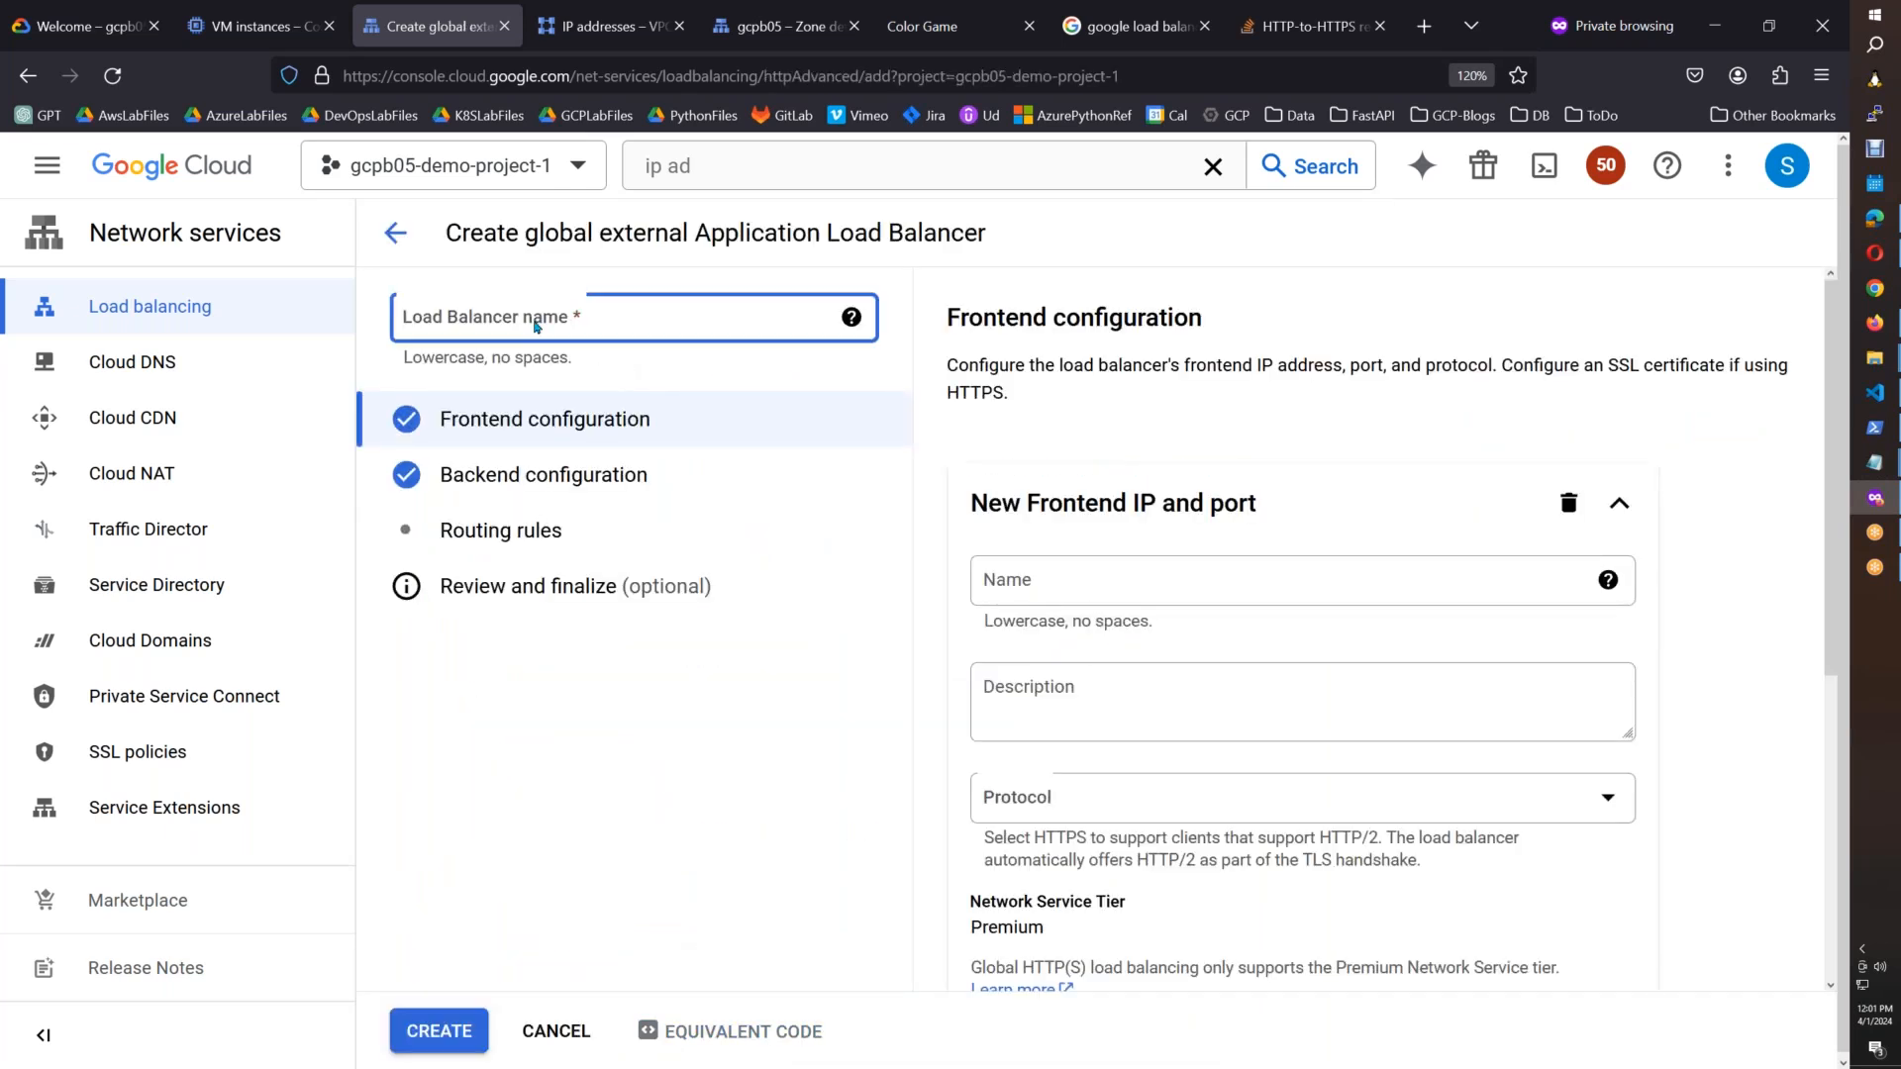
Step: Name the second load balancer gcpb05-http-redirect and accept an HTTP frontend with an ephemeral IPv4 address on port 80
{"action": "type", "text": "gcpb05"}
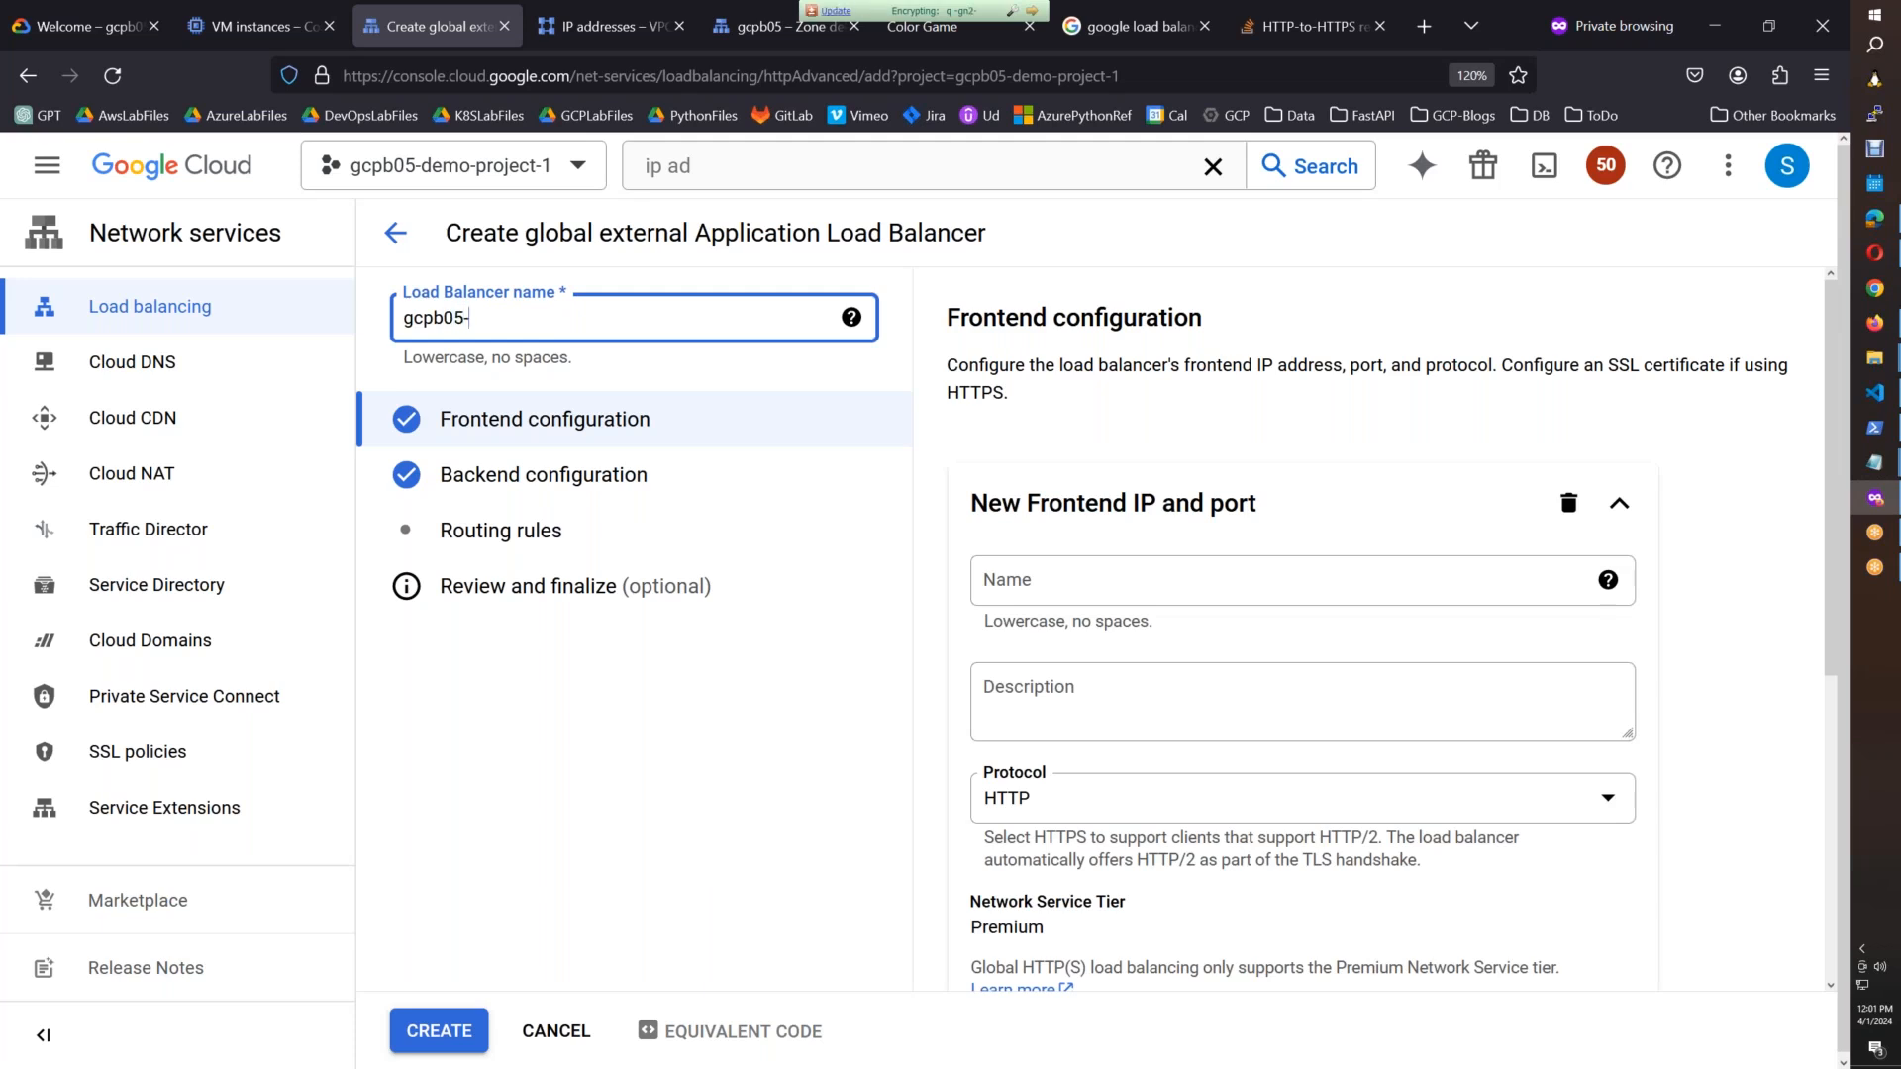
{"action": "type", "text": "-http-redirect"}
{"action": "left_click_drag", "start_coordinate": [1831, 541], "coordinate": [1834, 812]}
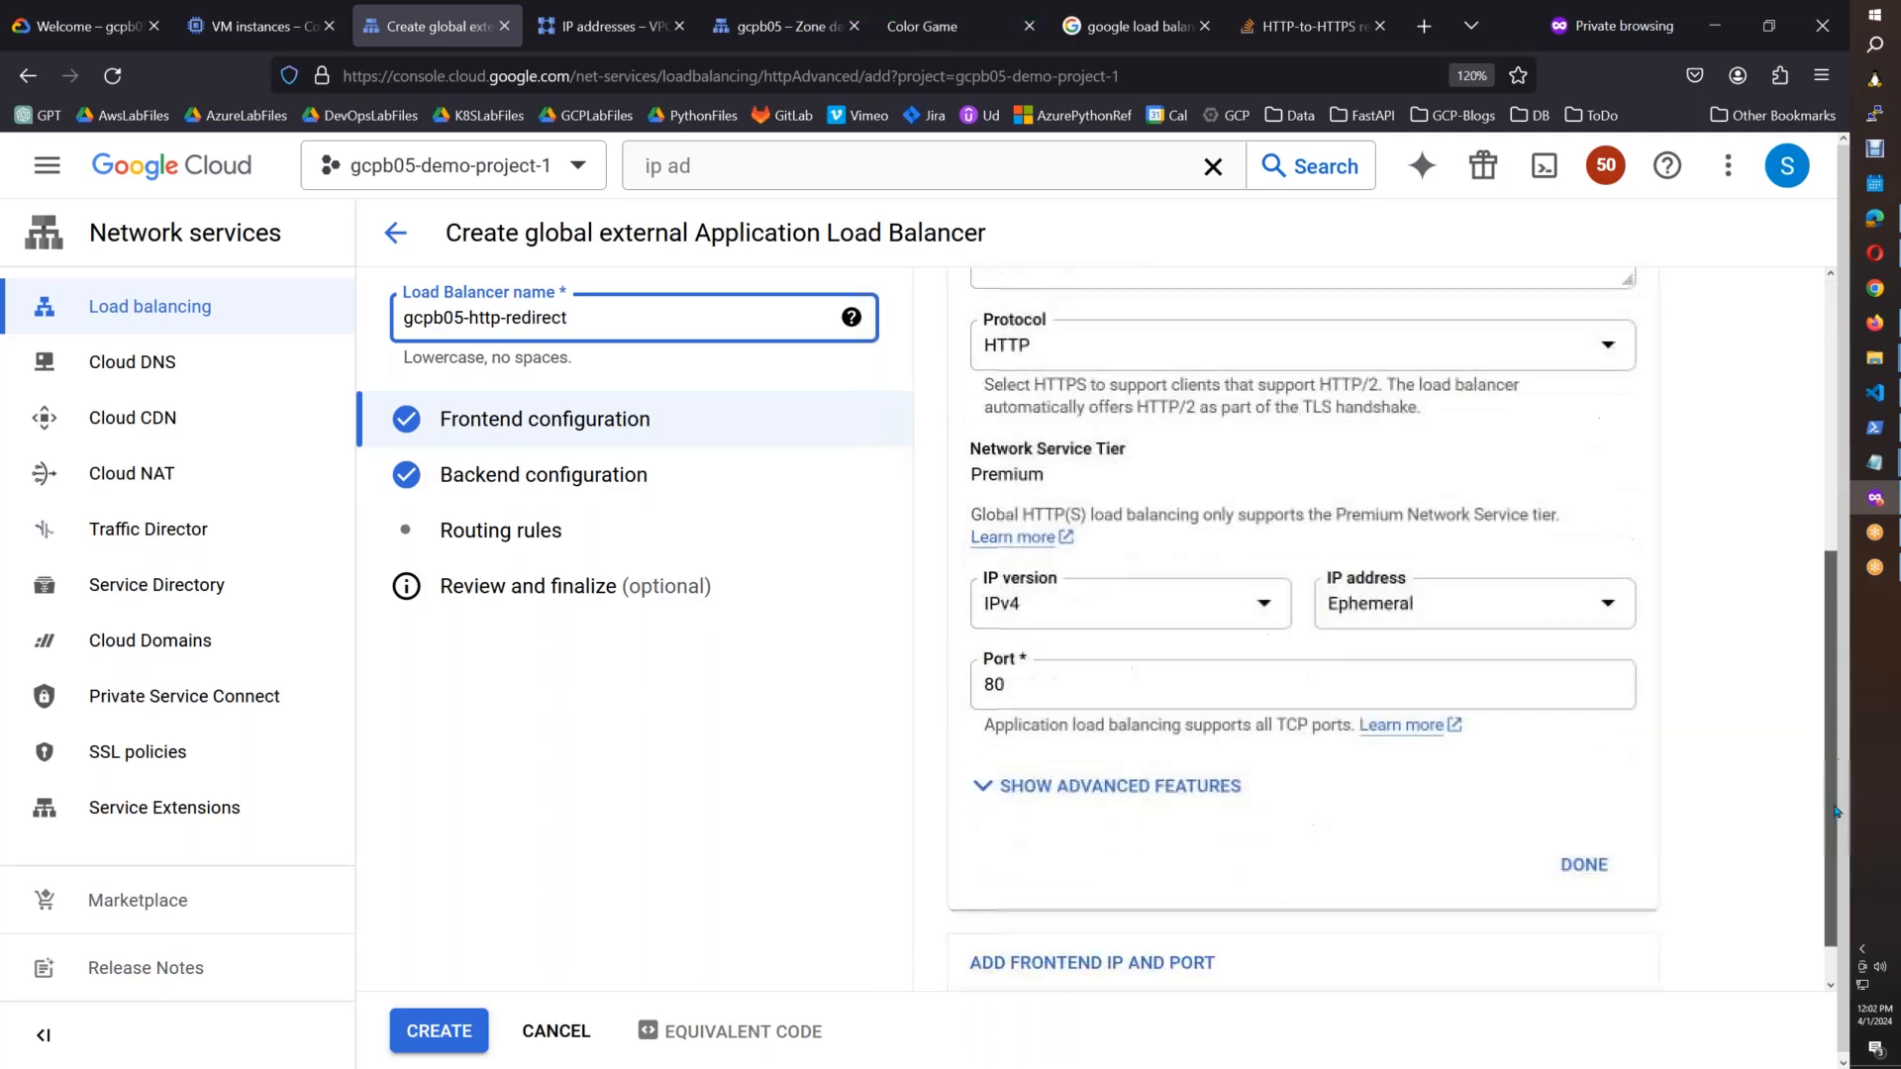
{"action": "left_click", "coordinate": [1214, 780]}
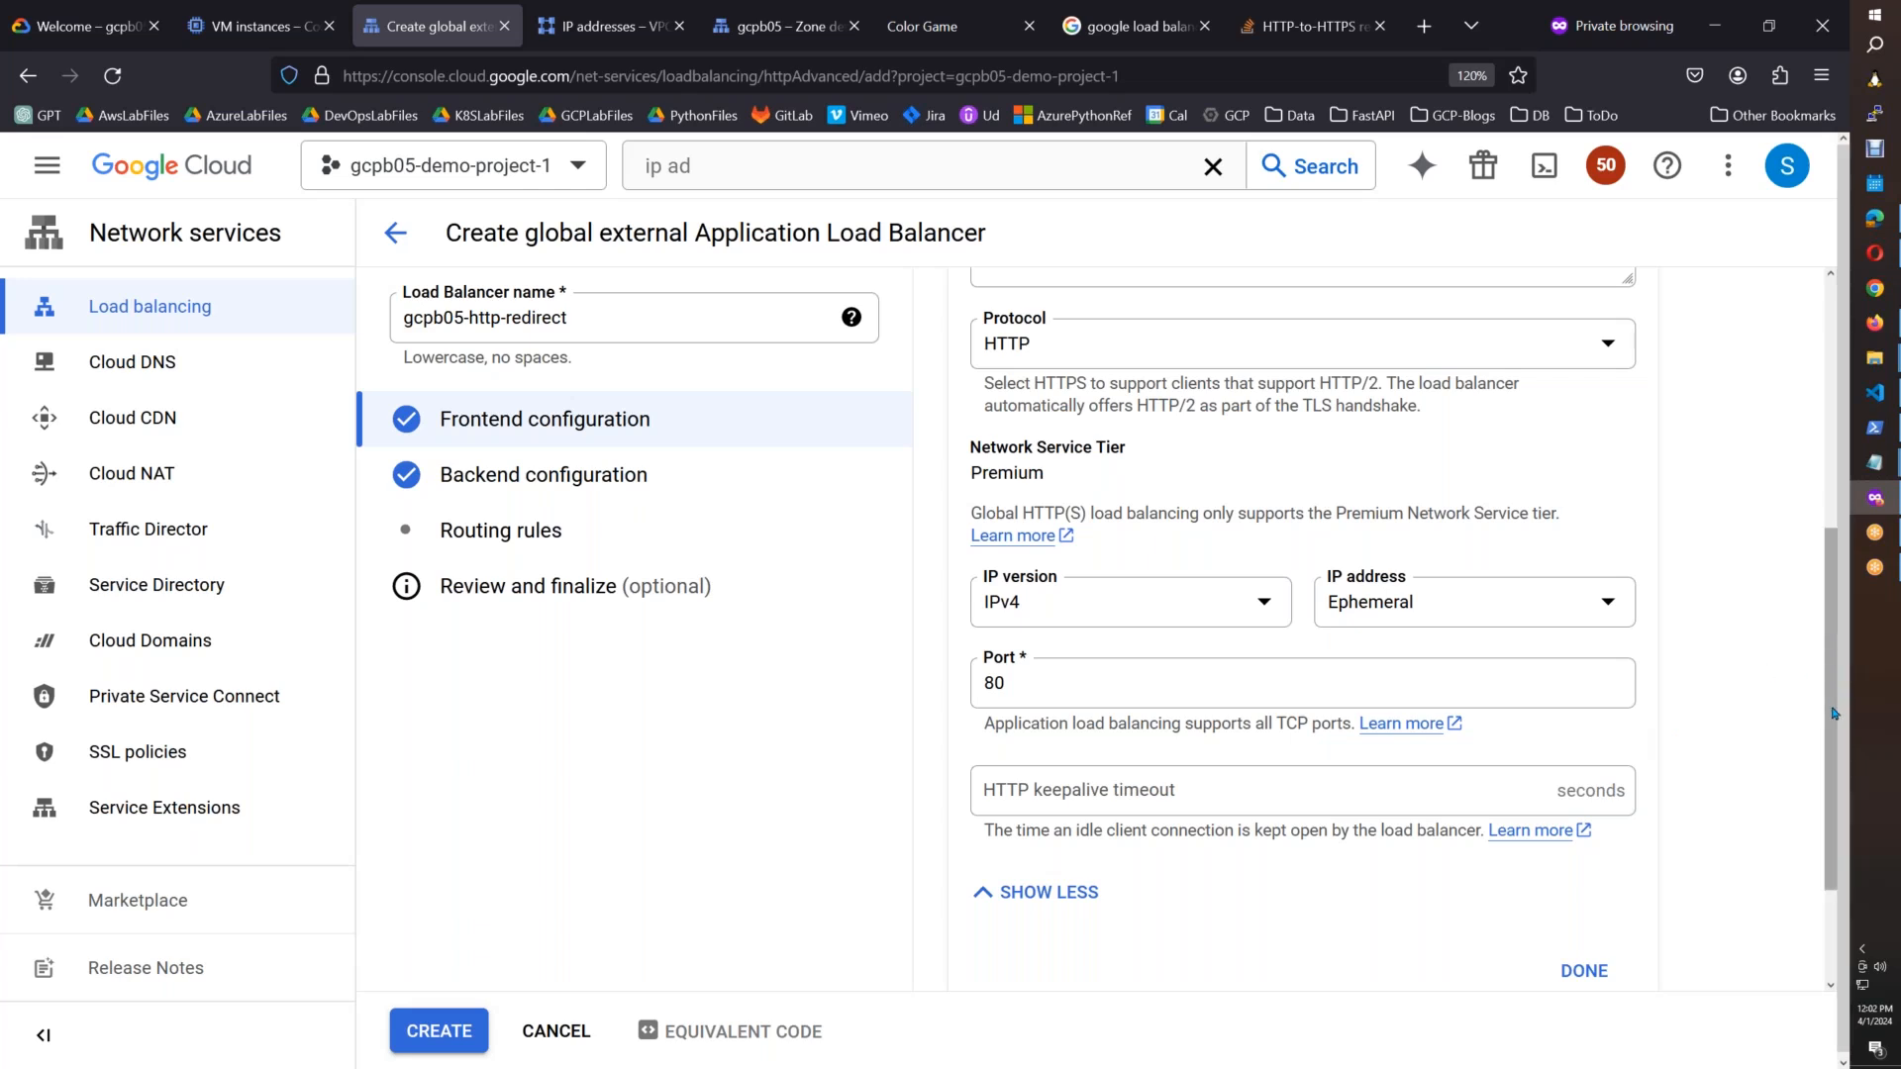
{"action": "scroll", "coordinate": [1818, 700], "scroll_direction": "down", "scroll_amount": 2}
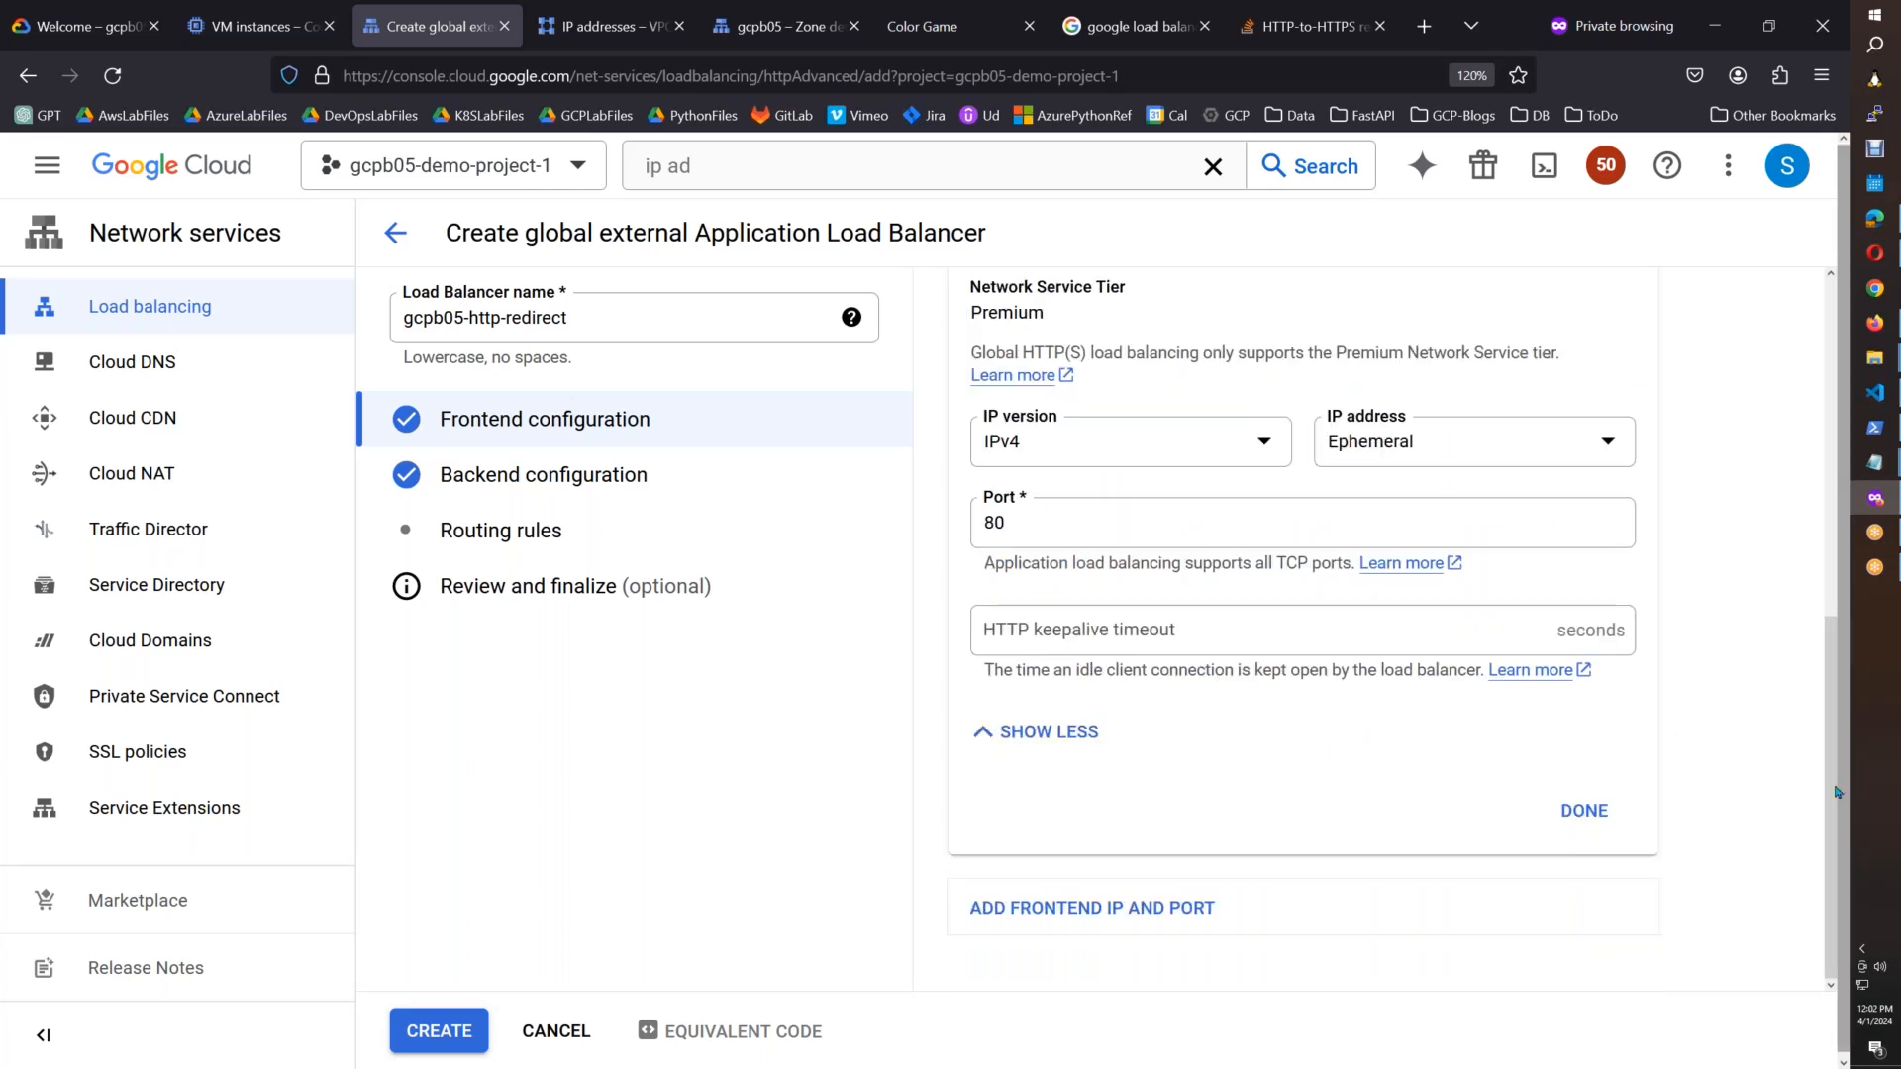
{"action": "scroll", "coordinate": [1785, 568], "scroll_direction": "up", "scroll_amount": 5}
{"action": "left_click", "coordinate": [1608, 601]}
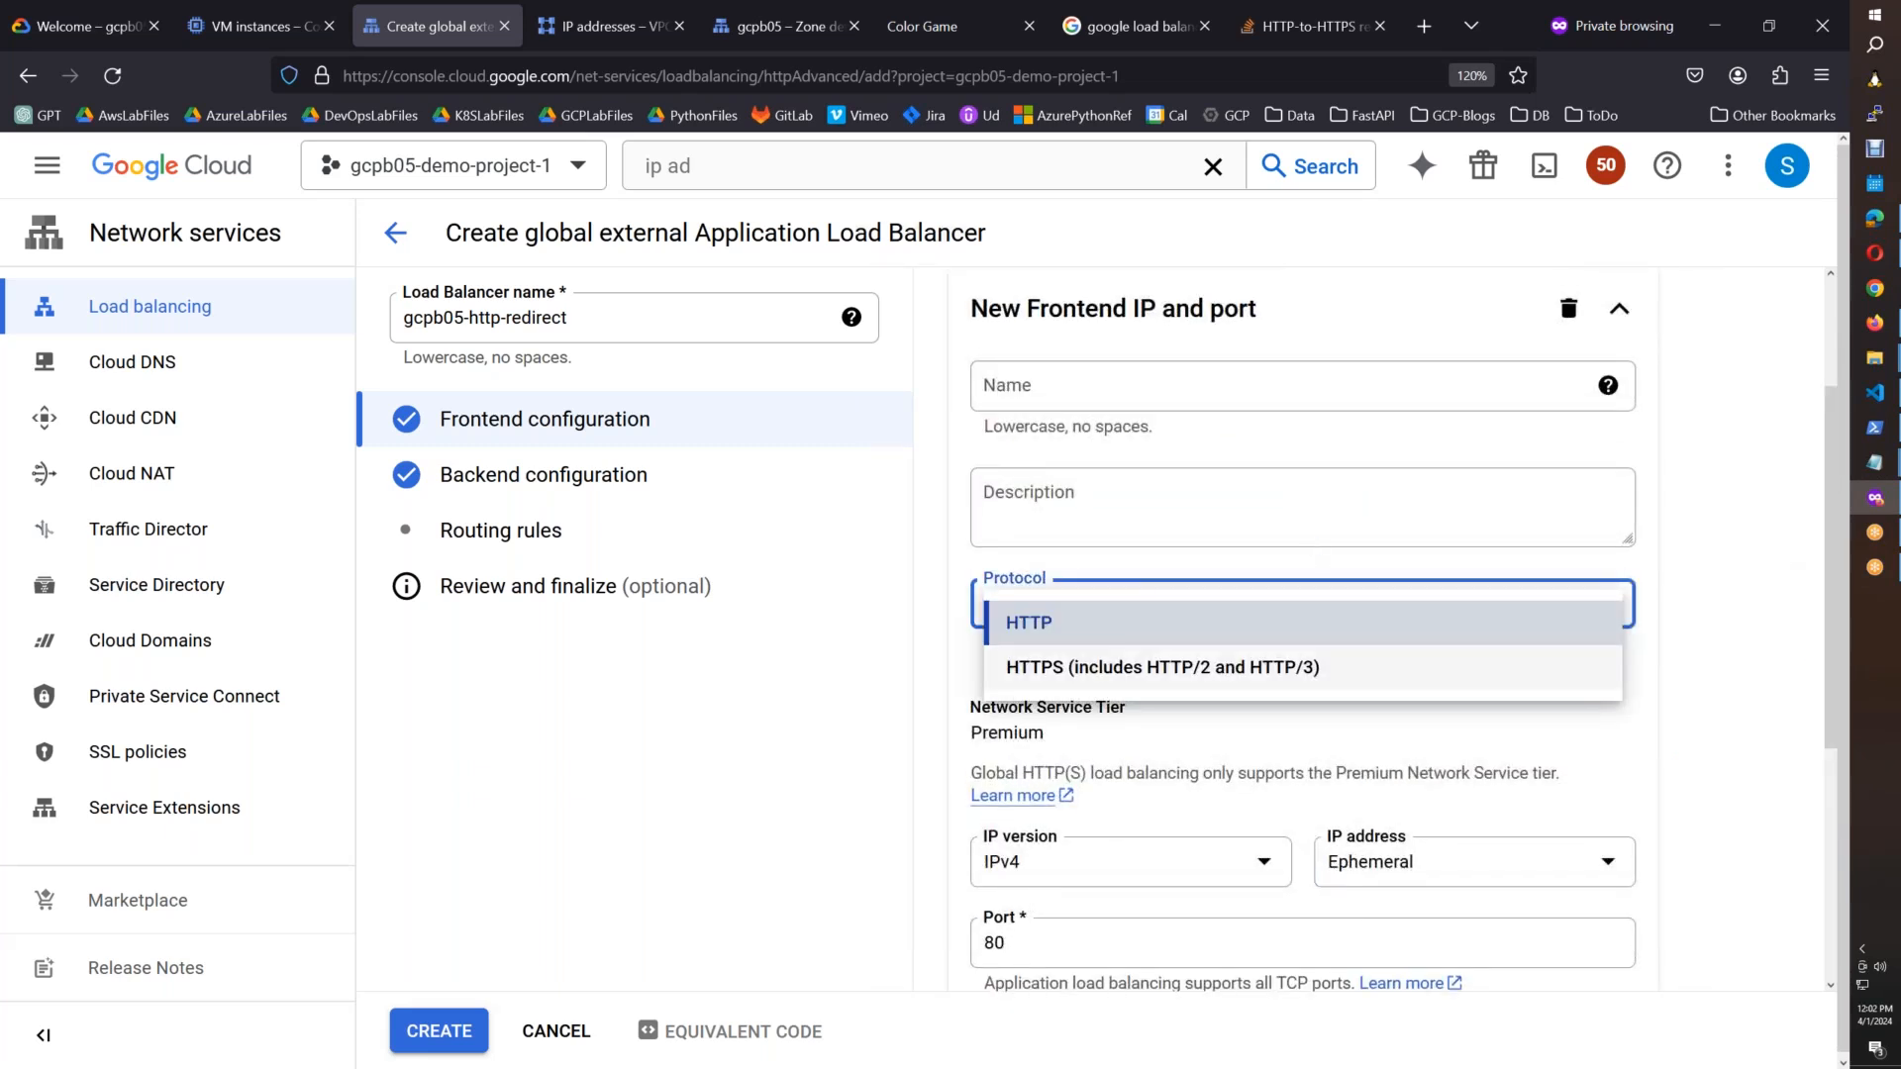
{"action": "left_click", "coordinate": [1631, 749]}
{"action": "scroll", "coordinate": [1831, 612], "scroll_direction": "down", "scroll_amount": 4}
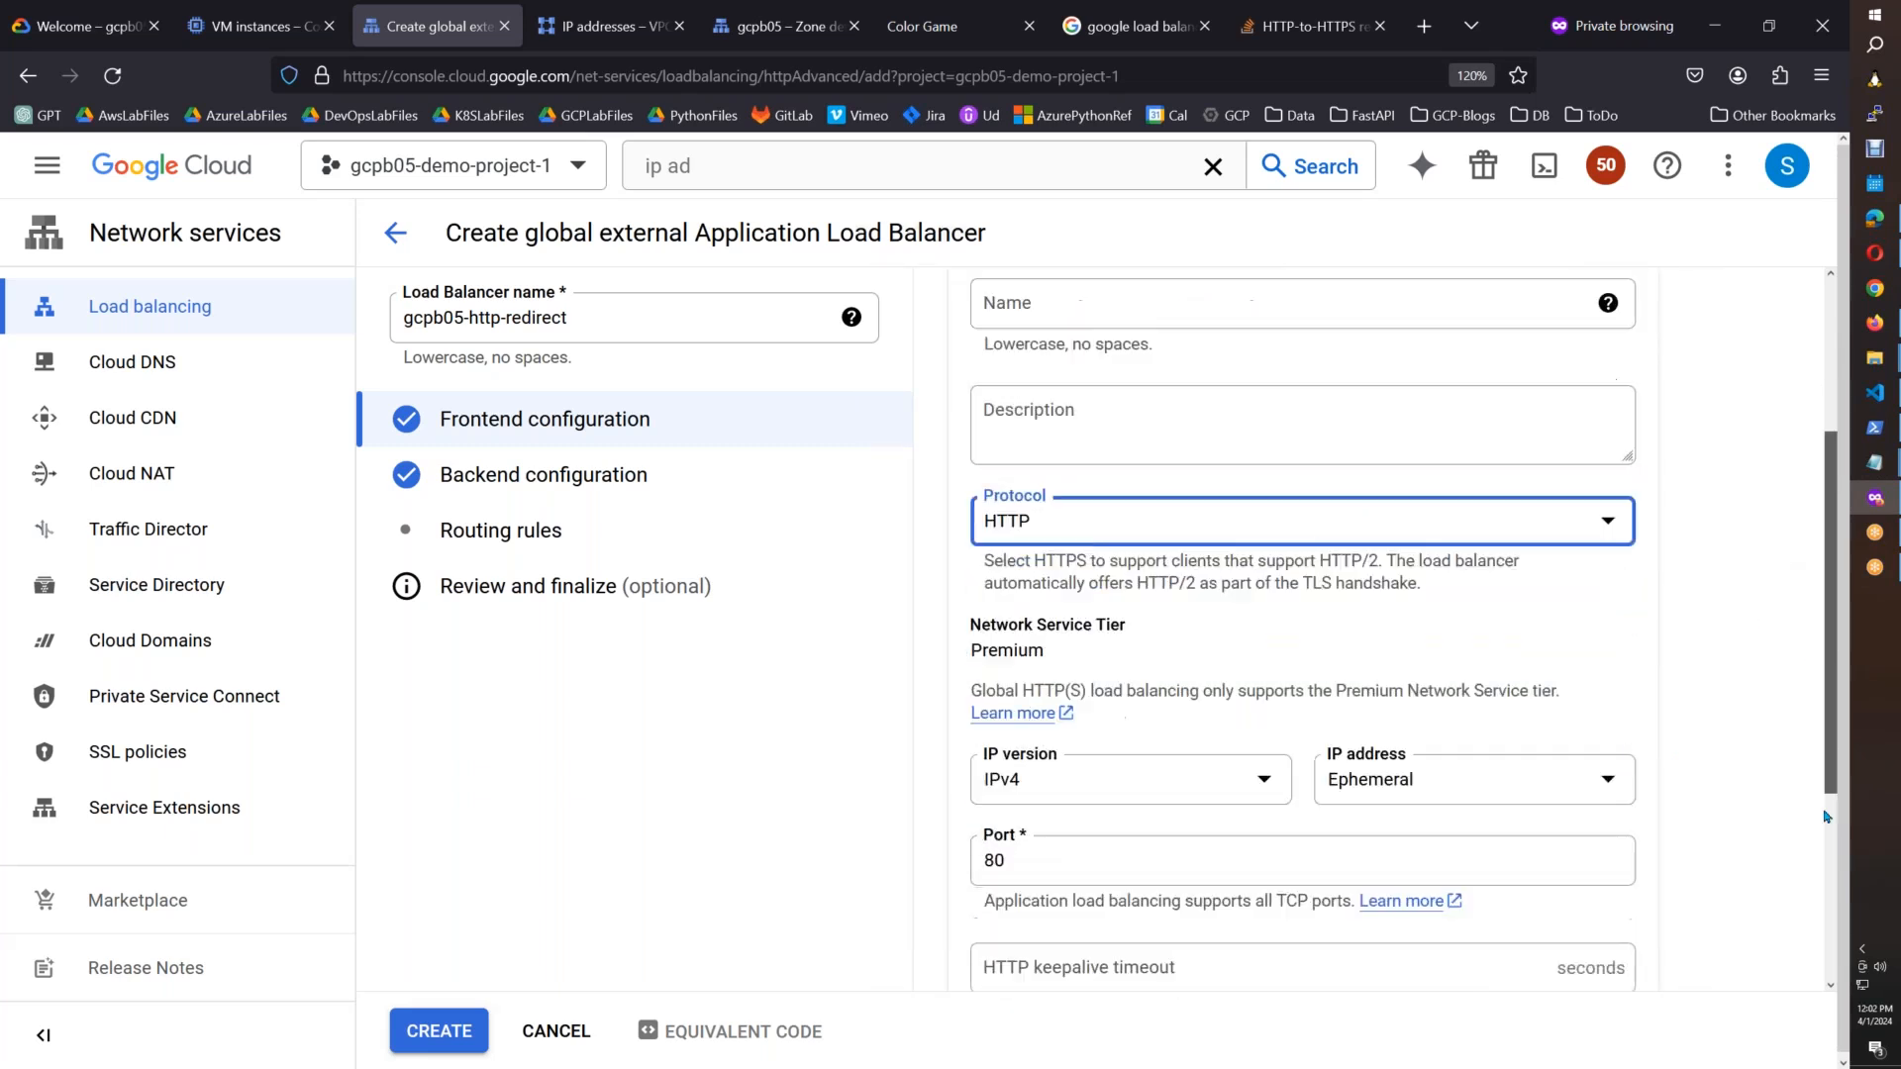
{"action": "left_click", "coordinate": [1574, 812]}
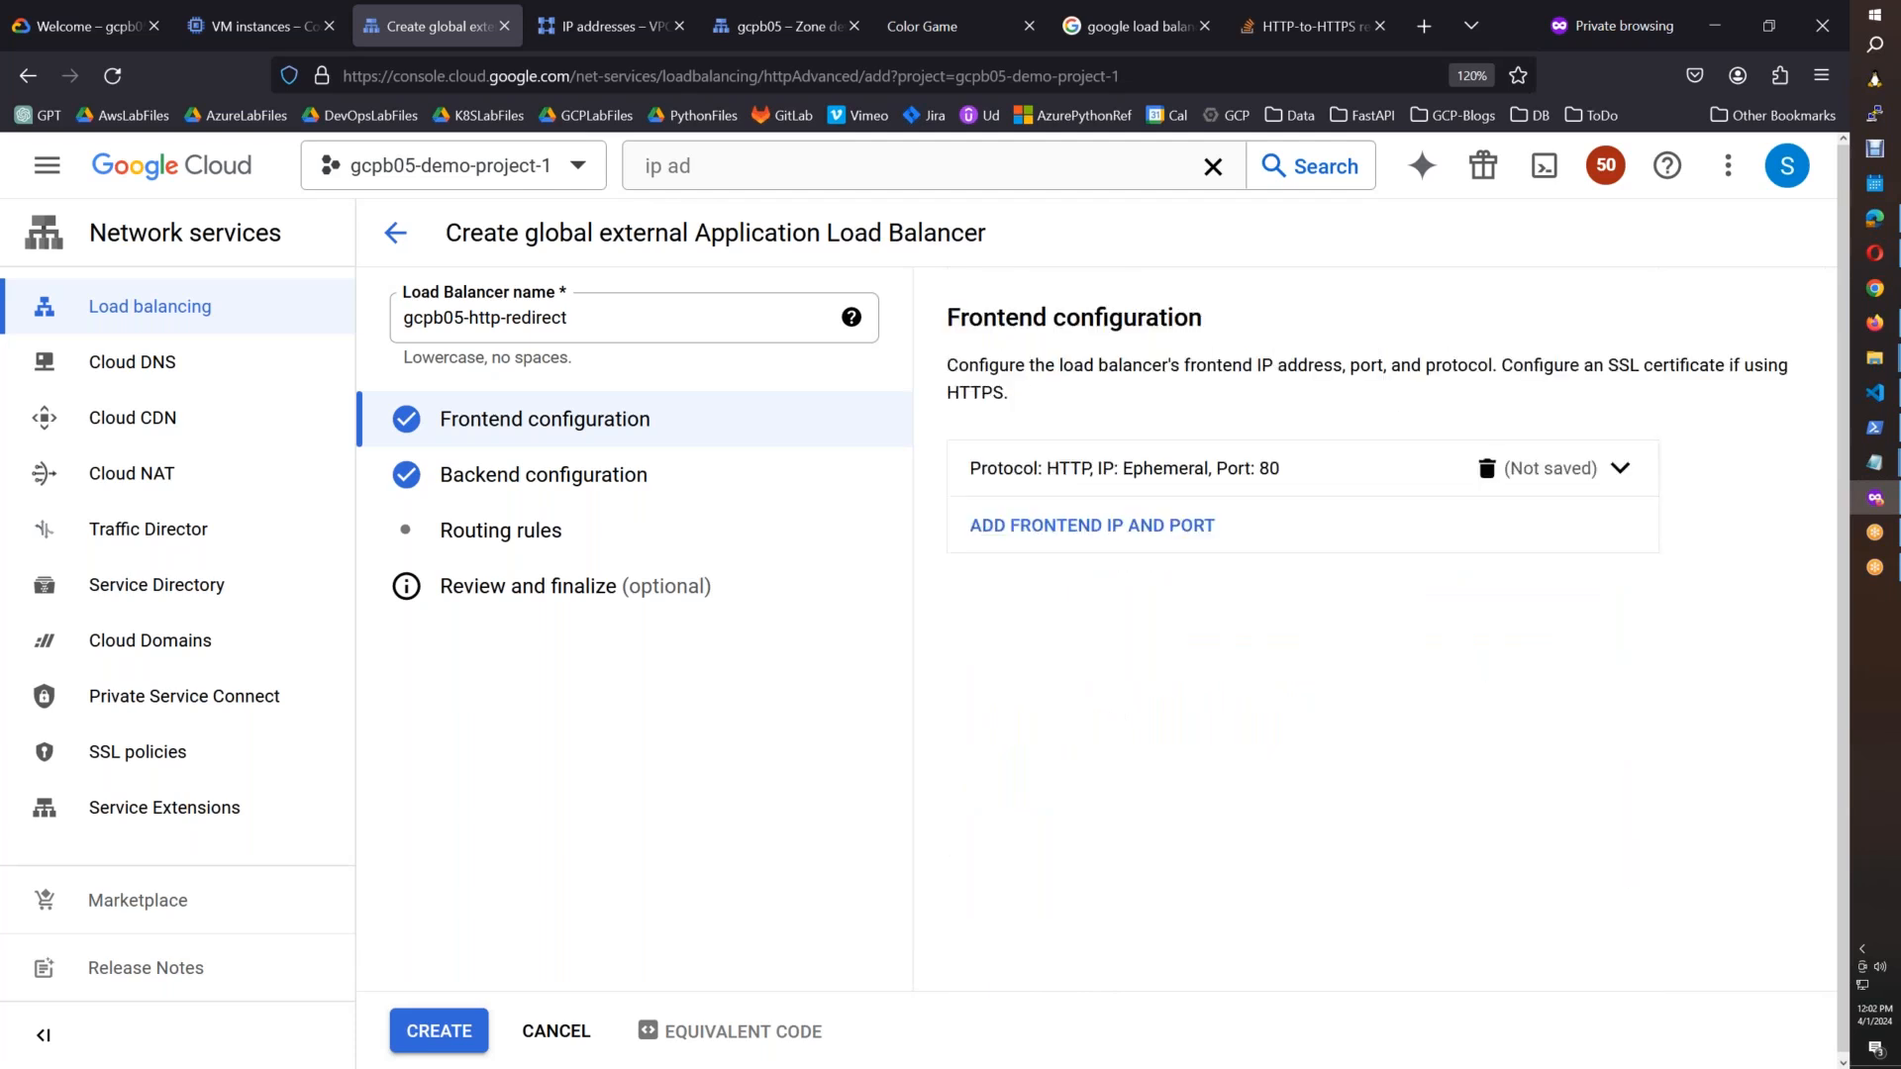
Step: Try attaching mywebapp-be as the backend, review the routing rules and summary, and cancel creating the load balancer
{"action": "left_click", "coordinate": [658, 495]}
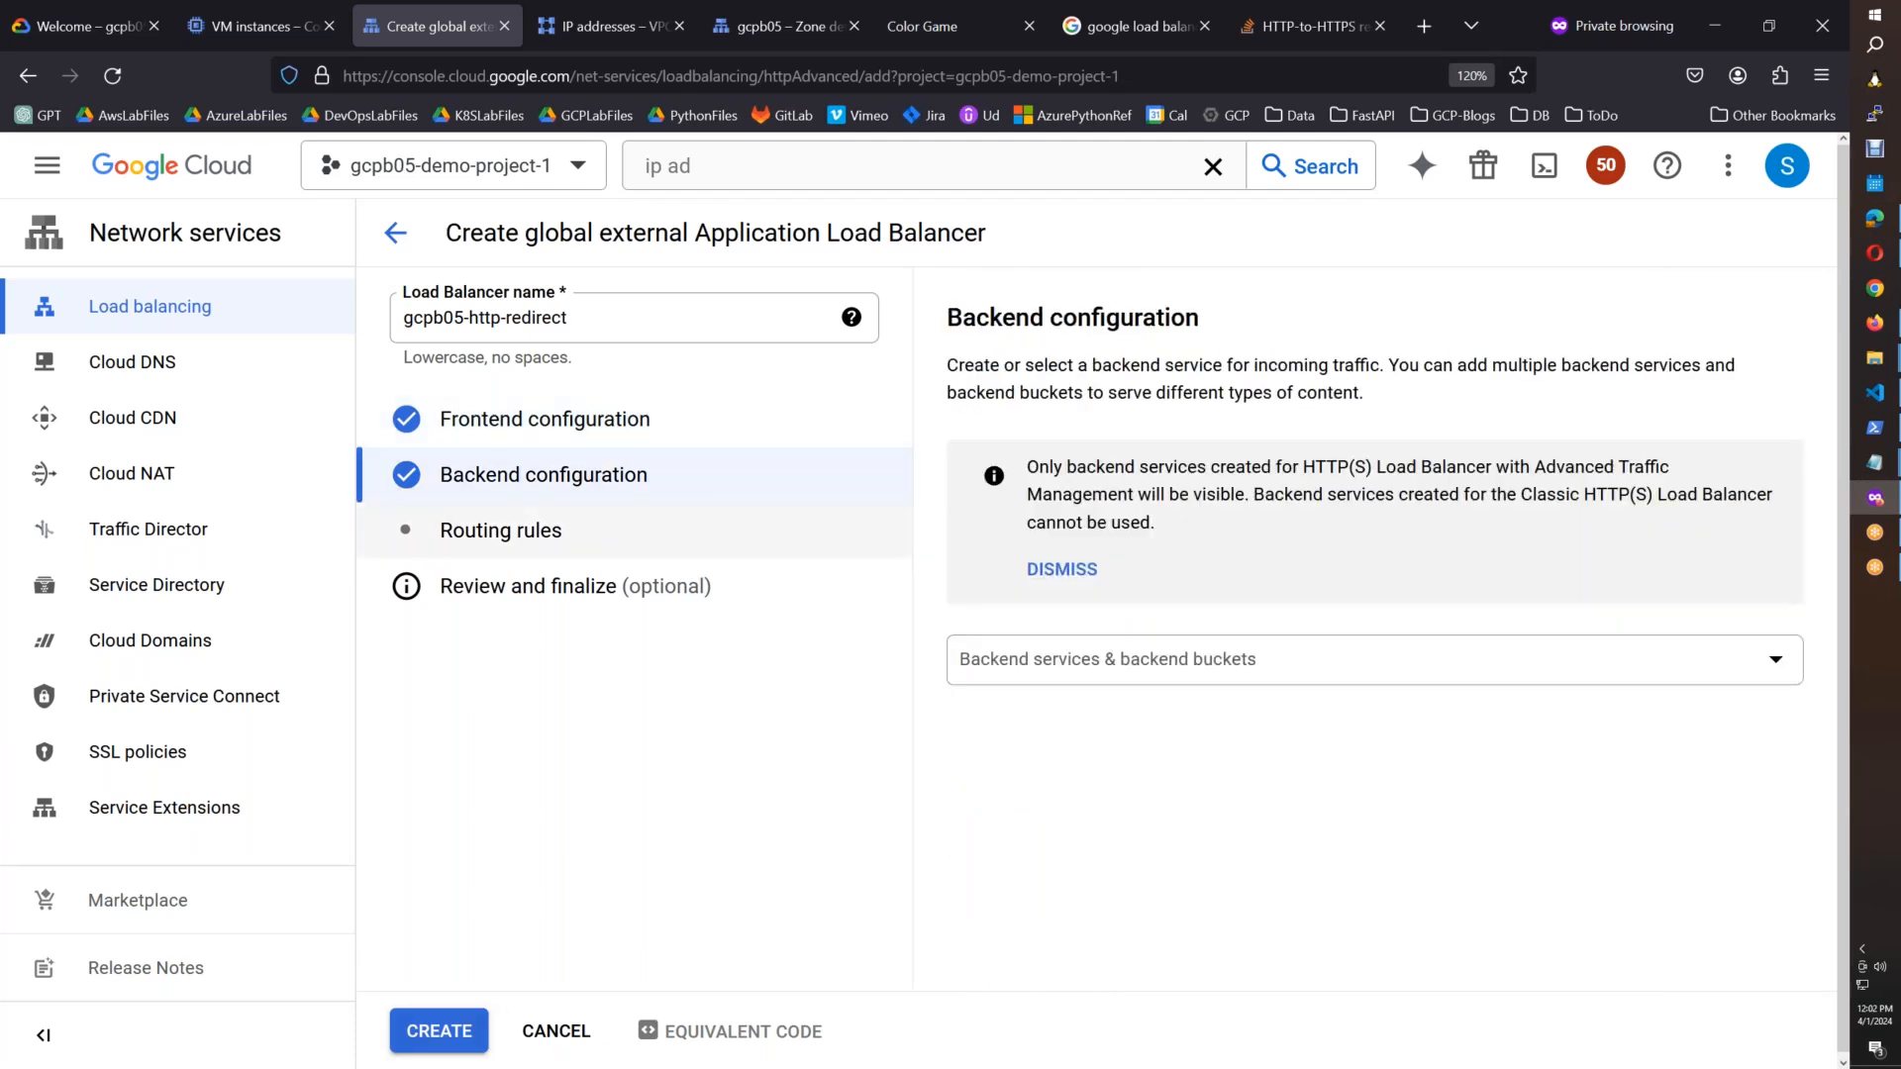
{"action": "left_click", "coordinate": [1170, 659]}
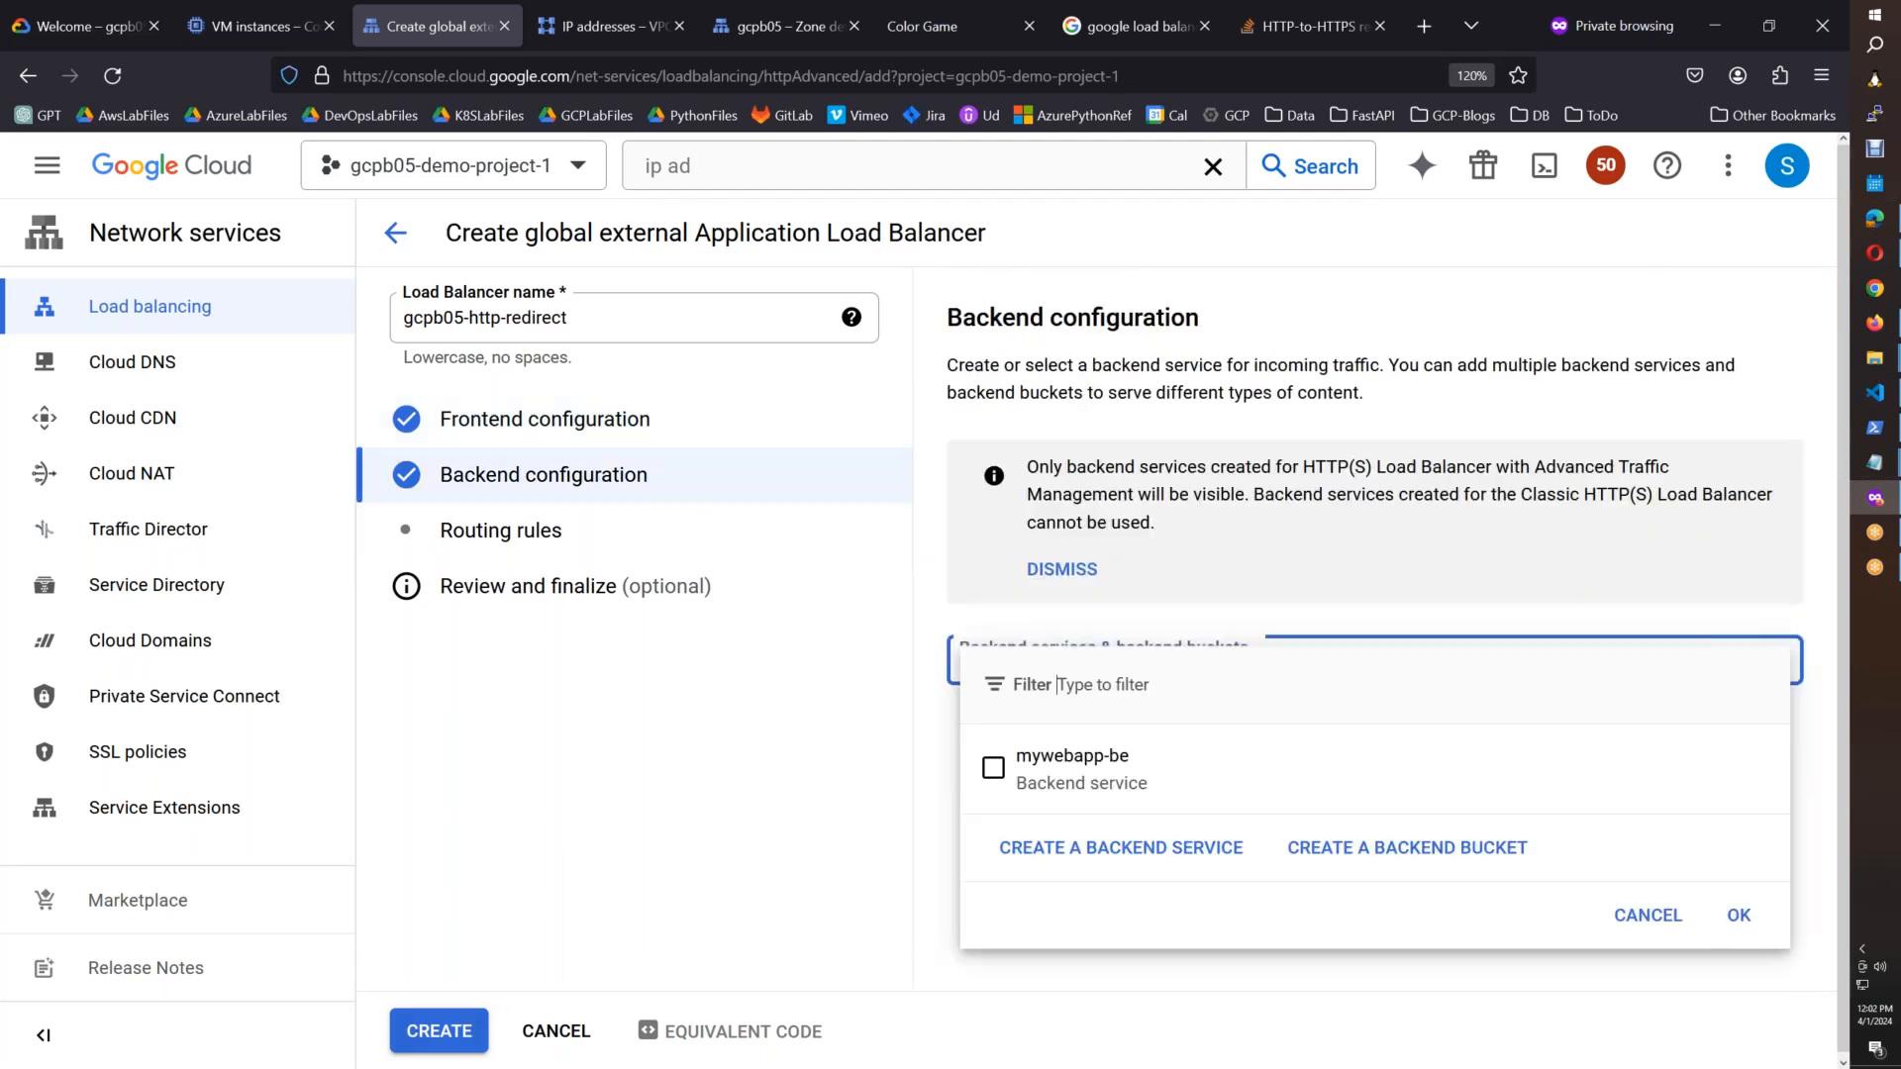
{"action": "left_click", "coordinate": [1059, 759]}
{"action": "left_click", "coordinate": [1740, 915]}
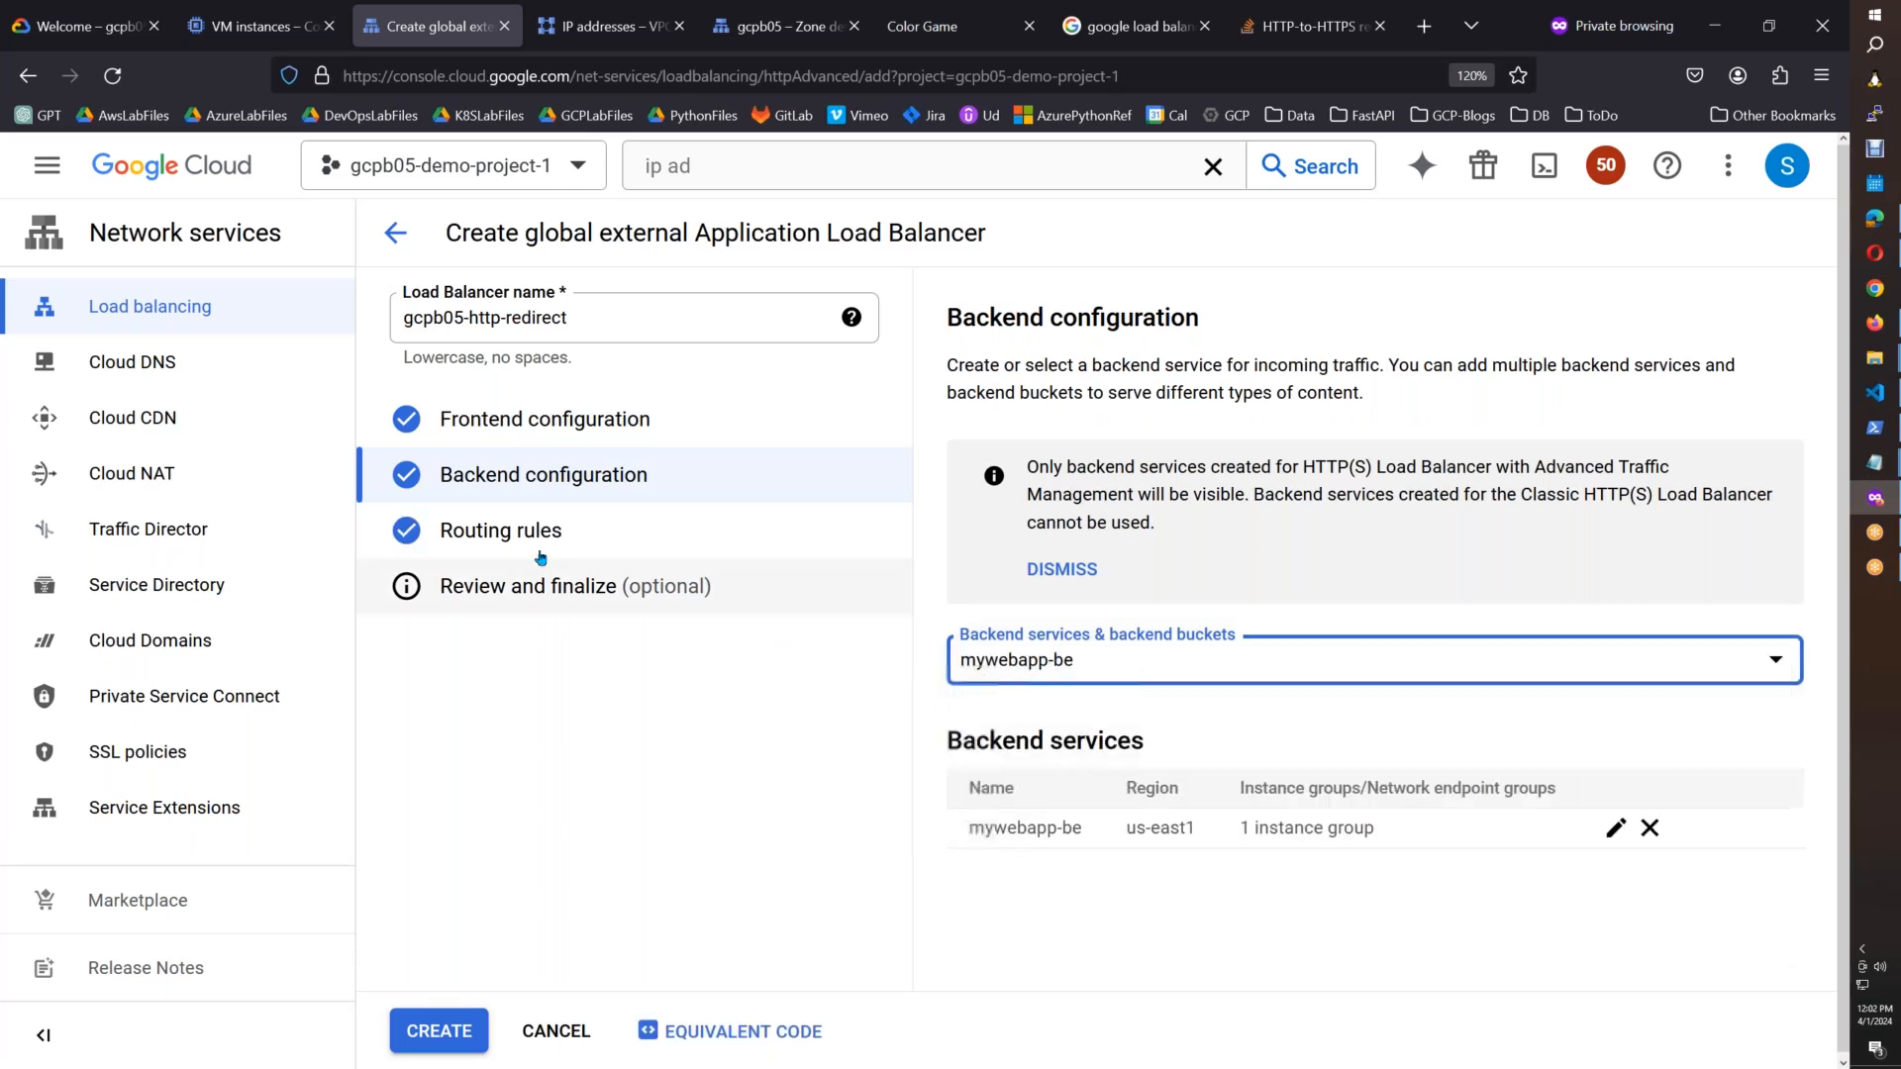
{"action": "left_click", "coordinate": [543, 542]}
{"action": "left_click", "coordinate": [448, 604]}
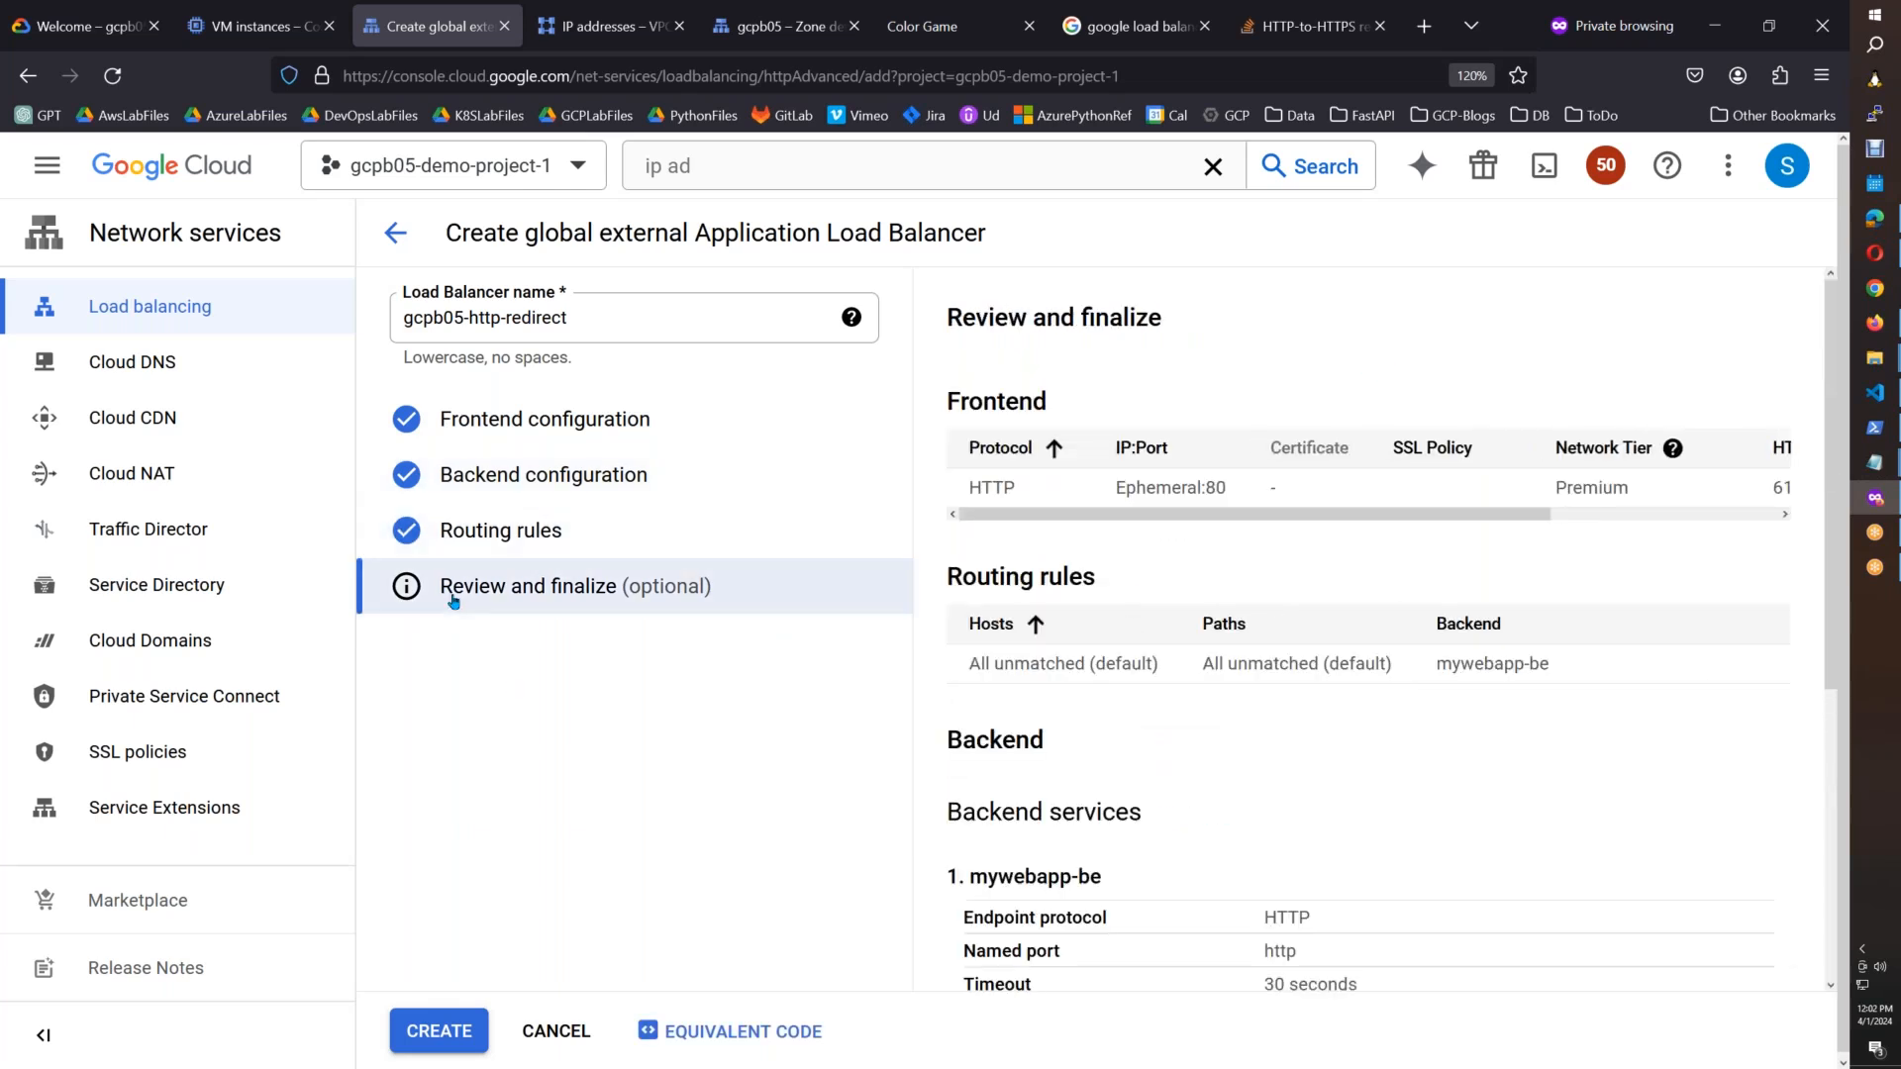
{"action": "left_click", "coordinate": [584, 1046]}
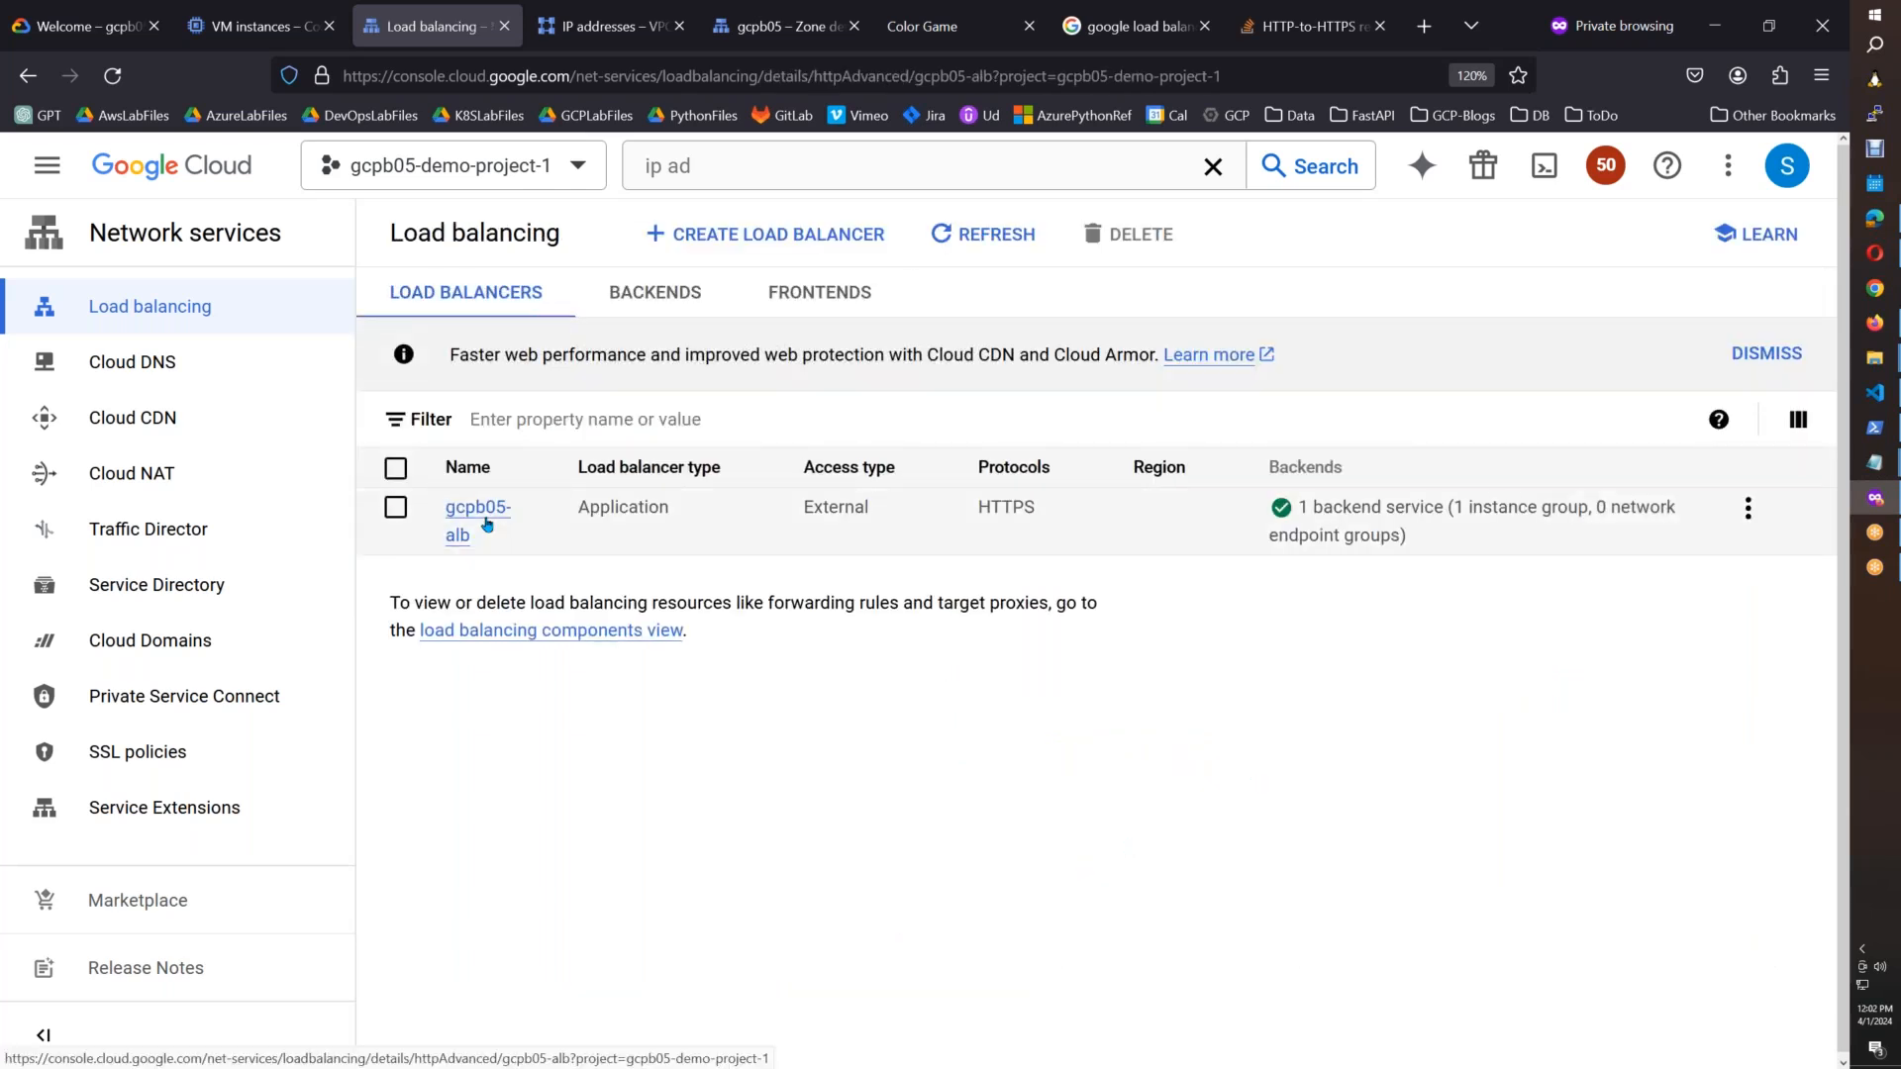
Step: Open gcpb05-alb for editing, start an additional HTTP frontend, and check its advanced features for an HTTP-to-HTTPS redirect option
{"action": "left_click", "coordinate": [486, 523]}
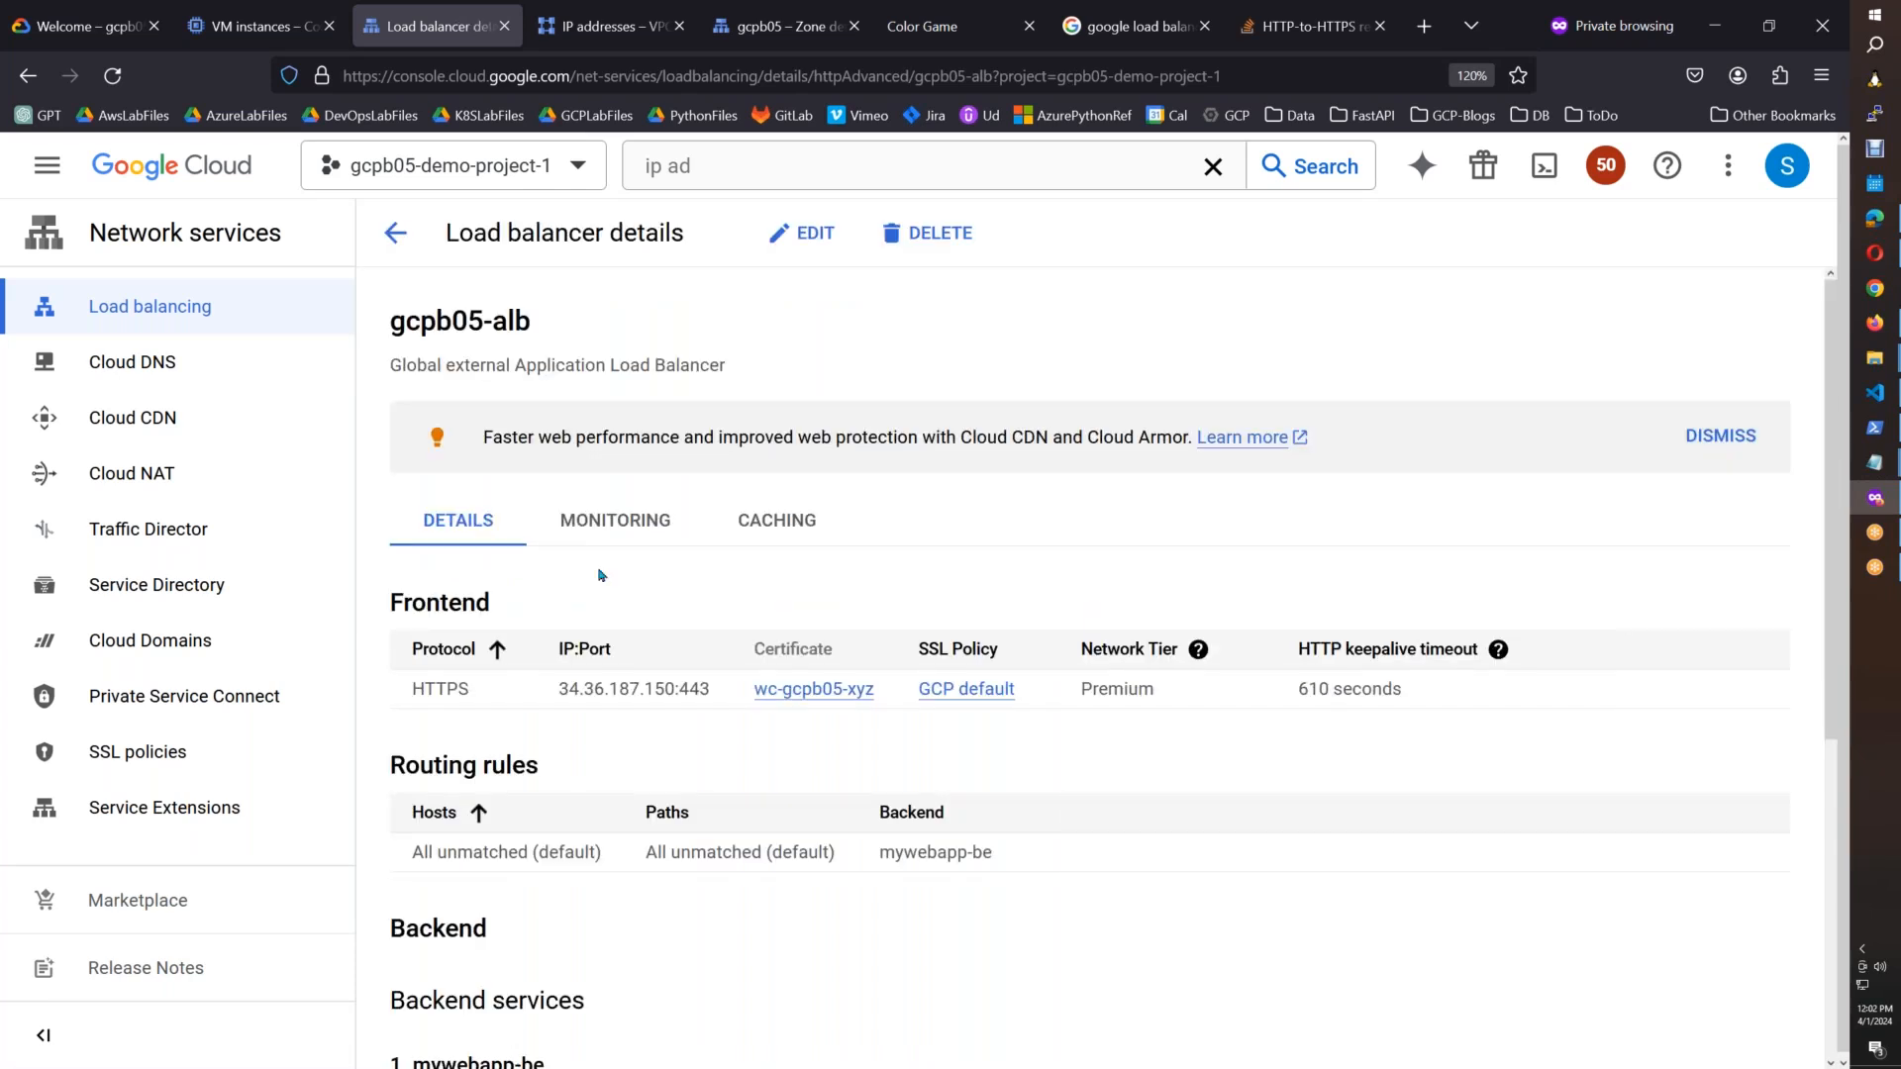
{"action": "left_click", "coordinate": [801, 233]}
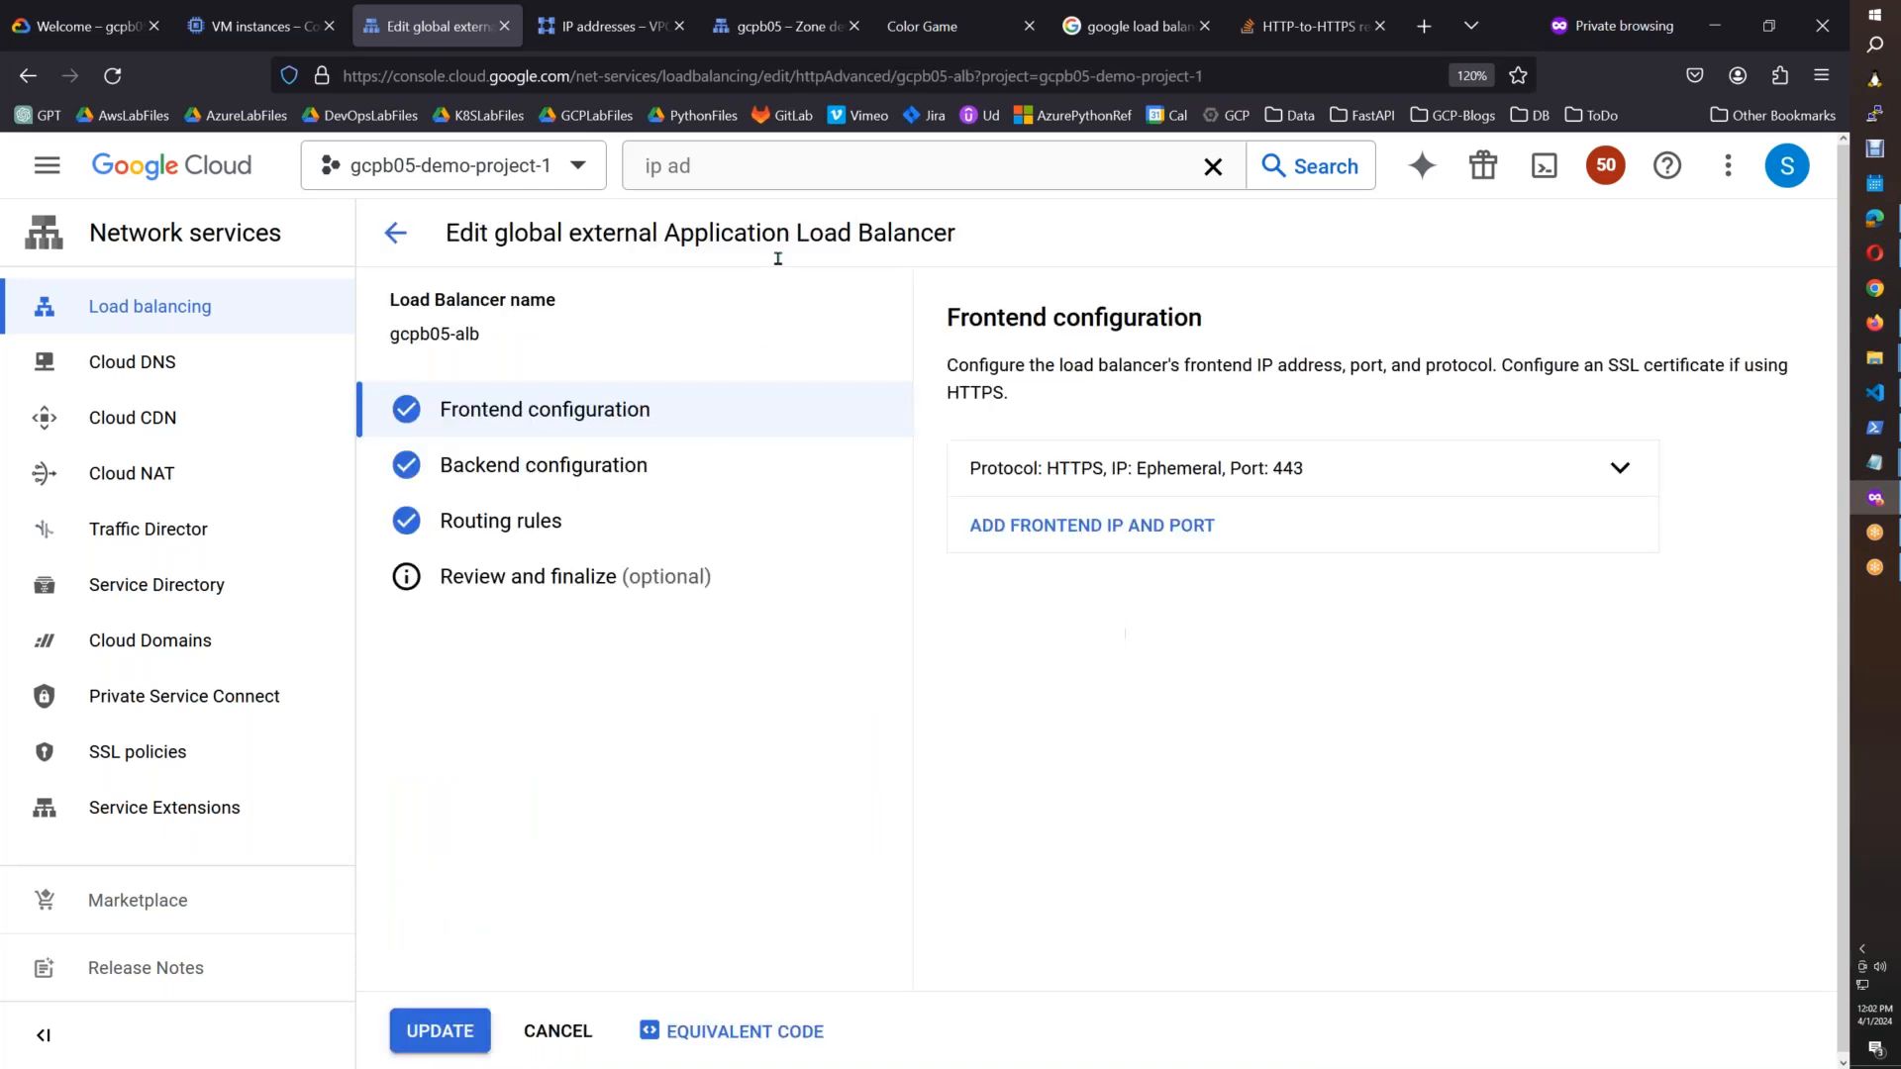
{"action": "left_click", "coordinate": [1198, 537]}
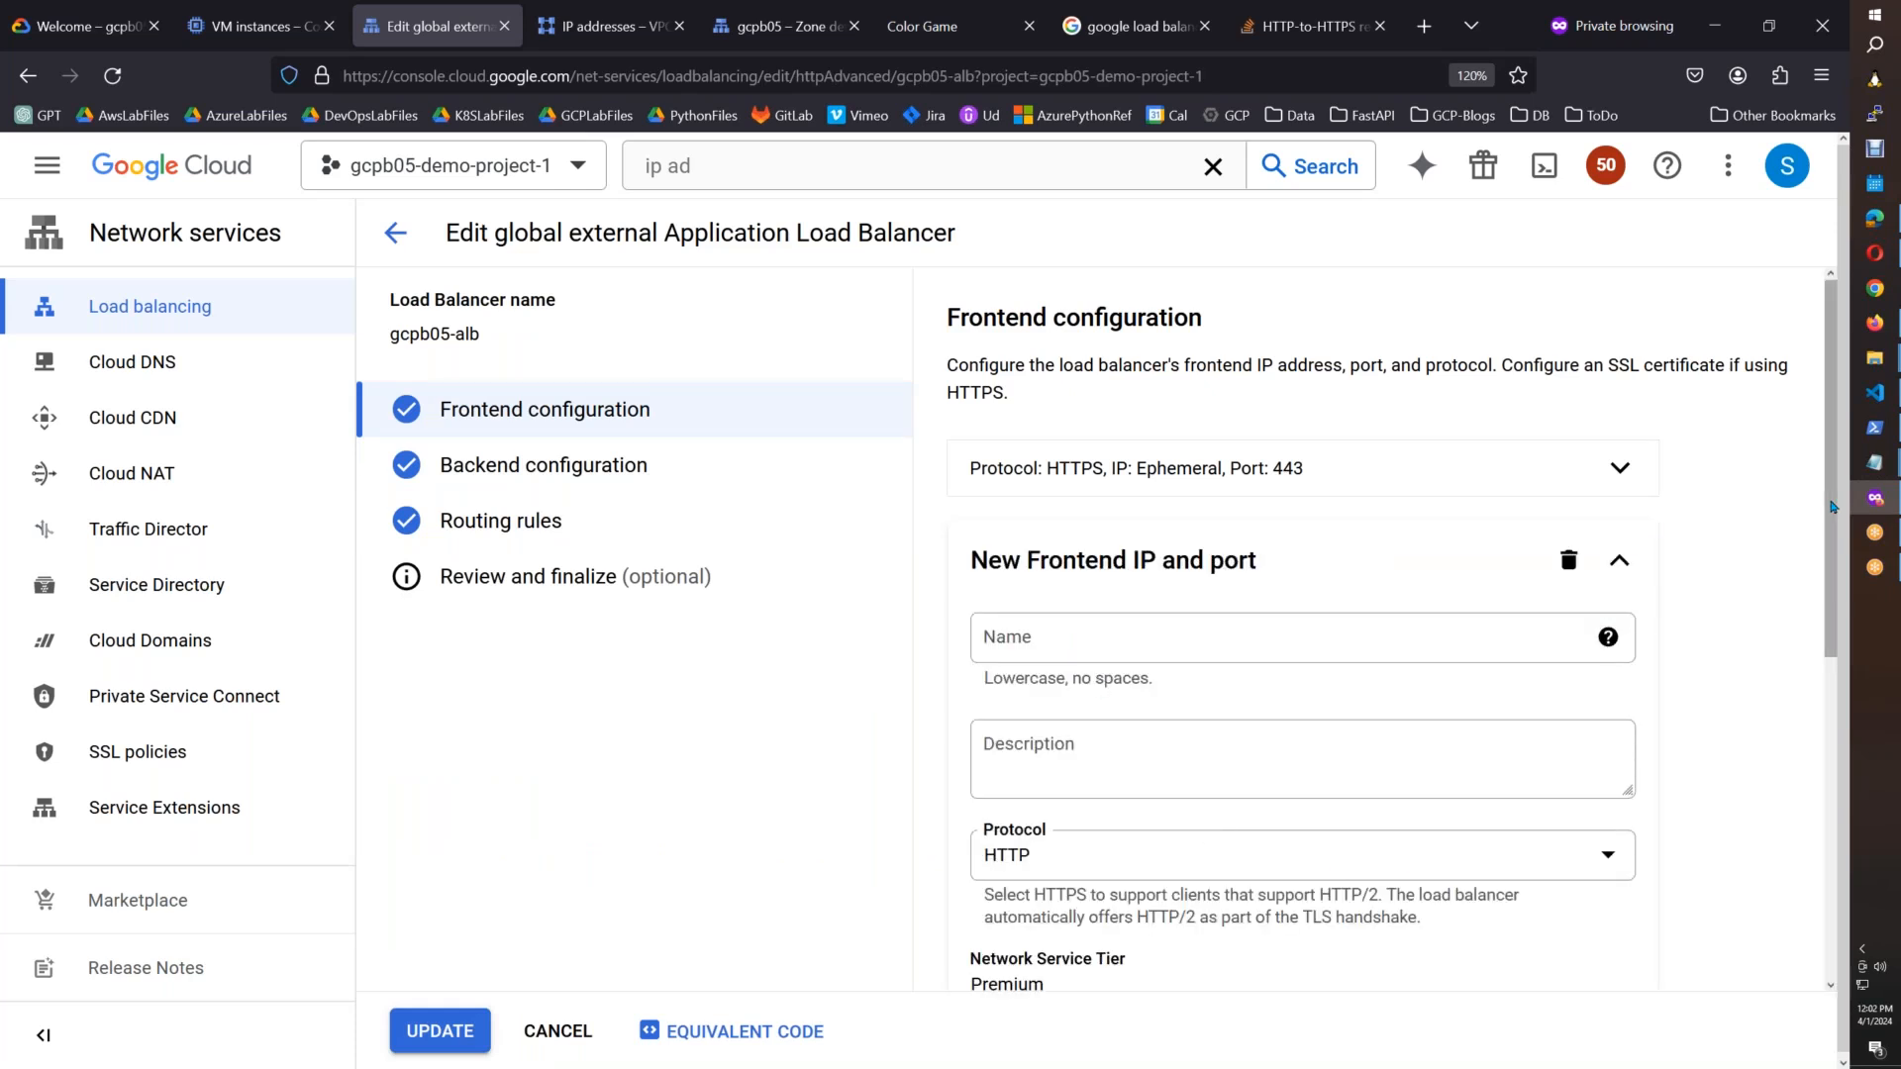
{"action": "scroll", "coordinate": [1832, 713], "scroll_direction": "down", "scroll_amount": 3}
{"action": "scroll", "coordinate": [1832, 712], "scroll_direction": "down", "scroll_amount": 3}
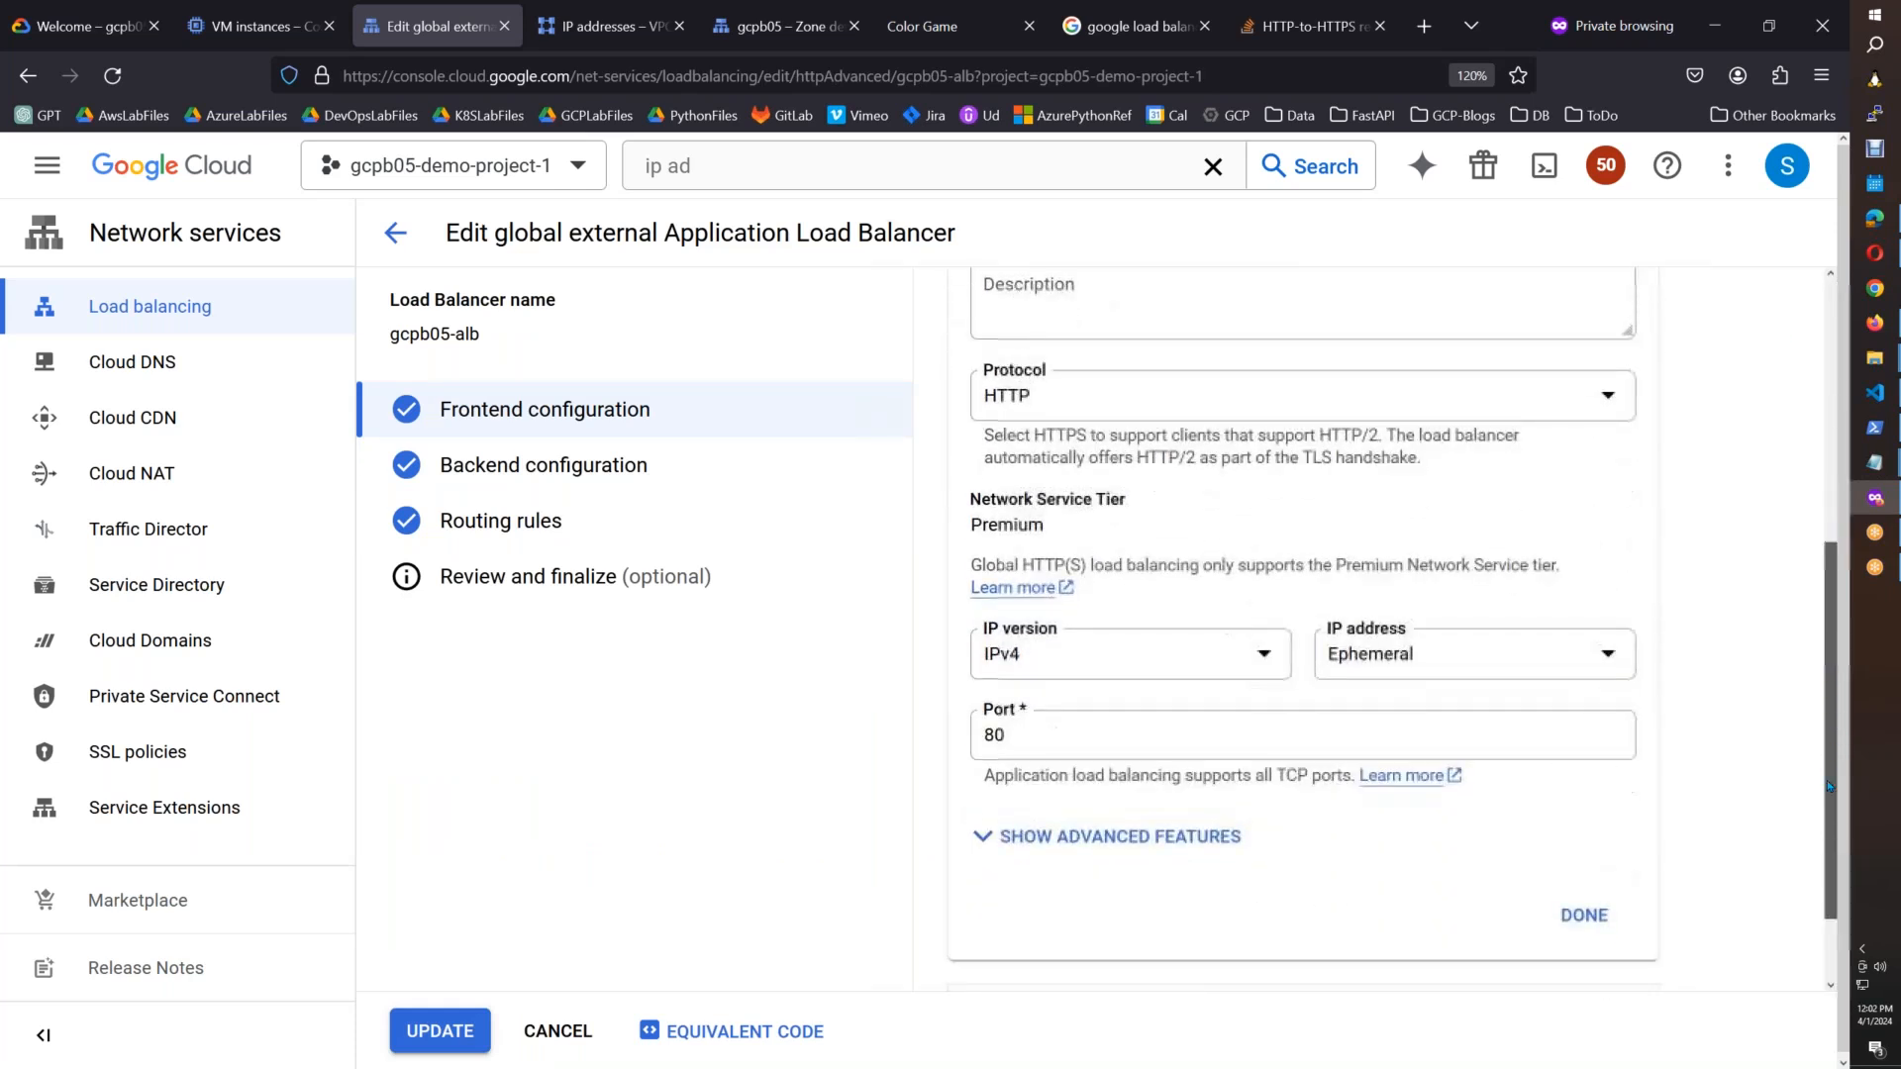
{"action": "left_click", "coordinate": [1221, 738]}
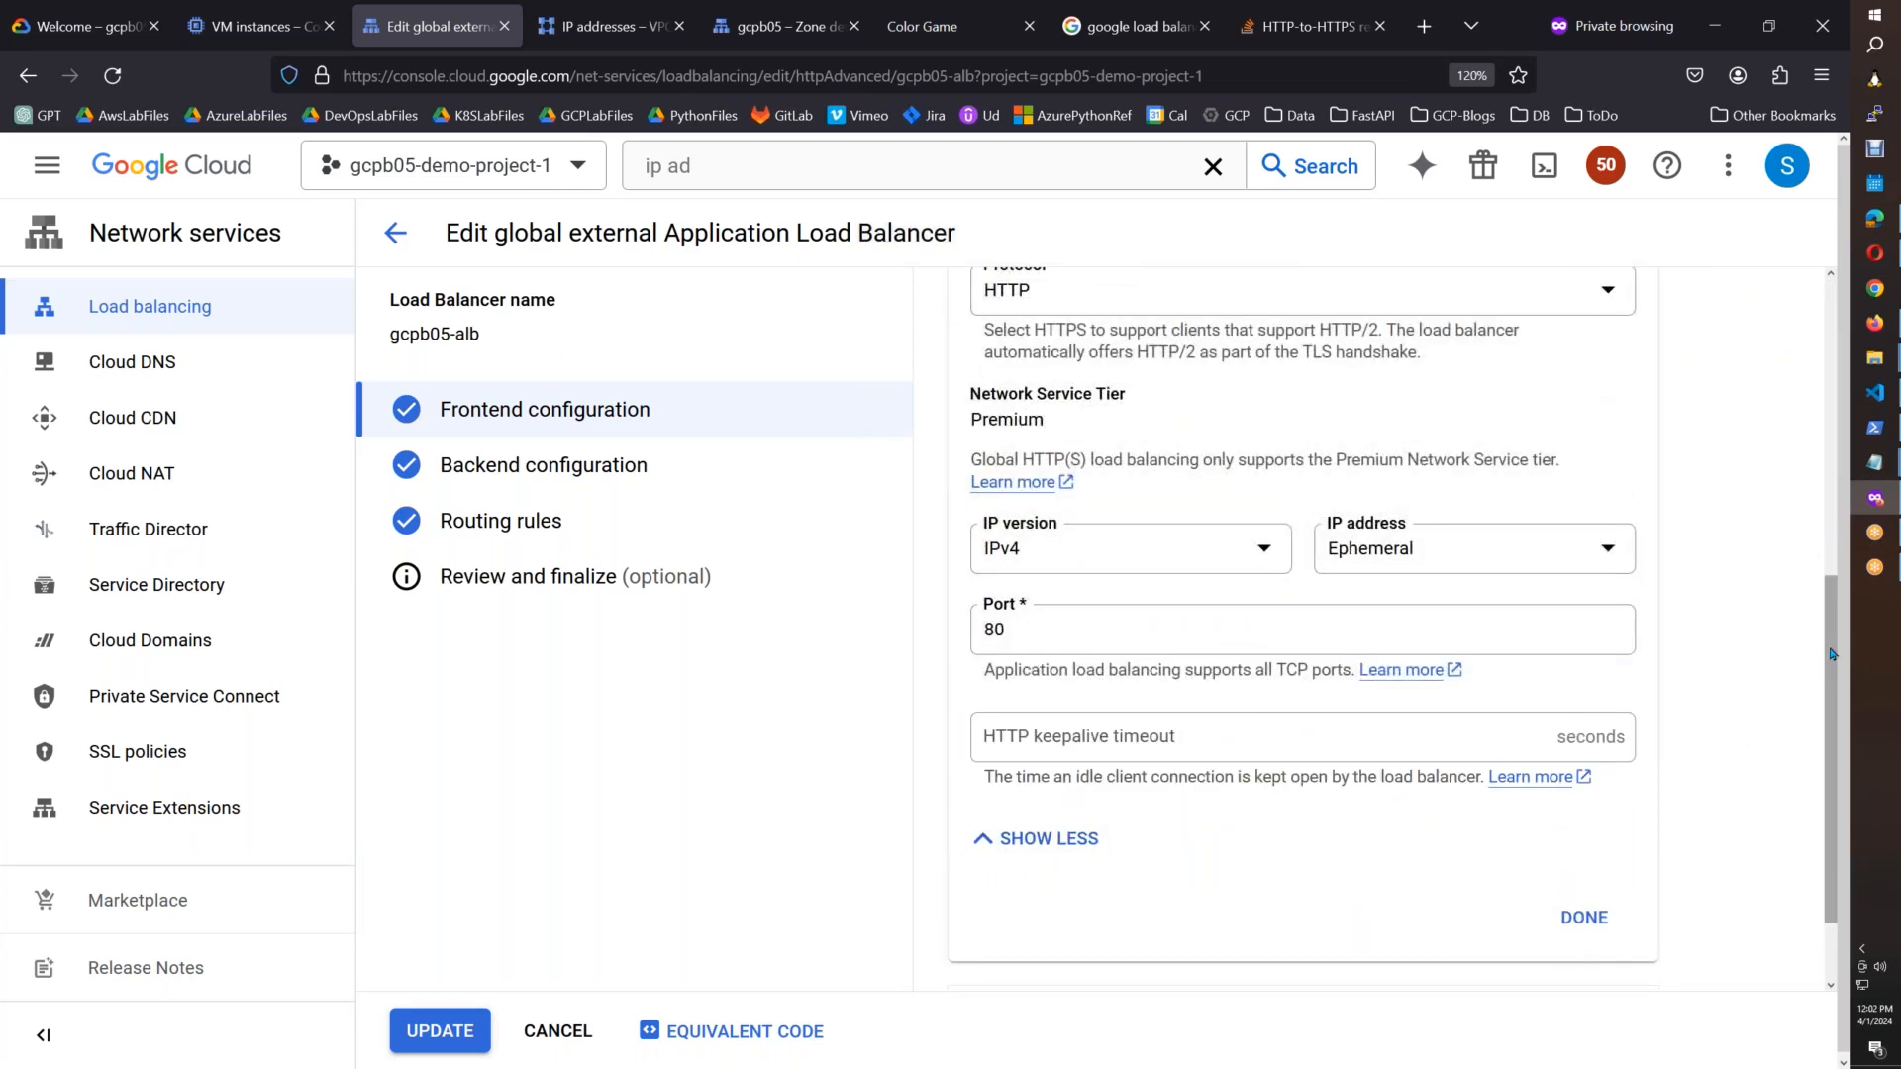
{"action": "scroll", "coordinate": [1827, 663], "scroll_direction": "down", "scroll_amount": 1}
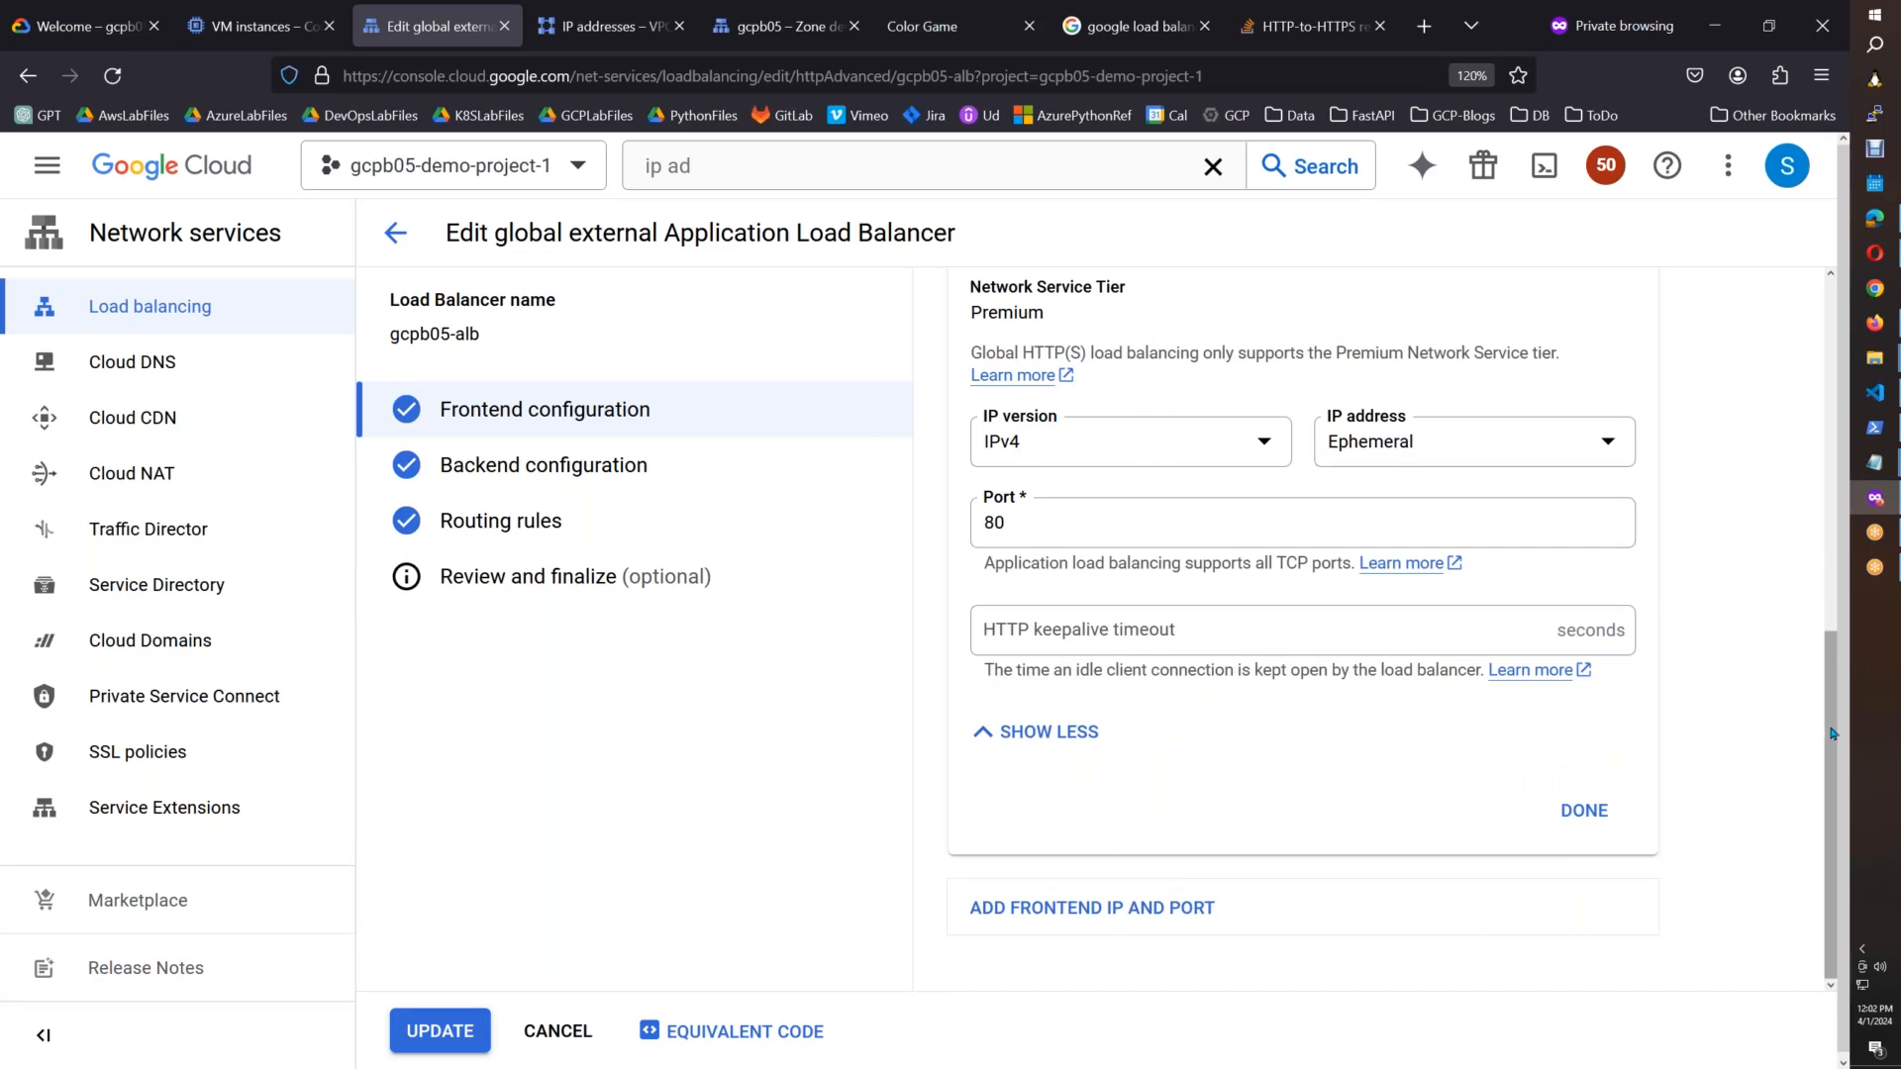
{"action": "left_click_drag", "start_coordinate": [1832, 728], "coordinate": [1817, 353]}
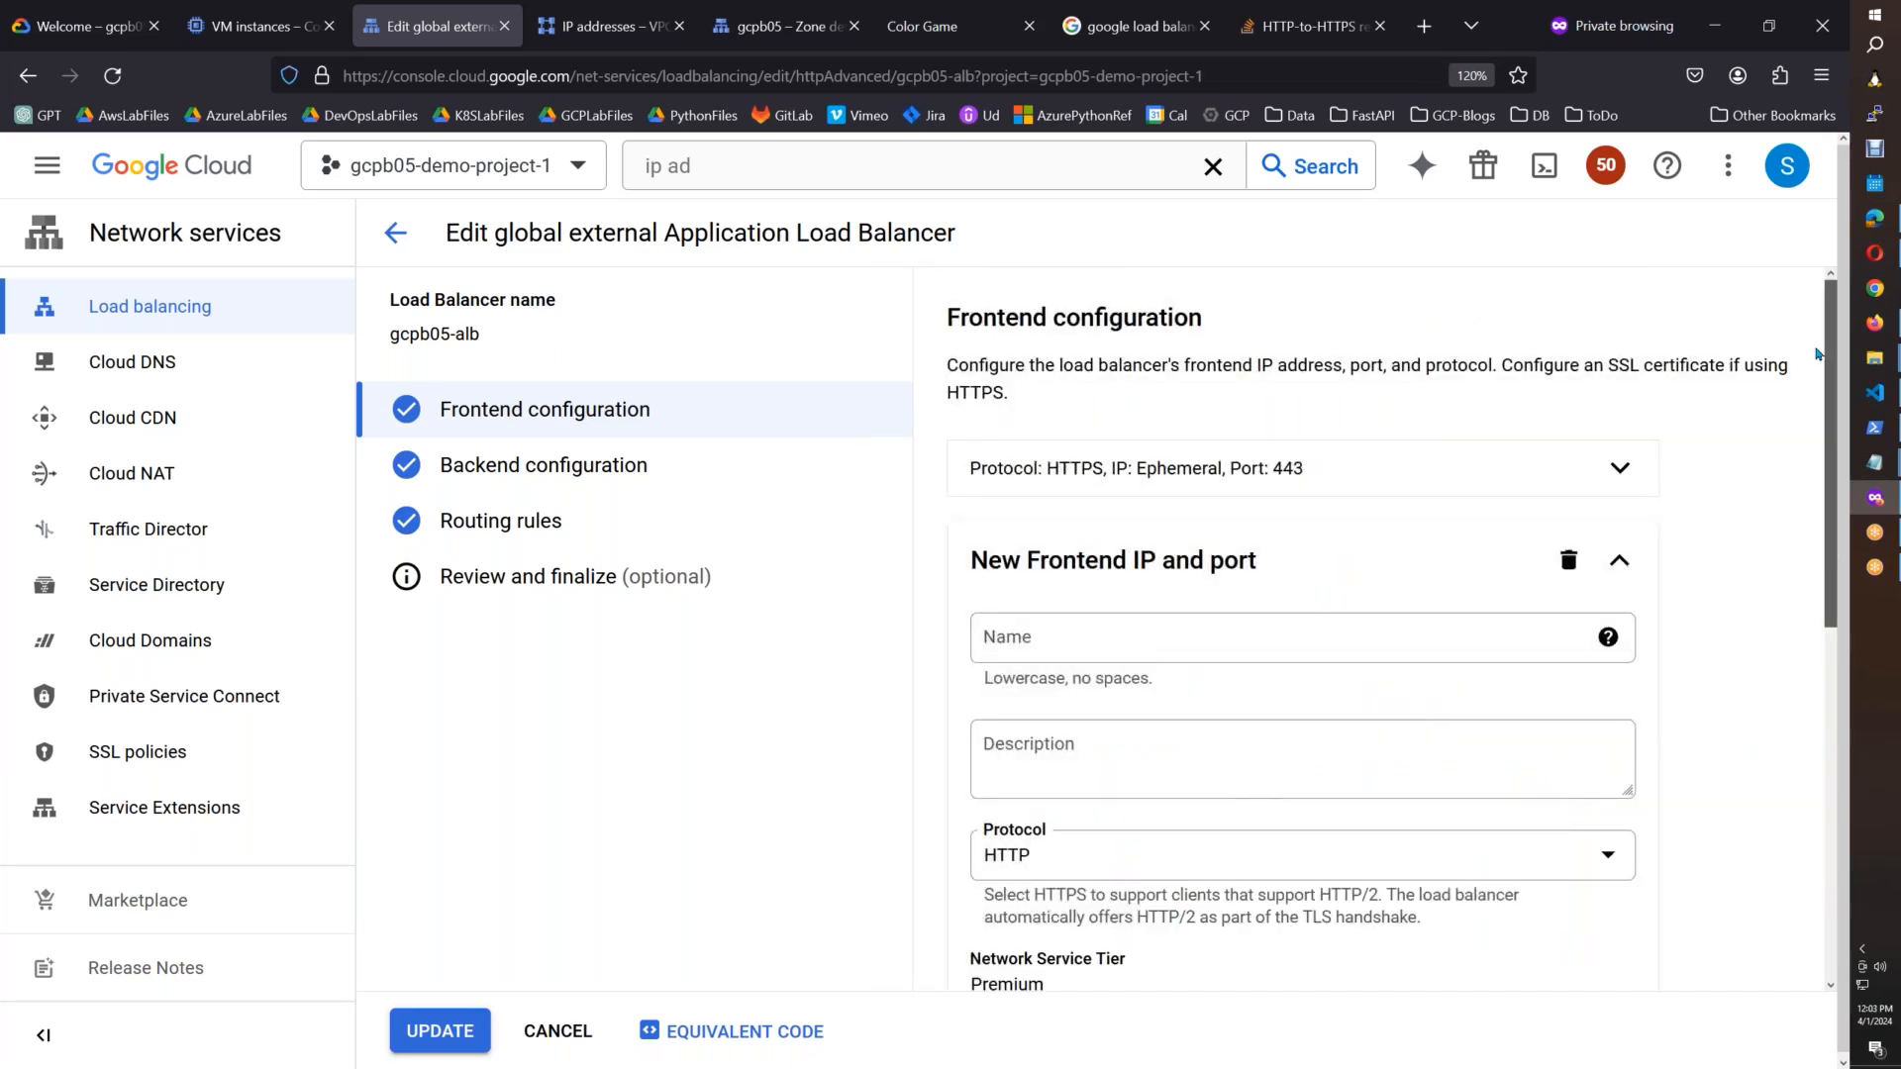
{"action": "mouse_move", "coordinate": [1815, 387]}
{"action": "left_mouse_down"}
{"action": "mouse_move", "coordinate": [1818, 411]}
{"action": "mouse_move", "coordinate": [1819, 366]}
{"action": "left_mouse_up"}
Step: Search Google for "google global load balancer https redirect"
{"action": "left_click", "coordinate": [1128, 30]}
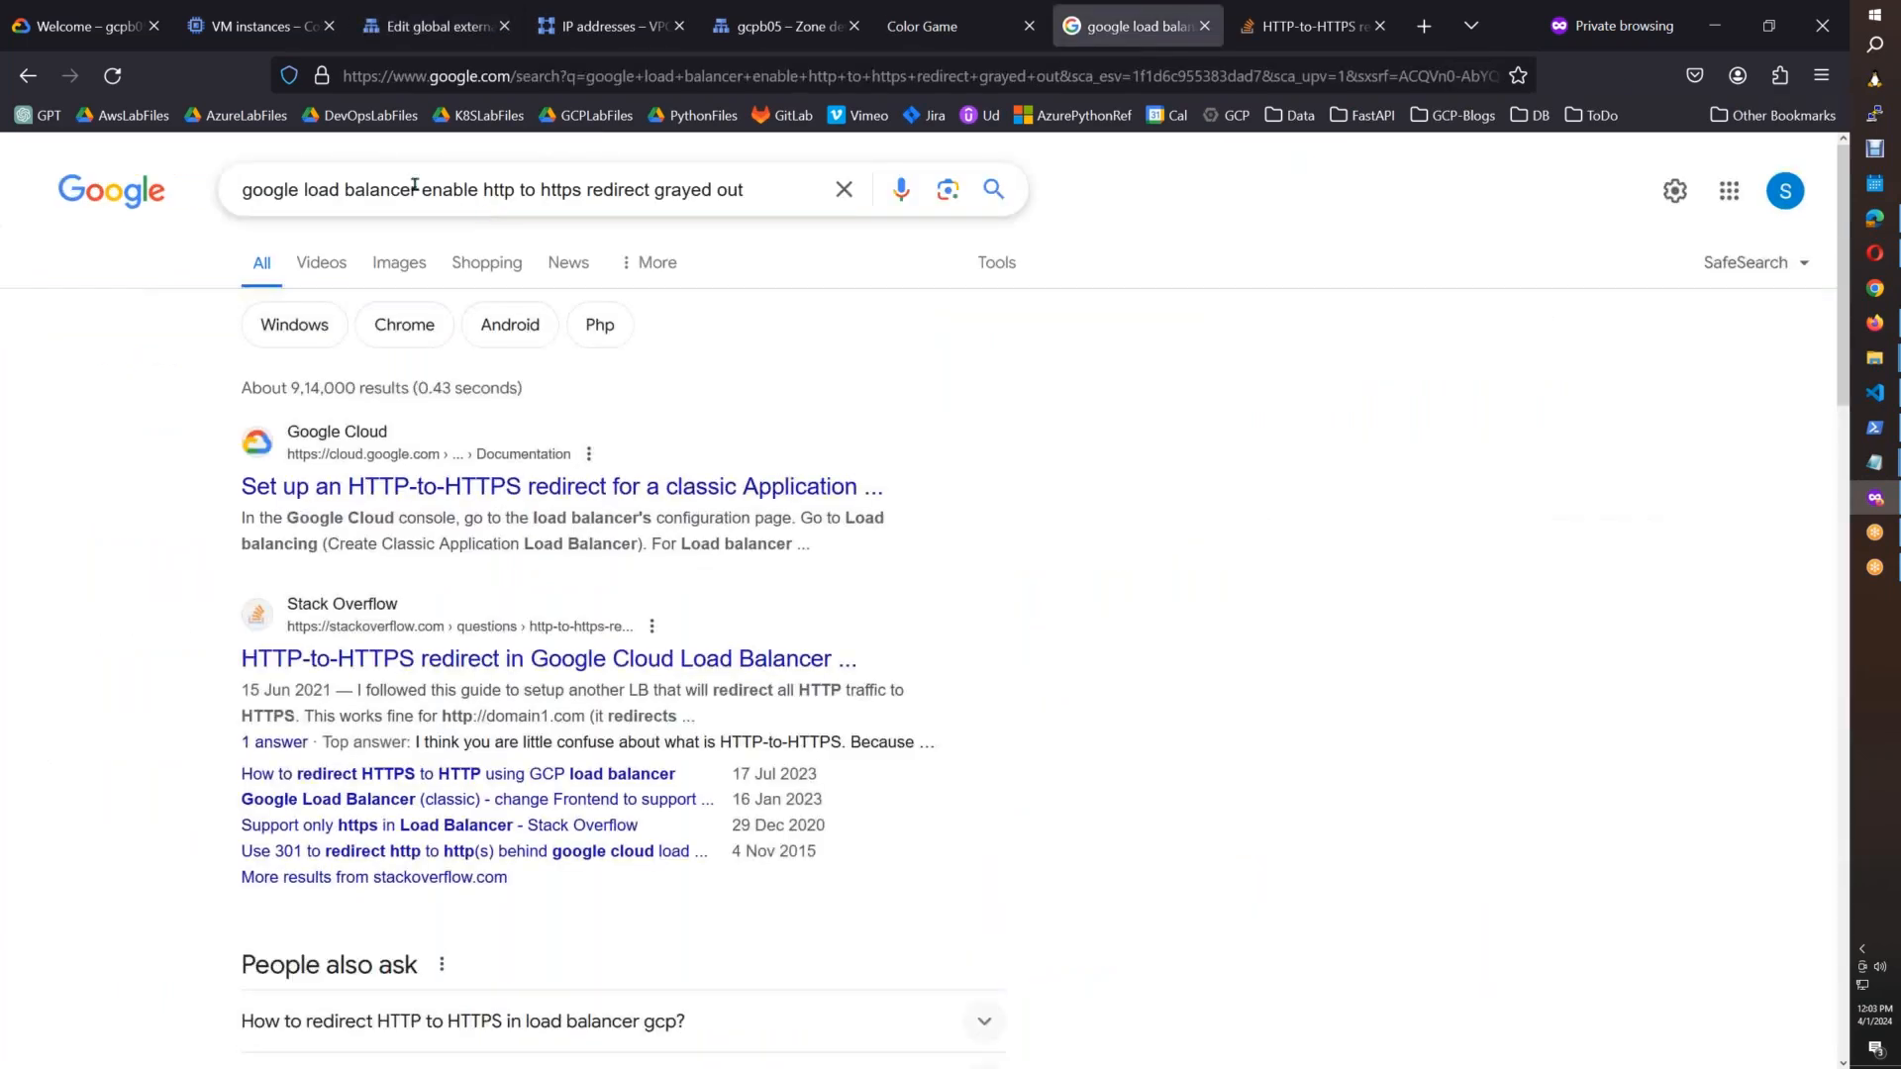
{"action": "left_click_drag", "start_coordinate": [415, 190], "coordinate": [745, 190]}
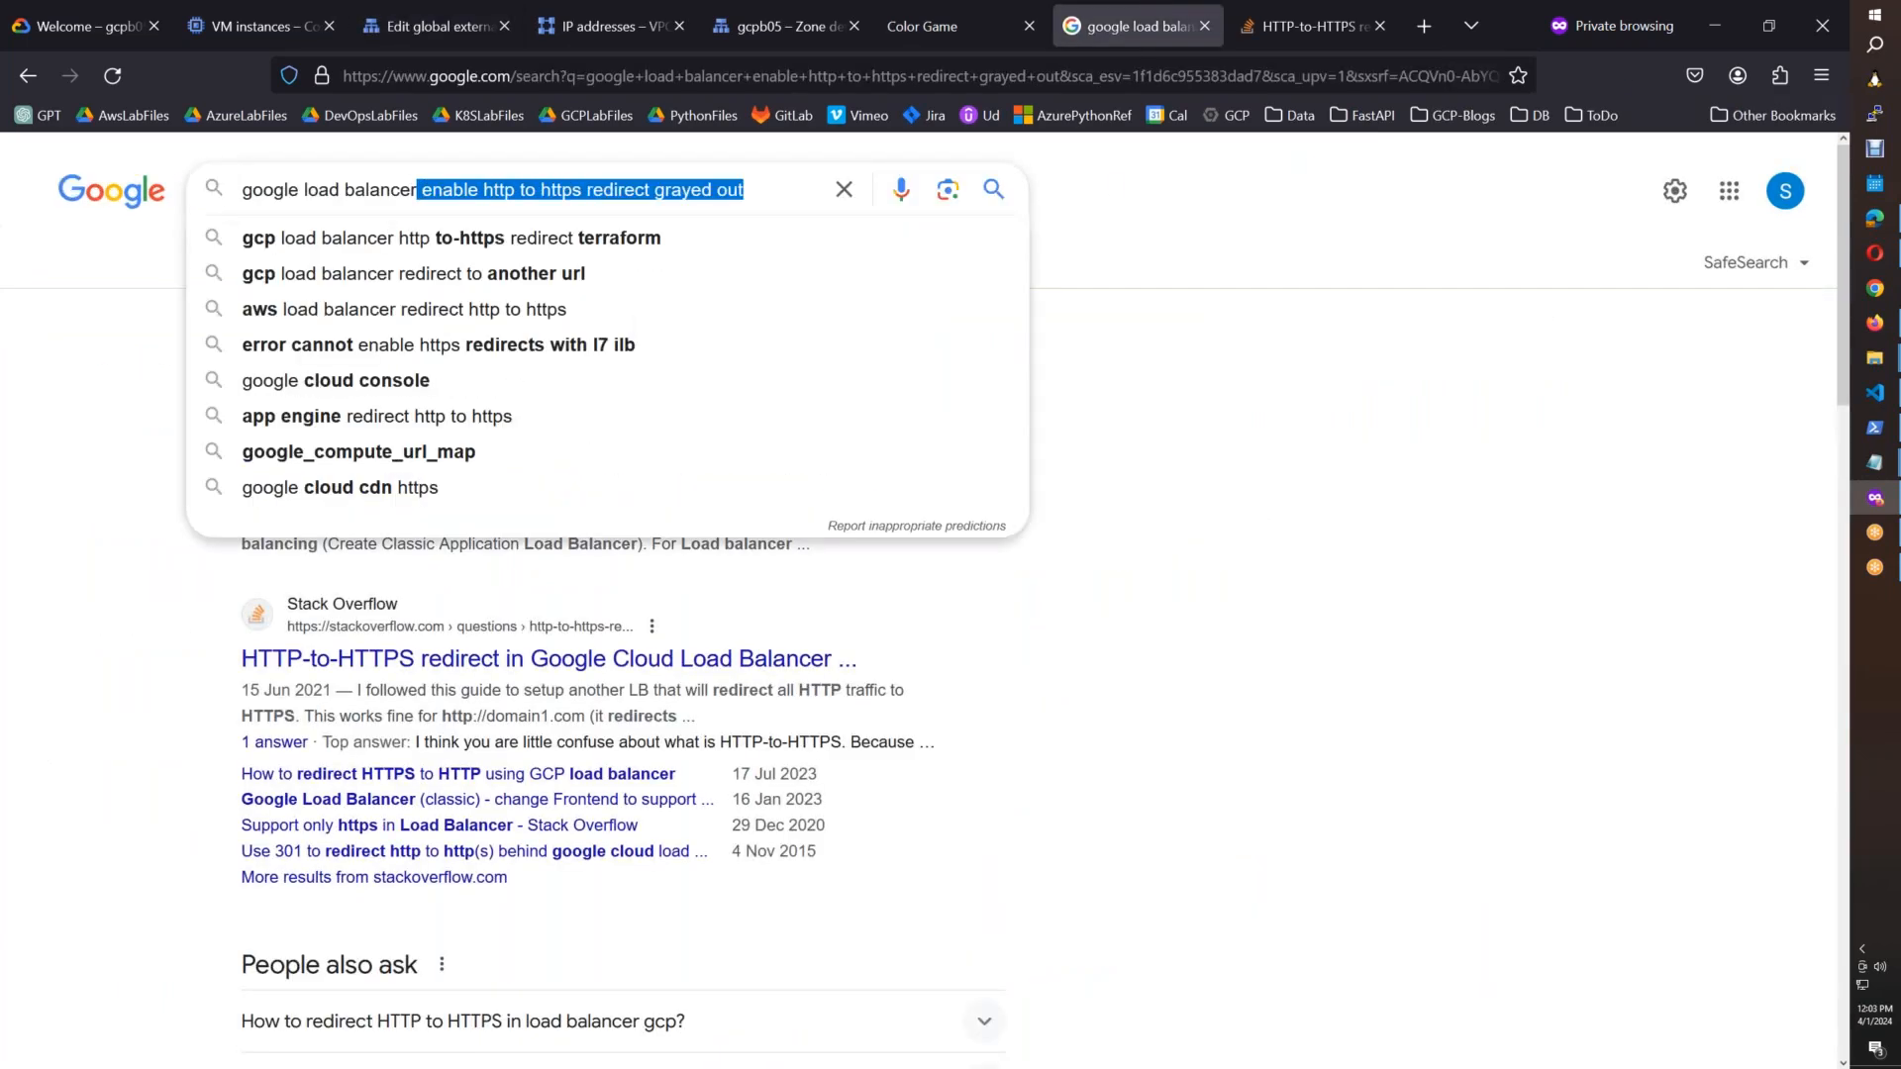
{"action": "type", "text": "https request"}
{"action": "key", "text": "Down"}
{"action": "key", "text": "Down"}
{"action": "key", "text": "Down"}
{"action": "key", "text": "Return"}
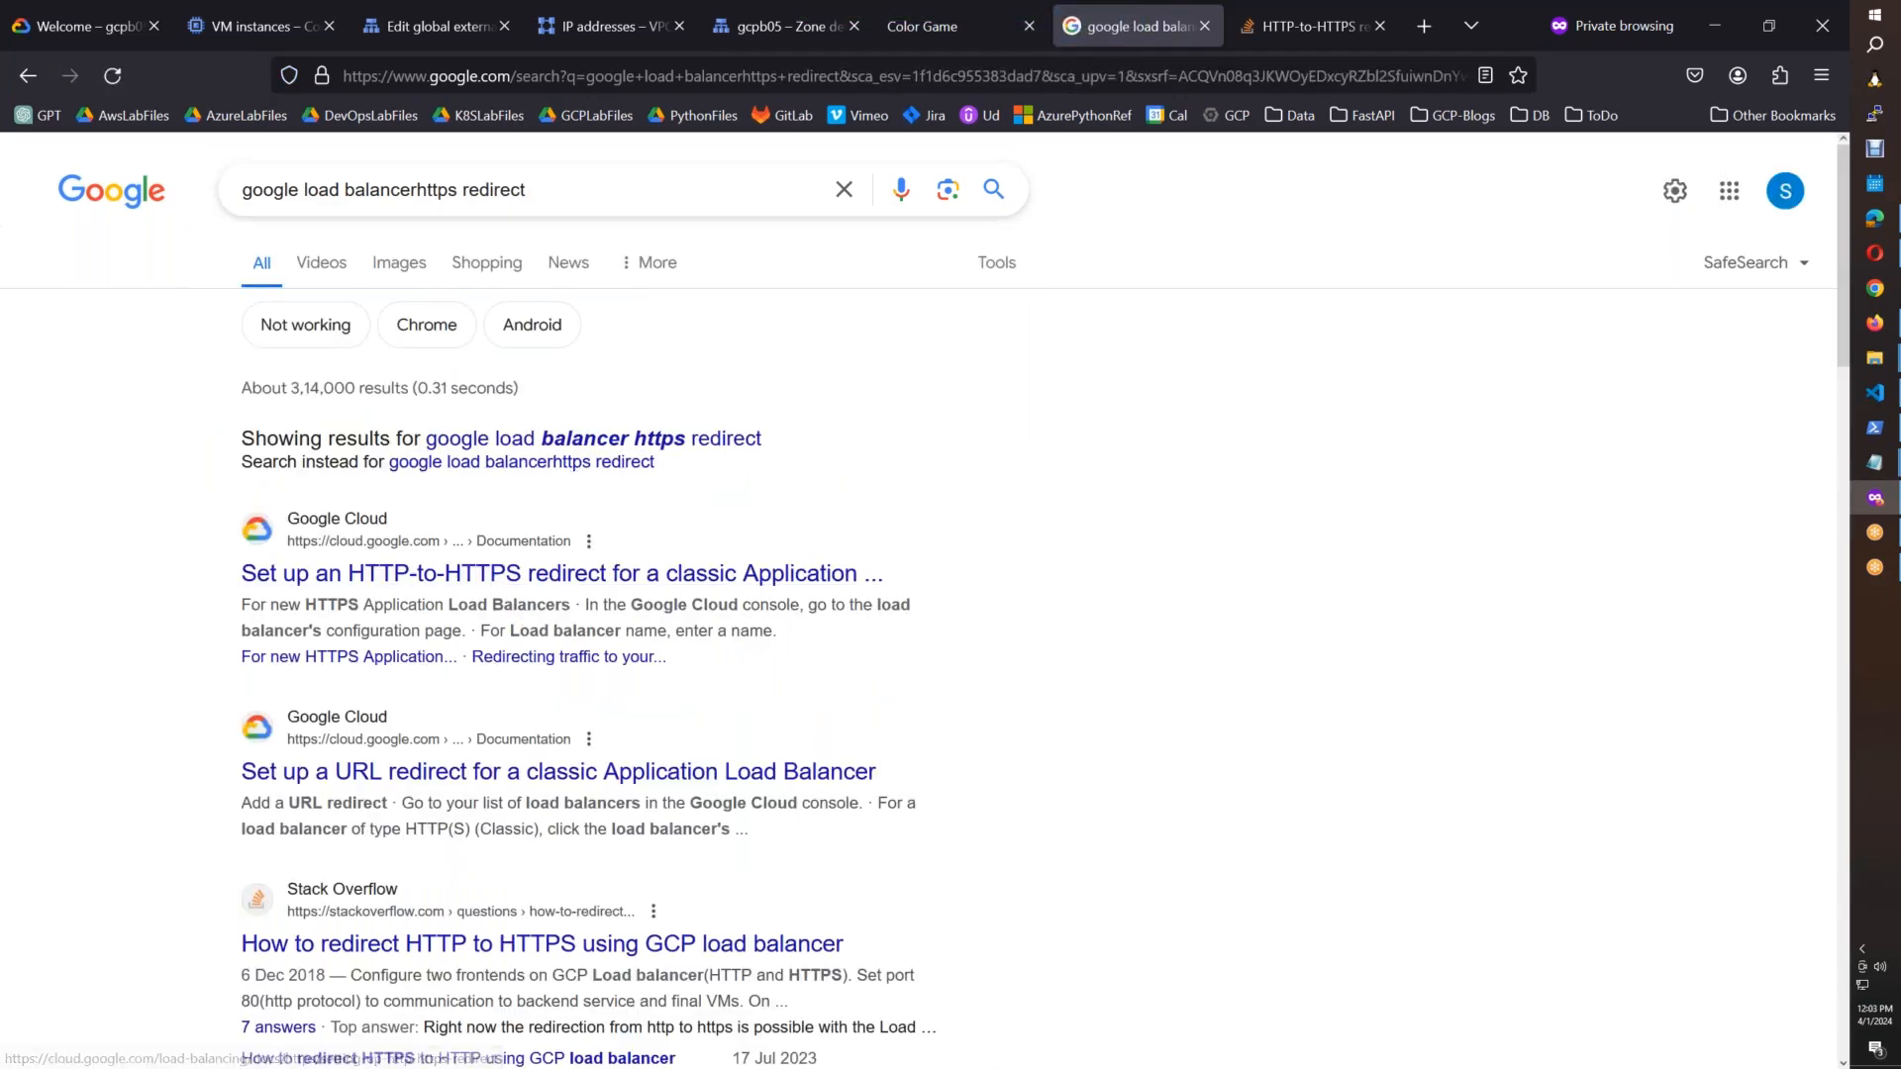
{"action": "left_click", "coordinate": [419, 195]}
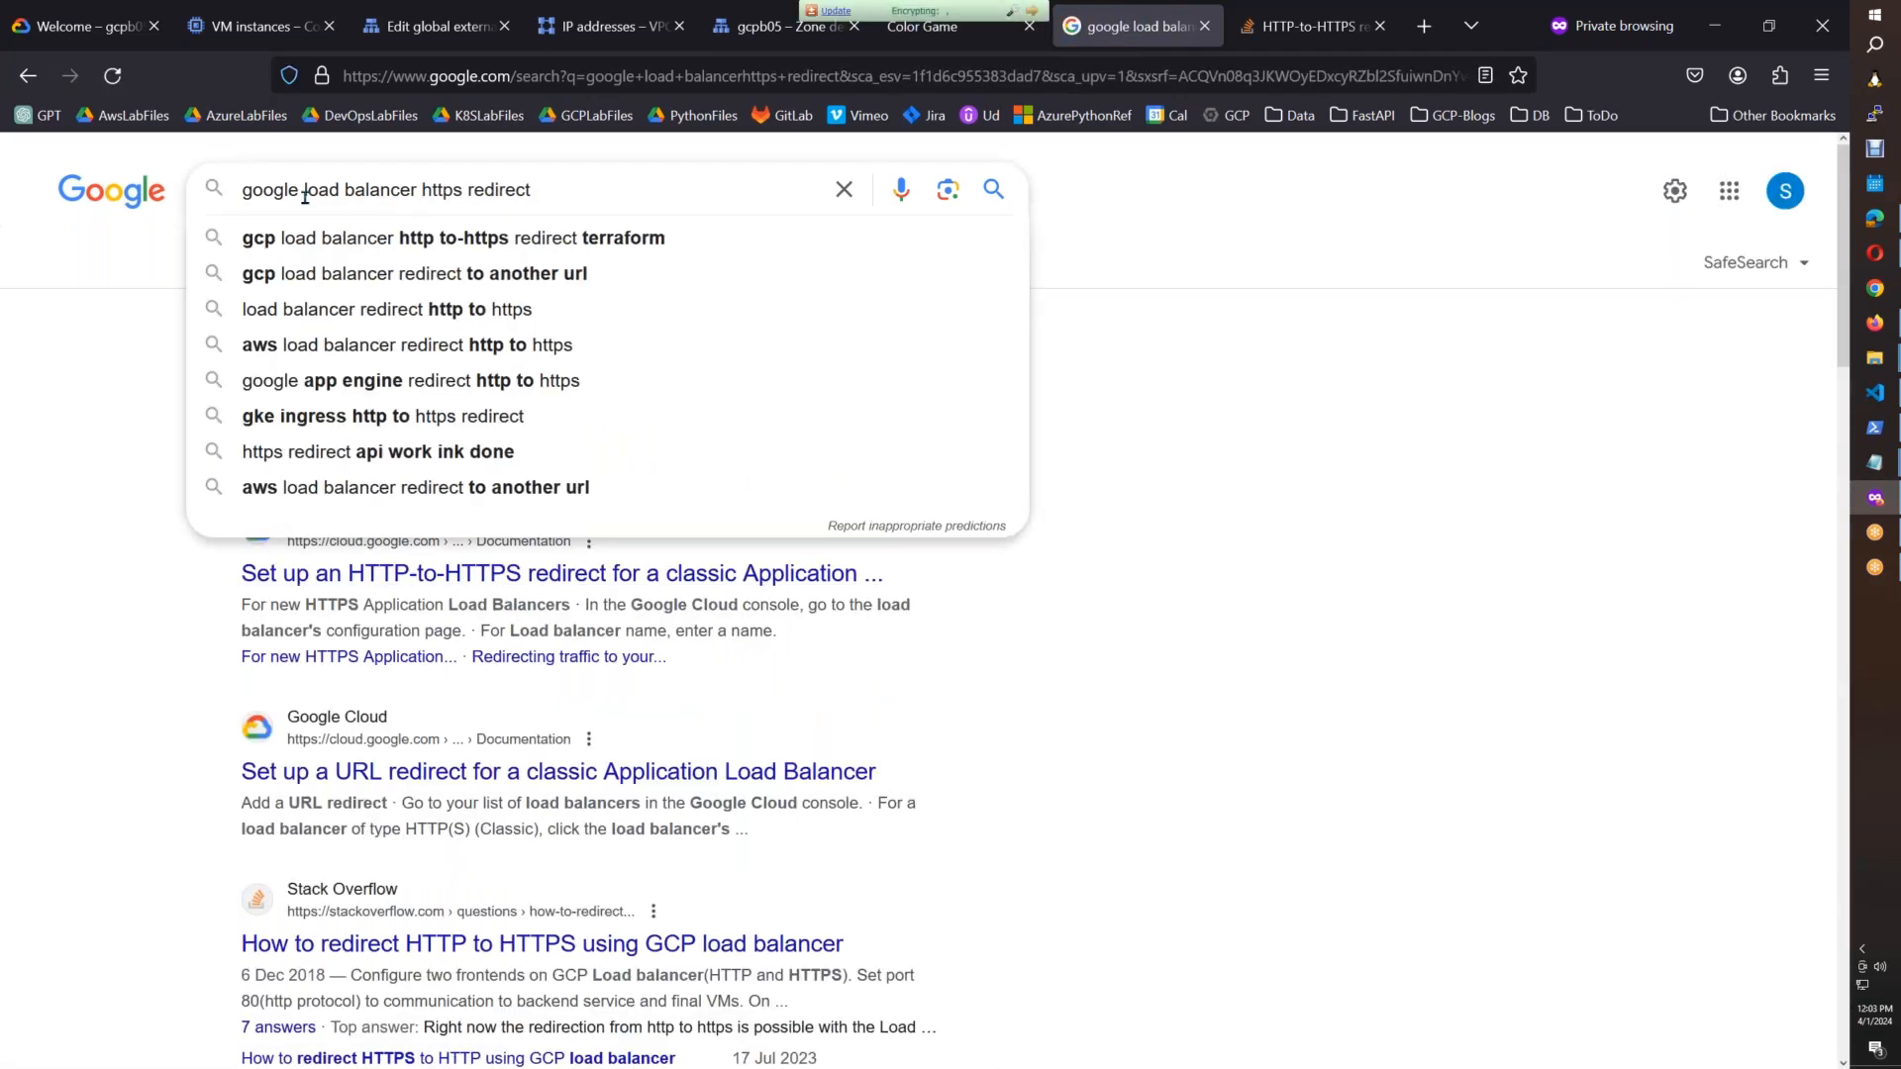
{"action": "left_click", "coordinate": [305, 195]}
{"action": "type", "text": "global"}
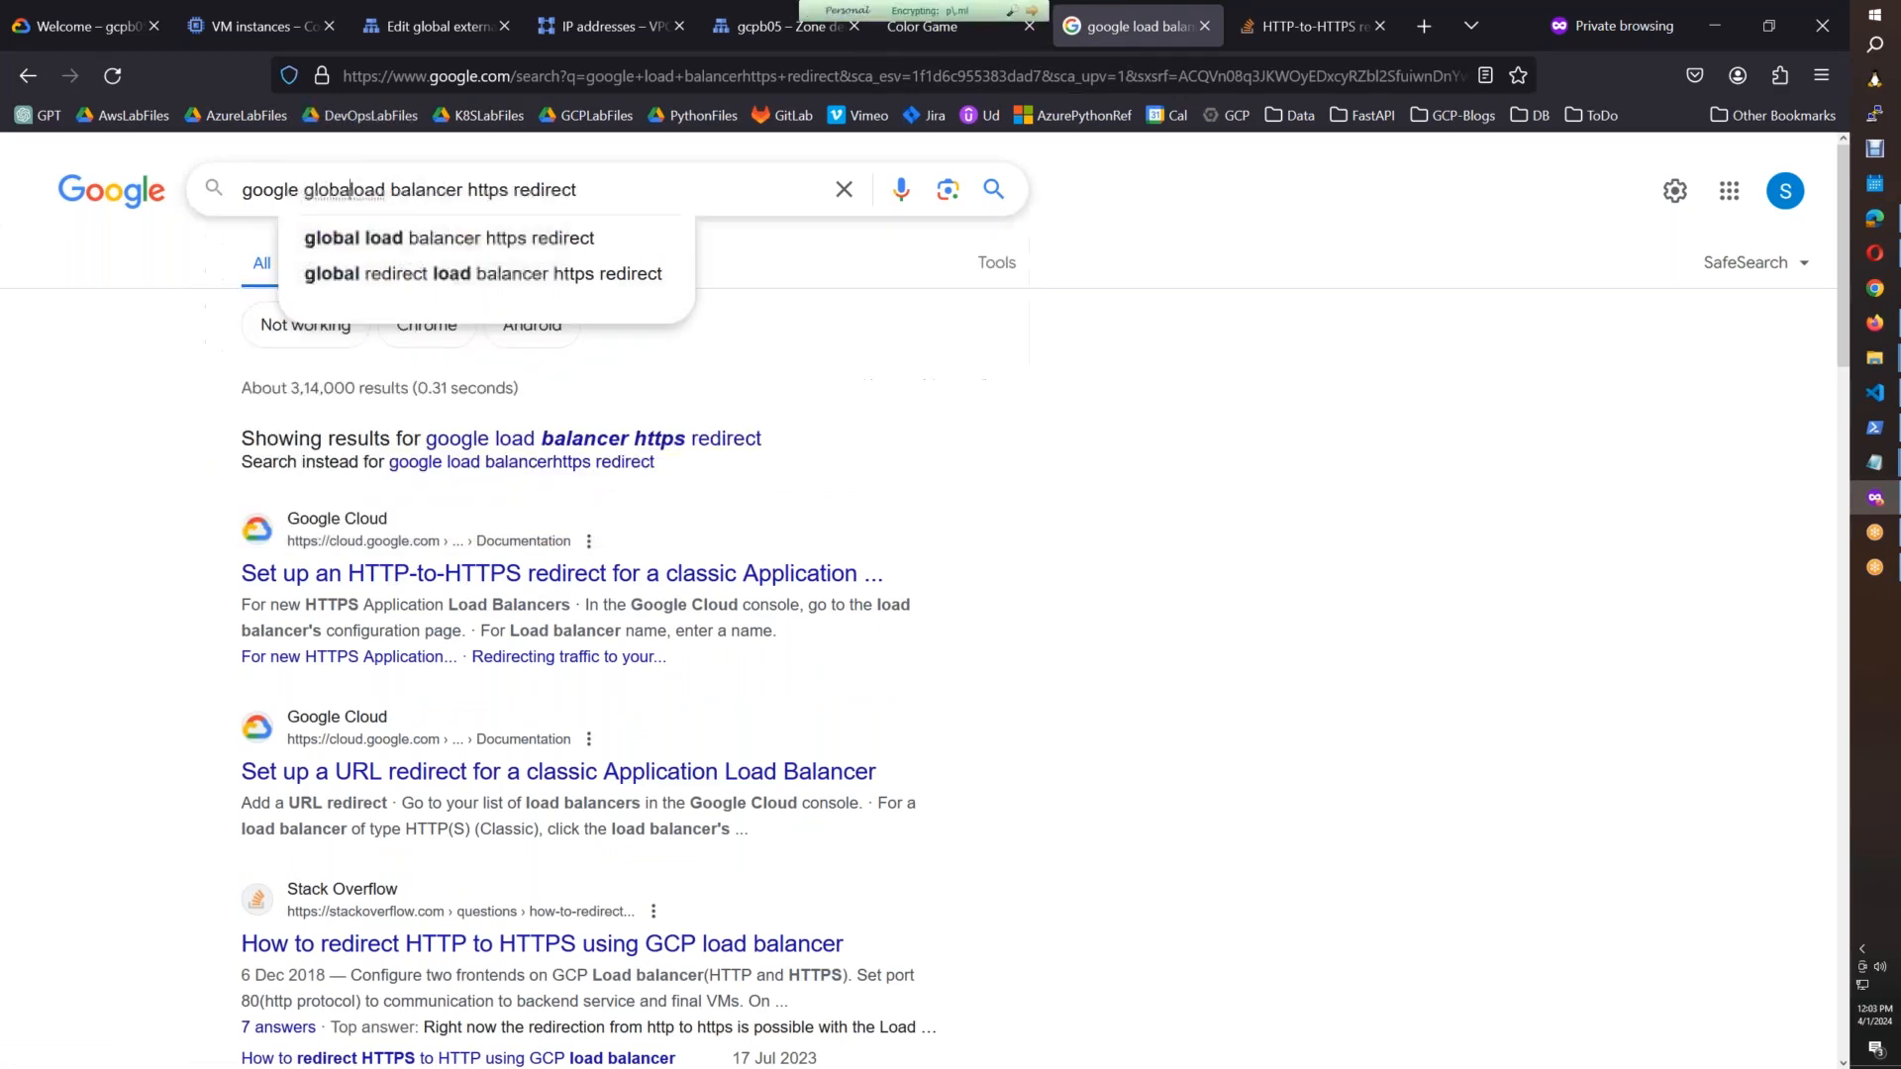
{"action": "key", "text": "Return"}
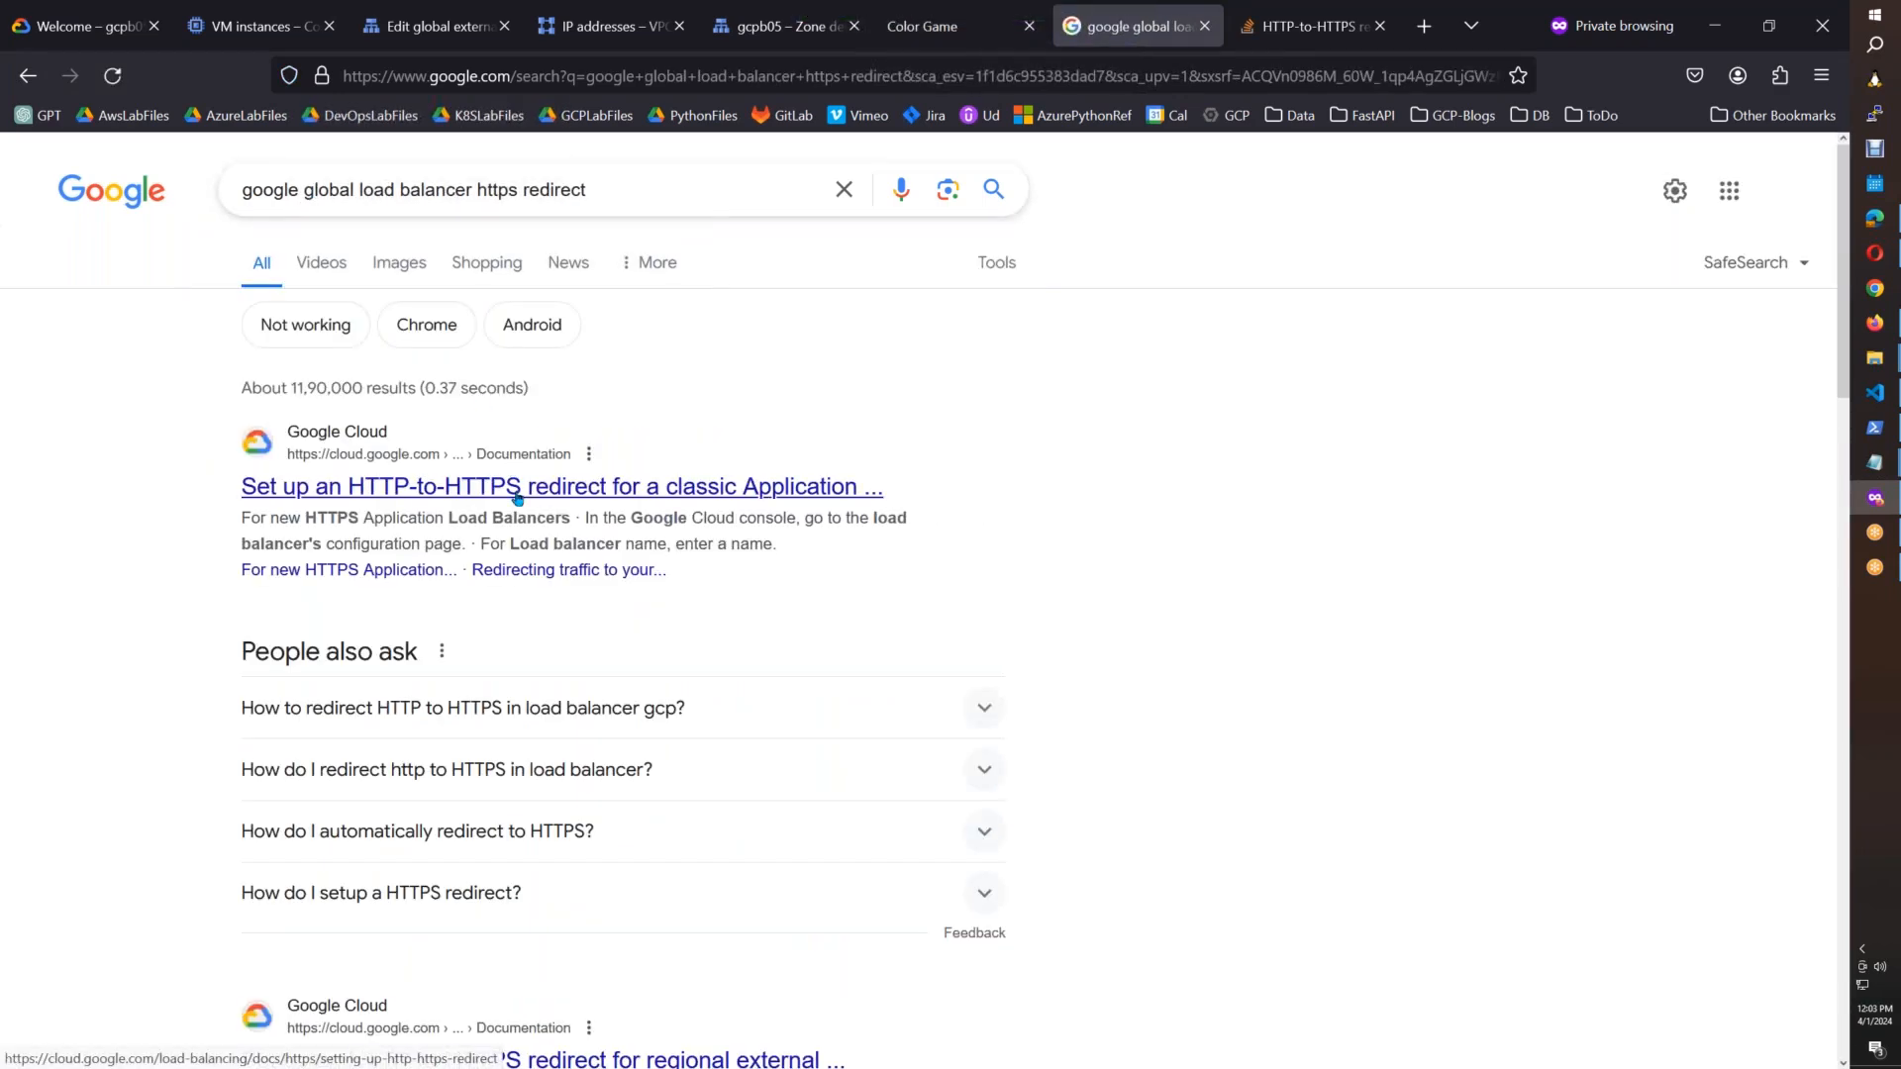
Step: Open the regional HTTP-to-HTTPS redirect guide in a new tab and go from it to the guide for global external Application Load Balancers
{"action": "scroll", "coordinate": [621, 607], "scroll_direction": "down", "scroll_amount": 5}
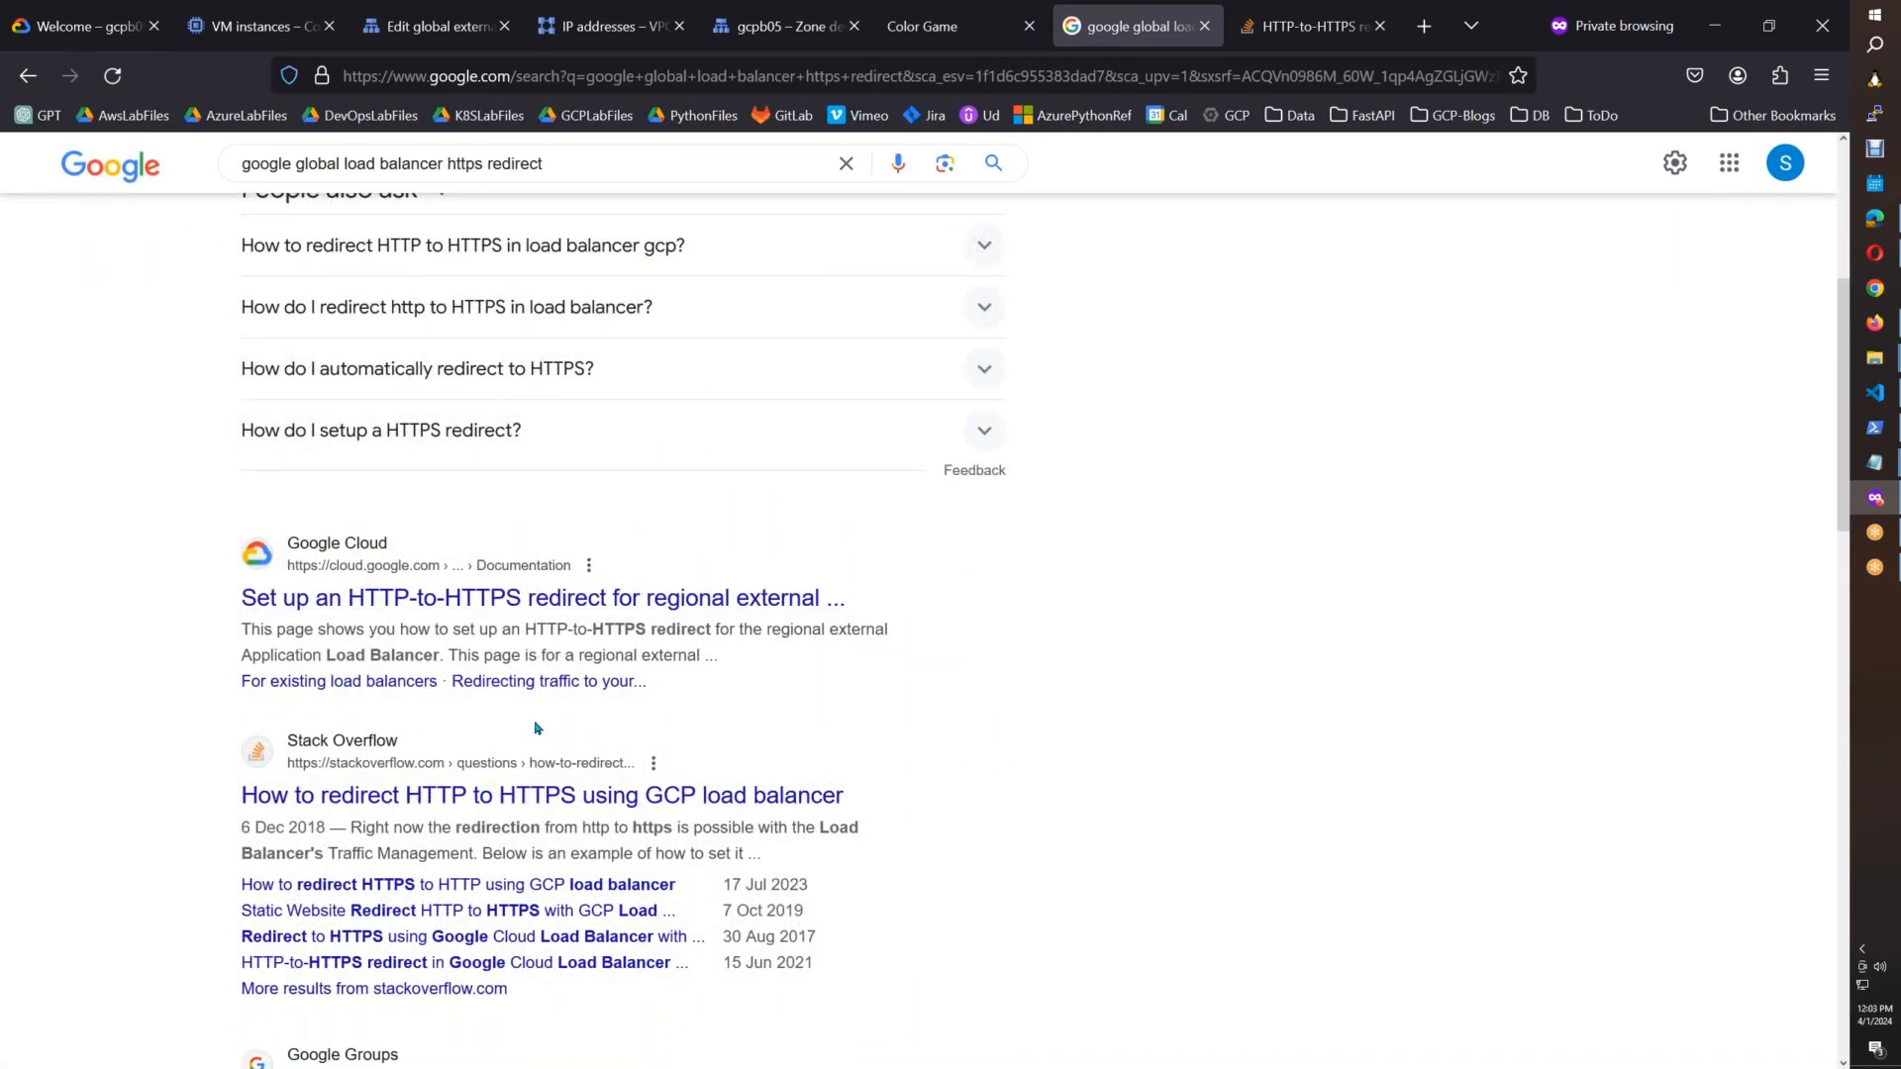
{"action": "middle_click", "coordinate": [421, 607]}
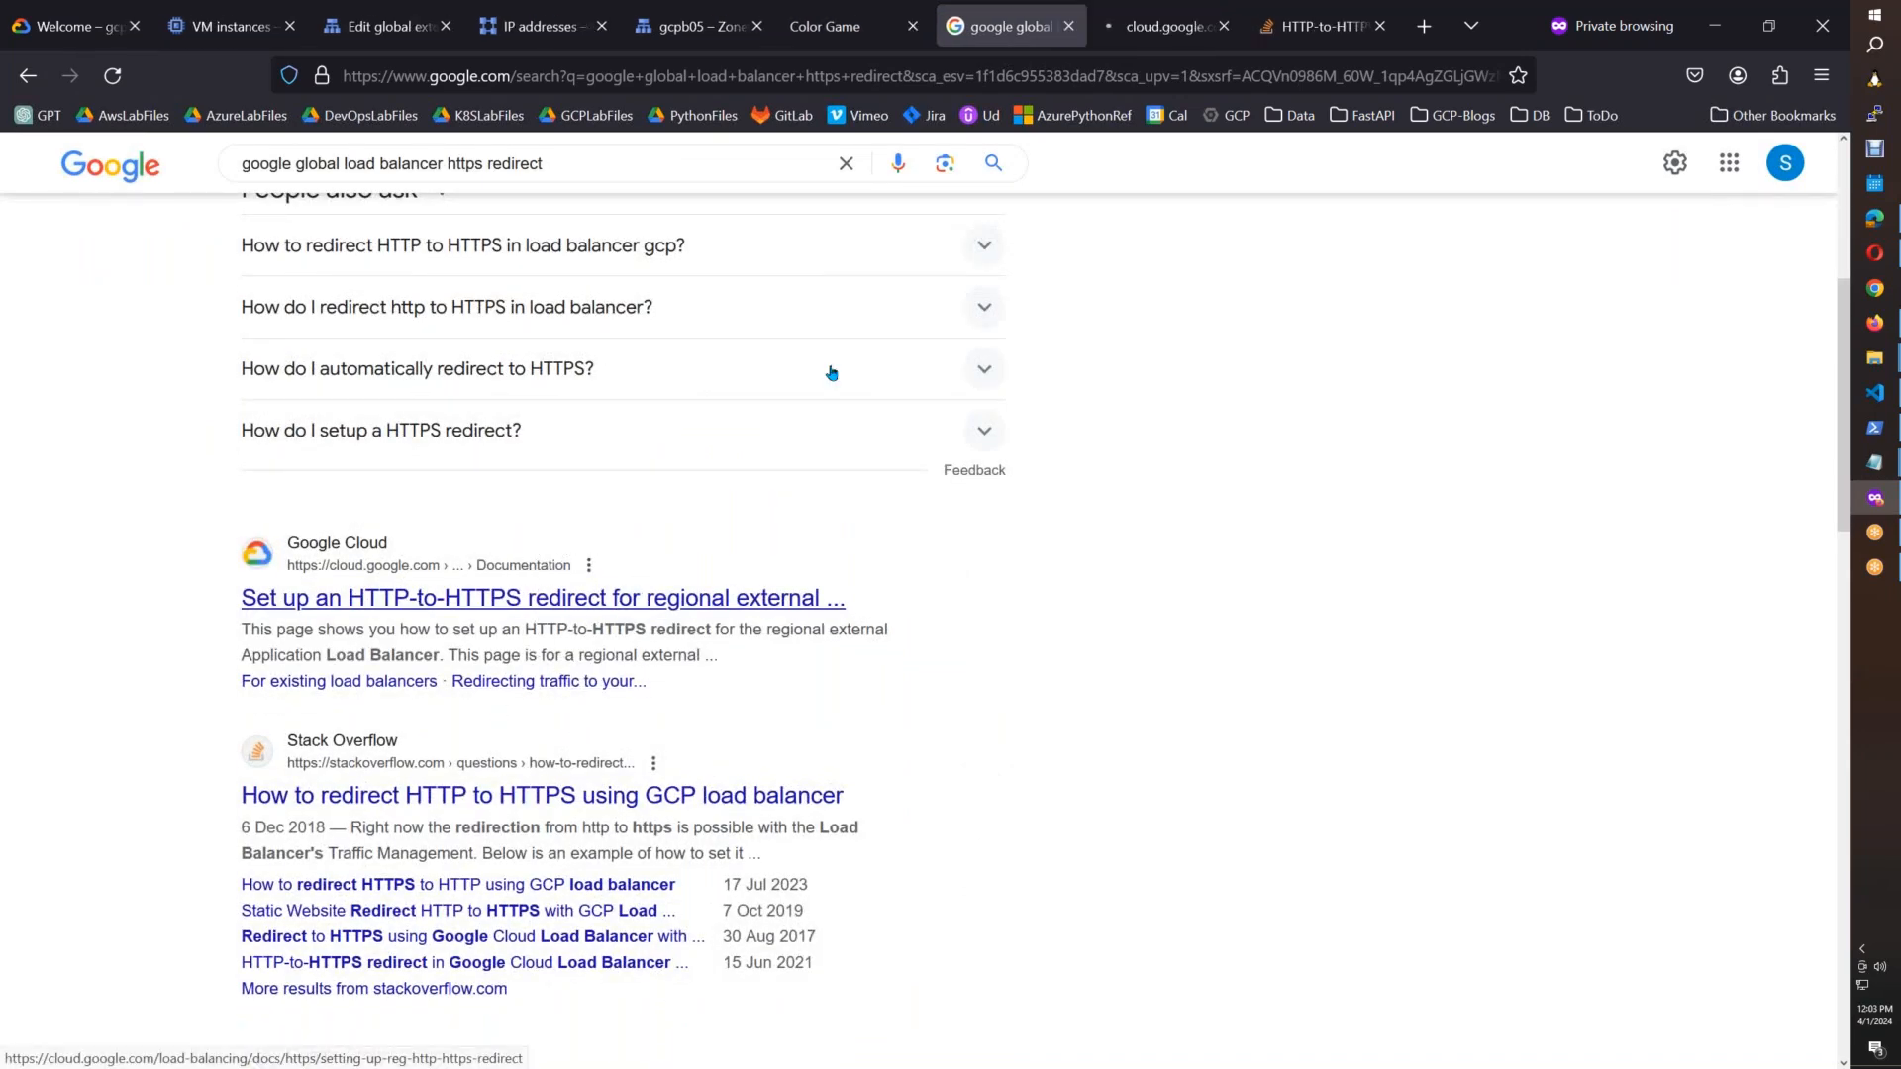
{"action": "left_click", "coordinate": [1193, 29]}
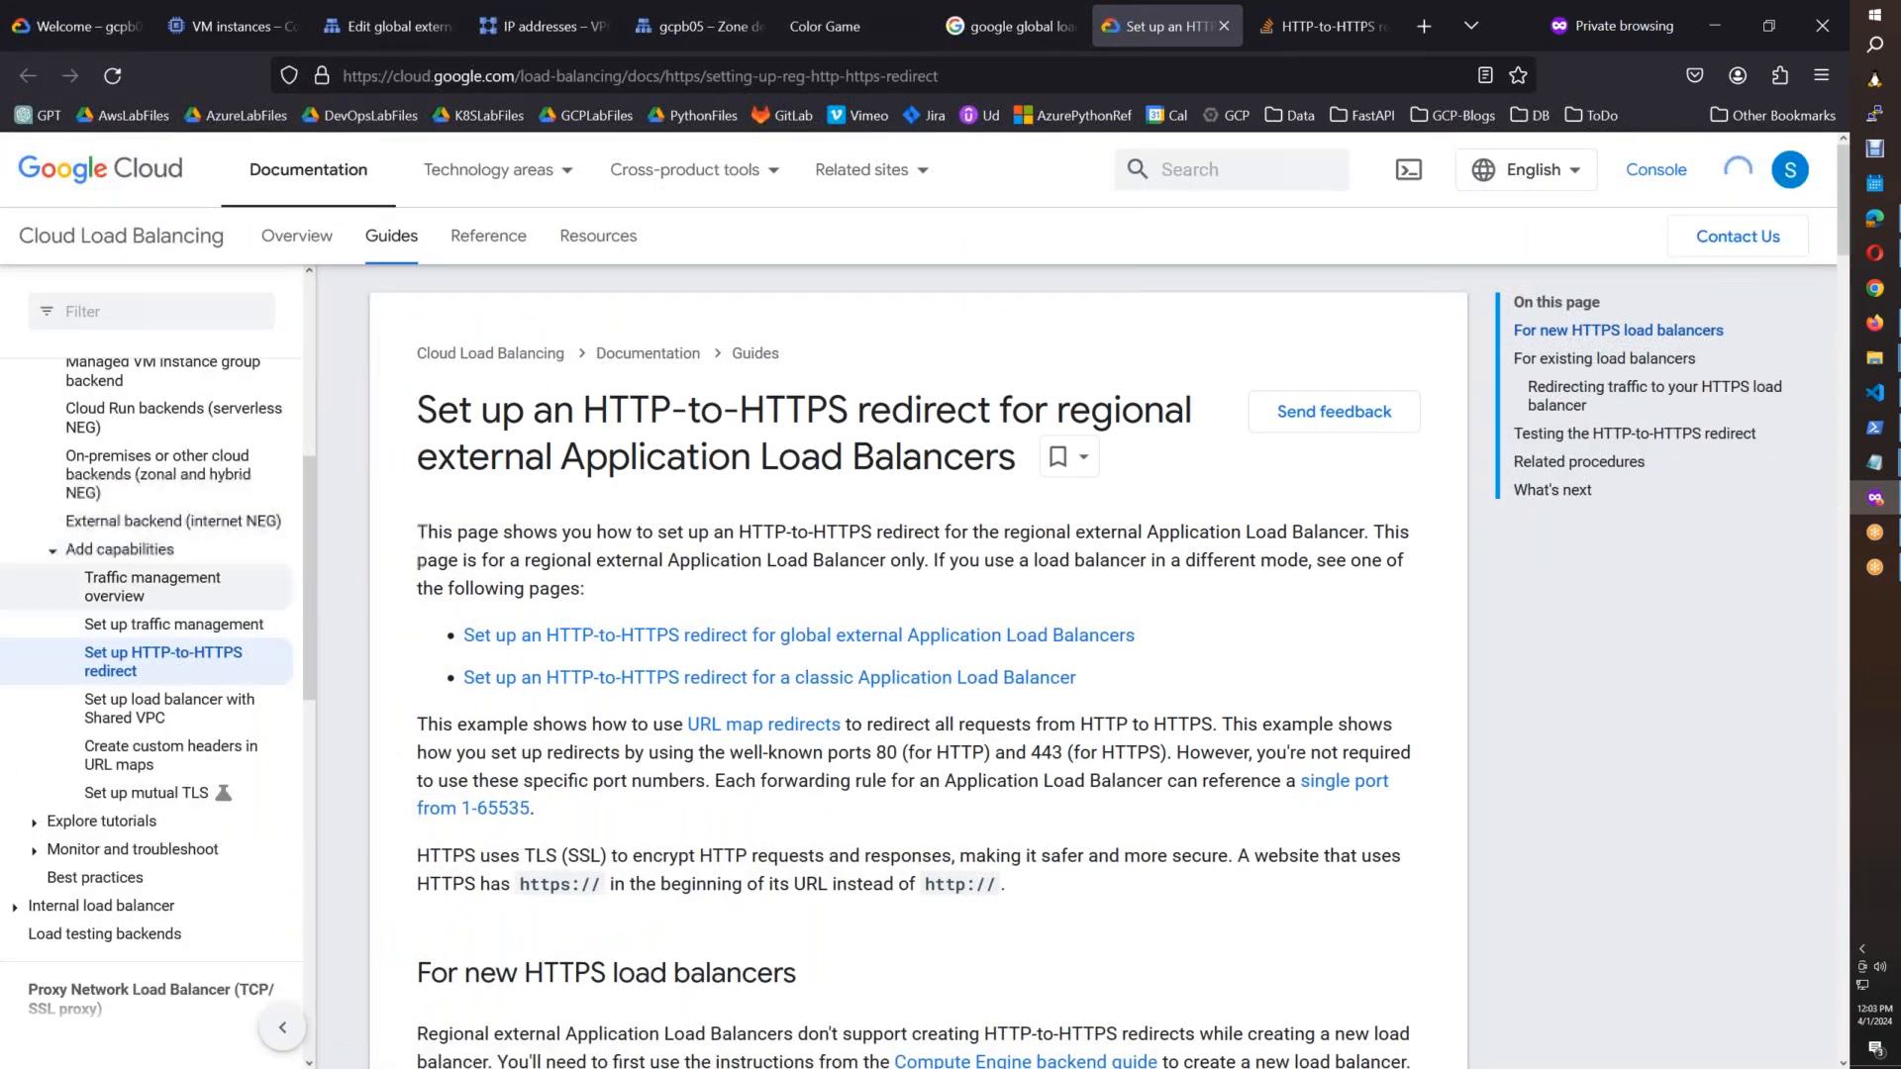
{"action": "scroll", "coordinate": [130, 635], "scroll_direction": "up", "scroll_amount": 3}
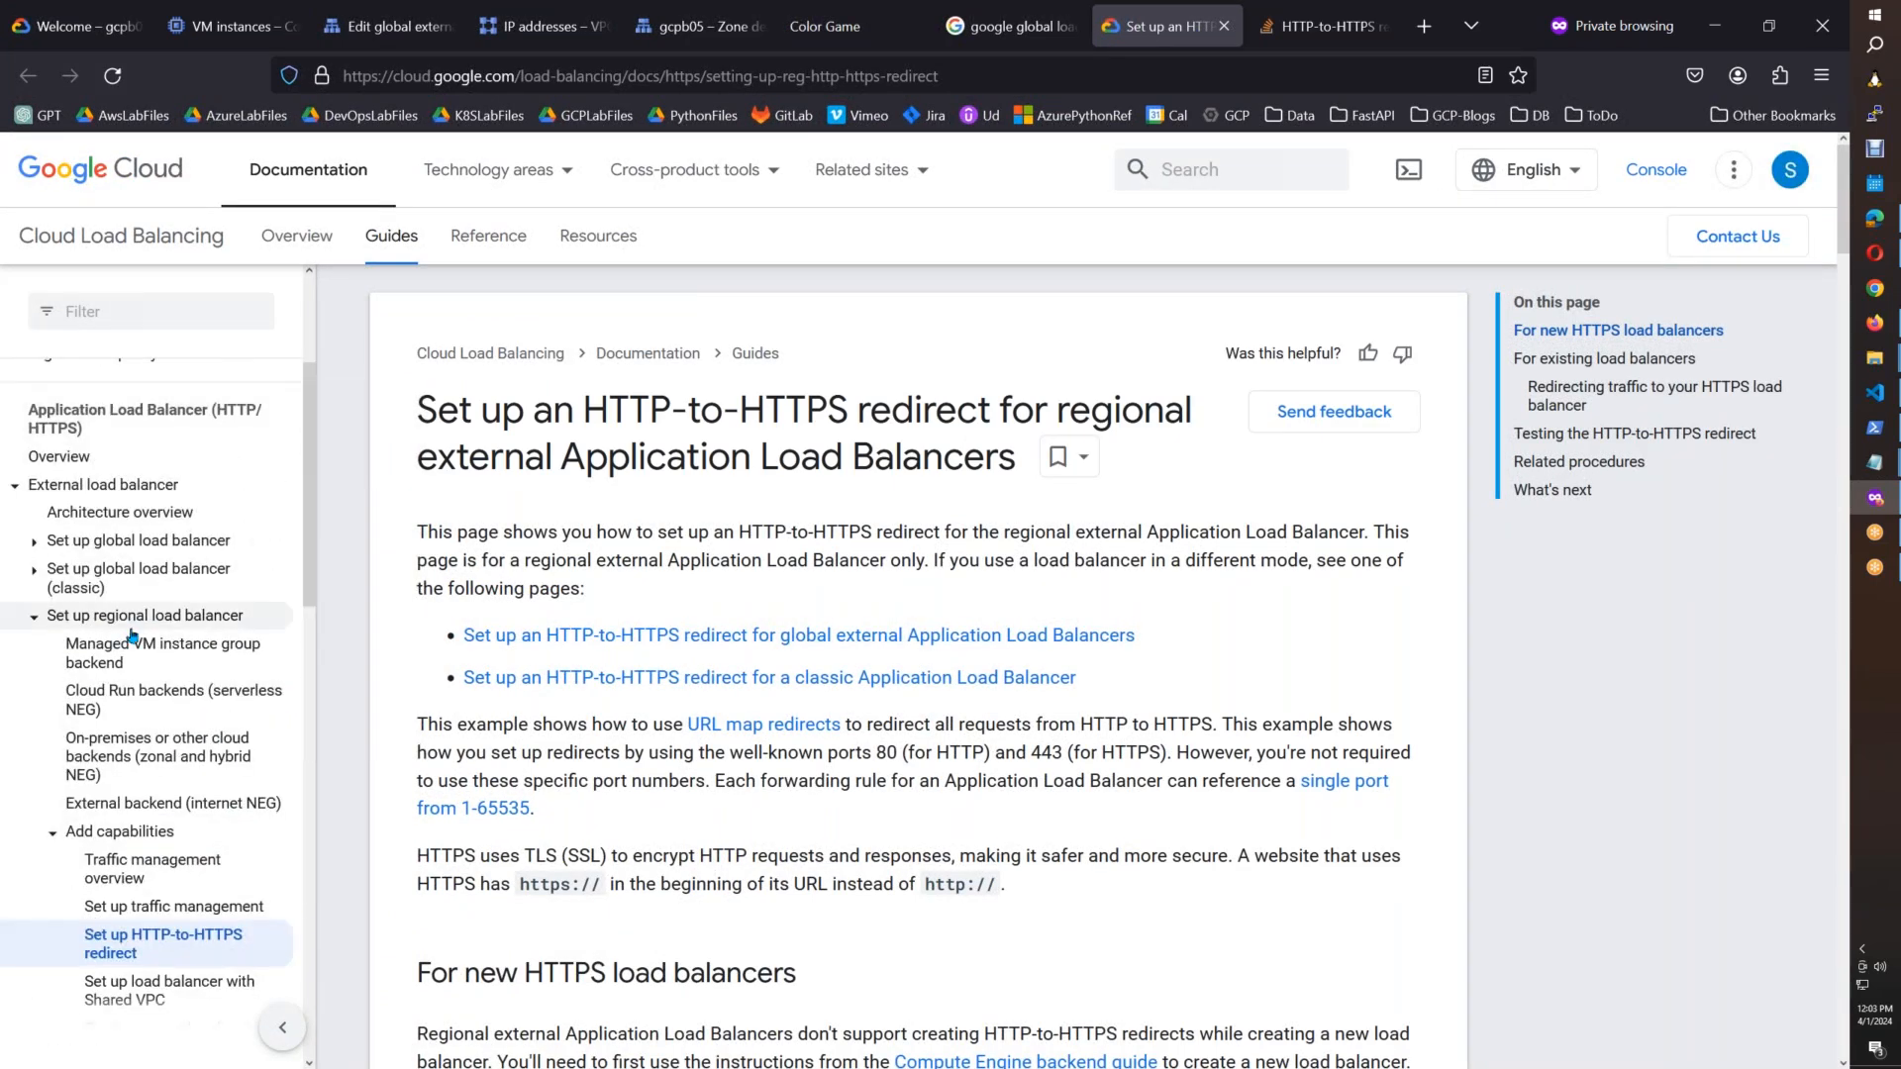
{"action": "left_click", "coordinate": [35, 618]}
{"action": "left_click", "coordinate": [35, 542]}
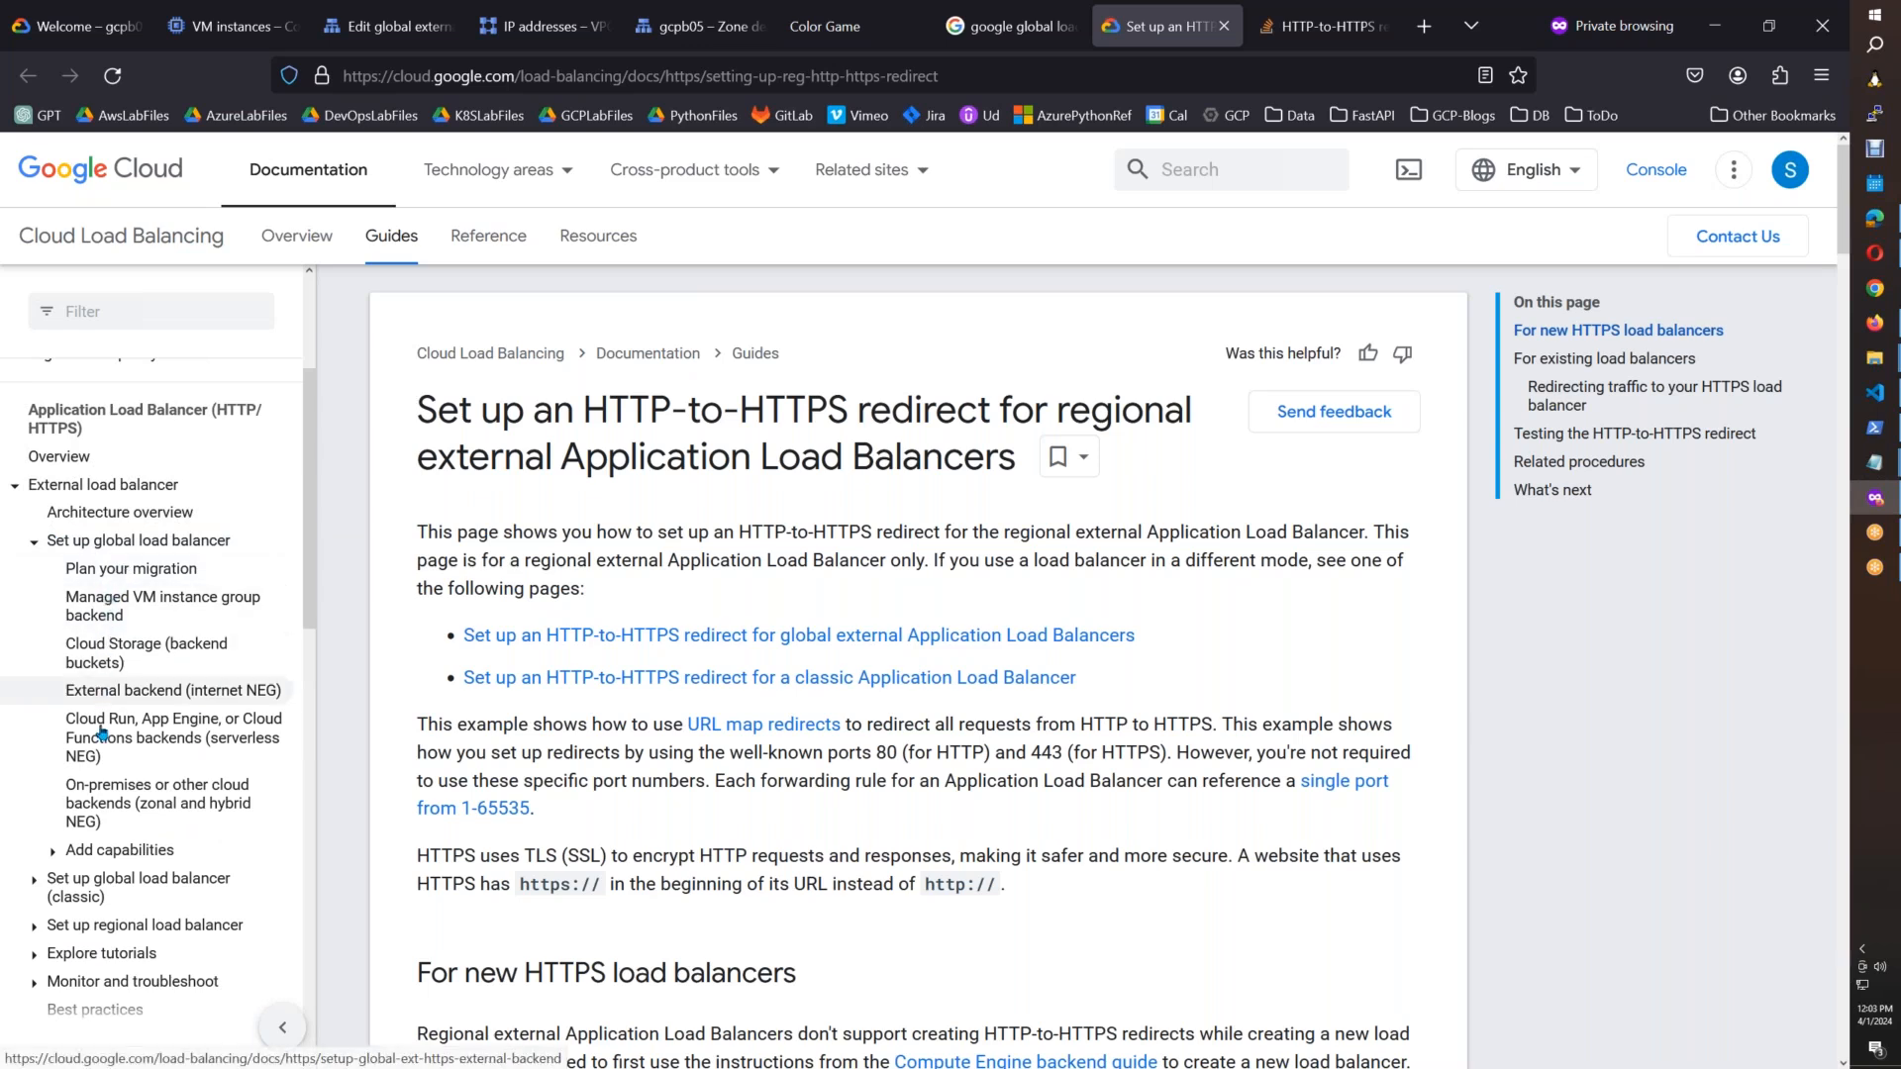
{"action": "left_click", "coordinate": [56, 857]}
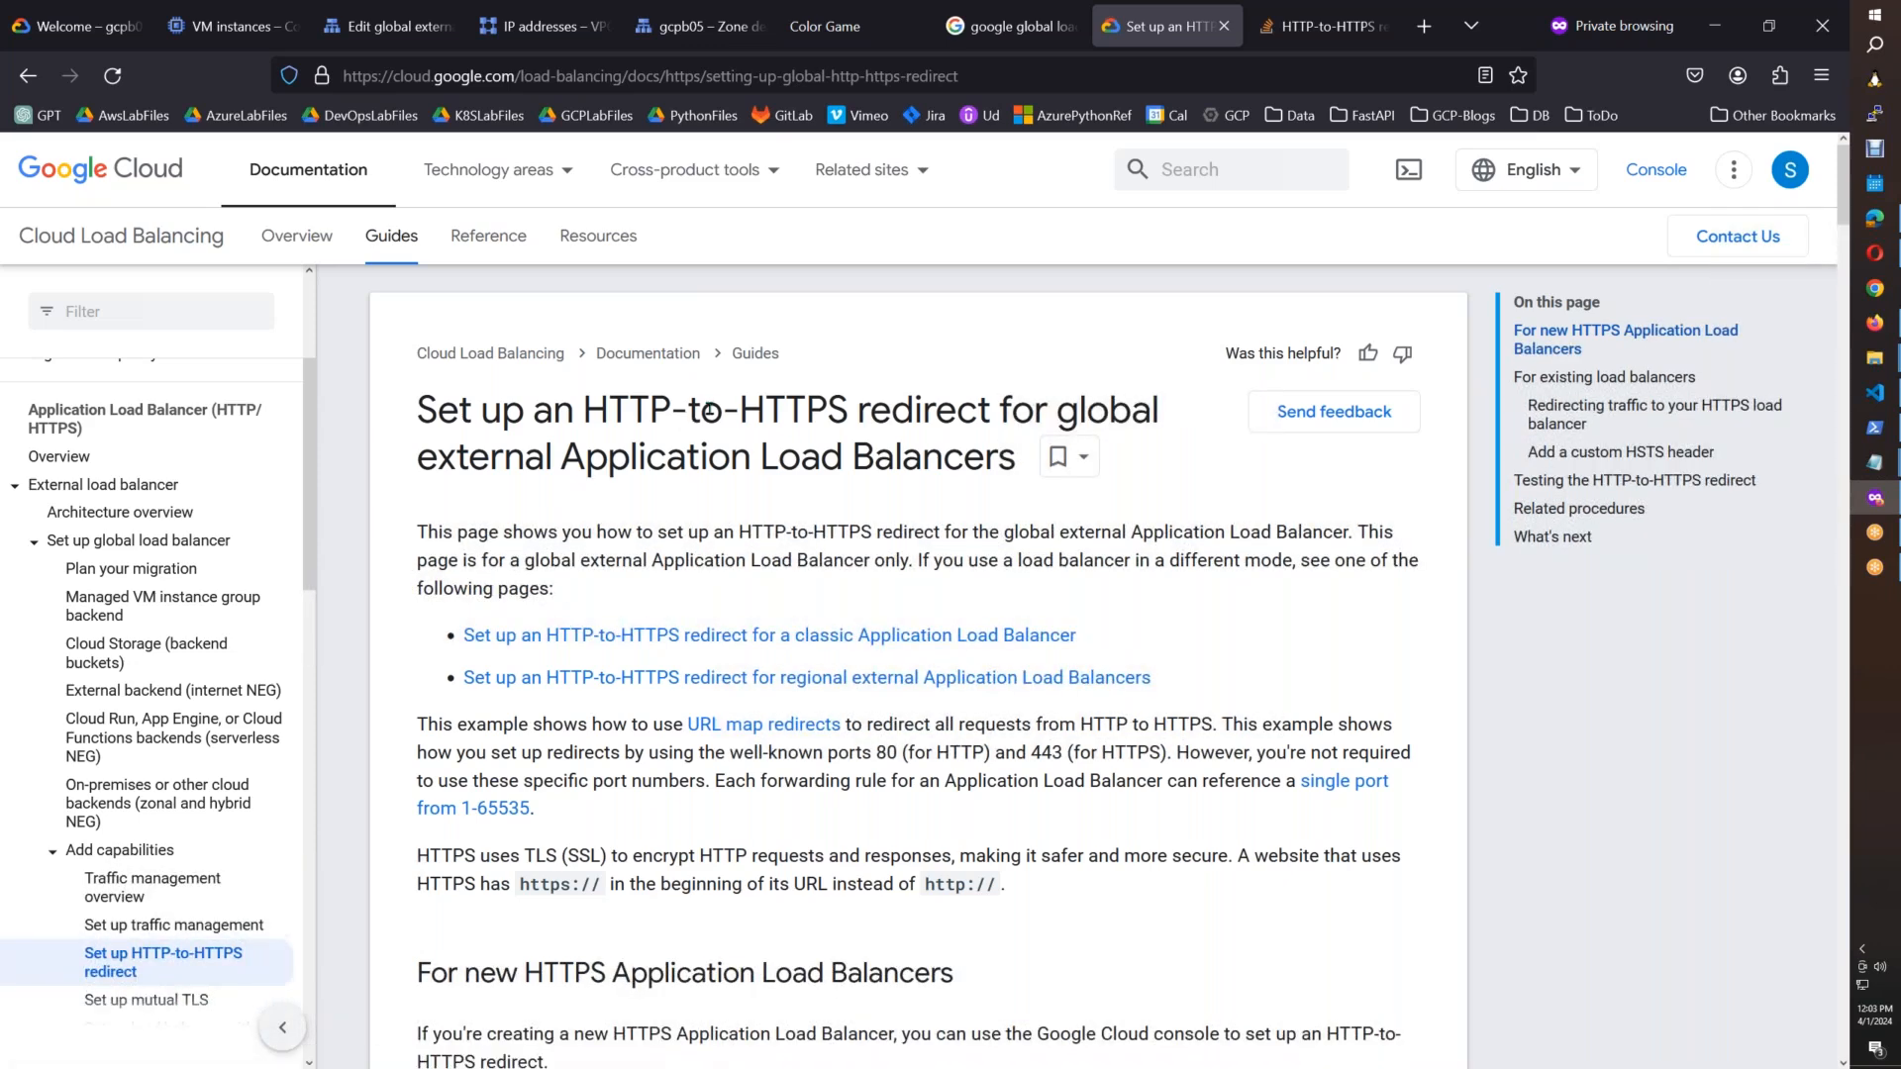
Step: Examine the redirect guide's frontend instructions for new HTTPS load balancers, focusing on the protocol and reserved IP address settings
{"action": "left_click_drag", "start_coordinate": [456, 455], "coordinate": [948, 459]}
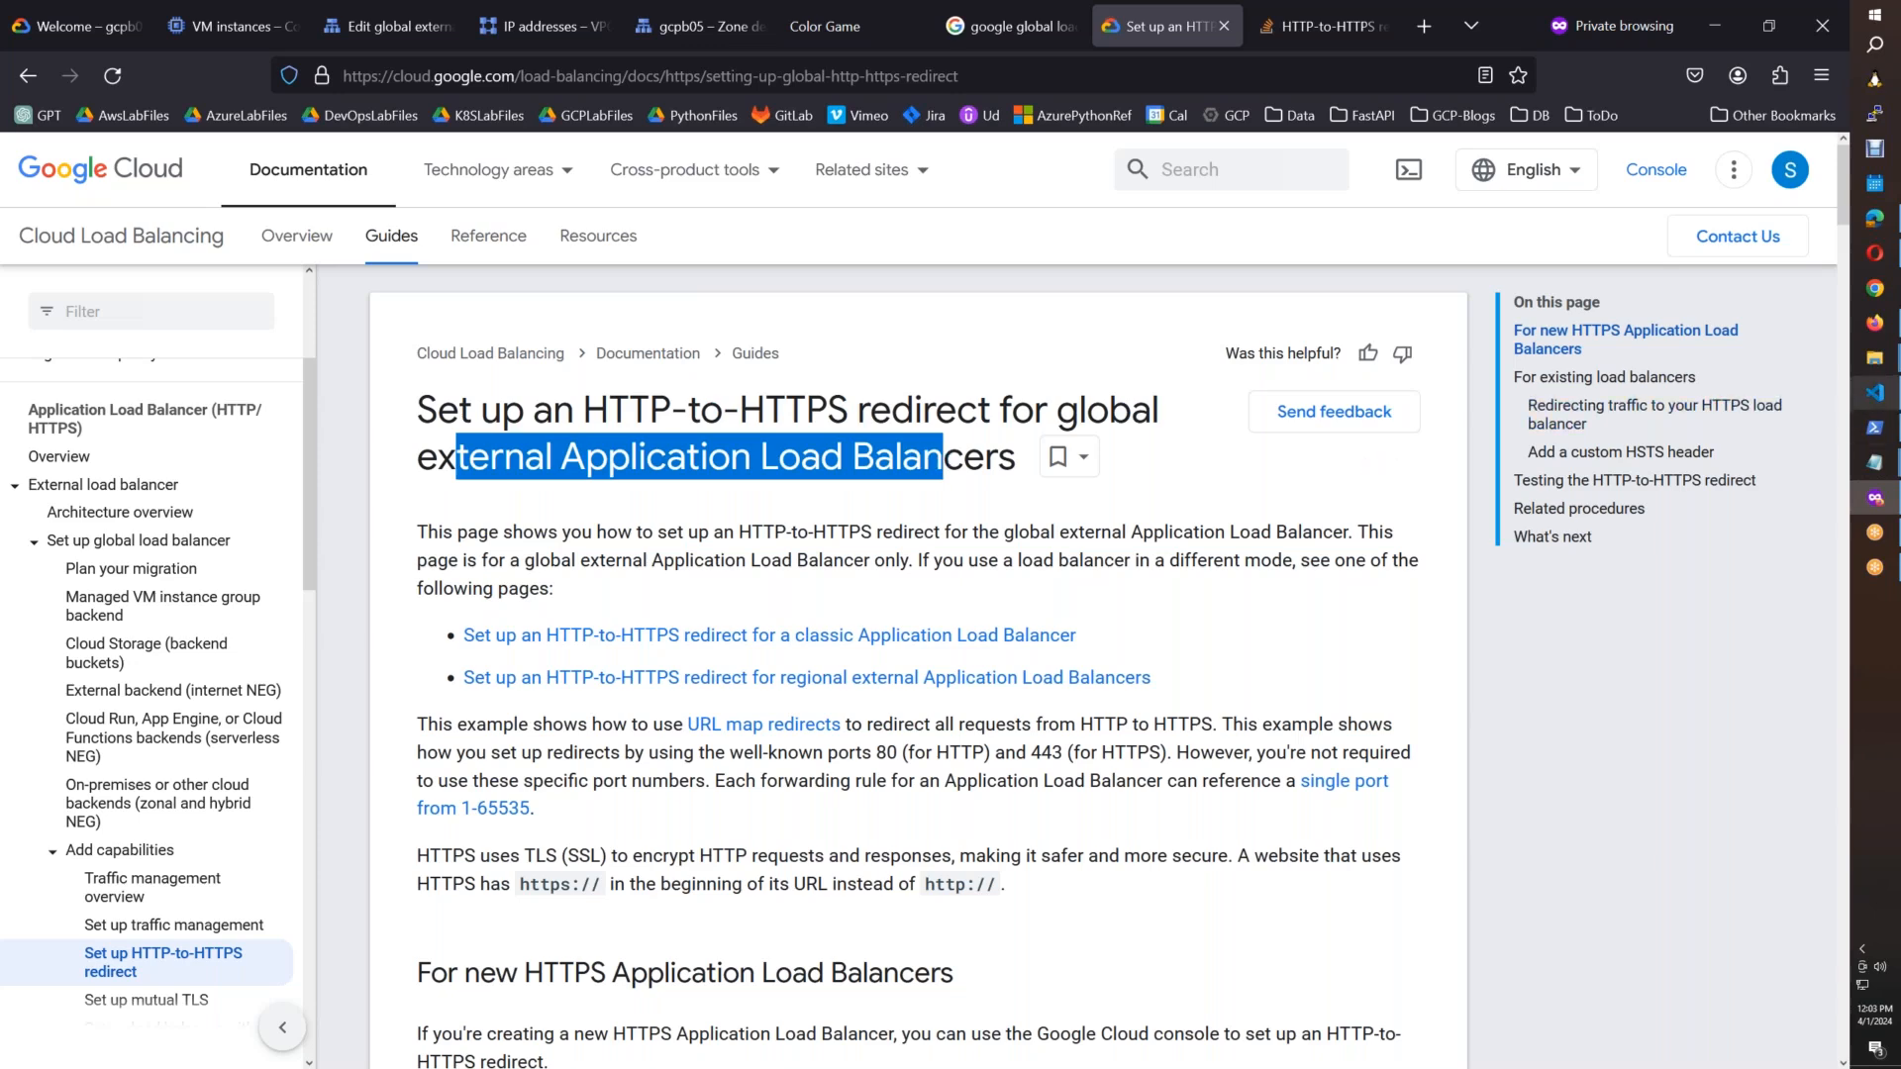
{"action": "left_click", "coordinate": [1498, 541]}
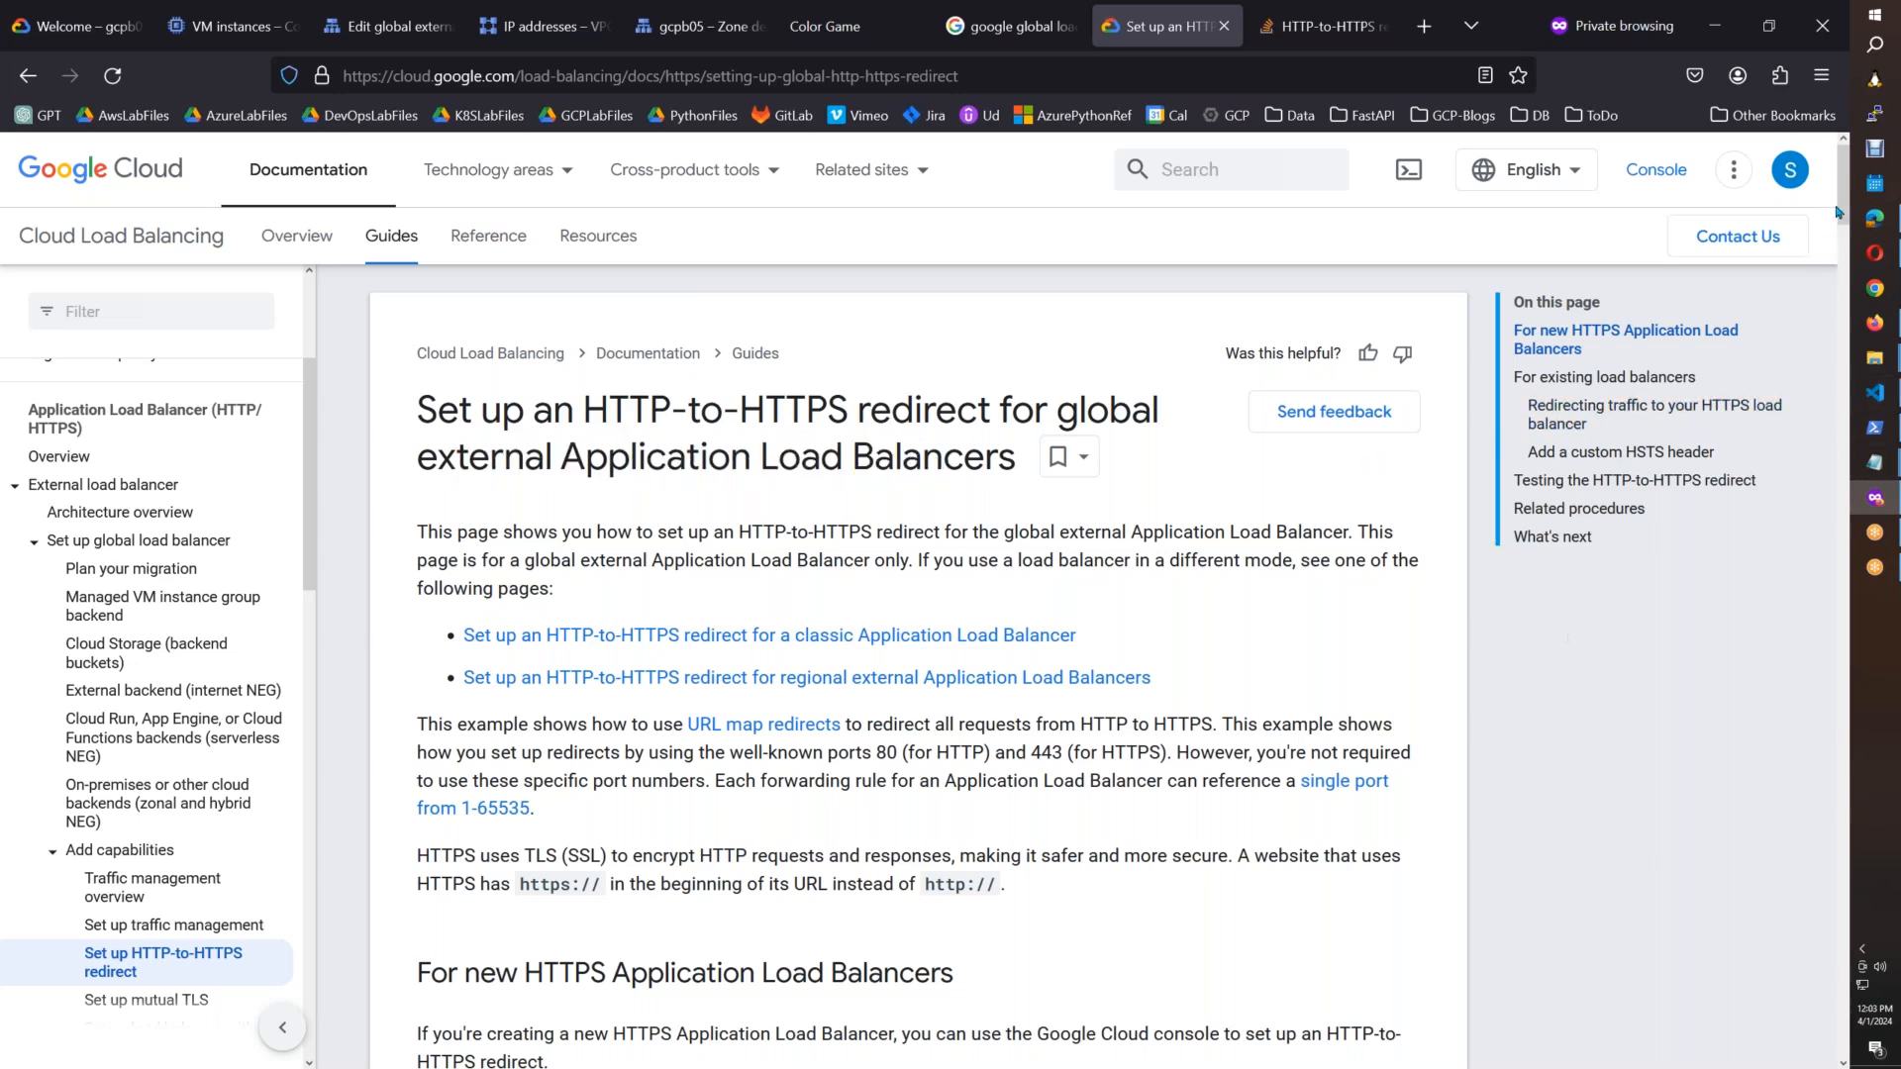
{"action": "left_click_drag", "start_coordinate": [1841, 216], "coordinate": [1851, 256]}
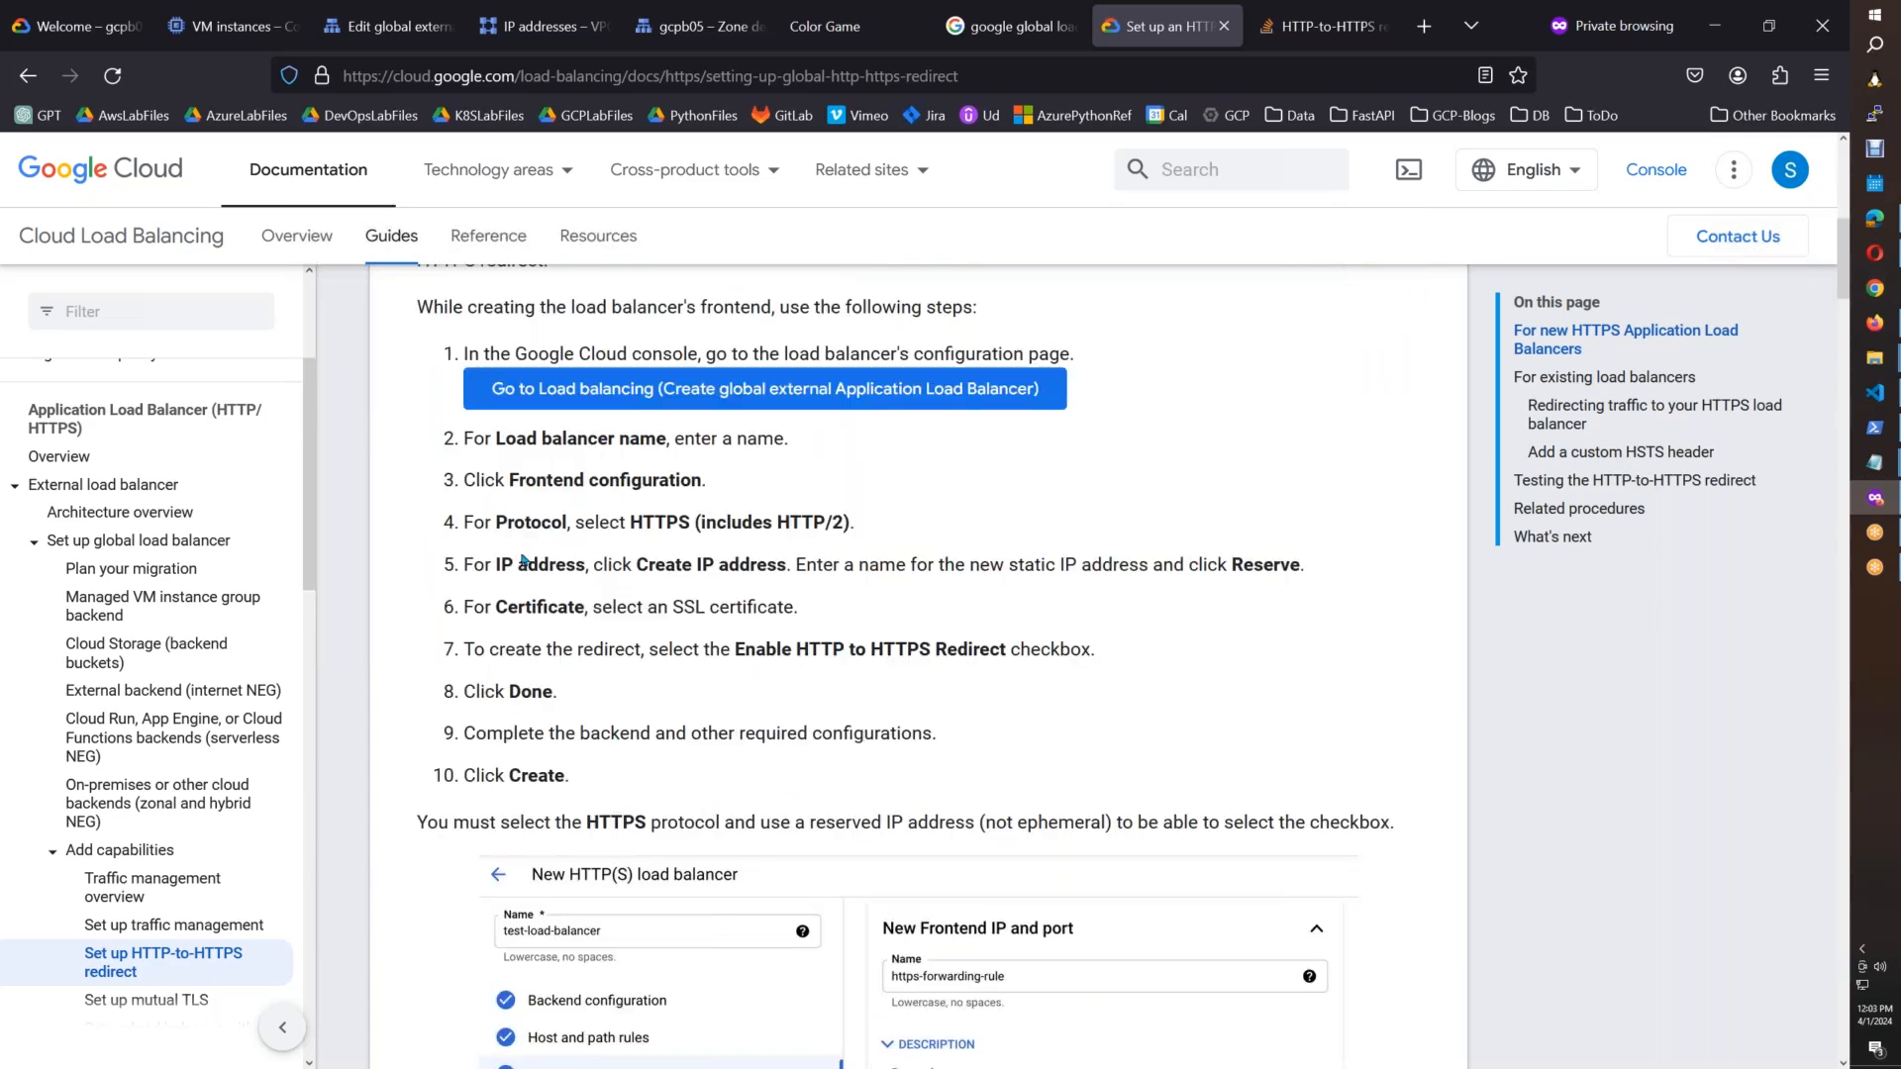
{"action": "left_click_drag", "start_coordinate": [503, 564], "coordinate": [654, 573]}
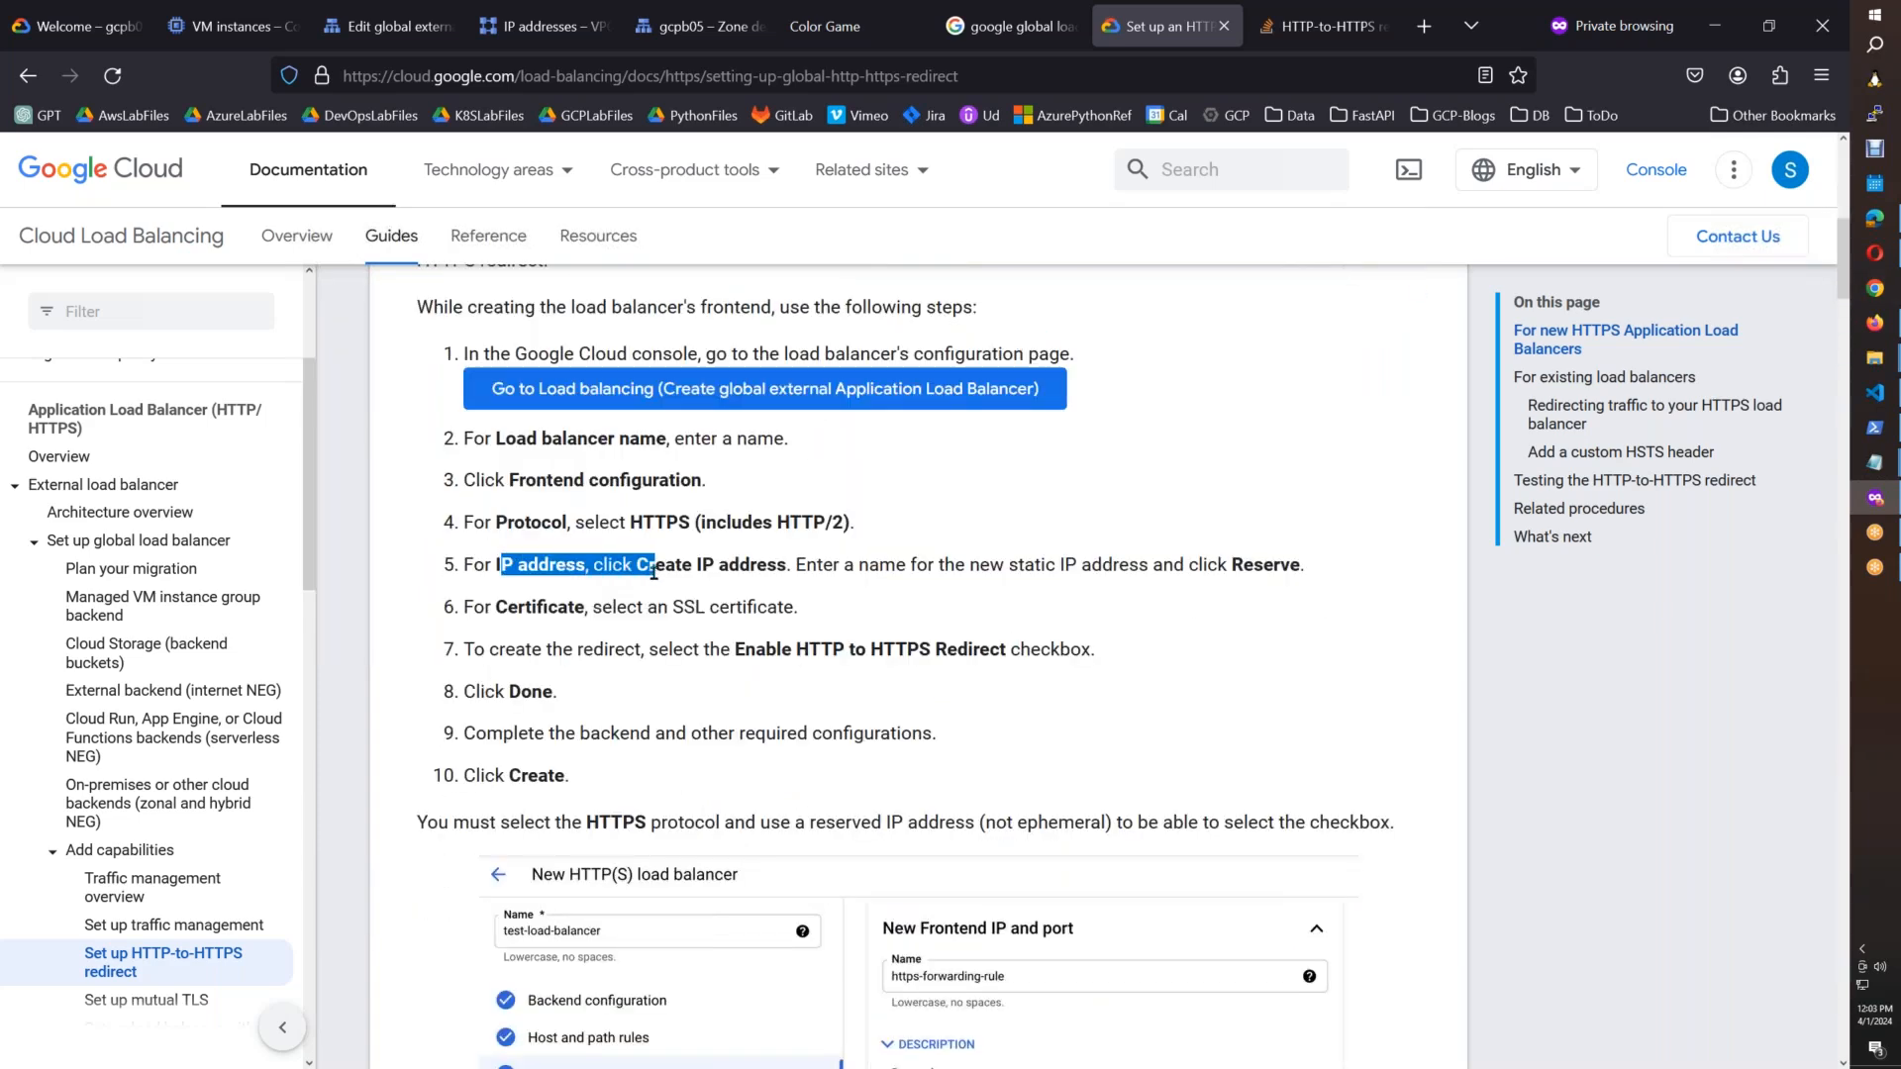
{"action": "left_click", "coordinate": [749, 572]}
{"action": "left_click_drag", "start_coordinate": [507, 526], "coordinate": [767, 524]}
{"action": "left_click_drag", "start_coordinate": [515, 571], "coordinate": [1305, 565]}
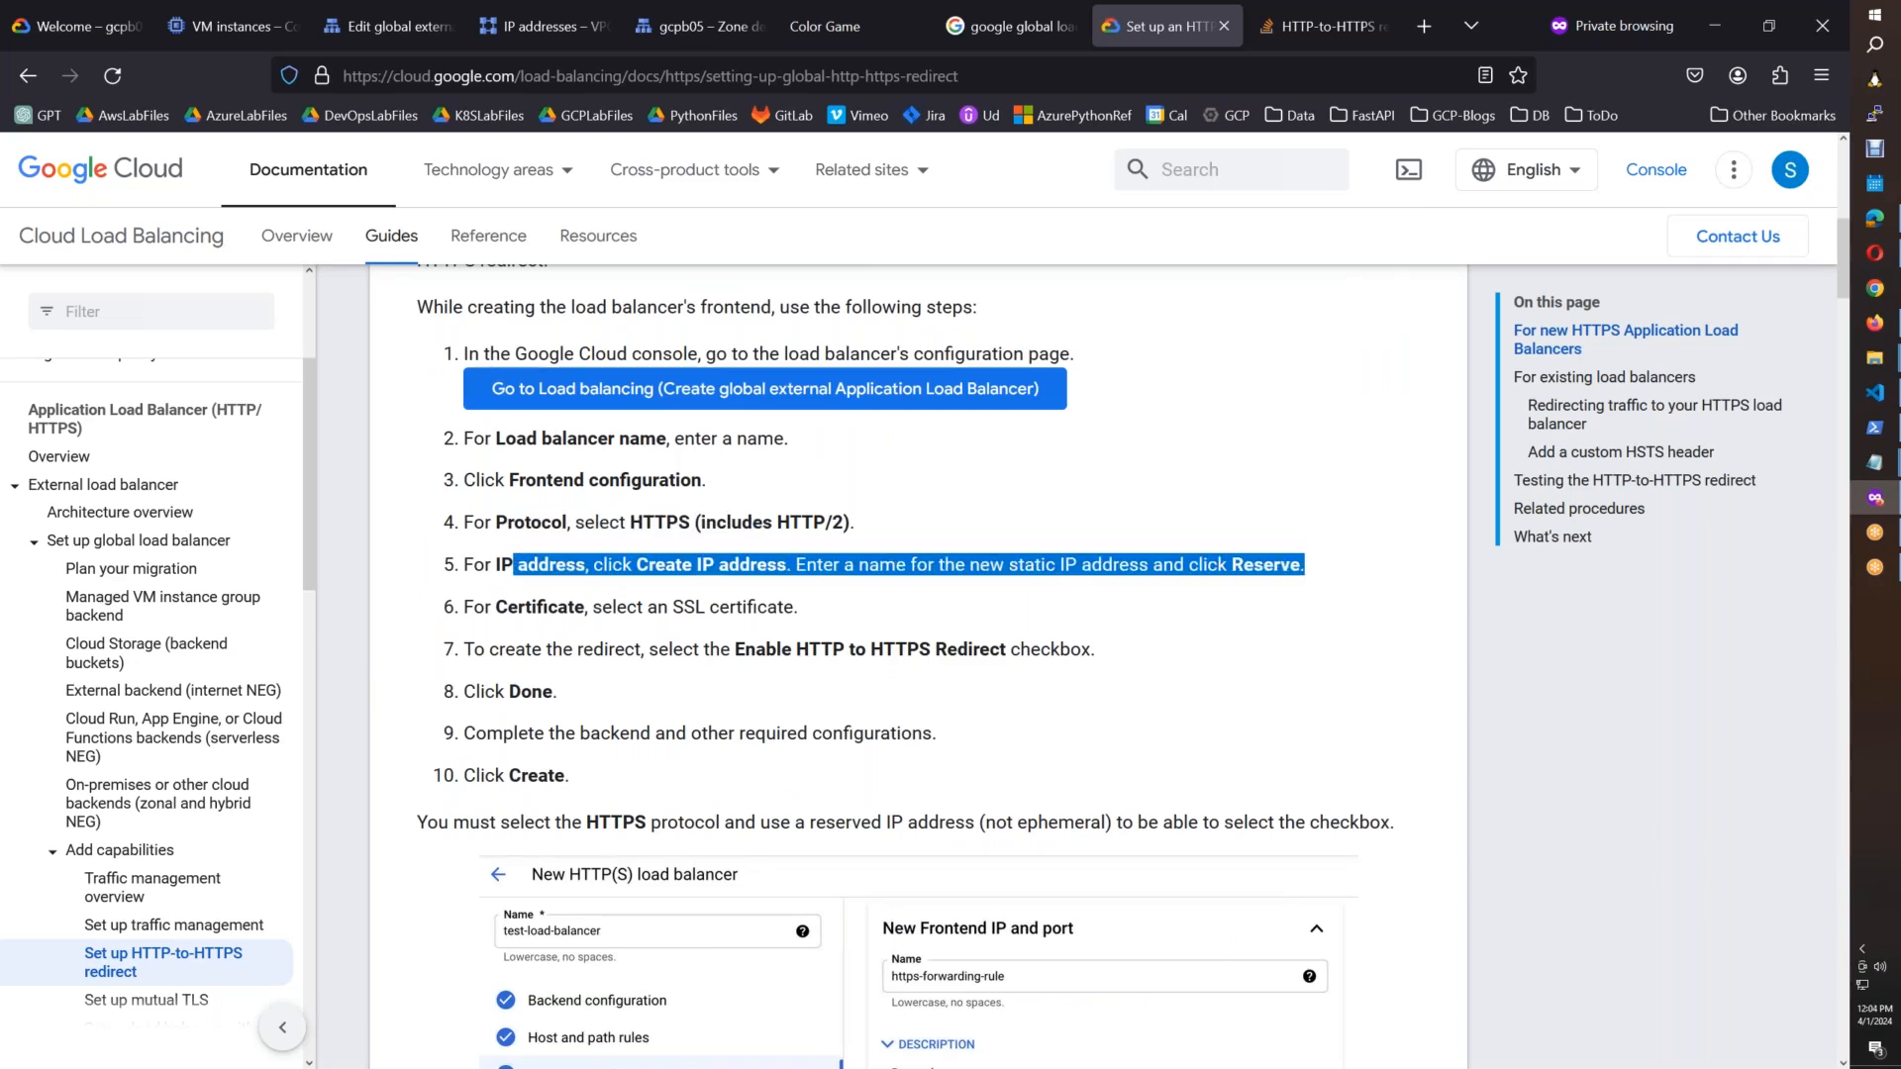
{"action": "left_click", "coordinate": [872, 617]}
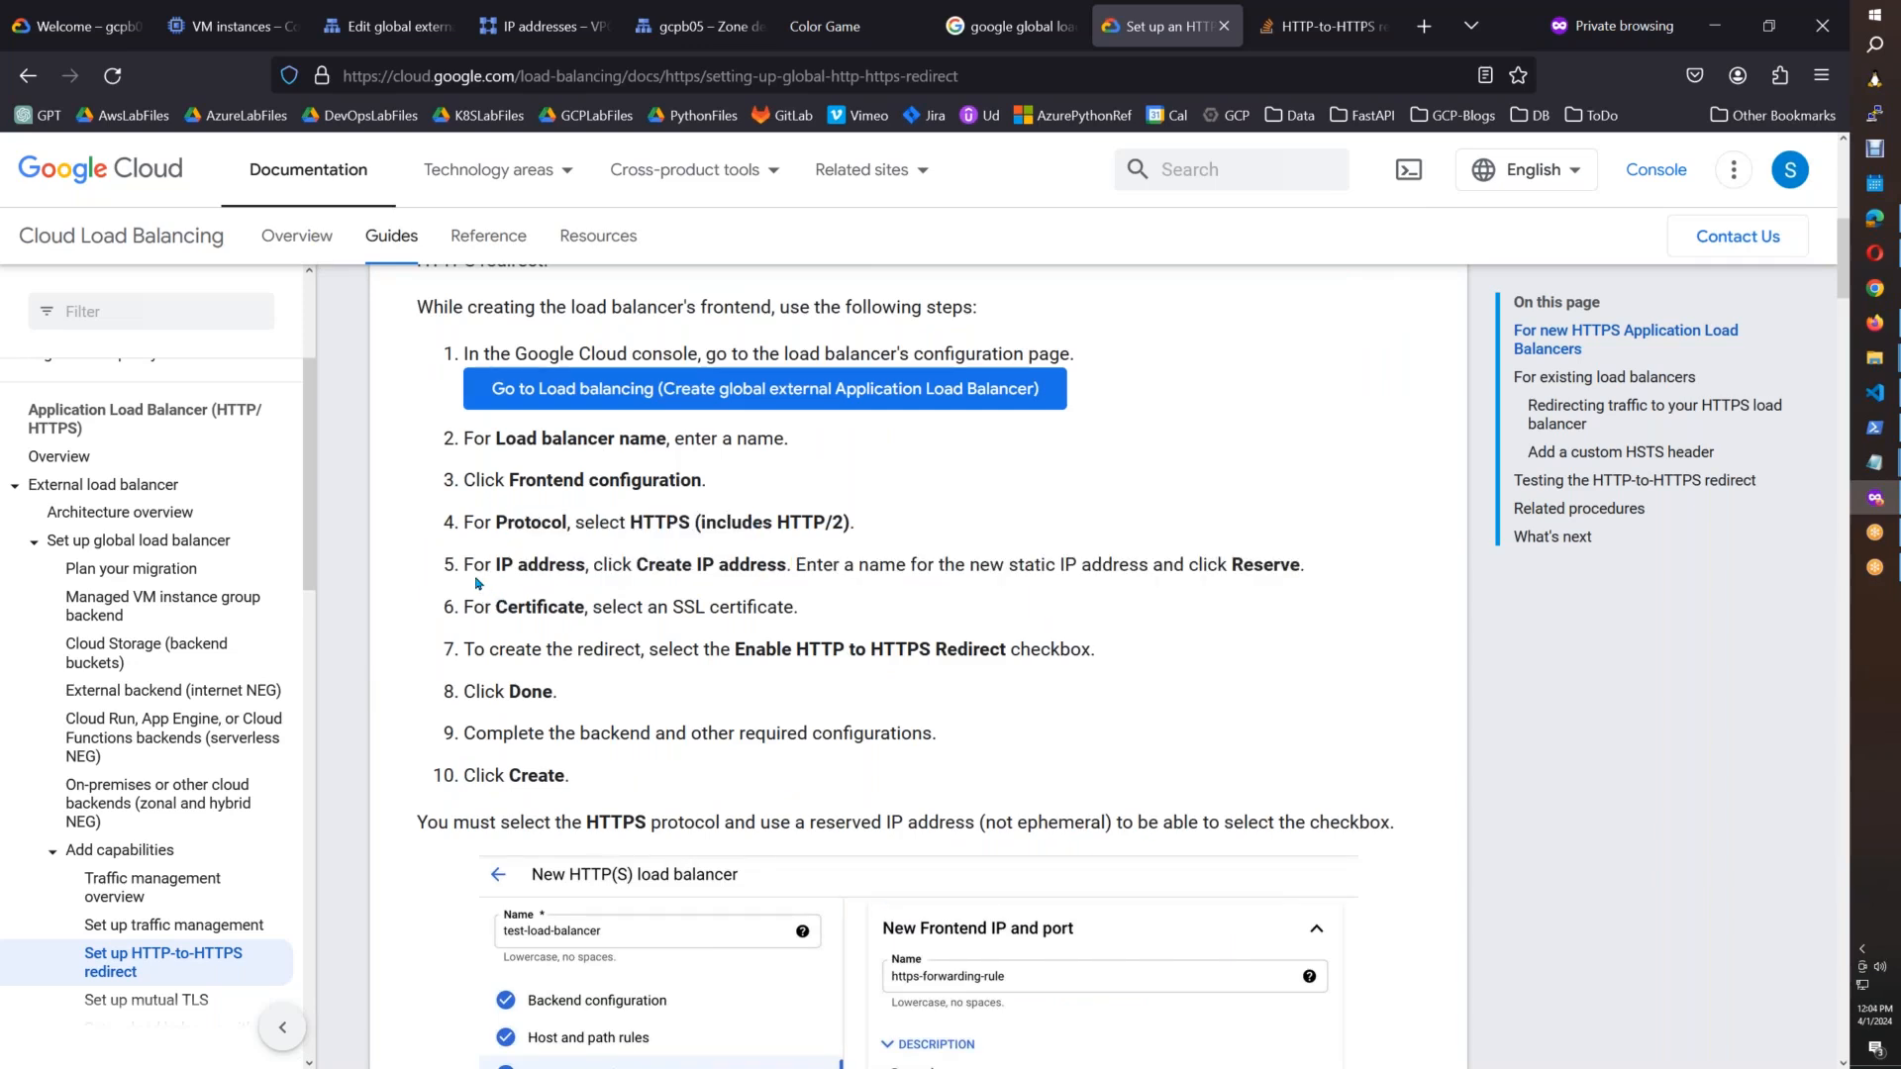
{"action": "left_click_drag", "start_coordinate": [1336, 572], "coordinate": [476, 574]}
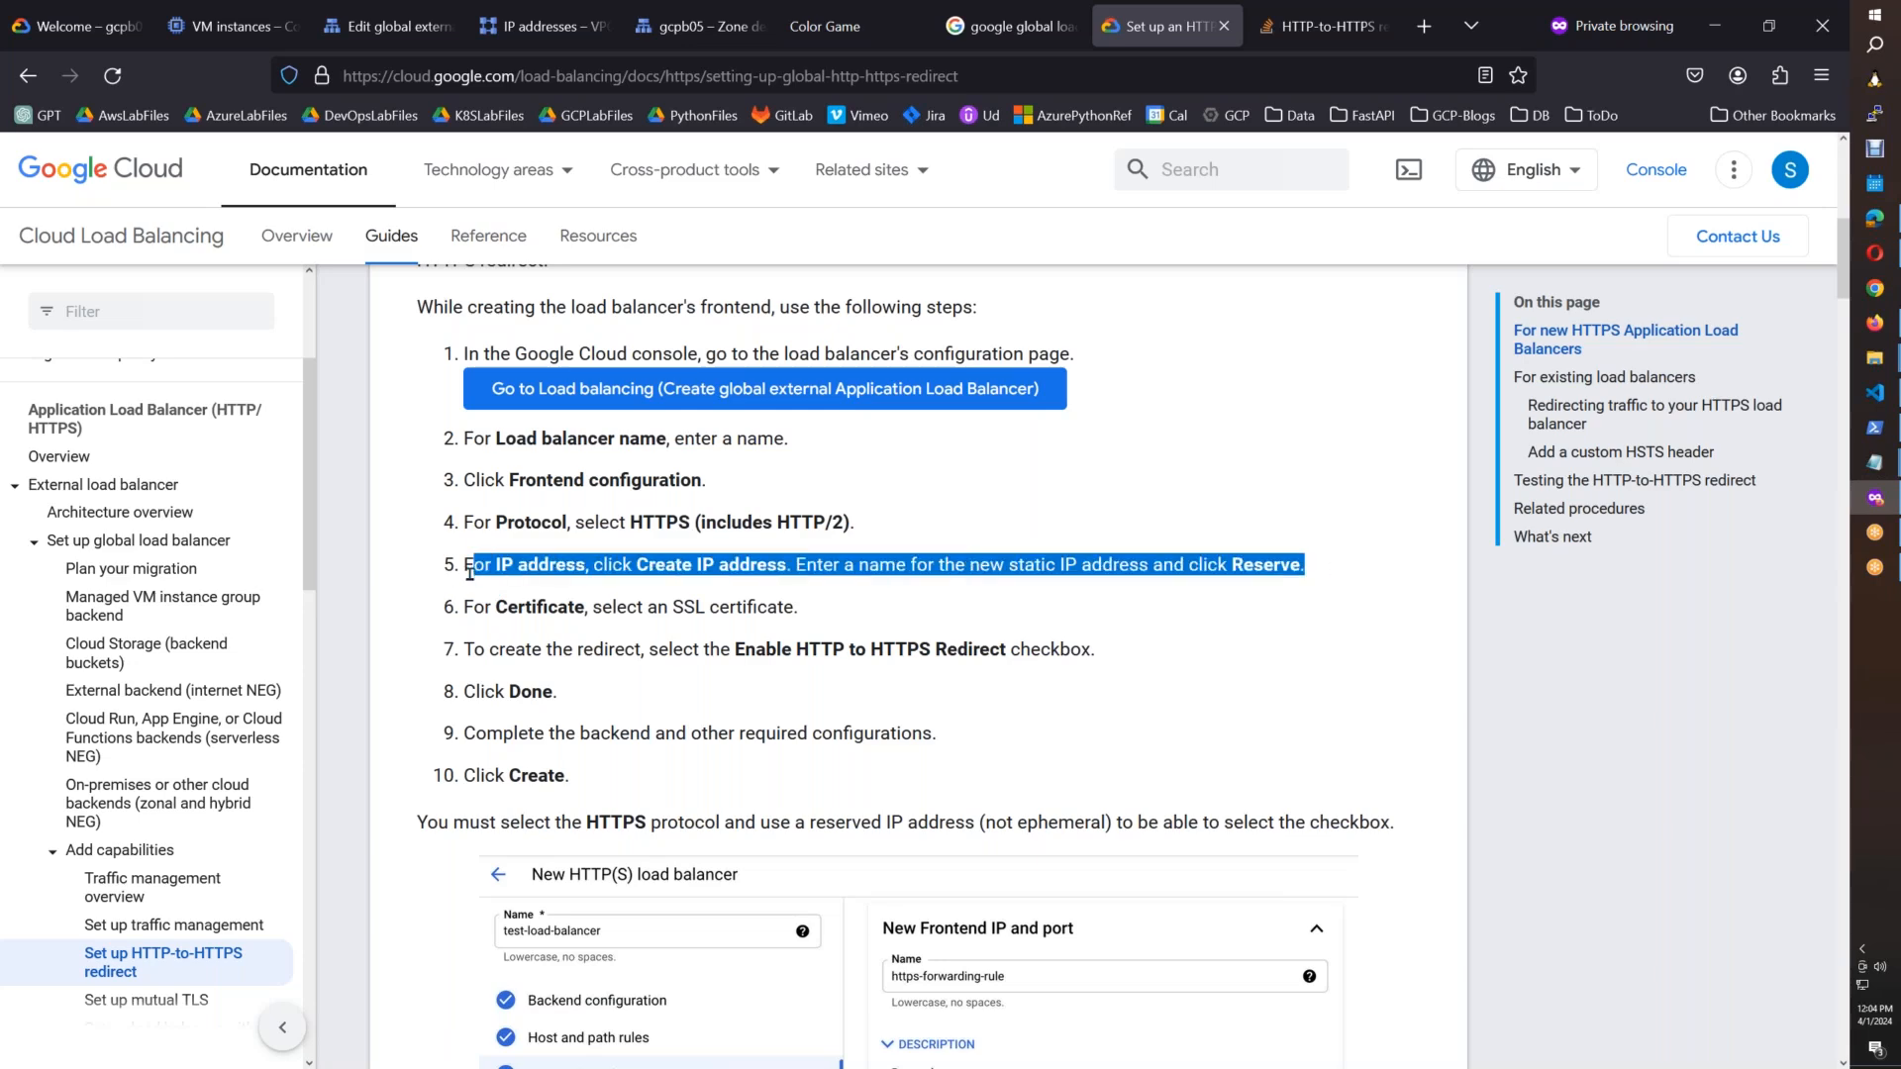
Step: Leave editing gcpb05-alb in the Cloud console and delete that load balancer, keeping backend service mywebapp-be and certificate wc-gcpb05-xyz
{"action": "left_click", "coordinate": [388, 26]}
{"action": "left_click", "coordinate": [382, 232]}
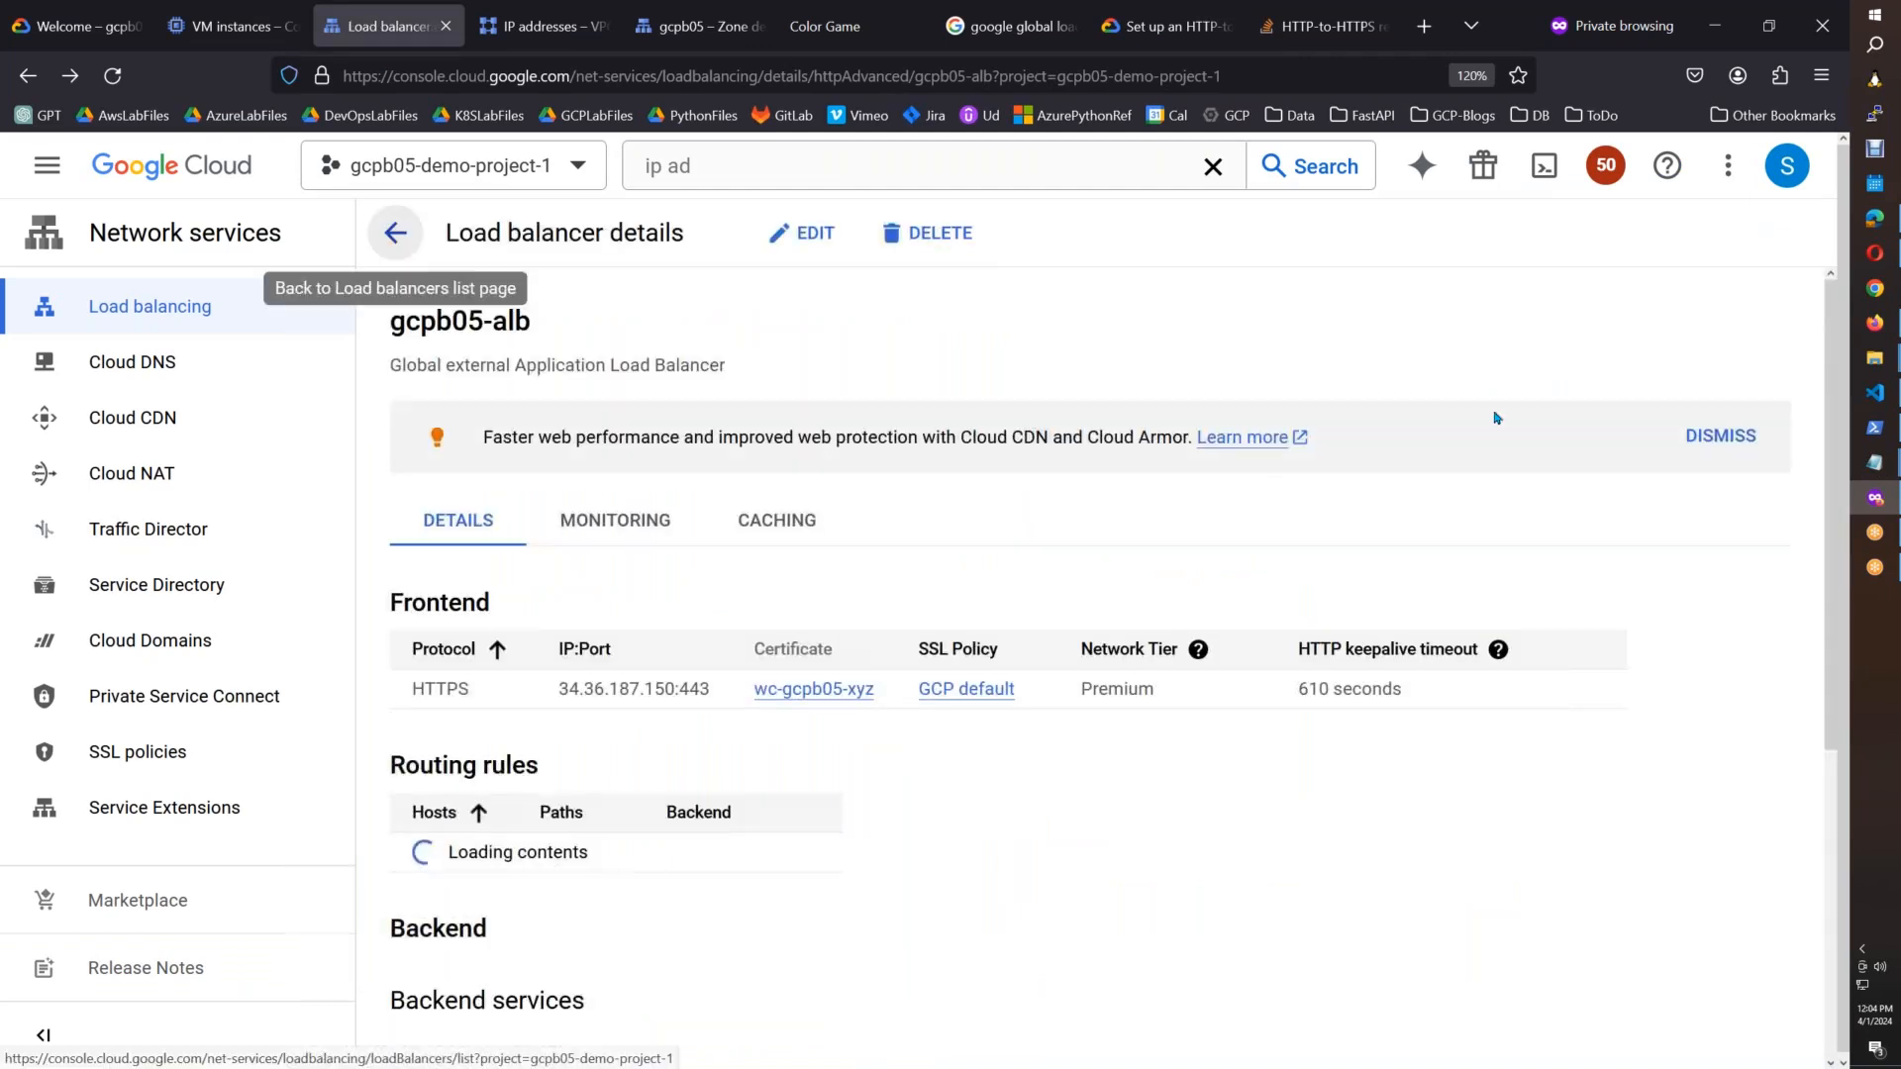
{"action": "left_click", "coordinate": [941, 235]}
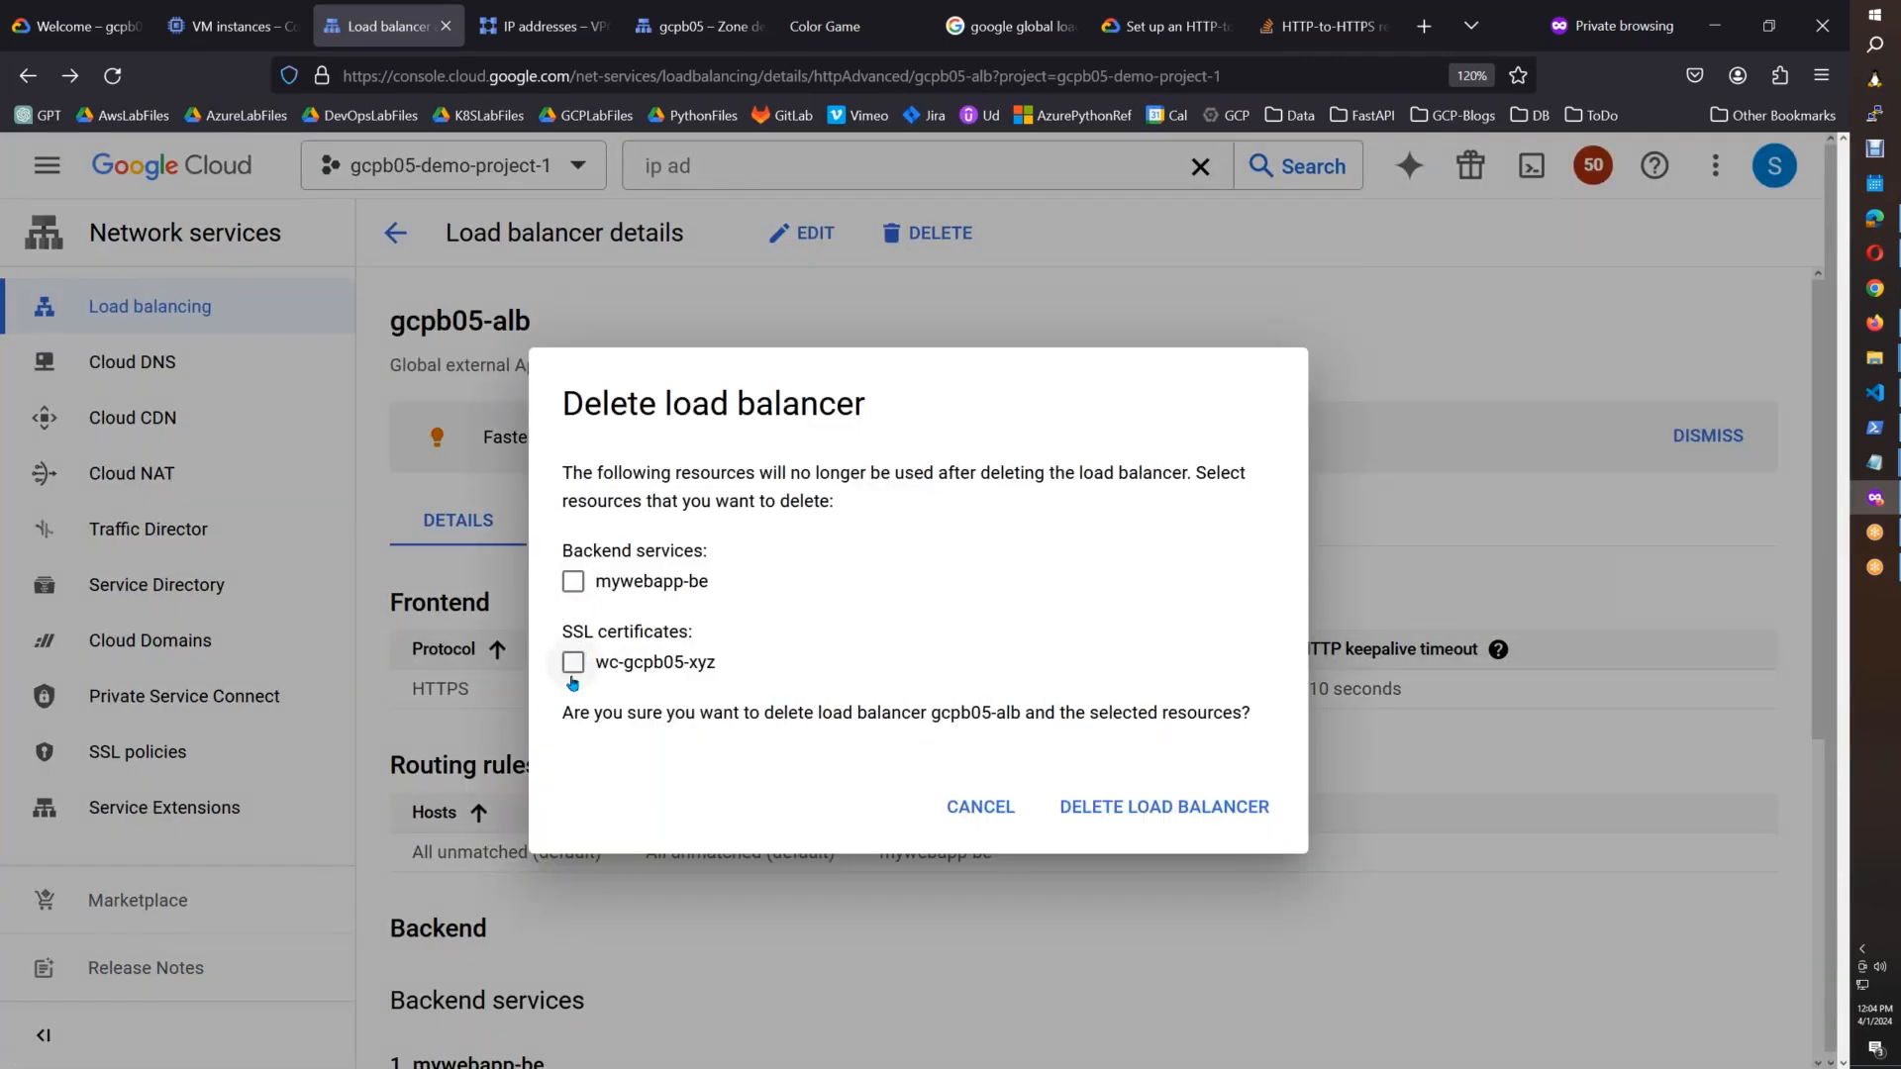
{"action": "left_click", "coordinate": [1226, 820]}
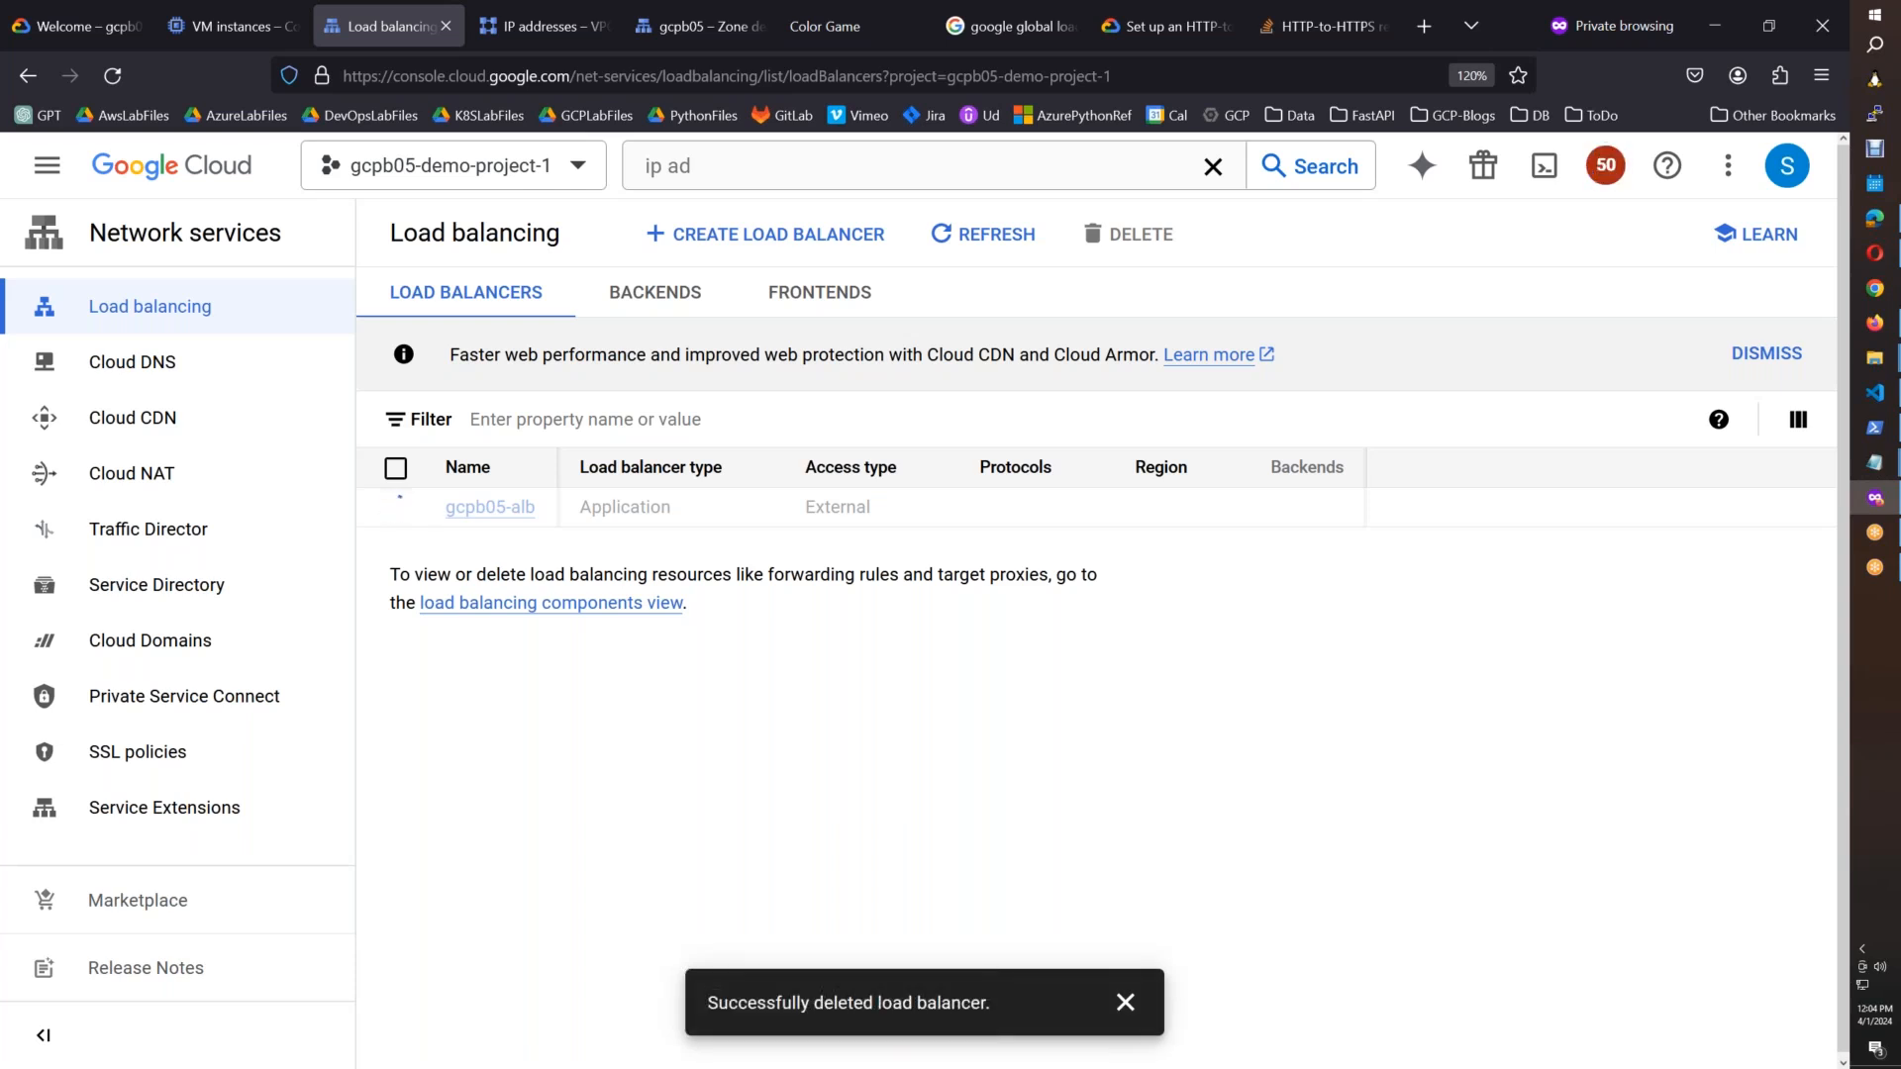
Step: Start configuring a new public-facing Application Load Balancer for global workloads, using the global external generation
{"action": "left_click", "coordinate": [850, 239]}
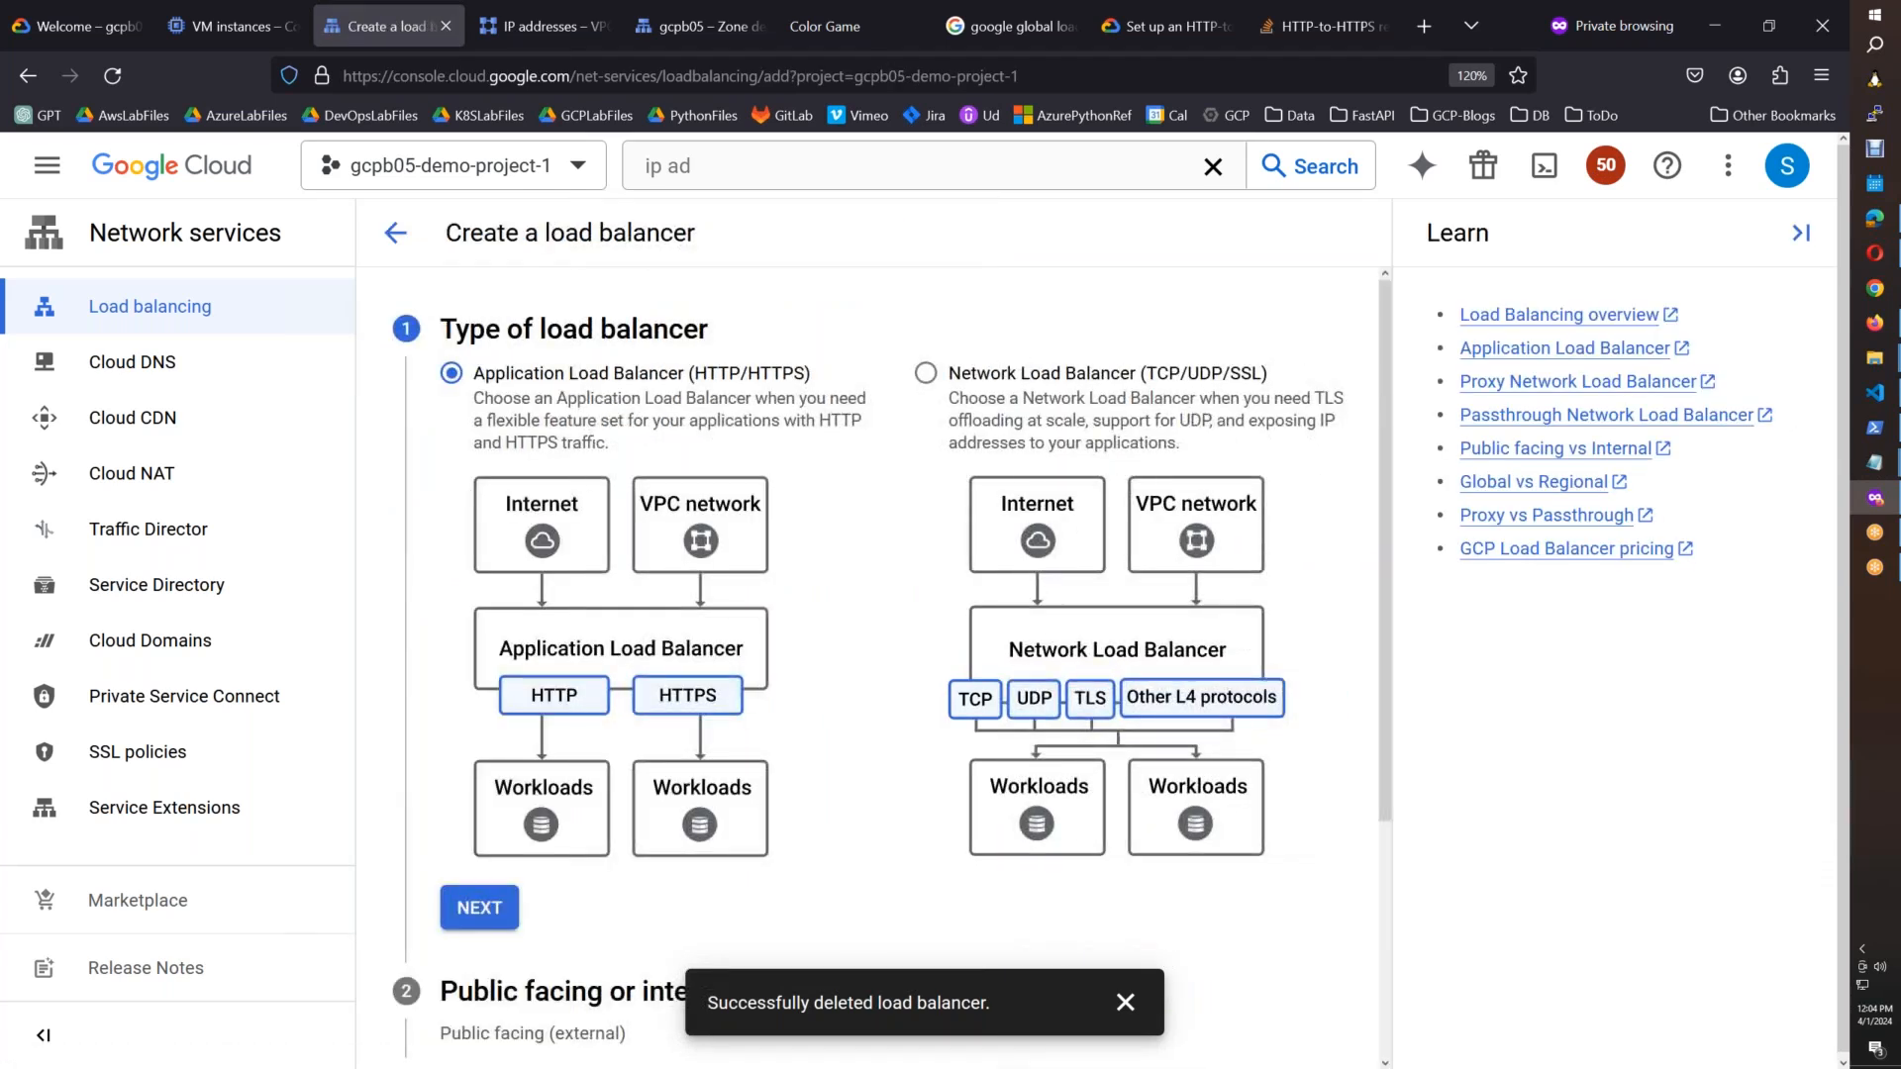
{"action": "left_click", "coordinate": [500, 916]}
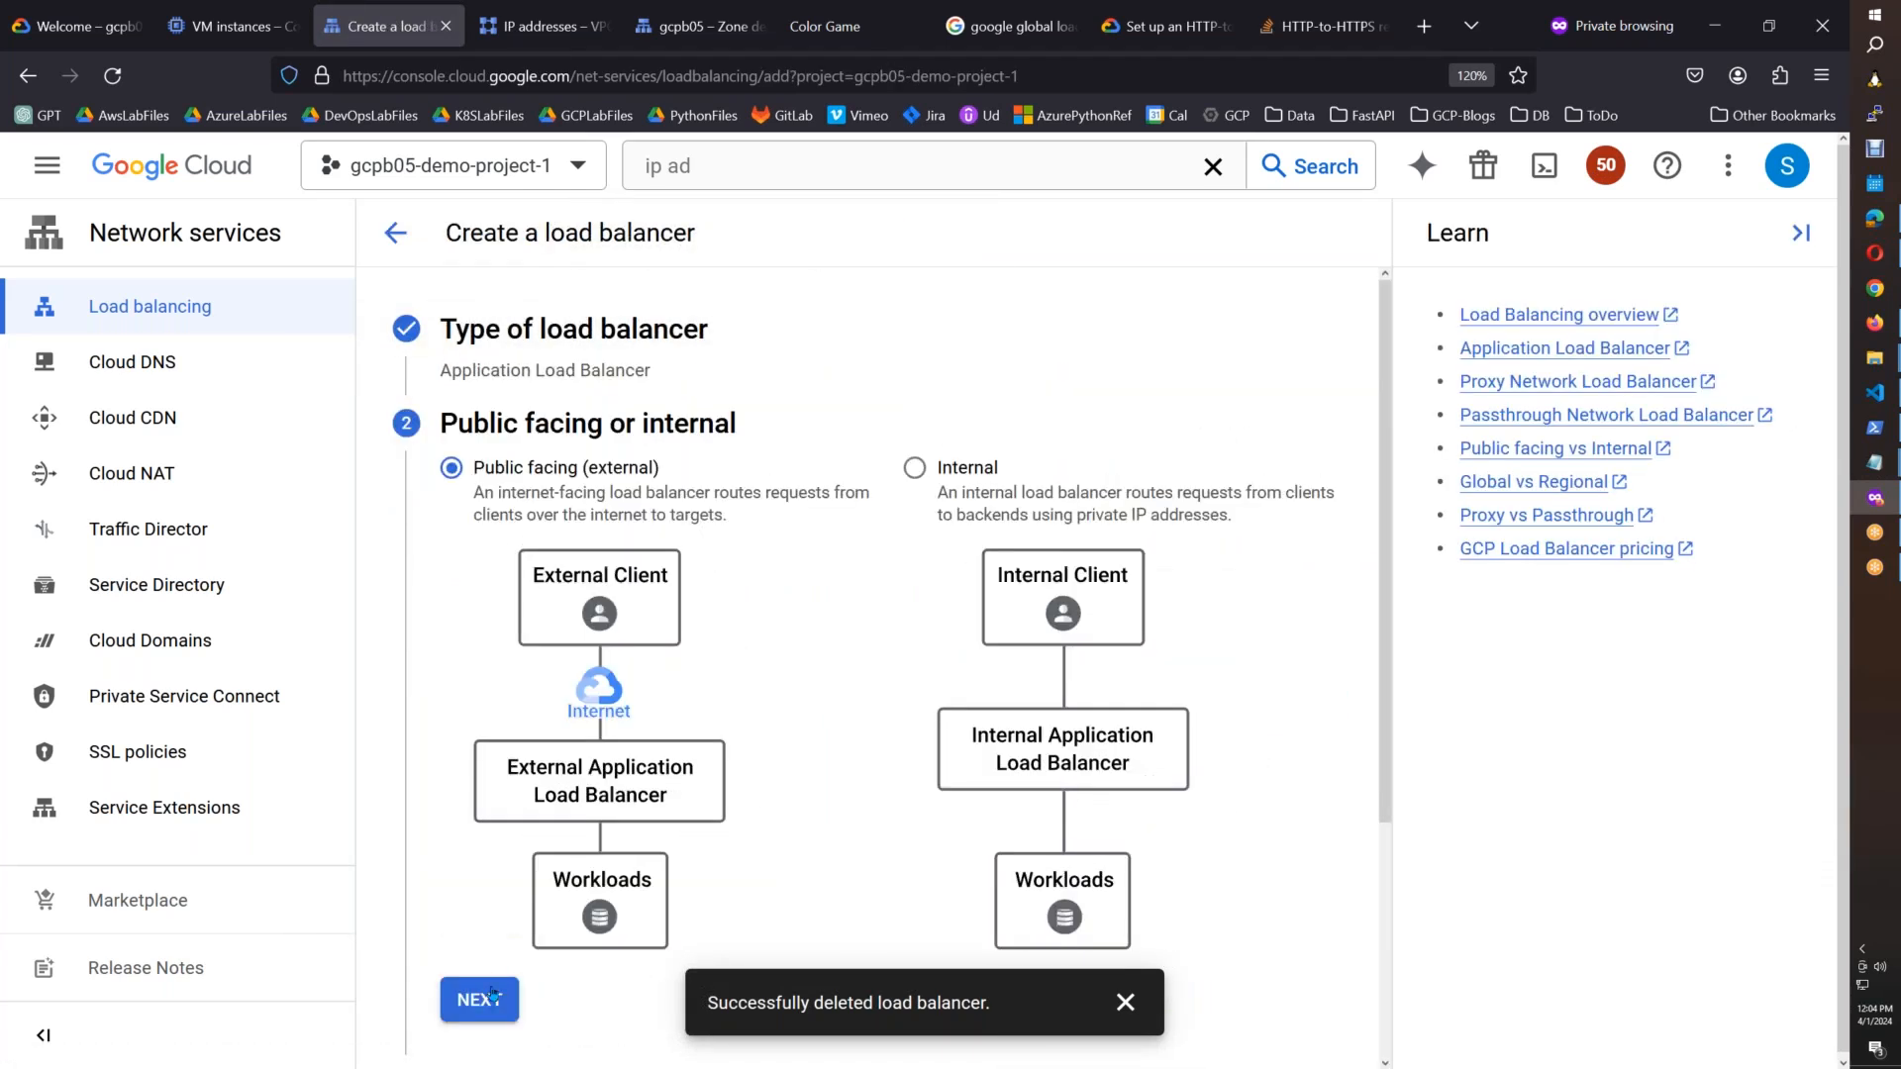
{"action": "left_click", "coordinate": [479, 999]}
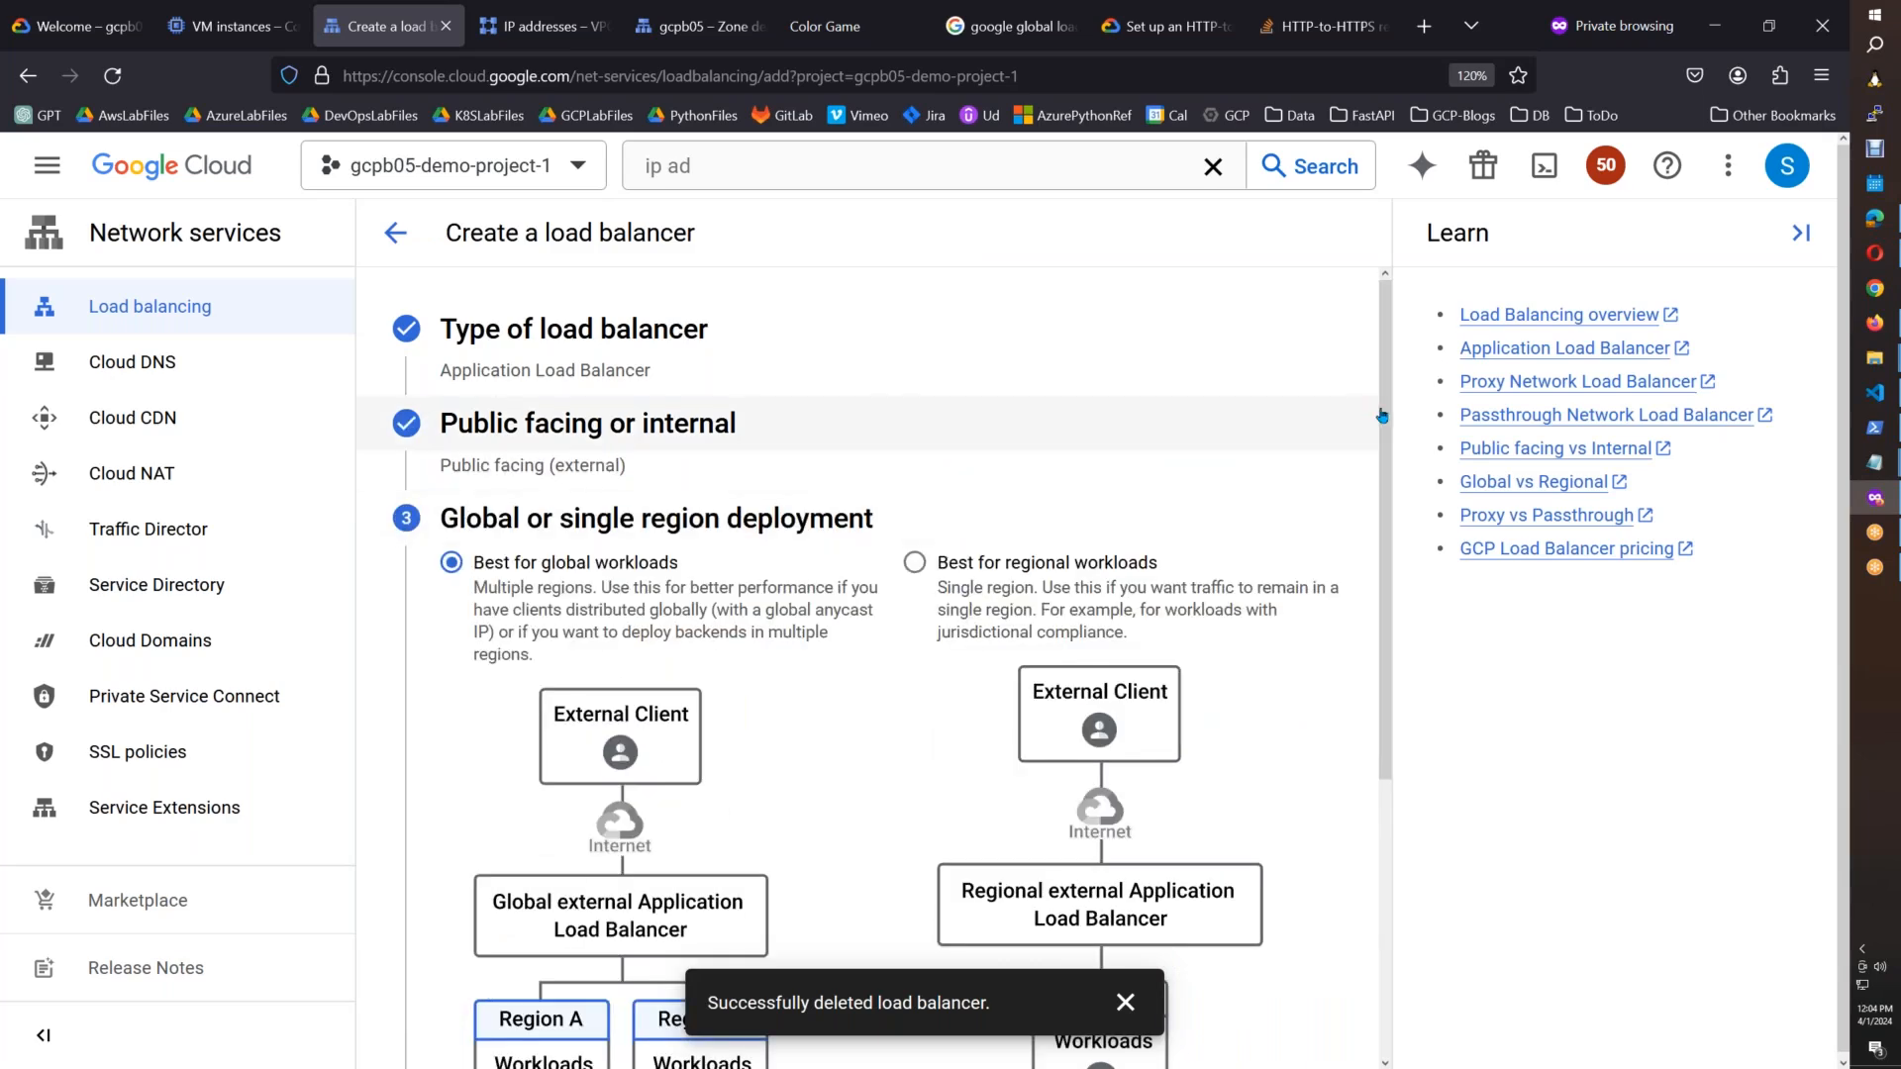
{"action": "left_click_drag", "start_coordinate": [1386, 591], "coordinate": [1376, 881]}
{"action": "left_click", "coordinate": [479, 776]}
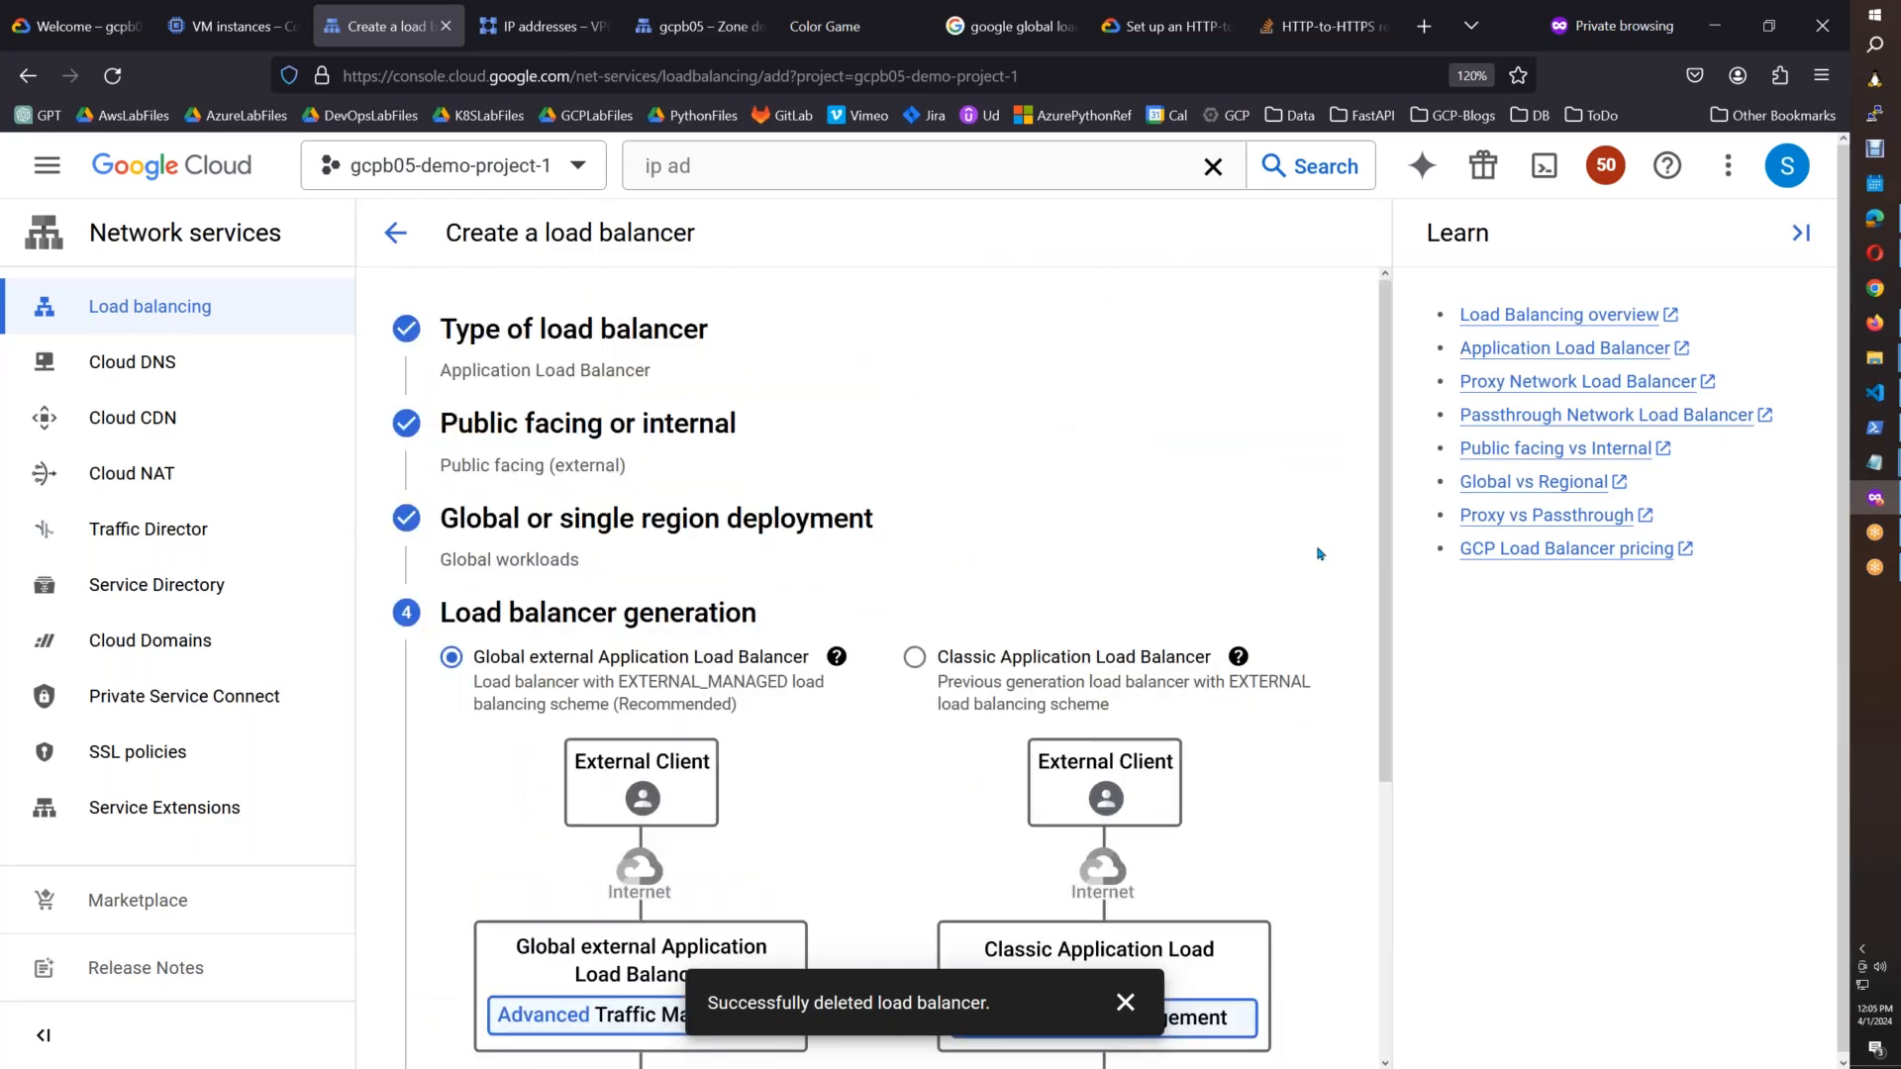
{"action": "left_click_drag", "start_coordinate": [1381, 547], "coordinate": [1381, 824]}
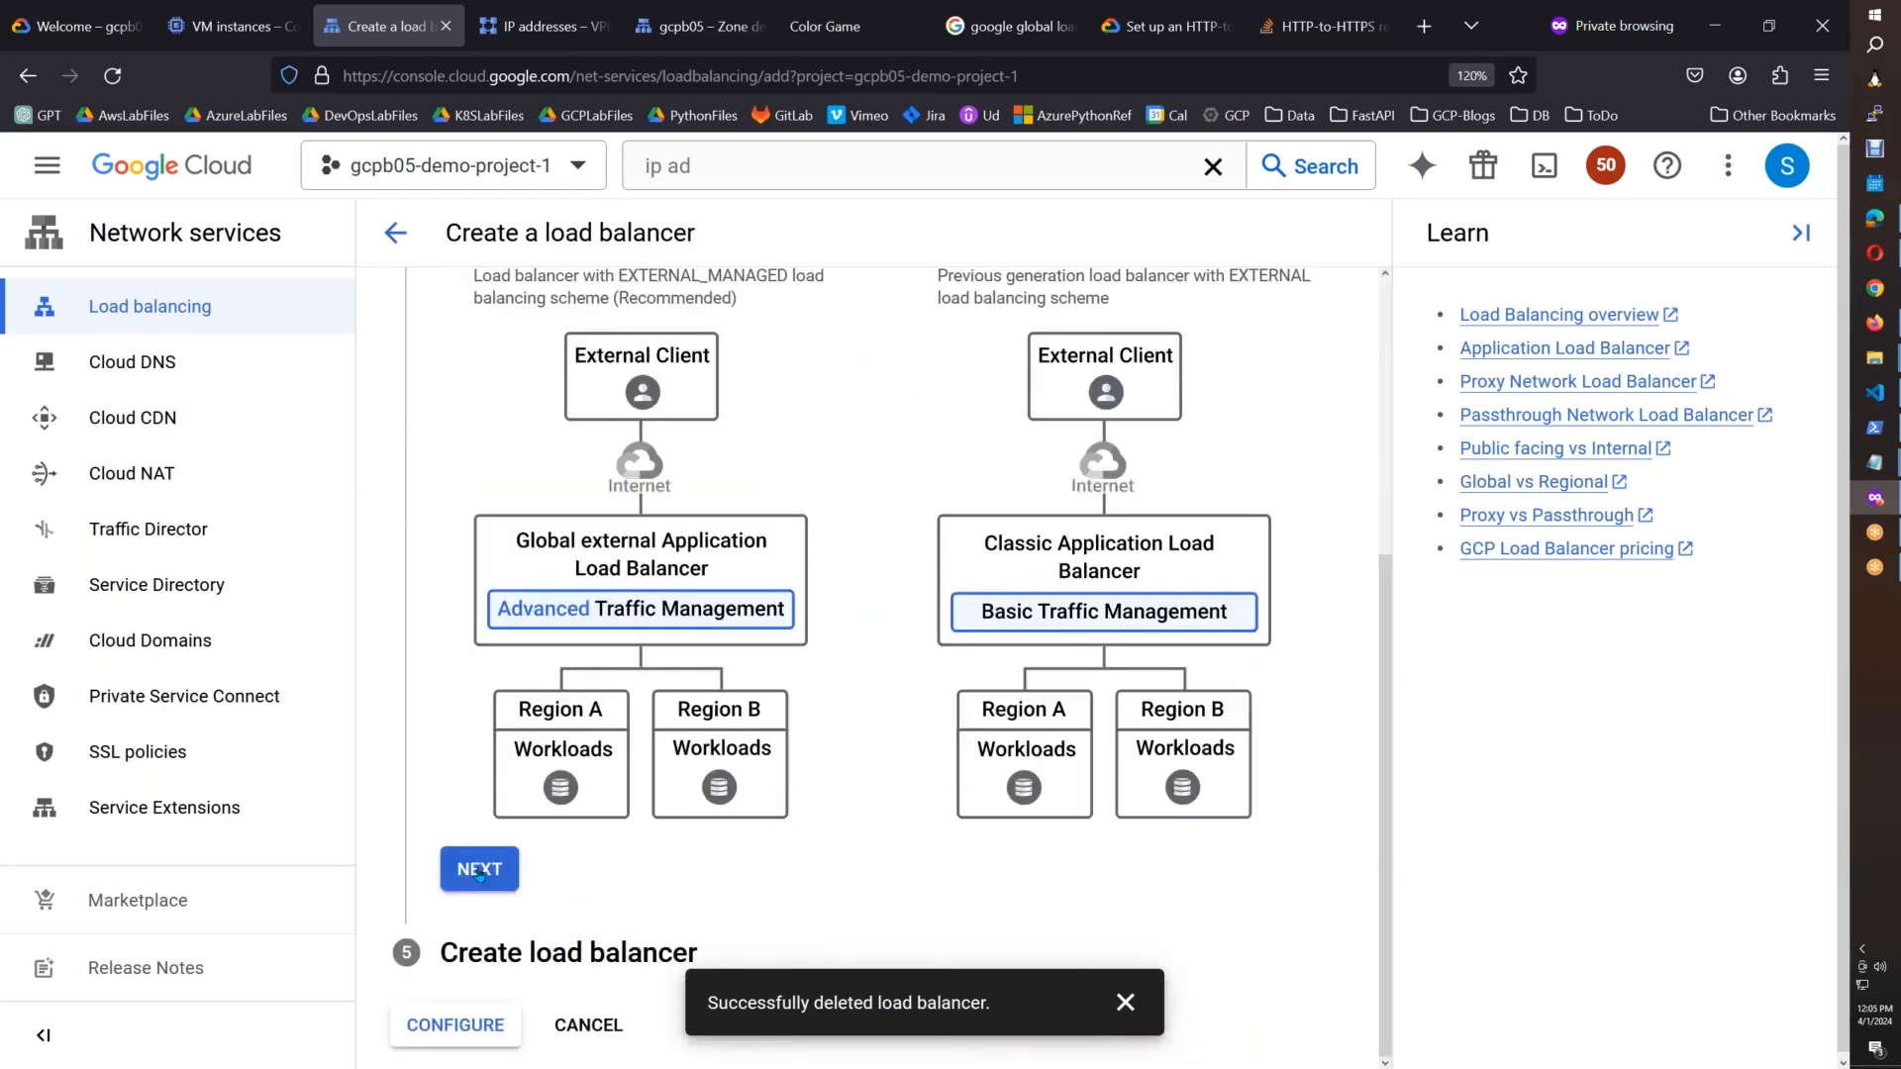
{"action": "left_click", "coordinate": [475, 871]}
{"action": "left_click", "coordinate": [466, 1025]}
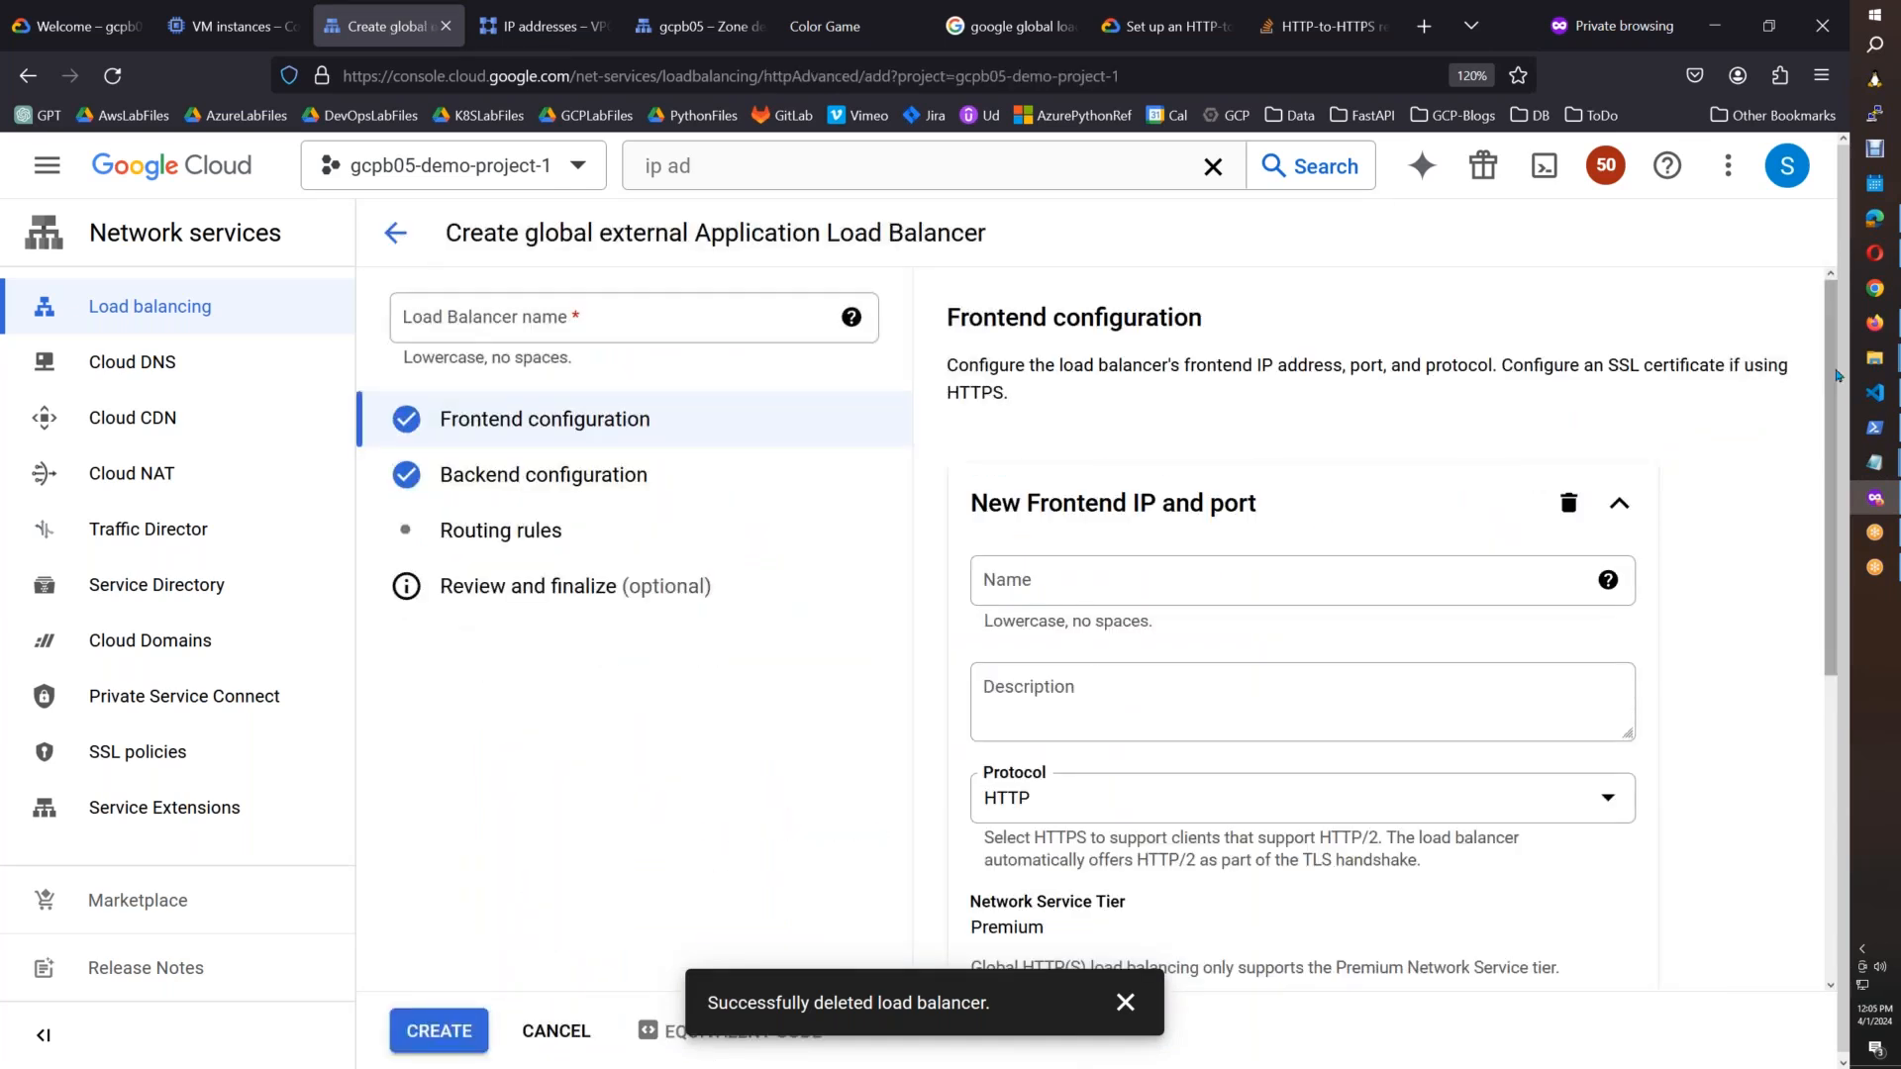
Step: Check the new frontend's IP address options against the redirect guide's instructions for protocol and static IP address
{"action": "left_click_drag", "start_coordinate": [1834, 377], "coordinate": [1832, 673]}
{"action": "left_click", "coordinate": [1418, 599]}
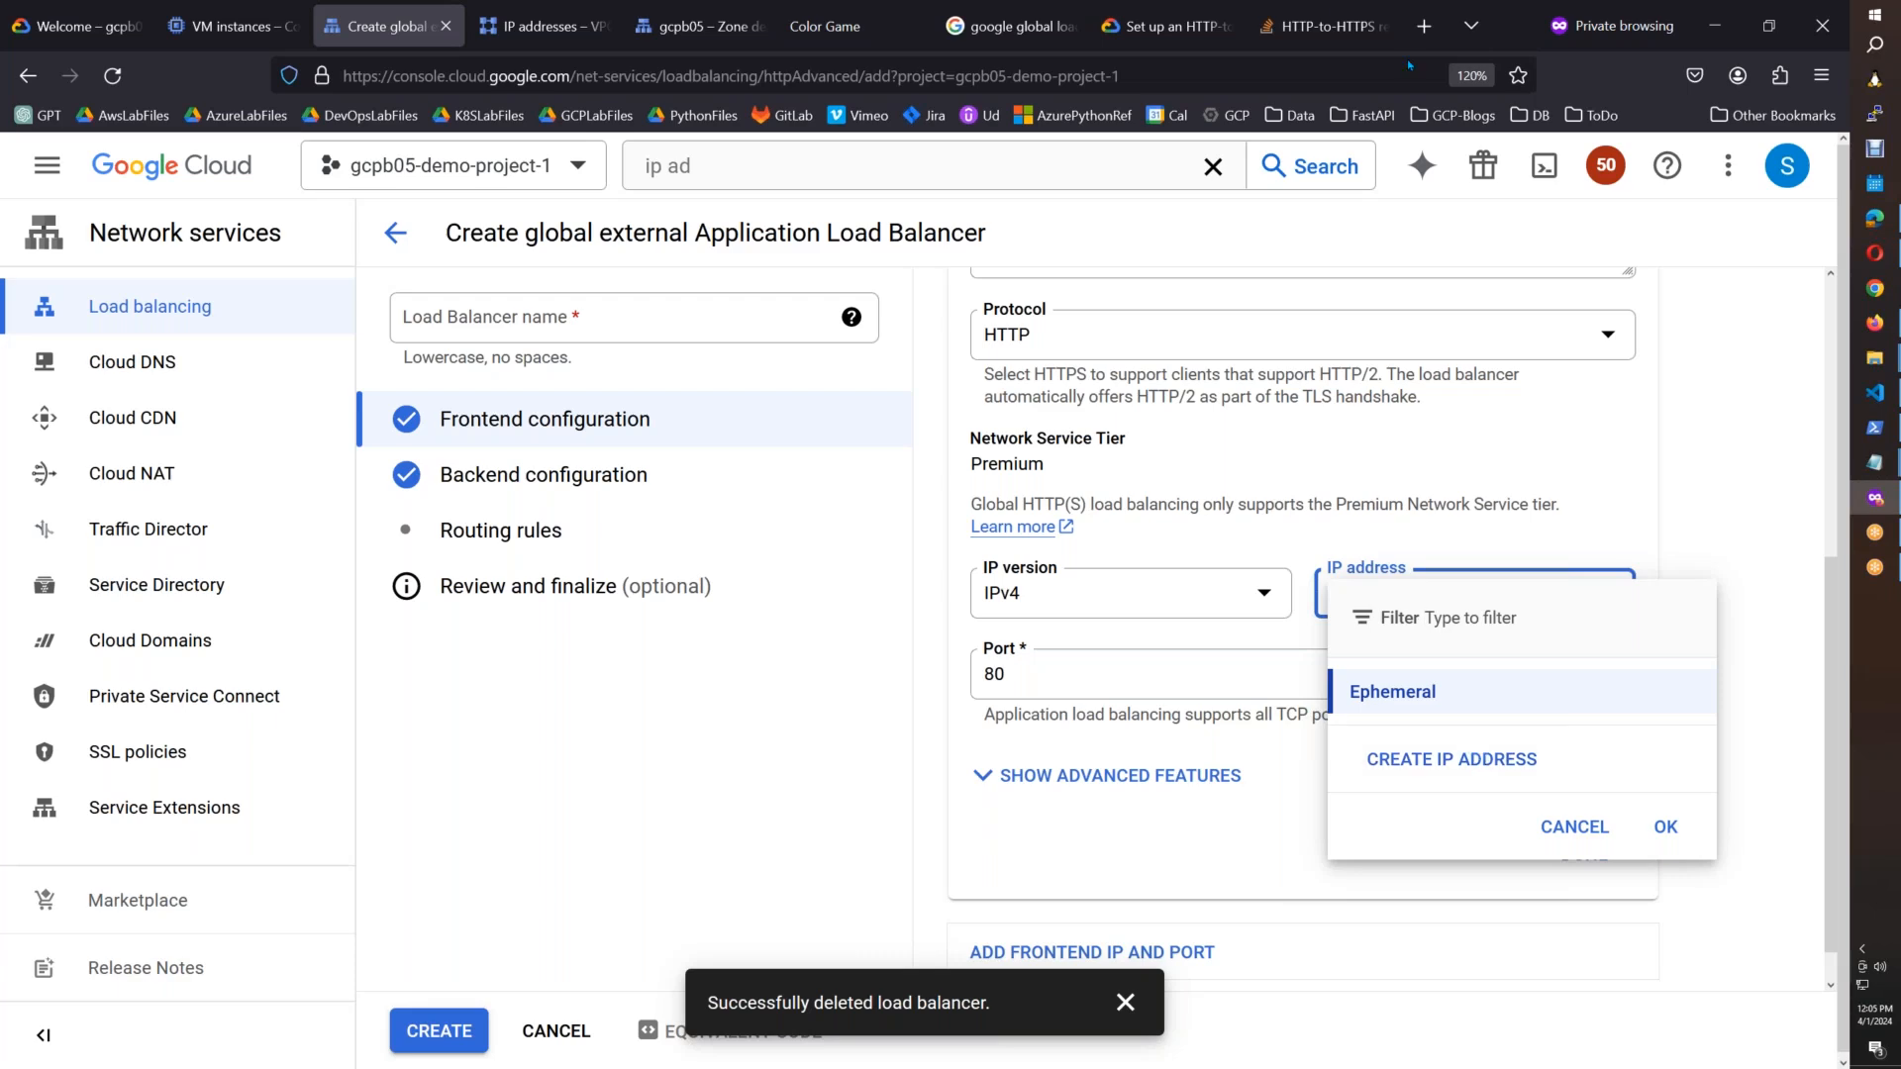
{"action": "left_click", "coordinate": [1189, 43]}
{"action": "left_click_drag", "start_coordinate": [540, 521], "coordinate": [802, 521]}
{"action": "left_click_drag", "start_coordinate": [492, 584], "coordinate": [1288, 585]}
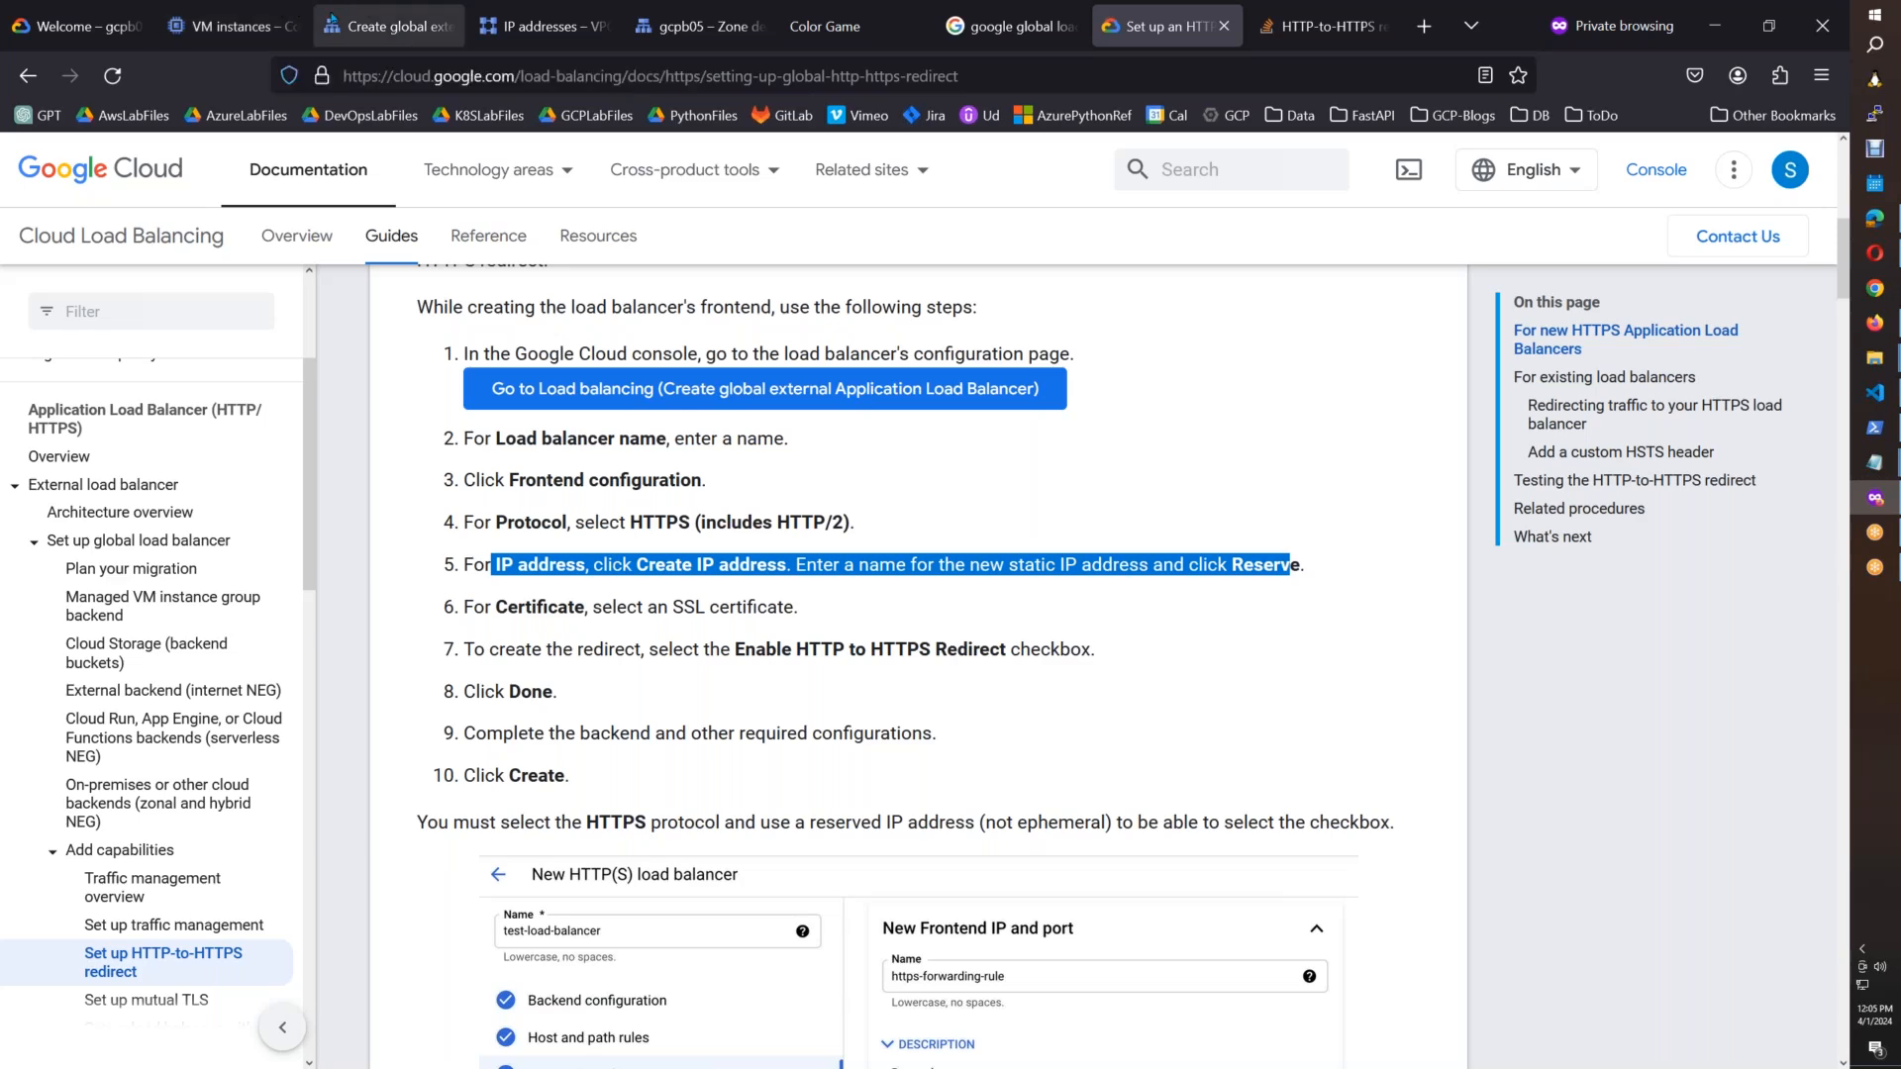
{"action": "left_click", "coordinate": [386, 26]}
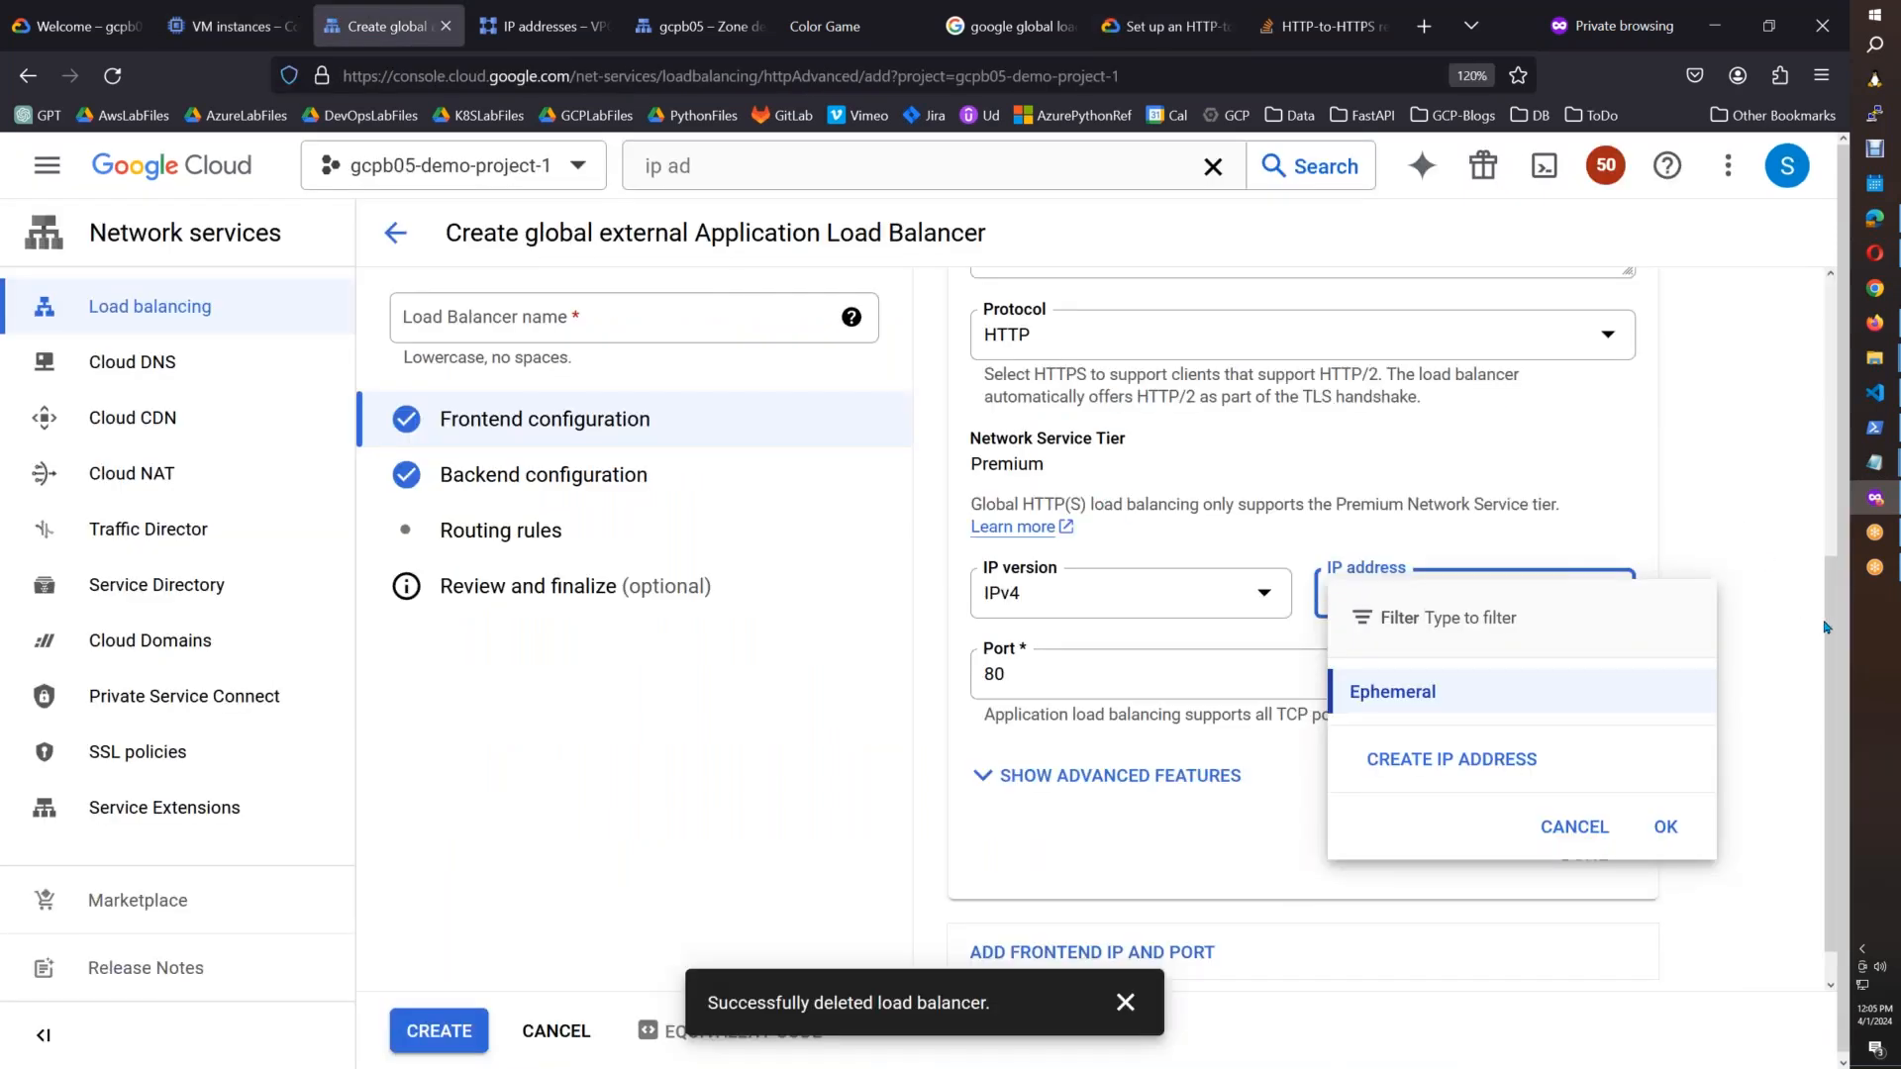
Step: Name the load balancer gcpb05-alb
{"action": "left_click", "coordinate": [620, 325]}
{"action": "left_click", "coordinate": [605, 310]}
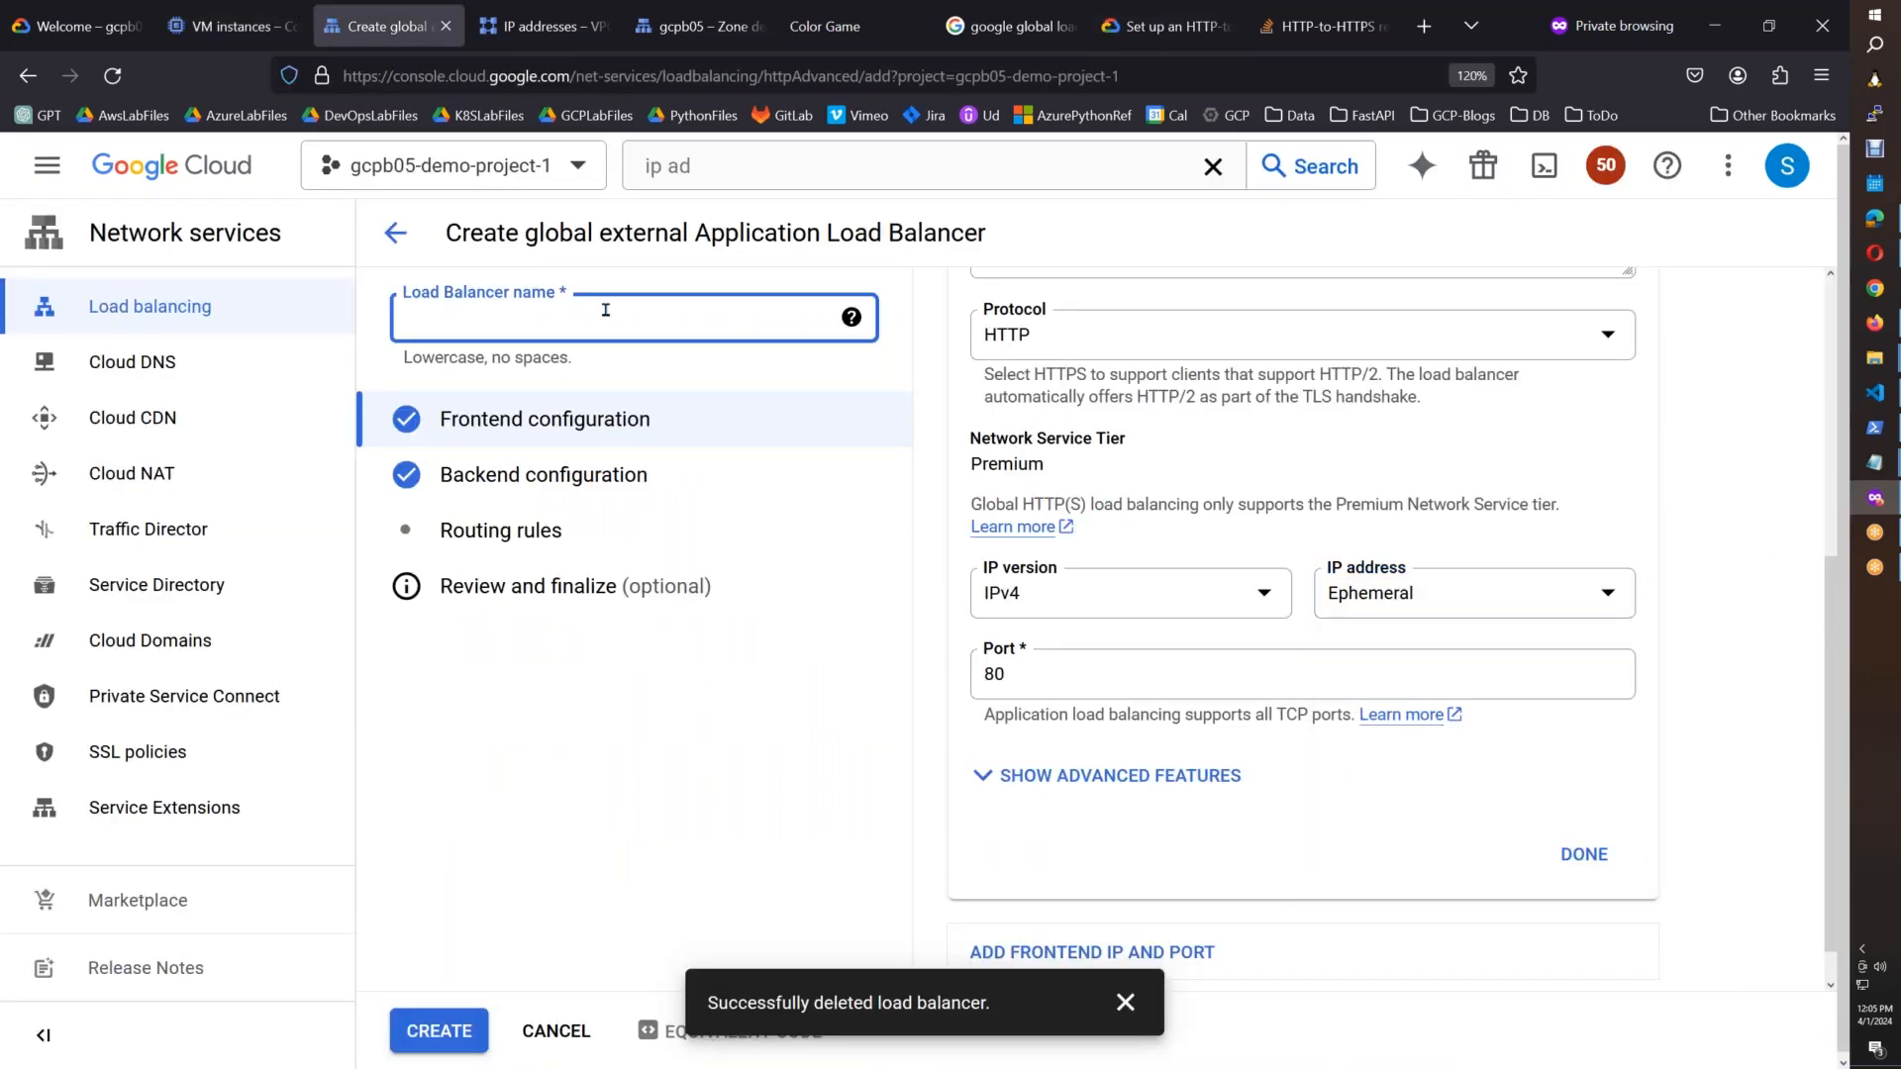
{"action": "type", "text": "gcpb5"}
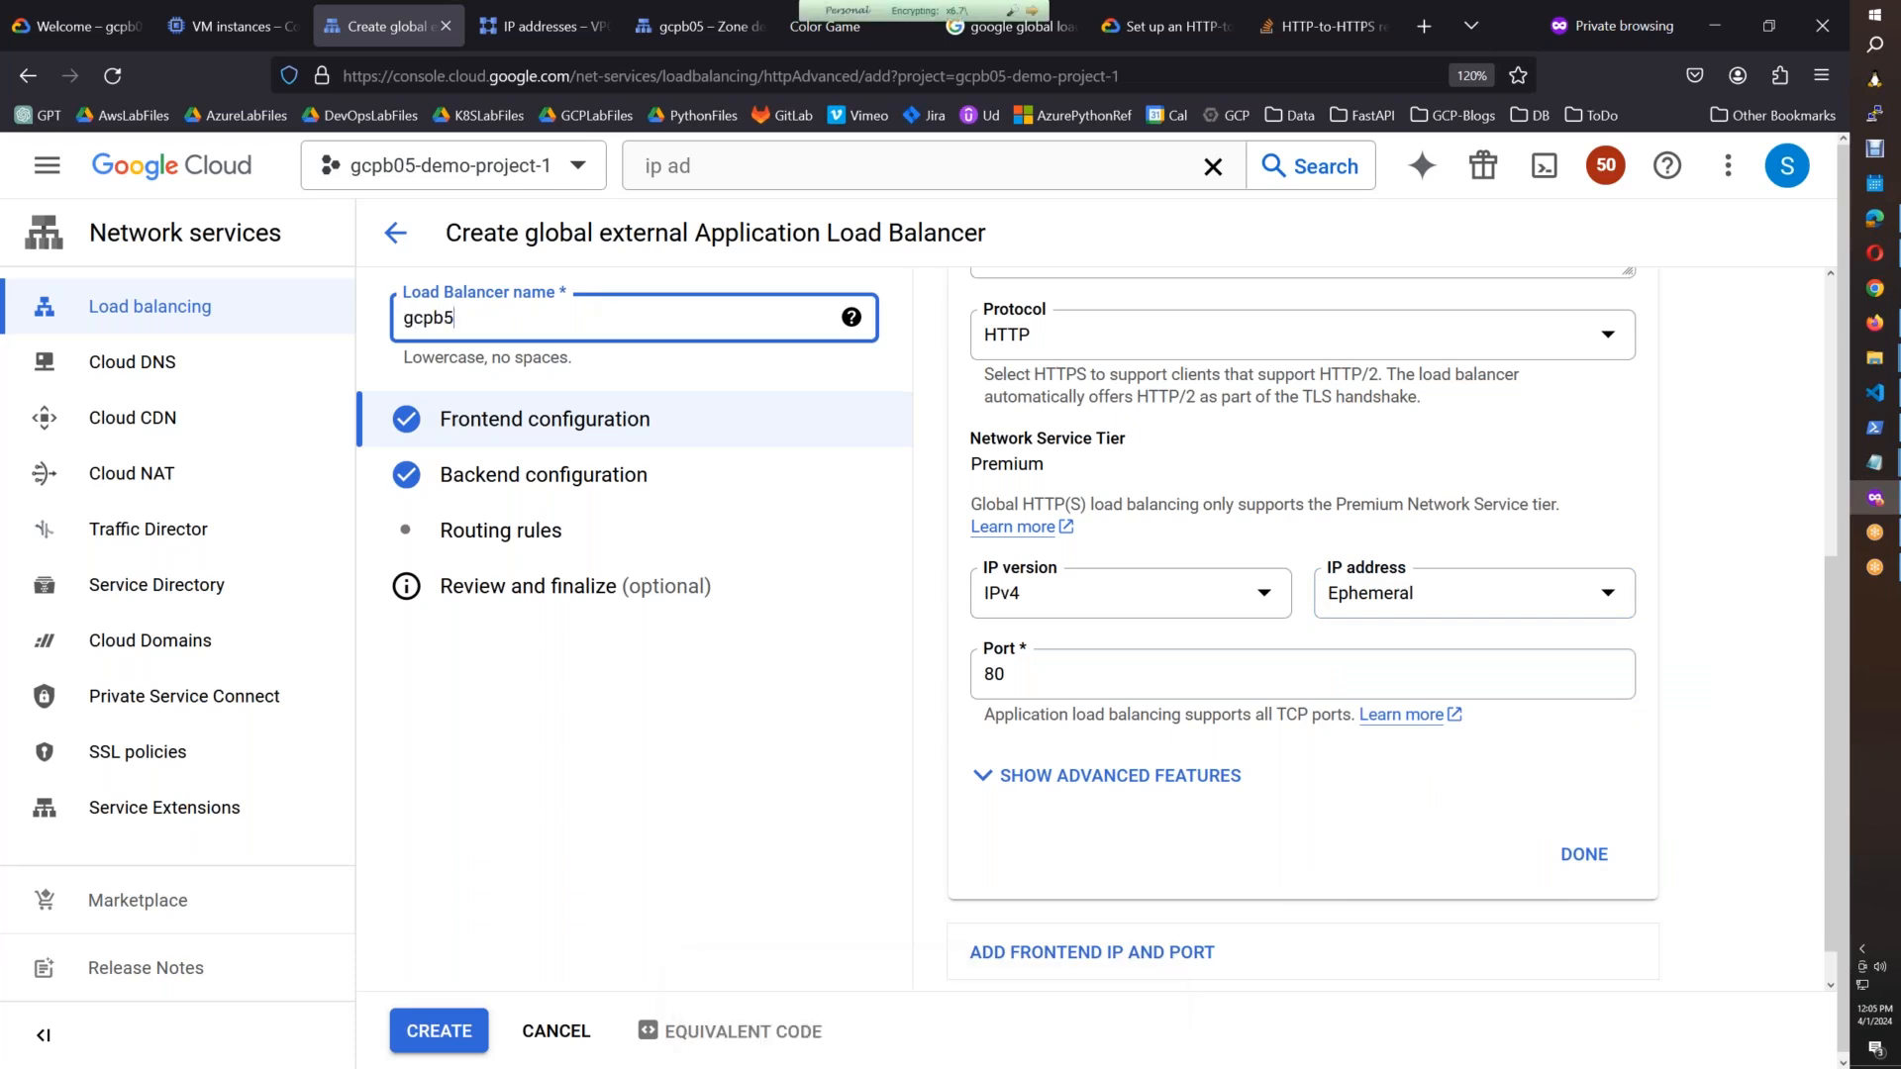
{"action": "key", "text": "BackSpace"}
{"action": "type", "text": "05-alb"}
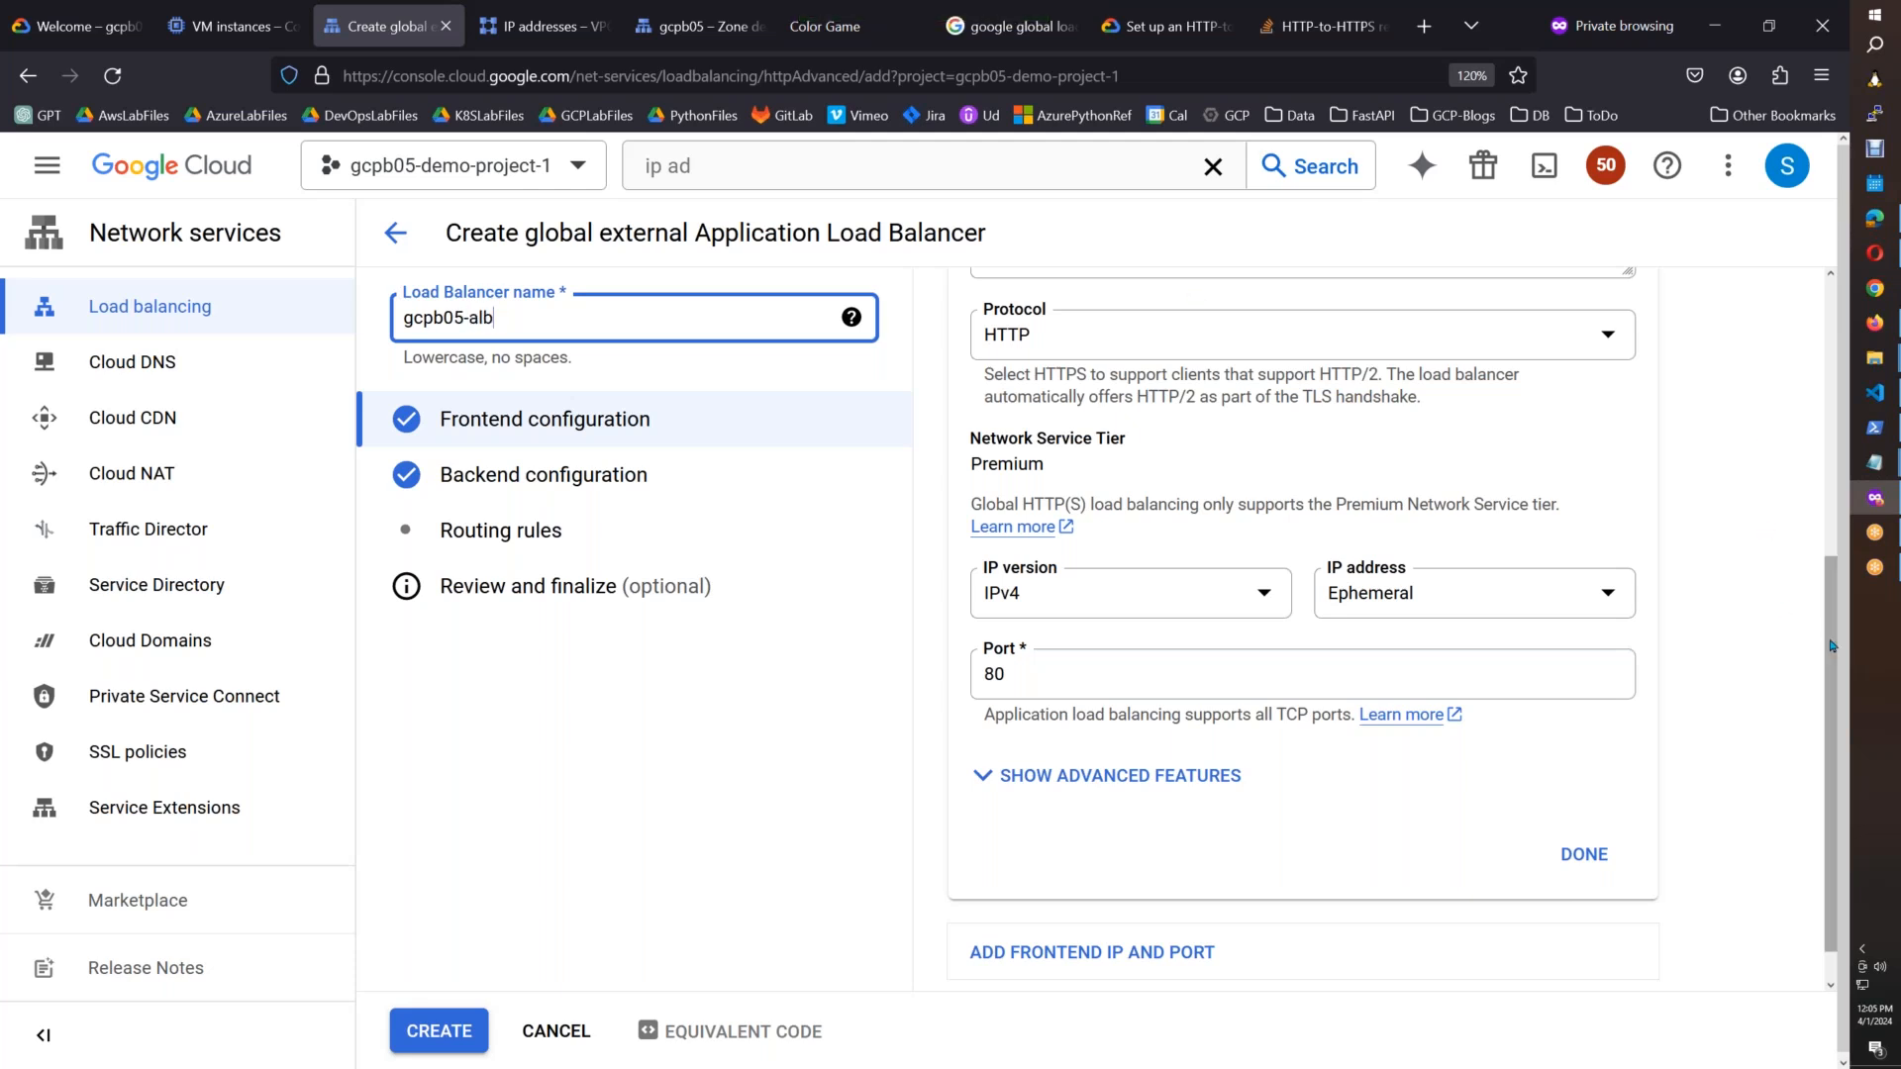
Step: Name the new frontend gcpb05-alb-wc, reusing the load balancer's name with the suffix -wc
{"action": "left_click_drag", "start_coordinate": [1827, 646], "coordinate": [1818, 447]}
{"action": "left_click", "coordinate": [1126, 508]}
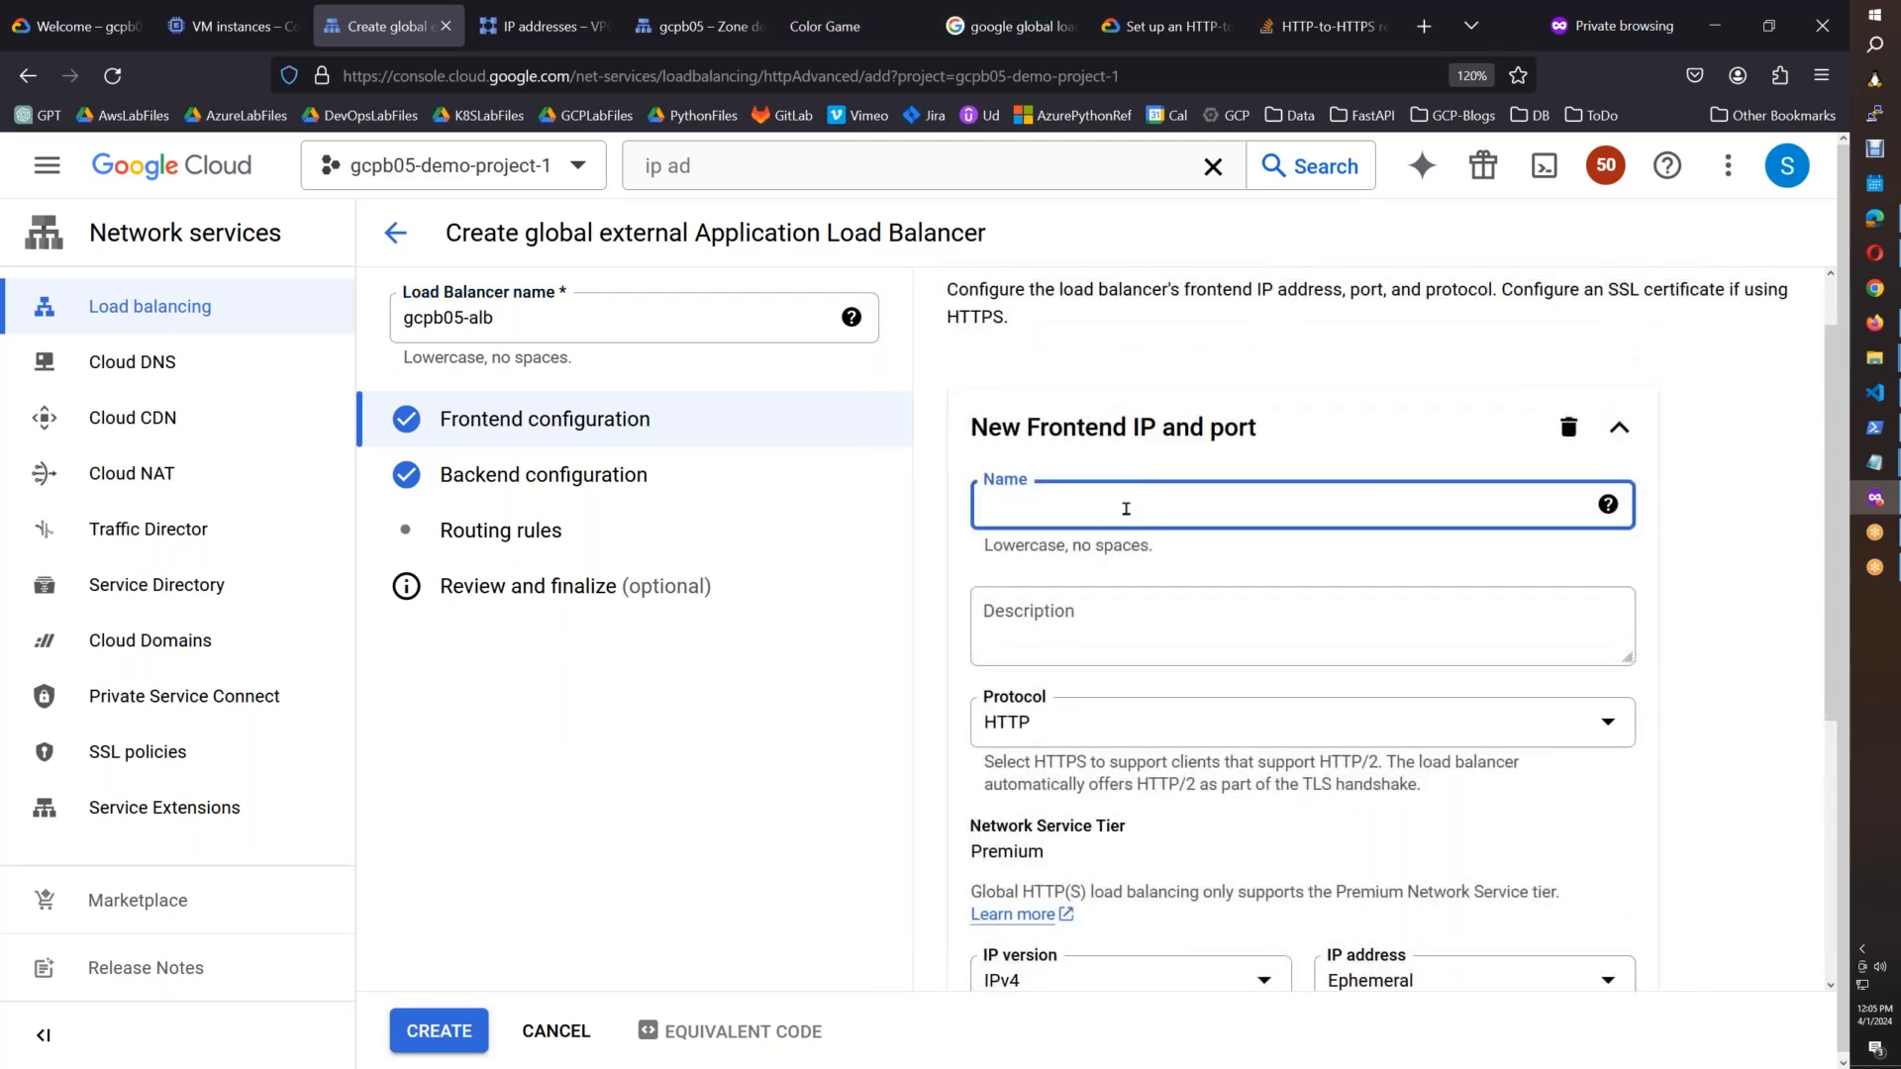
{"action": "type", "text": "Enable HTTP to HTTPS redirect"}
{"action": "key", "text": "ctrl+a"}
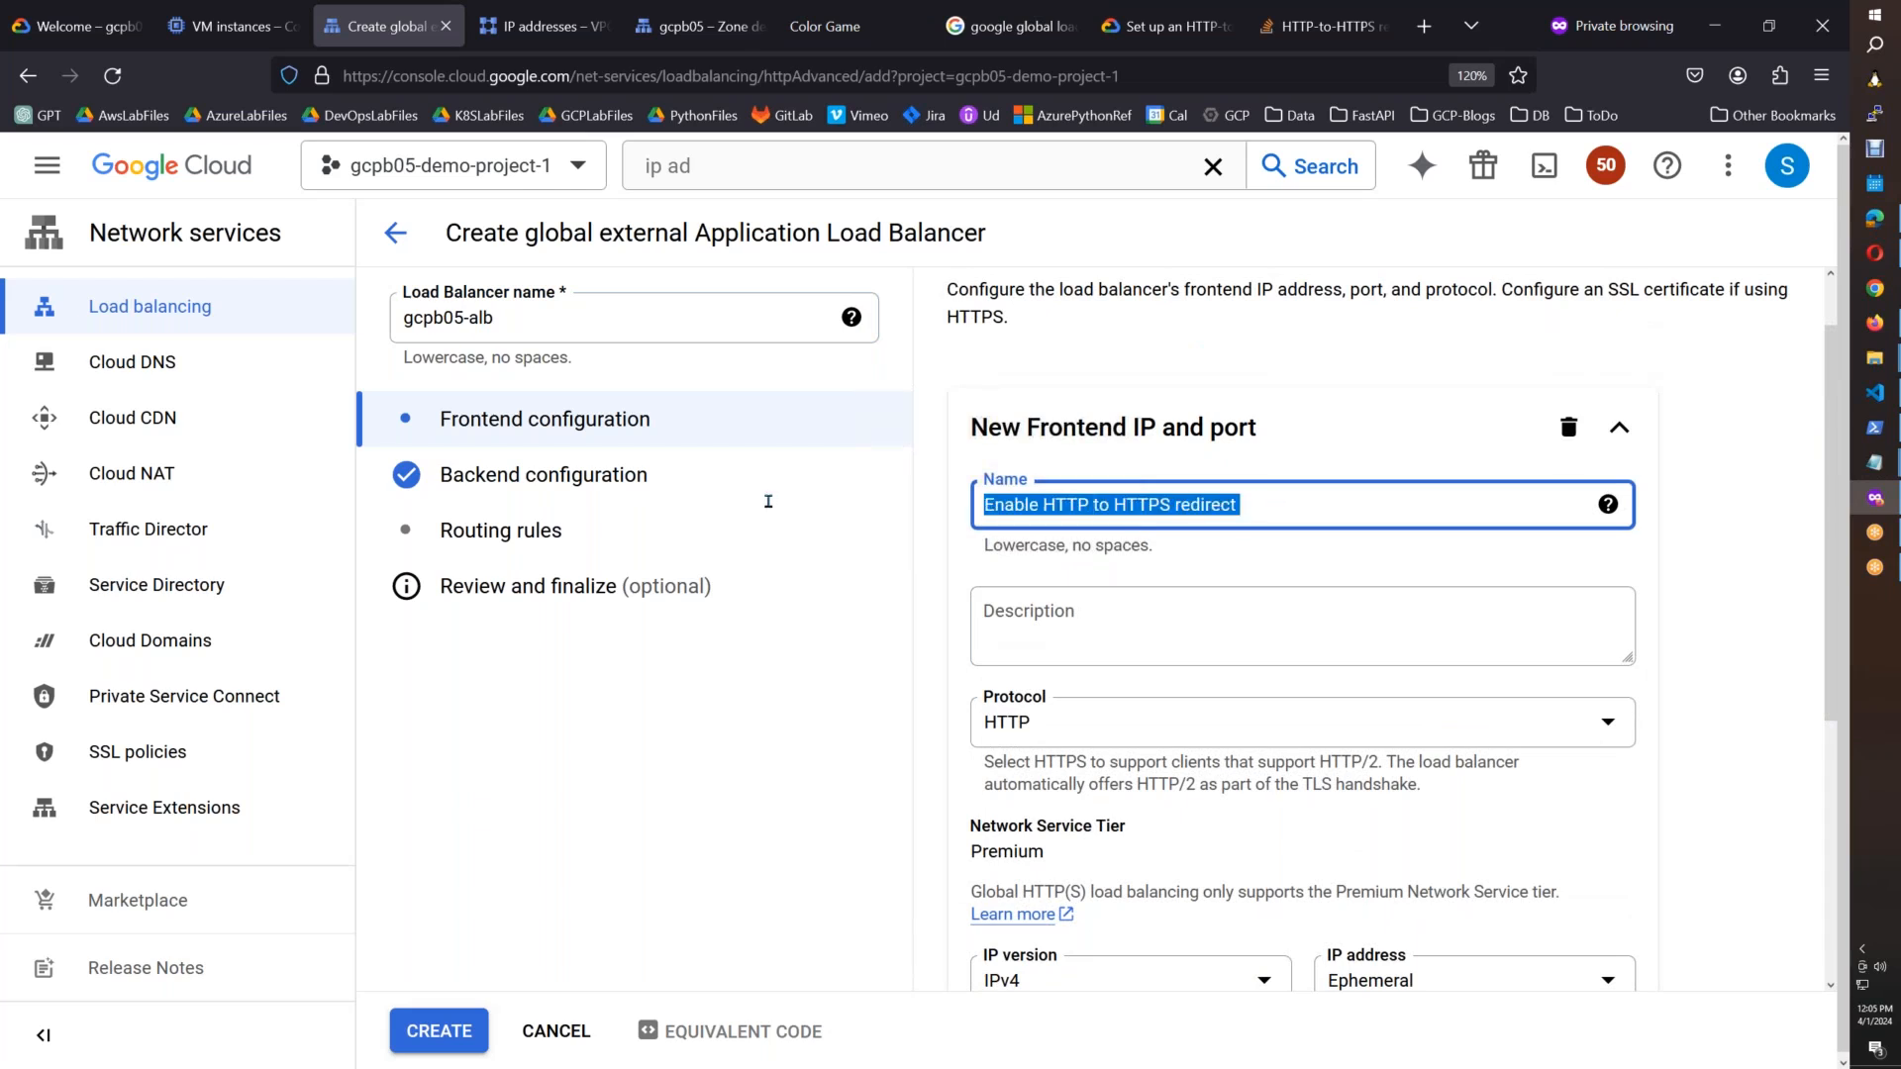
{"action": "triple_click", "coordinate": [497, 319]}
{"action": "key", "text": "ctrl+c"}
{"action": "left_click", "coordinate": [1287, 506]}
{"action": "key", "text": "ctrl+a"}
{"action": "key", "text": "ctrl+v"}
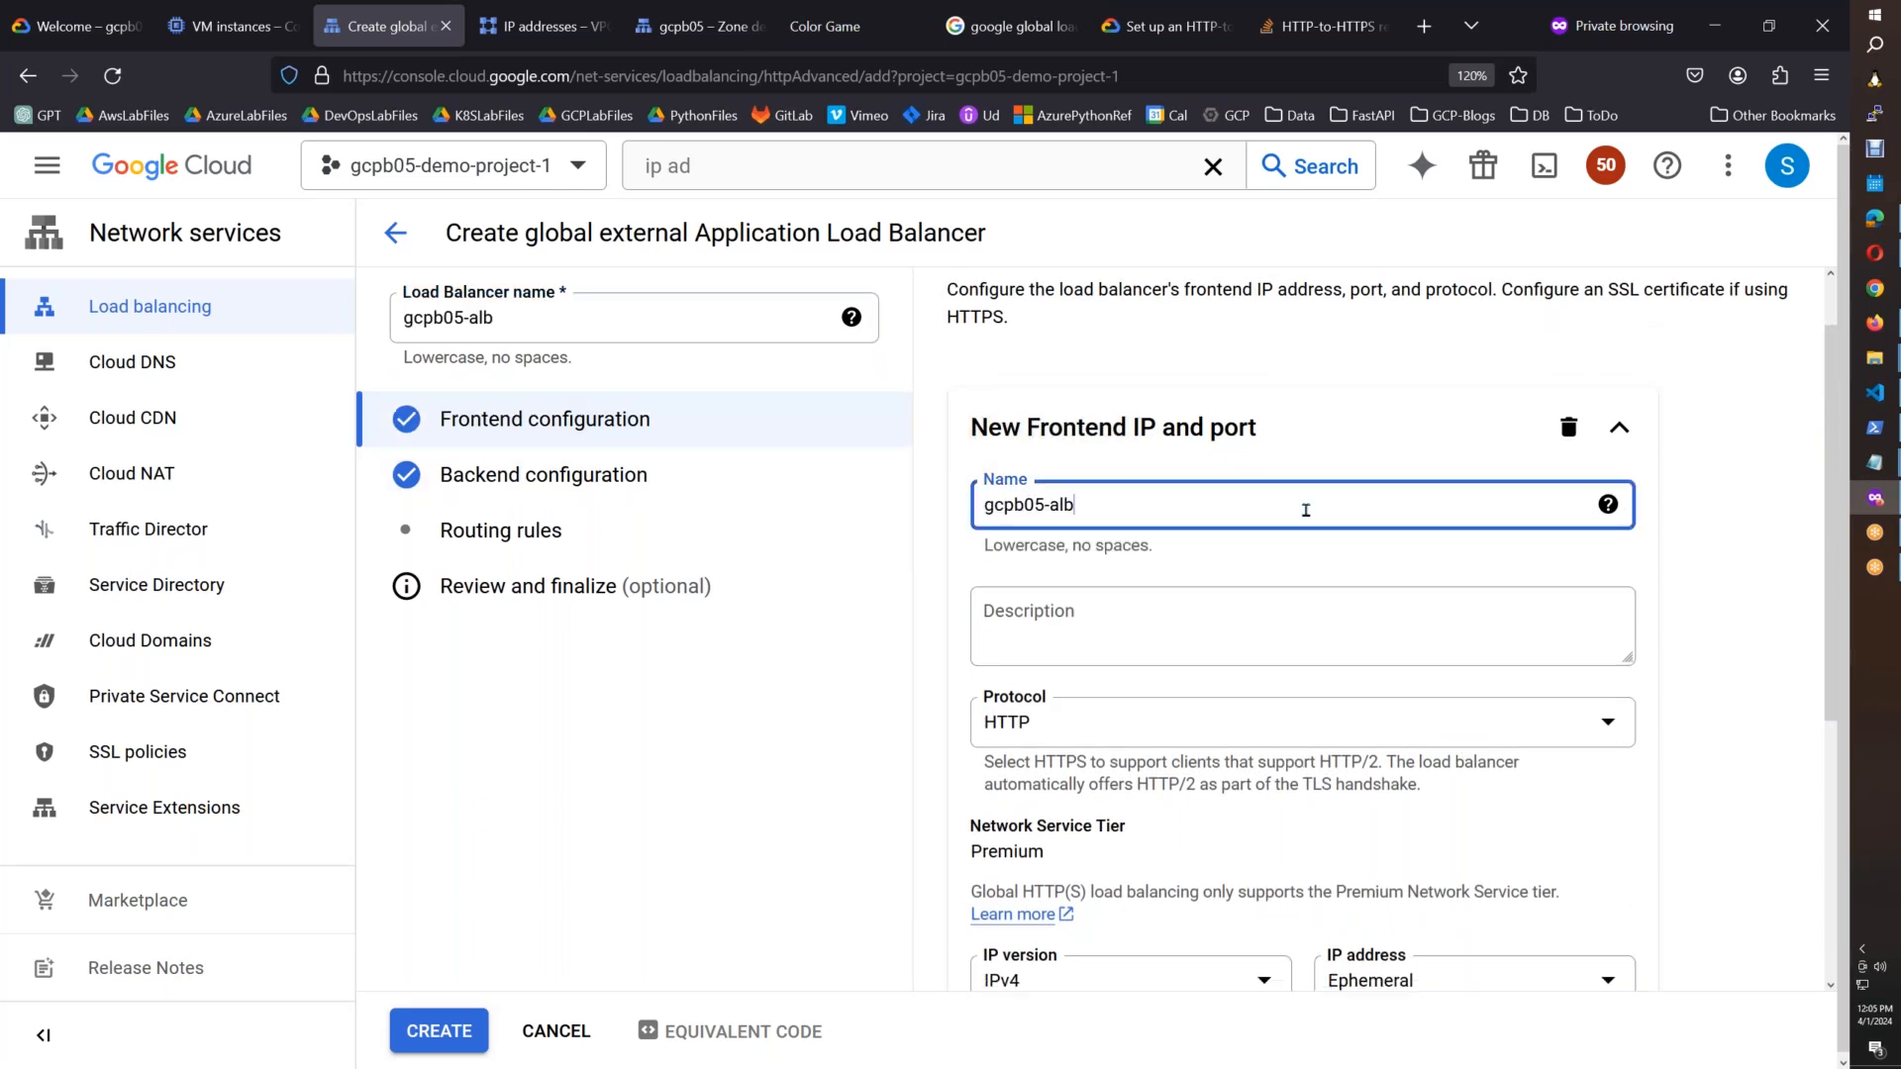
{"action": "type", "text": "-wc"}
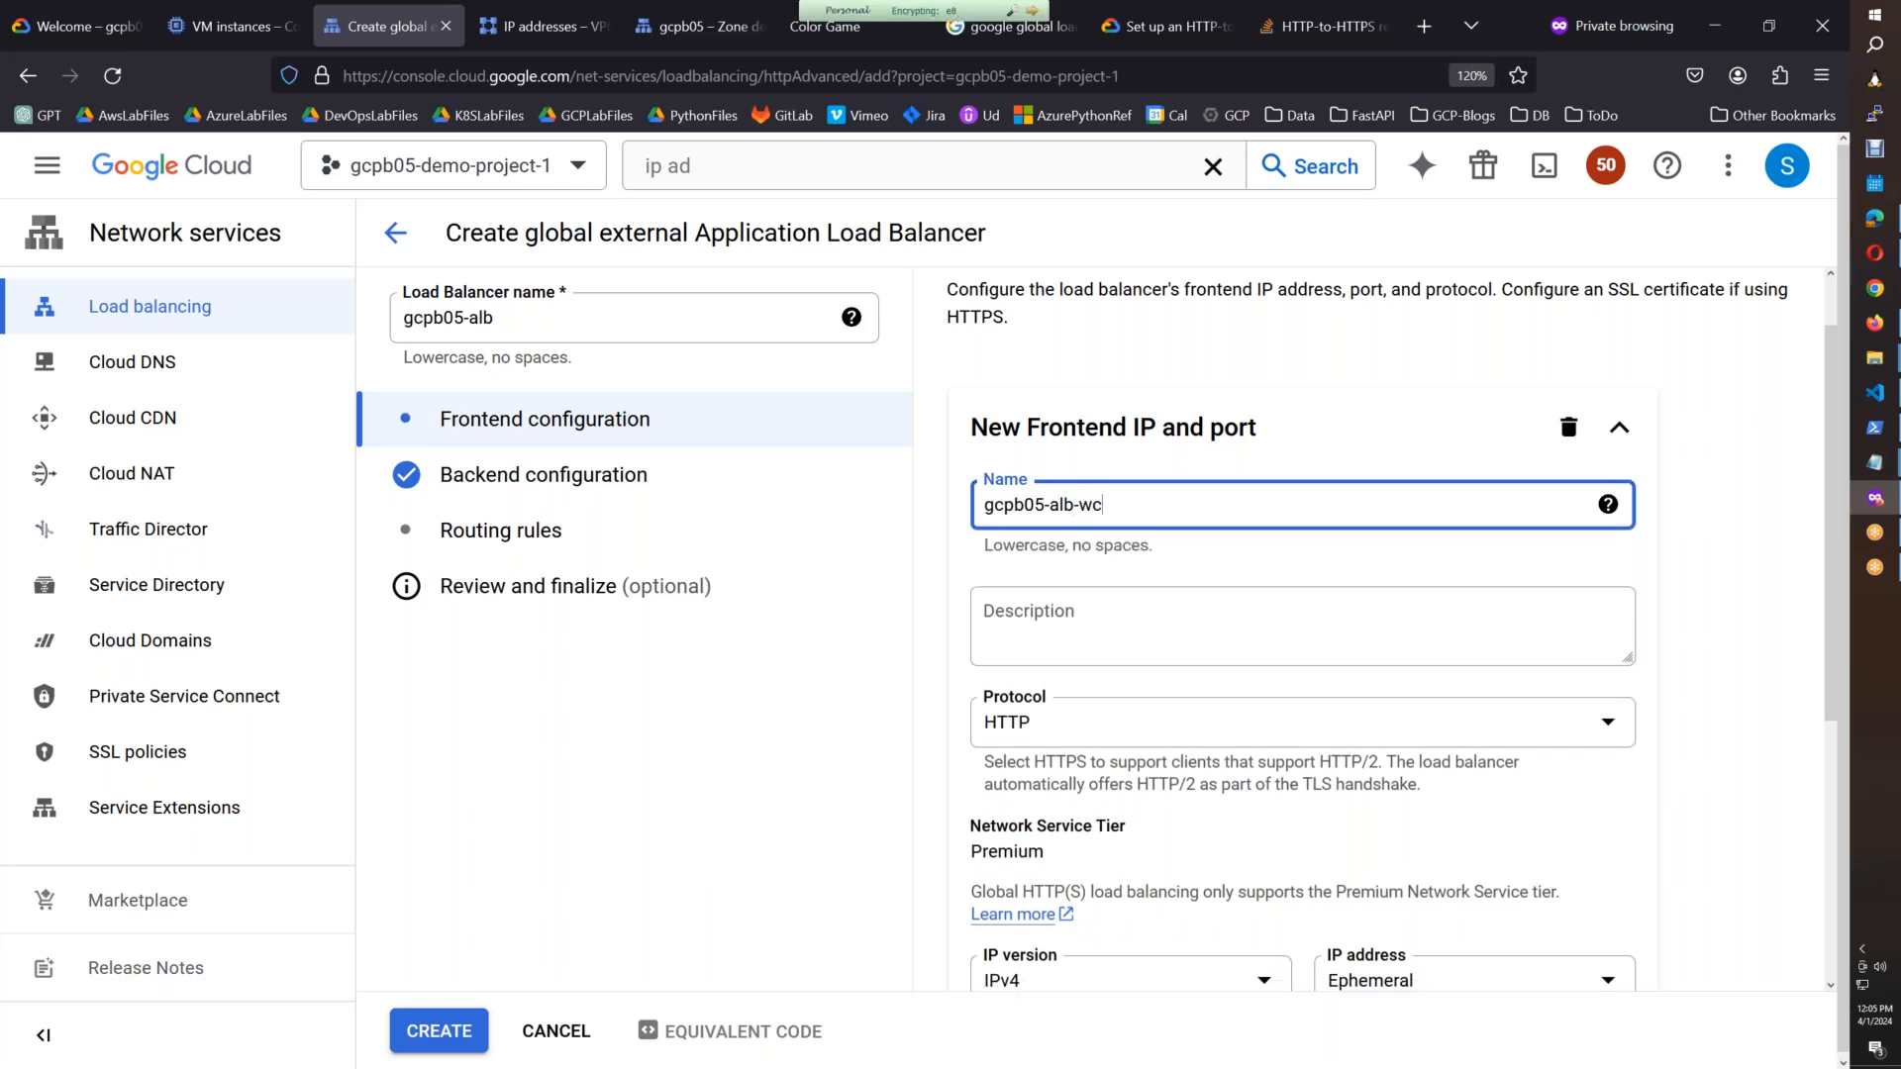
Step: Set the frontend's protocol to HTTPS (includes HTTP/2 and HTTP/3) and reserve a static IP address named gcpb05-alb-pip1 for it
{"action": "left_click", "coordinate": [1277, 731]}
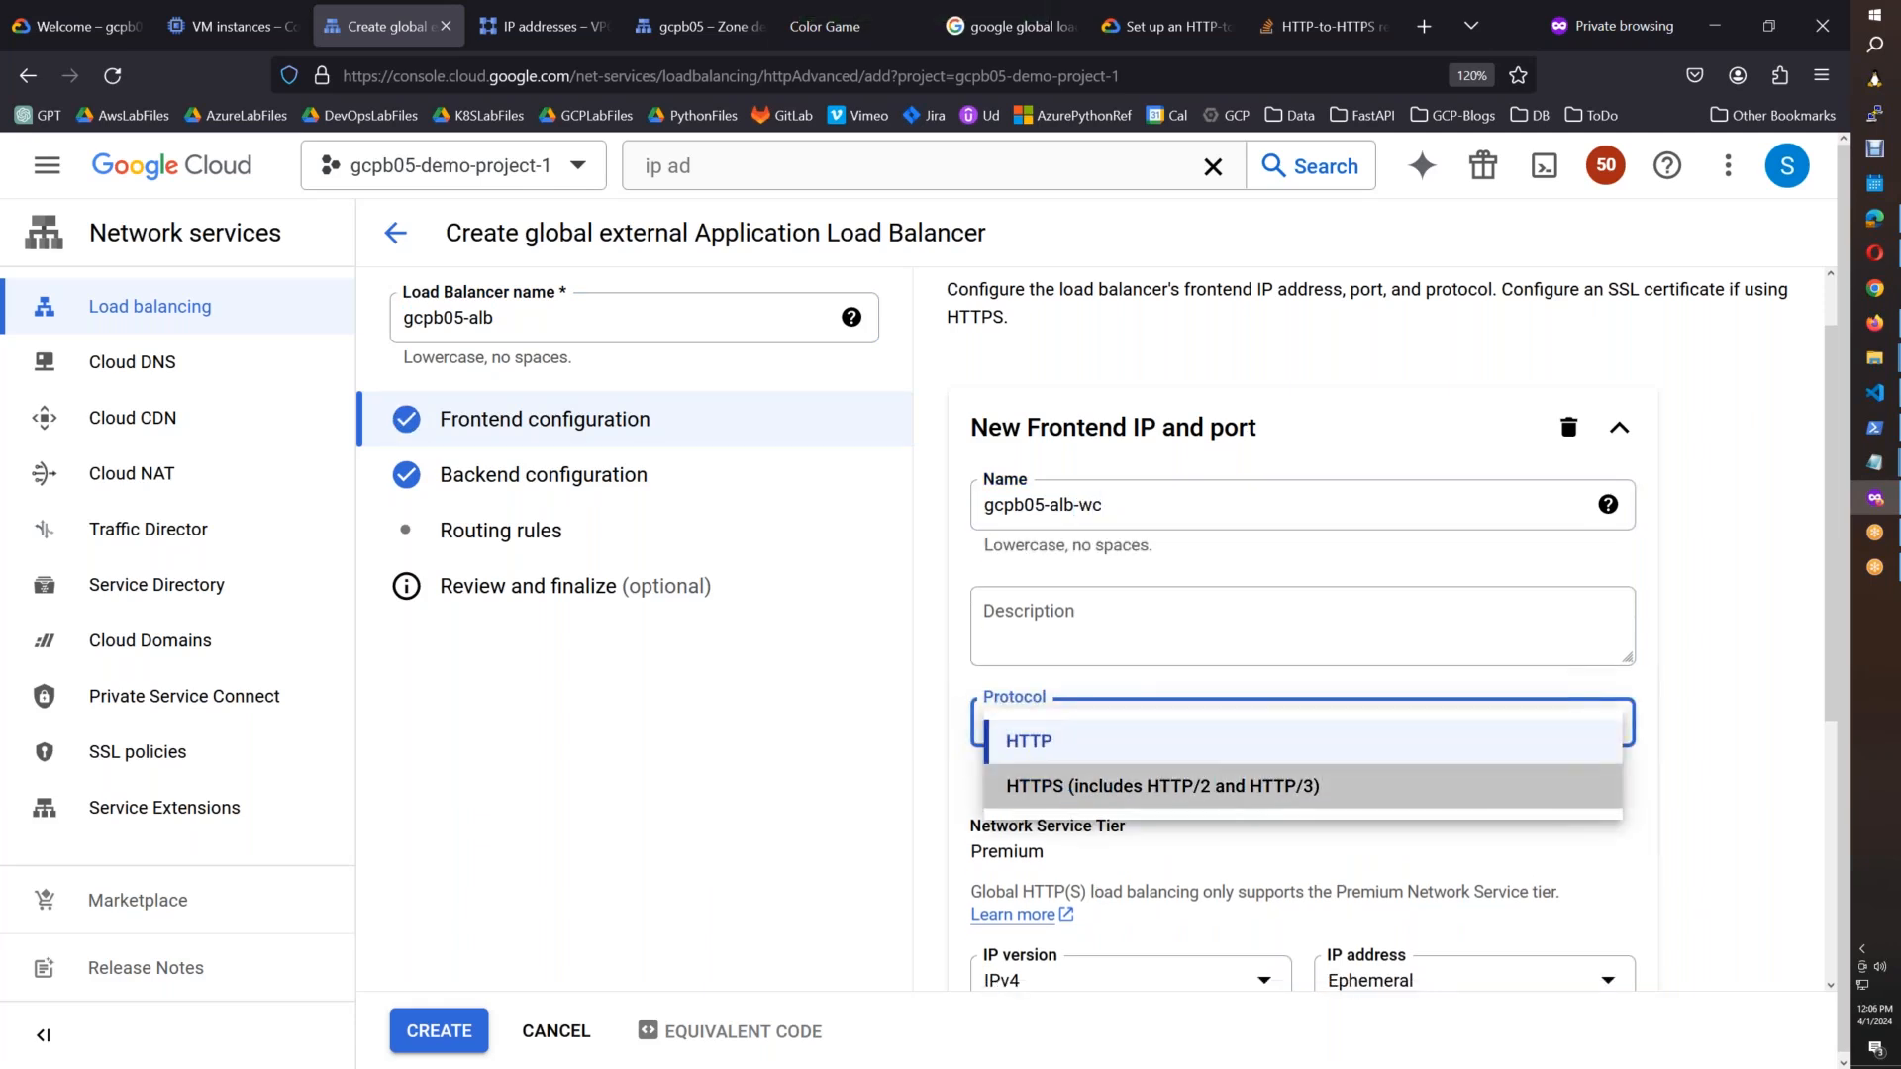
{"action": "left_click", "coordinate": [1077, 785]}
{"action": "scroll", "coordinate": [1832, 606], "scroll_direction": "down", "scroll_amount": 2}
{"action": "scroll", "coordinate": [1554, 673], "scroll_direction": "down", "scroll_amount": 3}
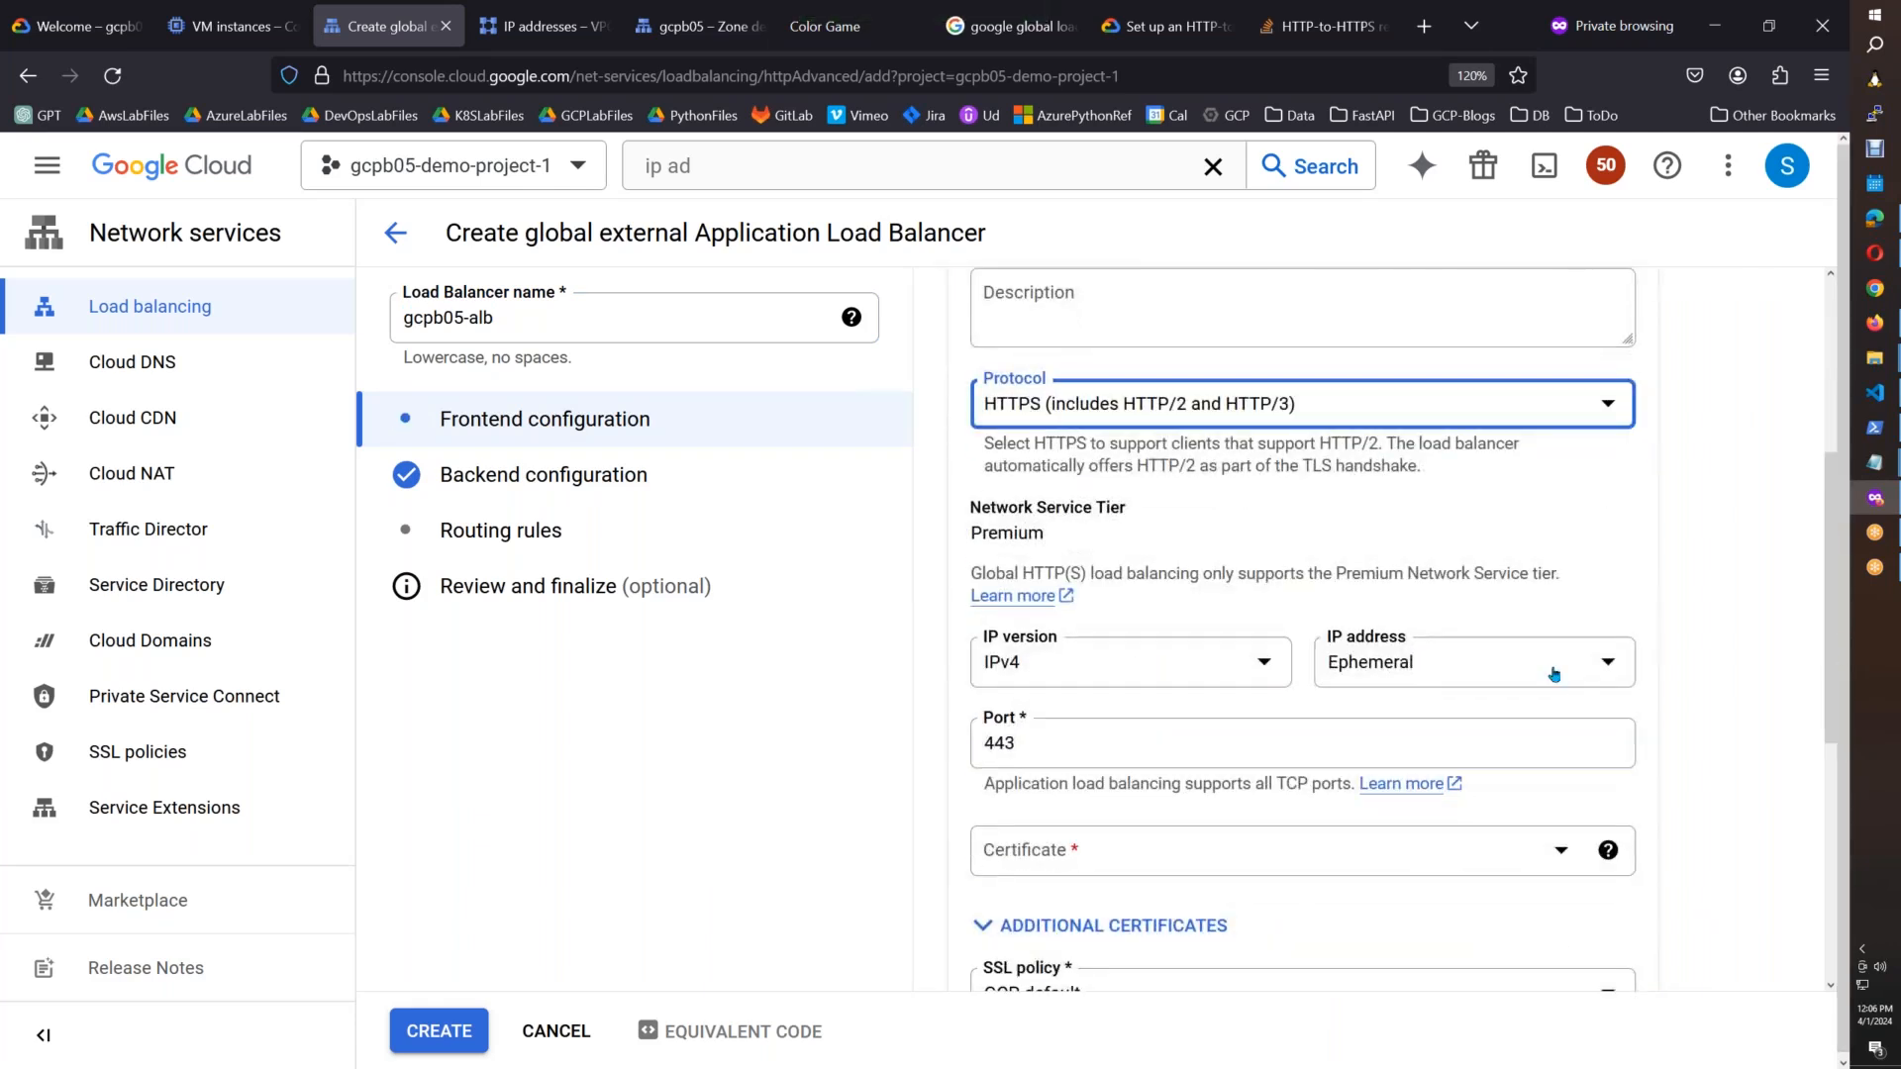
{"action": "left_click", "coordinate": [1554, 674]}
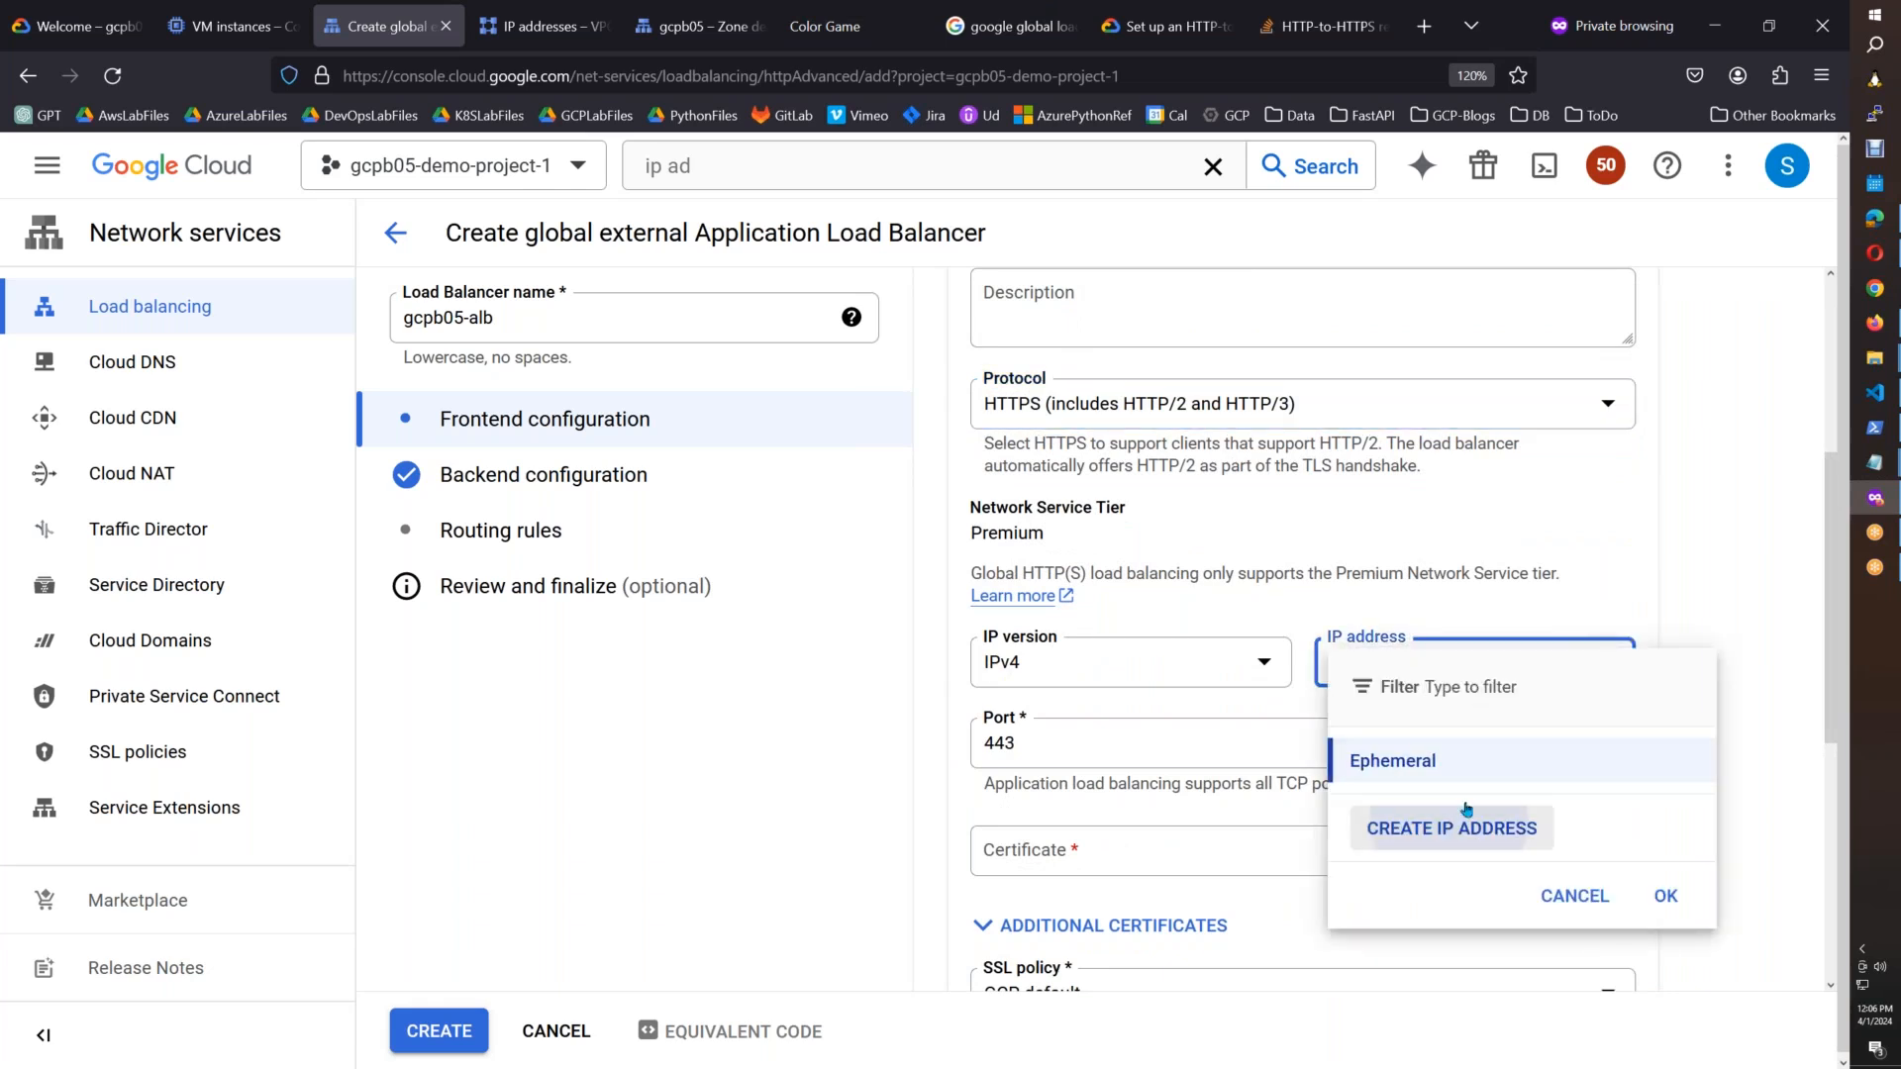
{"action": "left_click", "coordinate": [1451, 827]}
{"action": "key", "text": "ctrl+v"}
{"action": "type", "text": "-pip1"}
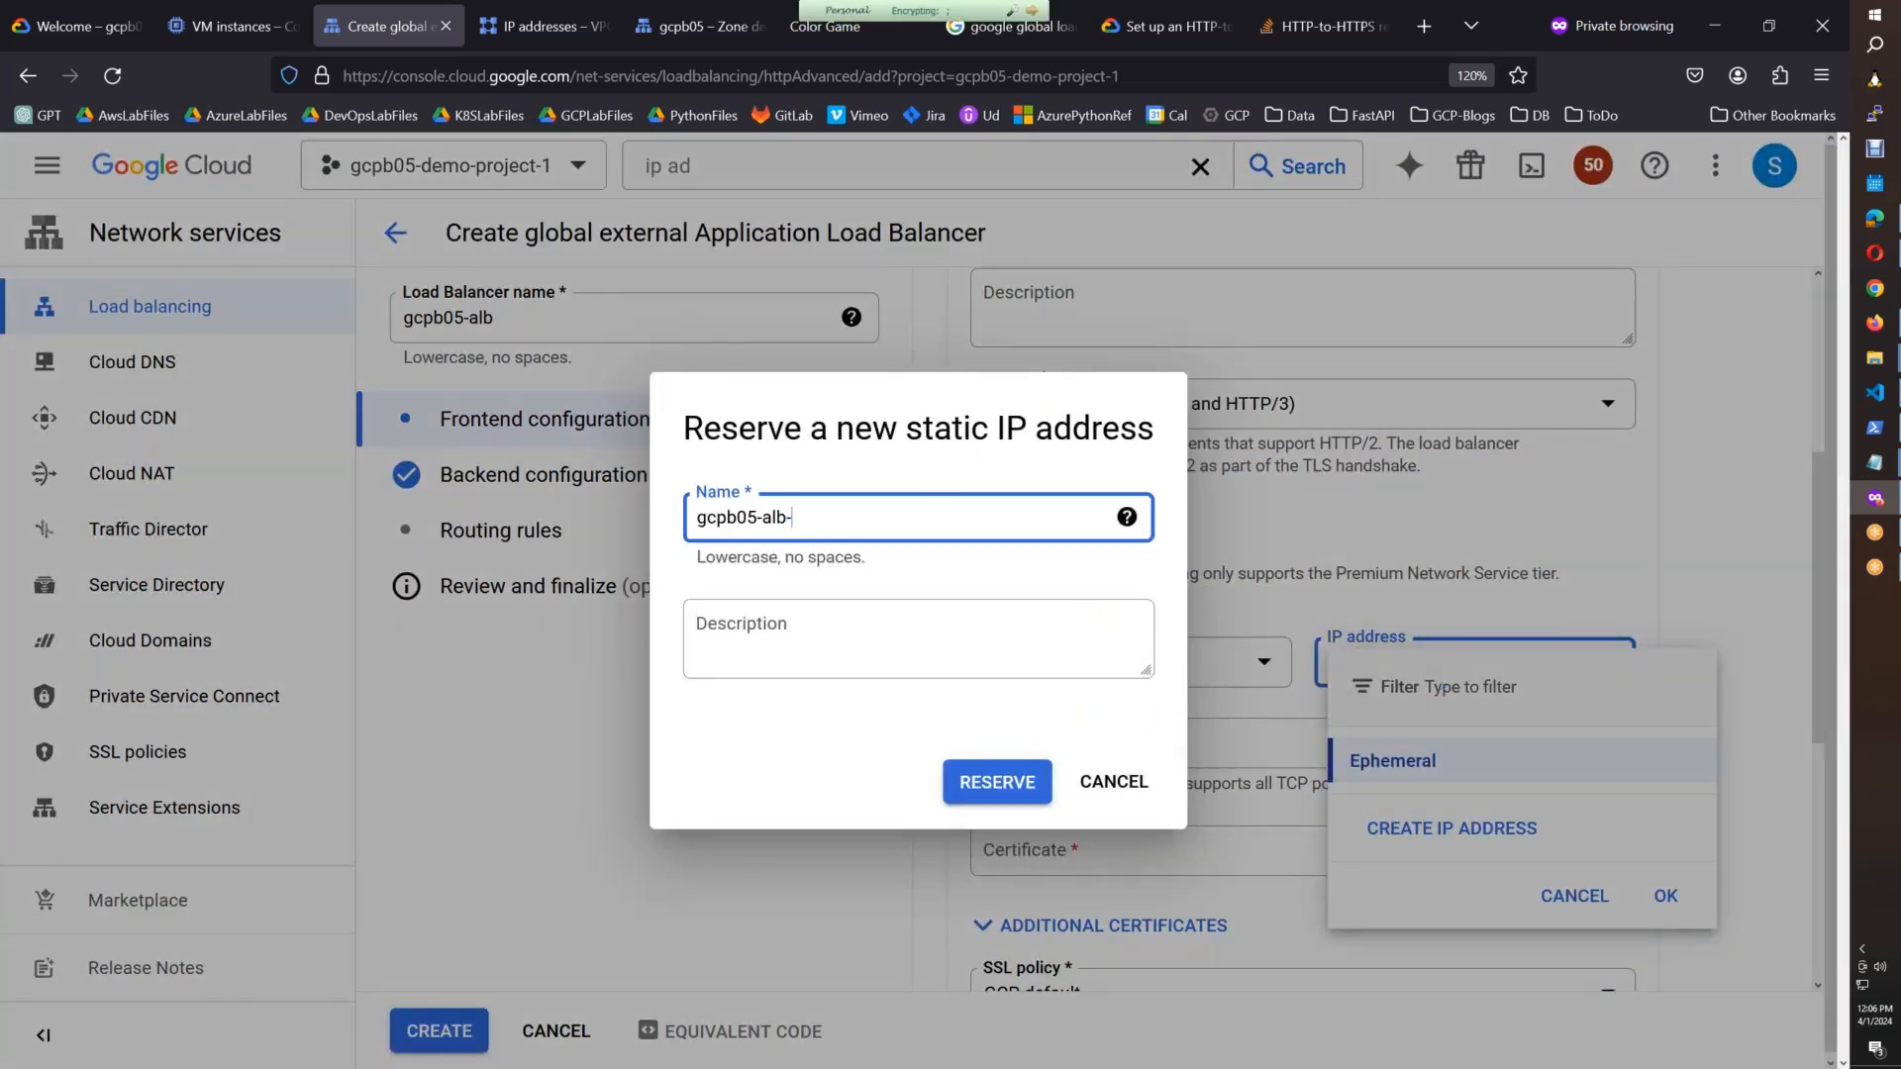
{"action": "left_click", "coordinate": [1000, 785]}
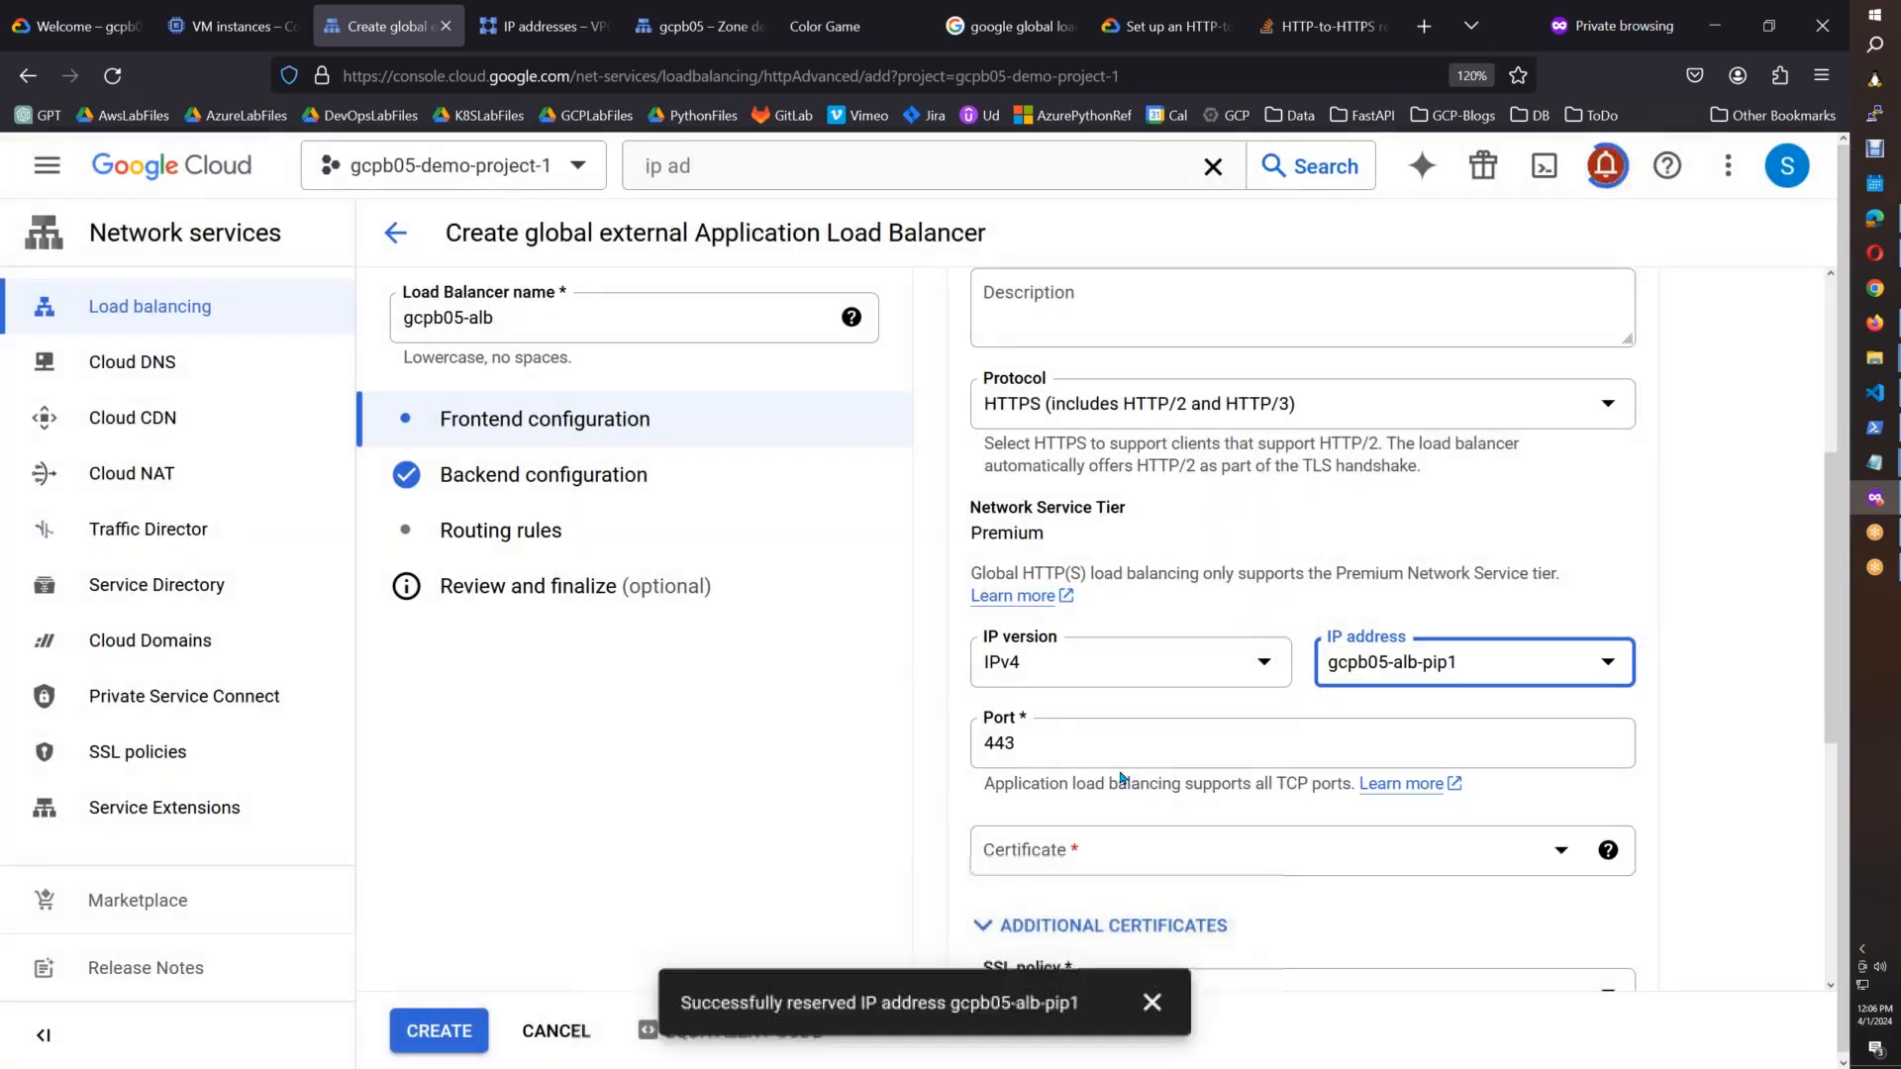
Step: Assign certificate wc-gcpb05-xyz to the HTTPS frontend, enable HTTP to HTTPS redirect, and finish the frontend
{"action": "left_click", "coordinate": [1110, 861]}
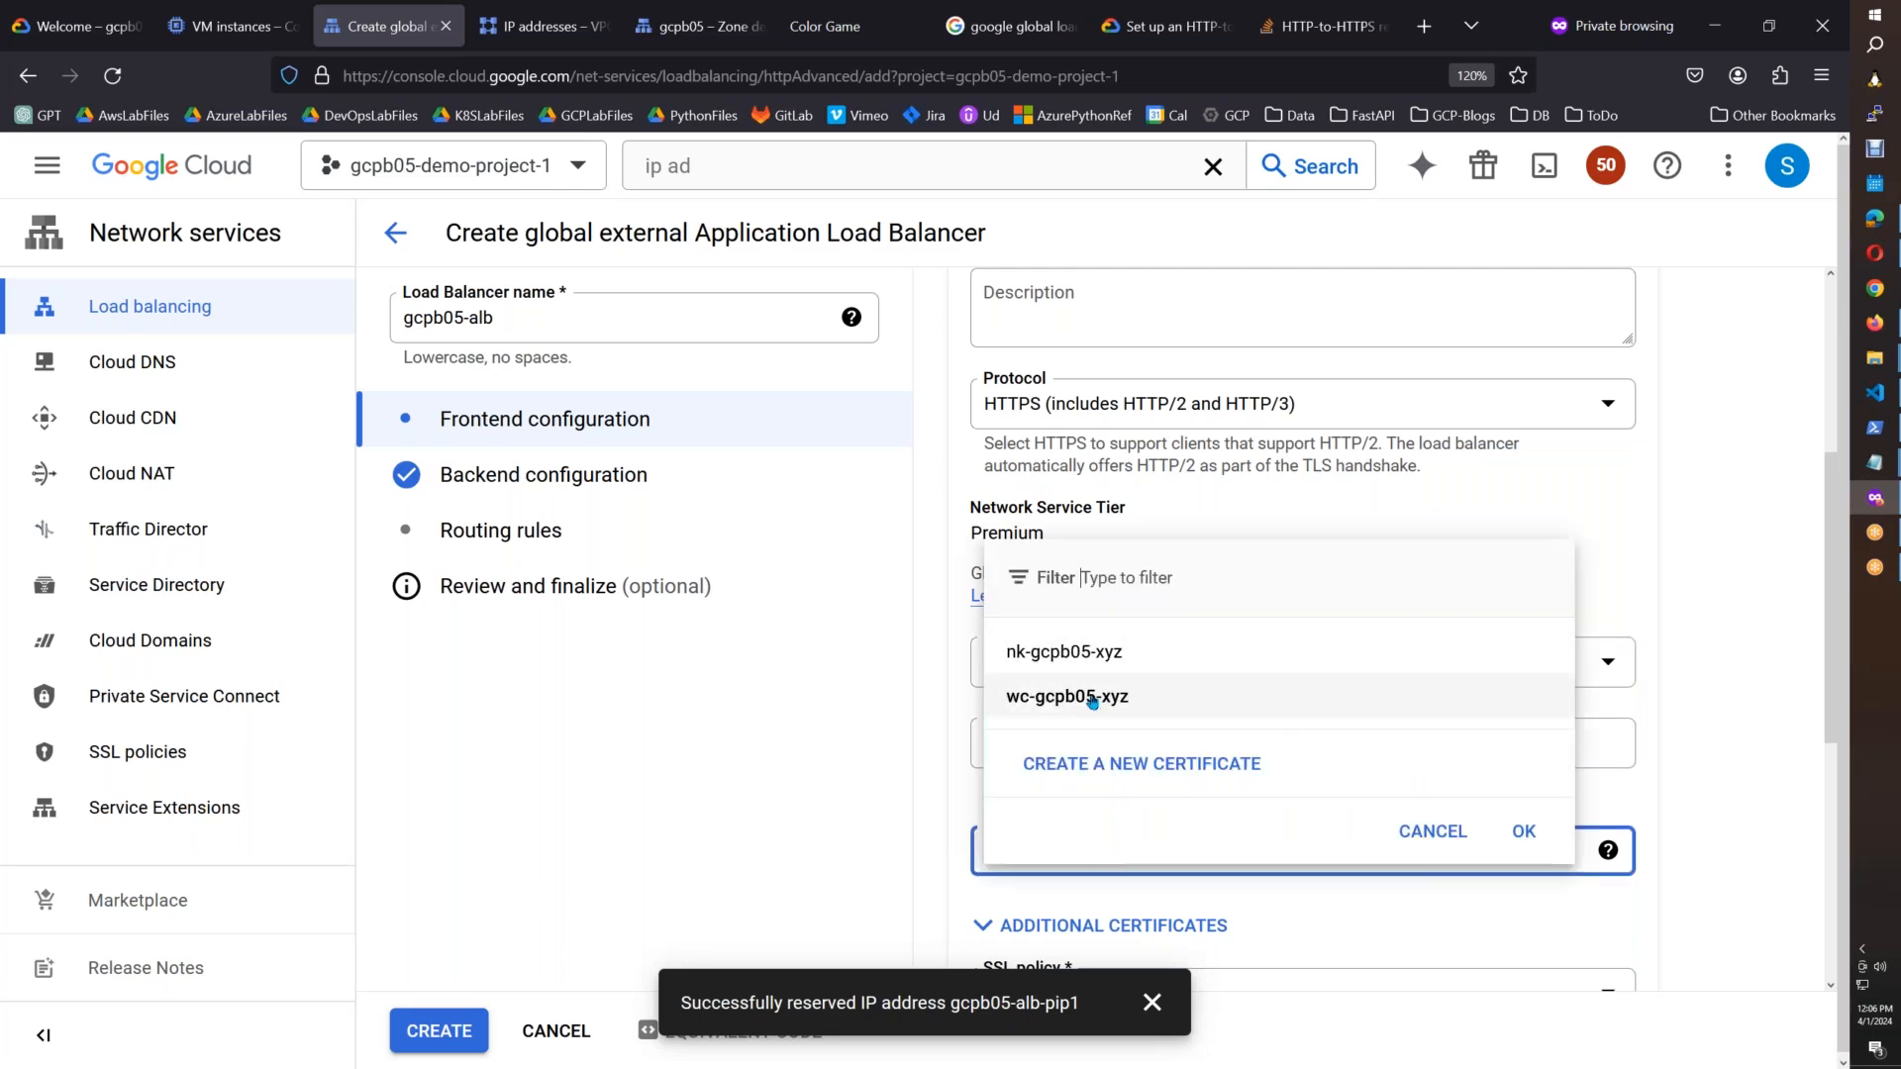
{"action": "left_click", "coordinate": [1100, 696]}
{"action": "left_click_drag", "start_coordinate": [1838, 530], "coordinate": [1838, 563]}
{"action": "scroll", "coordinate": [1828, 618], "scroll_direction": "down", "scroll_amount": 4}
{"action": "left_click", "coordinate": [982, 701]}
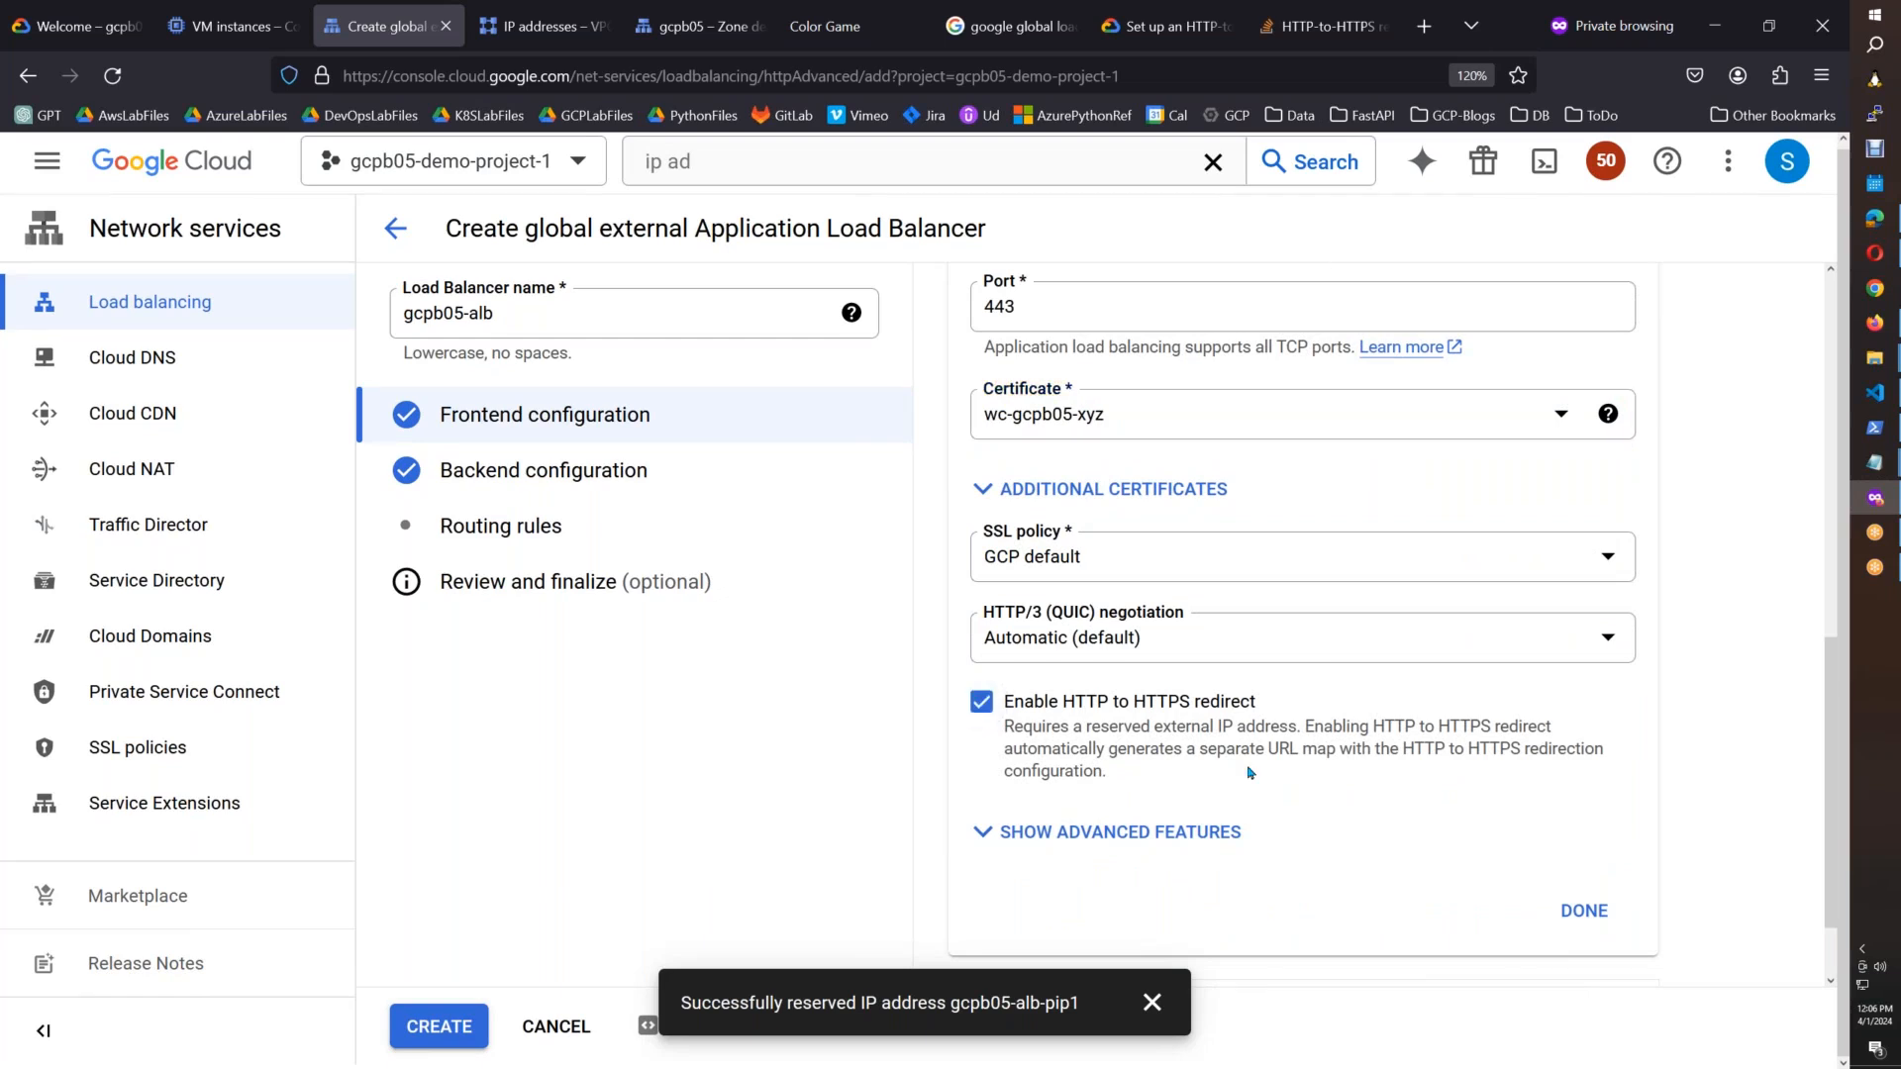
{"action": "left_click", "coordinate": [1605, 906]}
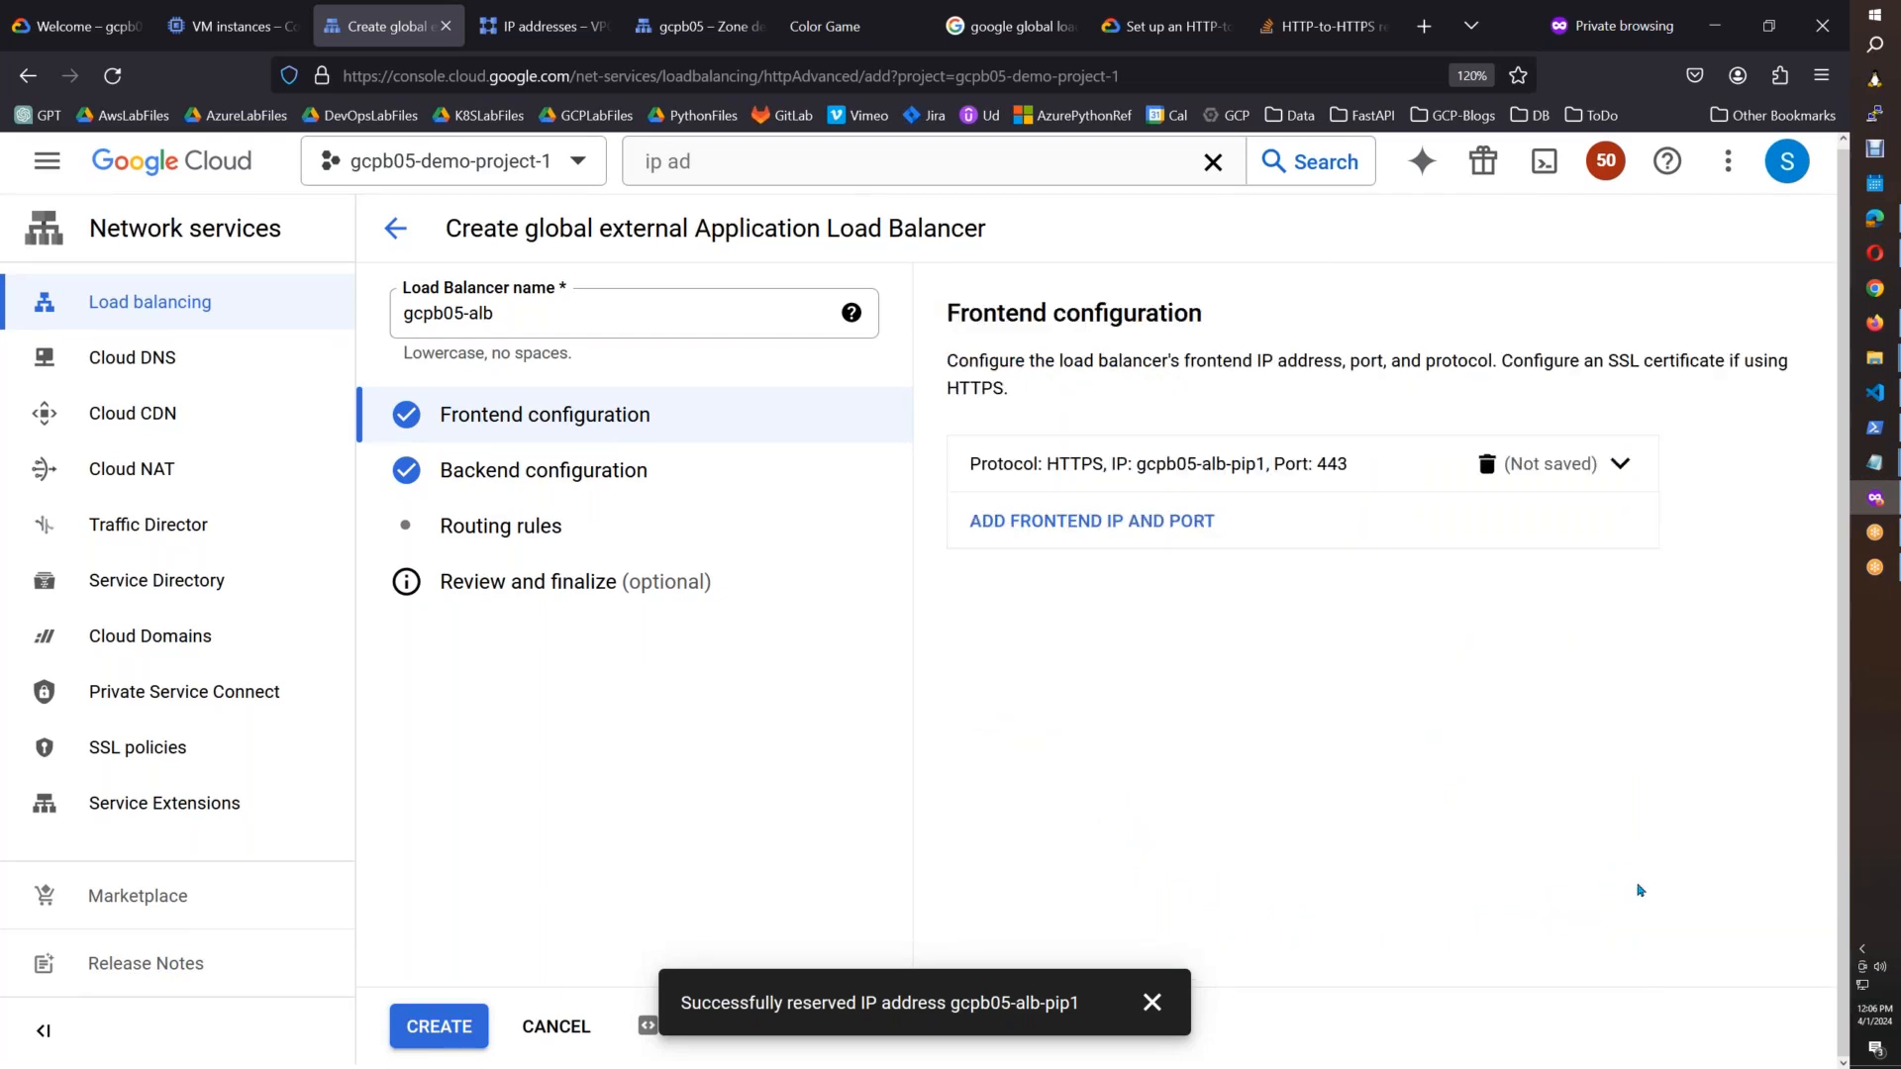
Step: Add a second frontend named gcpb05-alb-nk, reusing the first frontend's name with the suffix -nk
{"action": "left_click", "coordinate": [1177, 521]}
{"action": "left_click", "coordinate": [1091, 638]}
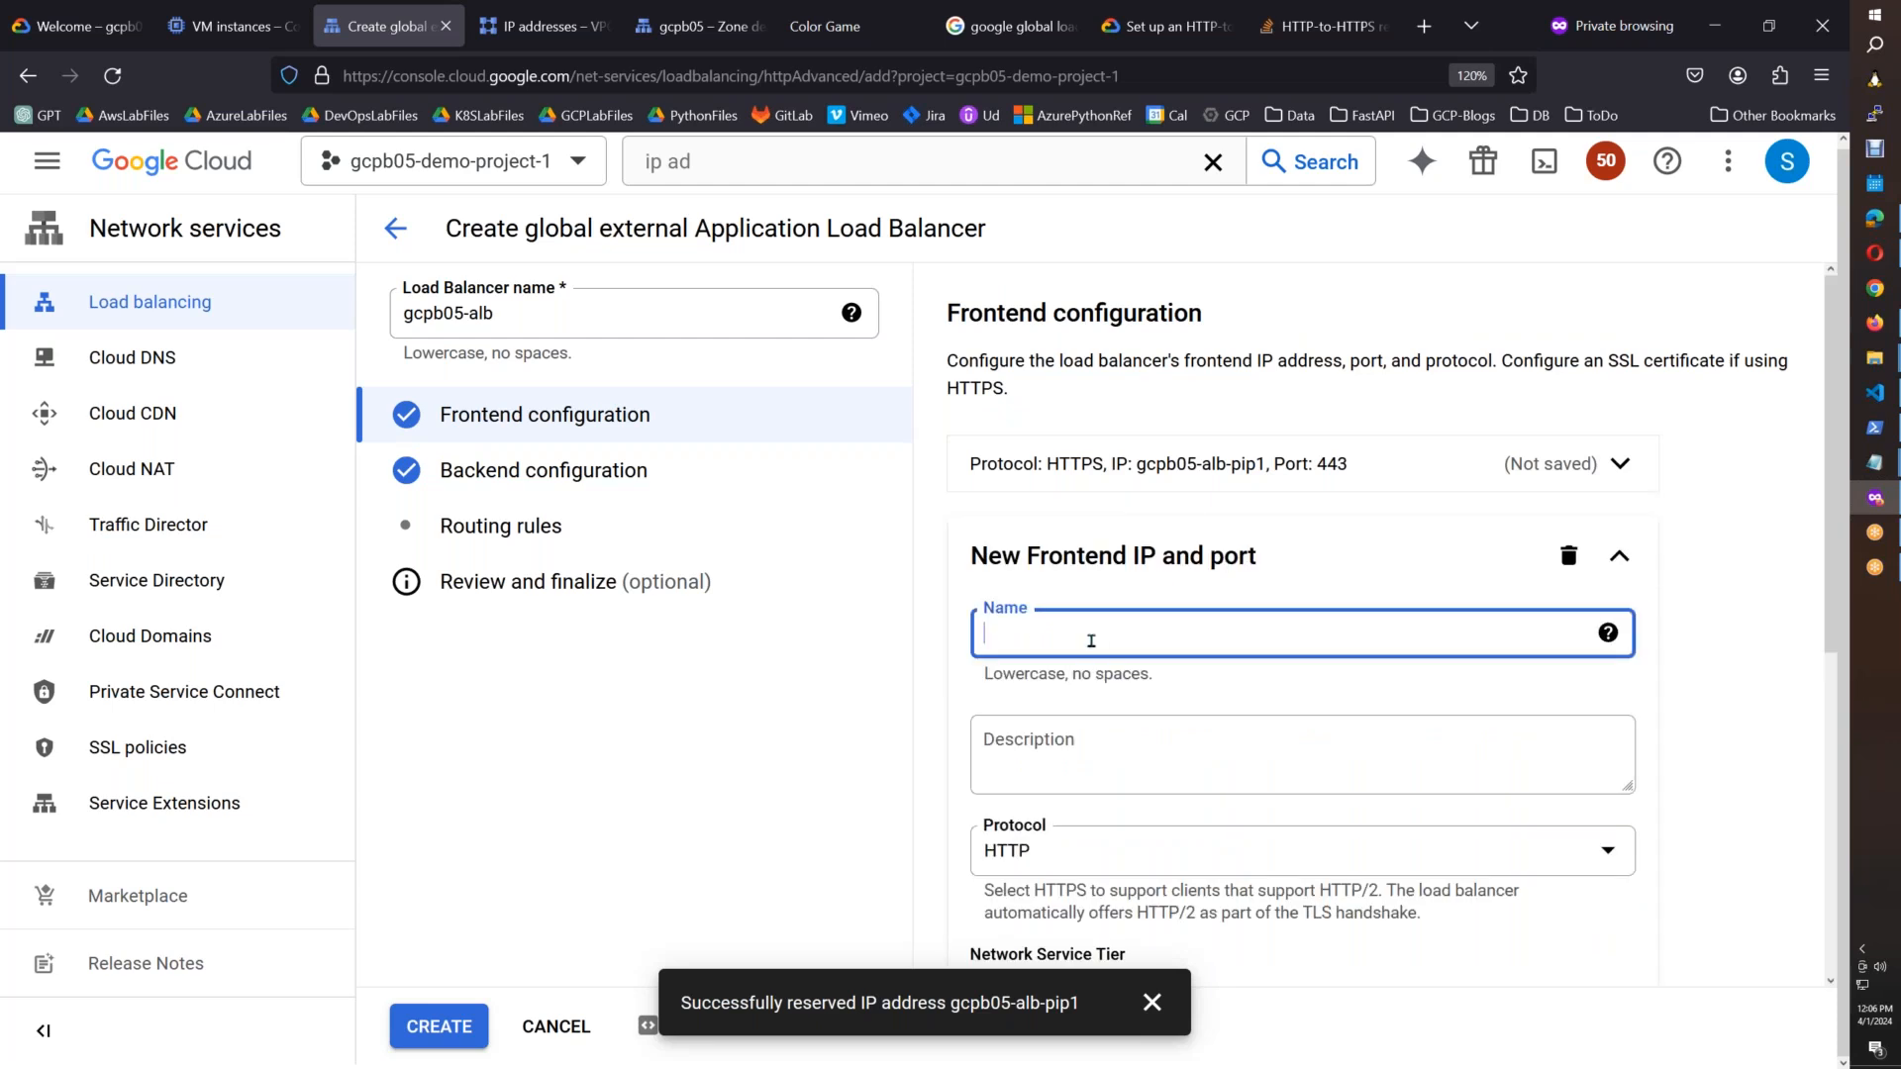
{"action": "left_click", "coordinate": [1619, 463]}
{"action": "left_click_drag", "start_coordinate": [1148, 577], "coordinate": [908, 567]}
{"action": "key", "text": "ctrl+c"}
{"action": "left_click", "coordinate": [1620, 502]}
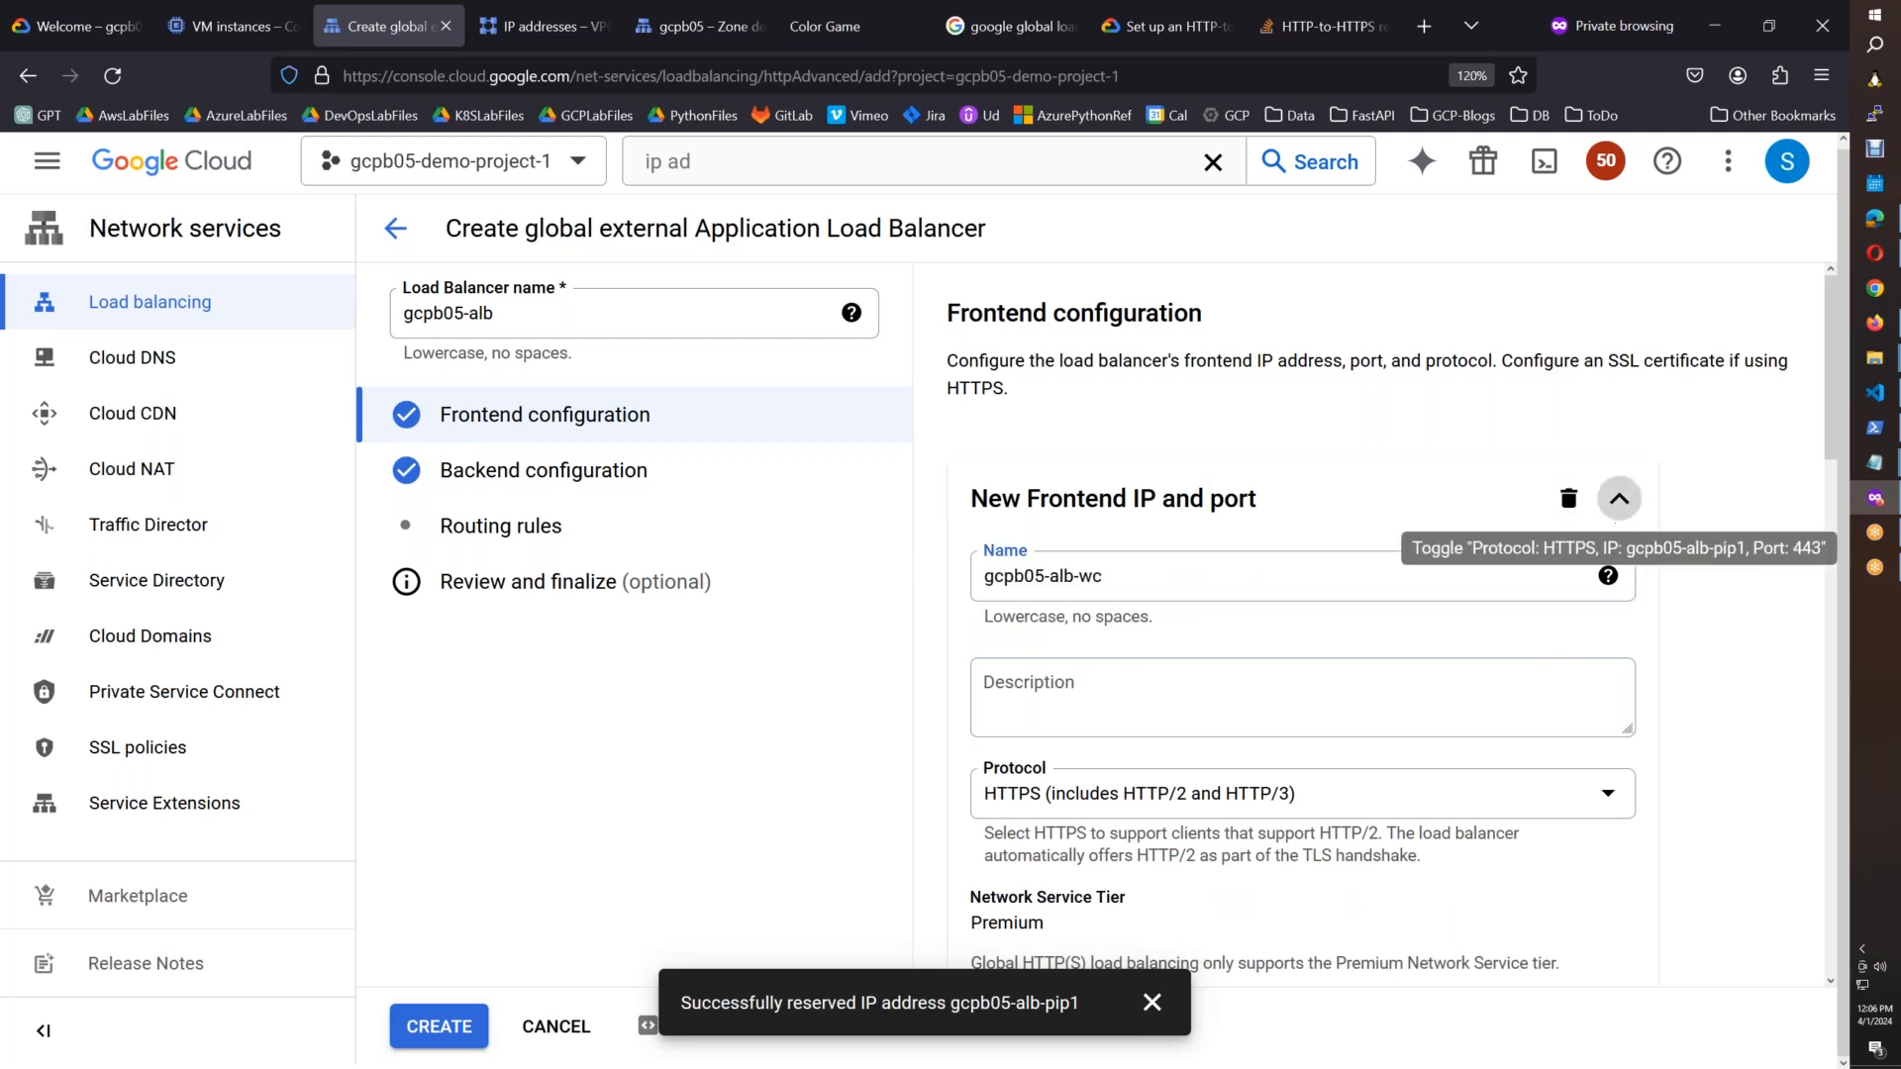
{"action": "left_click", "coordinate": [1057, 626]}
{"action": "key", "text": "ctrl+v"}
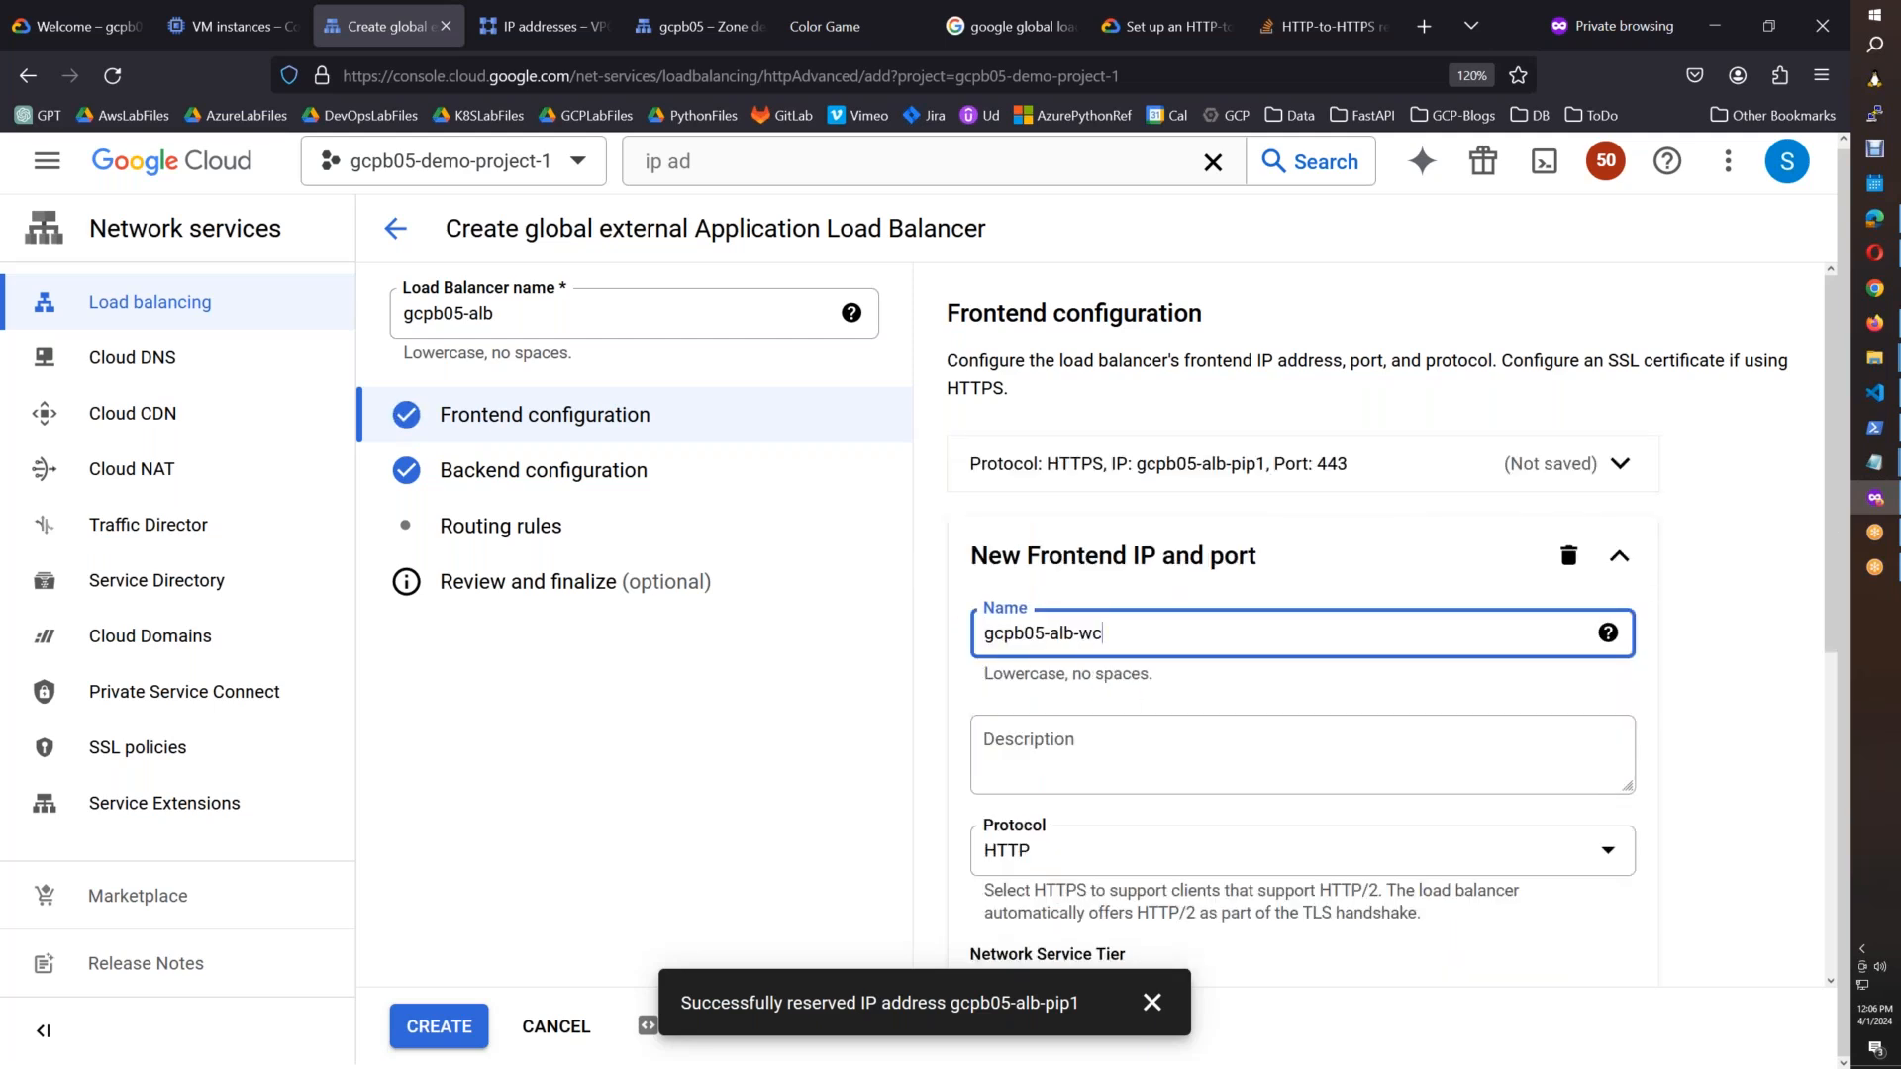
{"action": "key", "text": "BackSpace"}
{"action": "key", "text": "BackSpace"}
{"action": "type", "text": "nk"}
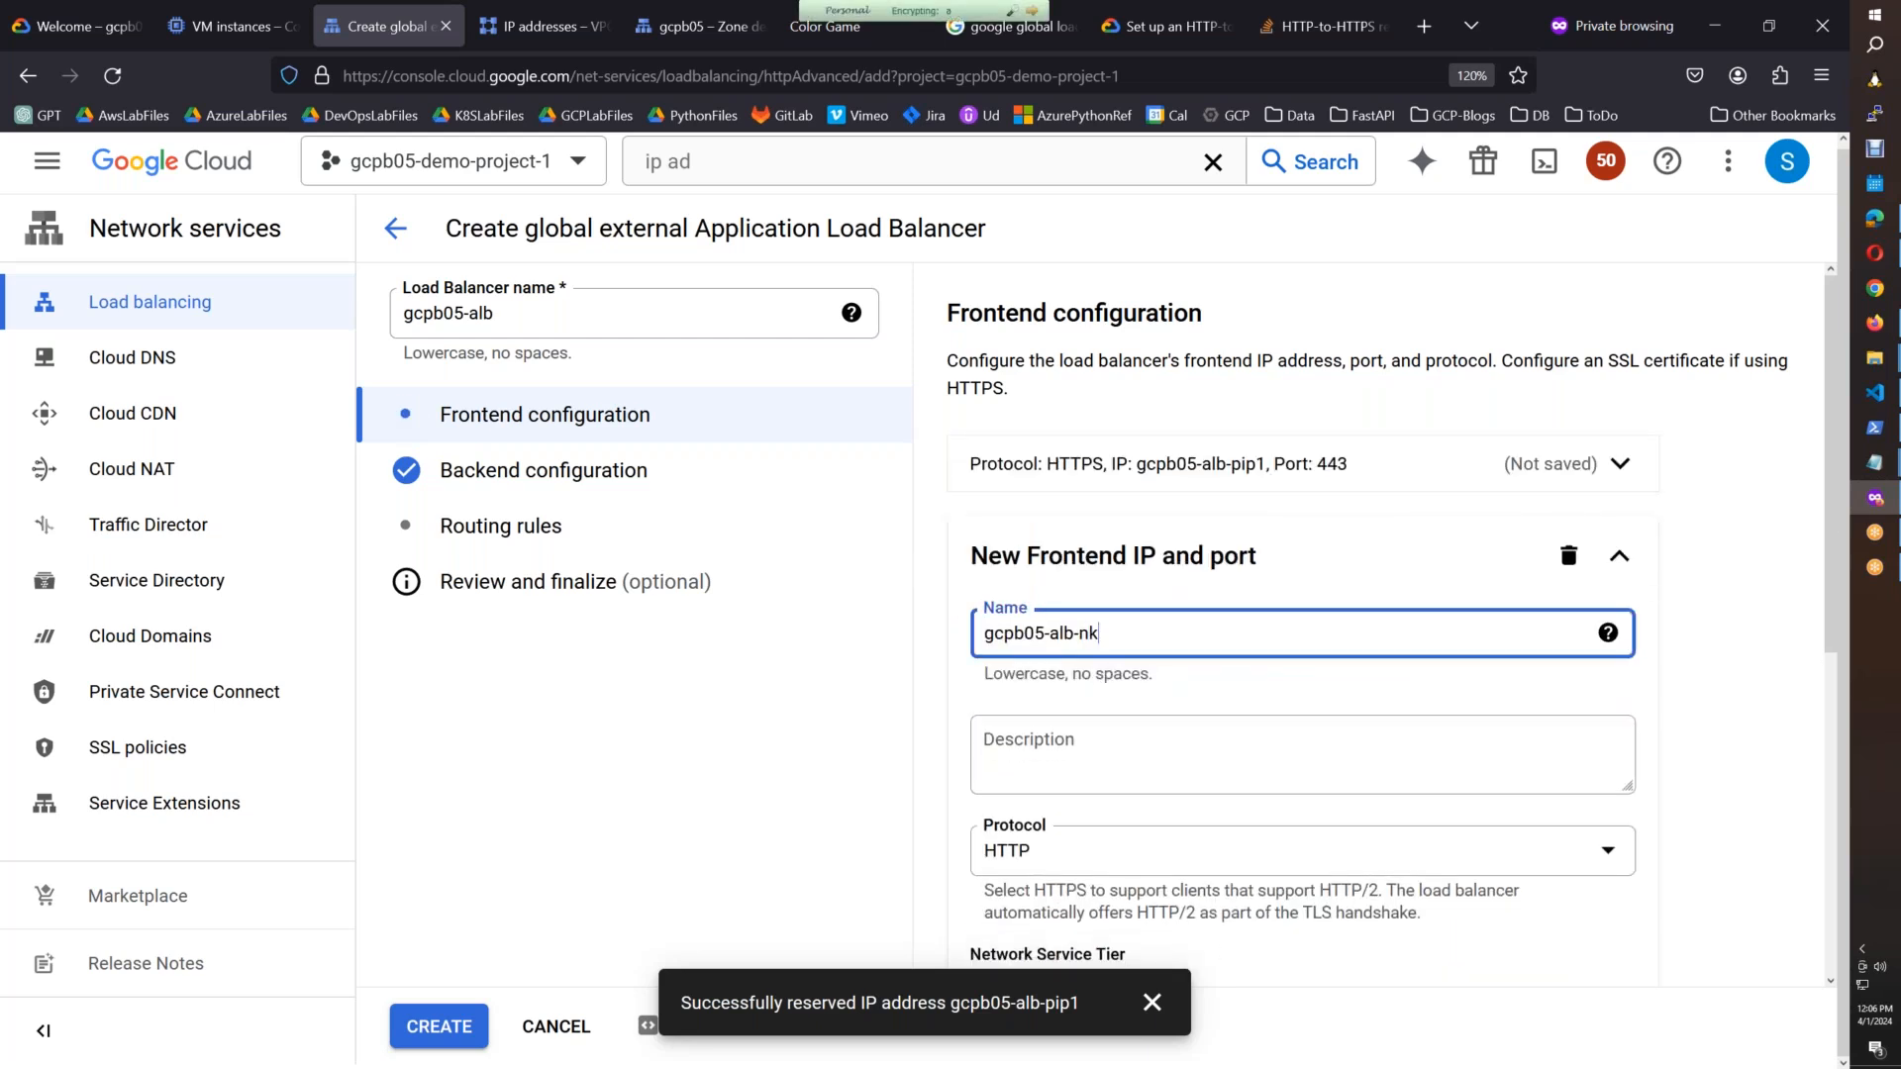
Step: Set the second frontend's protocol to HTTPS (includes HTTP/2 and HTTP/3) and reserve a static IP address named gcpb05-alb-pip2 for it
{"action": "left_click_drag", "start_coordinate": [1829, 553], "coordinate": [1829, 703]}
{"action": "left_click", "coordinate": [1078, 570]}
{"action": "key", "text": "Return"}
{"action": "left_click", "coordinate": [1436, 826]}
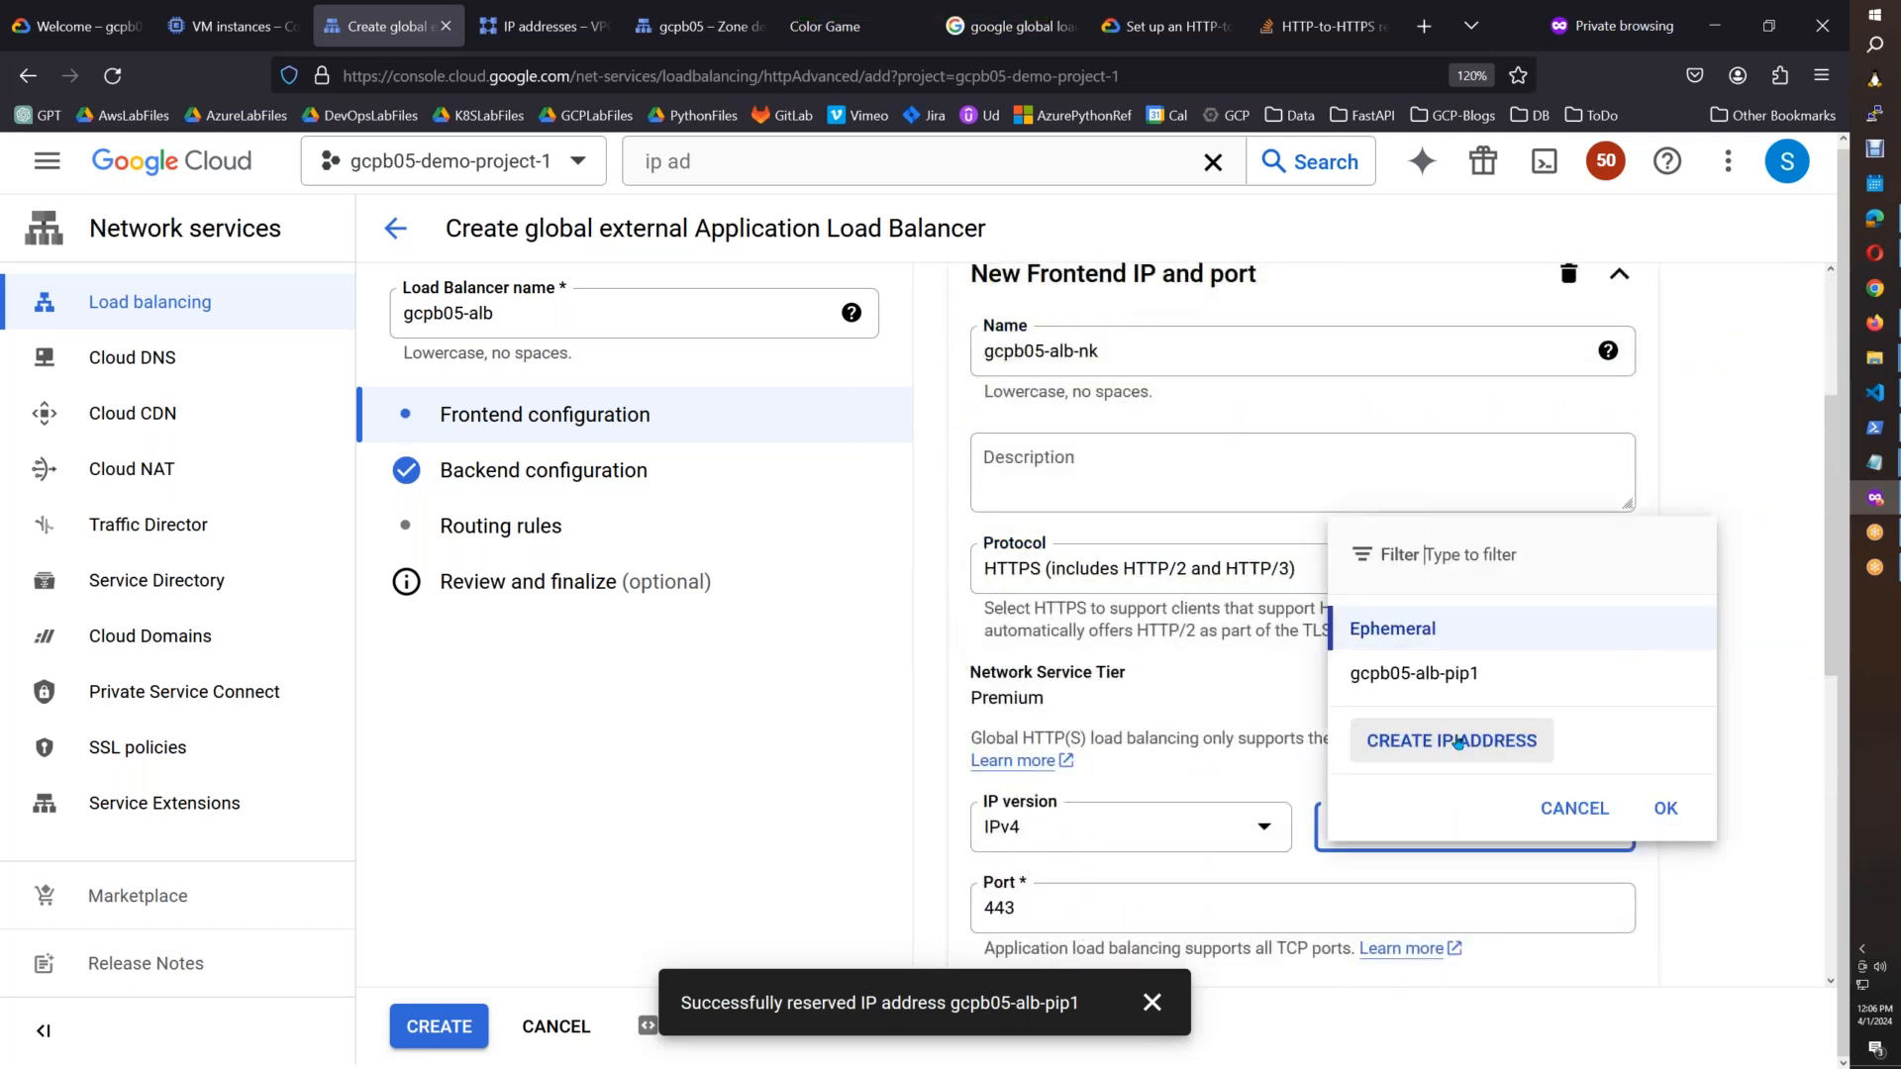
{"action": "left_click", "coordinate": [1459, 743]}
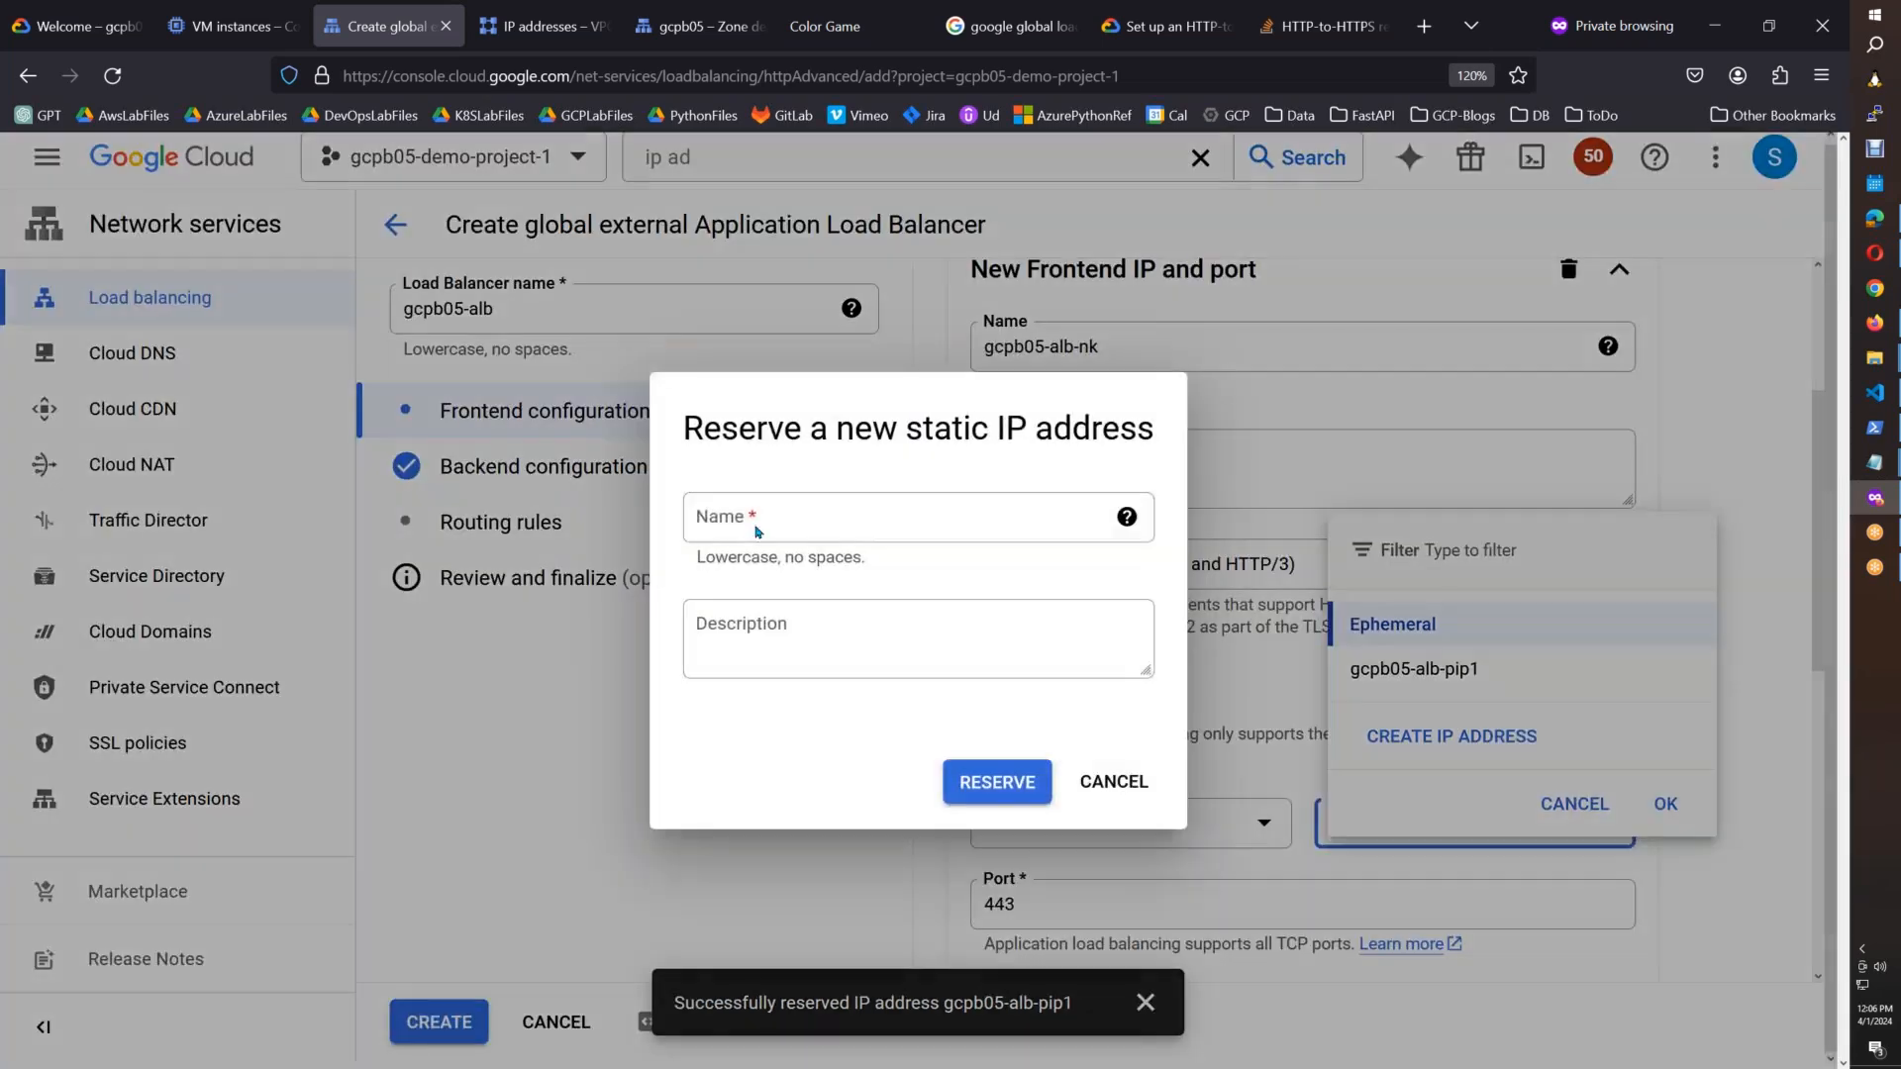
{"action": "left_click", "coordinate": [756, 525]}
{"action": "key", "text": "ctrl+v"}
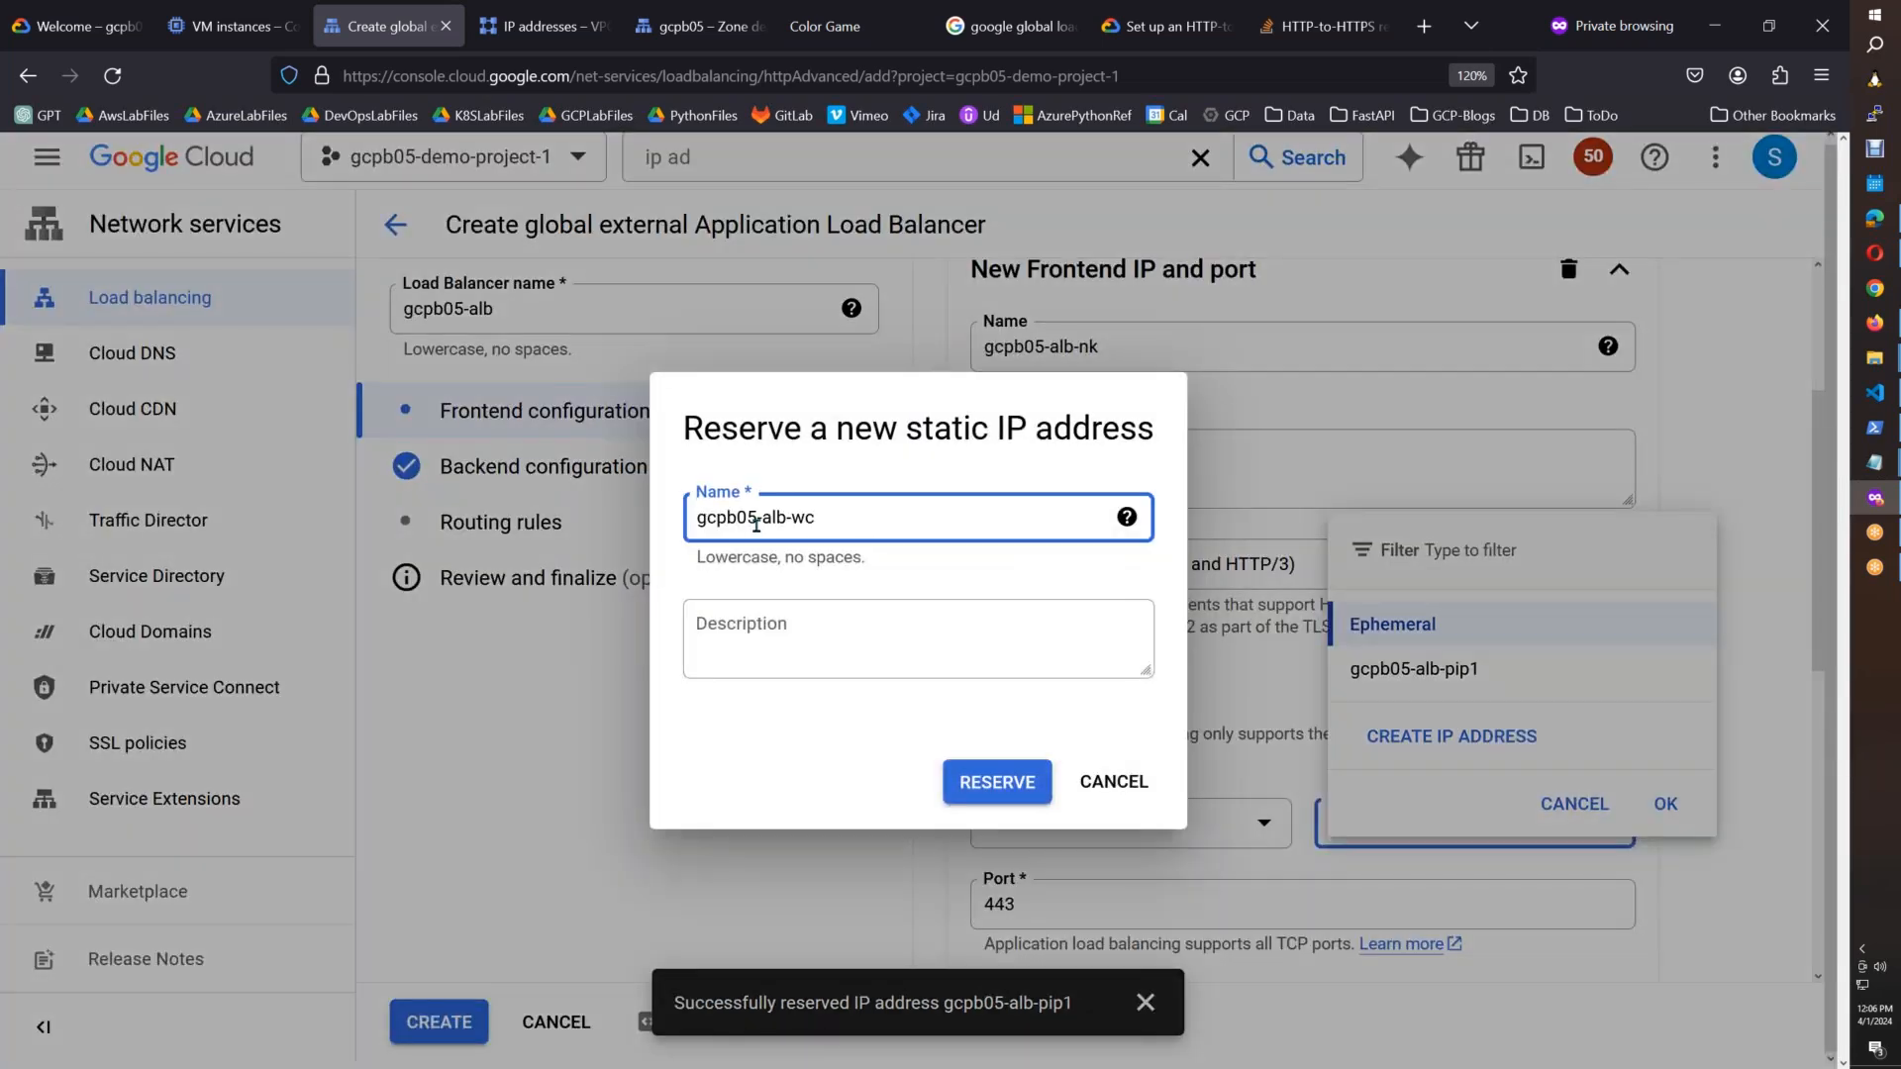
{"action": "key", "text": "BackSpace"}
{"action": "key", "text": "BackSpace"}
{"action": "type", "text": "pip2"}
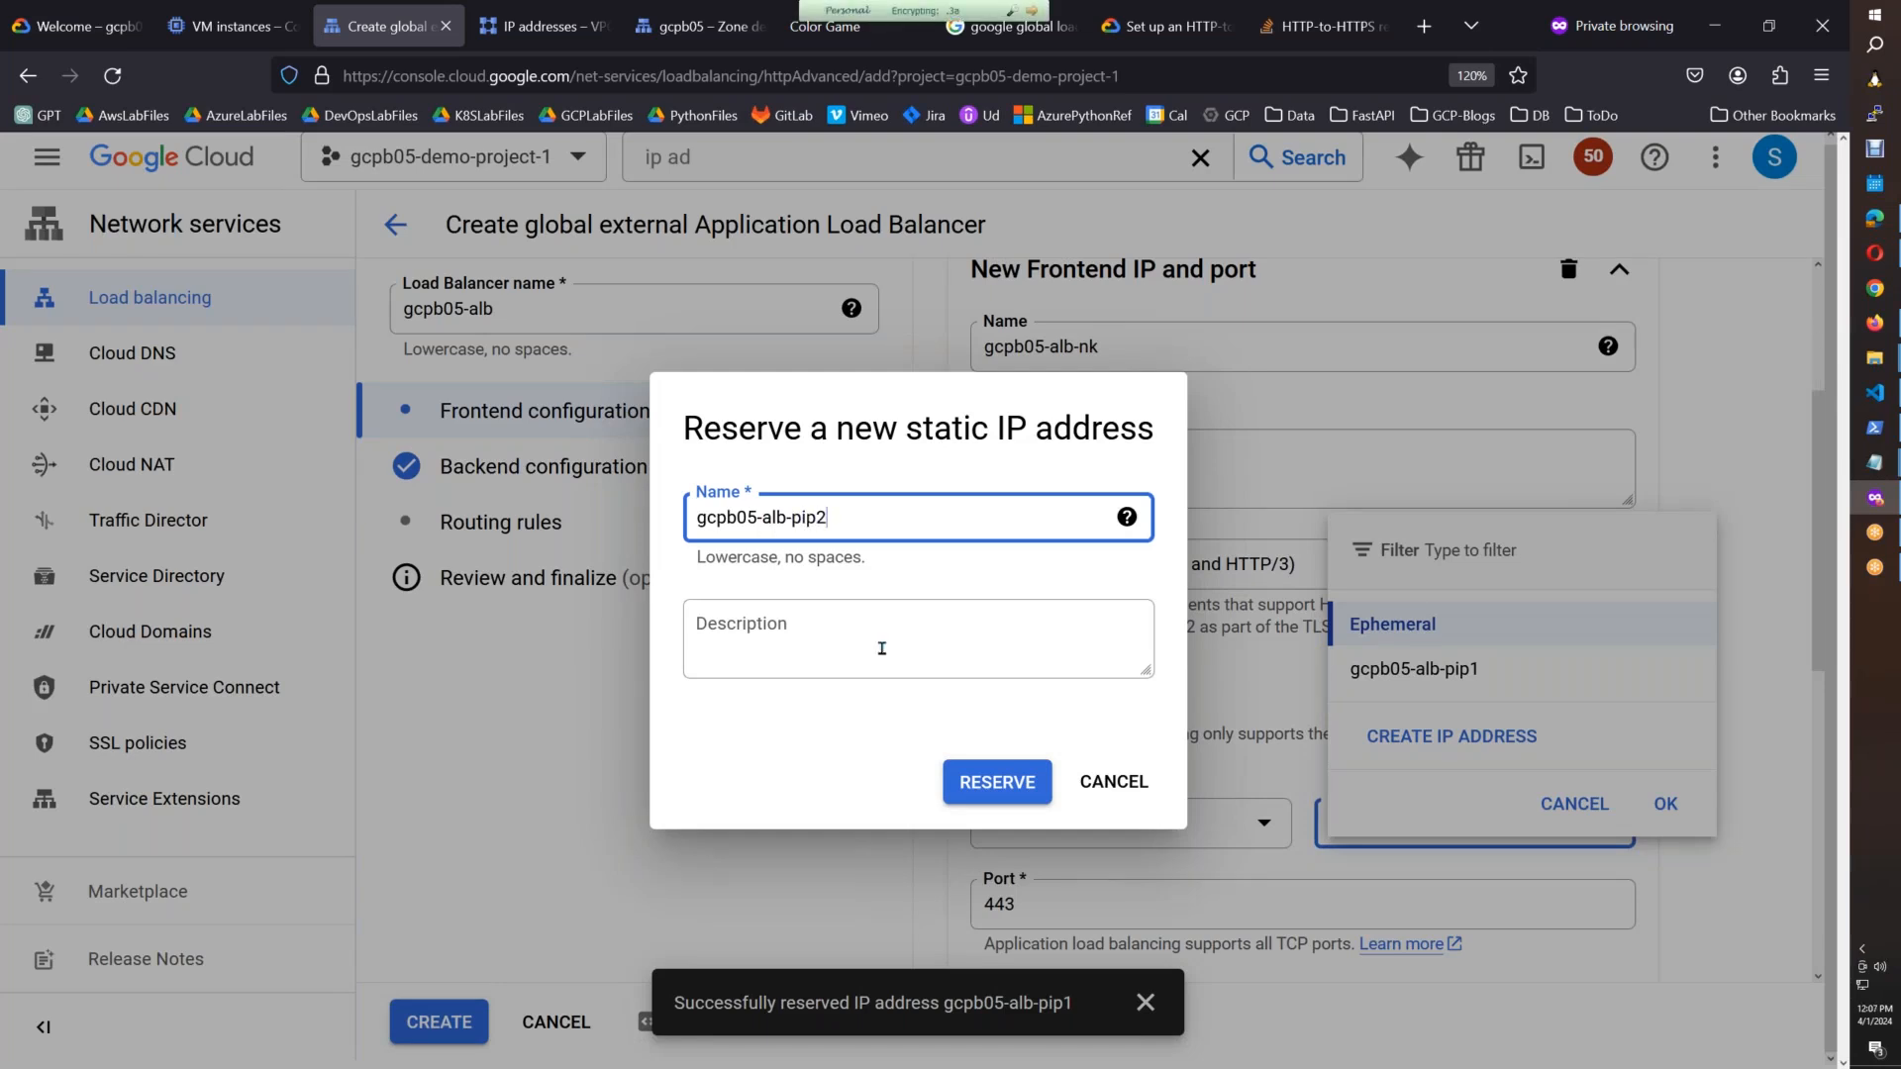
{"action": "left_click", "coordinate": [1000, 799]}
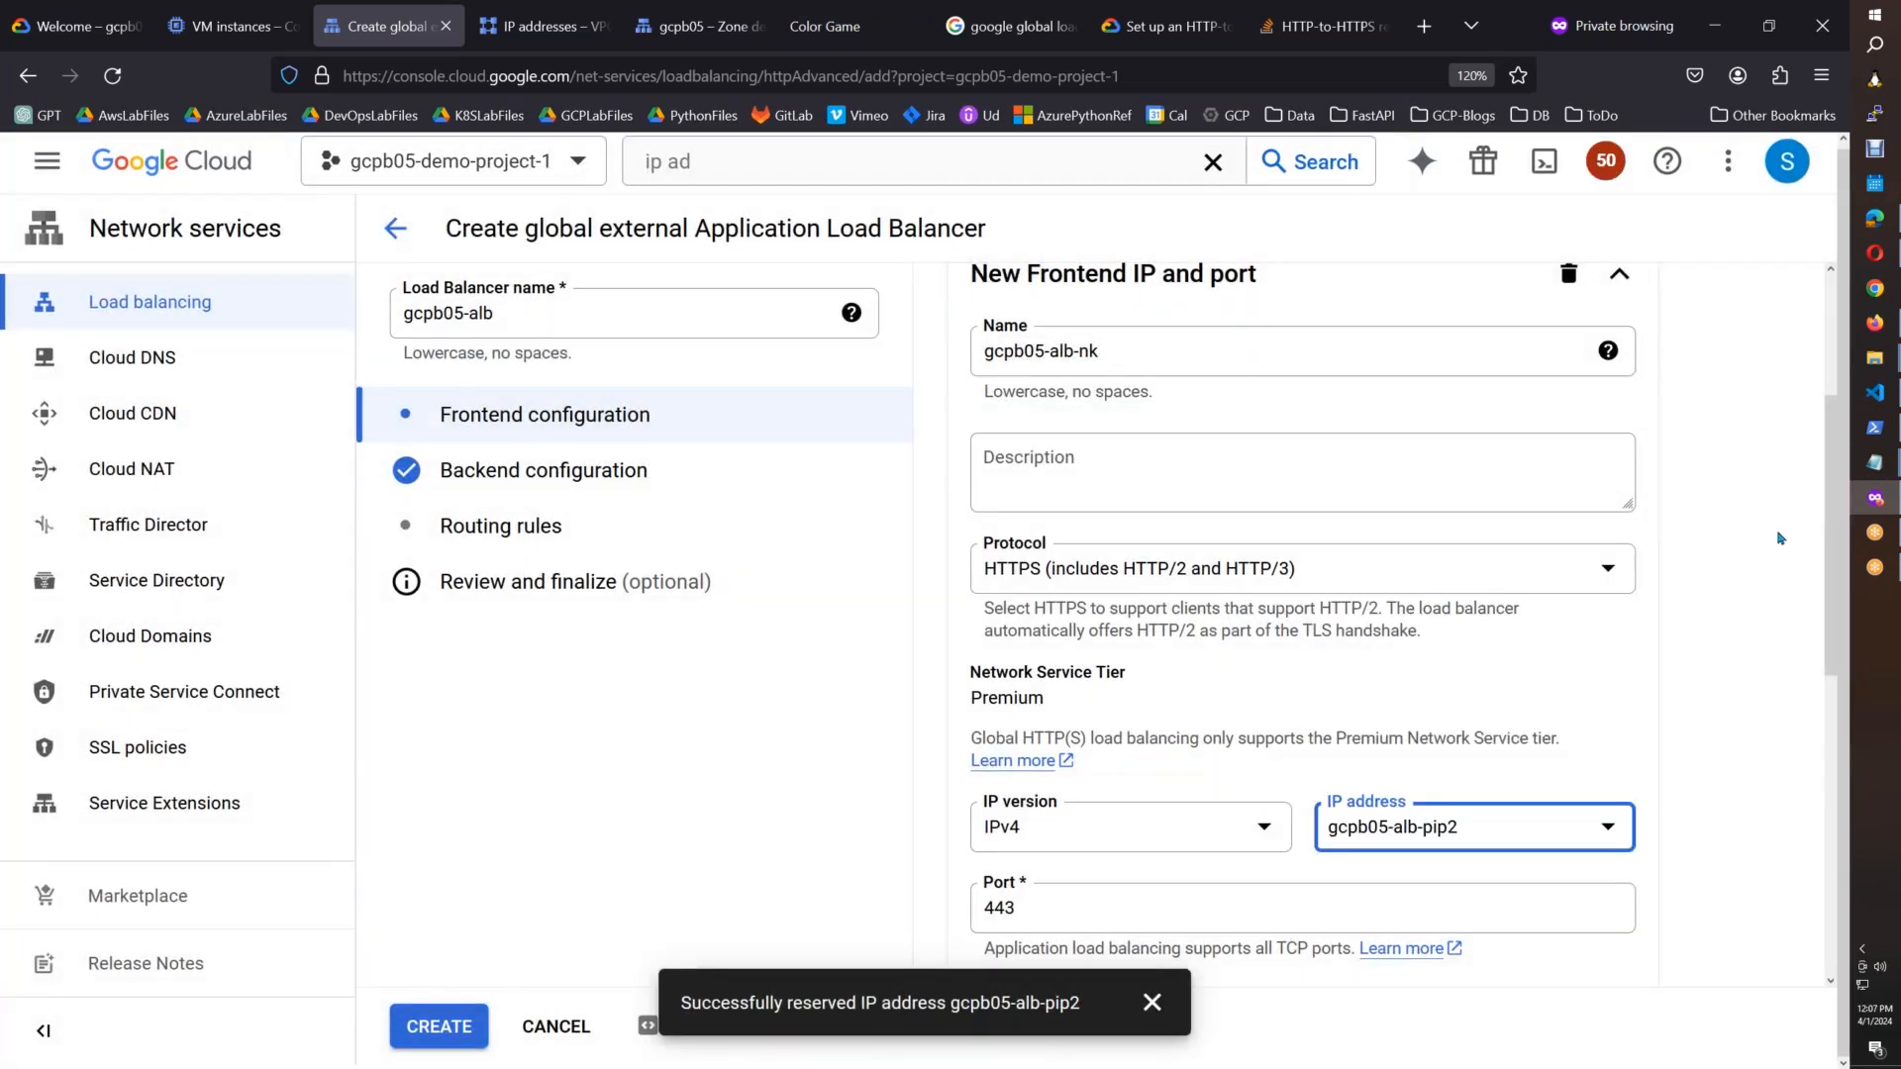
Step: Assign certificate nk-gcpb05-xyz to the second frontend, enable HTTP to HTTPS redirect, and finish the frontend
{"action": "left_click_drag", "start_coordinate": [1832, 532], "coordinate": [1826, 746]}
{"action": "left_click", "coordinate": [1252, 506]}
{"action": "left_click", "coordinate": [1094, 596]}
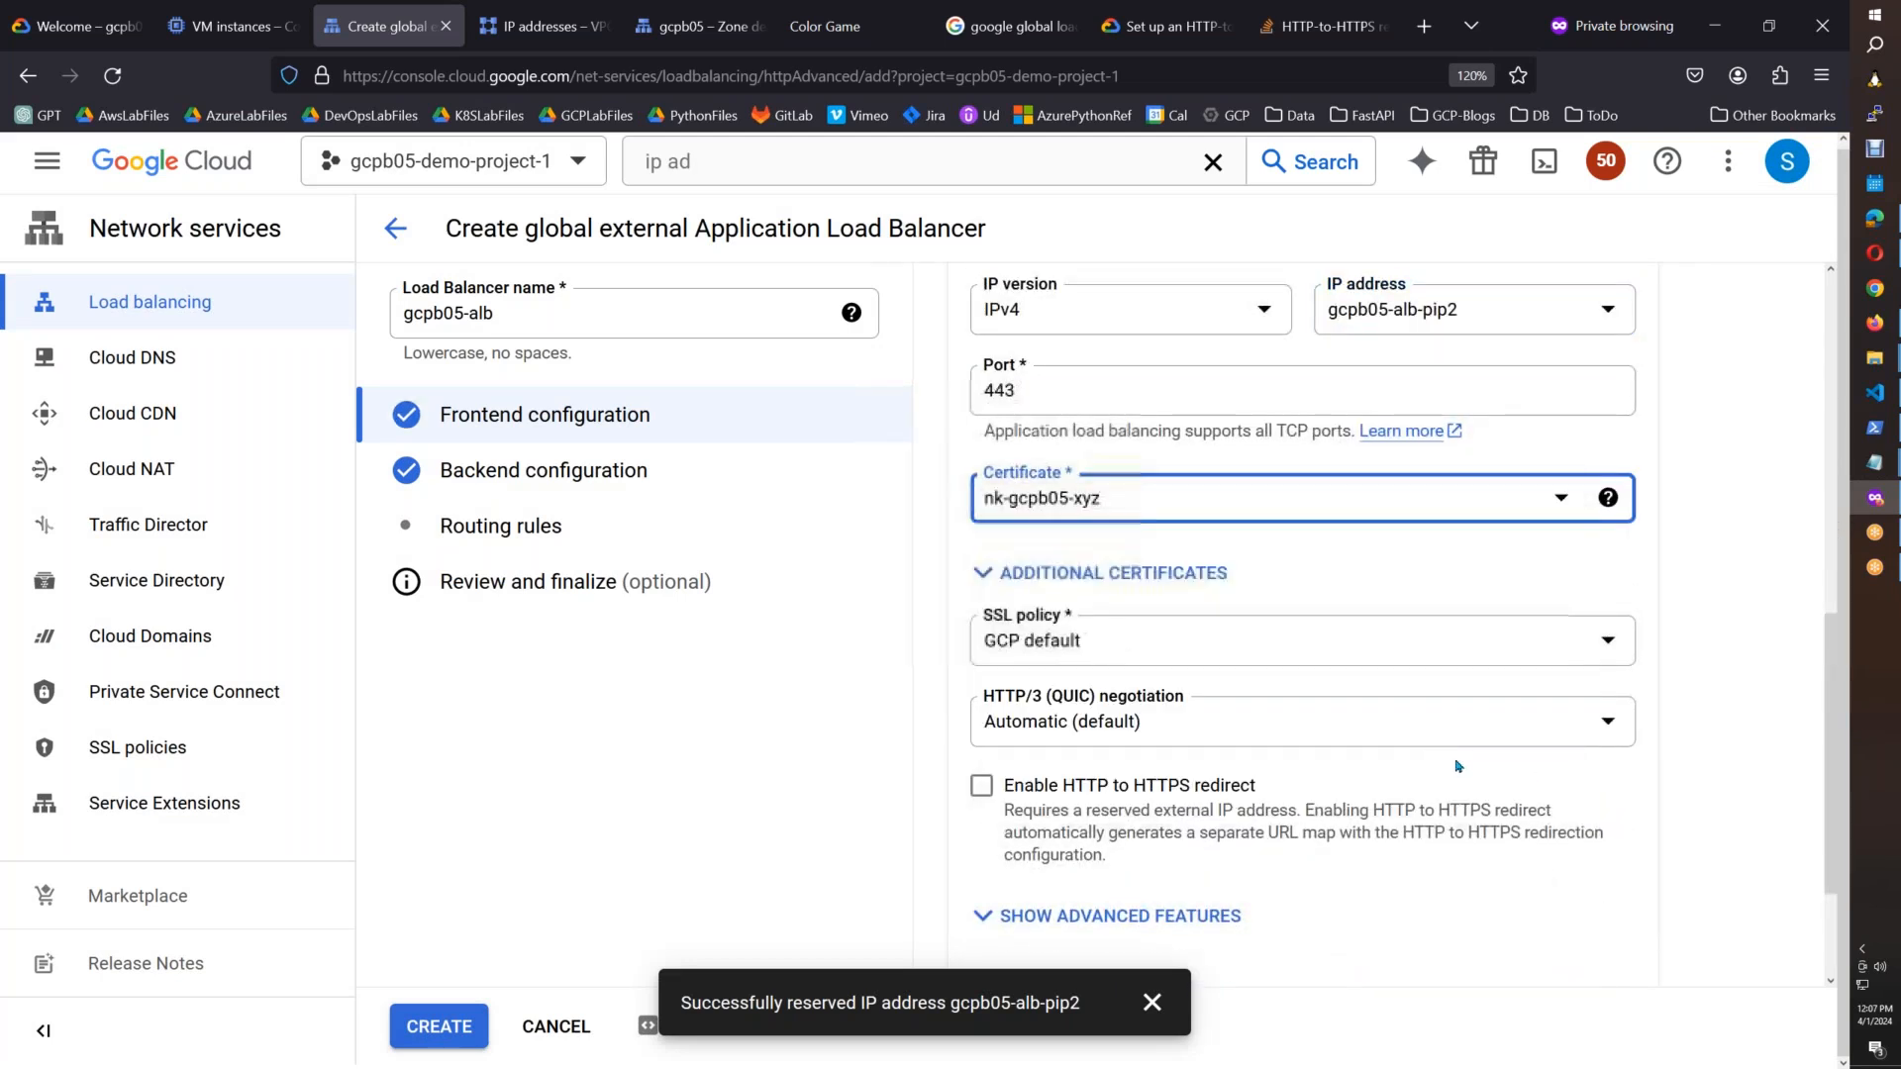
{"action": "left_click", "coordinate": [980, 787]}
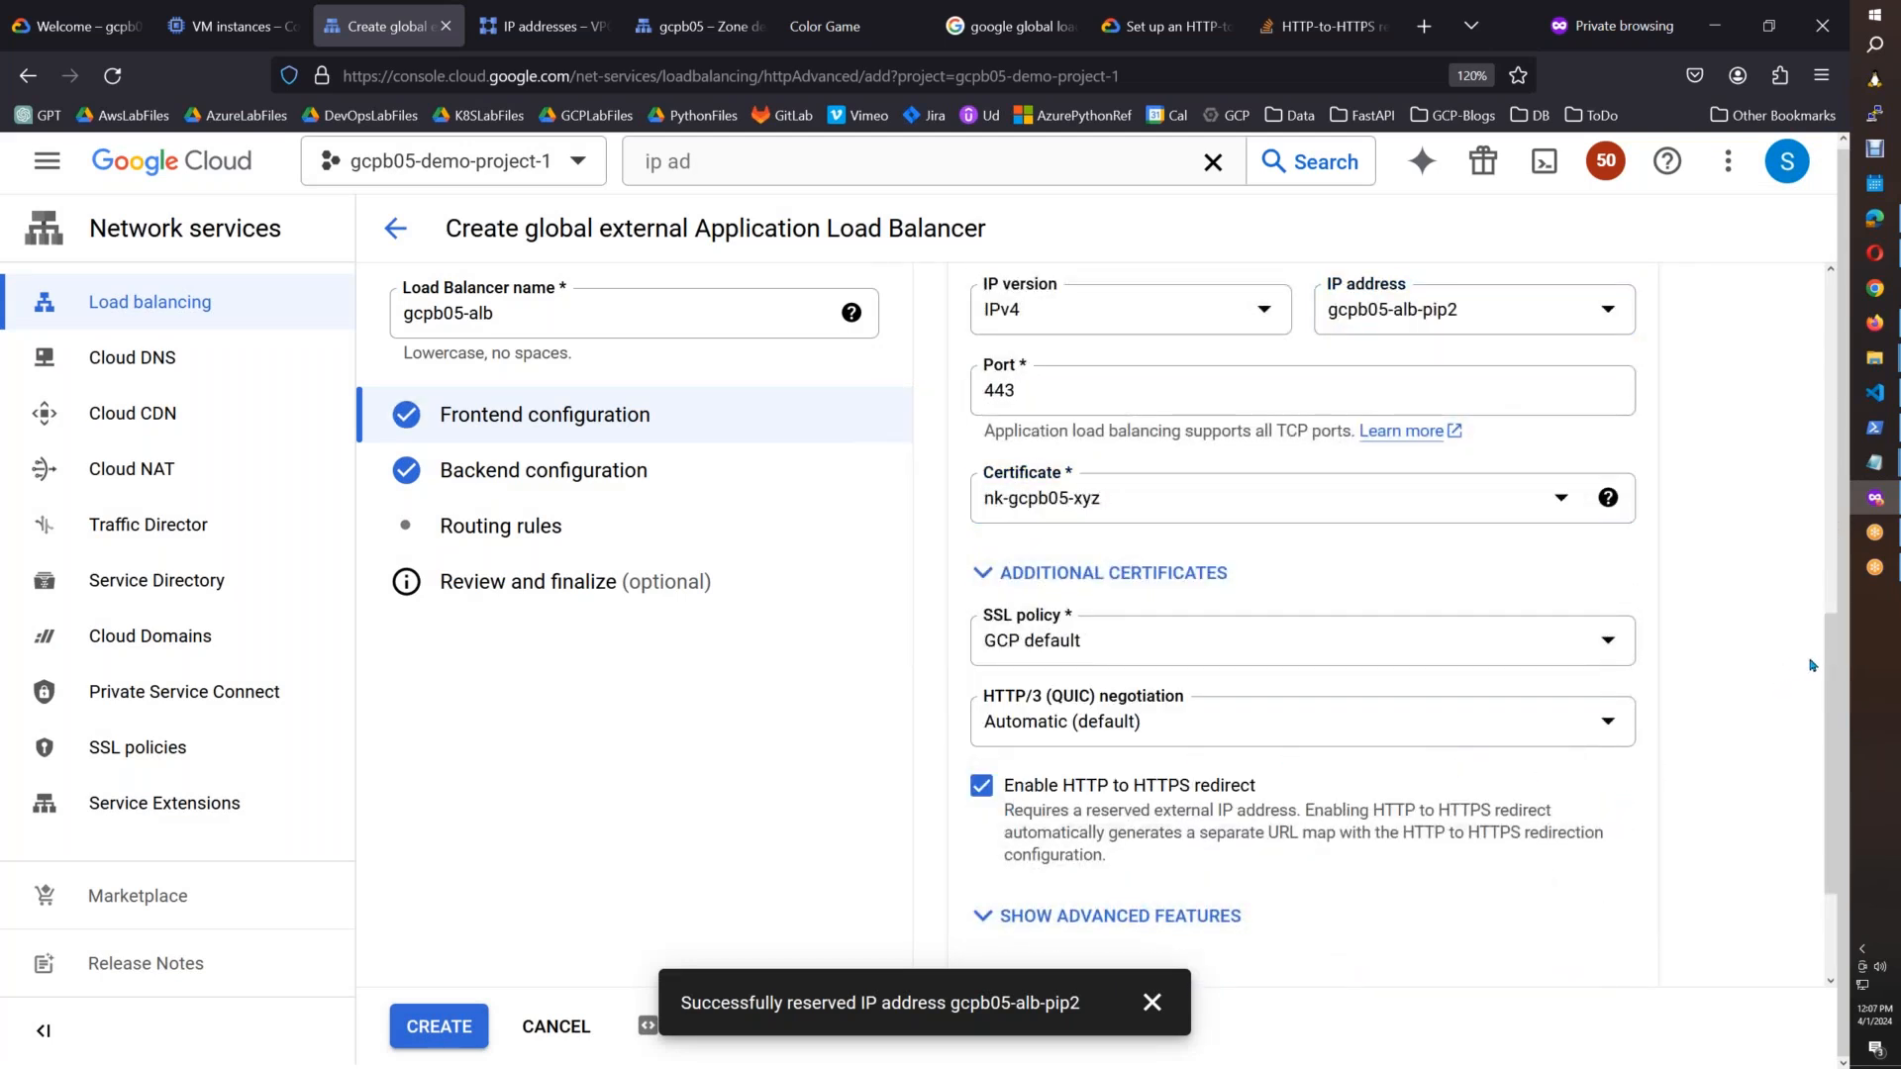
{"action": "left_click_drag", "start_coordinate": [1829, 669], "coordinate": [1827, 827]}
{"action": "left_click", "coordinate": [1250, 737]}
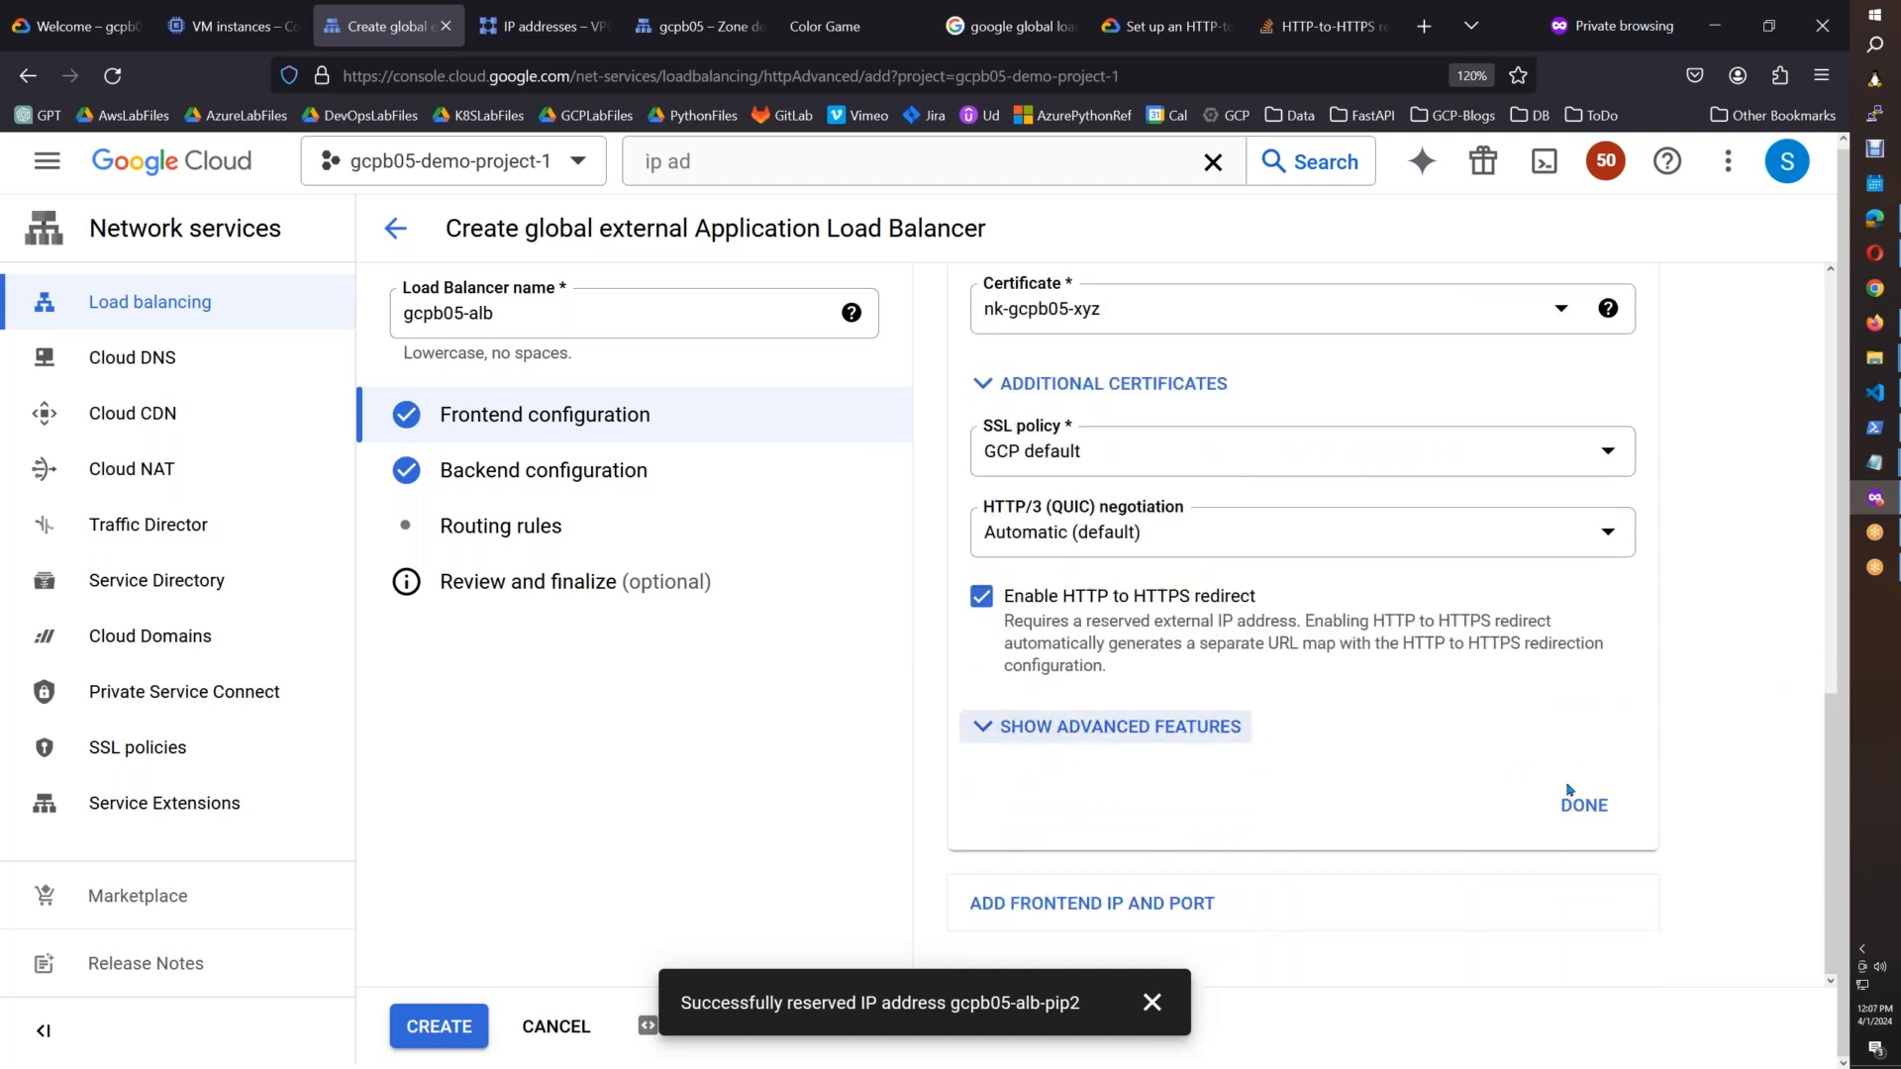
{"action": "left_click", "coordinate": [1584, 913]}
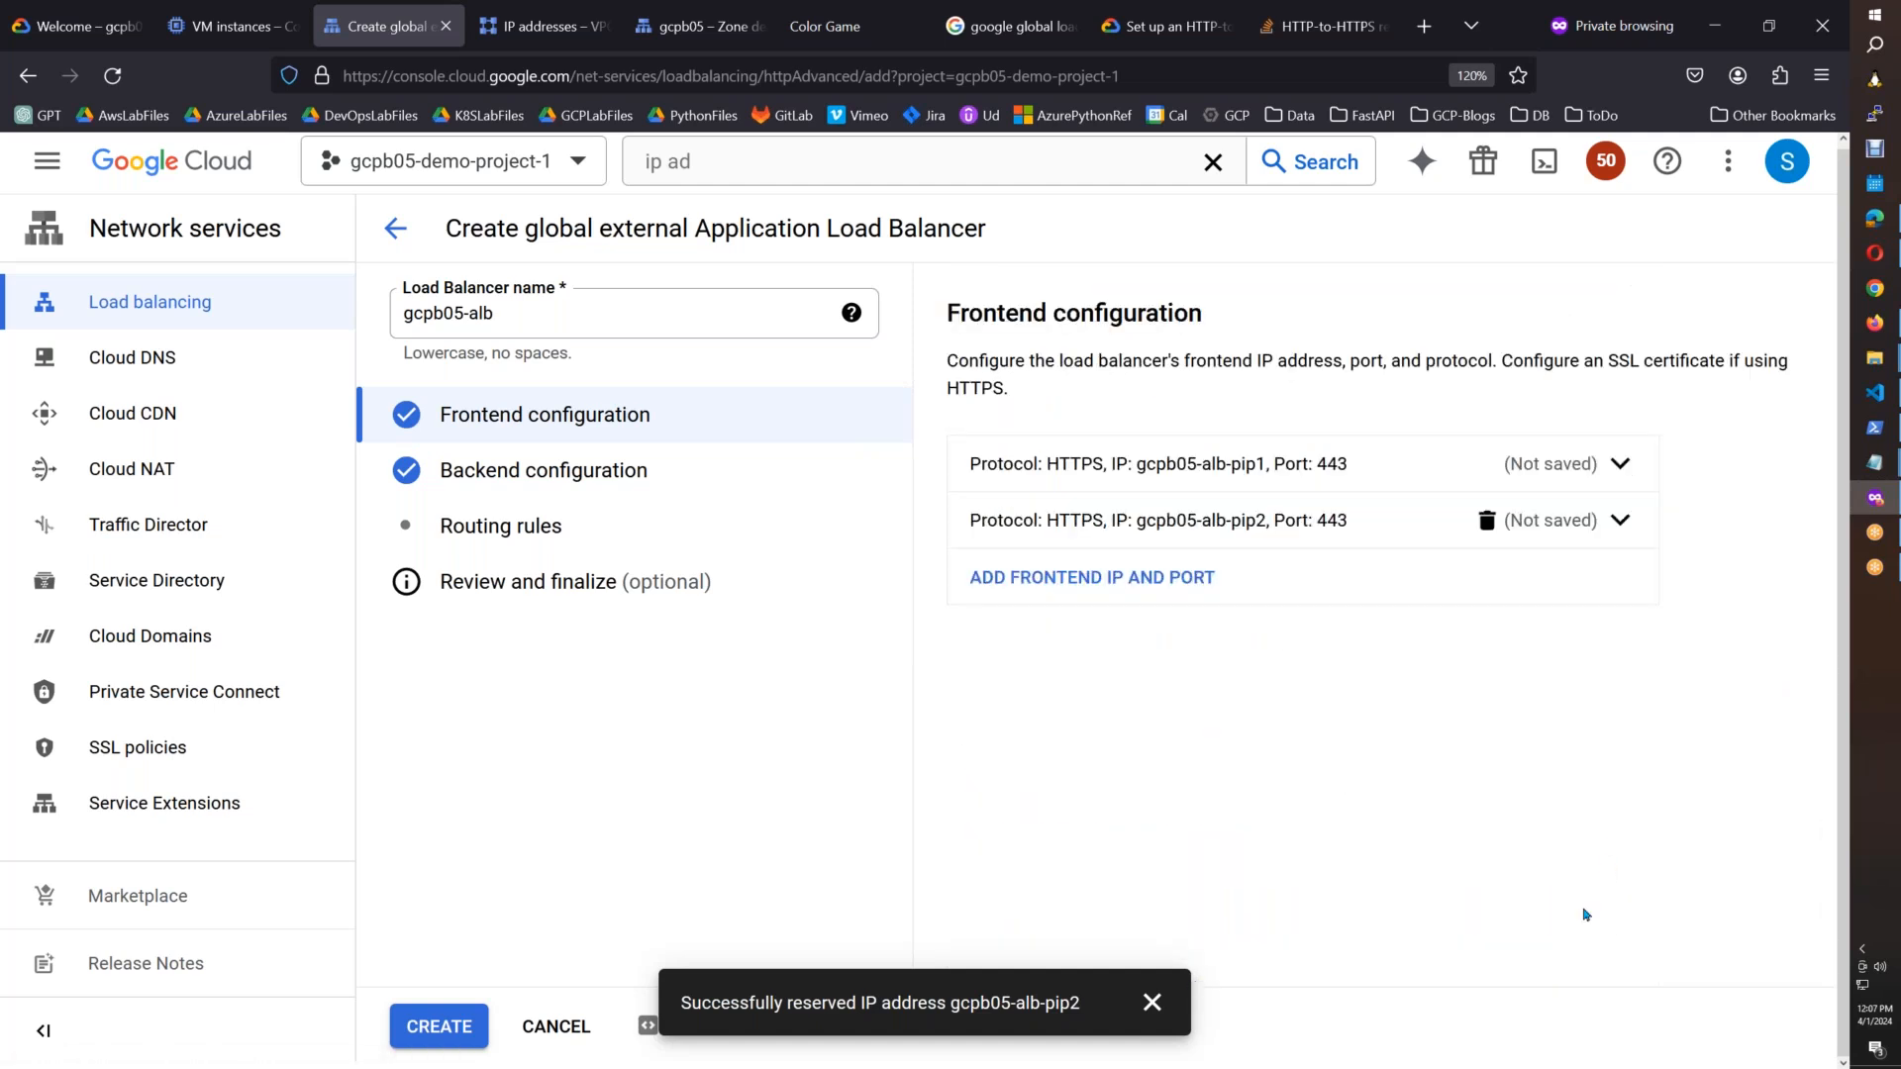
Step: Select mywebapp-be as the backend service, check the routing rules, and create the load balancer
{"action": "left_click", "coordinate": [654, 488]}
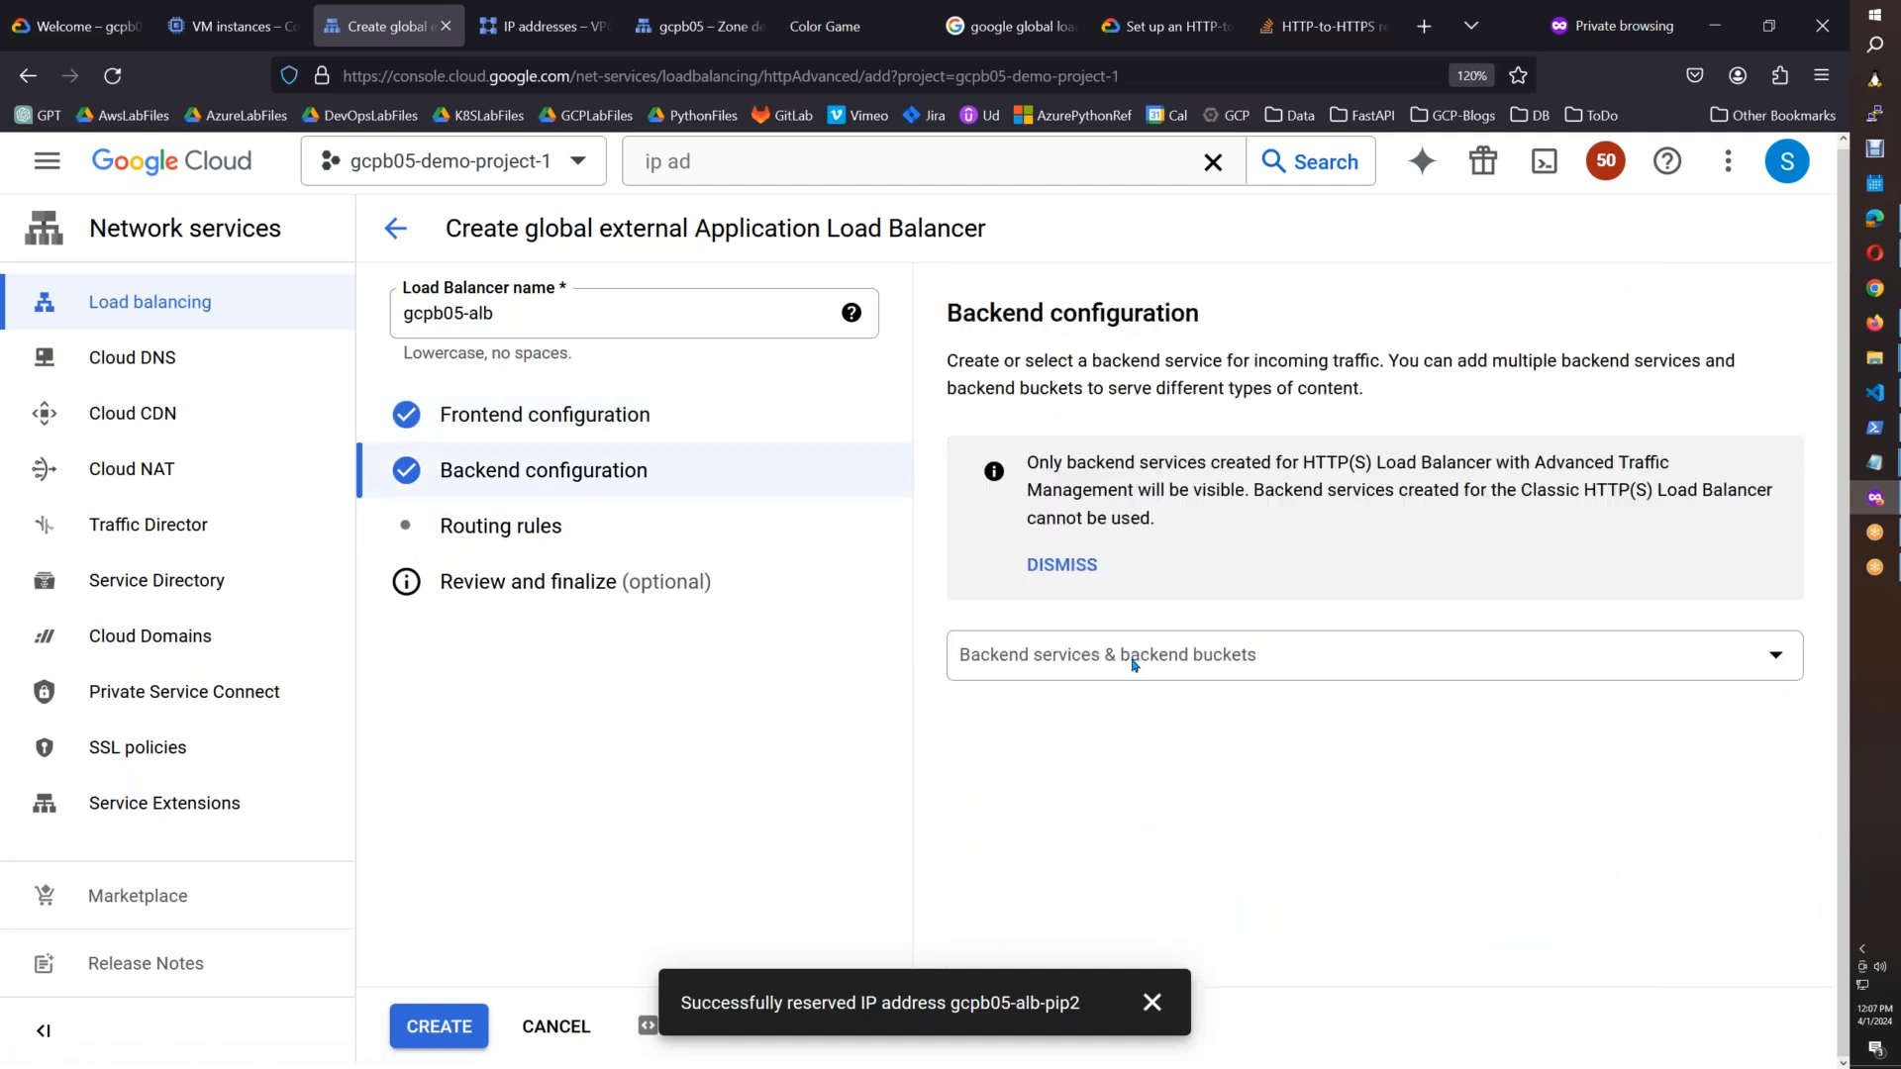
{"action": "left_click", "coordinate": [1124, 656]}
{"action": "left_click", "coordinate": [1738, 910]}
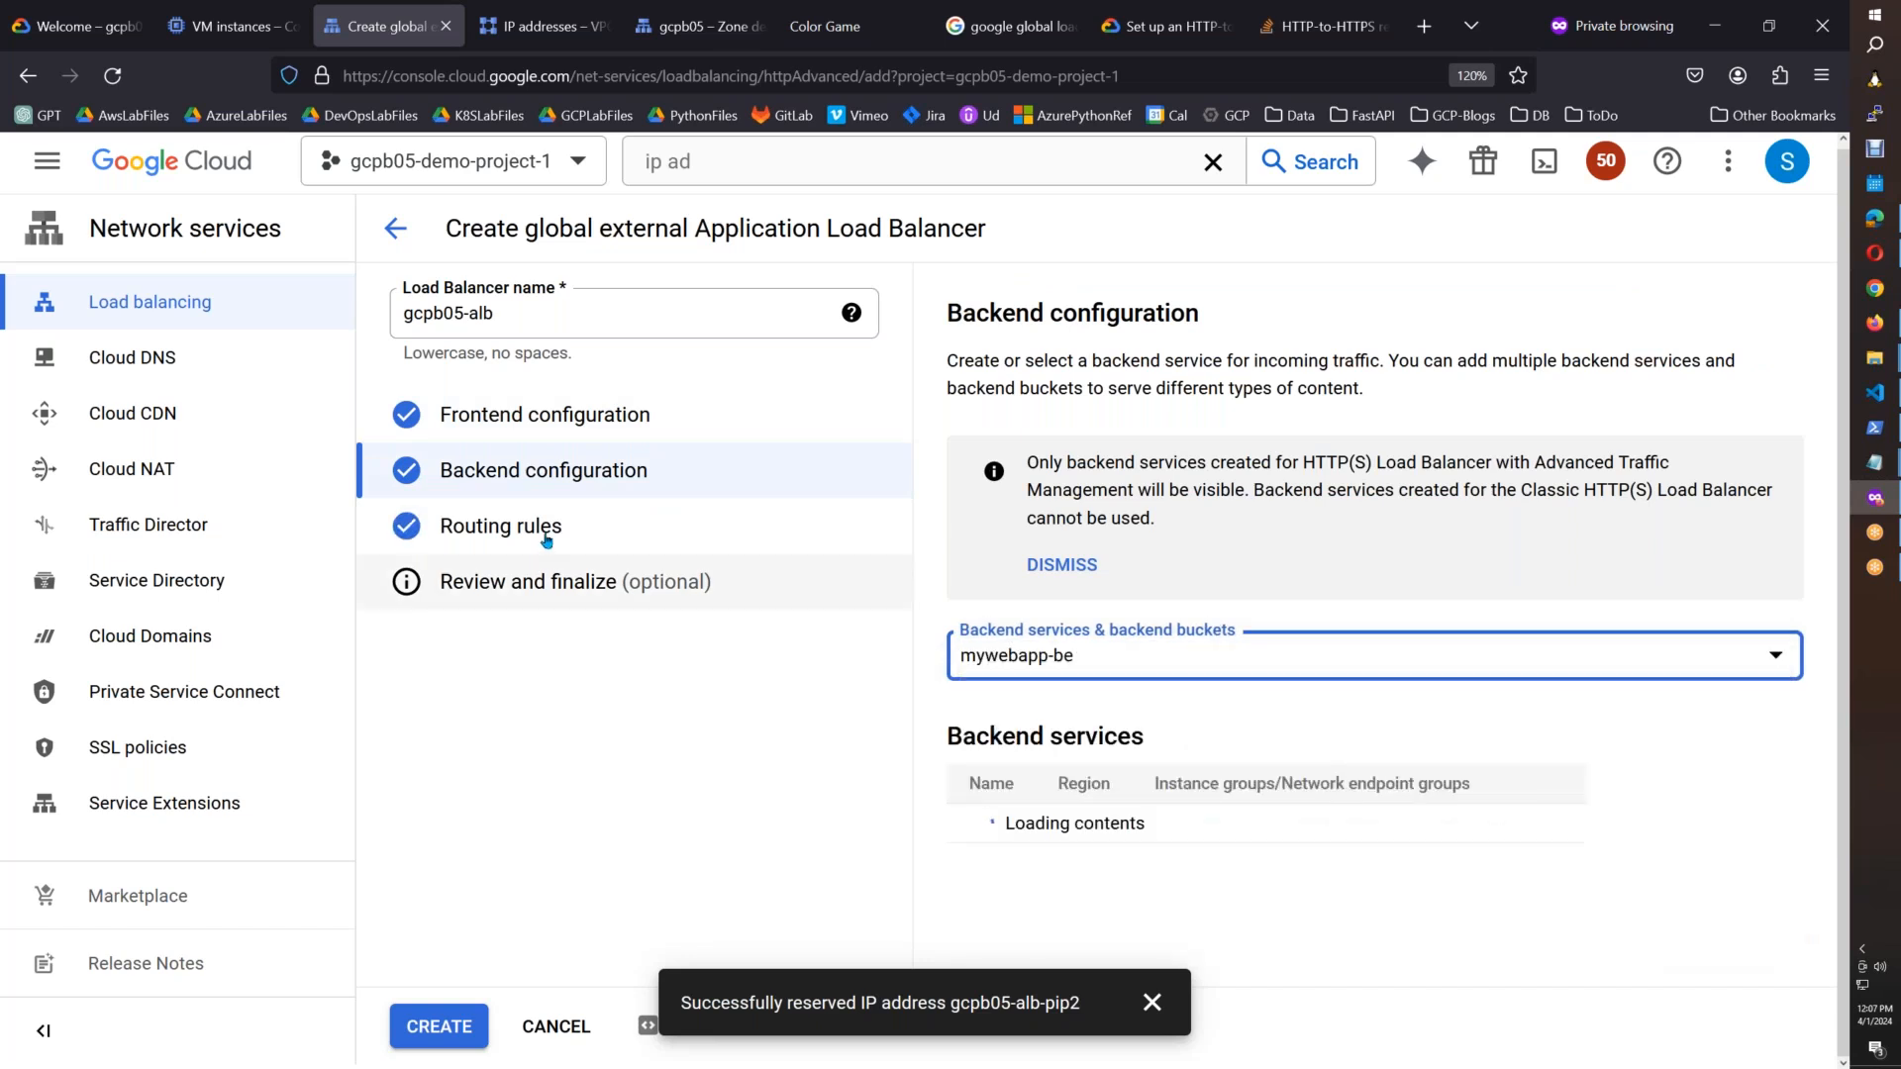
{"action": "left_click", "coordinate": [501, 526]}
{"action": "left_click", "coordinate": [444, 1030]}
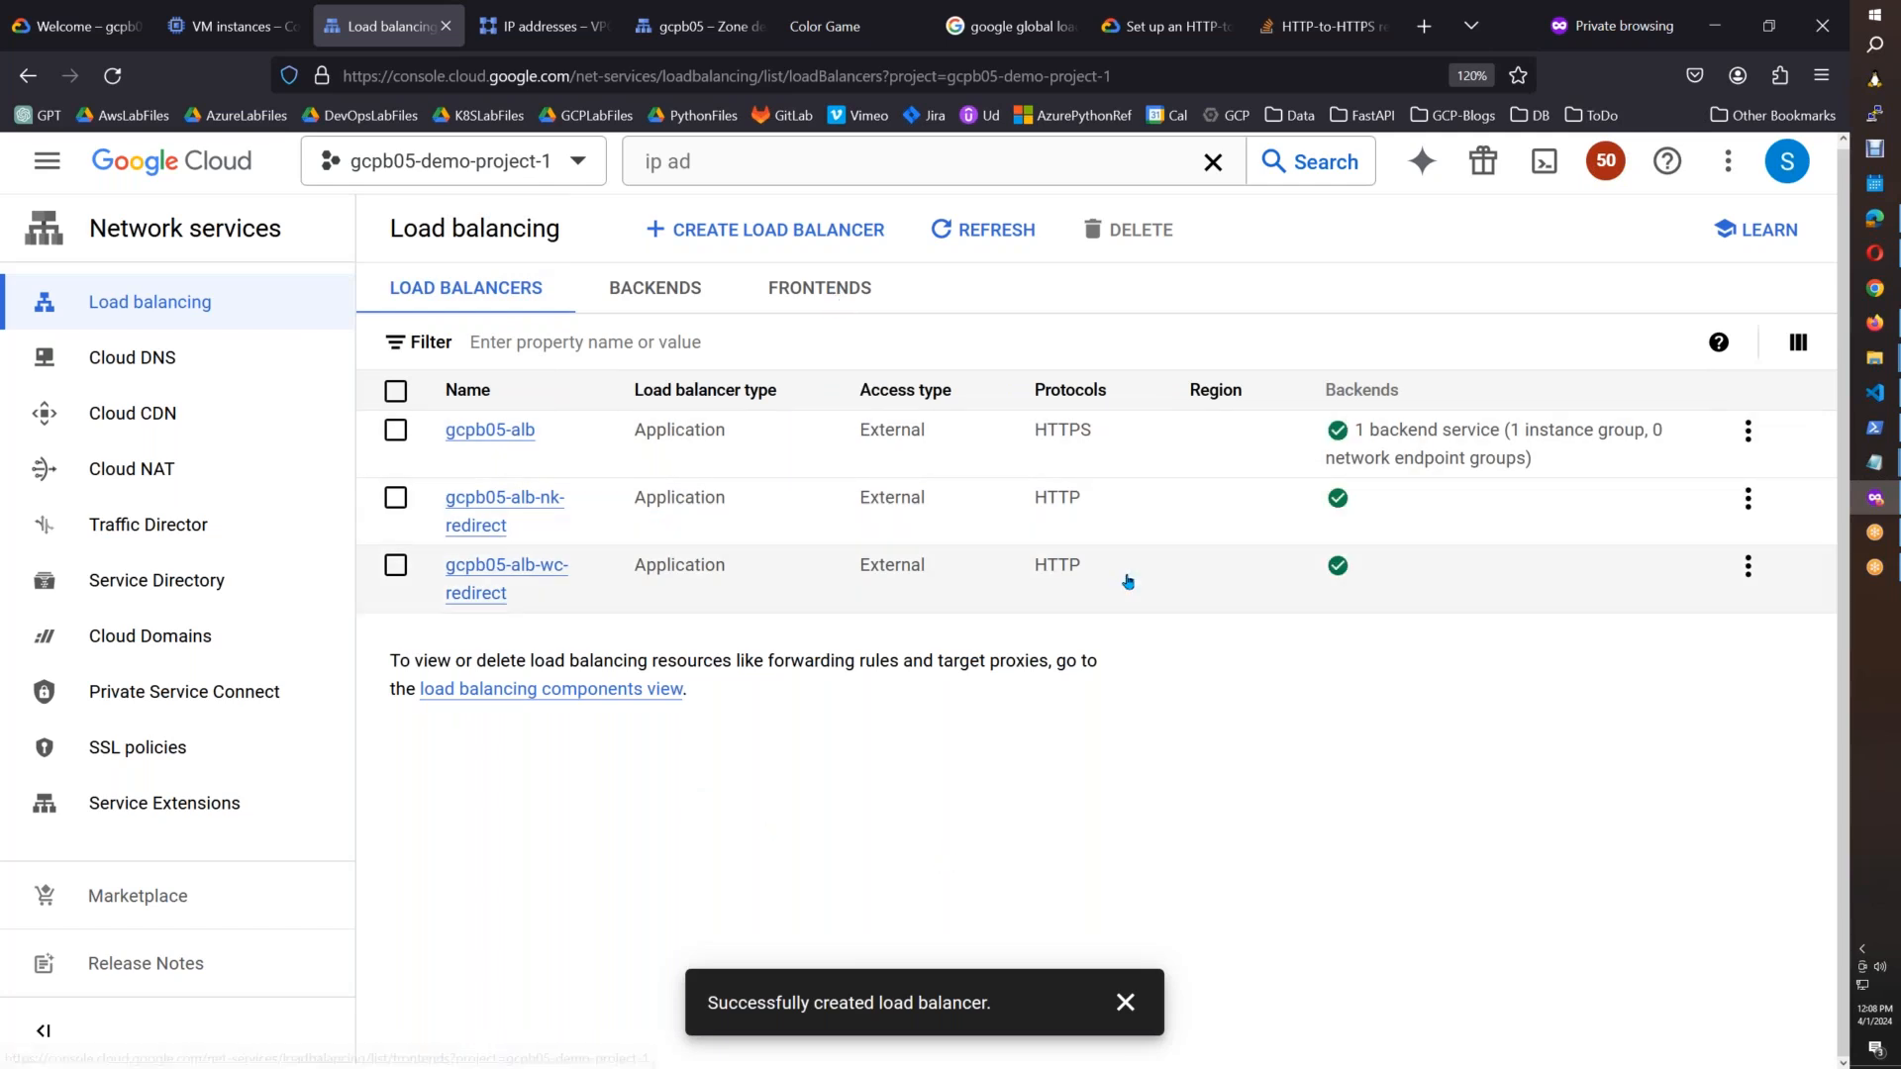
Step: Capture the refreshed load balancing frontends list in a screenshot, paste it into Paint, and select the area with the frontends table
{"action": "left_click", "coordinate": [998, 233]}
{"action": "left_click", "coordinate": [849, 288]}
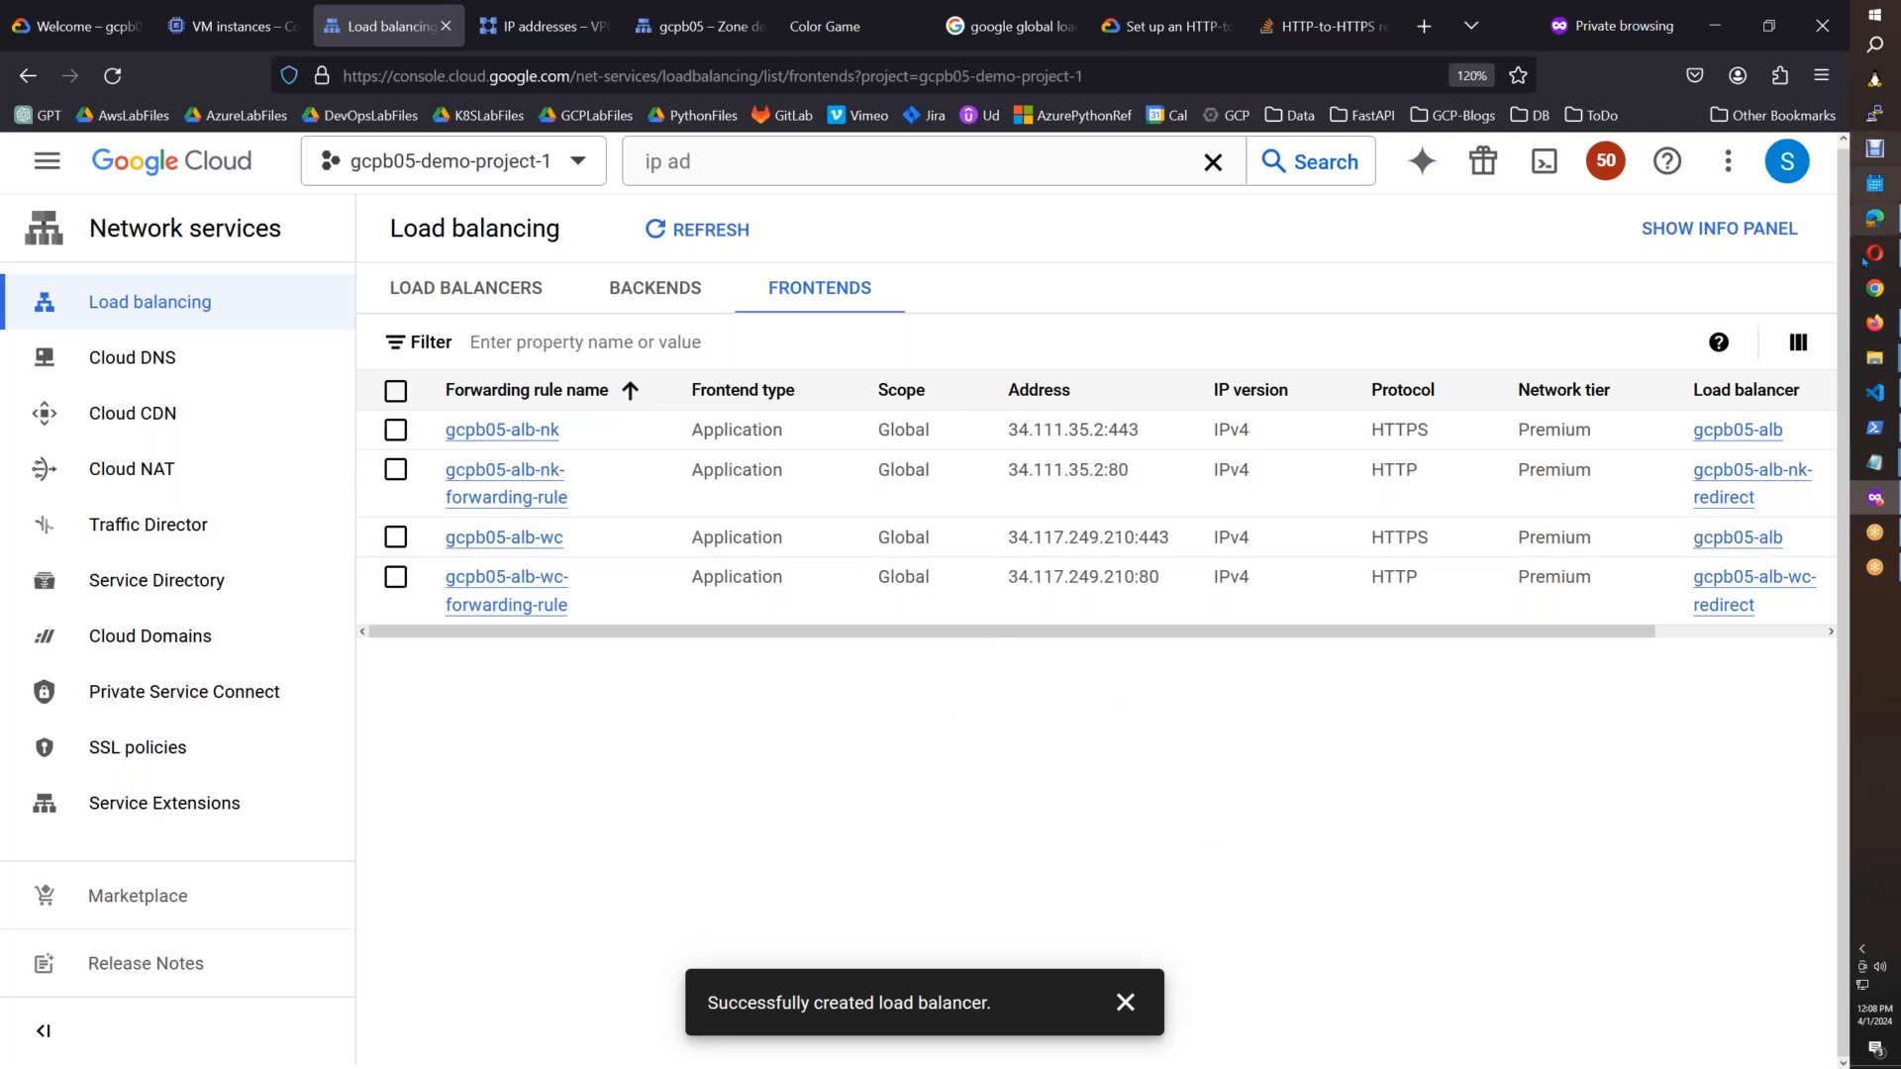
{"action": "mouse_move", "coordinate": [1879, 395]}
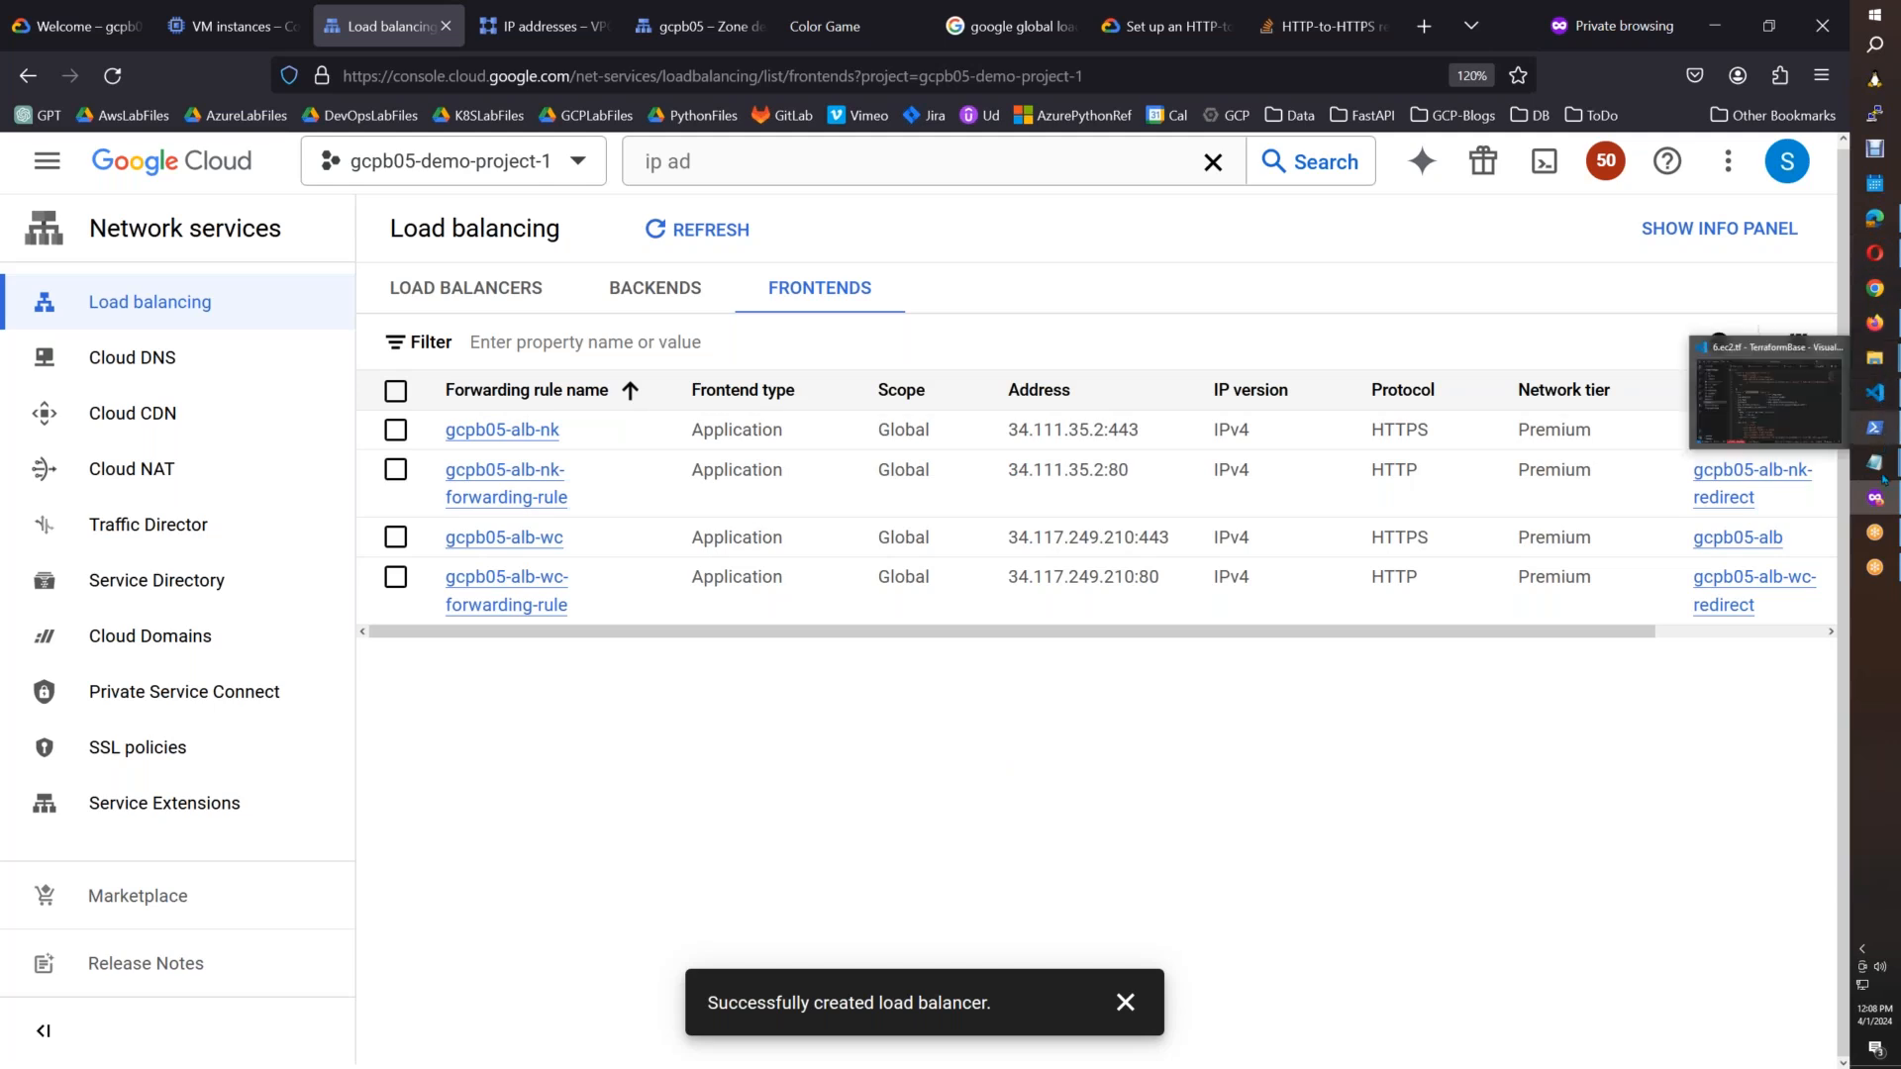
{"action": "key", "text": "super+r"}
{"action": "type", "text": "notepad"}
{"action": "key", "text": "Return"}
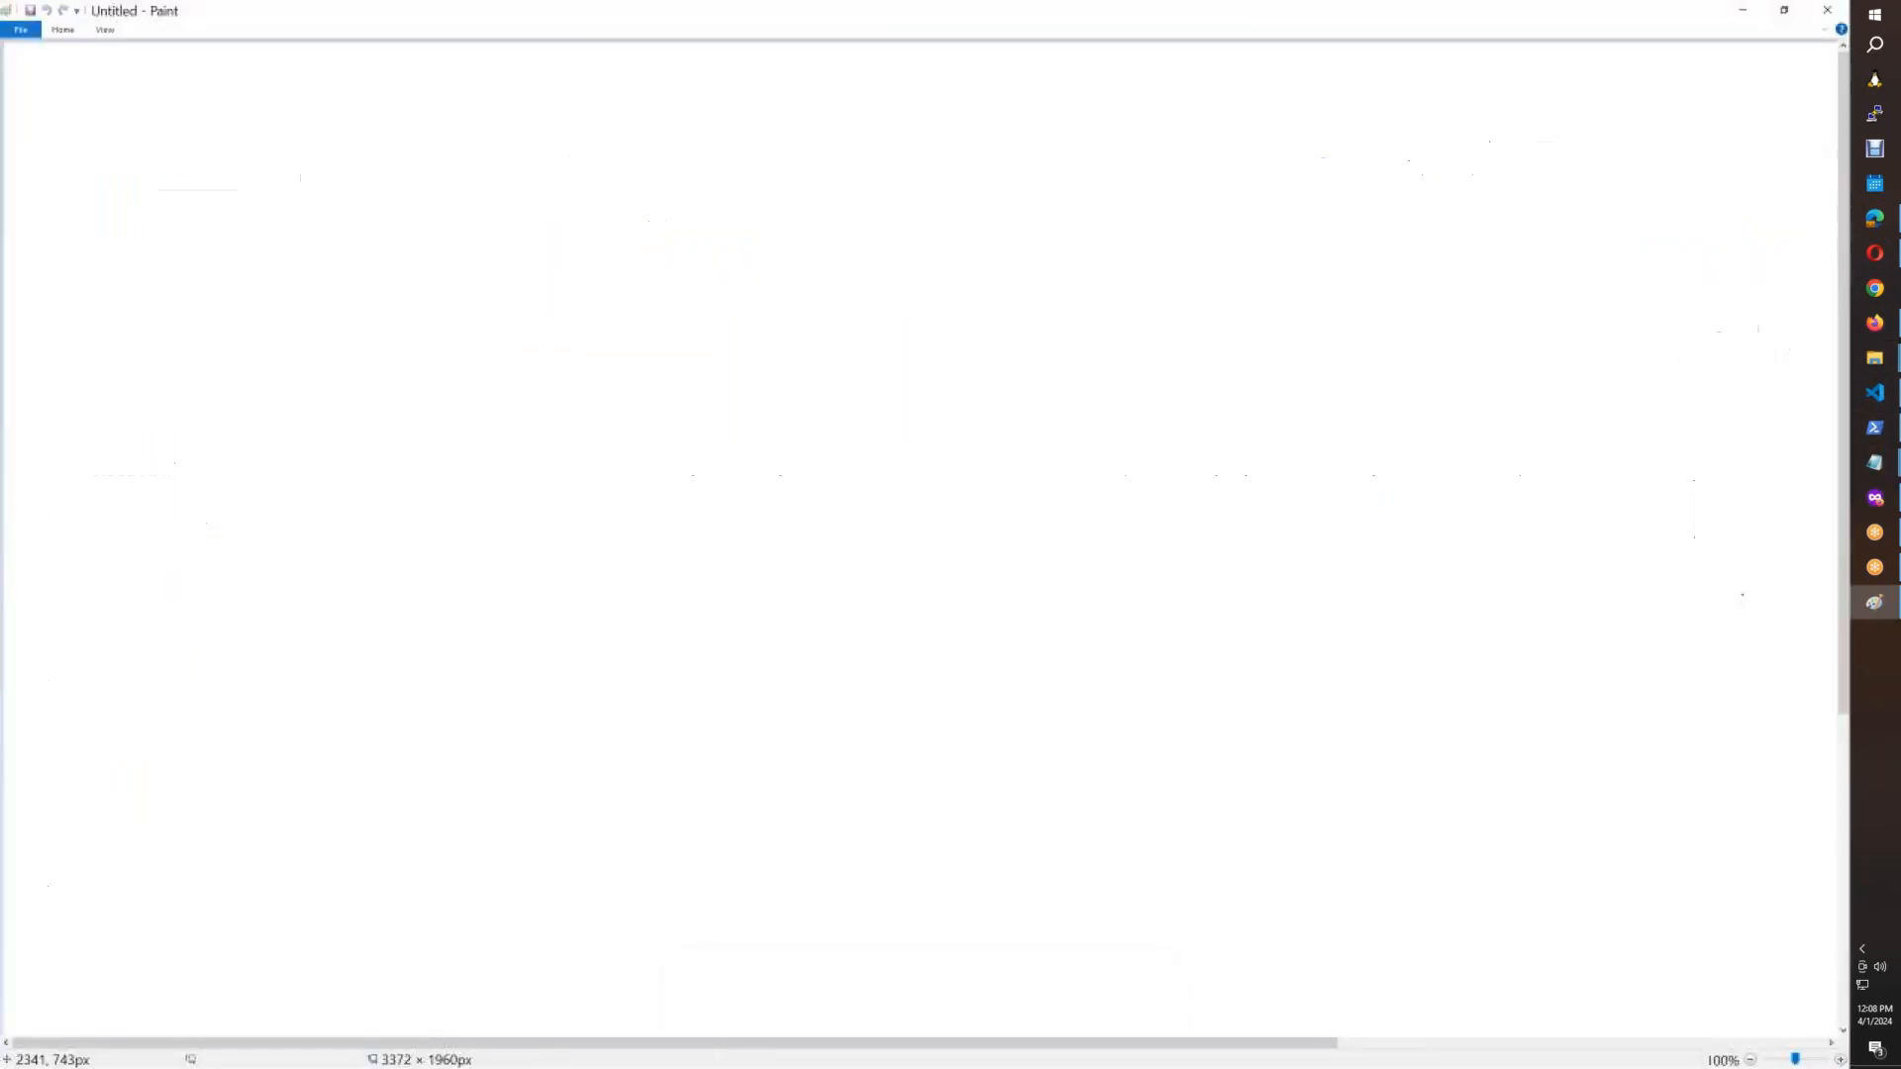
{"action": "key", "text": "ctrl+v"}
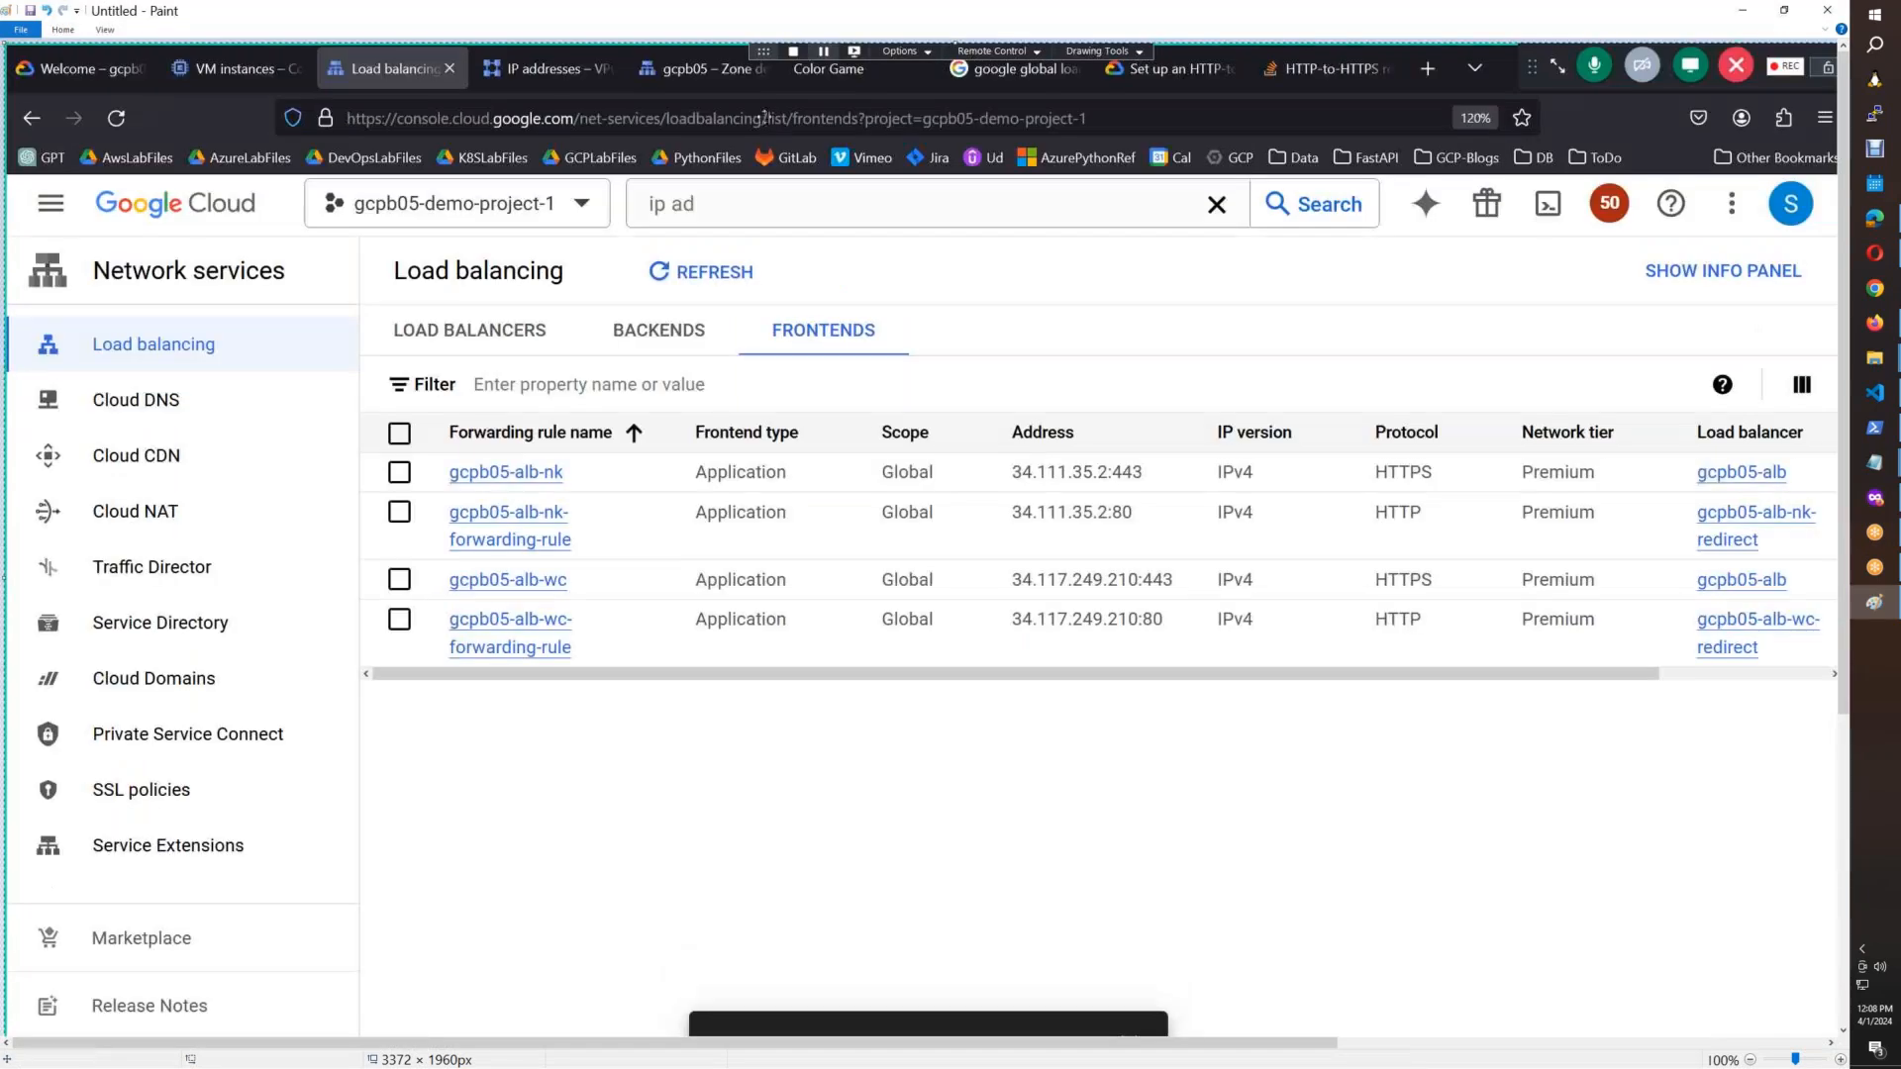
{"action": "left_click", "coordinate": [62, 30]}
{"action": "left_click", "coordinate": [97, 64]}
{"action": "left_click_drag", "start_coordinate": [354, 231], "coordinate": [1834, 690]}
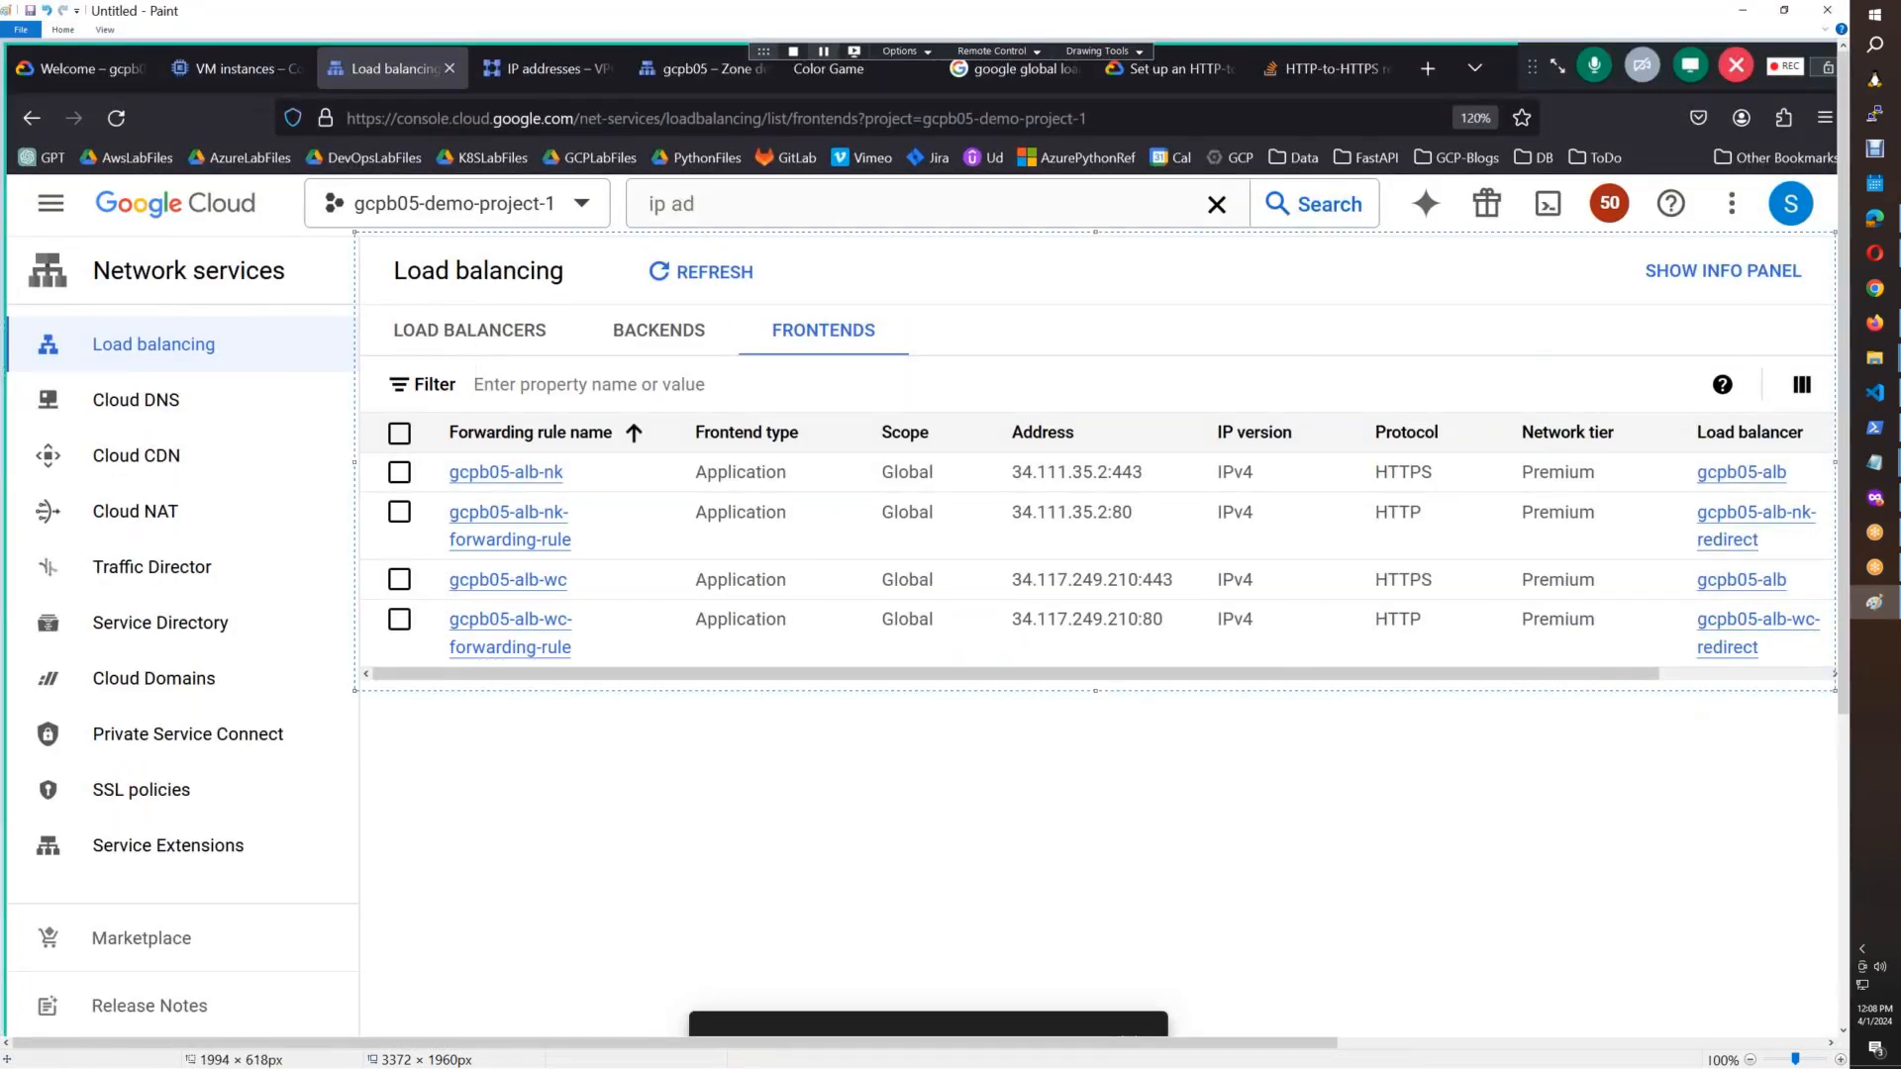
Step: Paste the frontends table image a few lines below the title in the Google Docs document "Global HTTPS LB with Naked and Wildcard"
{"action": "left_click", "coordinate": [1874, 323]}
{"action": "left_click", "coordinate": [708, 26]}
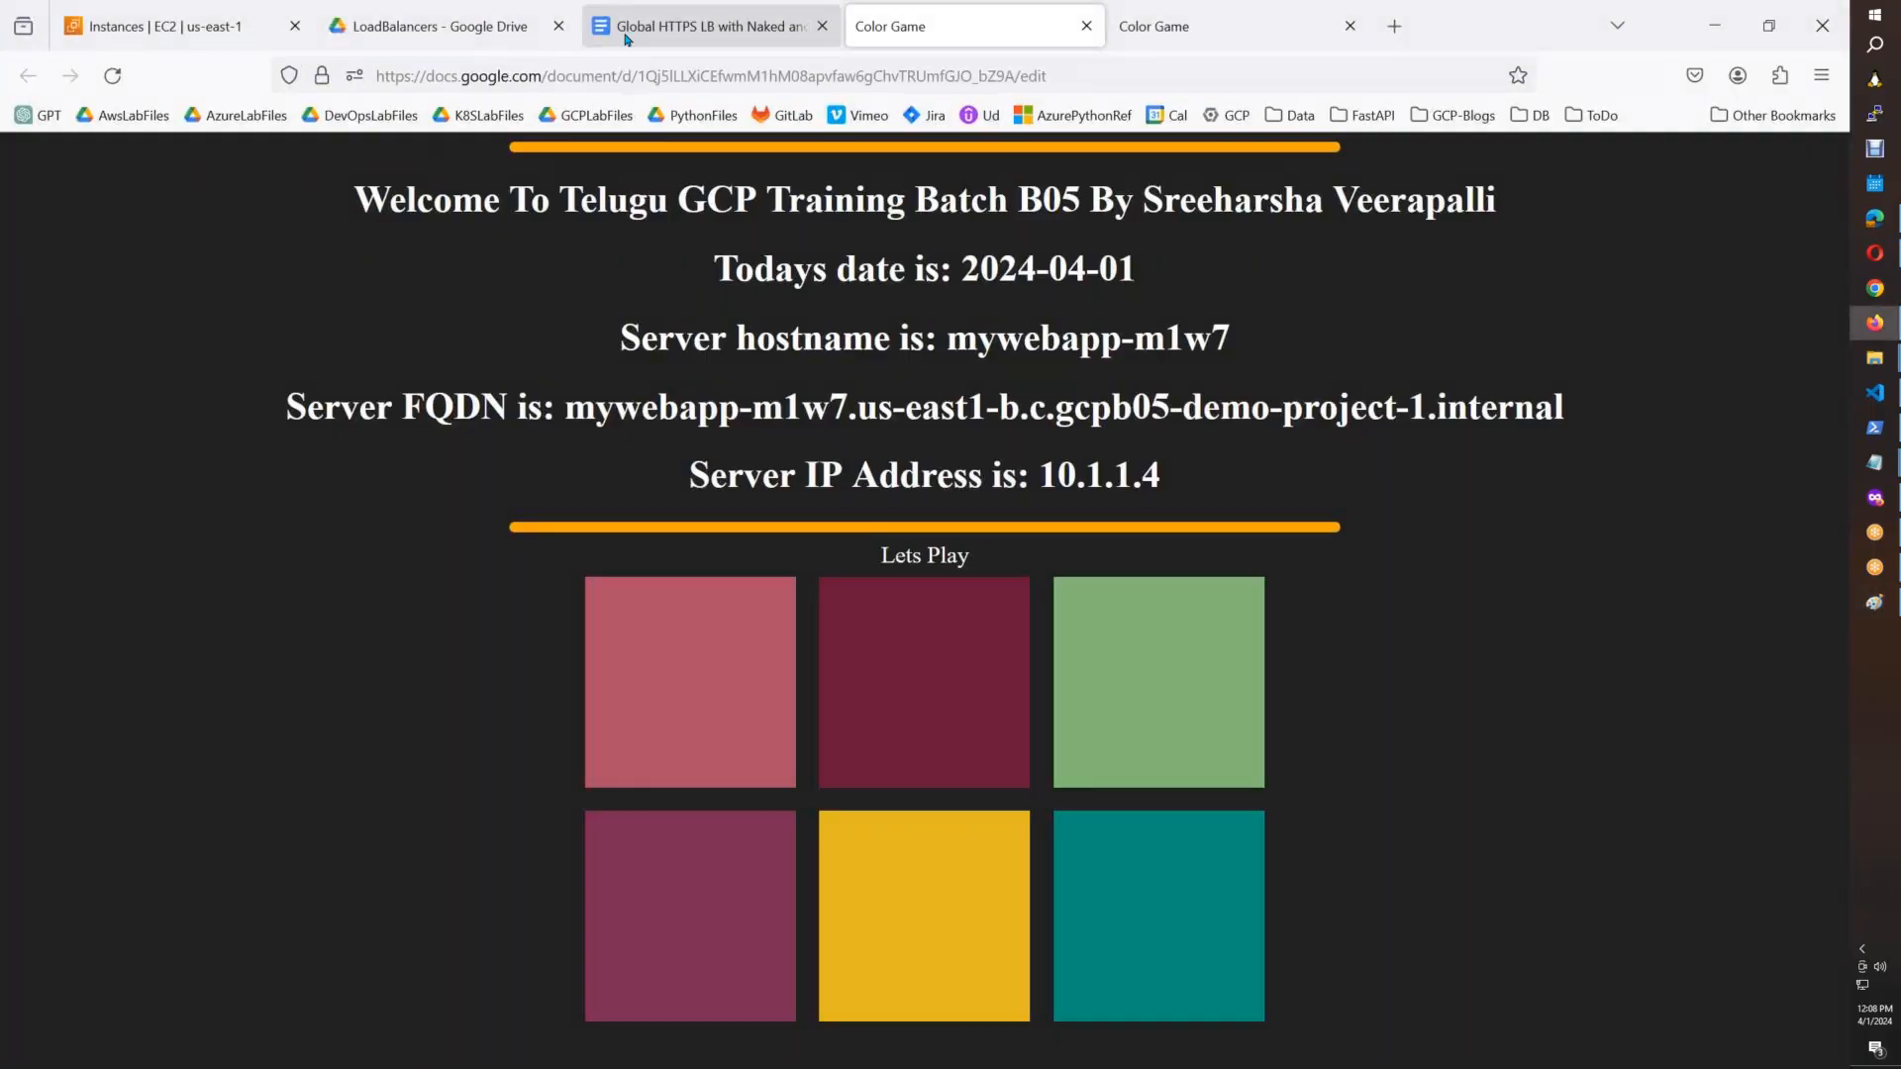
{"action": "key", "text": "Return"}
{"action": "key", "text": "Return"}
{"action": "key", "text": "Return"}
{"action": "key", "text": "Return"}
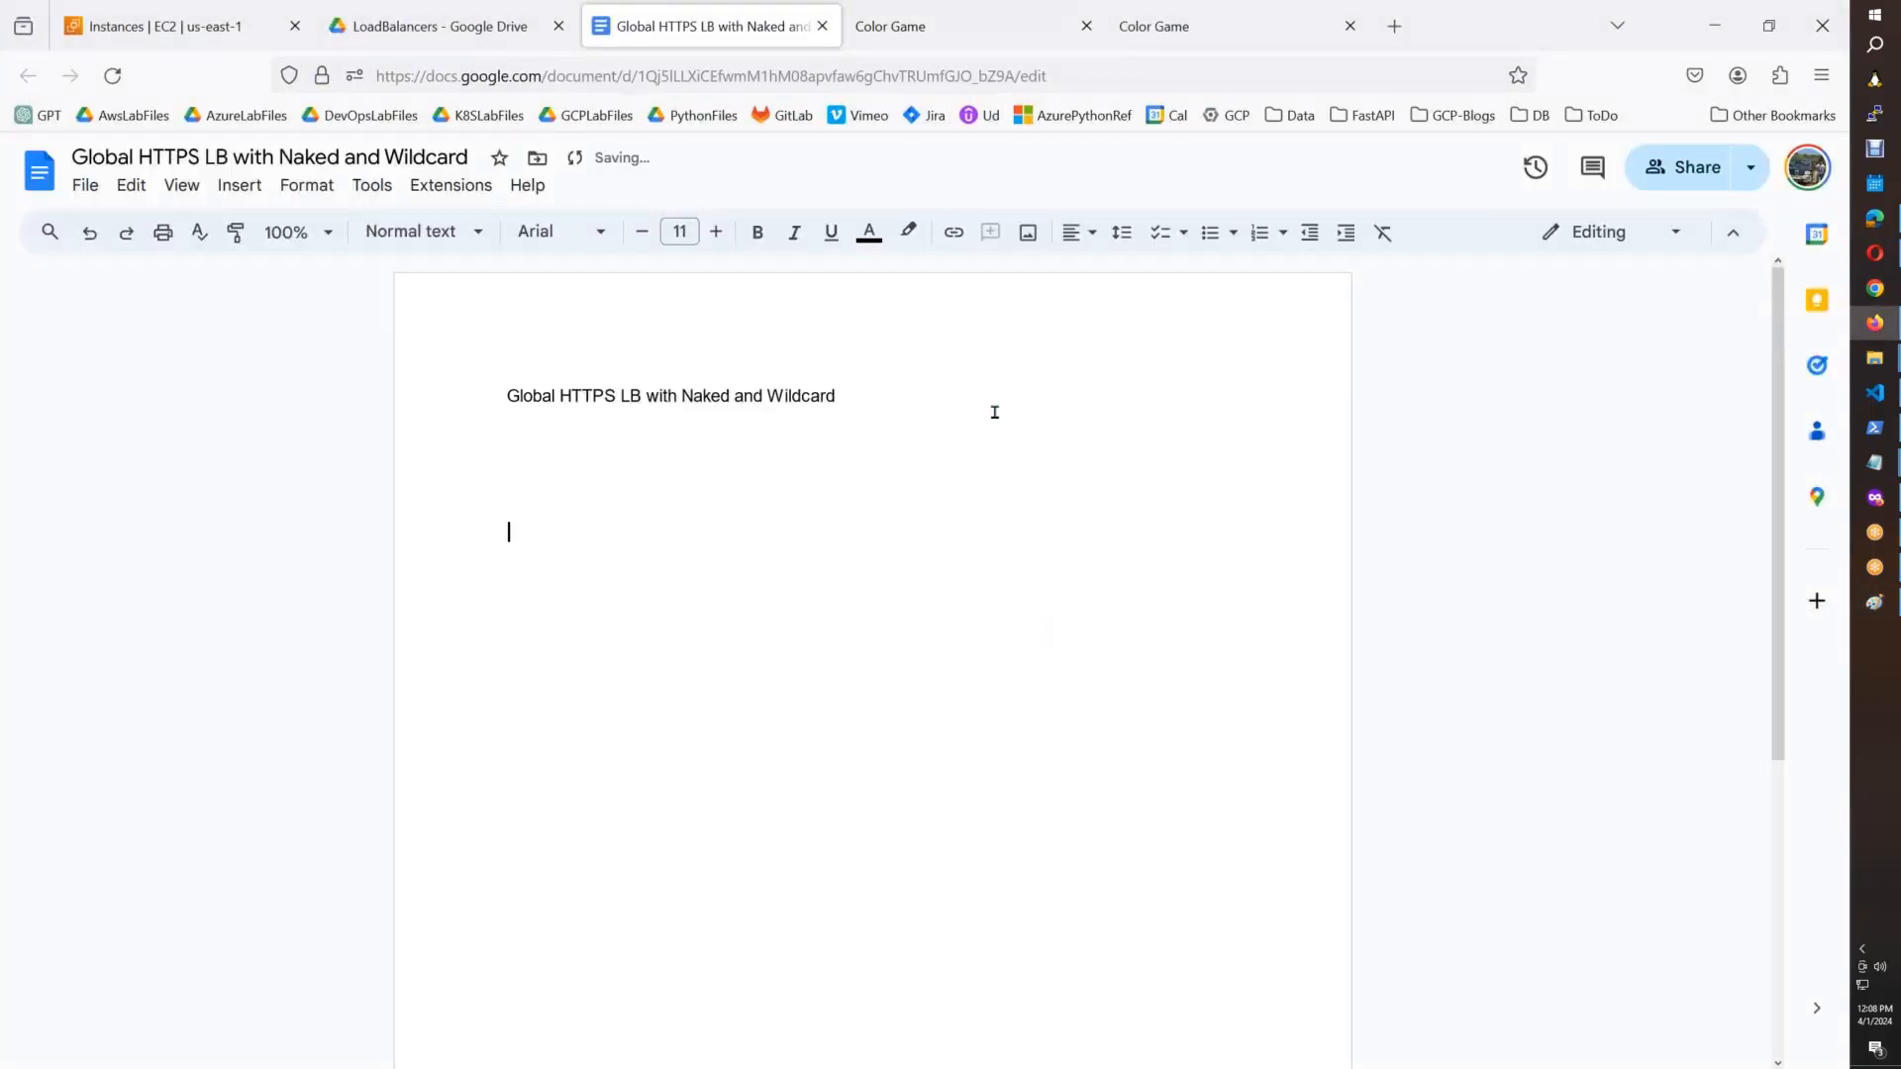
{"action": "key", "text": "ctrl+v"}
Step: Copy step 5 about creating and reserving the IP address from Google's redirect documentation into the Google Docs document, above the table image
{"action": "key", "text": "Up"}
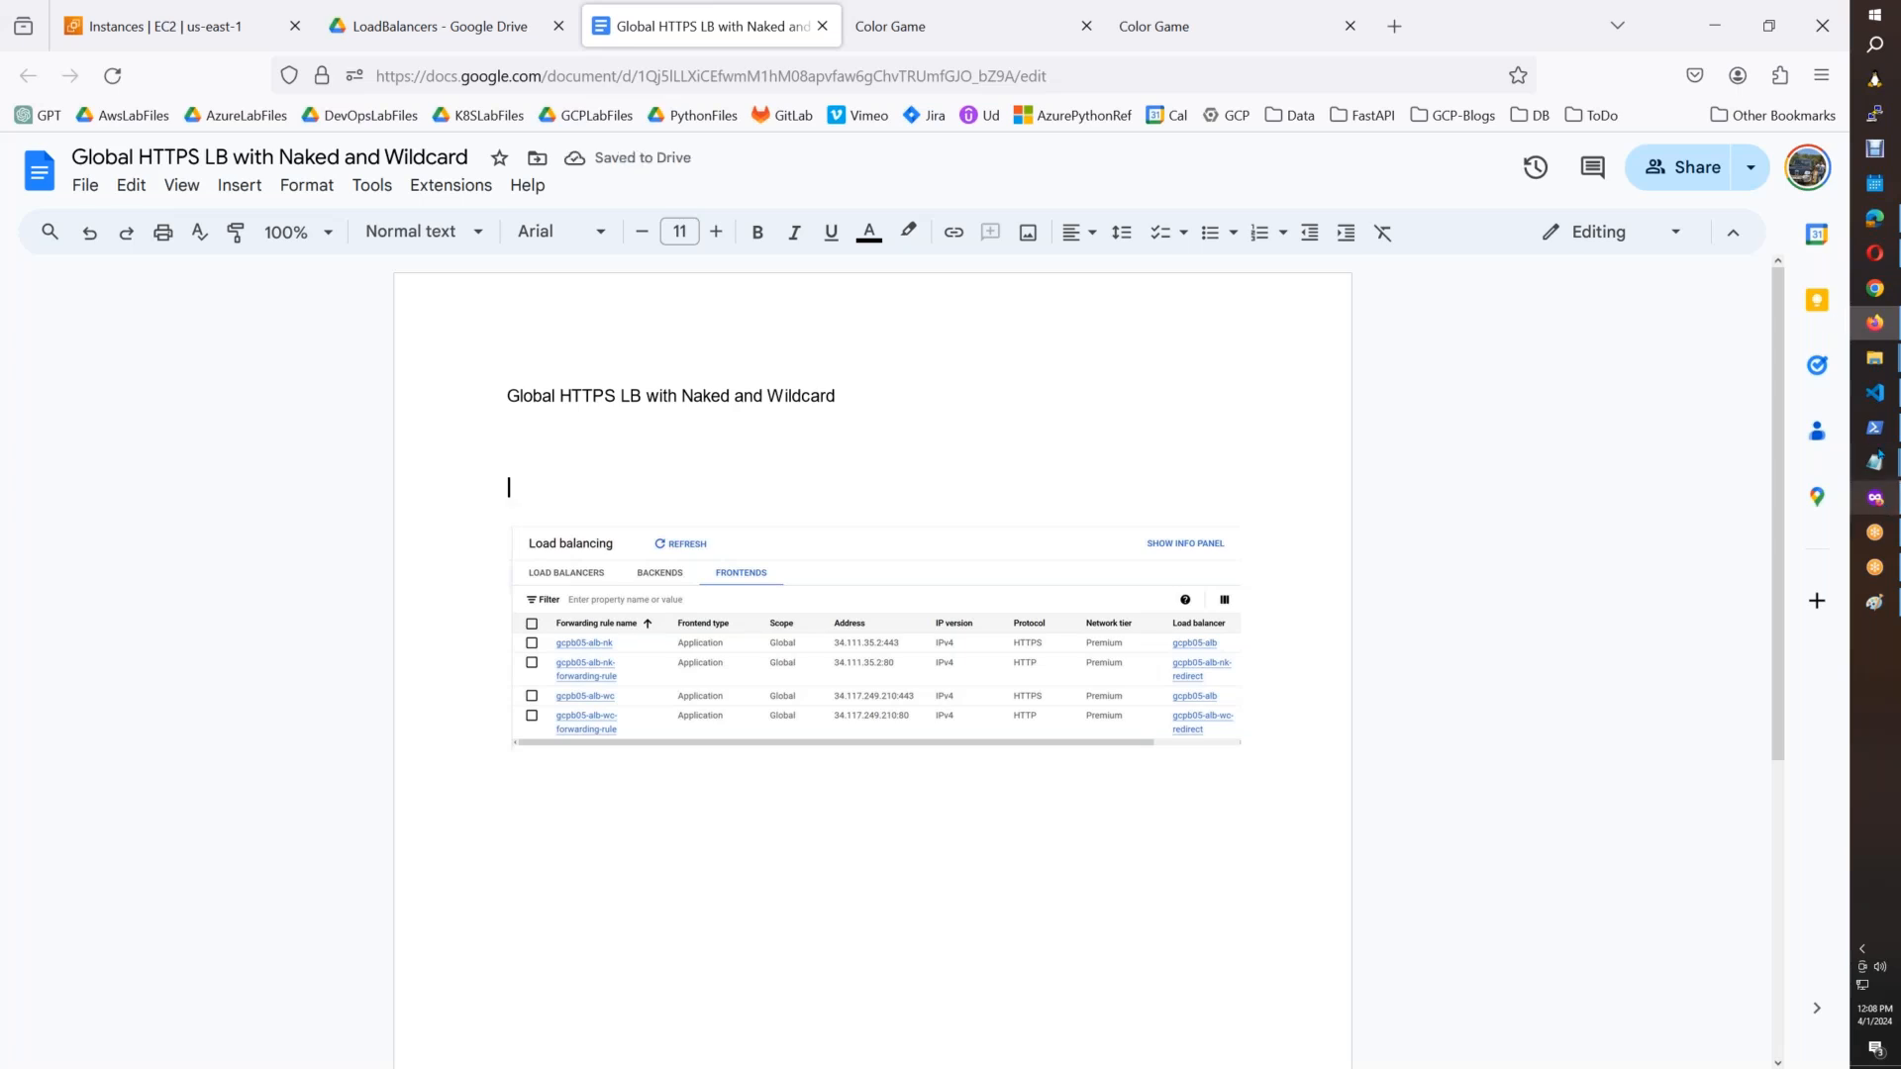
{"action": "mouse_move", "coordinate": [1874, 323]}
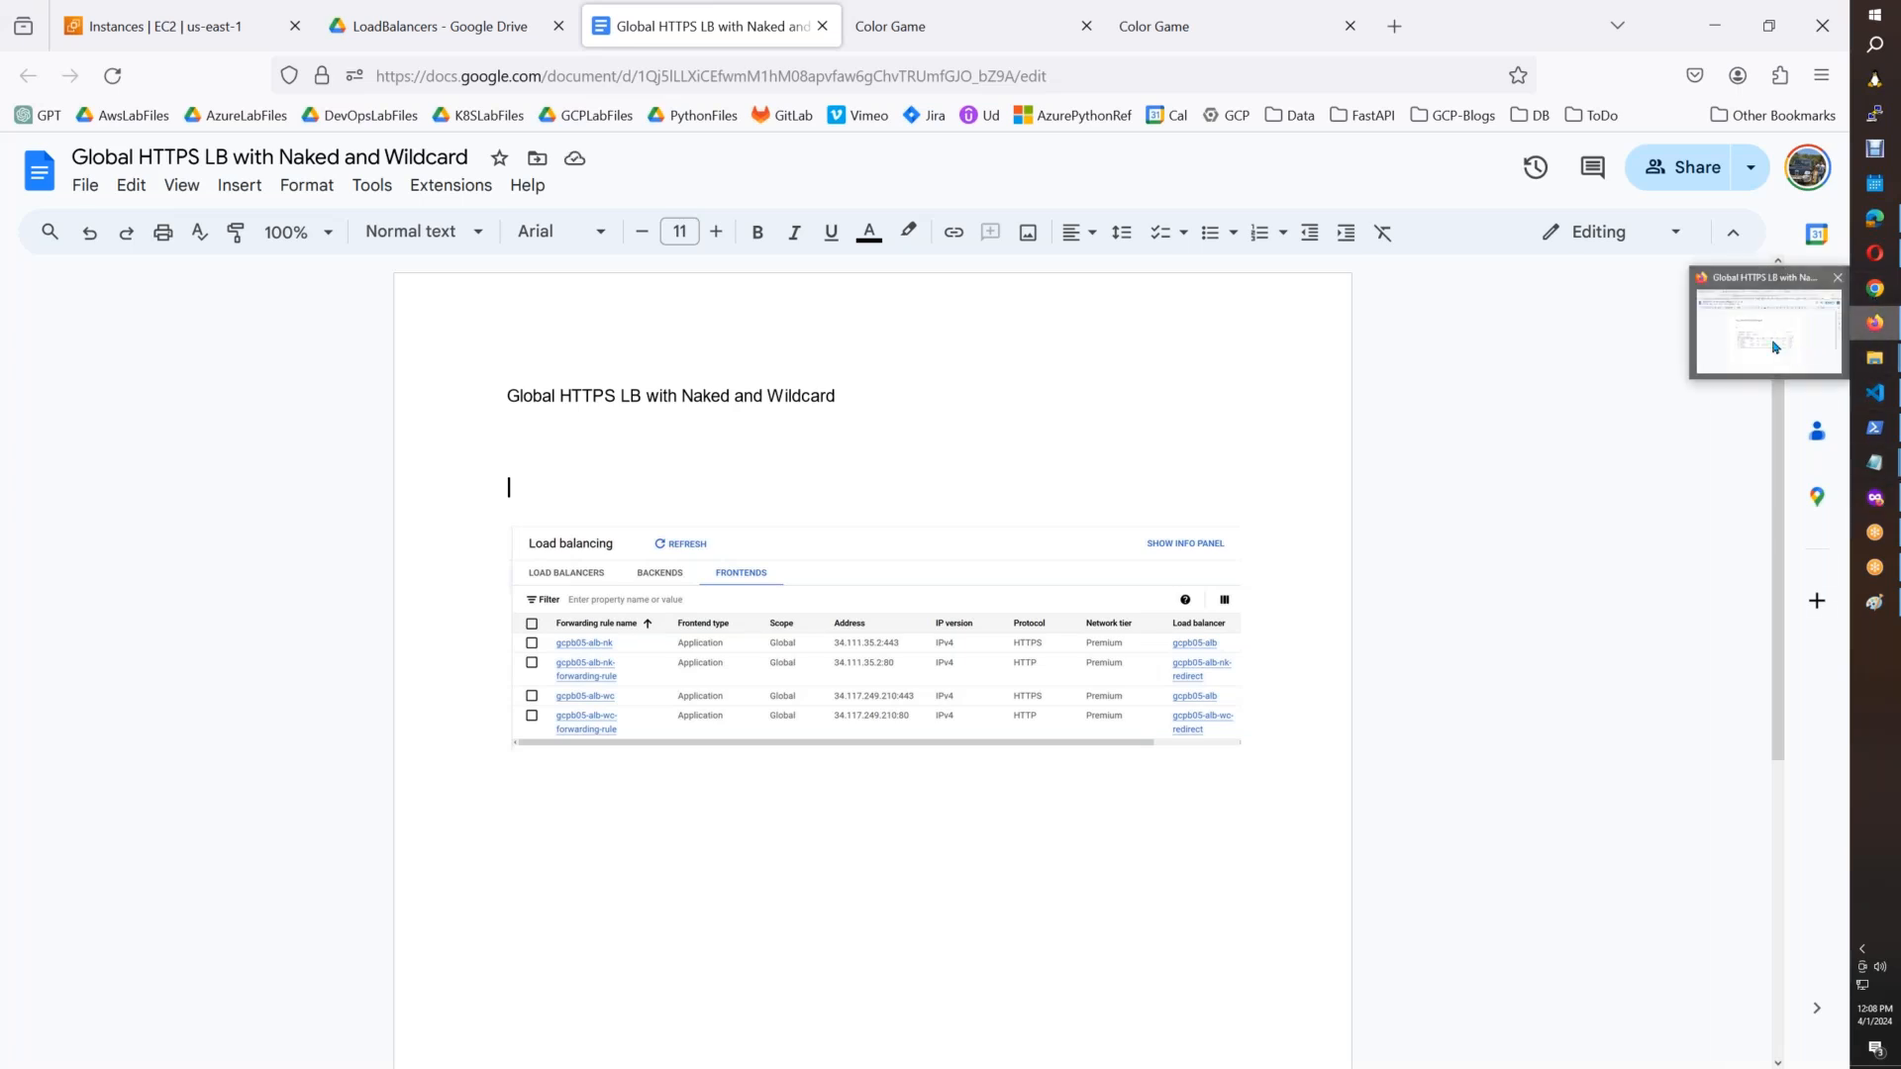
{"action": "left_click", "coordinate": [1874, 498]}
{"action": "left_click", "coordinate": [1322, 27]}
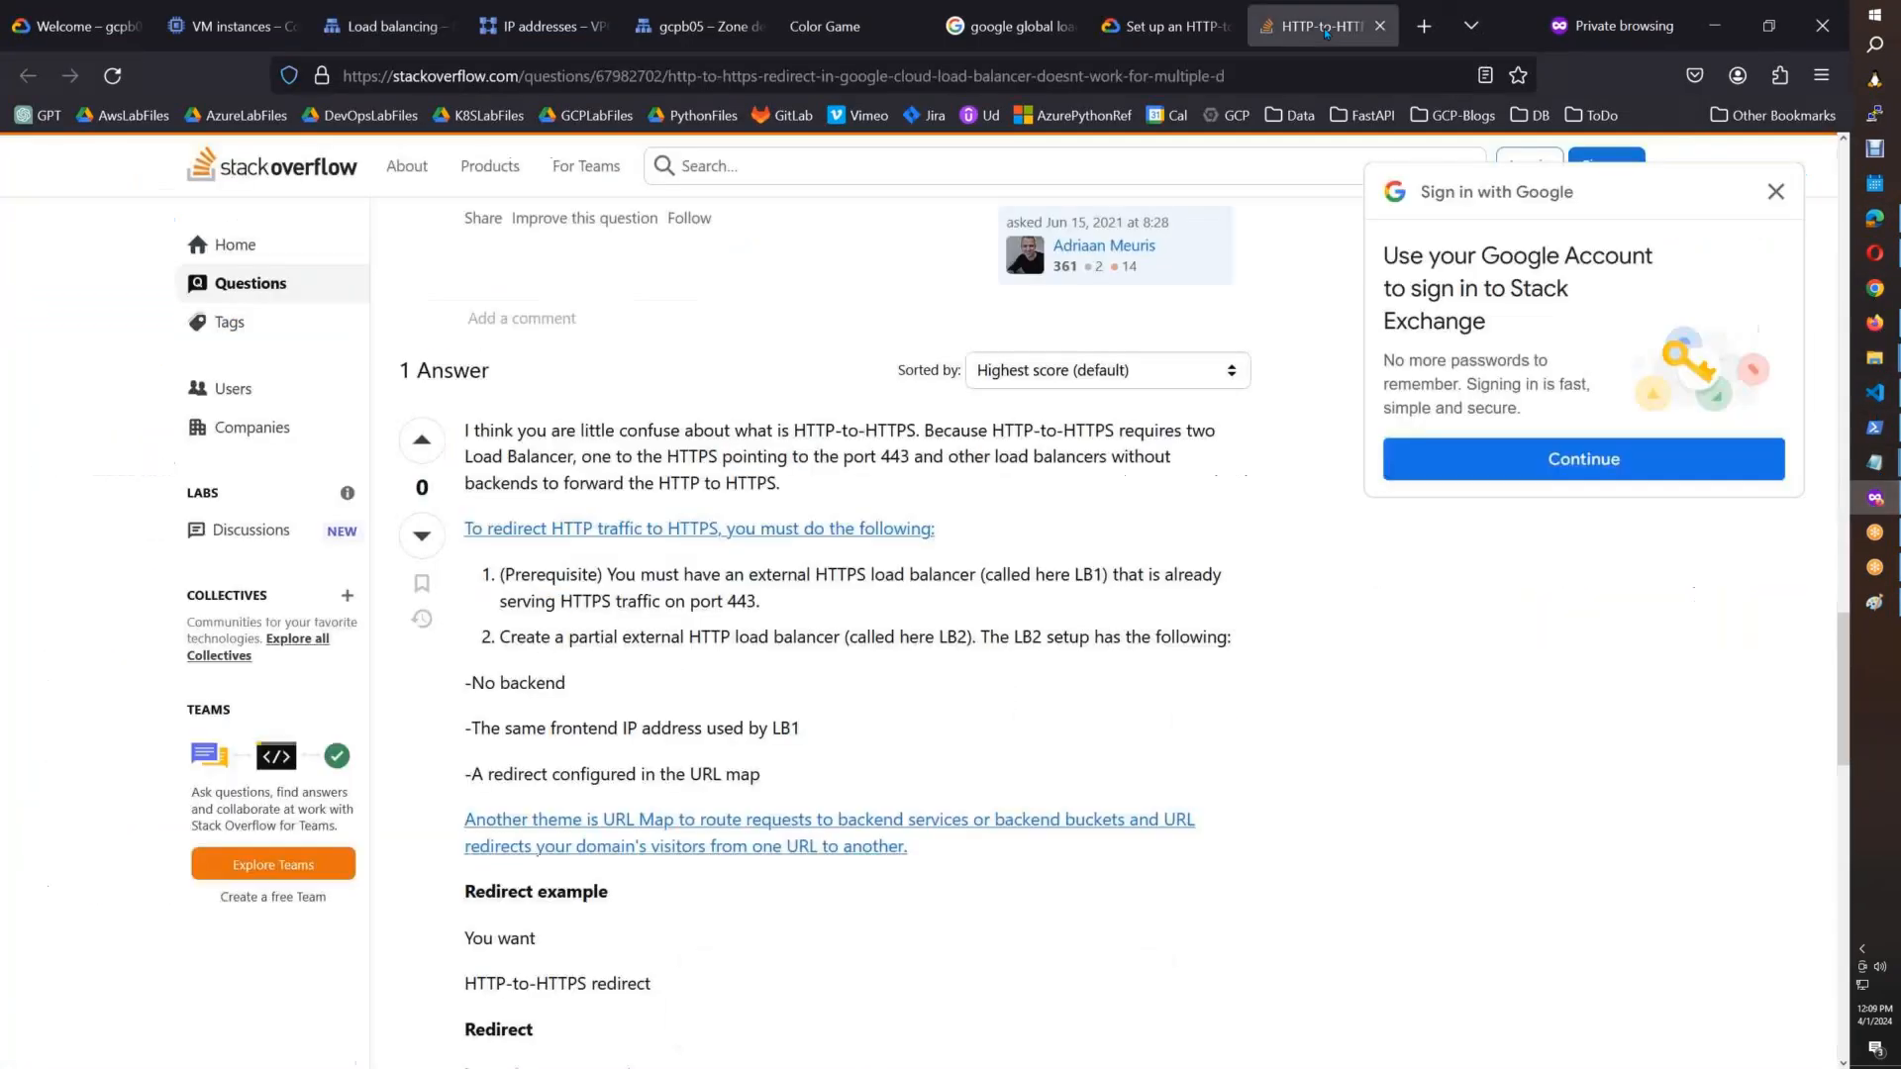
{"action": "left_click", "coordinate": [1168, 25]}
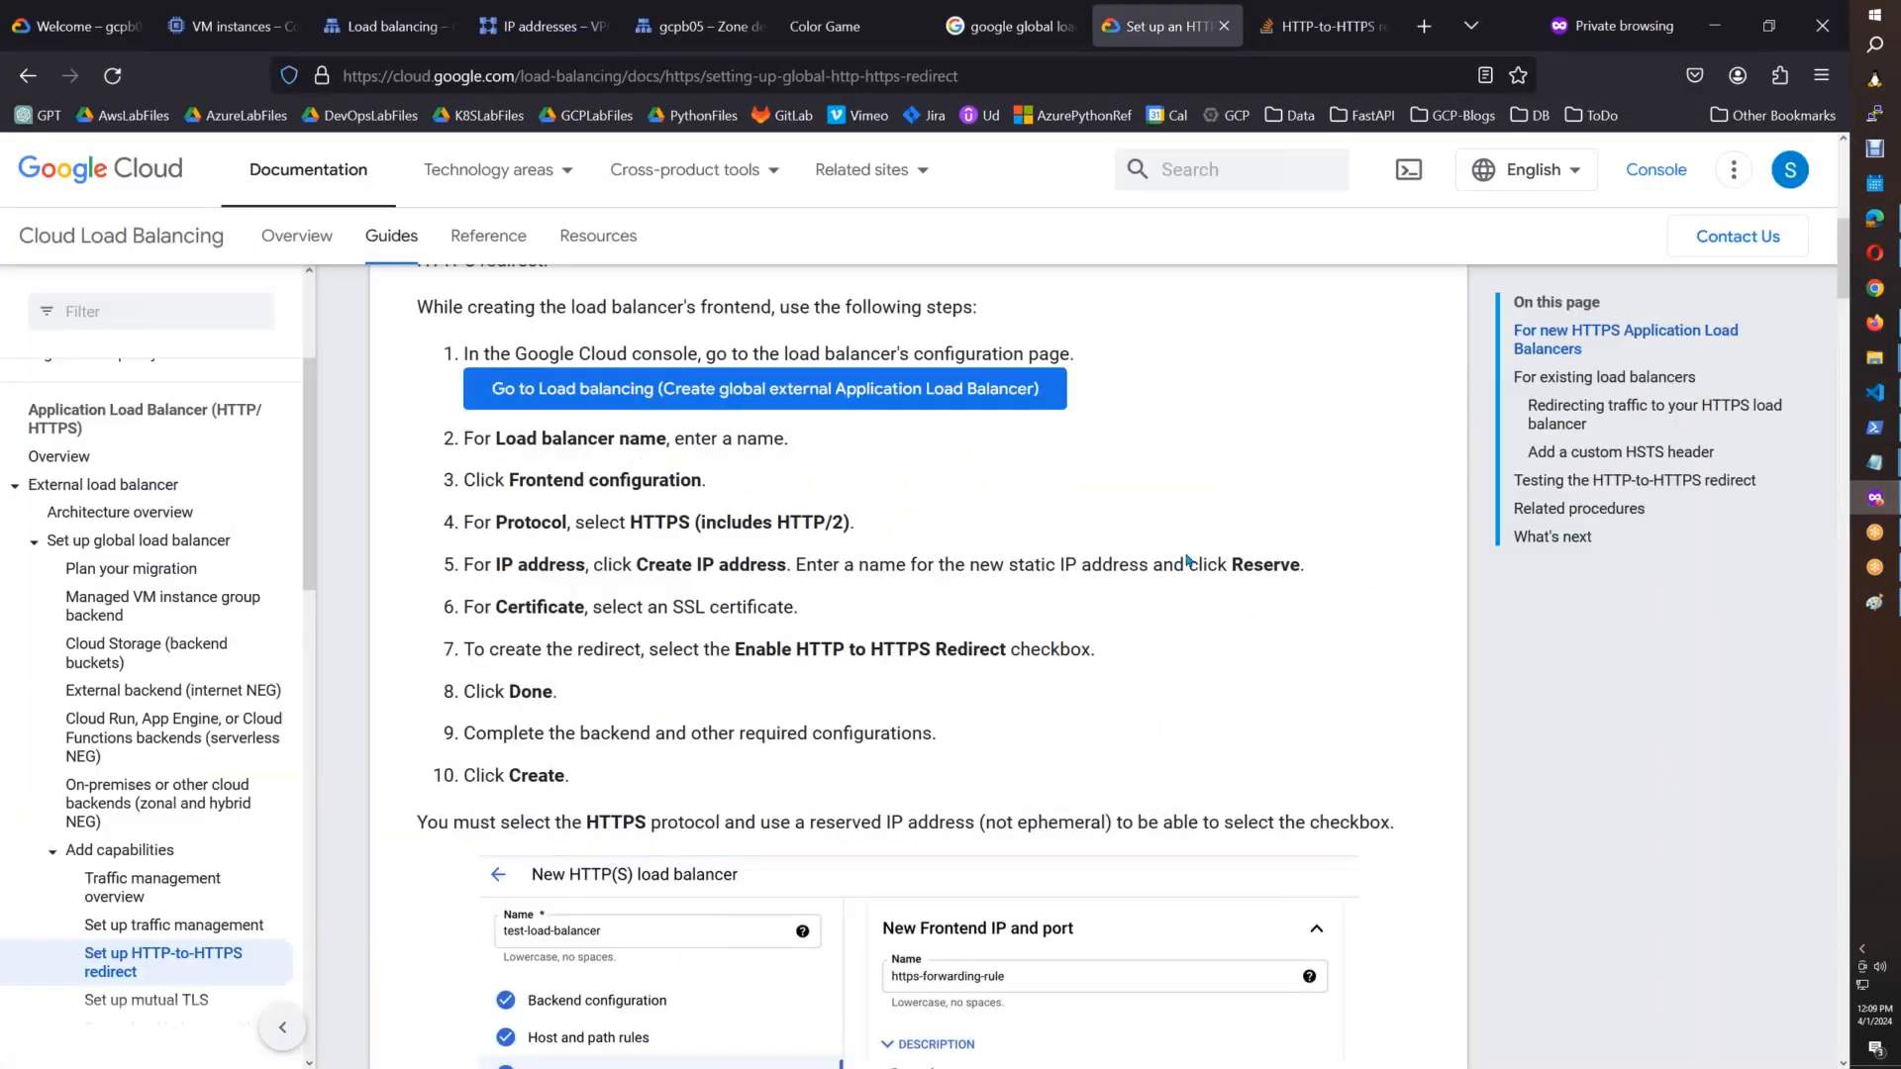
{"action": "left_click_drag", "start_coordinate": [1317, 581], "coordinate": [466, 584]}
{"action": "key", "text": "ctrl+c"}
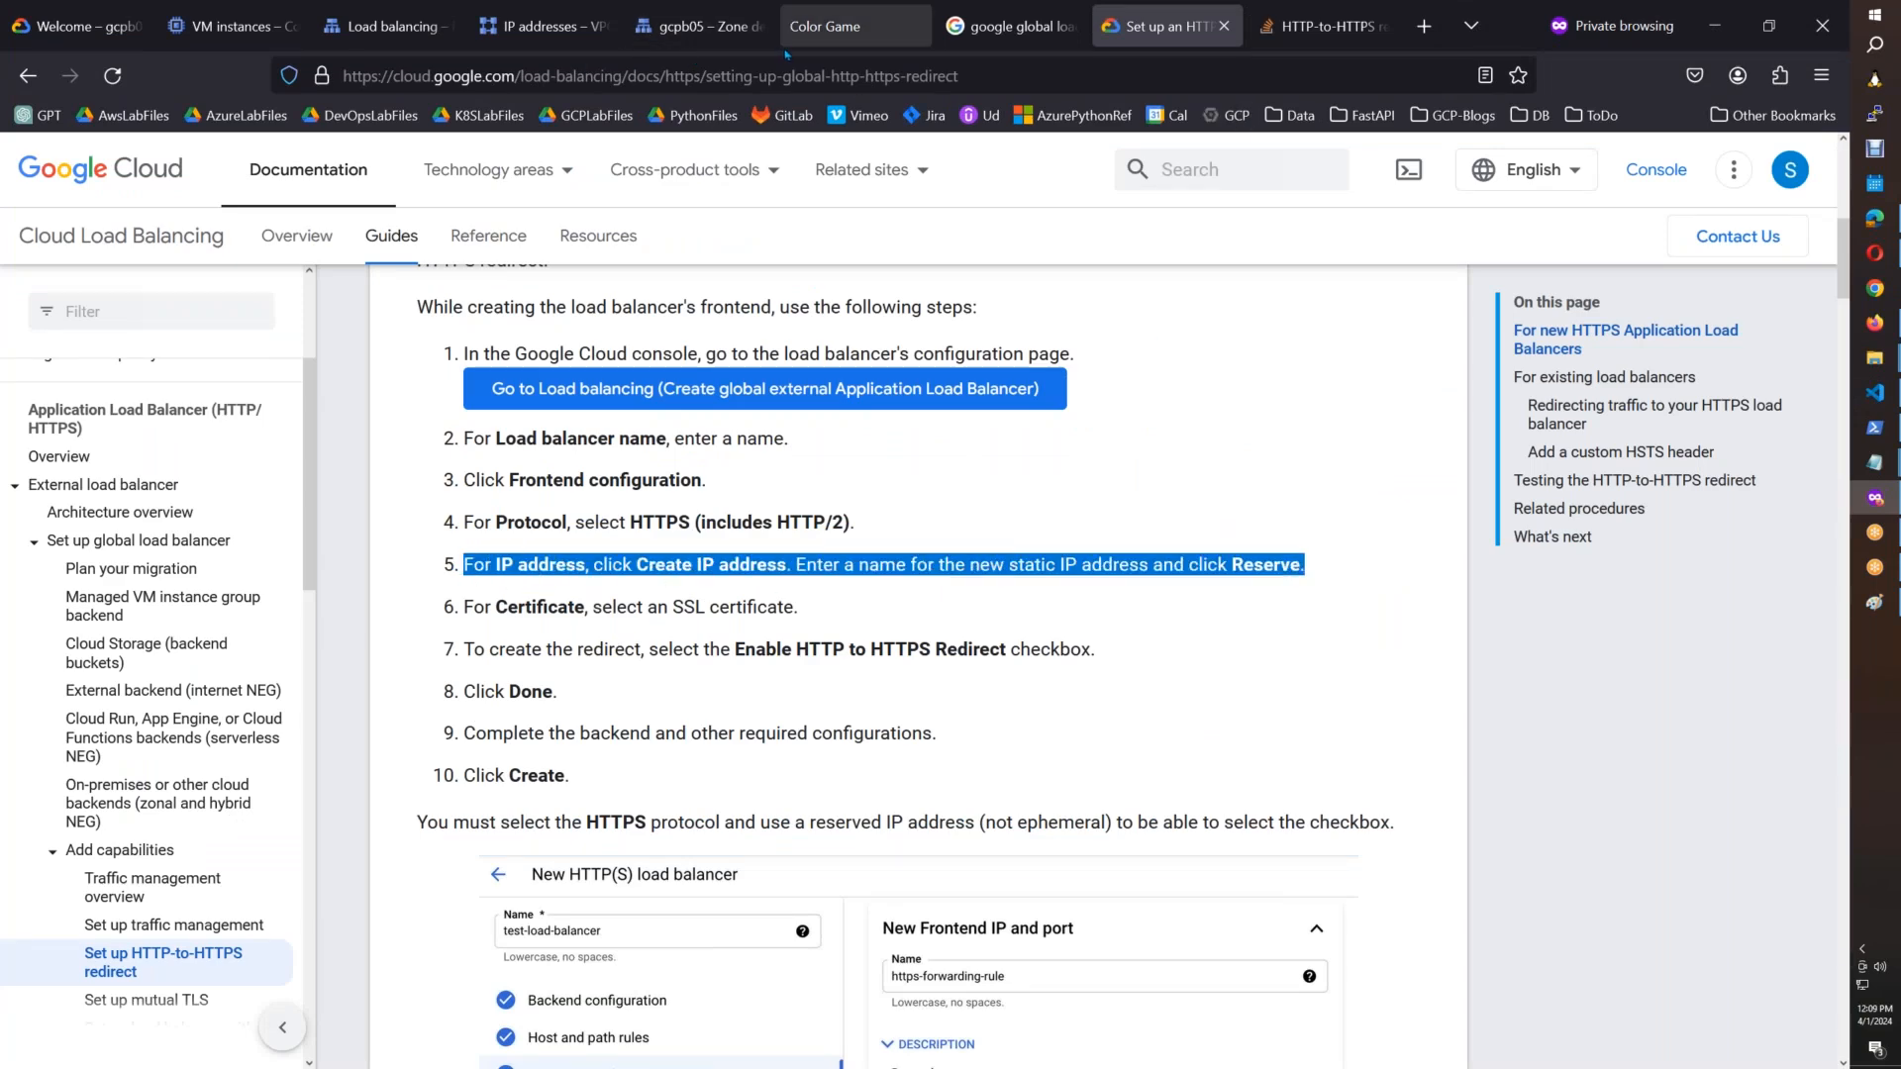
{"action": "key", "text": "alt"}
{"action": "key", "text": "alt+Tab"}
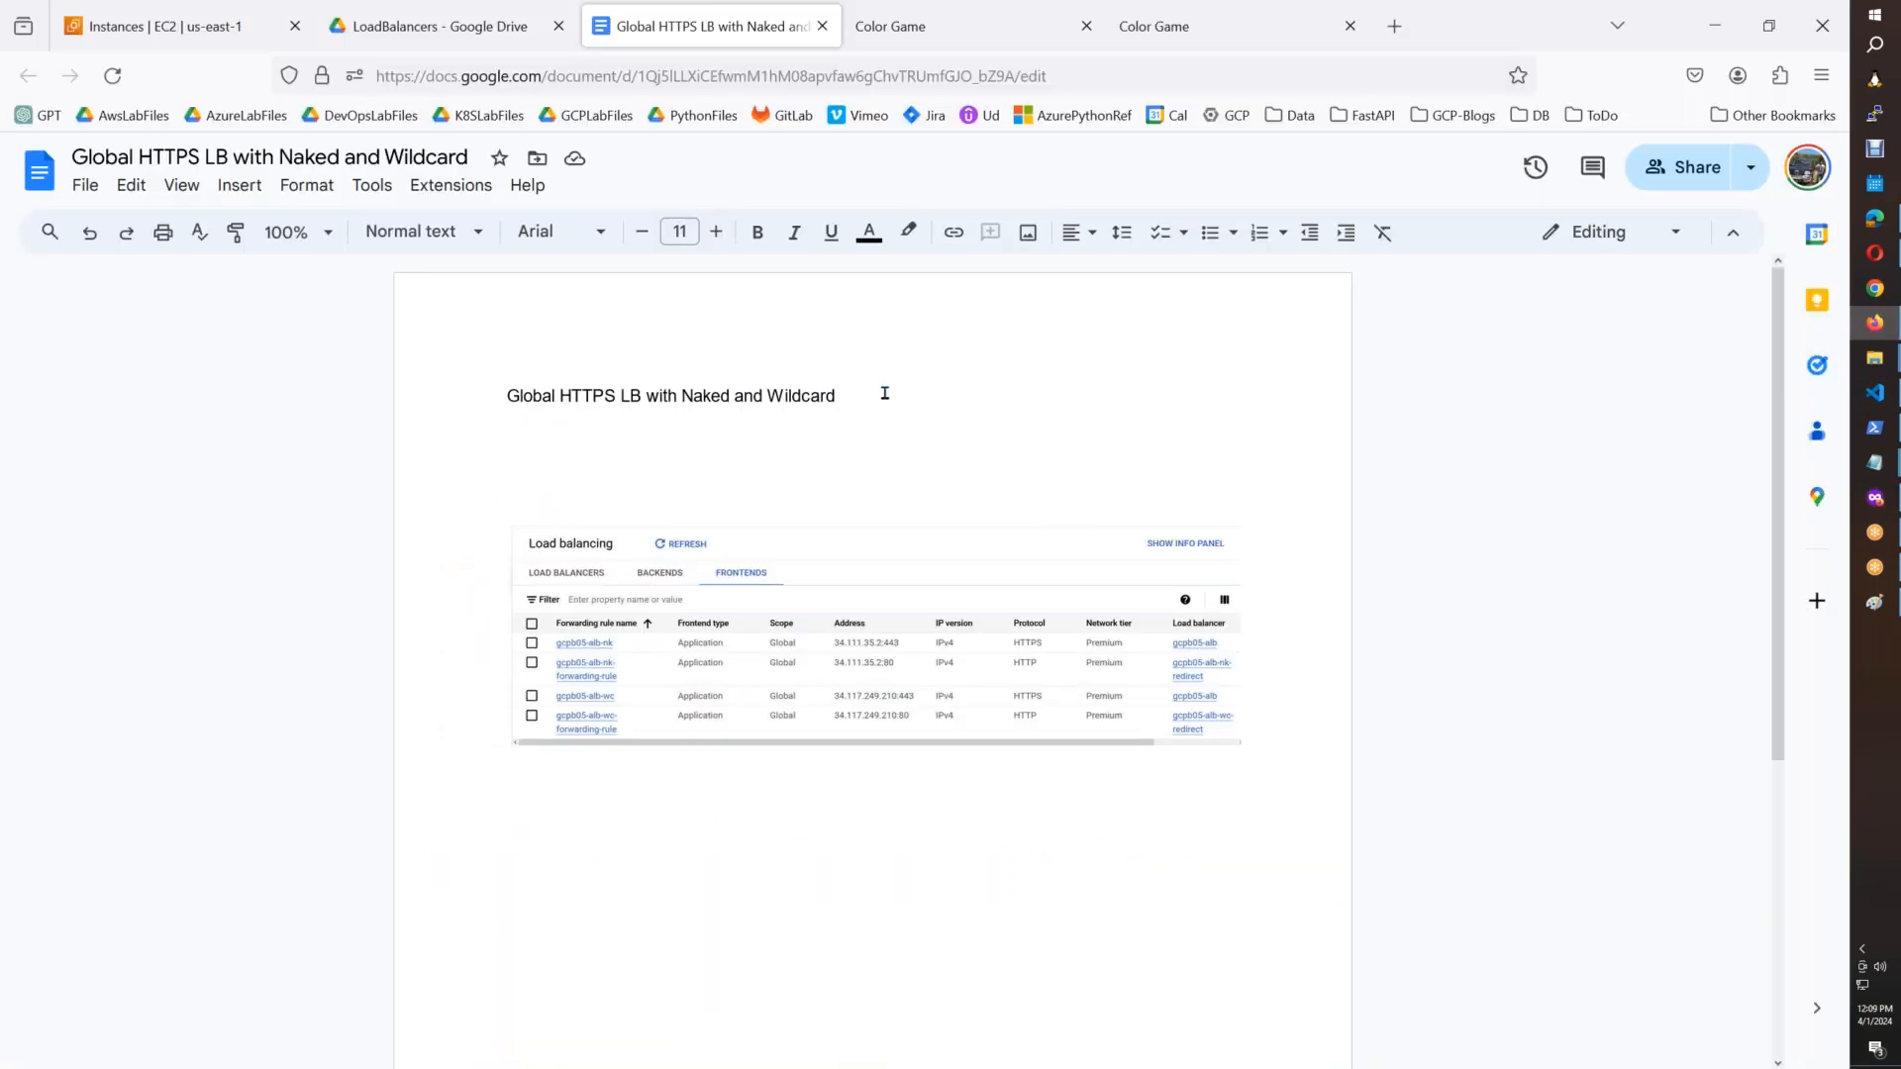
{"action": "key", "text": "ctrl+v"}
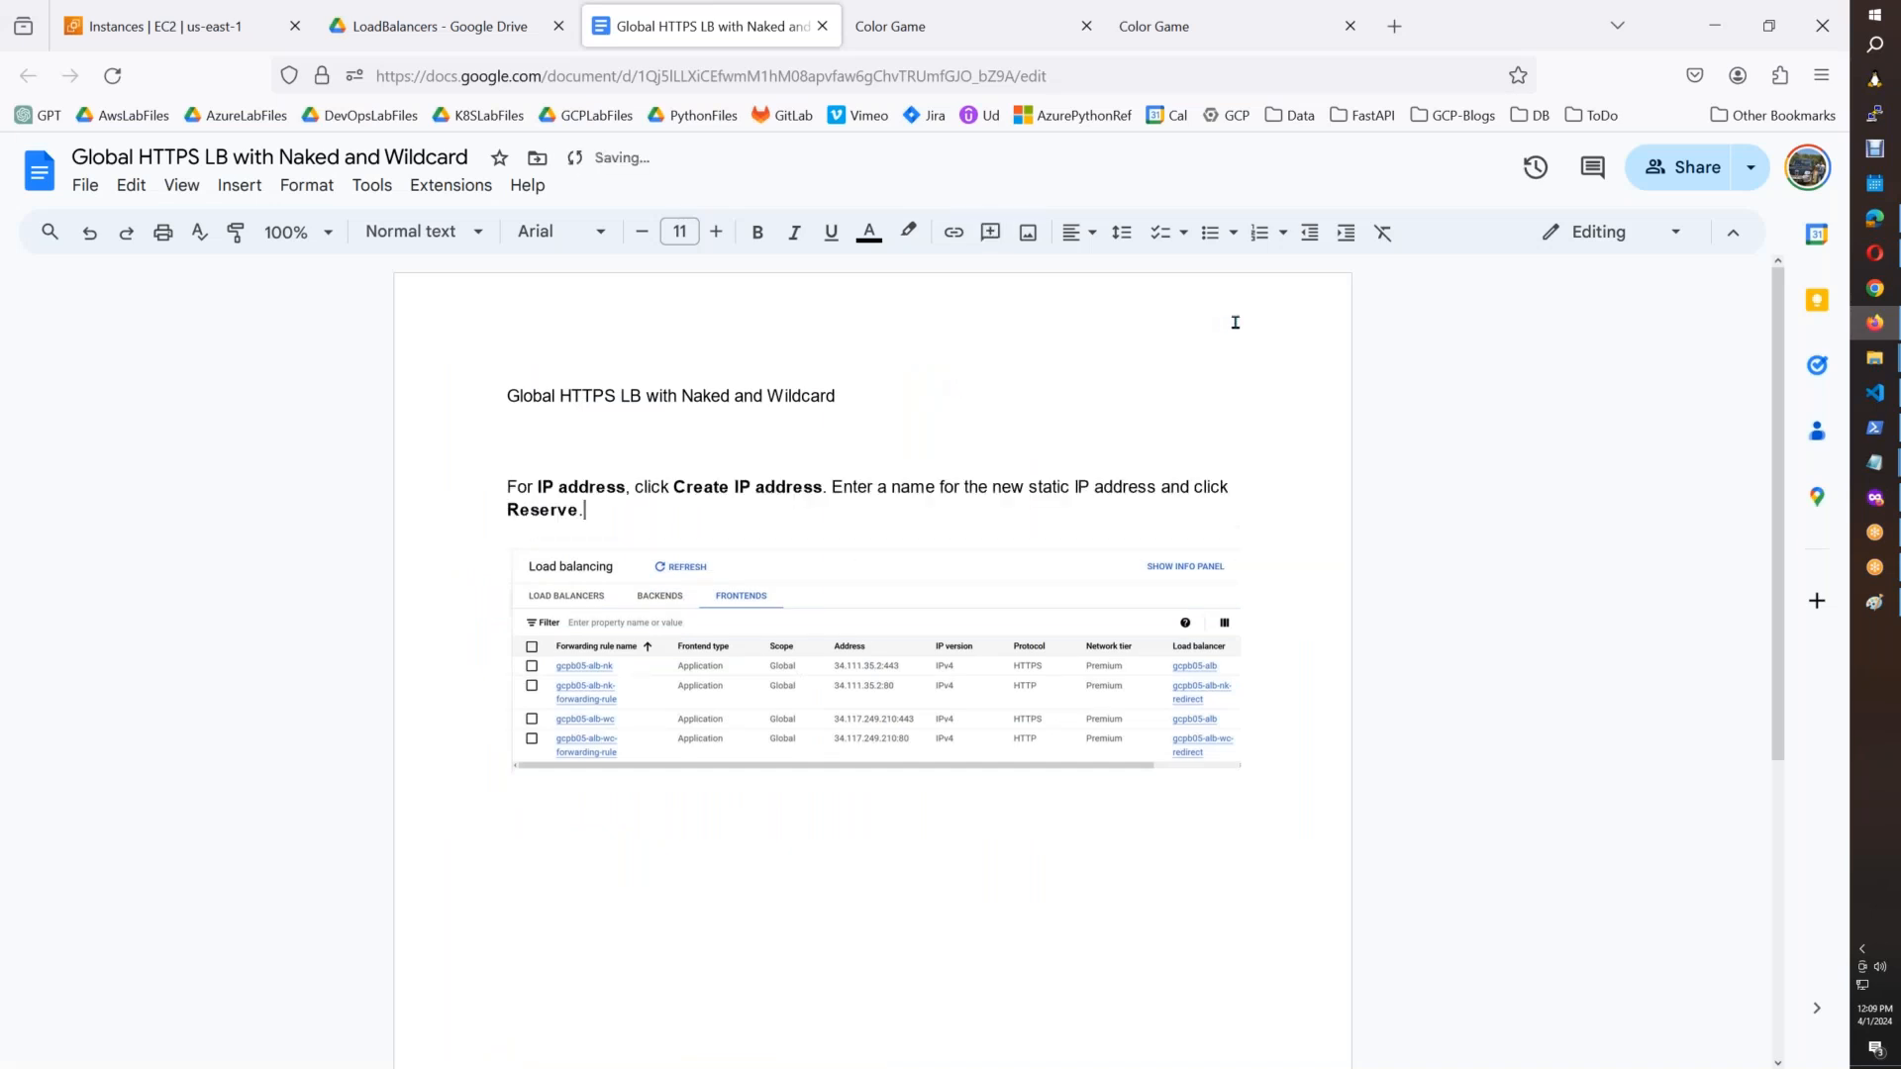
Step: Append the note "Do Not Use Epermal IP for enabling Http to Https Recirect" to the pasted instruction, and return to Google's redirect documentation
{"action": "type", "text": "Do N"}
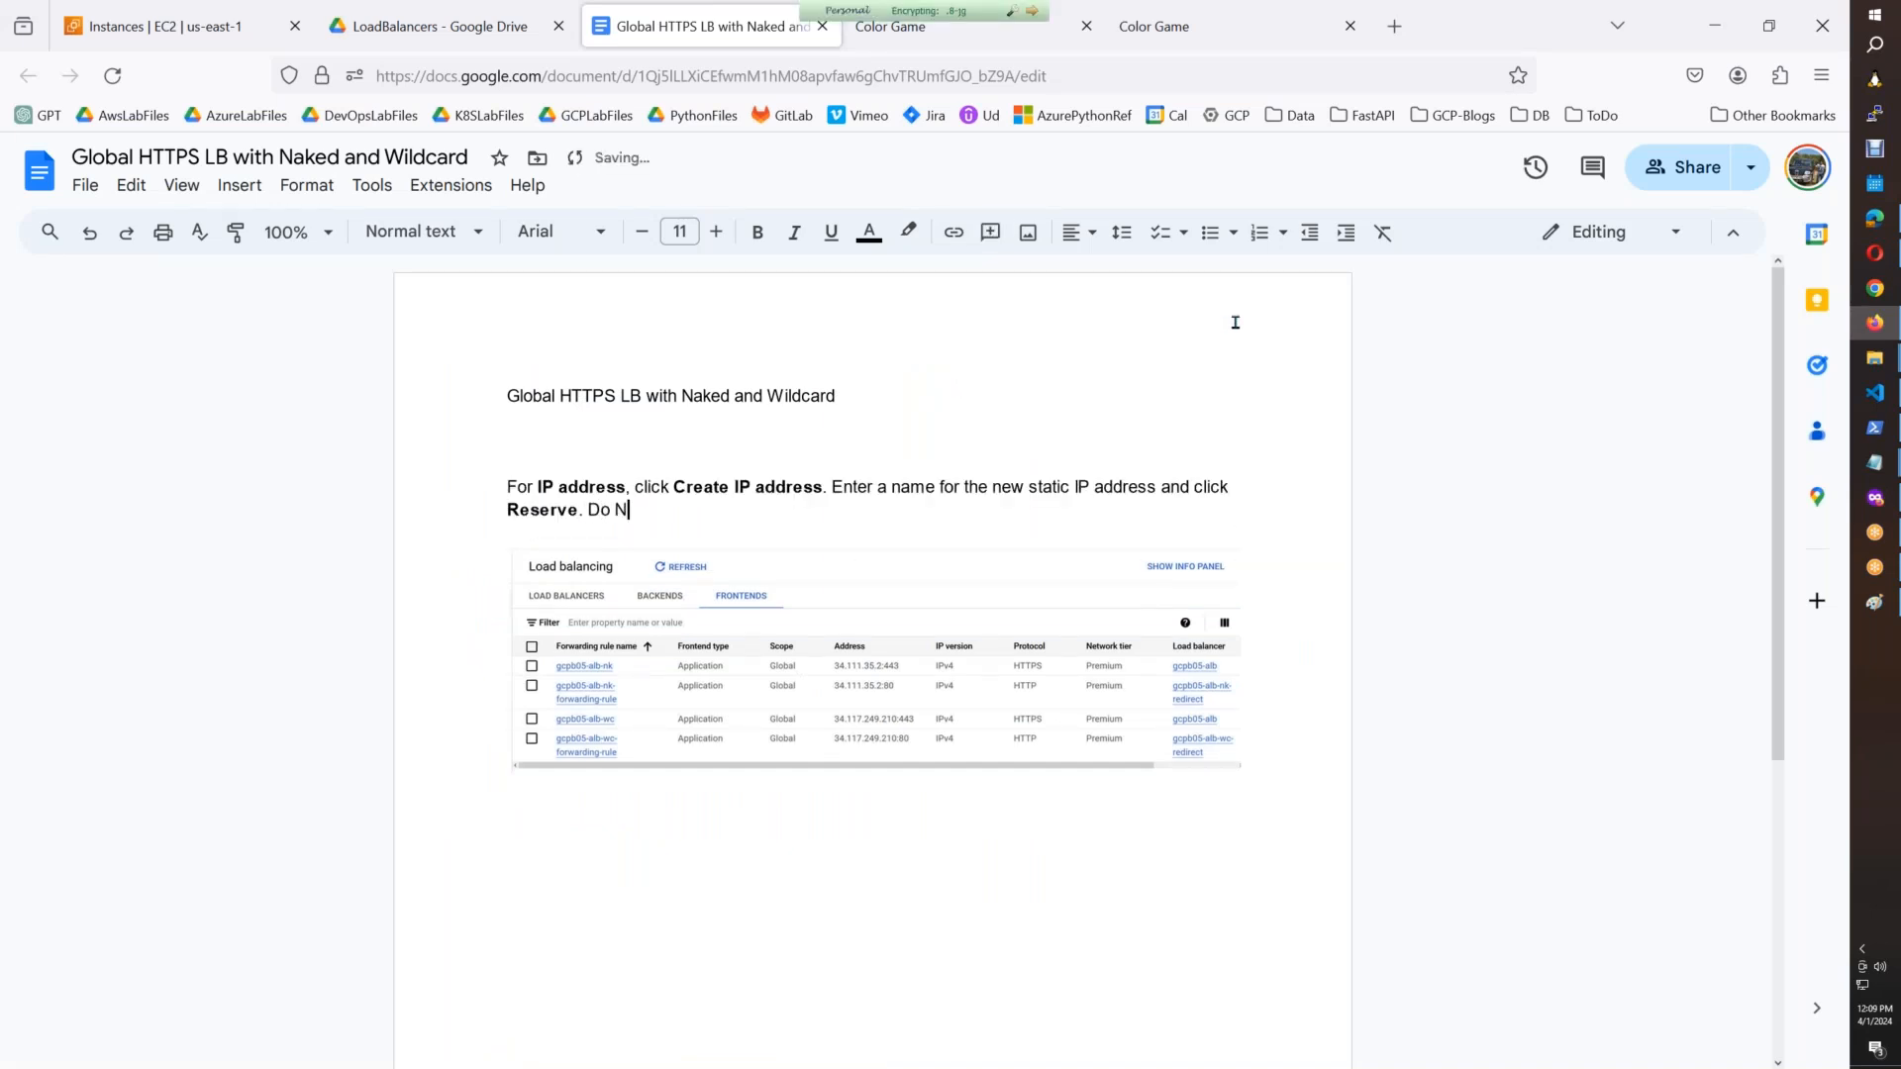
{"action": "type", "text": "ot Use Epermal I"}
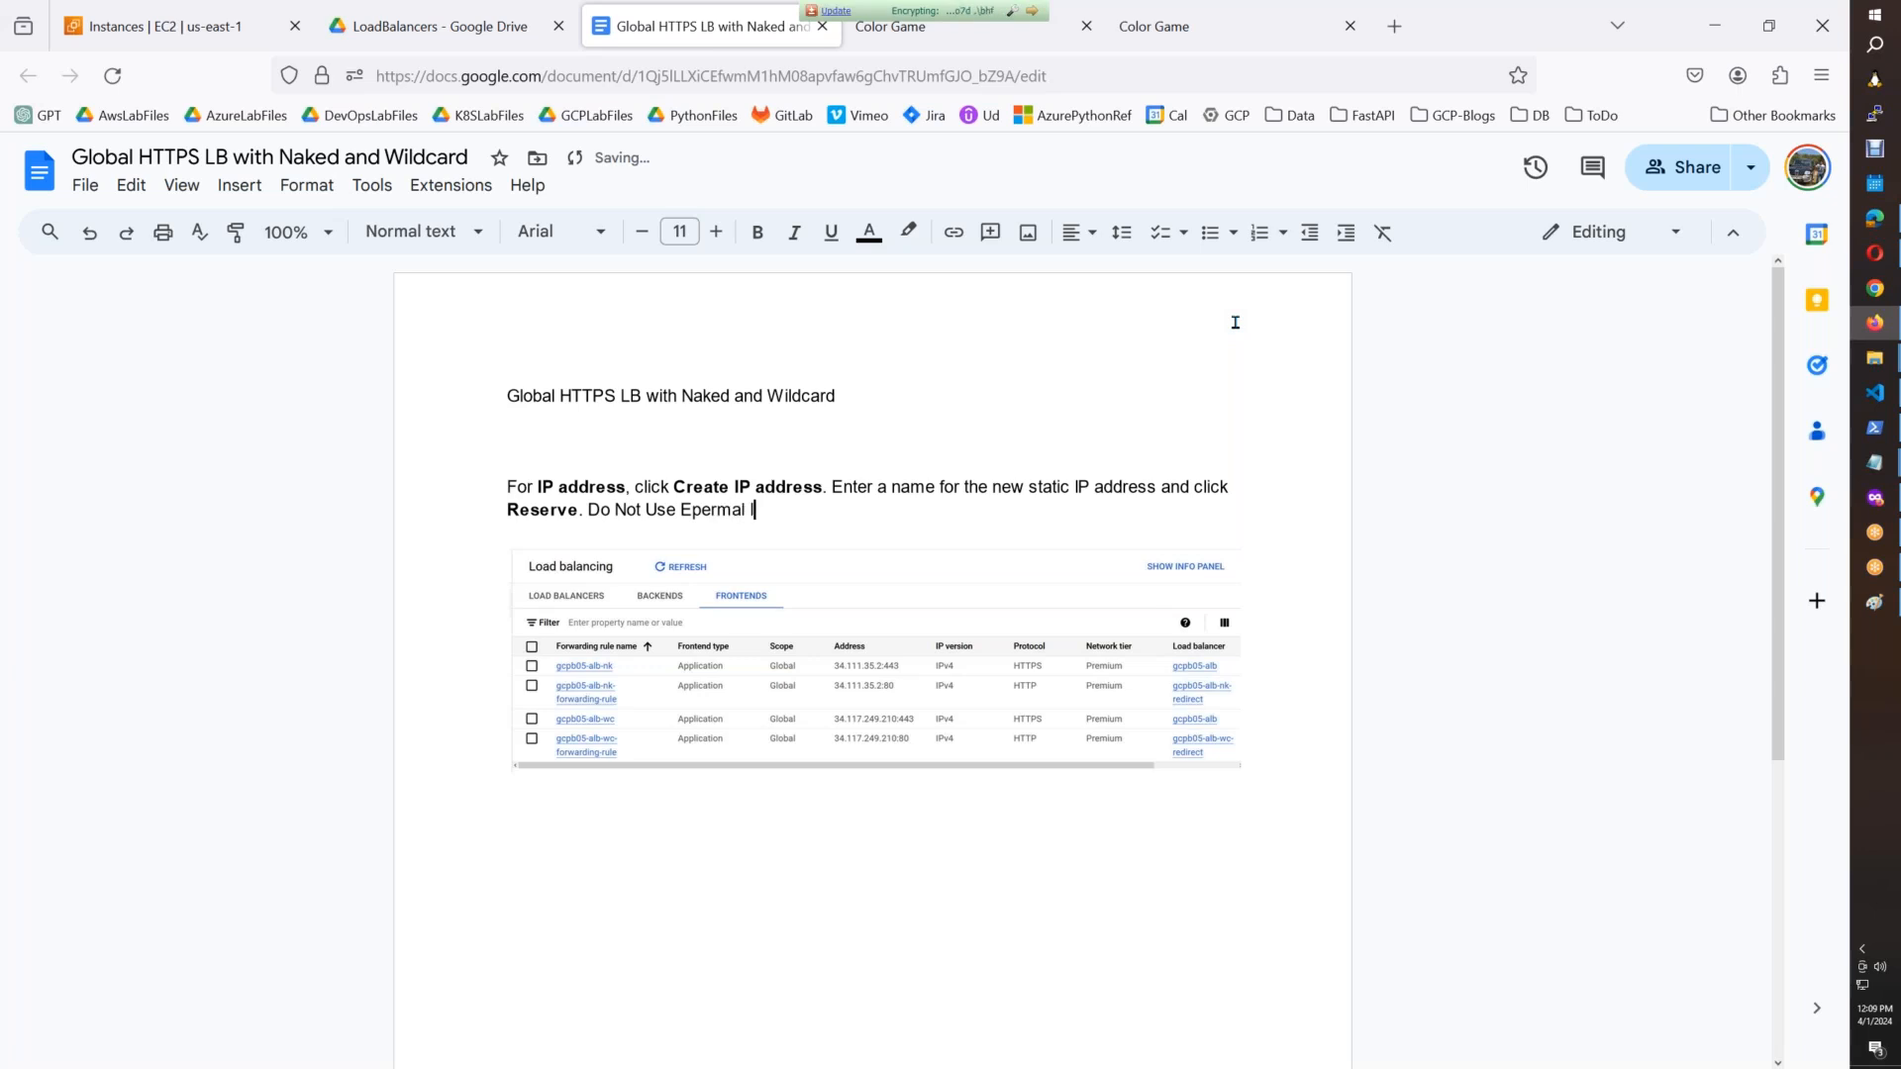
{"action": "type", "text": "P for enabling Http to Http"}
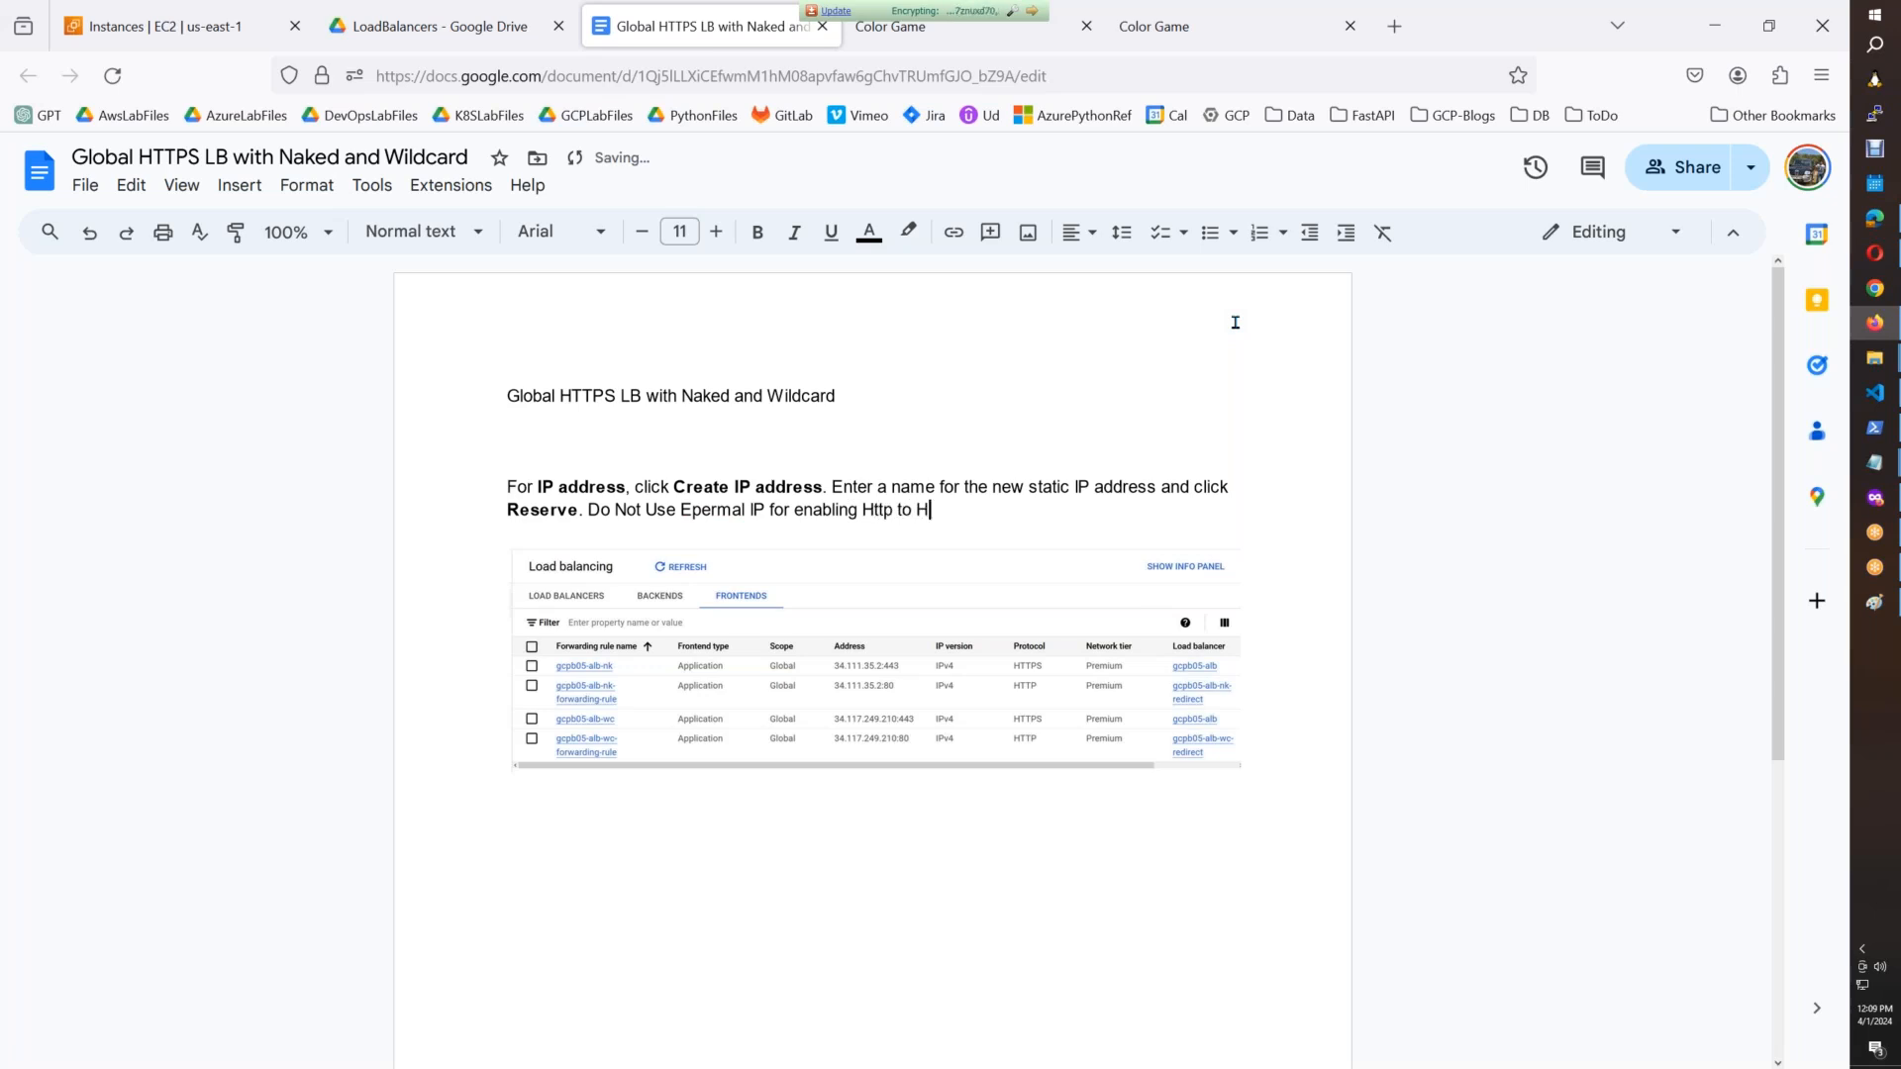
{"action": "type", "text": "s Recirect"}
{"action": "left_click", "coordinate": [891, 757]}
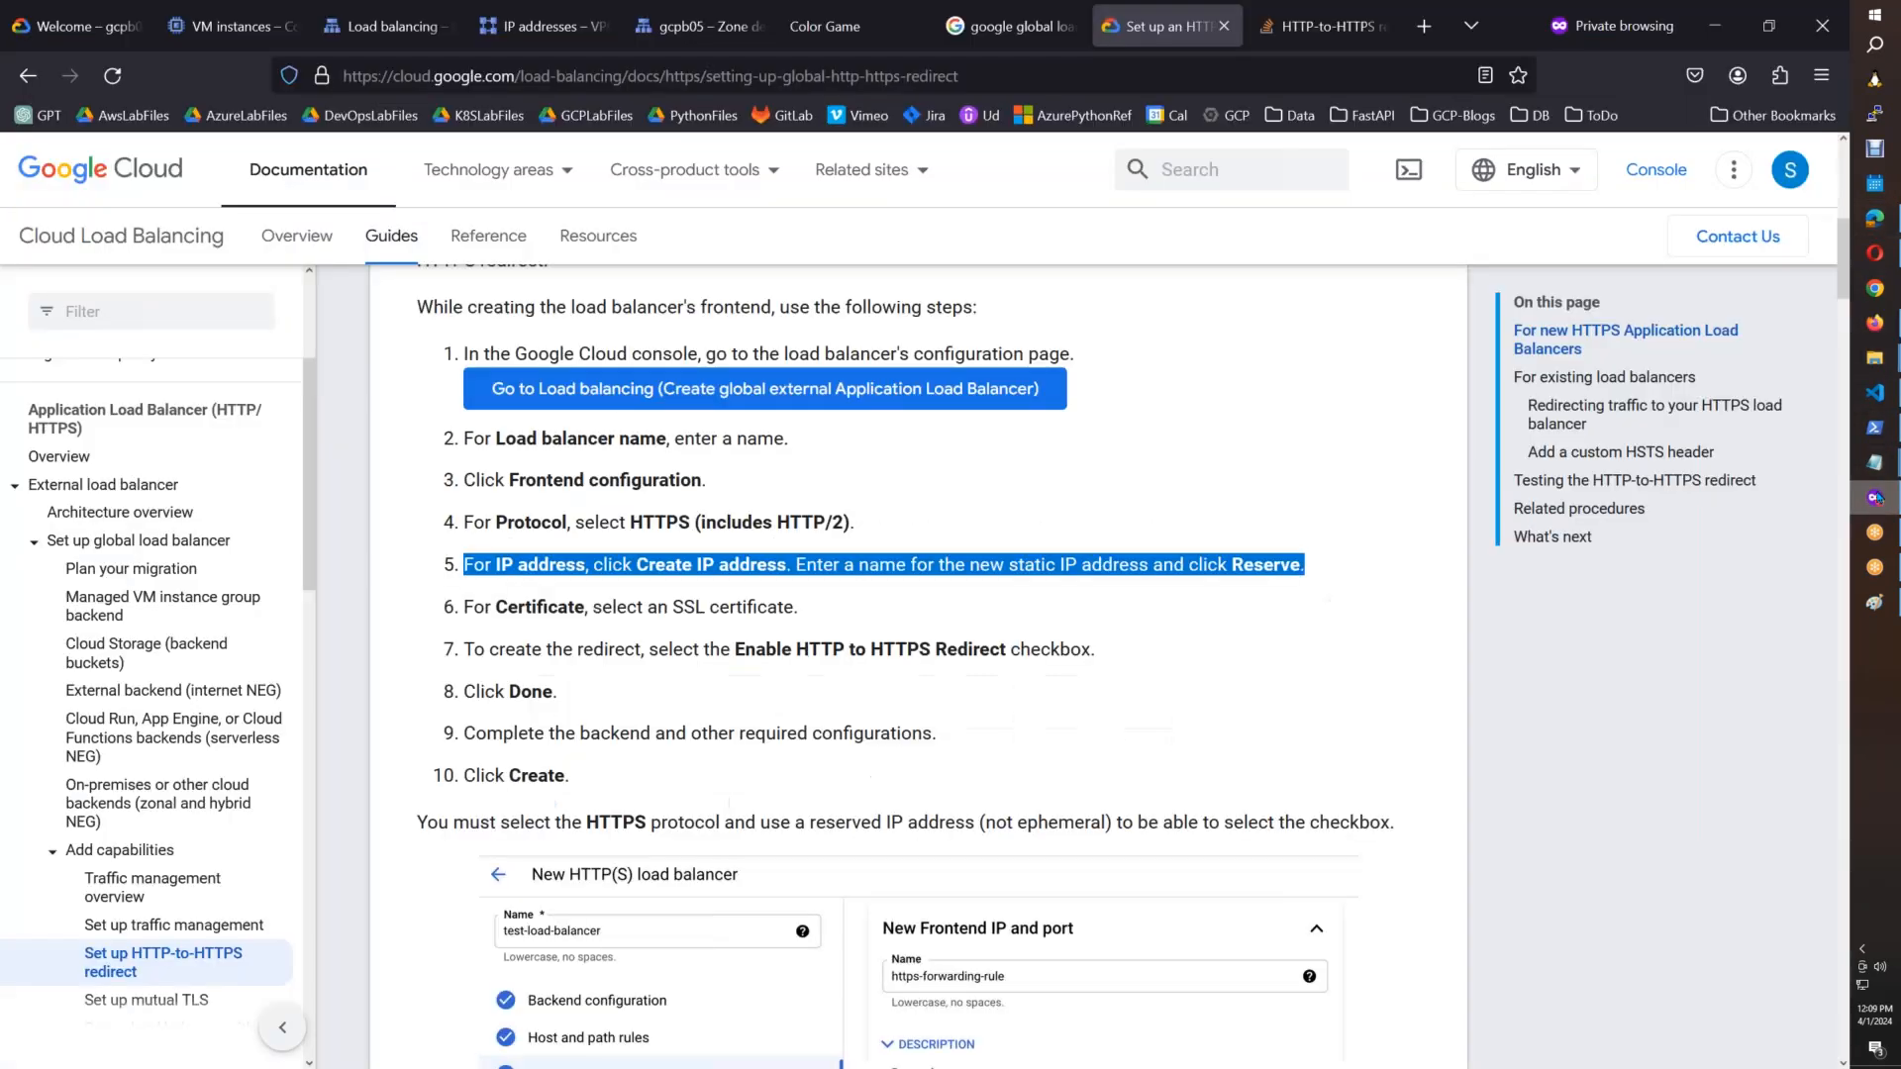
{"action": "left_click", "coordinate": [1874, 497]}
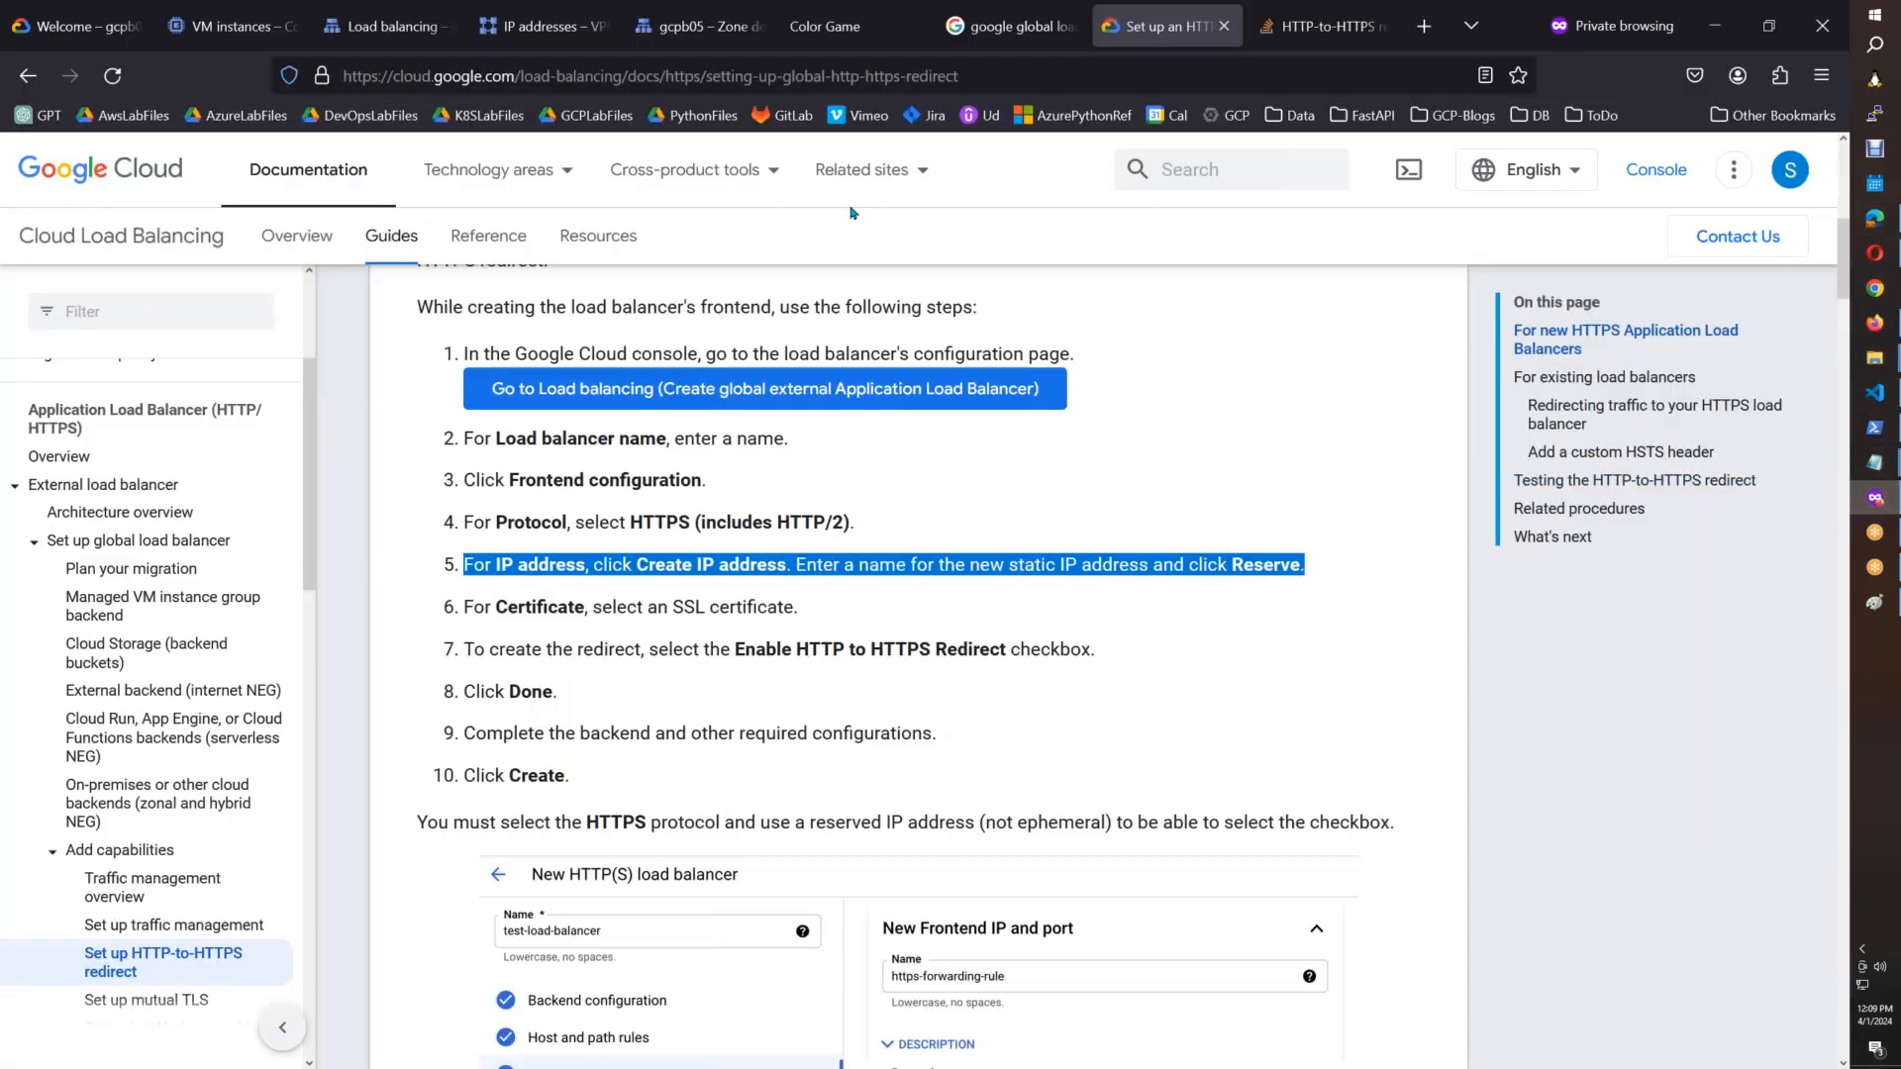
Step: Copy the IP address 34.111.35.2 of the gcpb05-alb-nk HTTPS frontend from the load balancing frontends list
{"action": "left_click", "coordinate": [650, 40]}
{"action": "left_click", "coordinate": [538, 34]}
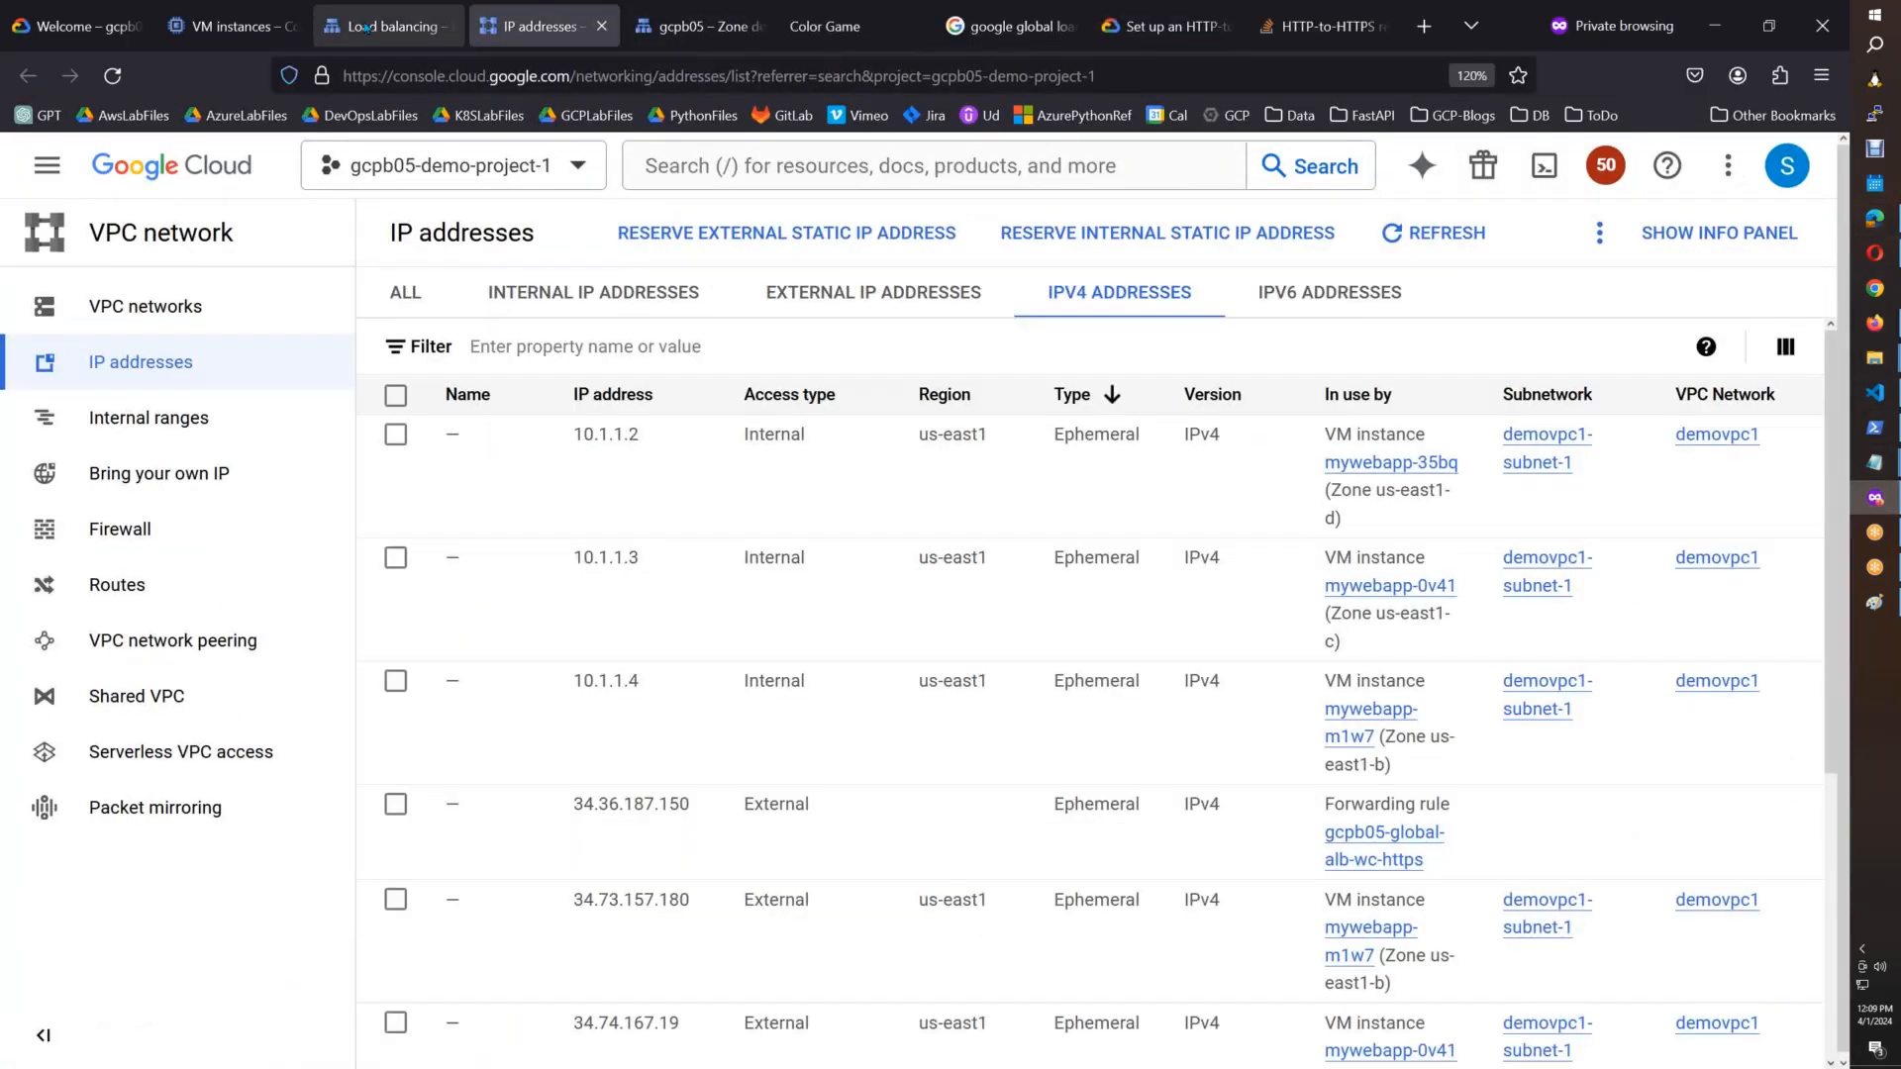
{"action": "left_click", "coordinate": [391, 27]}
{"action": "left_click_drag", "start_coordinate": [1102, 438], "coordinate": [1005, 439]}
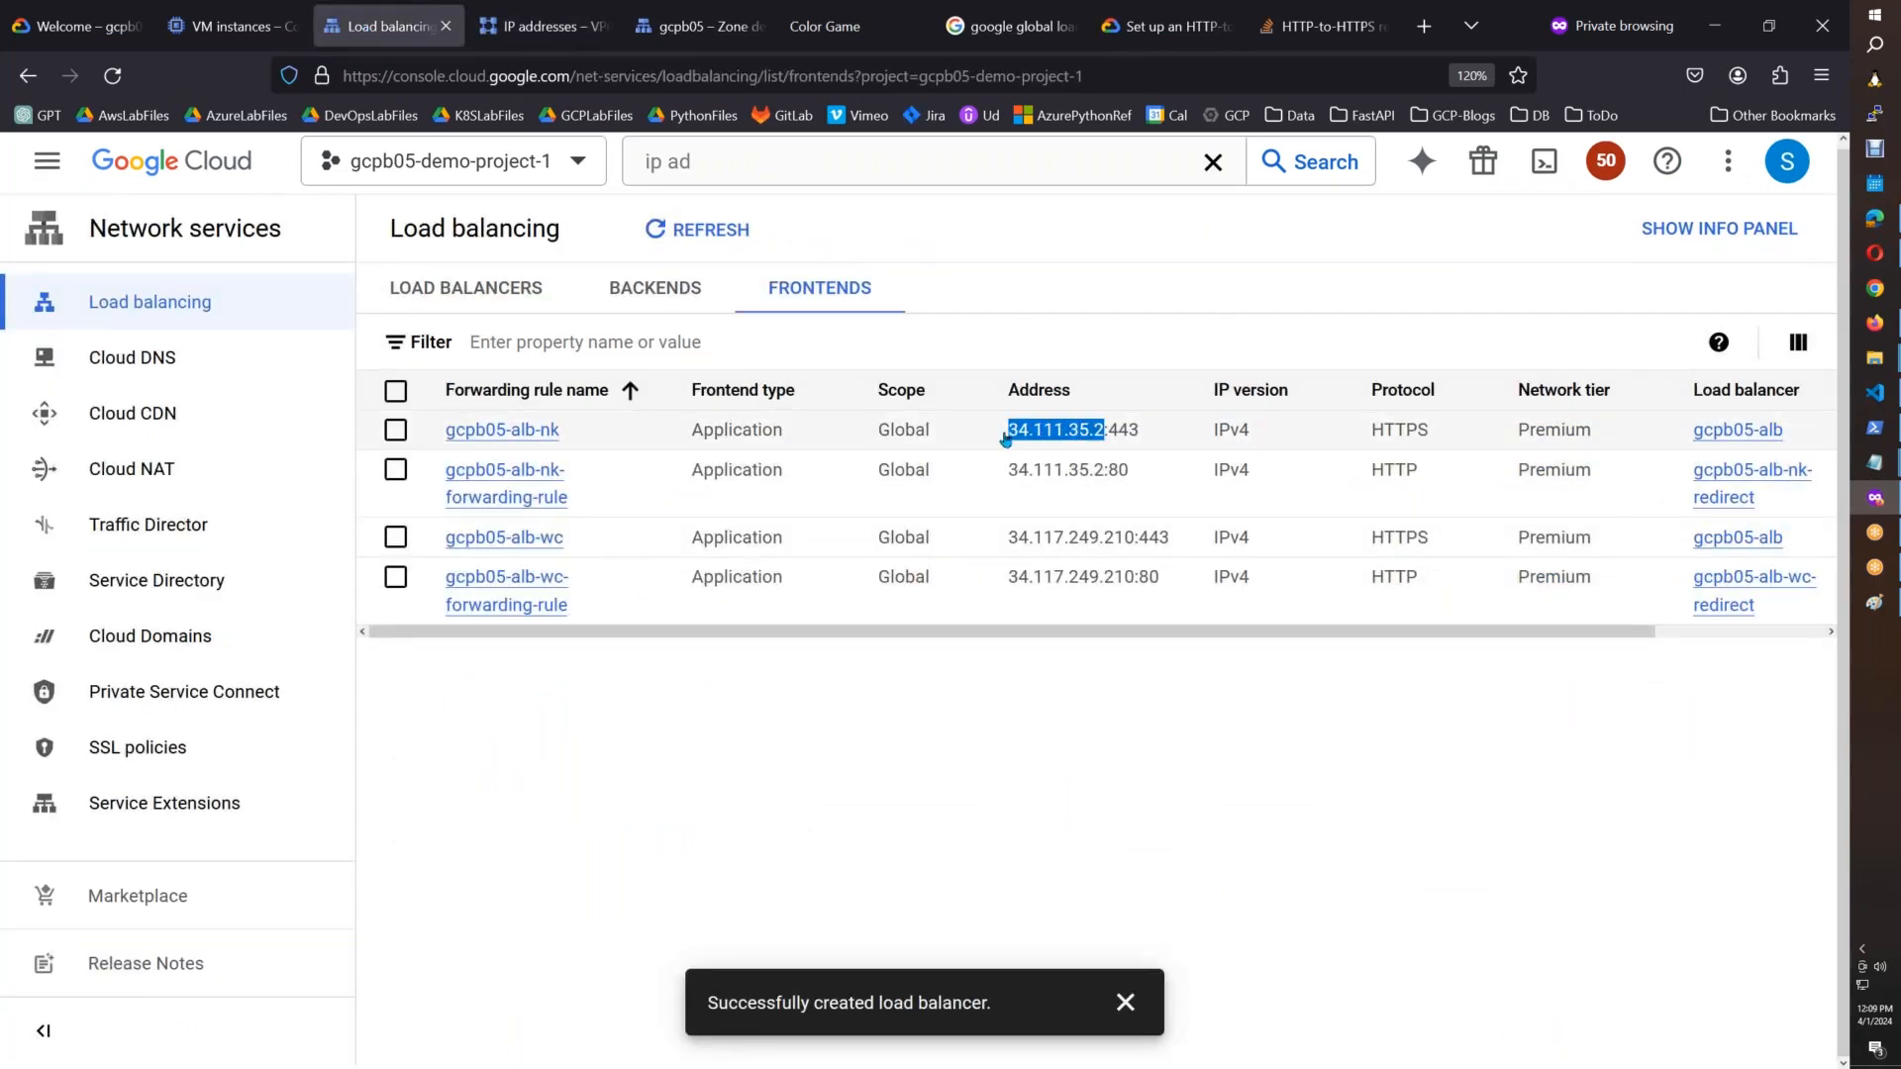
Step: Set the IPv4 address of the gcpb05.xyz A record in Cloud DNS to 34.111.35.2, save it, and return to the frontends list
{"action": "left_click", "coordinate": [696, 27]}
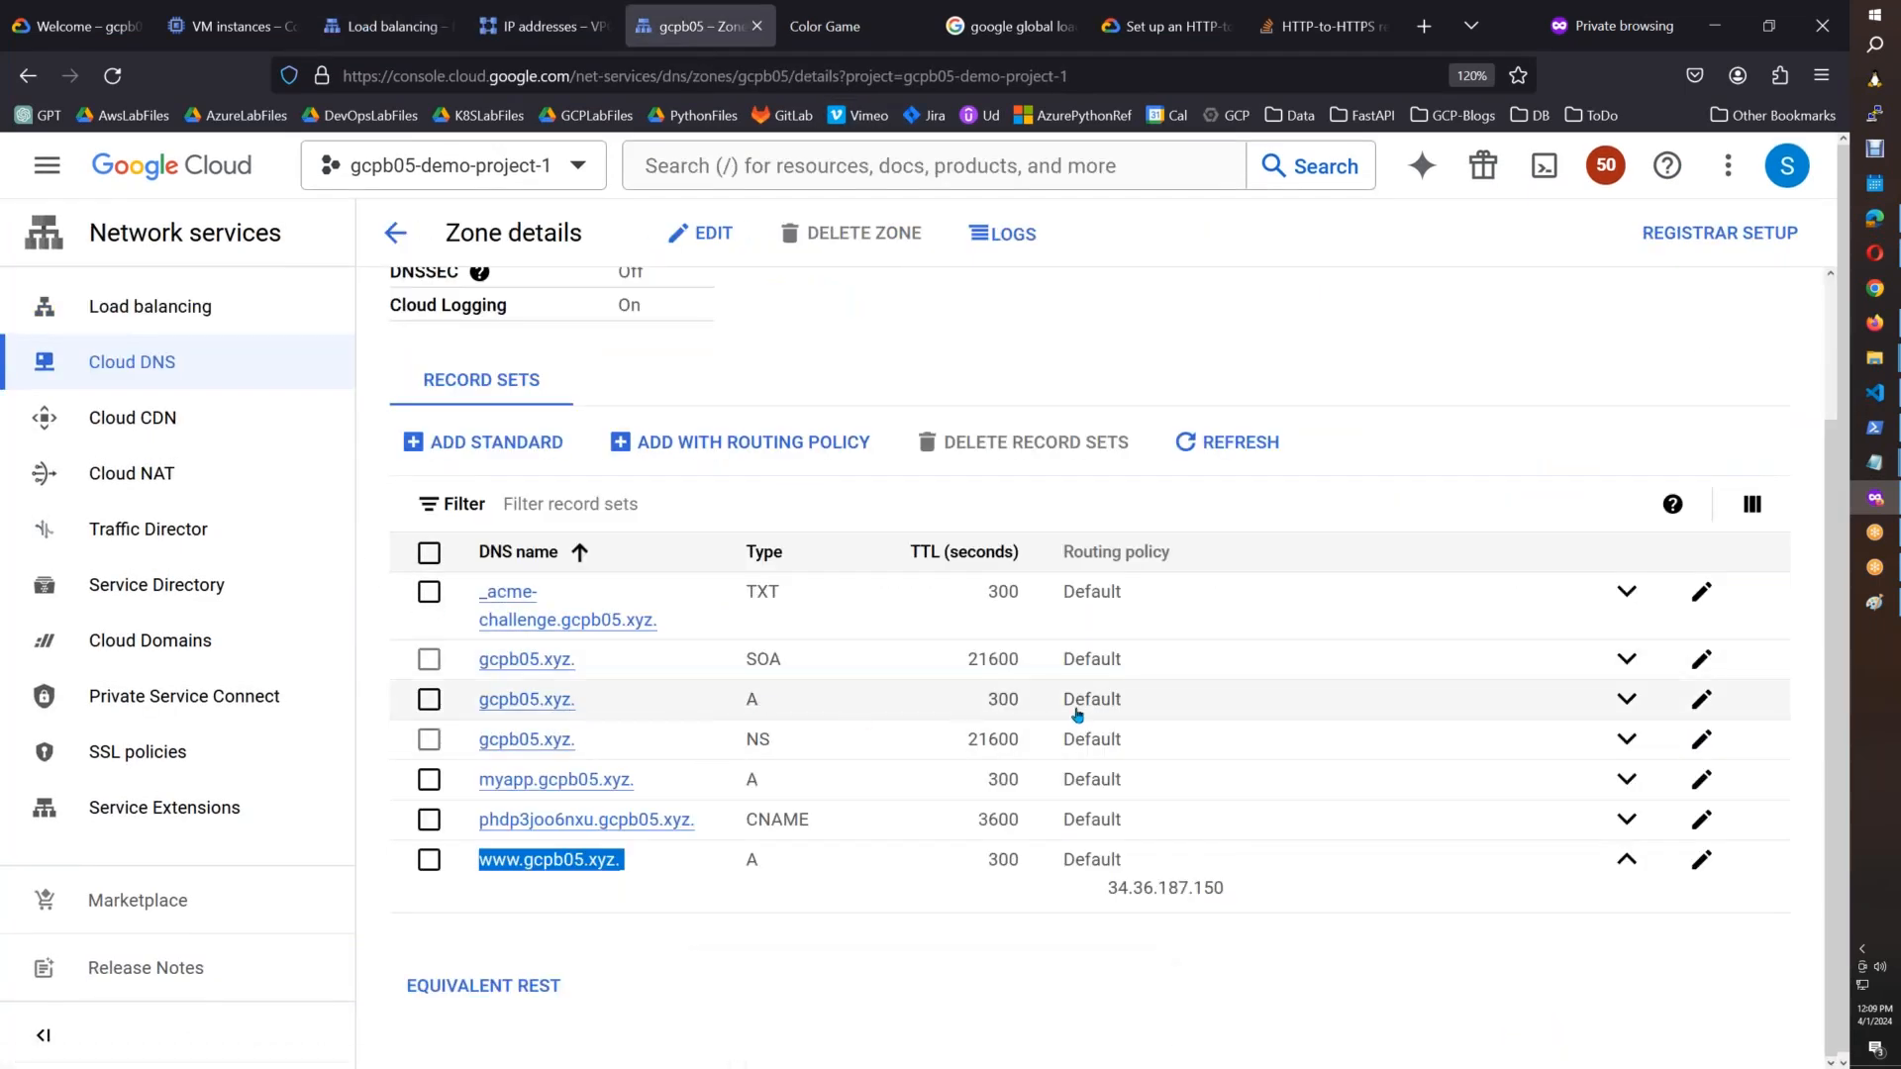
{"action": "left_click", "coordinate": [1626, 701]}
{"action": "left_click", "coordinate": [1701, 699]}
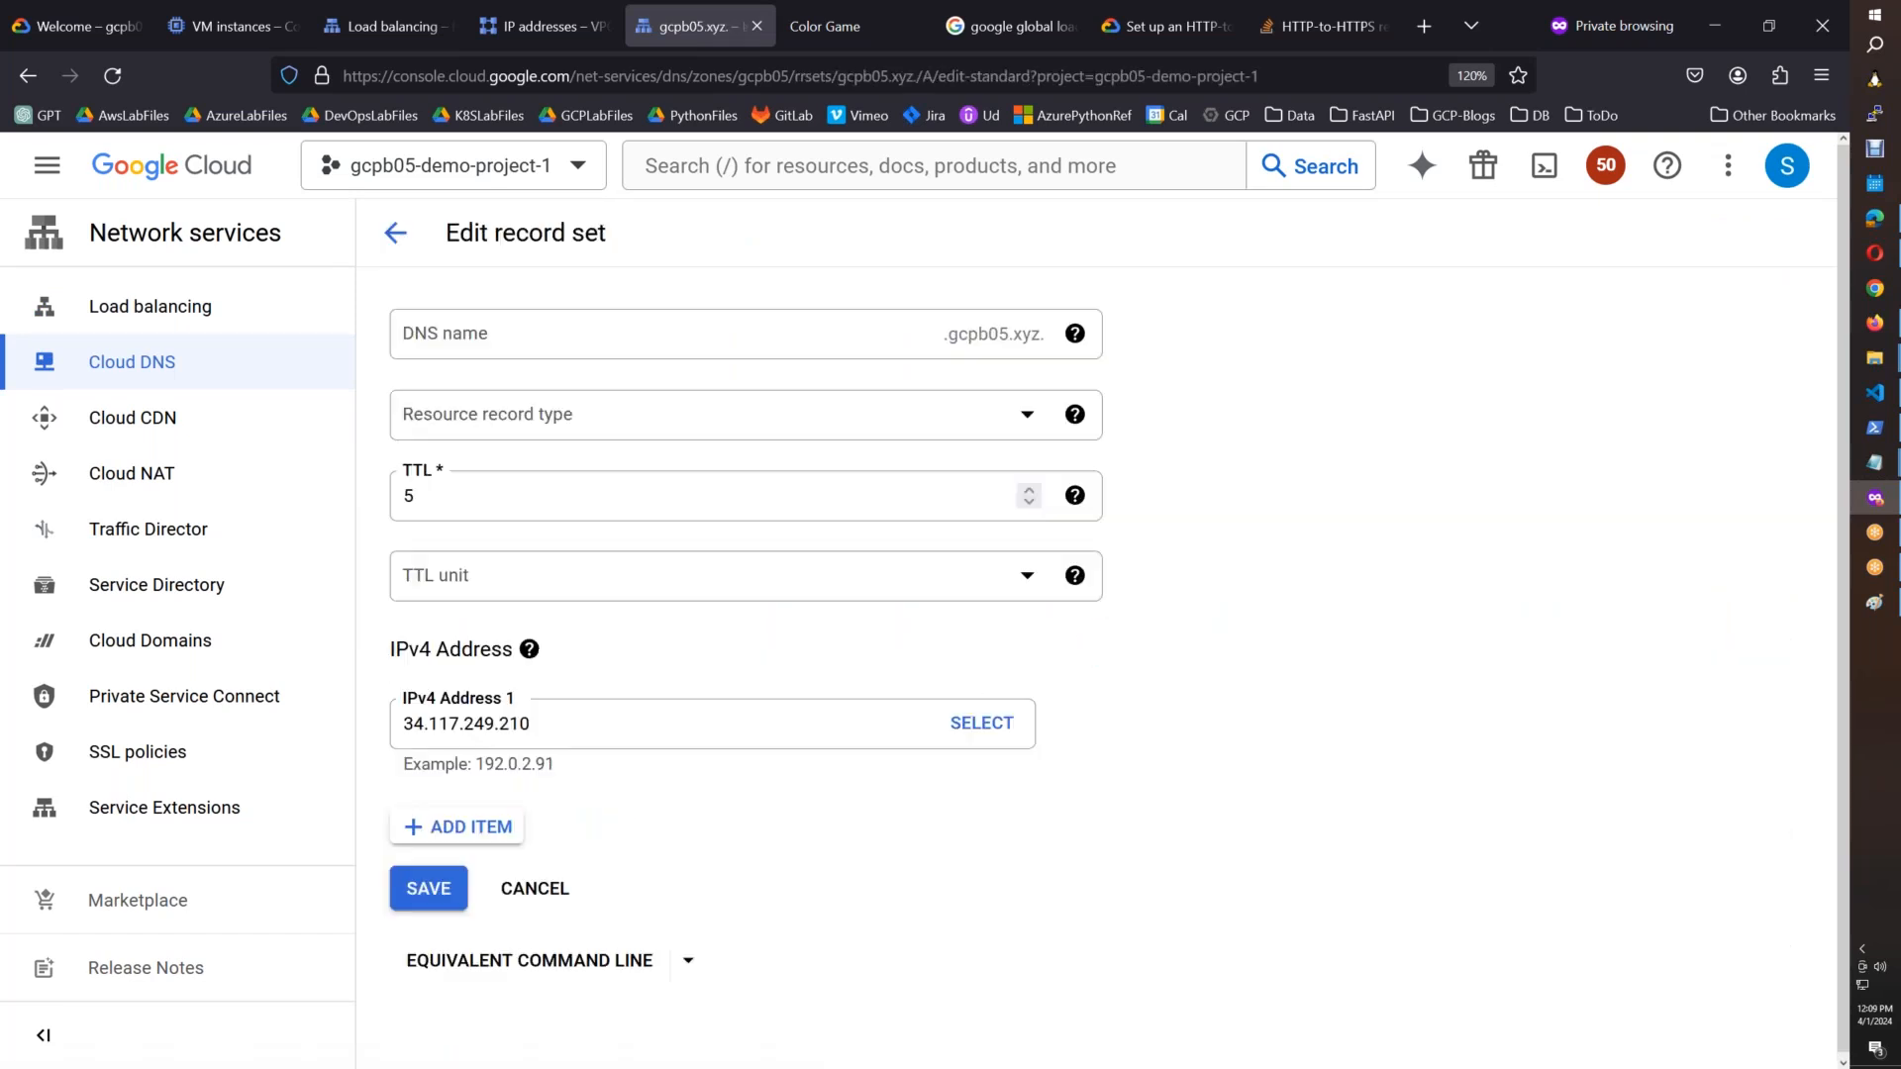
{"action": "left_click_drag", "start_coordinate": [539, 724], "coordinate": [387, 723]}
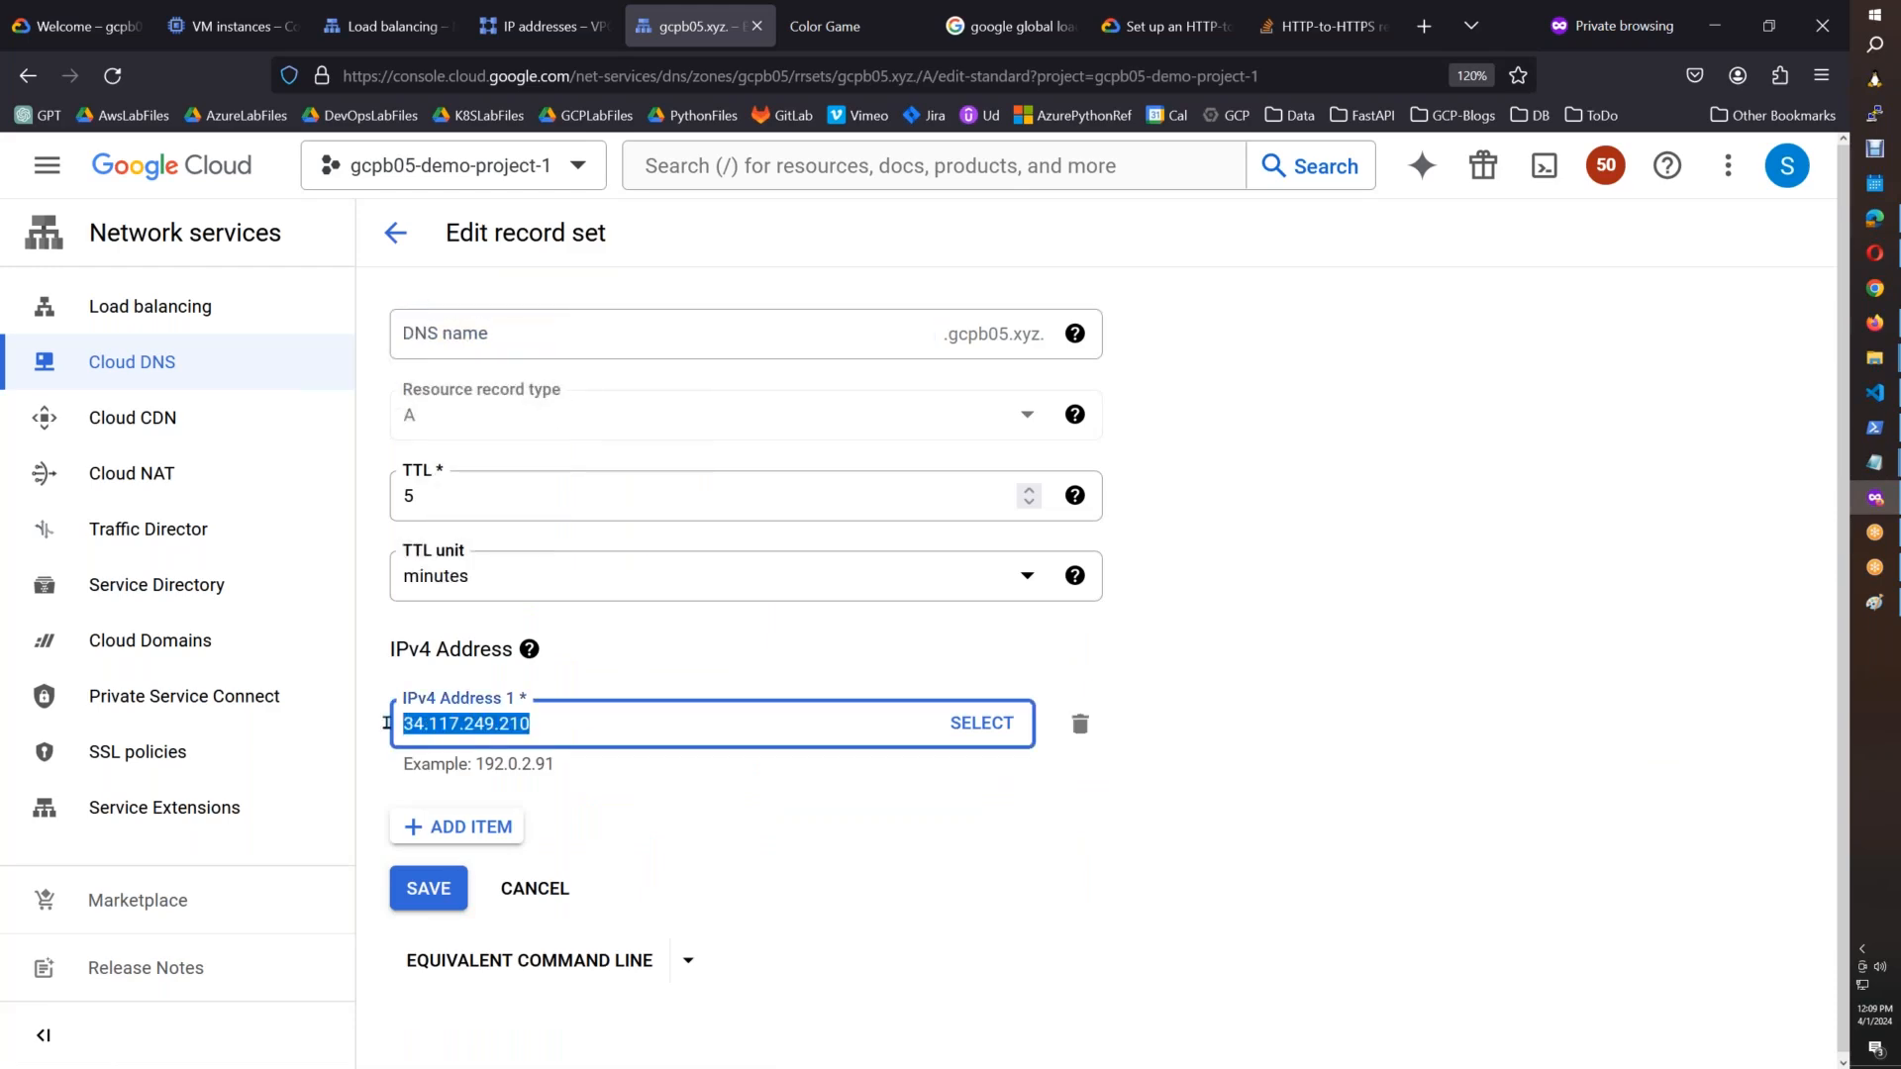
{"action": "type", "text": "34.111.38.2"}
{"action": "left_click", "coordinate": [428, 888]}
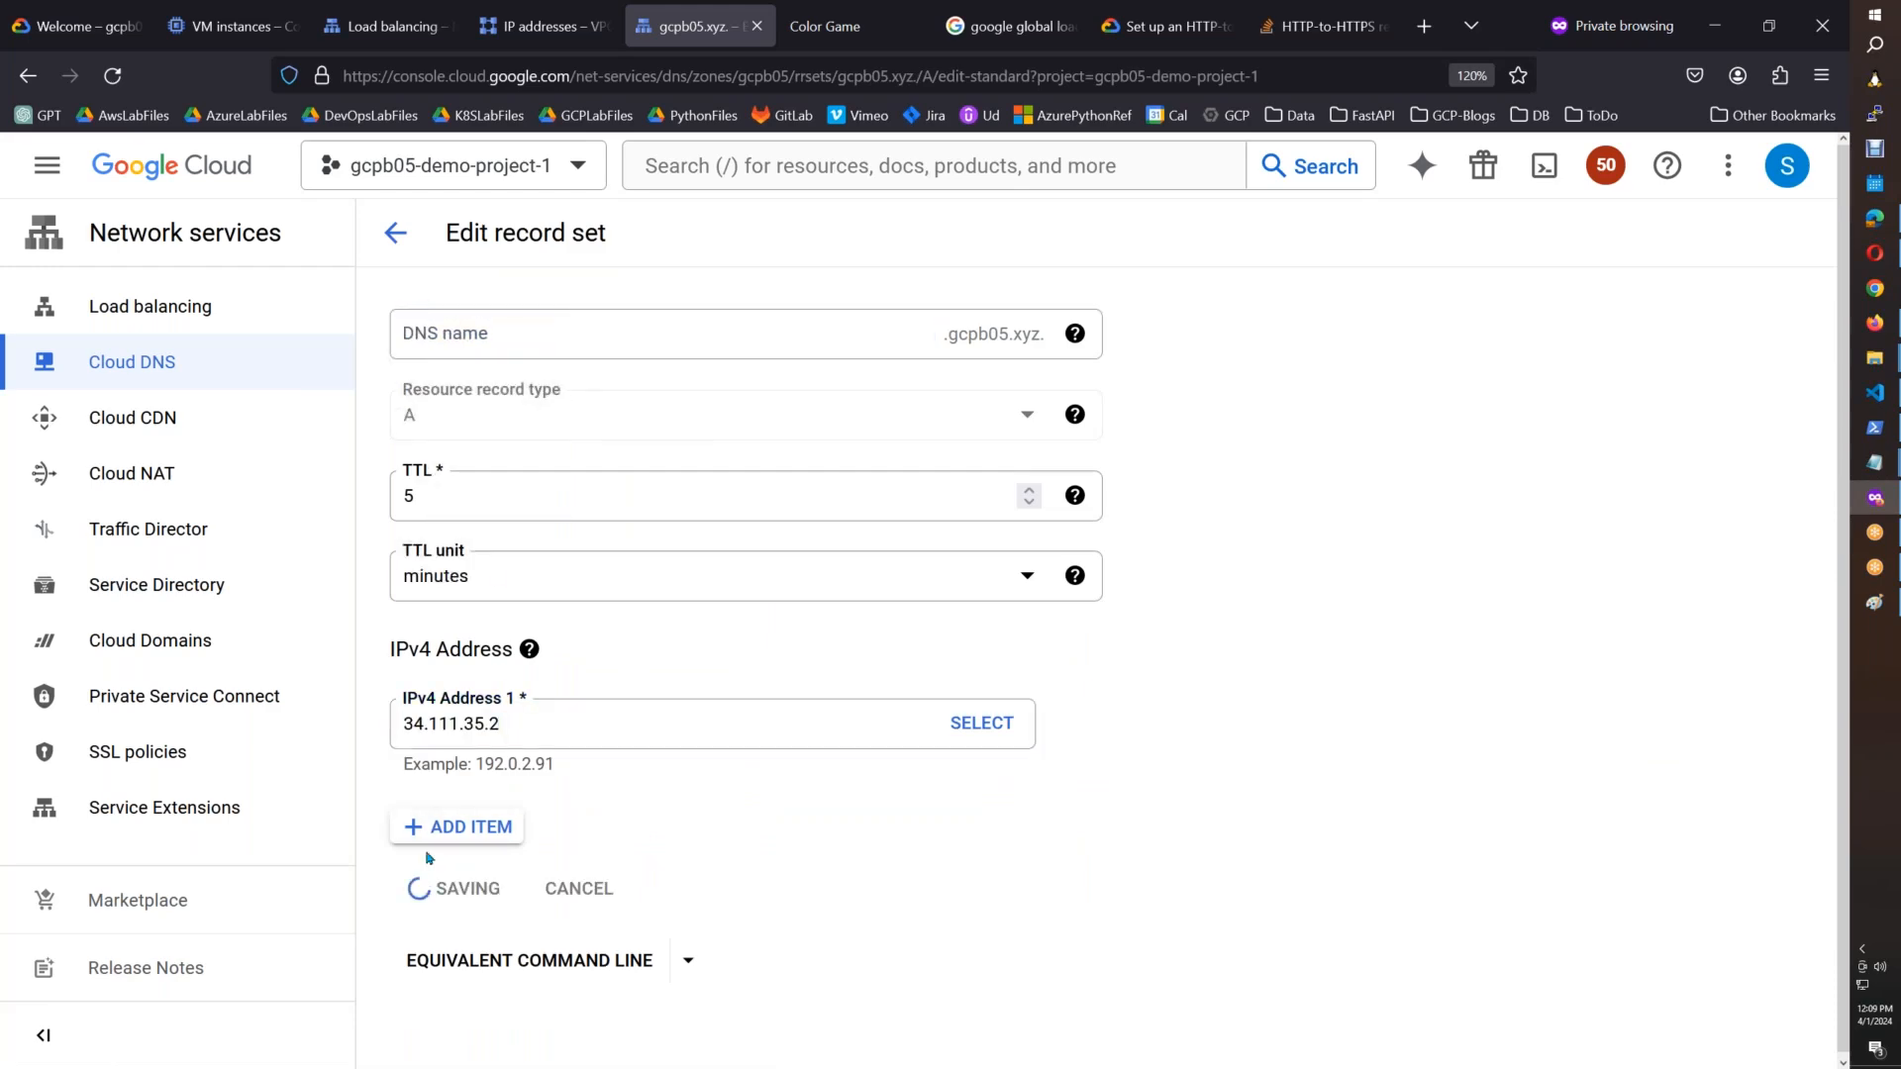
{"action": "key", "text": "ctrl+Page_Up"}
{"action": "key", "text": "ctrl+Page_Up"}
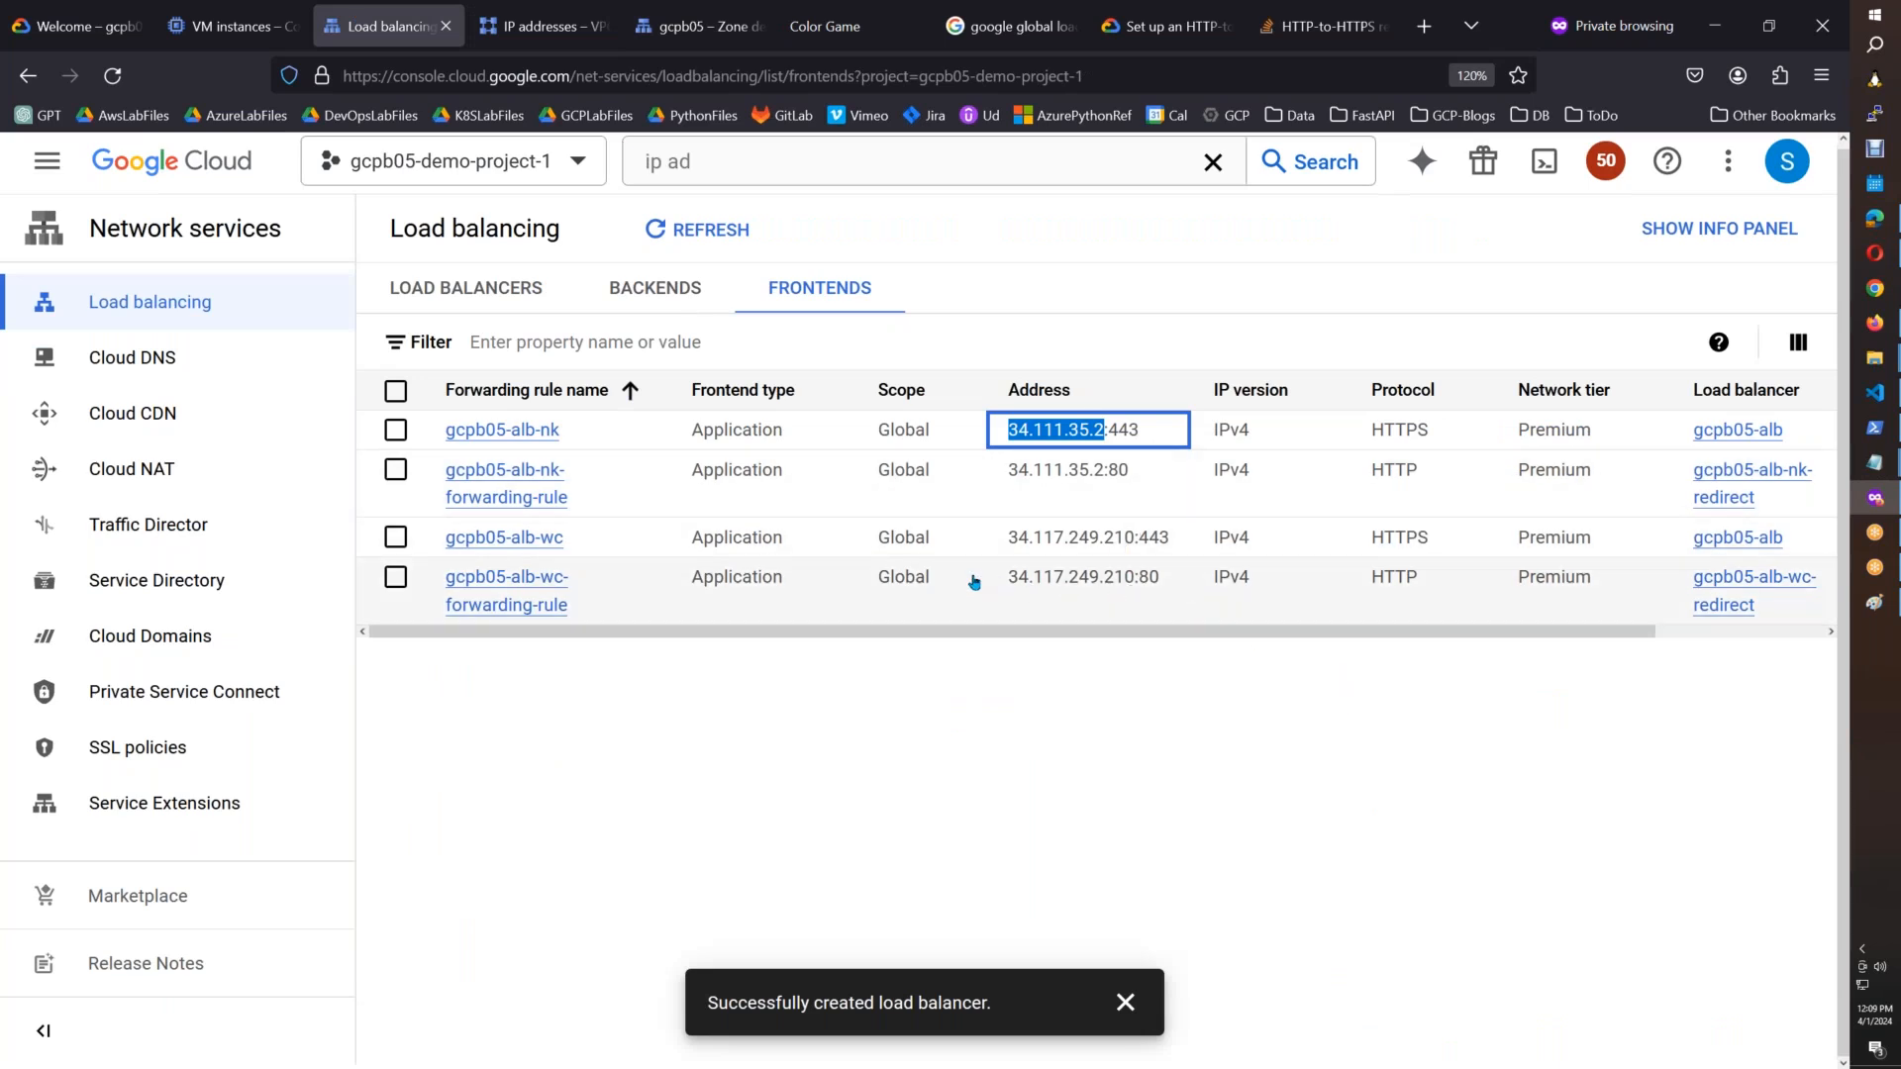
{"action": "left_click", "coordinate": [1888, 289]}
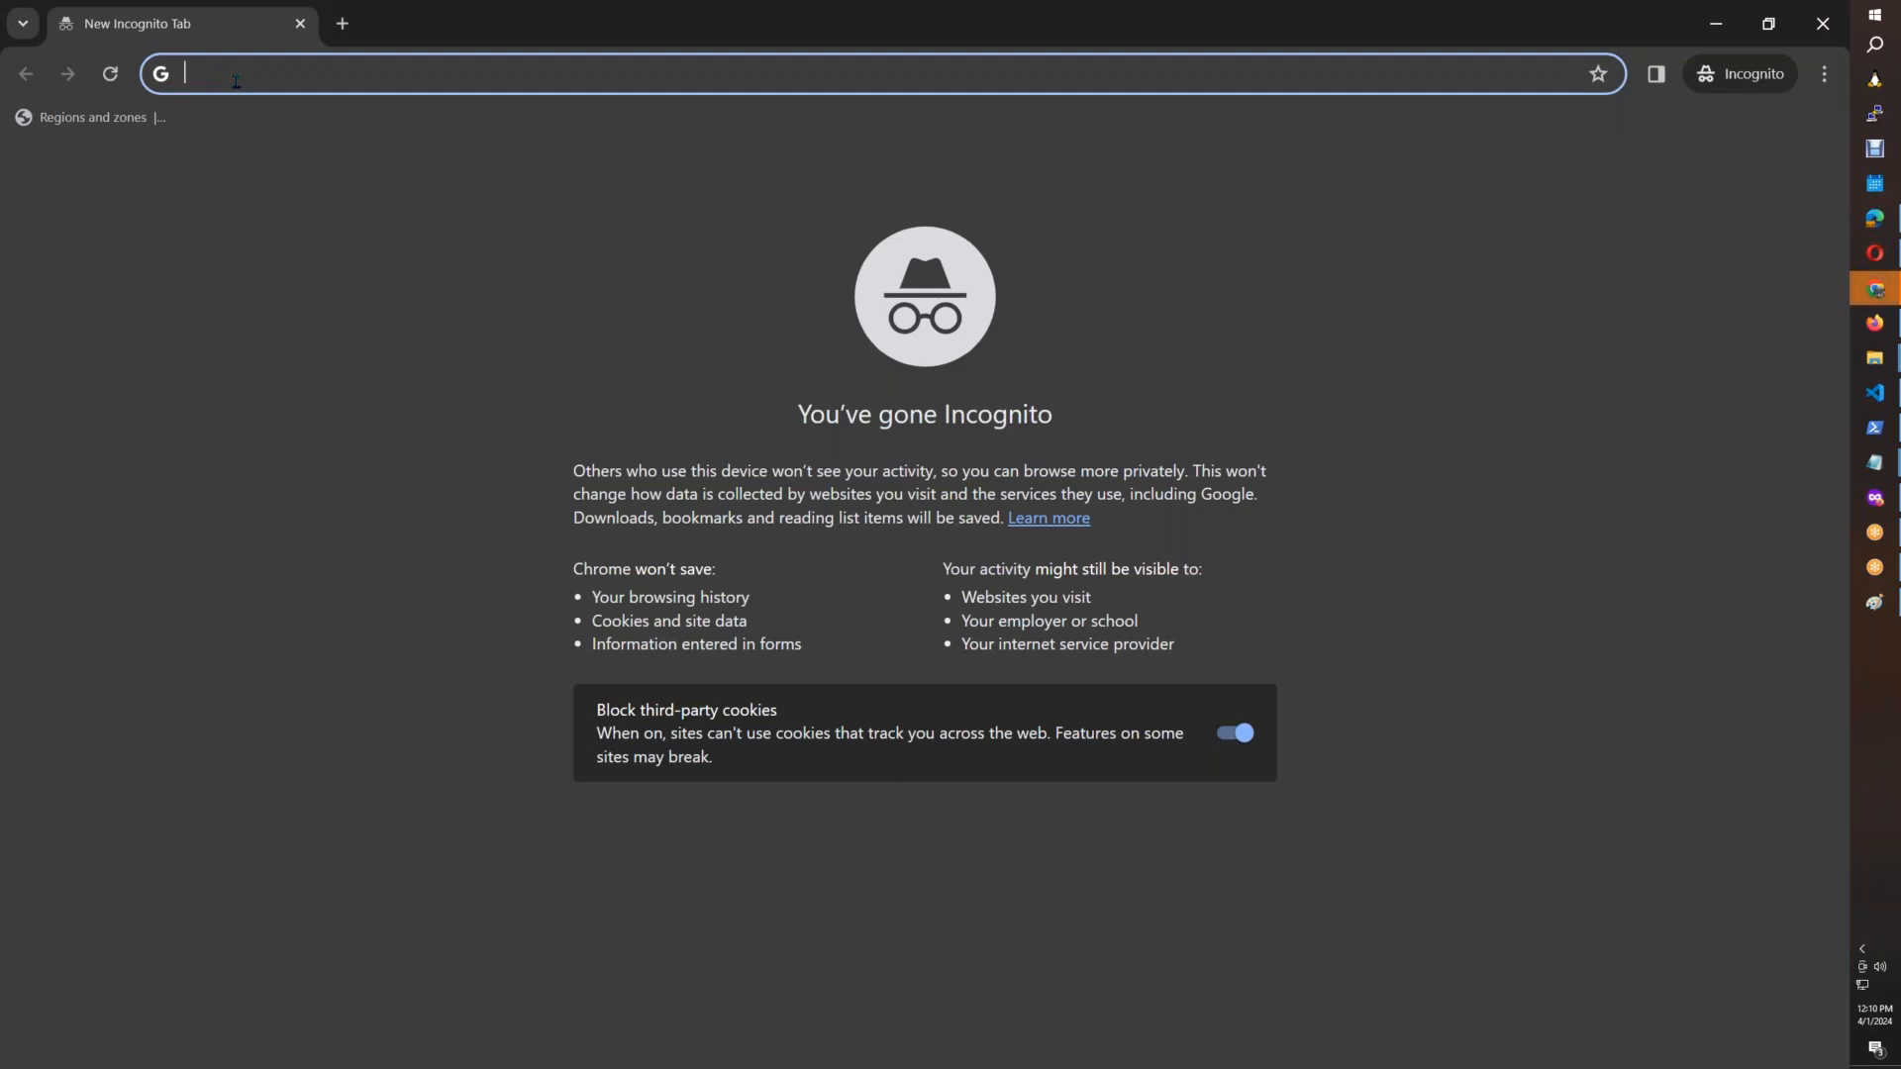
{"action": "type", "text": "httpp:"}
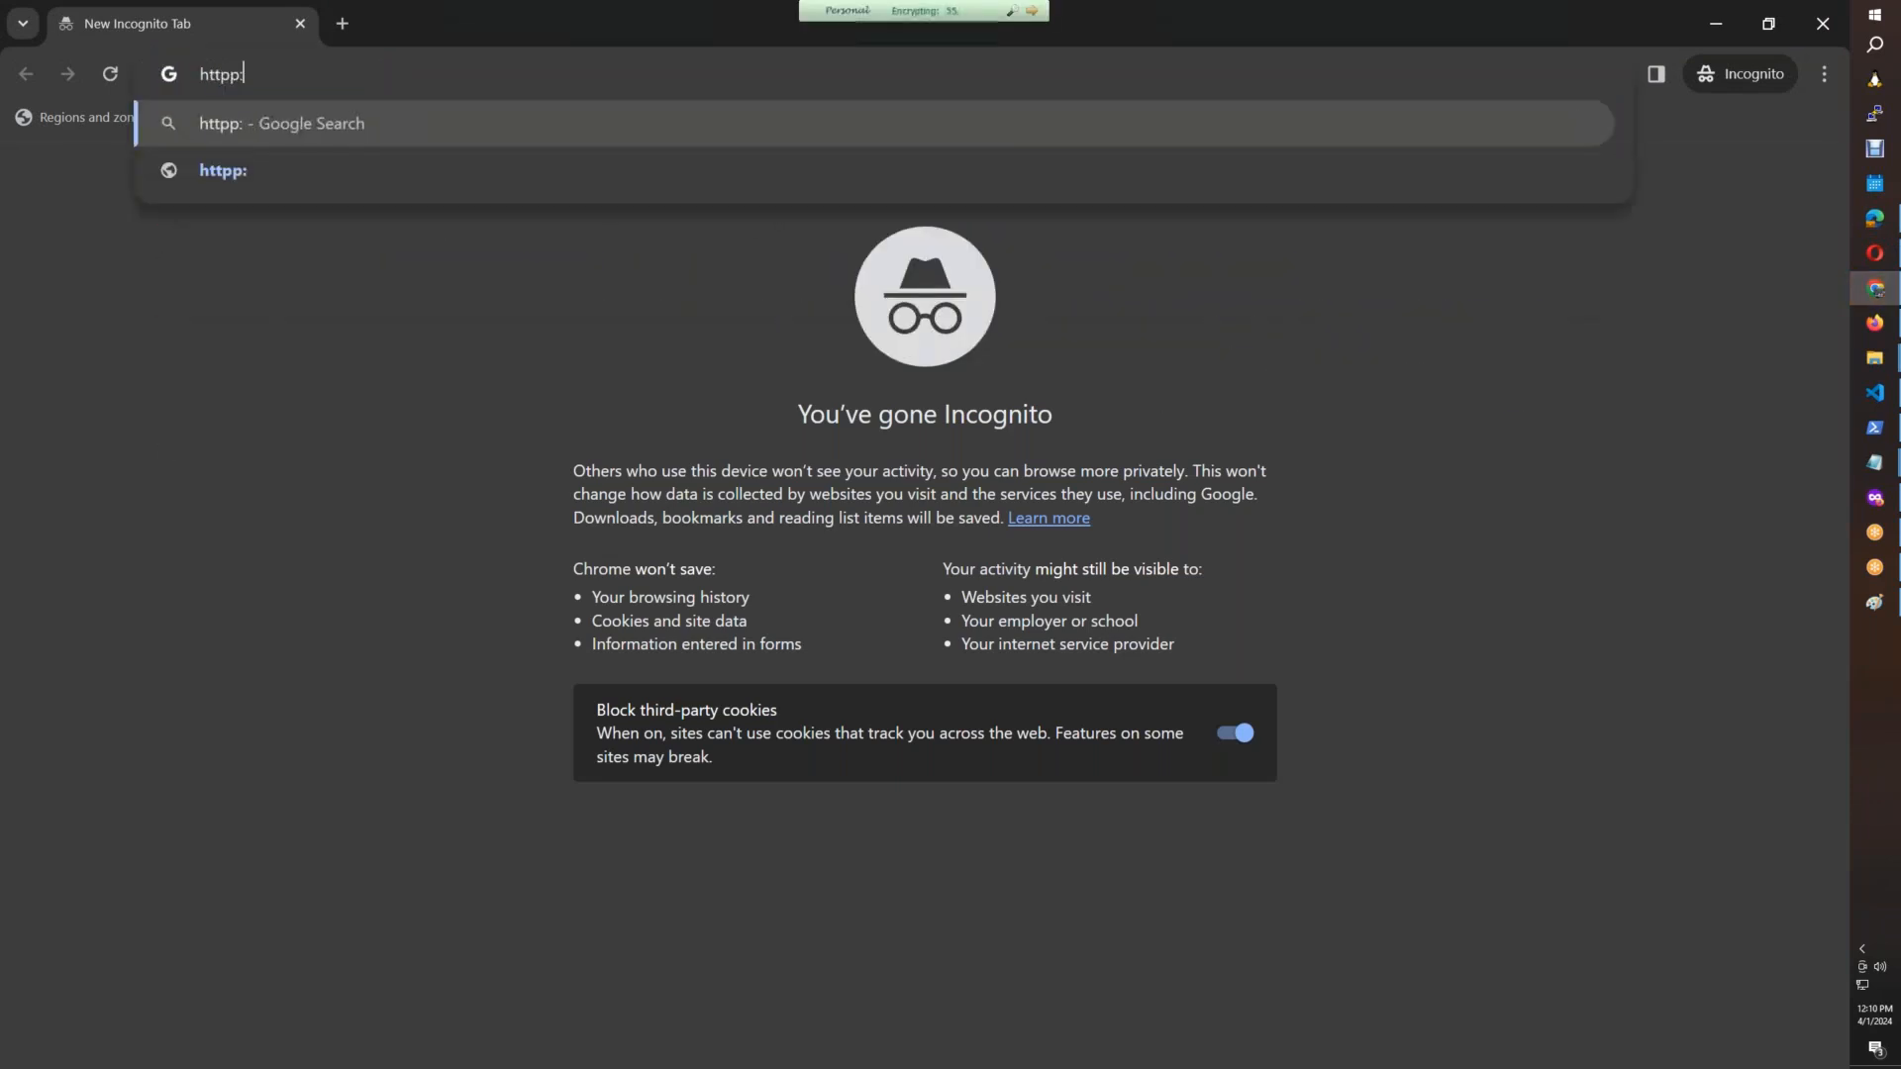
{"action": "type", "text": "//gcp"}
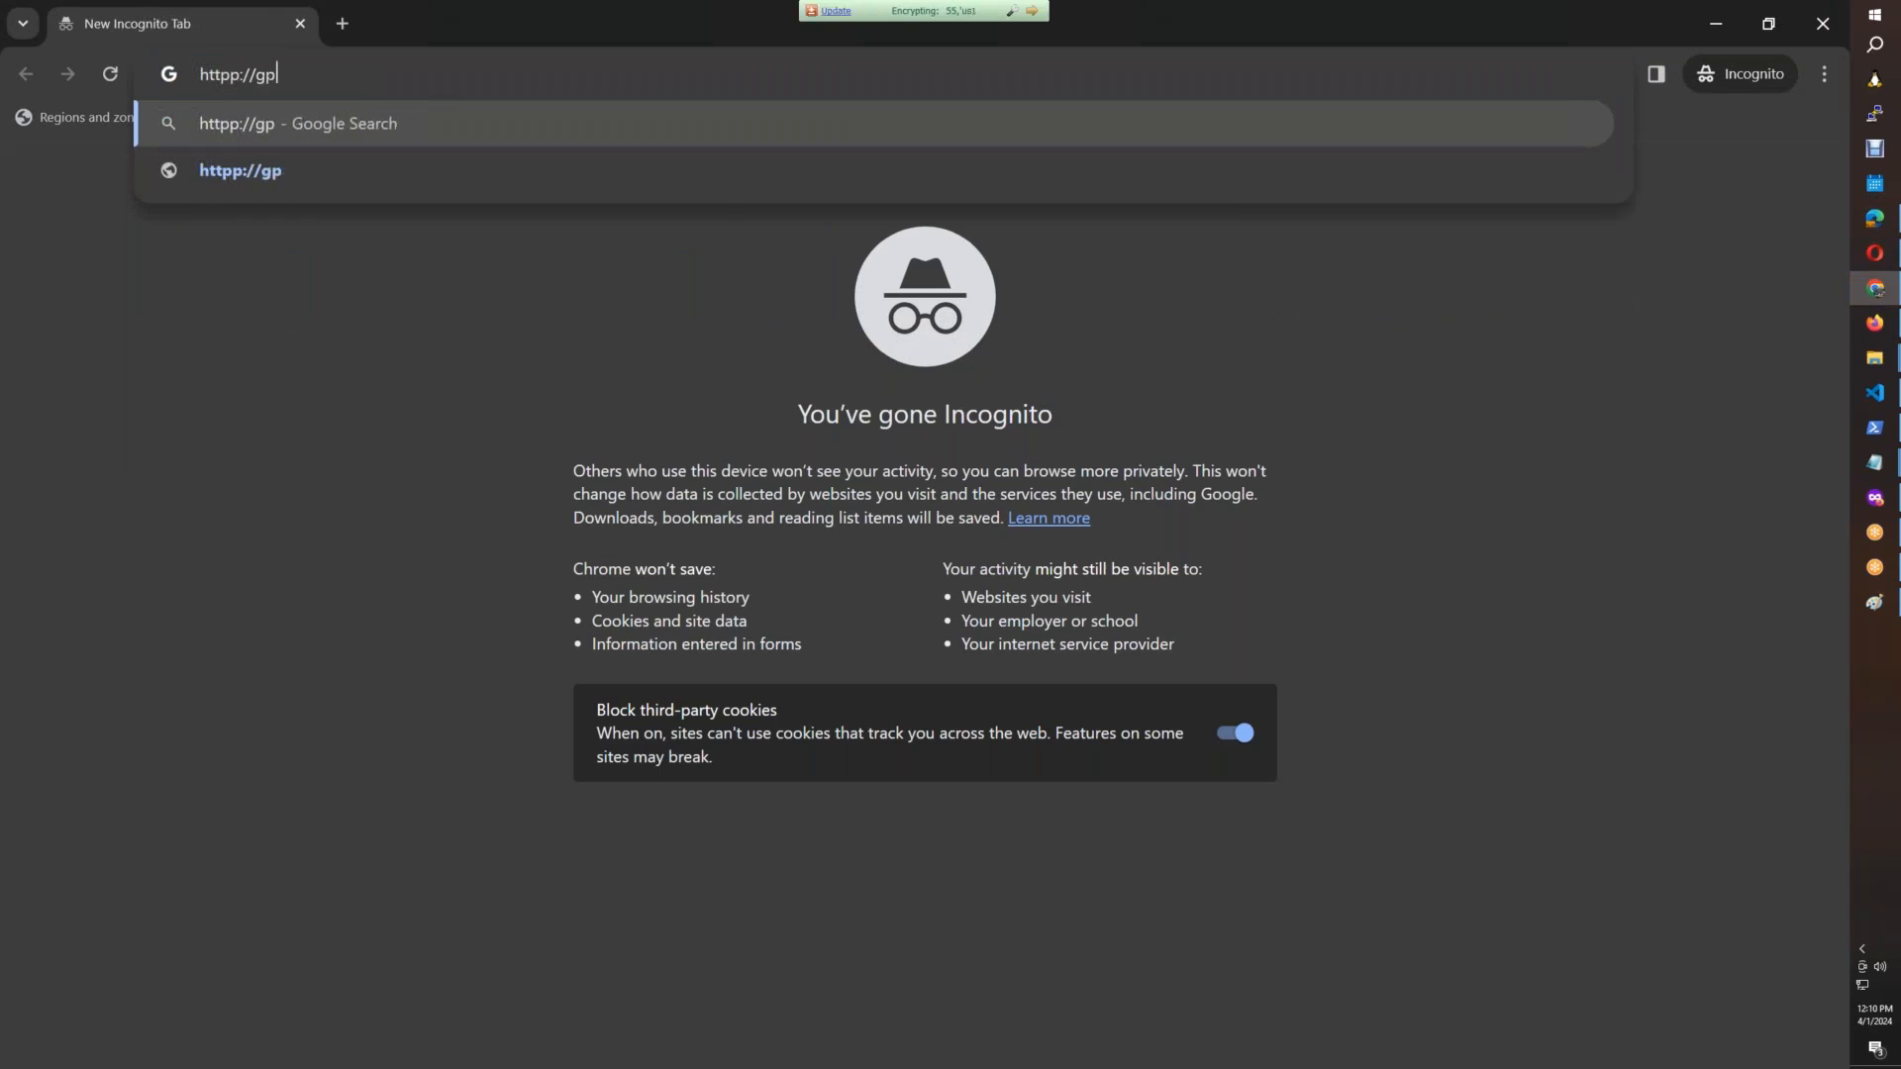
{"action": "type", "text": "b05.xyz"}
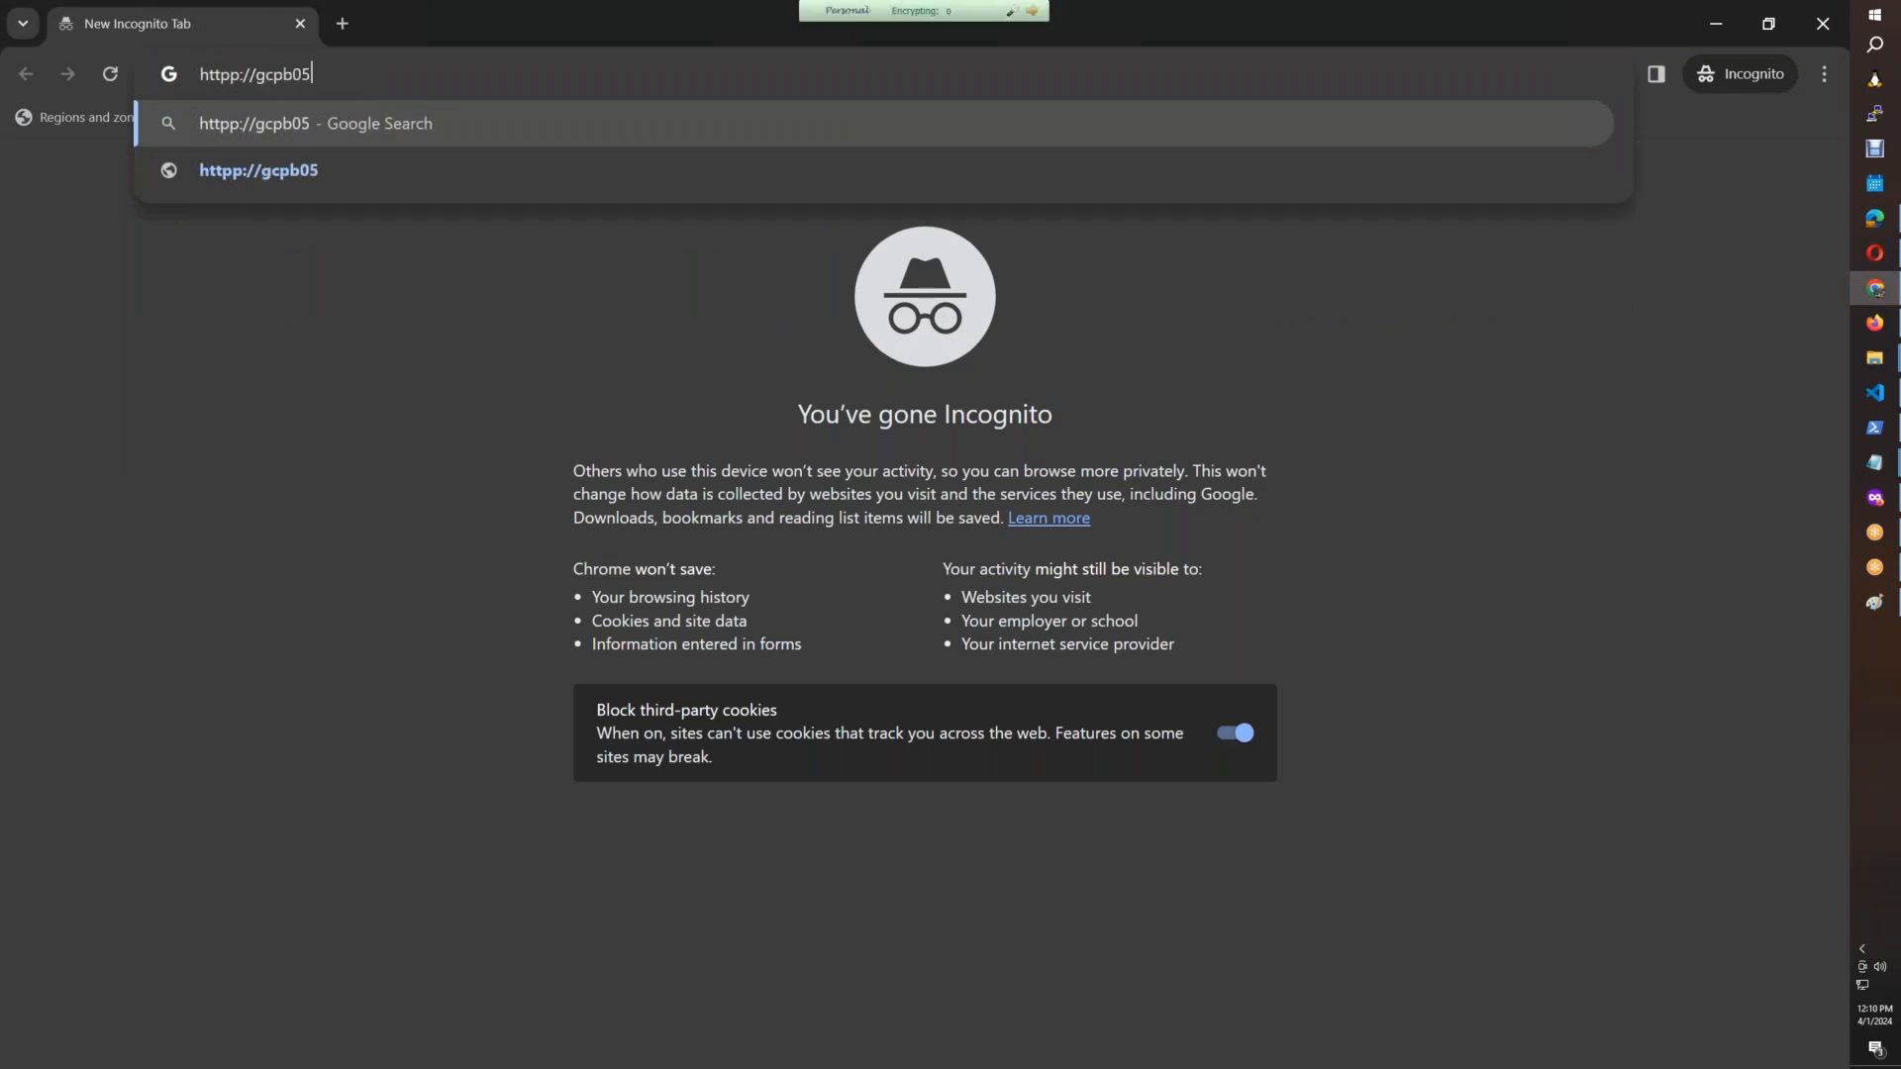
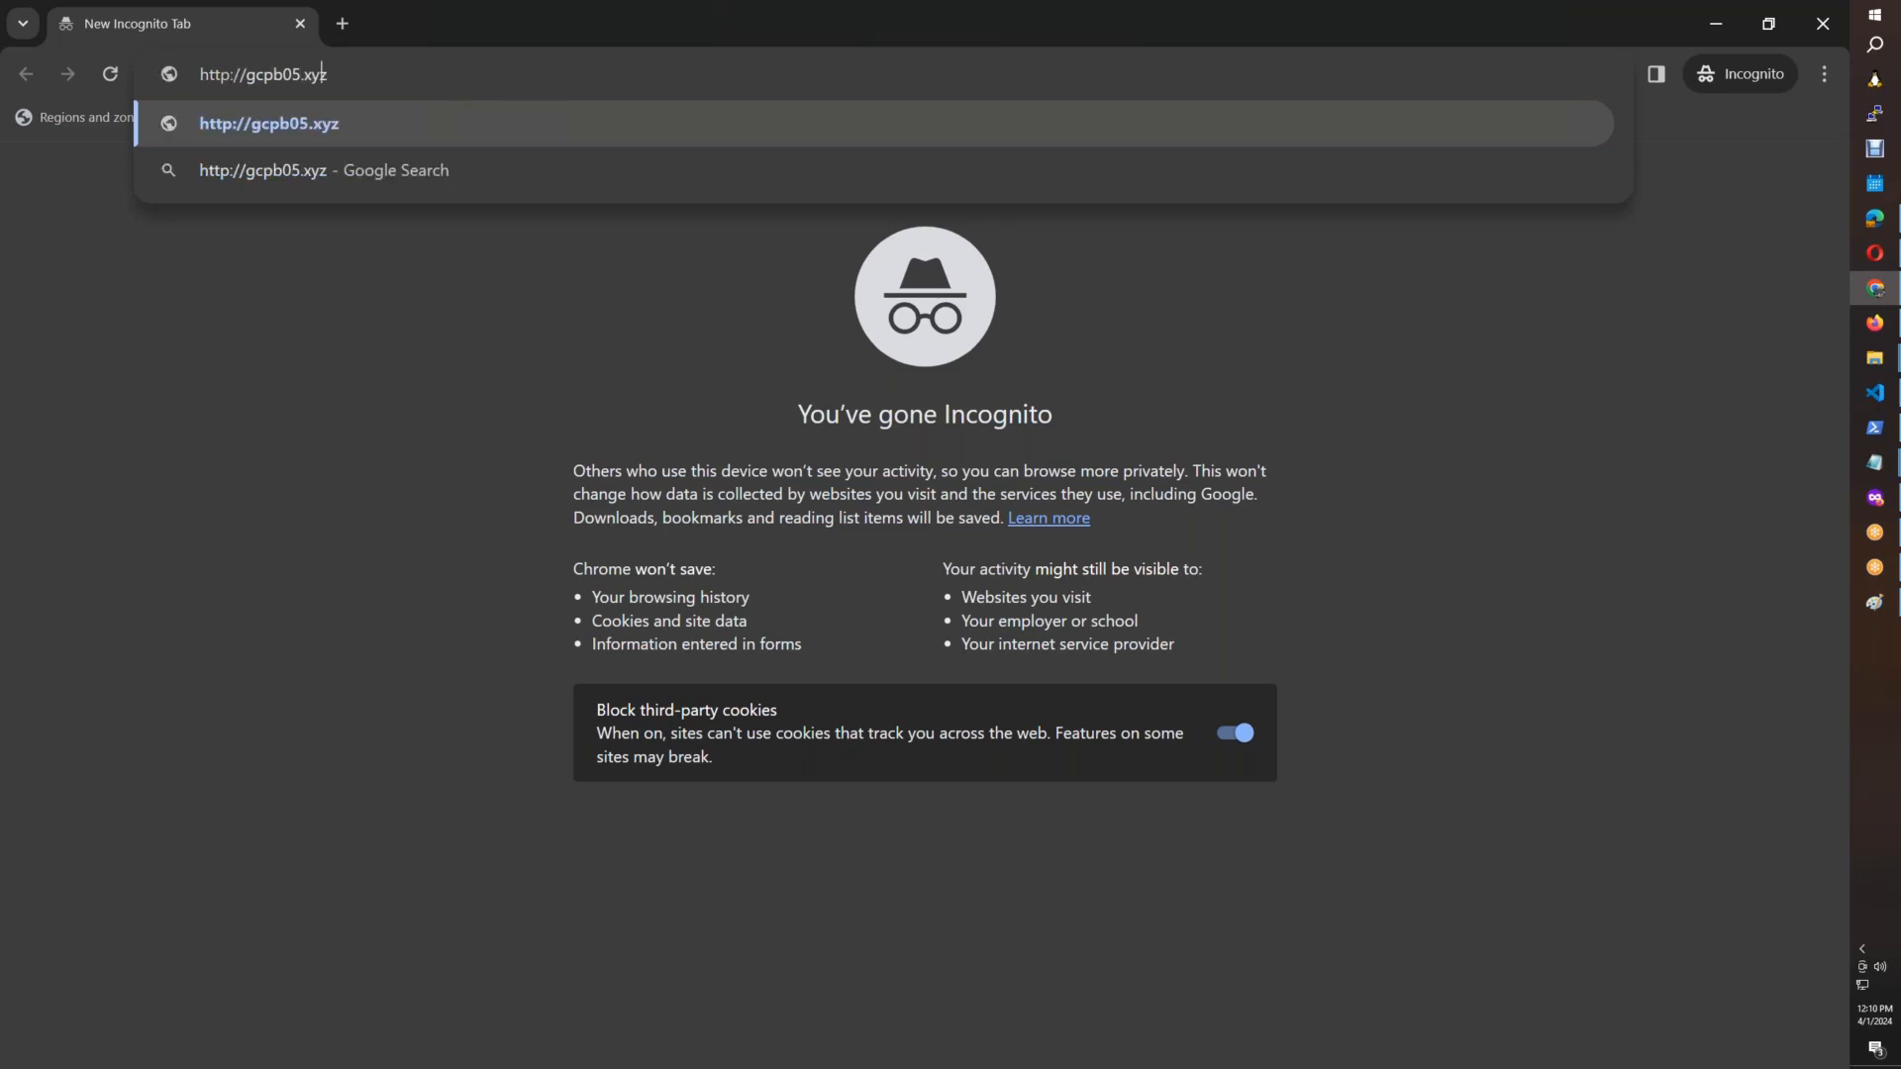
{"action": "key", "text": "Return"}
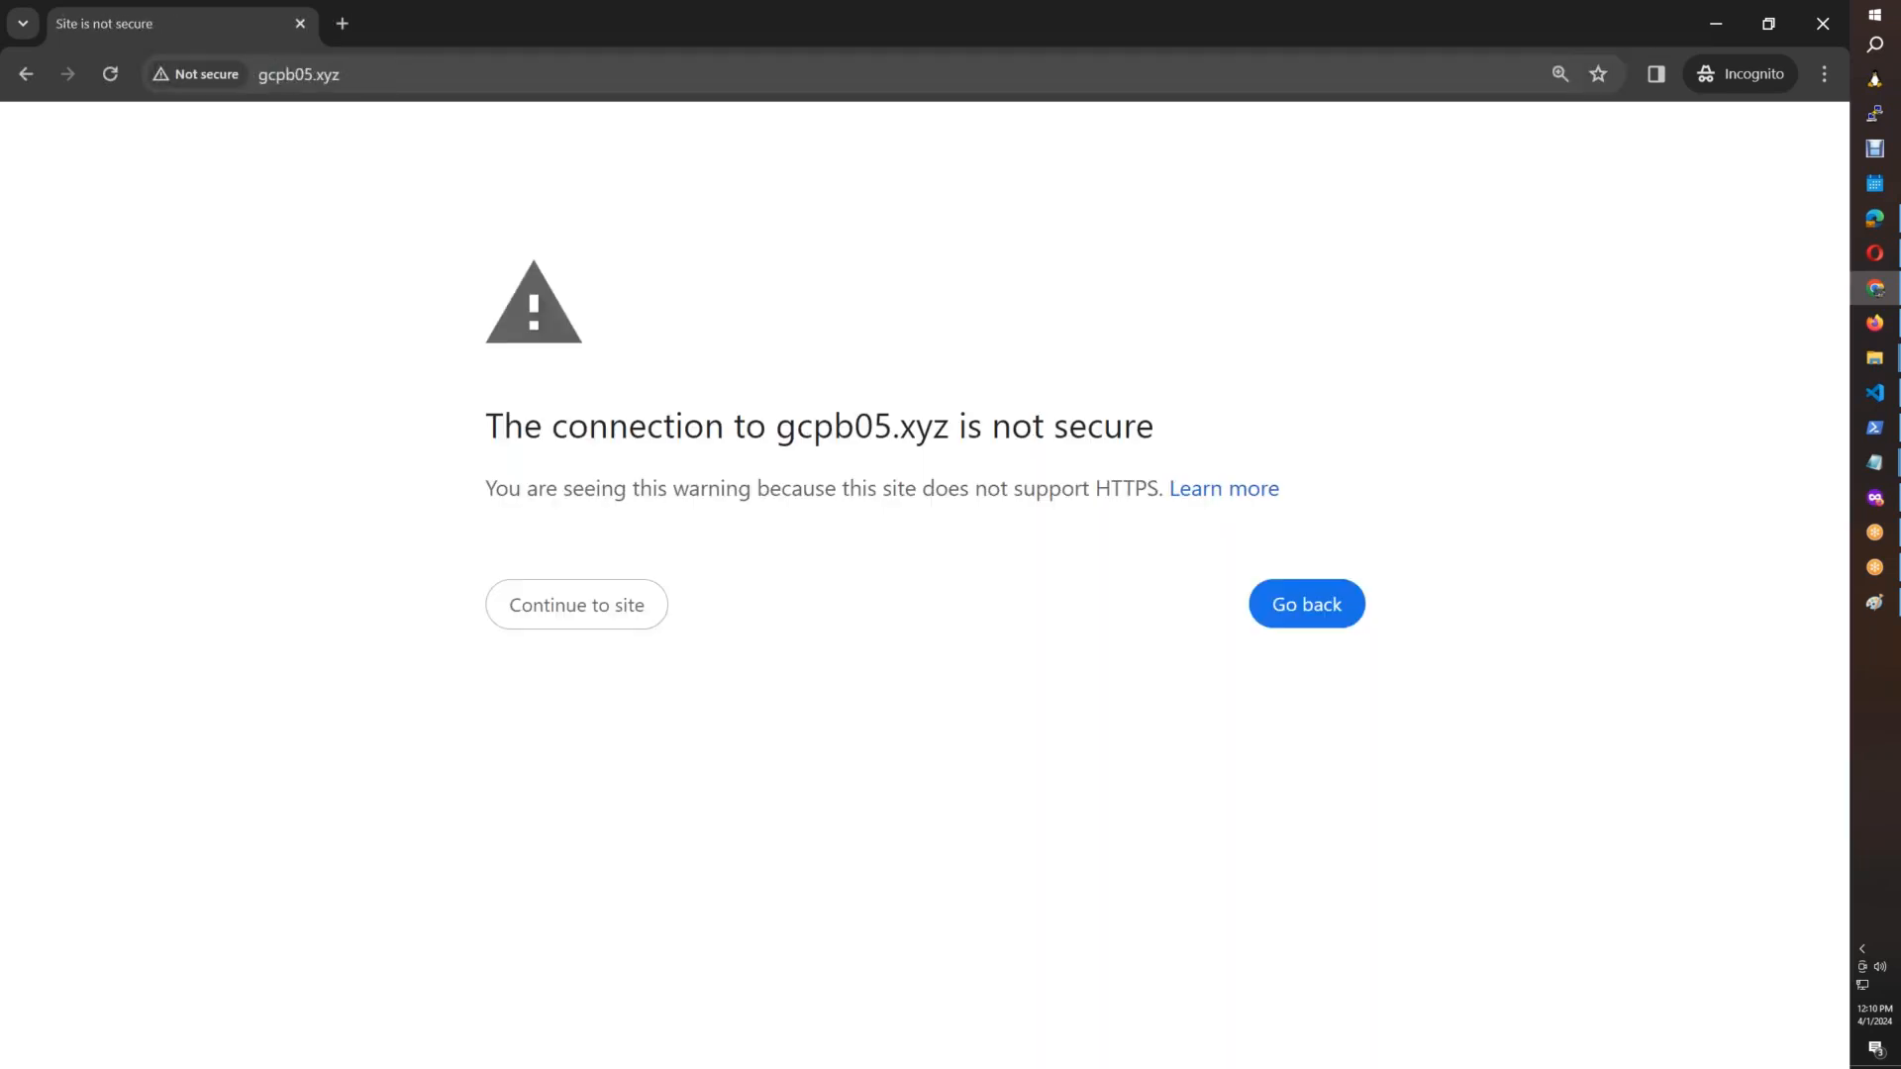
{"action": "left_click", "coordinate": [570, 613]}
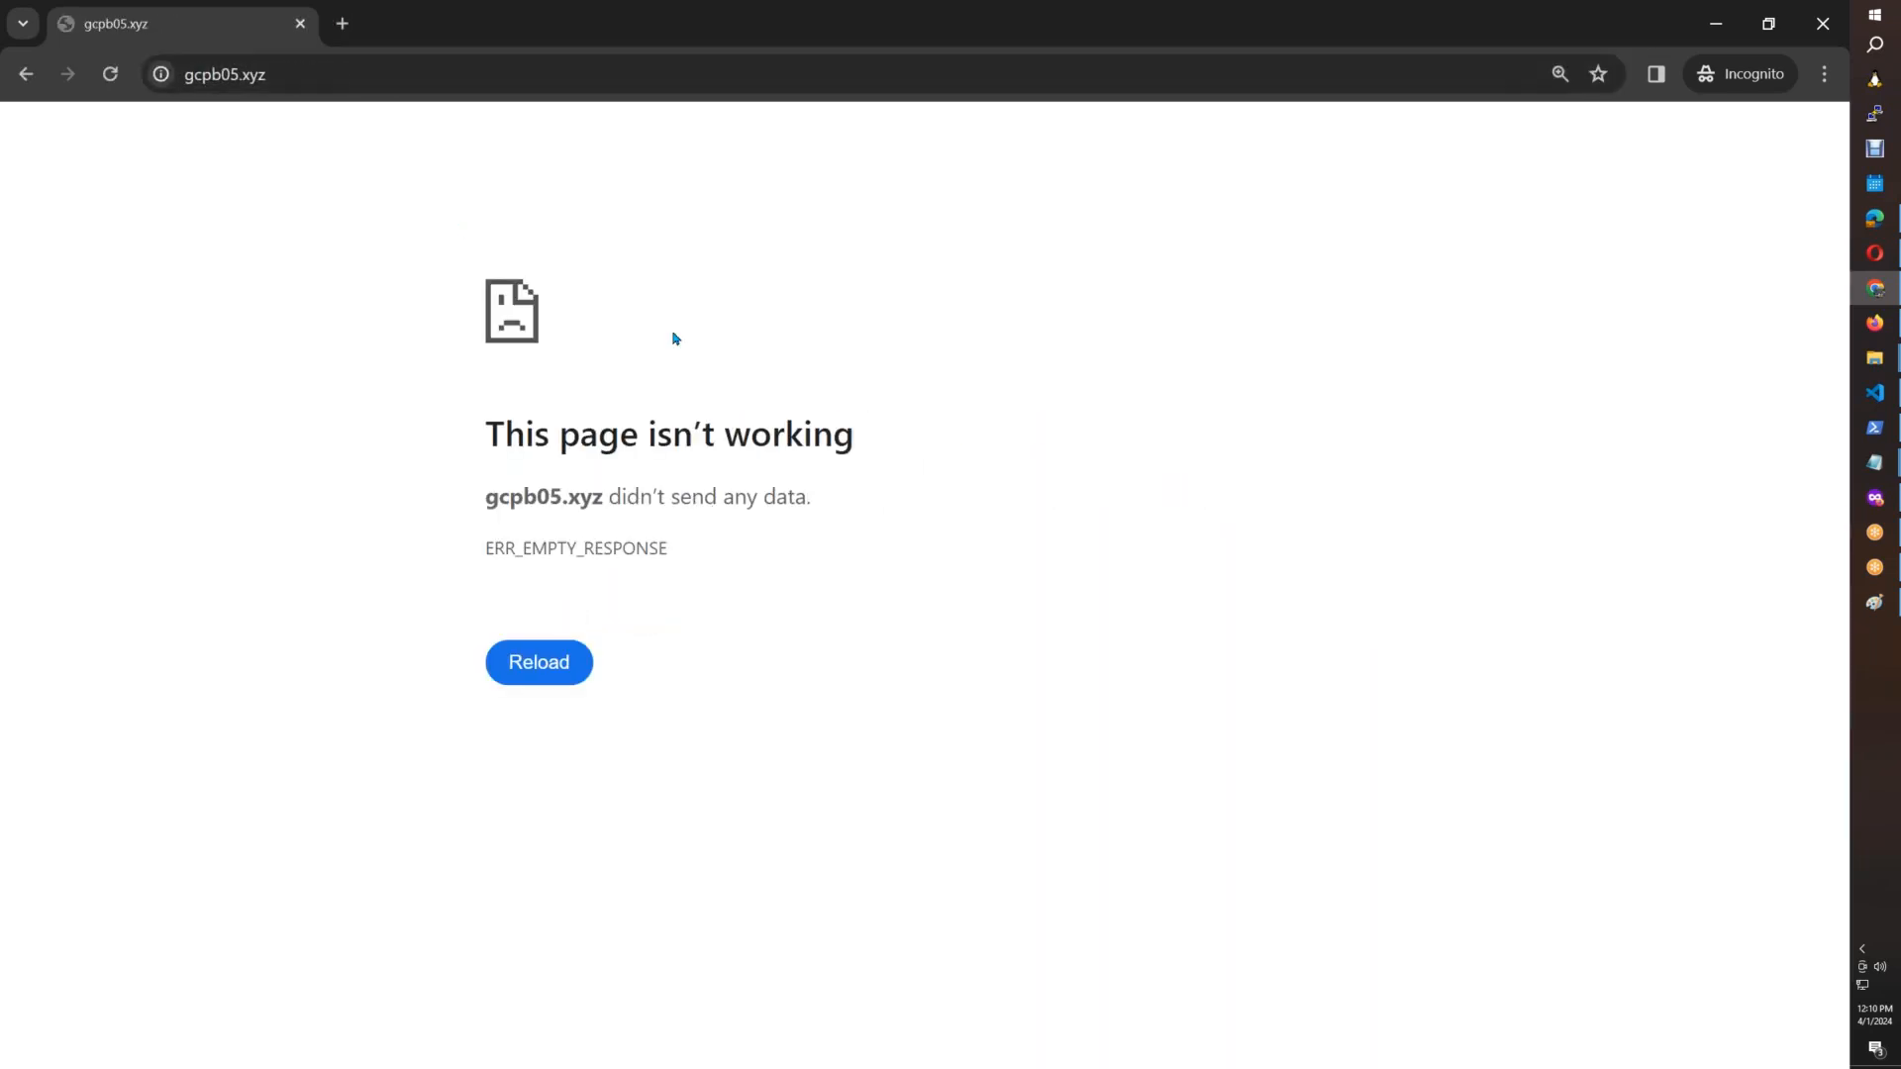
{"action": "left_click", "coordinate": [318, 76]}
{"action": "key", "text": "ctrl+c"}
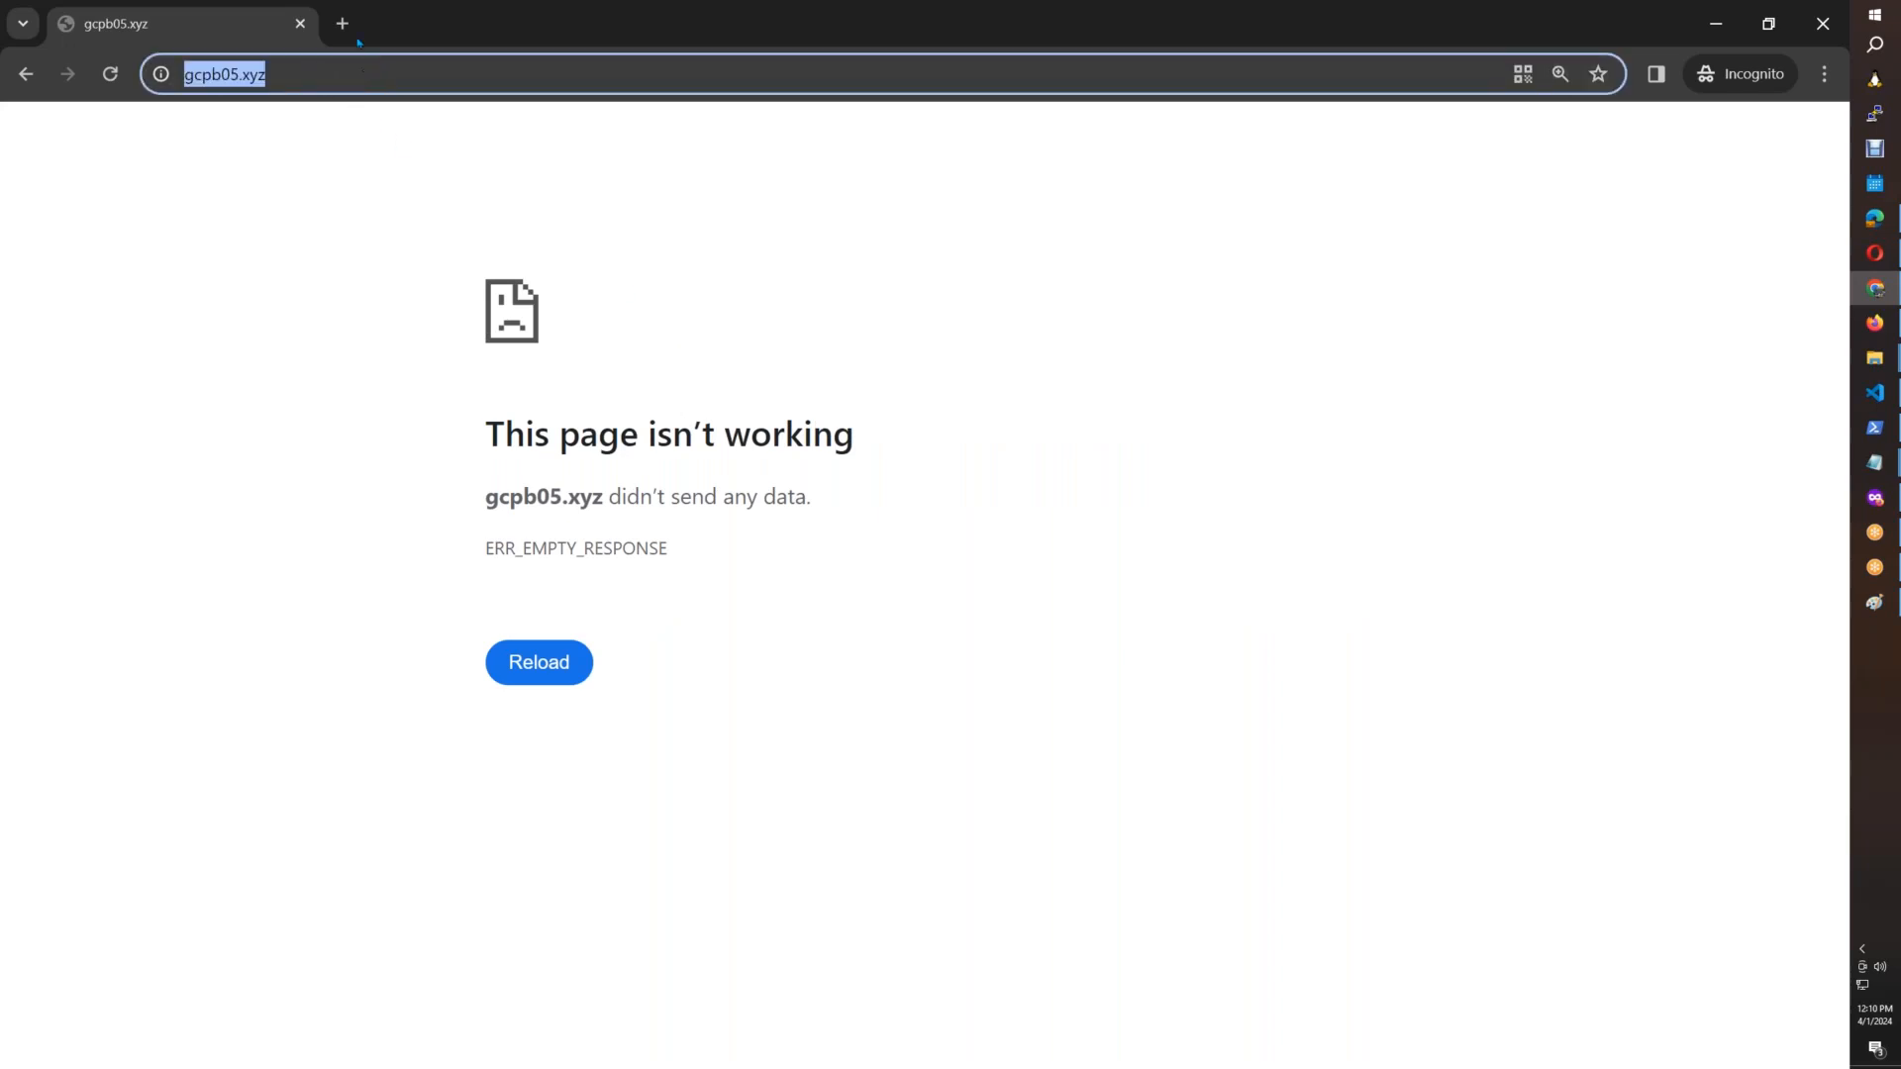
{"action": "left_click", "coordinate": [342, 23]}
{"action": "key", "text": "ctrl+v"}
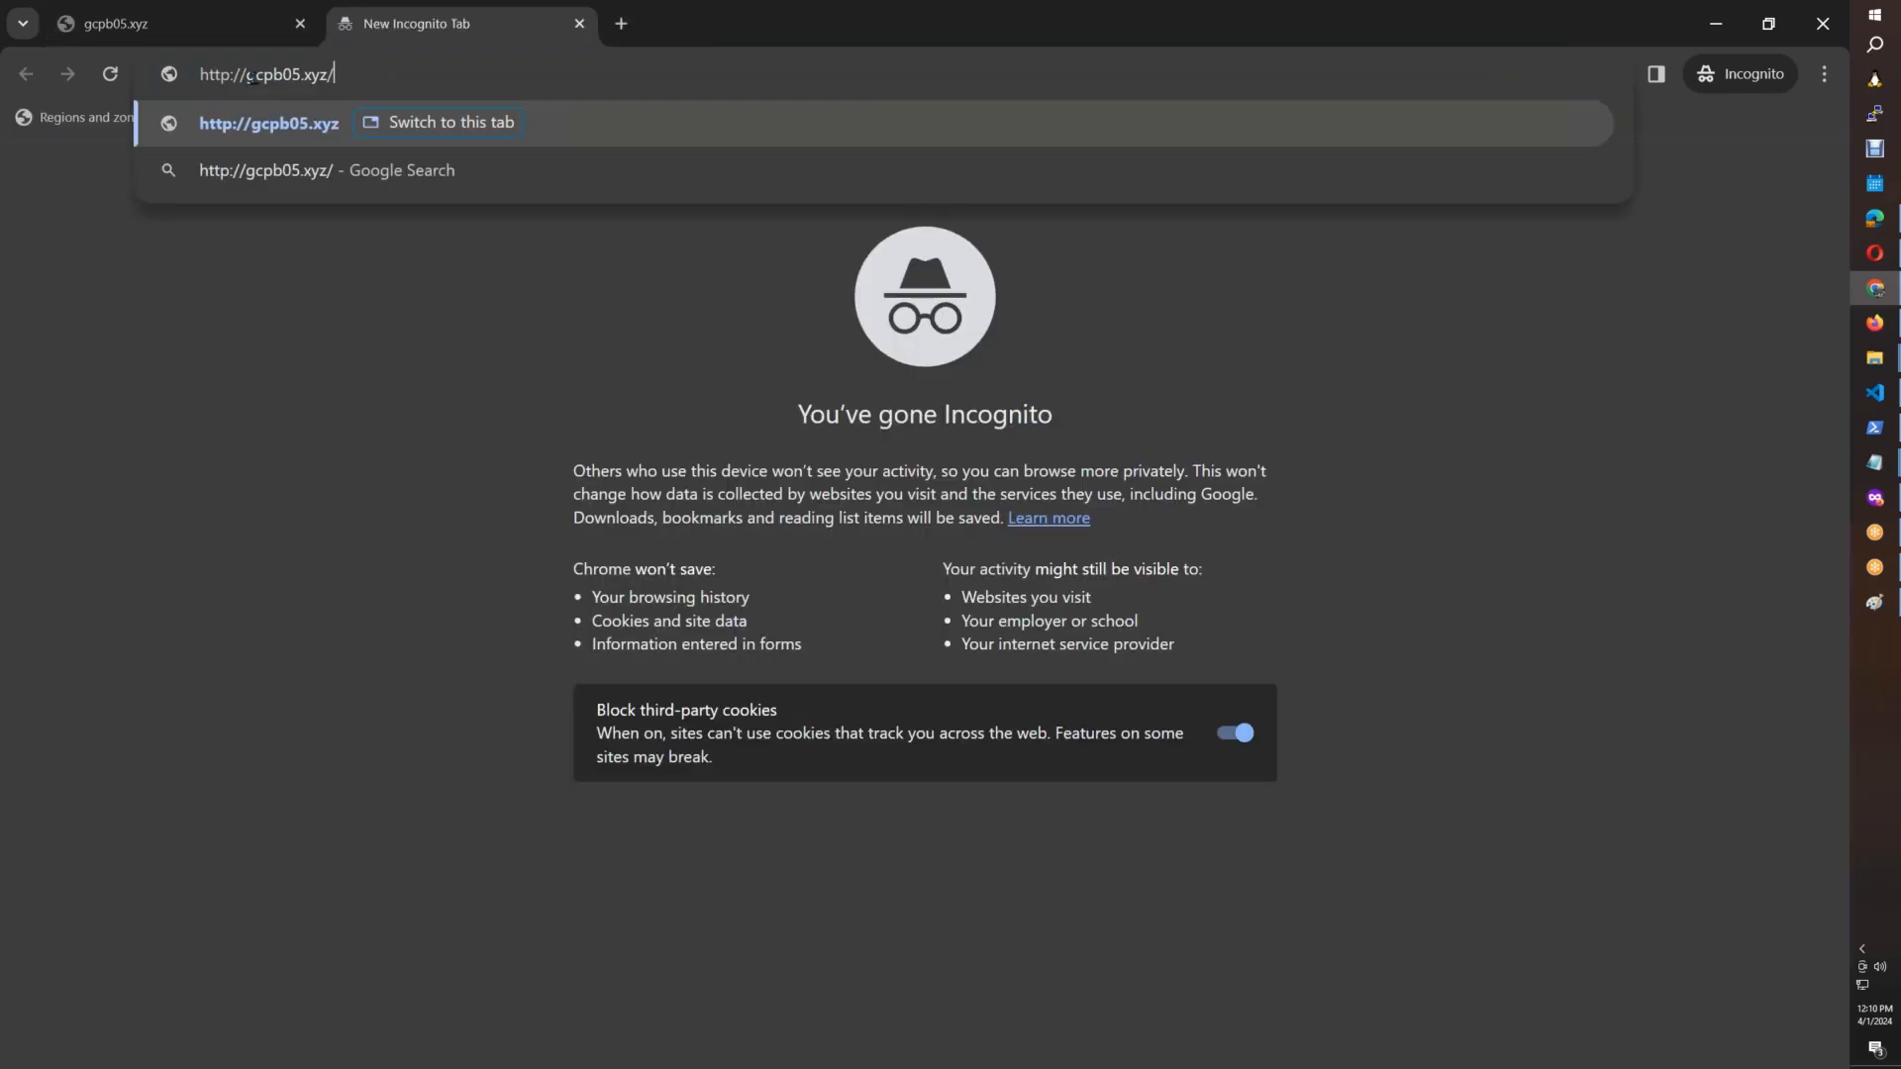
{"action": "type", "text": "www"}
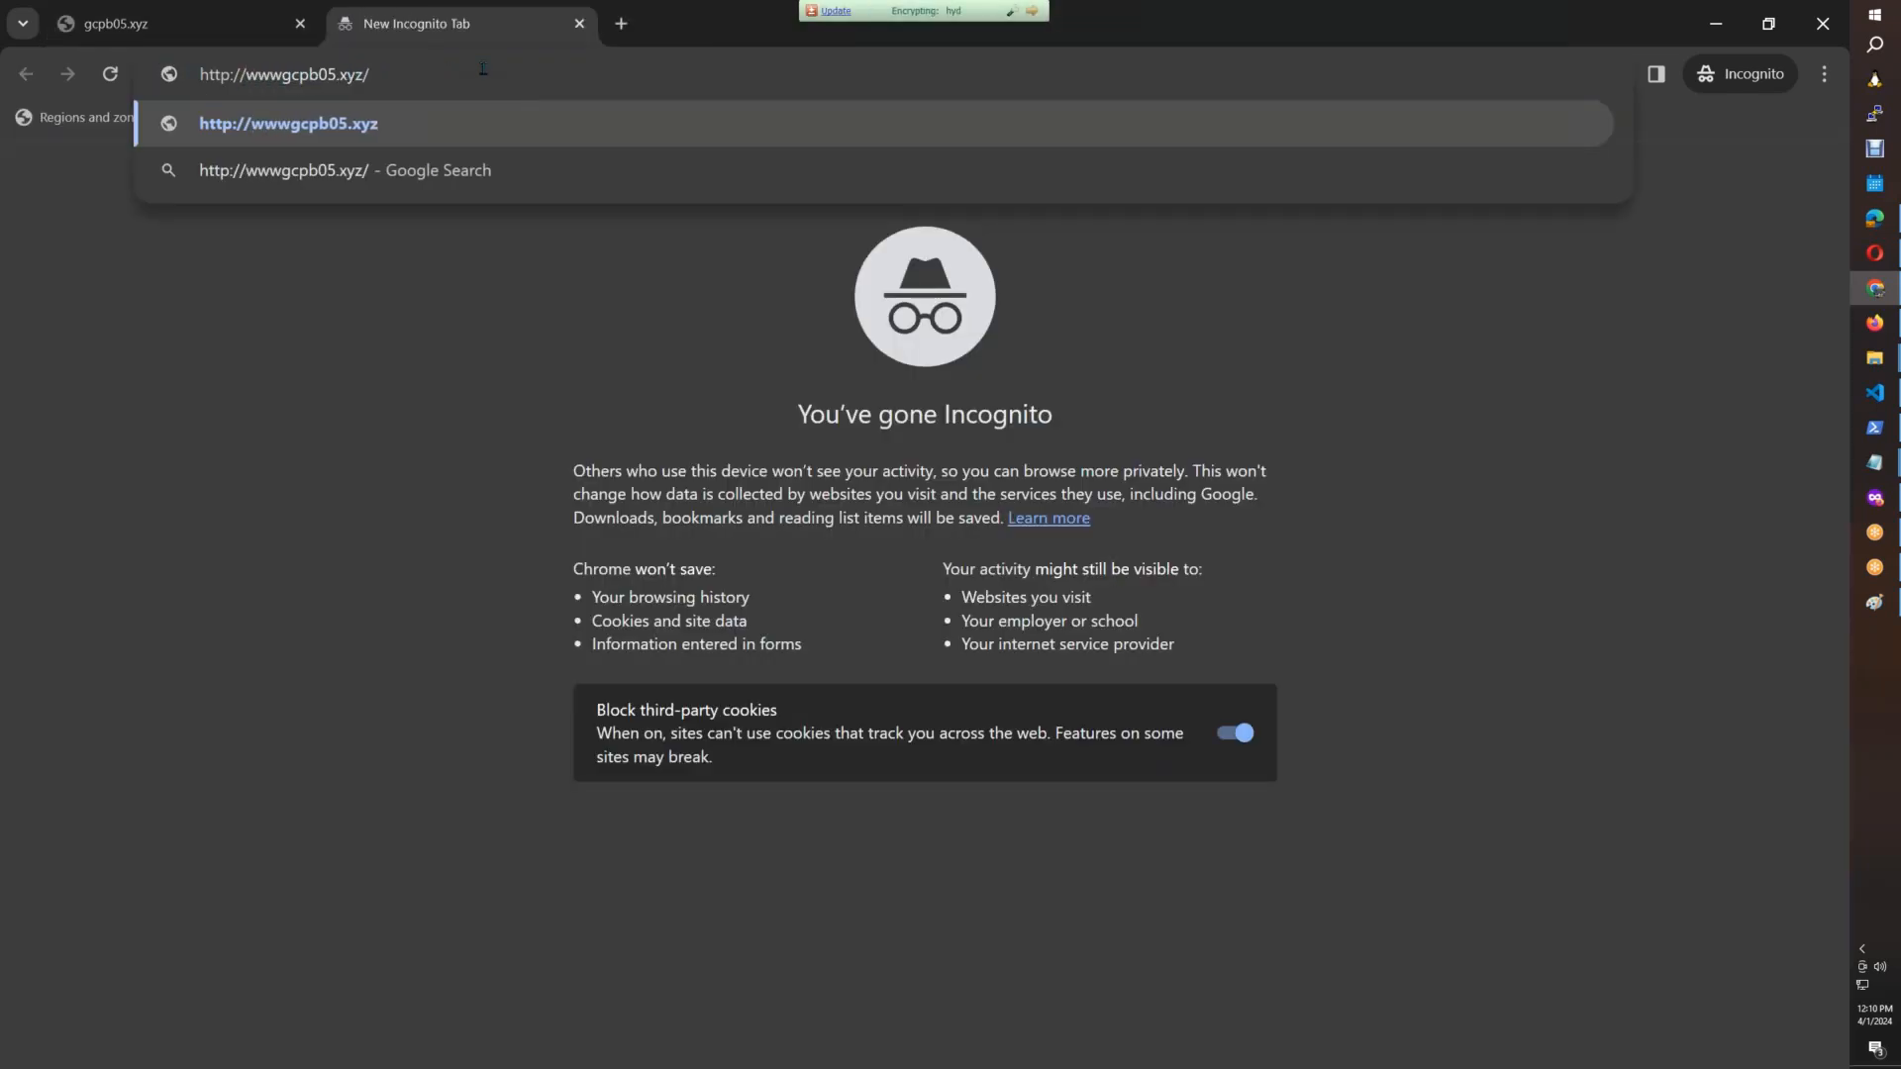
{"action": "type", "text": "."}
{"action": "key", "text": "Return"}
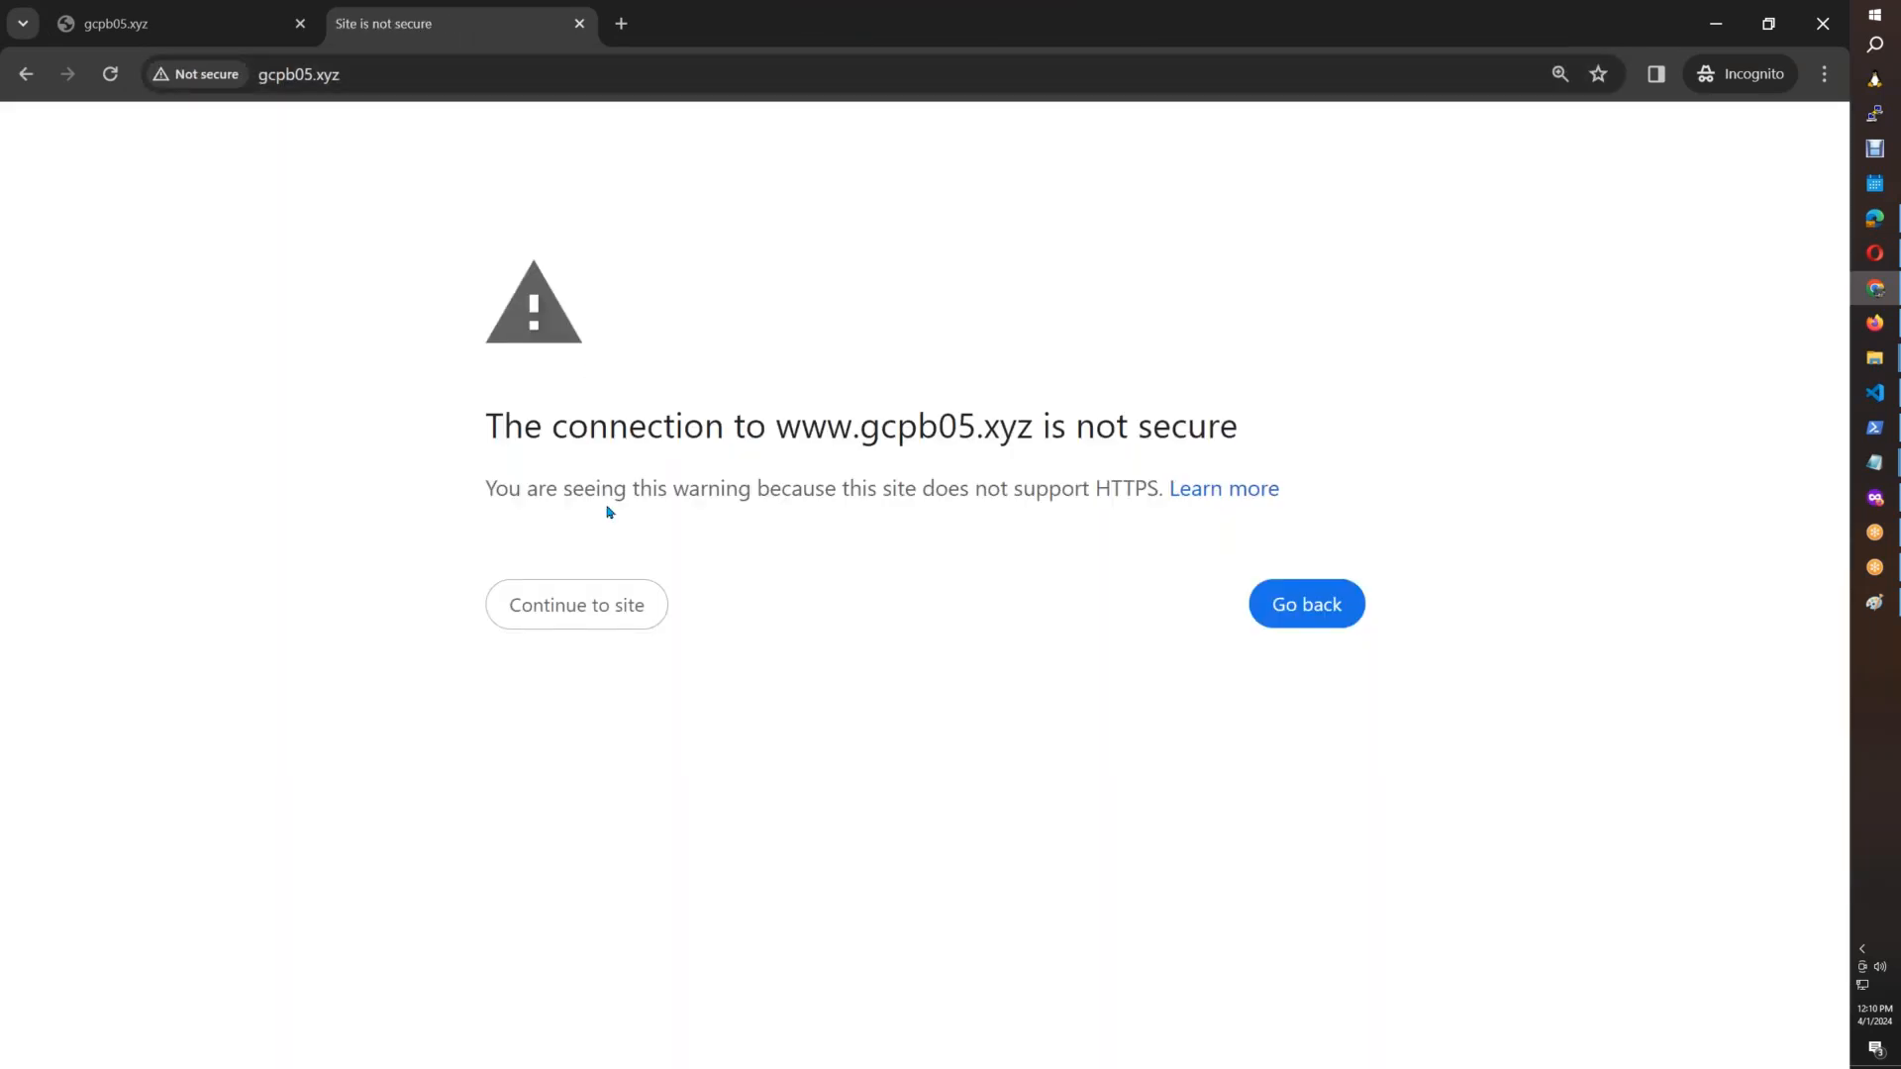
{"action": "left_click", "coordinate": [591, 606]}
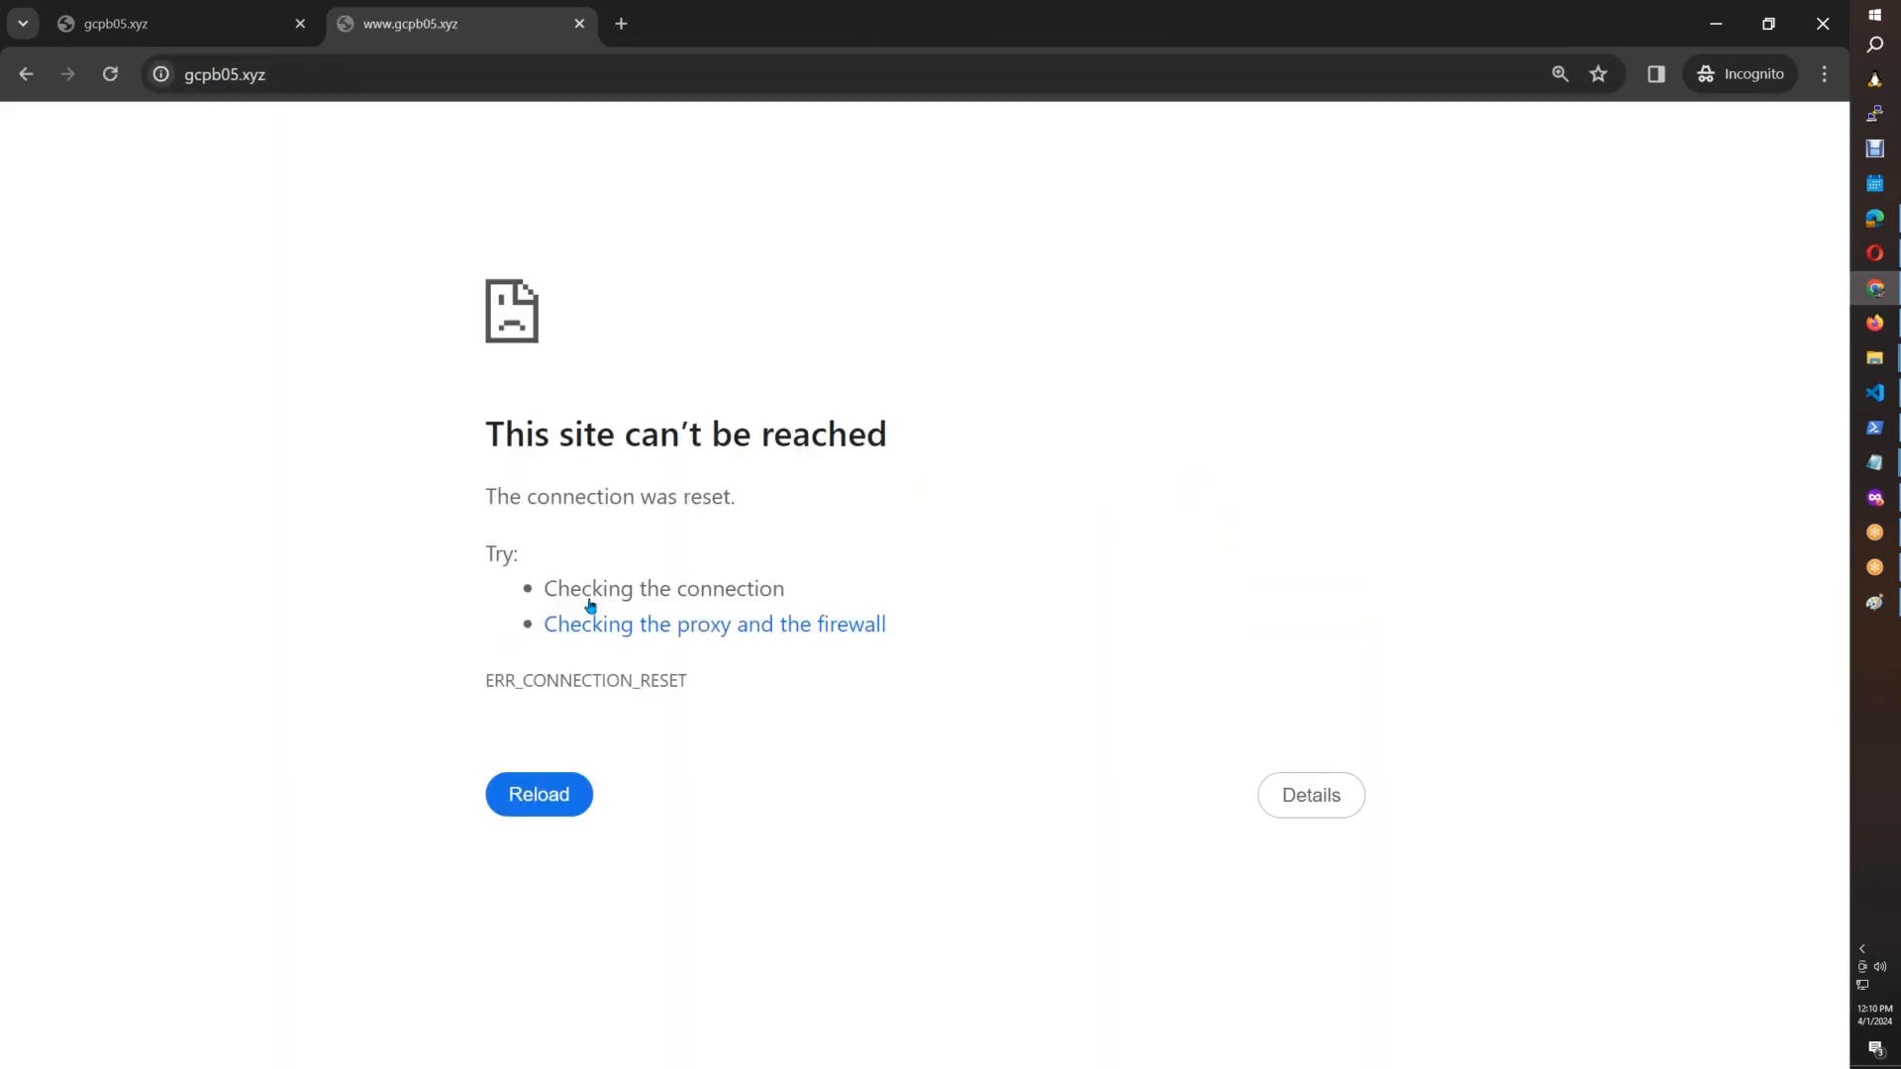
{"action": "left_click", "coordinate": [503, 77]}
{"action": "key", "text": "ctrl+c"}
{"action": "left_click", "coordinate": [621, 23]}
{"action": "key", "text": "ctrl+v"}
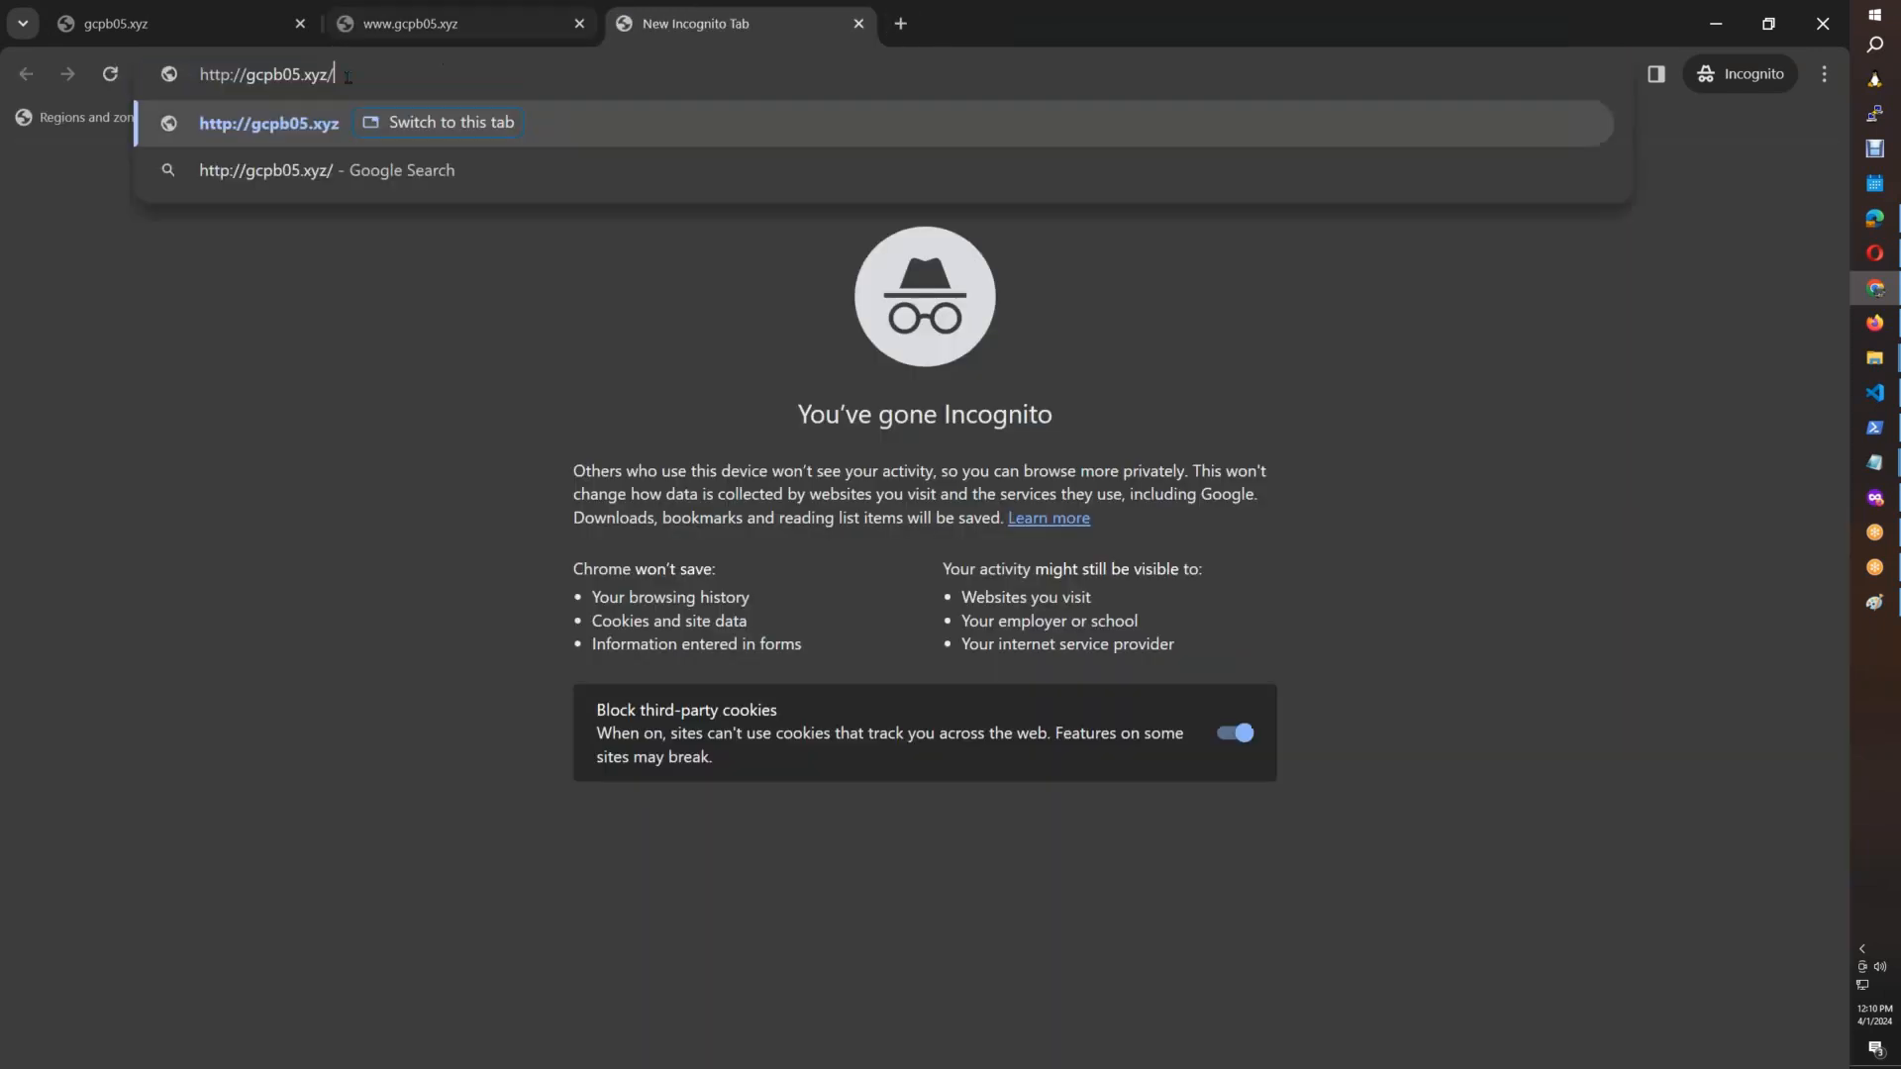
{"action": "type", "text": "s"}
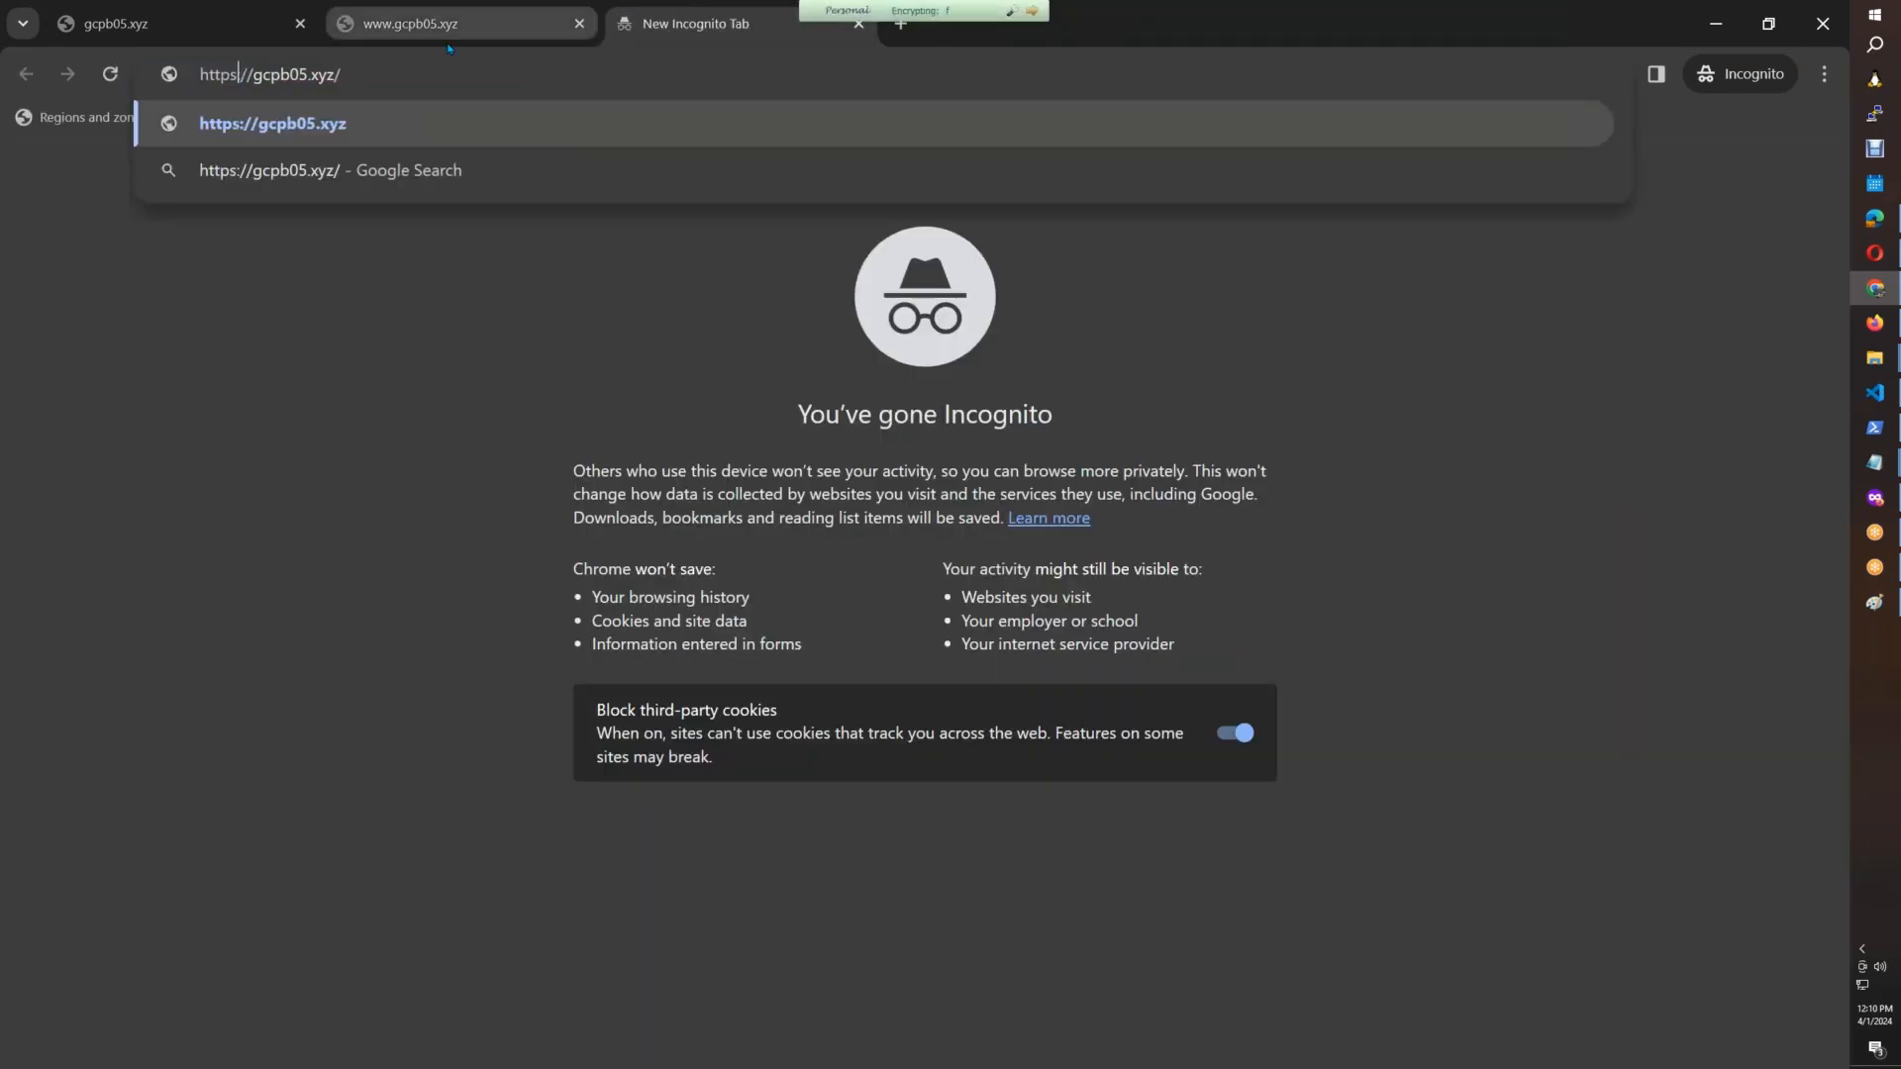
{"action": "type", "text": "www"}
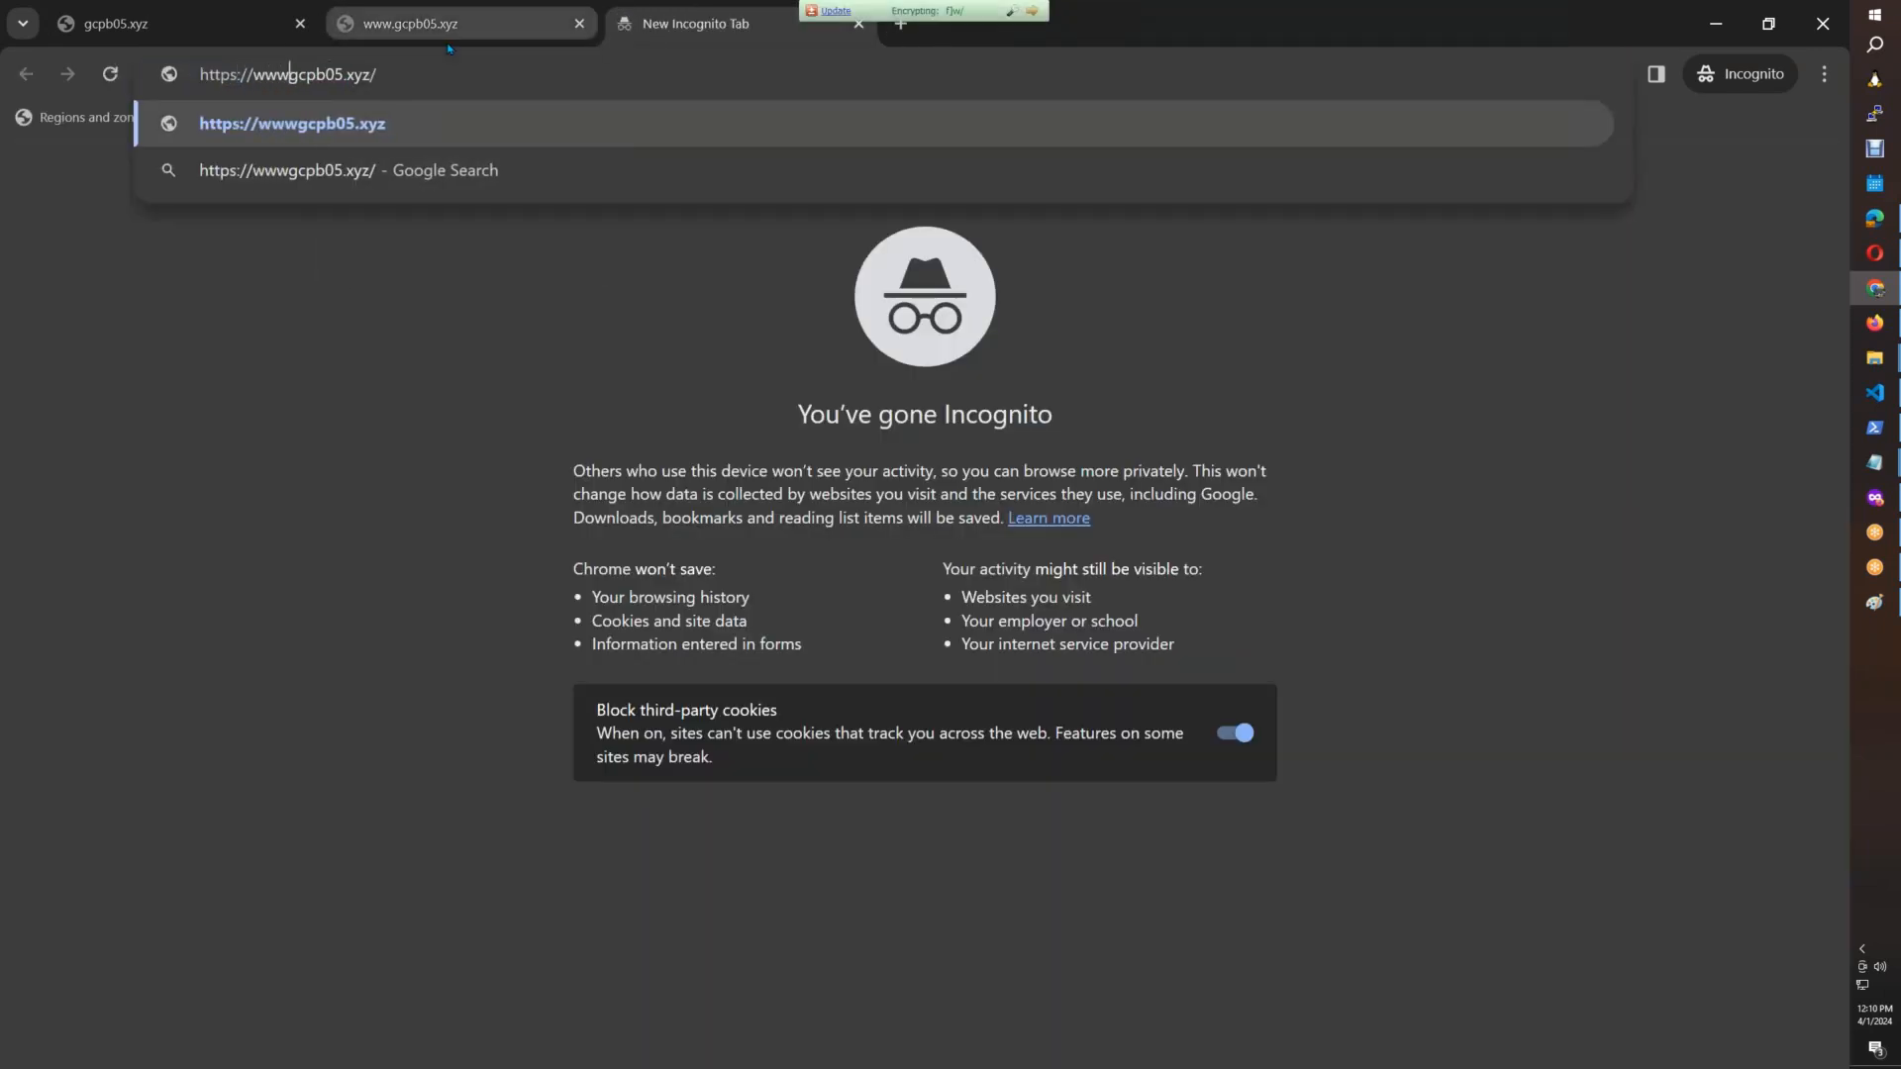
{"action": "type", "text": "."}
{"action": "key", "text": "Return"}
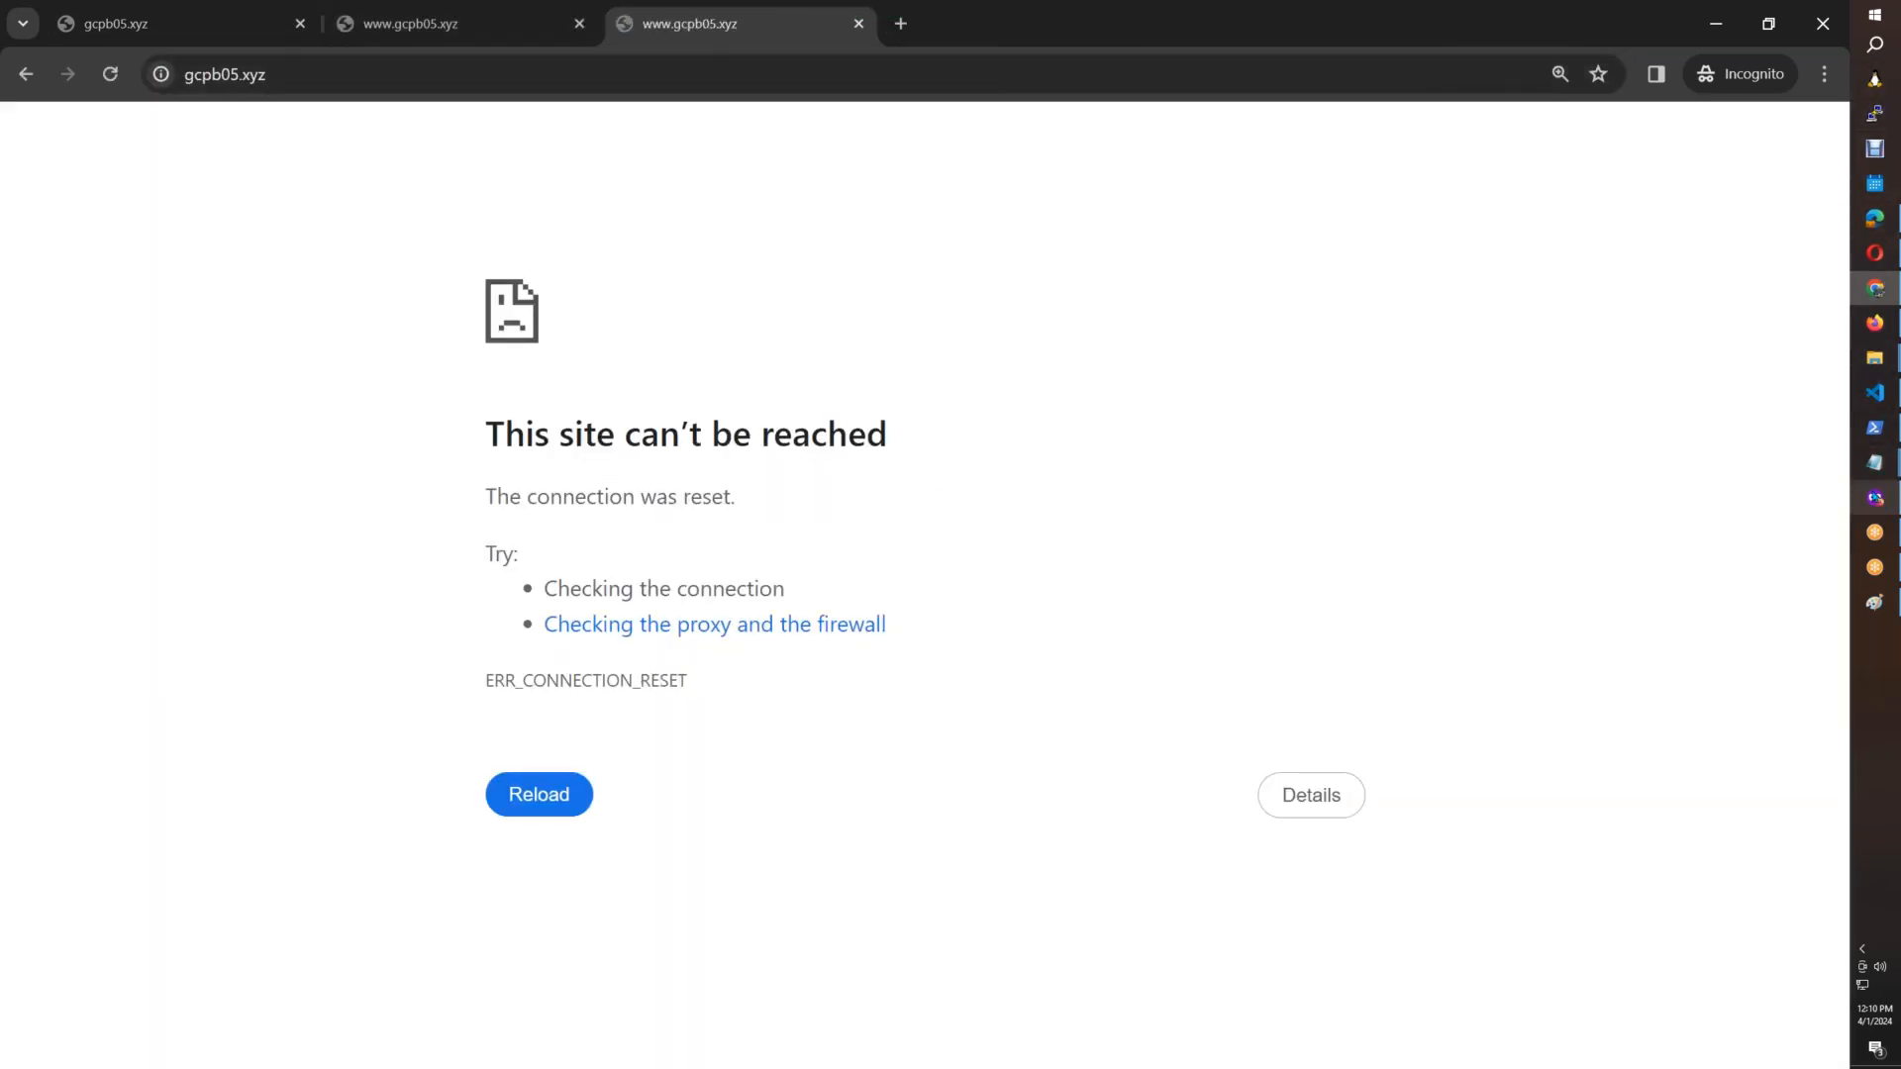
Step: Copy the DNS name of the gcpb05.xyz A record from the Cloud DNS zone in Firefox and load it in the first Chrome incognito tab
{"action": "left_click", "coordinate": [1875, 498]}
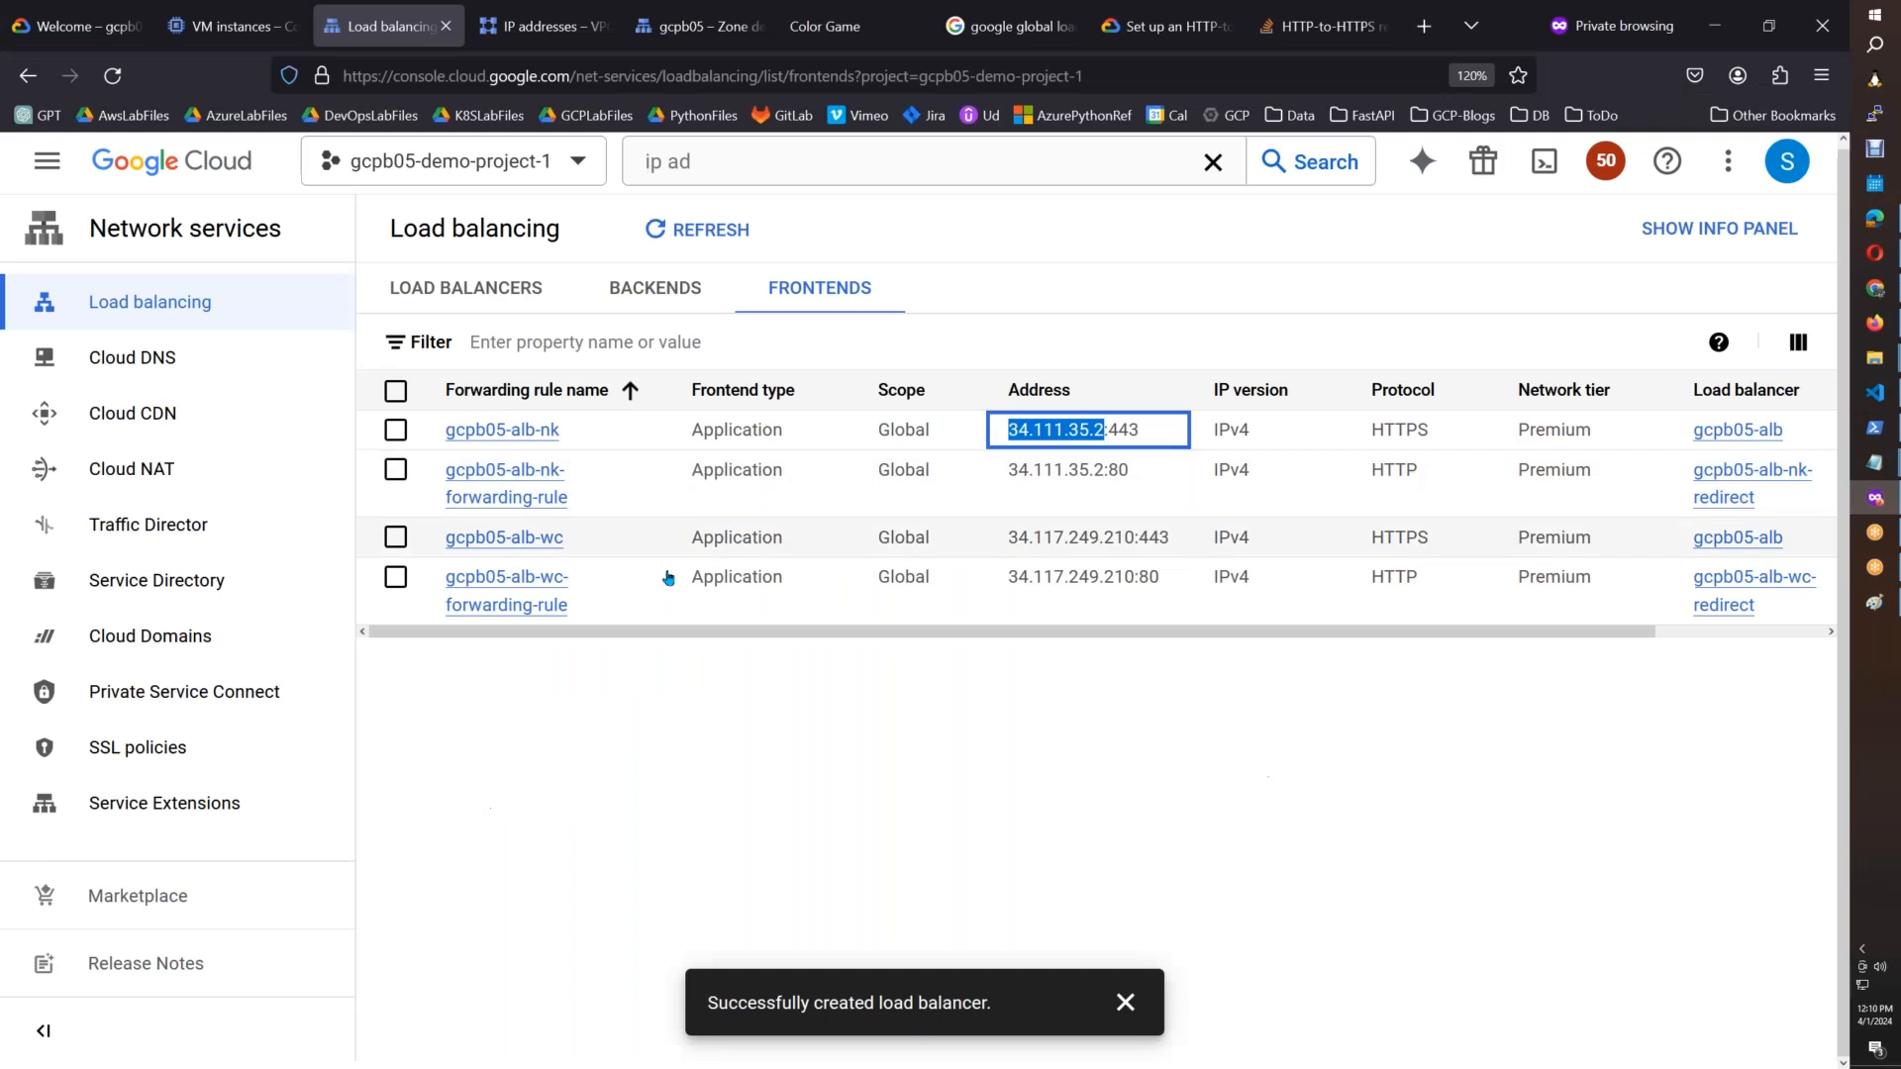
{"action": "left_click", "coordinate": [683, 28]}
{"action": "left_click_drag", "start_coordinate": [587, 863], "coordinate": [478, 864]}
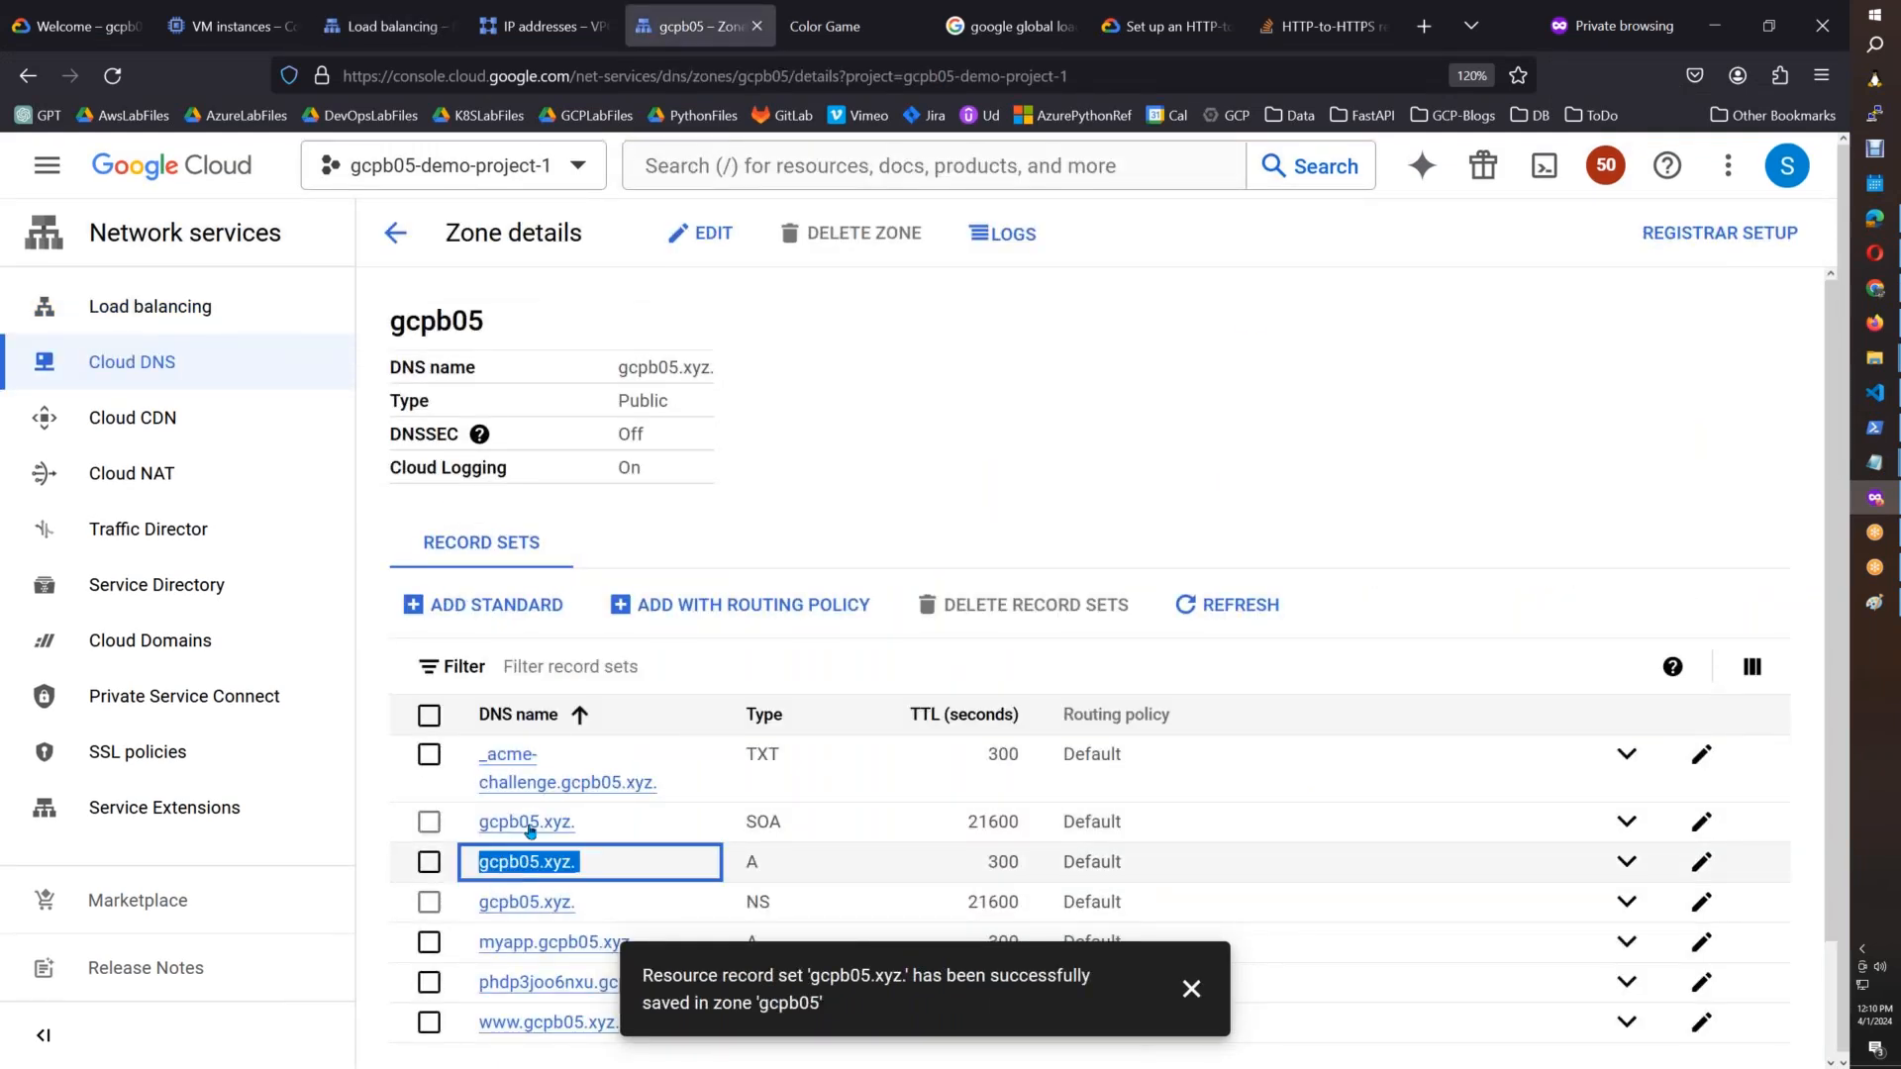
{"action": "key", "text": "alt+Tab"}
{"action": "key", "text": "ctrl+v"}
{"action": "key", "text": "Return"}
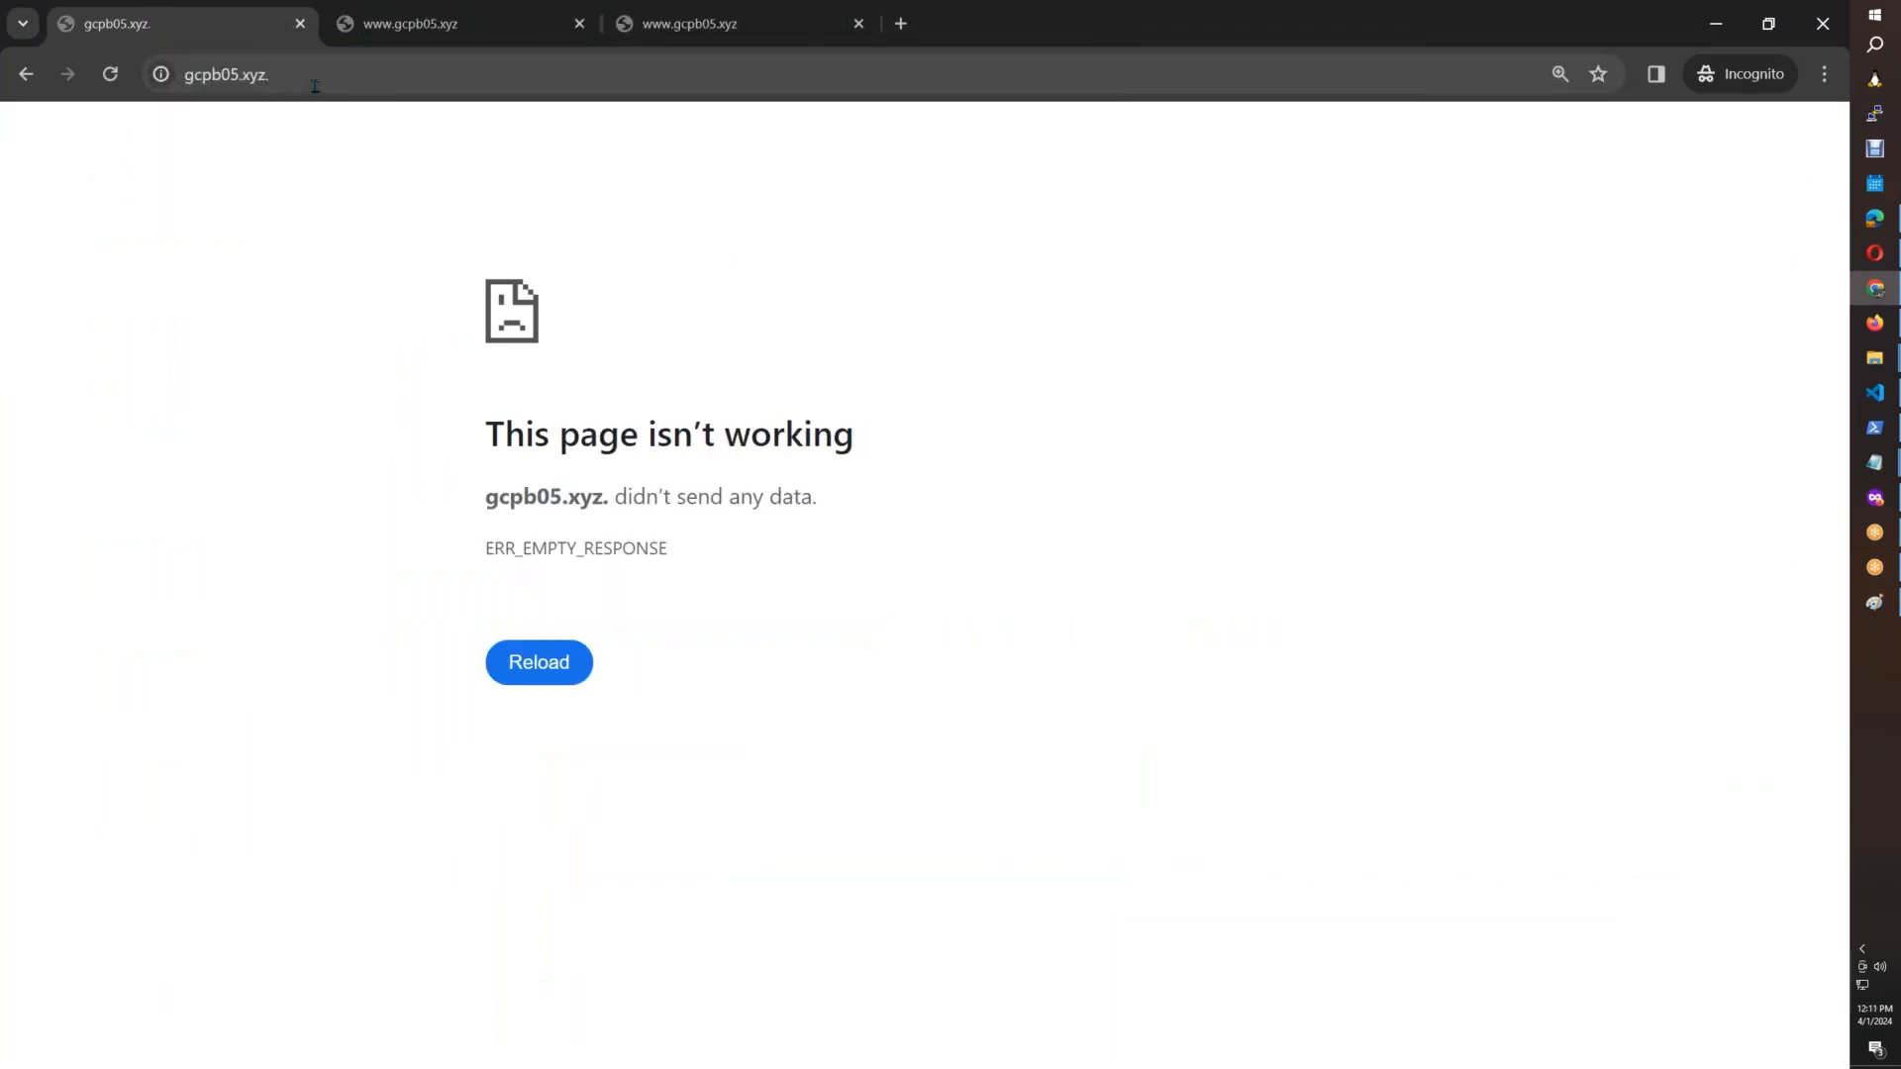
Step: Check the load balancing backends, then capture the load balancers list in a screenshot and paste it into Paint
{"action": "key", "text": "alt+Tab"}
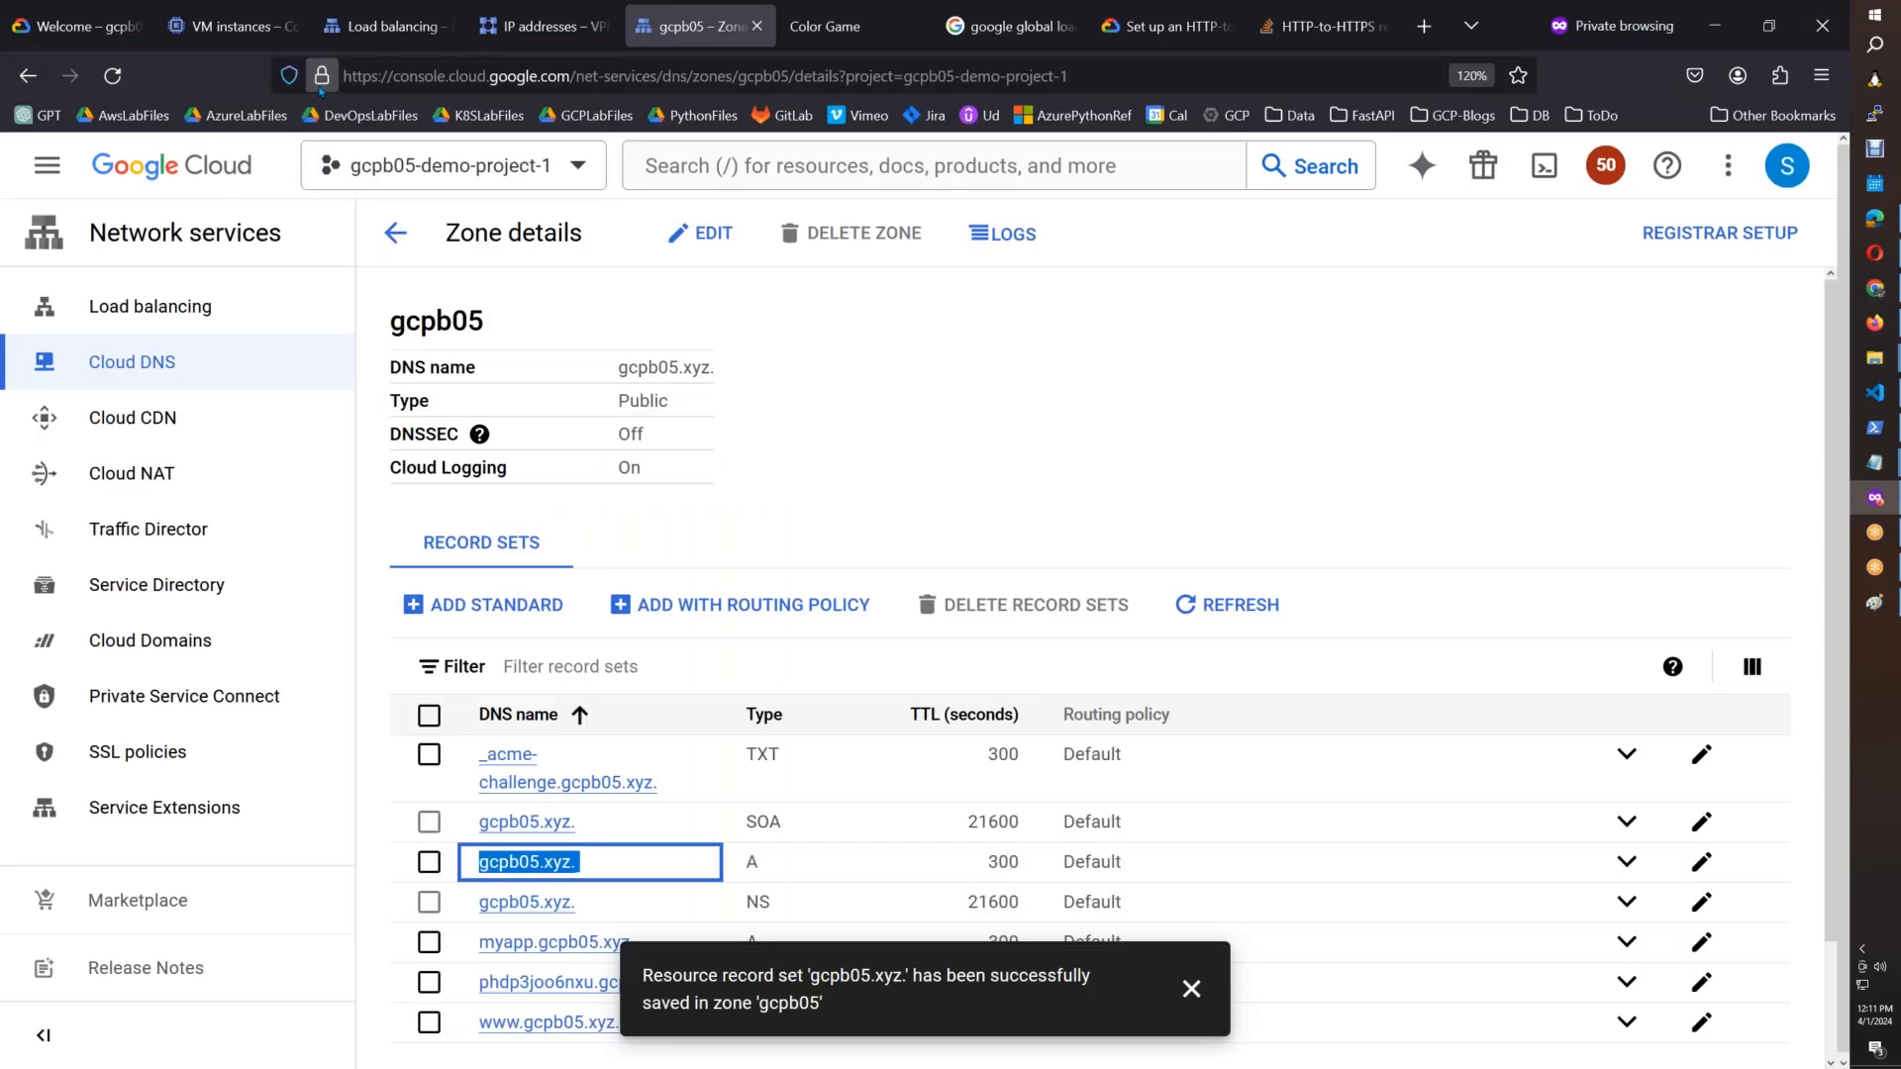
{"action": "left_click", "coordinate": [378, 40]}
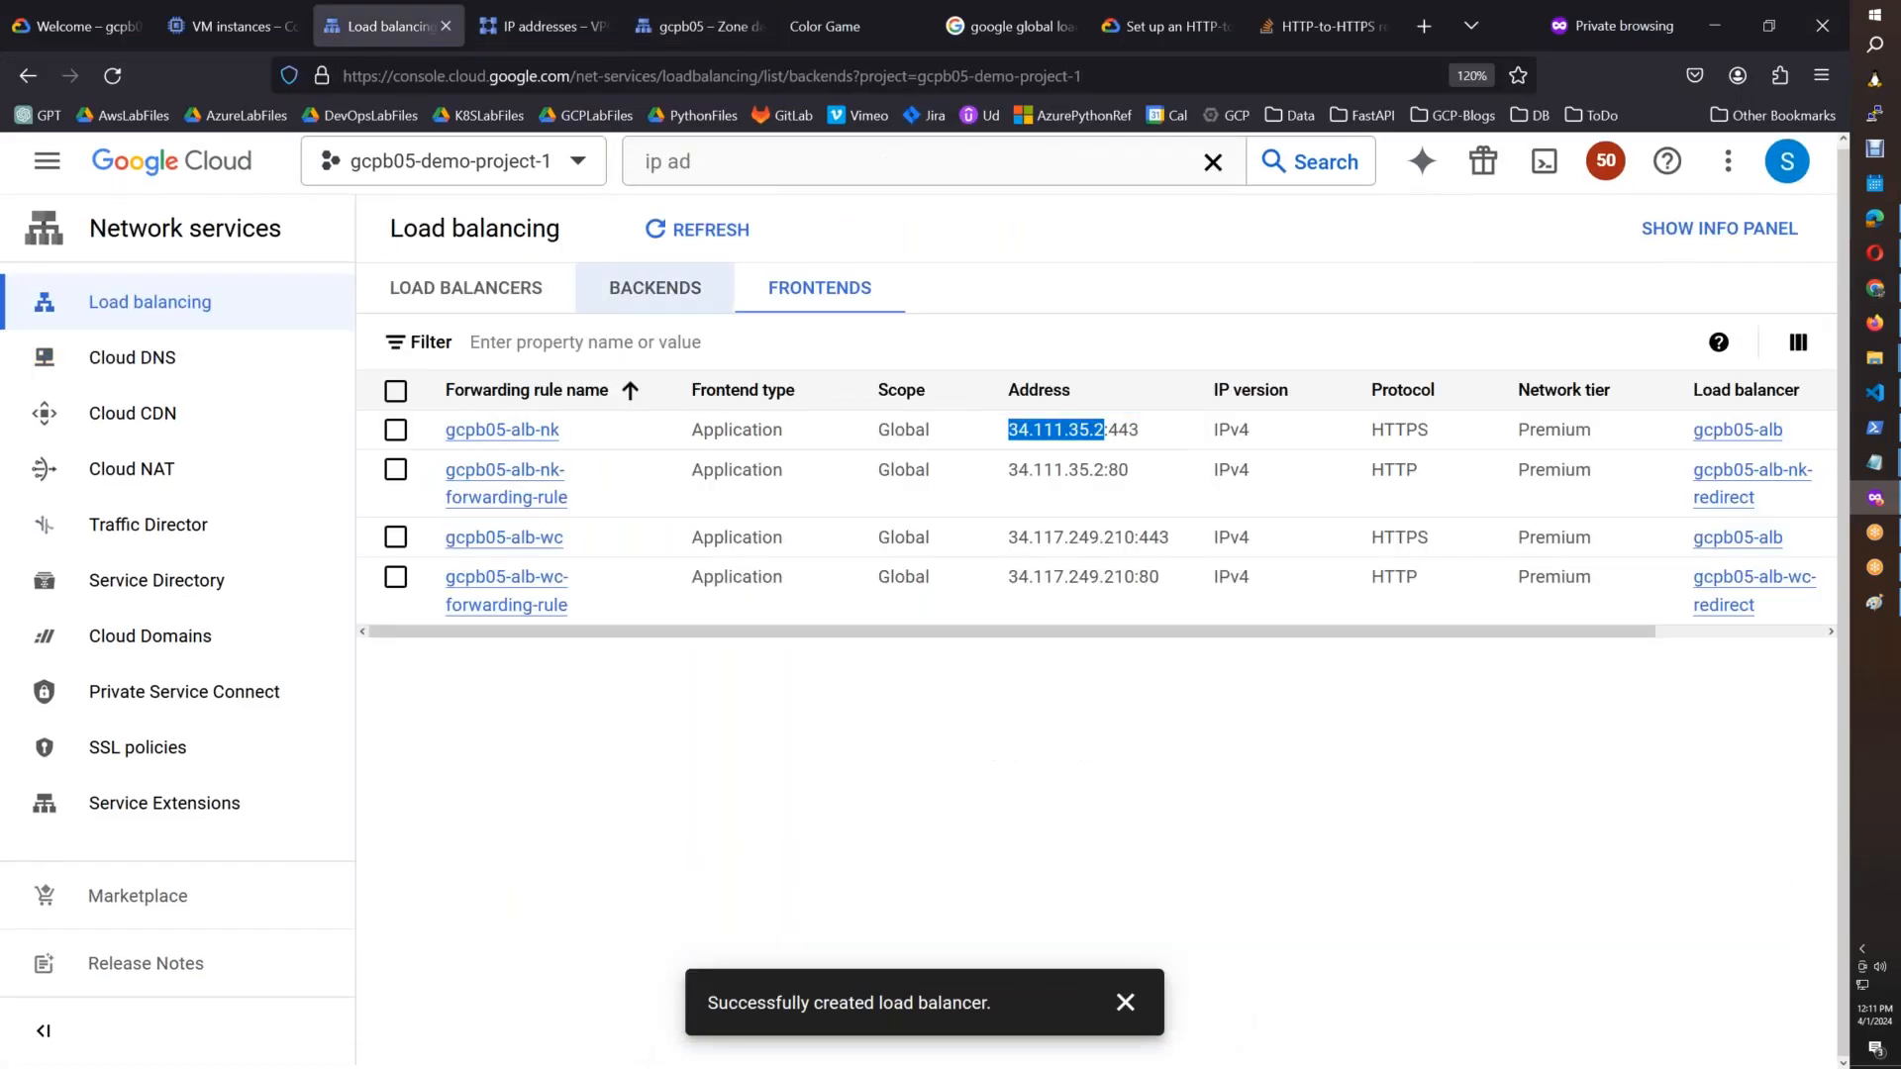
{"action": "left_click", "coordinate": [655, 287]}
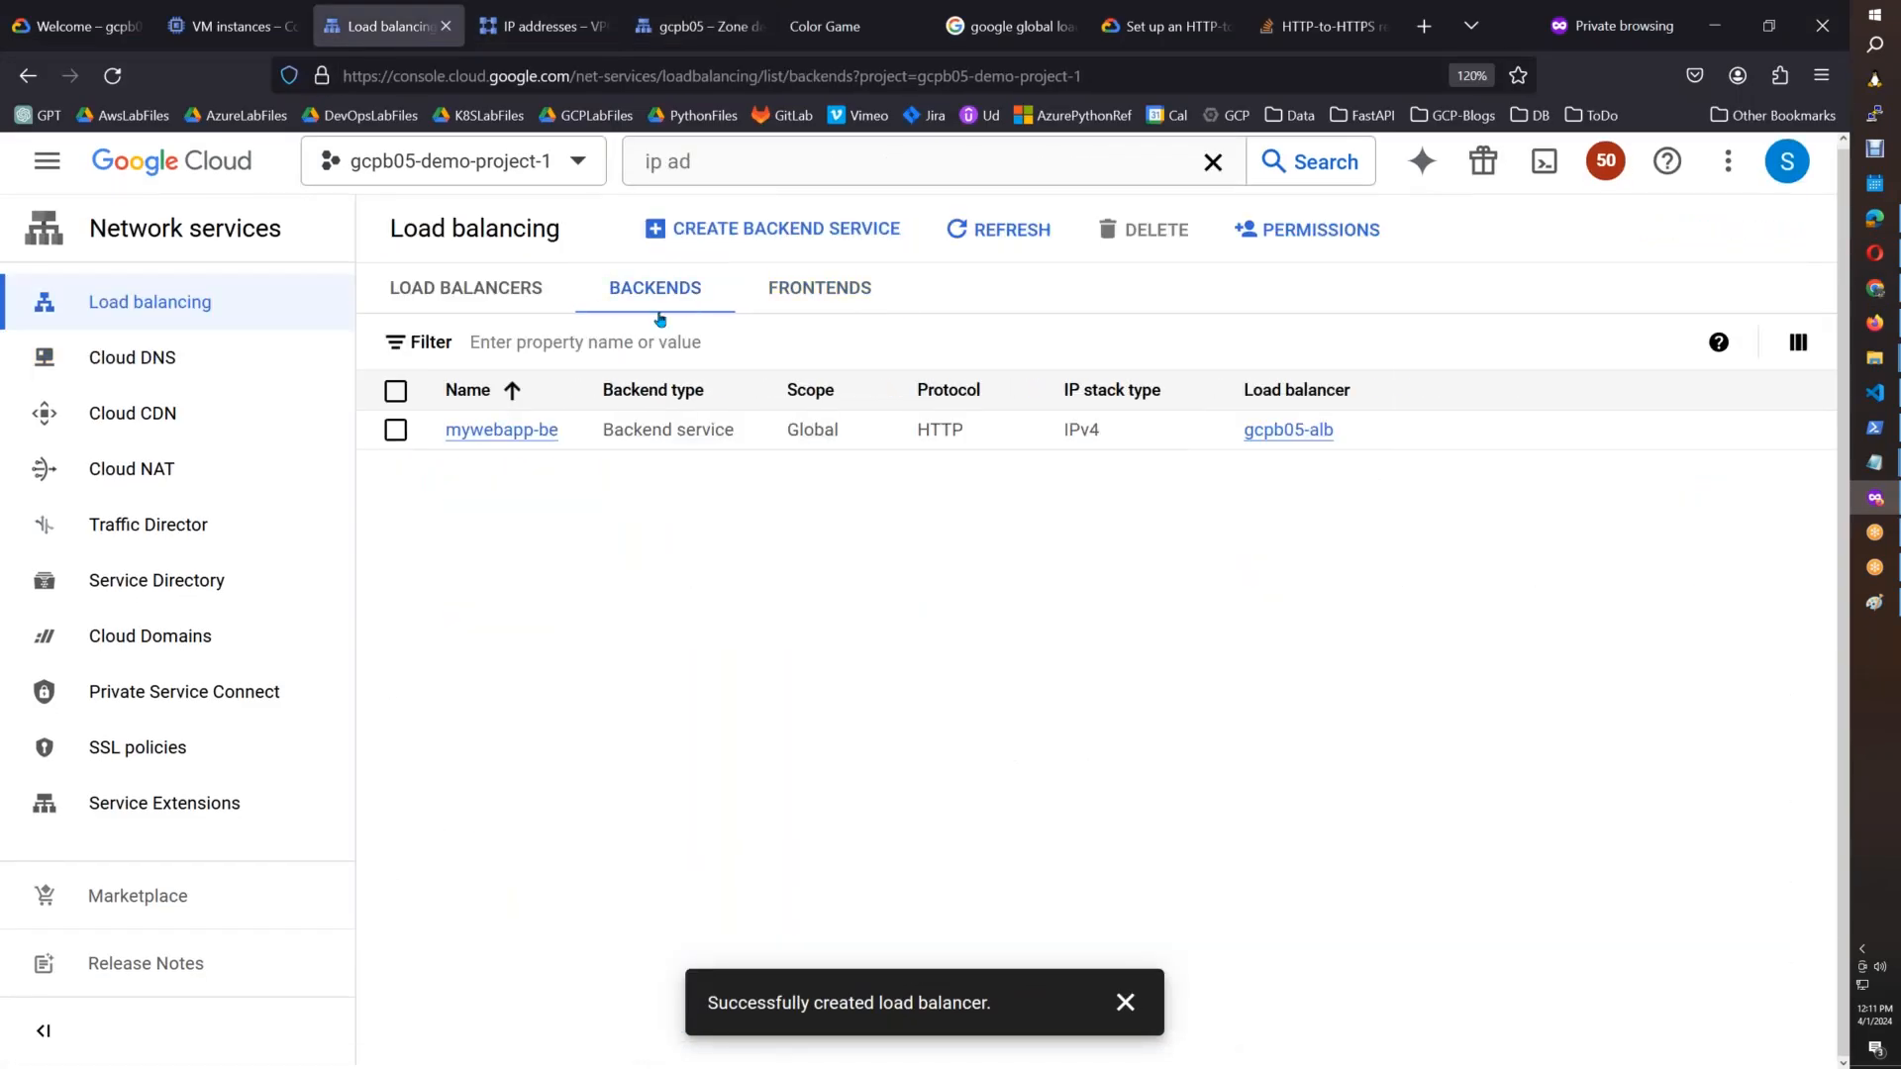
{"action": "left_click", "coordinate": [475, 287]}
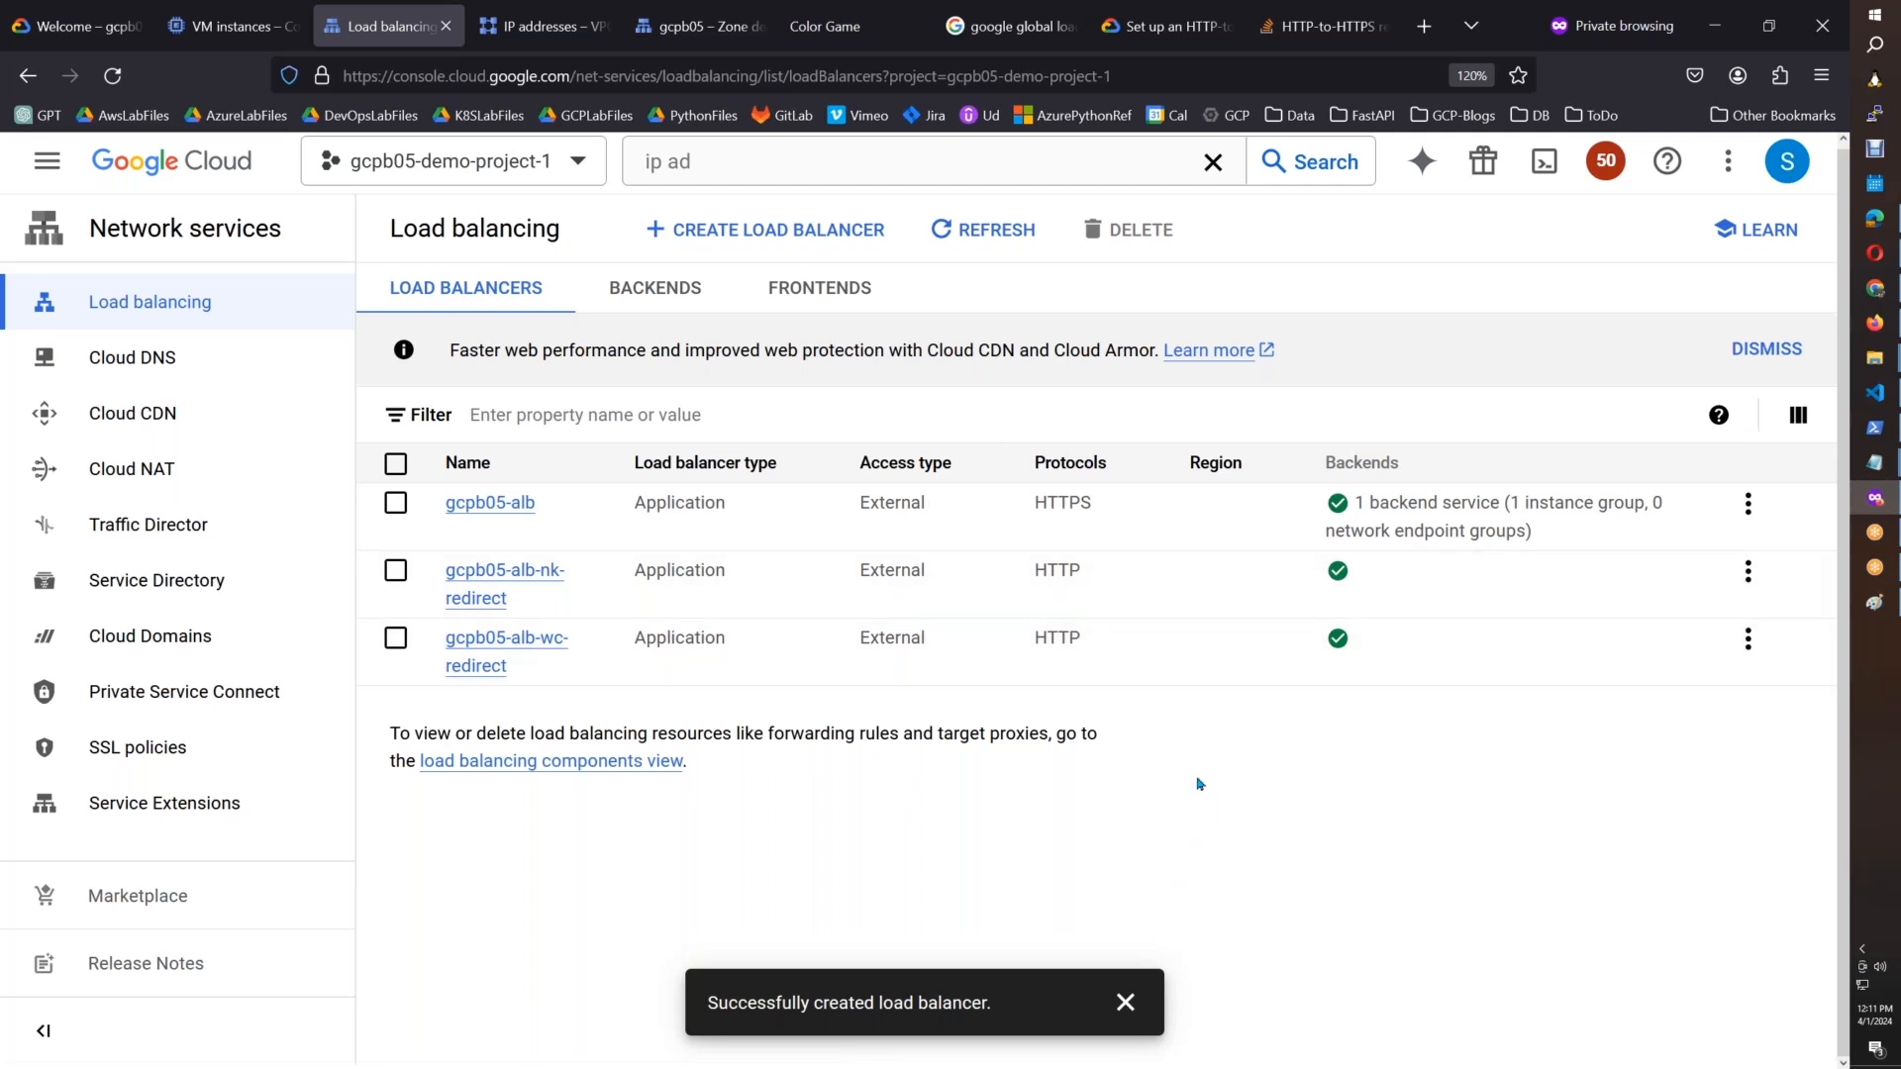
{"action": "left_click", "coordinate": [1882, 601]}
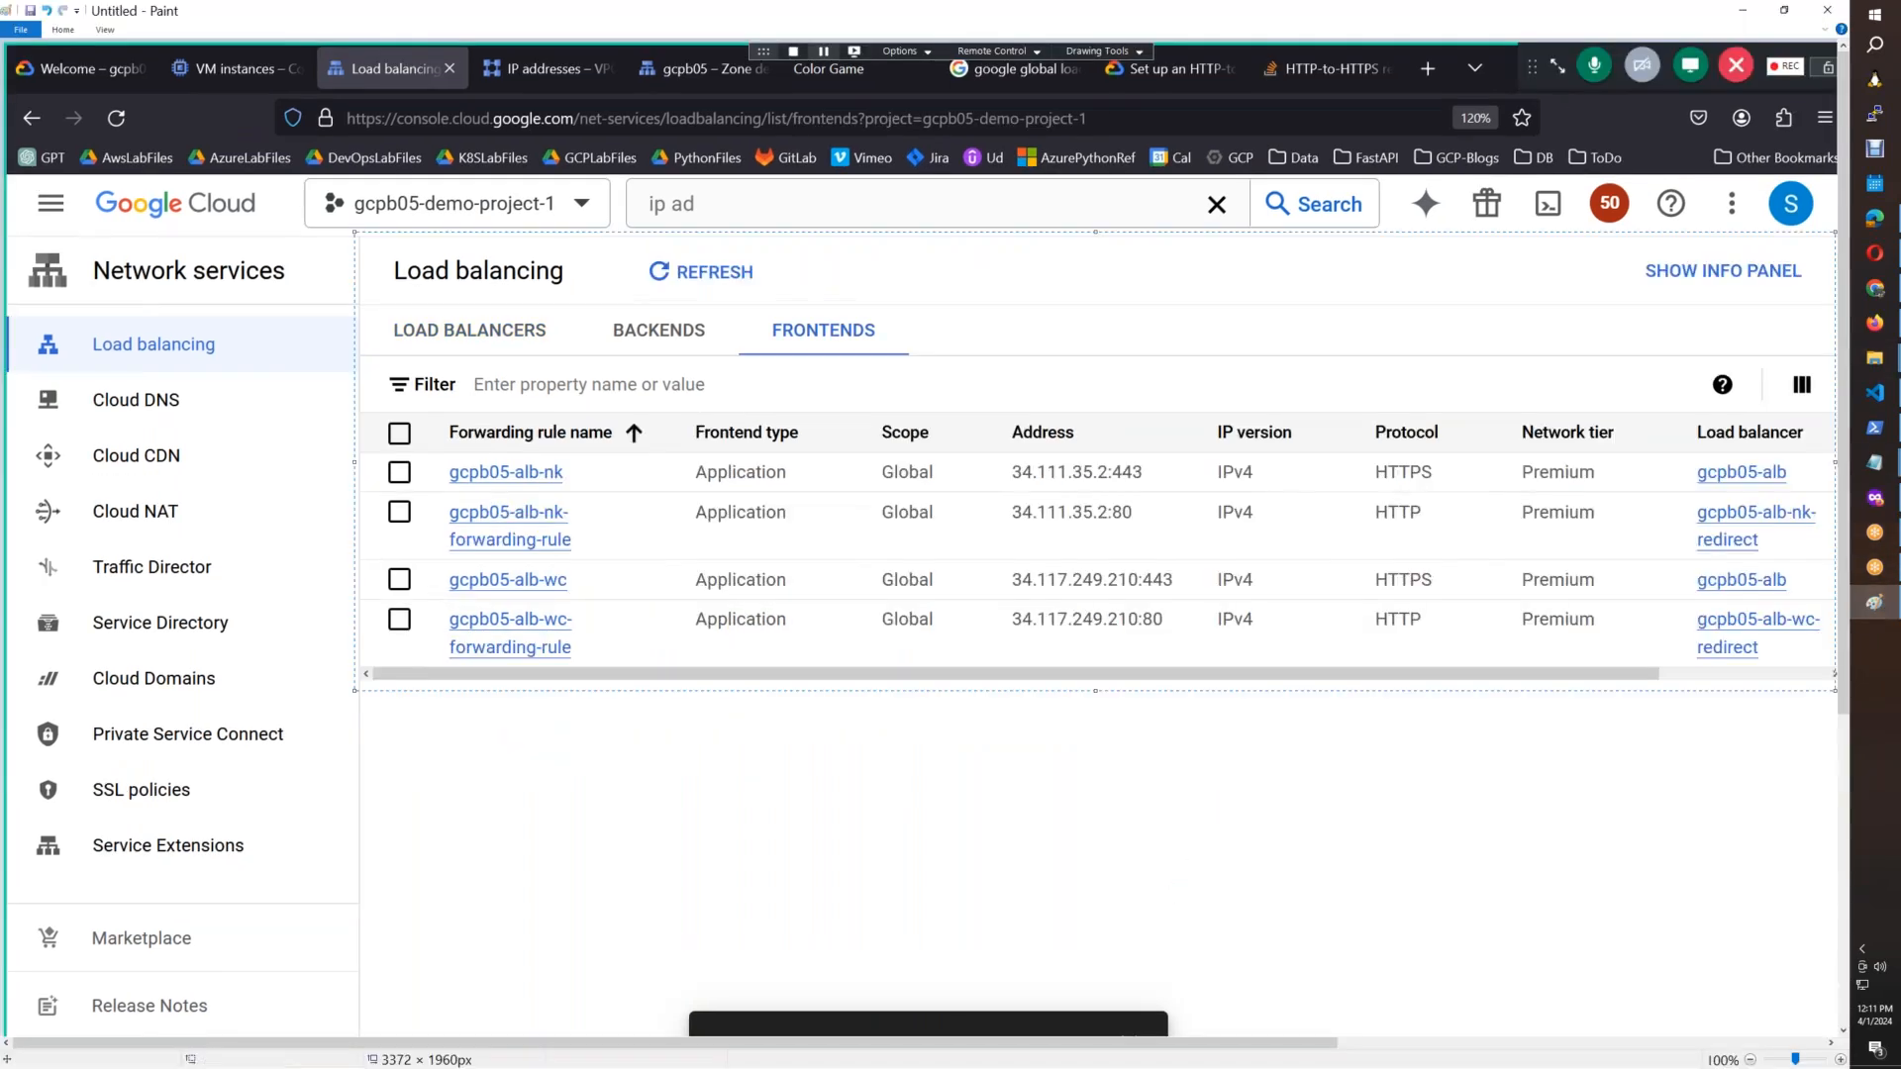
{"action": "key", "text": "ctrl+v"}
Step: Draw a red rounded rectangle around the gcpb05-alb-nk-redirect and gcpb05-alb-wc-redirect rows in the screenshot
{"action": "left_click", "coordinate": [65, 31]}
{"action": "left_click", "coordinate": [614, 50]}
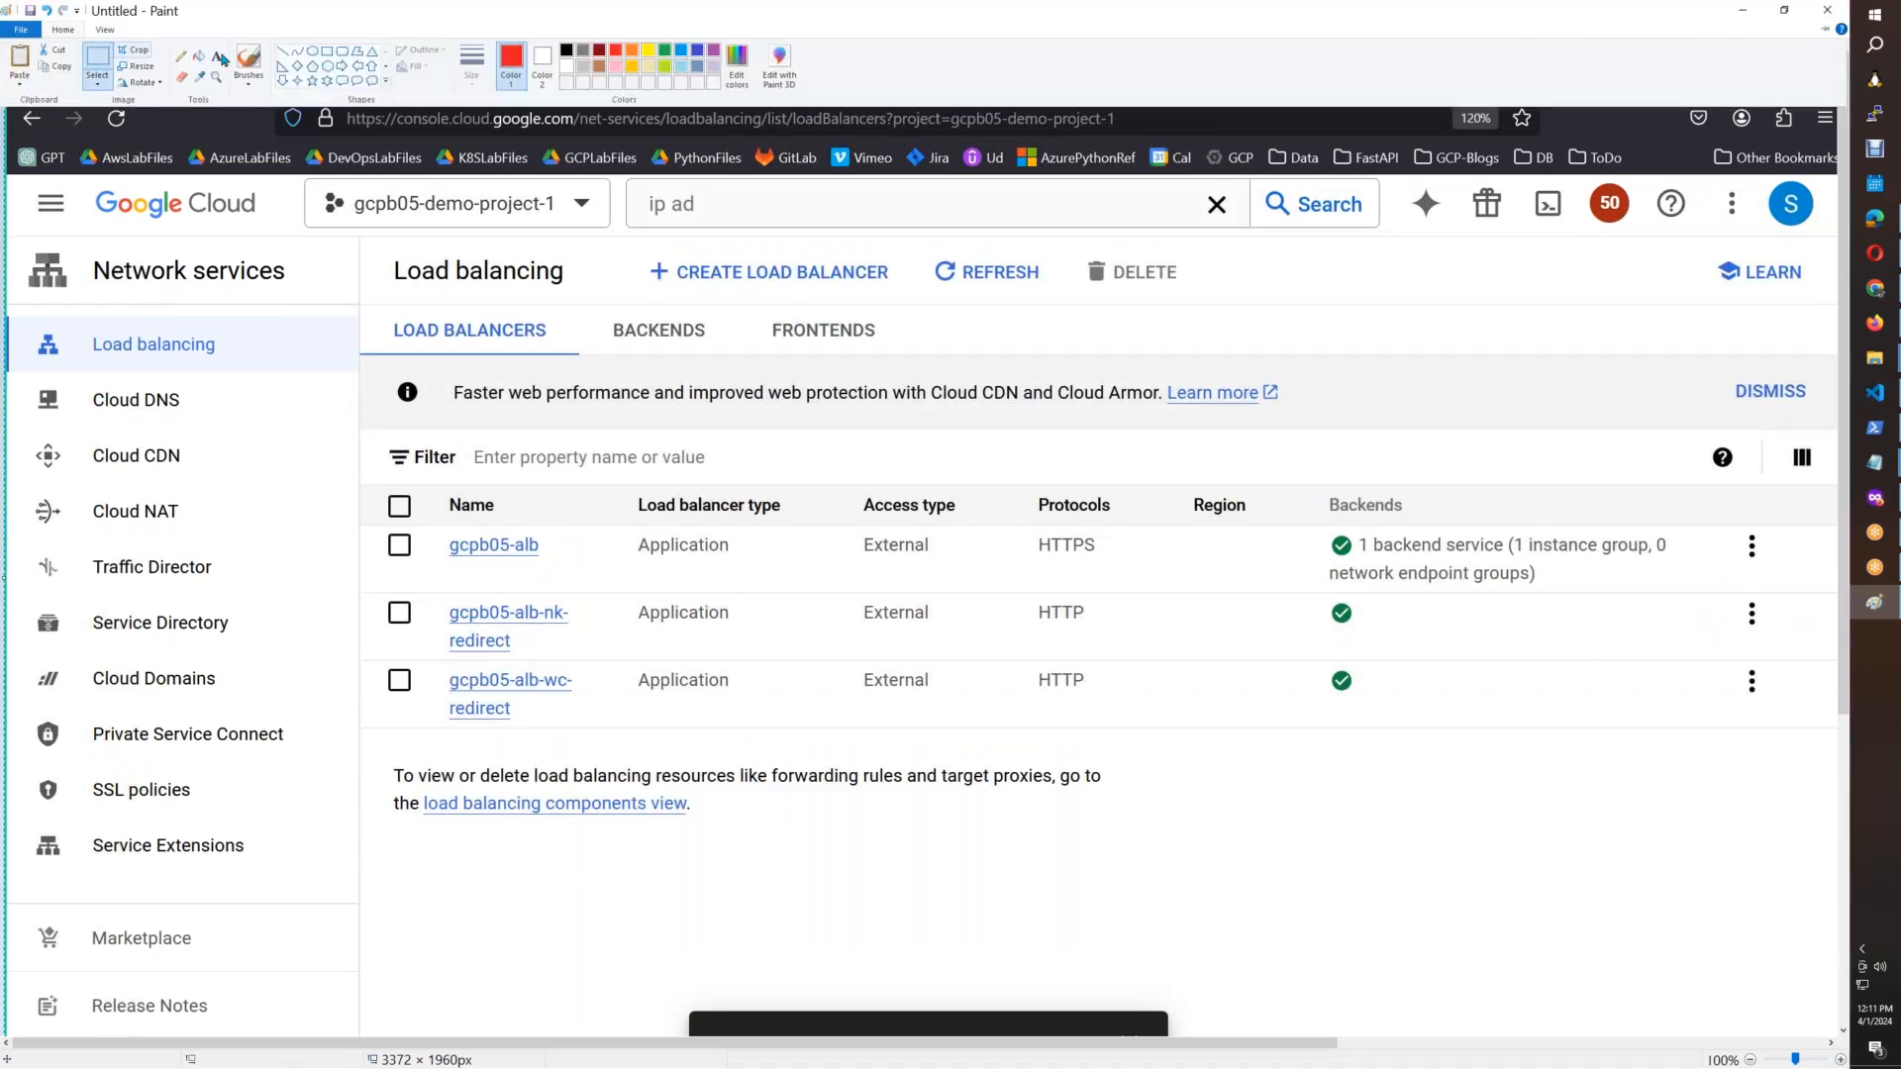
{"action": "left_click", "coordinate": [342, 52]}
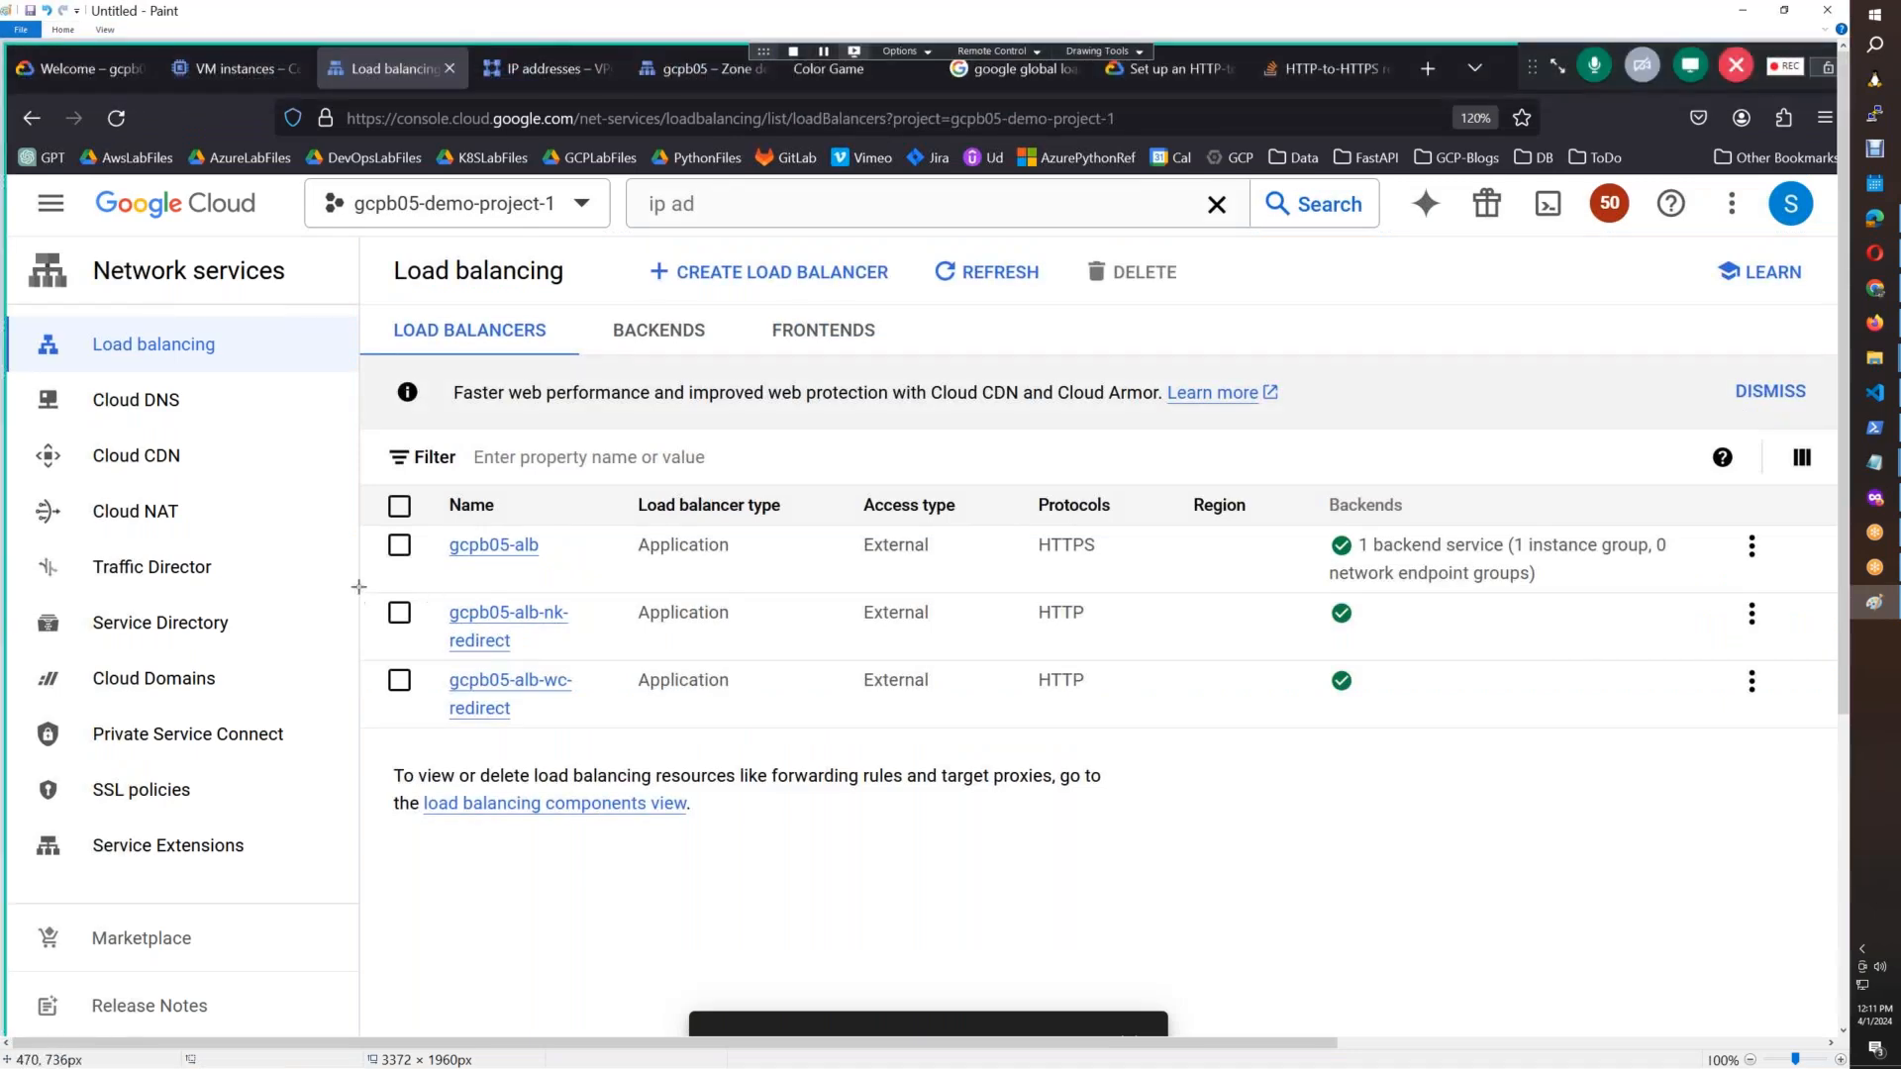
{"action": "mouse_move", "coordinate": [359, 588]}
{"action": "left_mouse_down"}
{"action": "mouse_move", "coordinate": [398, 620]}
{"action": "mouse_move", "coordinate": [1163, 755]}
{"action": "mouse_move", "coordinate": [1810, 755]}
{"action": "mouse_move", "coordinate": [1813, 736]}
{"action": "left_mouse_up"}
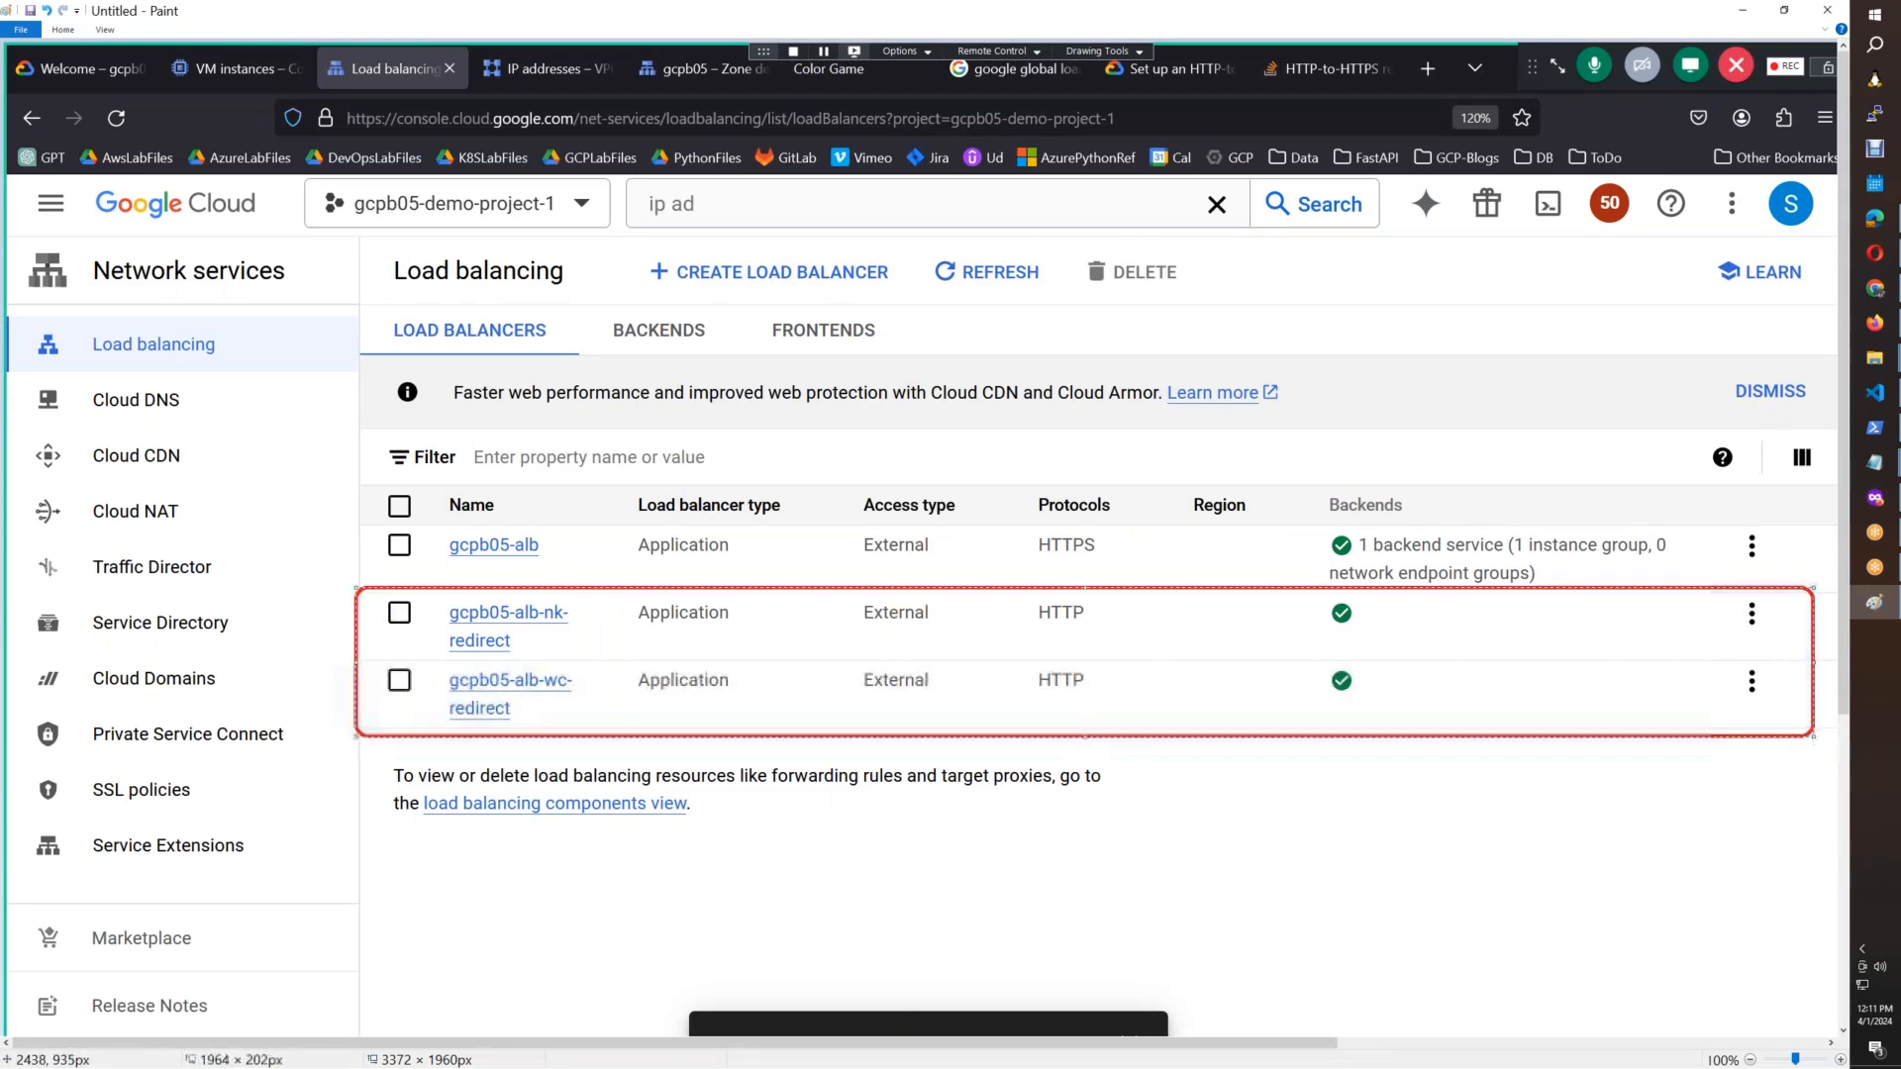
Step: Select the screenshot area from the Load balancing heading down to the outlined redirect rows
{"action": "left_click", "coordinate": [63, 31]}
{"action": "left_click", "coordinate": [96, 58]}
{"action": "mouse_move", "coordinate": [357, 231]}
{"action": "left_mouse_down"}
{"action": "mouse_move", "coordinate": [792, 842]}
{"action": "mouse_move", "coordinate": [1191, 903]}
{"action": "mouse_move", "coordinate": [1839, 743]}
{"action": "left_mouse_up"}
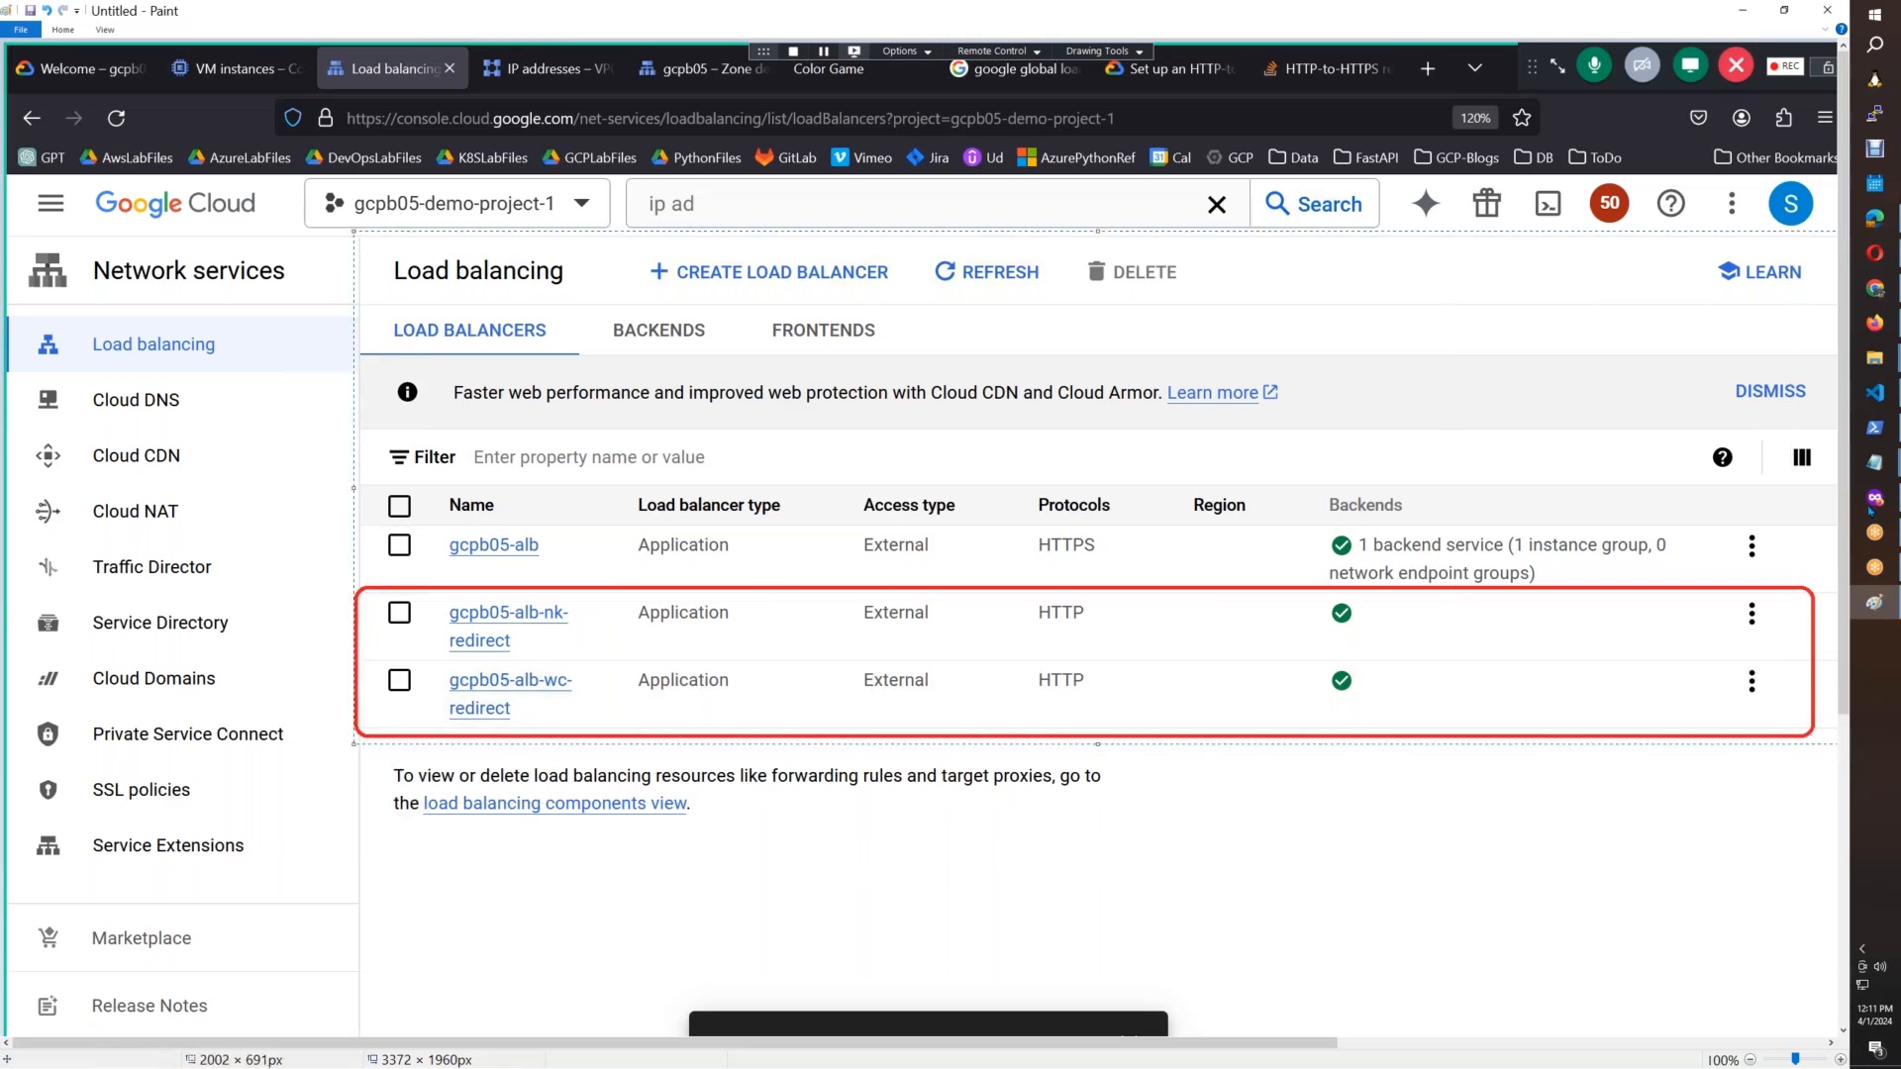
Step: Add a period after the Http to Https redirect sentence in the Google Doc and paste the annotated load balancers screenshot below that paragraph
{"action": "left_click", "coordinate": [1874, 323]}
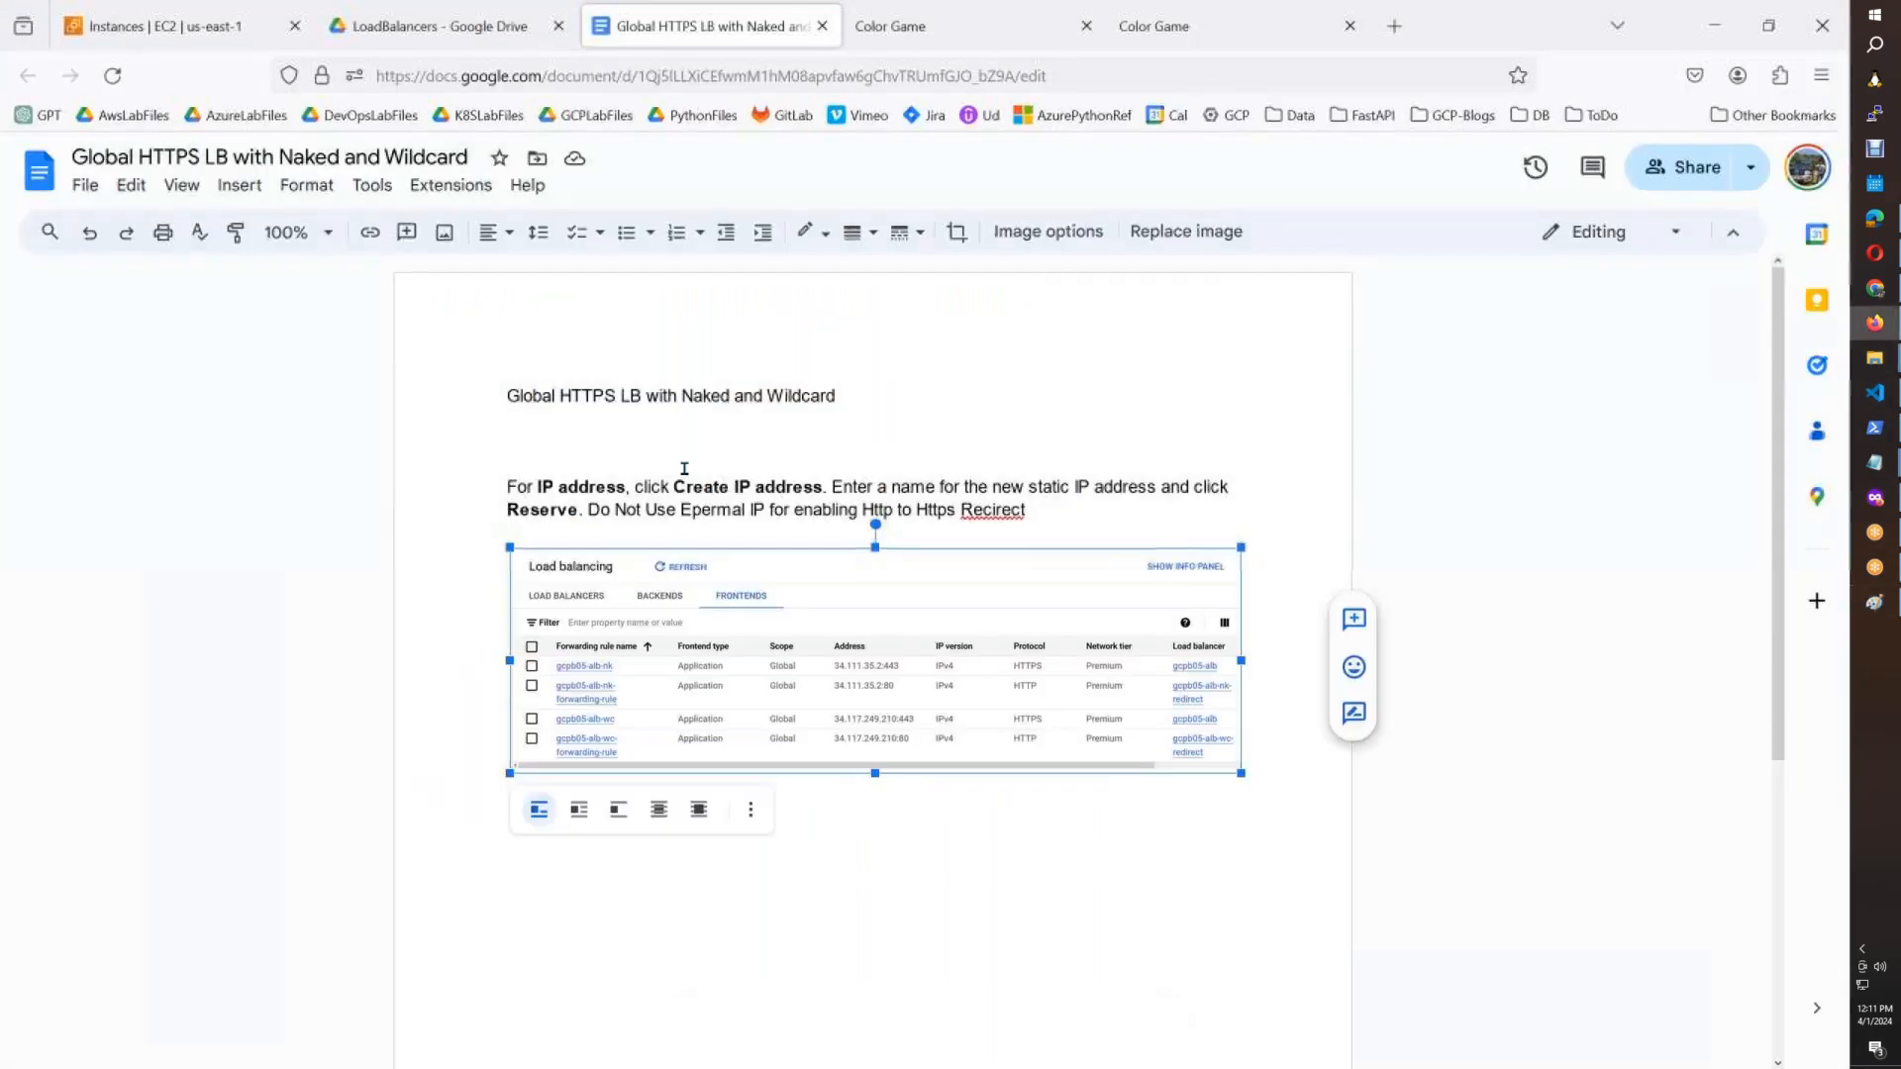
{"action": "left_click", "coordinate": [1089, 502]}
{"action": "type", "text": "."}
{"action": "key", "text": "Return"}
{"action": "key", "text": "Return"}
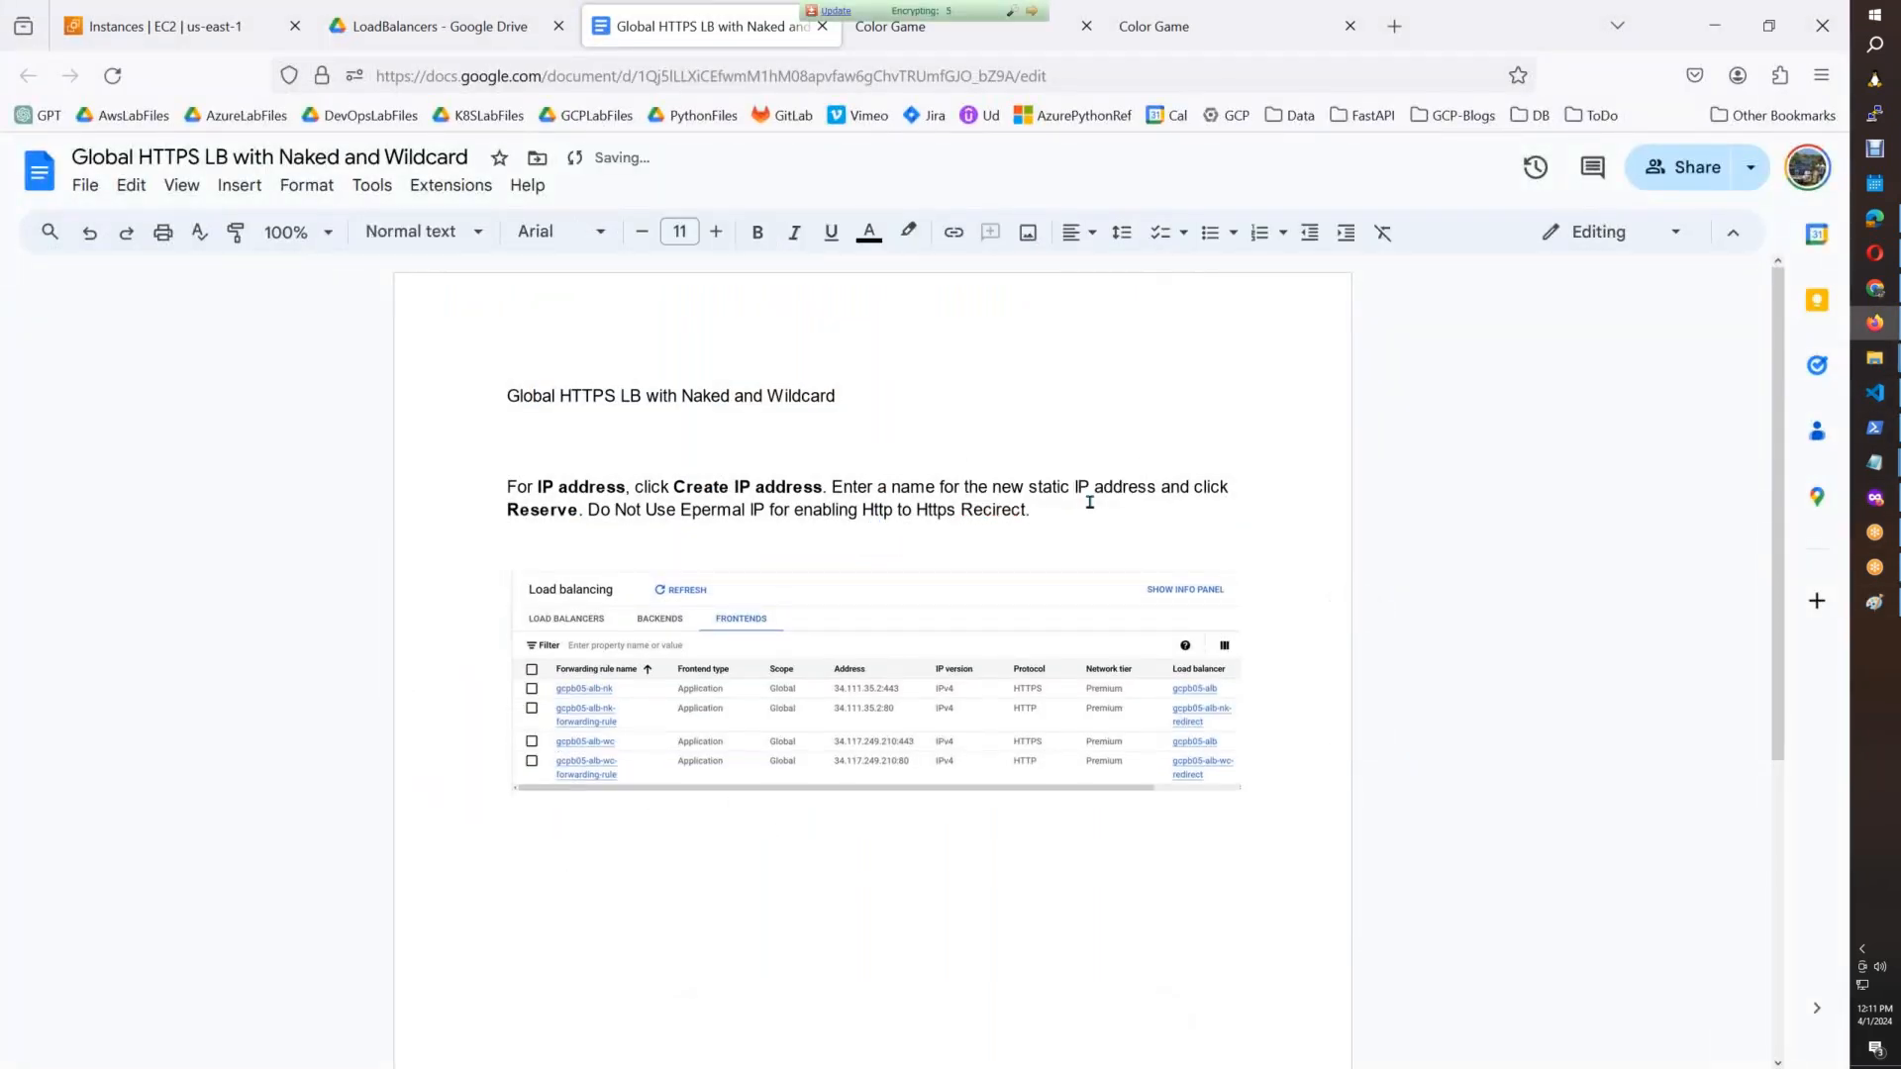
{"action": "key", "text": "ctrl+v"}
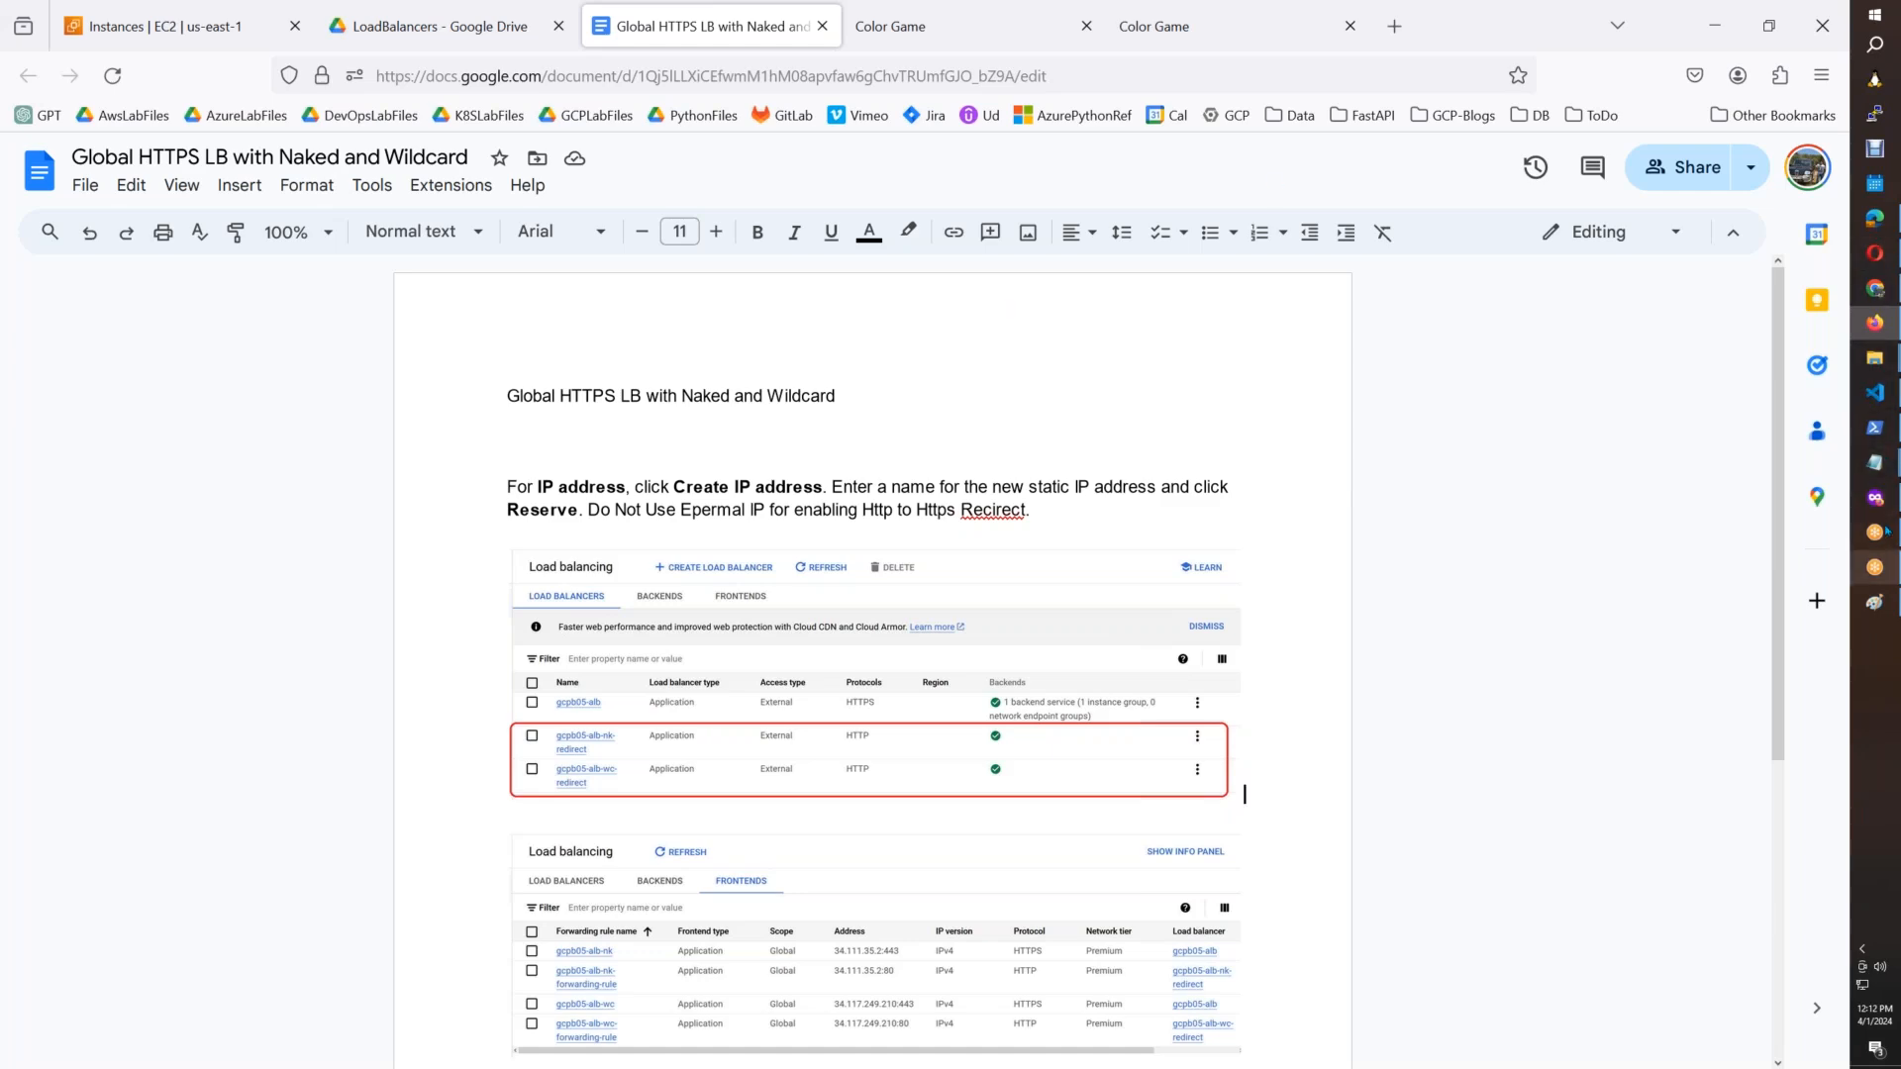
{"action": "left_click", "coordinate": [1874, 218]}
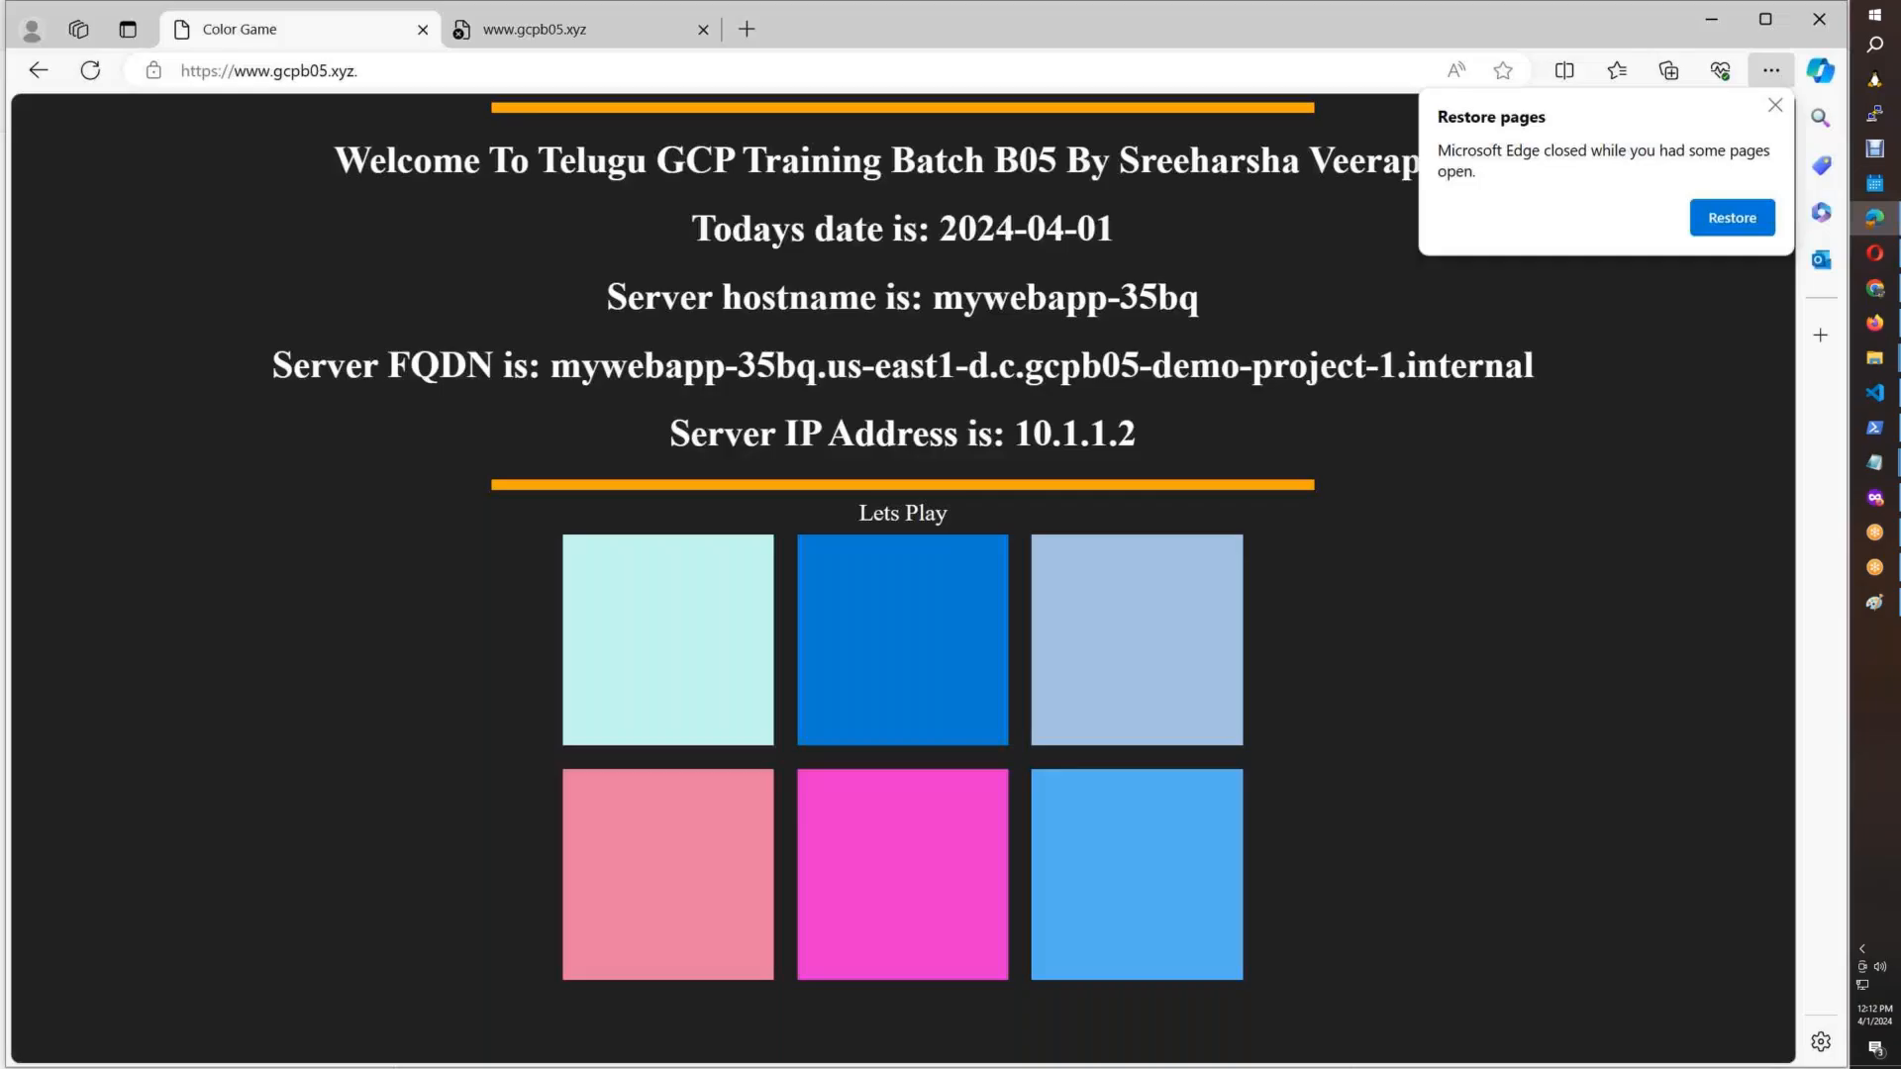
{"action": "left_click", "coordinate": [746, 29]}
{"action": "left_click", "coordinate": [423, 28]}
{"action": "left_click", "coordinate": [423, 29]}
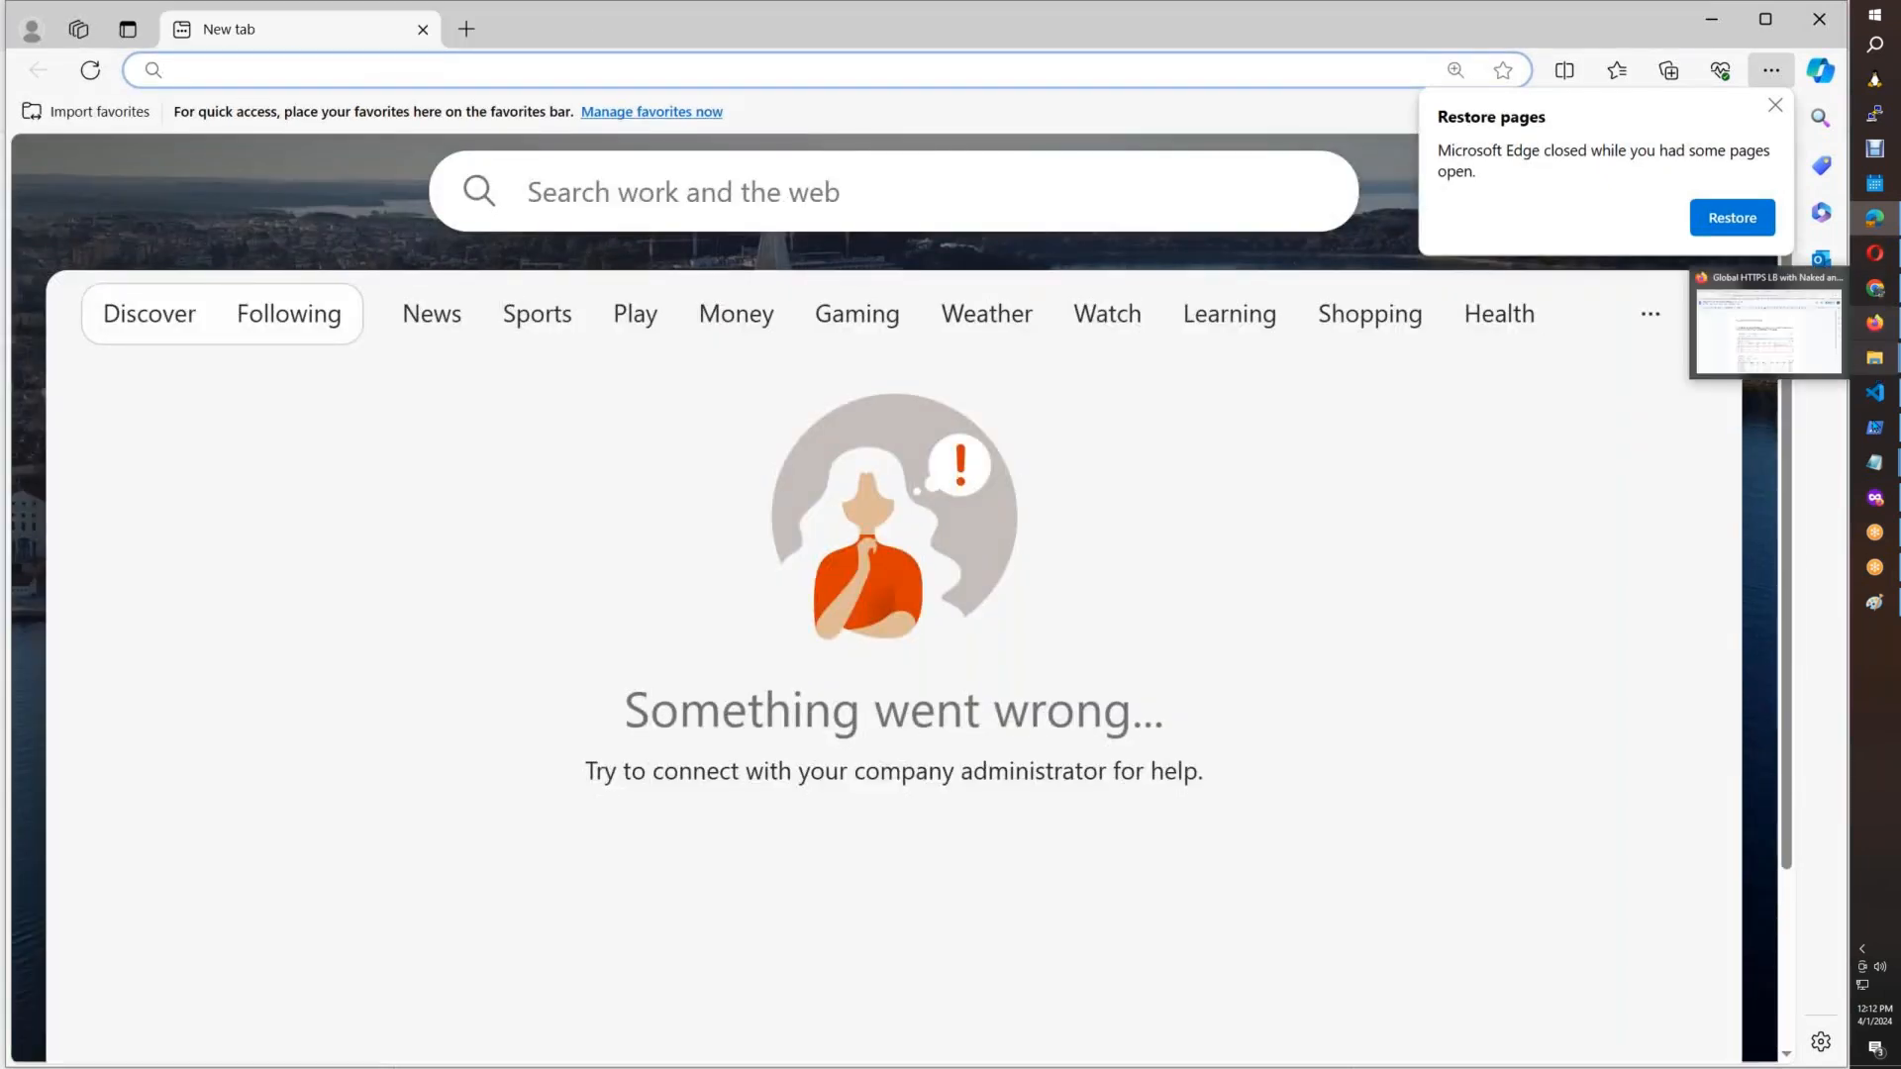
{"action": "left_click", "coordinate": [1874, 498]}
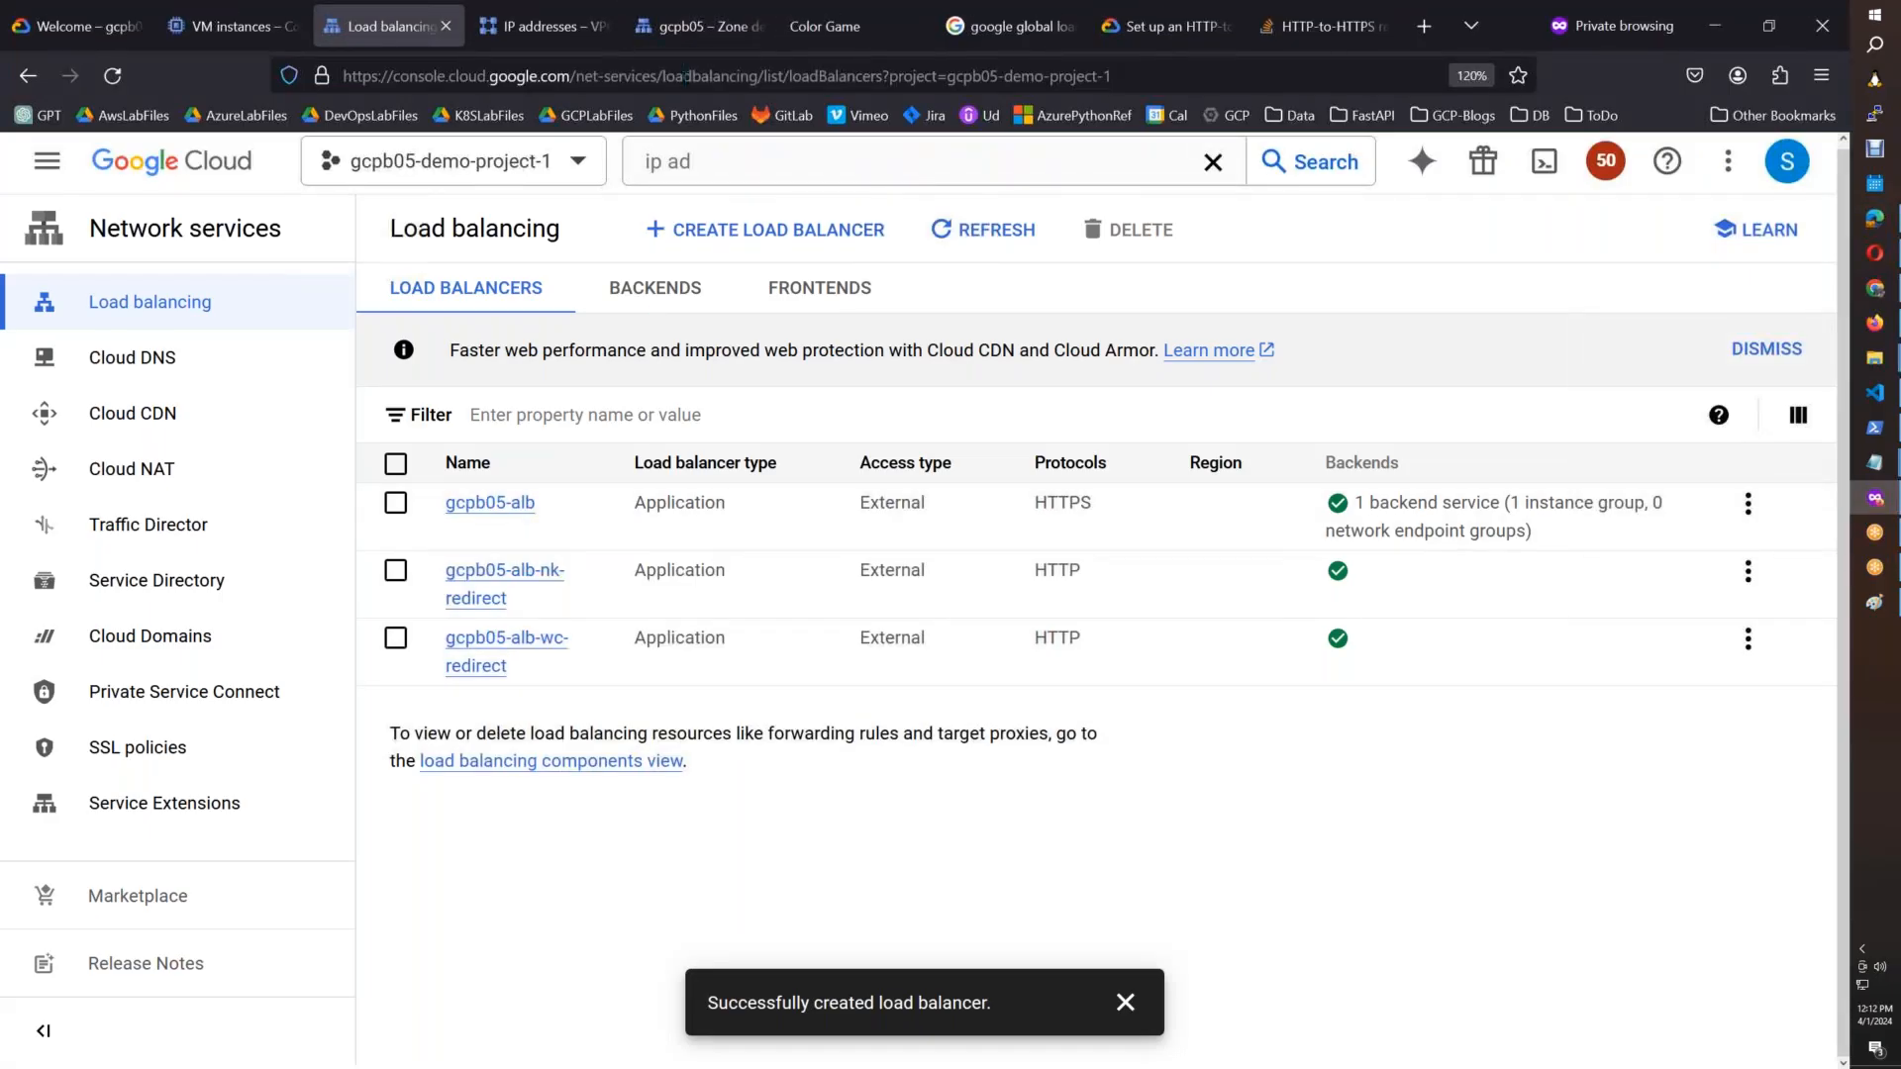
{"action": "left_click", "coordinate": [698, 26]}
{"action": "left_click_drag", "start_coordinate": [470, 1038], "coordinate": [664, 1044]}
{"action": "key", "text": "ctrl+c"}
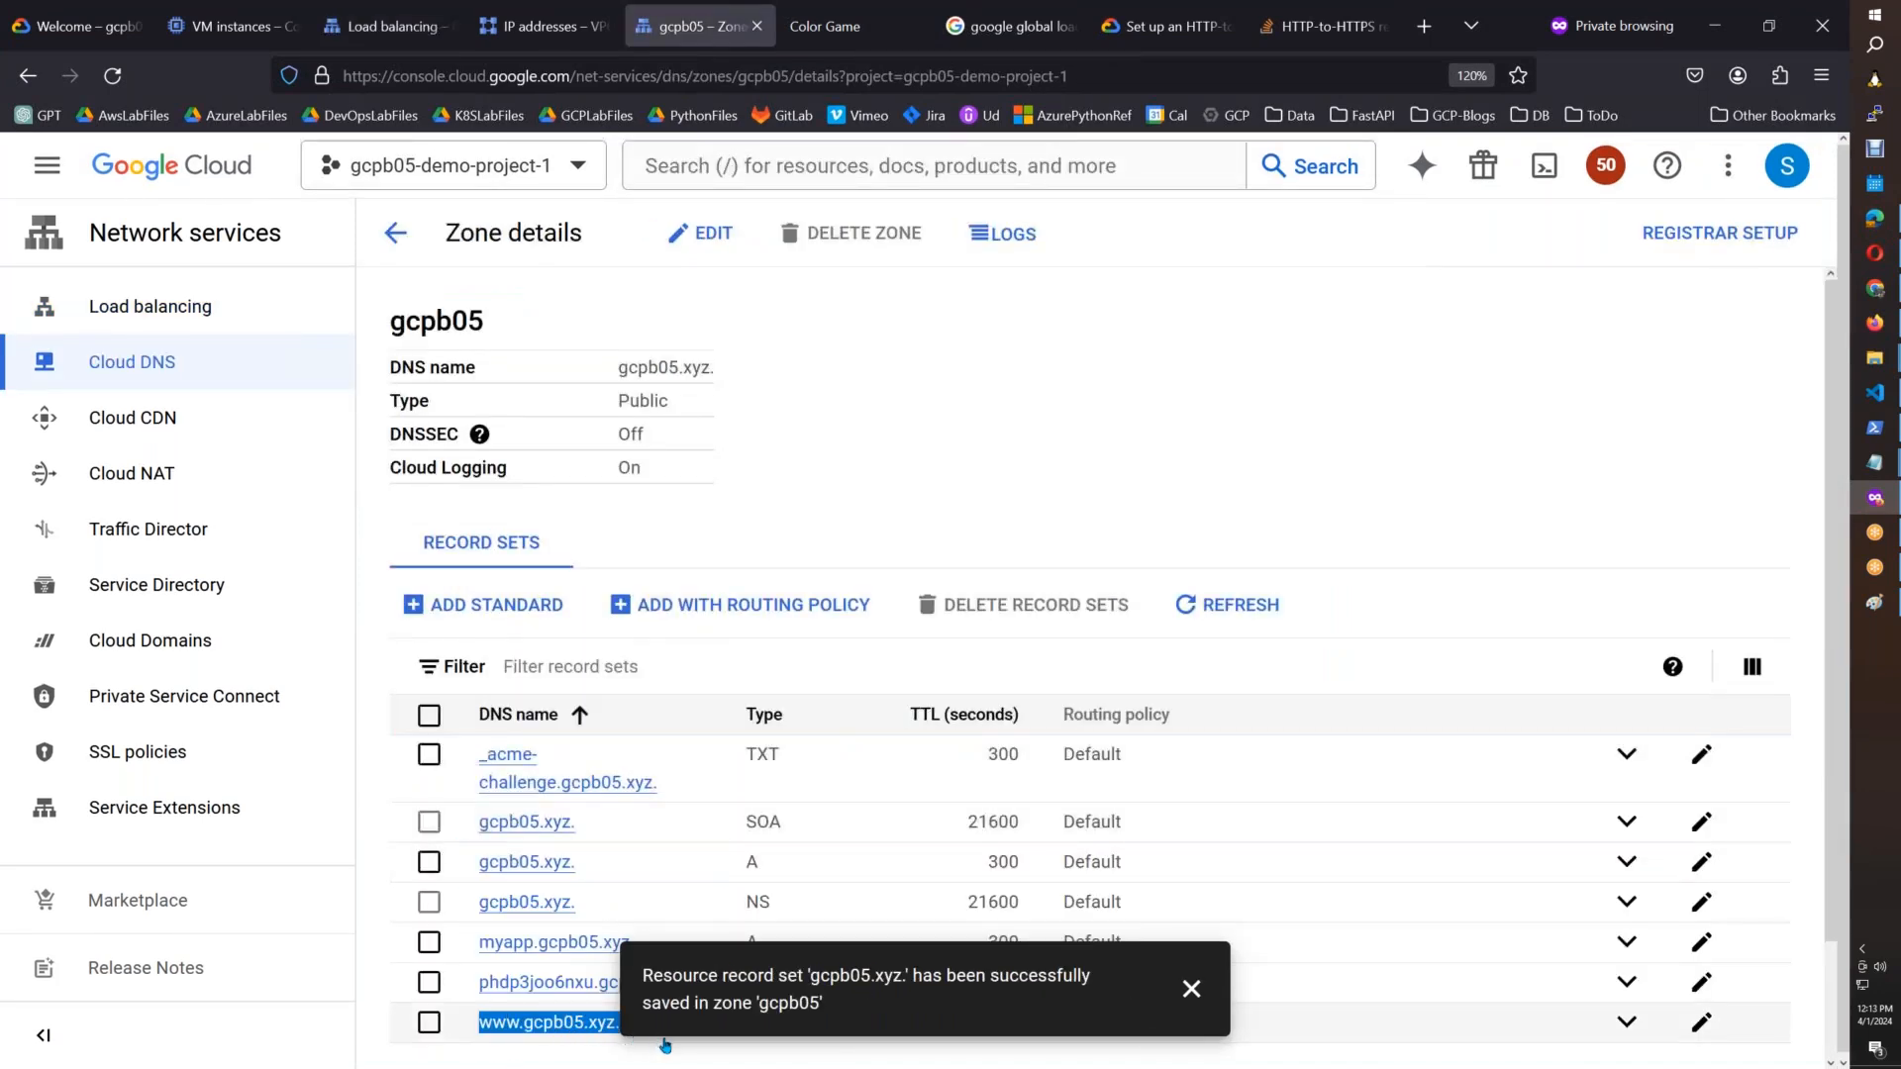
{"action": "key", "text": "alt+Tab"}
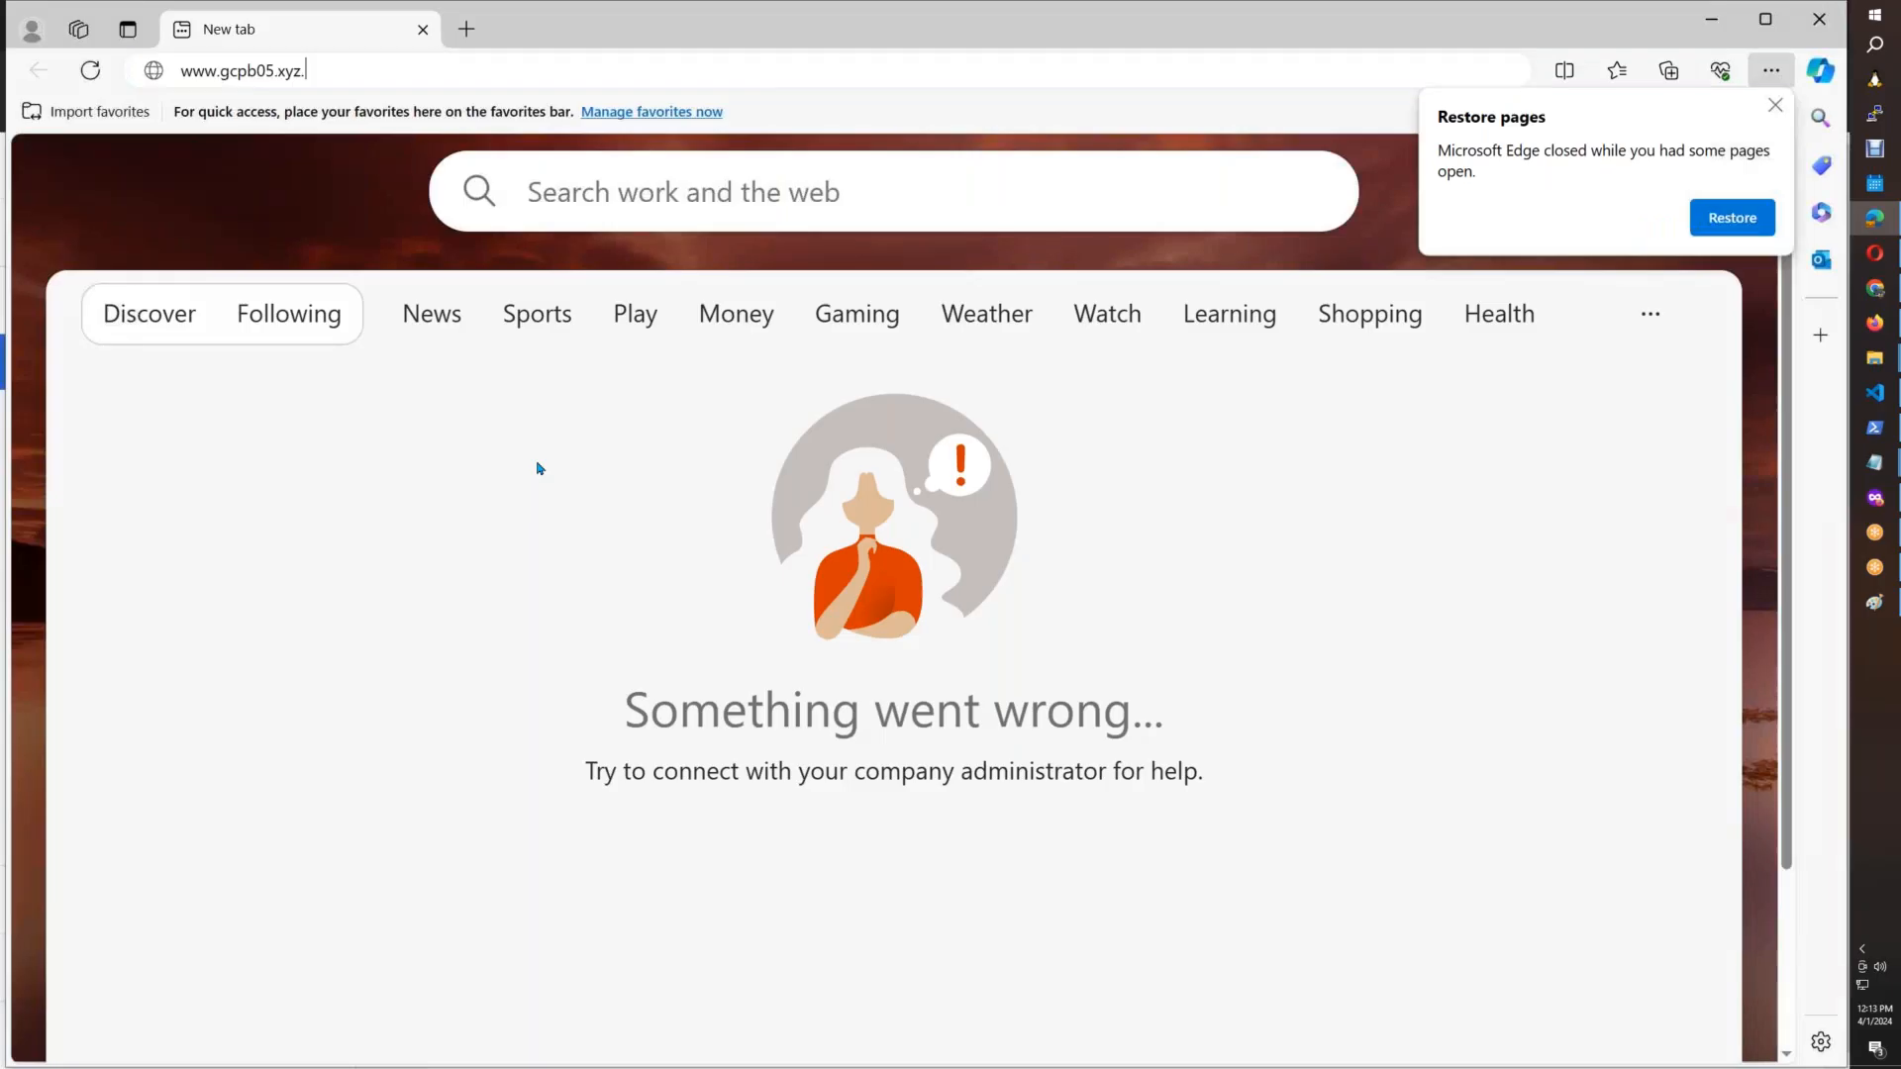
{"action": "key", "text": "ctrl+v"}
{"action": "key", "text": "Return"}
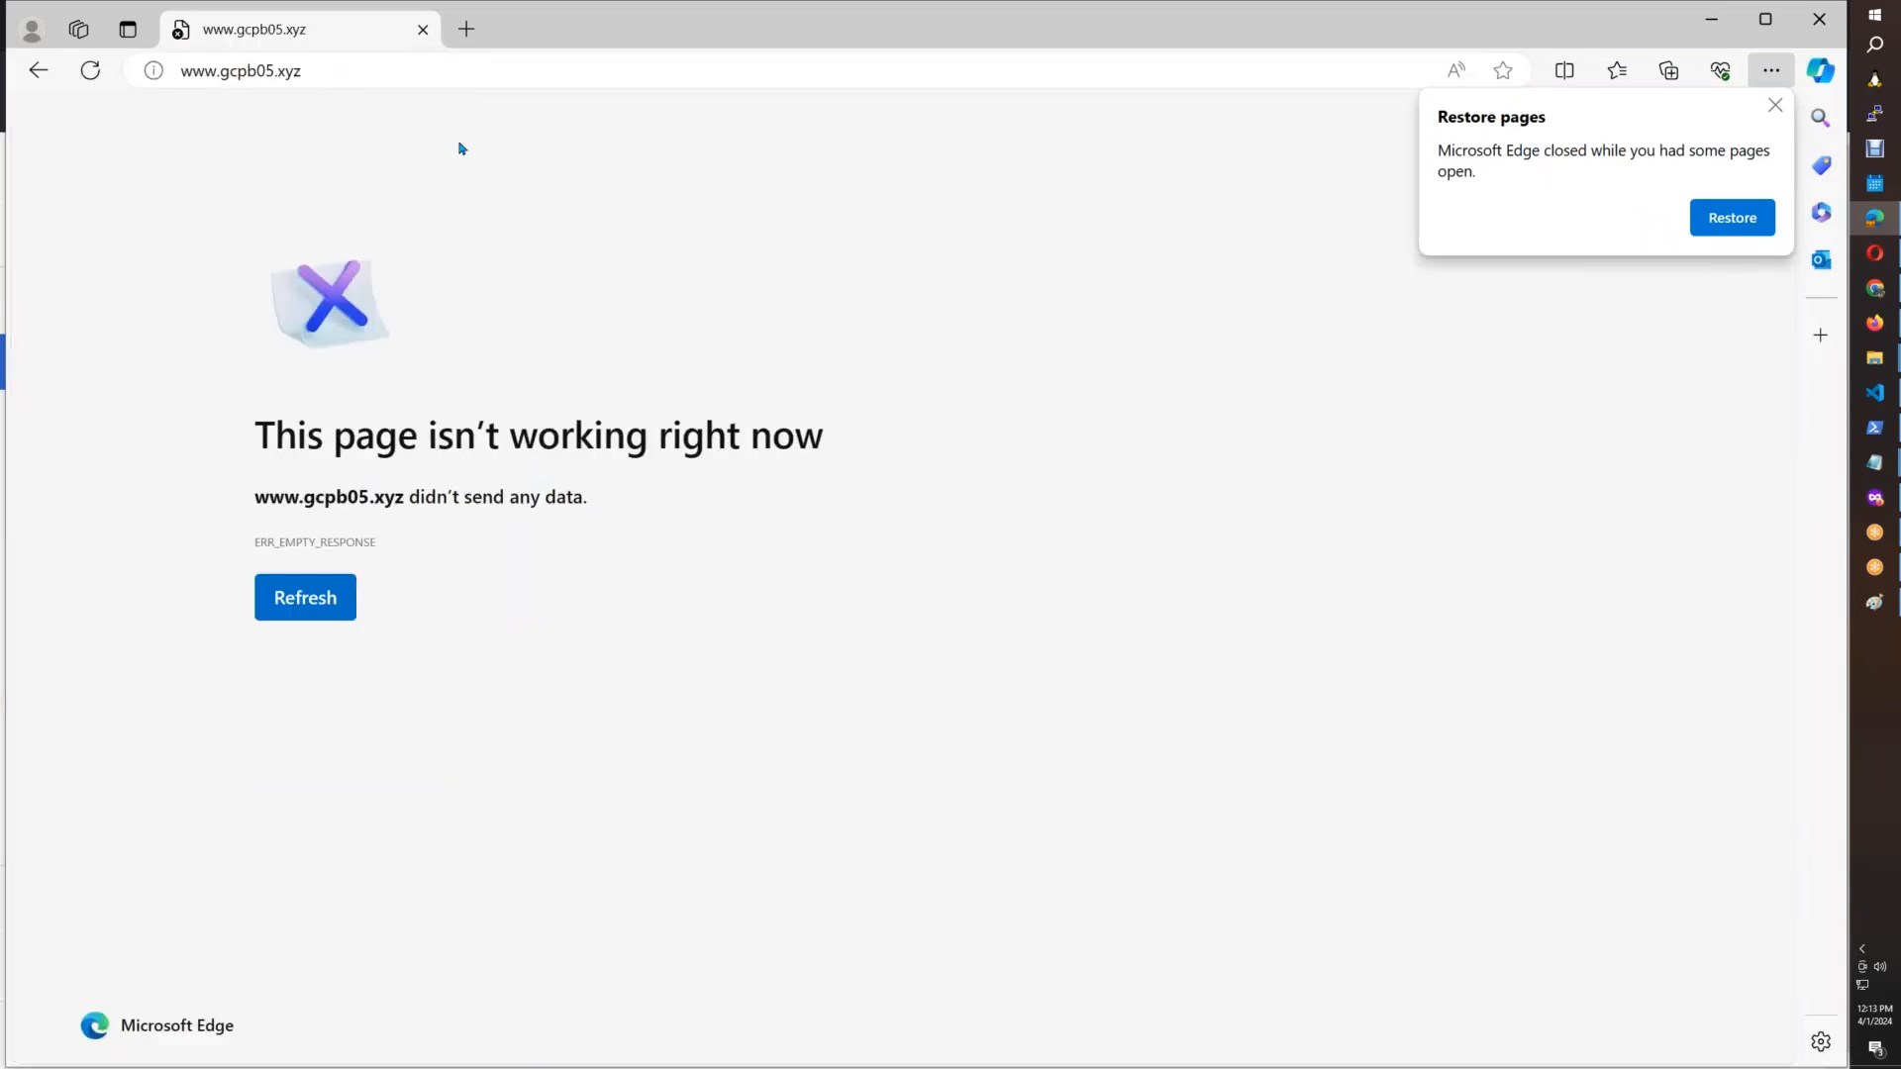
{"action": "left_click", "coordinate": [466, 29]}
{"action": "type", "text": "www.gcpb05.xyz."}
{"action": "key", "text": "BackSpace"}
{"action": "key", "text": "BackSpace"}
{"action": "key", "text": "BackSpace"}
{"action": "key", "text": "BackSpace"}
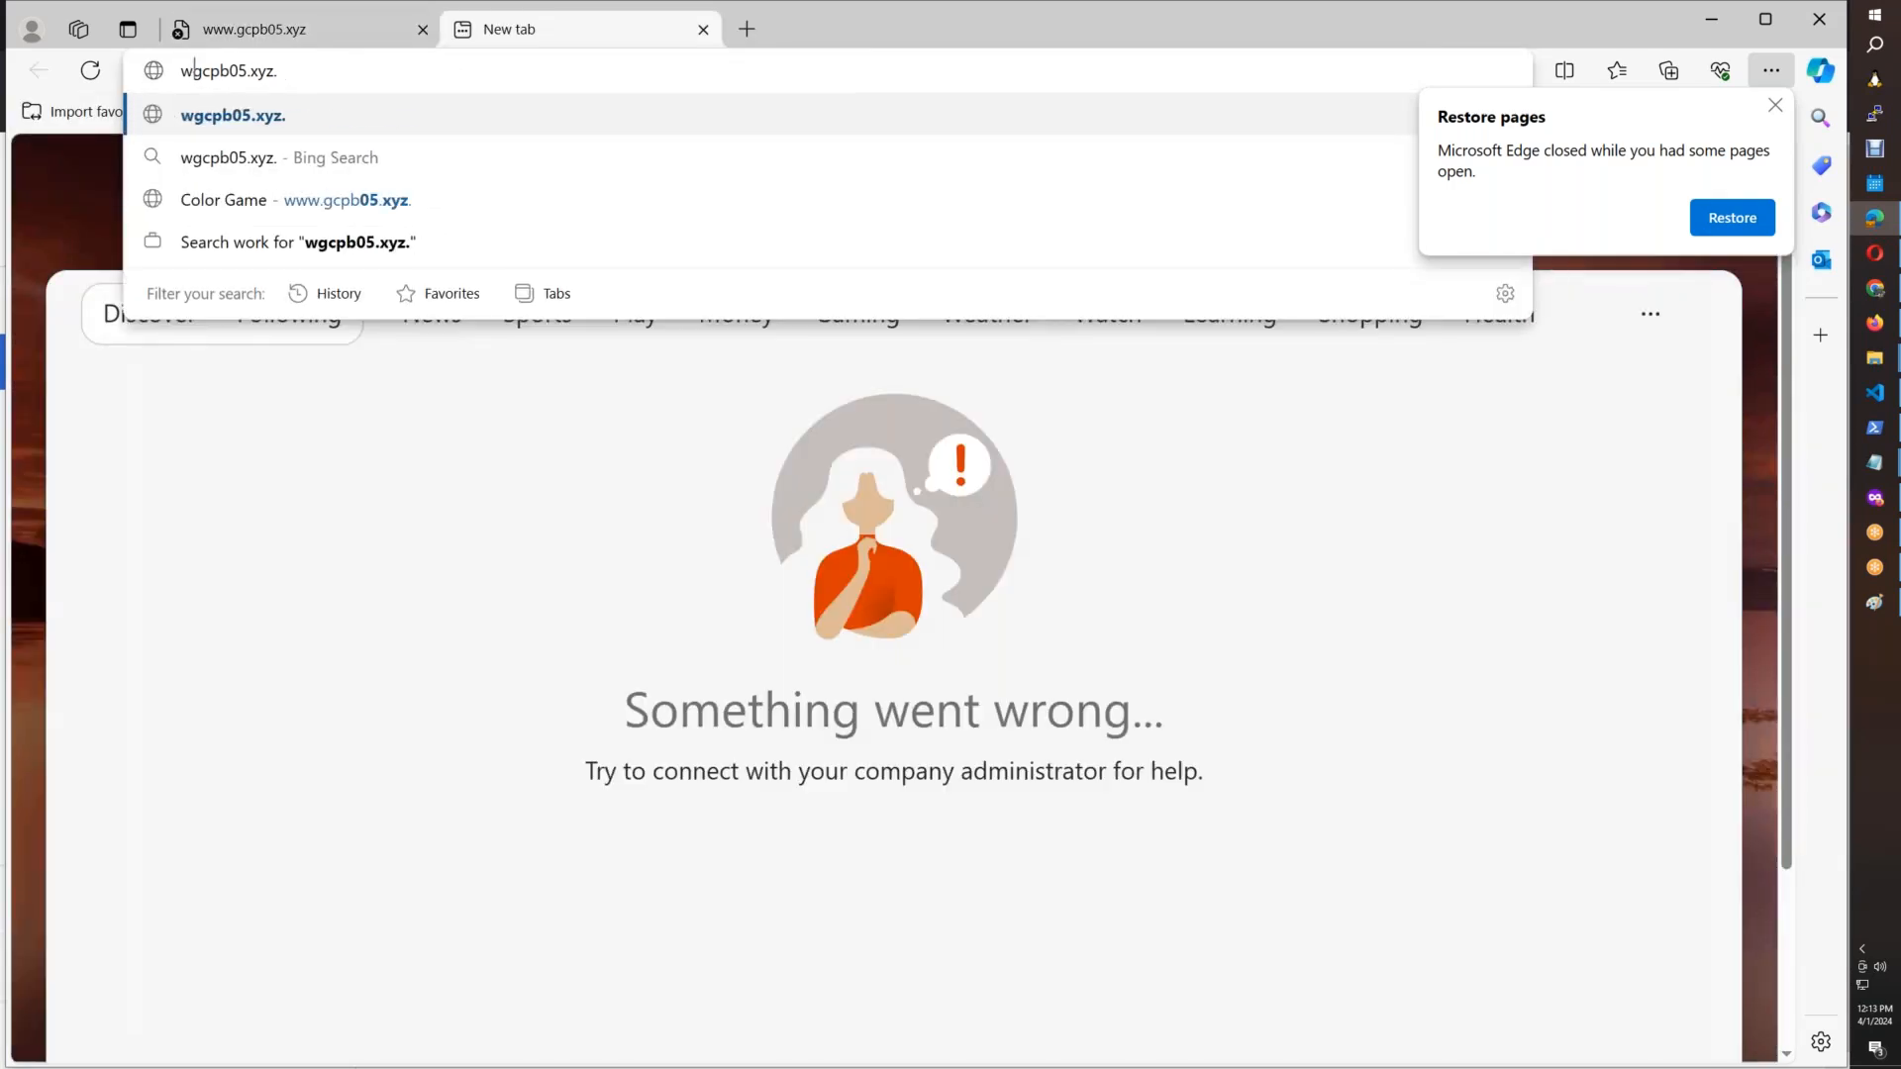
{"action": "type", "text": "http://"}
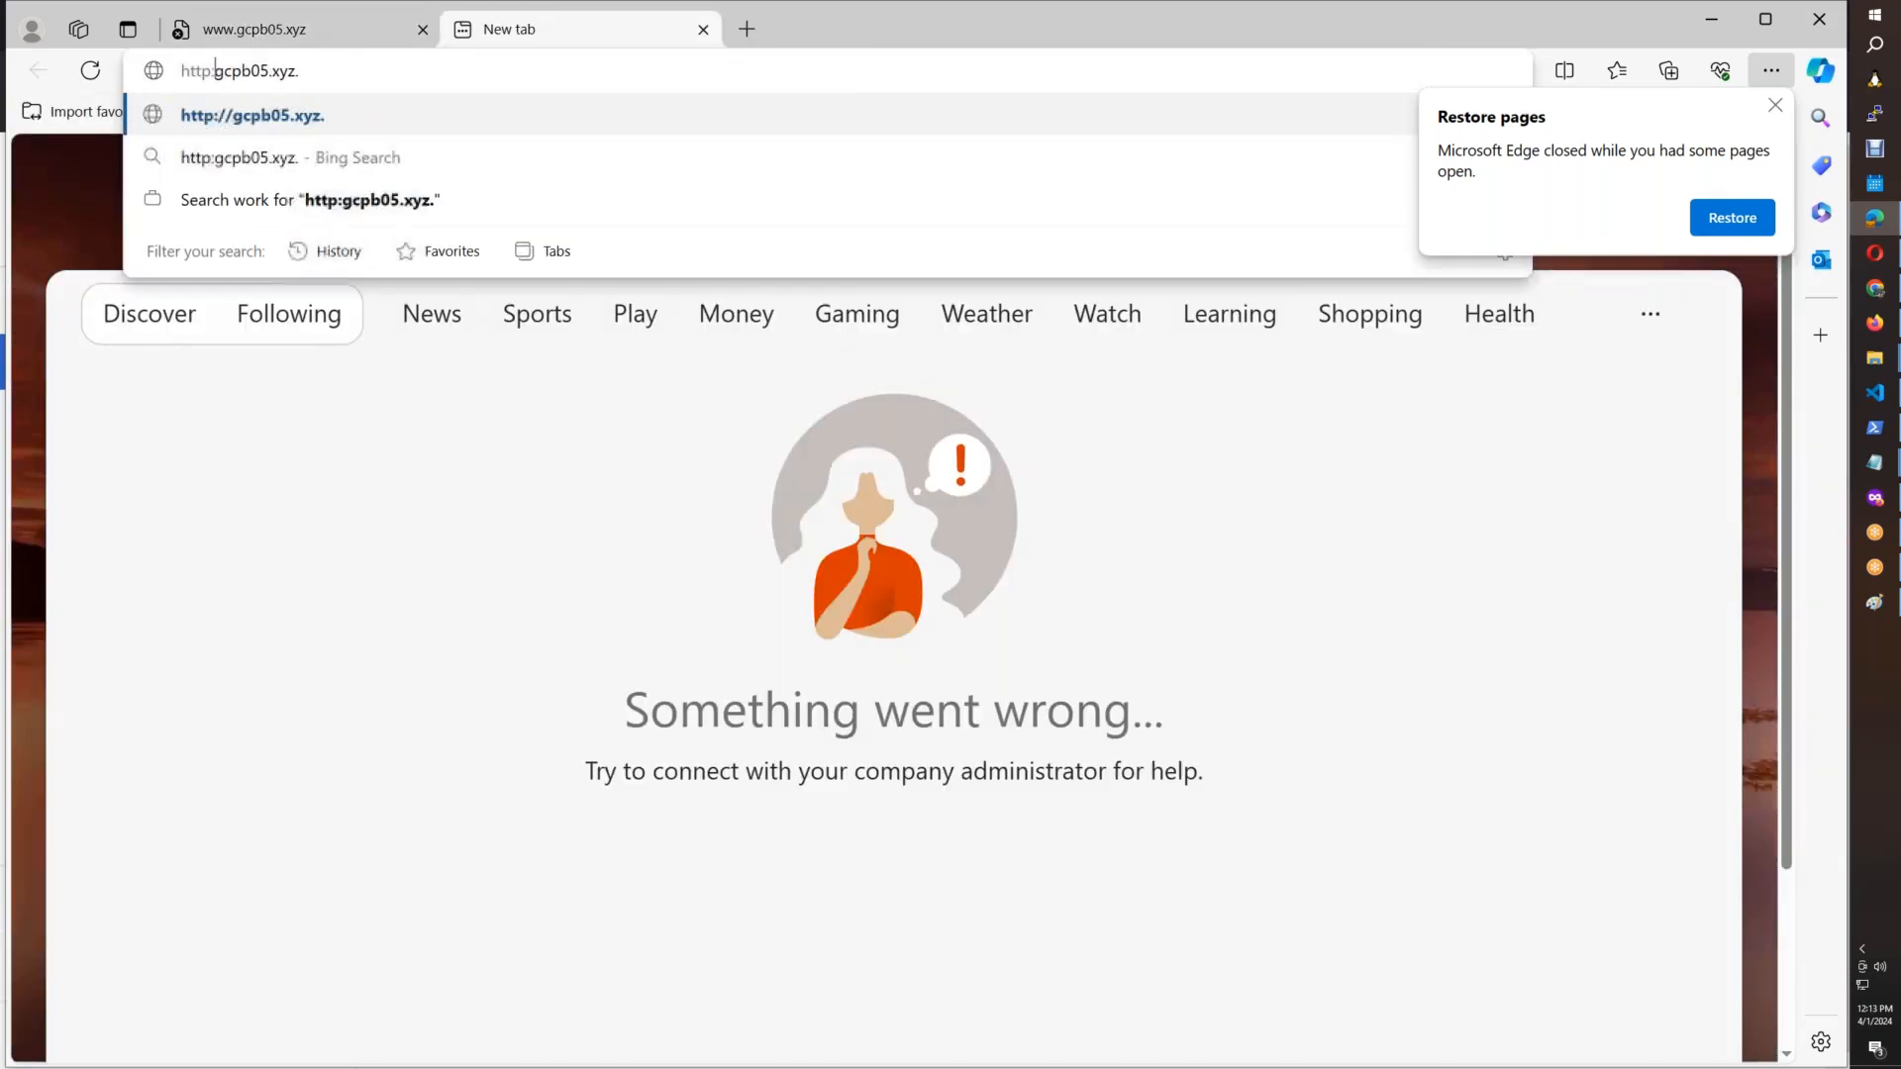
{"action": "key", "text": "Return"}
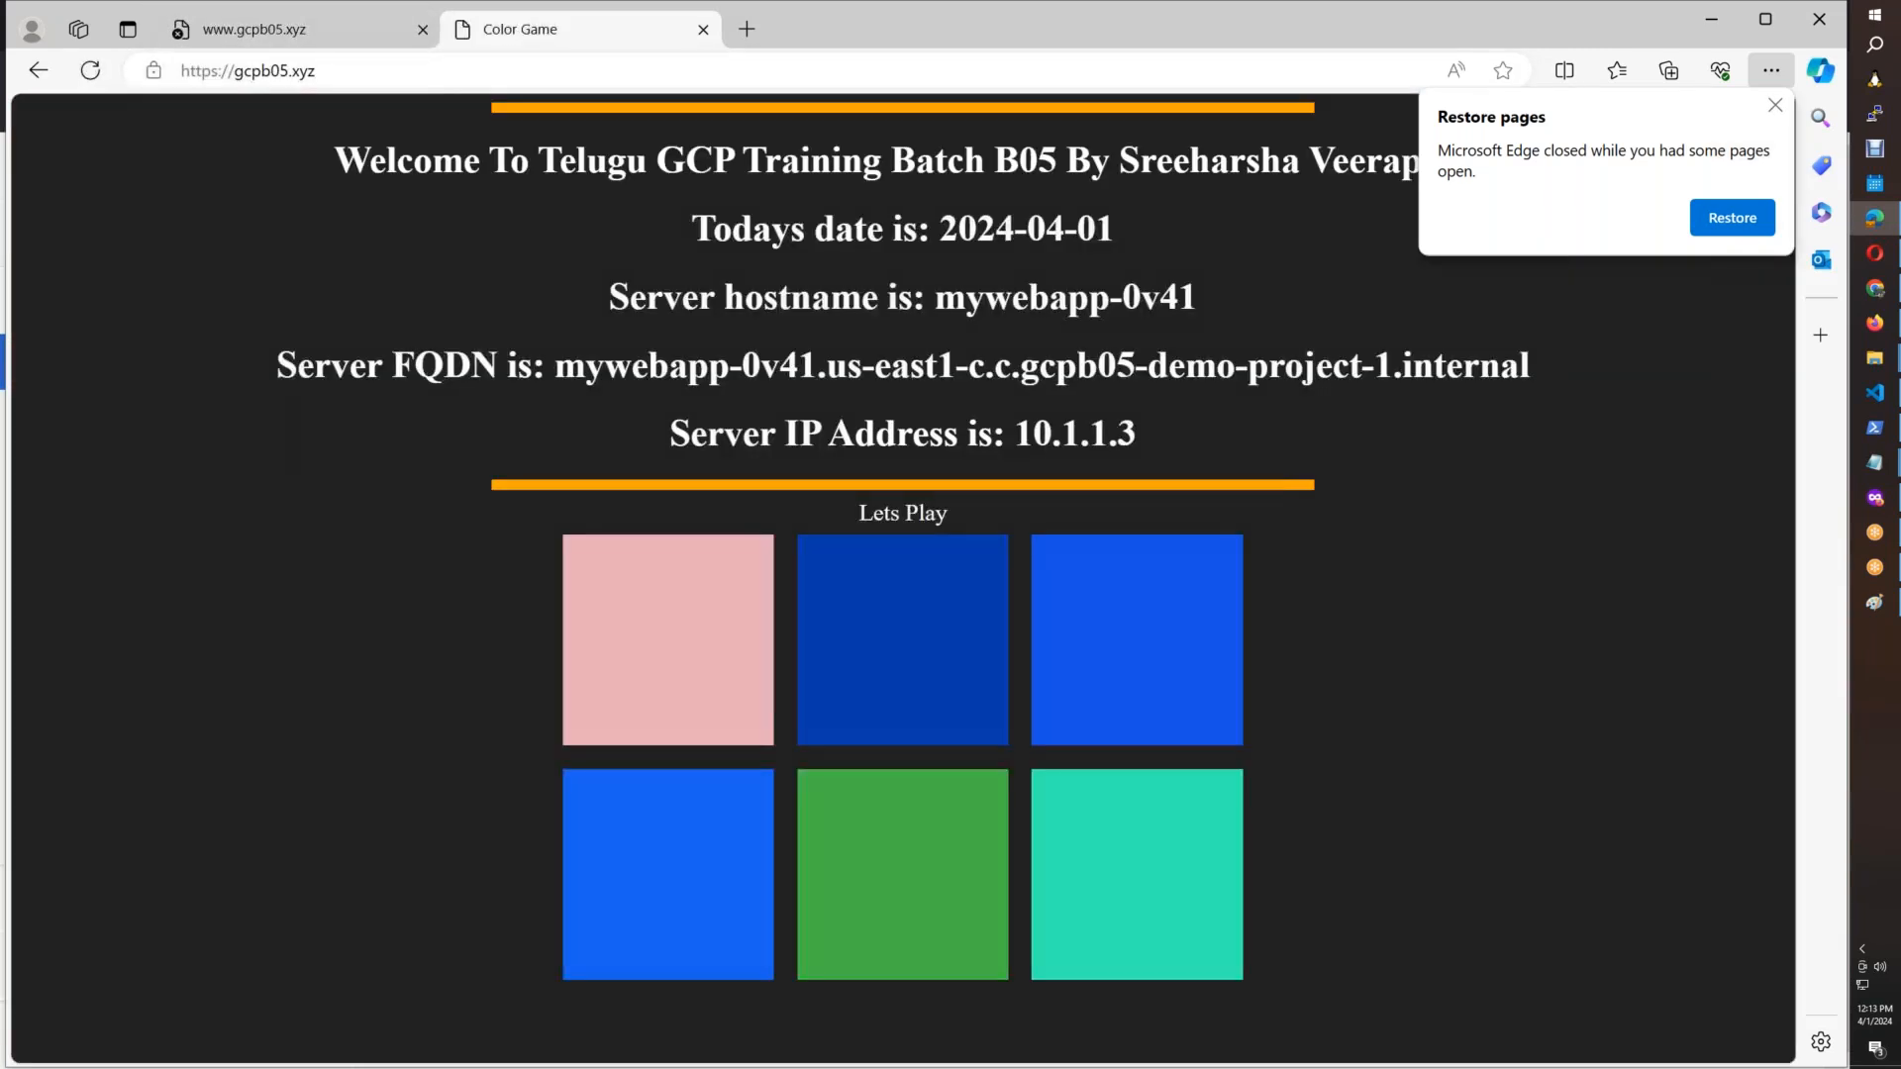
{"action": "left_click", "coordinate": [1774, 105]}
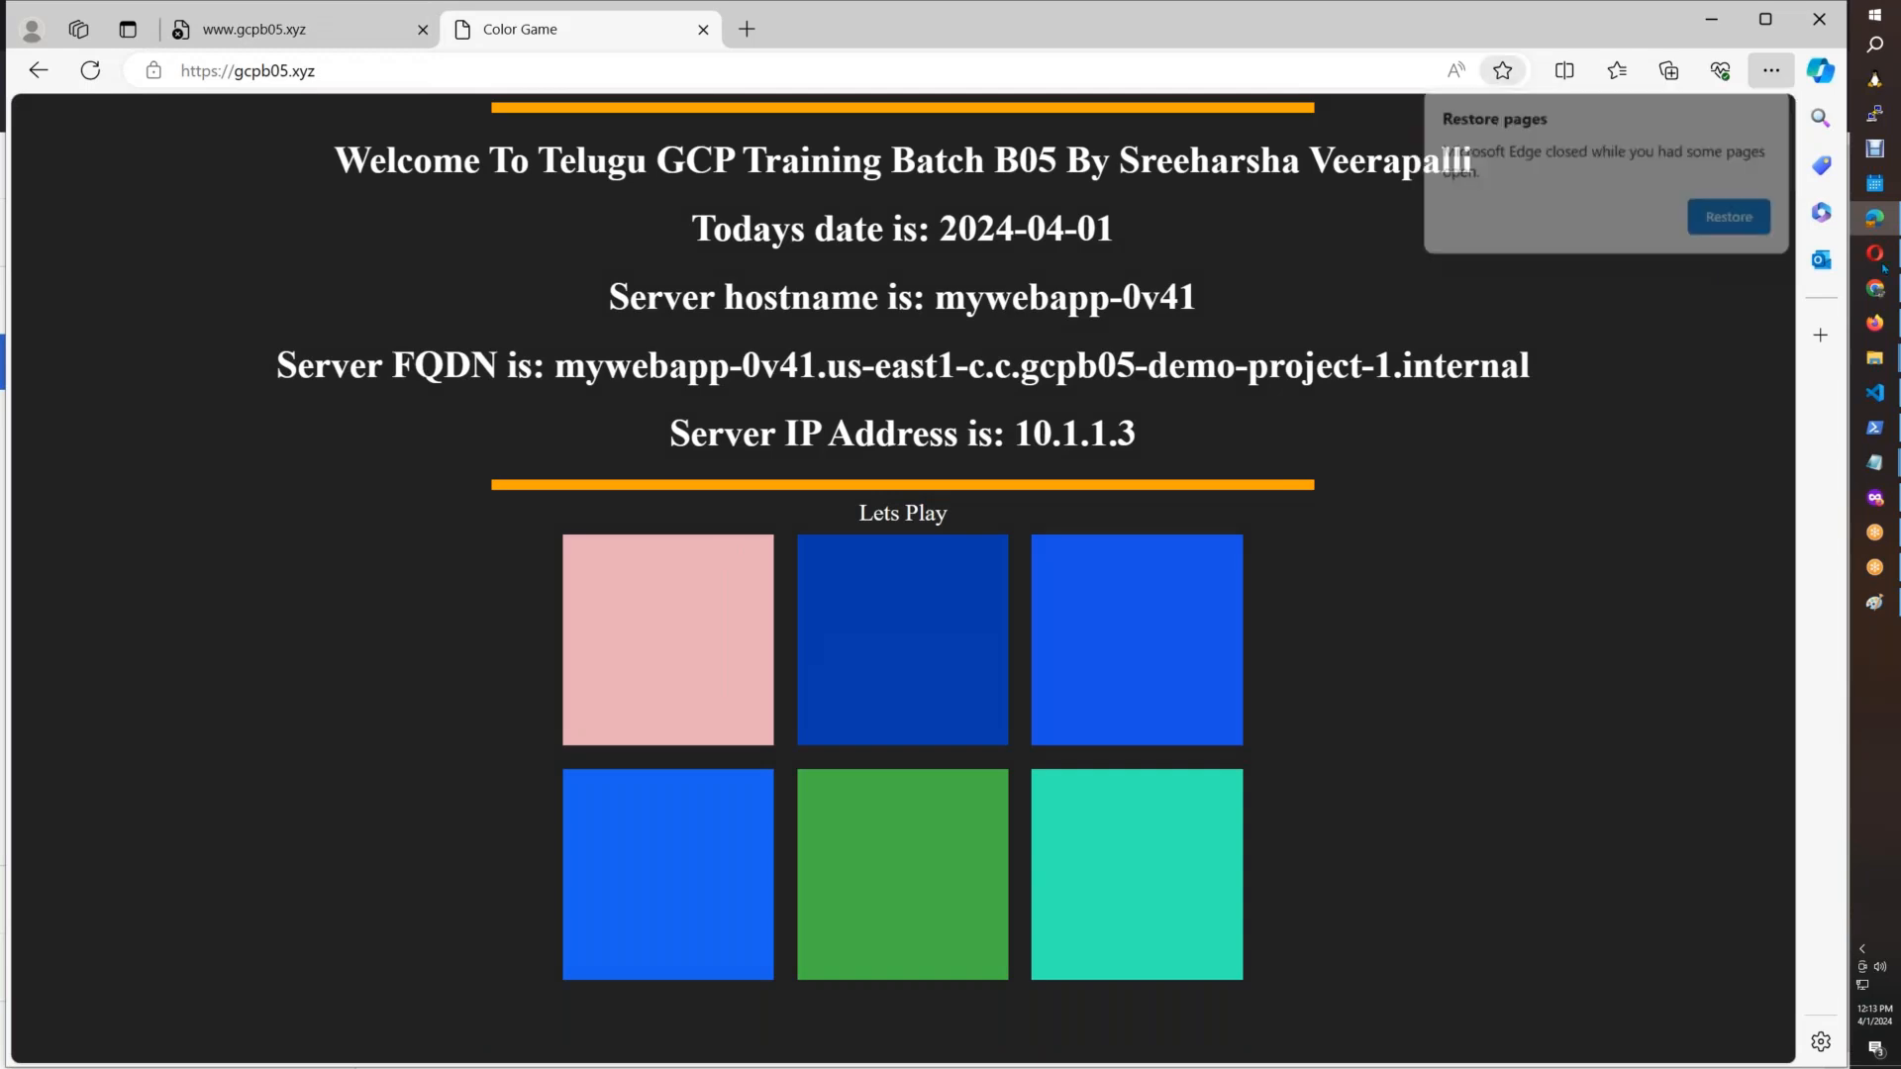
{"action": "left_click", "coordinate": [1880, 330]}
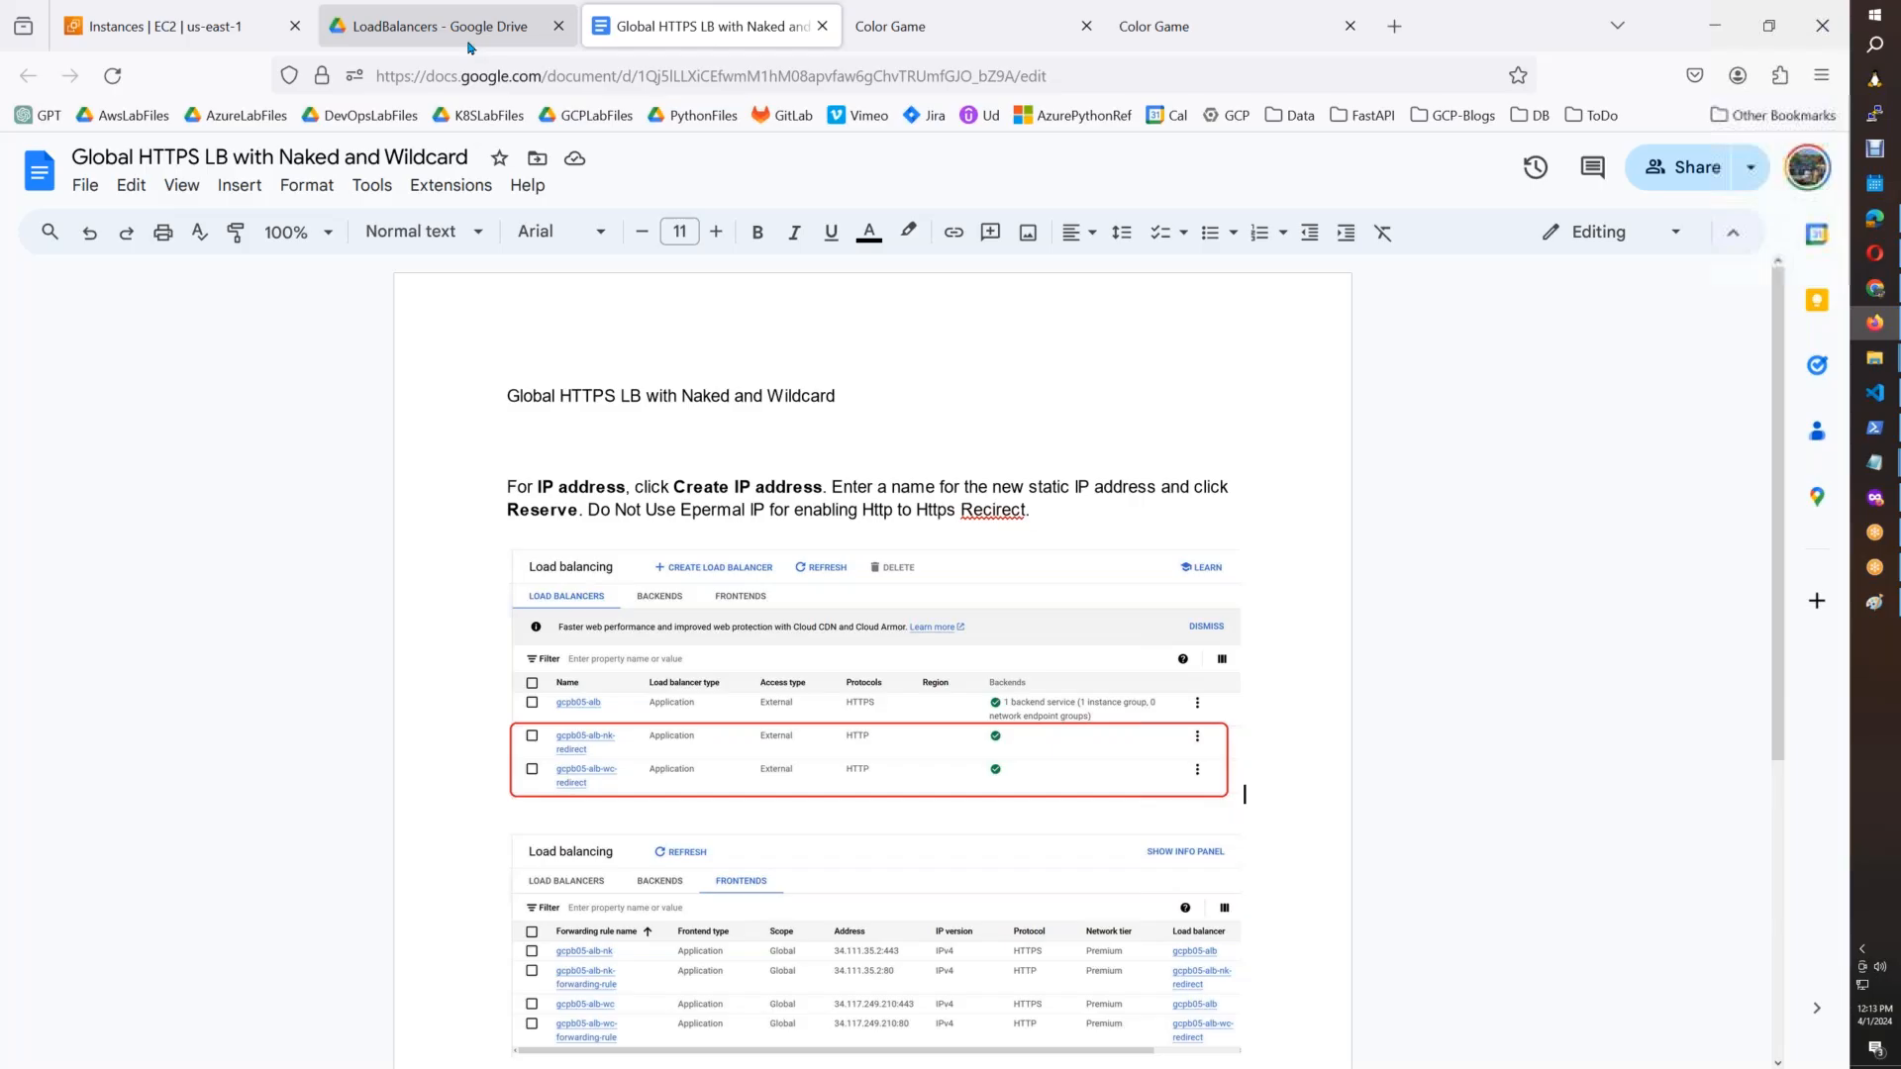
{"action": "left_click", "coordinate": [1874, 496]}
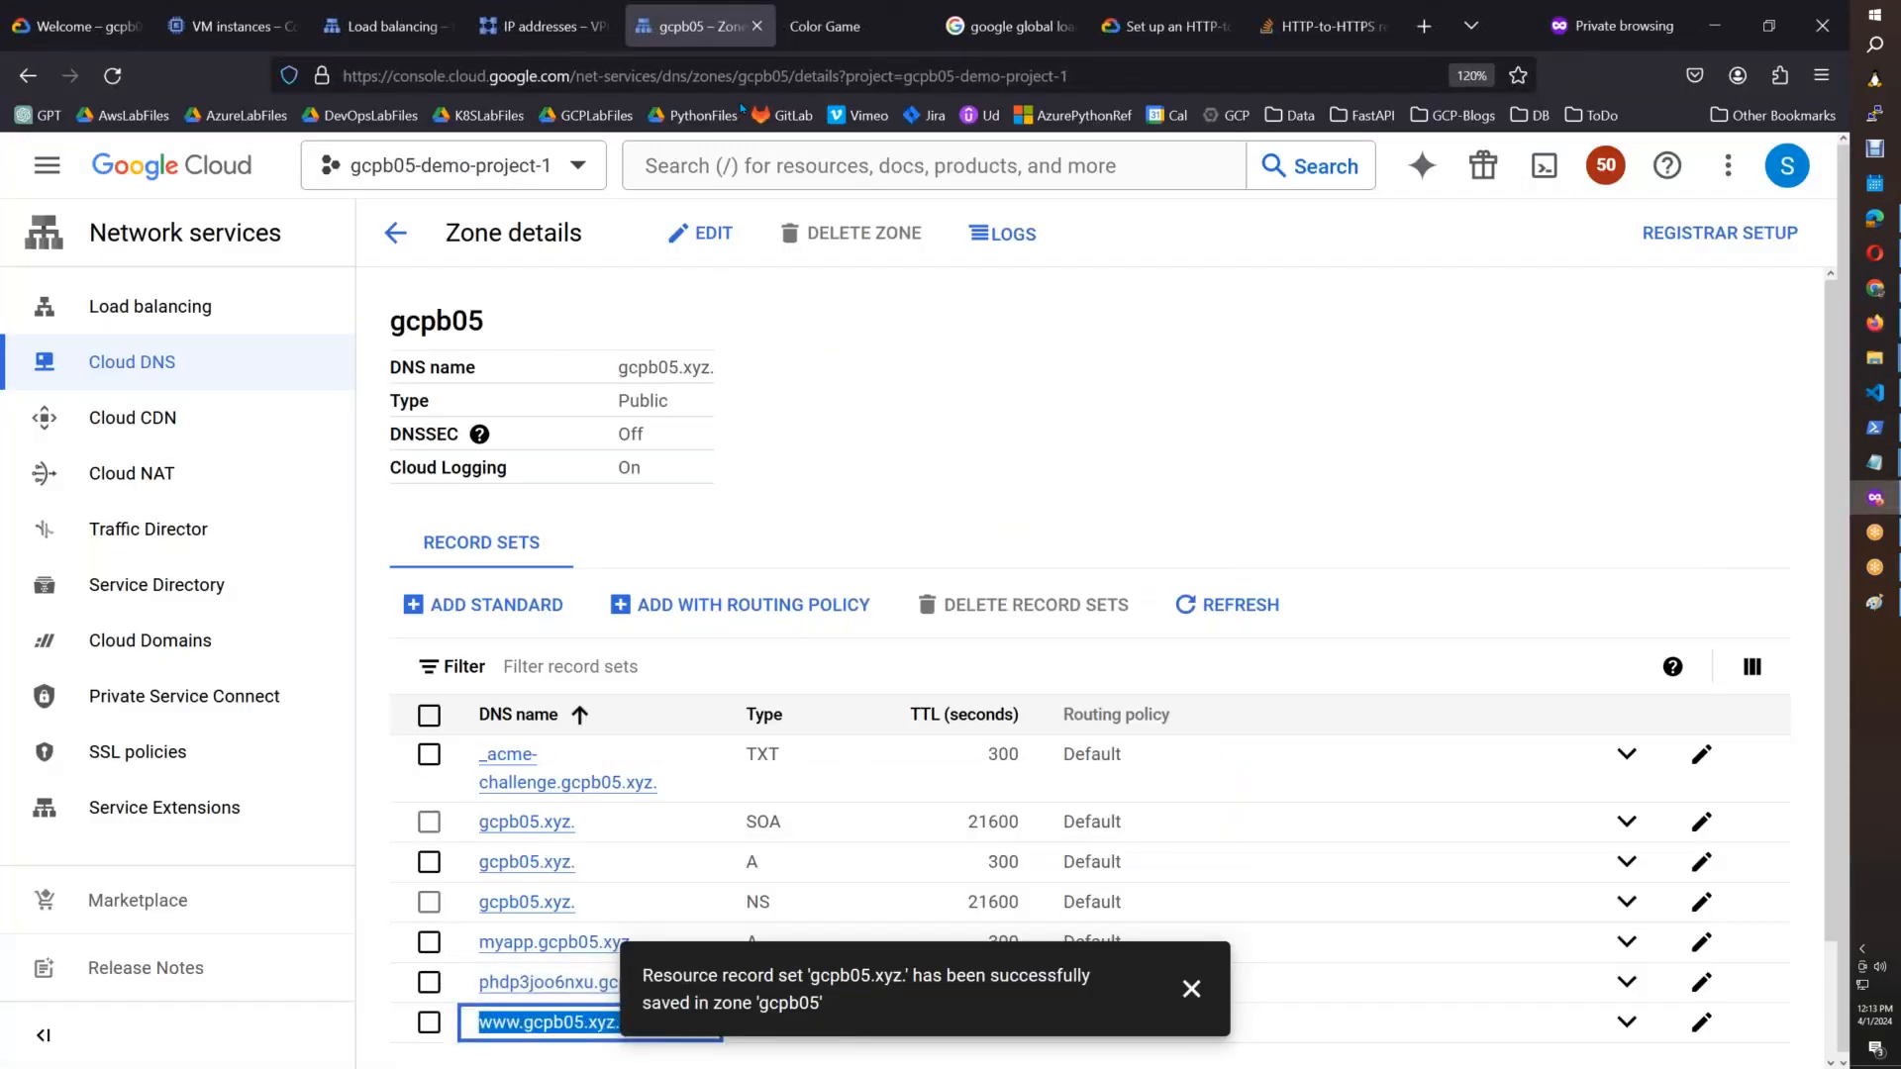
{"action": "left_click", "coordinate": [1874, 322]}
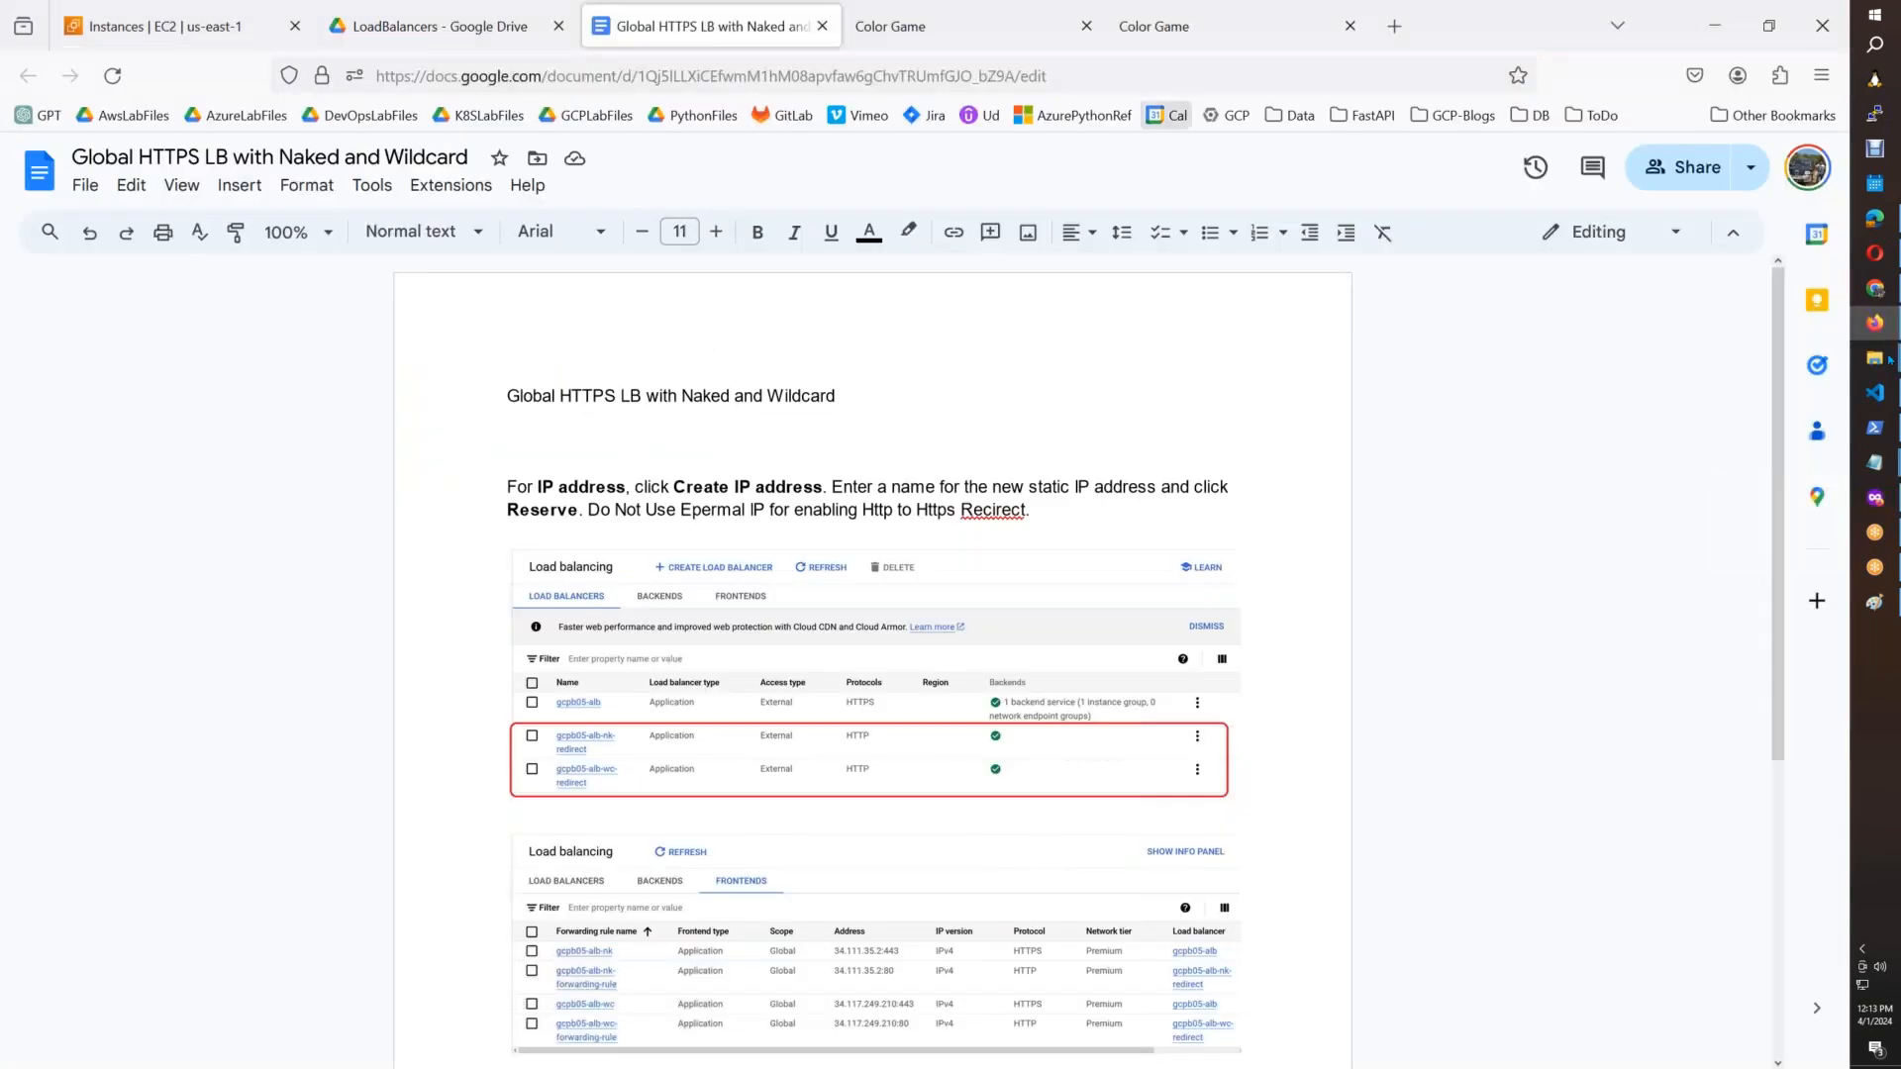
{"action": "left_click", "coordinate": [1871, 492]}
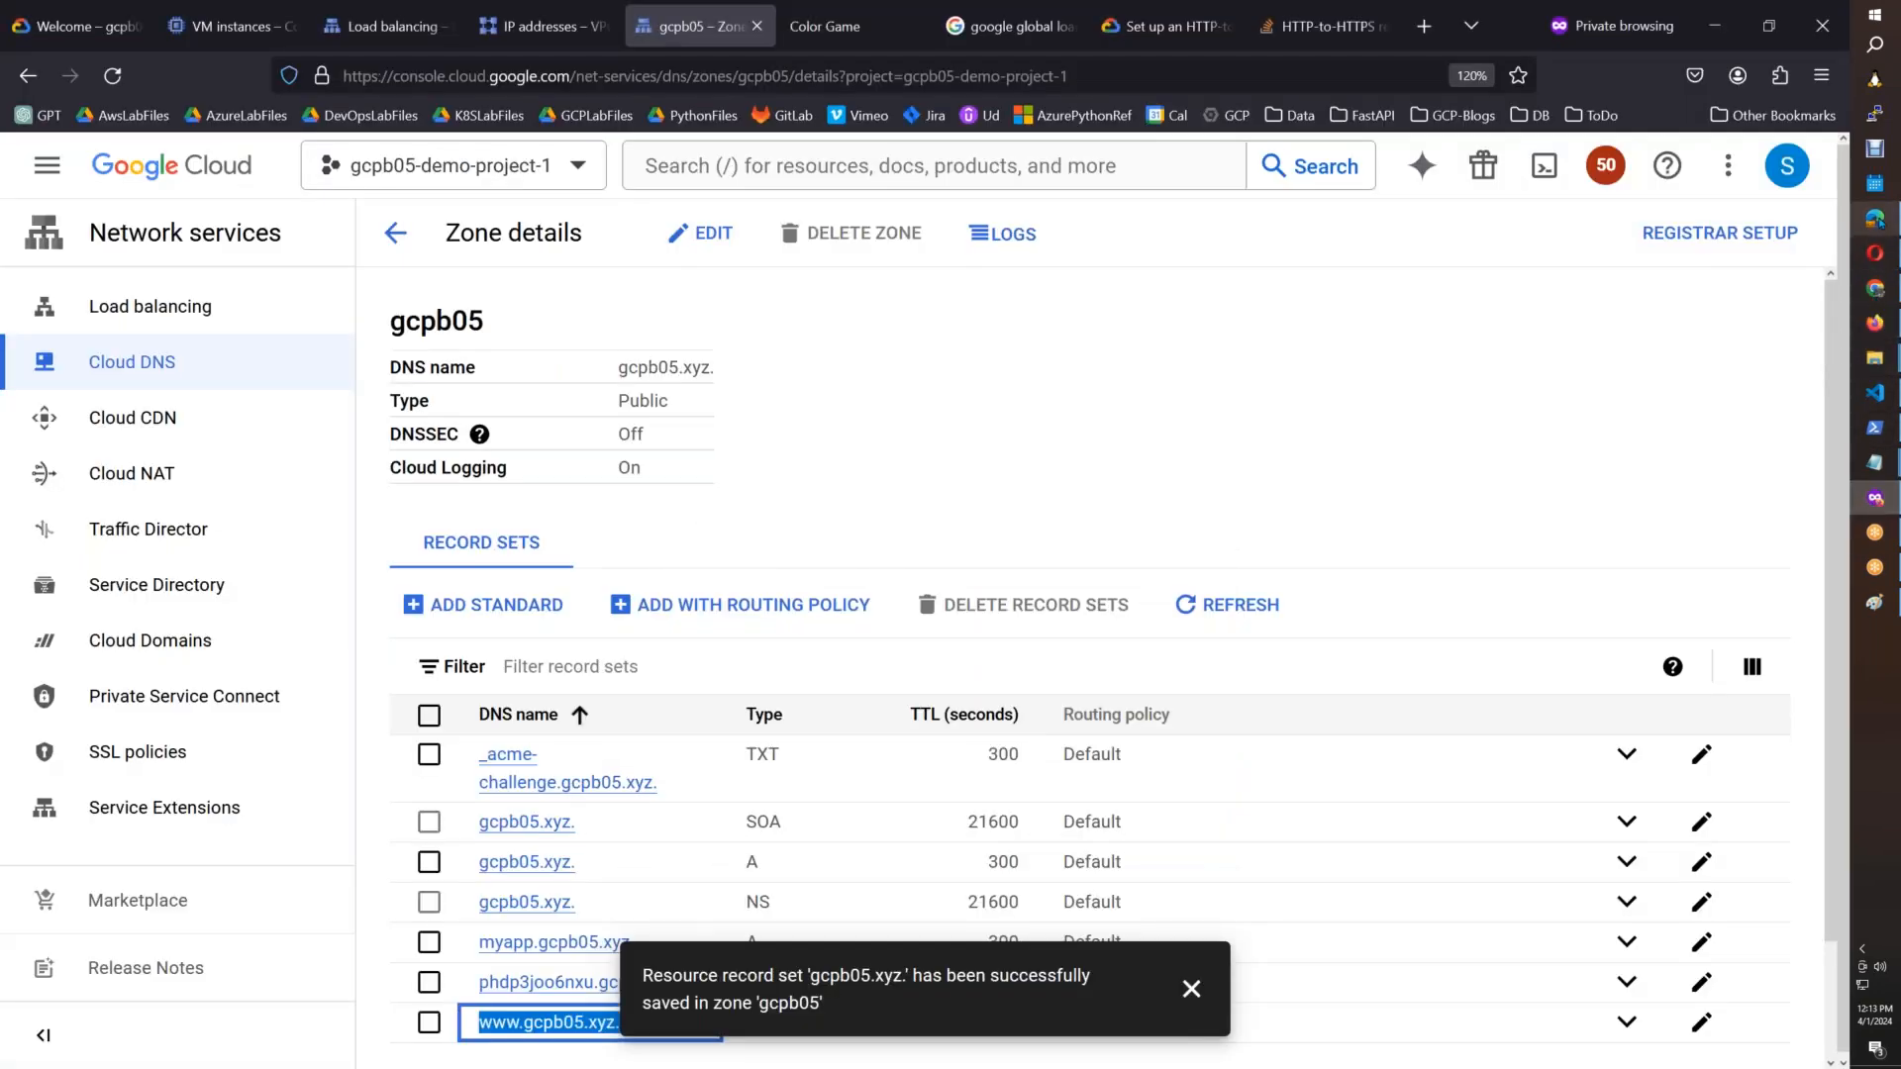
{"action": "left_click", "coordinate": [1874, 217]}
{"action": "left_click", "coordinate": [228, 35]}
{"action": "left_click", "coordinate": [92, 72]}
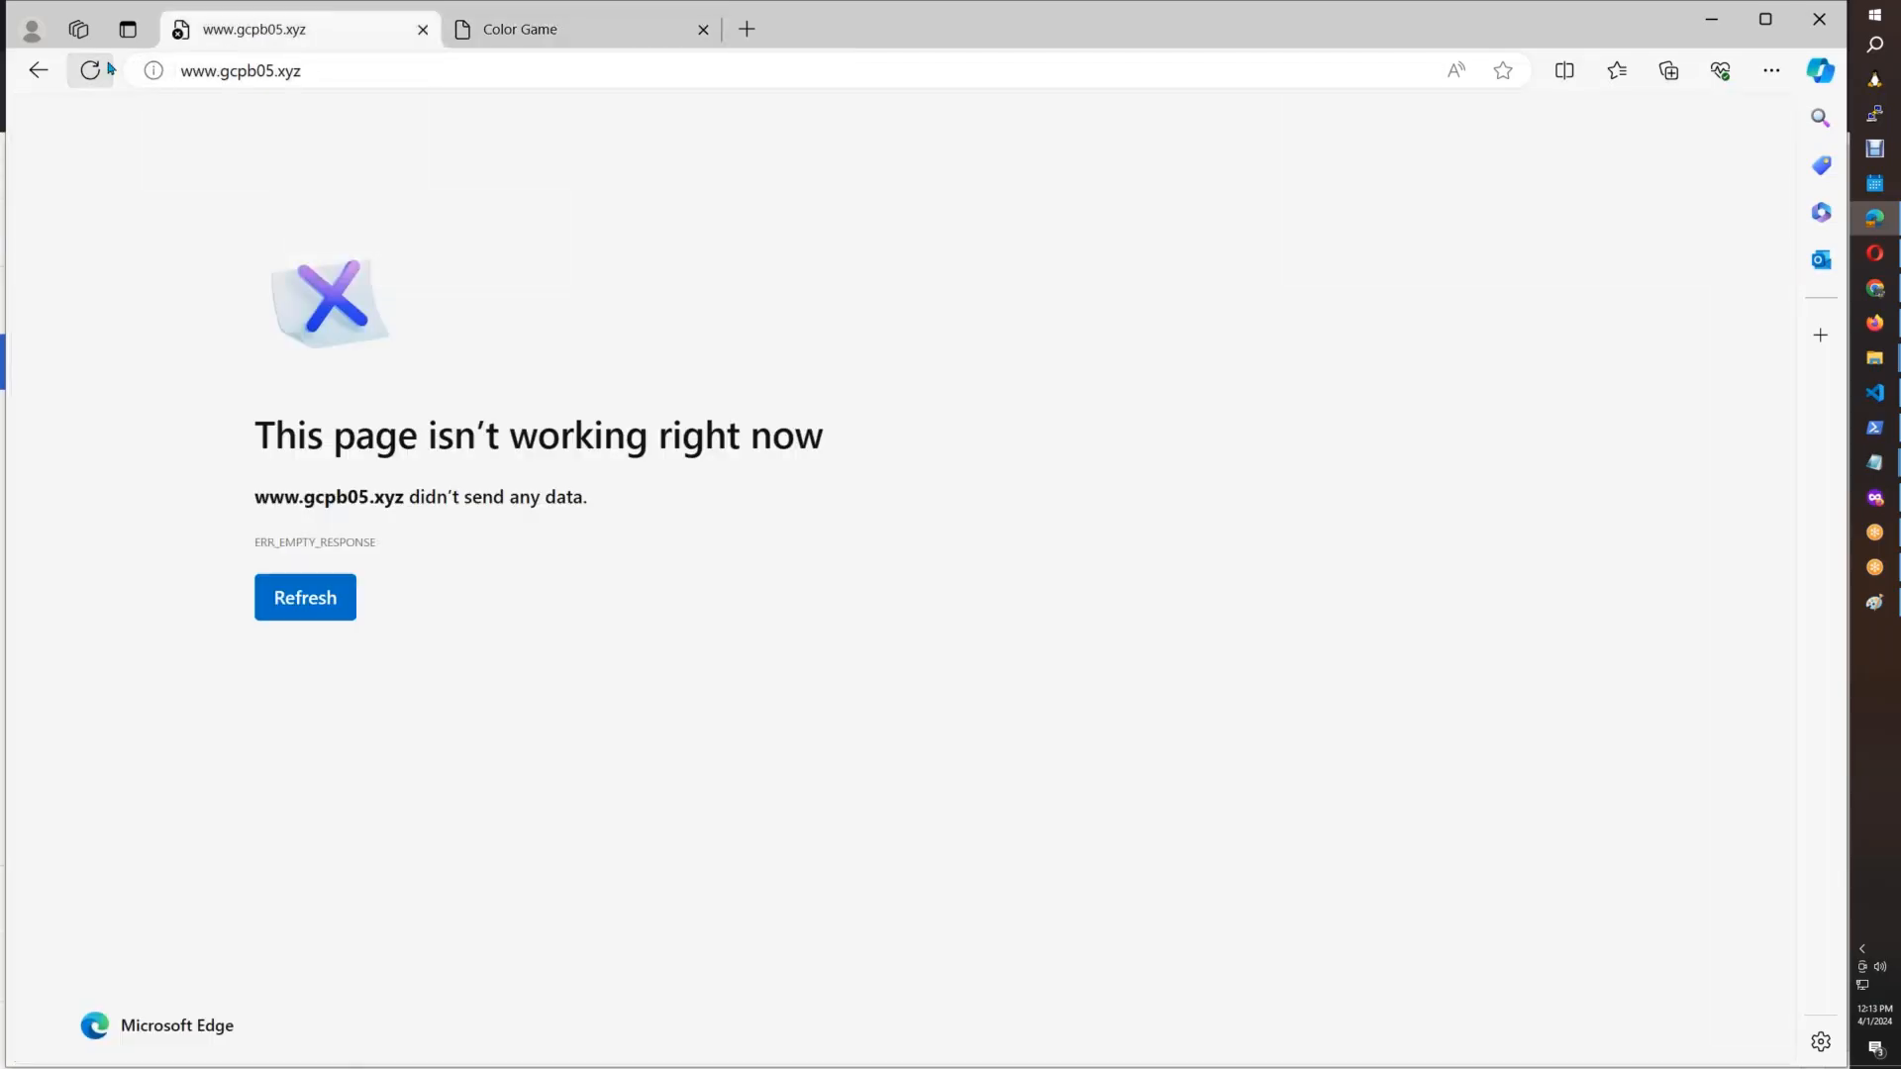
{"action": "left_click", "coordinate": [100, 82]}
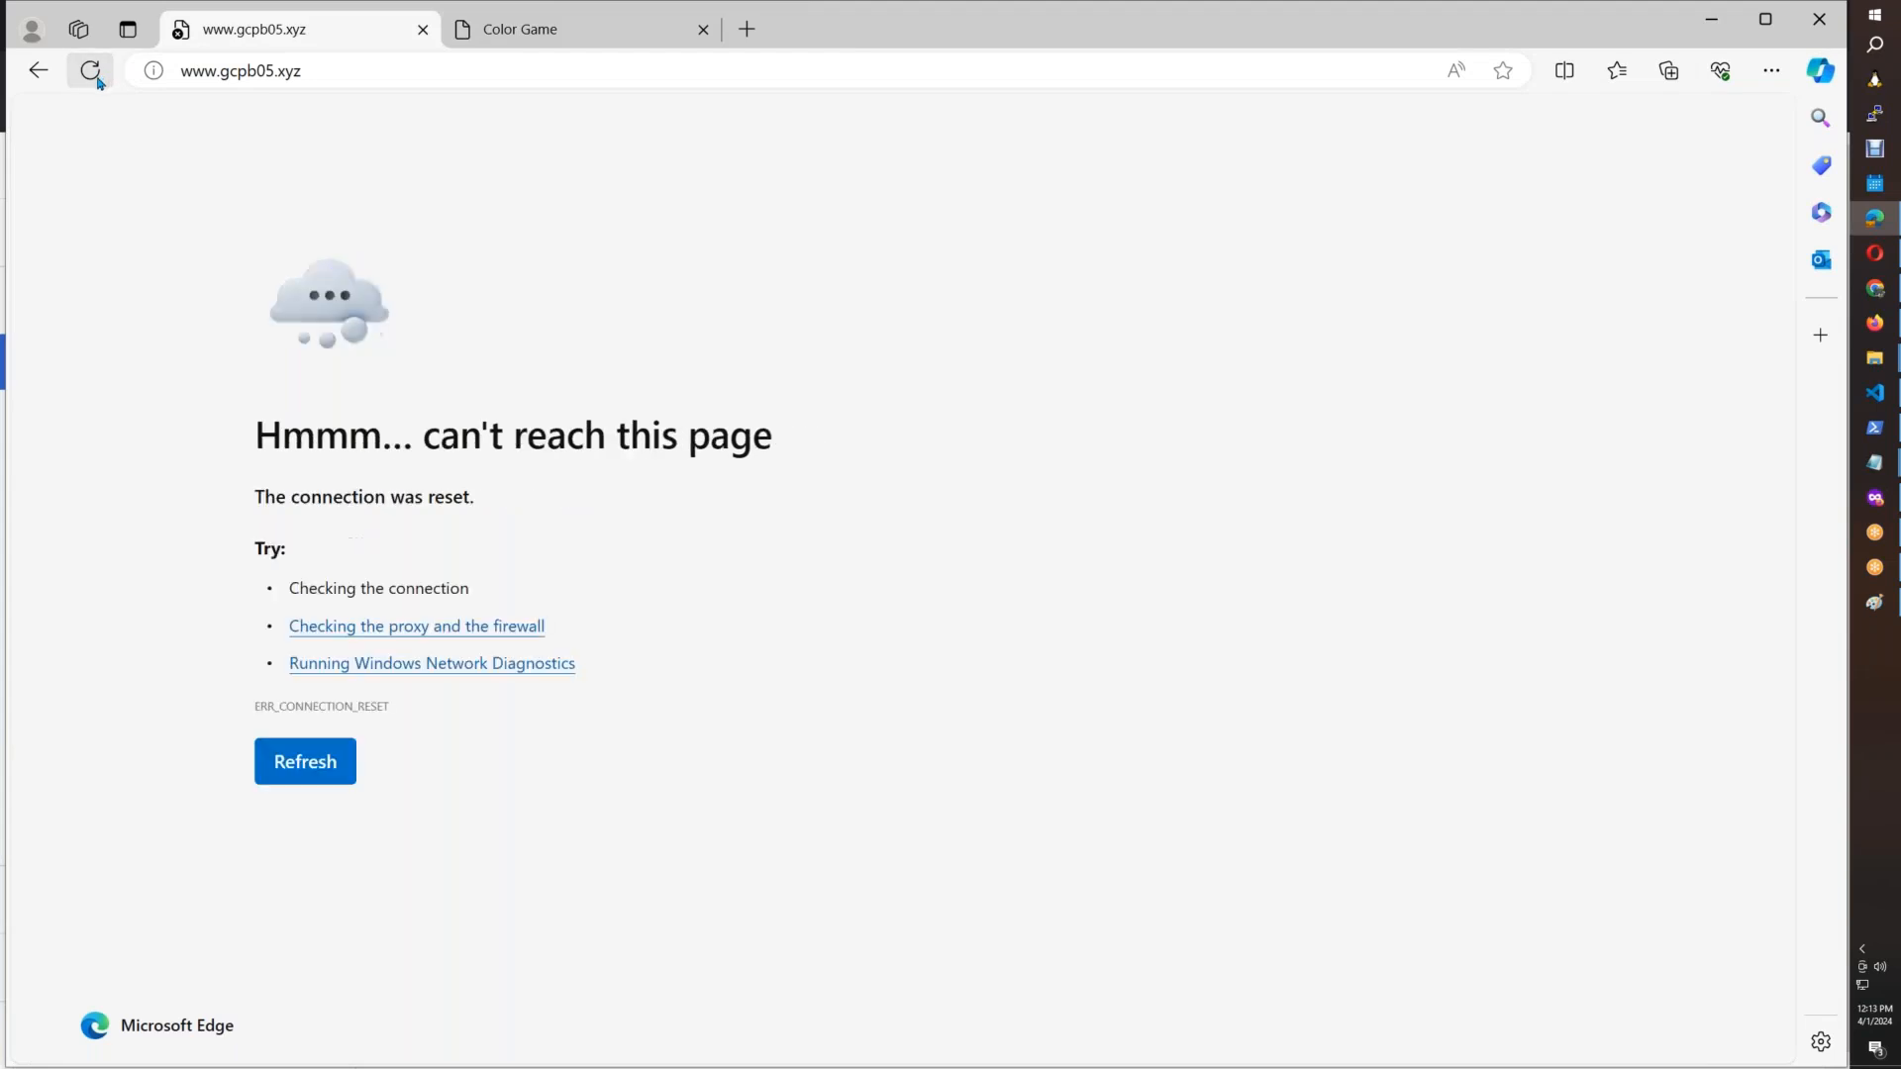
{"action": "left_click", "coordinate": [100, 84]}
{"action": "left_click", "coordinate": [100, 84]}
{"action": "left_click", "coordinate": [100, 83]}
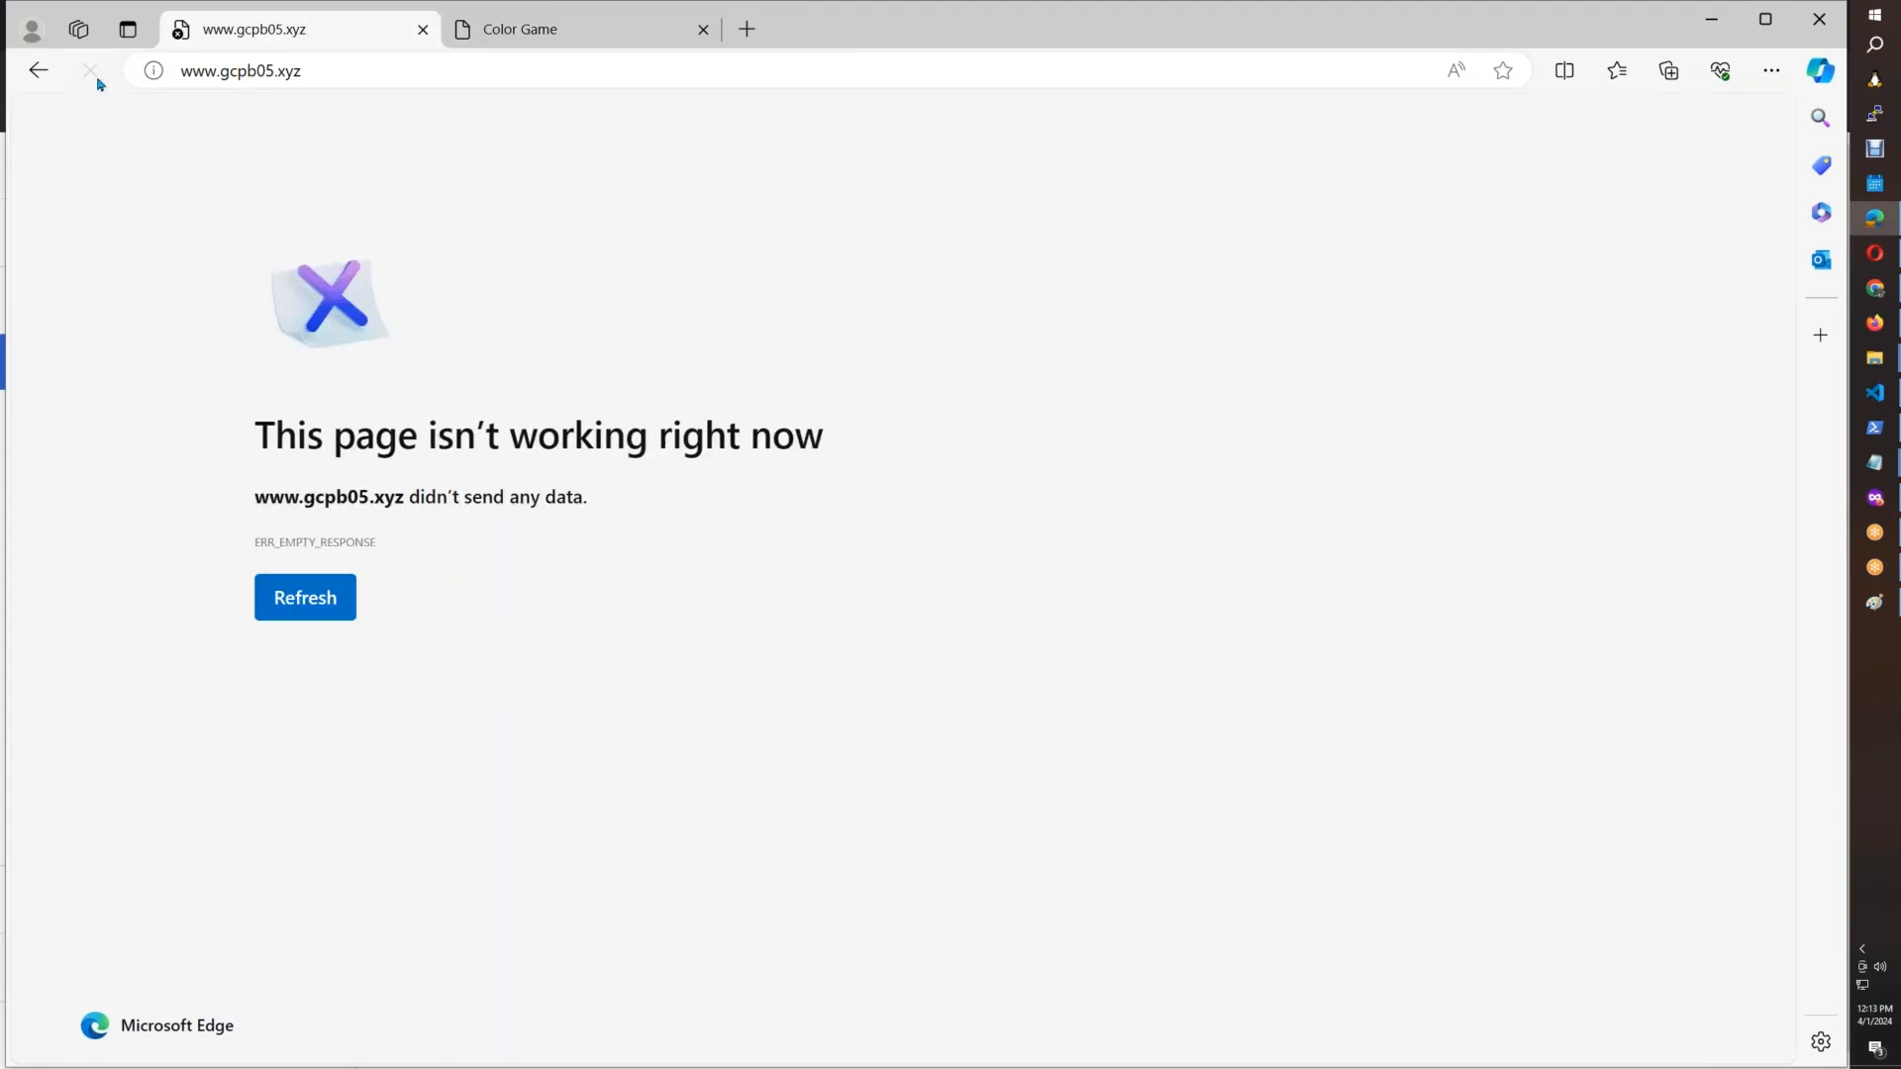
{"action": "left_click", "coordinate": [90, 76]}
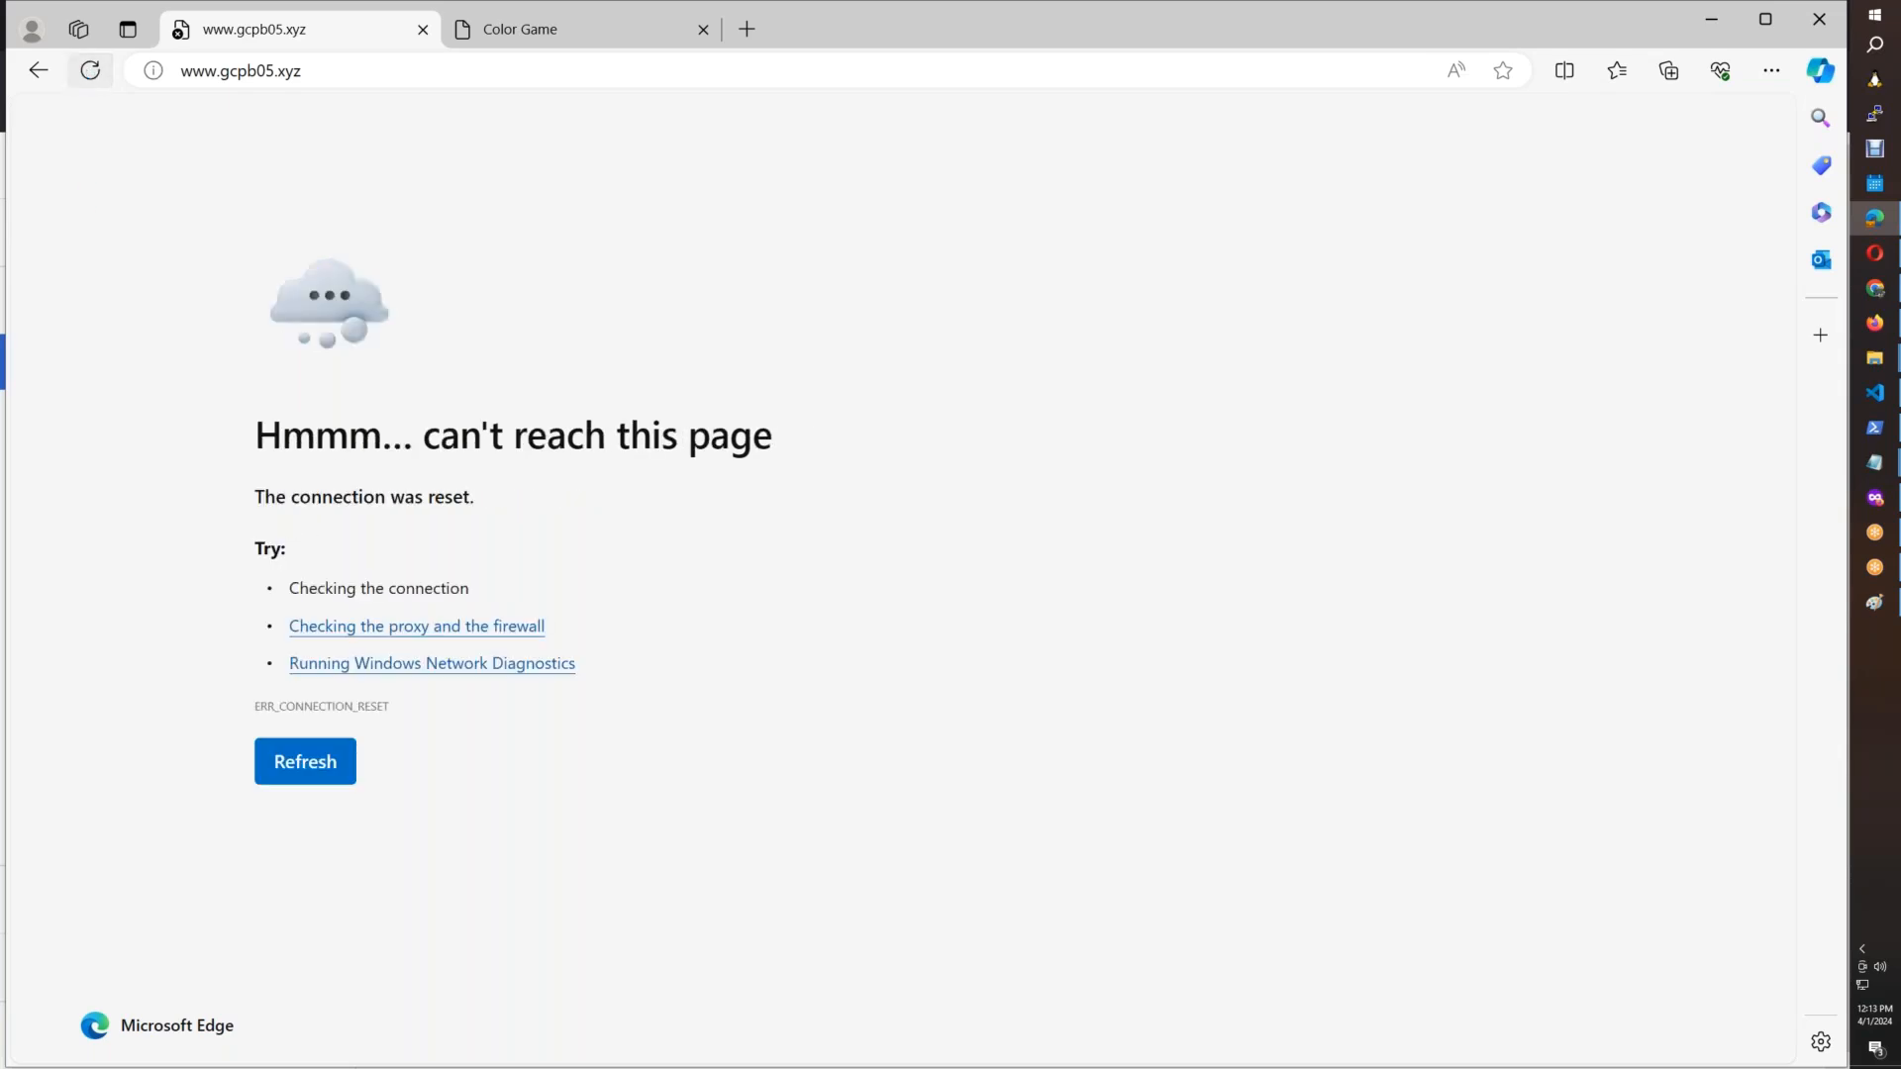
{"action": "left_click", "coordinate": [192, 76]}
{"action": "left_click", "coordinate": [184, 71]}
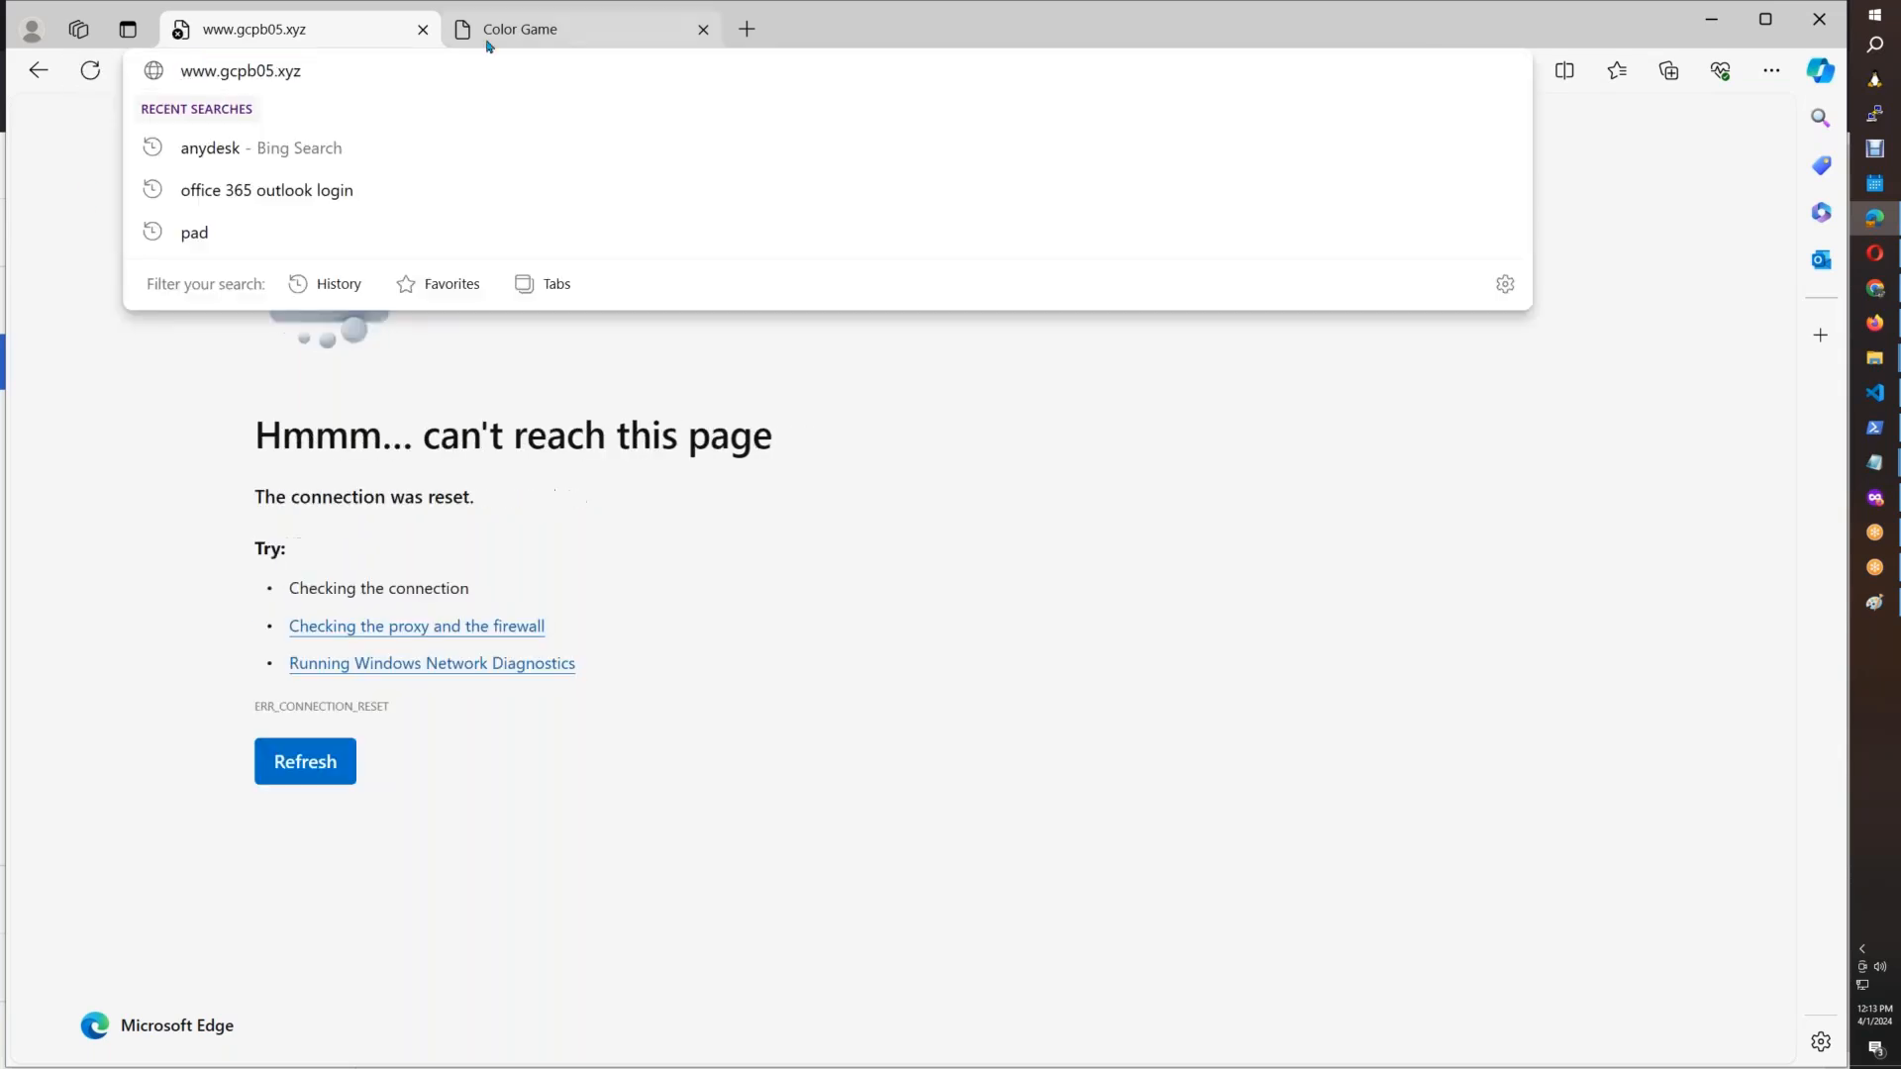
{"action": "type", "text": "https://"}
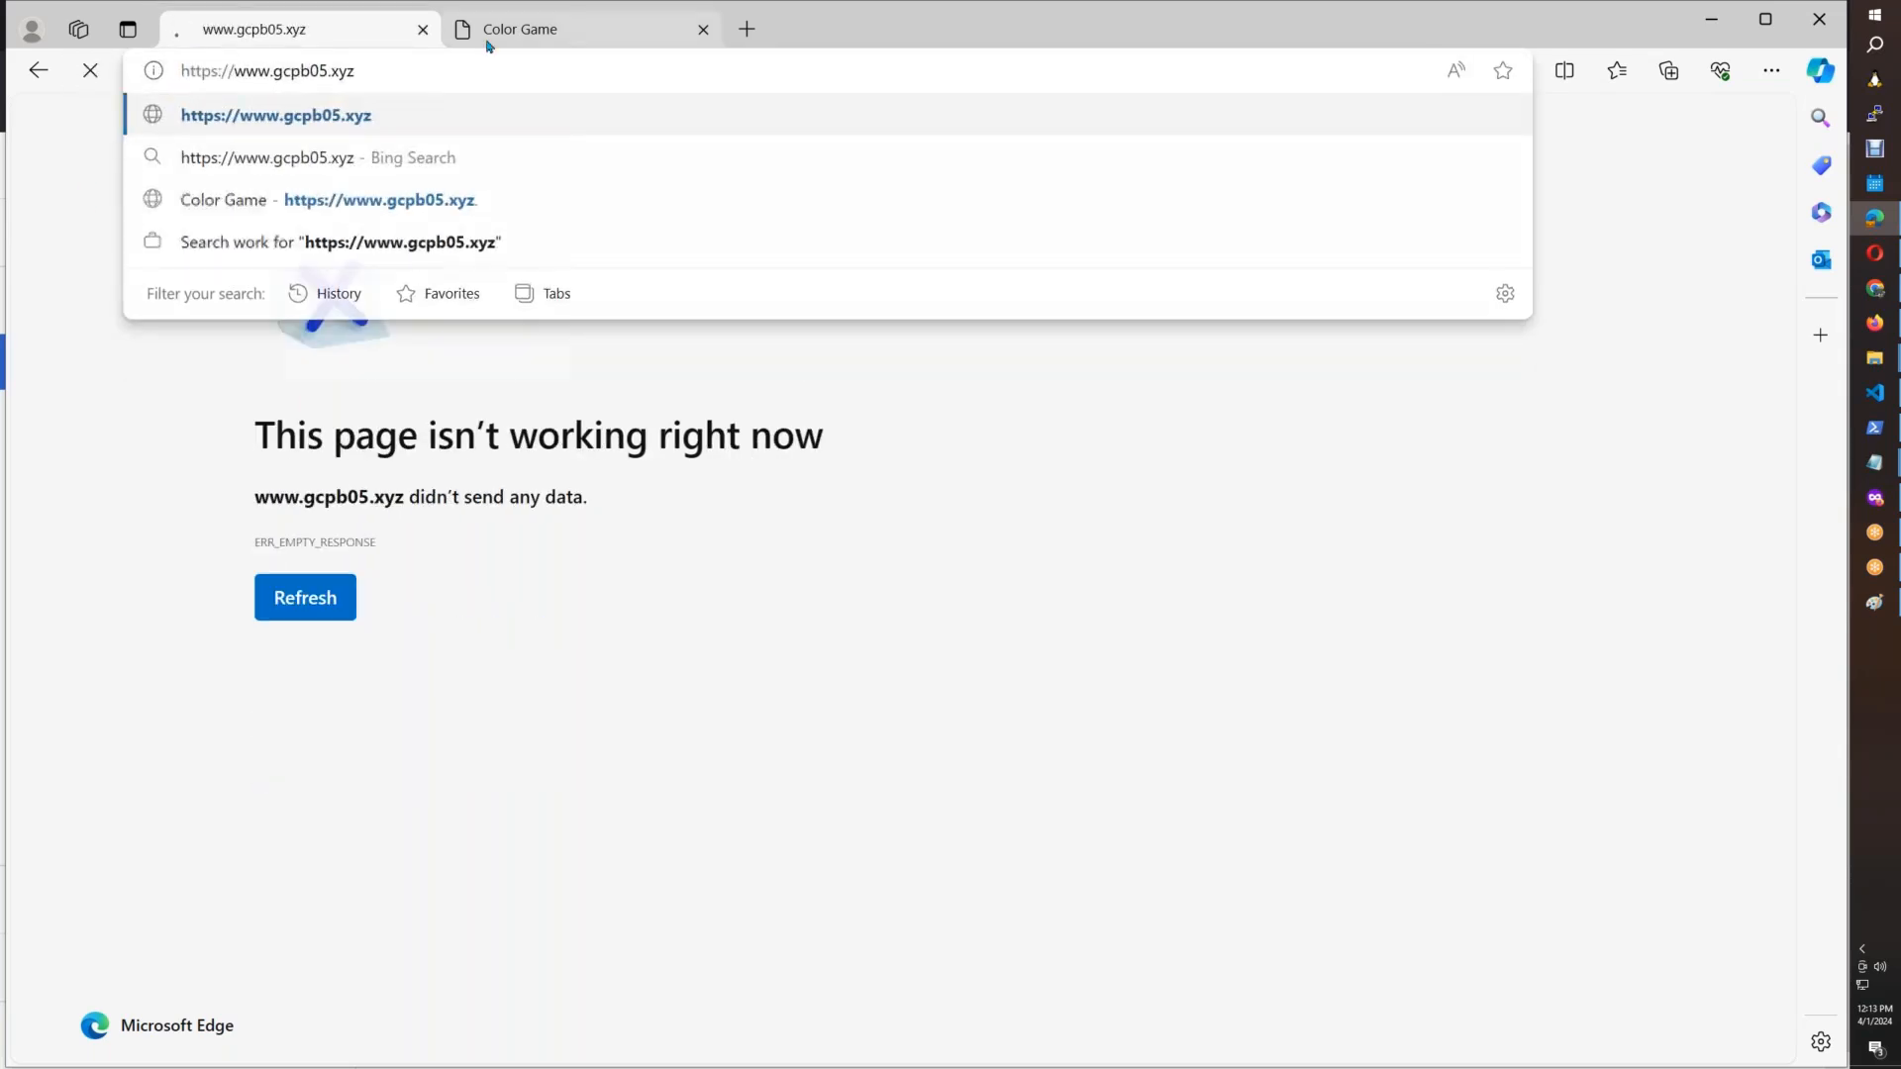
{"action": "key", "text": "Return"}
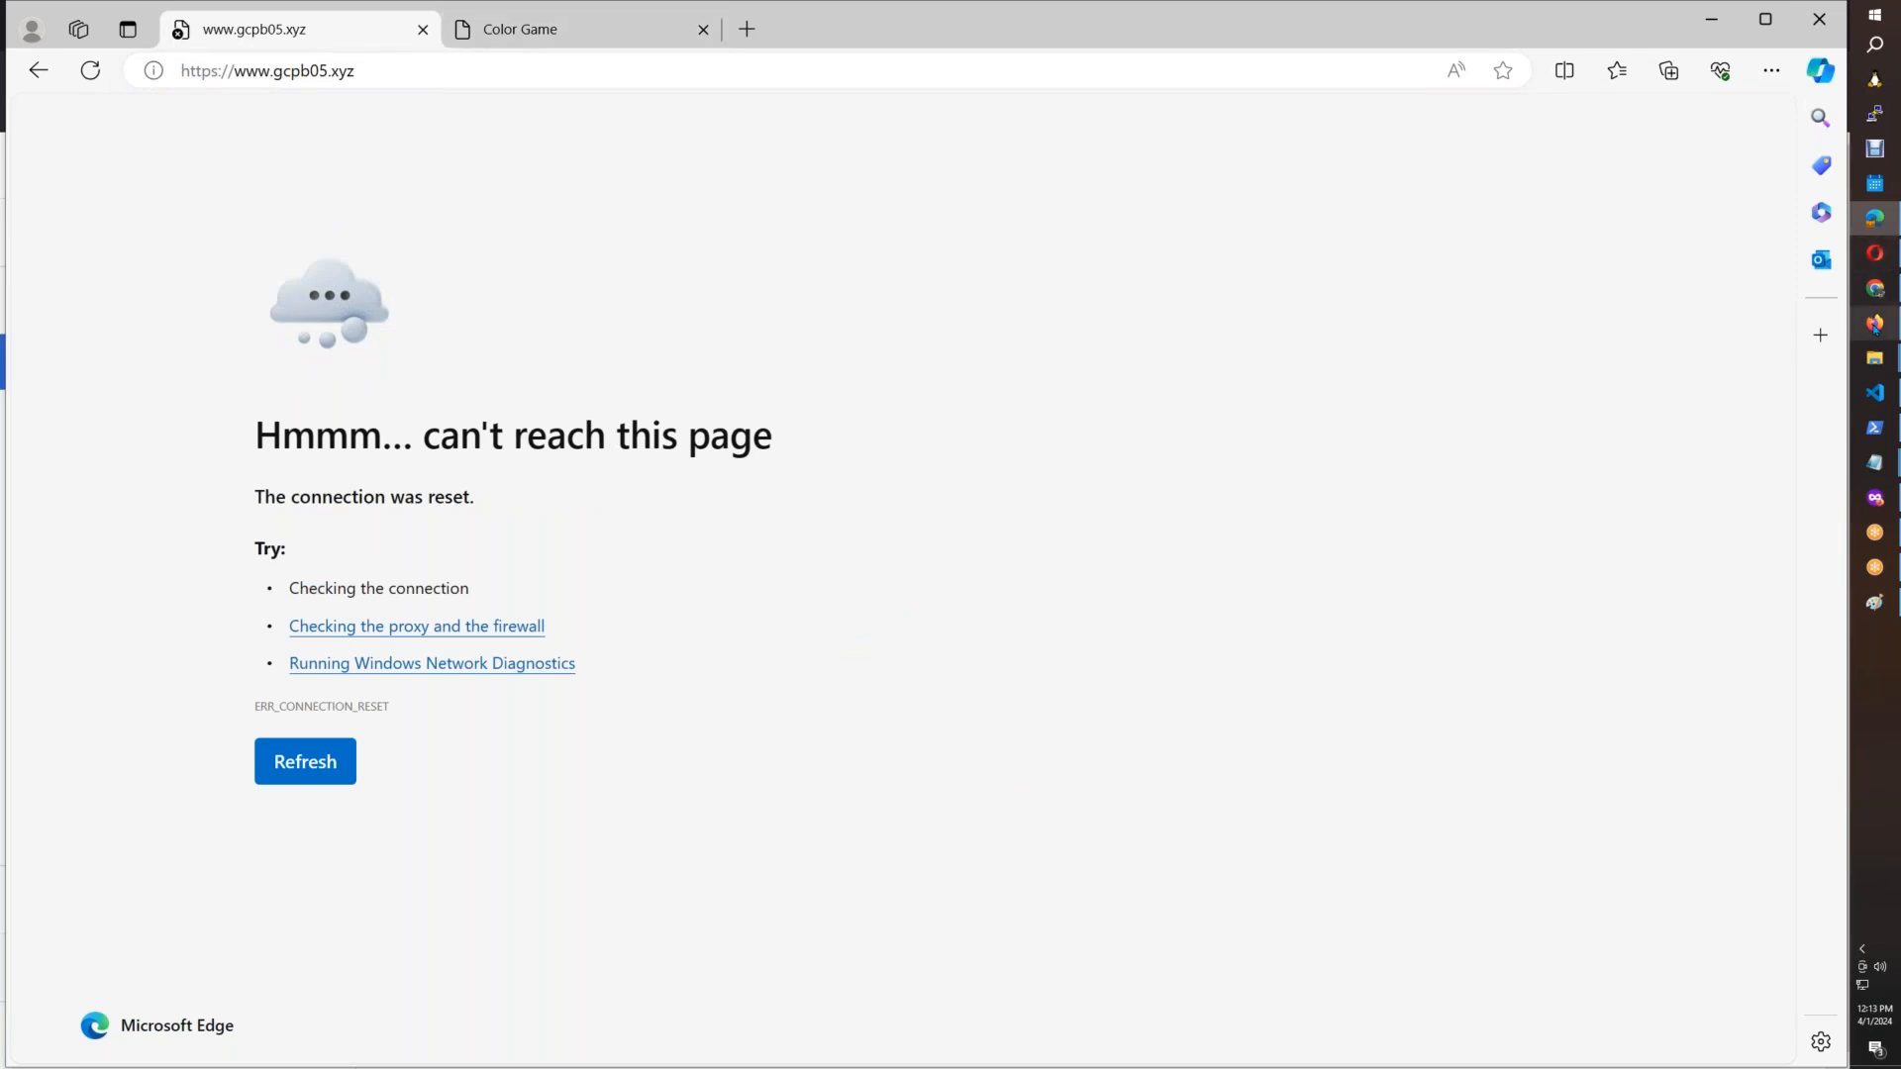
Step: Switch to Firefox and look over the documents in the LoadBalancers Drive folder, including Global HTTPS LB with Naked and Wildcard
{"action": "left_click", "coordinate": [1875, 325]}
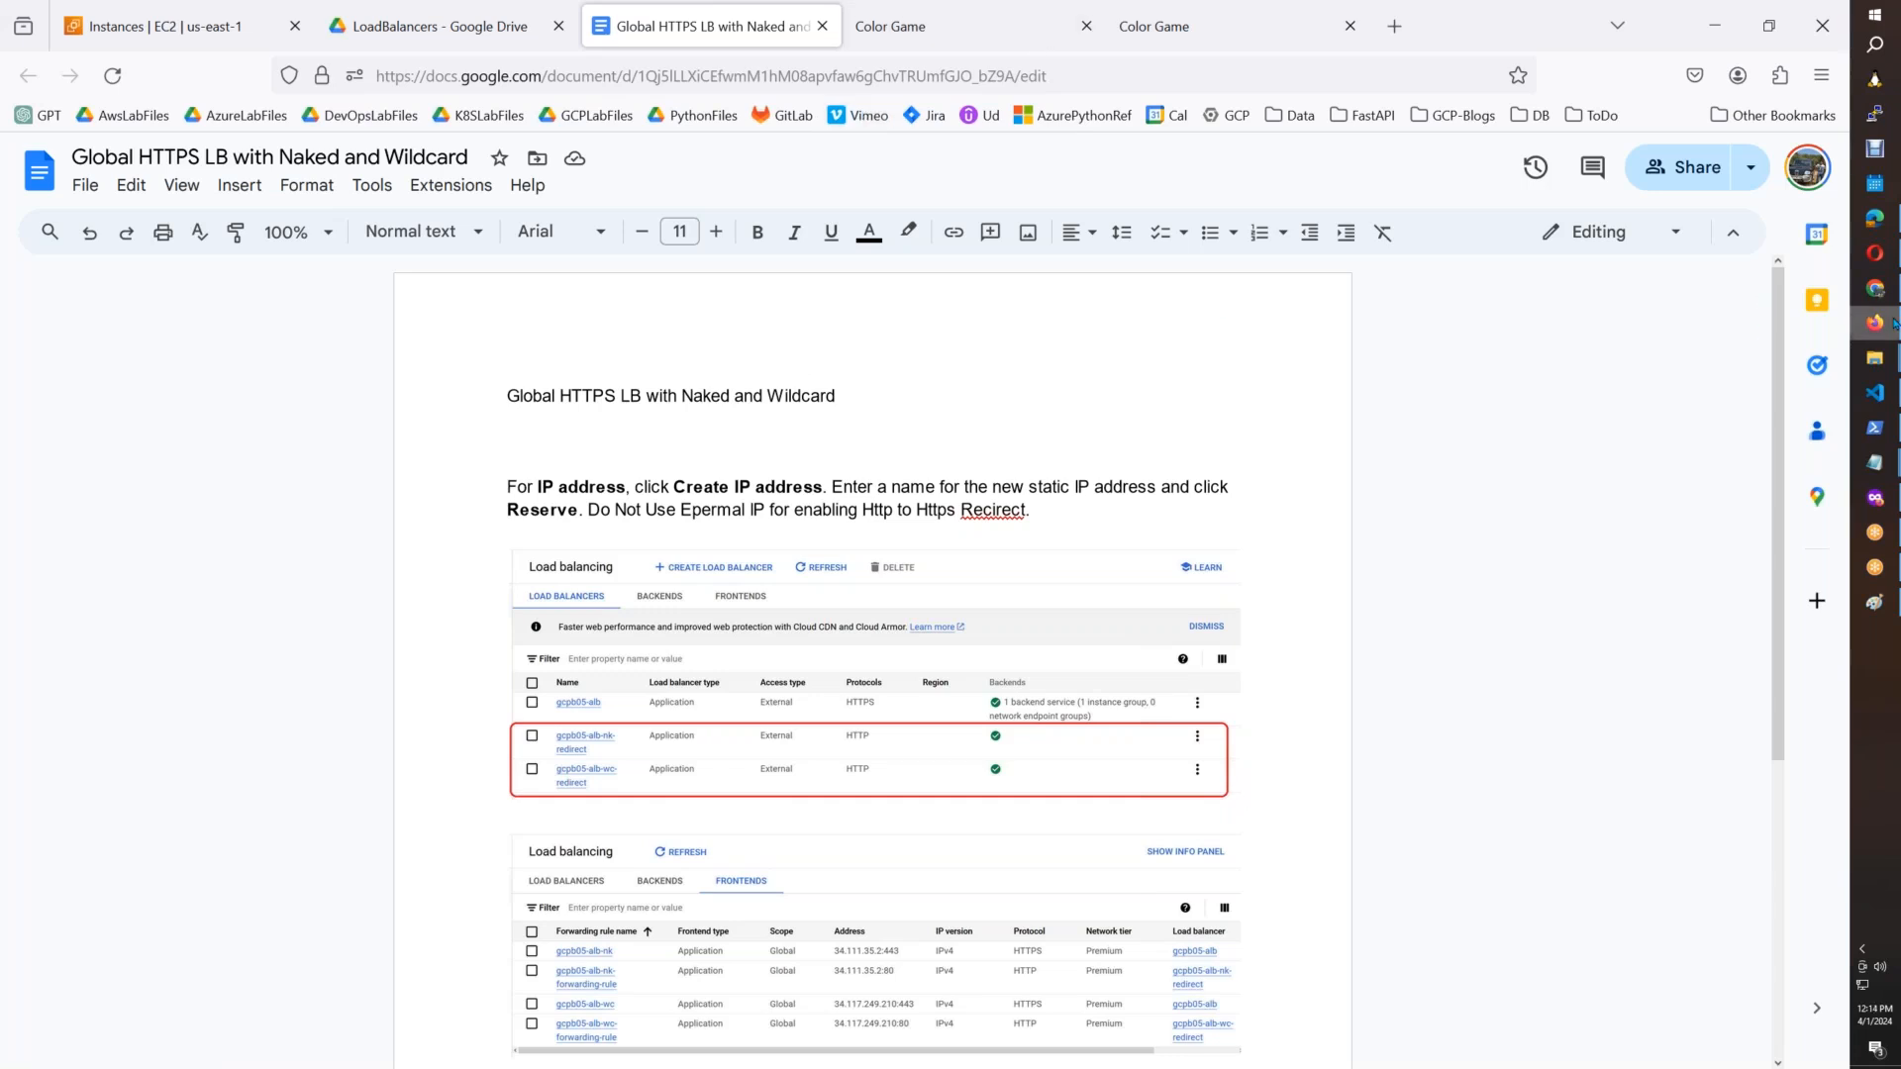
{"action": "left_click", "coordinate": [445, 37]}
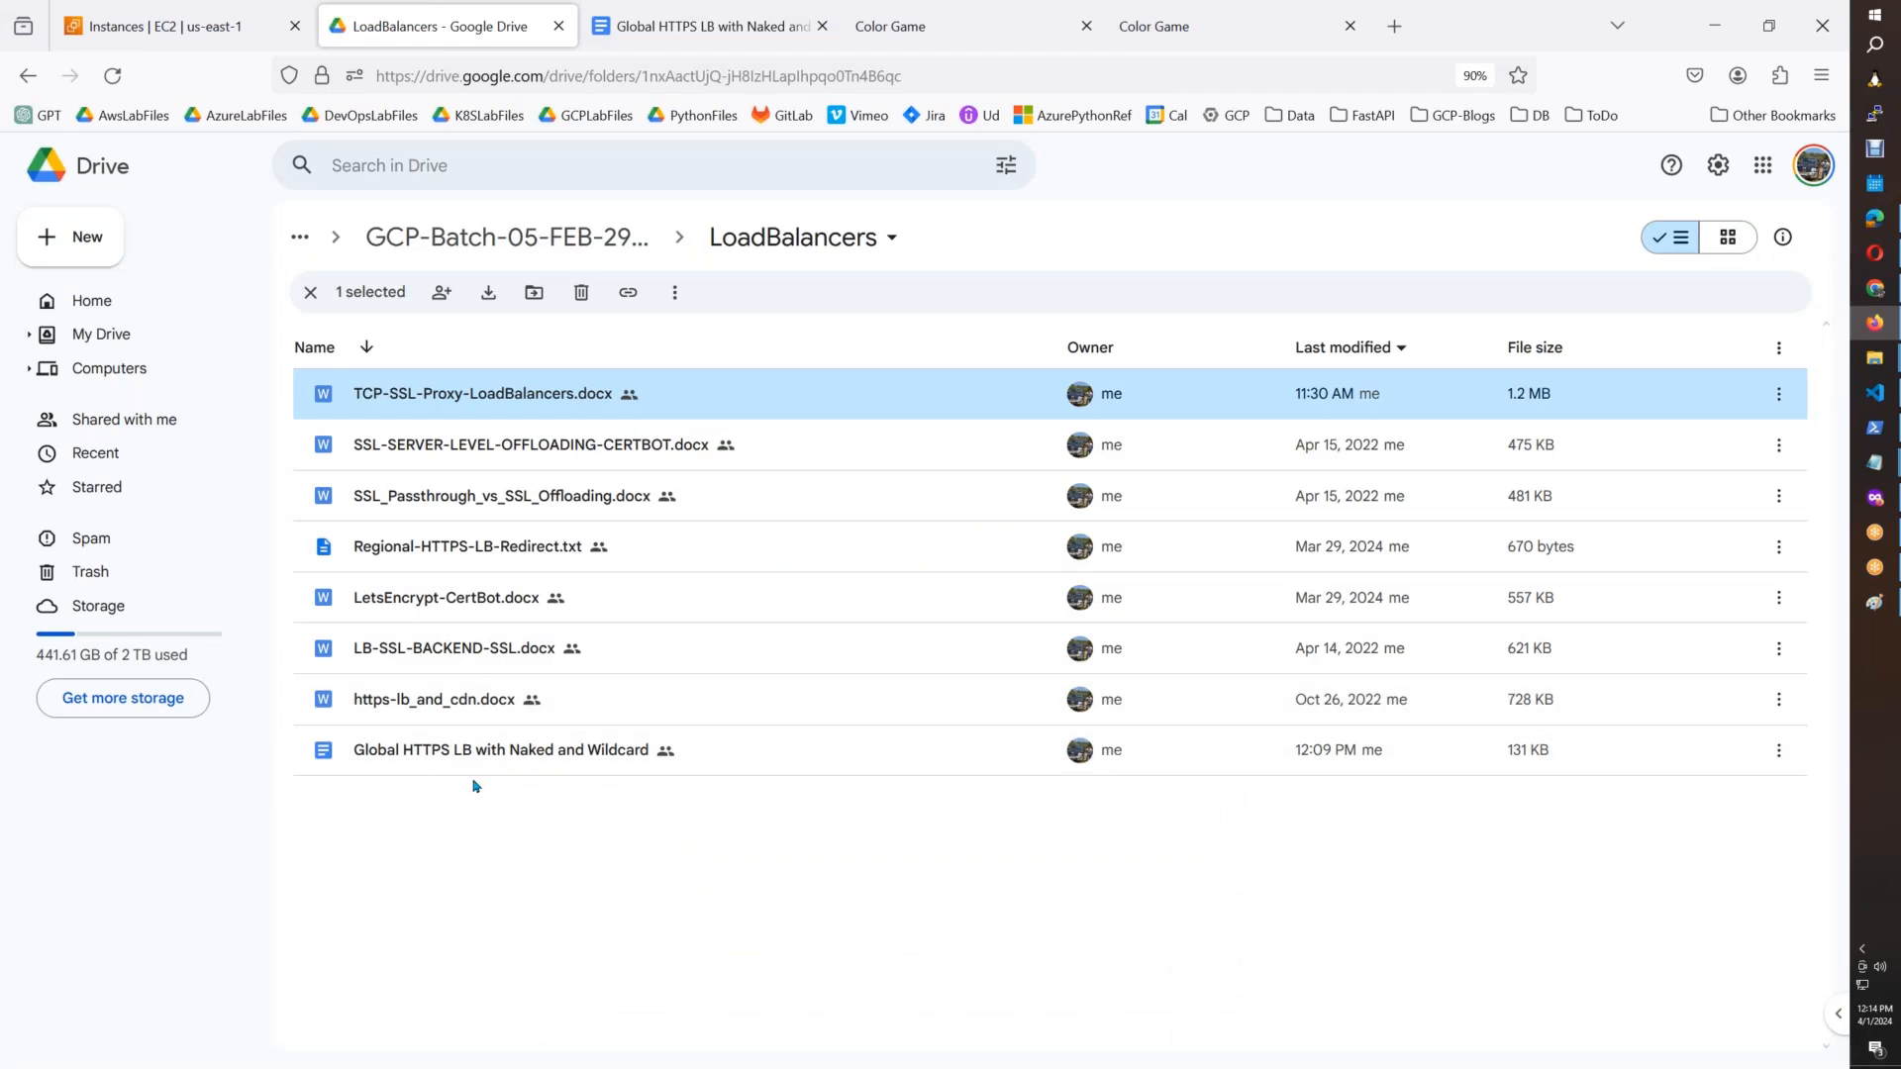
{"action": "left_click", "coordinate": [693, 26]}
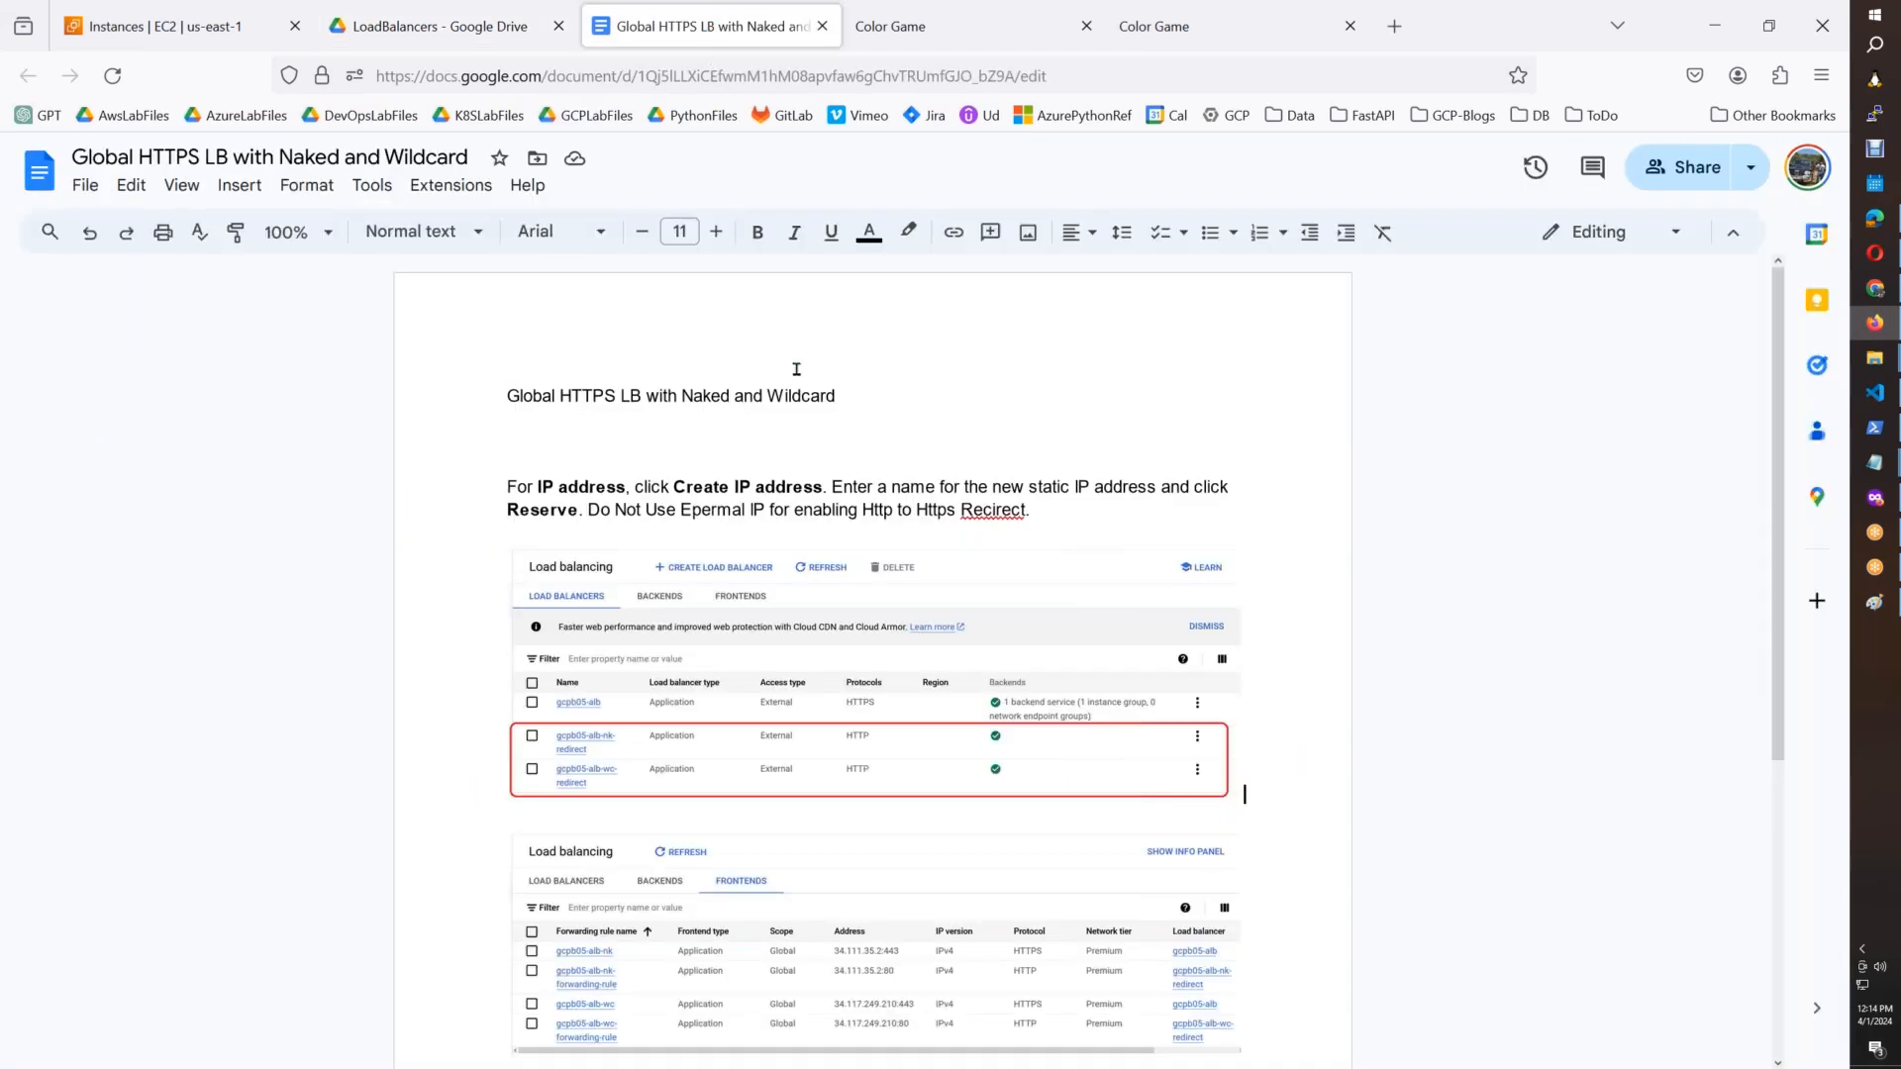
{"action": "left_click", "coordinate": [444, 26]}
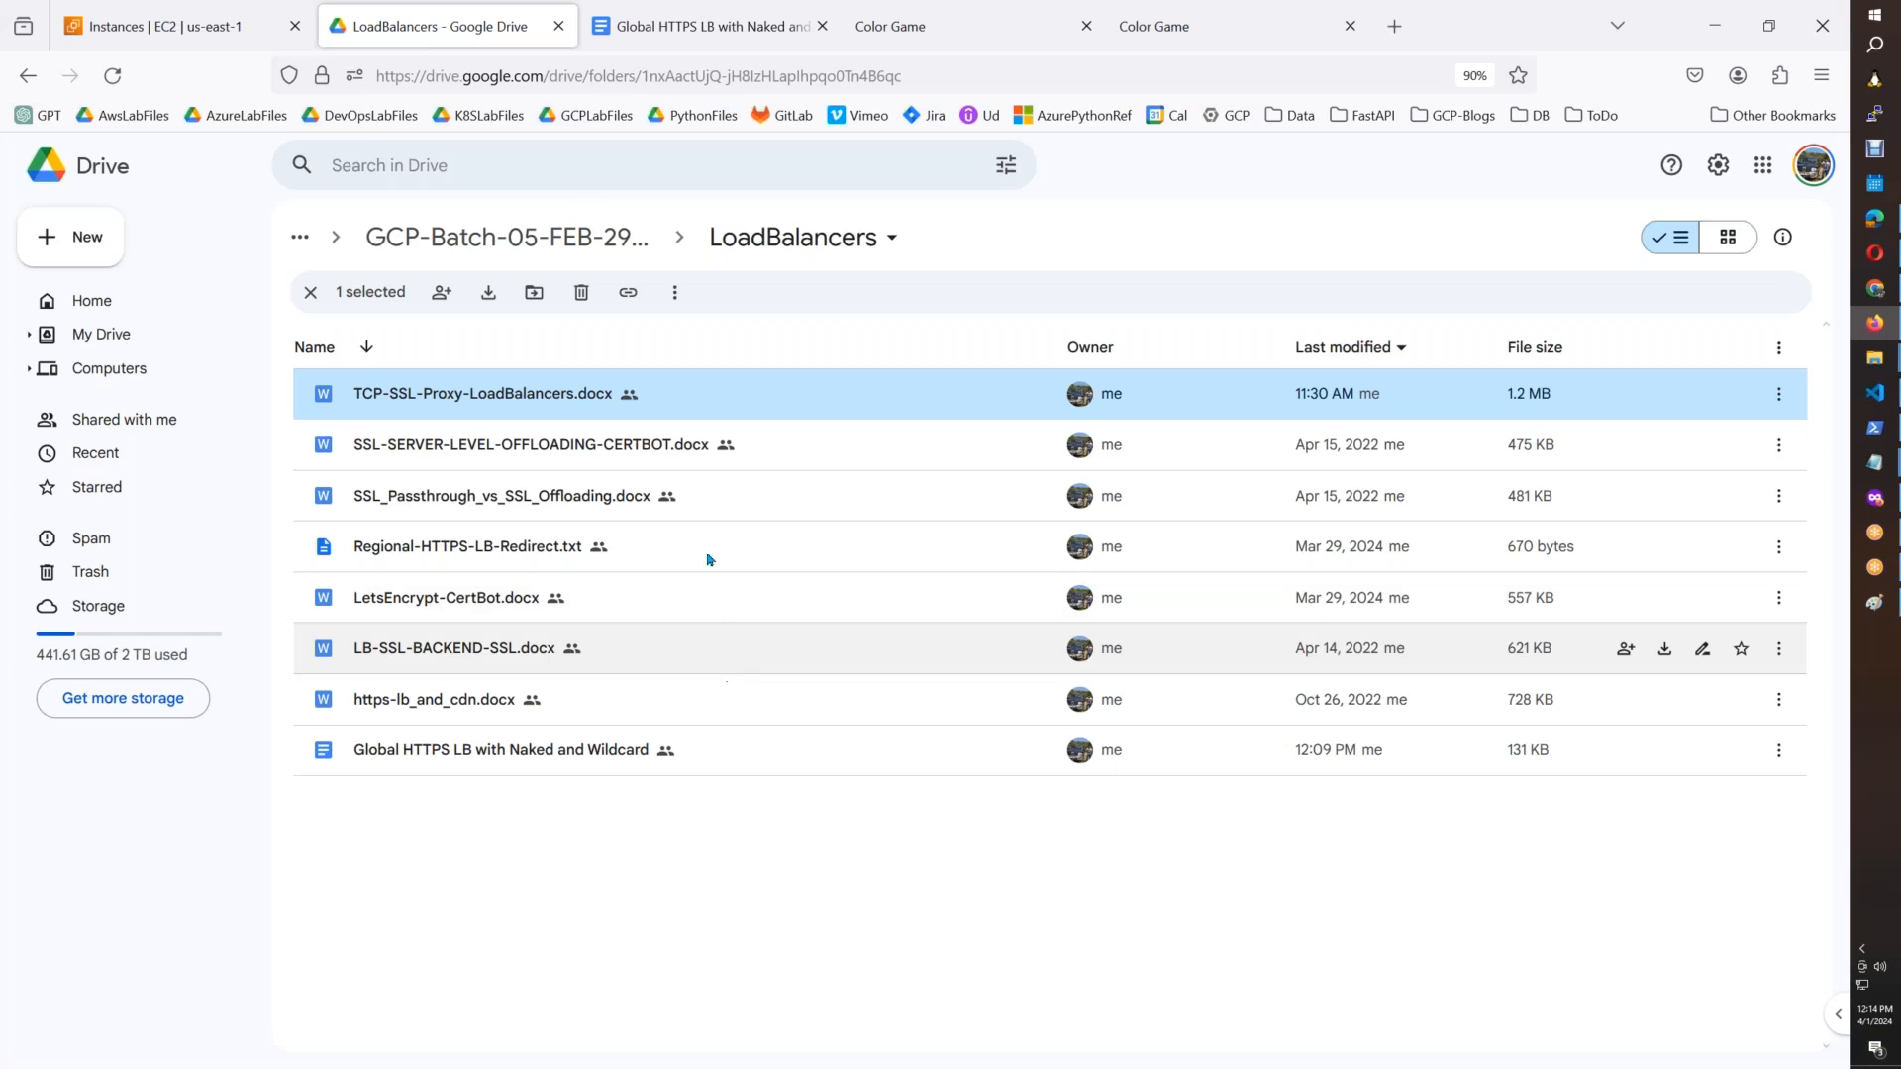
{"action": "left_click", "coordinate": [679, 450]}
{"action": "left_click", "coordinate": [670, 499]}
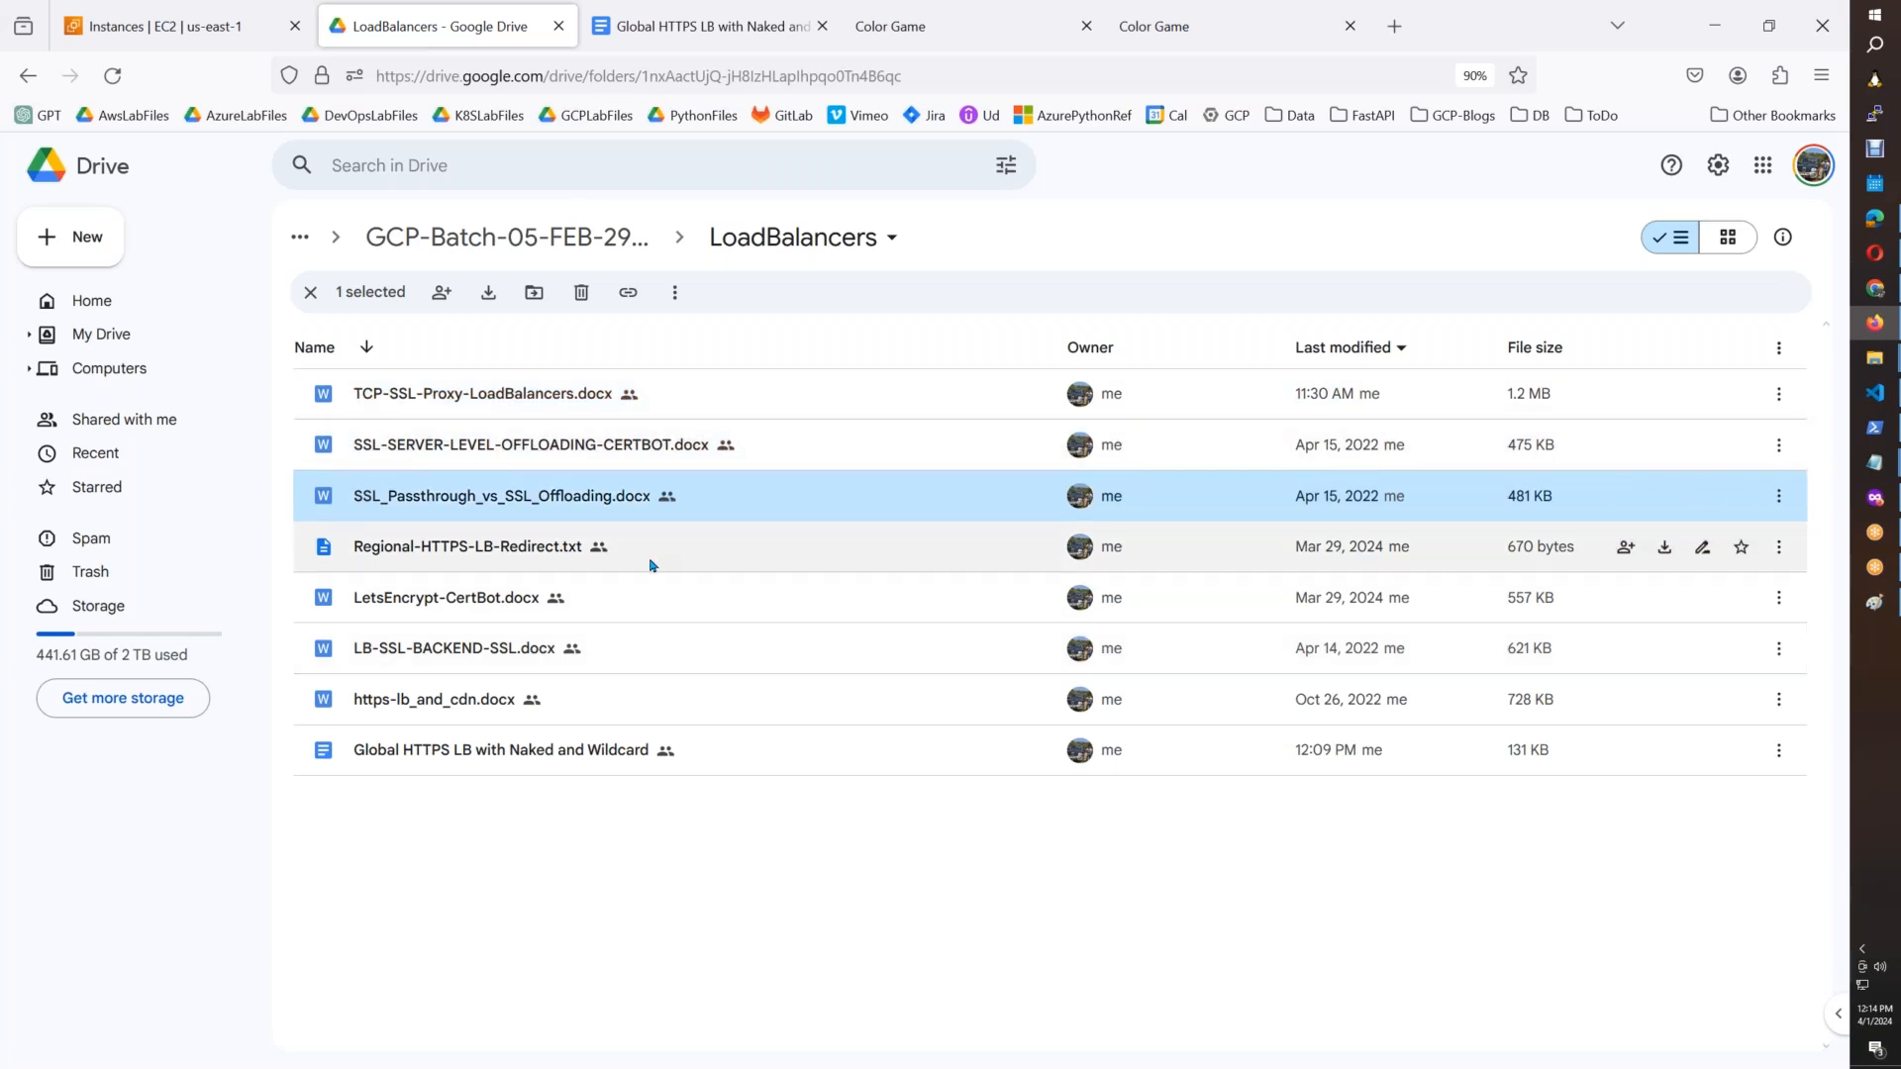
{"action": "left_click", "coordinate": [652, 564]}
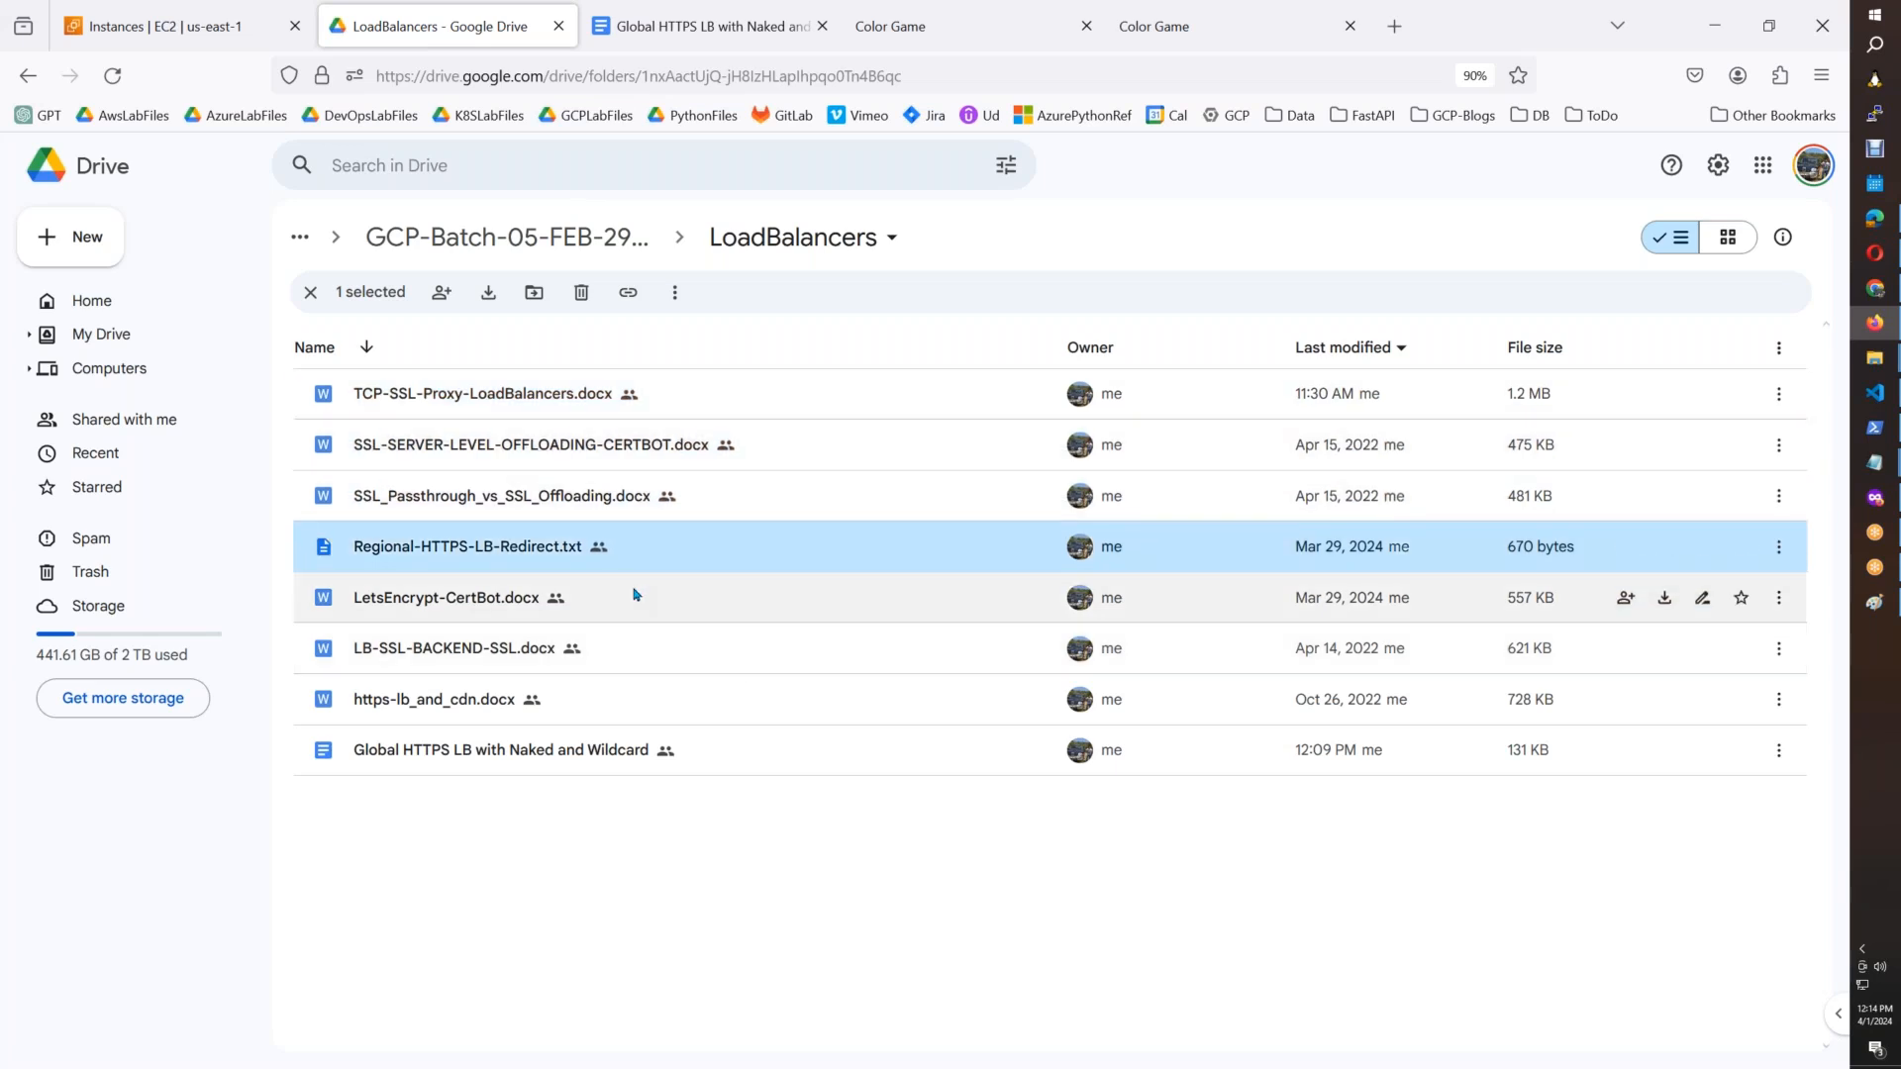
{"action": "left_click", "coordinate": [634, 768]}
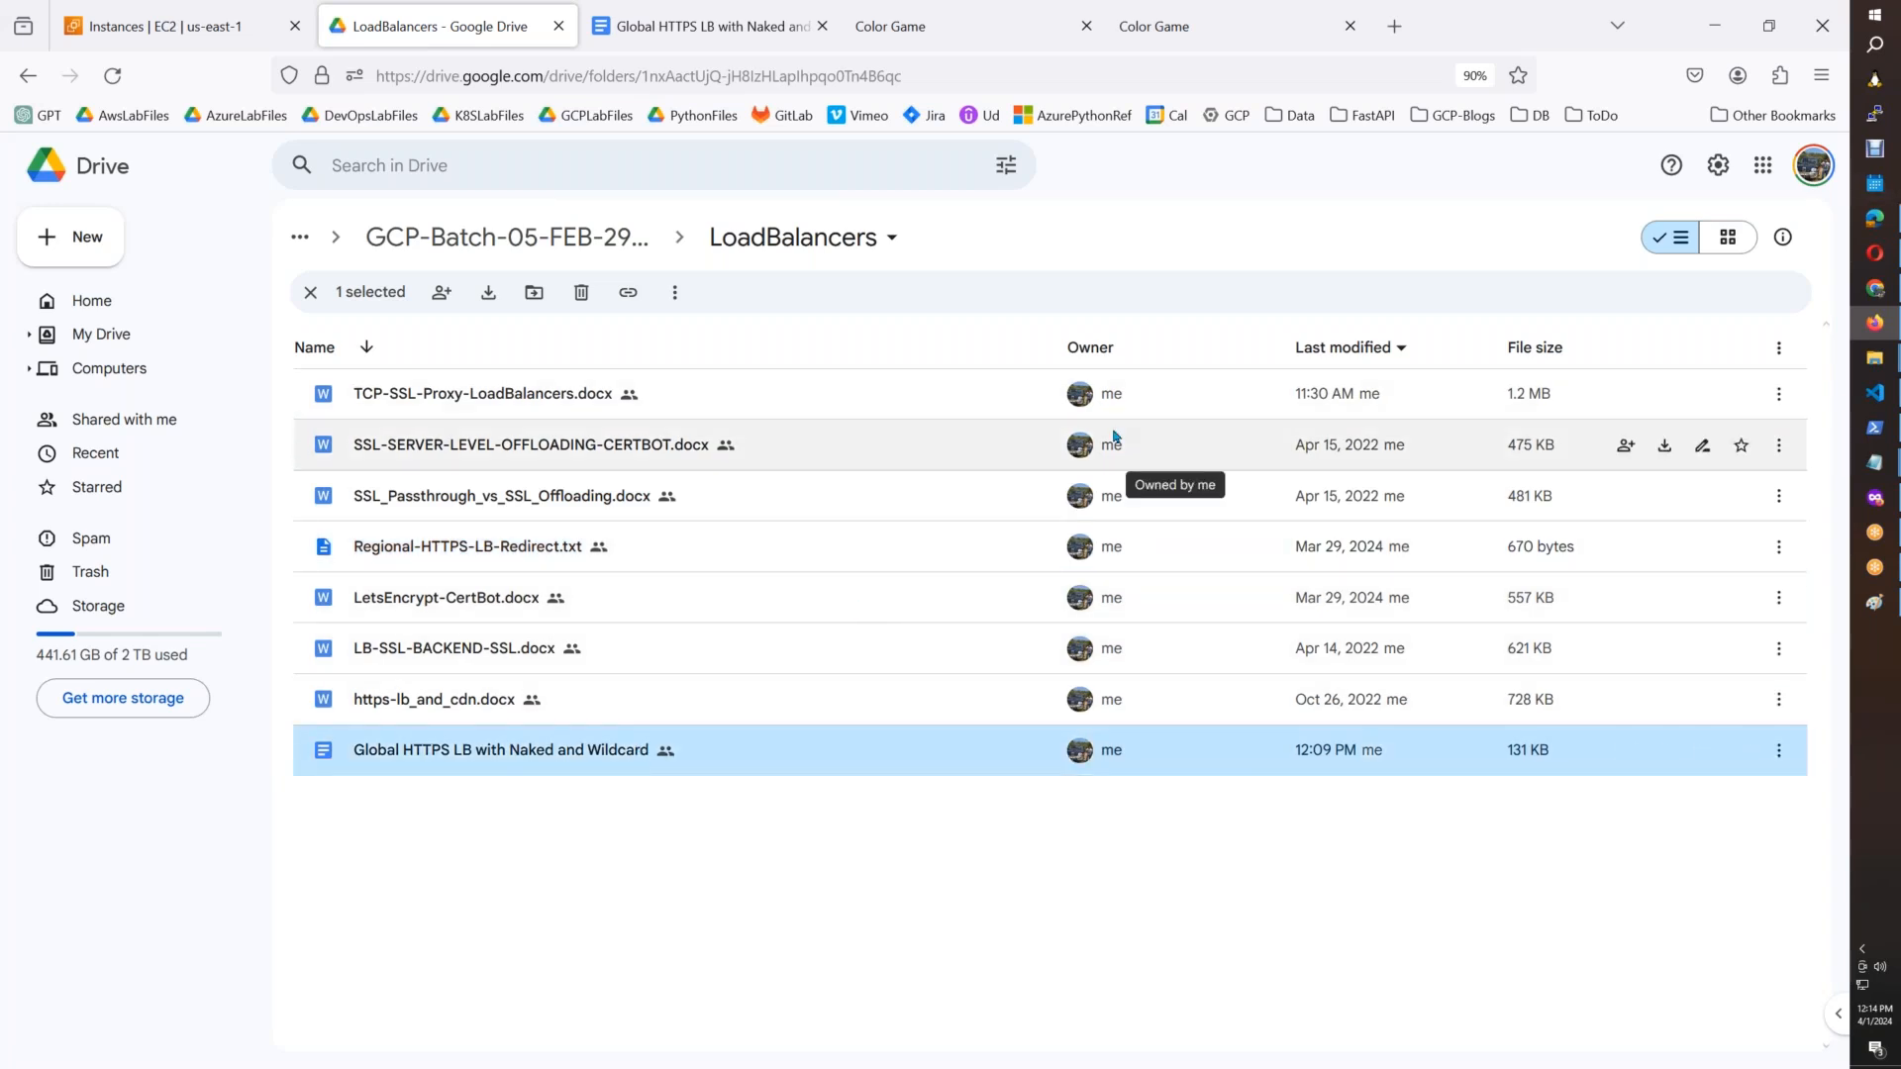
{"action": "mouse_move", "coordinate": [1115, 436]}
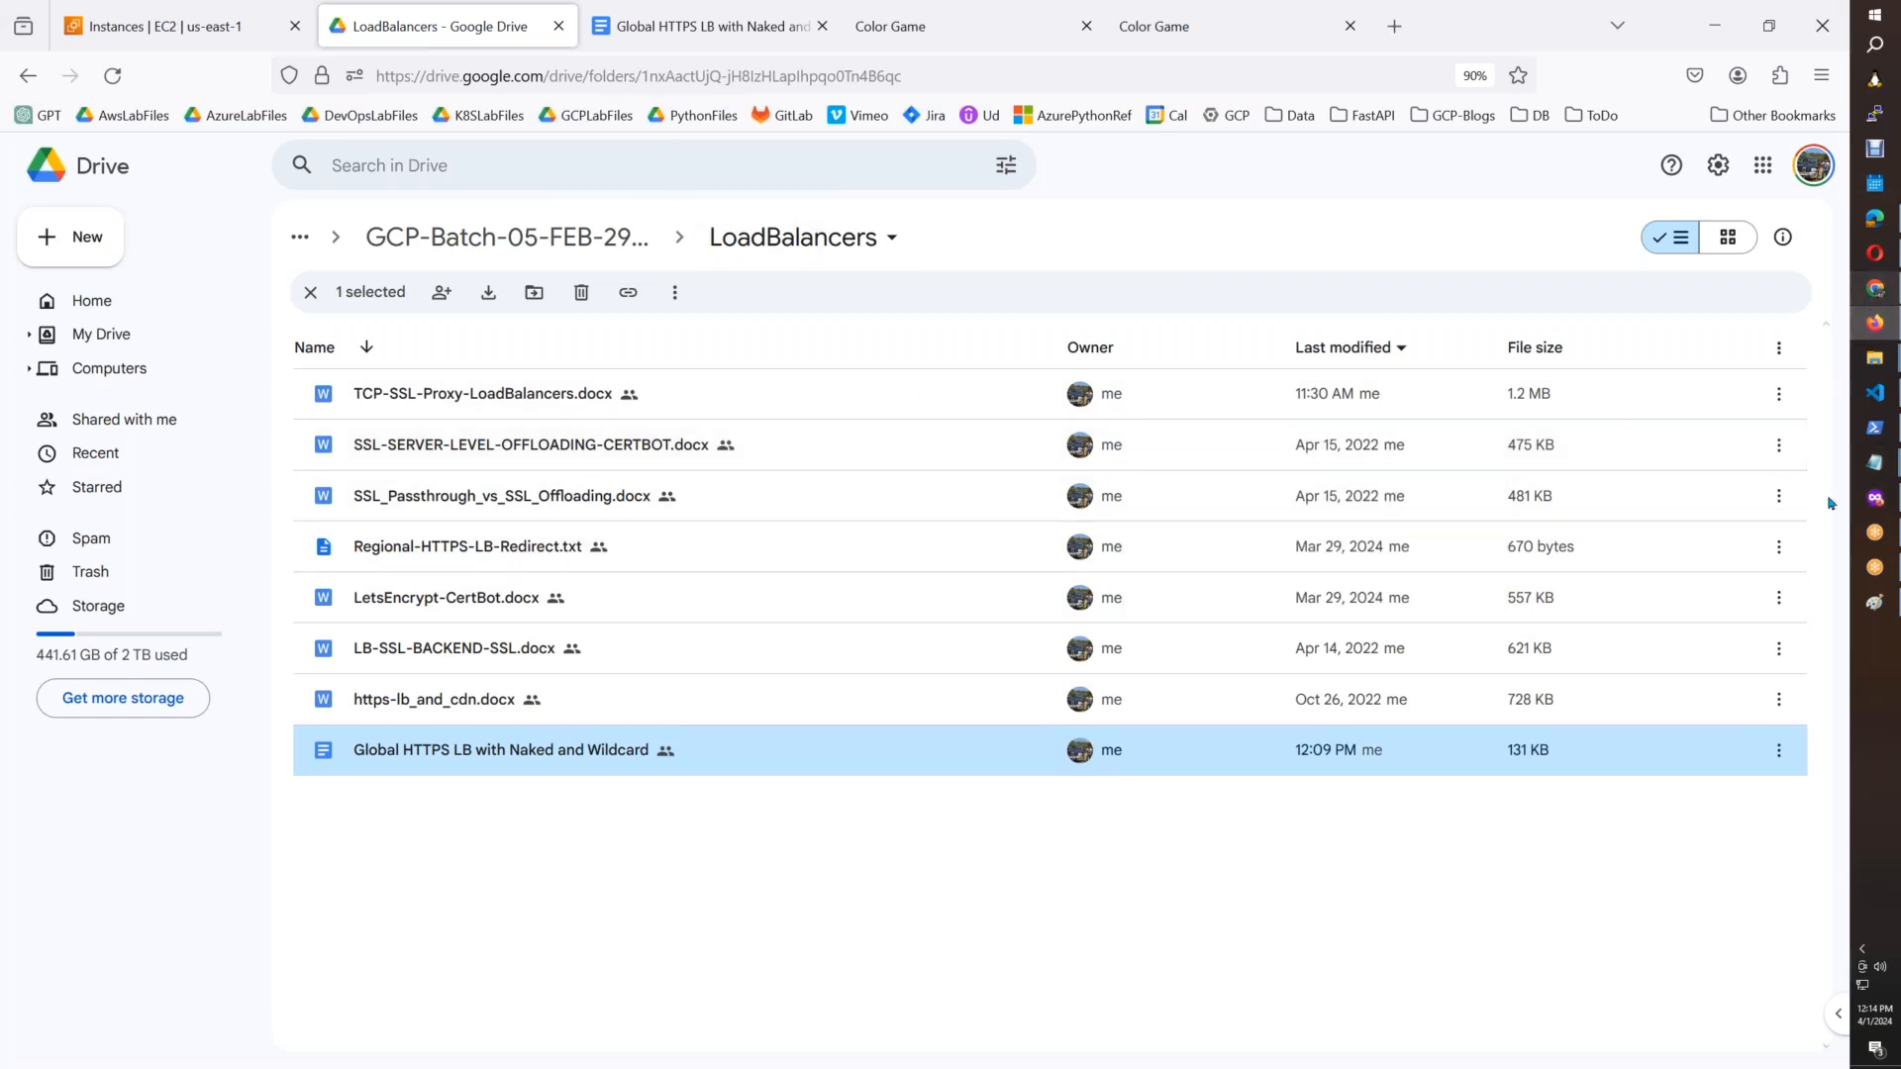
{"action": "left_click", "coordinate": [1276, 42]}
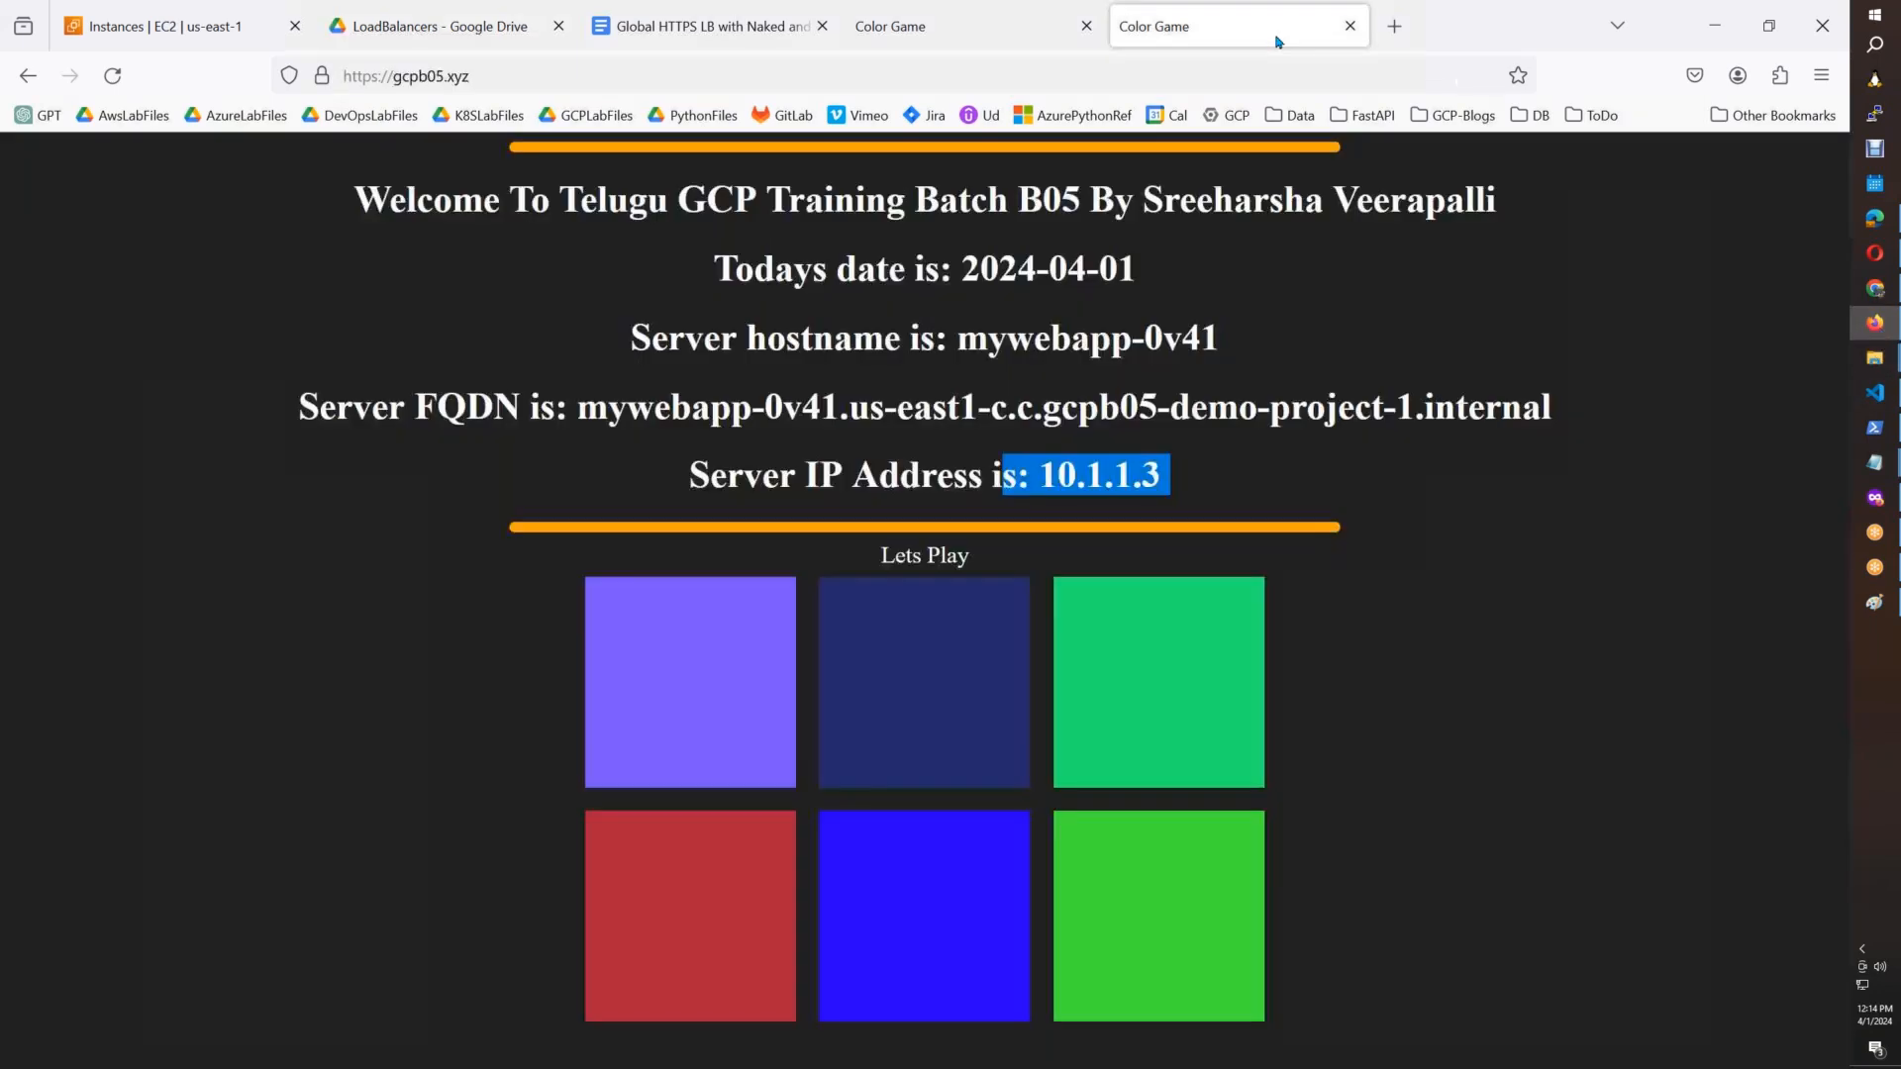
{"action": "left_click", "coordinate": [431, 77]}
{"action": "key", "text": "ctrl+c"}
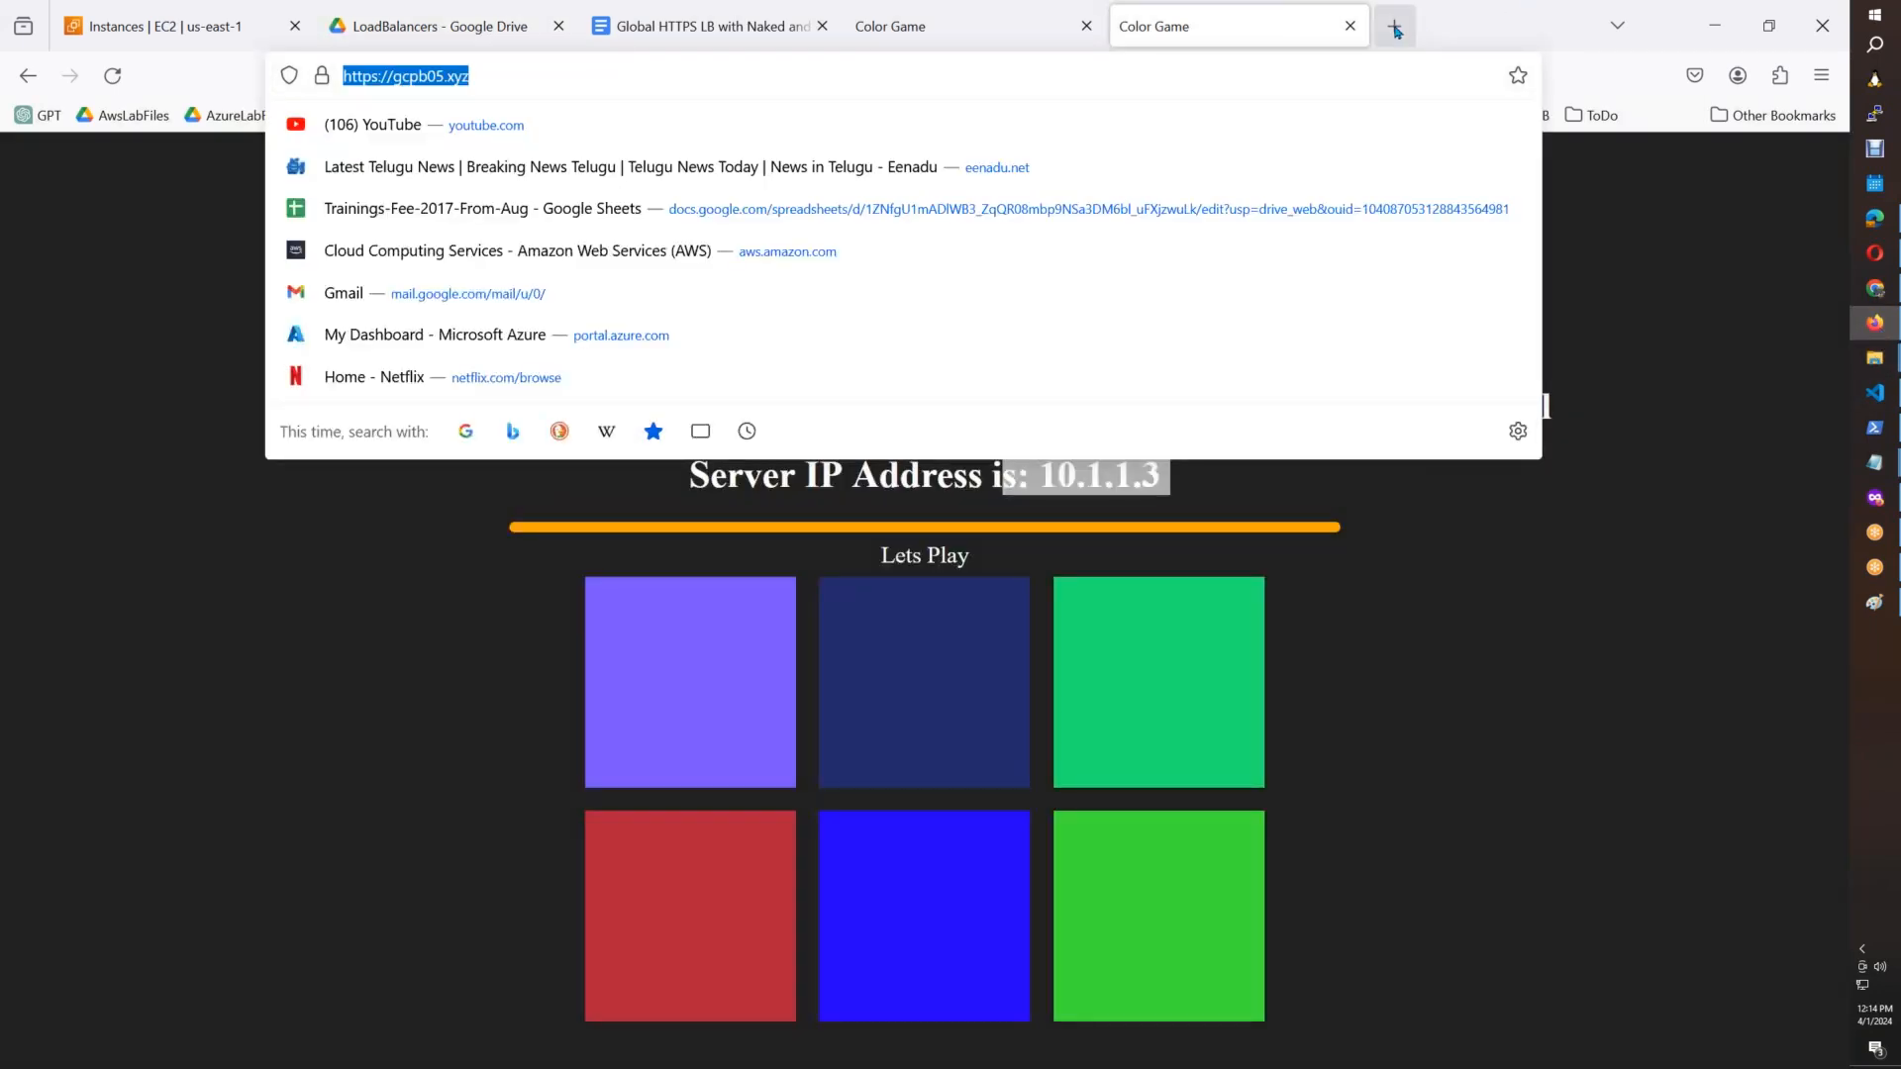
{"action": "left_click", "coordinate": [1393, 26]}
{"action": "key", "text": "ctrl+v"}
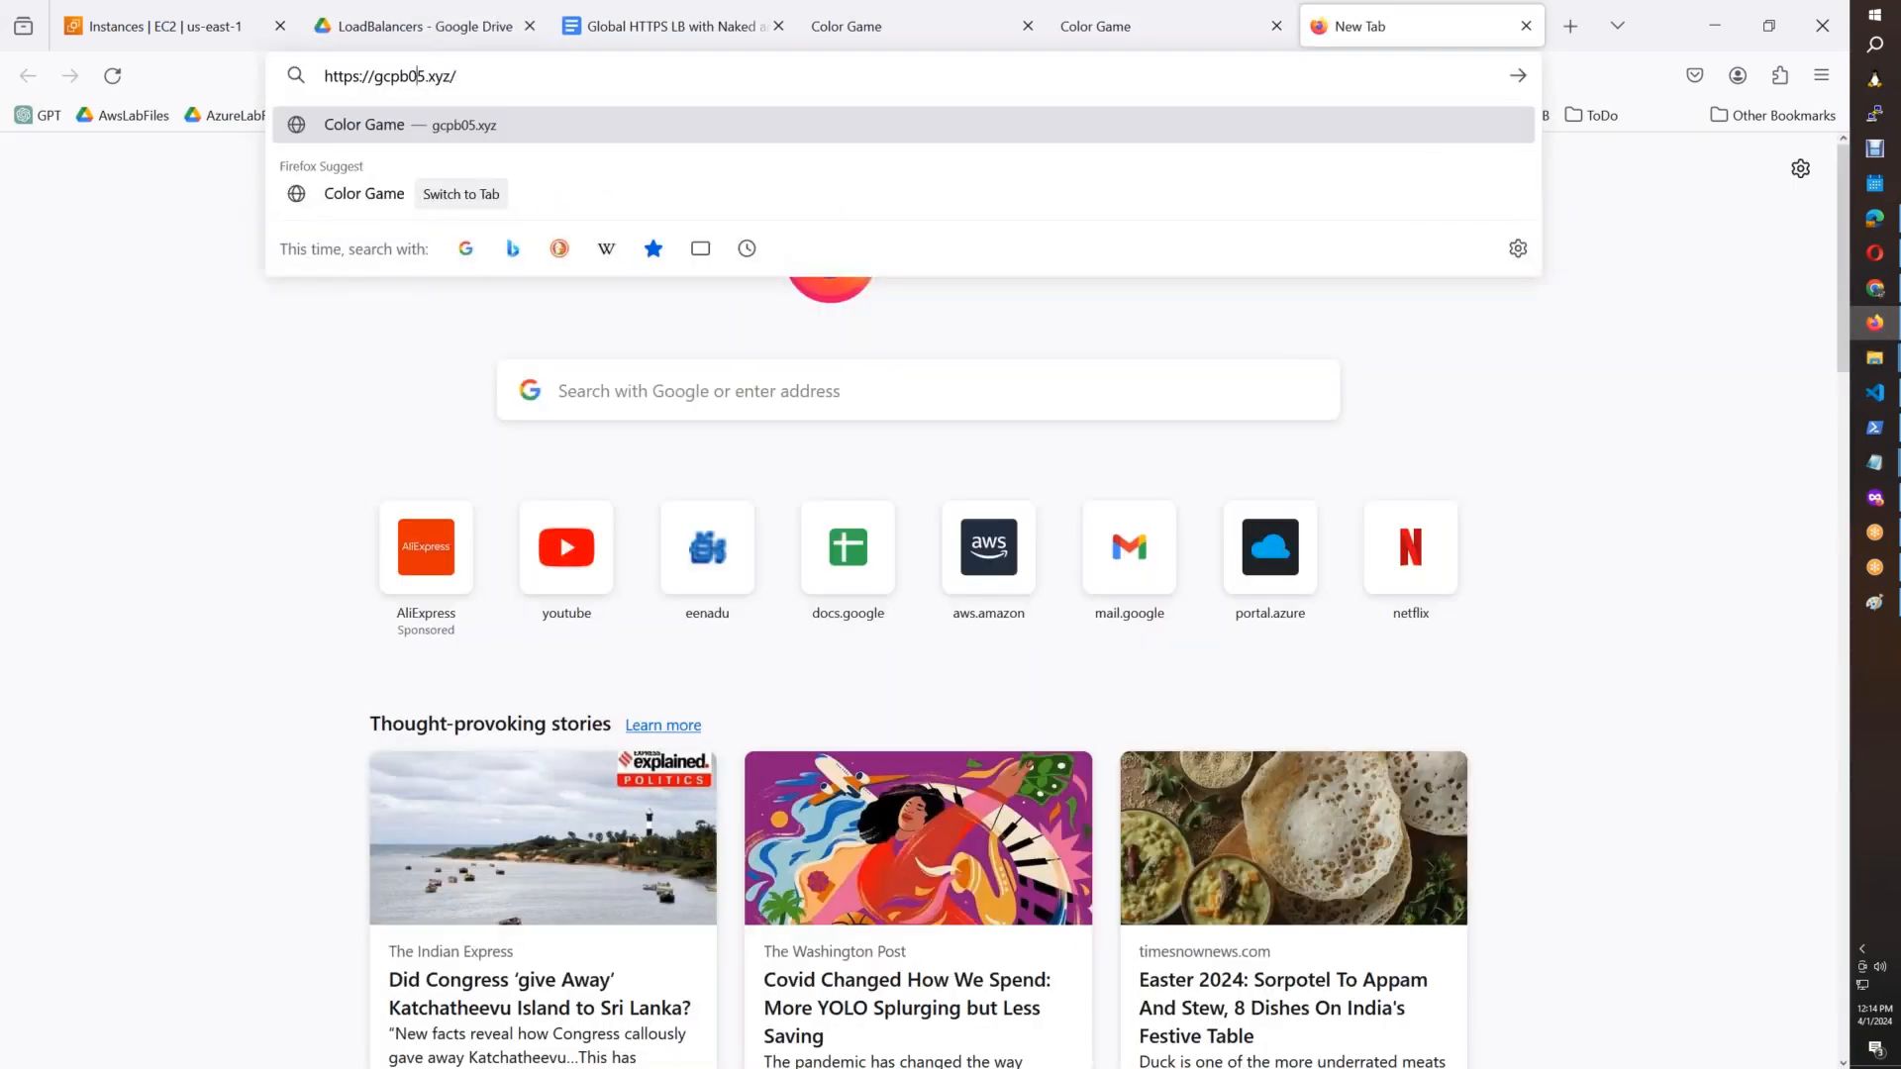
{"action": "type", "text": "www"}
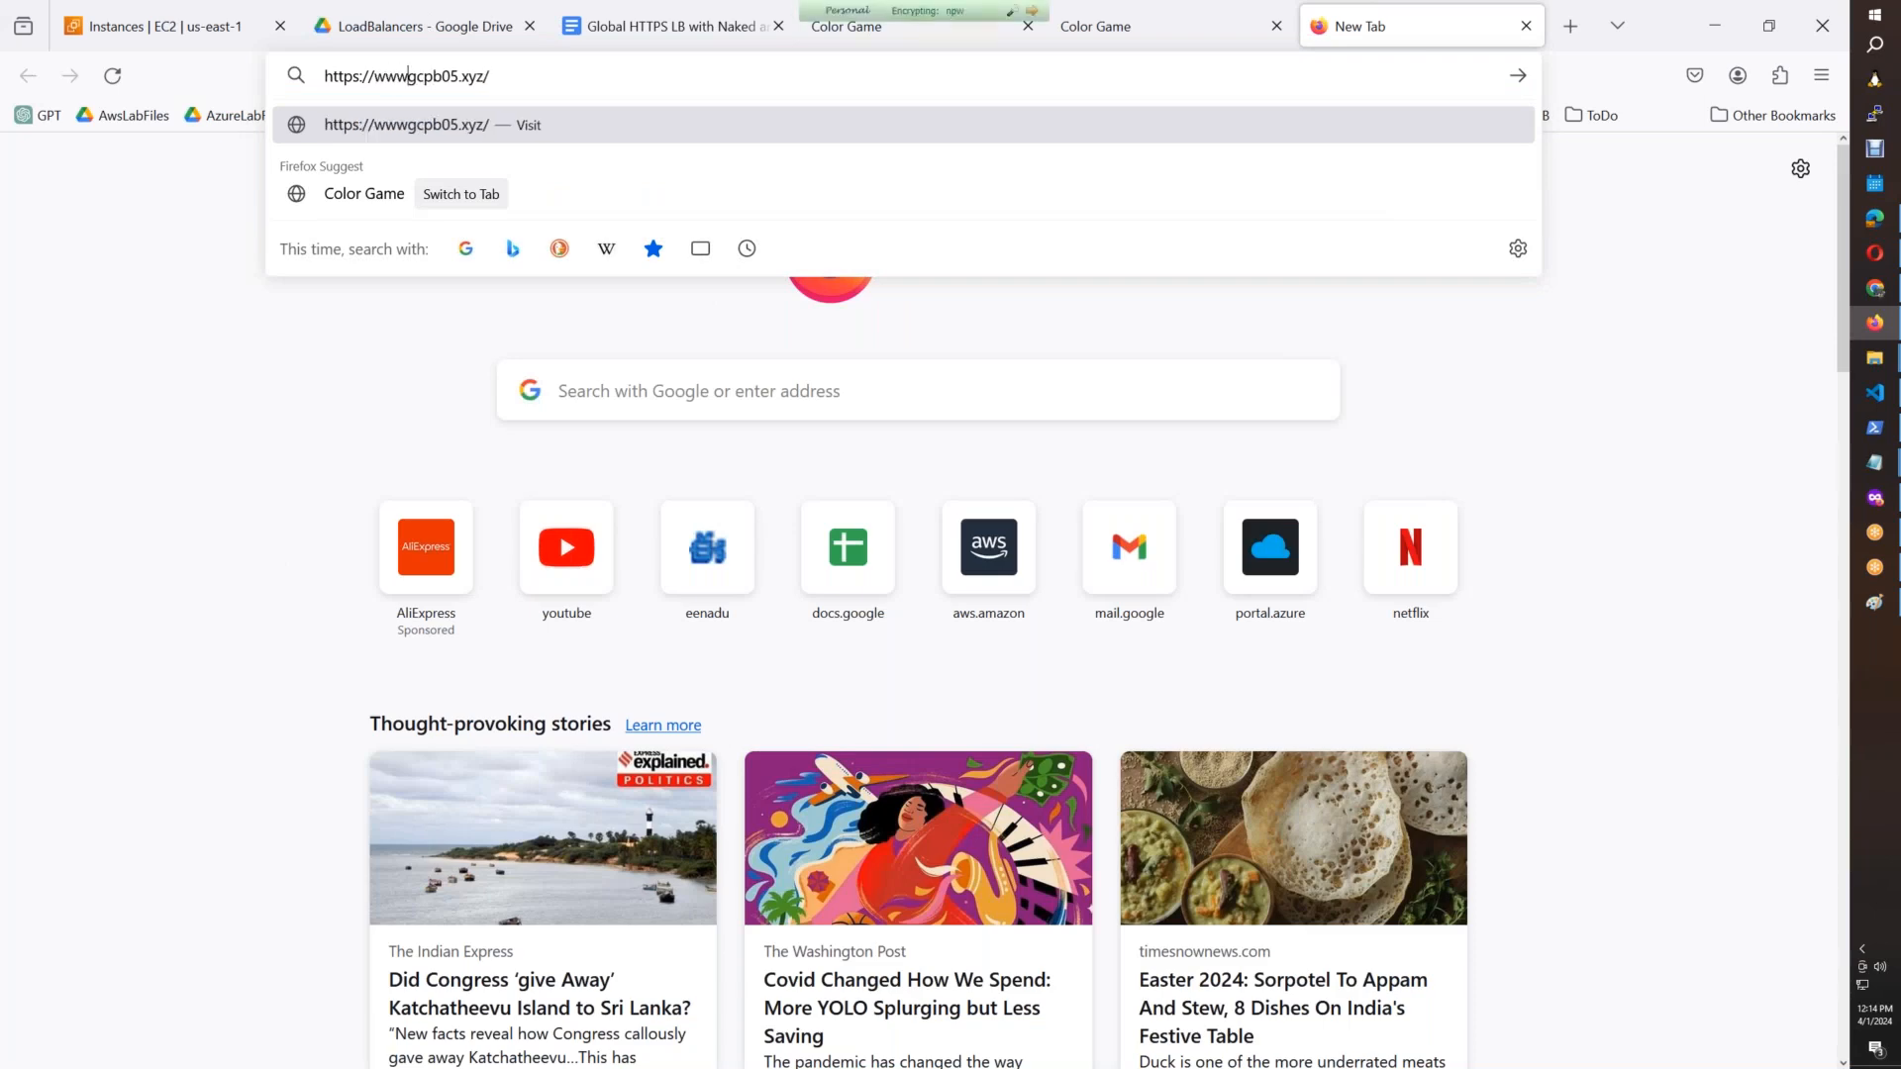
{"action": "type", "text": "."}
{"action": "left_click", "coordinate": [359, 76]}
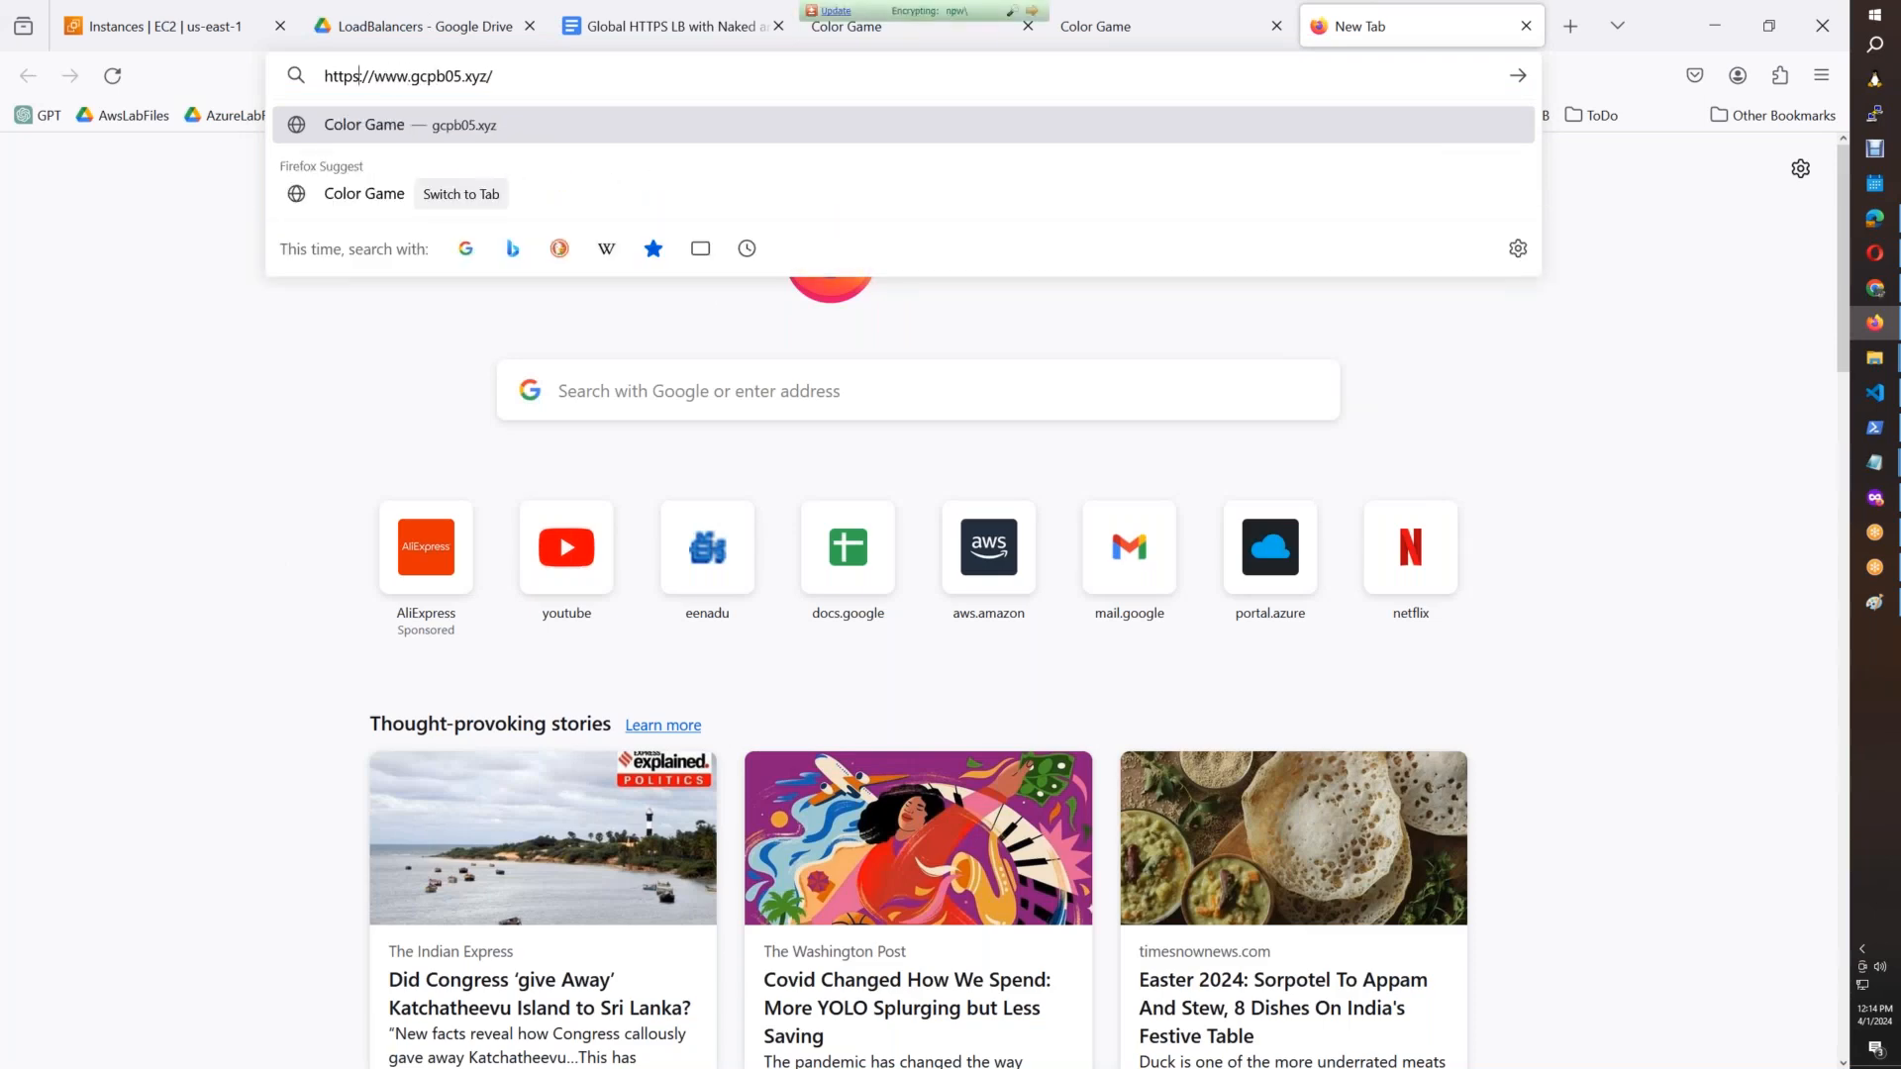
{"action": "key", "text": "BackSpace"}
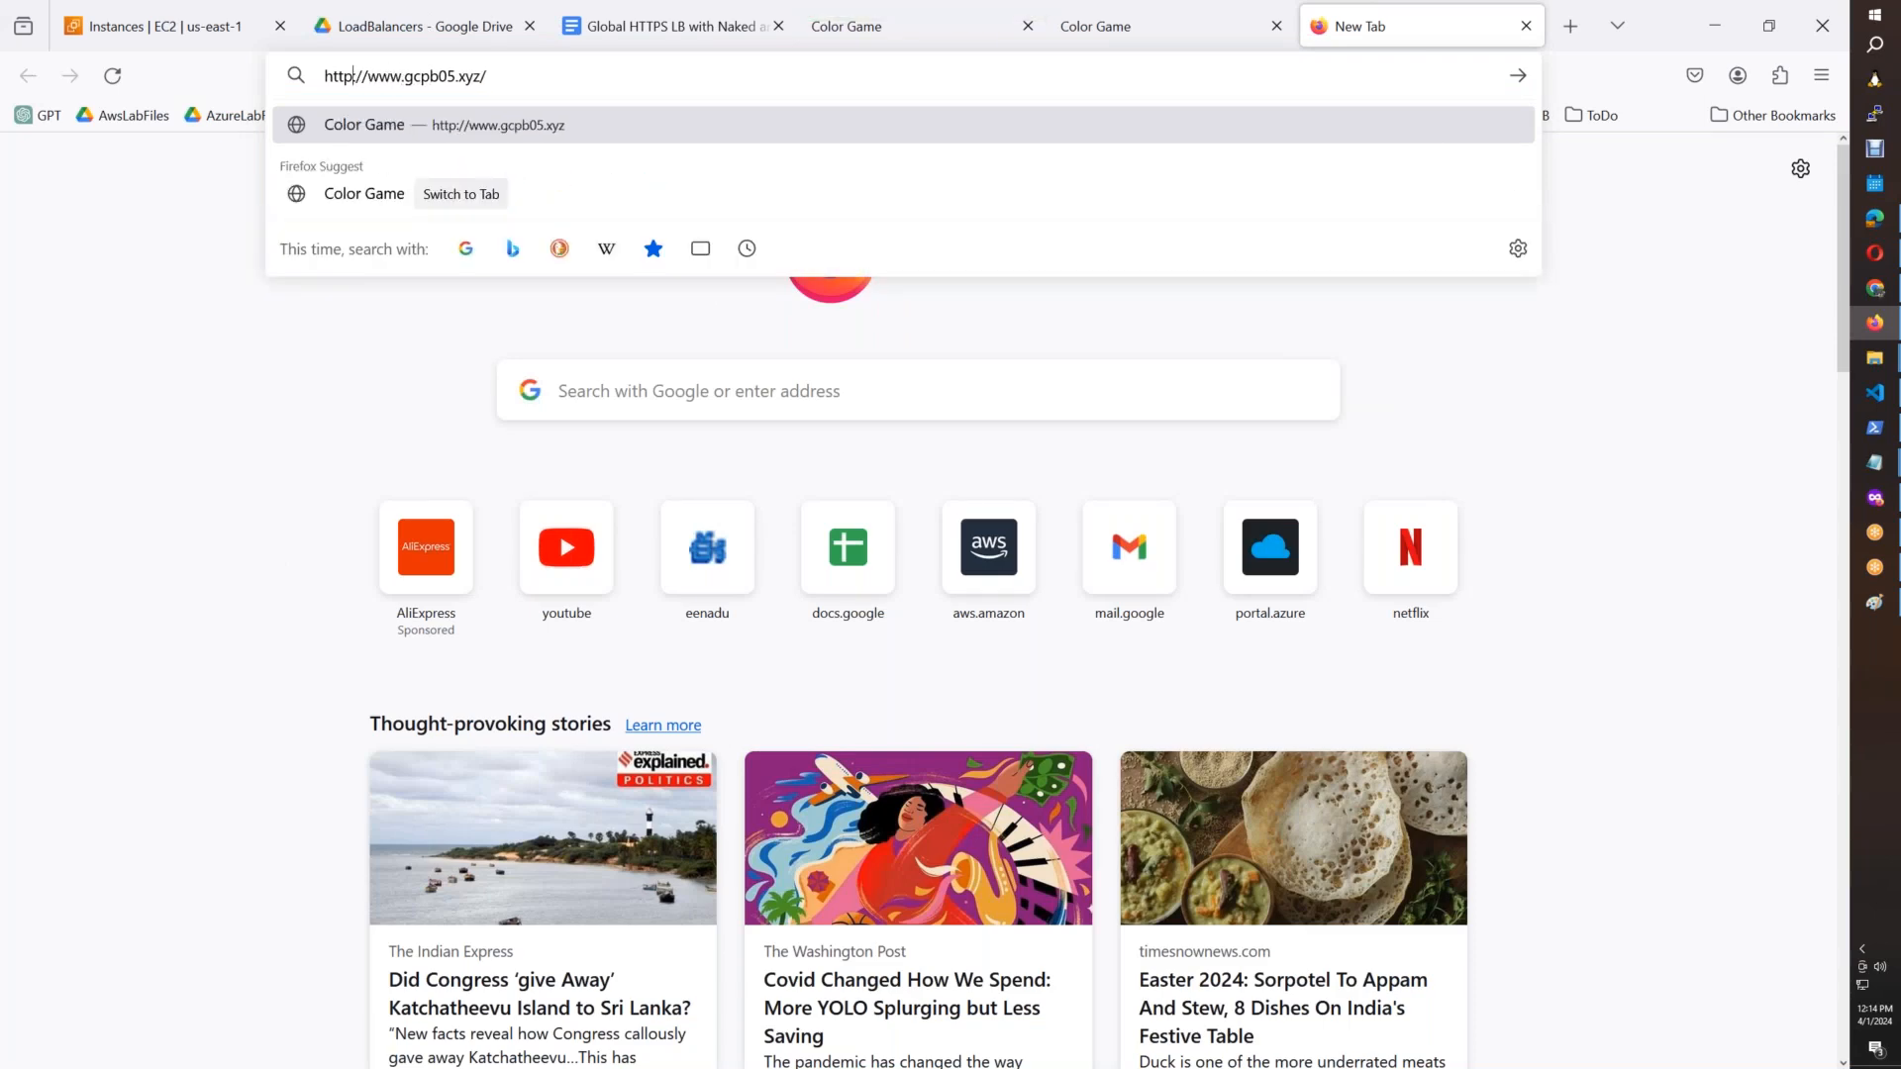
{"action": "key", "text": "Return"}
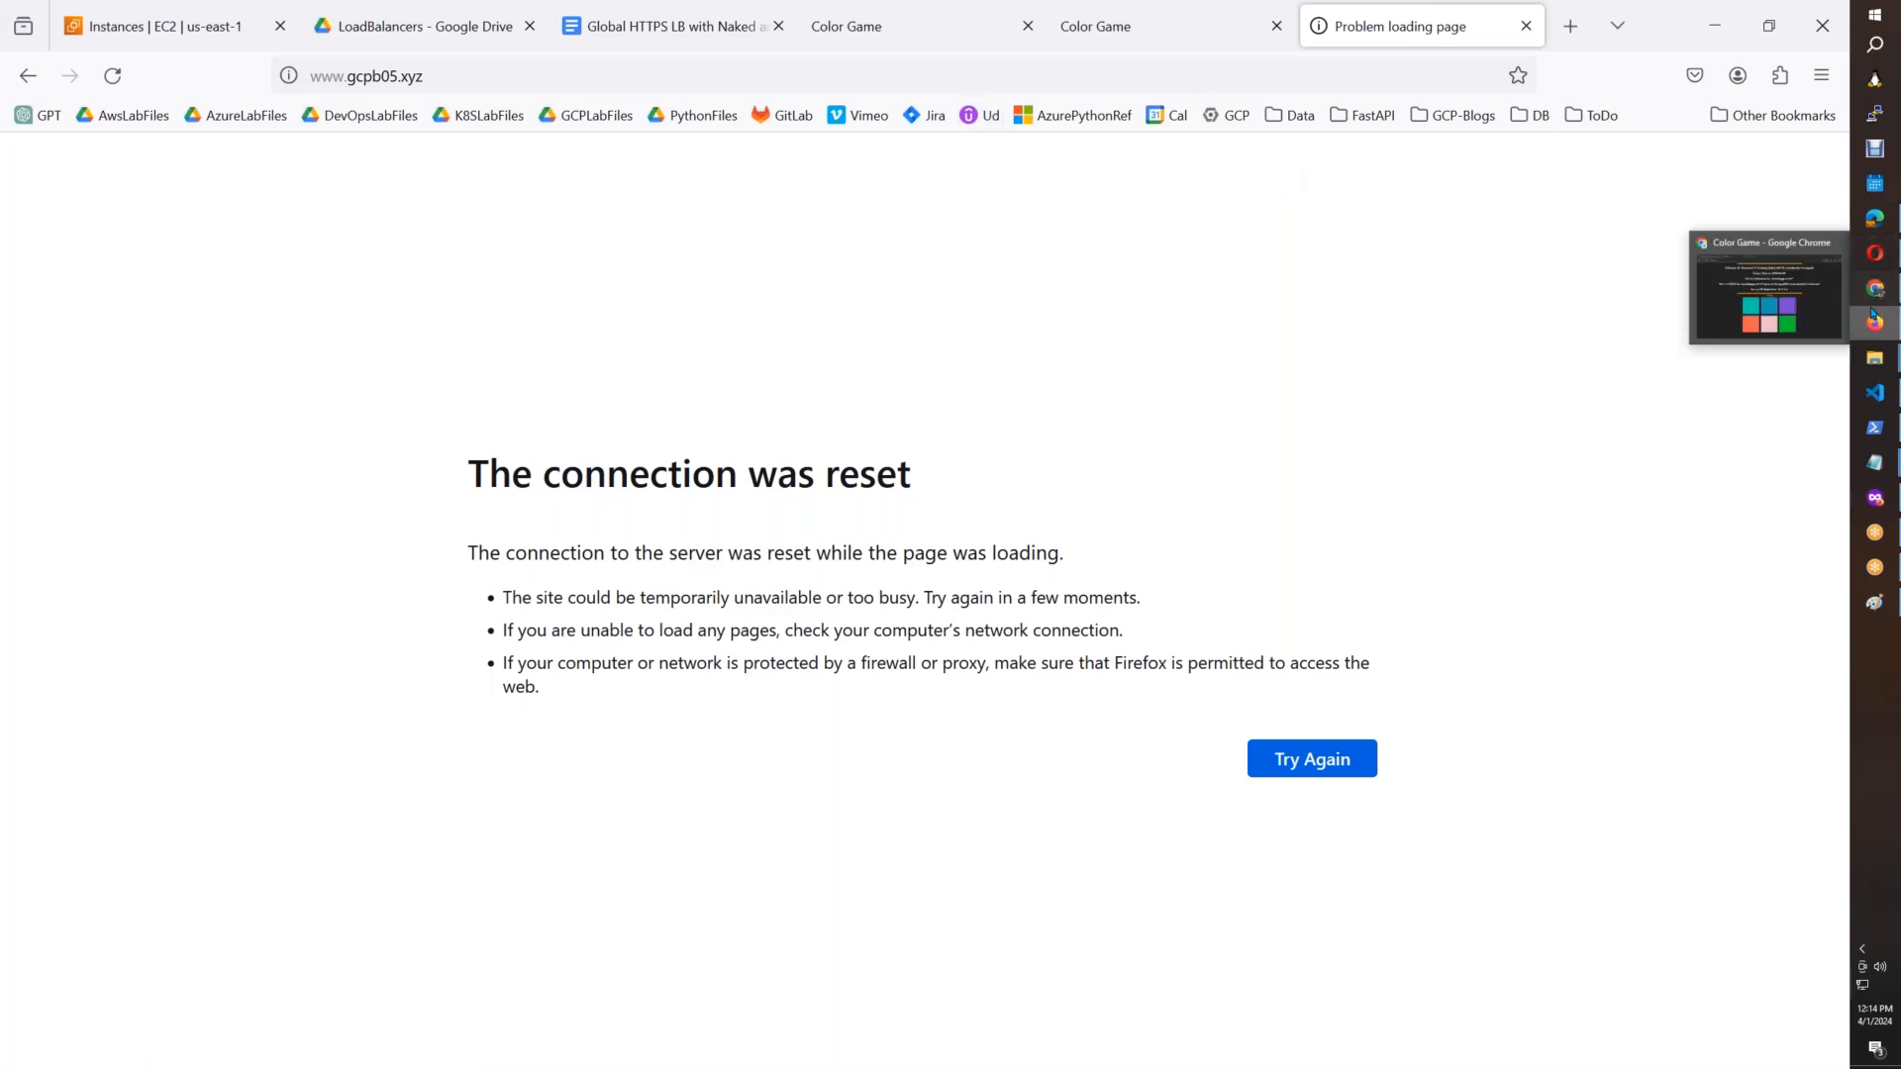
Step: In the private browsing window, check the wildcard HTTP frontend's IP address on the load balancing page against the gcpb05 DNS zone's records
{"action": "left_click", "coordinate": [1870, 500]}
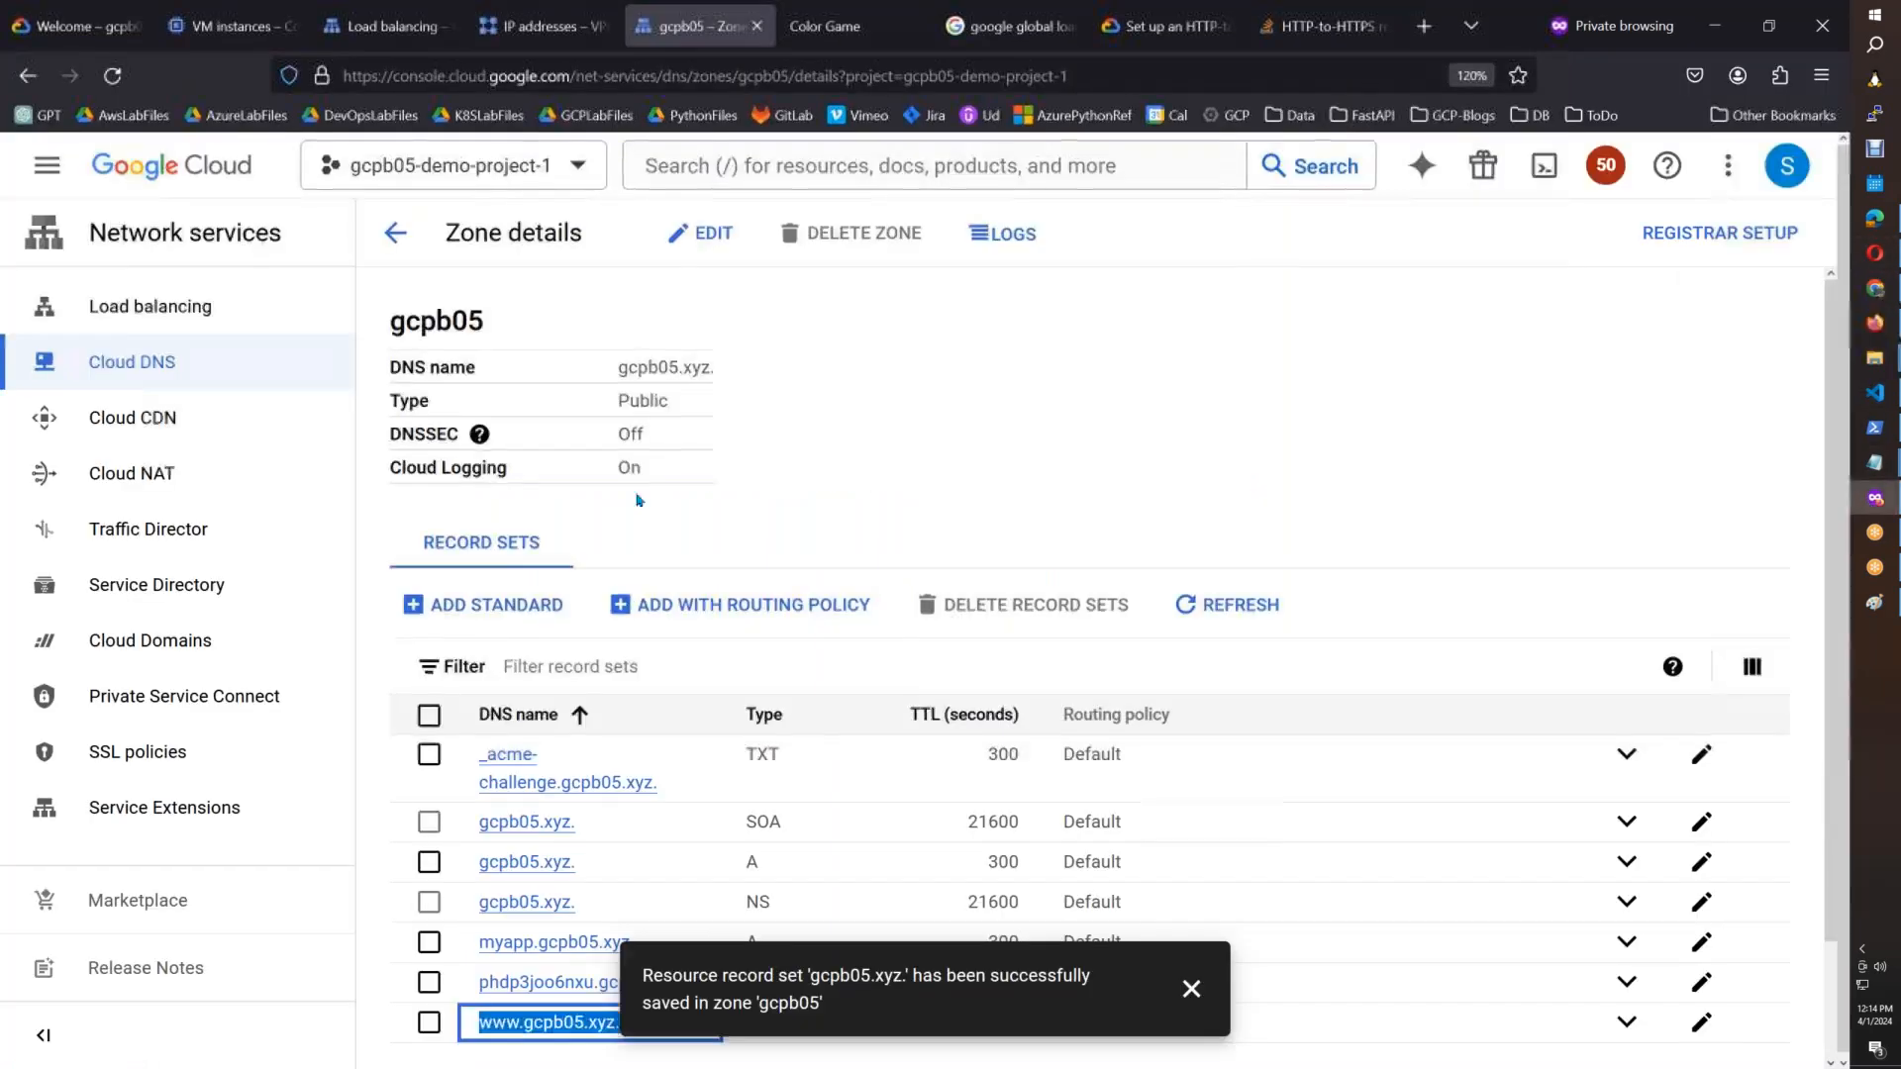
{"action": "left_click", "coordinate": [572, 25]}
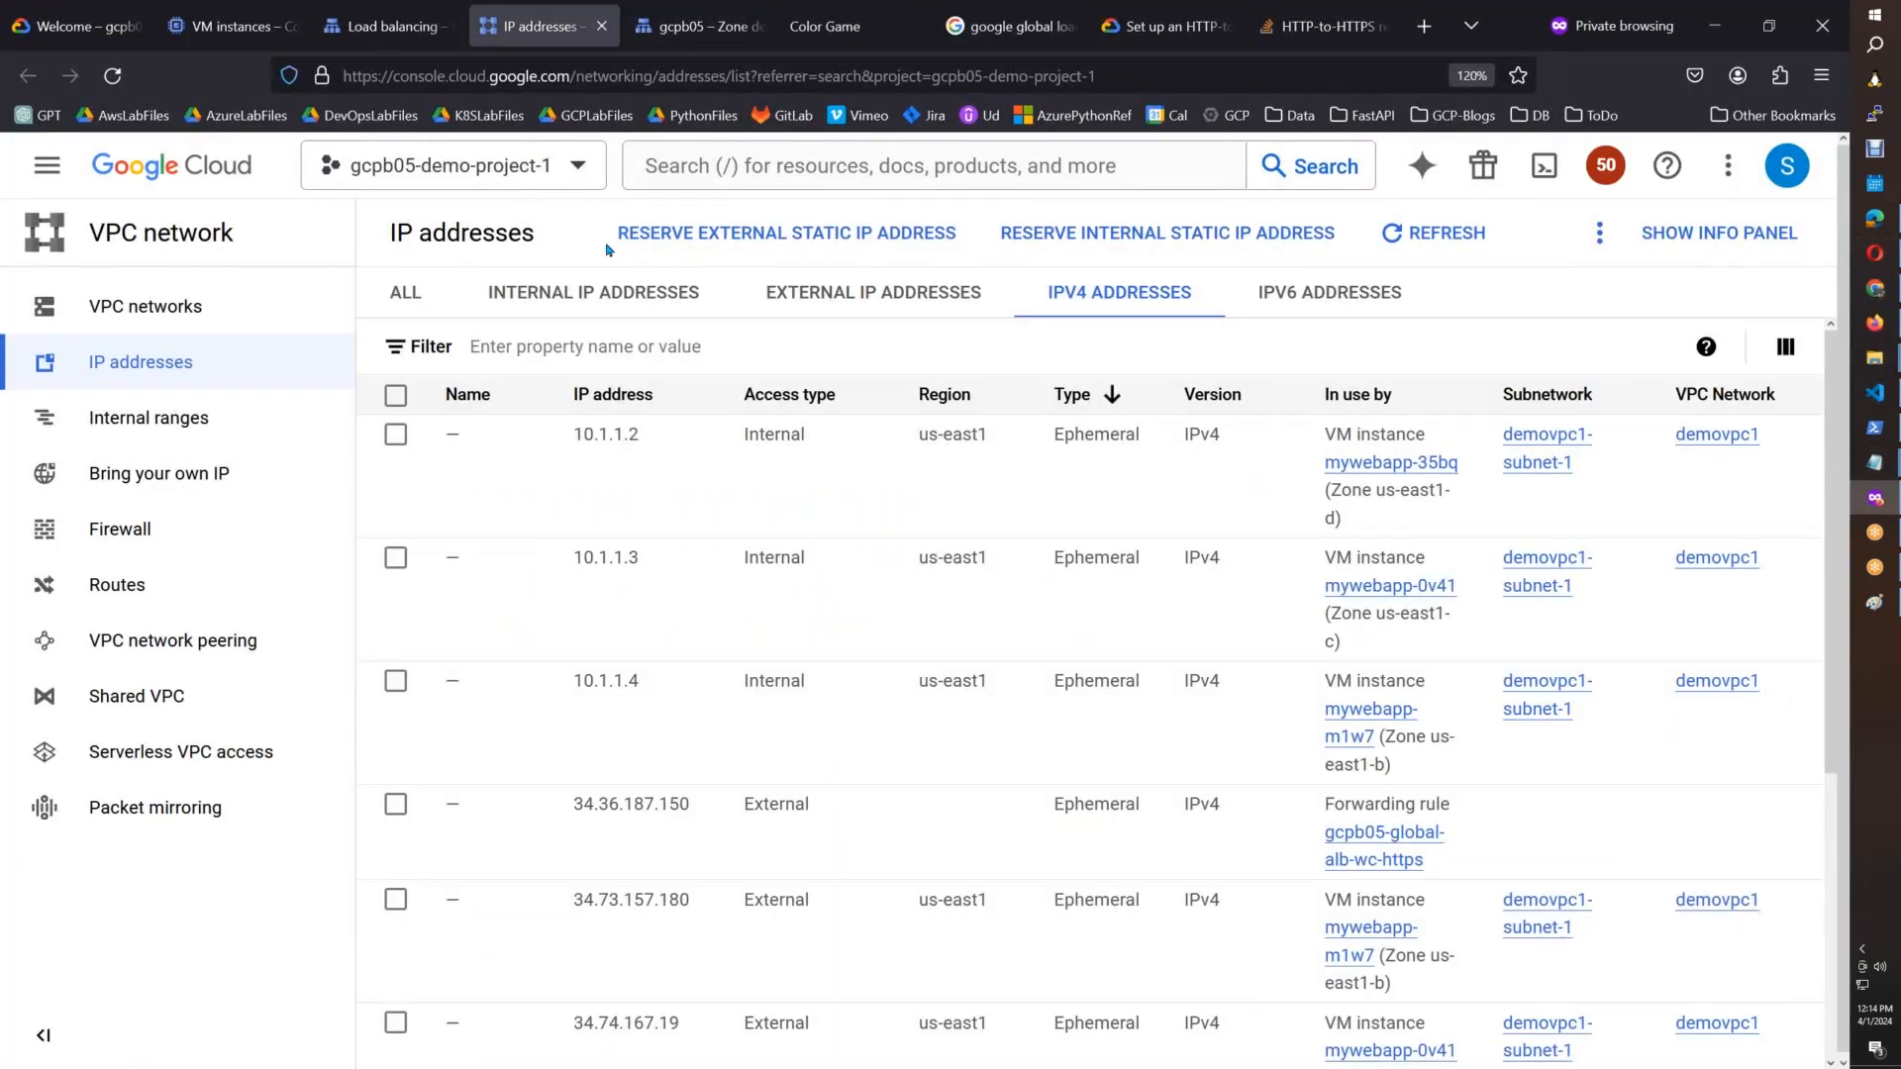
{"action": "left_click", "coordinate": [386, 25]}
{"action": "left_click", "coordinate": [837, 301]}
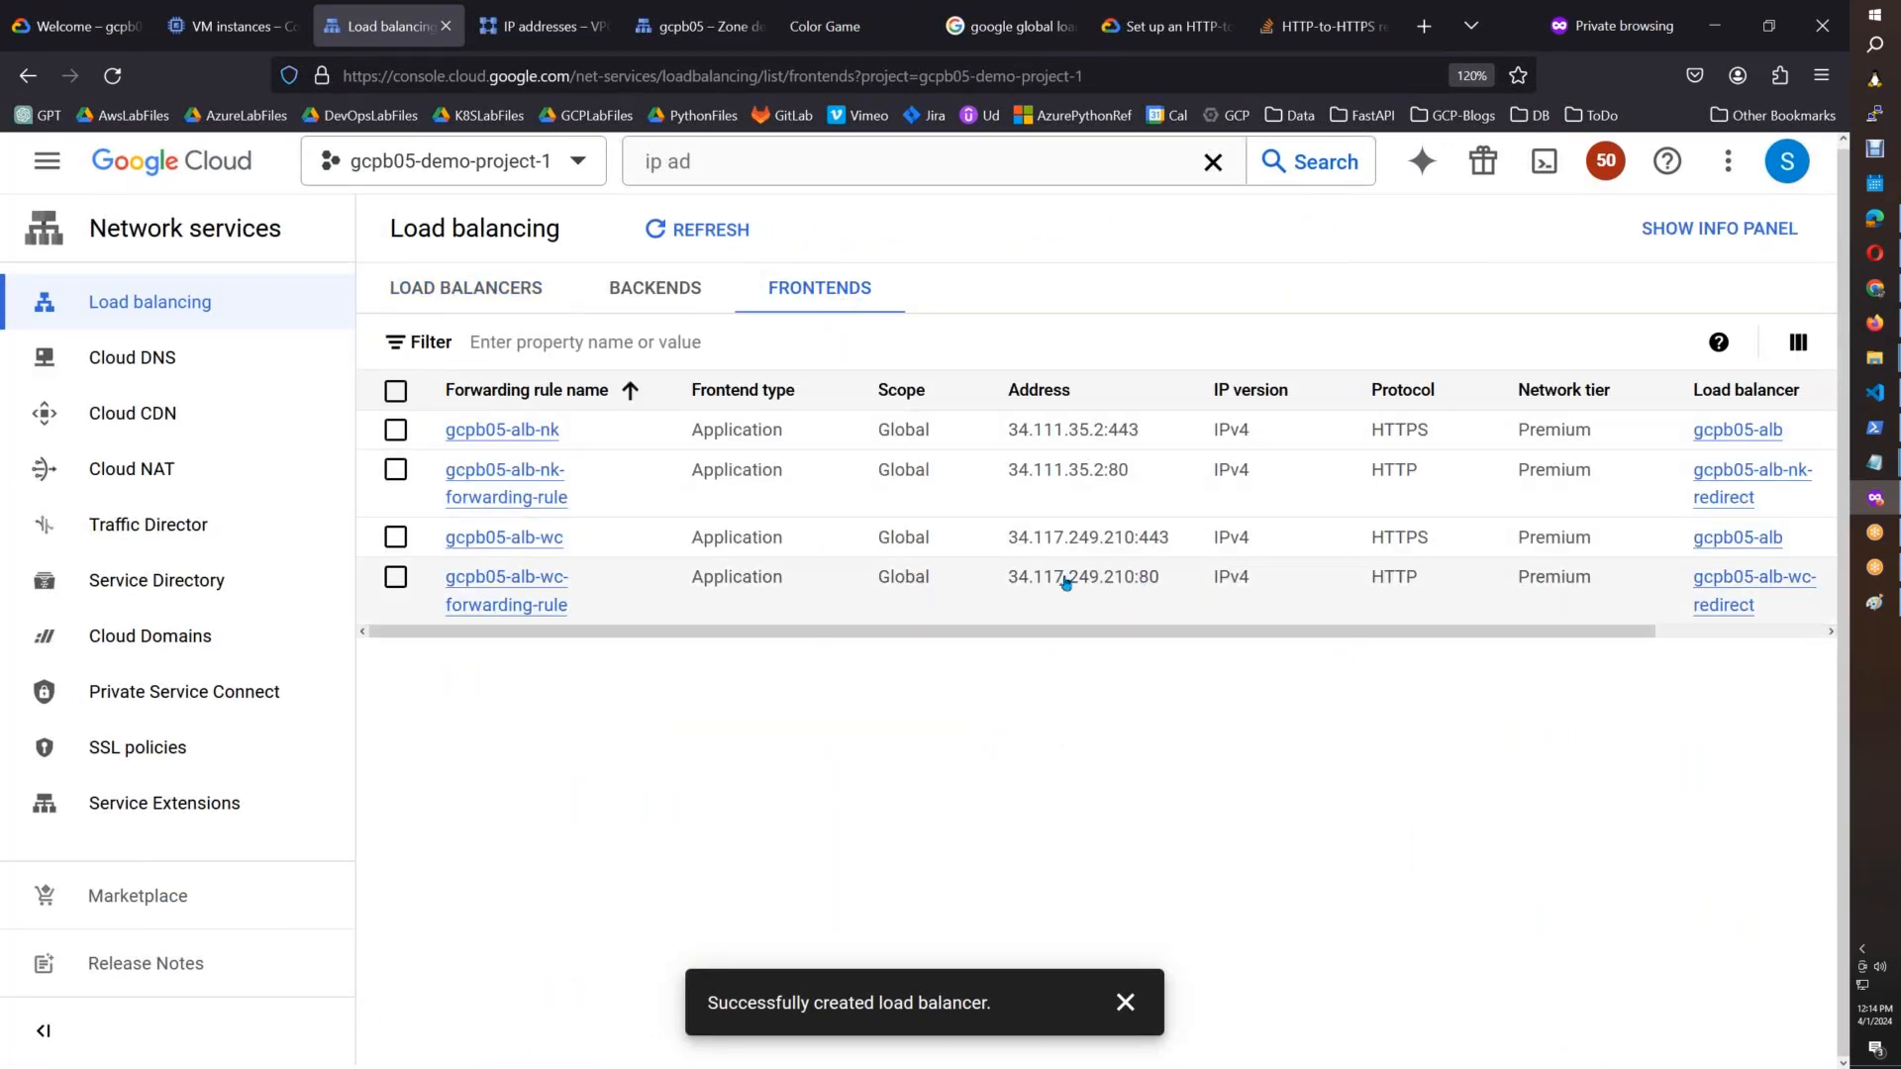
{"action": "left_click_drag", "start_coordinate": [1141, 582], "coordinate": [1005, 583]}
{"action": "left_click", "coordinate": [696, 30]}
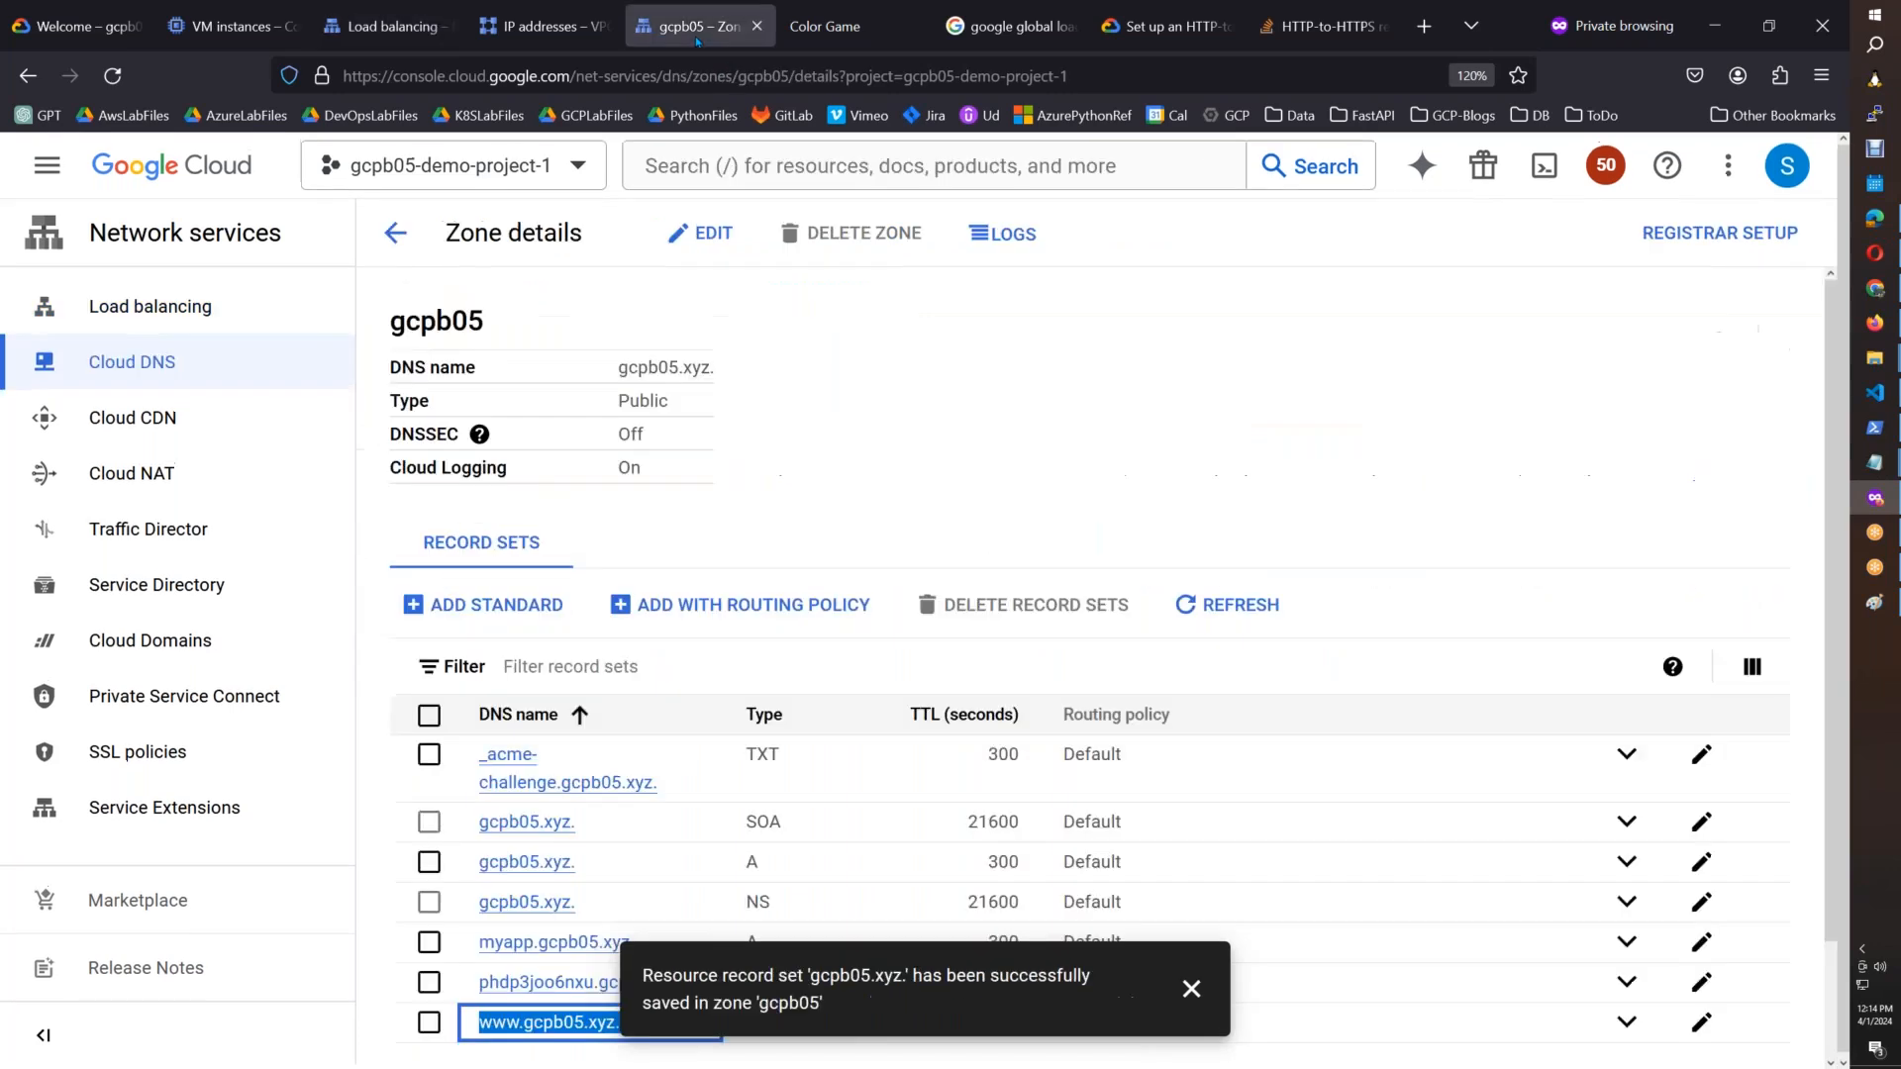
{"action": "scroll", "coordinate": [1604, 915], "scroll_direction": "down", "scroll_amount": 2}
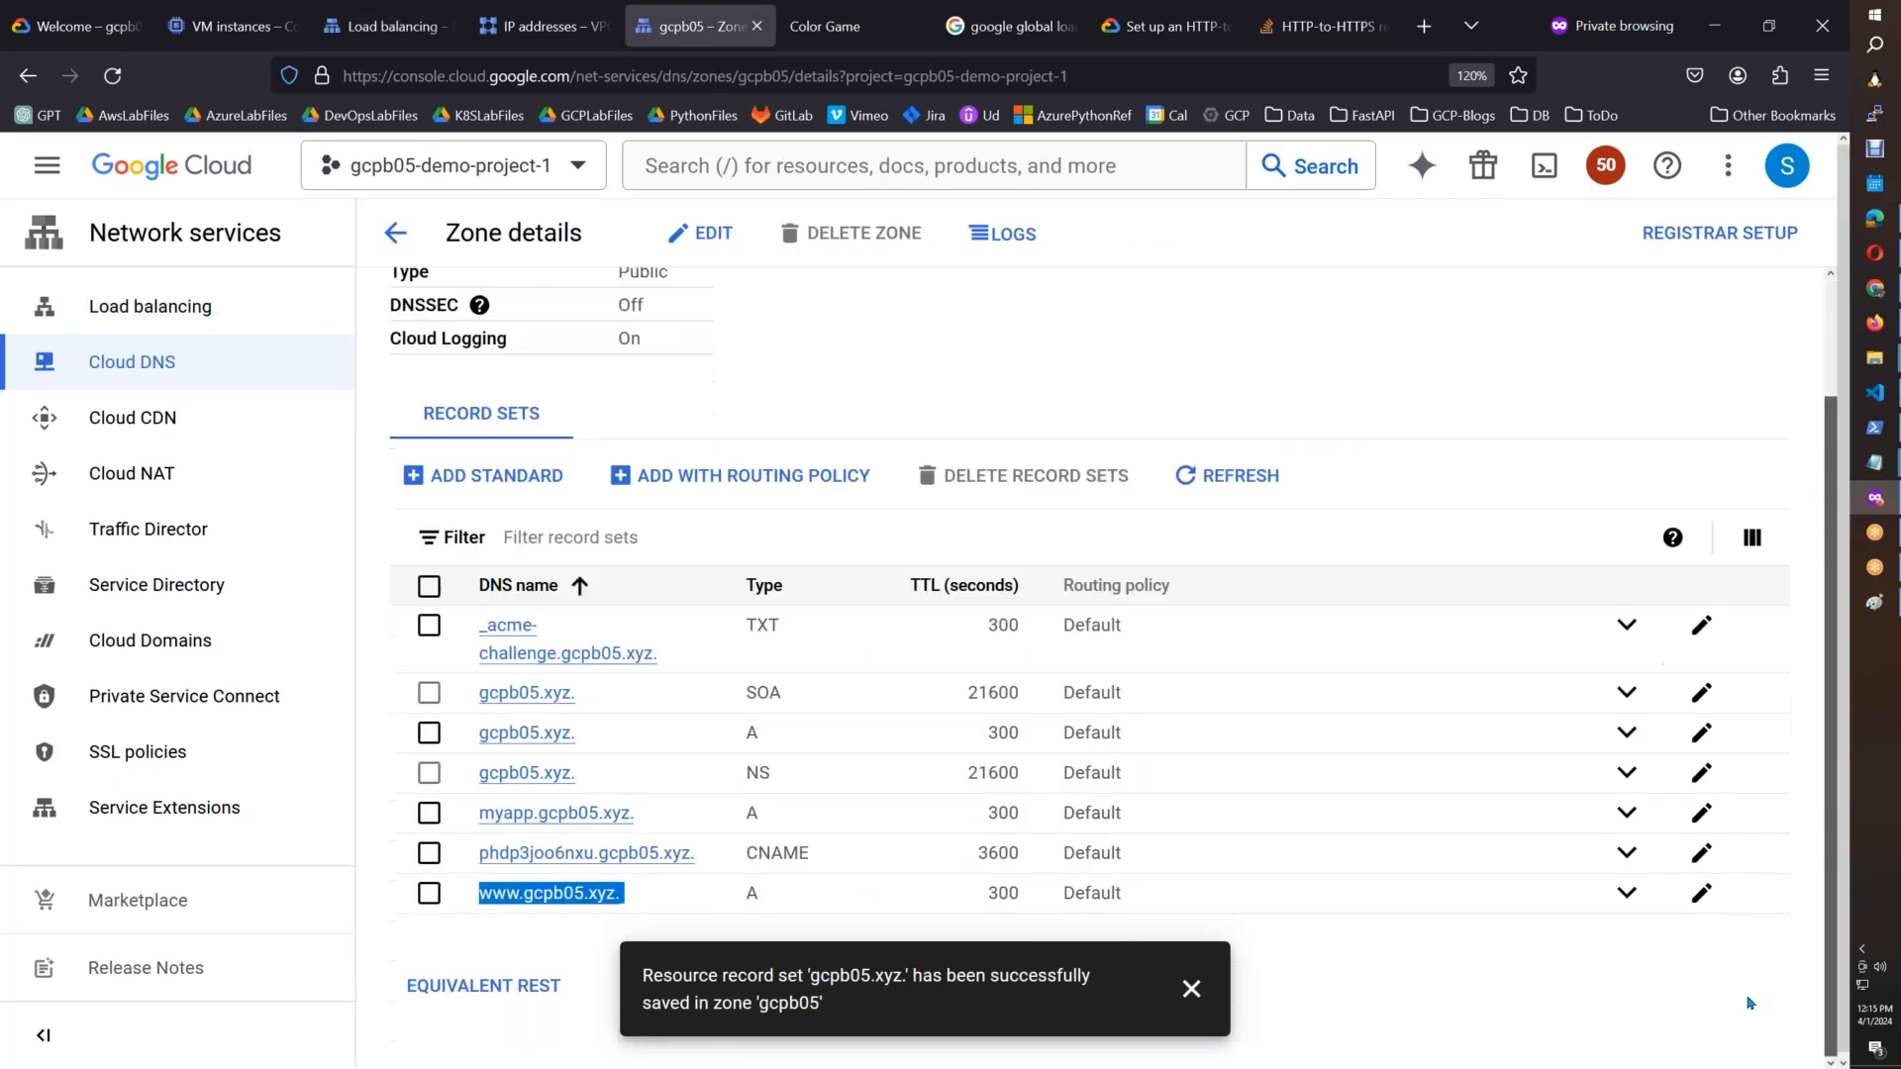
{"action": "left_click", "coordinate": [1625, 894]}
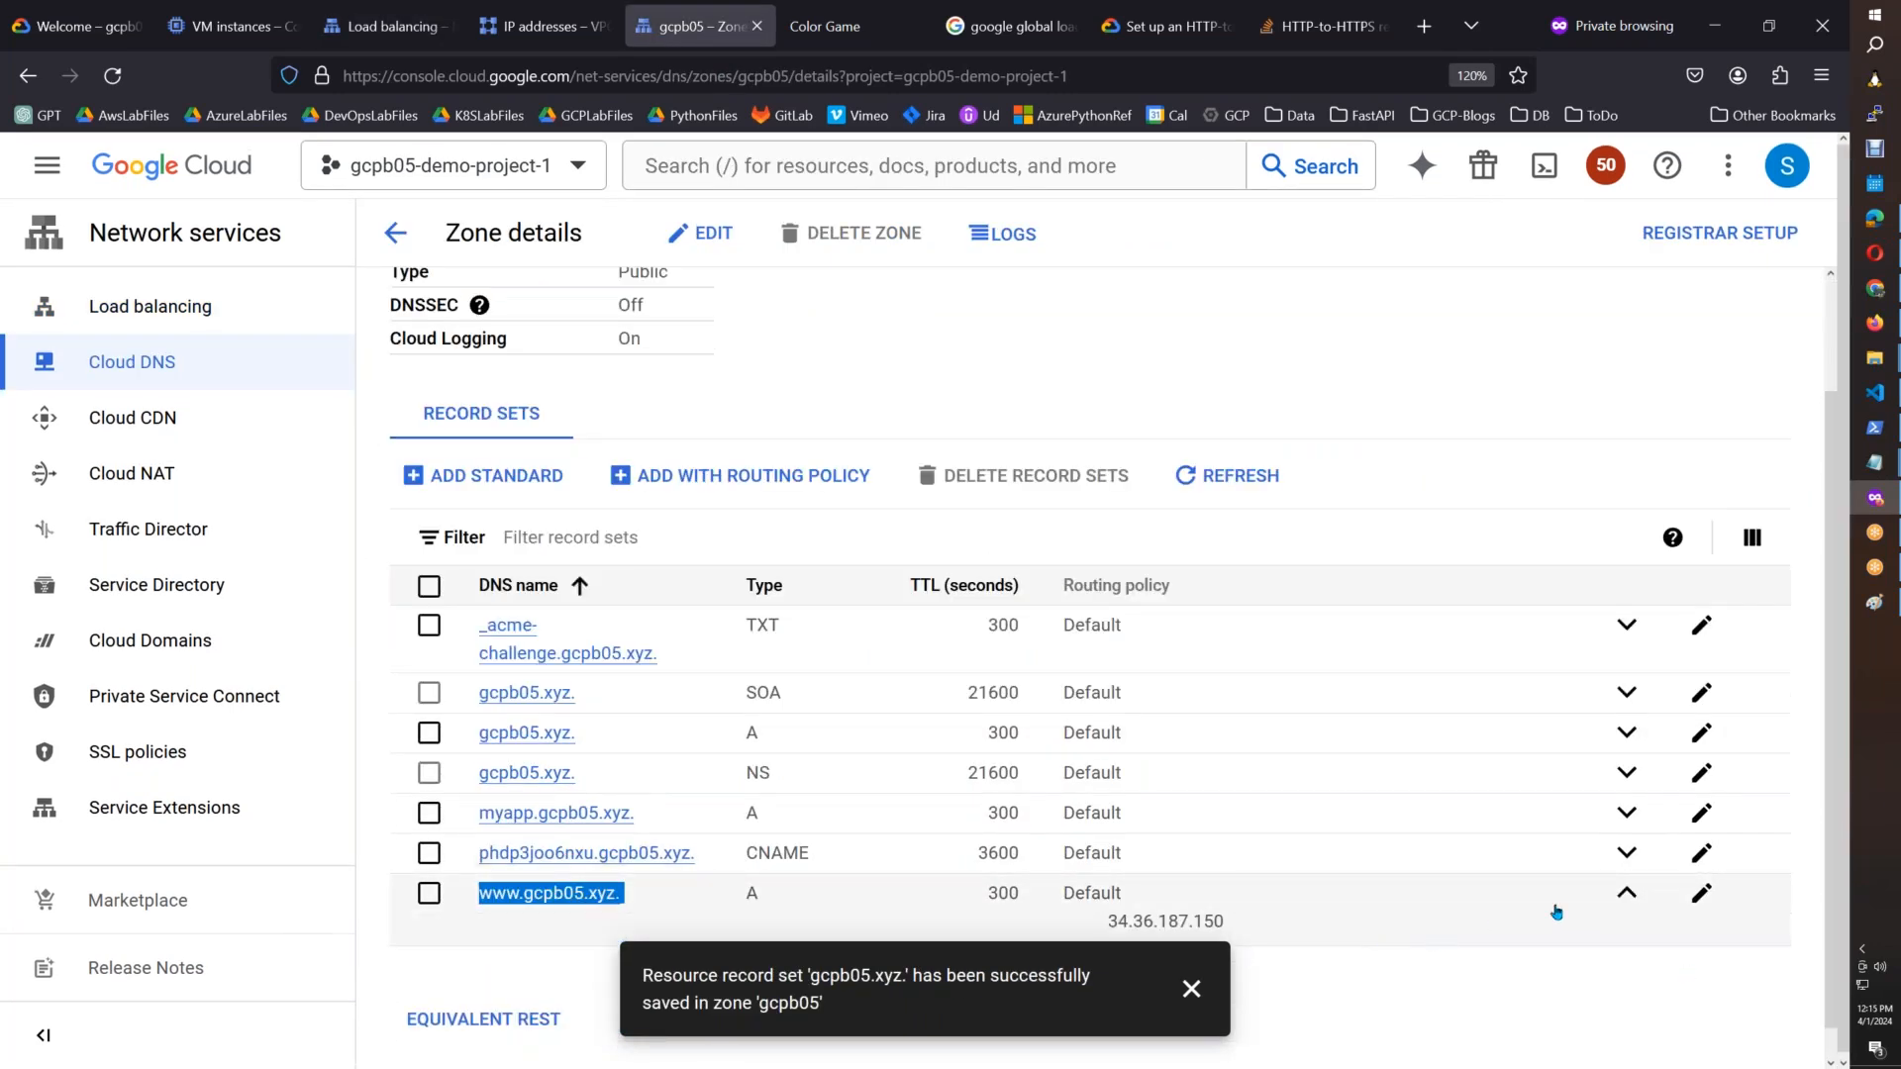
{"action": "left_click", "coordinate": [1685, 900]}
{"action": "left_click", "coordinate": [1701, 894]}
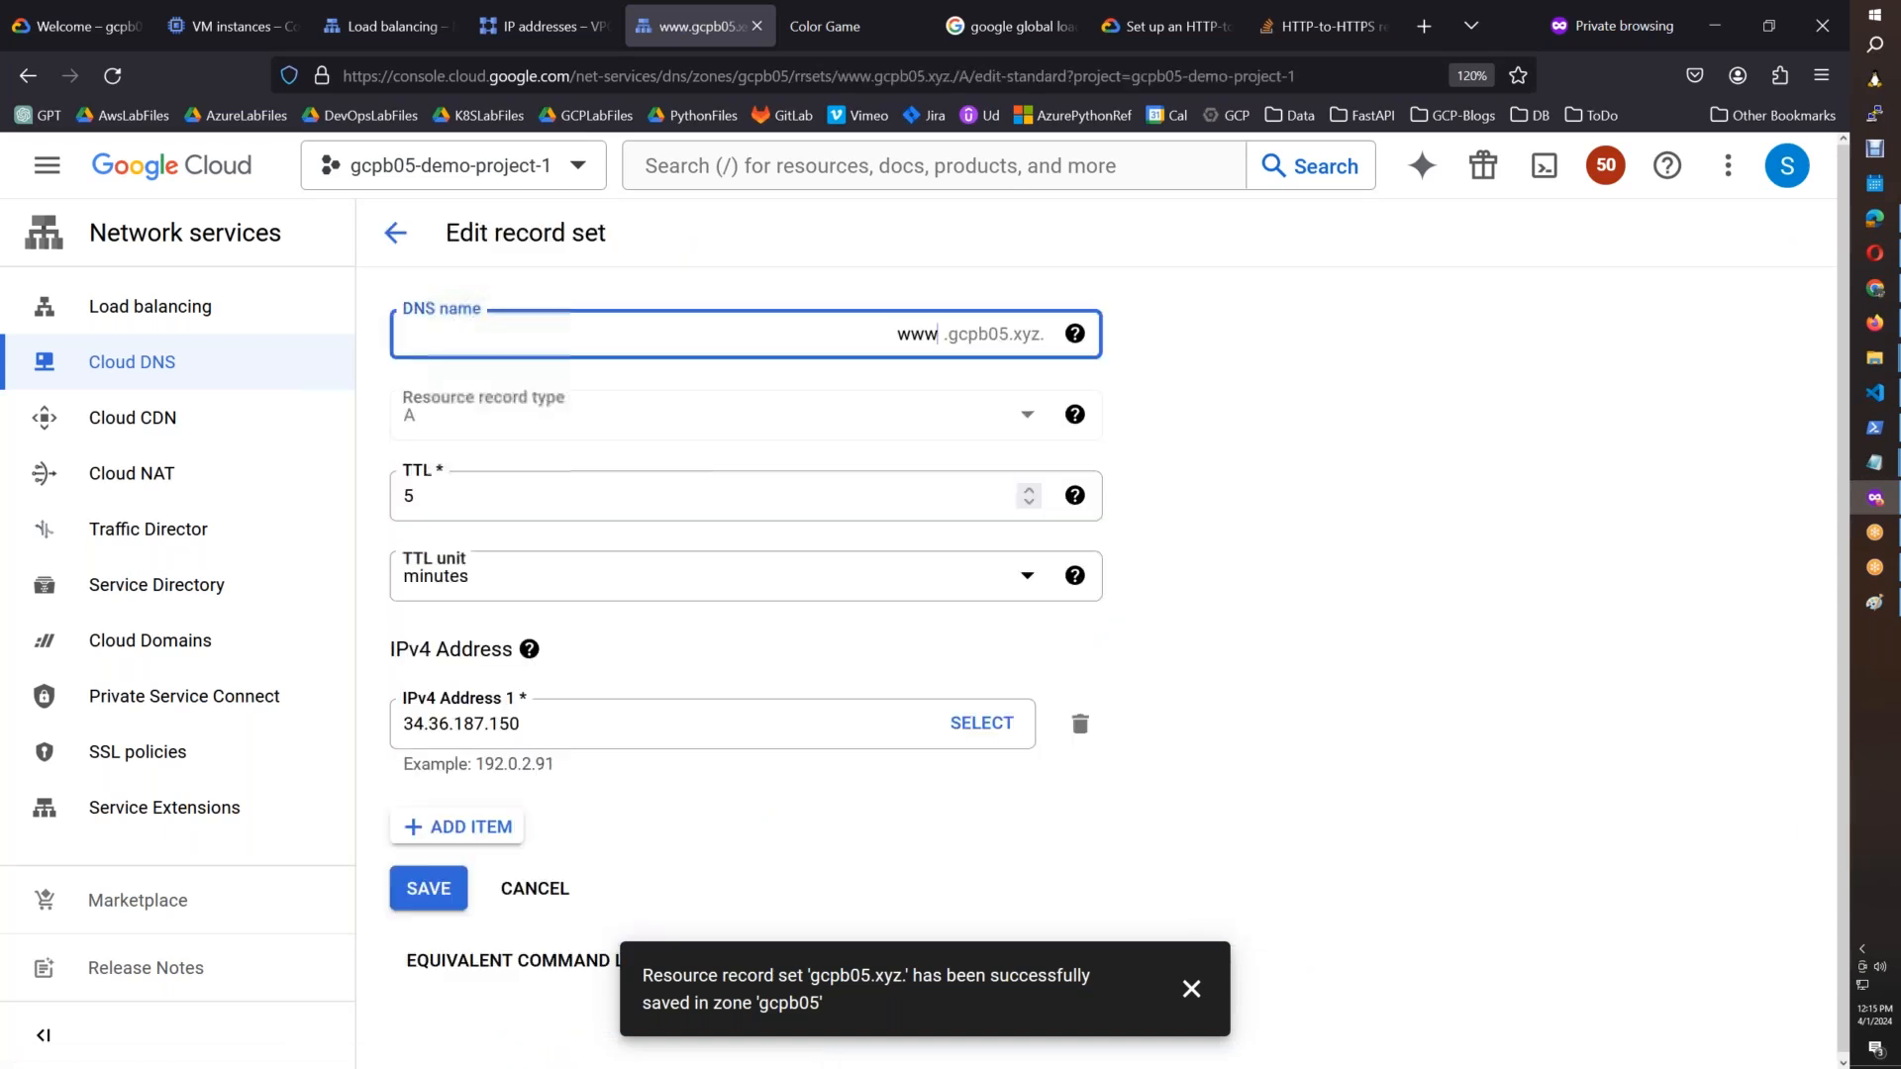
{"action": "triple_click", "coordinate": [577, 729]}
{"action": "key", "text": "ctrl+v"}
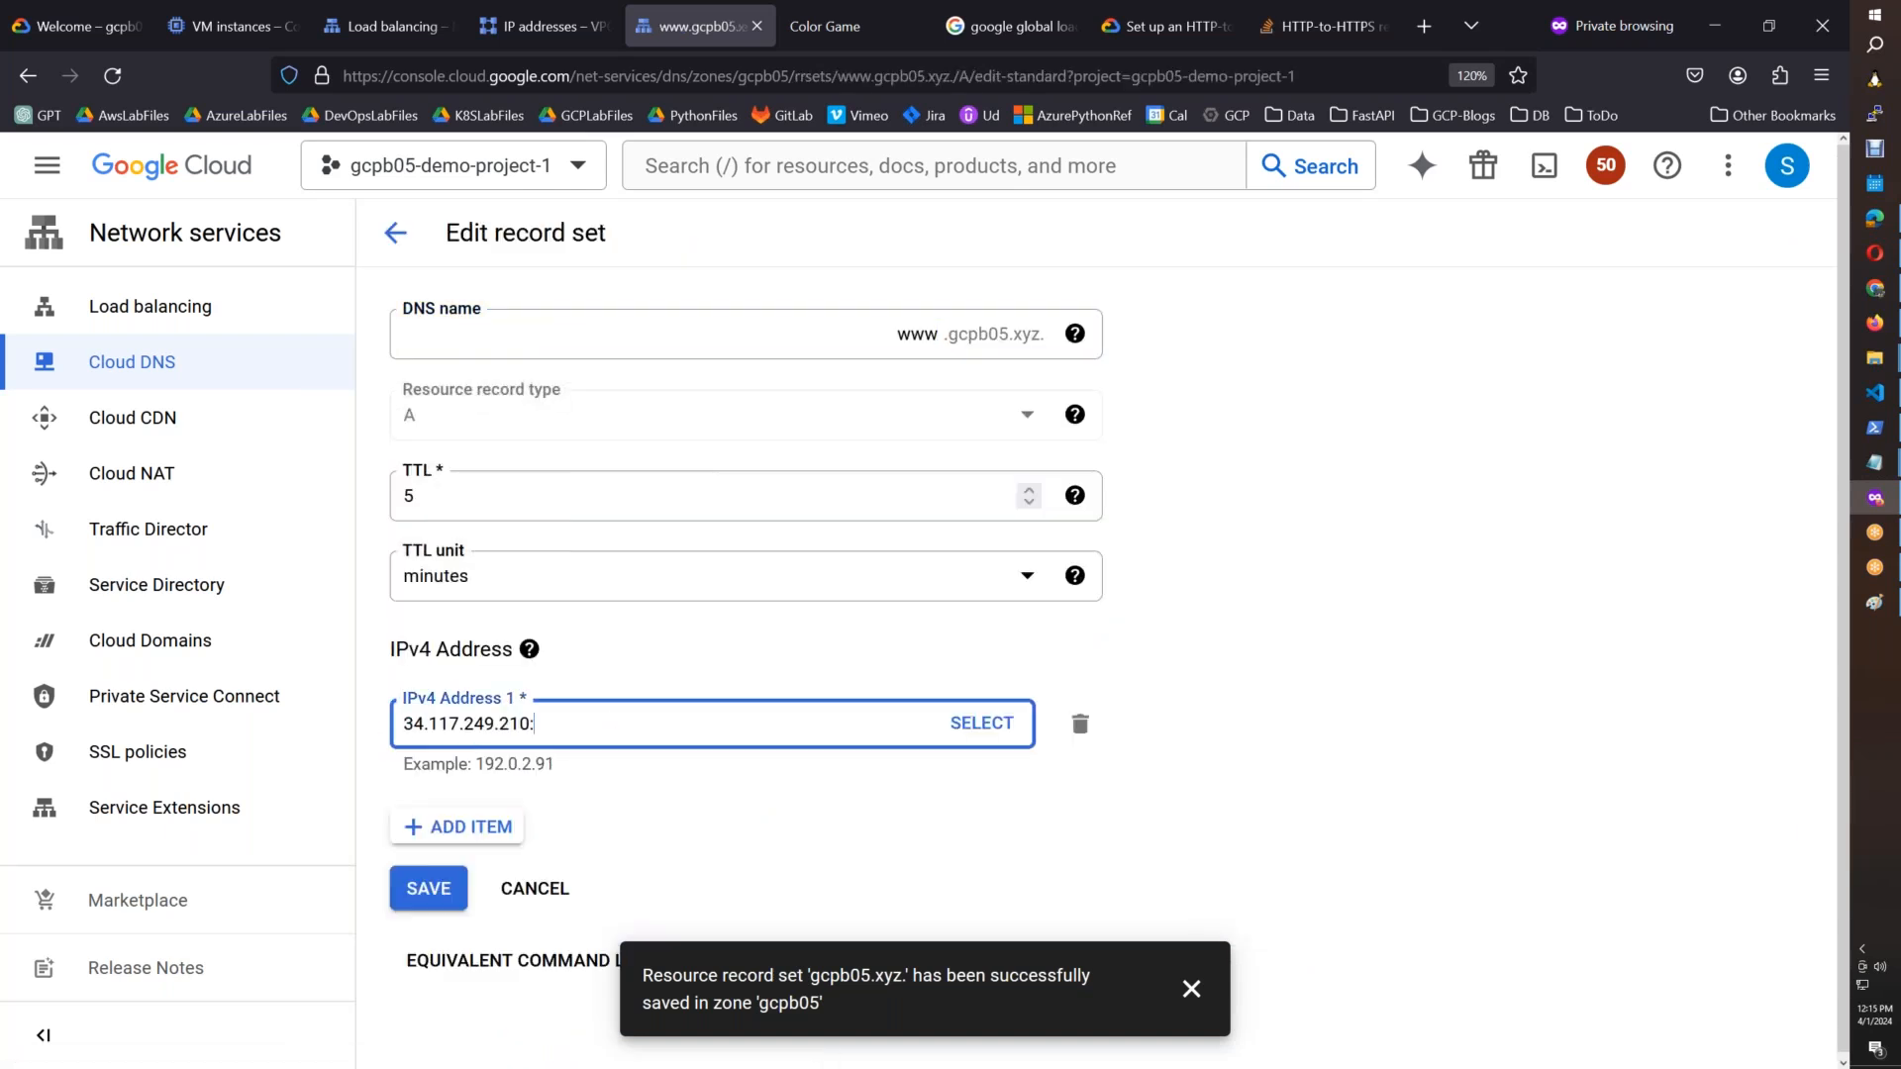
{"action": "left_click", "coordinate": [429, 889]}
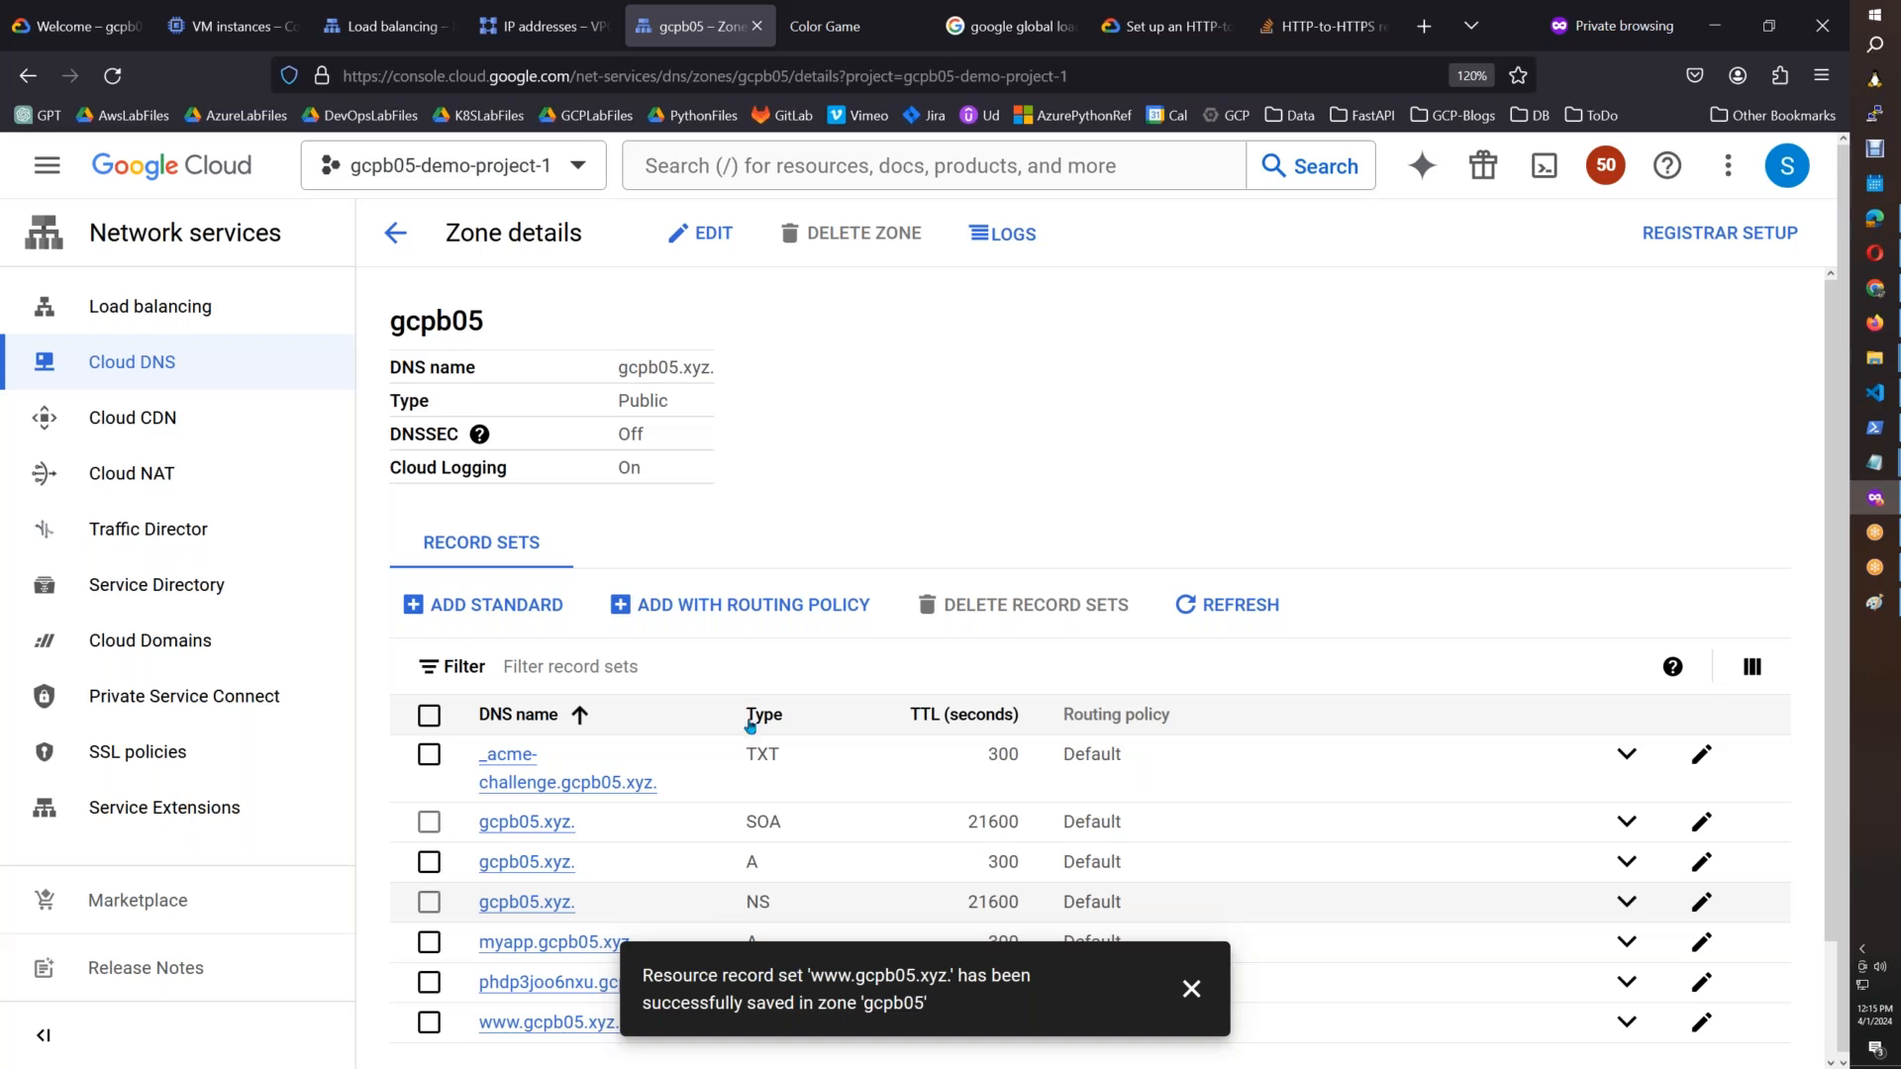
{"action": "left_click_drag", "start_coordinate": [1831, 562], "coordinate": [1847, 783]}
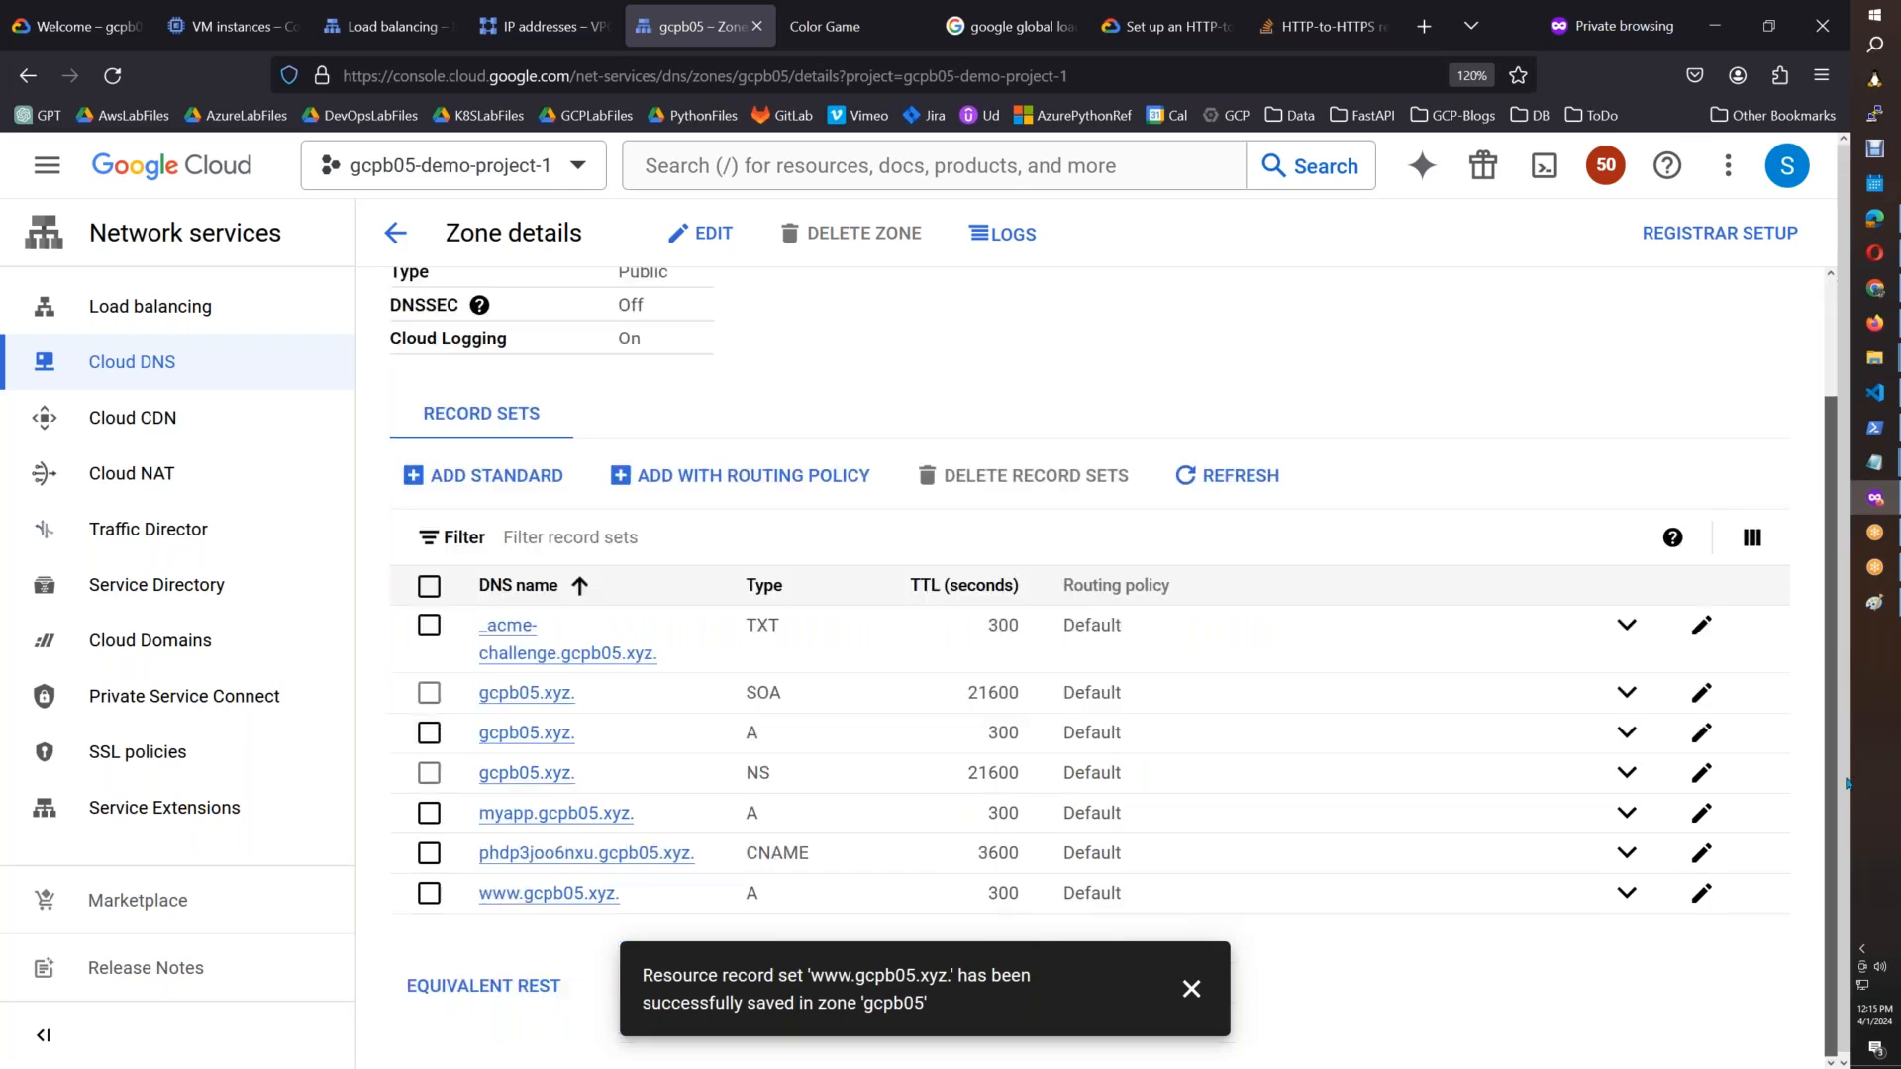
{"action": "mouse_move", "coordinate": [1854, 666]}
{"action": "left_mouse_down"}
{"action": "mouse_move", "coordinate": [1854, 576]}
{"action": "mouse_move", "coordinate": [1861, 666]}
{"action": "left_mouse_up"}
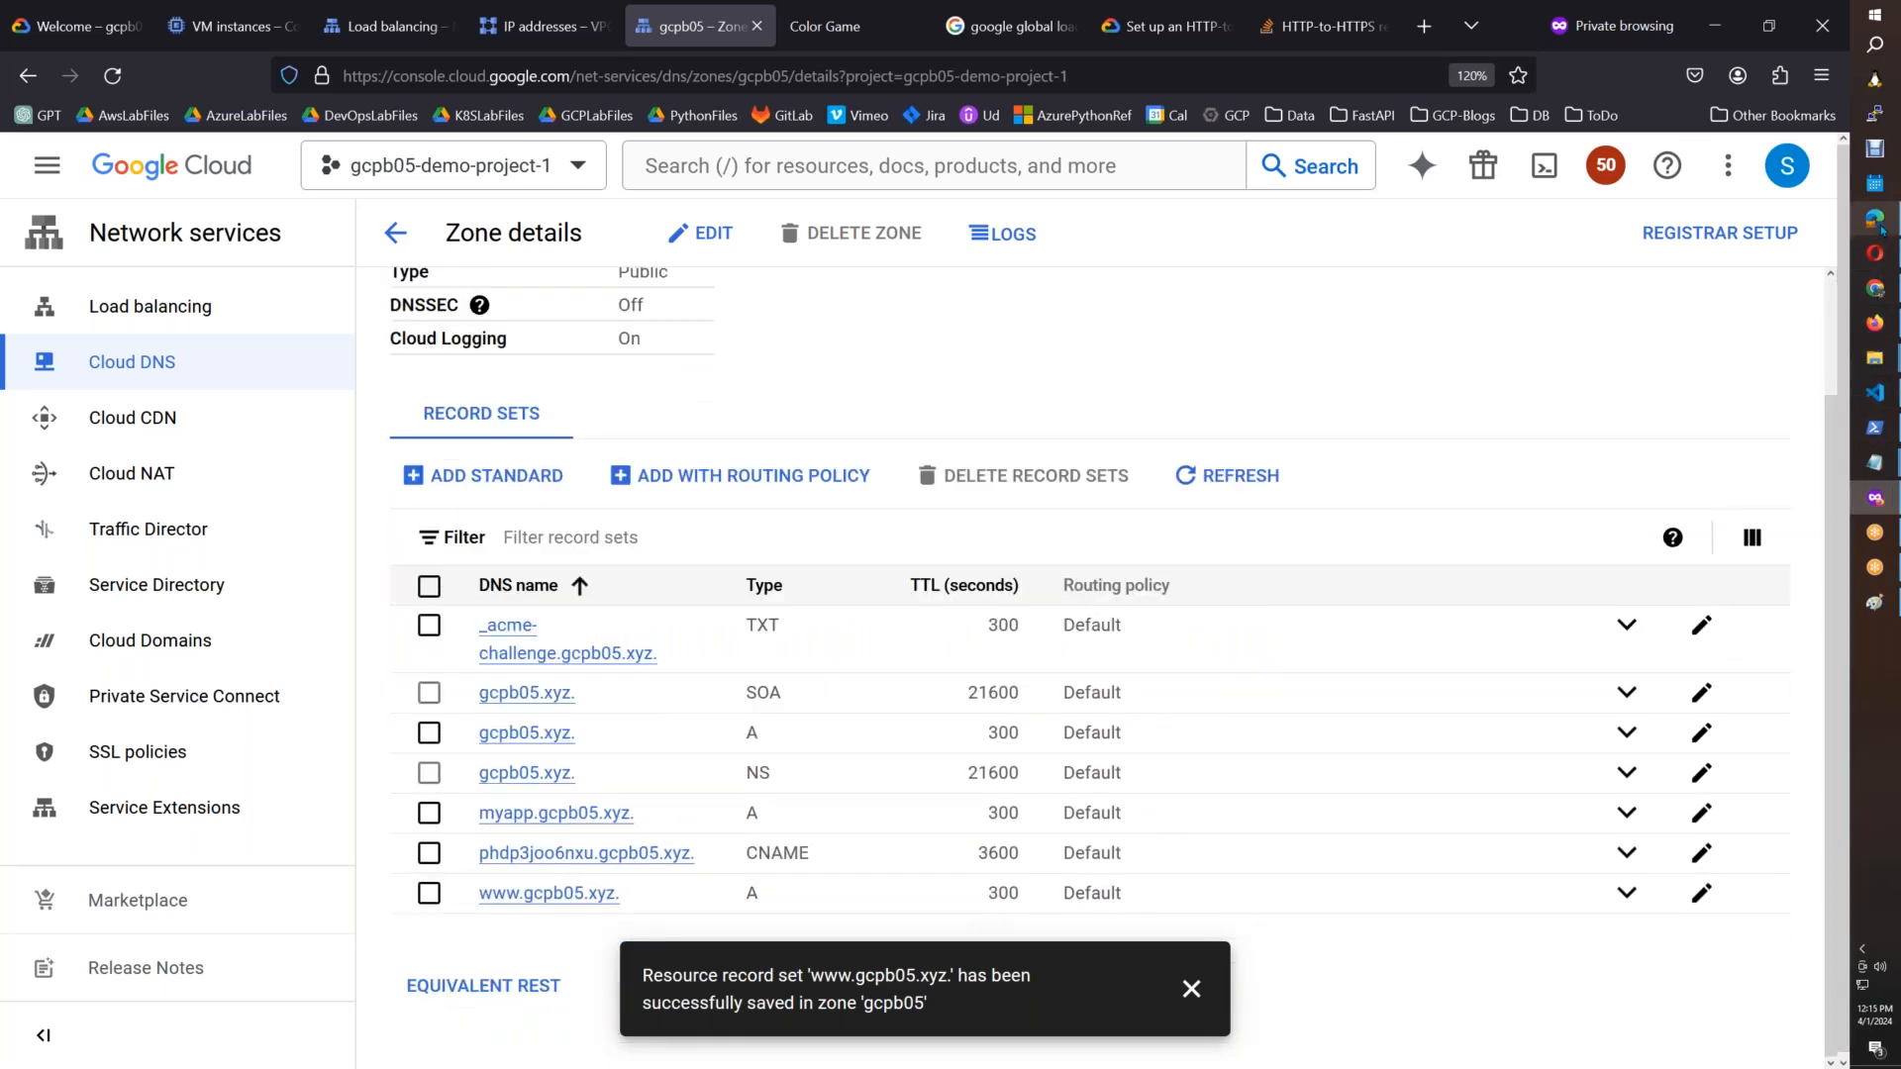
{"action": "mouse_move", "coordinate": [1874, 217]}
{"action": "left_click", "coordinate": [1805, 256]}
{"action": "left_click", "coordinate": [212, 70]}
{"action": "left_click", "coordinate": [212, 70]}
{"action": "key", "text": "BackSpace"}
{"action": "key", "text": "Return"}
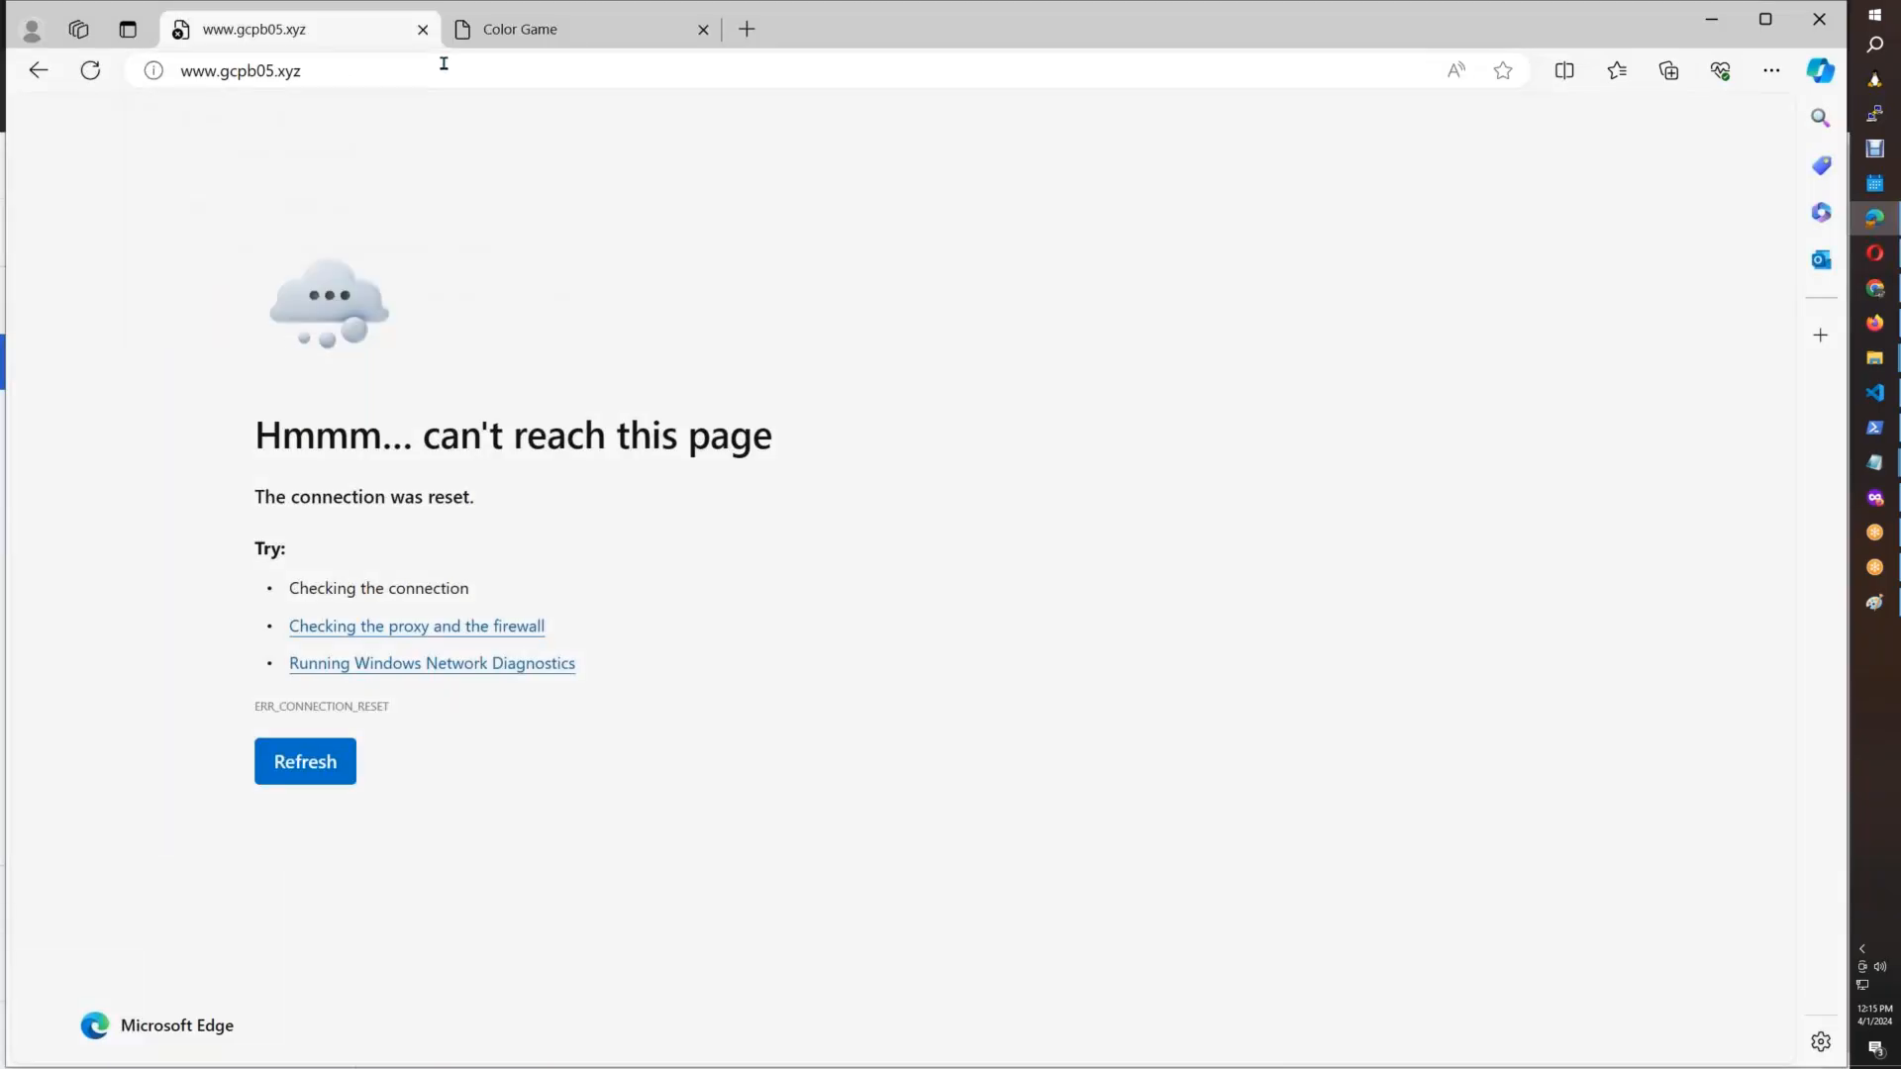
{"action": "left_click", "coordinate": [95, 73]}
{"action": "left_click", "coordinate": [92, 71]}
Step: Return to the Google Cloud console in Firefox and begin creating a load balancer of the Network Load Balancer (TCP/UDP/SSL) type
{"action": "key", "text": "alt+Tab"}
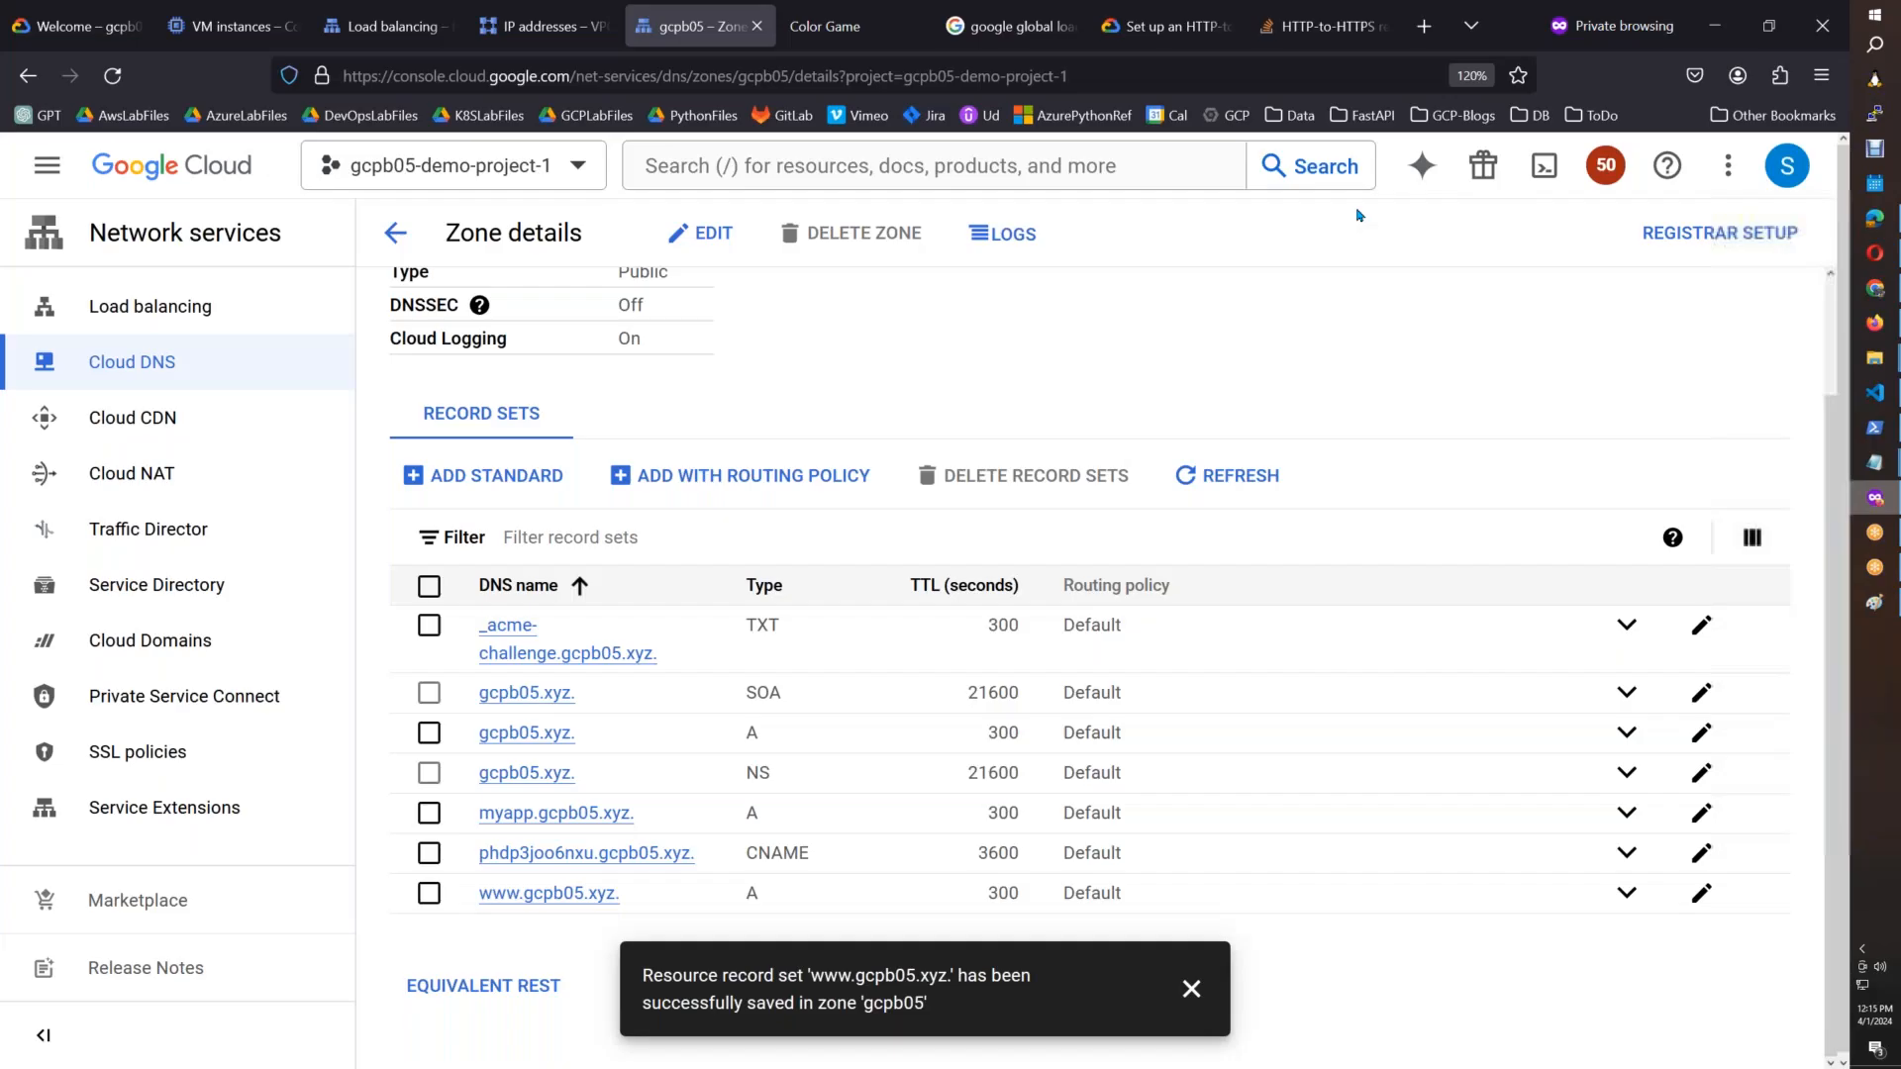
{"action": "left_click", "coordinate": [386, 25]}
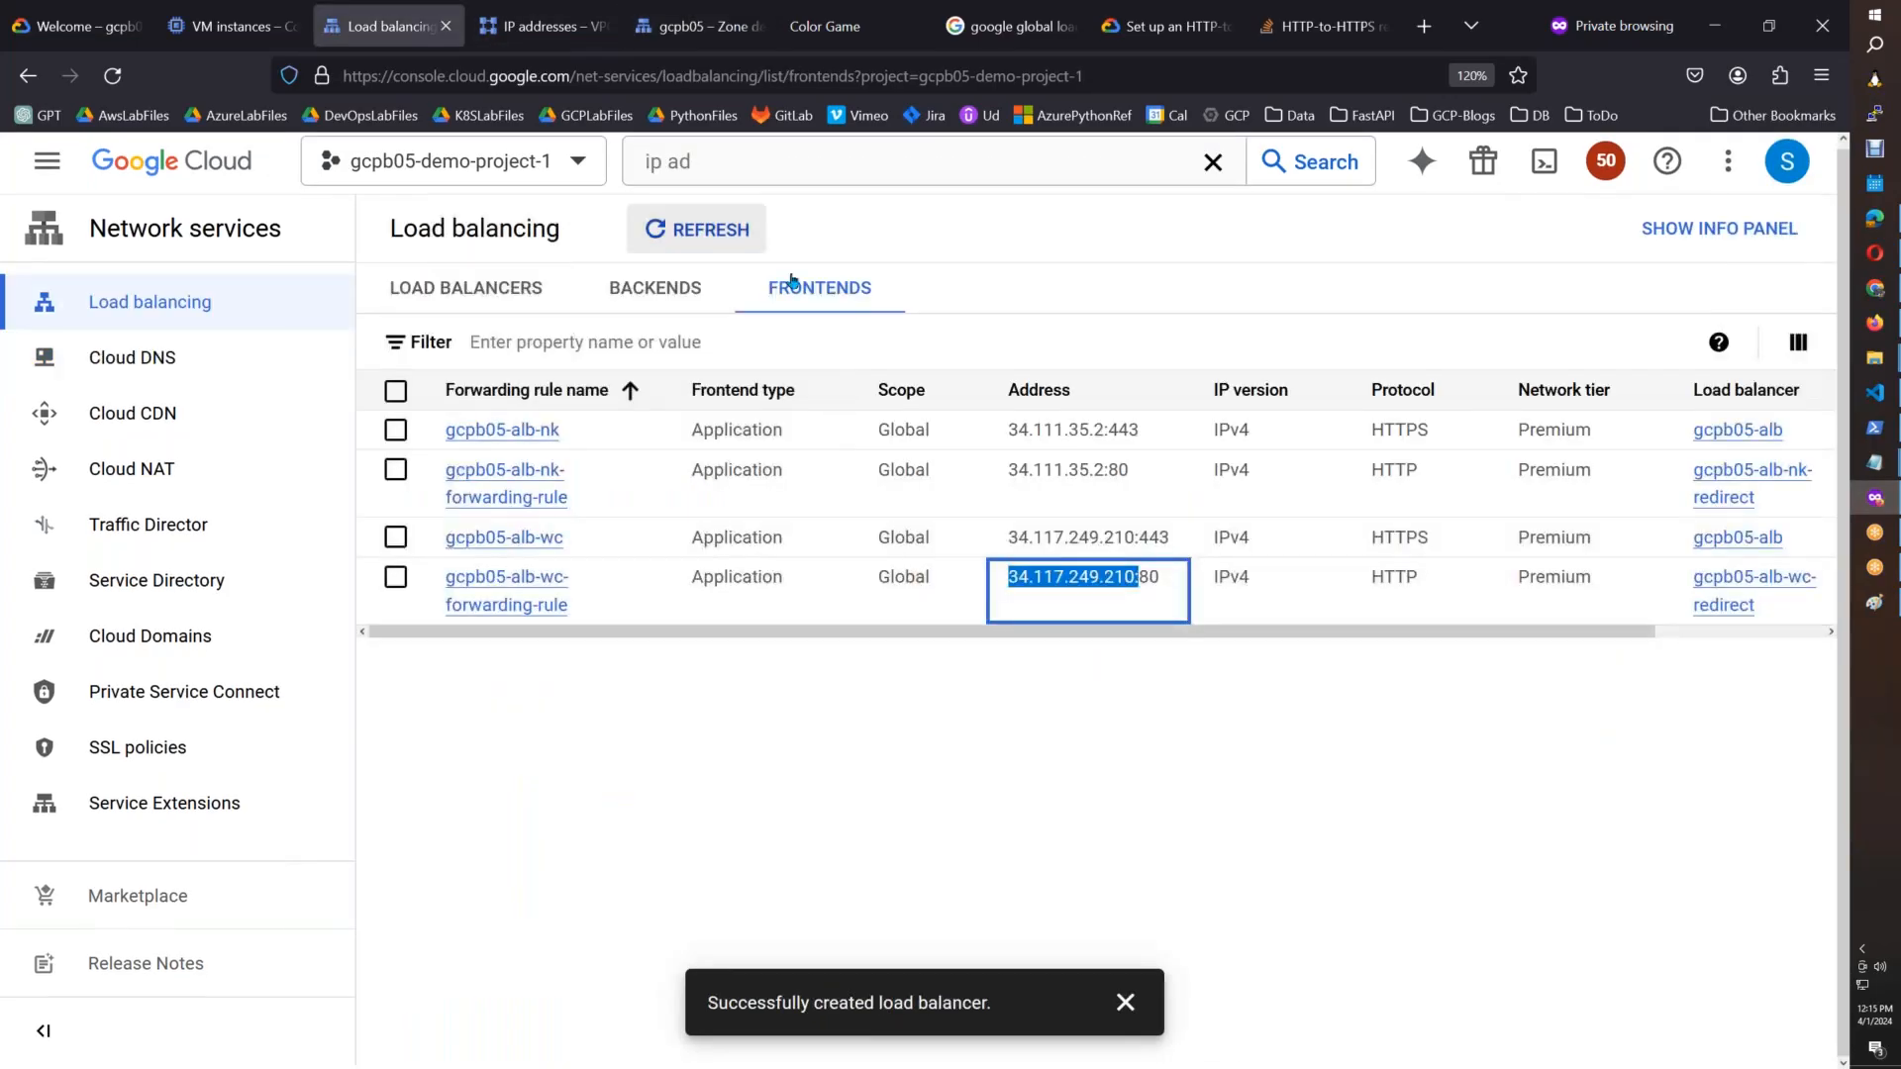
{"action": "left_click", "coordinate": [440, 299]}
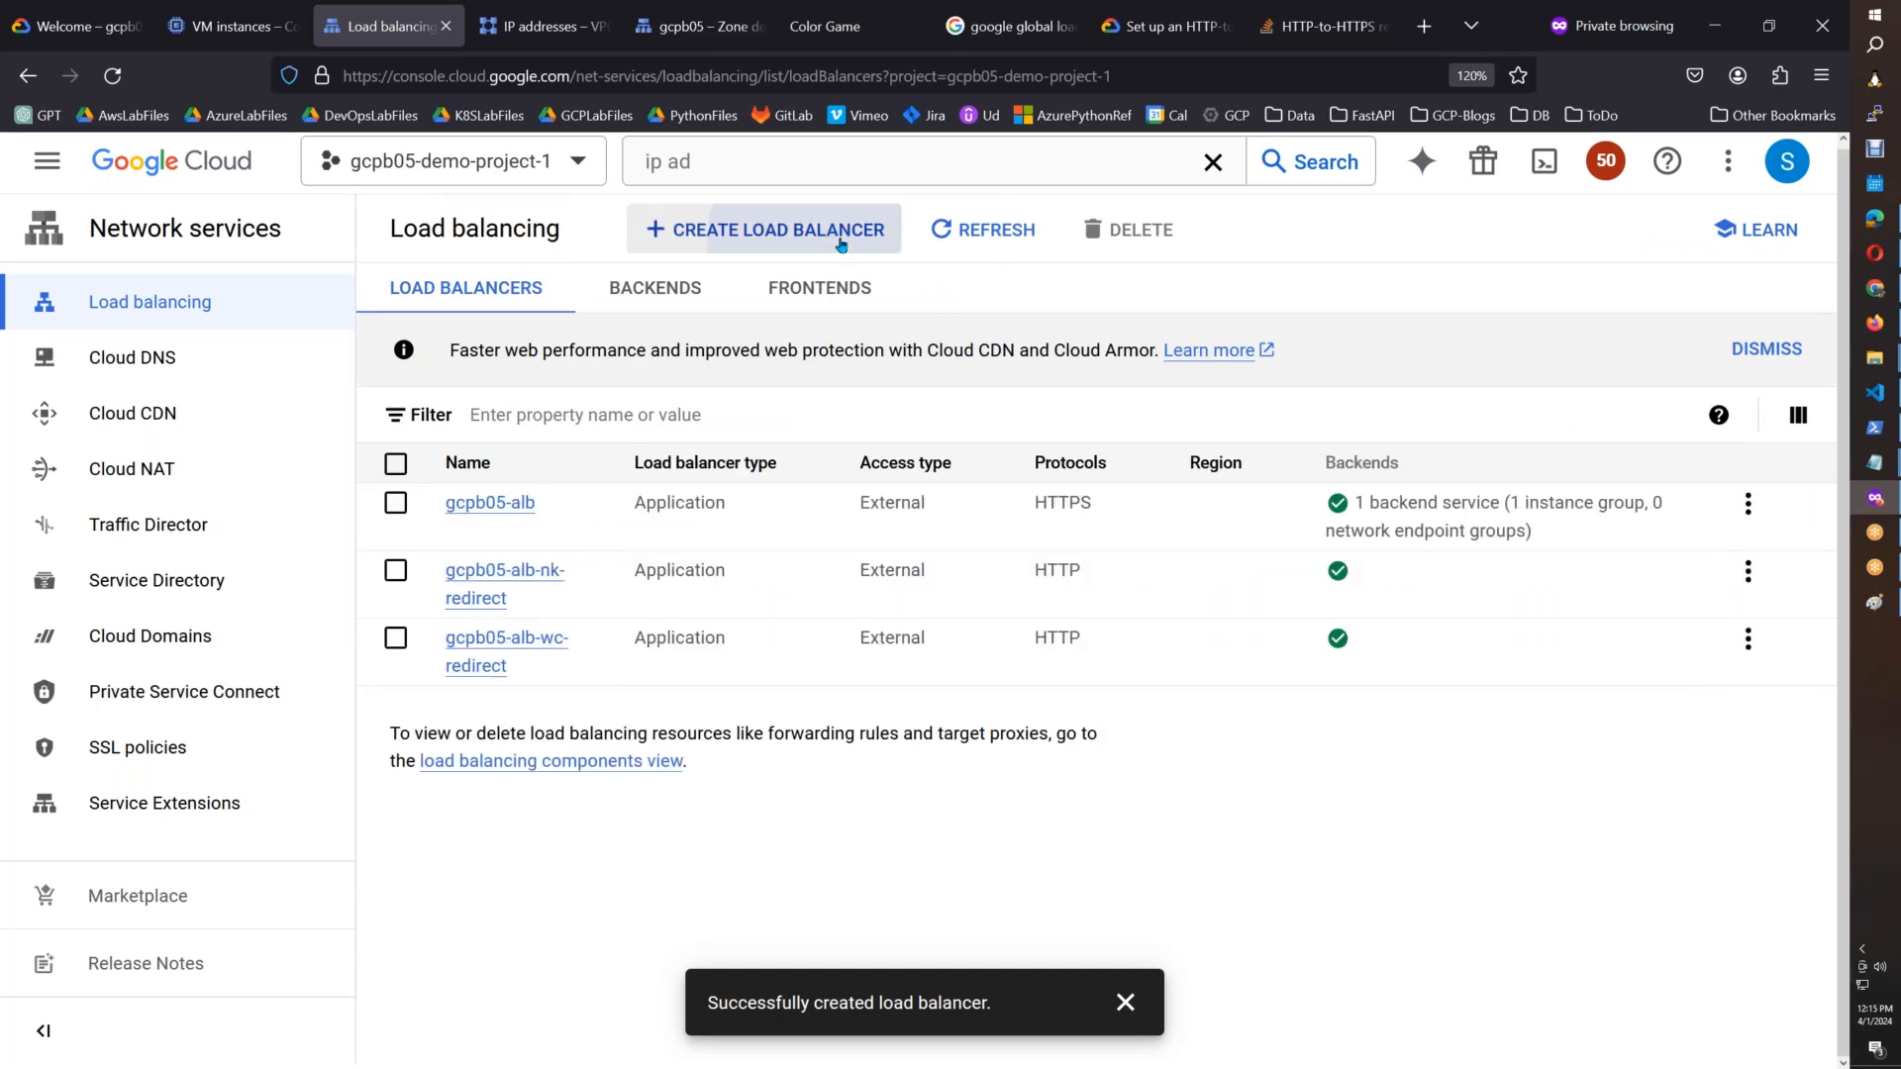
{"action": "left_click", "coordinate": [767, 229]}
{"action": "left_click", "coordinate": [926, 368]}
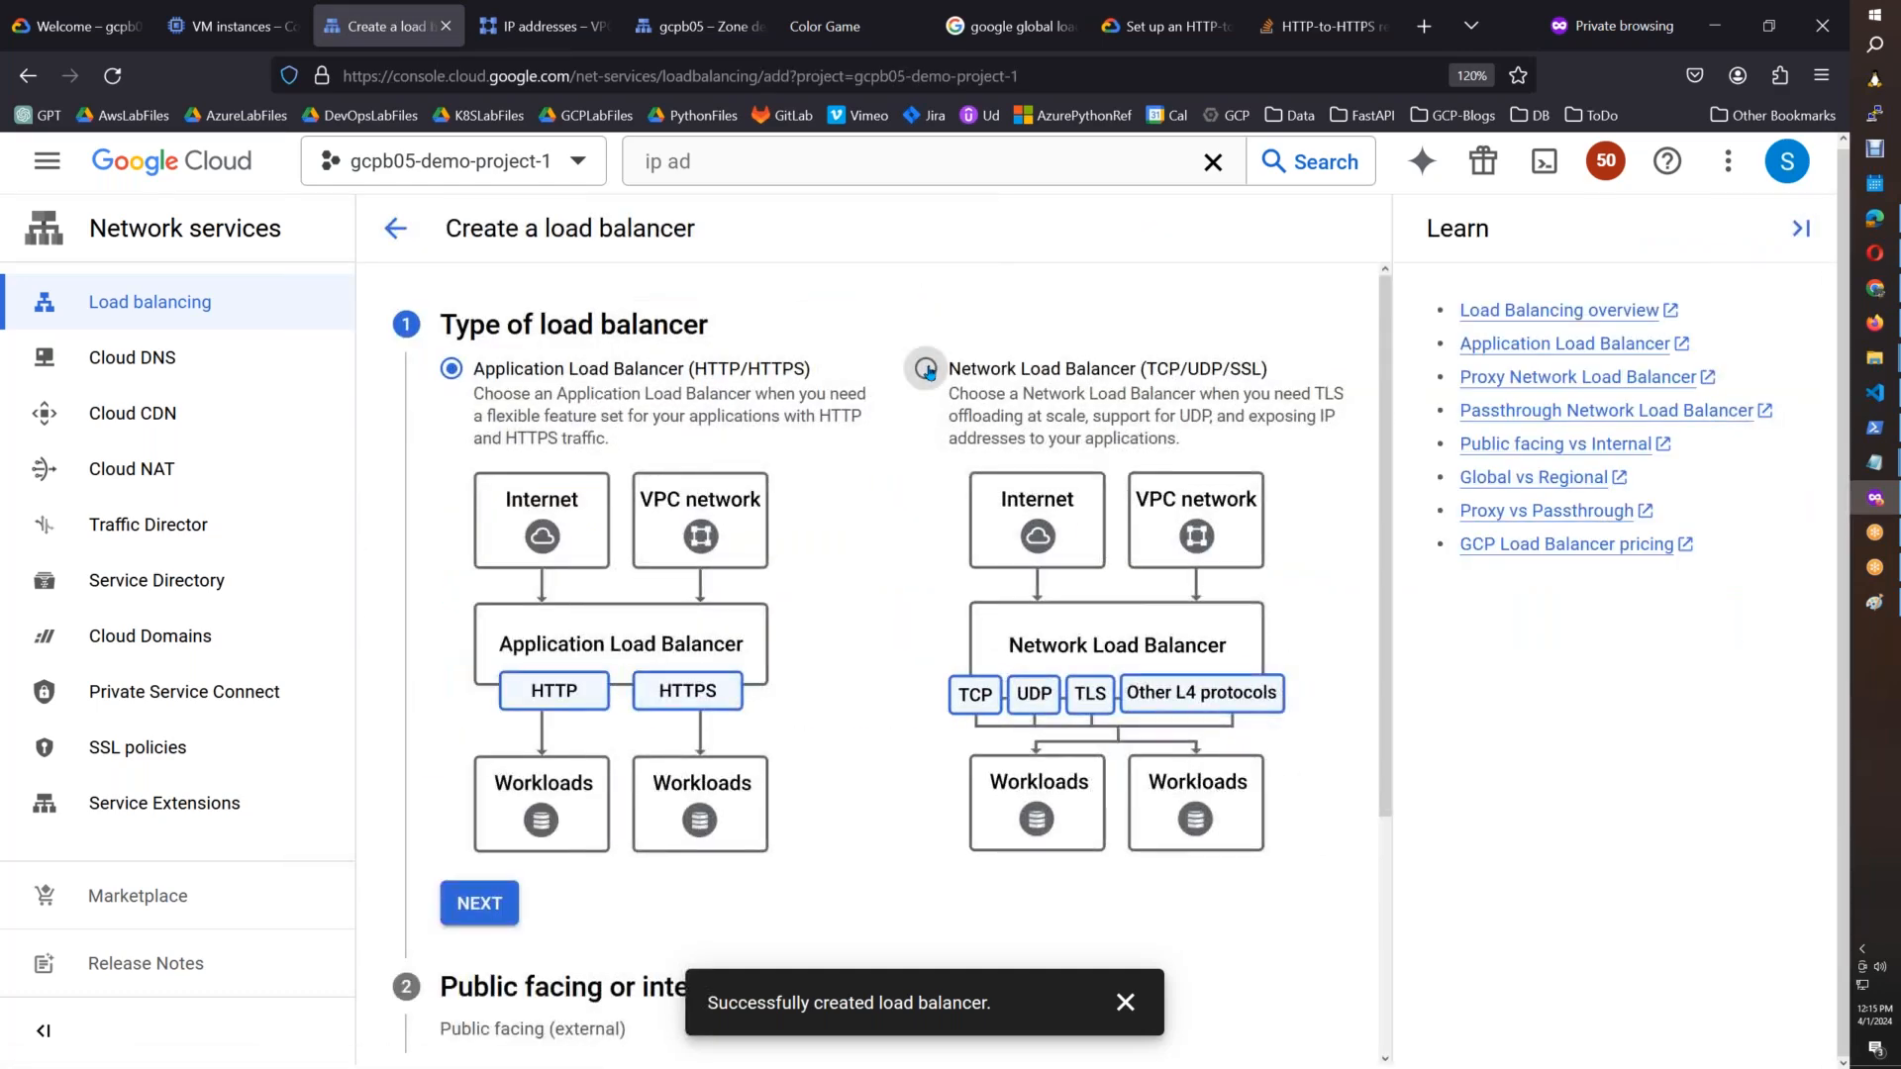
{"action": "left_click", "coordinate": [479, 903]}
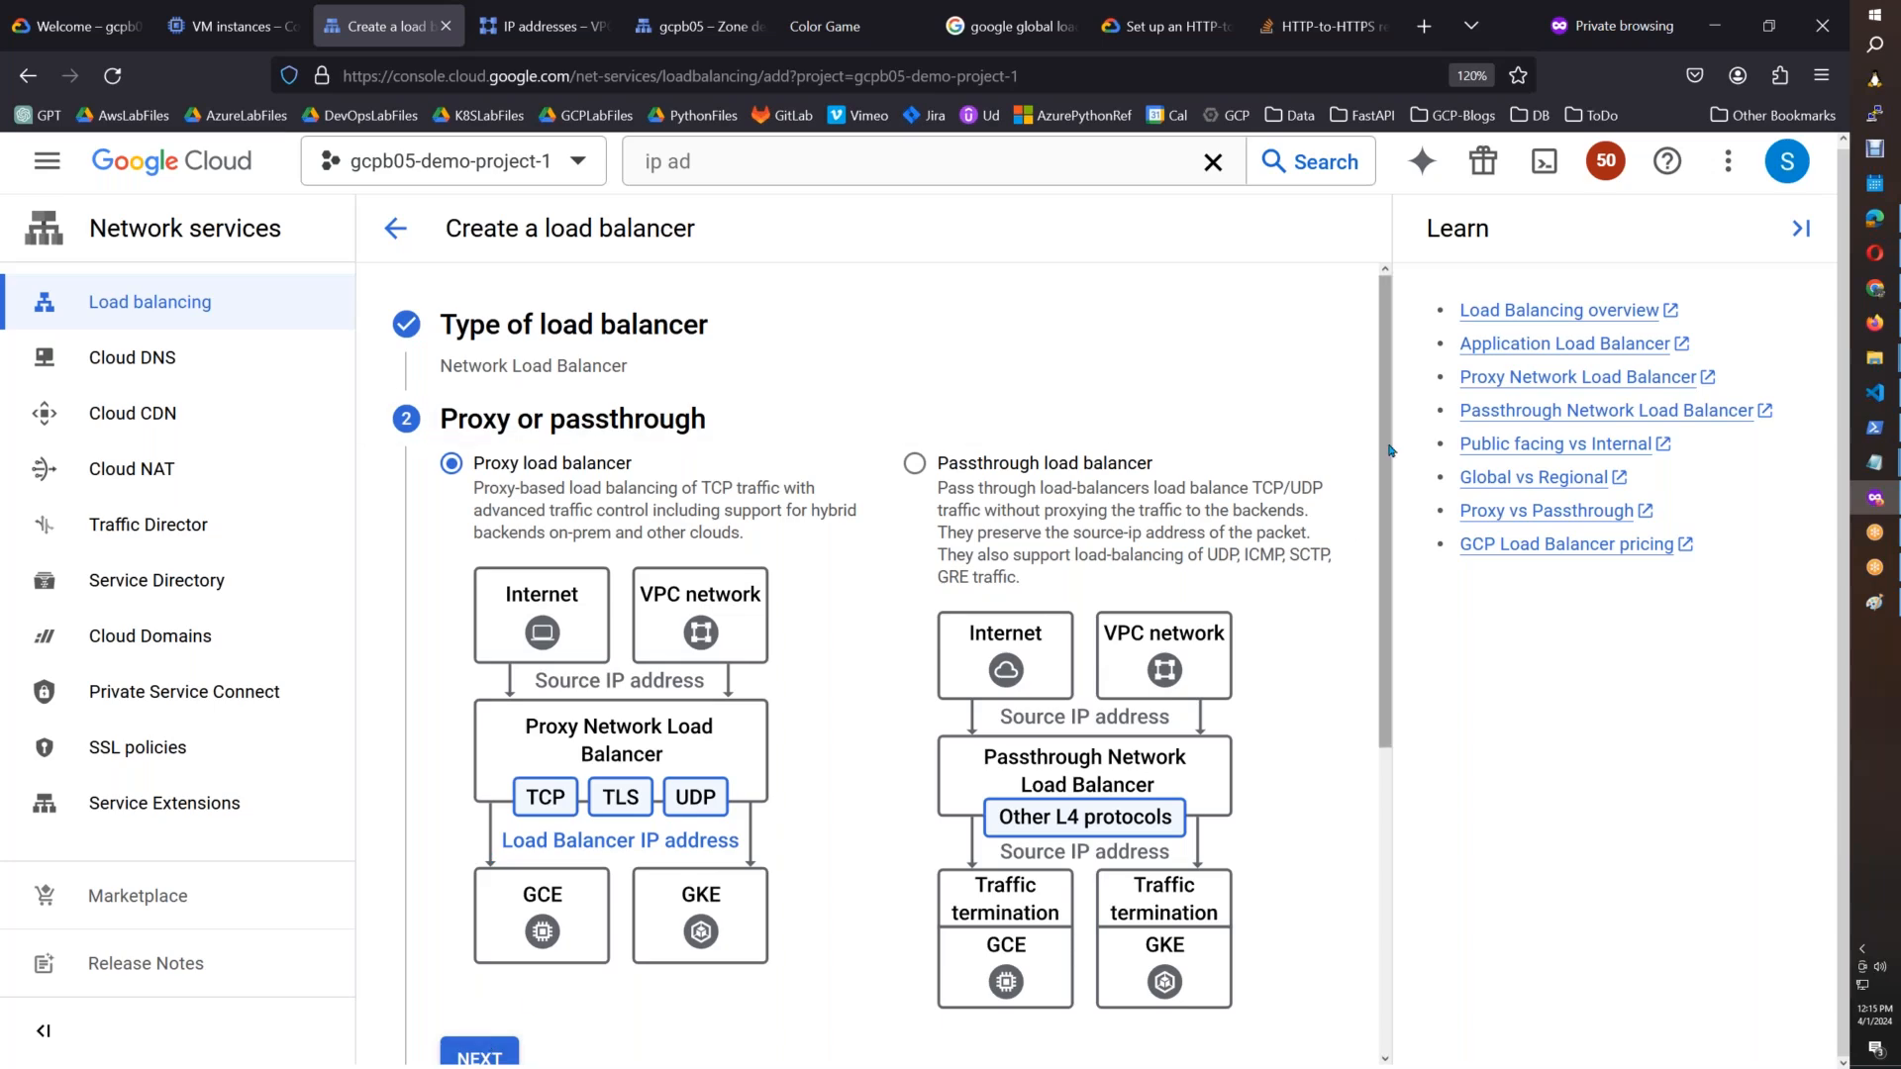
Step: Review the passthrough load balancer description, then accept the proxy load balancer and public facing (external) options
{"action": "scroll", "coordinate": [1389, 451], "scroll_direction": "down", "scroll_amount": 3}
{"action": "left_click_drag", "start_coordinate": [536, 353], "coordinate": [1199, 330]}
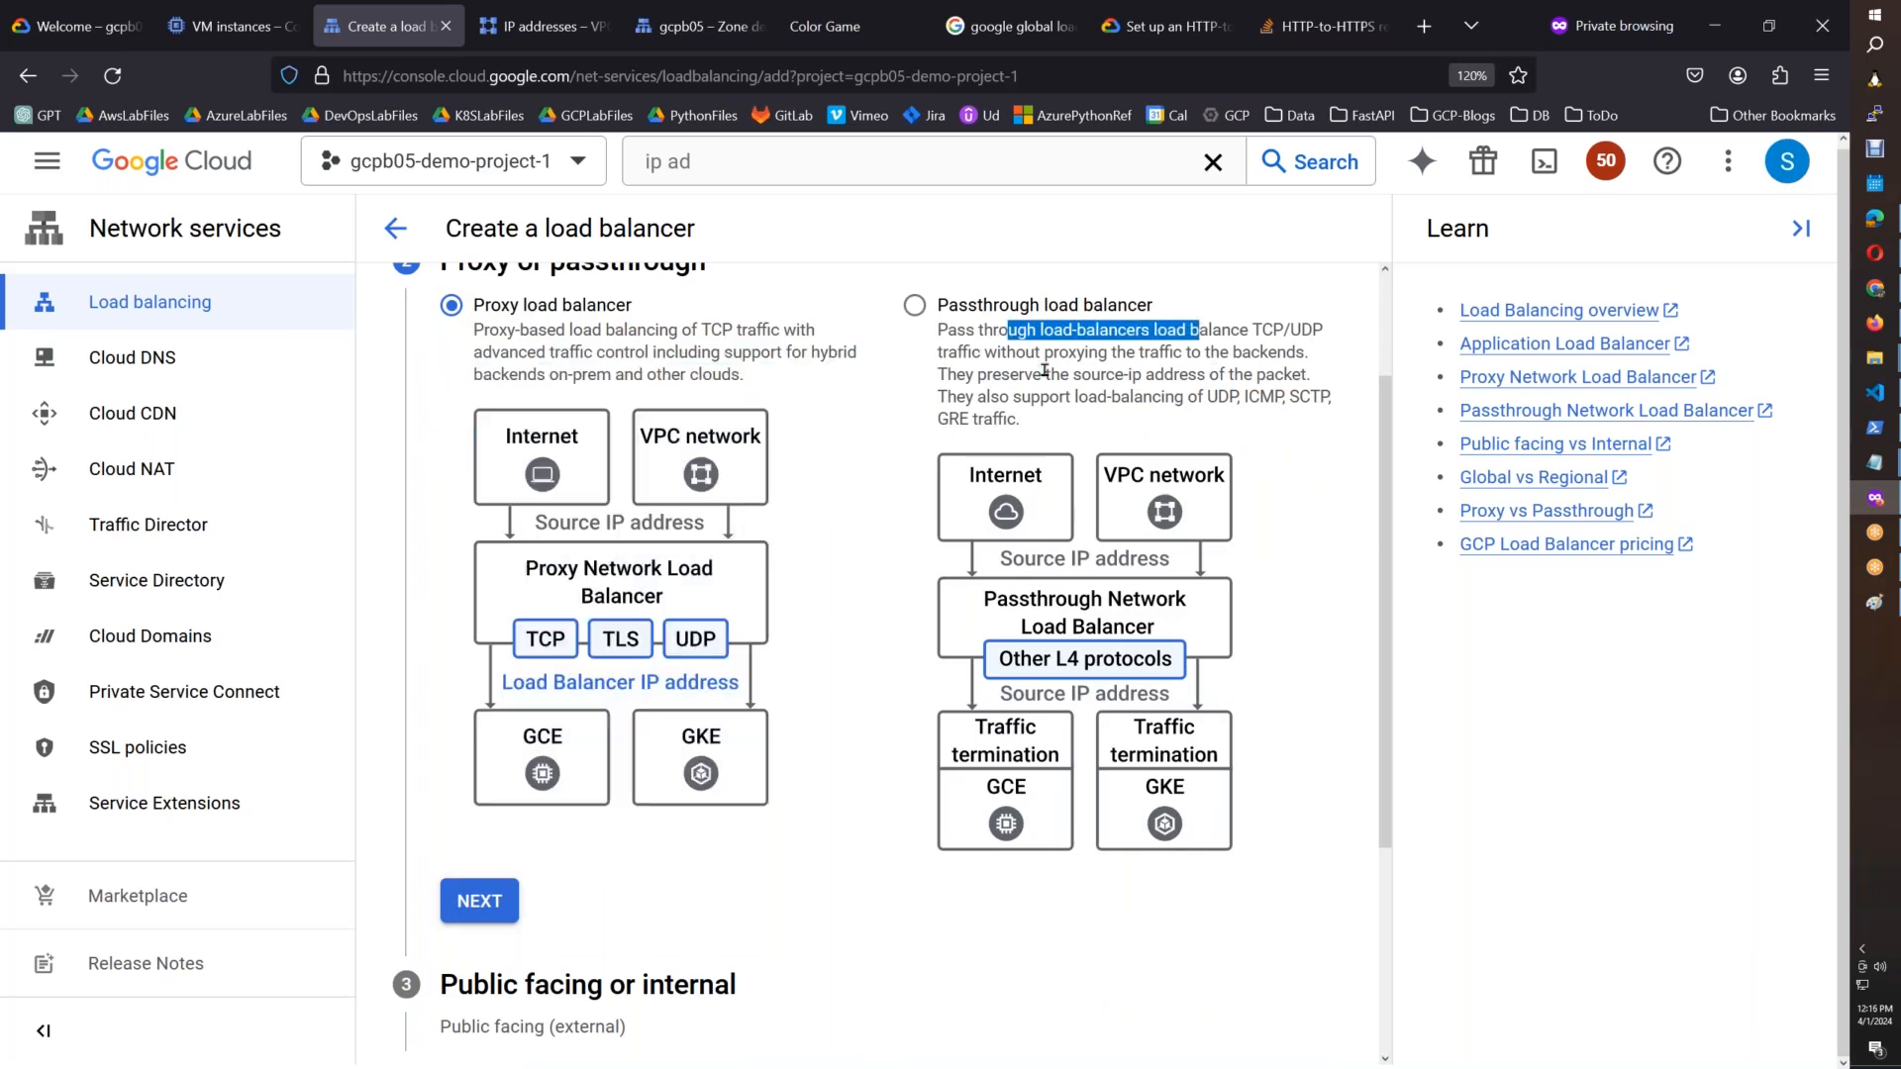
{"action": "left_click_drag", "start_coordinate": [1001, 353], "coordinate": [1286, 354]}
{"action": "left_click_drag", "start_coordinate": [937, 381], "coordinate": [1332, 396]}
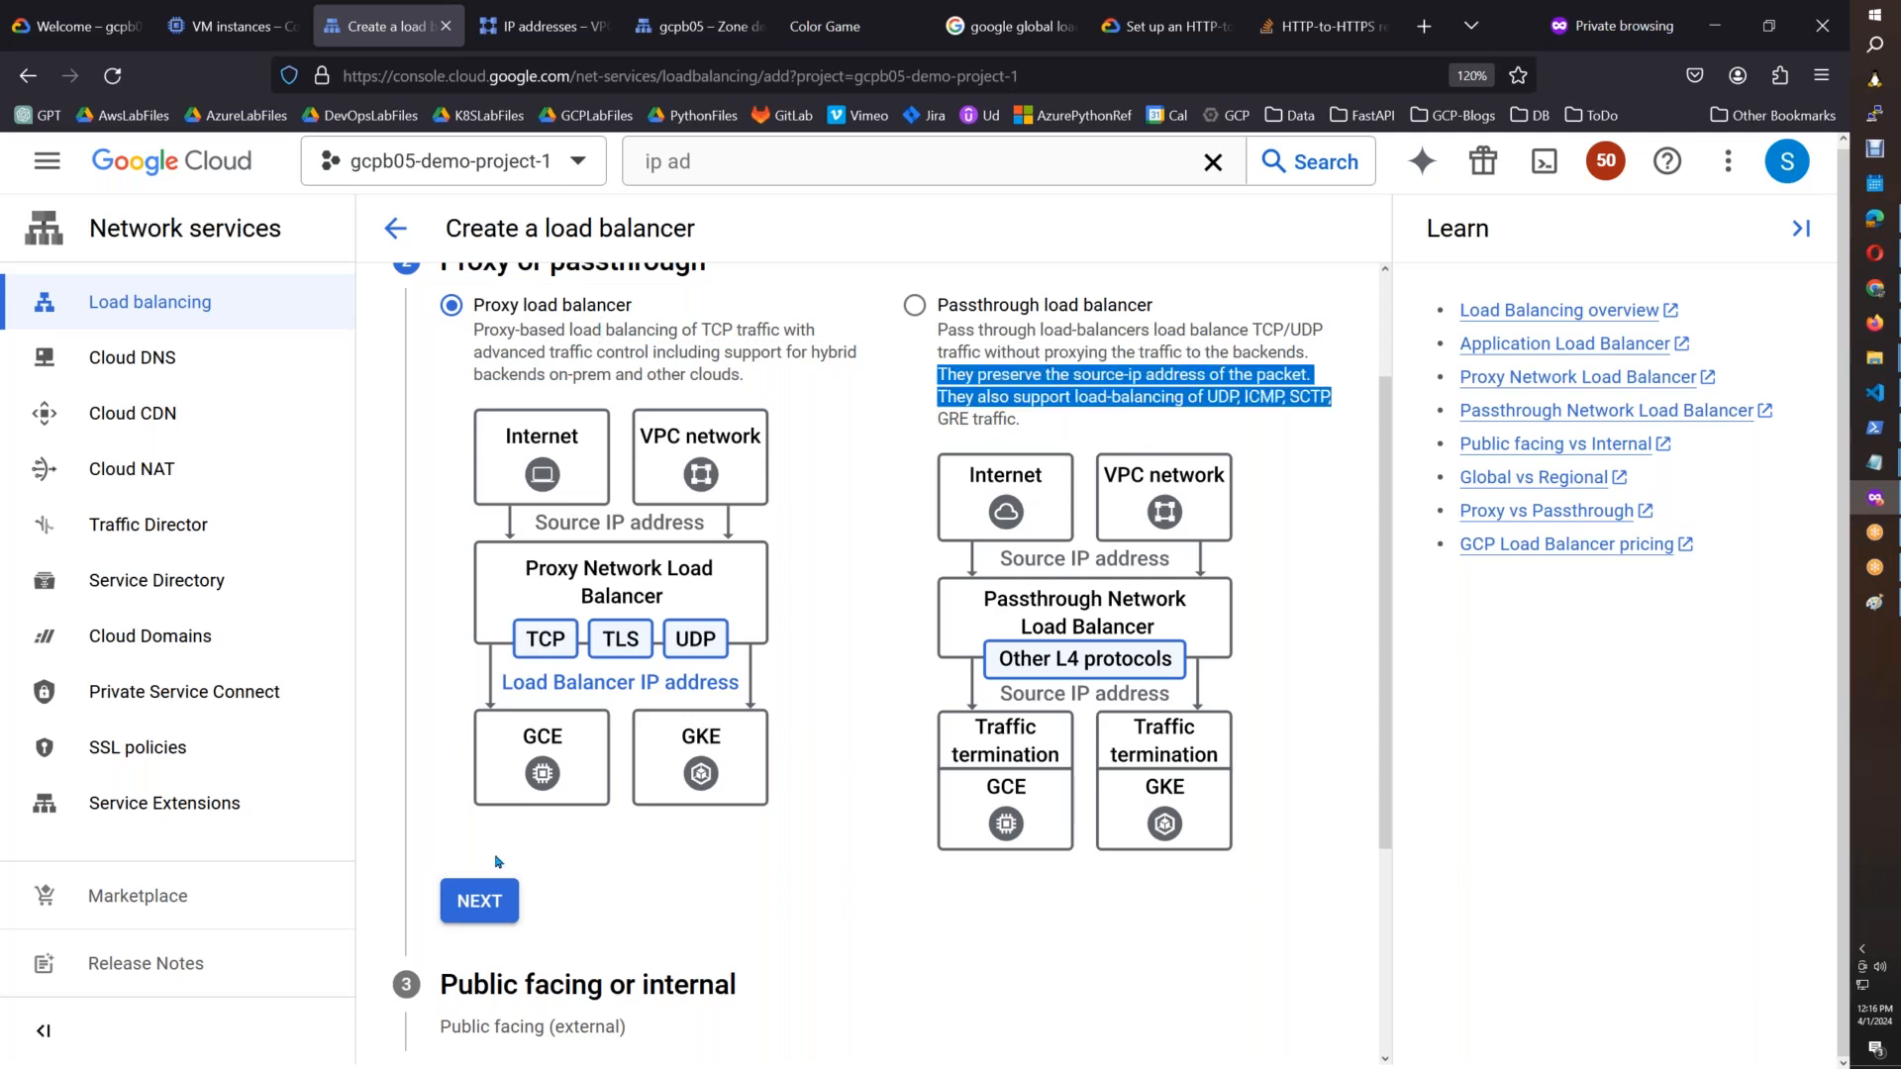
{"action": "left_click", "coordinate": [479, 901]}
{"action": "left_click", "coordinate": [507, 958]}
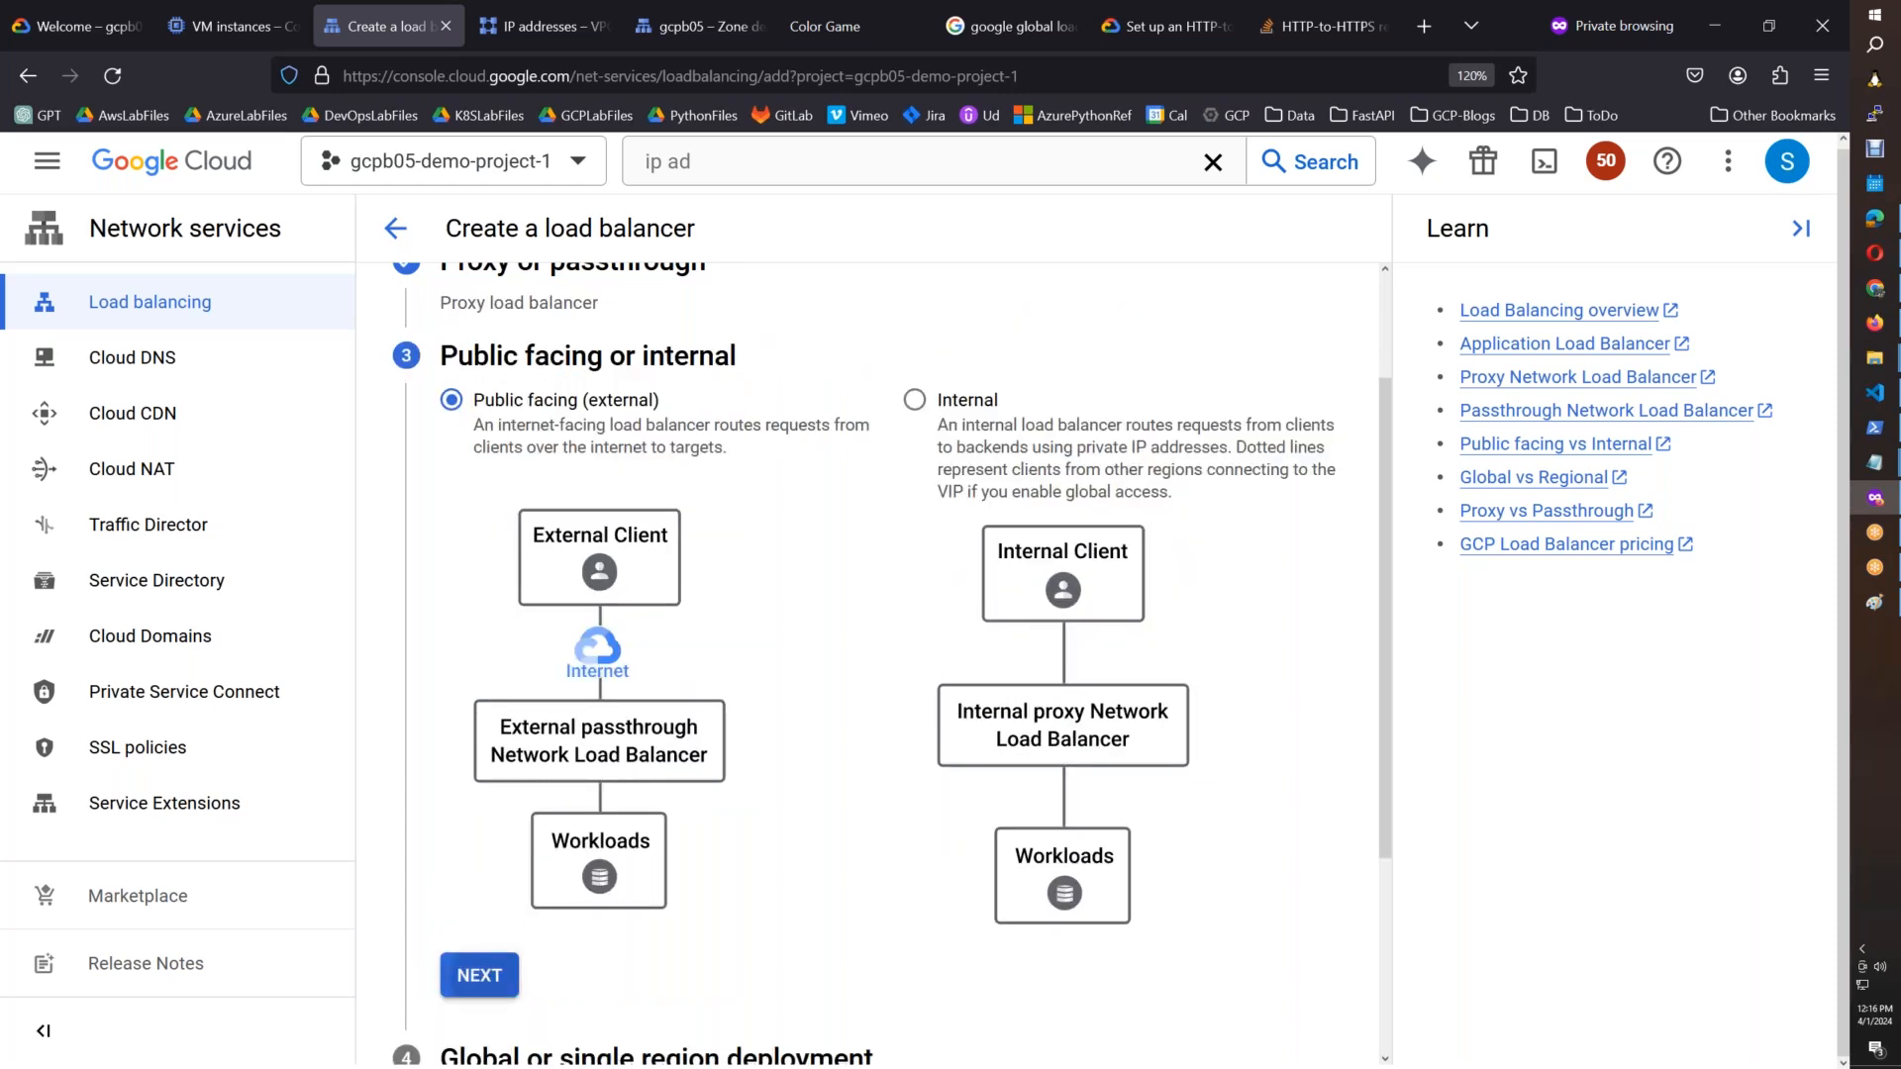
Step: Accept global workloads and the Global external Proxy Network Load Balancer generation, and proceed to its configuration
{"action": "scroll", "coordinate": [1388, 543], "scroll_direction": "down", "scroll_amount": 4}
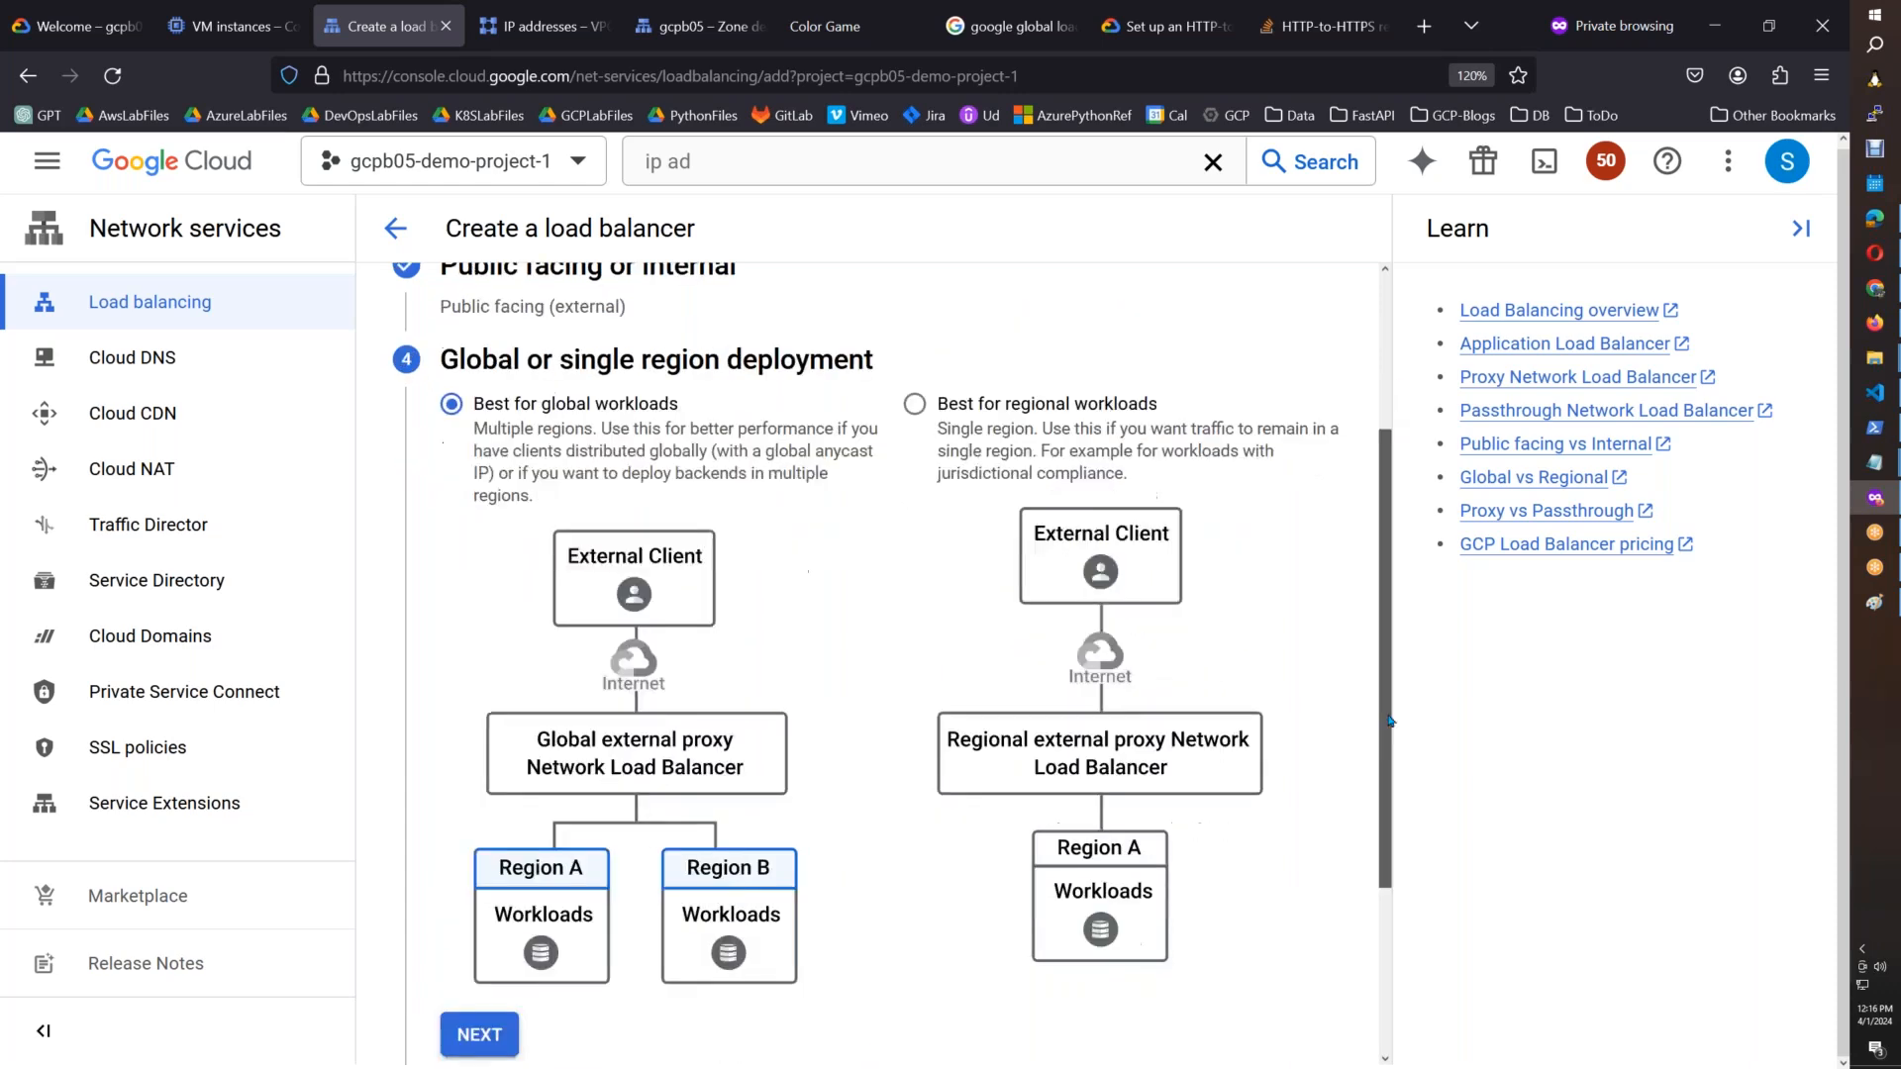
{"action": "left_click", "coordinate": [471, 789]}
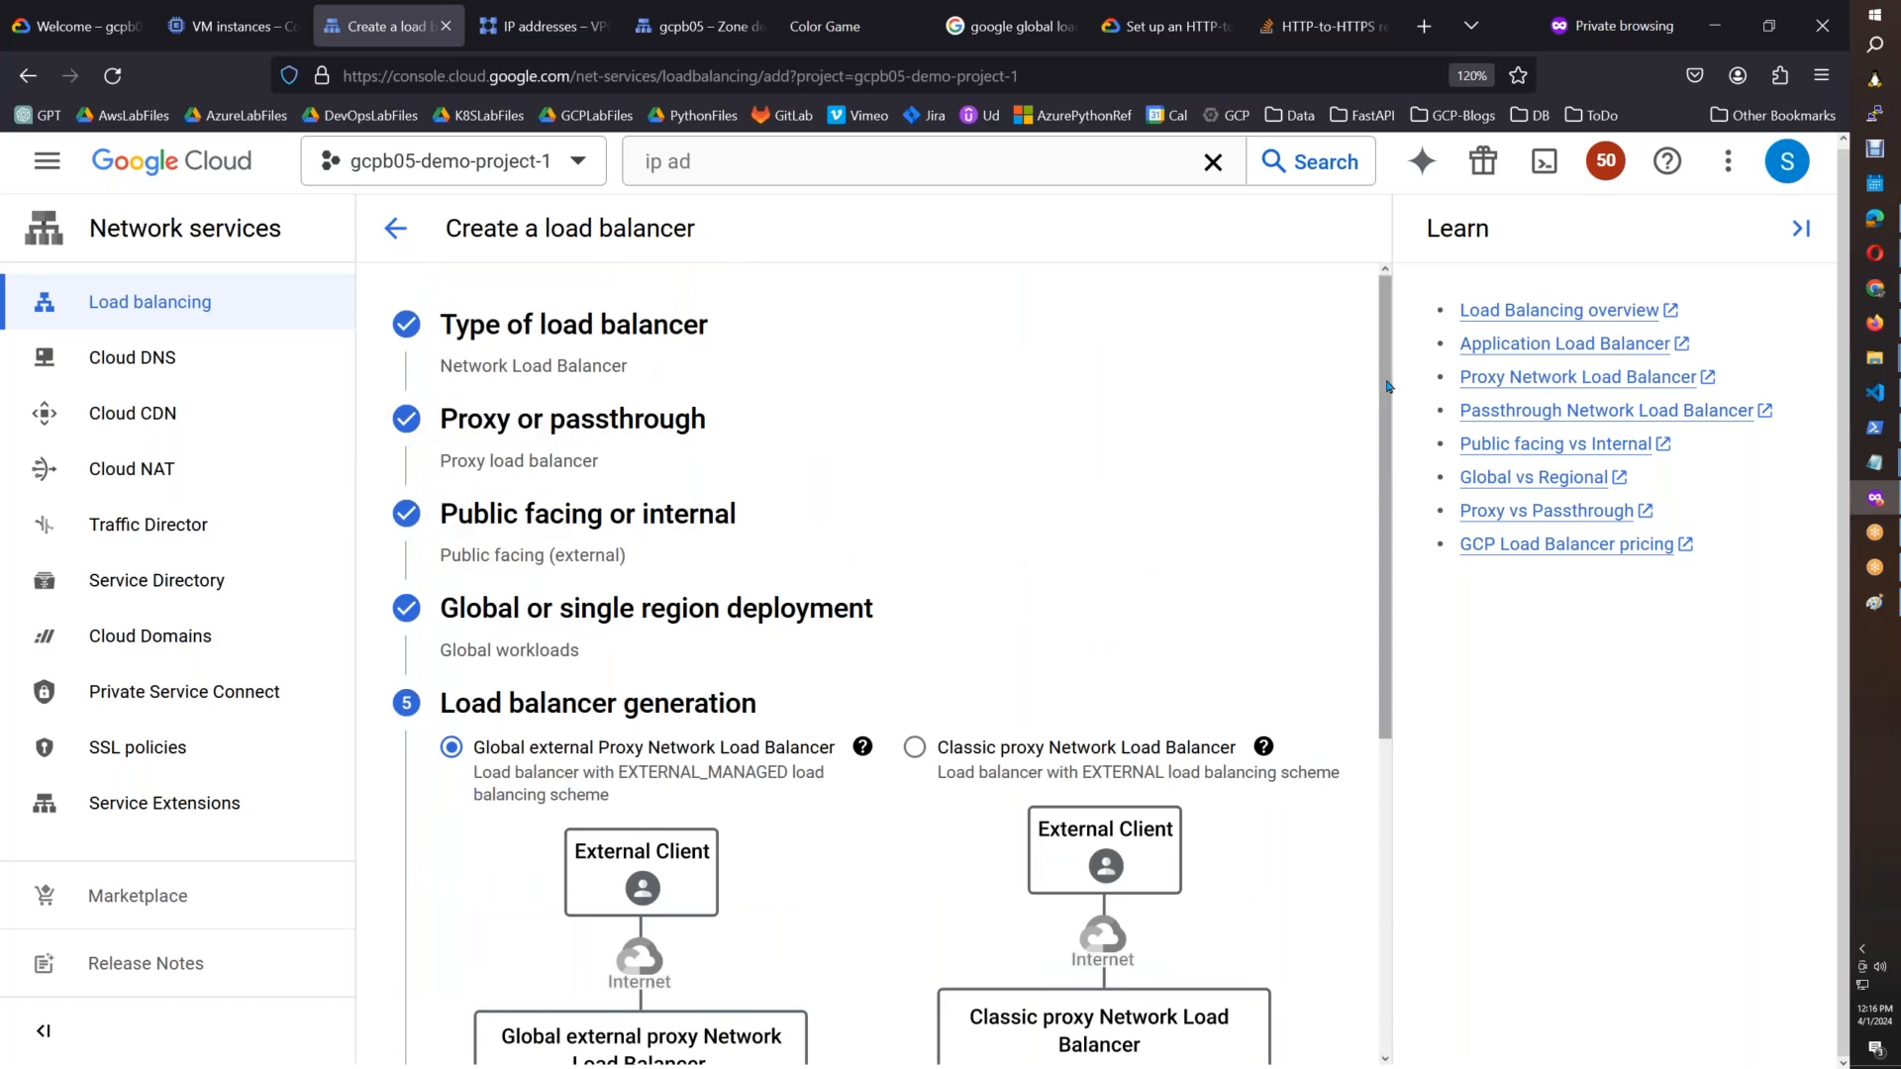
{"action": "scroll", "coordinate": [1388, 386], "scroll_direction": "down", "scroll_amount": 5}
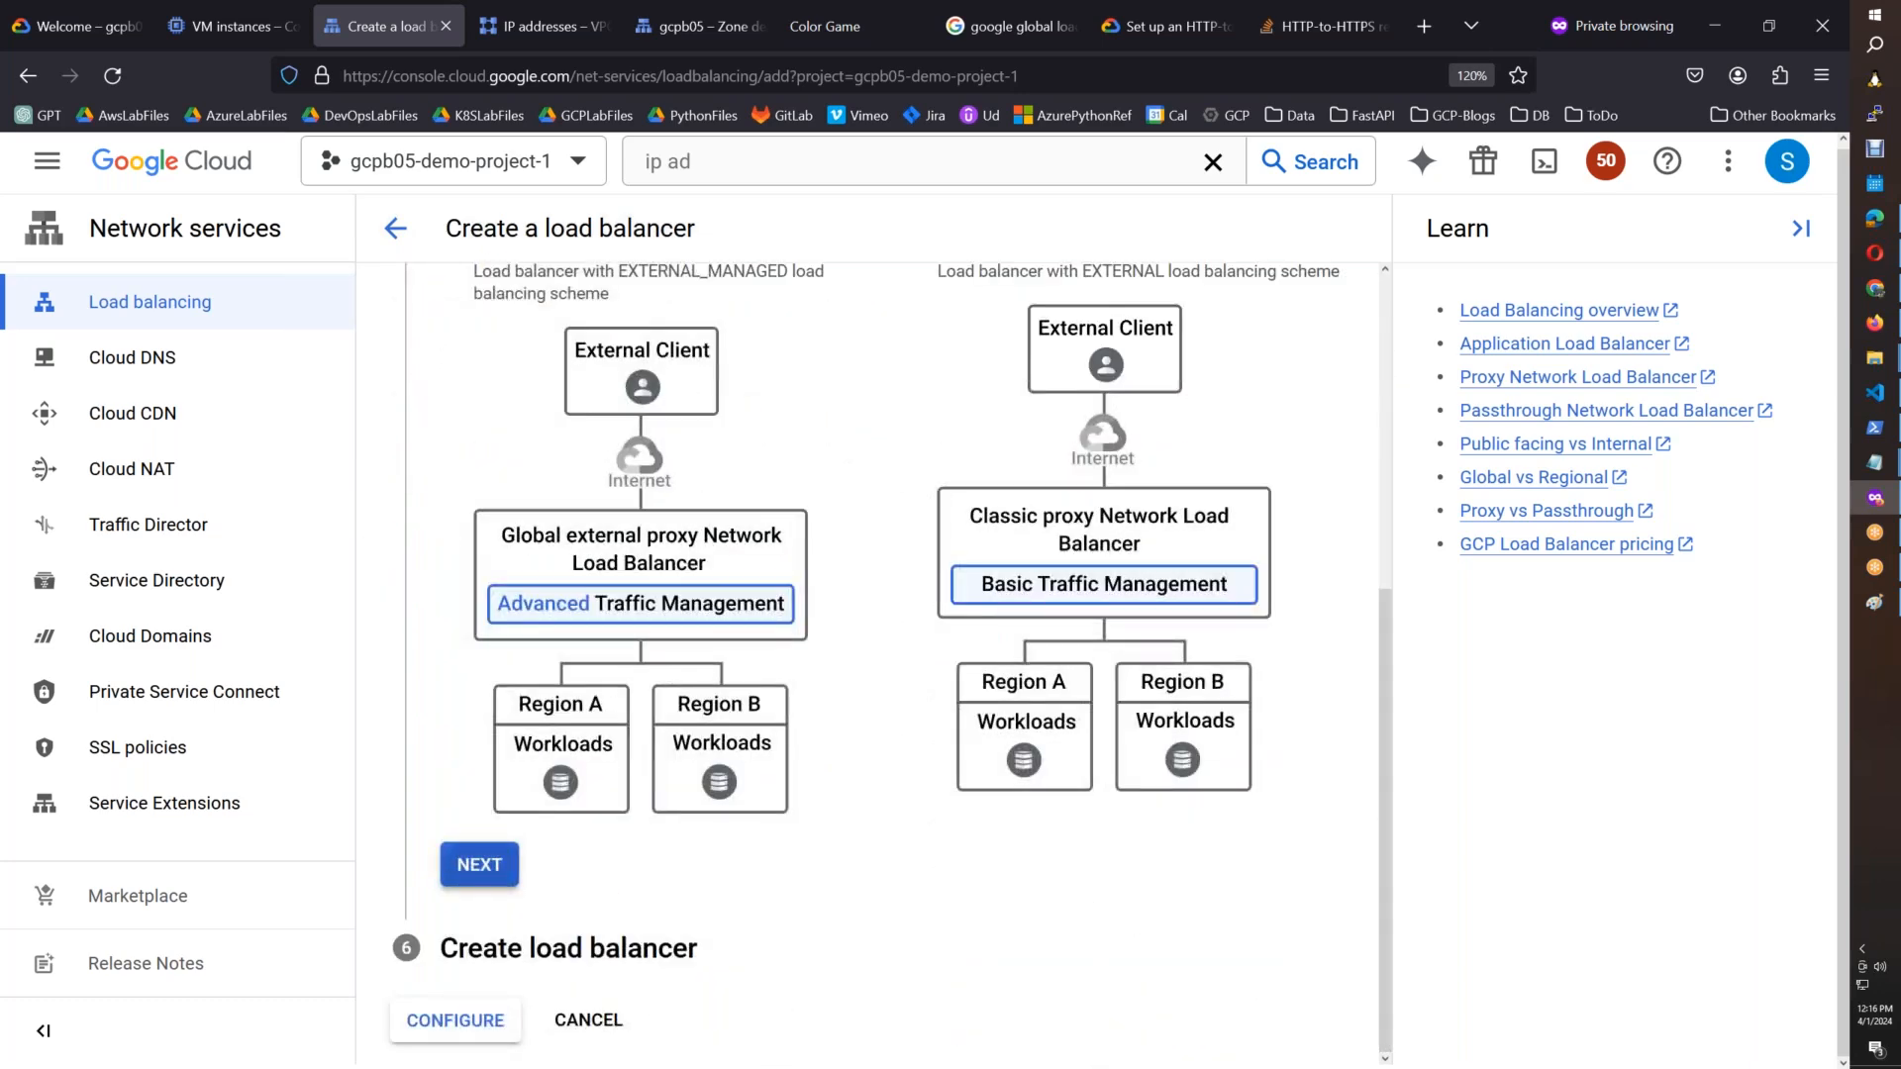
{"action": "left_click", "coordinate": [483, 871]}
{"action": "left_click", "coordinate": [462, 1021]}
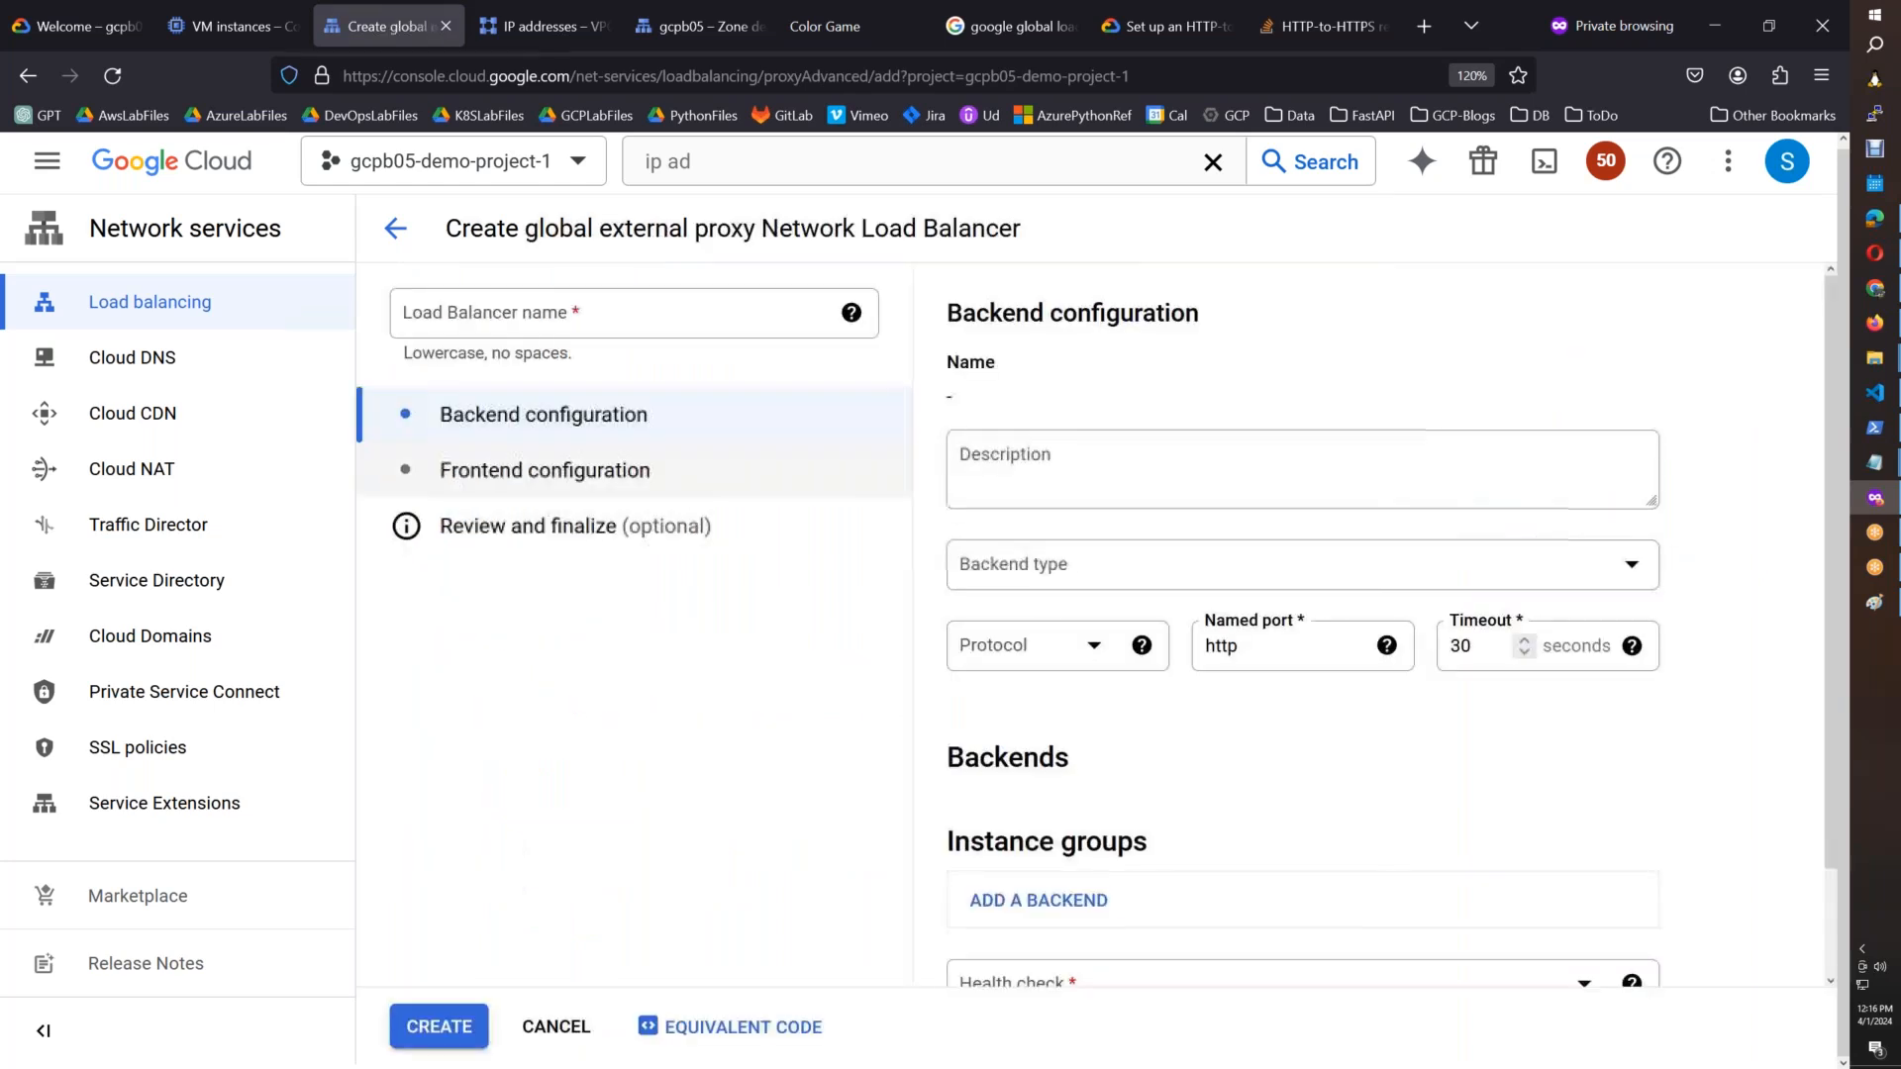
Step: Name the load balancer gcpb05-nlb and add the mywebapp instance group as its backend, using the named port ssh on port 22
{"action": "type", "text": "gc"}
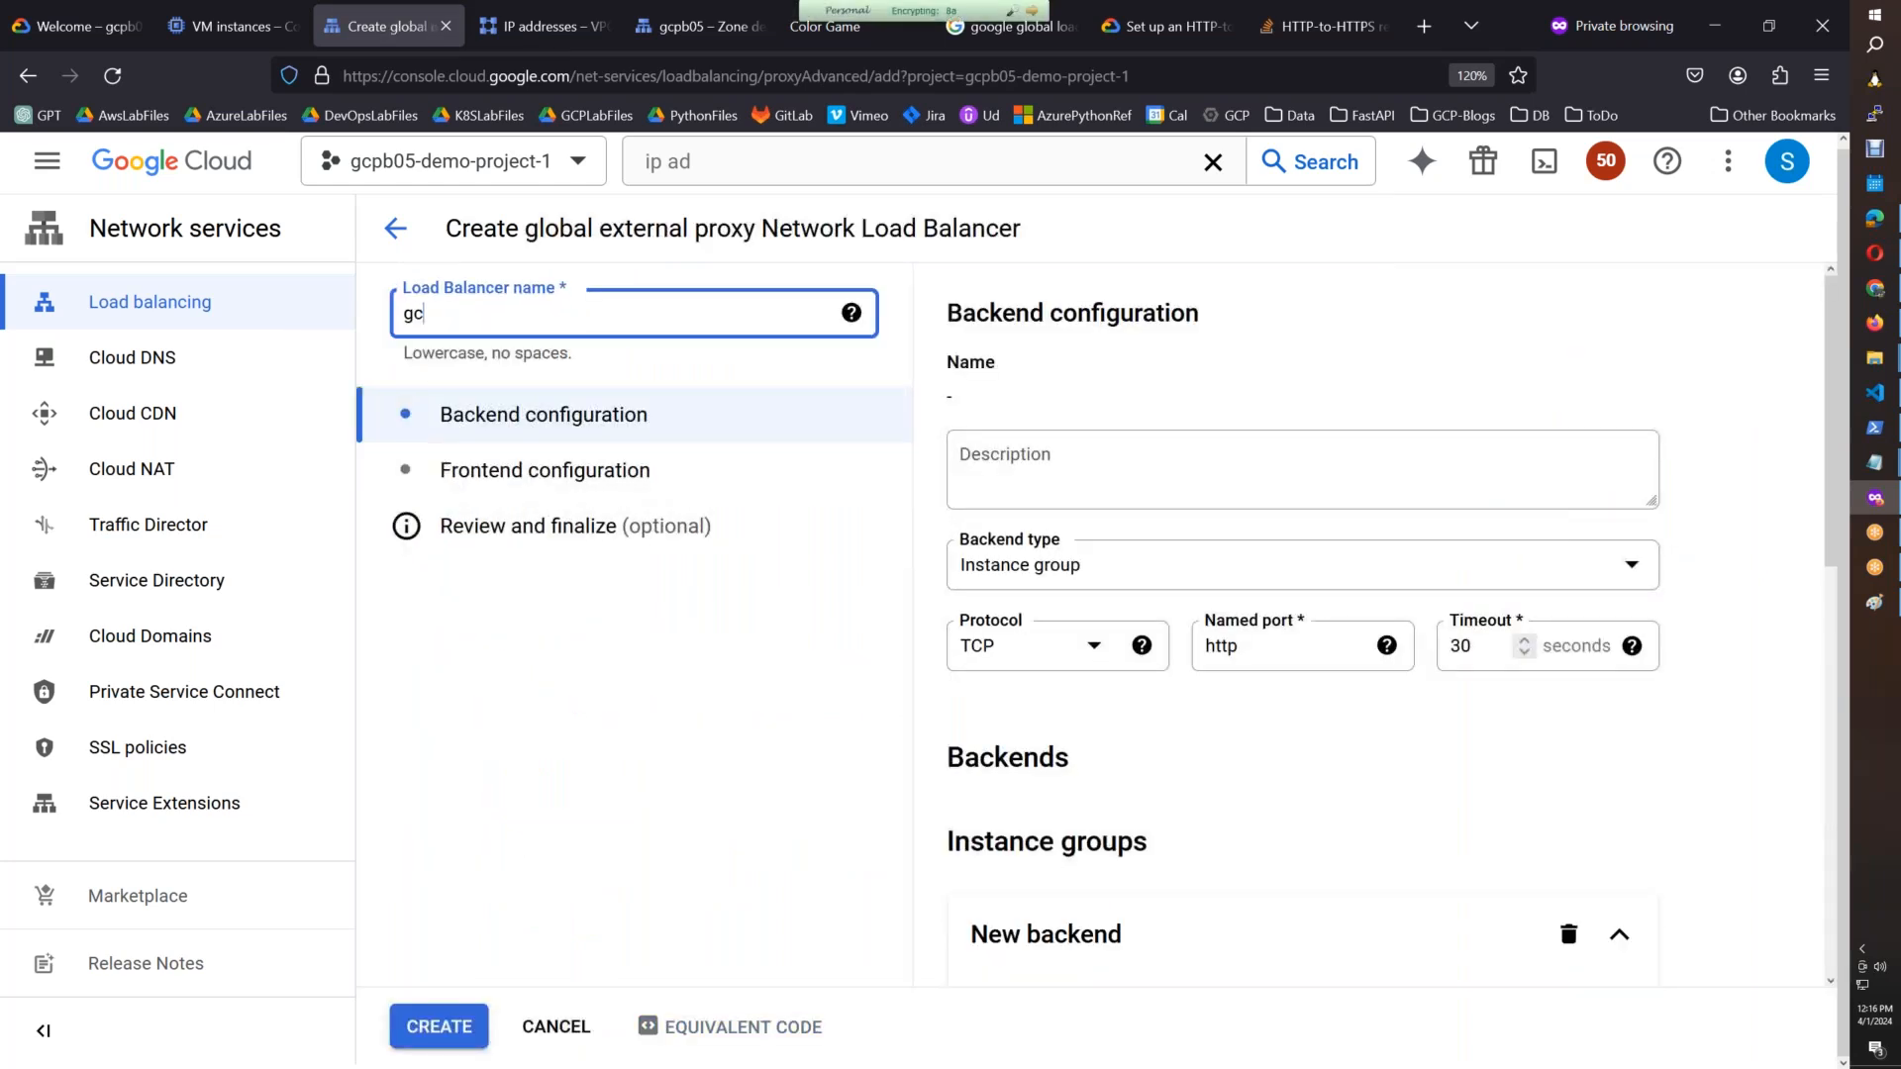
{"action": "type", "text": "pb05-nlb"}
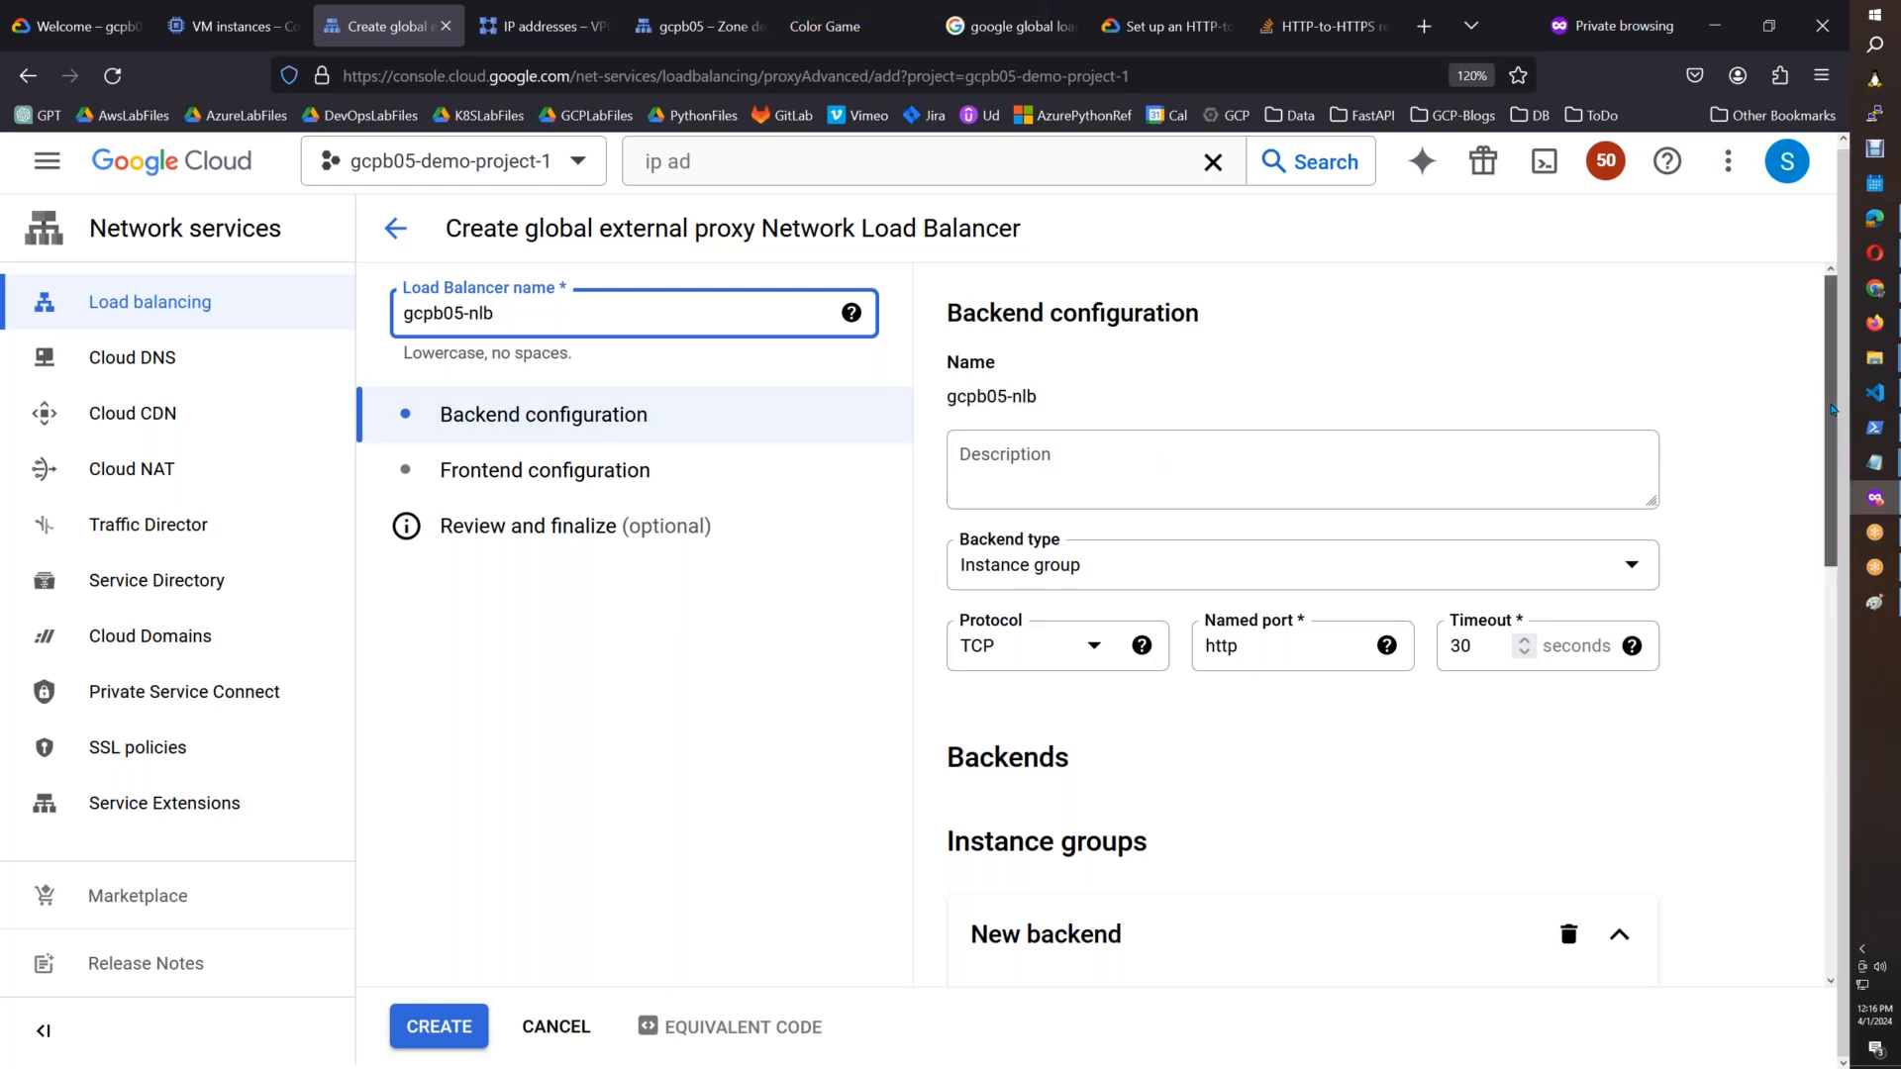
{"action": "scroll", "coordinate": [1832, 408], "scroll_direction": "down", "scroll_amount": 5}
{"action": "left_click", "coordinate": [1245, 491]}
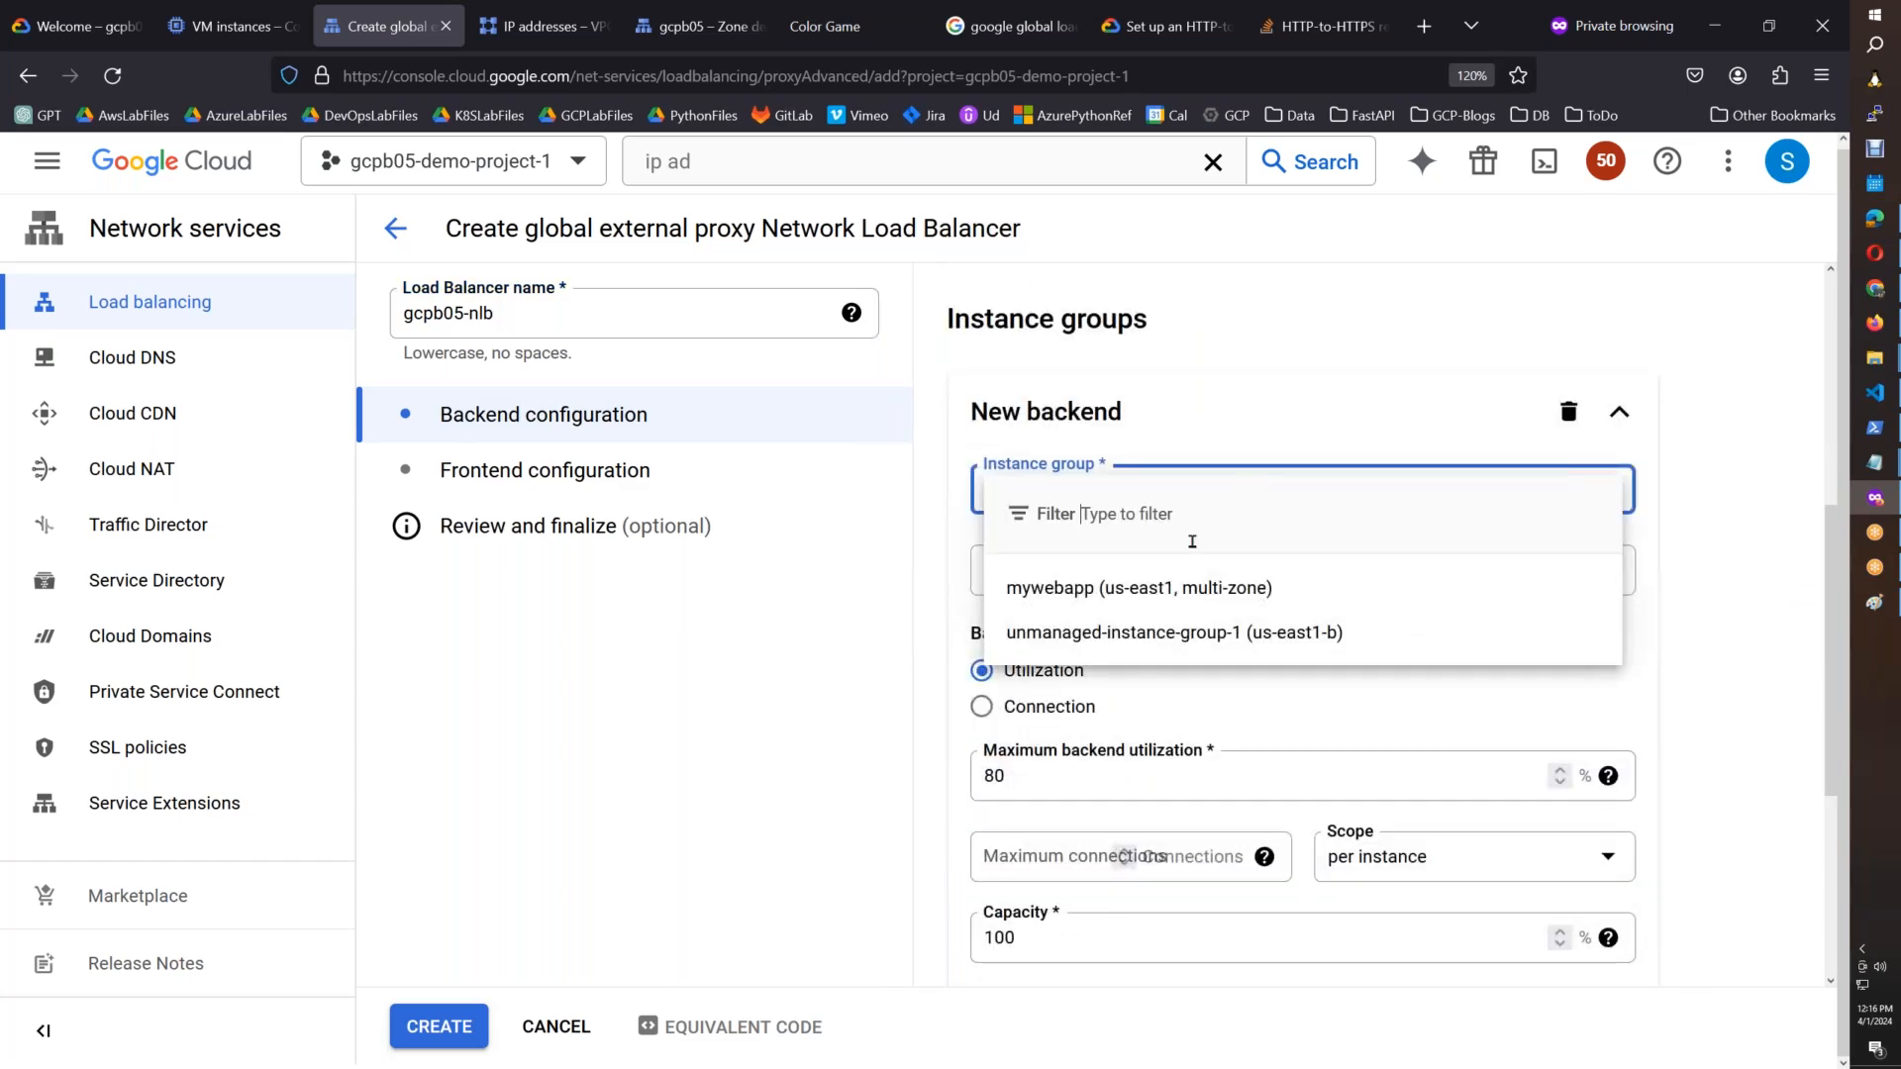
{"action": "left_click", "coordinate": [1139, 587]}
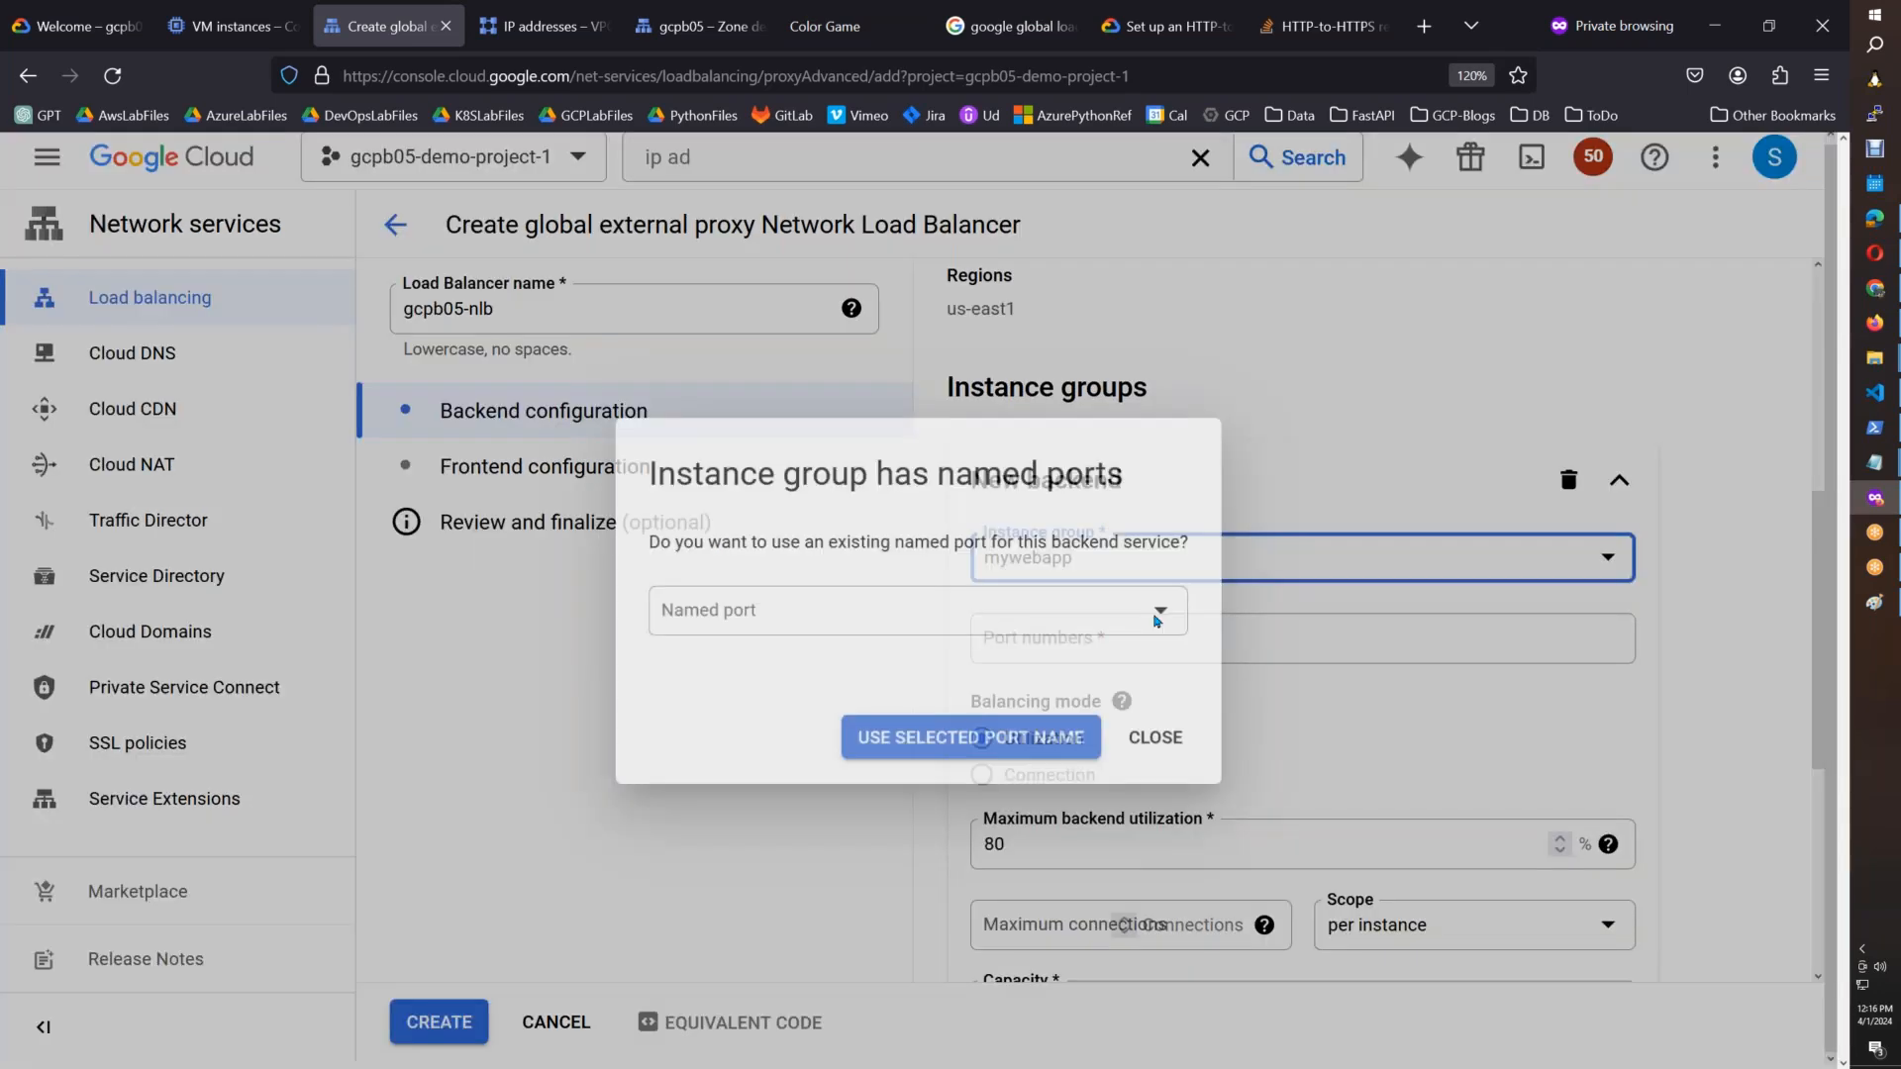
{"action": "left_click", "coordinate": [1155, 620]}
{"action": "left_click", "coordinate": [775, 675]}
{"action": "left_click", "coordinate": [966, 750]}
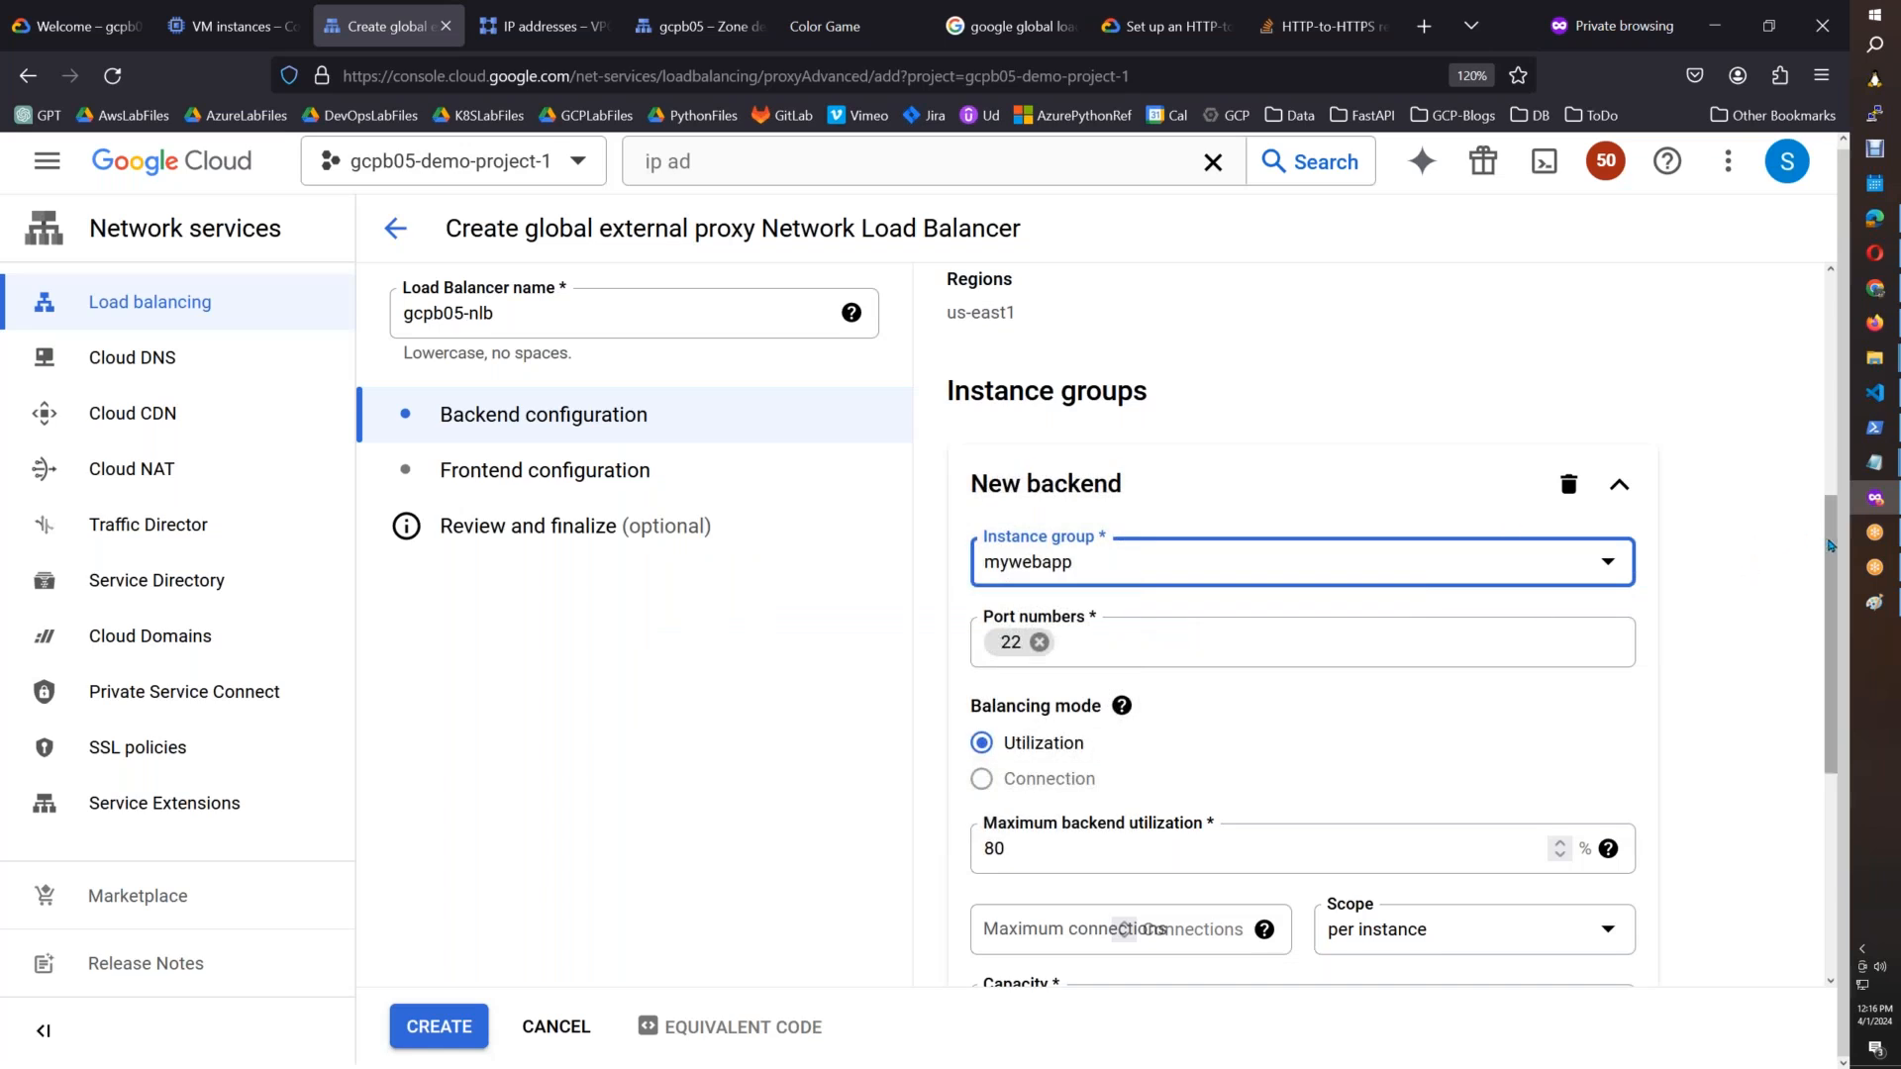
{"action": "scroll", "coordinate": [1832, 546], "scroll_direction": "down", "scroll_amount": 4}
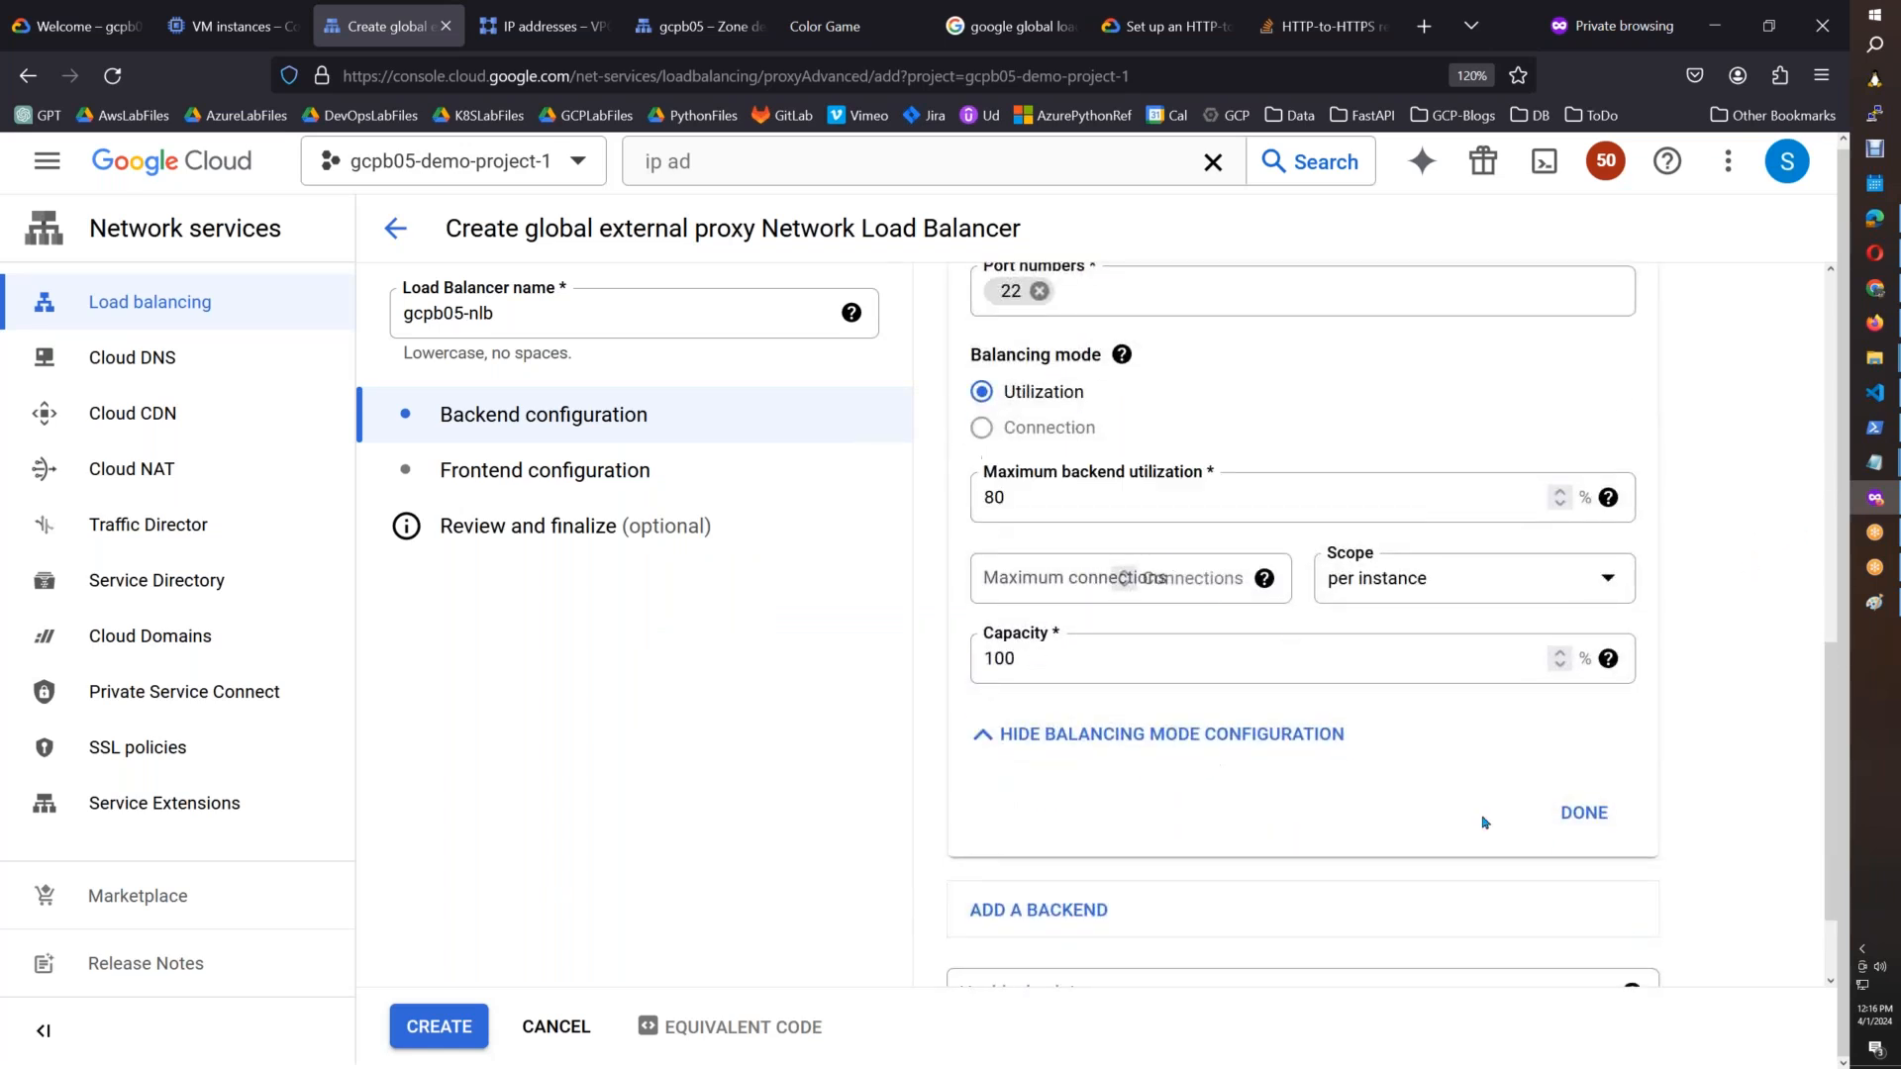
{"action": "left_click", "coordinate": [1584, 812]}
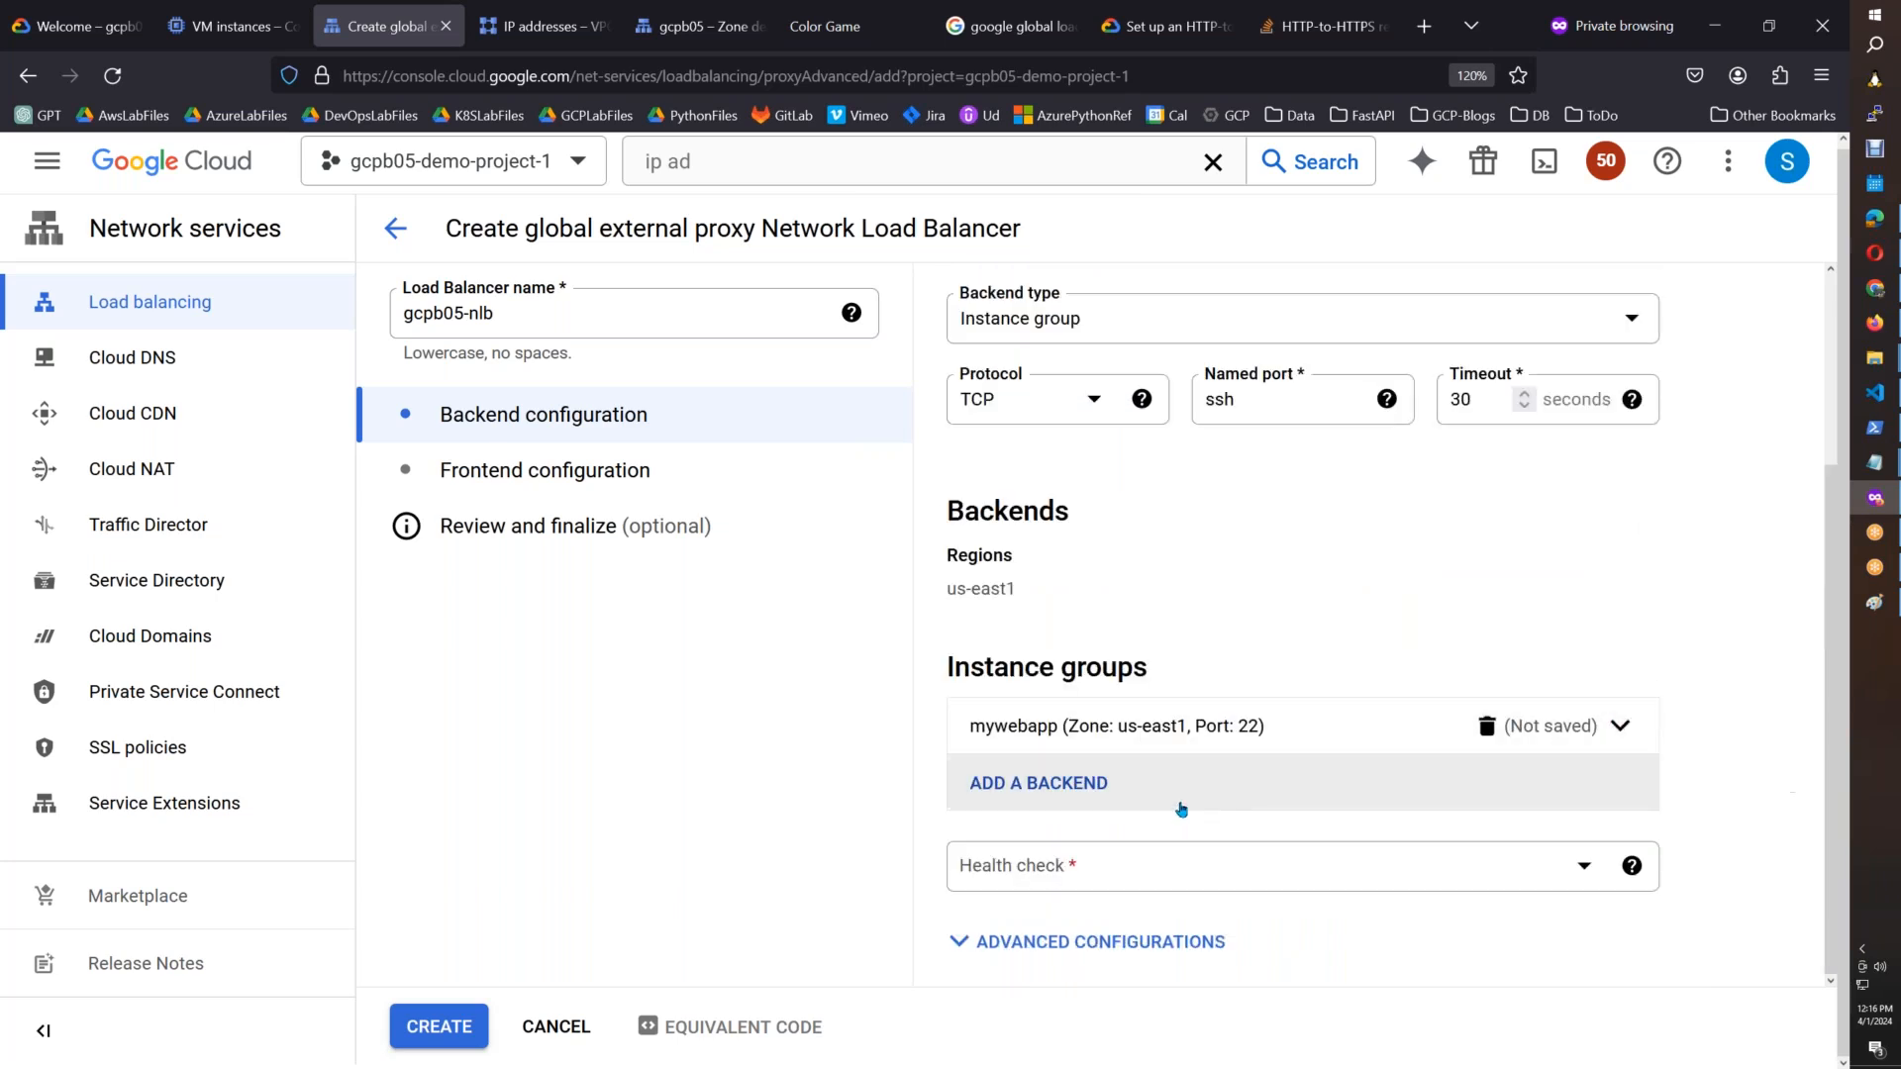
Step: Create a TCP health check named mig-tcp-22 on port 22 for the backend
{"action": "left_click", "coordinate": [1199, 869]}
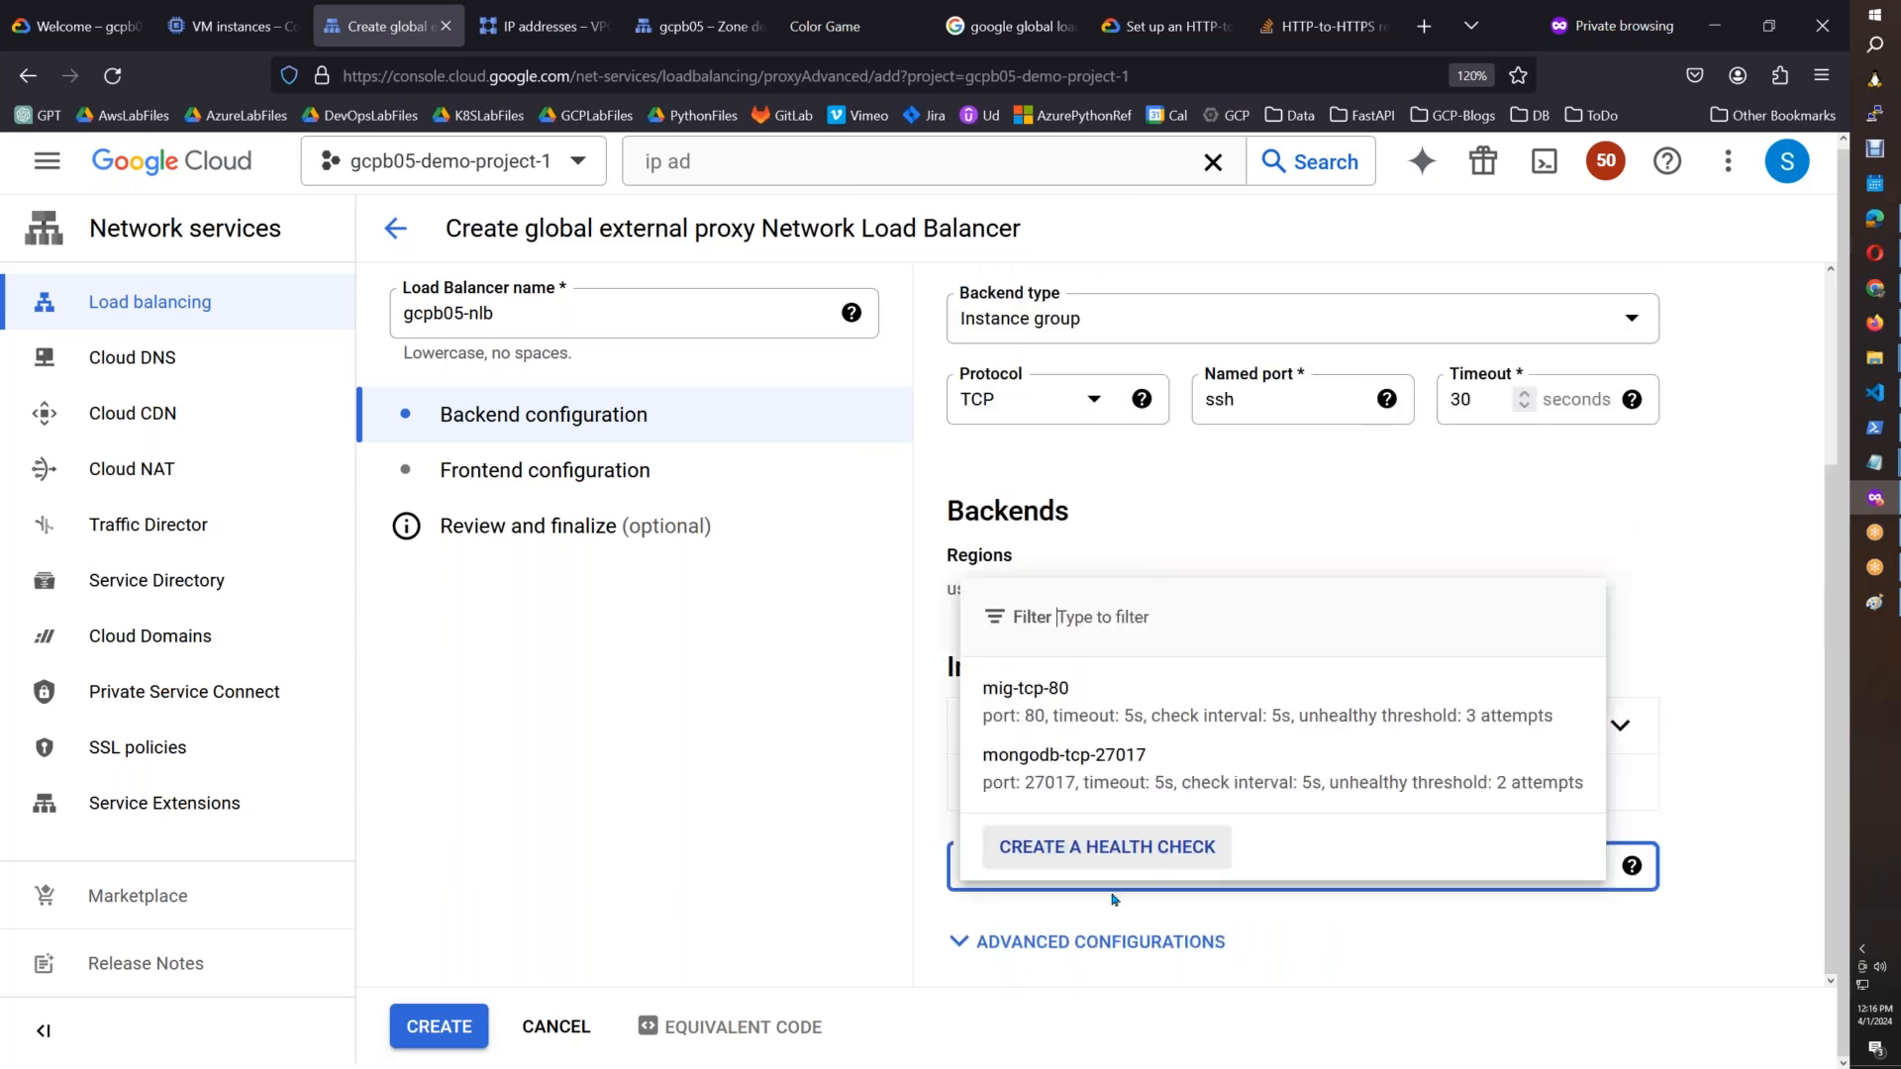
{"action": "left_click", "coordinate": [1174, 848]}
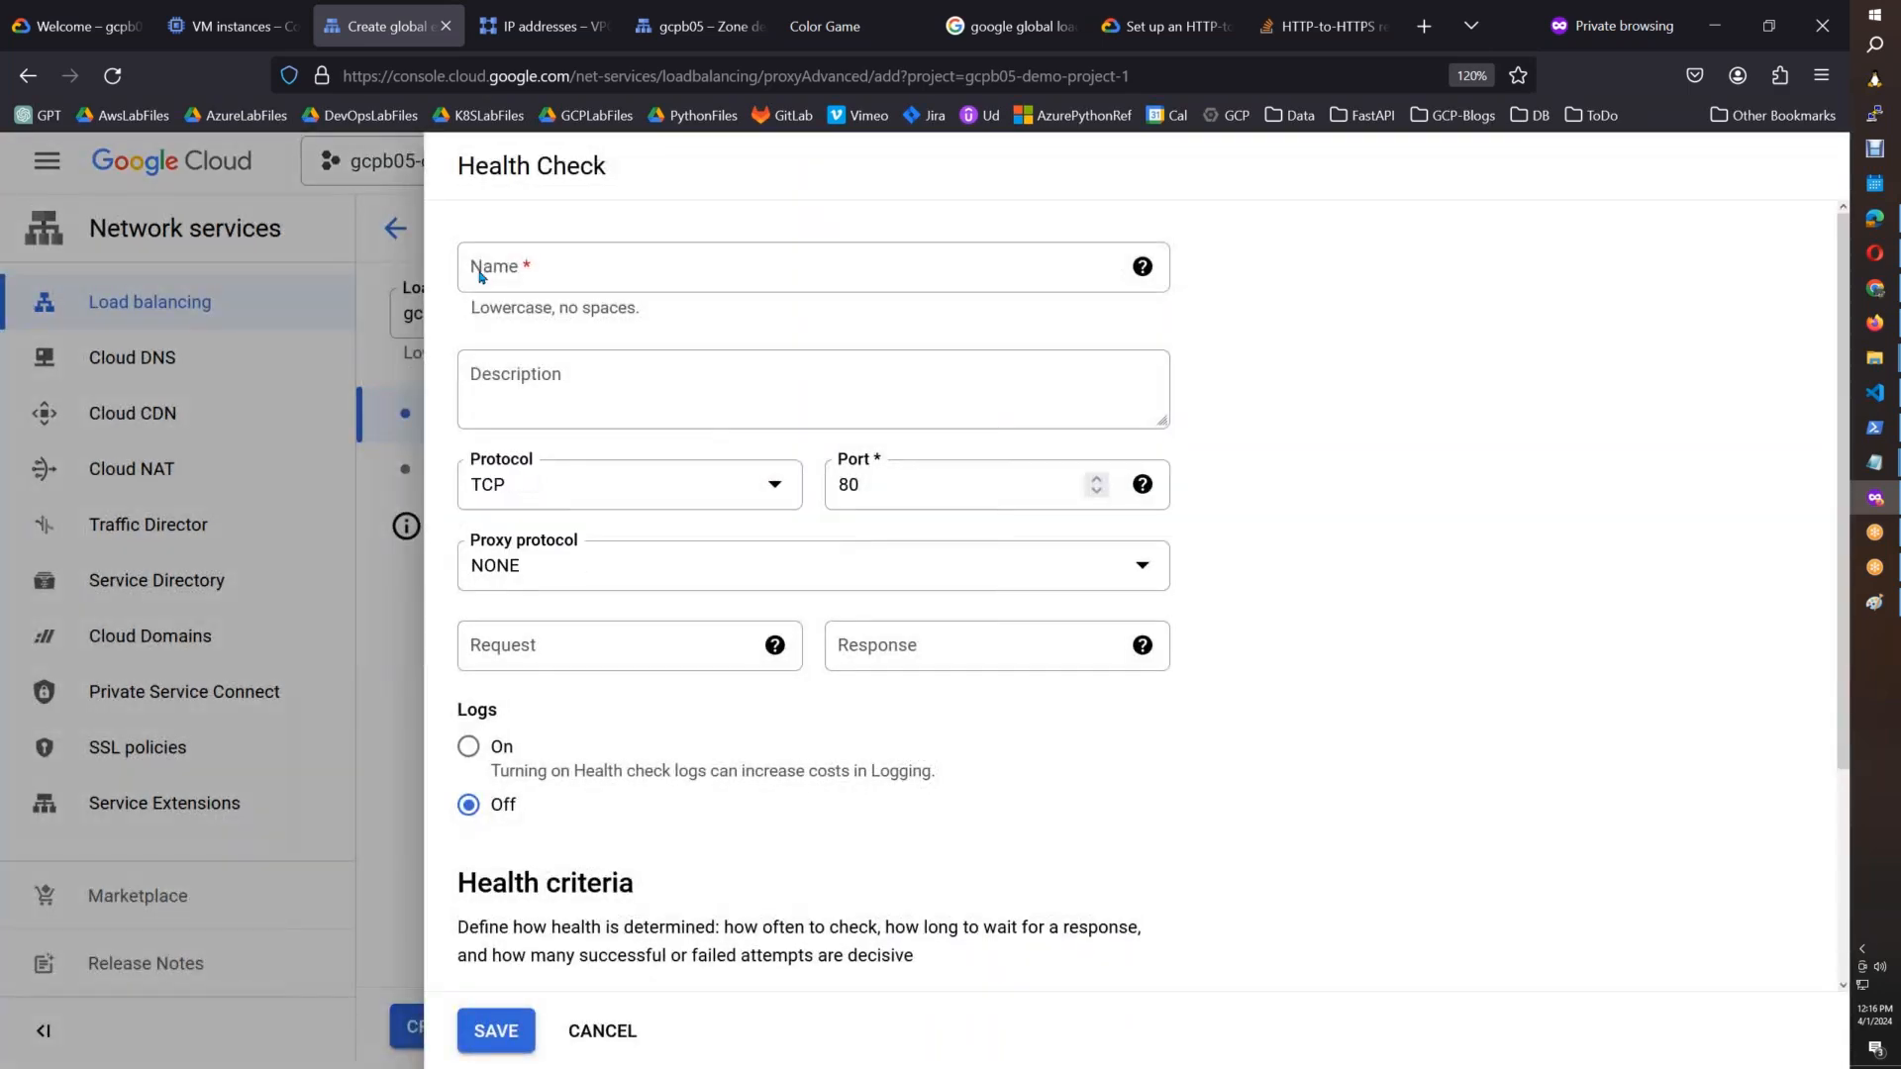
{"action": "type", "text": "m"}
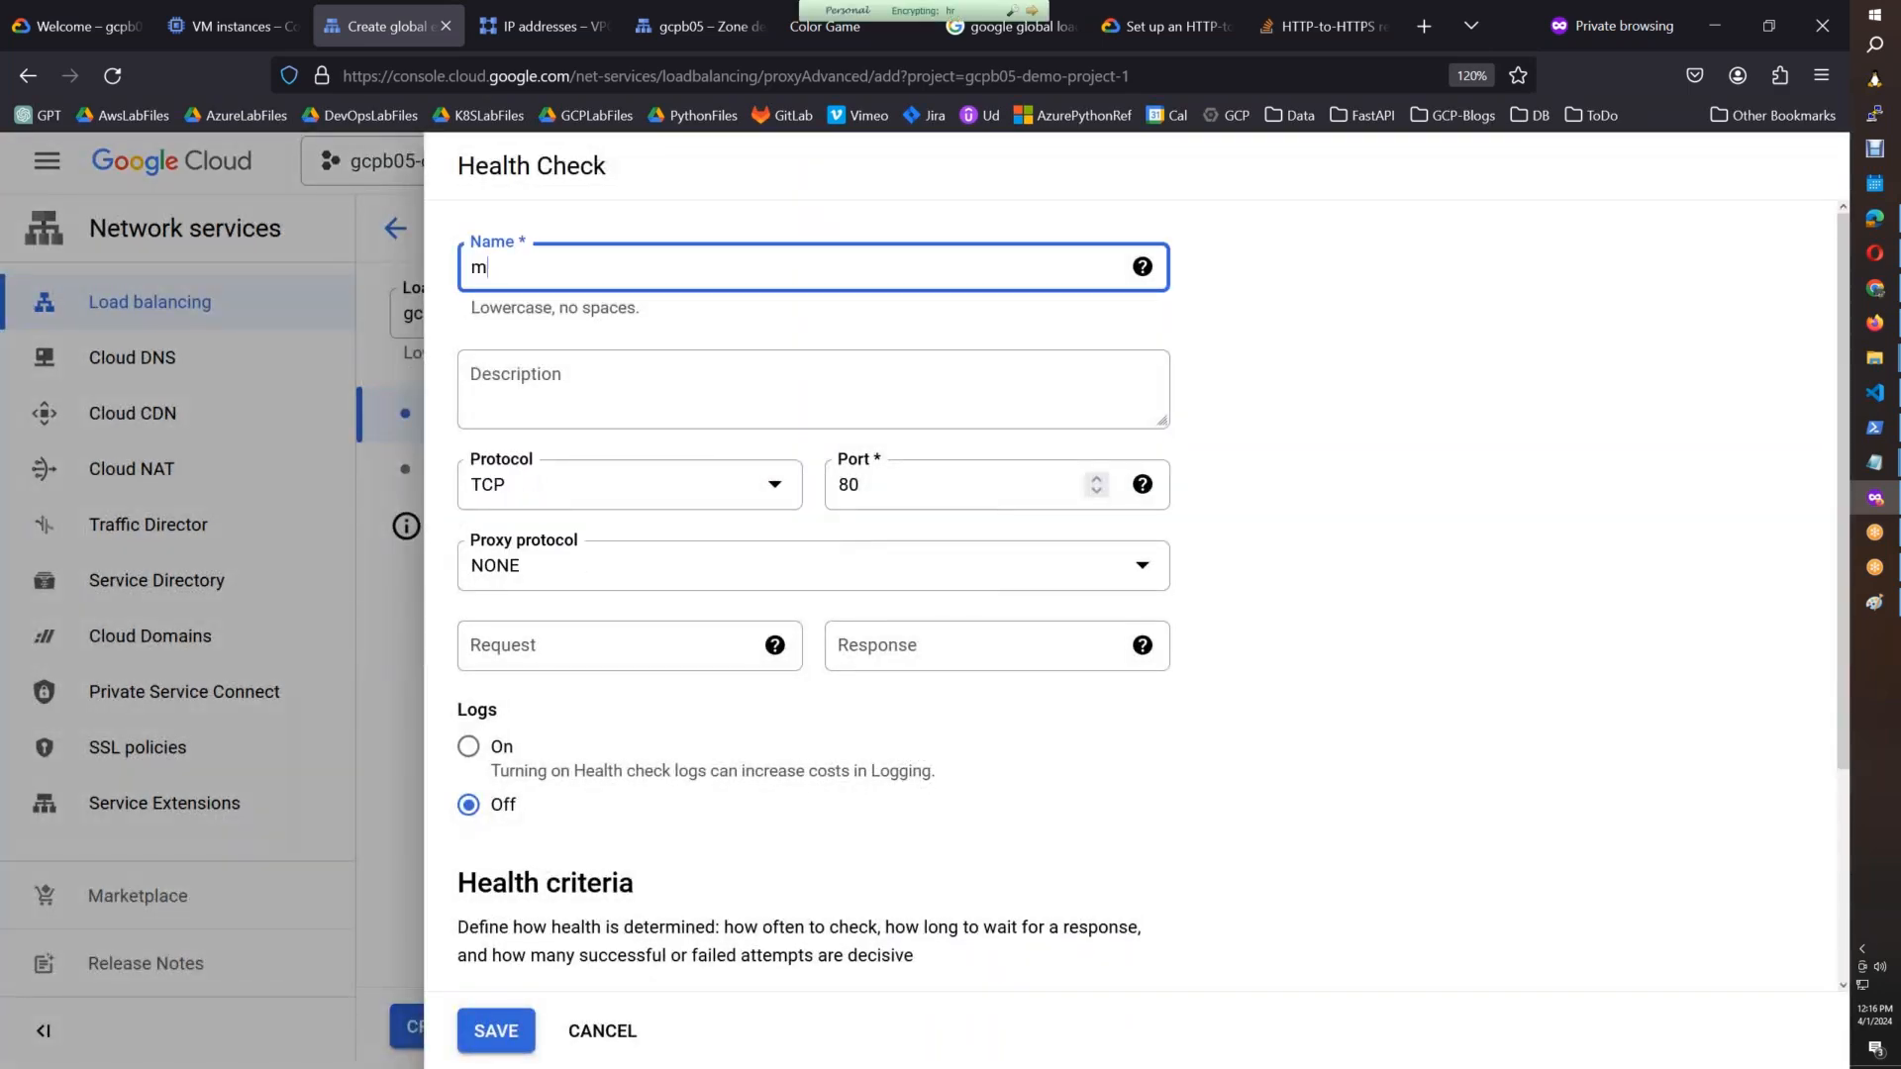
{"action": "type", "text": "ig-tcp-22"}
{"action": "double_click", "coordinate": [871, 486]}
{"action": "type", "text": "22"}
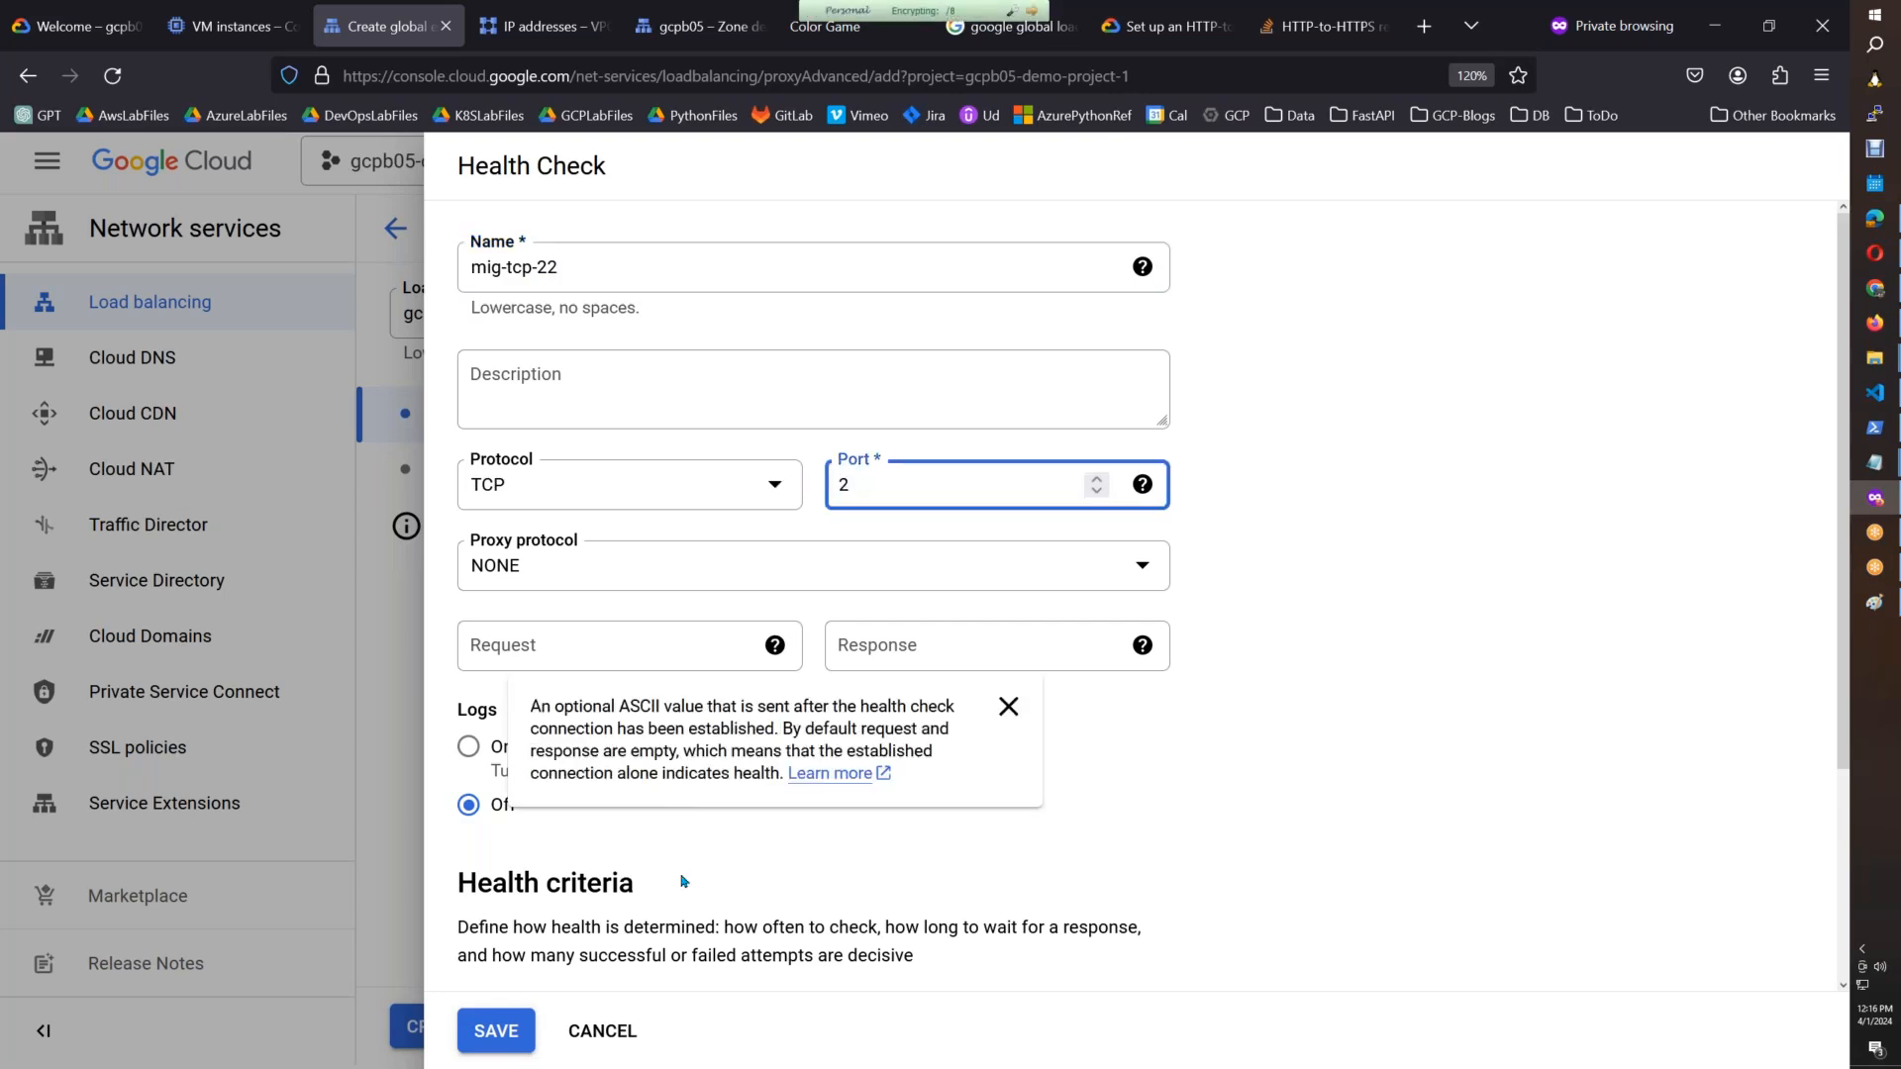
{"action": "left_click", "coordinate": [495, 1032]}
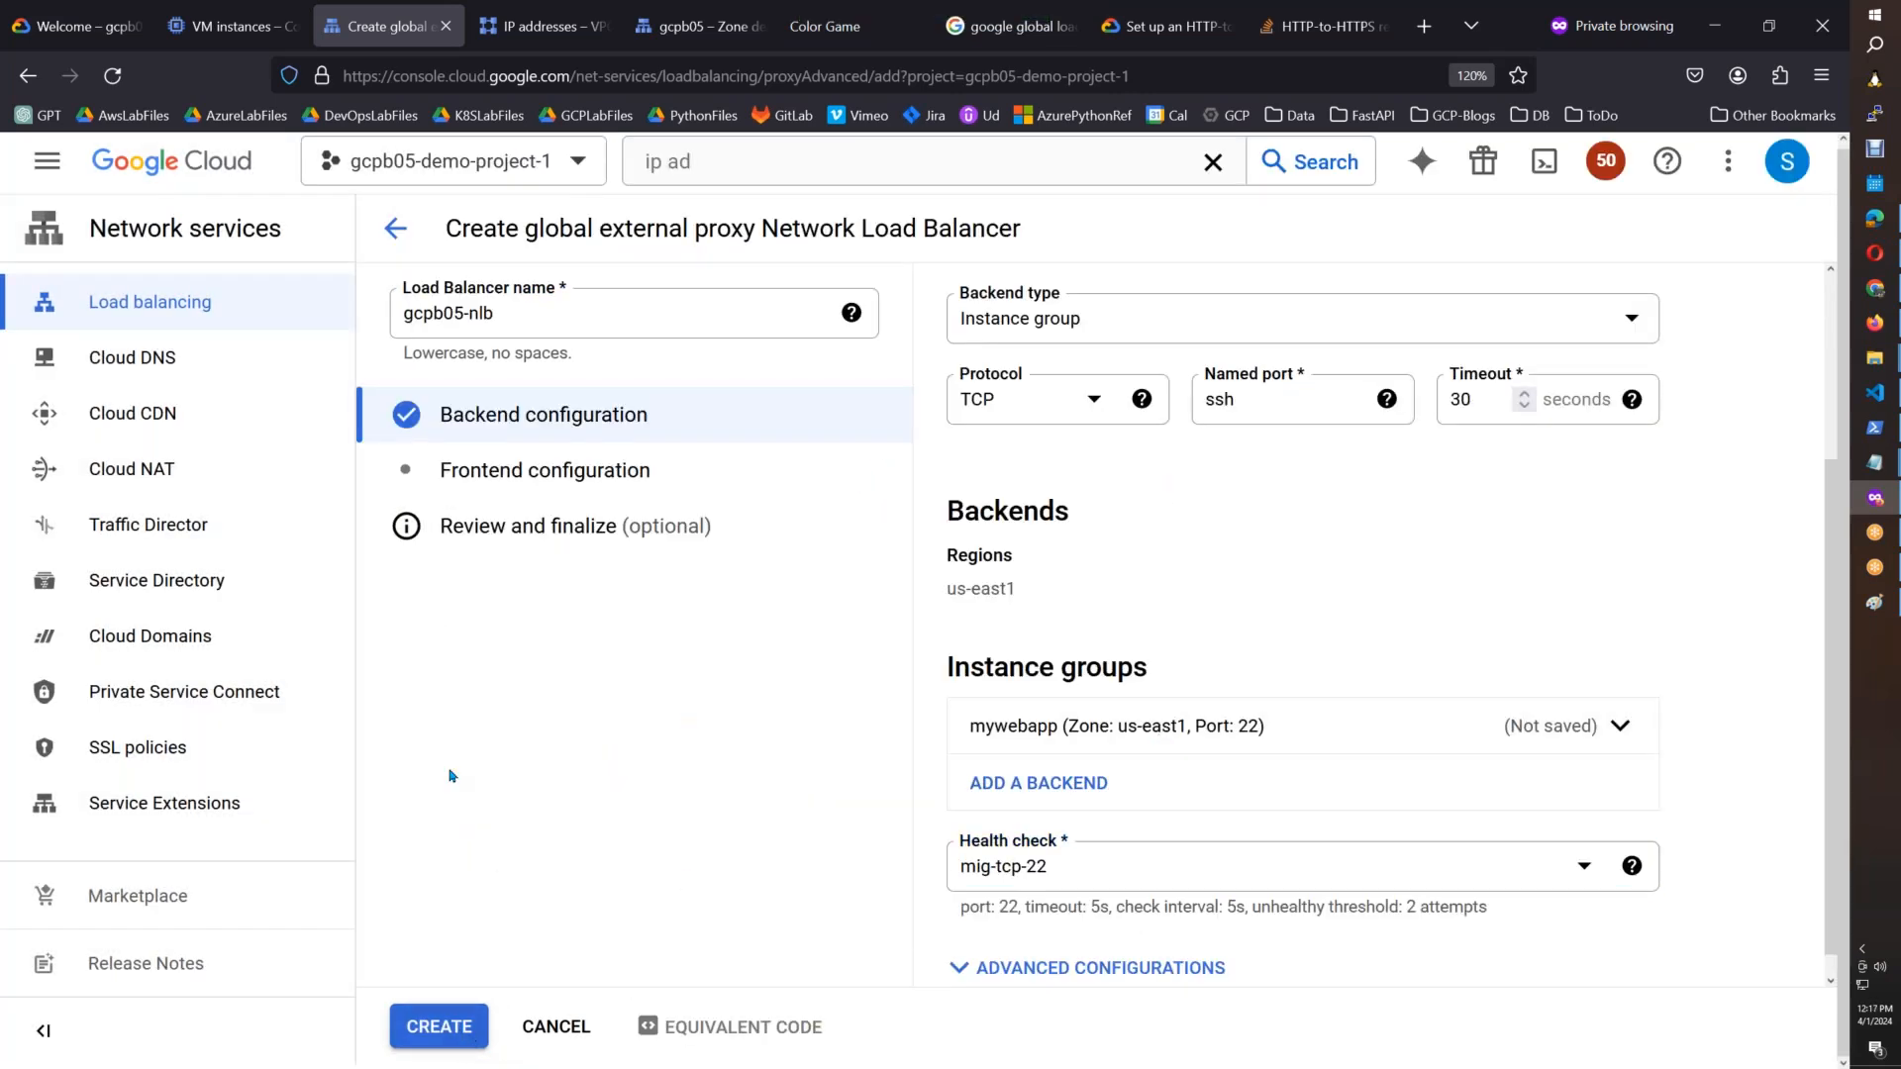
Step: Begin the frontend configuration with the TCP protocol and name the frontend ssh-lb
{"action": "left_click", "coordinate": [547, 488]}
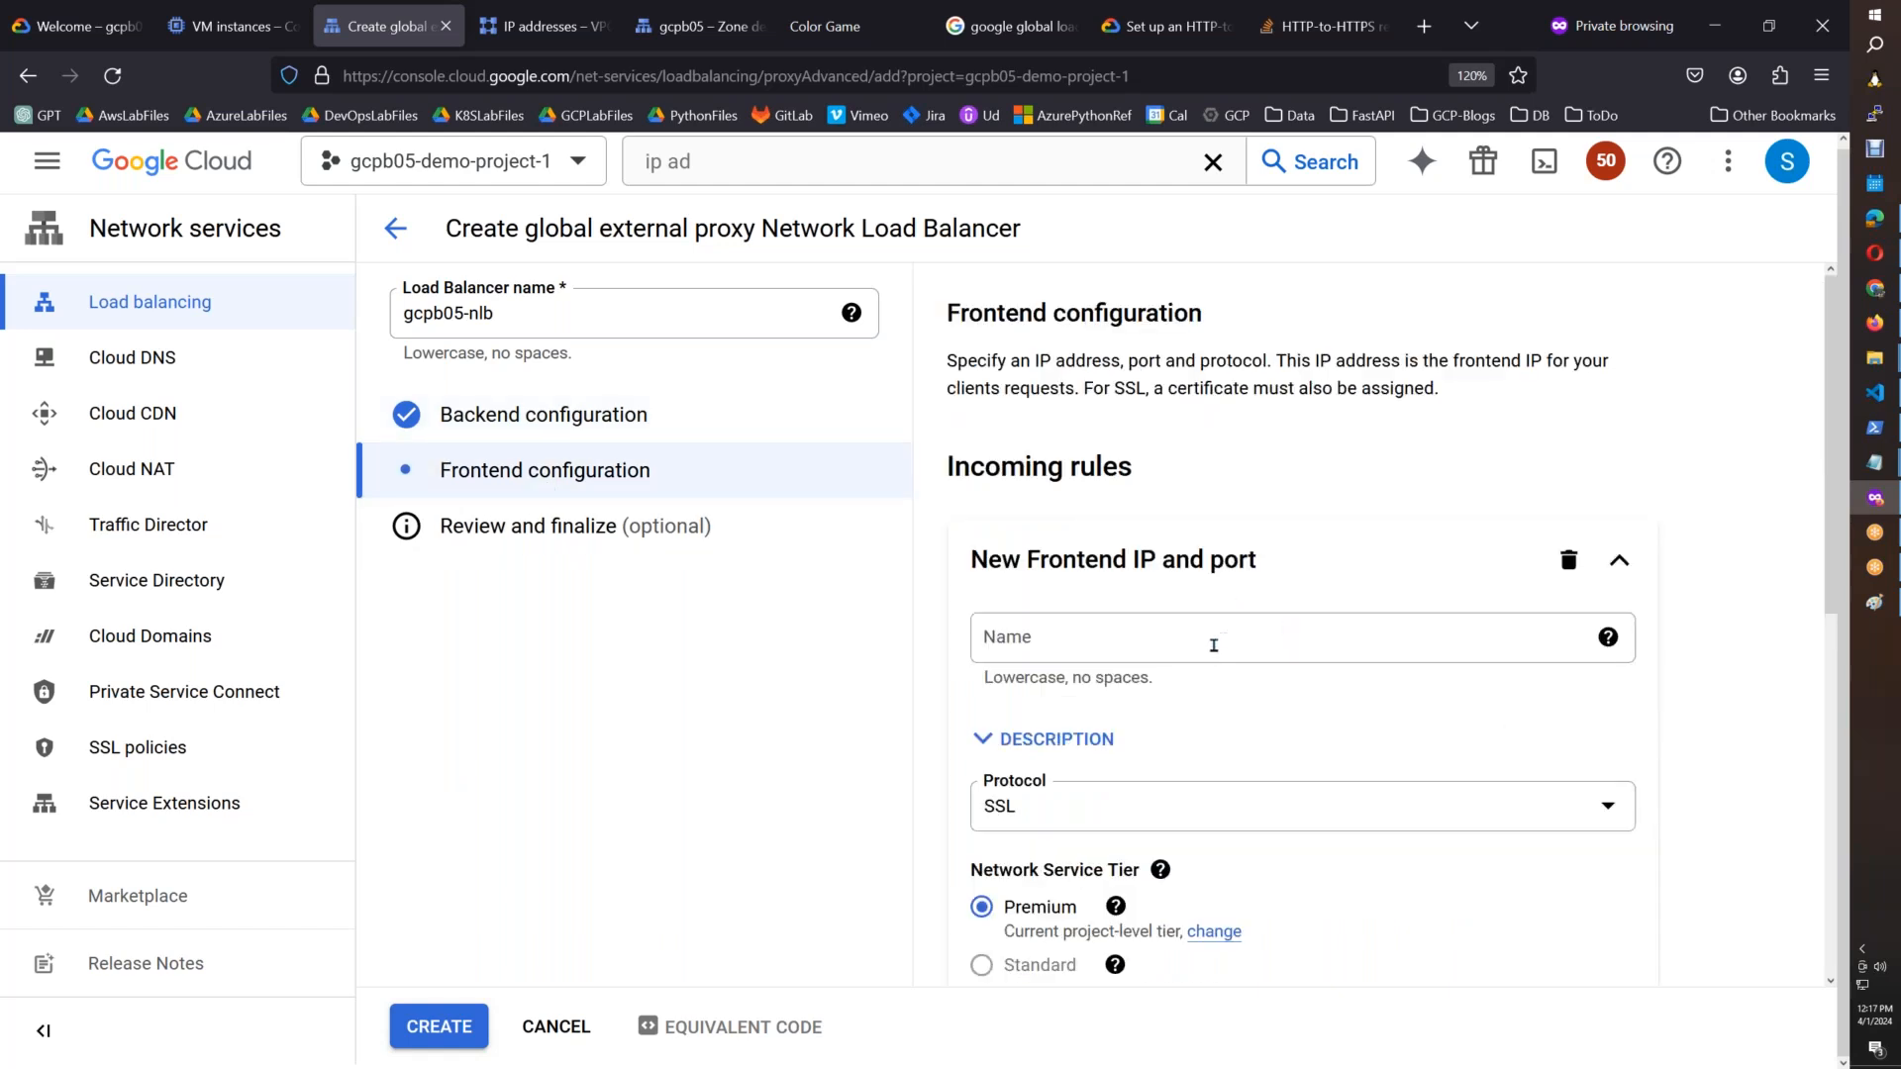
{"action": "left_click", "coordinate": [1617, 824]}
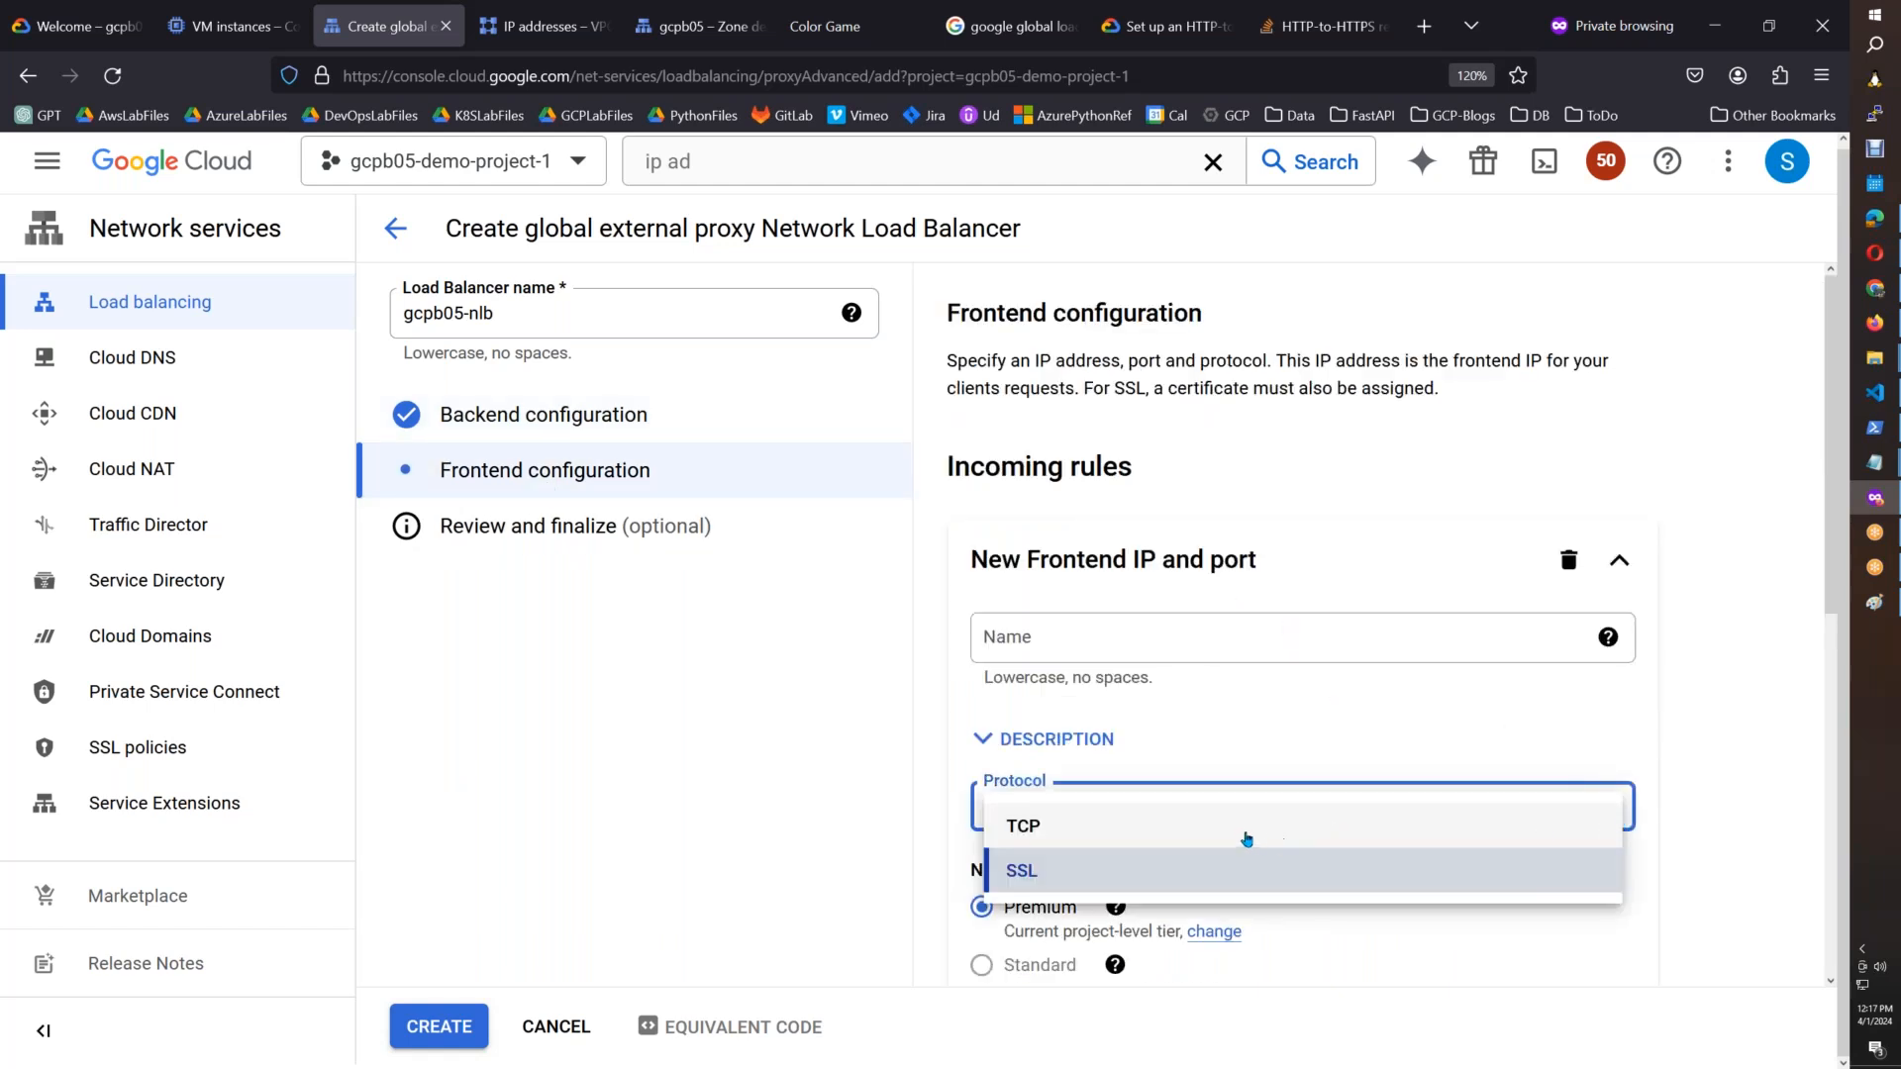
{"action": "left_click", "coordinate": [1246, 836]}
{"action": "left_click", "coordinate": [1176, 636]}
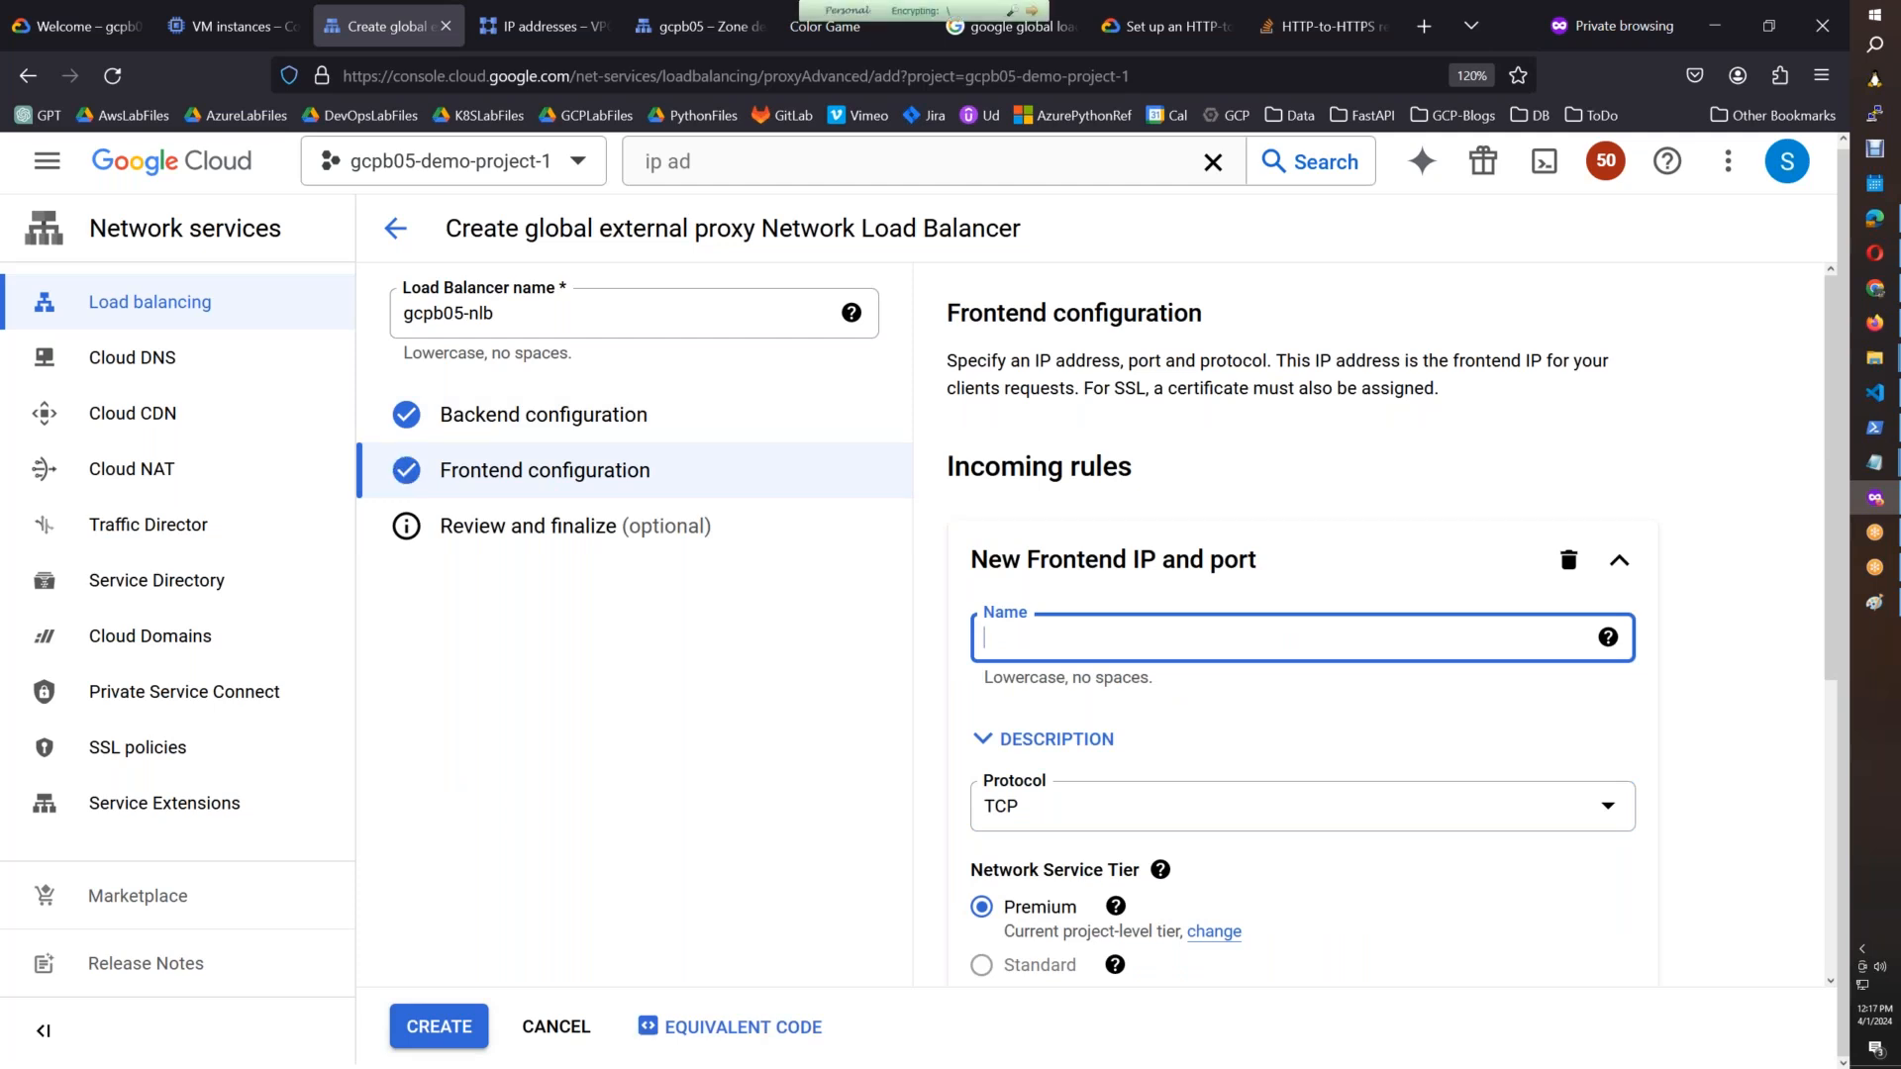
{"action": "type", "text": "ssh-lb"}
Step: Set the frontend port to 22, save the frontend, and create the gcpb05-nlb load balancer
{"action": "scroll", "coordinate": [1787, 802], "scroll_direction": "down", "scroll_amount": 5}
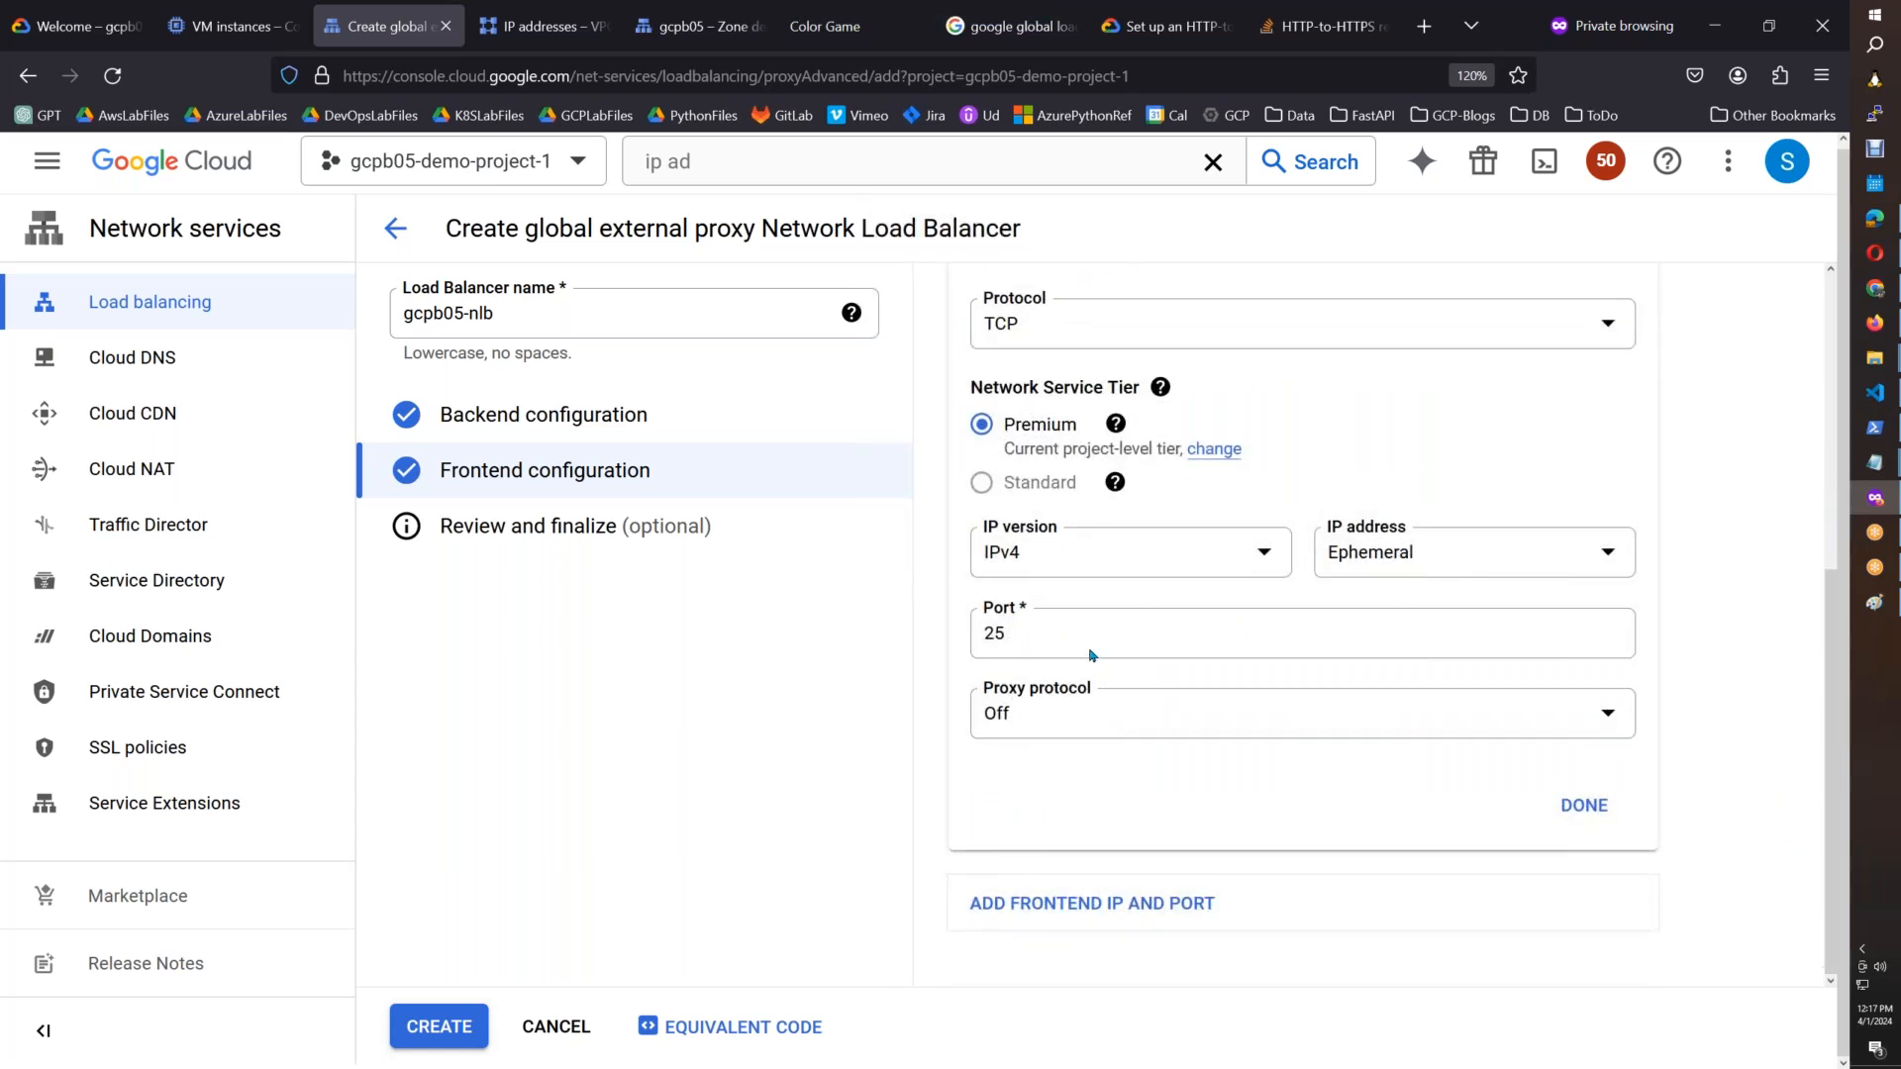
{"action": "left_click", "coordinate": [1082, 638]}
{"action": "key", "text": "ctrl+a"}
{"action": "type", "text": "2"}
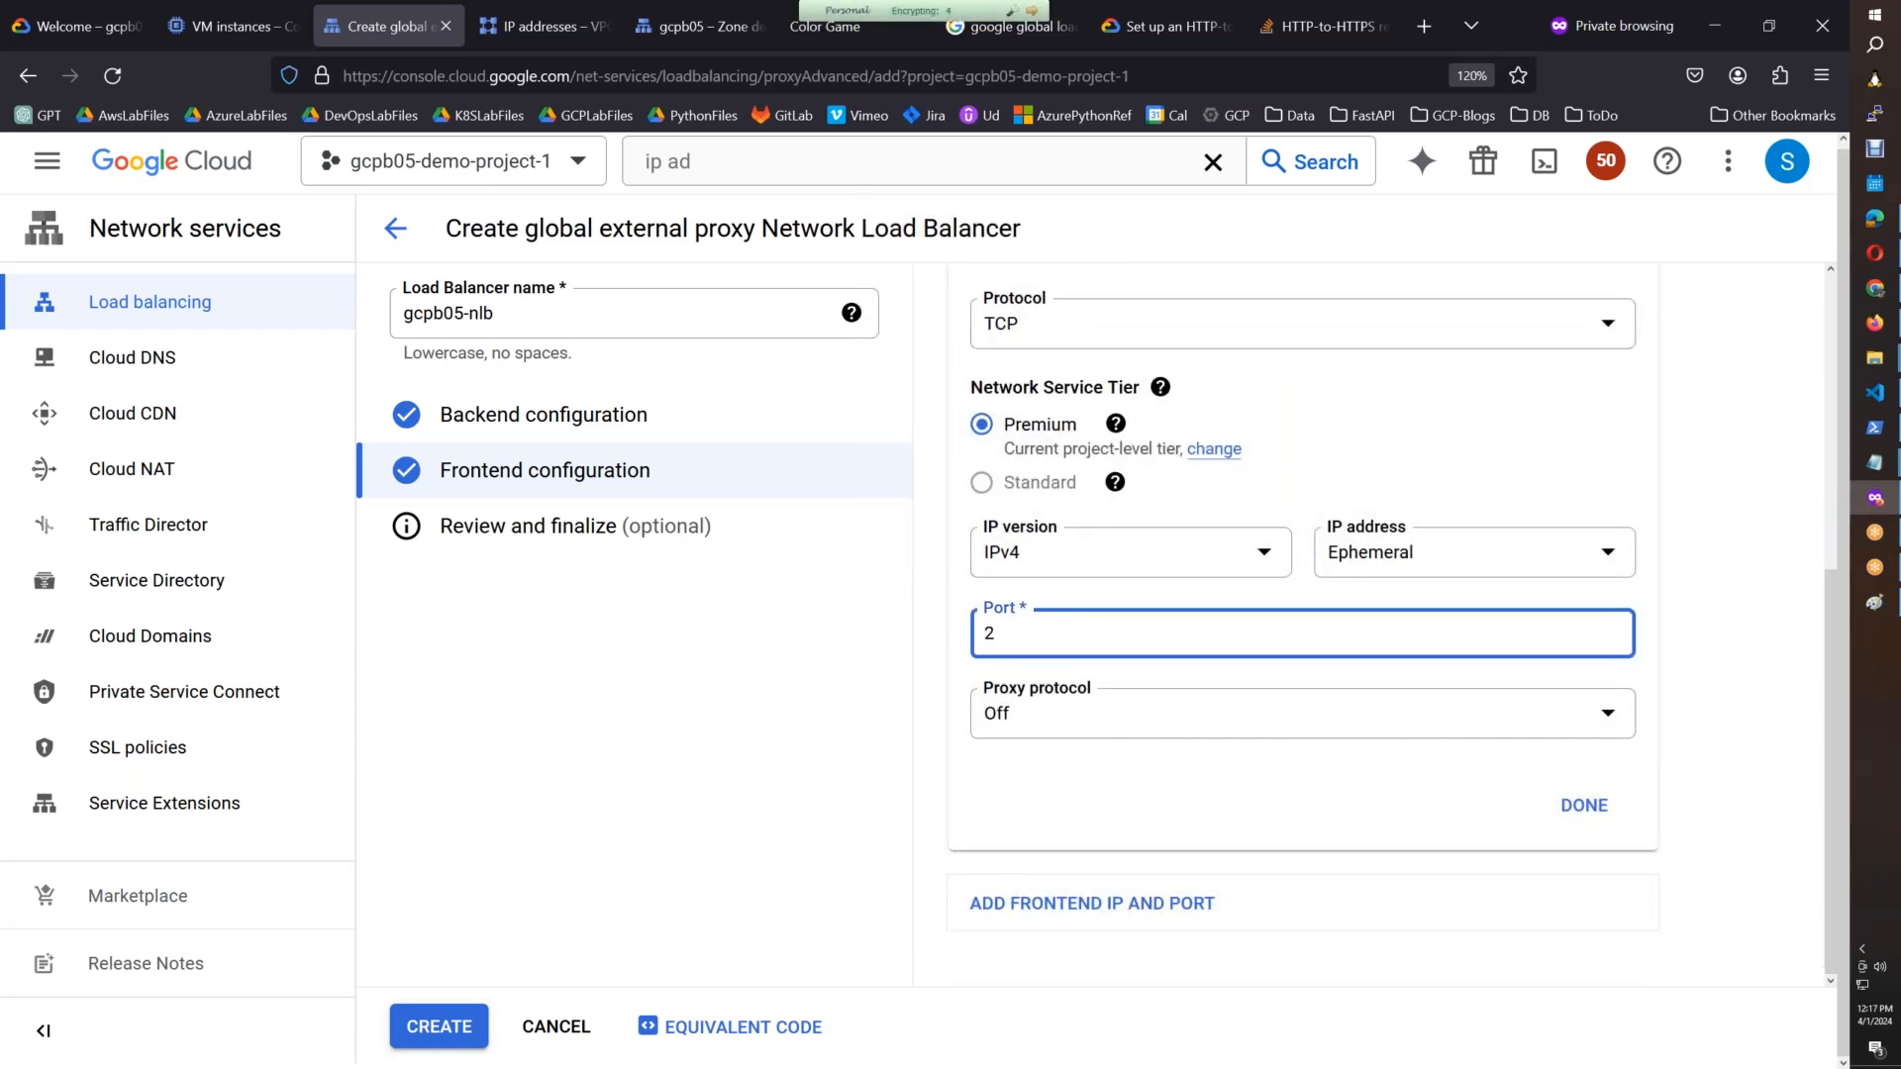
{"action": "type", "text": "2"}
{"action": "left_click", "coordinate": [1605, 818]}
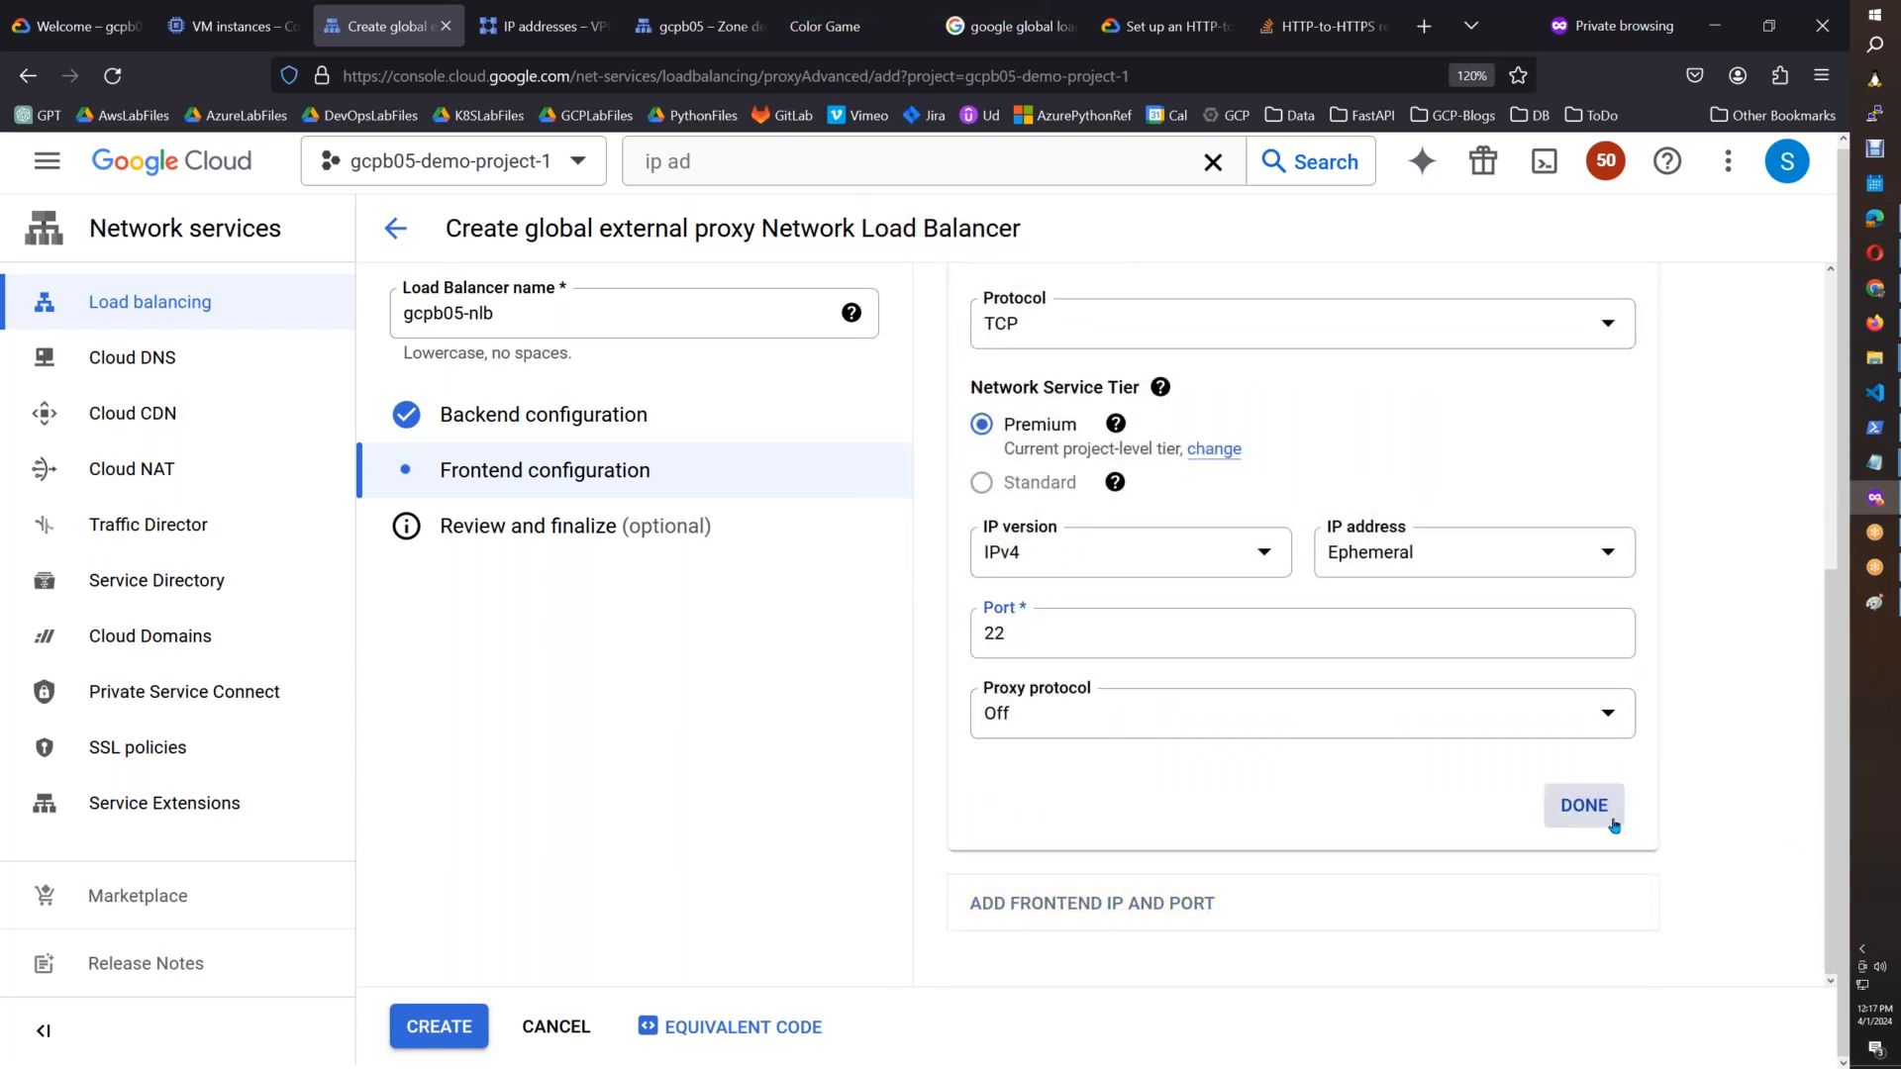
{"action": "left_click", "coordinate": [608, 546]}
{"action": "left_click", "coordinate": [440, 1026]}
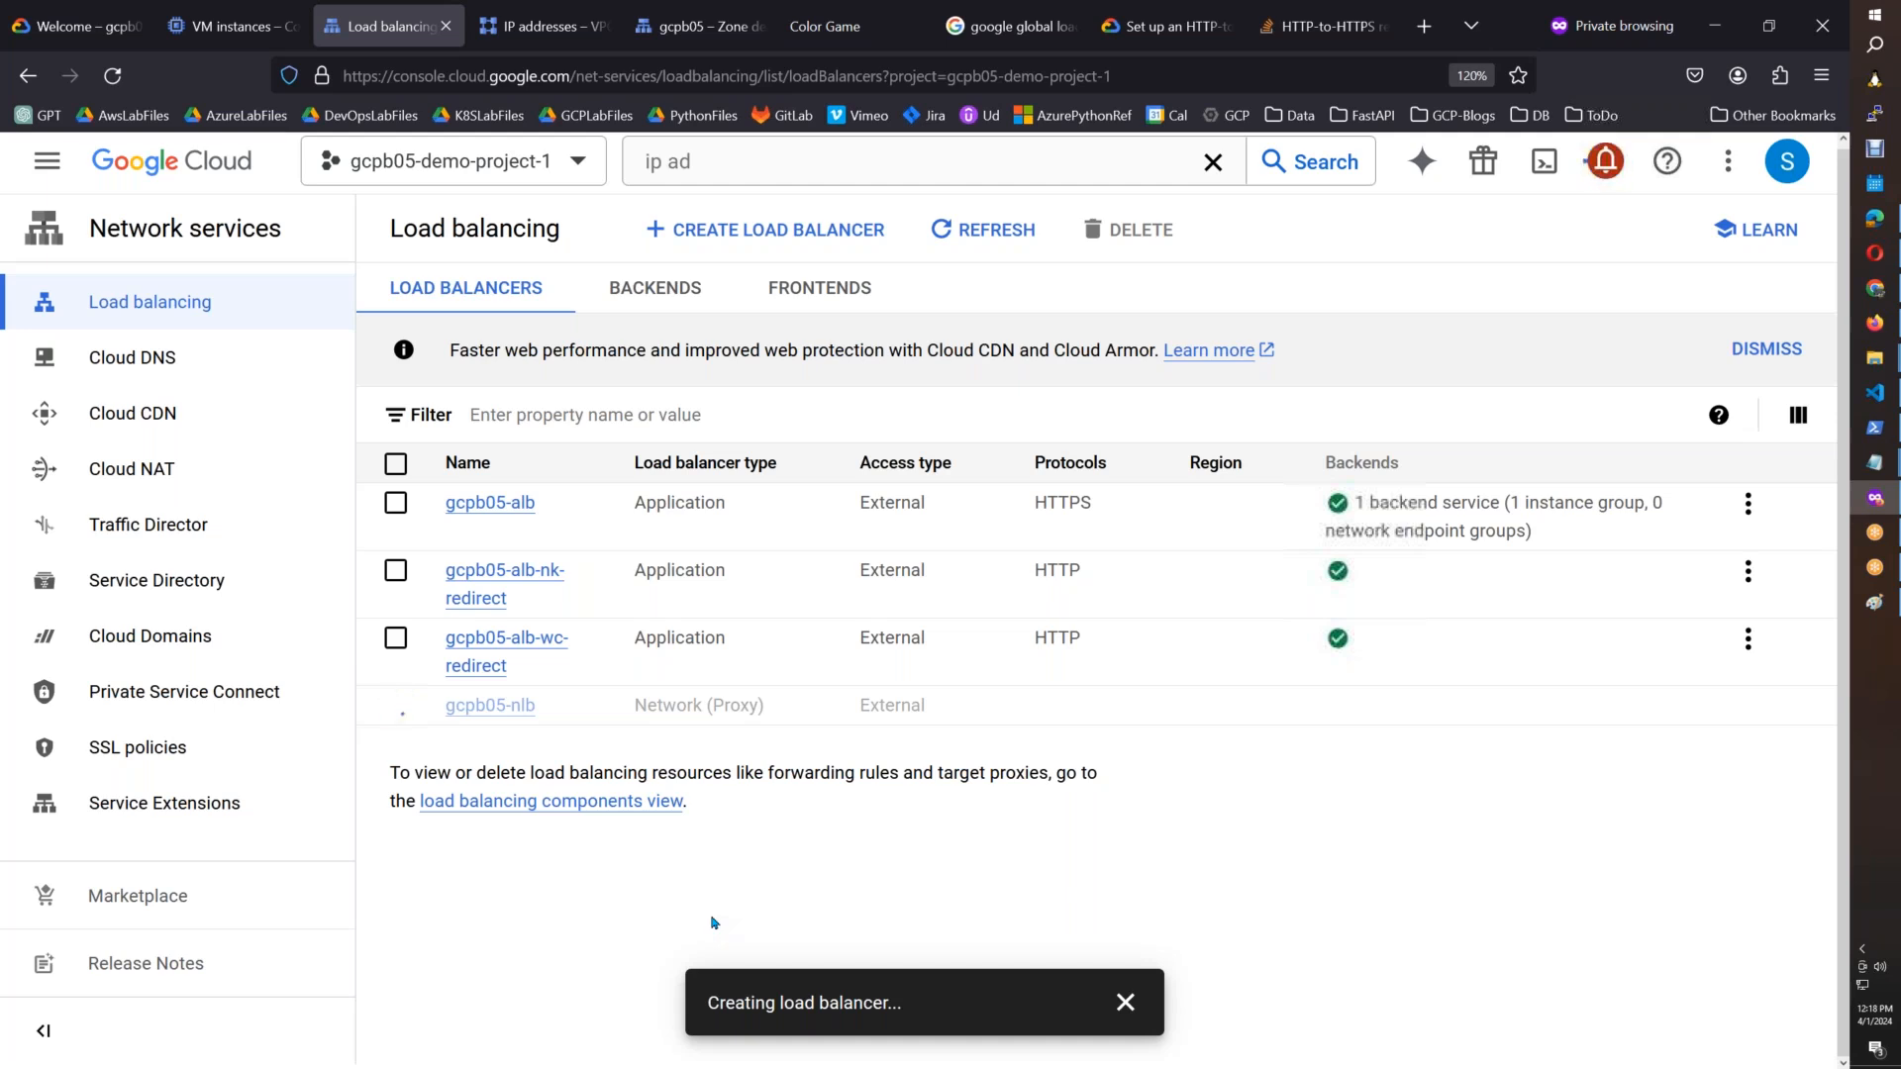
Step: Start another load balancer, choosing Network Load Balancer (TCP/UDP/SSL) and accepting the proxy load balancer option
{"action": "left_click", "coordinate": [806, 229]}
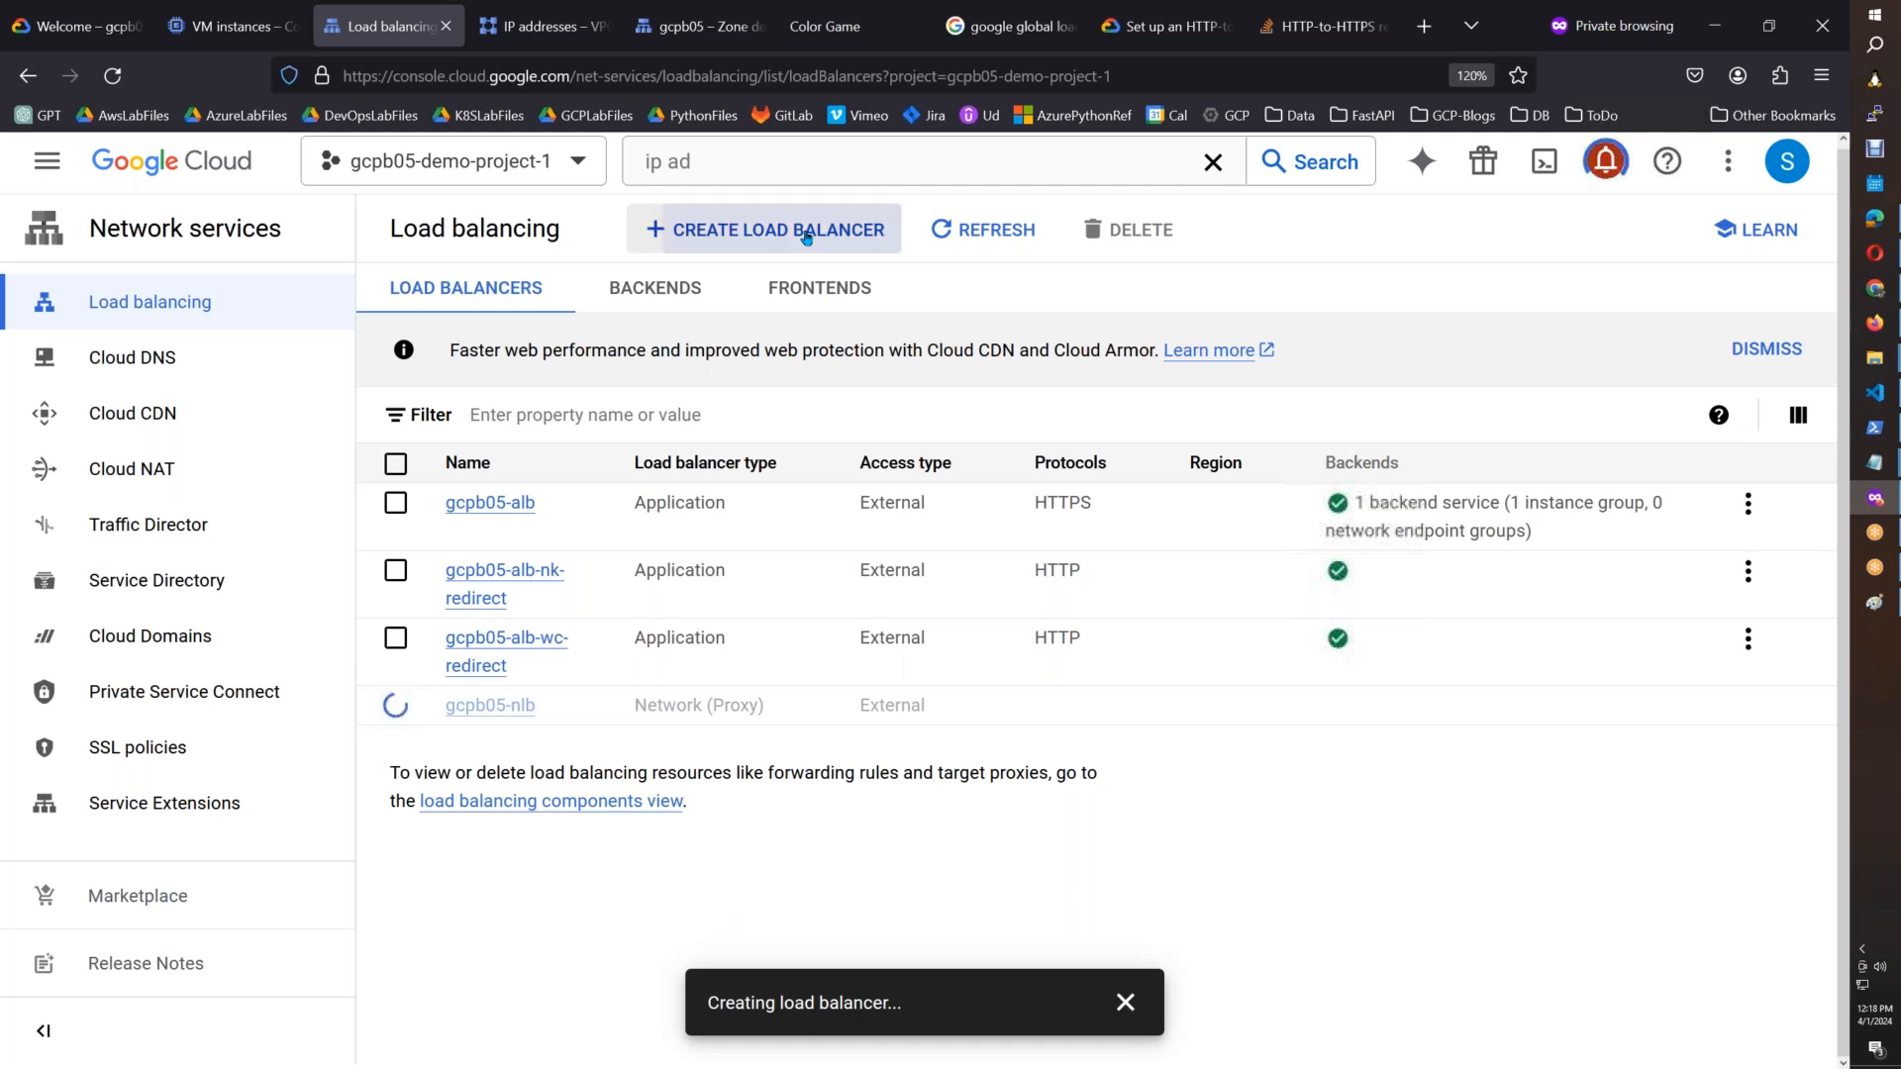
{"action": "left_click_drag", "start_coordinate": [977, 368], "coordinate": [978, 393]}
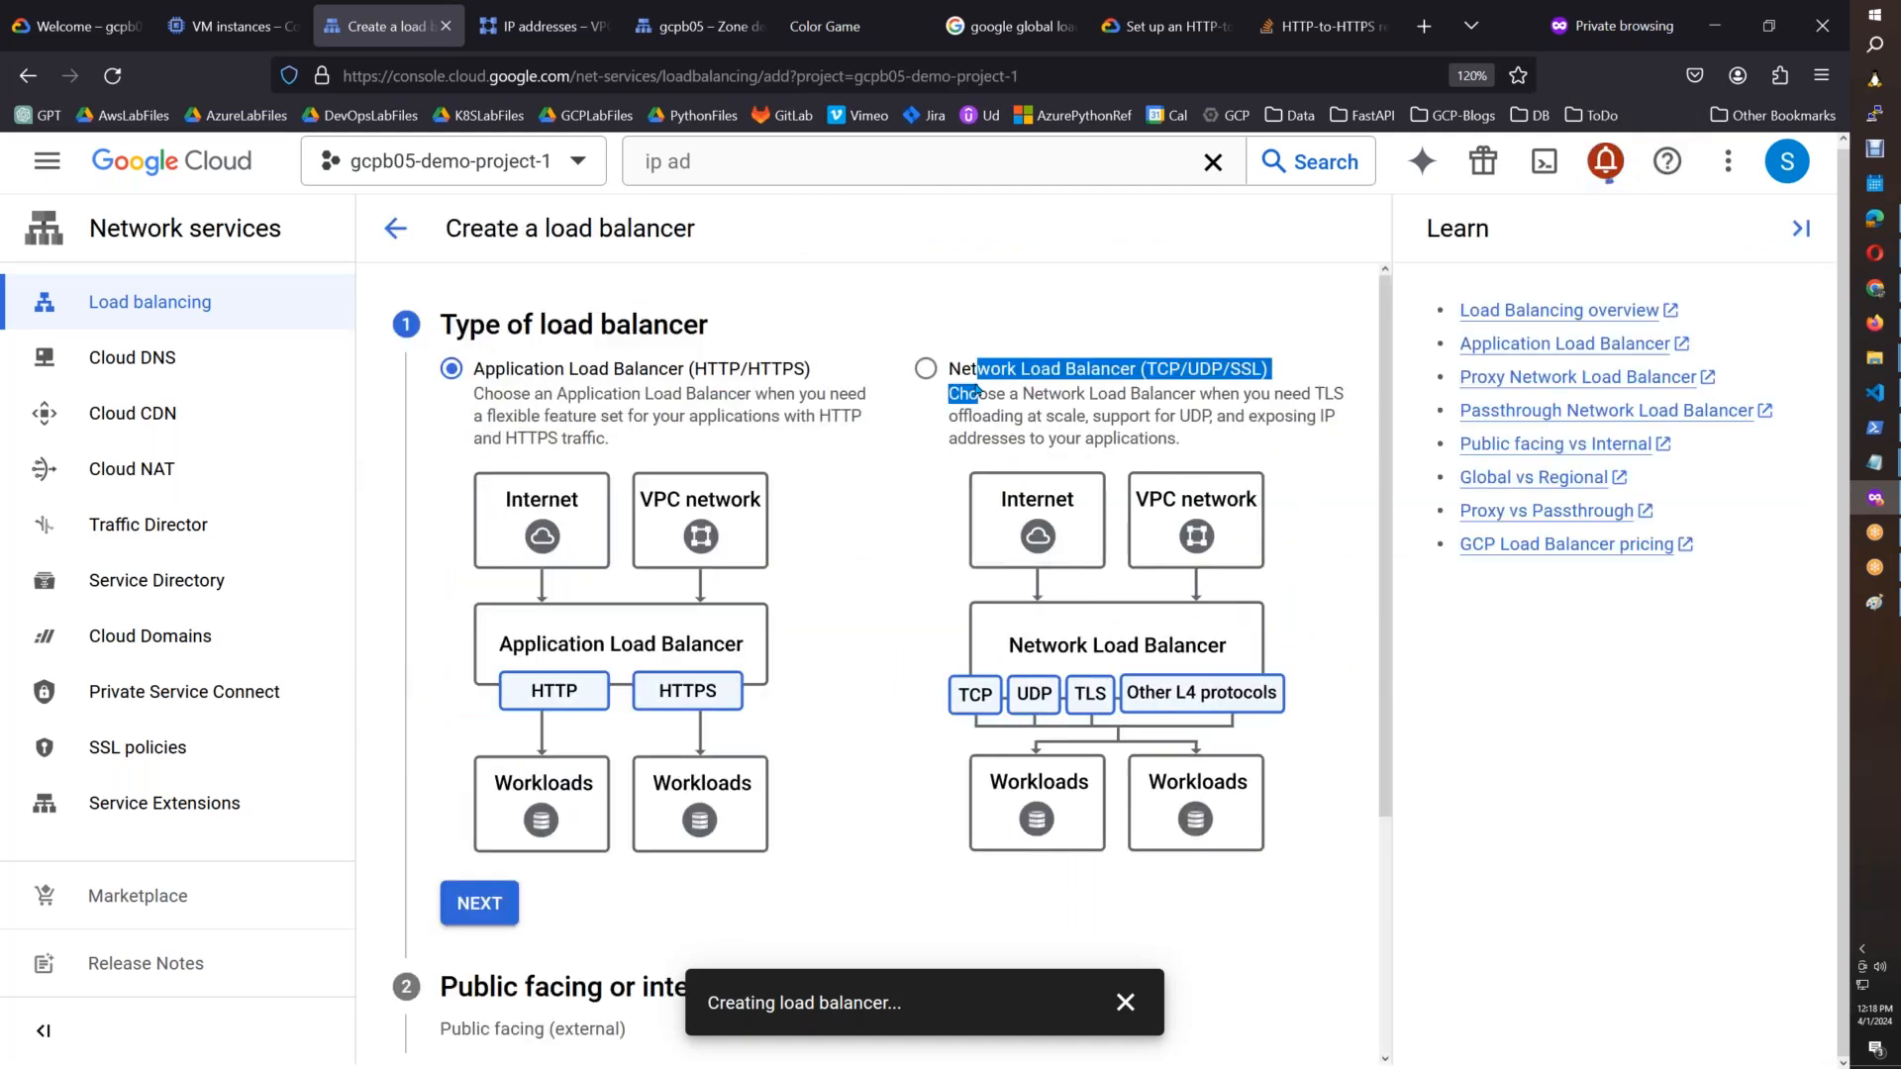
{"action": "left_click", "coordinate": [971, 372]}
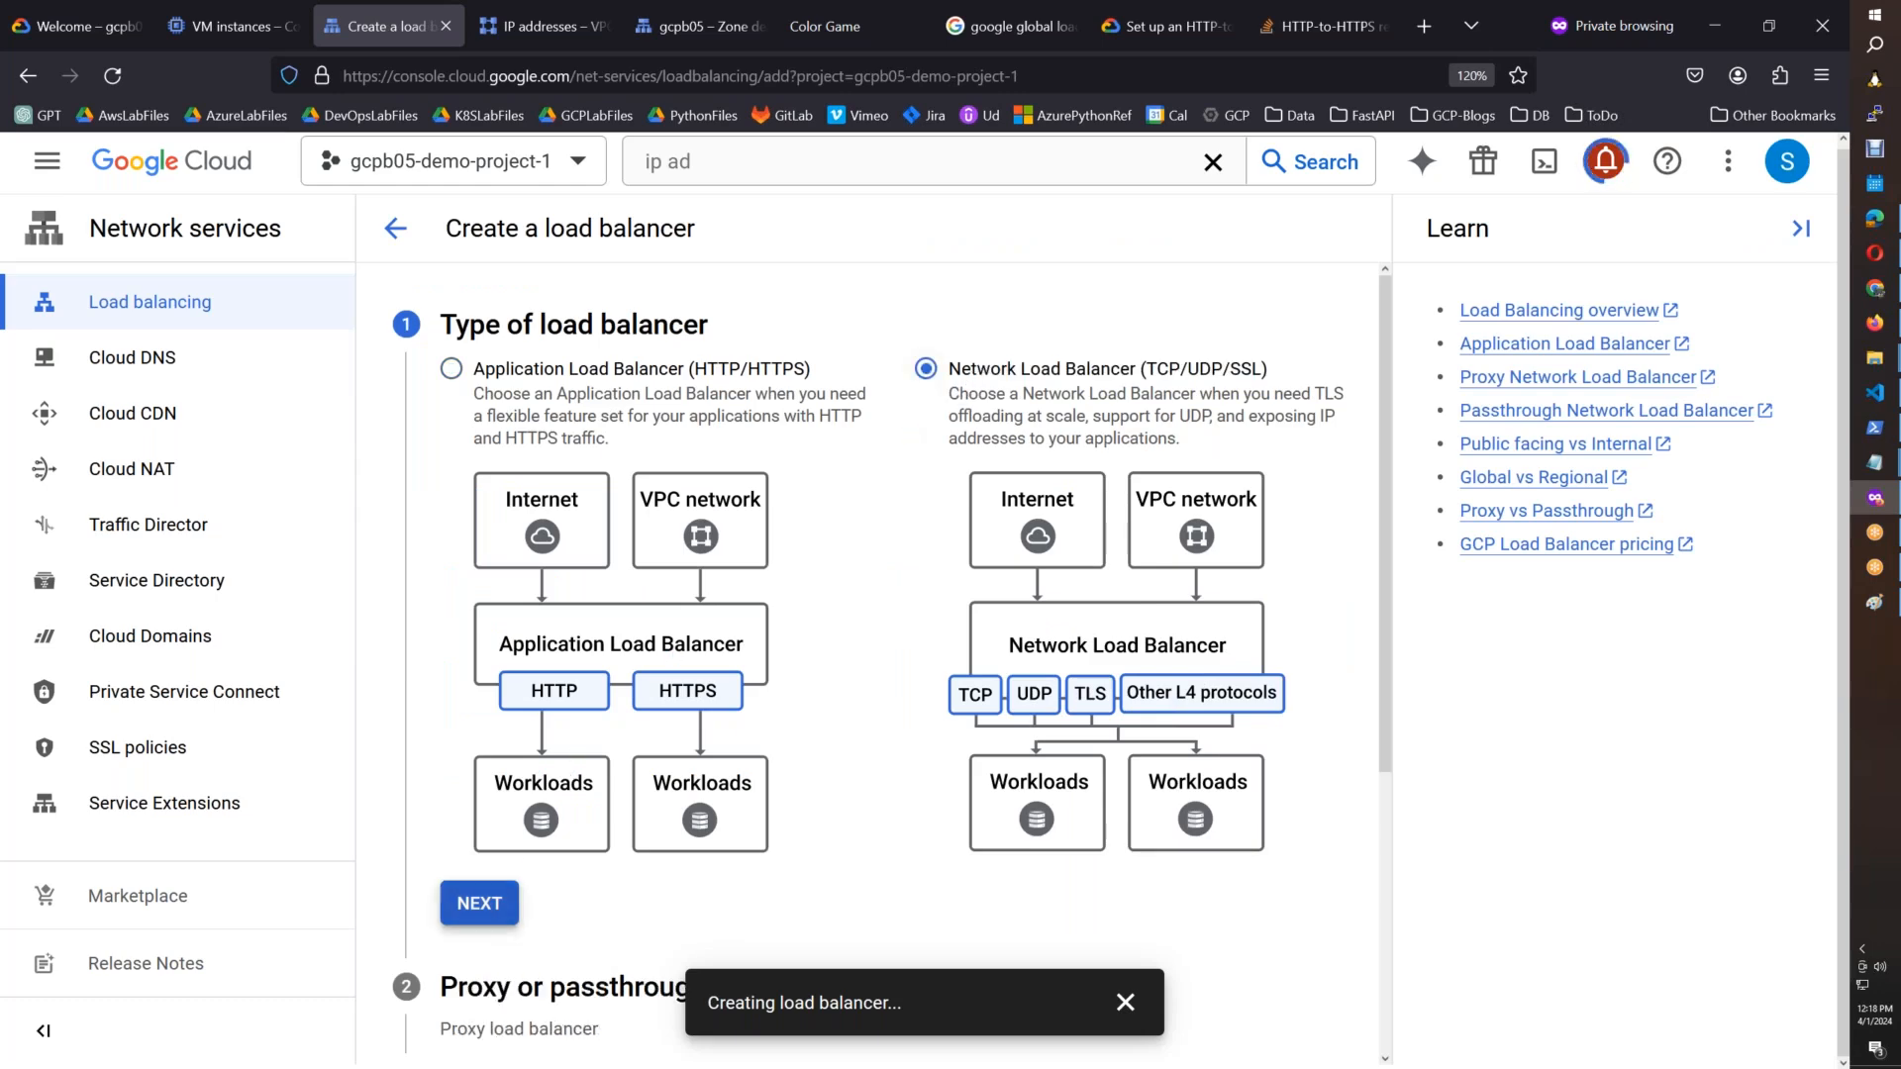
{"action": "left_click", "coordinate": [479, 902]}
{"action": "left_click", "coordinate": [489, 1056]}
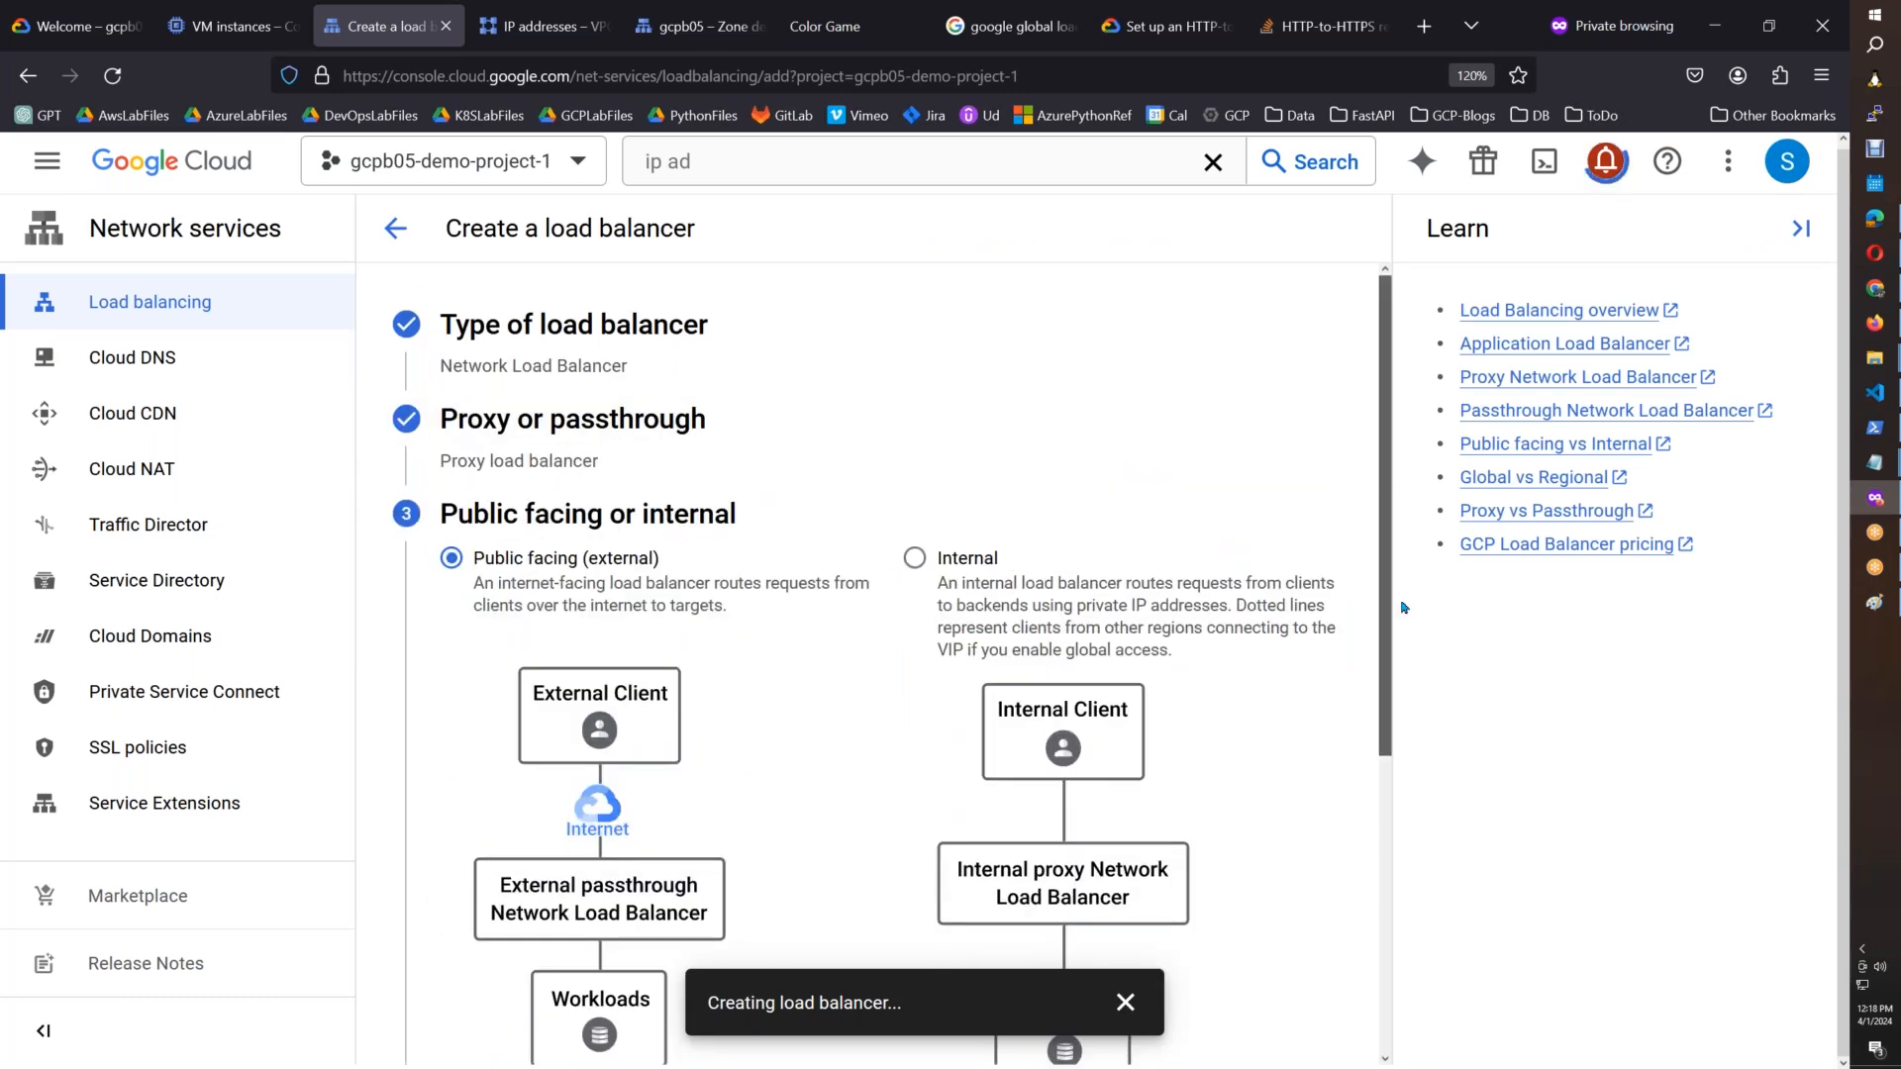
Step: Accept public facing, global workloads and the Global external Proxy Network Load Balancer generation, and proceed to the configuration
{"action": "scroll", "coordinate": [1389, 778], "scroll_direction": "down", "scroll_amount": 4}
{"action": "left_click", "coordinate": [479, 698]}
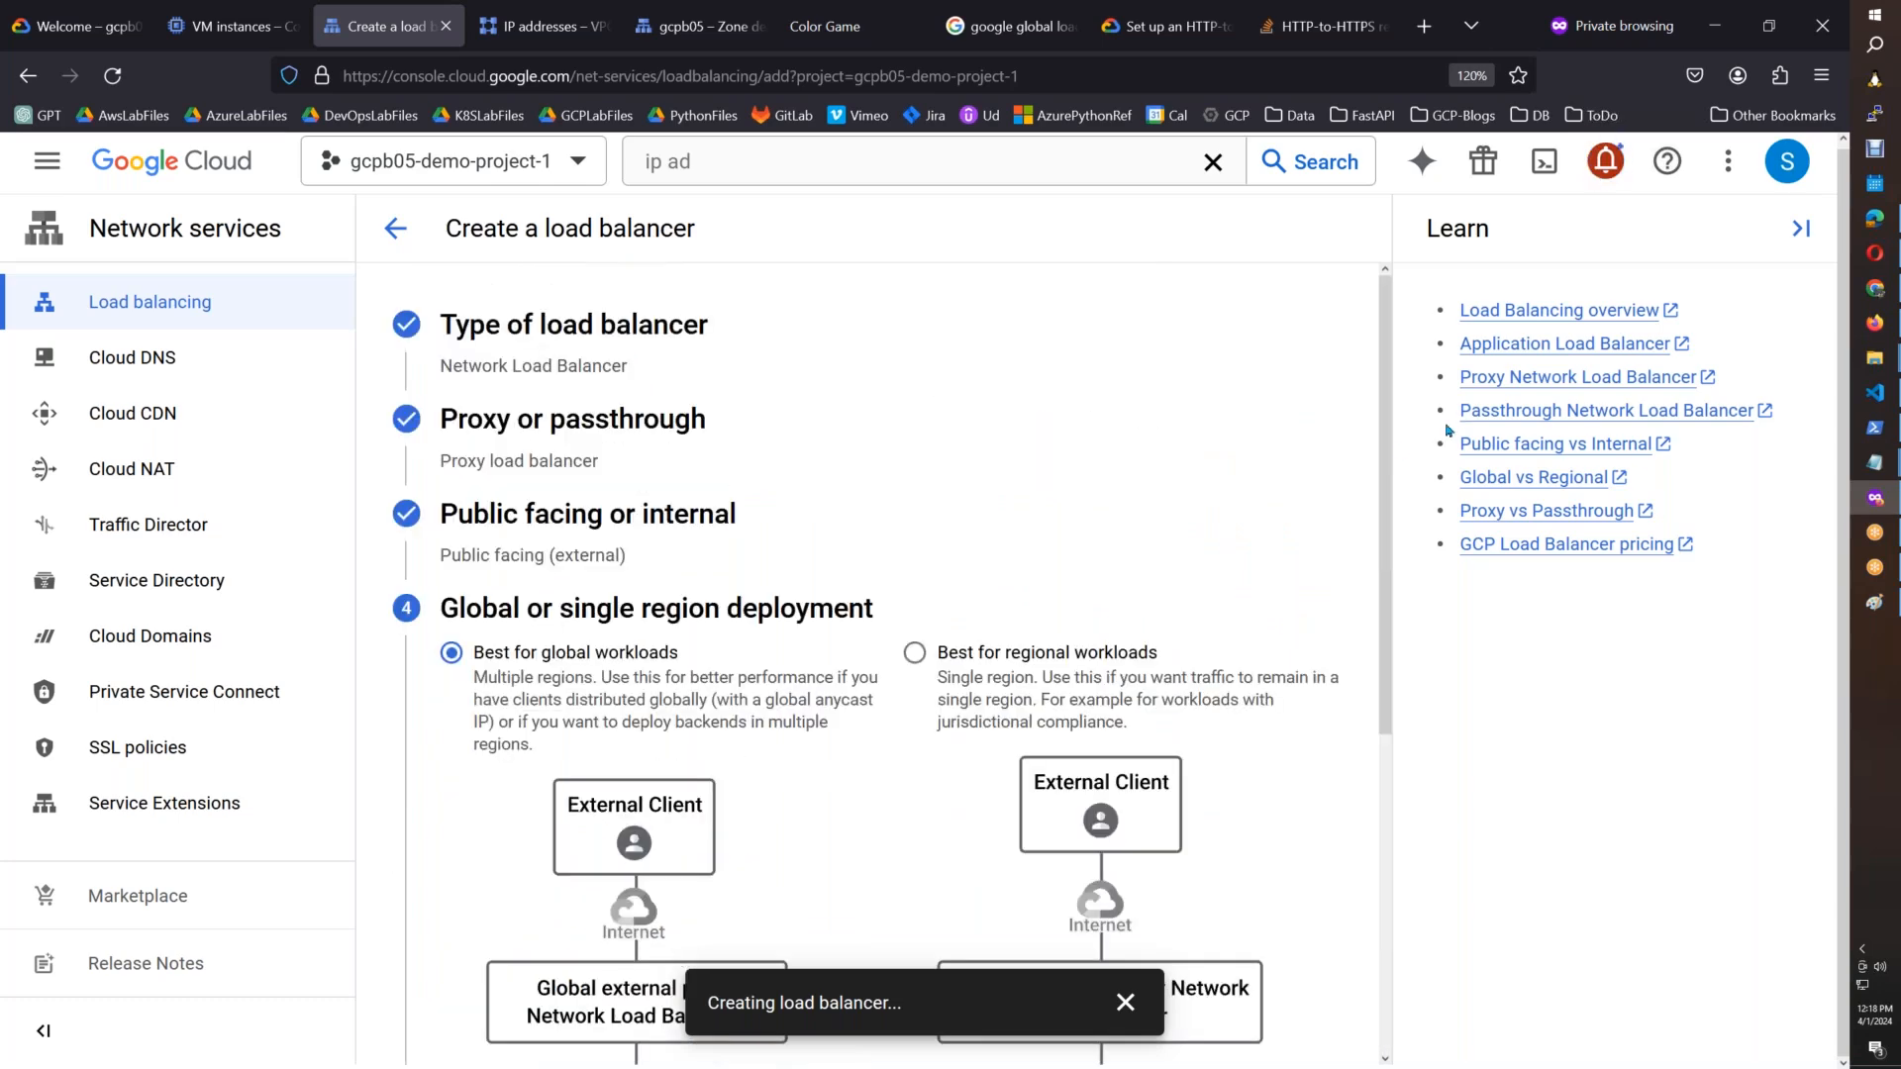
{"action": "scroll", "coordinate": [1384, 568], "scroll_direction": "down", "scroll_amount": 5}
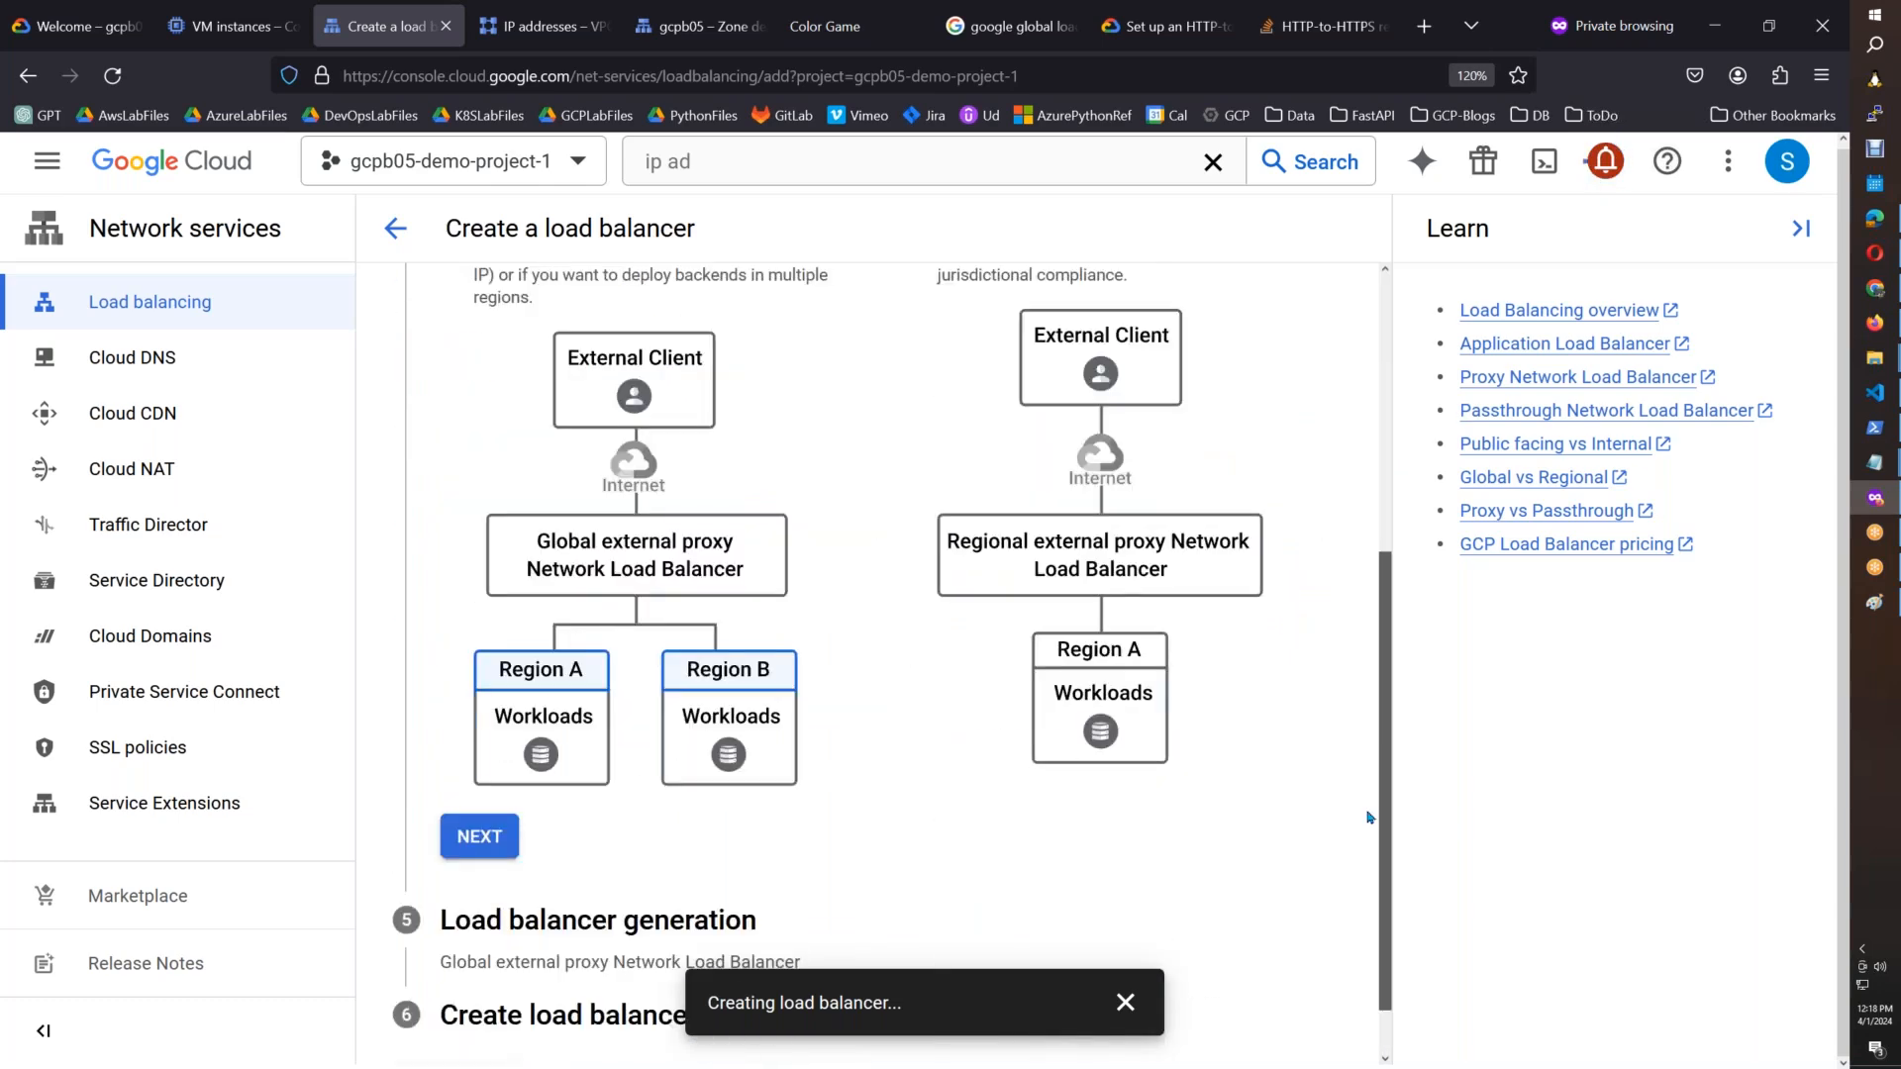
{"action": "left_click", "coordinate": [478, 785]}
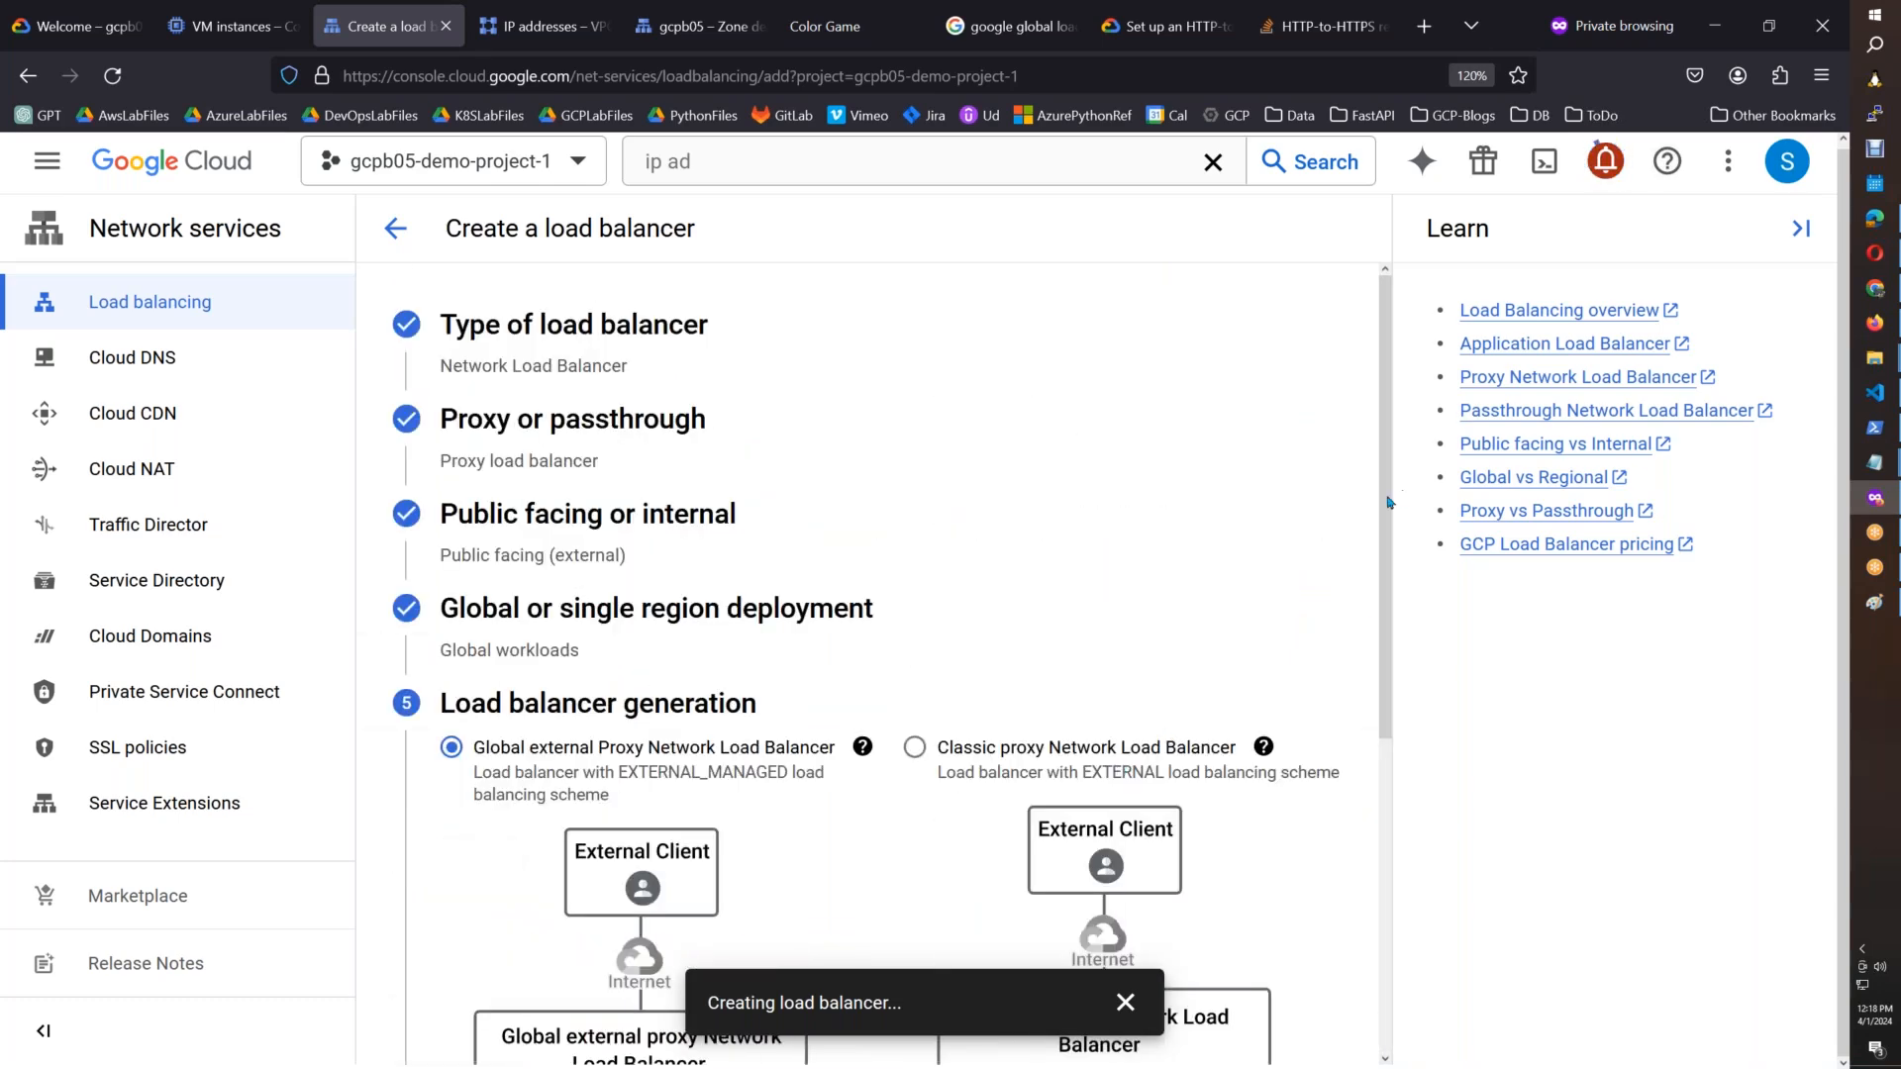
{"action": "scroll", "coordinate": [1386, 503], "scroll_direction": "down", "scroll_amount": 5}
{"action": "left_click", "coordinate": [480, 865]}
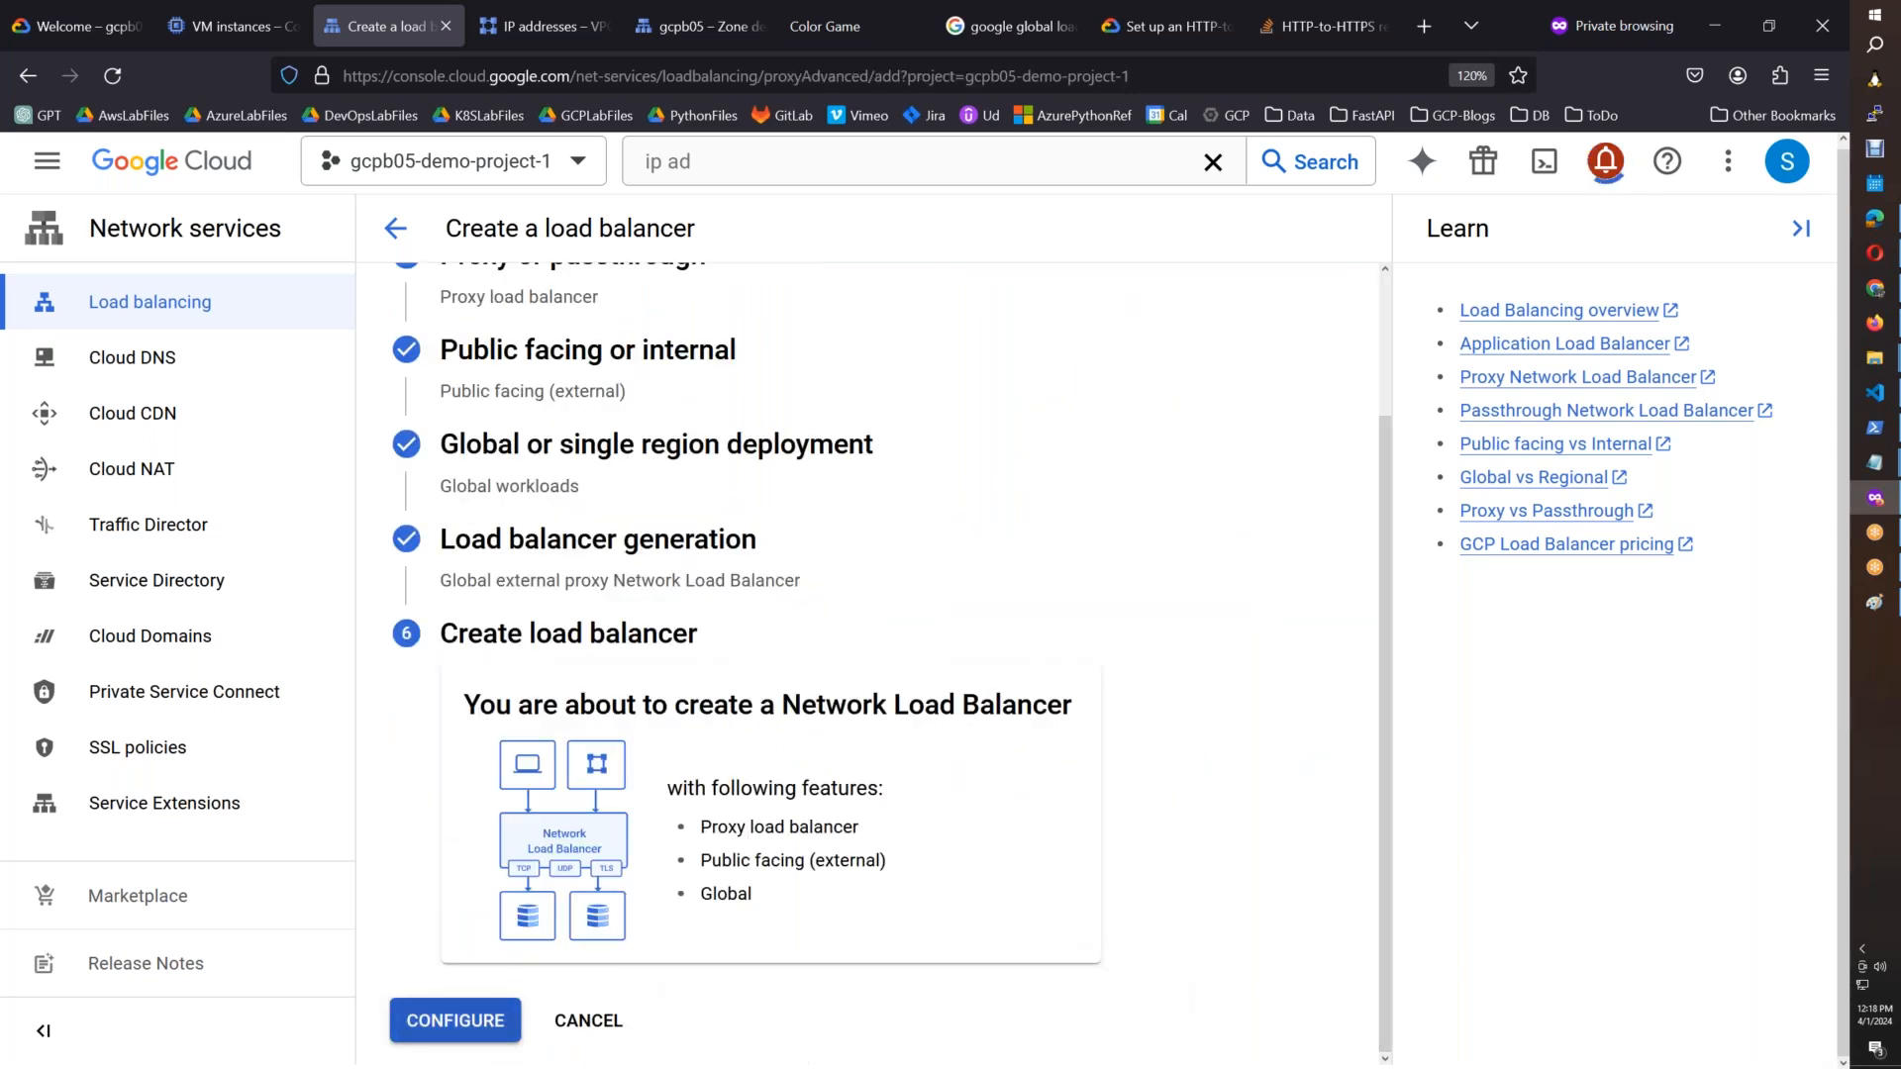
{"action": "left_click", "coordinate": [455, 1019]}
Step: Name the load balancer gcpb05-nlb-ssl and set its backend protocol to SSL
{"action": "left_click", "coordinate": [534, 325]}
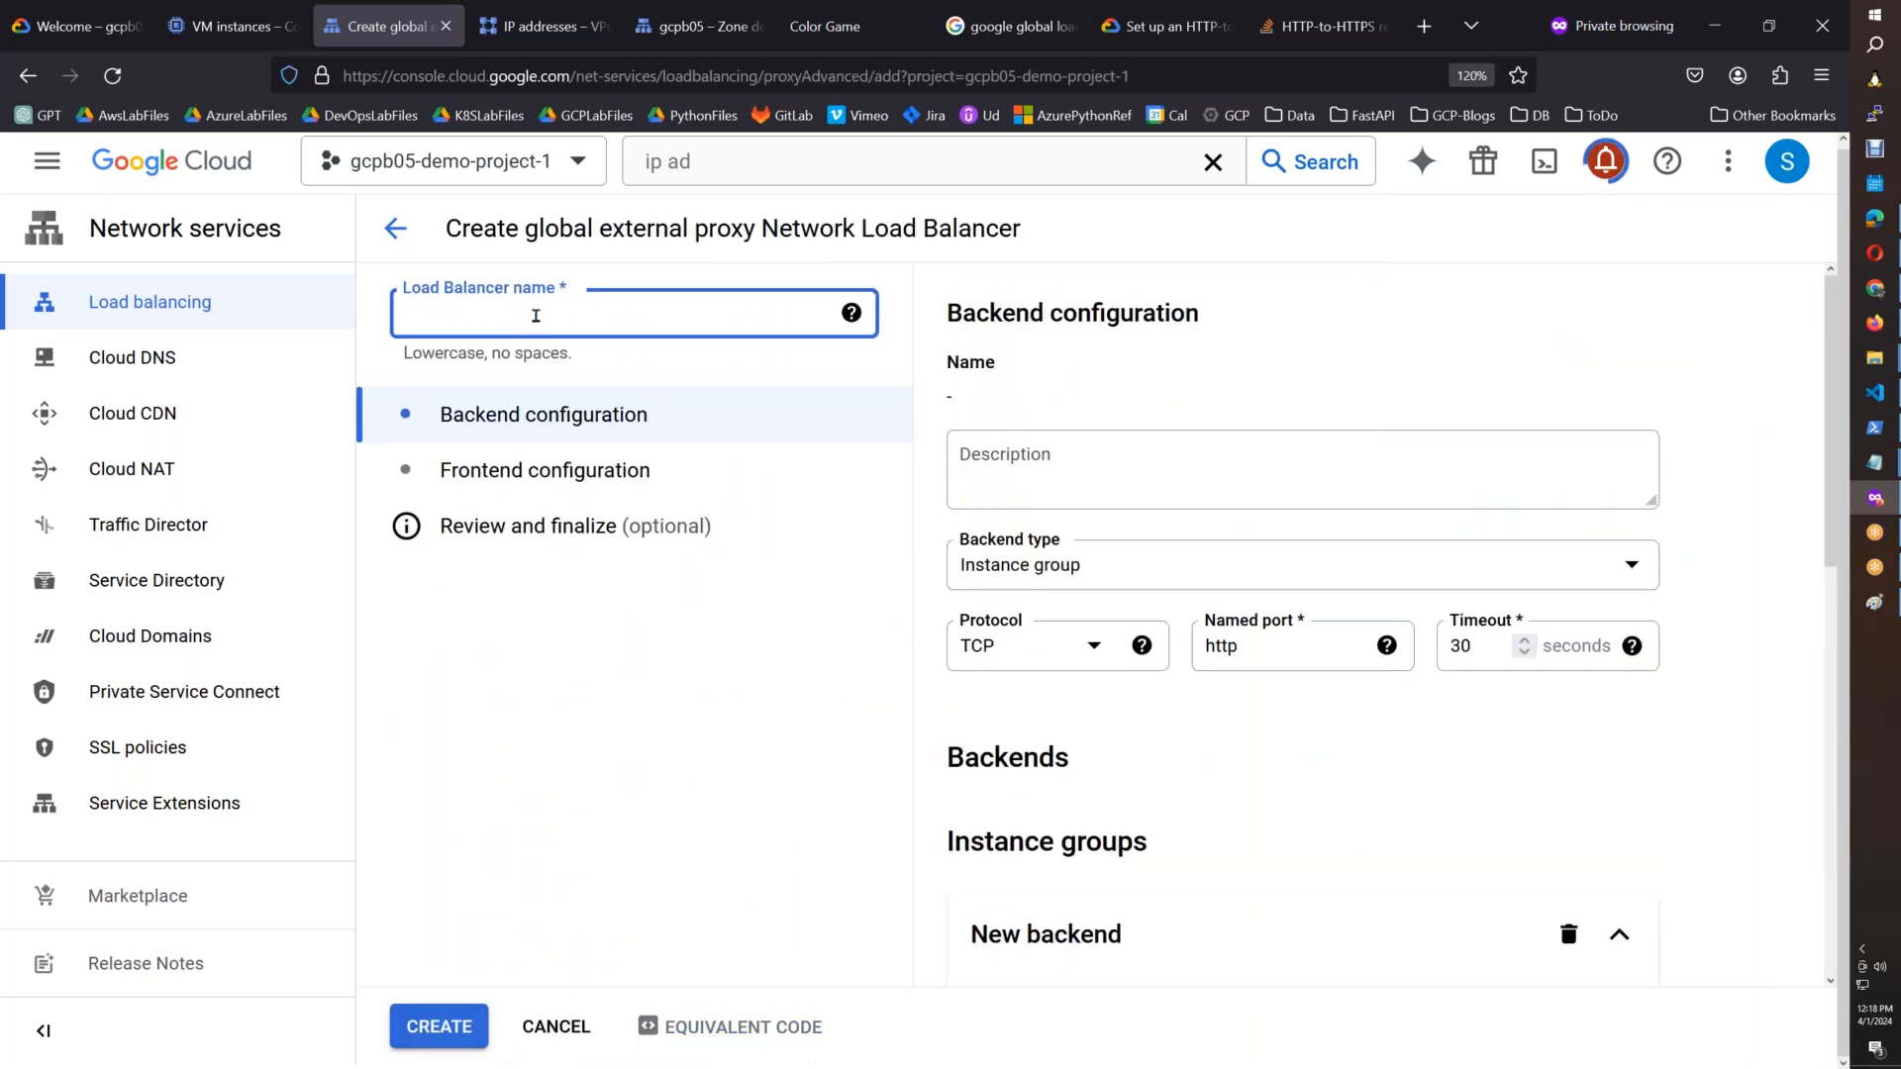
{"action": "type", "text": "gcpb05"}
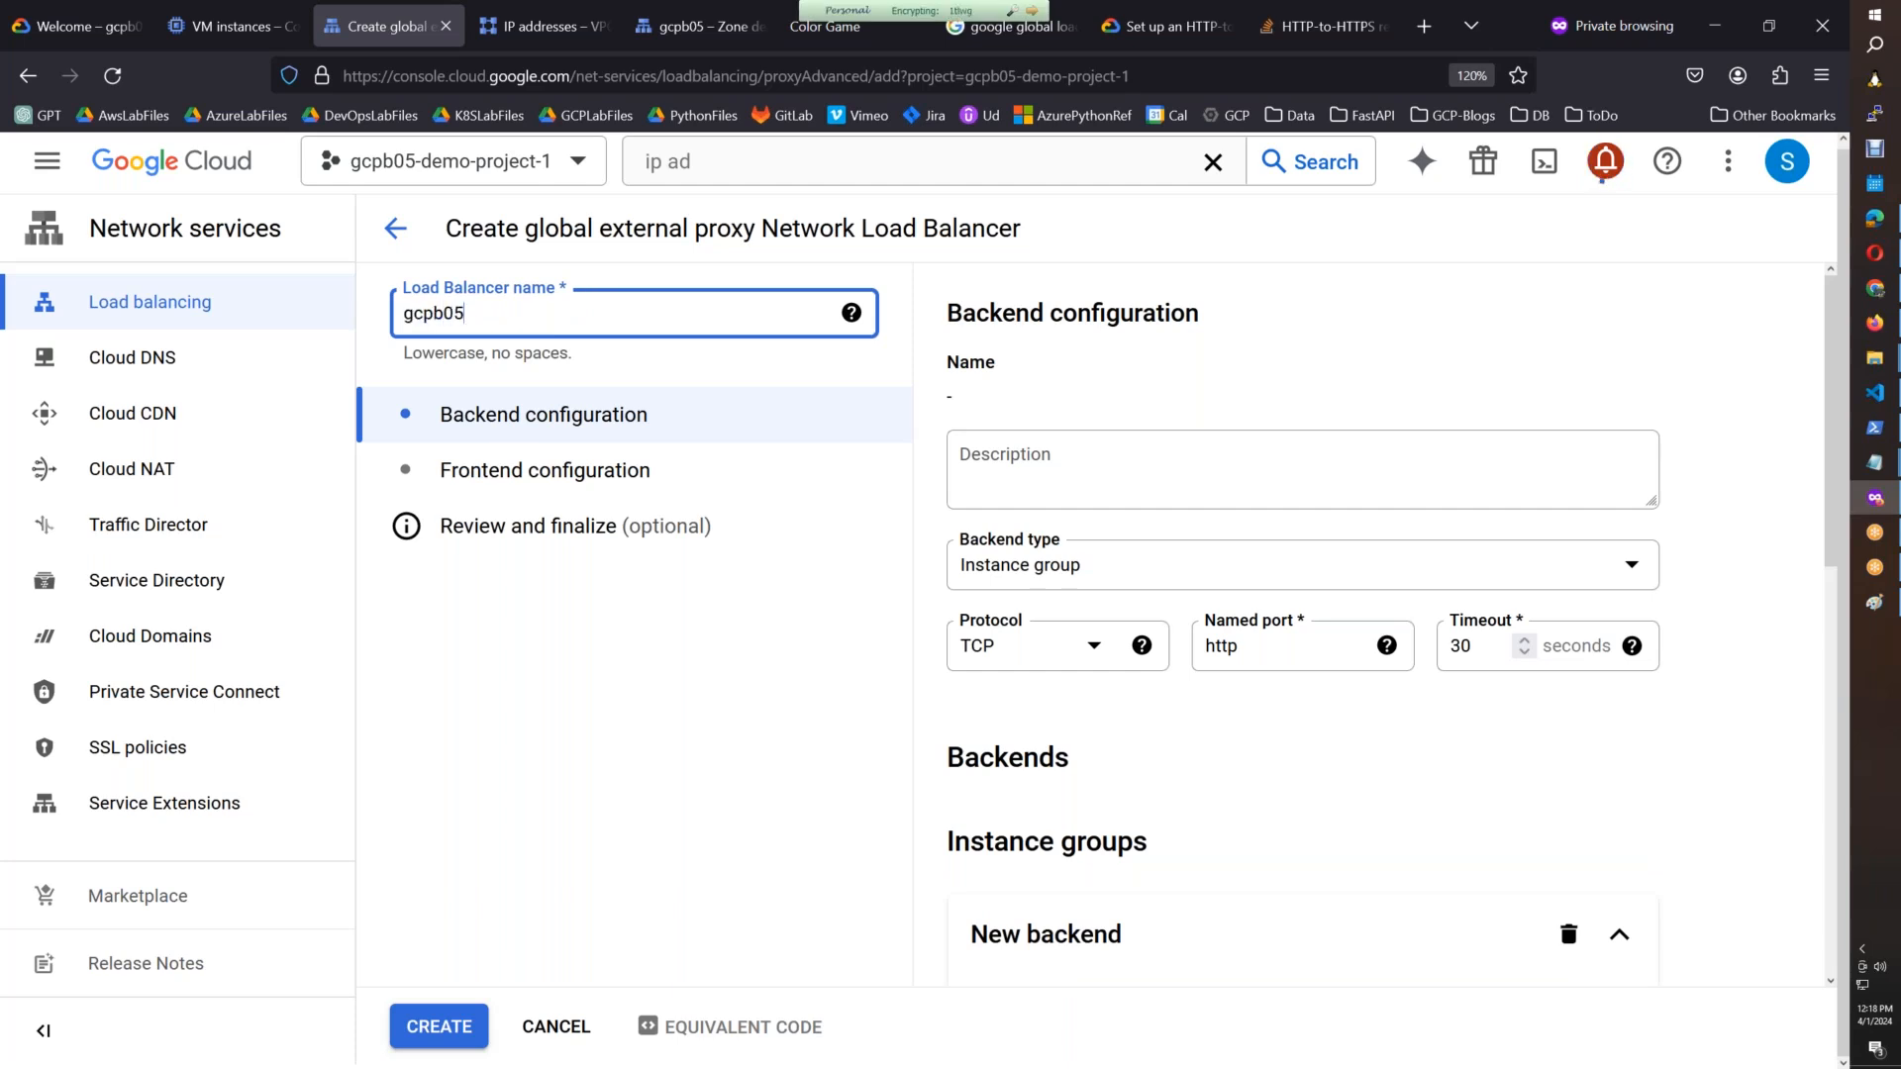
{"action": "type", "text": "-nlb"}
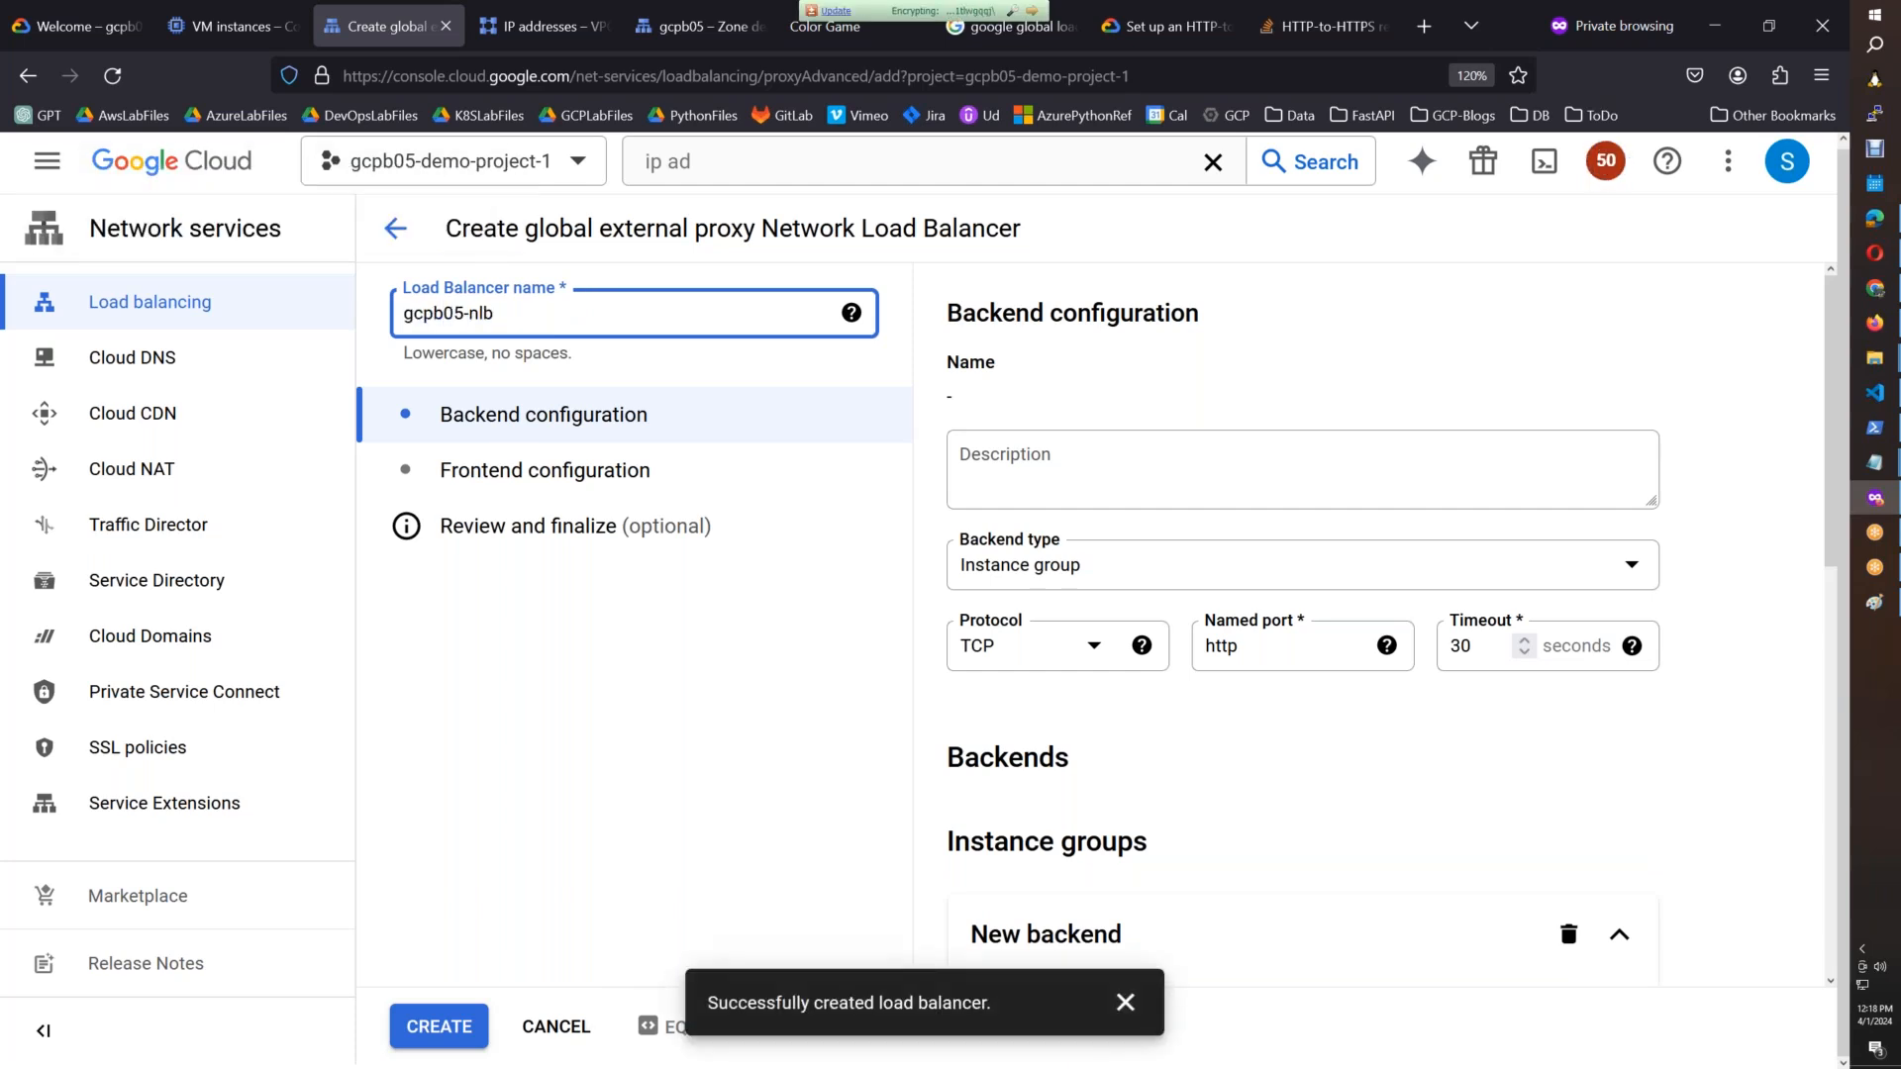
{"action": "type", "text": "-ssl"}
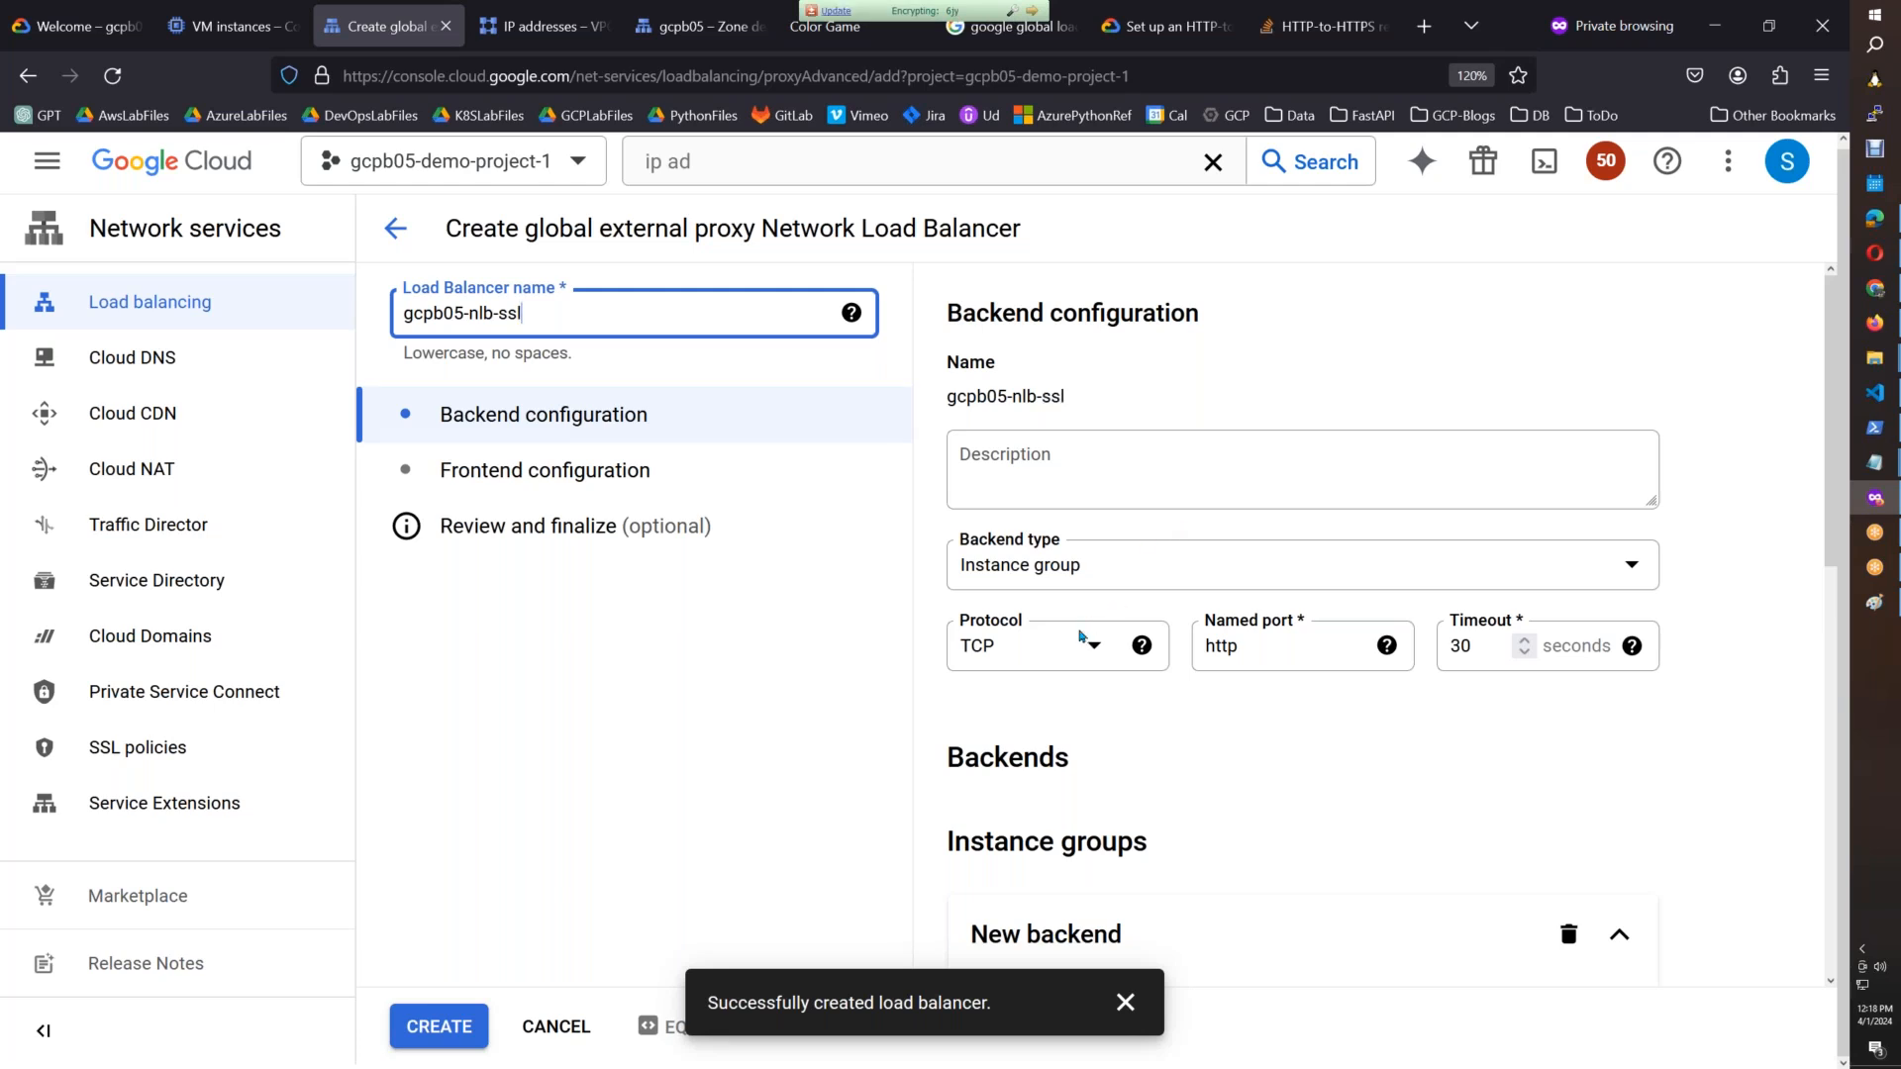
{"action": "left_click", "coordinate": [1090, 646]}
{"action": "left_click", "coordinate": [1000, 709]}
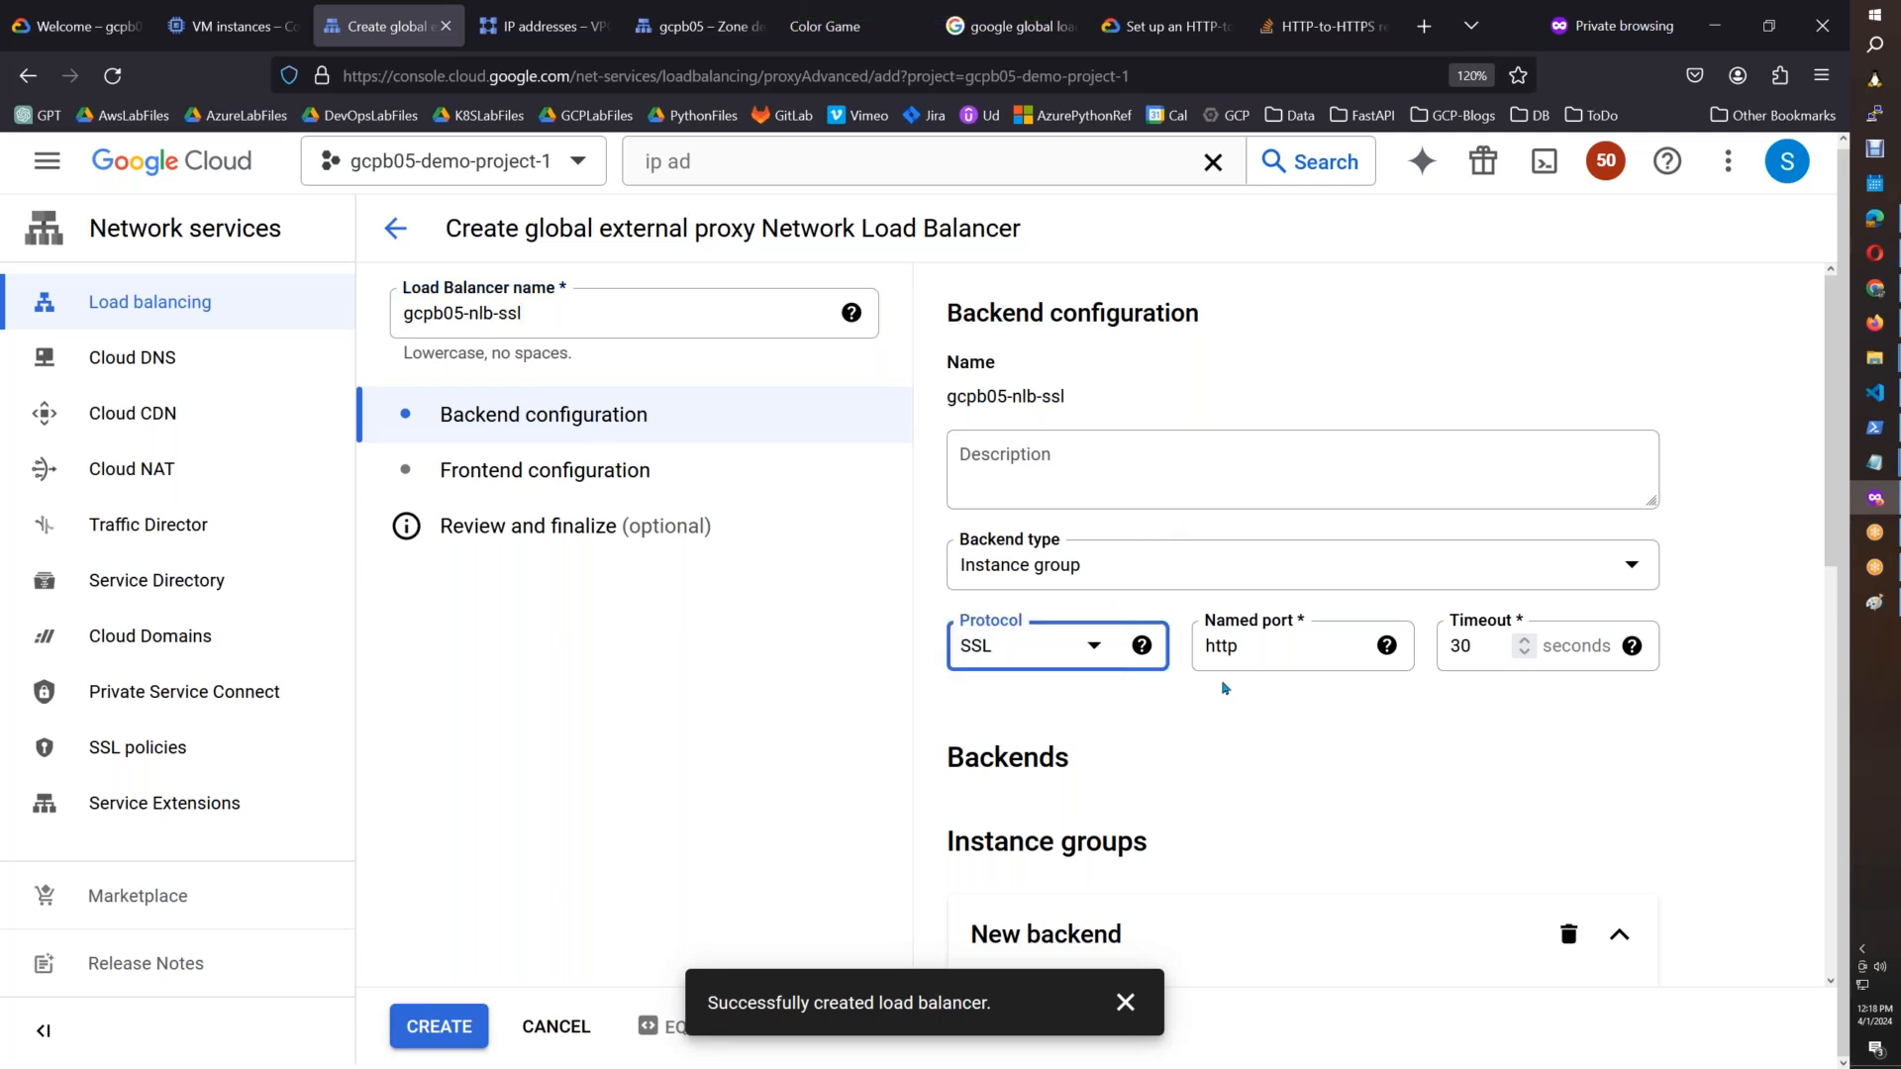
Step: Add the mywebapp instance group as the backend, using its existing named port http on port 80
{"action": "left_click", "coordinate": [1314, 644]}
{"action": "key", "text": "ctrl+a"}
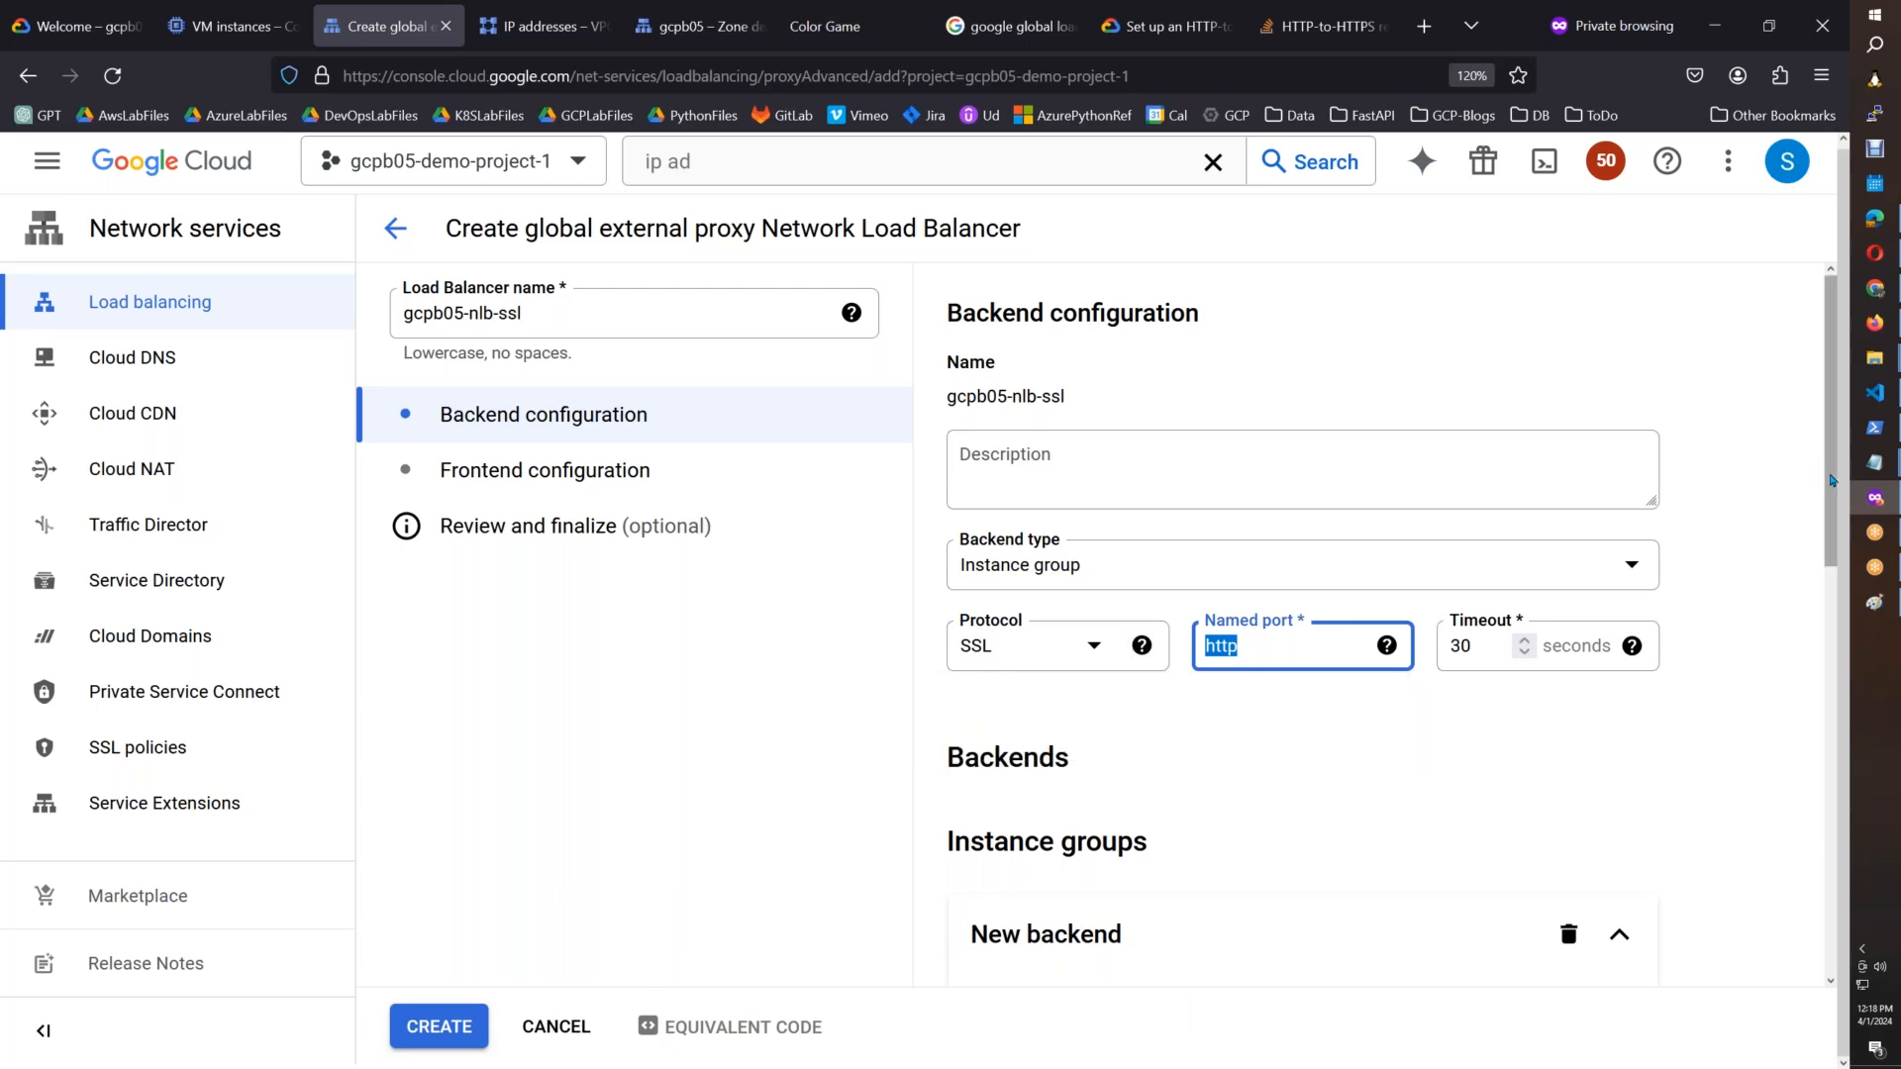
{"action": "scroll", "coordinate": [1832, 480], "scroll_direction": "down", "scroll_amount": 4}
{"action": "left_click", "coordinate": [1340, 604]}
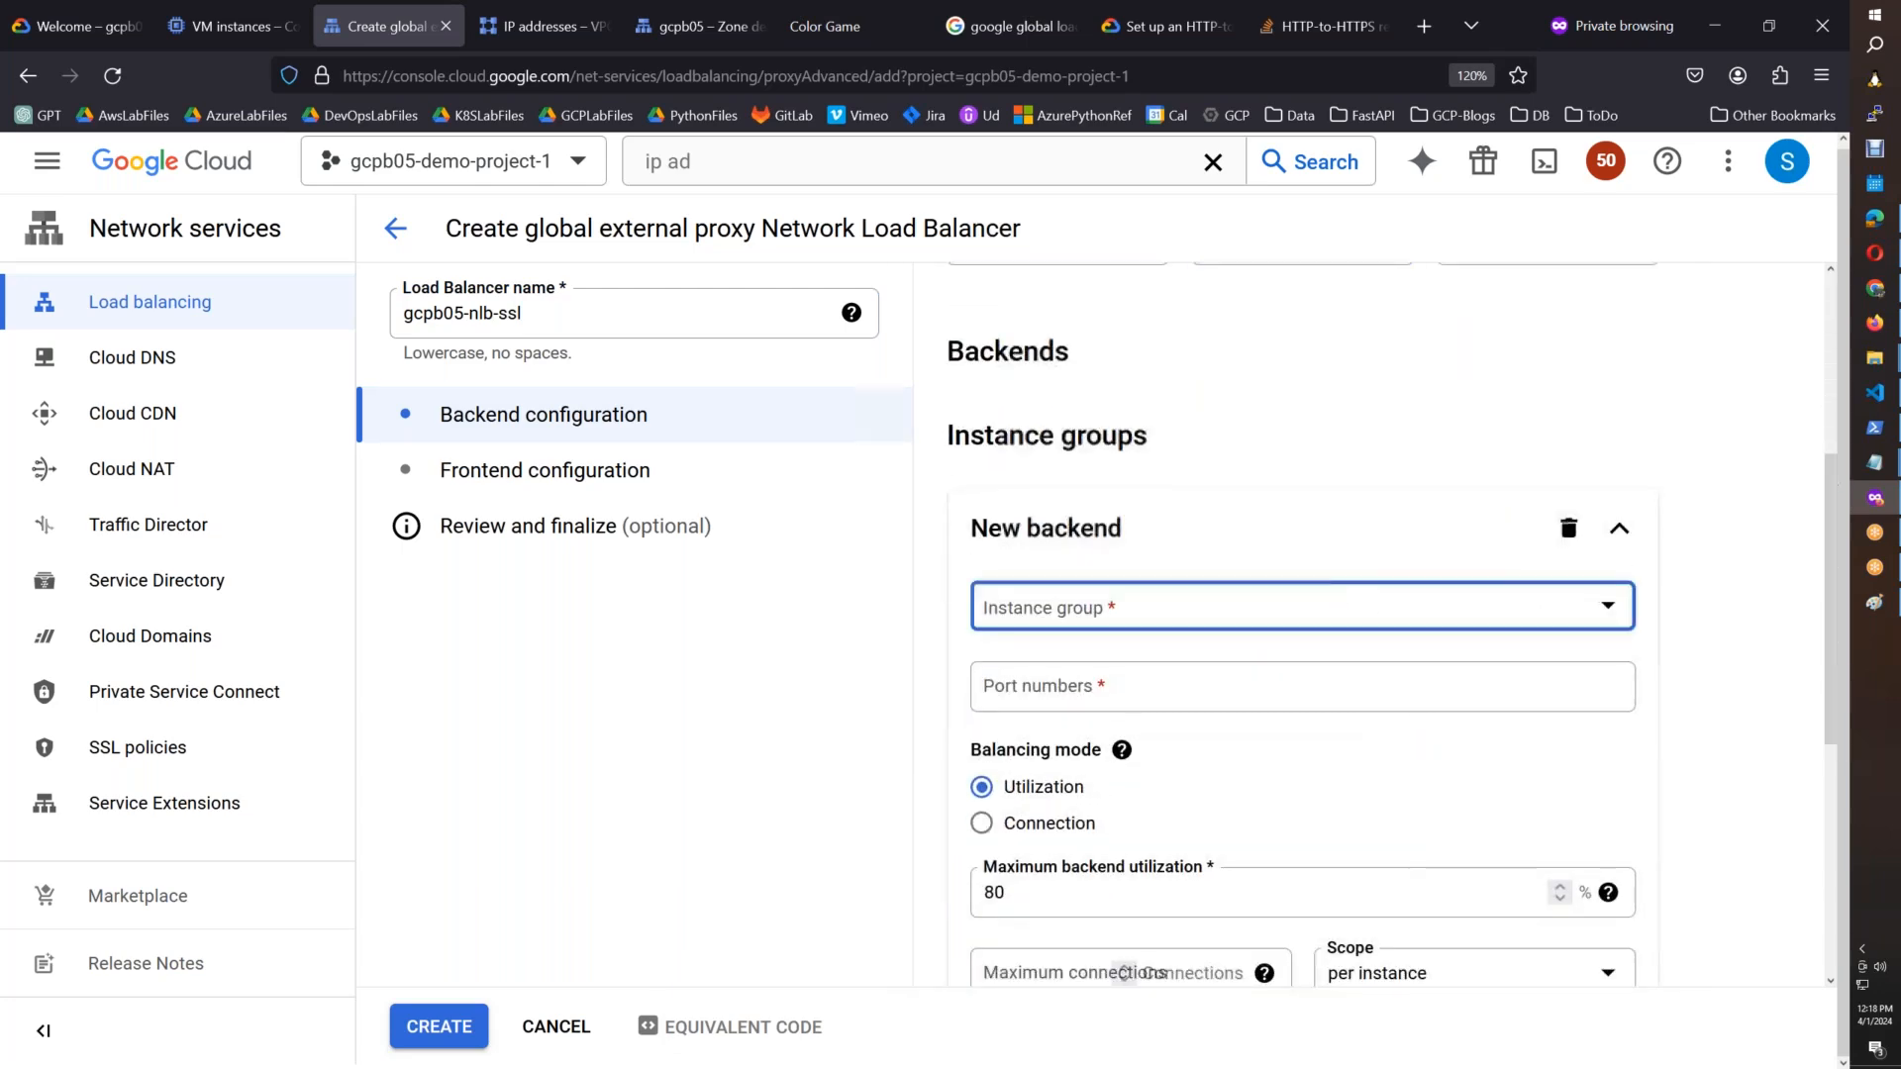
{"action": "left_click", "coordinate": [1086, 709]}
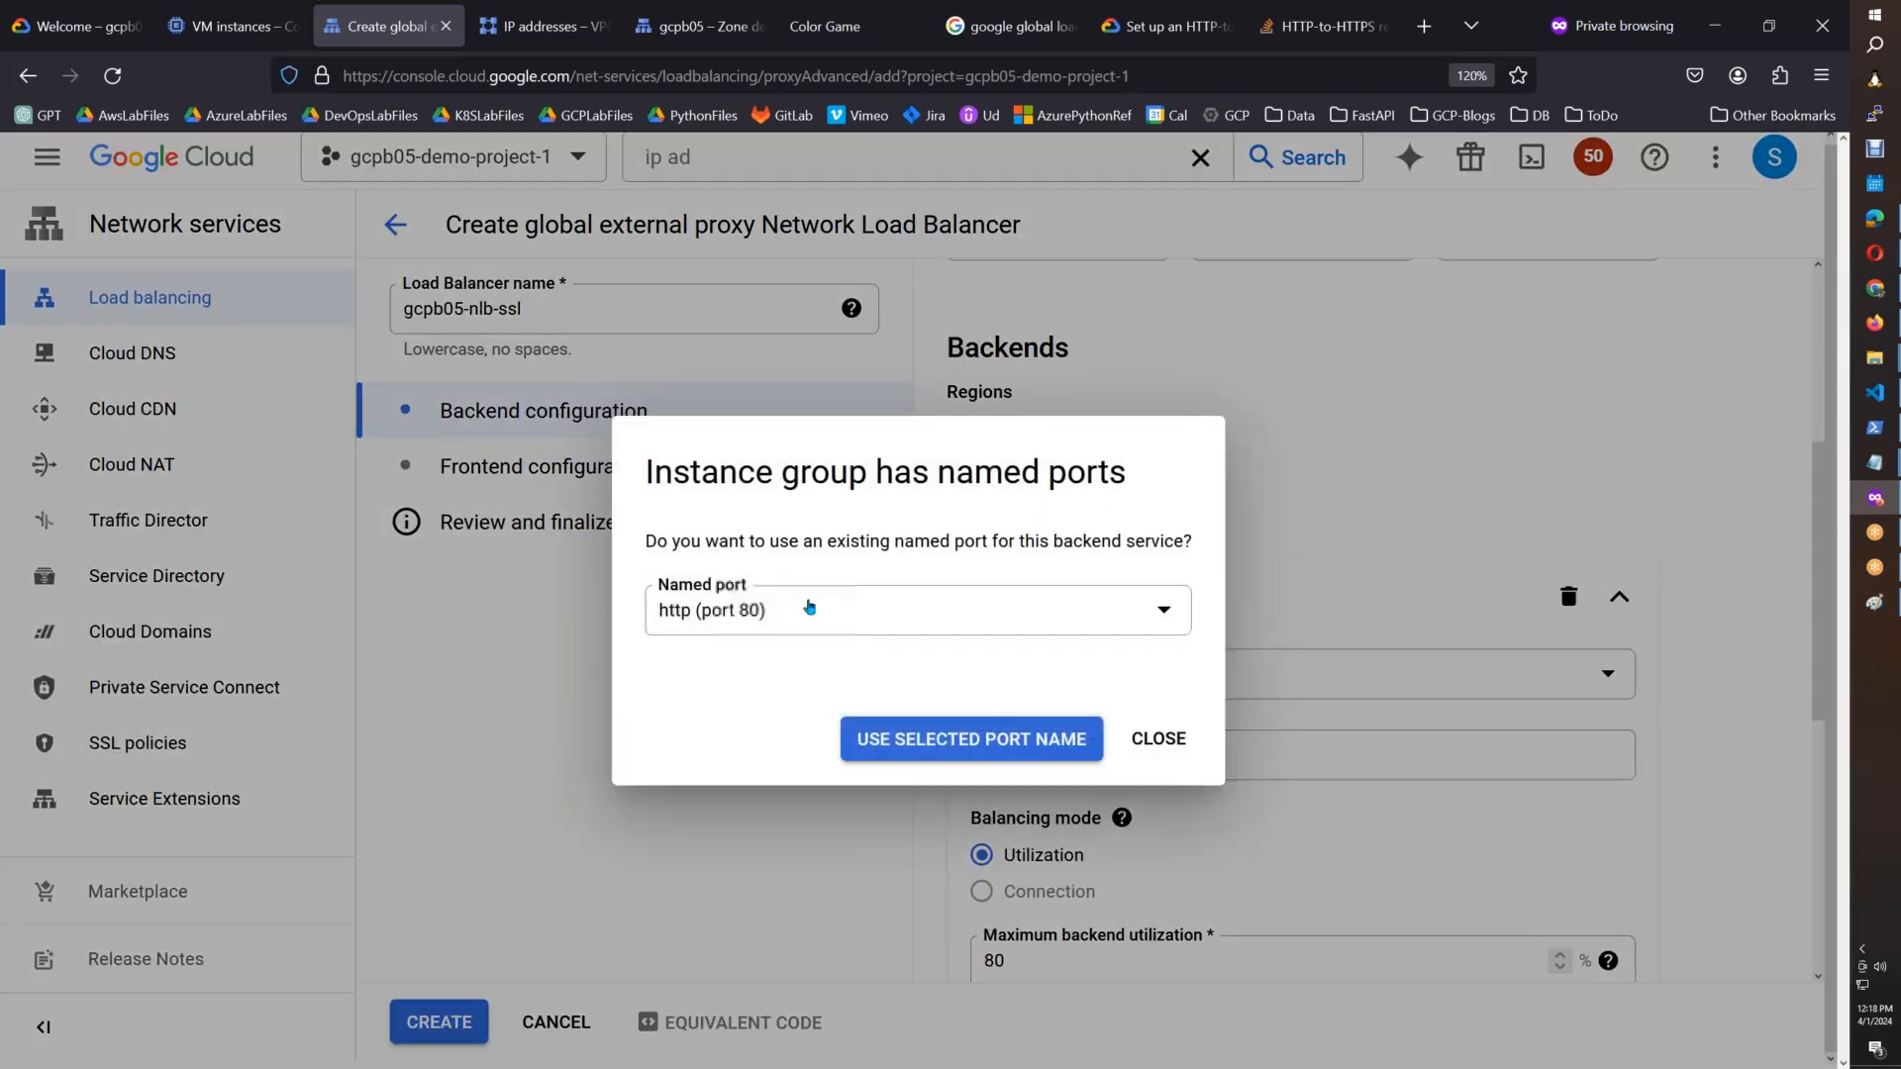
{"action": "left_click", "coordinate": [789, 606]}
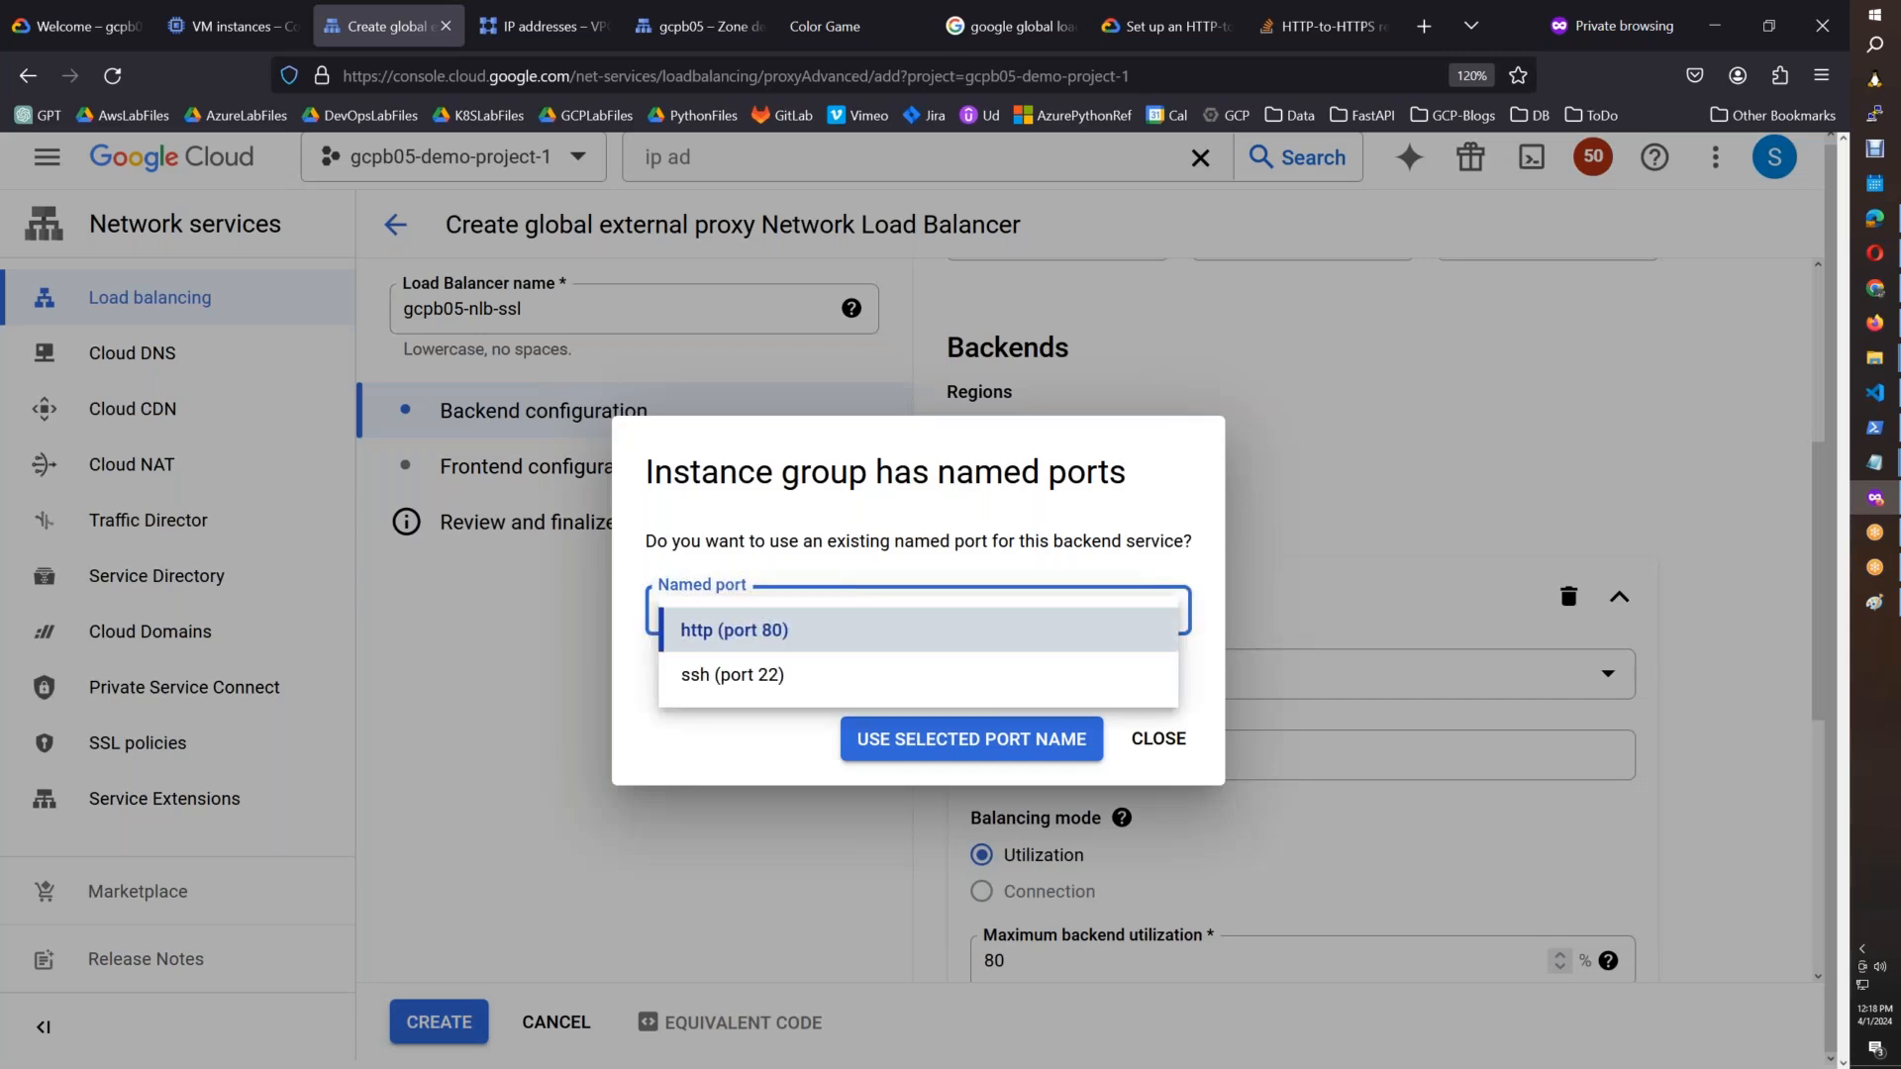
{"action": "left_click", "coordinate": [807, 616]}
{"action": "left_click", "coordinate": [1016, 754]}
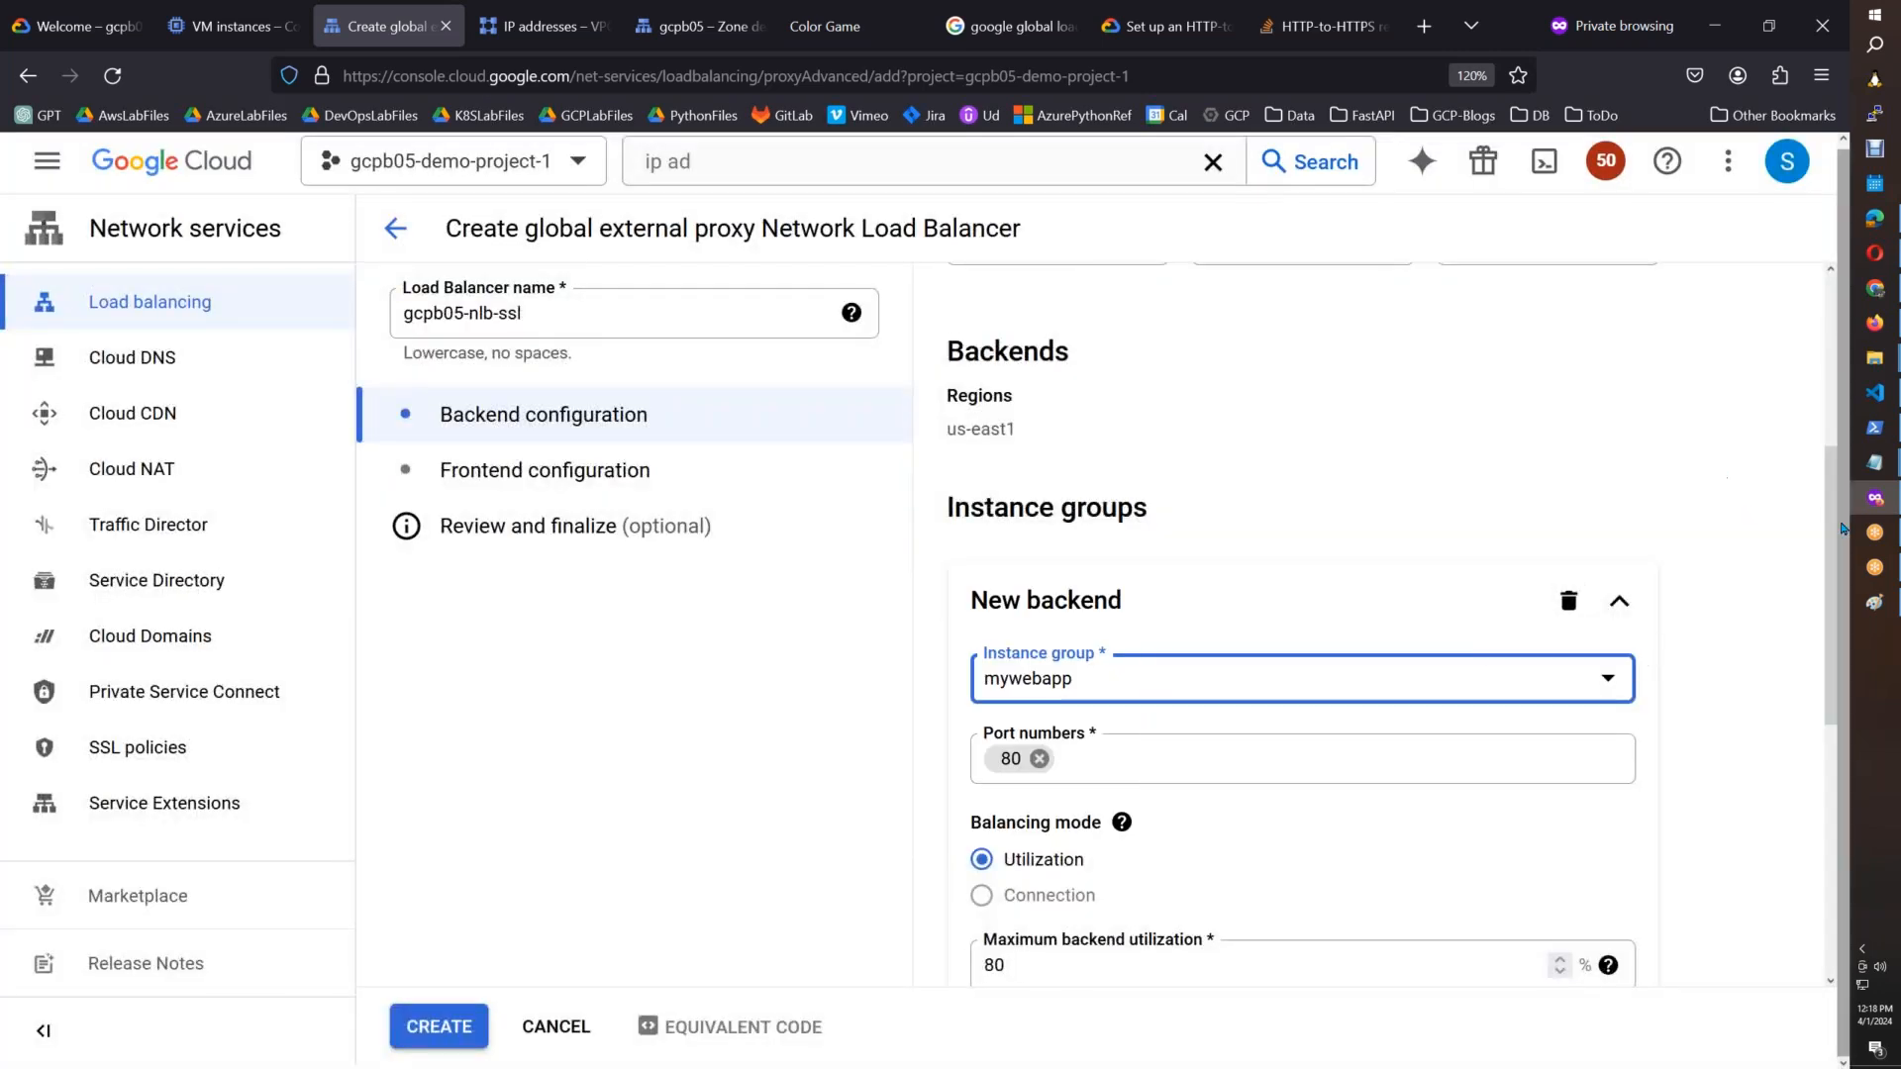
Step: Assign the existing mig-tcp-80 health check to the backend
{"action": "left_click_drag", "start_coordinate": [1840, 529], "coordinate": [1831, 846]}
{"action": "left_click", "coordinate": [1281, 859]}
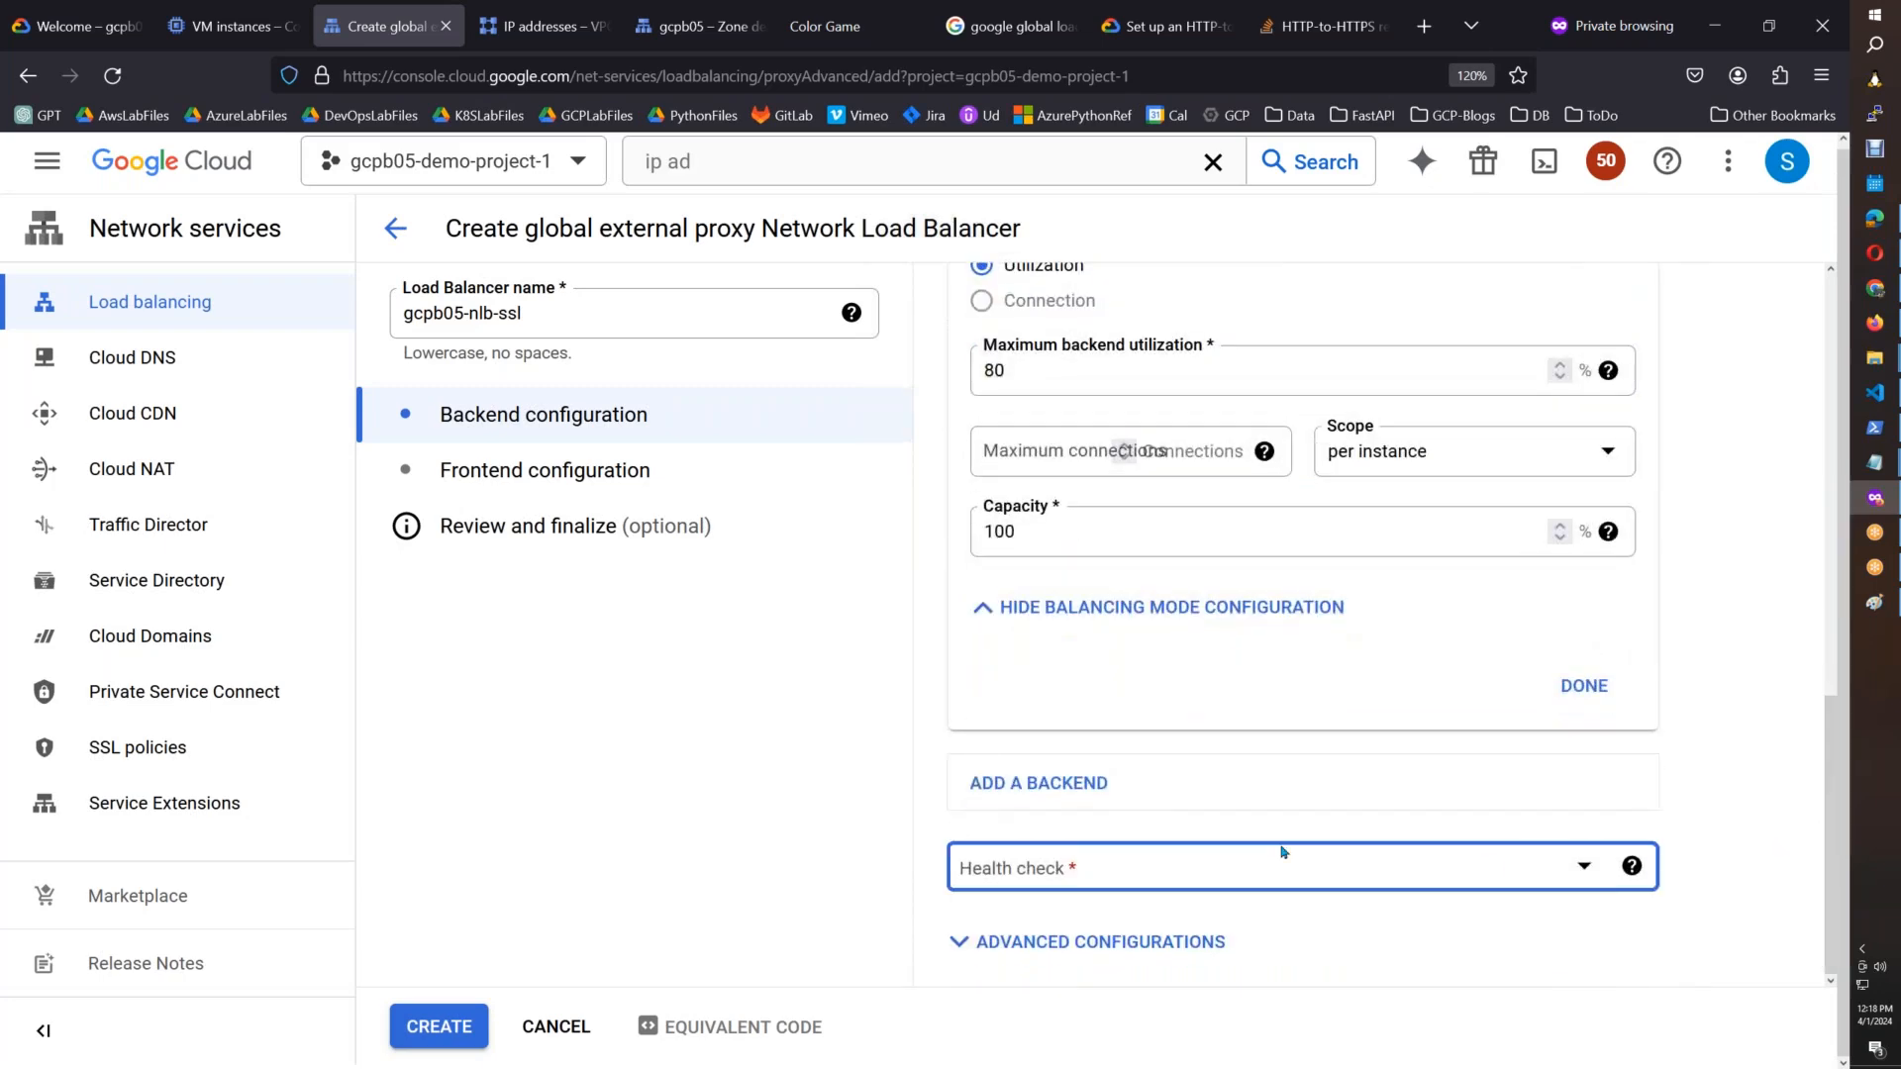
{"action": "left_click", "coordinate": [1287, 701]}
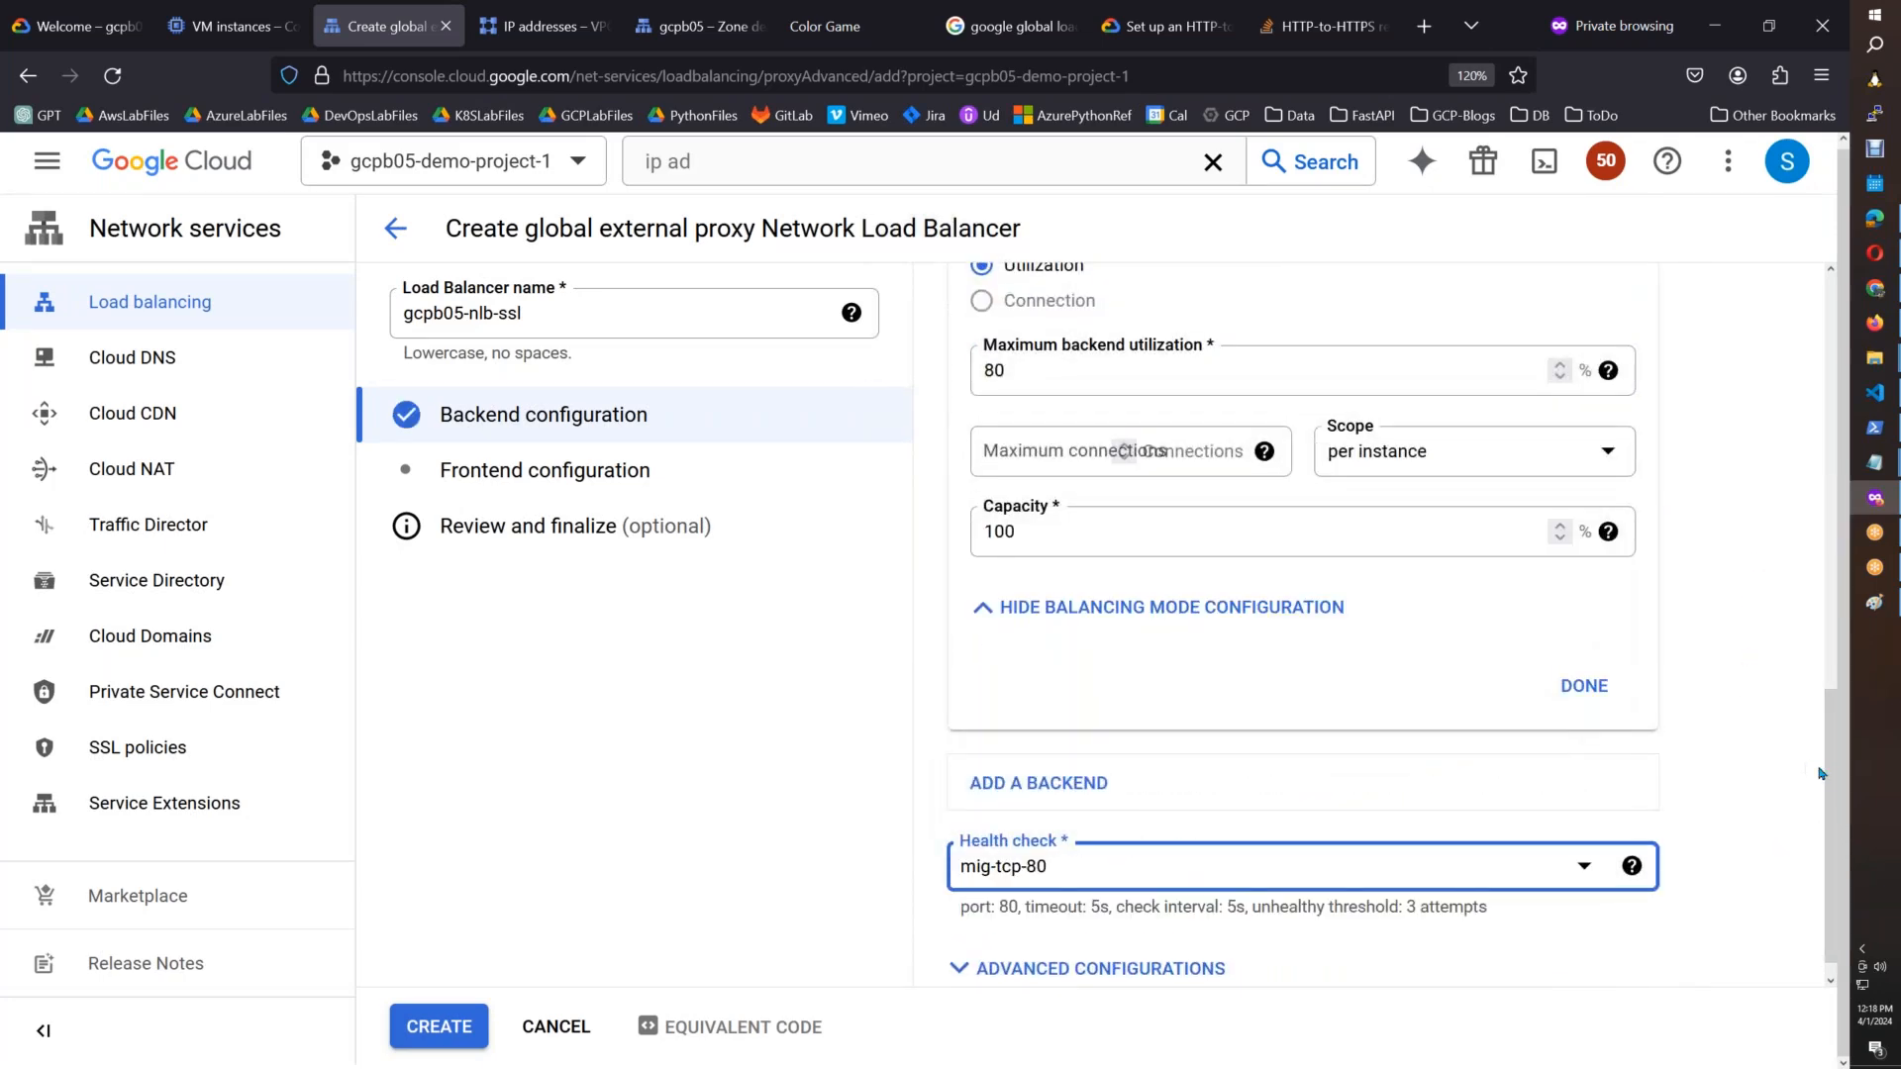
{"action": "mouse_move", "coordinate": [1819, 773]}
{"action": "left_mouse_down"}
{"action": "mouse_move", "coordinate": [1811, 378]}
{"action": "mouse_move", "coordinate": [1812, 916]}
{"action": "left_mouse_up"}
{"action": "scroll", "coordinate": [1755, 411], "scroll_direction": "up", "scroll_amount": 1}
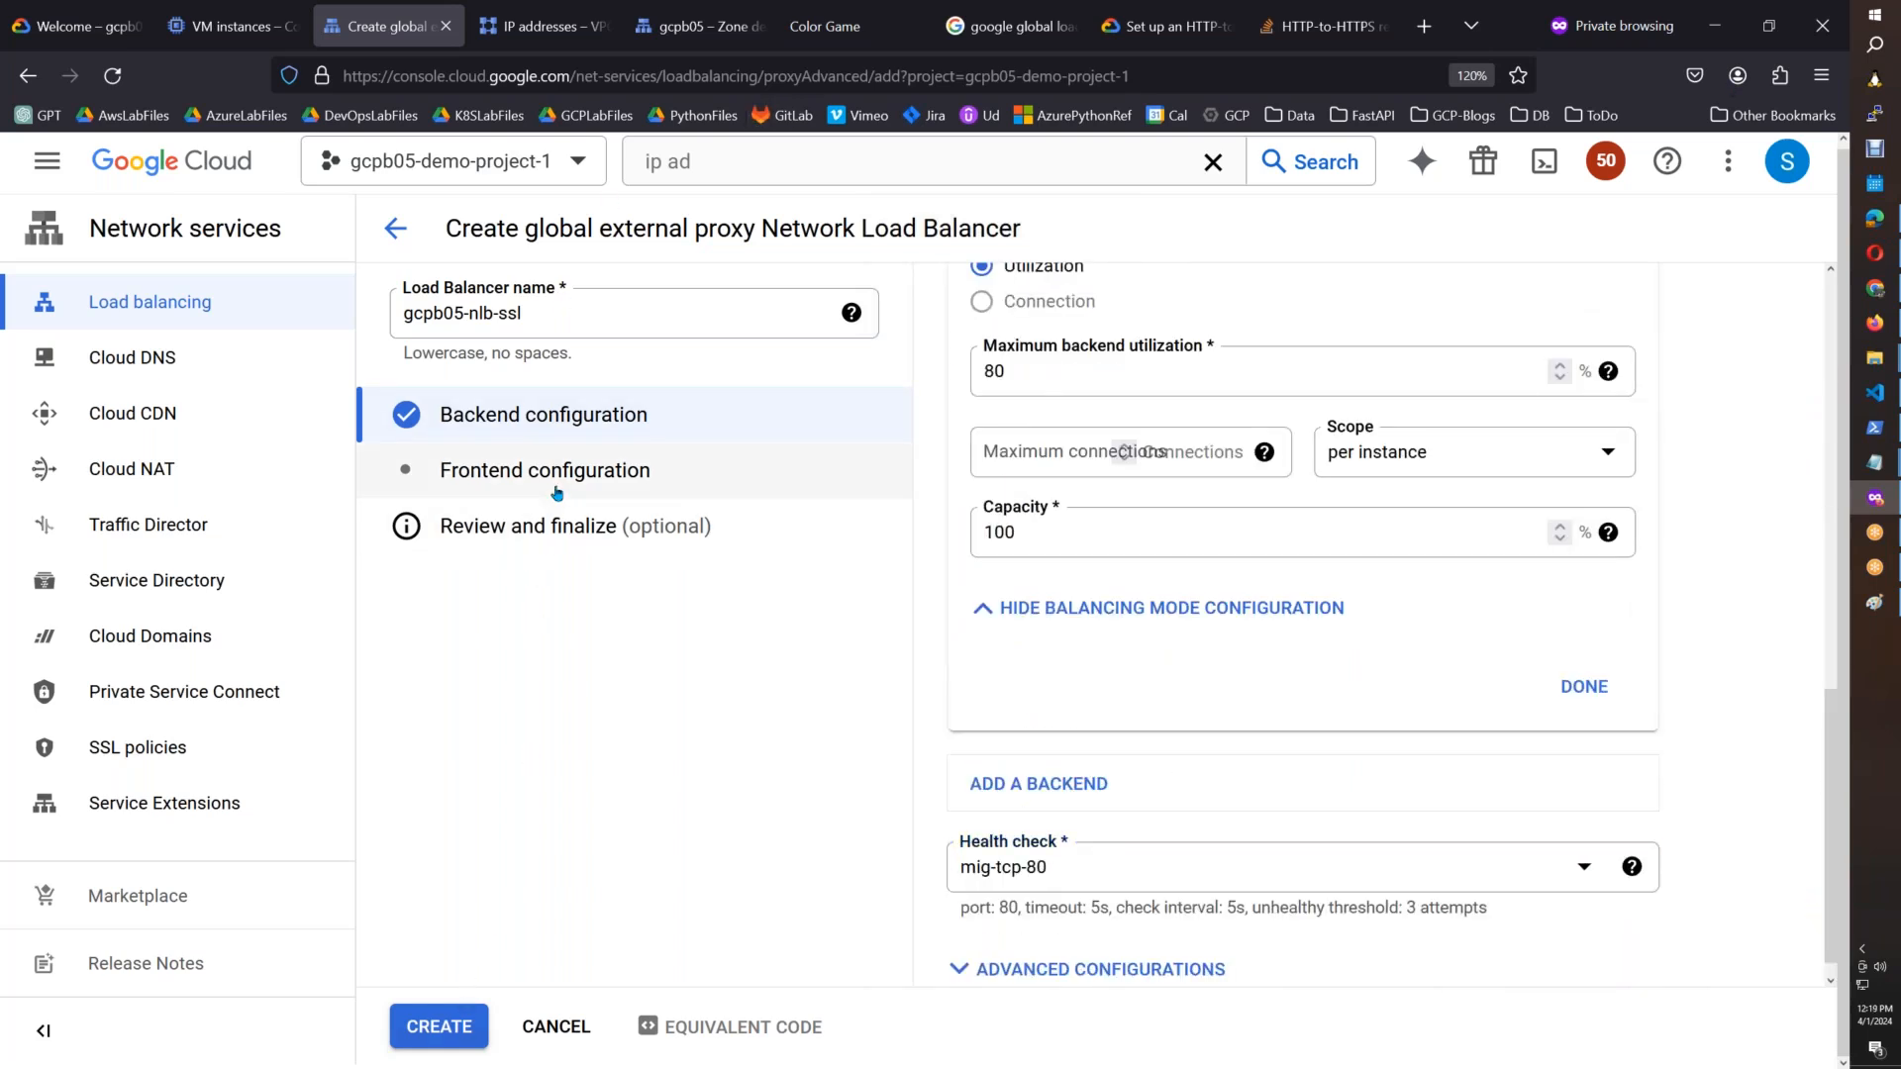
Step: Configure an SSL frontend on port 443 with the wc-gcpb05-xyz certificate, and create the gcpb05-nlb-ssl load balancer
{"action": "left_click", "coordinate": [663, 487]}
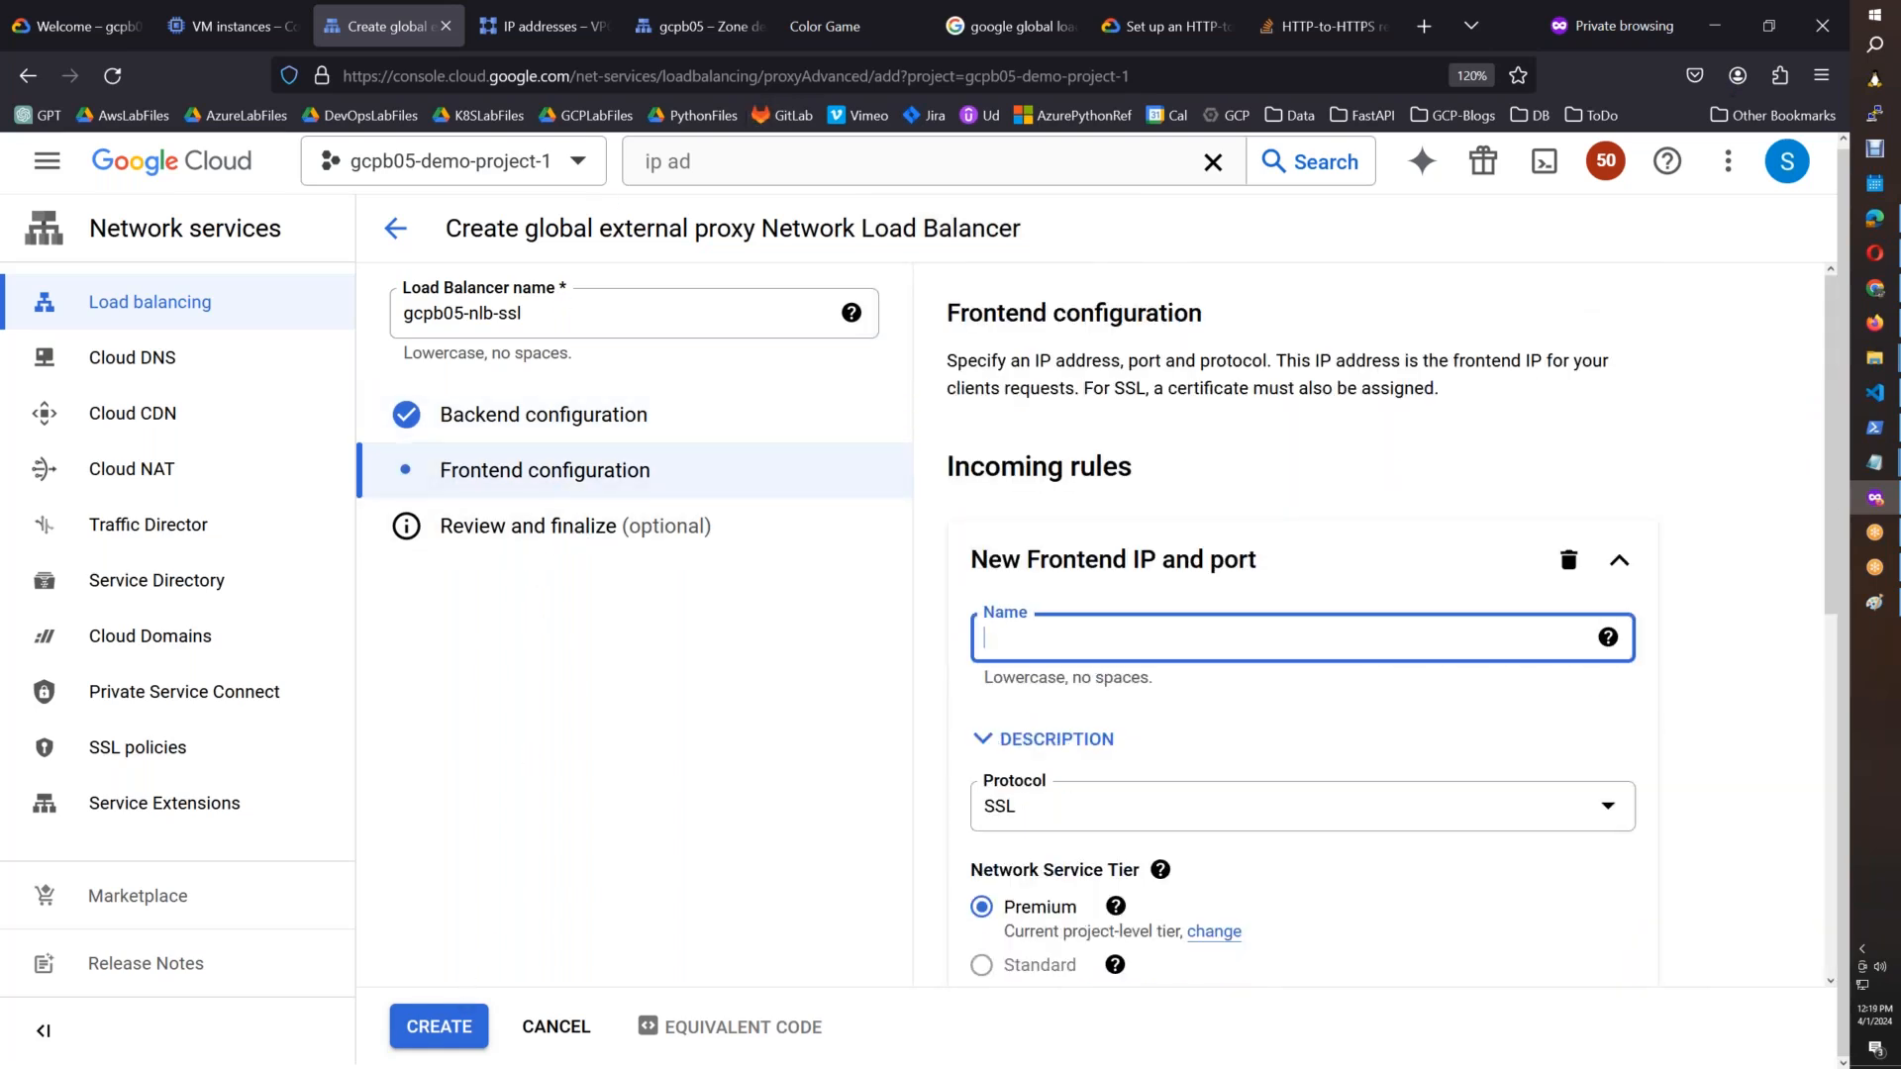
{"action": "left_click_drag", "start_coordinate": [1832, 554], "coordinate": [1813, 802]}
{"action": "left_click_drag", "start_coordinate": [1830, 627], "coordinate": [1830, 630]}
{"action": "scroll", "coordinate": [1830, 629], "scroll_direction": "down", "scroll_amount": 3}
{"action": "left_click", "coordinate": [1133, 531]}
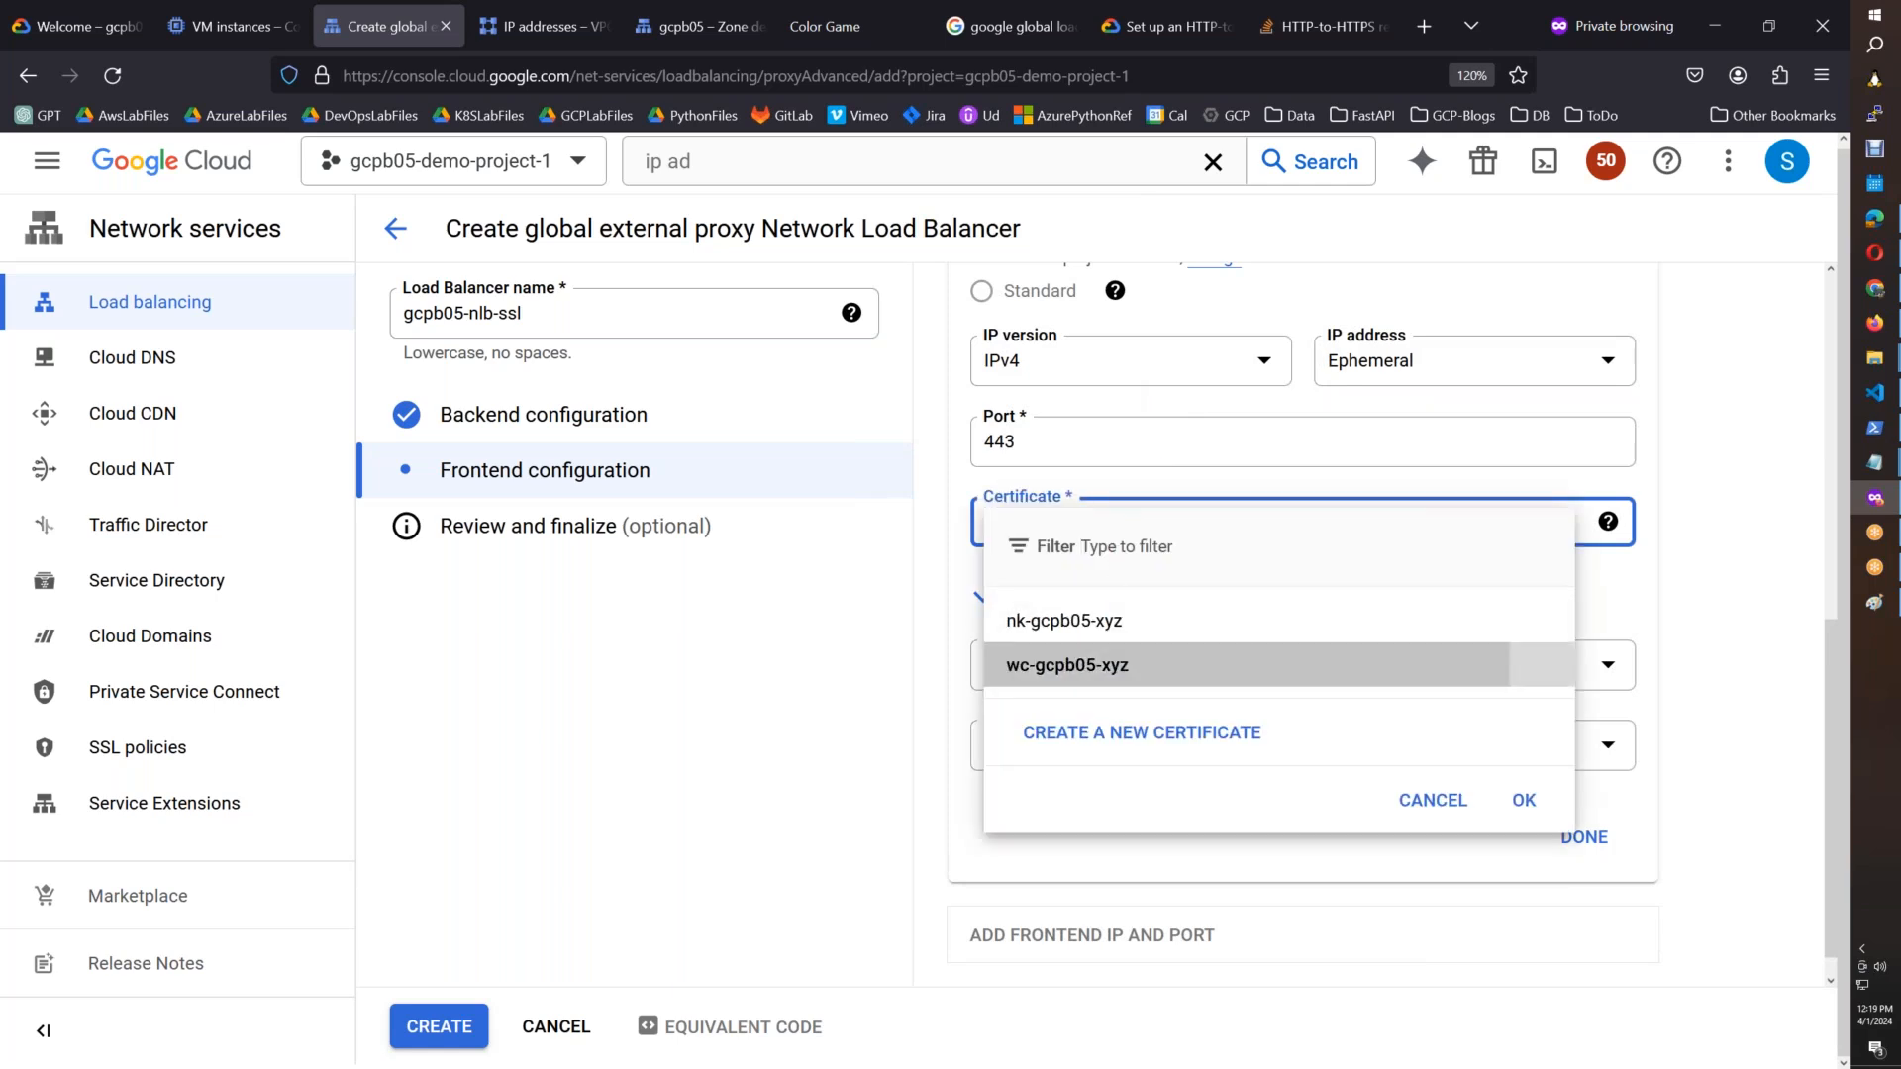
{"action": "left_click", "coordinate": [1277, 664]}
{"action": "left_click", "coordinate": [1583, 840]}
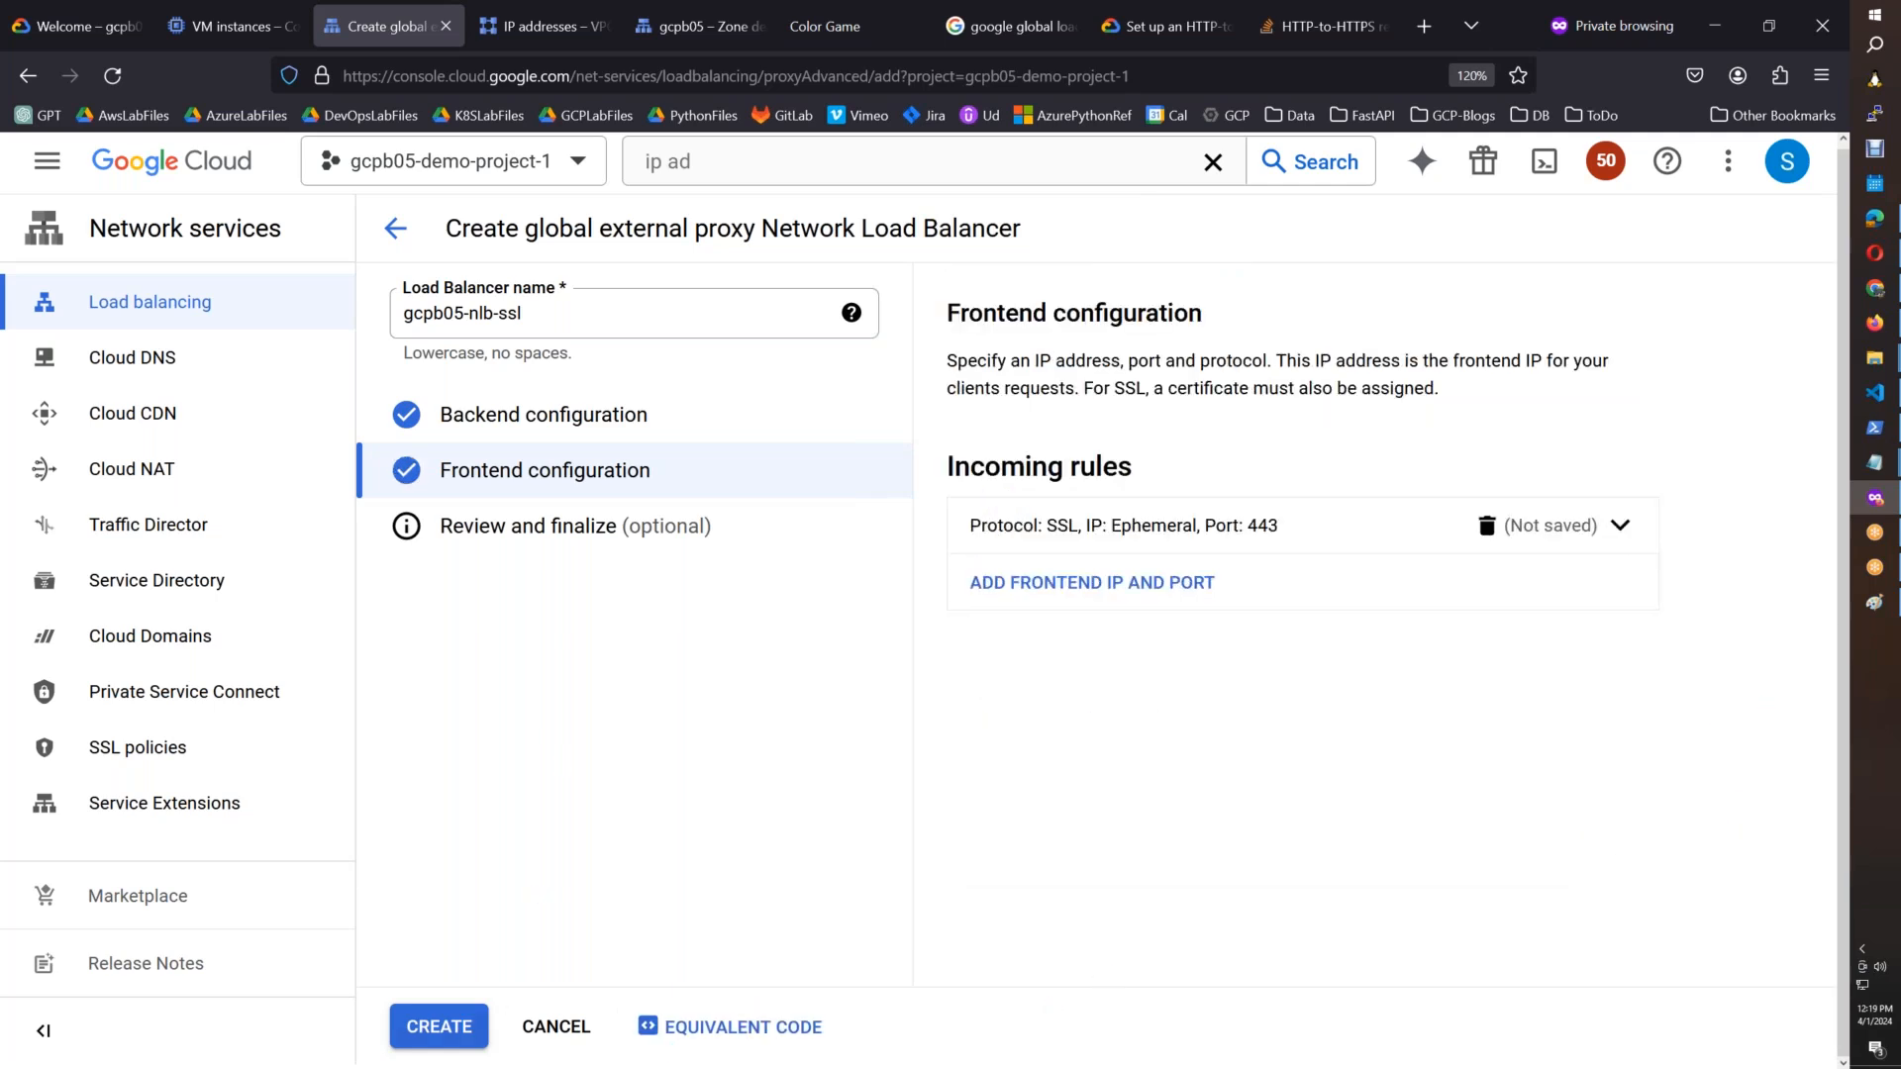
{"action": "left_click", "coordinate": [471, 1043]}
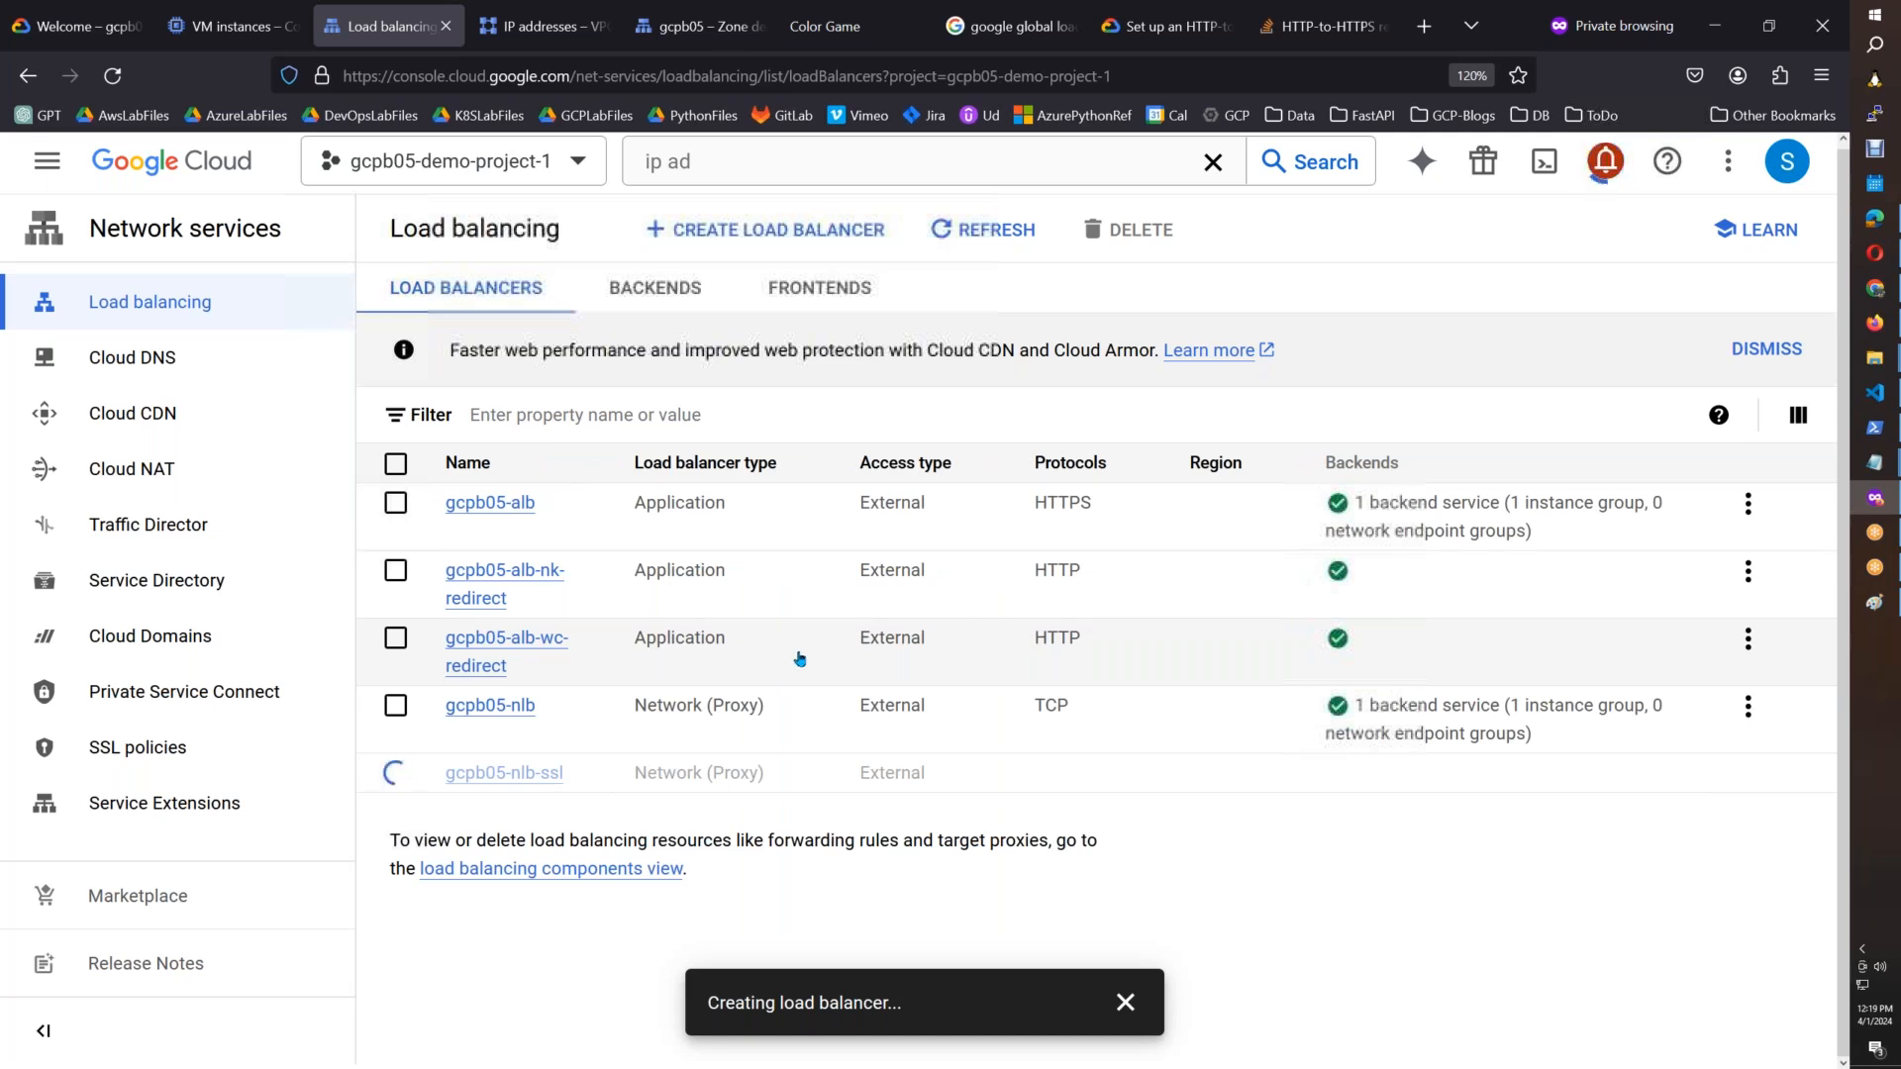
Step: Open the details of gcpb05-nlb and select its frontend IP address without the port for copying
{"action": "left_click", "coordinate": [489, 707]}
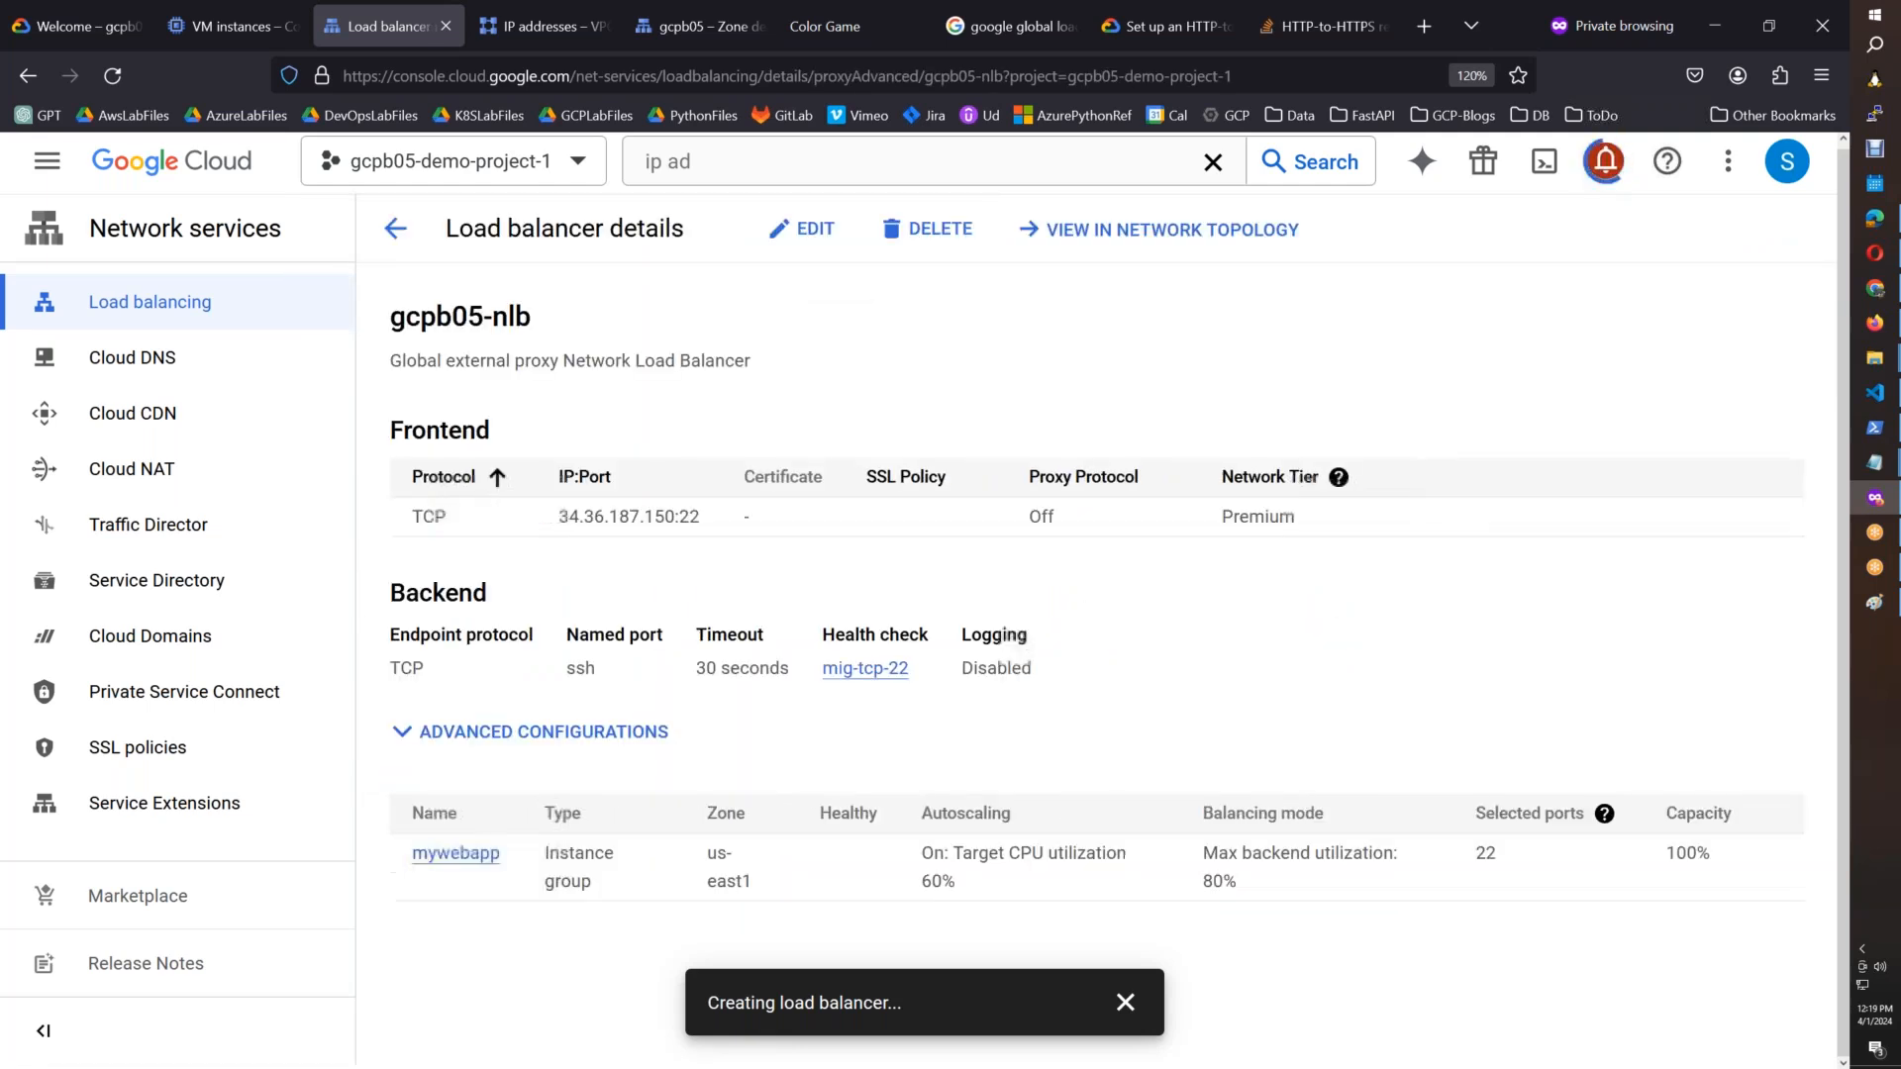
{"action": "left_click_drag", "start_coordinate": [676, 519], "coordinate": [569, 524]}
{"action": "key", "text": "shift+Left"}
Step: Try an SSH connection to 34.36.187.150 in PuTTY with the saved ubuntu@ session, and close the session window
{"action": "left_click", "coordinate": [1874, 113]}
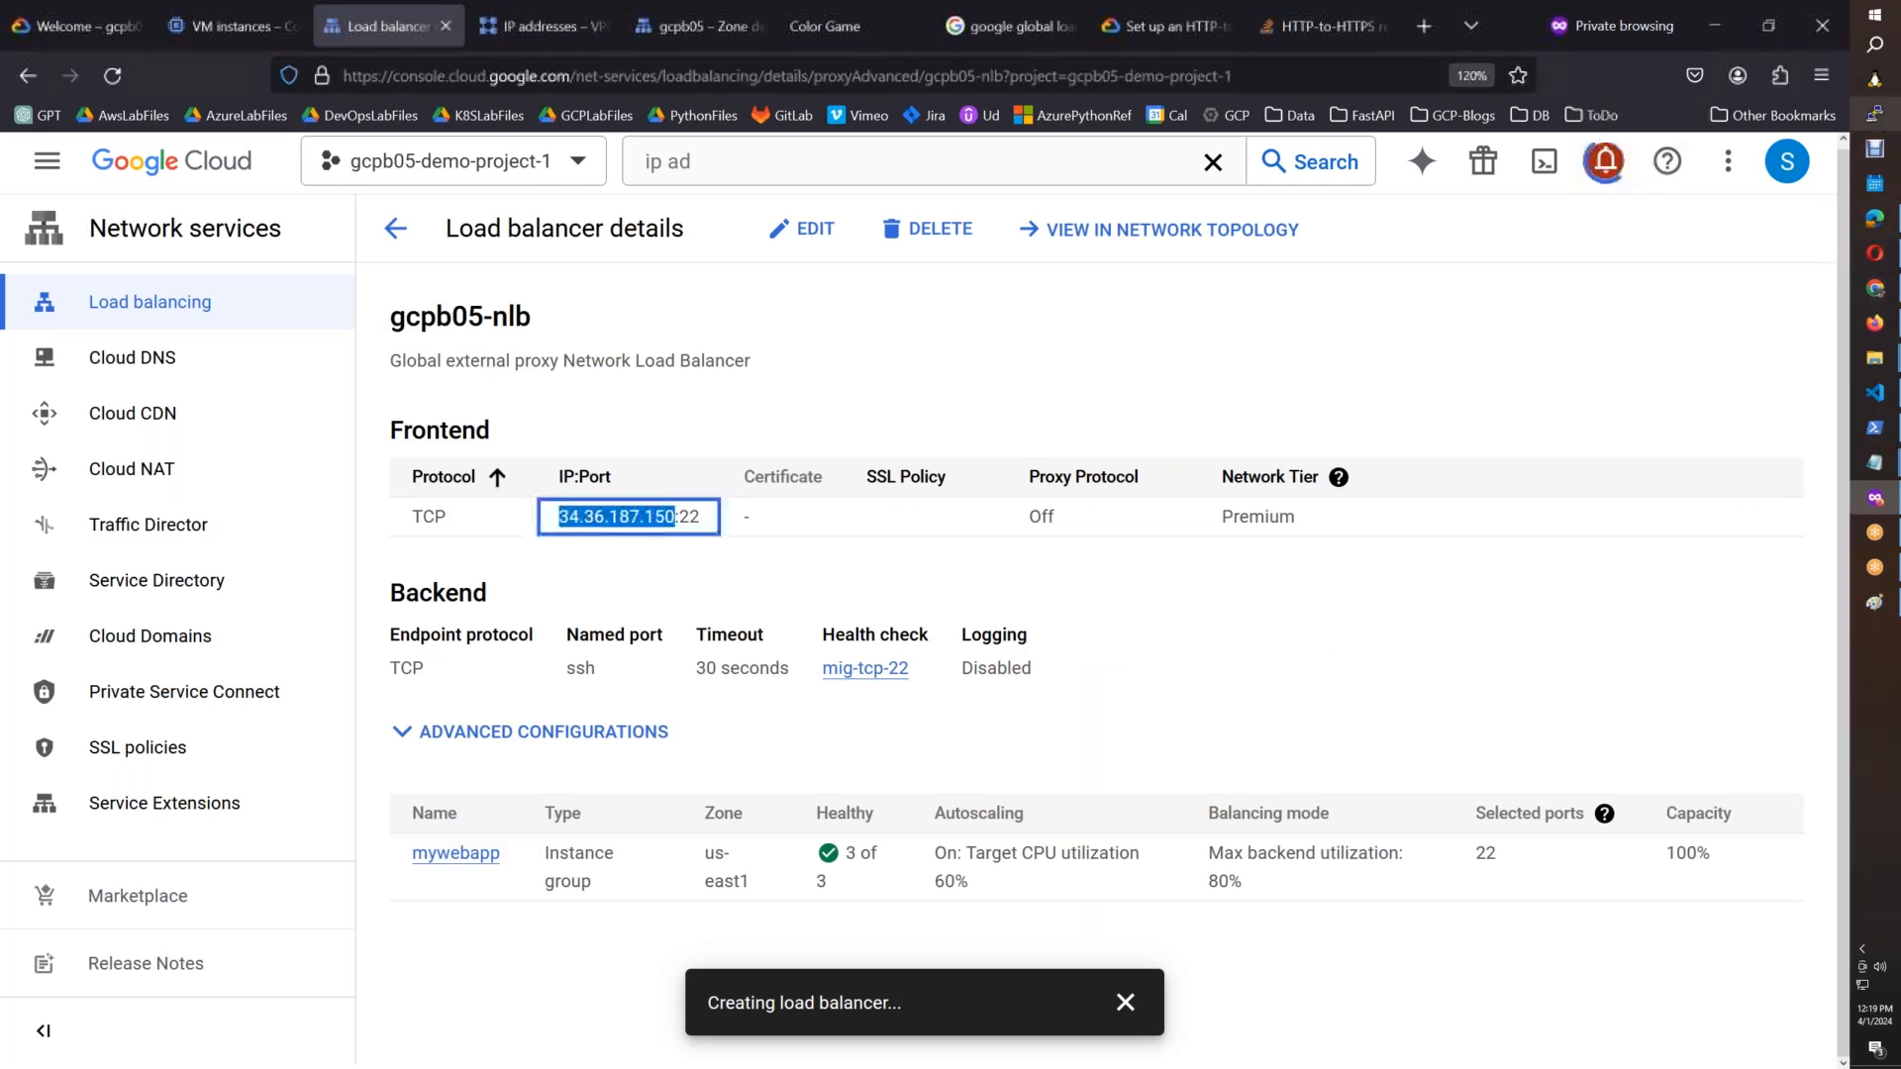
{"action": "left_click", "coordinate": [949, 606]}
{"action": "left_click", "coordinate": [1080, 561]}
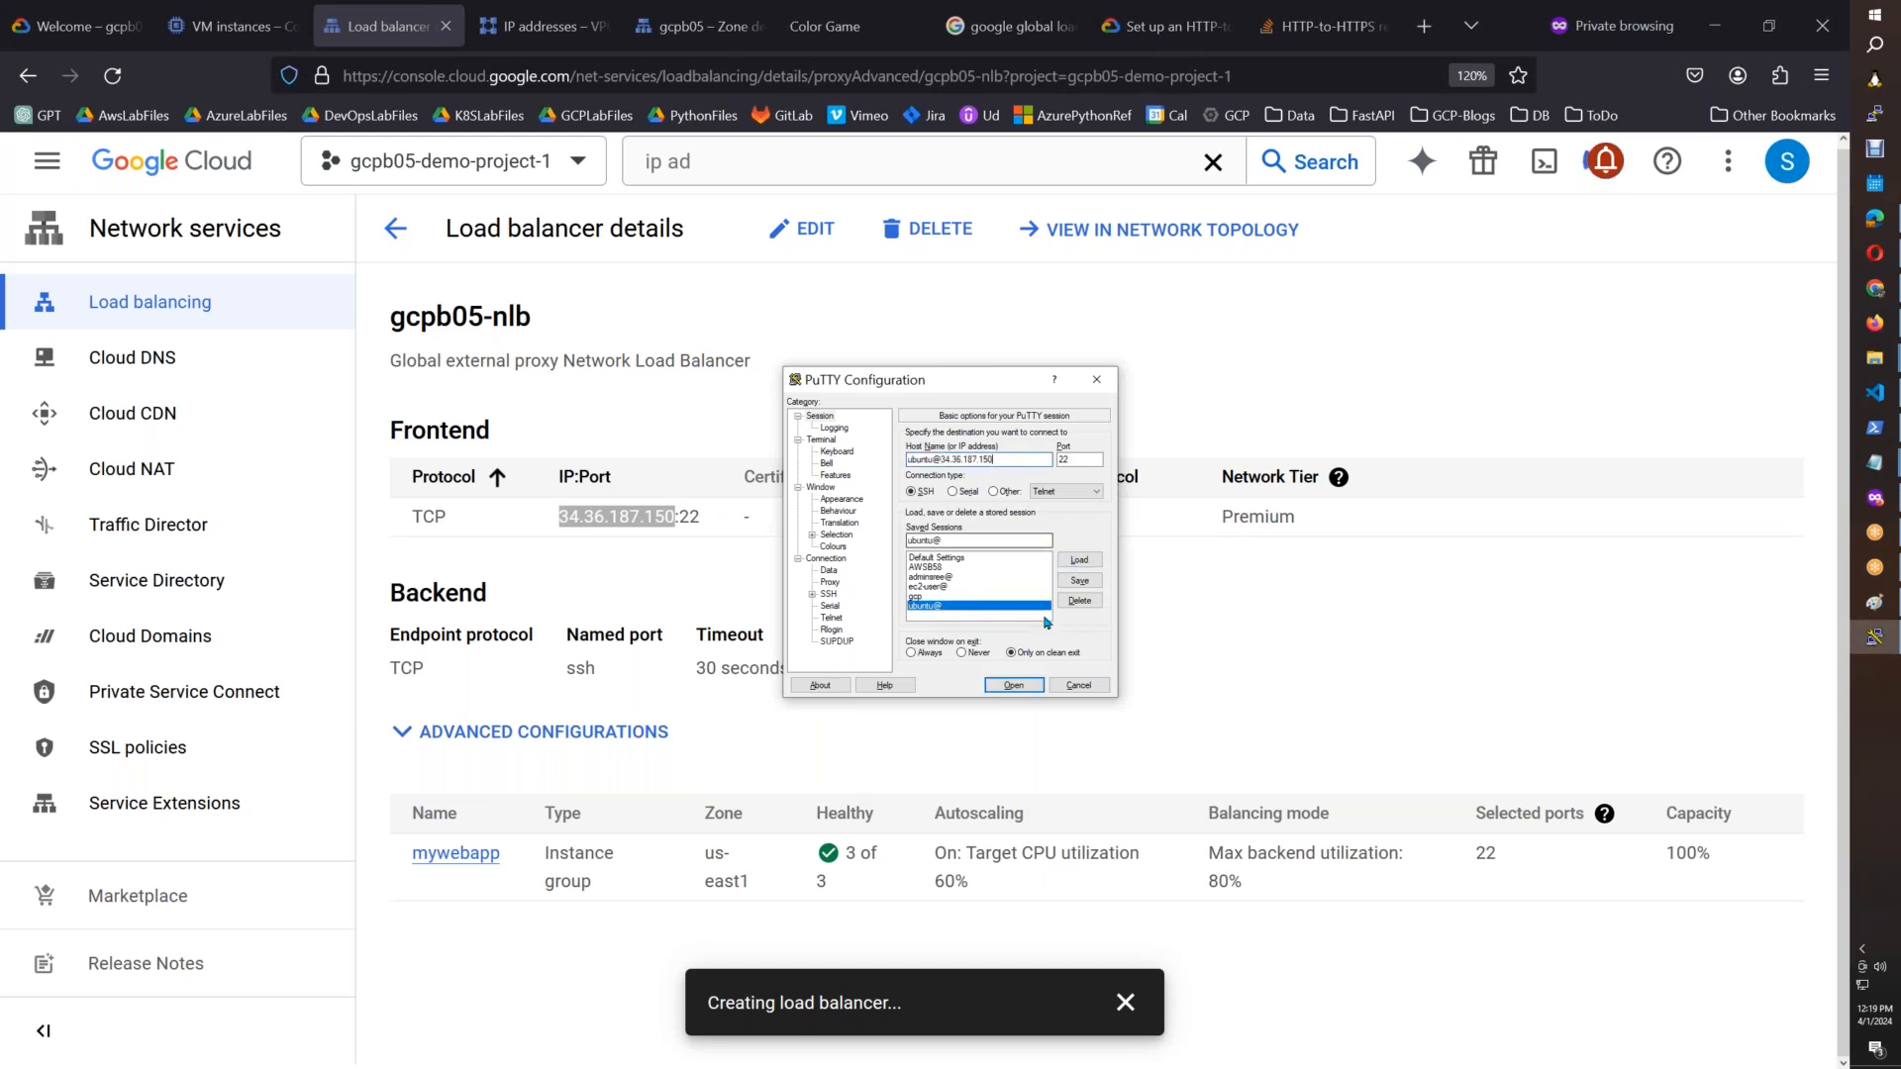
{"action": "left_click", "coordinate": [1012, 686]}
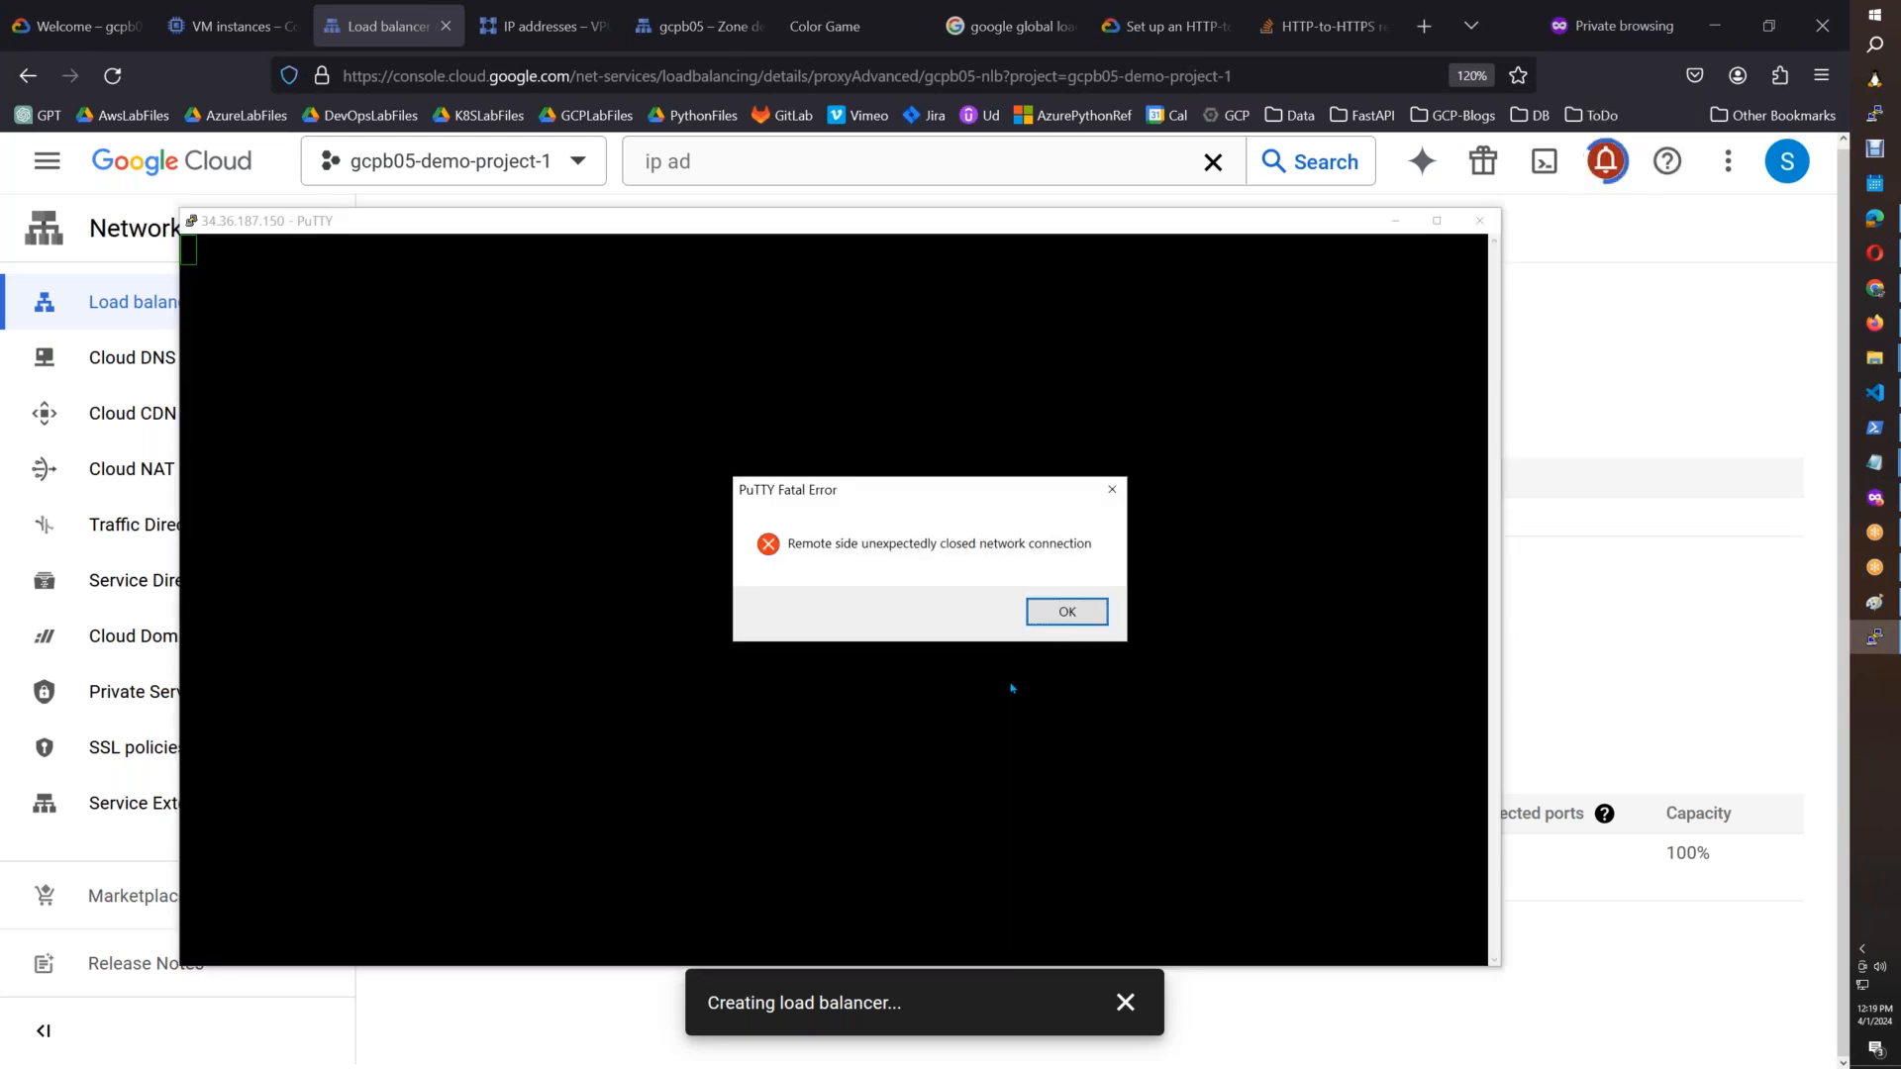
{"action": "left_click", "coordinate": [1067, 612]}
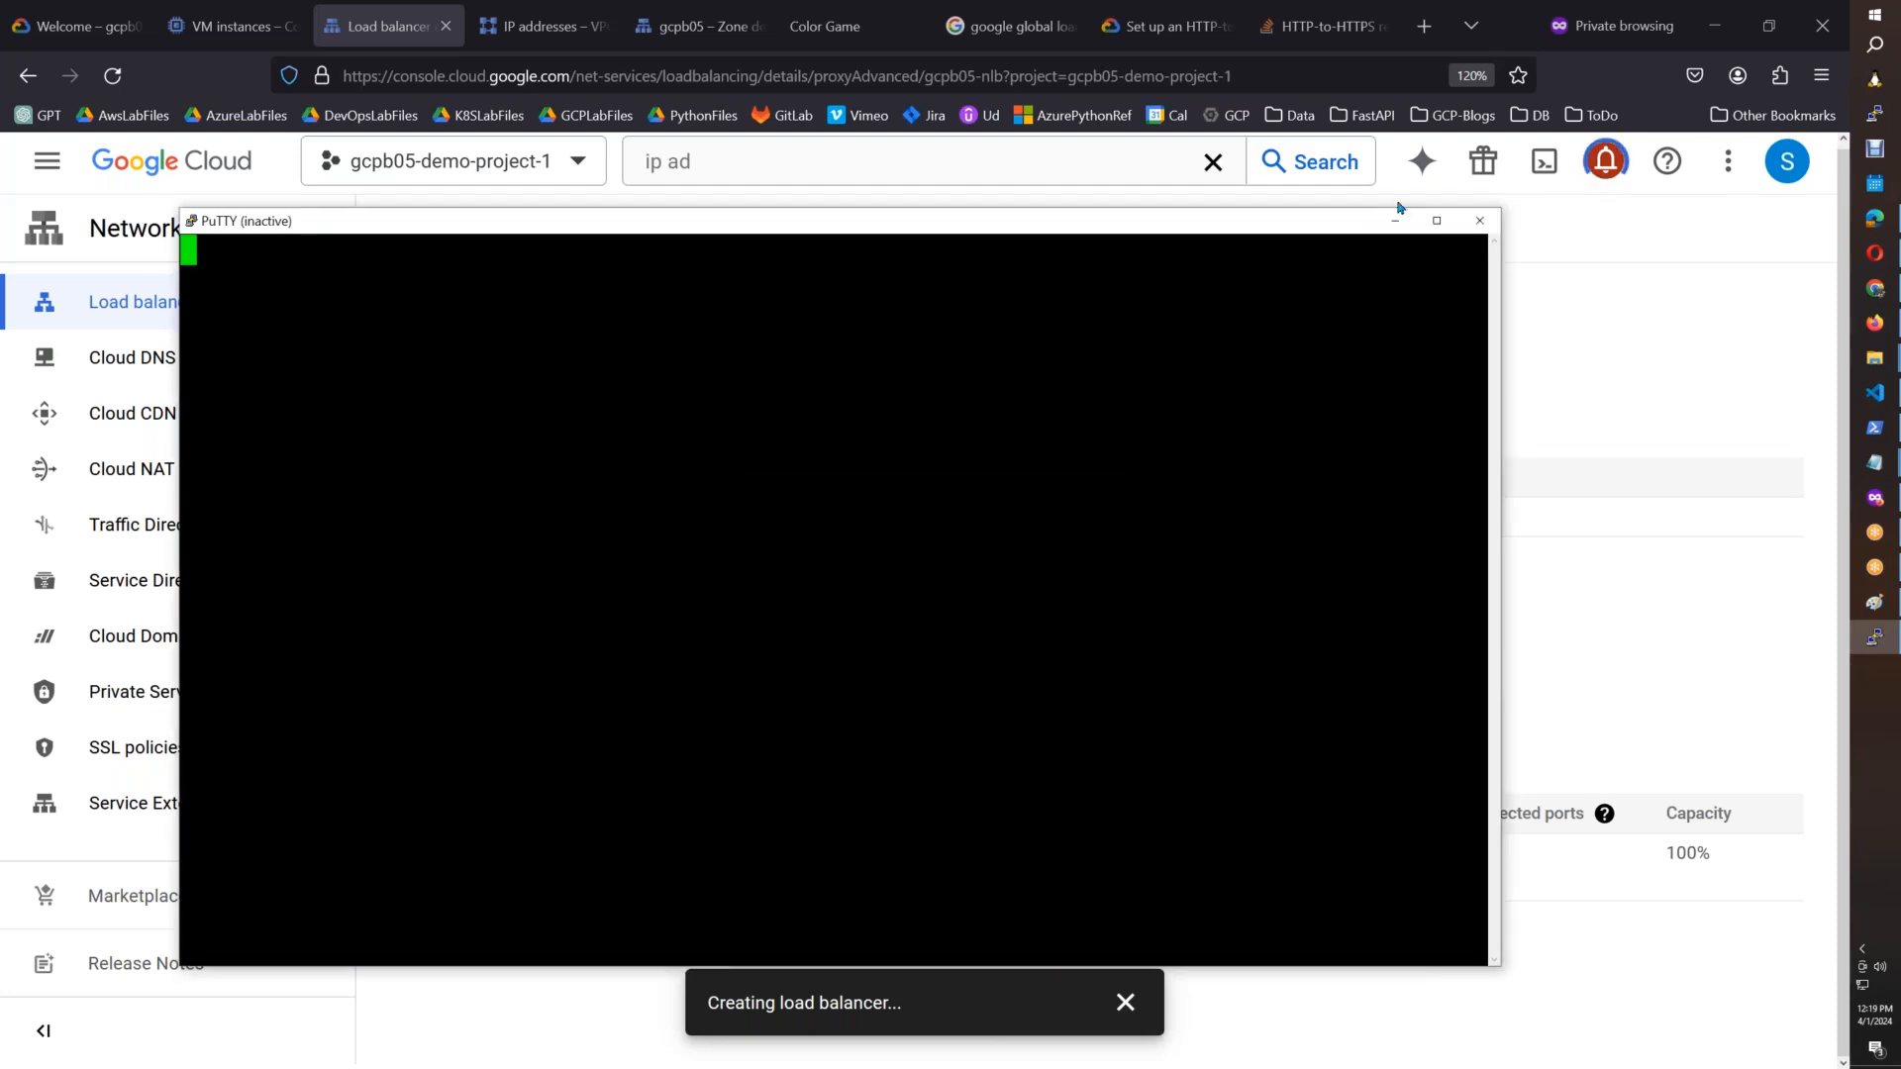
{"action": "left_click", "coordinate": [1474, 222]}
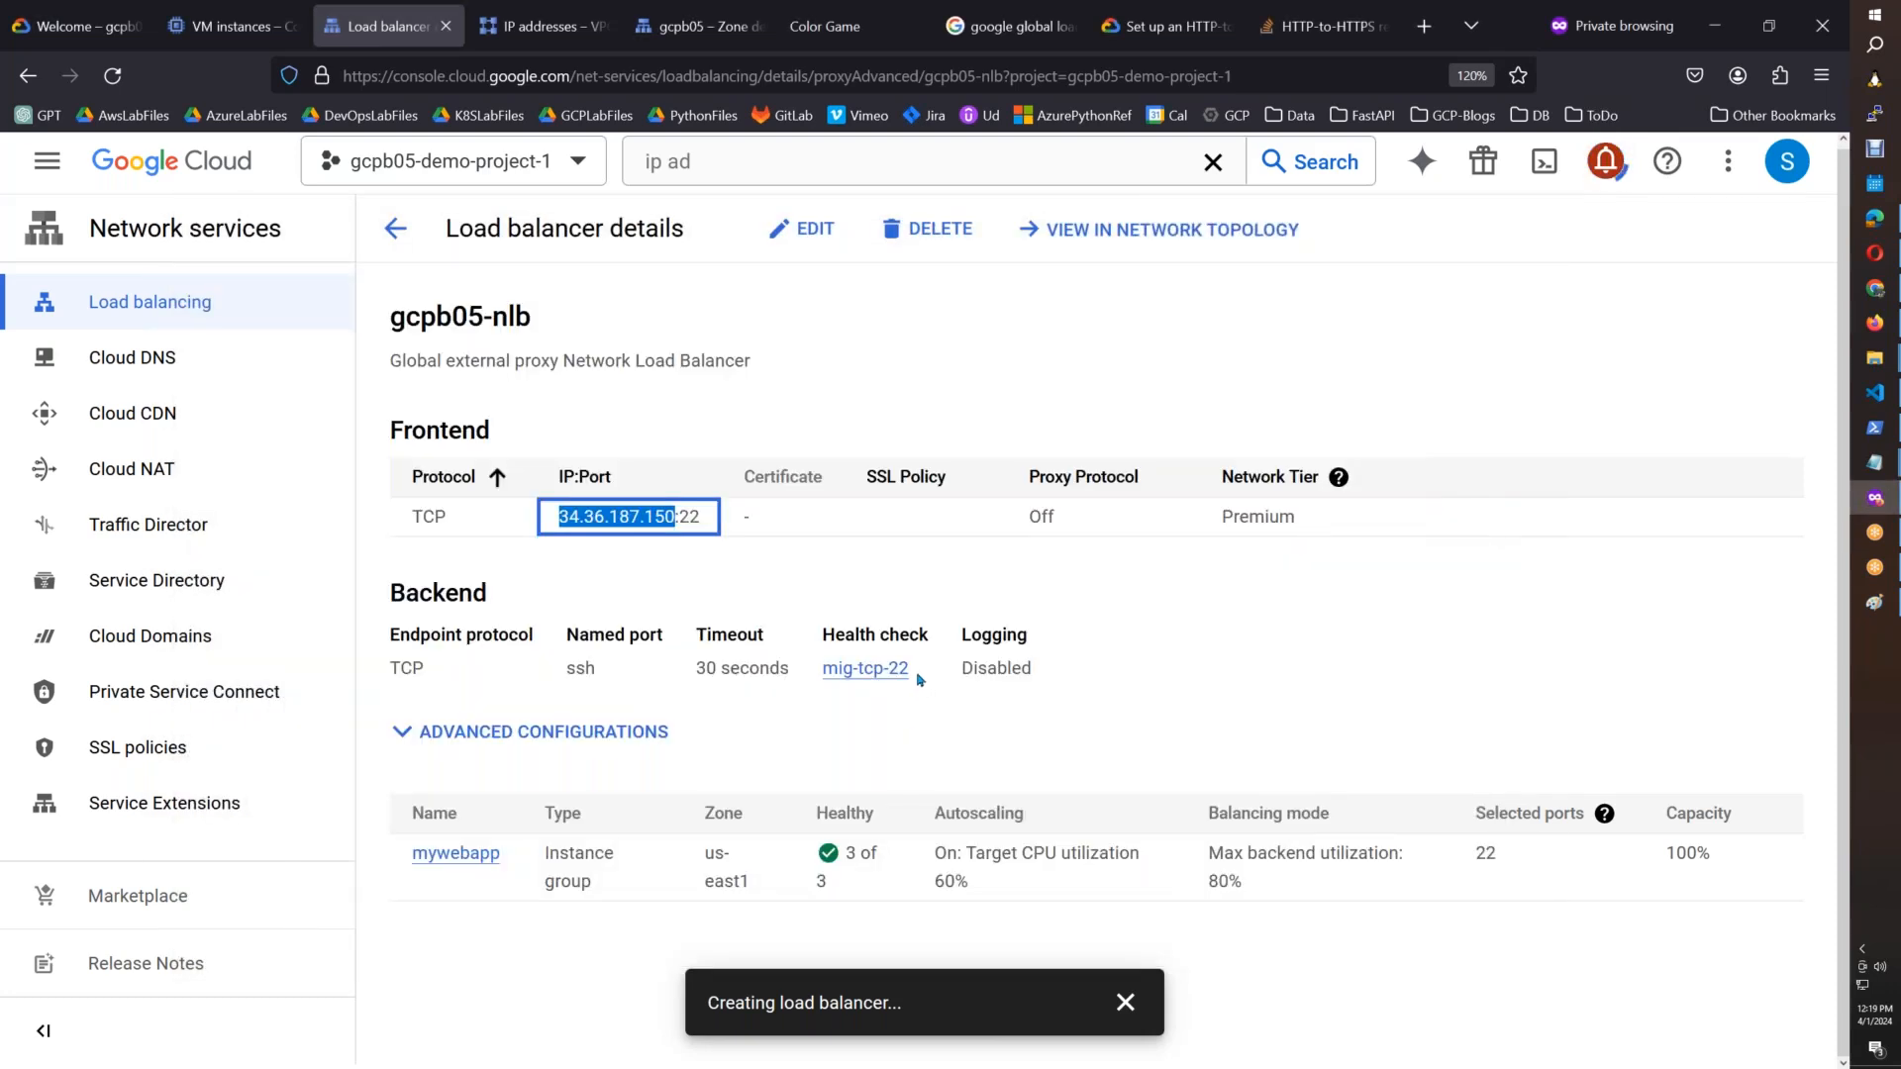
Step: Check the backend's health check and port, copy the frontend IP address, and try an SSH connection to it with the saved gcp session
{"action": "left_click", "coordinate": [1116, 535]}
{"action": "mouse_move", "coordinate": [911, 670]}
{"action": "left_mouse_down"}
{"action": "mouse_move", "coordinate": [821, 644]}
{"action": "mouse_move", "coordinate": [821, 671]}
{"action": "left_mouse_up"}
{"action": "left_click_drag", "start_coordinate": [1432, 855], "coordinate": [1500, 857]}
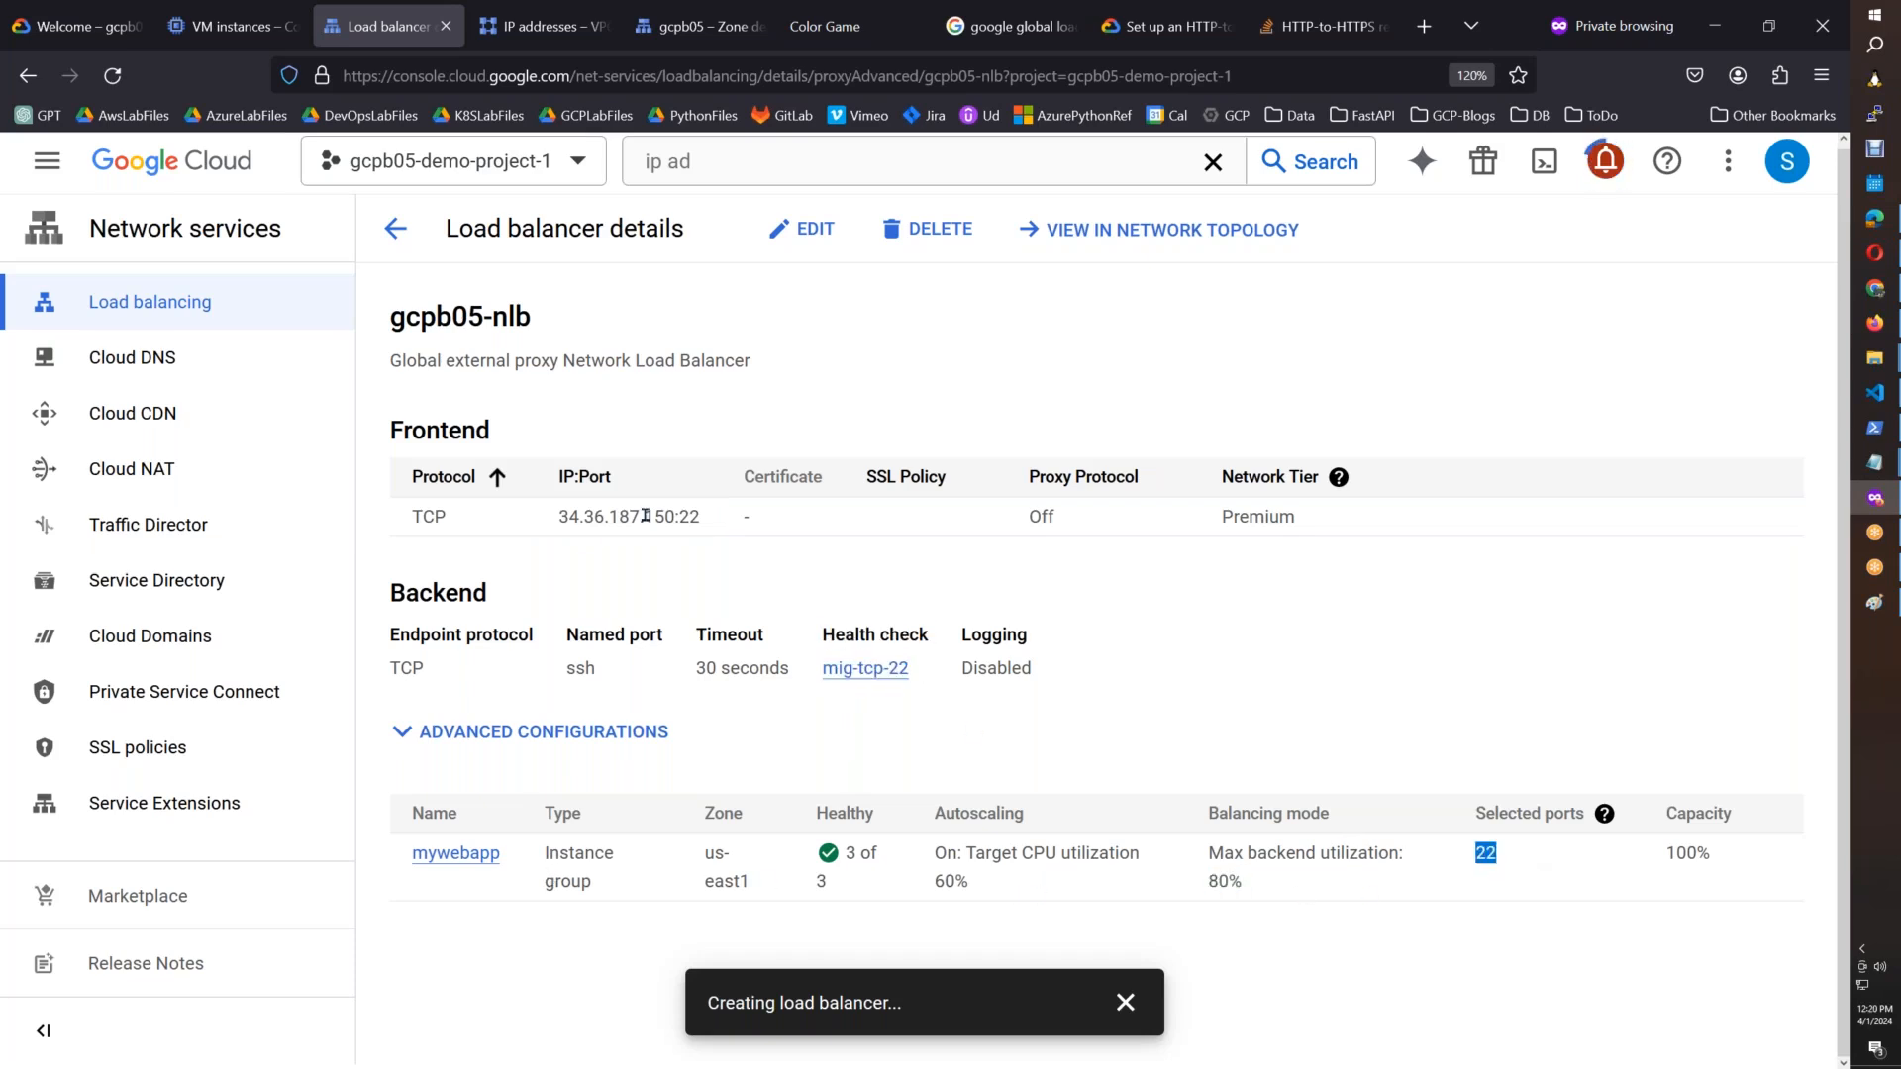
{"action": "left_click_drag", "start_coordinate": [558, 516], "coordinate": [677, 516]}
{"action": "key", "text": "ctrl+c"}
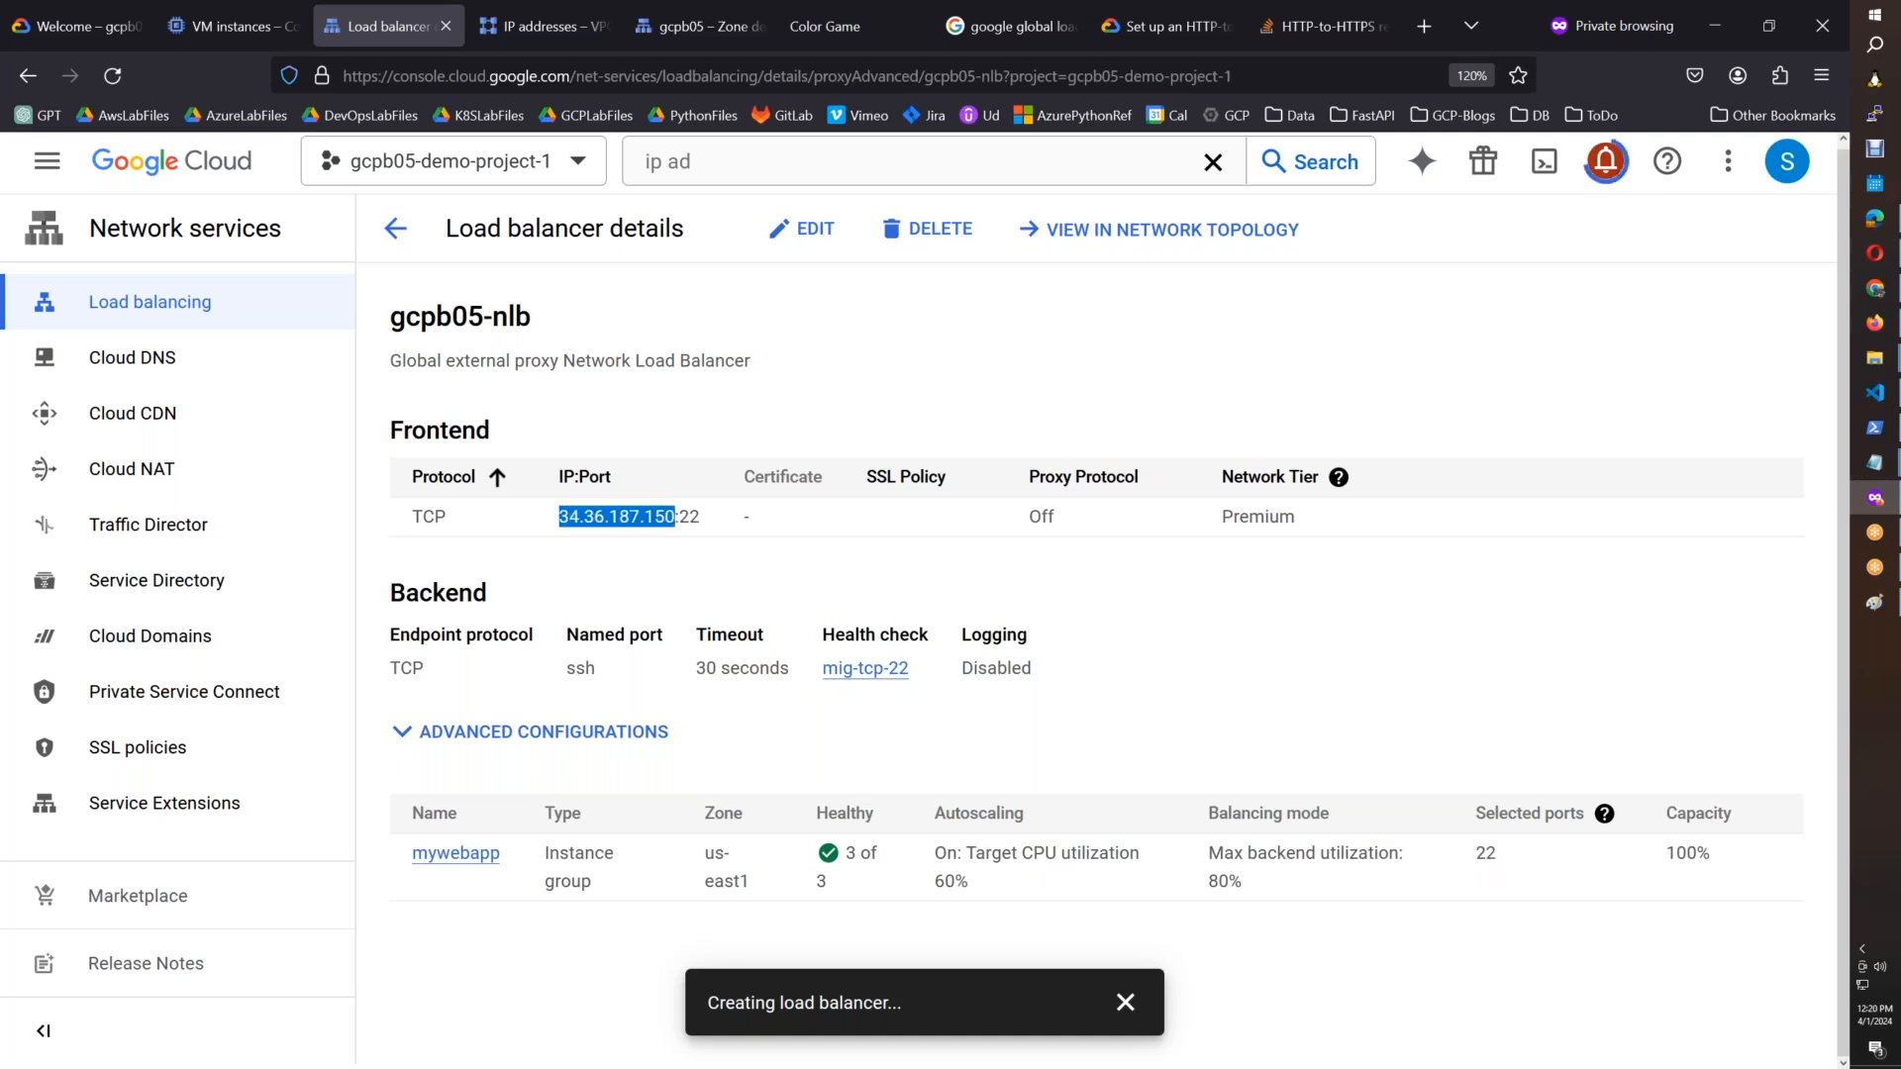
{"action": "left_click", "coordinate": [1875, 114]}
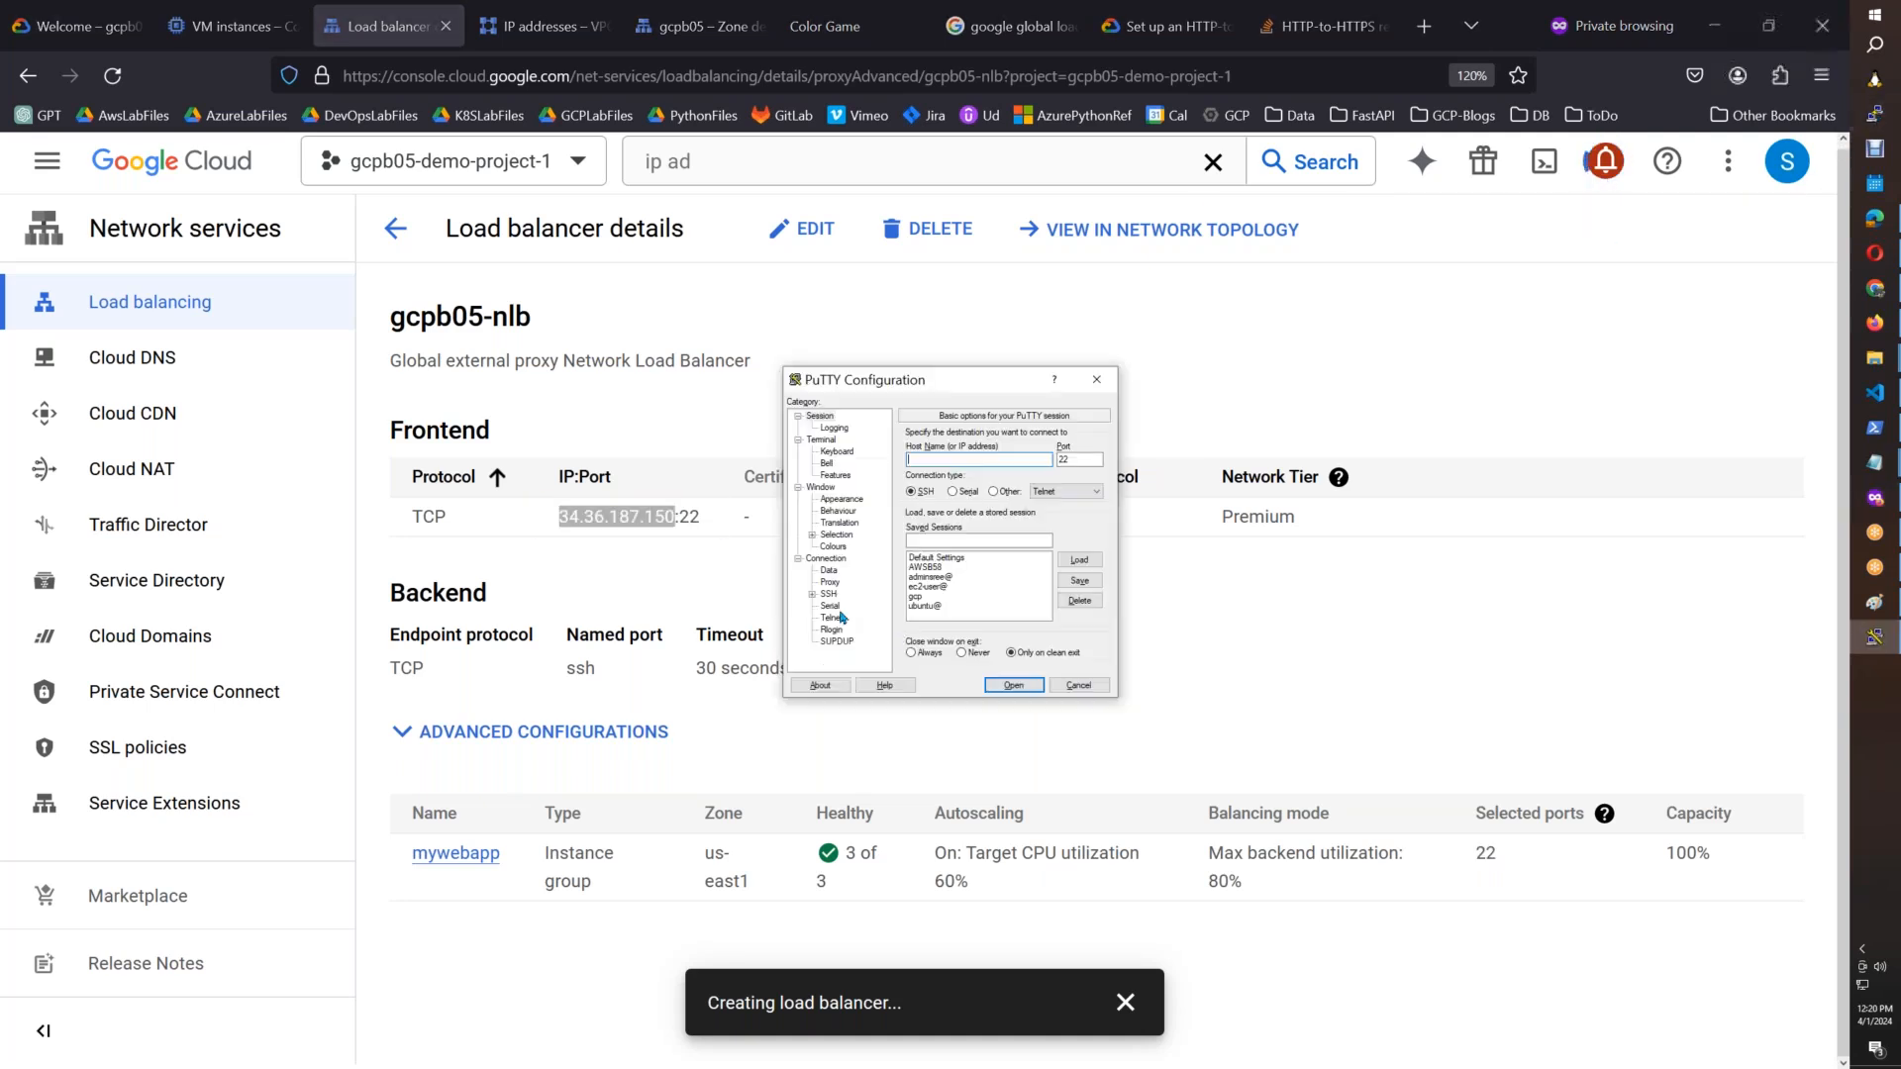
{"action": "left_click", "coordinate": [921, 597]}
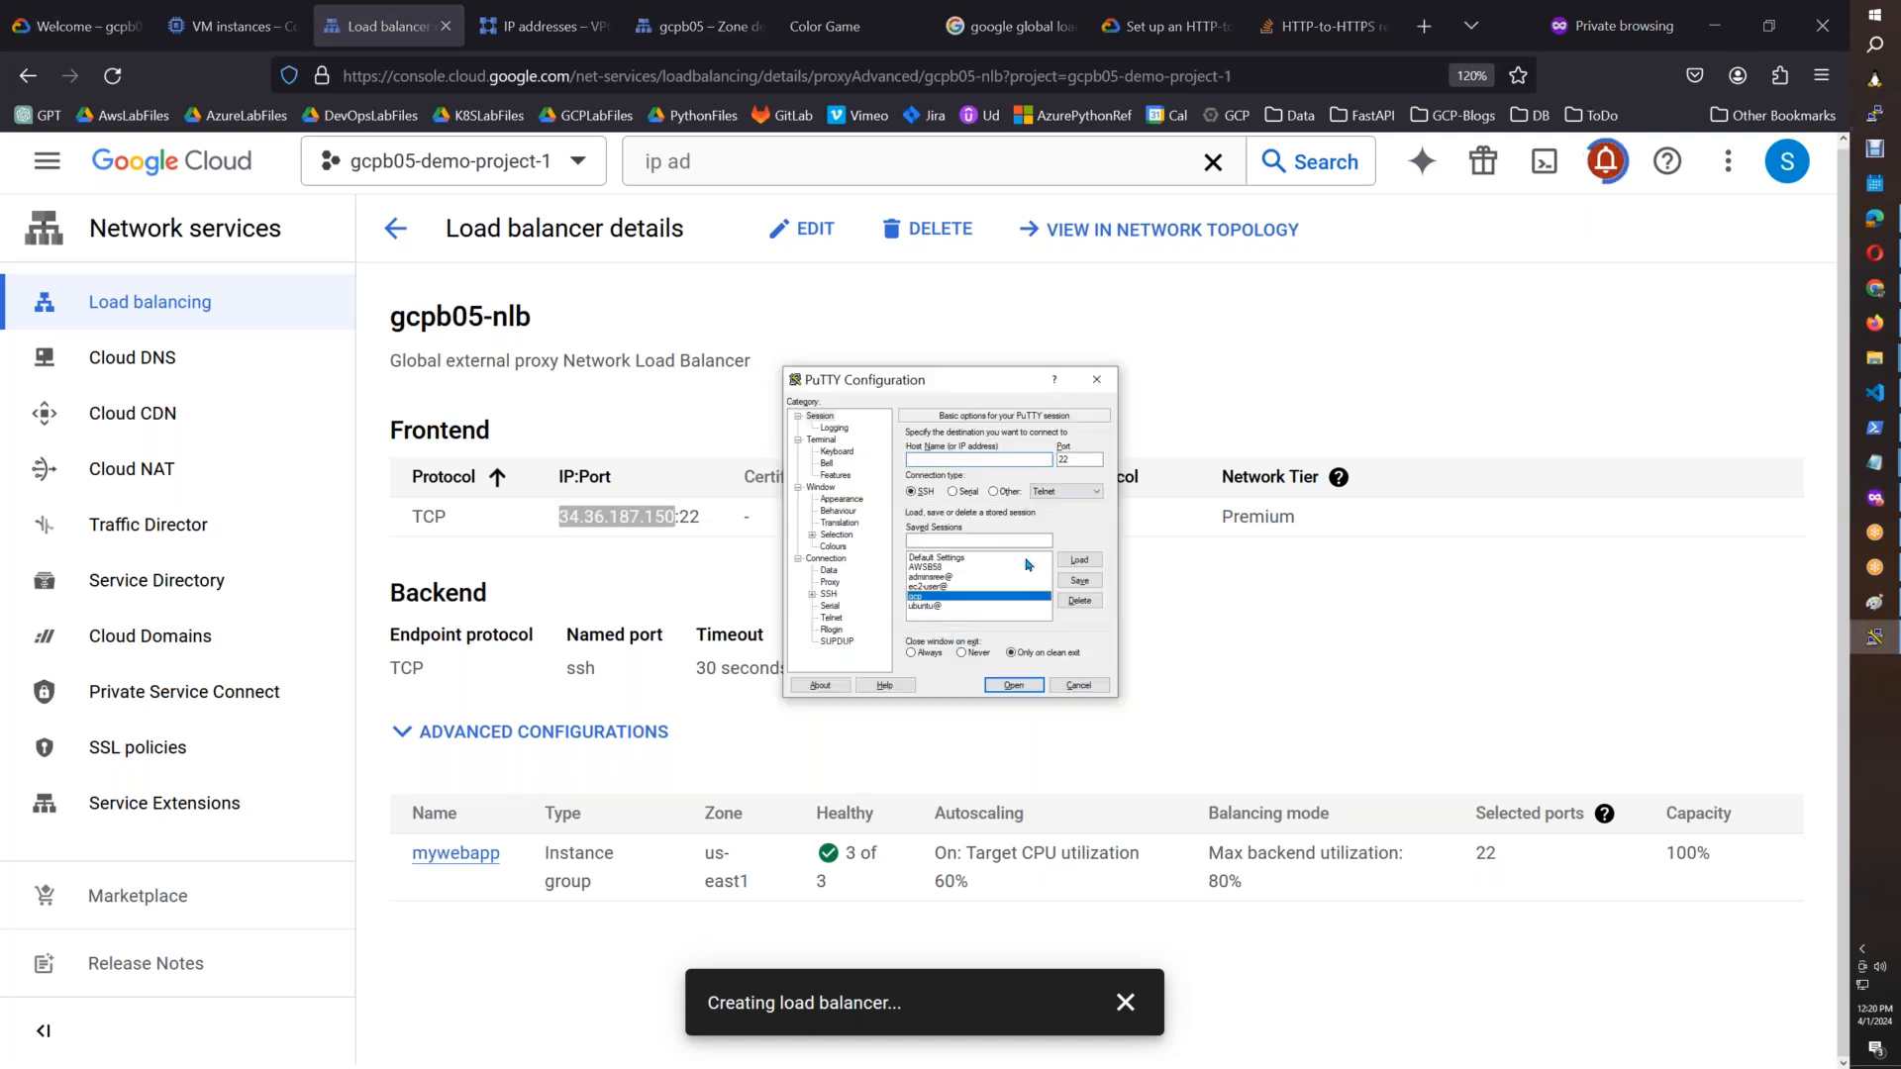
{"action": "left_click", "coordinate": [1068, 556]}
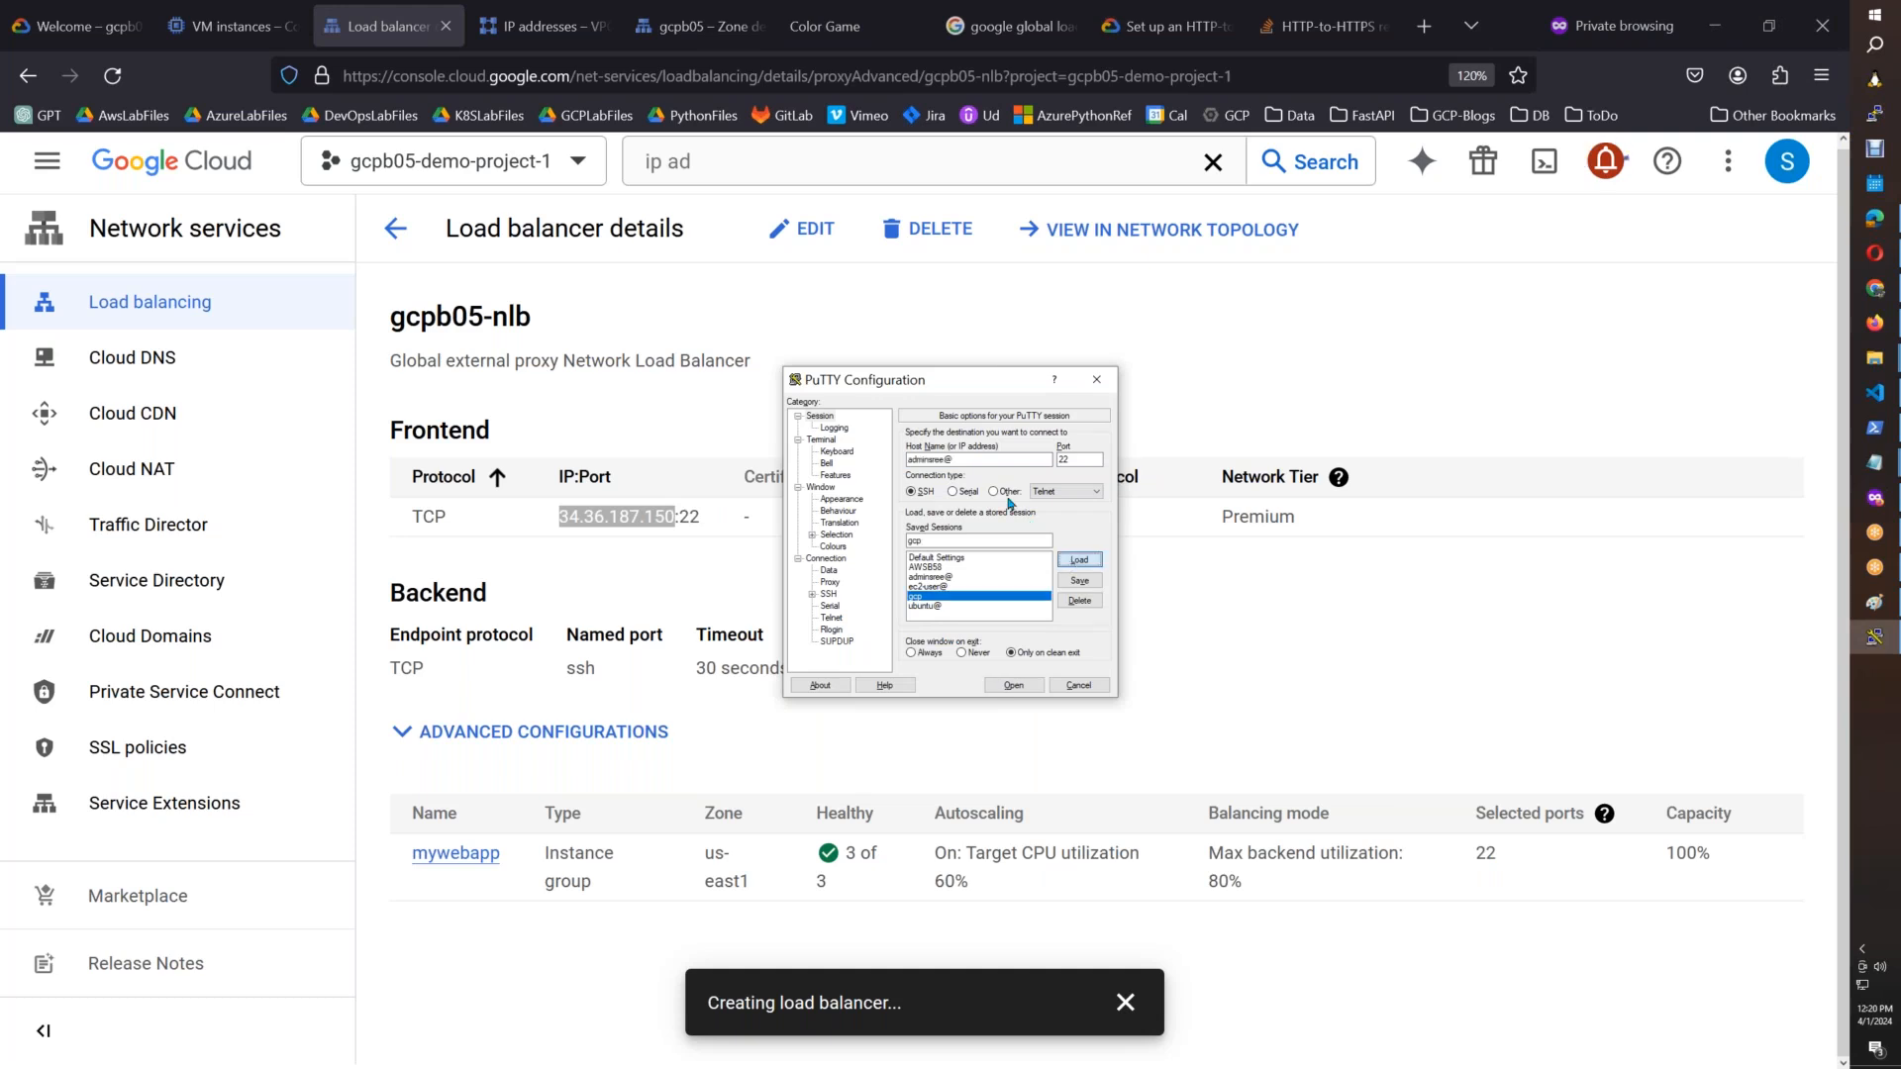
{"action": "left_click", "coordinate": [1013, 685]}
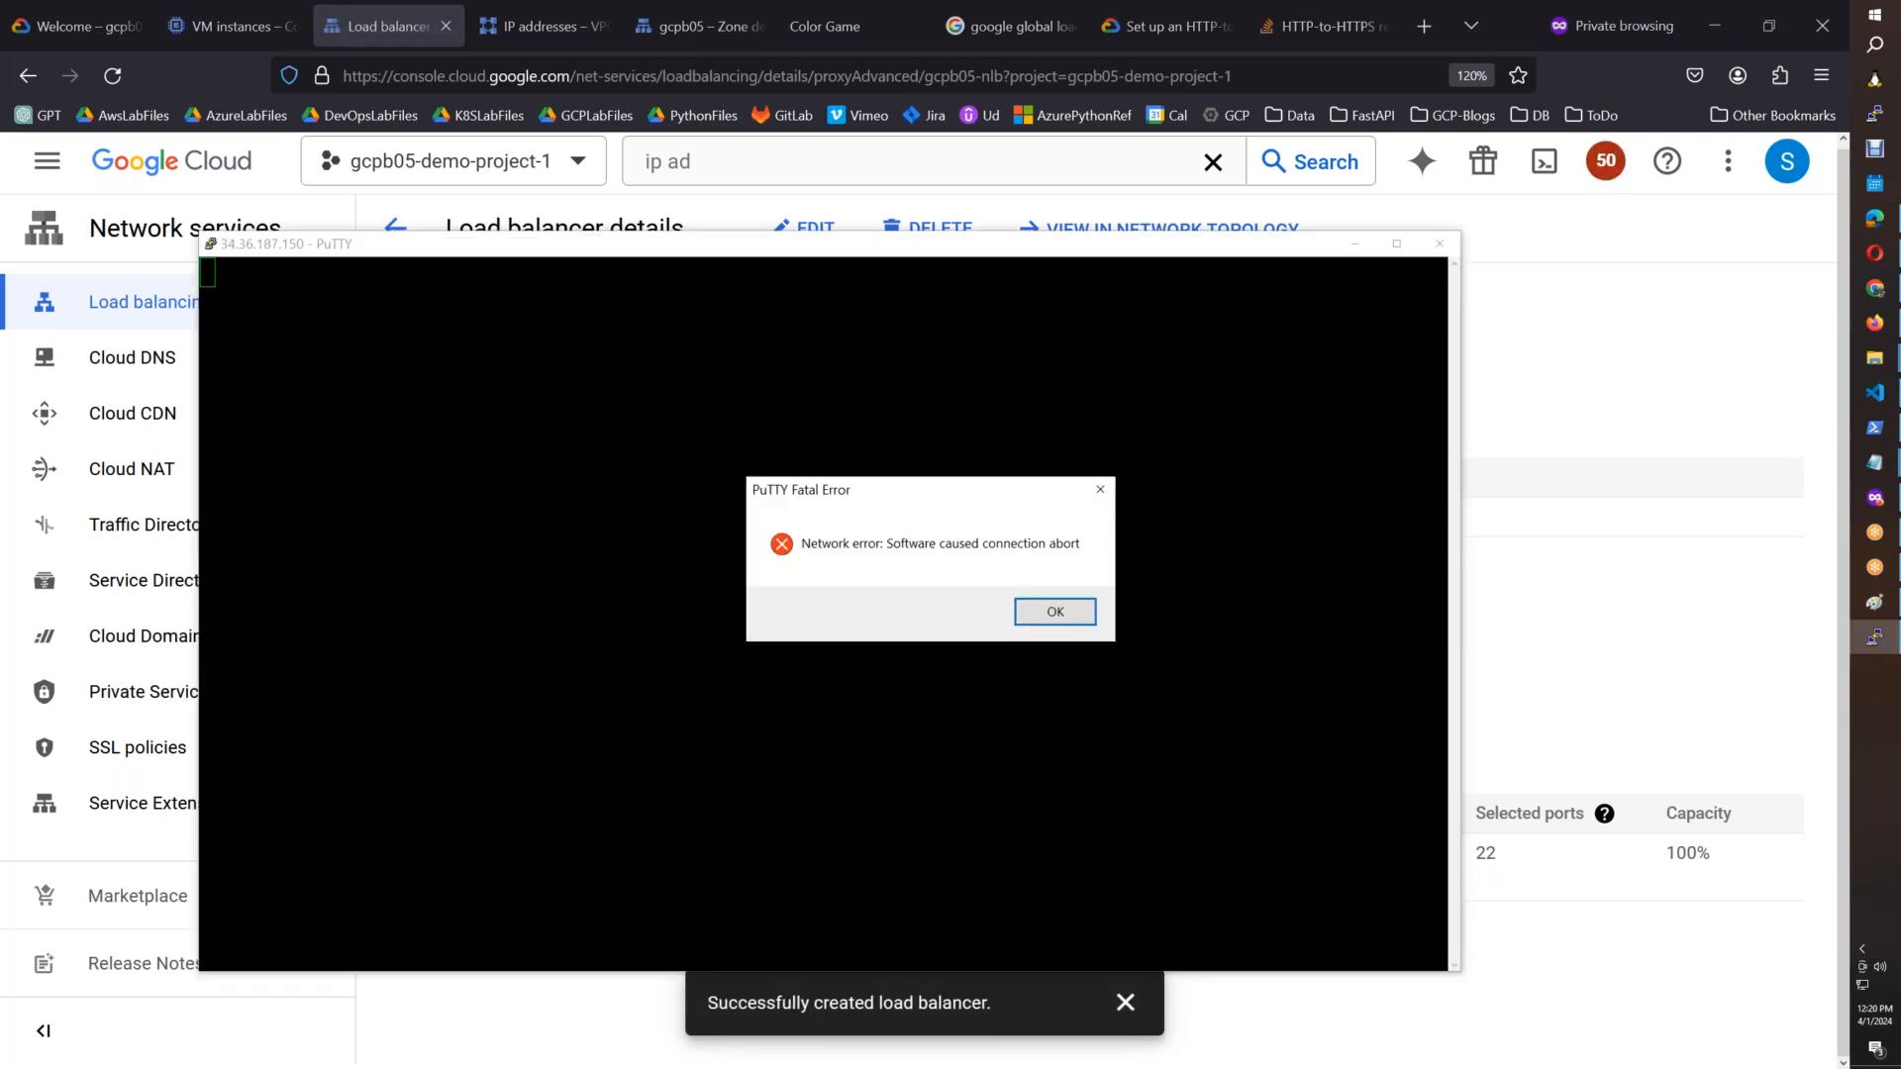
{"action": "left_click", "coordinate": [1056, 612]}
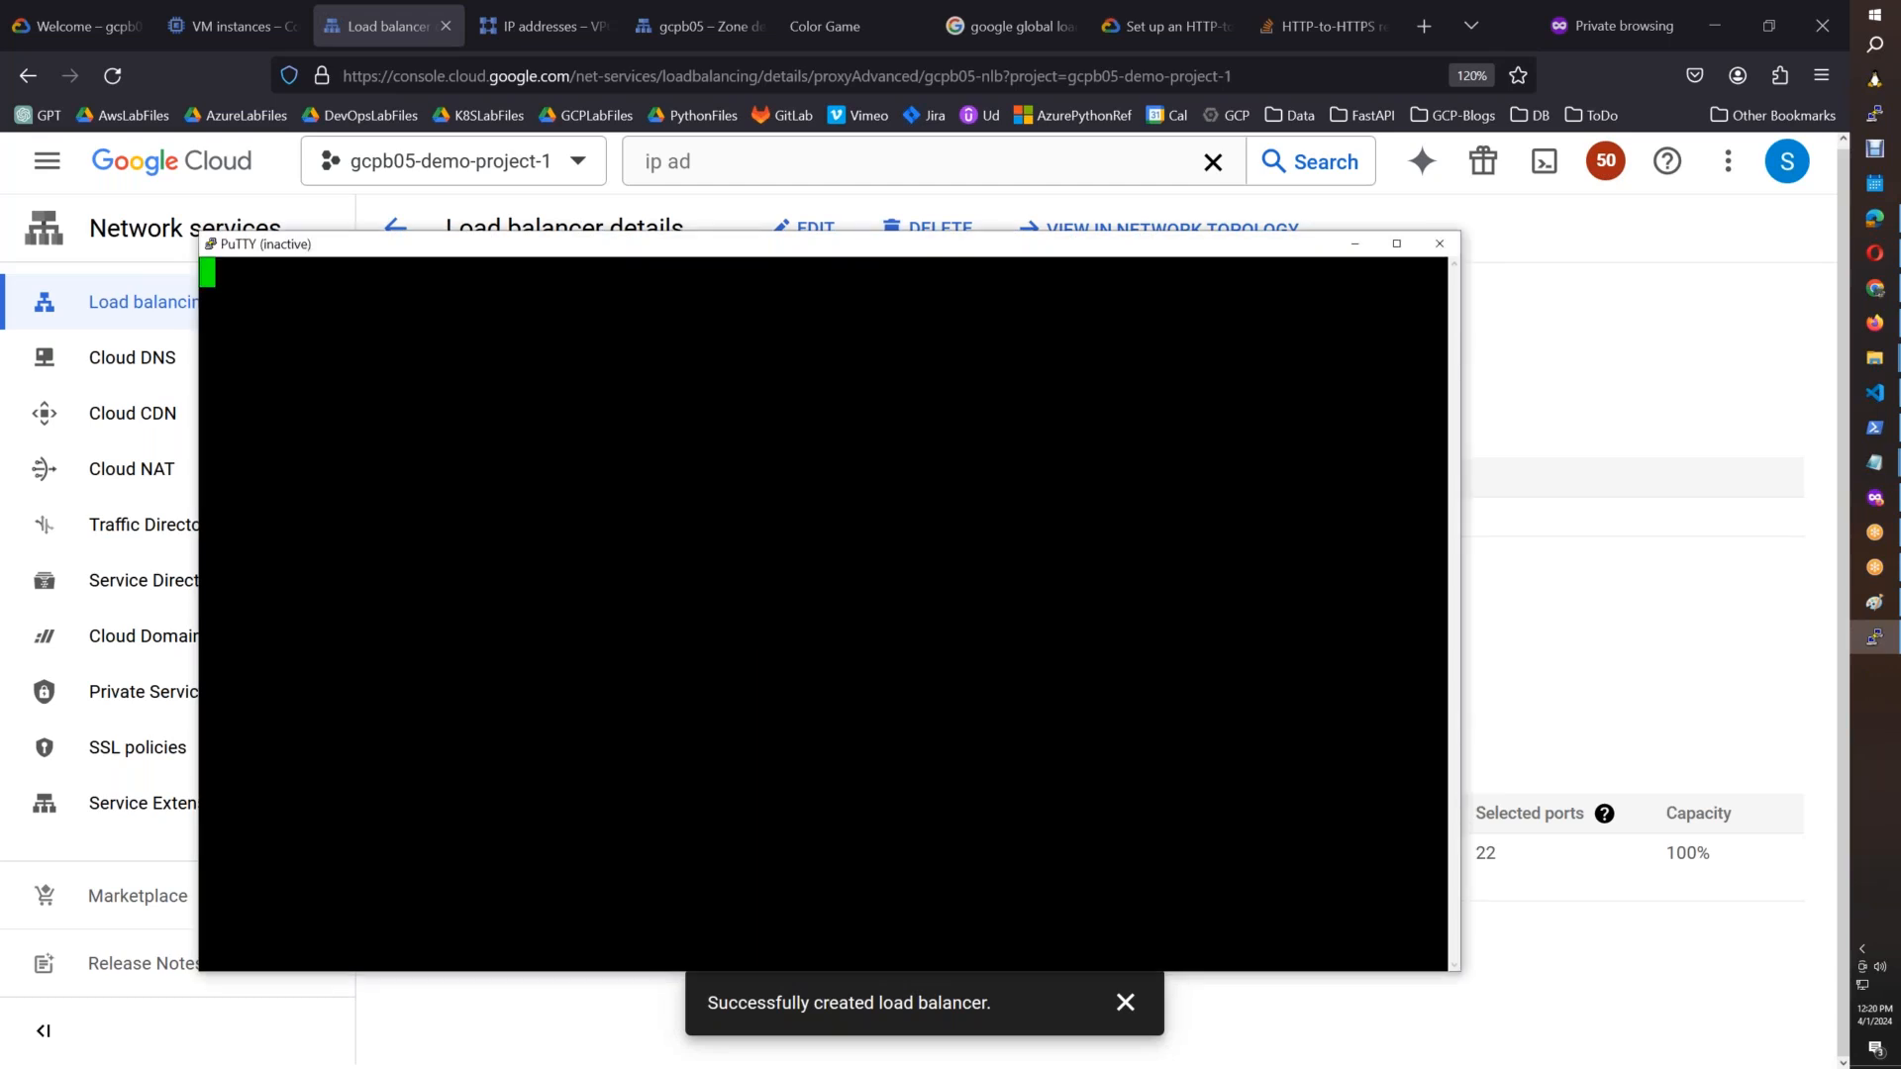
{"action": "left_click", "coordinate": [1439, 244]}
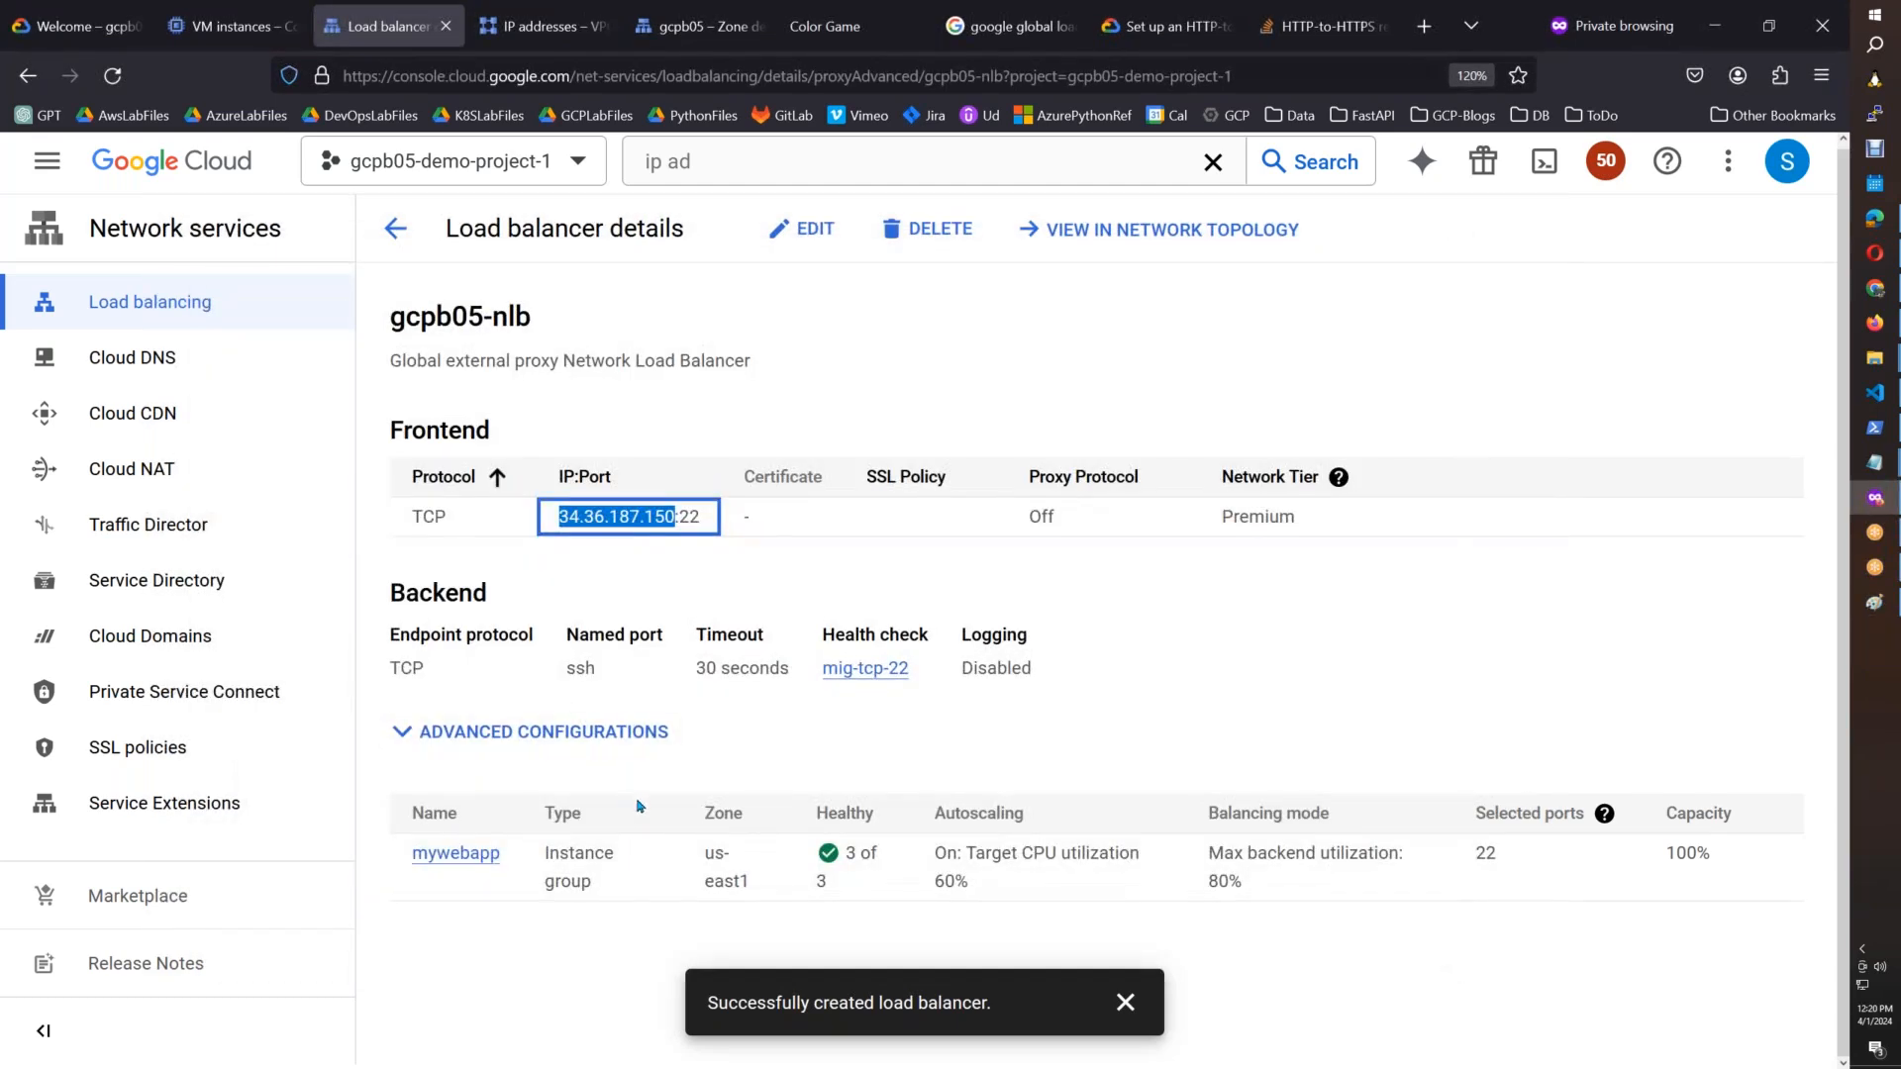
Step: Expand the backend's advanced configurations and retry SSH to 34.36.187.150 with the saved gcp session, closing the session window
{"action": "left_click", "coordinate": [466, 732]}
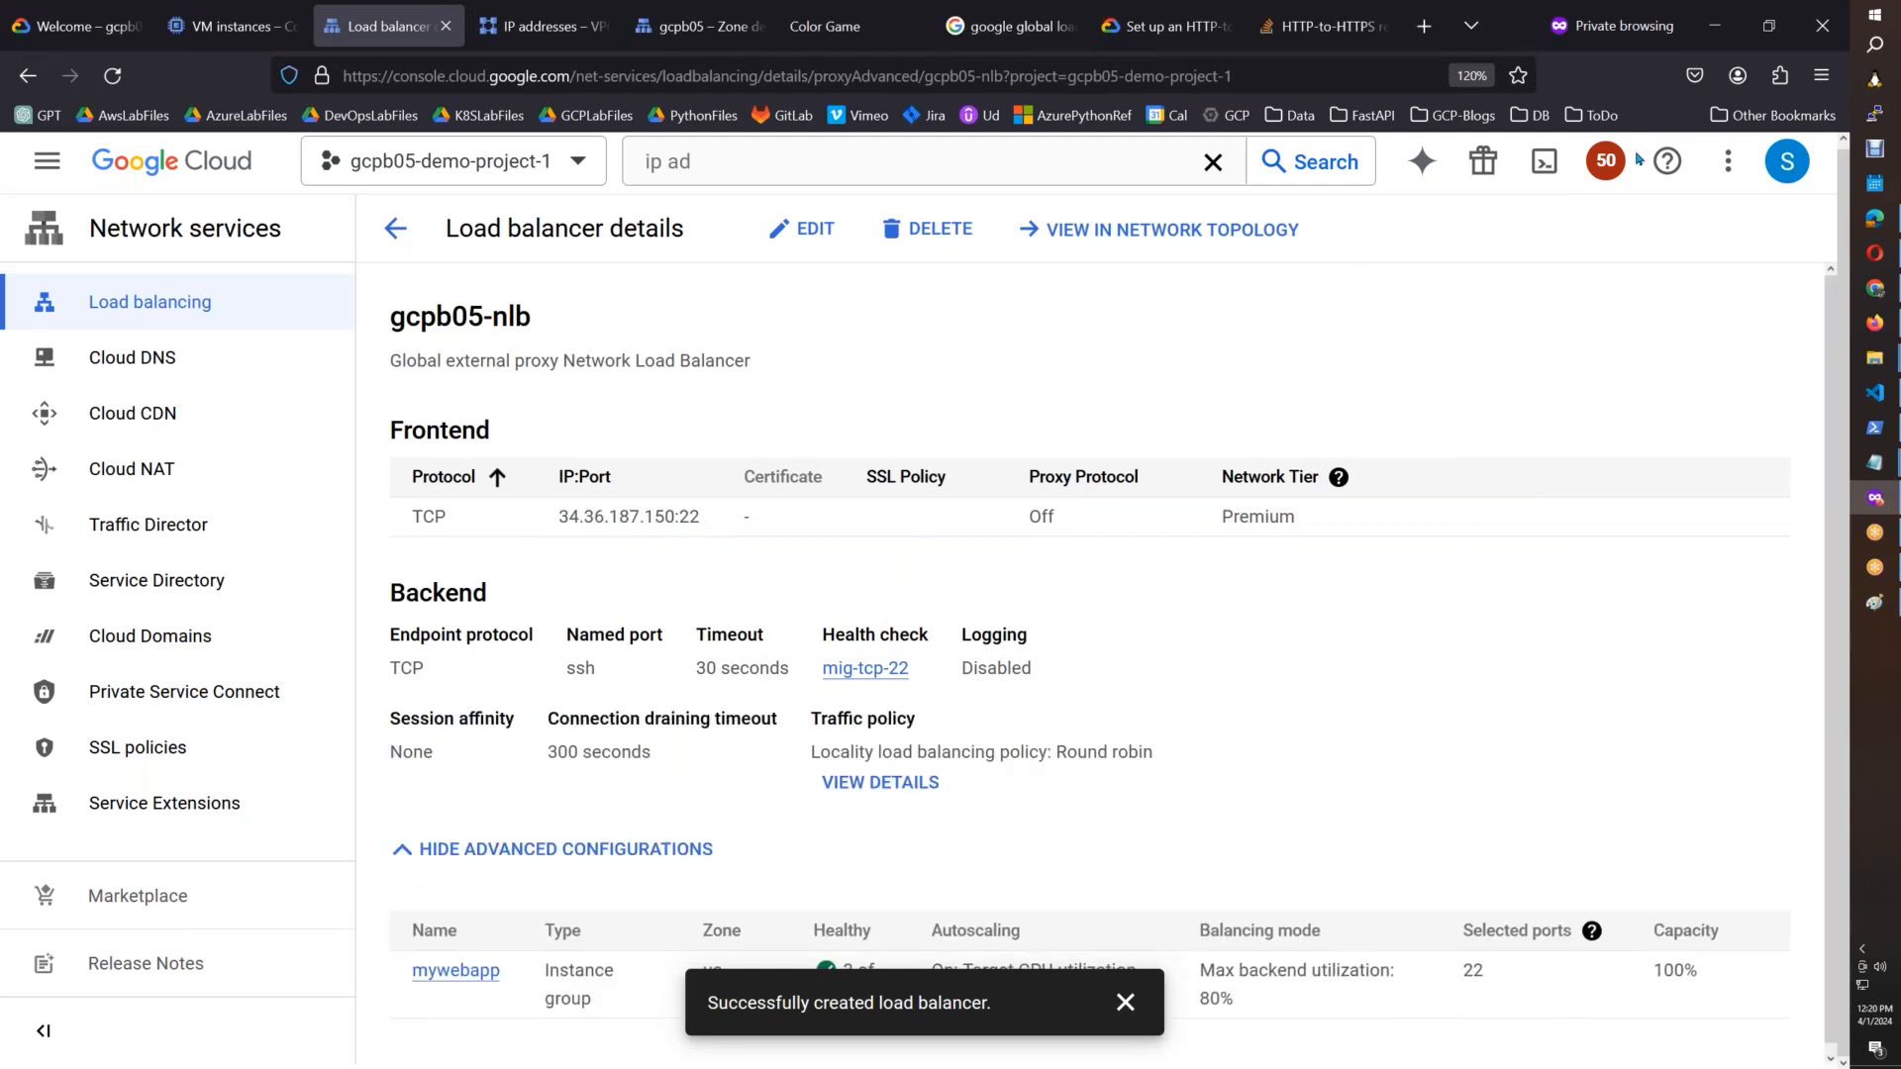
{"action": "left_click", "coordinate": [1874, 113]}
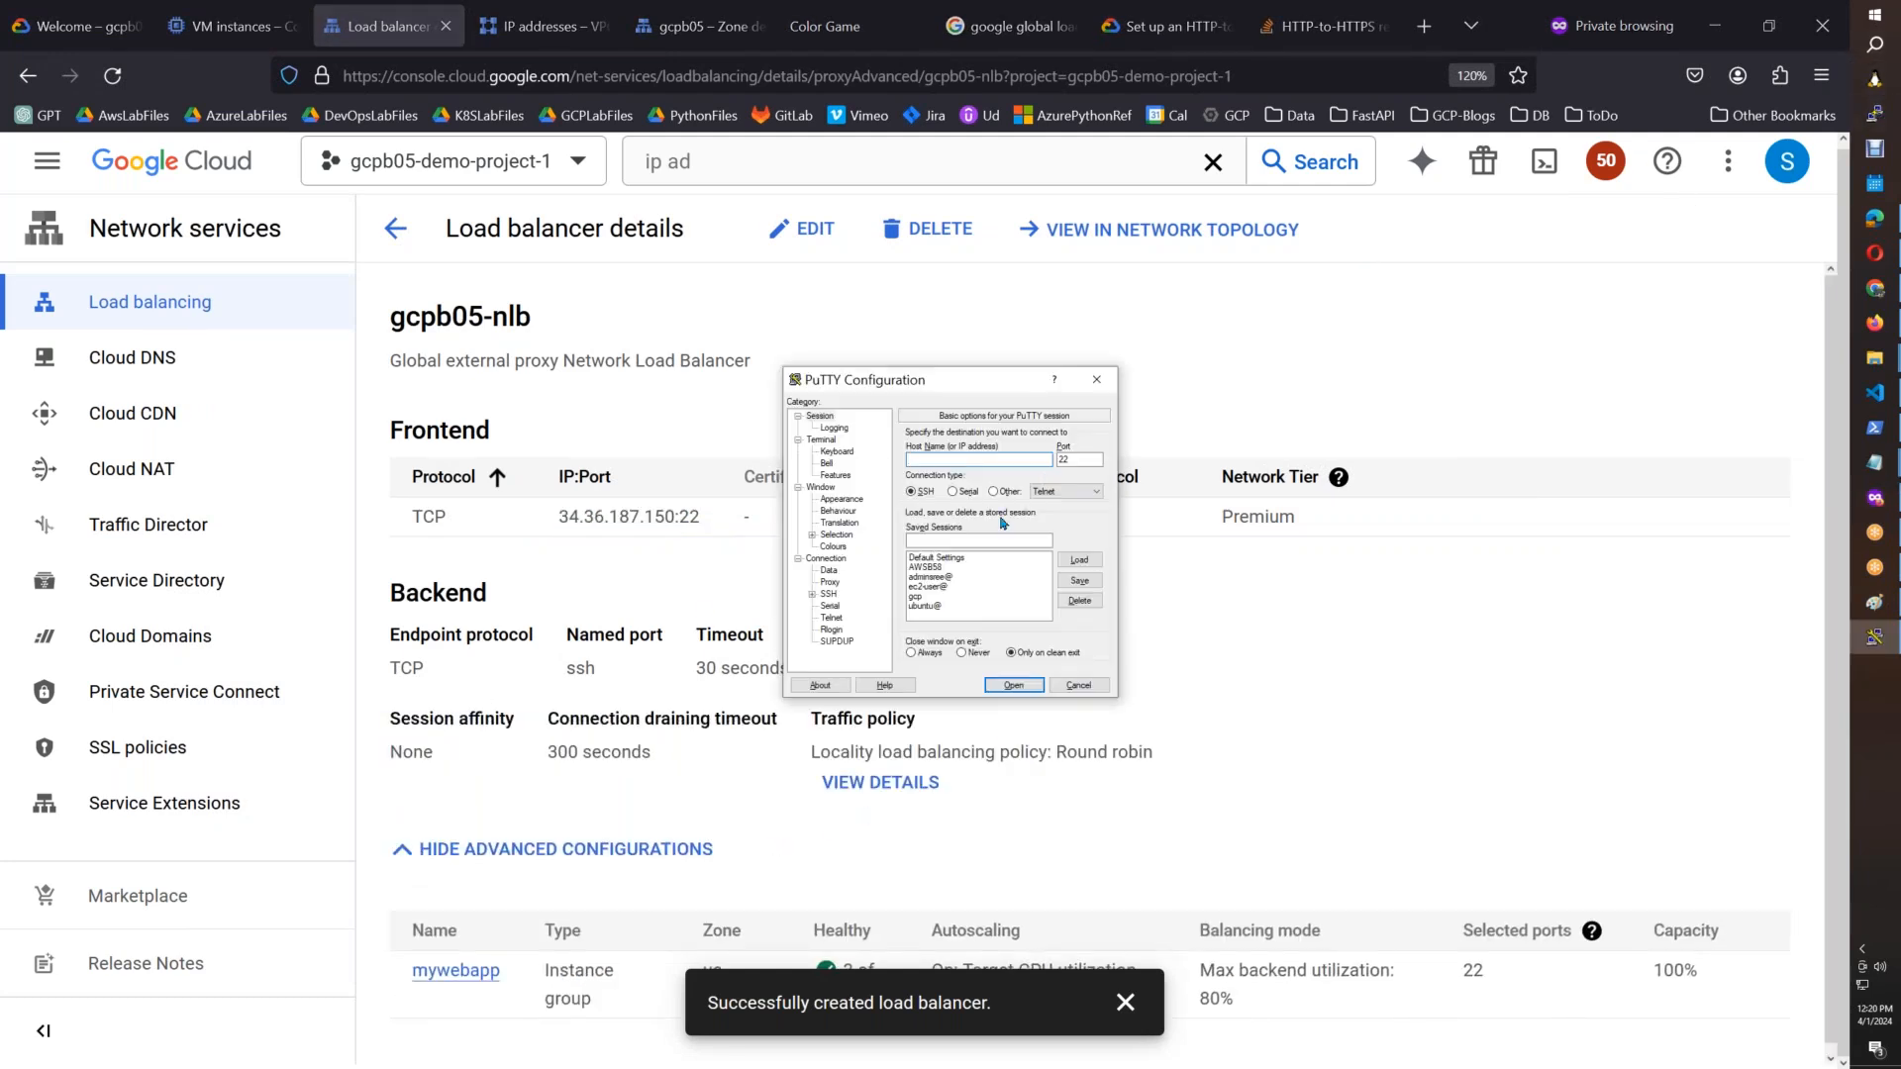
{"action": "left_click", "coordinate": [926, 596]}
{"action": "left_click", "coordinate": [1079, 561]}
{"action": "left_click", "coordinate": [1027, 464]}
{"action": "key", "text": "ctrl+v"}
{"action": "left_click", "coordinate": [1012, 686]}
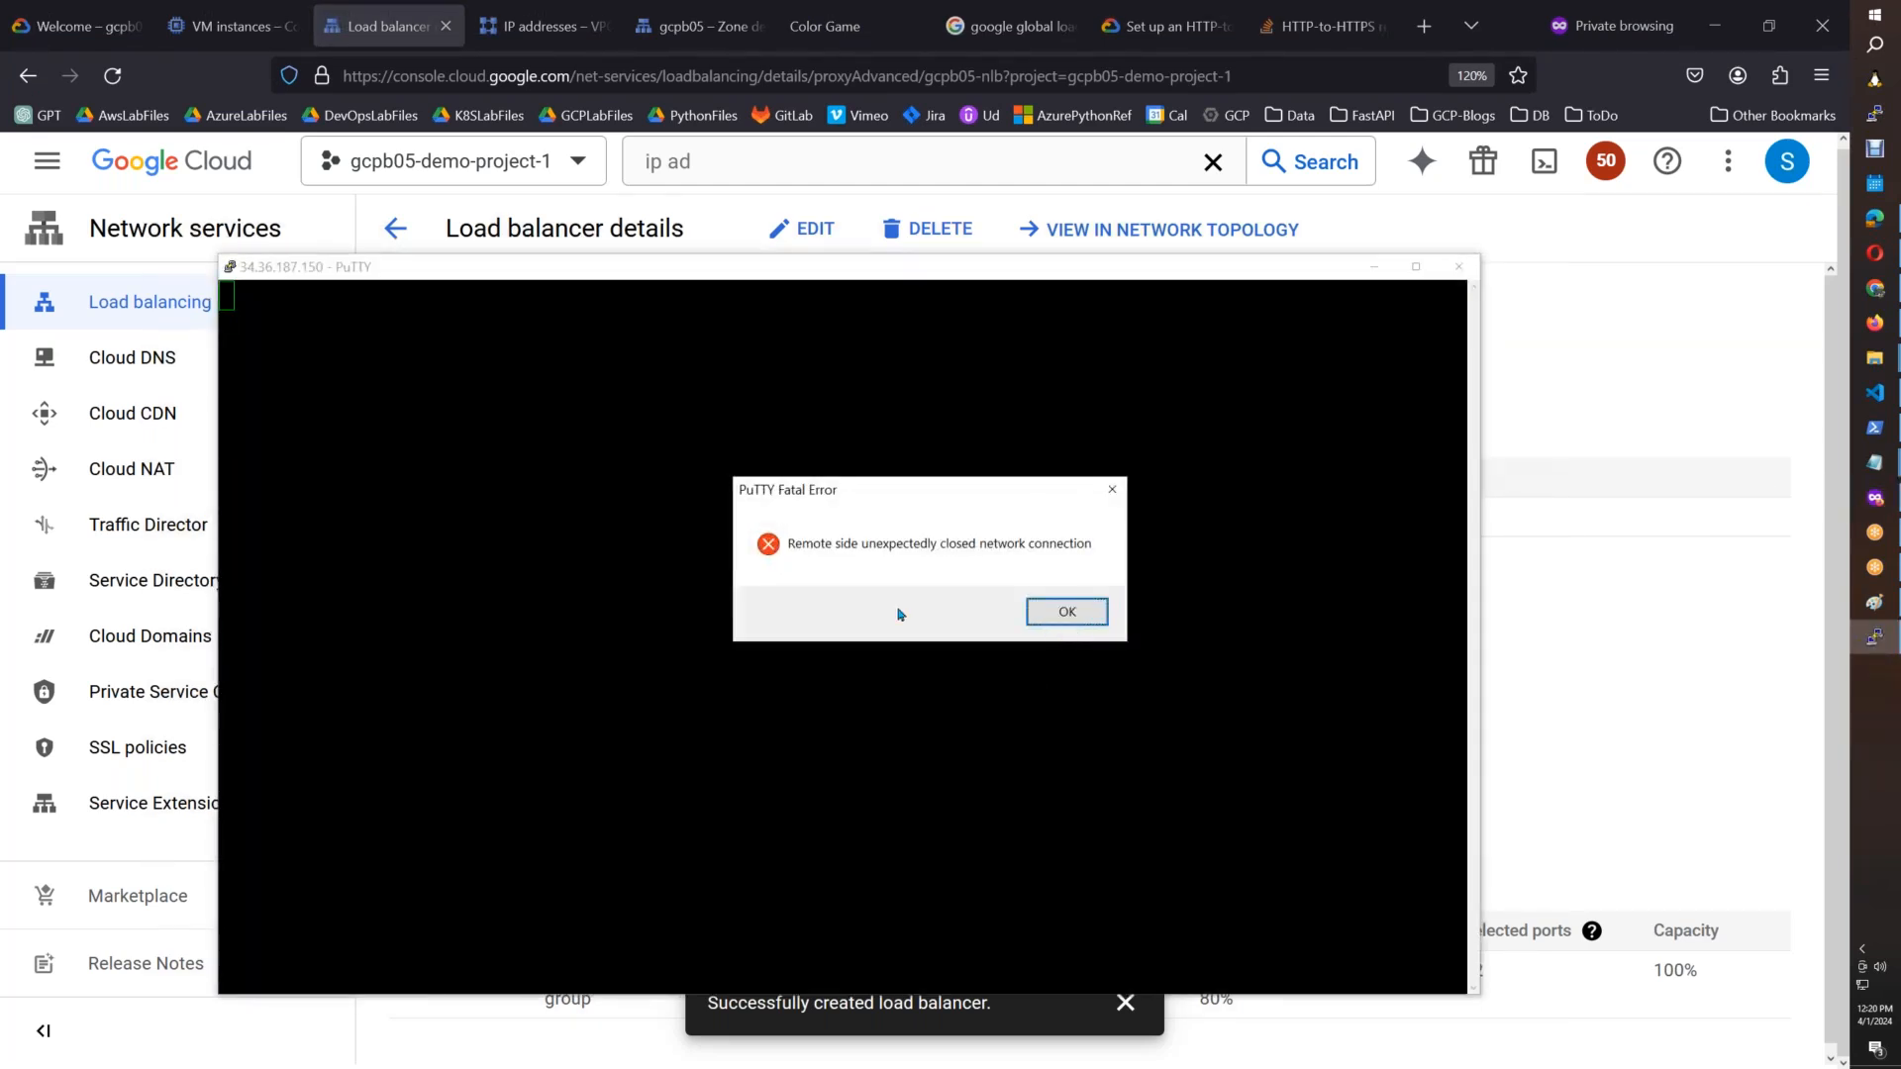
{"action": "left_click", "coordinate": [1041, 613]}
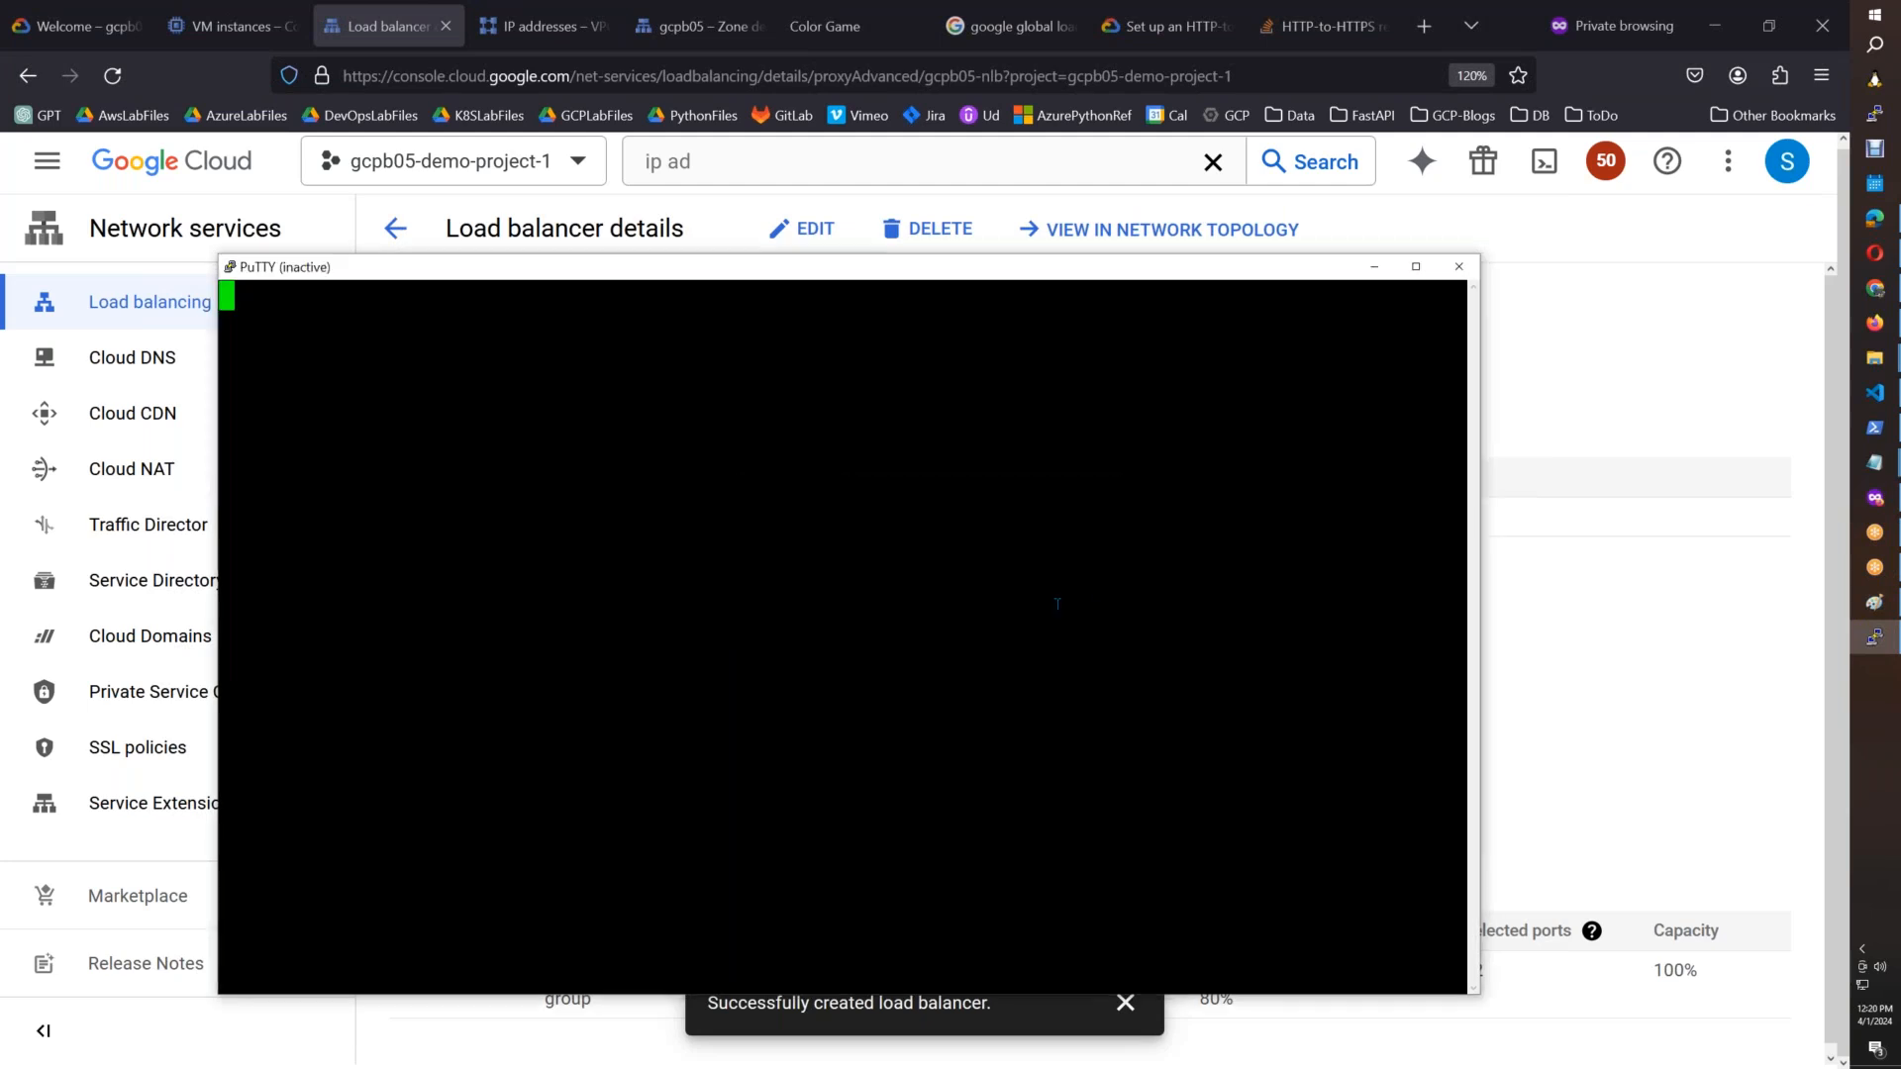
{"action": "left_click", "coordinate": [1457, 266]}
Step: Reopen the gcpb05-nlb details from the load balancer list and check its frontend IP, health check and backend health
{"action": "left_click", "coordinate": [384, 236]}
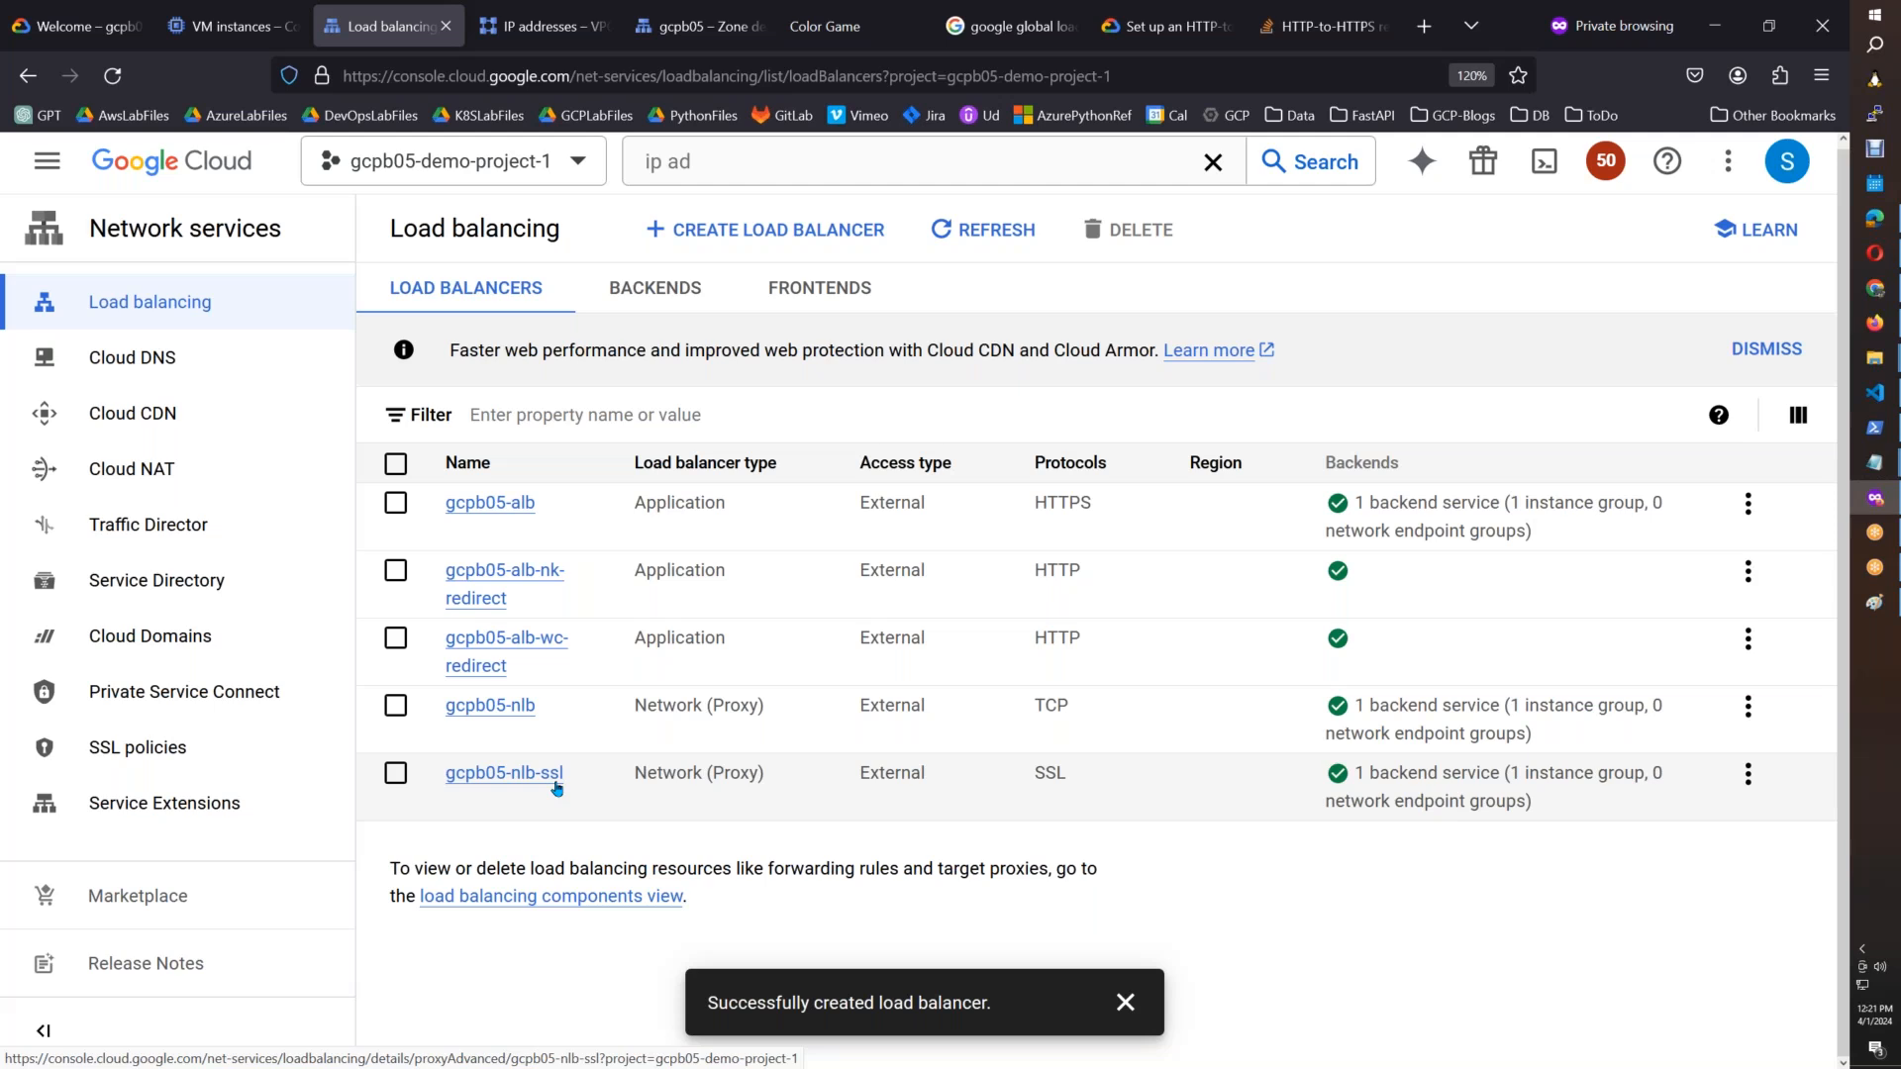
{"action": "left_click", "coordinate": [526, 706]}
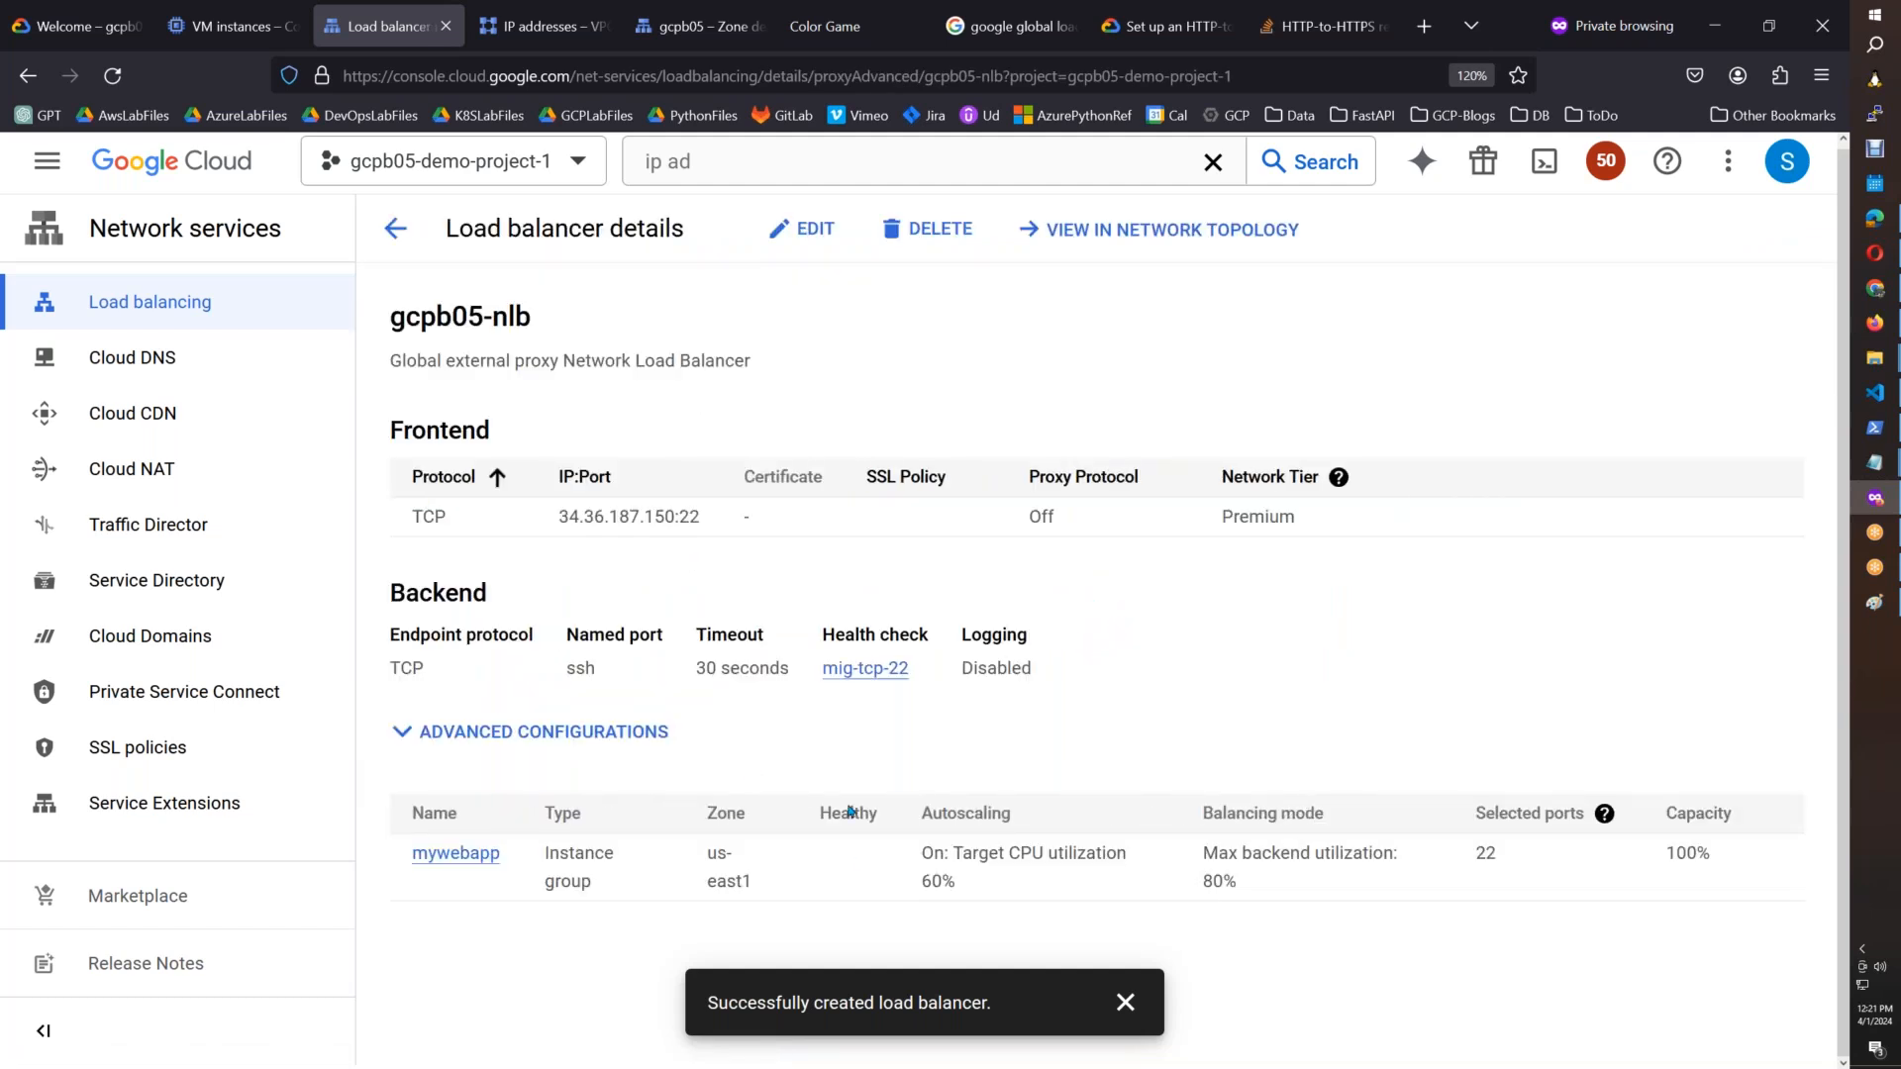
{"action": "left_click_drag", "start_coordinate": [673, 517], "coordinate": [558, 517]}
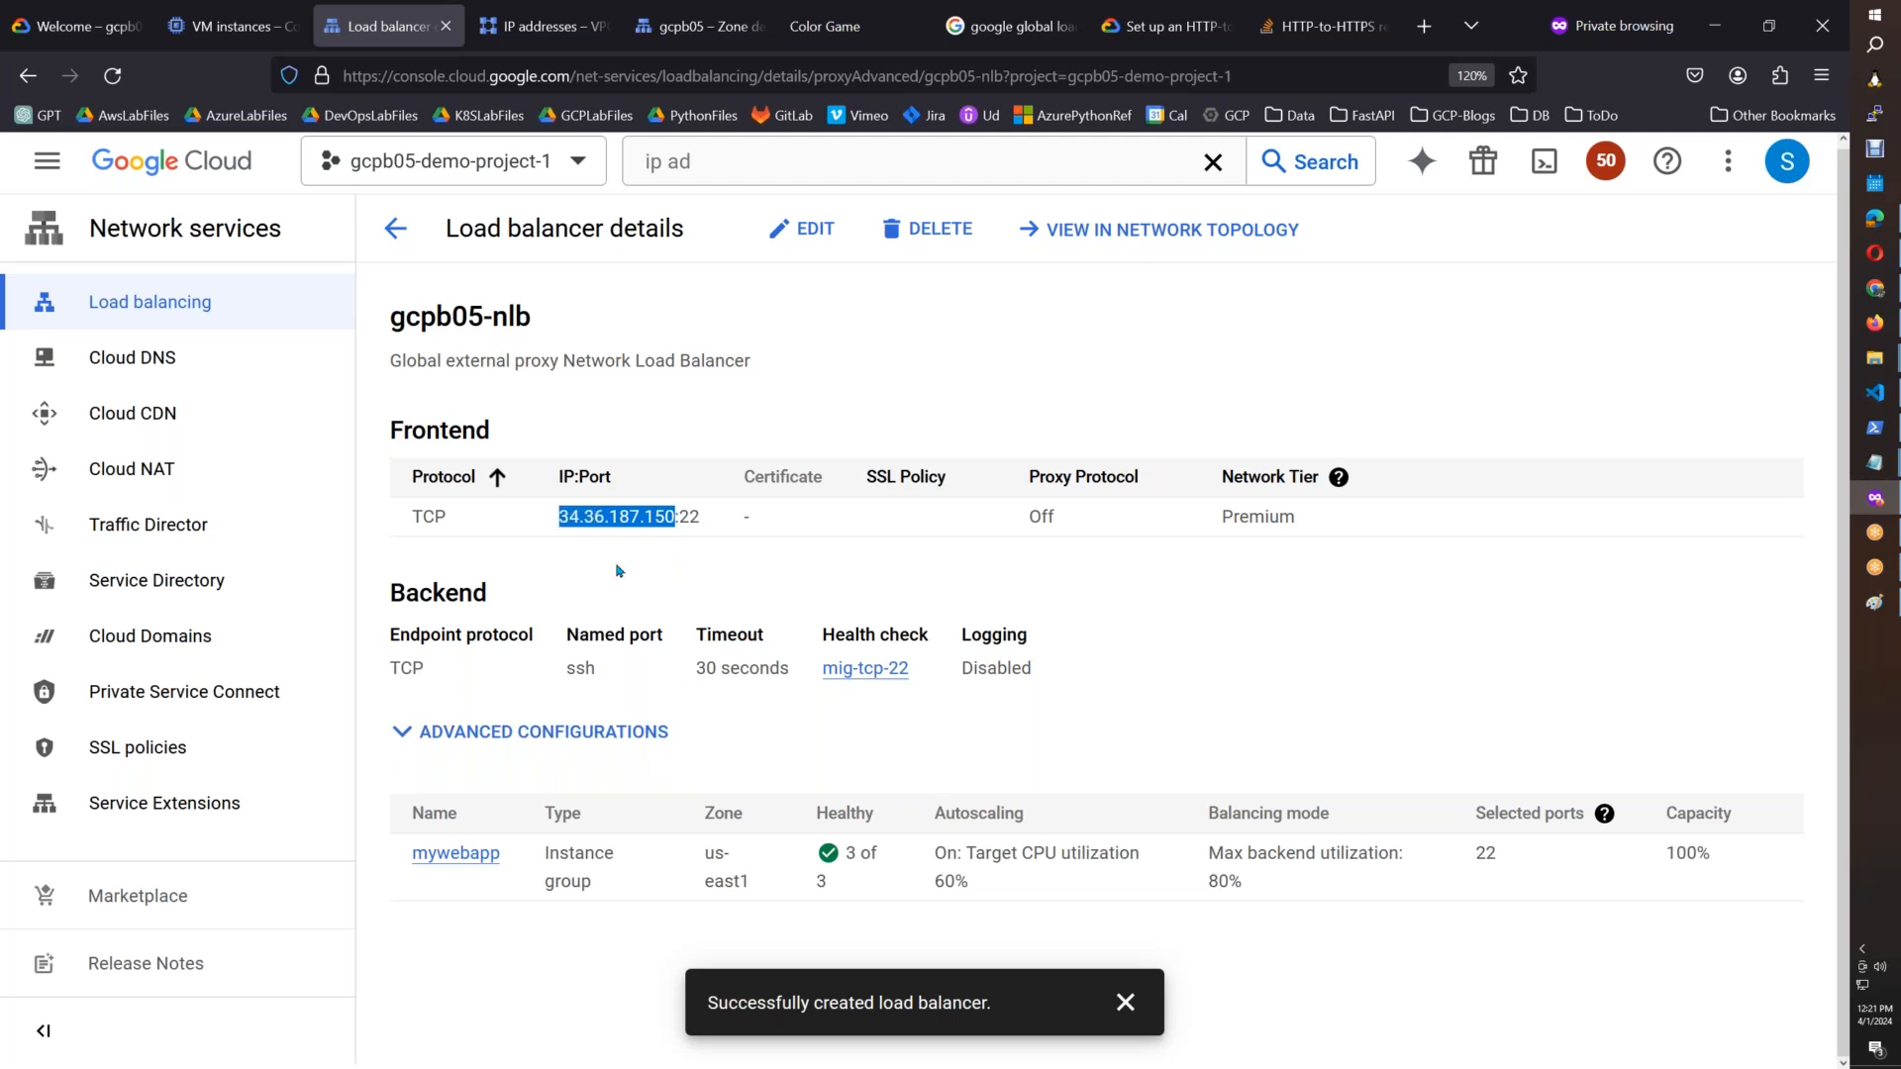
{"action": "left_click_drag", "start_coordinate": [920, 677], "coordinate": [814, 673]}
{"action": "left_click_drag", "start_coordinate": [838, 883], "coordinate": [743, 882]}
{"action": "left_click", "coordinate": [660, 894]}
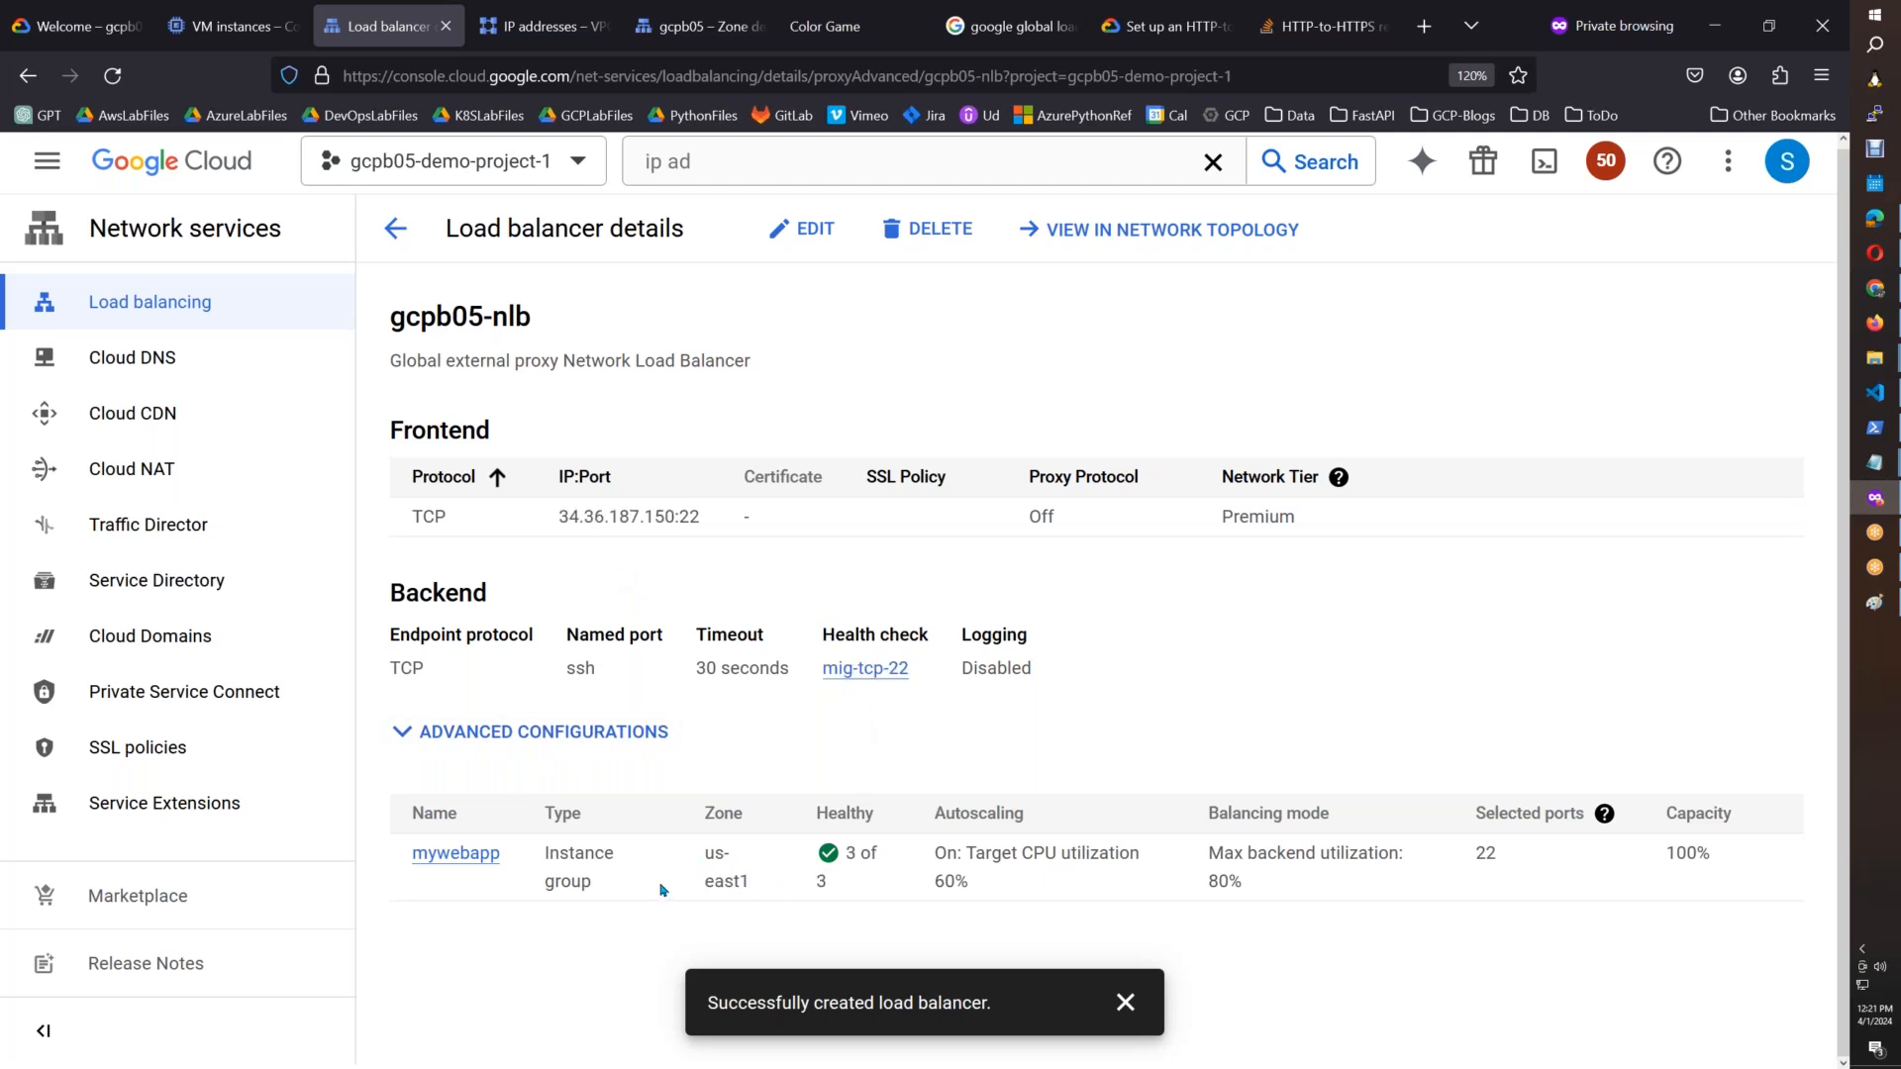
Step: Copy the frontend IP, connect to it over SSH with the saved gcp session, accept the host key and enter the key passphrase
{"action": "left_click_drag", "start_coordinate": [673, 515], "coordinate": [559, 516]}
{"action": "left_click", "coordinate": [1872, 117]}
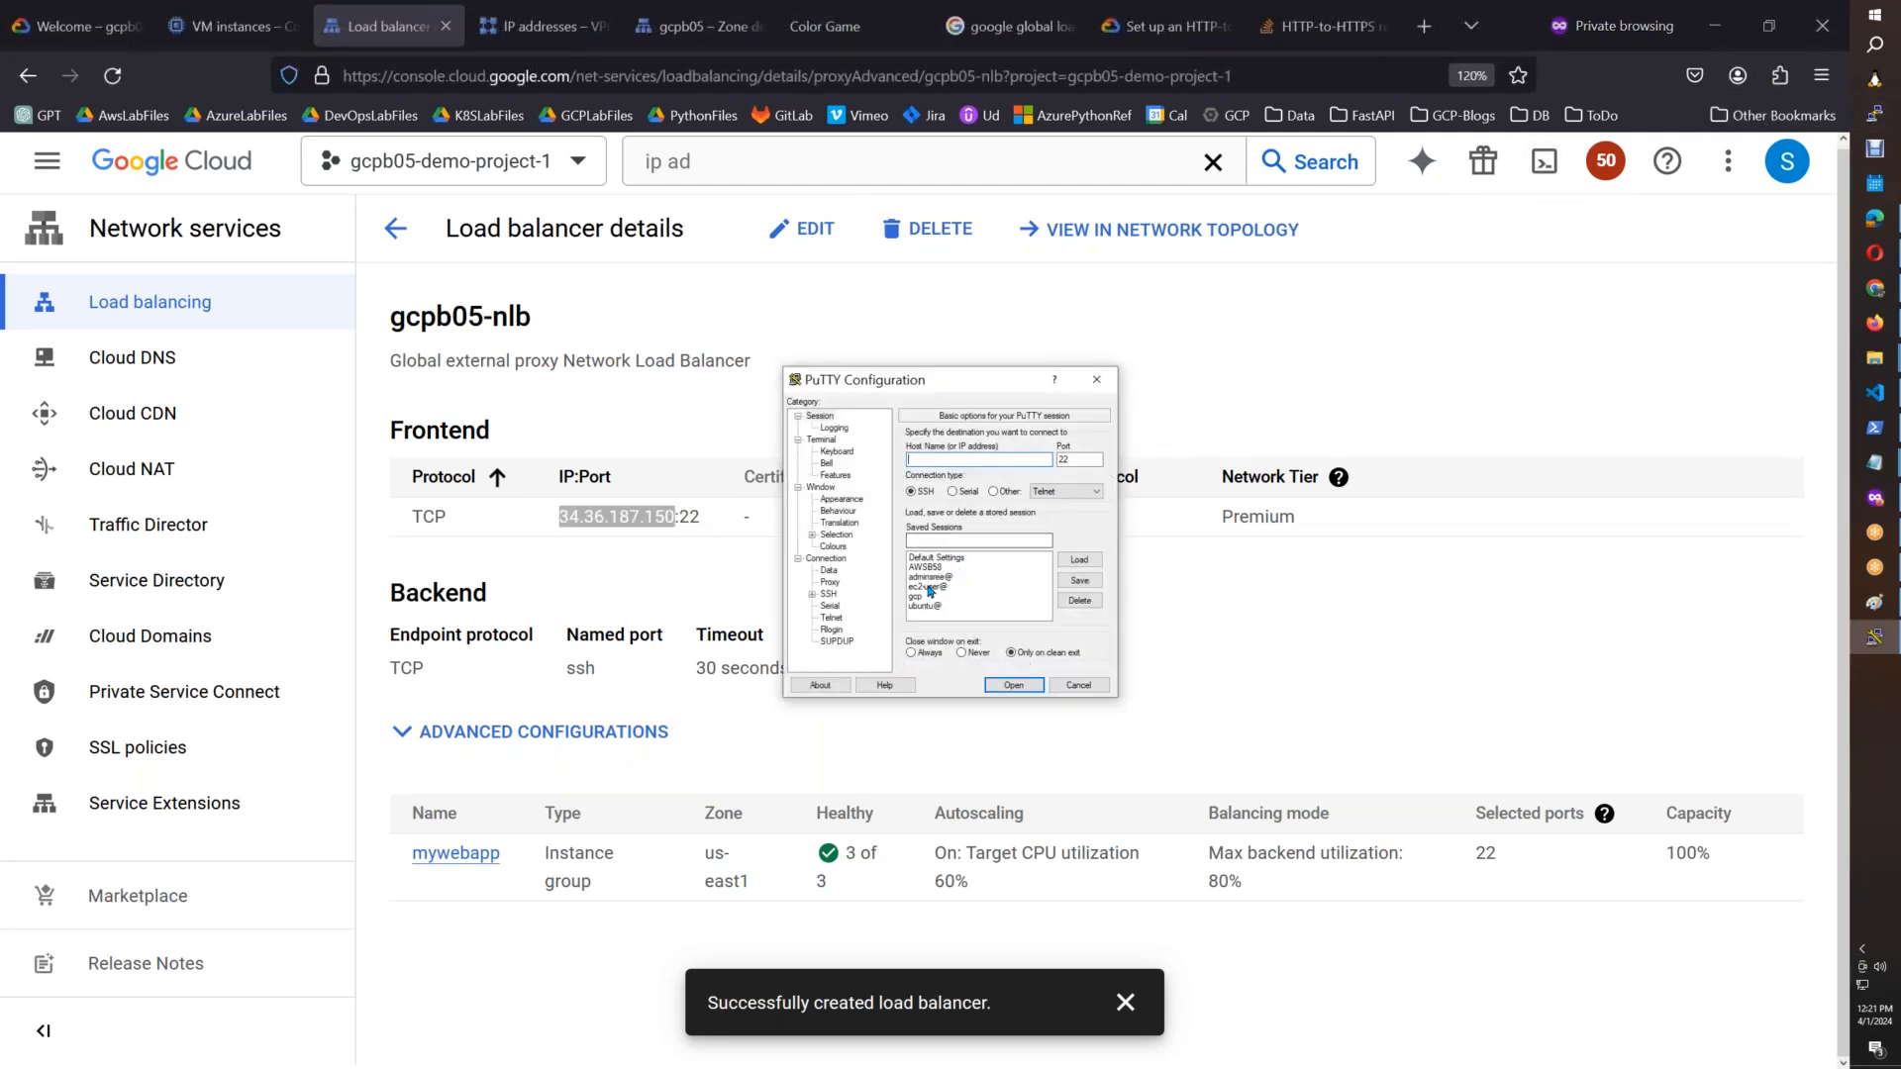
{"action": "left_click", "coordinate": [930, 588]}
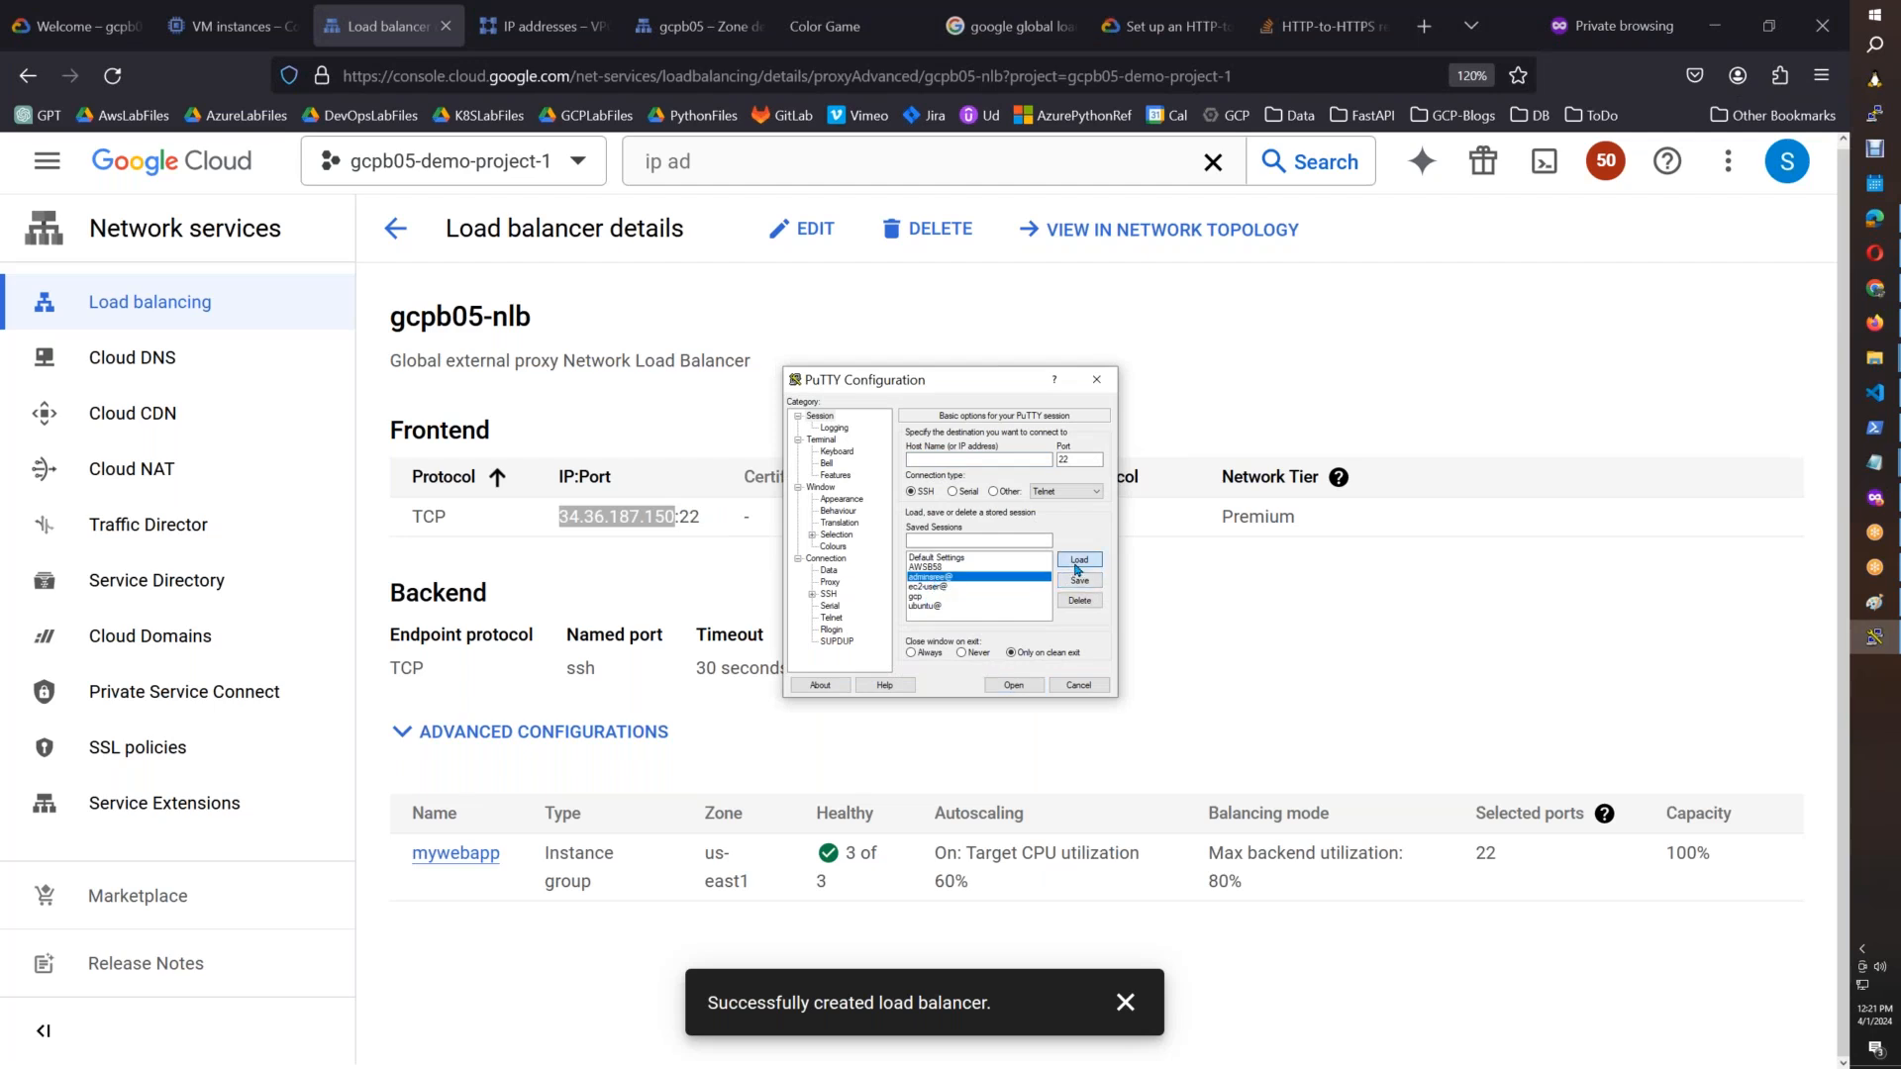
{"action": "left_click", "coordinate": [983, 596]}
{"action": "left_click", "coordinate": [1079, 559]}
{"action": "left_click", "coordinate": [1014, 685]}
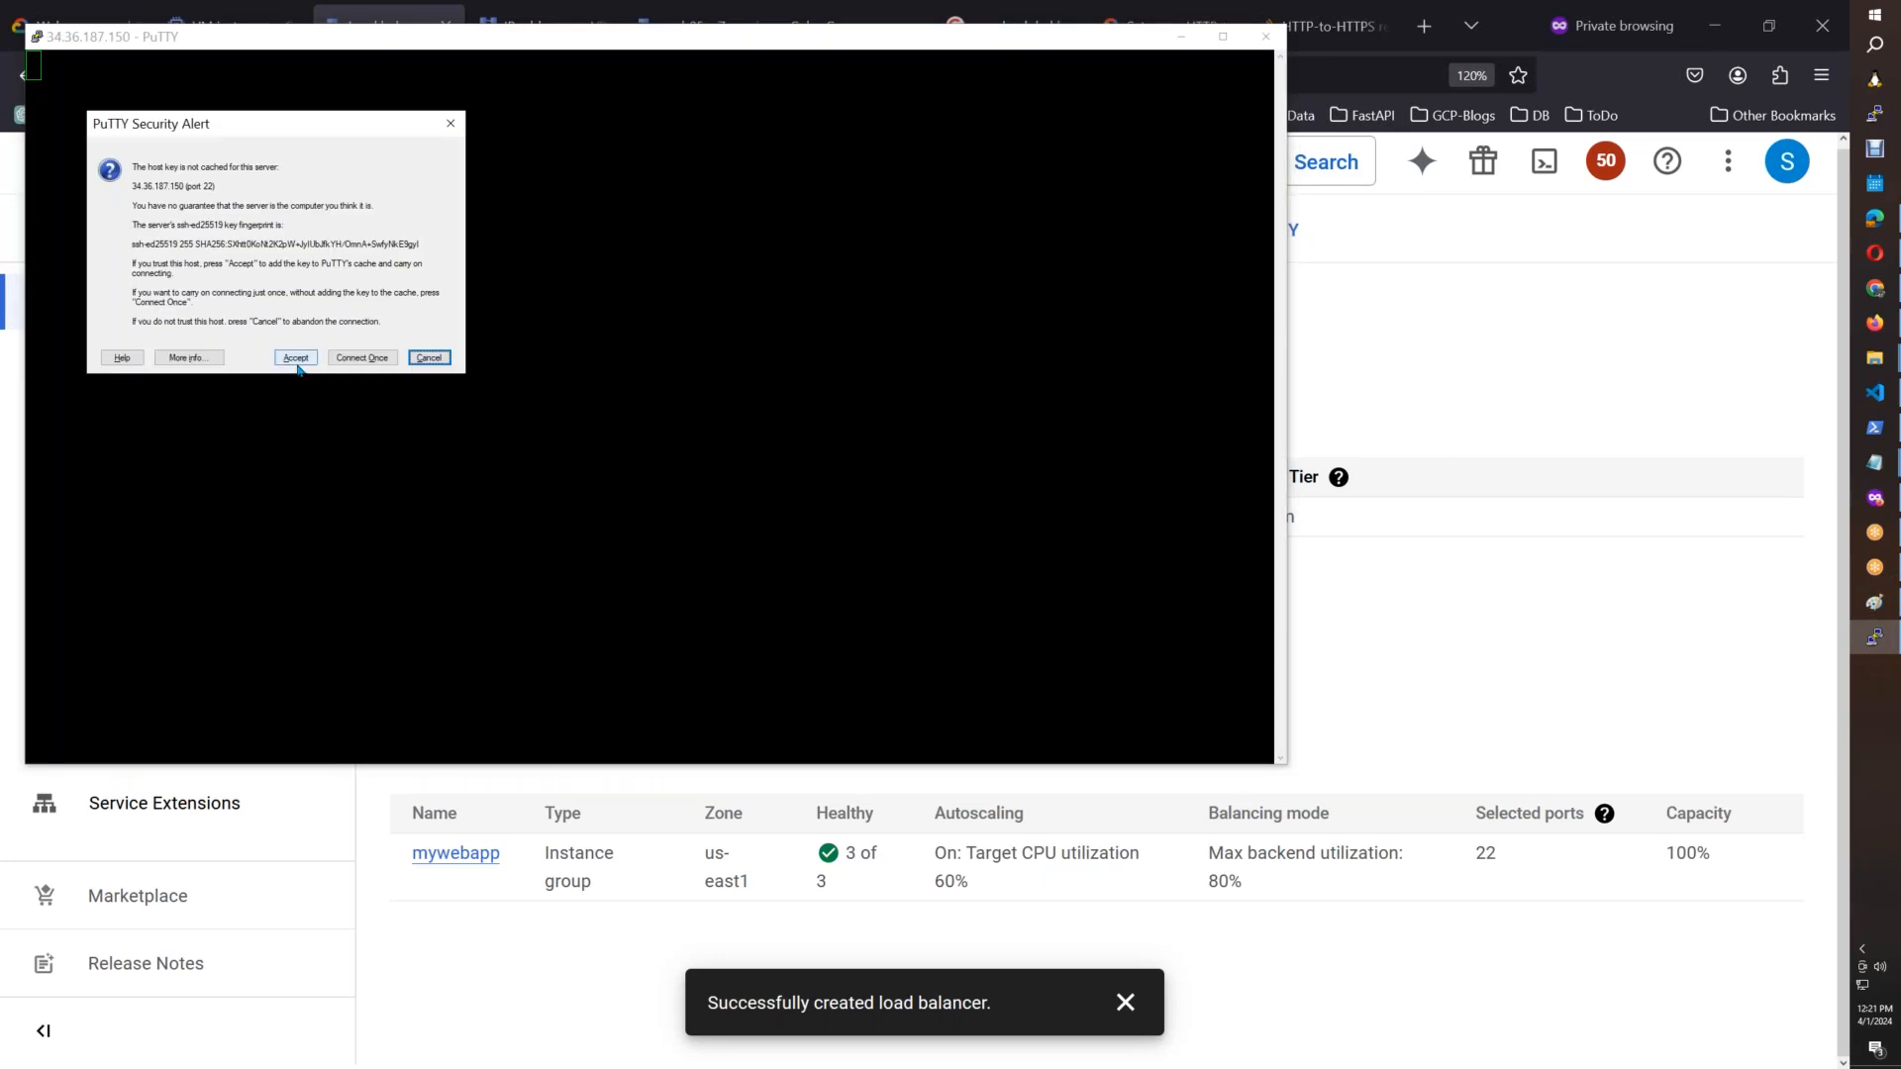
{"action": "left_click", "coordinate": [297, 362]}
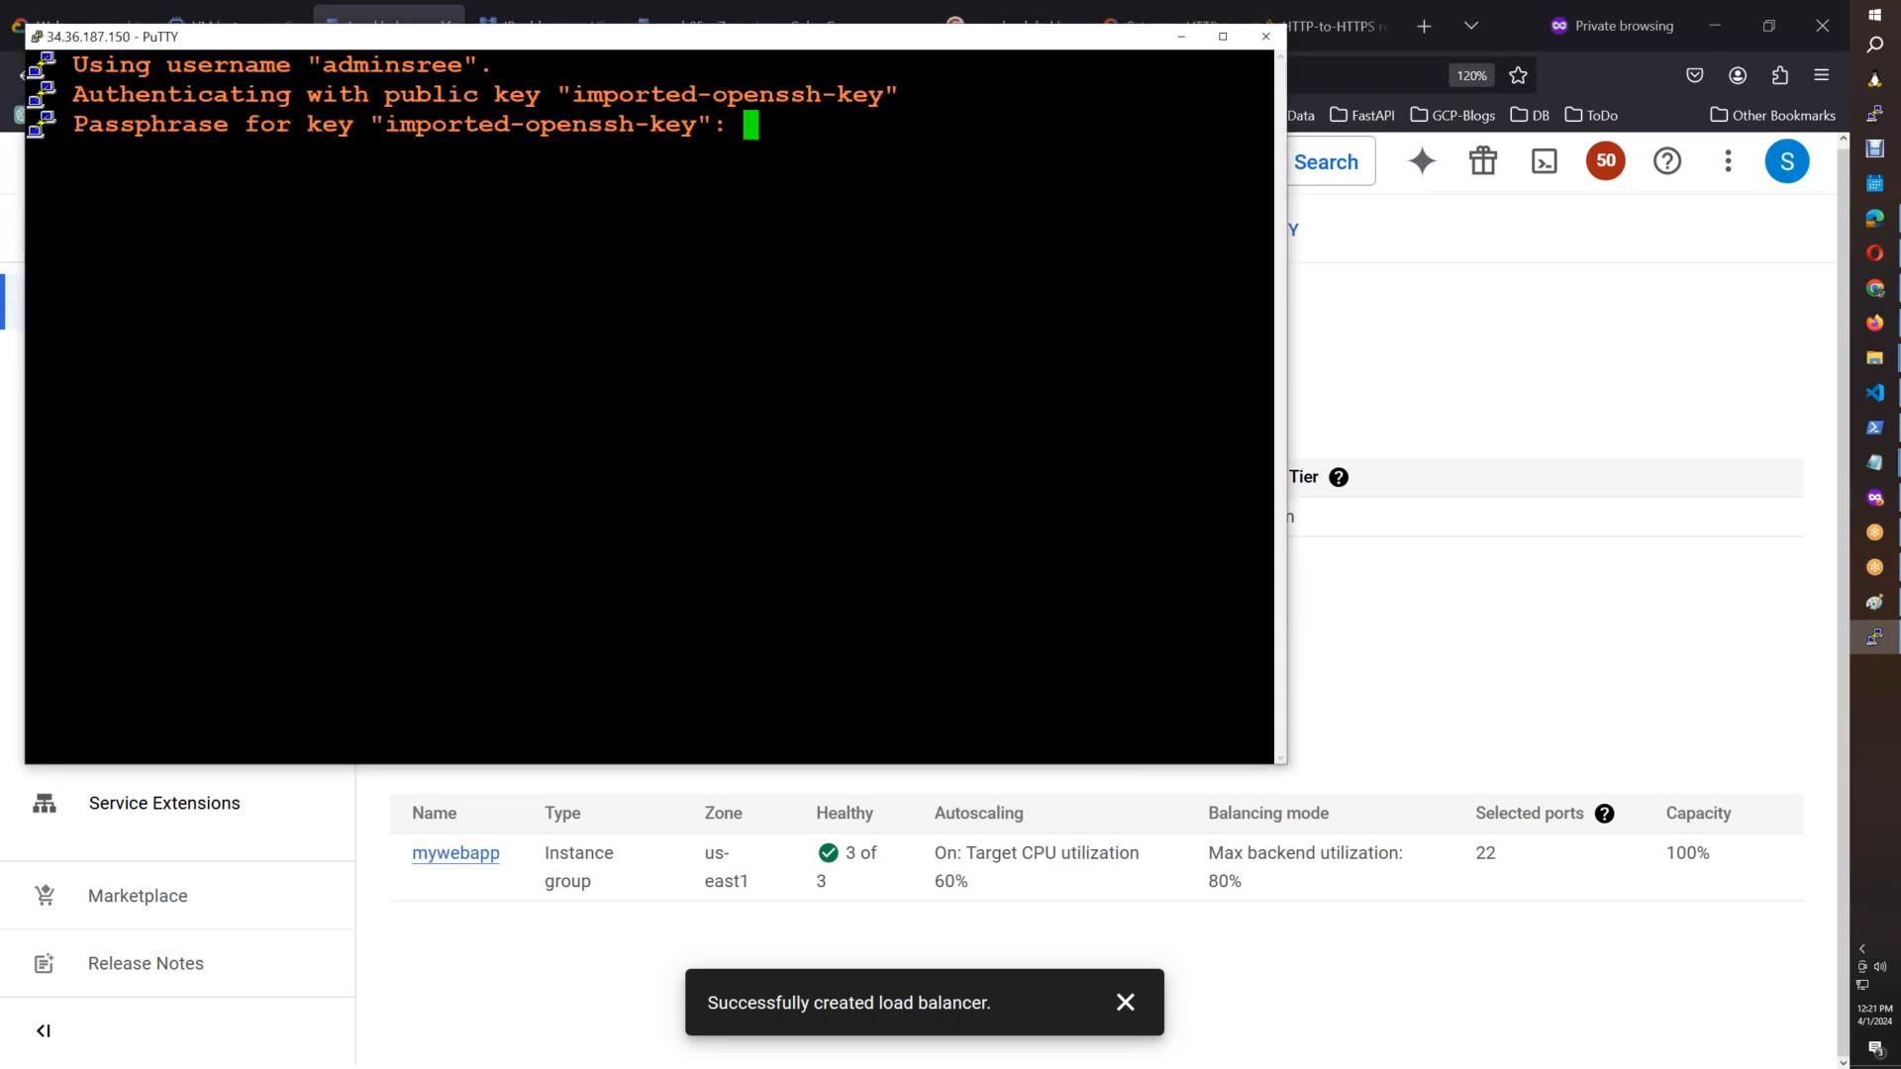
{"action": "key", "text": "Return"}
Step: Switch to root in the SSH session with sudo su - and clear the terminal
{"action": "type", "text": "sudo su -"}
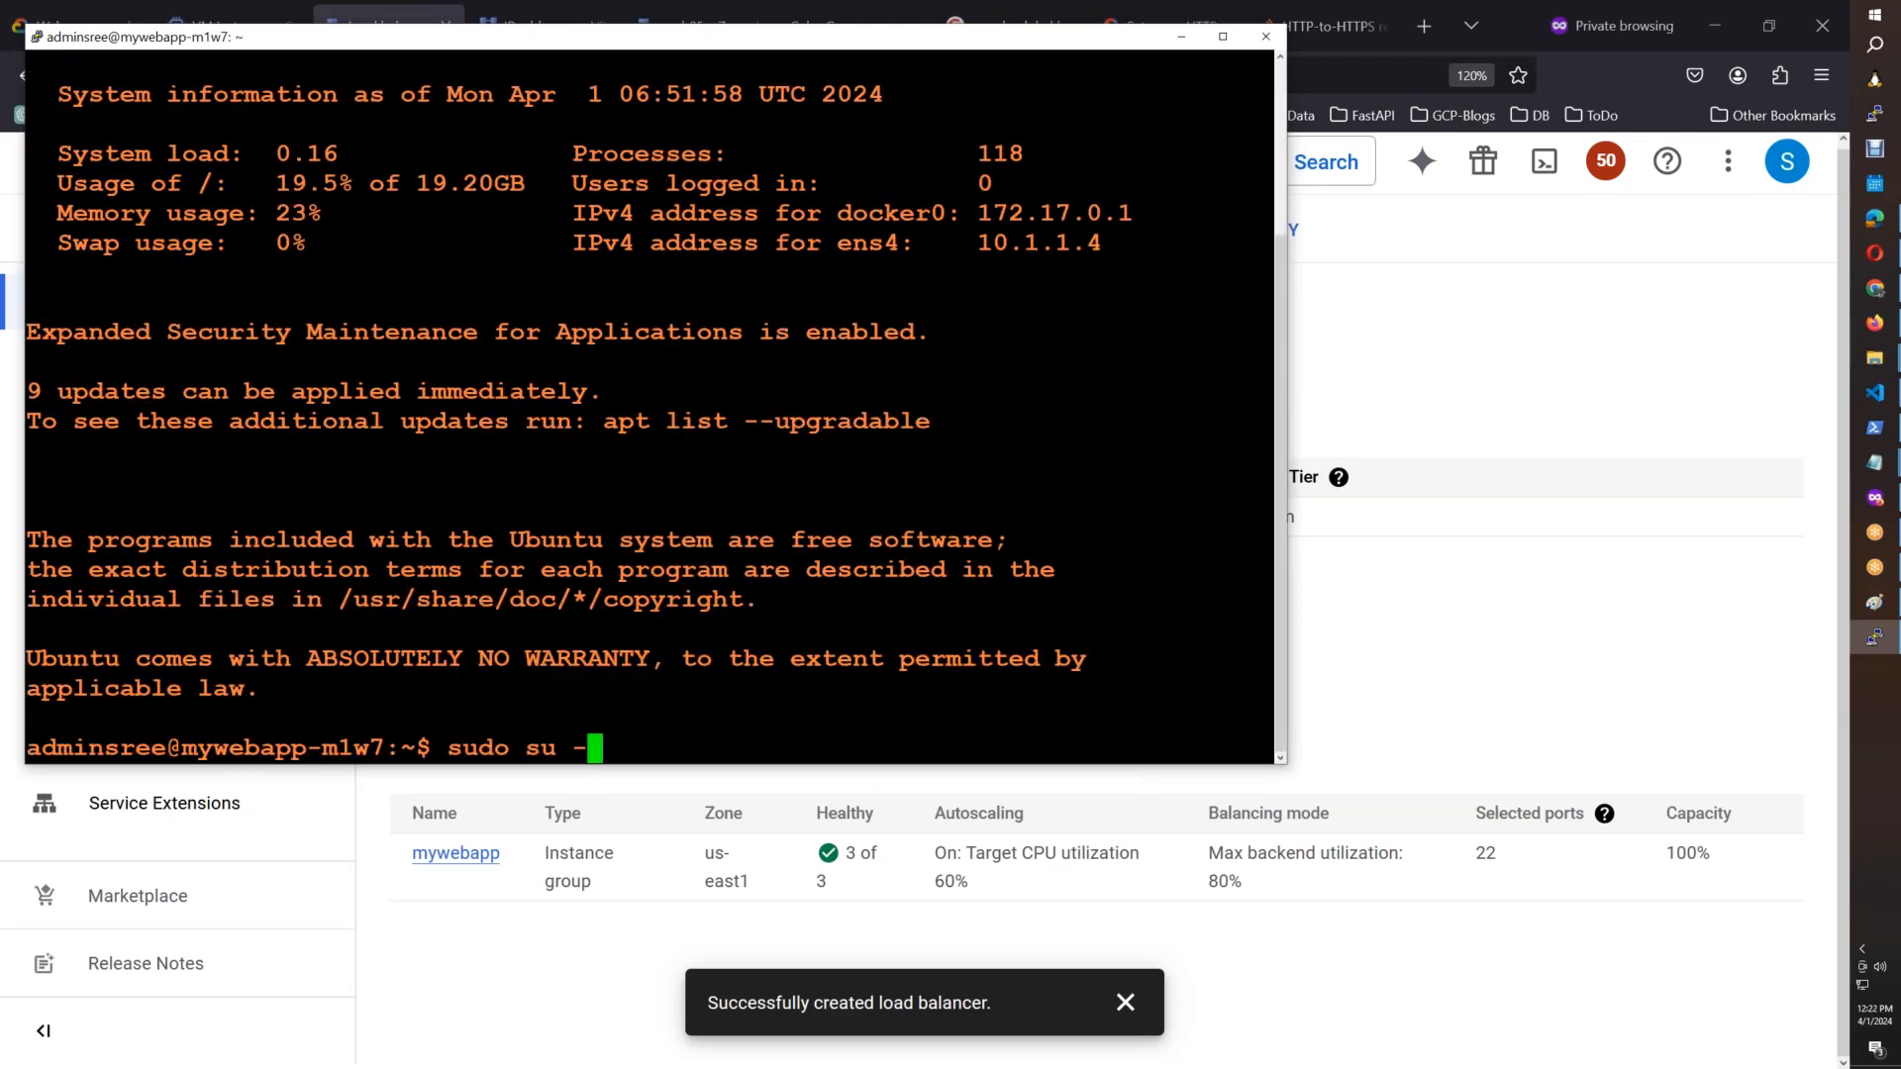
{"action": "key", "text": "Return"}
{"action": "key", "text": "ctrl+l"}
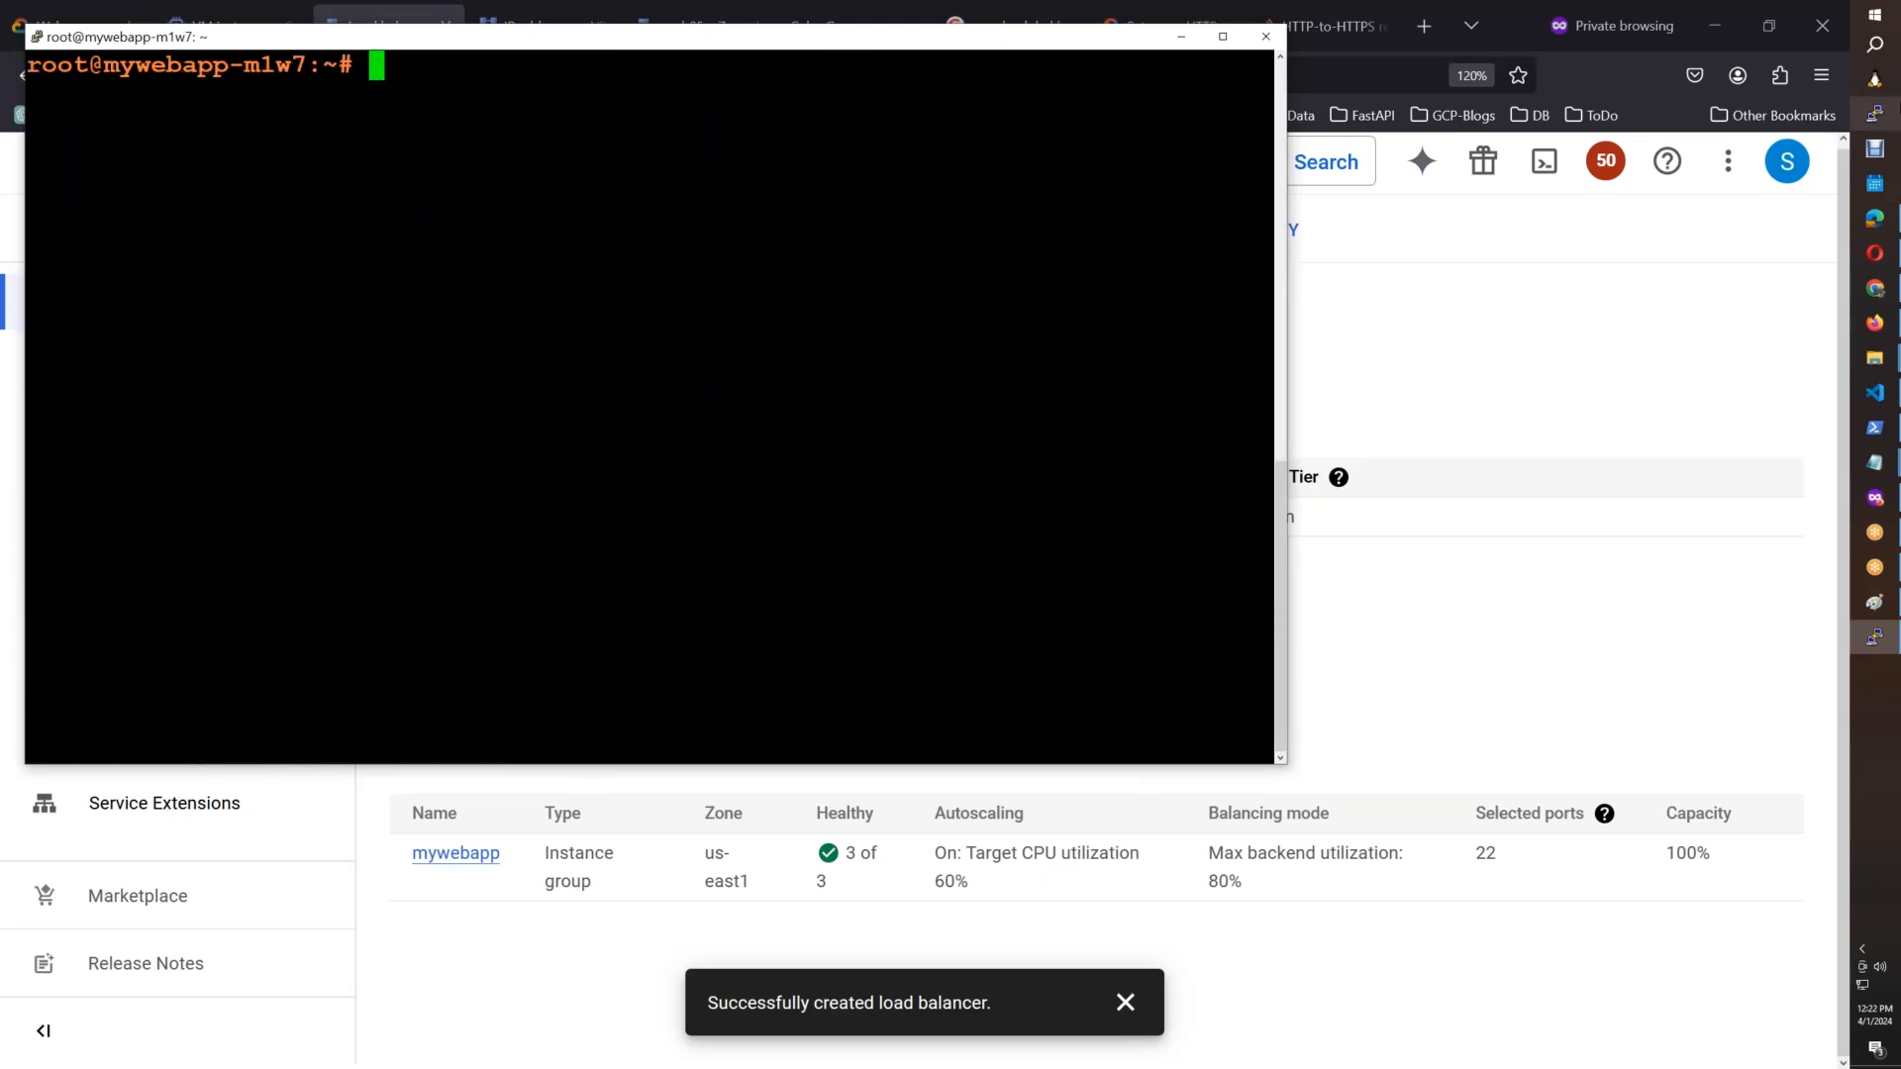
Step: Open a second SSH session to 34.36.187.150 with the gcp session, enter the key passphrase, and switch to root with sudo su -
{"action": "left_click", "coordinate": [1874, 113]}
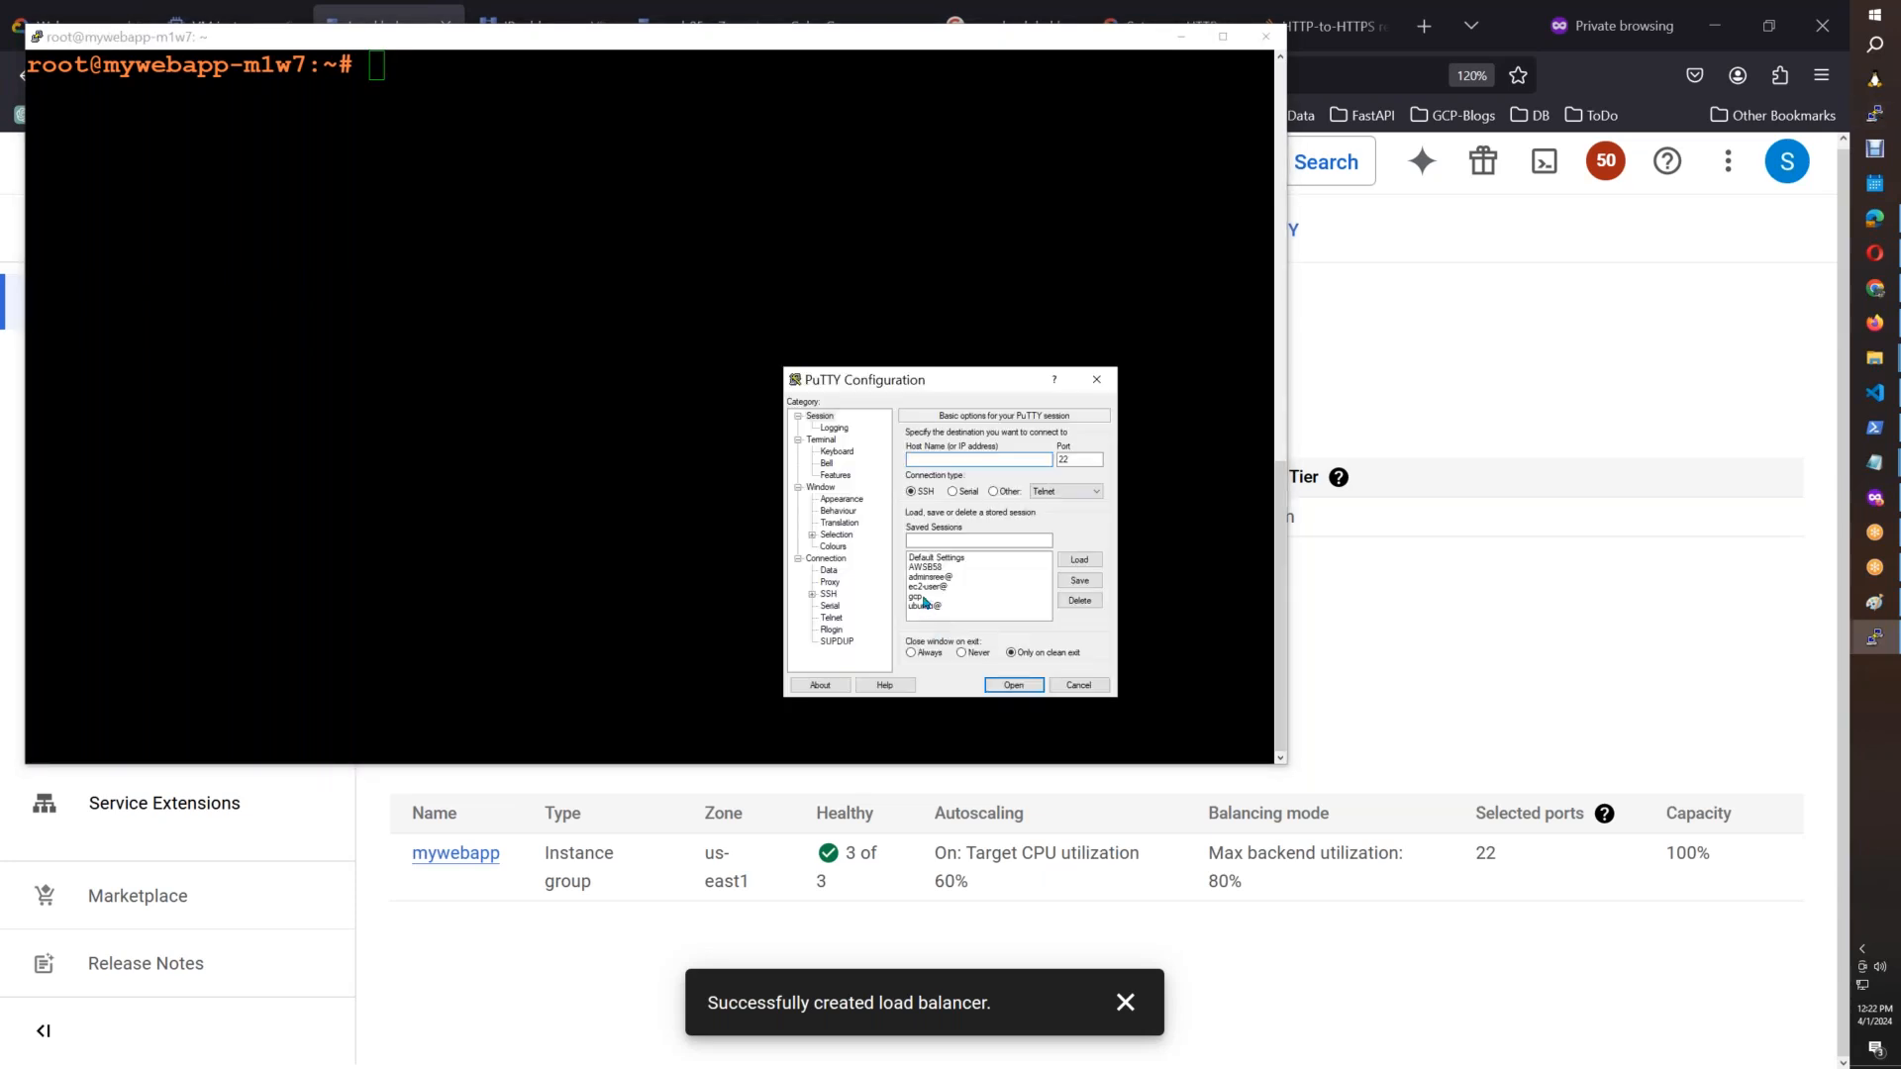
{"action": "left_click", "coordinate": [920, 597]}
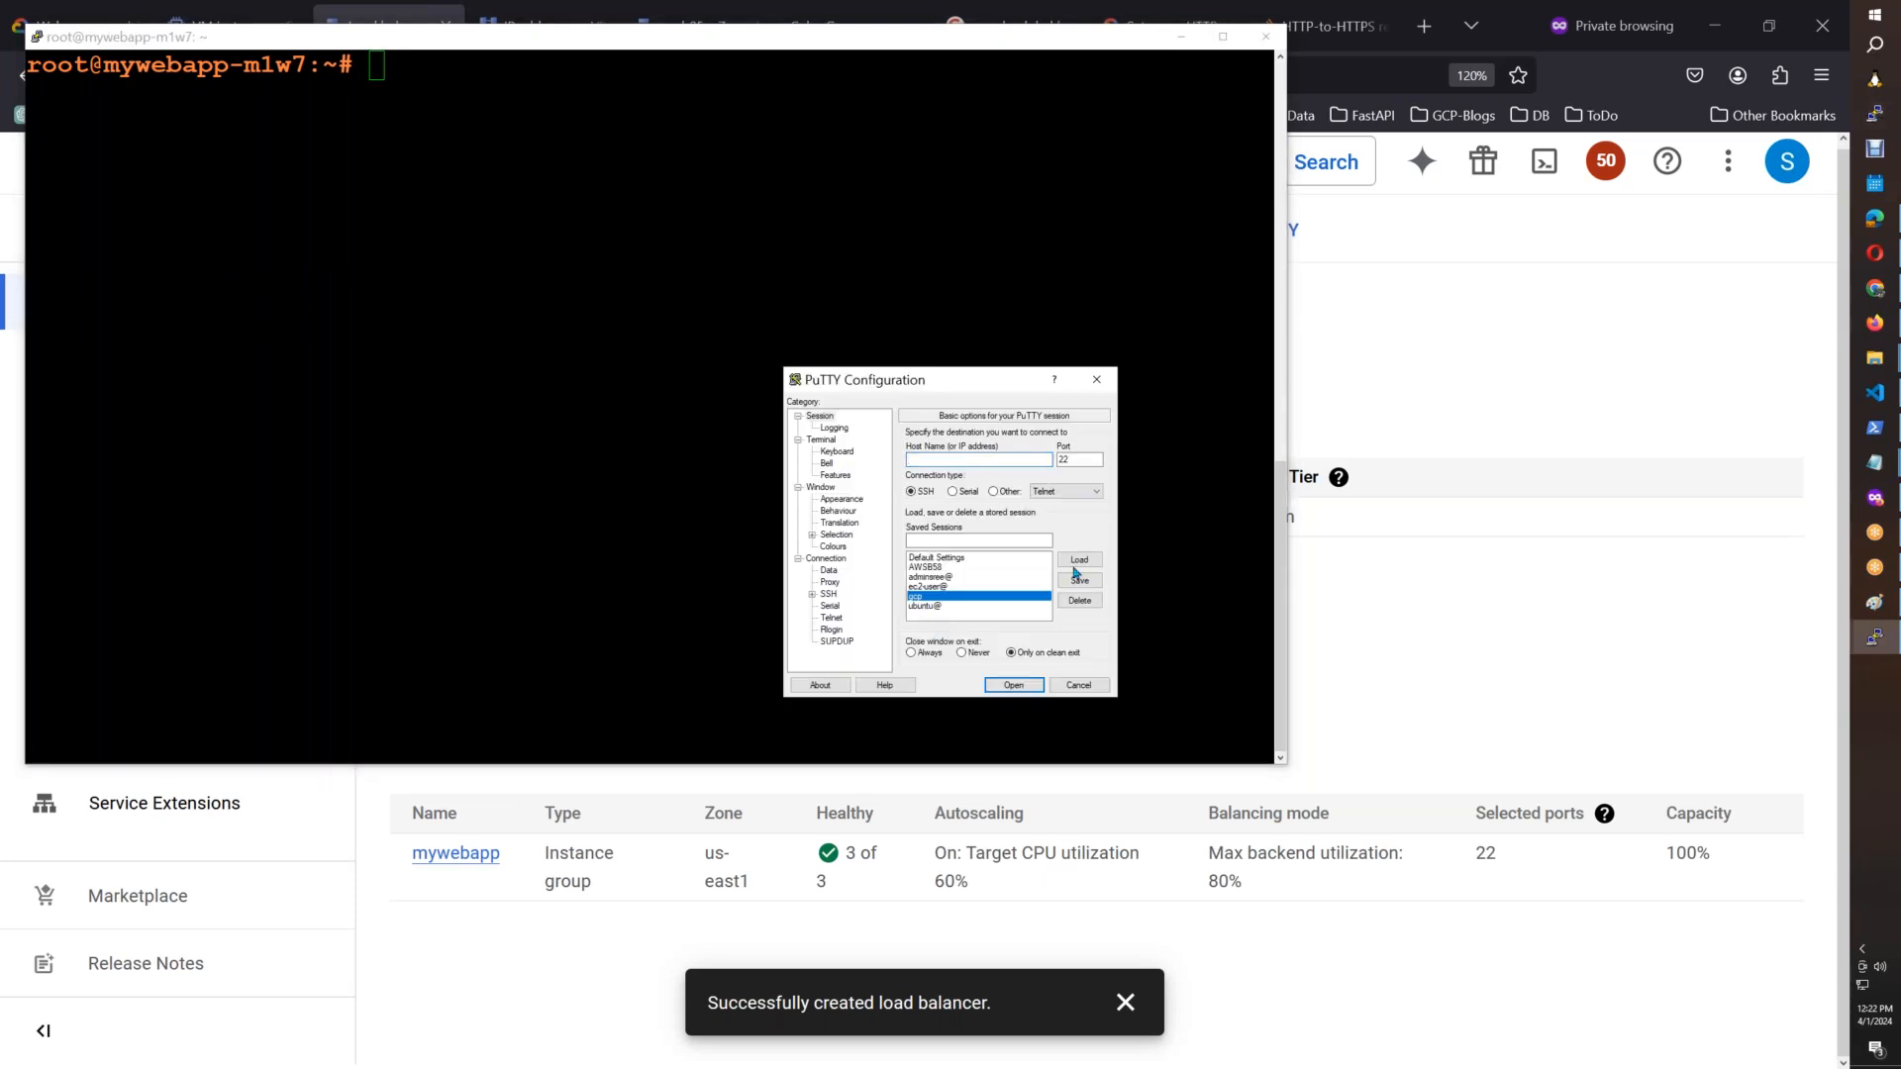
{"action": "left_click", "coordinate": [1077, 561]}
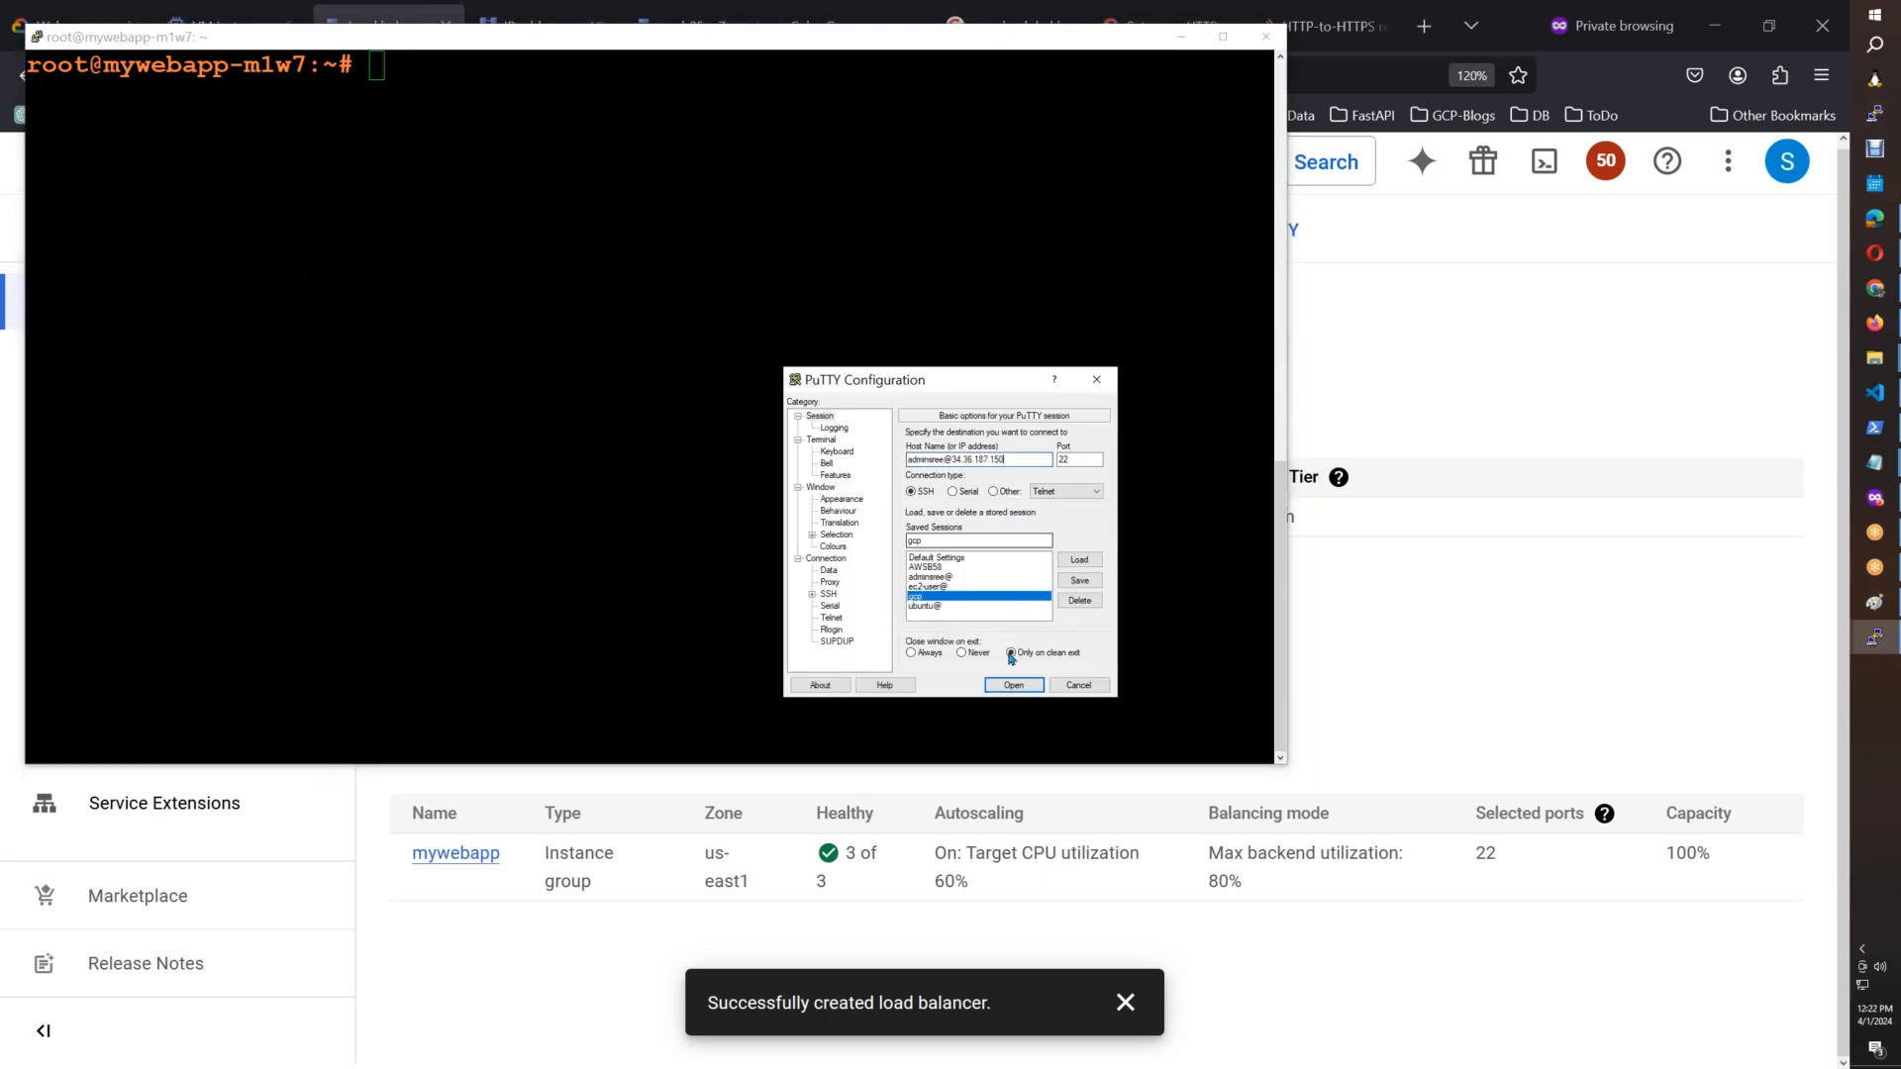
{"action": "left_click", "coordinate": [1011, 686]}
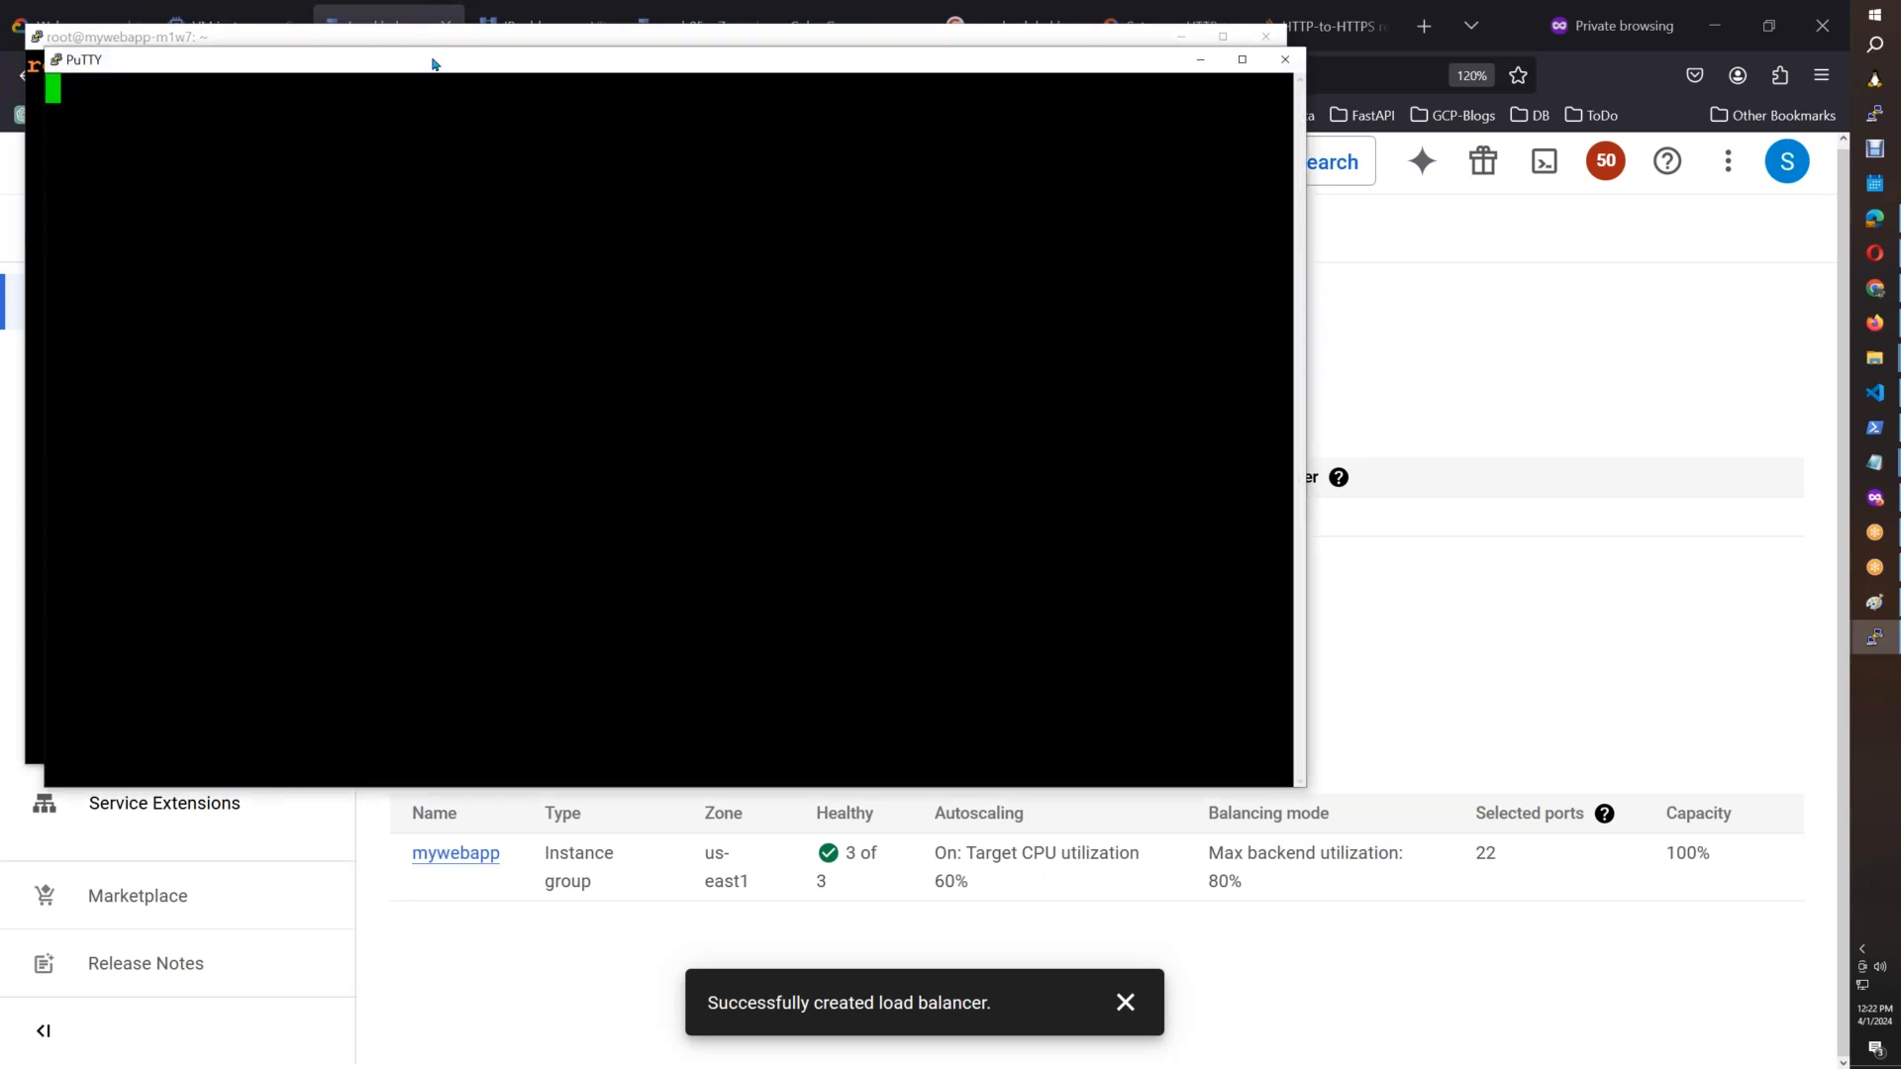
{"action": "left_click_drag", "start_coordinate": [432, 63], "coordinate": [527, 217]}
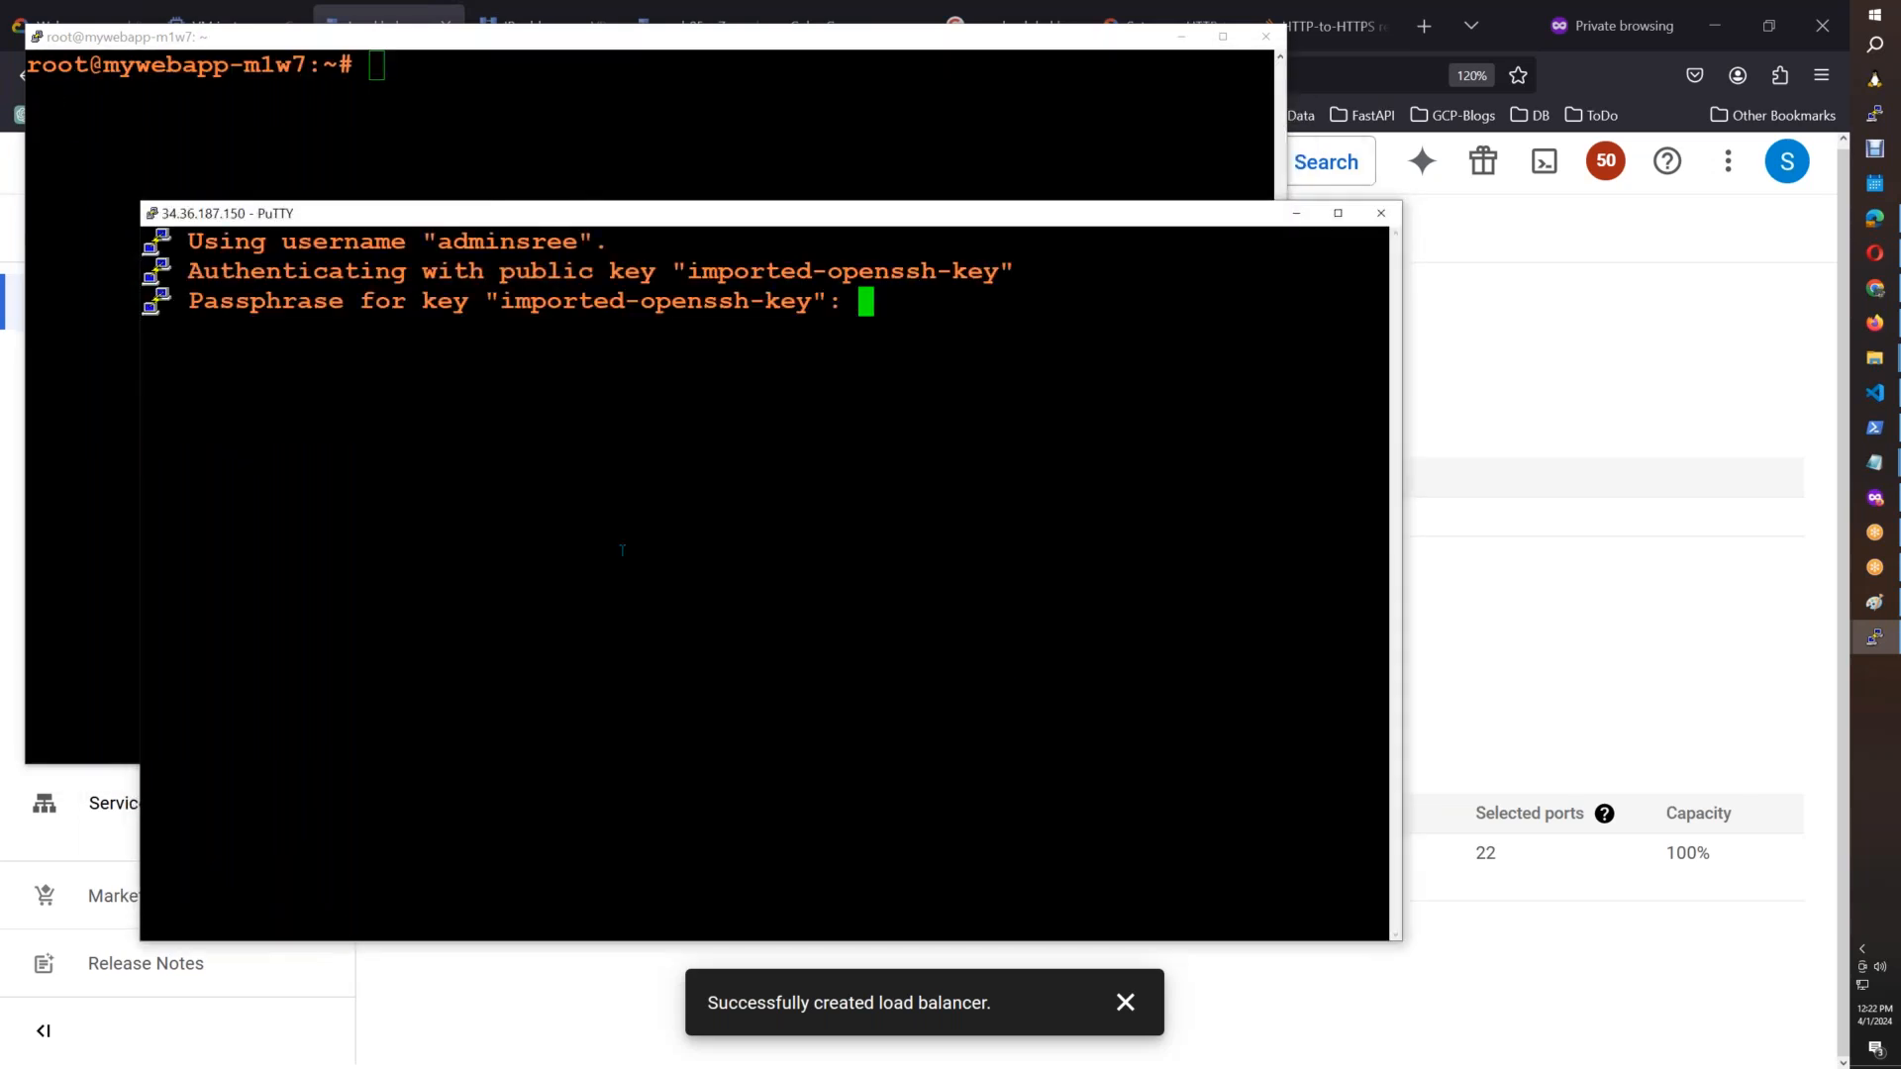
{"action": "key", "text": "Return"}
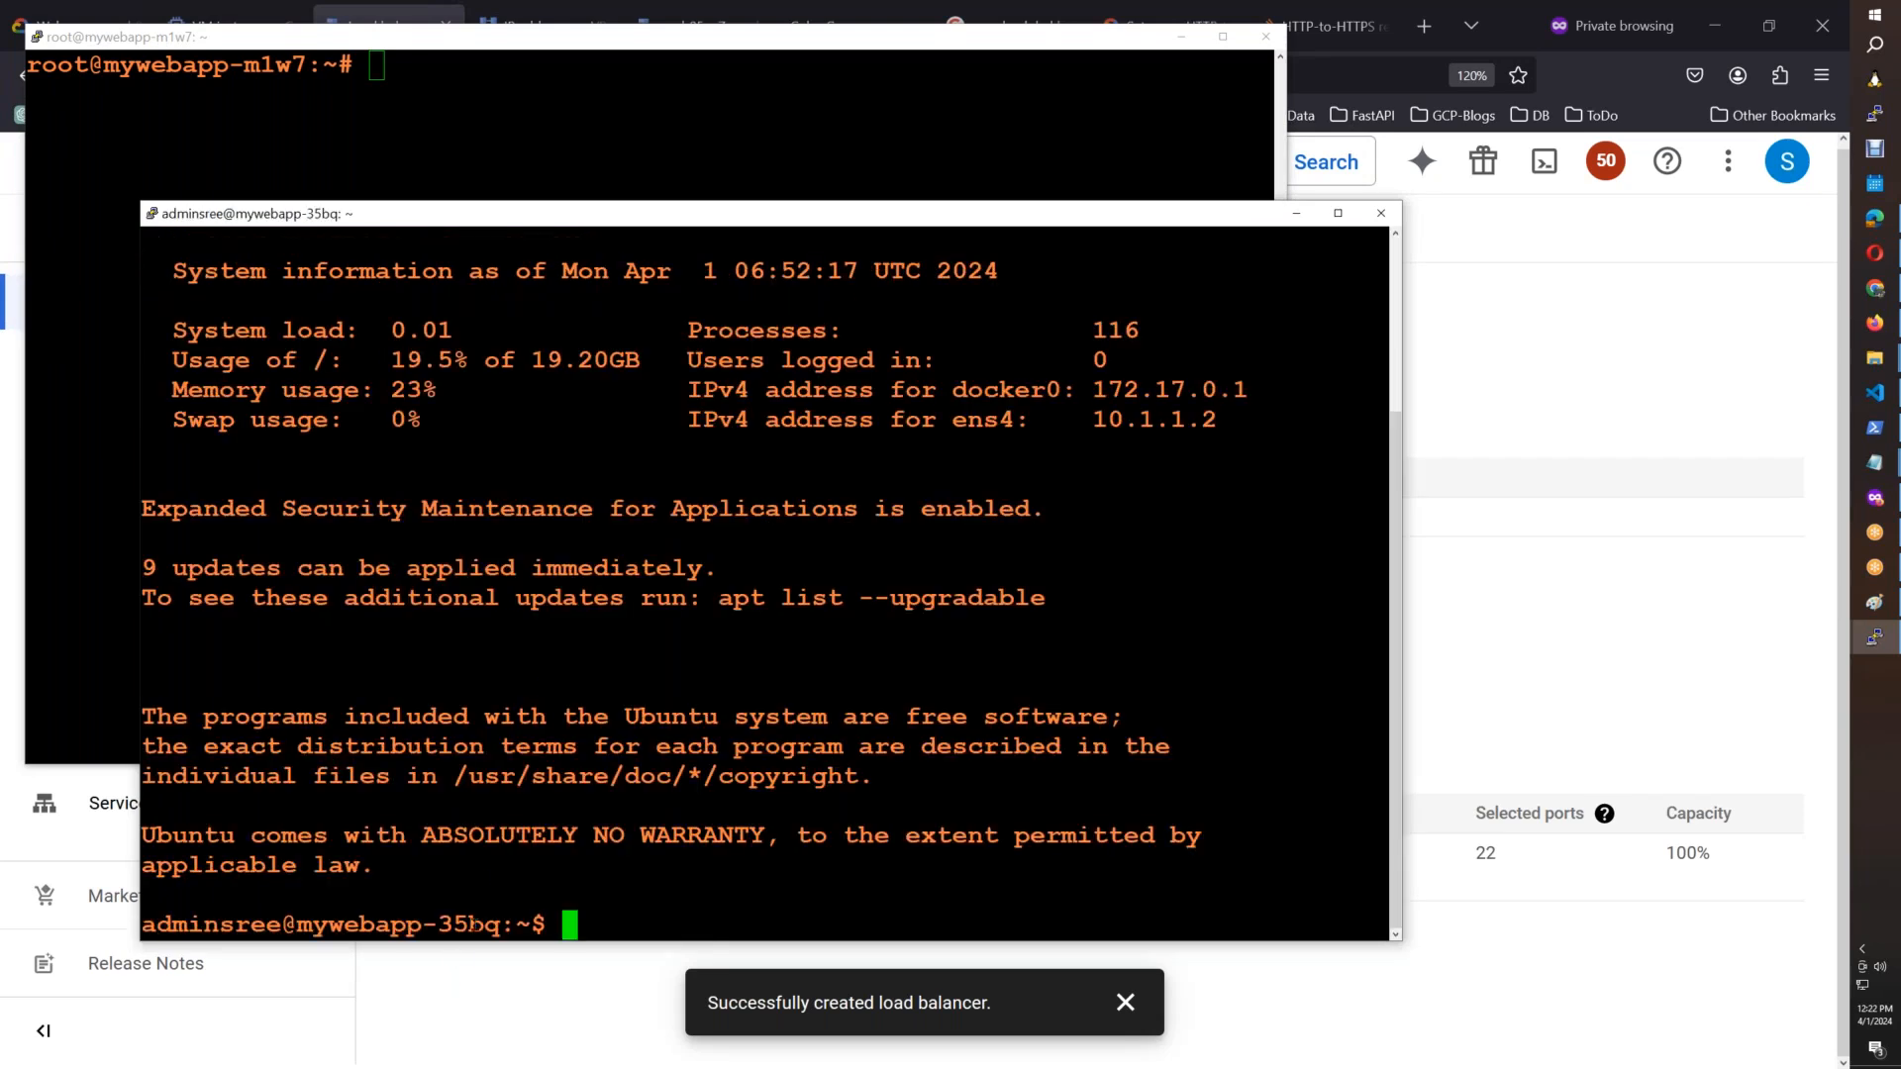
{"action": "type", "text": "sudo su -"}
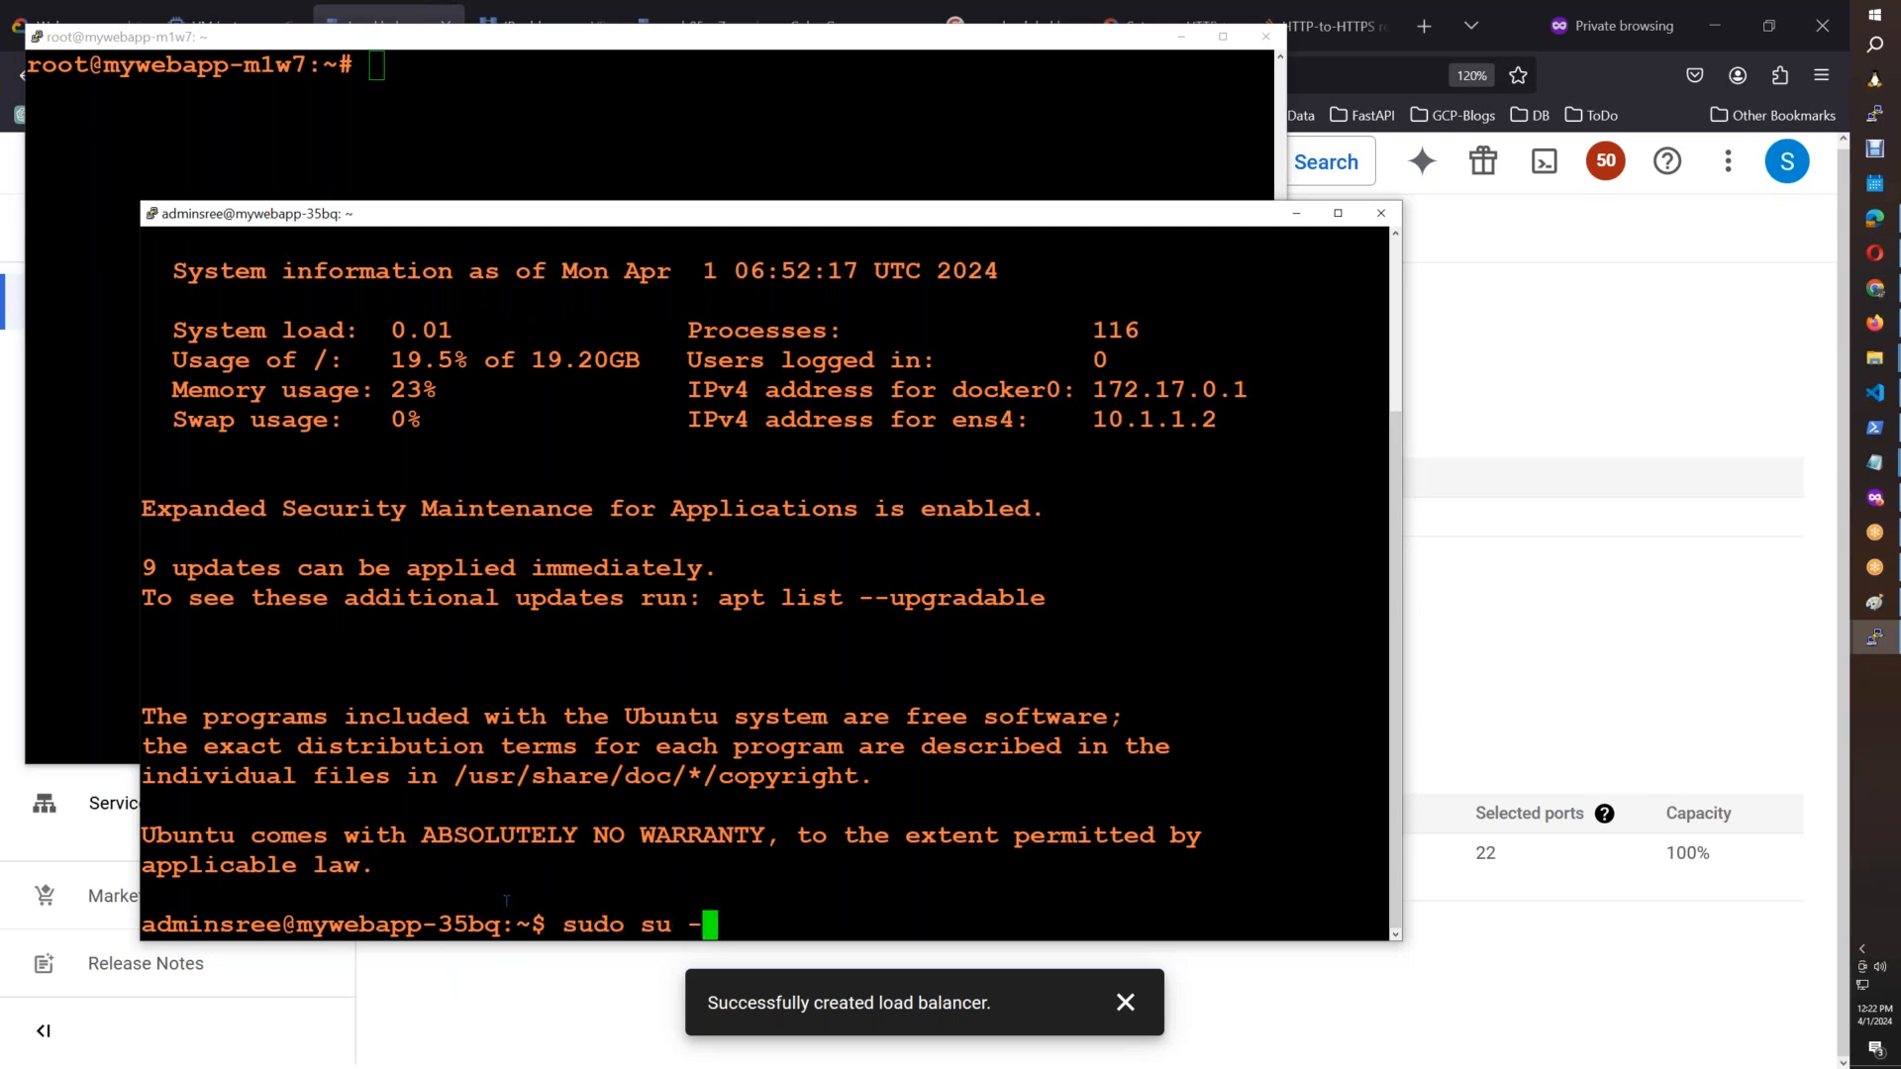
{"action": "key", "text": "Return"}
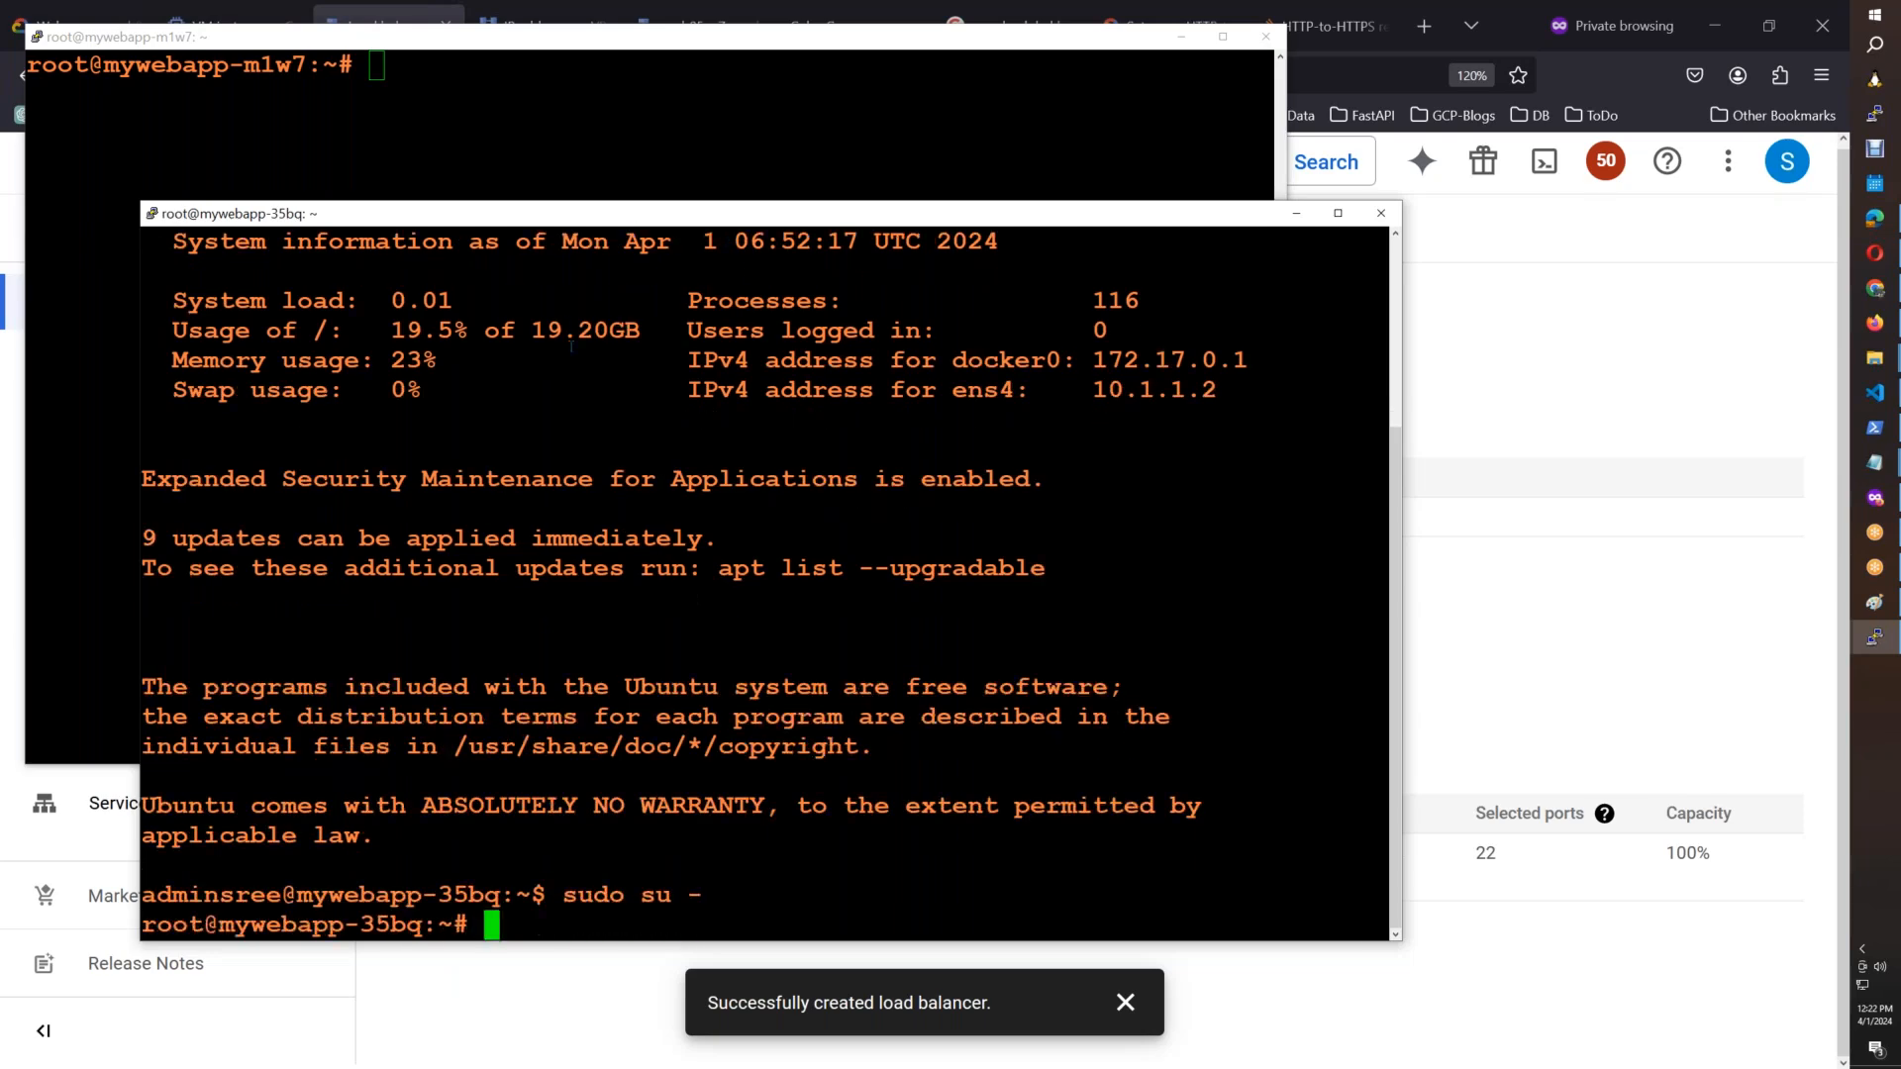
Step: Open a third SSH session to 34.36.187.150 with the gcp session, enter the key passphrase, and switch to root with sudo su -
{"action": "key", "text": "ctrl+l"}
{"action": "left_click", "coordinate": [1874, 114]}
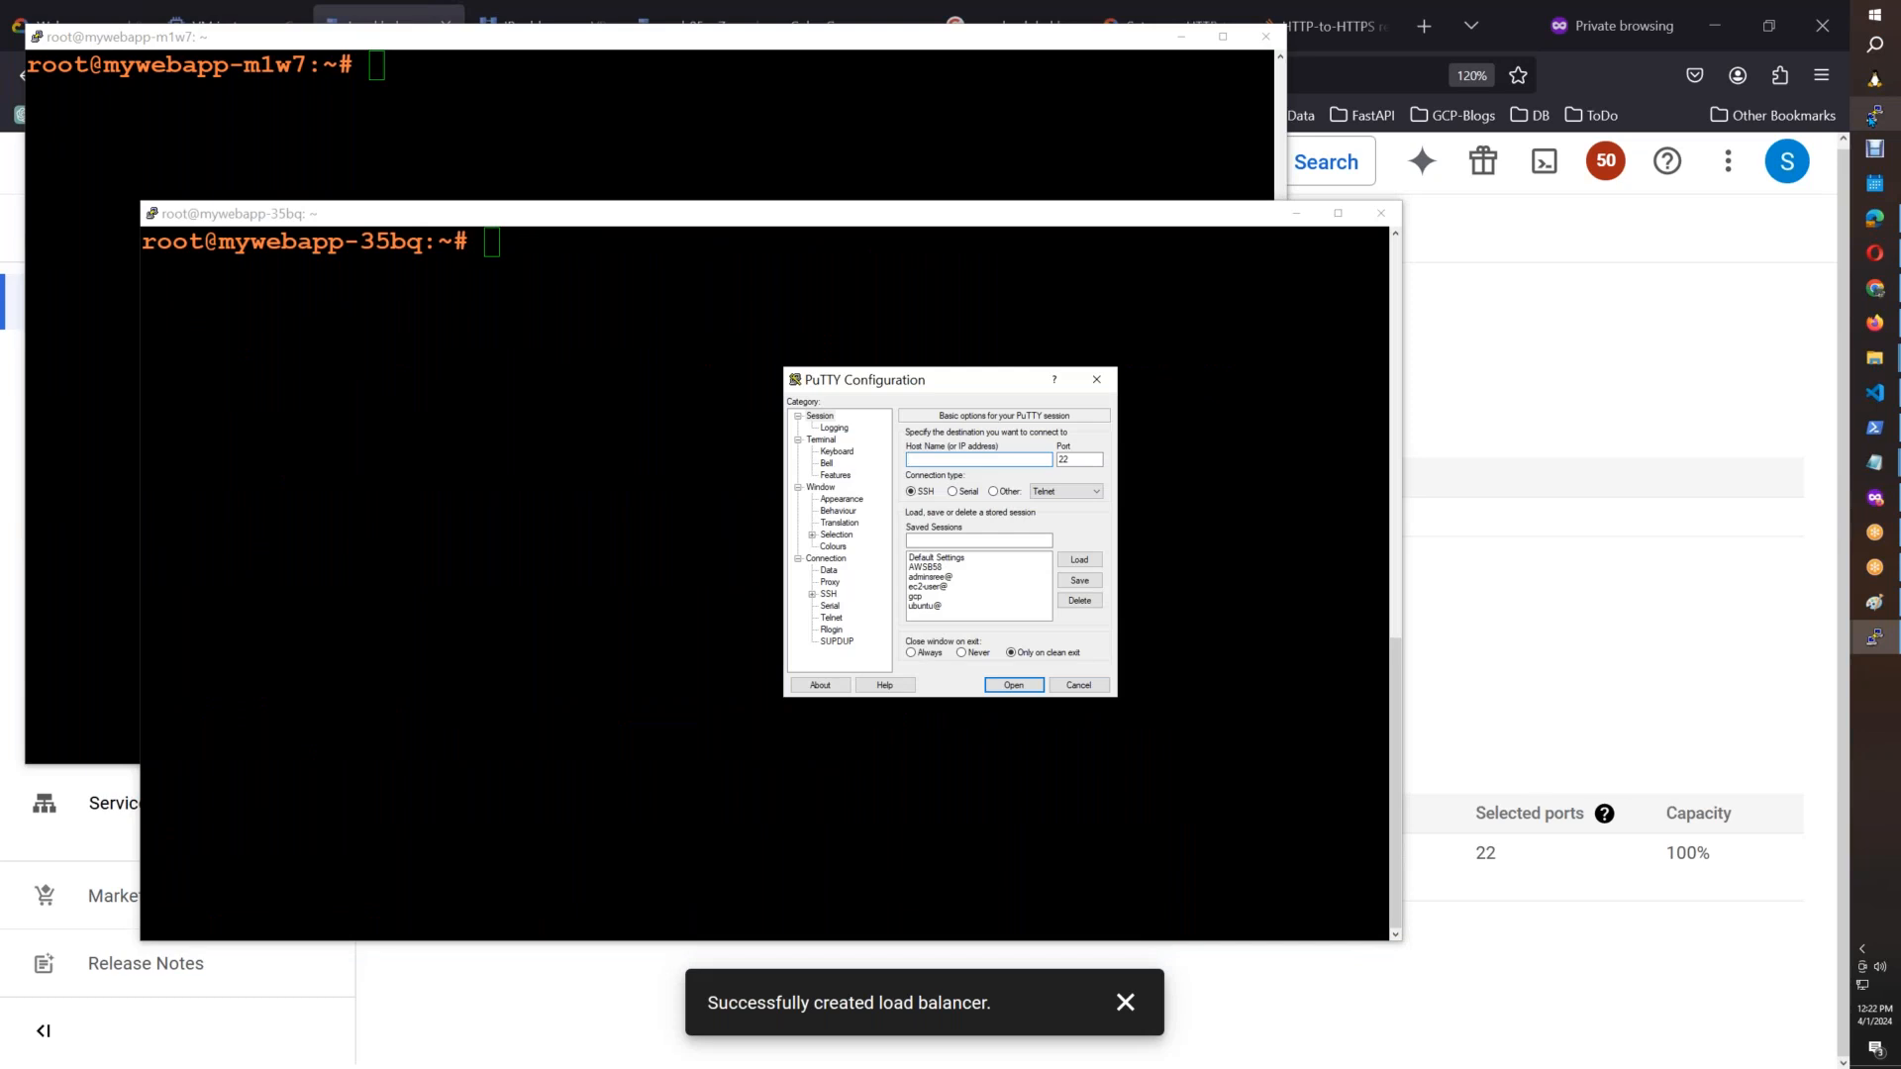
{"action": "left_click", "coordinate": [926, 598]}
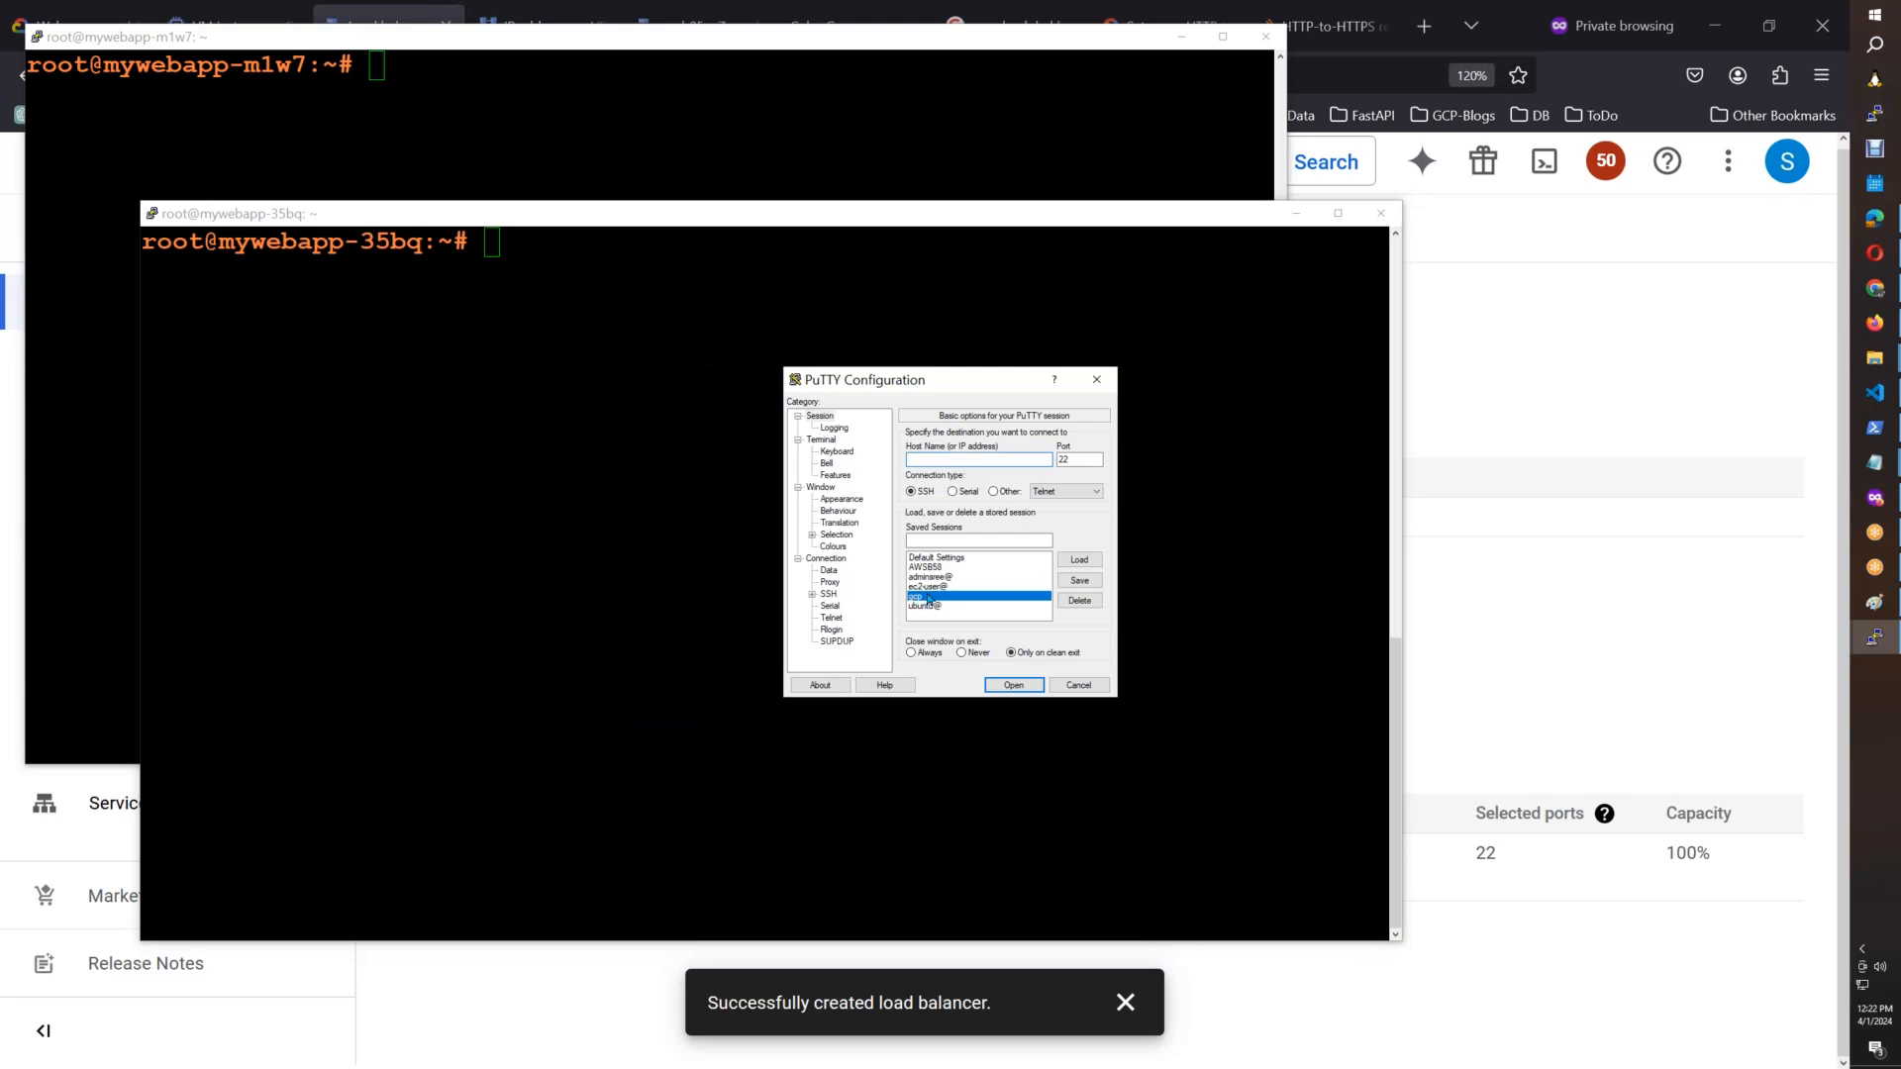
{"action": "left_click", "coordinate": [1079, 560]}
{"action": "left_click", "coordinate": [1013, 685]}
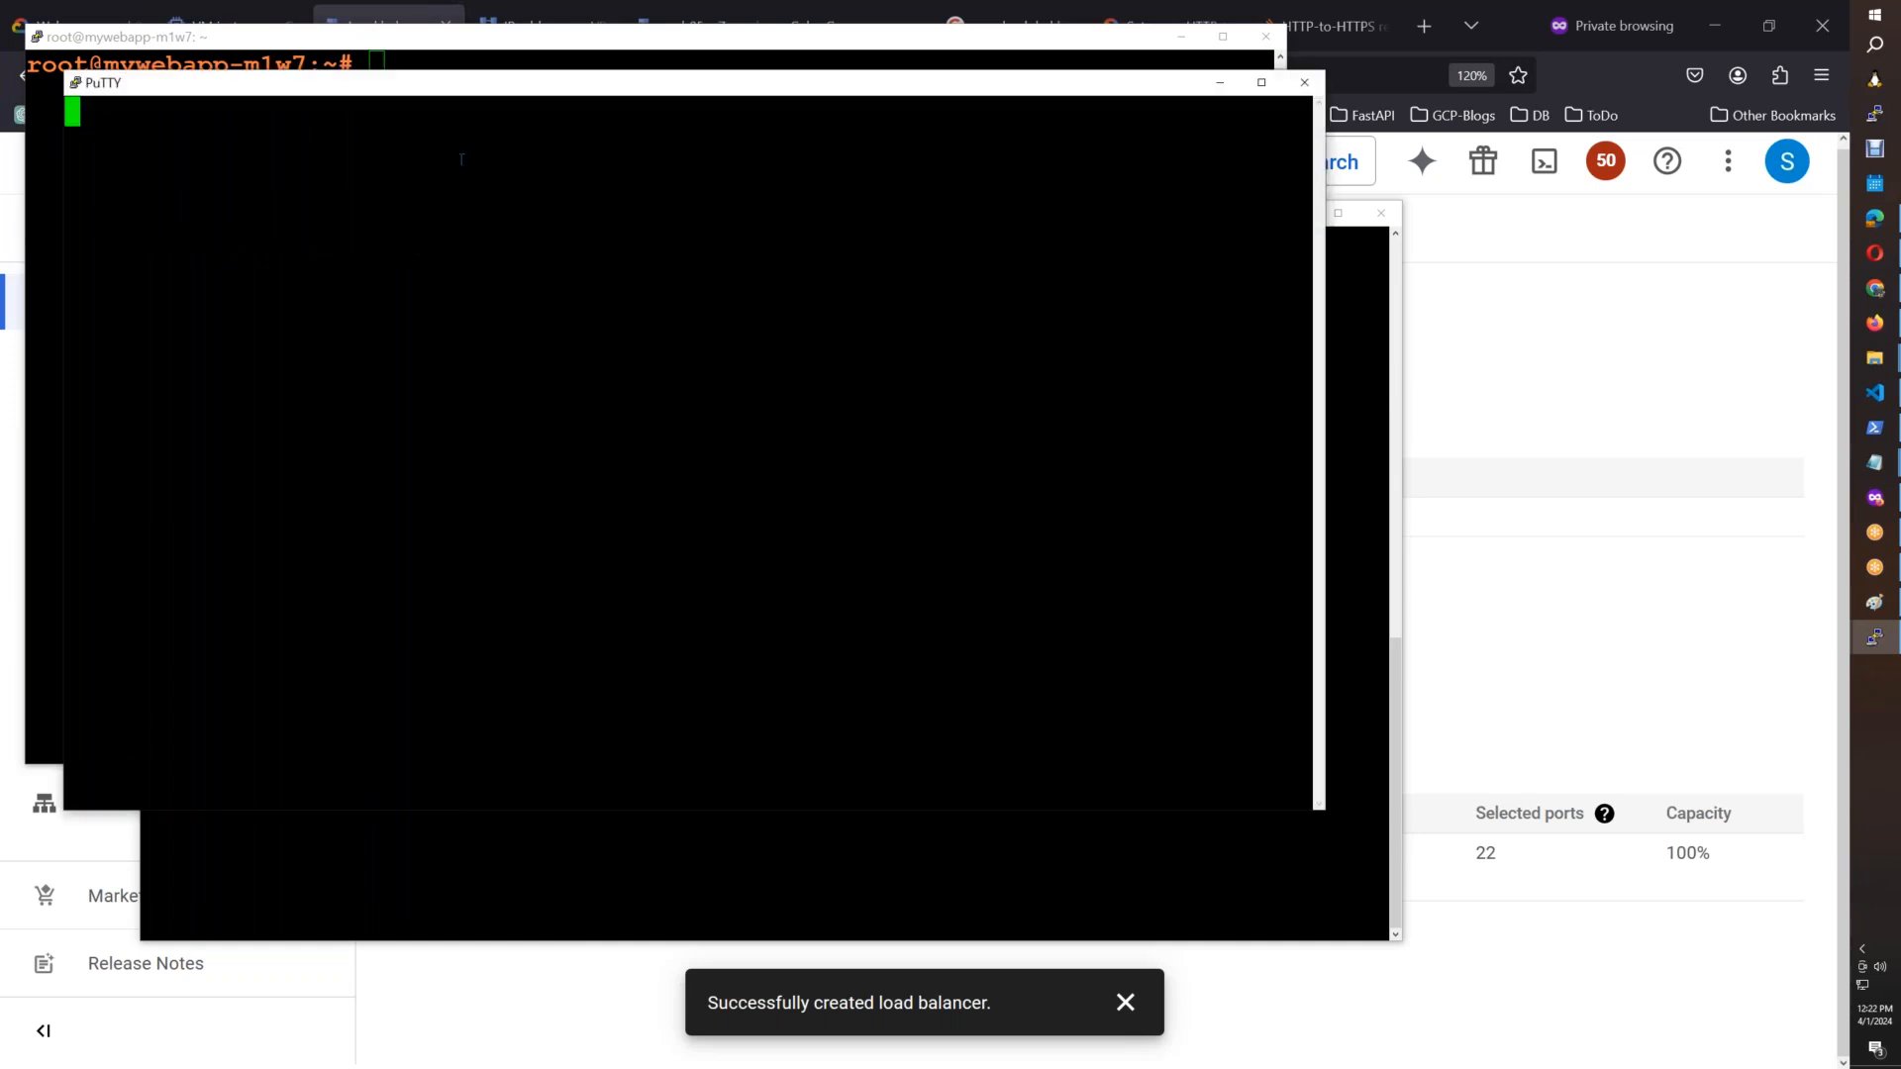
{"action": "left_click", "coordinate": [333, 437]}
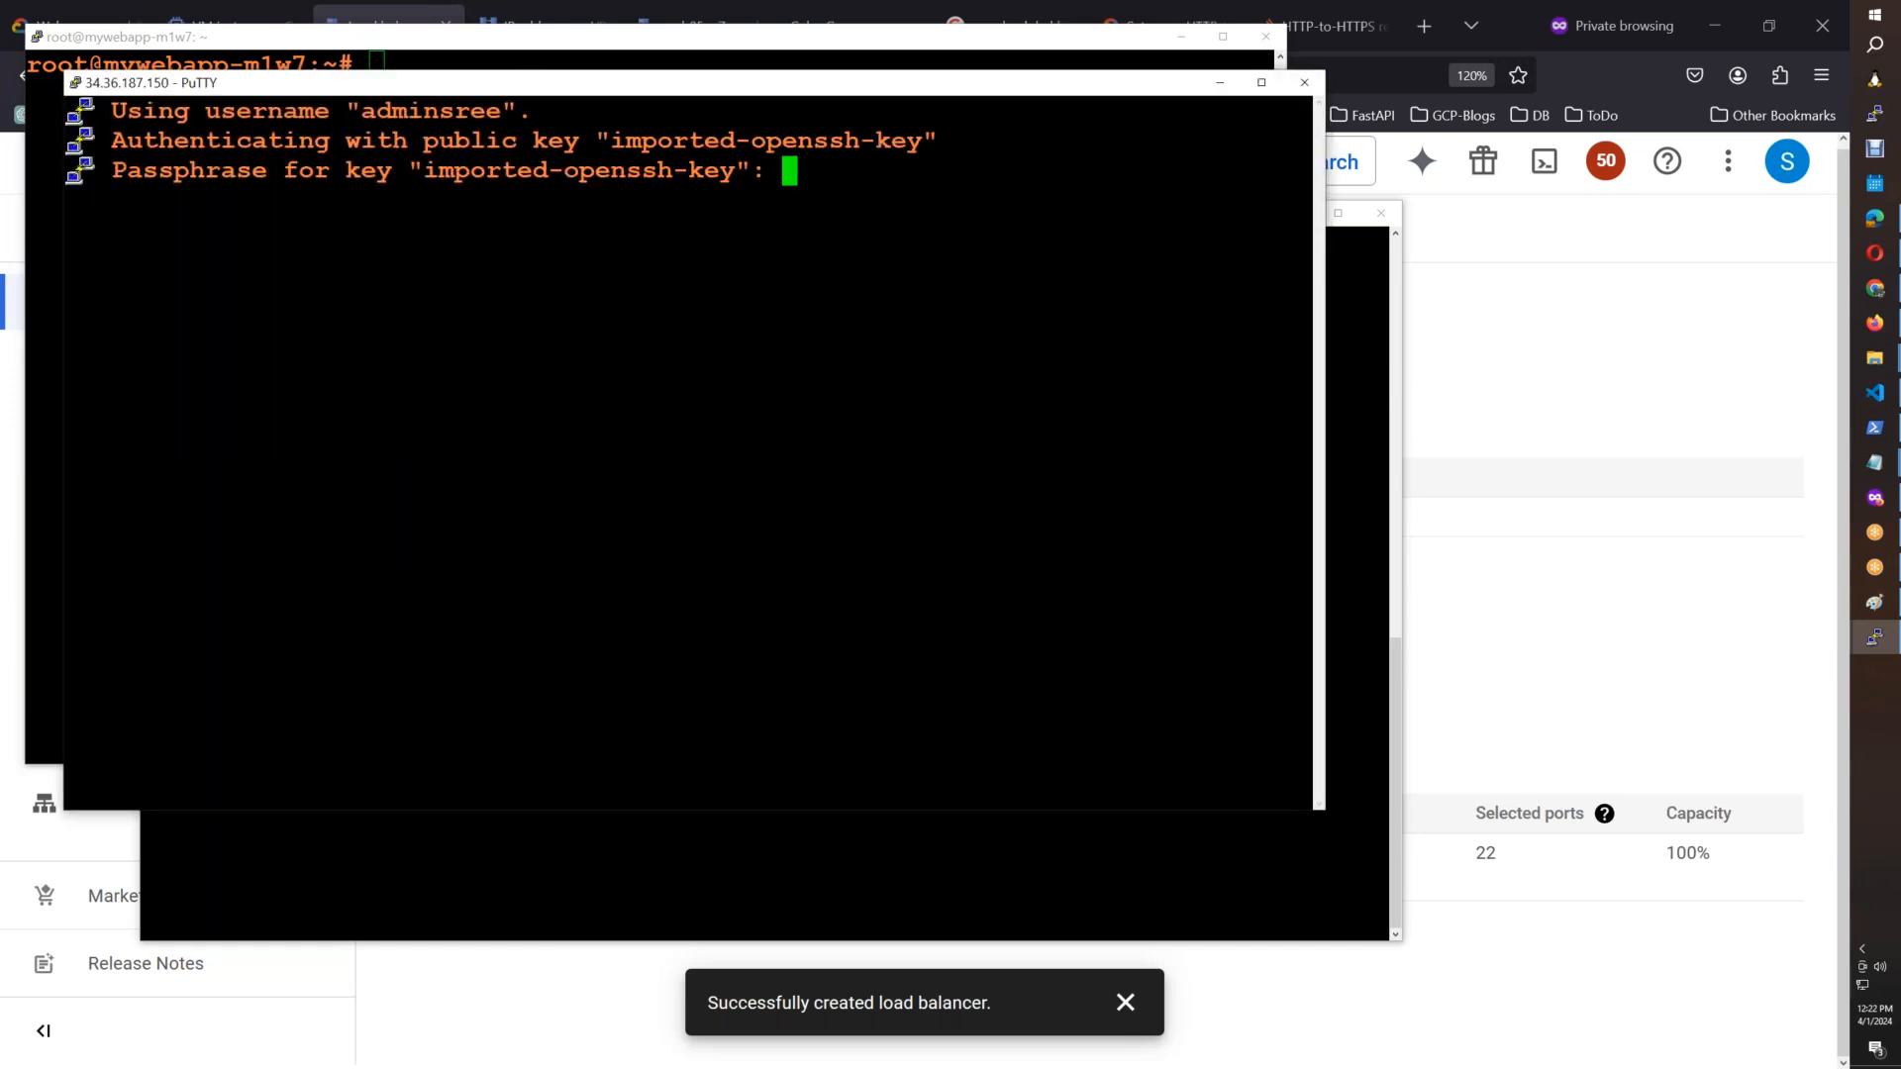
{"action": "key", "text": "Return"}
{"action": "type", "text": "sudo "}
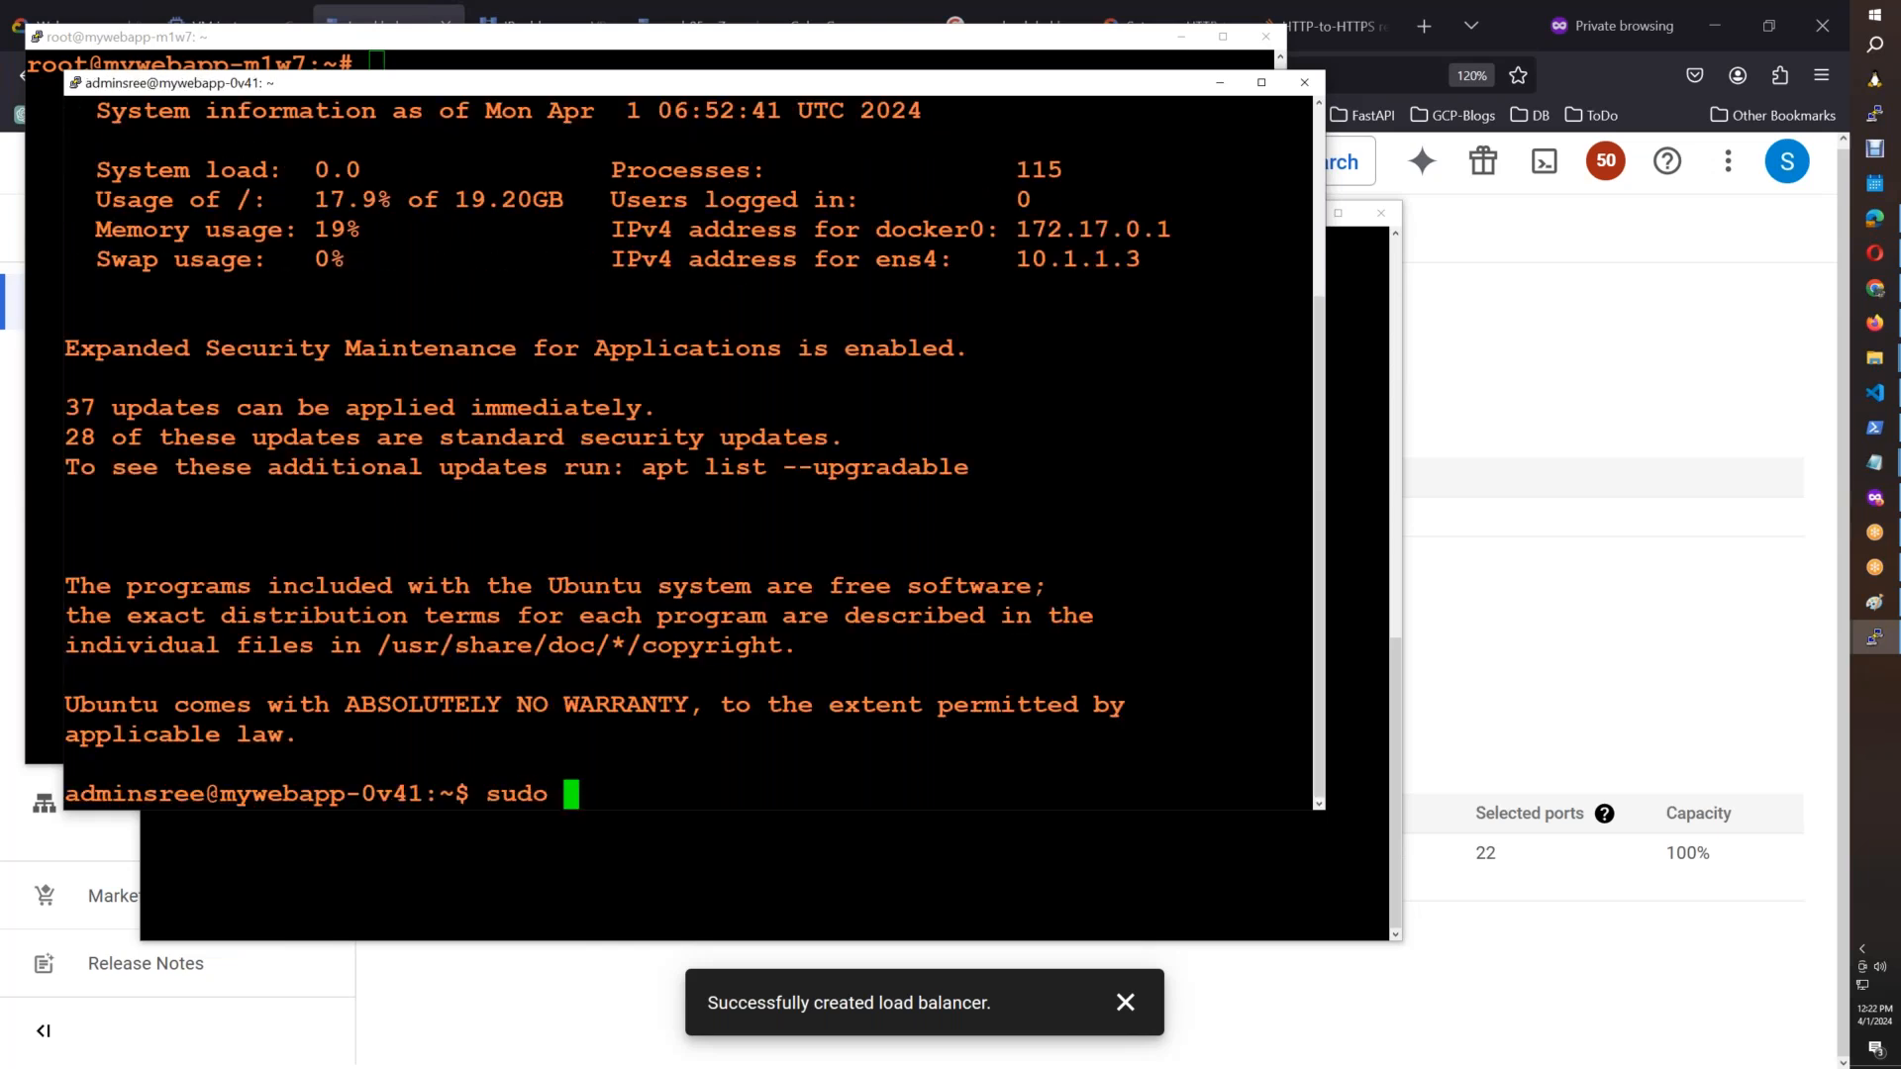
{"action": "type", "text": "su -"}
{"action": "key", "text": "Return"}
Step: Cascade the three SSH windows so each root prompt is visible, and clear the newest terminal
{"action": "left_click_drag", "start_coordinate": [620, 92], "coordinate": [903, 323]}
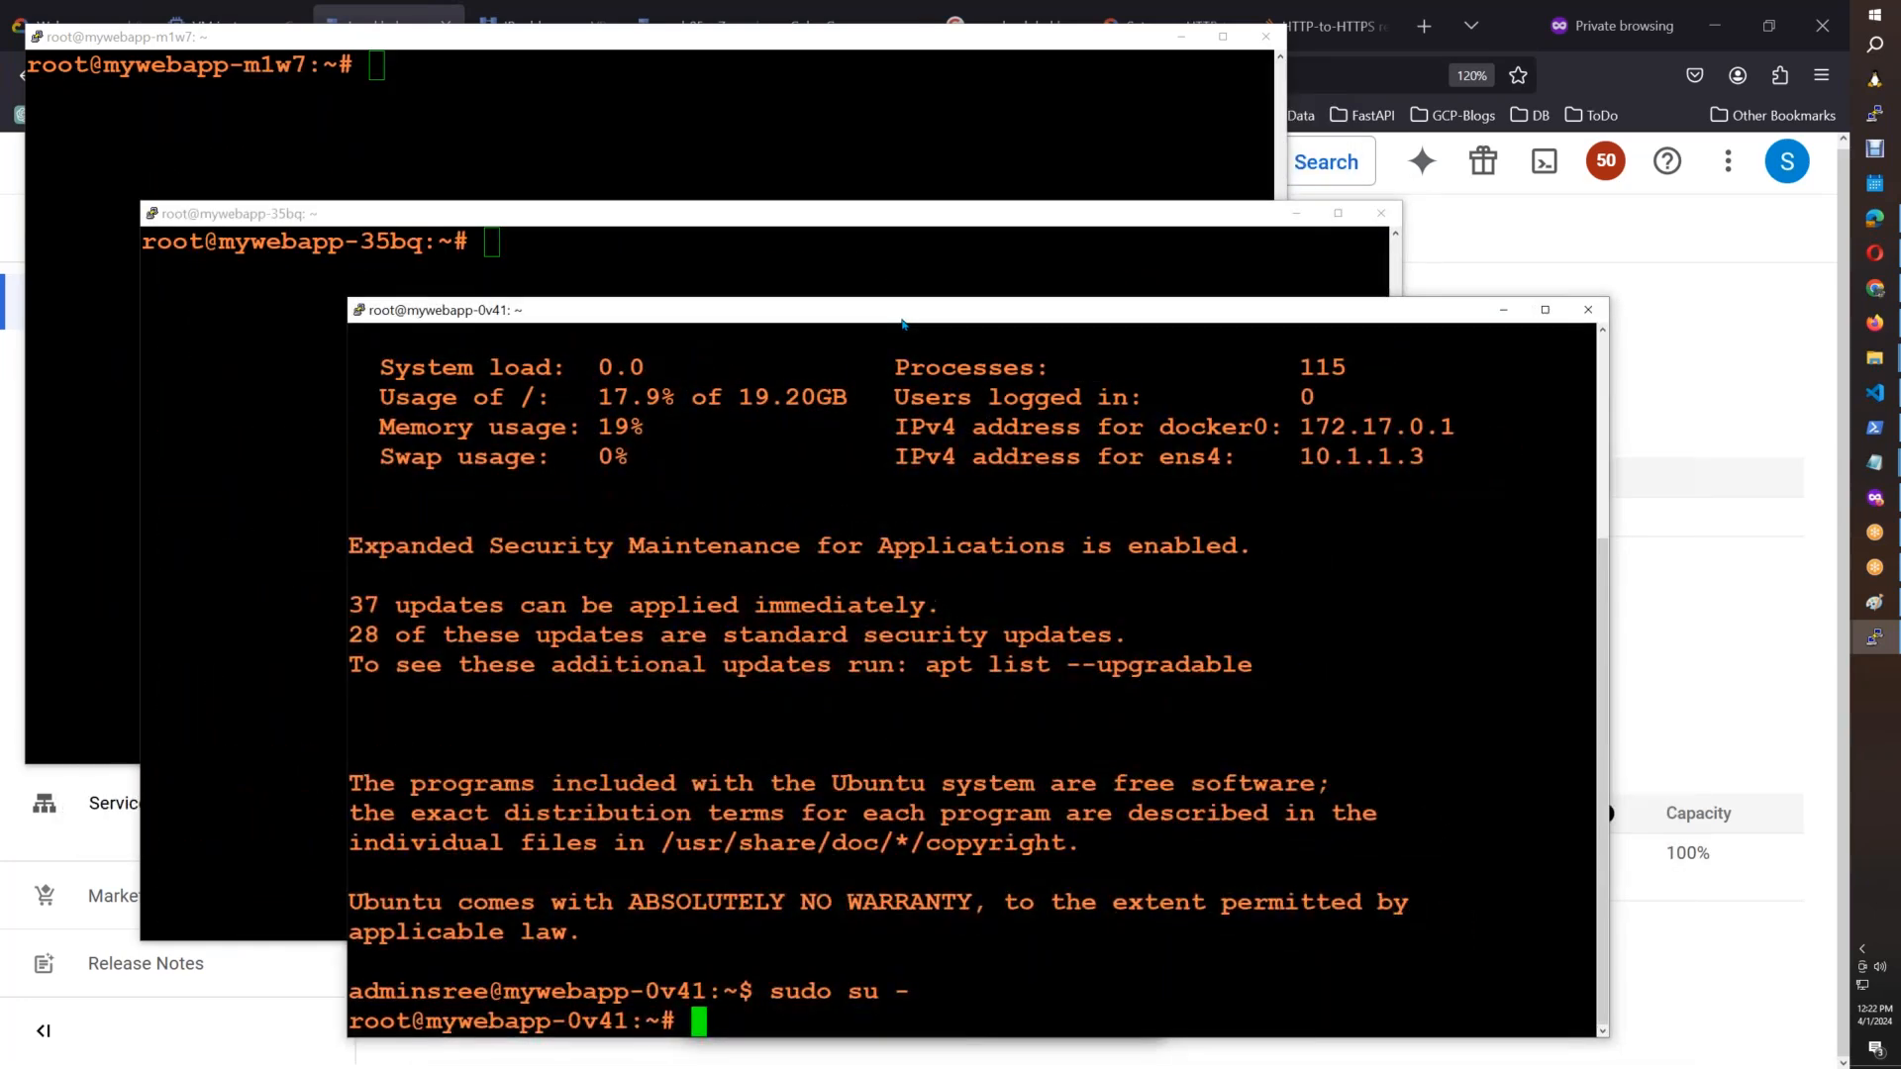
{"action": "key", "text": "ctrl+l"}
{"action": "left_click_drag", "start_coordinate": [470, 206], "coordinate": [443, 101]}
{"action": "left_click", "coordinate": [1500, 537]}
{"action": "left_click_drag", "start_coordinate": [698, 321], "coordinate": [559, 194]}
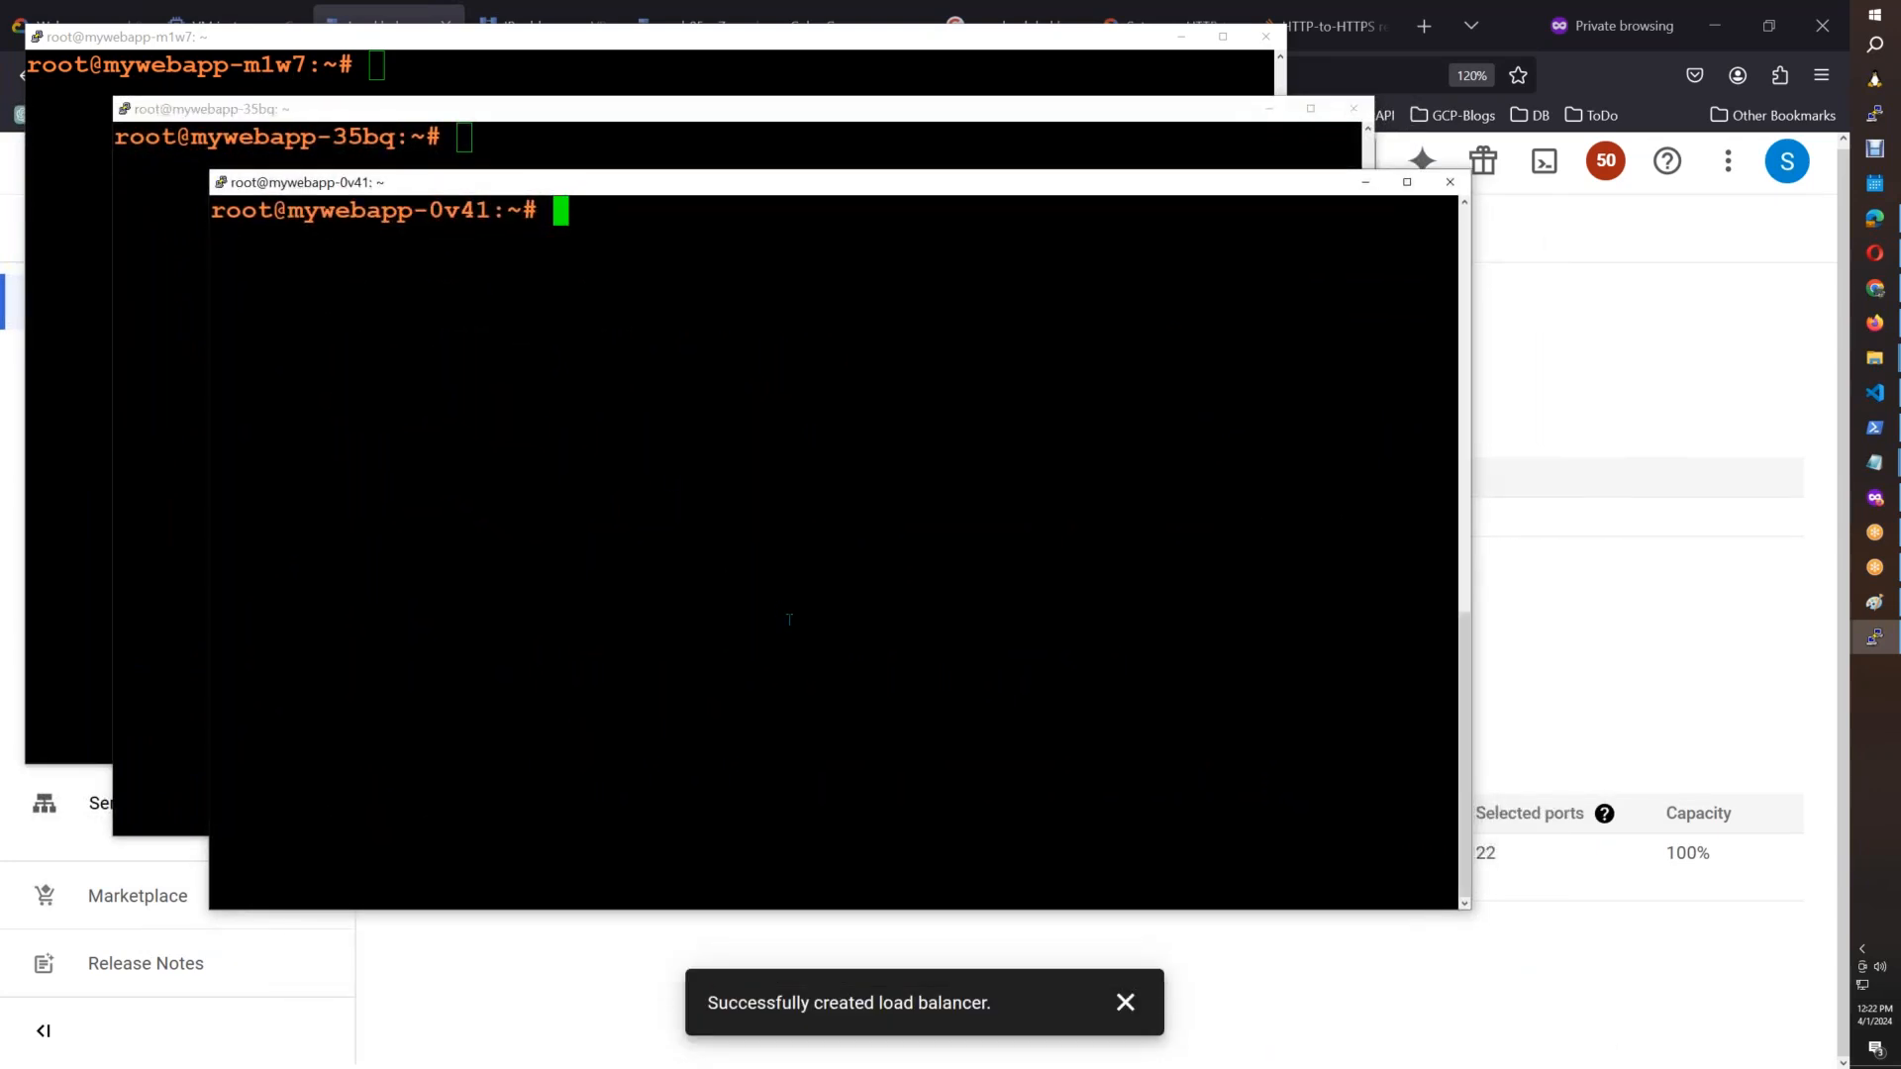
{"action": "key", "text": "Return"}
{"action": "key", "text": "Return"}
{"action": "key", "text": "Return"}
{"action": "key", "text": "Return"}
{"action": "key", "text": "Return"}
{"action": "key", "text": "ctrl+l"}
Step: Paste a screen capture into Paint and copy the area around the three root prompts, about 1984 × 358 px
{"action": "left_click", "coordinate": [1874, 615]}
{"action": "left_click", "coordinate": [1874, 616]}
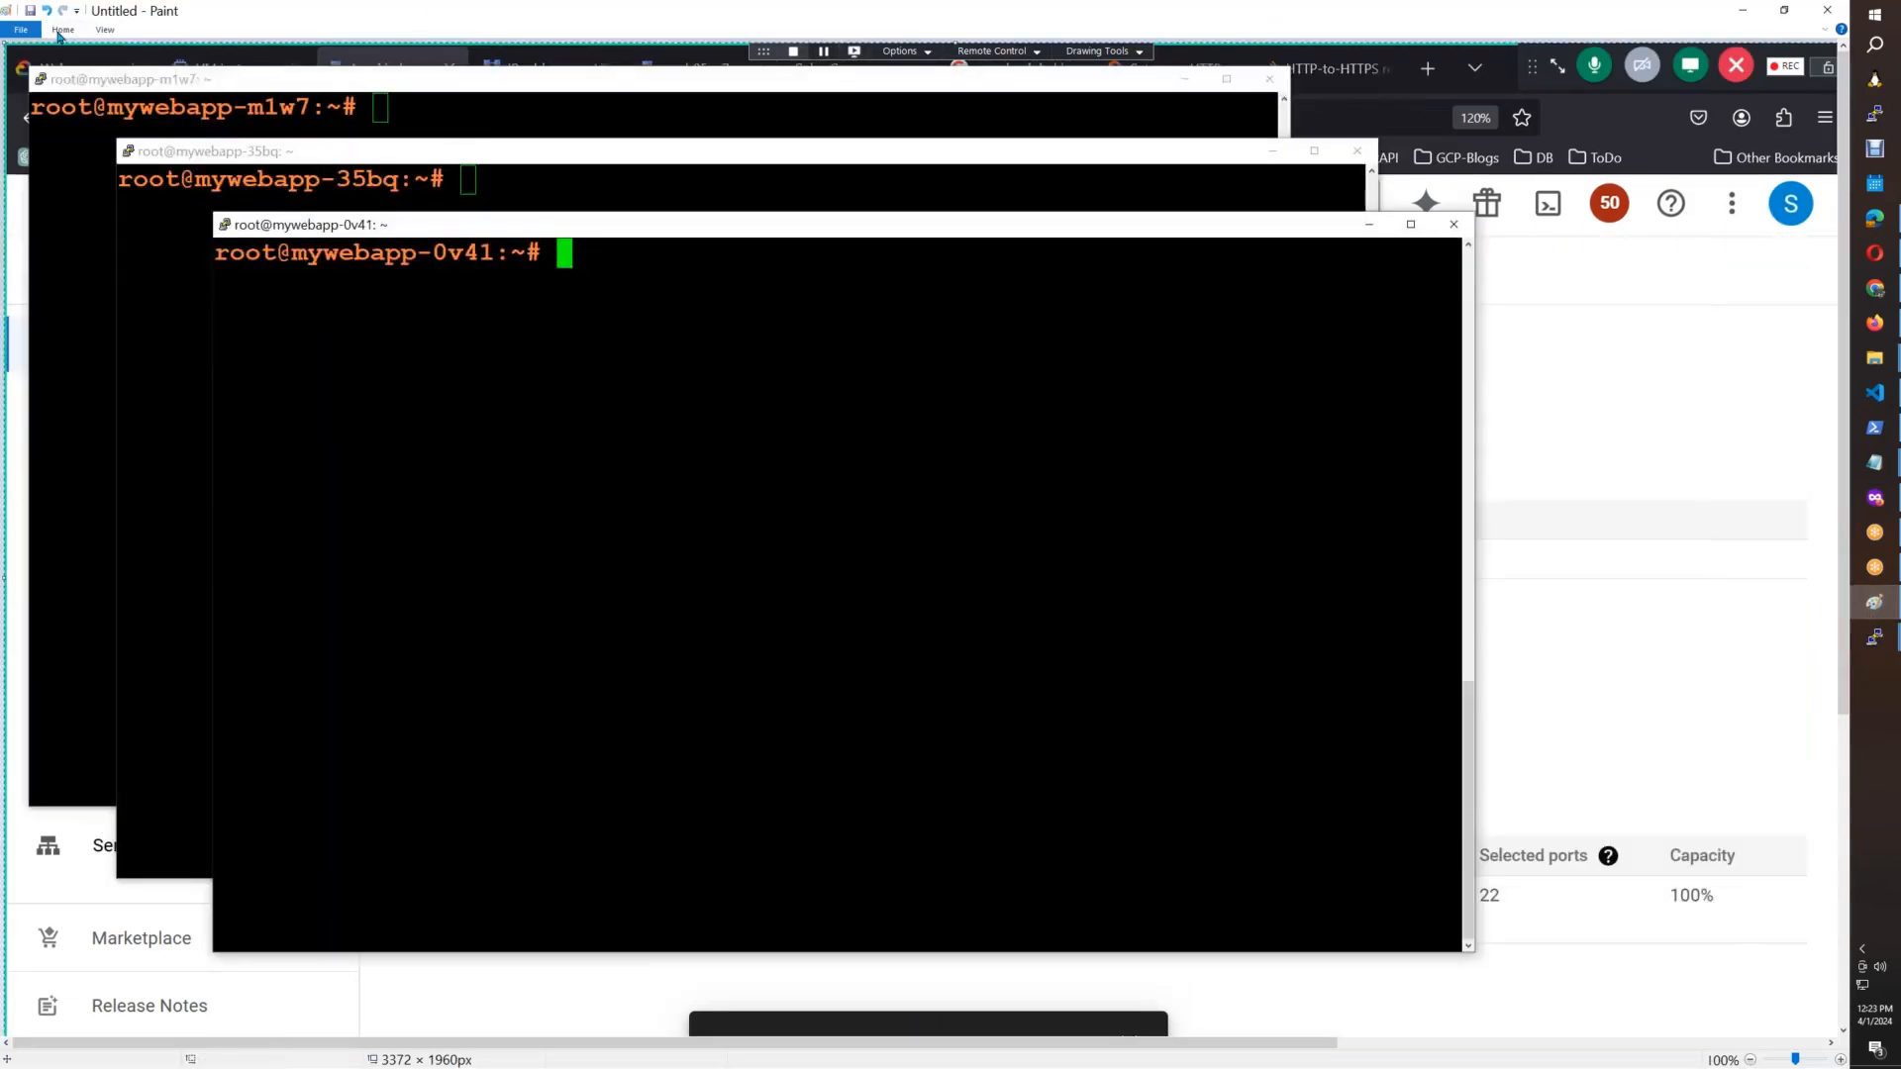
{"action": "left_click", "coordinate": [62, 30]}
{"action": "left_click", "coordinate": [97, 61]}
{"action": "mouse_move", "coordinate": [9, 39]}
{"action": "left_mouse_down"}
{"action": "mouse_move", "coordinate": [273, 199]}
{"action": "mouse_move", "coordinate": [722, 297]}
{"action": "mouse_move", "coordinate": [1481, 309]}
{"action": "left_mouse_up"}
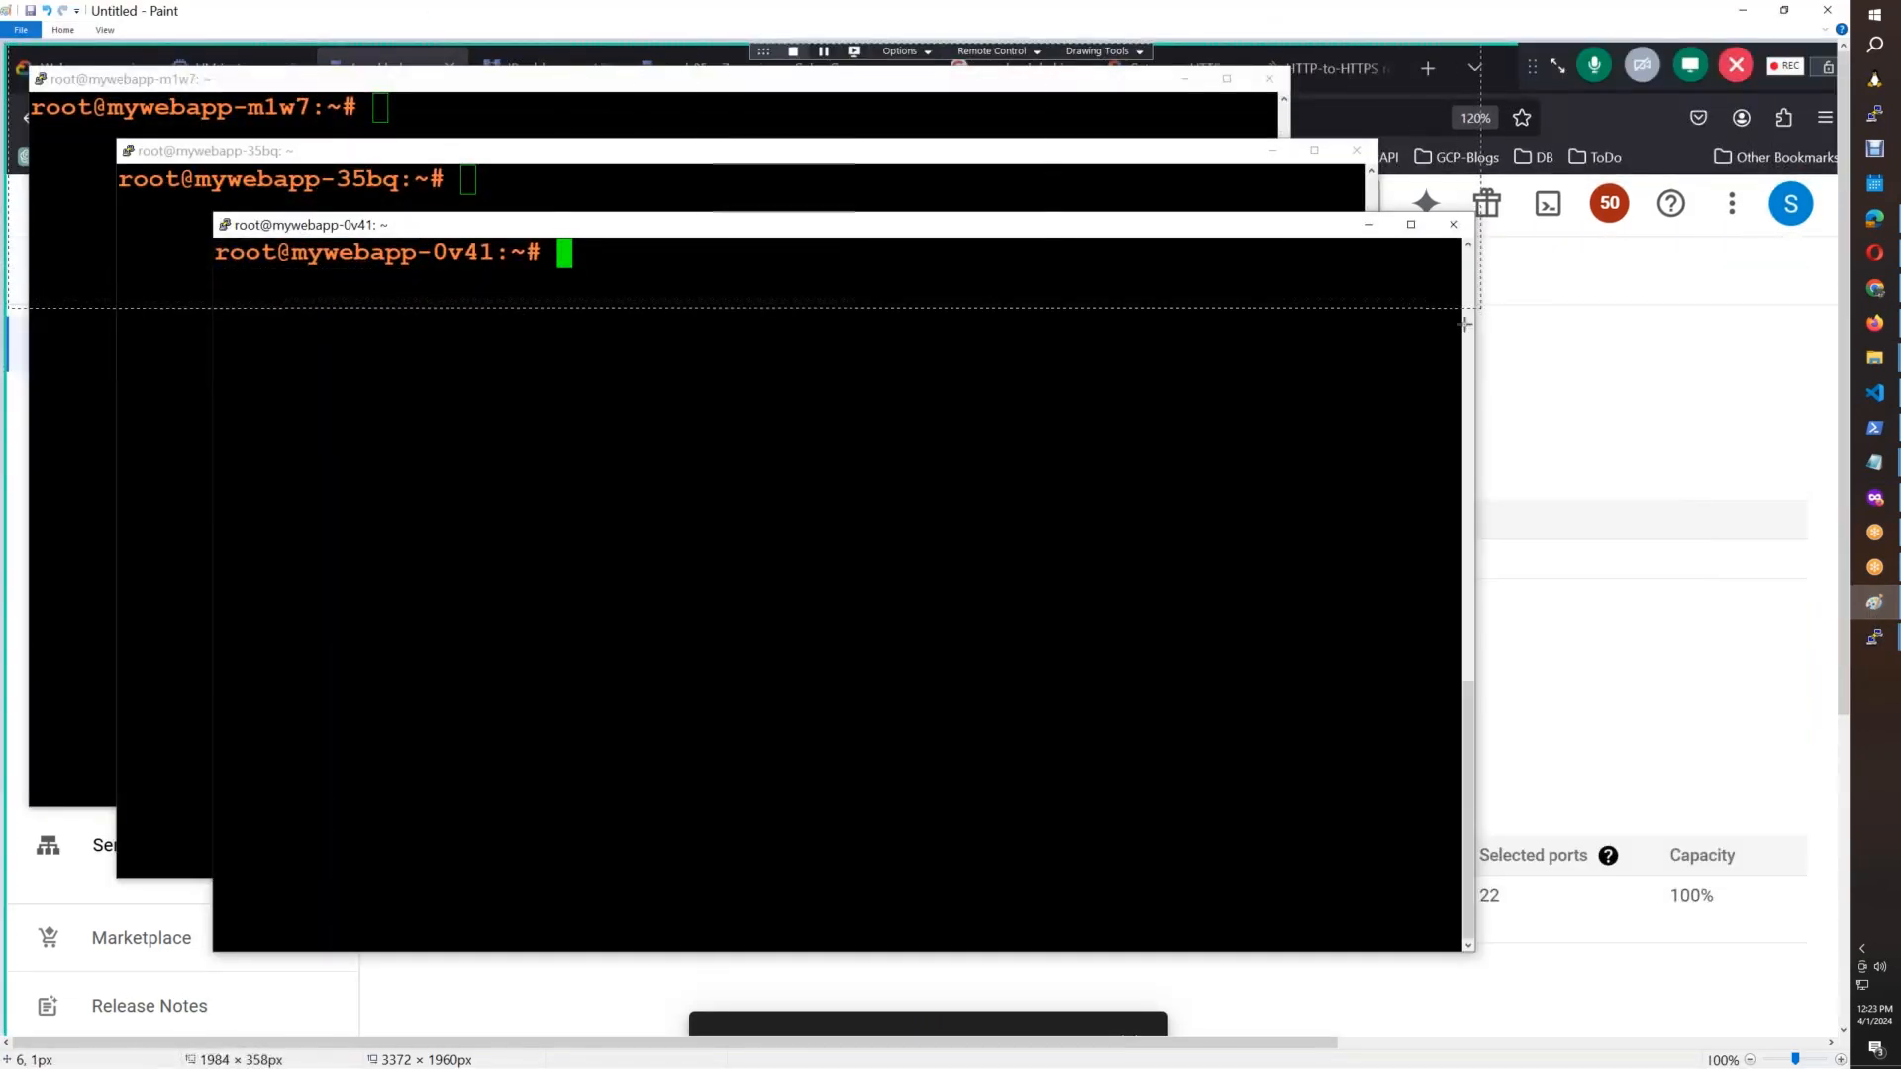
Step: Switch to the Google Docs document and rename it "Global HTTPS LB with Naked and Wildcard & TCP LB"
{"action": "left_click", "coordinate": [1874, 323]}
{"action": "left_click", "coordinate": [590, 30]}
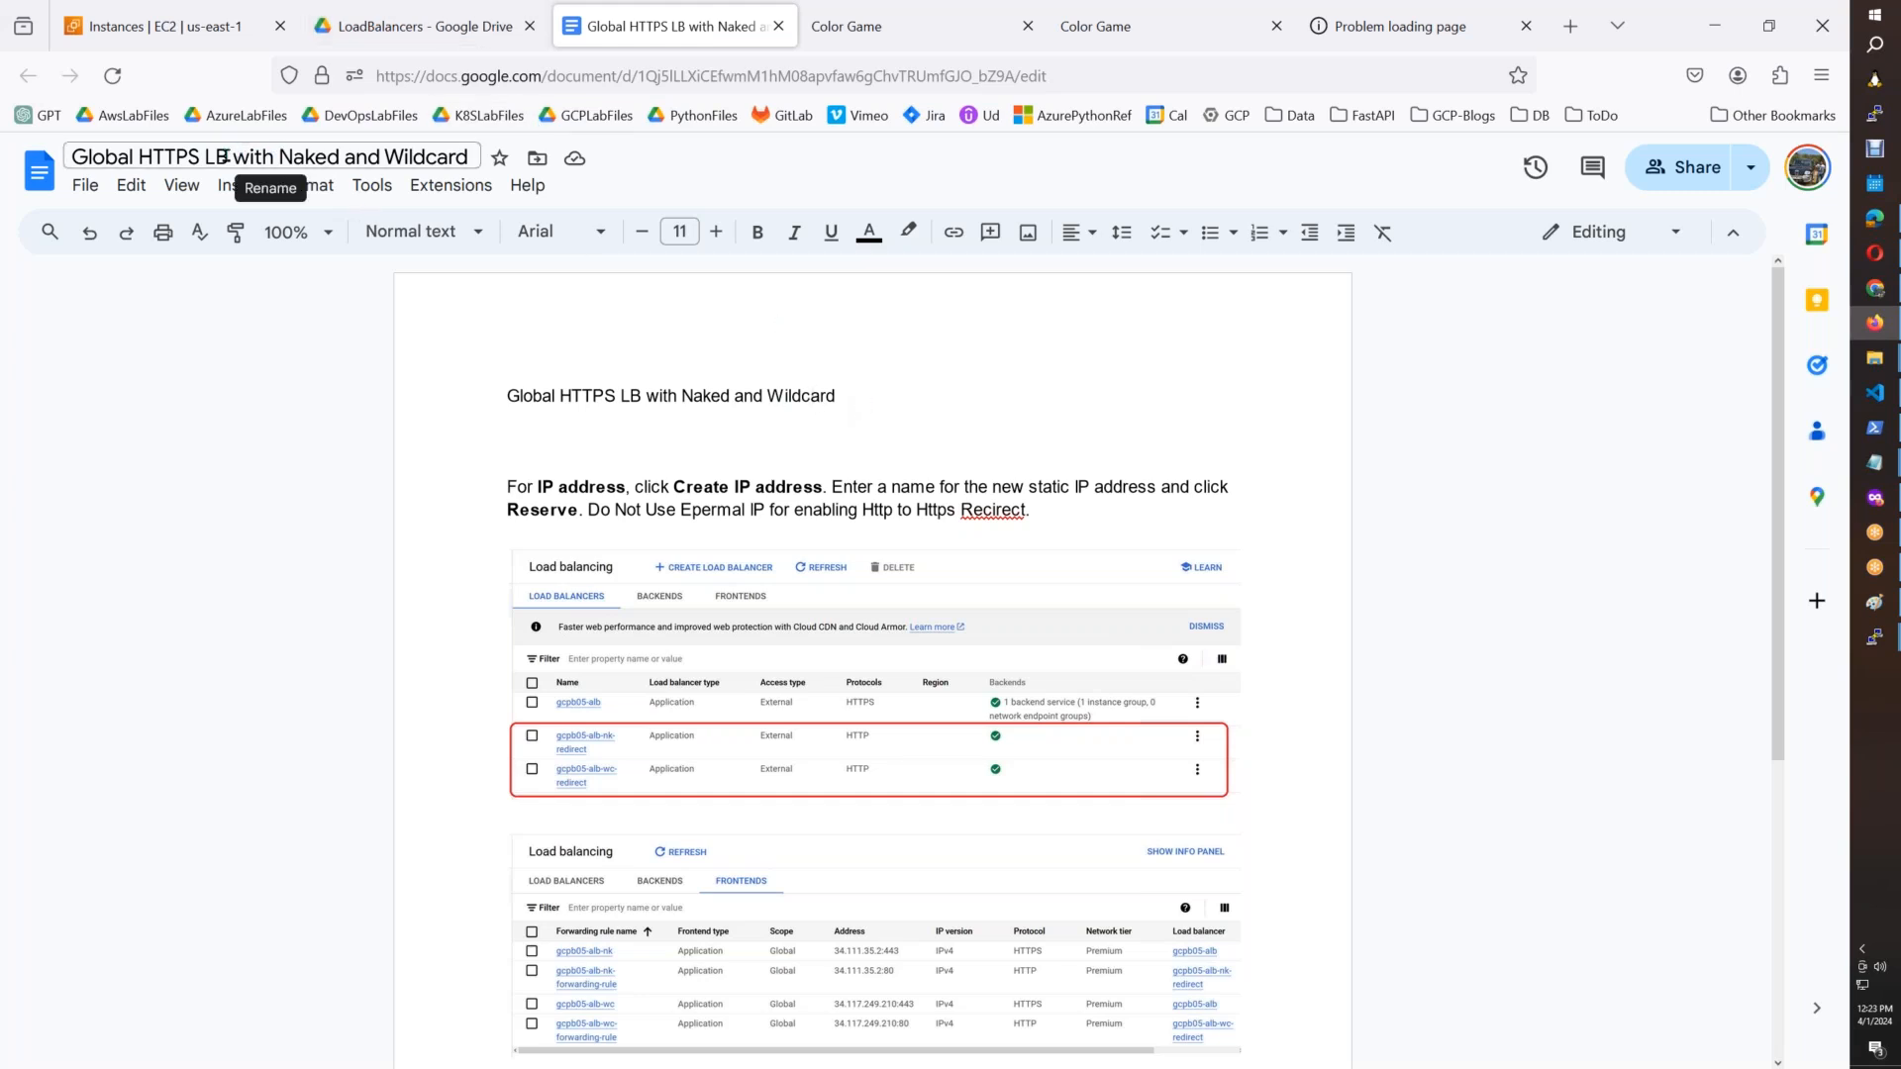
{"action": "left_click", "coordinate": [469, 157]}
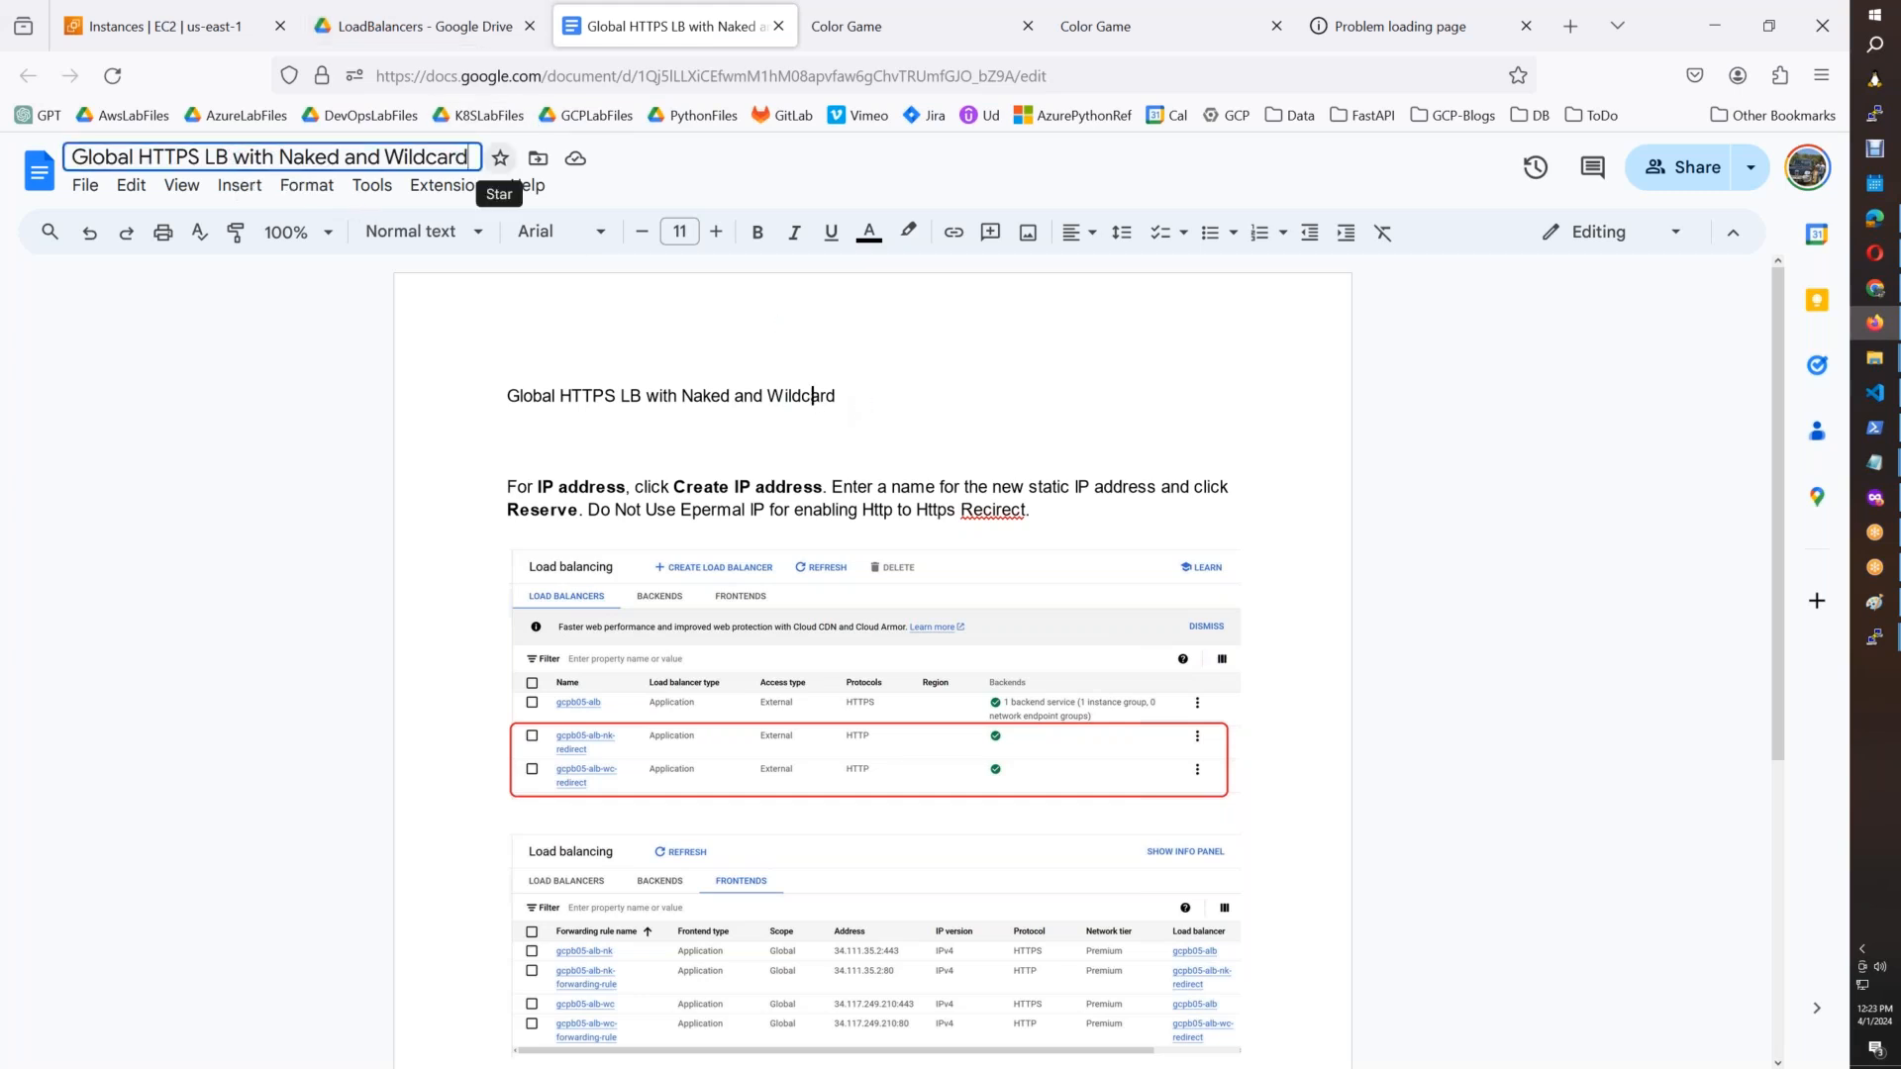
{"action": "type", "text": "&"}
{"action": "type", "text": " TCP"}
{"action": "type", "text": " LB"}
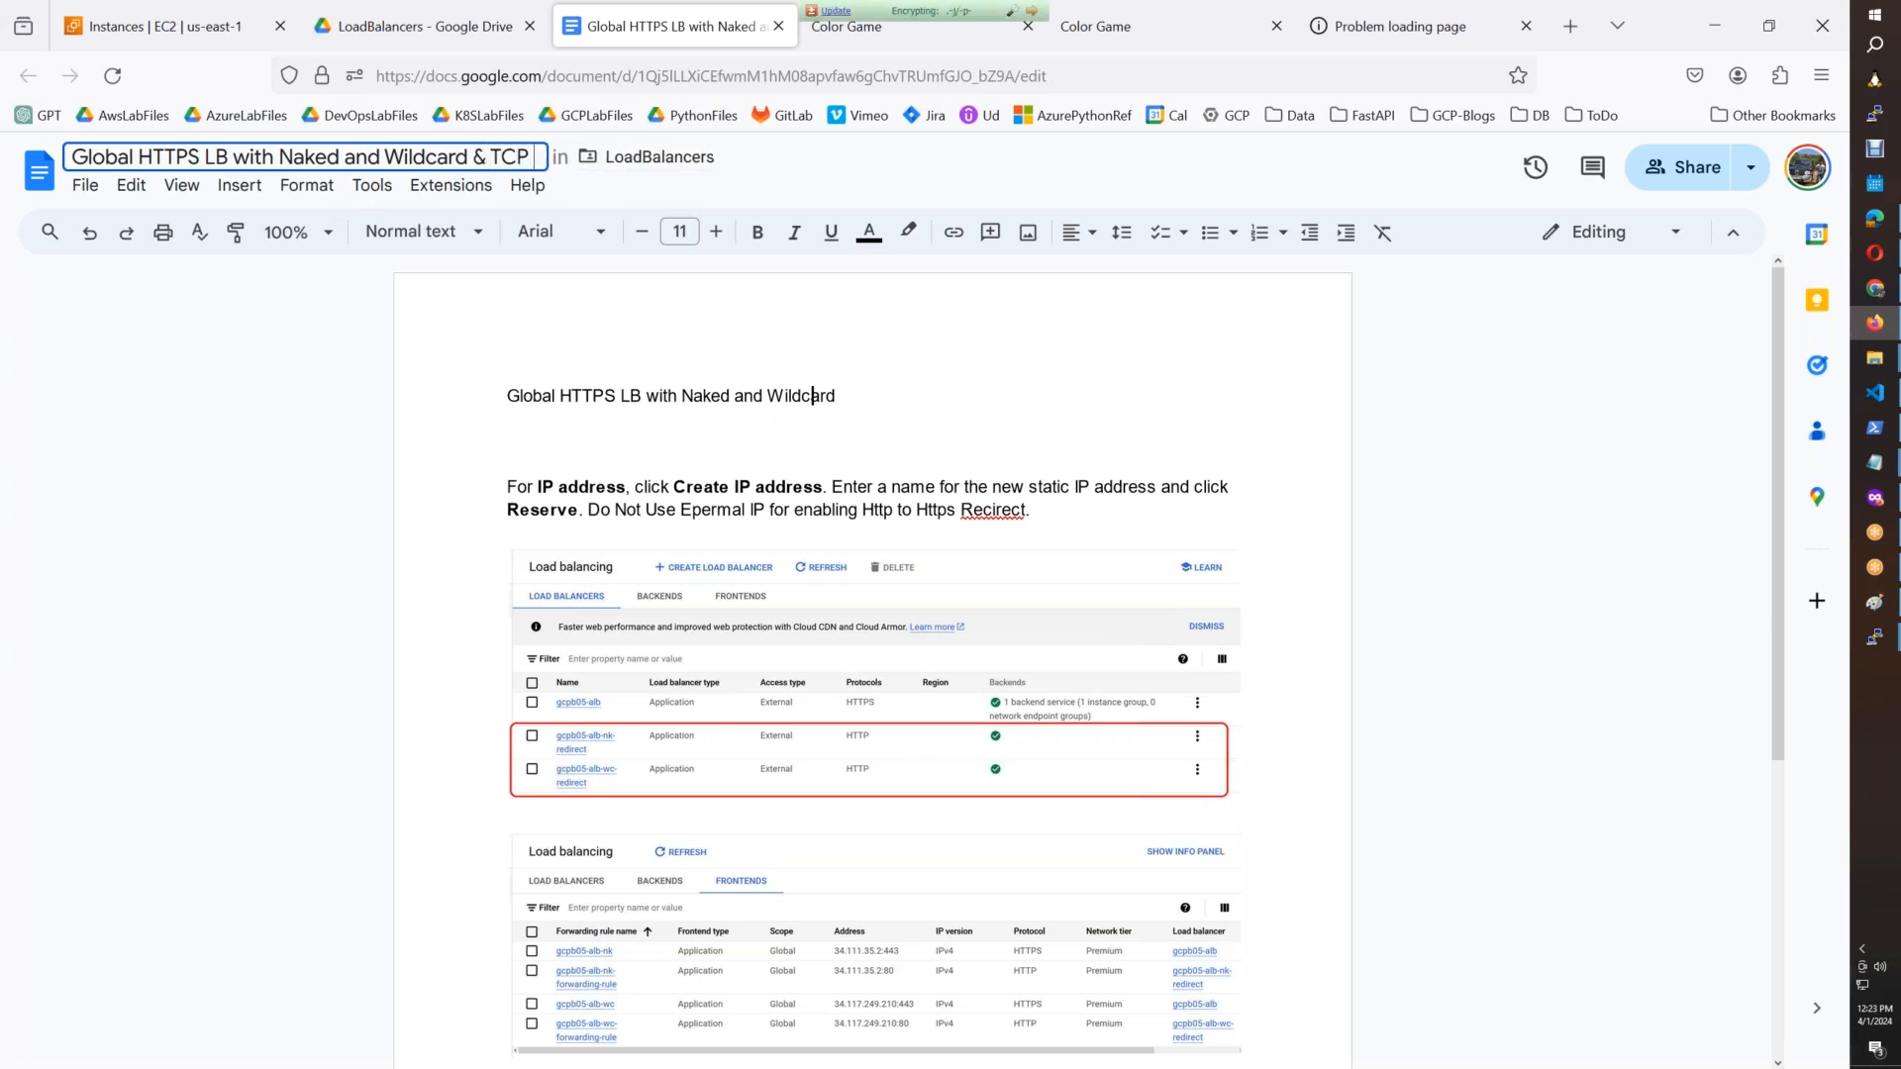
Step: Make the heading line "Global HTTPS LB with Naked and Wildcard" bold and underlined
{"action": "left_click", "coordinate": [933, 386]}
{"action": "left_click_drag", "start_coordinate": [874, 400], "coordinate": [402, 394]}
{"action": "key", "text": "ctrl+b"}
{"action": "key", "text": "ctrl+u"}
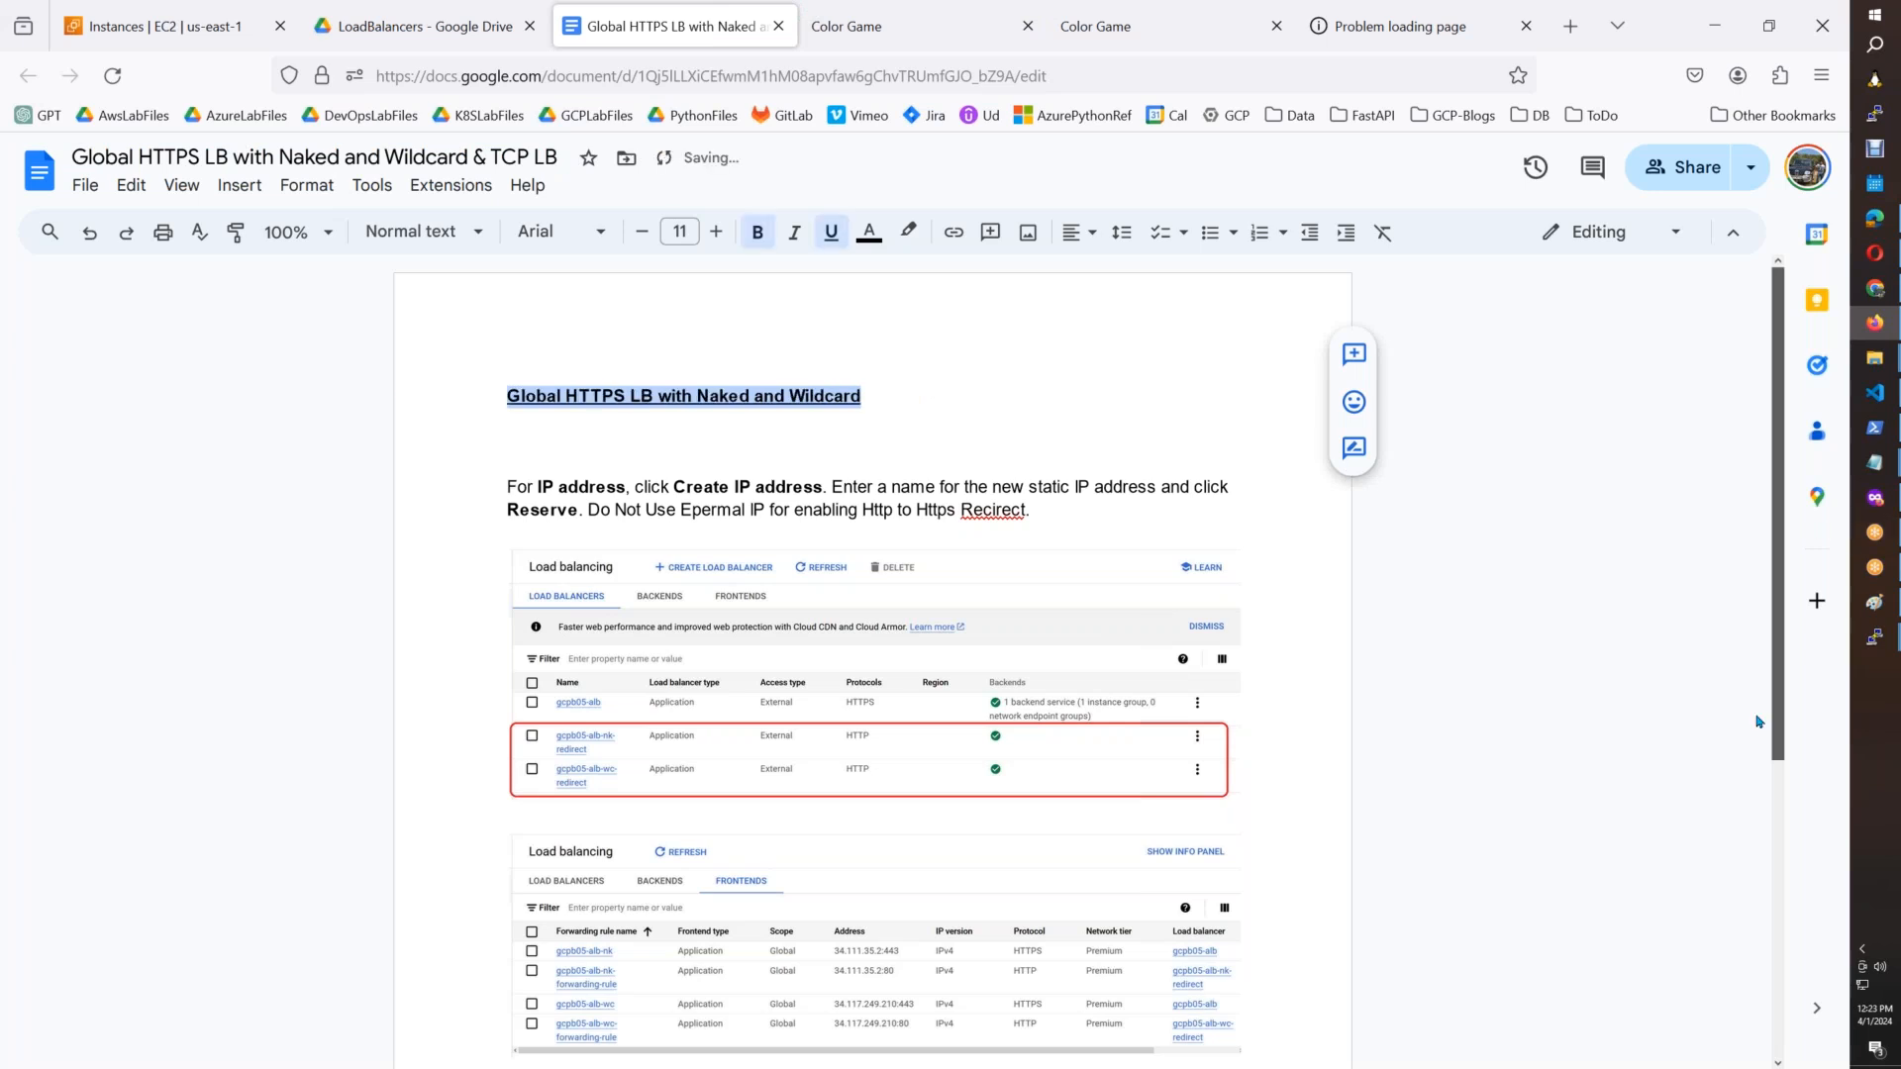
Step: Append the paragraph "We can use single MIG to configure LB using Https,TCP,SSL Load Balancer. Following PIC shows how I can Load Balacner TCP/22 using TCP LB"
{"action": "left_click_drag", "start_coordinate": [1777, 538], "coordinate": [1777, 835]}
{"action": "left_click", "coordinate": [1332, 618]}
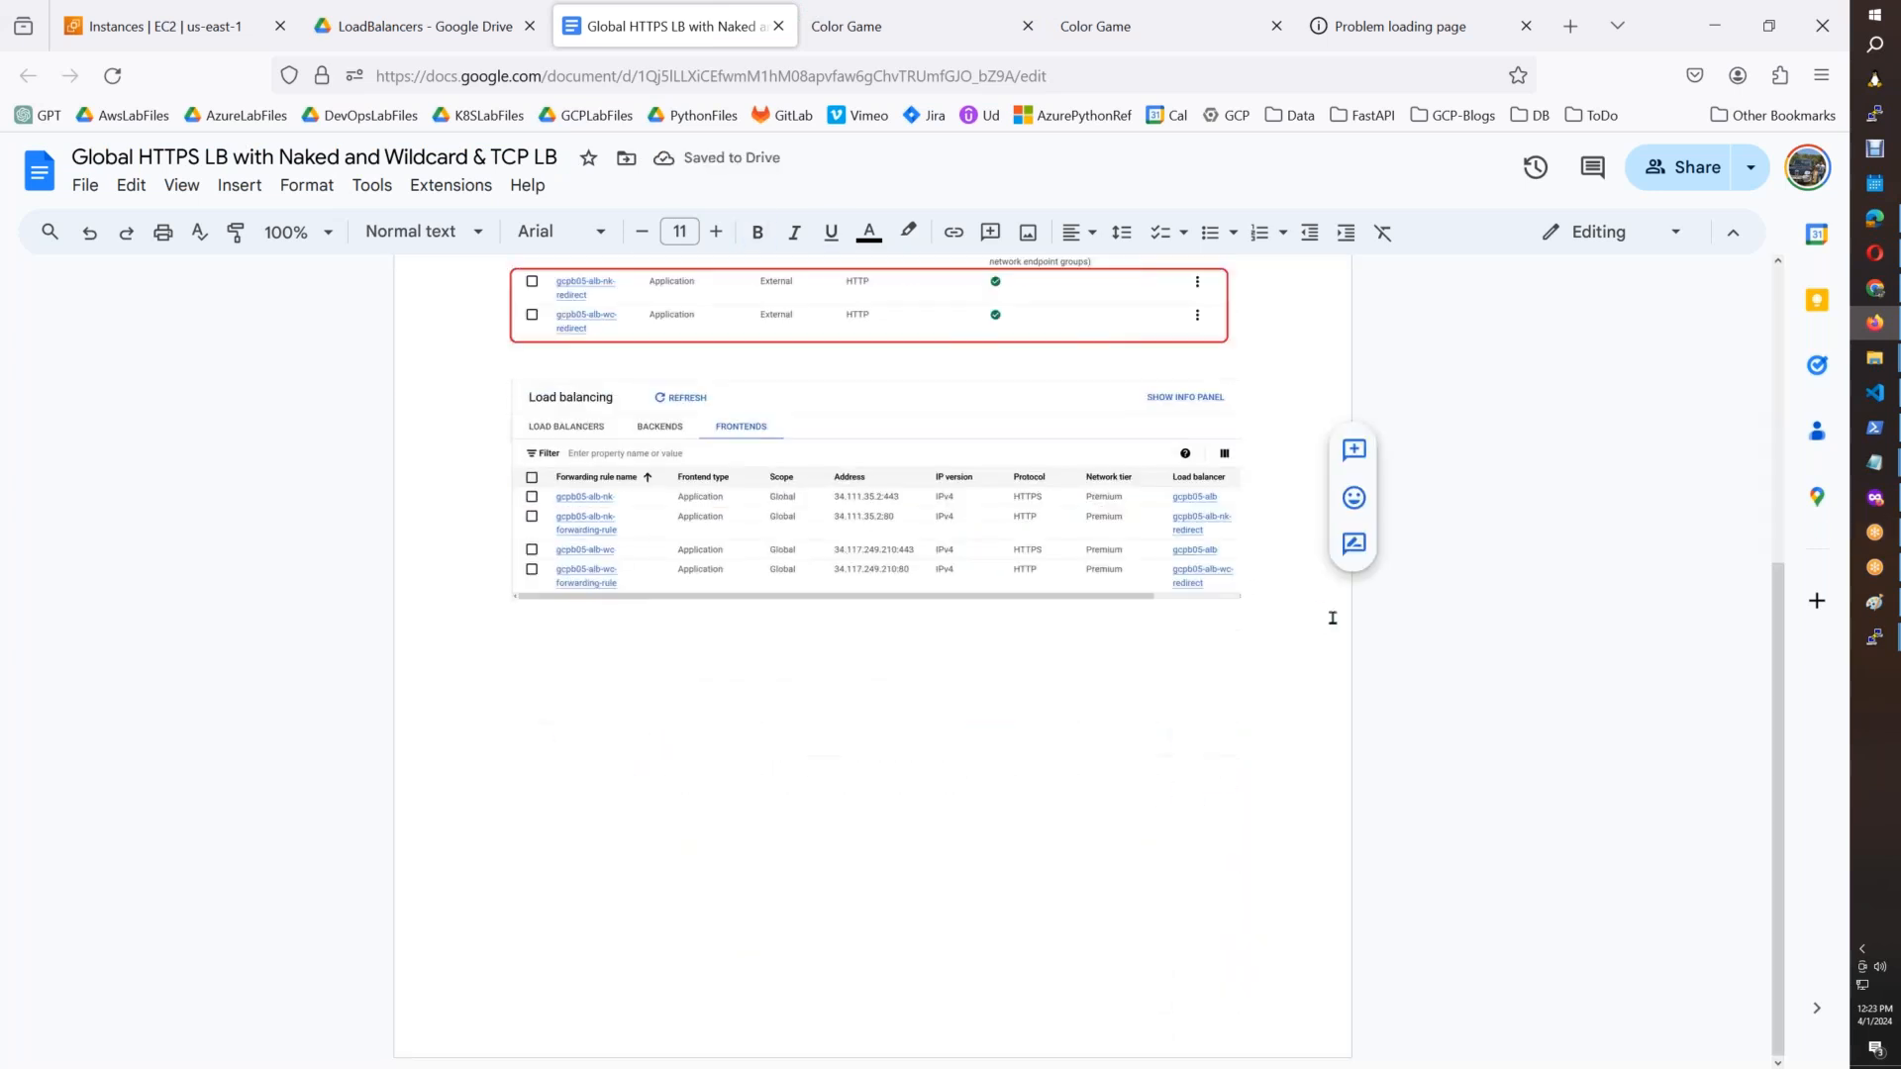
{"action": "key", "text": "Return"}
{"action": "type", "text": "We can use single MIG to configure LB using Https,"}
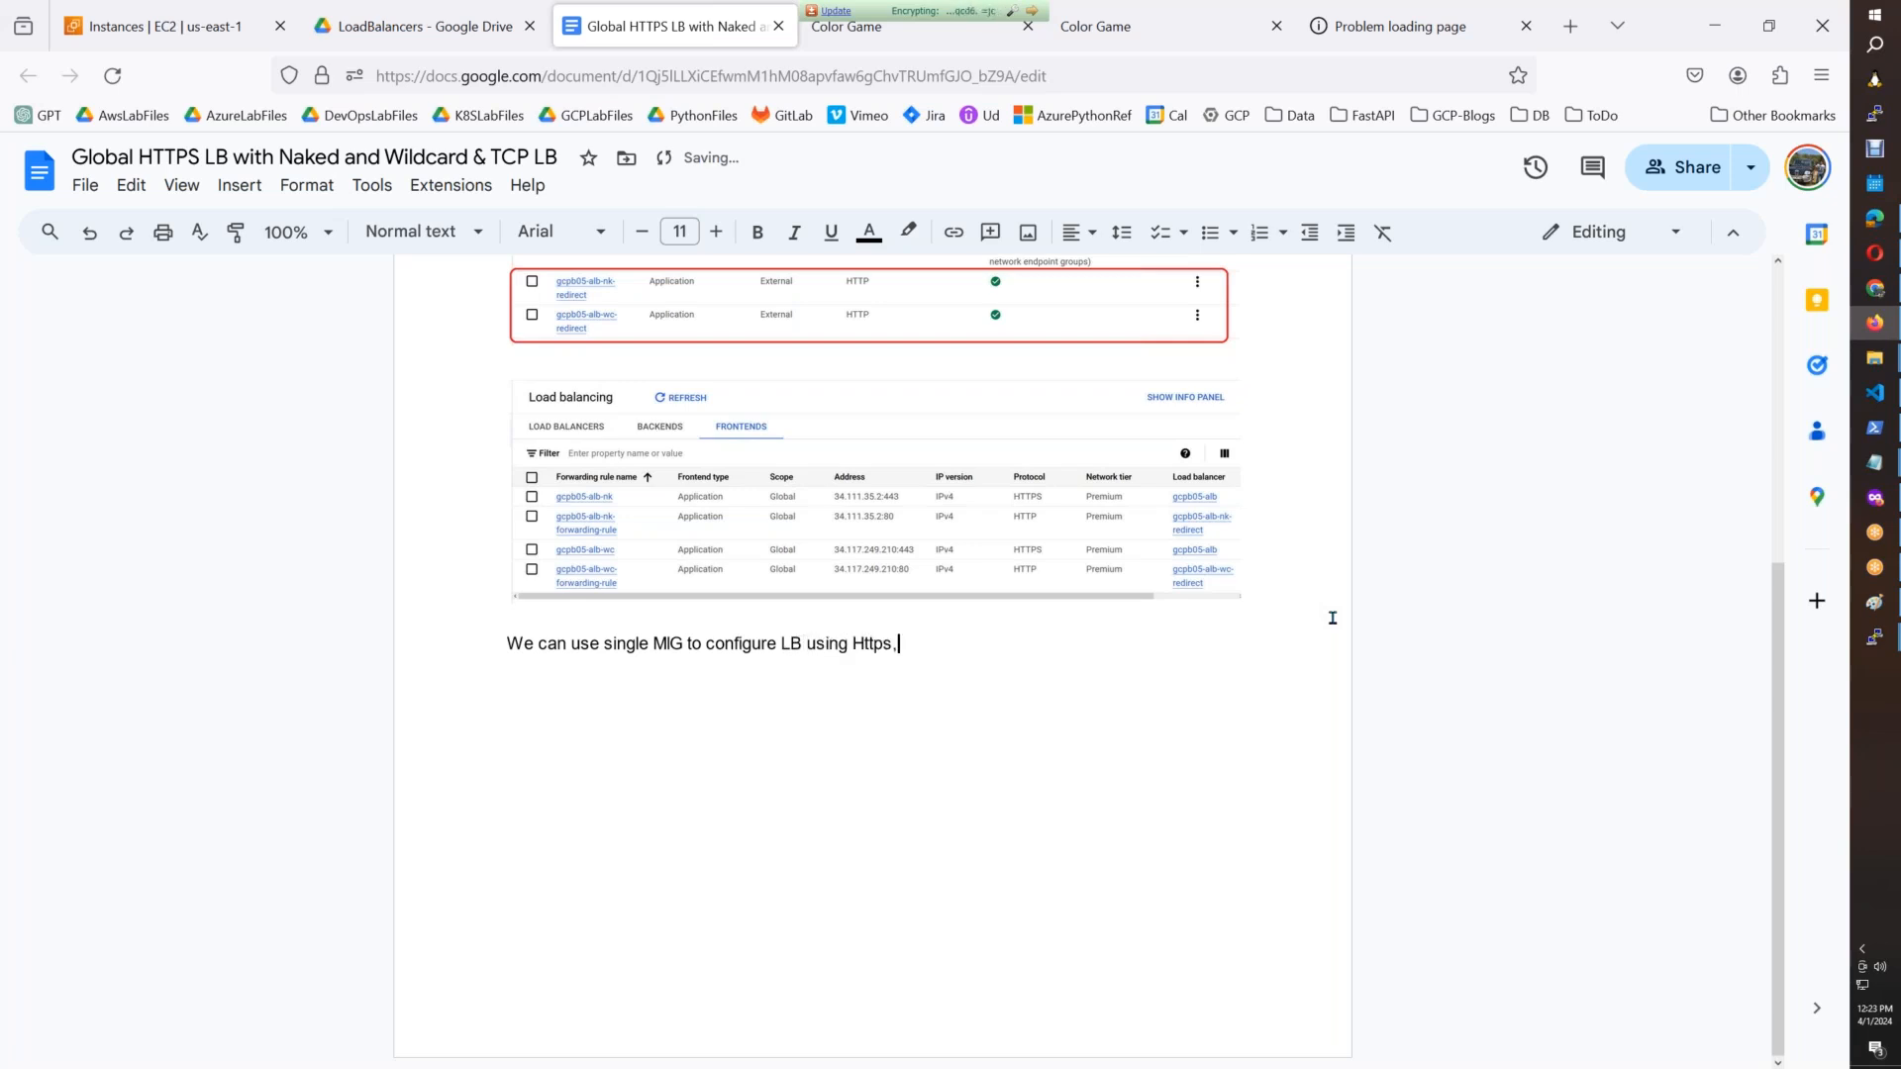
{"action": "type", "text": "TCP,SSL LBoad B"}
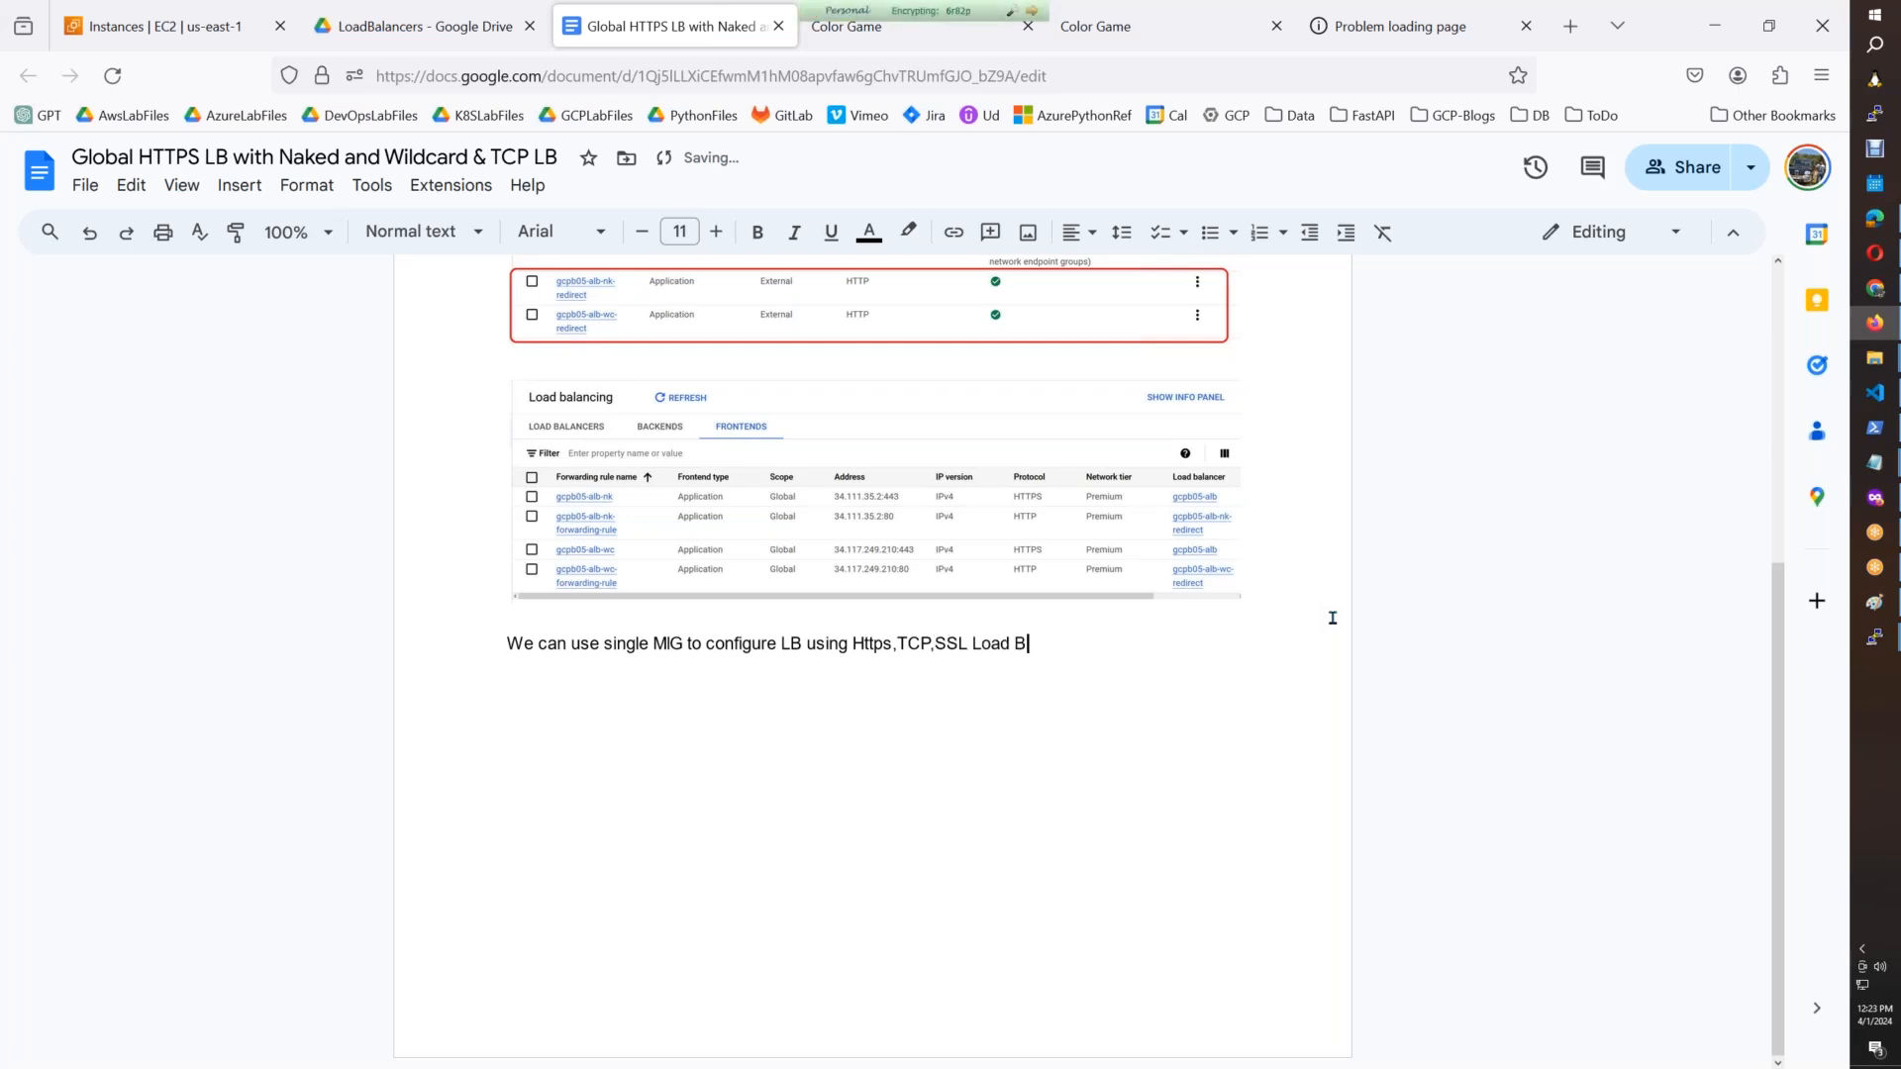
{"action": "type", "text": "alancer. Following Pl"}
{"action": "type", "text": "C show"}
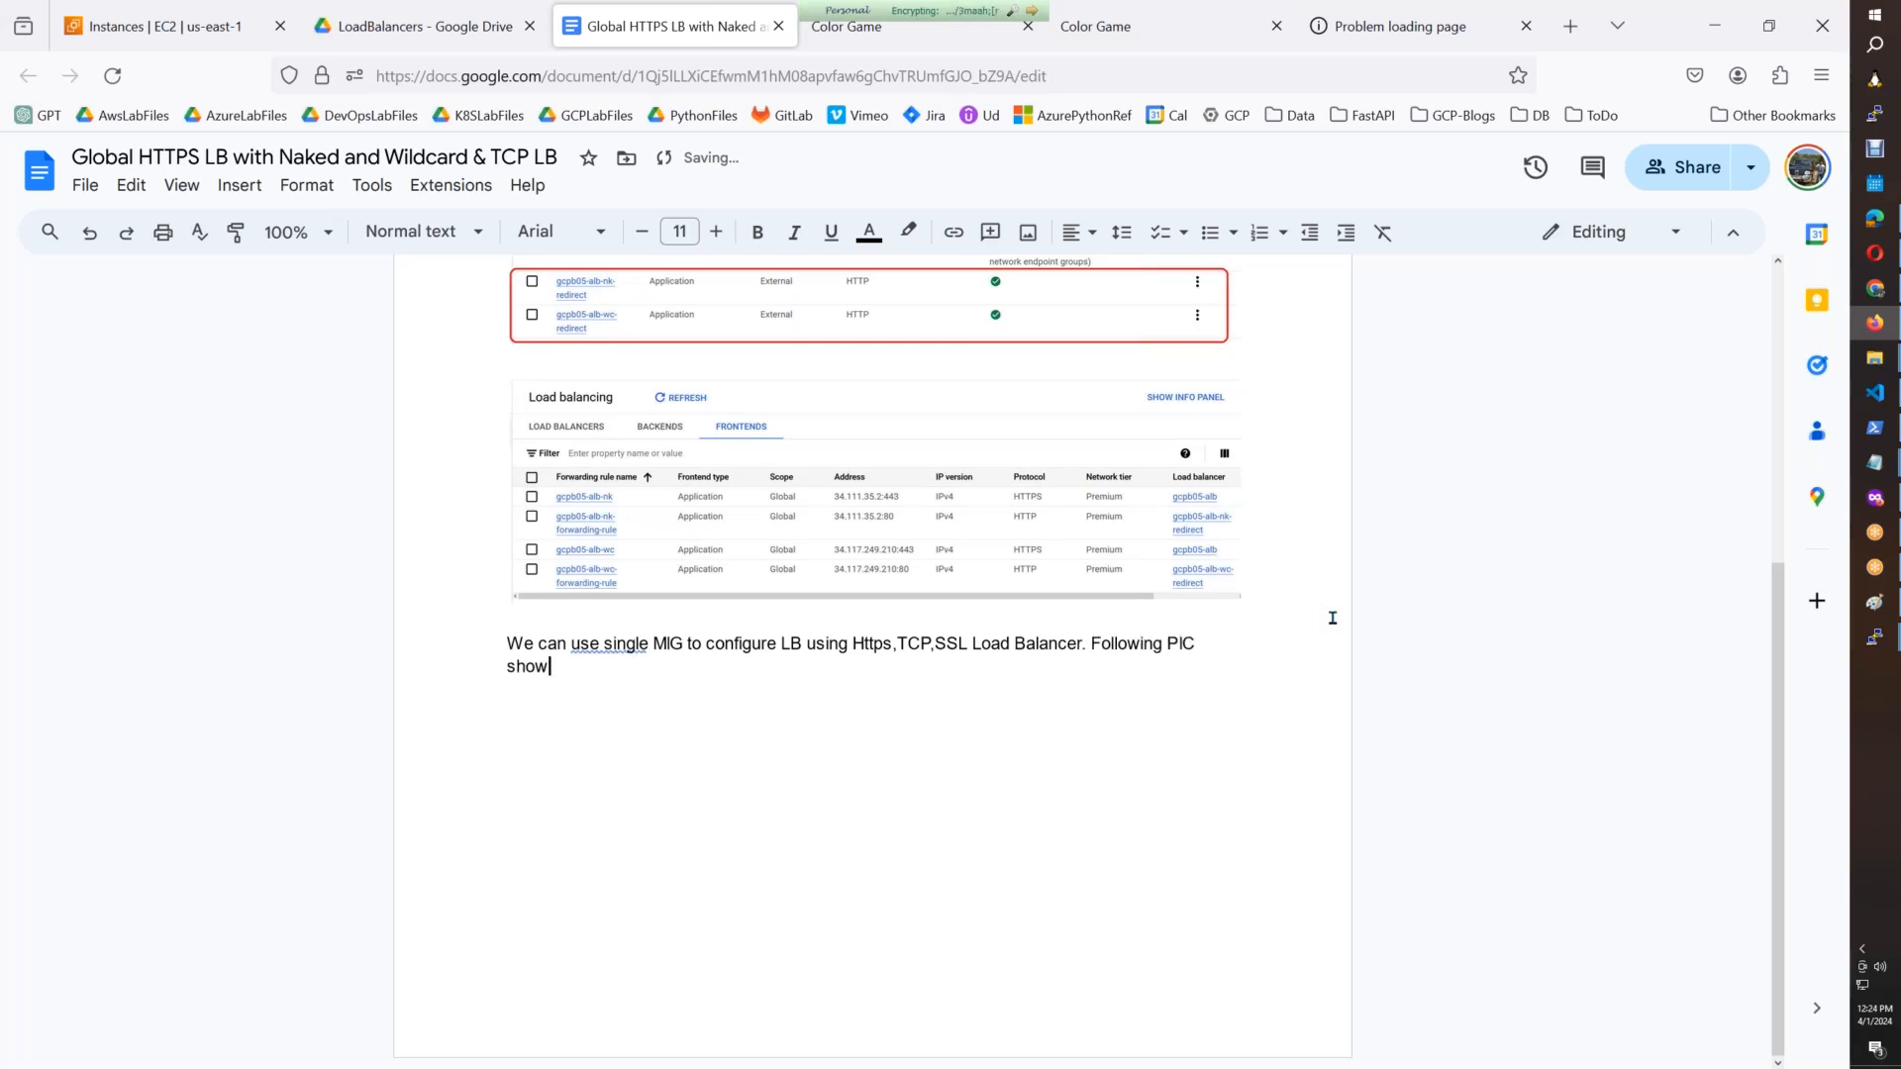
{"action": "type", "text": "s how I can Load B"}
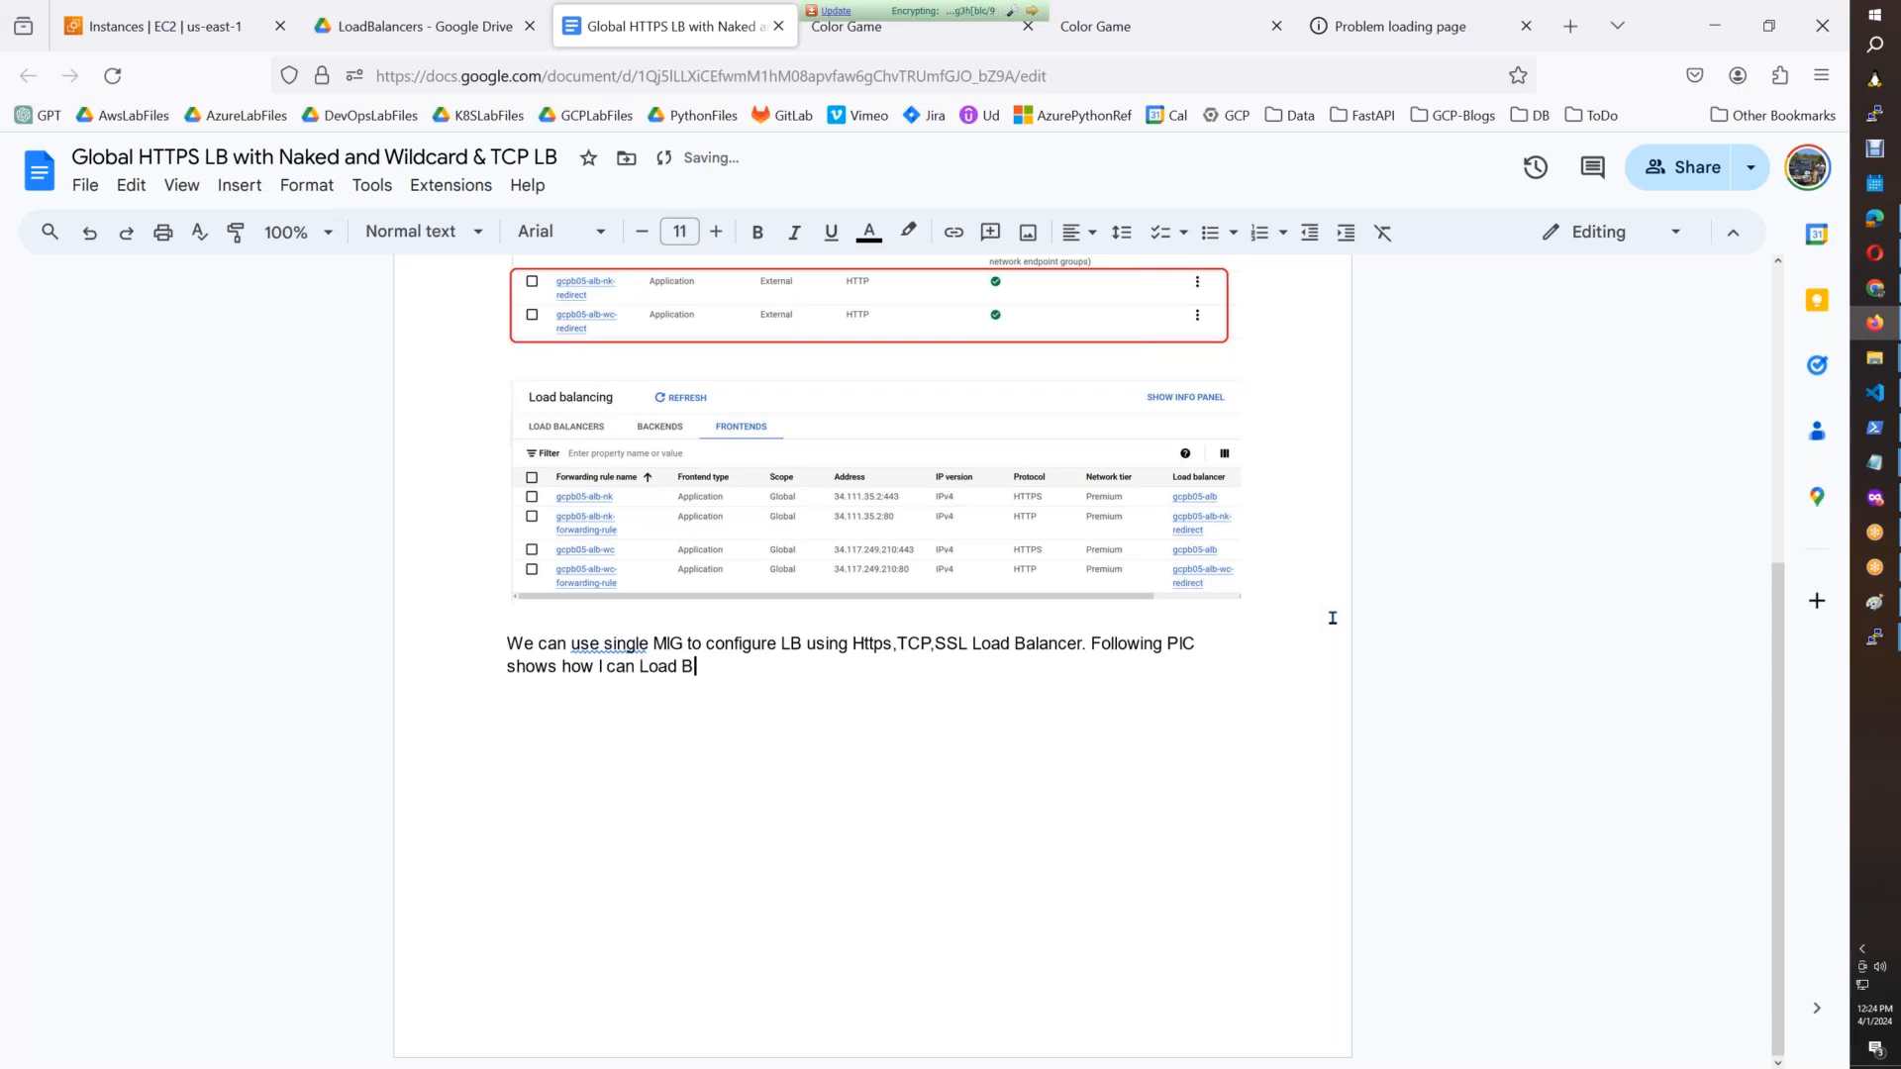
{"action": "type", "text": "alacner TCP/22 for"}
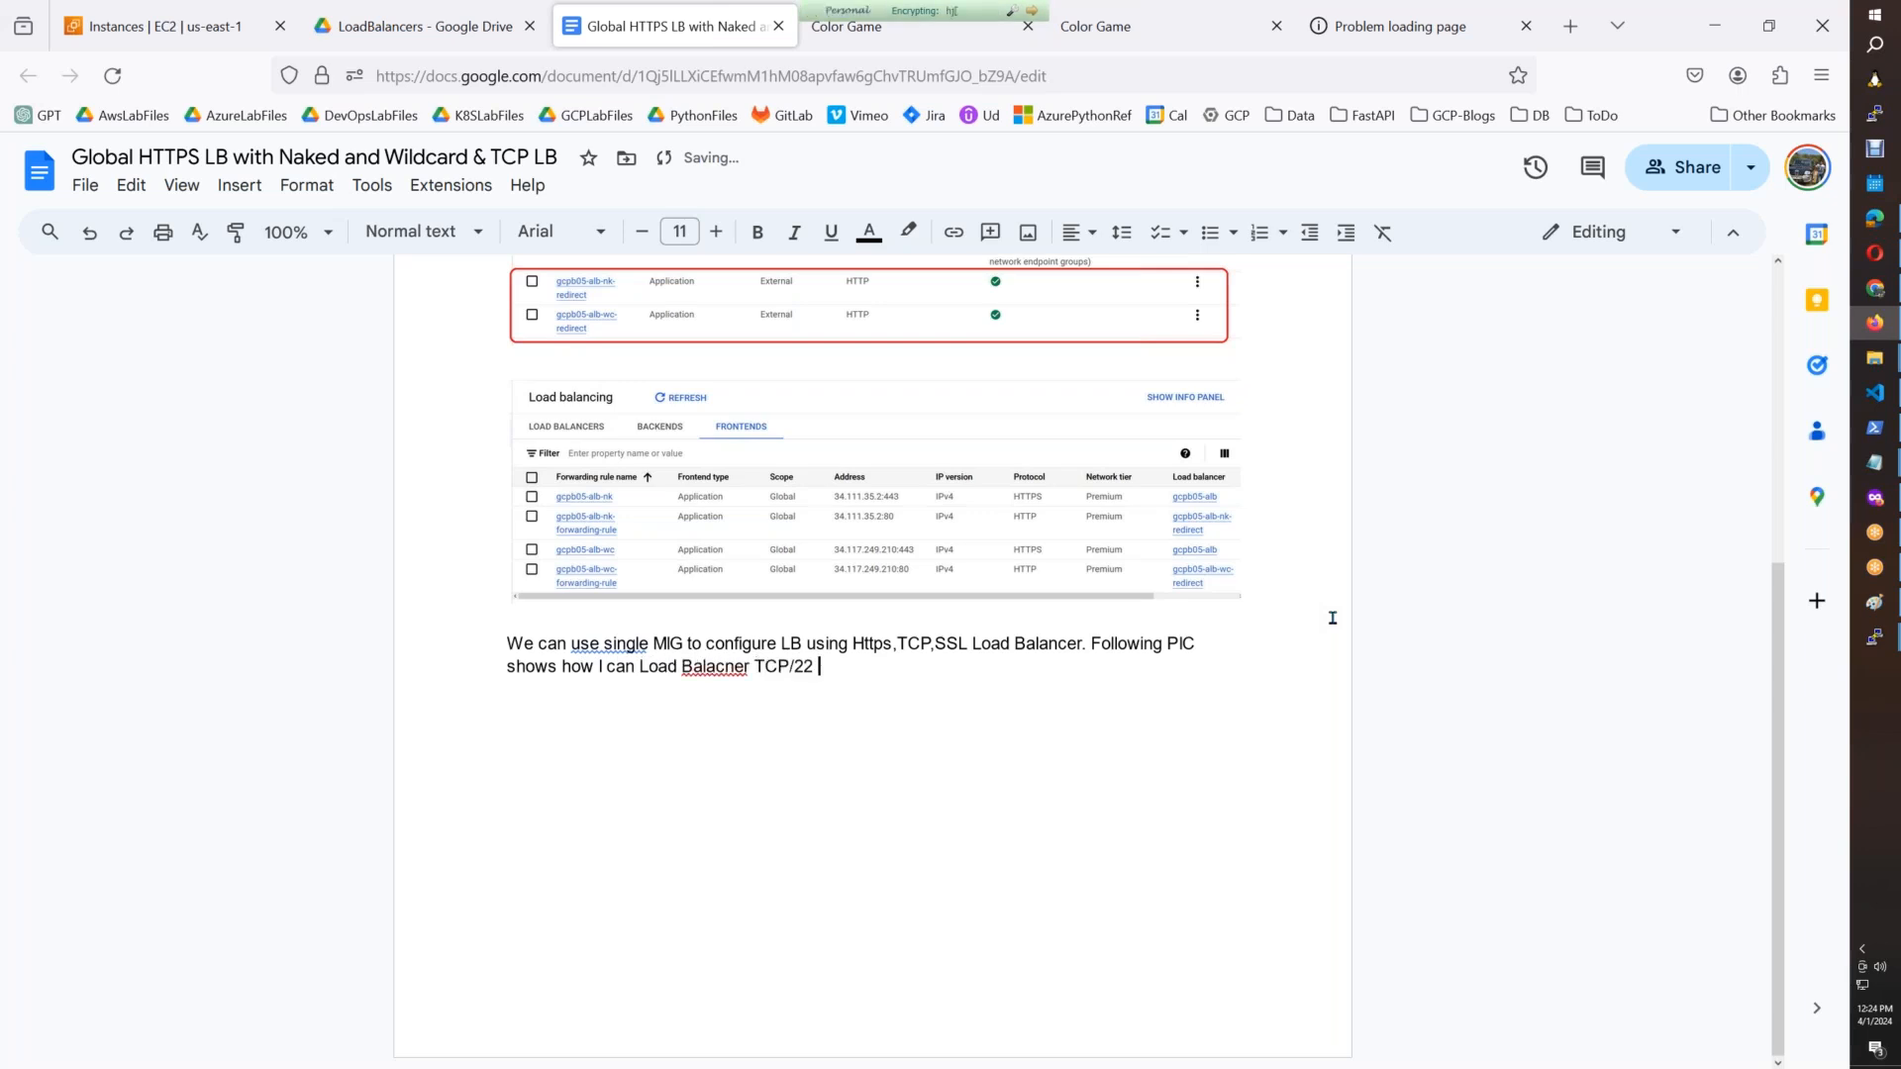
{"action": "key", "text": "BackSpace"}
{"action": "key", "text": "BackSpace"}
{"action": "key", "text": "BackSpace"}
{"action": "type", "text": "using TCP LB"}
Step: Place the terminal screenshot directly below the new TCP/22 paragraph instead of on the next page
{"action": "scroll", "coordinate": [1332, 618], "scroll_direction": "down", "scroll_amount": 5}
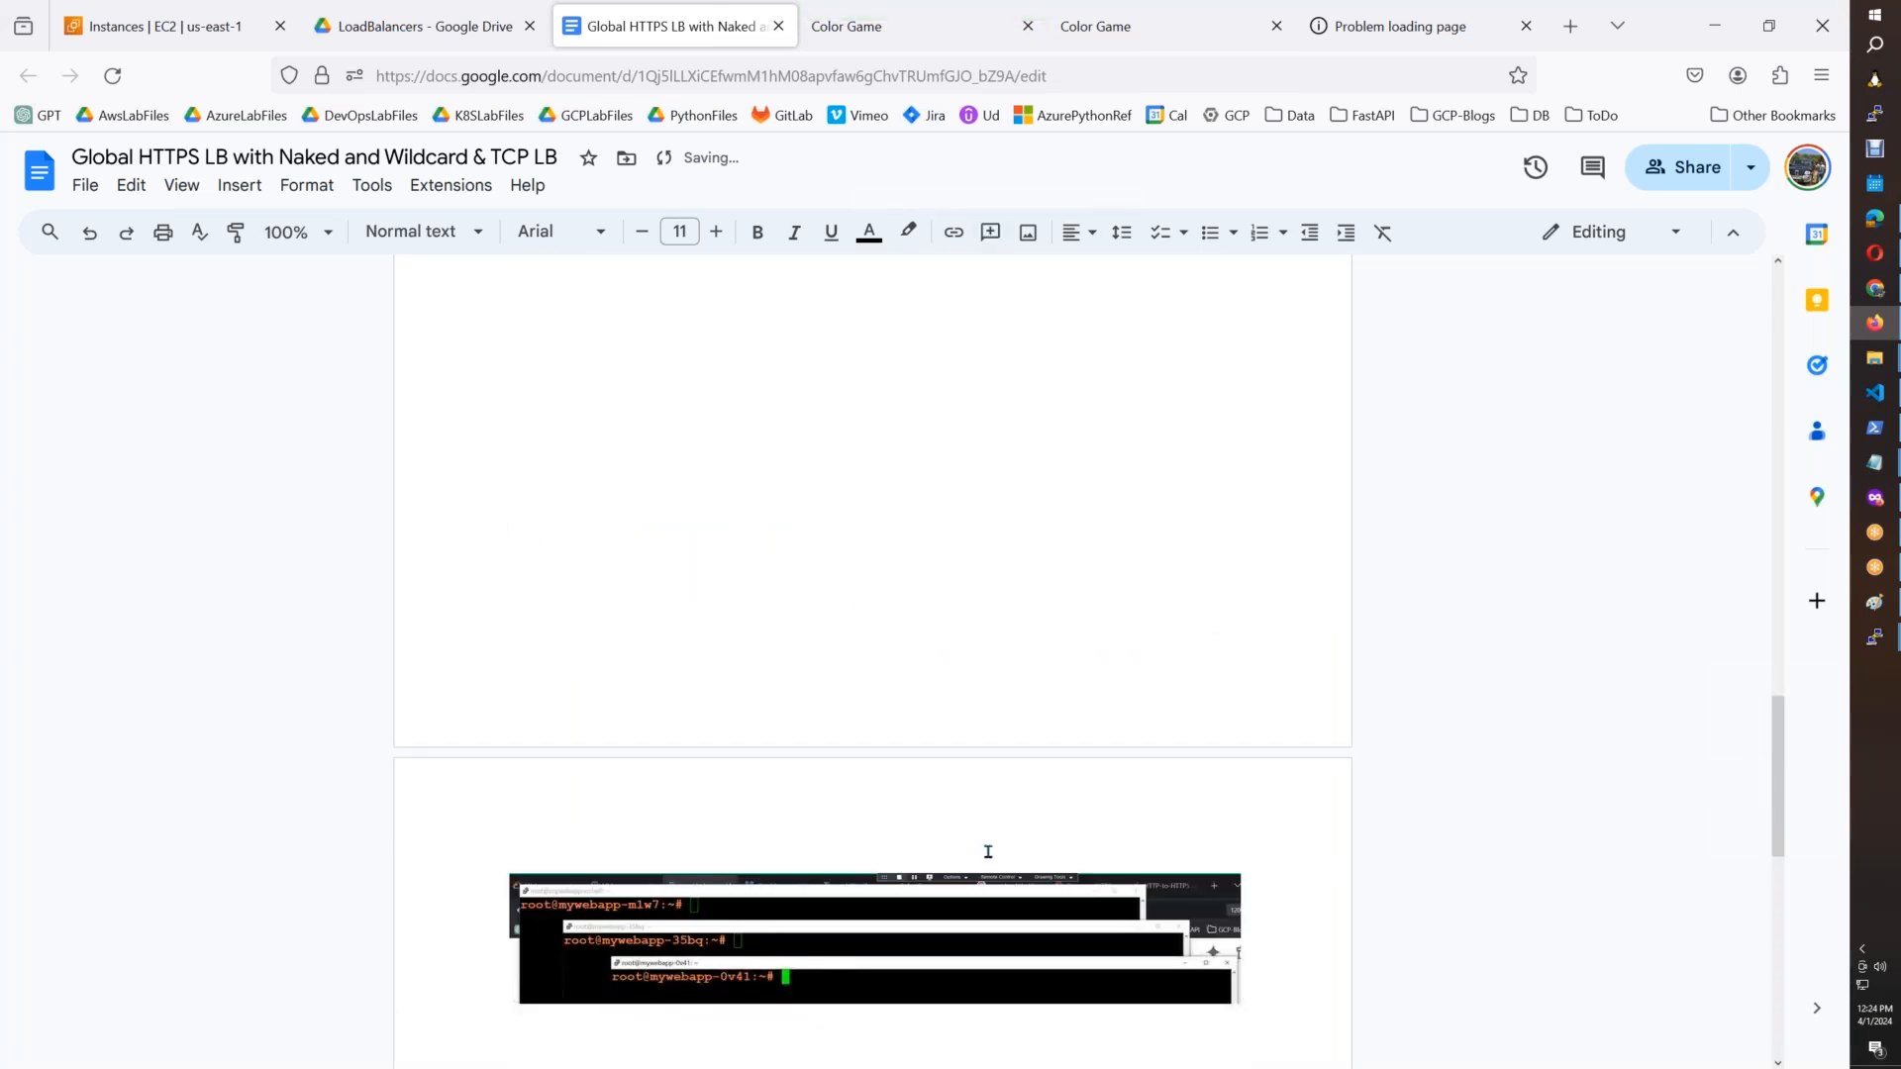
{"action": "scroll", "coordinate": [1030, 738], "scroll_direction": "up", "scroll_amount": 5}
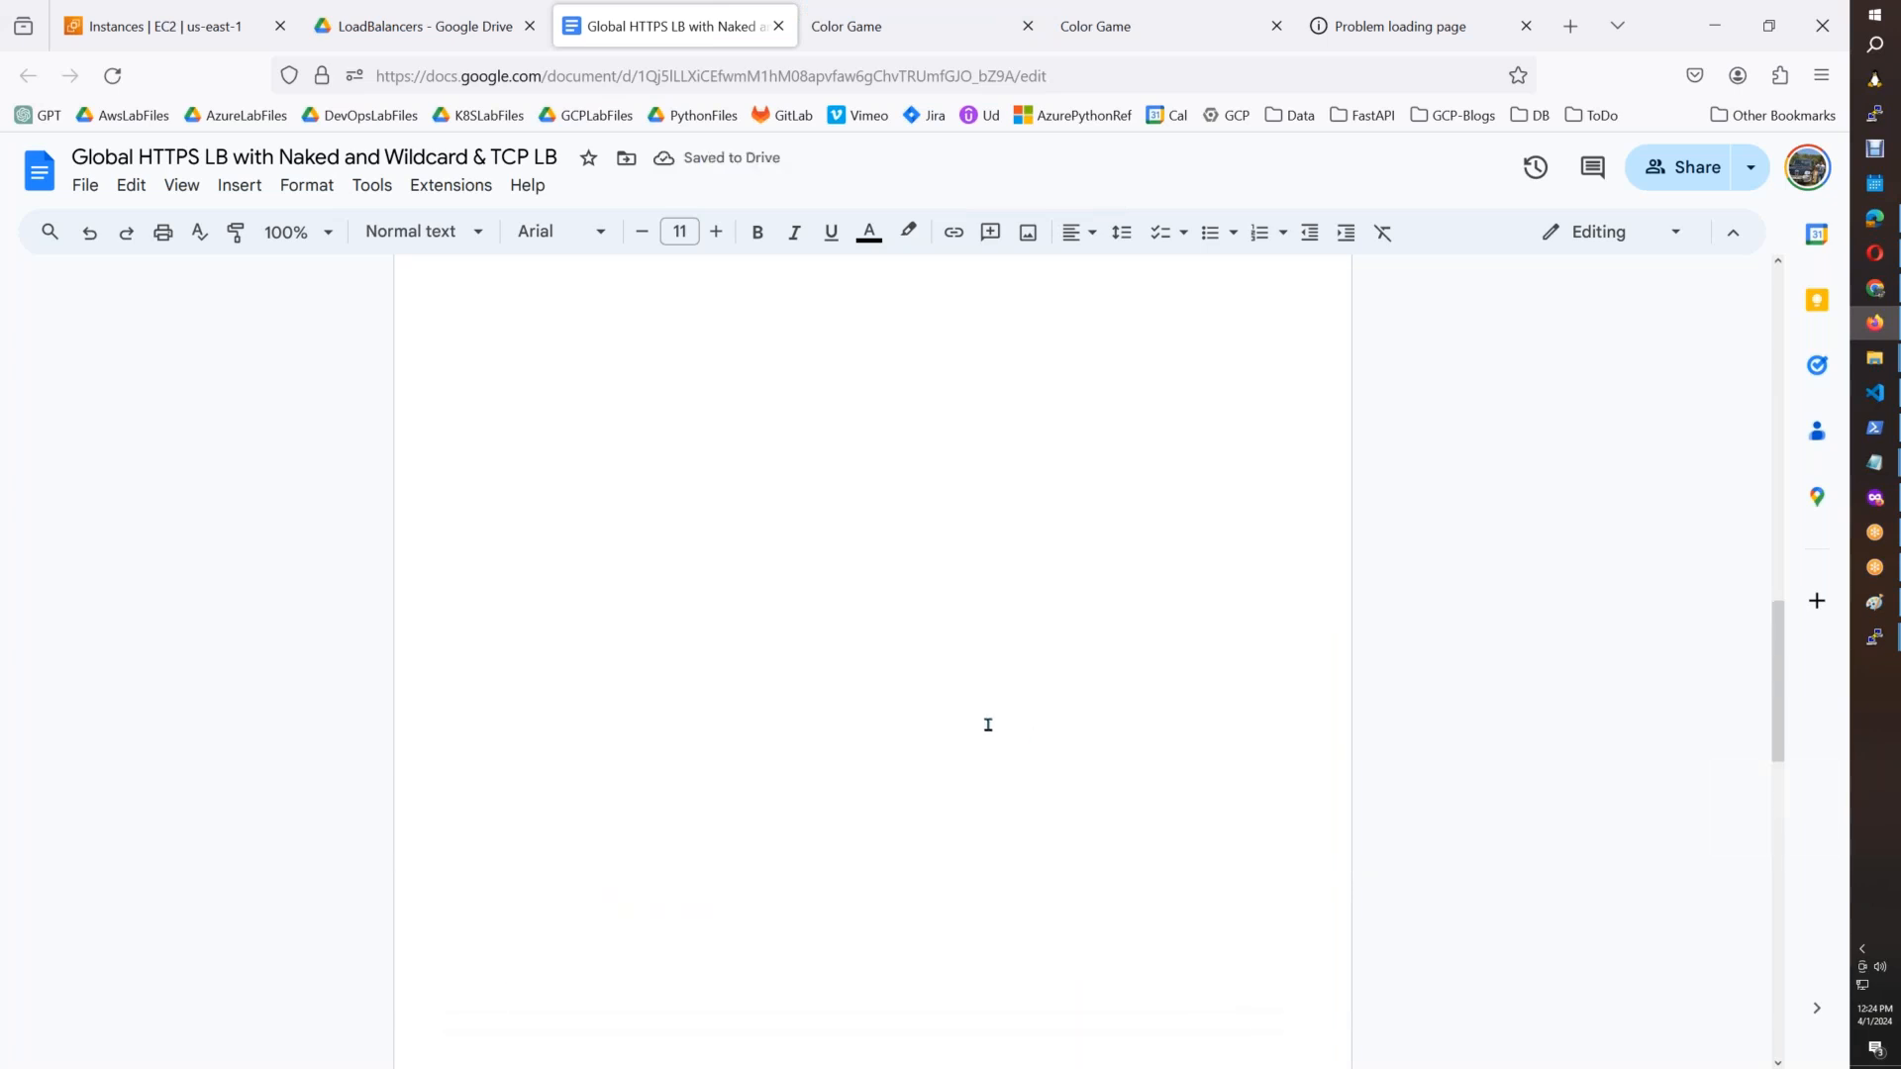
{"action": "left_click_drag", "start_coordinate": [1780, 722], "coordinate": [1792, 514]}
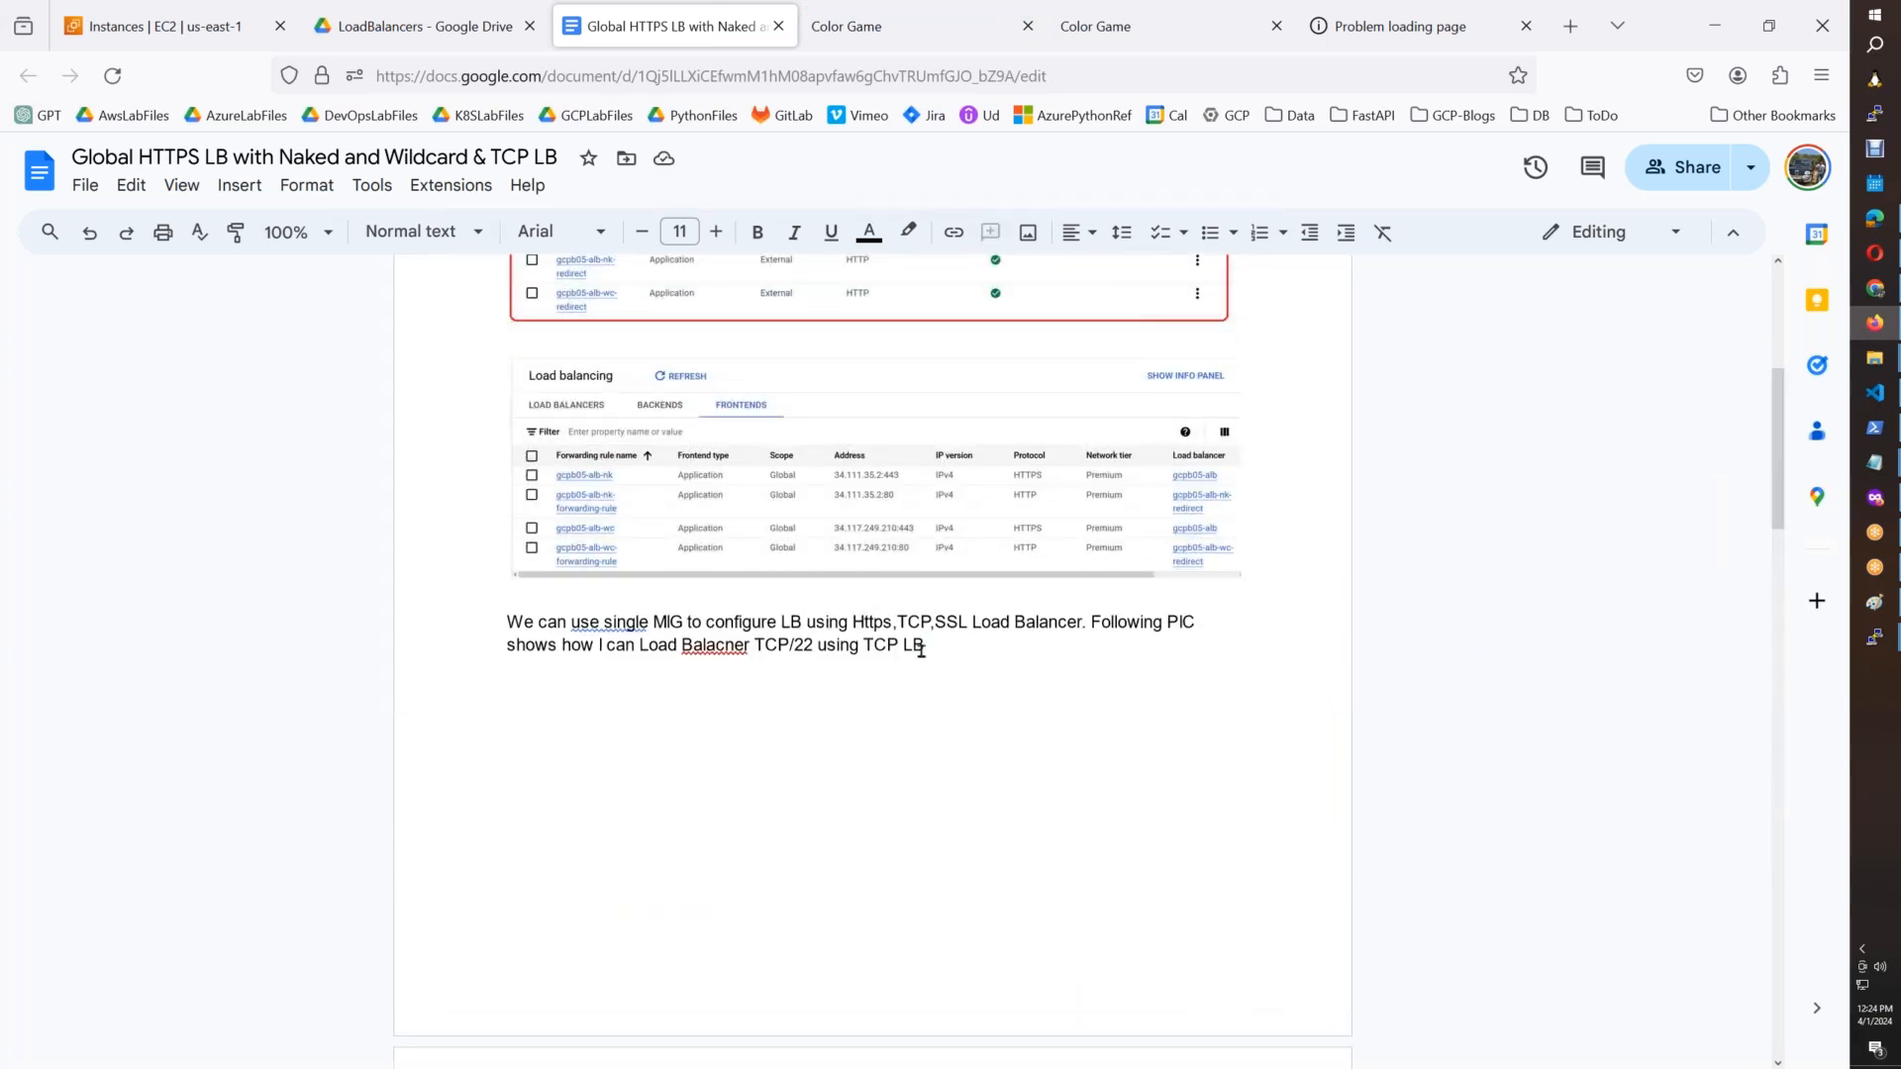
{"action": "key", "text": "BackSpace"}
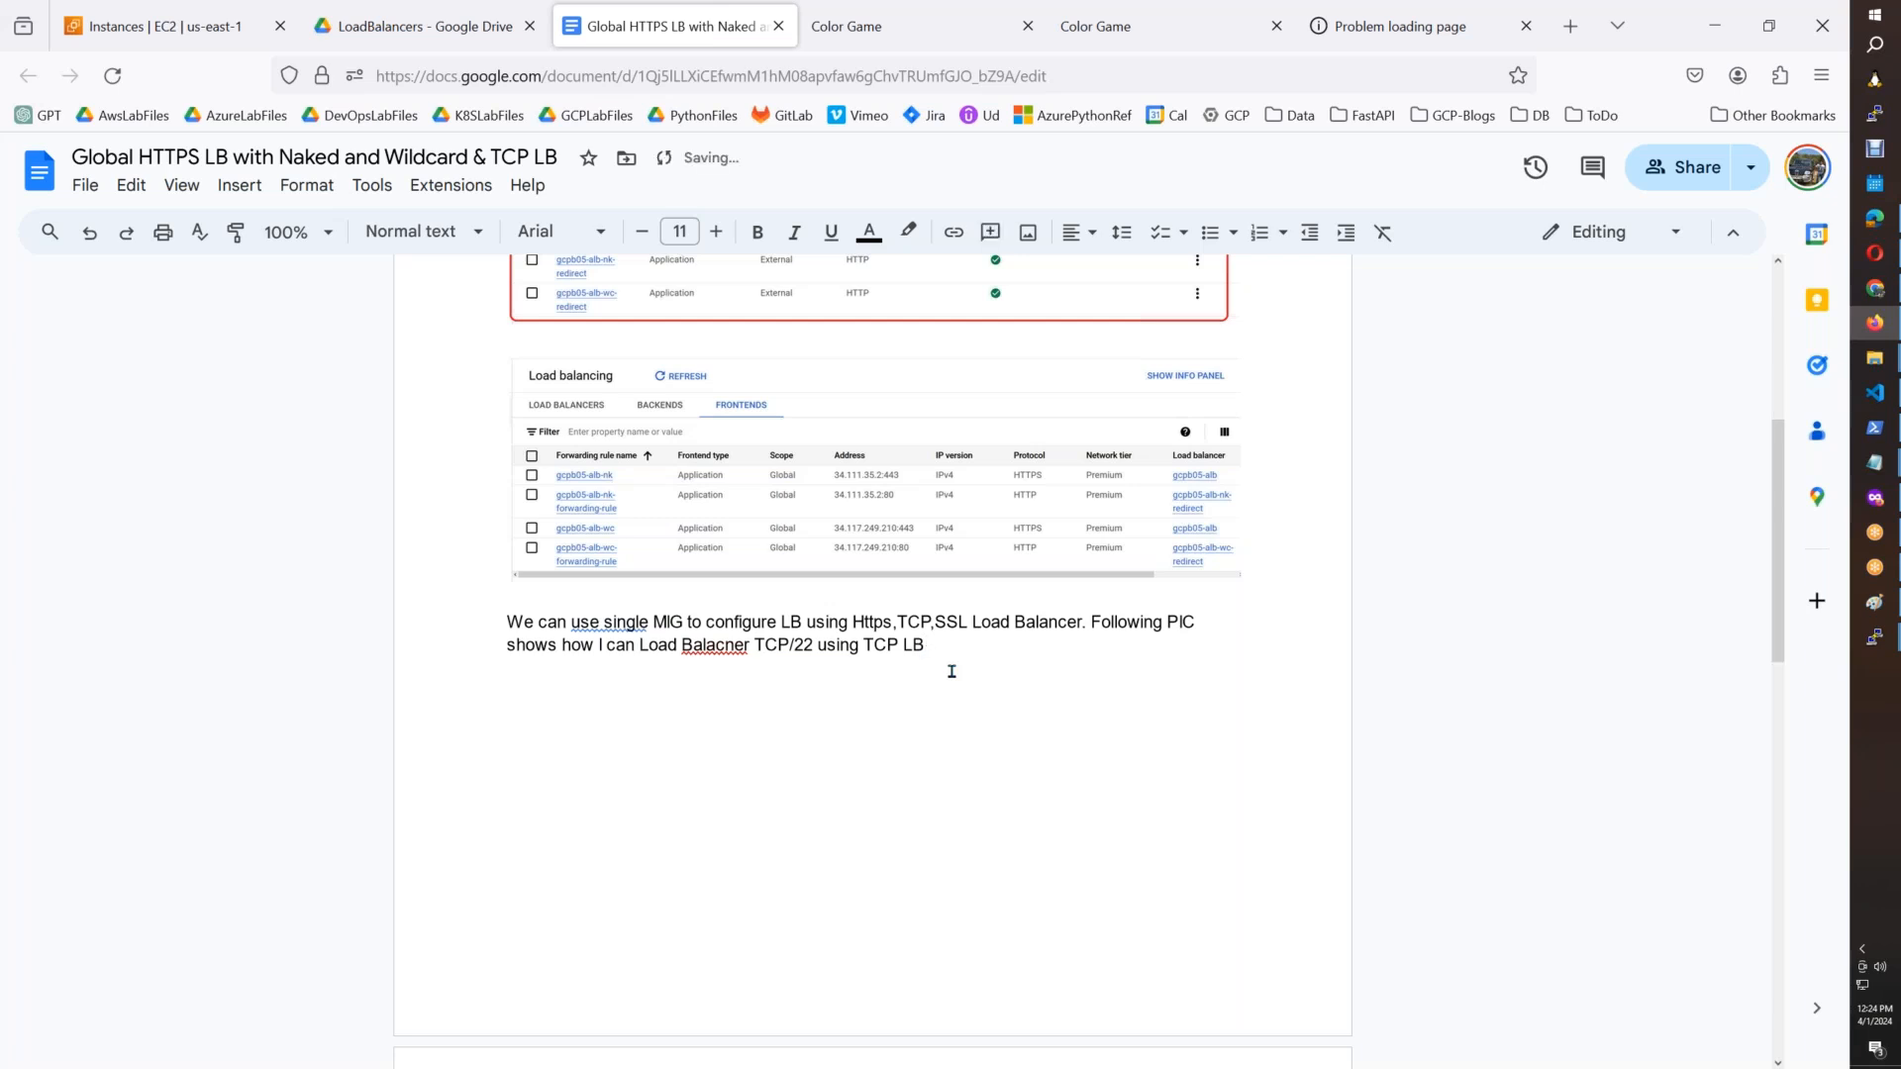
{"action": "key", "text": "Return"}
{"action": "key", "text": "Return"}
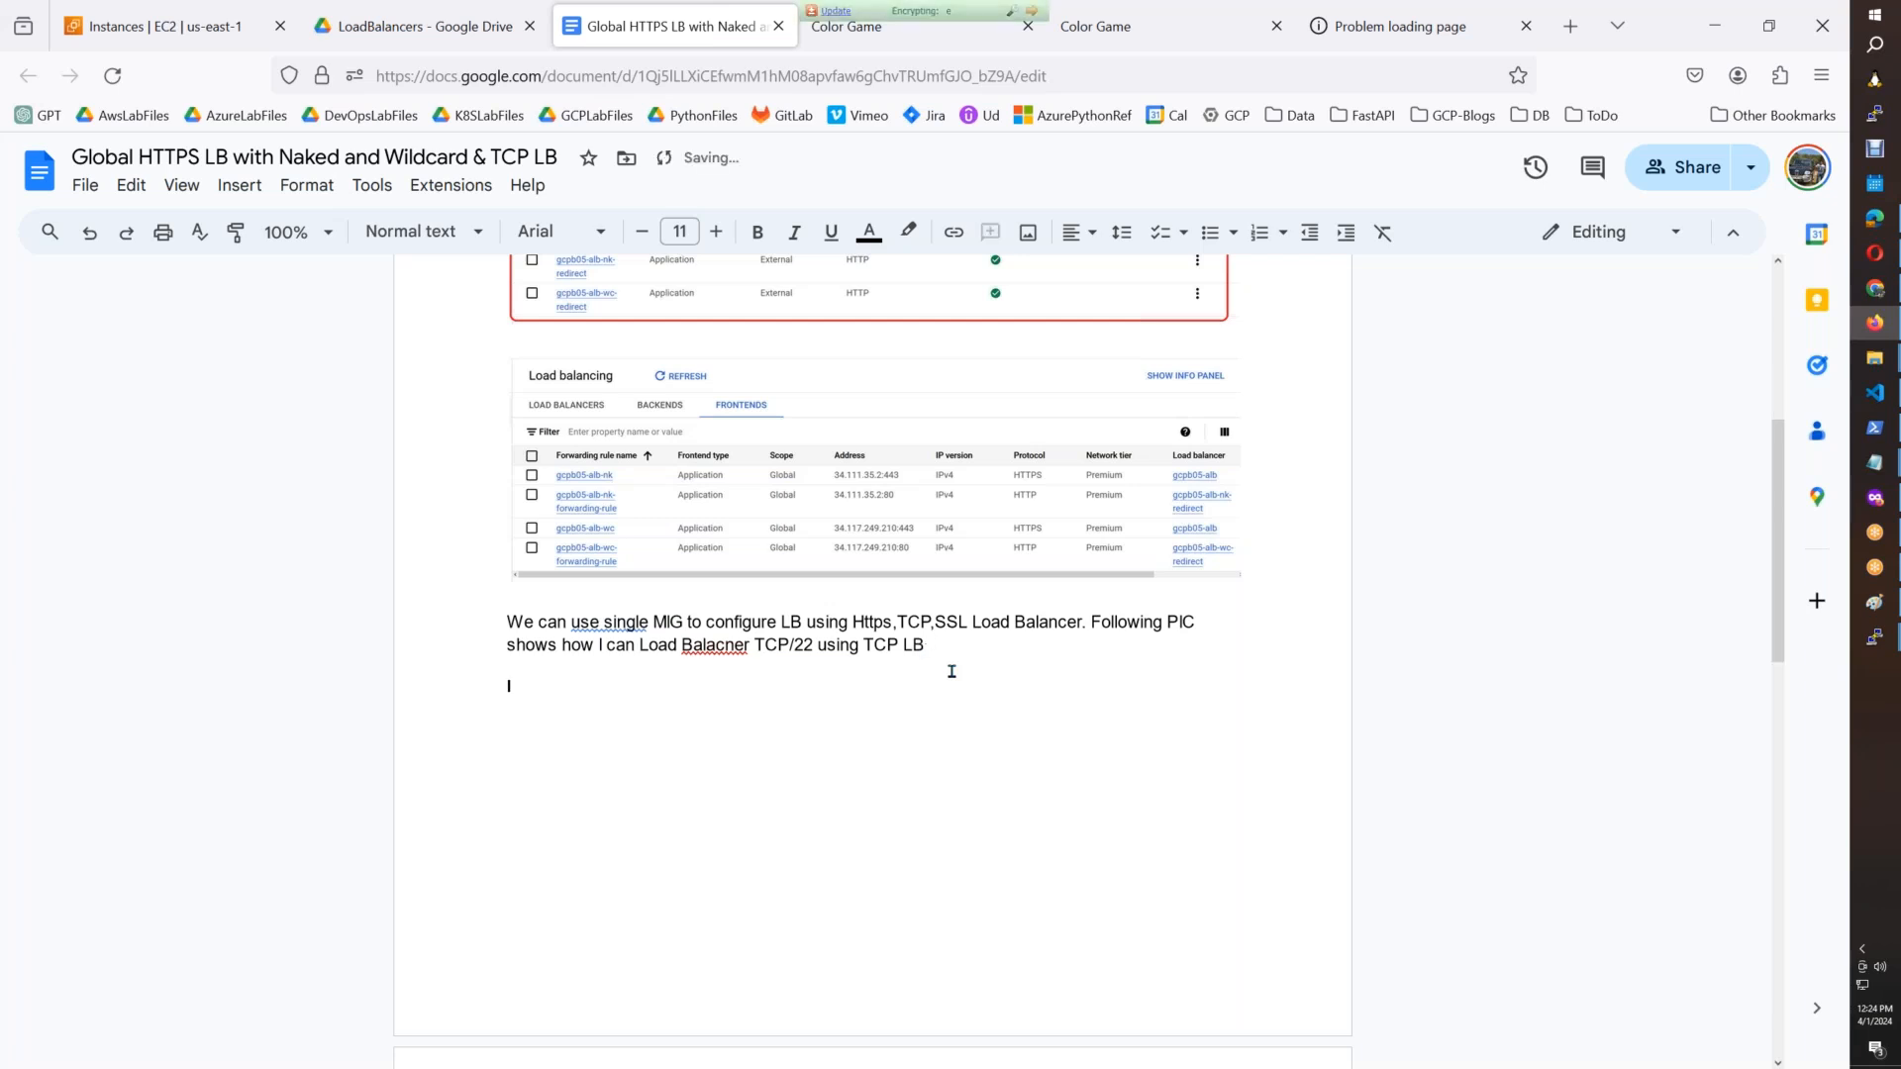
{"action": "key", "text": "ctrl+v"}
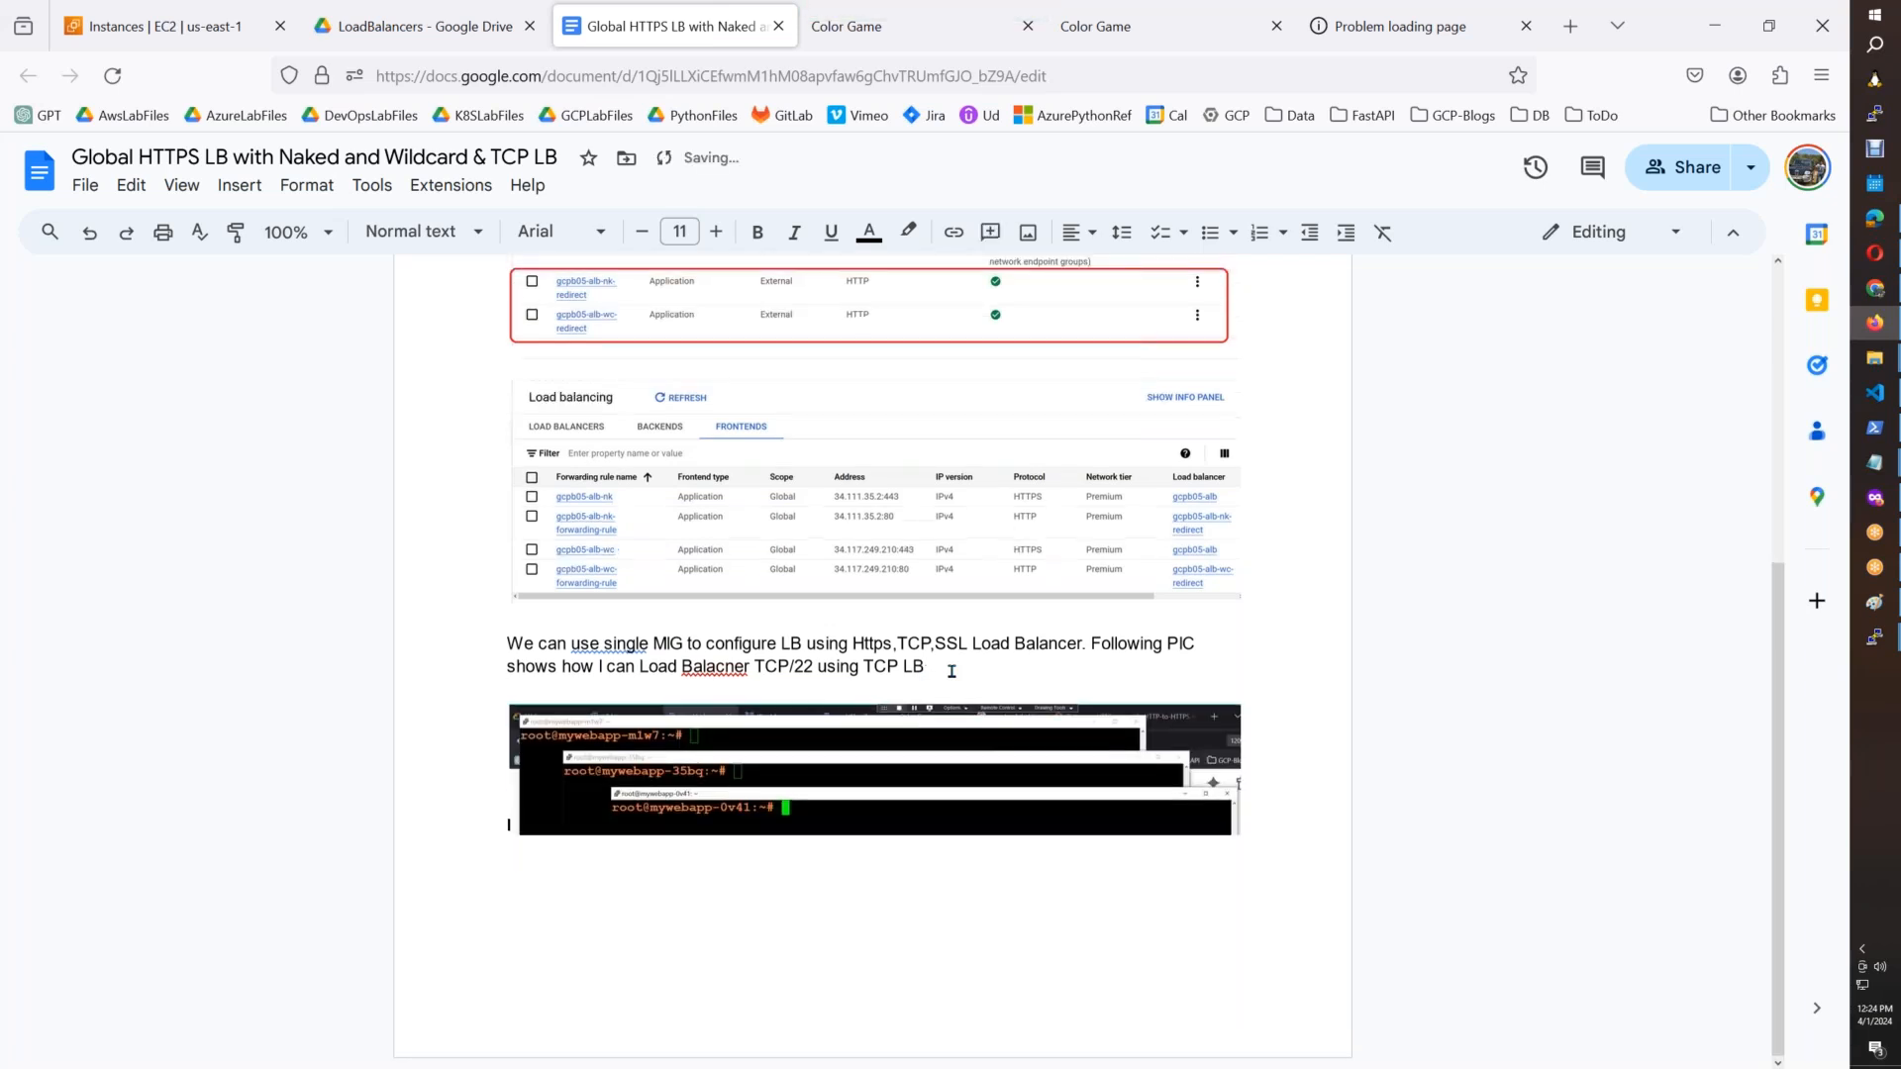
{"action": "left_click", "coordinate": [995, 662]}
{"action": "left_click", "coordinate": [1281, 833]}
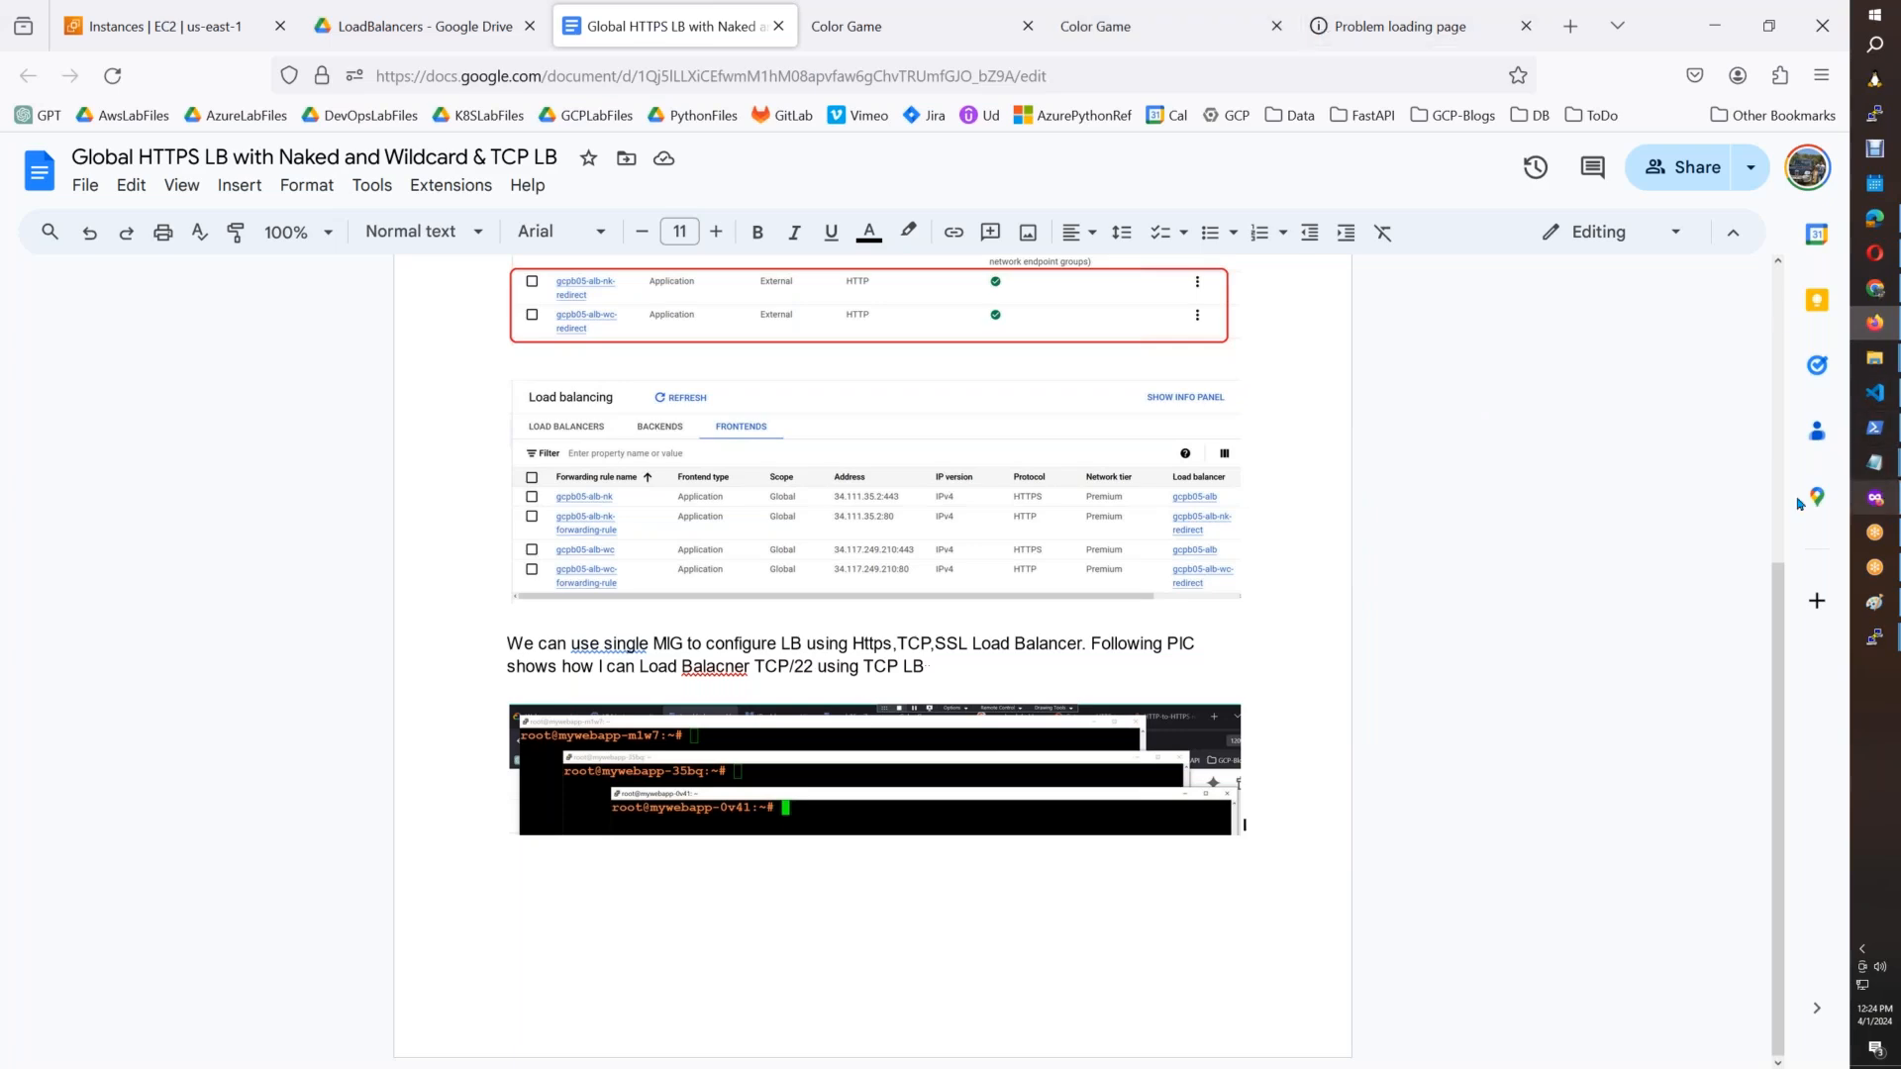
Step: Capture the Google Cloud load balancer list in Paint and copy its gcpb05-nlb row, about 1939 × 101 px
{"action": "left_click", "coordinate": [1874, 498]}
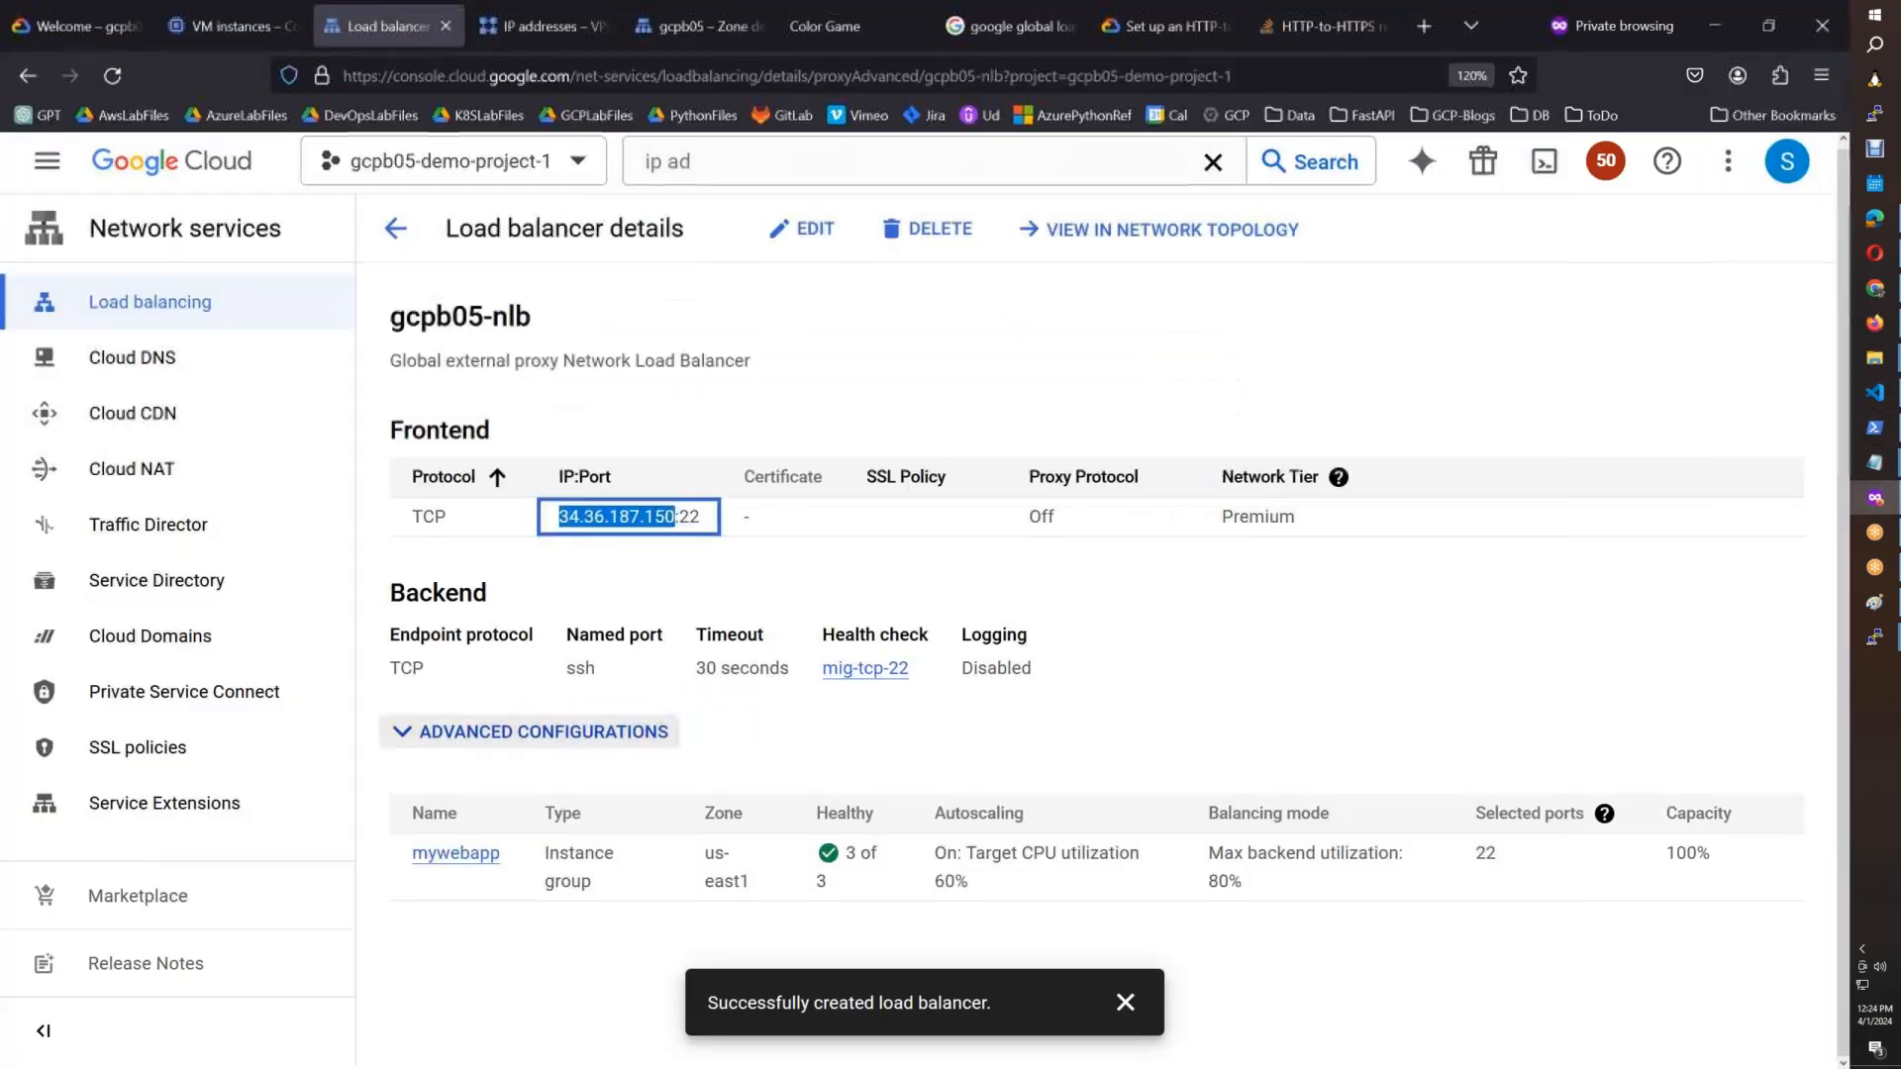
{"action": "left_click", "coordinate": [395, 228]}
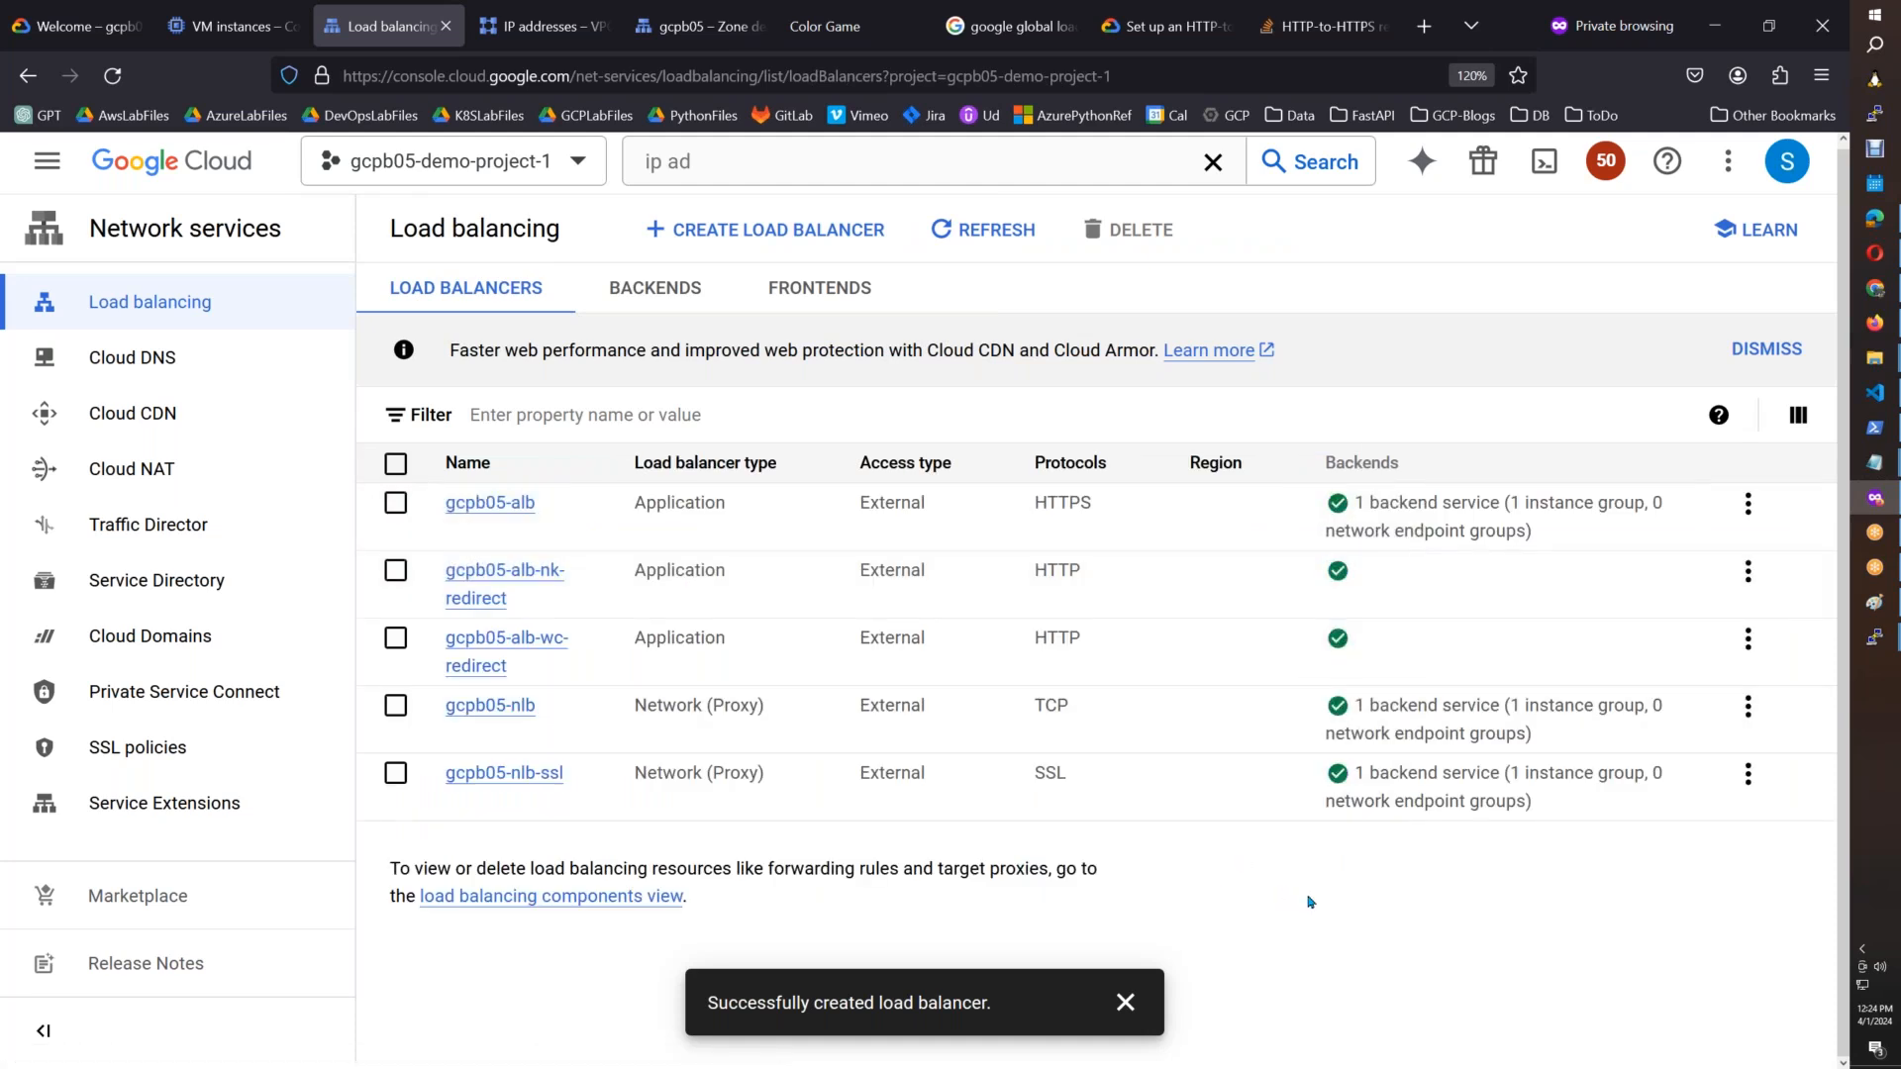
{"action": "left_click", "coordinate": [1874, 602]}
{"action": "key", "text": "ctrl+v"}
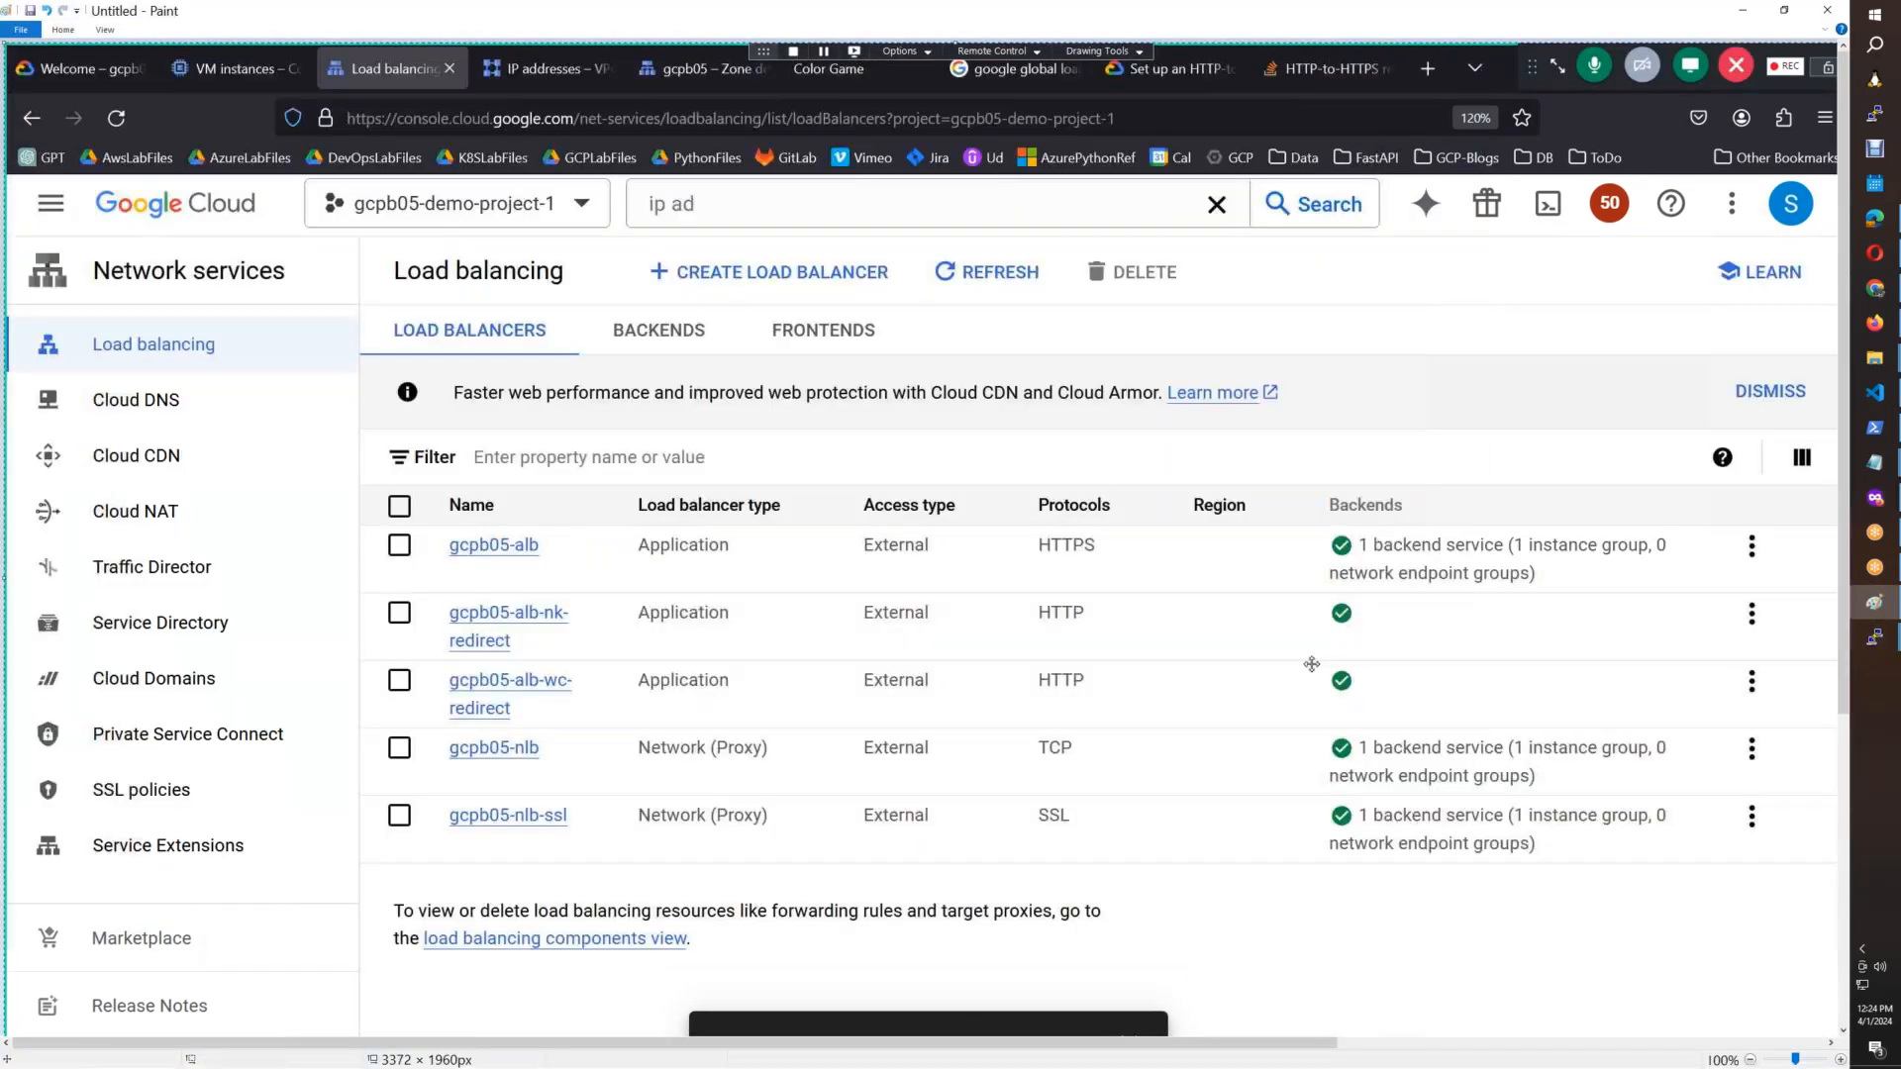
{"action": "left_click", "coordinate": [63, 30]}
{"action": "left_click", "coordinate": [95, 61]}
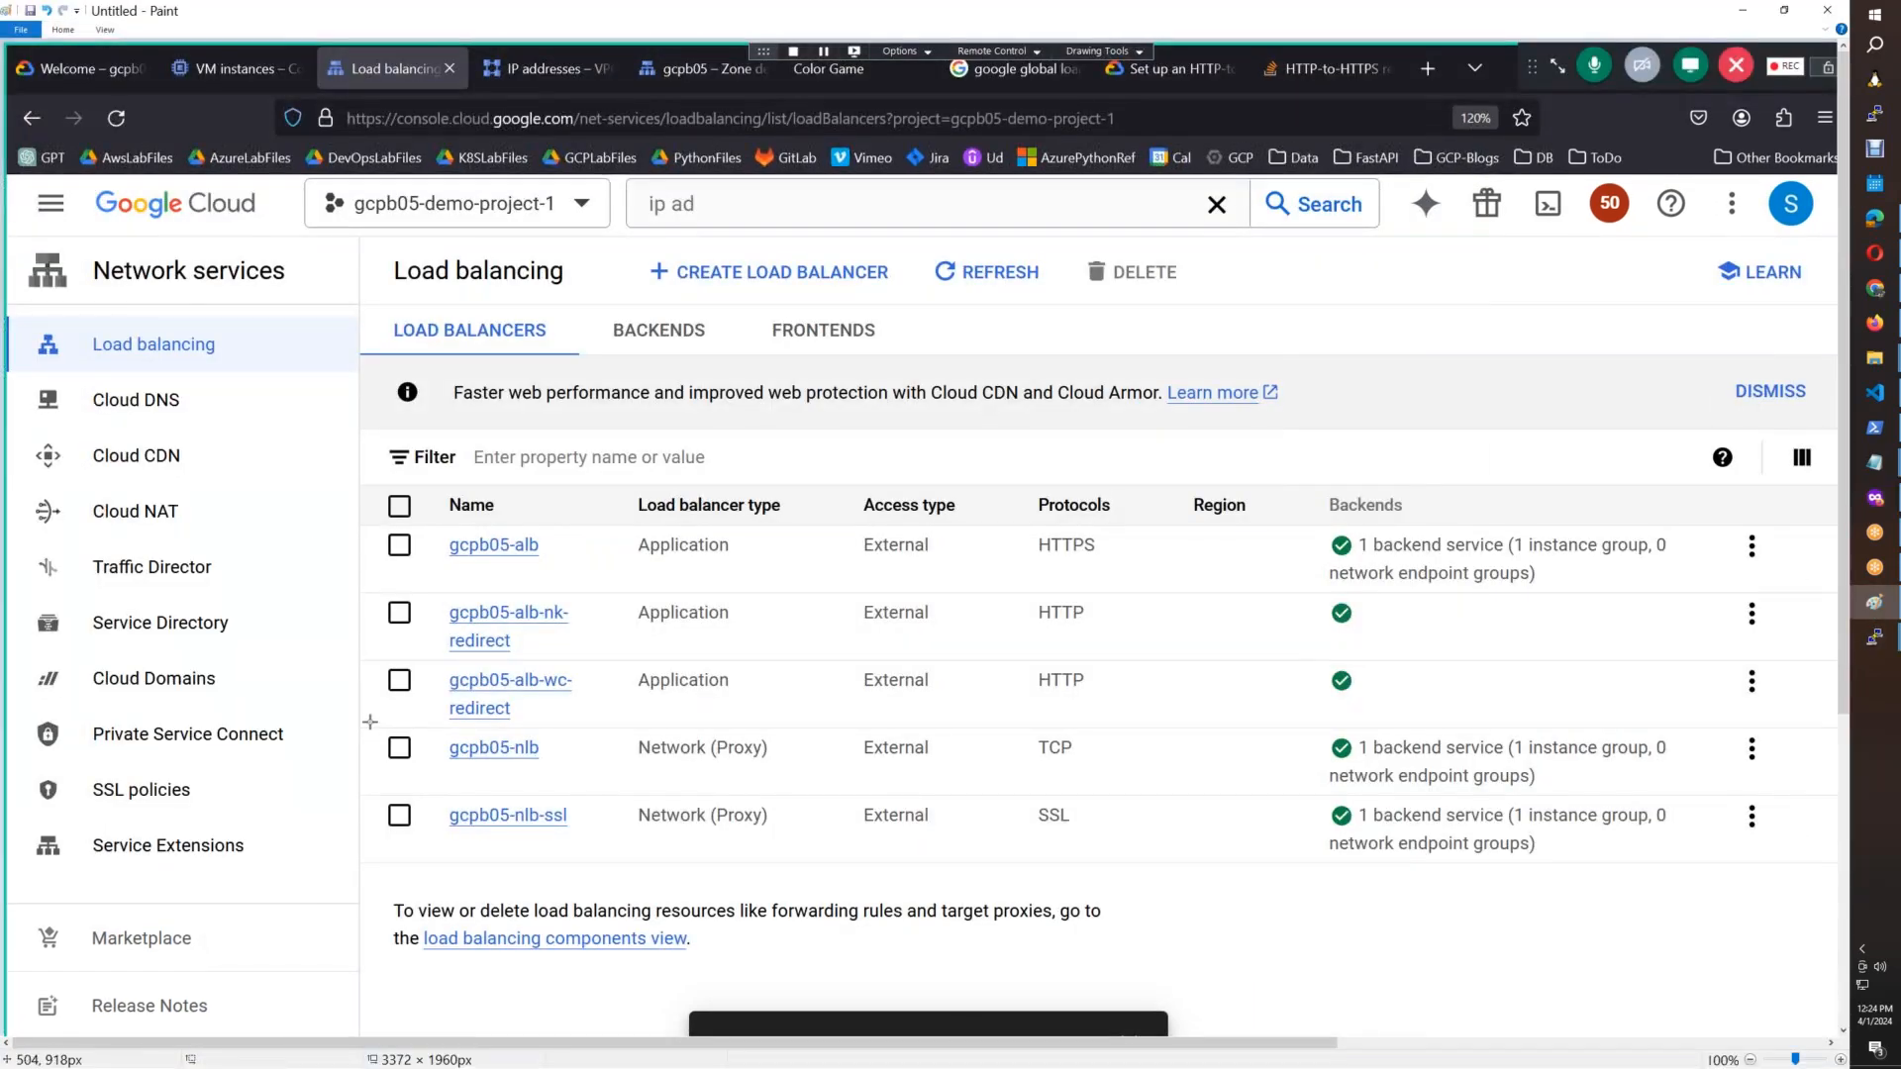
{"action": "mouse_move", "coordinate": [354, 724]}
{"action": "left_mouse_down"}
{"action": "mouse_move", "coordinate": [600, 808]}
{"action": "mouse_move", "coordinate": [1792, 797]}
{"action": "left_mouse_up"}
Step: Switch to the Google Docs document and paste the gcpb05-nlb row between the TCP/22 paragraph and the terminal screenshot
{"action": "left_click", "coordinate": [1874, 322]}
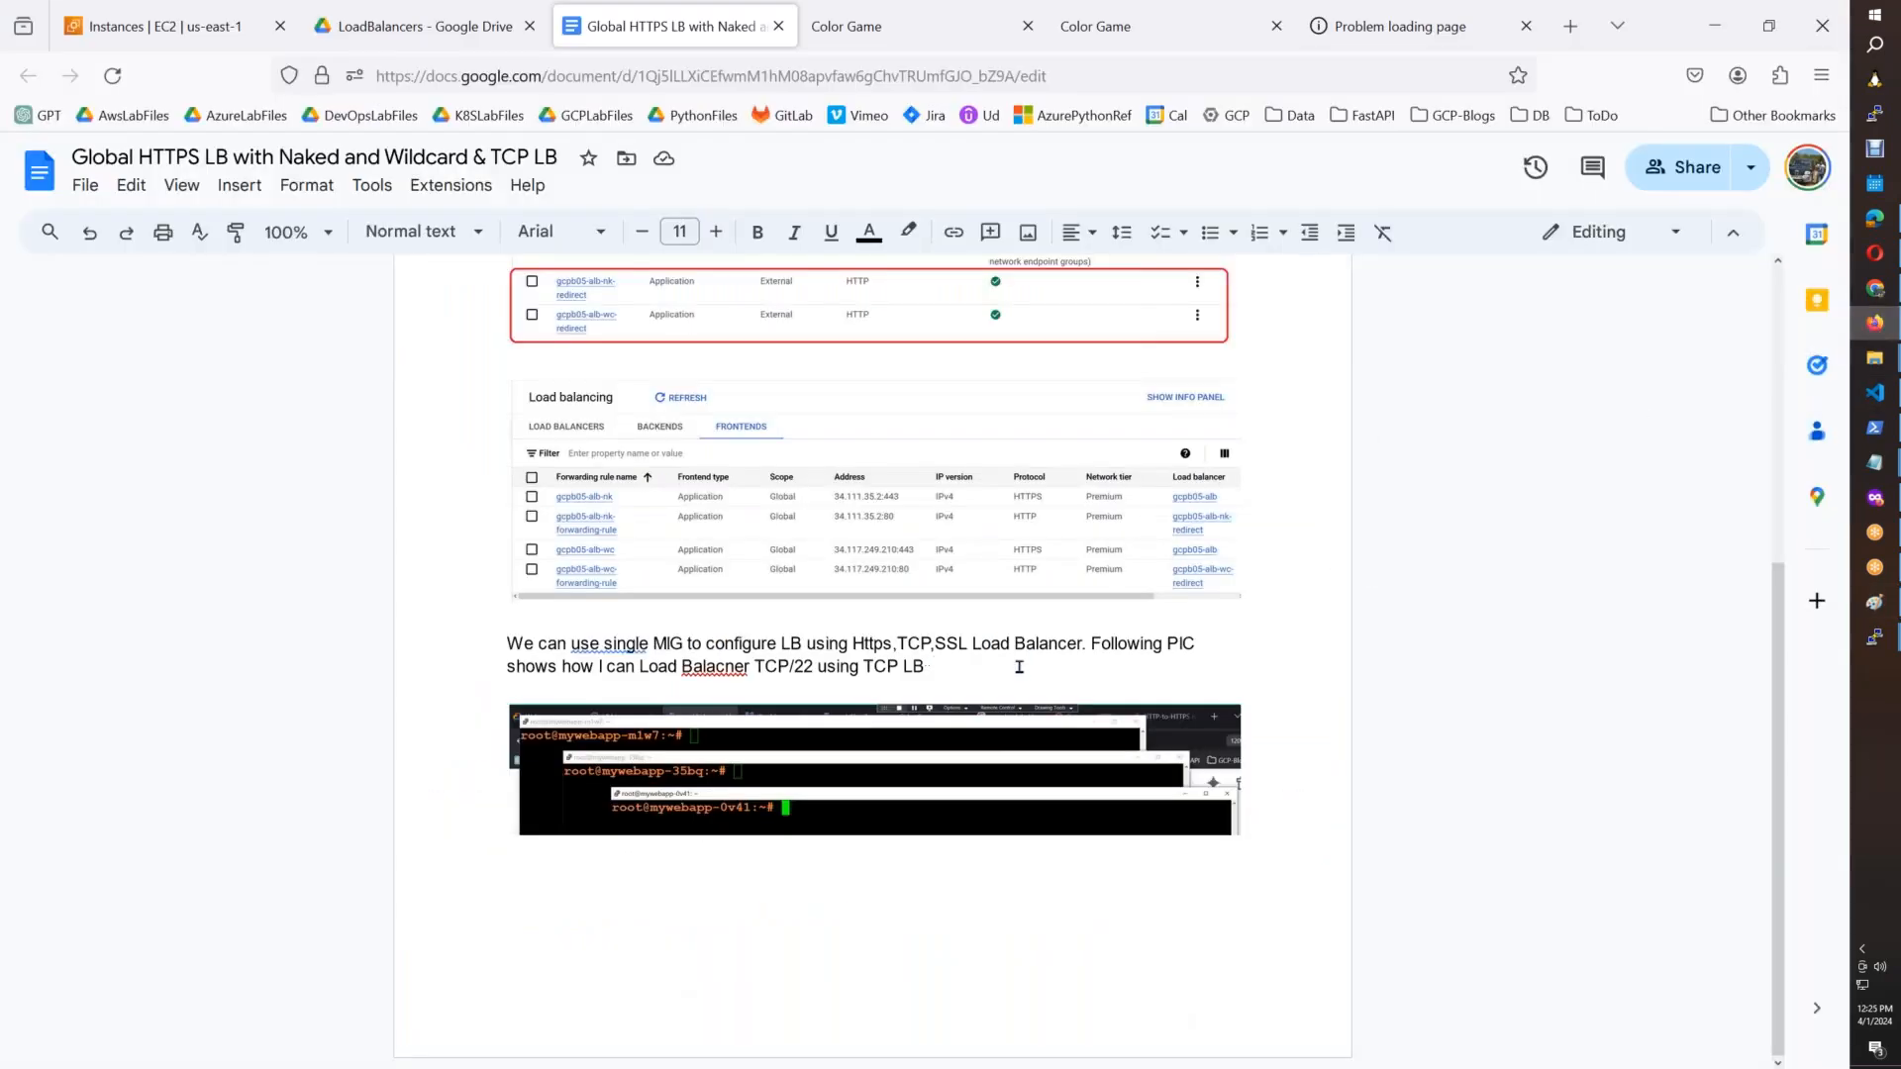
{"action": "key", "text": "Return"}
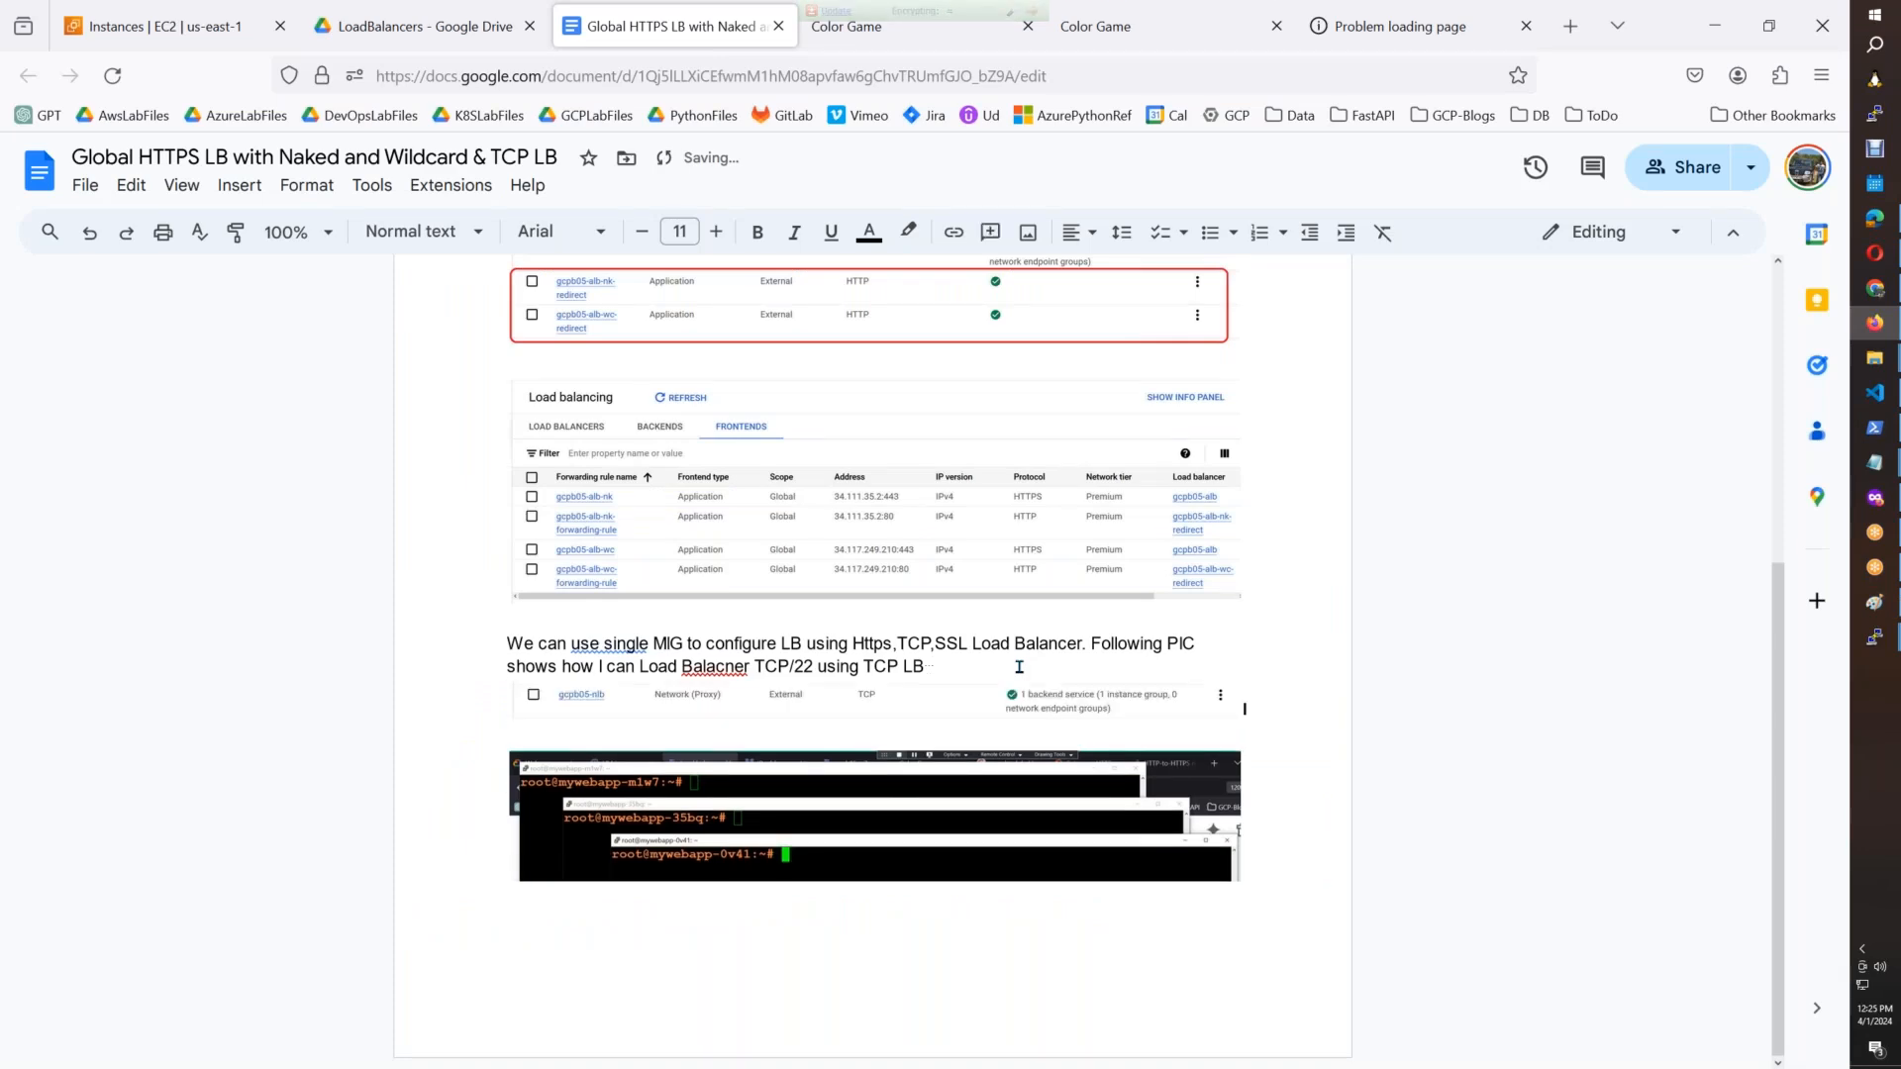
{"action": "key", "text": "ctrl+v"}
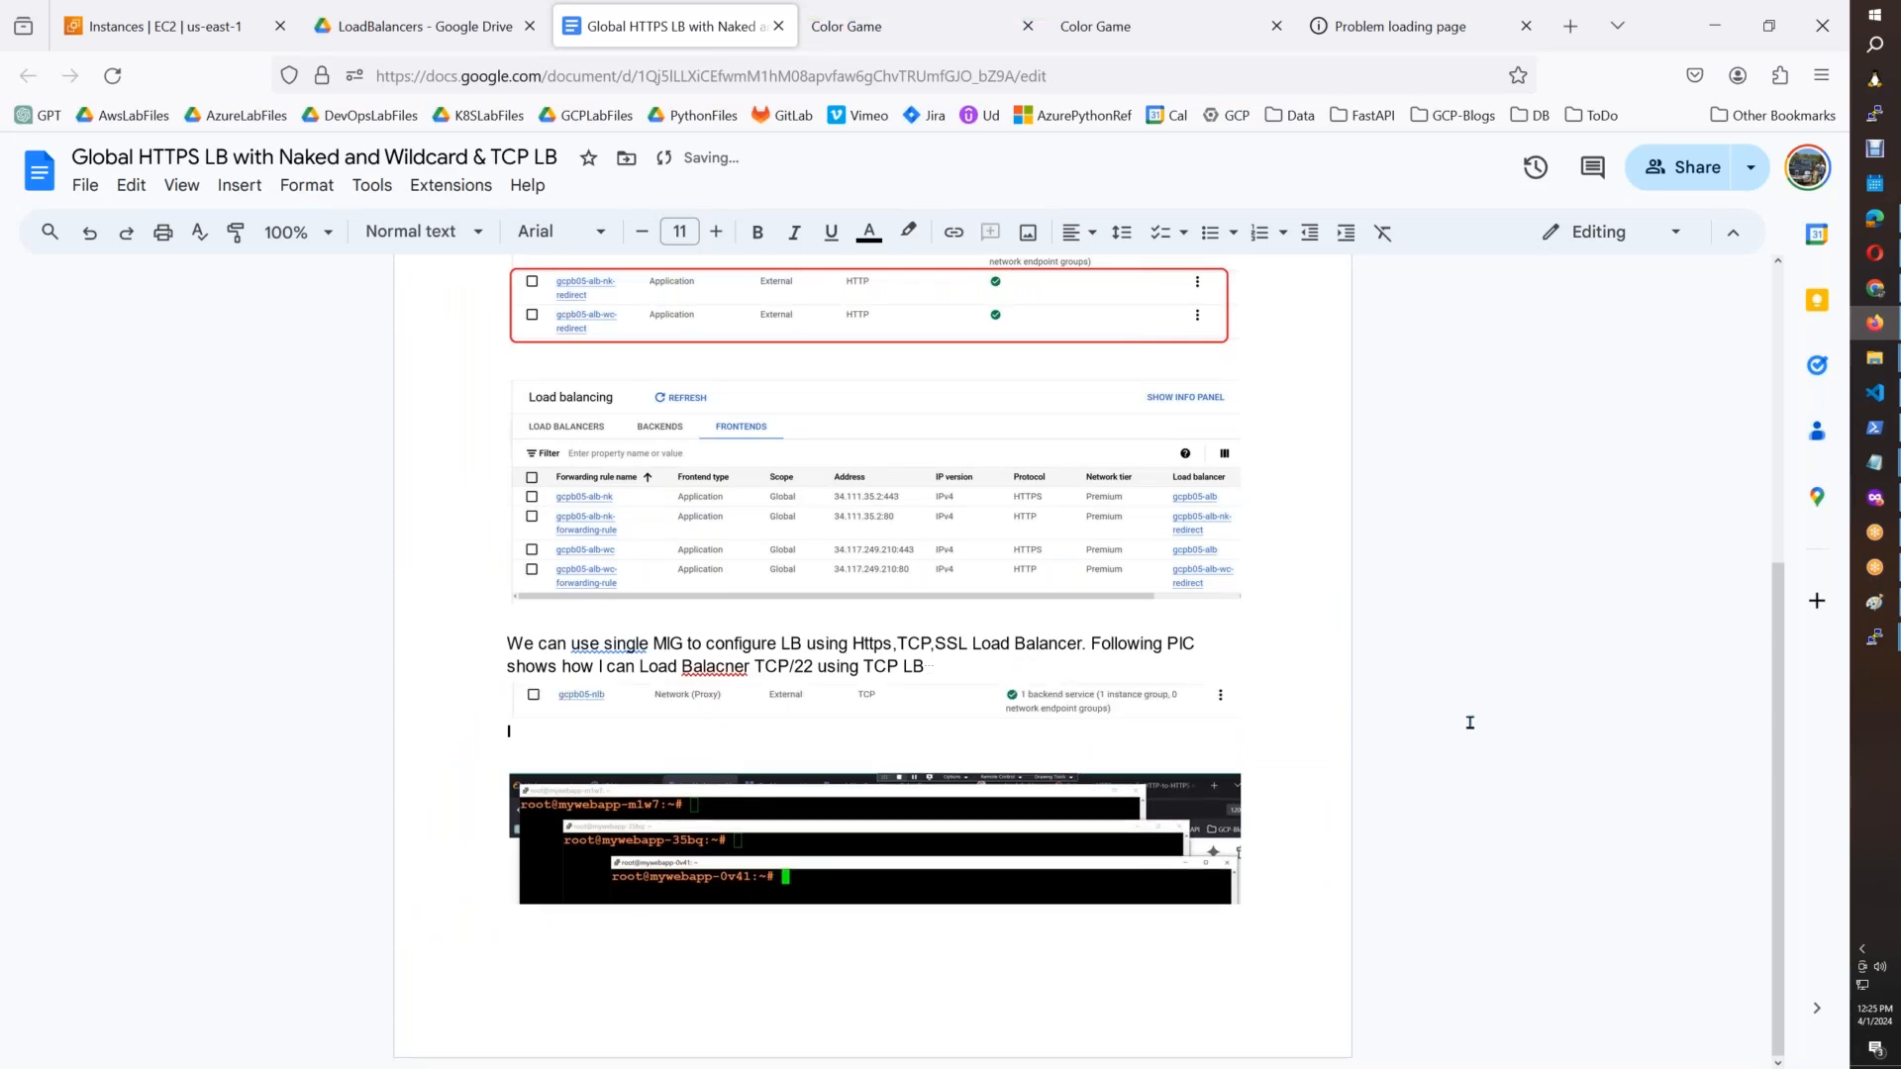
Step: Switch to the Google Cloud console and open the details of the gcpb05-nlb load balancer
{"action": "key", "text": "alt+Tab"}
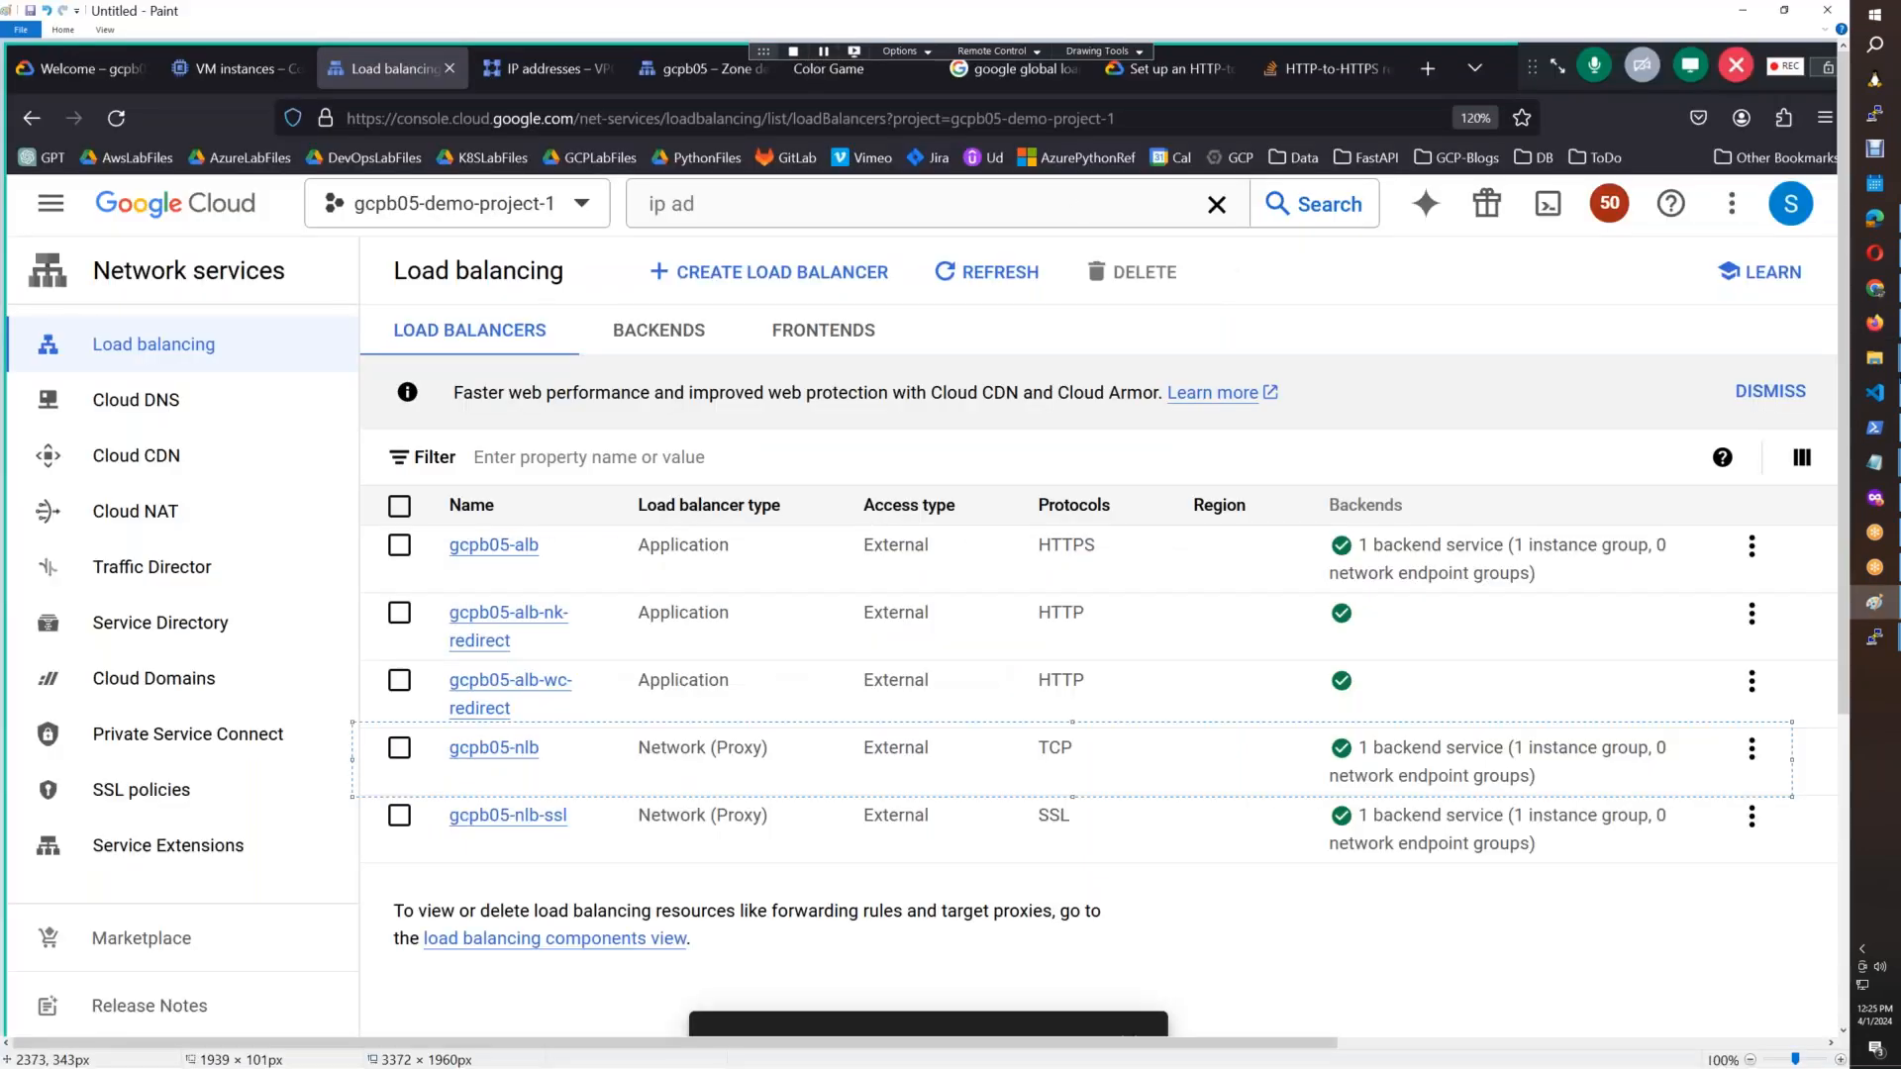
{"action": "key", "text": "alt+Tab"}
{"action": "left_click", "coordinate": [490, 705]}
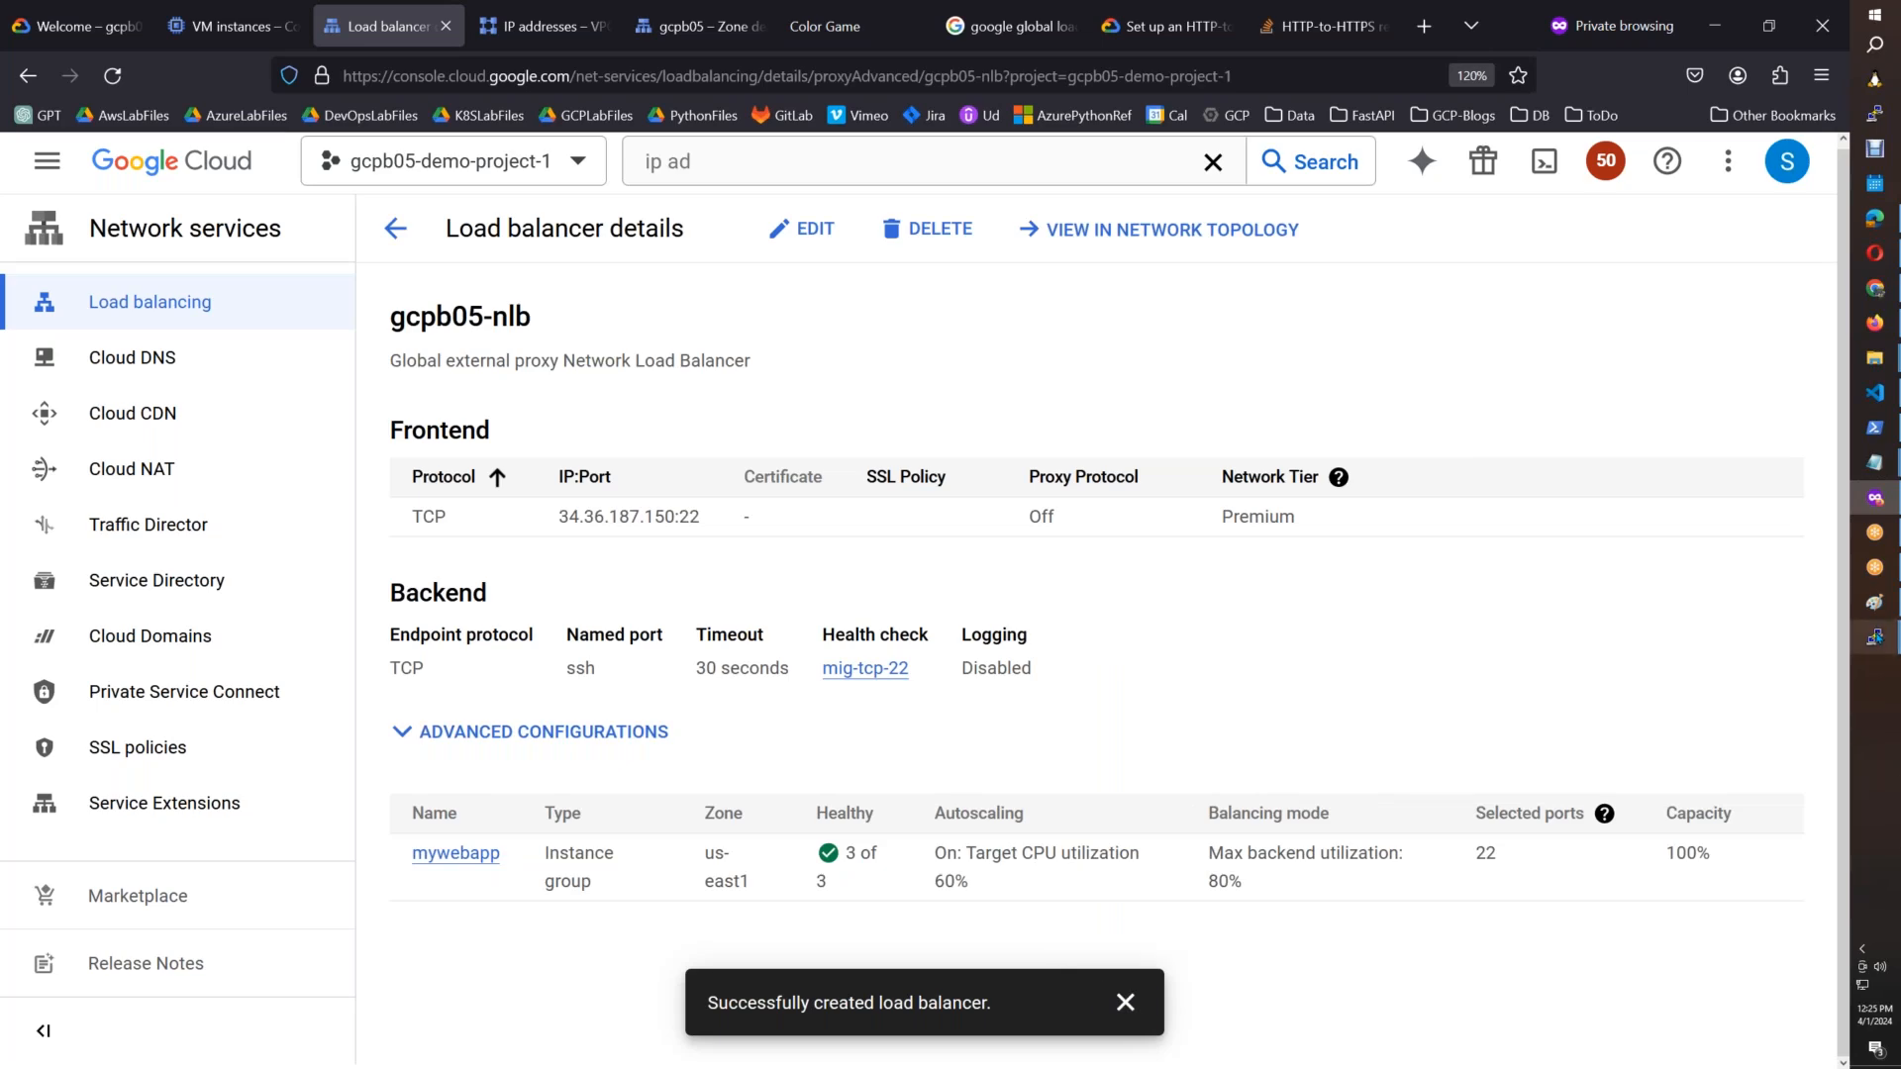
Step: Capture the gcpb05-nlb load balancer details page in Paint and select its details area for copying, about 1972 × 826 px
{"action": "left_click", "coordinate": [1875, 606]}
{"action": "left_click", "coordinate": [1875, 606]}
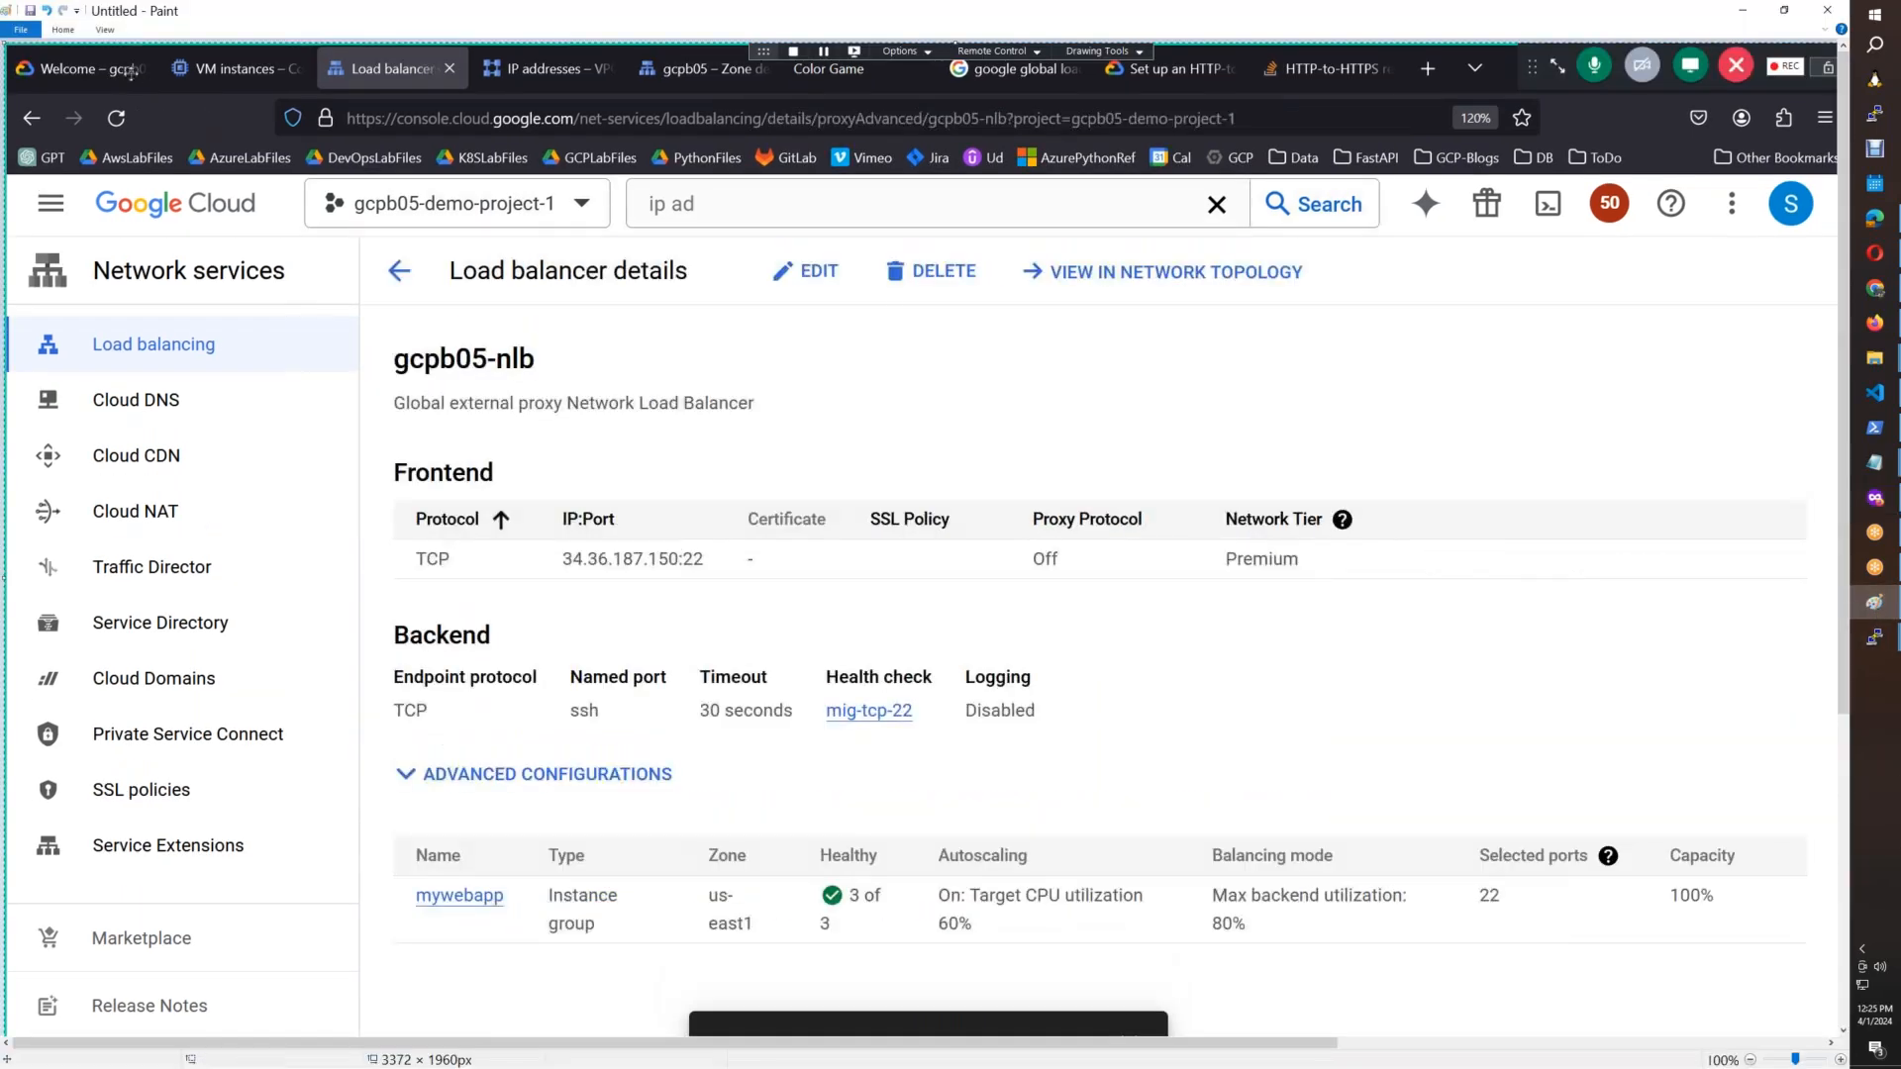
{"action": "left_click", "coordinate": [64, 31]}
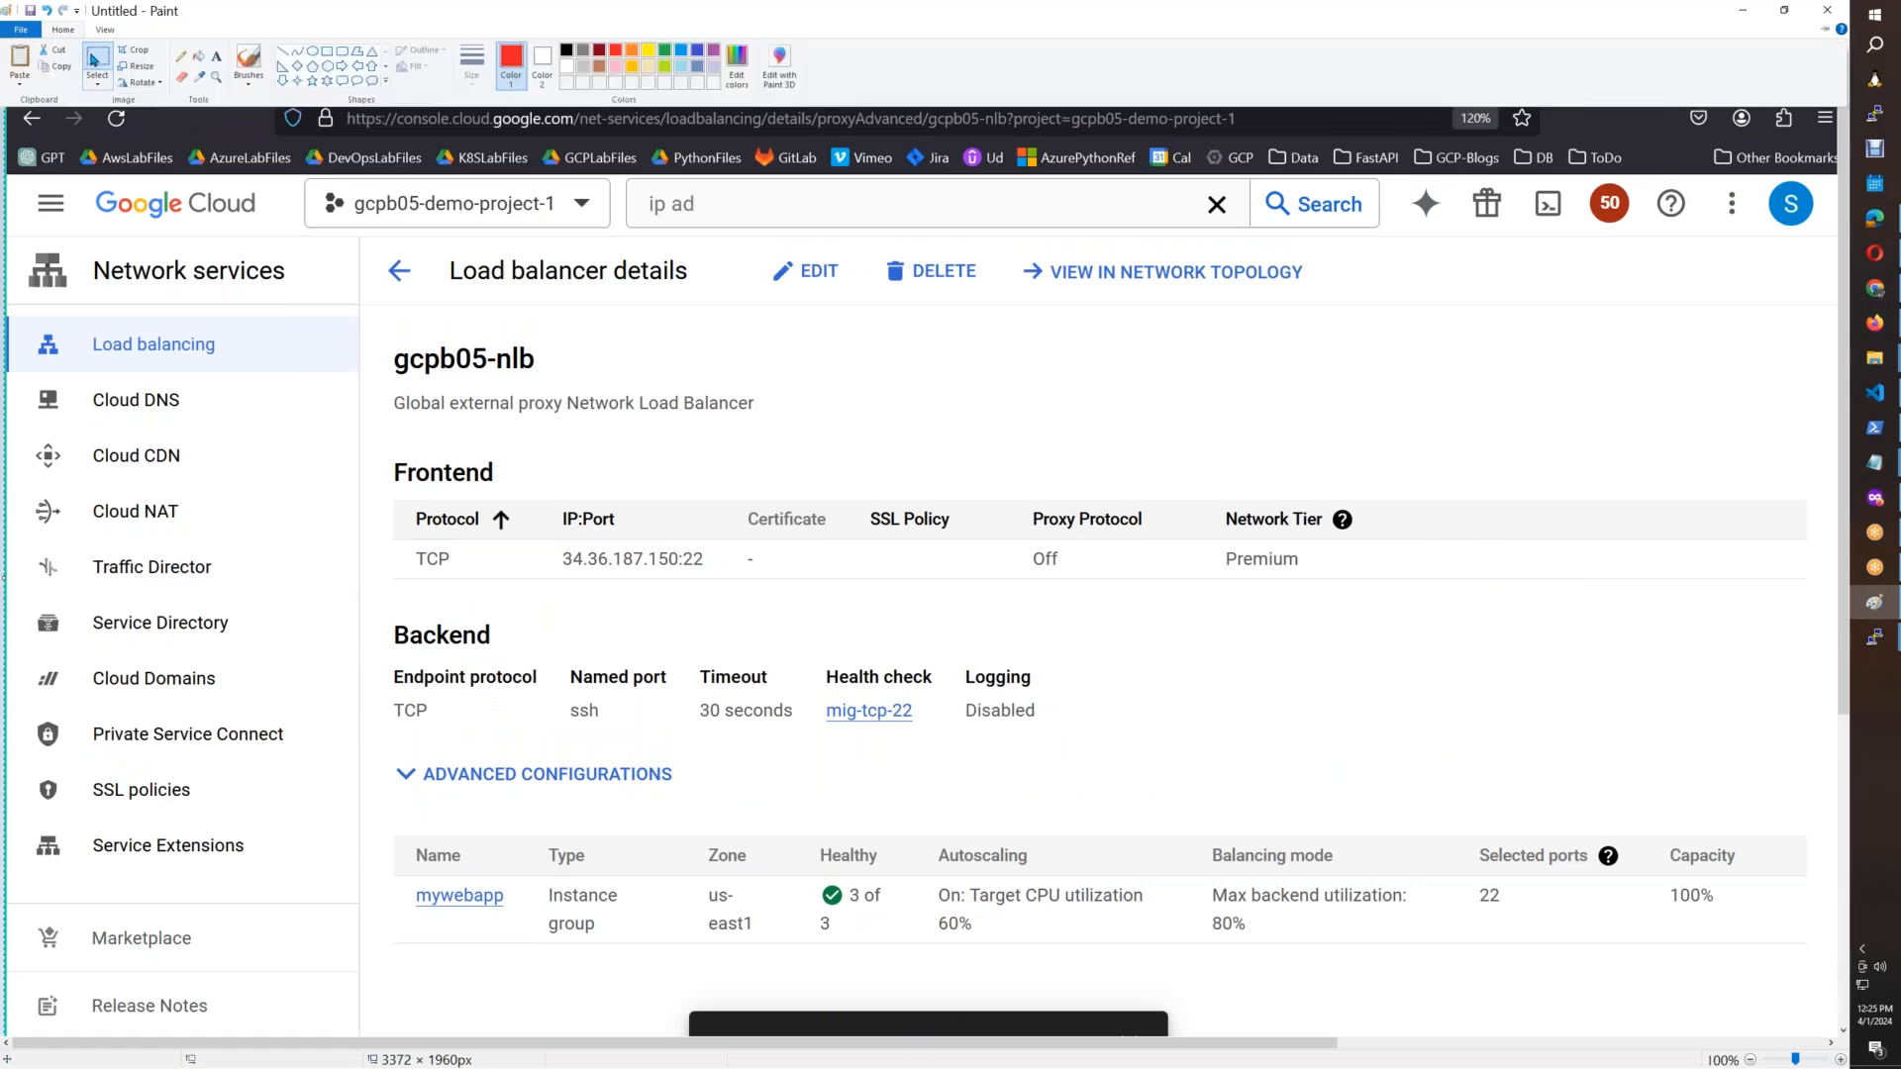
{"action": "left_click", "coordinate": [89, 56]}
{"action": "mouse_move", "coordinate": [360, 335]}
{"action": "left_mouse_down"}
{"action": "mouse_move", "coordinate": [1512, 899]}
{"action": "mouse_move", "coordinate": [1827, 951]}
{"action": "left_mouse_up"}
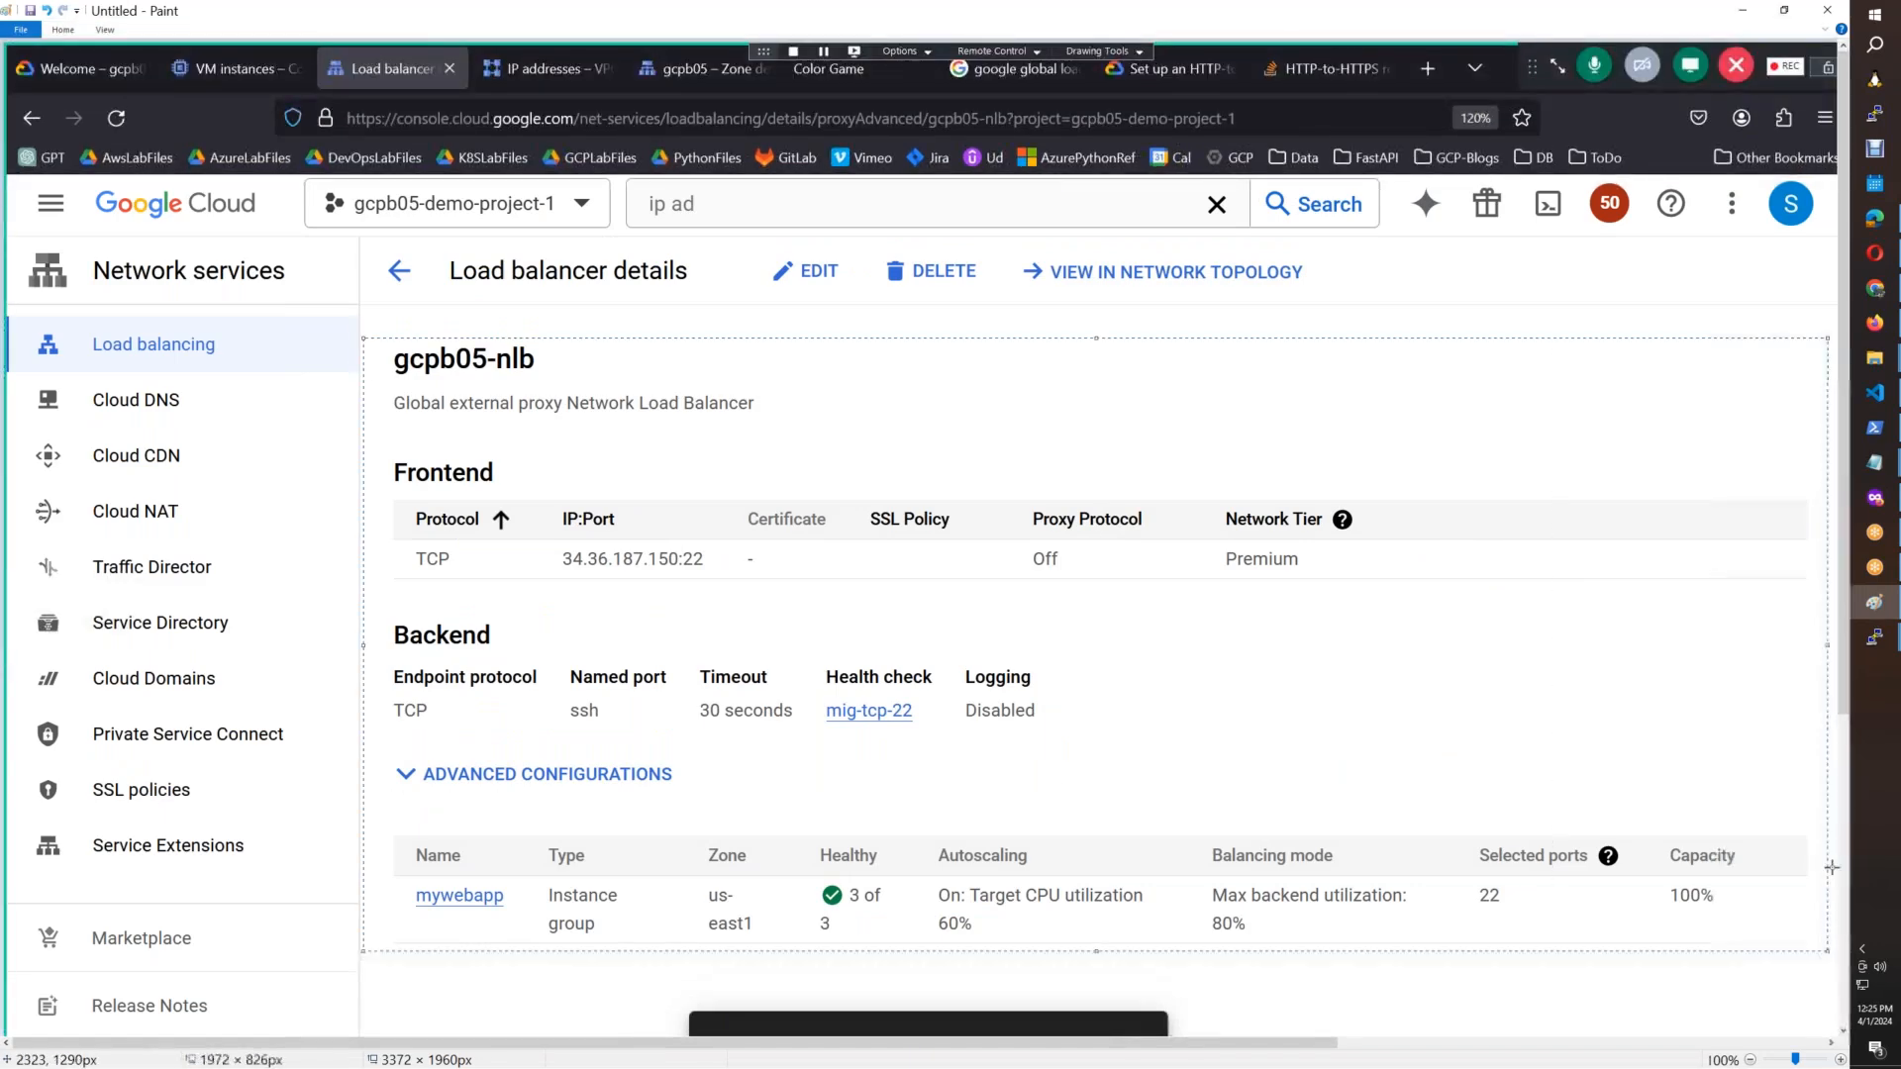
Step: Switch to the Google Docs document and paste the gcpb05-nlb details above the terminal screenshot, keeping the picture's full width
{"action": "left_click", "coordinate": [1865, 331]}
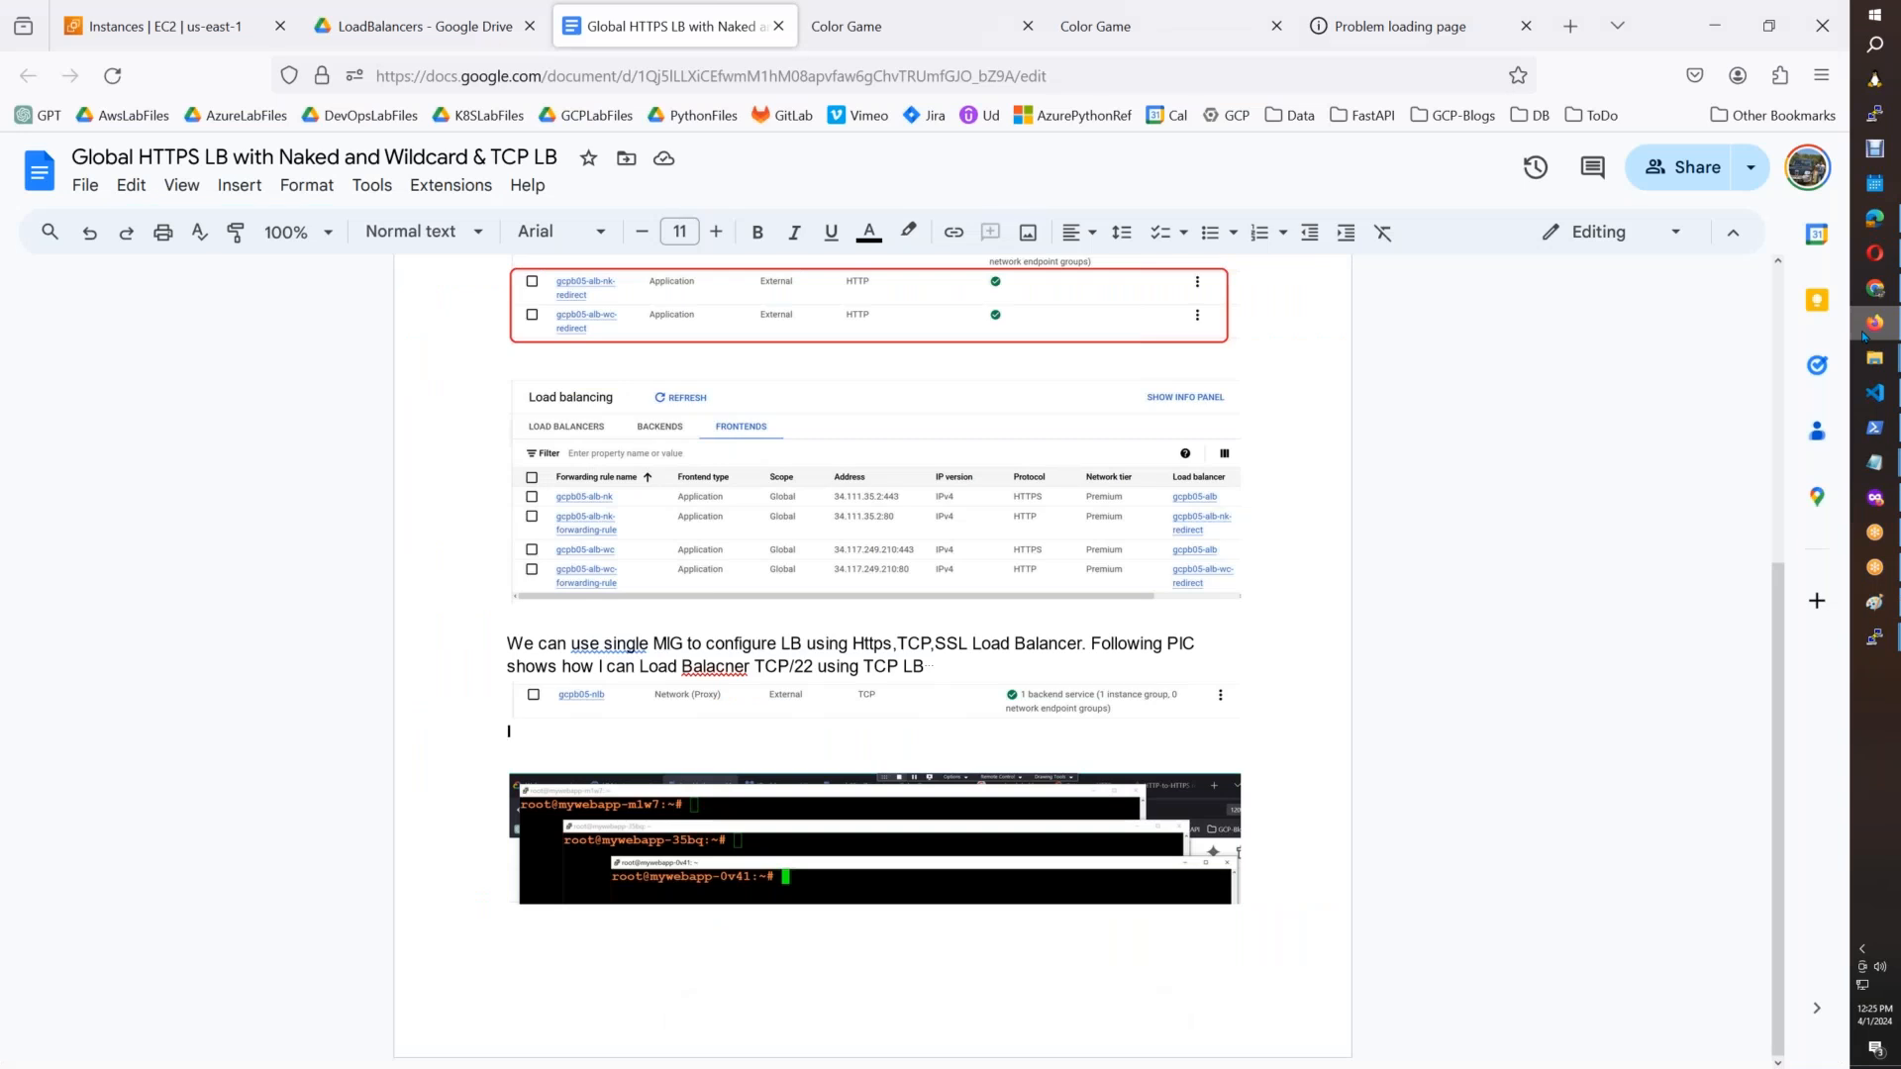
{"action": "key", "text": "ctrl+v"}
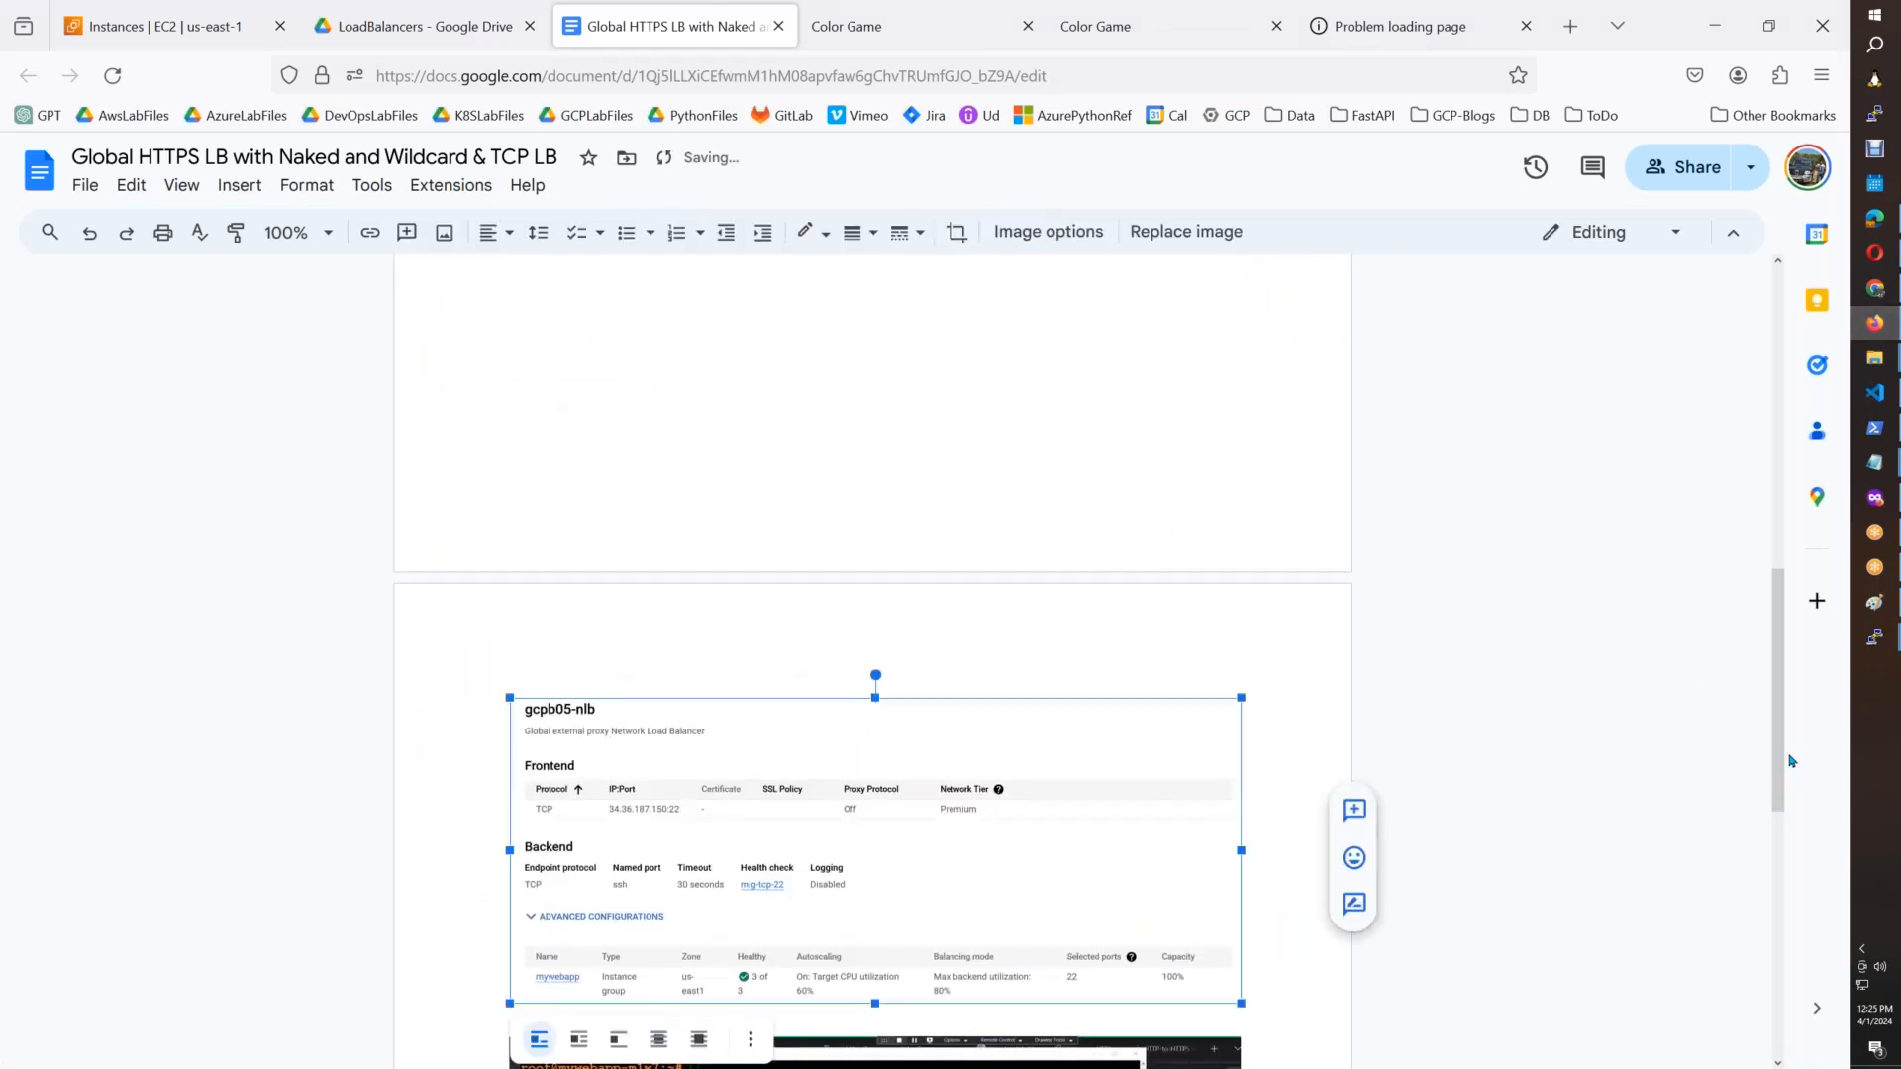
{"action": "left_click_drag", "start_coordinate": [1239, 1003], "coordinate": [1135, 948]}
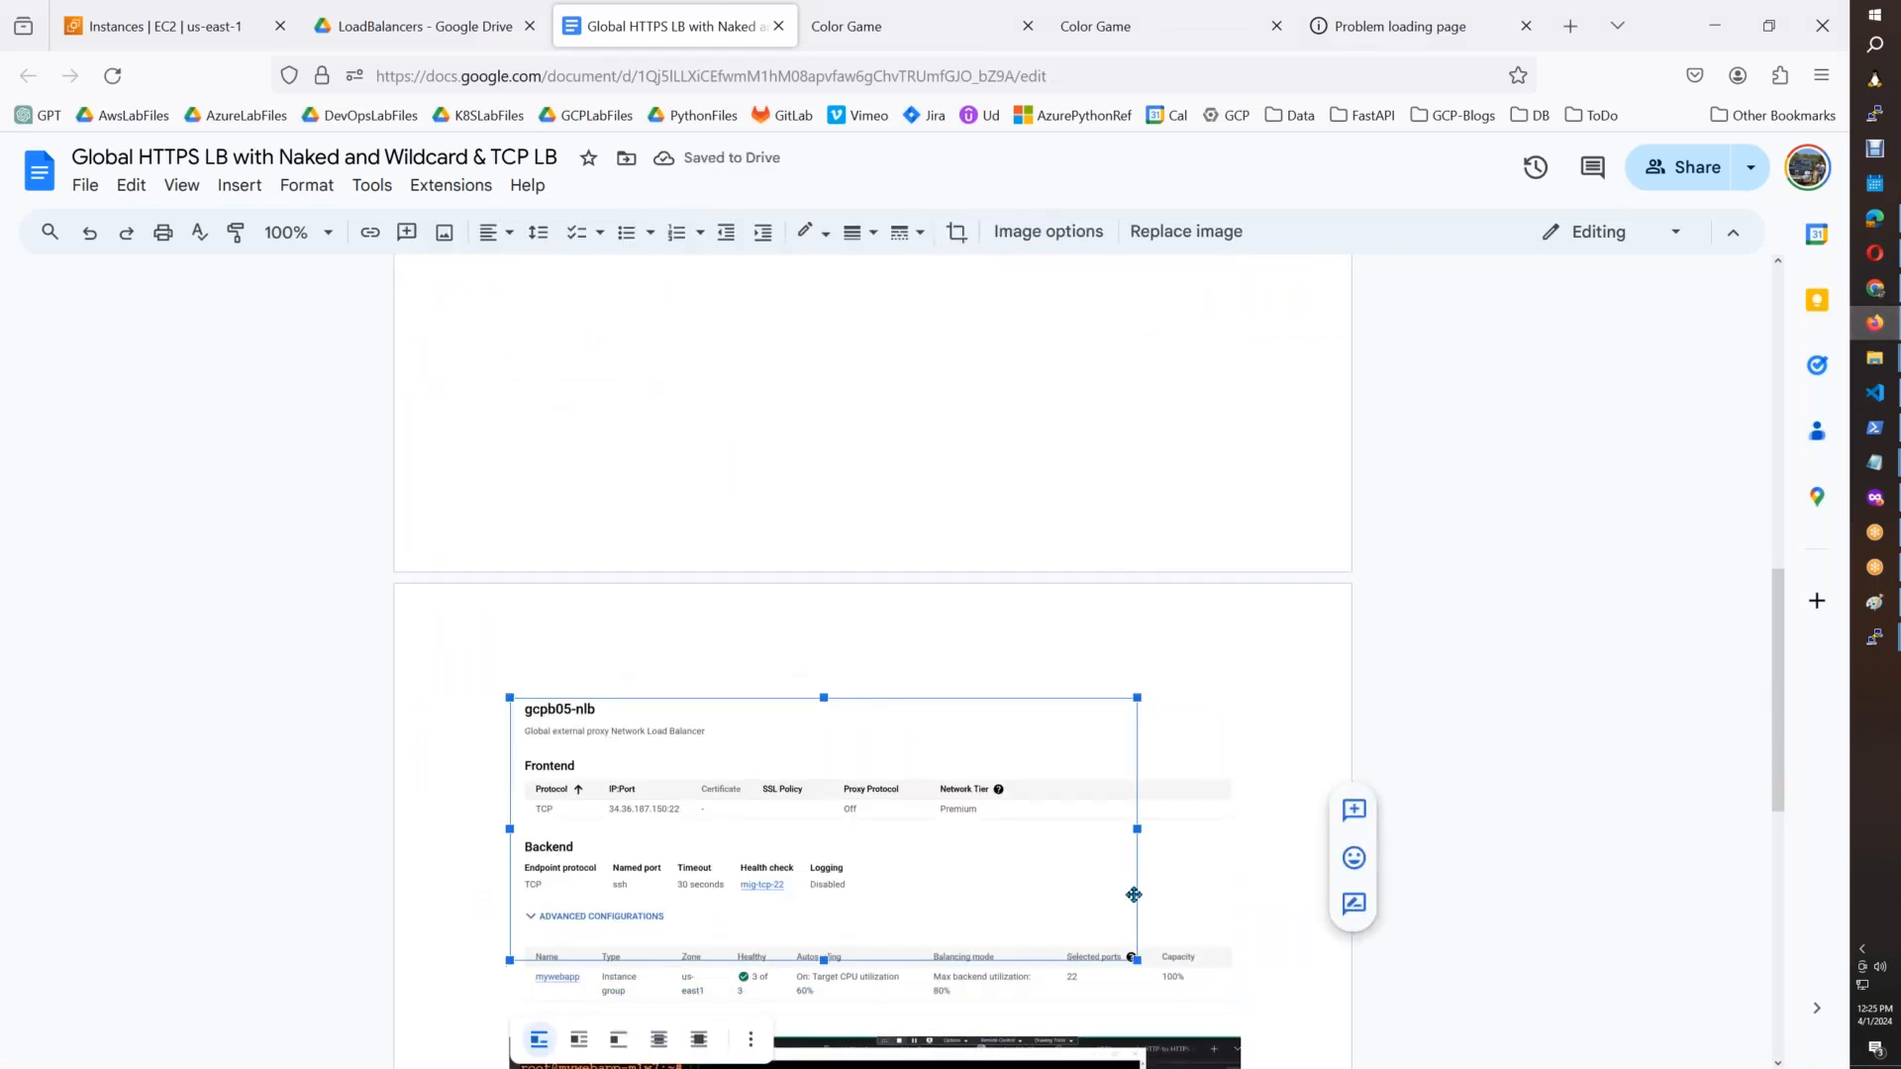
{"action": "key", "text": "ctrl+z"}
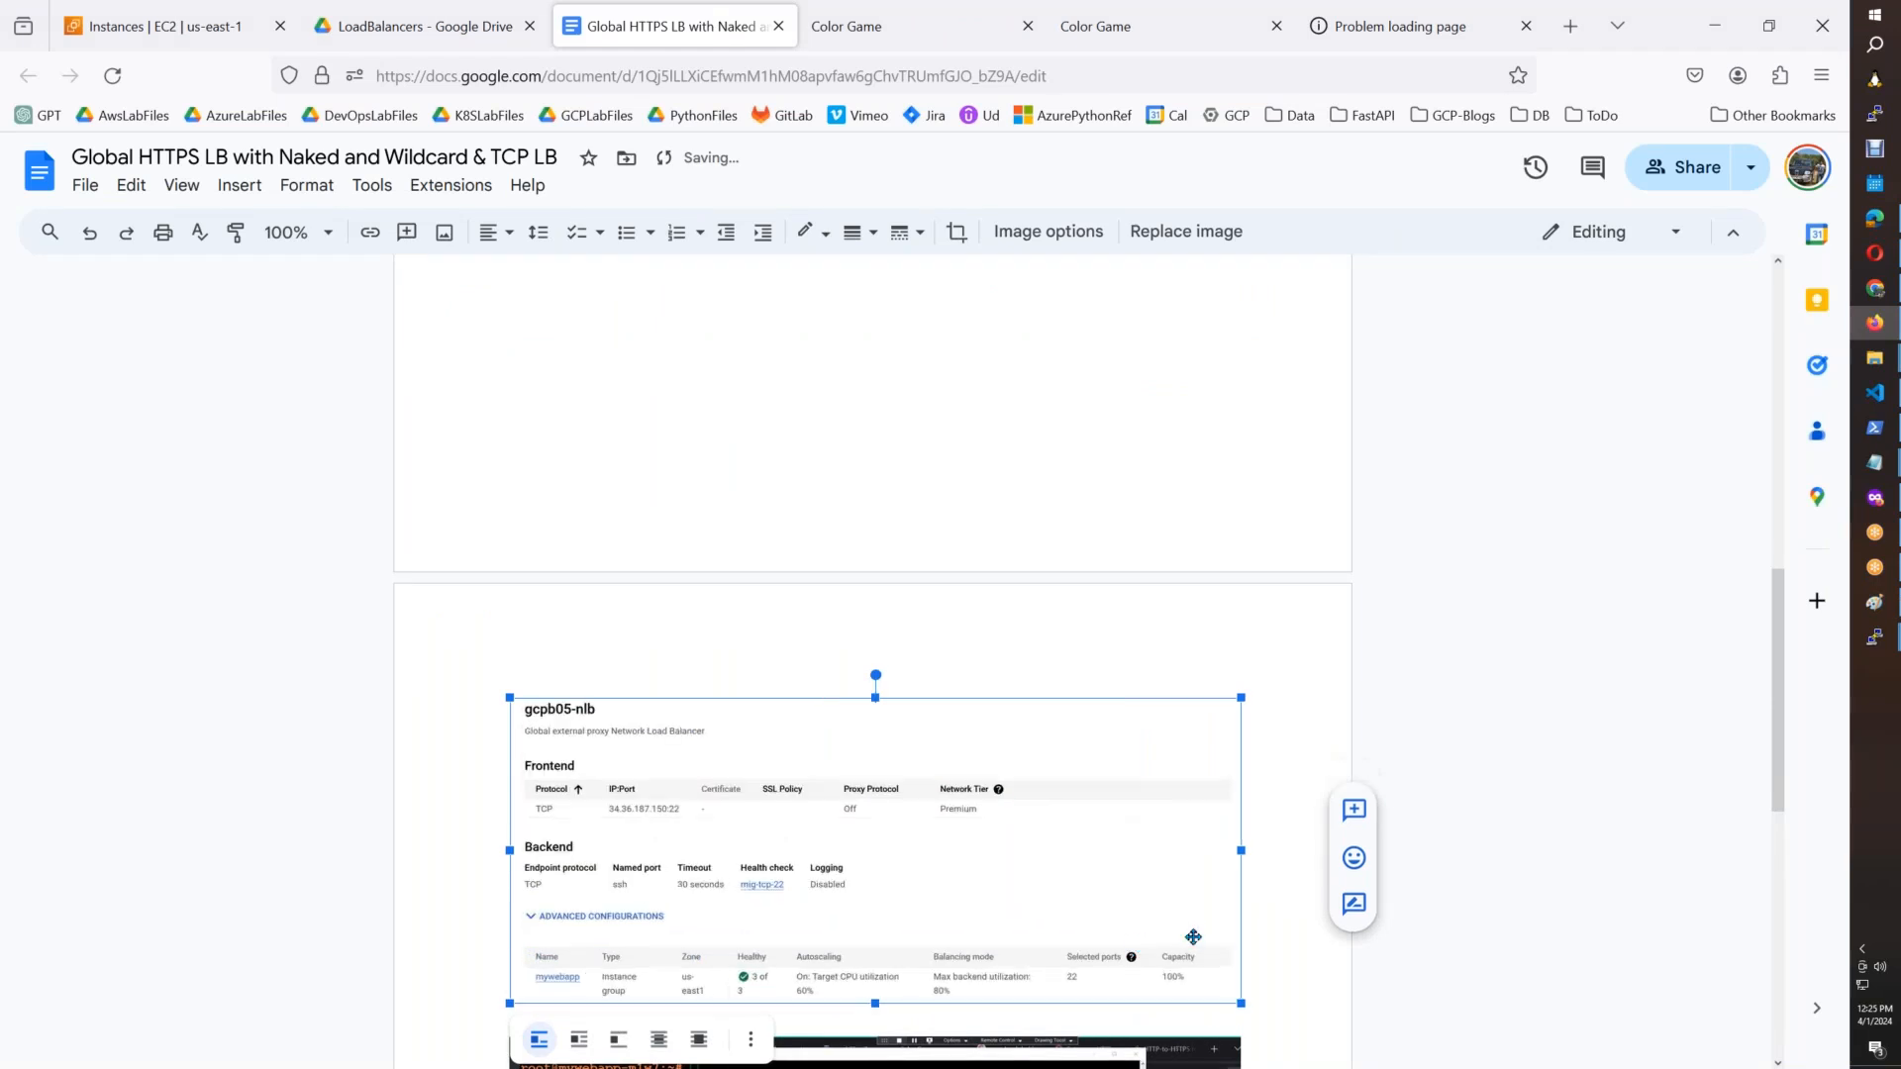
Step: Add the heading text "SSLLOAD BALANCER:" on a new line below the terminal screenshot
{"action": "left_click_drag", "start_coordinate": [1773, 768], "coordinate": [1265, 882]}
{"action": "left_click", "coordinate": [1265, 857]}
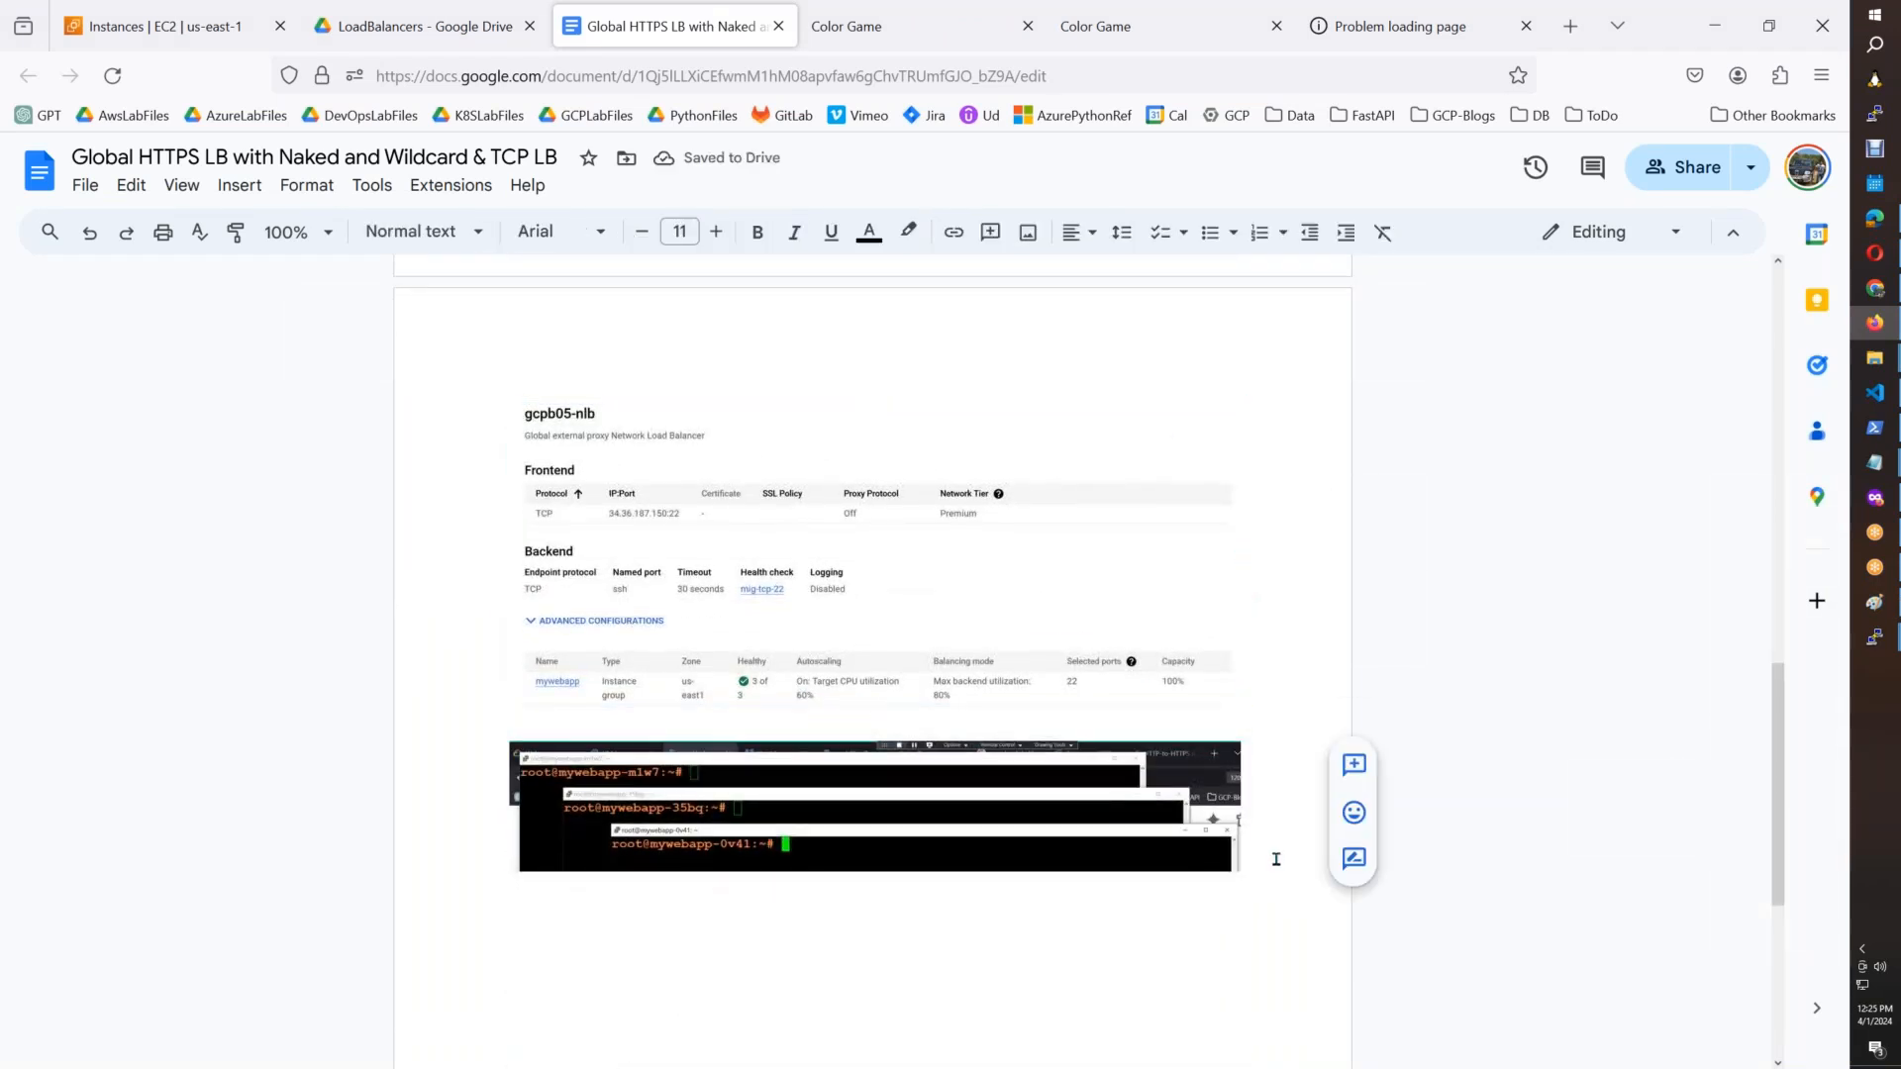
{"action": "key", "text": "Return"}
{"action": "type", "text": "SSL"}
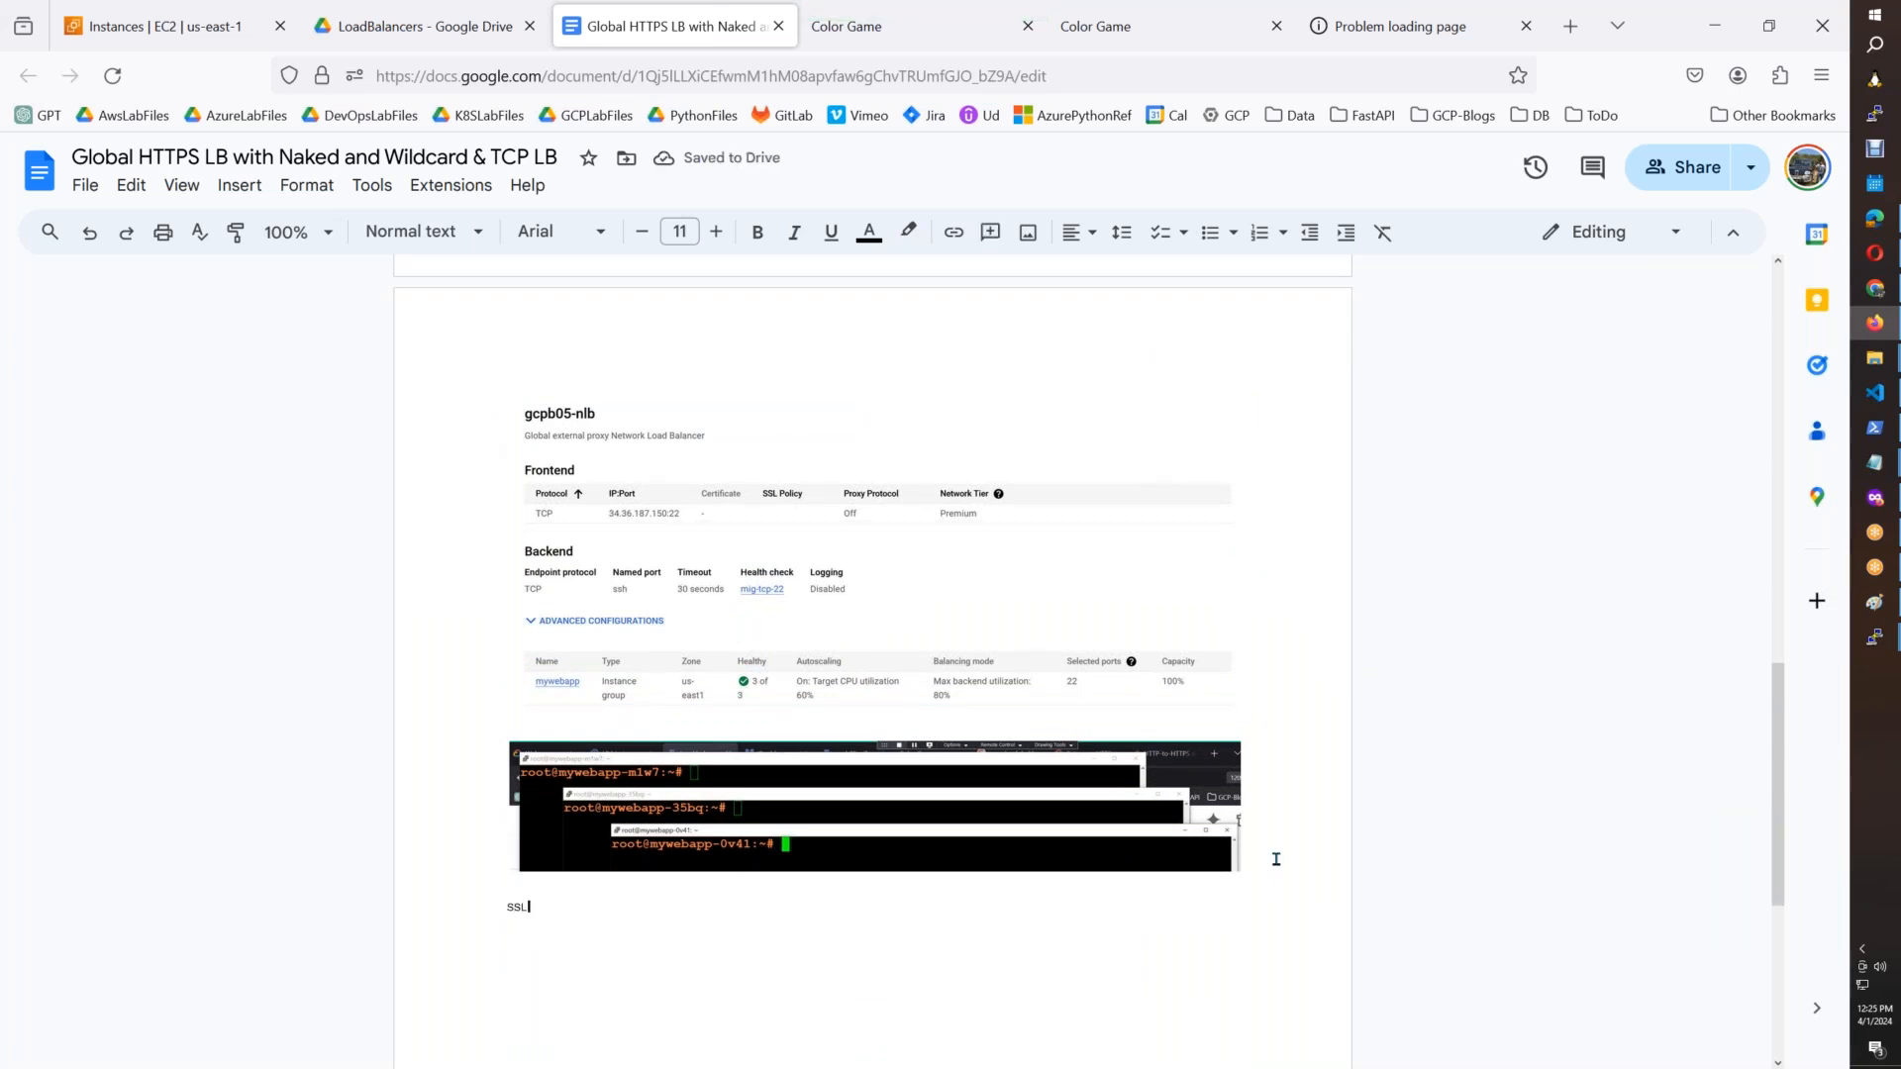
{"action": "type", "text": "LOAD BALANCER:"}
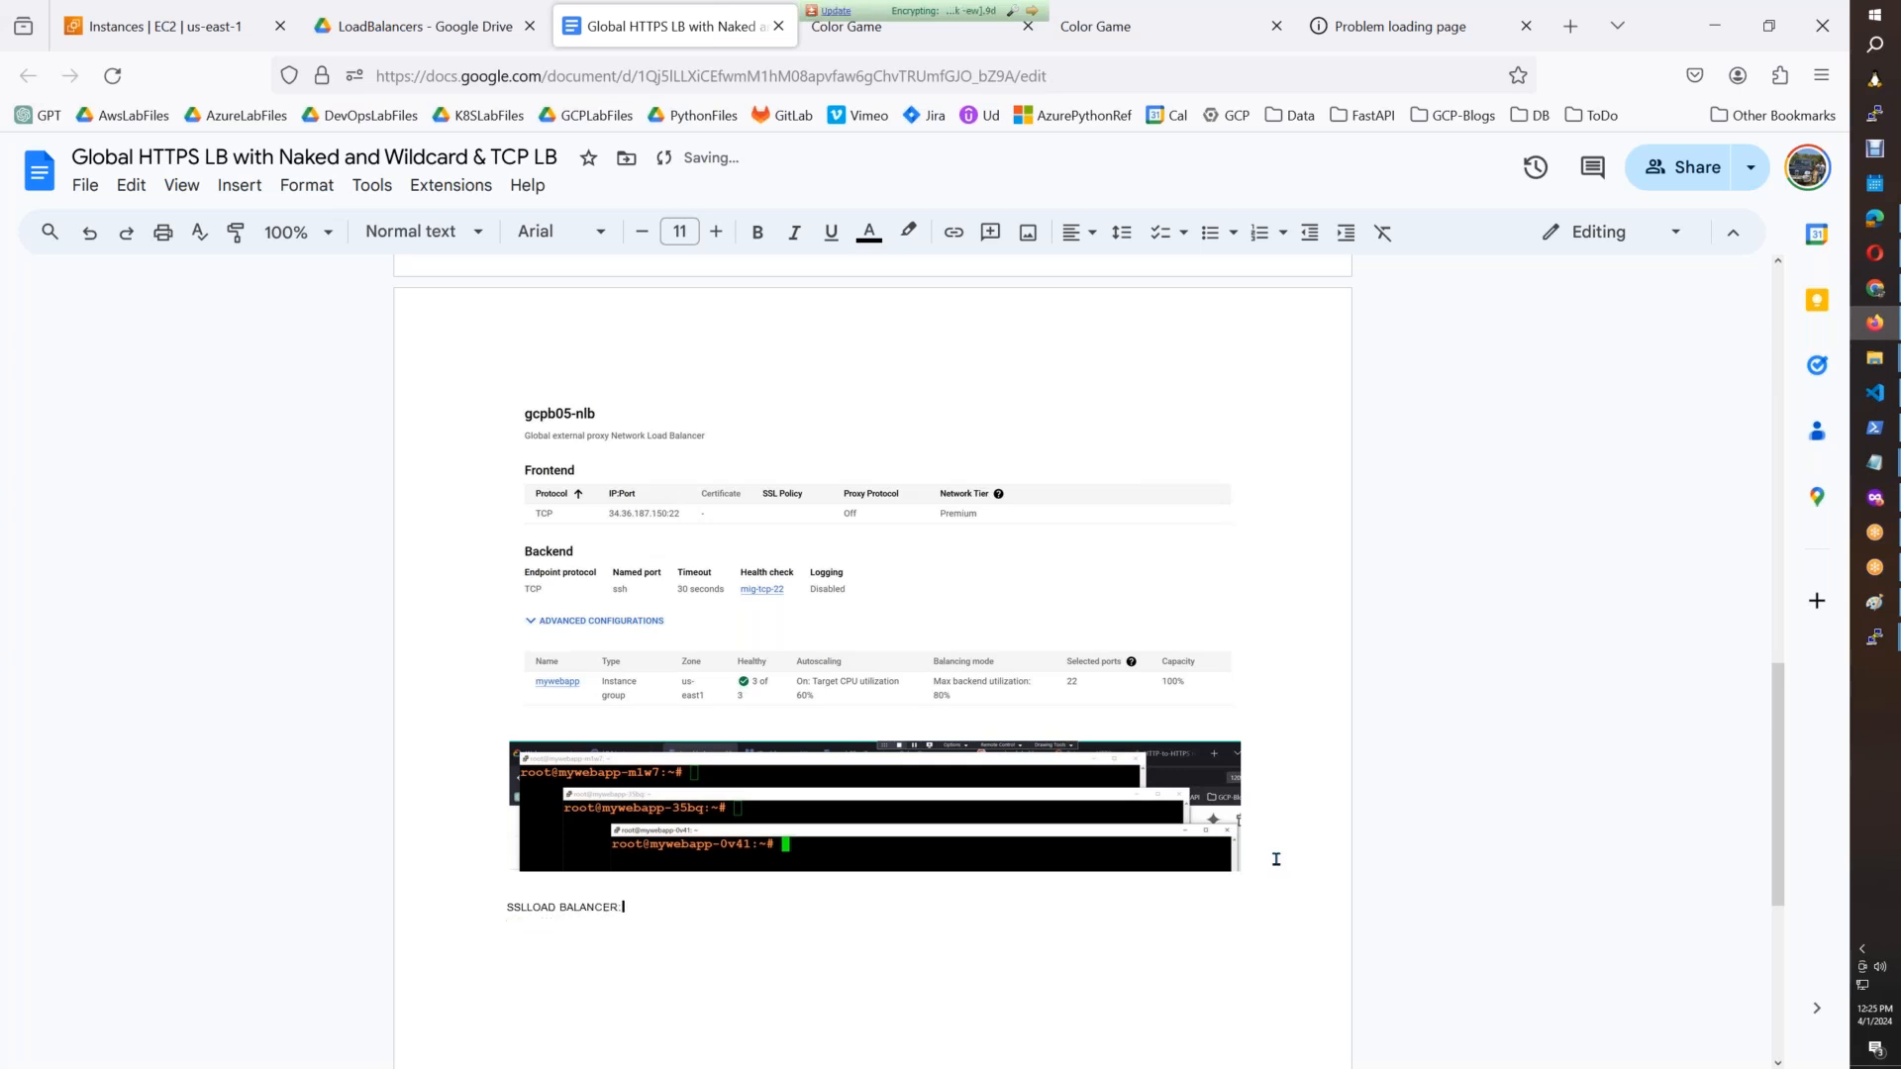
Step: Copy the document title's bold, underlined format onto the text from the title down through the new SSL heading
{"action": "left_click_drag", "start_coordinate": [1779, 782], "coordinate": [1779, 526]}
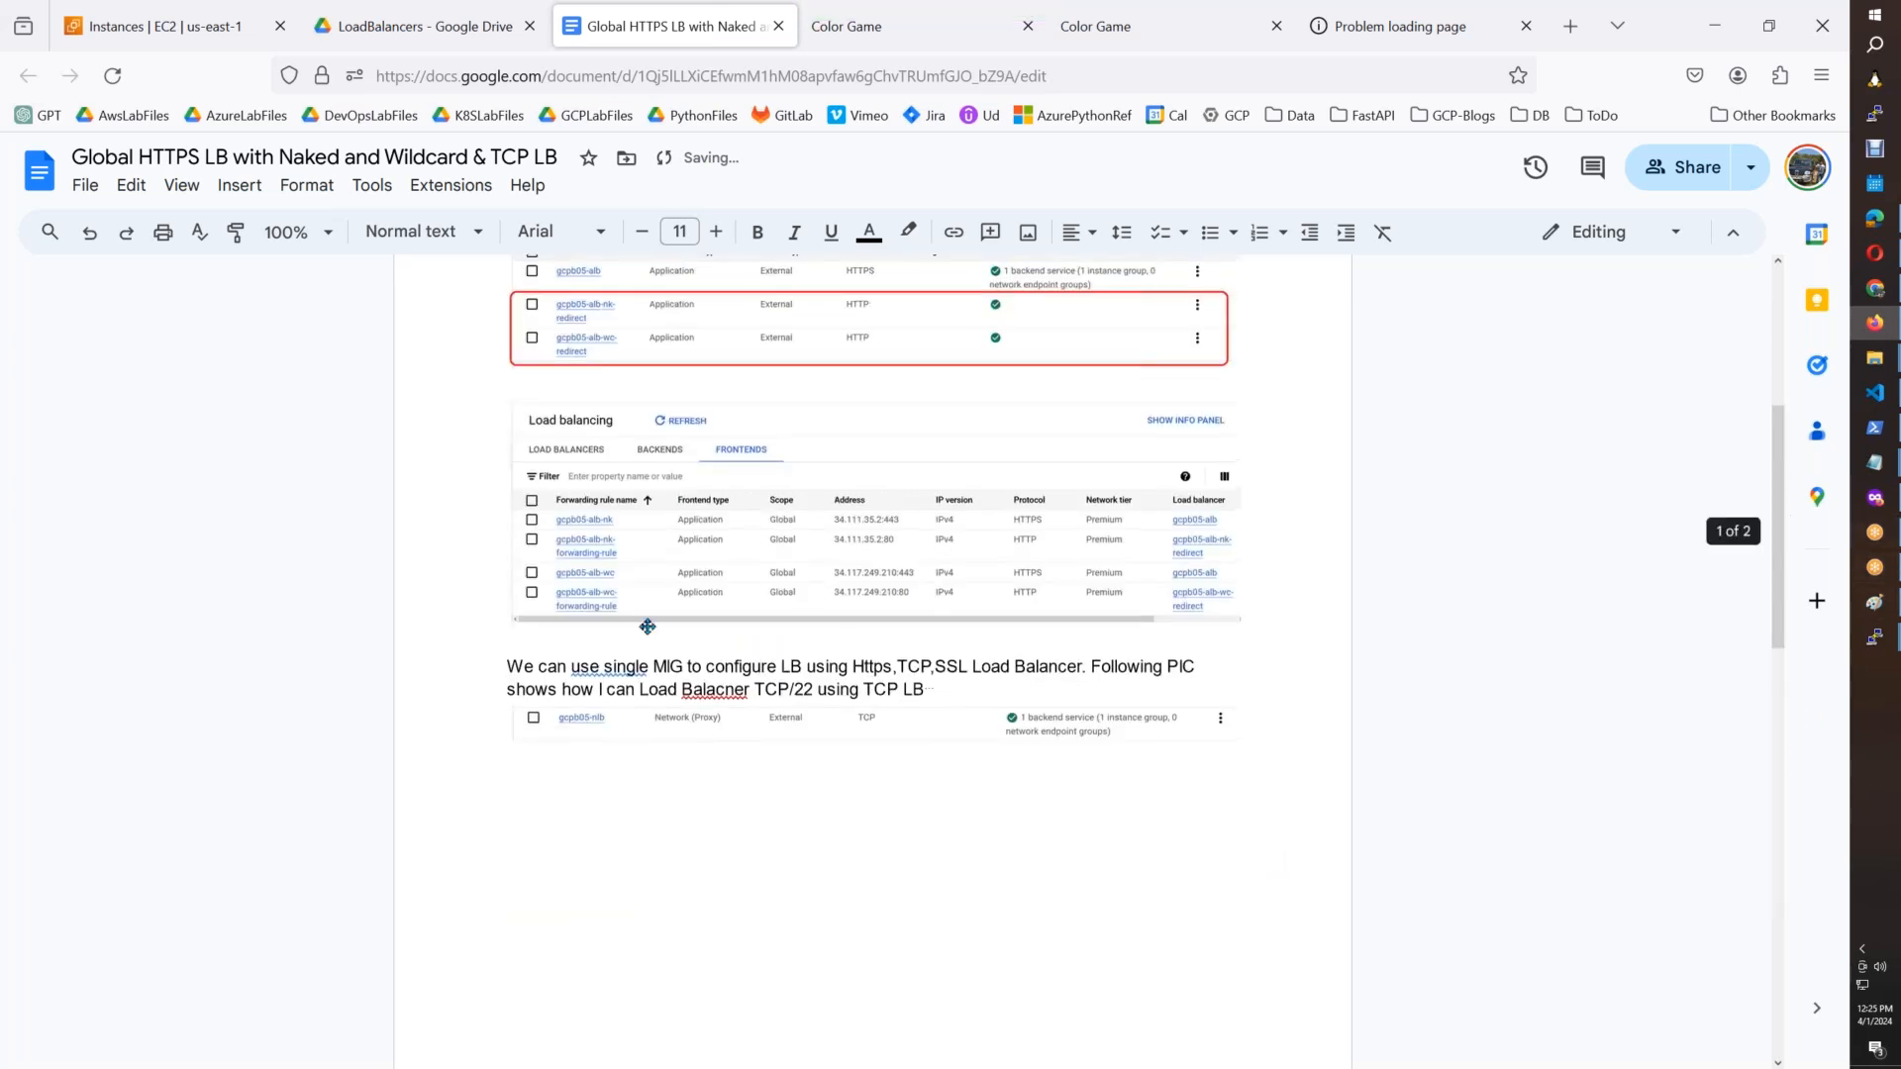
{"action": "scroll", "coordinate": [1761, 457], "scroll_direction": "up", "scroll_amount": 5}
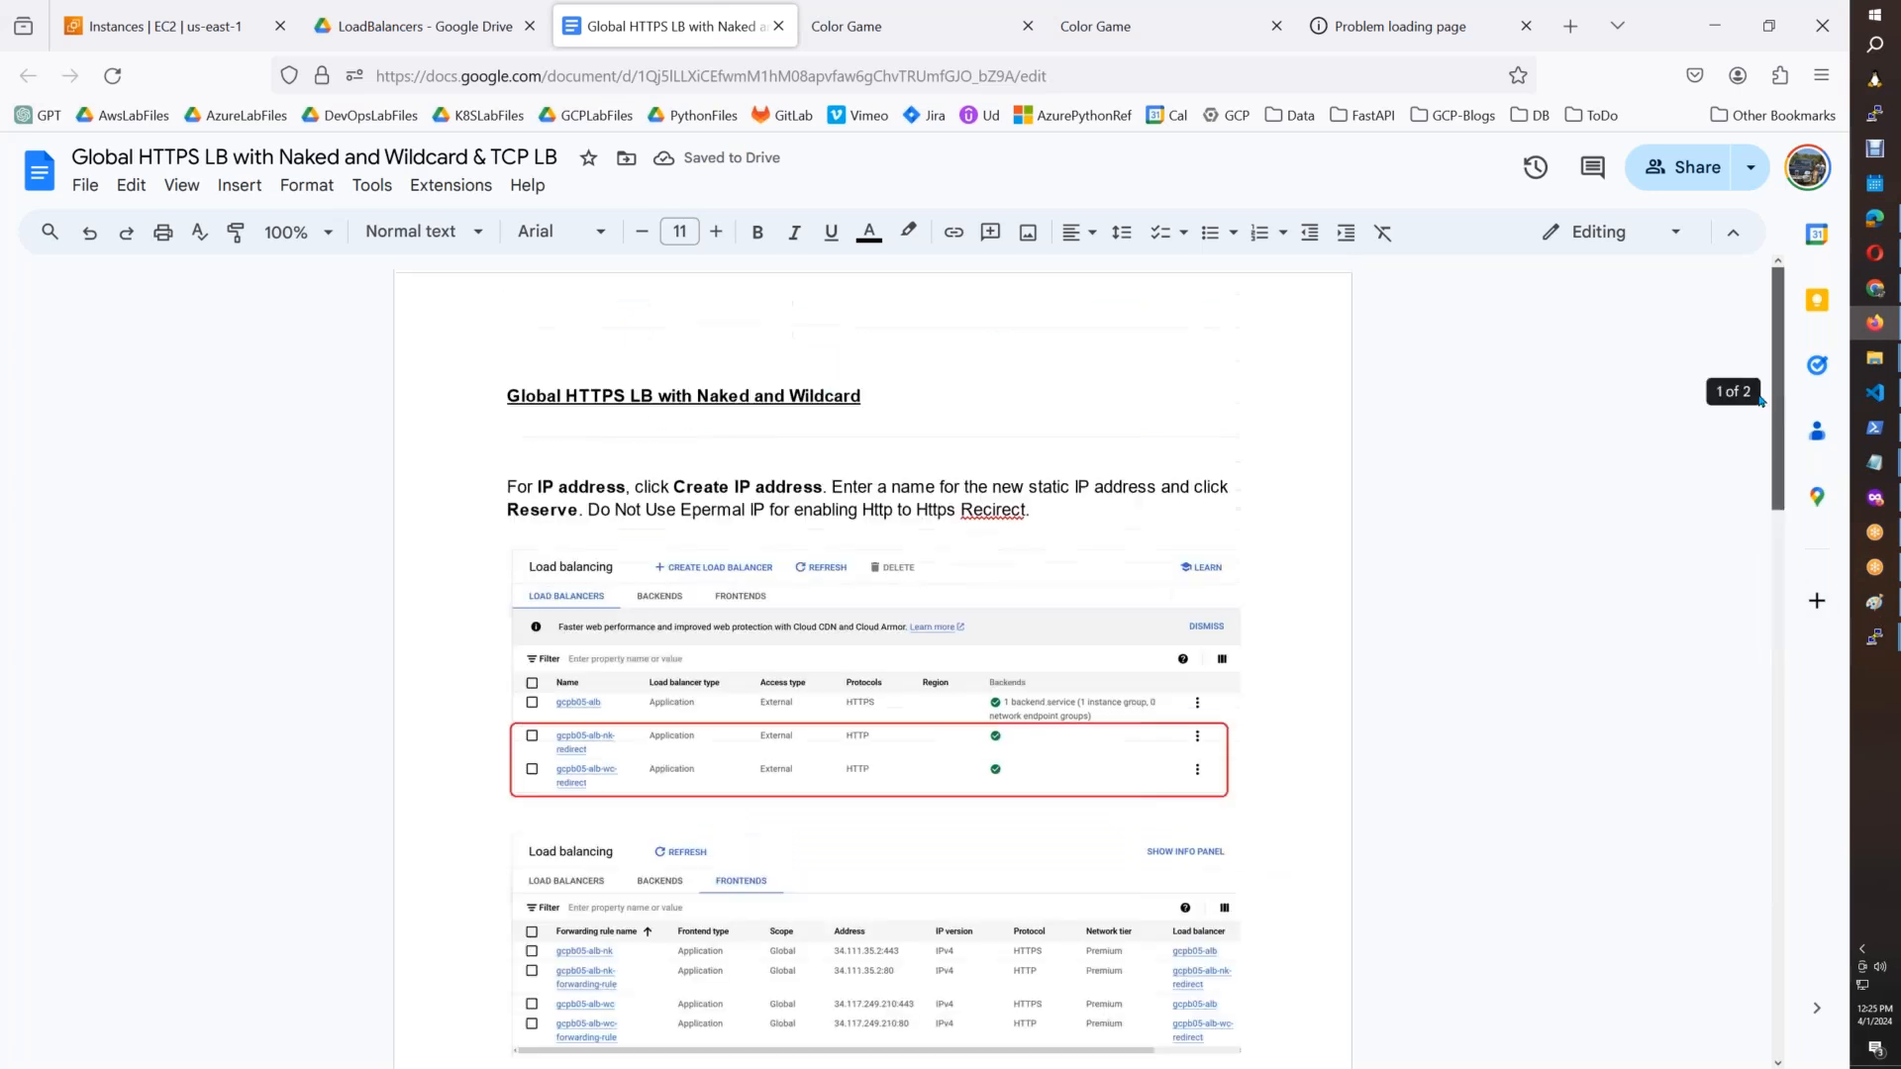
{"action": "left_click_drag", "start_coordinate": [891, 404], "coordinate": [673, 394]}
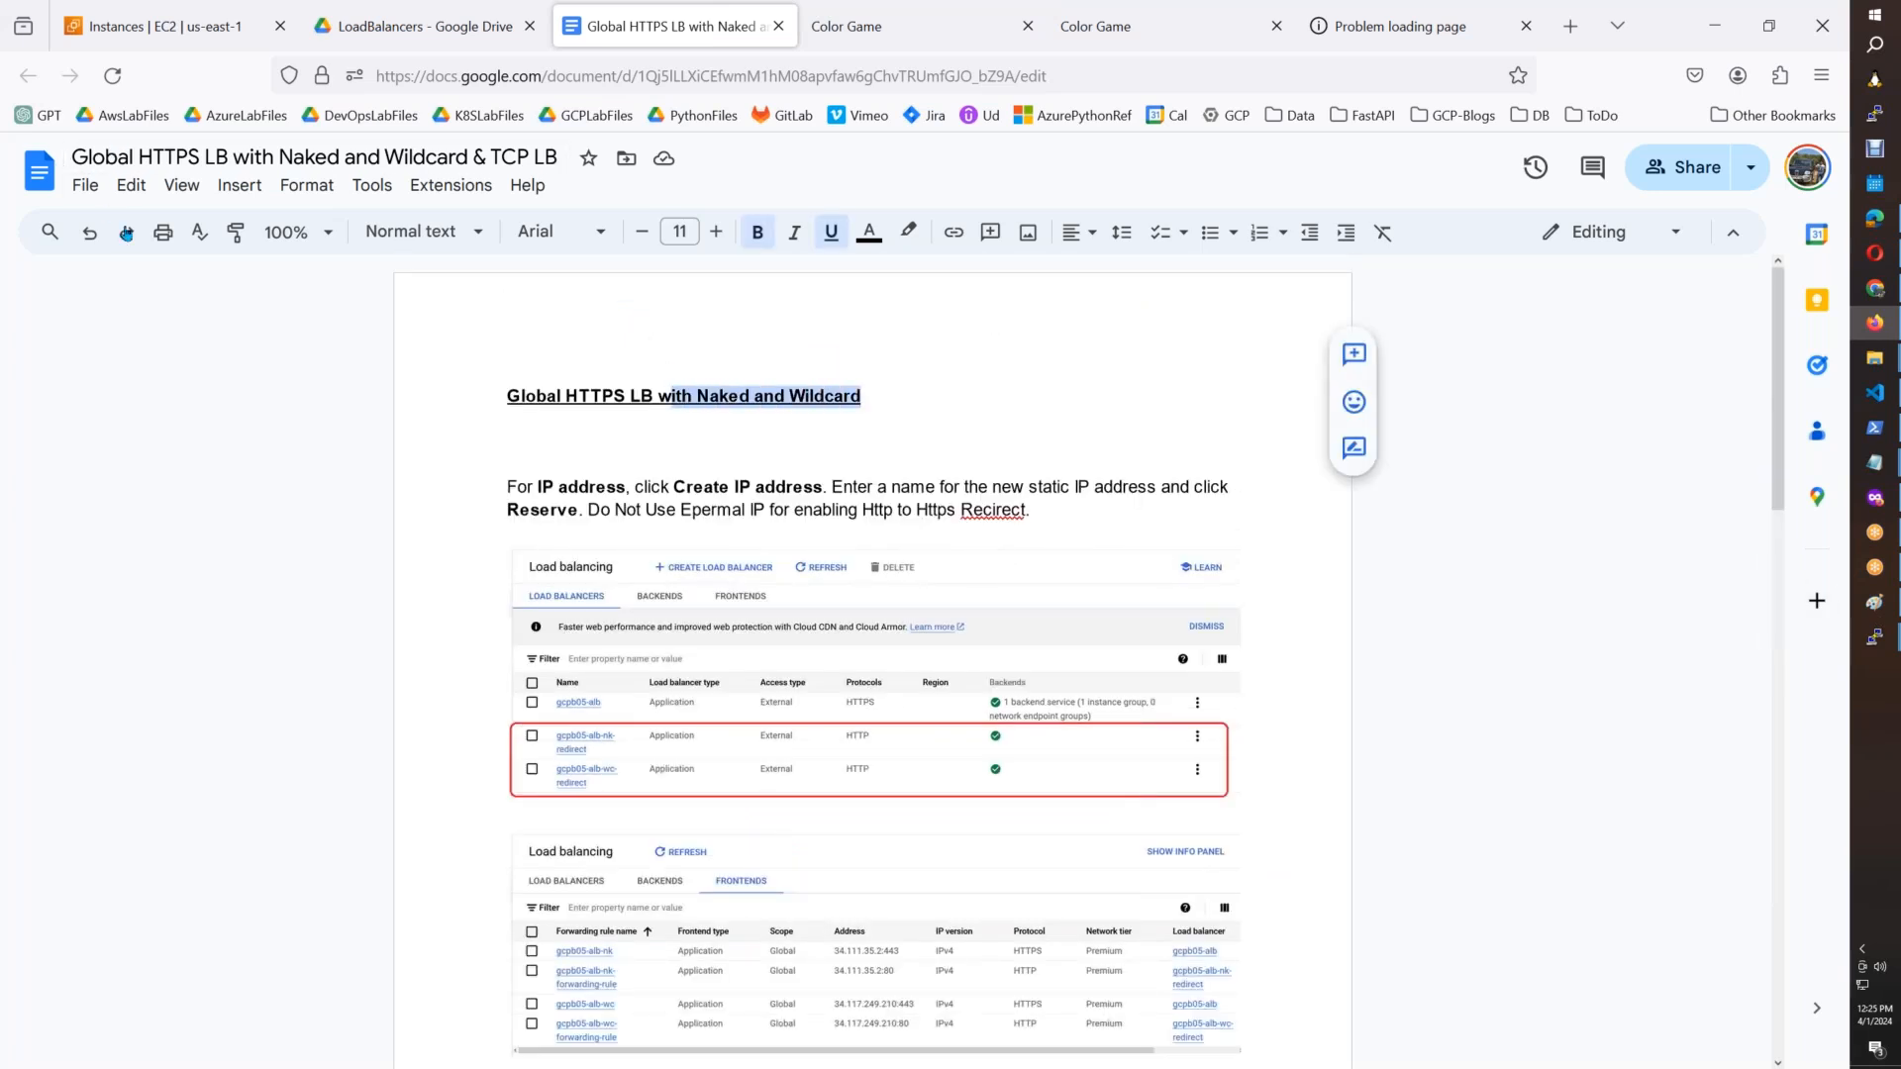
{"action": "left_click", "coordinate": [235, 232]}
{"action": "left_click_drag", "start_coordinate": [1773, 507], "coordinate": [1729, 982]}
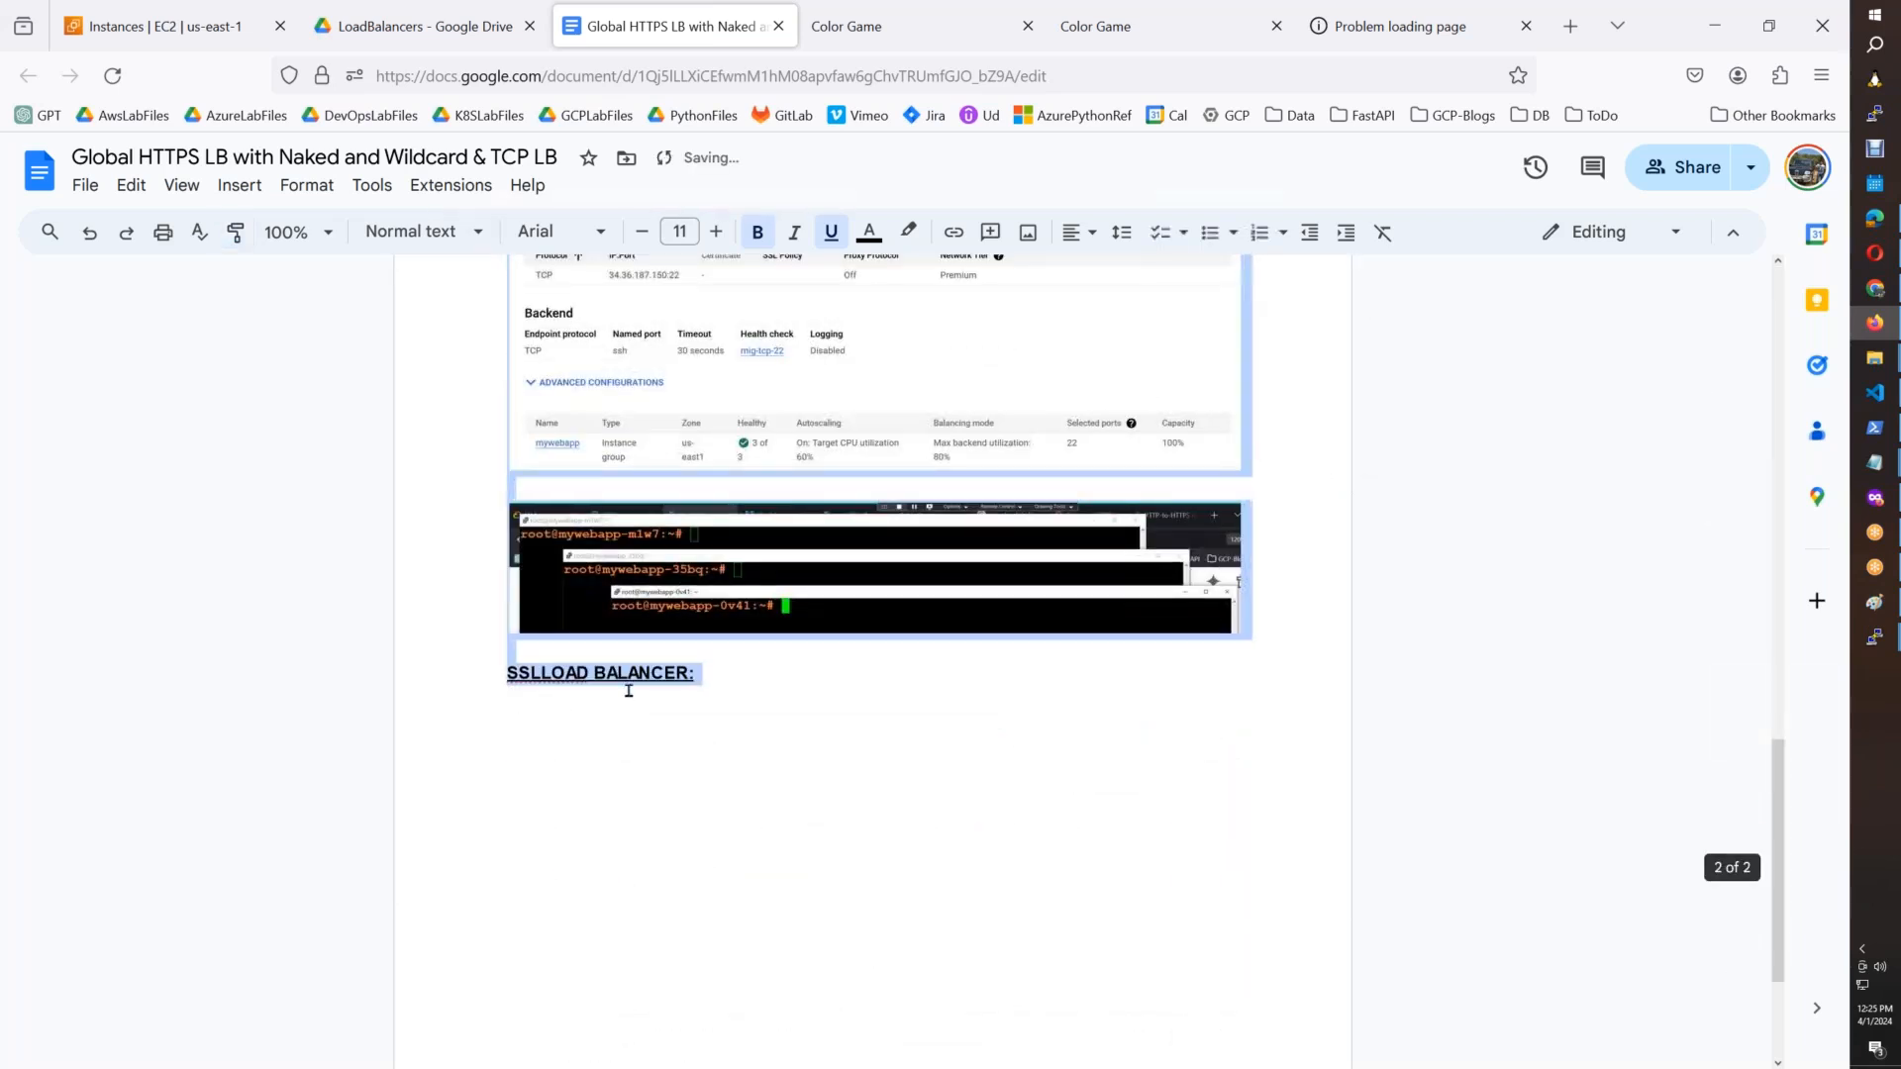
{"action": "left_click", "coordinate": [755, 792]}
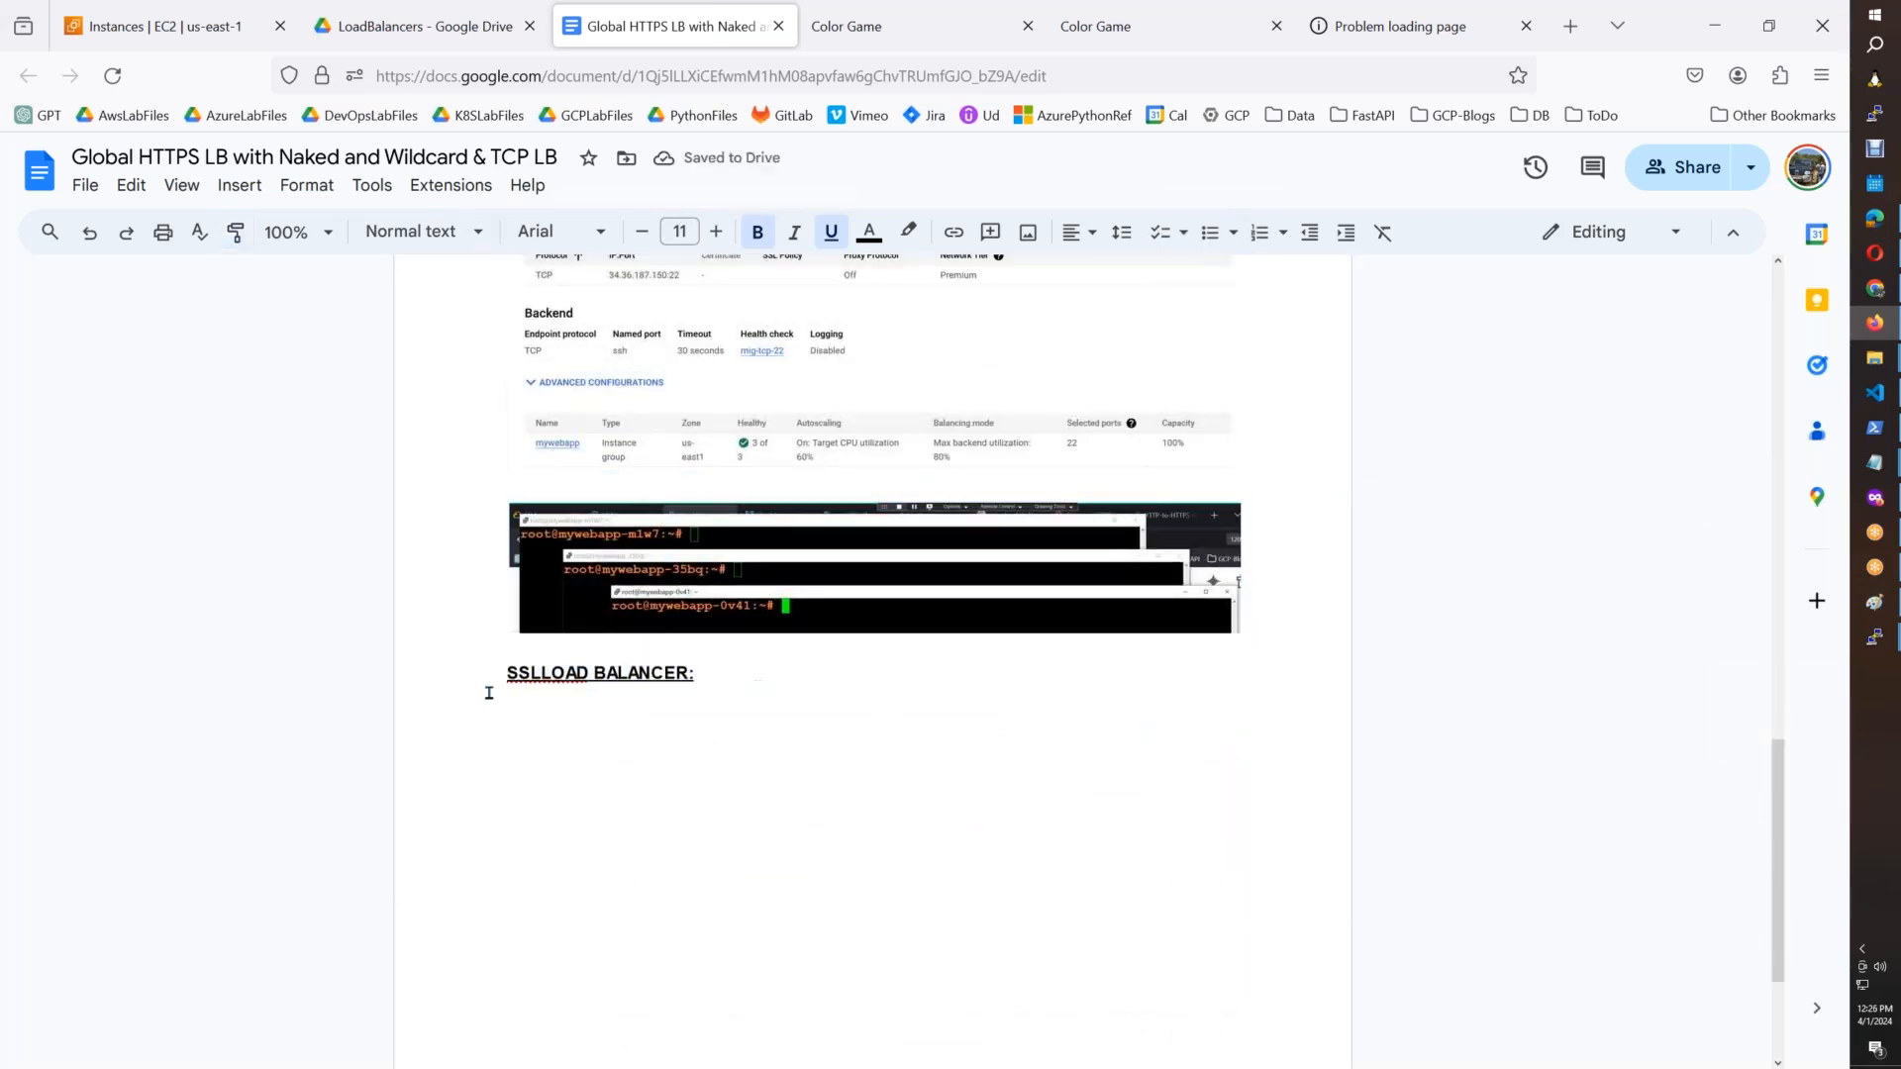
Step: Correct the heading to "SSL LOAD BALANCER:" and insert a copy of it between the TCP/22 paragraph and the gcpb05-nlb row
{"action": "left_click", "coordinate": [539, 674]}
{"action": "left_click_drag", "start_coordinate": [782, 680], "coordinate": [500, 680]}
{"action": "key", "text": "ctrl+c"}
{"action": "left_click_drag", "start_coordinate": [1779, 867], "coordinate": [1745, 656]}
{"action": "scroll", "coordinate": [1747, 649], "scroll_direction": "up", "scroll_amount": 3}
{"action": "left_click", "coordinate": [1069, 543]}
{"action": "key", "text": "Return"}
{"action": "key", "text": "Return"}
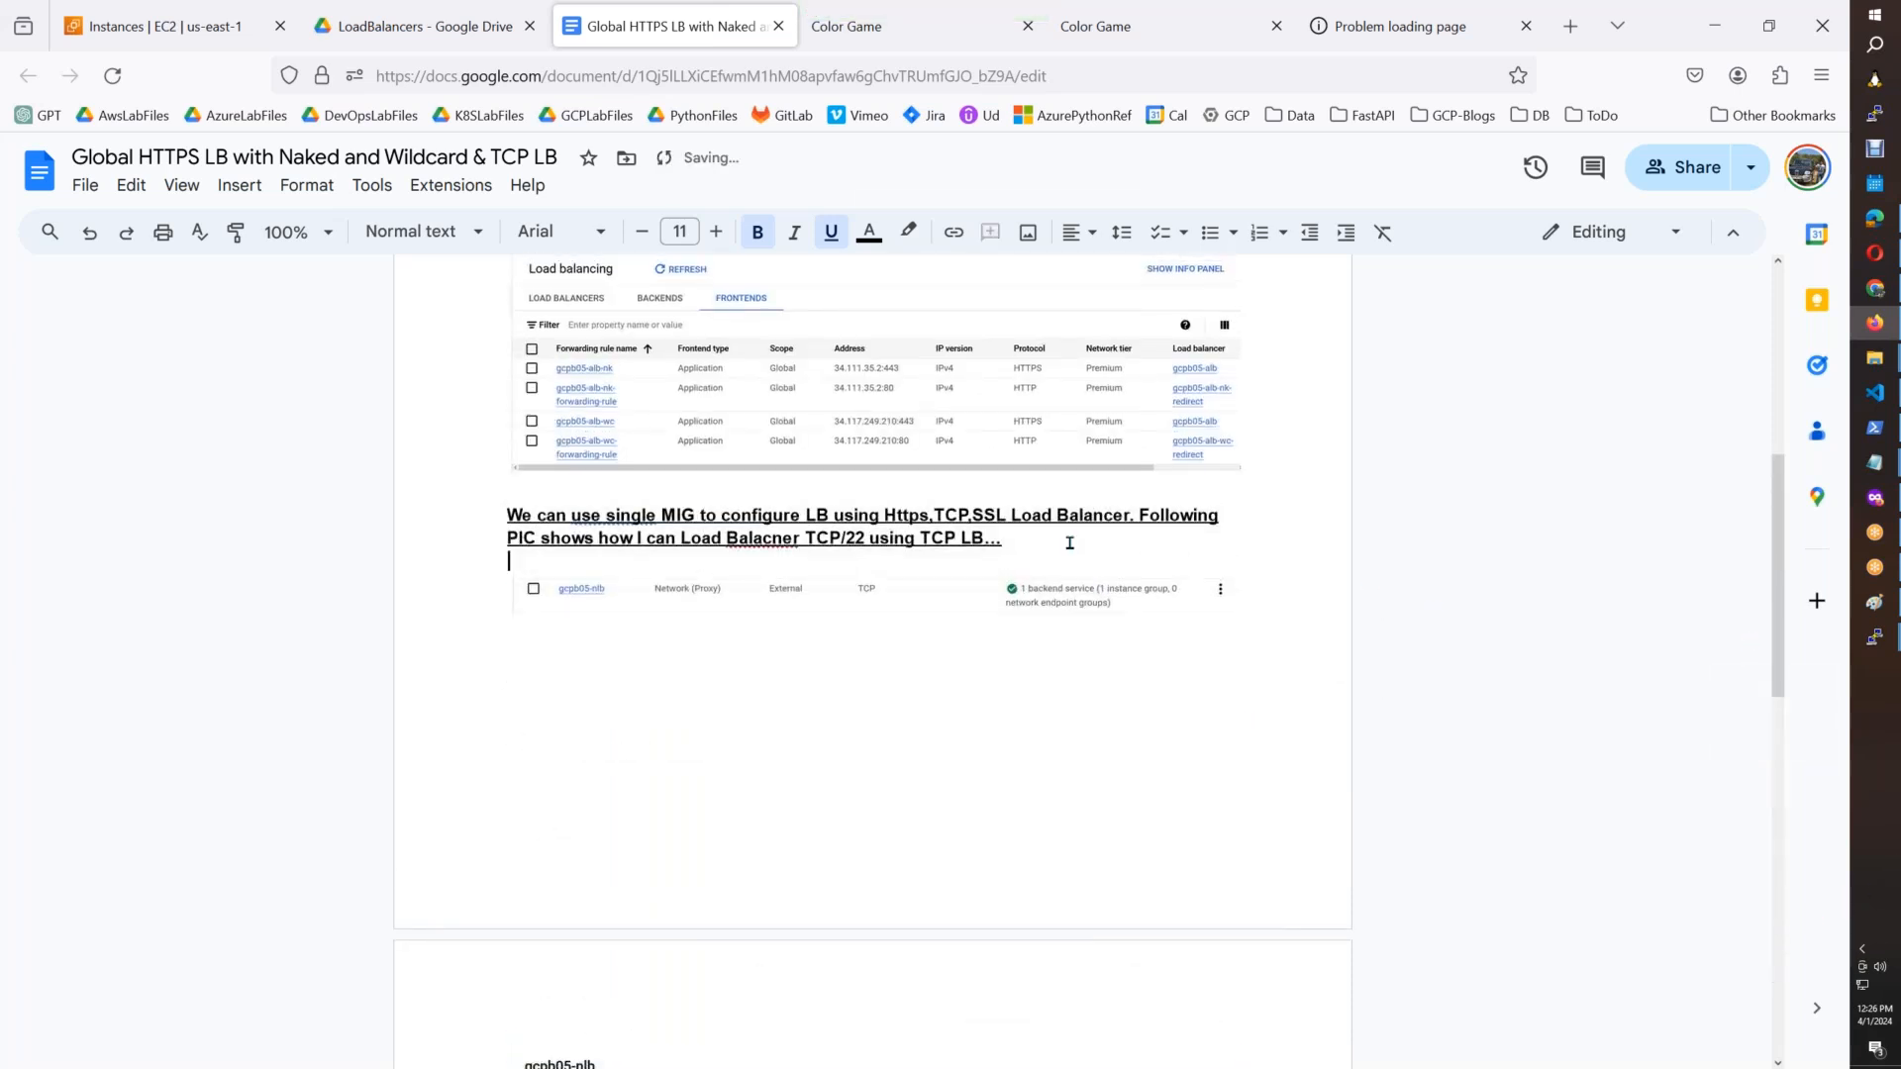
{"action": "key", "text": "ctrl+v"}
{"action": "key", "text": "Return"}
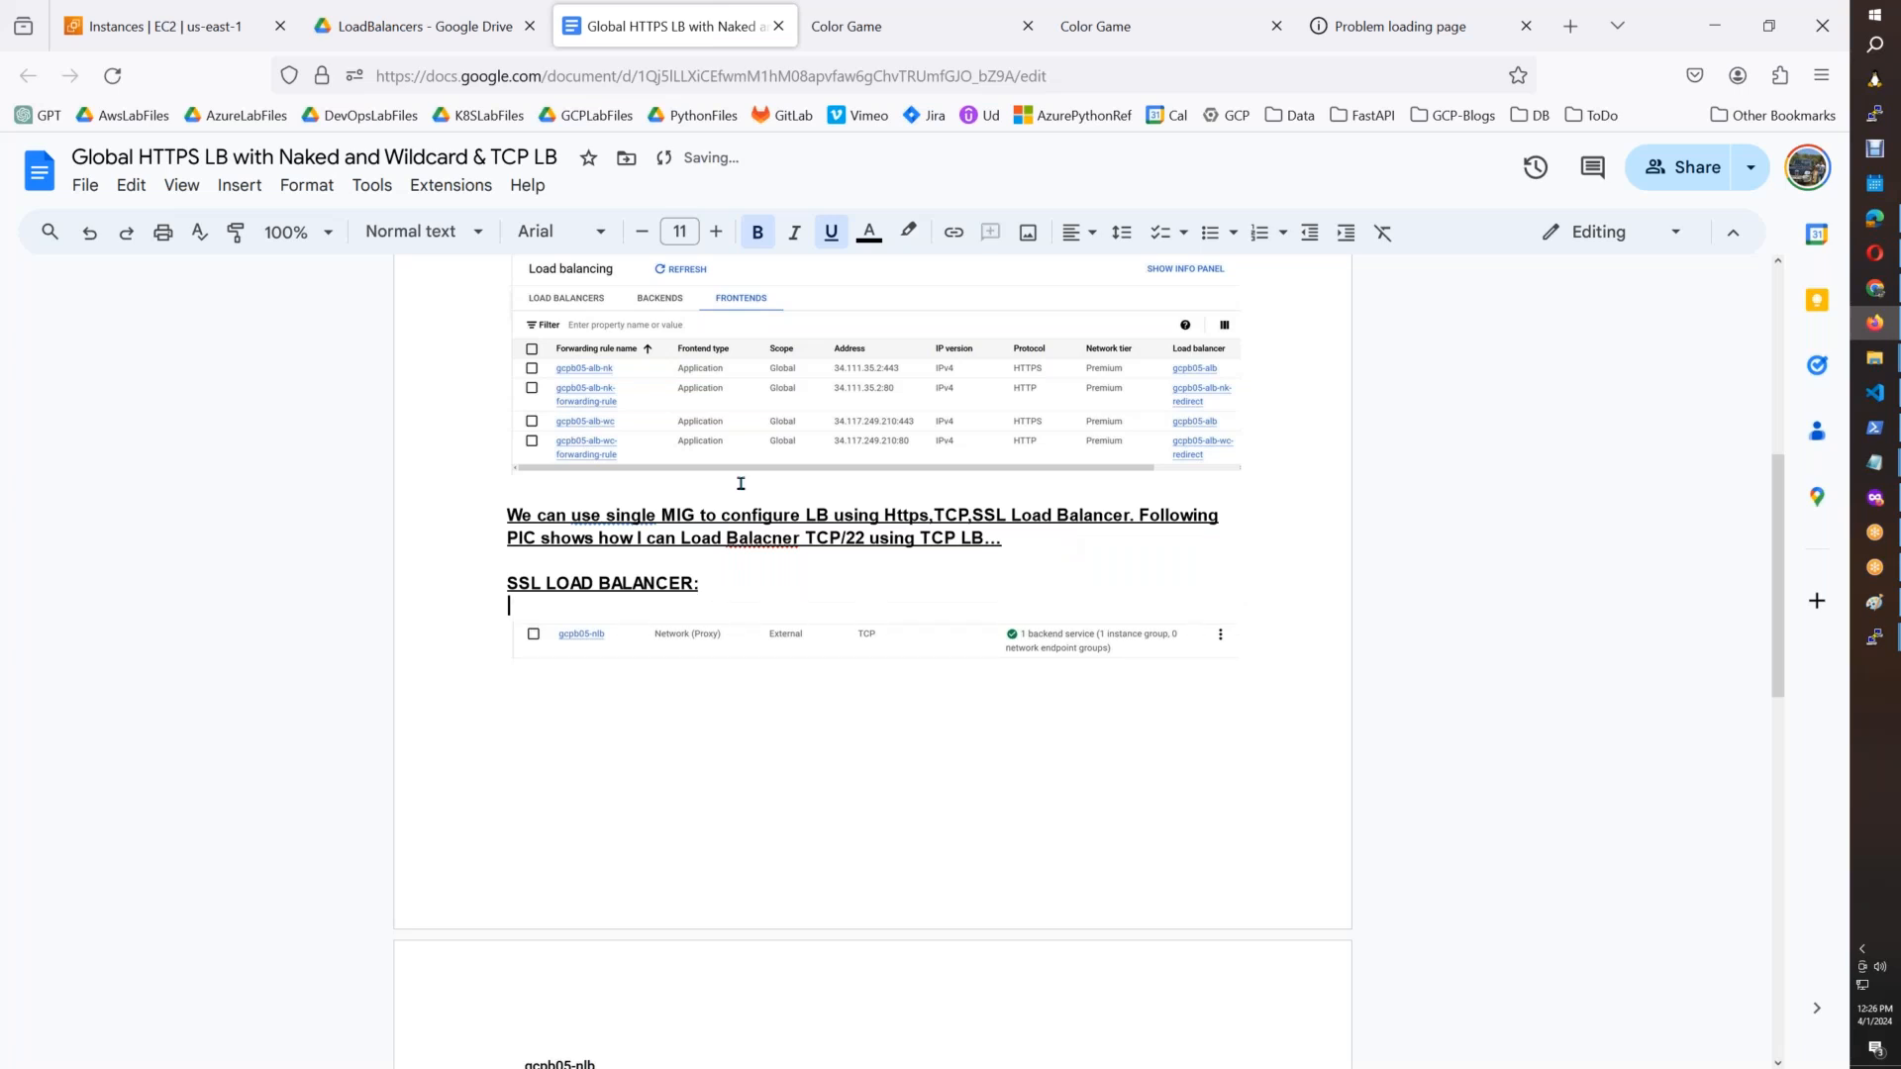
Step: Clear the bold and underline formatting from the paragraph about using a single MIG and TCP/22
{"action": "scroll", "coordinate": [499, 602], "scroll_direction": "up", "scroll_amount": 1}
{"action": "triple_click", "coordinate": [499, 602]}
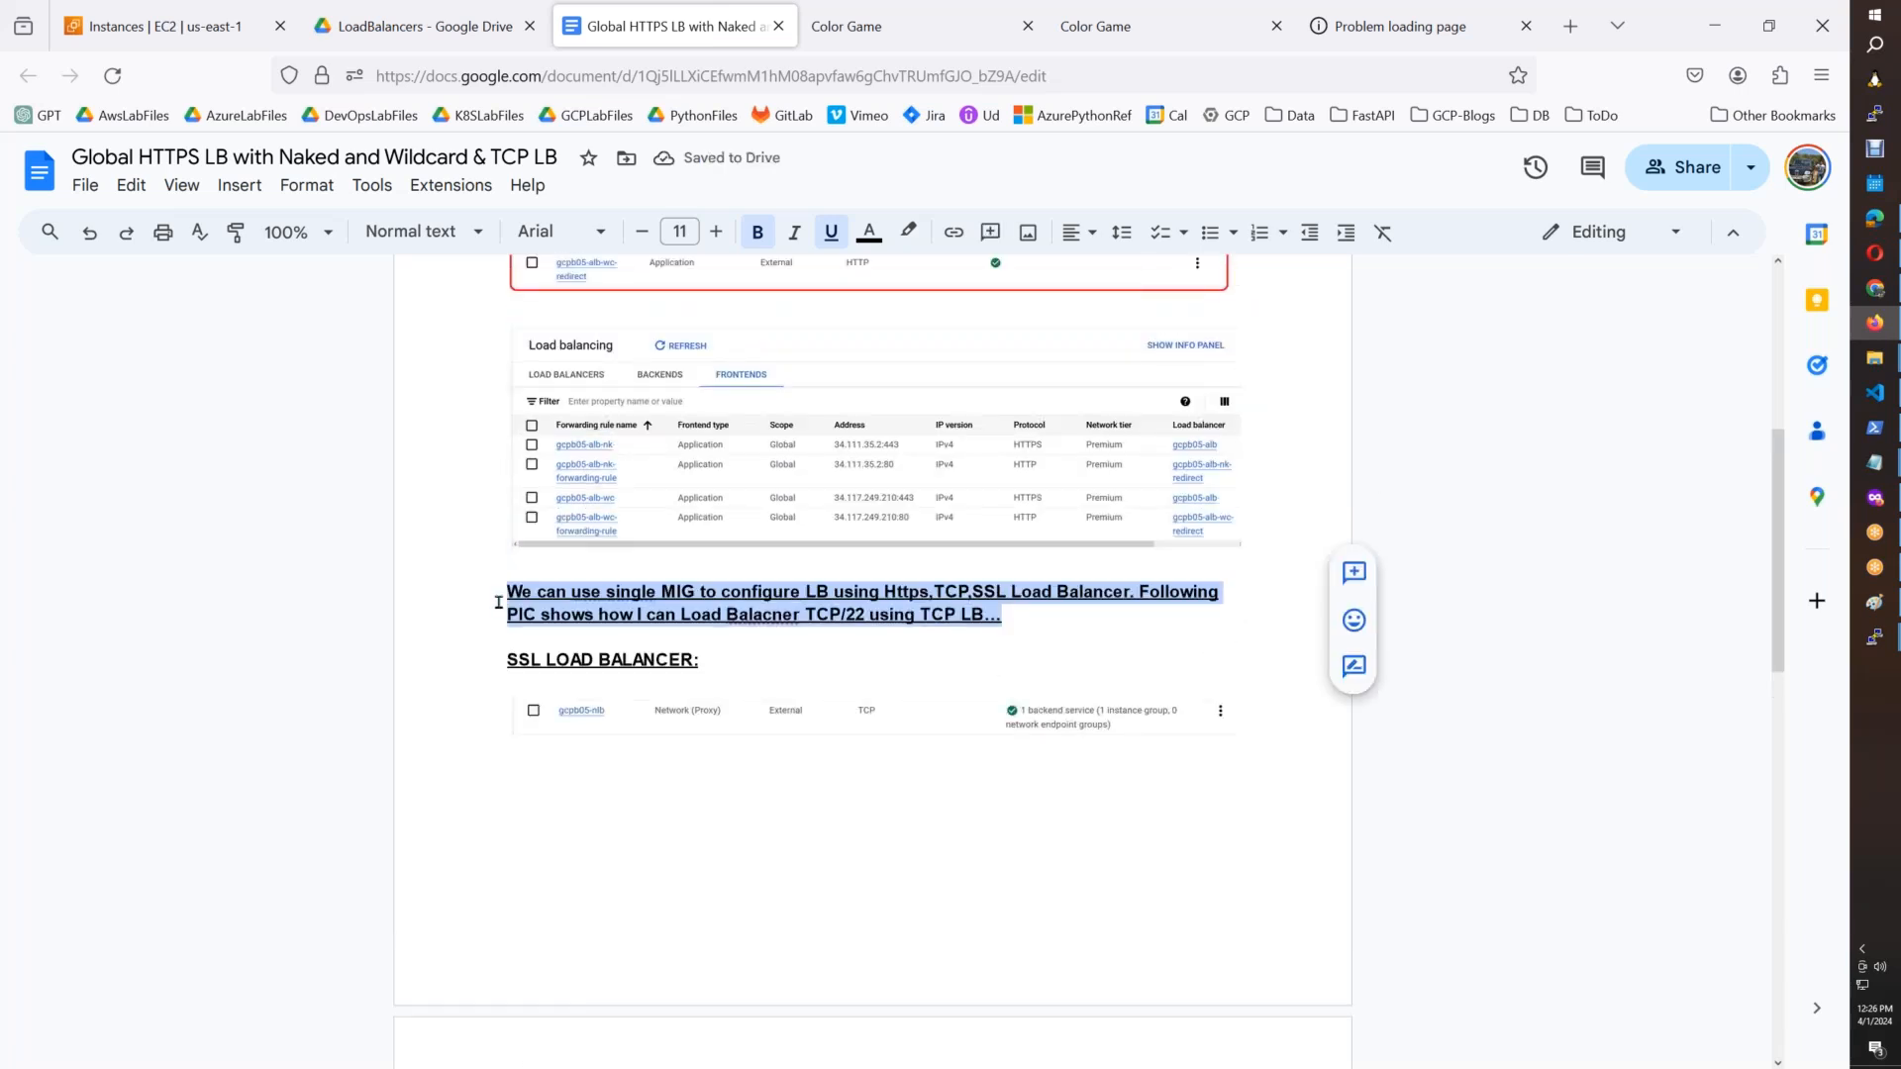
{"action": "key", "text": "ctrl+backslash"}
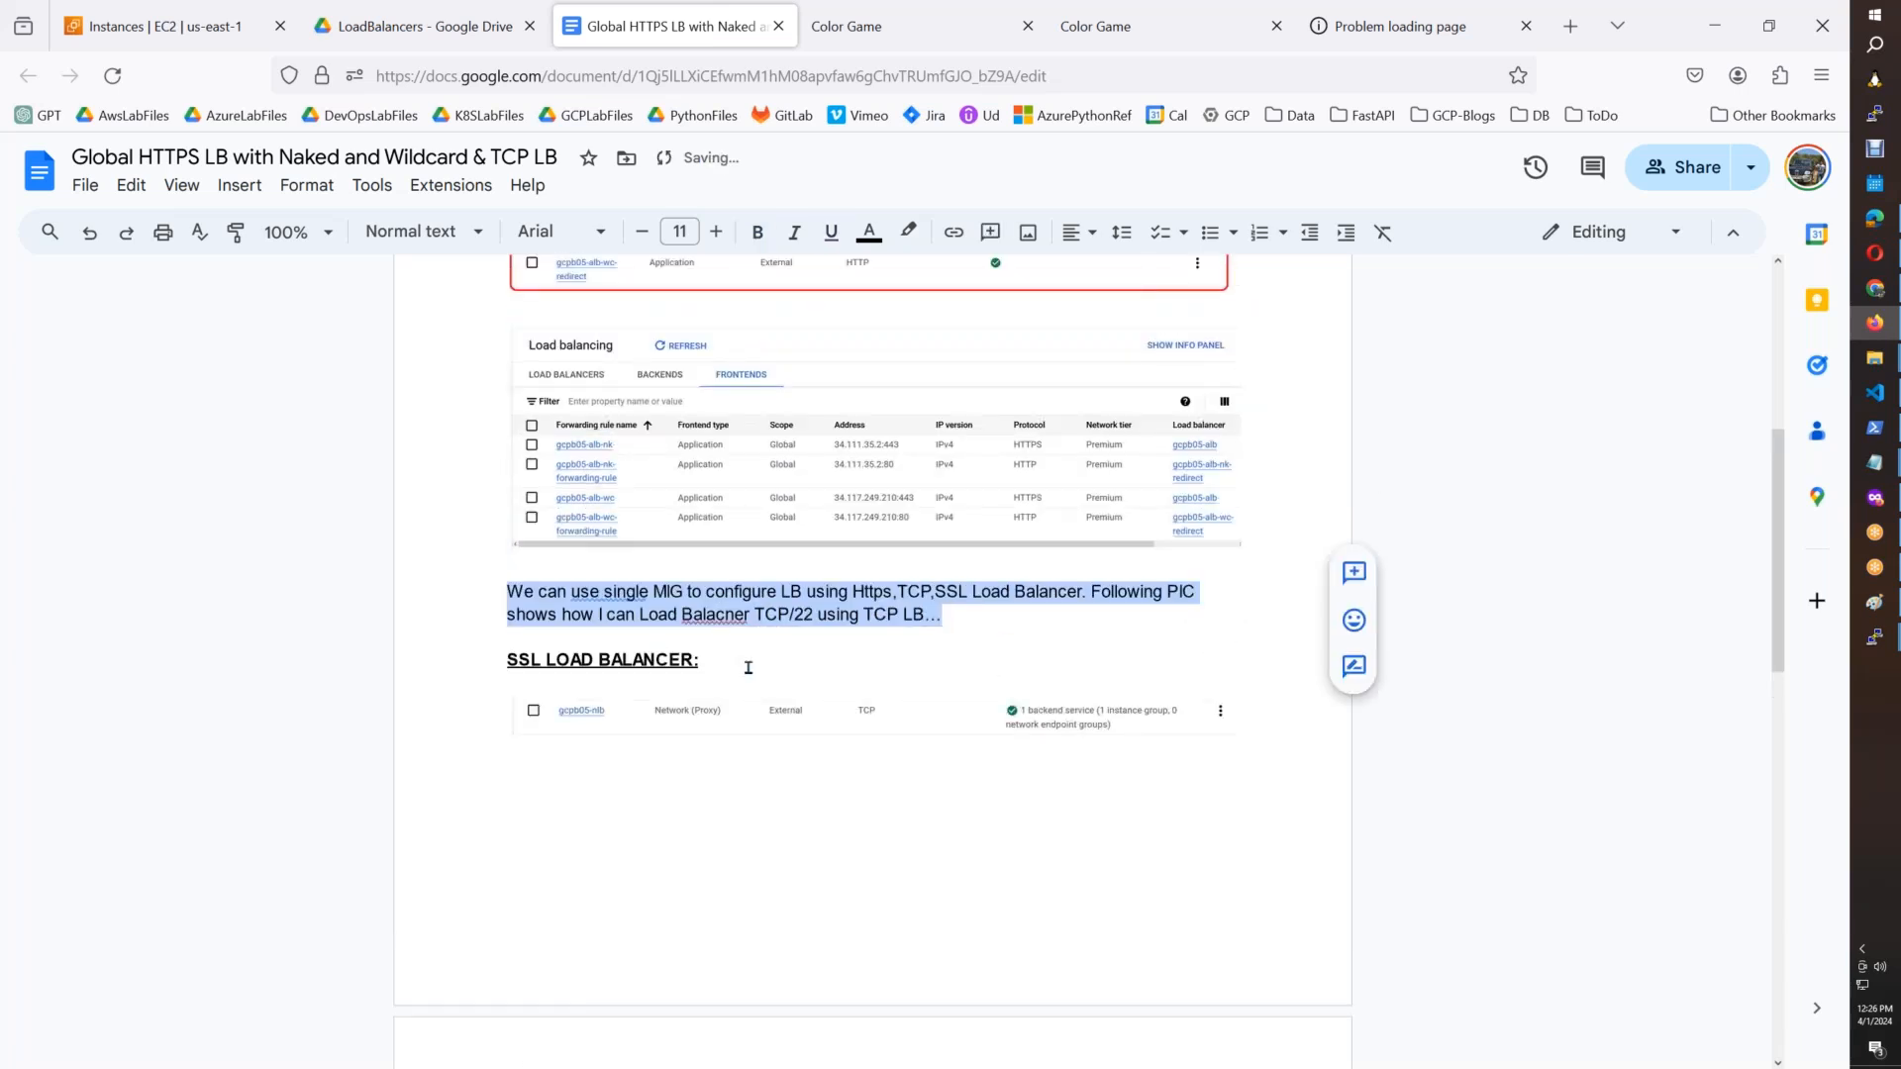
Step: Change the copied heading above the gcpb05-nlb row to "TCP LOAD BALANCER:"
{"action": "left_click", "coordinate": [542, 661]}
{"action": "key", "text": "BackSpace"}
{"action": "key", "text": "BackSpace"}
{"action": "key", "text": "BackSpace"}
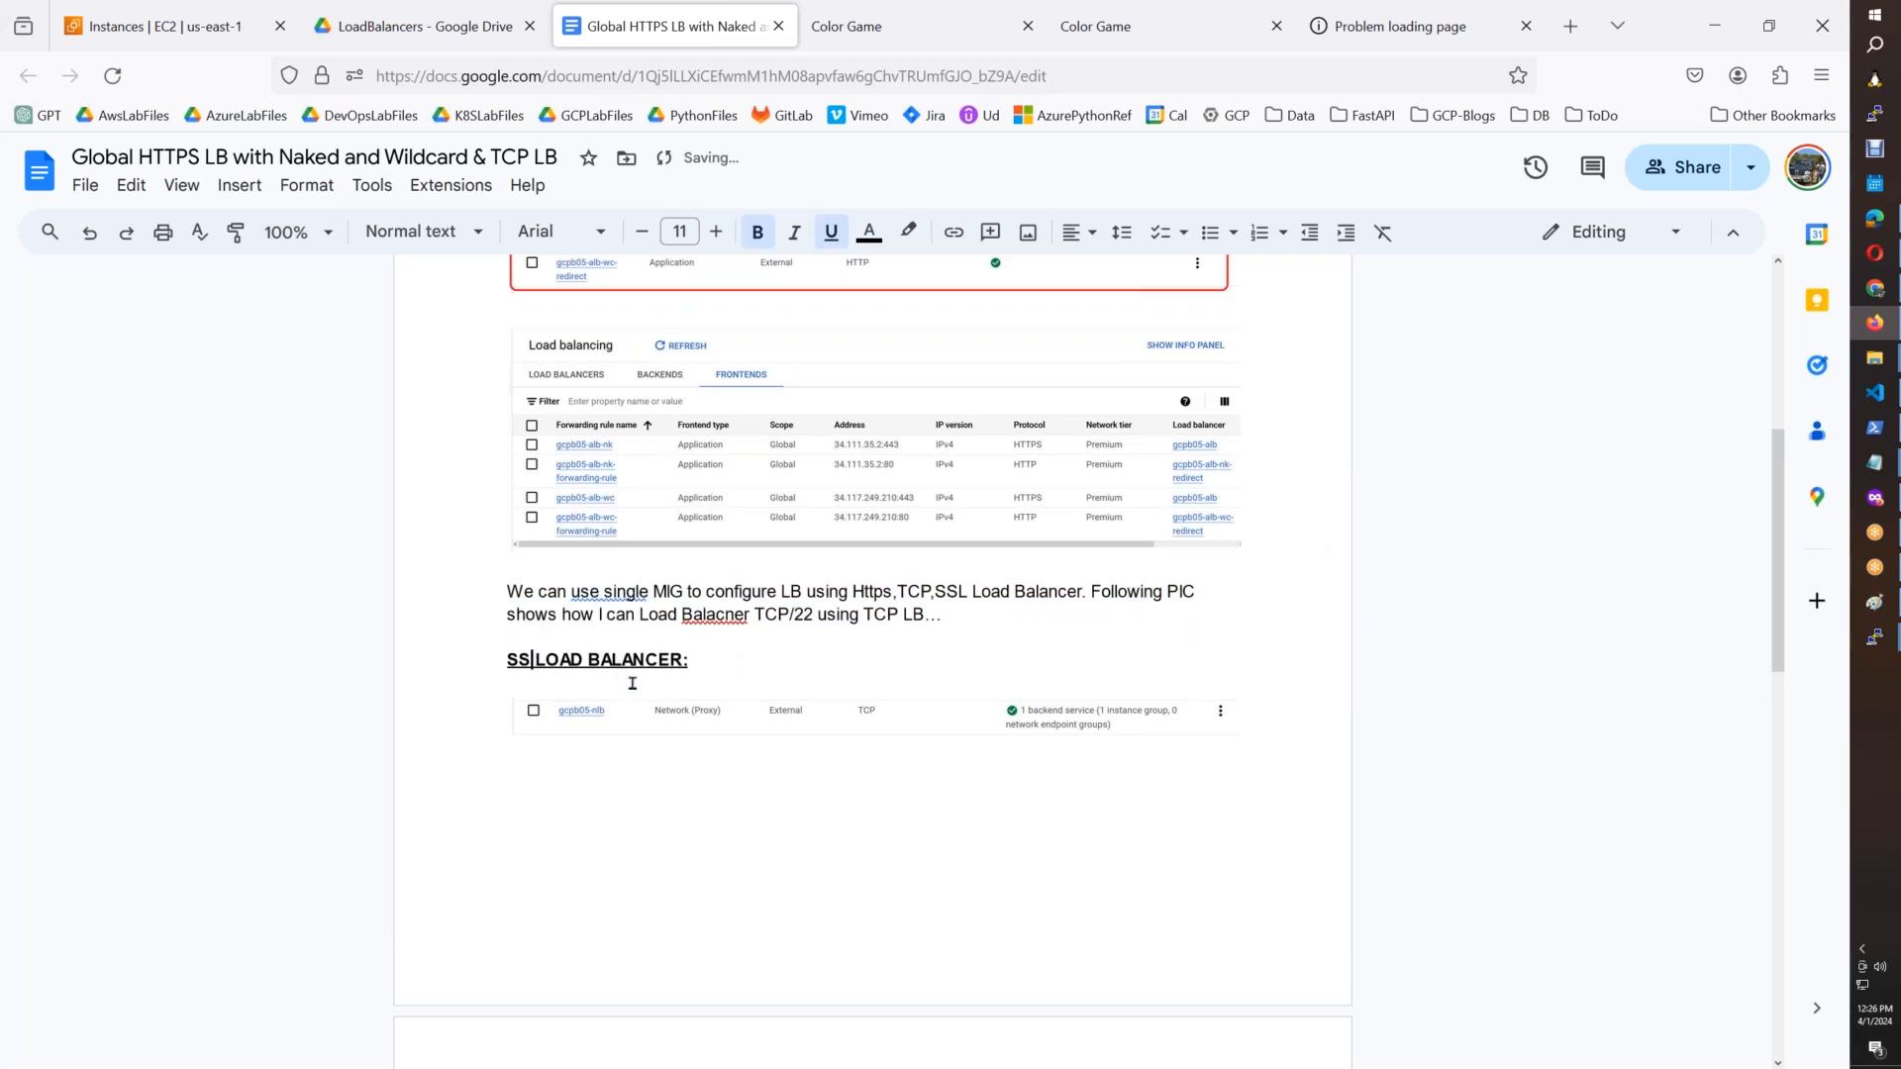
{"action": "key", "text": "BackSpace"}
{"action": "type", "text": "TCP"}
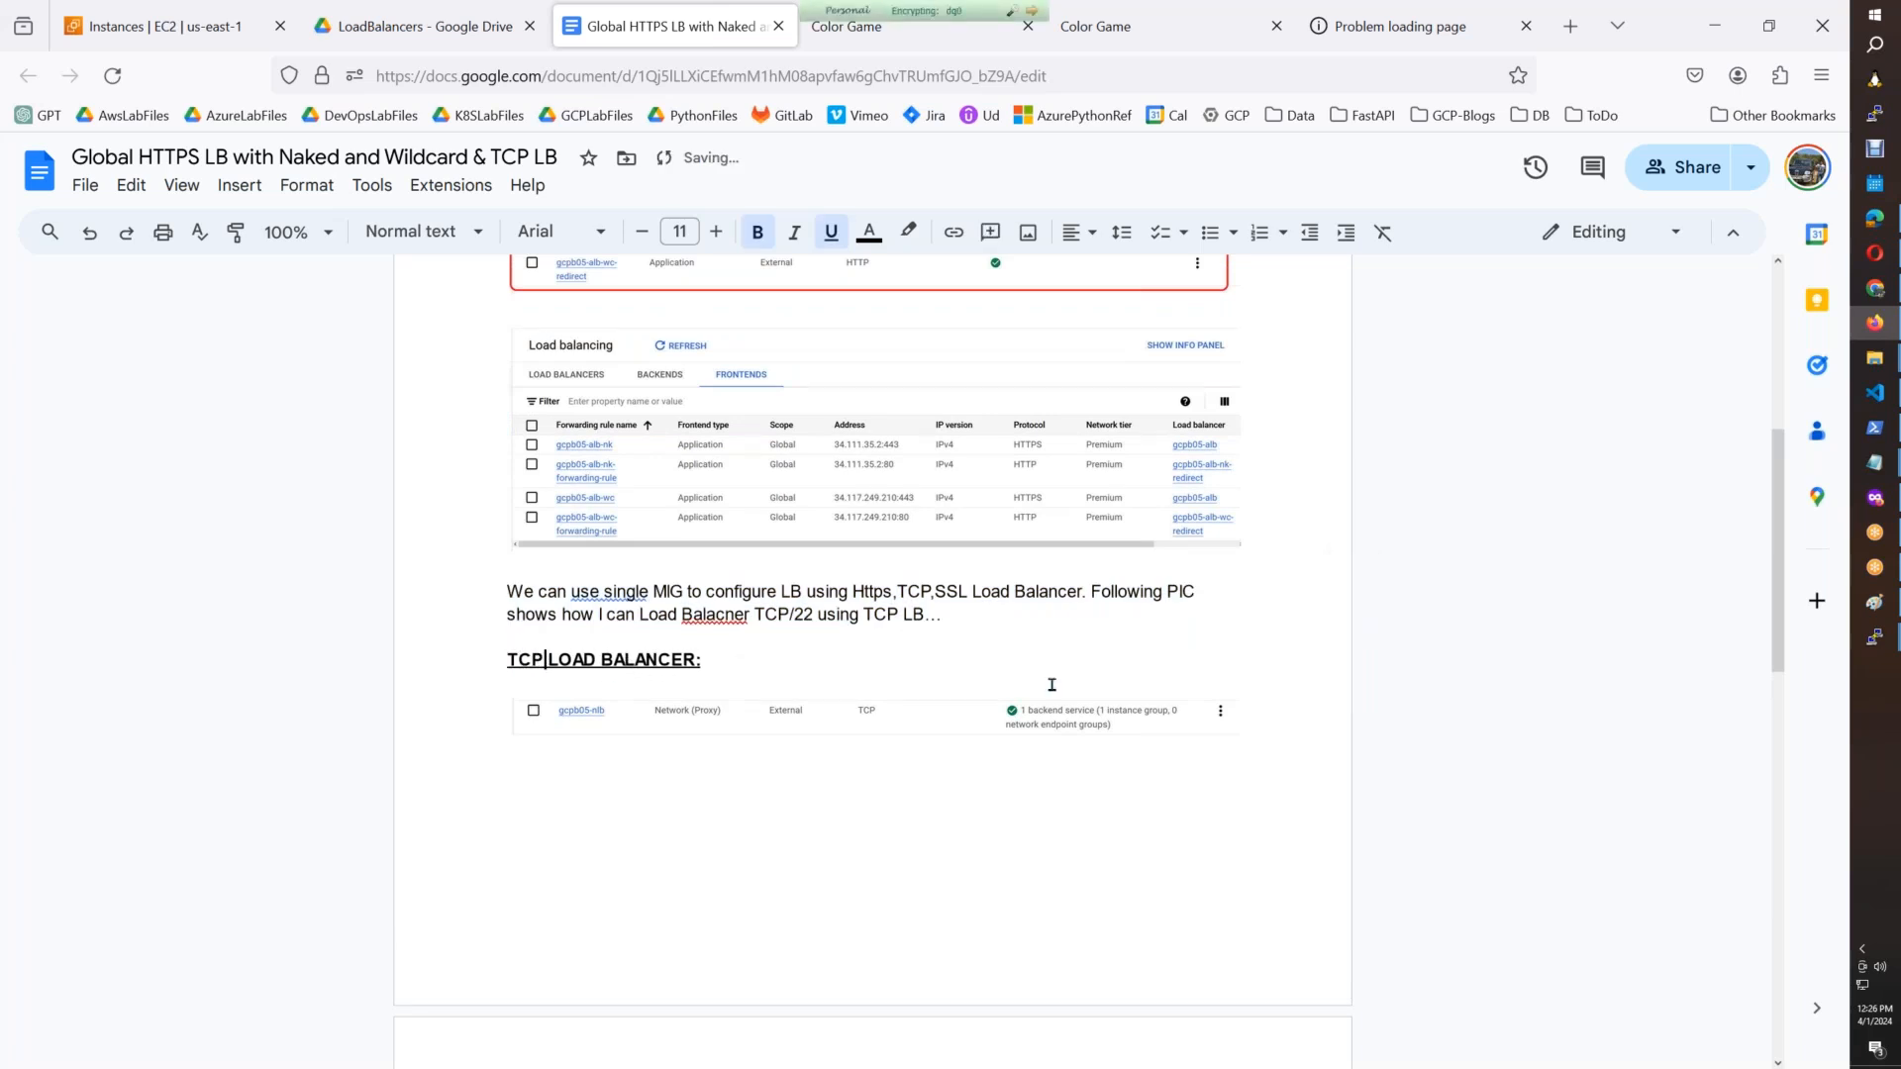
Step: Below the SSL LOAD BALANCER heading, write "WE can also load balancer http on TCP/80 using SSL LB as shown below but not recommended."
{"action": "left_click", "coordinate": [1100, 644]}
{"action": "left_click_drag", "start_coordinate": [1778, 644], "coordinate": [799, 747]}
{"action": "left_click_drag", "start_coordinate": [1780, 663], "coordinate": [1747, 966]}
{"action": "left_click", "coordinate": [1100, 898]}
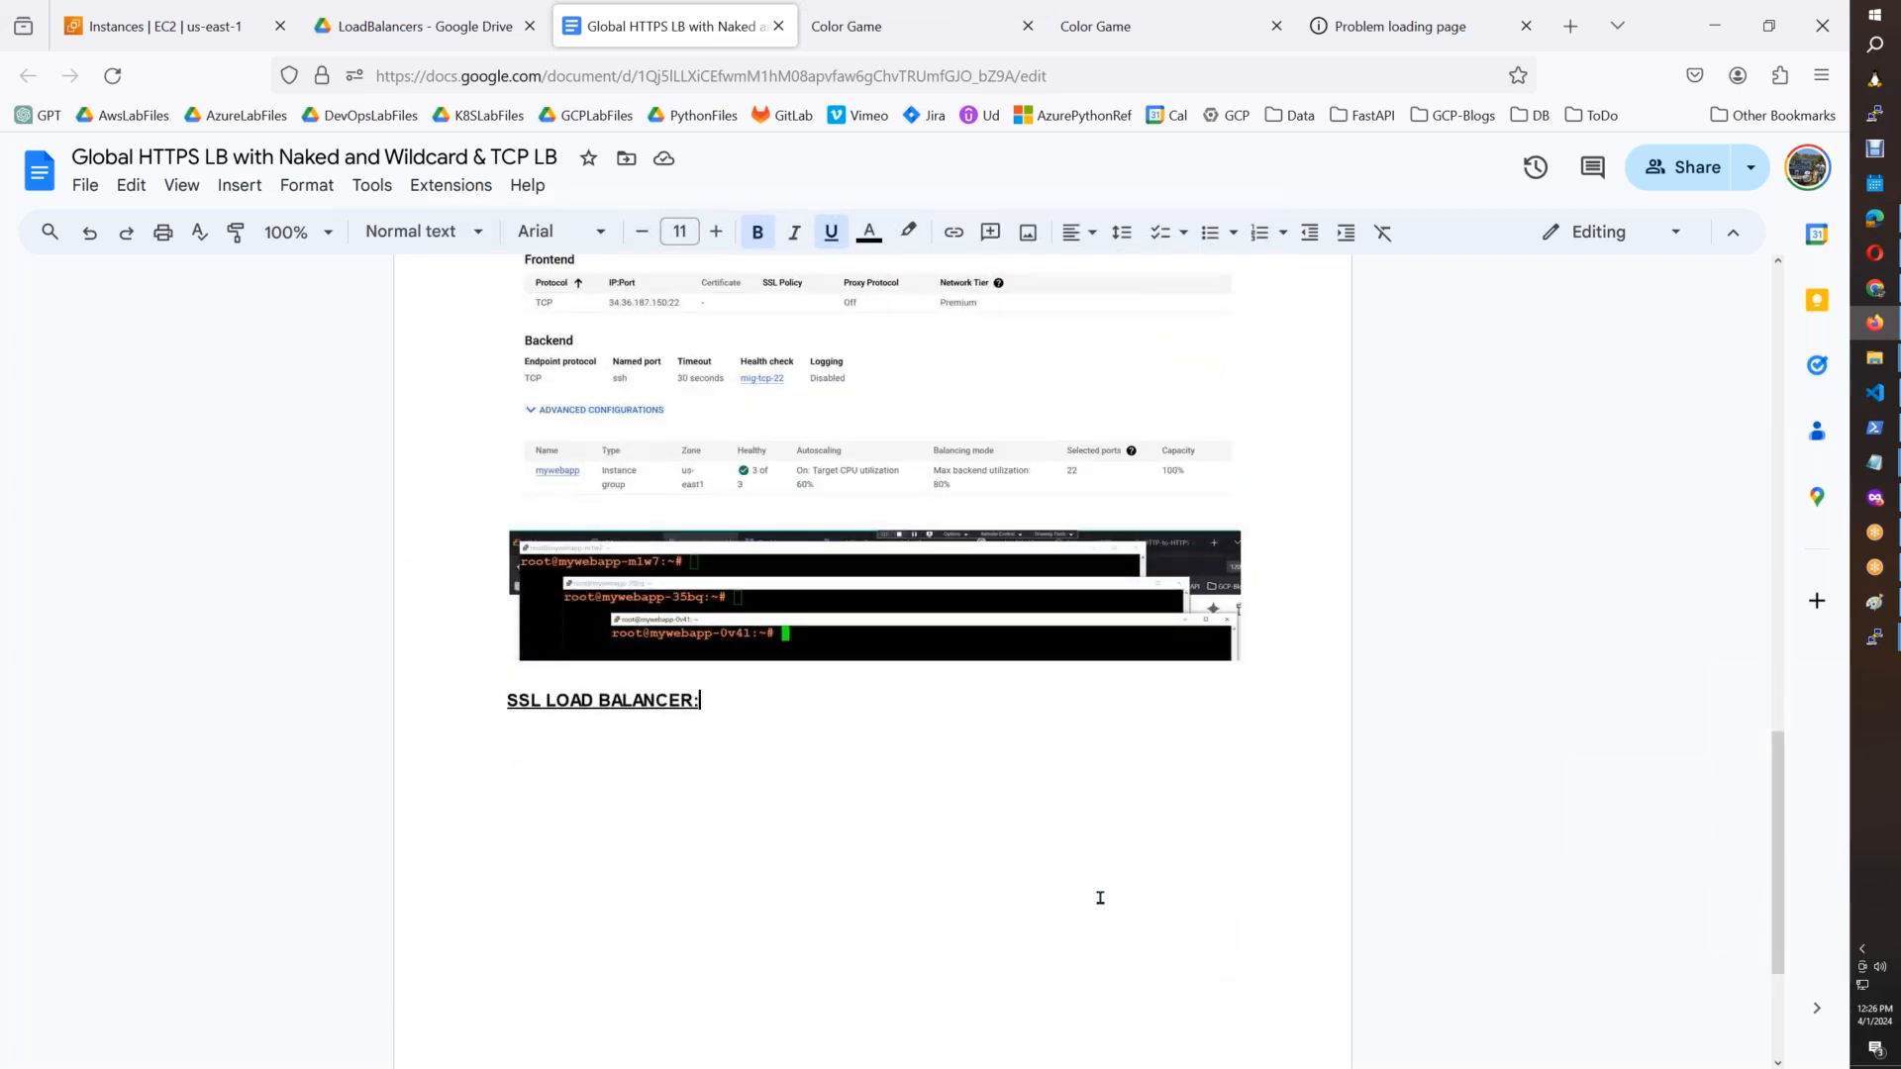
{"action": "key", "text": "Return"}
{"action": "type", "text": "WE can ass"}
{"action": "key", "text": "BackSpace"}
{"action": "type", "text": "lso load balac"}
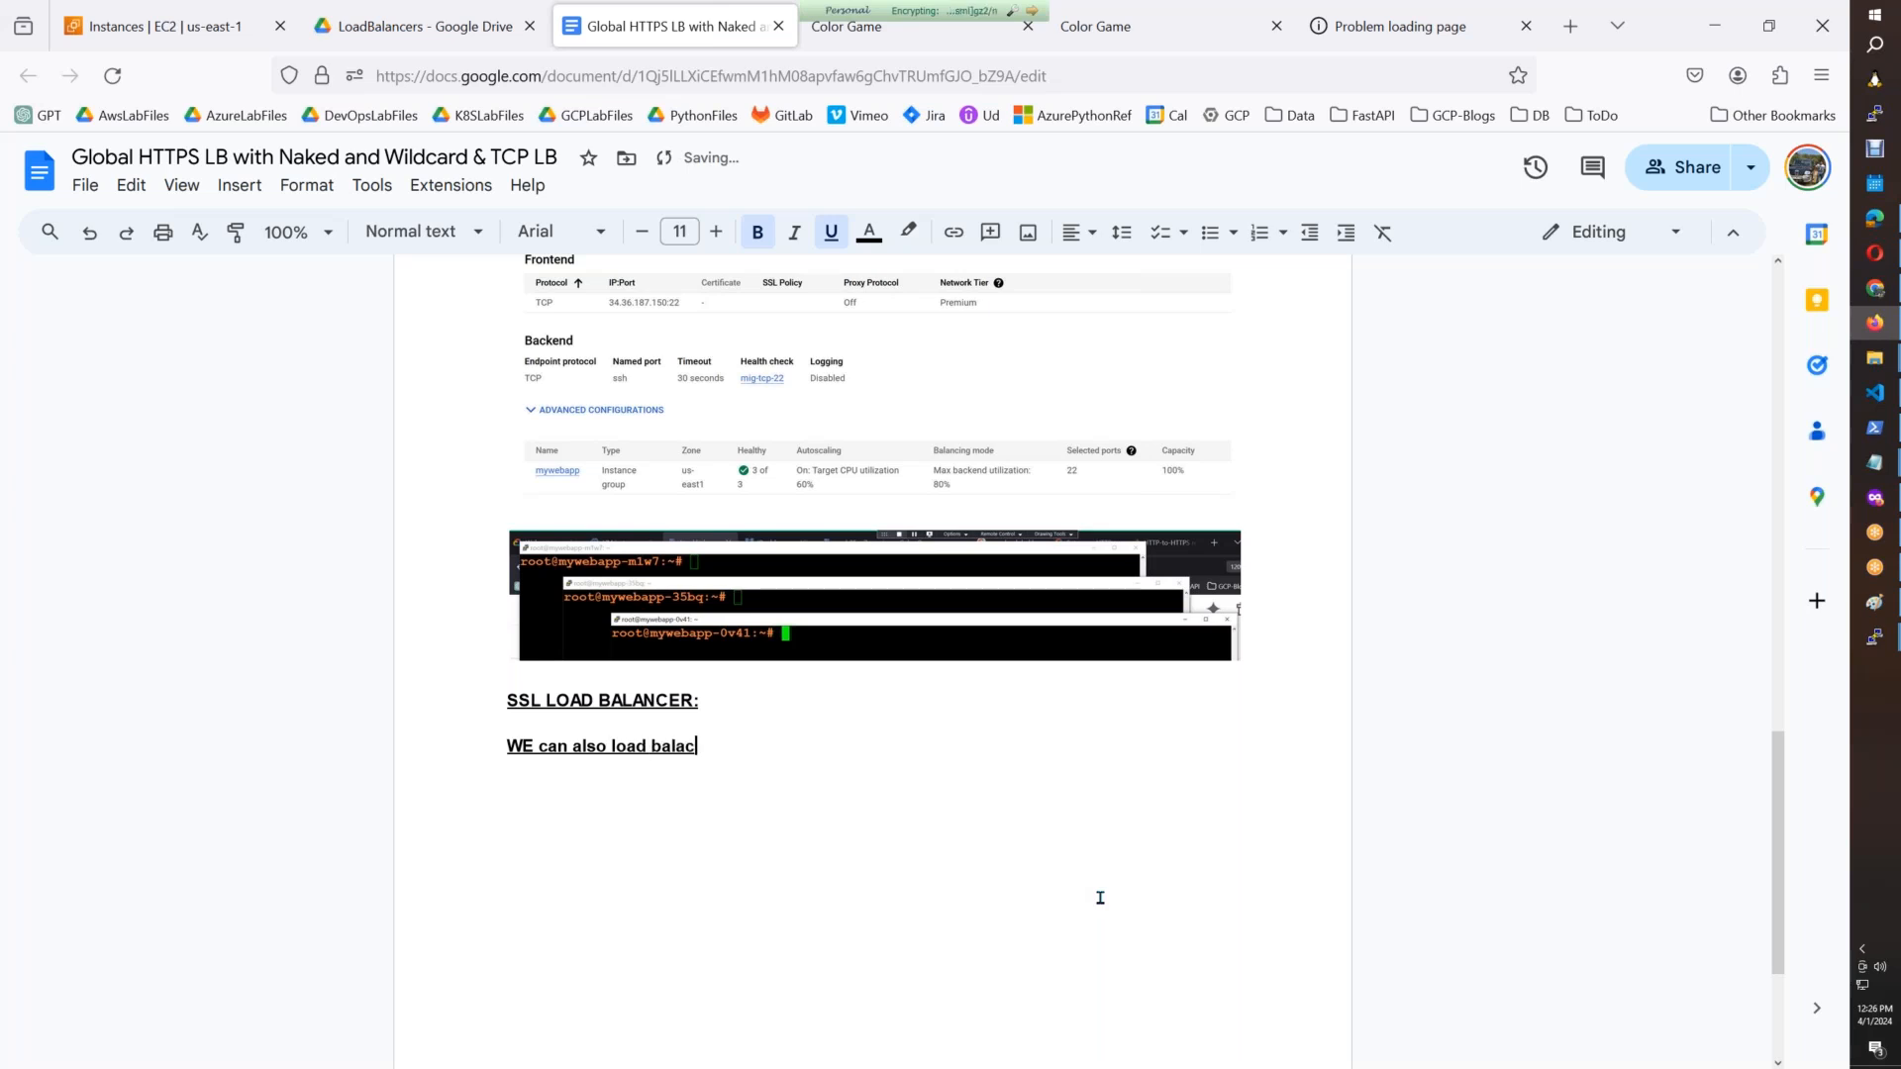
{"action": "type", "text": "ner ht"}
{"action": "type", "text": "tp on T"}
{"action": "type", "text": "CP/80 using"}
{"action": "type", "text": " SSL LB as"}
{"action": "type", "text": " shwon below but m"}
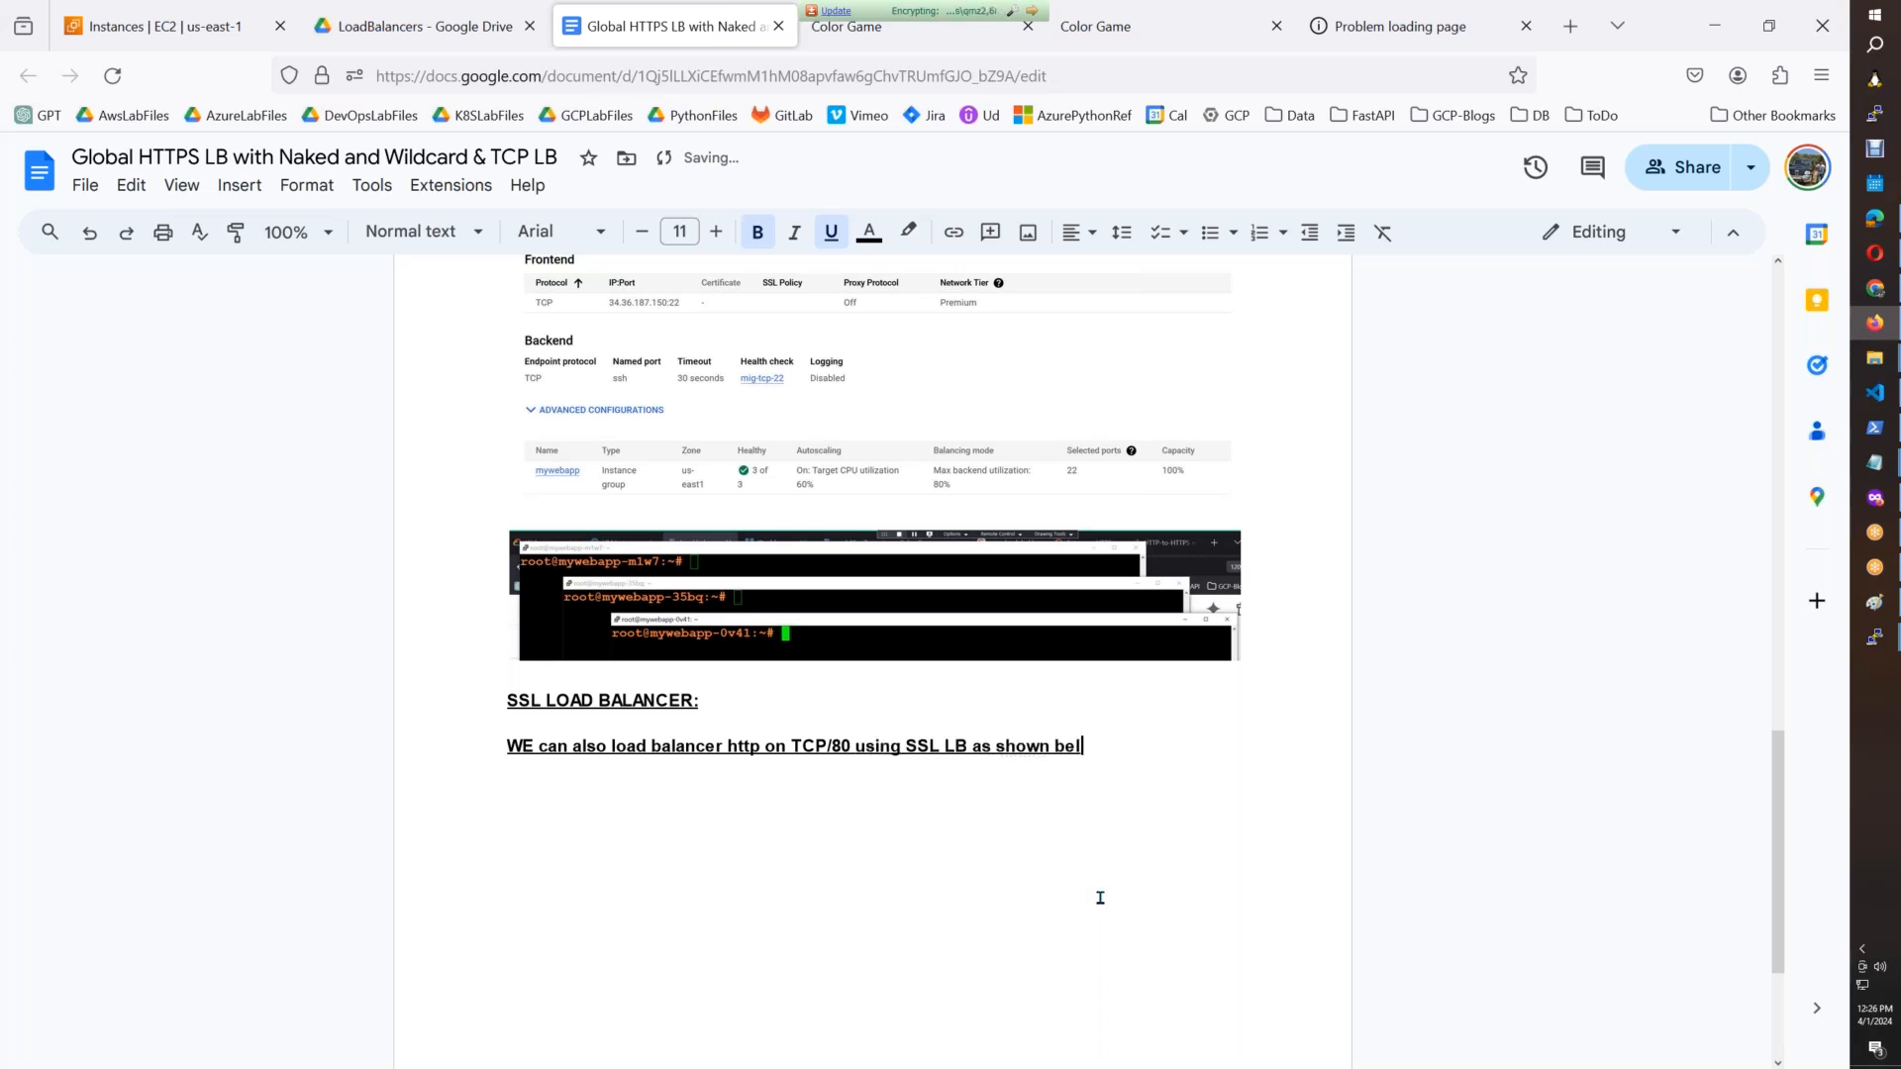
{"action": "type", "text": "not"}
{"action": "key", "text": "BackSpace"}
{"action": "key", "text": "BackSpace"}
{"action": "key", "text": "BackSpace"}
{"action": "key", "text": "BackSpace"}
{"action": "type", "text": "no"}
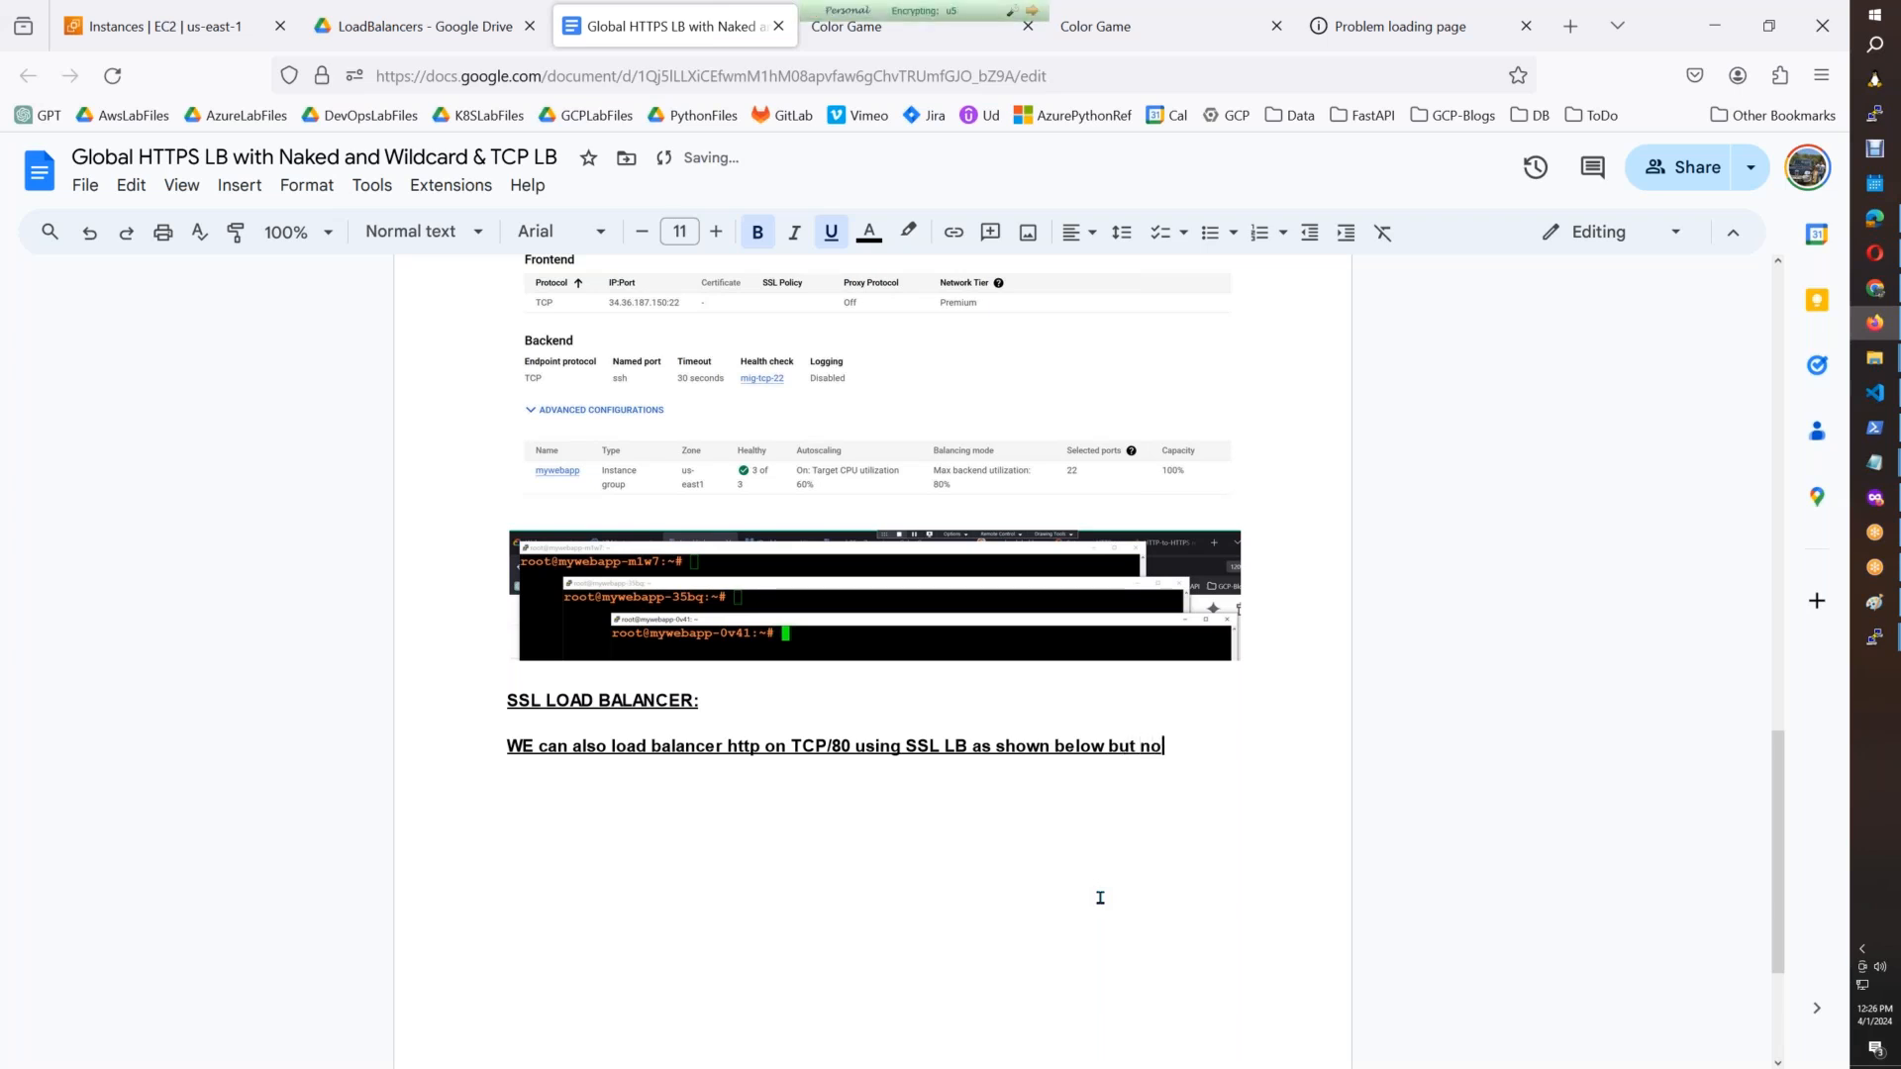
{"action": "type", "text": "t recommended."}
{"action": "key", "text": "Return"}
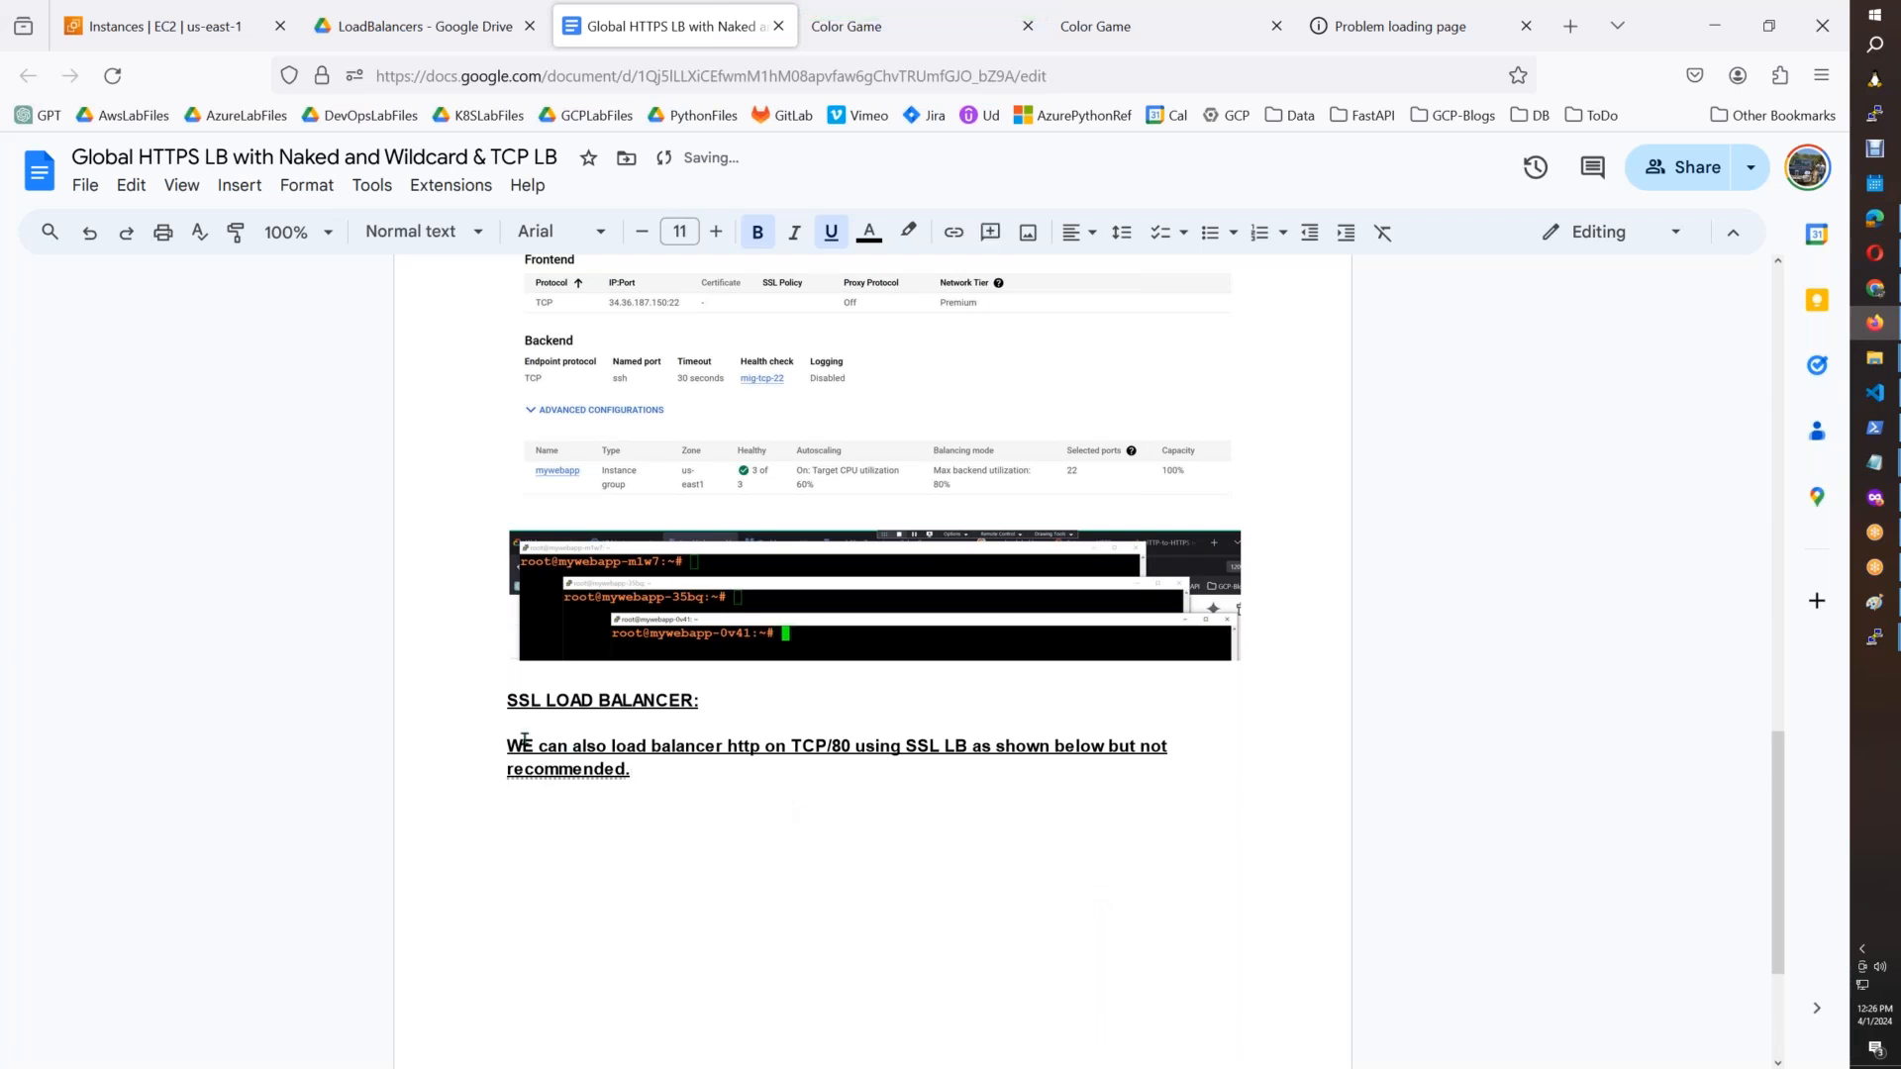
Step: Correct "WE" to "We" in the SSL sentence and remove the sentence's bold and underline
{"action": "key", "text": "BackSpace"}
{"action": "type", "text": "e"}
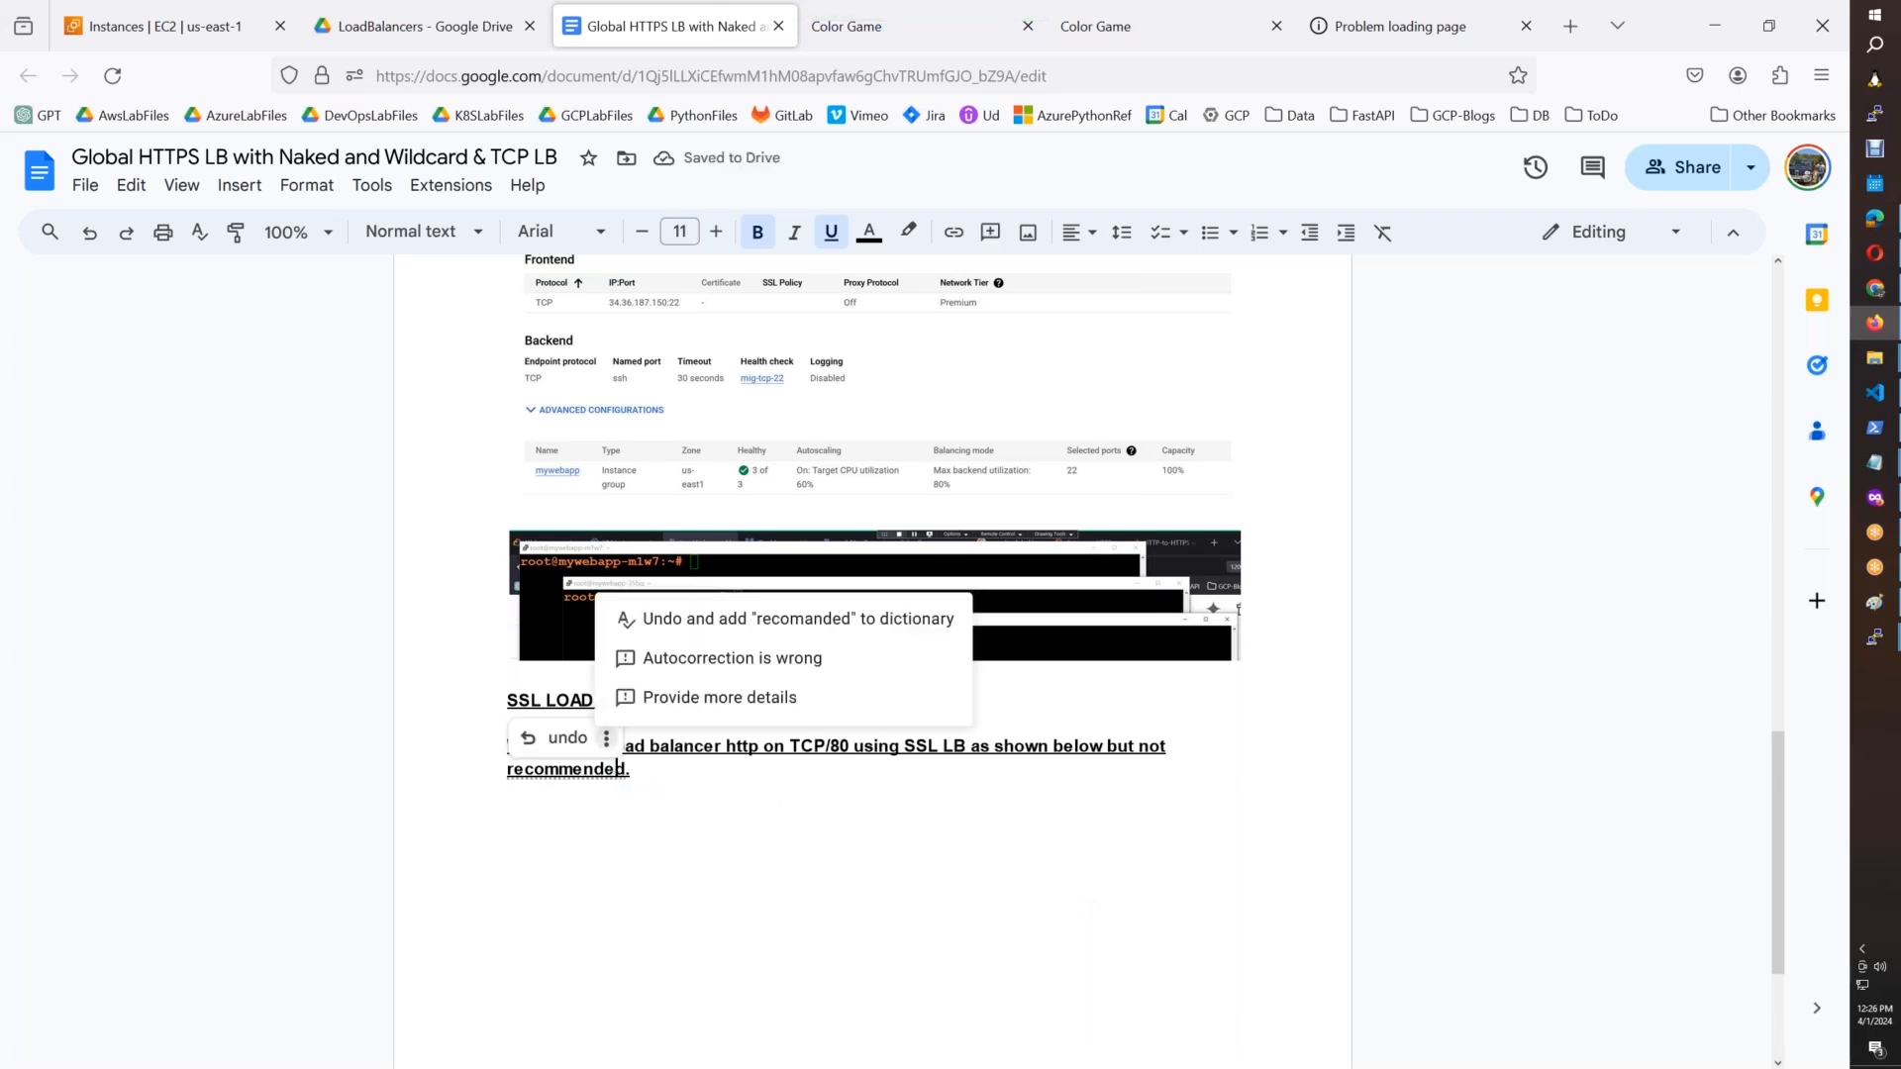
{"action": "left_click", "coordinate": [638, 810]}
{"action": "left_click_drag", "start_coordinate": [635, 773], "coordinate": [506, 745]}
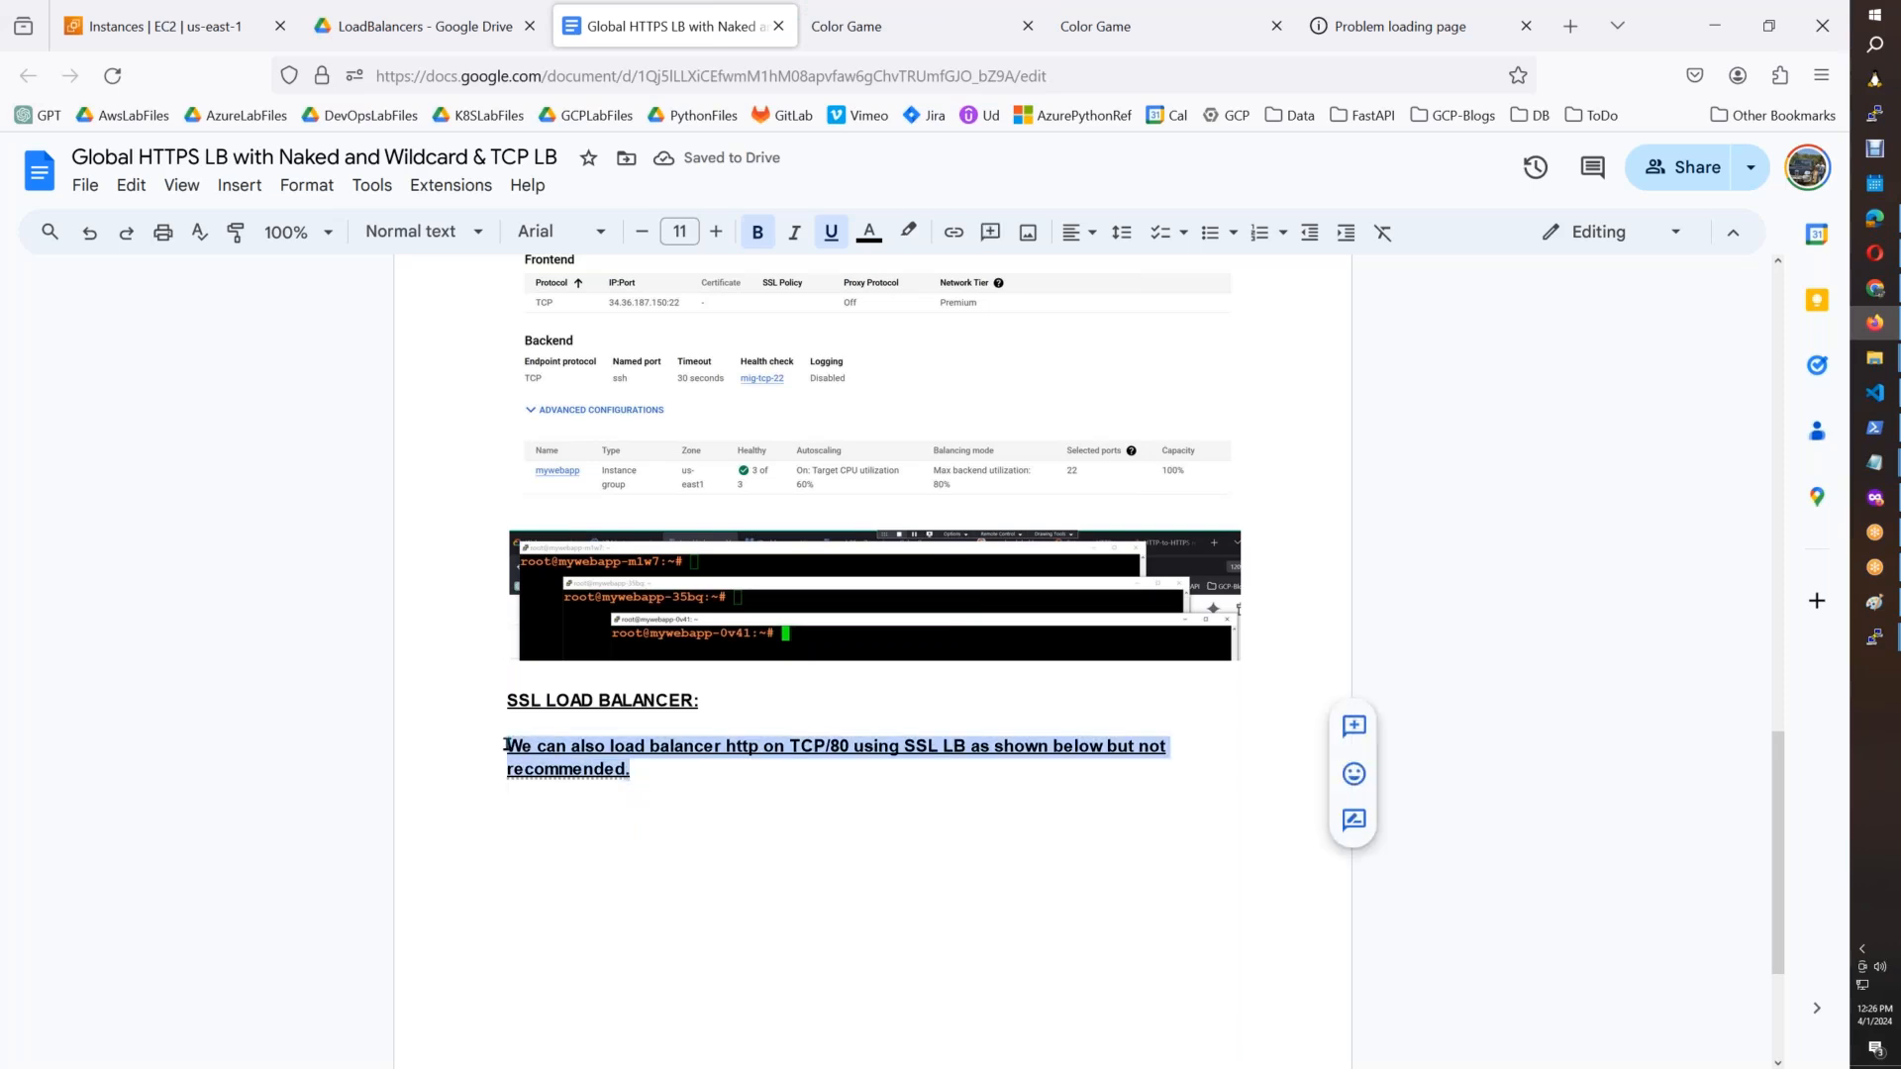
{"action": "key", "text": "ctrl+b"}
{"action": "key", "text": "ctrl+u"}
{"action": "left_click", "coordinate": [665, 872]}
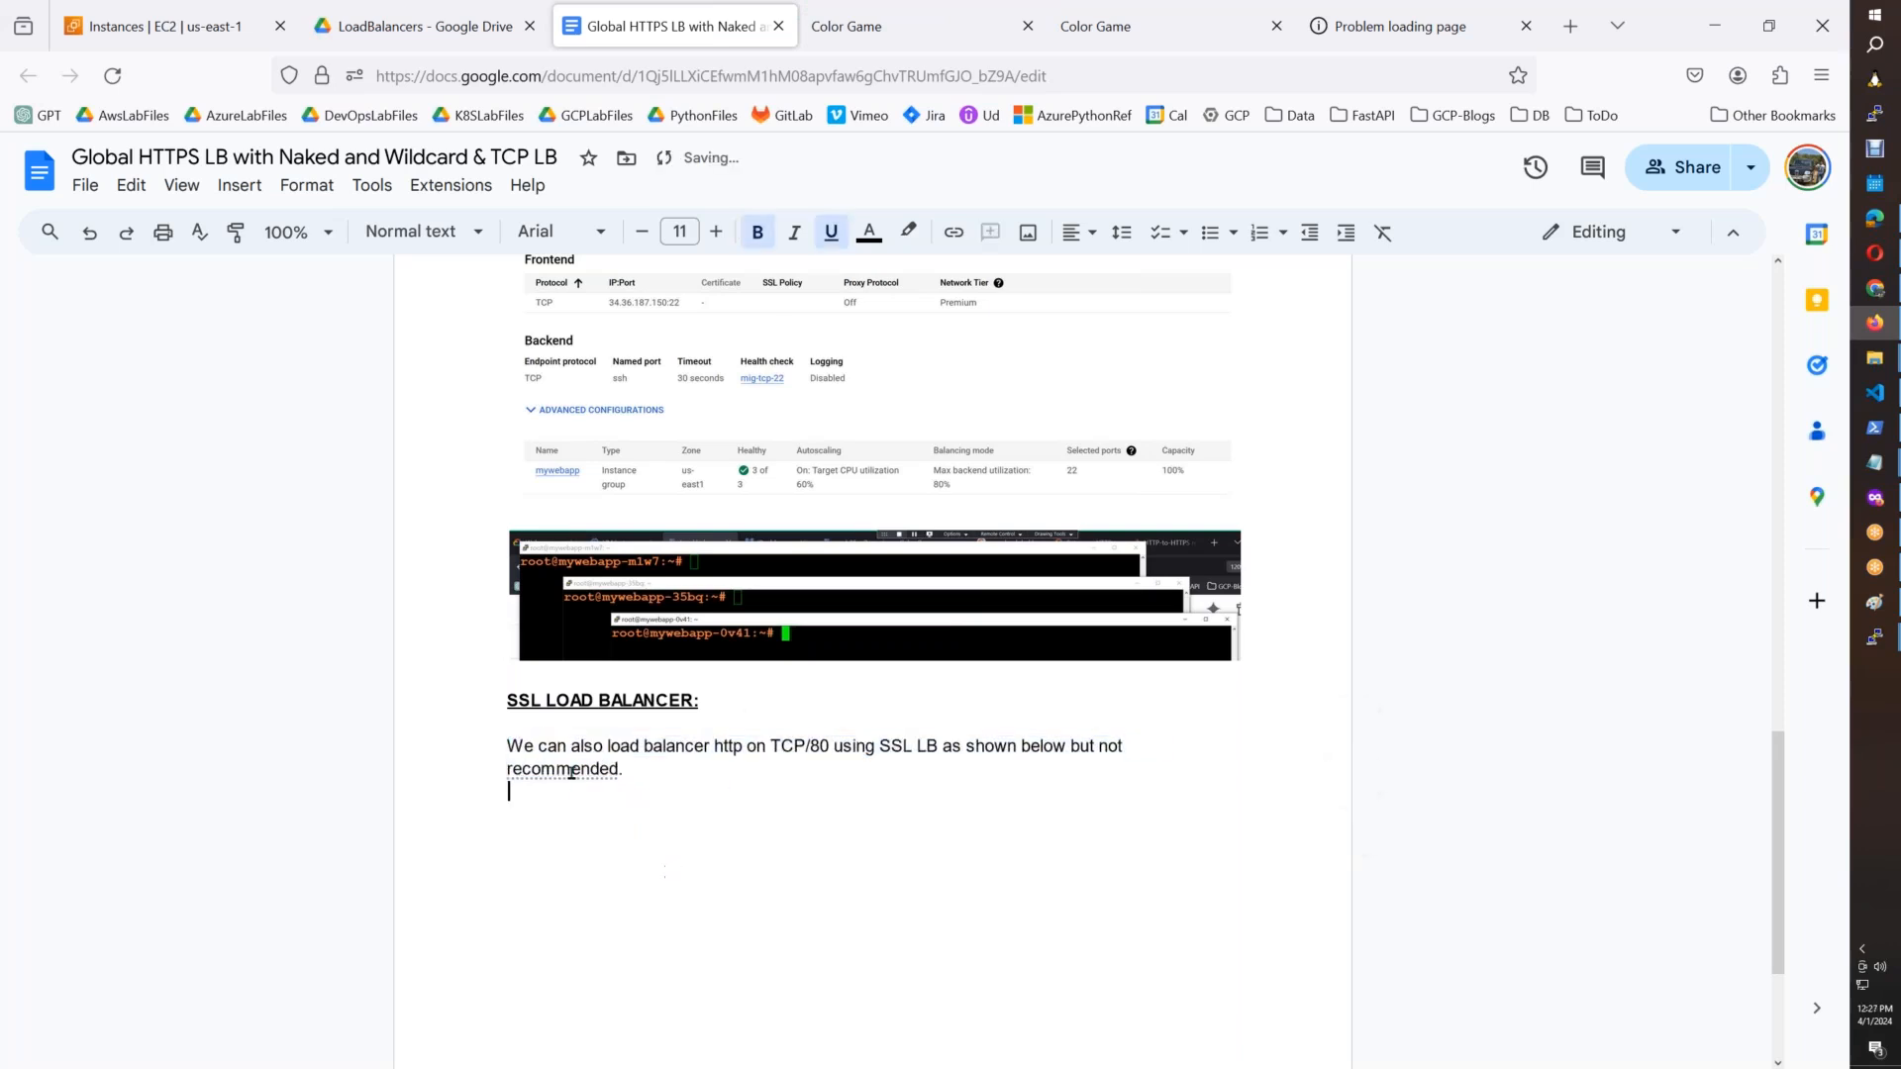
Step: Check the marked word "recommended" and add an empty line below the SSL sentence
{"action": "right_click", "coordinate": [571, 767]}
{"action": "left_click", "coordinate": [670, 842]}
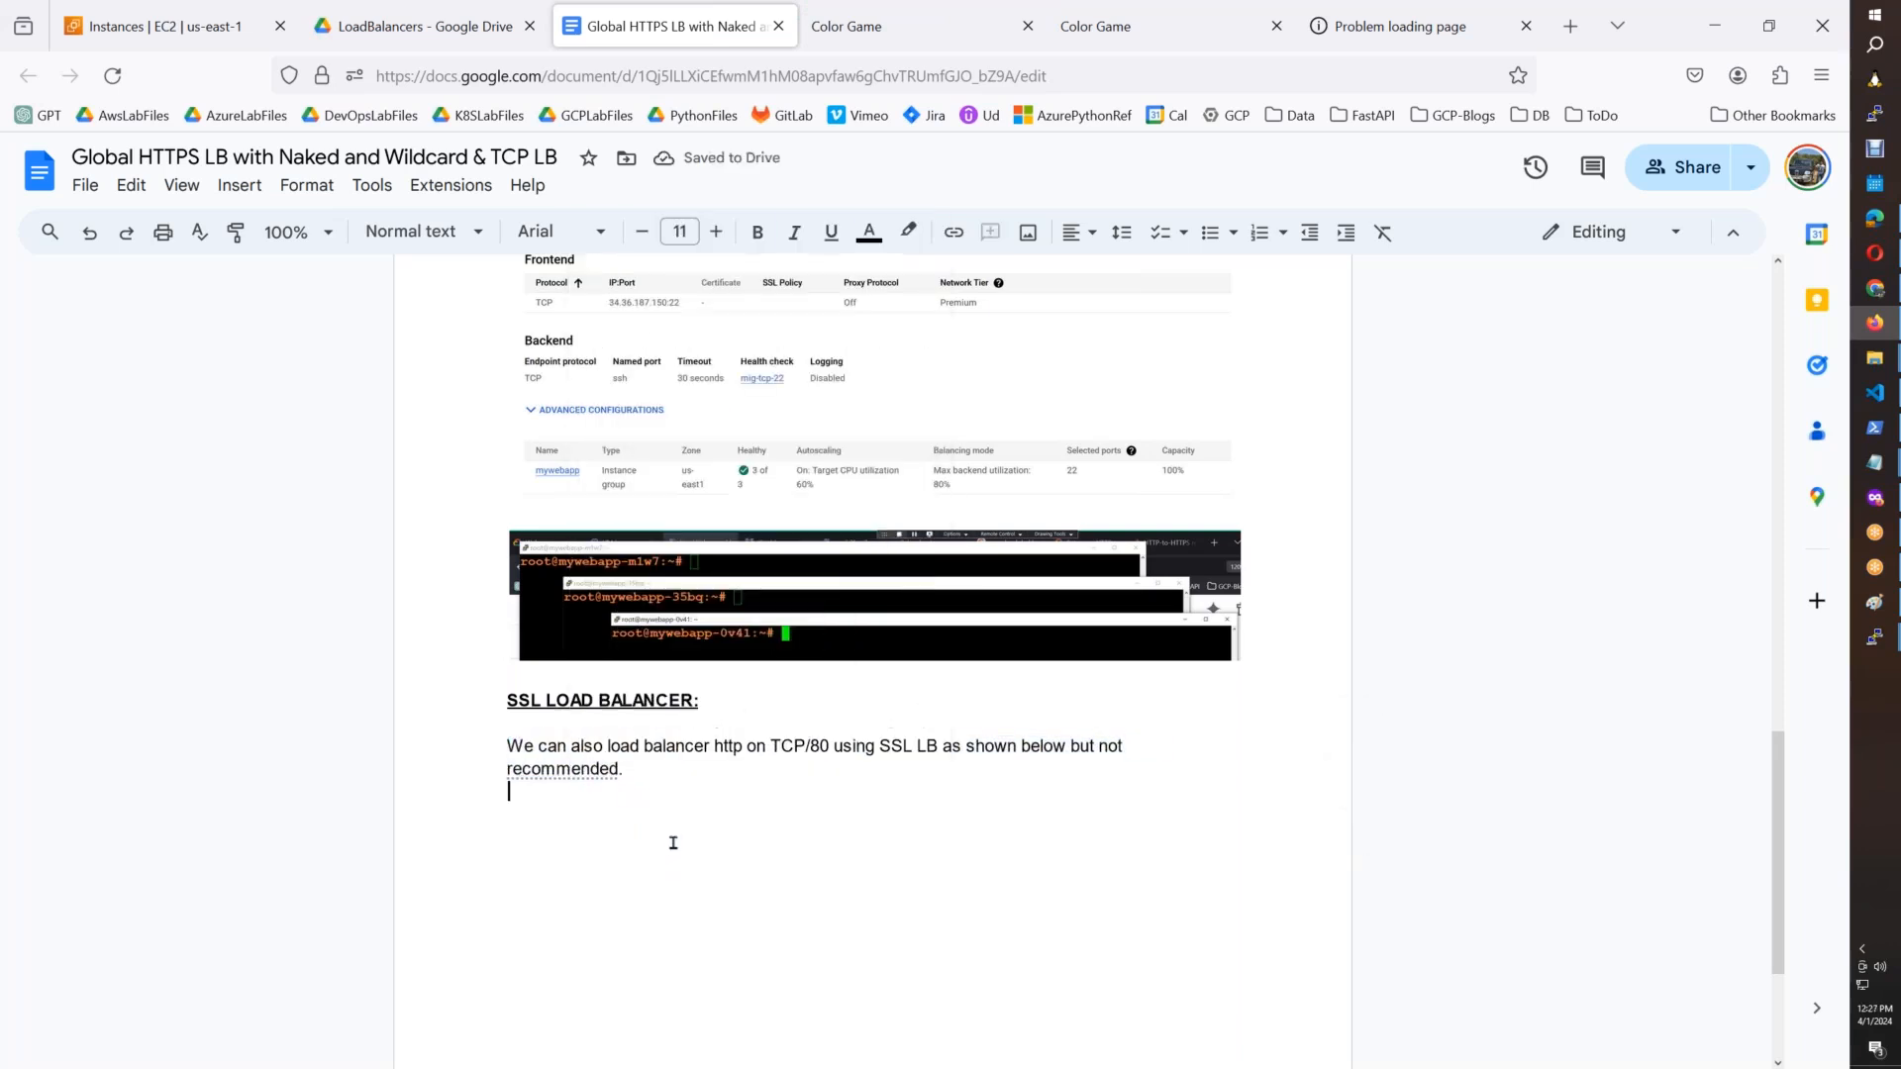
{"action": "left_click", "coordinate": [642, 771]}
{"action": "key", "text": "Return"}
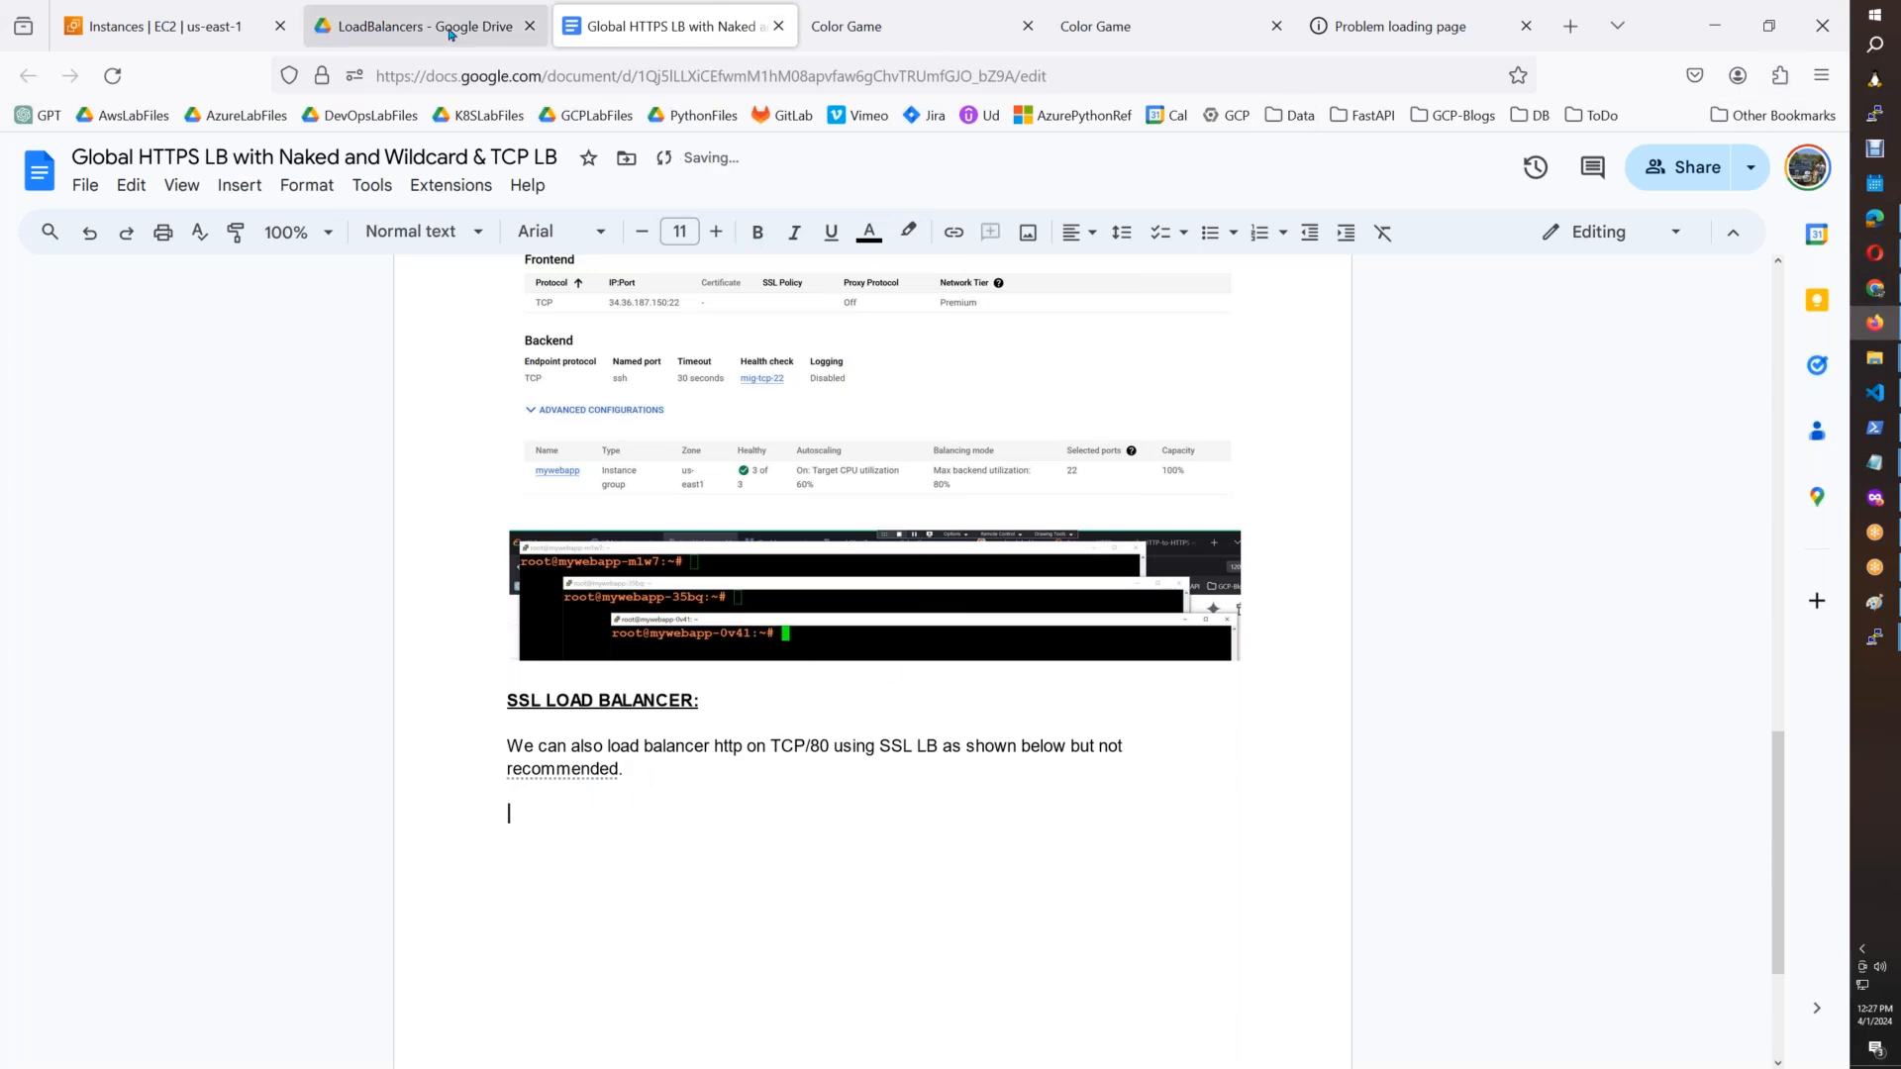
Step: Capture the Google Cloud load balancer list in Paint and select its gcpb05-nlb-ssl row for copying, about 2001 × 111 px
{"action": "left_click", "coordinate": [1876, 500]}
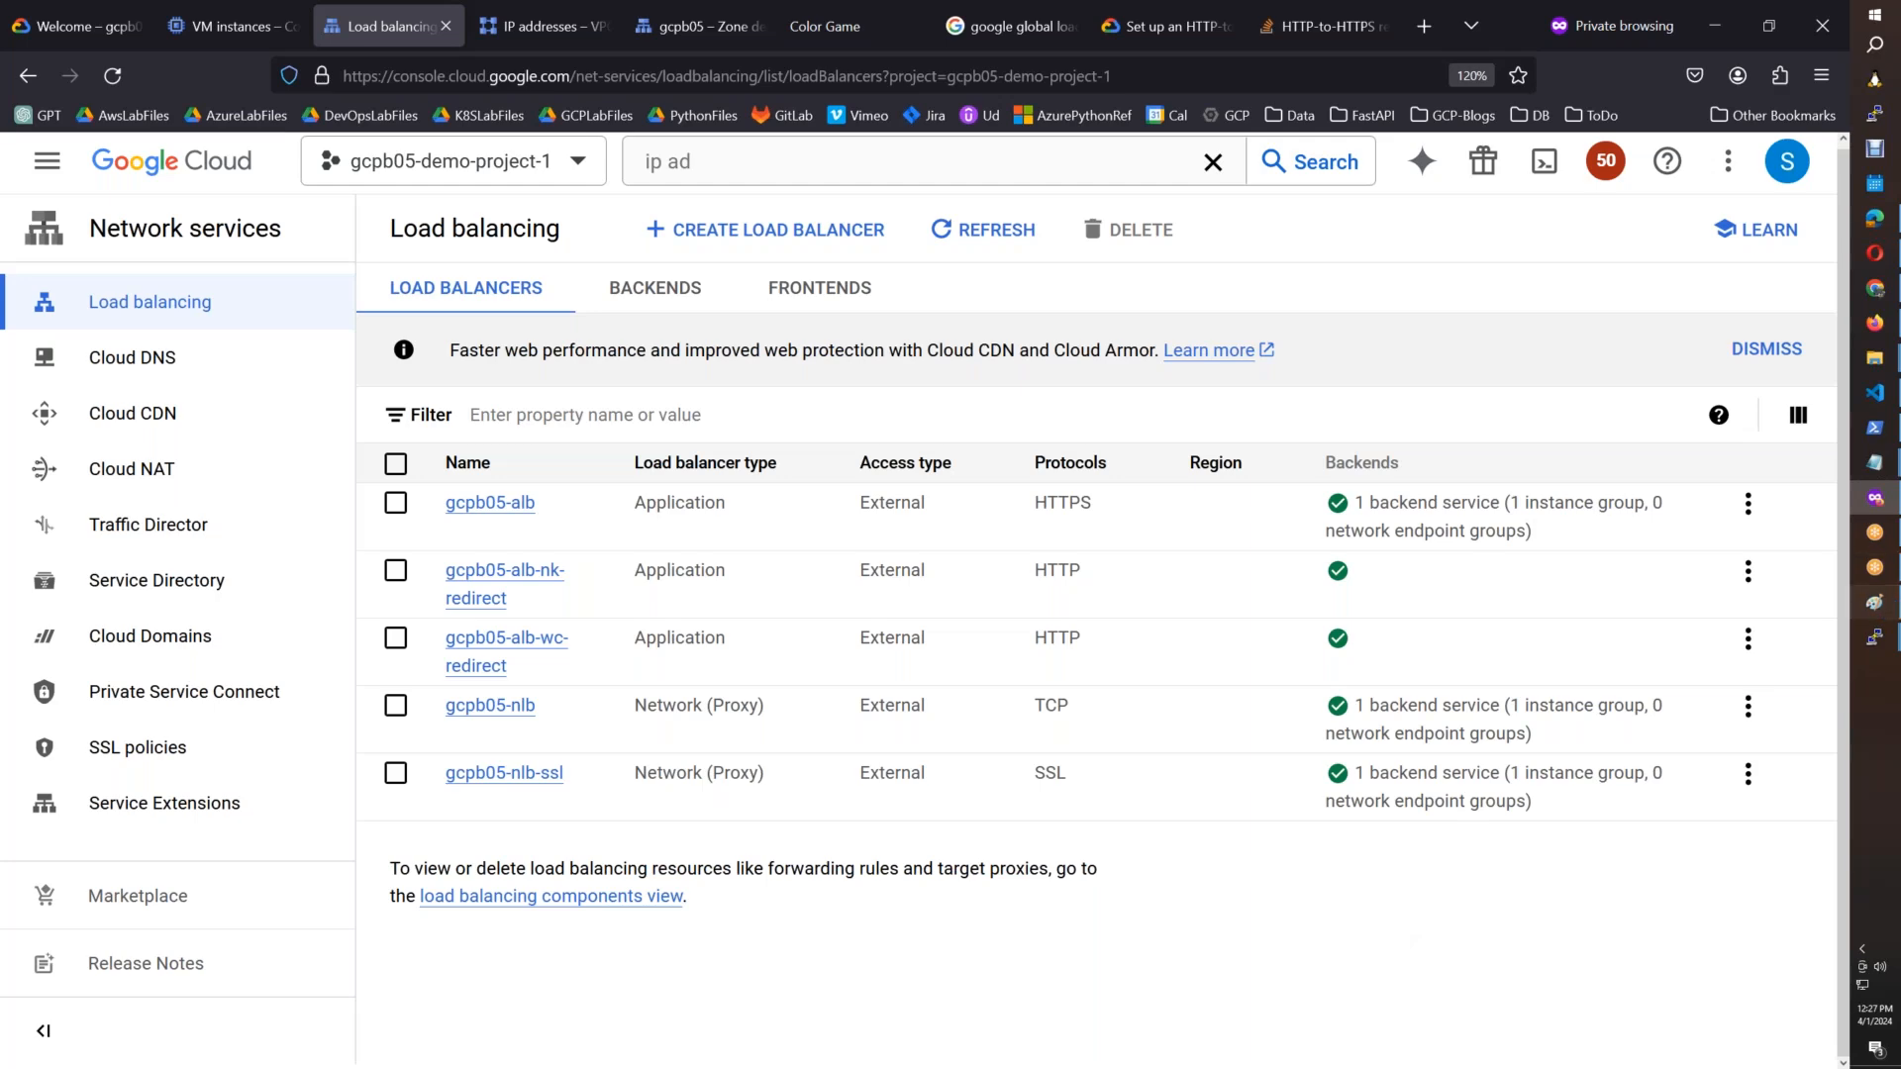
{"action": "left_click", "coordinate": [1874, 602]}
{"action": "key", "text": "ctrl+v"}
{"action": "left_click", "coordinate": [68, 34]}
{"action": "left_click", "coordinate": [256, 281]}
{"action": "mouse_move", "coordinate": [352, 787]}
{"action": "left_mouse_down"}
{"action": "mouse_move", "coordinate": [1357, 871]}
{"action": "mouse_move", "coordinate": [1839, 869]}
{"action": "left_mouse_up"}
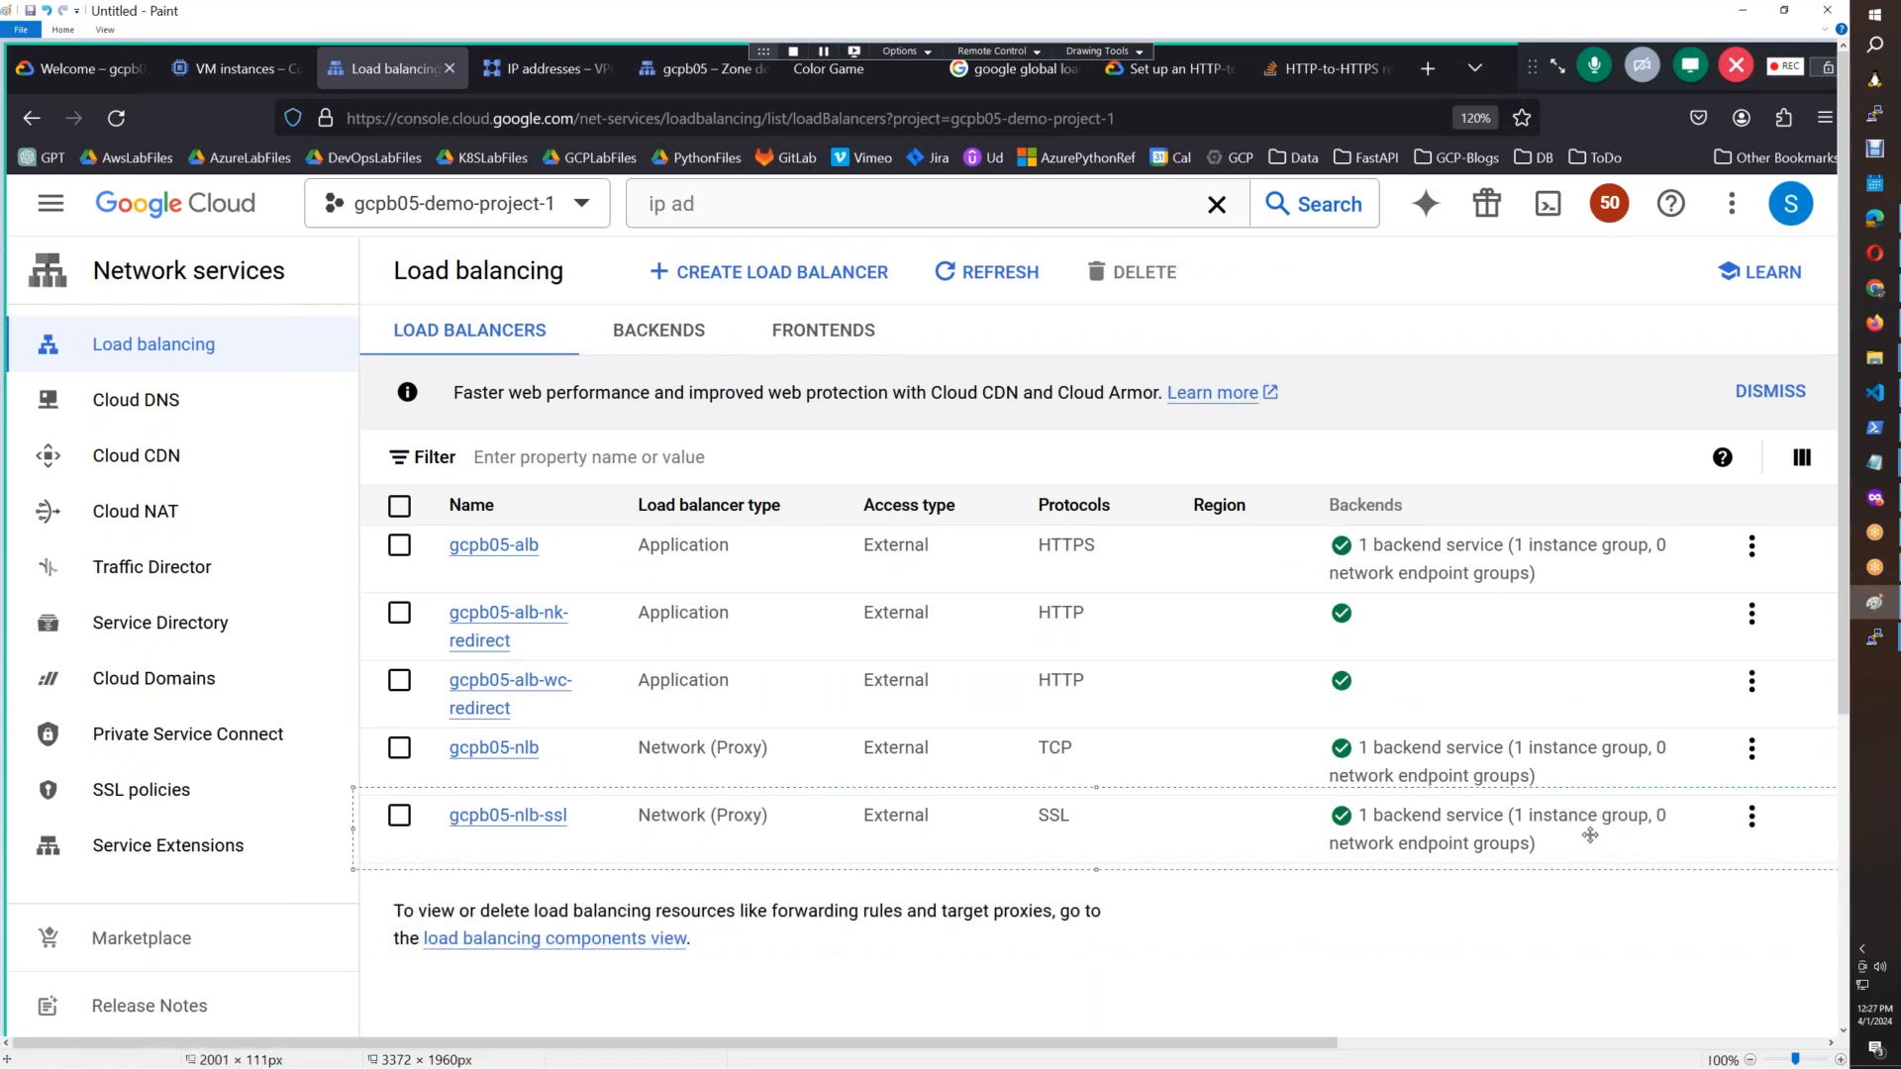
Step: Switch back to the Google Docs document and paste the gcpb05-nlb-ssl row below the SSL sentence, followed by a new line
{"action": "key", "text": "alt+Tab"}
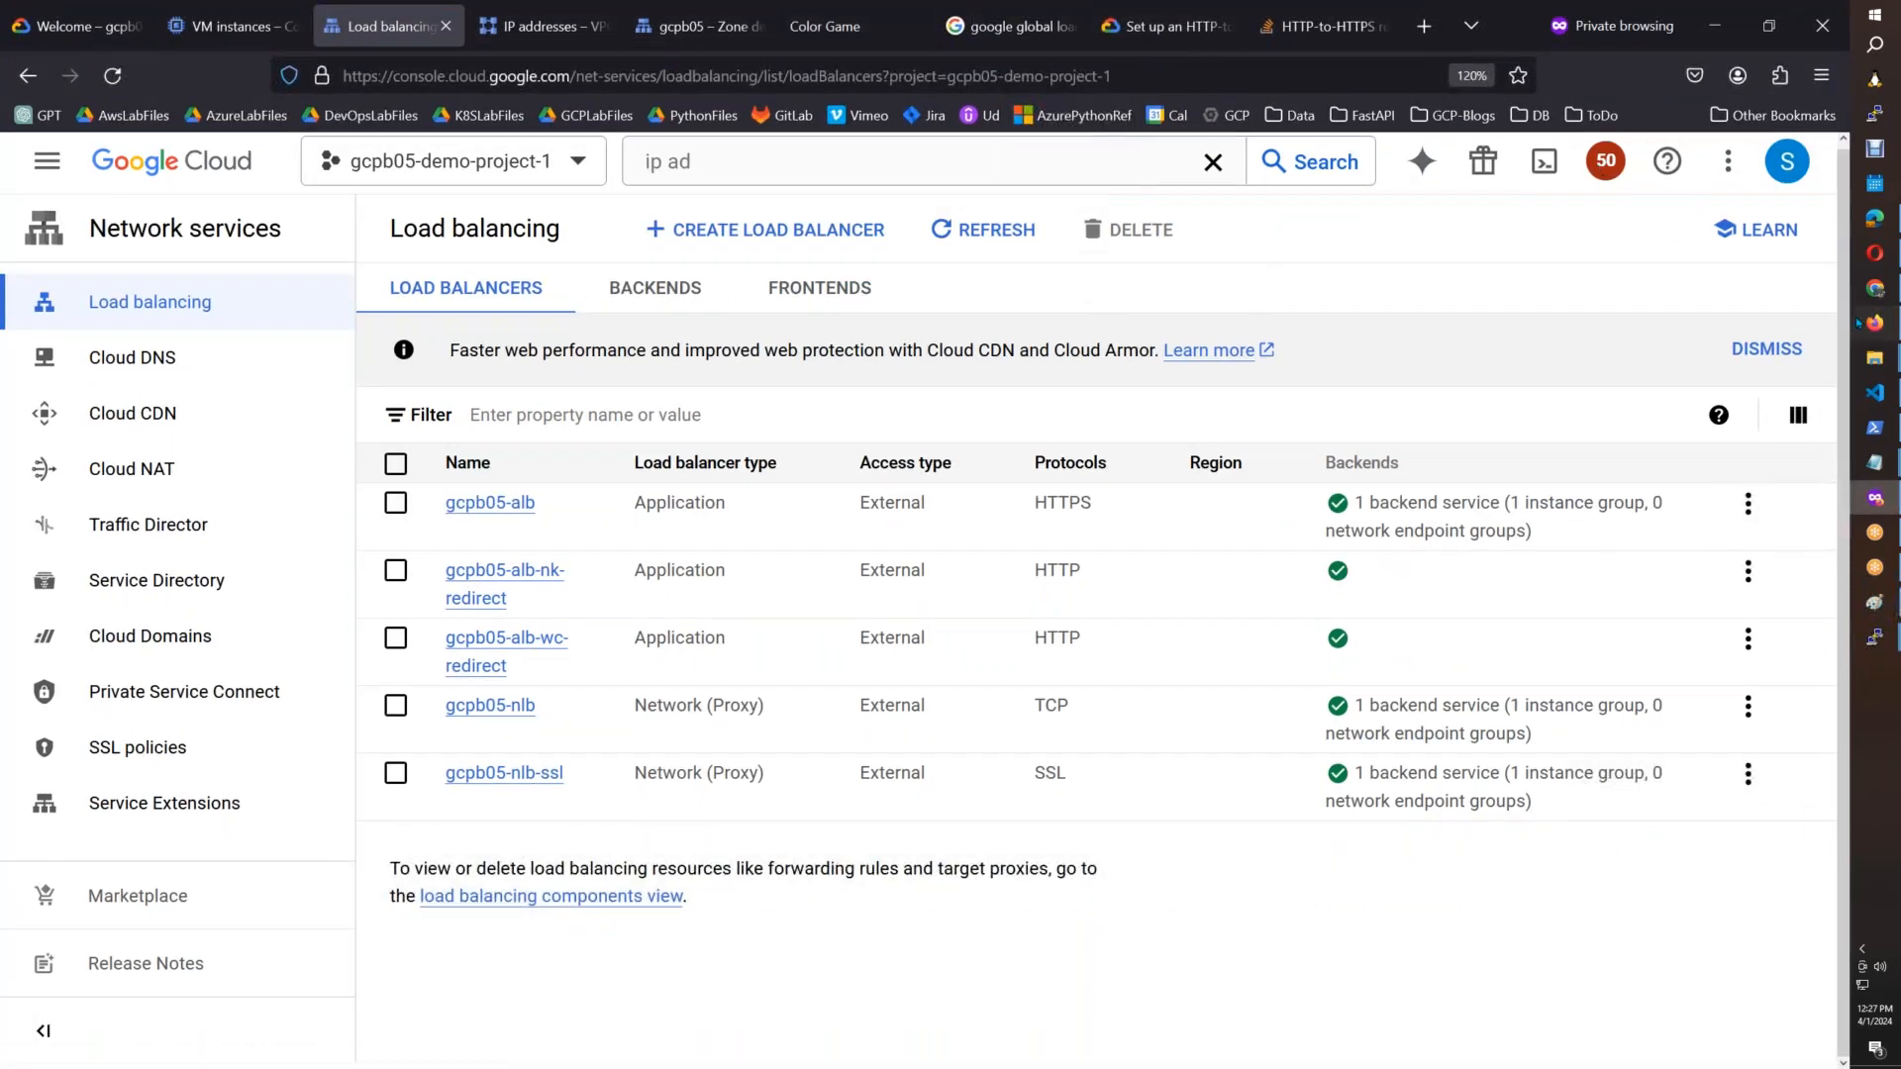
{"action": "key", "text": "alt+Tab"}
{"action": "key", "text": "ctrl+v"}
{"action": "key", "text": "Return"}
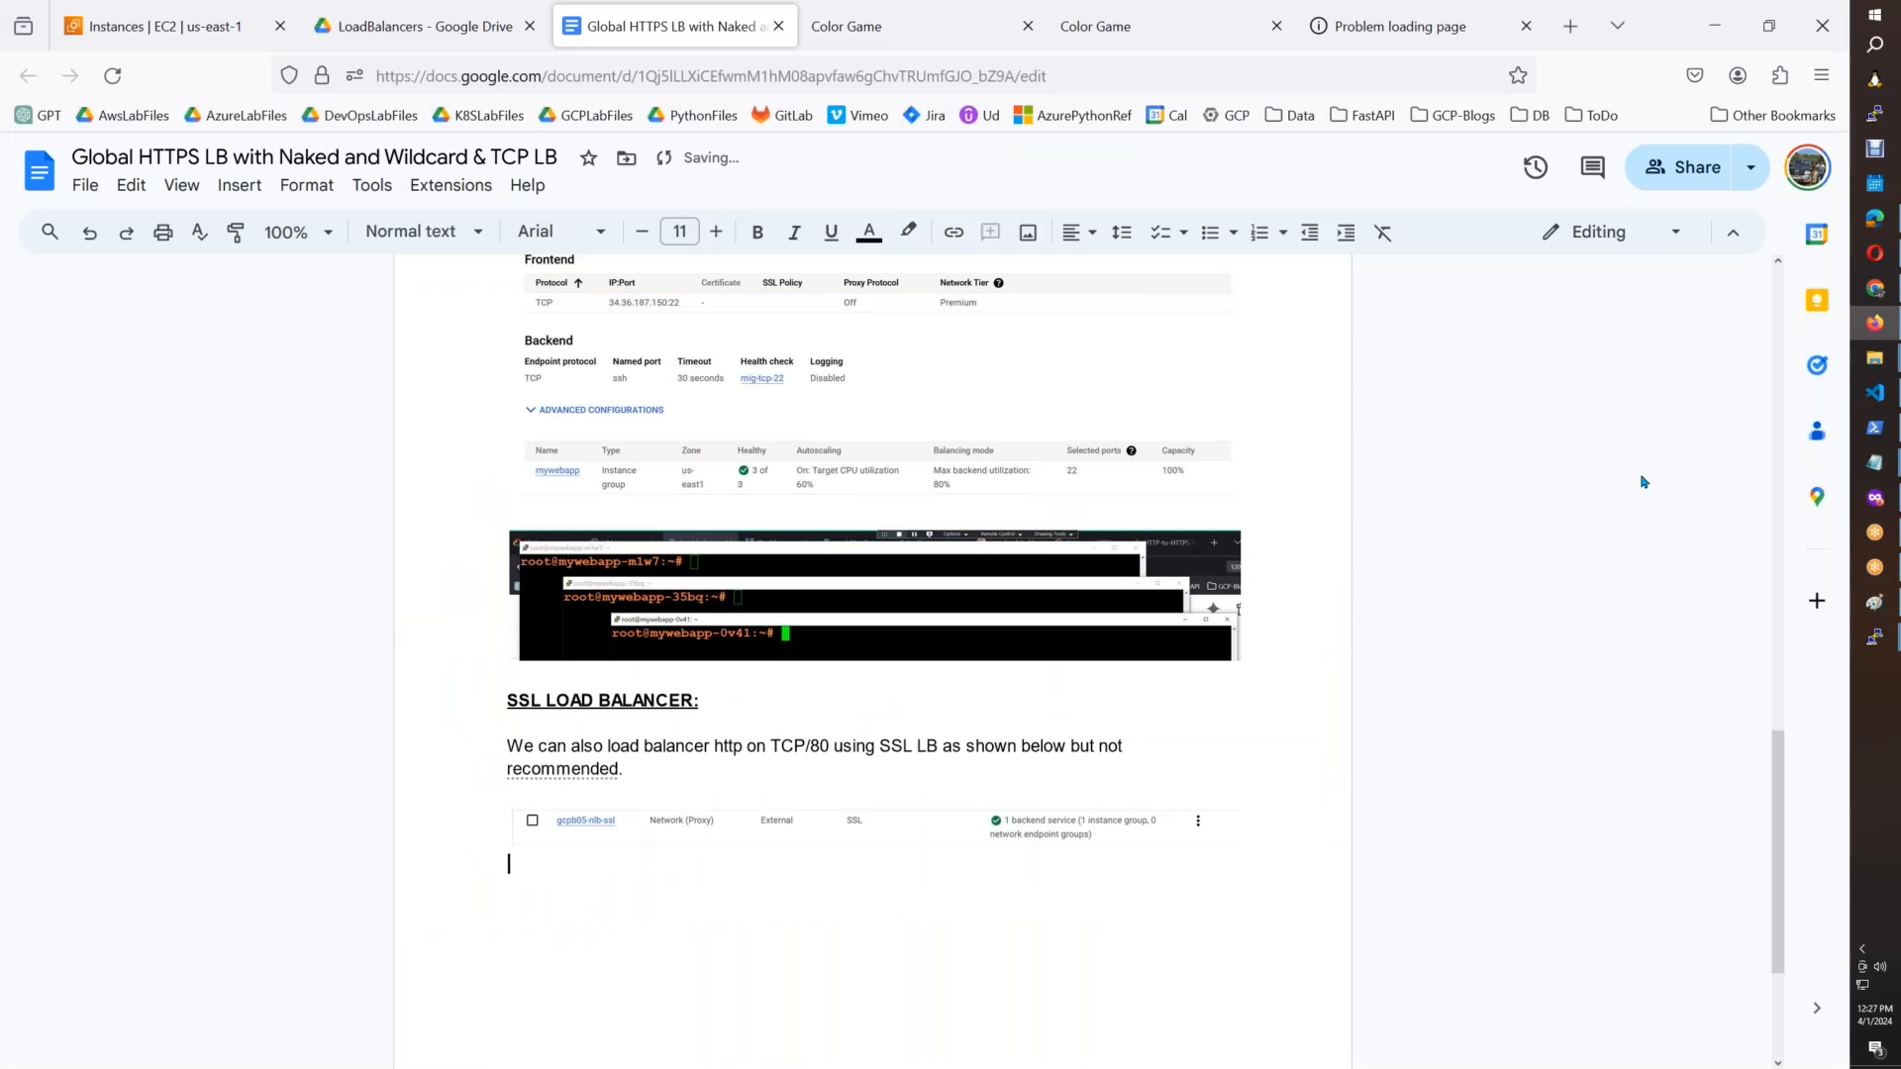
Step: Switch to the Google Cloud console, open the gcpb05-nlb-ssl load balancer's details and copy its frontend IP:Port value
{"action": "key", "text": "alt+Tab"}
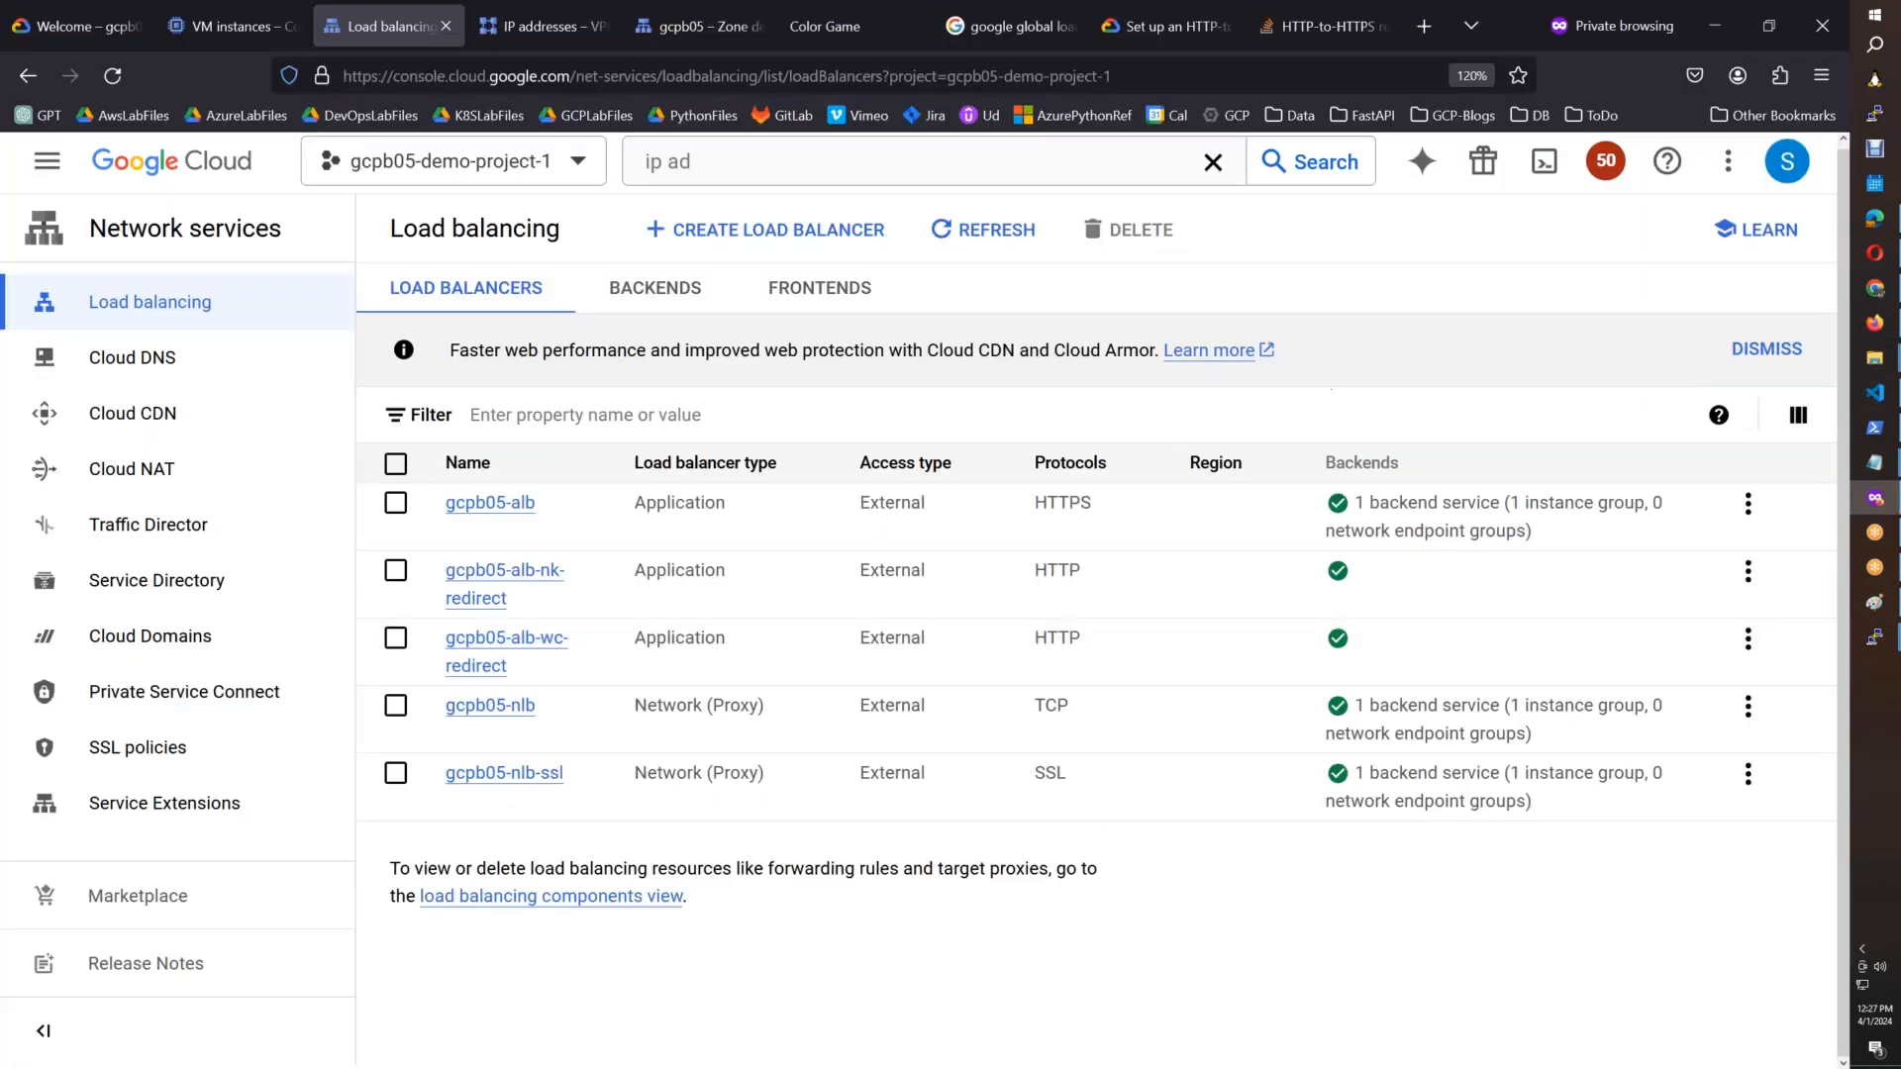
{"action": "left_click", "coordinate": [517, 777]}
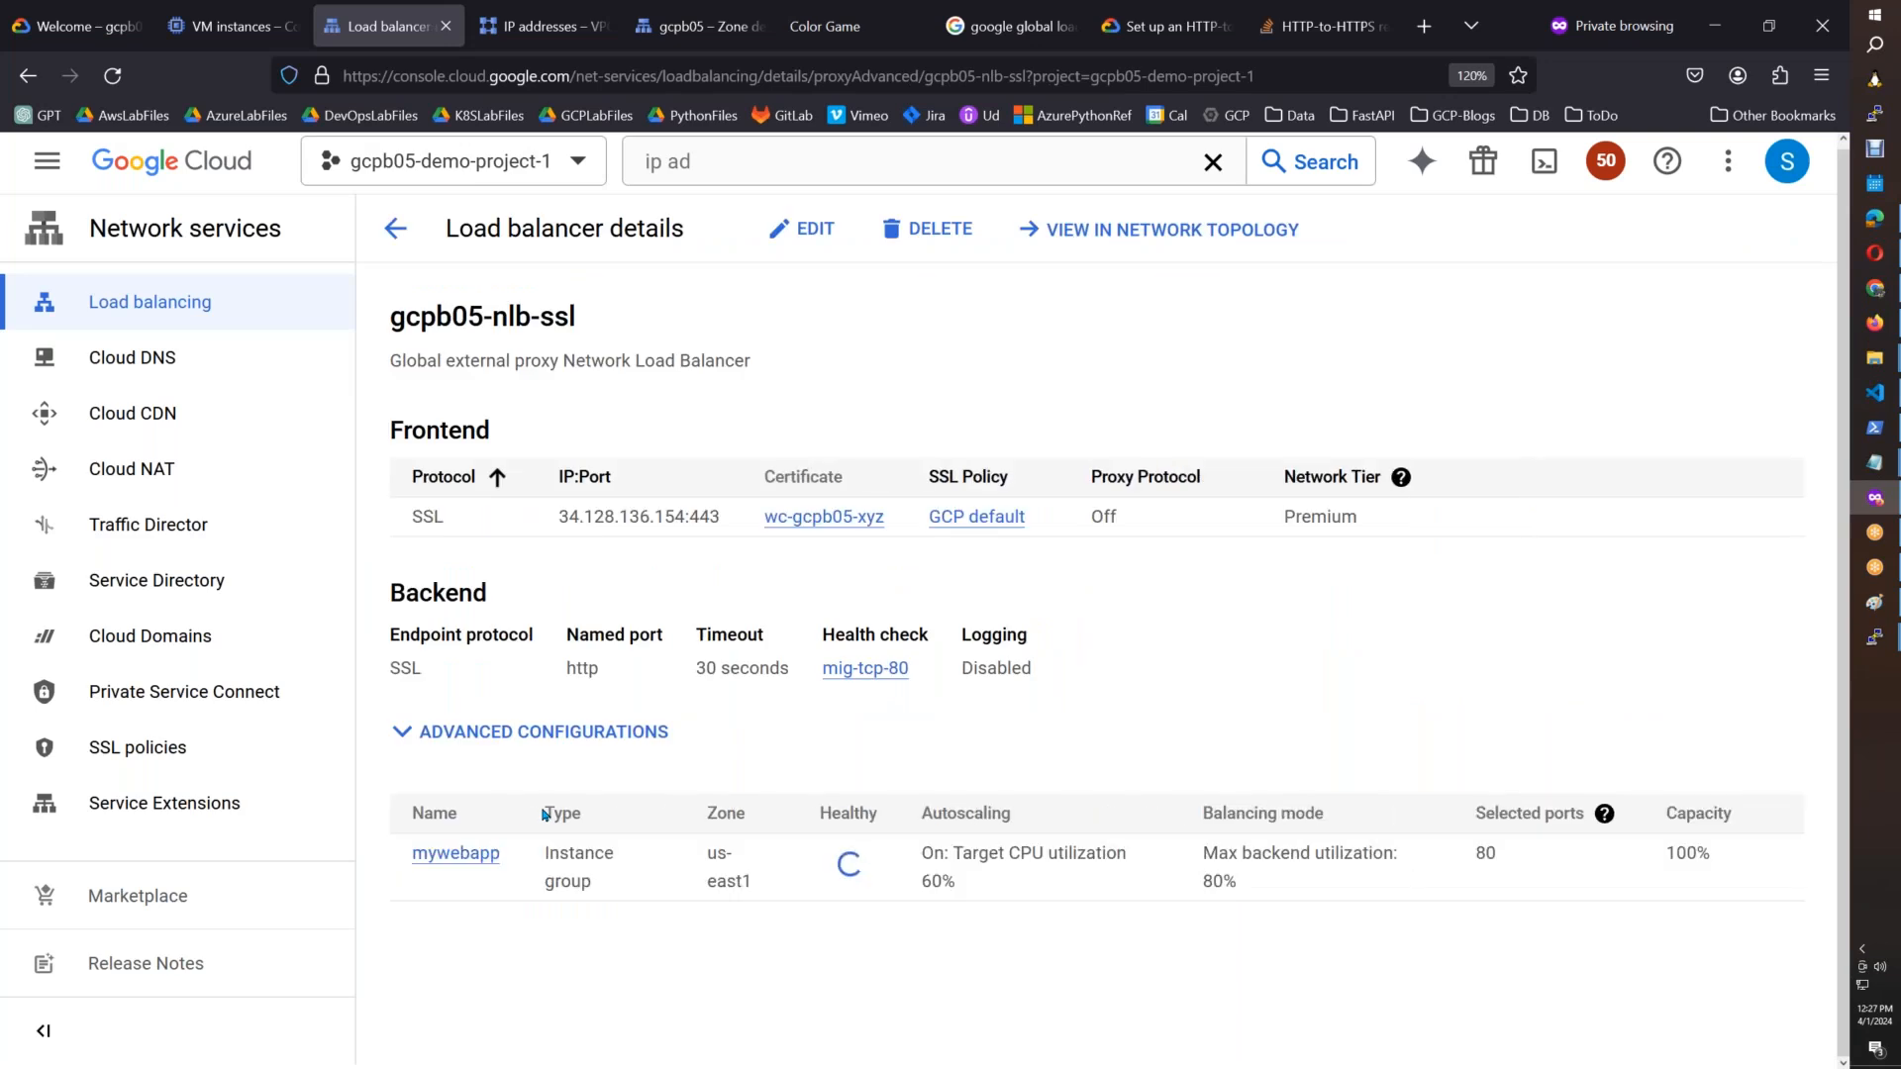
{"action": "left_click_drag", "start_coordinate": [559, 517], "coordinate": [723, 527]}
{"action": "key", "text": "ctrl+c"}
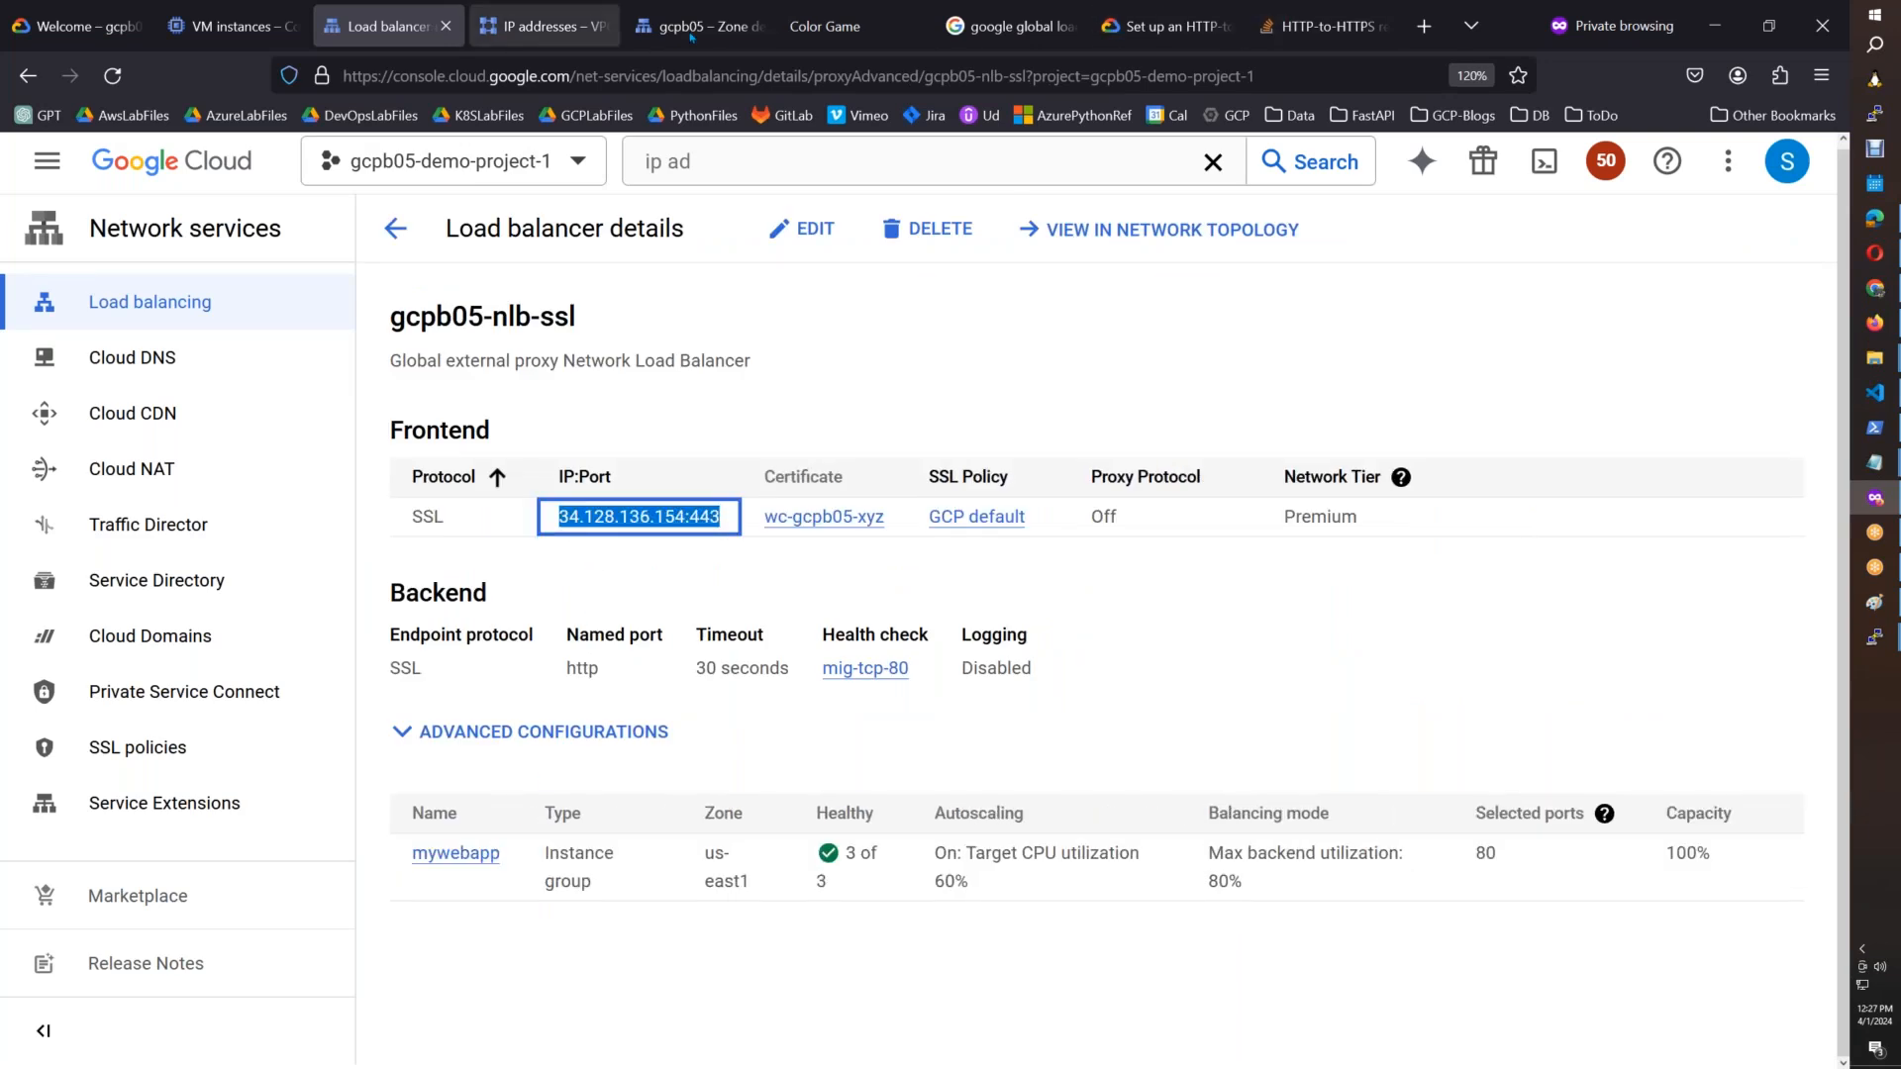
Step: Test the SSL load balancer by loading 34.128.136.154:443 in the Color Game tab, including a retry
{"action": "left_click", "coordinate": [832, 26]}
{"action": "key", "text": "ctrl+l"}
{"action": "key", "text": "ctrl+v"}
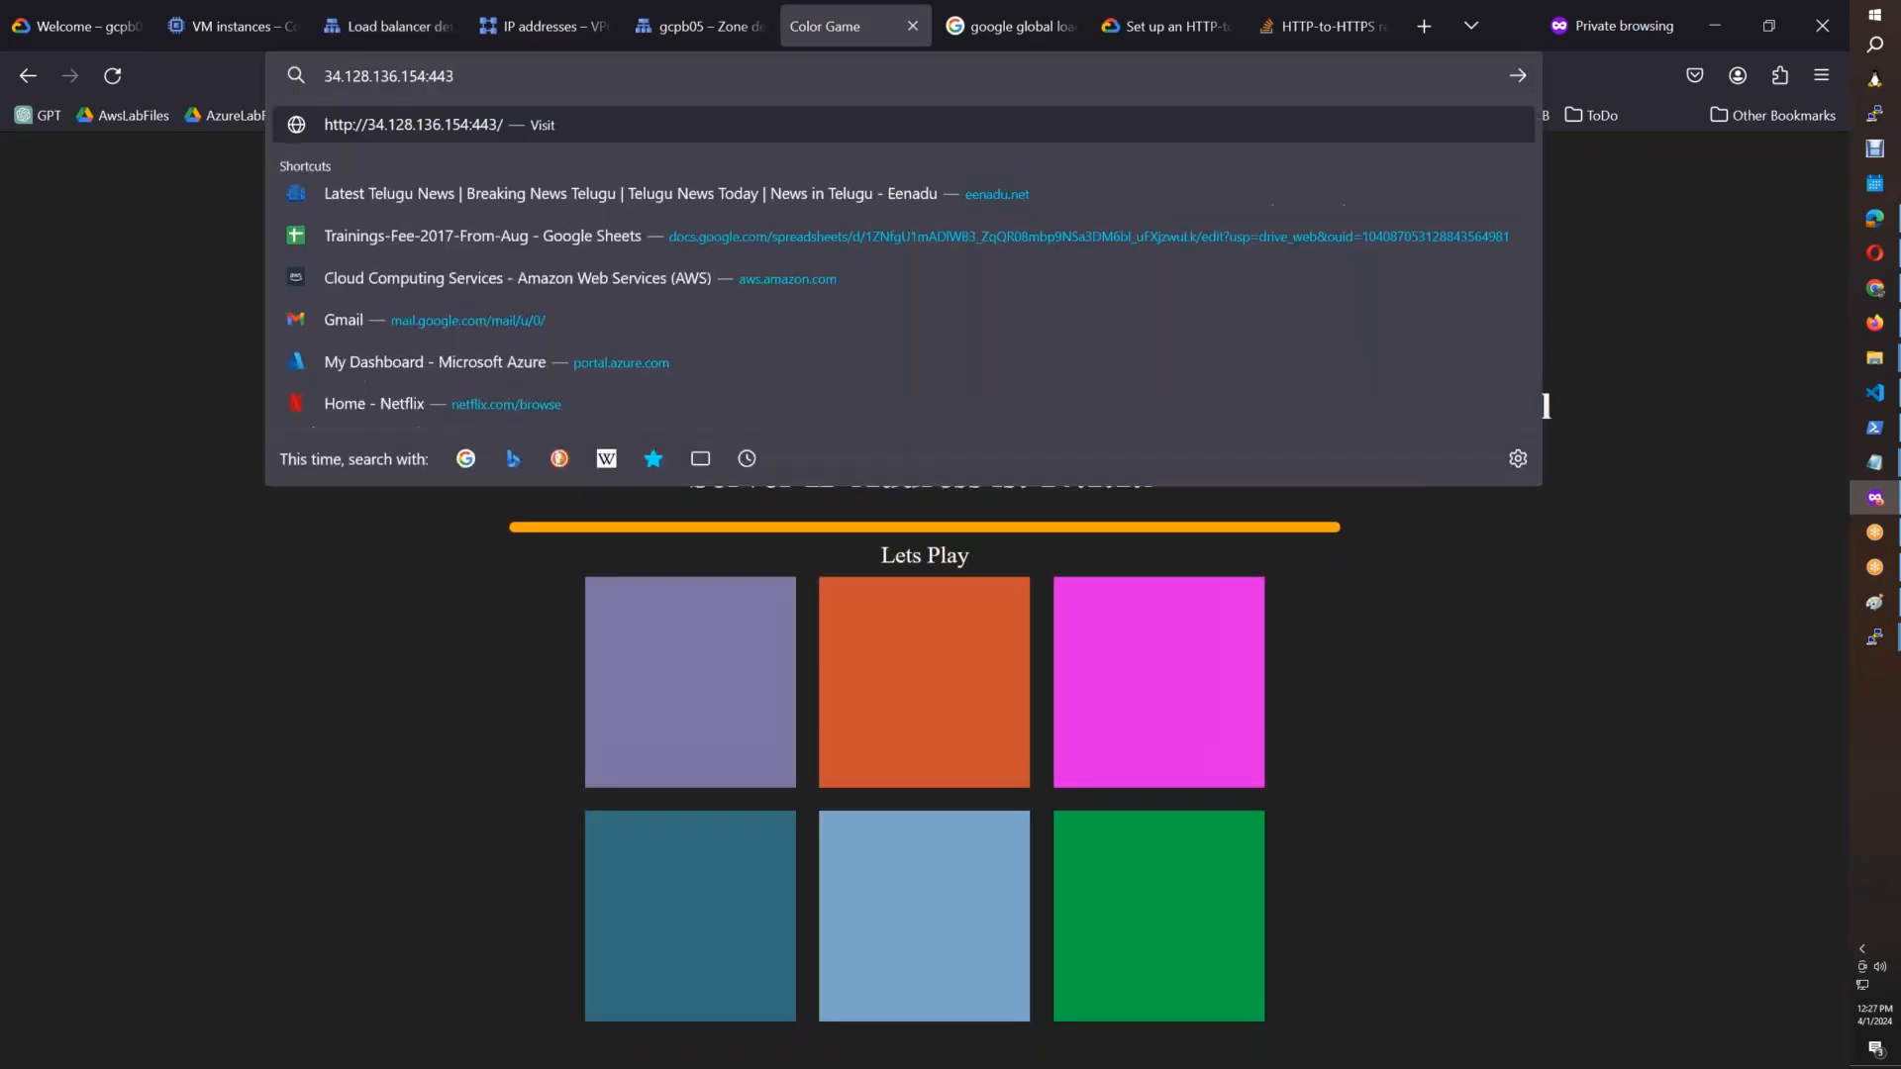
{"action": "key", "text": "Return"}
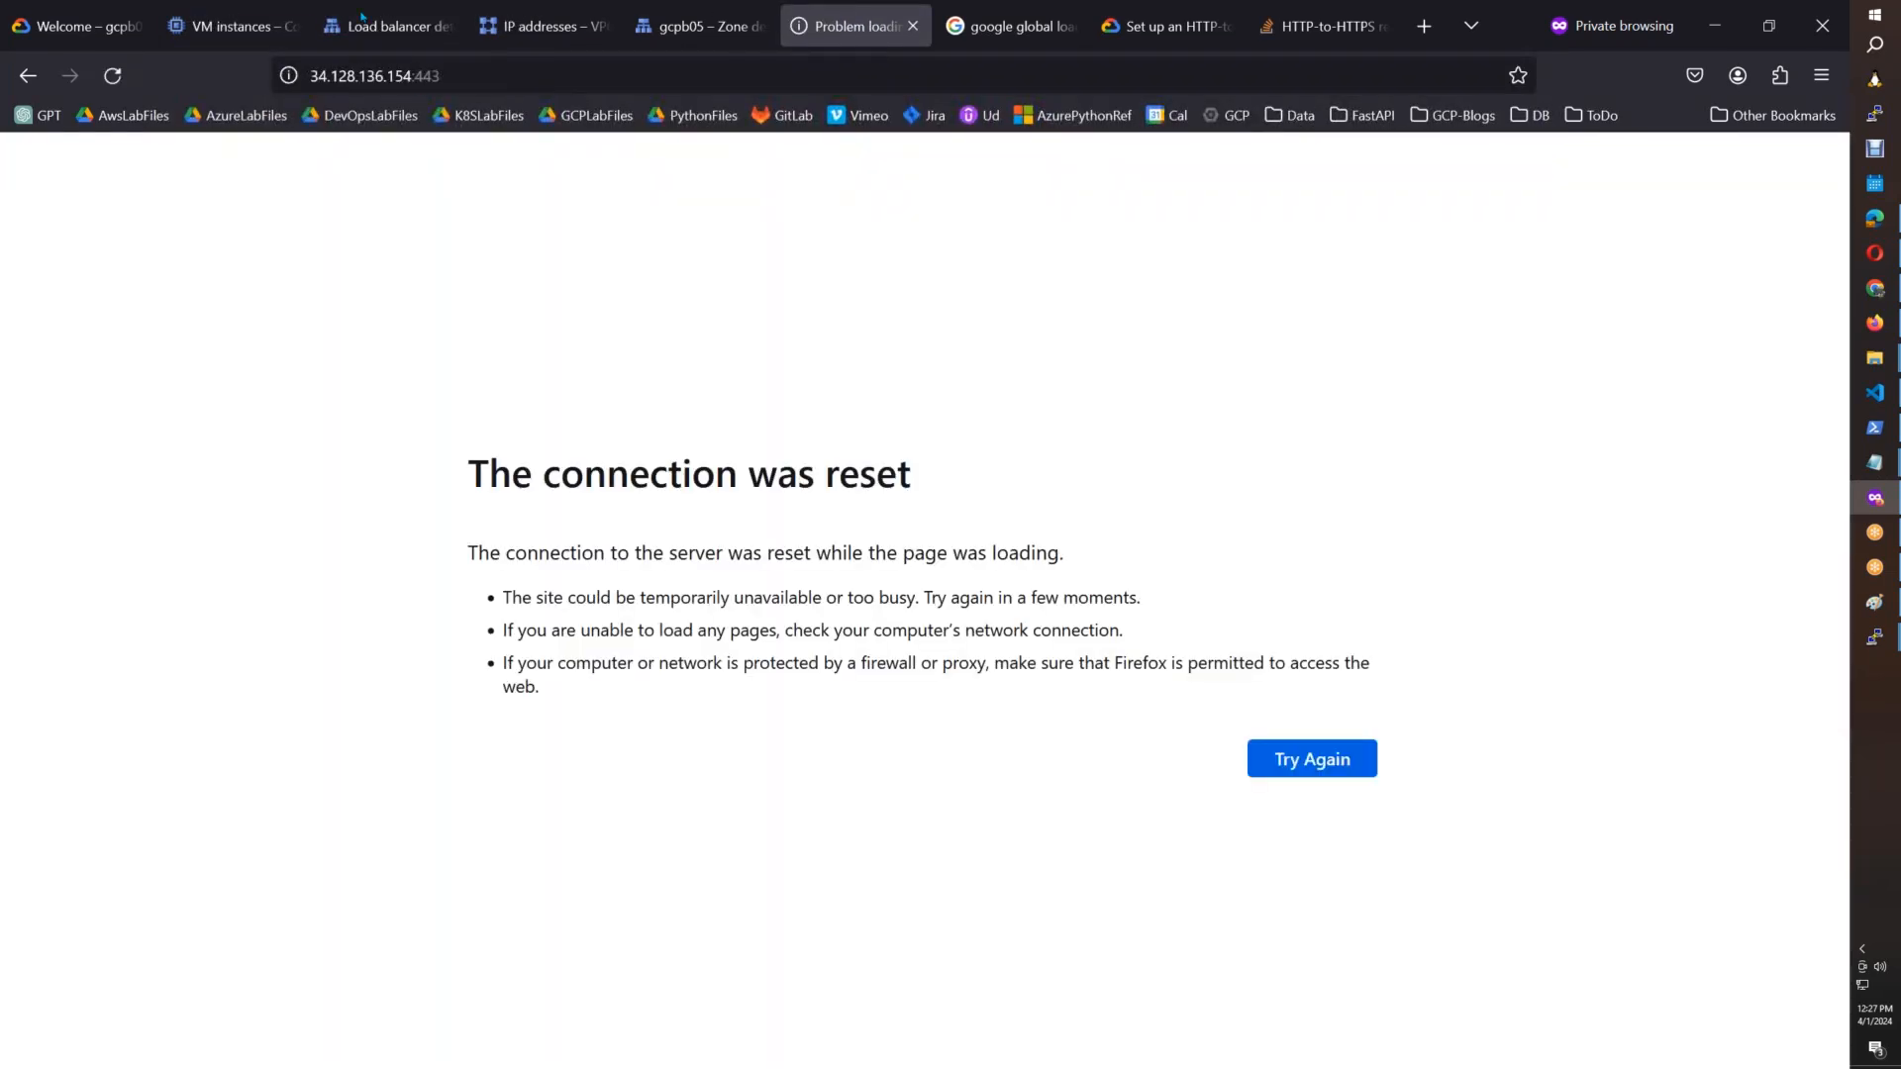
{"action": "left_click", "coordinate": [1273, 757]}
{"action": "left_click", "coordinate": [413, 27]}
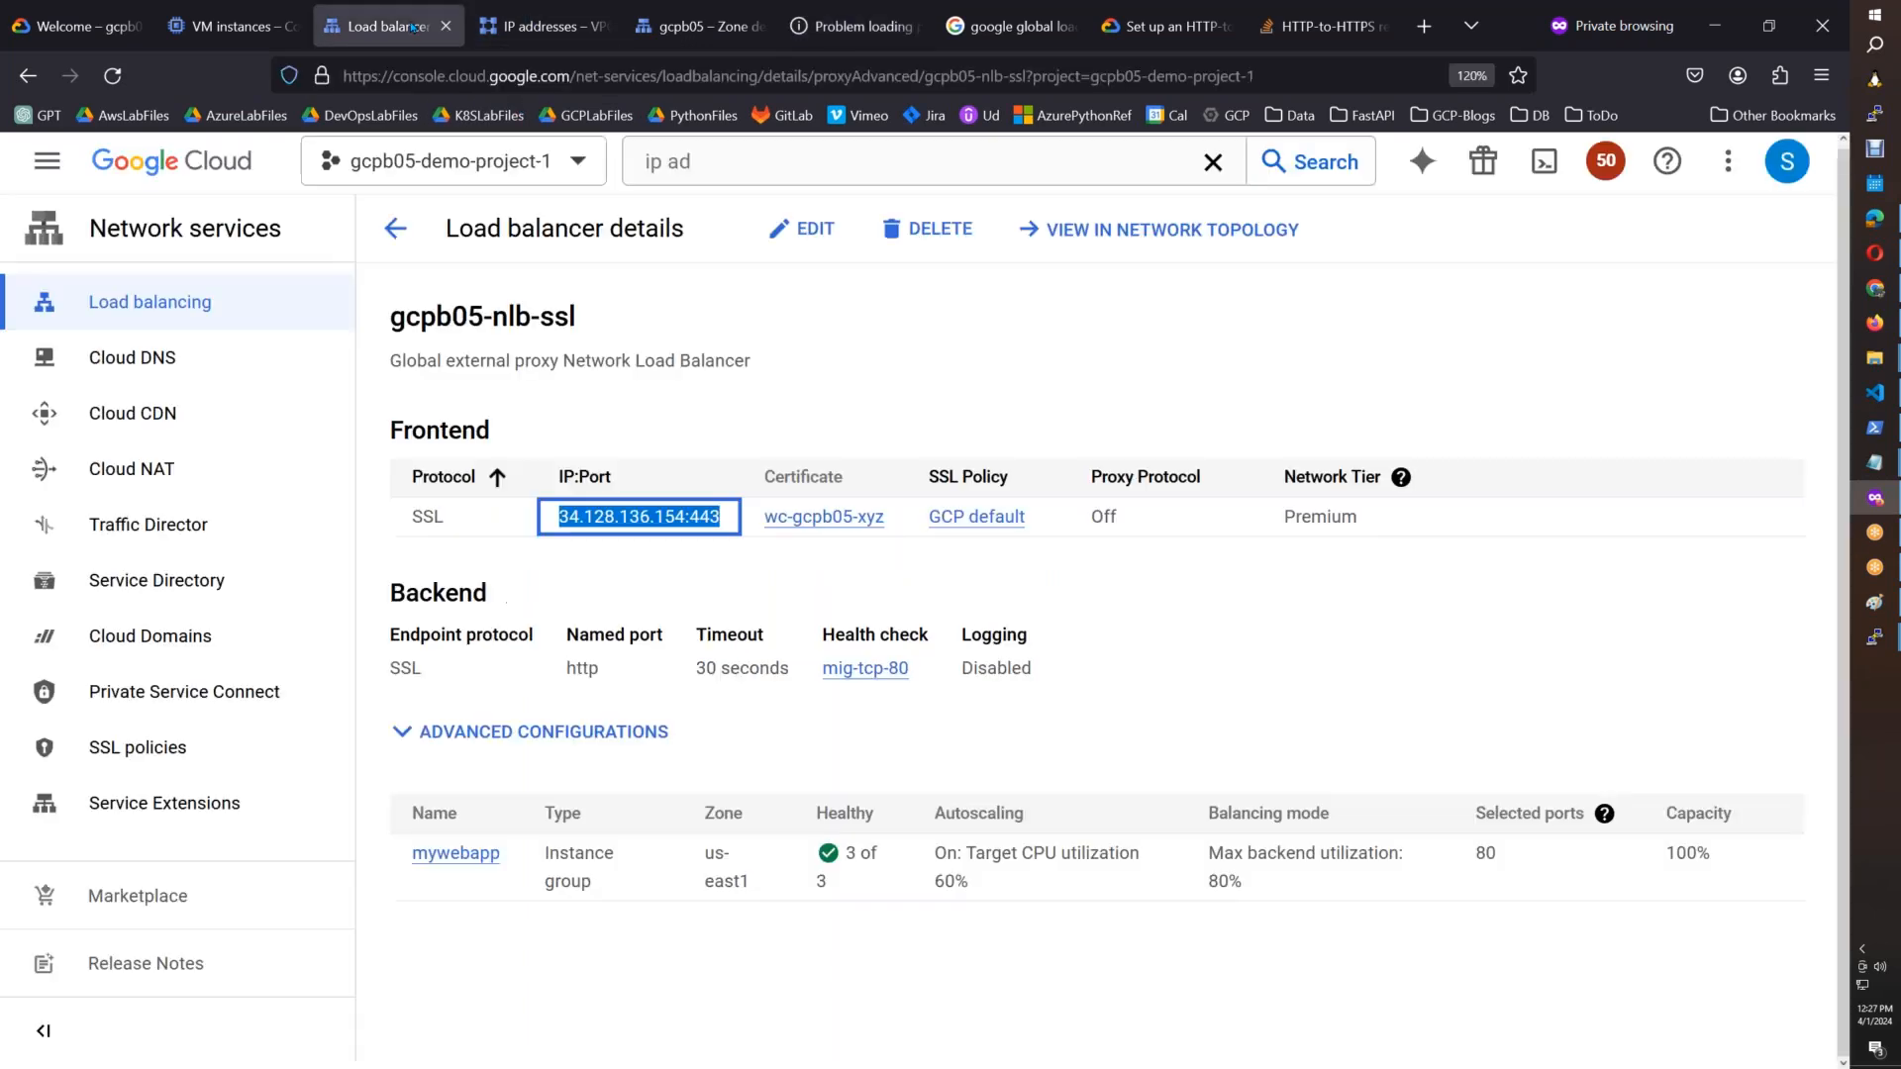
{"action": "left_click", "coordinate": [1212, 622]}
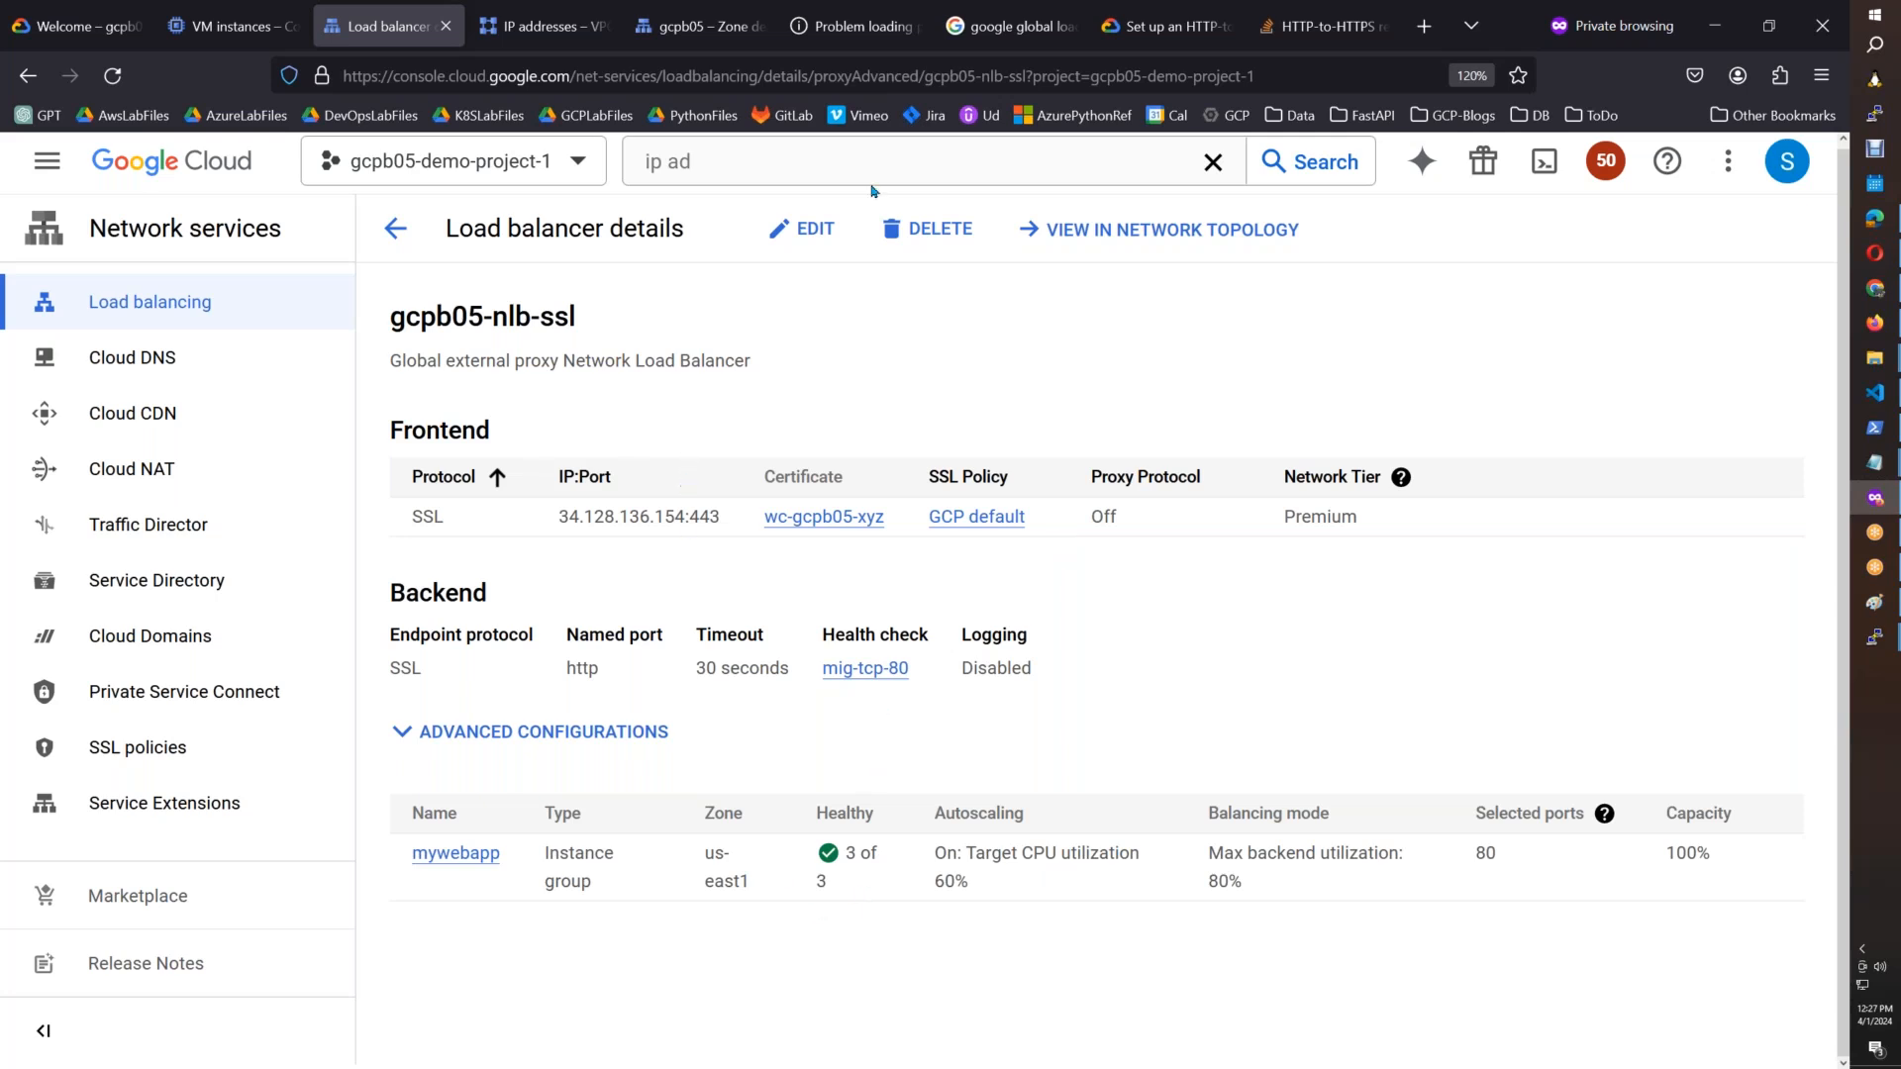
{"action": "left_click", "coordinate": [1280, 29]}
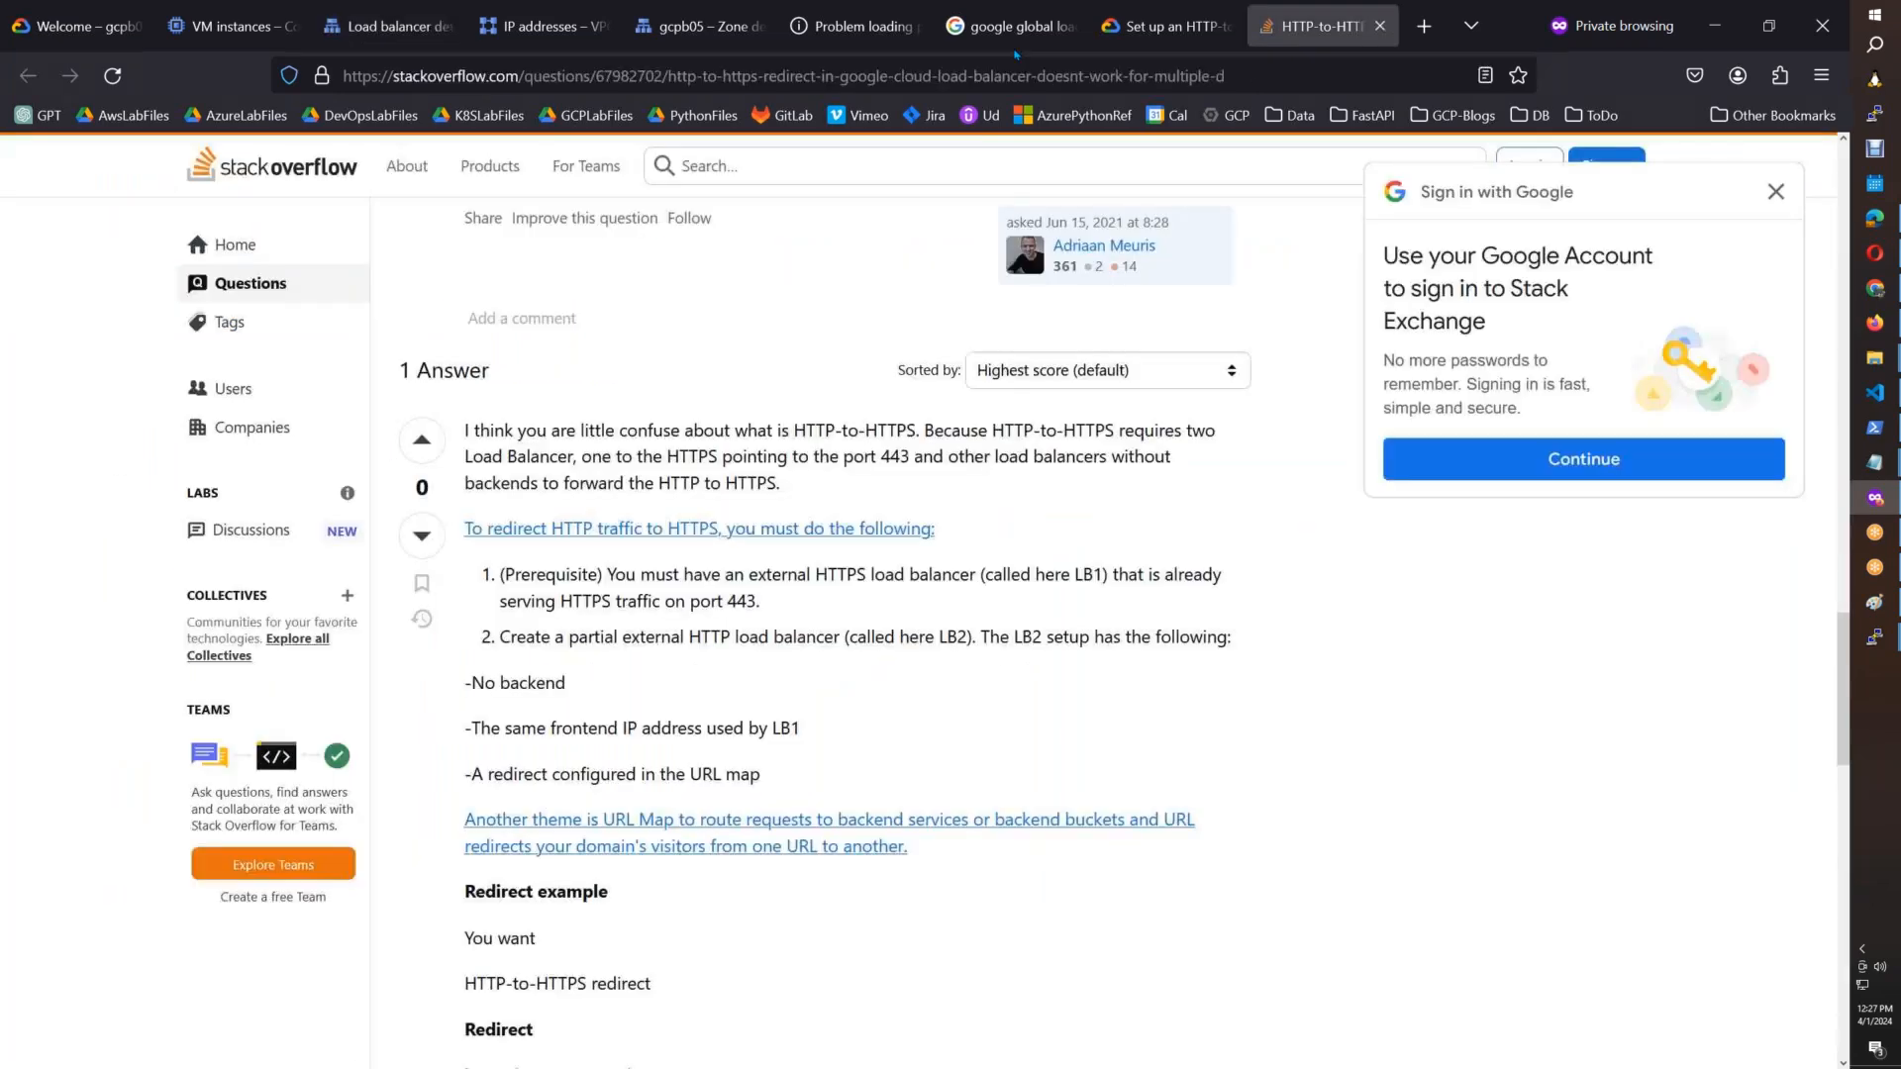
{"action": "left_click", "coordinate": [1015, 71]}
{"action": "key", "text": "ctrl+v"}
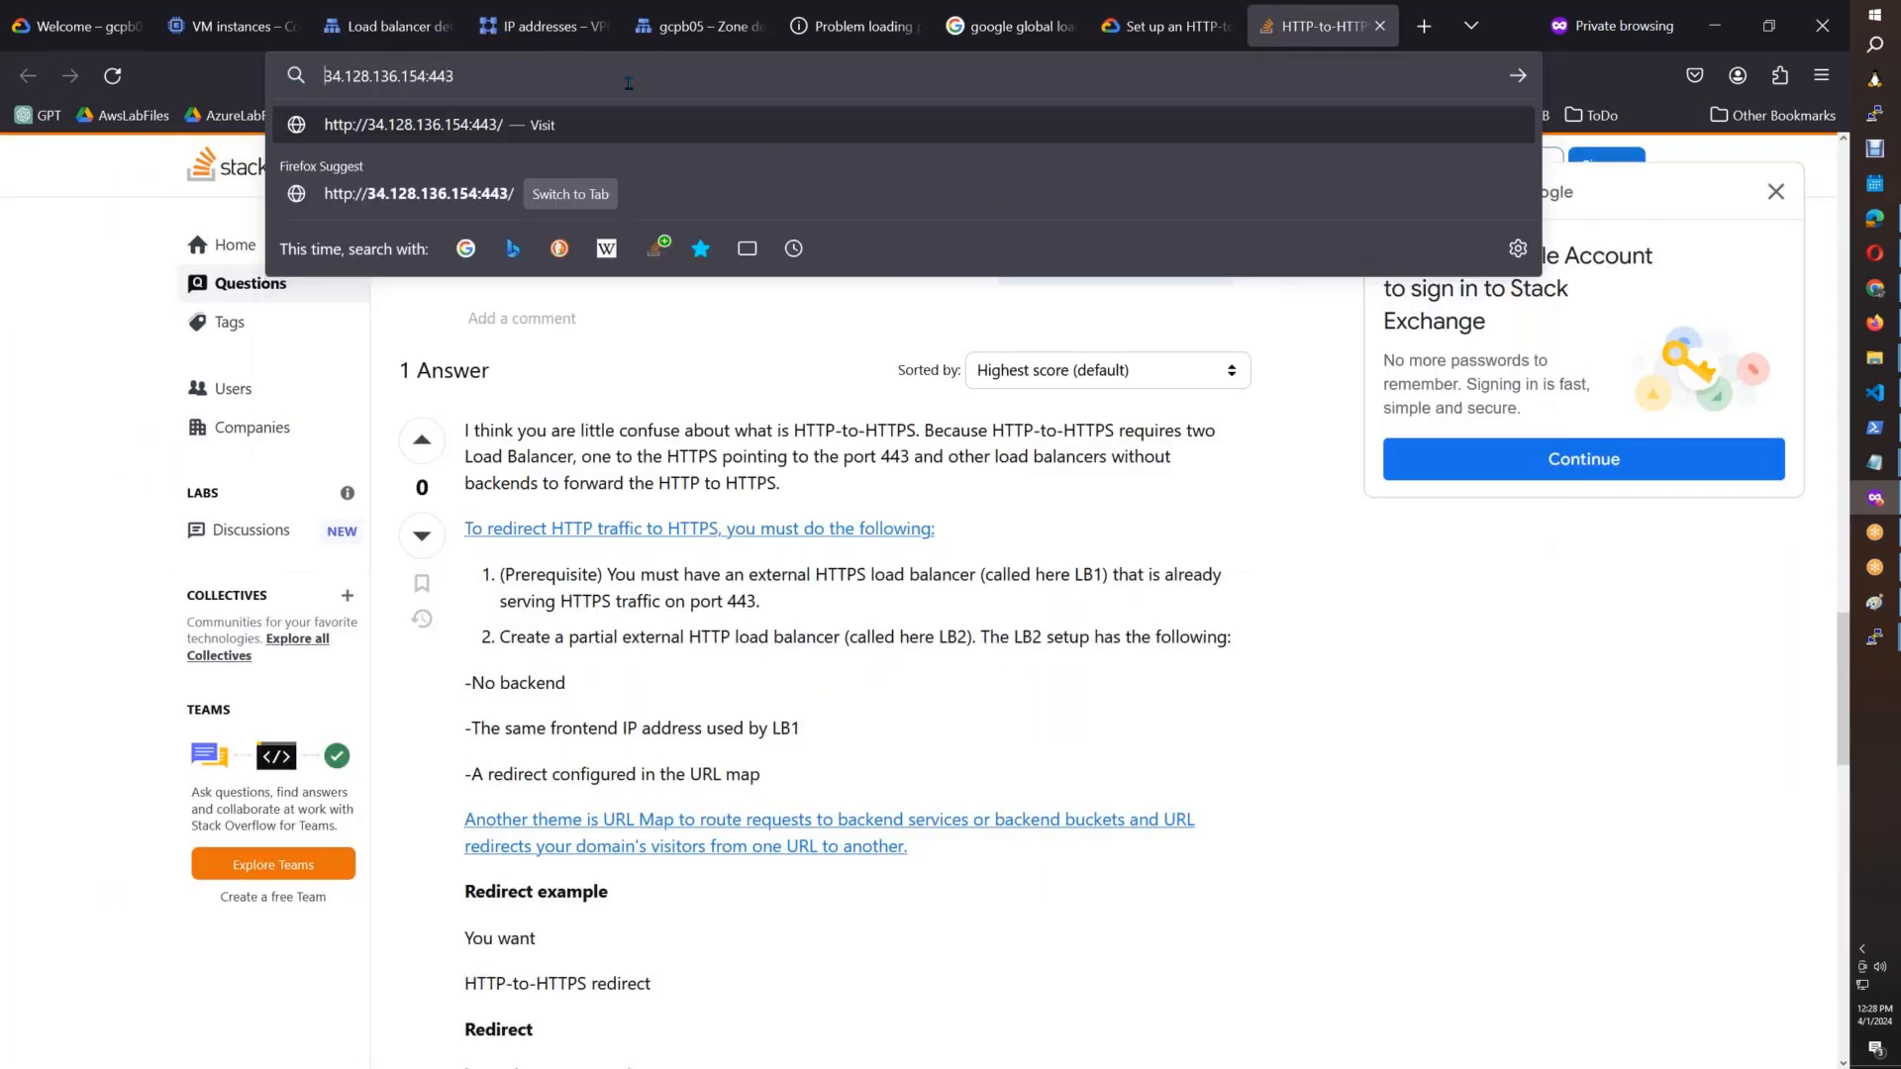
{"action": "type", "text": "http://"}
{"action": "key", "text": "Return"}
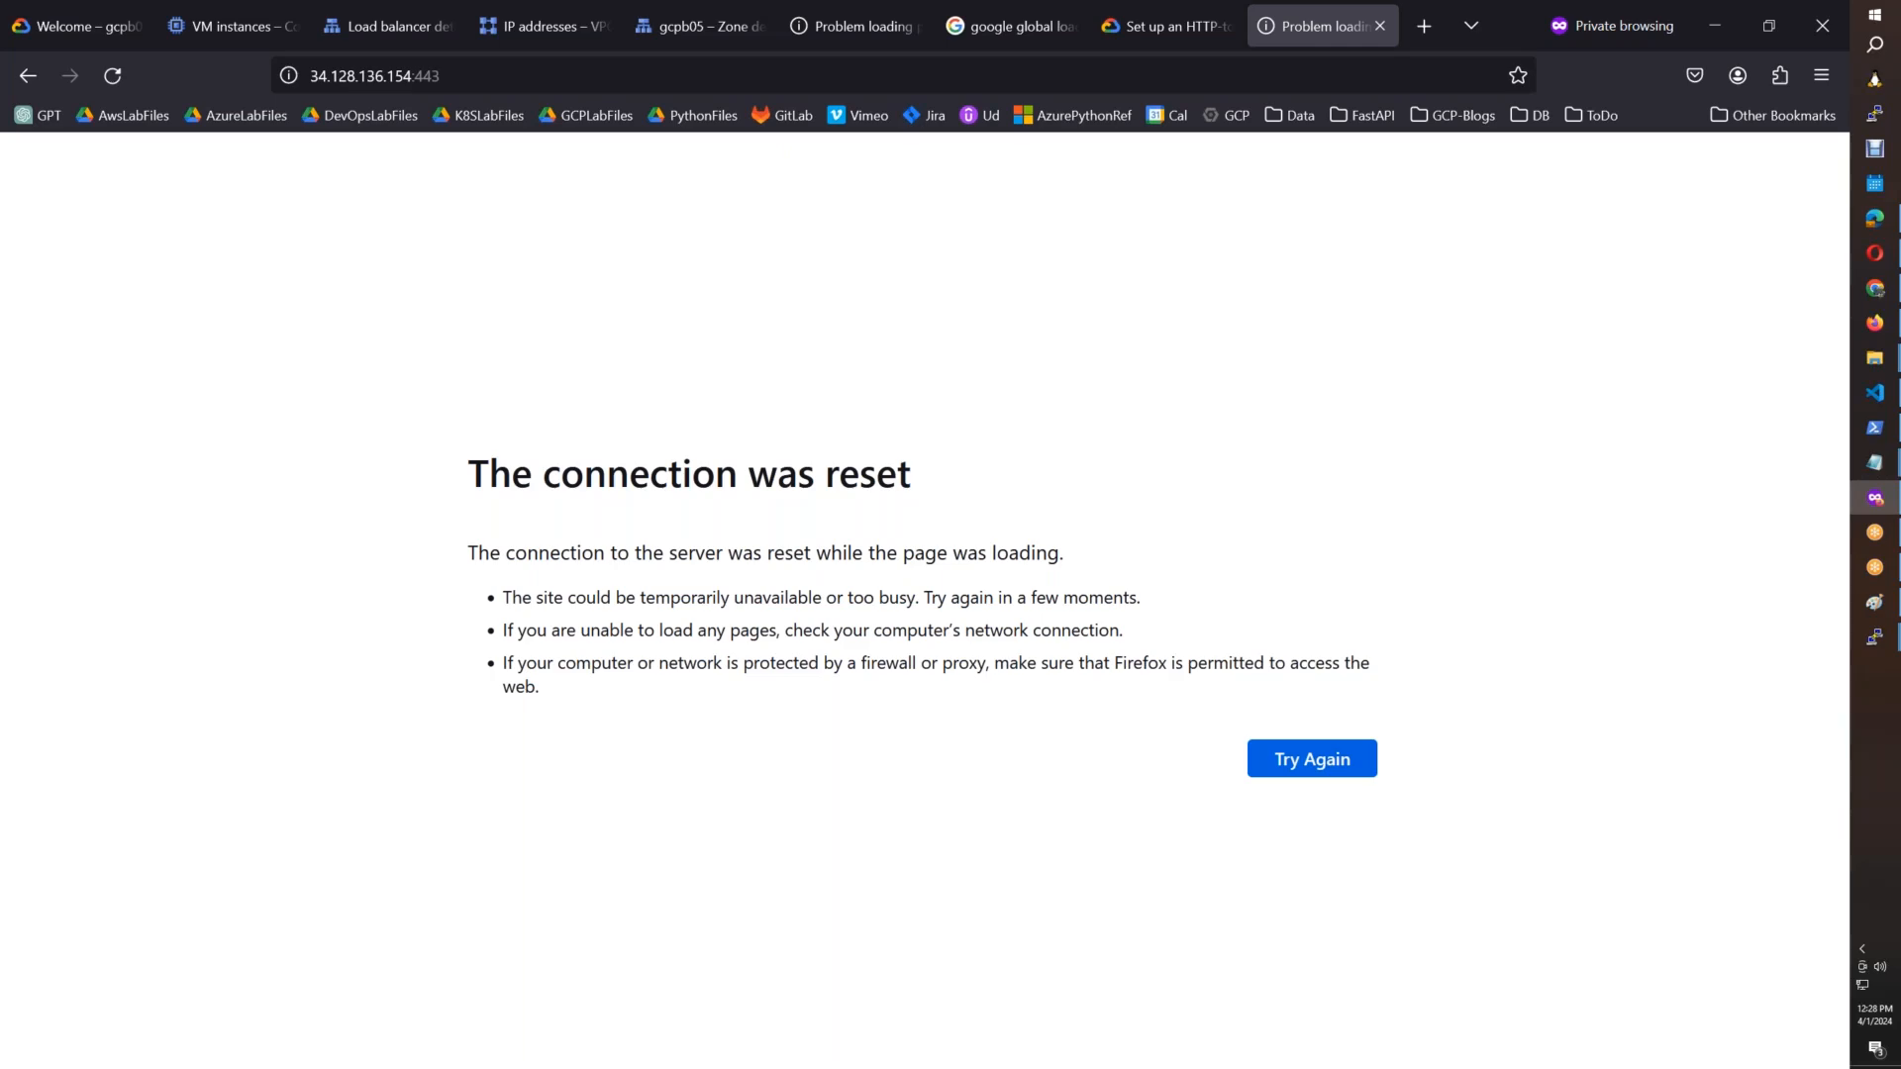
Step: Open the gcpb05-nlb-ssl load balancer for editing and read the help on its backend's named port
{"action": "left_click", "coordinate": [530, 25]}
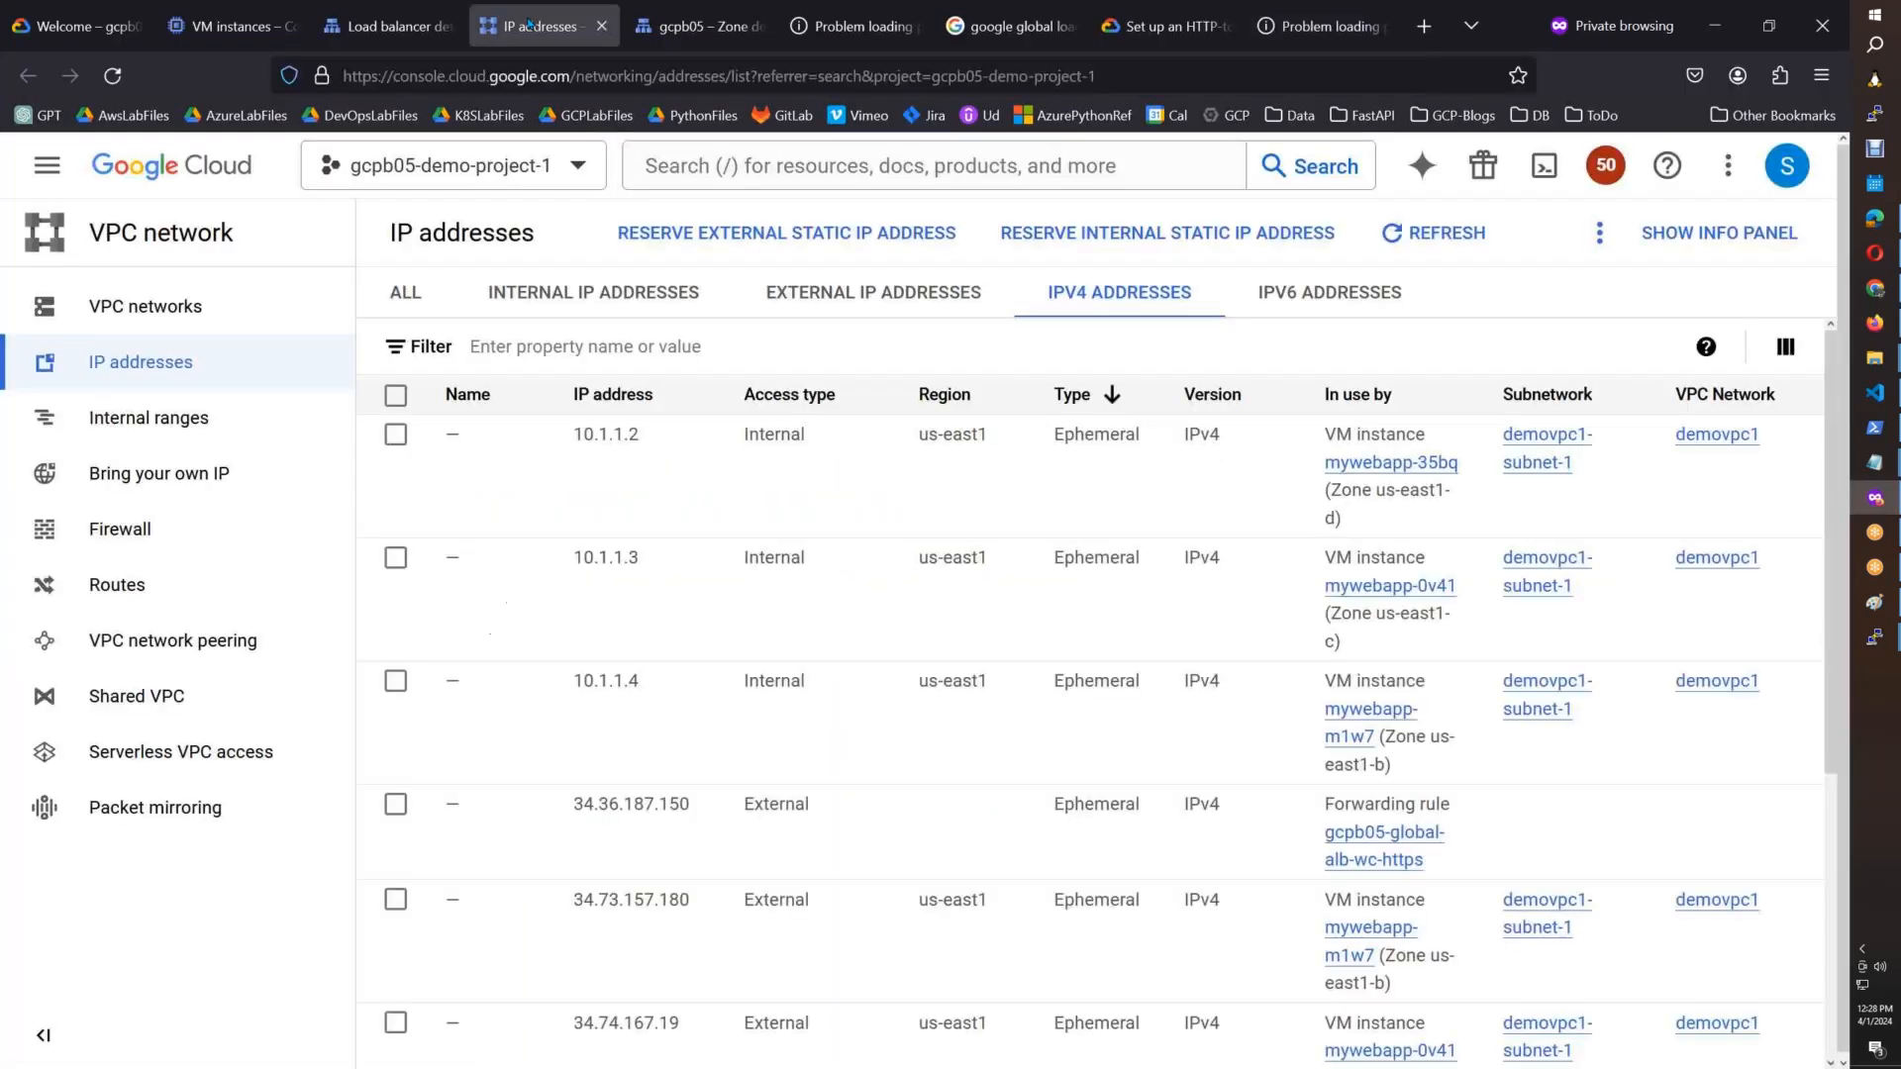
{"action": "left_click", "coordinate": [698, 25]}
{"action": "left_click", "coordinate": [386, 25]}
{"action": "left_click", "coordinate": [804, 229]}
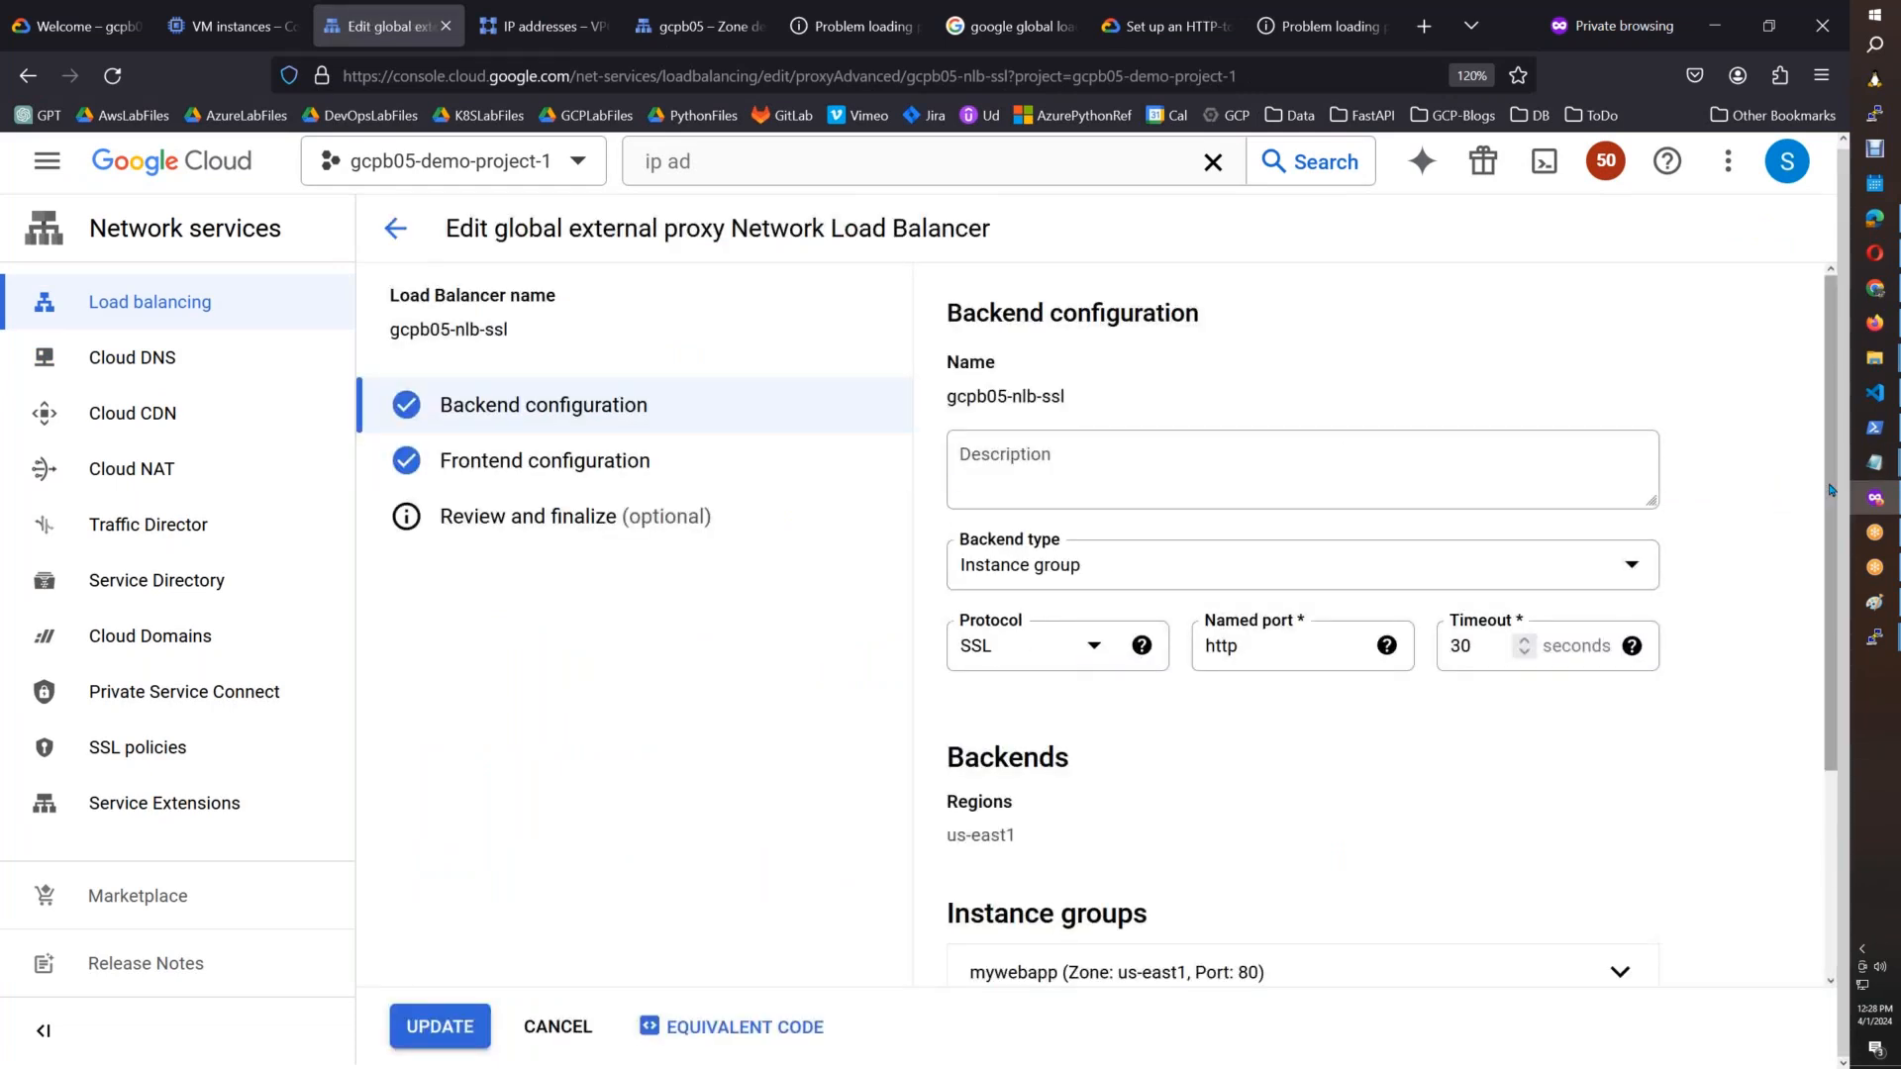
{"action": "left_click", "coordinate": [1307, 655]}
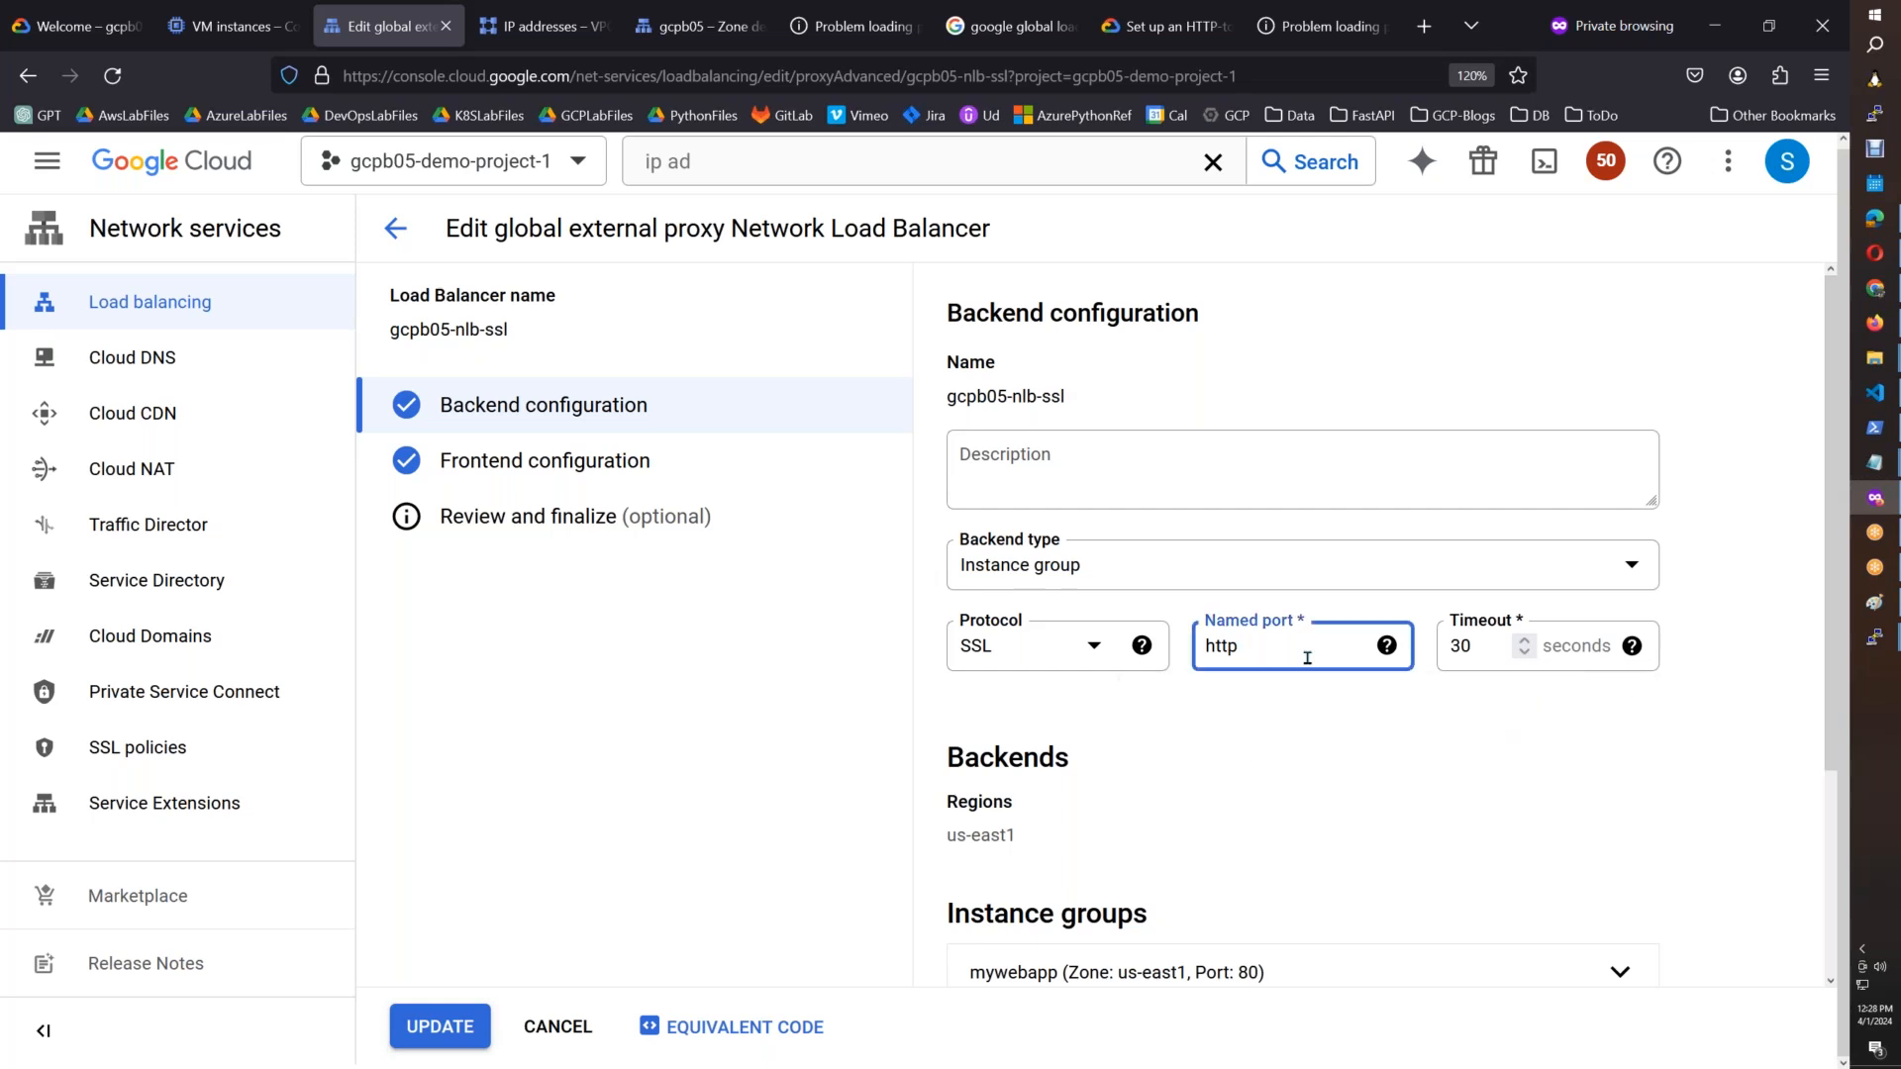
{"action": "left_click", "coordinate": [1386, 645]}
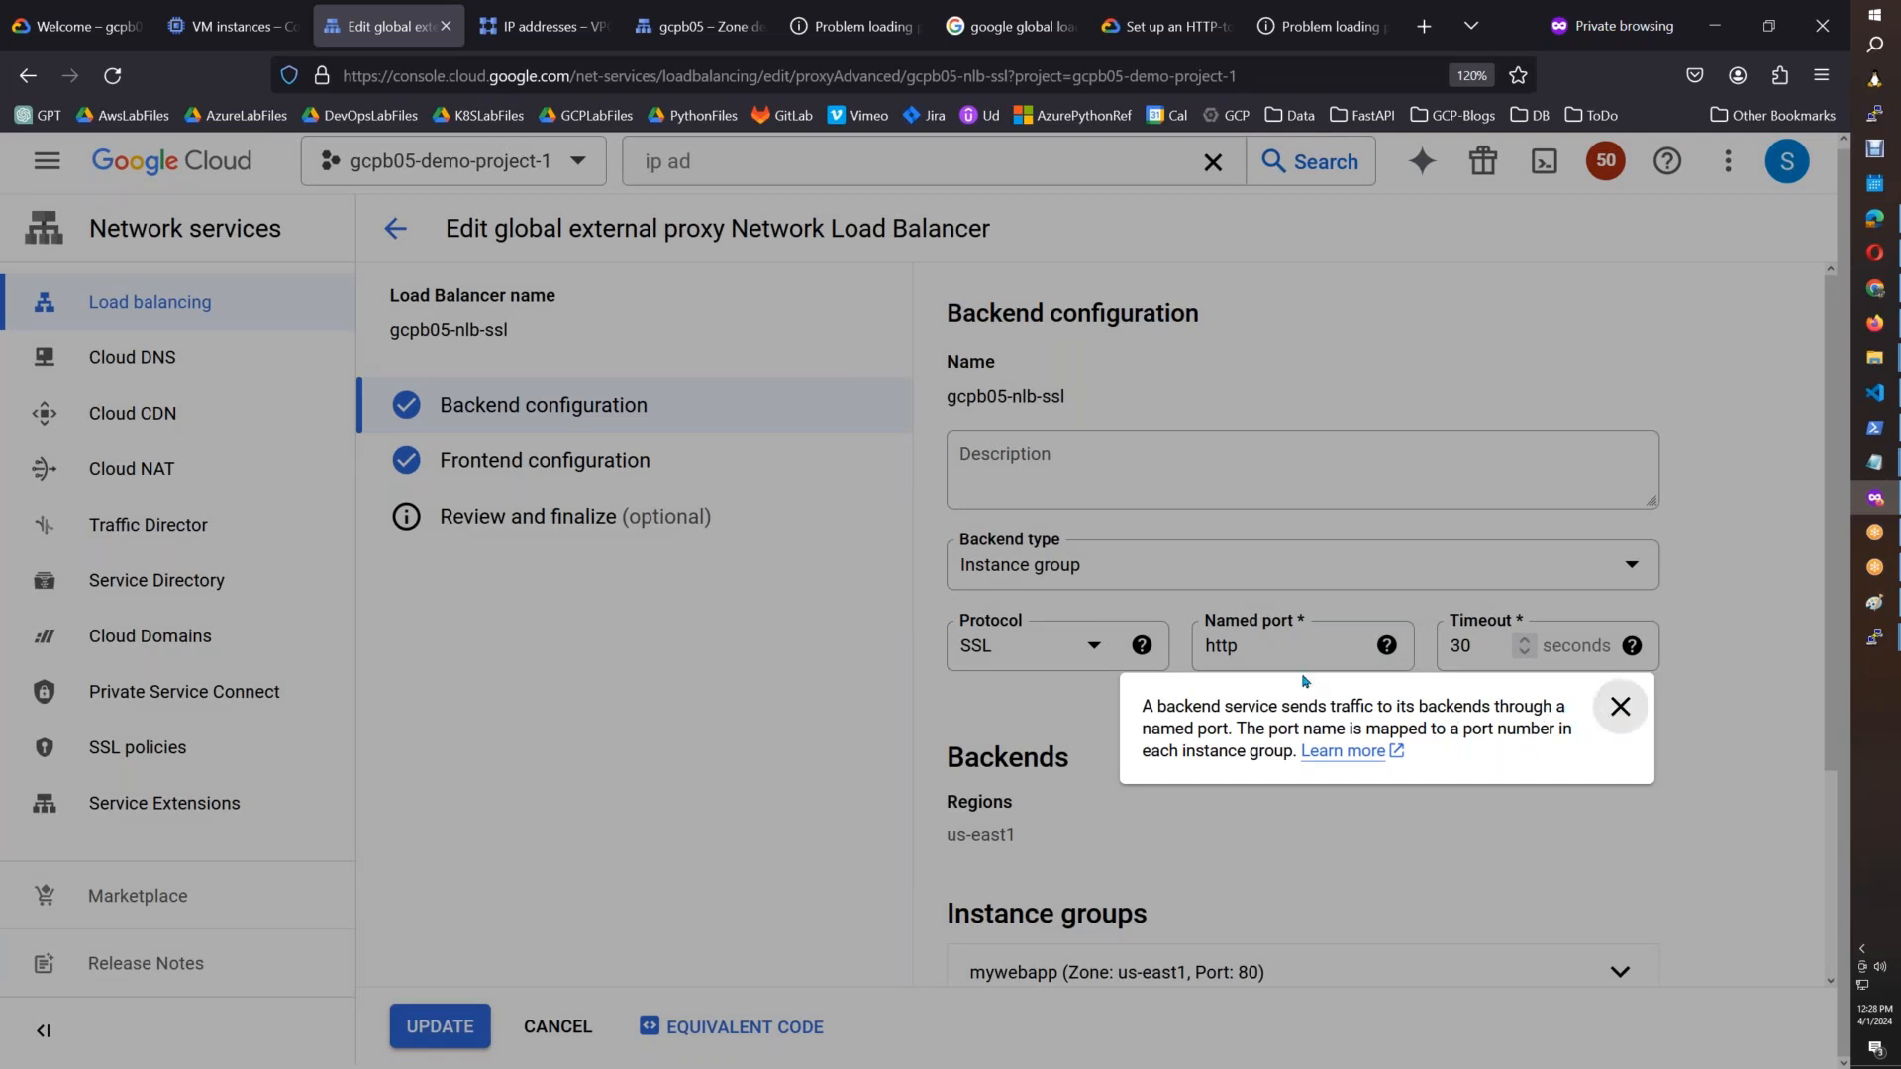
{"action": "left_click", "coordinate": [1265, 674]}
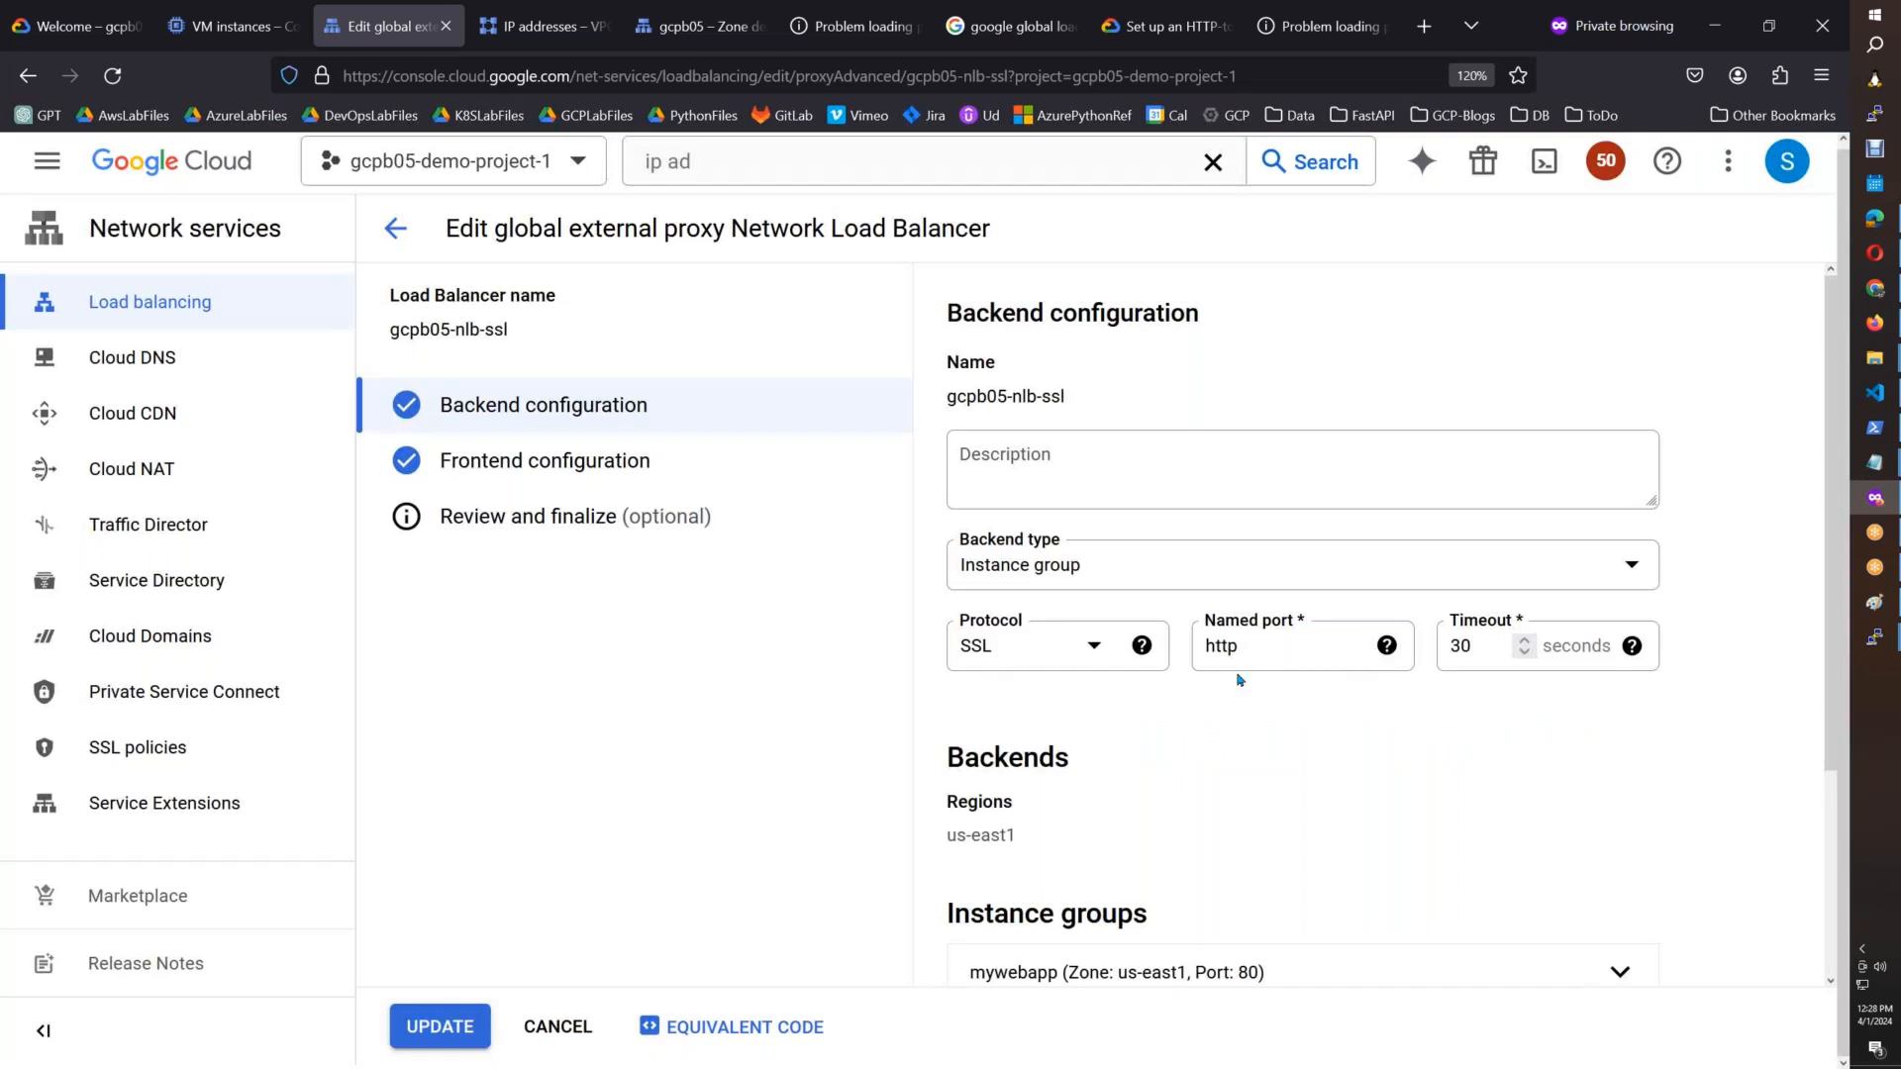
Step: Inspect the SSL port 443 frontend rule of gcpb05-nlb-ssl and its Review and finalize summary
{"action": "left_click", "coordinate": [683, 474]}
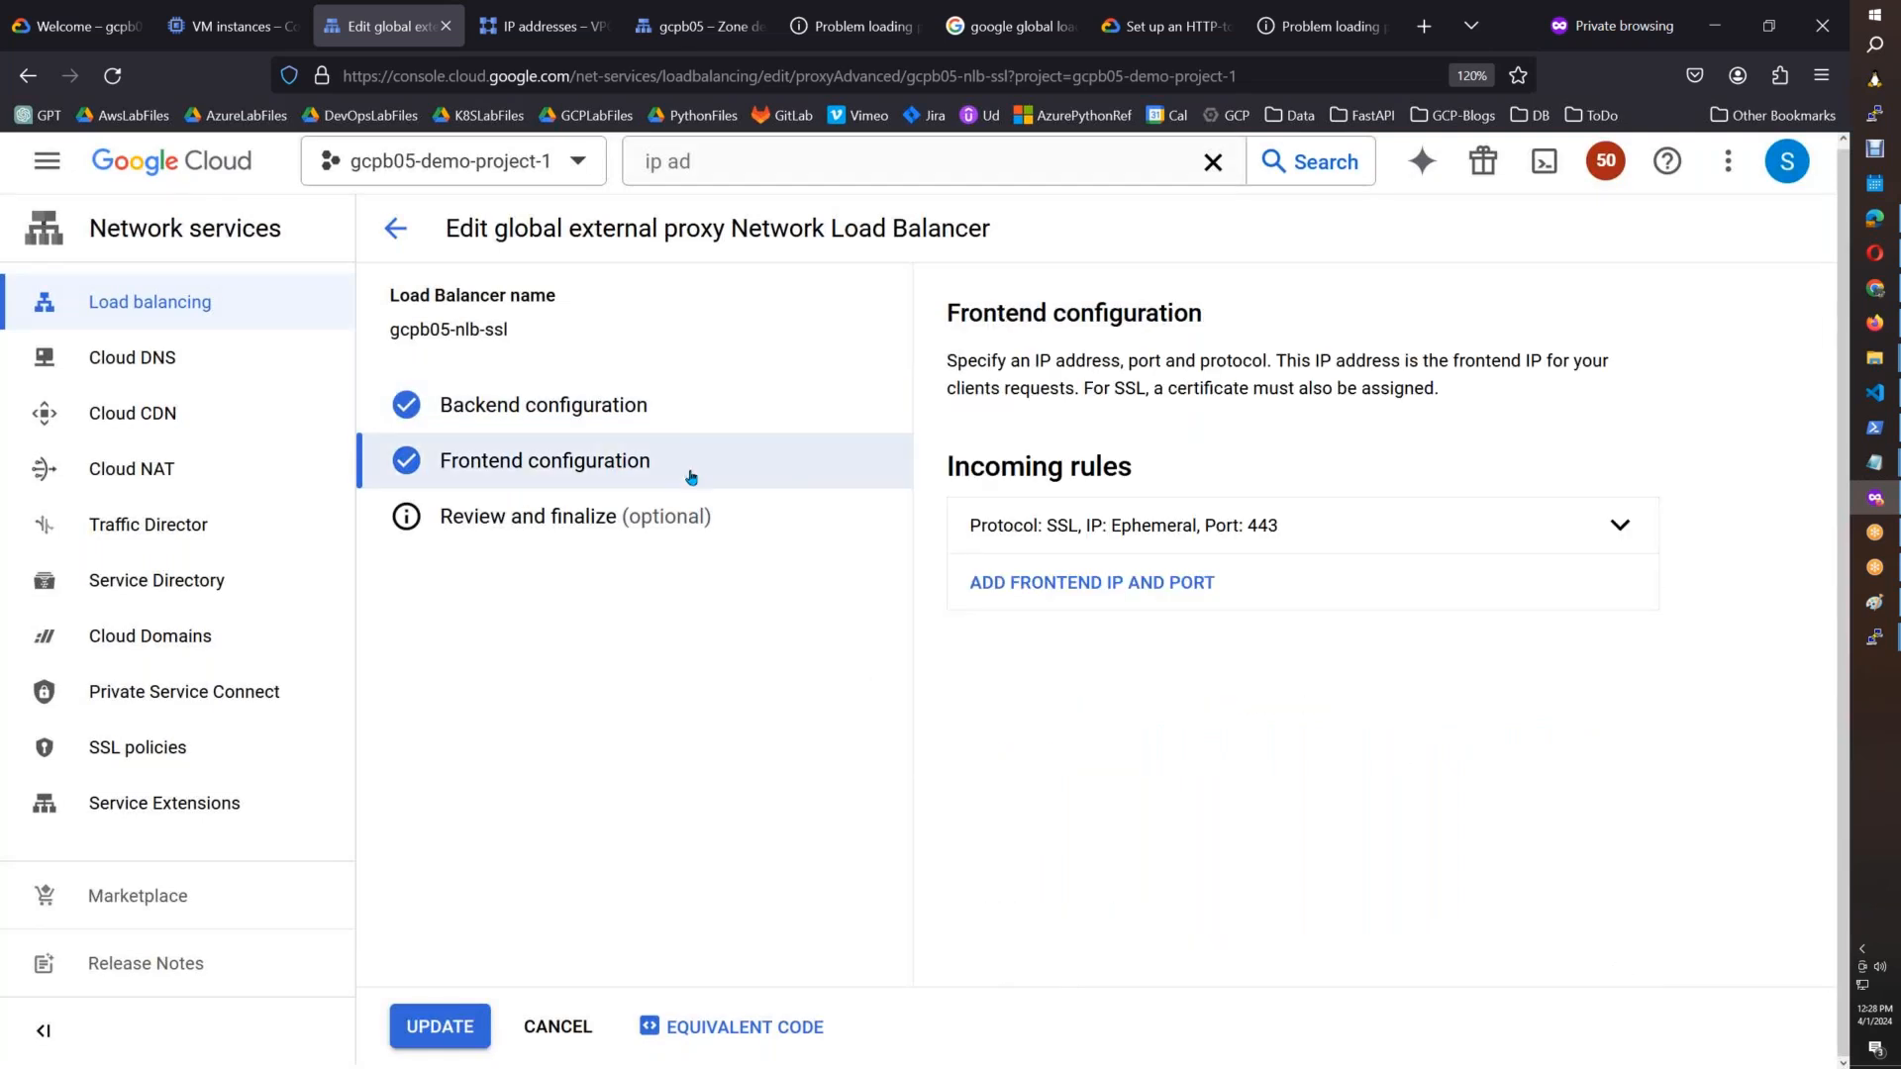
{"action": "left_click", "coordinate": [1620, 525]}
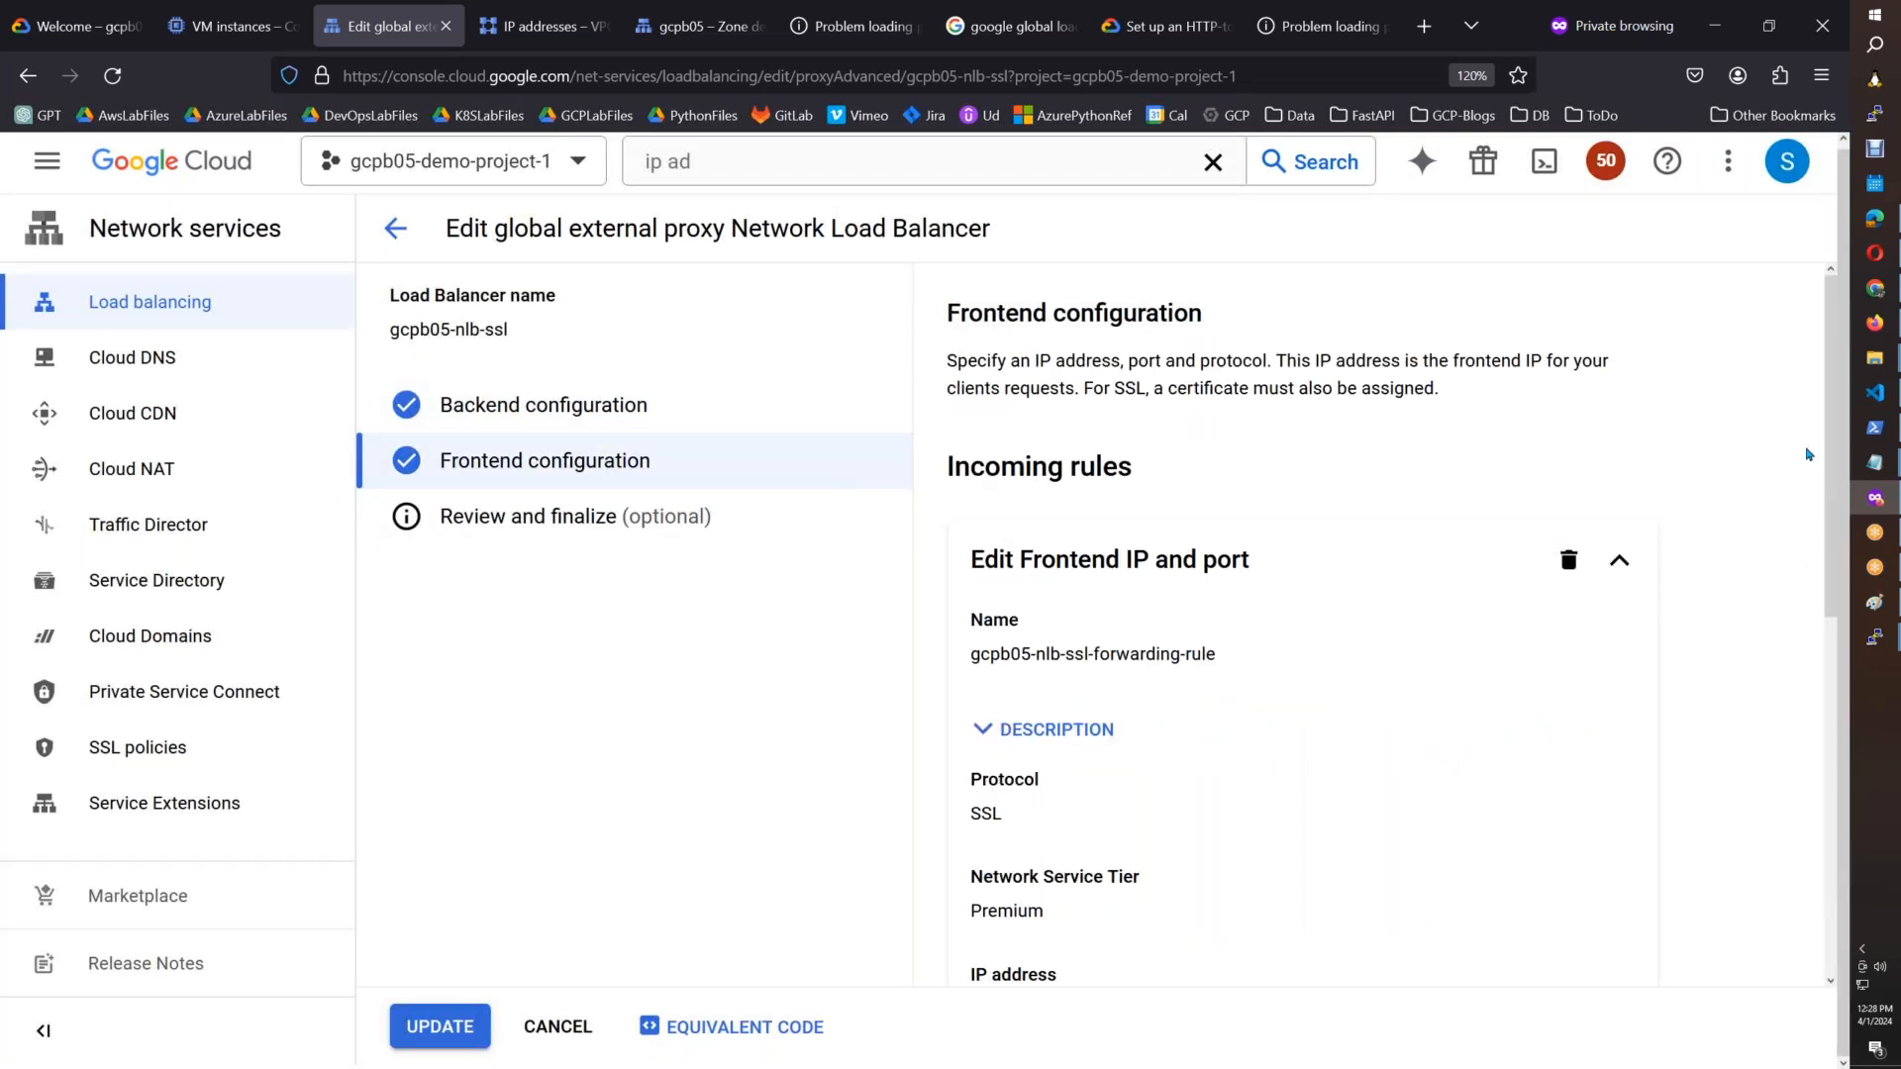
{"action": "left_click_drag", "start_coordinate": [1832, 462], "coordinate": [1833, 857]}
{"action": "left_click", "coordinate": [800, 501]}
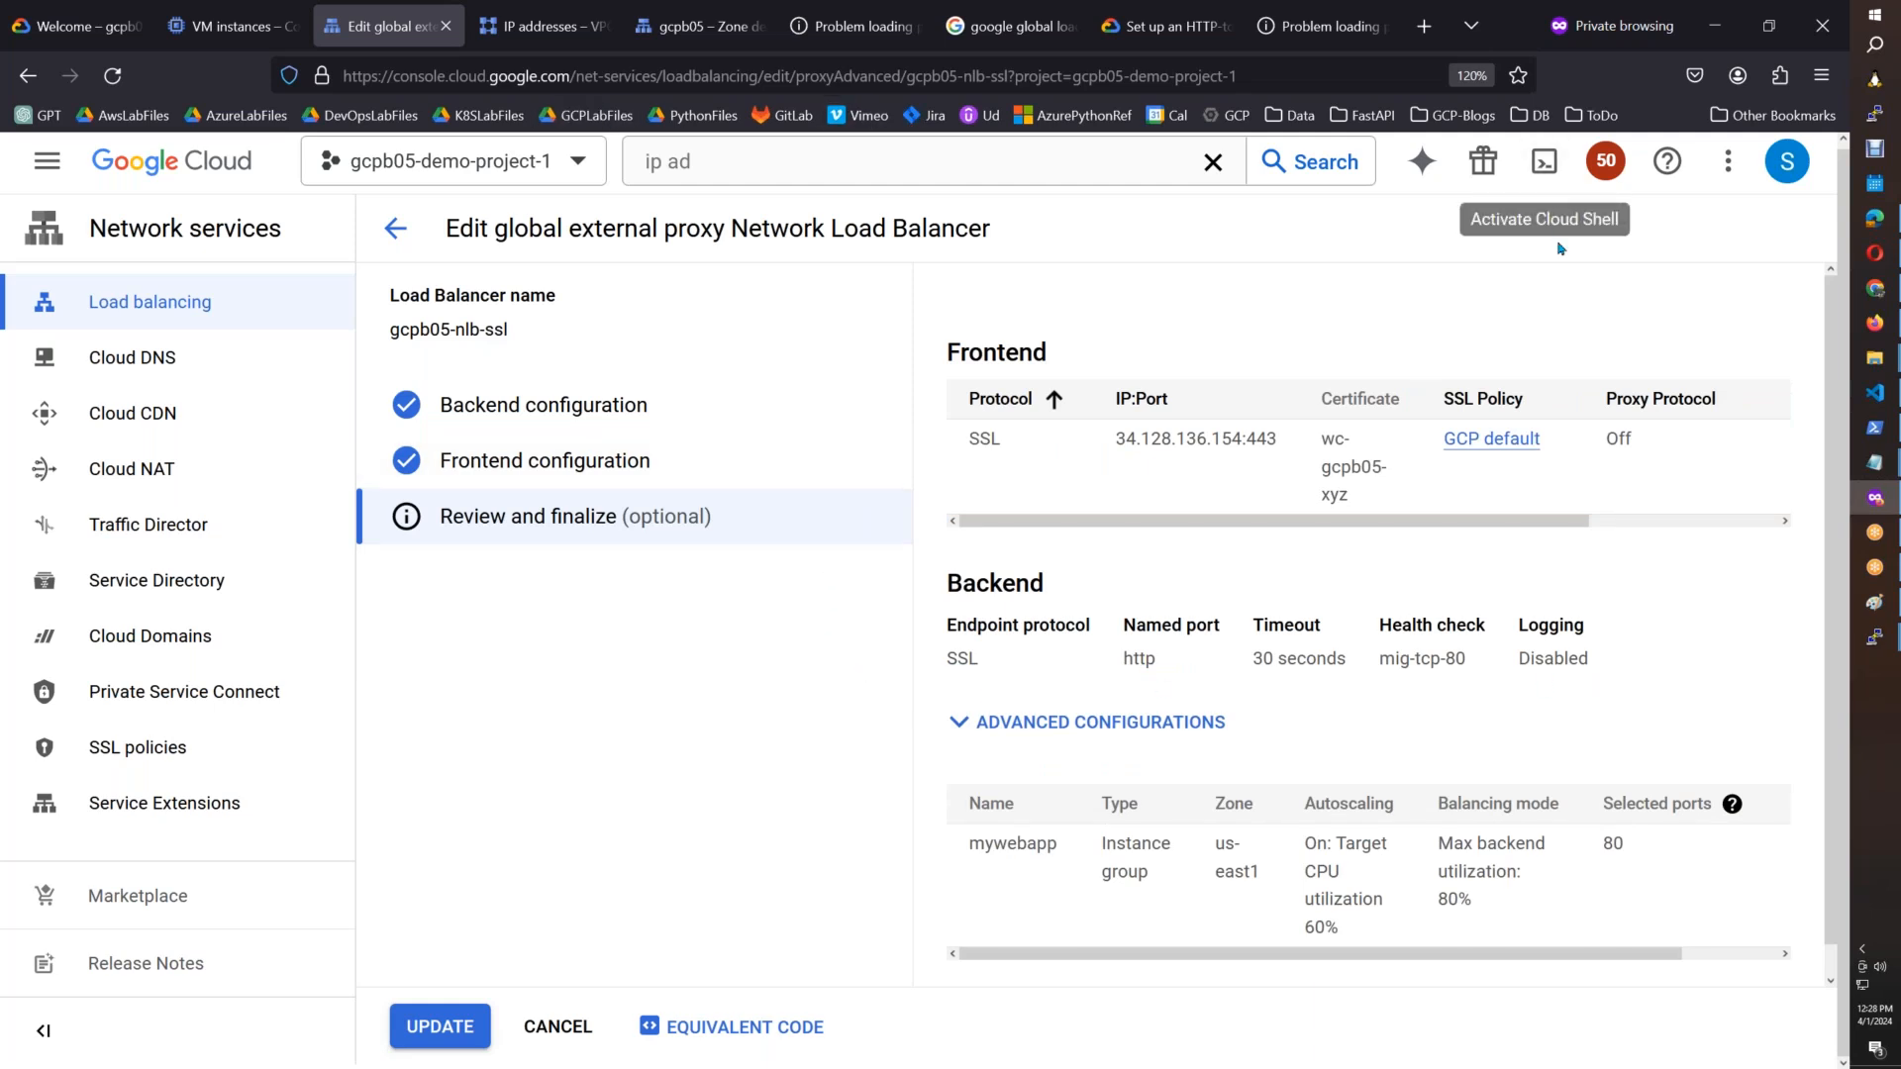
{"action": "key", "text": "alt+Tab"}
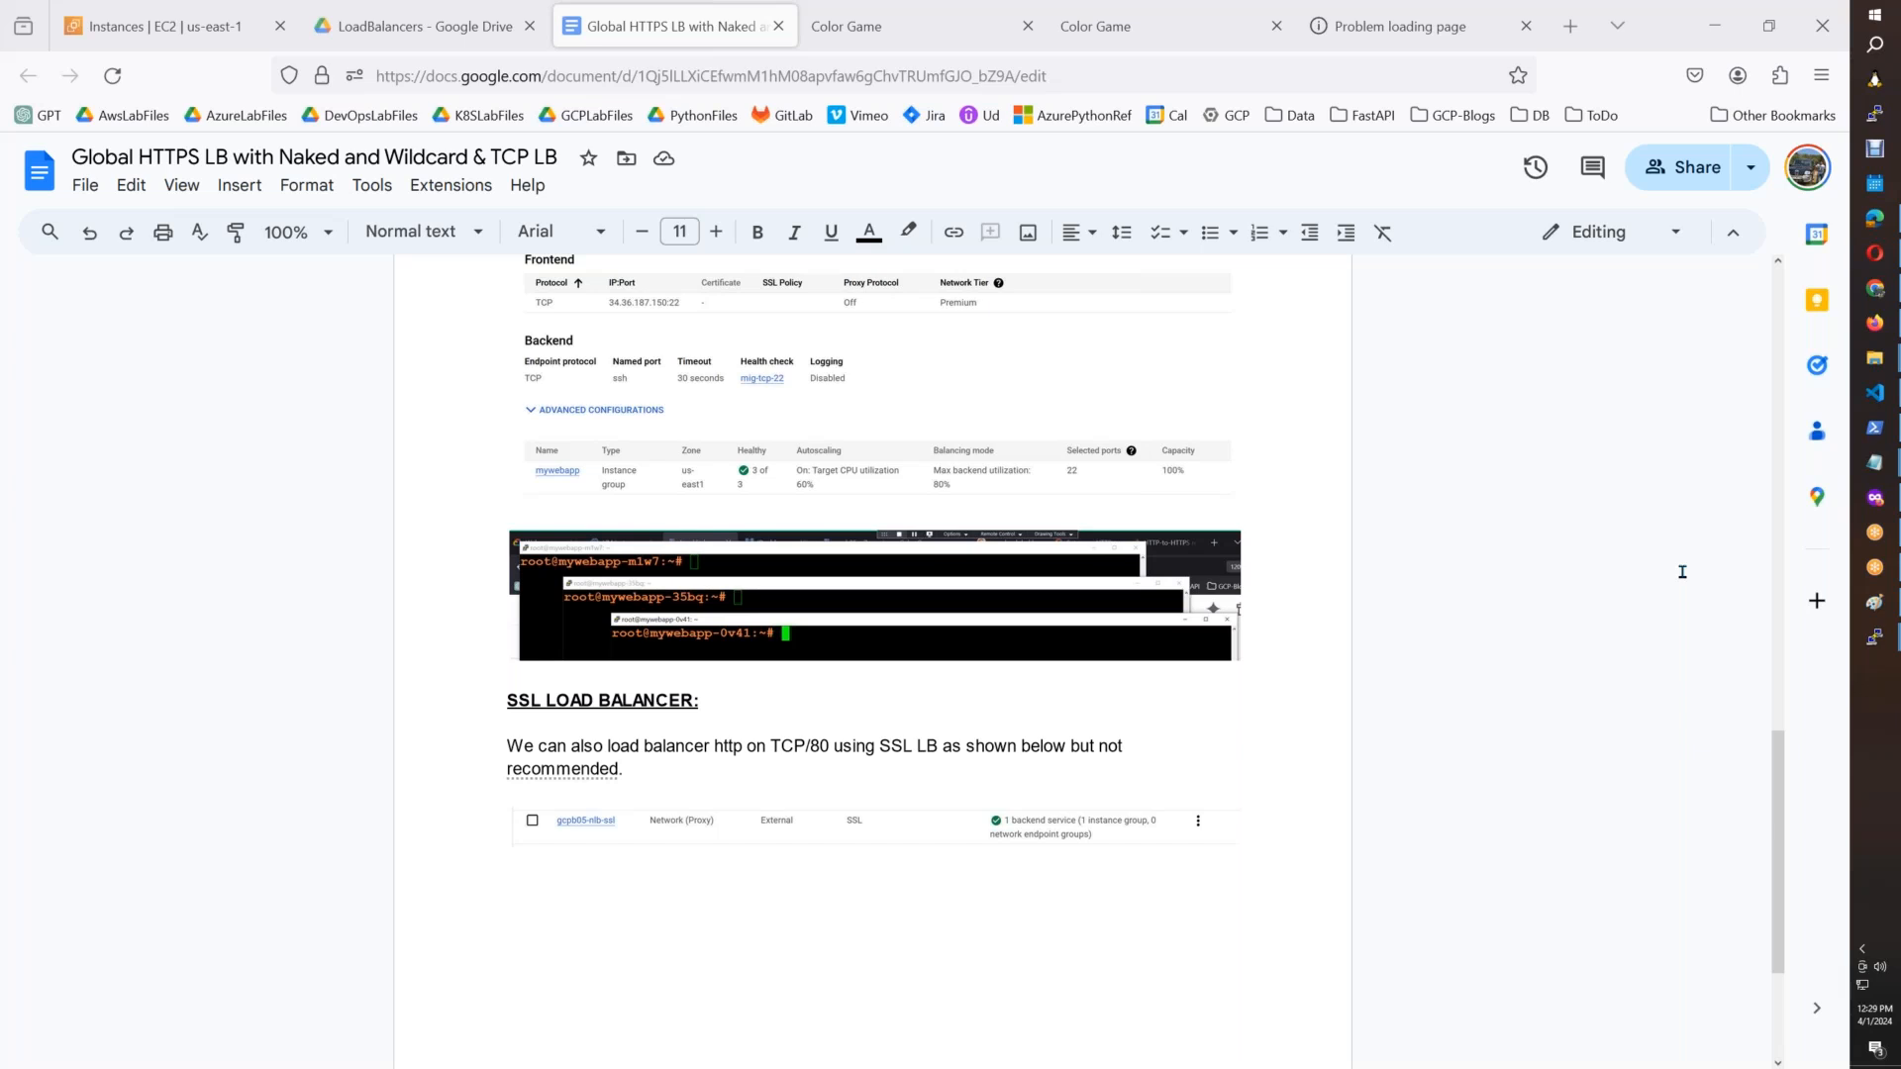
{"action": "right_click", "coordinate": [588, 773]}
{"action": "key", "text": "Escape"}
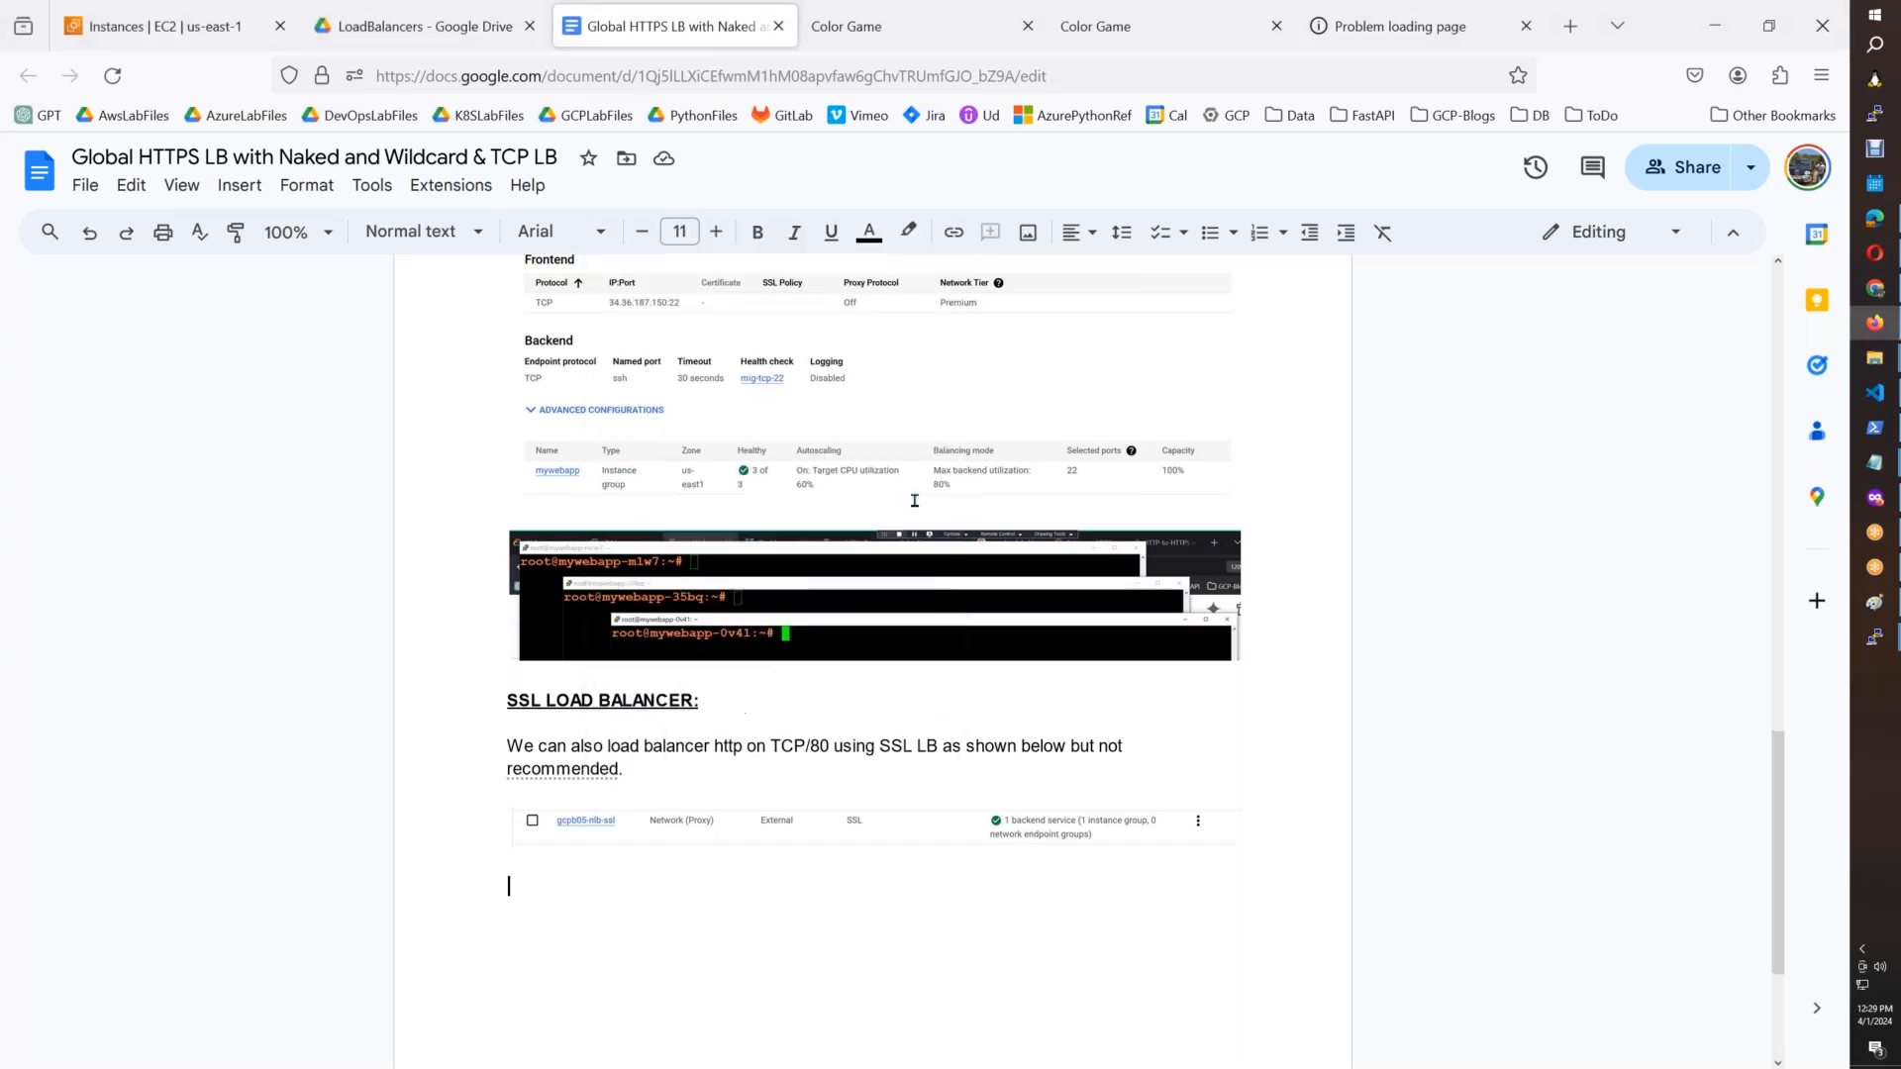
{"action": "left_click", "coordinate": [1343, 40]}
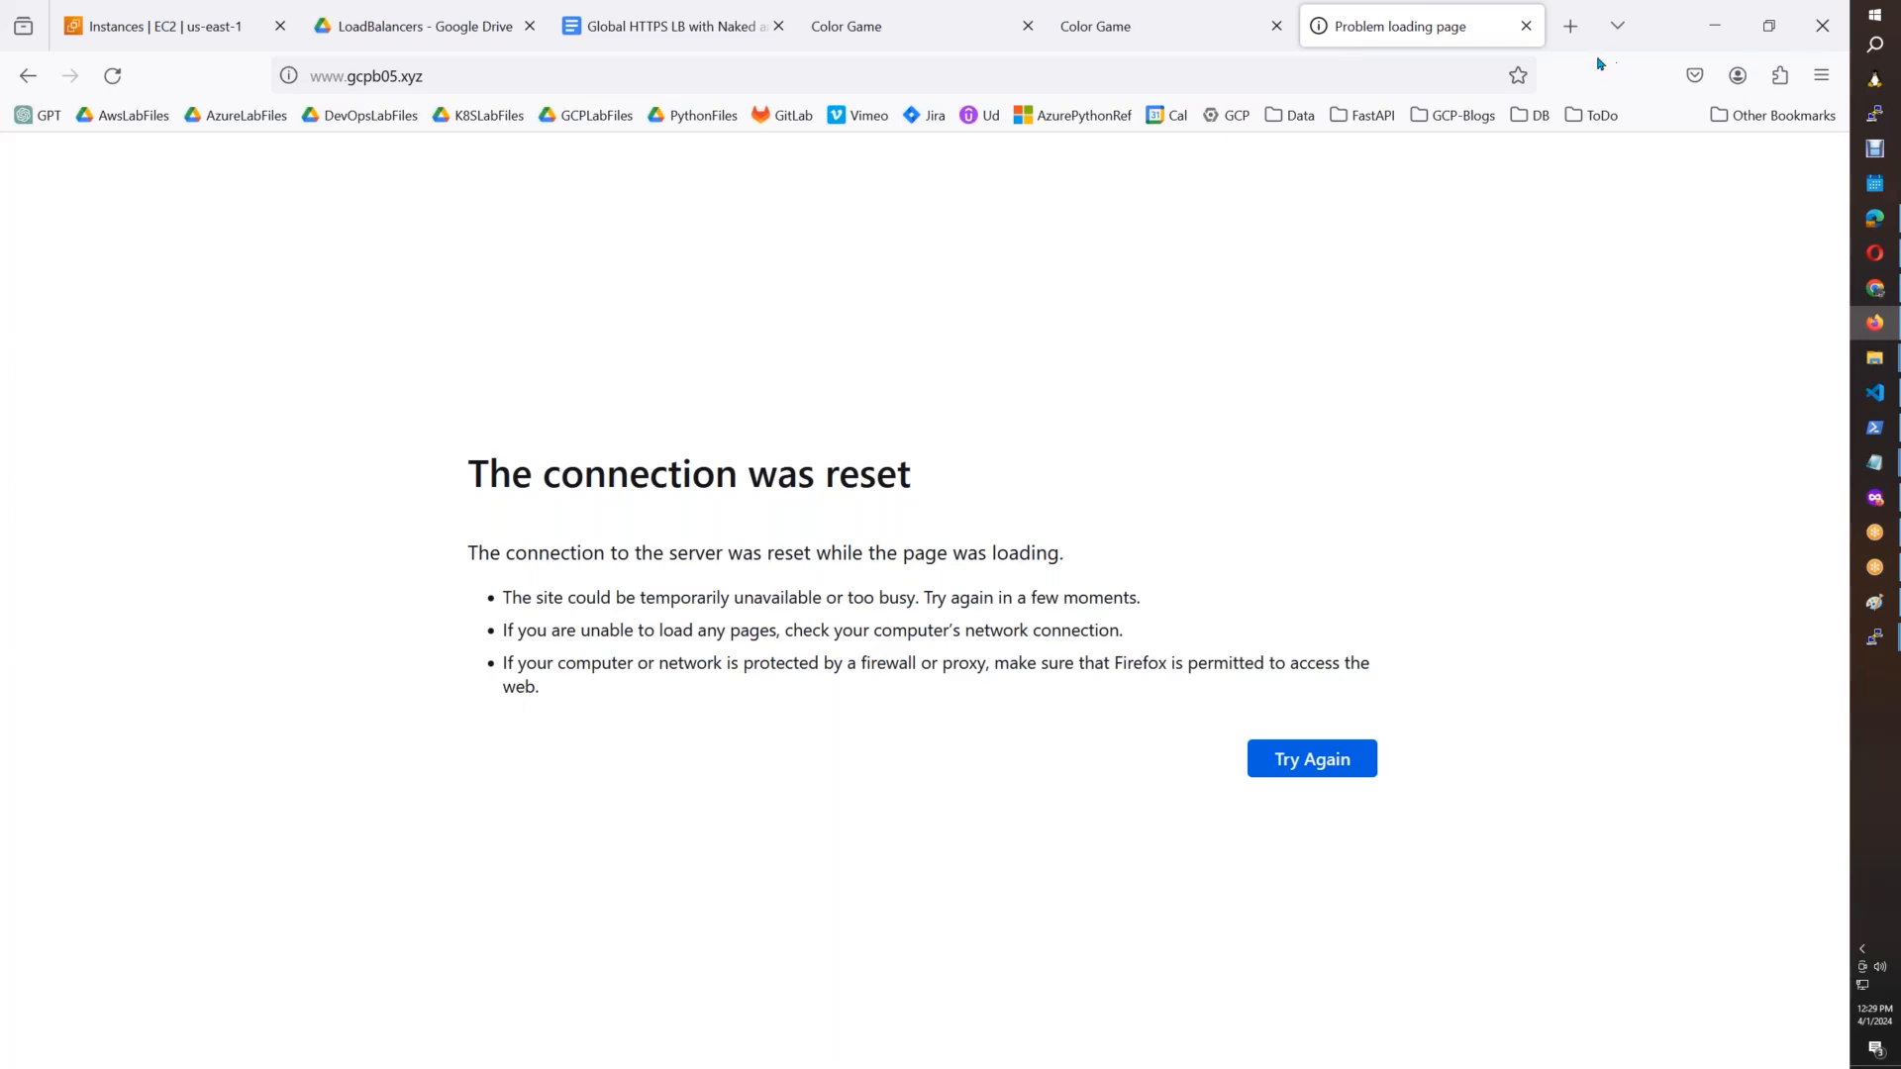
{"action": "left_click", "coordinate": [415, 33]}
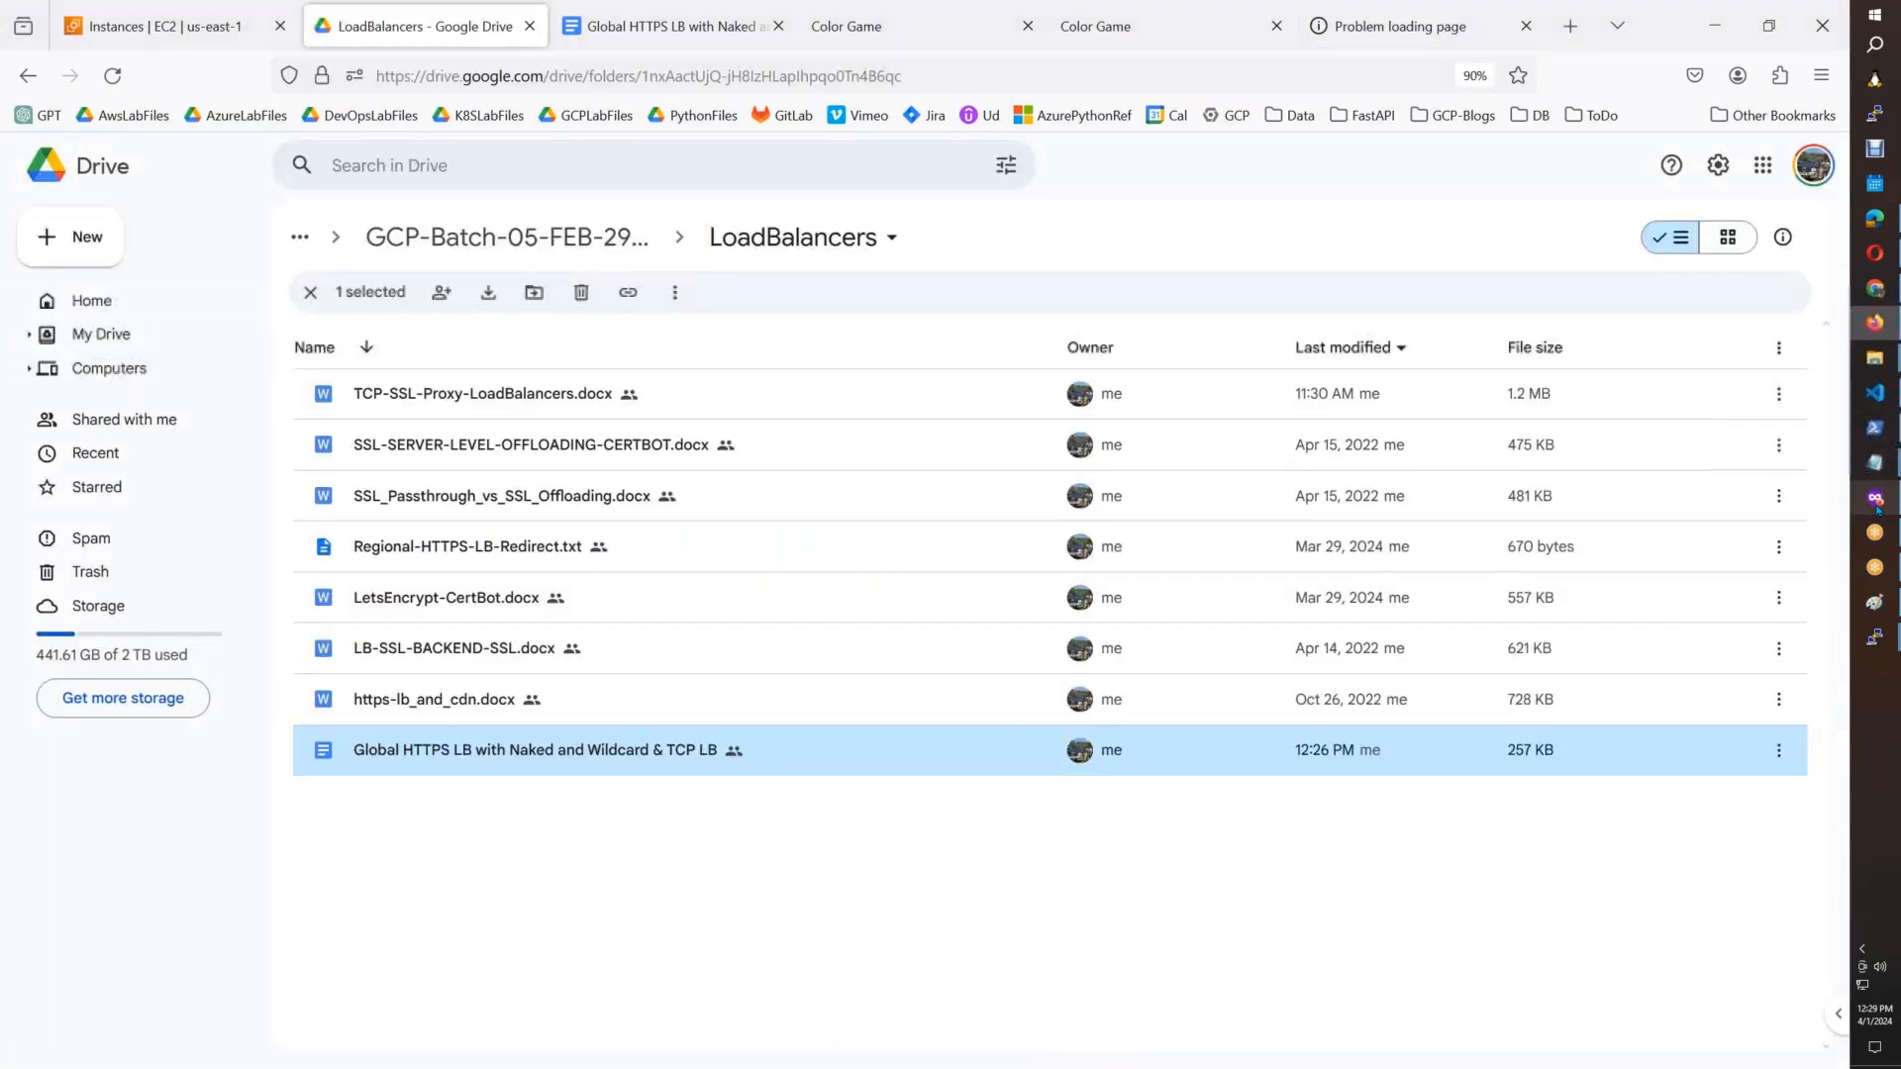
Step: Return to the Google Cloud console and read the help on the mywebapp backend's selected ports
{"action": "left_click", "coordinate": [1874, 498]}
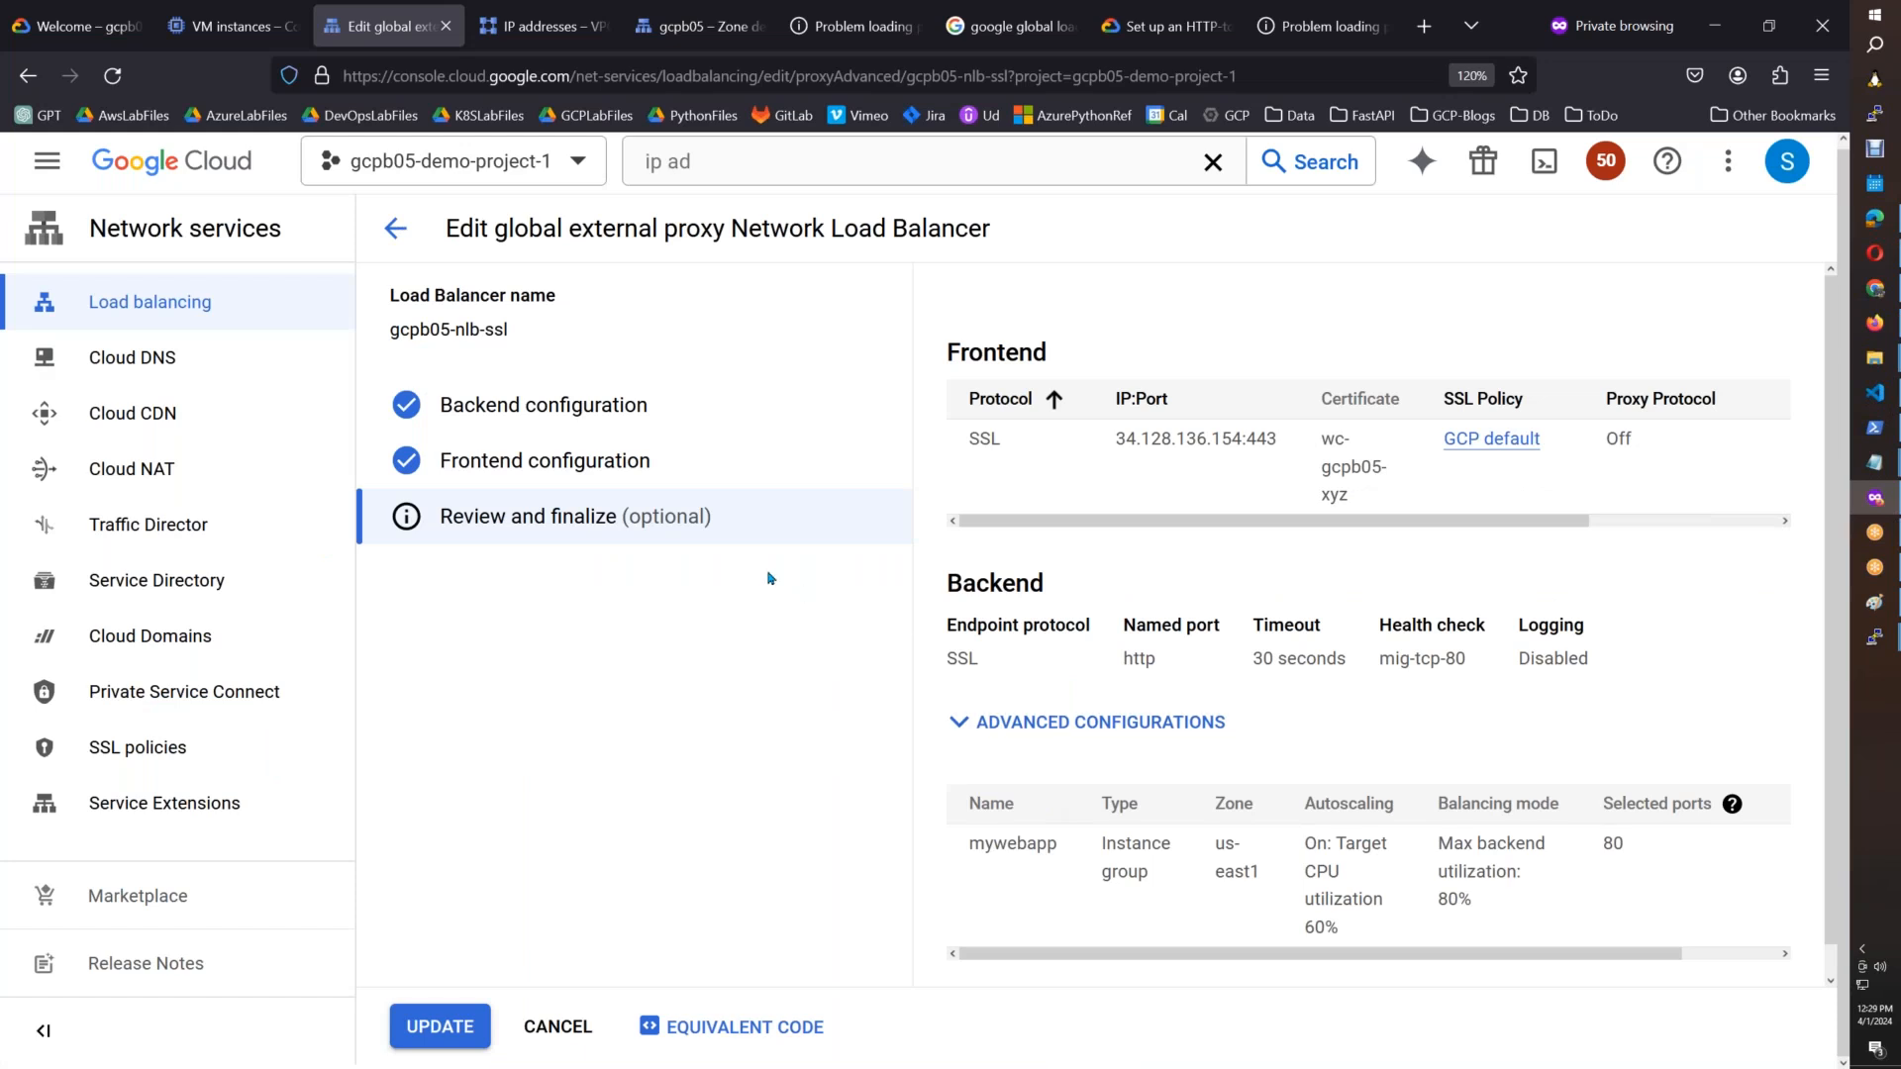
{"action": "left_click_drag", "start_coordinate": [1628, 849], "coordinate": [1590, 850]}
{"action": "left_click", "coordinate": [1732, 804]}
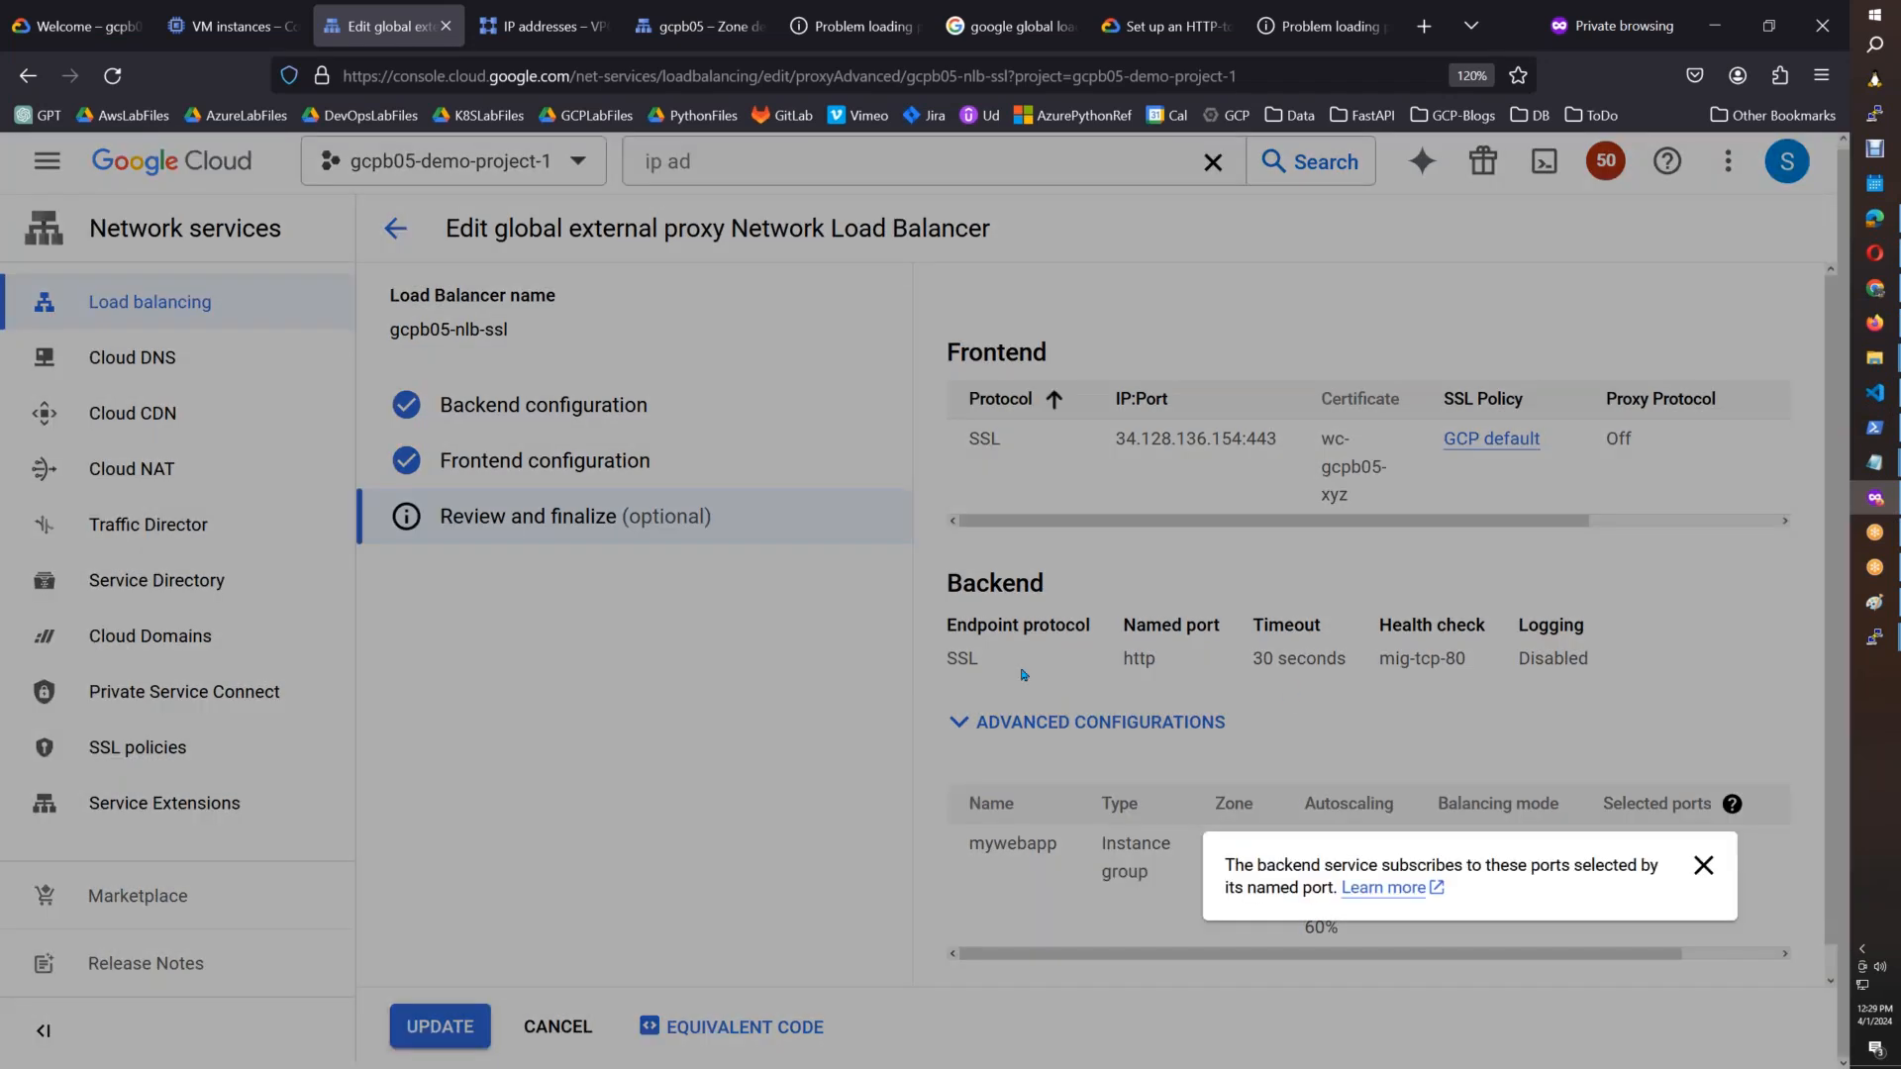
Step: Search Google in a new private tab for "google external ssl proxy load balancer"
{"action": "left_click", "coordinate": [1424, 25]}
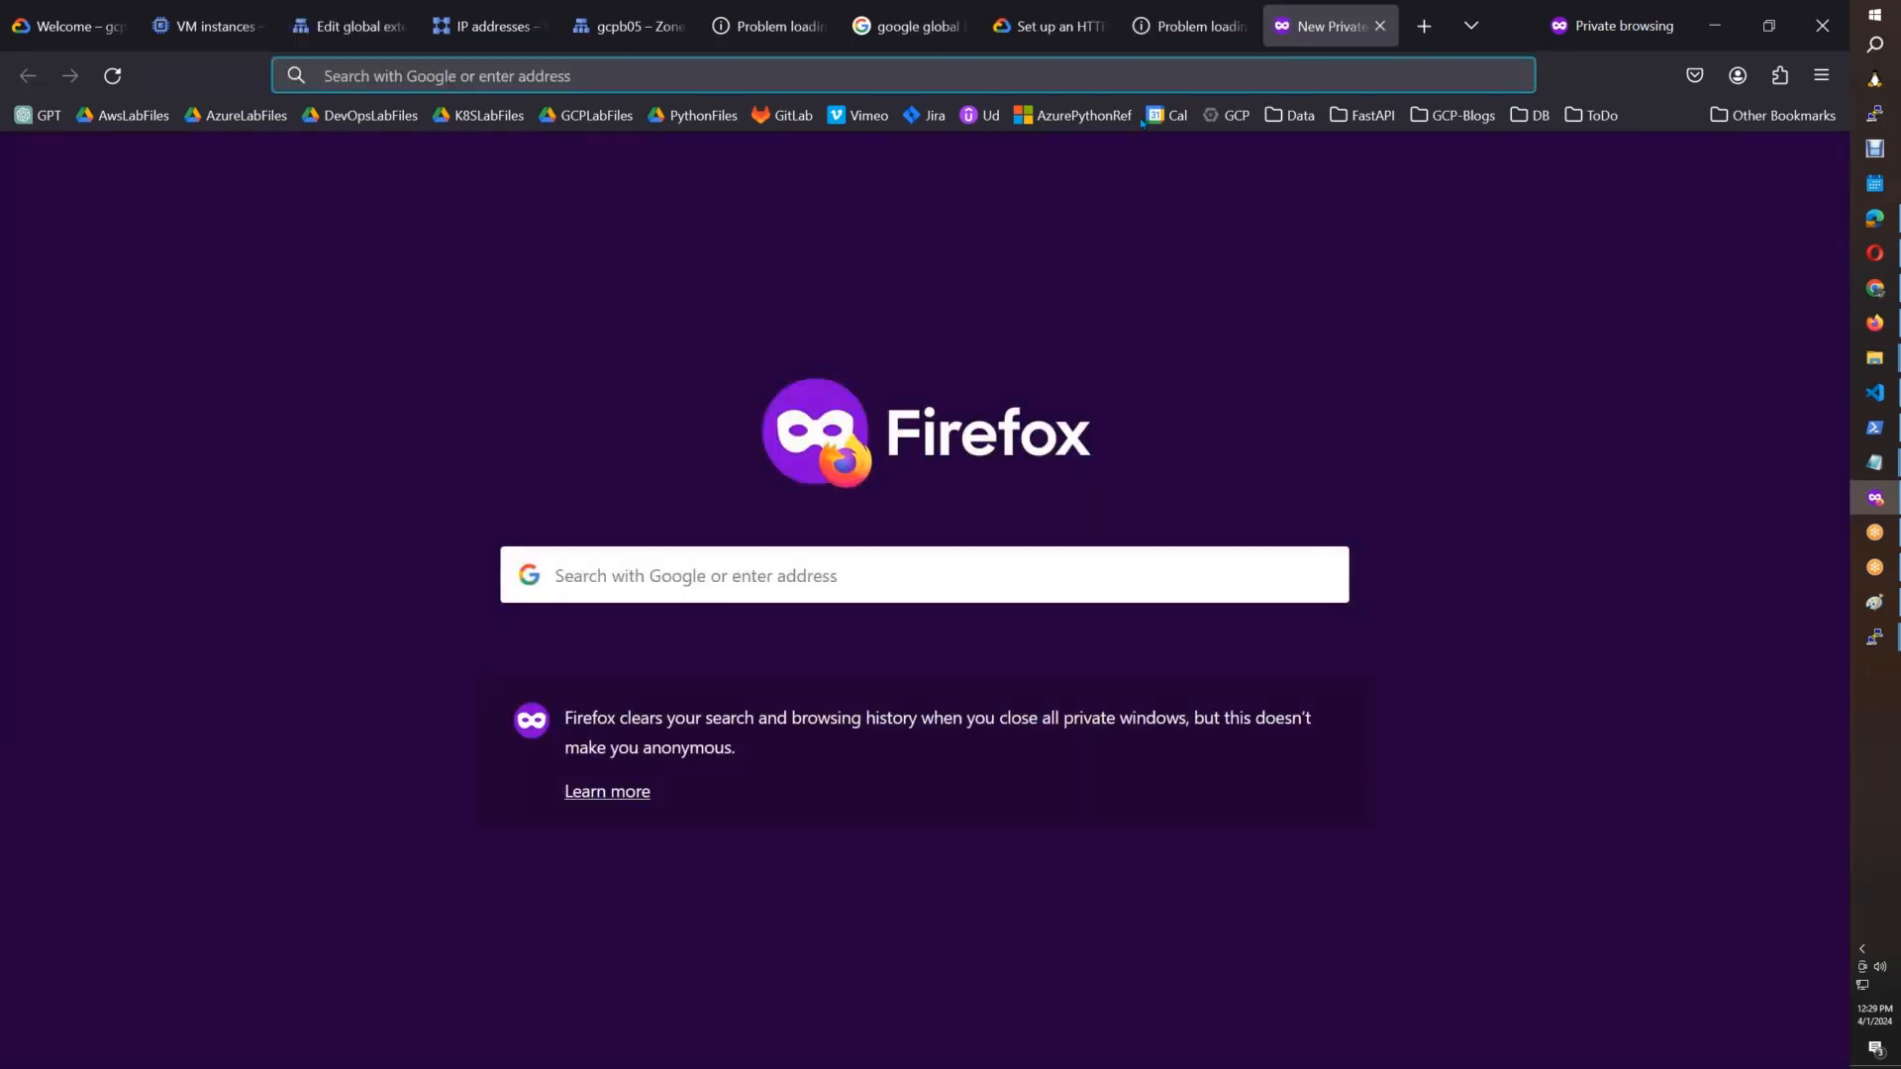
{"action": "type", "text": "g"}
{"action": "key", "text": "Return"}
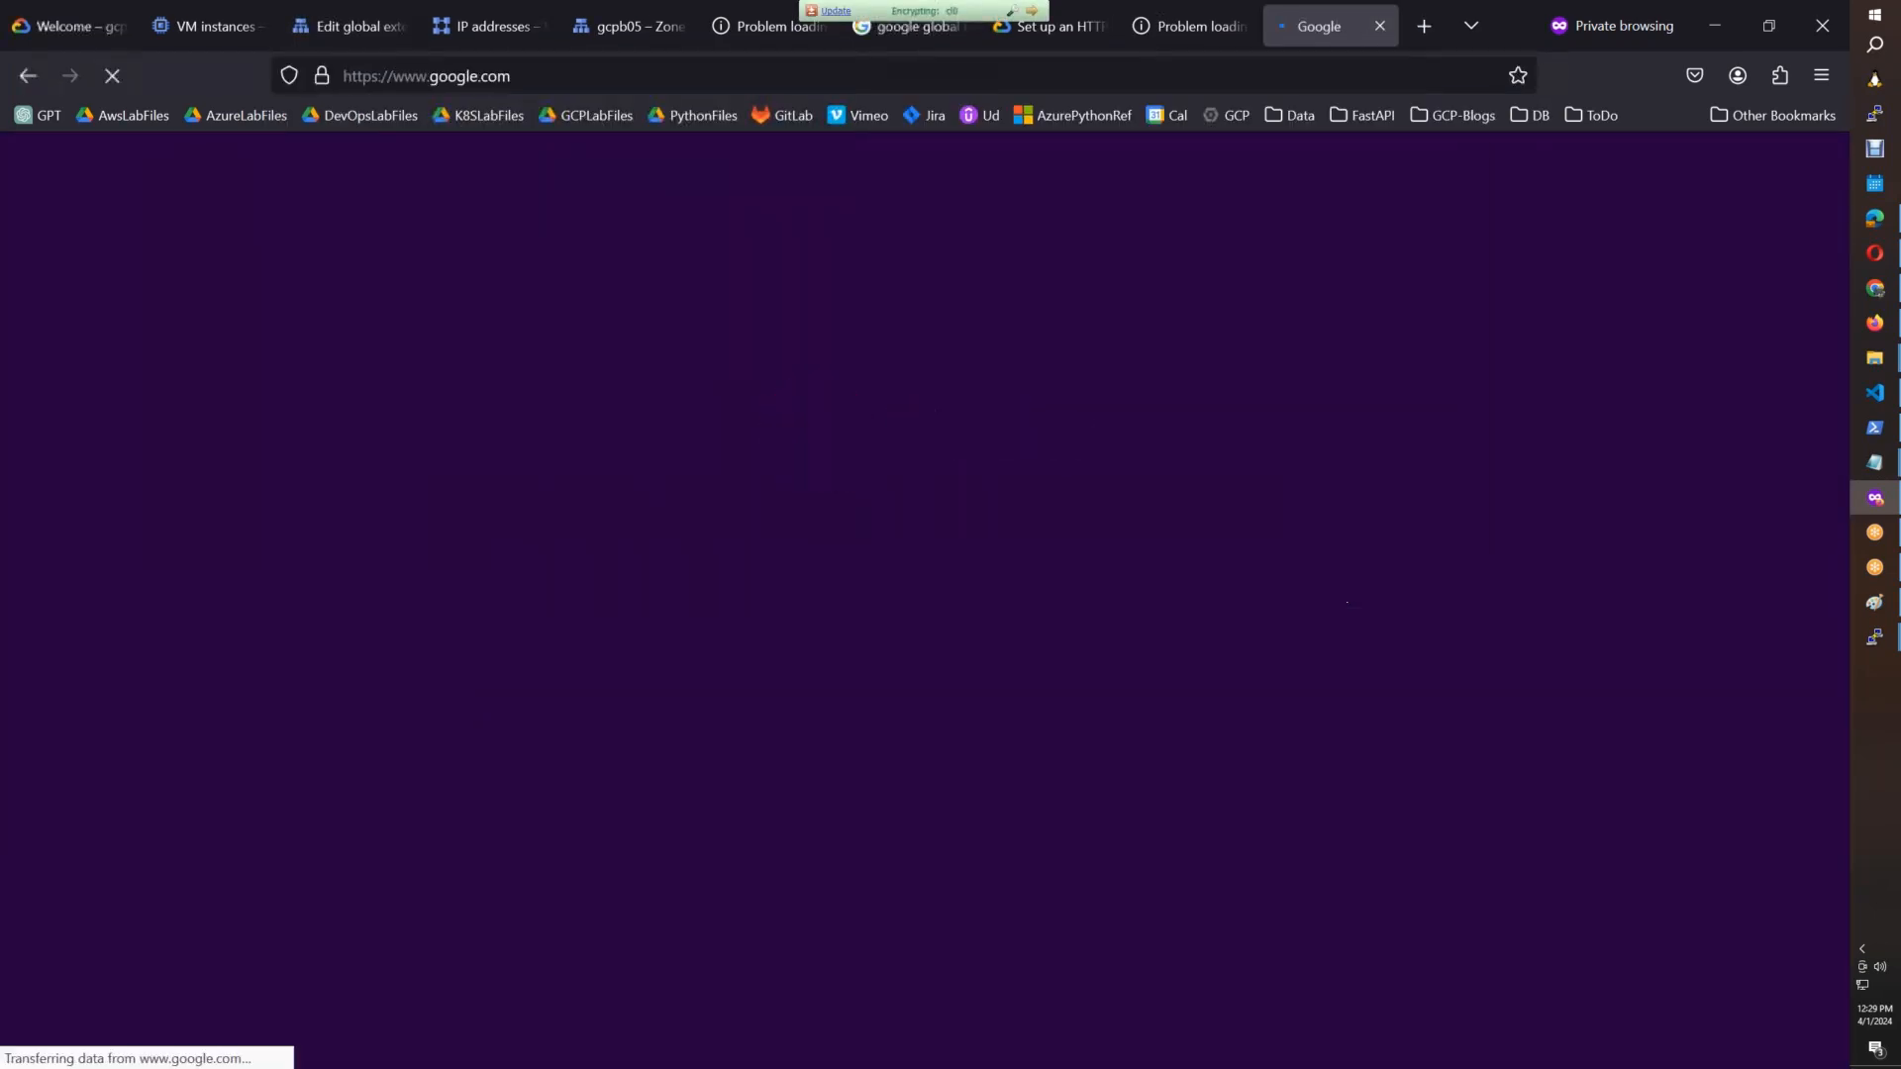
{"action": "type", "text": "gogole "}
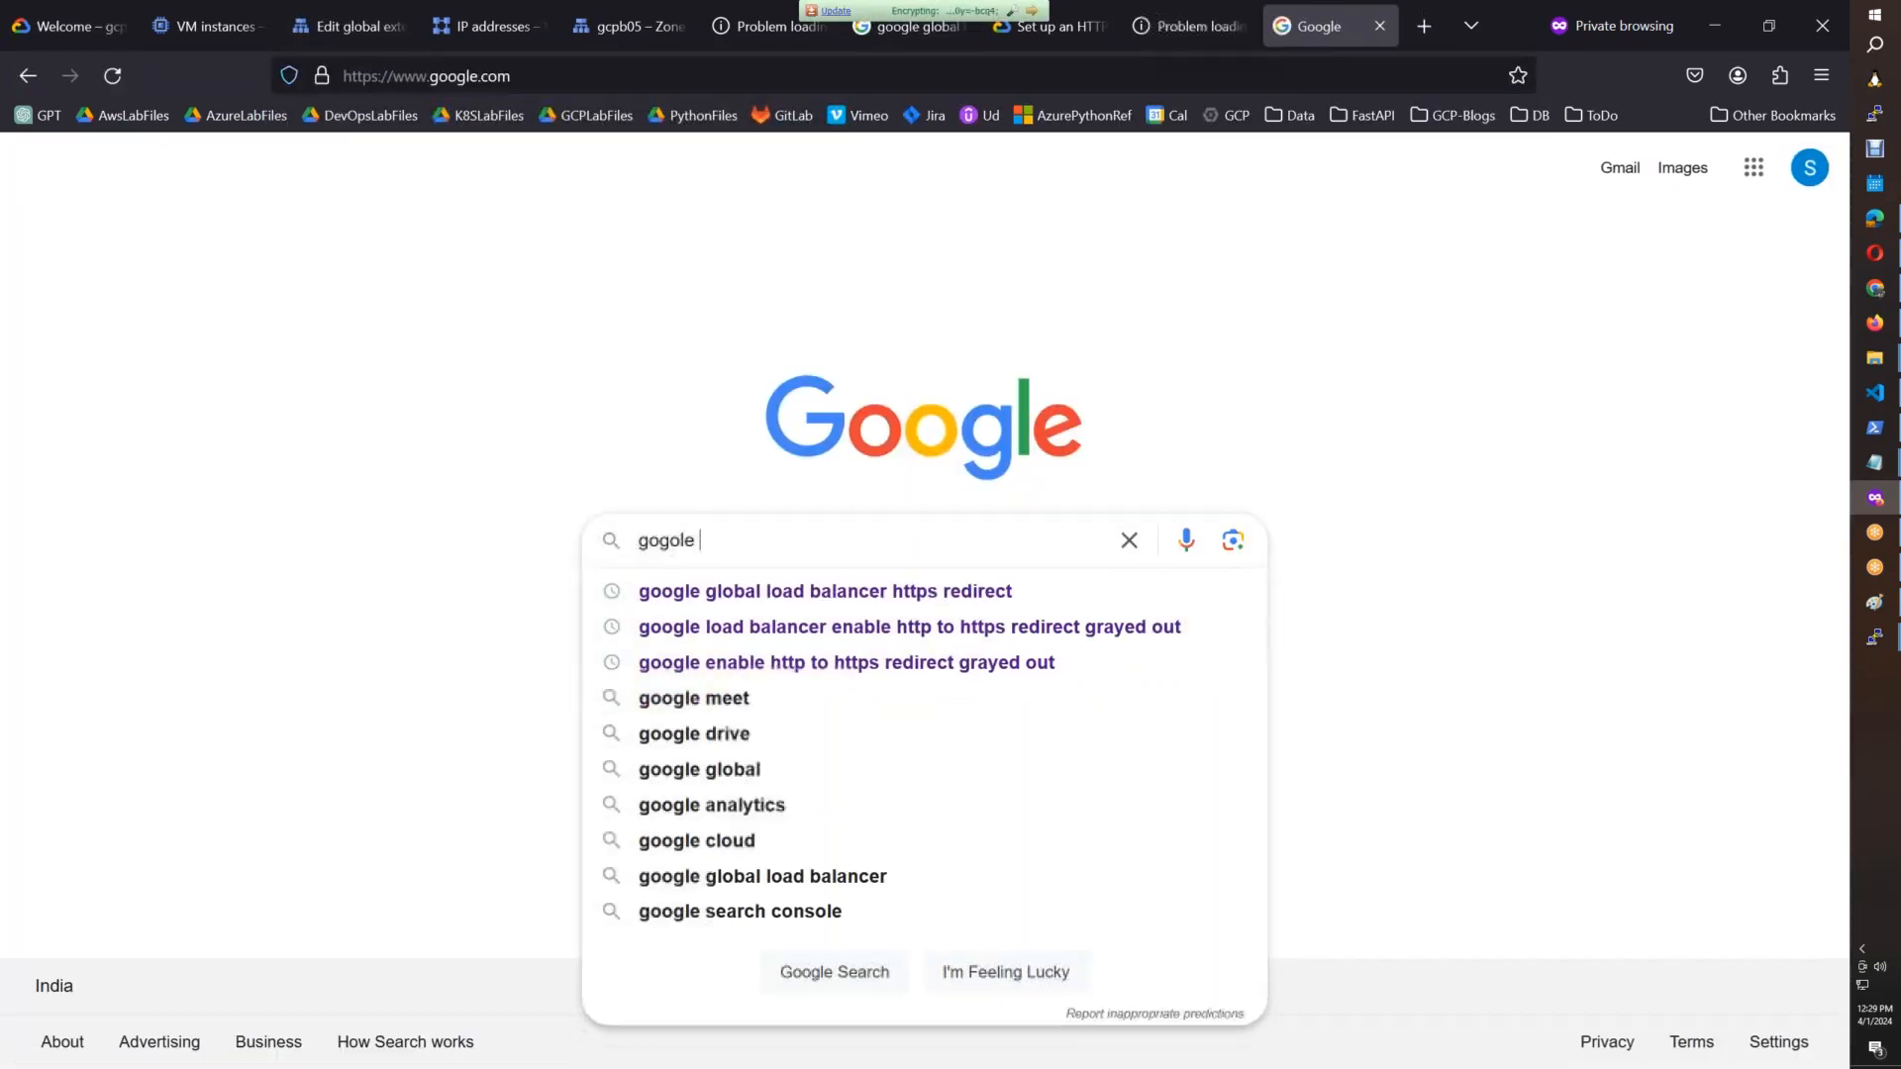
{"action": "type", "text": "ssl proxy"}
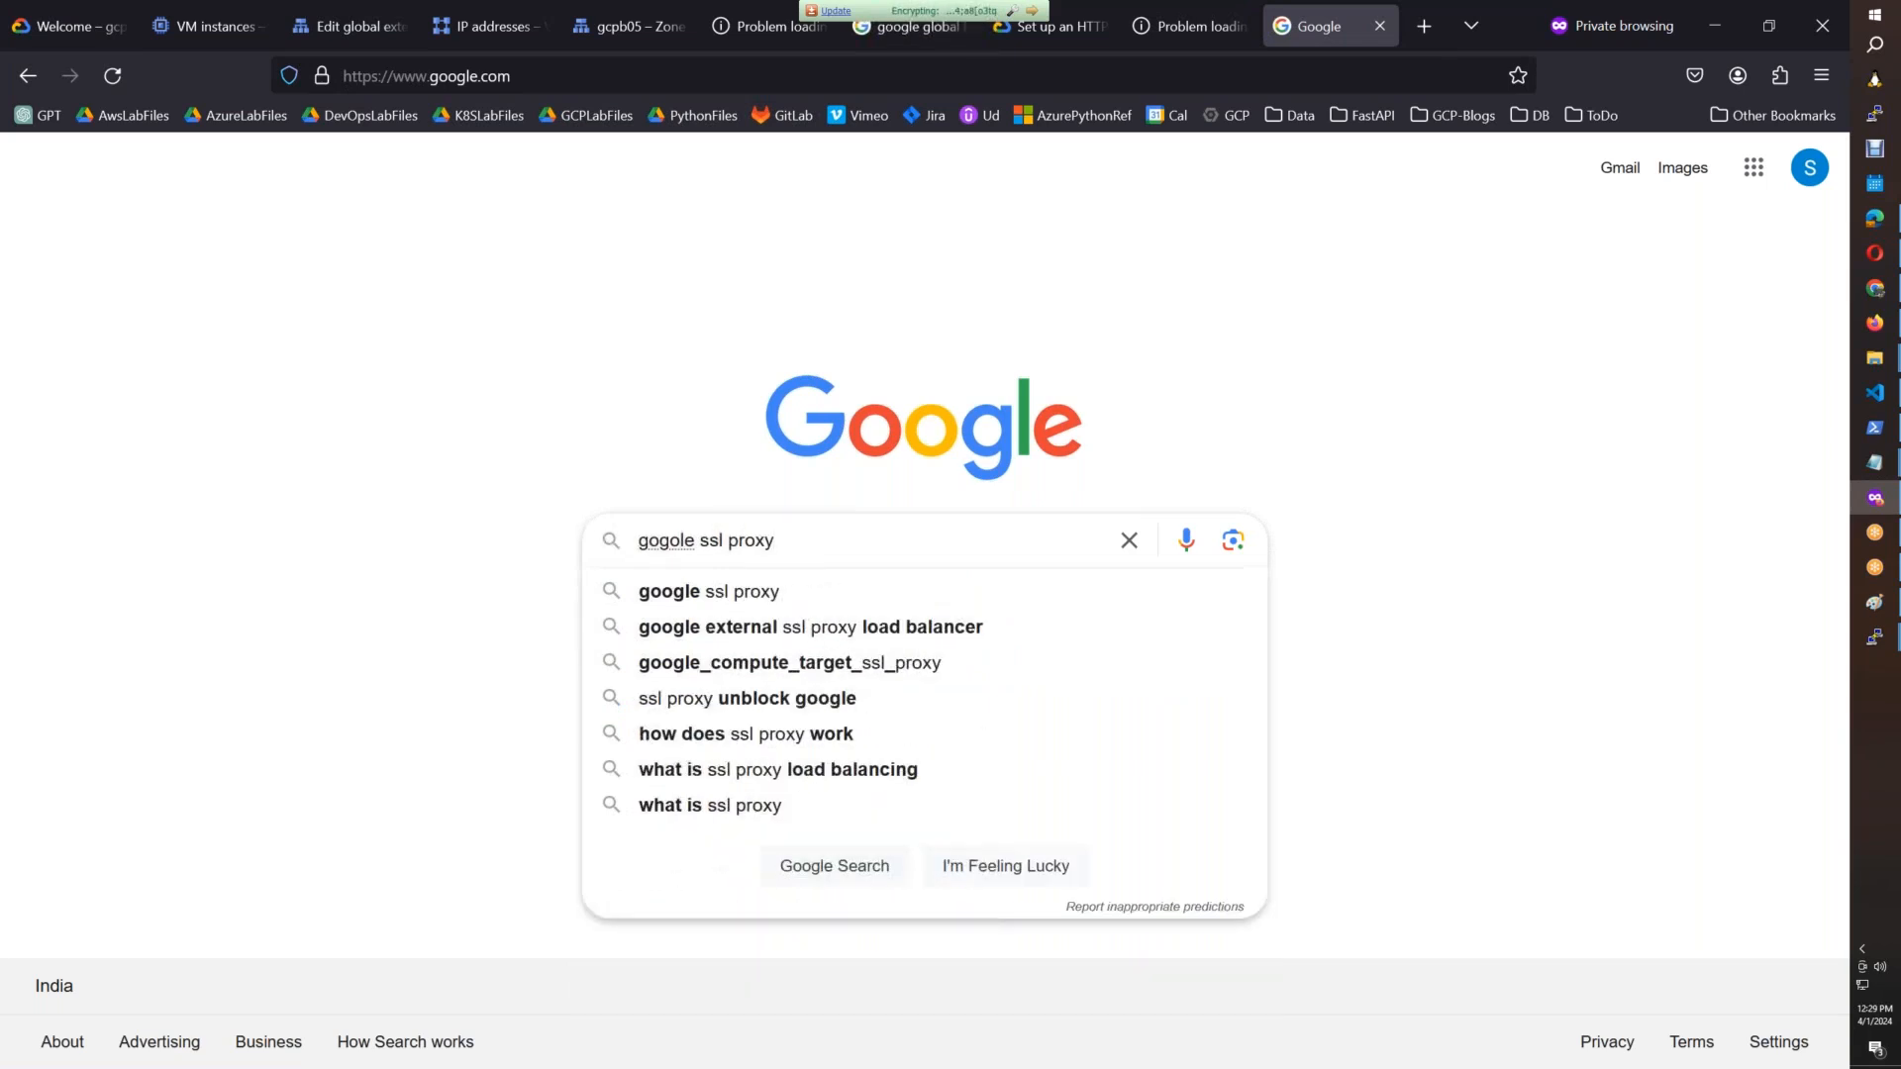
{"action": "key", "text": "Down"}
{"action": "key", "text": "Down"}
{"action": "key", "text": "Return"}
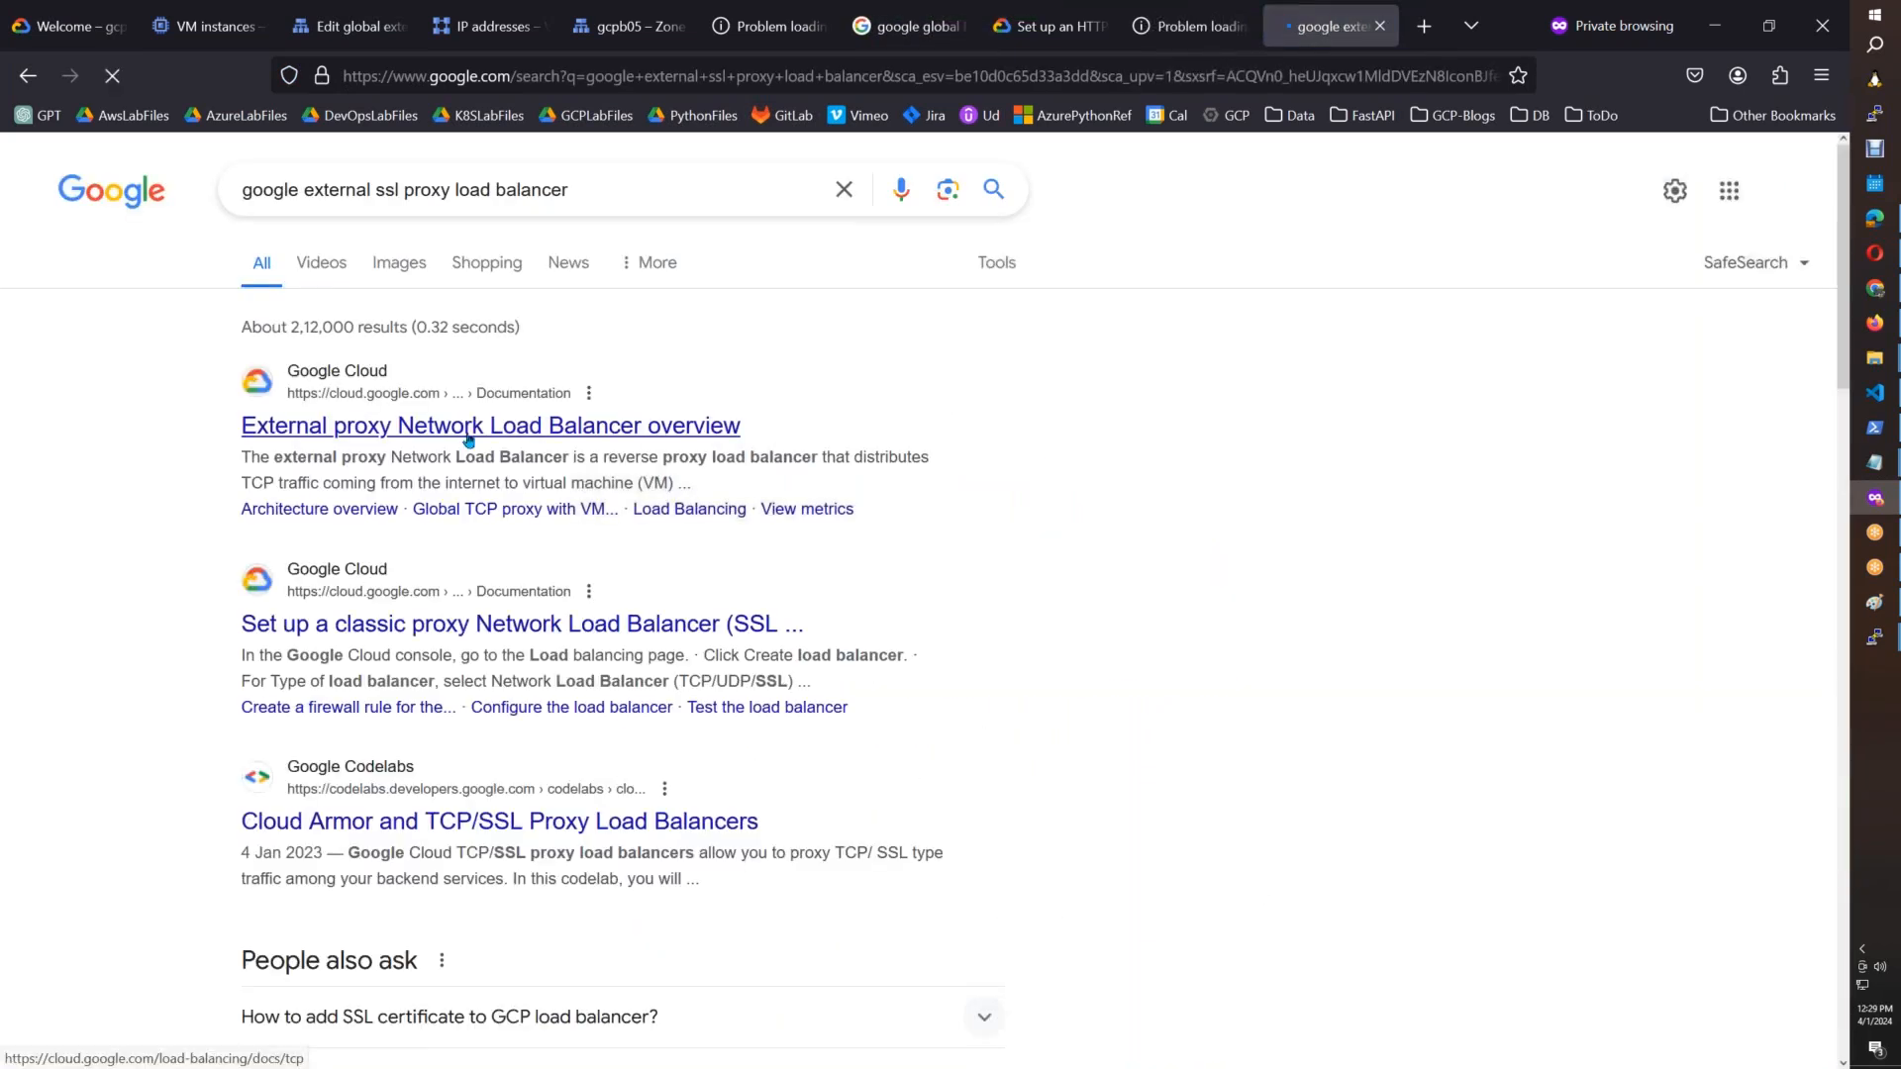
Step: Open the External proxy Network Load Balancer overview documentation and search the page for "80"
{"action": "left_click", "coordinate": [490, 426]}
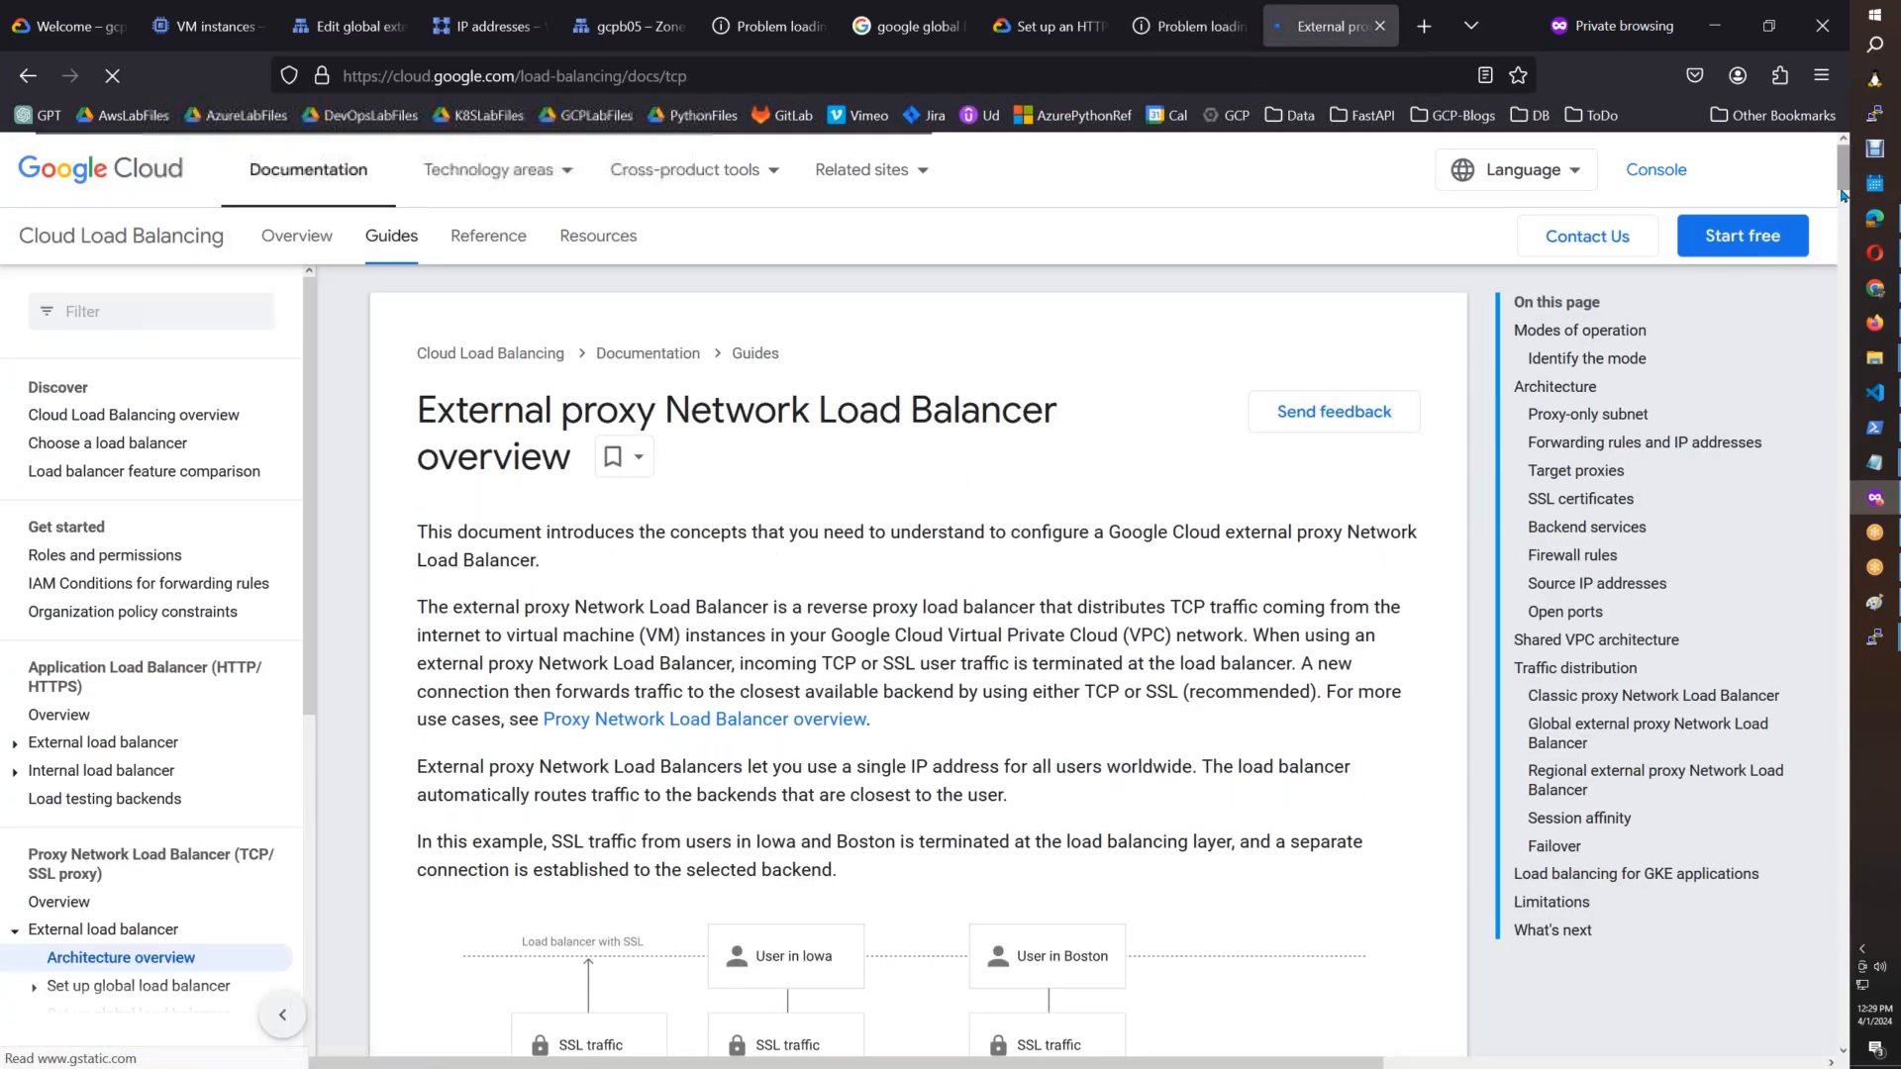
{"action": "left_click_drag", "start_coordinate": [1841, 195], "coordinate": [1862, 849]}
{"action": "key", "text": "ctrl+f"}
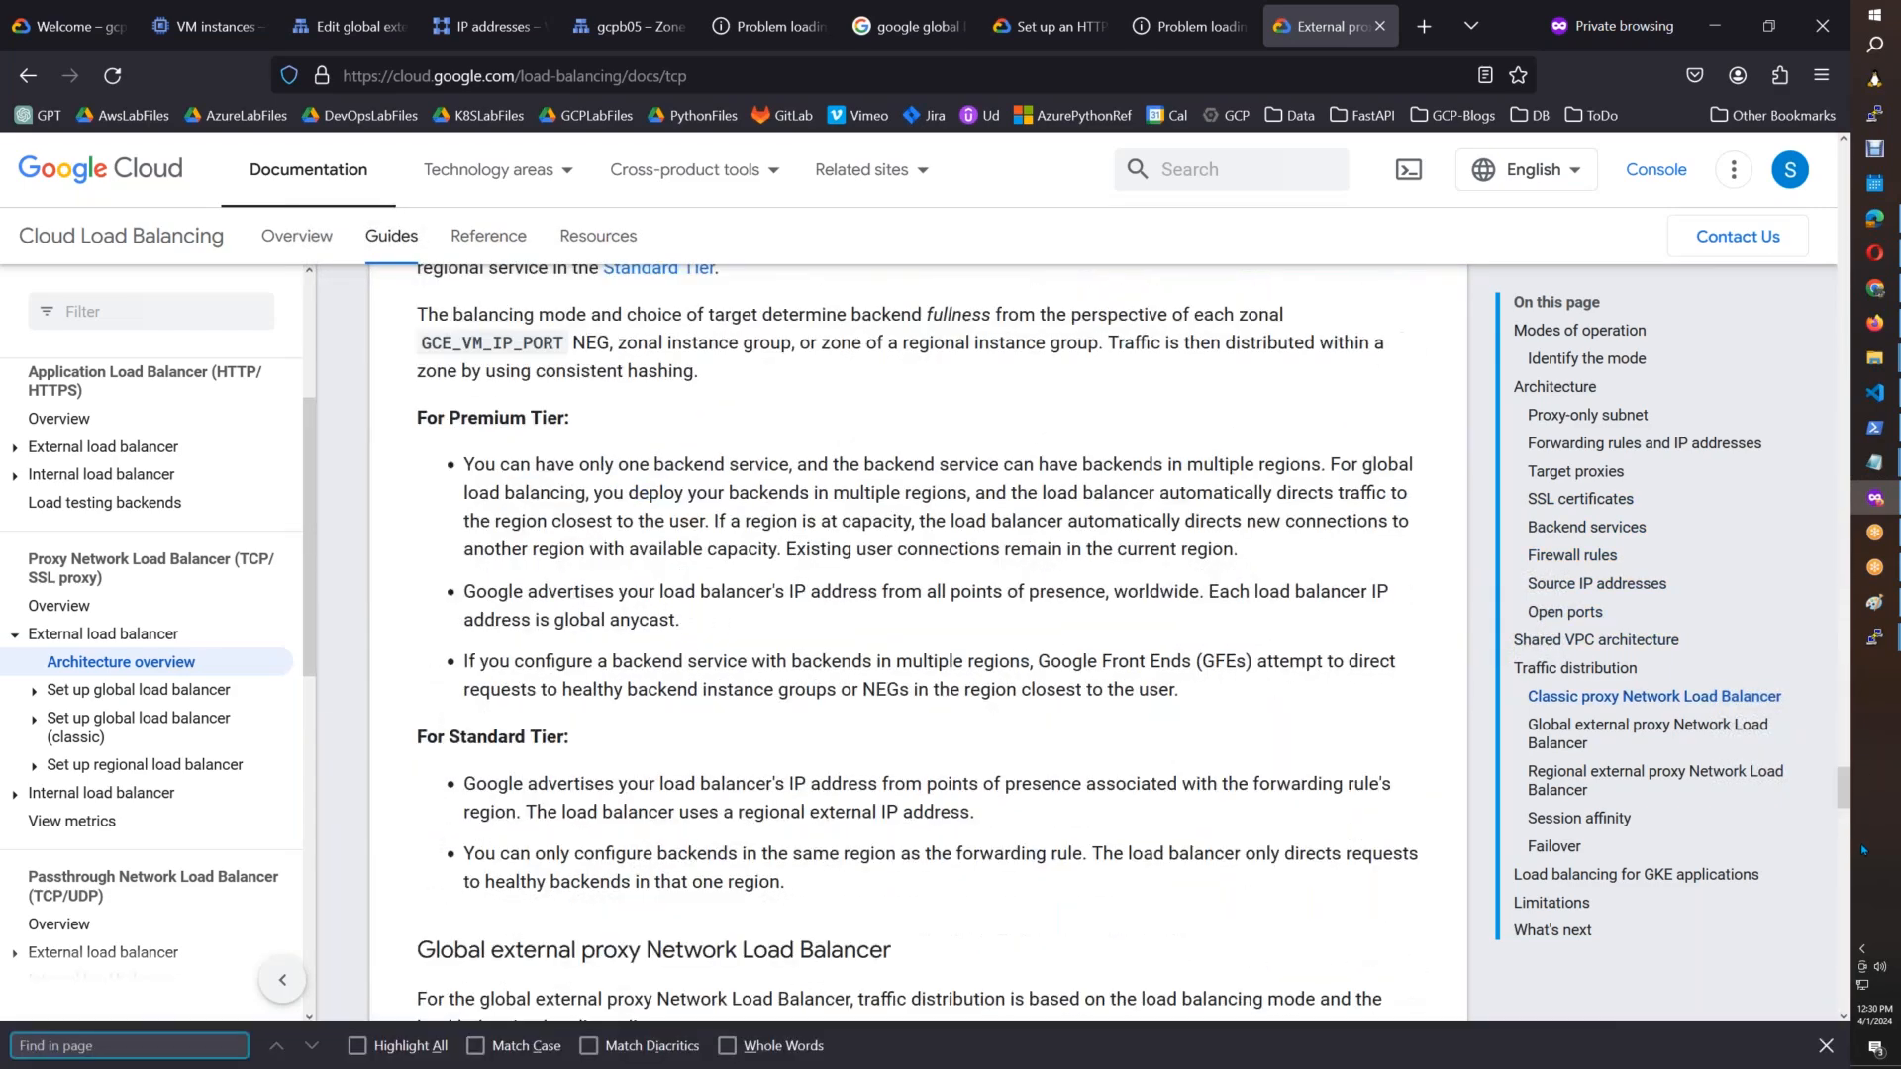
{"action": "type", "text": "8080"}
{"action": "key", "text": "BackSpace"}
{"action": "key", "text": "BackSpace"}
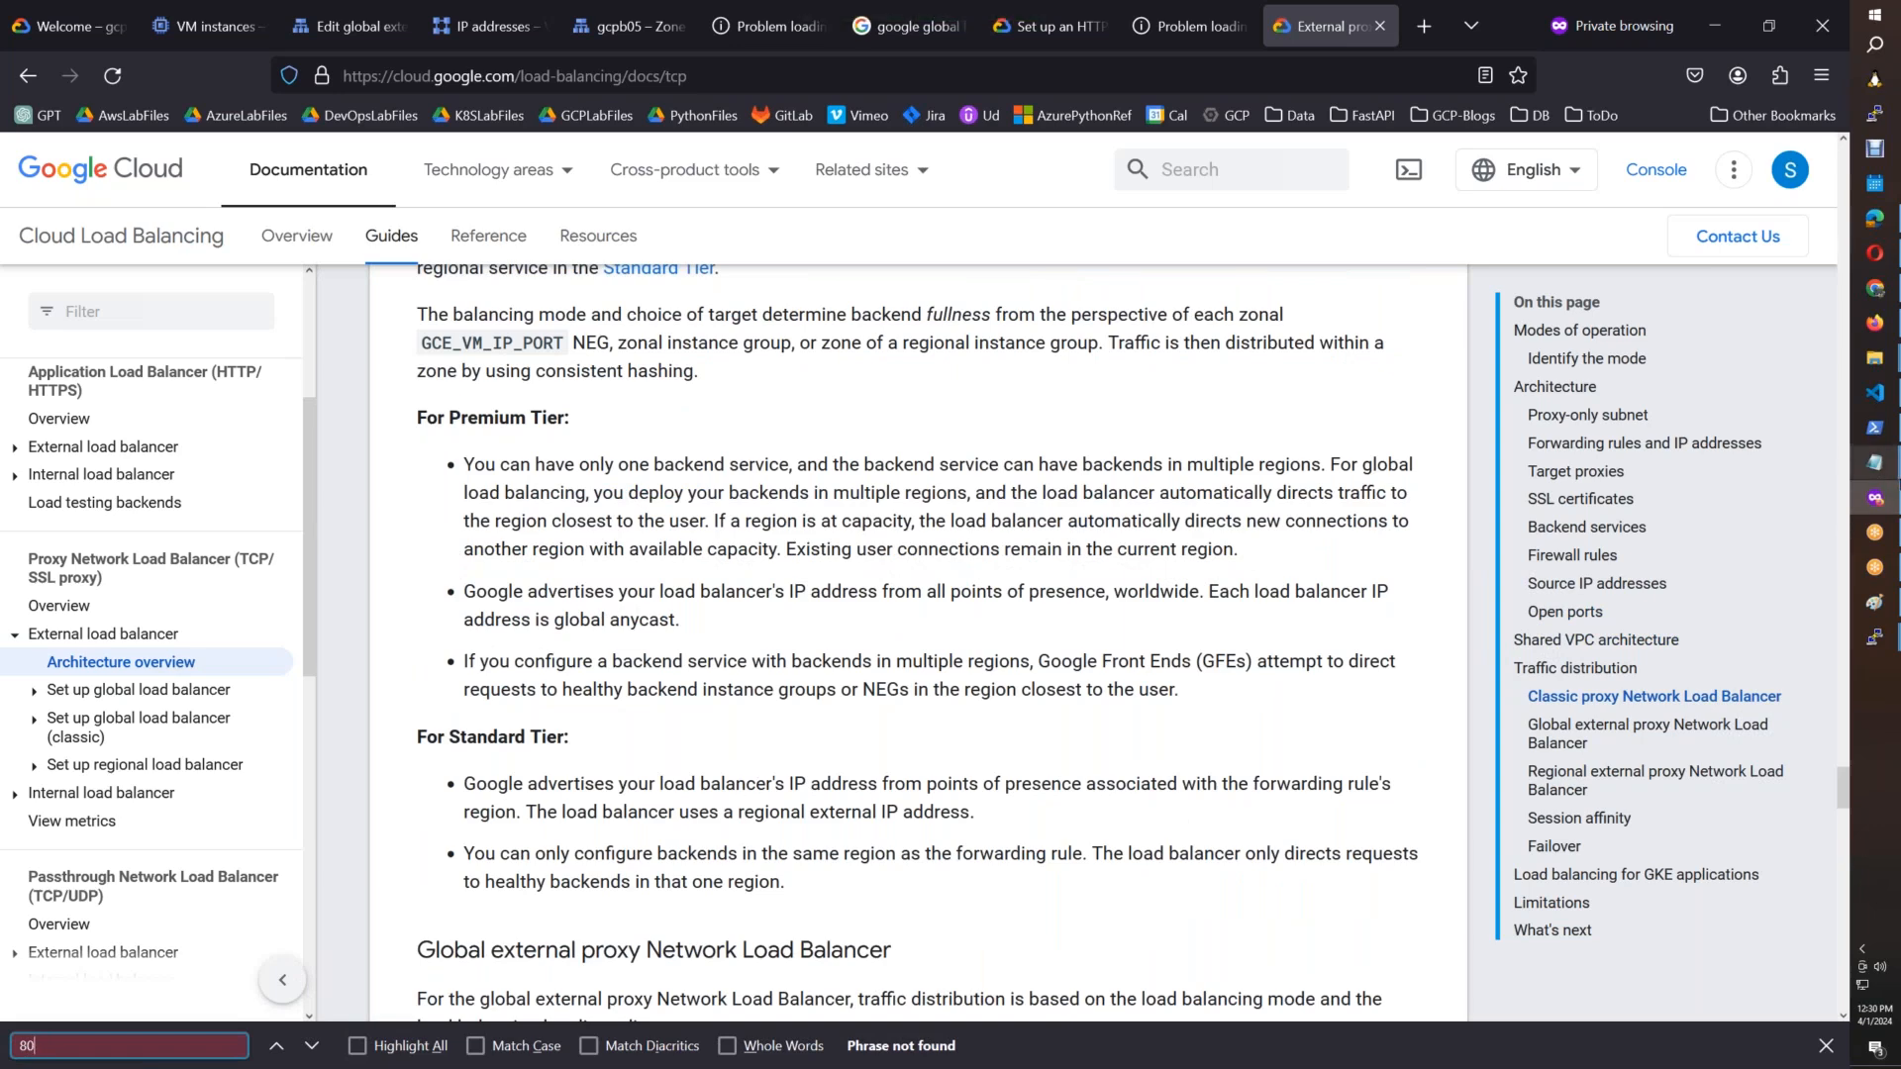
{"action": "left_click_drag", "start_coordinate": [1848, 804], "coordinate": [1848, 966]}
Step: Leave the gcpb05-nlb-ssl edit form in the Google Cloud console and return to its load balancer details
{"action": "left_click", "coordinate": [619, 28]}
{"action": "left_click", "coordinate": [478, 28]}
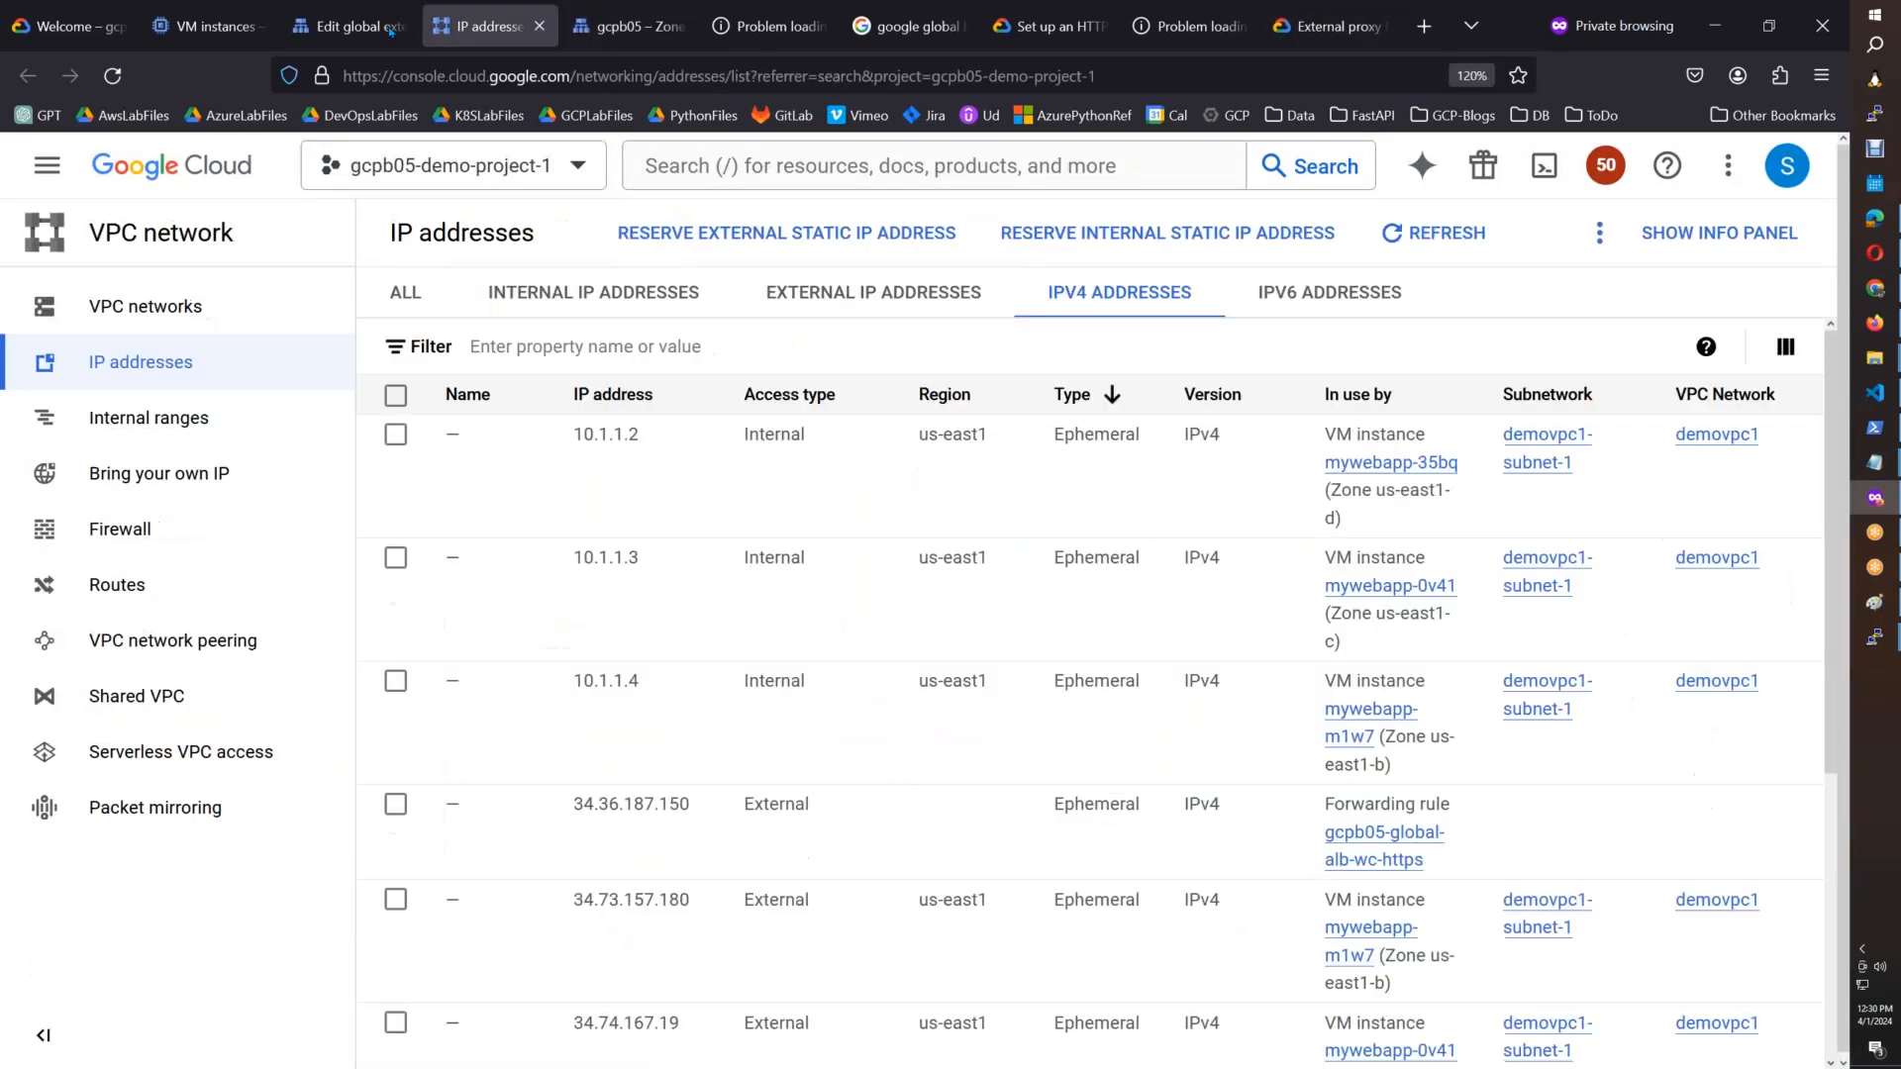
{"action": "left_click", "coordinate": [347, 26]}
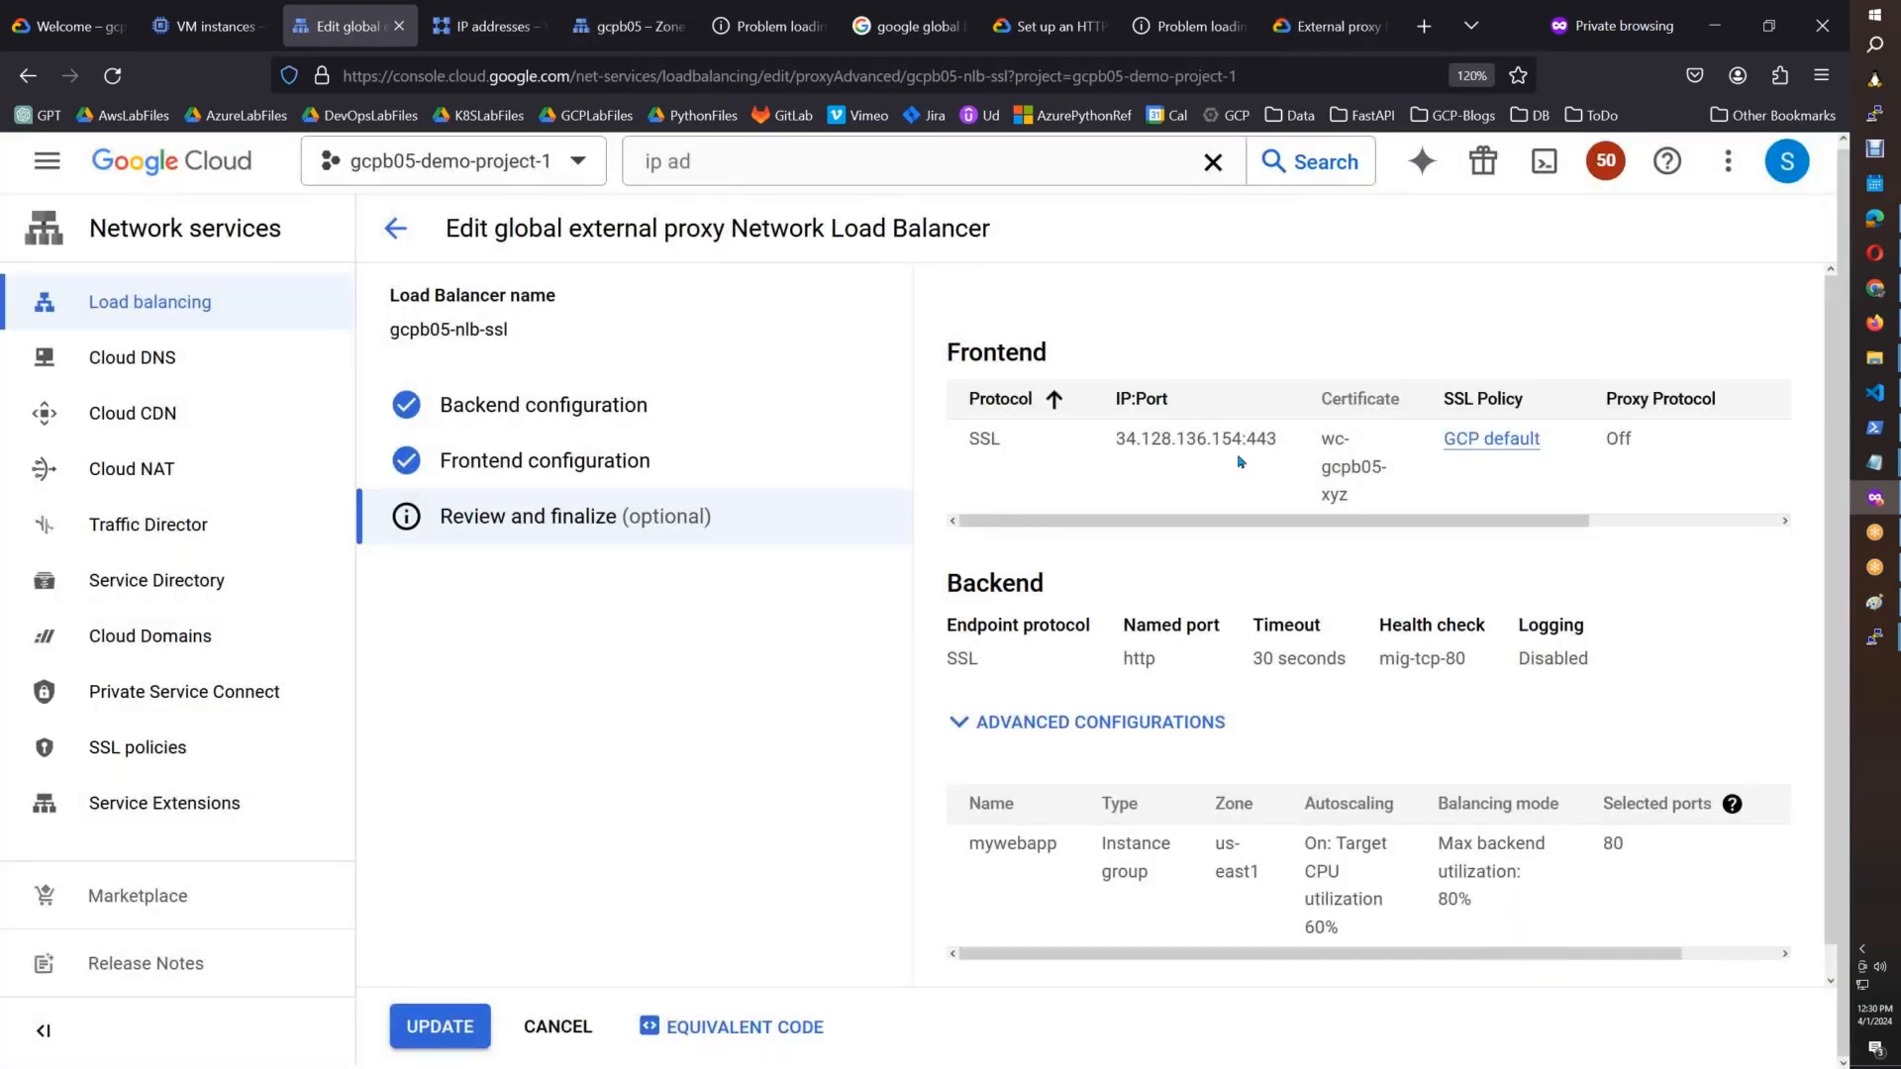
{"action": "left_click", "coordinate": [395, 228]}
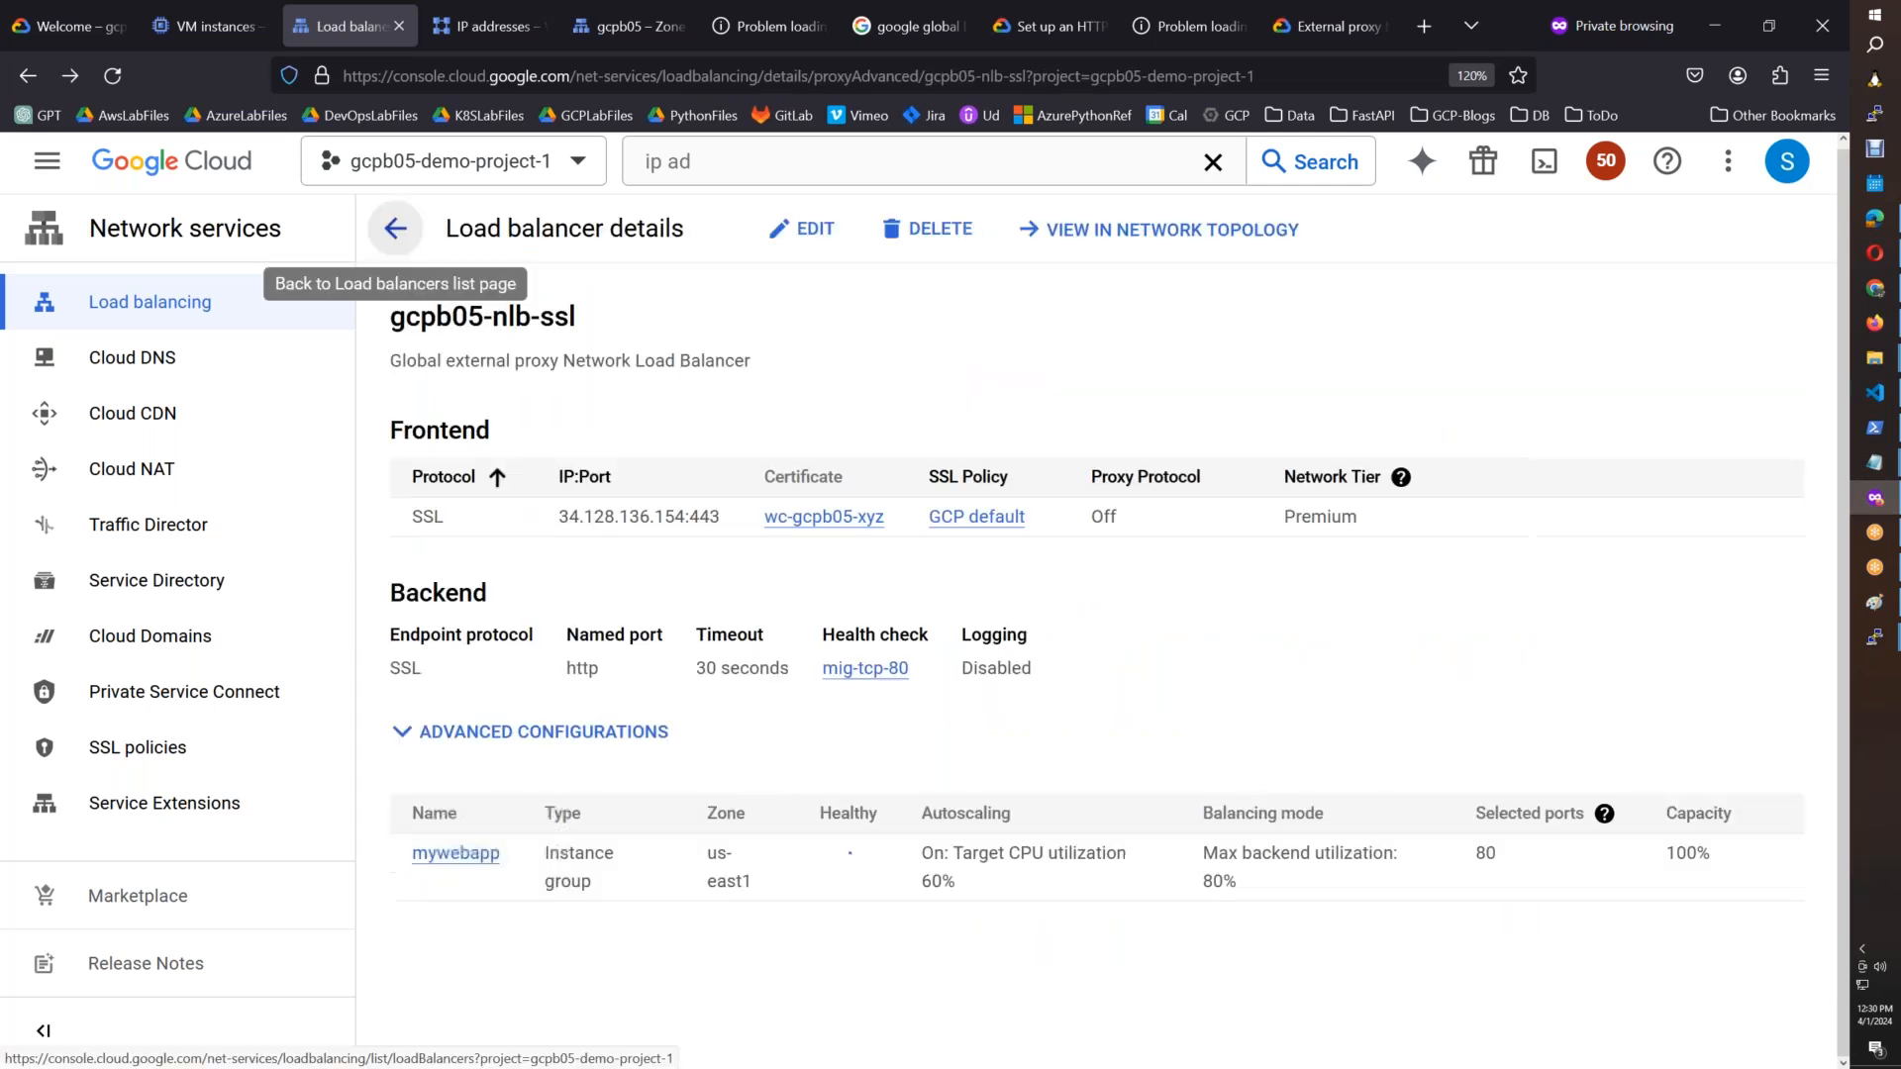
{"action": "double_click", "coordinate": [429, 516]}
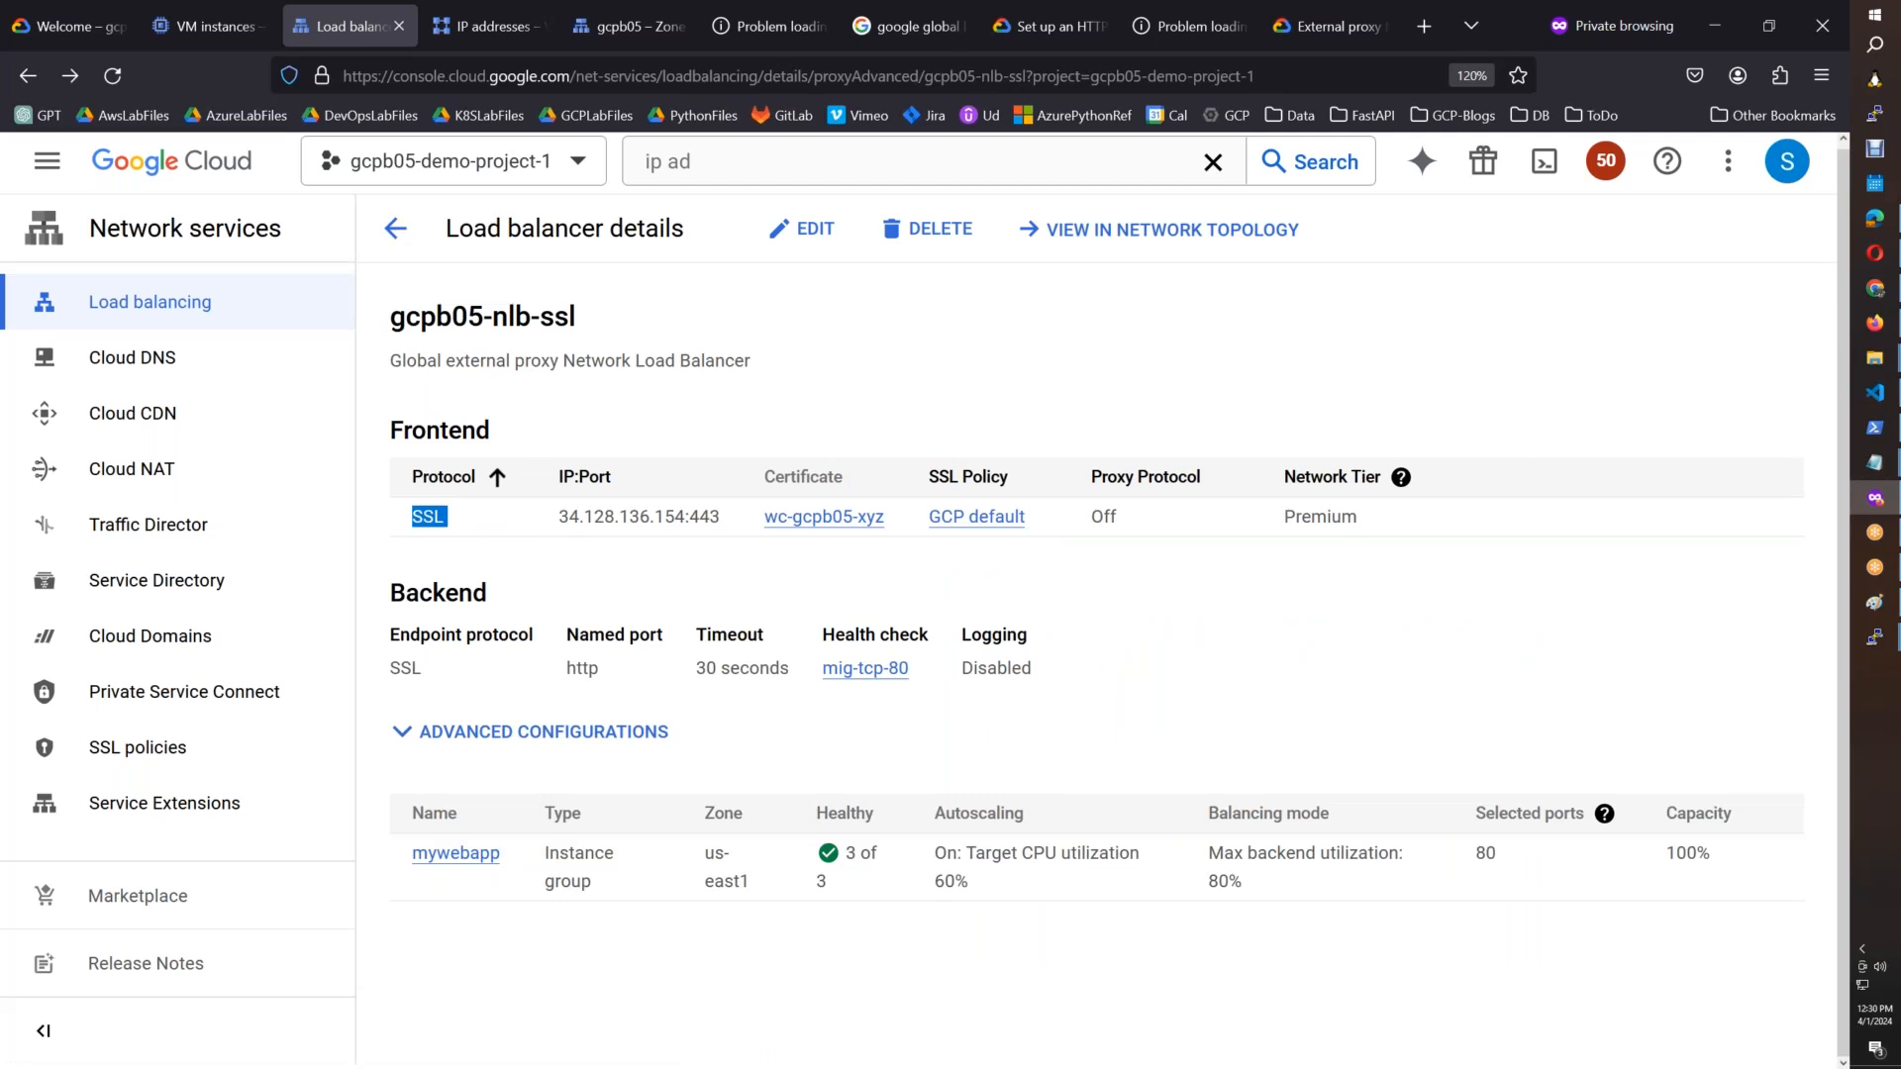
{"action": "left_click", "coordinate": [804, 228]}
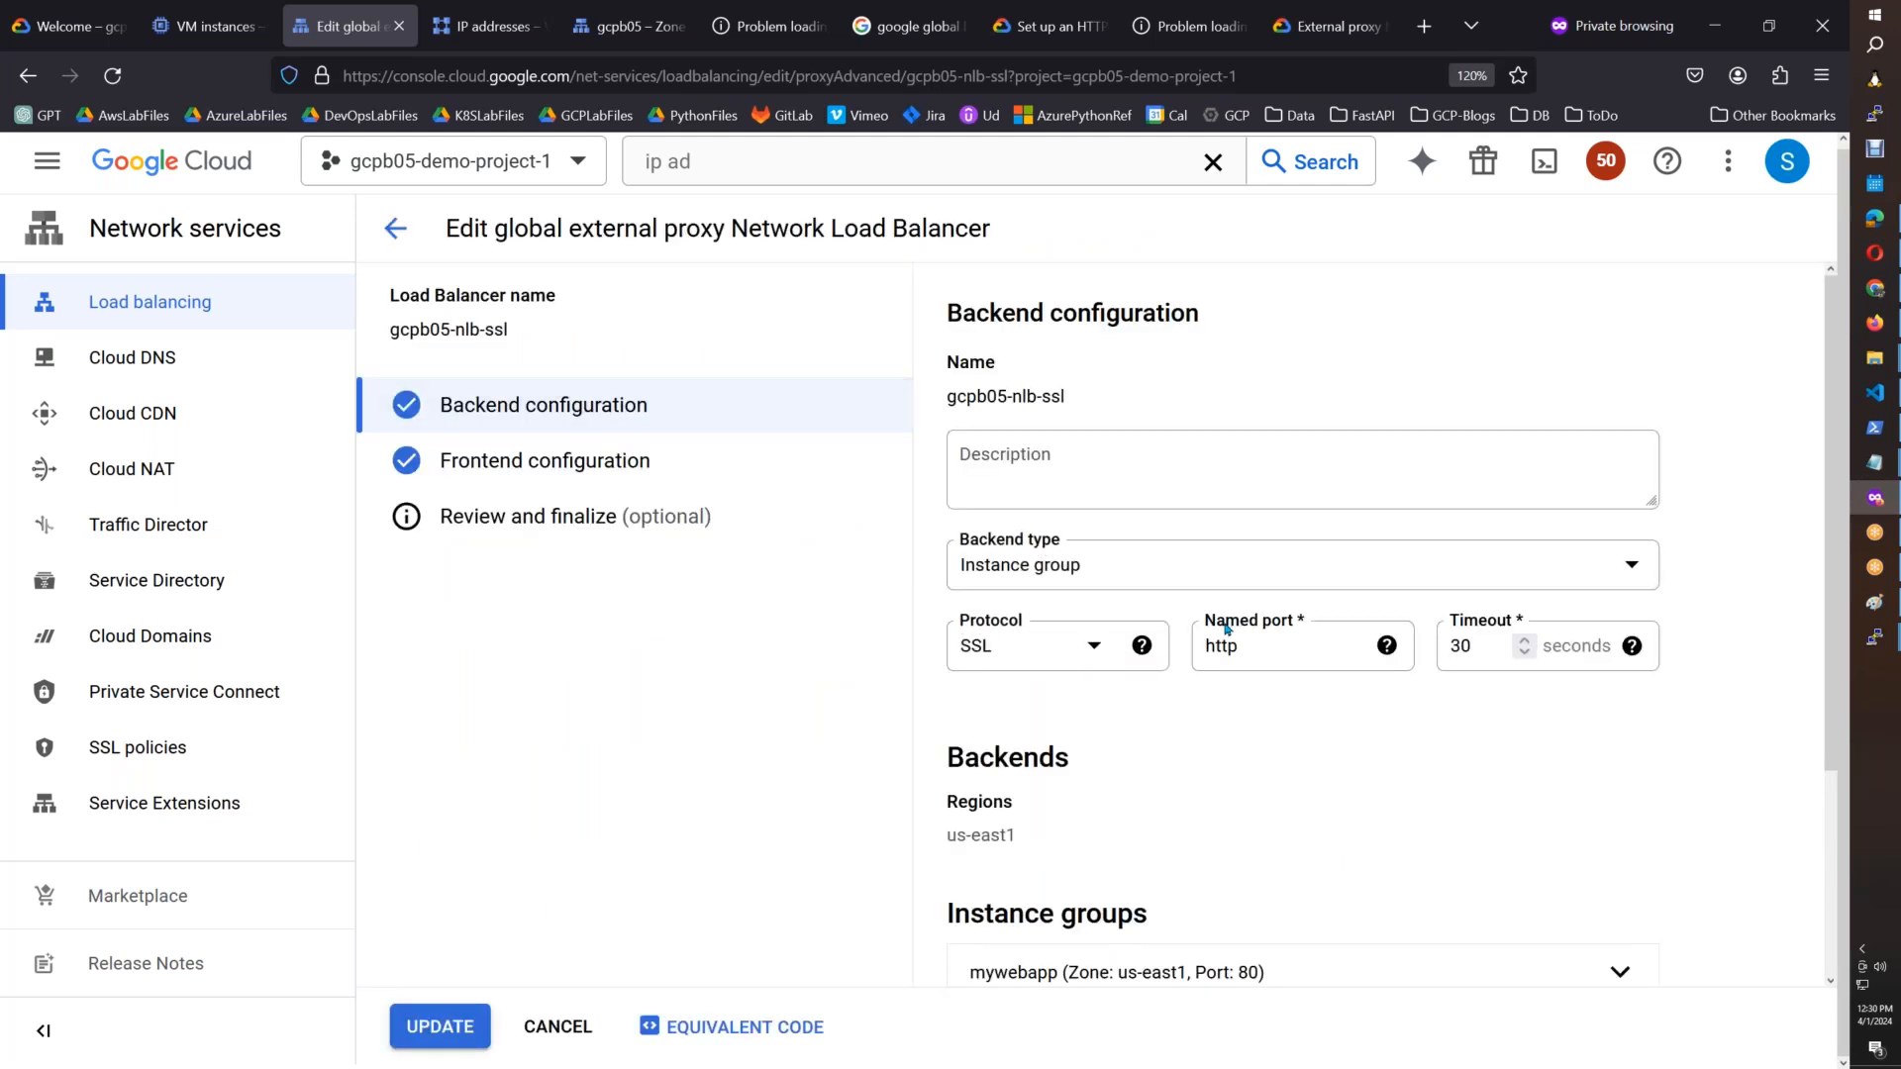
{"action": "left_click_drag", "start_coordinate": [1228, 639], "coordinate": [1160, 654]}
{"action": "key", "text": "BackSpace"}
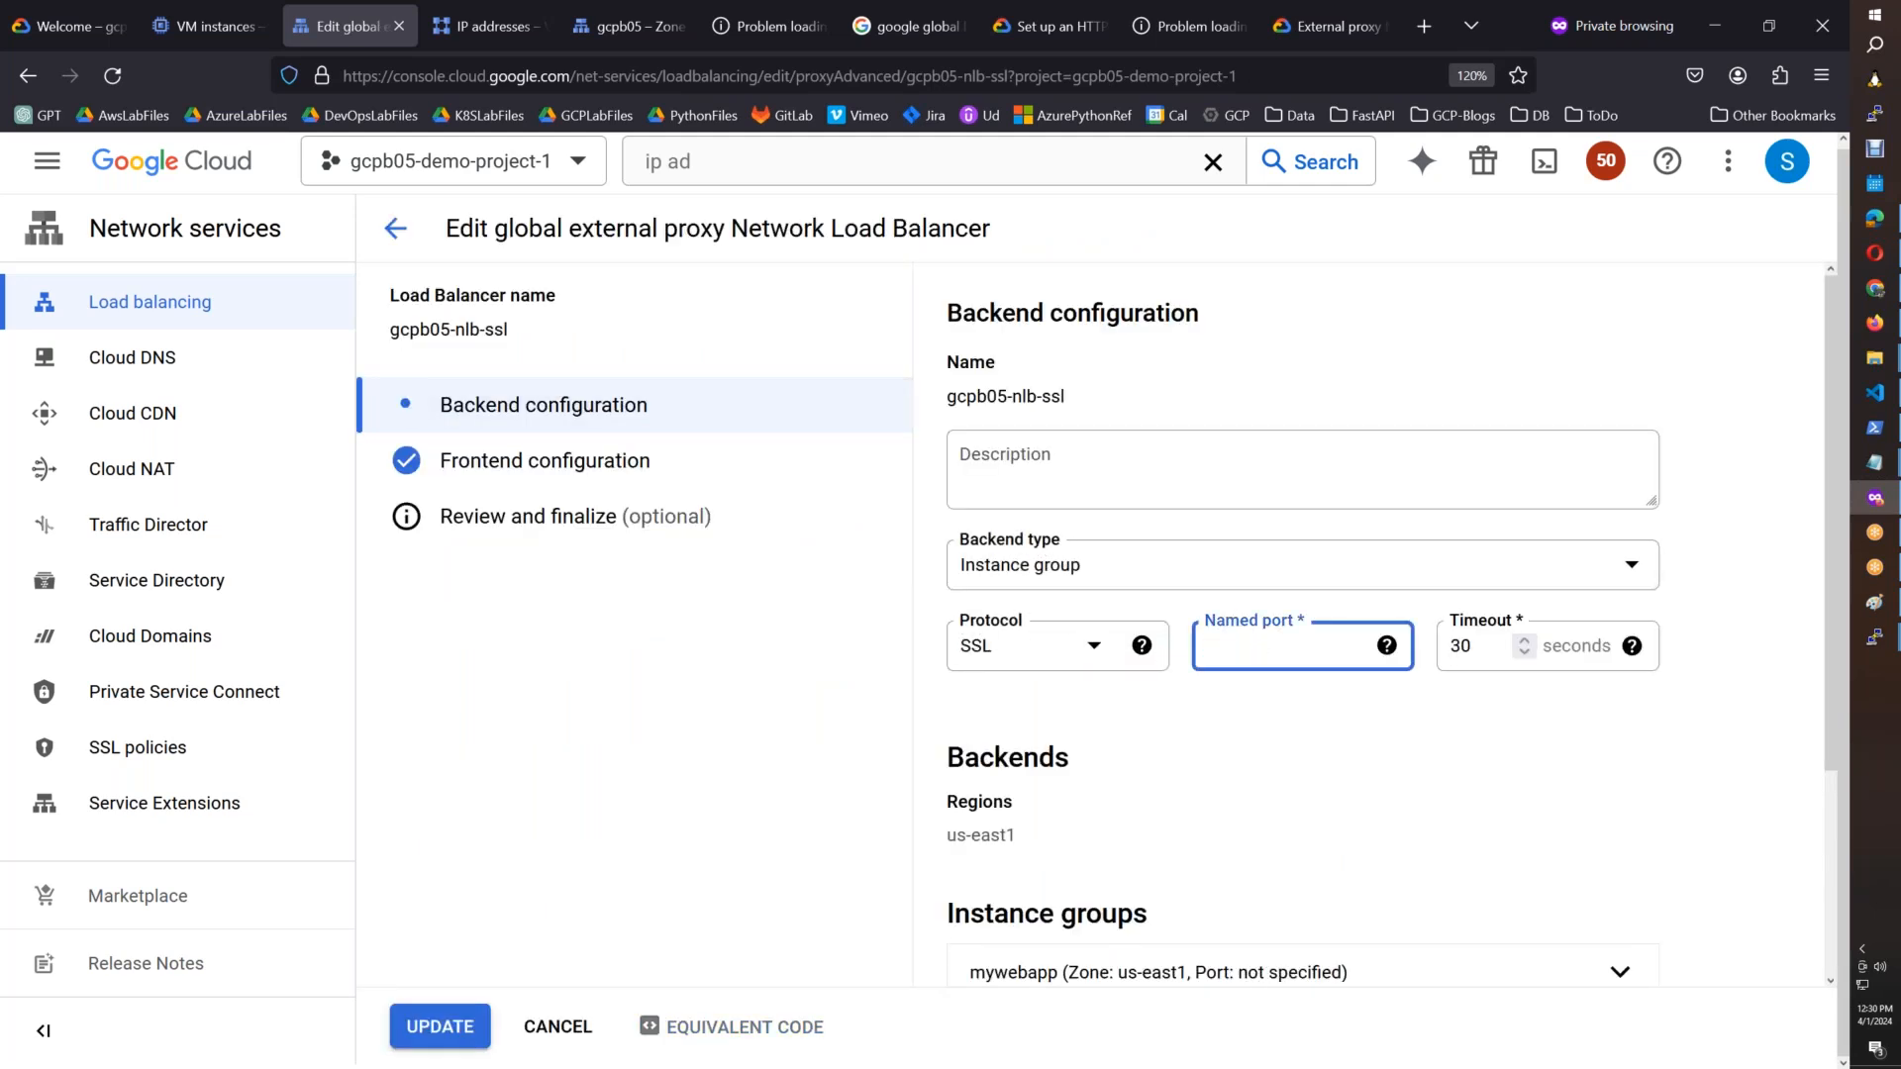
{"action": "left_click", "coordinate": [1270, 793]}
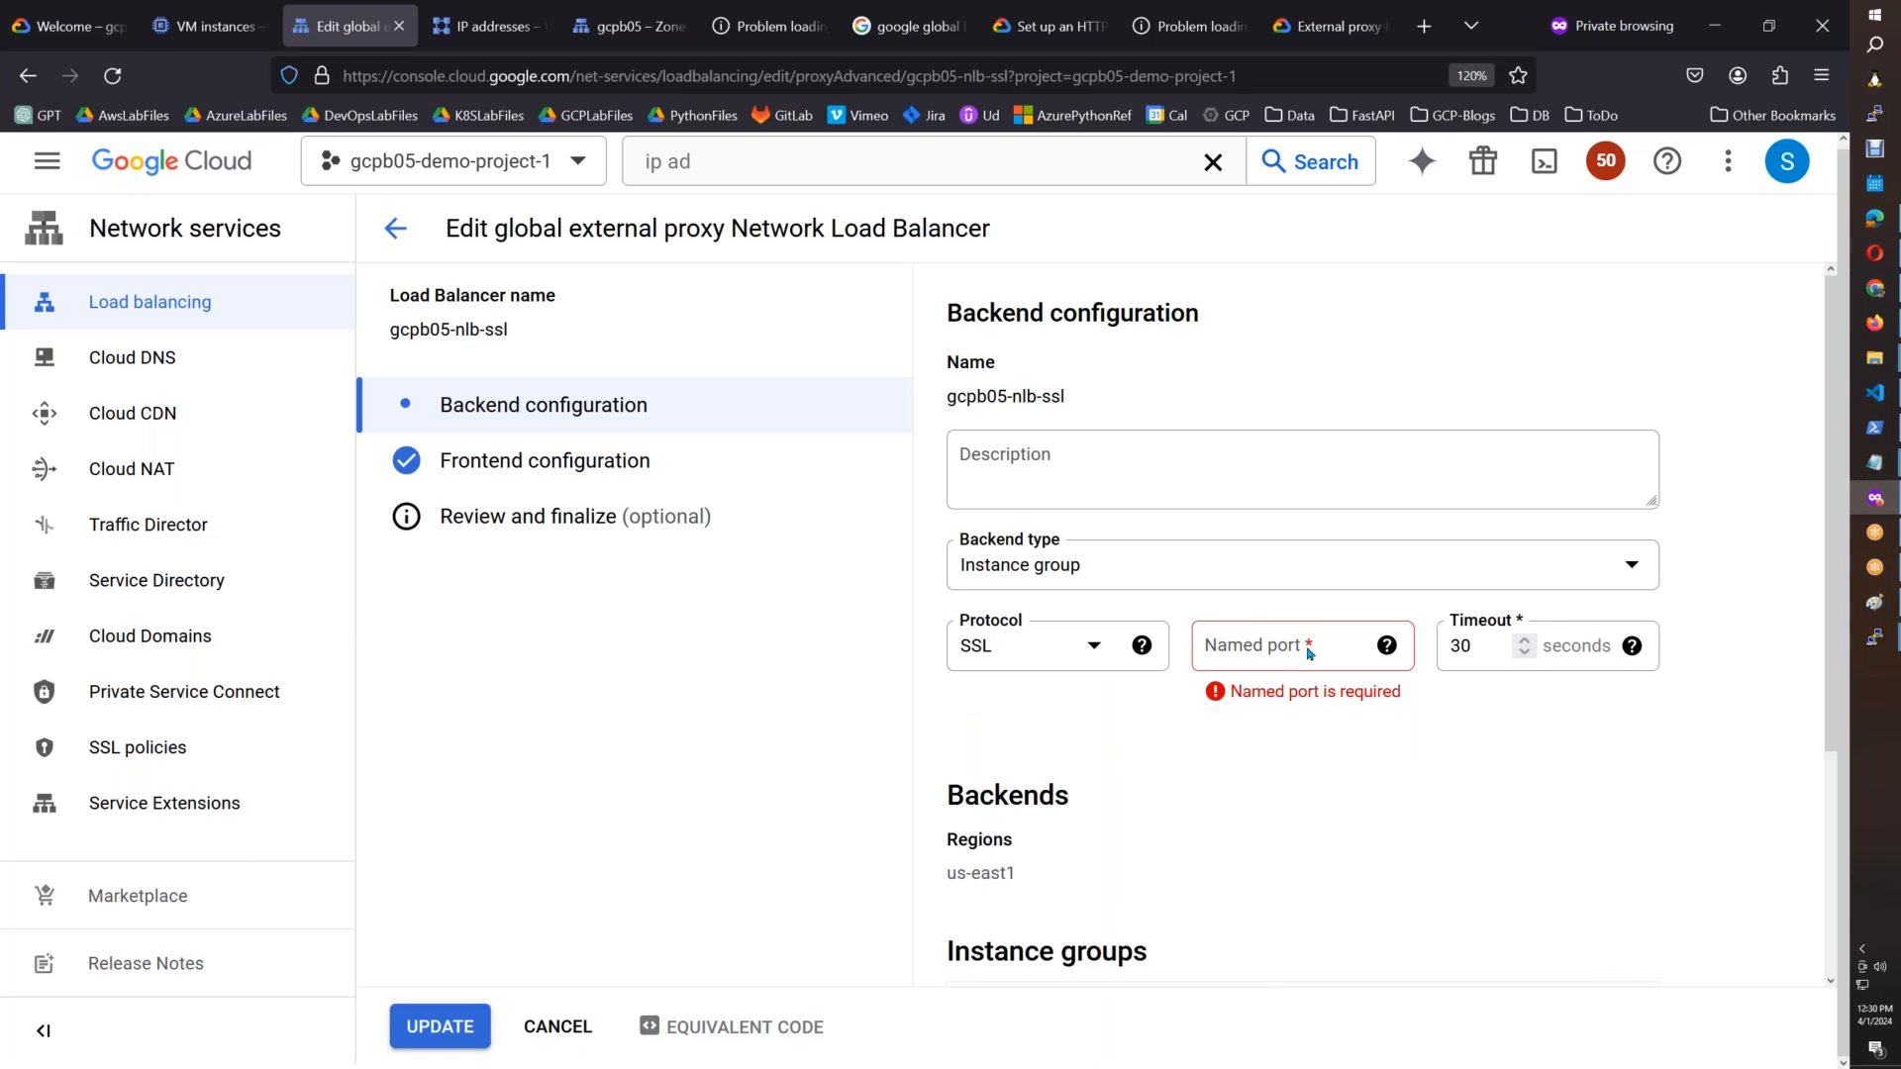
{"action": "left_click", "coordinate": [1269, 648]}
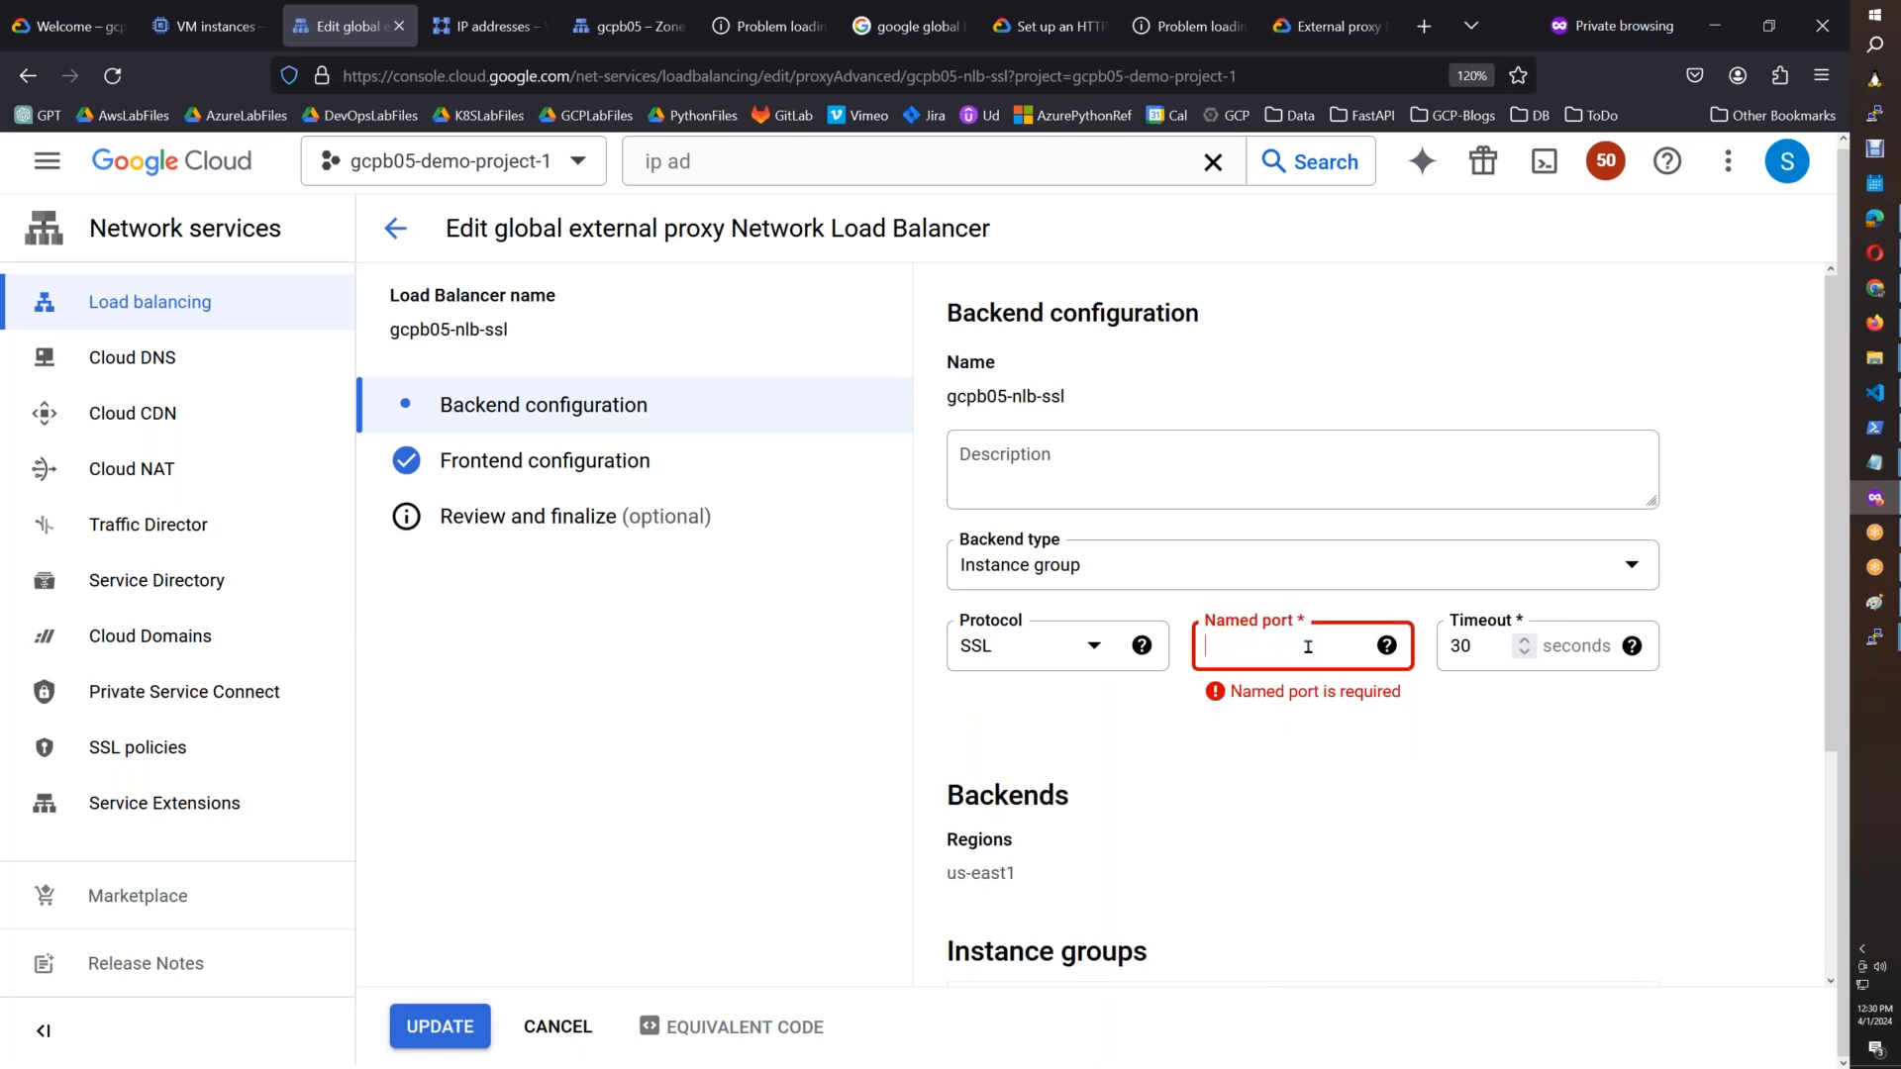
{"action": "left_click_drag", "start_coordinate": [1834, 594], "coordinate": [1829, 884]}
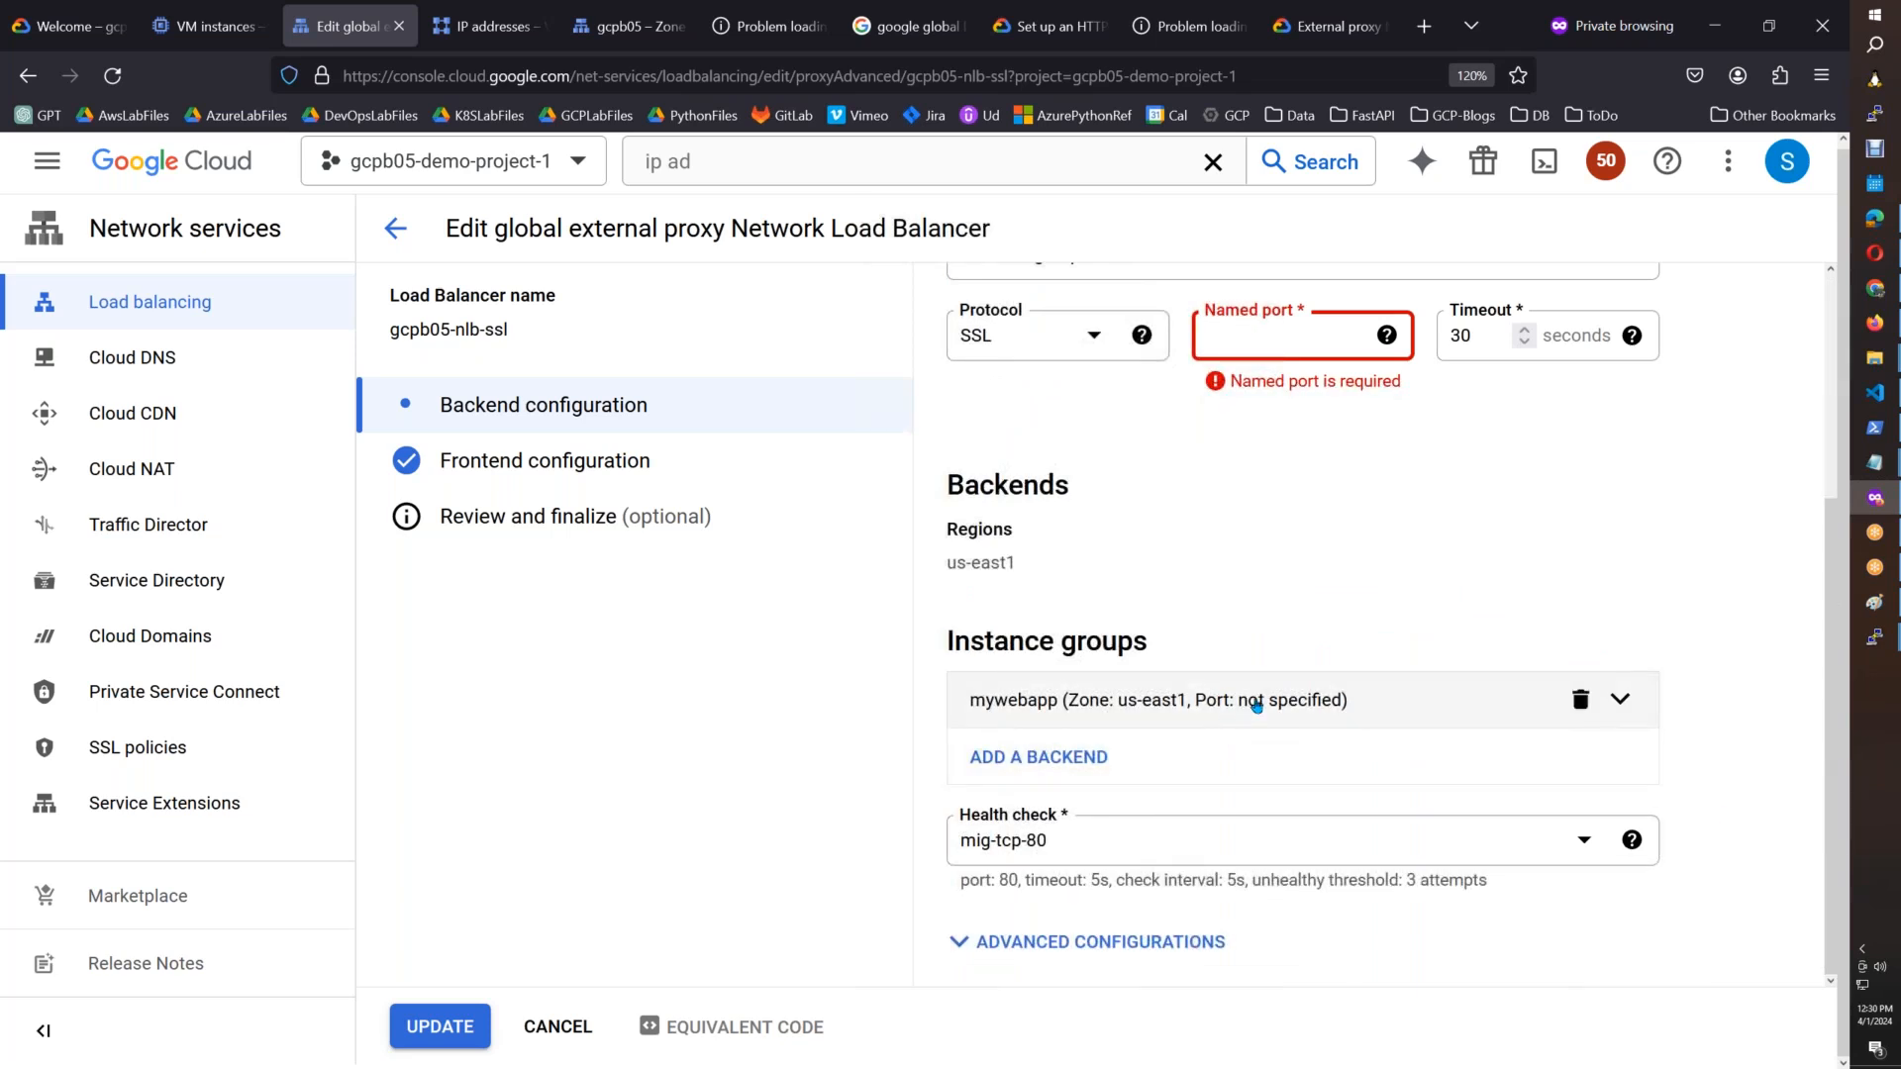
{"action": "left_click", "coordinate": [1624, 700]}
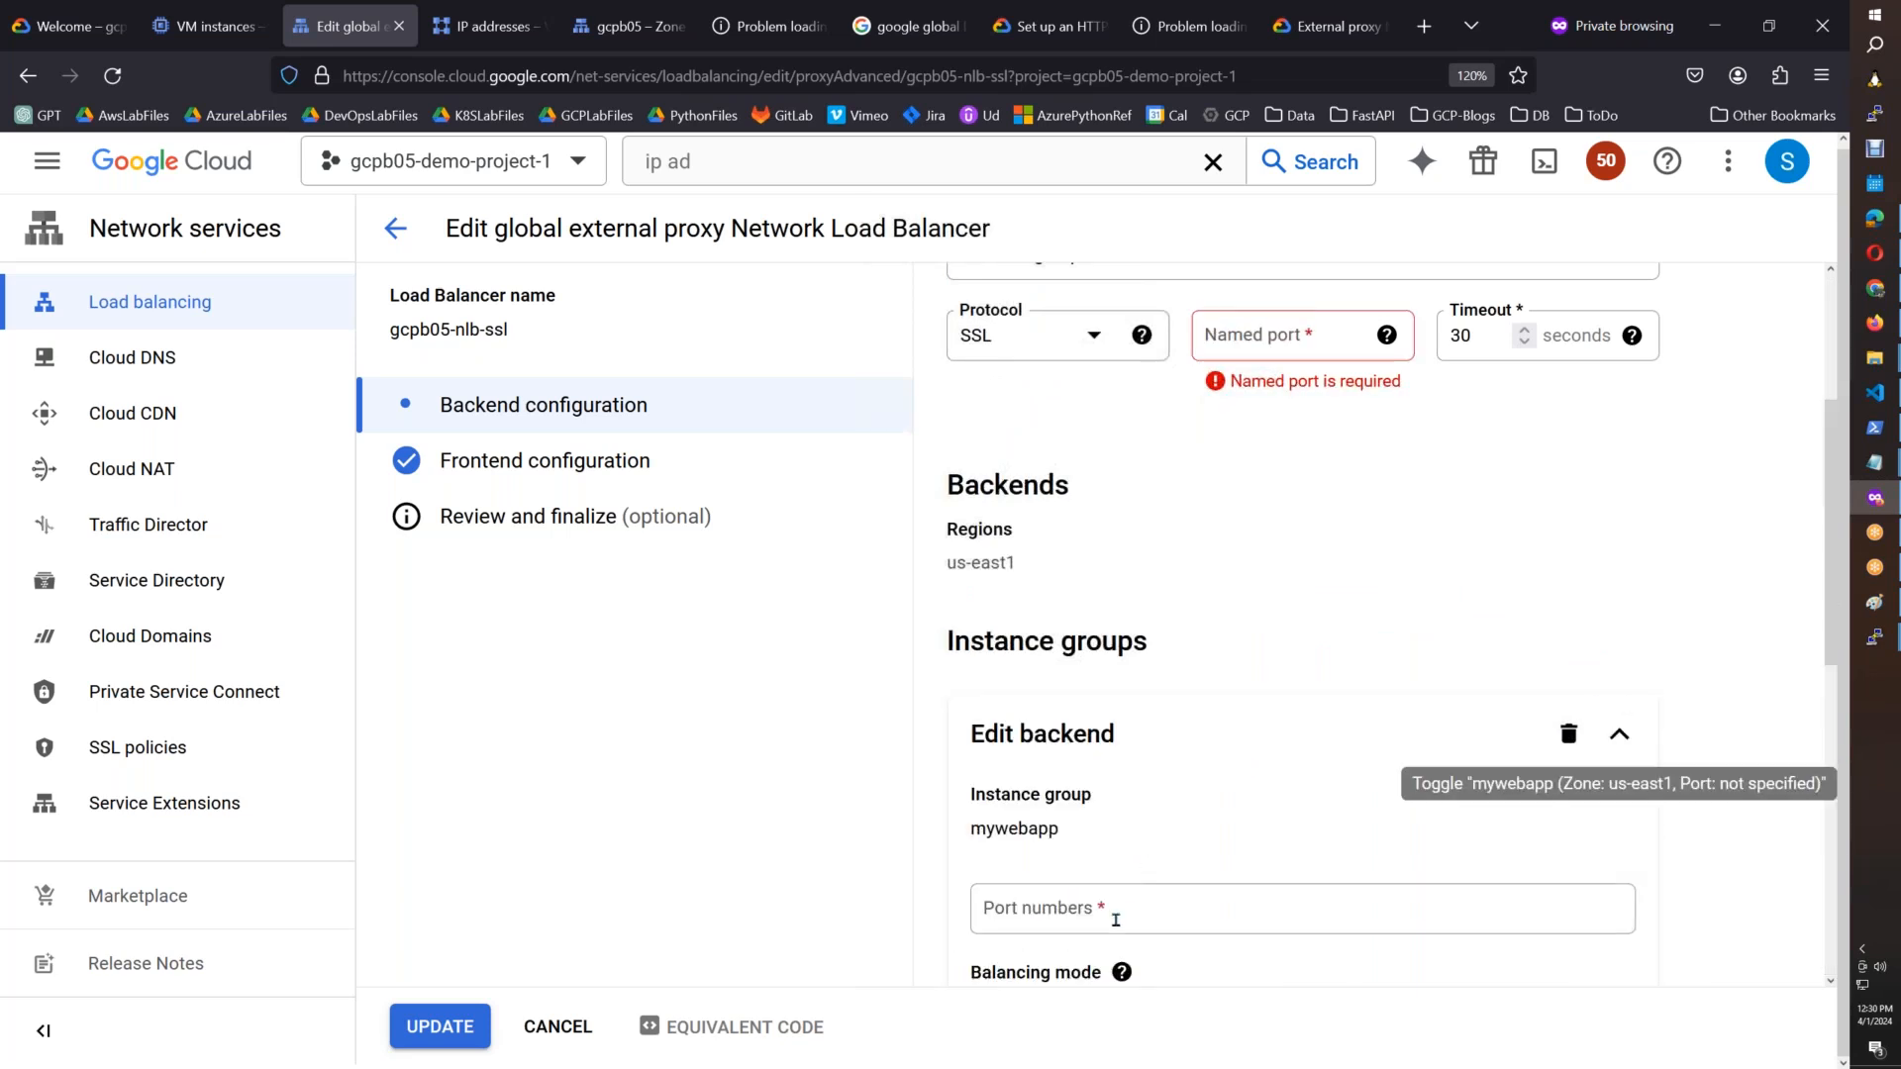
{"action": "left_click", "coordinate": [1116, 920]}
{"action": "type", "text": "80"}
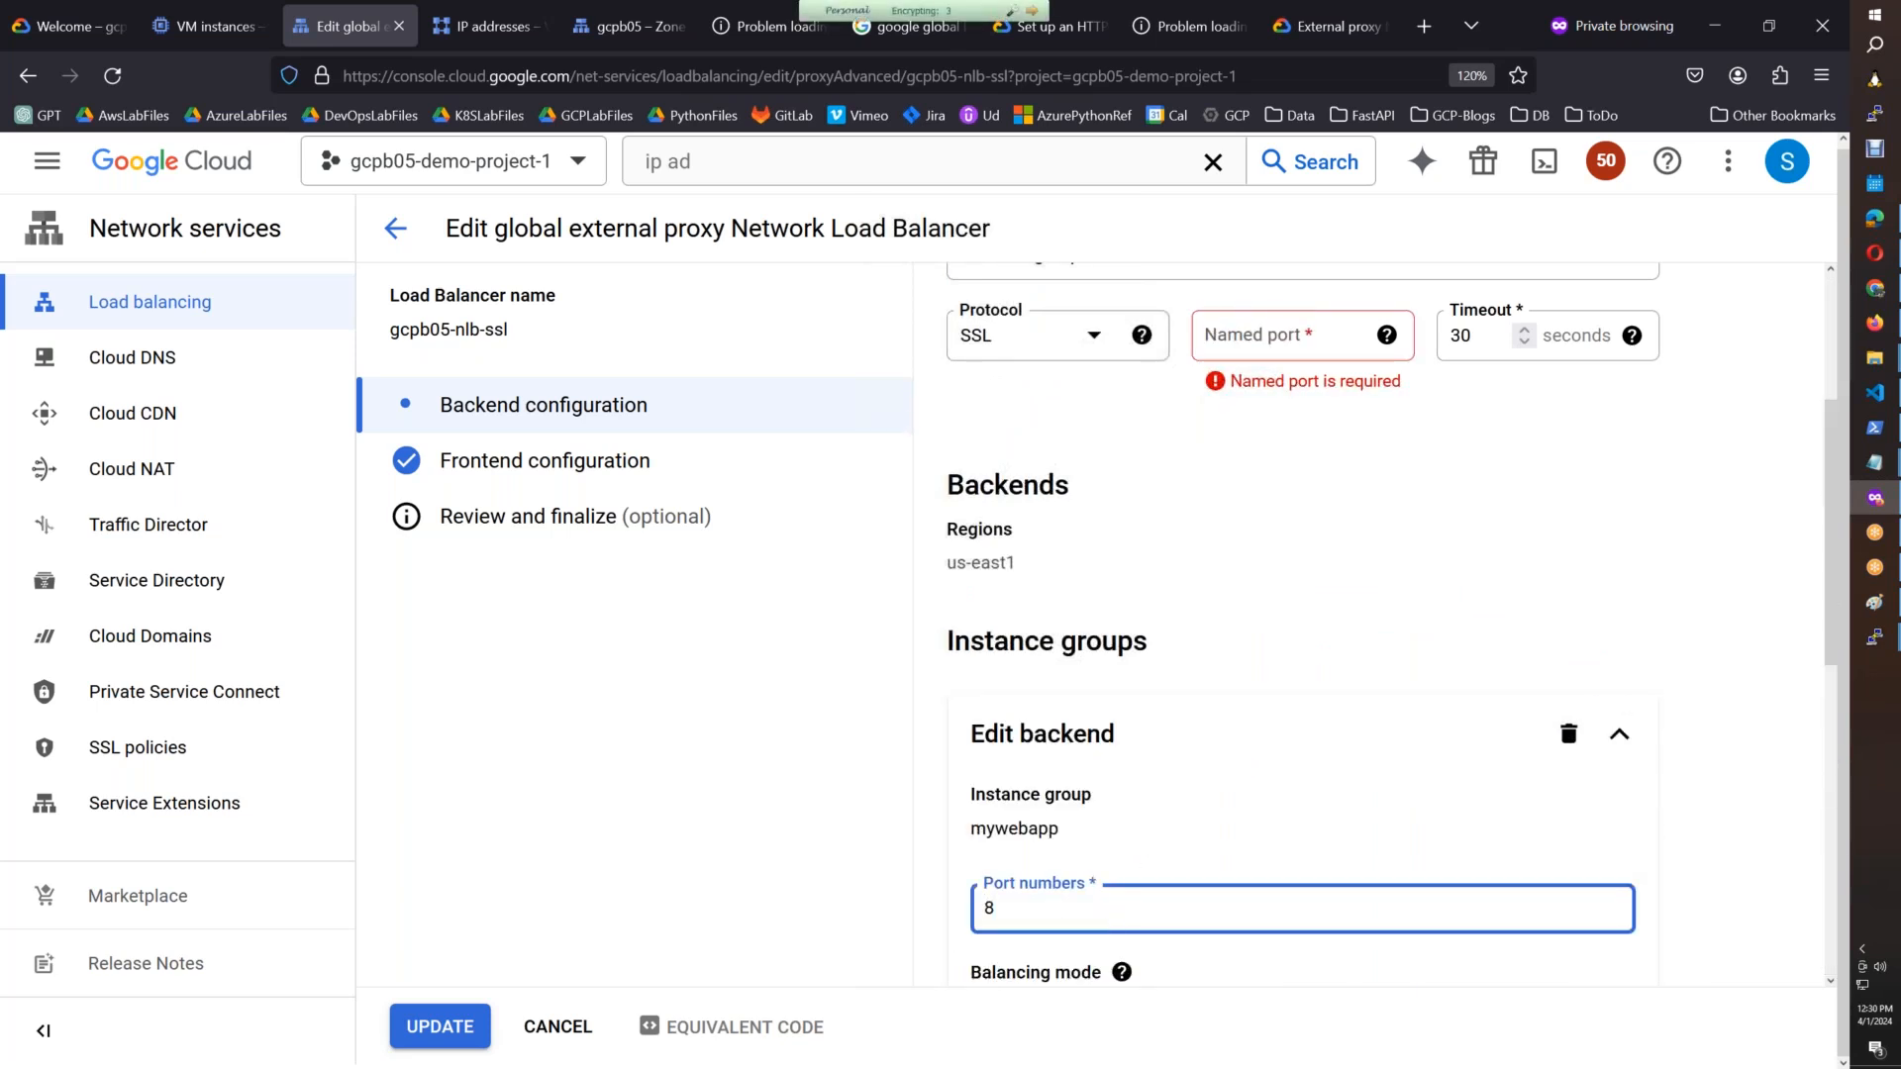
{"action": "left_click", "coordinate": [1230, 651]}
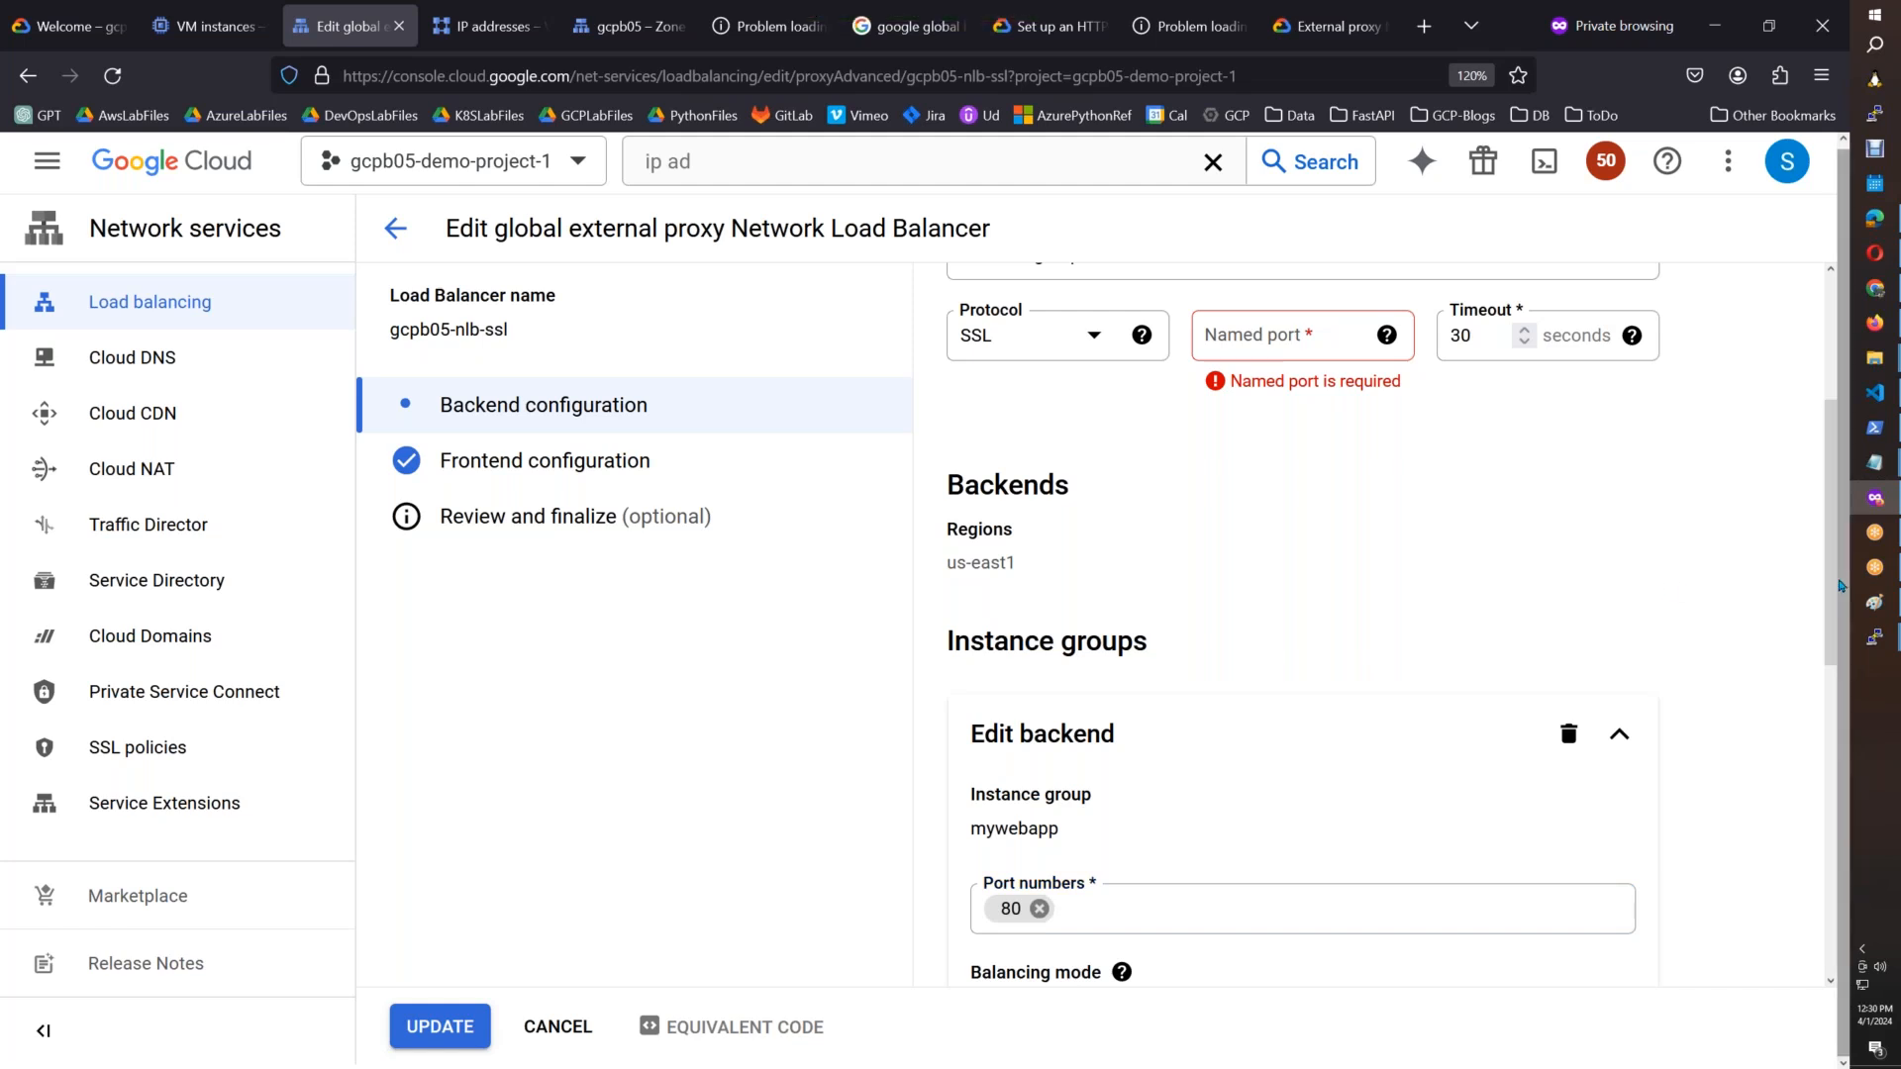
{"action": "left_click", "coordinate": [566, 1030]}
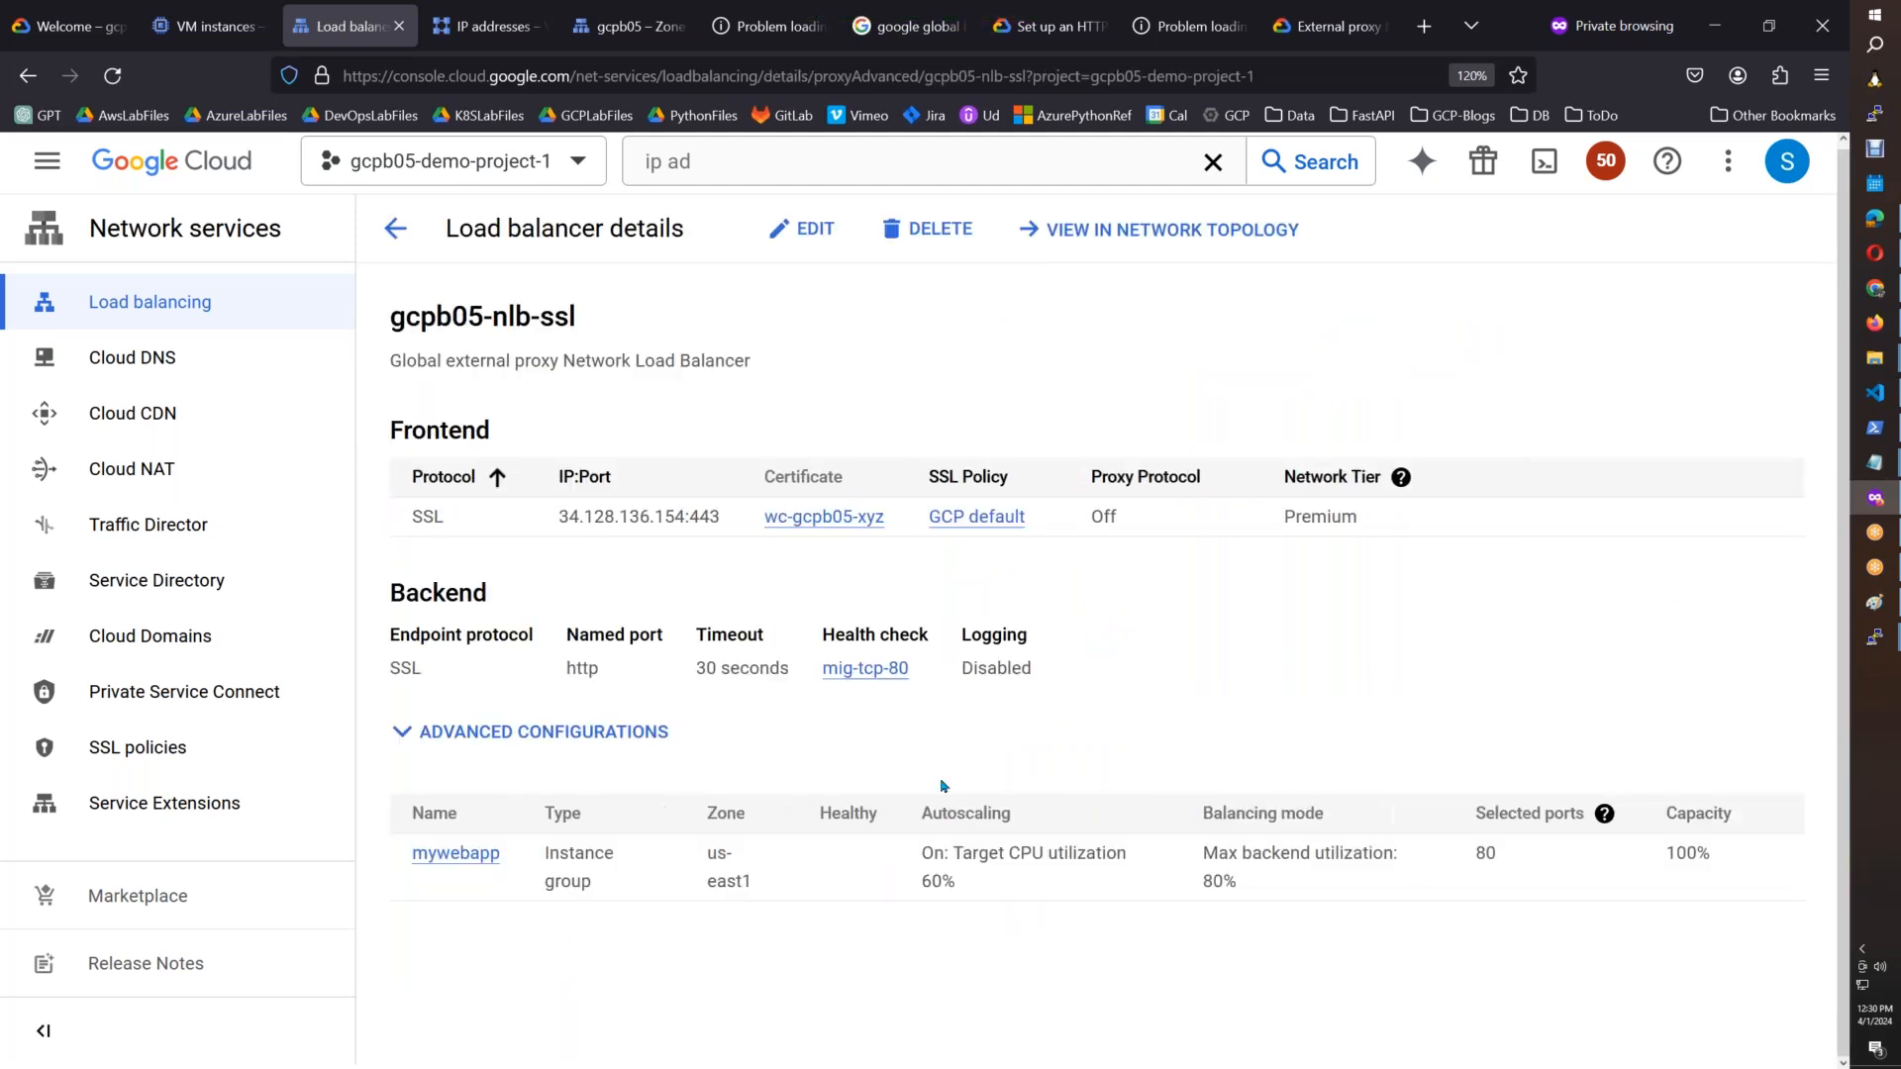
Step: Check the proxy protocol value of gcpb05-nlb-ssl, reopen its edit form and review the backend configuration with its advanced settings
{"action": "left_click_drag", "start_coordinate": [1146, 525], "coordinate": [1090, 516]}
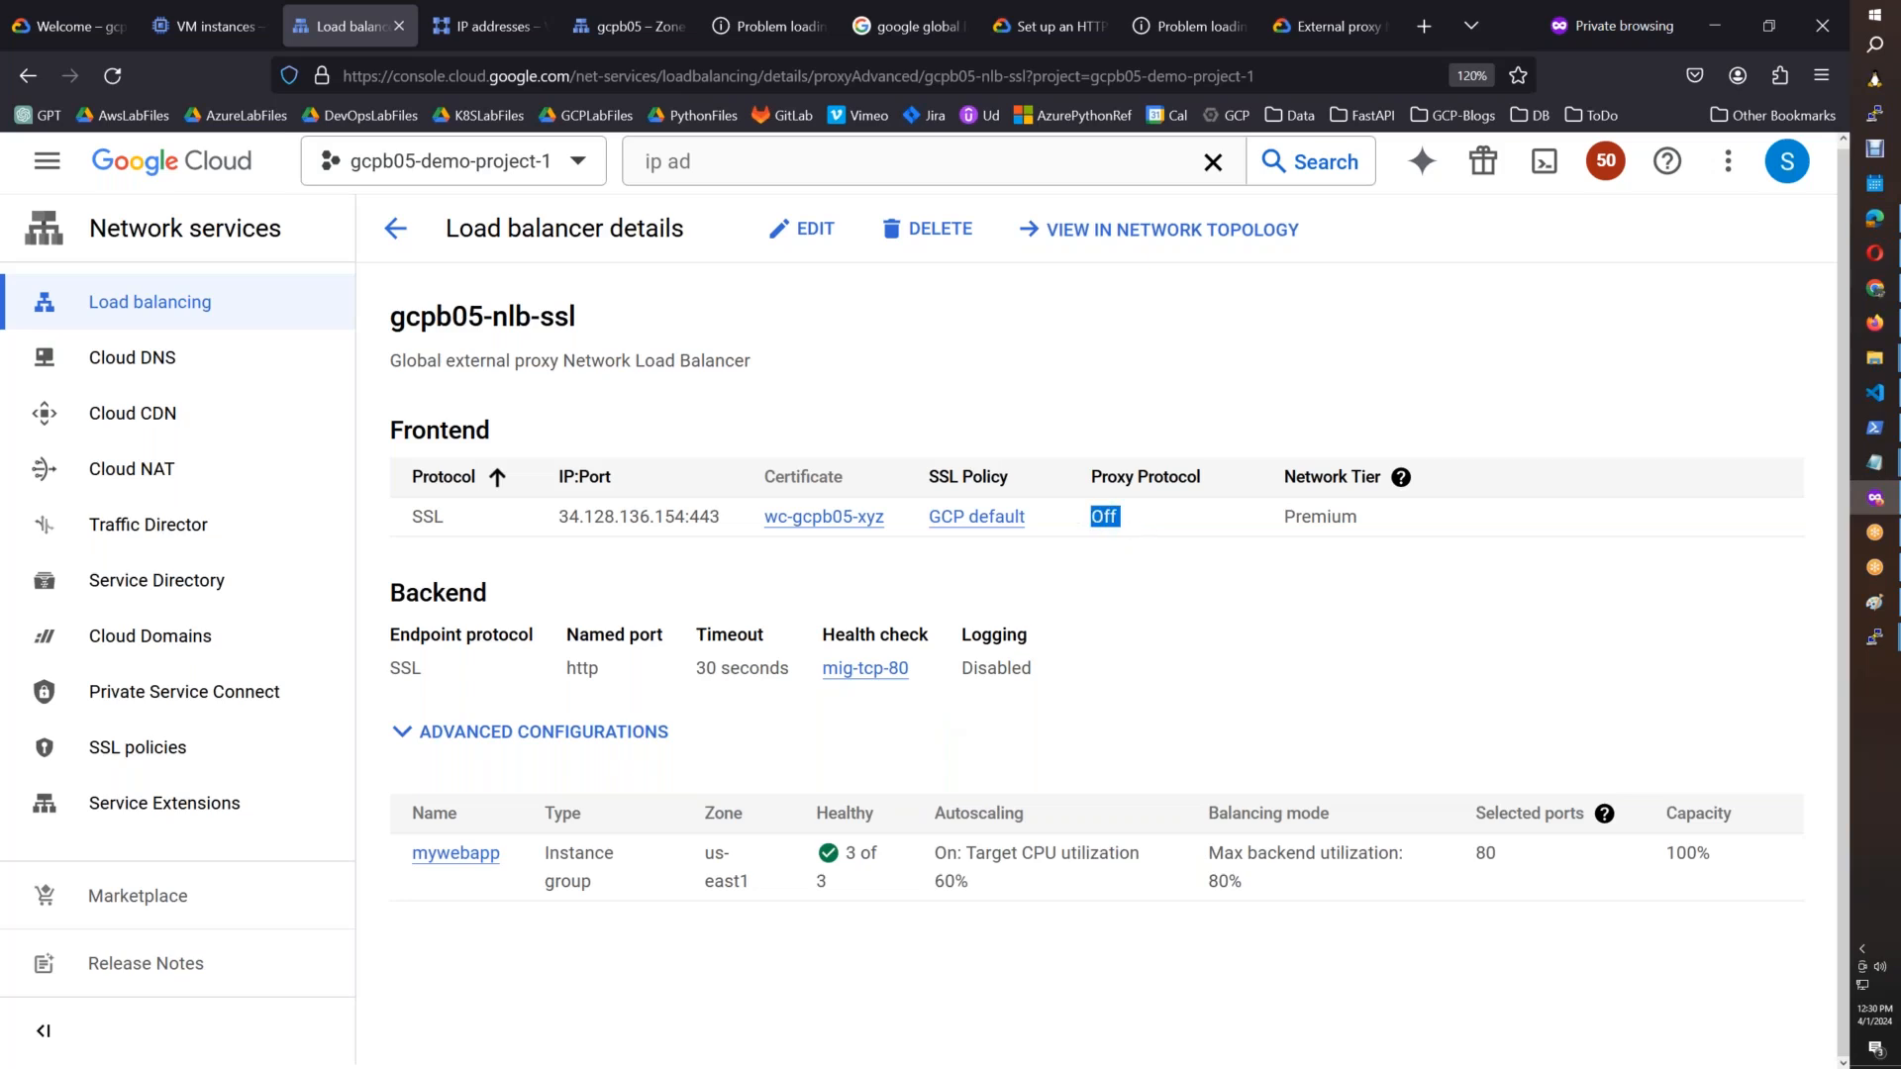
{"action": "left_click", "coordinate": [800, 229]}
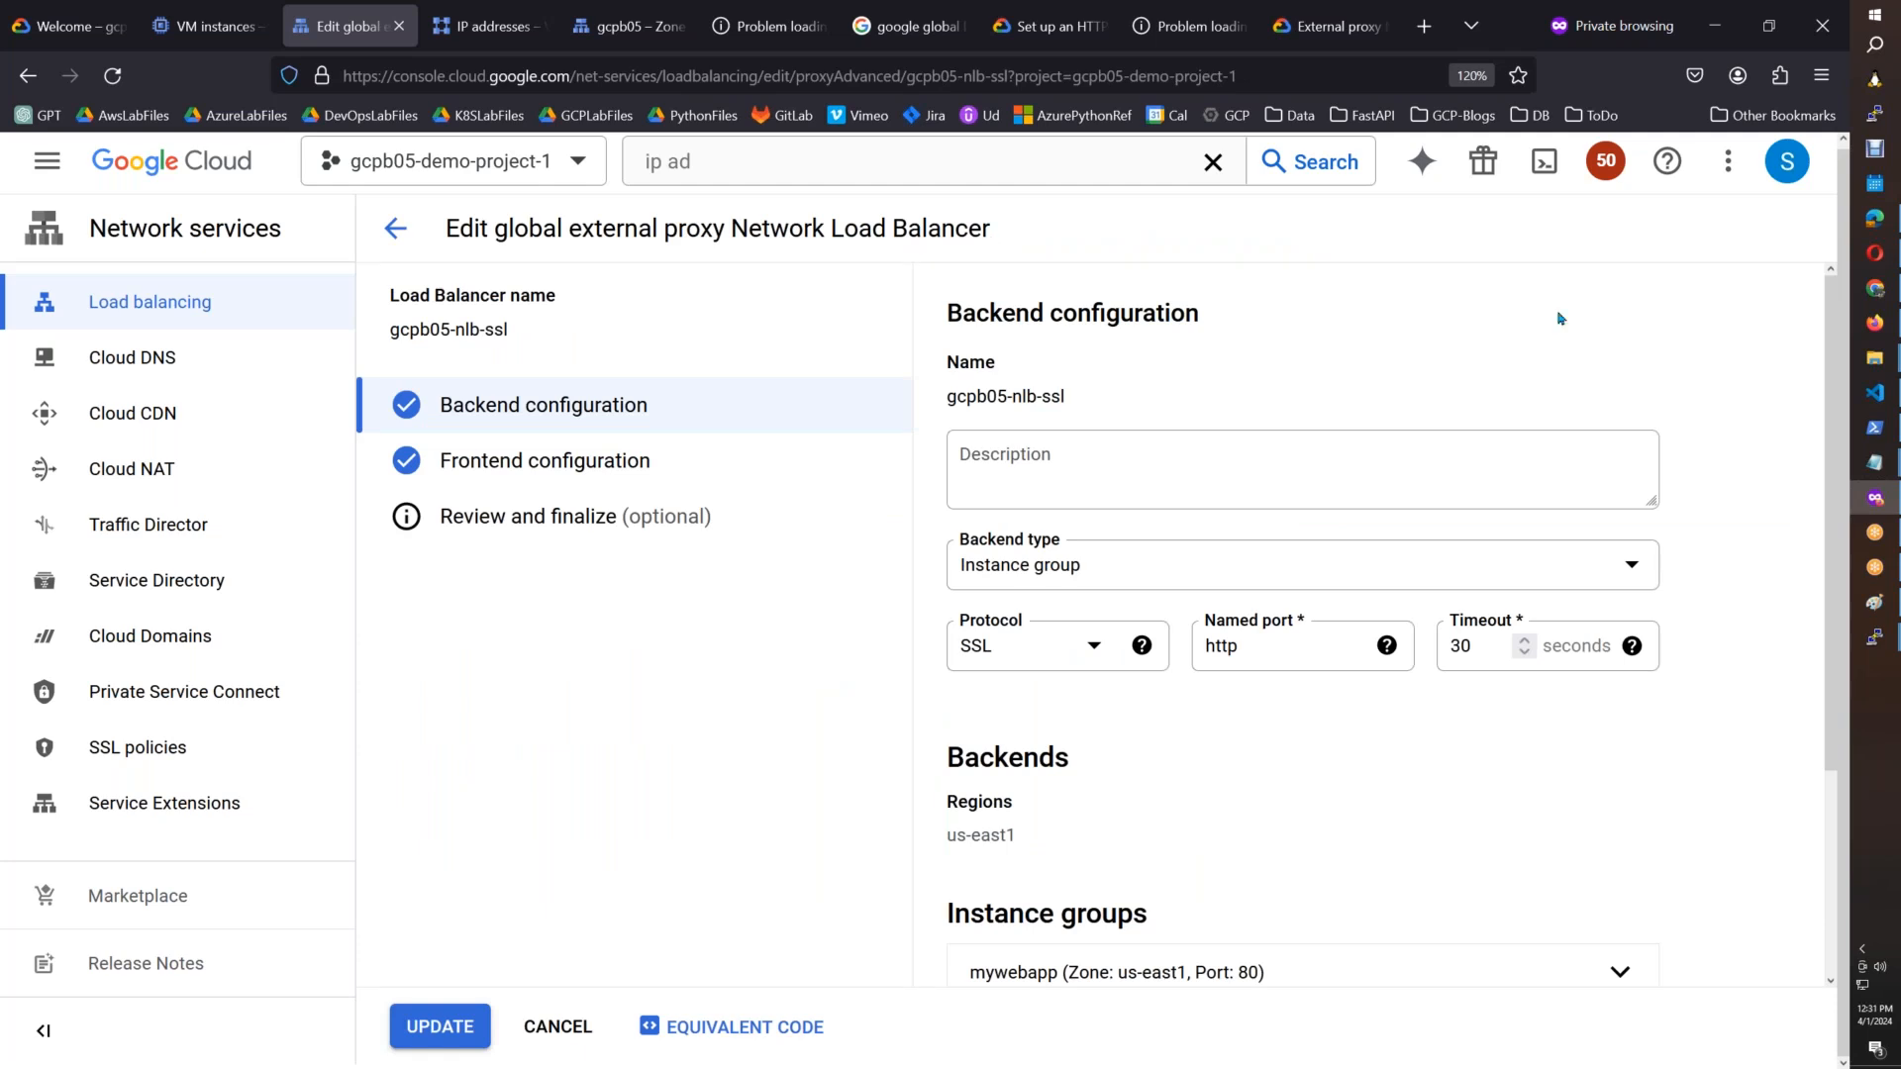
{"action": "scroll", "coordinate": [1827, 596], "scroll_direction": "down", "scroll_amount": 3}
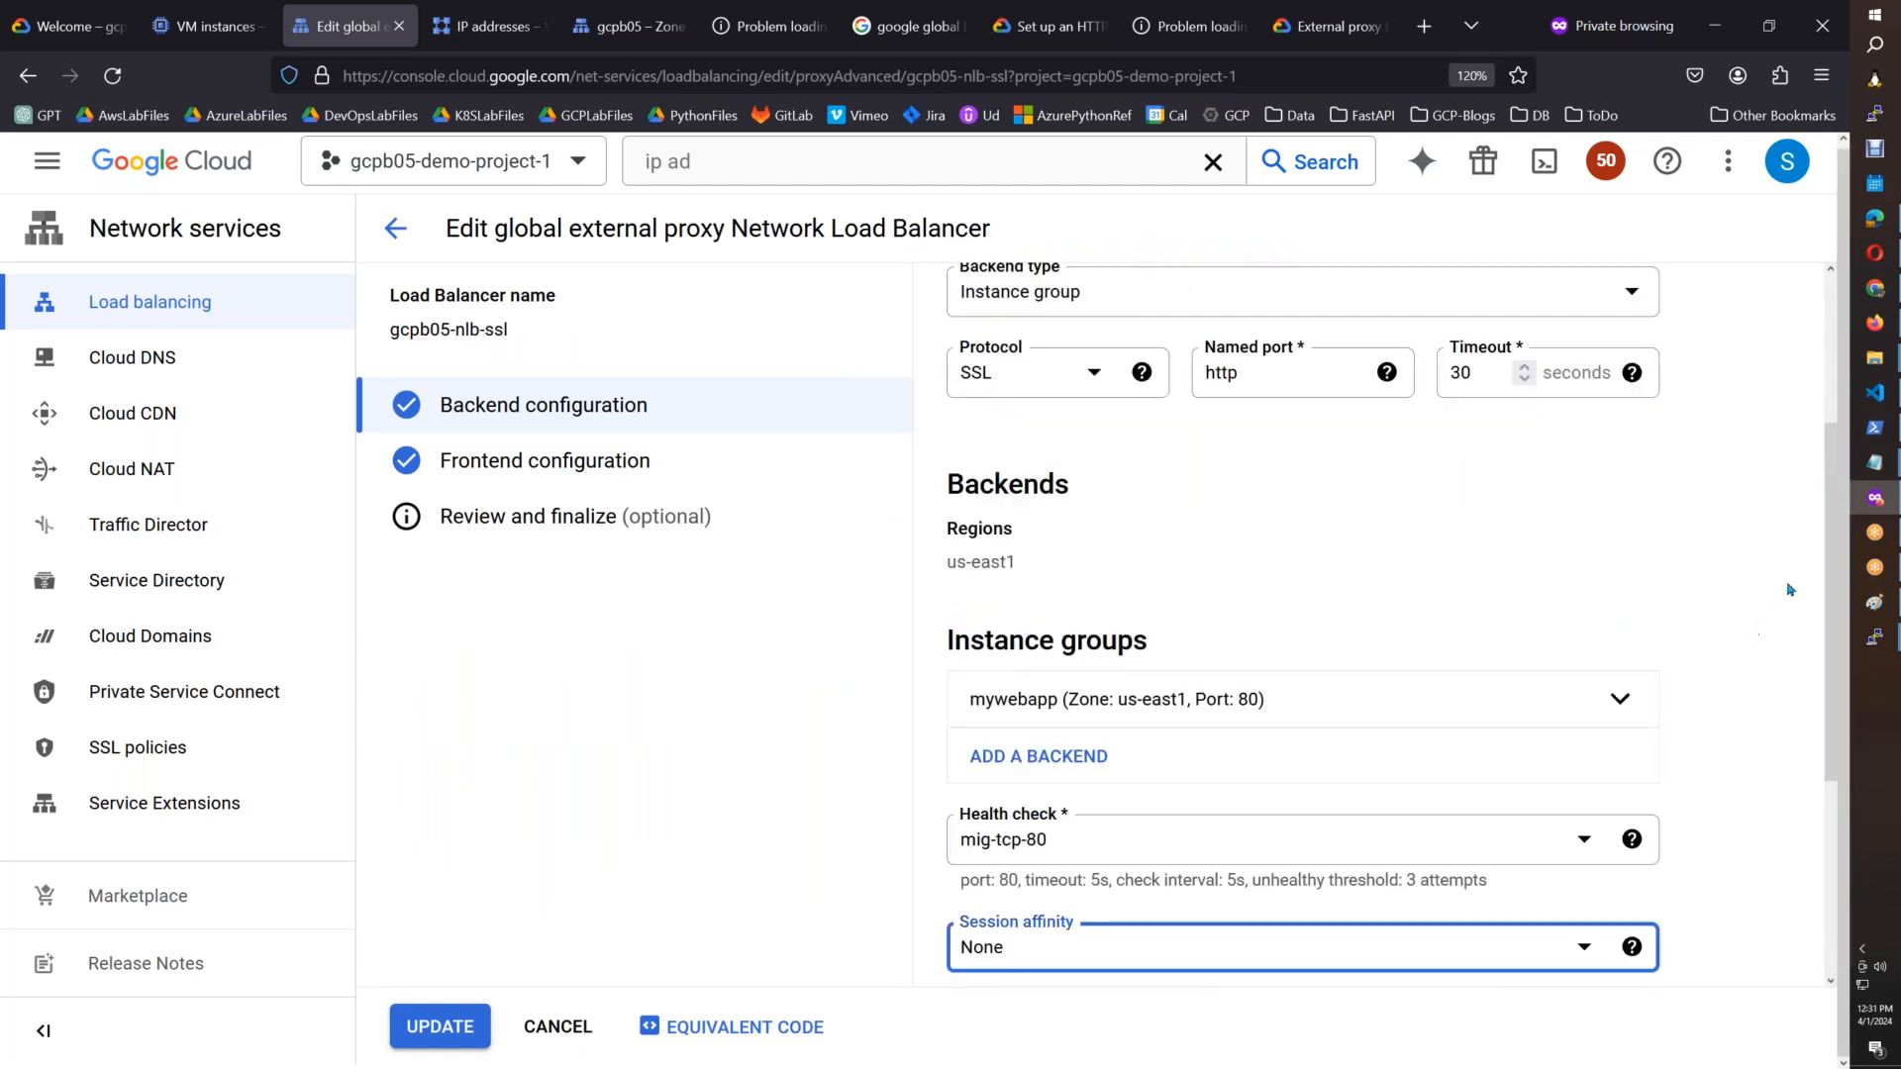
{"action": "left_click_drag", "start_coordinate": [1818, 565], "coordinate": [1820, 804]}
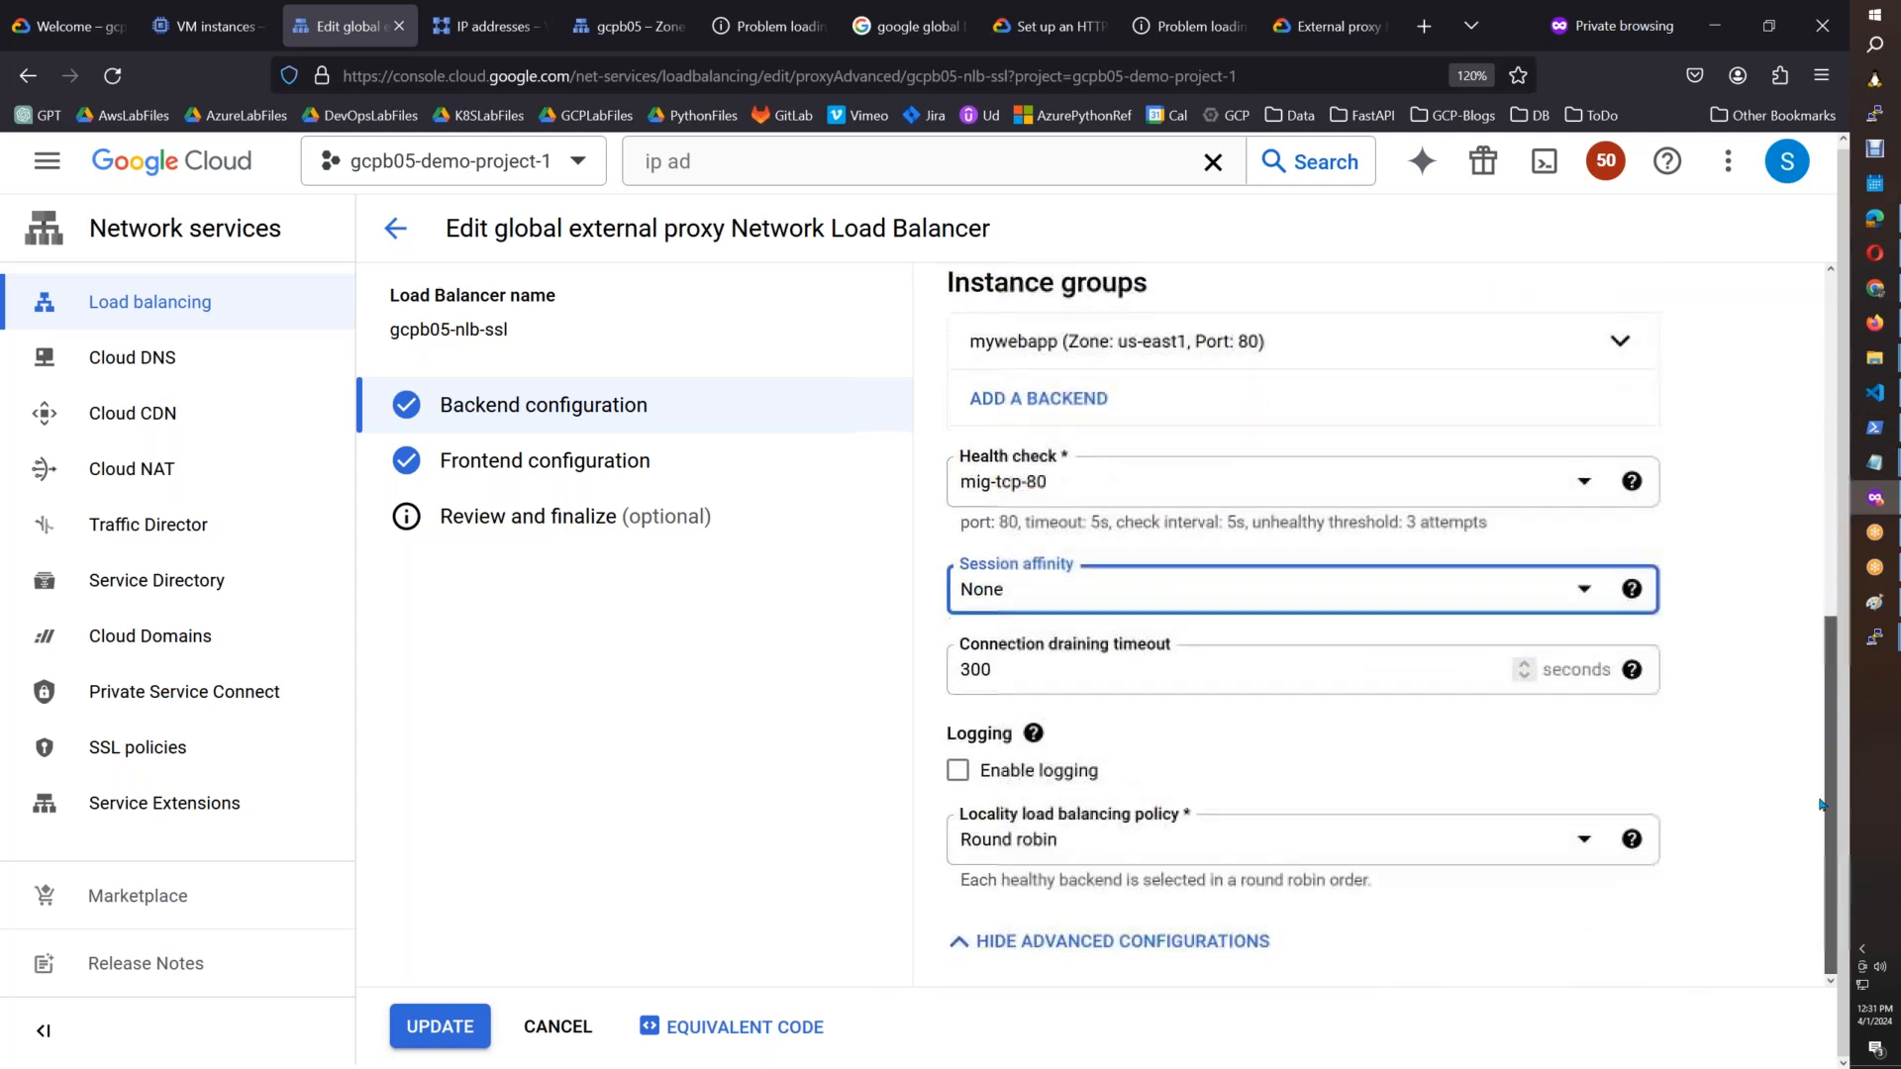
Step: Review the SSL forwarding rule in the frontend configuration, including the available proxy protocol options
{"action": "left_click", "coordinate": [660, 464]}
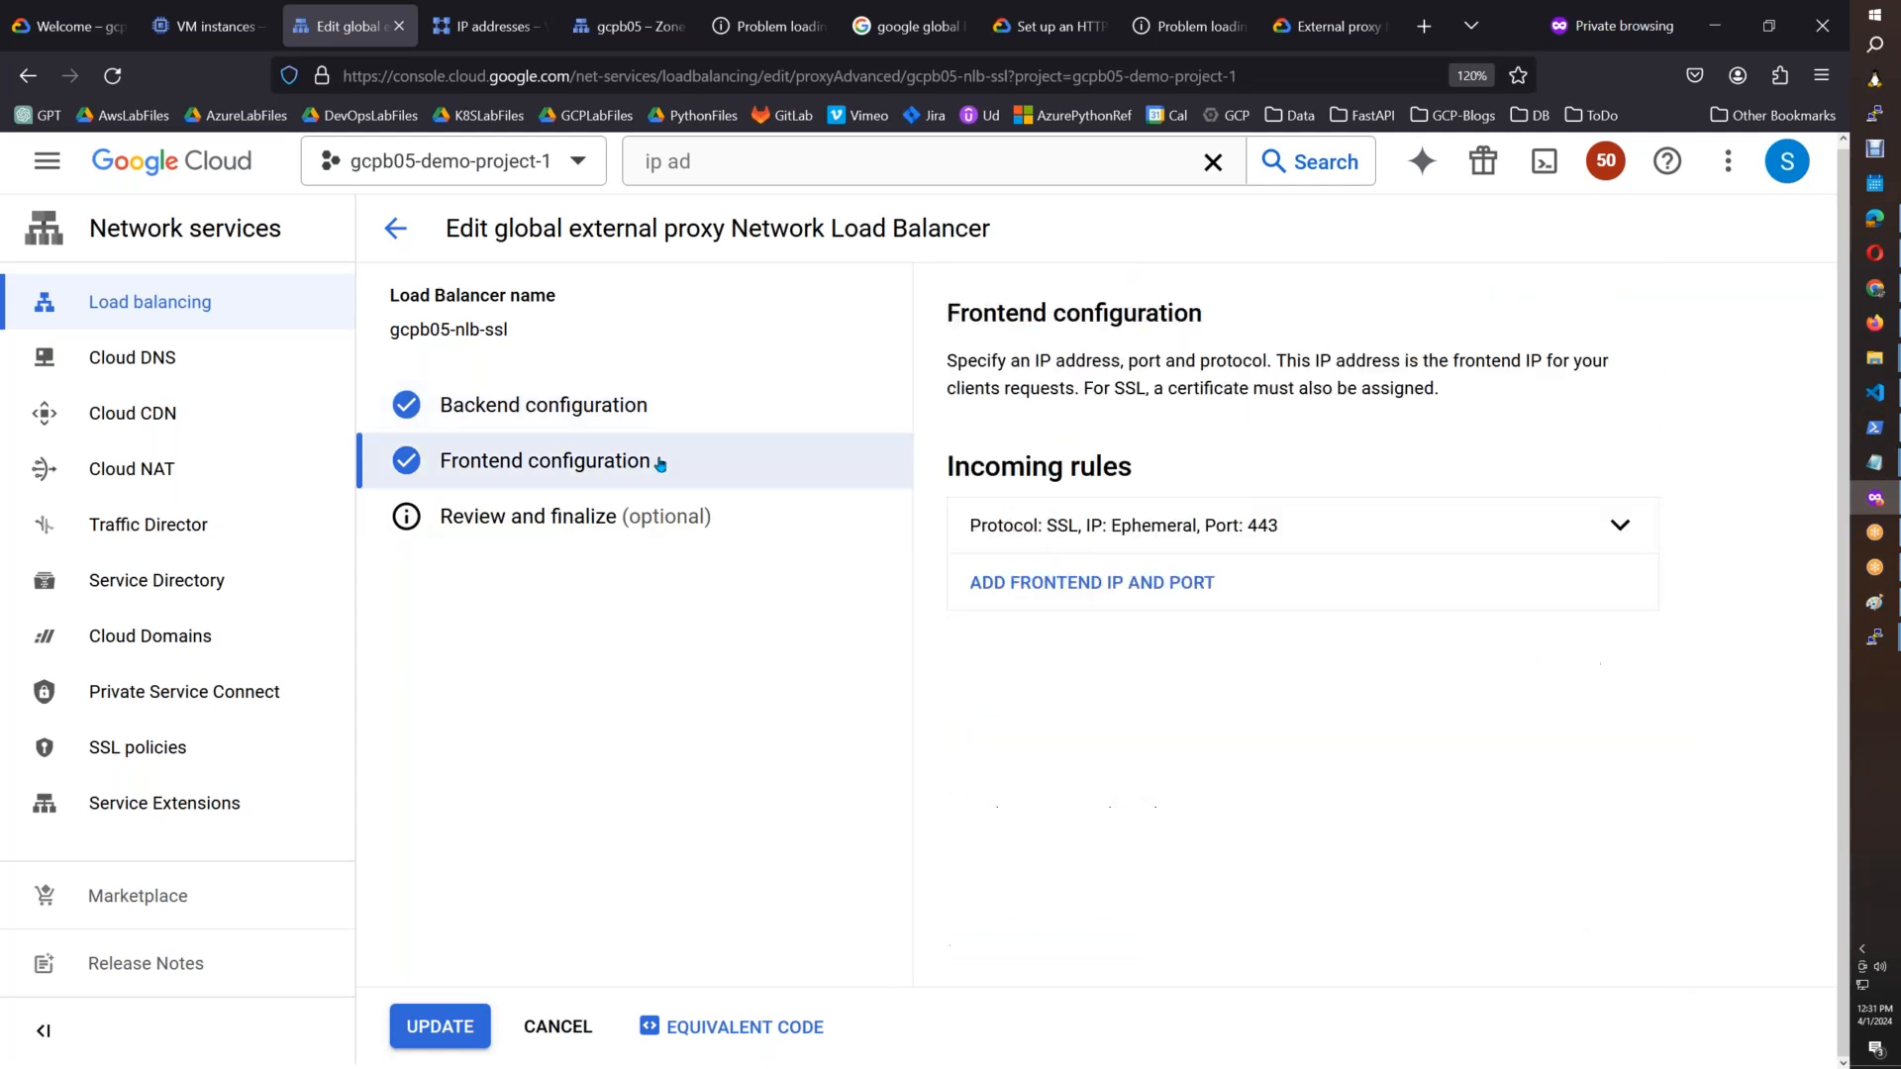
{"action": "left_click", "coordinate": [1622, 525]}
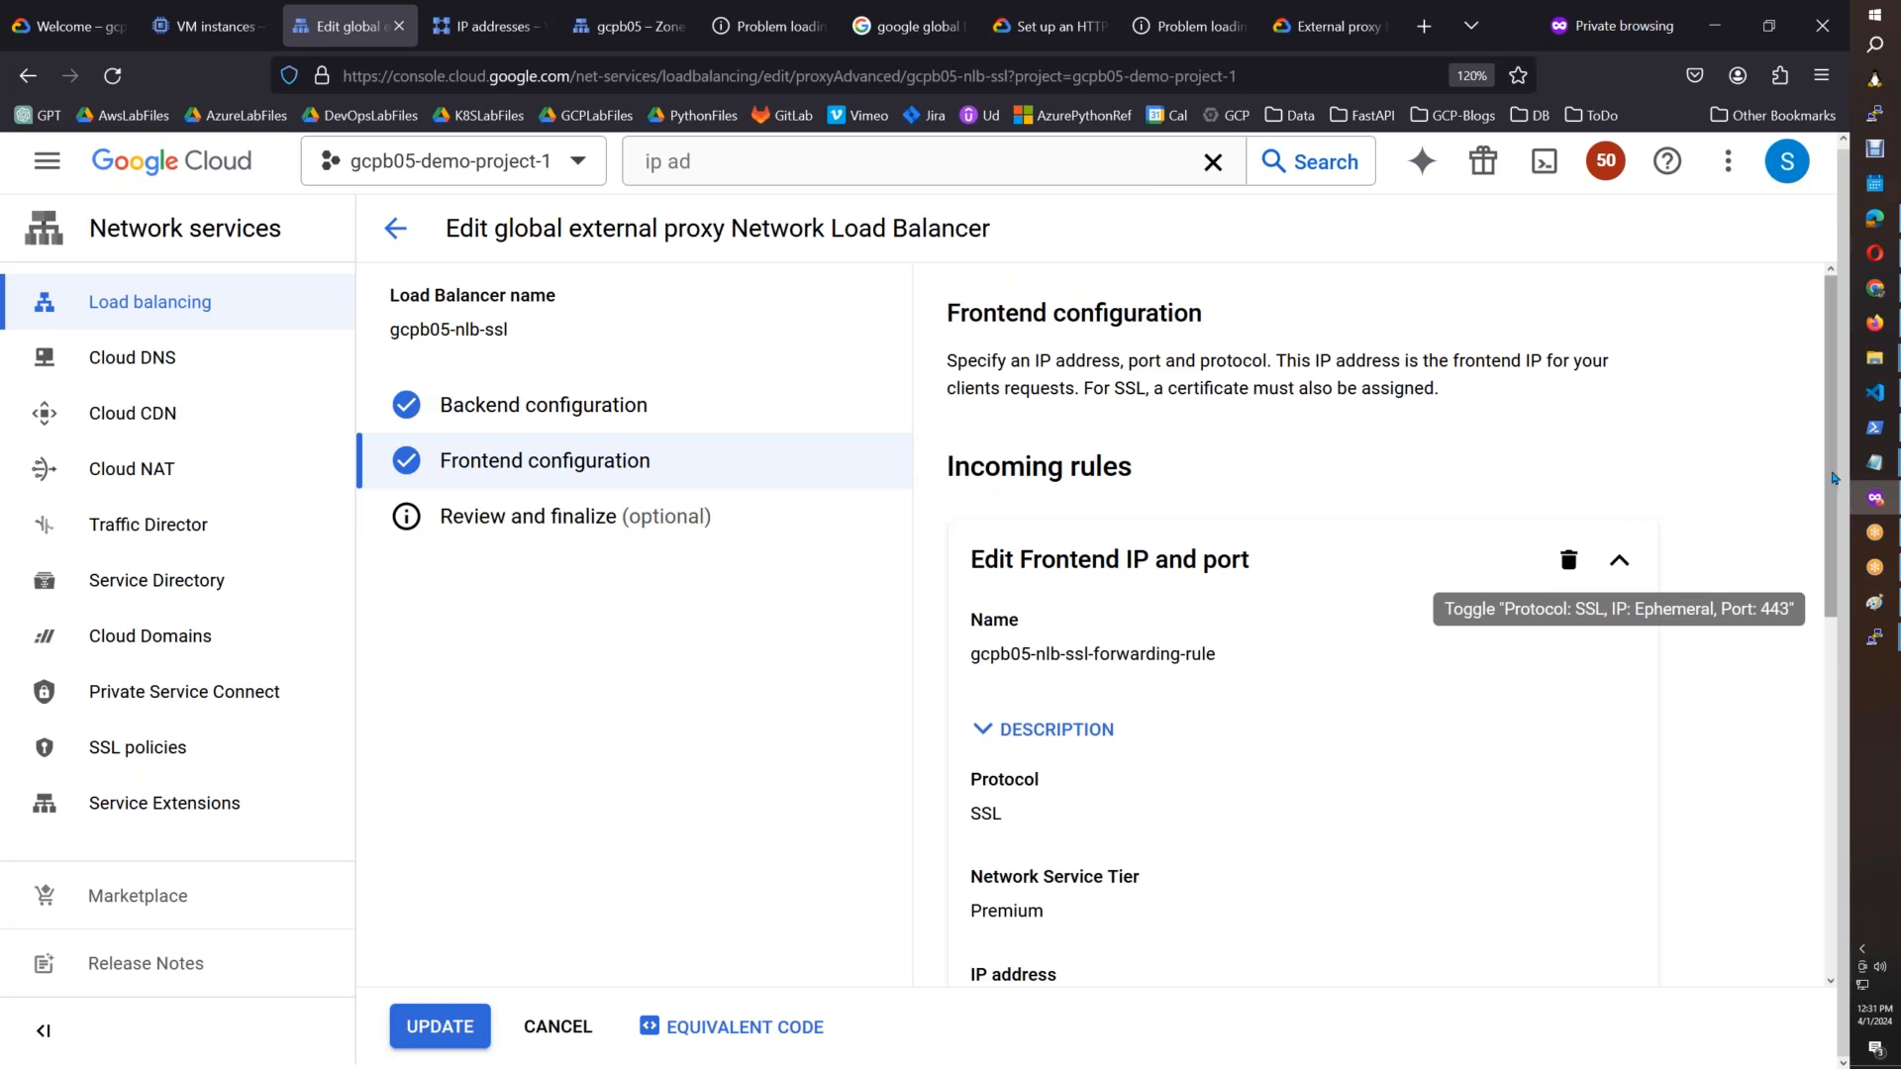
{"action": "scroll", "coordinate": [1833, 514], "scroll_direction": "down", "scroll_amount": 6}
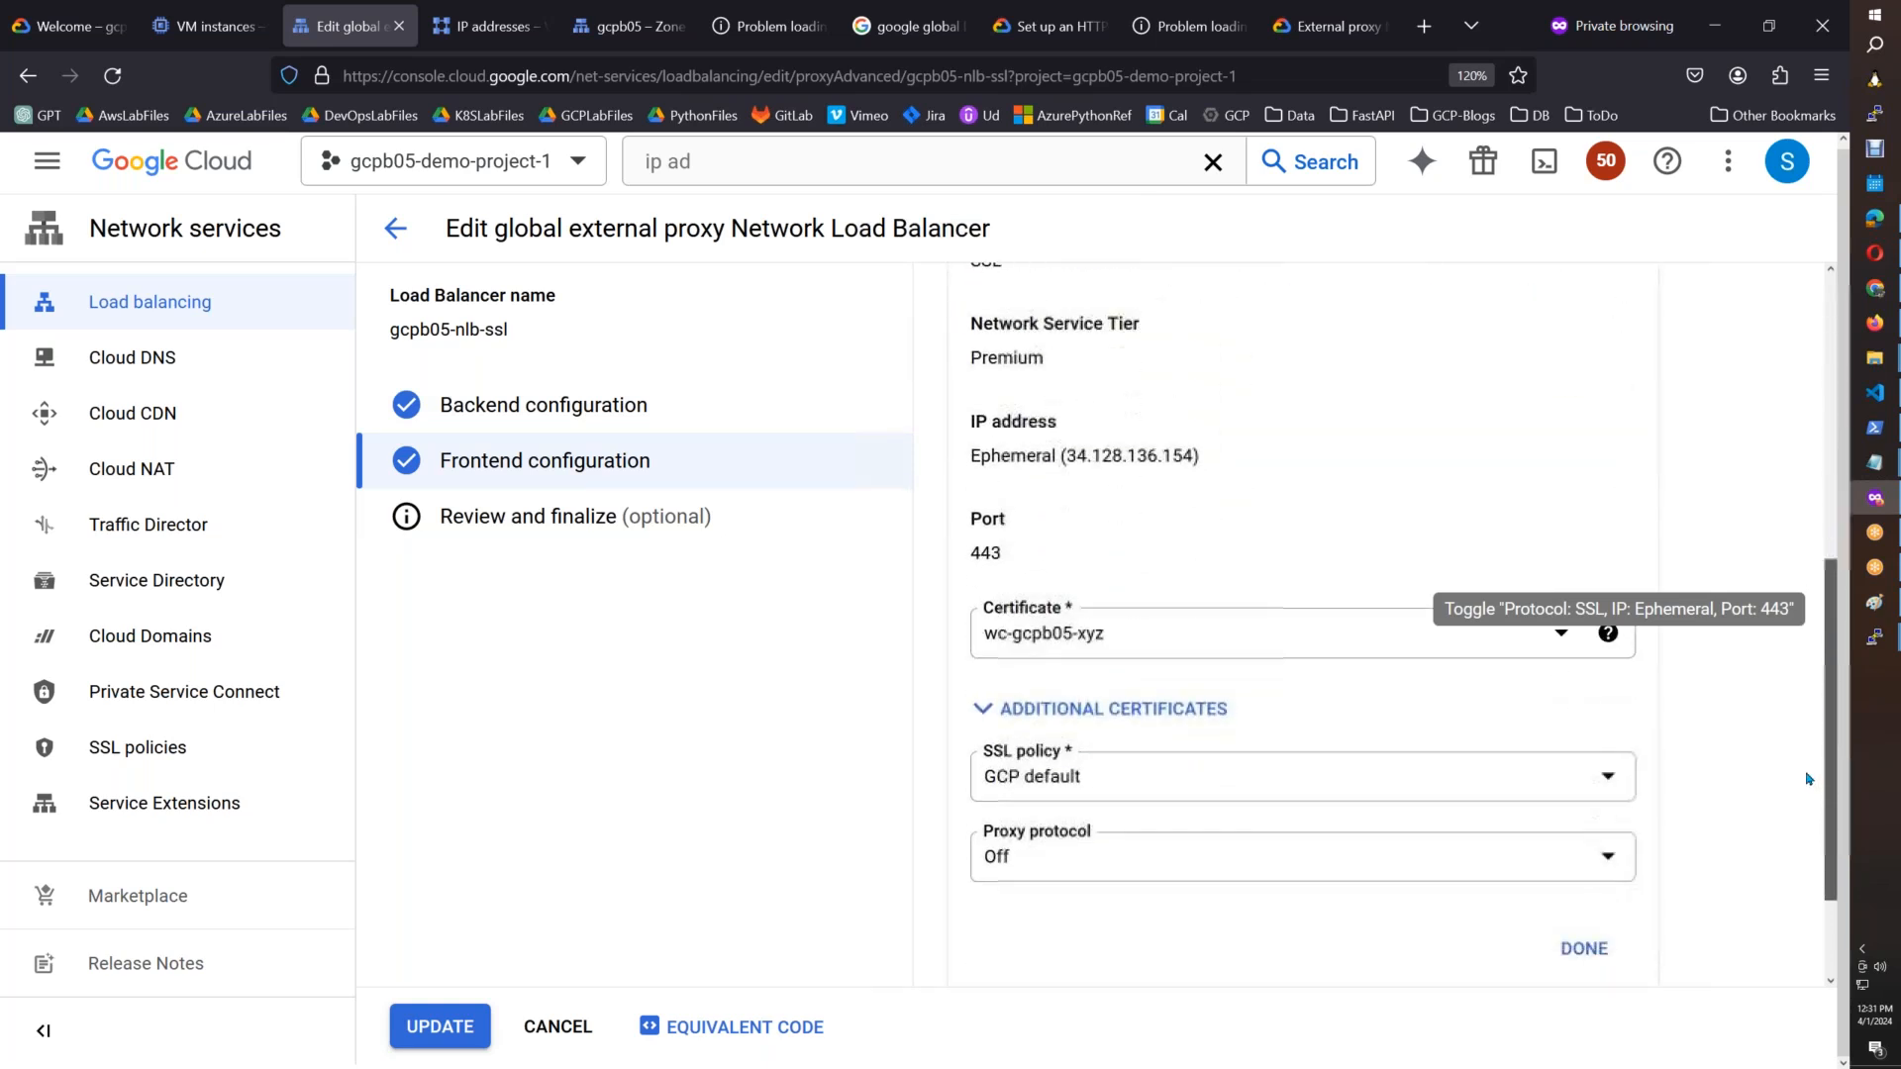
{"action": "left_click", "coordinate": [1612, 814]}
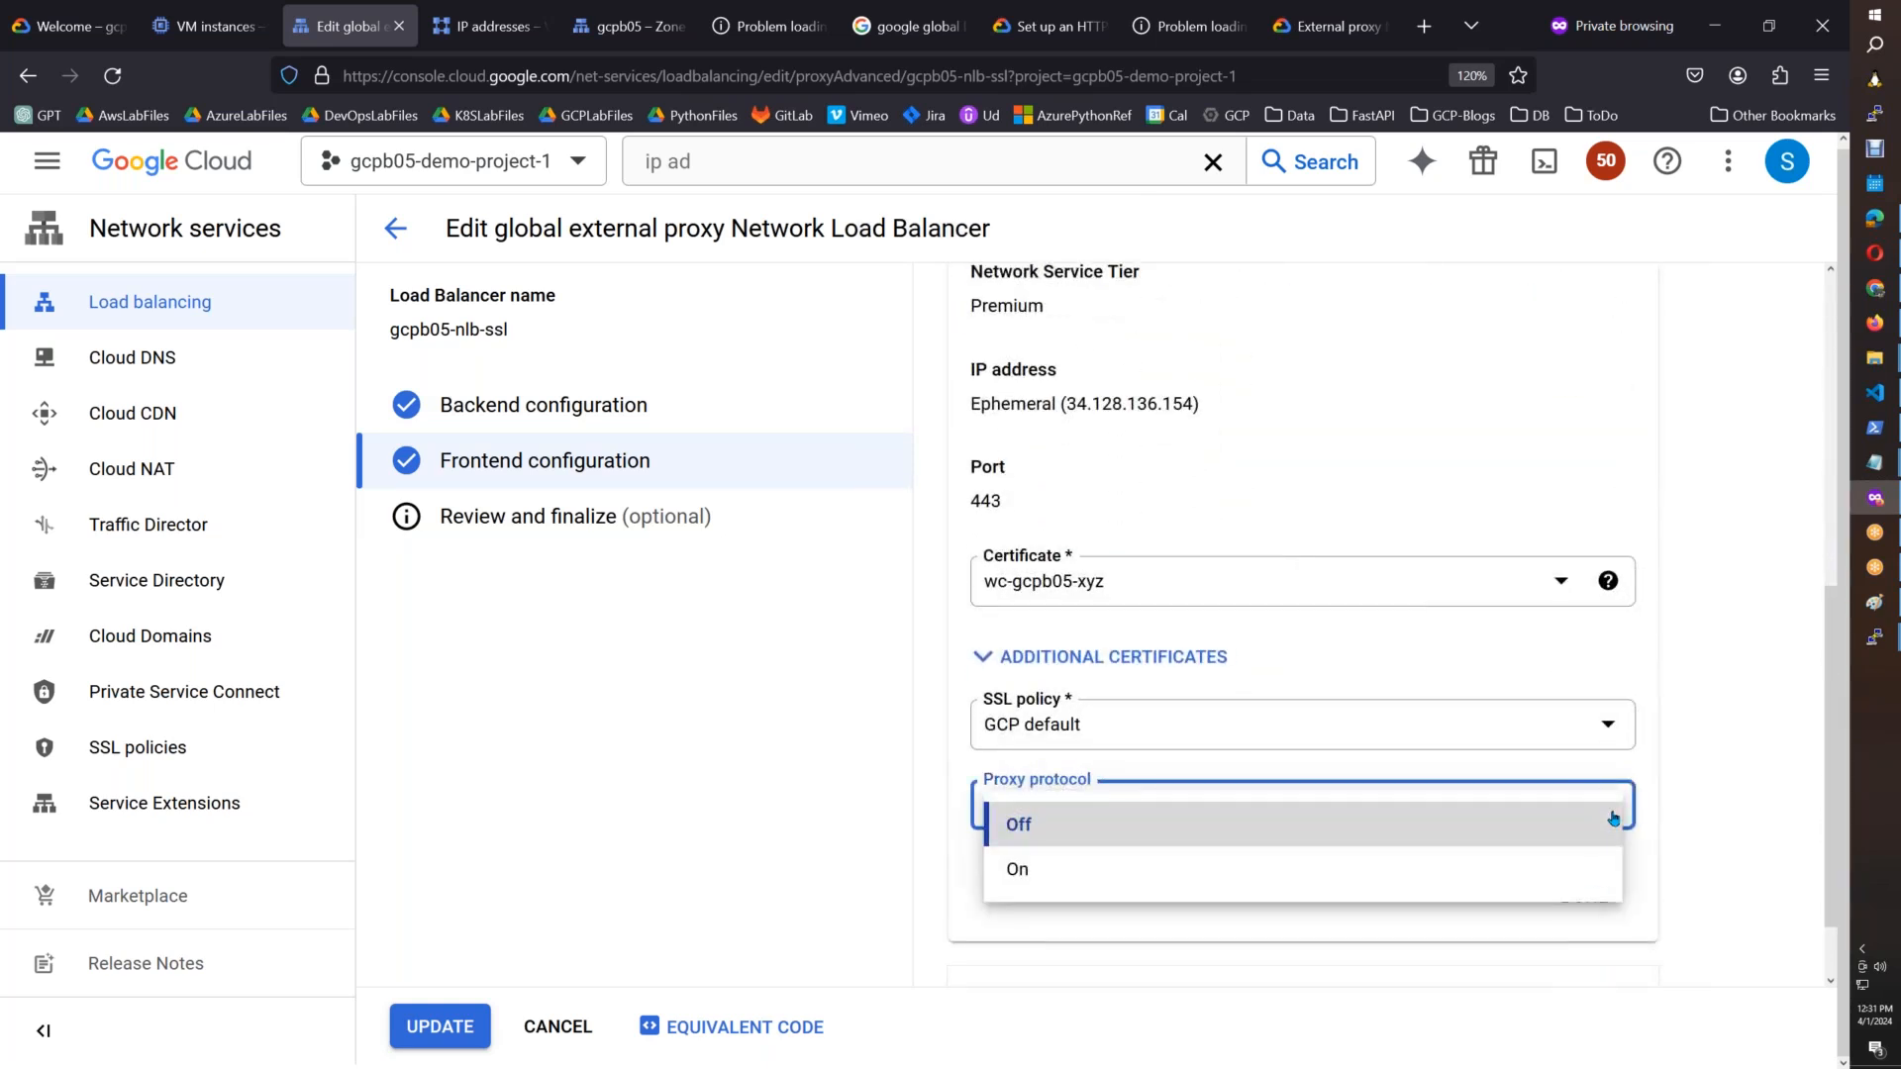
{"action": "left_click", "coordinate": [1613, 817]}
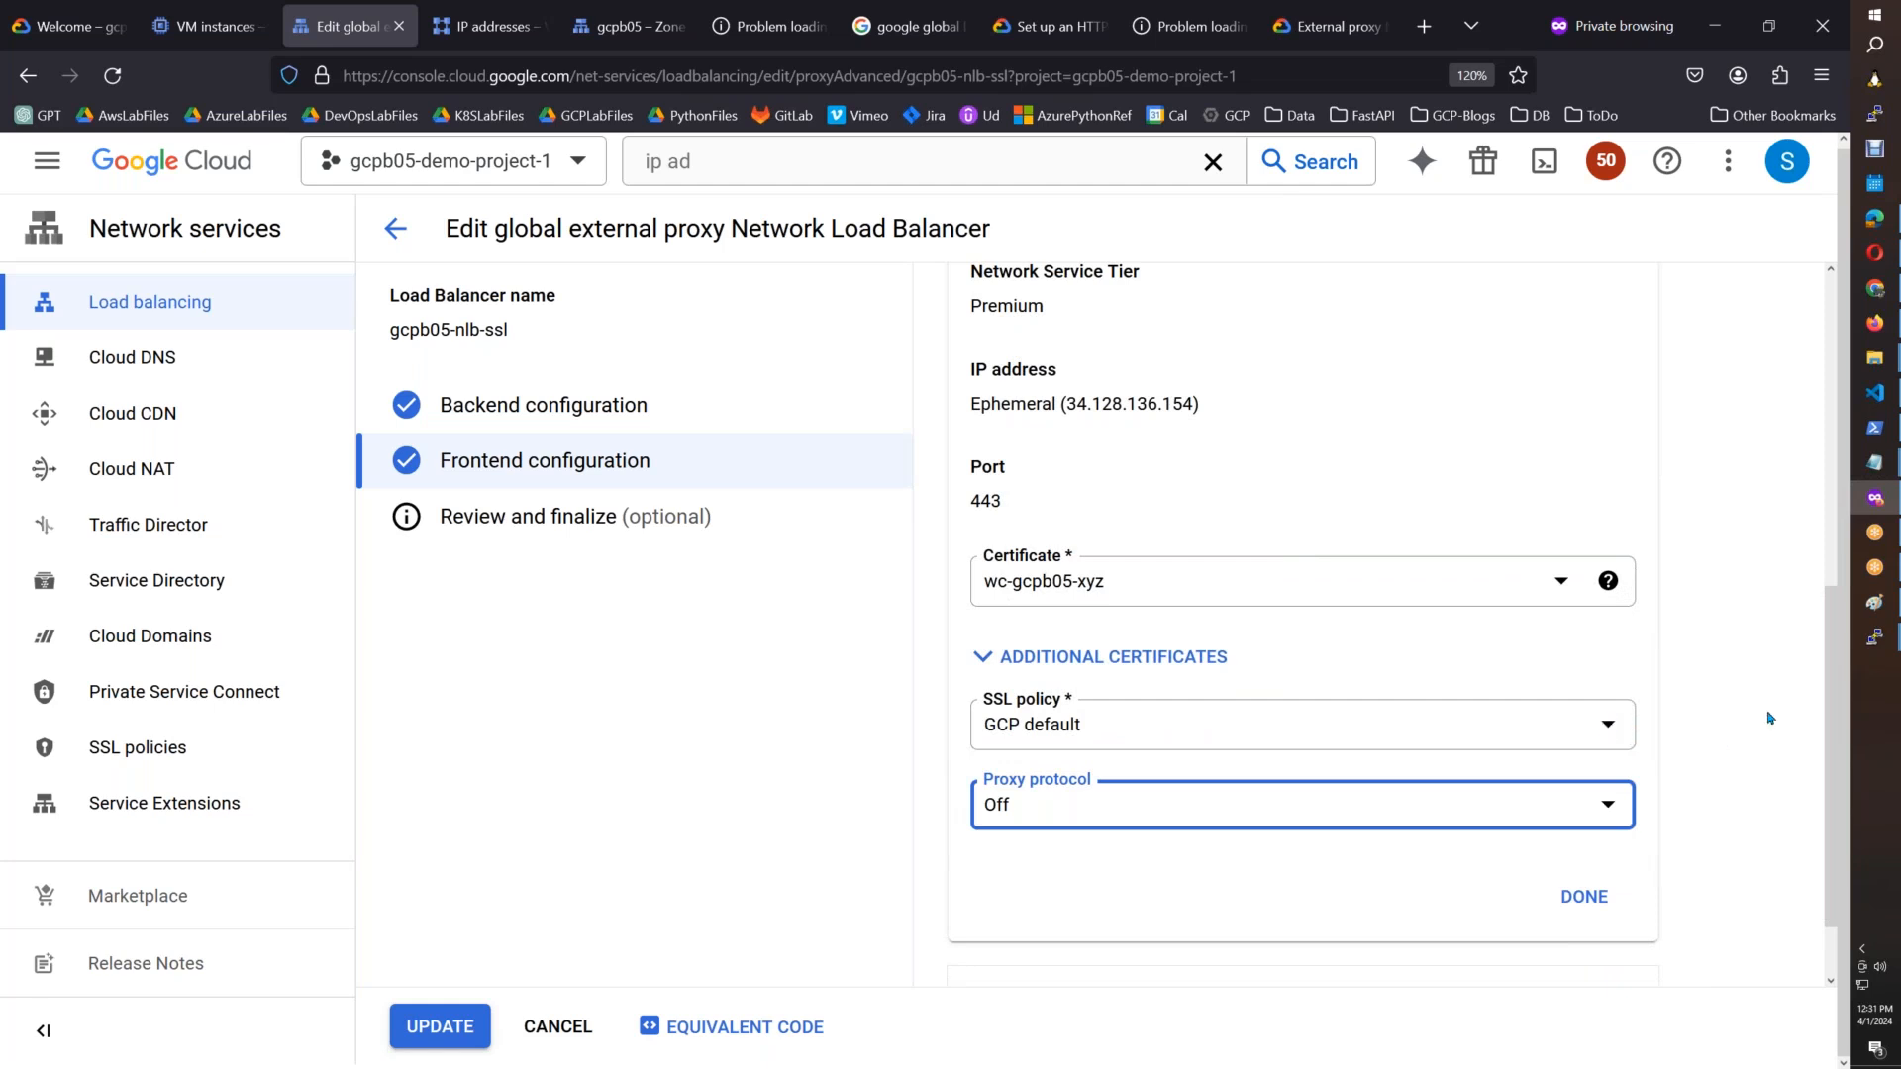
{"action": "scroll", "coordinate": [1820, 869], "scroll_direction": "down", "scroll_amount": 1}
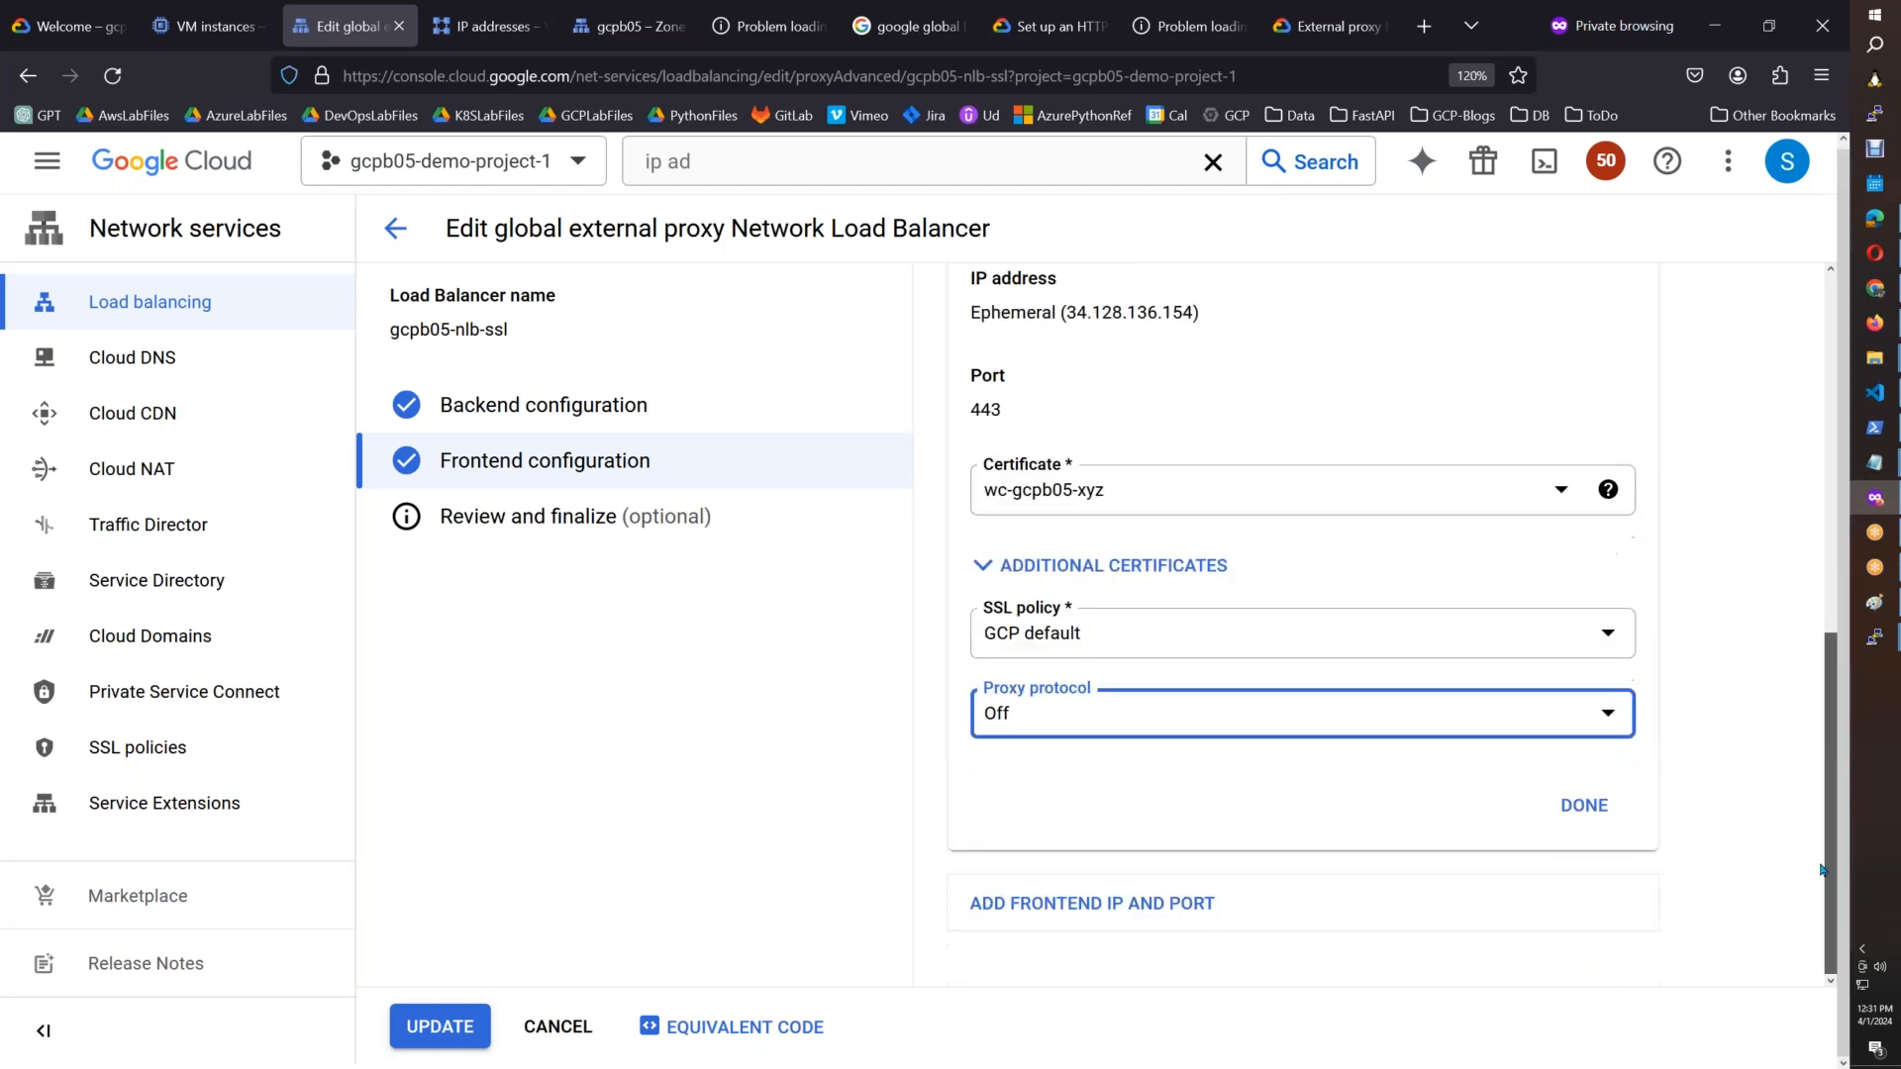
Step: Open the review summary of gcpb05-nlb-ssl and copy the frontend's IP address and port
{"action": "left_click", "coordinate": [557, 517]}
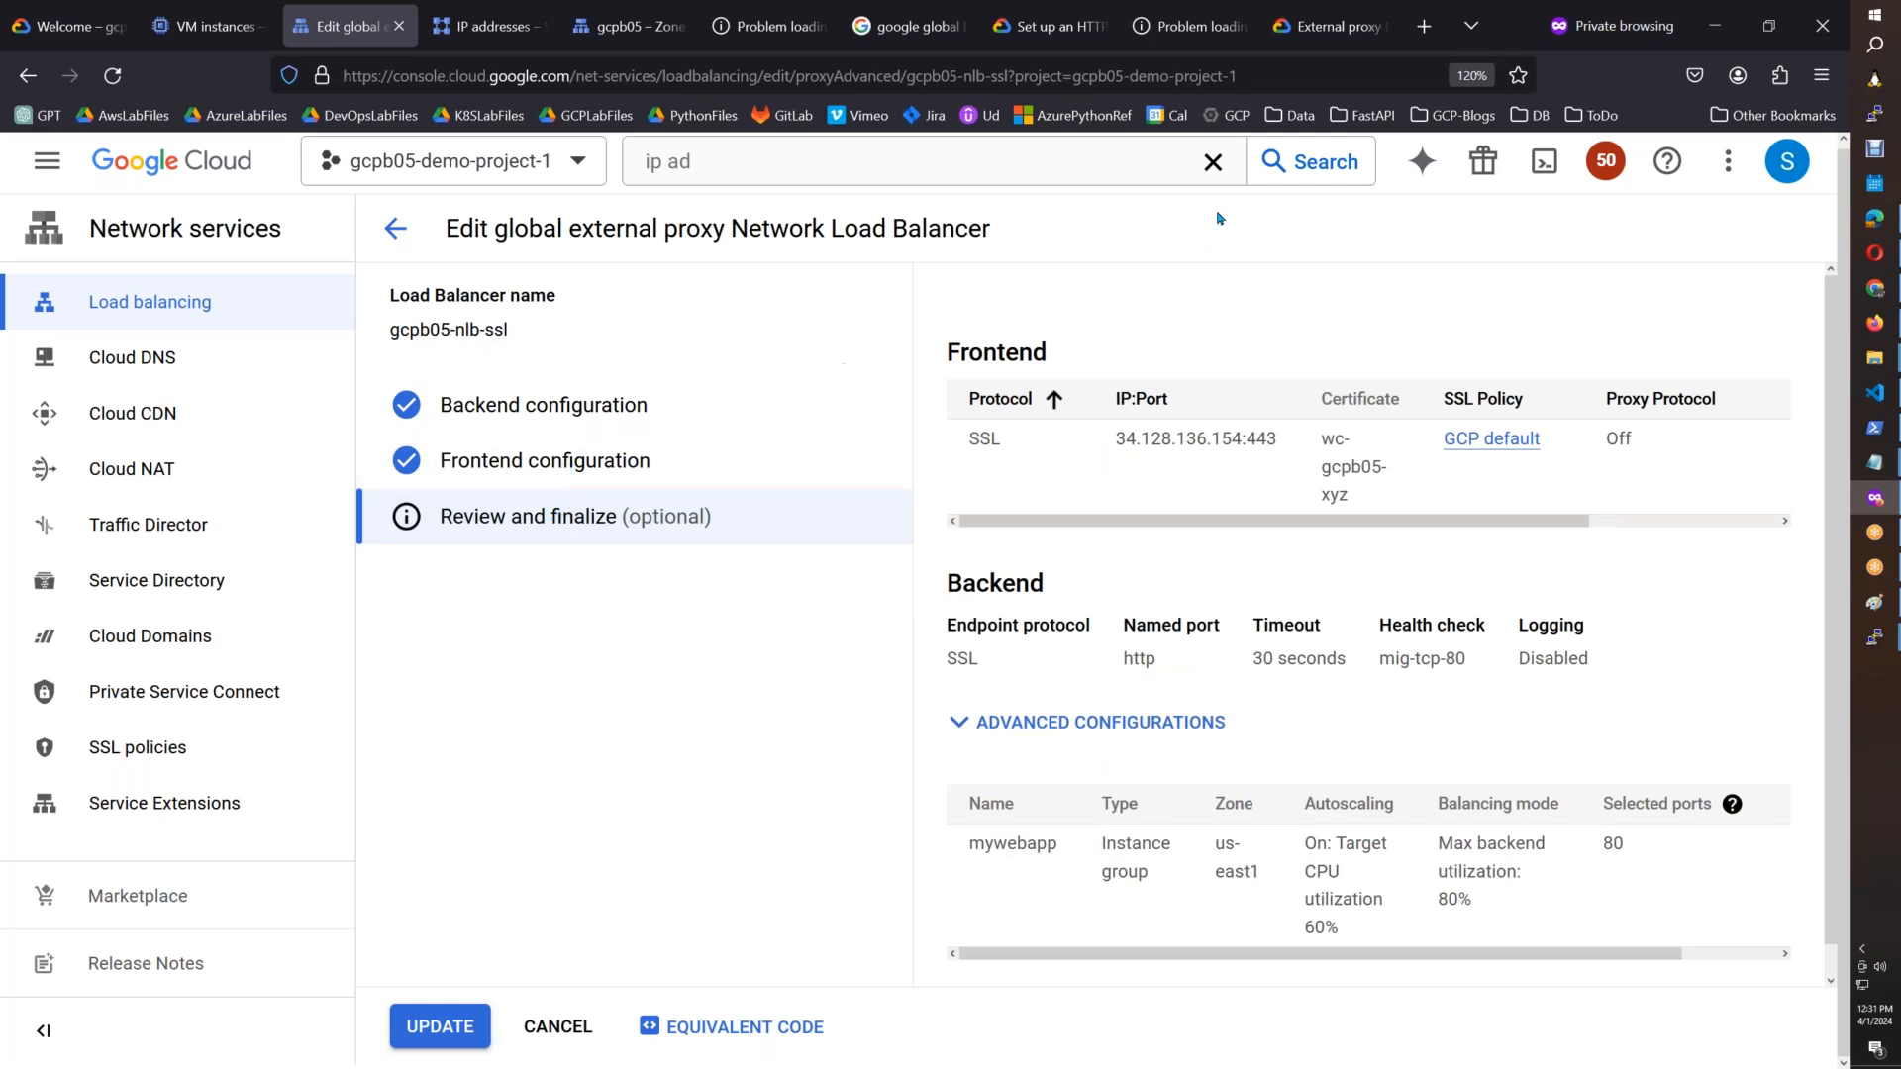
{"action": "left_click_drag", "start_coordinate": [1278, 438], "coordinate": [1233, 440]}
{"action": "left_click_drag", "start_coordinate": [1303, 446], "coordinate": [1116, 438]}
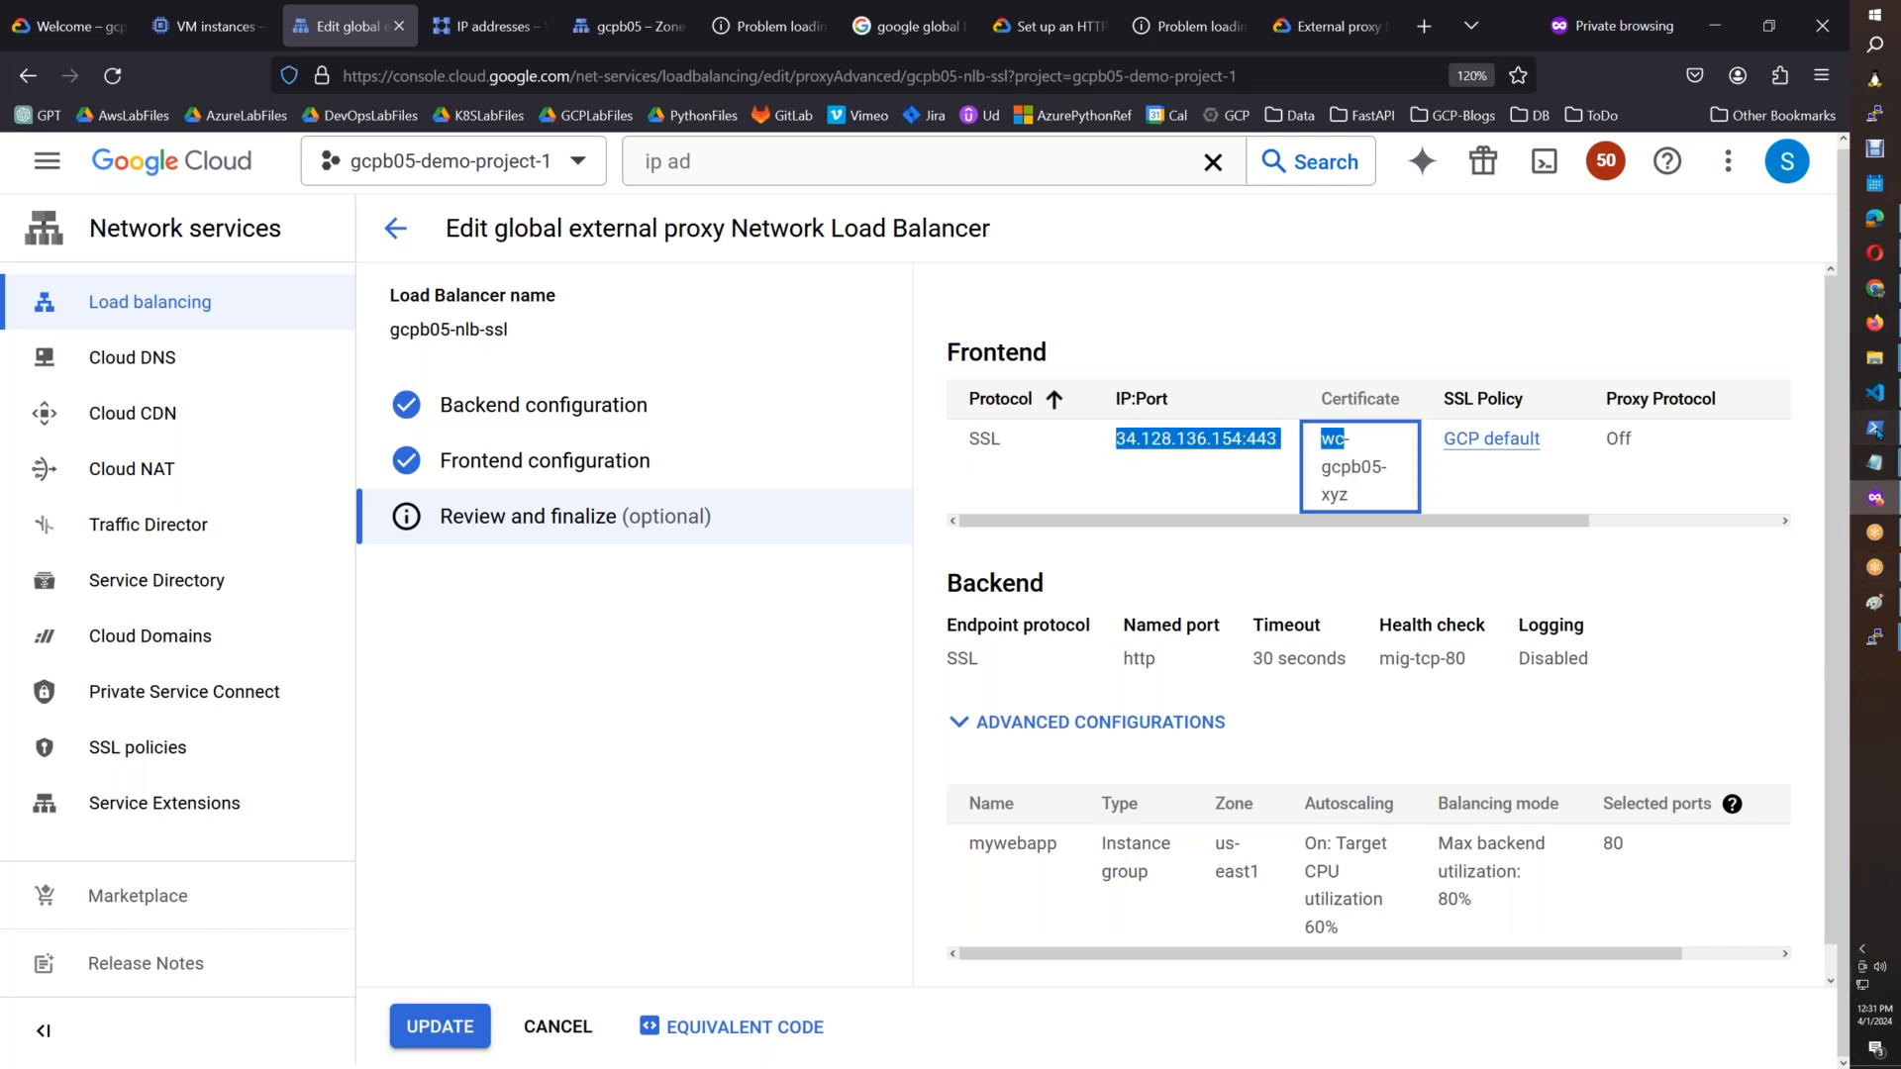
Step: Switch to Windows PowerShell and test the load balancer connection with telnet to 34.128.136.154 on port 443
{"action": "left_click", "coordinate": [1874, 427]}
{"action": "type", "text": "telnet"}
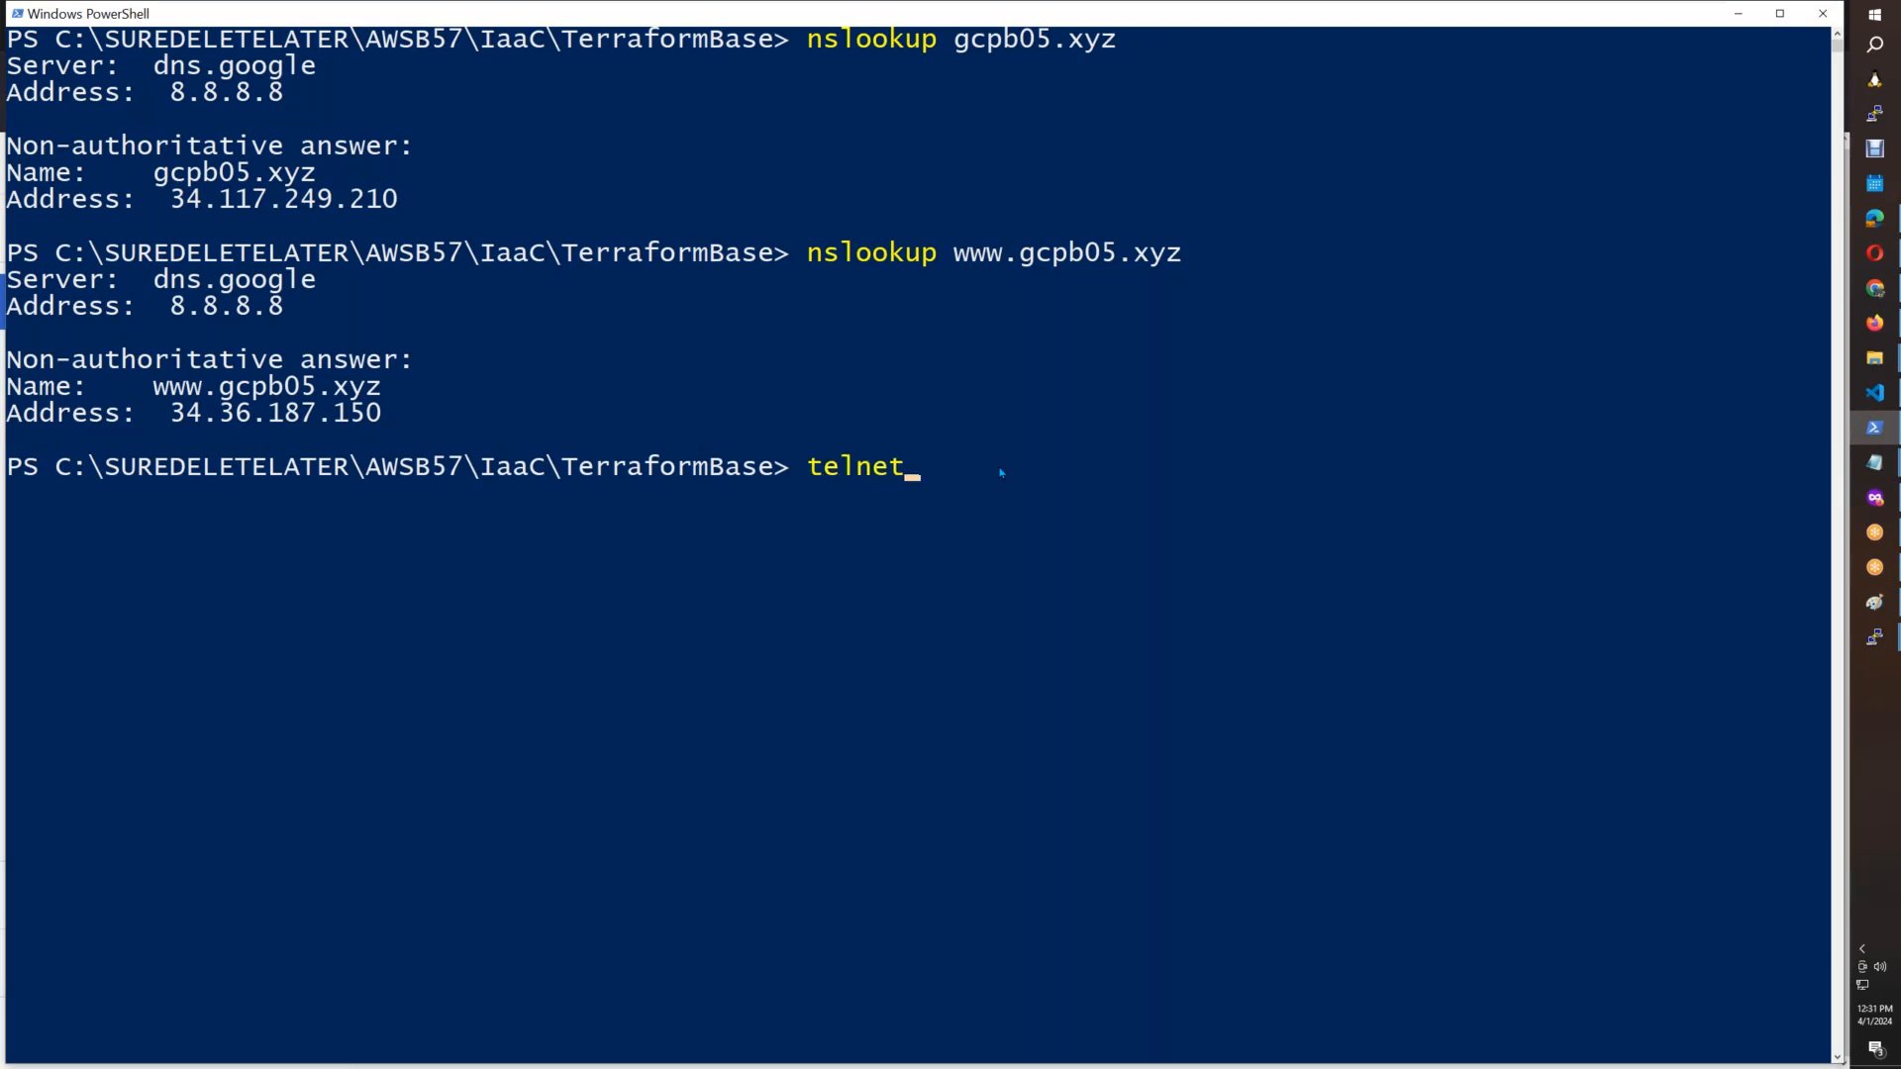
{"action": "right_click", "coordinate": [1001, 473]}
{"action": "key", "text": "BackSpace"}
{"action": "key", "text": "BackSpace"}
{"action": "key", "text": "BackSpace"}
{"action": "key", "text": "BackSpace"}
{"action": "key", "text": "BackSpace"}
{"action": "key", "text": "BackSpace"}
{"action": "key", "text": "BackSpace"}
{"action": "key", "text": "BackSpace"}
{"action": "key", "text": "BackSpace"}
{"action": "key", "text": "BackSpace"}
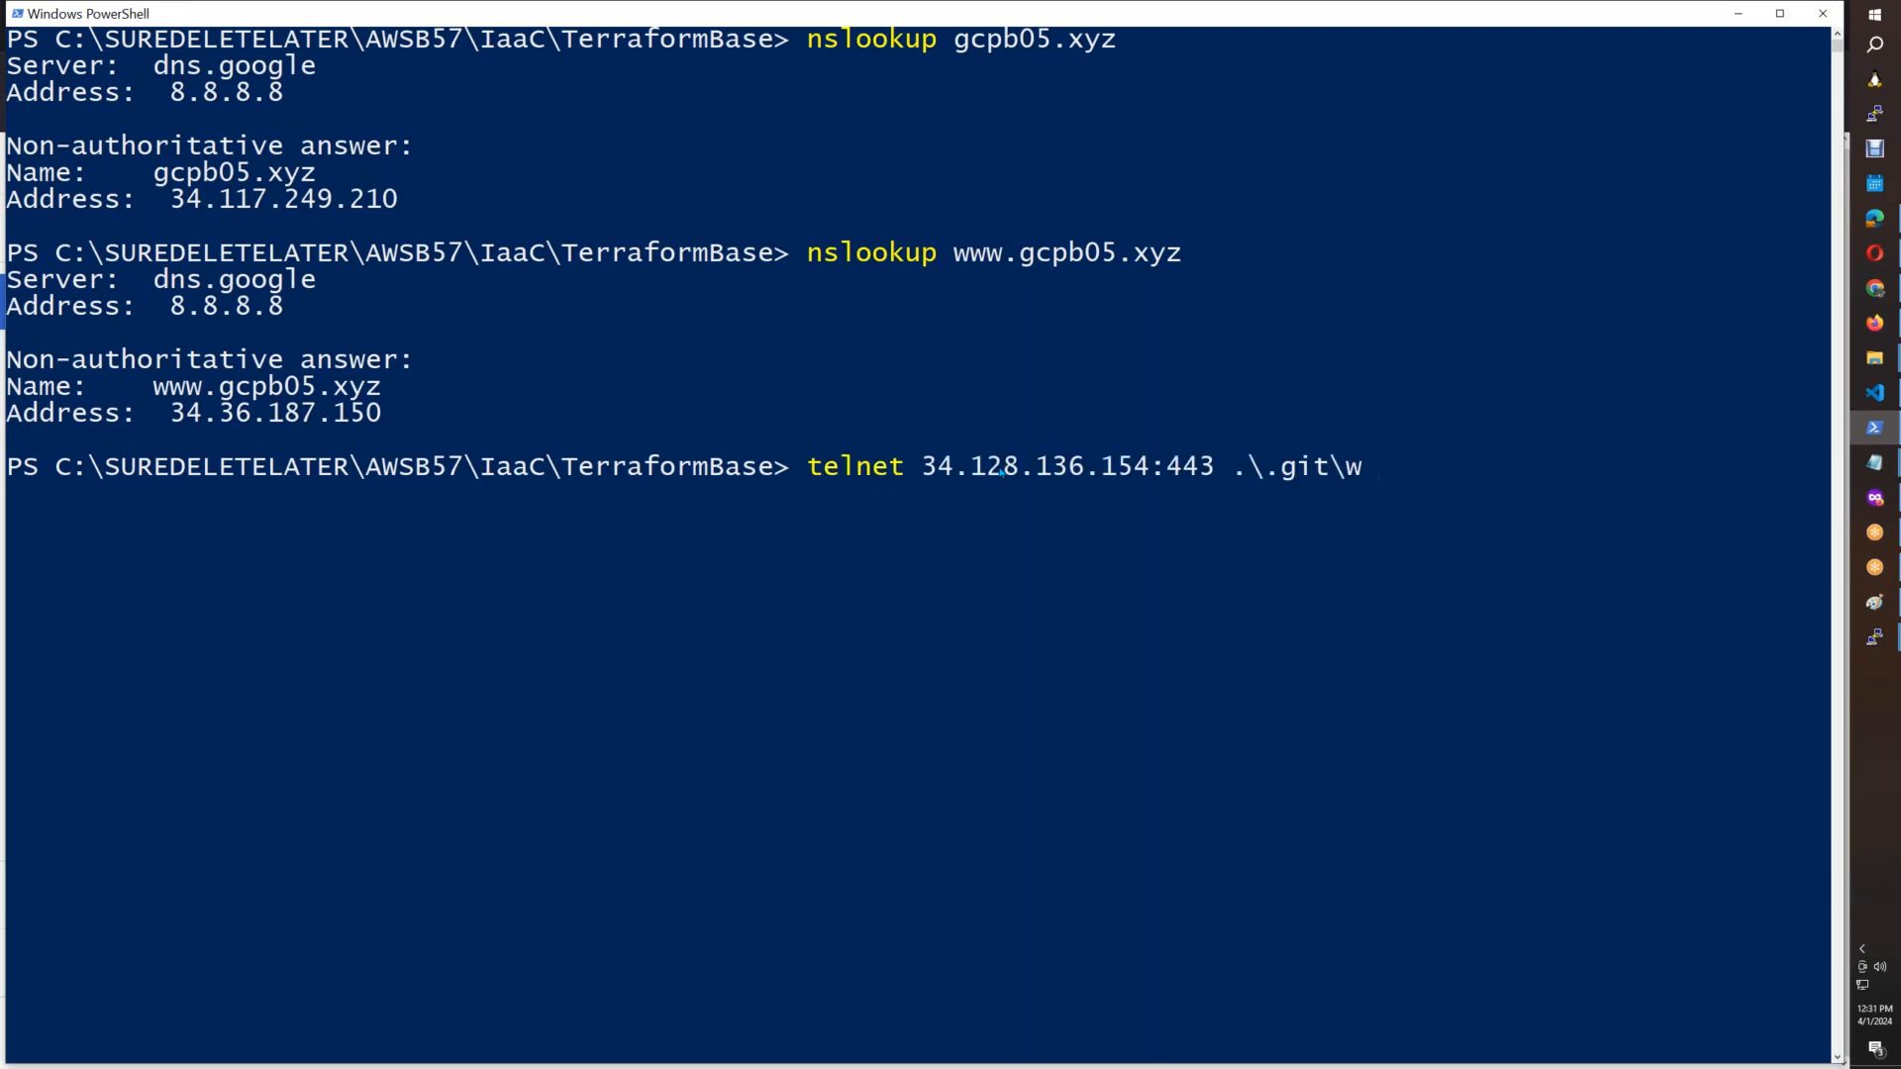
{"action": "key", "text": "Left"}
{"action": "key", "text": "Left"}
{"action": "key", "text": "Left"}
{"action": "key", "text": "BackSpace"}
{"action": "key", "text": "Return"}
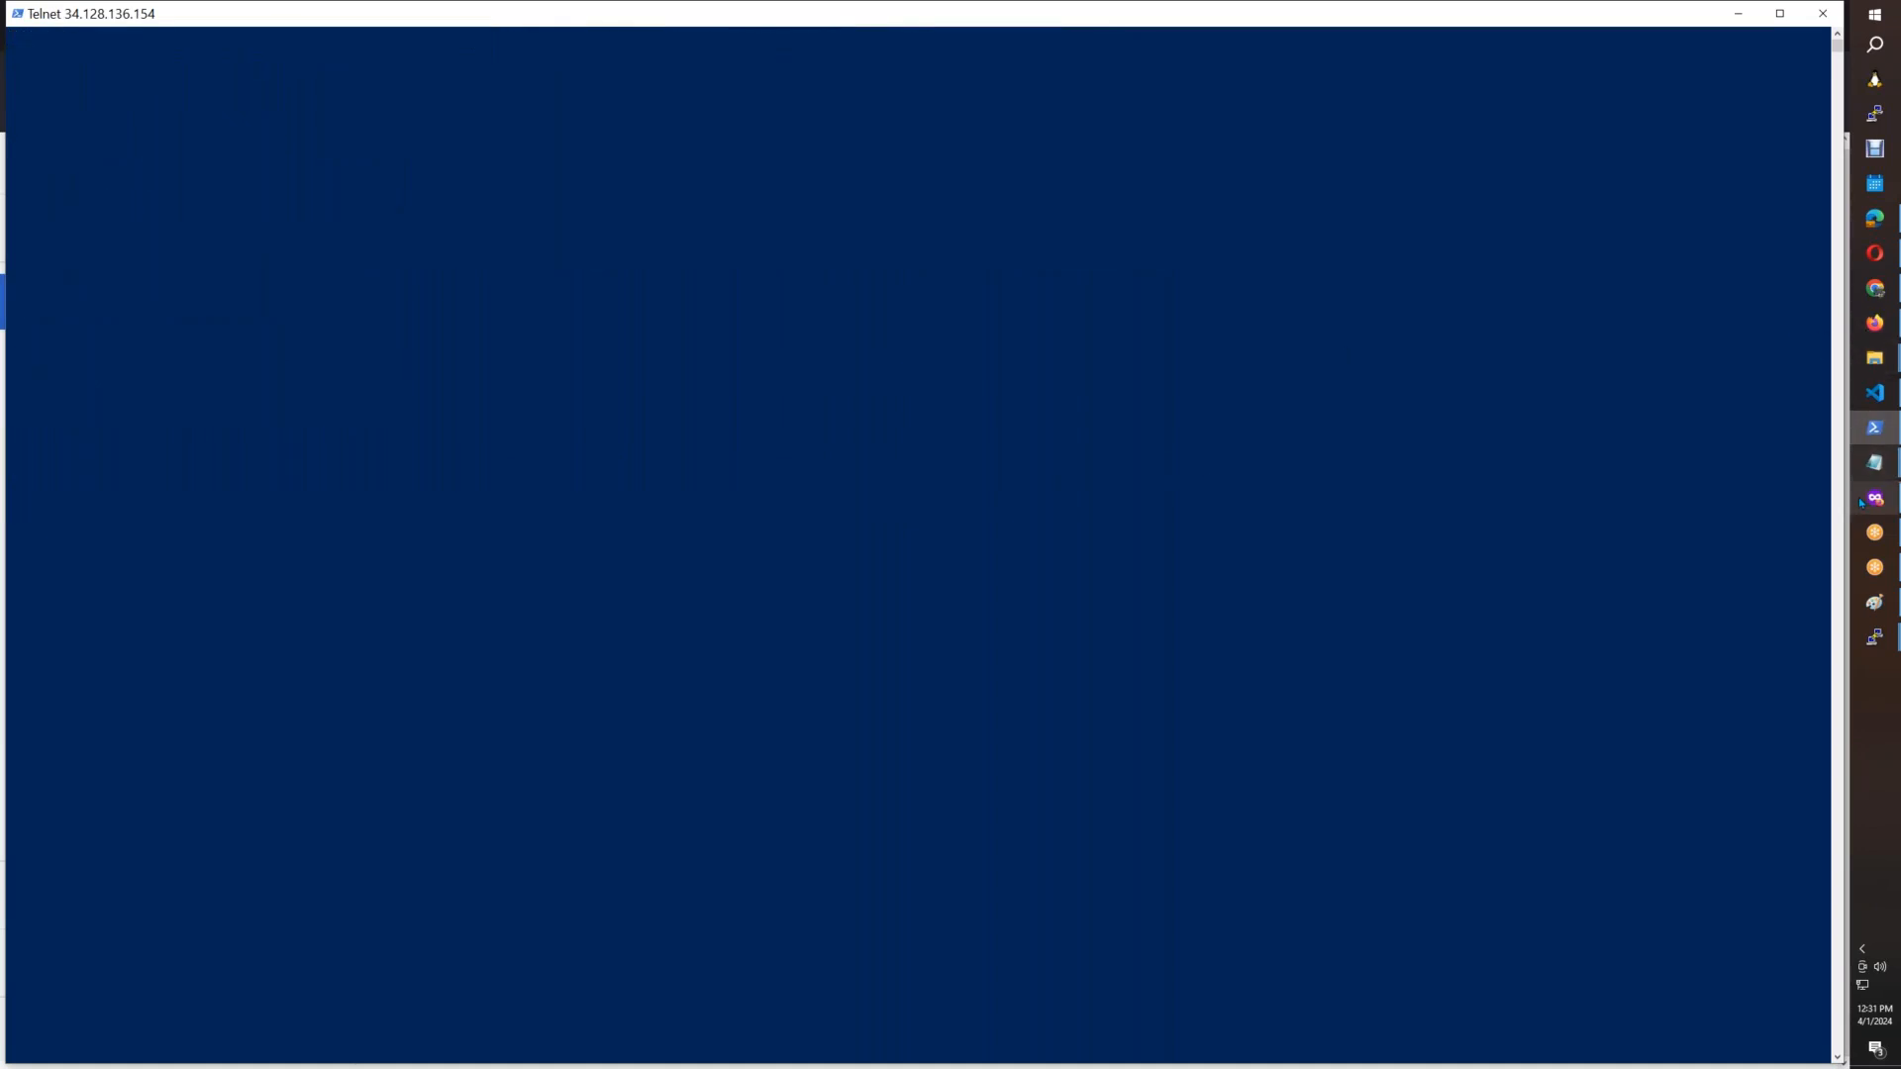
Step: Return to Firefox, load 34.128.136.154:443 in a new private tab and check back on the telnet session in PowerShell
{"action": "mouse_move", "coordinate": [1862, 503]}
{"action": "left_click", "coordinate": [1795, 518]}
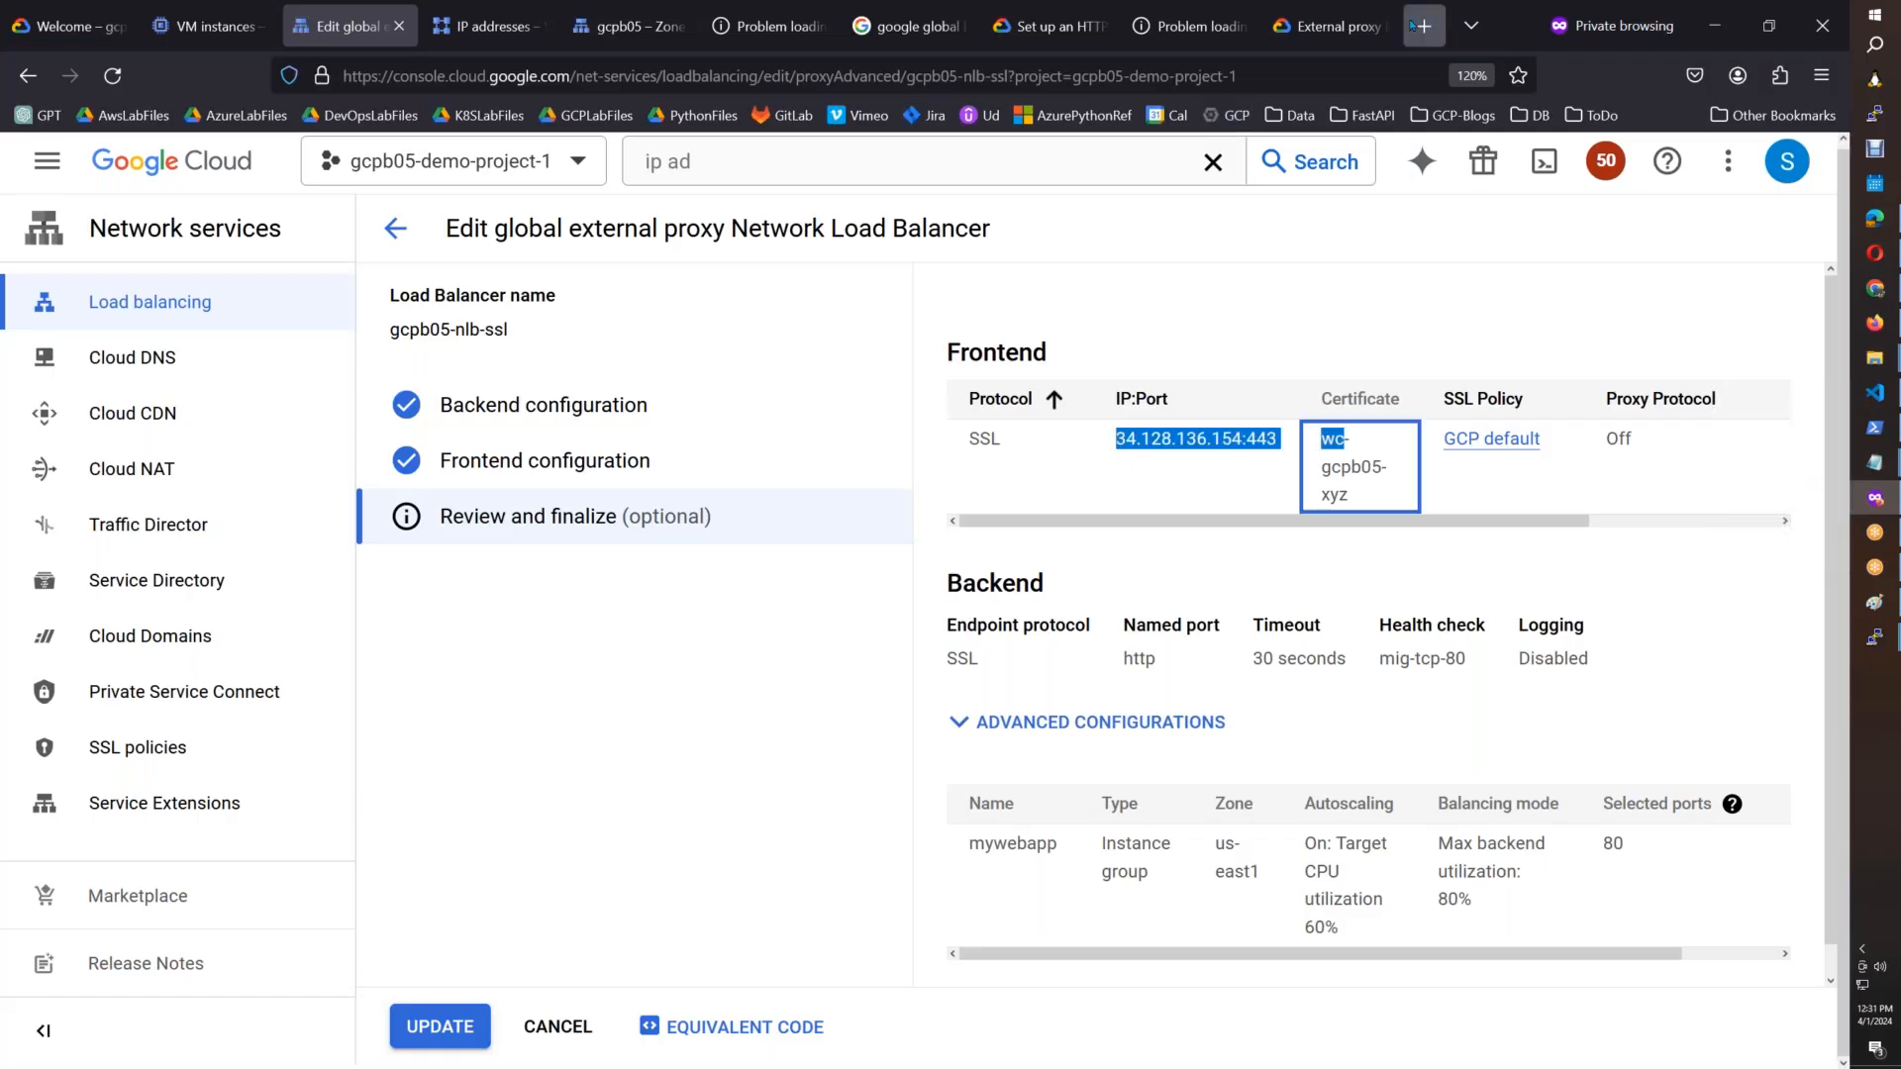
{"action": "left_click", "coordinate": [1426, 28]}
{"action": "type", "text": "34.128.136.154:443 wc-"}
{"action": "key", "text": "BackSpace"}
{"action": "key", "text": "BackSpace"}
{"action": "key", "text": "BackSpace"}
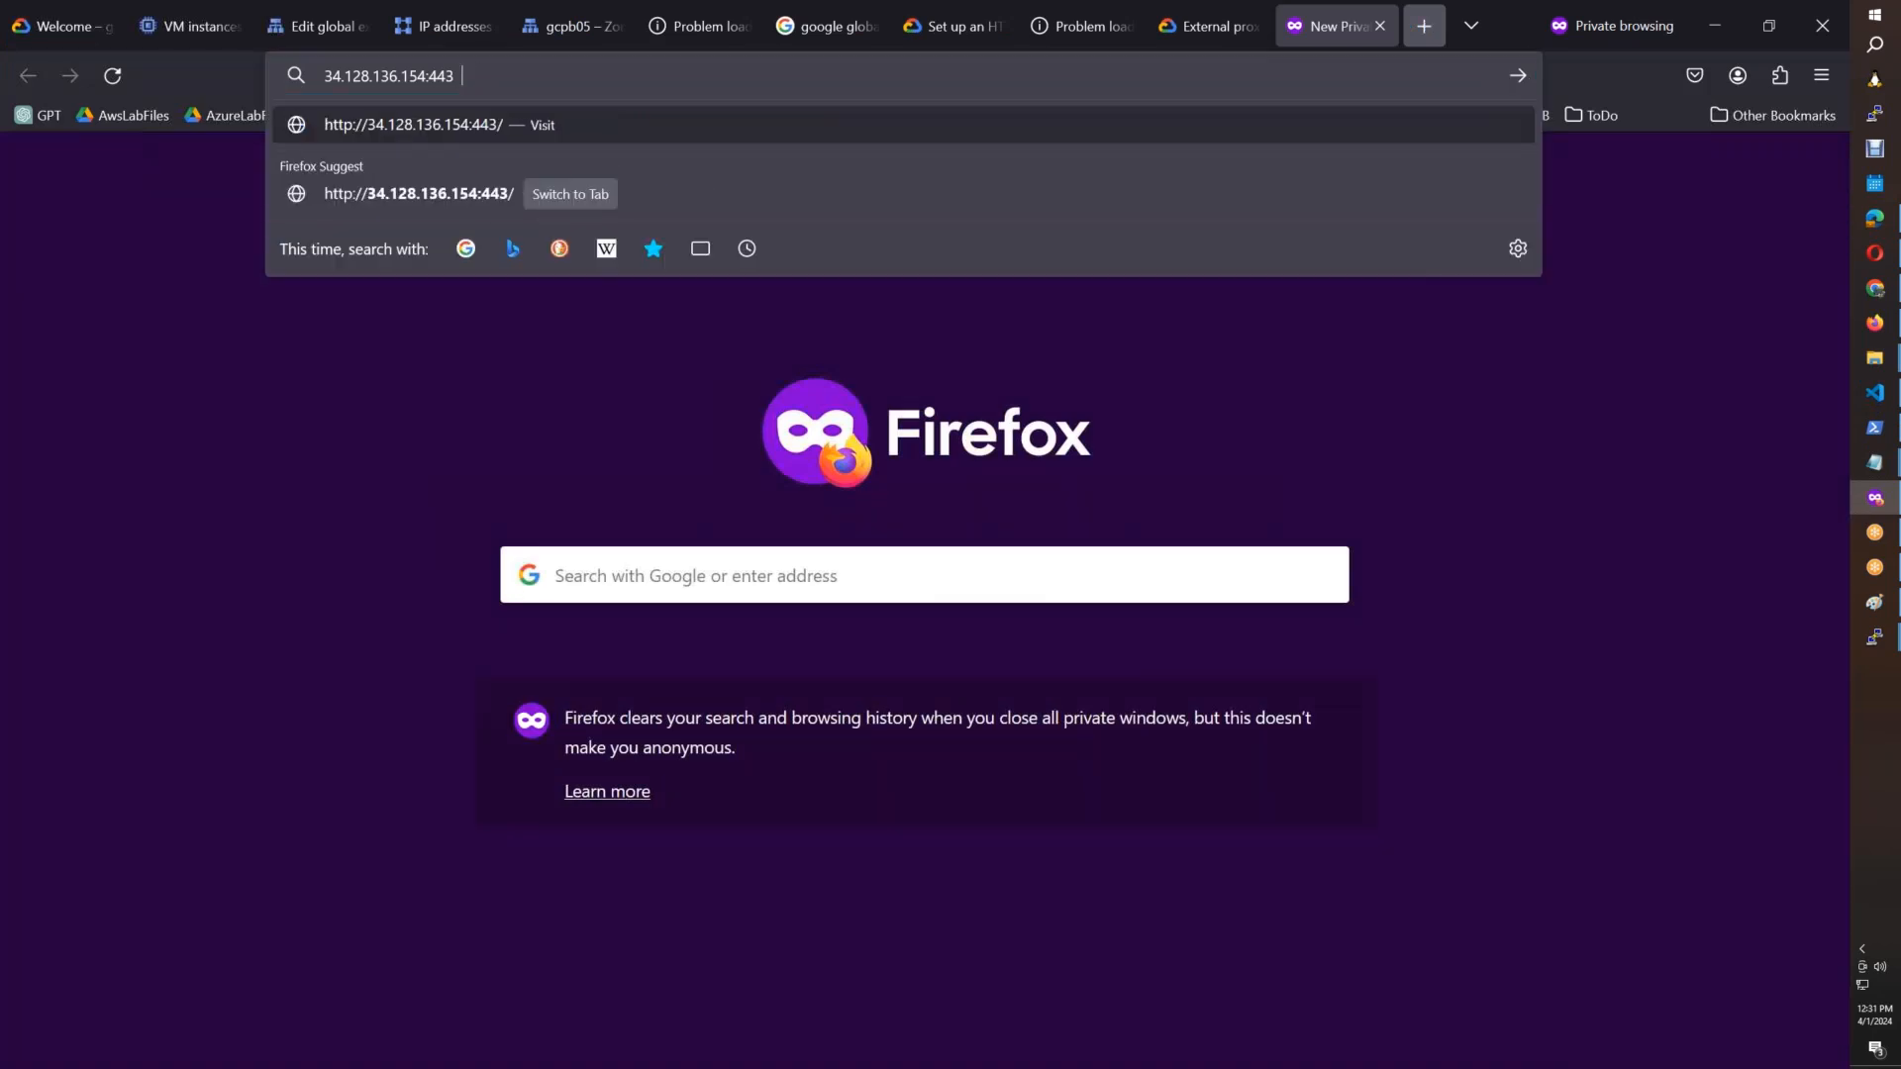
{"action": "key", "text": "Return"}
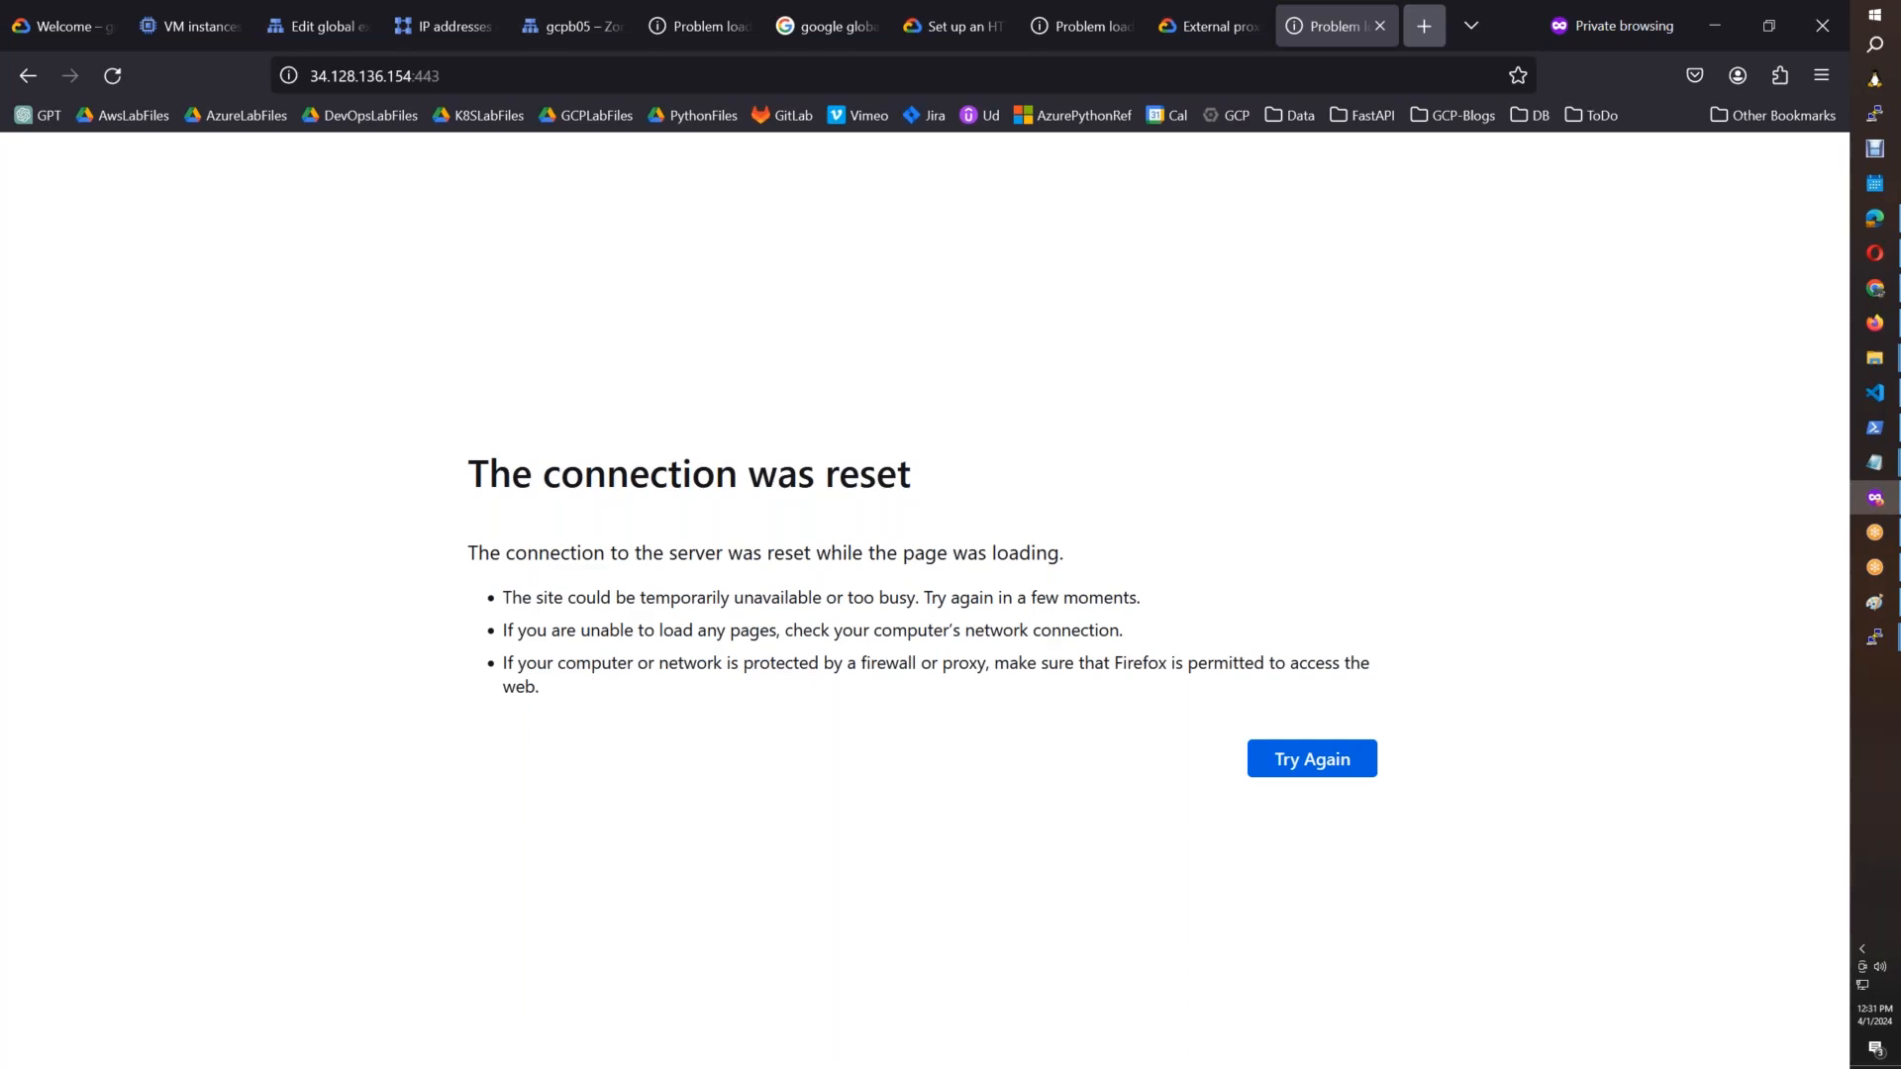
{"action": "key", "text": "alt+Tab"}
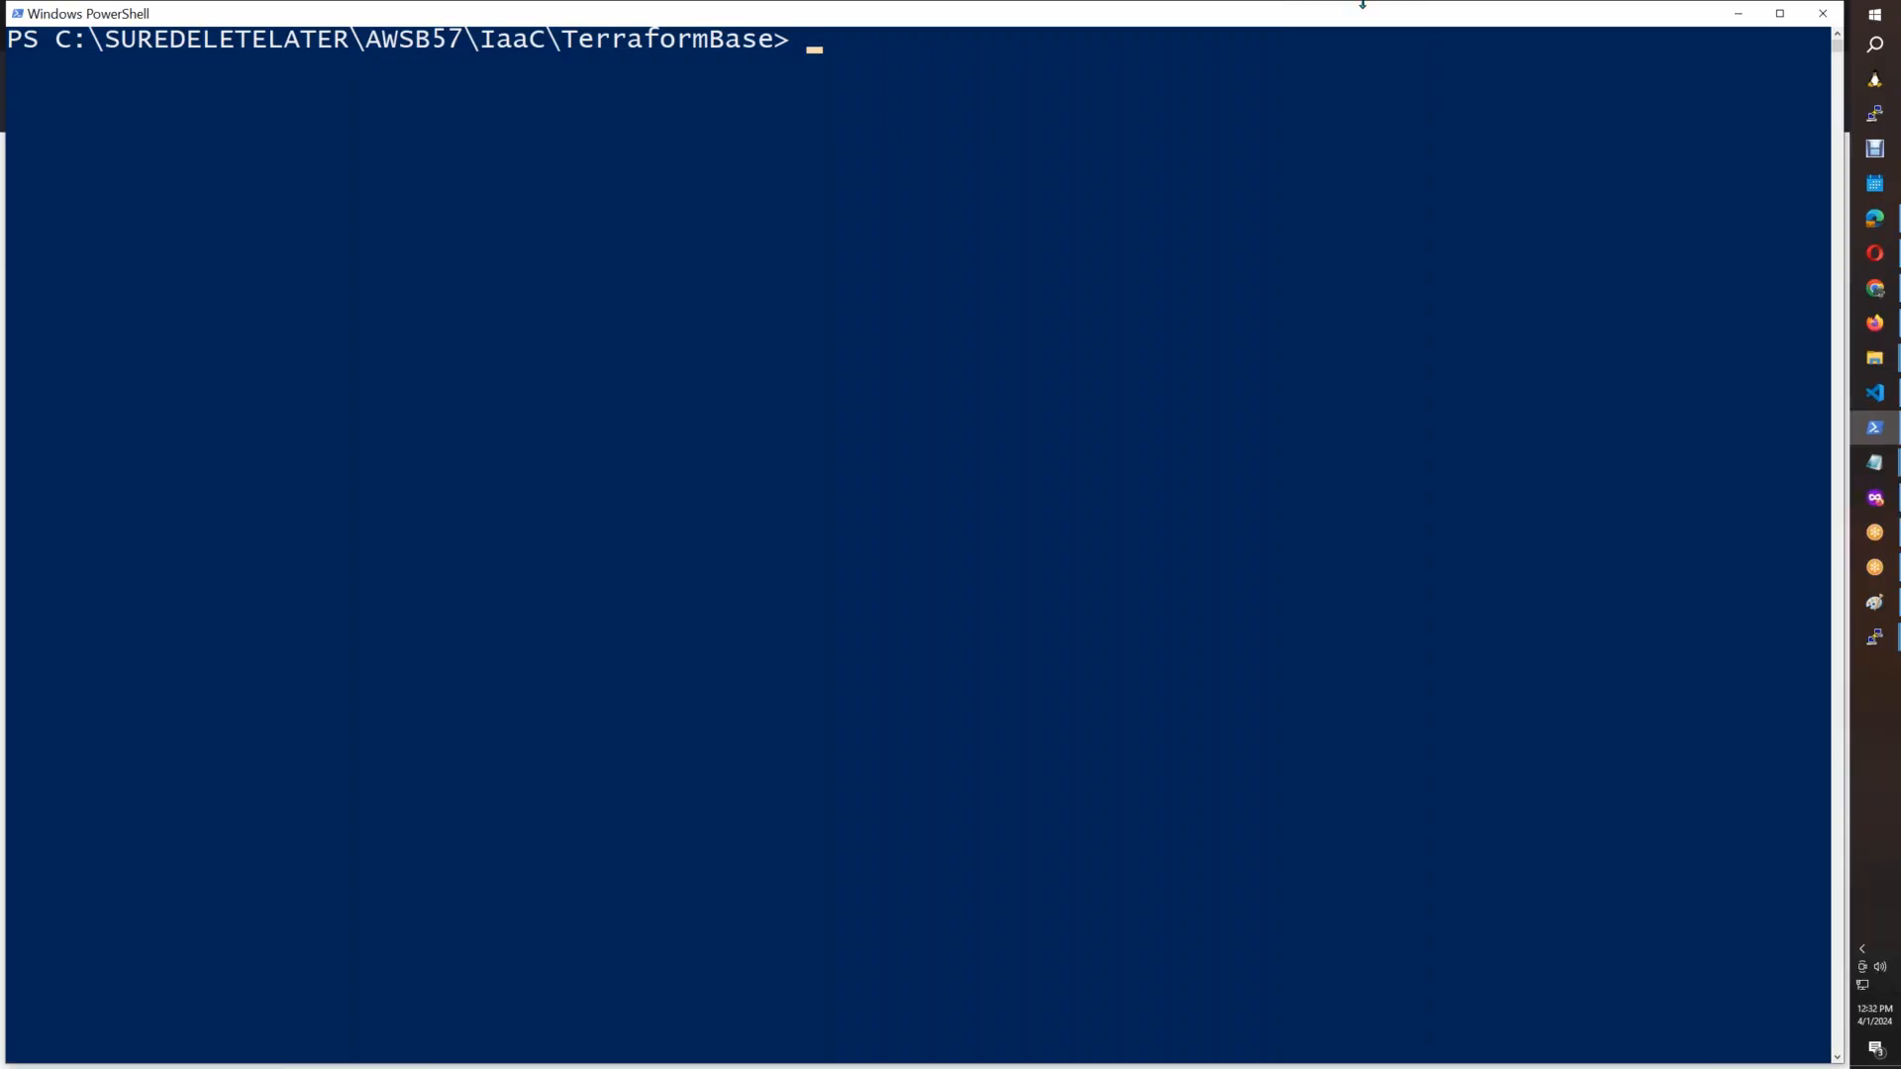
{"action": "key", "text": "alt+Tab"}
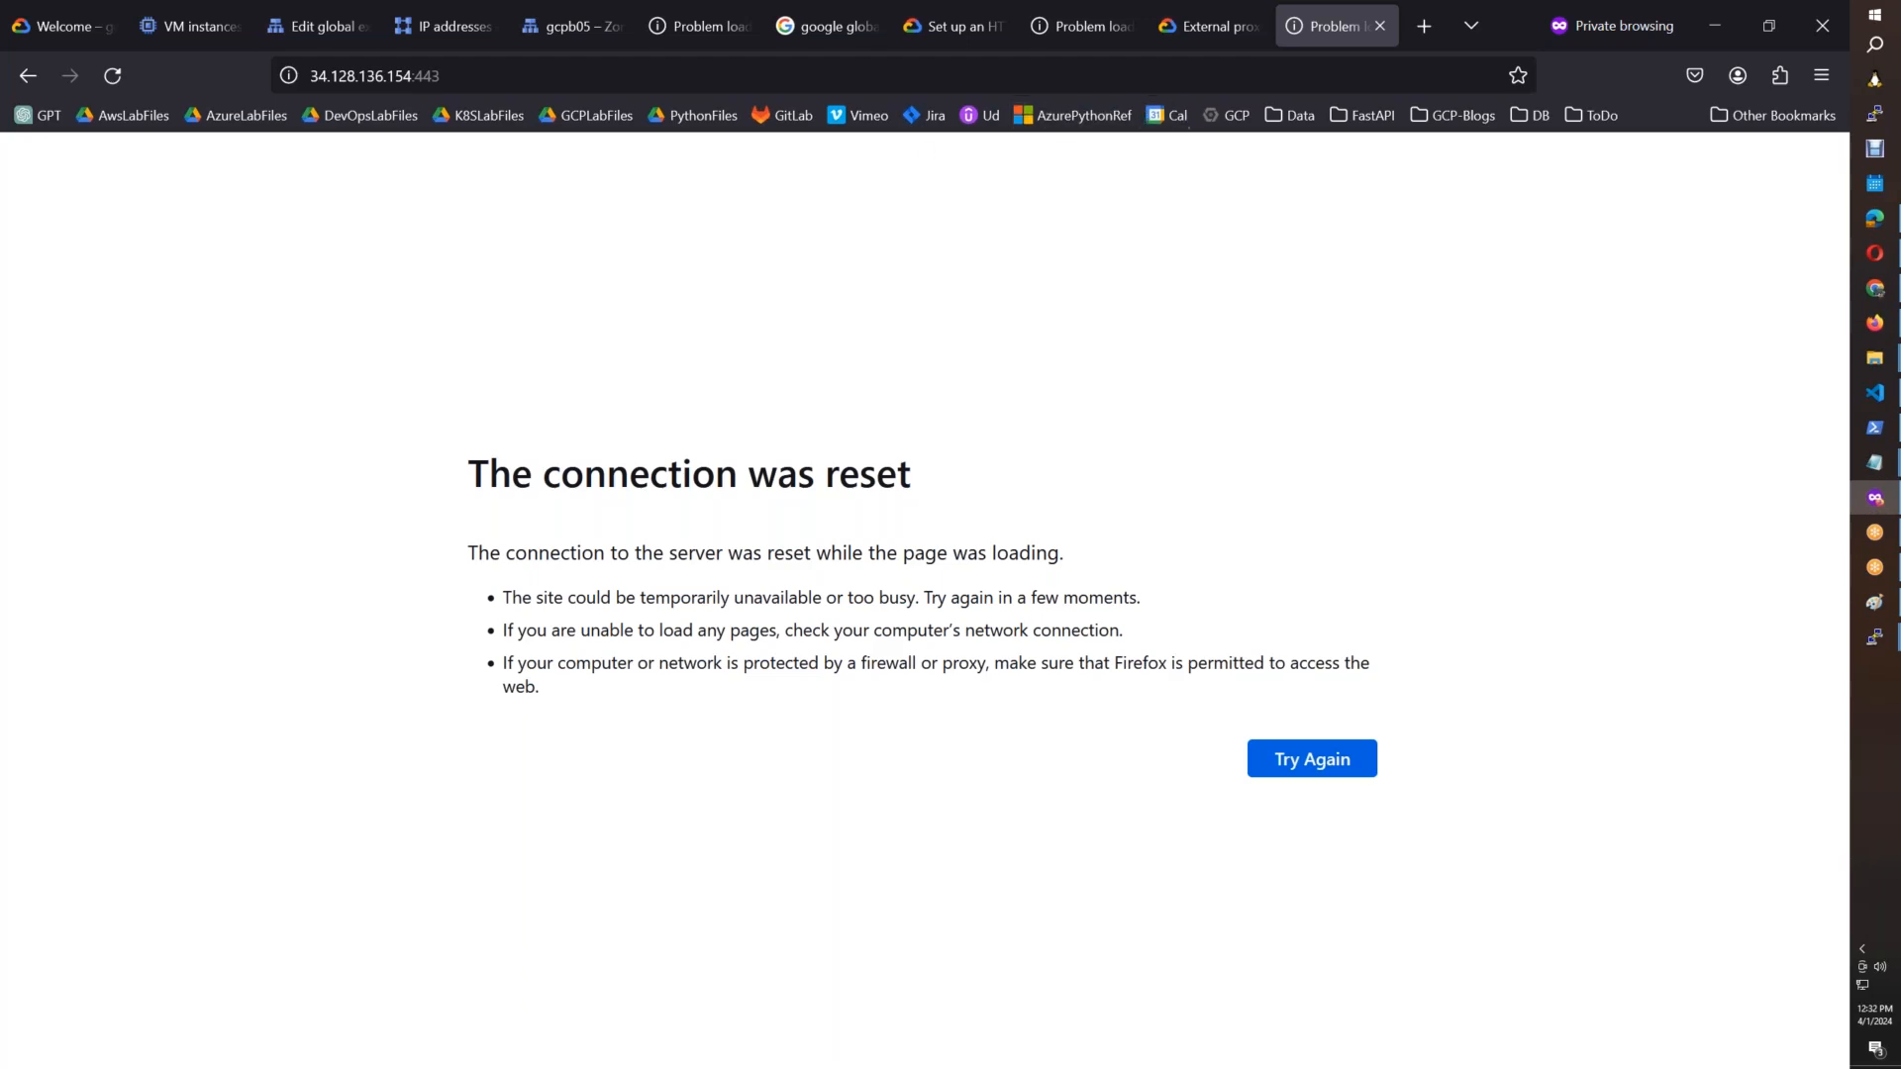
Step: Leave the gcpb05-nlb-ssl edit form, return to the load balancers list and open gcpb05-alb for editing
{"action": "left_click", "coordinate": [472, 36]}
{"action": "left_click", "coordinate": [324, 39]}
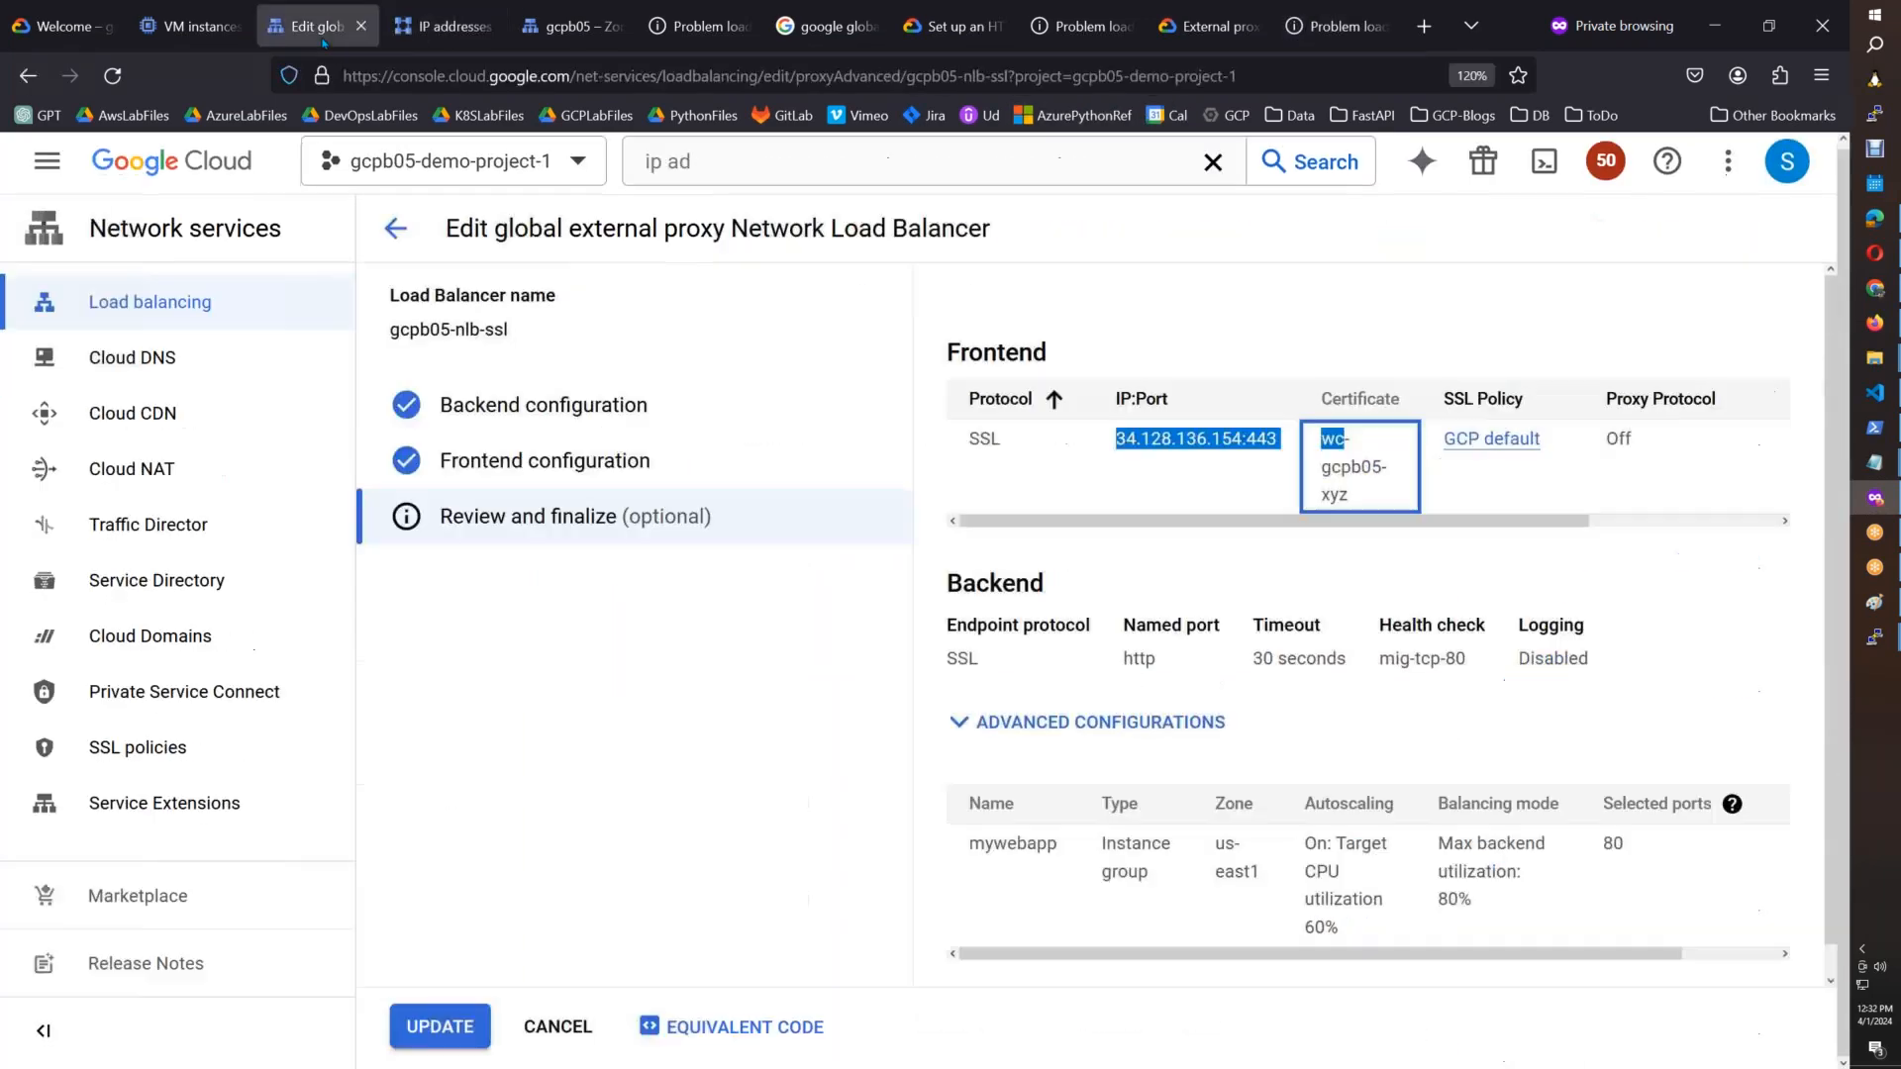
{"action": "left_click", "coordinate": [395, 228]}
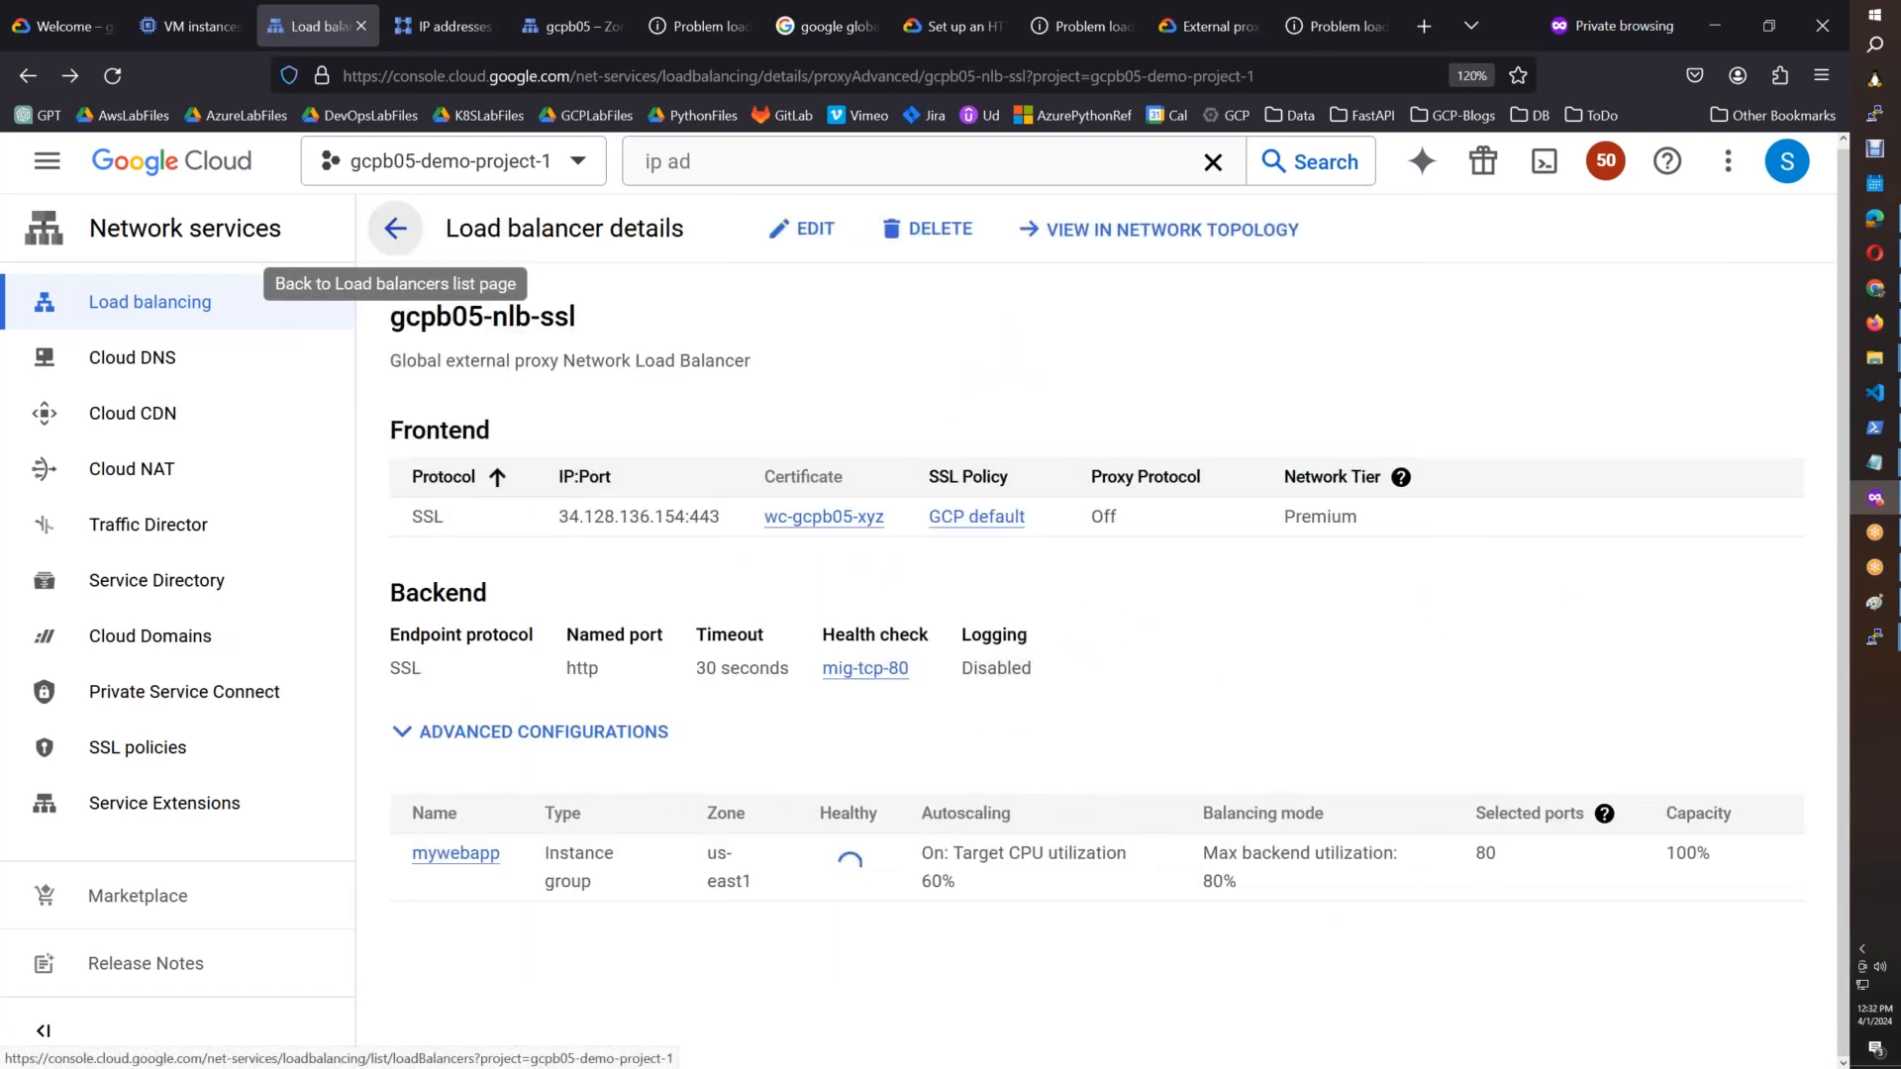
{"action": "left_click", "coordinate": [417, 234]}
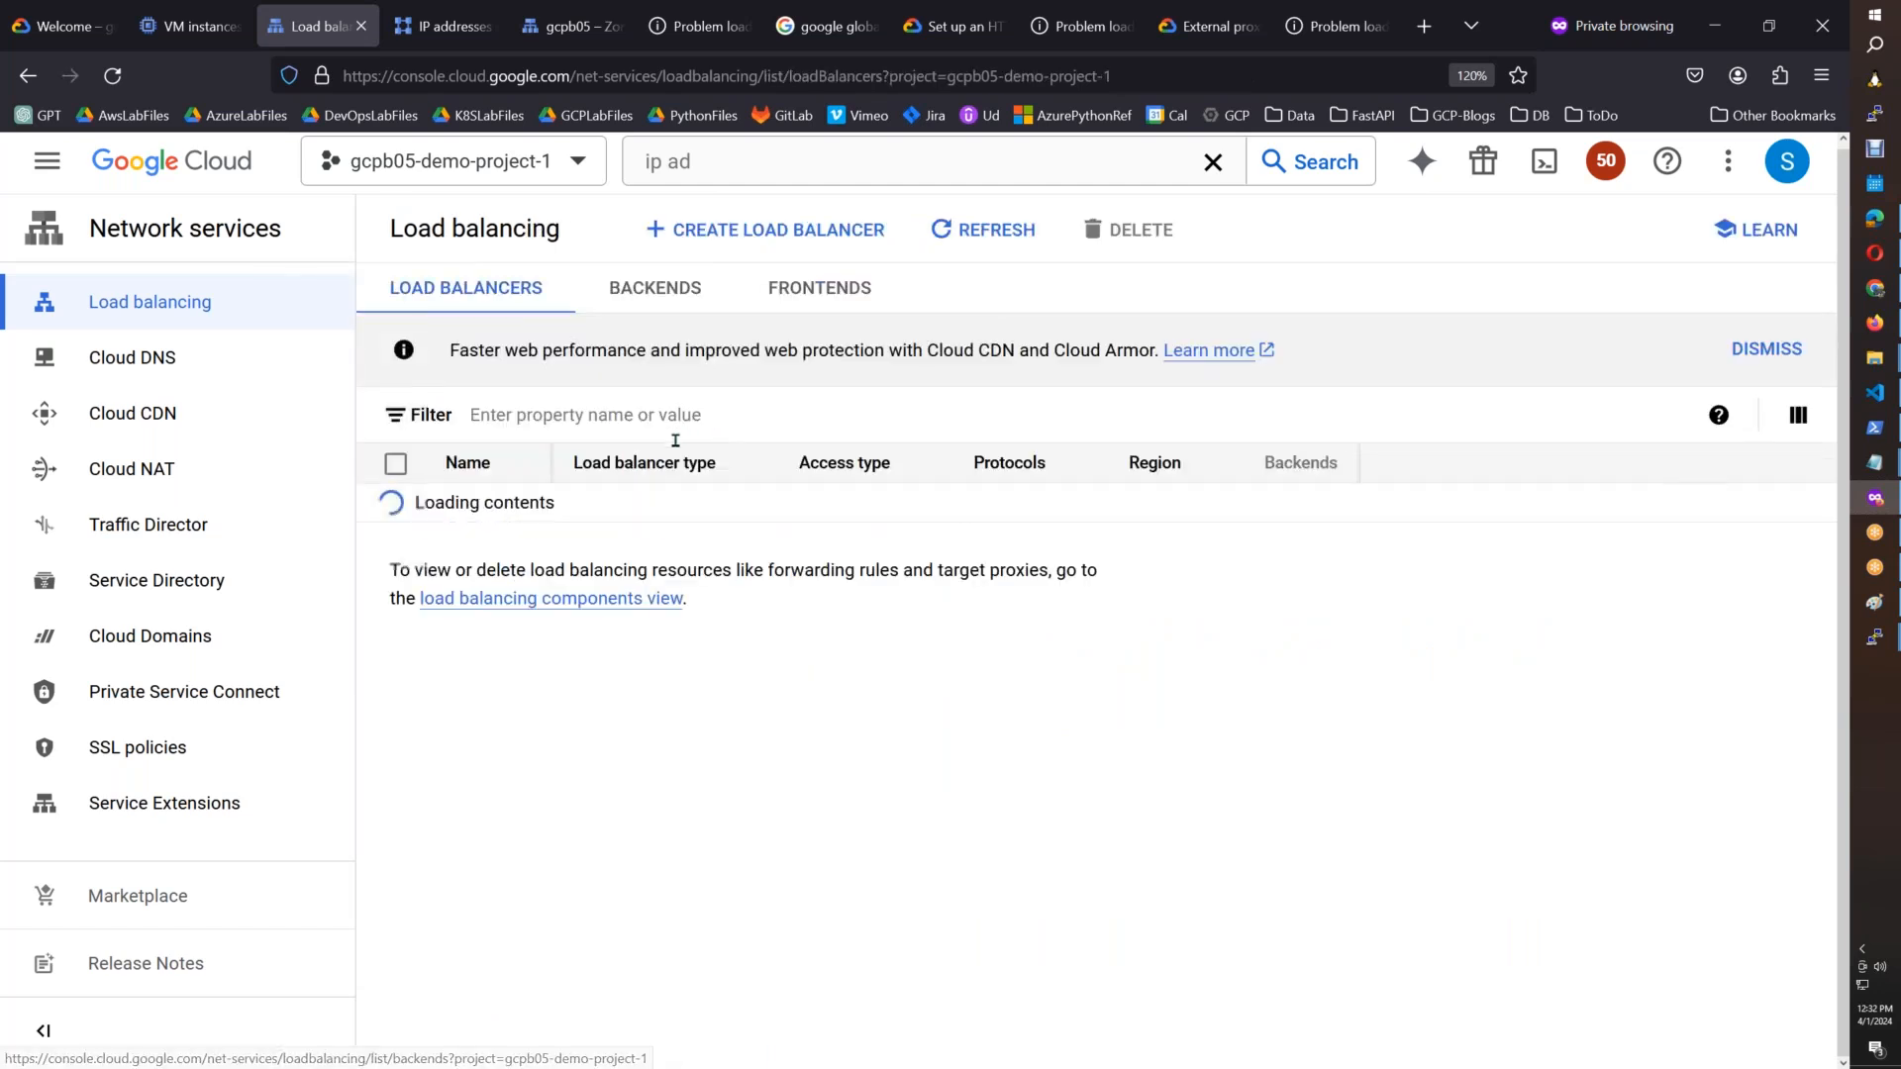
{"action": "left_click", "coordinate": [519, 511]}
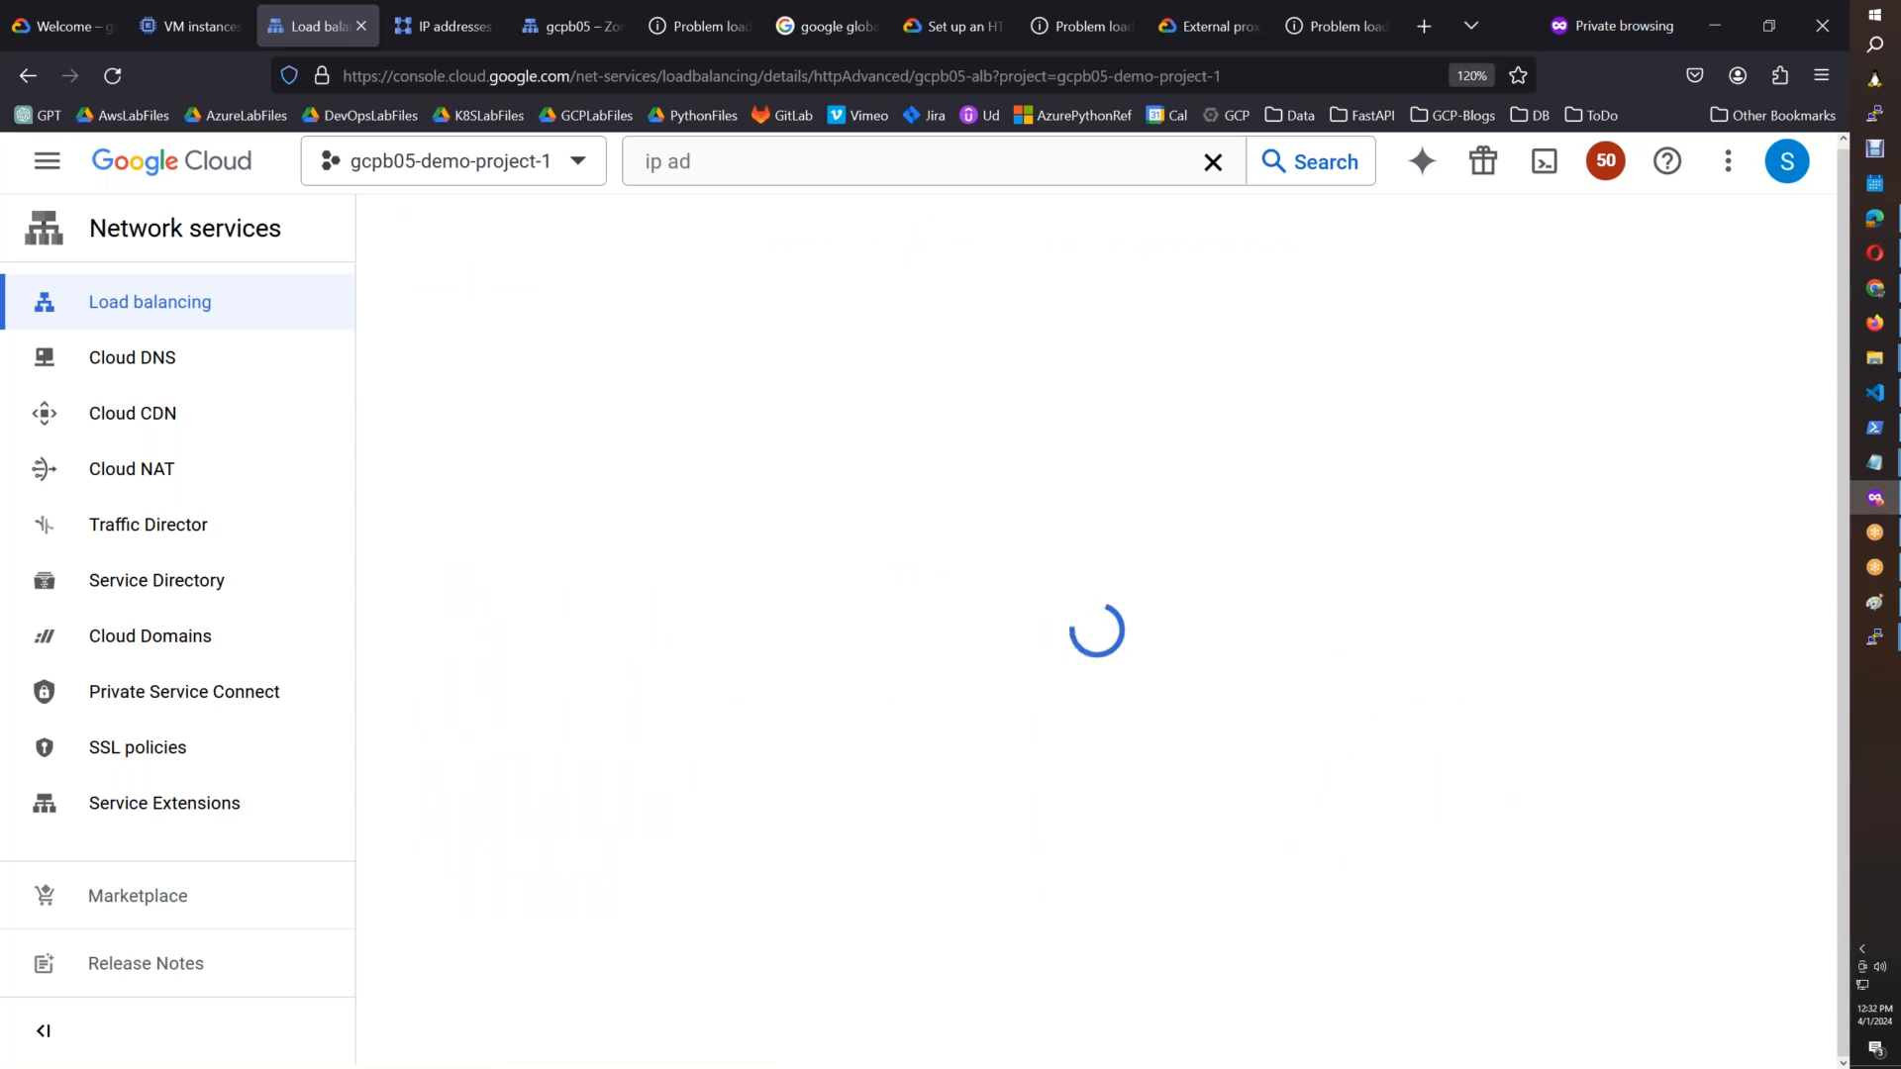
{"action": "left_click", "coordinate": [802, 229]}
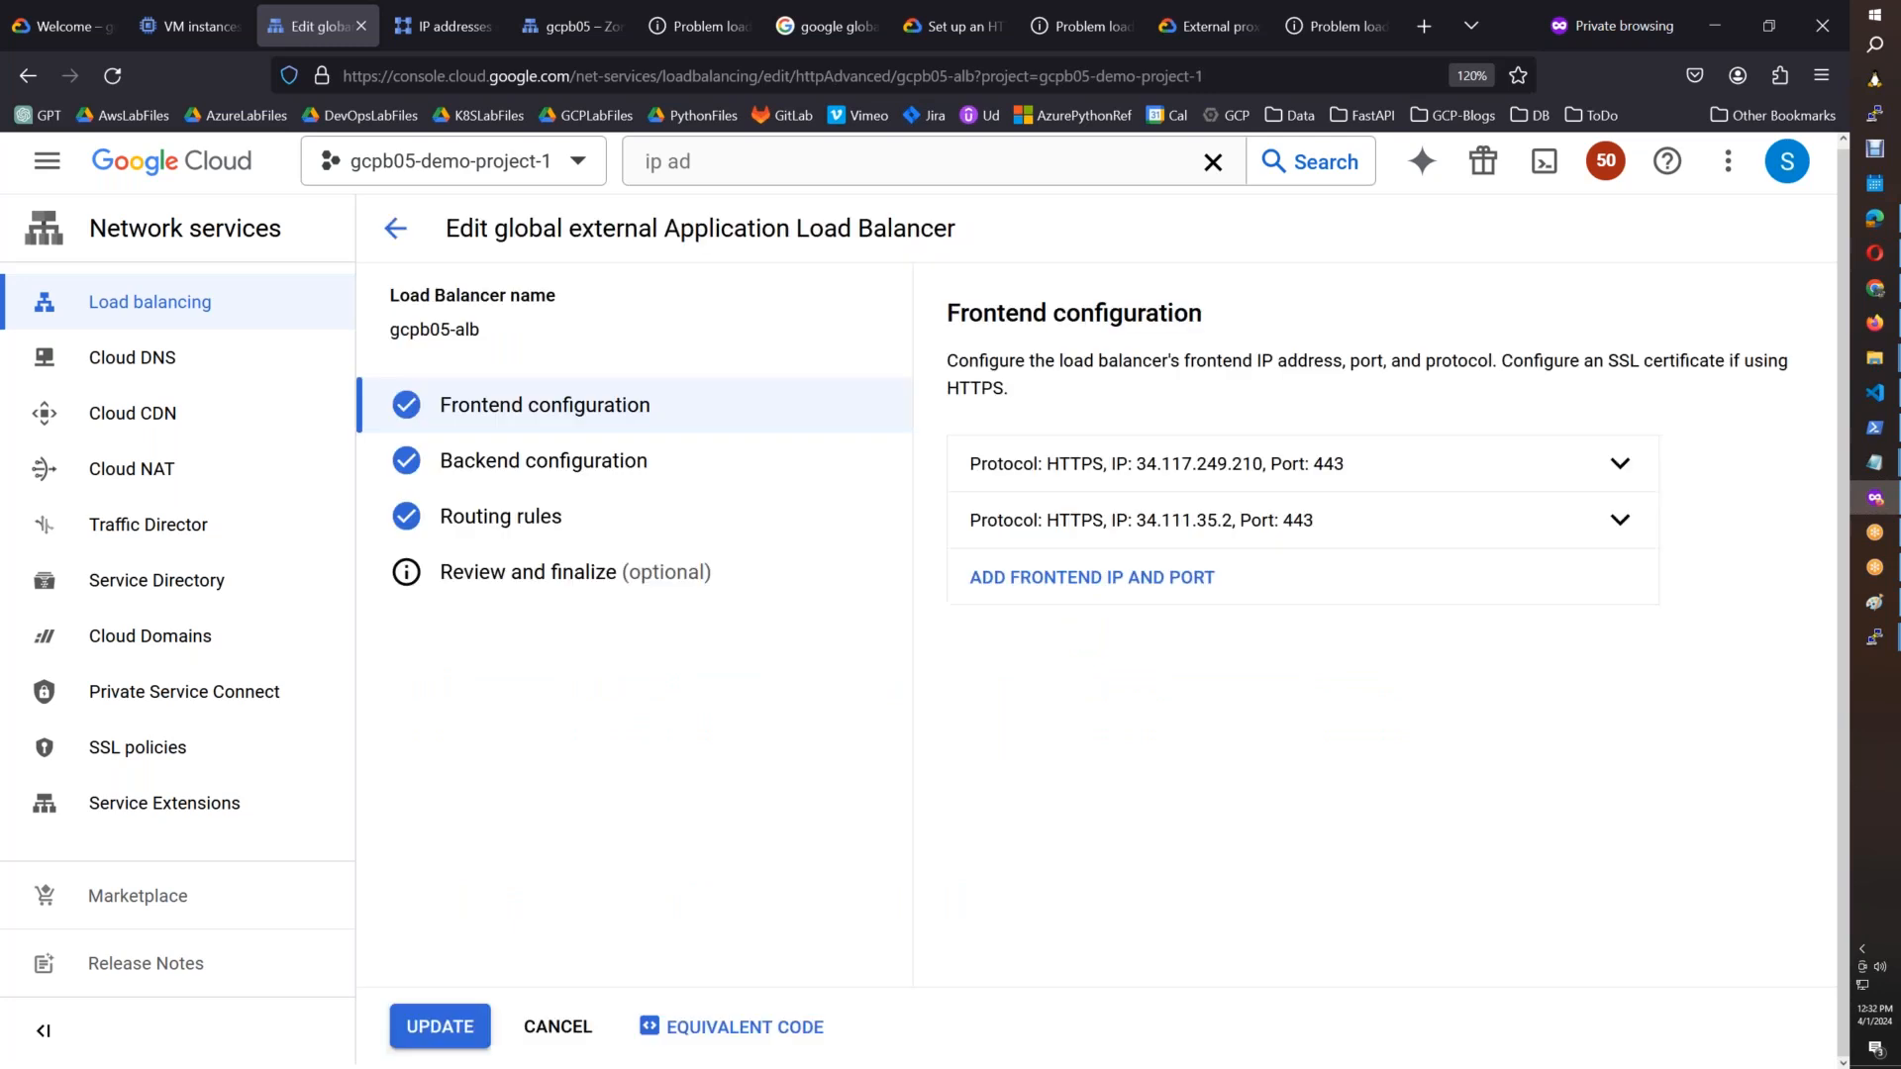
Step: Open the mywebapp-be backend service of gcpb05-alb, examine the instance groups offered for a new backend, and cancel the edit
{"action": "left_click", "coordinate": [627, 460]}
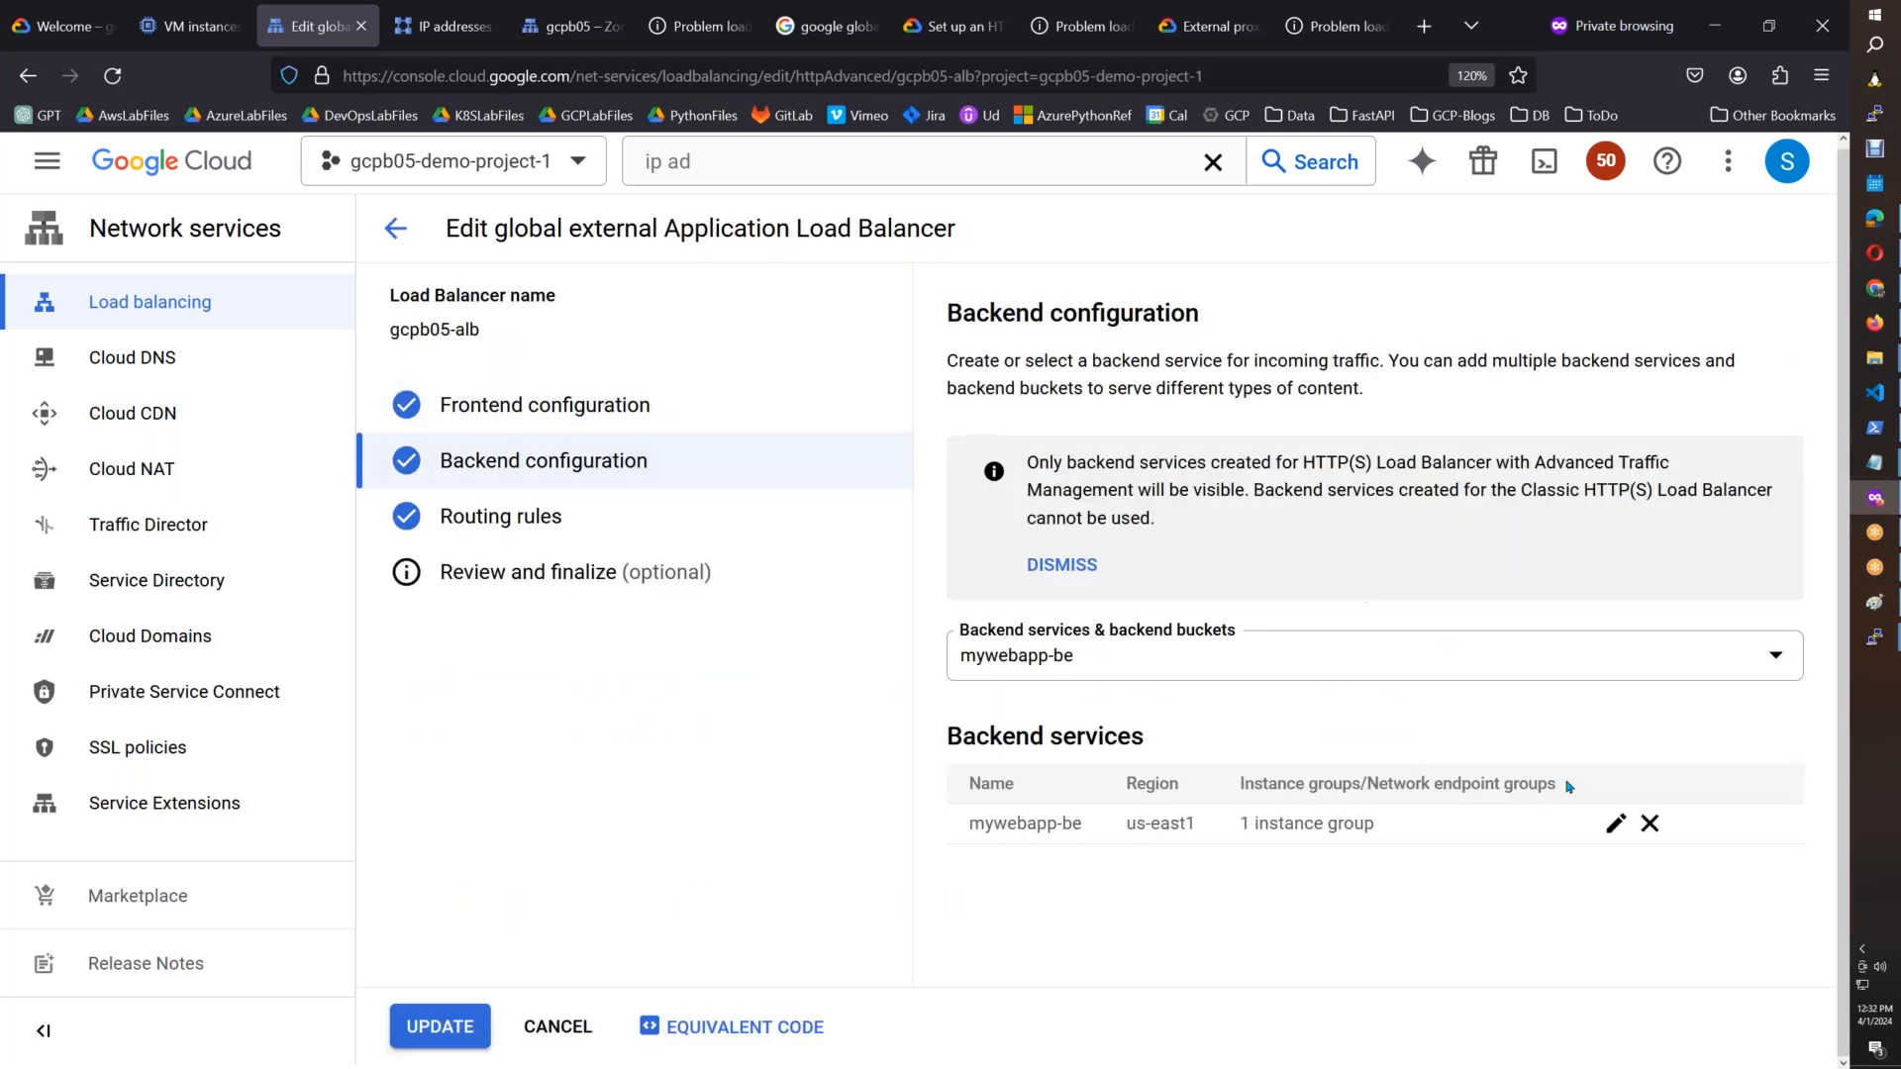
{"action": "left_click", "coordinate": [1606, 826]}
{"action": "left_click", "coordinate": [1455, 844]}
{"action": "left_click", "coordinate": [1238, 958]}
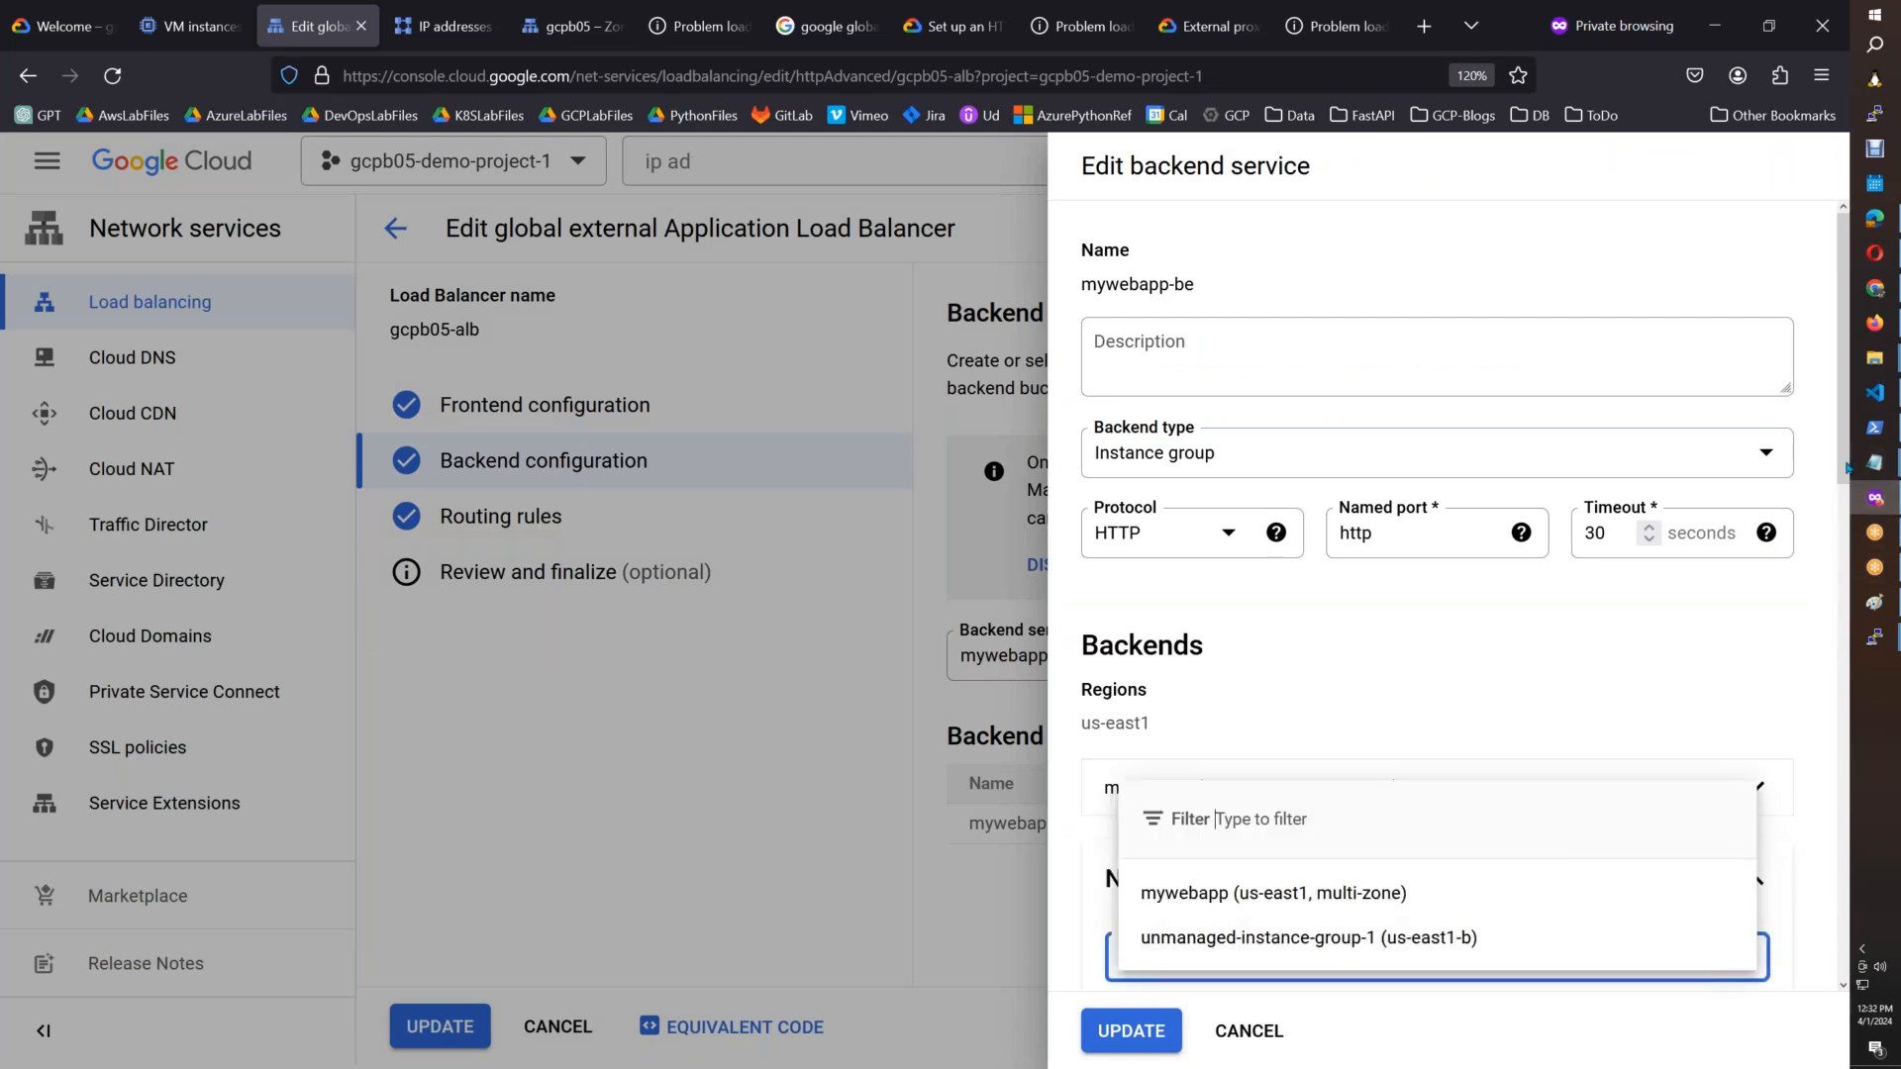
{"action": "left_click", "coordinate": [1839, 642]}
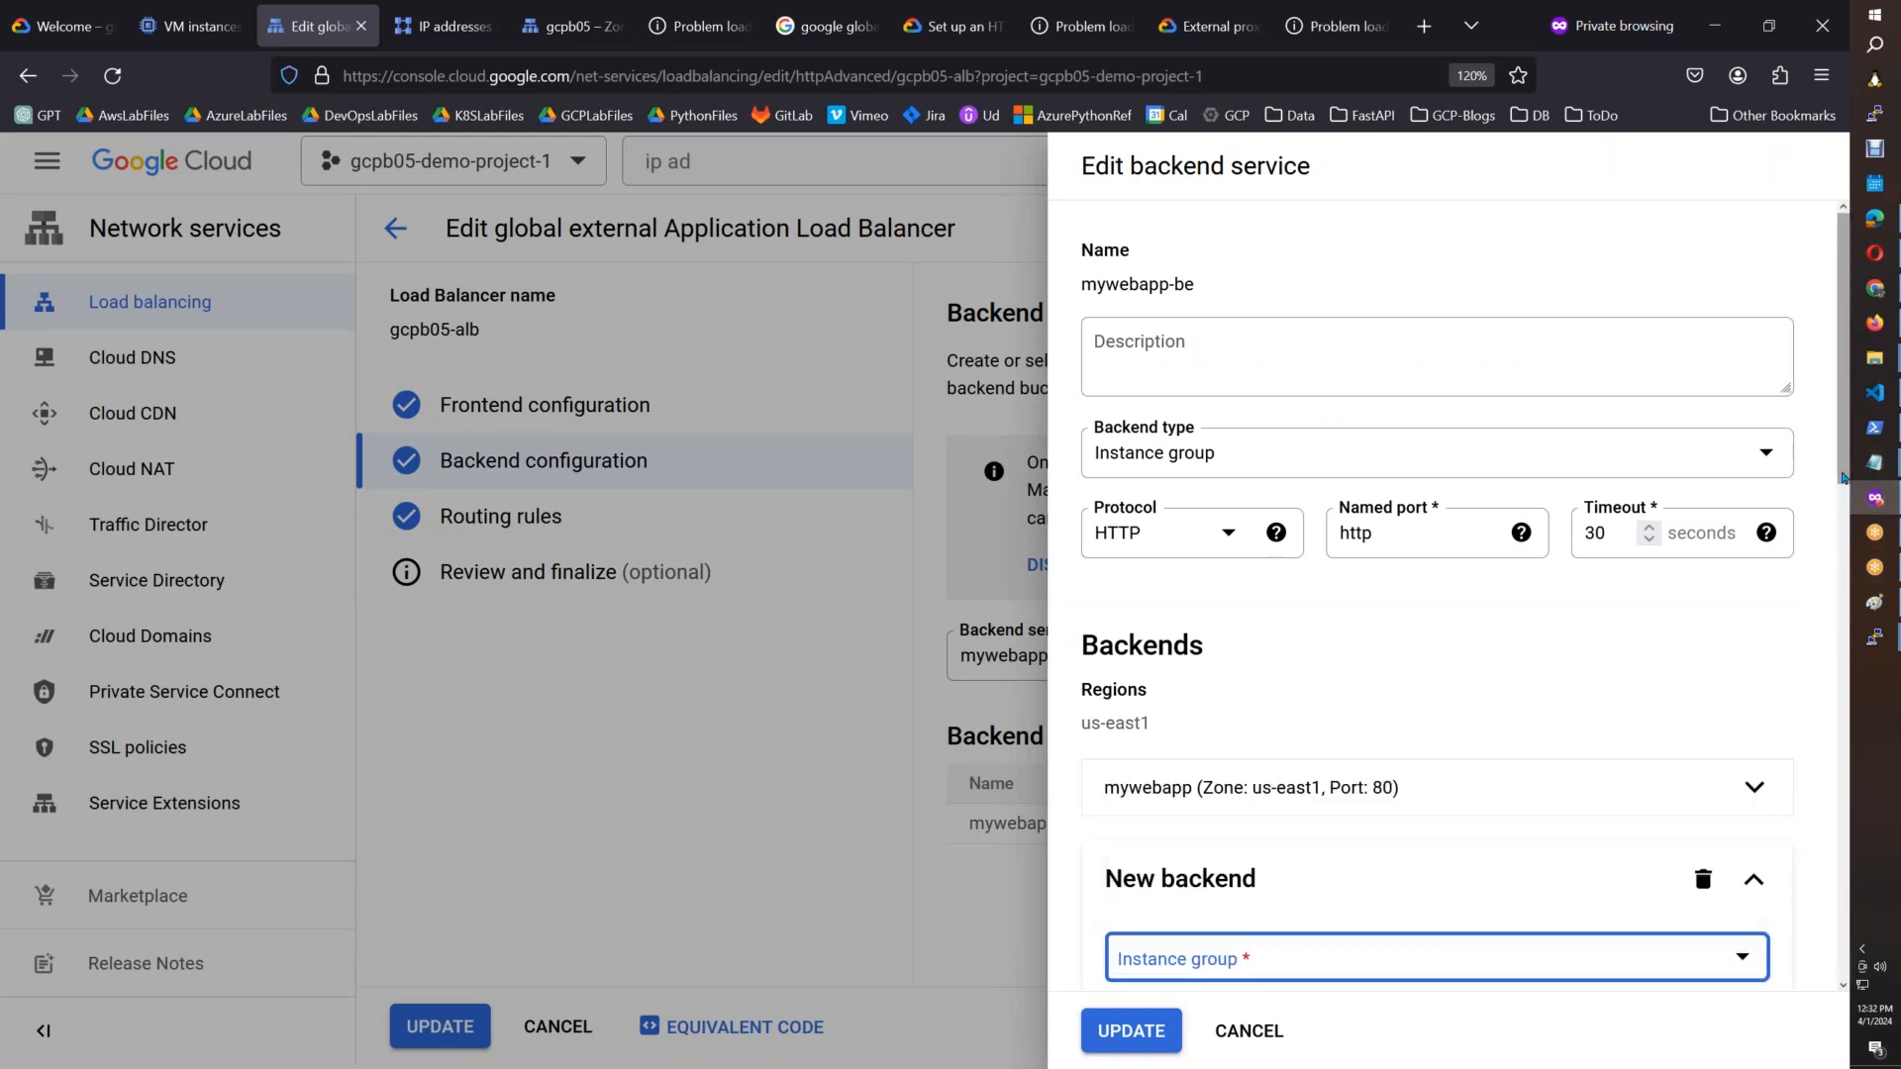
{"action": "scroll", "coordinate": [1800, 665], "scroll_direction": "down", "scroll_amount": 5}
{"action": "key", "text": "Tab"}
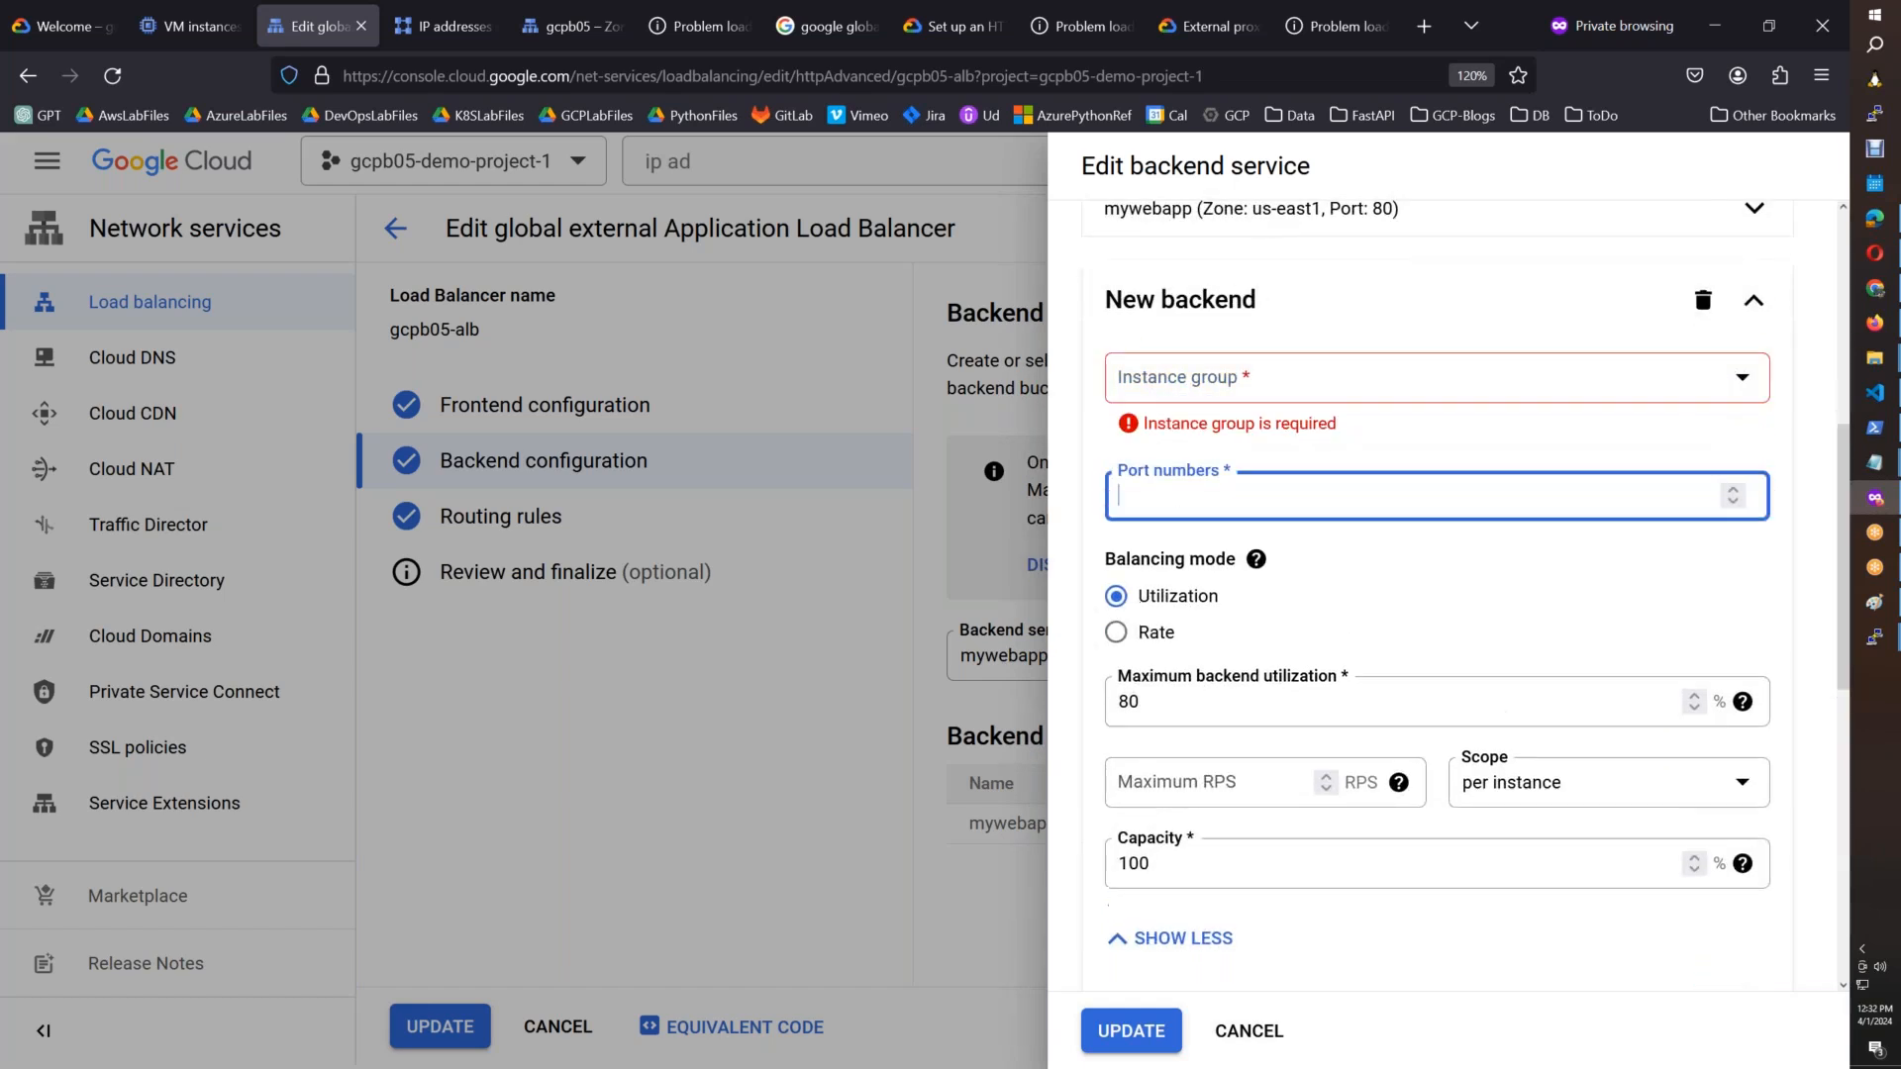
{"action": "left_click", "coordinate": [1355, 377]}
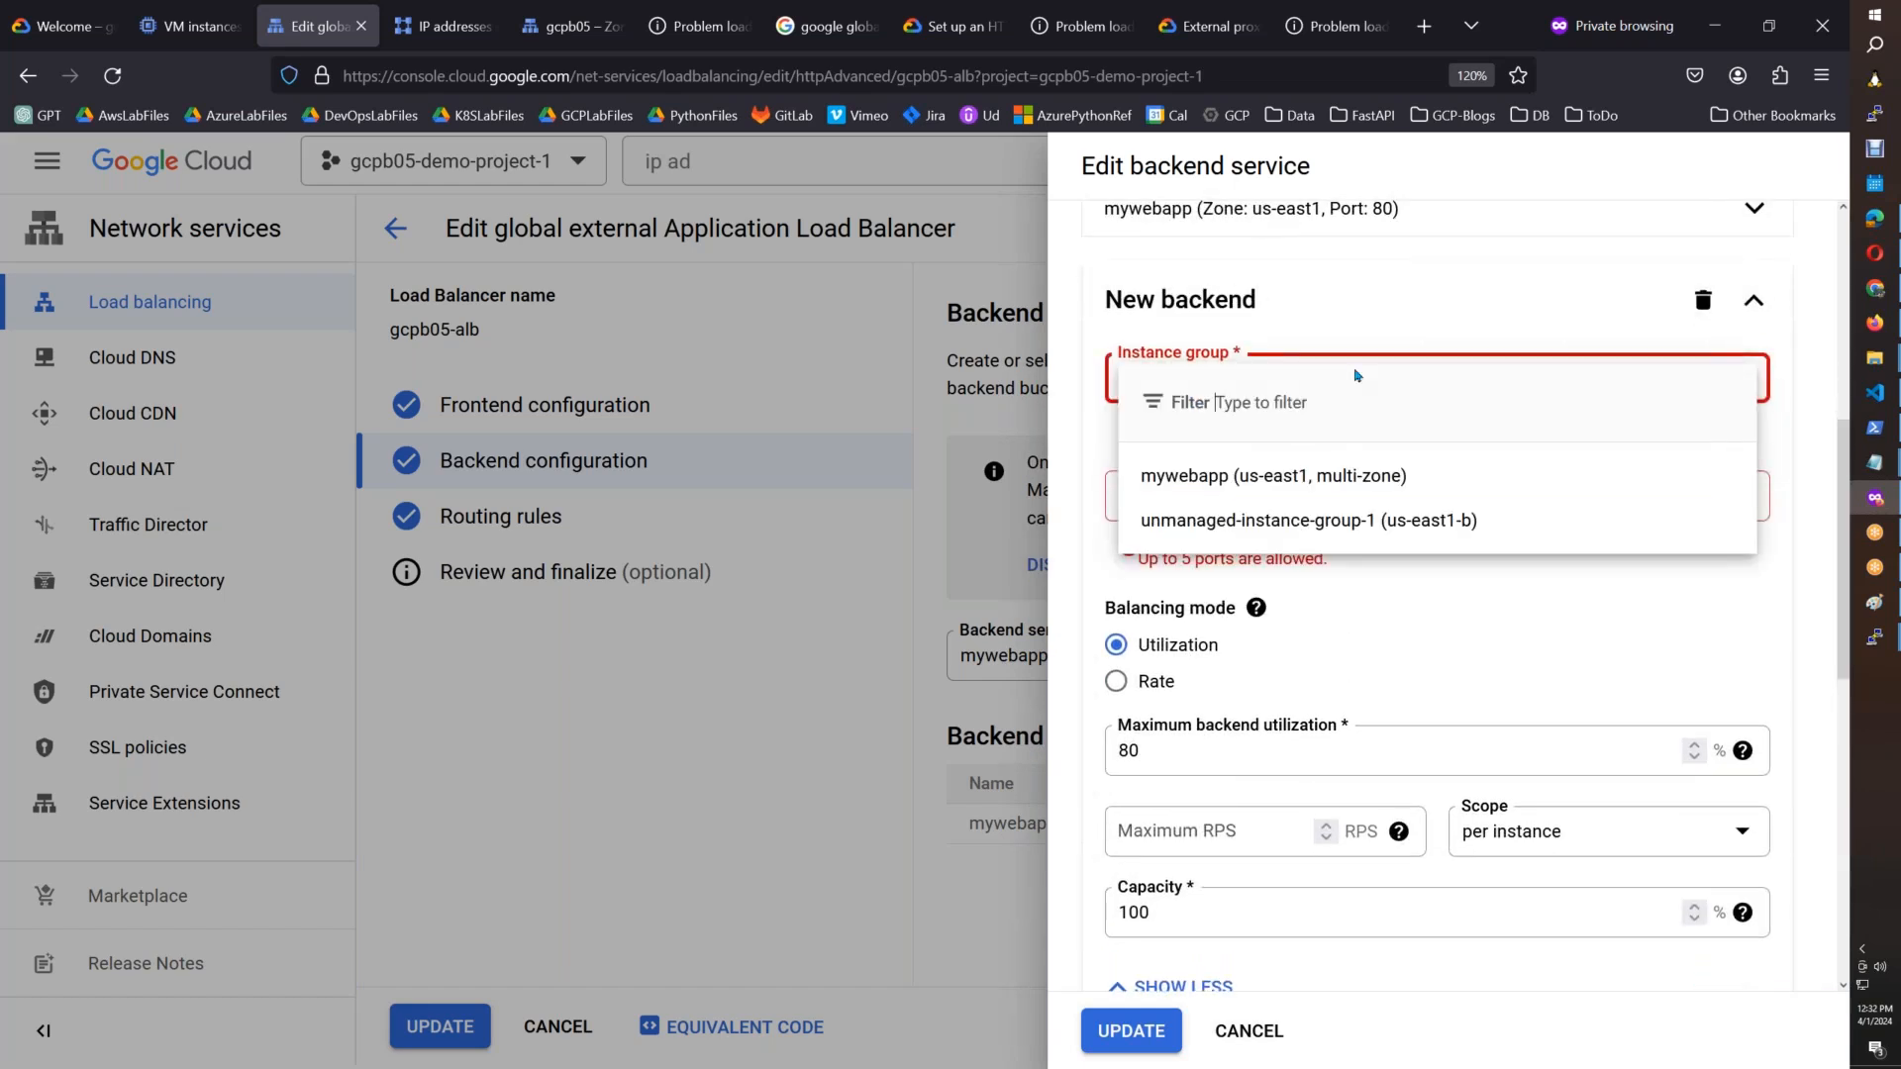
{"action": "left_click", "coordinate": [1261, 1050]}
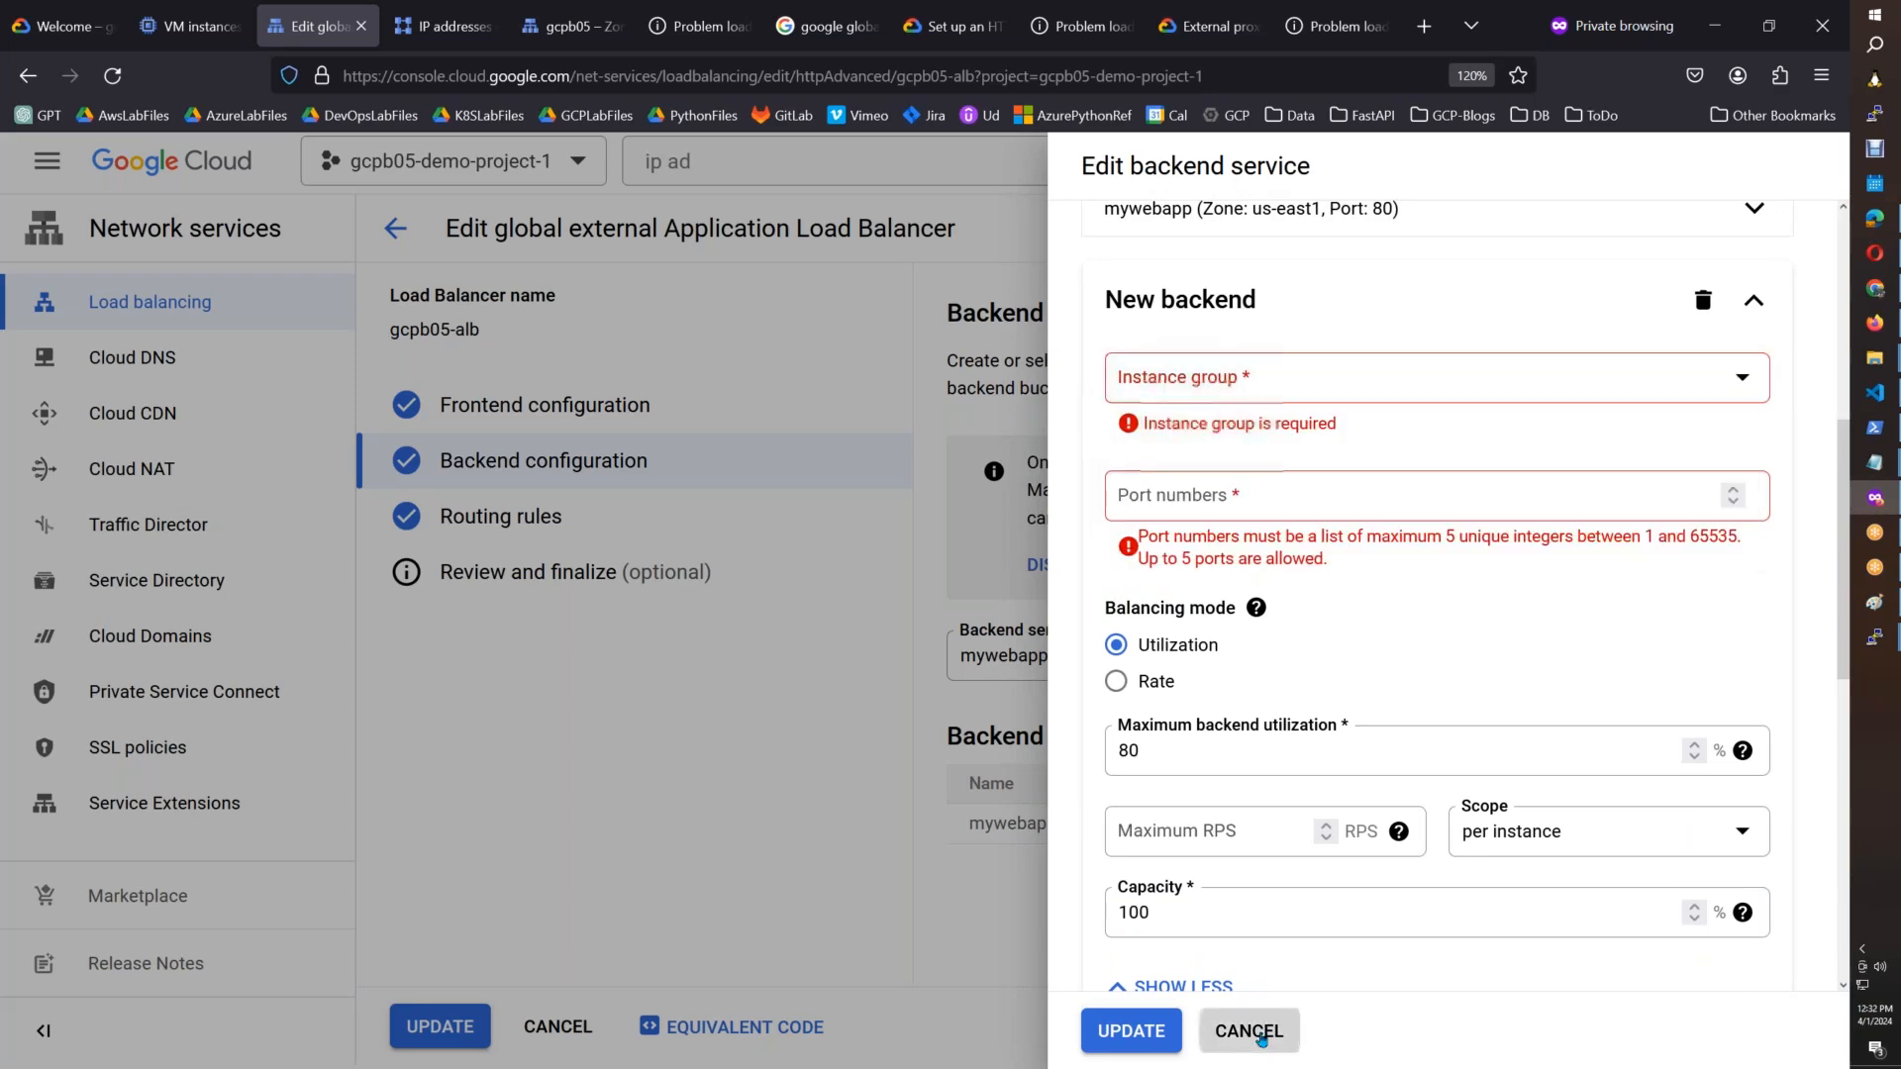
{"action": "left_click", "coordinate": [1260, 1038]}
Step: Leave the gcpb05-alb edit form and open the form for a new global backend service from the project's backends list
{"action": "left_click", "coordinate": [395, 227]}
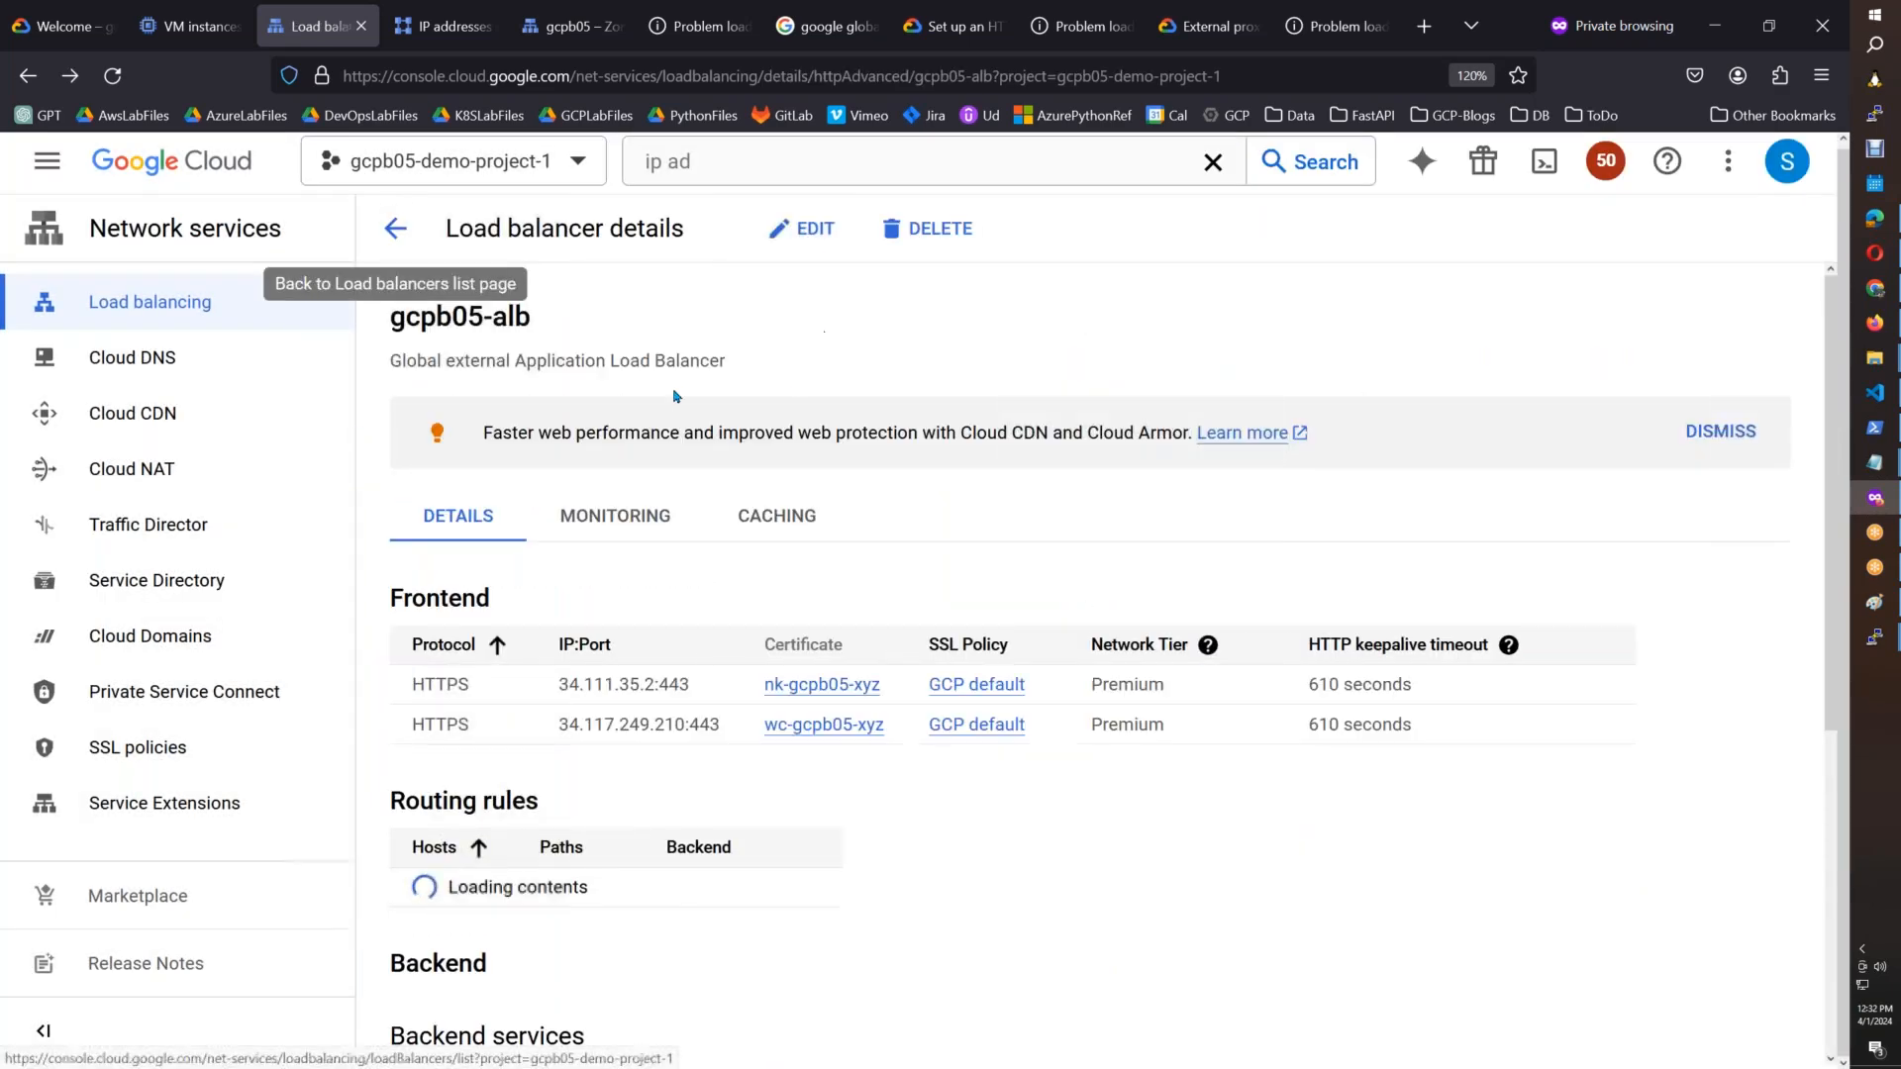
{"action": "left_click", "coordinate": [395, 229]}
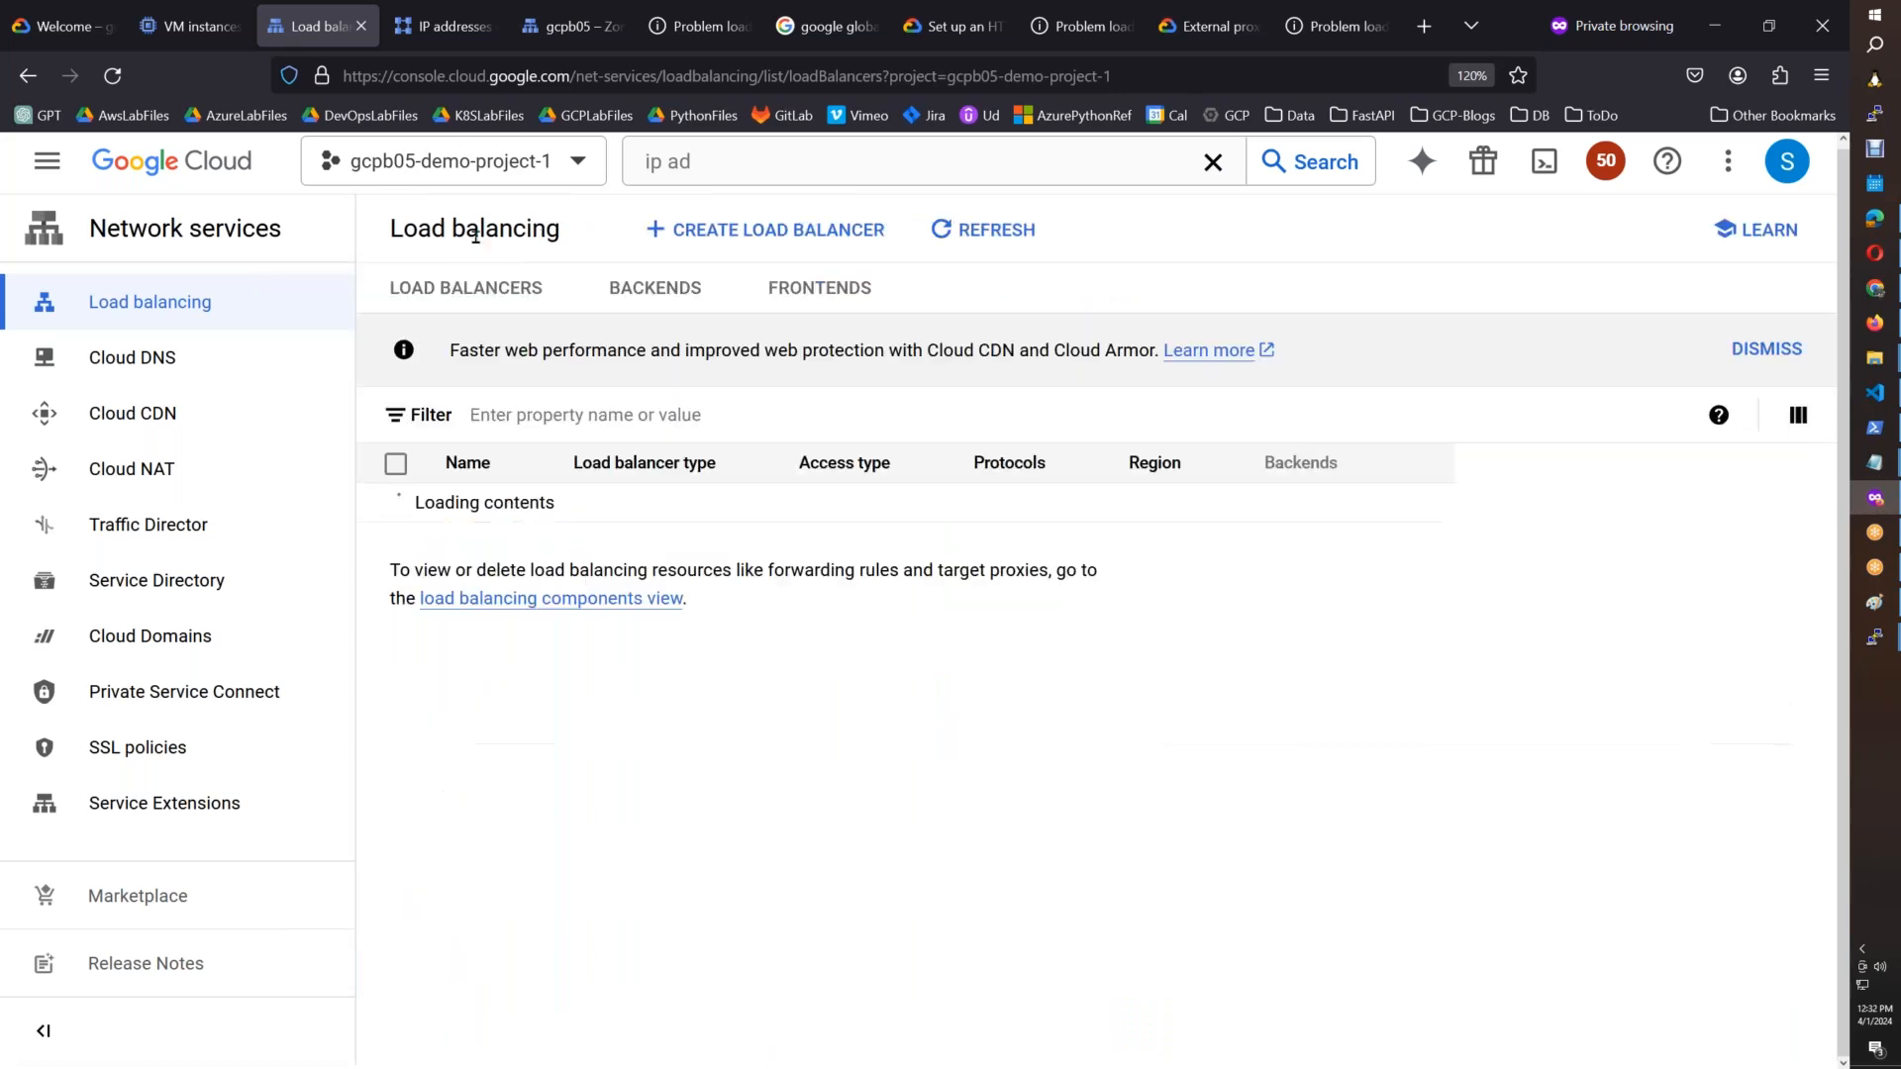
{"action": "left_click", "coordinate": [681, 295]}
{"action": "left_click", "coordinate": [772, 229]}
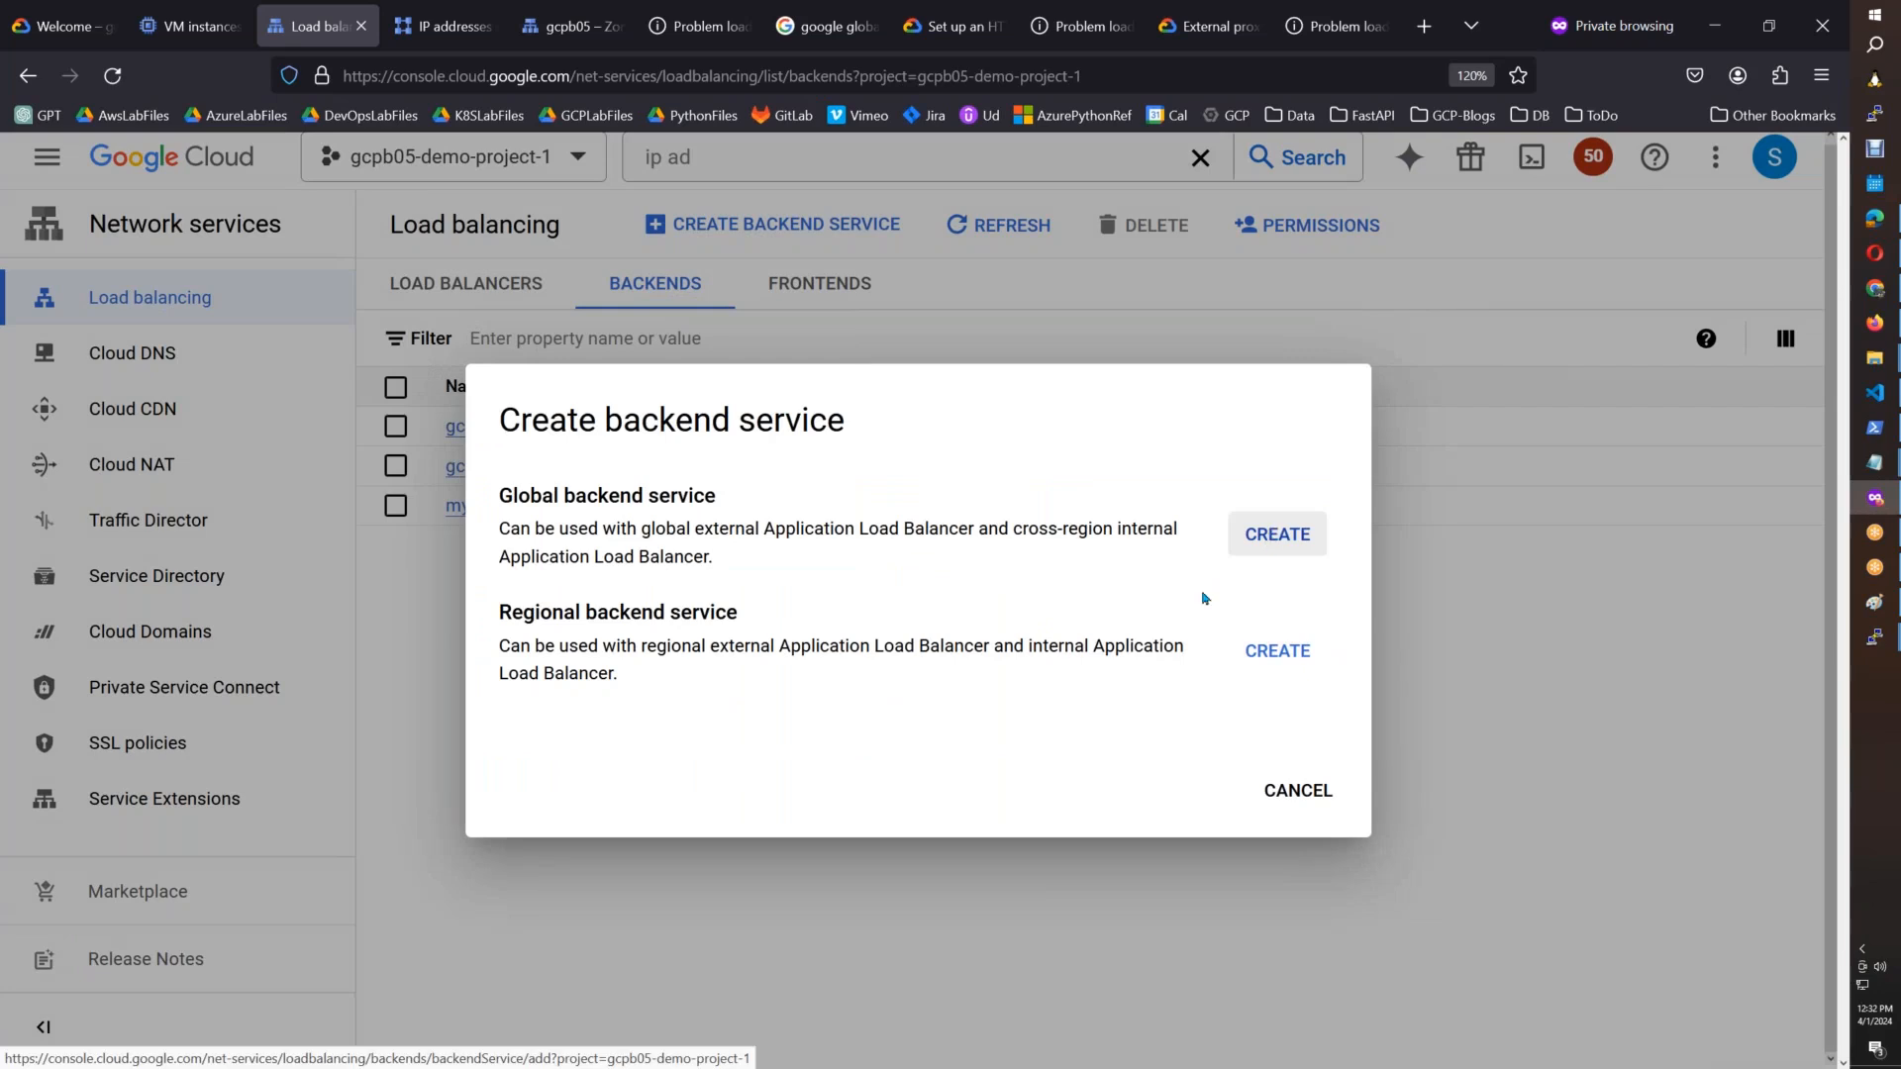
{"action": "left_click", "coordinate": [1276, 535]}
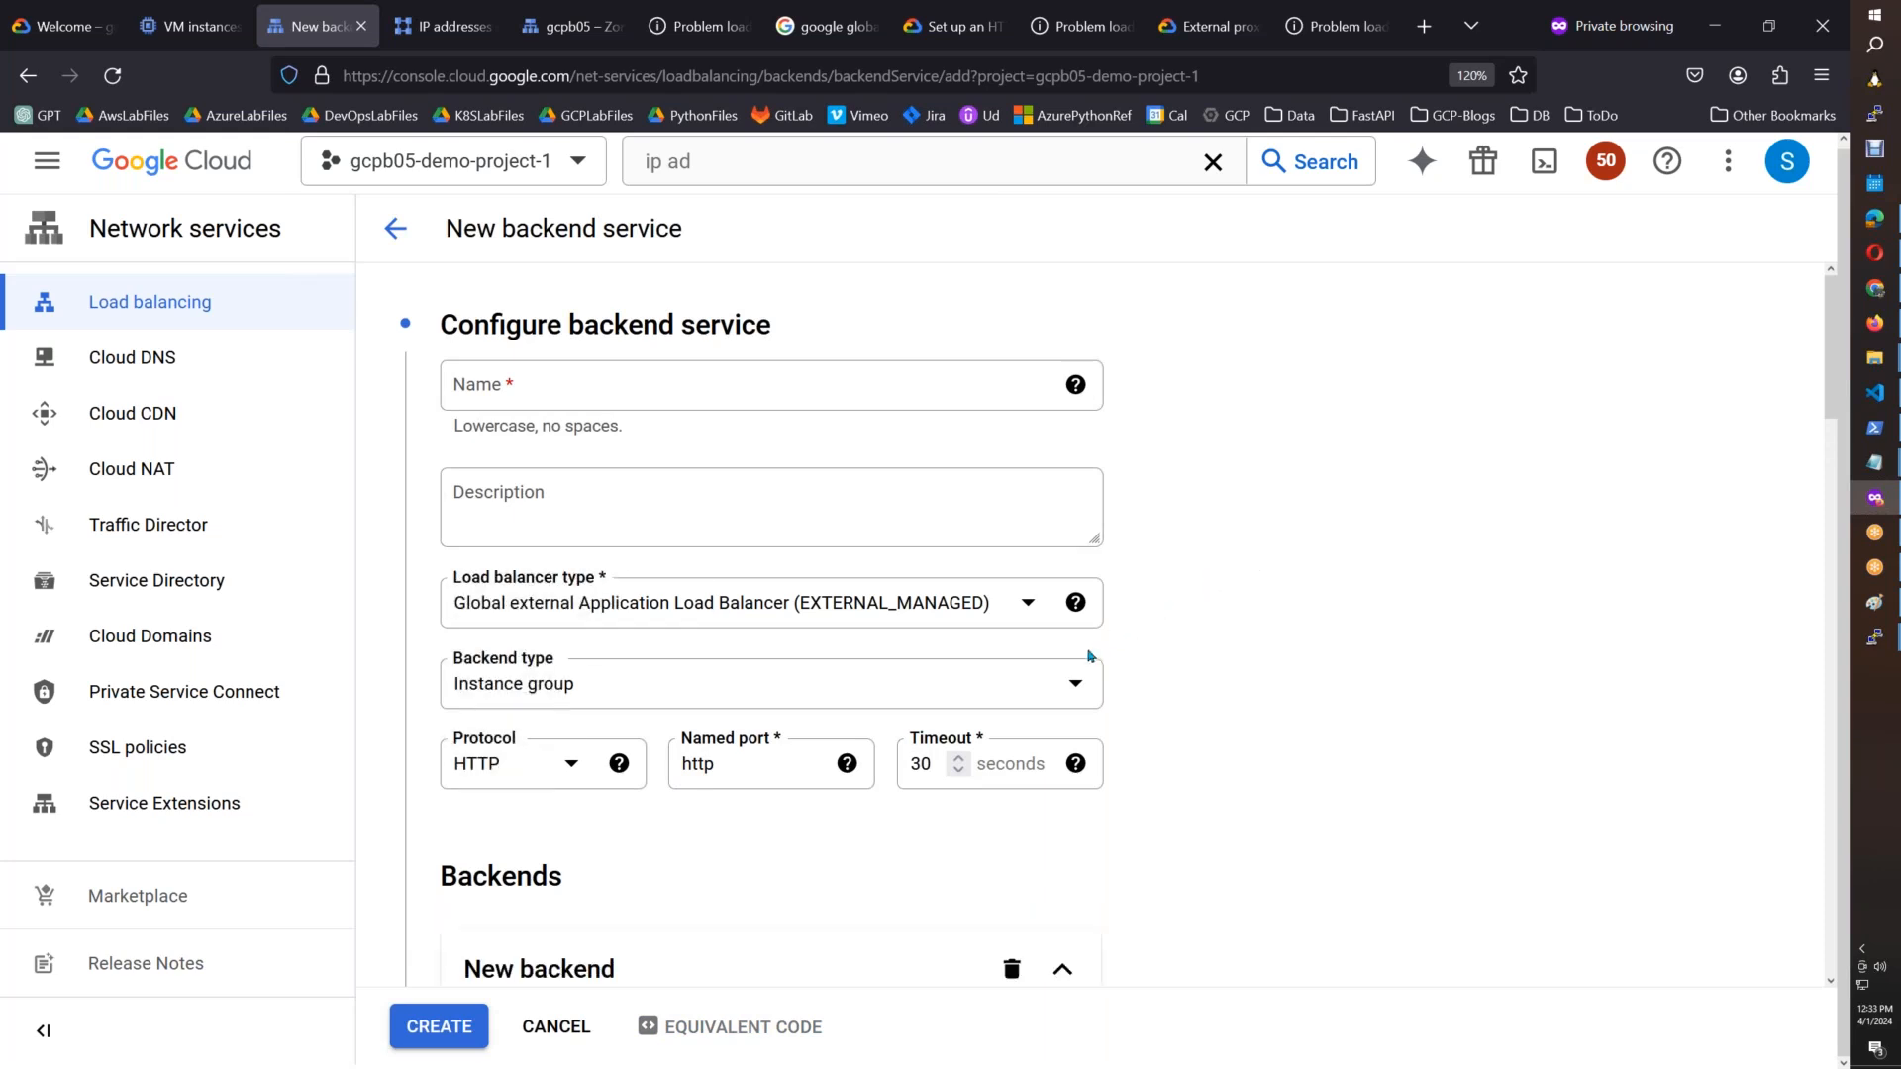
Step: Choose Zonal network endpoint group as the backend type, check the network endpoint groups offered for the new backend, and cancel the form
{"action": "left_click", "coordinate": [1076, 682]}
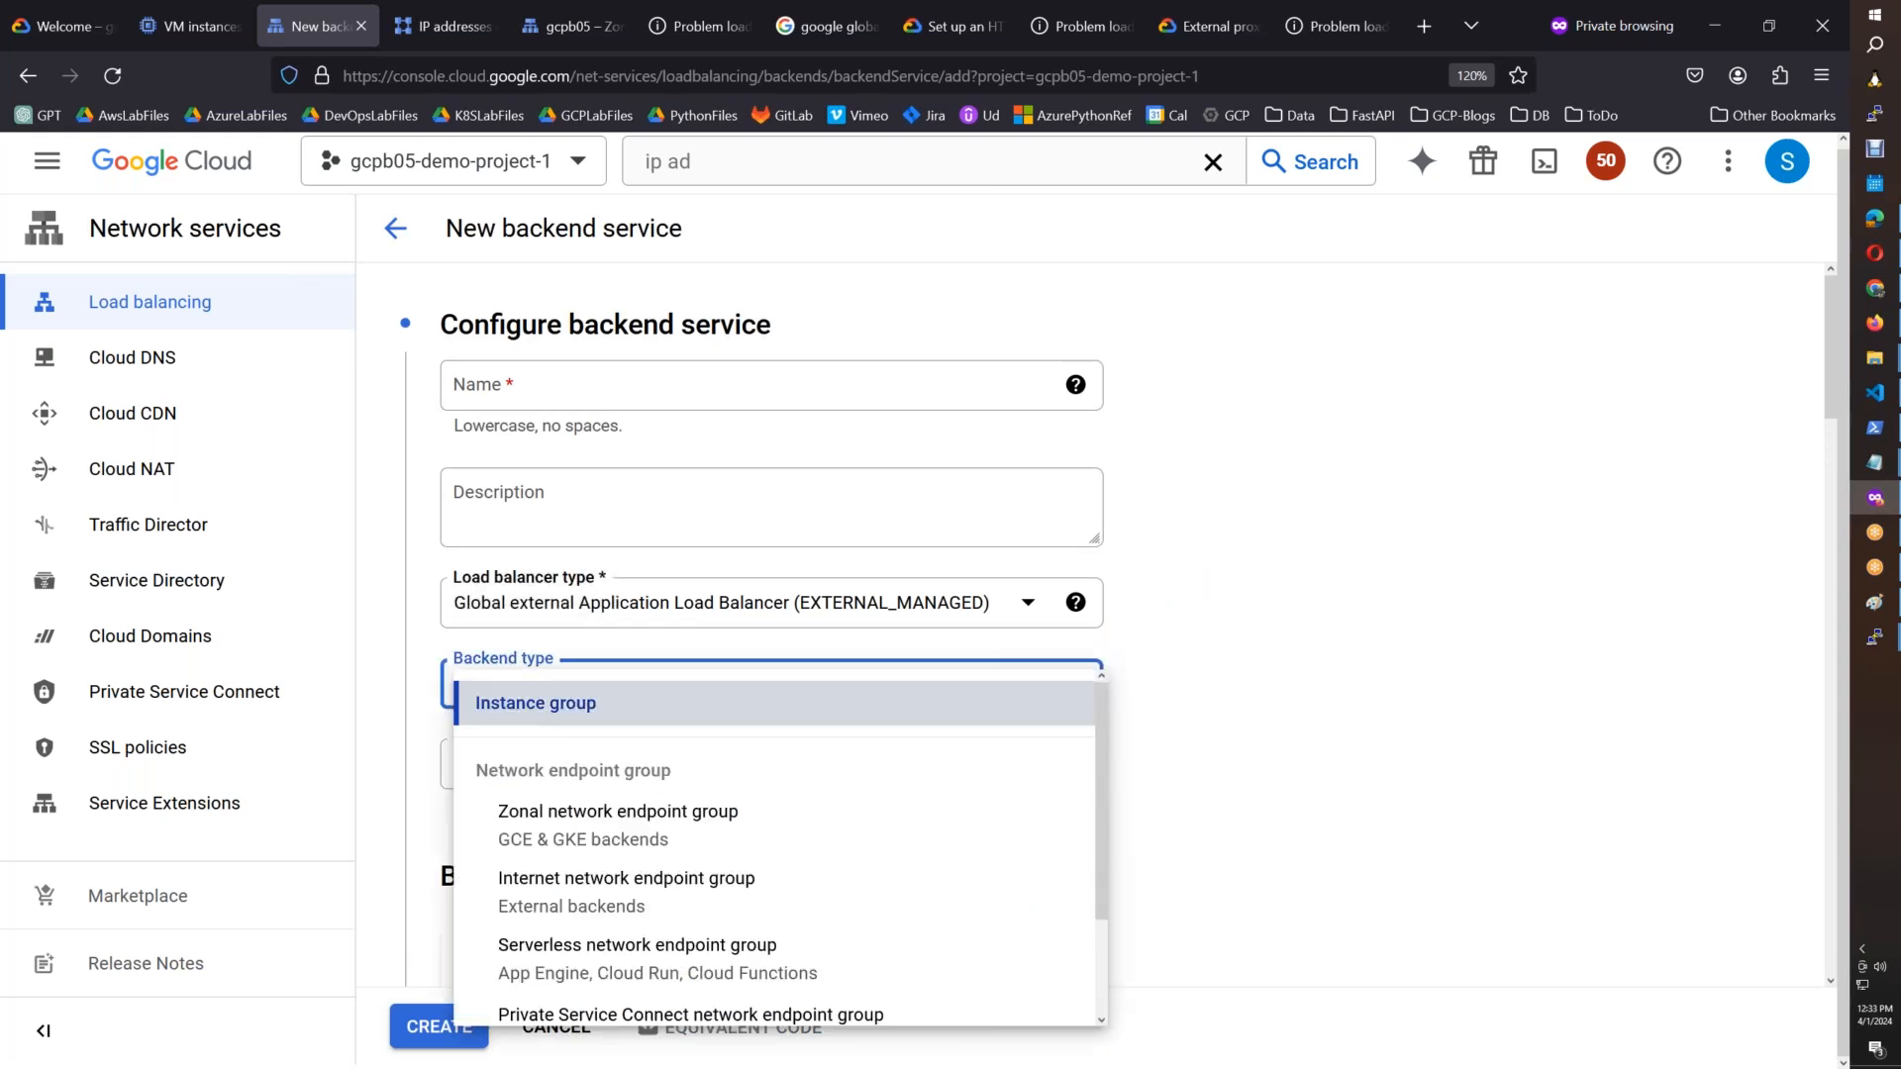
{"action": "left_click", "coordinate": [603, 827]}
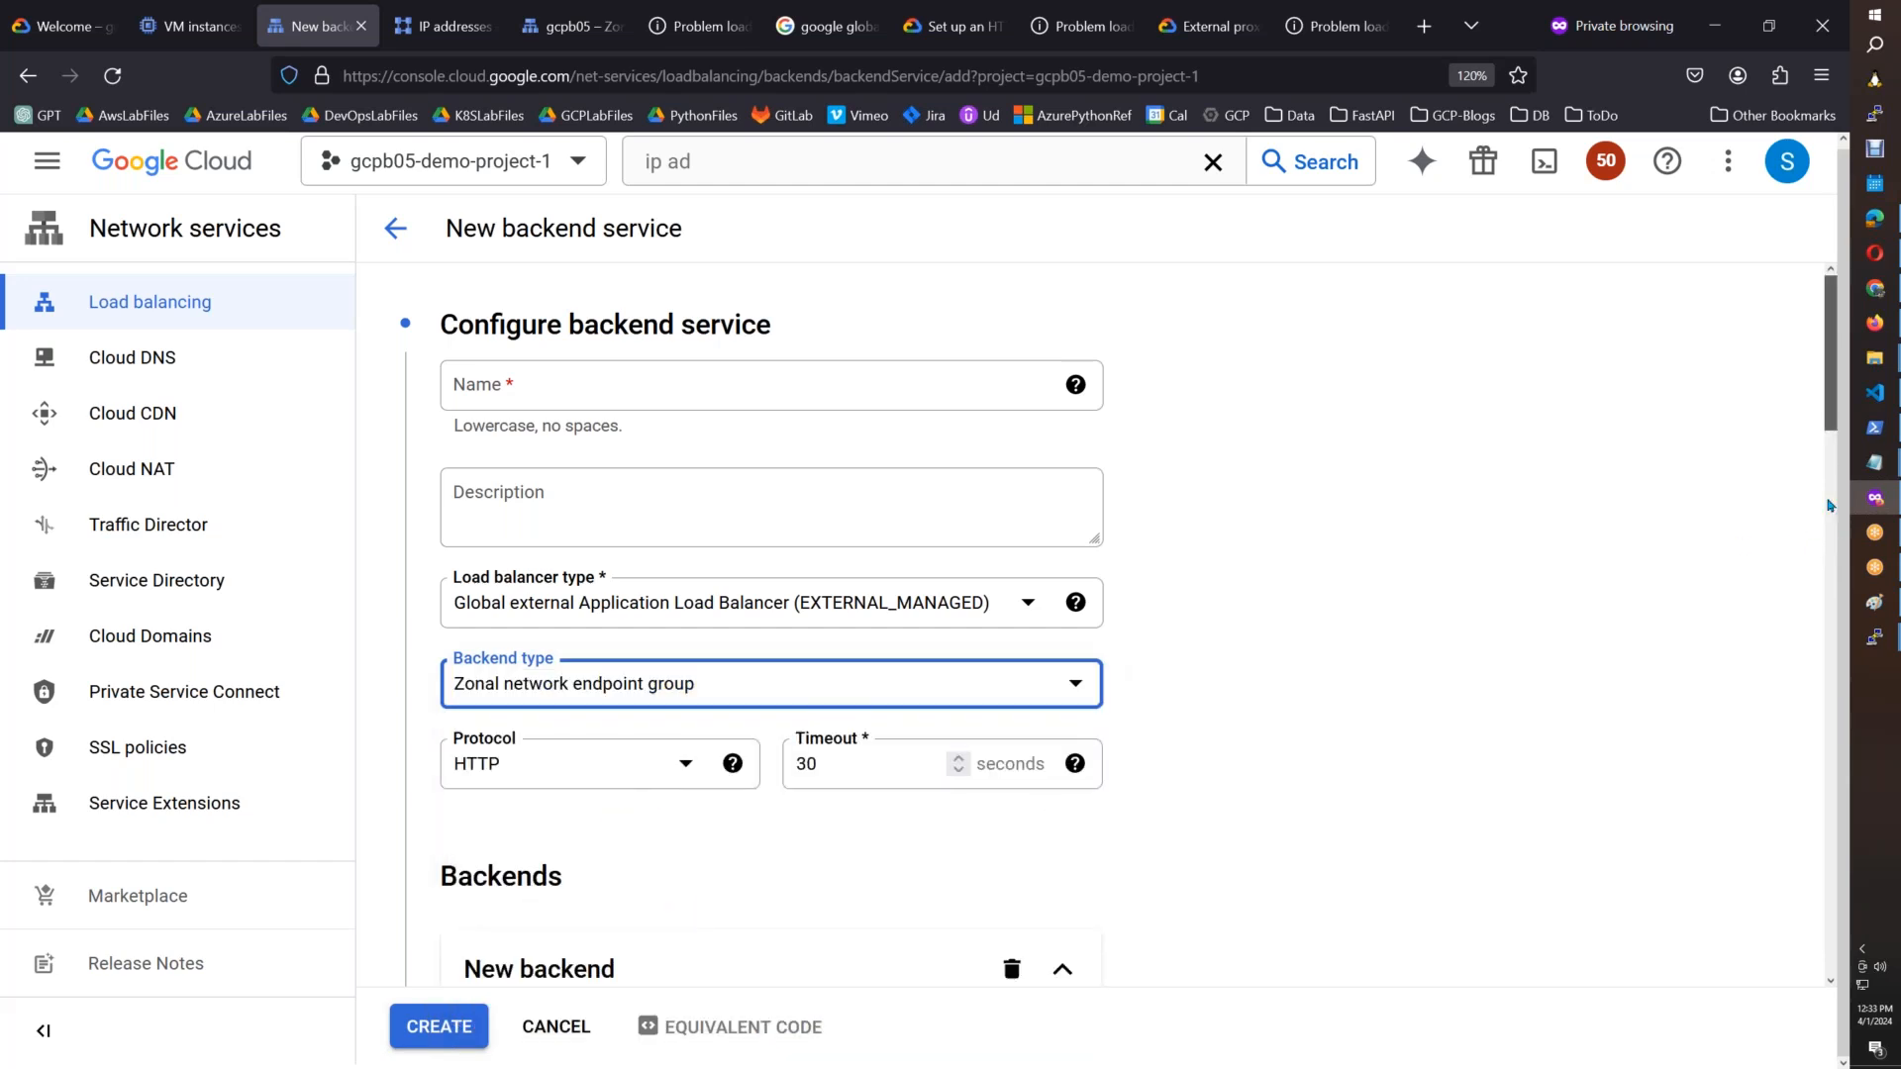
{"action": "scroll", "coordinate": [1807, 544], "scroll_direction": "down", "scroll_amount": 5}
{"action": "left_click", "coordinate": [1019, 471]}
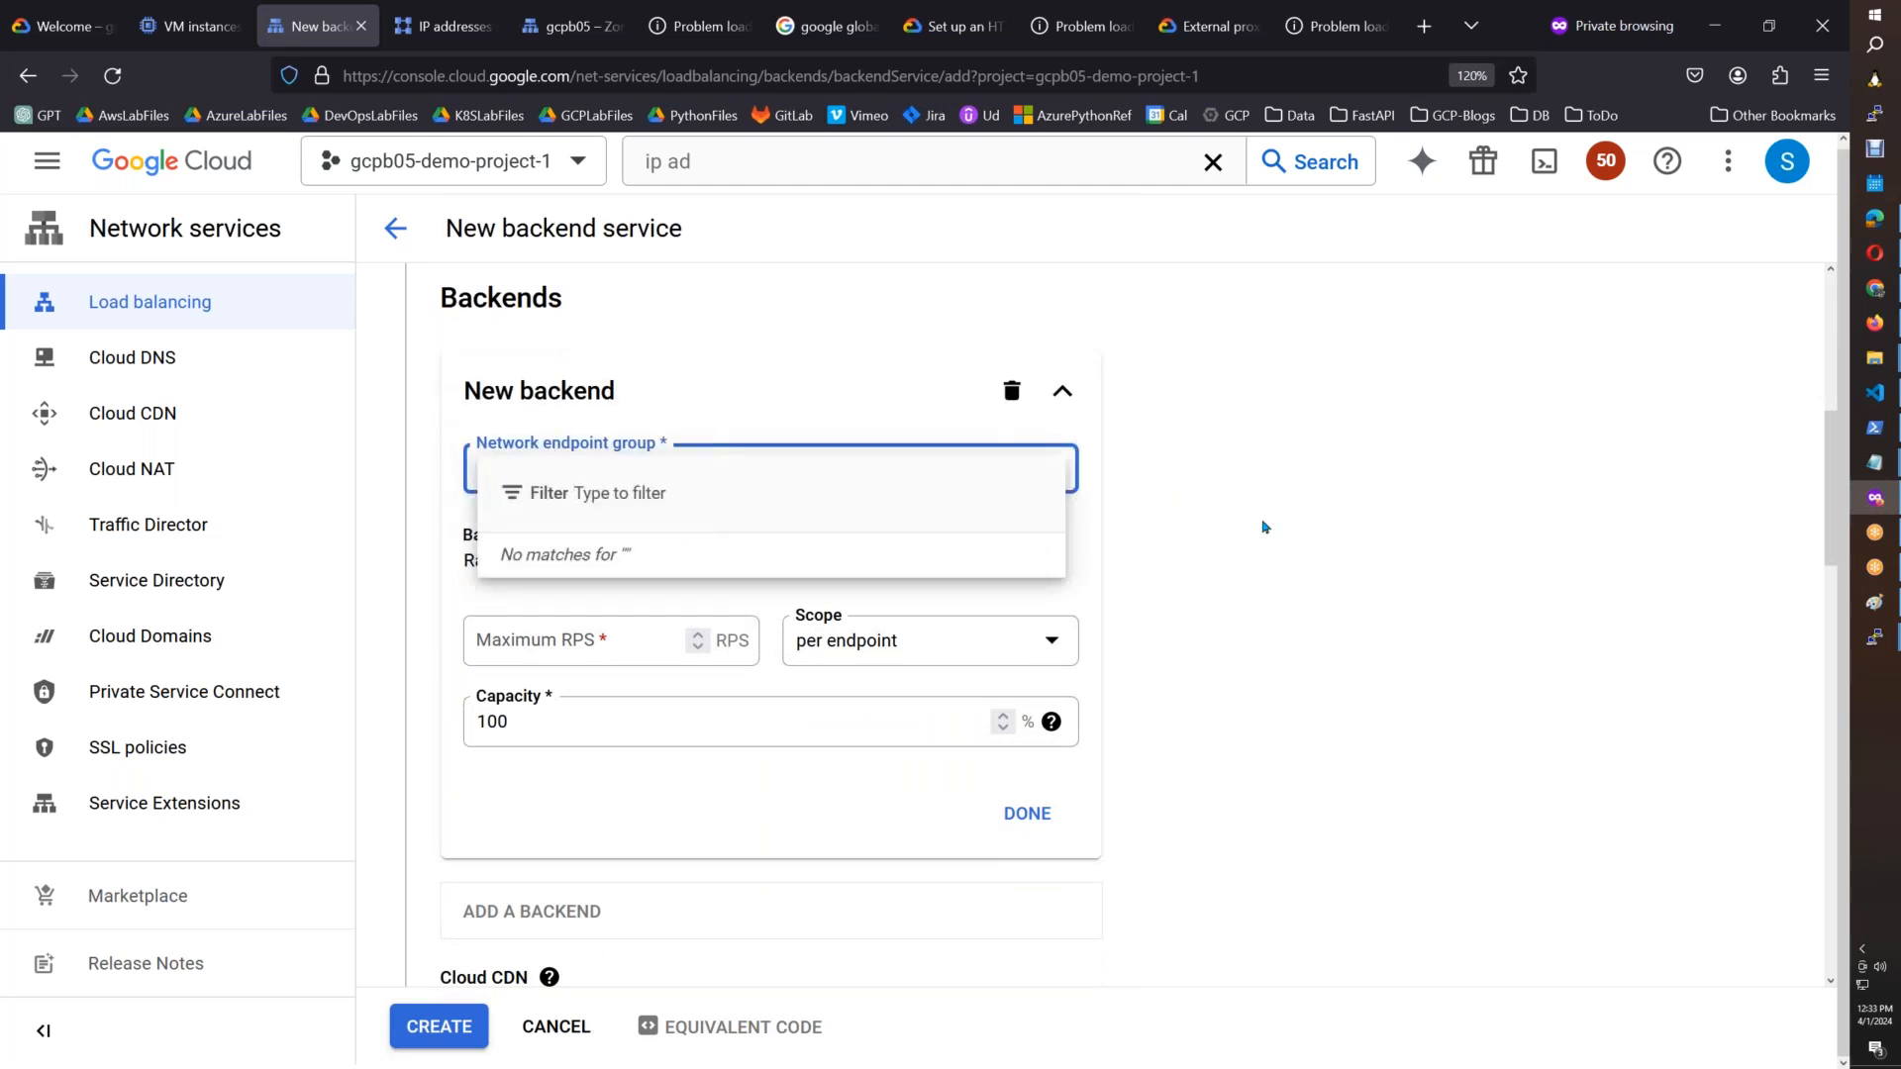
{"action": "left_click", "coordinate": [1296, 540]}
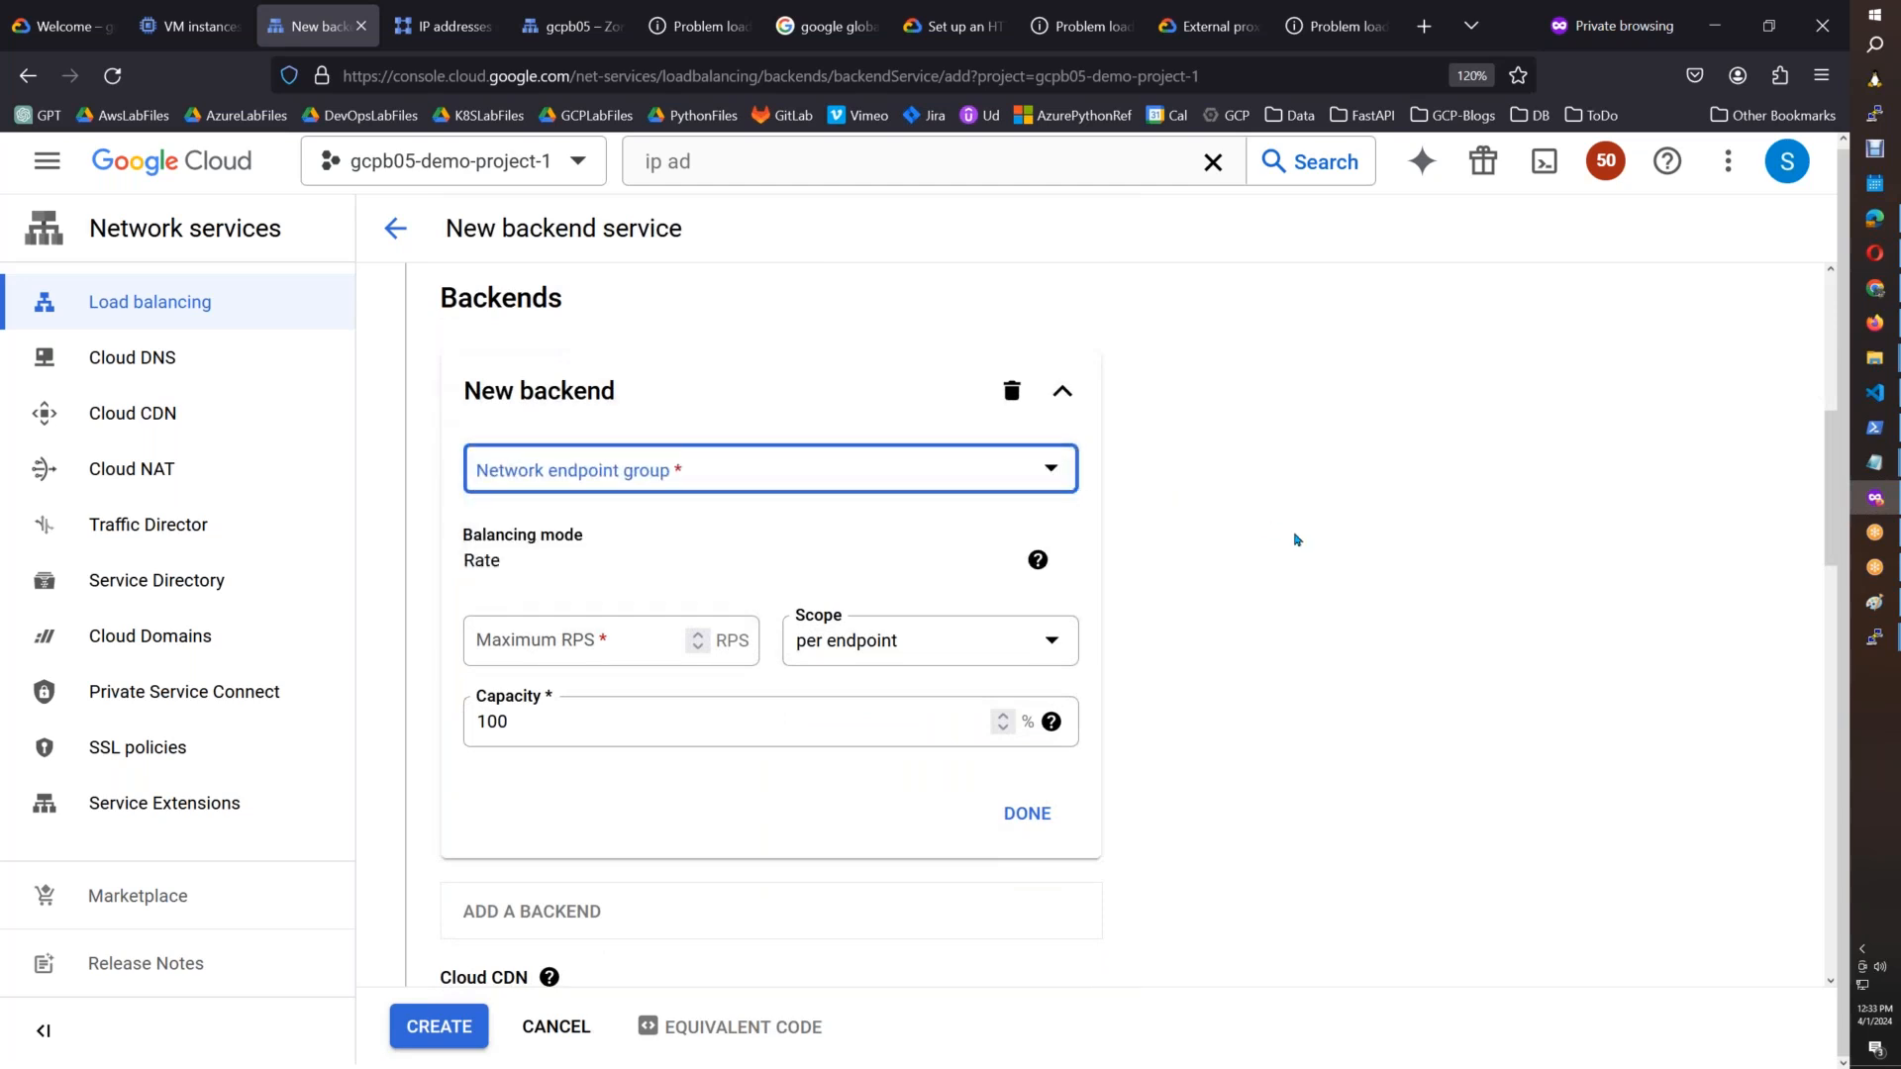
{"action": "left_click", "coordinate": [547, 1027]}
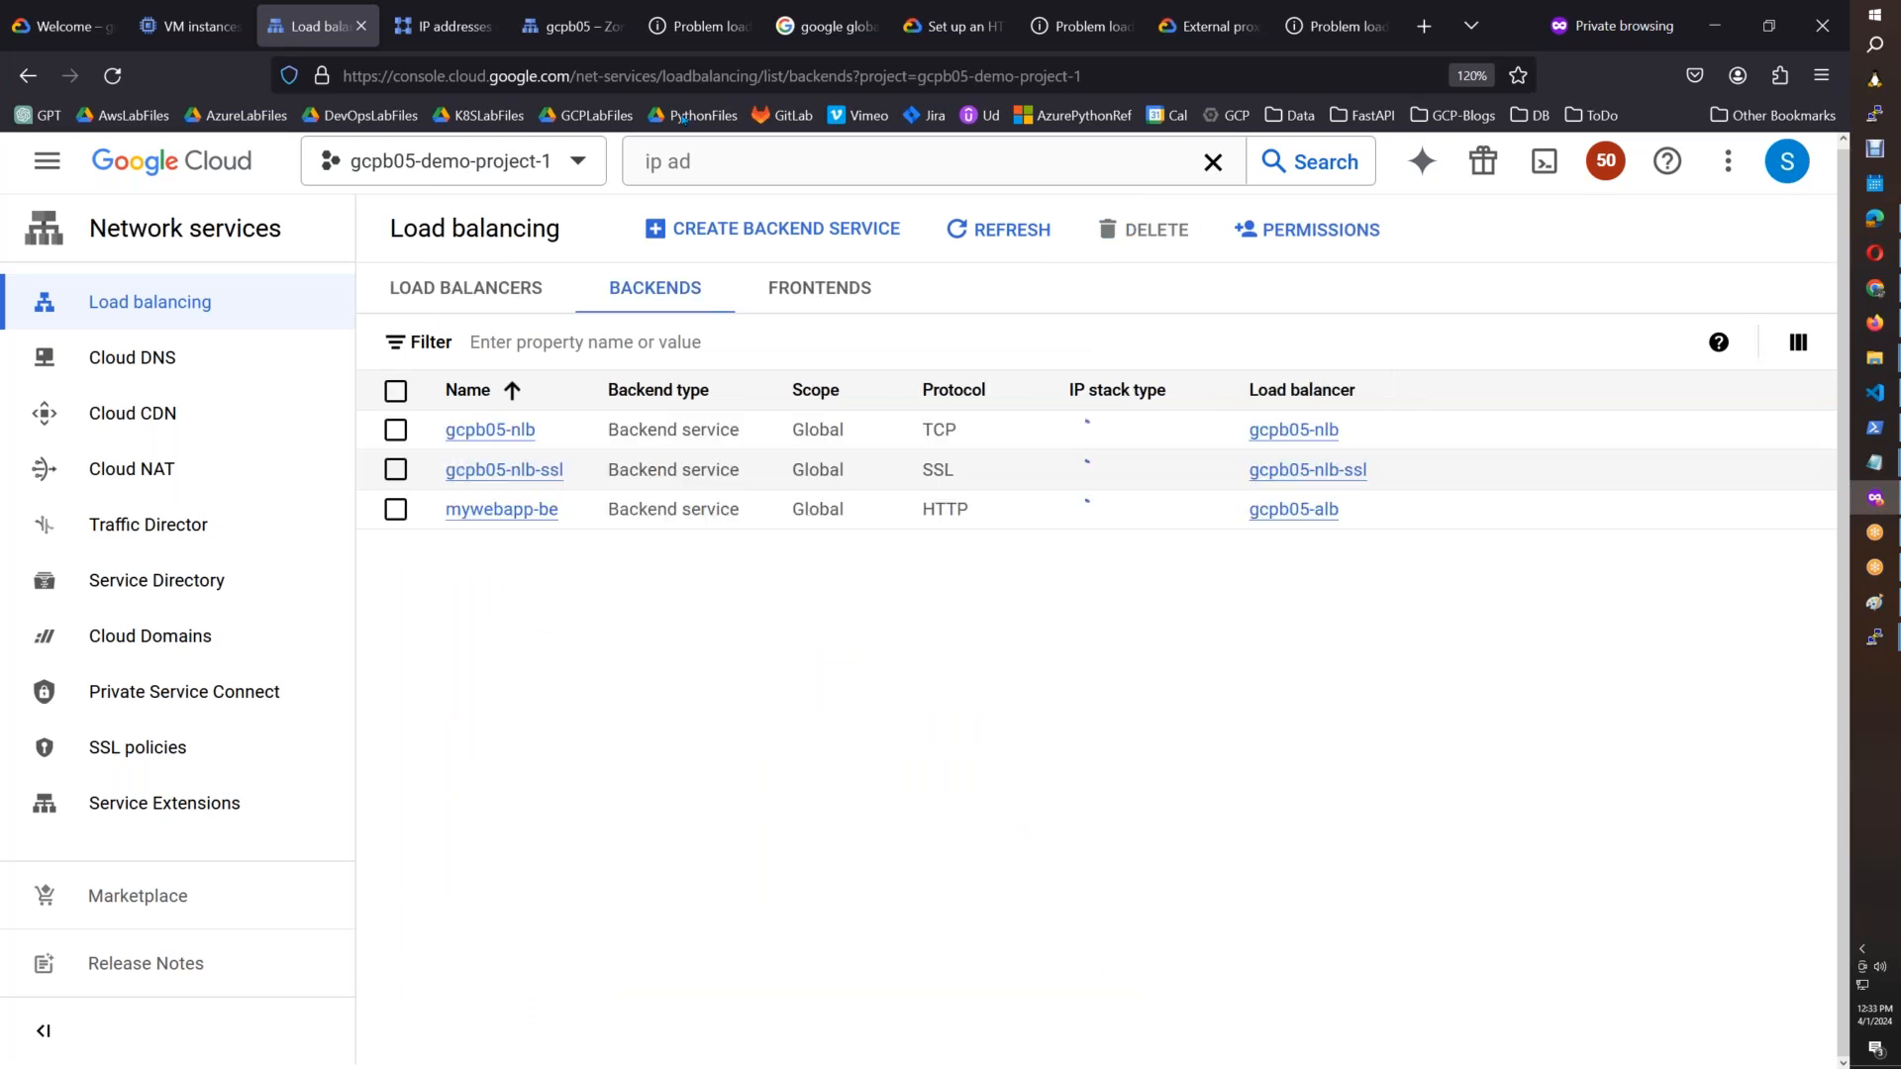
Step: Check whether the backend services can be deleted, first with all of them selected and then with only gcpb05-nlb
{"action": "left_click", "coordinate": [395, 391]}
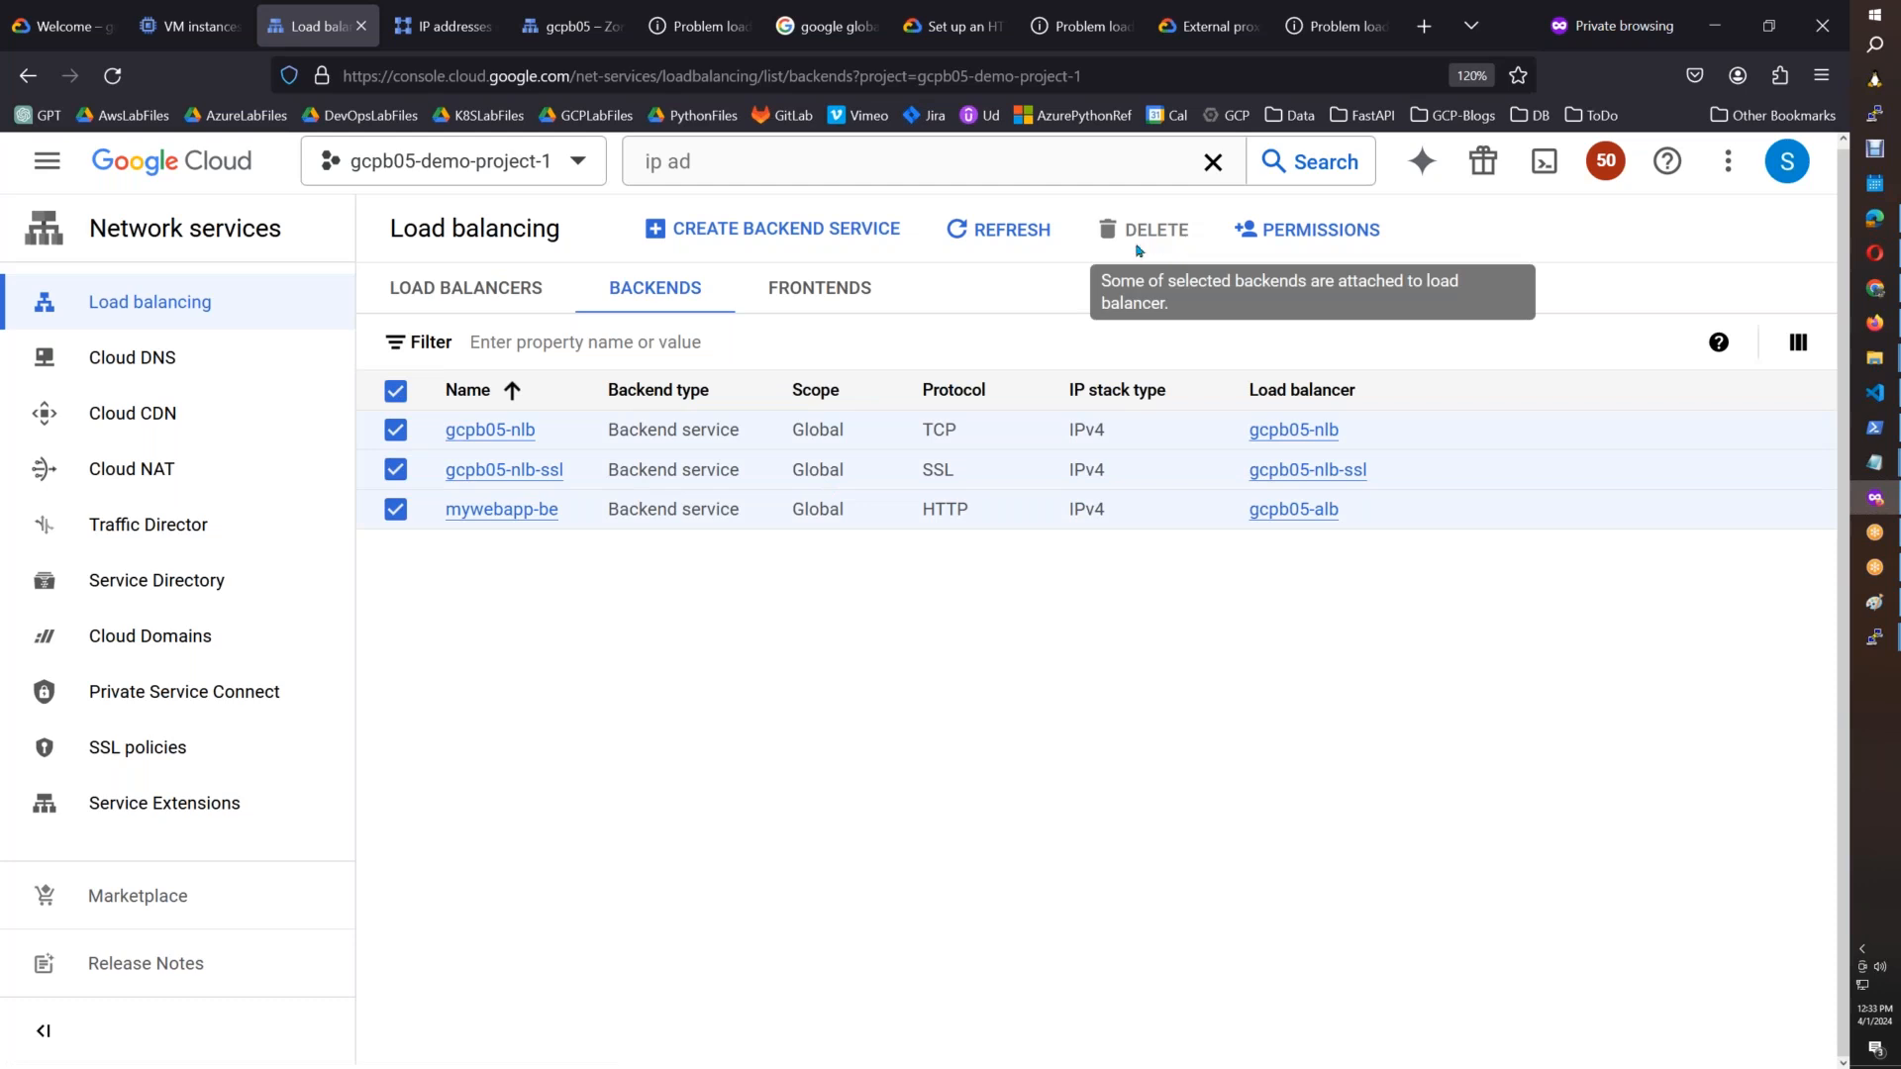
{"action": "left_click", "coordinate": [399, 393]}
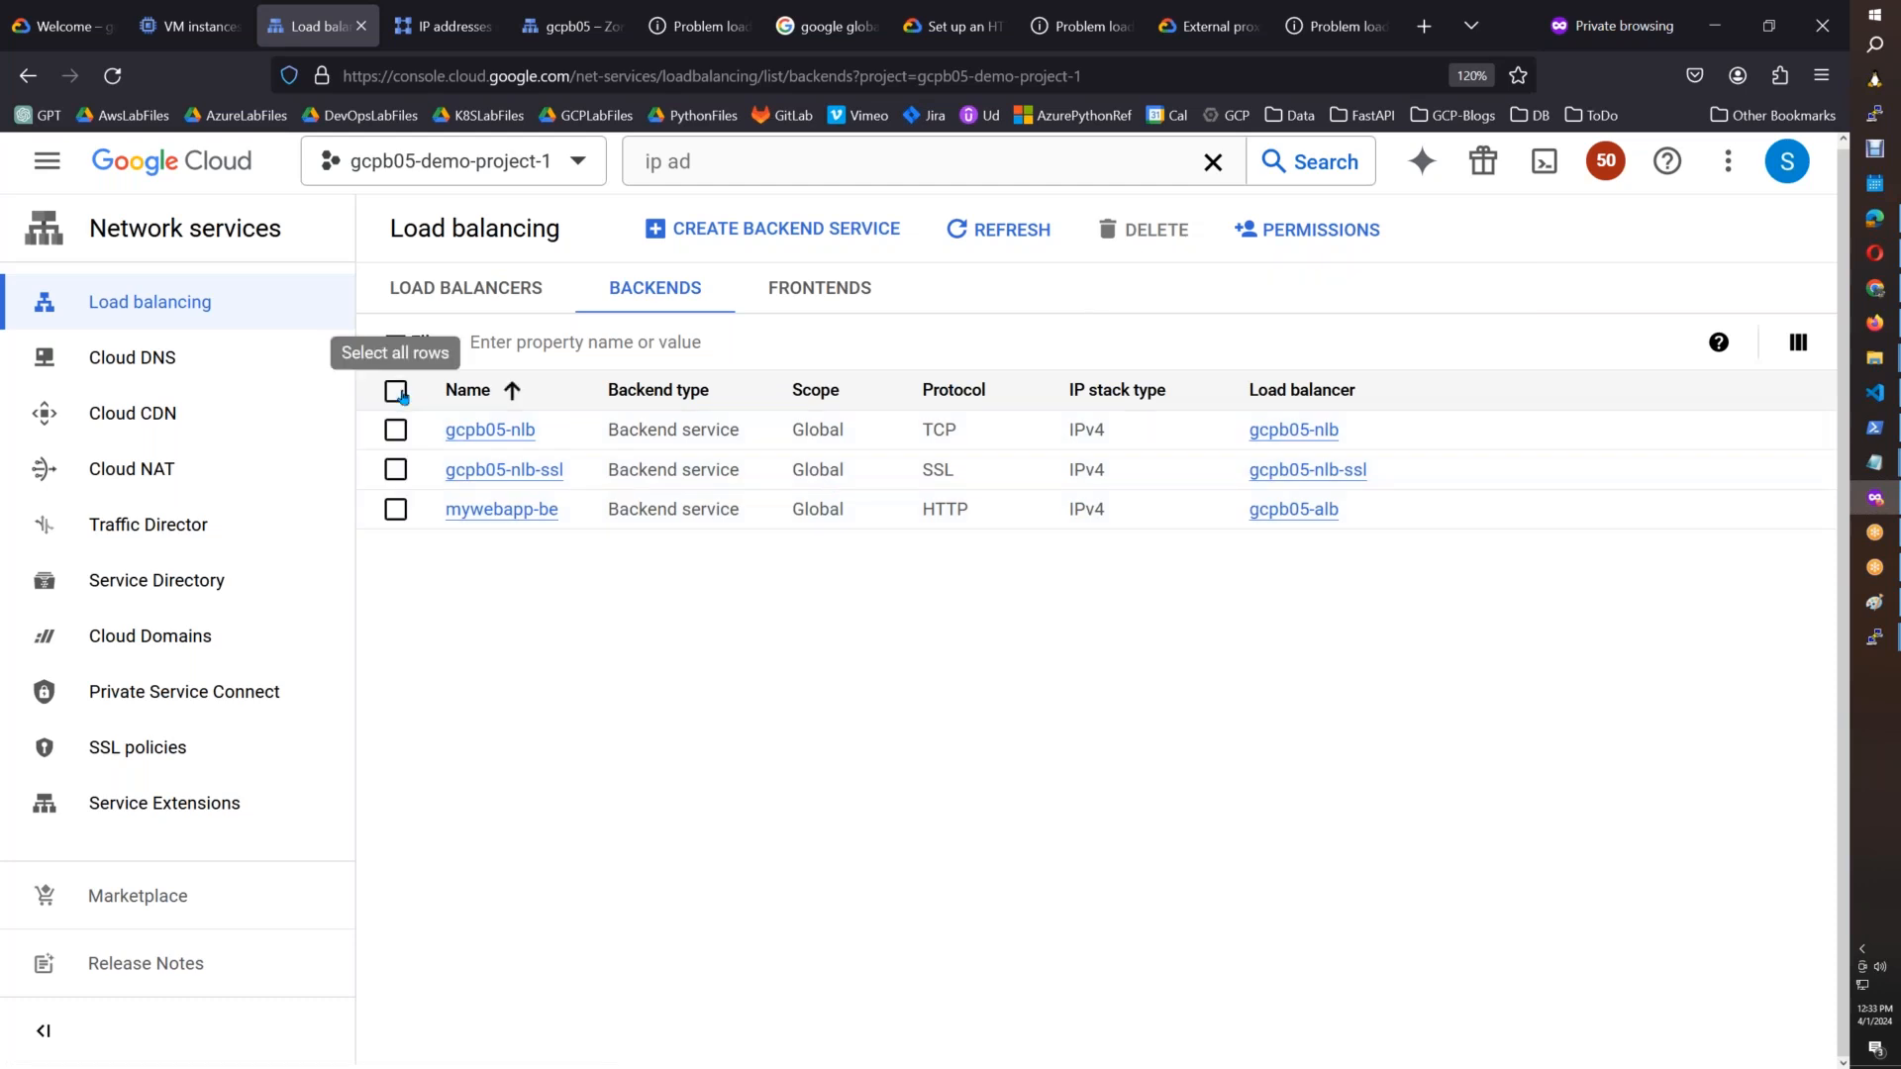
{"action": "left_click", "coordinate": [395, 429]}
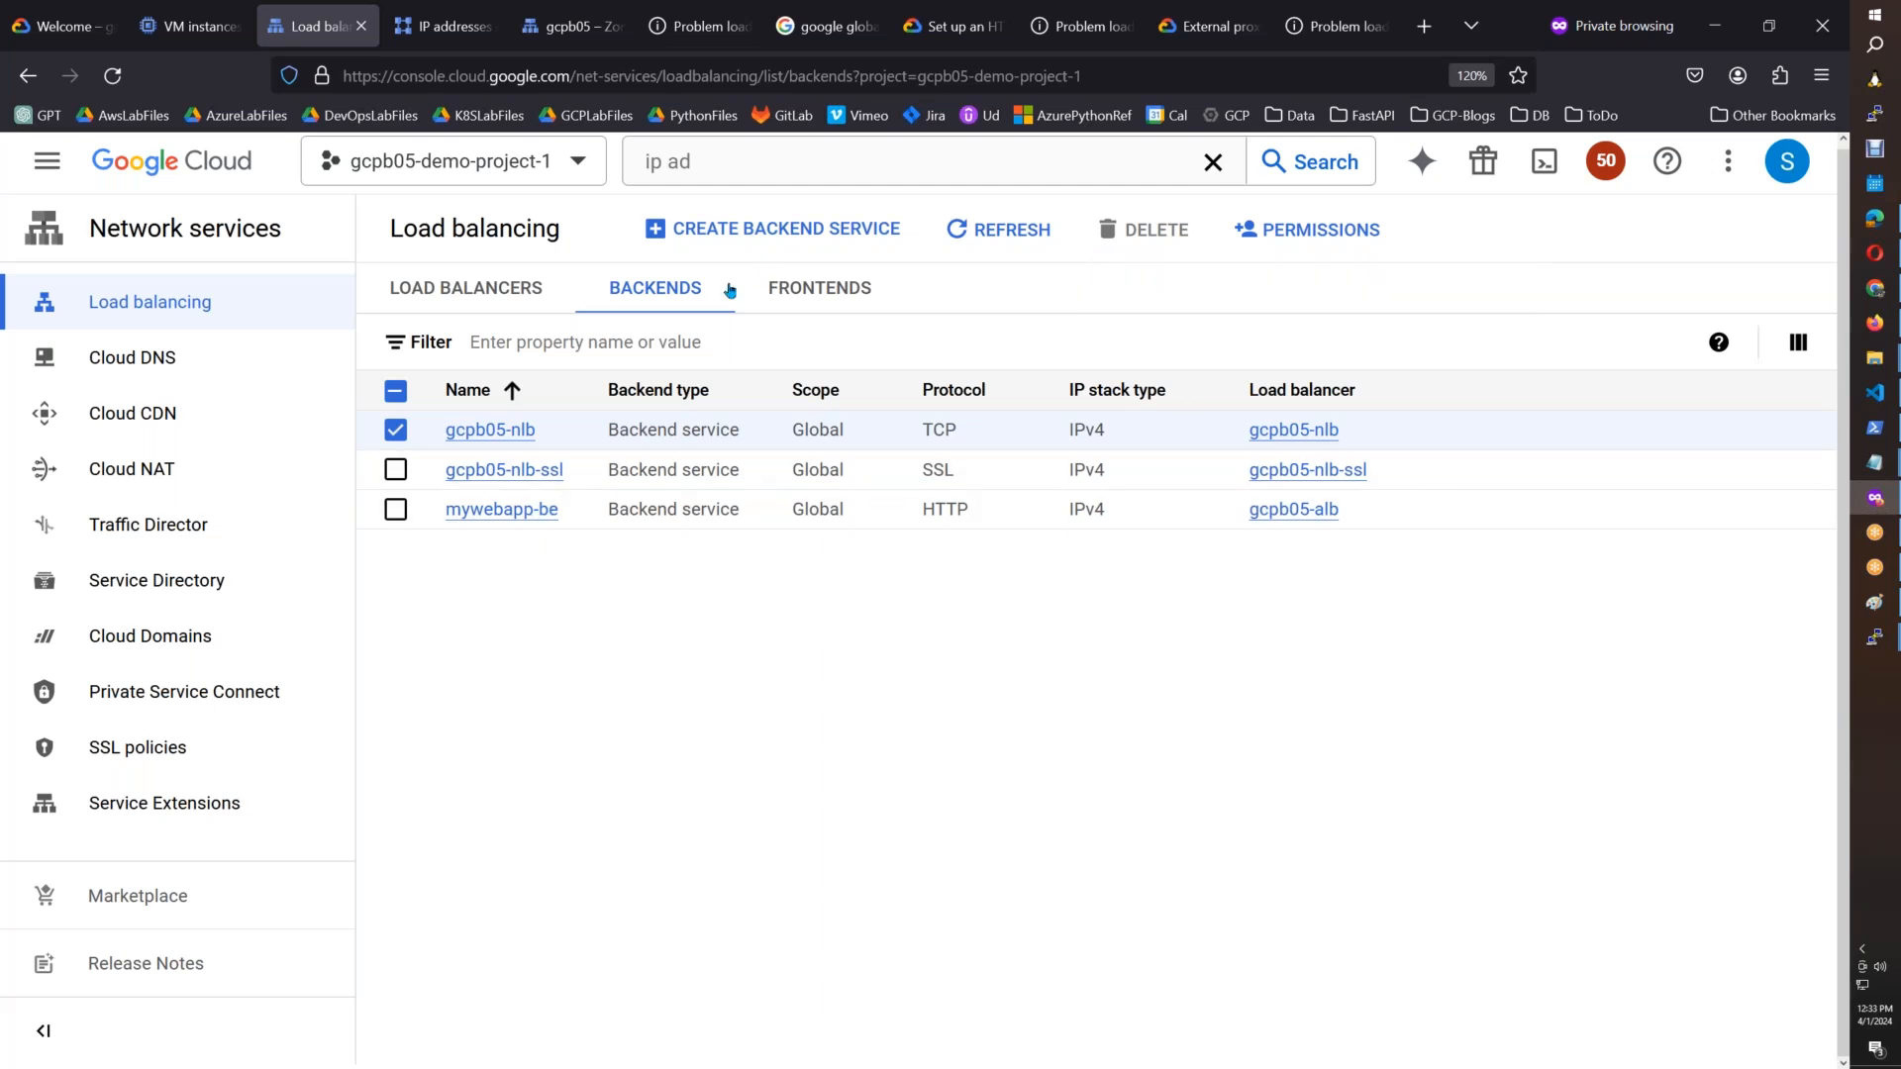
Step: Delete the gcpb05-alb load balancer together with its mywebapp-be backend service
{"action": "left_click", "coordinate": [492, 293]}
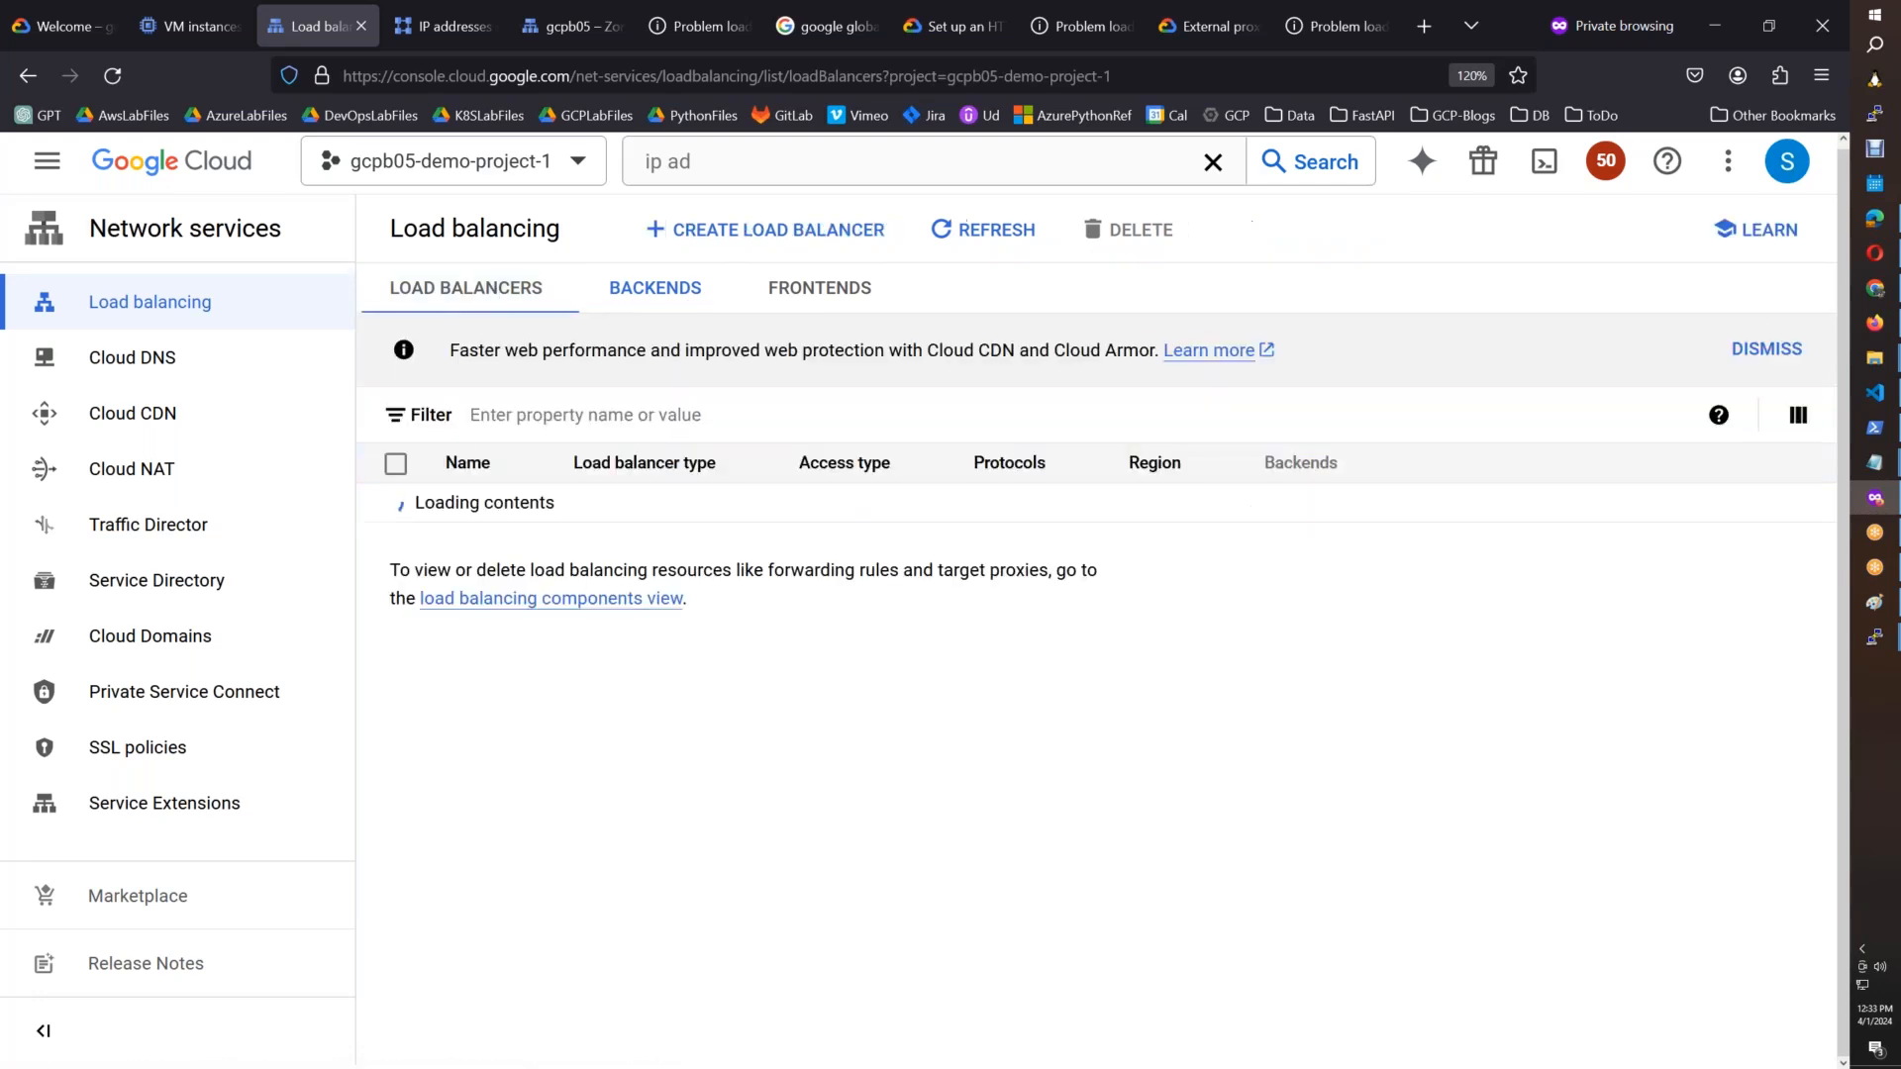
{"action": "left_click", "coordinate": [401, 467]}
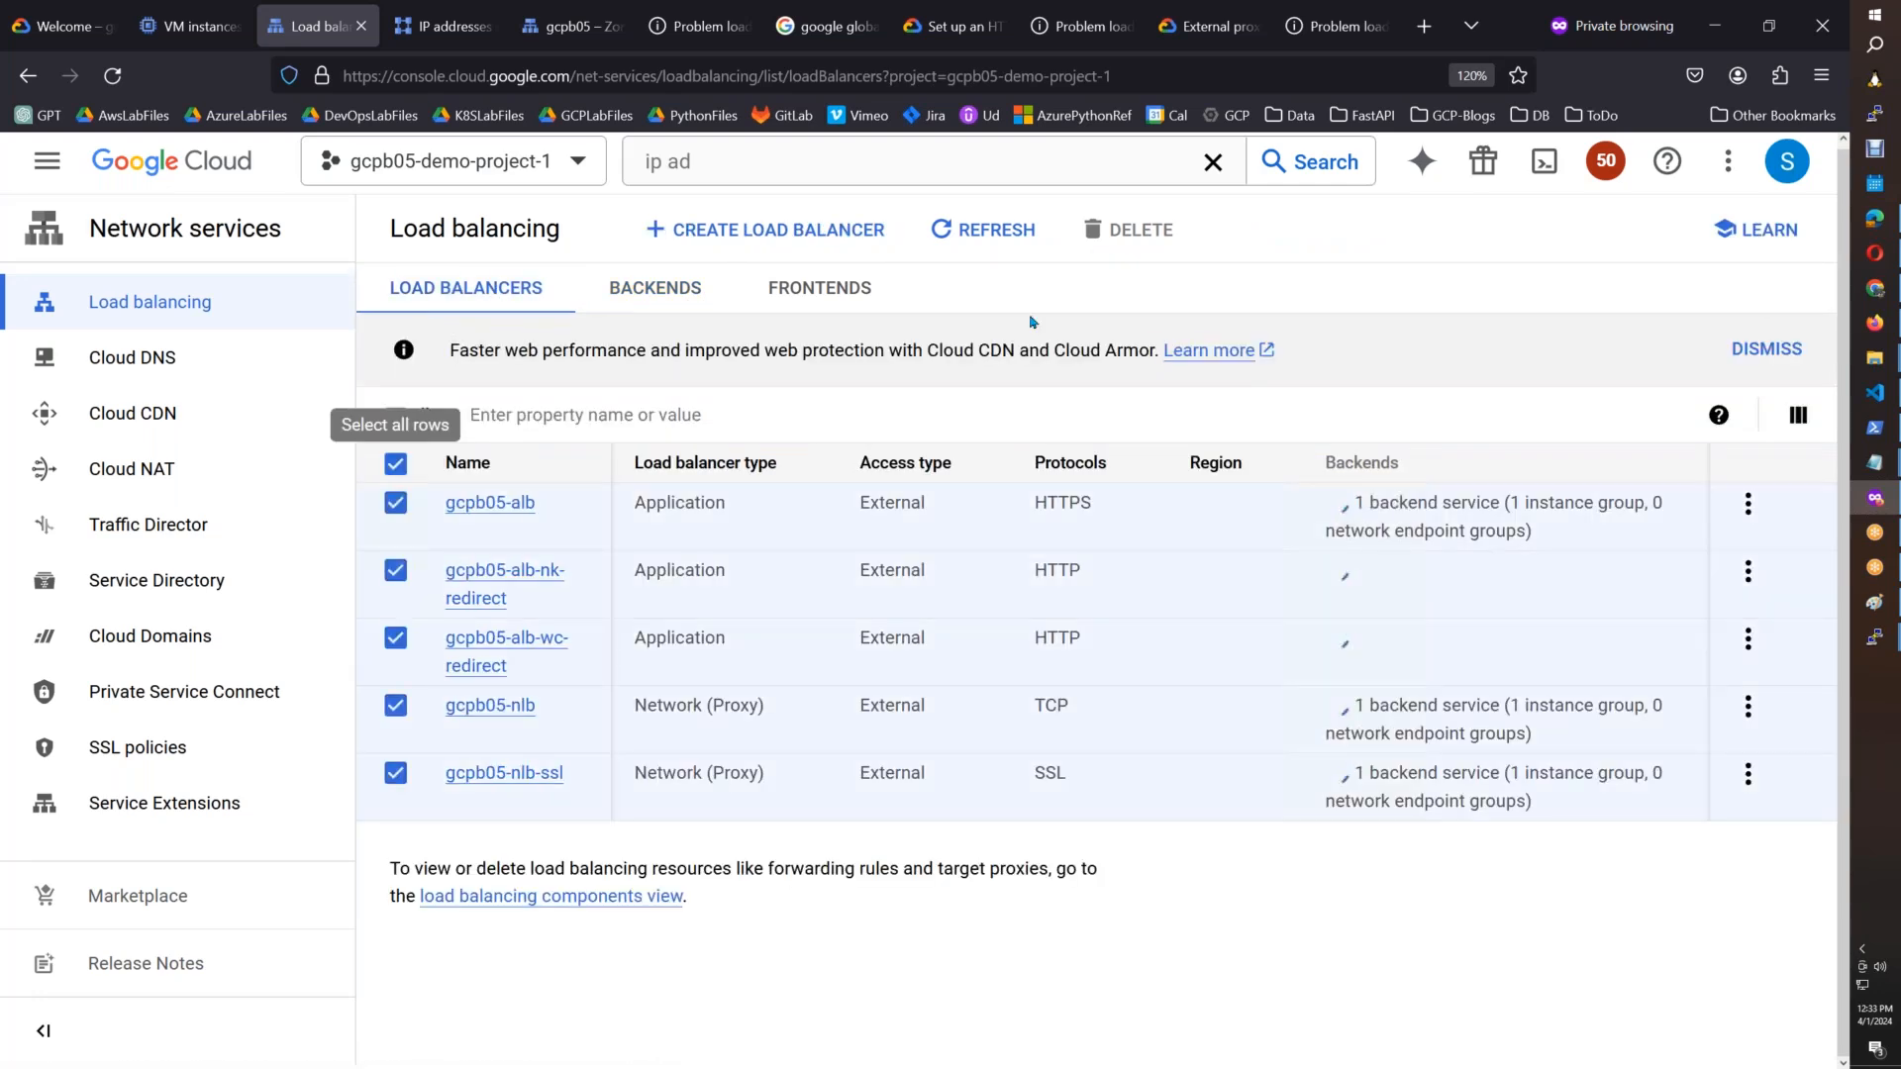
{"action": "left_click", "coordinate": [395, 463]}
{"action": "left_click", "coordinate": [395, 502]}
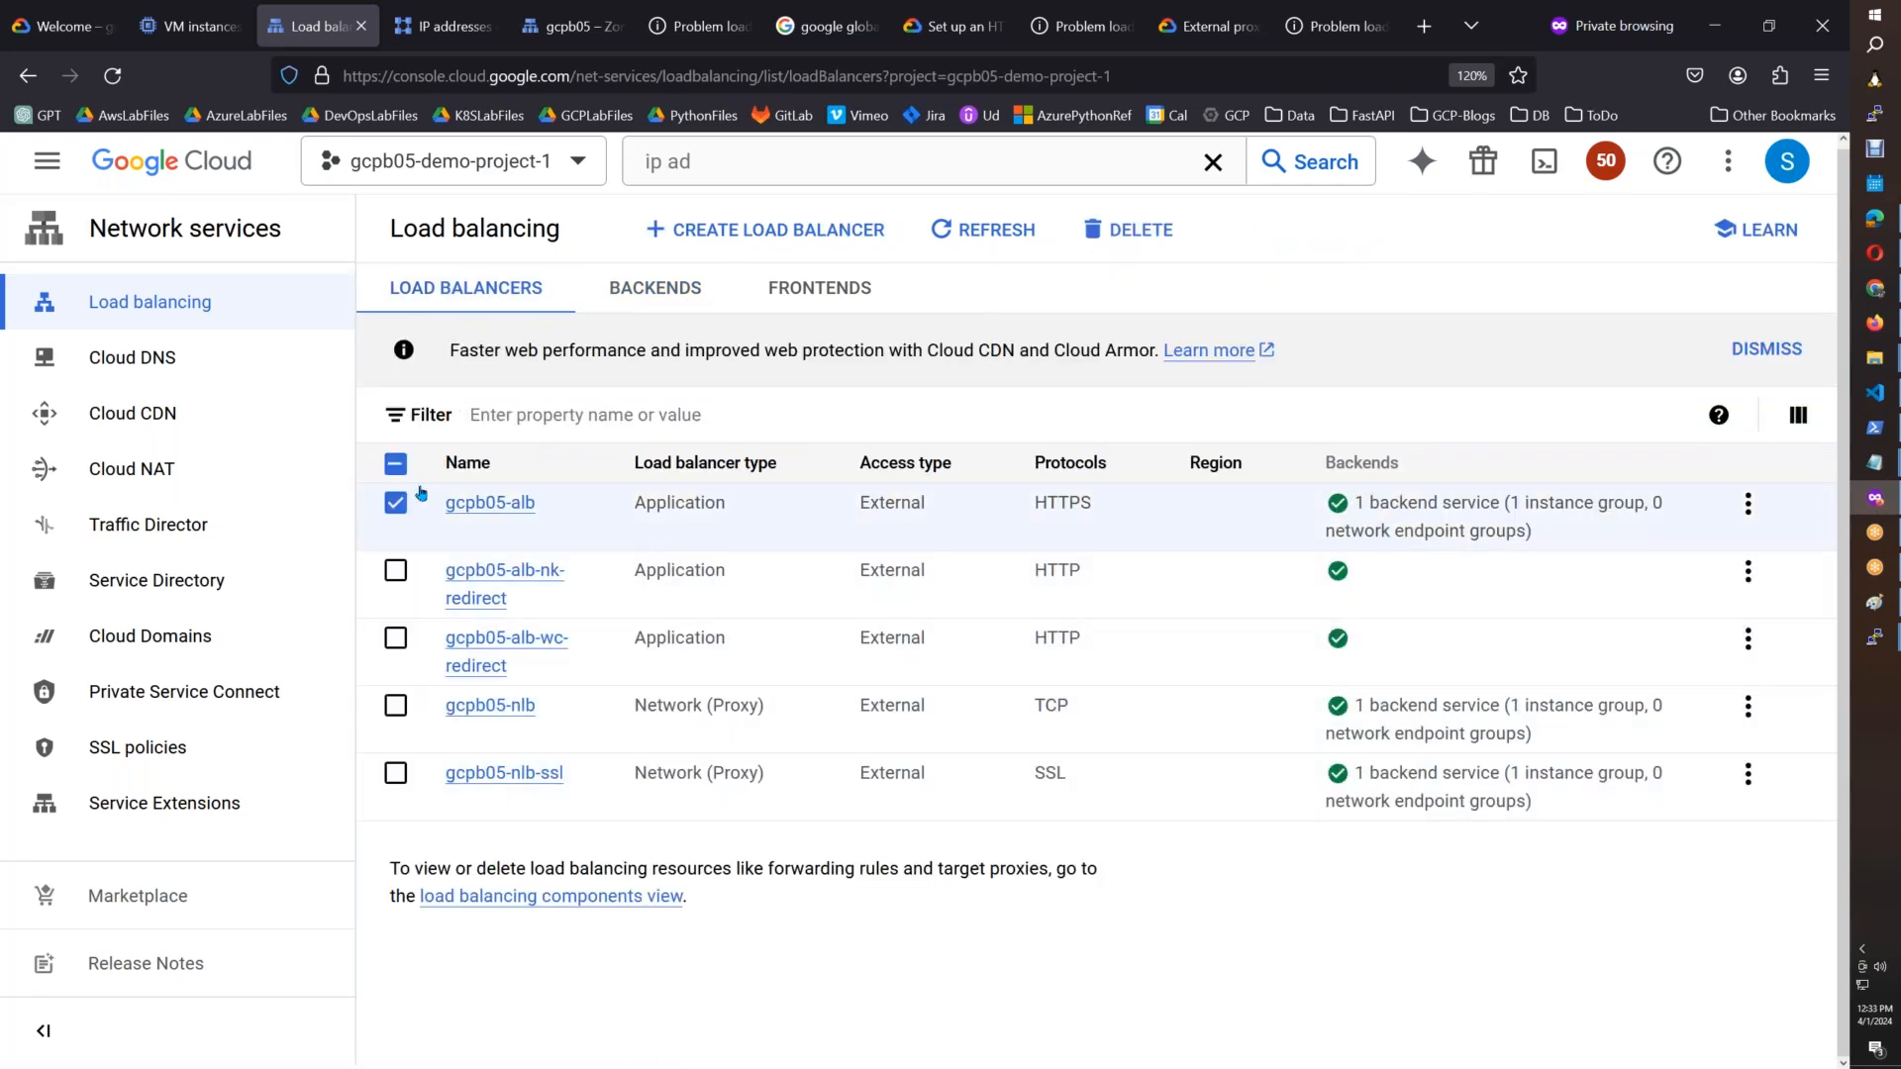
{"action": "left_click", "coordinate": [1128, 230]}
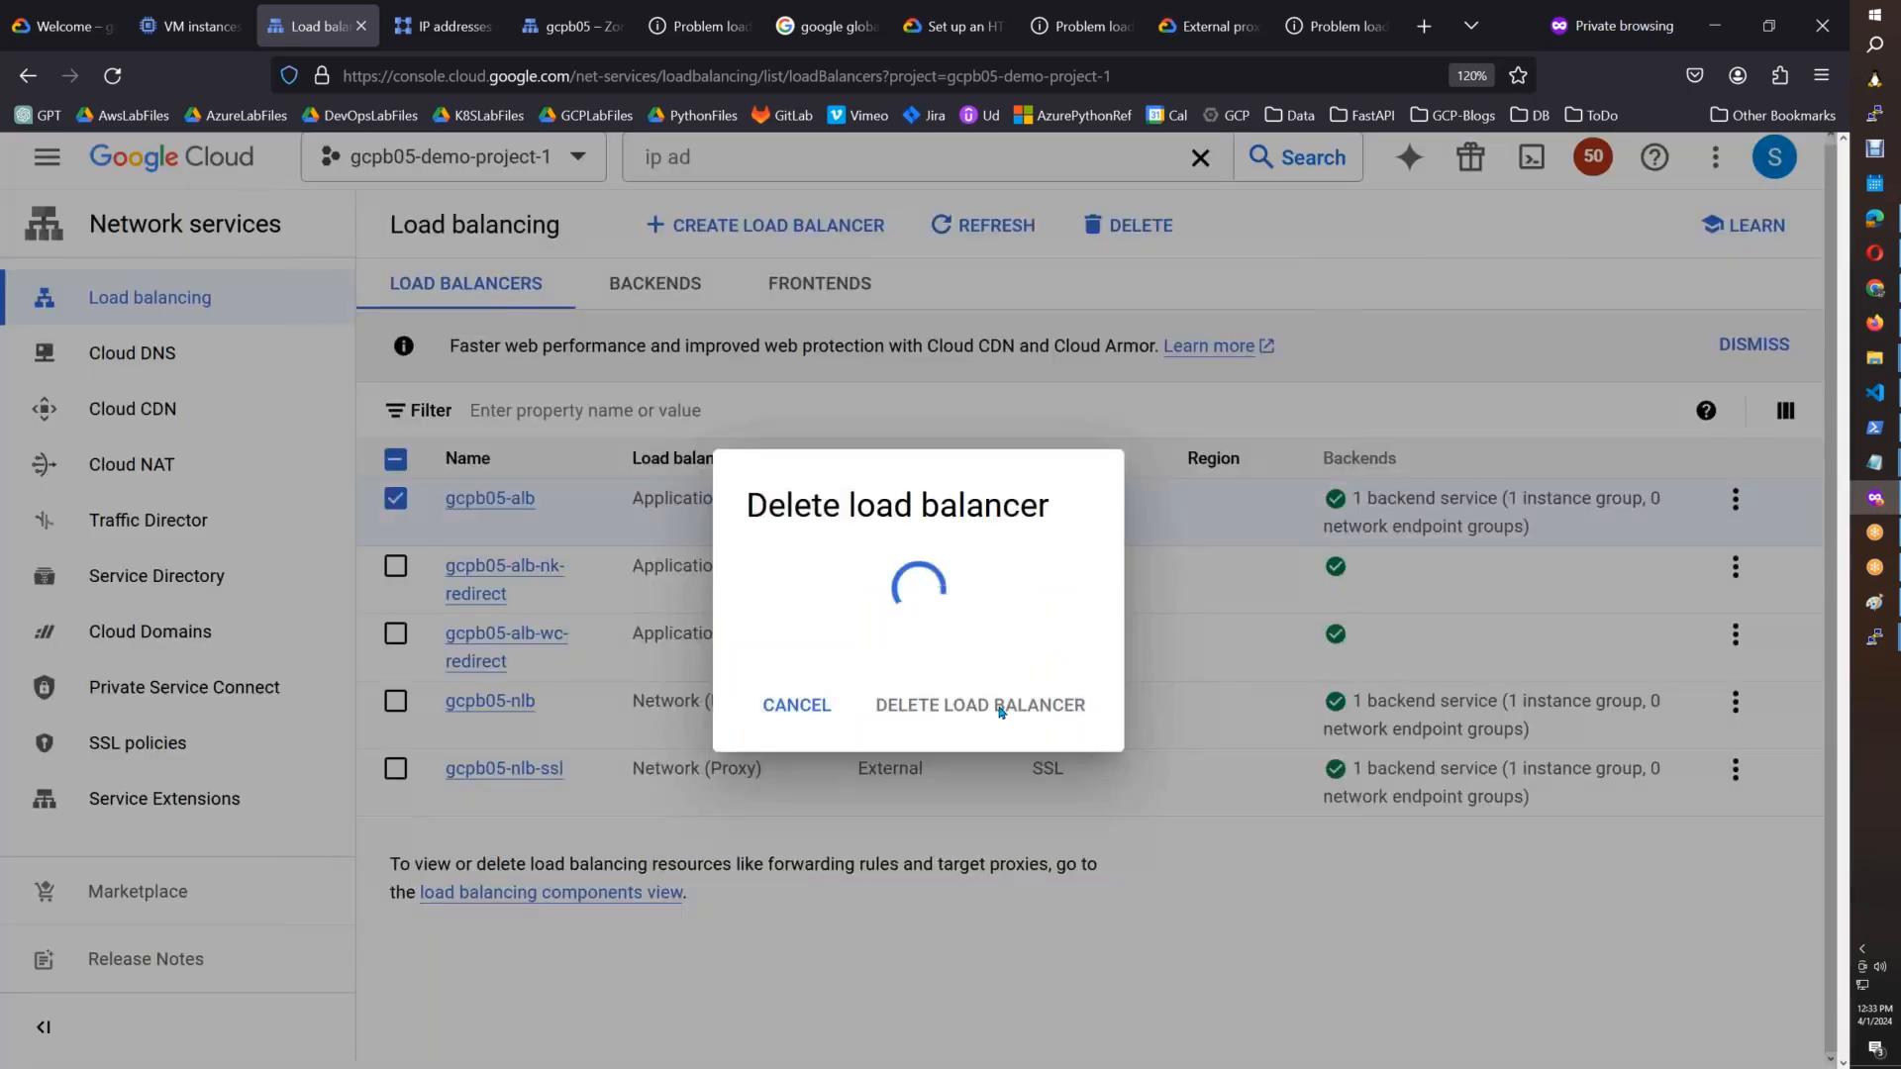
{"action": "left_click", "coordinate": [573, 582]}
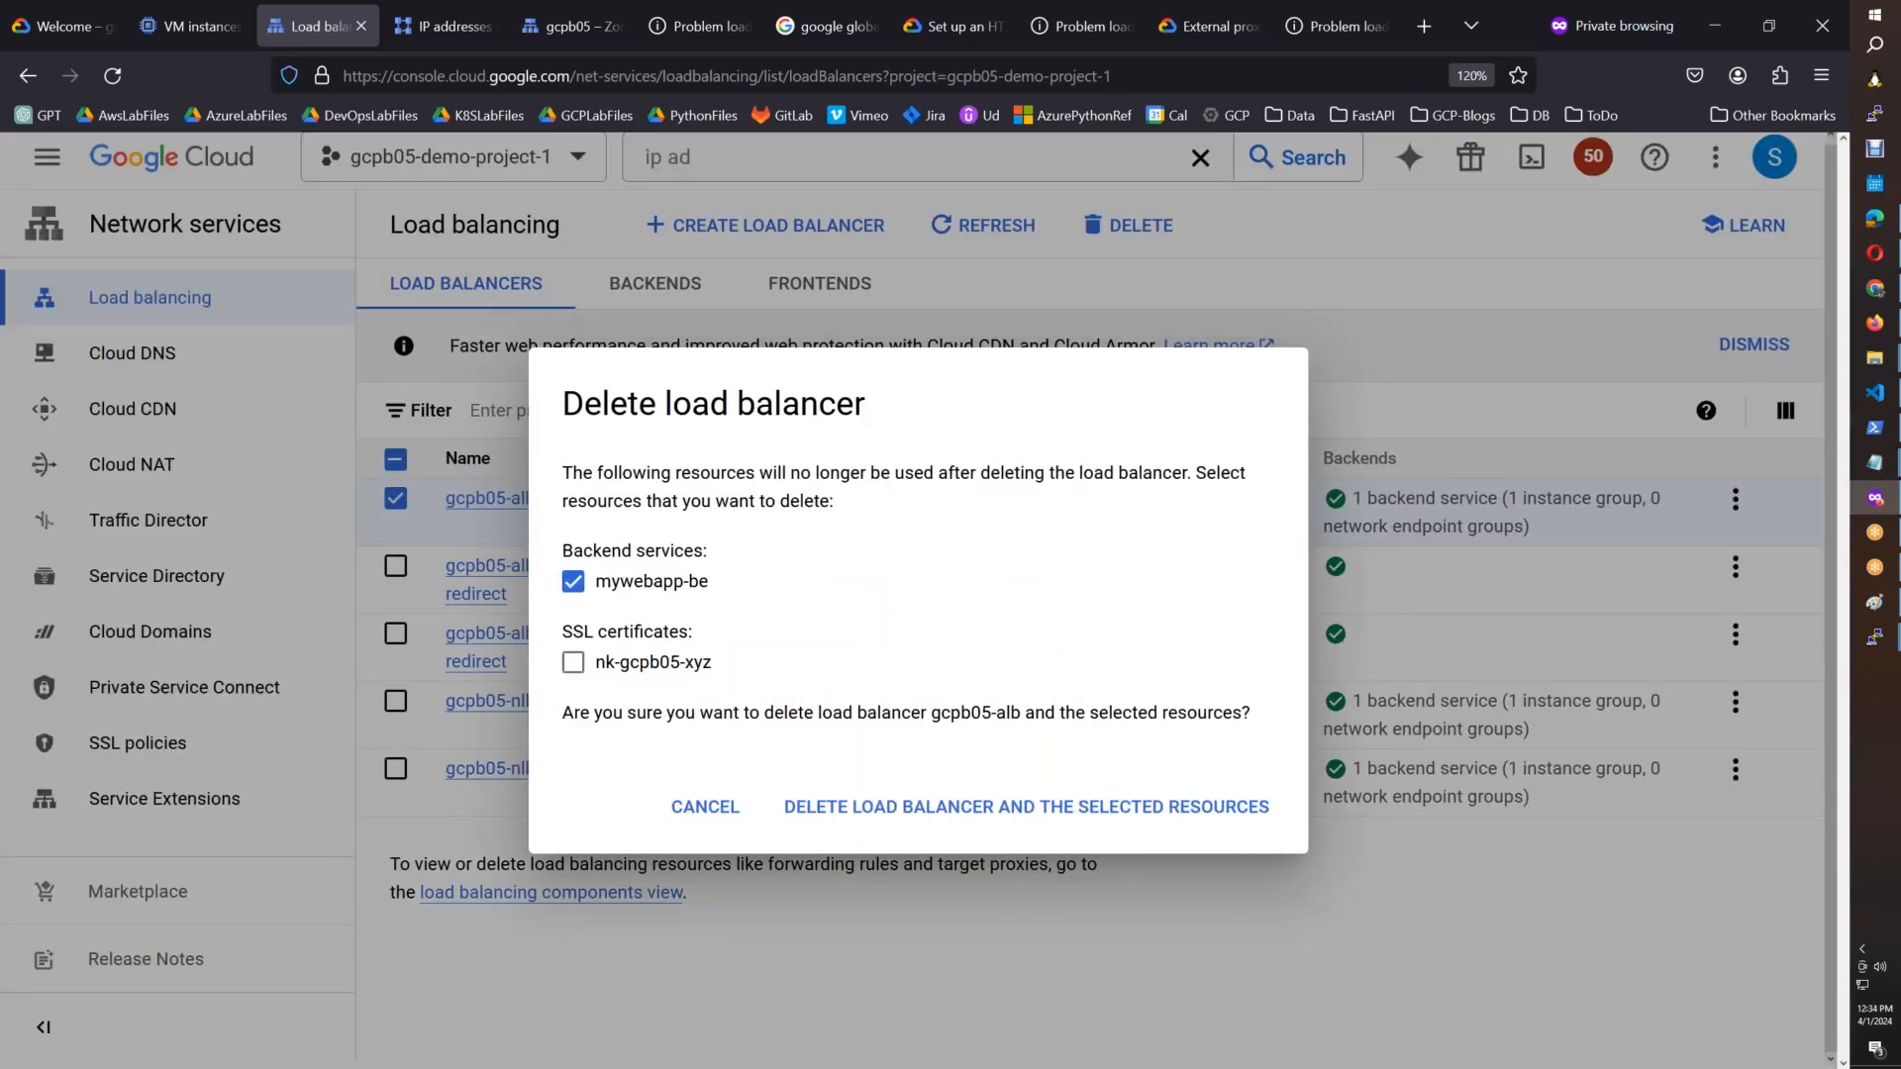
{"action": "left_click", "coordinate": [935, 808]}
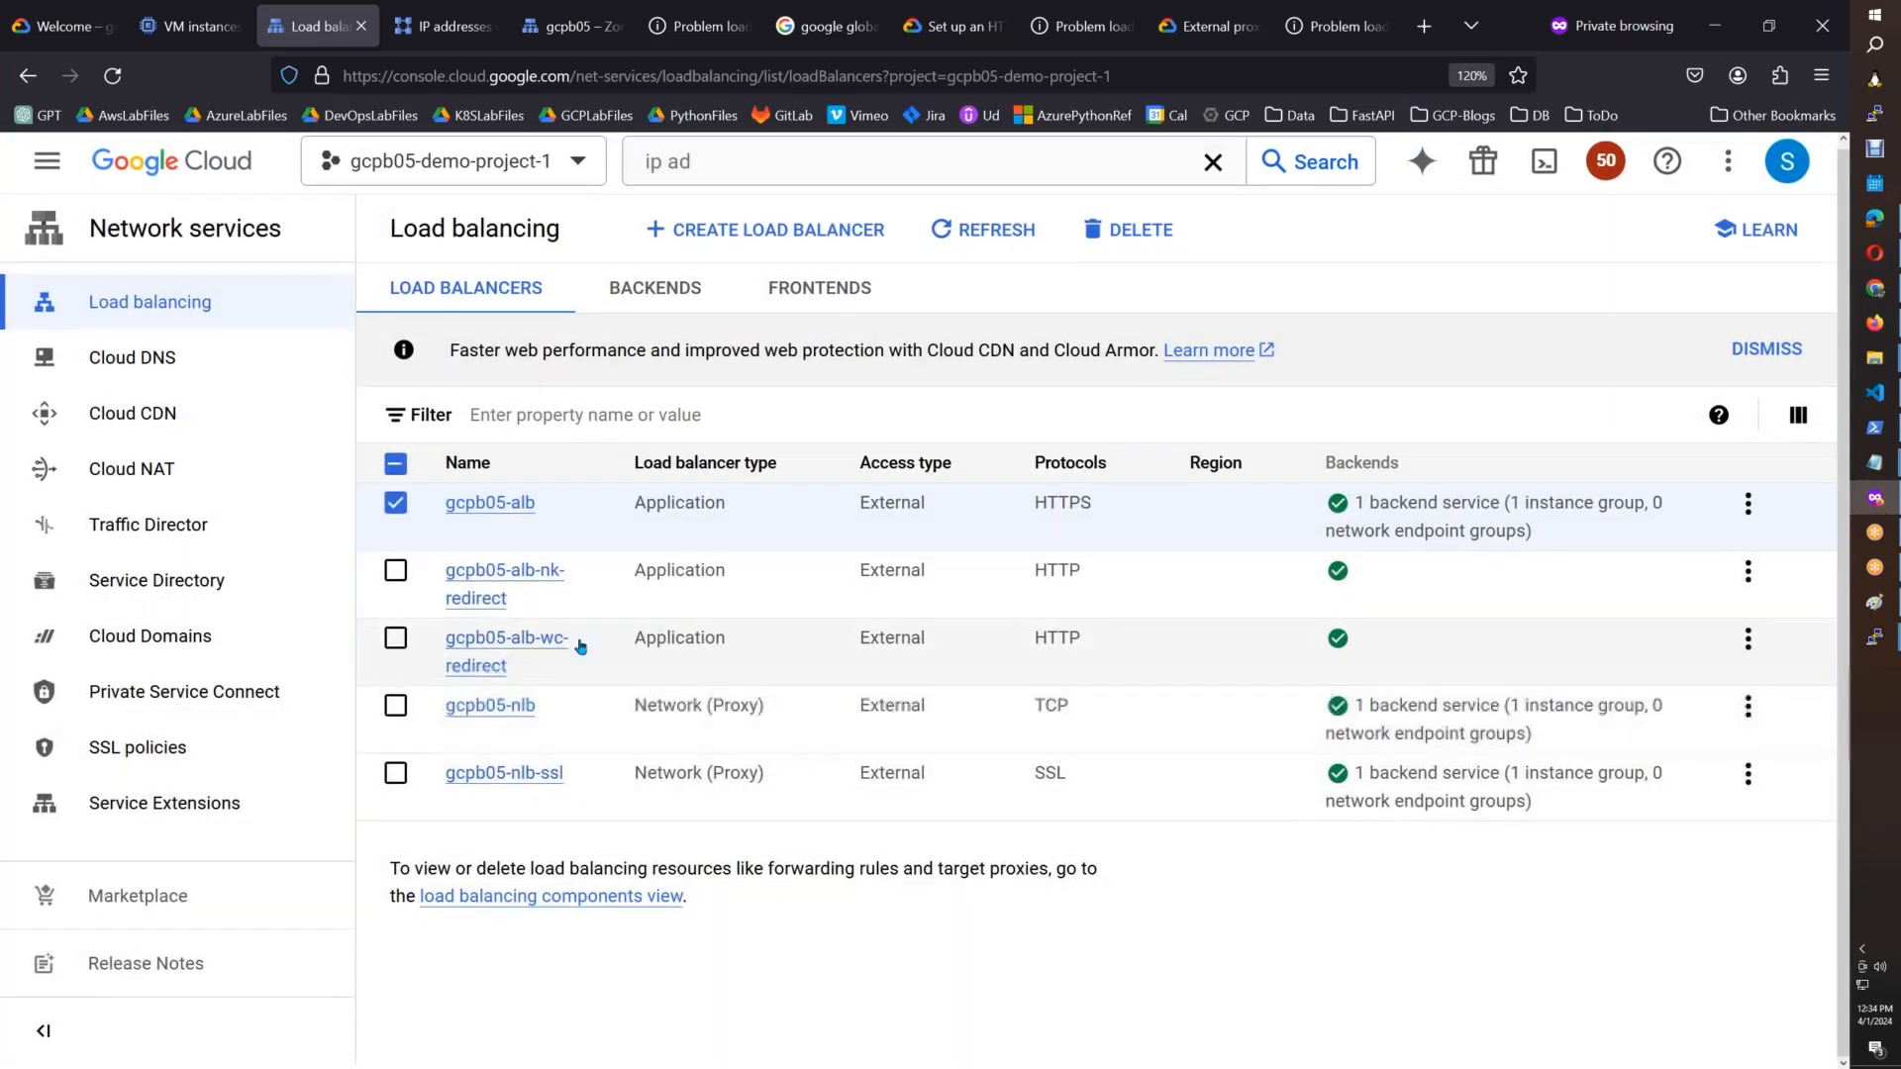
Step: Delete the gcpb05-alb-nk-redirect and gcpb05-alb-wc-redirect load balancers one after the other
{"action": "left_click", "coordinate": [395, 565]}
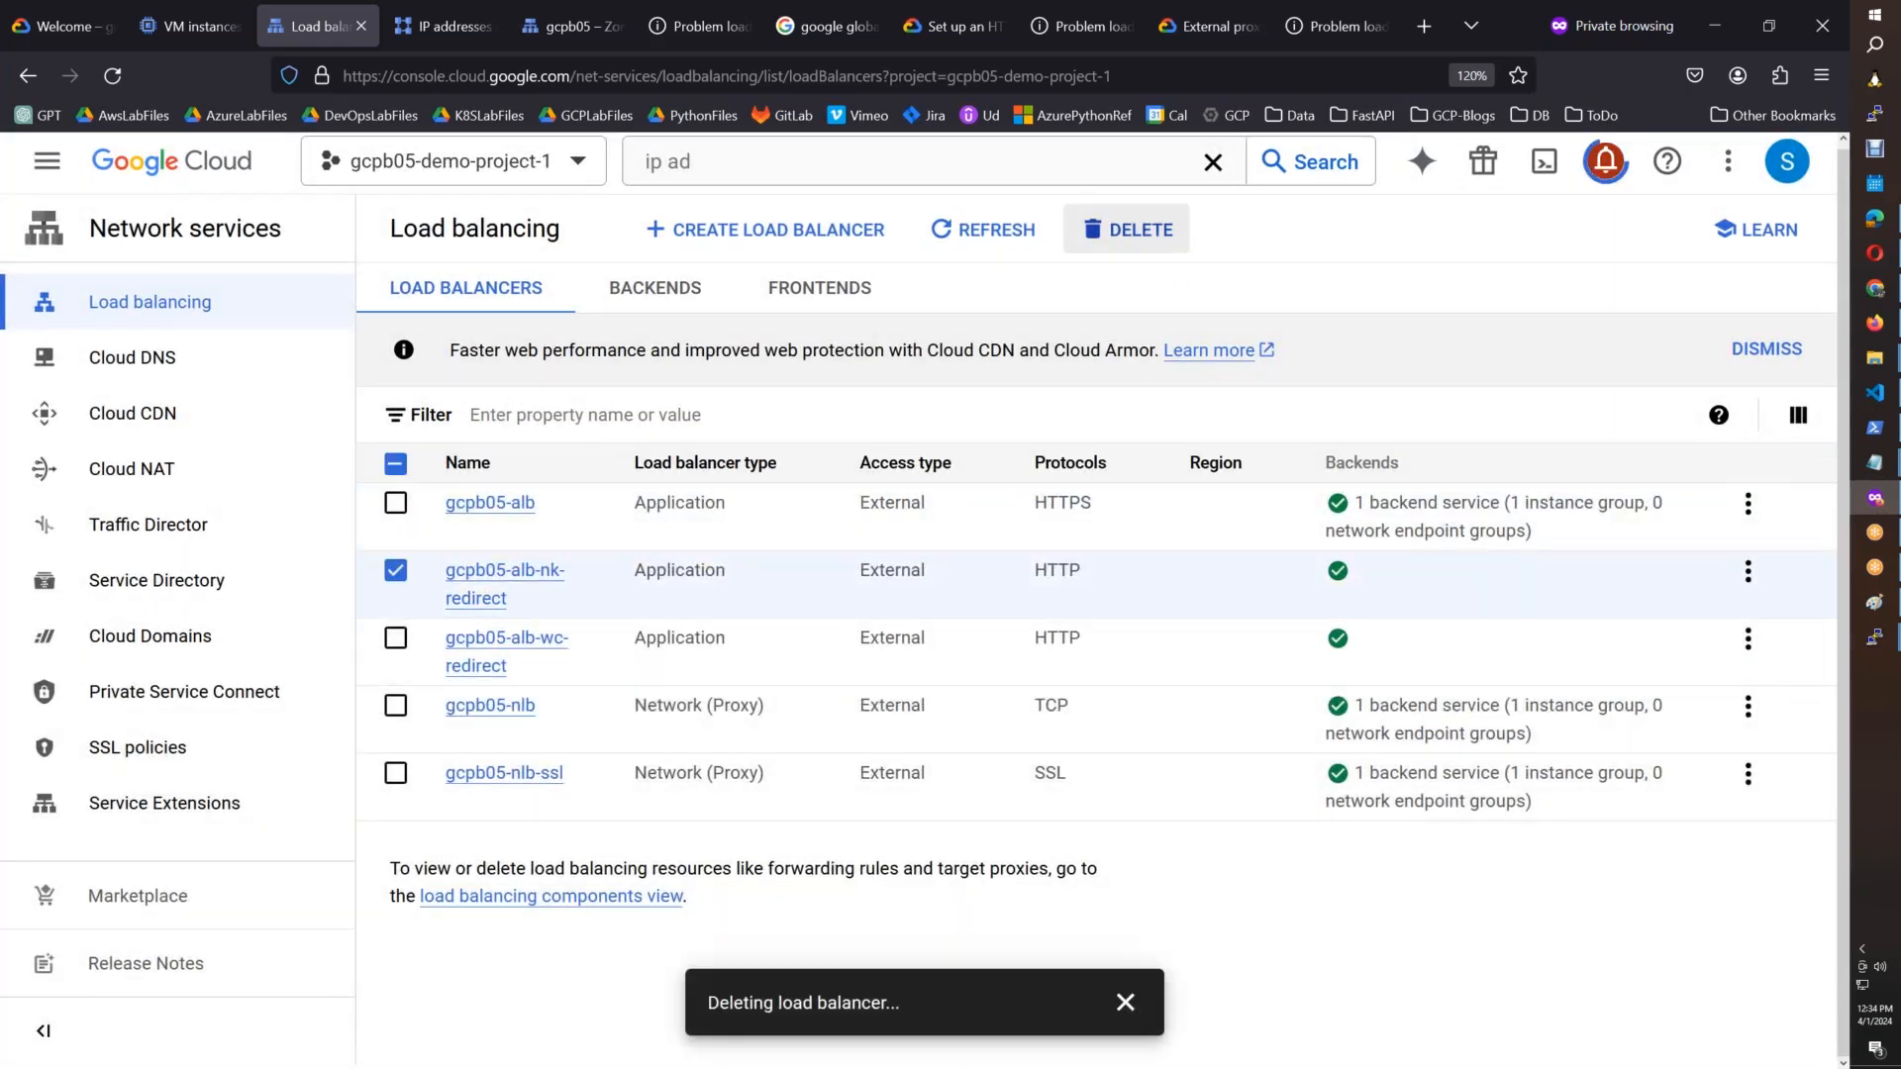
{"action": "left_click", "coordinate": [1182, 241]}
{"action": "left_click", "coordinate": [986, 698]}
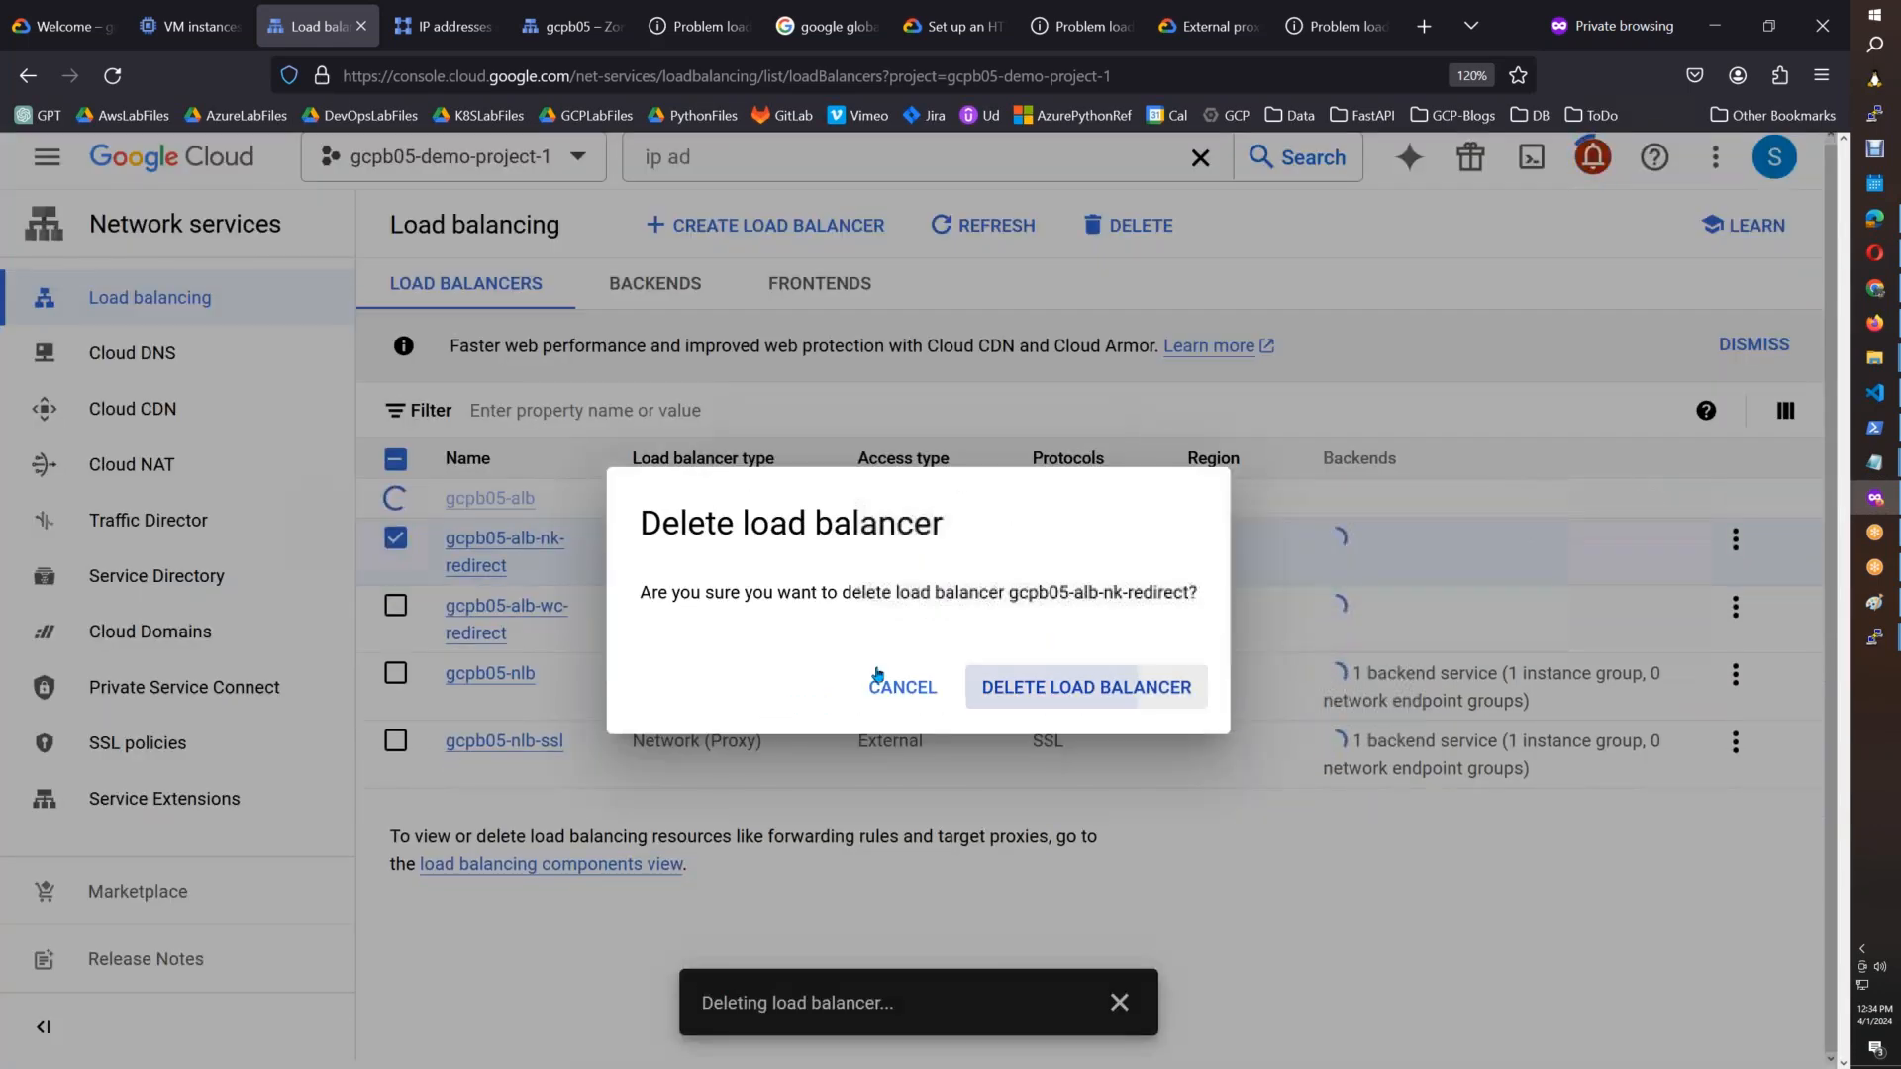
{"action": "left_click", "coordinate": [877, 679]}
{"action": "left_click", "coordinate": [395, 609]}
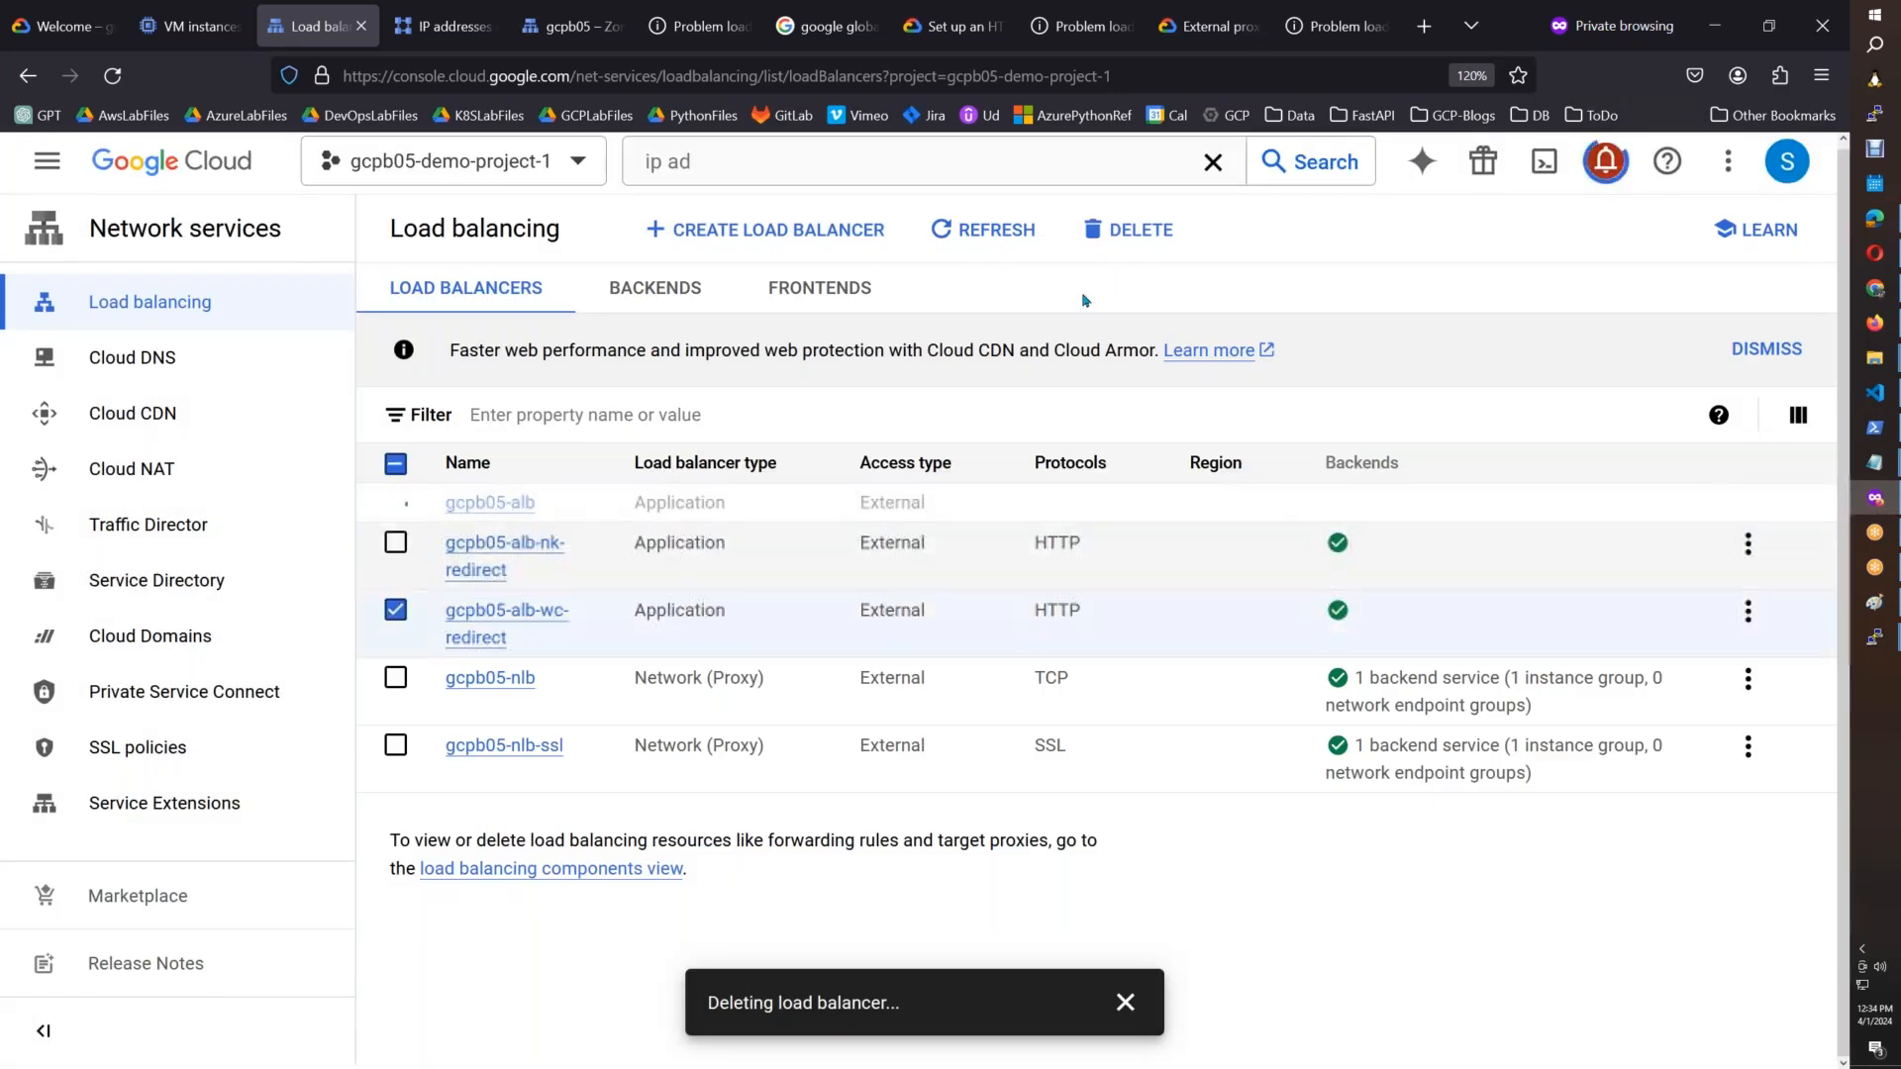
{"action": "left_click", "coordinate": [1138, 231]}
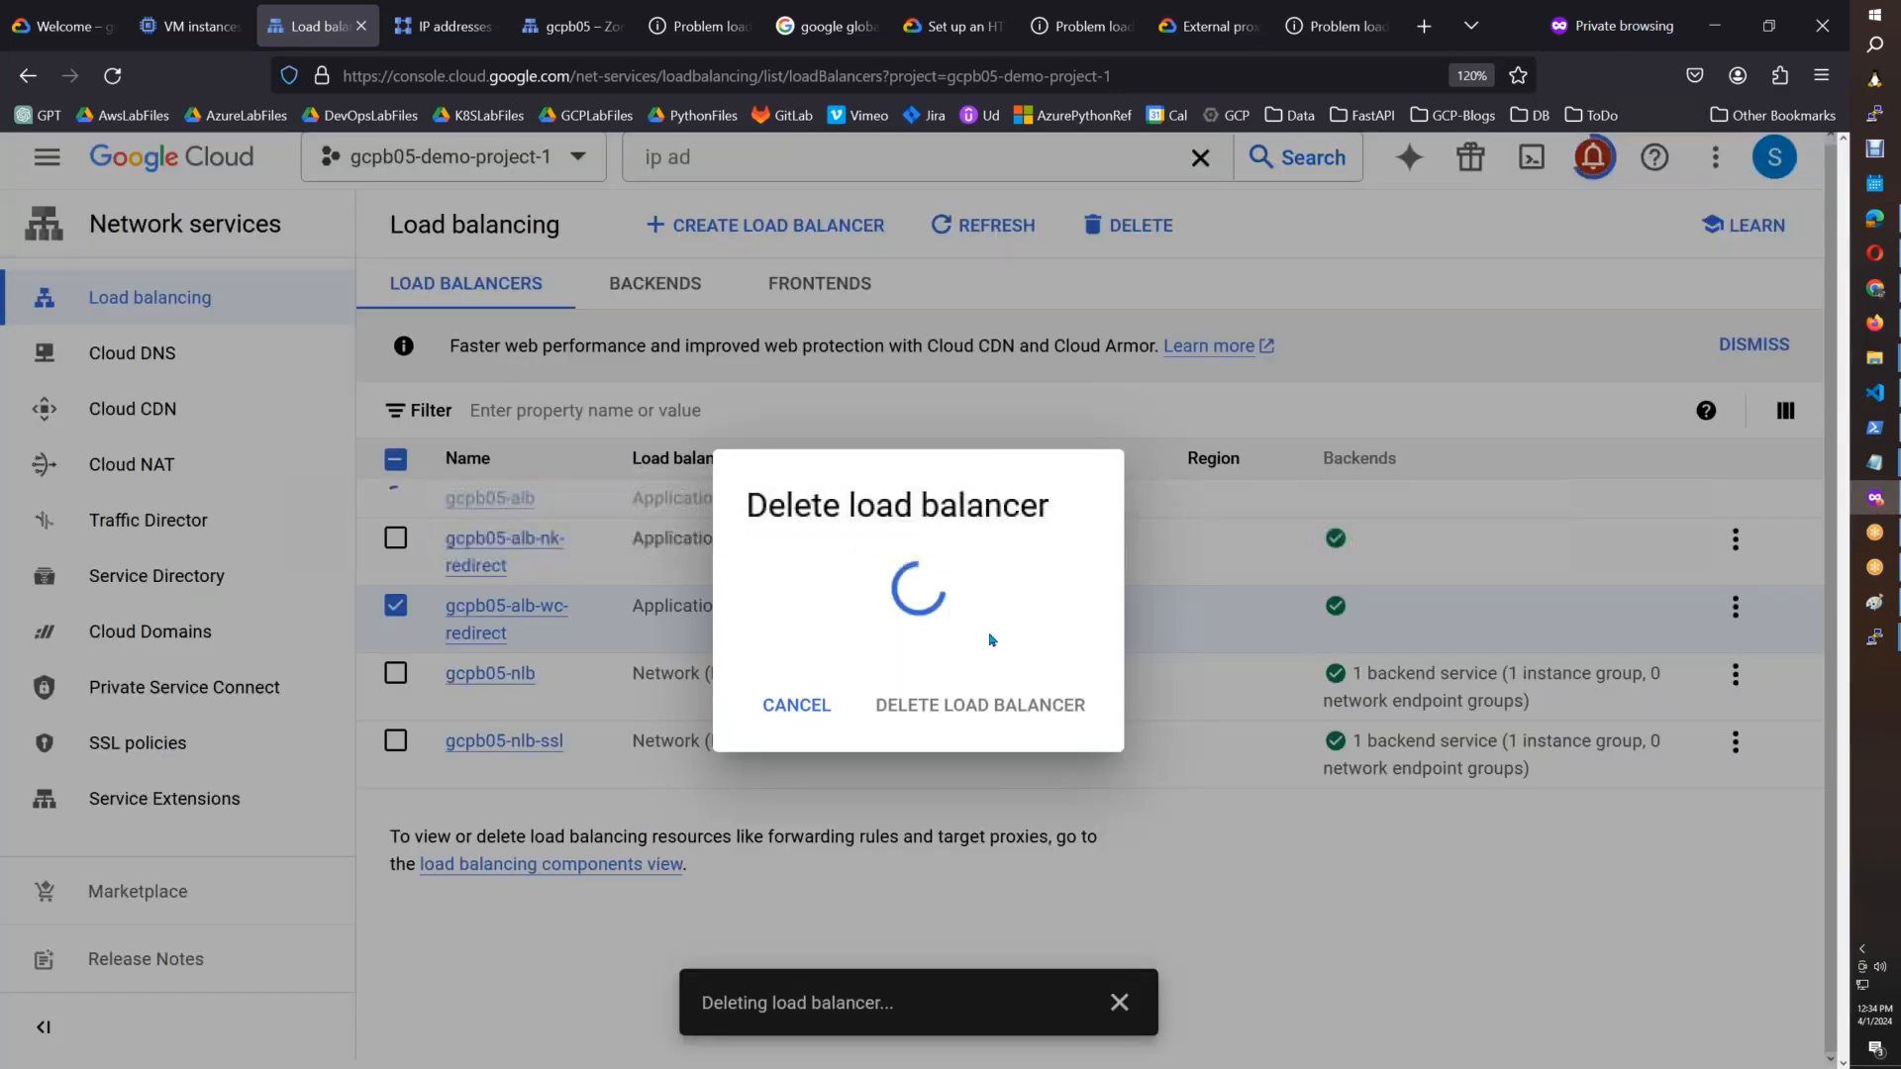
{"action": "left_click", "coordinate": [1077, 690]}
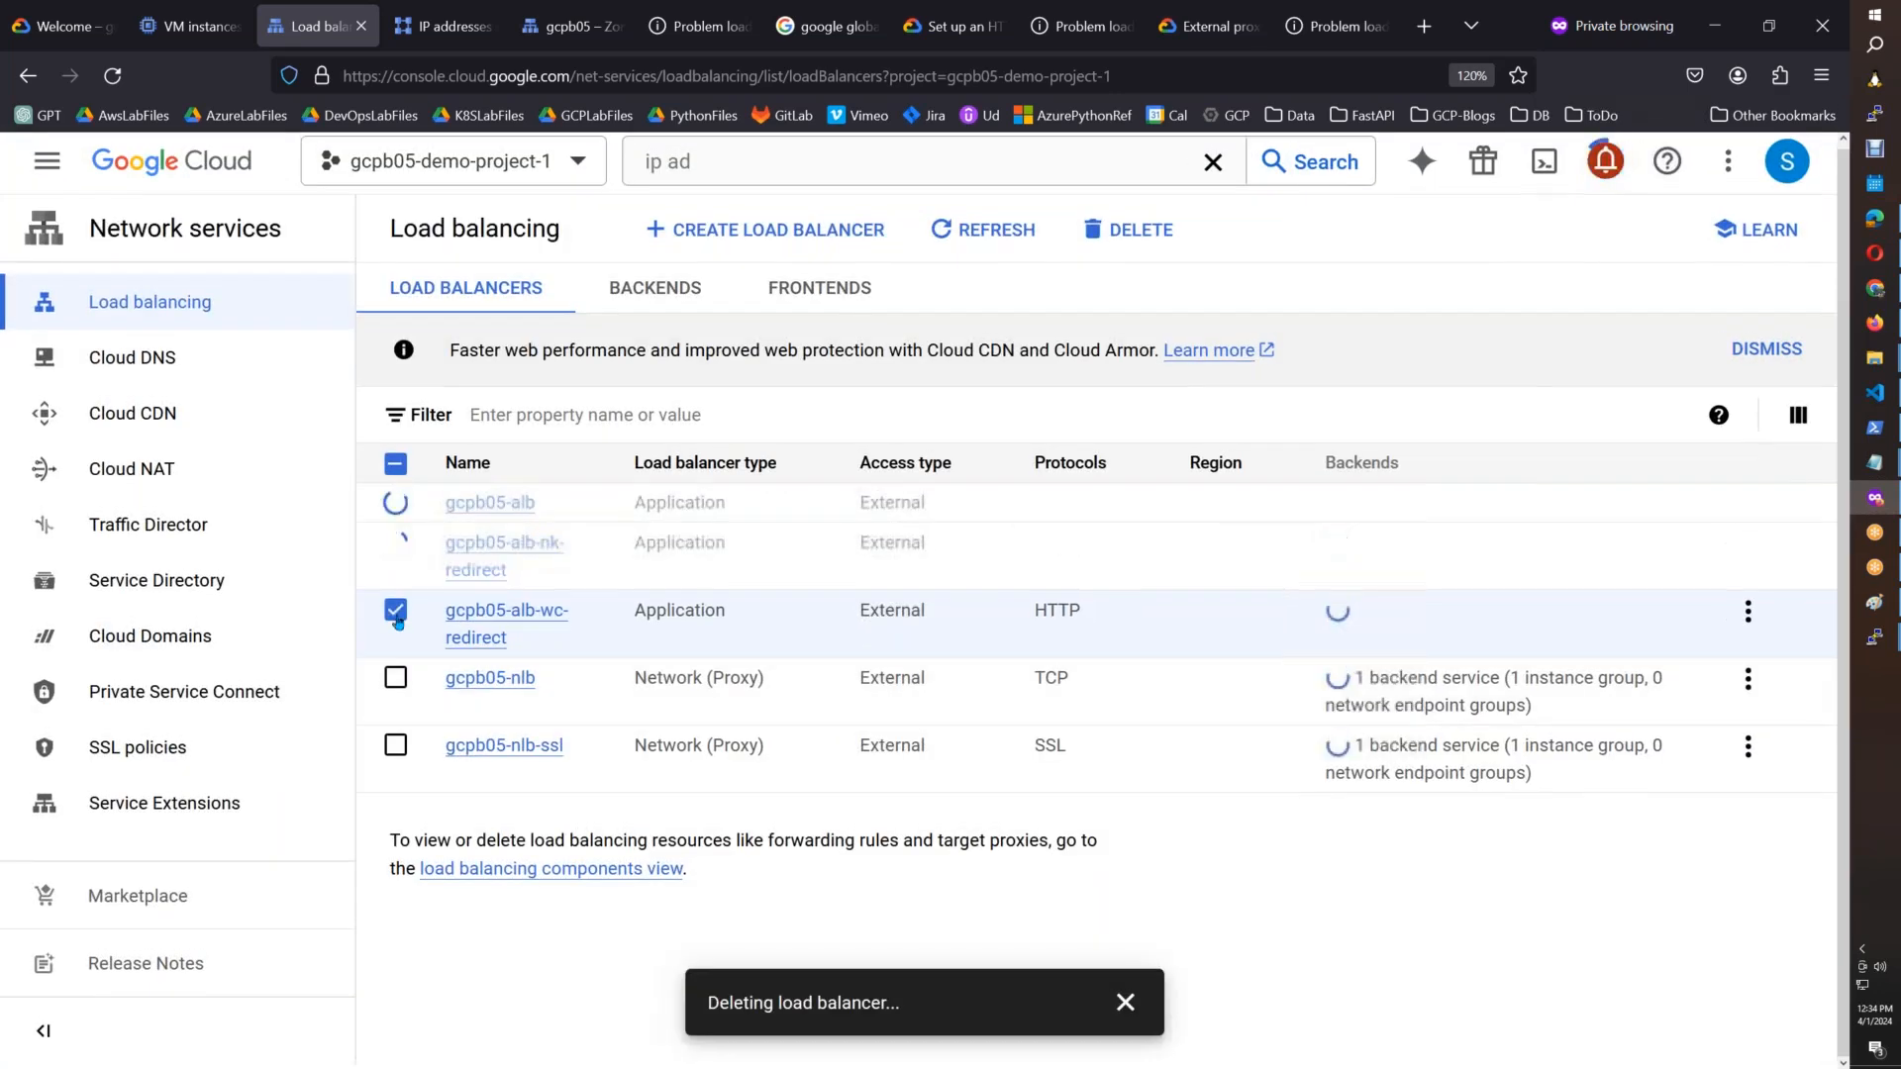
{"action": "left_click", "coordinate": [395, 610]}
Step: Delete the gcpb05-nlb and gcpb05-nlb-ssl load balancers one after the other and dismiss the deletion notification
{"action": "left_click", "coordinate": [395, 678]}
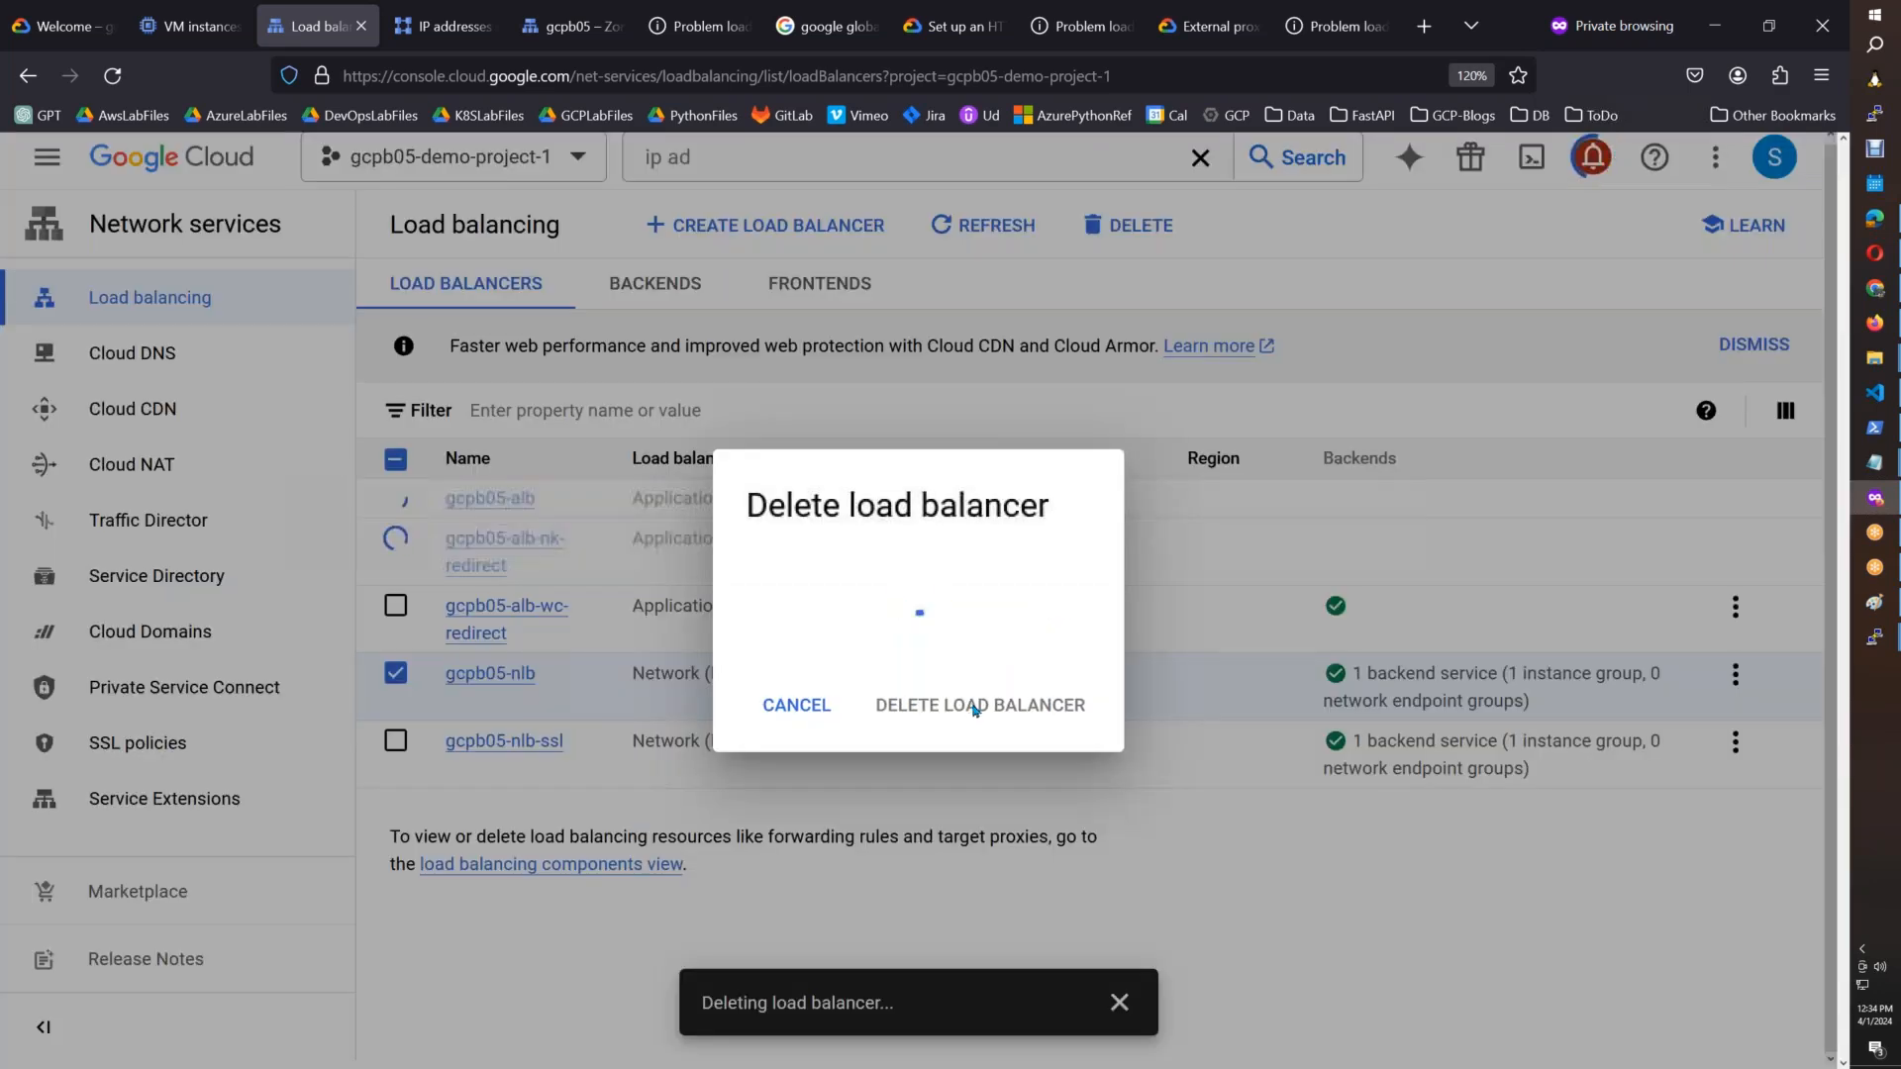
{"action": "left_click", "coordinate": [1209, 768]}
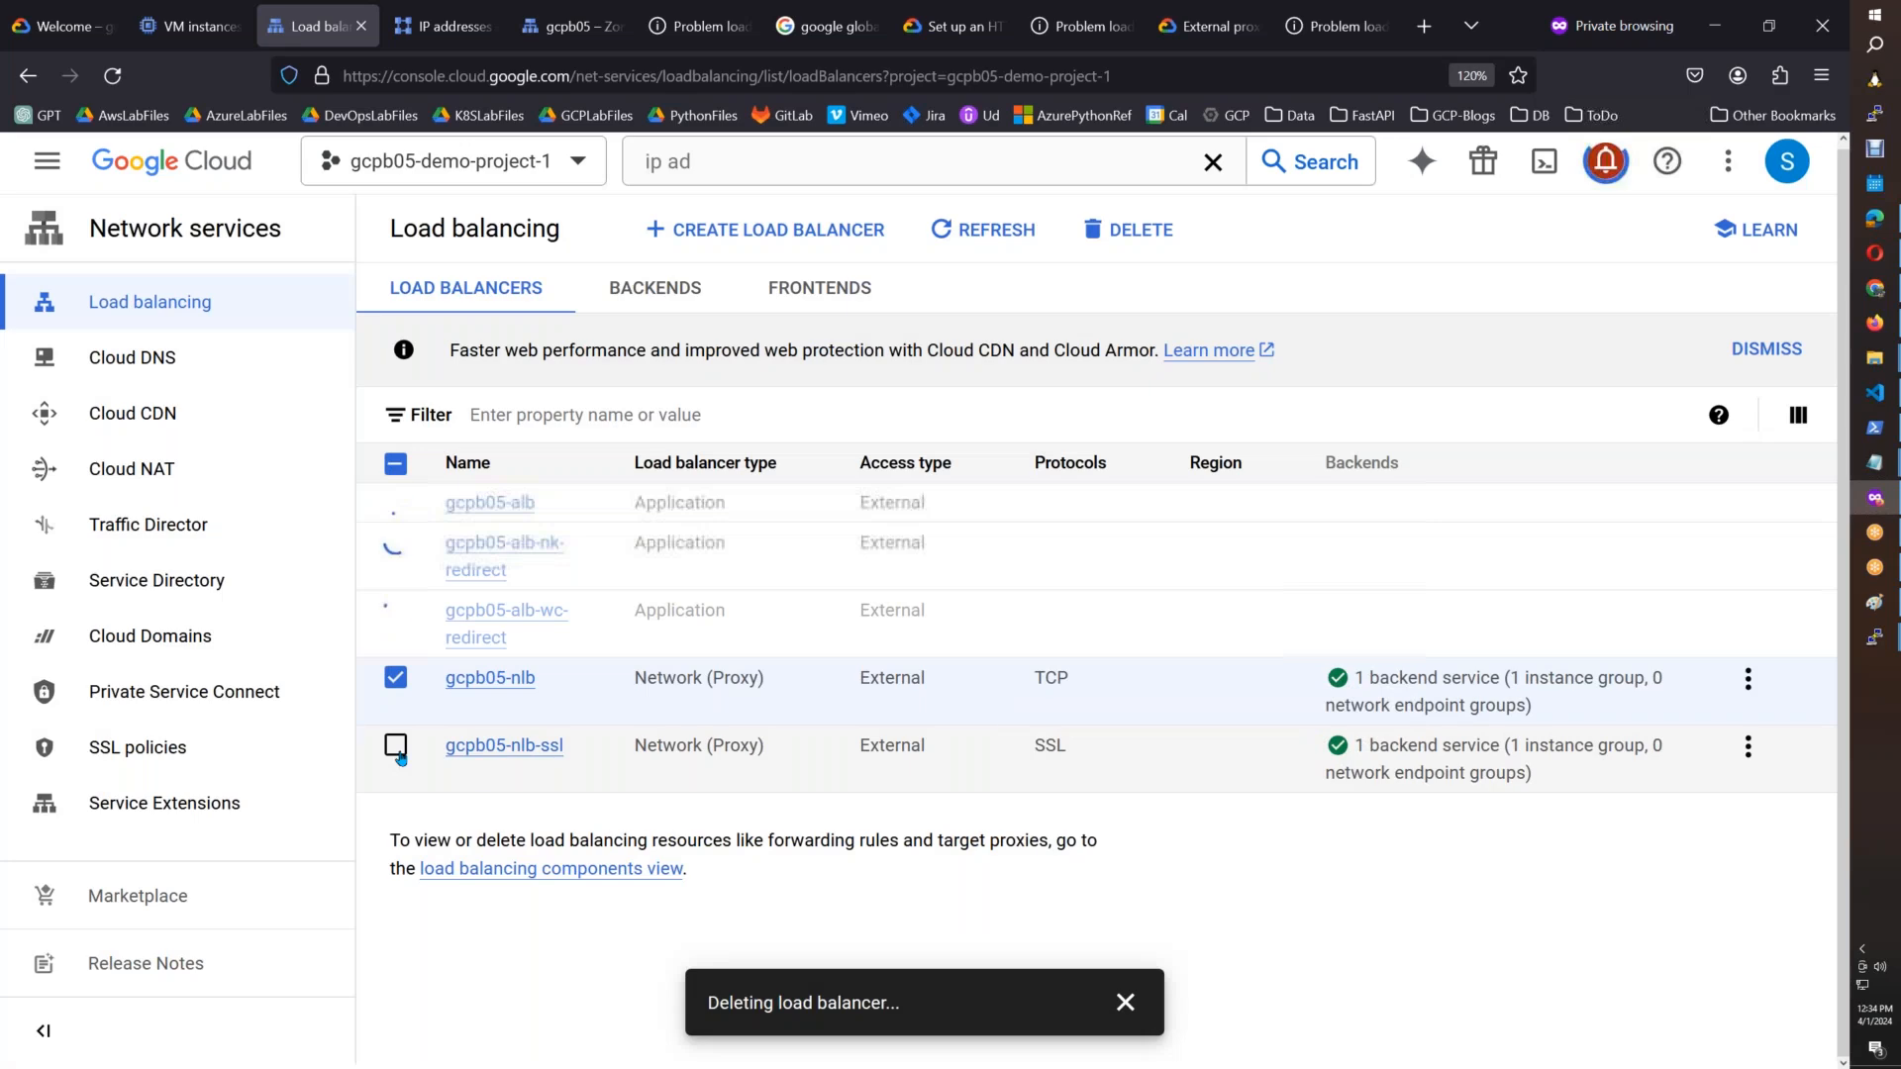
{"action": "left_click", "coordinate": [397, 751]}
{"action": "left_click", "coordinate": [397, 681]}
{"action": "left_click", "coordinate": [1132, 228]}
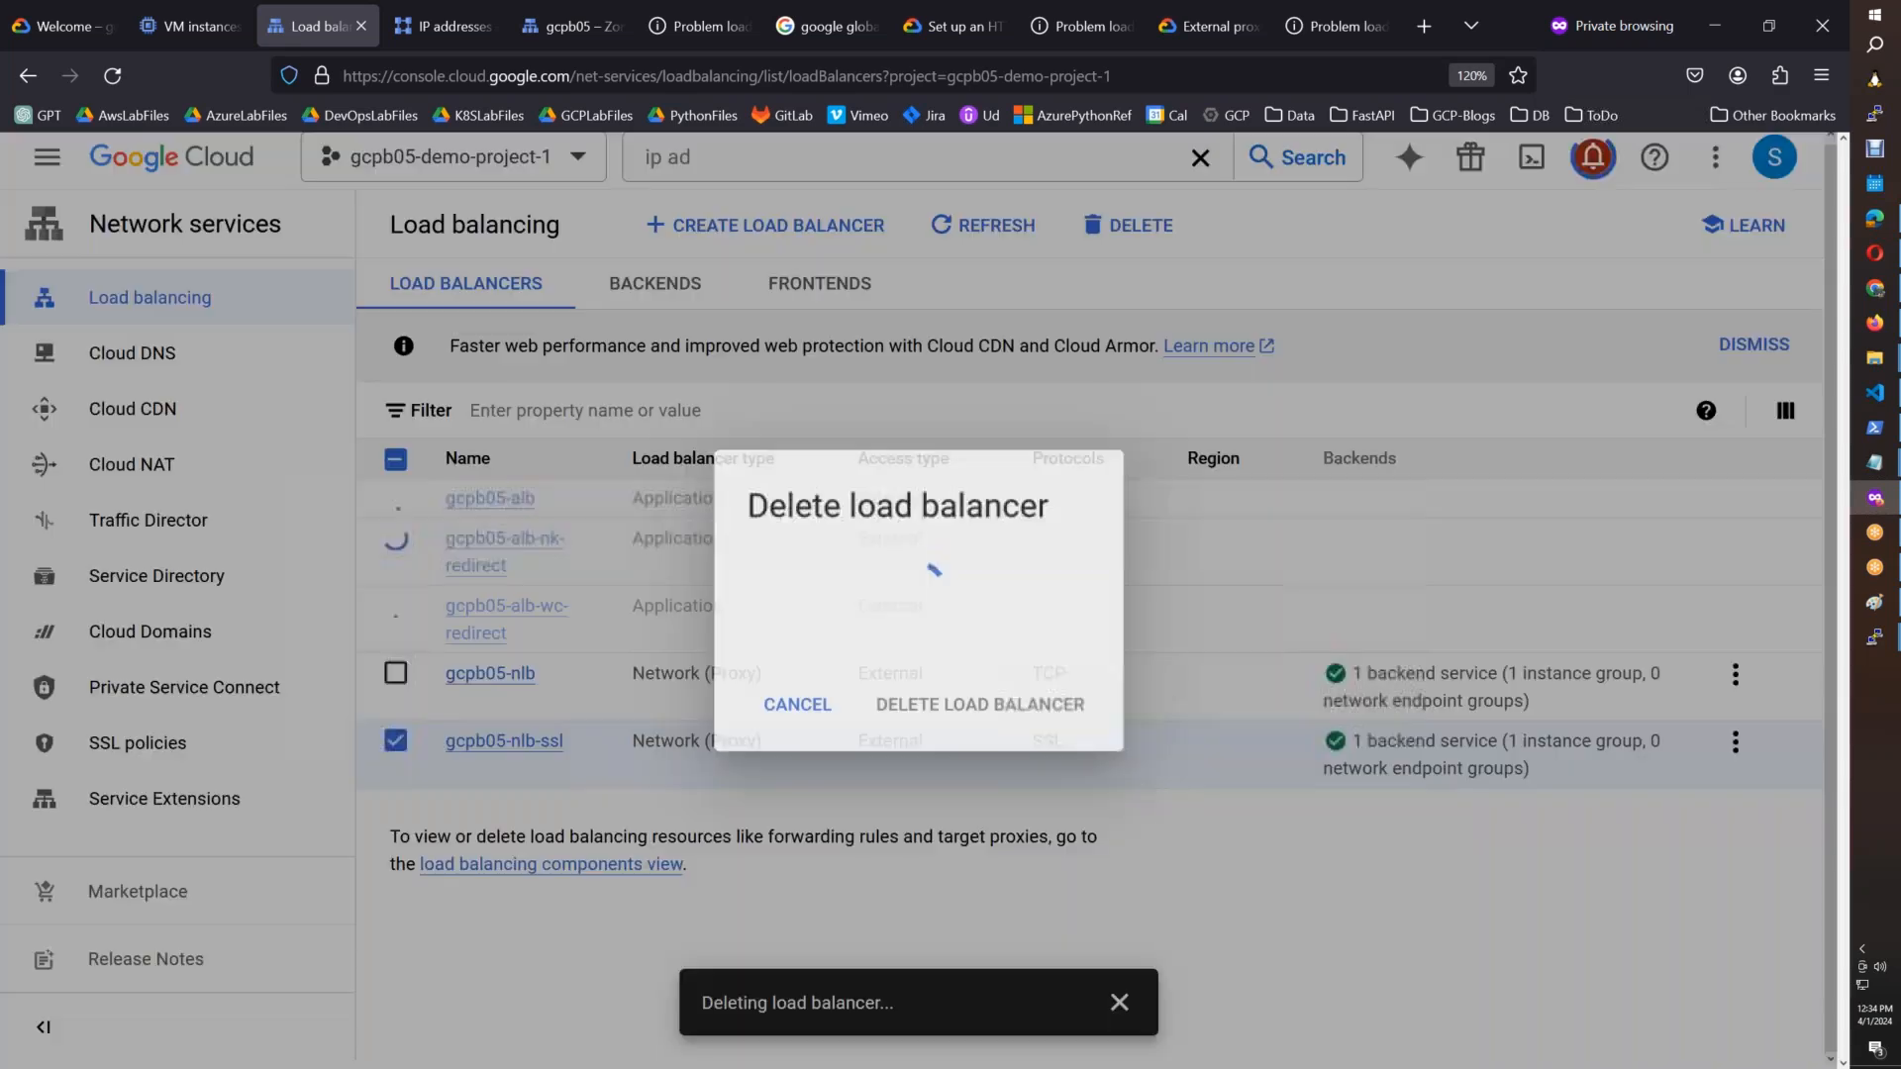
{"action": "left_click", "coordinate": [997, 695]}
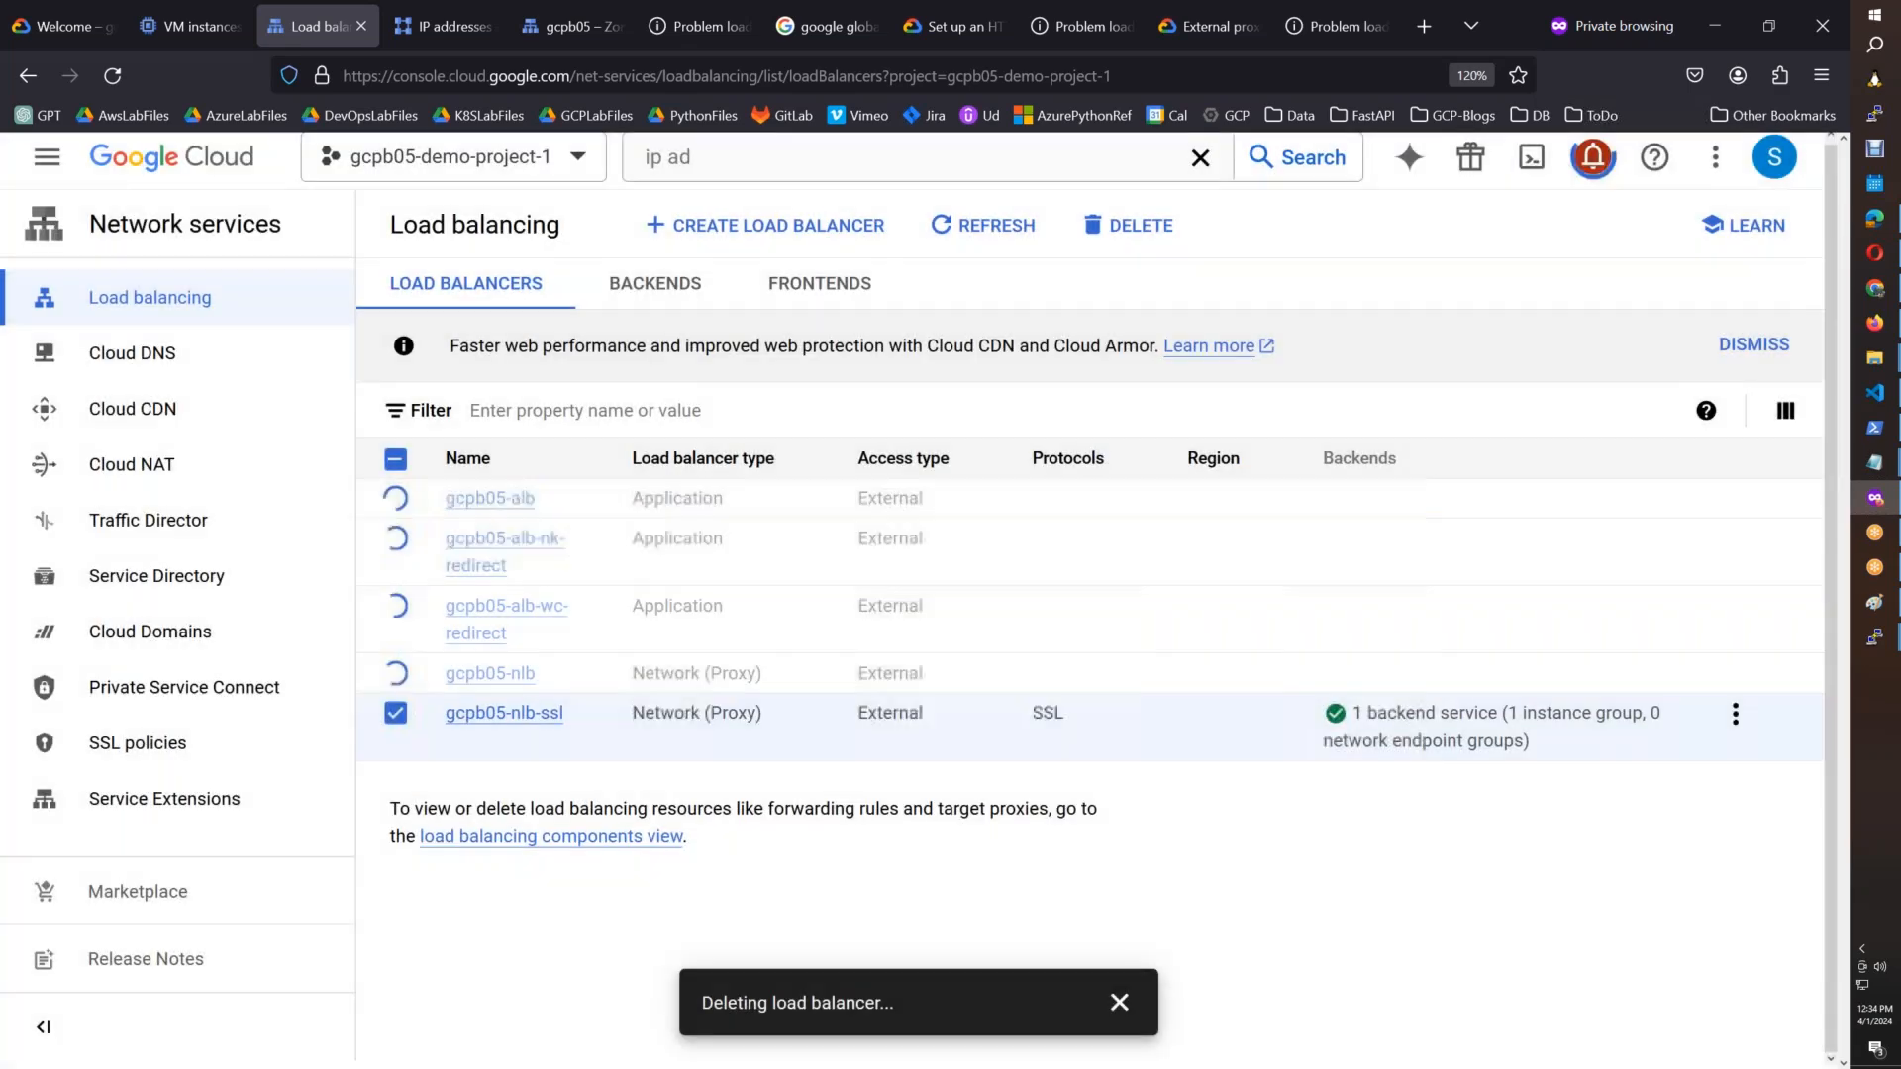
{"action": "left_click", "coordinate": [1118, 1002]}
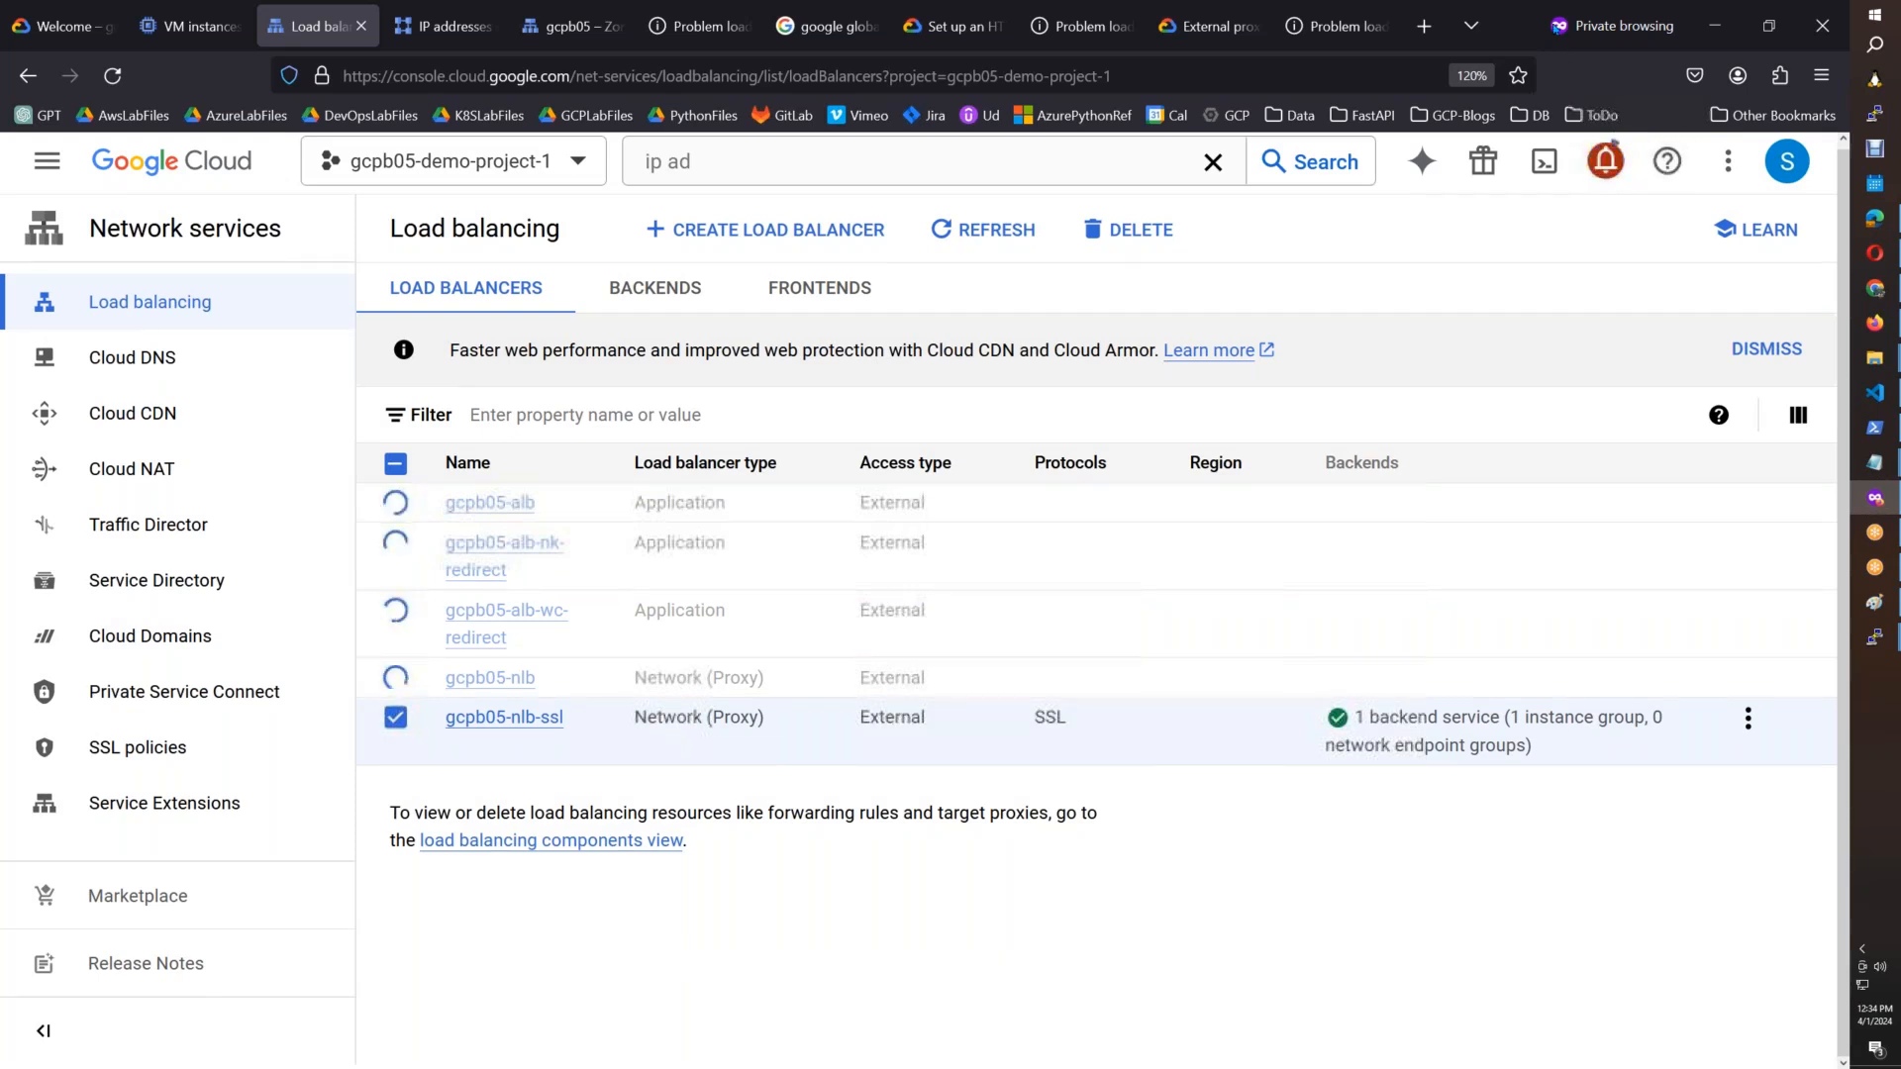